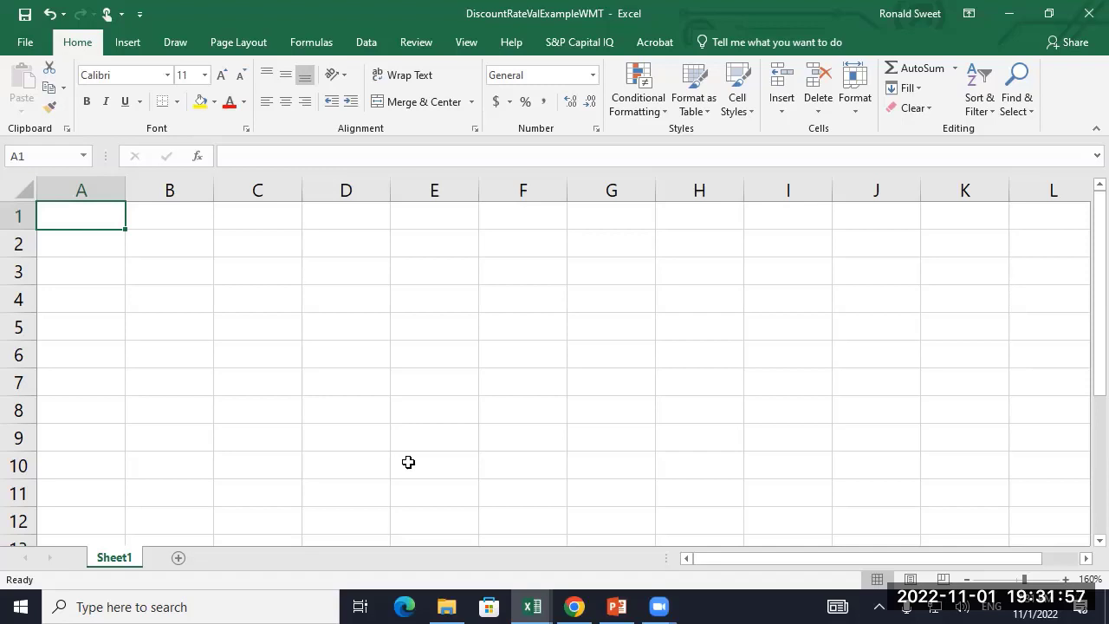
# - Enter the labels Discount Rate, Risk Free Rate, Market Risk Premium and Beta in cells A1 through A4
pyautogui.write('Discount Ra')
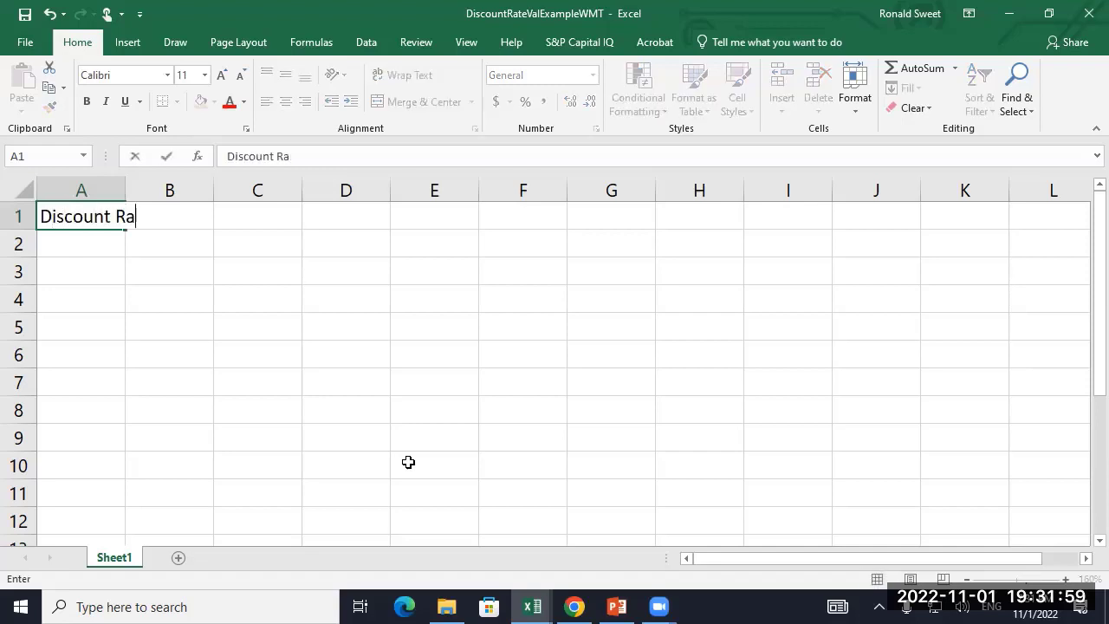
pyautogui.write('te')
pyautogui.press('Return')
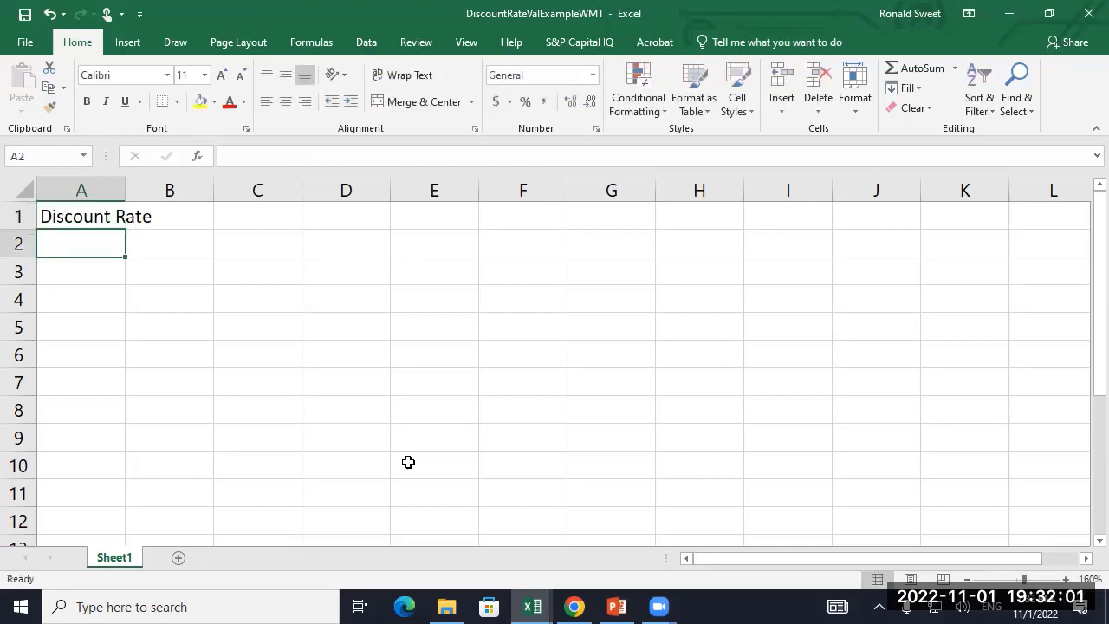
pyautogui.write('Risk F')
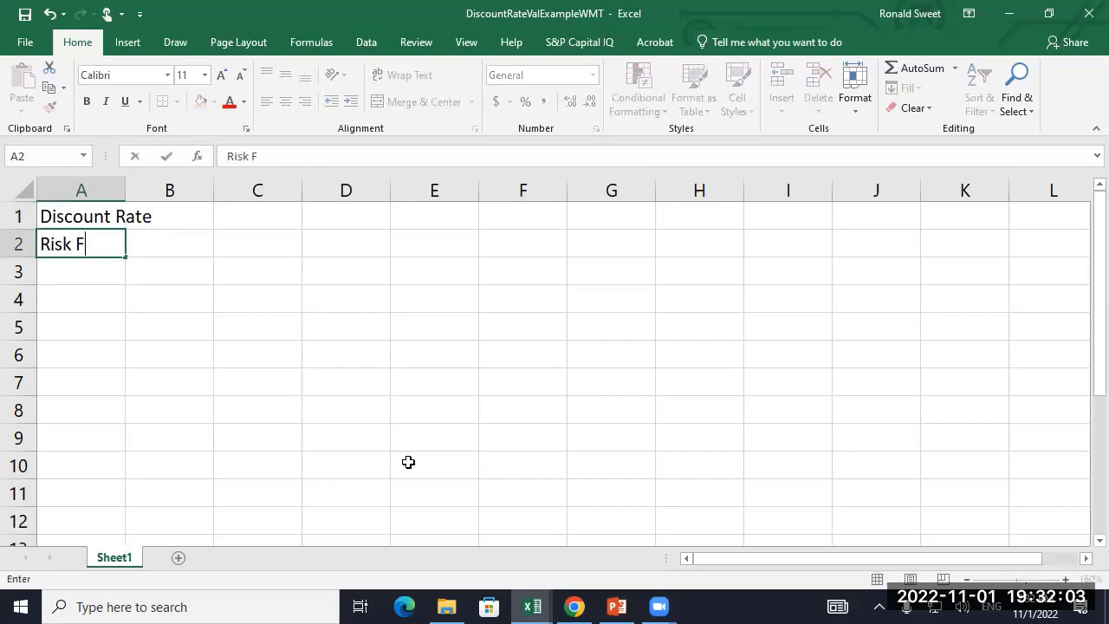
pyautogui.write('ree Rate')
pyautogui.press('Return')
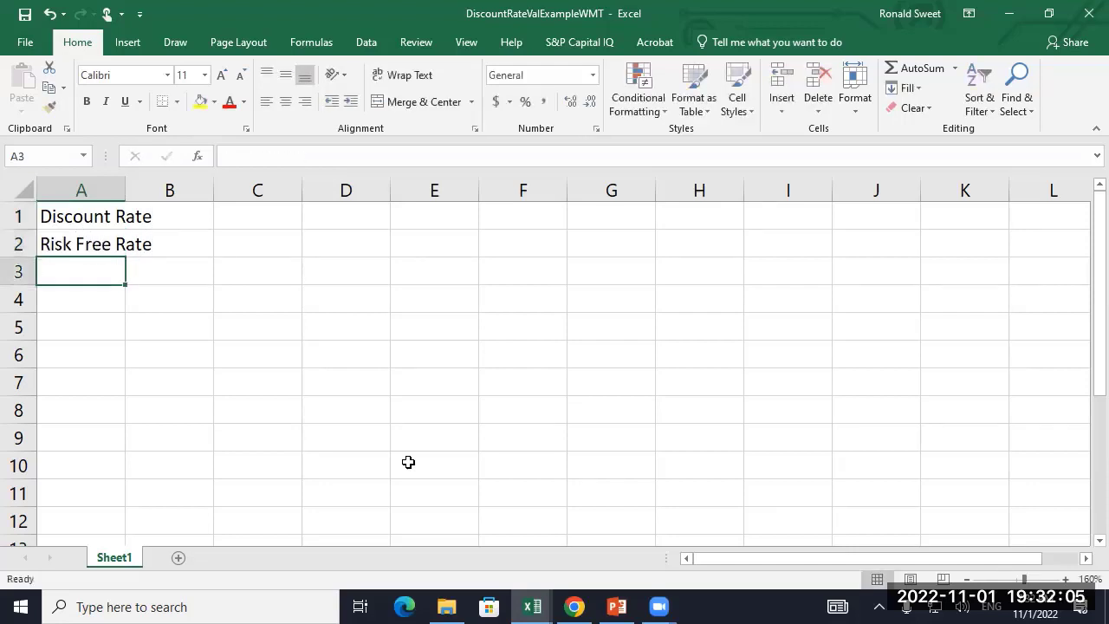
pyautogui.write('Market Ris')
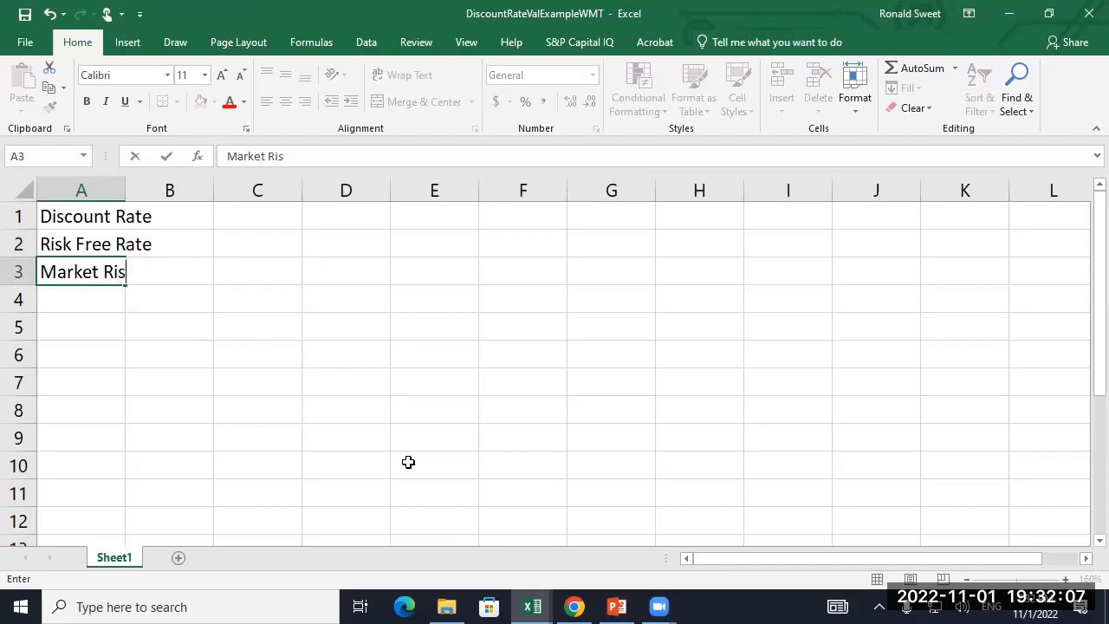
pyautogui.write('k Premium')
pyautogui.press('Return')
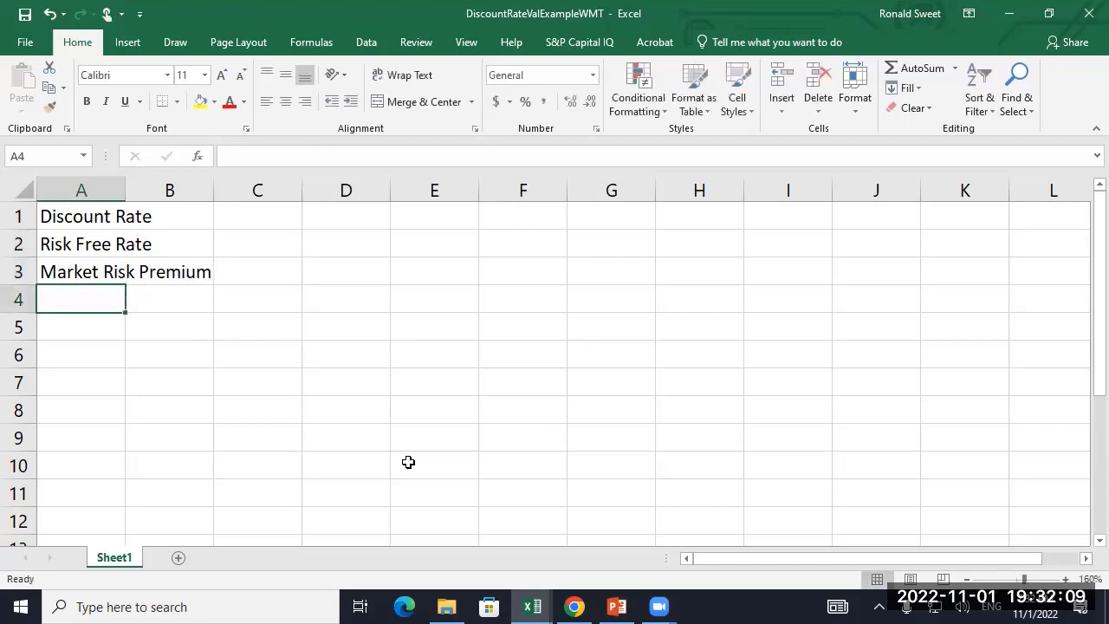
pyautogui.write('Beta')
pyautogui.press('Return')
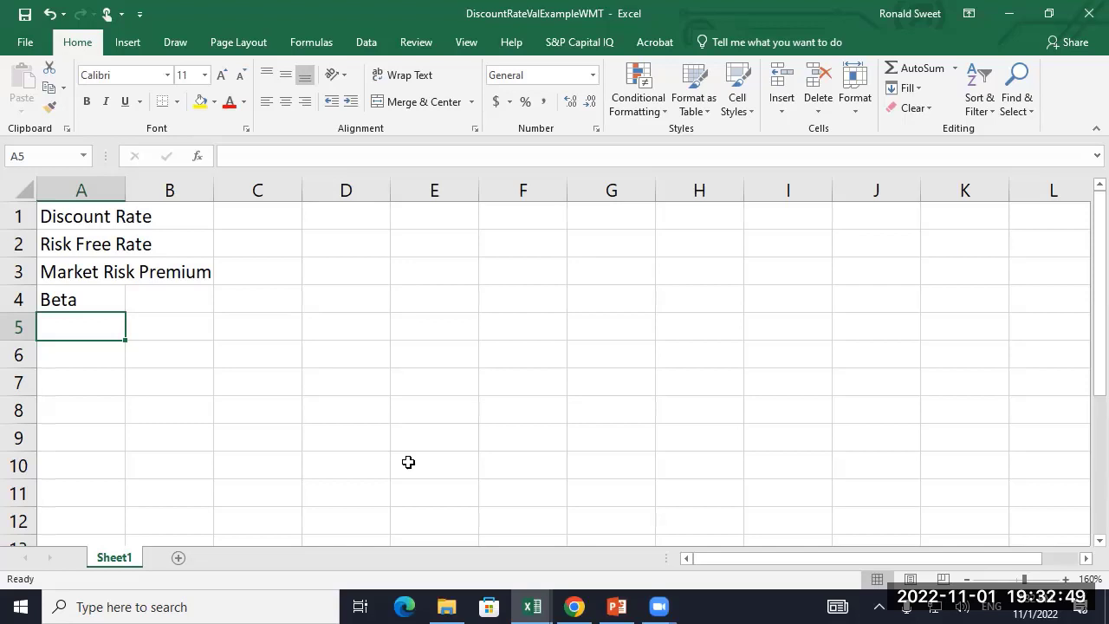
# - Add the header "Source" in C1 and enter "10-Year Treasury (adjusted?)" in C2 for the Risk Free Rate
pyautogui.press('Up')
pyautogui.press('Up')
pyautogui.press('Up')
pyautogui.press('Right')
pyautogui.press('Up')
pyautogui.press('Right')
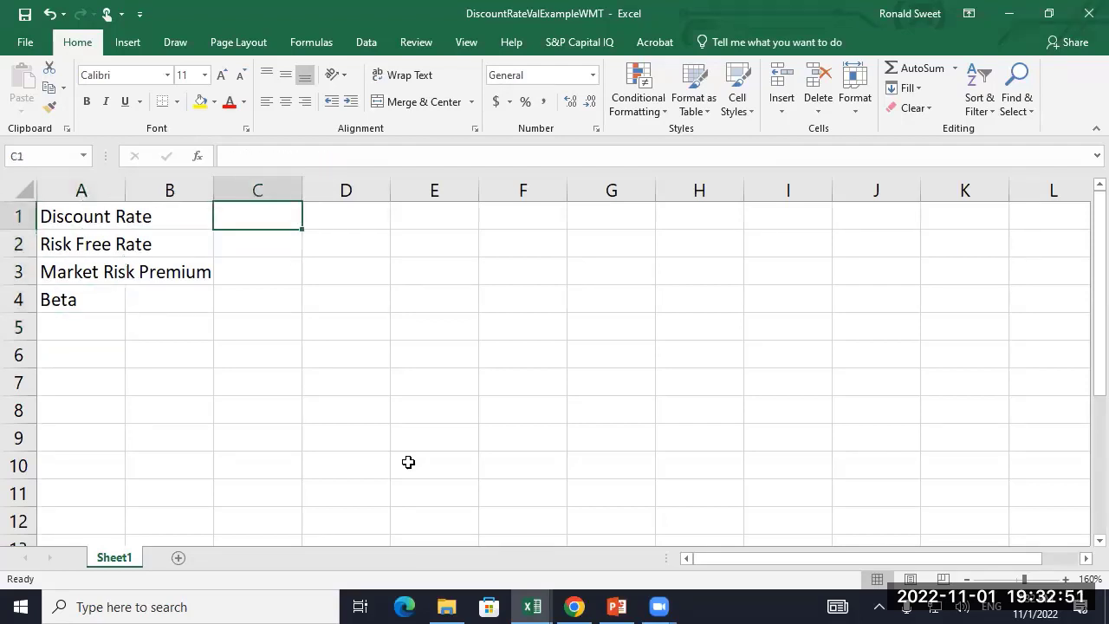
pyautogui.write('Source')
pyautogui.press('Return')
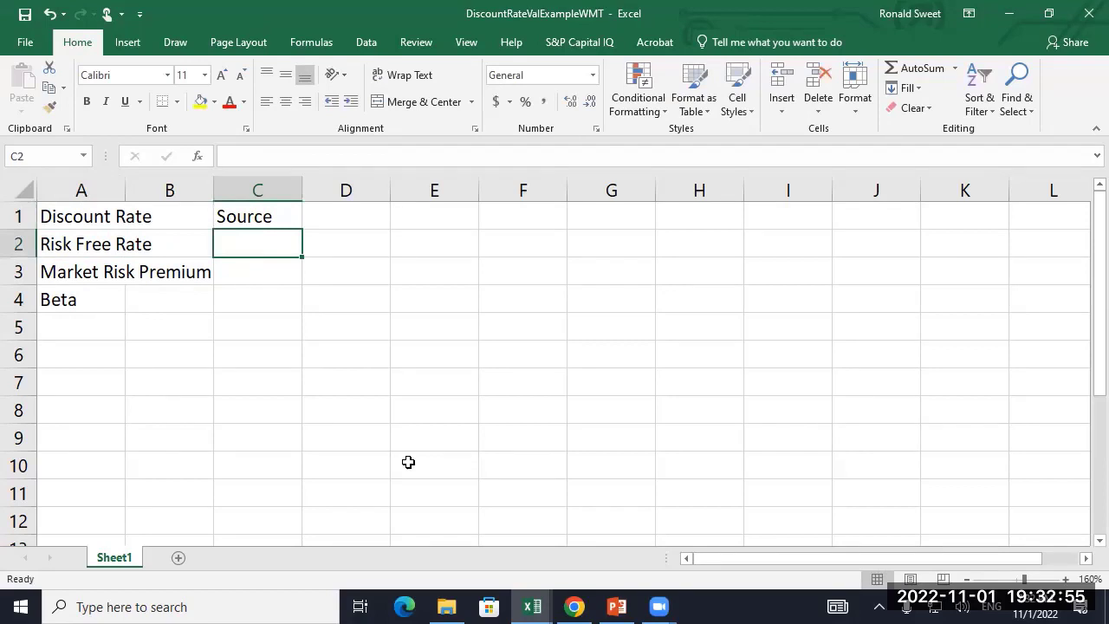
pyautogui.write('10-Year')
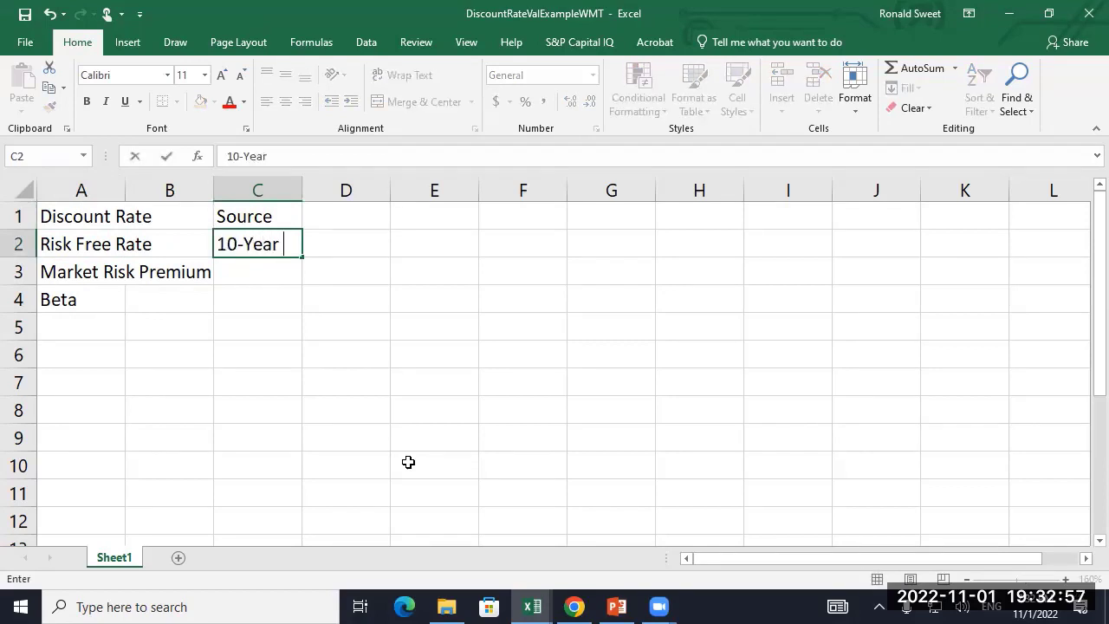
pyautogui.write(' Treasury (')
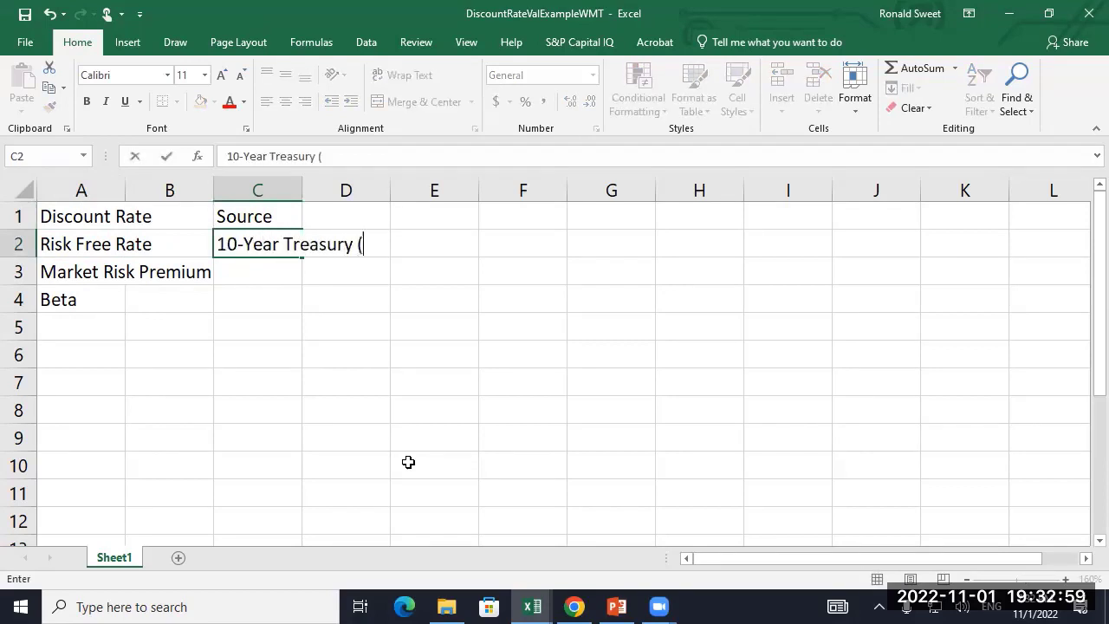
pyautogui.write('adjusted?)')
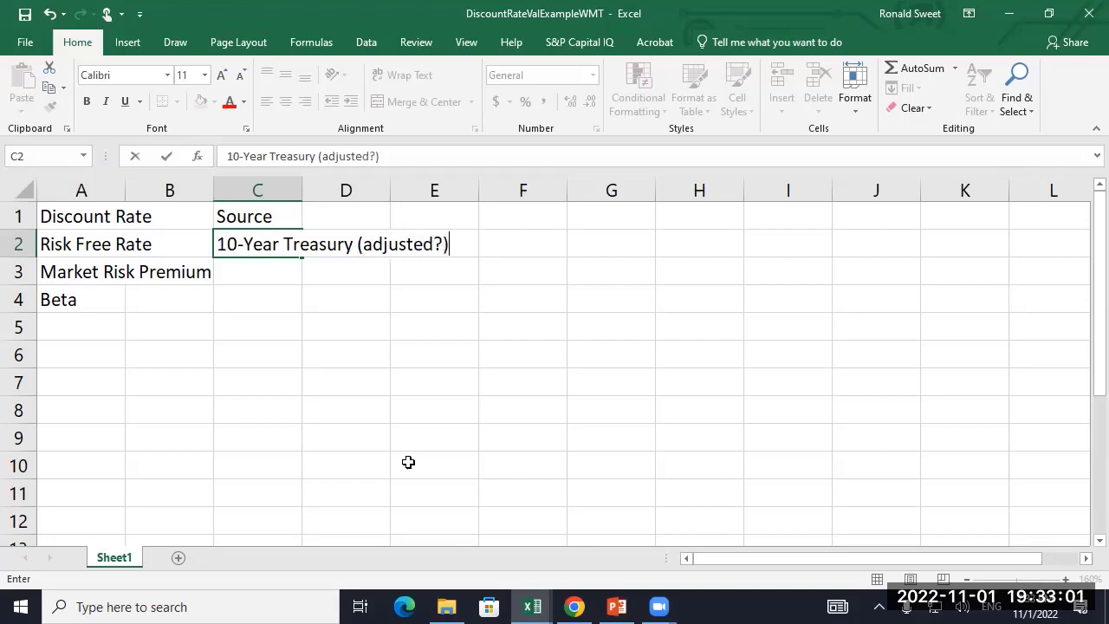
pyautogui.press('Return')
# - Enter "Implied Approach" as the Market Risk Premium source in C3 and "4-Step Process" as the Beta source in C4
pyautogui.write('Imp')
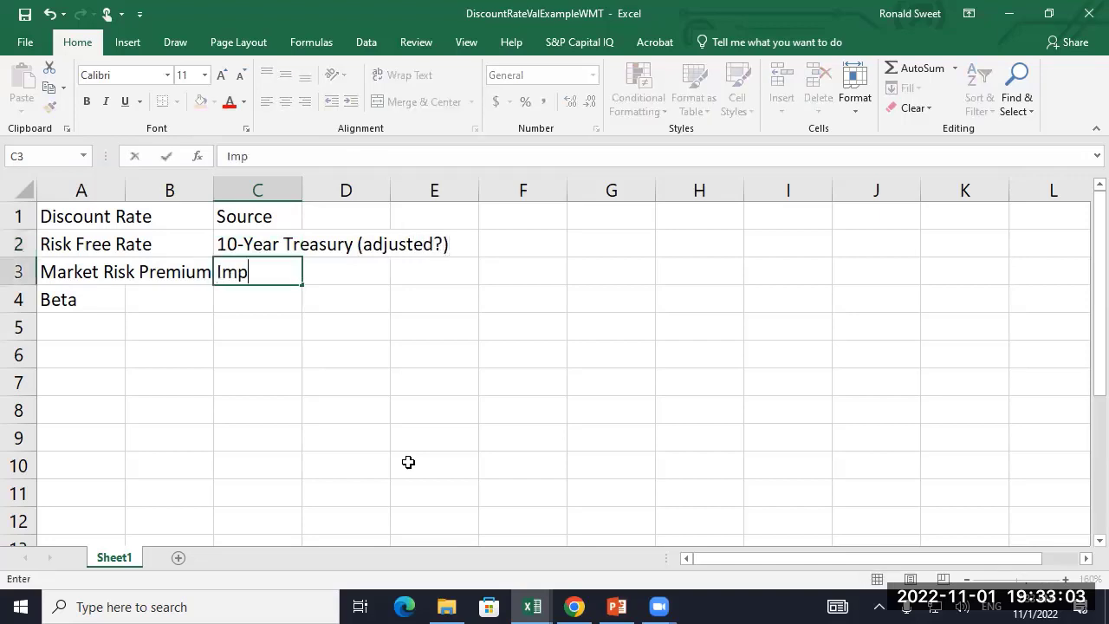
pyautogui.write('lied Approach')
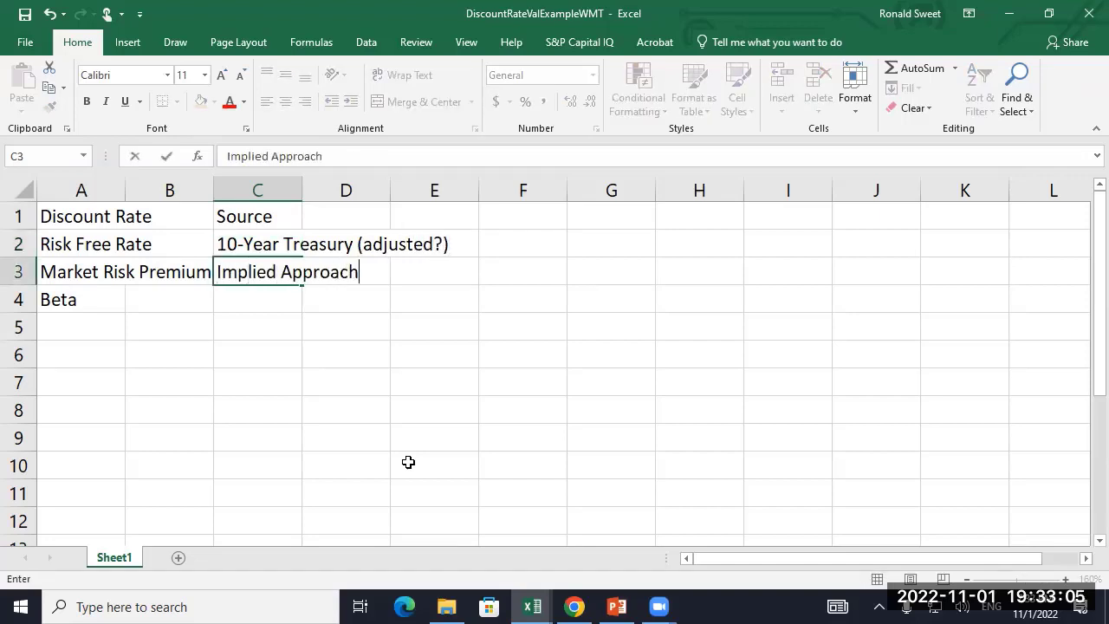
pyautogui.press('Return')
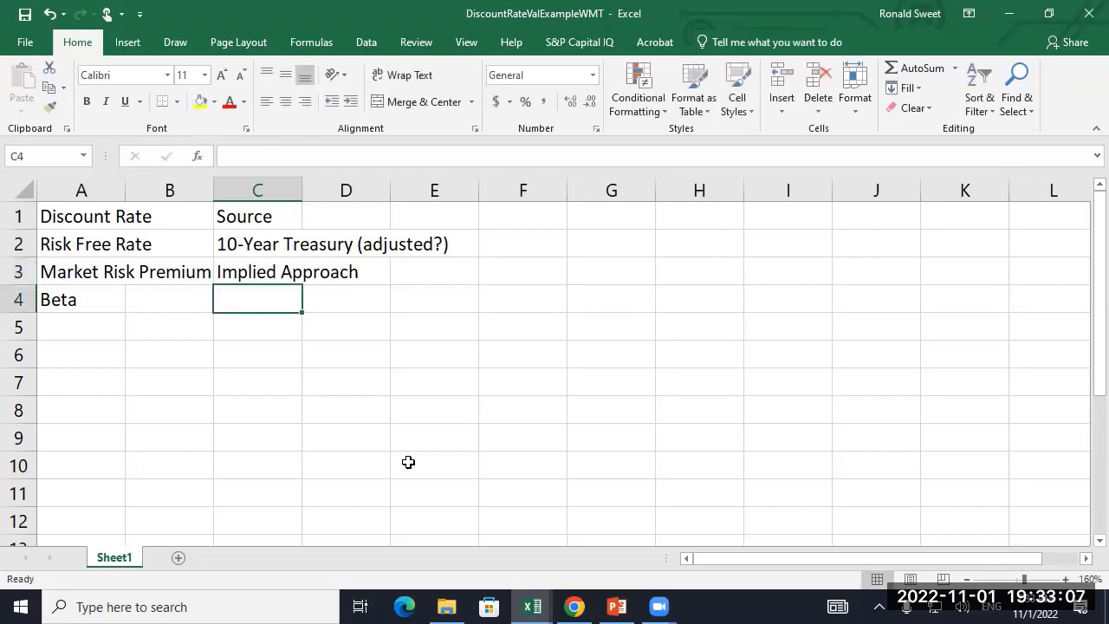
pyautogui.write('4-Step ')
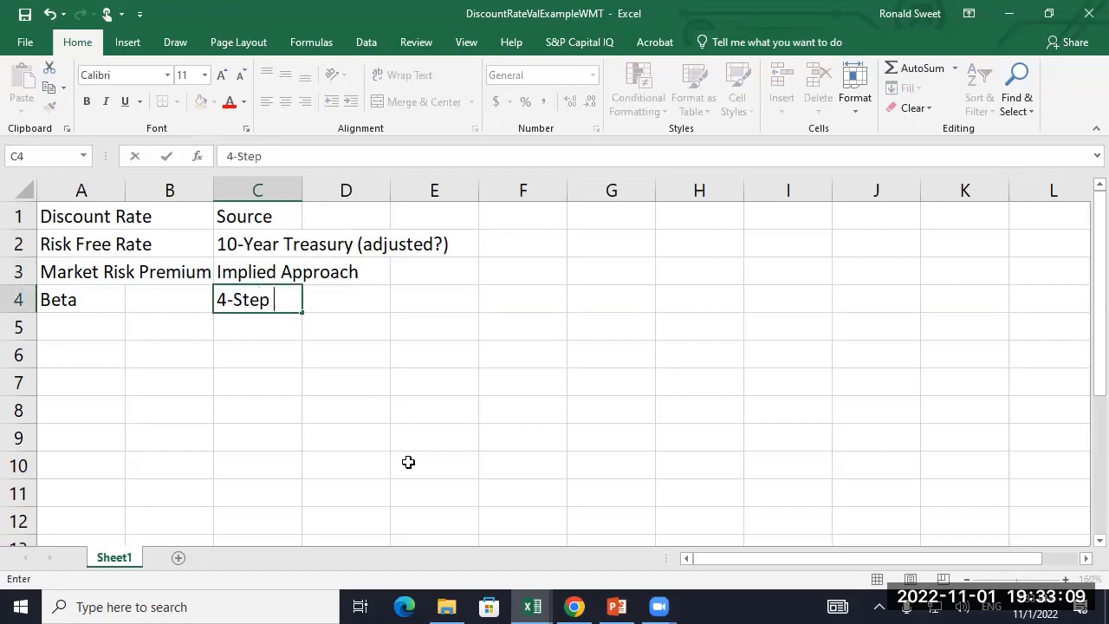
pyautogui.write('Process')
pyautogui.press('Return')
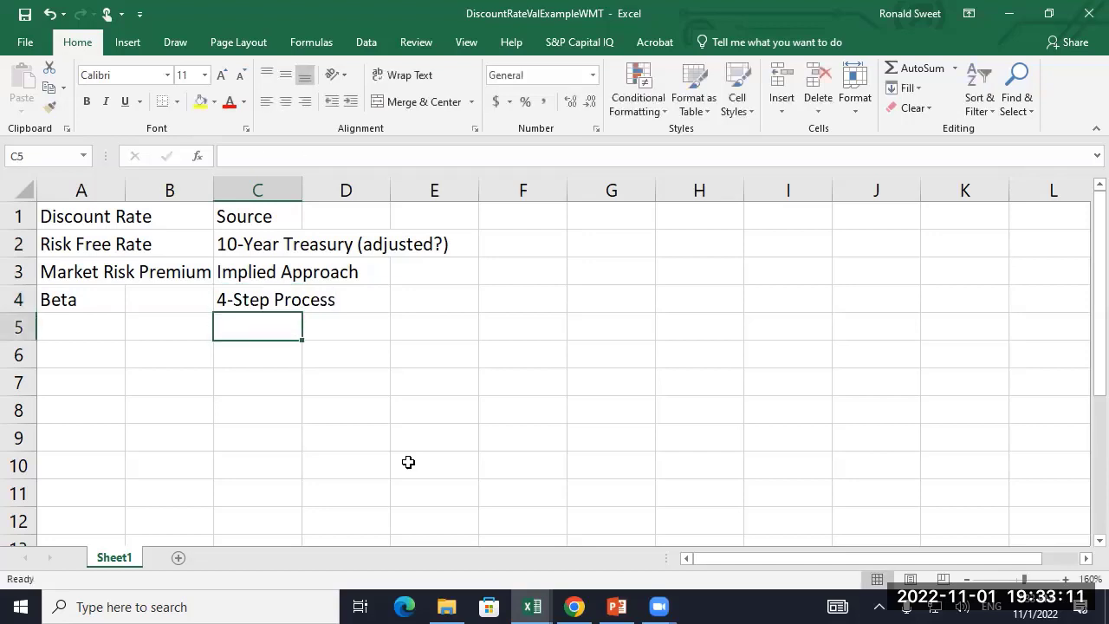
pyautogui.press('Up')
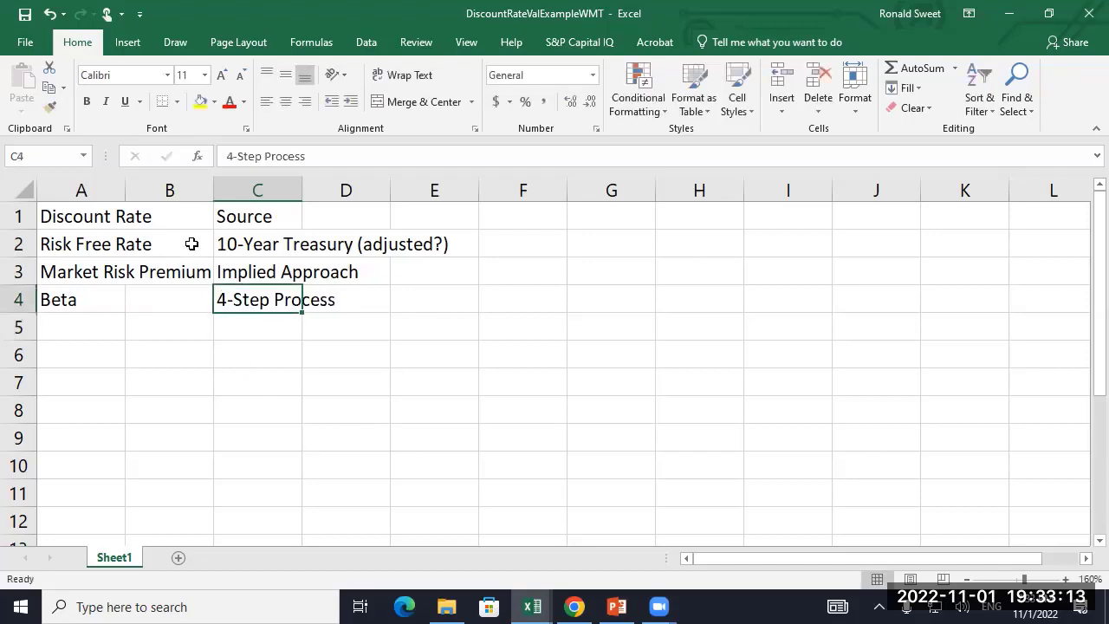
# - Widen columns A and B slightly and add the header "Length" in D1
pyautogui.moveTo(150, 201); pyautogui.dragTo(148, 203)
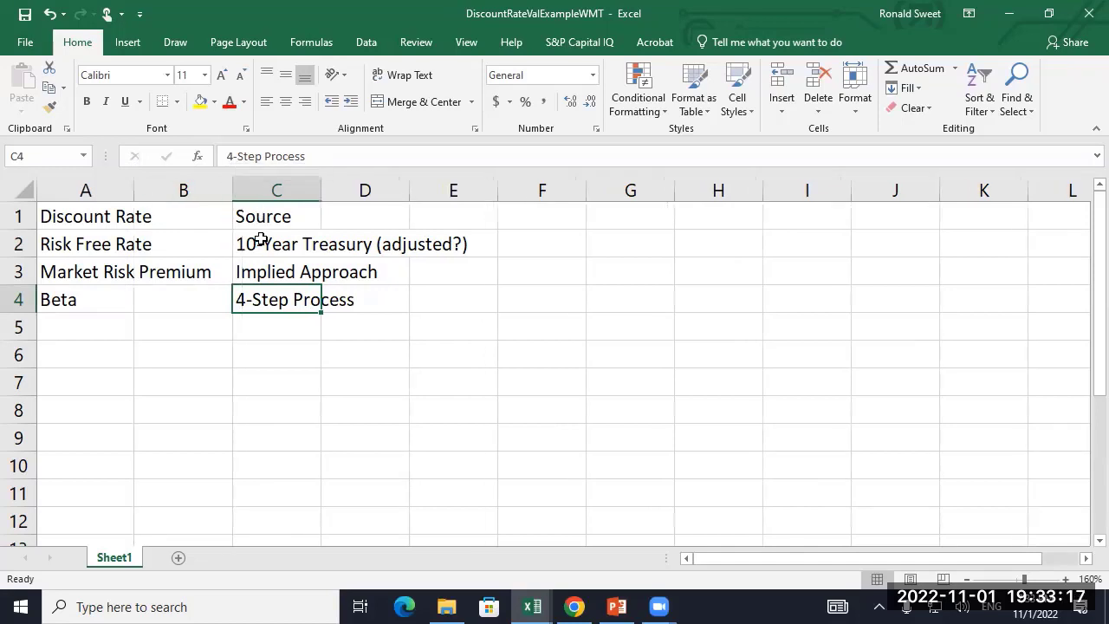
pyautogui.click(403, 219)
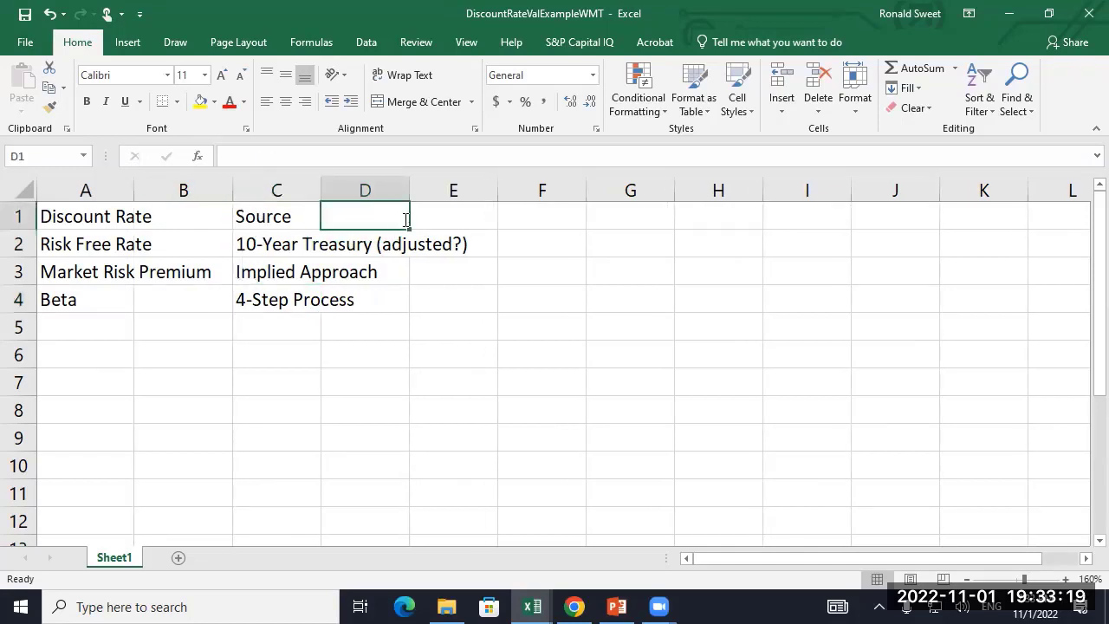
pyautogui.write('Length')
pyautogui.press('Return')
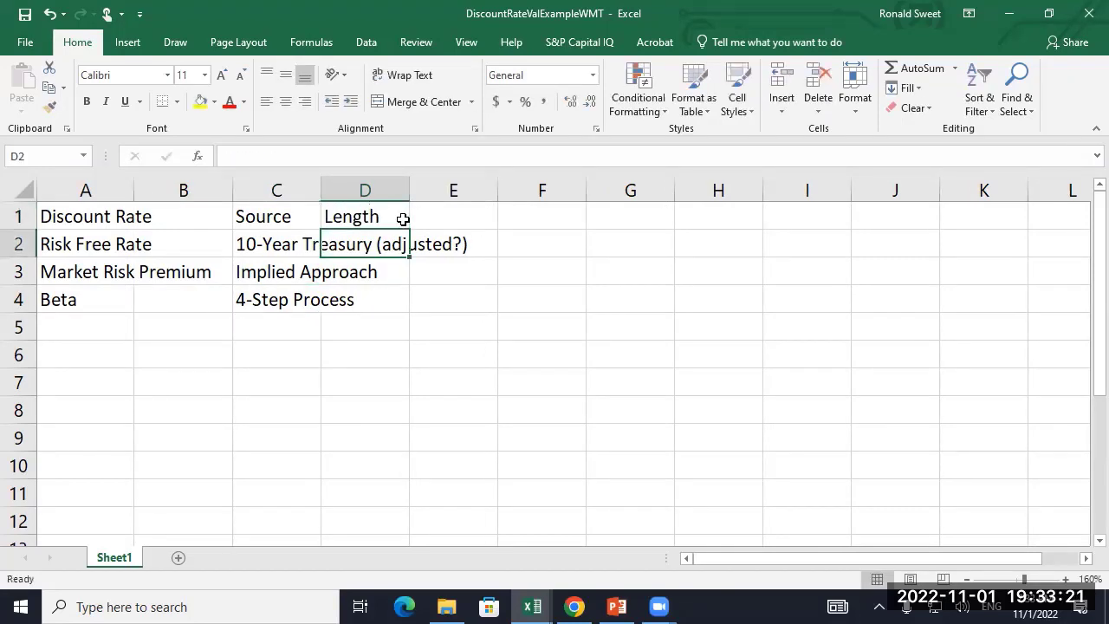
# - Widen column C enough to fit the full 10-Year Treasury source text
pyautogui.moveTo(321, 192); pyautogui.dragTo(417, 192)
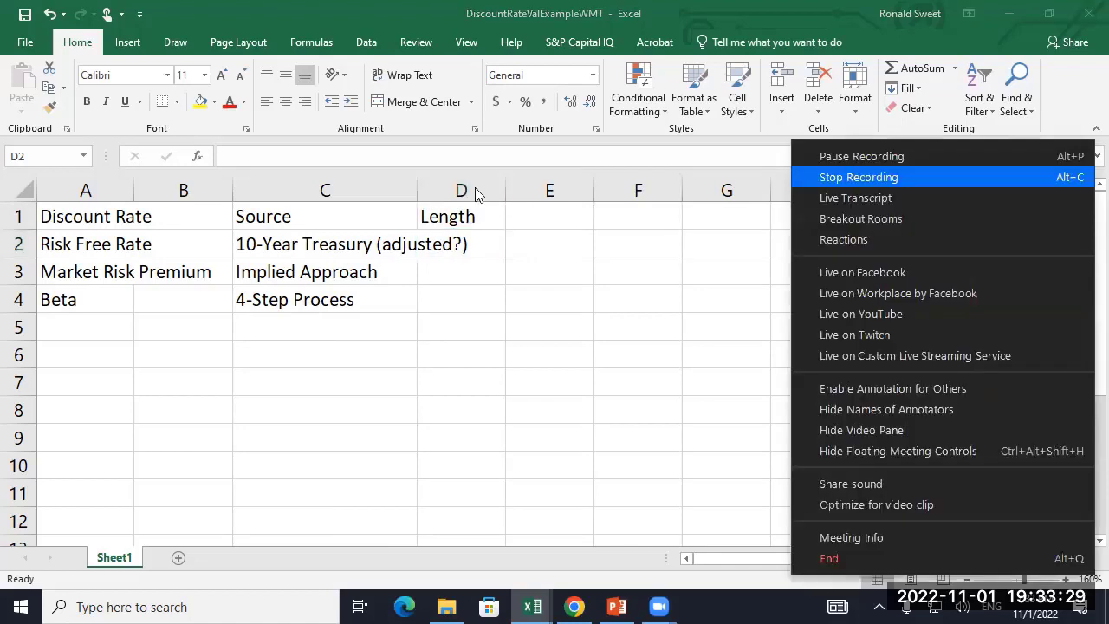
pyautogui.press('Escape')
pyautogui.moveTo(416, 186); pyautogui.dragTo(501, 188)
# - Enter "1-2 Paragraphs and maybe a graph" in D2 as the length for the Risk Free Rate
pyautogui.write('1')
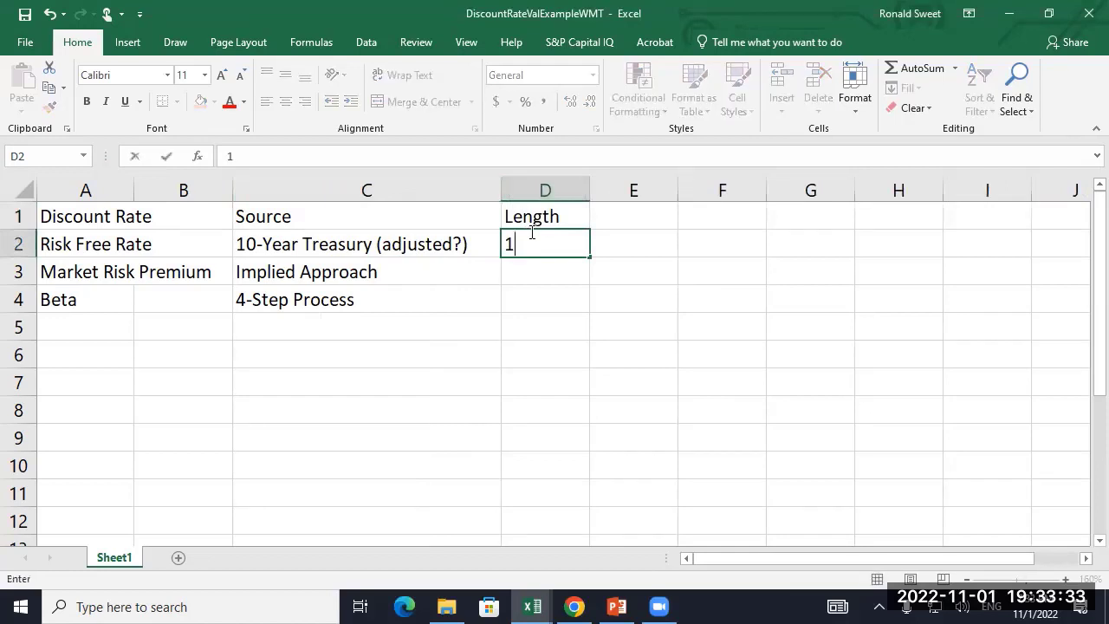
pyautogui.write('-2 Parag')
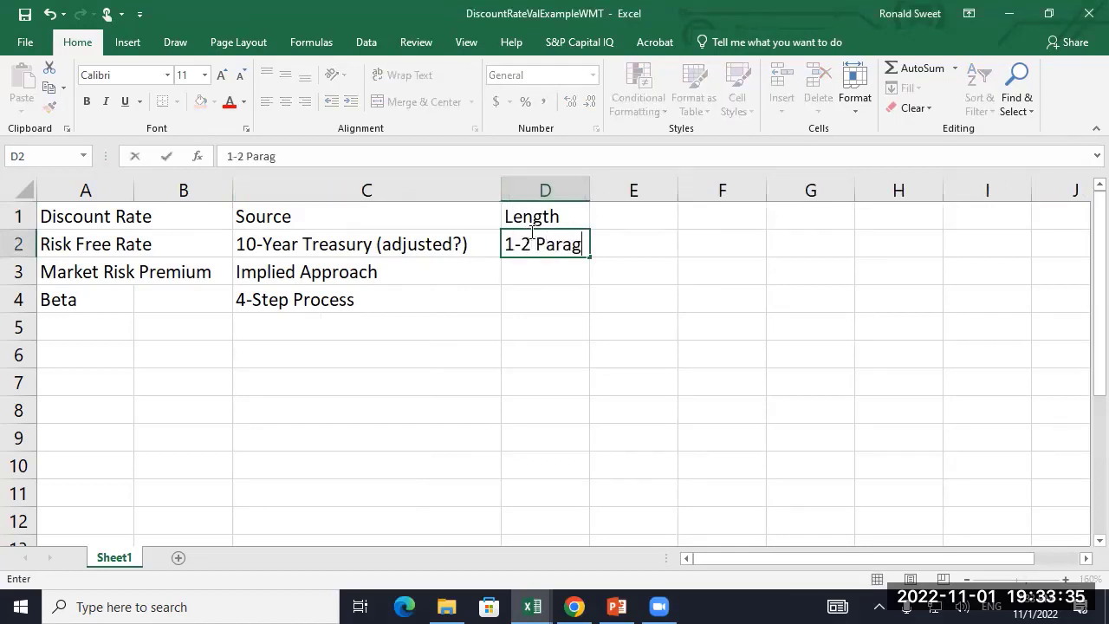
pyautogui.write('raphs and may')
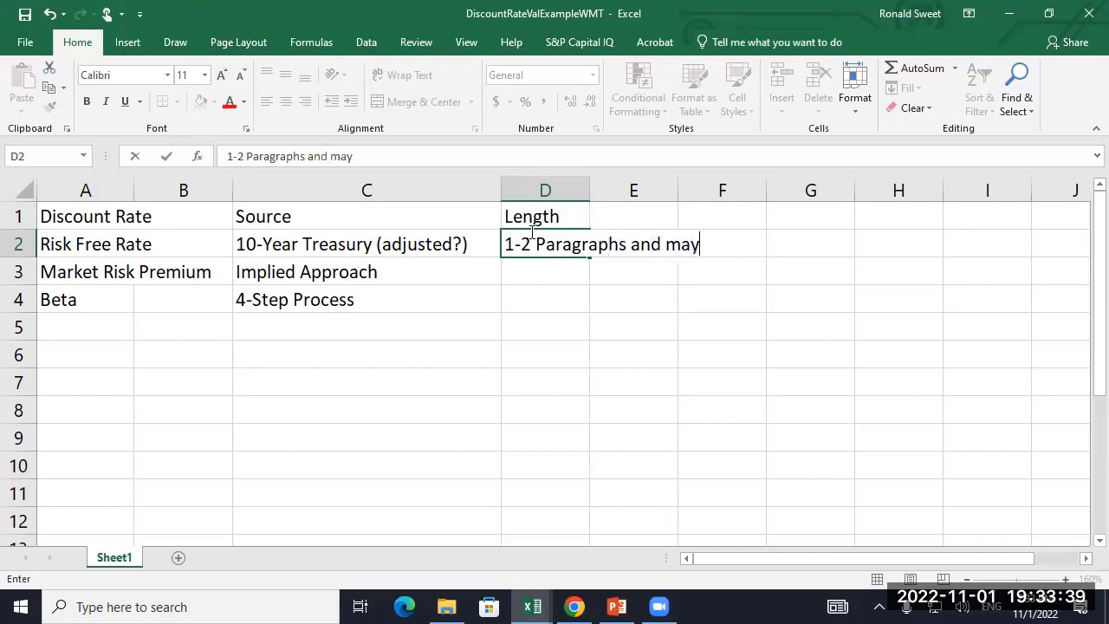
pyautogui.write('be a graph')
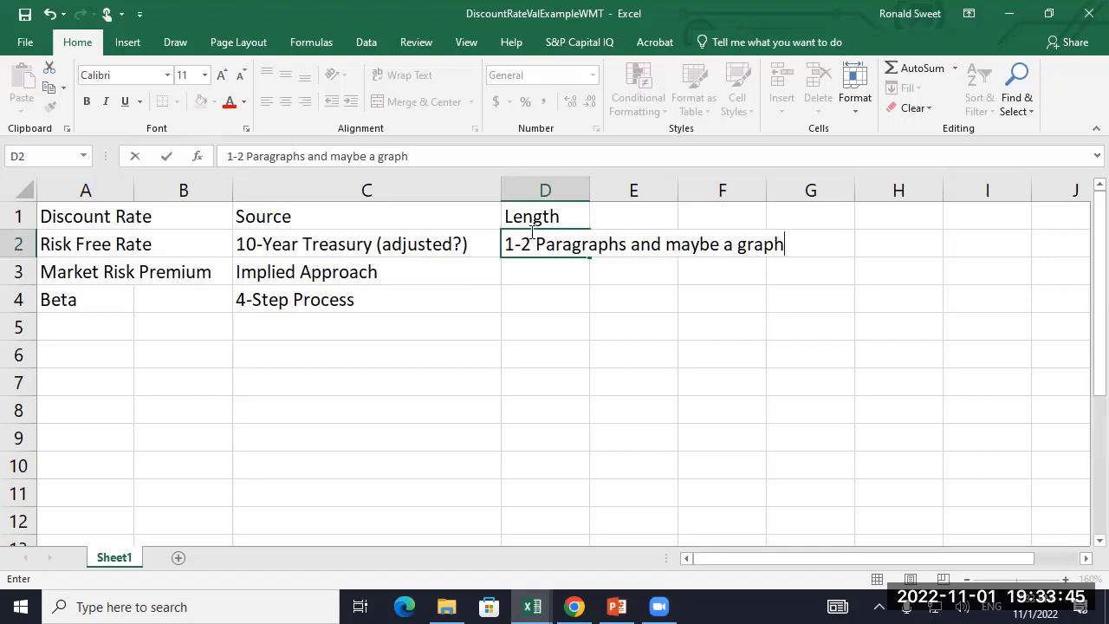
pyautogui.press('Return')
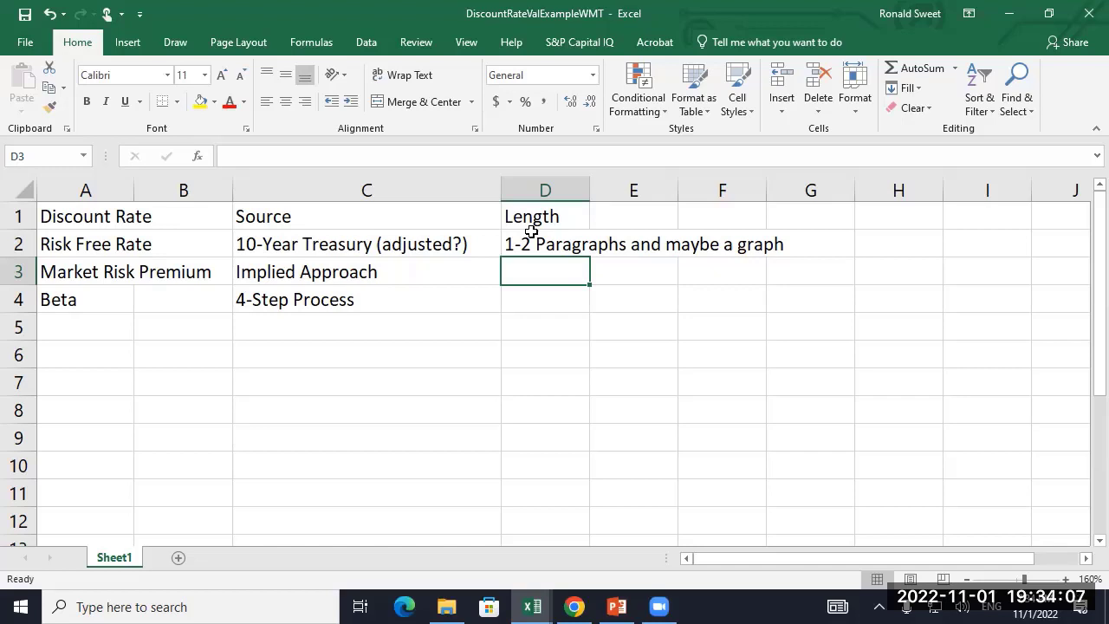
# - Enter "Explain that using Expected Return on Stocks as a proxy for Required Return on Stocks" in D3 for the Market Risk Premium
pyautogui.write('Explain')
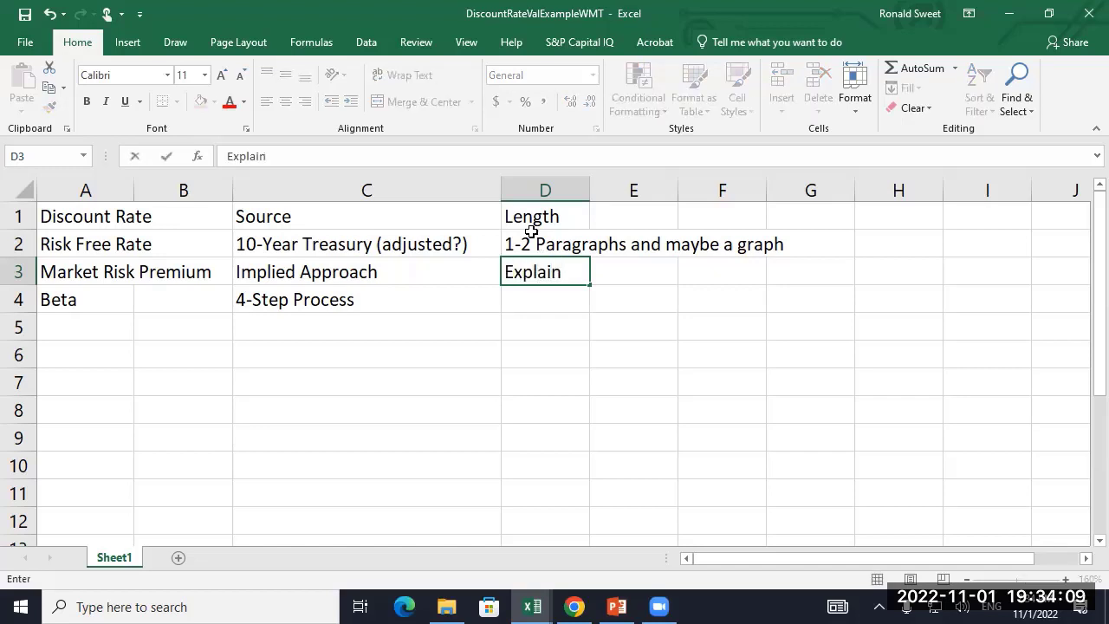
pyautogui.write(' that ')
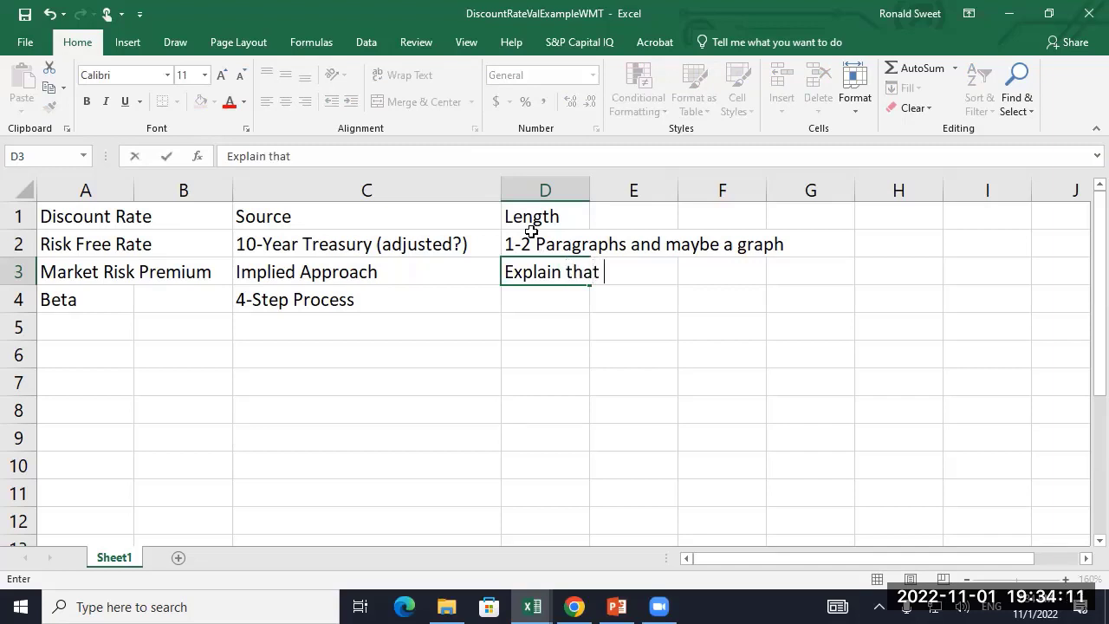
pyautogui.write('using Exp')
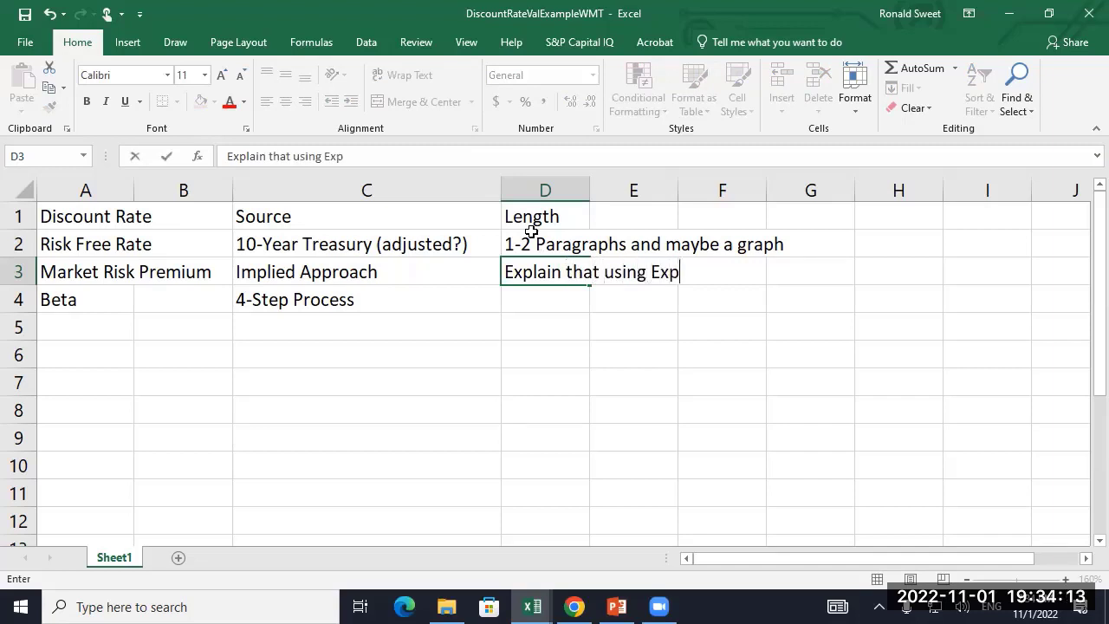
pyautogui.write('ected Return ')
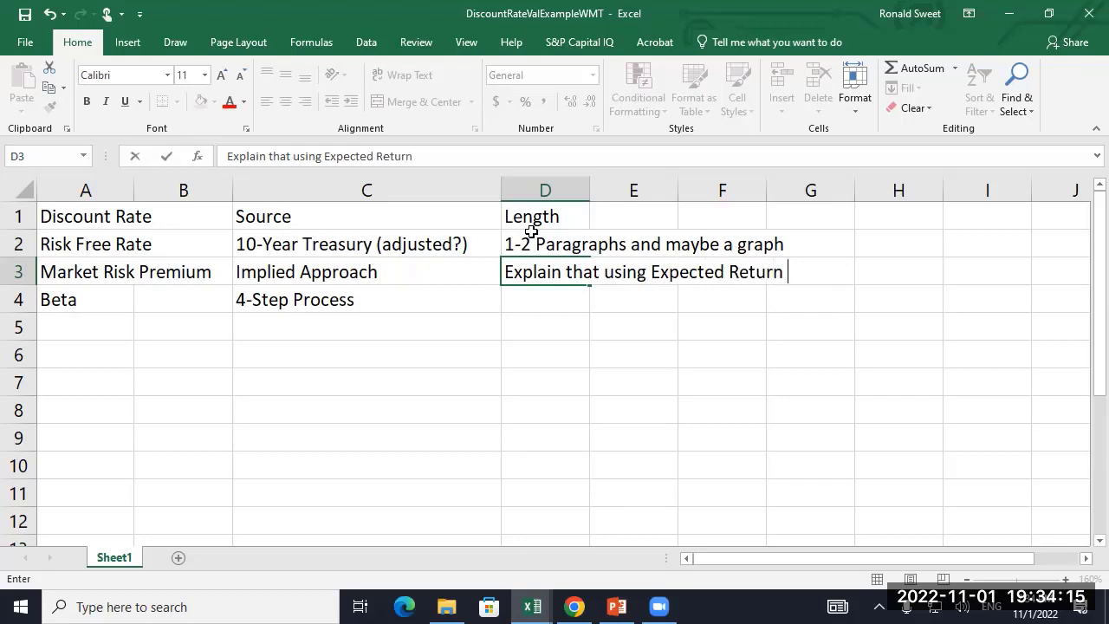
pyautogui.write('on Stocks as ')
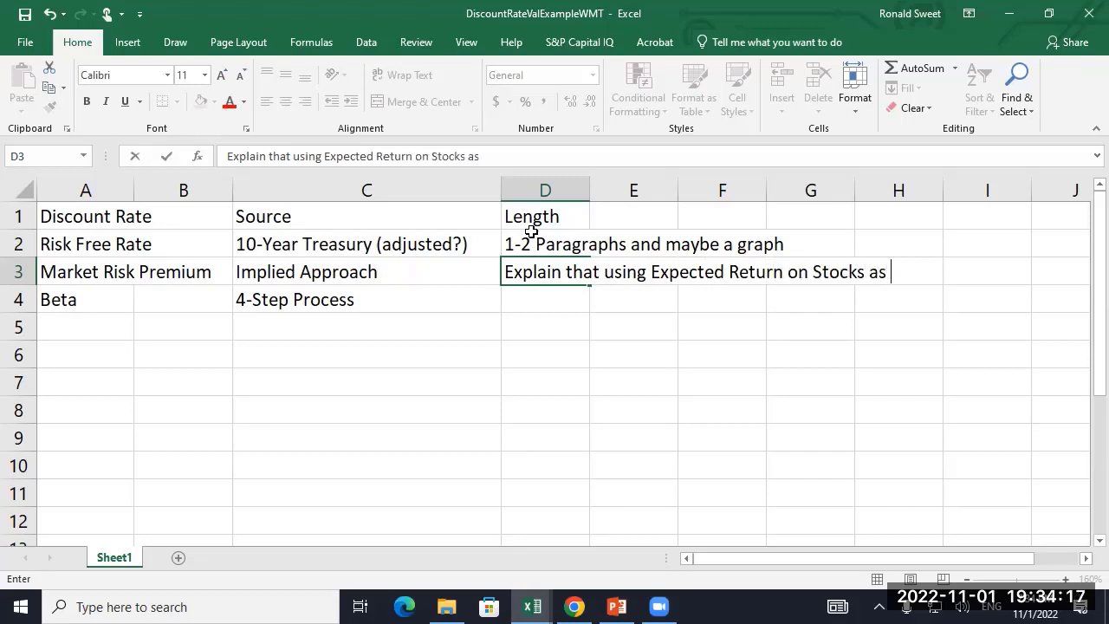
pyautogui.write('a proxy')
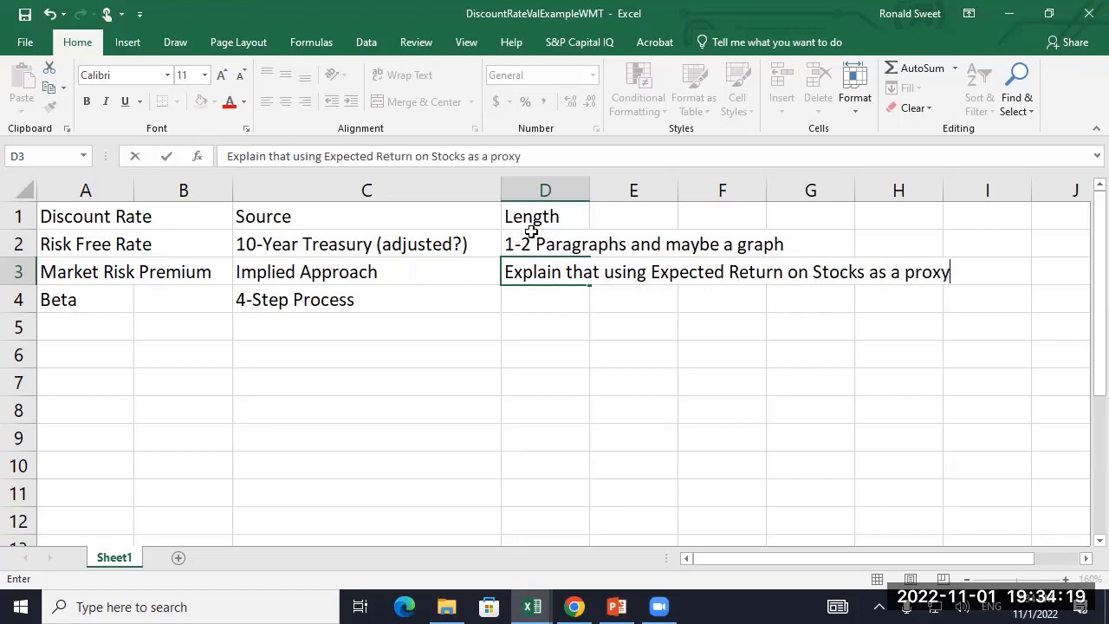
pyautogui.write(' for Require')
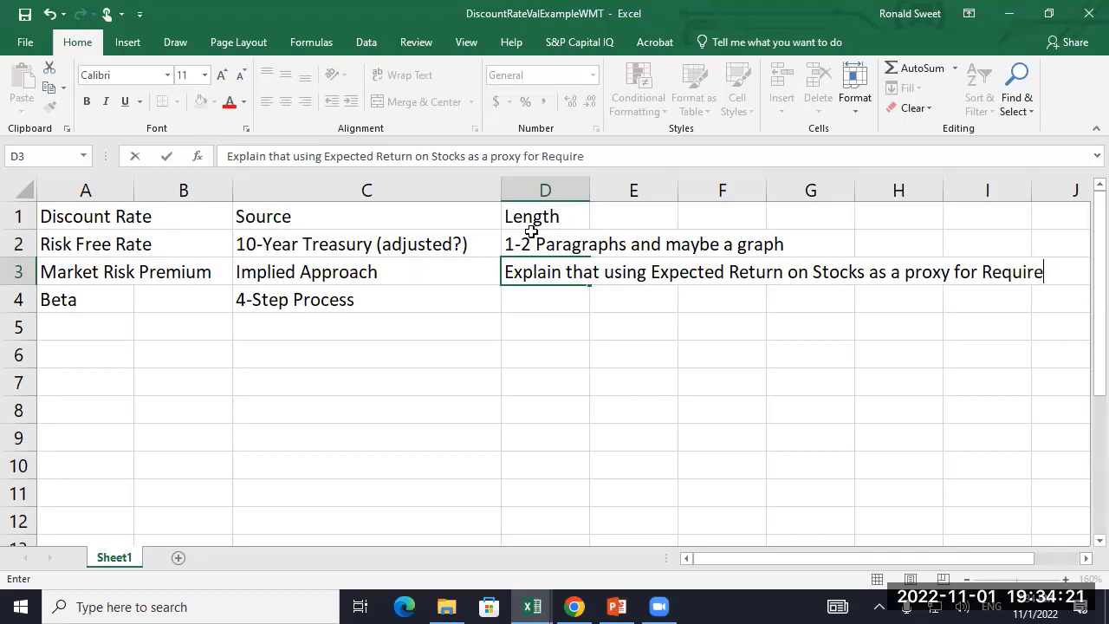
pyautogui.write('d Return')
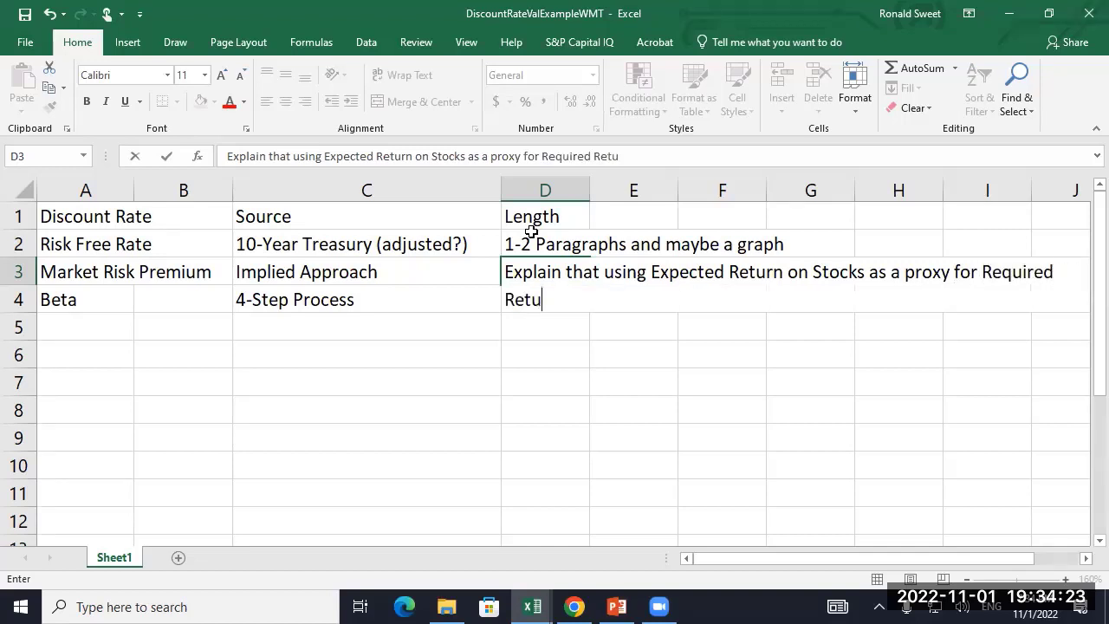
pyautogui.write(' on Stock')
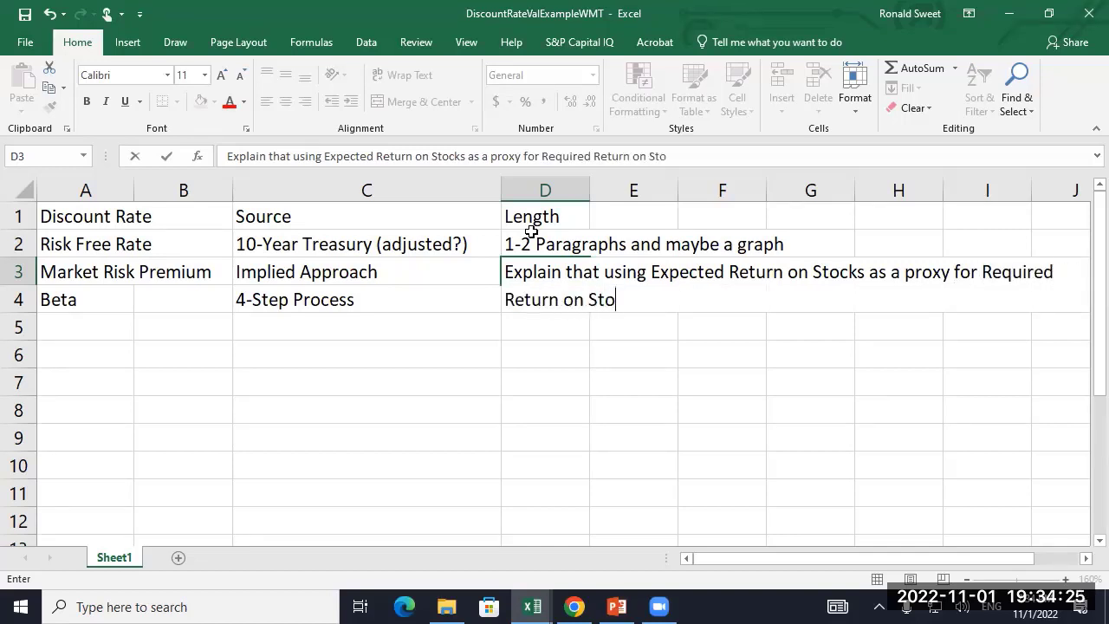
pyautogui.press('Return')
pyautogui.press('Up')
pyautogui.hotkey('ctrl', 'Right')
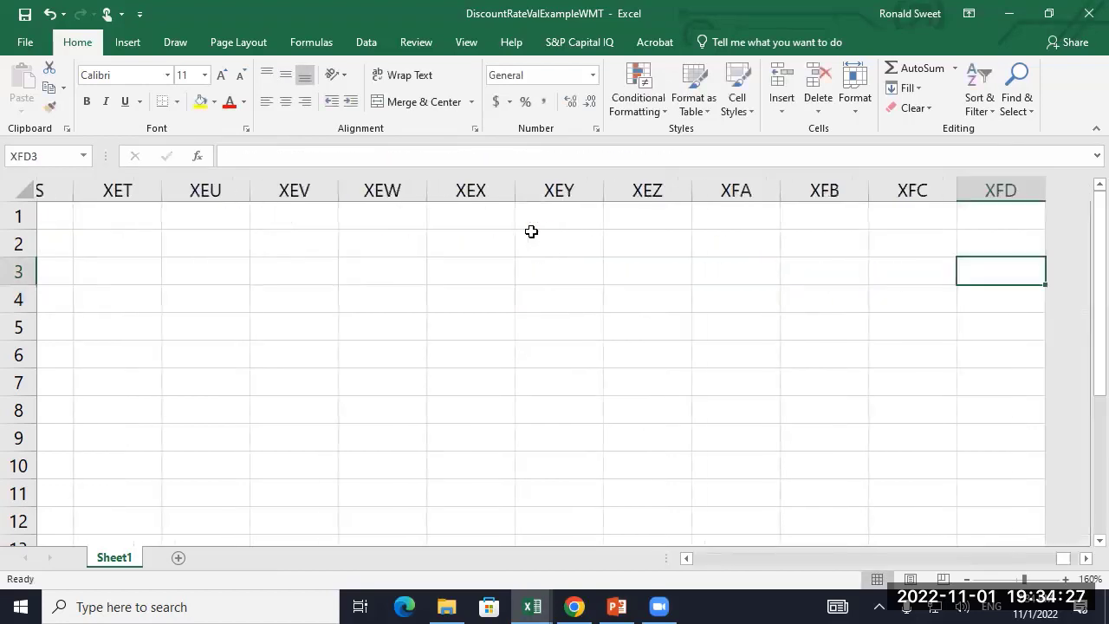
pyautogui.hotkey('ctrl', 'Left')
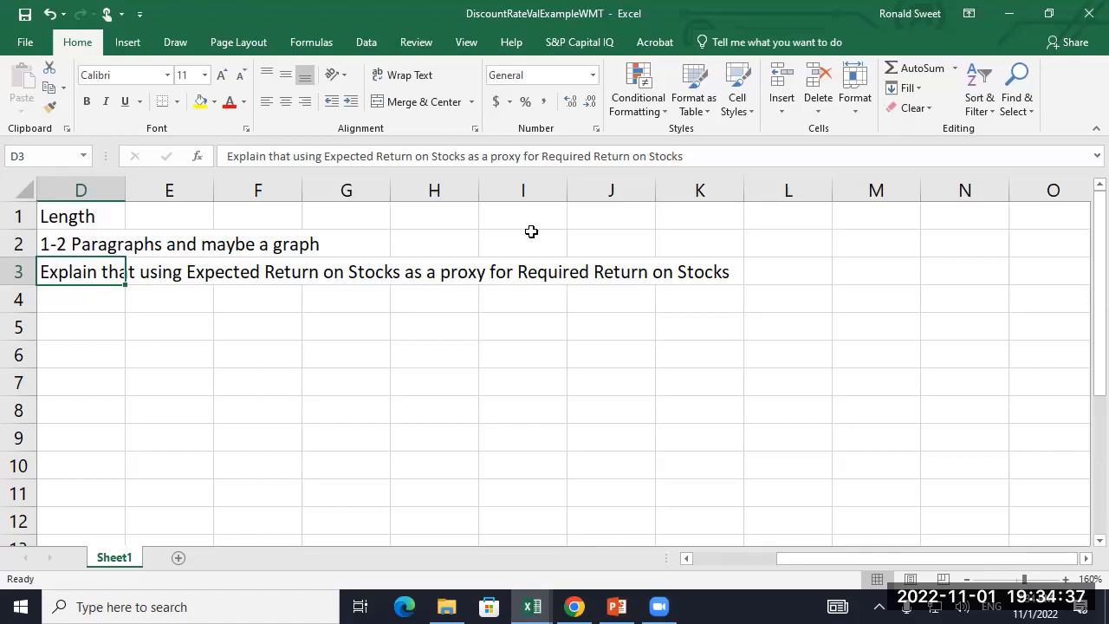
# - Move the Beta entry and its 4-Step Process source from A4:C4 down to row 8
pyautogui.press('Left')
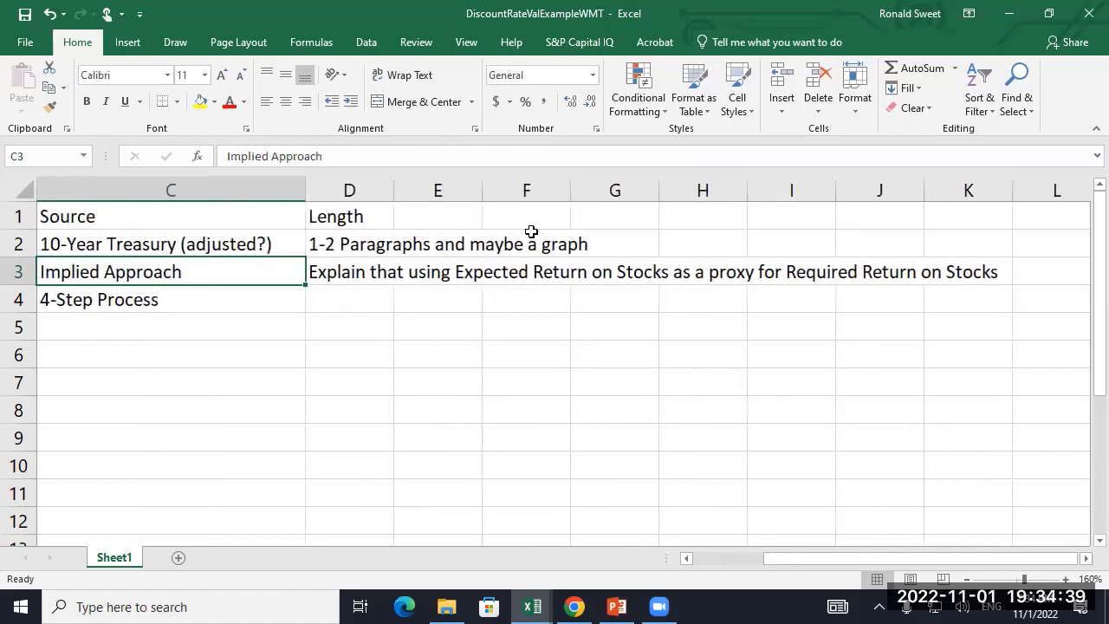
pyautogui.press('Down')
pyautogui.press('Left')
pyautogui.press('Left')
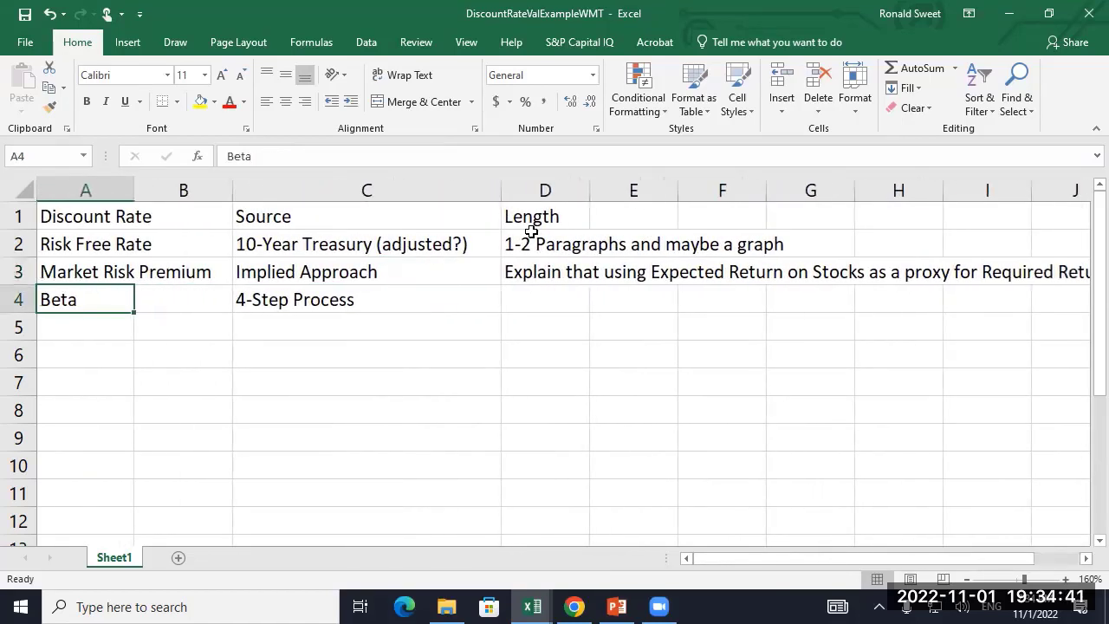
pyautogui.hotkey('shift', 'Right')
pyautogui.hotkey('shift', 'Right')
pyautogui.hotkey('ctrl', 'x')
pyautogui.press('Down')
pyautogui.press('Down')
pyautogui.press('Down')
pyautogui.press('Down')
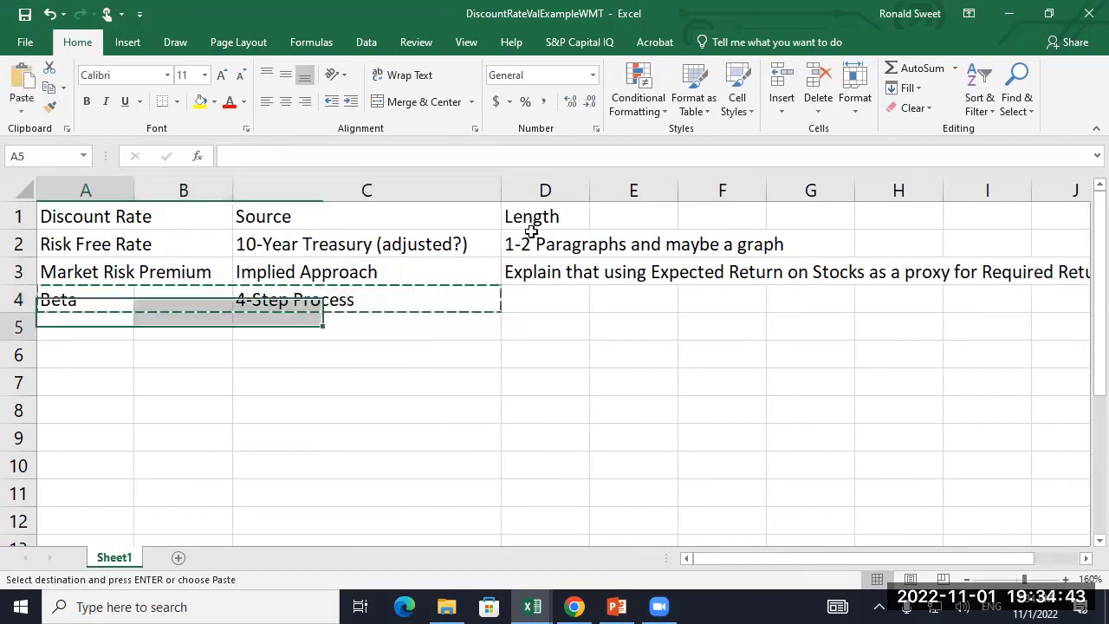
pyautogui.hotkey('ctrl', 'v')
# - Enter "Expected Return on Stocks = Current Cash Yield (Div + Buy Back Yield) + Expected Earnings Growth" in D4
pyautogui.press('Right')
pyautogui.press('Right')
pyautogui.press('Up')
pyautogui.press('Up')
pyautogui.press('Up')
pyautogui.press('Up')
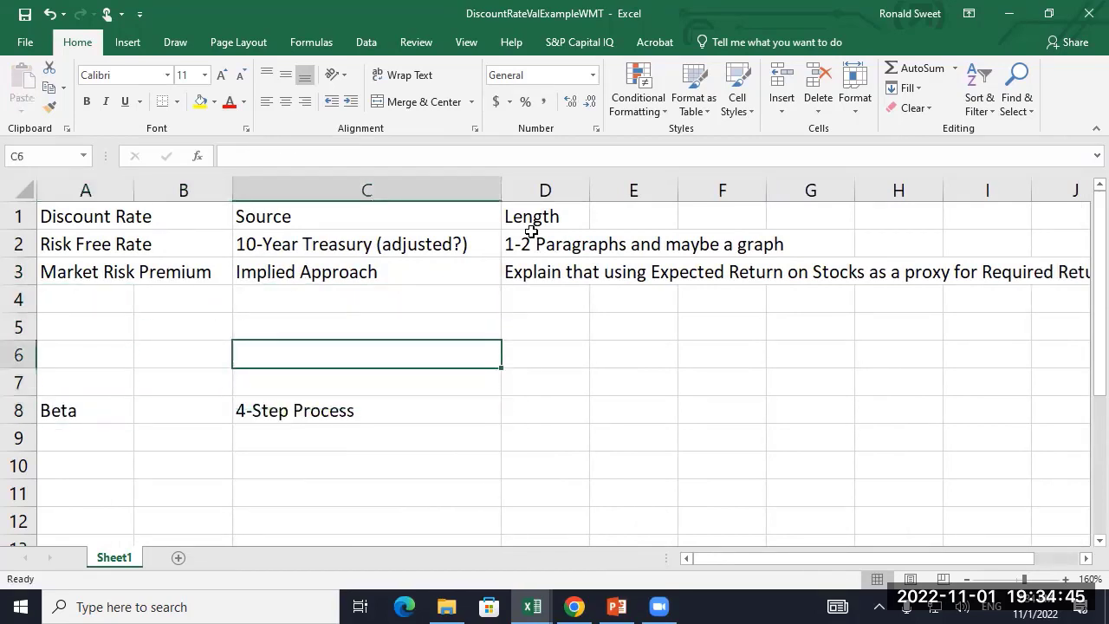
pyautogui.hotkey('ctrl', 'Right')
pyautogui.hotkey('ctrl', 'Left')
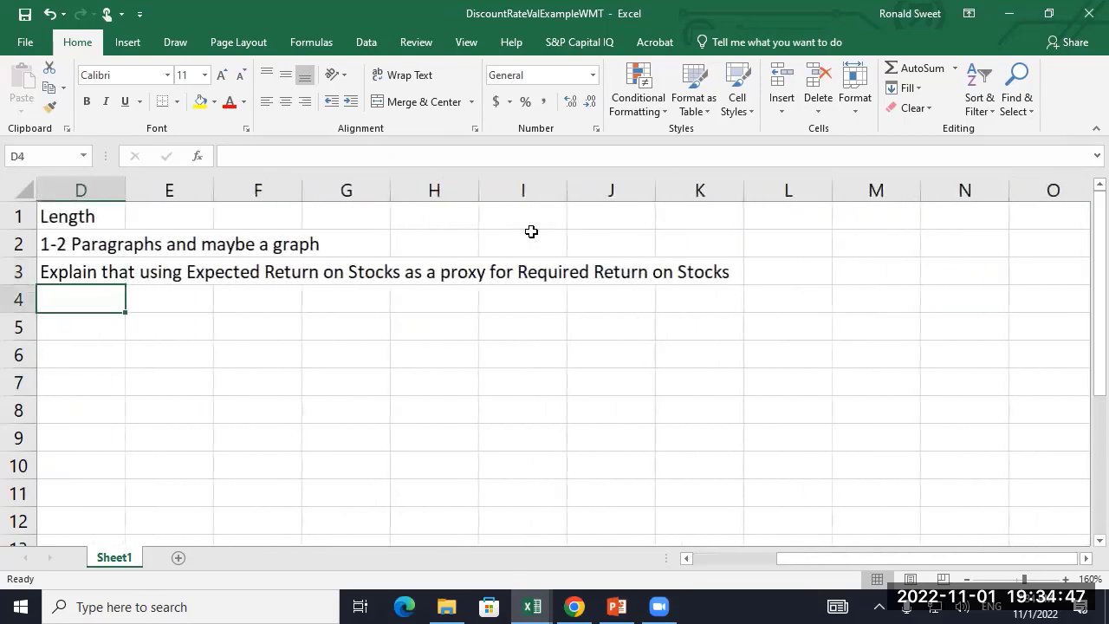
pyautogui.write('Expecte')
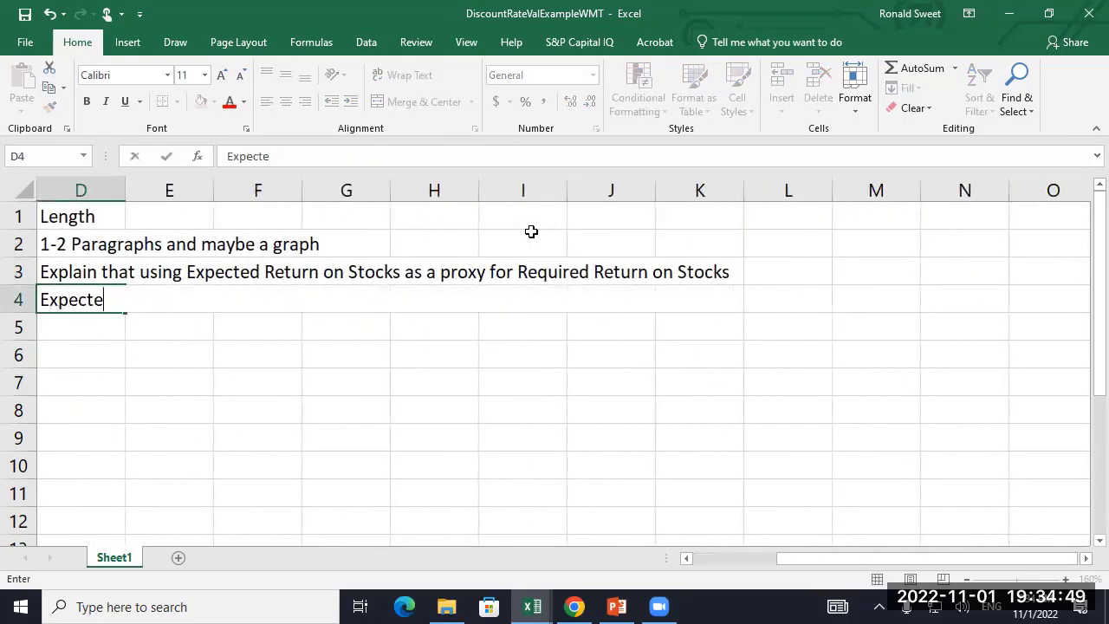
pyautogui.write('d Return o')
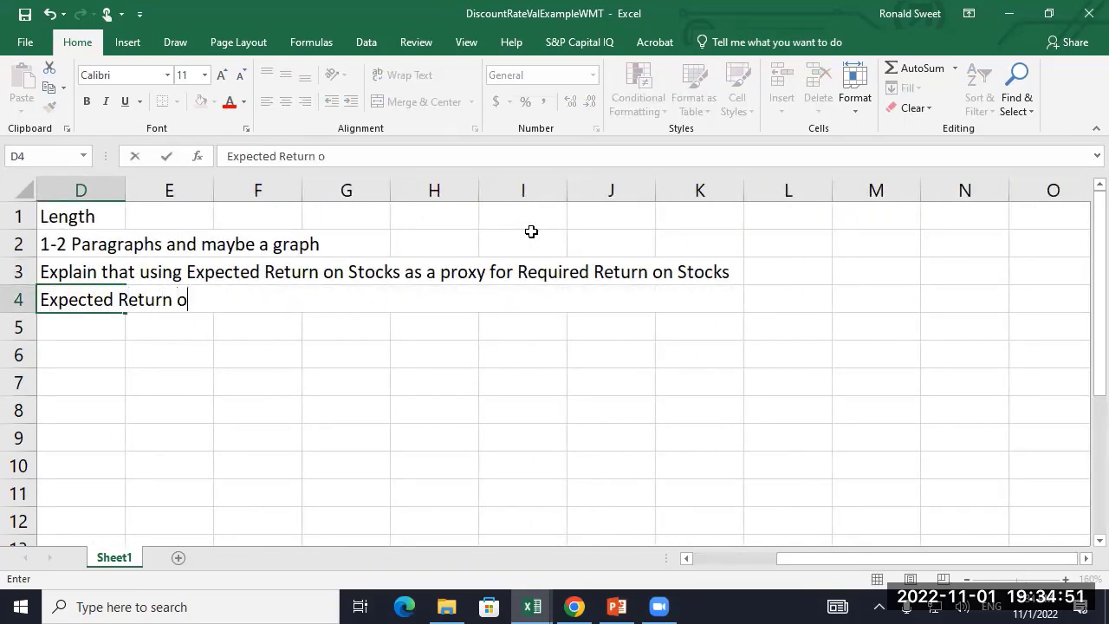
pyautogui.write('n Stocks =')
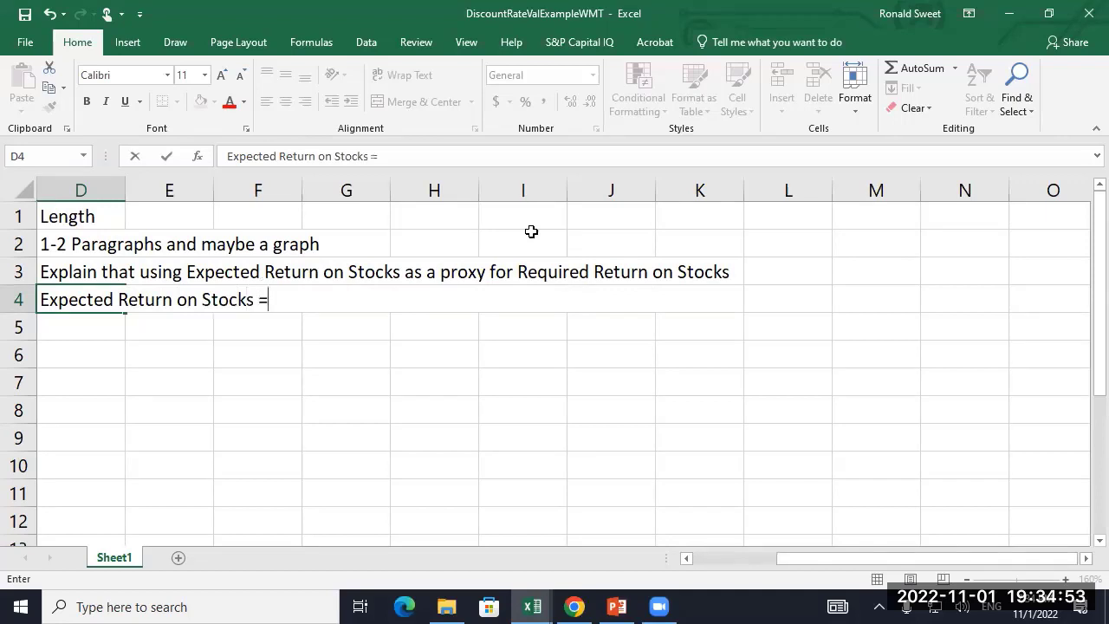
pyautogui.write(' Current ')
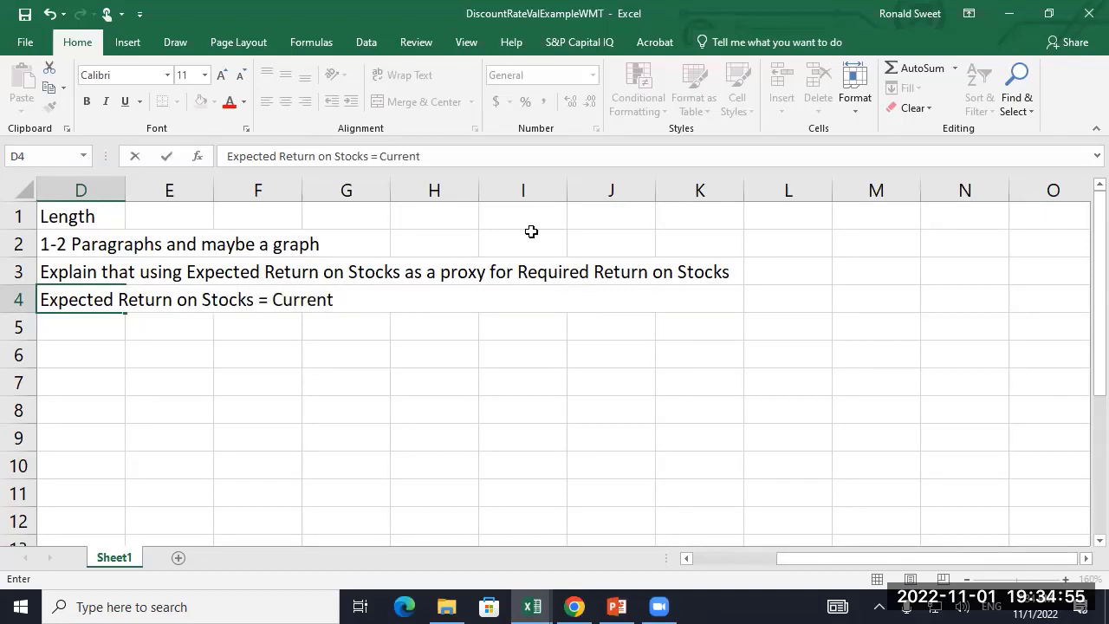
pyautogui.write('Cash Yield ')
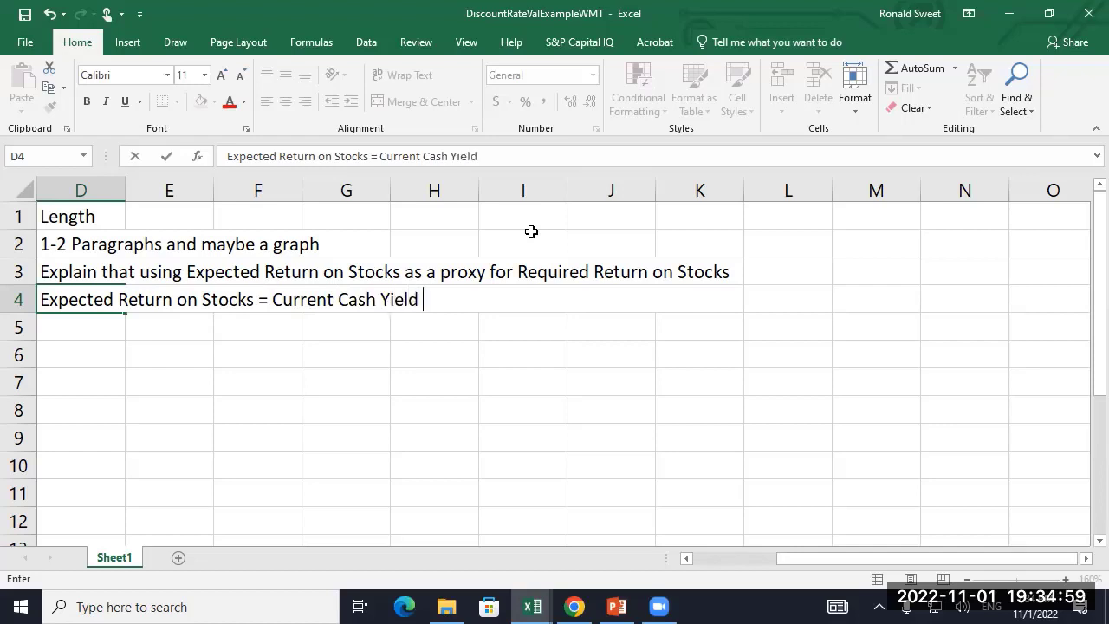
pyautogui.write('(Div + ')
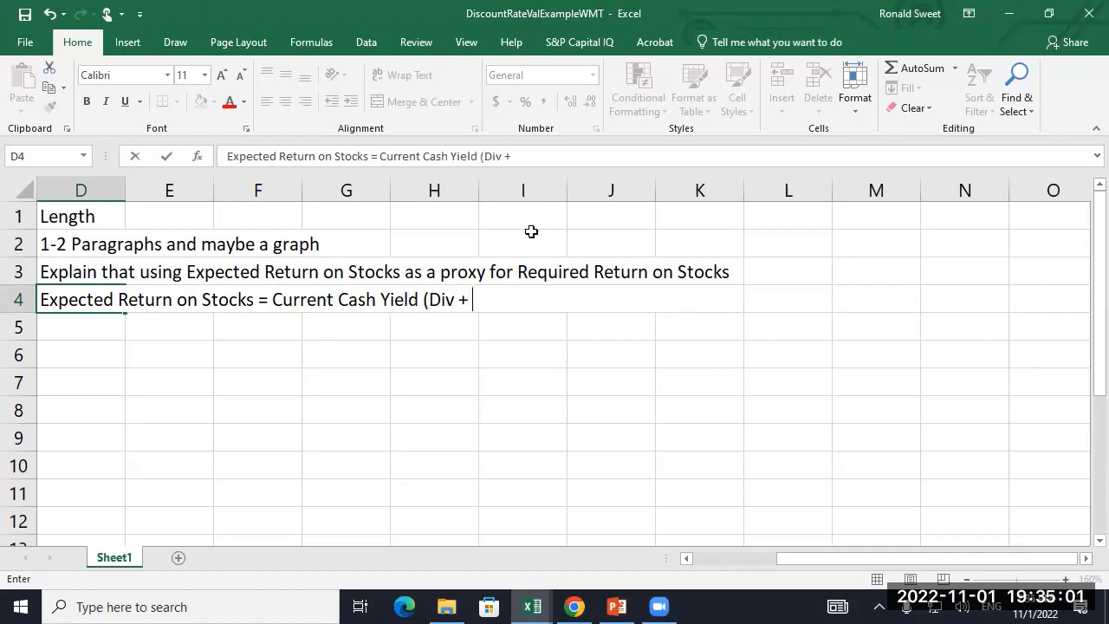
pyautogui.write('Buy B')
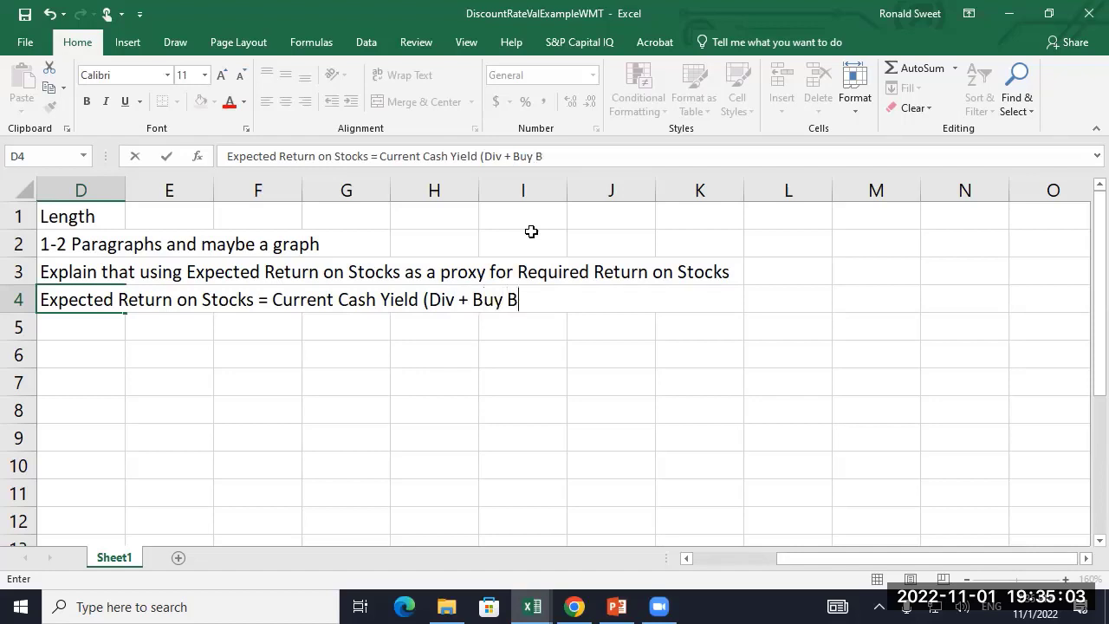
pyautogui.write('ack Diu')
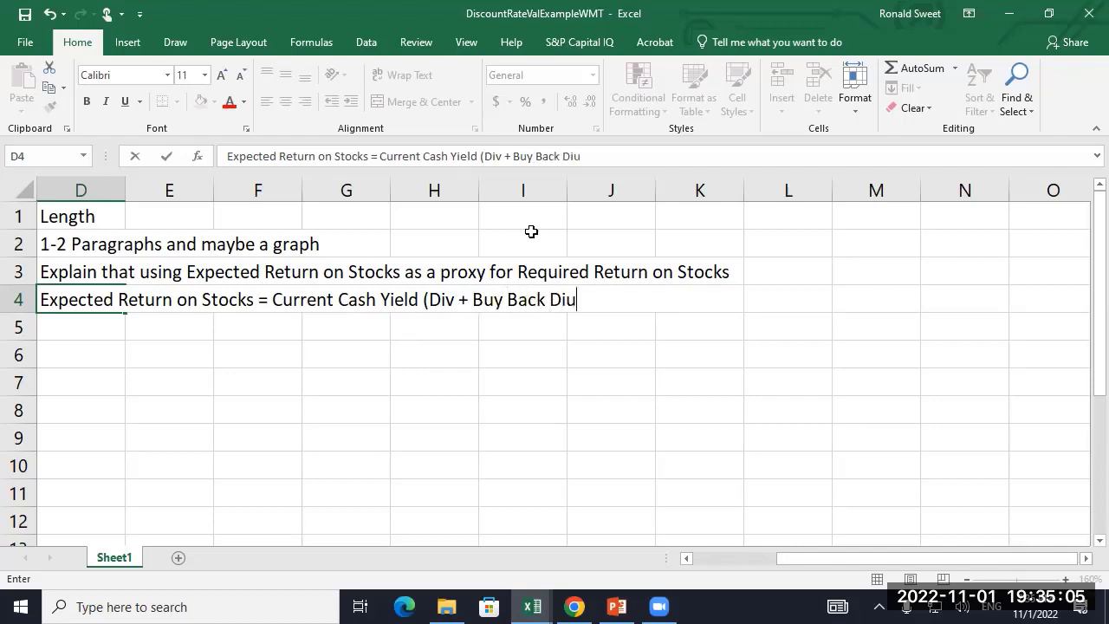
pyautogui.press('BackSpace')
pyautogui.press('BackSpace')
pyautogui.write('Yield')
pyautogui.press('BackSpace')
pyautogui.press('BackSpace')
pyautogui.press('BackSpace')
pyautogui.press('BackSpace')
pyautogui.press('BackSpace')
pyautogui.press('BackSpace')
pyautogui.write('Yield')
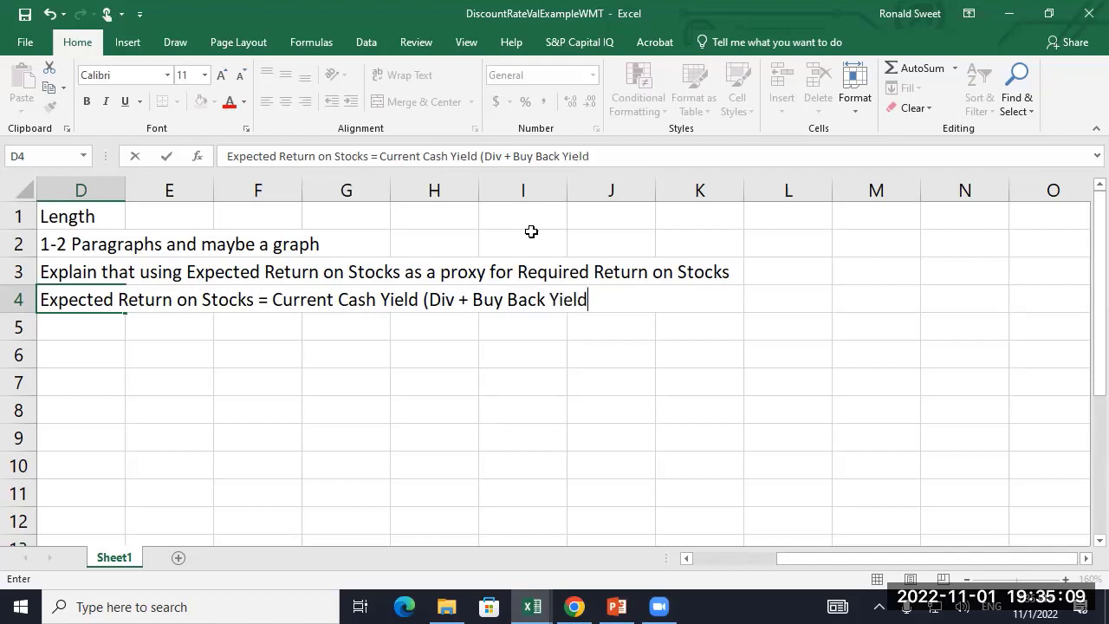
pyautogui.write(') +')
pyautogui.write('Expected ')
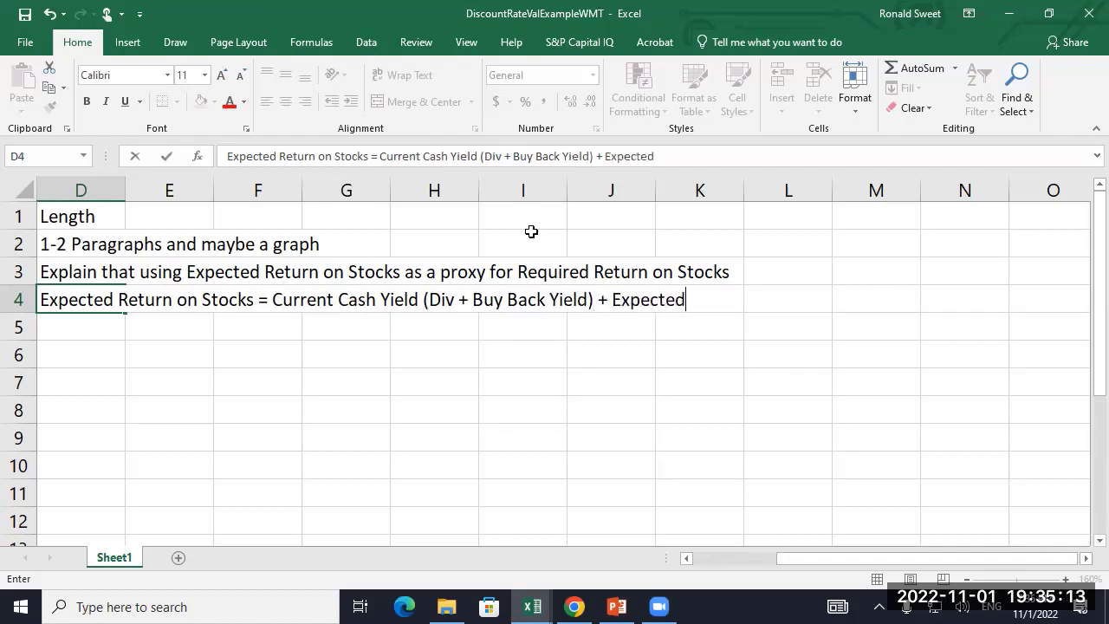
pyautogui.write('Earnings Growth')
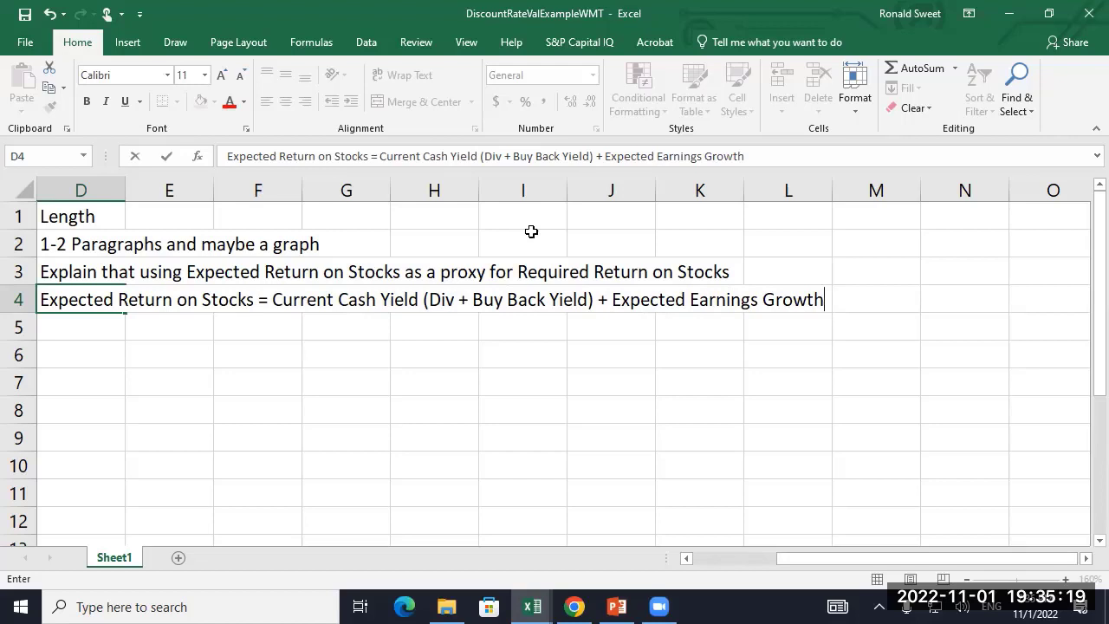
pyautogui.press('Return')
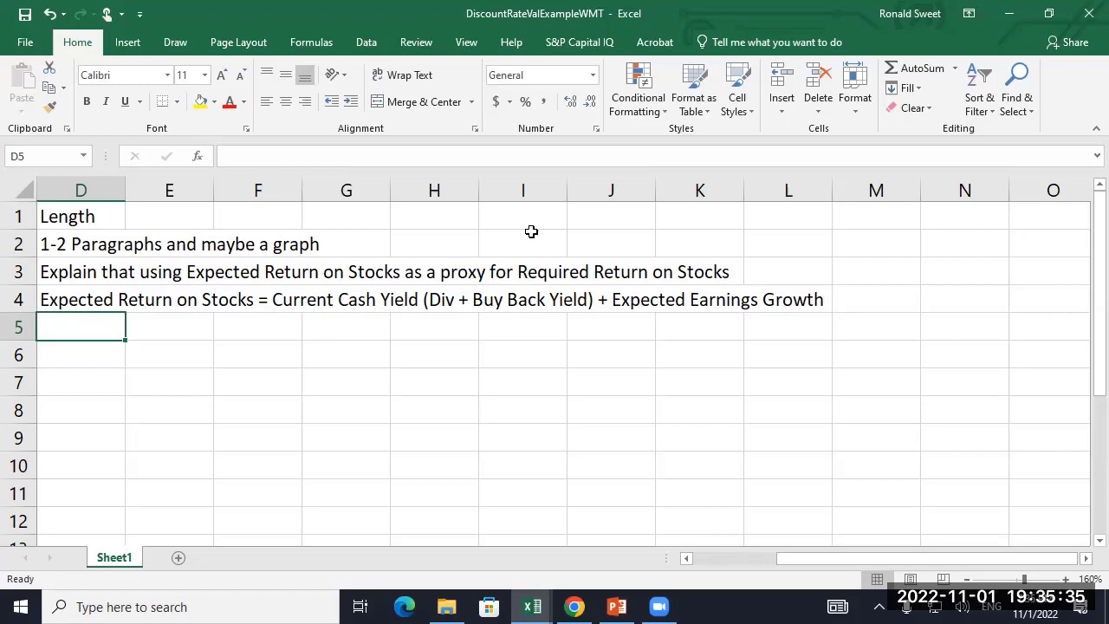
# - Enter "Expected Earnings Growth = Function opf Expected Nominal GDP Growth" in D5
pyautogui.write('Exp')
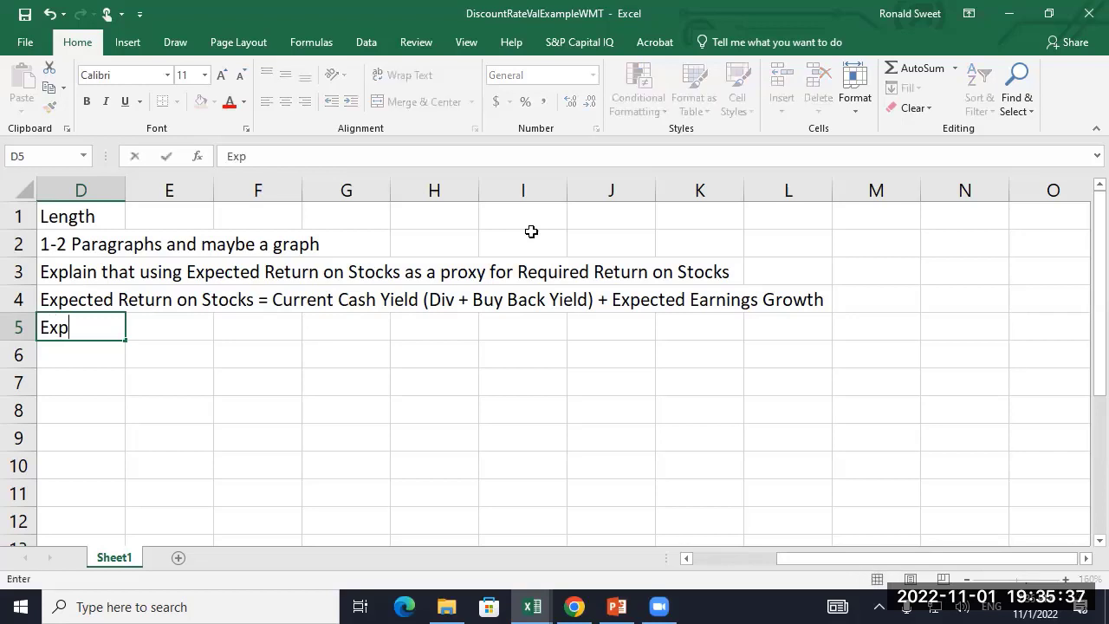
pyautogui.write('ected Earning')
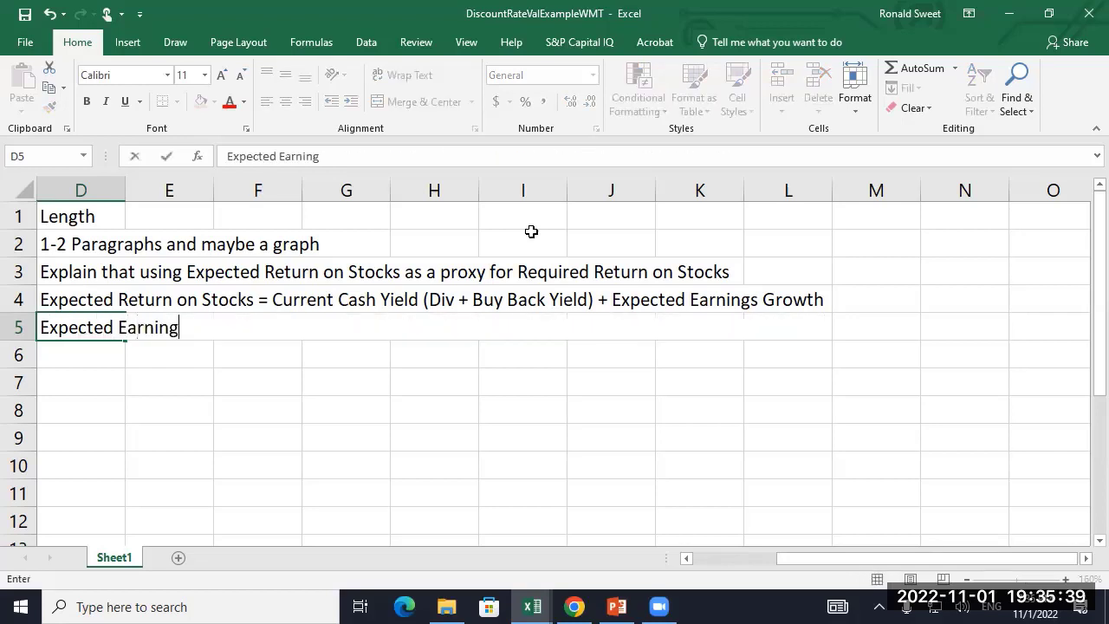
pyautogui.write('s Growth = ')
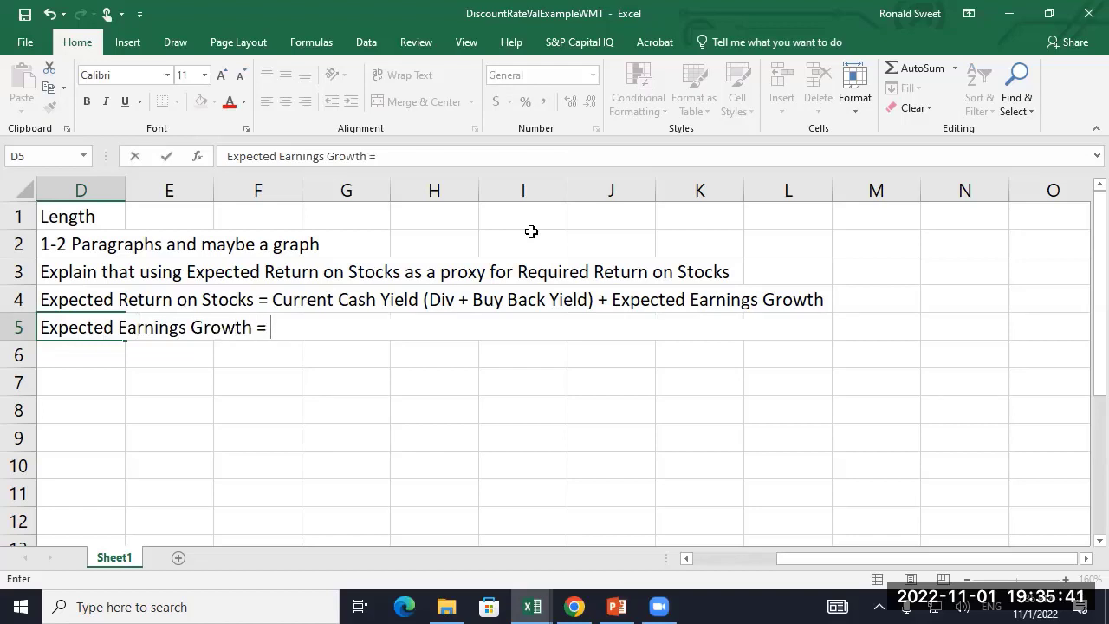
pyautogui.write('Function opf')
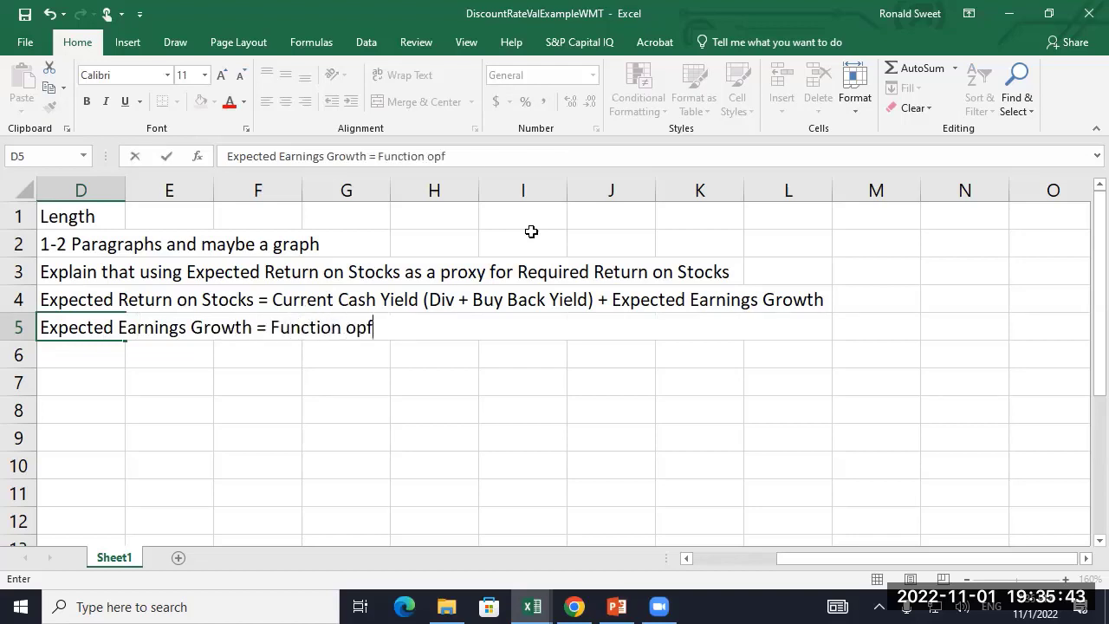
pyautogui.write(' Expected N')
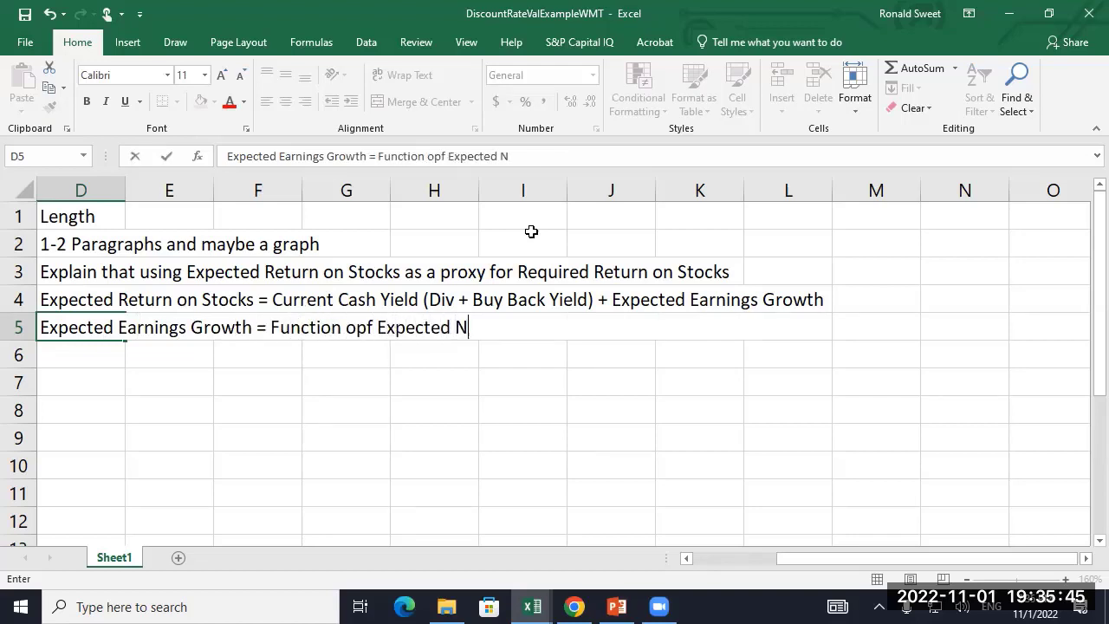
pyautogui.write('ominal GP')
pyautogui.press('BackSpace')
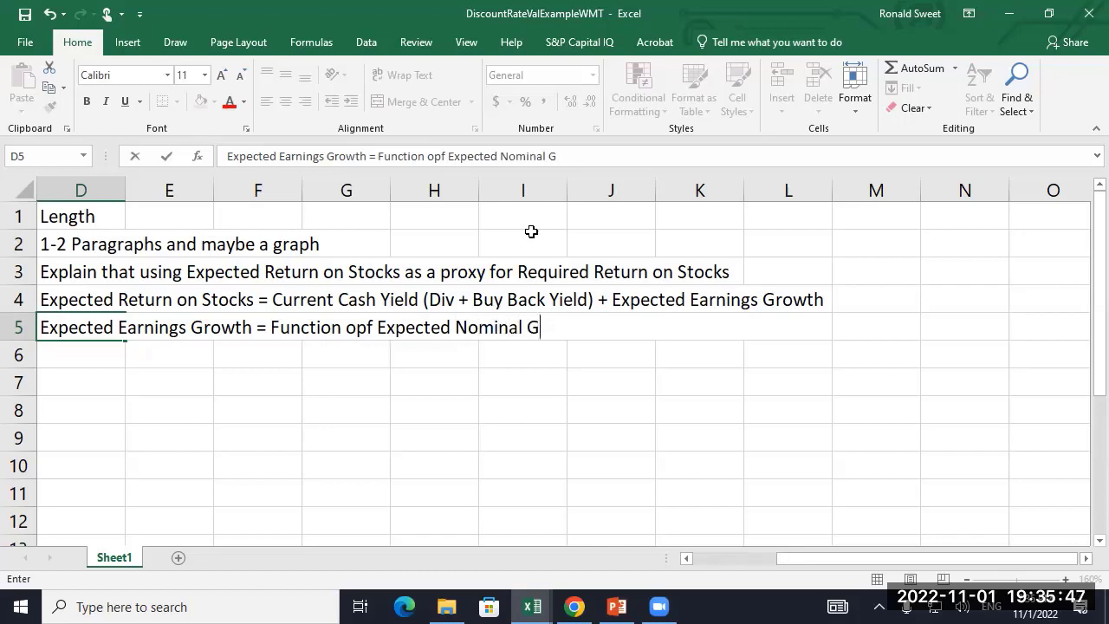
pyautogui.write('DP Growth')
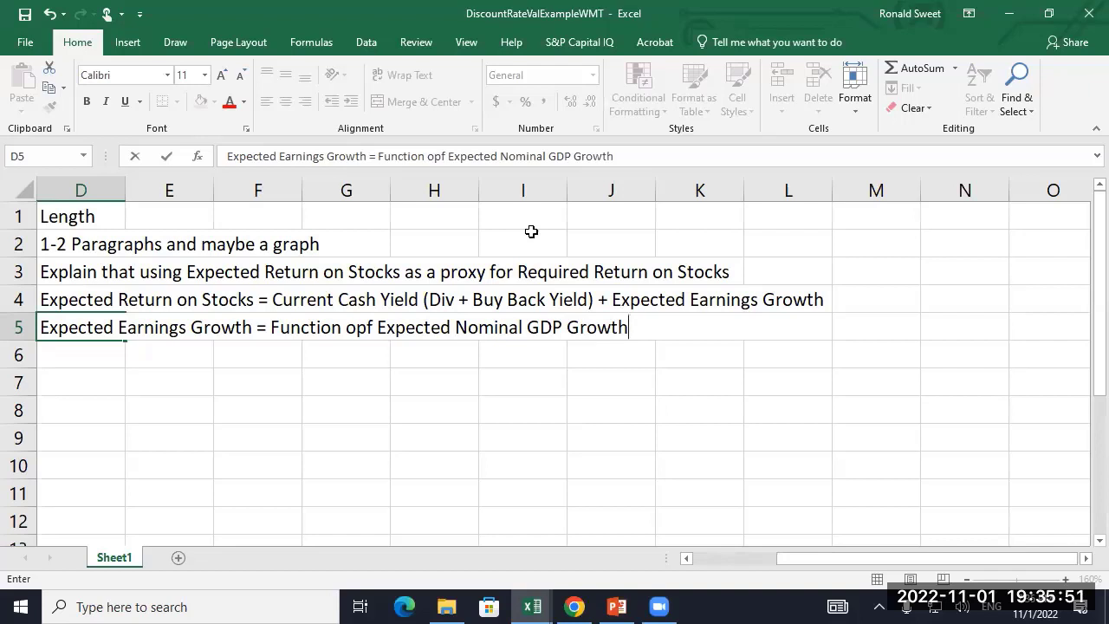
pyautogui.hotkey('ctrl', 'Return')
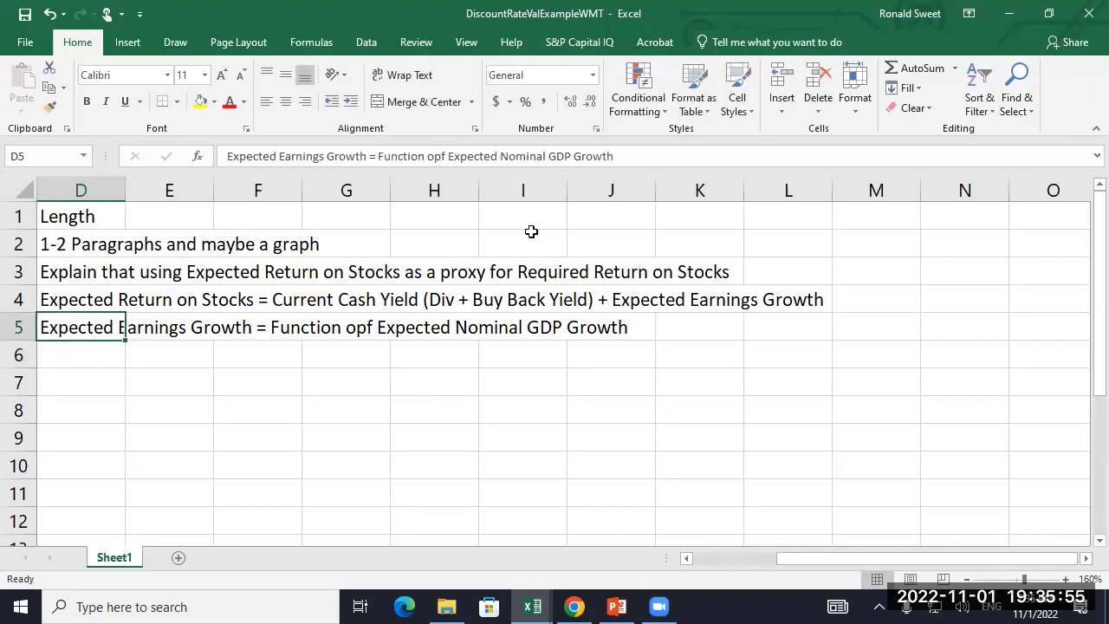
# - Append "(Chart)" to the end of the Expected Return on Stocks line in D4
pyautogui.press('Up')
pyautogui.press('F2')
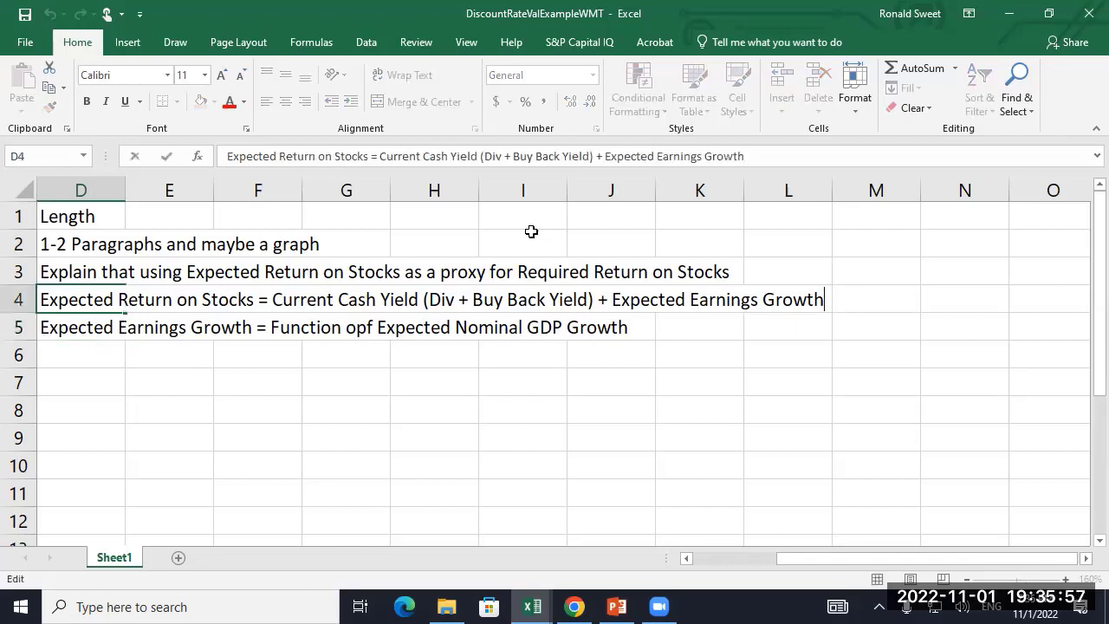
pyautogui.write('(Chart)')
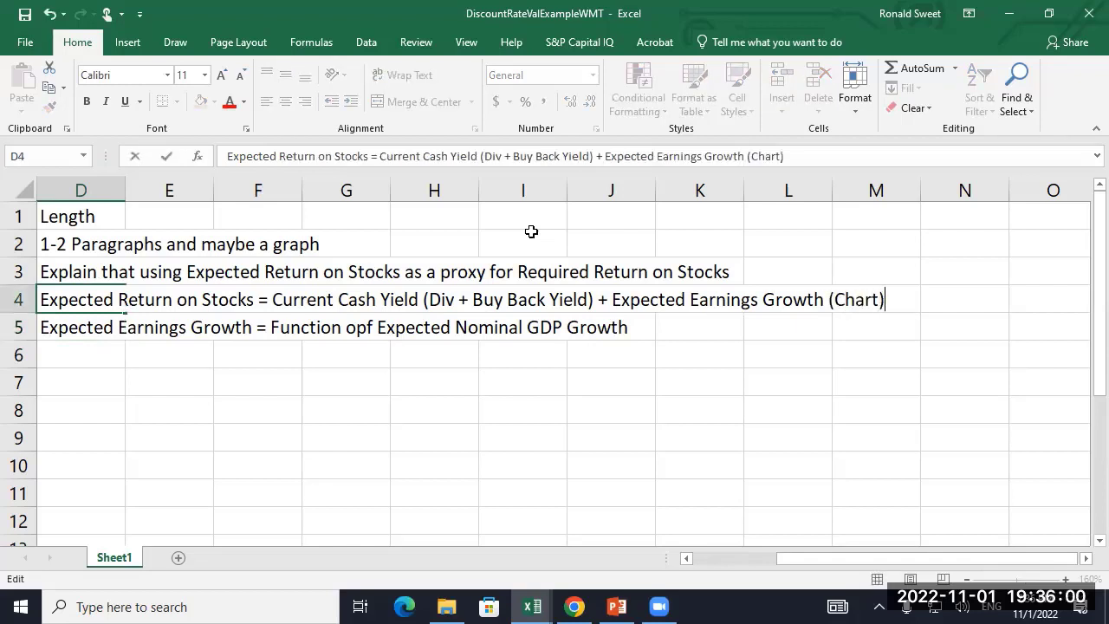
pyautogui.press('Return')
# - Append "(Chart)" to the end of the Expected Earnings Growth line in D5
pyautogui.press('F2')
pyautogui.write('(ZChart')
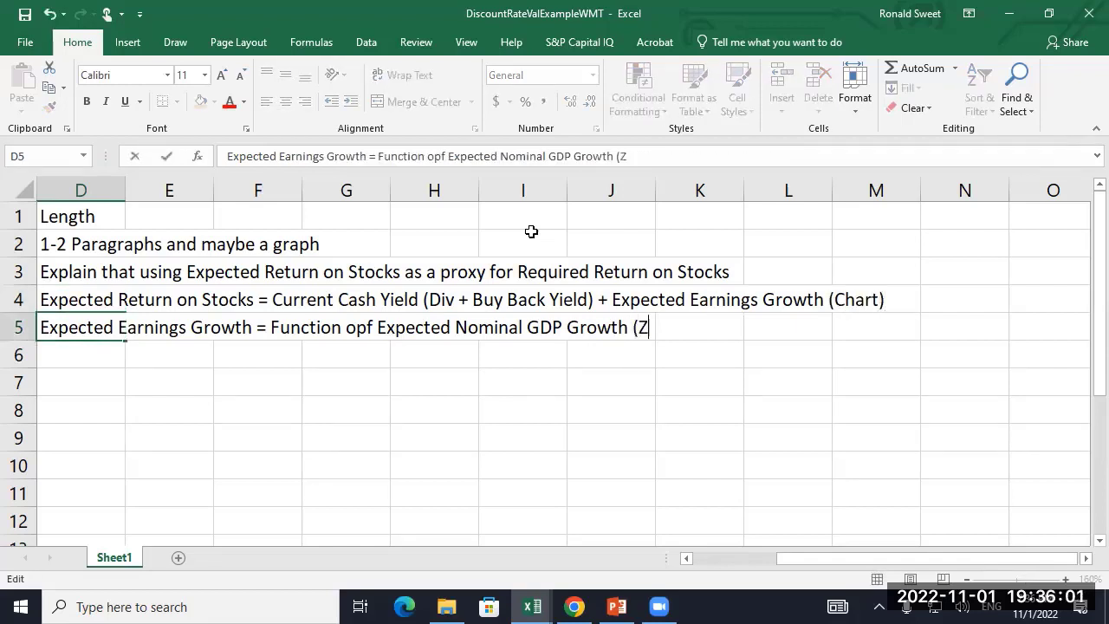
pyautogui.press('BackSpace')
pyautogui.press('BackSpace')
pyautogui.press('BackSpace')
pyautogui.press('BackSpace')
pyautogui.press('BackSpace')
pyautogui.press('BackSpace')
pyautogui.write('Chart)')
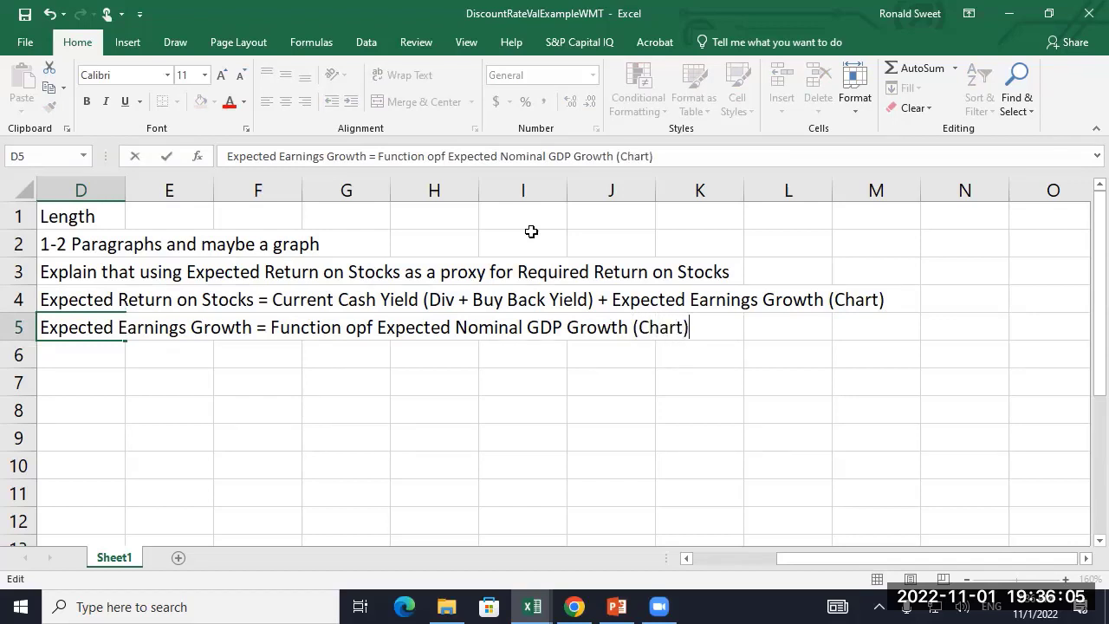
pyautogui.press('Return')
# - Correct the misspelled "opf" to "of" in the Expected Earnings Growth line in D5
pyautogui.press('Up')
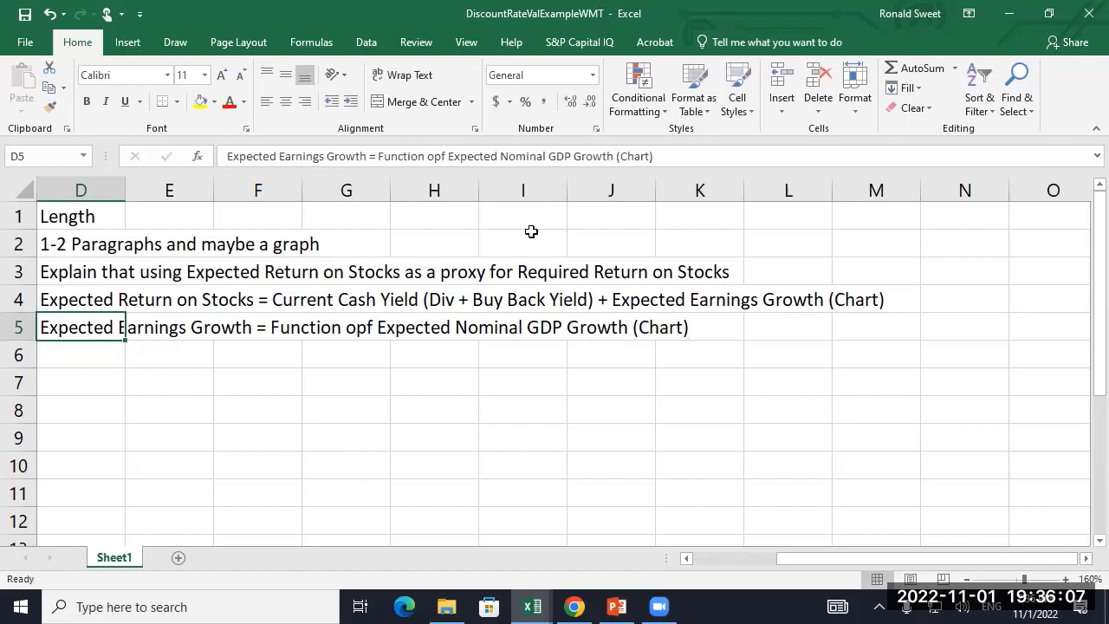
pyautogui.press('F2')
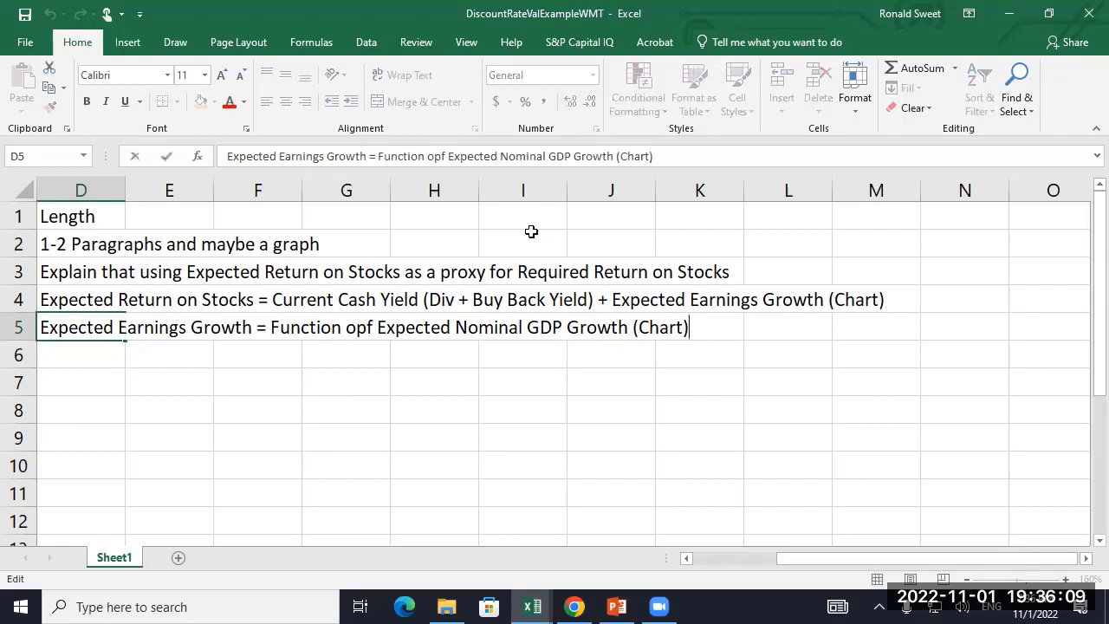
pyautogui.press('Left')
pyautogui.press('Left')
pyautogui.press('Left')
pyautogui.press('Left')
pyautogui.press('Left')
pyautogui.press('Left')
pyautogui.press('Left')
pyautogui.press('Left')
pyautogui.press('Left')
pyautogui.press('Left')
pyautogui.press('Left')
pyautogui.press('Left')
pyautogui.press('Left')
pyautogui.press('Left')
pyautogui.press('Left')
pyautogui.press('Left')
pyautogui.press('Left')
pyautogui.press('Left')
pyautogui.press('Left')
pyautogui.press('Left')
pyautogui.press('Delete')
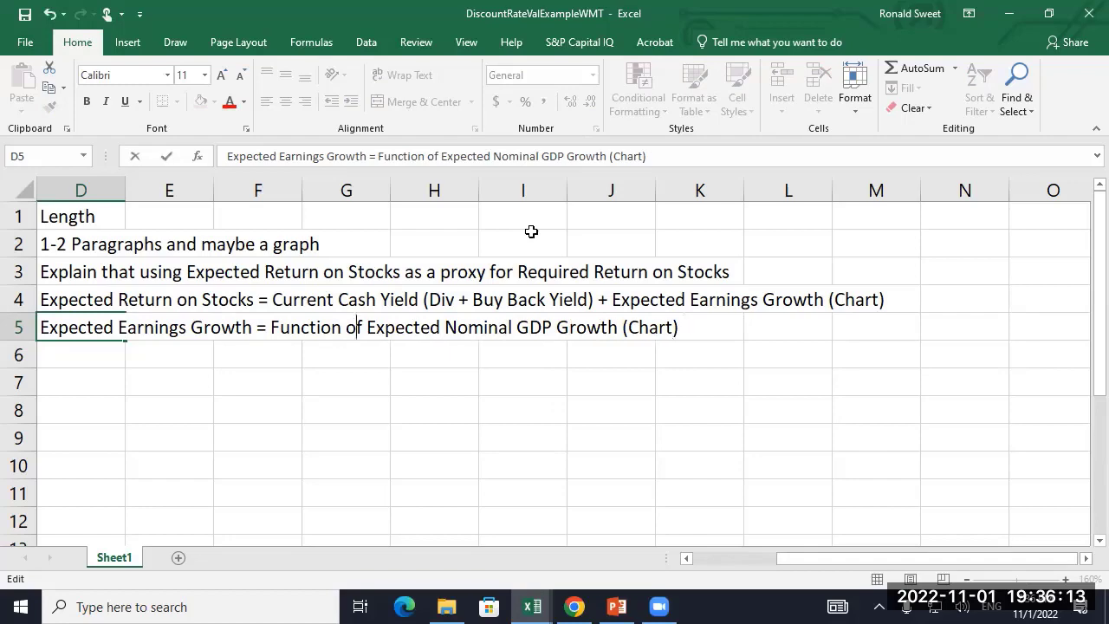
pyautogui.press('Return')
# - Enter "Expected Nominla GDP Growth = Expected Productivity Growth + Expected Labor Growth + Expected Inflation" in D6
pyautogui.hscroll(-3, 531, 231)
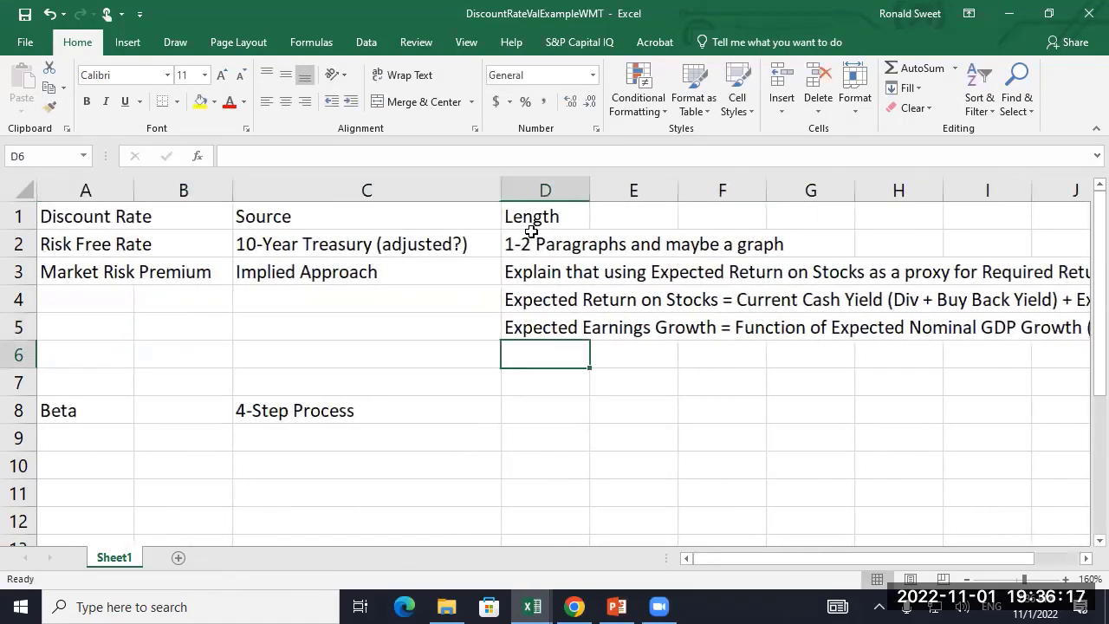
pyautogui.write('Ex')
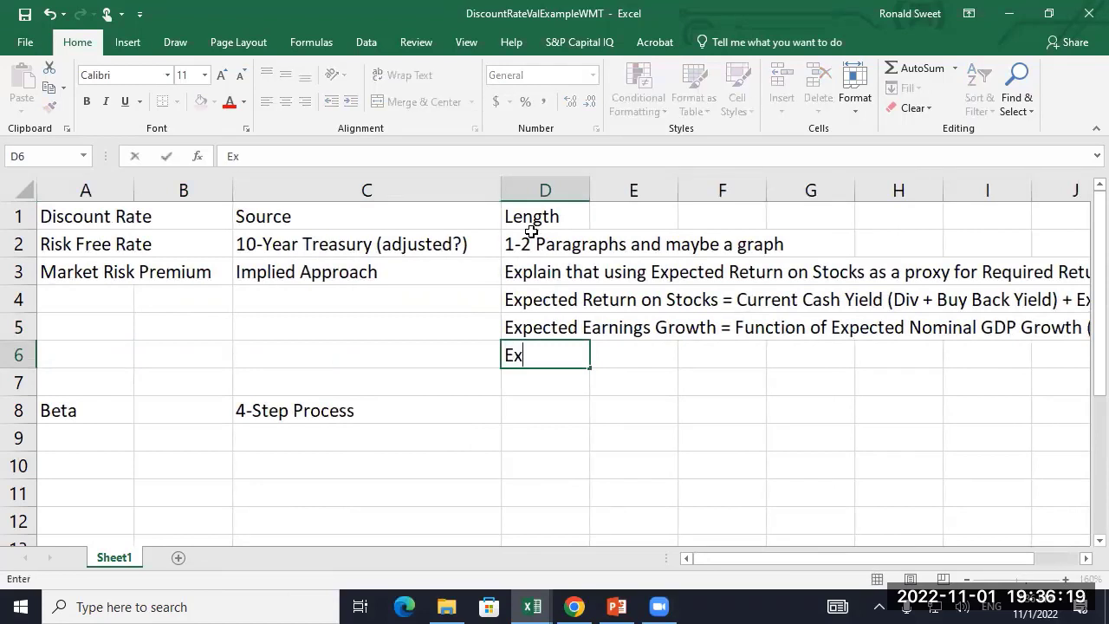
pyautogui.write('pected Nono')
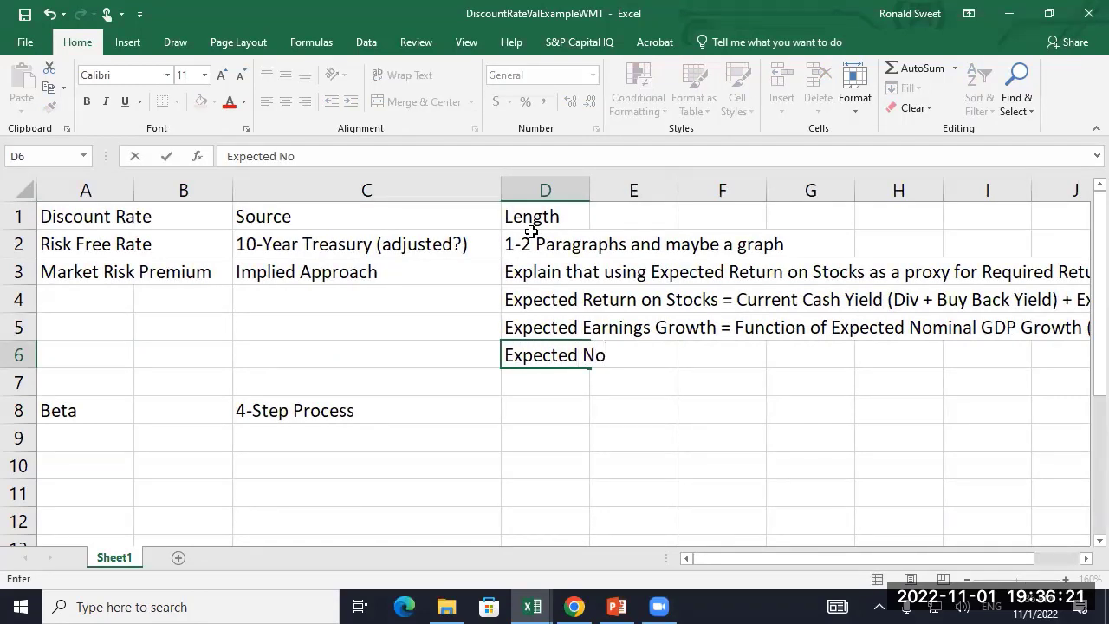
pyautogui.press('BackSpace')
pyautogui.write('i')
pyautogui.press('BackSpace')
pyautogui.press('BackSpace')
pyautogui.write('minla GDP')
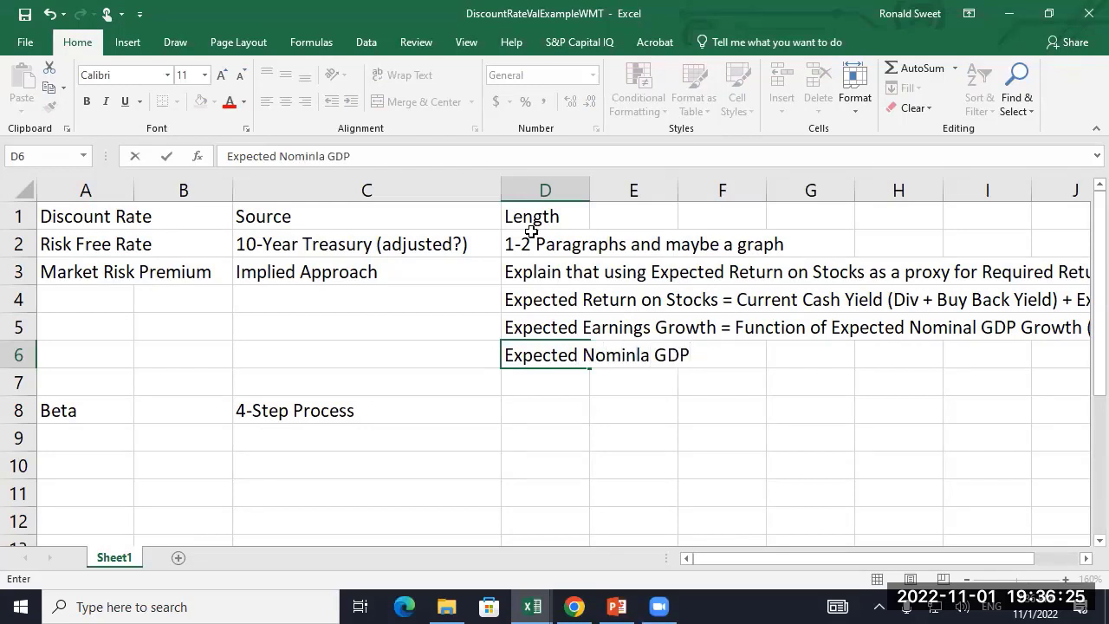
pyautogui.write(' Growth = Expe')
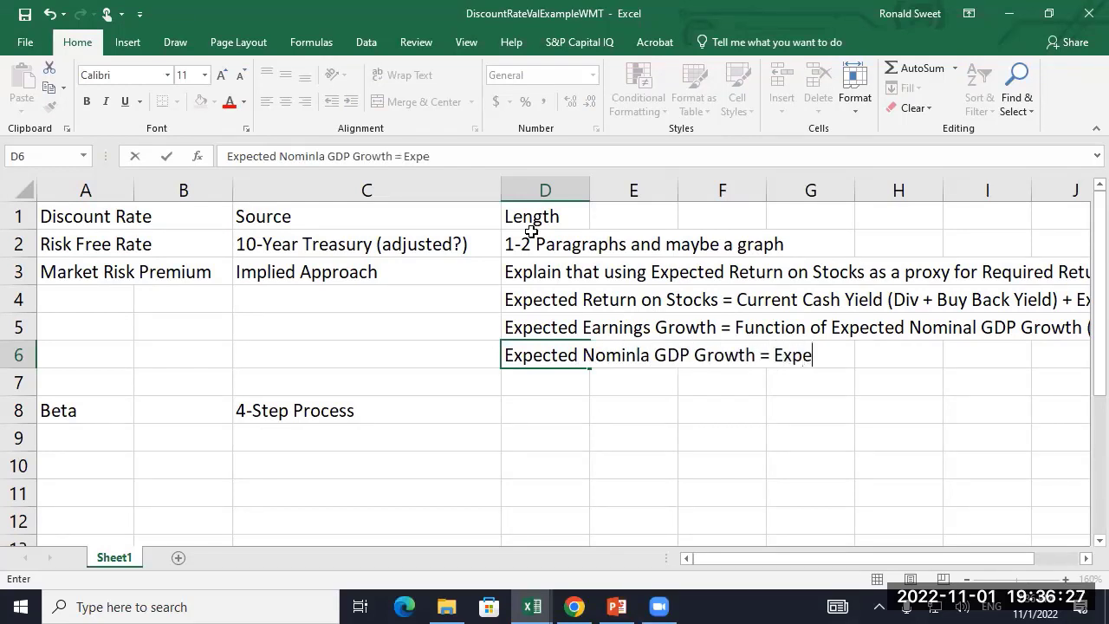
pyautogui.write('cted Produc')
pyautogui.press('BackSpace')
pyautogui.press('BackSpace')
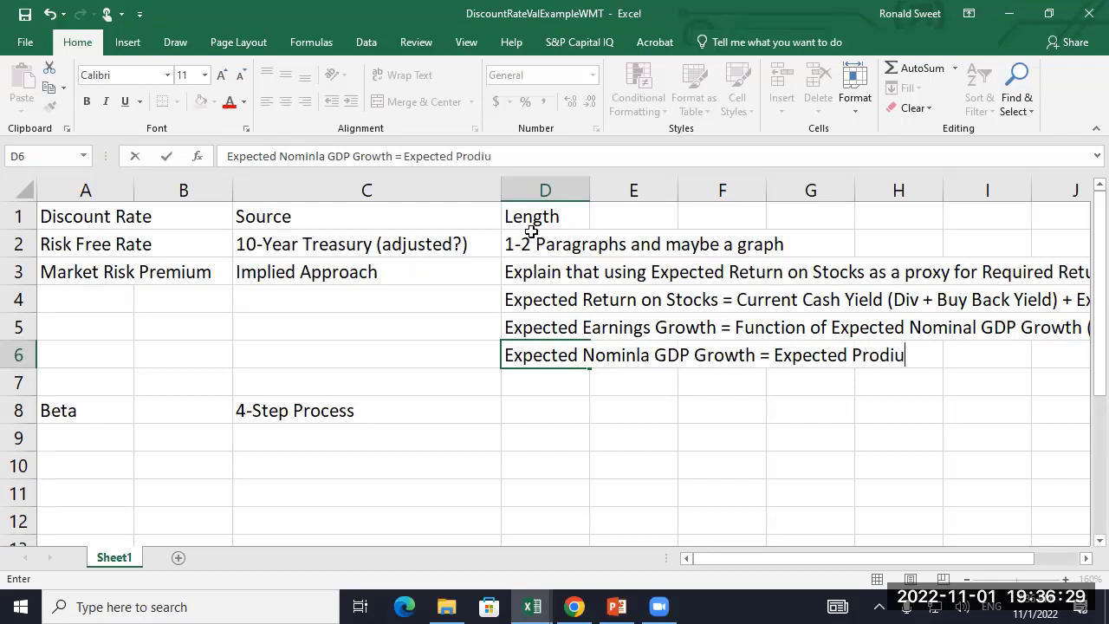
pyautogui.write('uctivi')
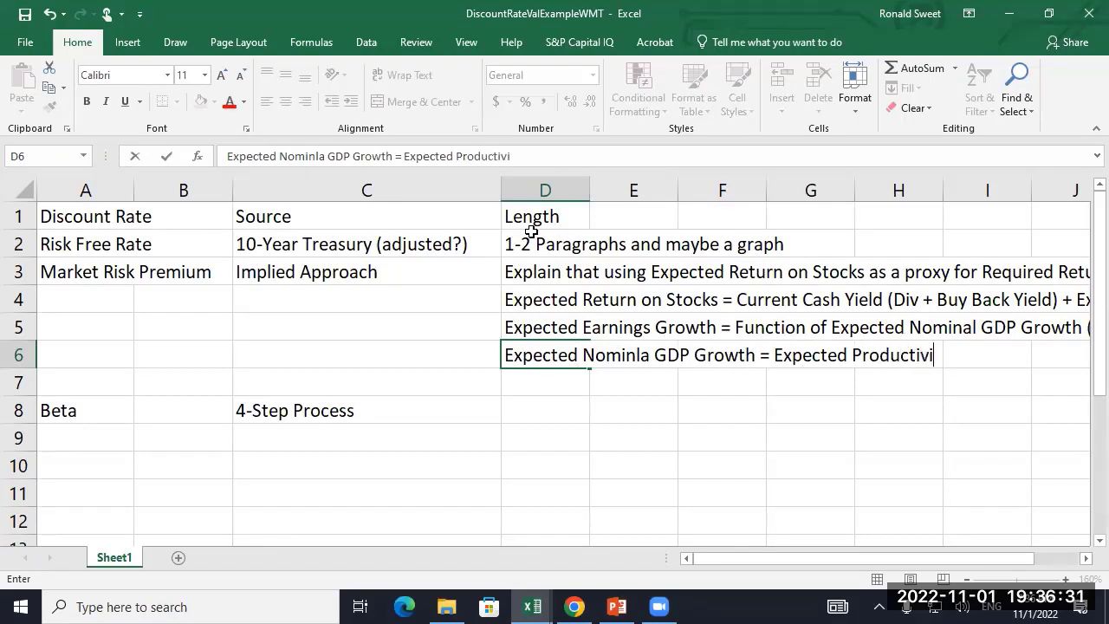
pyautogui.write('ty Growth + Expl')
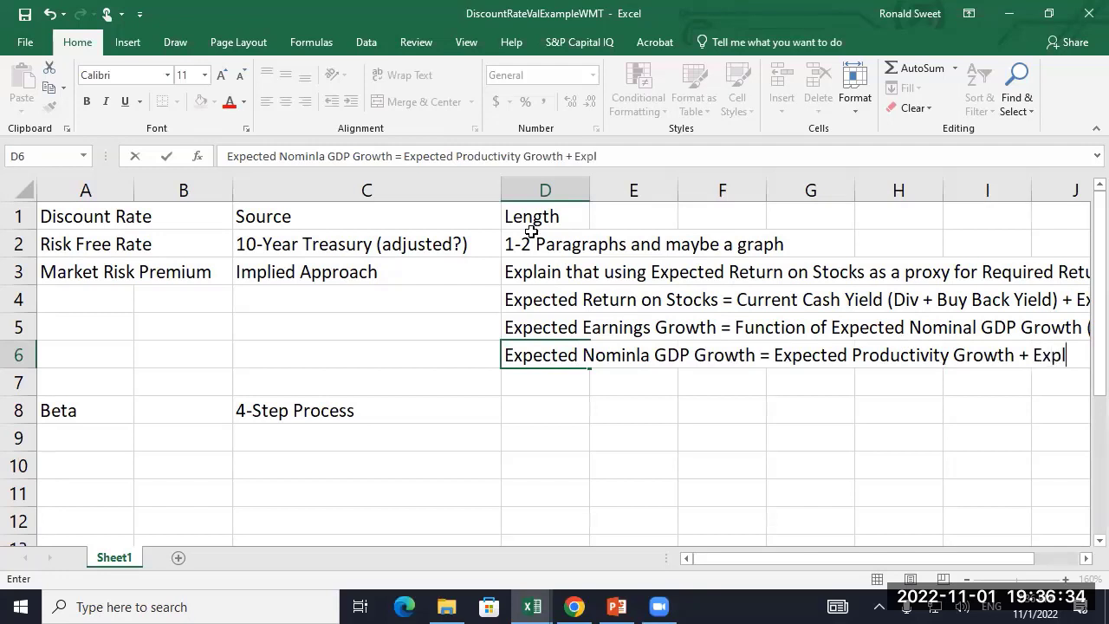
pyautogui.press('BackSpace')
pyautogui.write('ected Labor')
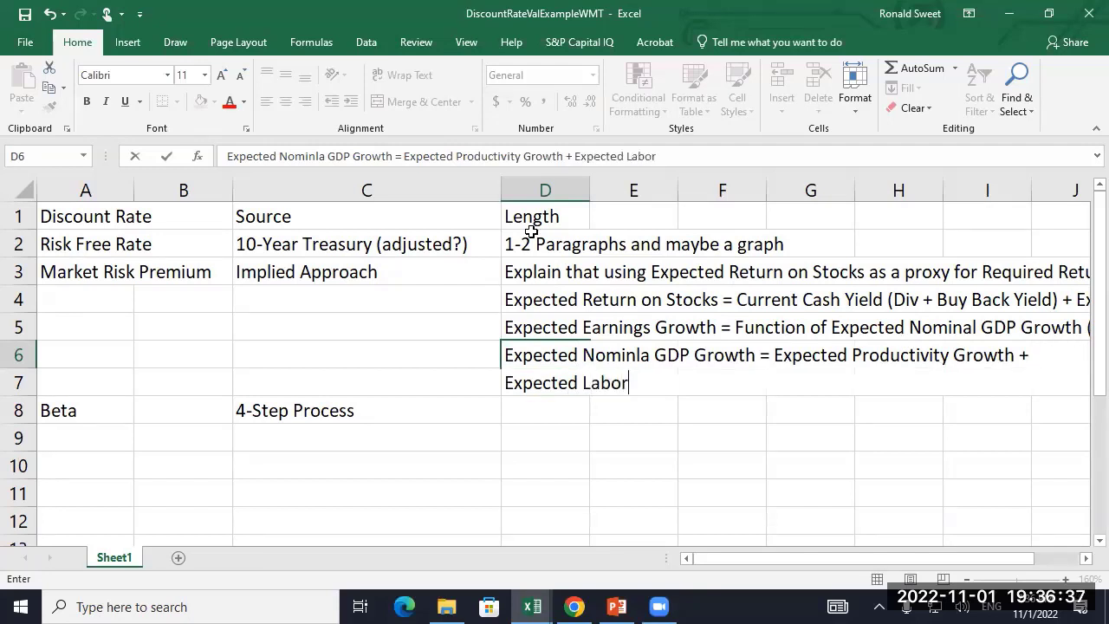
pyautogui.write(' Growth +')
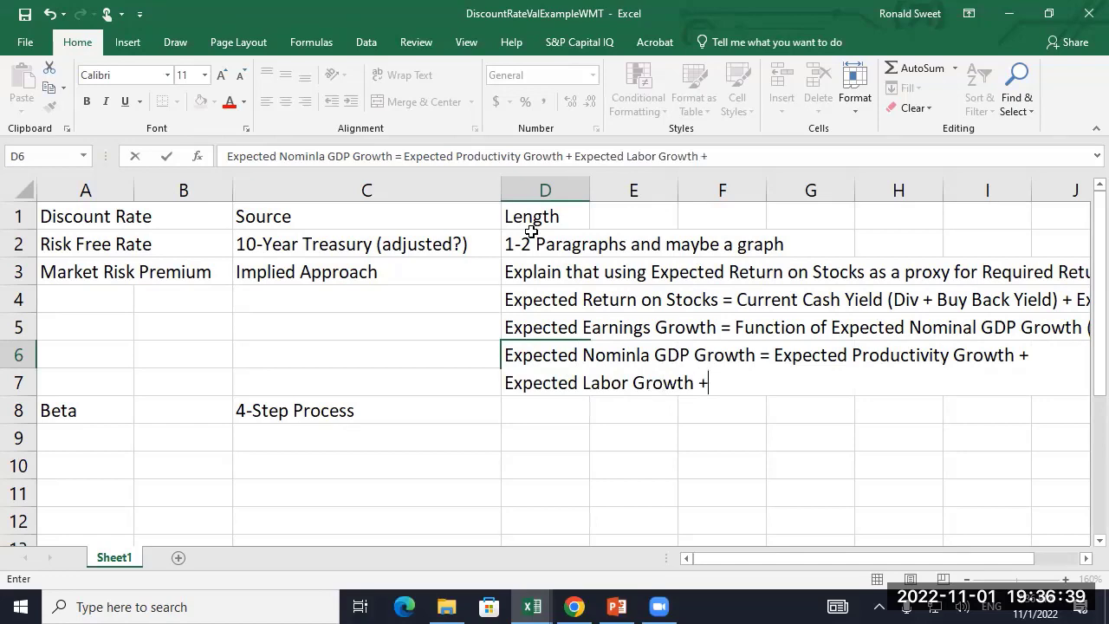
pyautogui.write(' Expected Infla')
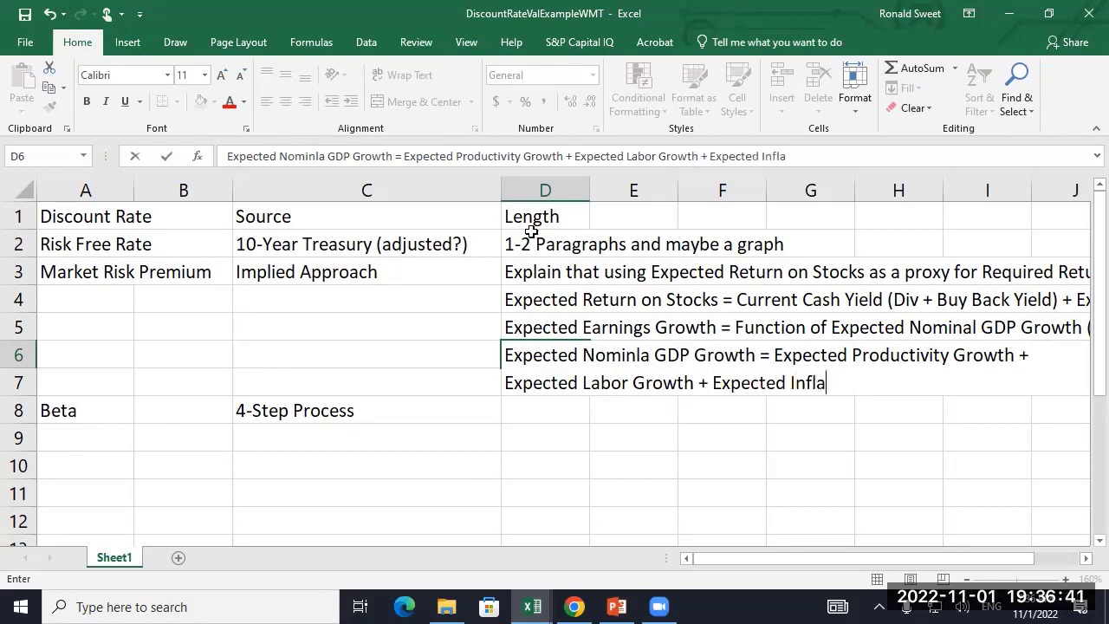
pyautogui.write('tion')
pyautogui.press('Return')
# - Correct the misspelled "Nominla" to "Nominal" in the GDP growth line in D6
pyautogui.press('Up')
pyautogui.press('Right')
pyautogui.press('Right')
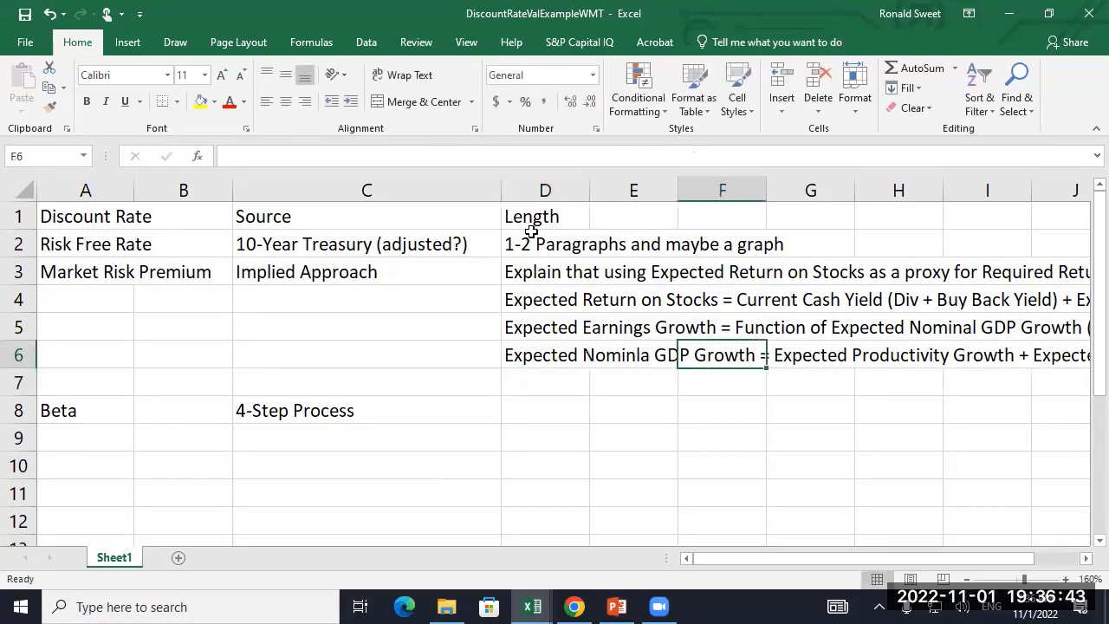
pyautogui.press('Right')
pyautogui.press('Right')
pyautogui.press('Right')
pyautogui.press('Right')
pyautogui.press('Right')
pyautogui.press('Right')
pyautogui.press('Left')
pyautogui.press('Left')
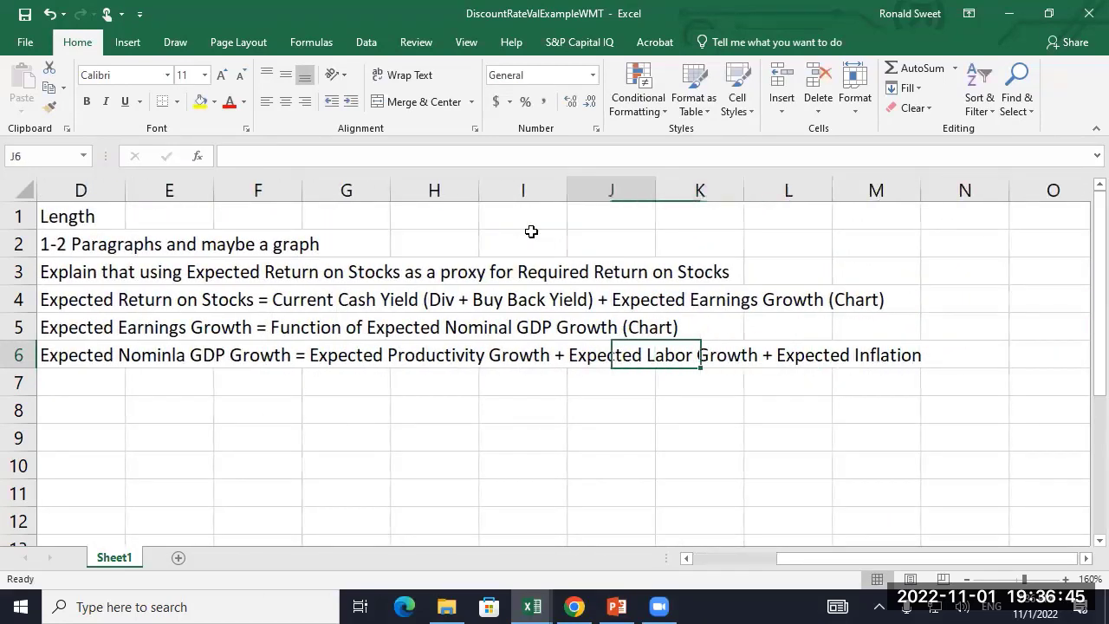
pyautogui.press('Left')
pyautogui.press('Left')
pyautogui.press('Left')
pyautogui.press('Left')
pyautogui.press('Left')
pyautogui.press('Left')
pyautogui.press('F2')
pyautogui.press('Home')
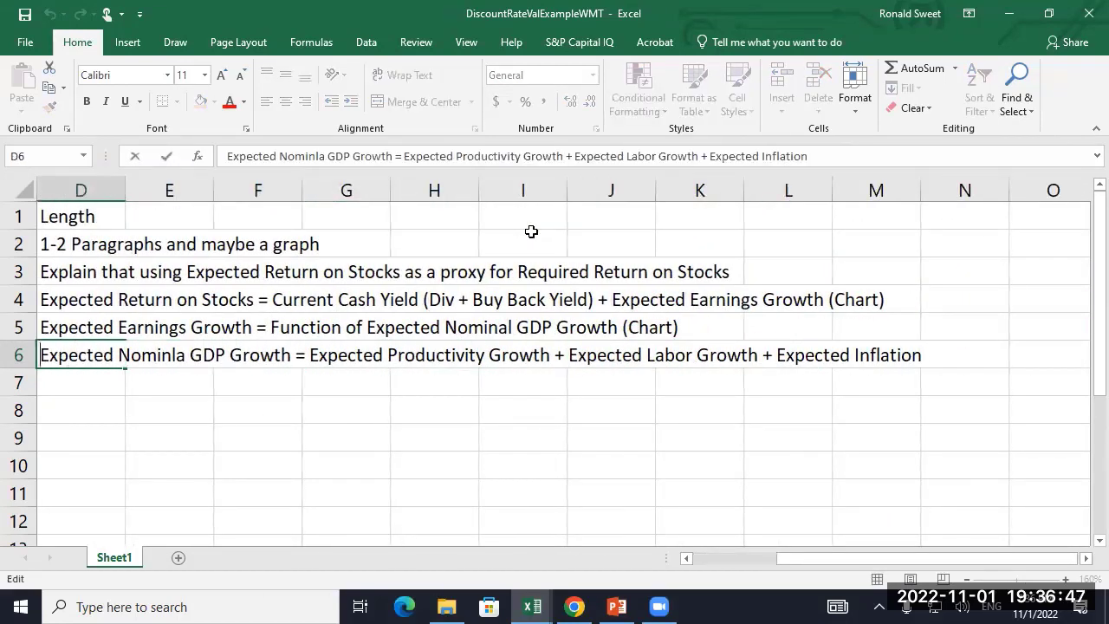
pyautogui.press('Right')
pyautogui.press('Right')
pyautogui.press('Right')
pyautogui.press('Right')
pyautogui.press('Right')
pyautogui.press('Right')
pyautogui.press('Right')
pyautogui.press('Right')
pyautogui.press('Right')
pyautogui.press('Right')
pyautogui.press('Right')
pyautogui.press('Right')
pyautogui.press('Right')
pyautogui.press('Right')
pyautogui.press('Delete')
pyautogui.press('Right')
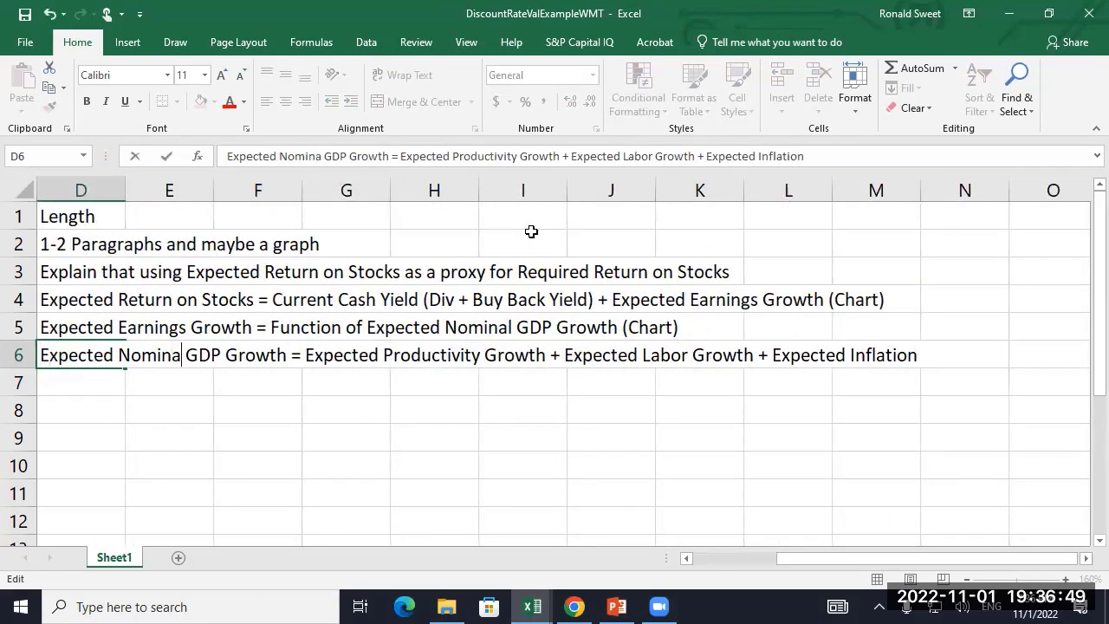
pyautogui.write('l')
pyautogui.press('Return')
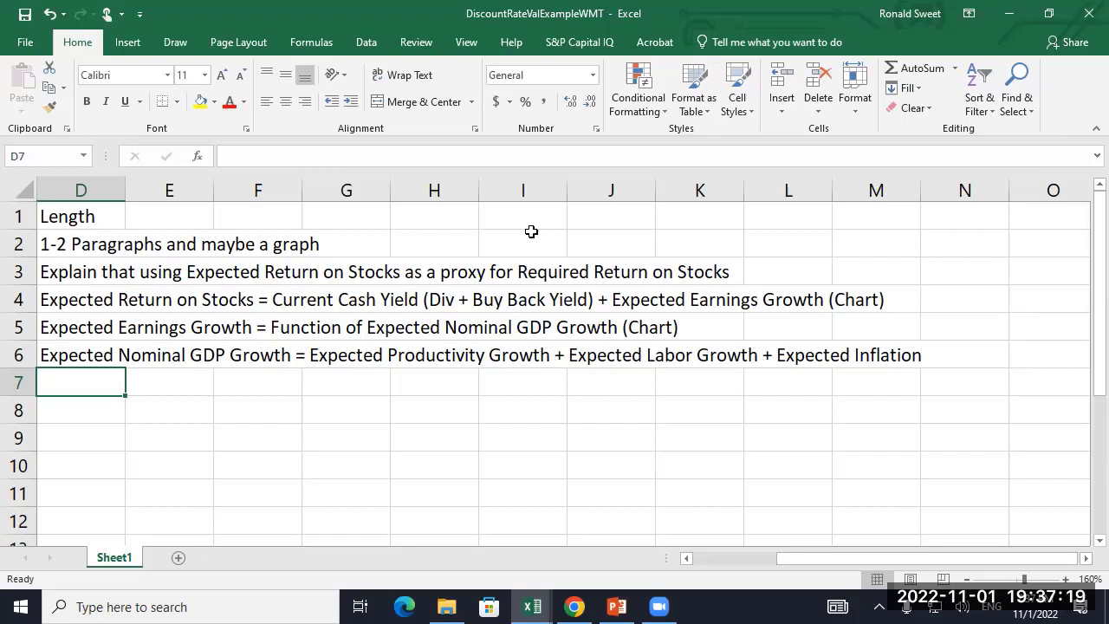
# - Append "(Chart of History)" to the end of the Expected Nominal GDP Growth line in D6
pyautogui.press('Up')
pyautogui.press('F2')
pyautogui.write('(')
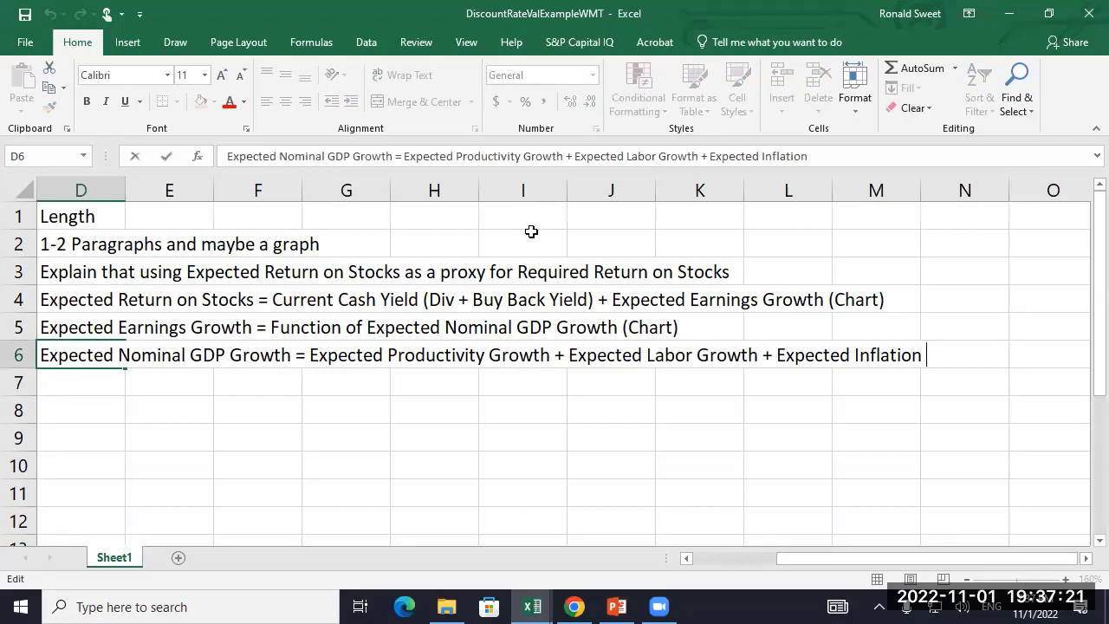
pyautogui.write('Chart ')
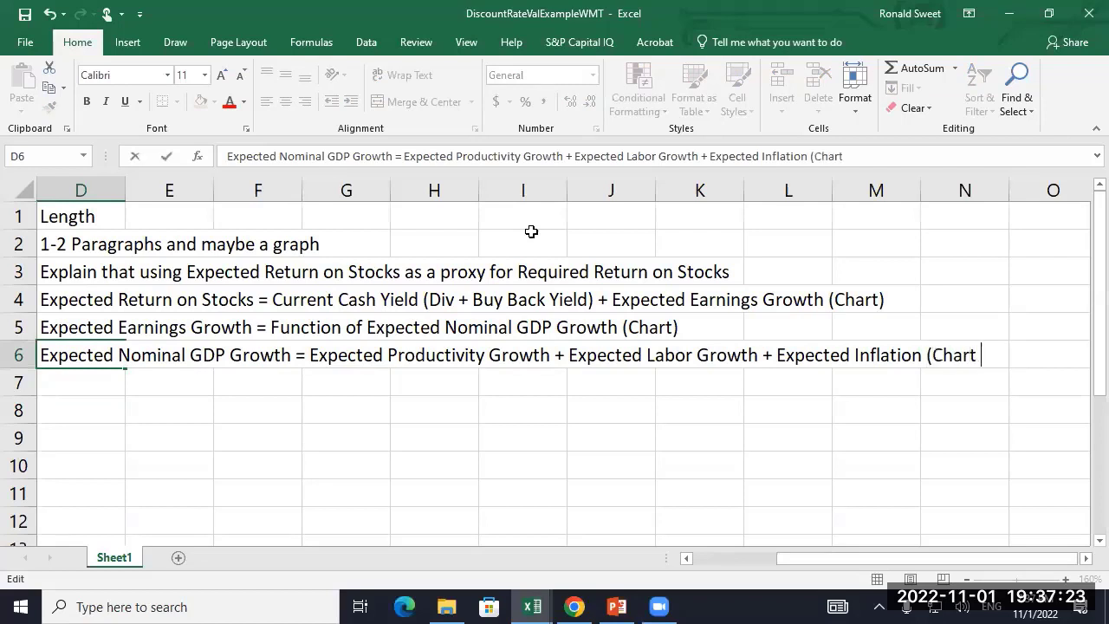
pyautogui.write('of History)')
pyautogui.hotkey('ctrl', 'Return')
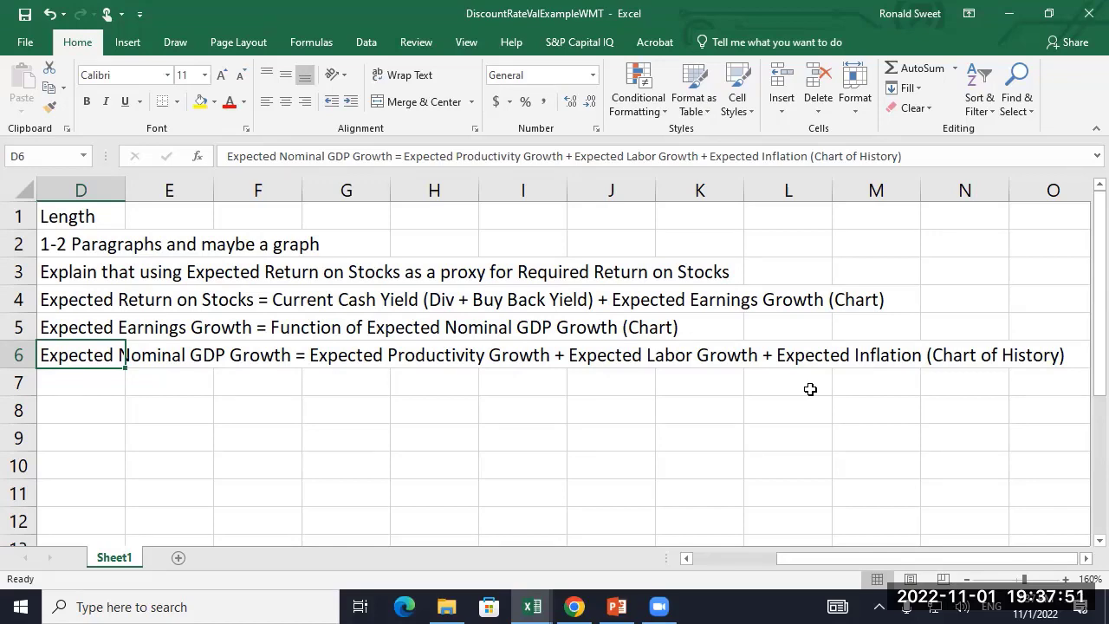
# - Move the Beta entry and its 4-Step Process source from row 8 up to row 7
pyautogui.press('Left')
pyautogui.press('Left')
pyautogui.press('Left')
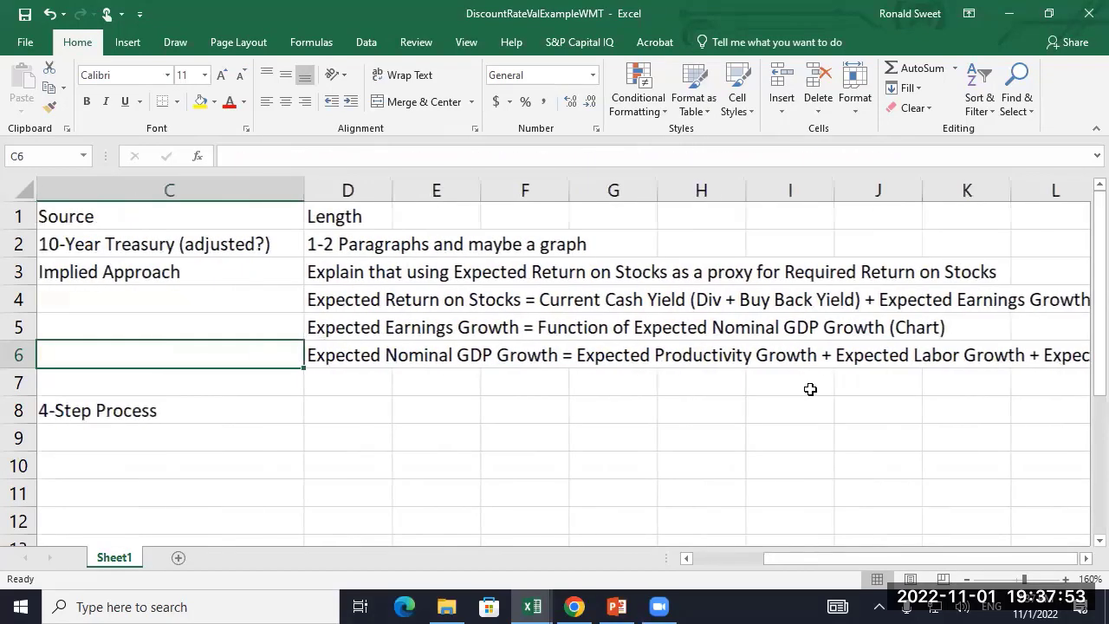
pyautogui.press('Down')
pyautogui.press('Down')
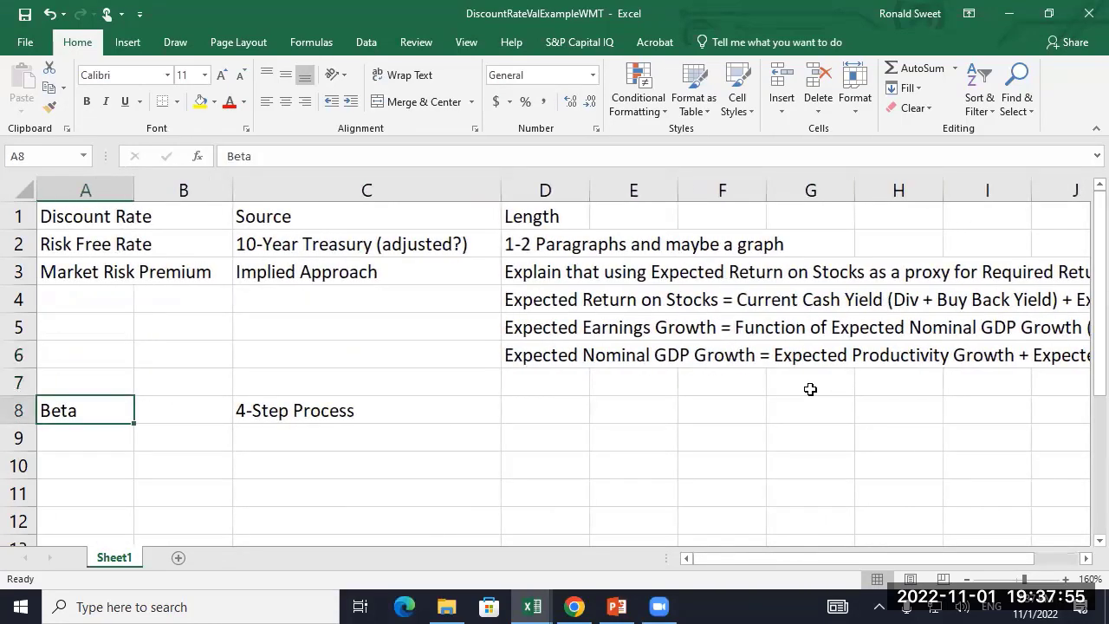
pyautogui.hotkey('shift', 'Right')
pyautogui.hotkey('shift', 'Right')
pyautogui.hotkey('ctrl', 'x')
pyautogui.press('Up')
pyautogui.hotkey('ctrl', 'v')
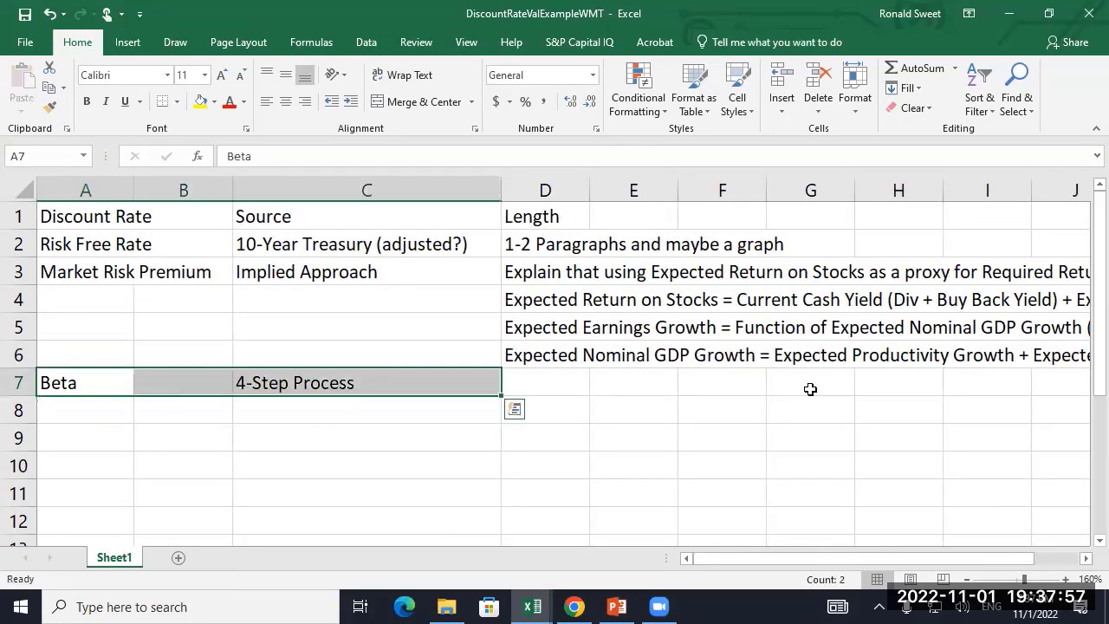
# - Review the length and Market Risk Premium explanation lines in D2 through D5
pyautogui.press('Right')
pyautogui.press('Right')
pyautogui.press('Right')
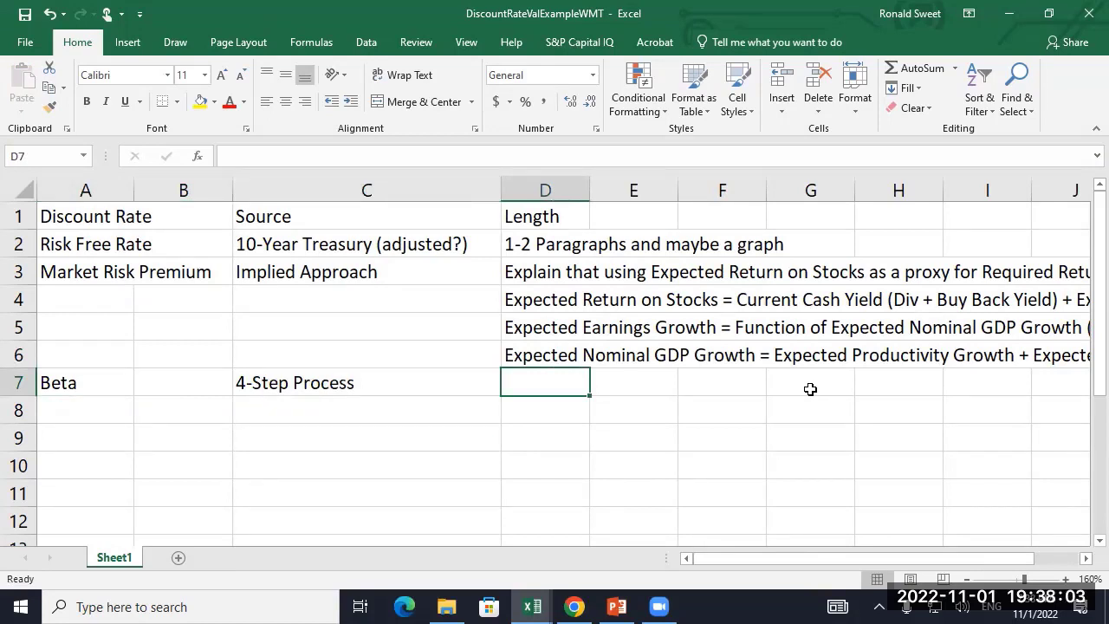
pyautogui.press('Up')
pyautogui.press('Up')
pyautogui.press('Up')
pyautogui.press('Up')
pyautogui.press('Up')
pyautogui.press('Down')
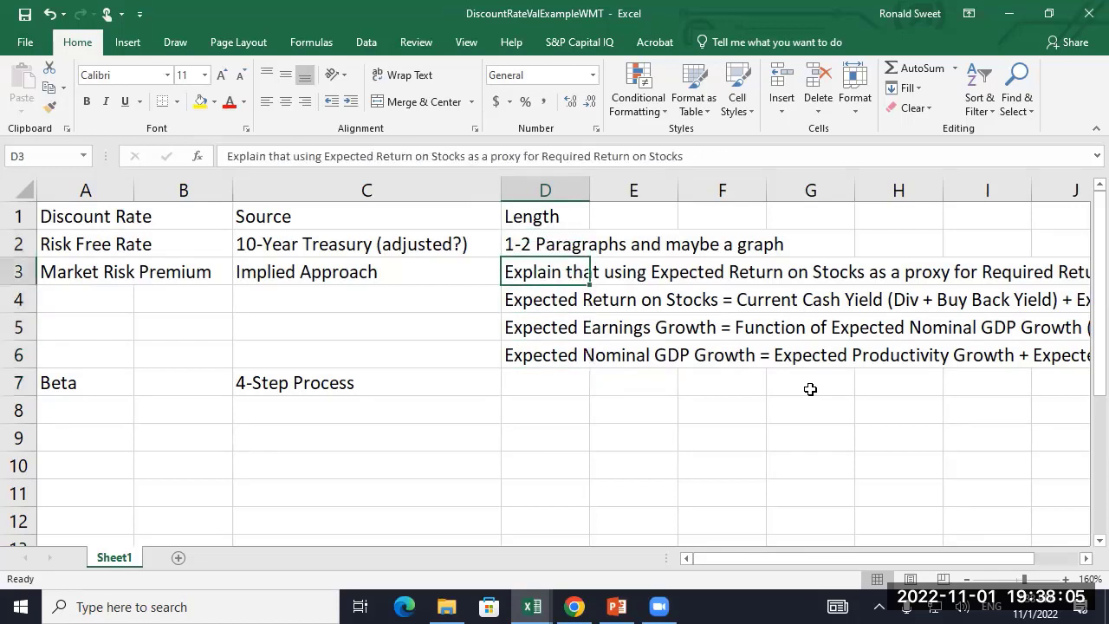
pyautogui.hotkey('shift', 'Down')
pyautogui.hotkey('shift', 'Down')
pyautogui.hotkey('shift', 'Down')
pyautogui.press('Down')
pyautogui.press('Up')
pyautogui.press('Up')
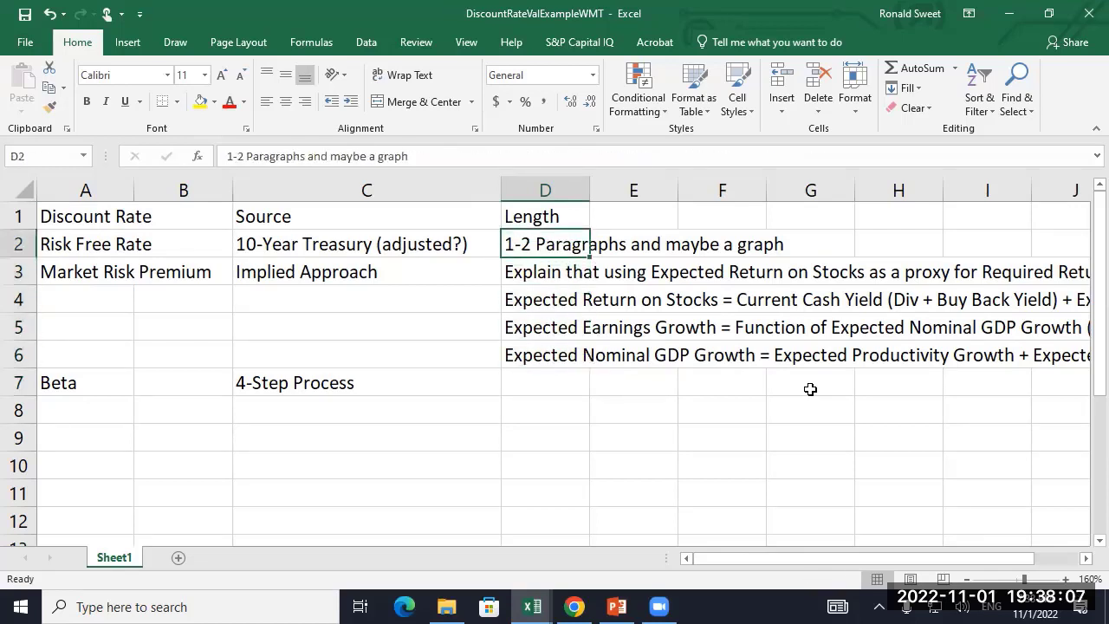
pyautogui.press('Down')
pyautogui.press('Down')
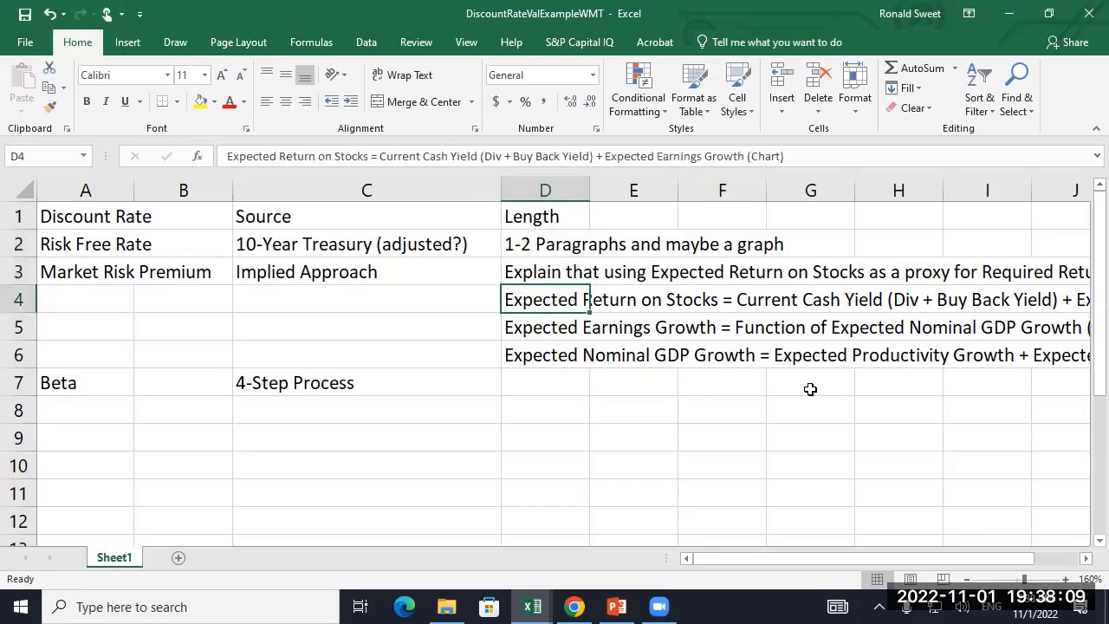
pyautogui.press('Down')
pyautogui.press('Right')
pyautogui.press('Right')
pyautogui.press('Right')
pyautogui.press('Right')
pyautogui.press('Right')
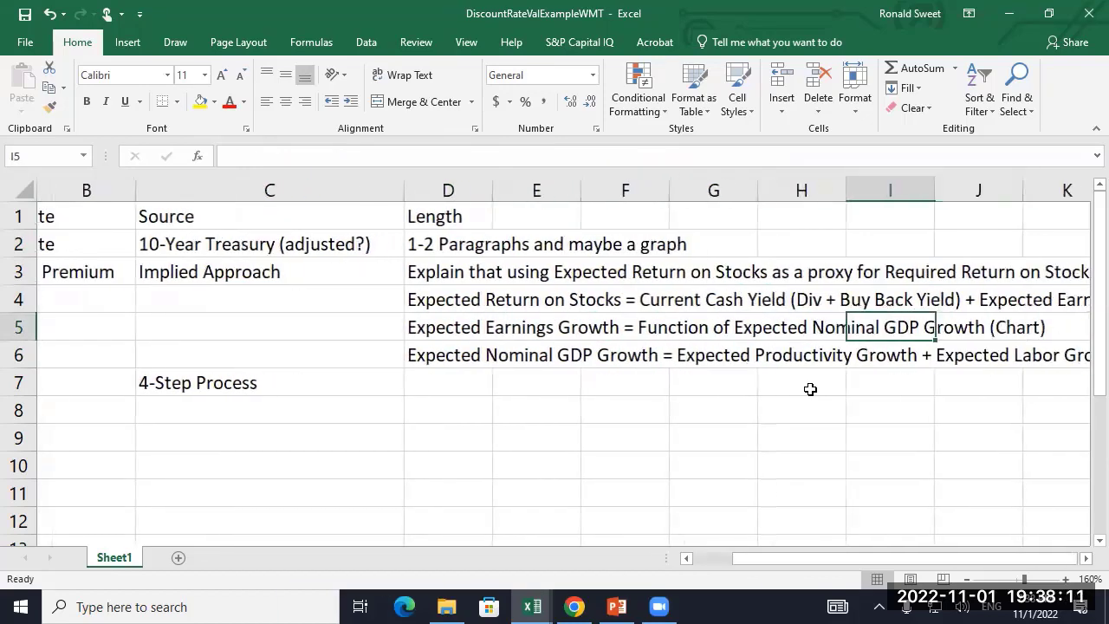
pyautogui.press('Left')
pyautogui.press('Left')
pyautogui.press('Left')
pyautogui.press('Left')
pyautogui.press('Left')
pyautogui.hotkey('shift', 'Up')
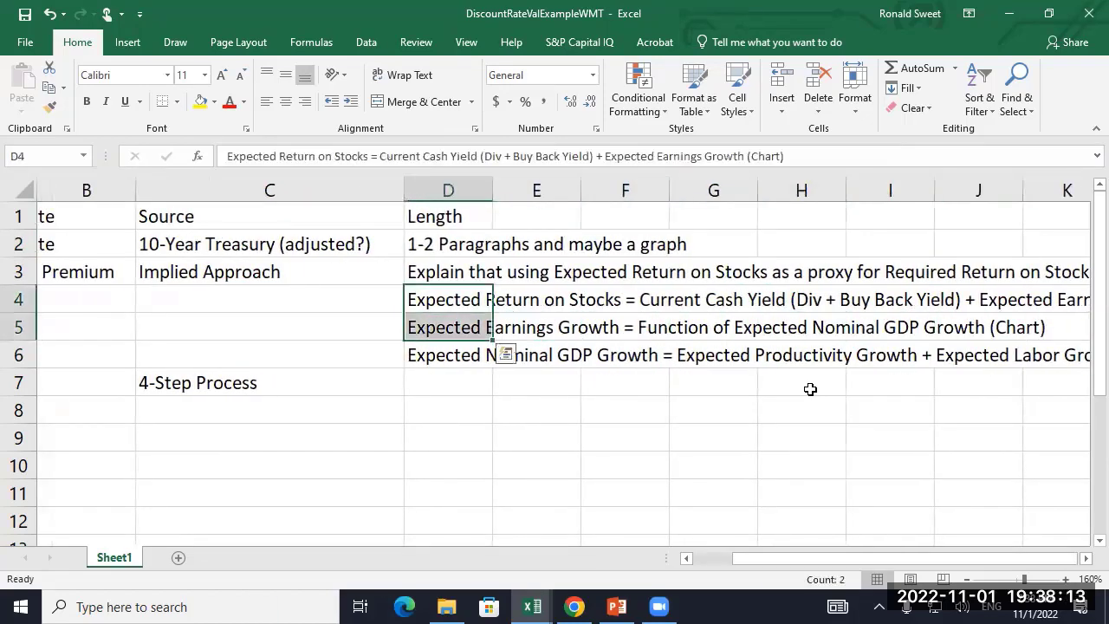
# - Examine the full Expected Nominal GDP Growth line in D6 through to its chart note
pyautogui.press('Down')
pyautogui.press('Down')
pyautogui.hotkey('shift', 'Right')
pyautogui.hotkey('shift', 'Right')
pyautogui.hotkey('shift', 'Right')
pyautogui.hotkey('shift', 'Right')
pyautogui.hotkey('shift', 'Right')
pyautogui.hotkey('shift', 'Right')
pyautogui.hotkey('shift', 'Right')
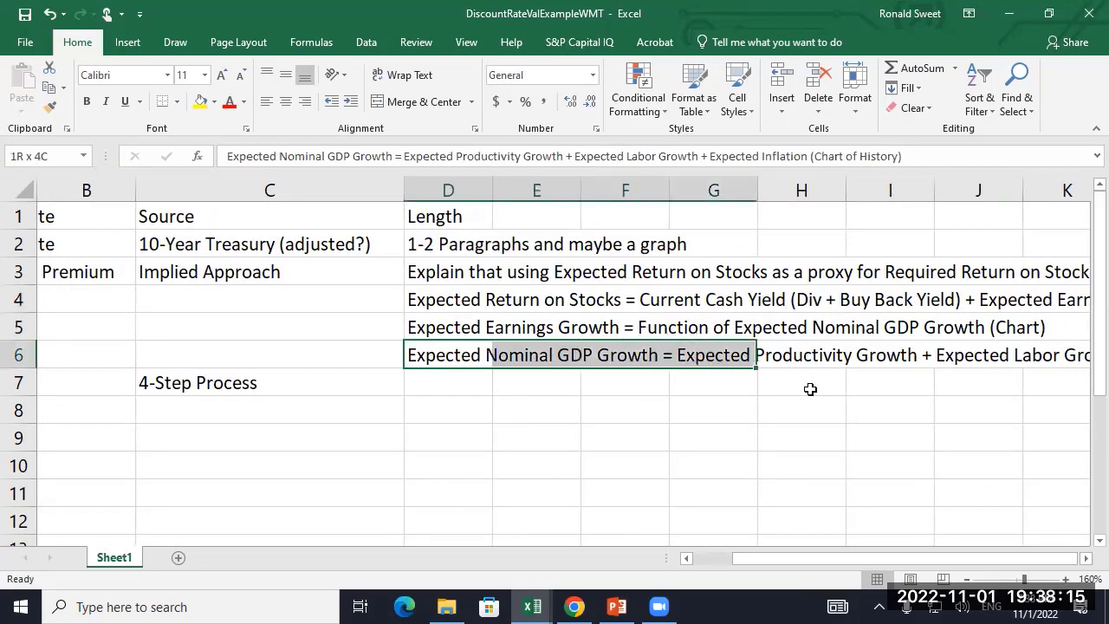
pyautogui.hotkey('shift', 'Right')
pyautogui.hotkey('shift', 'Right')
pyautogui.hotkey('shift', 'Right')
pyautogui.hotkey('shift', 'Right')
pyautogui.hotkey('shift', 'Right')
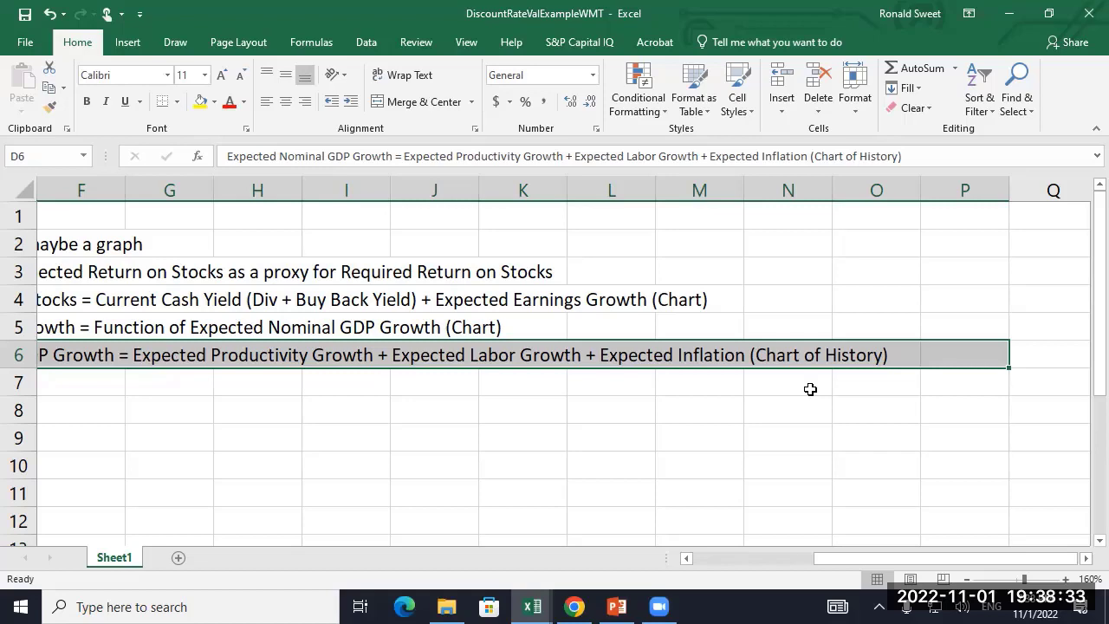
pyautogui.hotkey('ctrl', 'shift', 'Left')
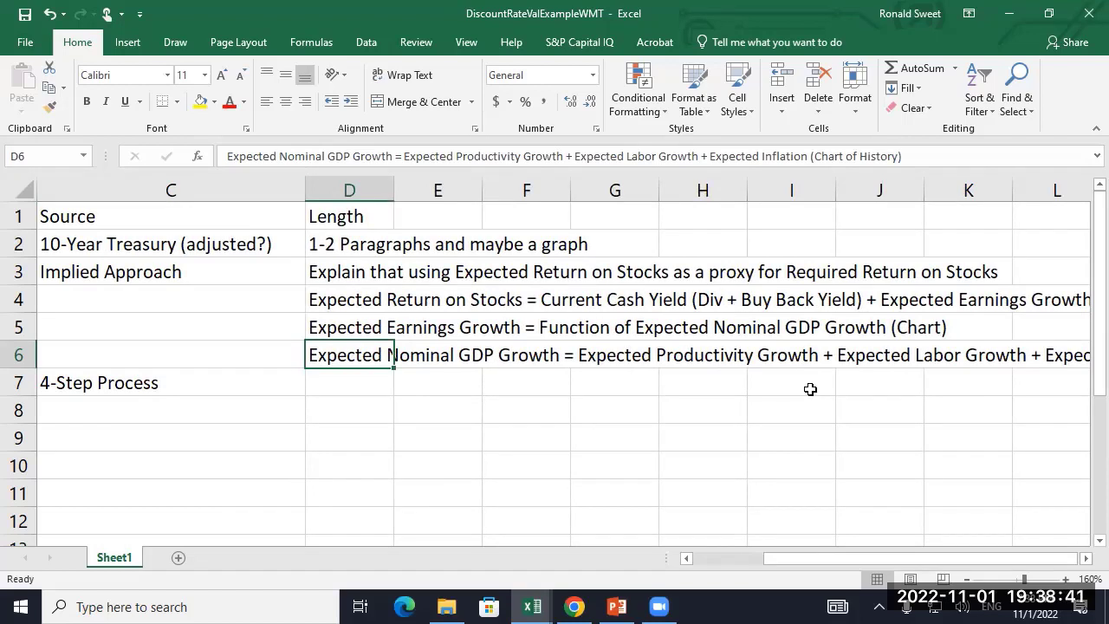
# - Enter the heading "Risk Free Rate" in A9 and the label "Current 10-Year" in A10
pyautogui.press('Down')
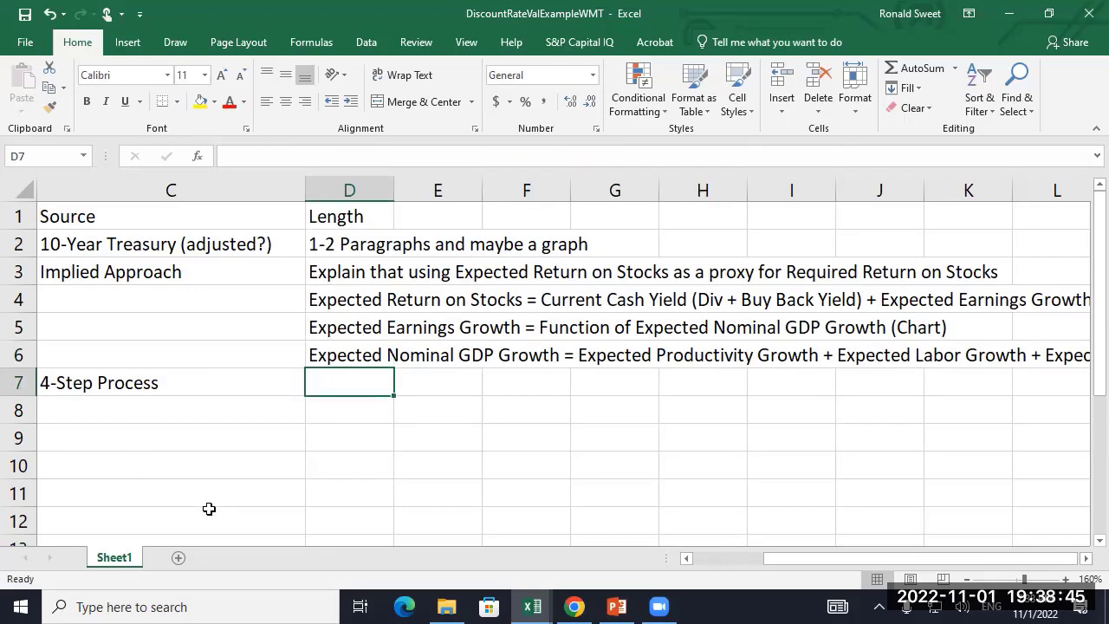
pyautogui.press('Left')
pyautogui.press('Left')
pyautogui.press('Left')
pyautogui.press('Down')
pyautogui.press('Down')
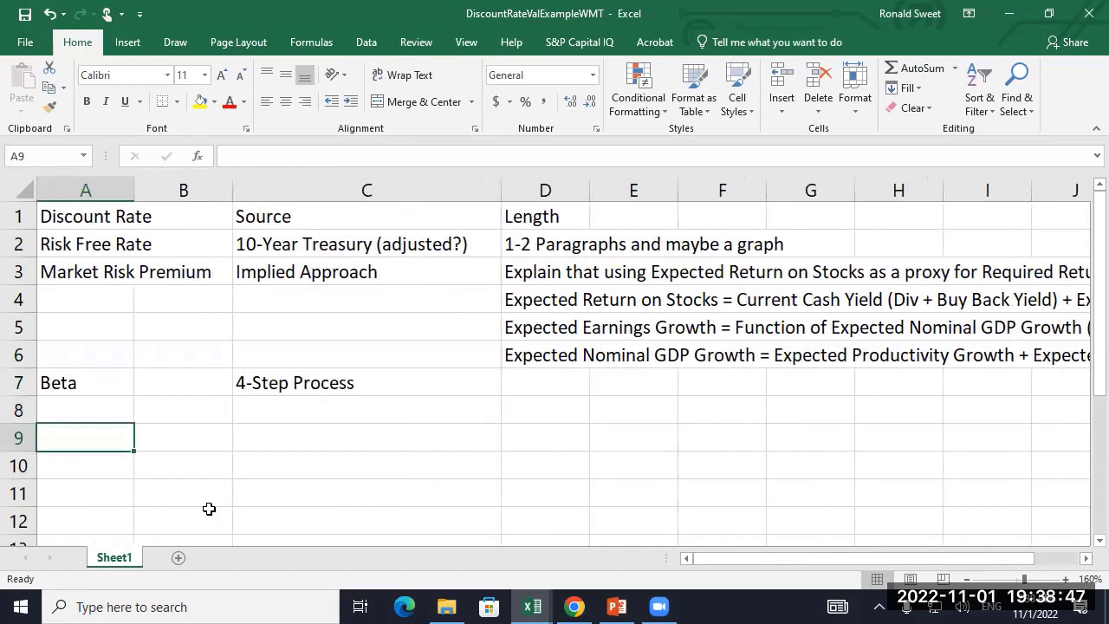
pyautogui.write('Risk Free Rat')
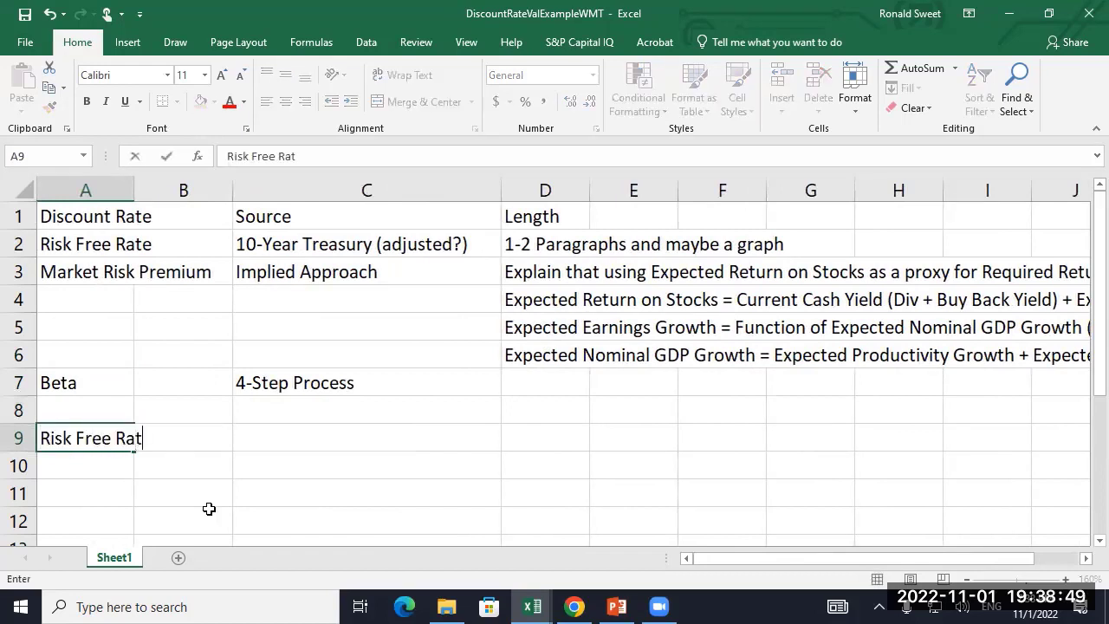
pyautogui.write('e')
pyautogui.press('Return')
pyautogui.write('Current ')
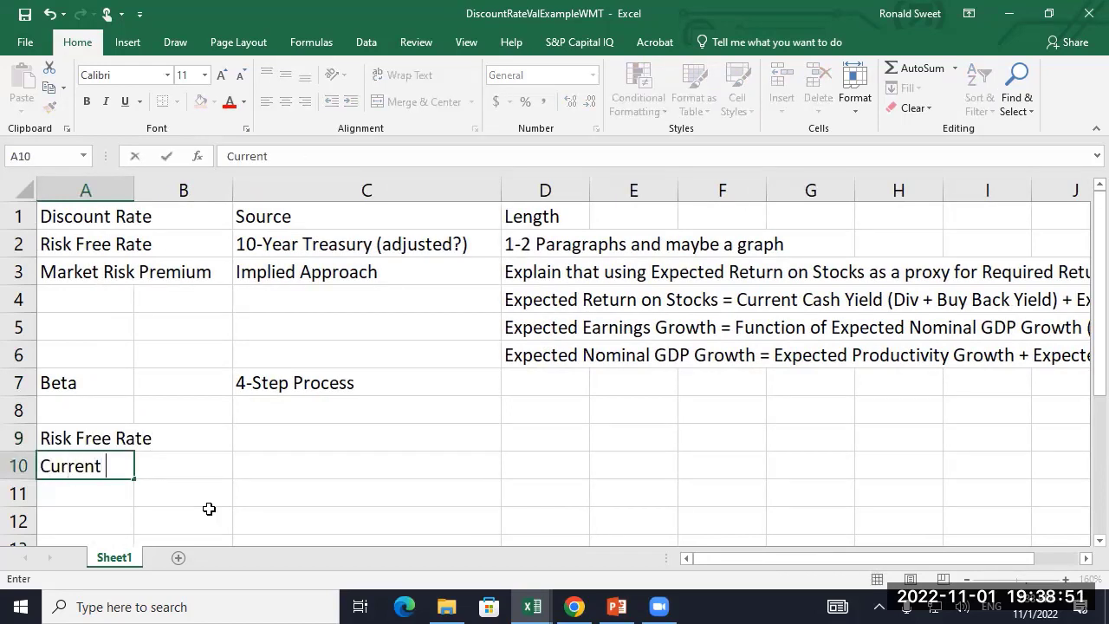
pyautogui.write('10-Year')
pyautogui.press('Return')
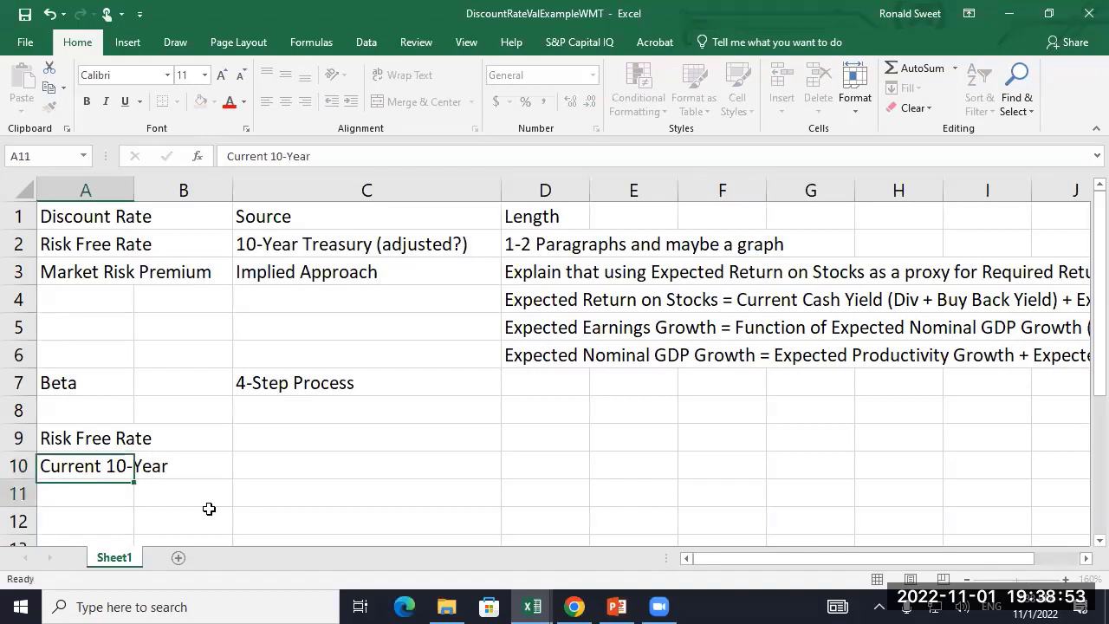
# - Enter "YahooFinance" in C10 as the source of the current 10-Year rate
pyautogui.press('Up')
pyautogui.press('Right')
pyautogui.press('Right')
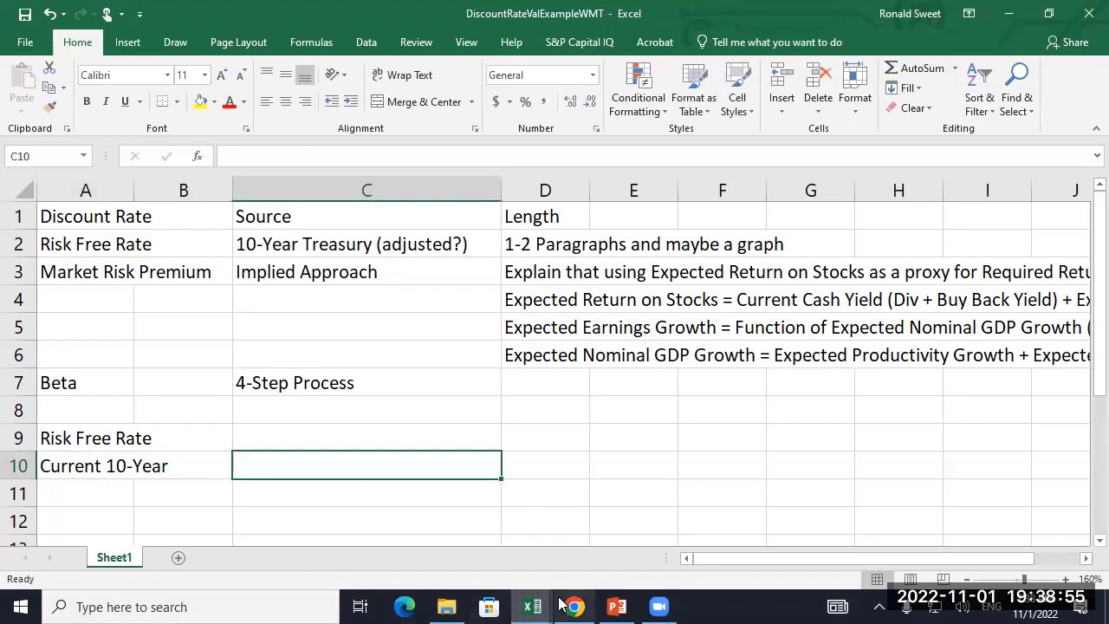
pyautogui.moveTo(572, 604)
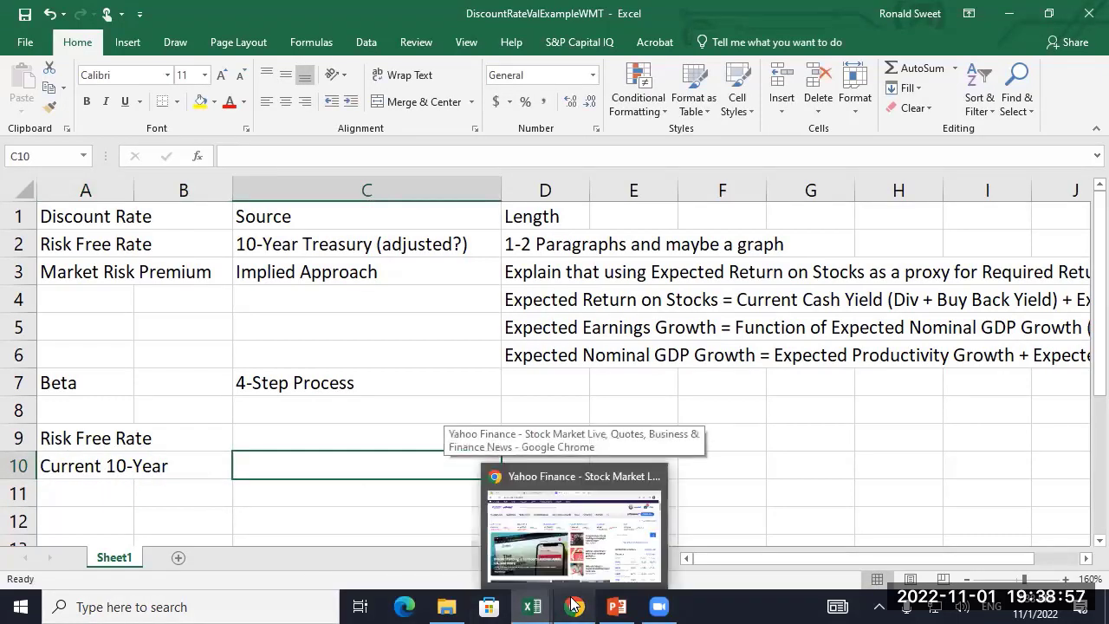
pyautogui.write('Yahoo')
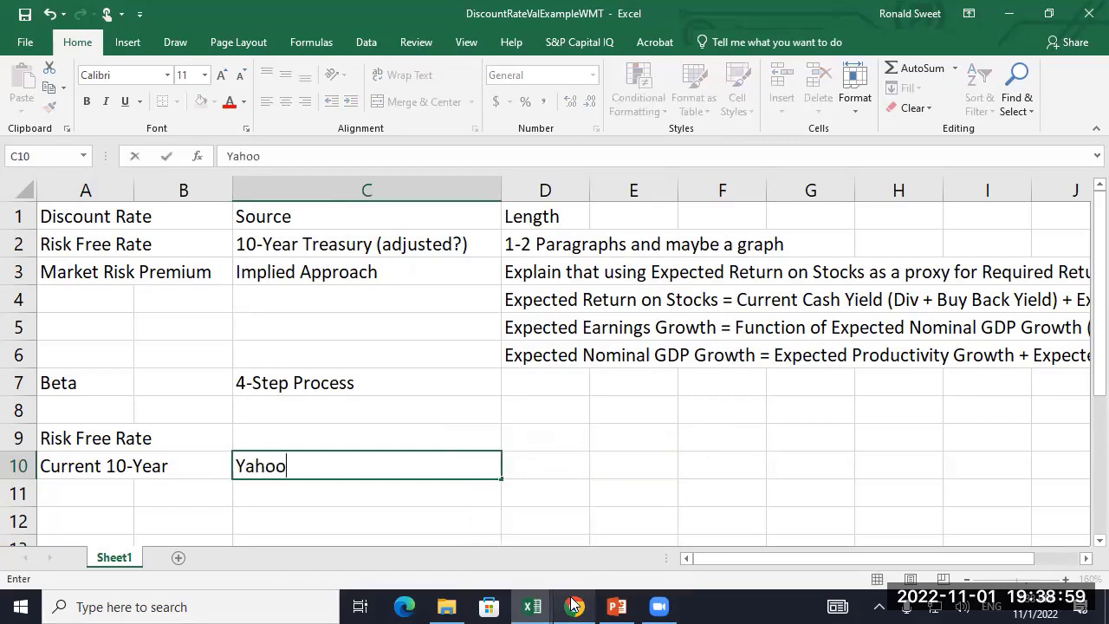
pyautogui.write('Finance')
pyautogui.press('Tab')
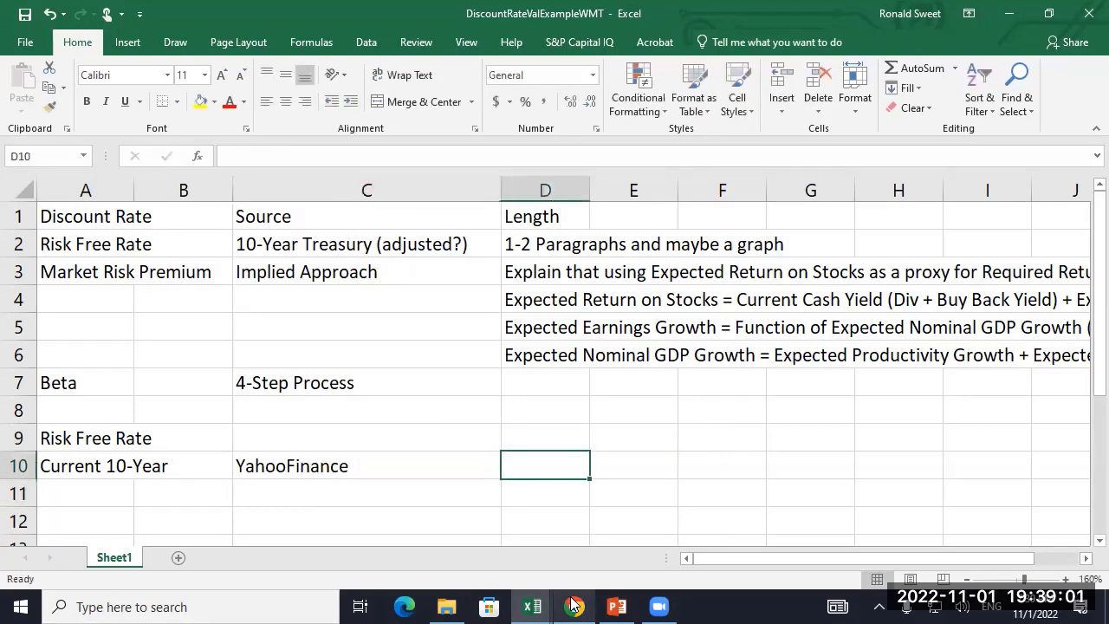
# - Switch to Yahoo Finance in Chrome and look up the current 10-Yr Bond yield
pyautogui.click(579, 573)
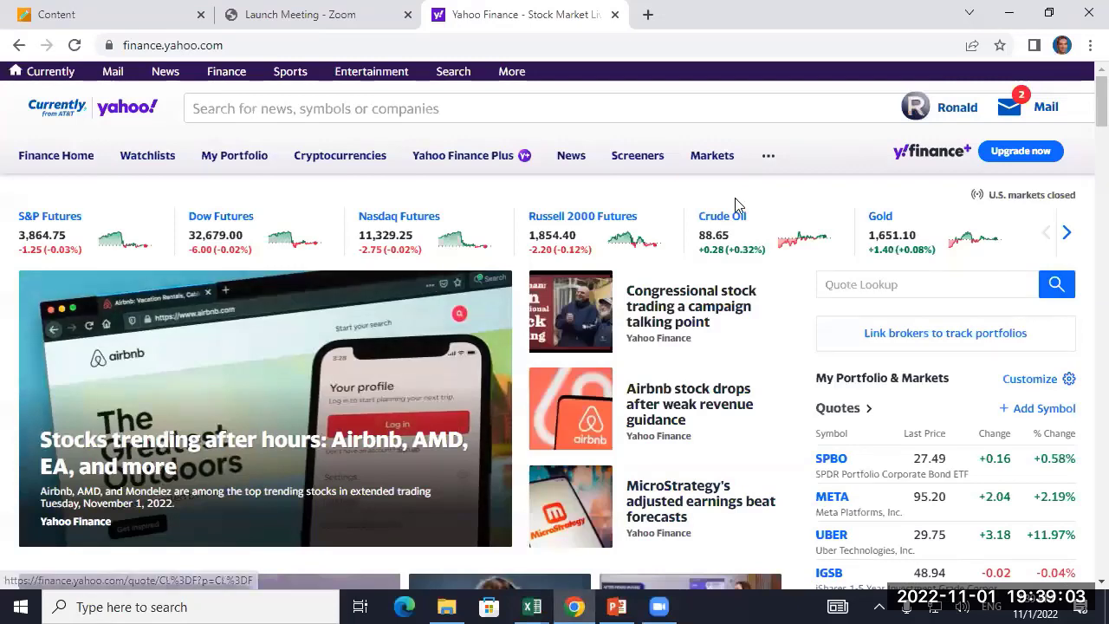
pyautogui.click(1067, 232)
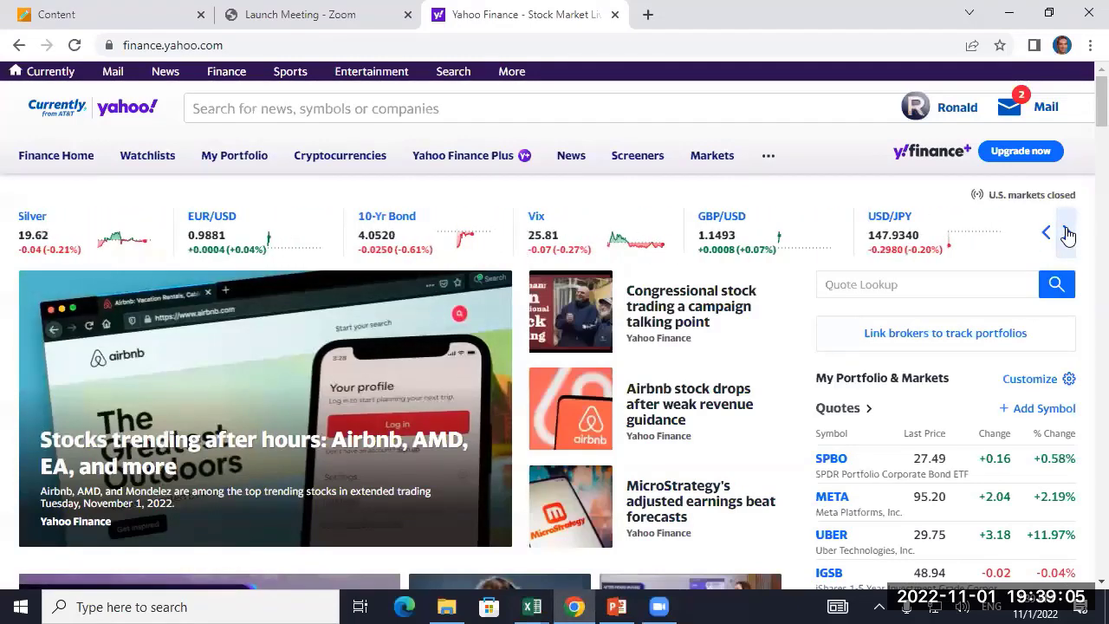
pyautogui.moveTo(358, 234); pyautogui.dragTo(396, 234)
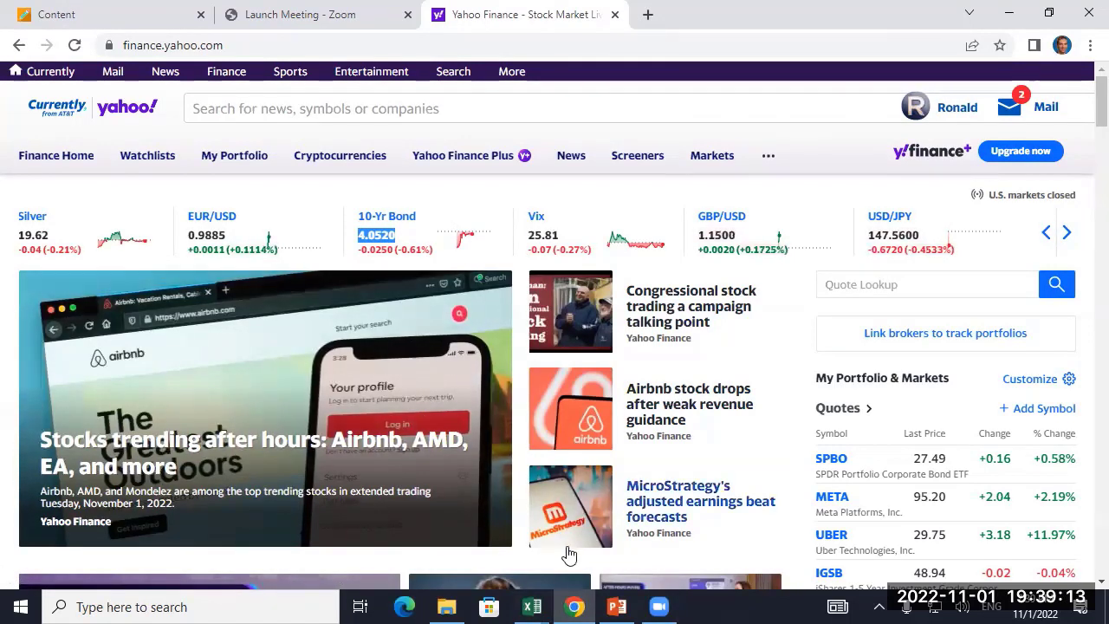
# - Return to the DiscountRateValExampleWMT workbook in Excel, enter 4.052% in D10 and show it with three decimals
pyautogui.click(532, 607)
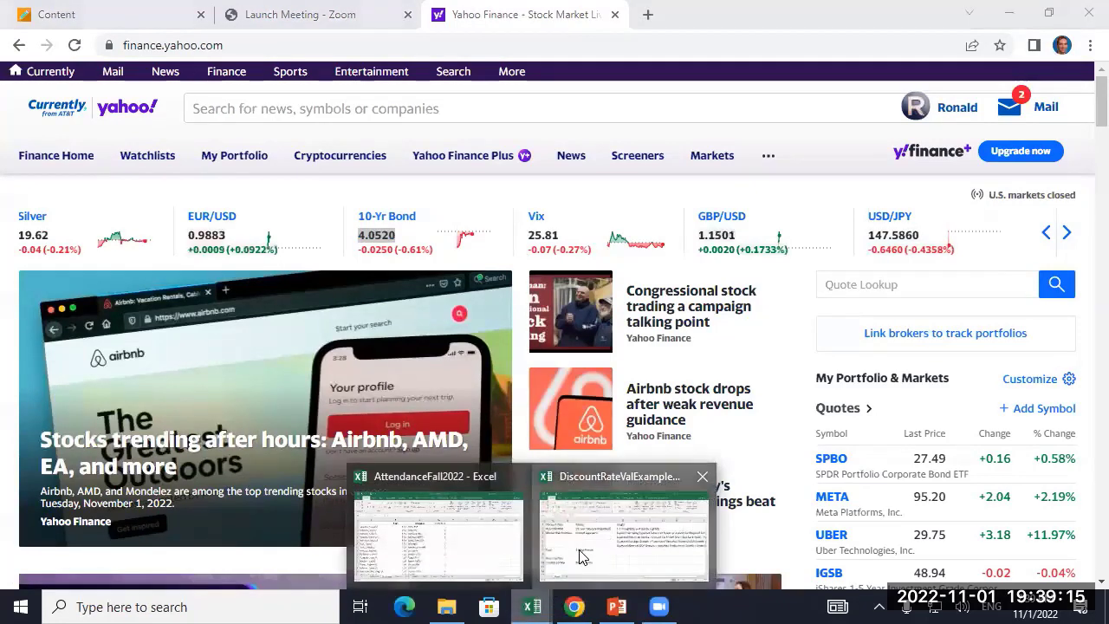
pyautogui.click(582, 557)
pyautogui.write('4.052%')
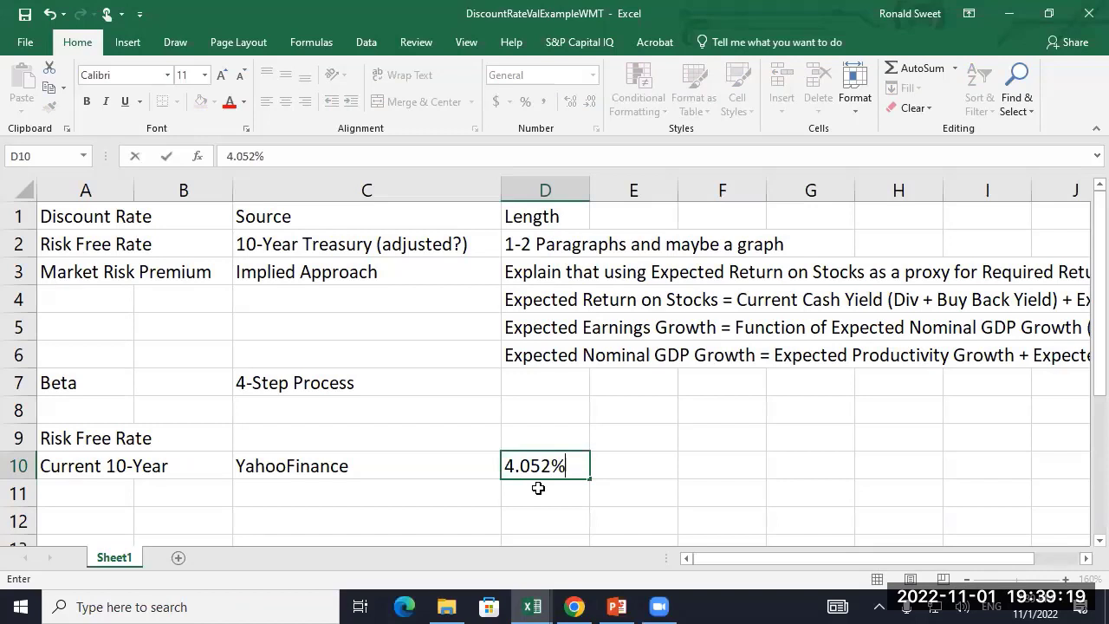
pyautogui.hotkey('ctrl', 'Return')
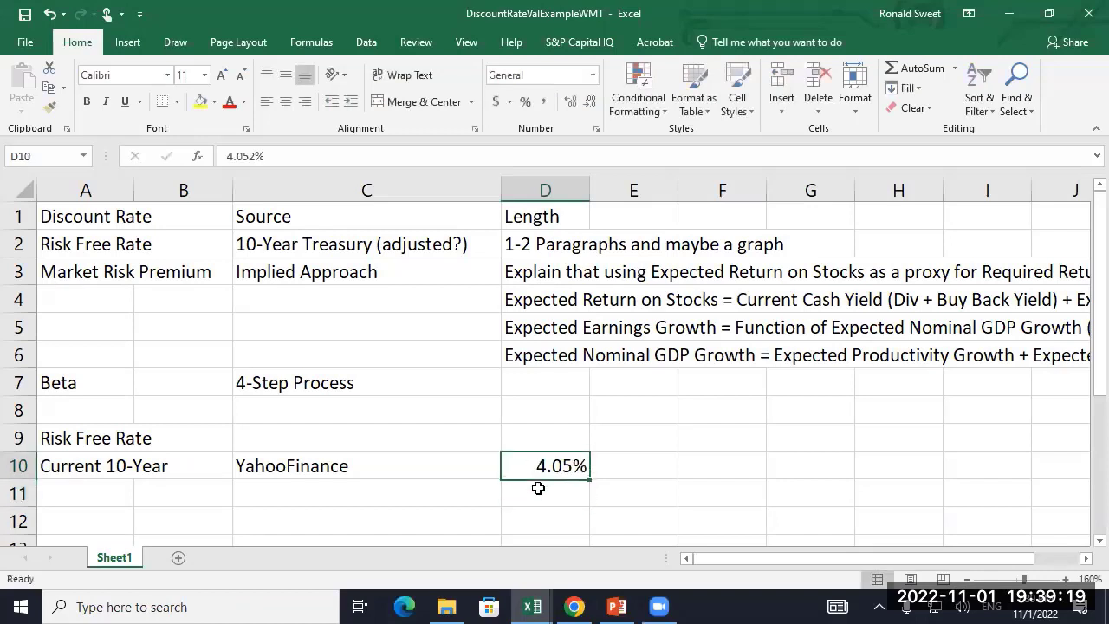
pyautogui.click(569, 108)
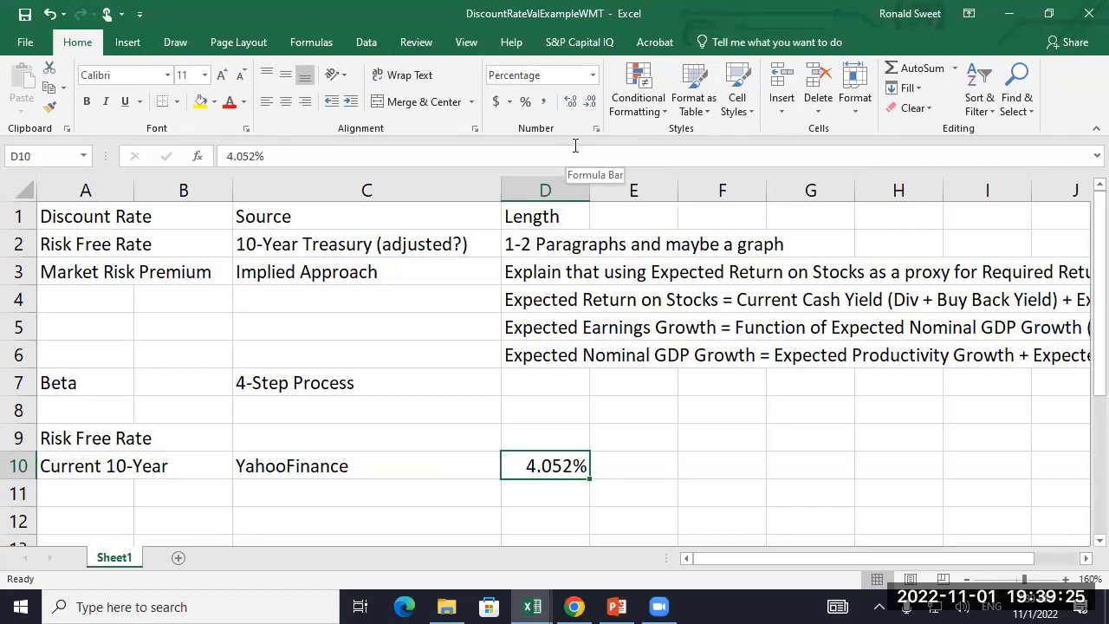
# - Change the current 10-Year rate in D10 to 4.05% and display it with two decimals
pyautogui.press('F2')
pyautogui.press('Left')
pyautogui.press('BackSpace')
pyautogui.write('0')
pyautogui.hotkey('ctrl', 'Return')
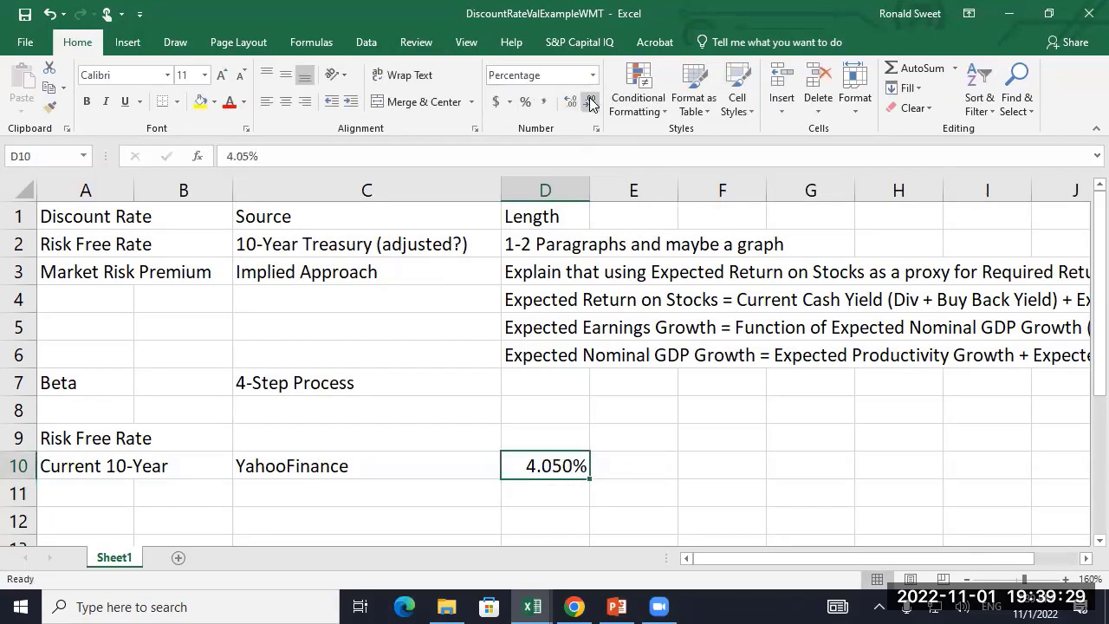
pyautogui.click(590, 103)
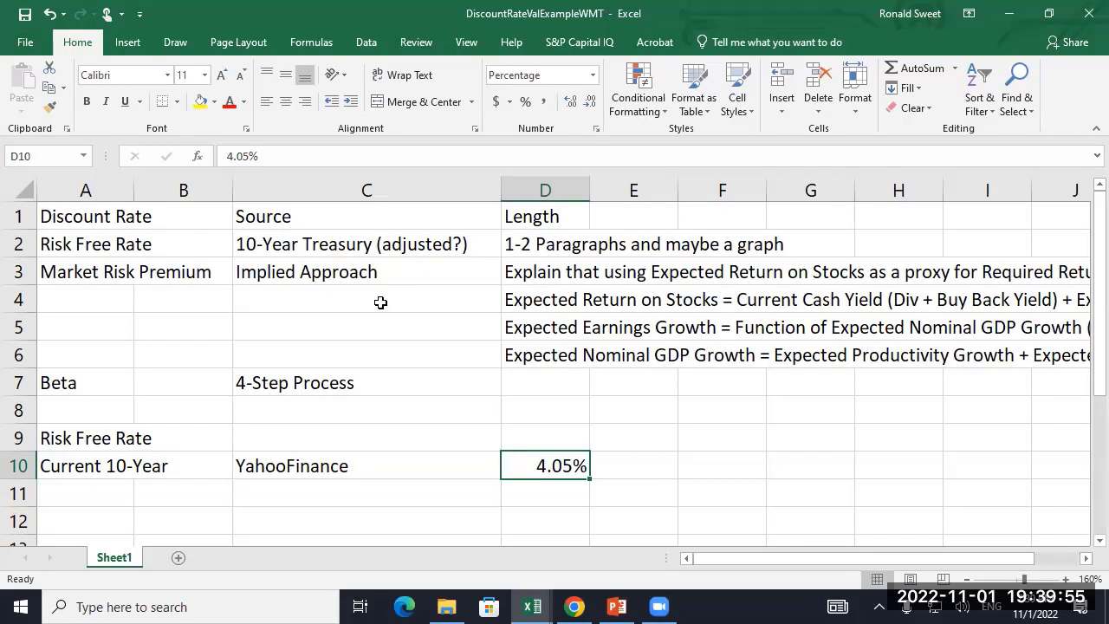
pyautogui.press('Left')
pyautogui.press('Left')
pyautogui.press('Left')
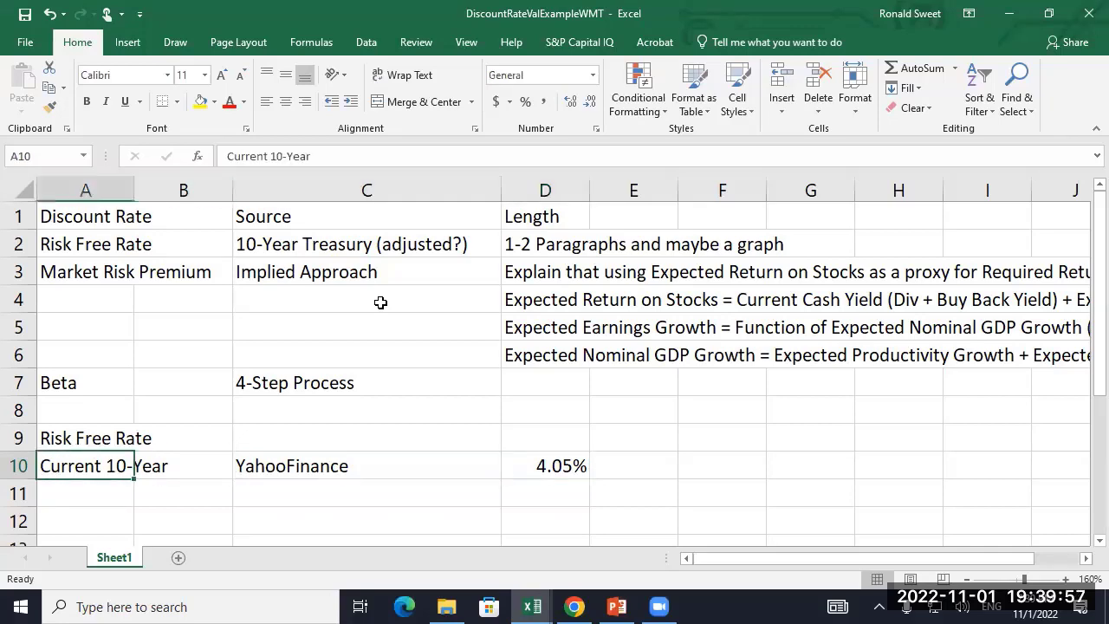
pyautogui.press('Right')
pyautogui.press('Right')
pyautogui.press('Right')
pyautogui.press('Left')
pyautogui.press('Left')
pyautogui.press('Left')
# - Begin the note in A11 with "Discussion: Has been a debated issue past few years with such a historically low 10-year, however,"
pyautogui.press('Down')
pyautogui.press('Down')
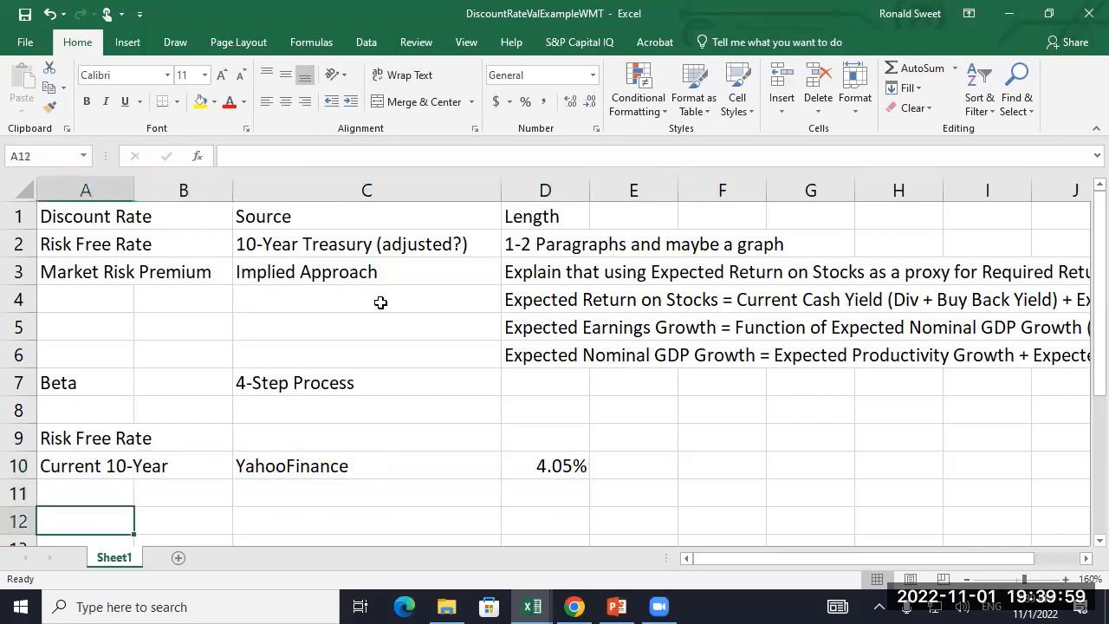
pyautogui.press('Down')
pyautogui.press('Down')
pyautogui.press('Up')
pyautogui.press('Up')
pyautogui.press('Up')
pyautogui.press('Up')
pyautogui.press('Down')
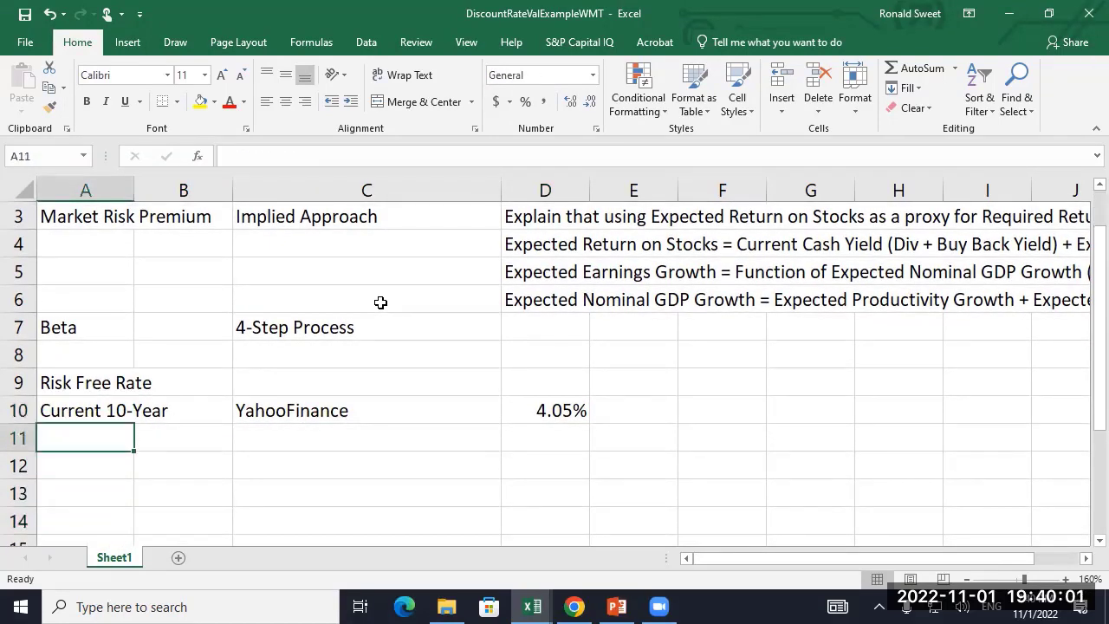
pyautogui.write('Discussio')
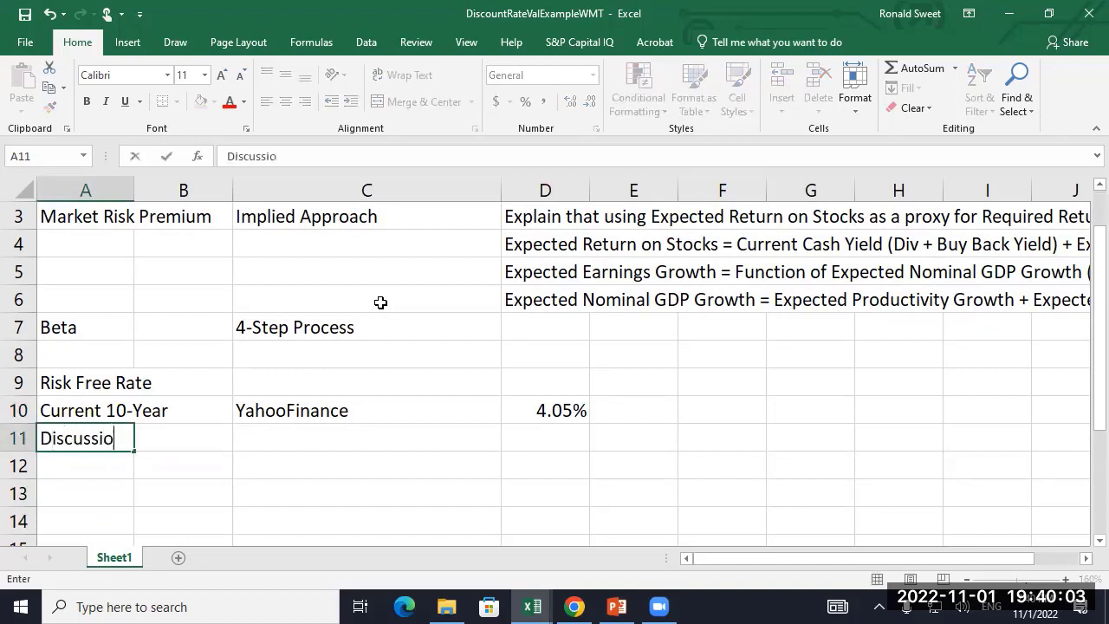
pyautogui.write('n: Has been ')
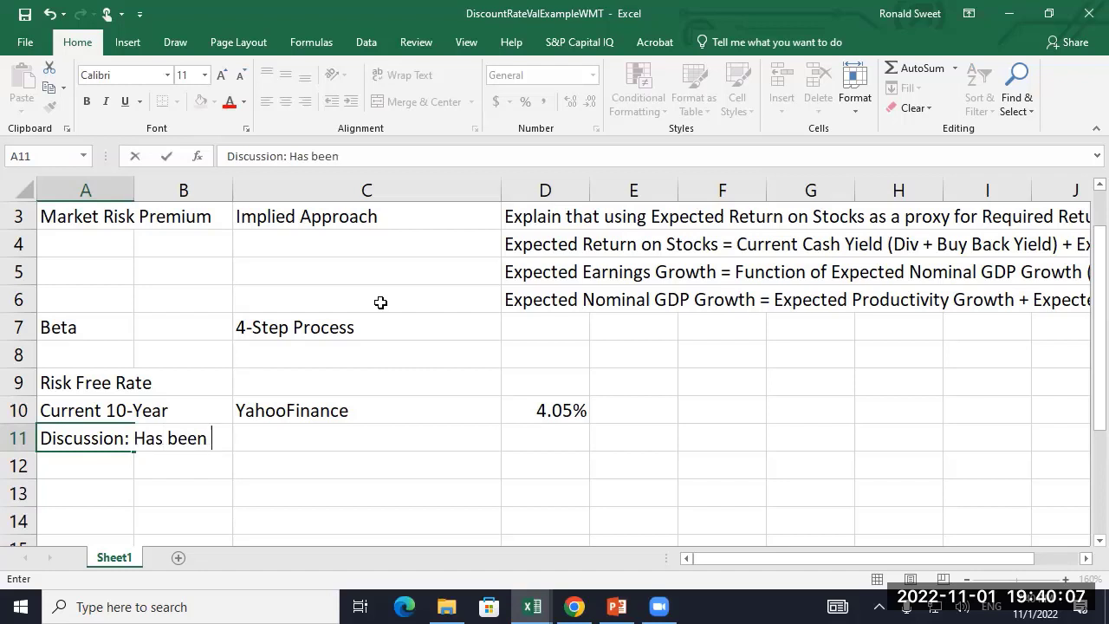
pyautogui.write('a debated is')
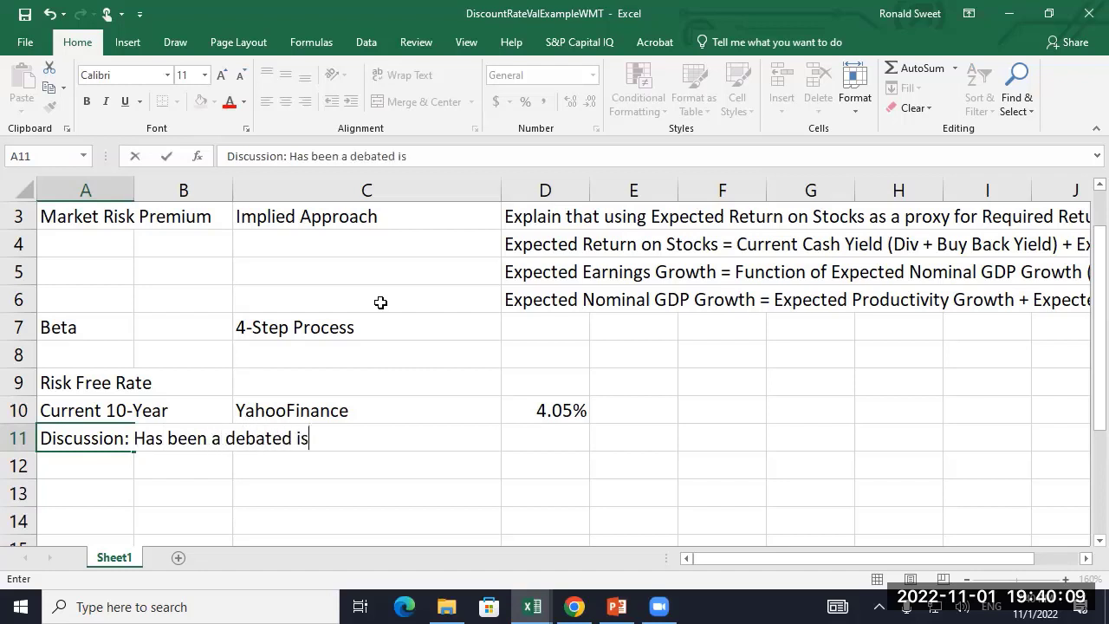
pyautogui.write('sue past fe')
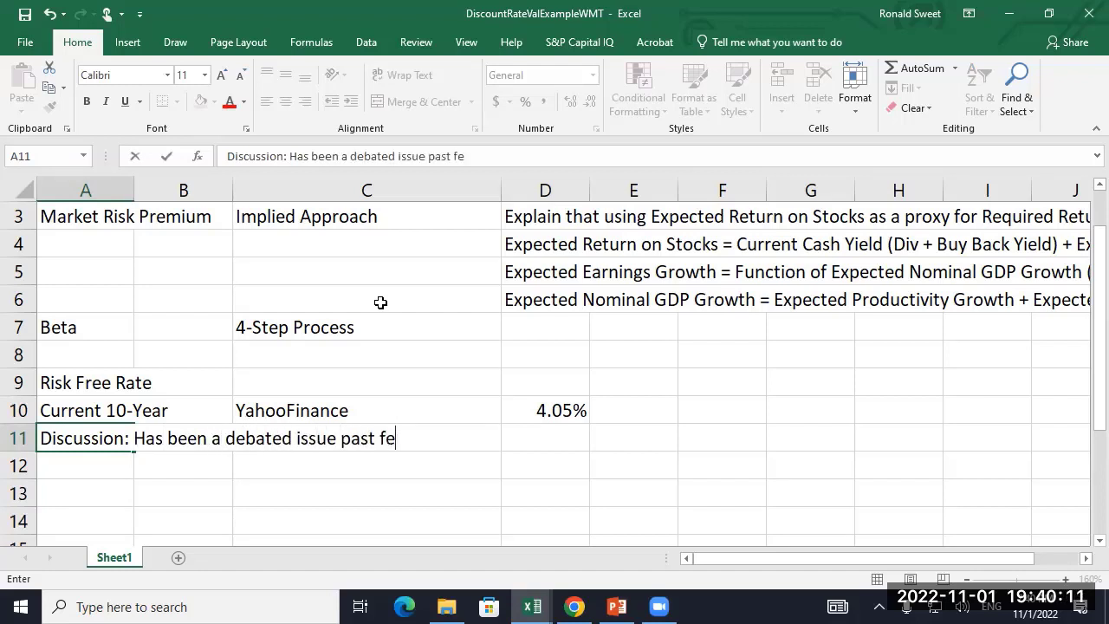
pyautogui.write('w years with')
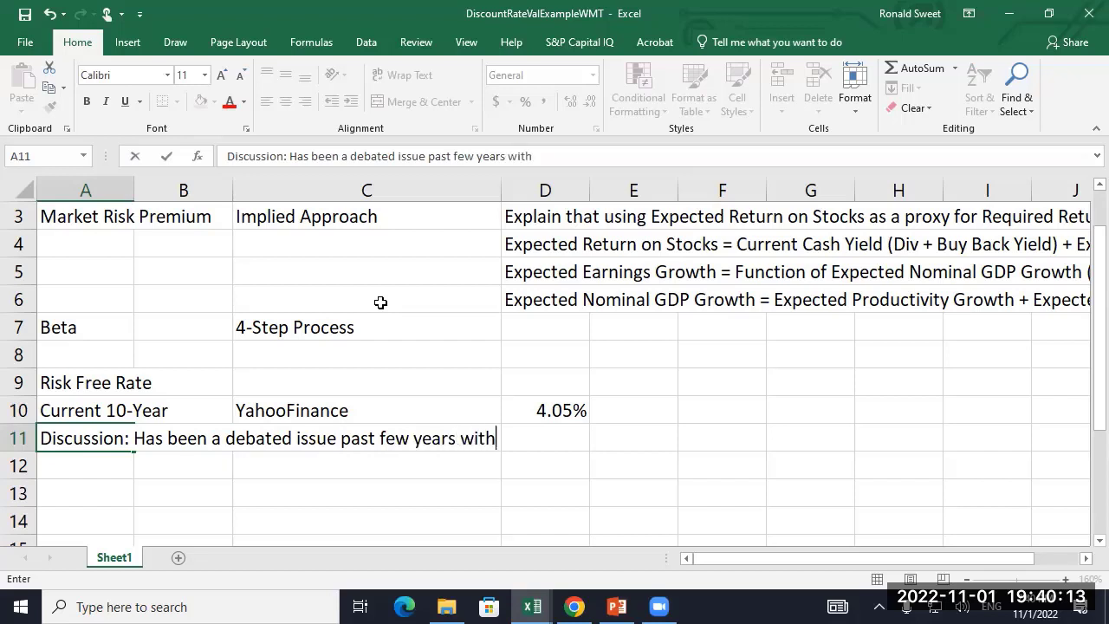
pyautogui.write(' such a hi')
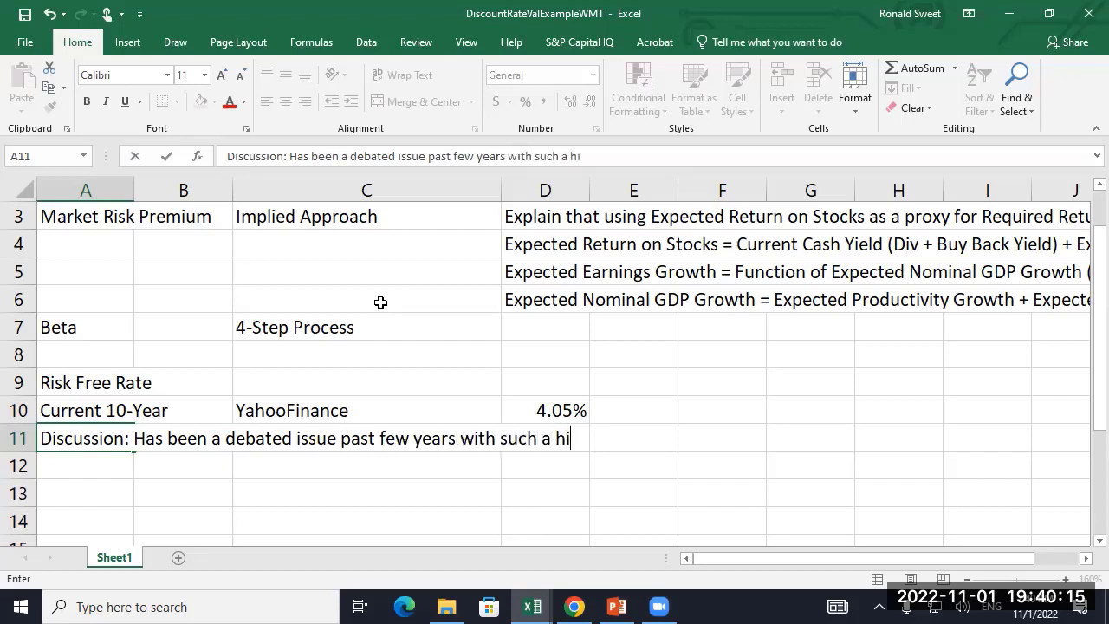
pyautogui.write('storicall')
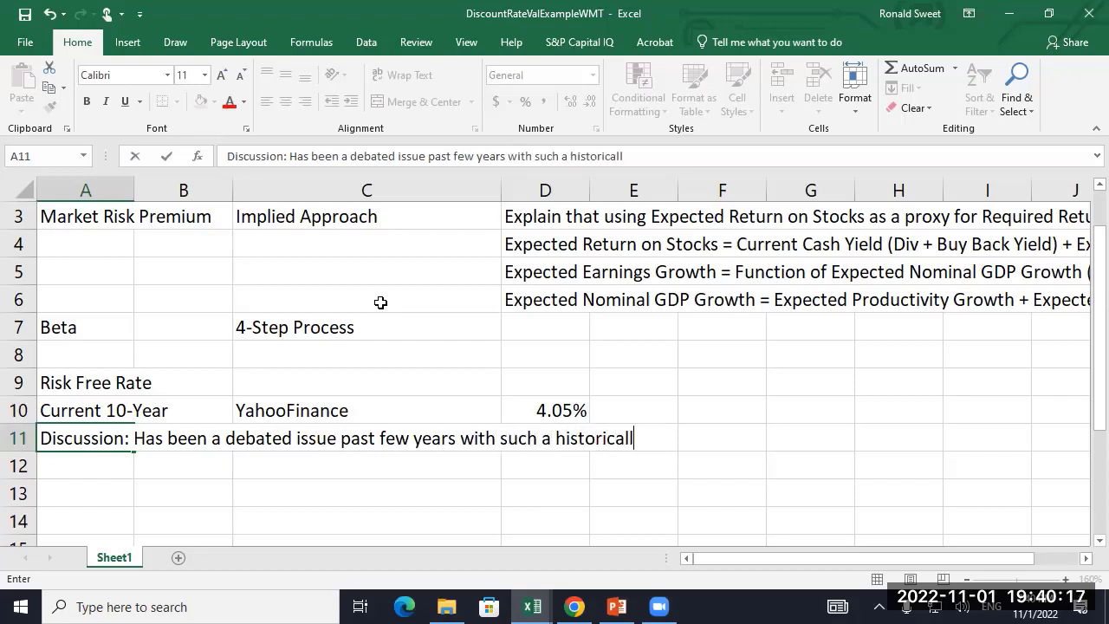
pyautogui.write('y low 10-y')
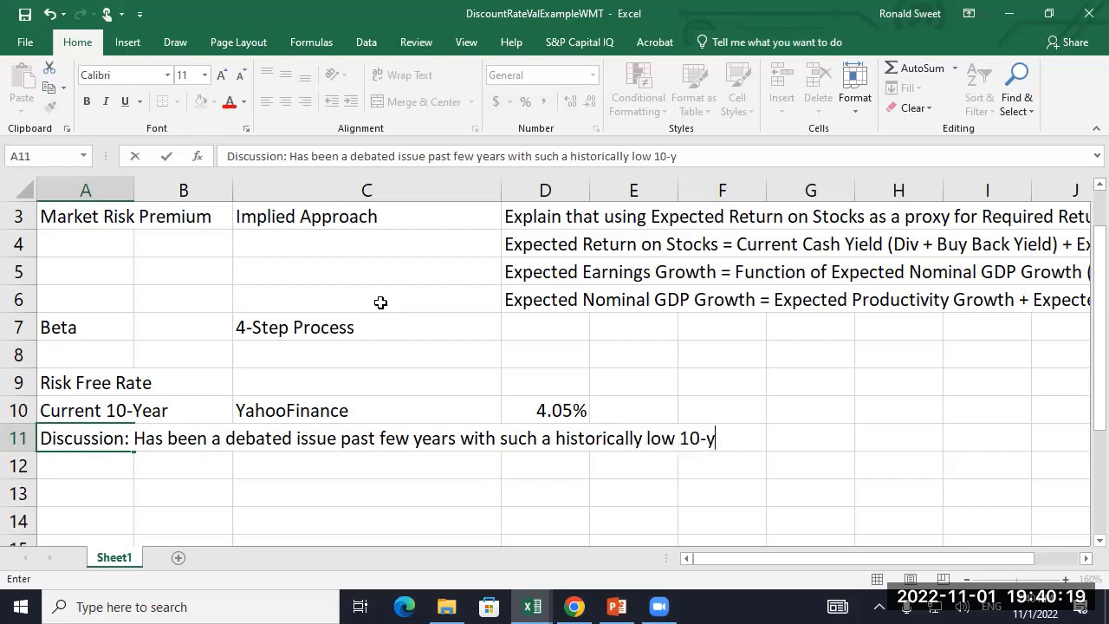
pyautogui.write('ear, howev')
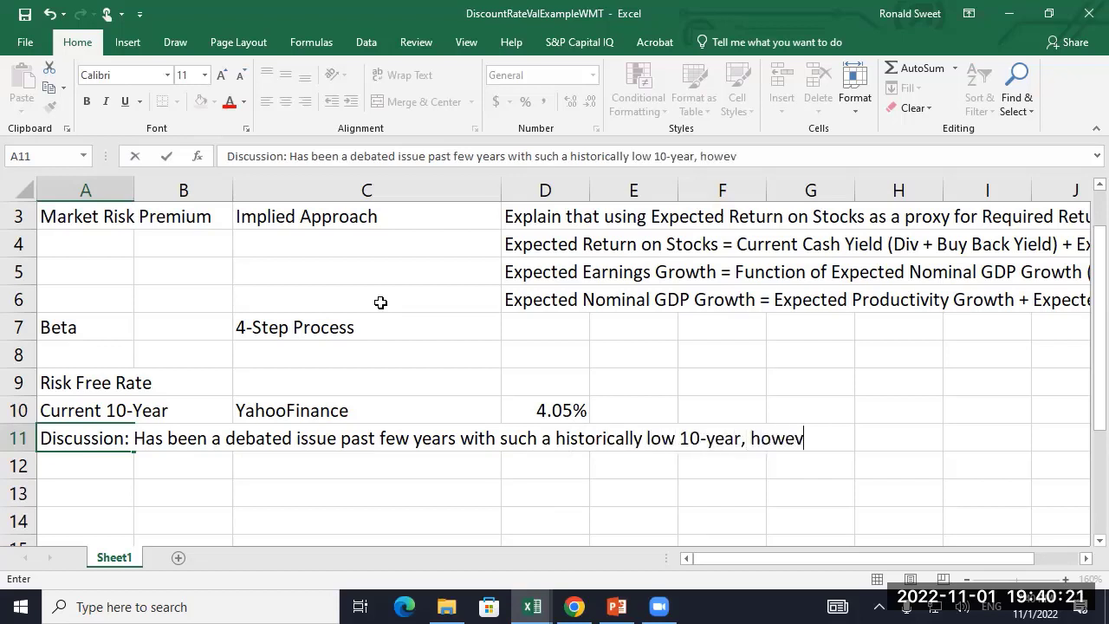
# - Finish the A11 note with "not back to what could consider more normal levels, so current rate works well without adjustment"
pyautogui.write('er, not ')
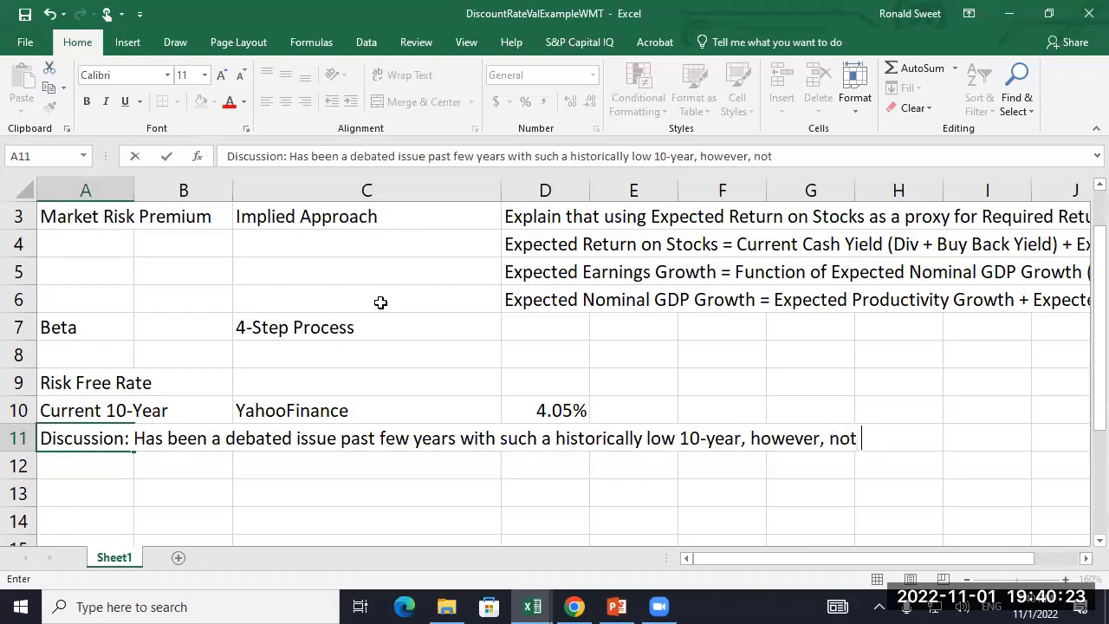
pyautogui.write('back to w')
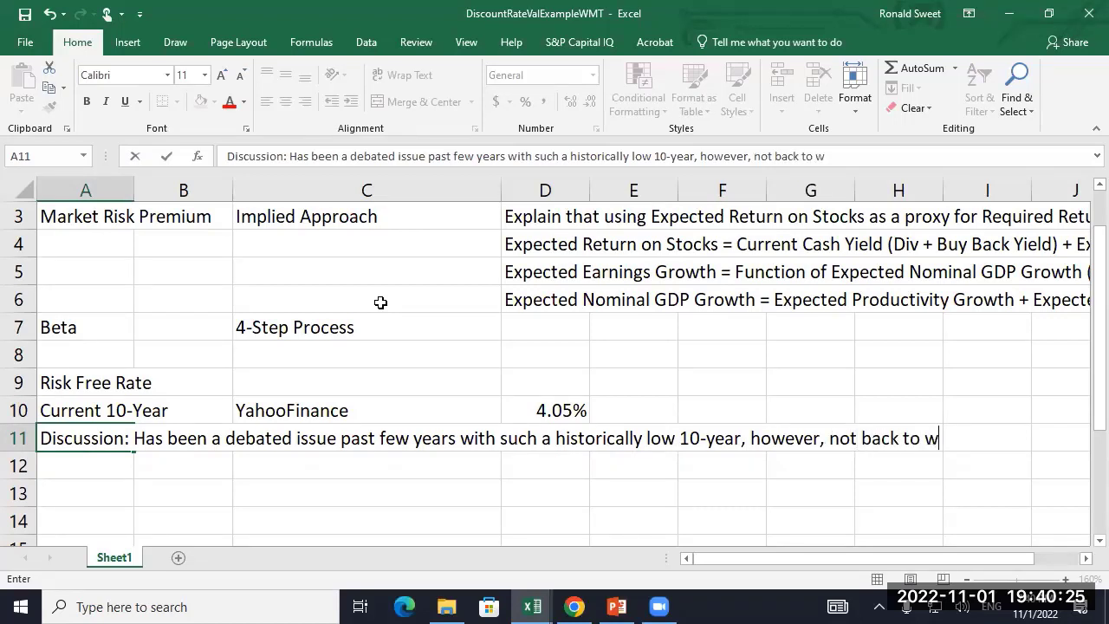
pyautogui.write('hat could cons')
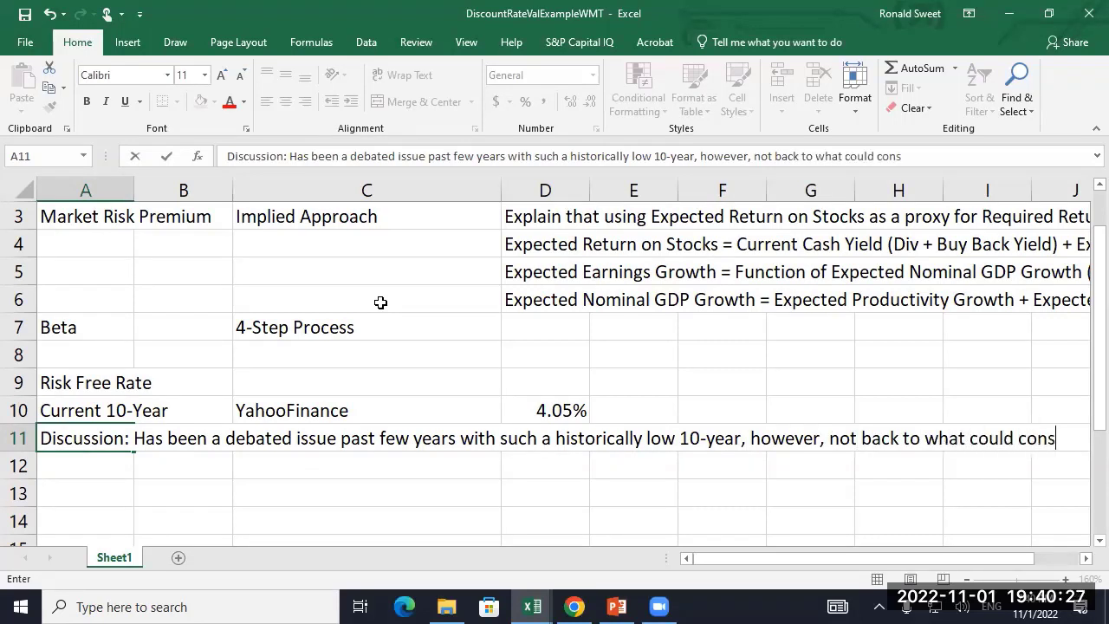
pyautogui.write('ider more m')
pyautogui.press('BackSpace')
pyautogui.write('n')
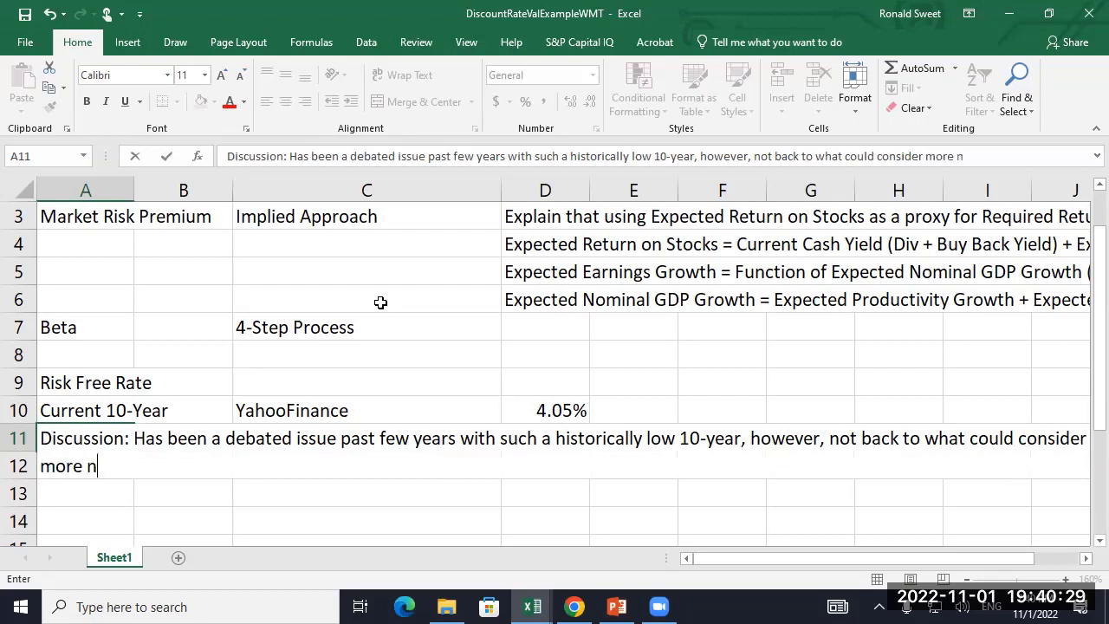
pyautogui.write('ormal levels')
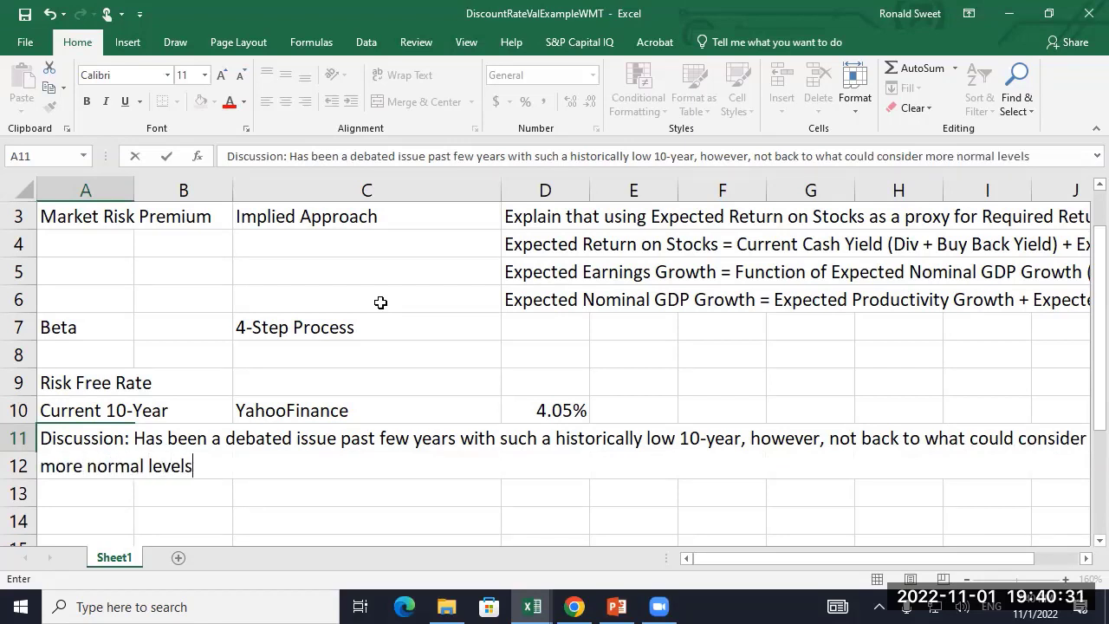
pyautogui.write(', so current')
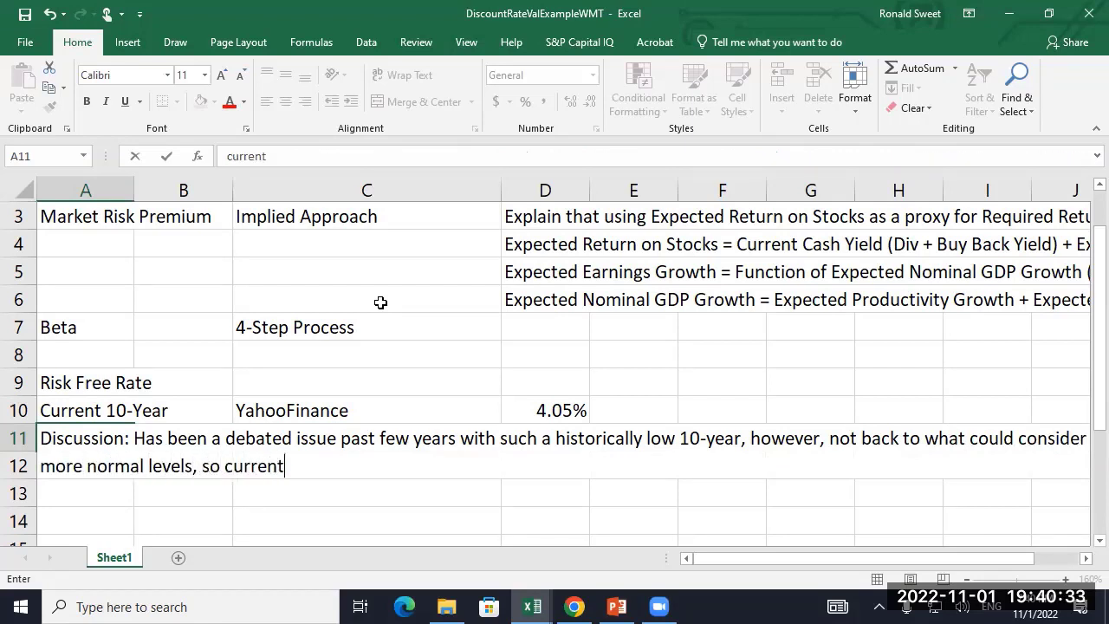
pyautogui.write(' rate works w')
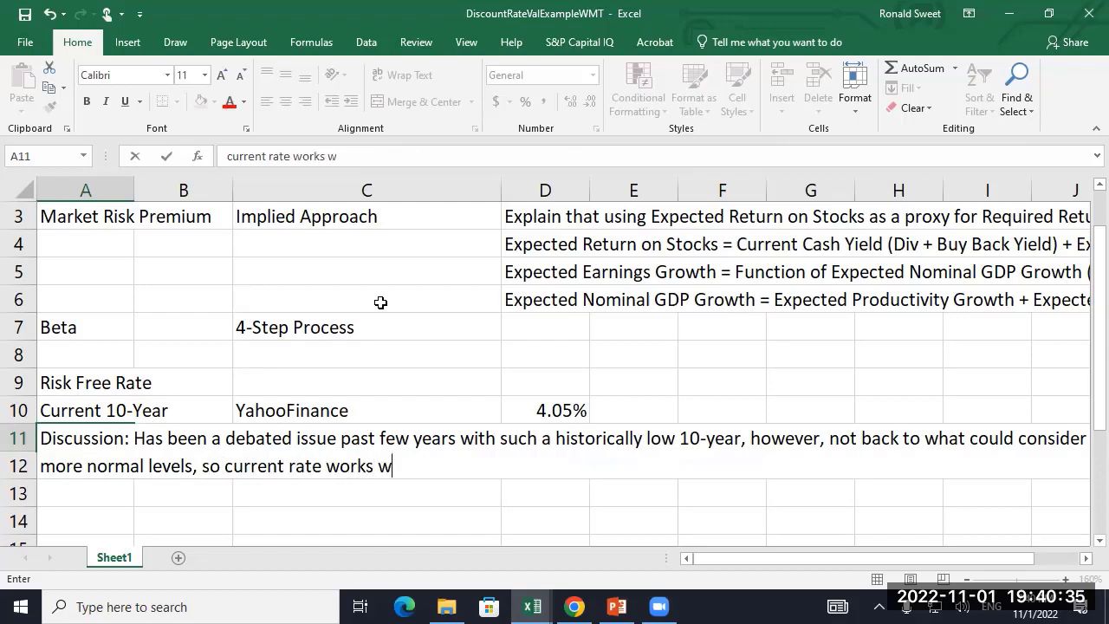
pyautogui.write('ell without')
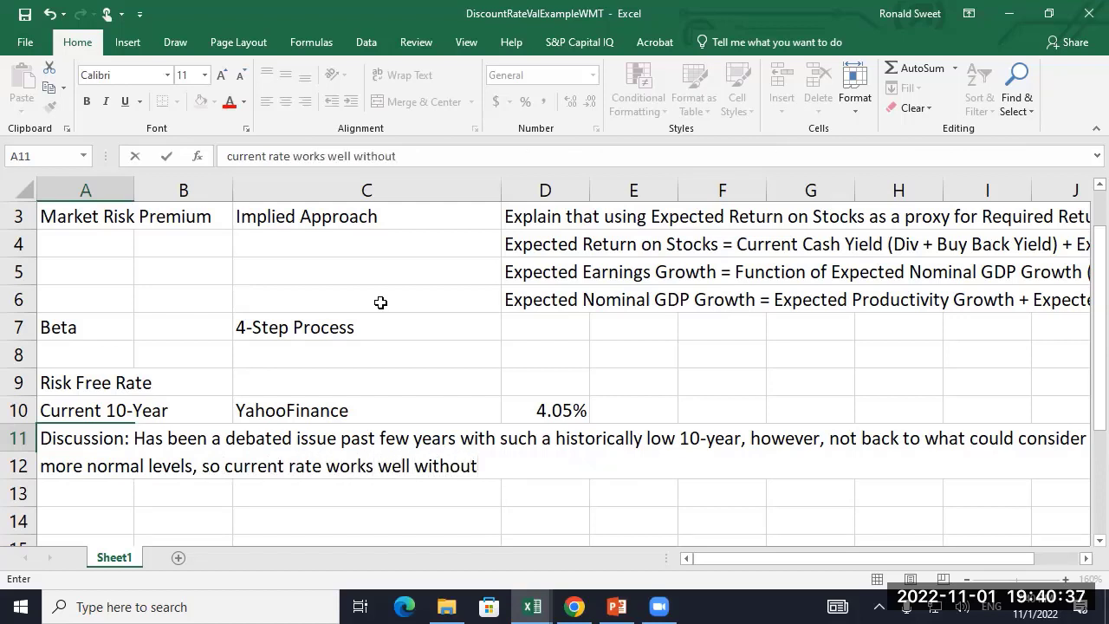
pyautogui.write(' adjustmen')
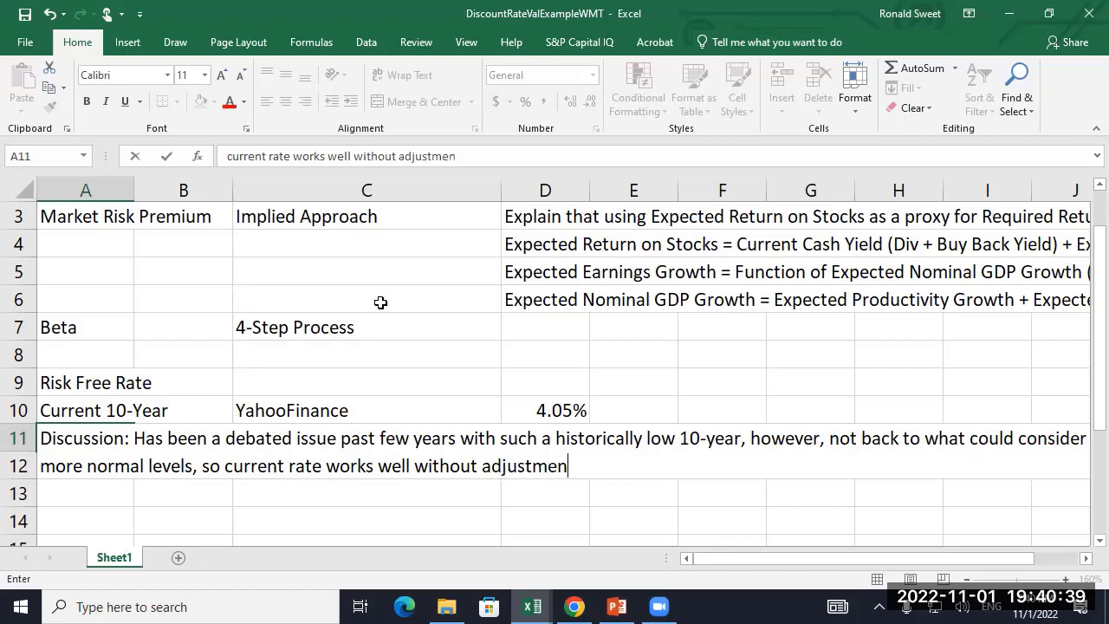
pyautogui.write('t')
pyautogui.press('Return')
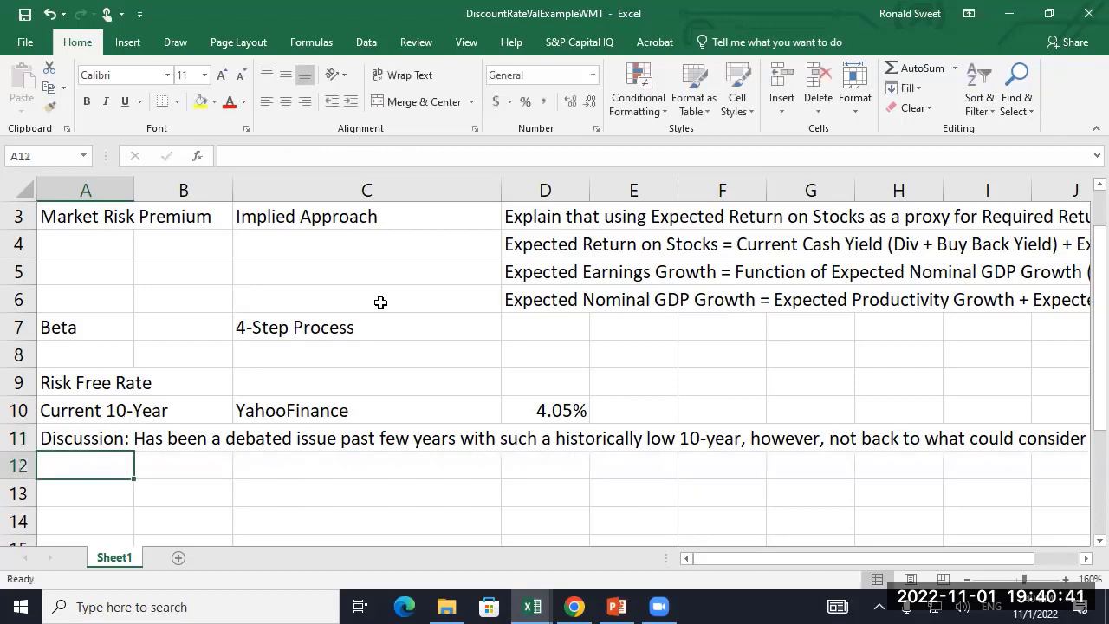
# - Merge and center the range A11:I12 that holds the discussion note
pyautogui.press('Up')
pyautogui.hotkey('shift', 'Right')
pyautogui.hotkey('shift', 'Right')
pyautogui.hotkey('shift', 'Right')
pyautogui.hotkey('shift', 'Right')
pyautogui.hotkey('shift', 'Right')
pyautogui.hotkey('shift', 'Right')
pyautogui.hotkey('shift', 'Right')
pyautogui.hotkey('shift', 'Right')
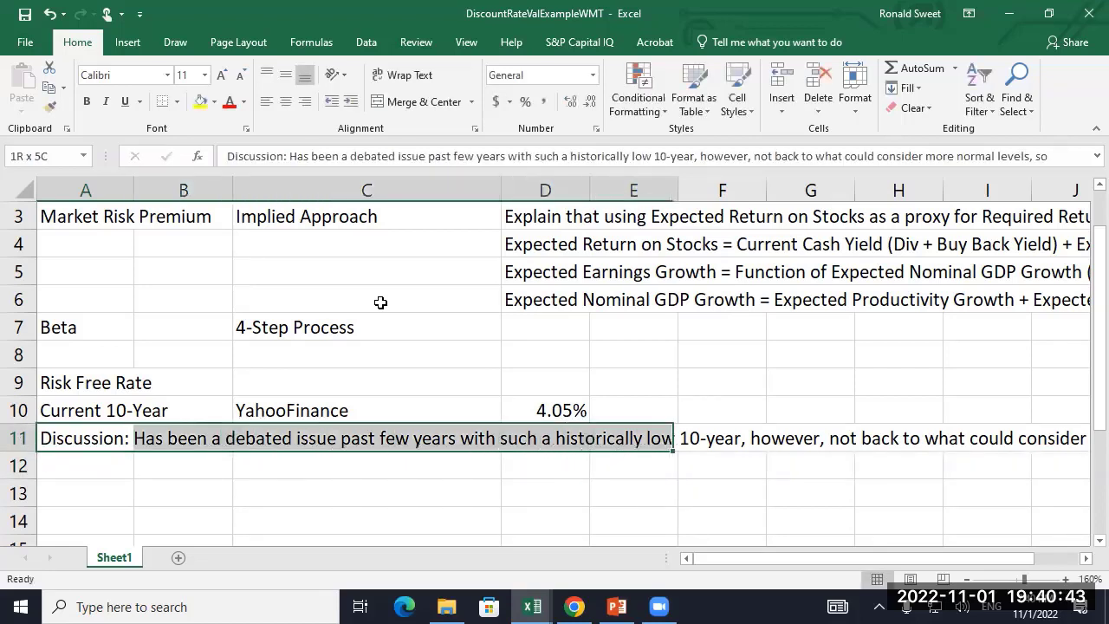
pyautogui.hotkey('shift', 'Down')
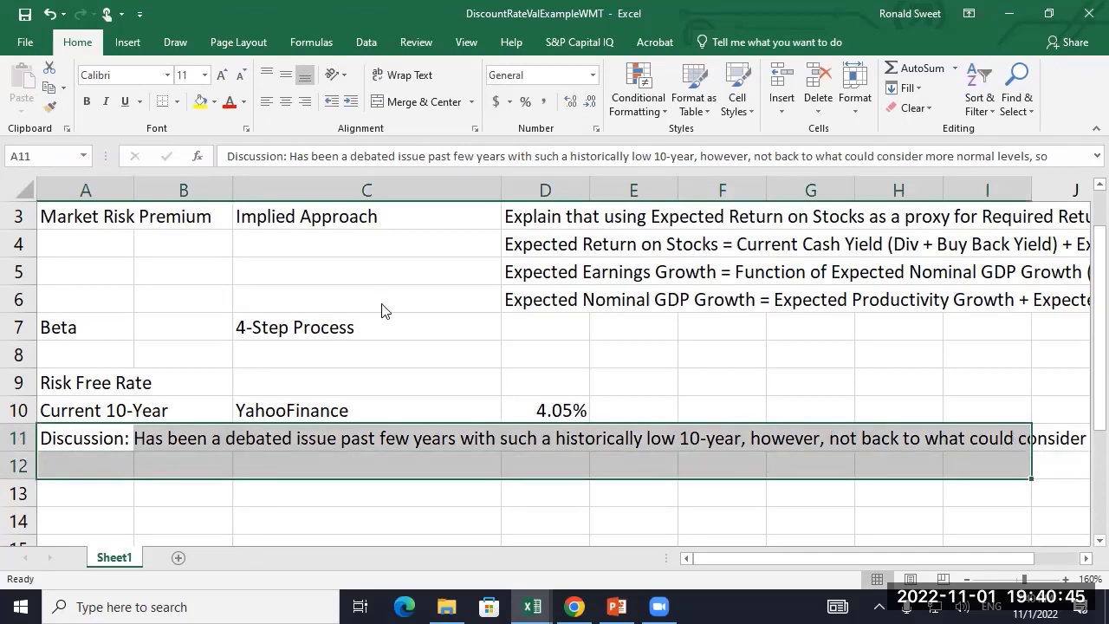
pyautogui.hotkey('alt', 'h')
pyautogui.press('m')
pyautogui.press('c')
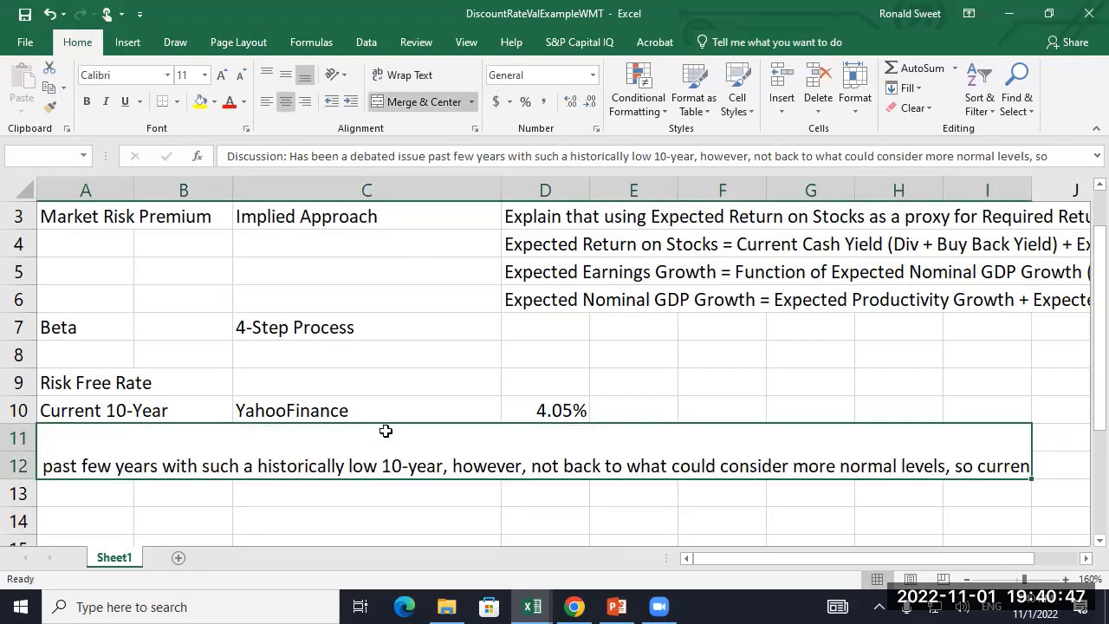
# - Turn on text wrapping for the merged discussion cell through its alignment format settings
pyautogui.rightClick(387, 433)
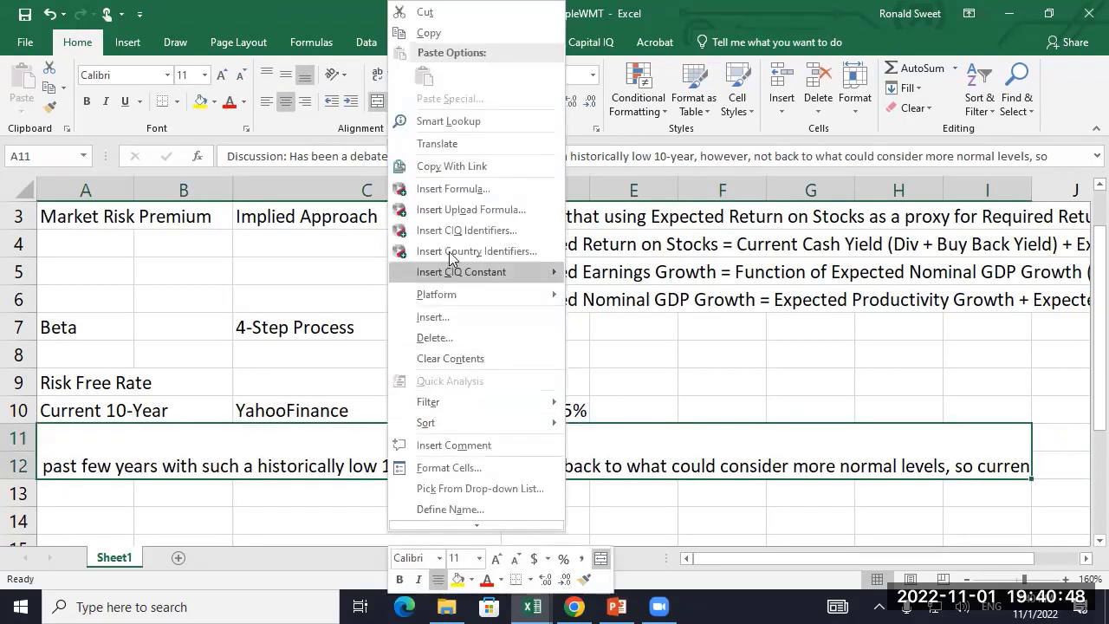
pyautogui.click(448, 468)
pyautogui.click(304, 225)
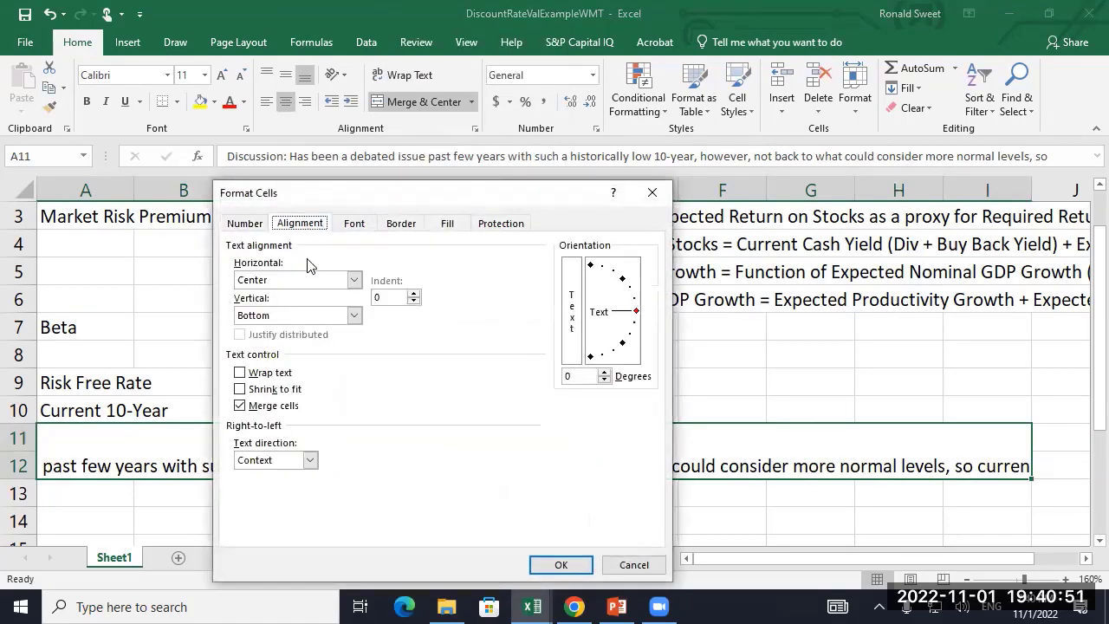
pyautogui.click(244, 374)
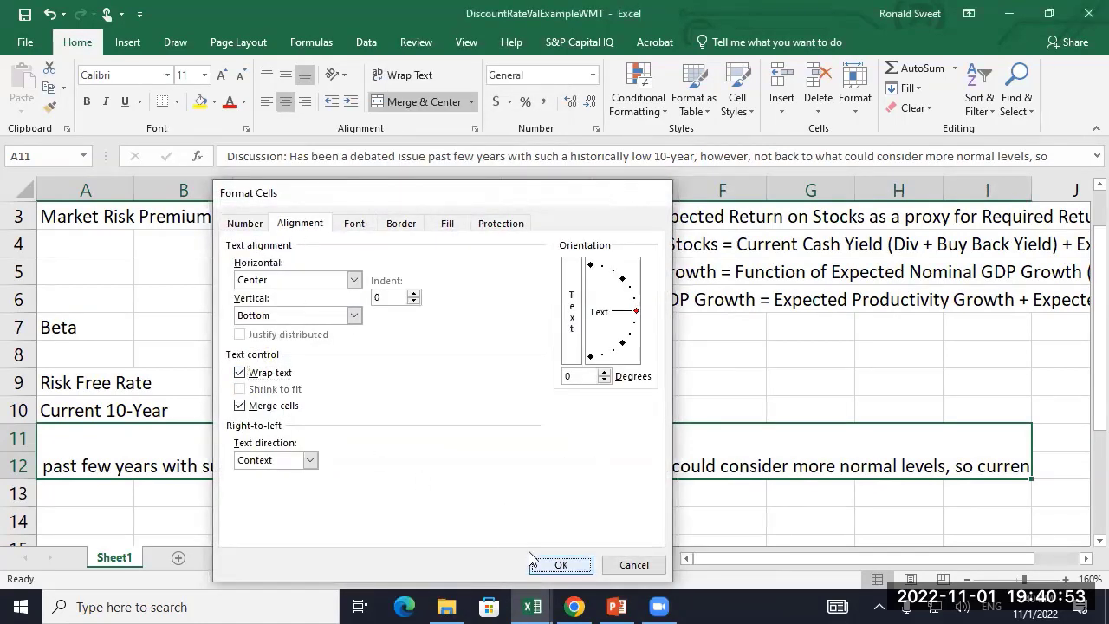
pyautogui.click(534, 563)
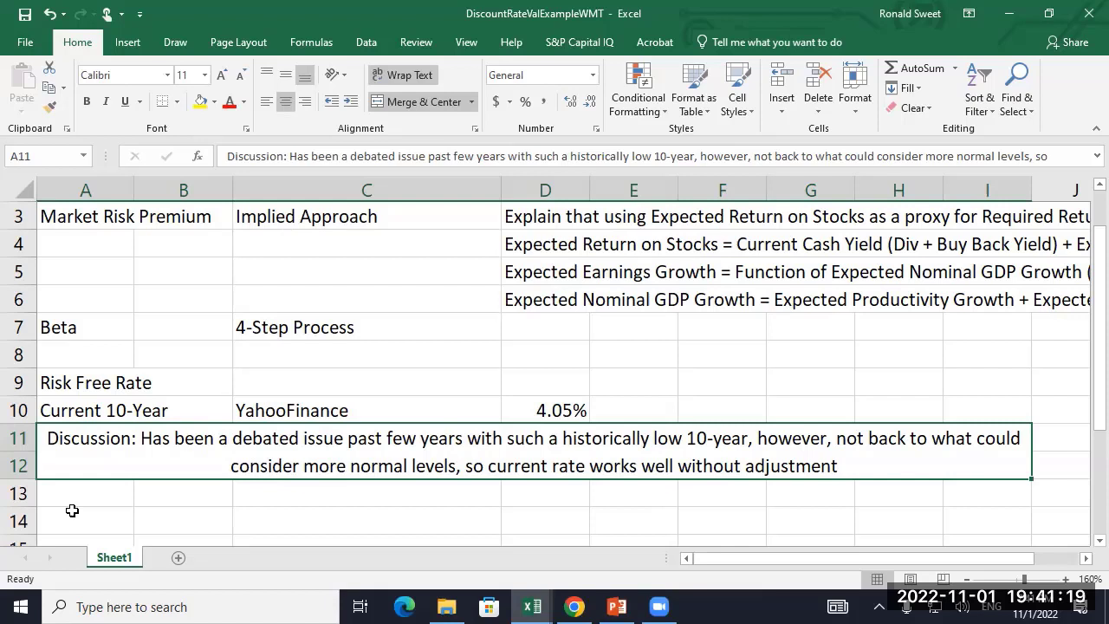
# - Enter "Graph (H15 in Google)" in A13 below the discussion note
pyautogui.press('Return')
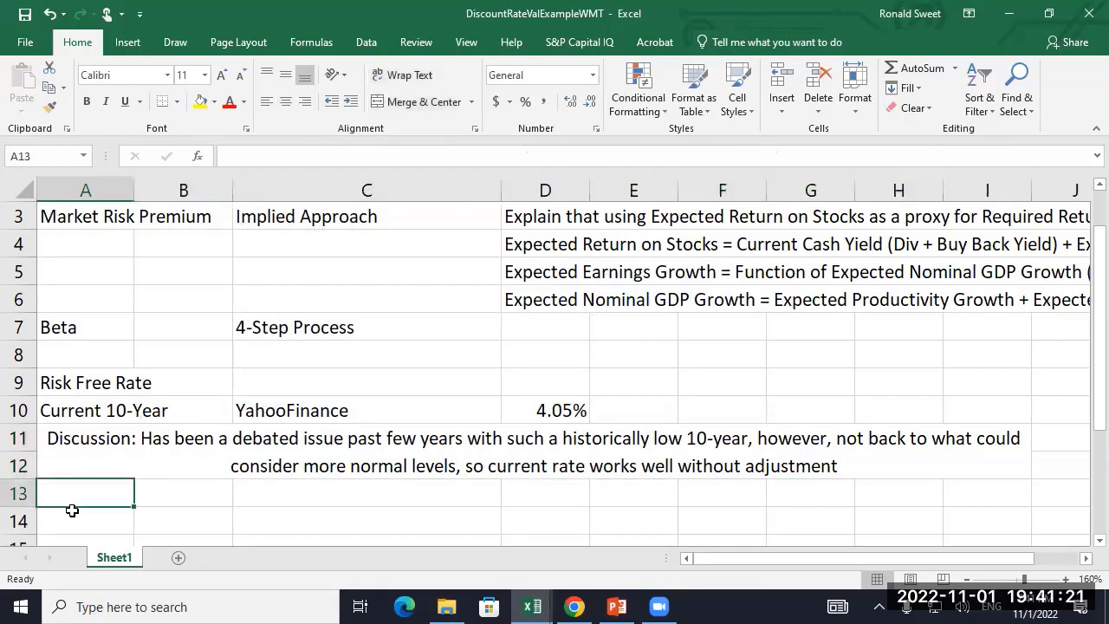
pyautogui.write('Graph')
pyautogui.press('Return')
pyautogui.press('Up')
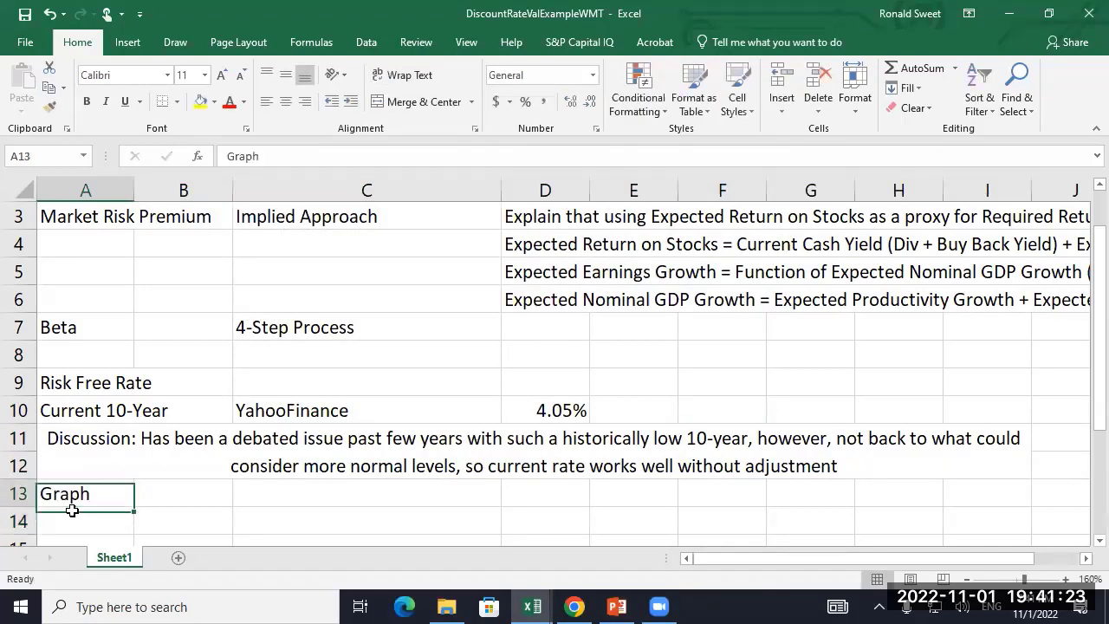
pyautogui.press('F2')
pyautogui.write('(H')
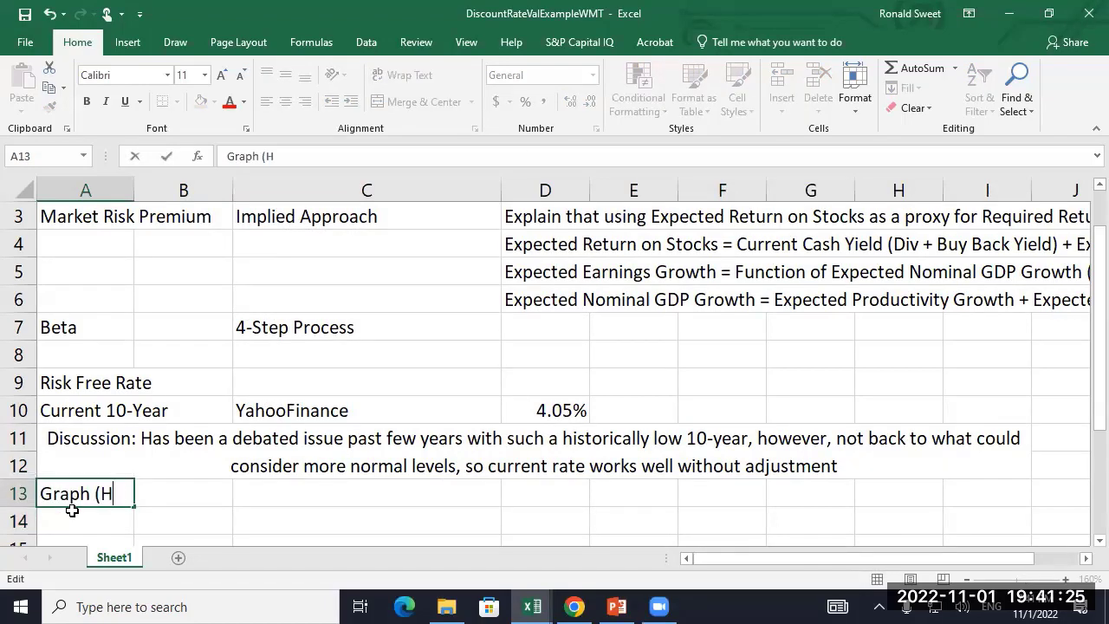
pyautogui.write('15 in Google)')
pyautogui.press('Return')
pyautogui.press('Up')
pyautogui.click(72, 511)
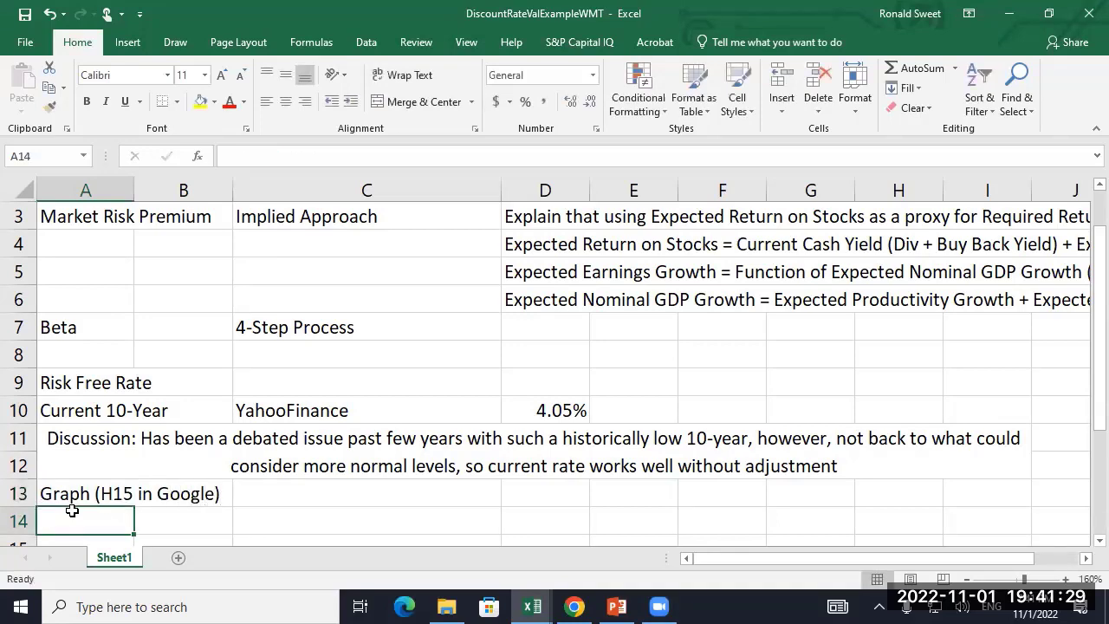
# - Switch to Chrome and search Google for "h15" in a new tab
pyautogui.click(574, 607)
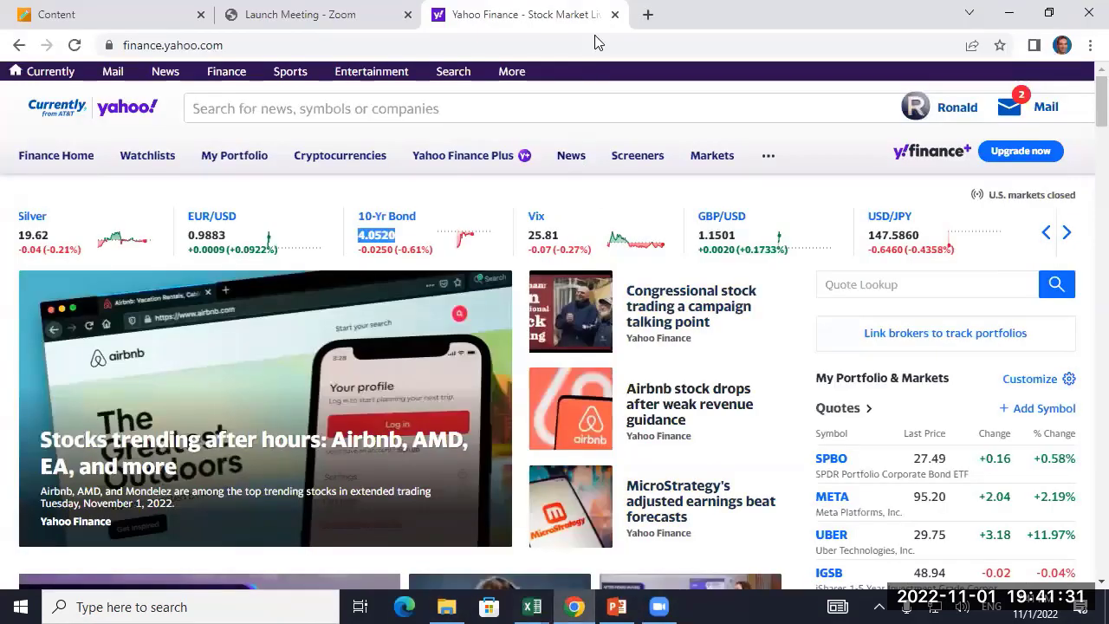
pyautogui.click(648, 14)
pyautogui.click(480, 330)
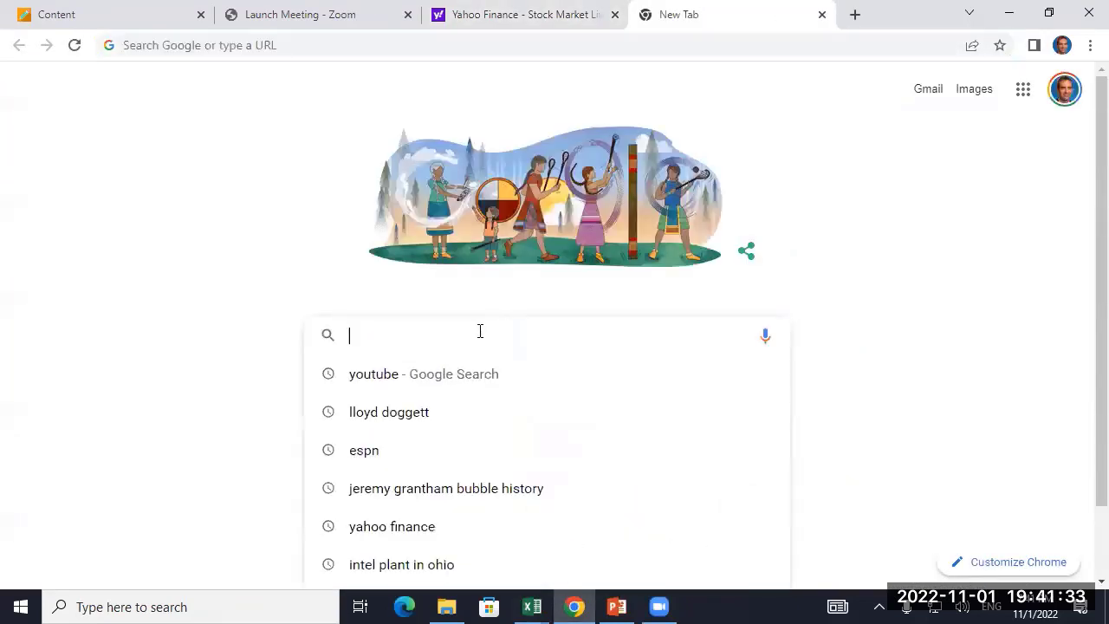
pyautogui.write('h15')
pyautogui.press('Return')
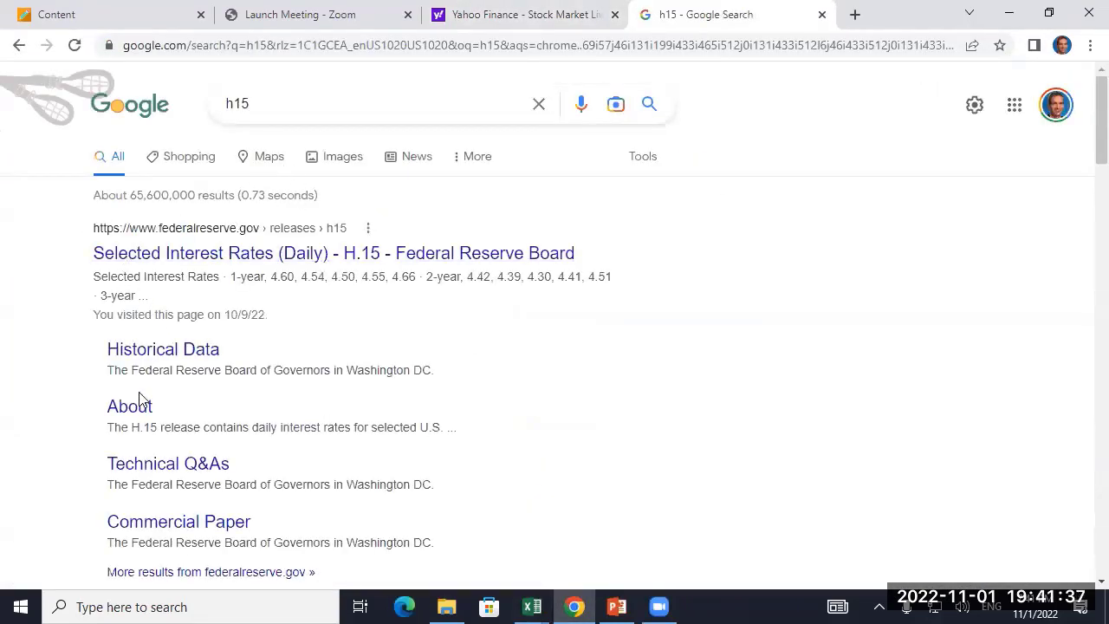
# - Download the H.15 historical data package as FRB_H15.csv from the Federal Reserve site and open it in Excel
pyautogui.click(135, 350)
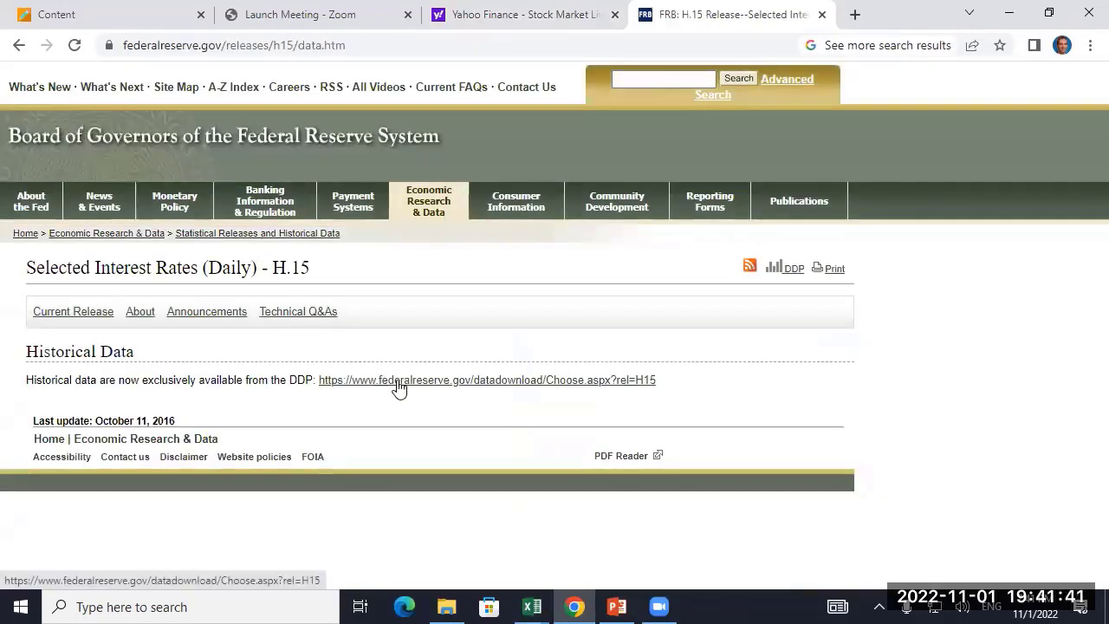
pyautogui.click(399, 388)
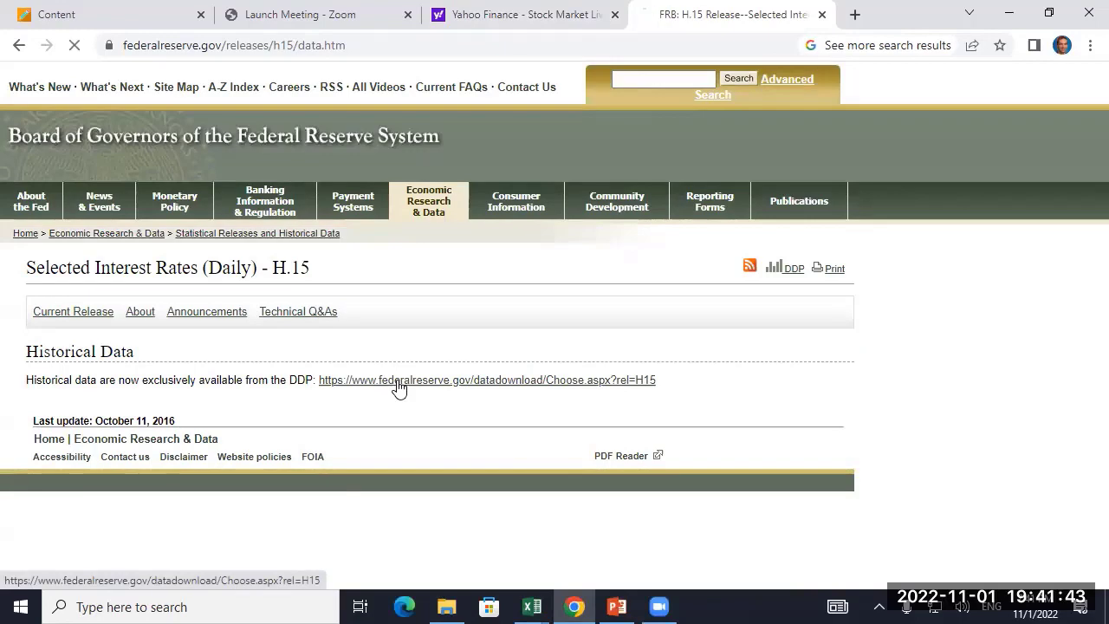
pyautogui.scroll(-4, 388, 400)
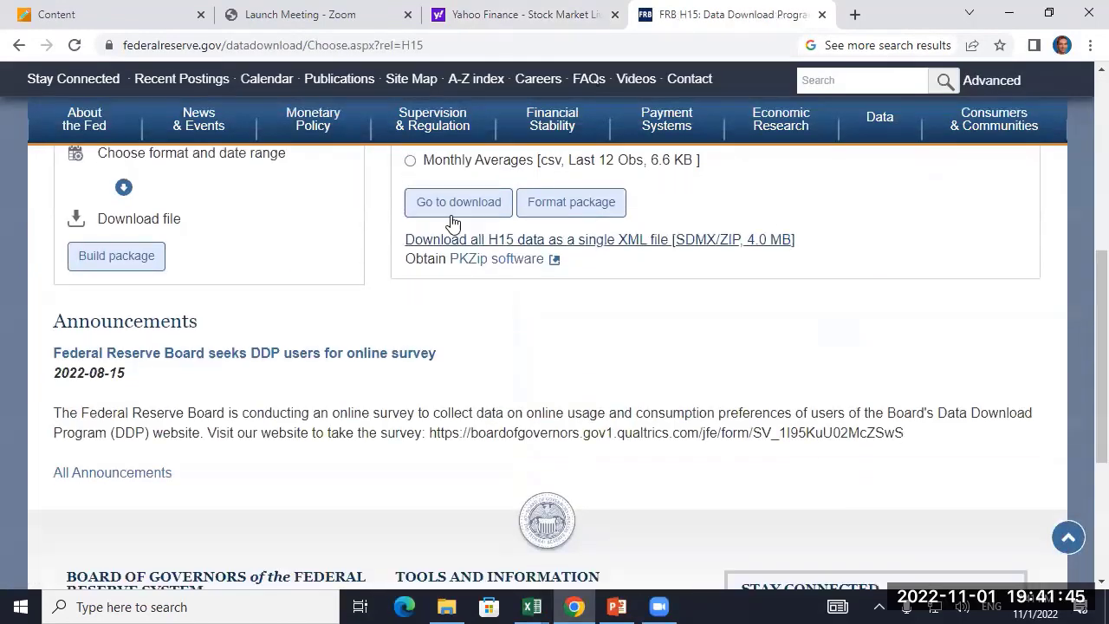
pyautogui.click(456, 209)
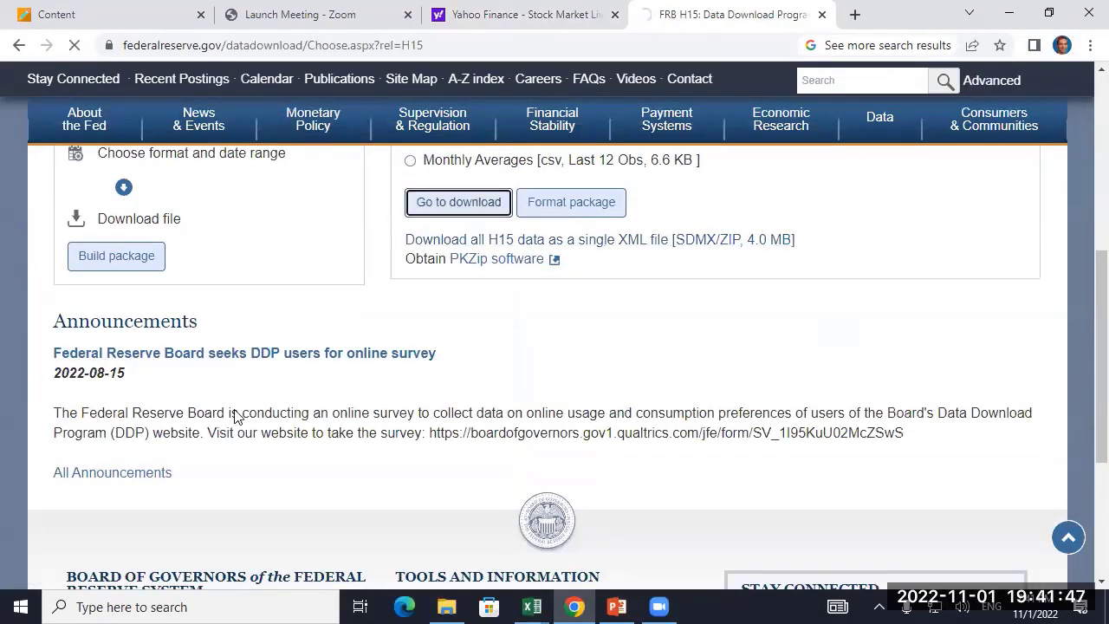
pyautogui.scroll(-5, 222, 415)
pyautogui.scroll(-2, 222, 414)
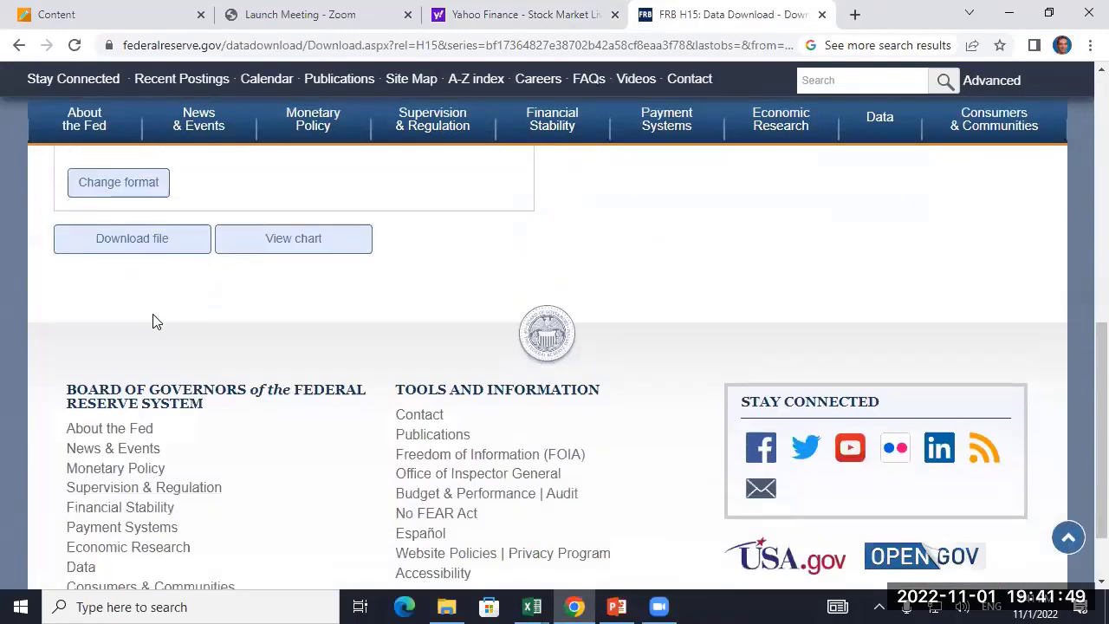
pyautogui.click(136, 240)
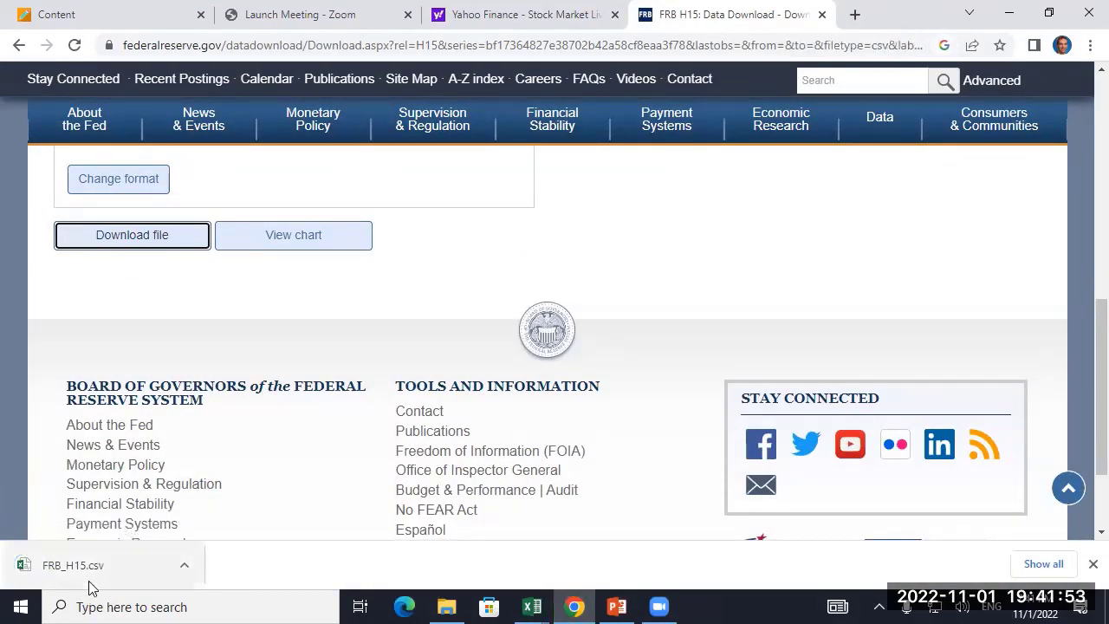
pyautogui.click(126, 572)
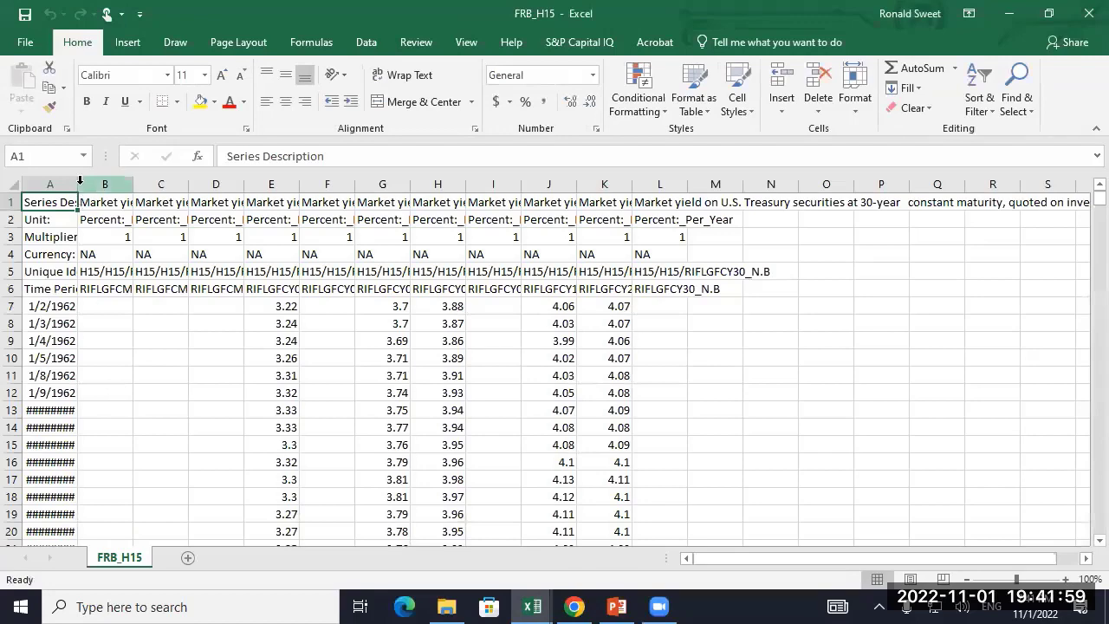
# - Widen the date column A and highlight the 10-year Treasury yield data in column J in yellow
pyautogui.click(77, 184)
pyautogui.moveTo(78, 185); pyautogui.dragTo(91, 185)
pyautogui.click(513, 205)
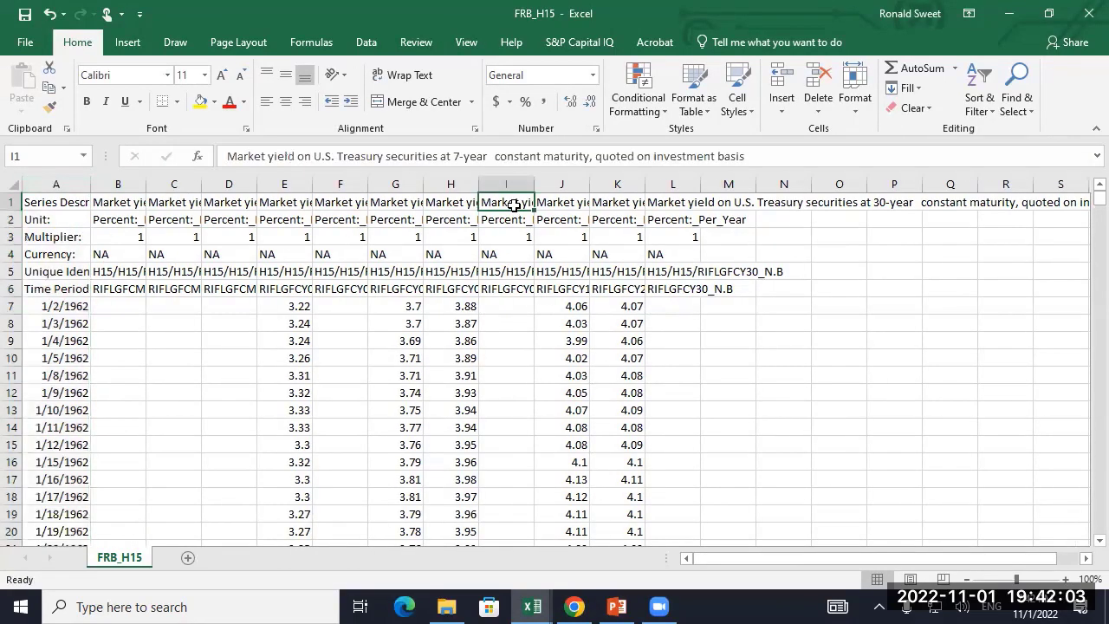
pyautogui.press('Right')
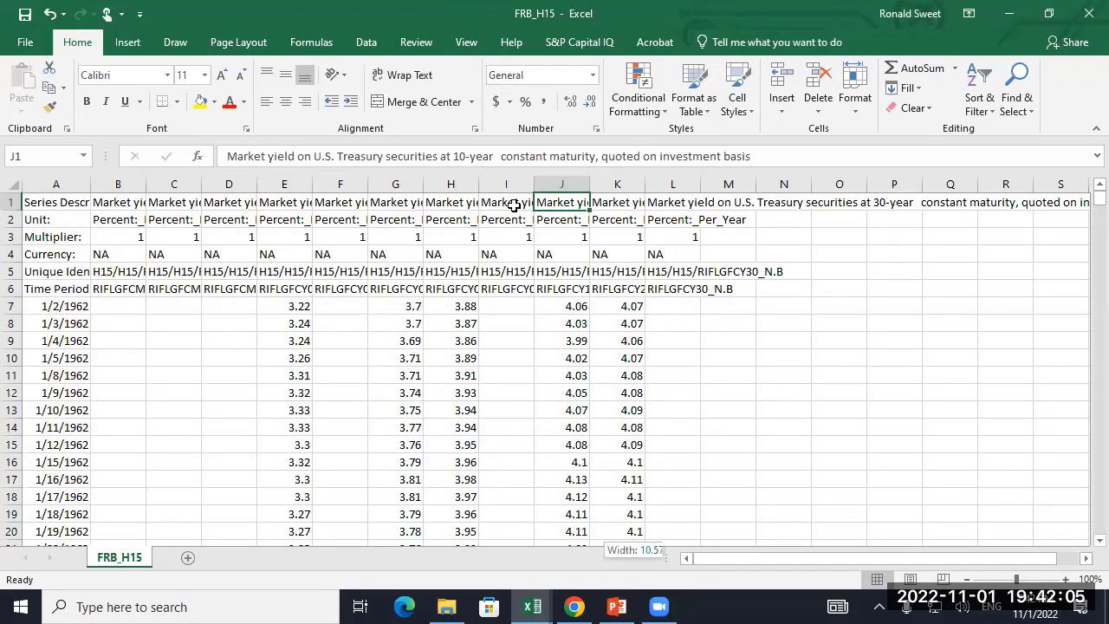
pyautogui.hotkey('ctrl', 'shift', 'Down')
pyautogui.click(200, 102)
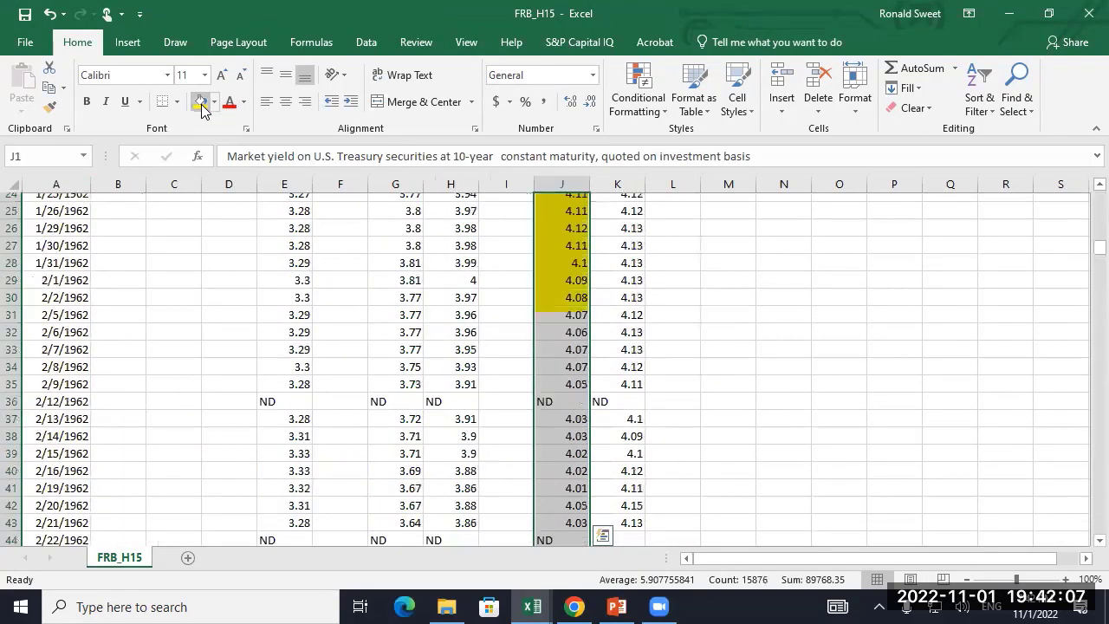
pyautogui.hotkey('ctrl', 'Home')
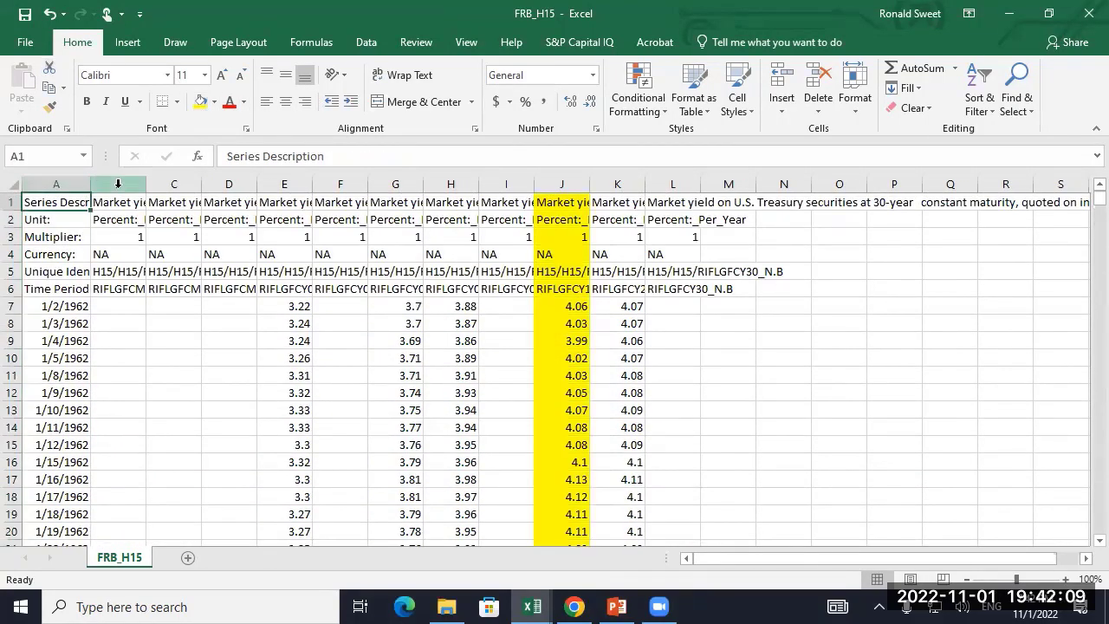
# - Delete all the other maturity columns, keeping only the dates and the highlighted 10-year yield series
pyautogui.moveTo(118, 185); pyautogui.dragTo(506, 184)
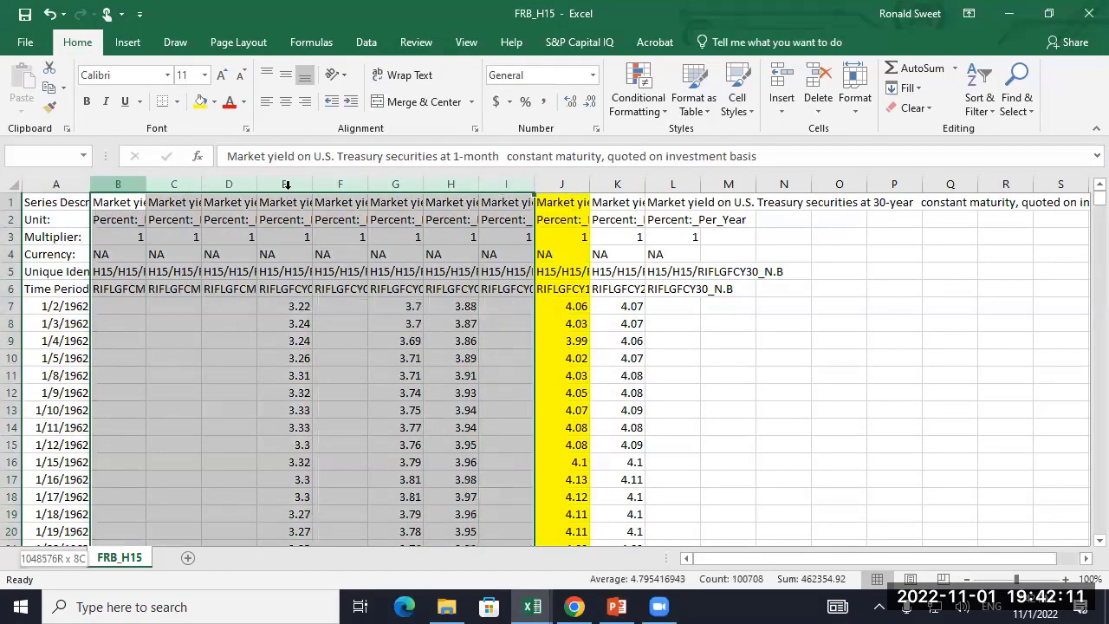
pyautogui.rightClick(129, 188)
pyautogui.click(177, 370)
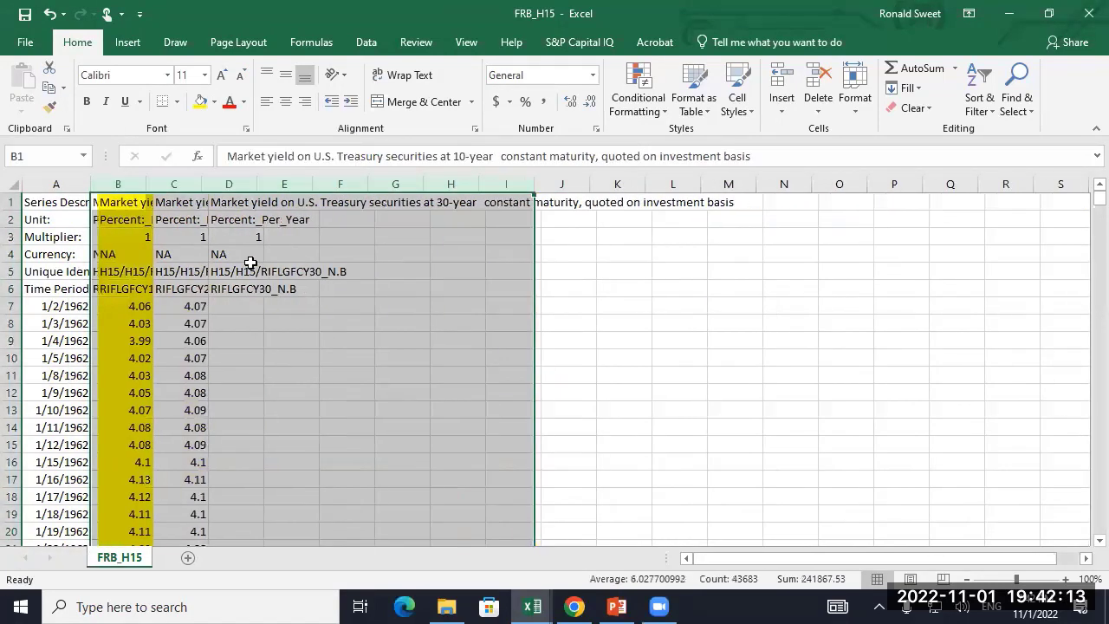
pyautogui.moveTo(177, 184); pyautogui.dragTo(244, 184)
pyautogui.rightClick(178, 185)
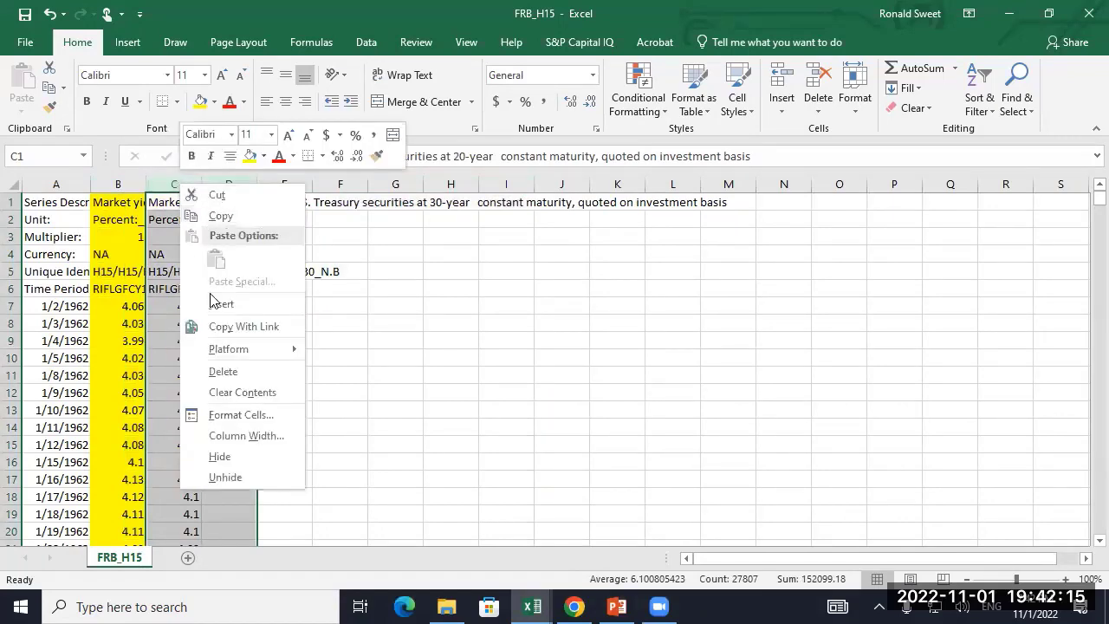
pyautogui.click(221, 371)
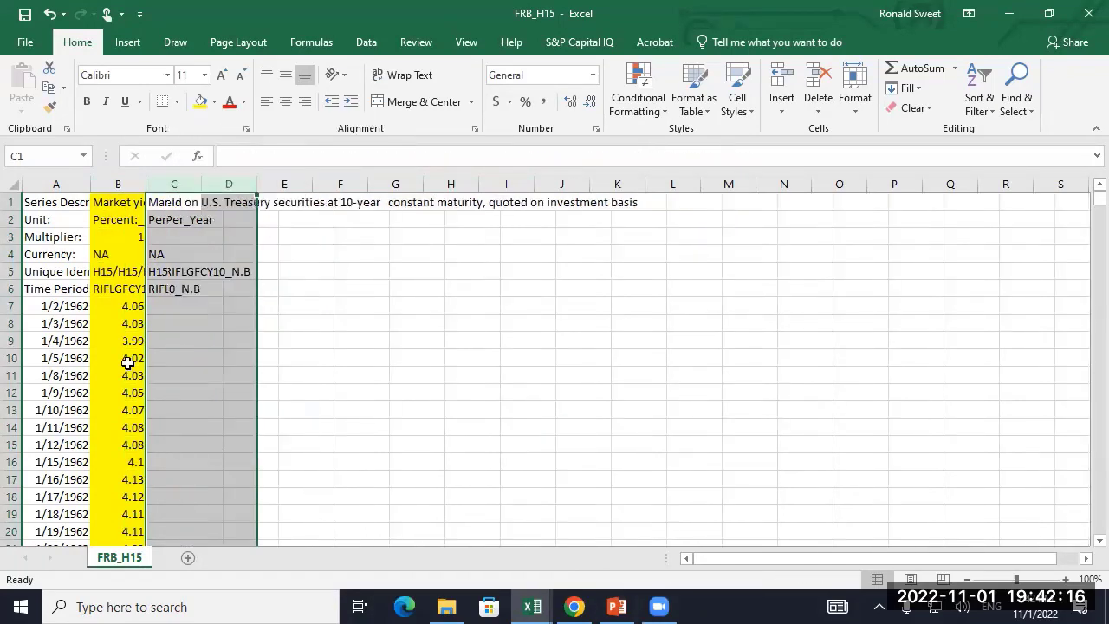
# - Sort the date and yield rows from row 7 down by the RIFLGFCY10_N.B column in ascending order
pyautogui.click(44, 307)
pyautogui.hotkey('ctrl', 'shift', 'Right')
pyautogui.hotkey('ctrl', 'shift', 'Down')
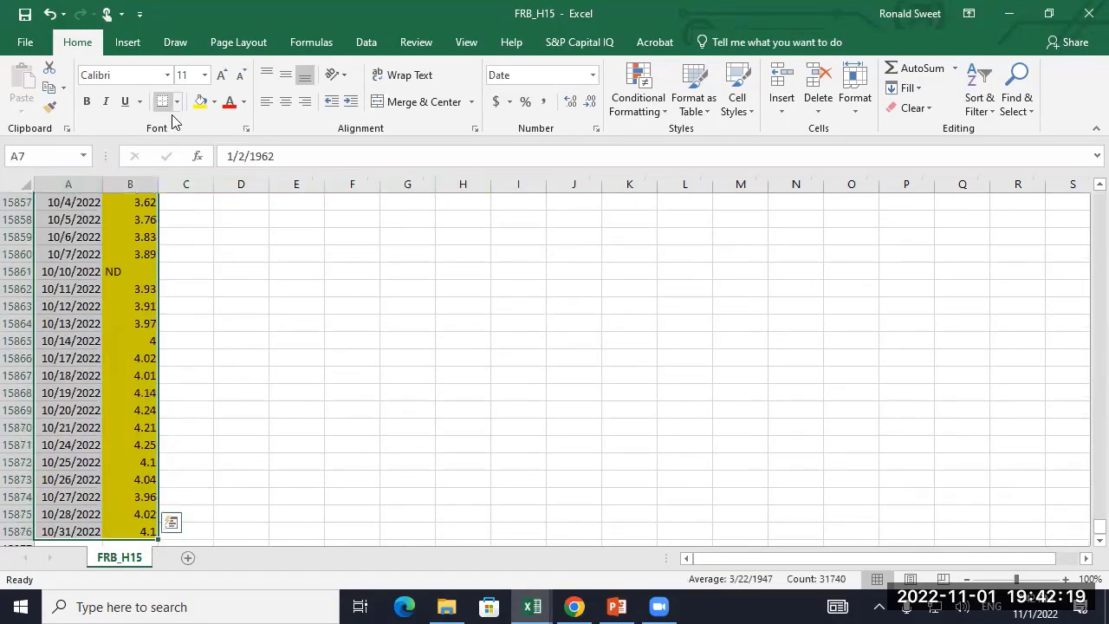
pyautogui.click(367, 42)
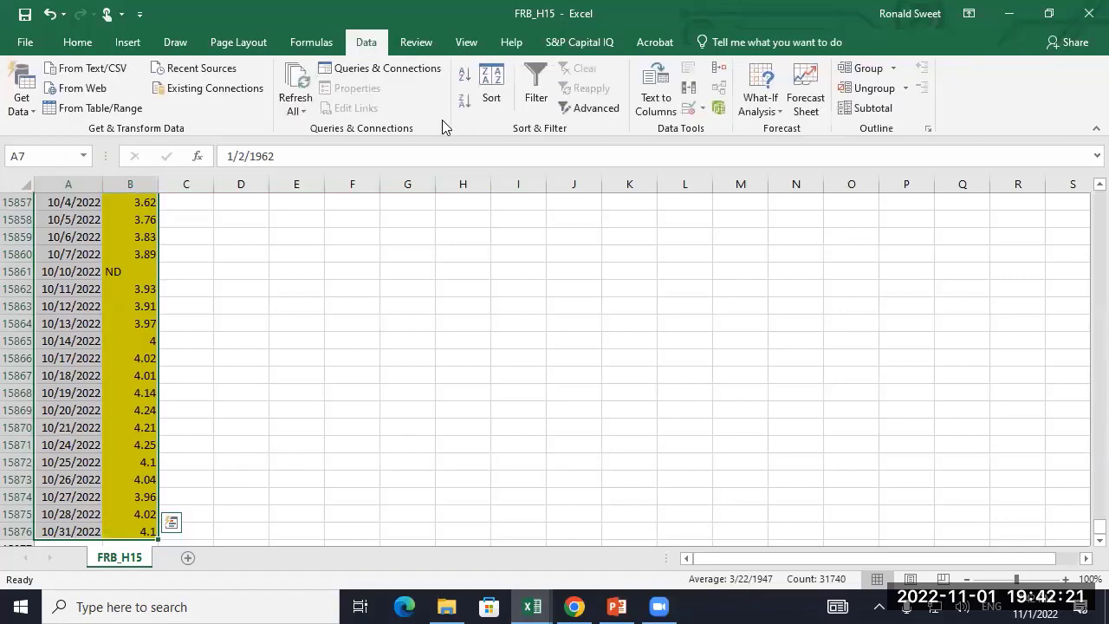
pyautogui.click(491, 87)
pyautogui.click(458, 264)
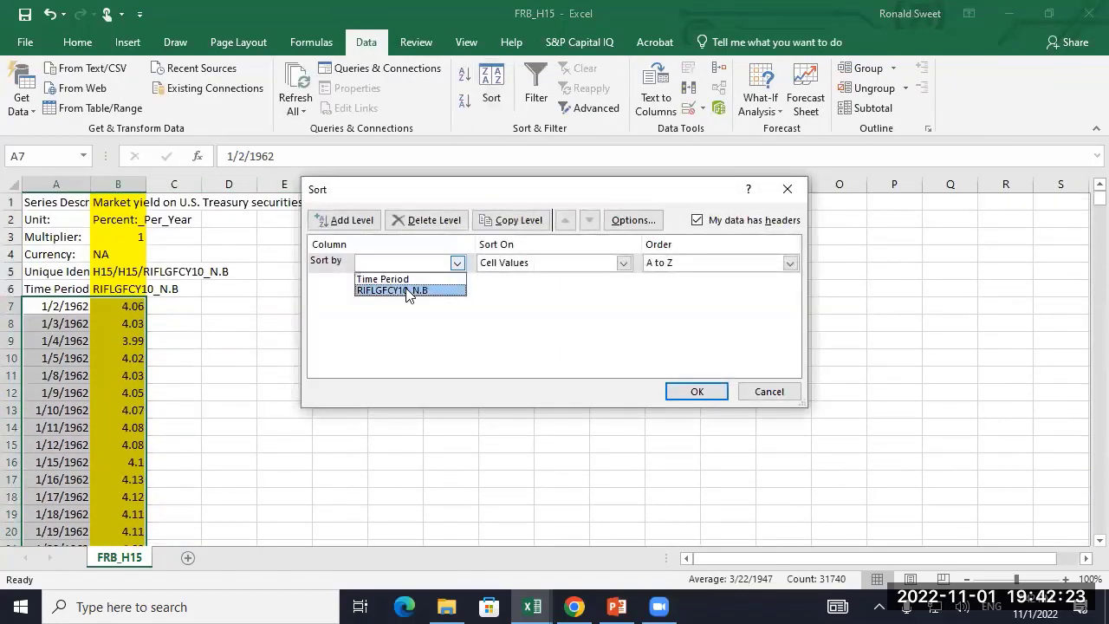
pyautogui.click(413, 291)
pyautogui.click(696, 394)
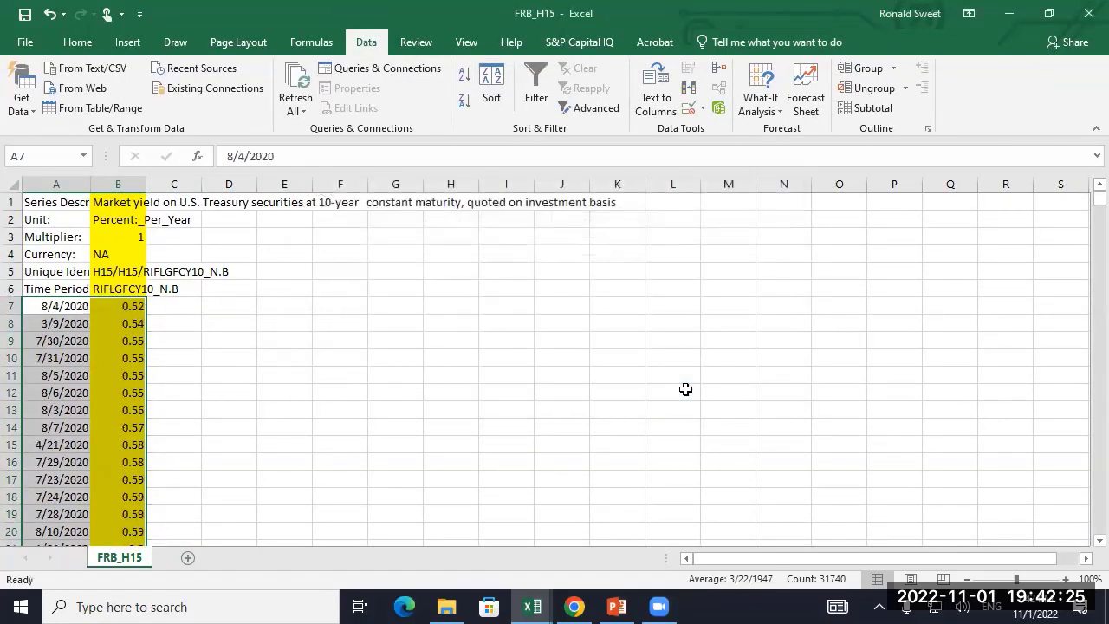
# - Clear the dates and values of all ND rows at the end of the sorted data, A15201:B15876
pyautogui.hotkey('ctrl', 'Down')
pyautogui.press('Right')
pyautogui.press('Left')
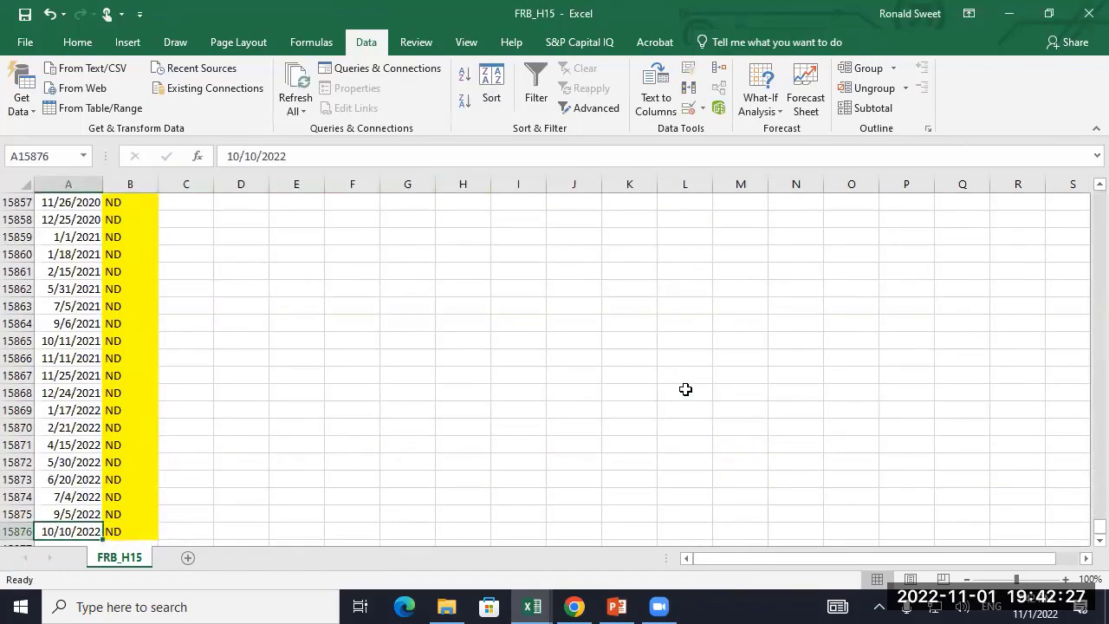
pyautogui.press('Right')
pyautogui.press('Left')
pyautogui.hotkey('shift', 'Right')
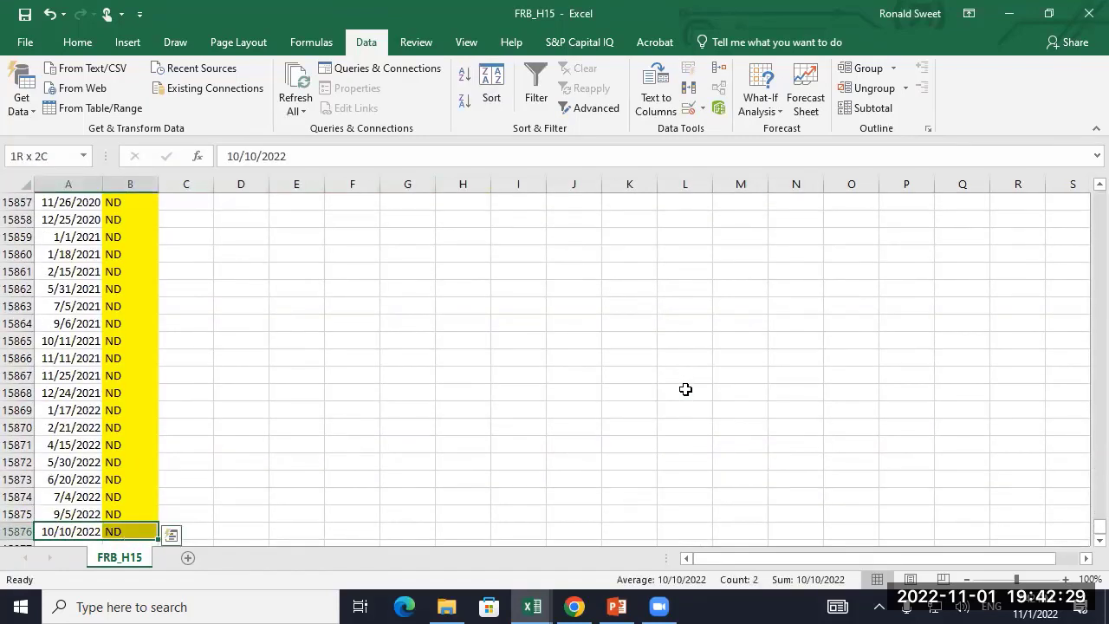
pyautogui.scroll(20, 1082, 223)
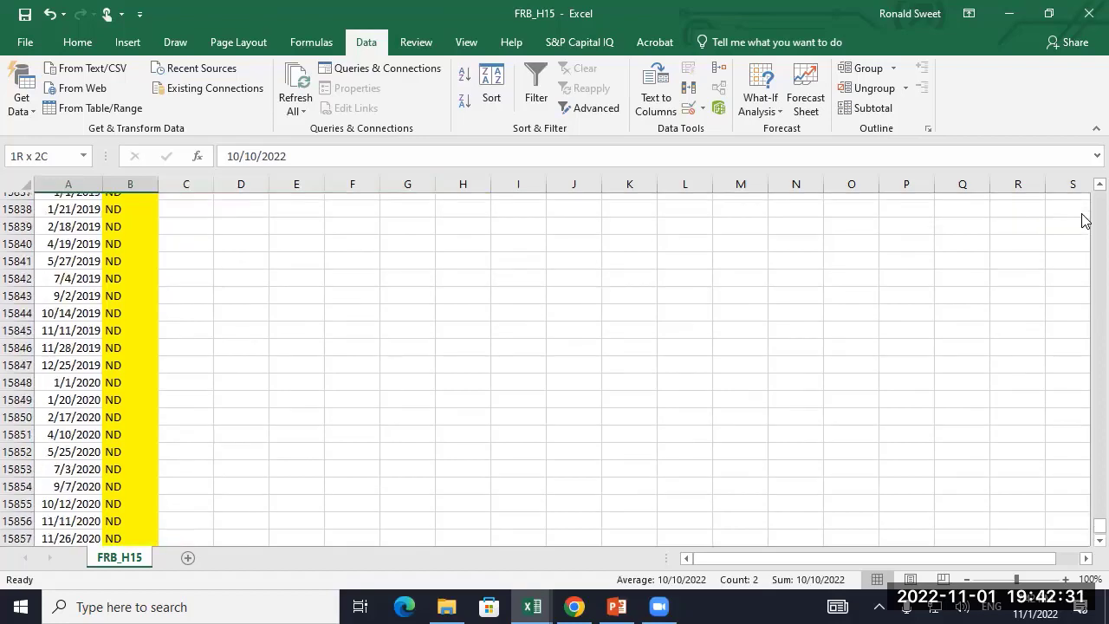
pyautogui.scroll(20, 1082, 221)
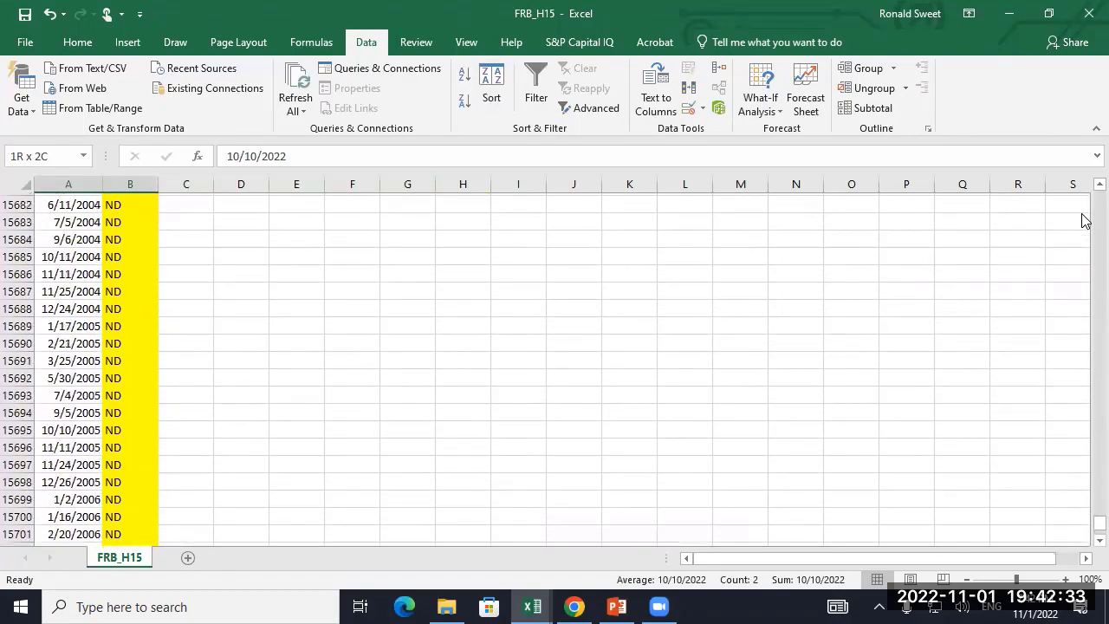
pyautogui.scroll(20, 1082, 221)
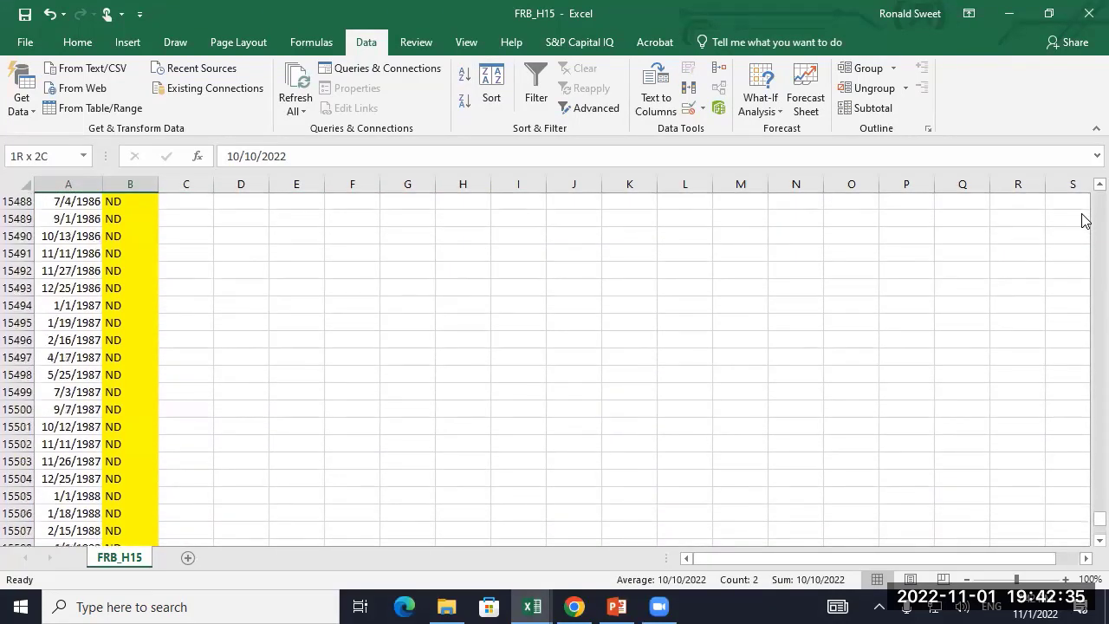
pyautogui.scroll(20, 1082, 221)
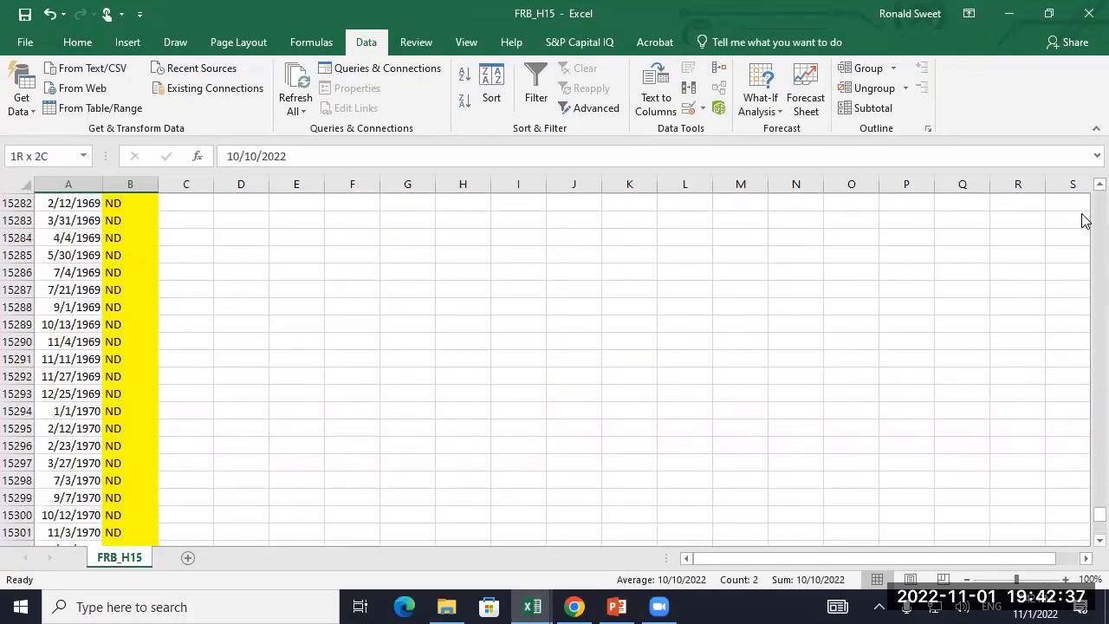
pyautogui.scroll(7, 1081, 221)
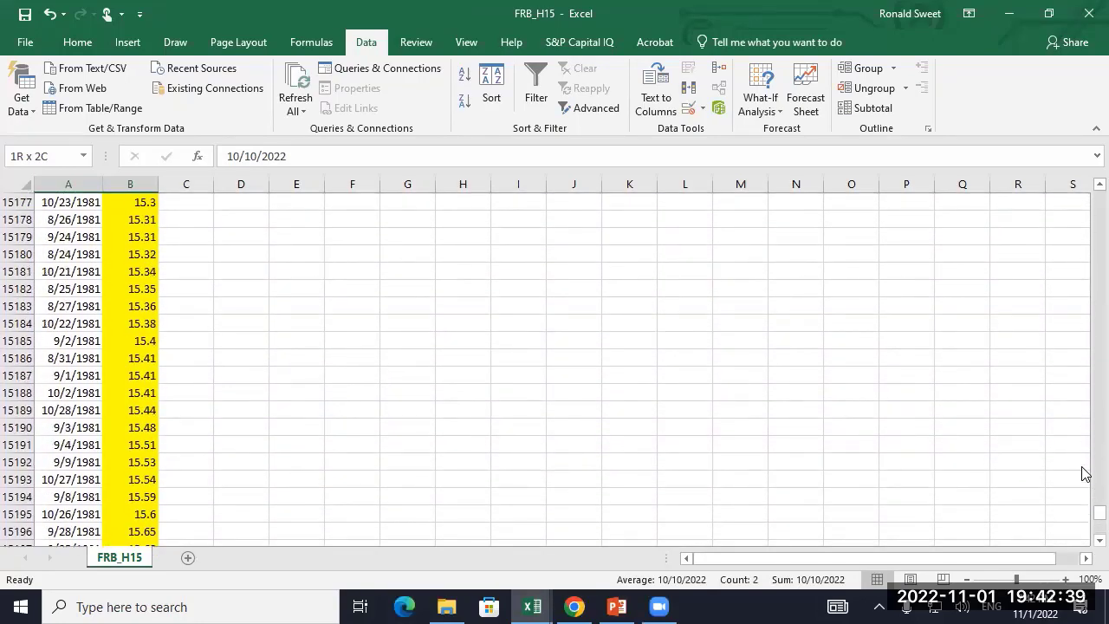
pyautogui.scroll(-3, 1086, 541)
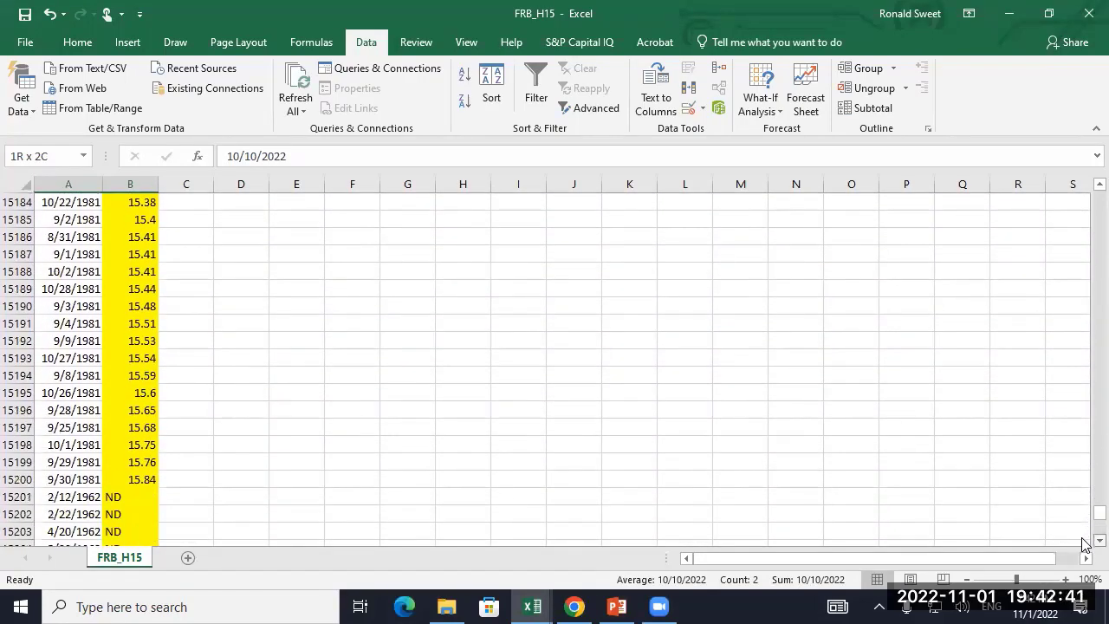
pyautogui.scroll(-2, 488, 484)
pyautogui.keyDown('shift'); pyautogui.click(136, 410); pyautogui.keyUp('shift')
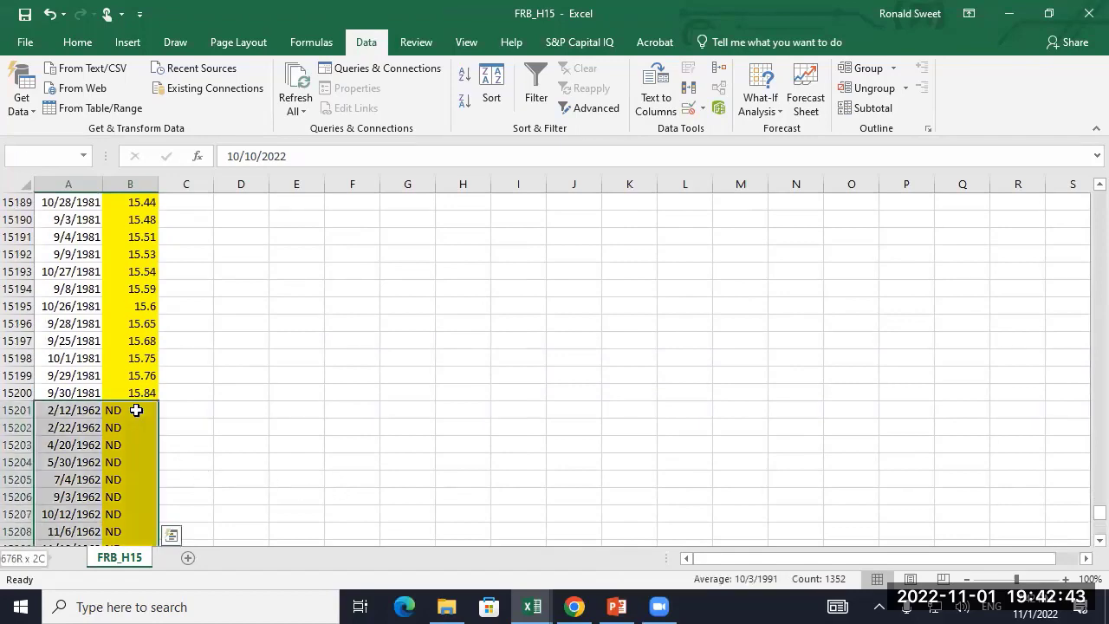
pyautogui.press('Delete')
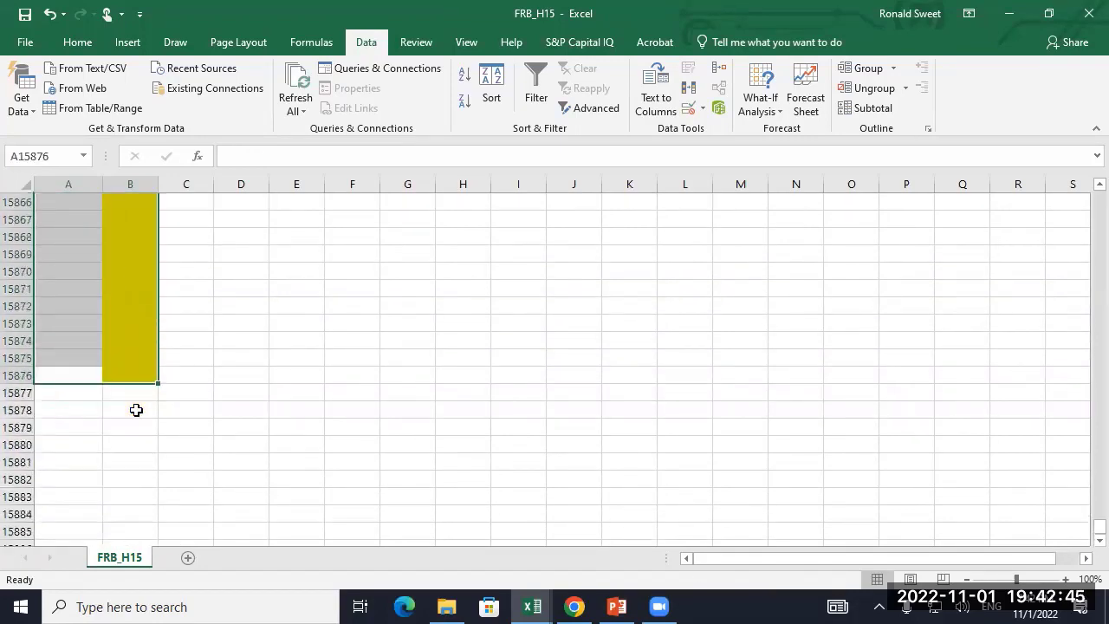
# - Sort the remaining date and yield rows by Time Period from oldest to newest
pyautogui.hotkey('ctrl', 'Home')
pyautogui.press('Down')
pyautogui.press('Down')
pyautogui.press('Down')
pyautogui.press('Down')
pyautogui.press('Down')
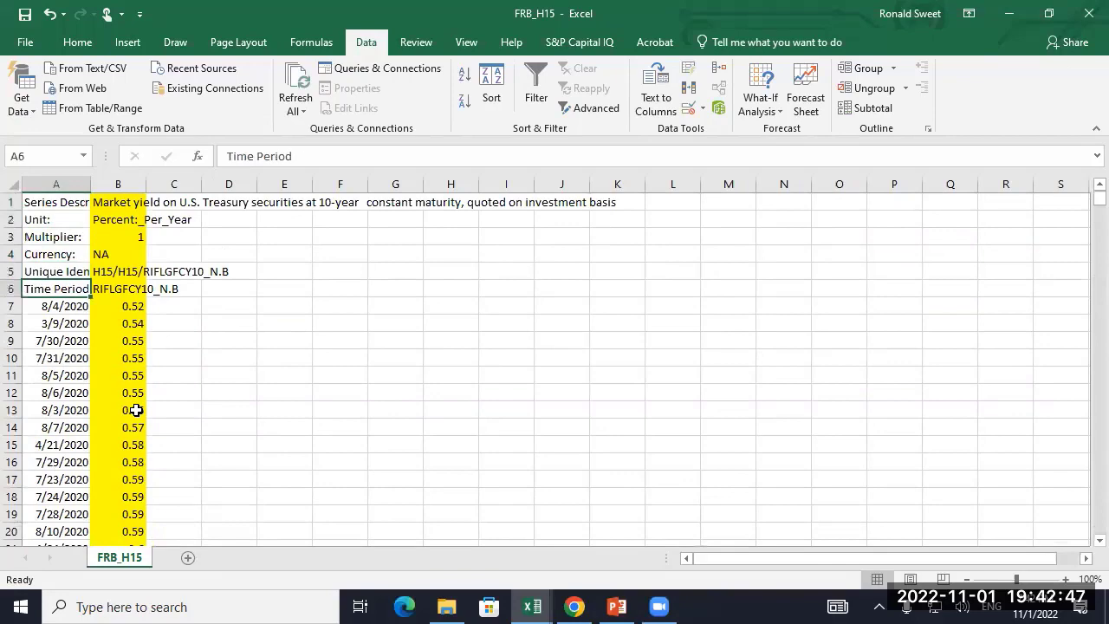
pyautogui.hotkey('ctrl', 'shift', 'Right')
pyautogui.hotkey('ctrl', 'shift', 'Down')
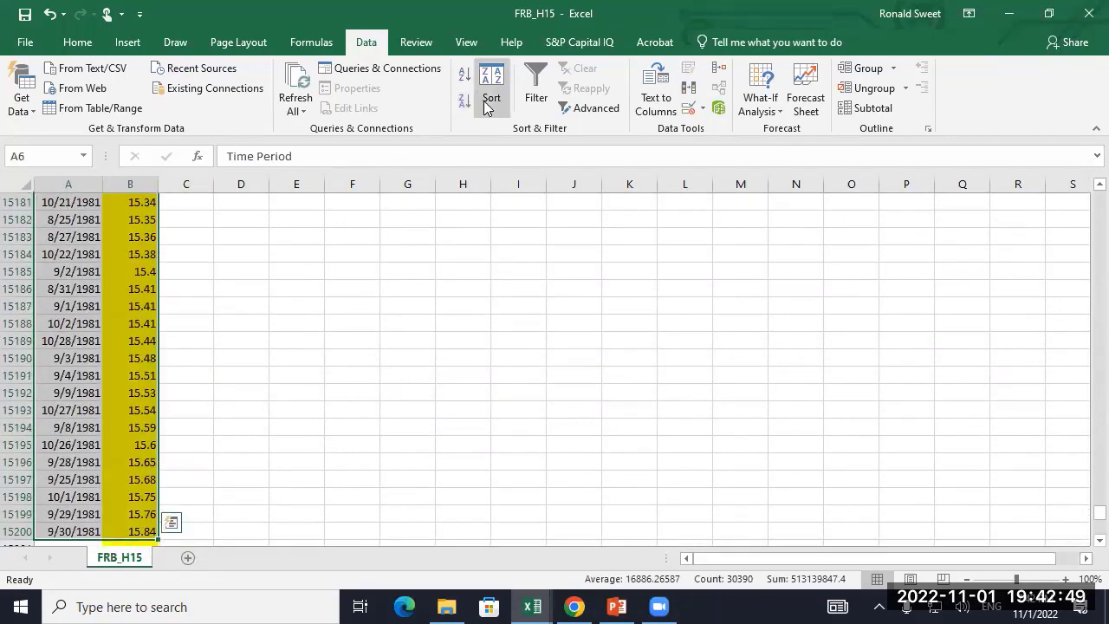
pyautogui.click(490, 100)
pyautogui.click(457, 263)
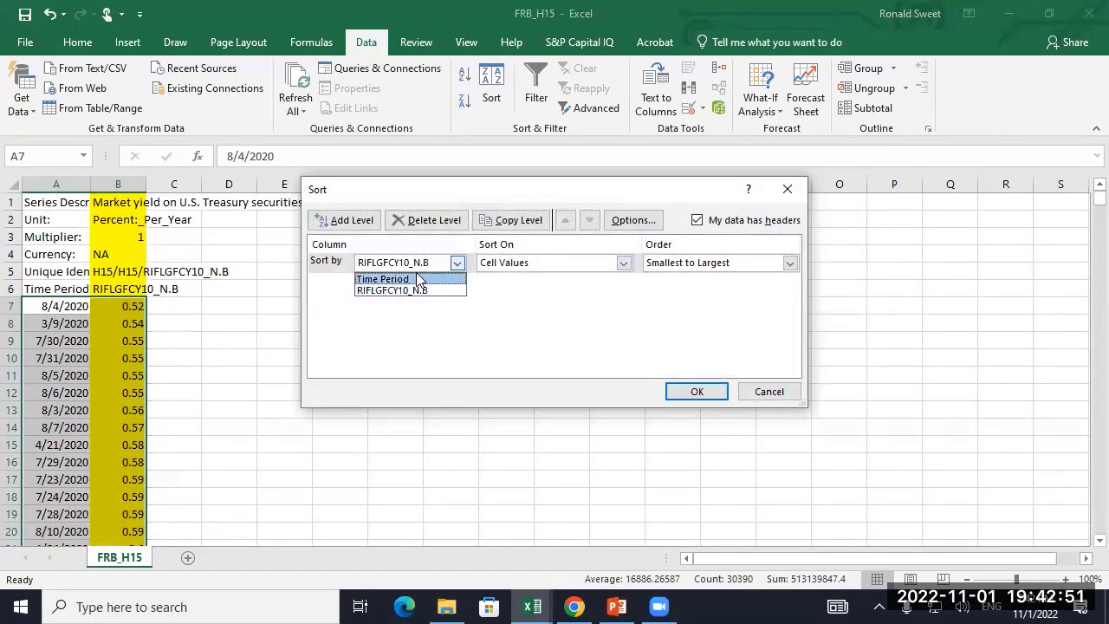
pyautogui.click(383, 279)
pyautogui.click(697, 392)
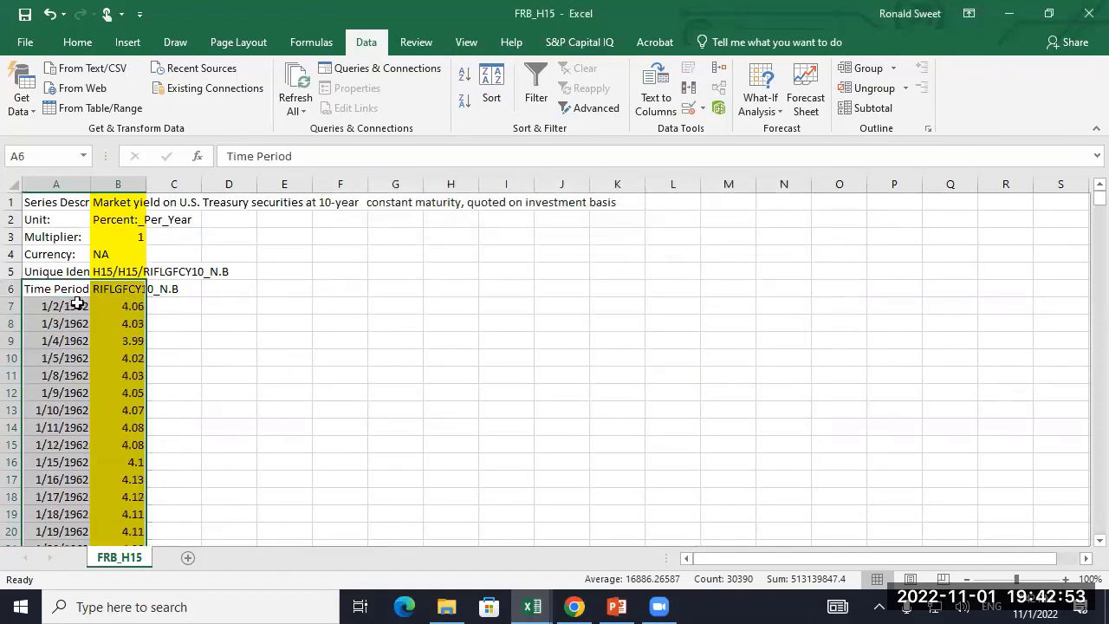
# - Format all 10-year yield values from B7 down with the comma number style
pyautogui.click(46, 302)
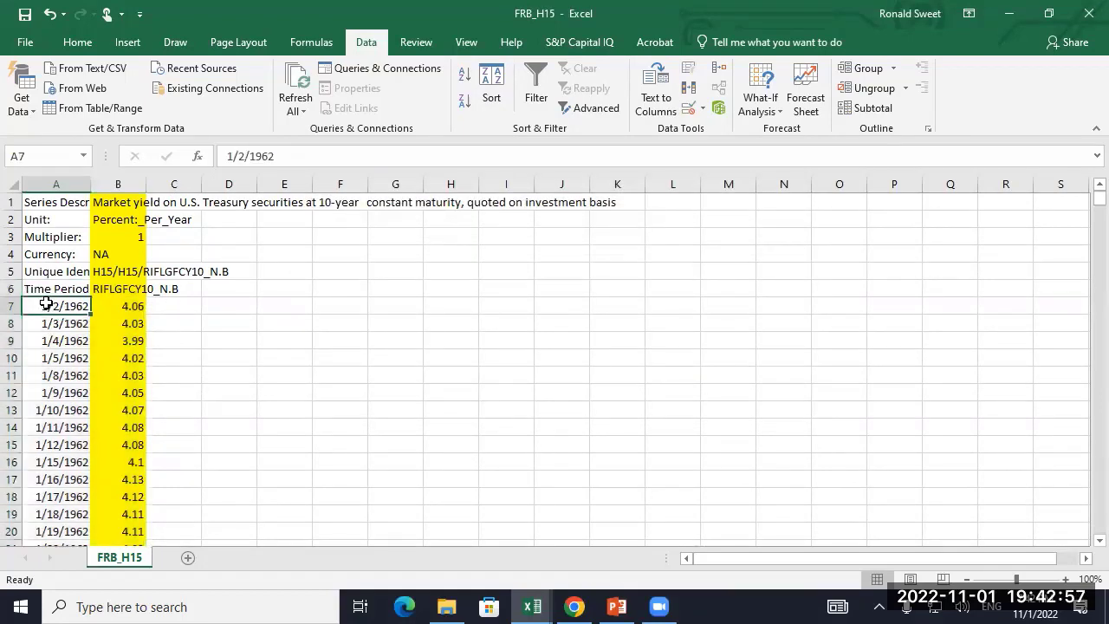
pyautogui.press('Right')
pyautogui.hotkey('ctrl', 'shift', 'Down')
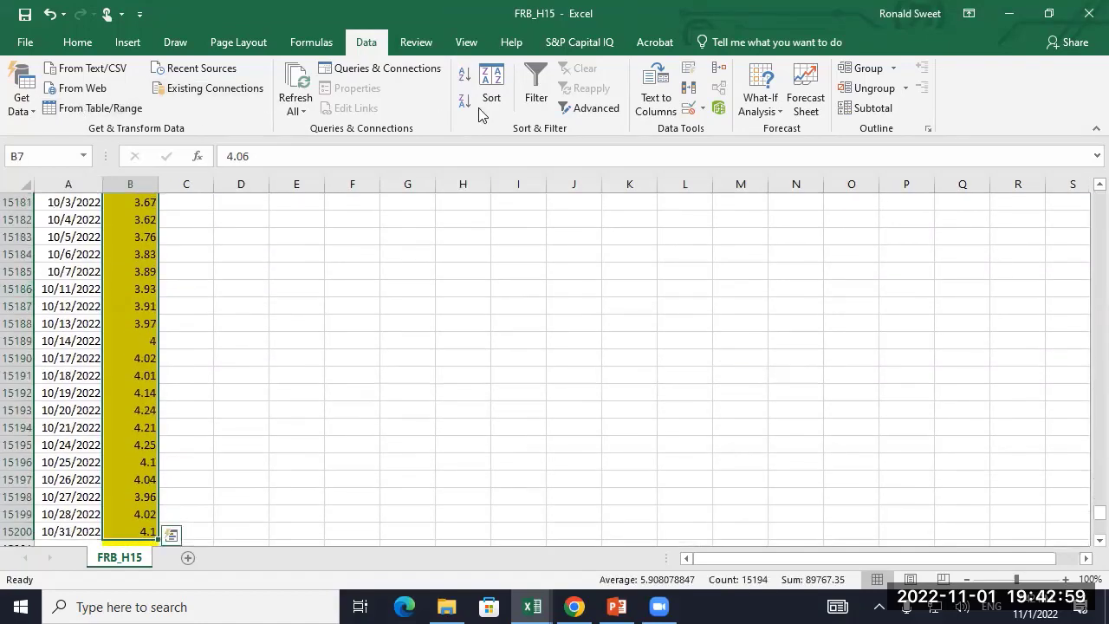
pyautogui.click(75, 42)
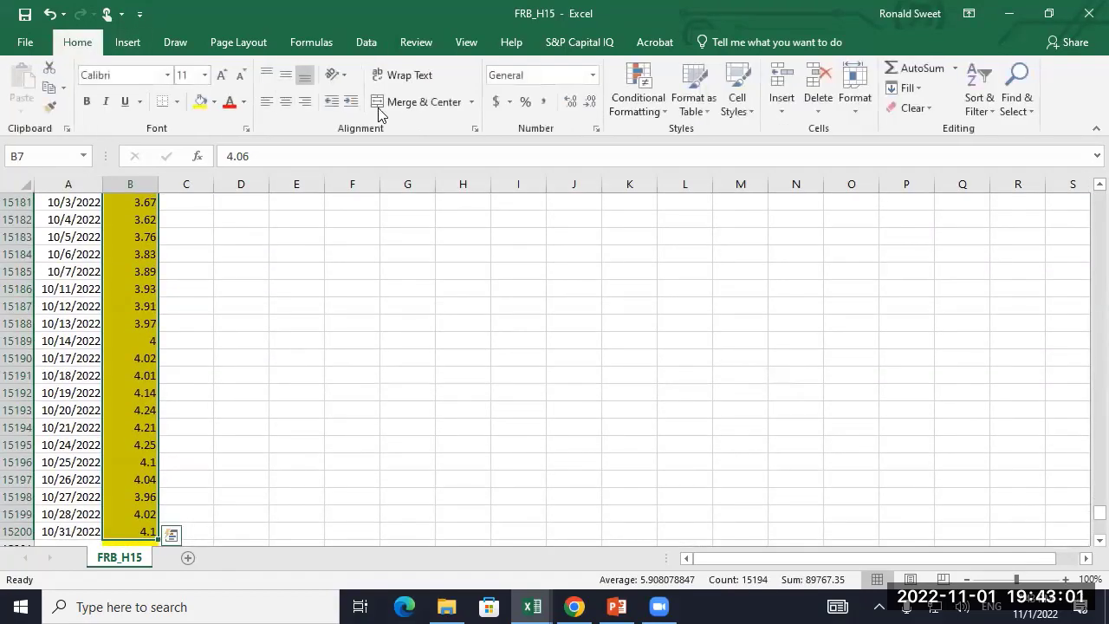
pyautogui.click(543, 103)
# - Calculate the median of the whole 10-year yield series in C7 with =MEDIAN(B7:B15200)
pyautogui.press('Right')
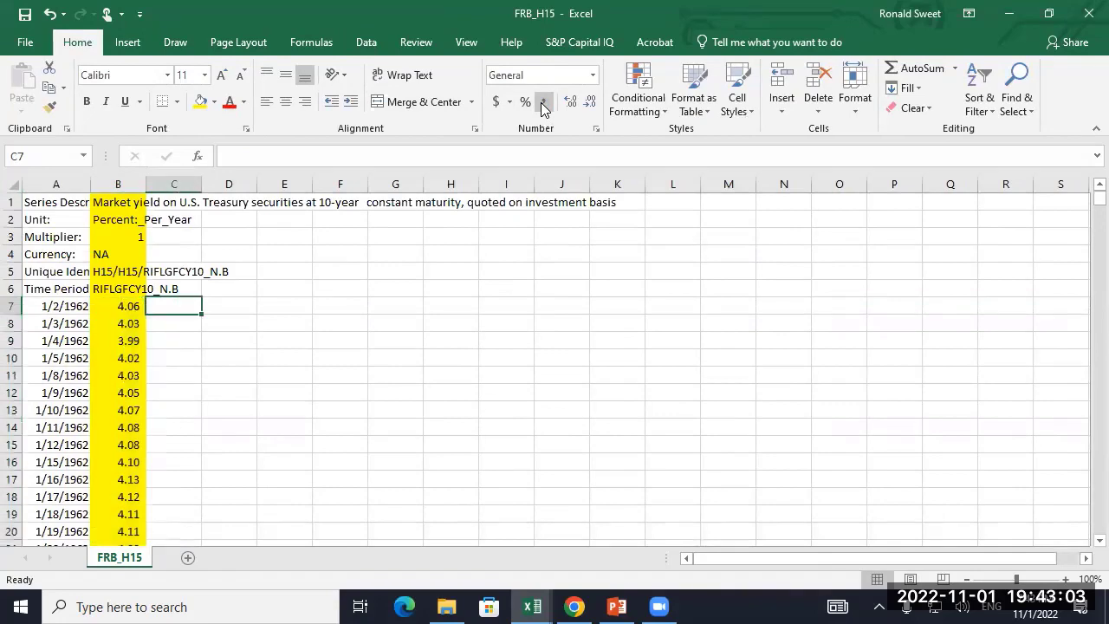
pyautogui.write('=median')
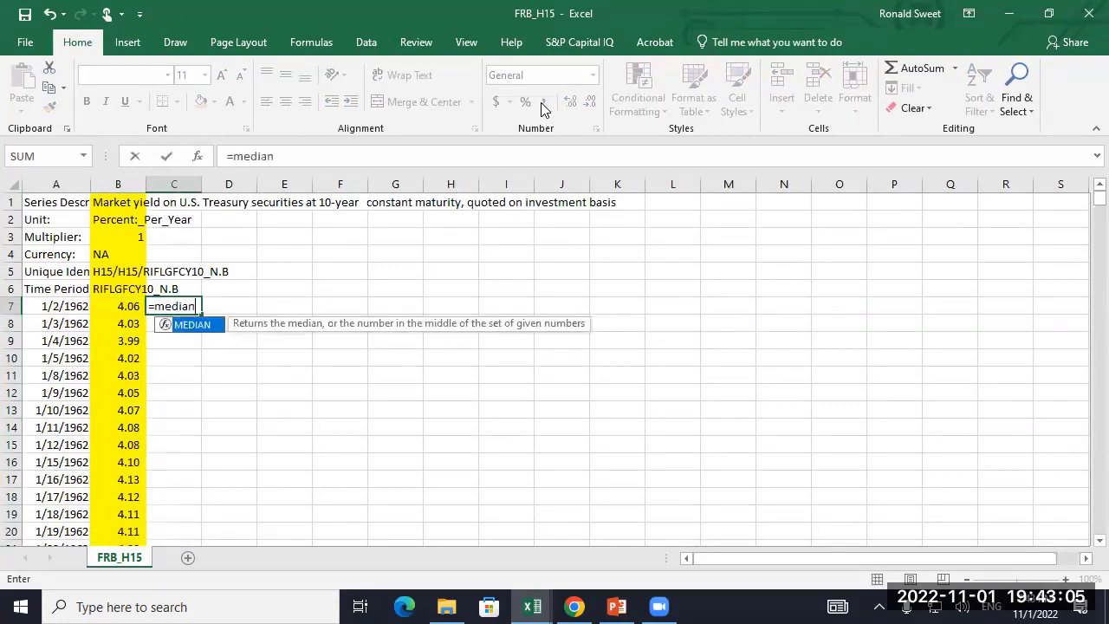
pyautogui.write('(')
pyautogui.press('Left')
pyautogui.hotkey('ctrl', 'shift', 'Down')
pyautogui.press('Return')
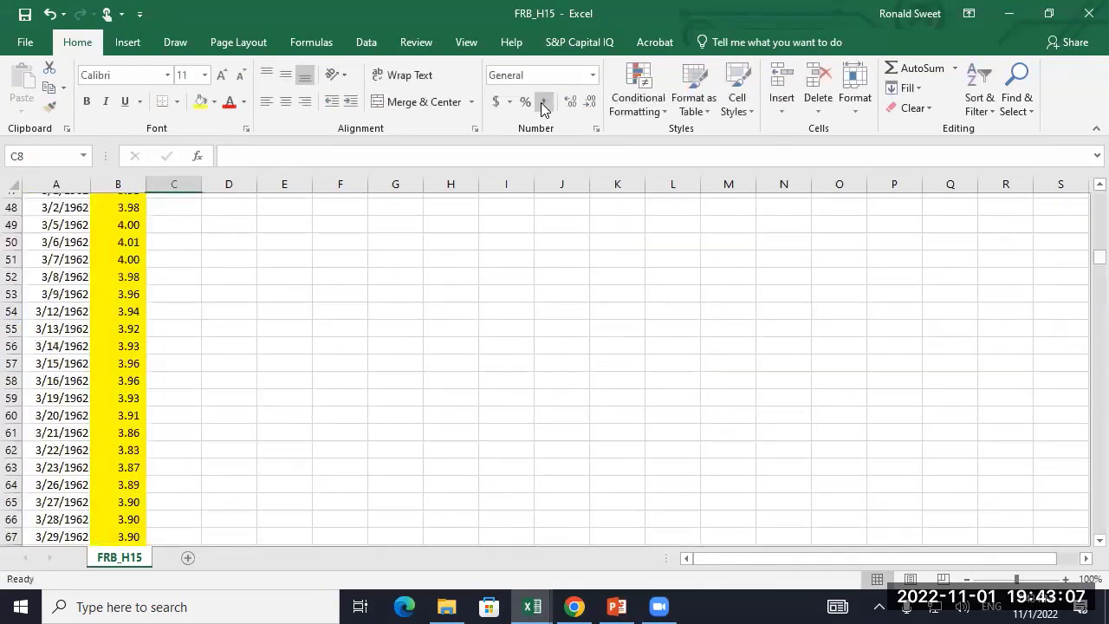
pyautogui.press('Up')
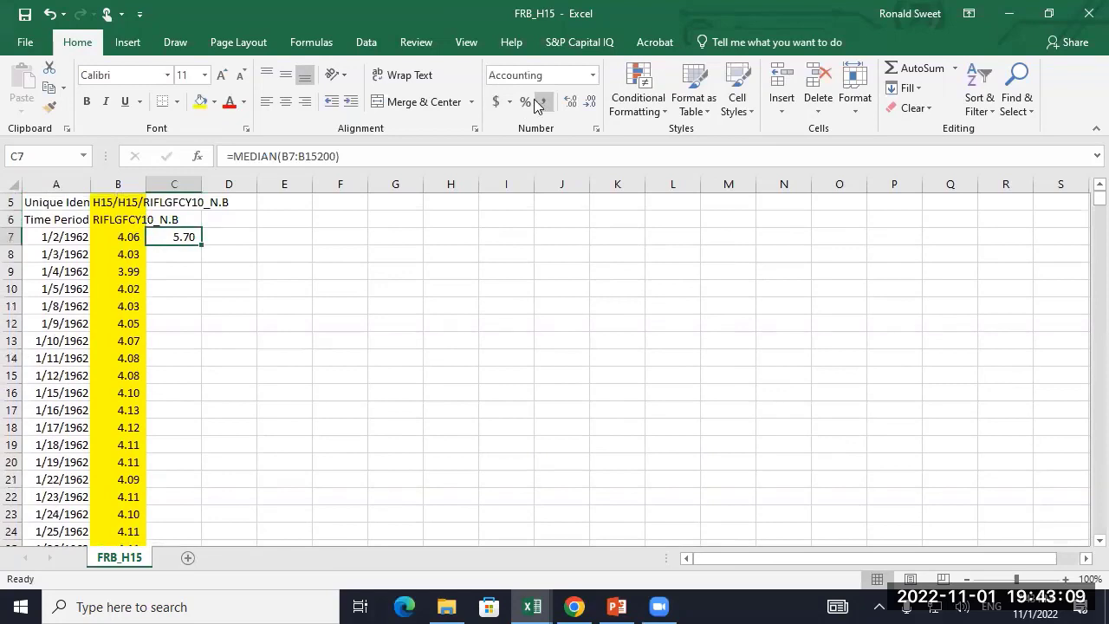
# - Link C8 to the median above it with =+C7 and fill the formula down to the last data row
pyautogui.press('Down')
pyautogui.write('+')
pyautogui.press('Up')
pyautogui.press('Return')
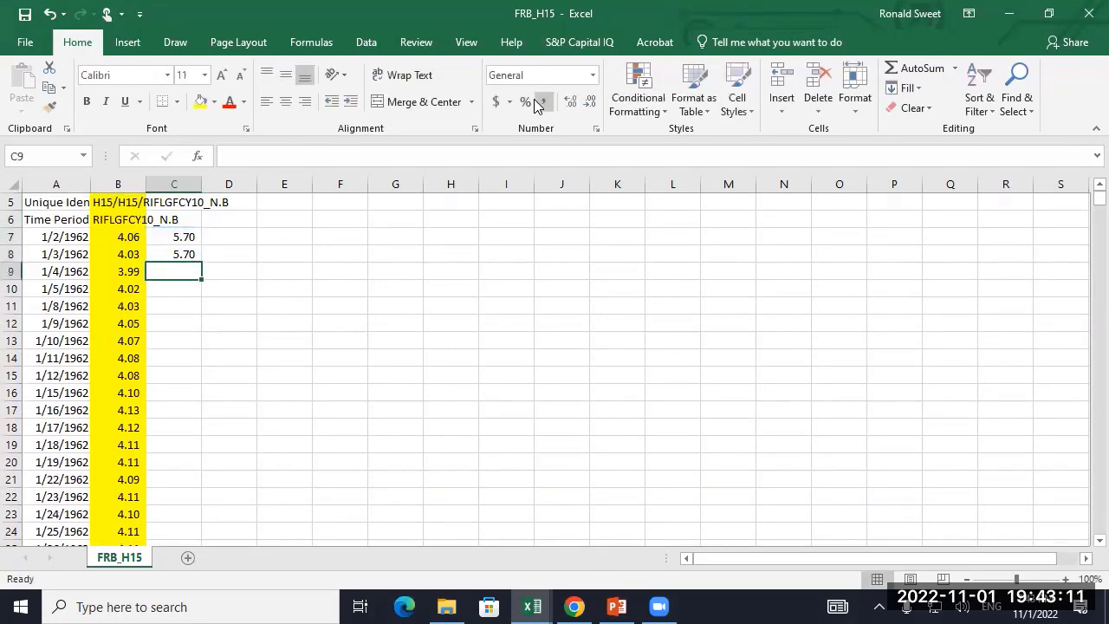
pyautogui.press('Up')
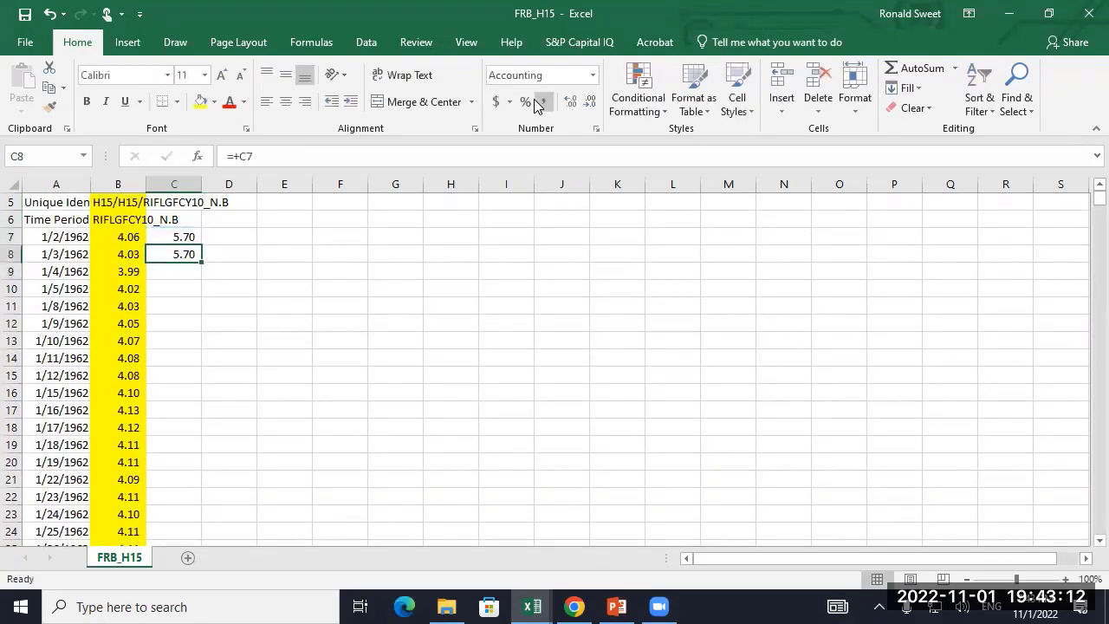
pyautogui.doubleClick(201, 264)
# - Insert a basic 2-D line chart of the yield and median columns, B7:C15200
pyautogui.press('Left')
pyautogui.press('Up')
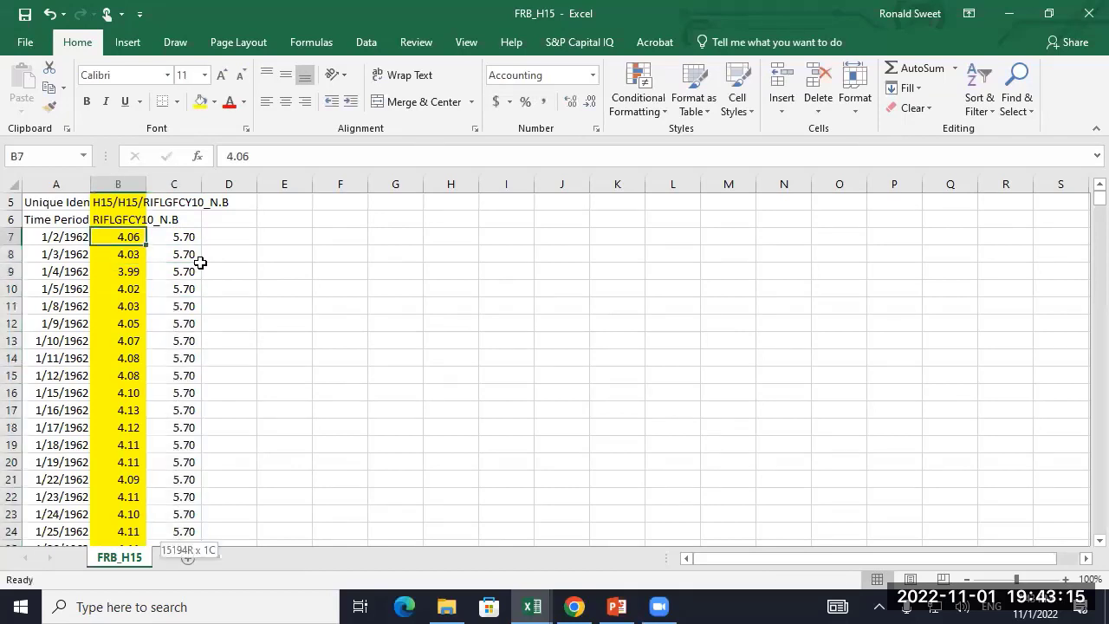
pyautogui.hotkey('ctrl', 'shift', 'Down')
pyautogui.hotkey('shift', 'Right')
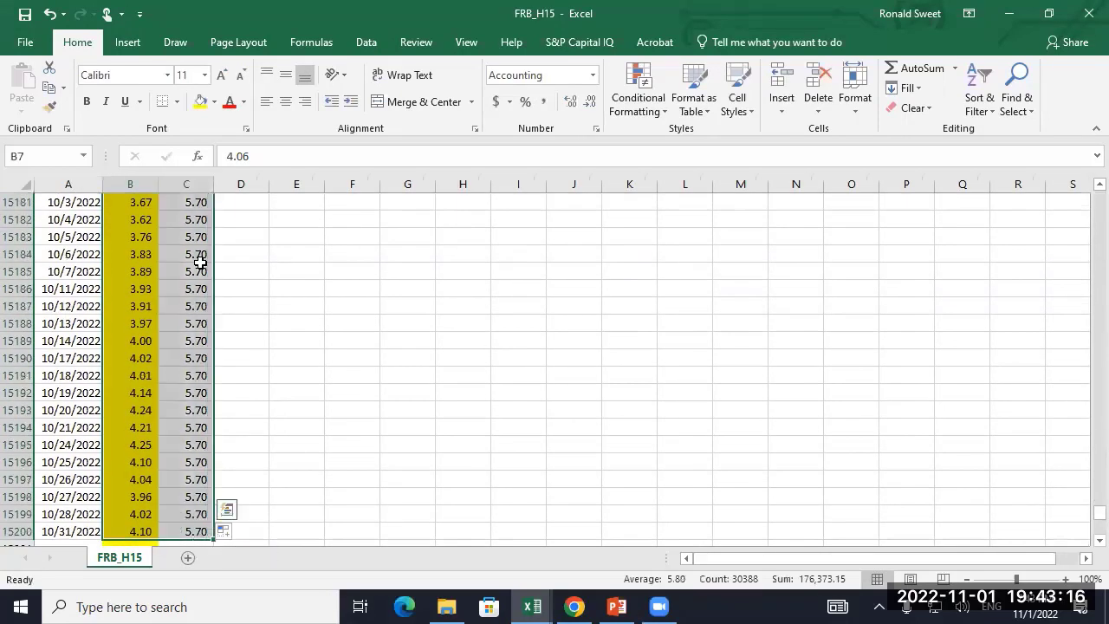
pyautogui.click(127, 48)
pyautogui.click(436, 89)
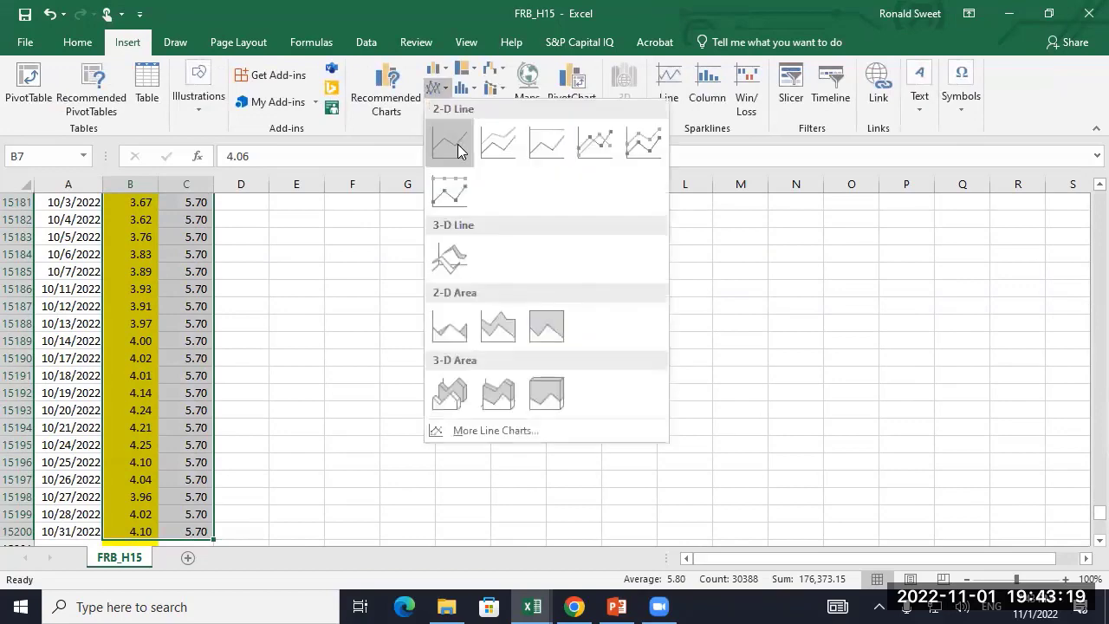
pyautogui.click(450, 143)
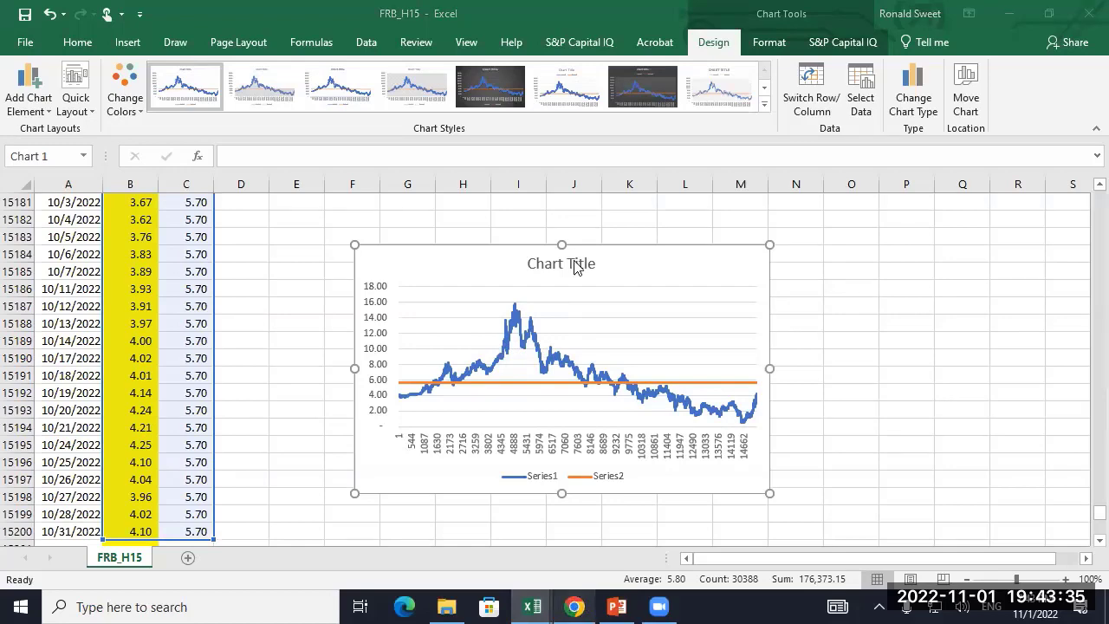
# - Switch to Chrome, search Google for "robert shiller data" and open his Online Data page at econ.yale.edu
pyautogui.click(572, 604)
pyautogui.click(855, 17)
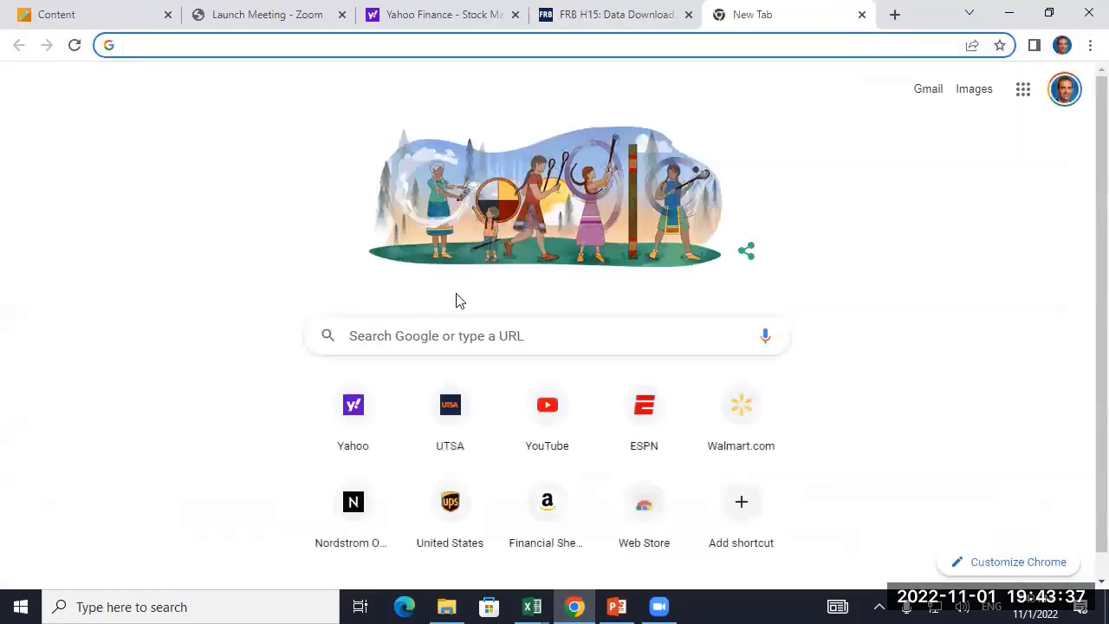
pyautogui.click(437, 336)
pyautogui.write('robe')
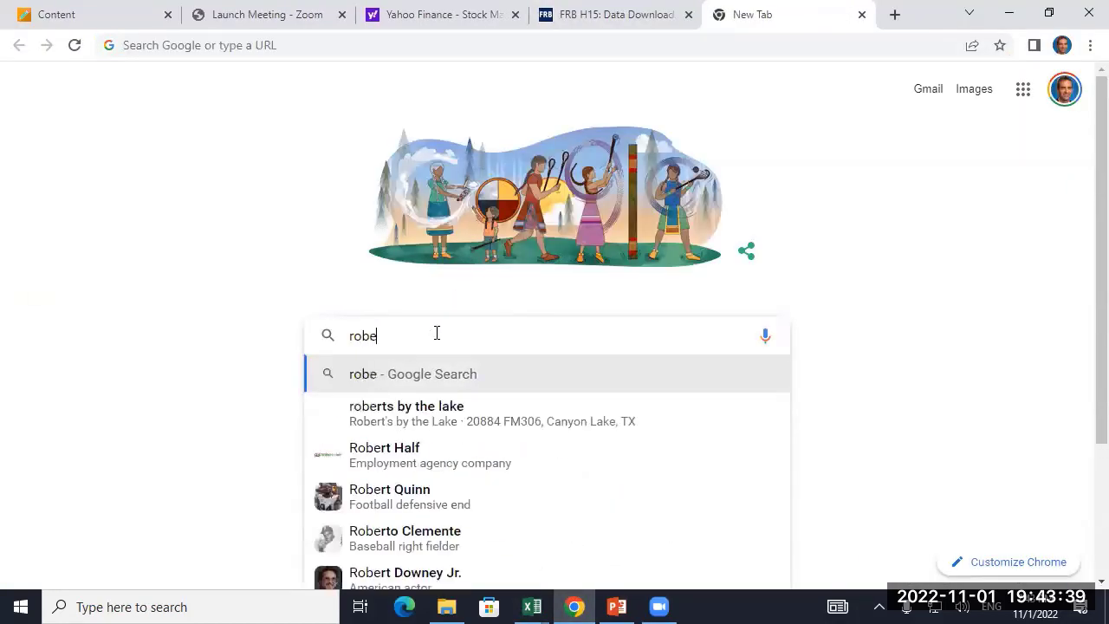
pyautogui.write('rt shiller')
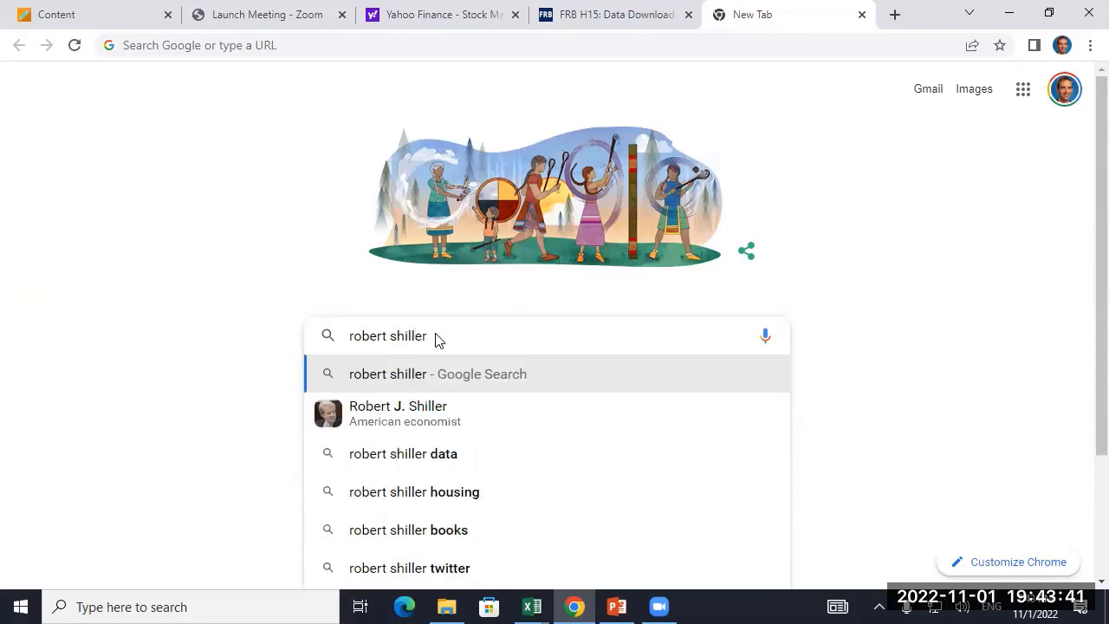
pyautogui.write(' data')
pyautogui.press('Return')
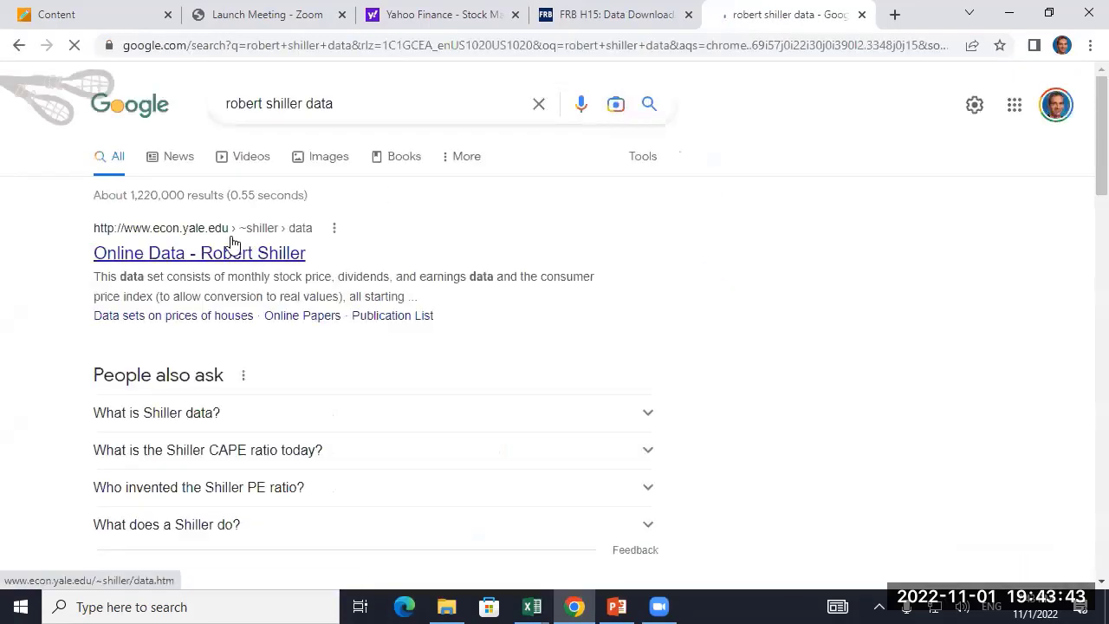
pyautogui.click(181, 262)
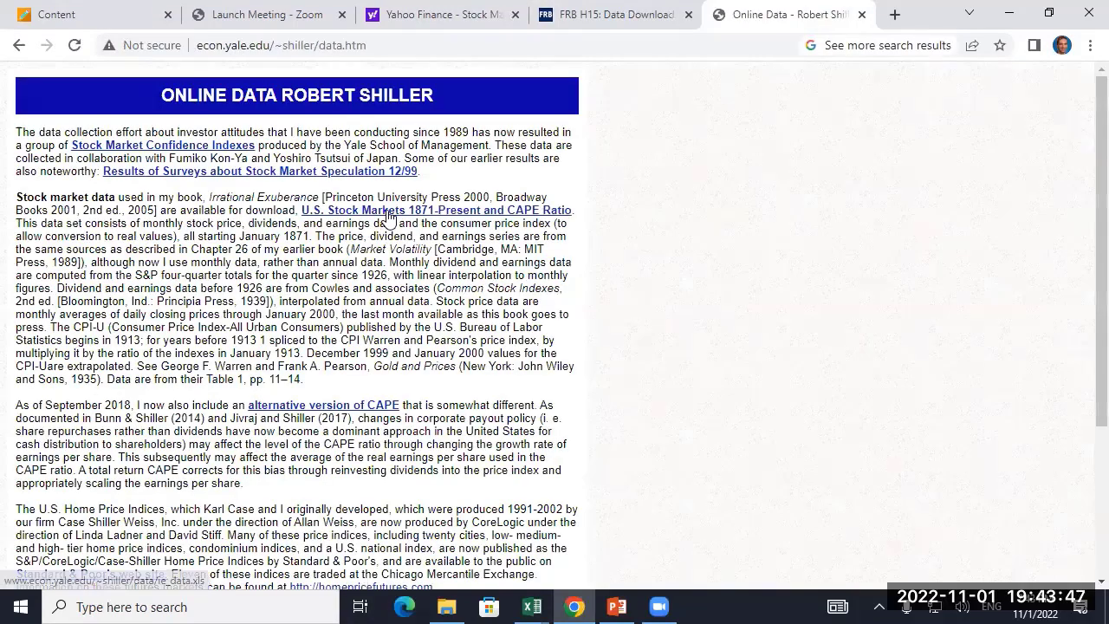
# - Download the U.S. Stock Markets 1871-Present and CAPE Ratio data, open ie_data.xls in Excel and enable editing
pyautogui.click(386, 210)
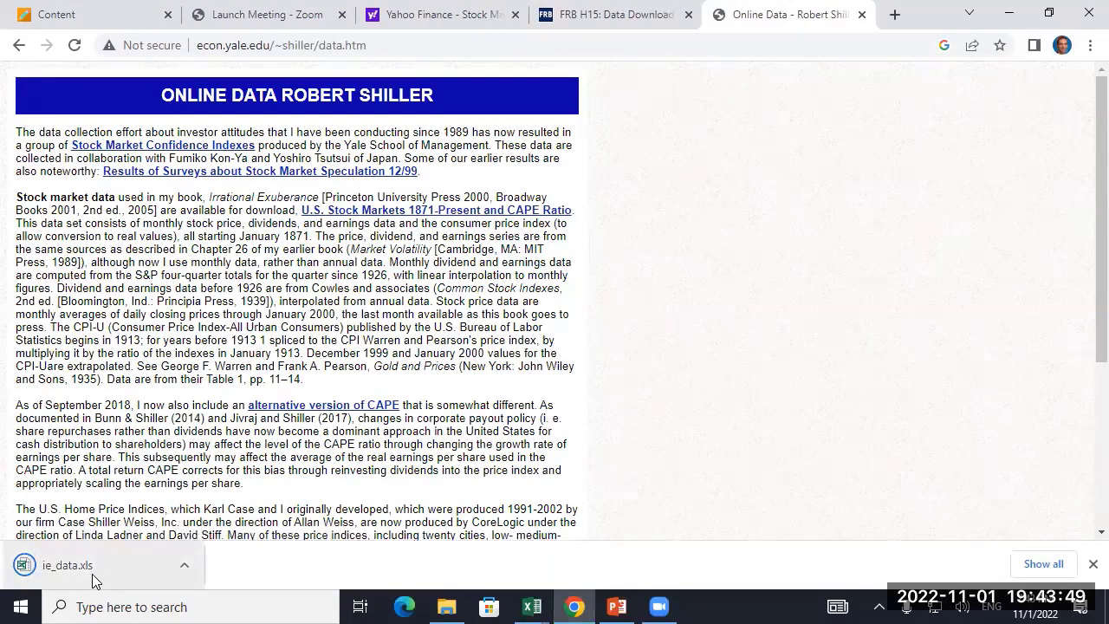
pyautogui.click(98, 567)
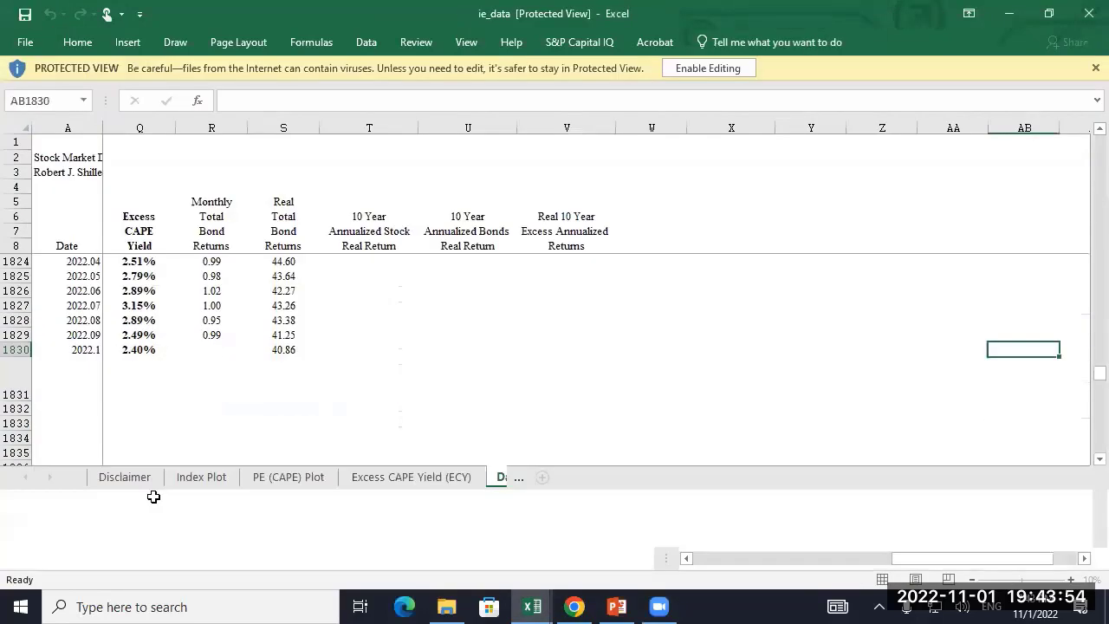
pyautogui.click(686, 69)
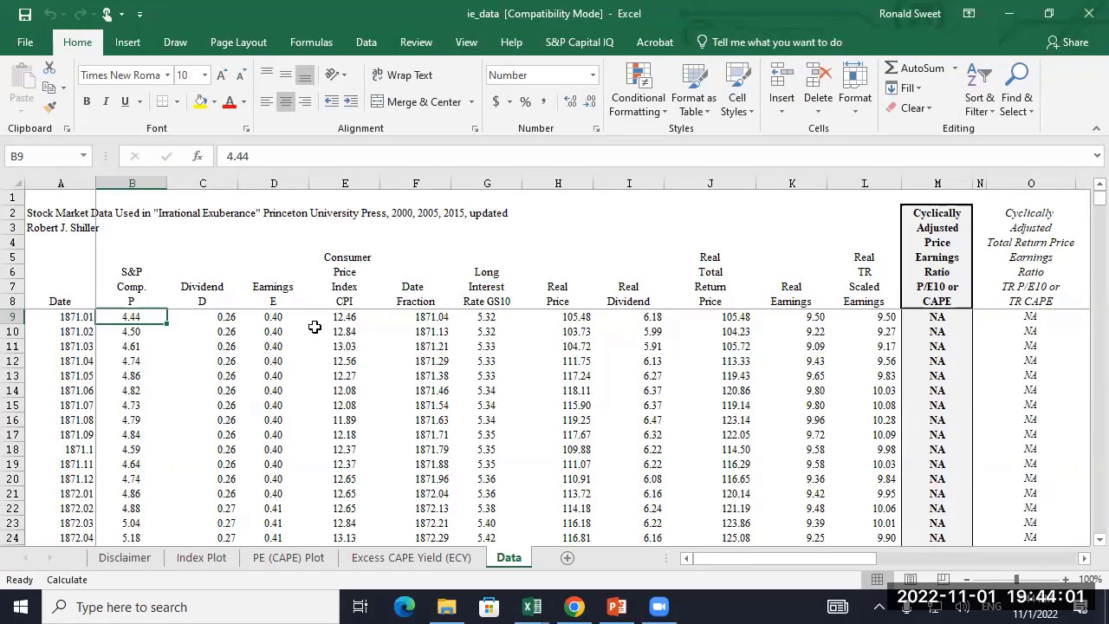
# - Insert a basic 2-D line chart of the Long Interest Rate GS10 values, G9:G1830, on the Data sheet
pyautogui.press('Right')
pyautogui.press('Right')
pyautogui.press('Right')
pyautogui.press('Right')
pyautogui.press('Right')
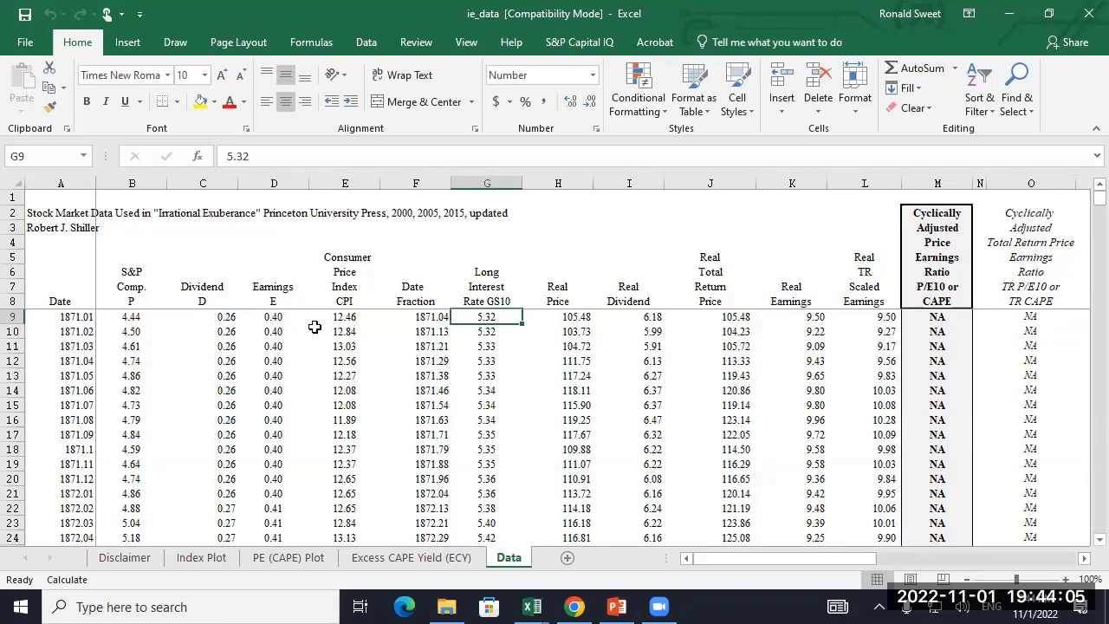
pyautogui.hotkey('ctrl', 'shift', 'Down')
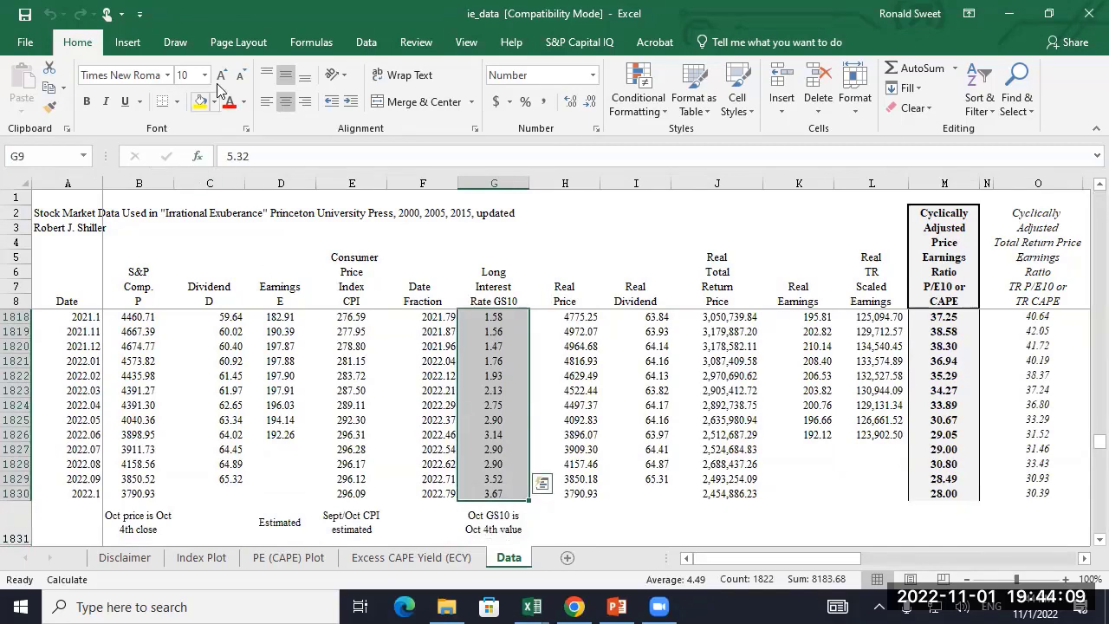
pyautogui.click(127, 42)
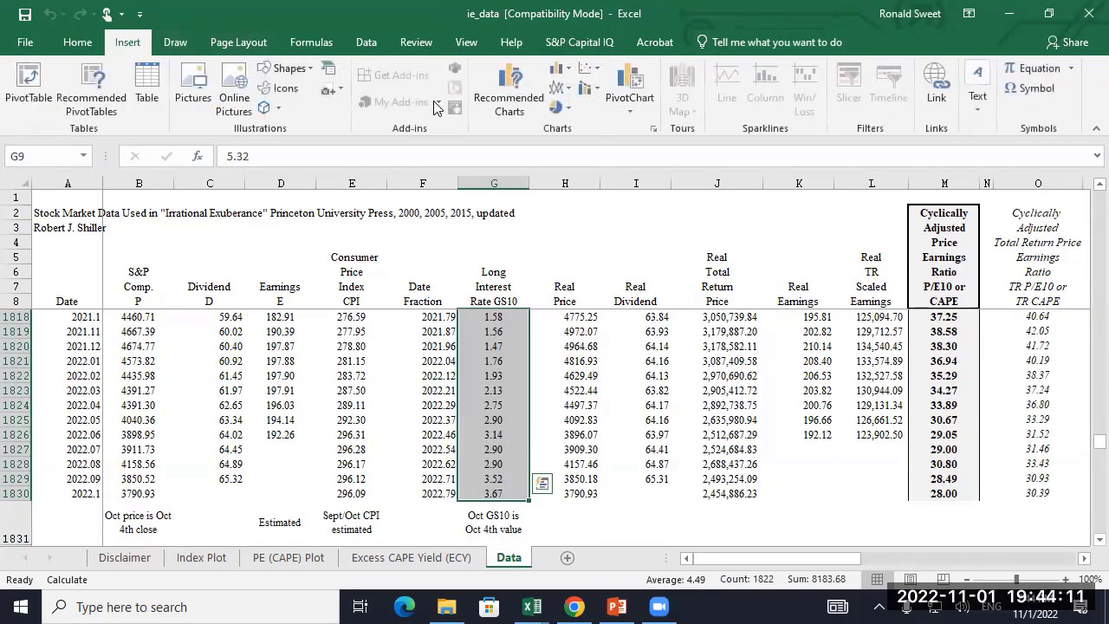
pyautogui.click(562, 89)
pyautogui.click(571, 138)
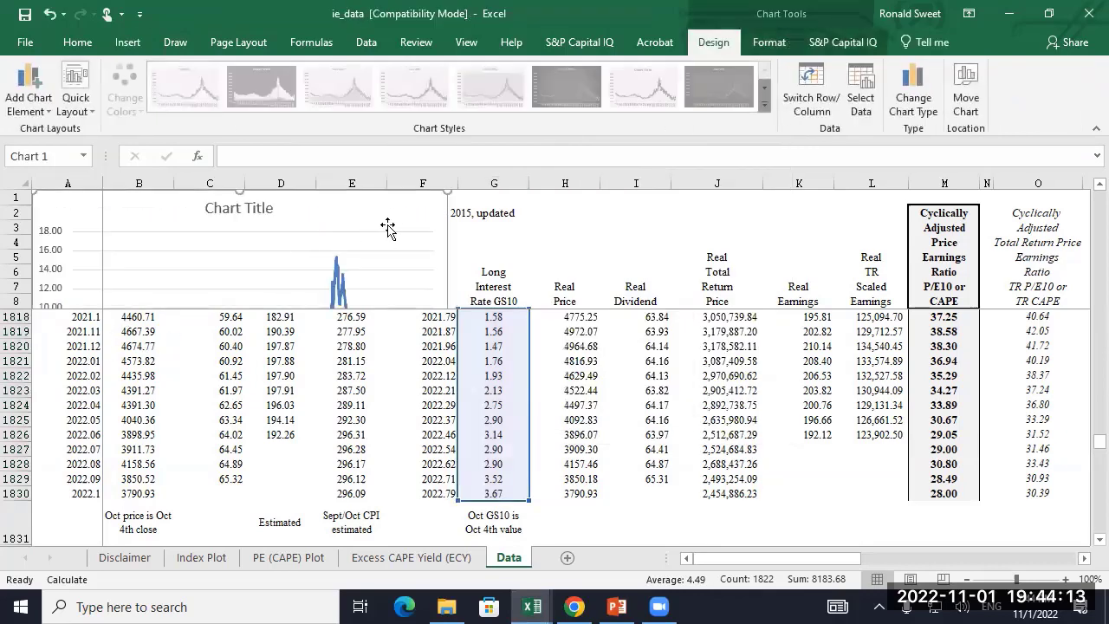
# - Move the long interest rate chart to its own new chart sheet
pyautogui.rightClick(394, 196)
pyautogui.click(453, 400)
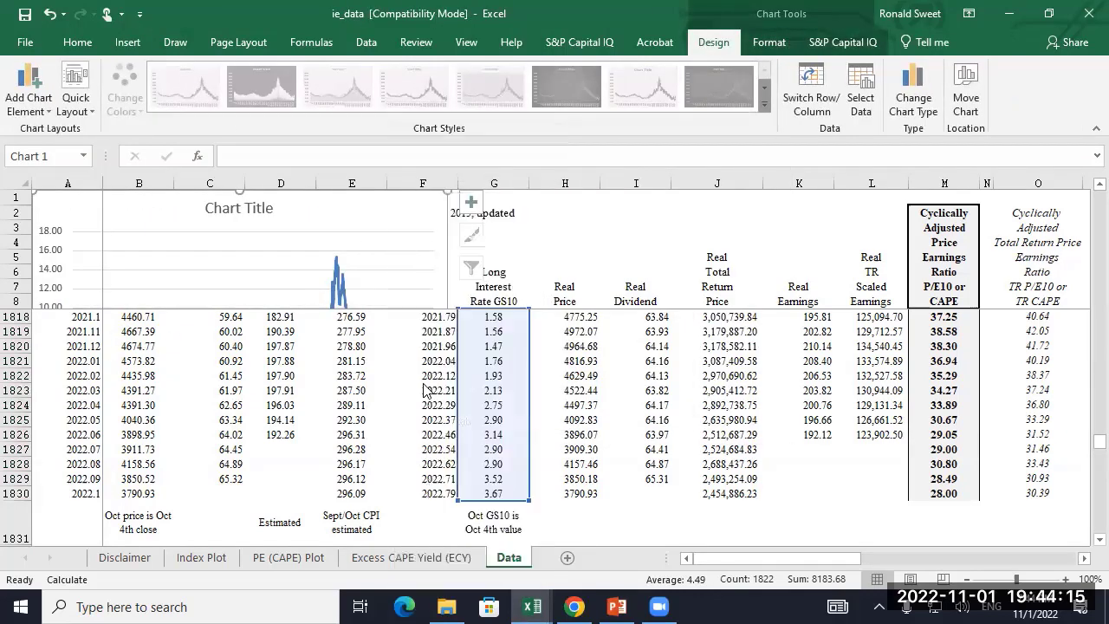
pyautogui.click(337, 370)
pyautogui.click(559, 456)
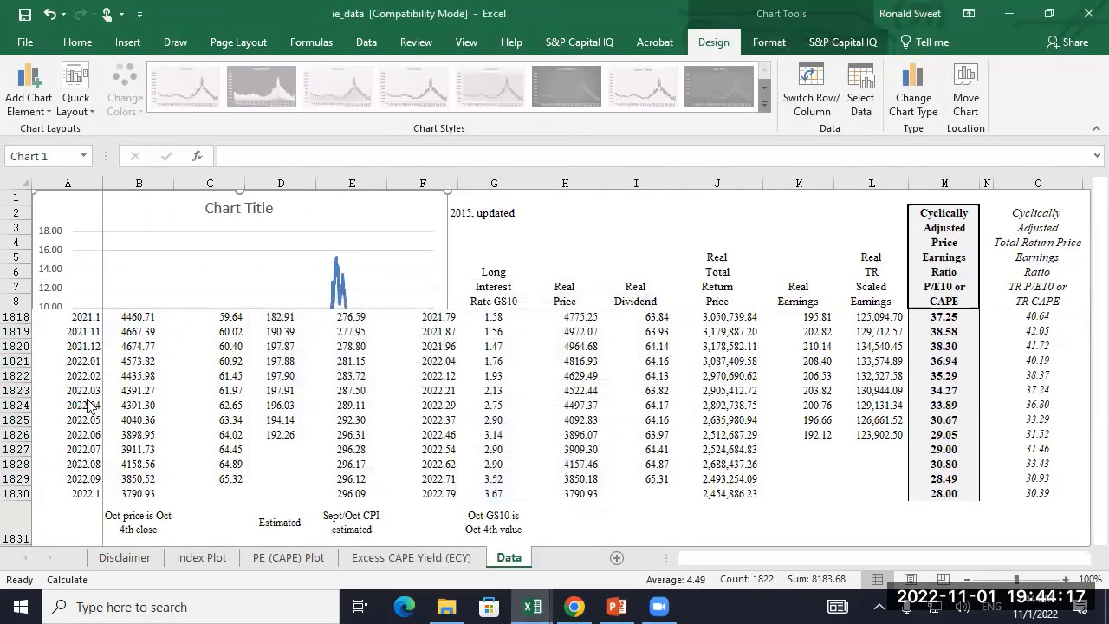
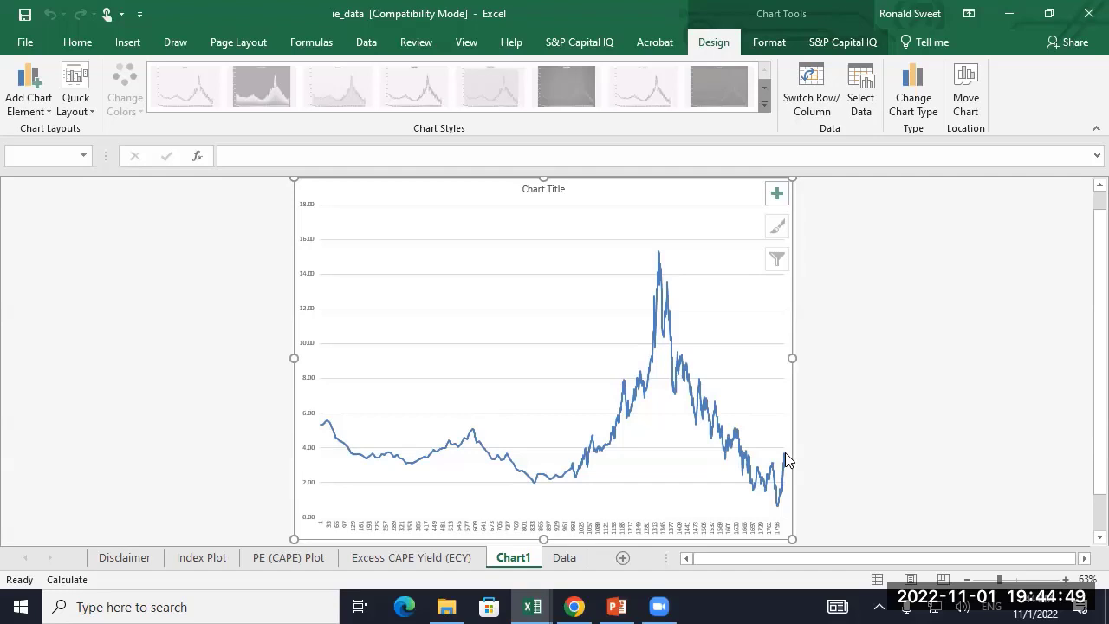
# - Examine the latest point of the long interest rate chart and compare the chart with the PE (CAPE) Plot sheet
pyautogui.moveTo(786, 460)
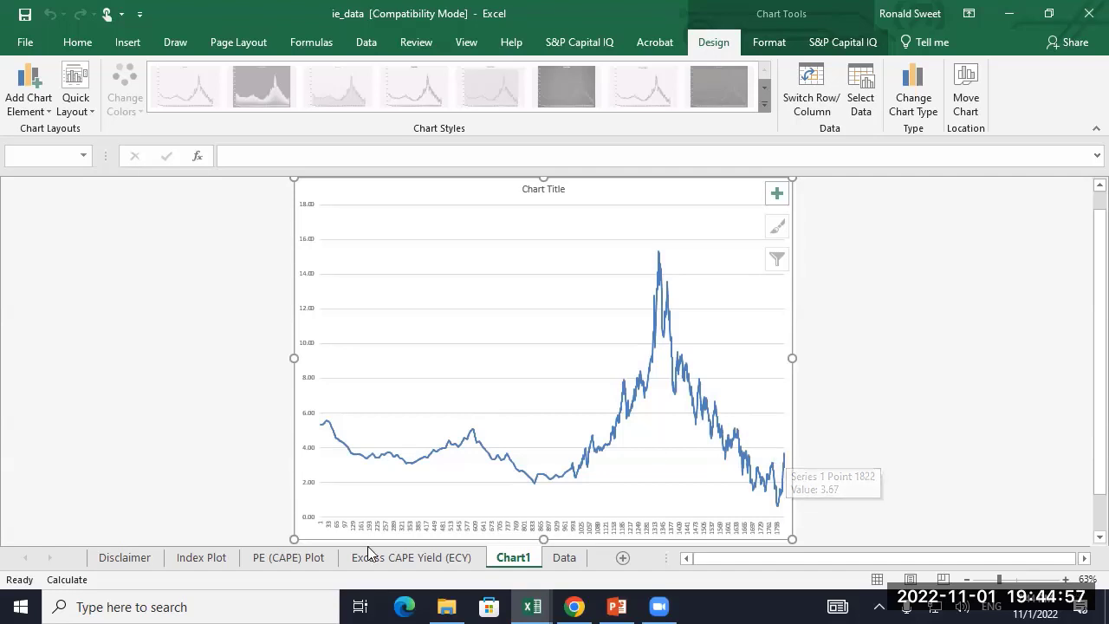
pyautogui.click(282, 557)
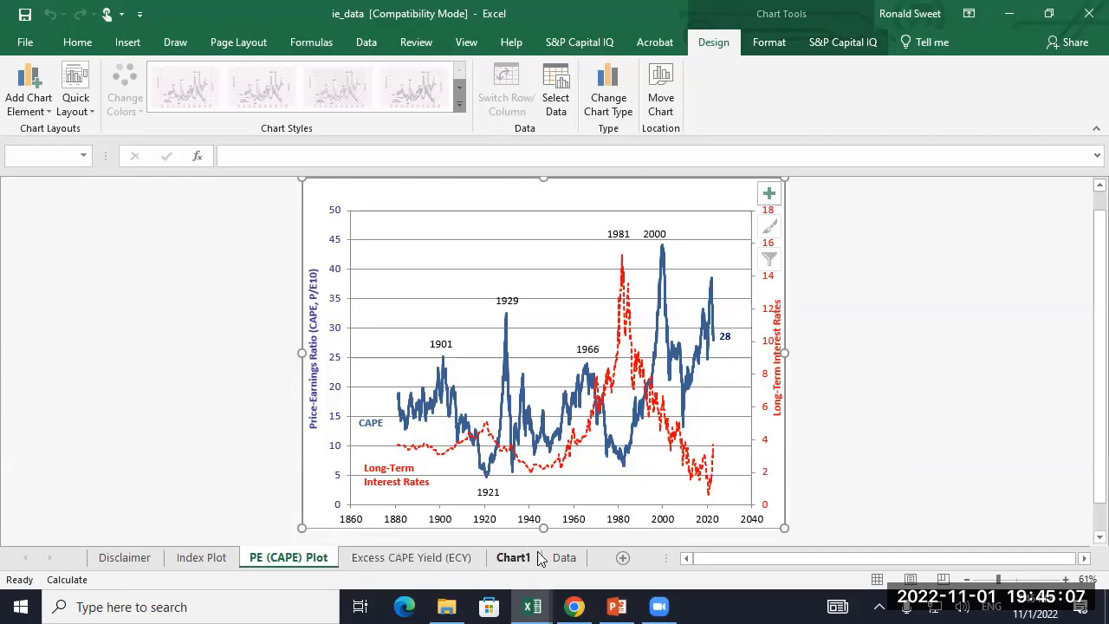
pyautogui.click(564, 558)
pyautogui.click(514, 559)
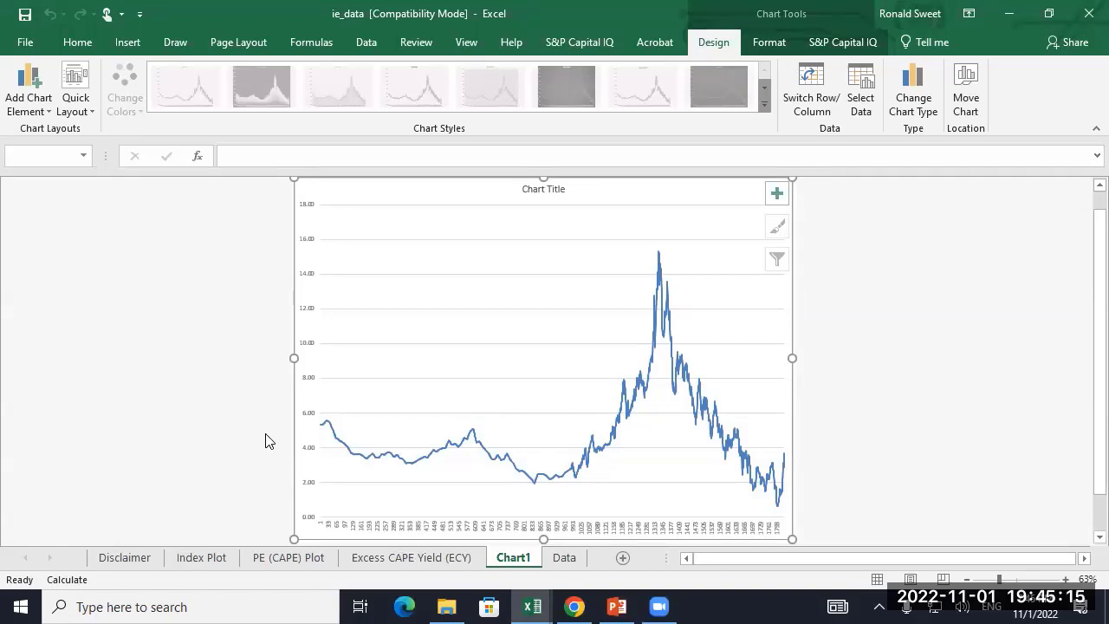
# - Copy the line chart of 10-year yields and their median from the FRB_H15 workbook
pyautogui.click(532, 606)
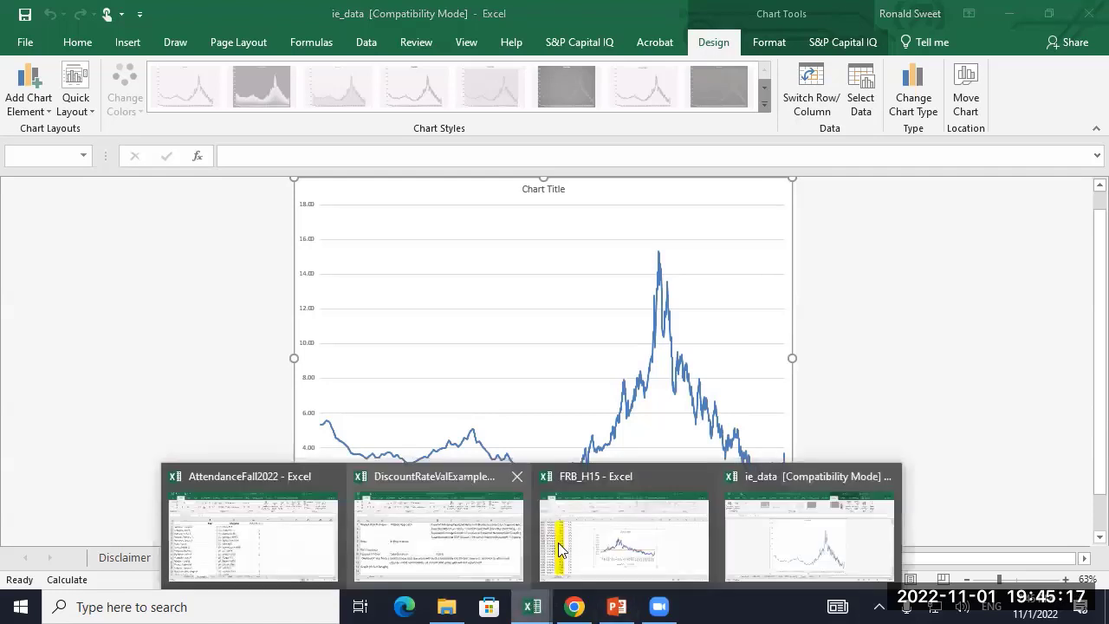
pyautogui.click(571, 549)
pyautogui.rightClick(427, 267)
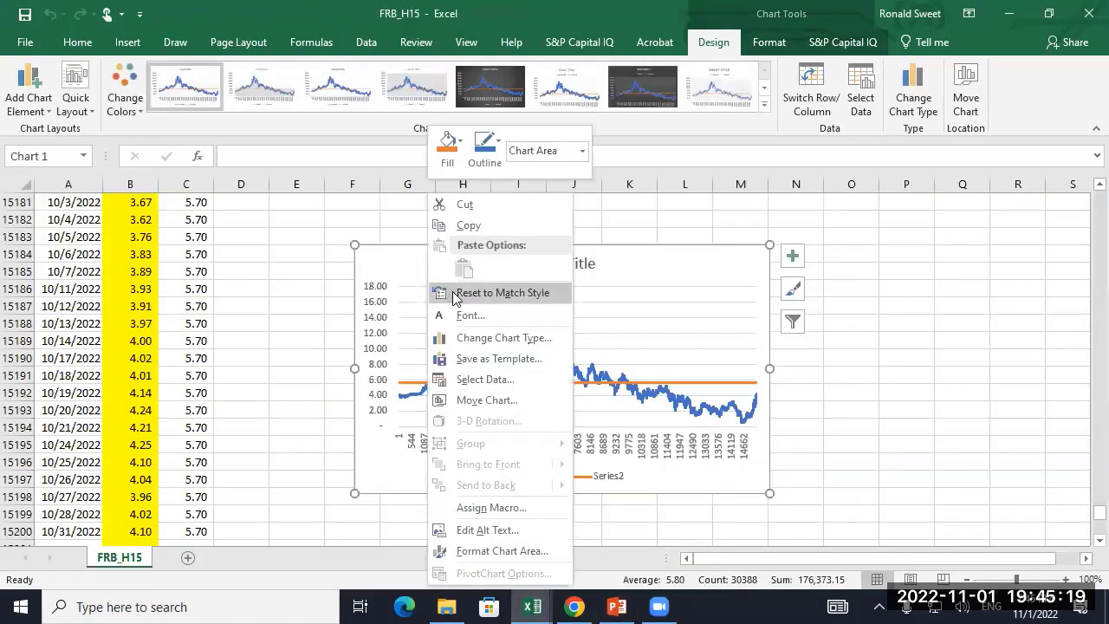
pyautogui.click(468, 225)
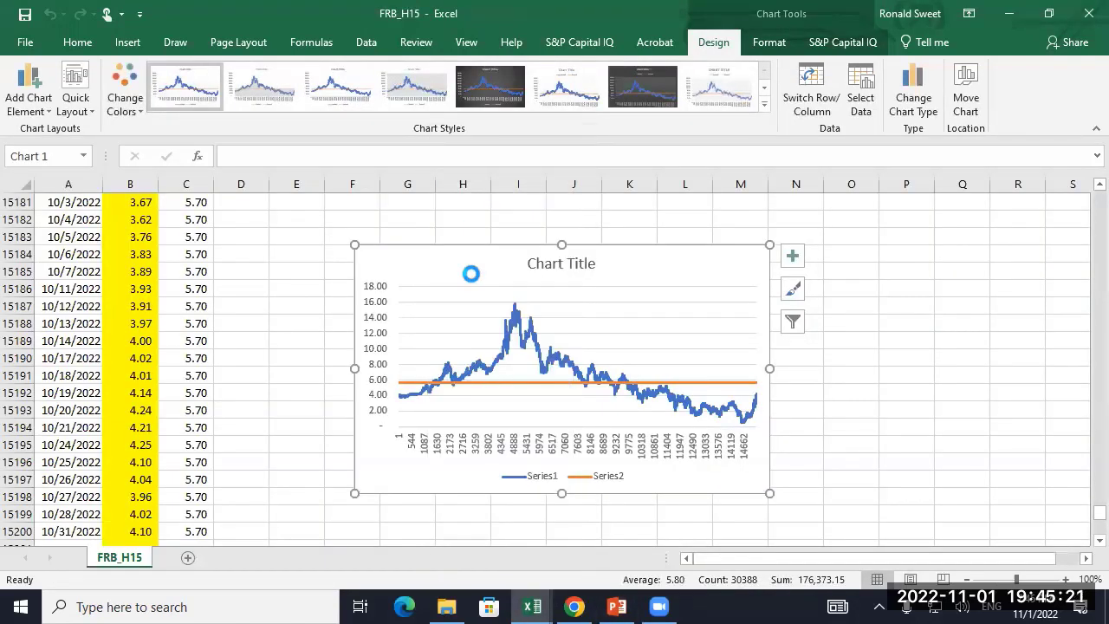
# - Paste the copied chart as a bitmap at cell C13 of the DiscountRateValExampleWMT workbook, beside the Graph (H15 in Google) label
pyautogui.click(532, 605)
pyautogui.click(475, 554)
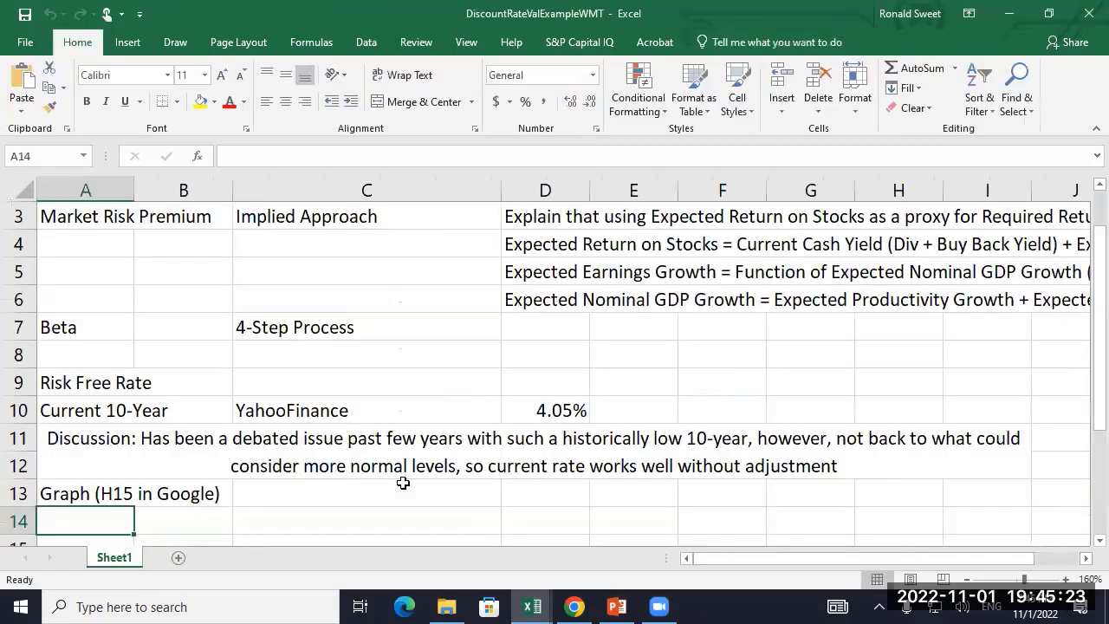
pyautogui.click(350, 488)
pyautogui.rightClick(359, 494)
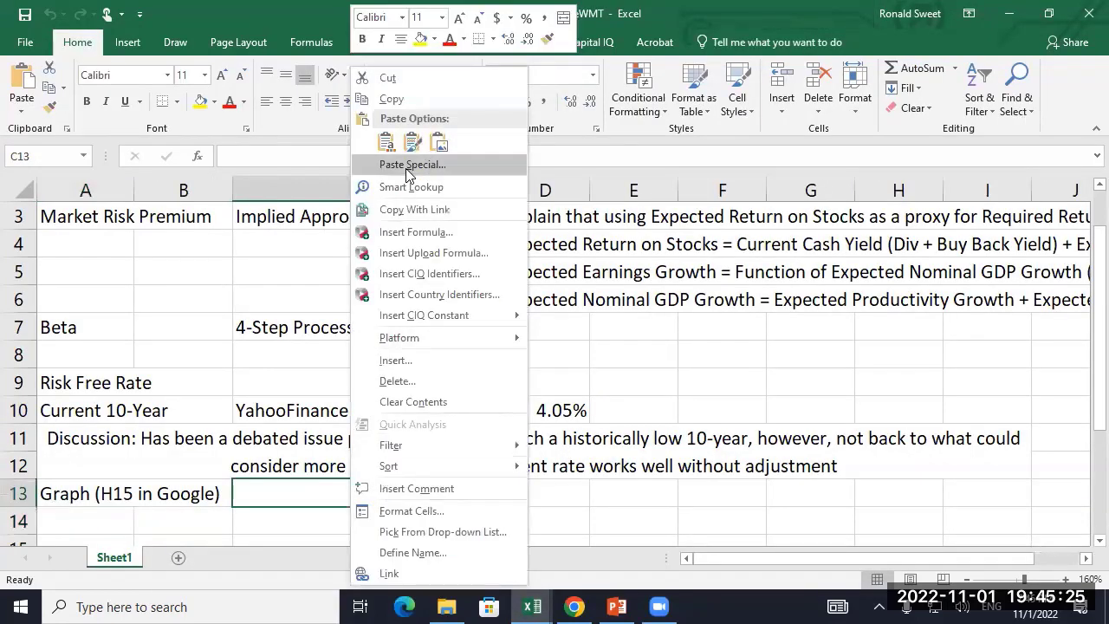
pyautogui.click(413, 164)
pyautogui.click(294, 136)
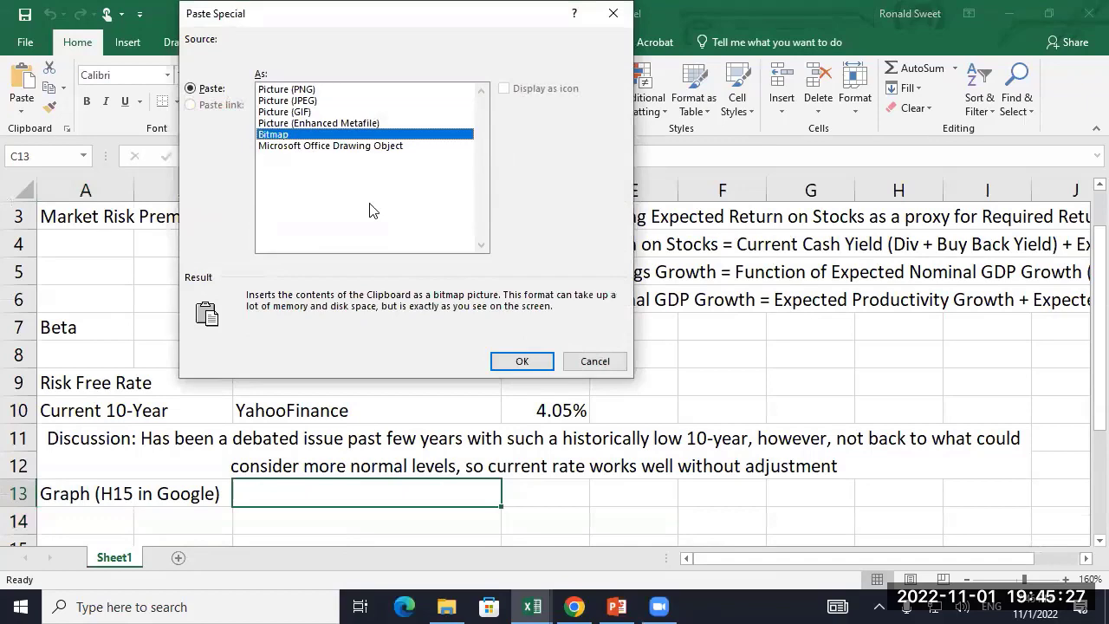
pyautogui.click(522, 361)
# - Examine the pasted yield chart beneath the risk free rate discussion and look at the long interest rate chart in ie_data
pyautogui.scroll(-3, 555, 386)
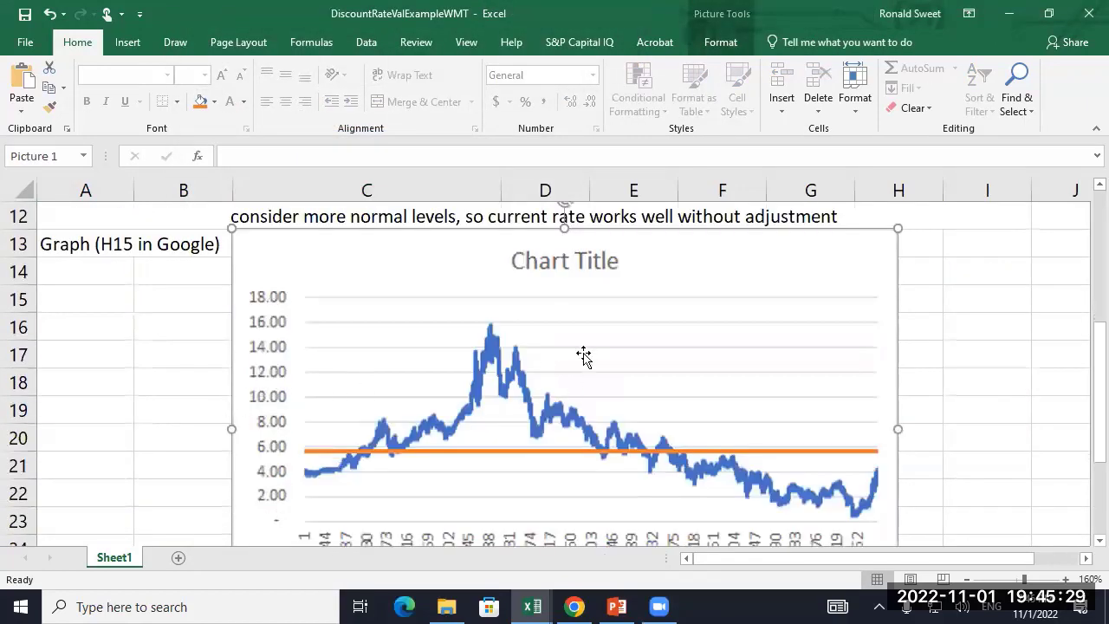
pyautogui.scroll(-2, 520, 364)
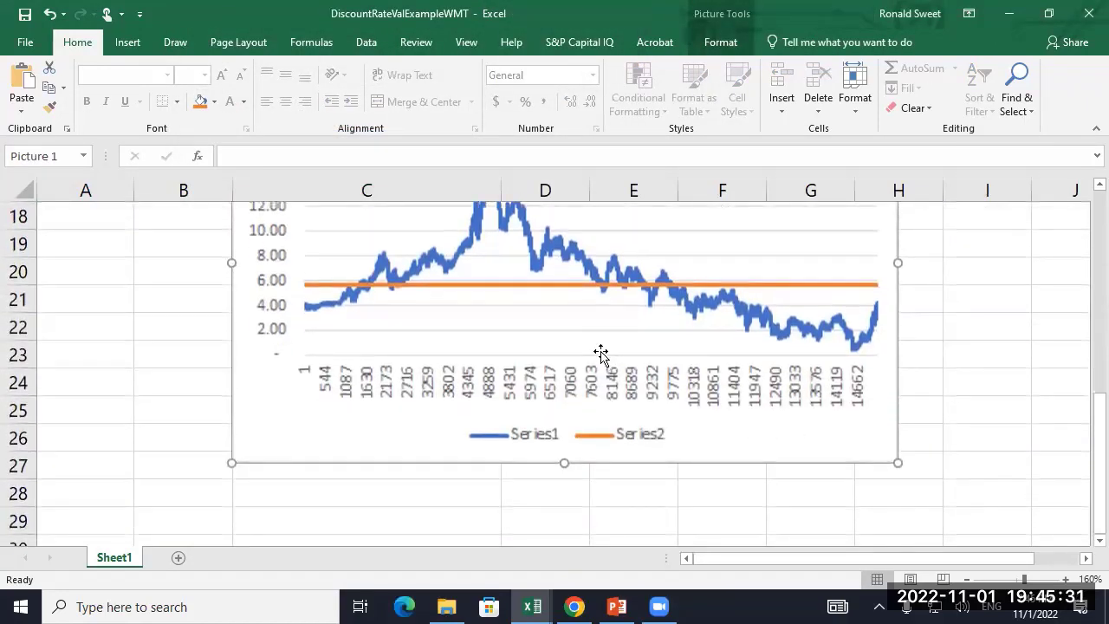
pyautogui.scroll(3, 601, 354)
pyautogui.scroll(-2, 592, 354)
pyautogui.scroll(2, 591, 350)
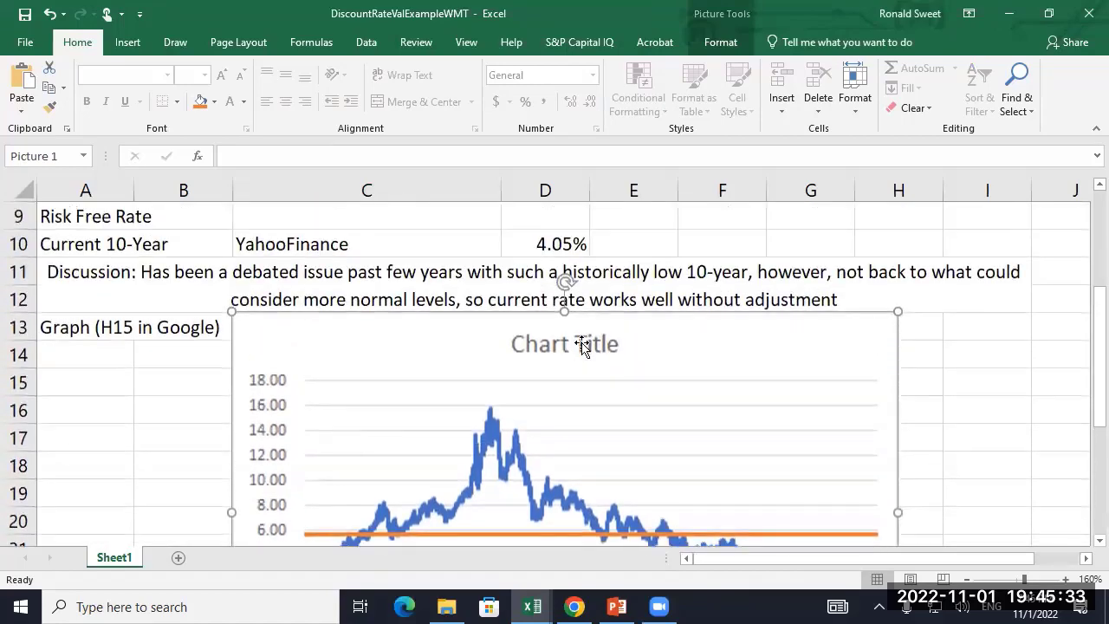
pyautogui.scroll(-2, 583, 345)
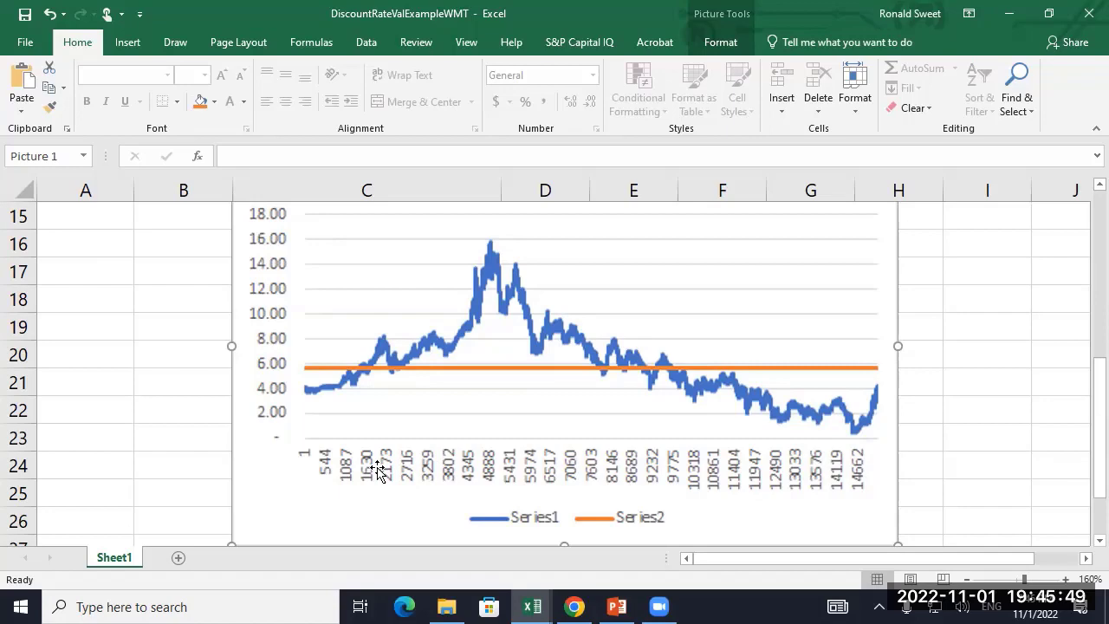
pyautogui.scroll(1, 277, 459)
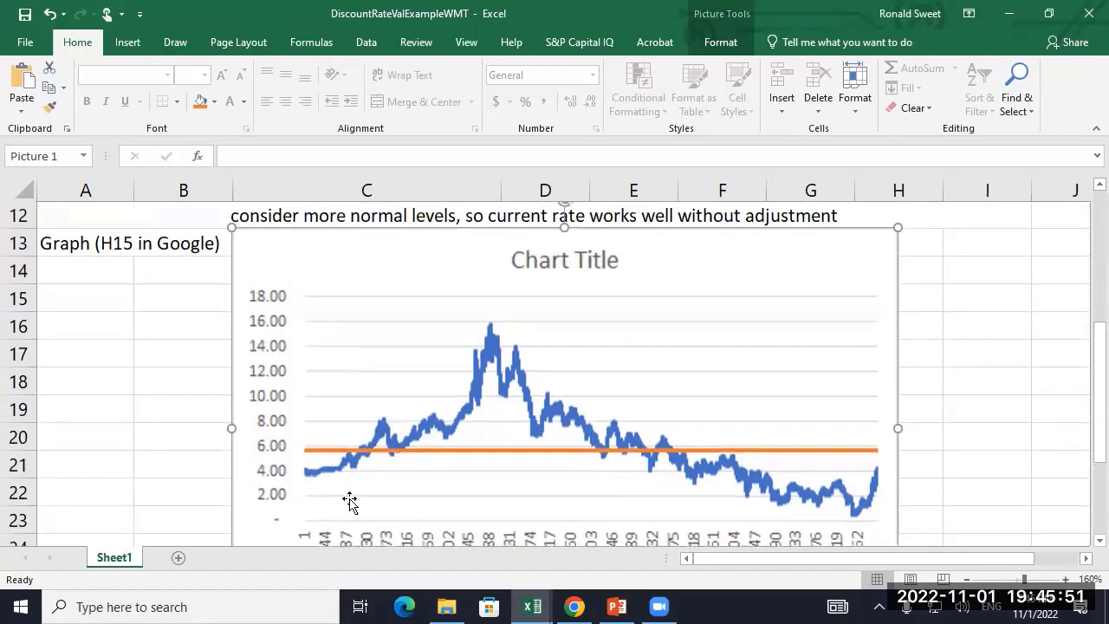
pyautogui.moveTo(532, 607)
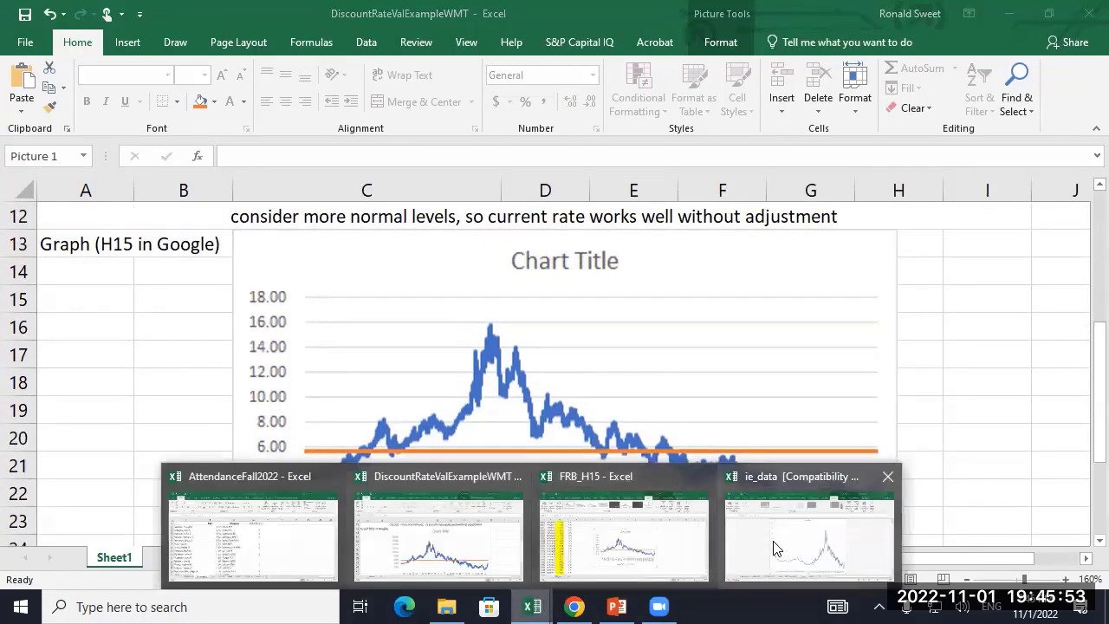
pyautogui.click(777, 549)
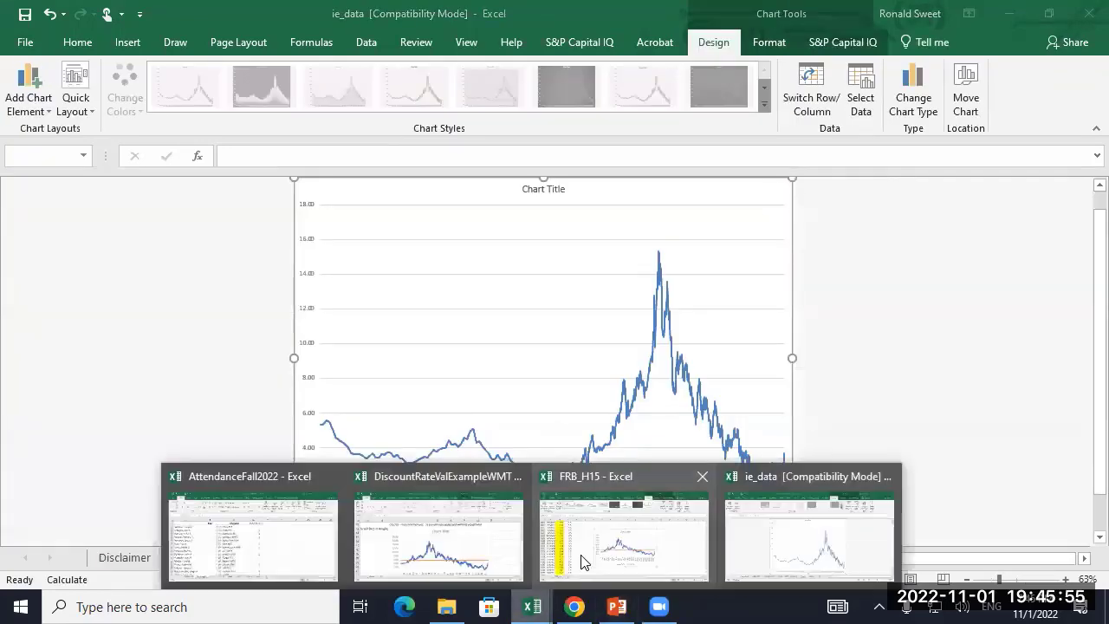
# - In the FRB_H15 workbook, set the chart's vertical axis maximum to 16
pyautogui.click(581, 562)
pyautogui.click(381, 316)
pyautogui.rightClick(383, 319)
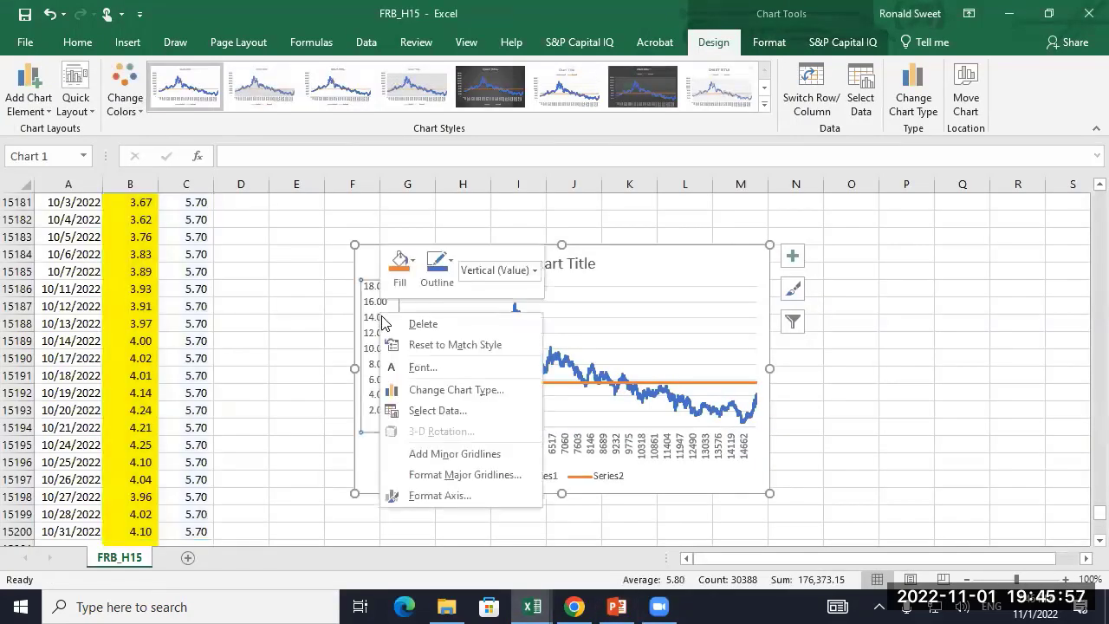
pyautogui.click(420, 451)
pyautogui.hotkey('ctrl', '1')
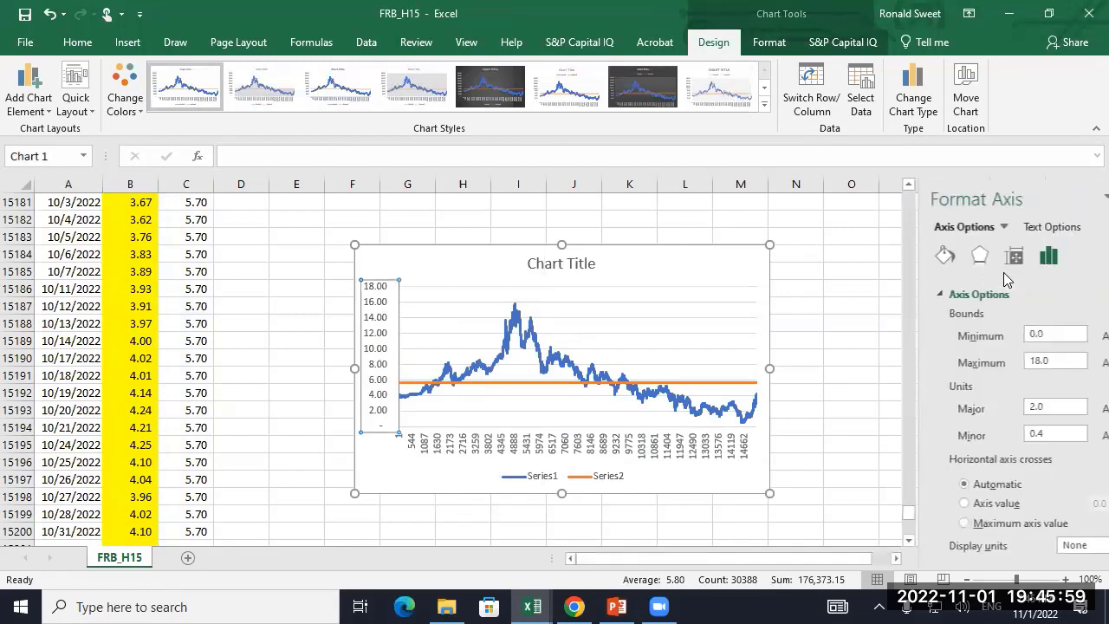
pyautogui.moveTo(1010, 360); pyautogui.dragTo(925, 364)
pyautogui.write('16')
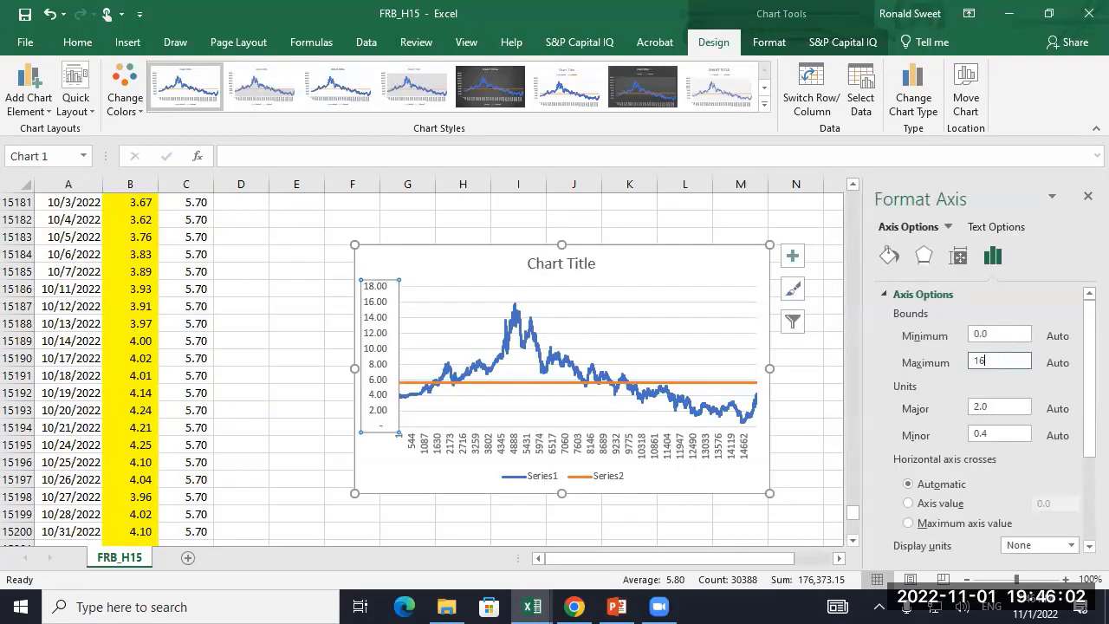
pyautogui.press('Return')
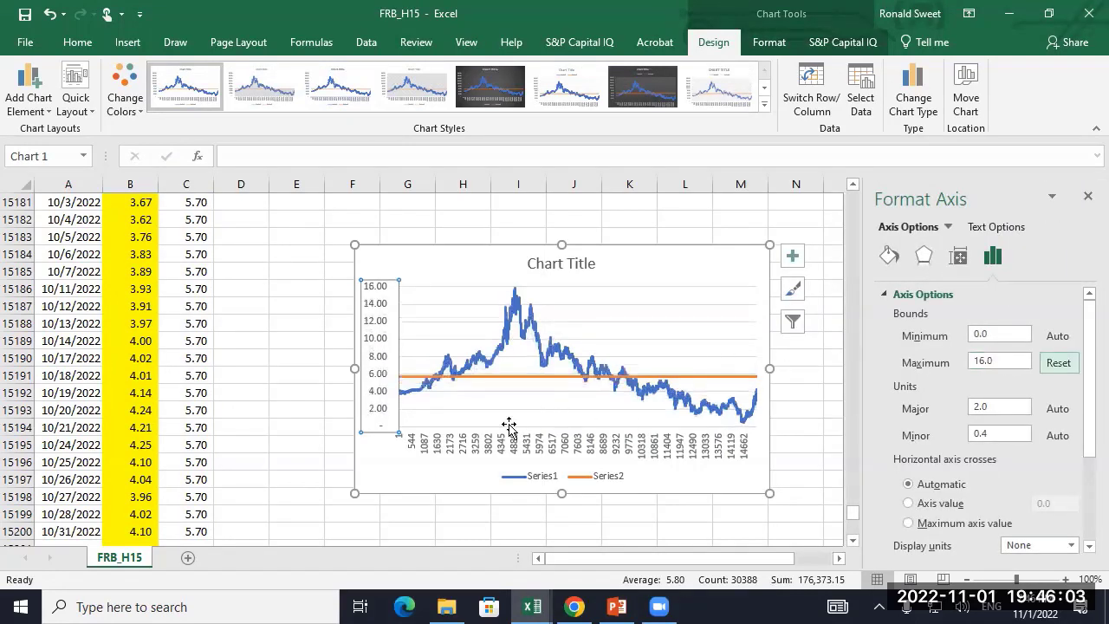
# - Try to use the column A dates from row 7 down as the chart's data range, and undo the chart changes
pyautogui.click(433, 457)
pyautogui.rightClick(439, 307)
pyautogui.click(473, 404)
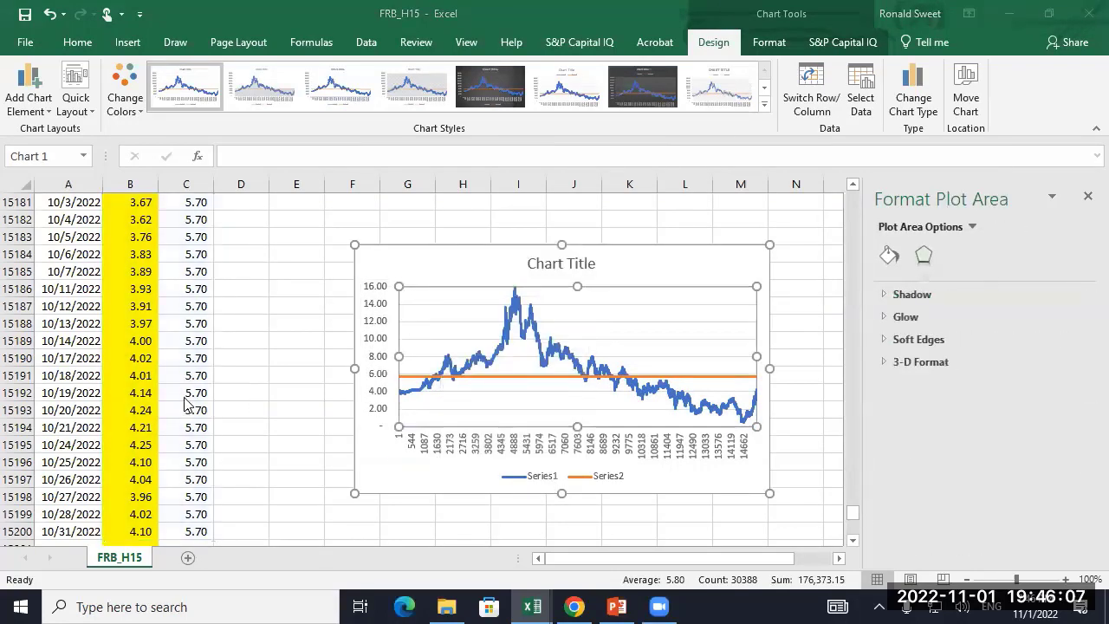
pyautogui.click(76, 392)
pyautogui.hotkey('ctrl', 'Up')
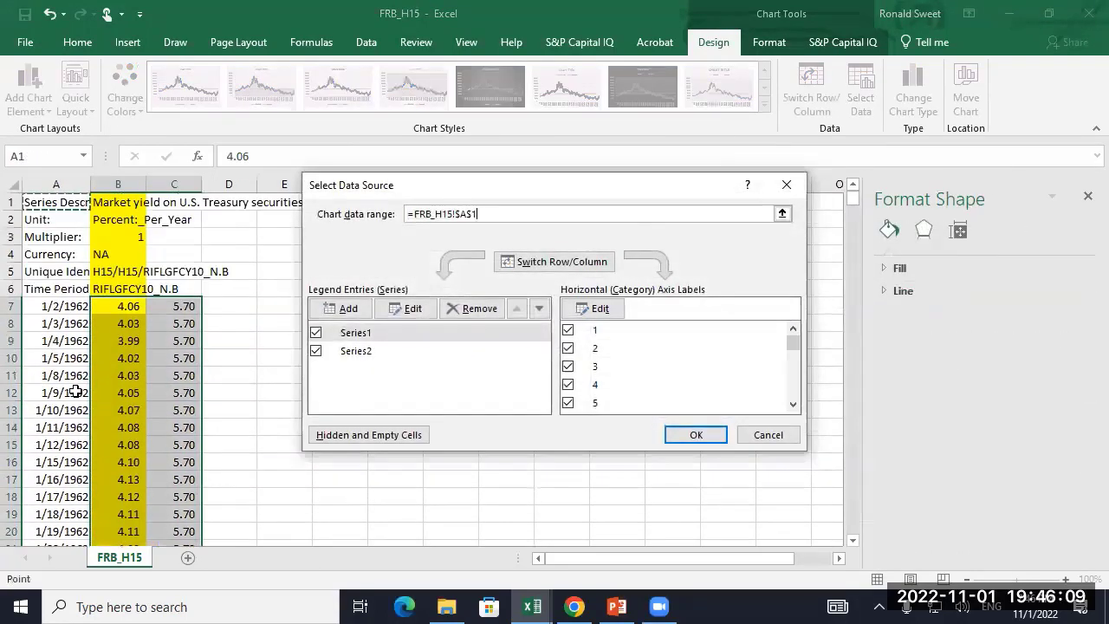
pyautogui.press('Down')
pyautogui.press('Down')
pyautogui.press('Down')
pyautogui.press('Down')
pyautogui.press('Down')
pyautogui.press('Down')
pyautogui.hotkey('ctrl', 'shift', 'Down')
pyautogui.press('Return')
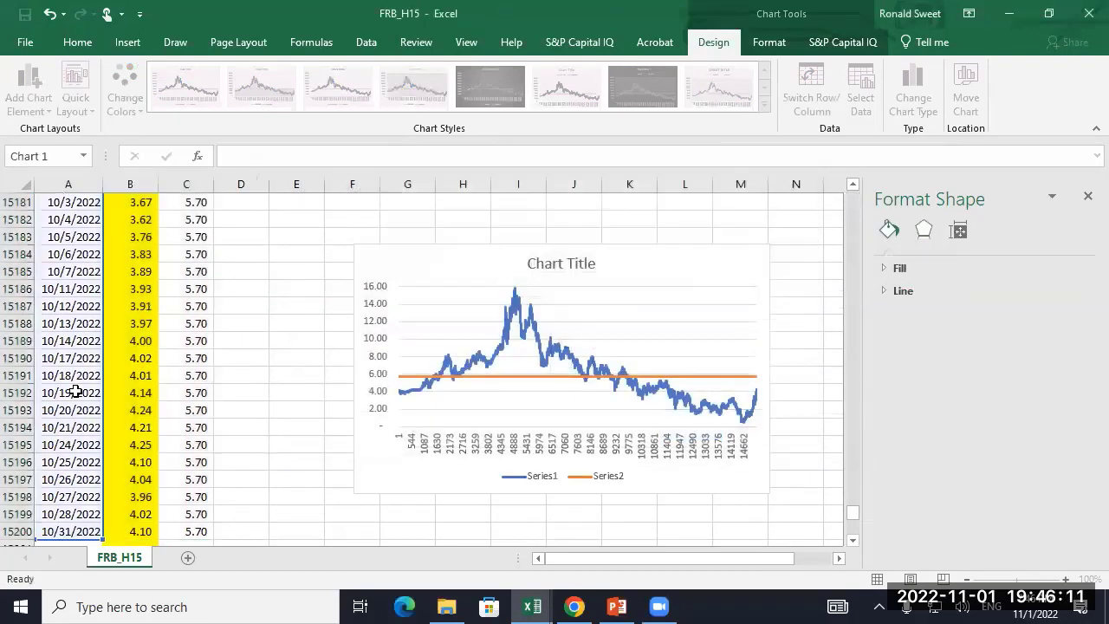
pyautogui.hotkey('ctrl', 'z')
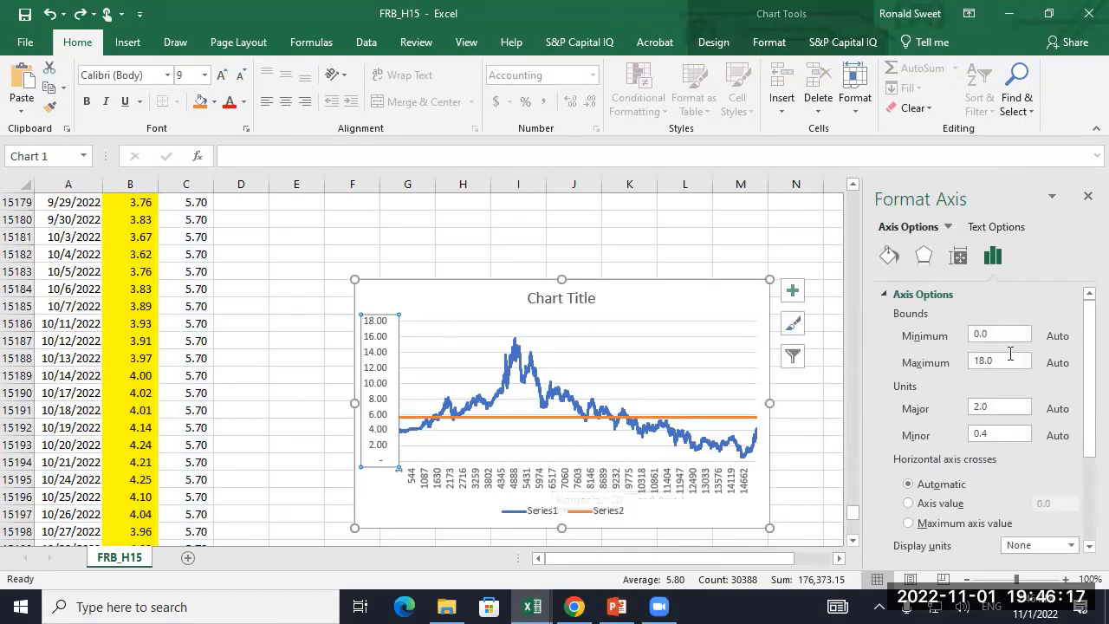
# - Set the upper bound of the yield chart's vertical axis to 16 again
pyautogui.moveTo(1009, 353); pyautogui.dragTo(928, 360)
pyautogui.write('16')
pyautogui.press('Return')
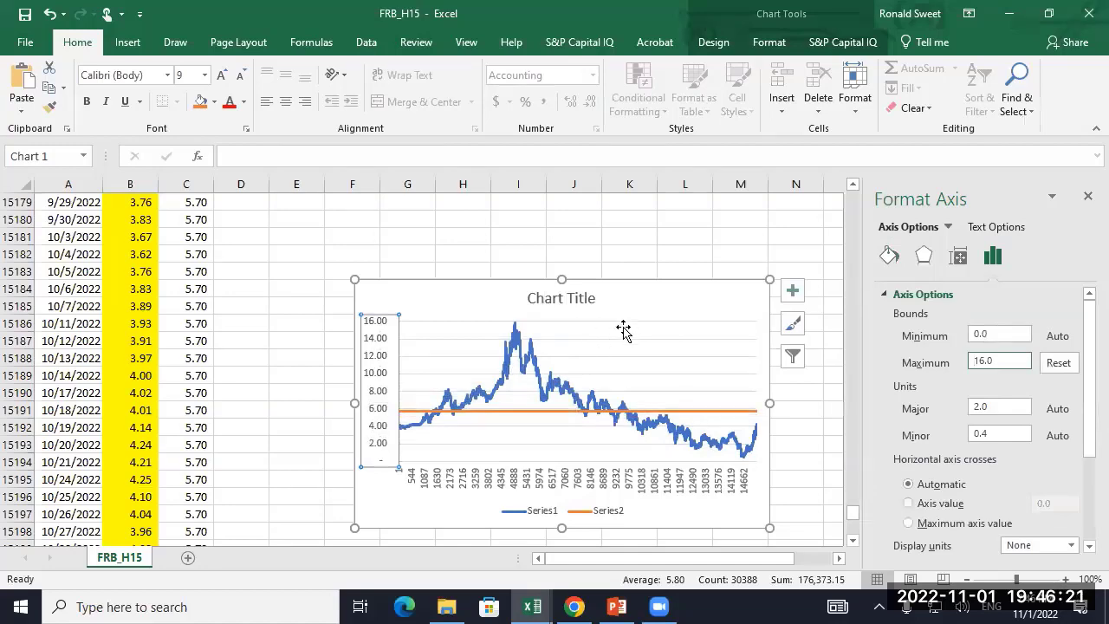
# - Set the chart's horizontal axis labels to the dates in A7:A15200 of the FRB_H15 sheet
pyautogui.rightClick(451, 355)
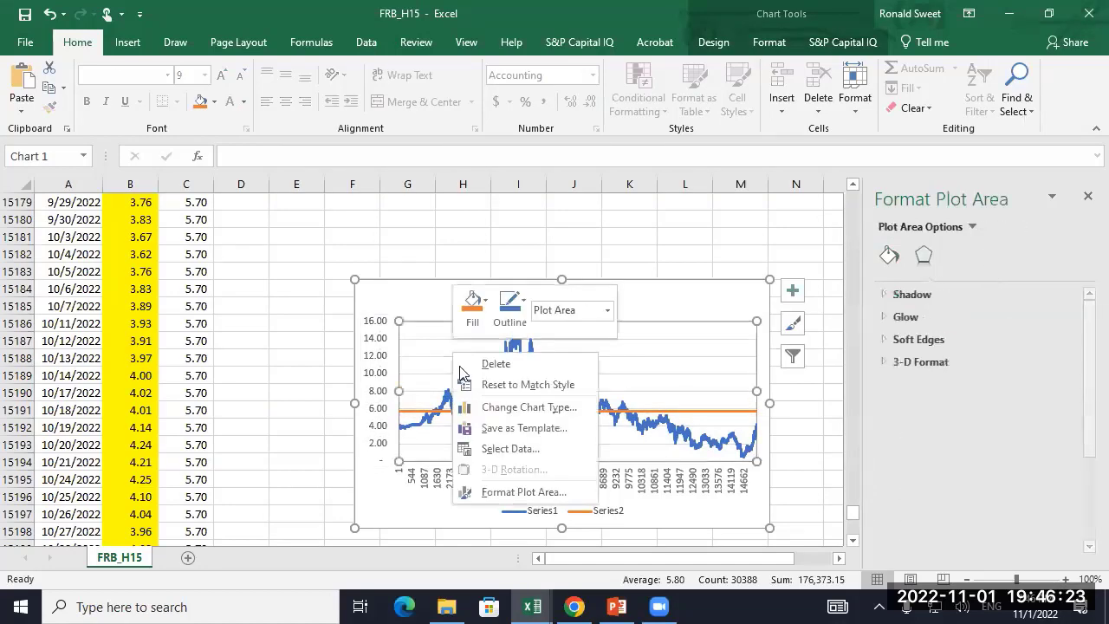
pyautogui.click(496, 456)
pyautogui.click(601, 307)
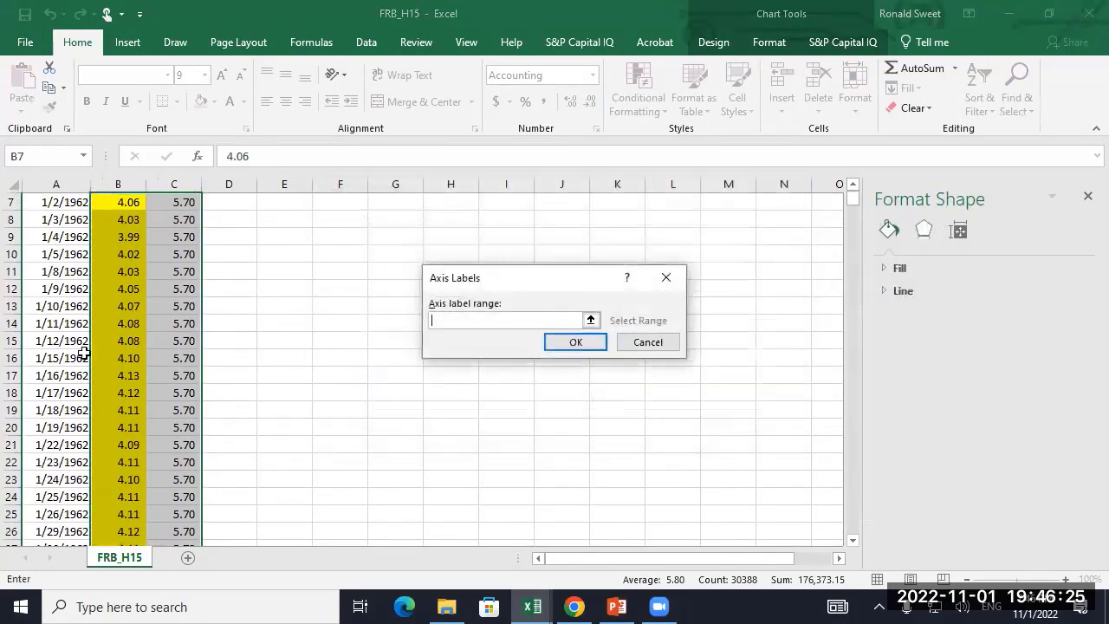
pyautogui.click(39, 358)
pyautogui.hotkey('ctrl', 'Up')
pyautogui.press('Down')
pyautogui.press('Down')
pyautogui.press('Down')
pyautogui.press('Down')
pyautogui.press('Down')
pyautogui.press('Down')
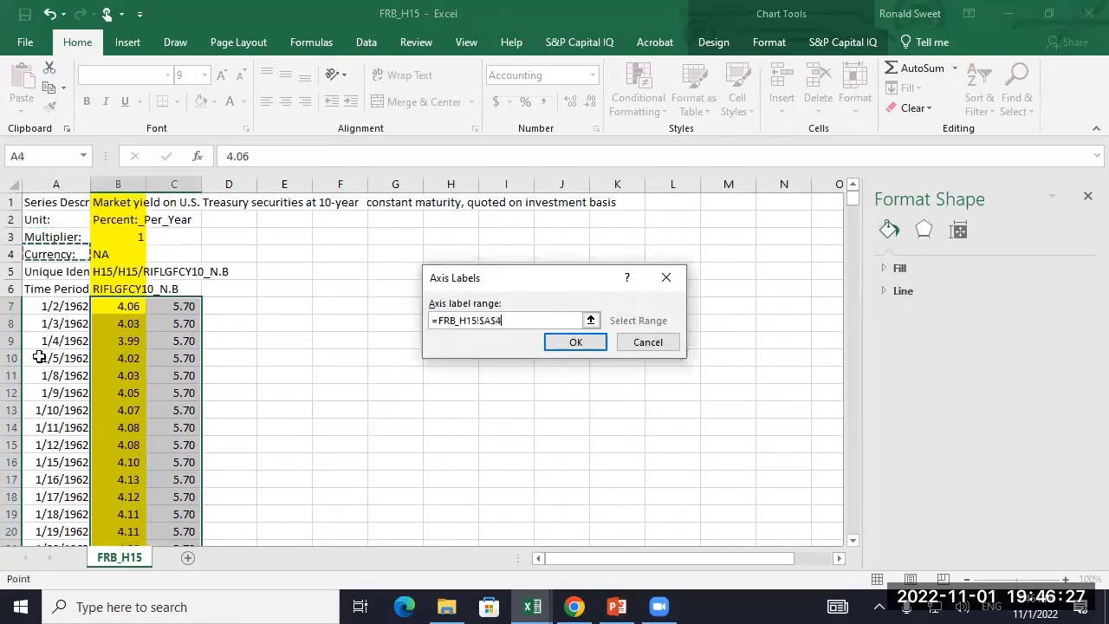
pyautogui.hotkey('ctrl', 'shift', 'Down')
pyautogui.press('Return')
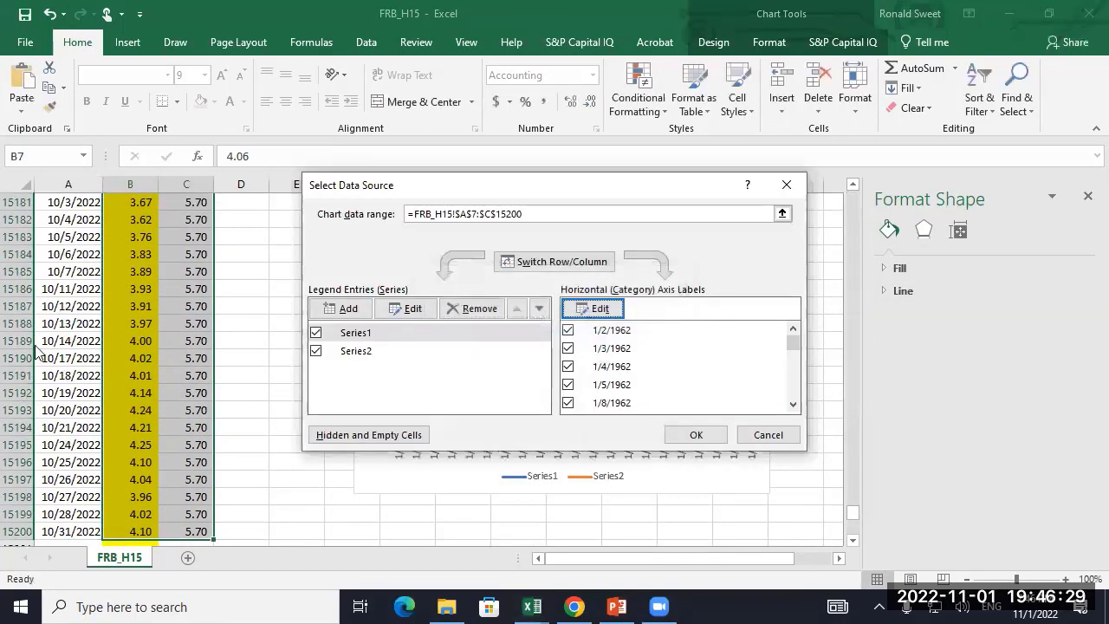
pyautogui.click(696, 435)
# - Format the horizontal axis dates to show only the year with the custom format code yyyy
pyautogui.rightClick(637, 449)
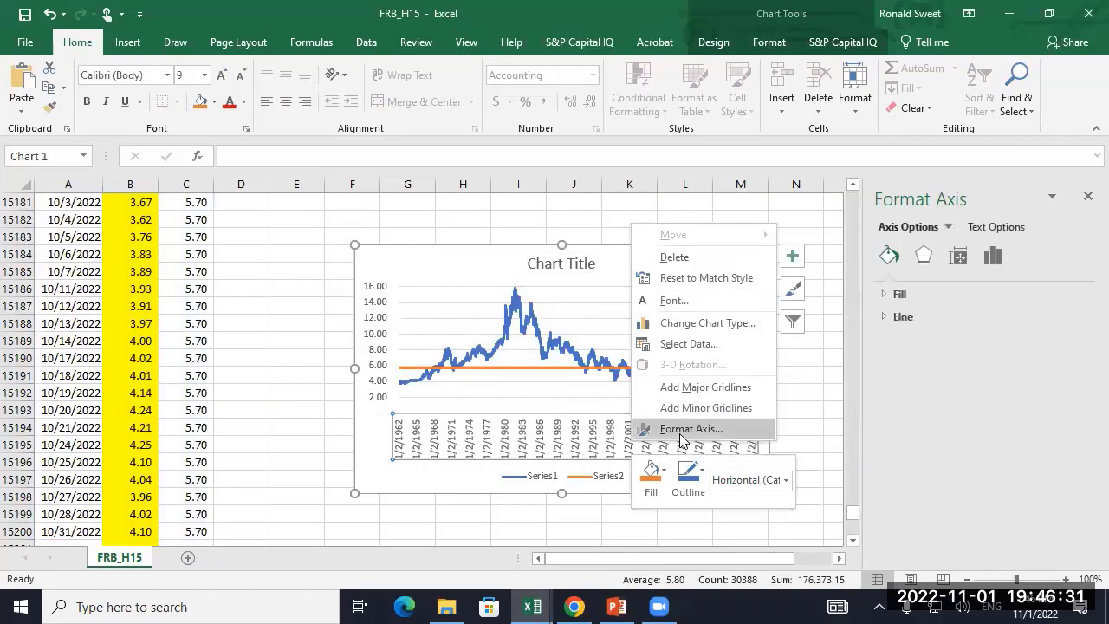
pyautogui.click(680, 429)
pyautogui.scroll(-5, 1075, 460)
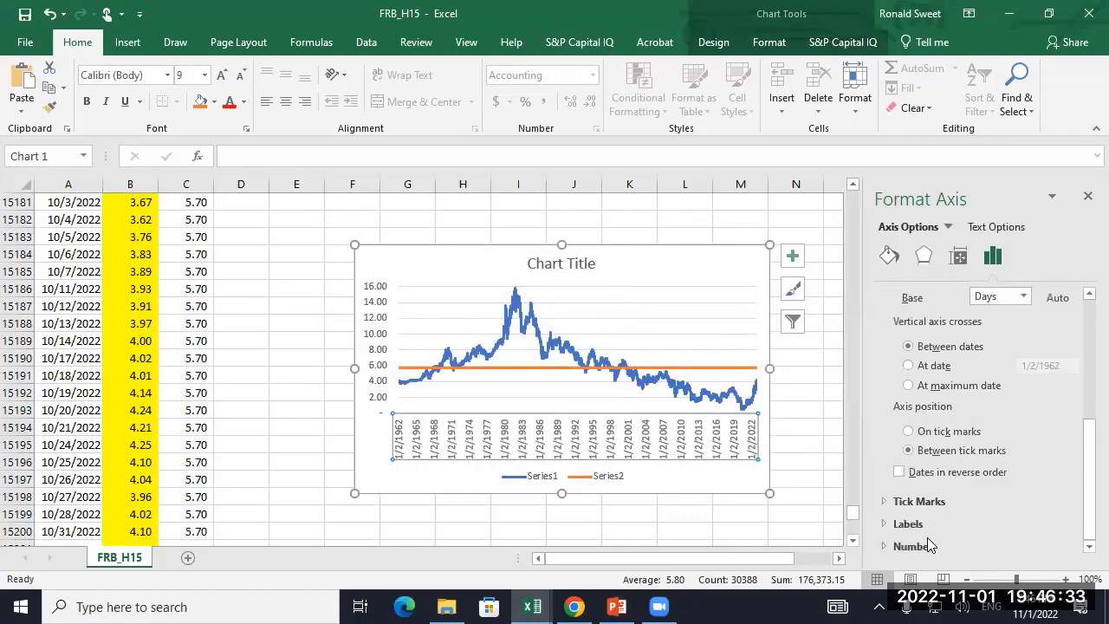
pyautogui.click(914, 546)
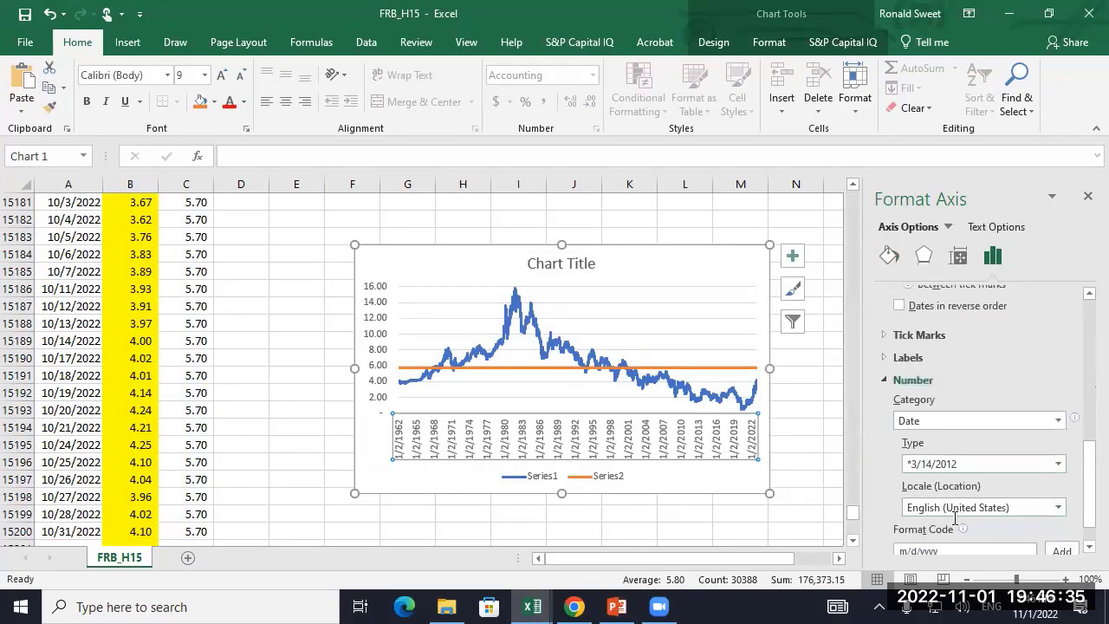
pyautogui.scroll(-1, 953, 511)
pyautogui.moveTo(953, 512); pyautogui.dragTo(812, 503)
pyautogui.write('yy')
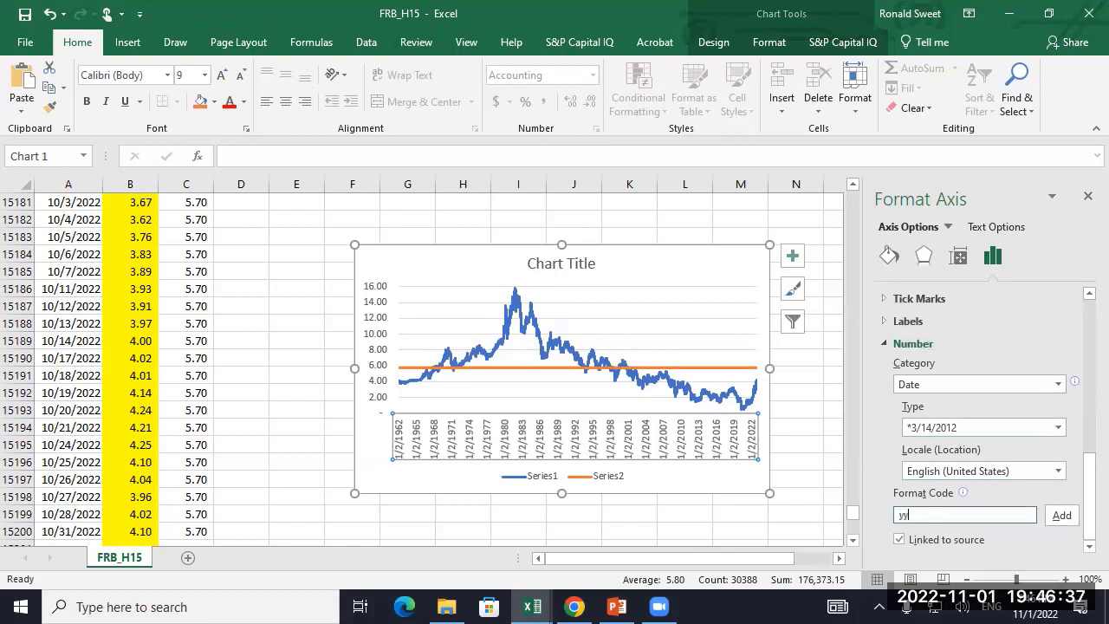
pyautogui.click(1061, 515)
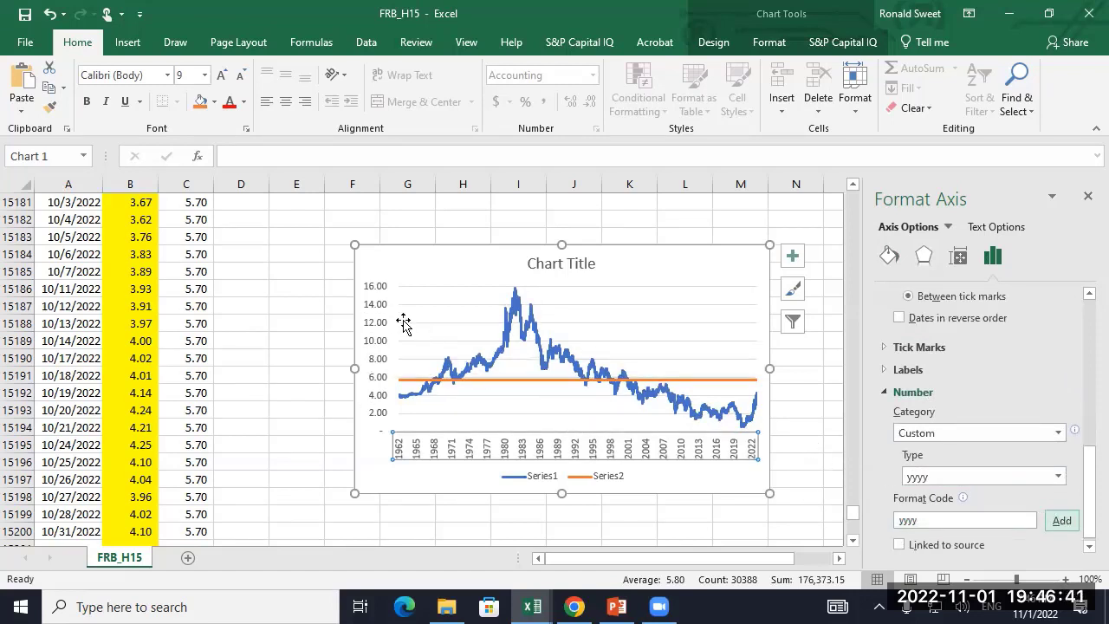
# - Move the yield chart slightly up and to the left, and title it 10-Year Treasury Yield History
pyautogui.moveTo(435, 271); pyautogui.dragTo(403, 262)
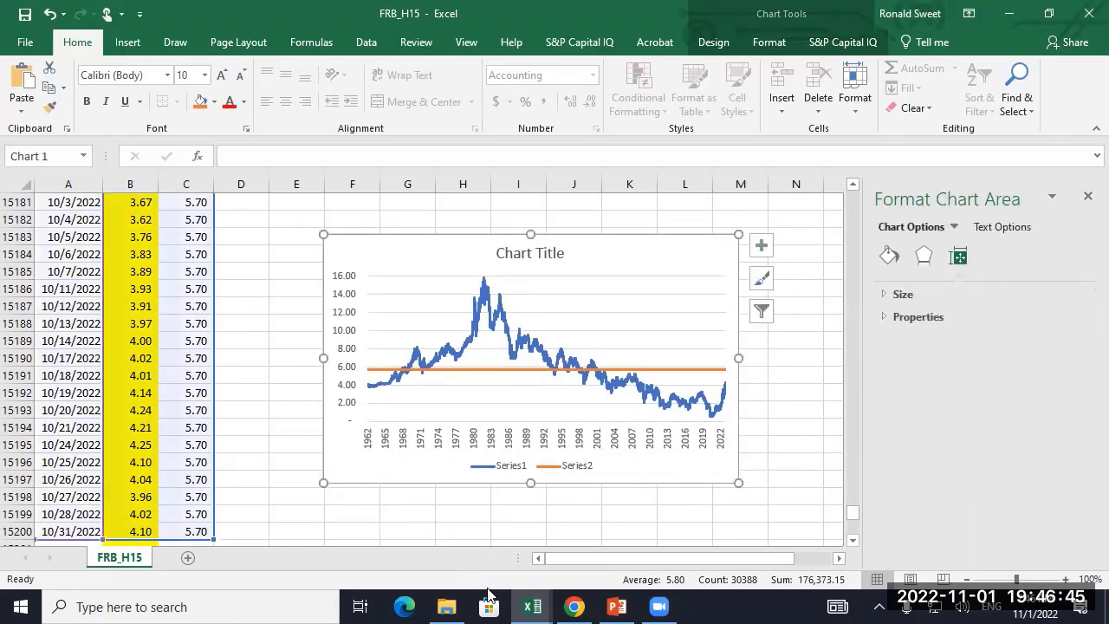
pyautogui.click(508, 252)
pyautogui.moveTo(496, 253); pyautogui.dragTo(563, 253)
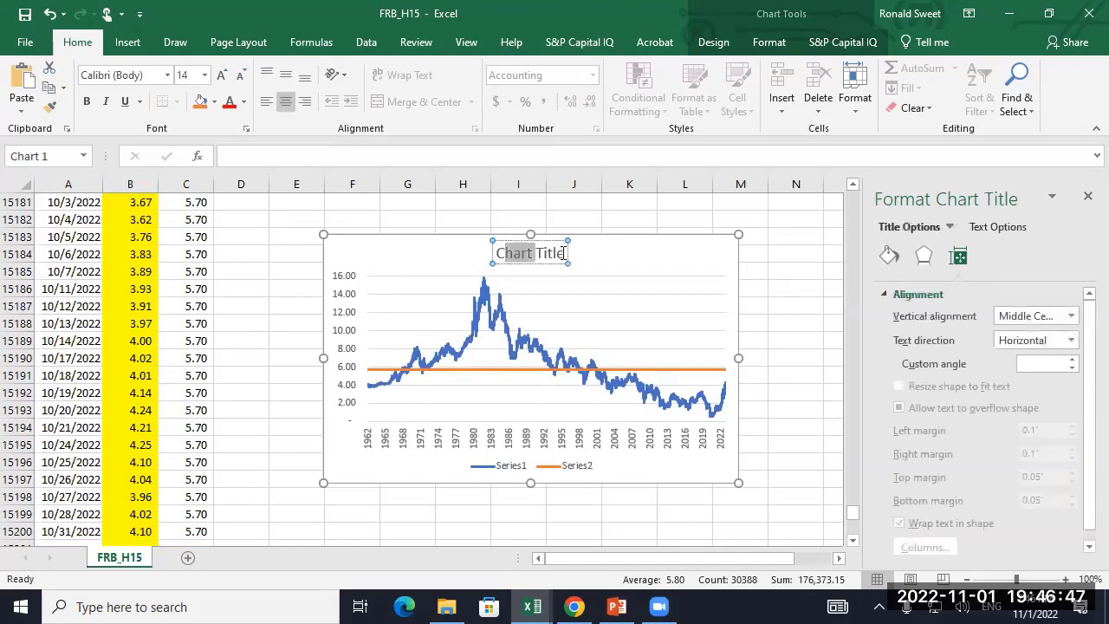
pyautogui.write('10-Yea')
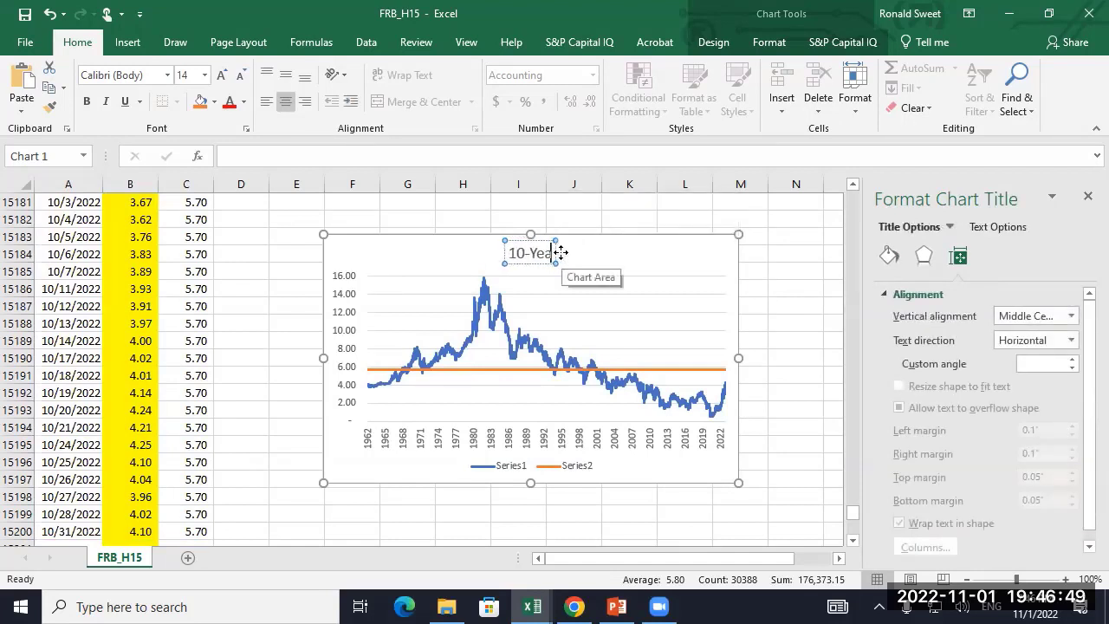
pyautogui.write('r Treasury')
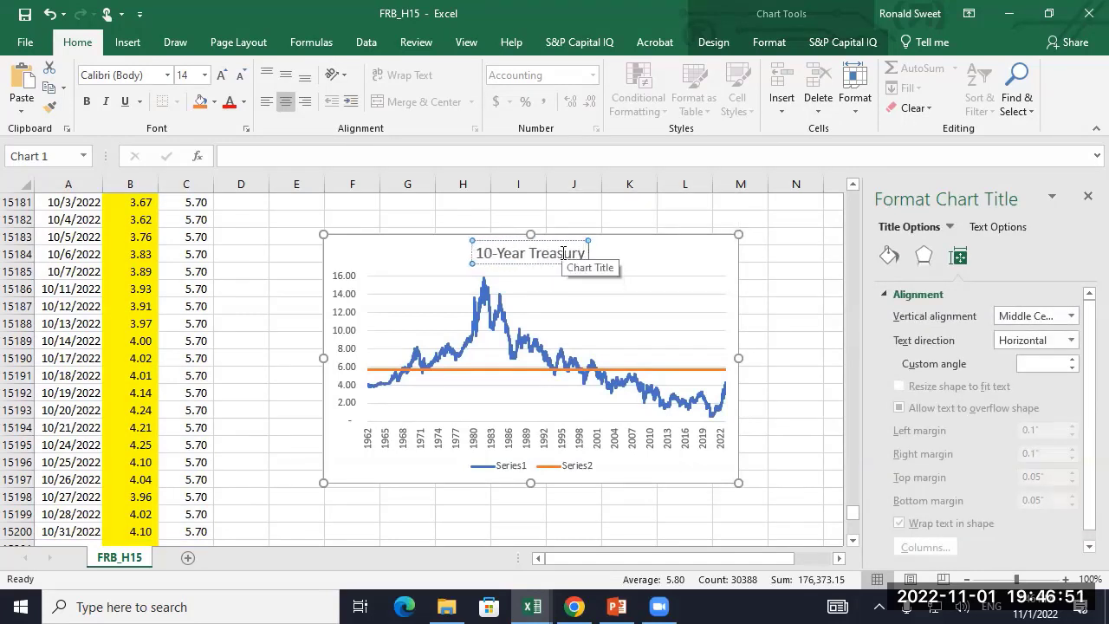
pyautogui.write(' Yield')
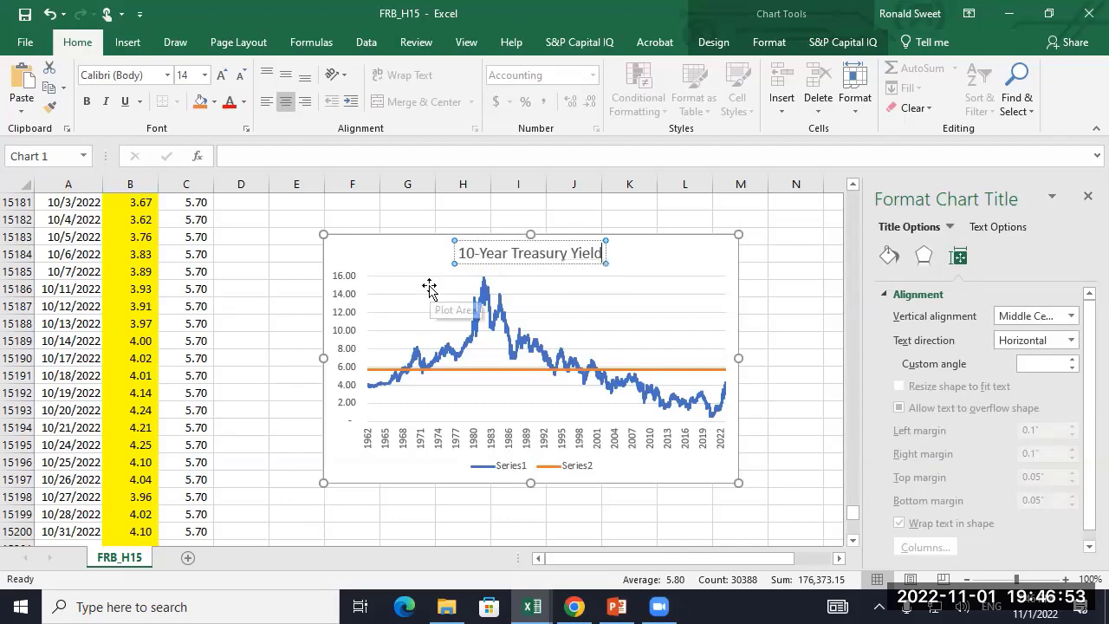
pyautogui.write(' History')
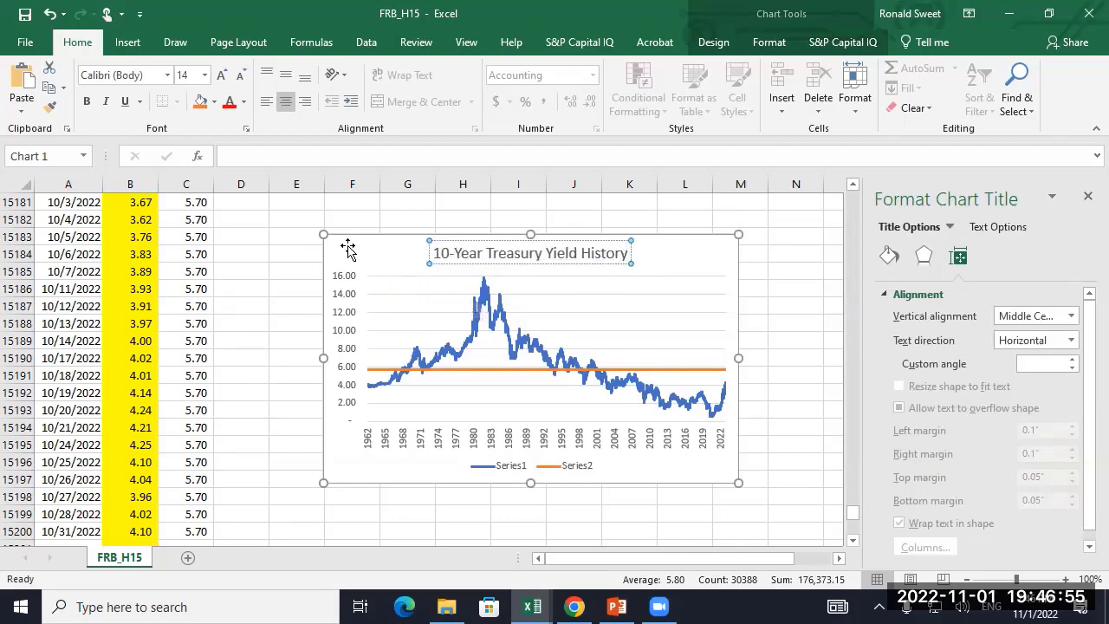
# - Replace the old chart picture in the DiscountRateValExampleWMT workbook with a bitmap copy of the retitled yield chart at cell C13
pyautogui.click(348, 250)
pyautogui.rightClick(348, 247)
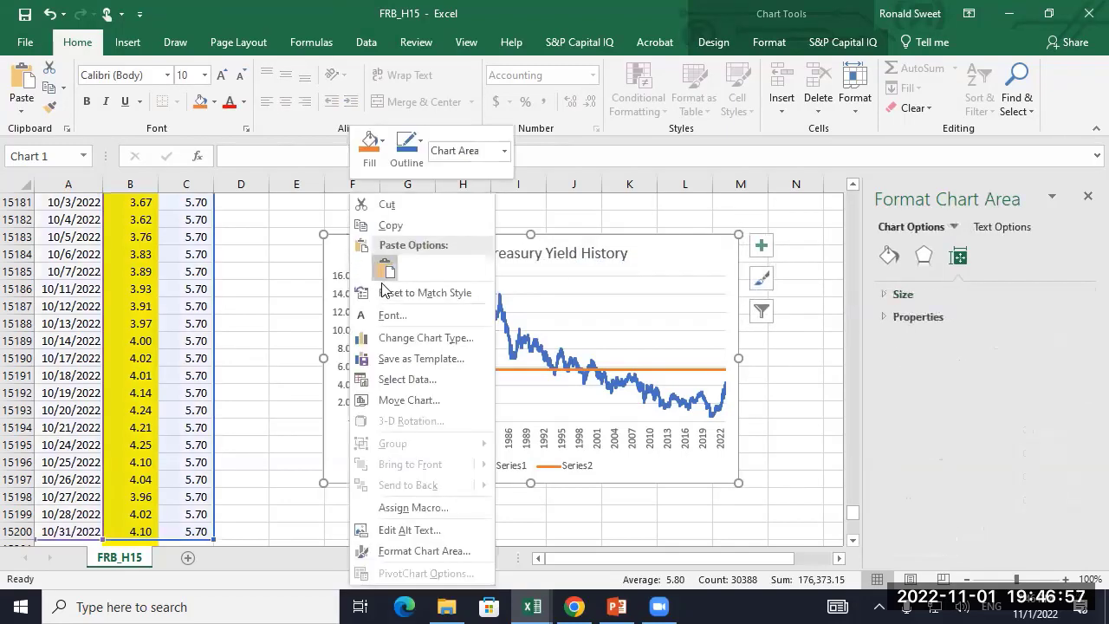
pyautogui.click(395, 229)
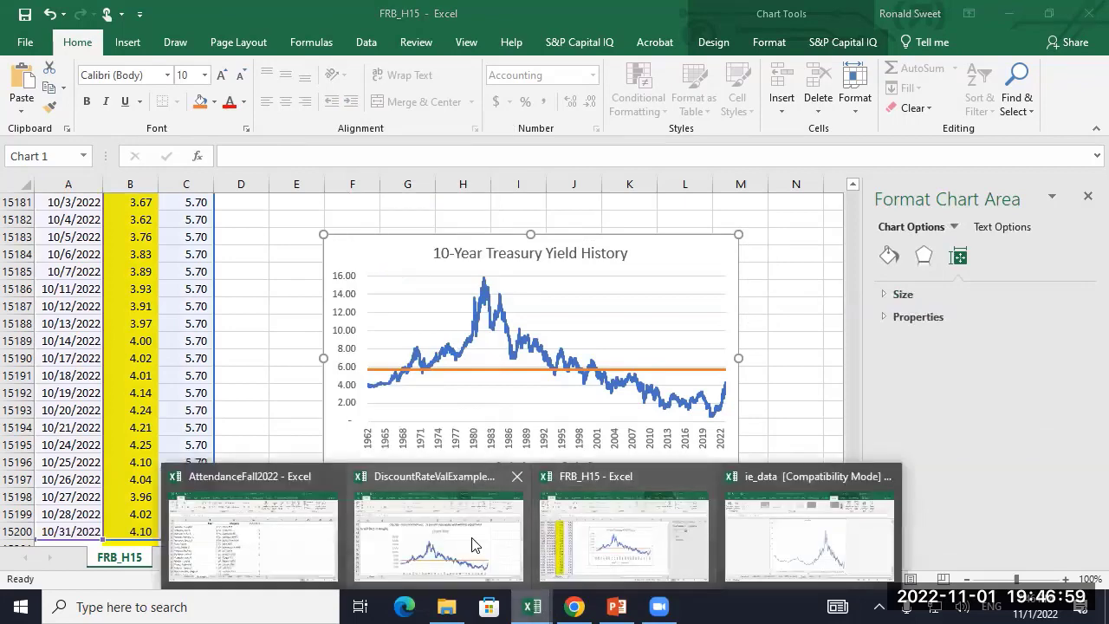
pyautogui.click(471, 544)
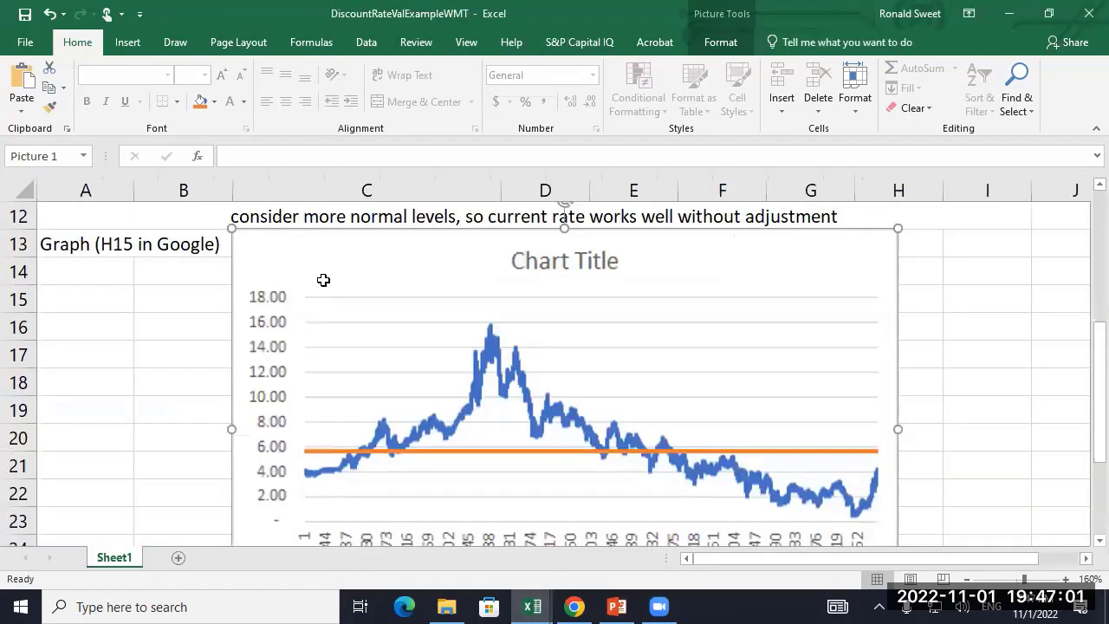
pyautogui.press('Delete')
pyautogui.rightClick(302, 253)
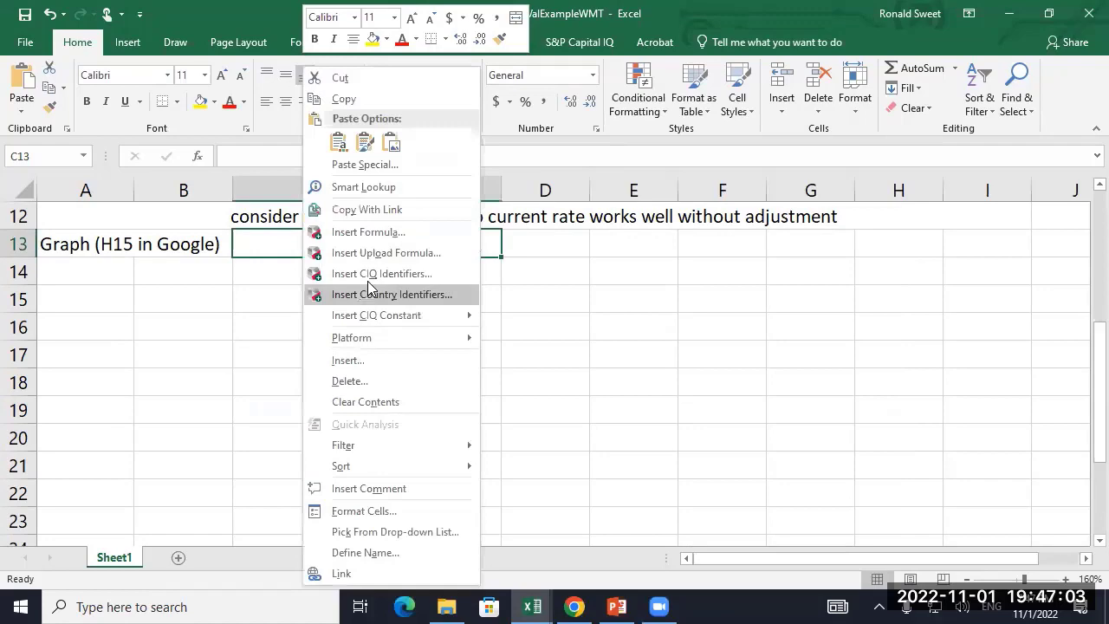
pyautogui.click(354, 166)
pyautogui.click(221, 134)
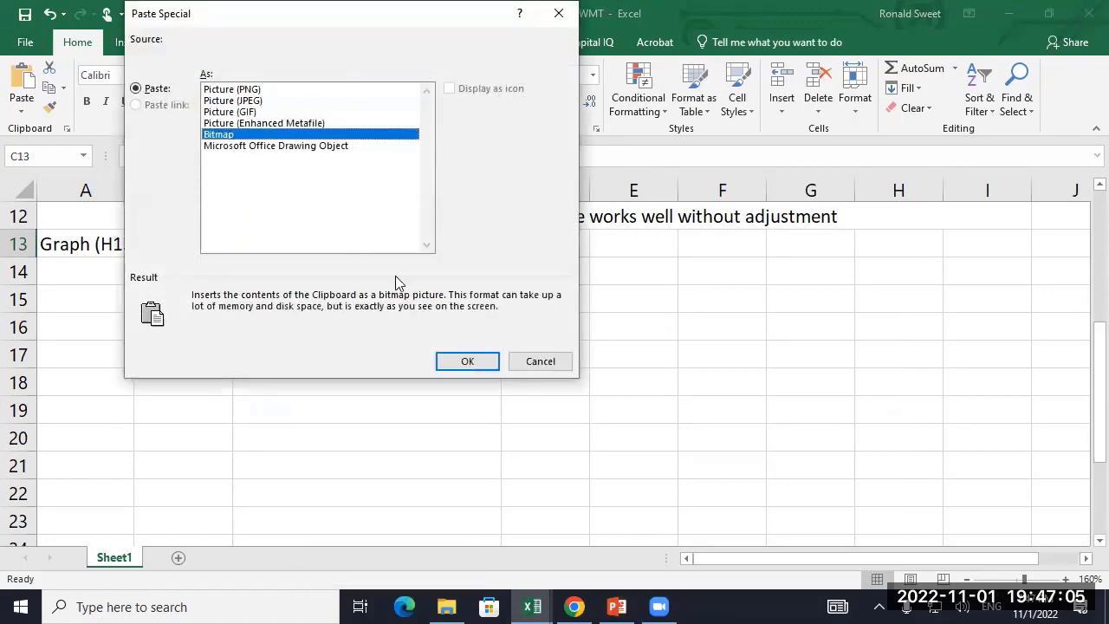
pyautogui.click(464, 363)
# - Shrink the pasted chart picture so it spans from column C into column G and ends at row 25
pyautogui.scroll(-1, 970, 419)
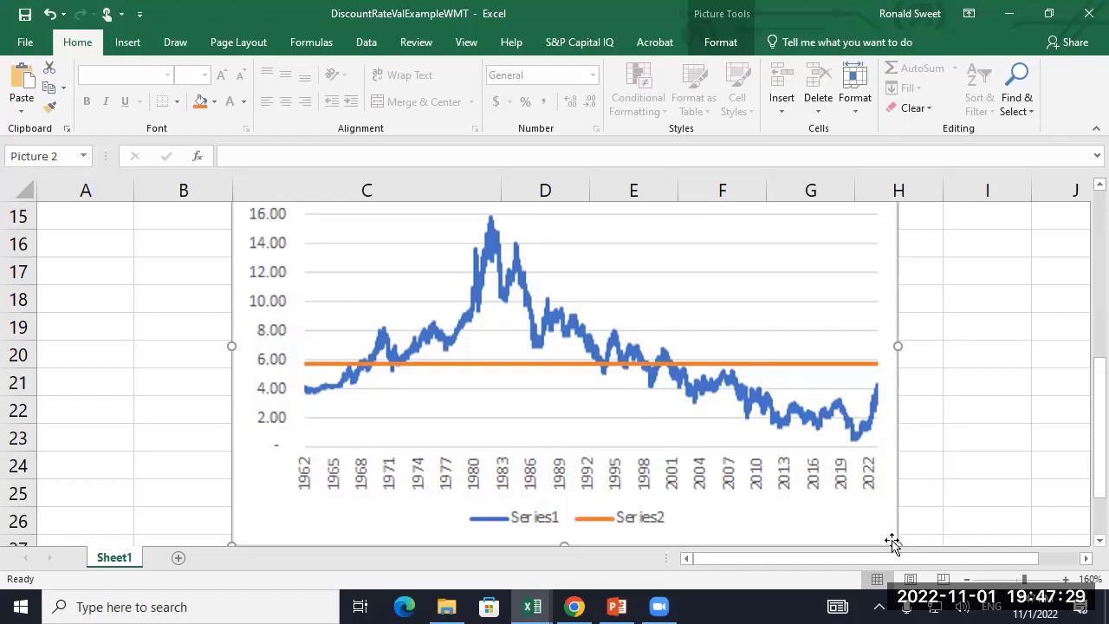
pyautogui.moveTo(898, 543); pyautogui.dragTo(795, 457)
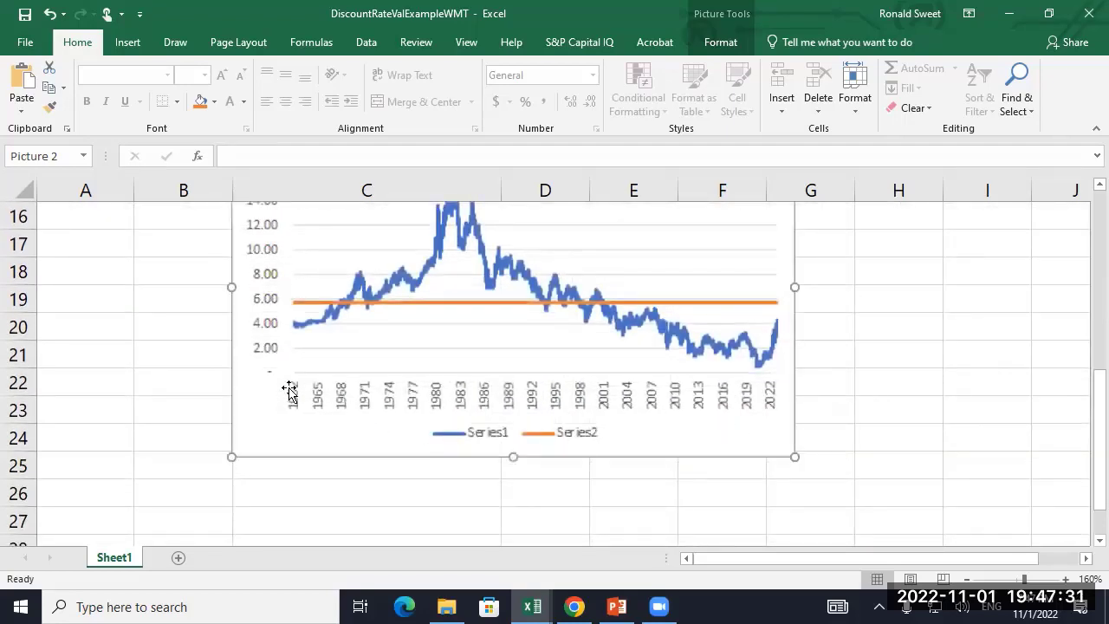
pyautogui.click(188, 383)
pyautogui.scroll(3, 136, 383)
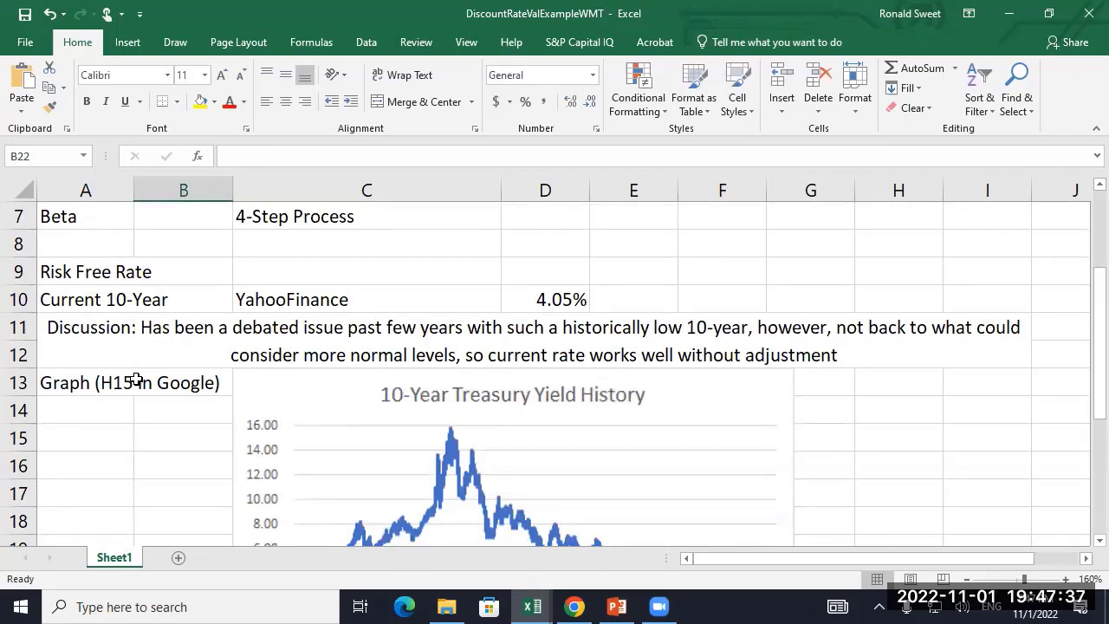
pyautogui.click(143, 441)
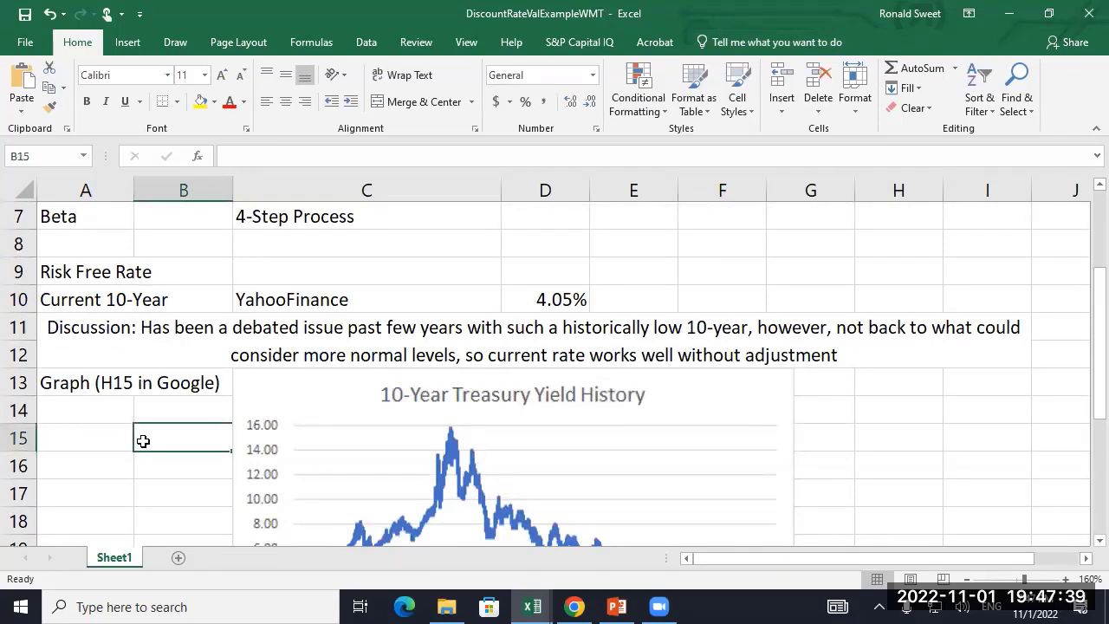
pyautogui.press('Left')
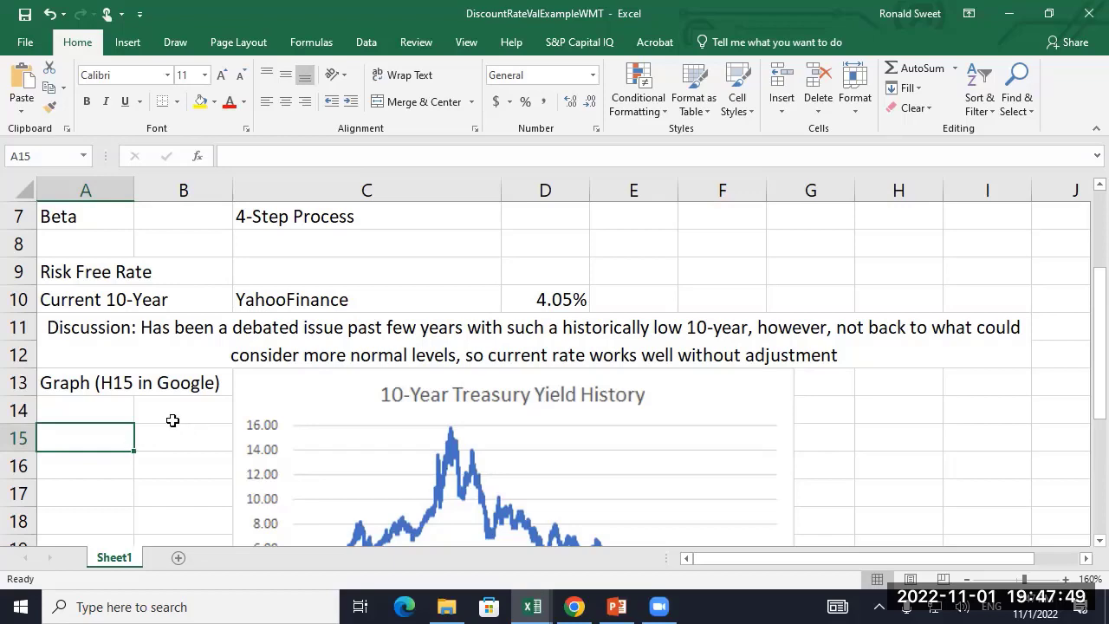
# - Enter the heading Market Risk Premium in A26 and an indented label Stock Expected Return in A27
pyautogui.scroll(-5, 173, 420)
pyautogui.click(65, 325)
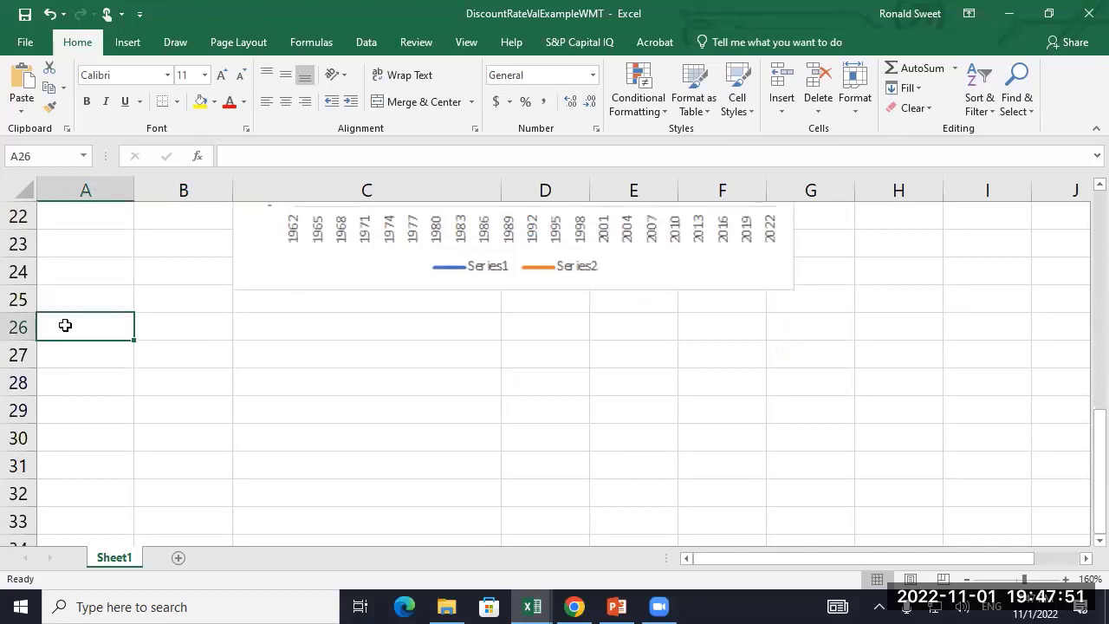
pyautogui.write('Market Ris')
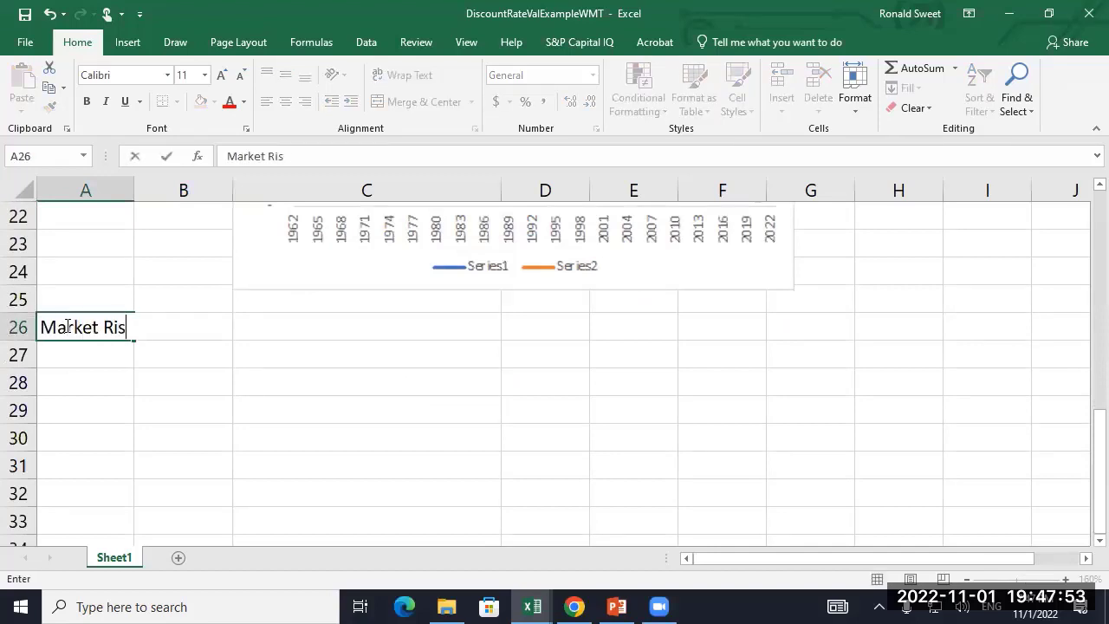
pyautogui.write('k Premium')
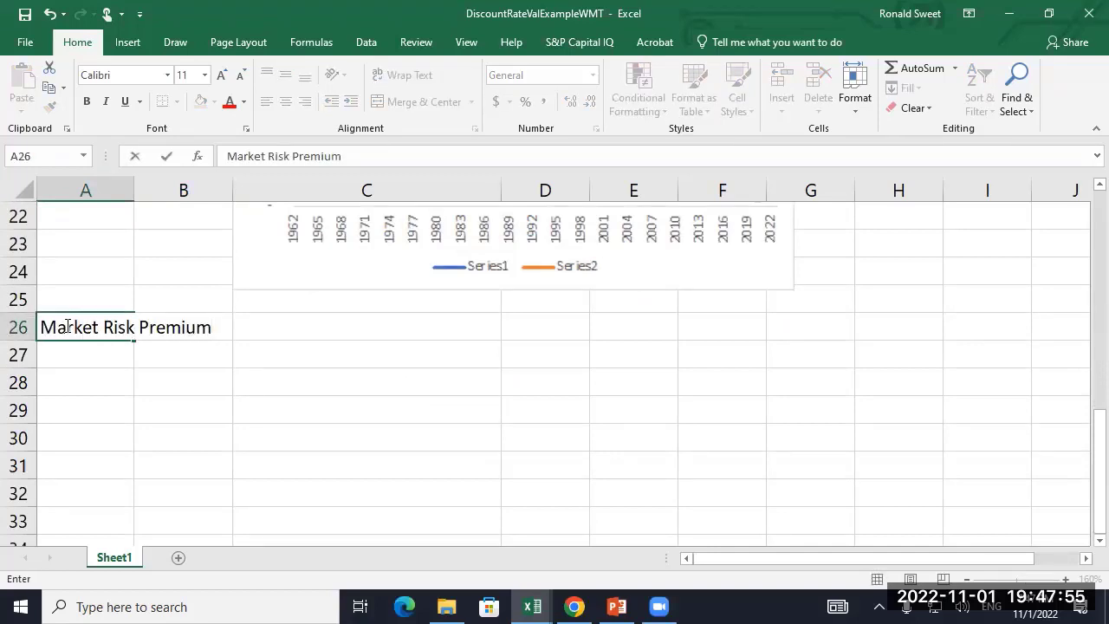
pyautogui.press('Return')
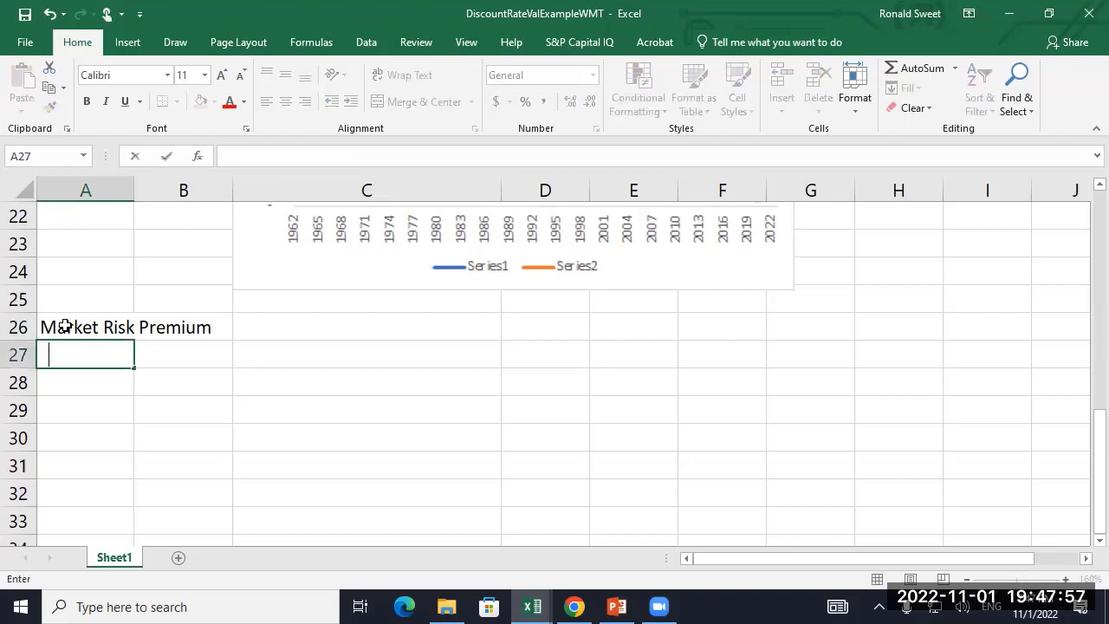
pyautogui.write('Stock E')
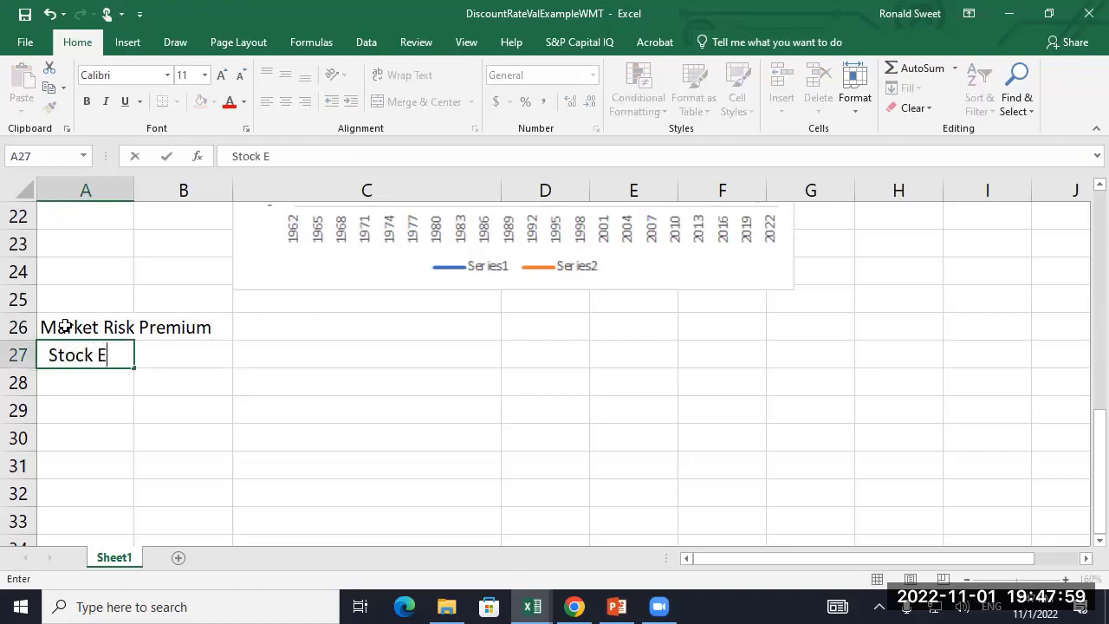
pyautogui.write('xpected Return')
pyautogui.press('Return')
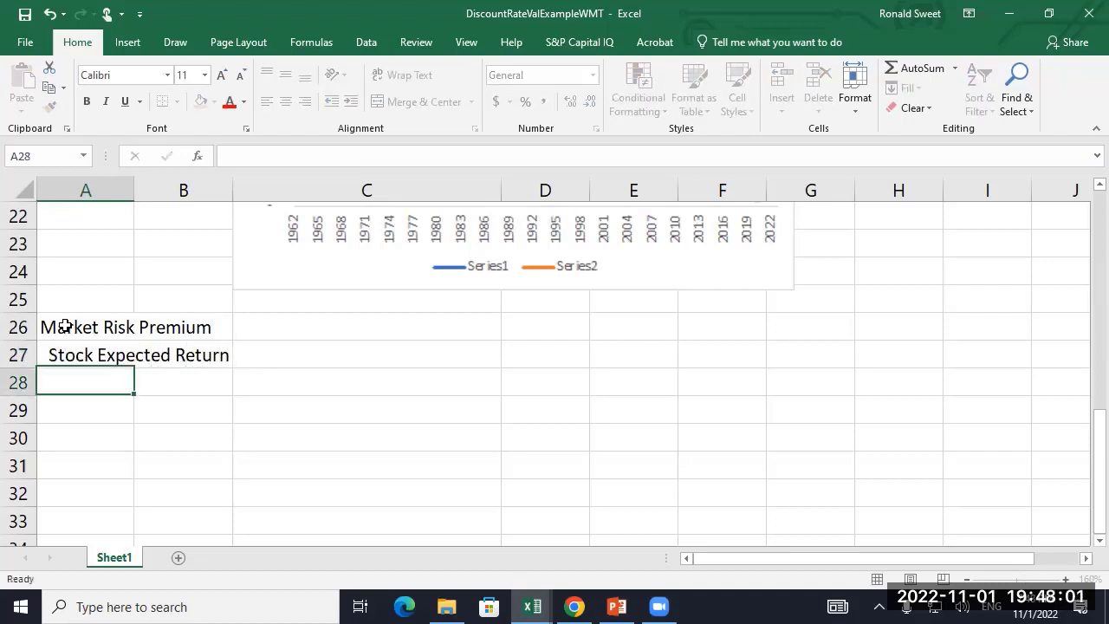
# - Switch to Chrome and open the Blackboard course FIN-3423-001-Fall-2022-Security Anlys &Corp Valuation
pyautogui.click(574, 607)
pyautogui.click(101, 17)
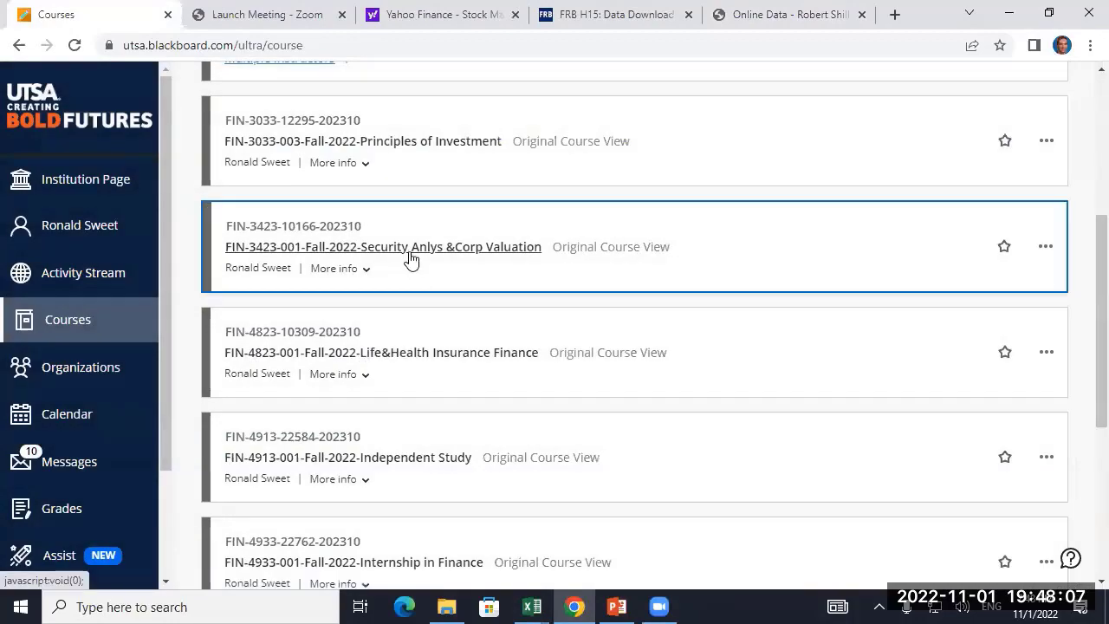
pyautogui.click(408, 258)
# - Open the Class Models and Templates folder in the course content
pyautogui.scroll(-10, 330, 365)
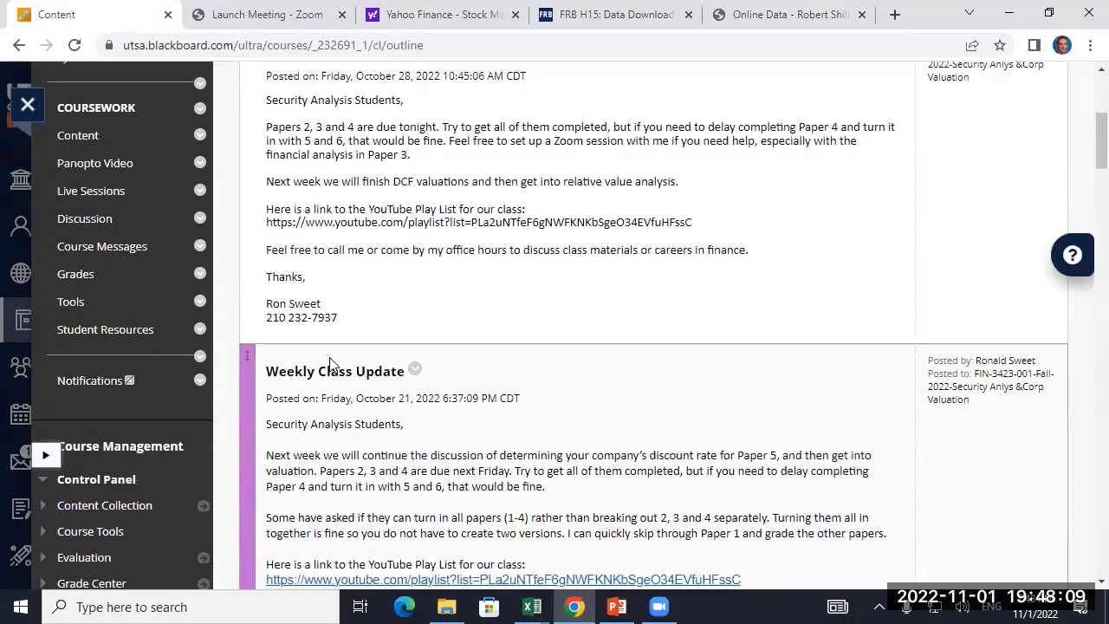
pyautogui.scroll(-15, 325, 358)
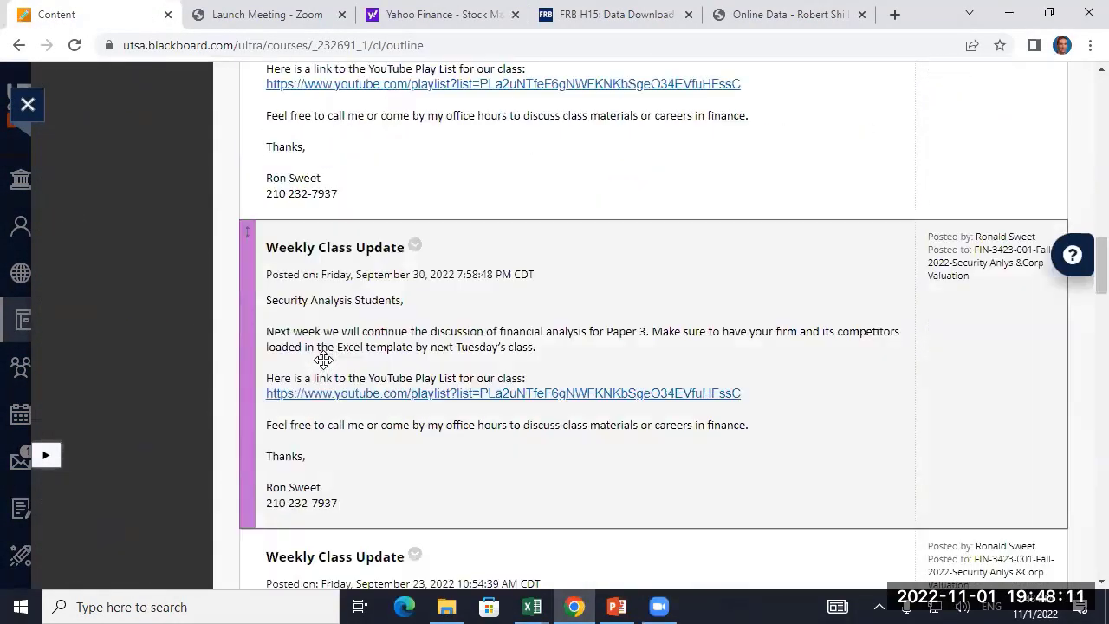
pyautogui.scroll(-7, 324, 359)
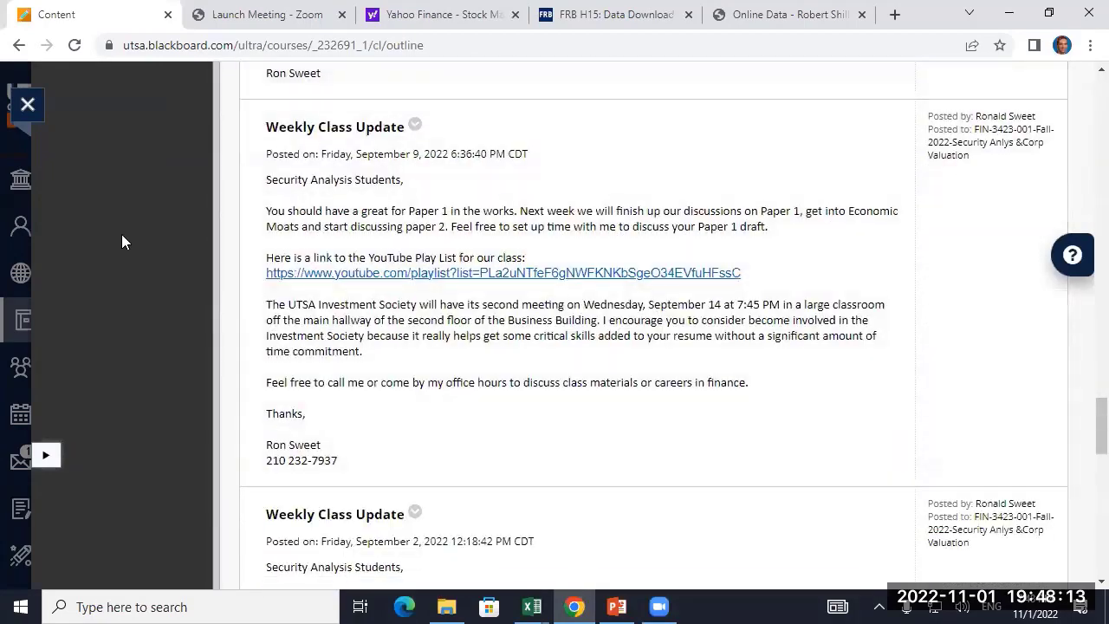
pyautogui.scroll(15, 121, 238)
pyautogui.scroll(10, 122, 234)
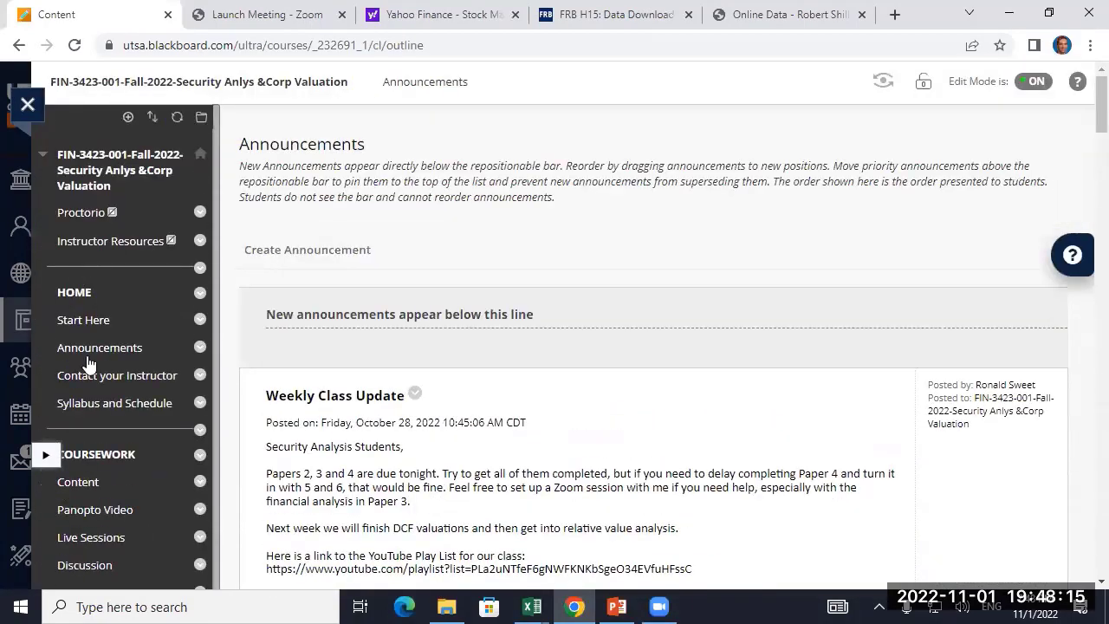
pyautogui.scroll(-2, 87, 330)
pyautogui.click(78, 309)
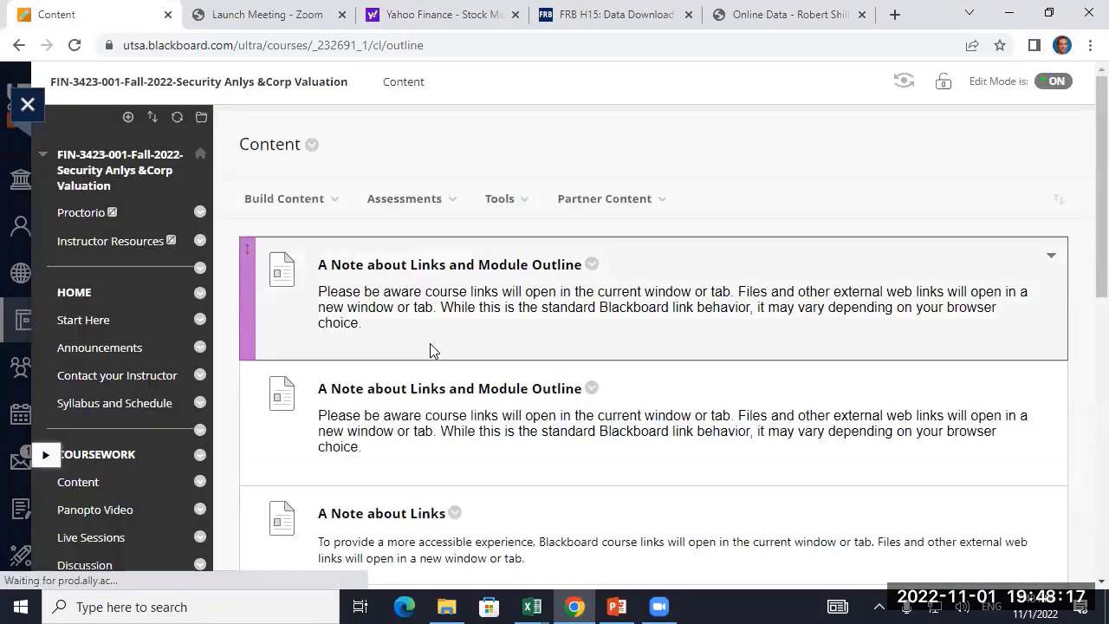
pyautogui.scroll(-10, 429, 351)
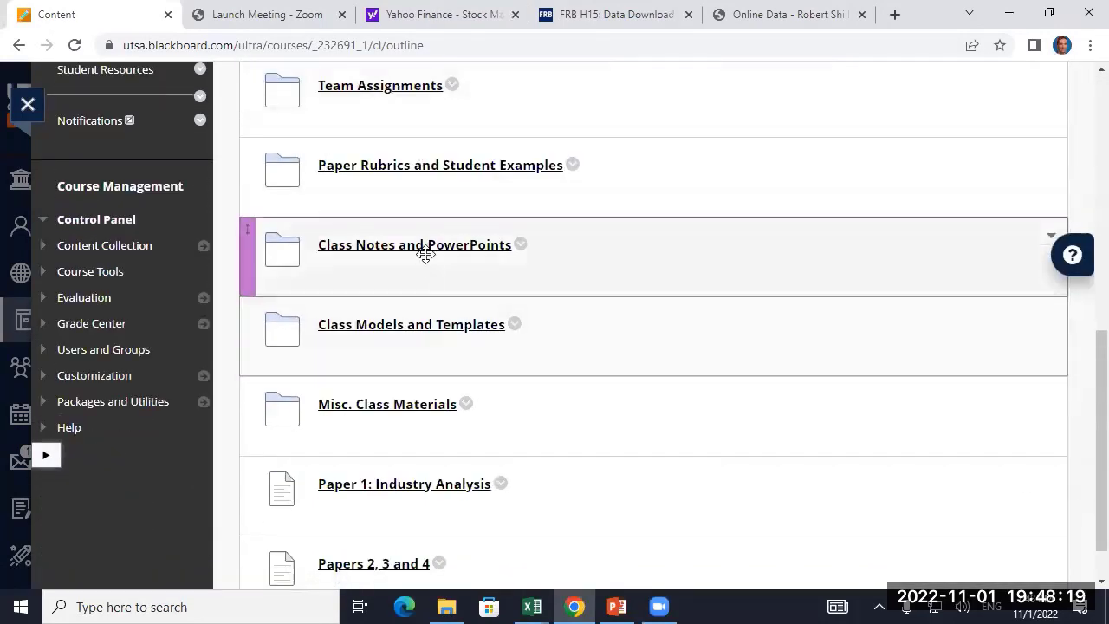
pyautogui.click(384, 332)
# - Rename the Papers 5 and 6 item to "Papers 4 and 5: Economic Charts to Support Assumptions" and submit the change
pyautogui.scroll(-2, 618, 333)
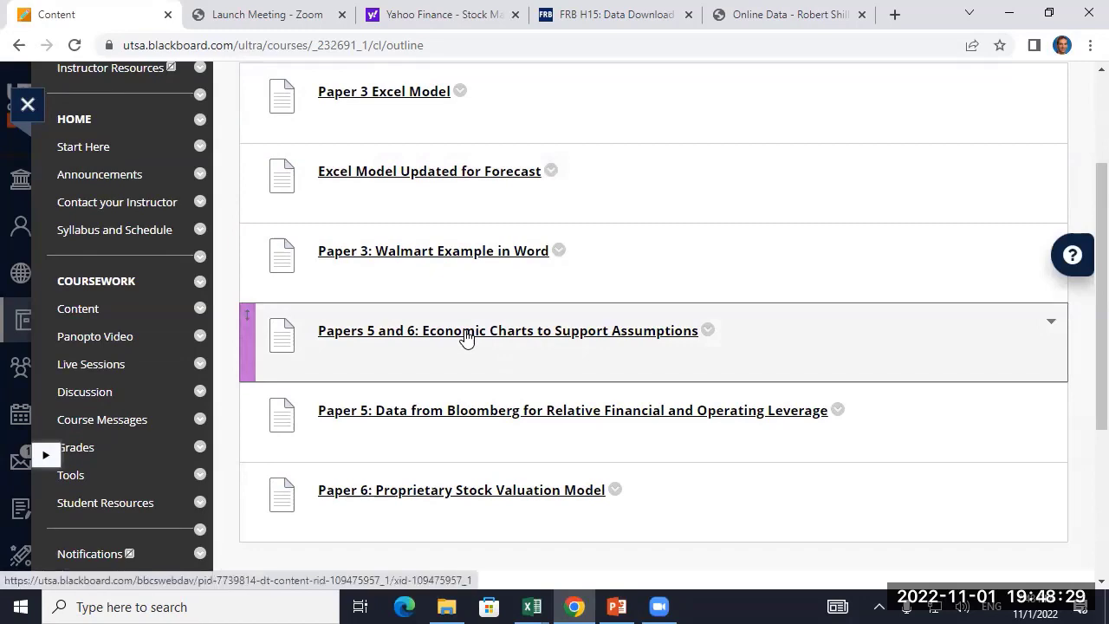
pyautogui.scroll(2, 467, 338)
pyautogui.scroll(-3, 470, 409)
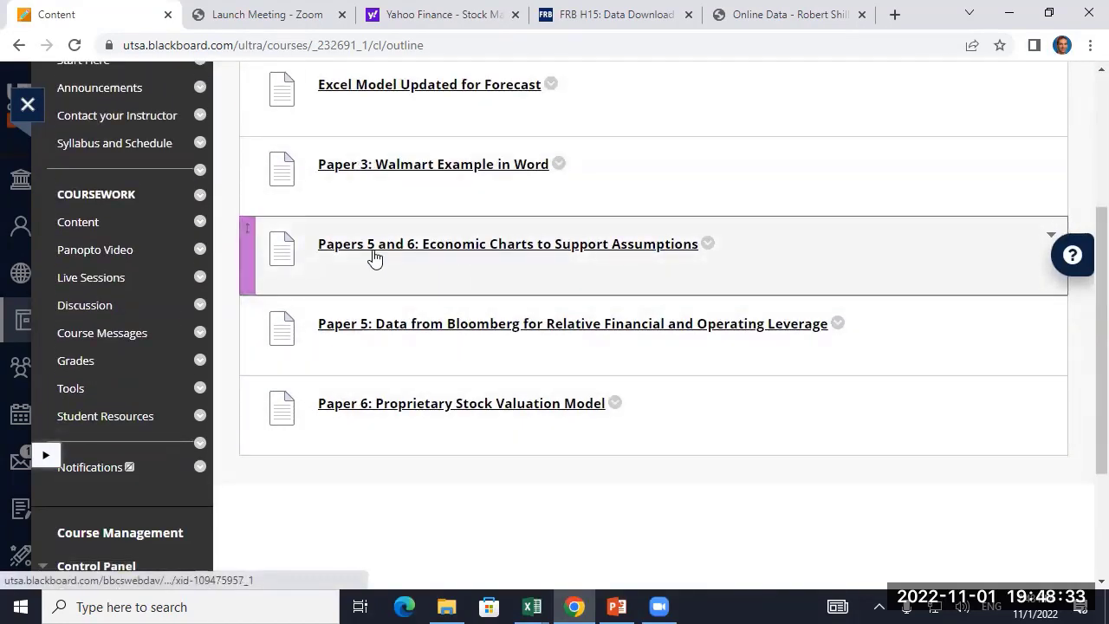
pyautogui.click(708, 246)
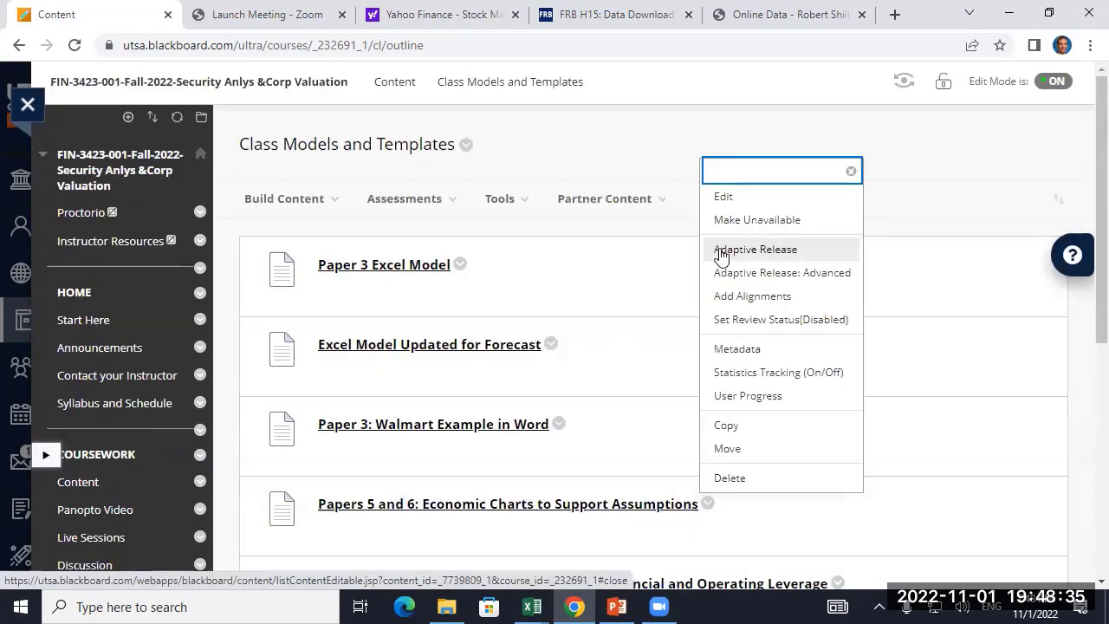
pyautogui.click(725, 197)
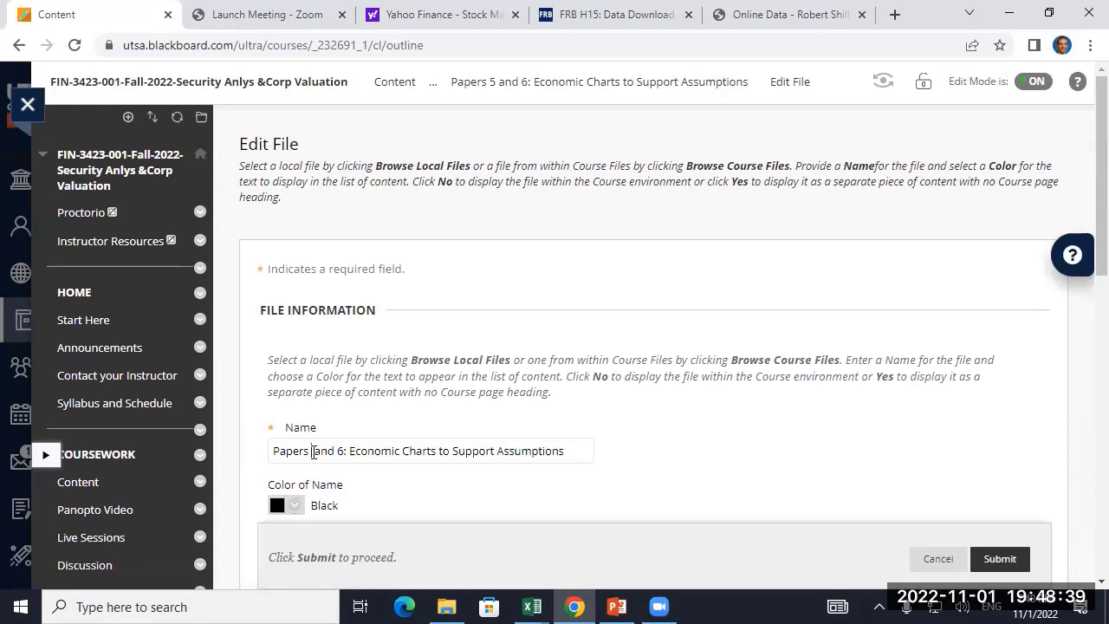
pyautogui.press('Delete')
pyautogui.write('5')
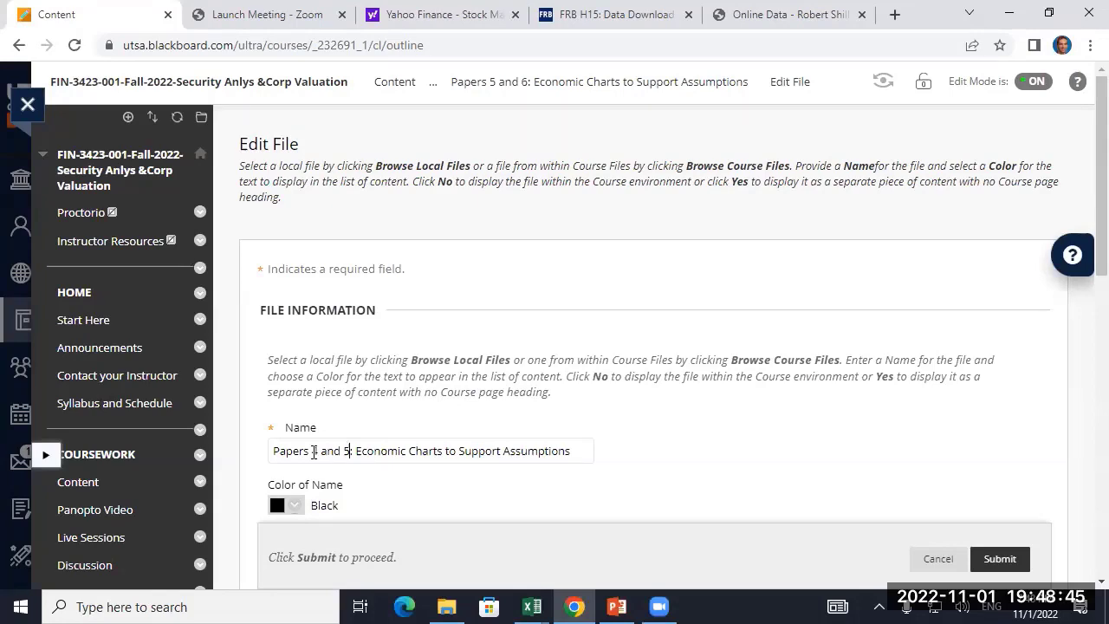
pyautogui.click(314, 452)
pyautogui.press('BackSpace')
pyautogui.write('4')
pyautogui.scroll(-2, 785, 453)
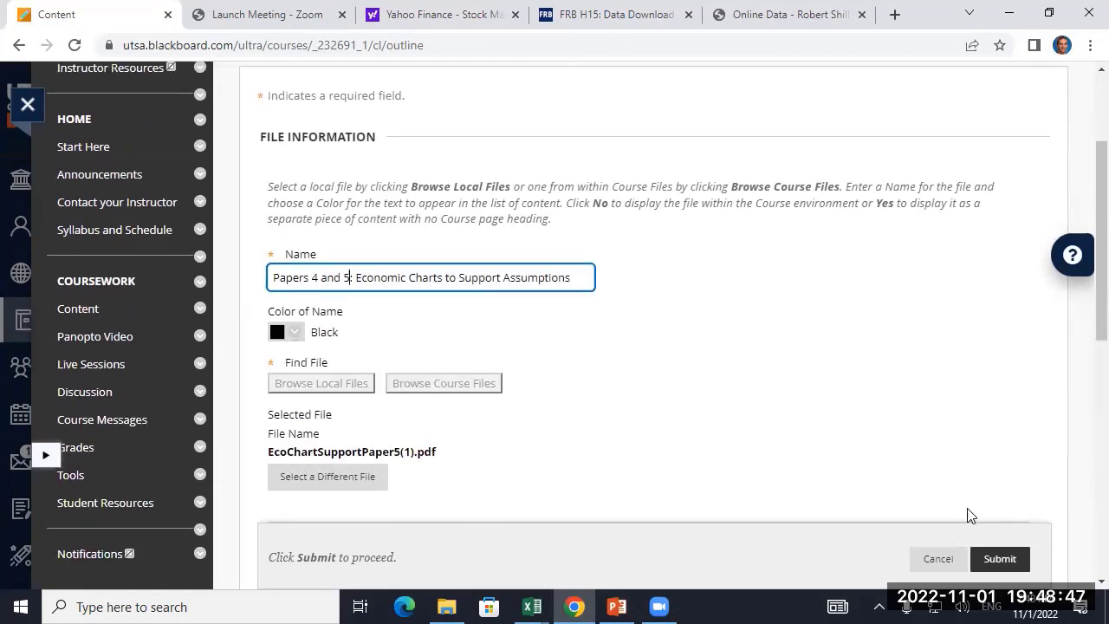
pyautogui.click(997, 558)
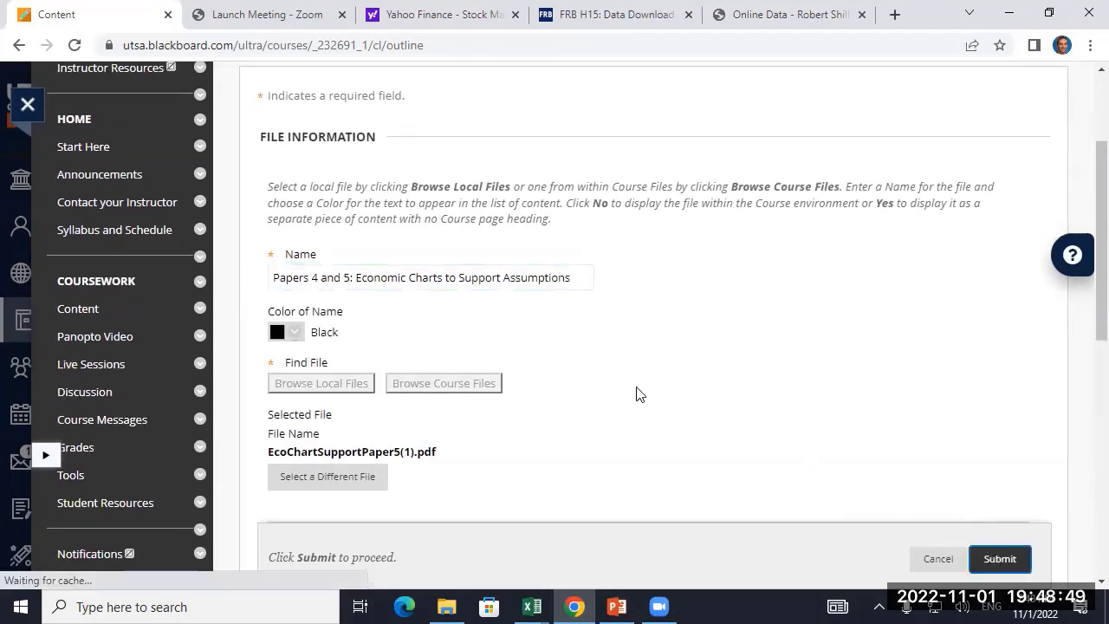
# - Open the Papers 4 and 5 economic charts item, download its PDF and open the downloaded file
pyautogui.scroll(-3, 568, 377)
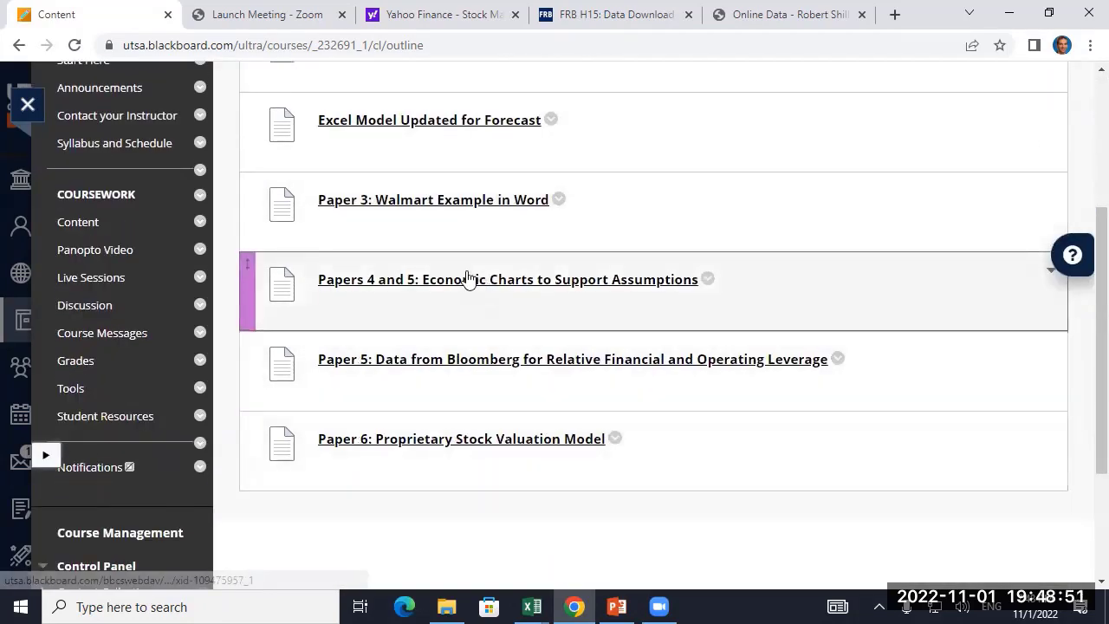
pyautogui.click(463, 282)
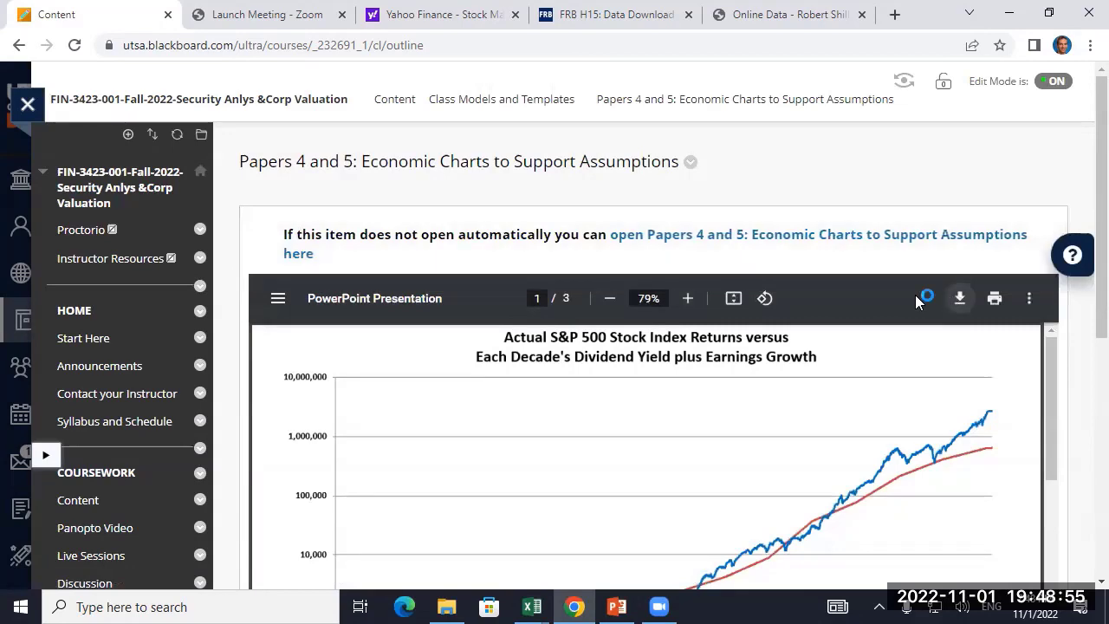
pyautogui.click(959, 298)
pyautogui.click(404, 385)
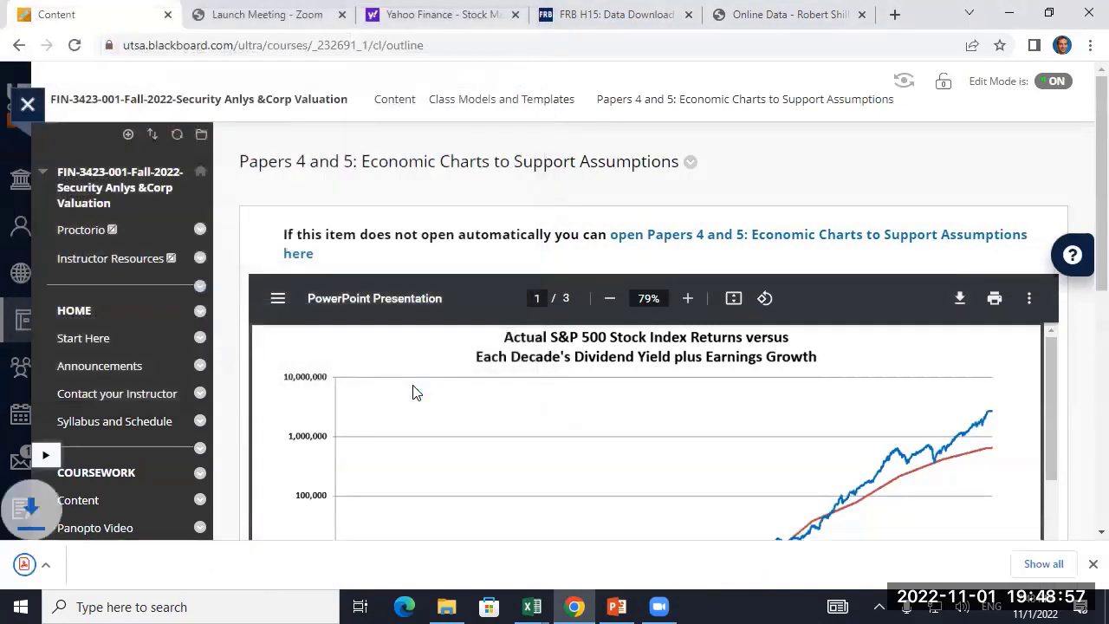
pyautogui.click(94, 568)
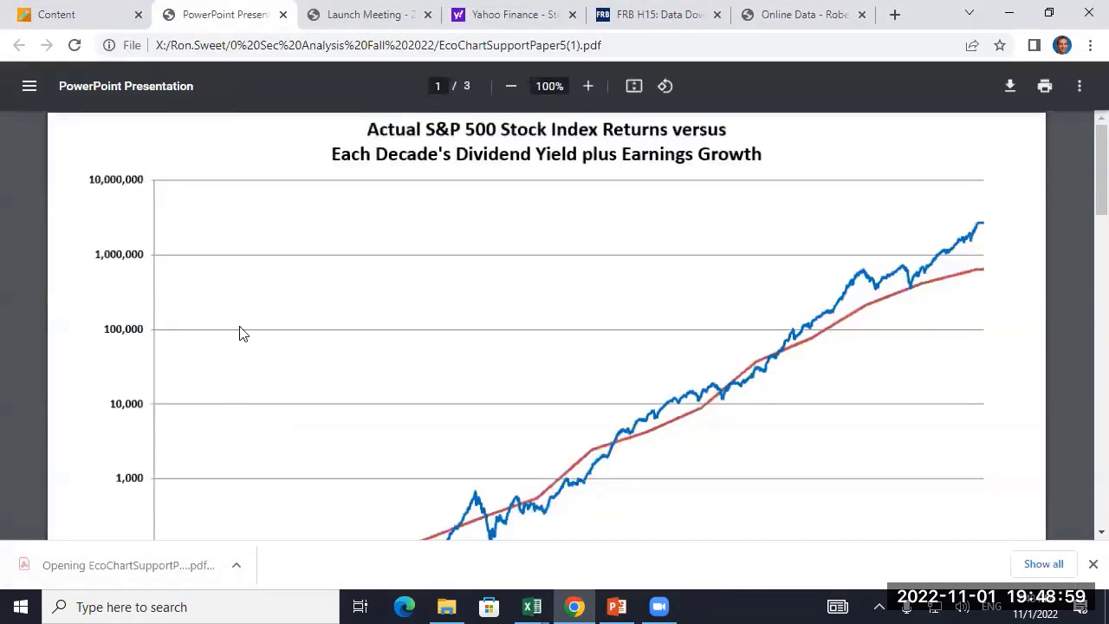
# - Capture the whole S&P 500 Stock Index Returns chart on page 1 with Snipping Tool and copy the snip
pyautogui.scroll(-5, 215, 223)
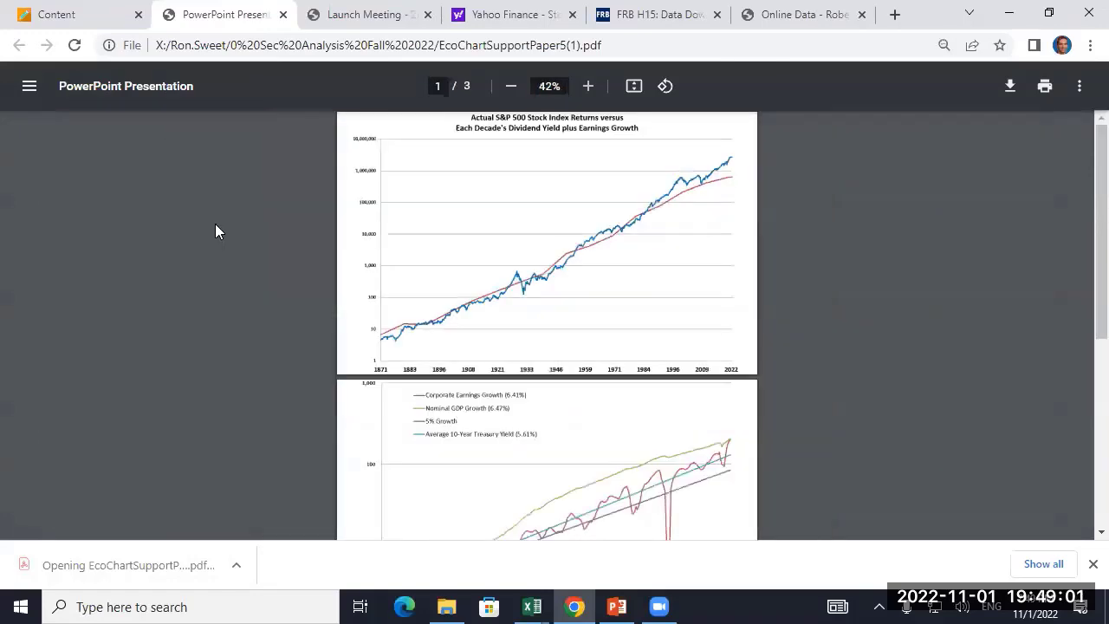
pyautogui.scroll(1, 213, 231)
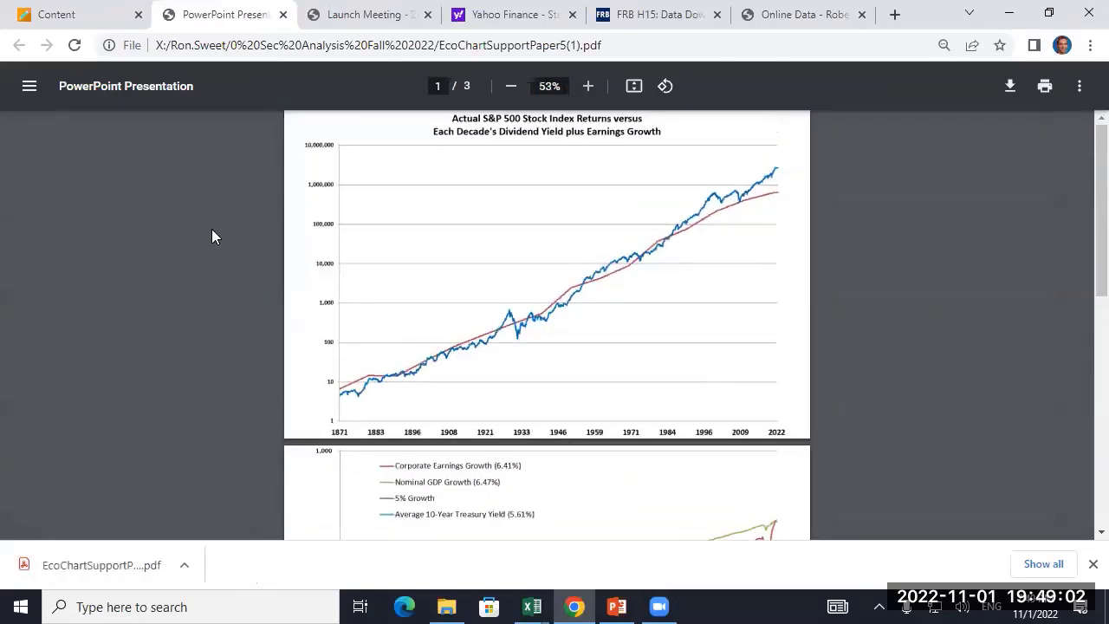
pyautogui.click(183, 606)
pyautogui.write('snip')
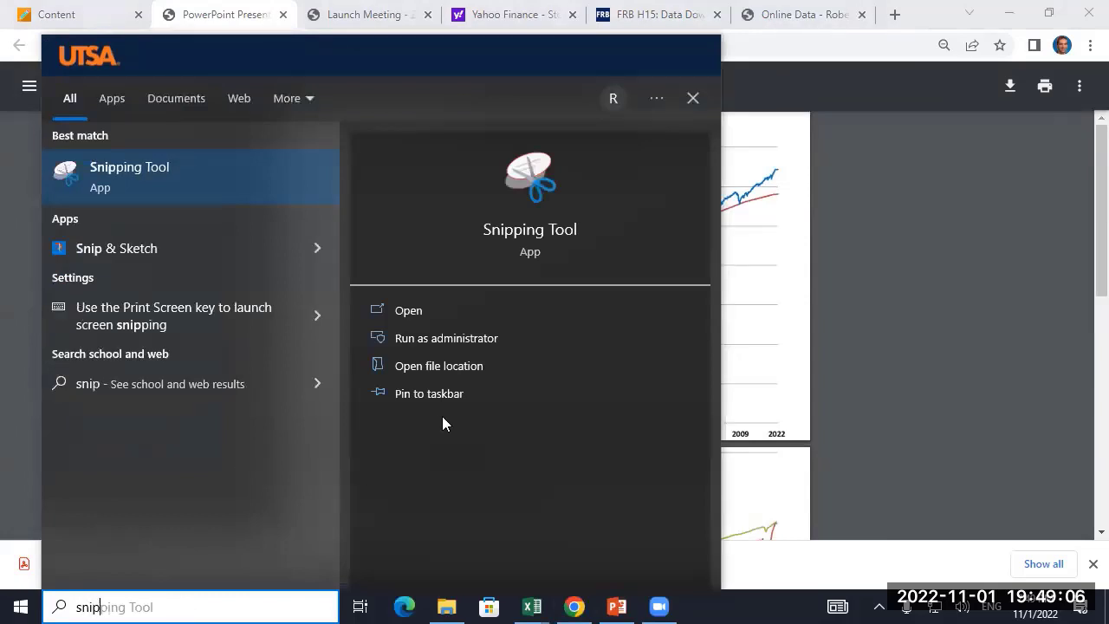
pyautogui.click(539, 227)
pyautogui.click(465, 210)
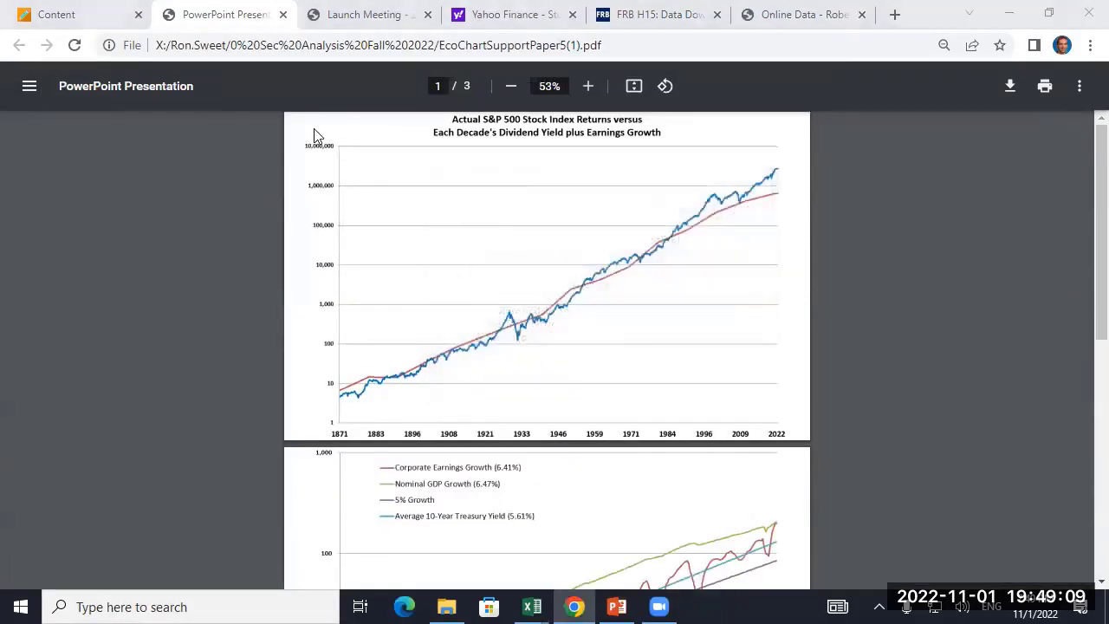
pyautogui.moveTo(296, 113); pyautogui.dragTo(794, 442)
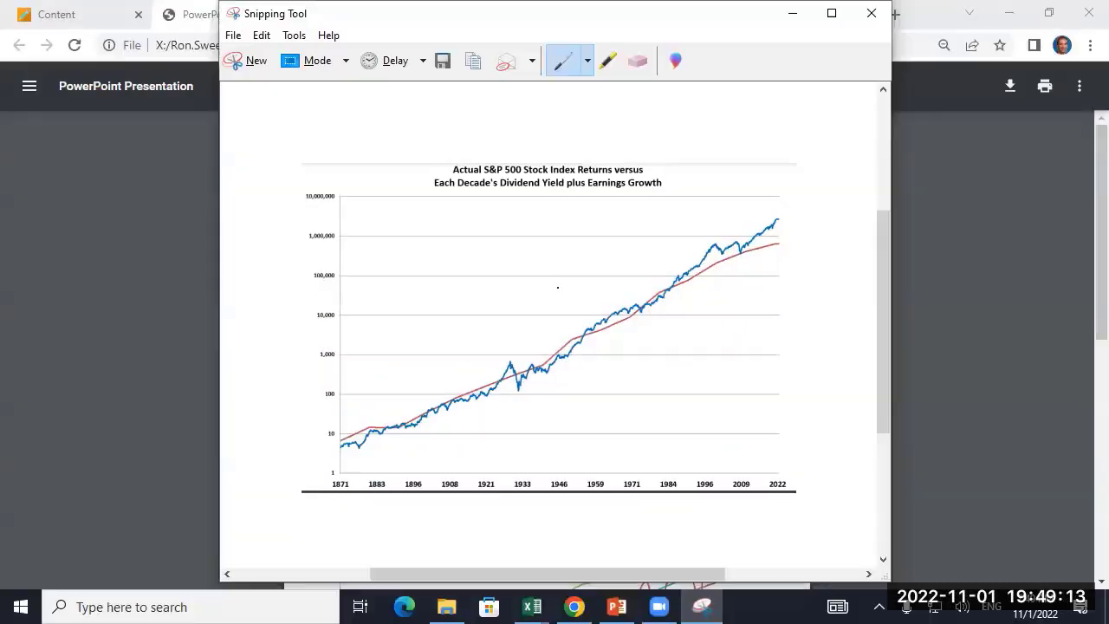
pyautogui.rightClick(557, 288)
pyautogui.click(483, 316)
# - Switch to the DiscountRateValExampleWMT workbook in Excel and paste the copied chart picture at A28
pyautogui.click(533, 607)
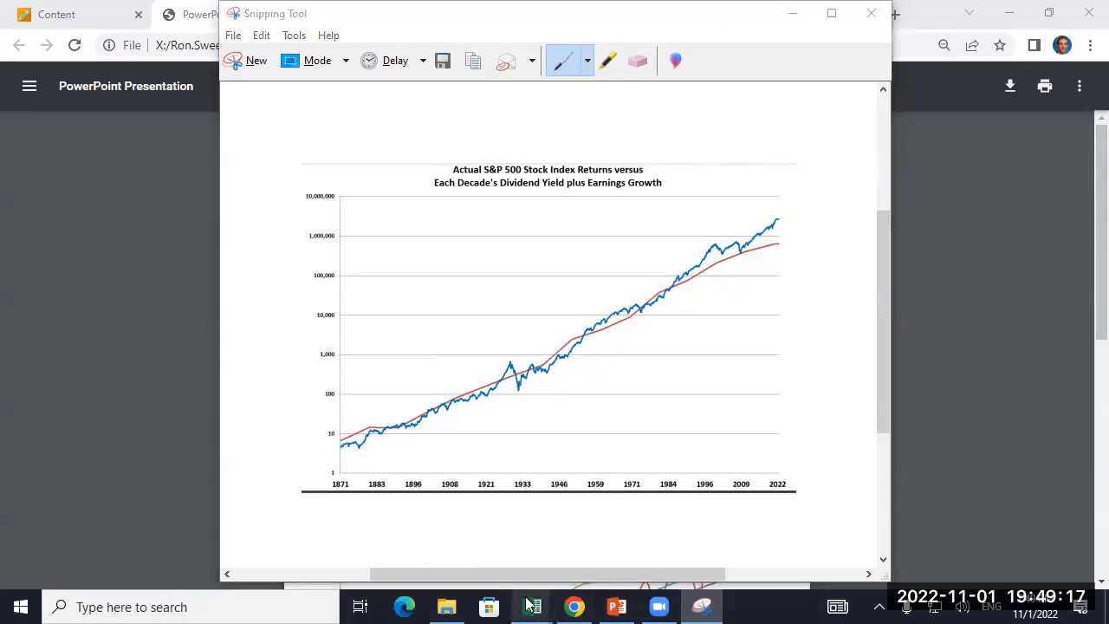
pyautogui.click(413, 556)
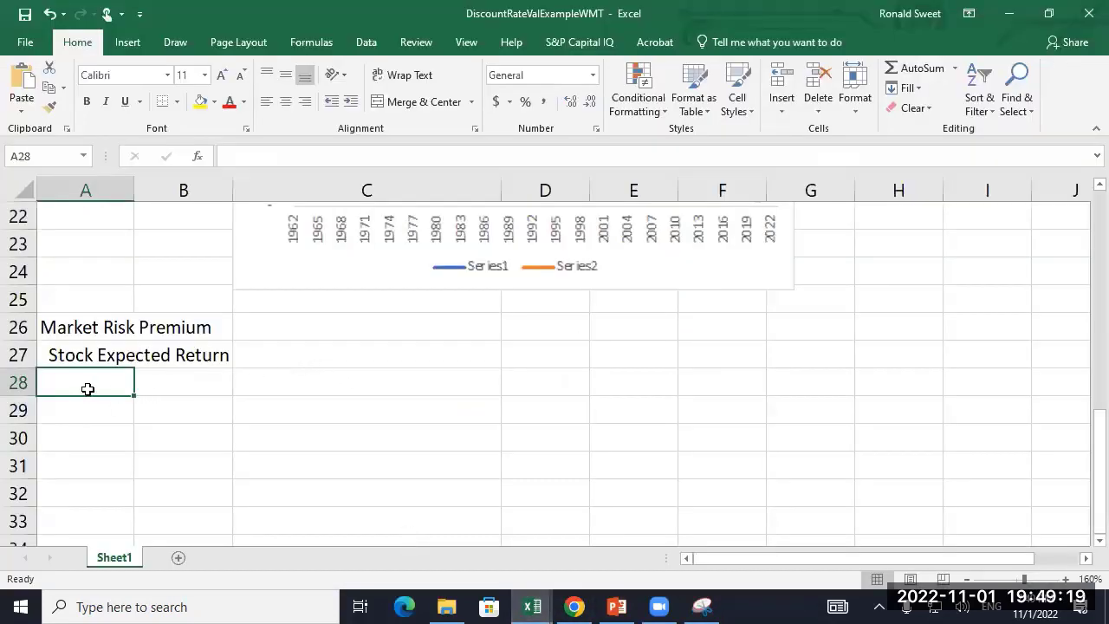
pyautogui.rightClick(88, 386)
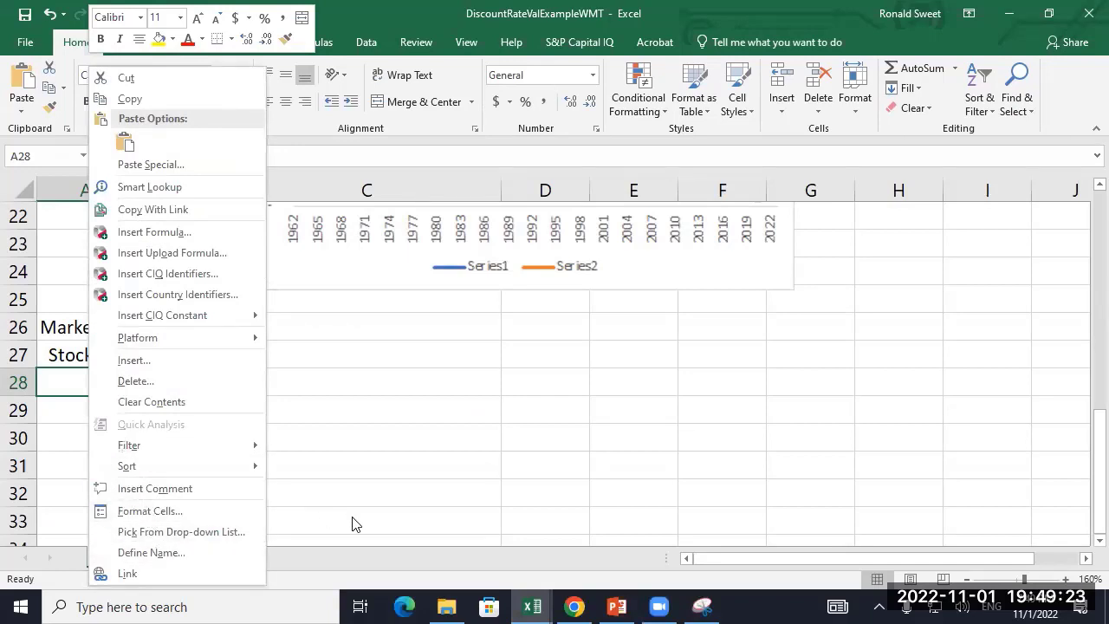
pyautogui.press('Escape')
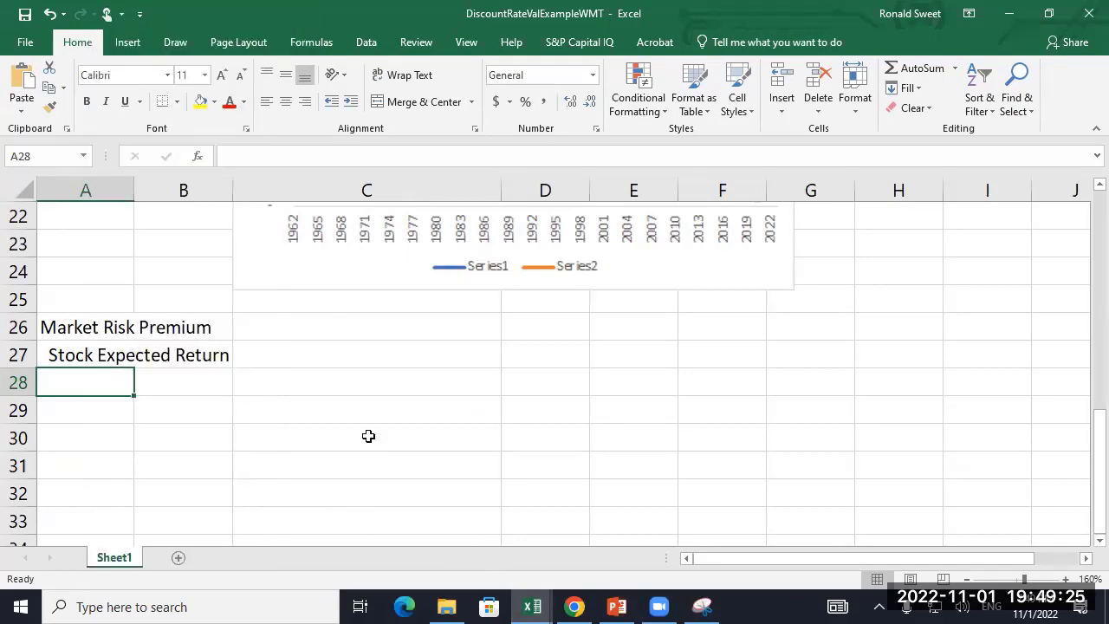
pyautogui.hotkey('ctrl', 'v')
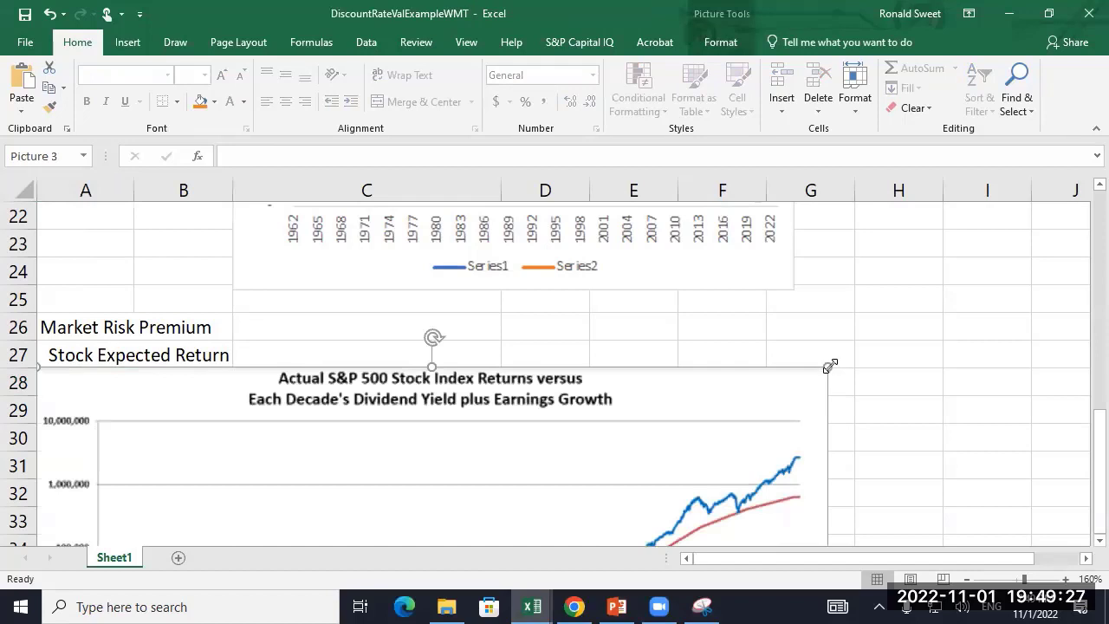
# - Shrink the S&P 500 returns picture and place it beside the Market Risk Premium labels, spanning columns C to E and ending at row 35
pyautogui.moveTo(830, 368); pyautogui.dragTo(664, 470)
pyautogui.moveTo(260, 512); pyautogui.dragTo(392, 322)
pyautogui.scroll(-3, 1015, 418)
pyautogui.scroll(2, 1052, 439)
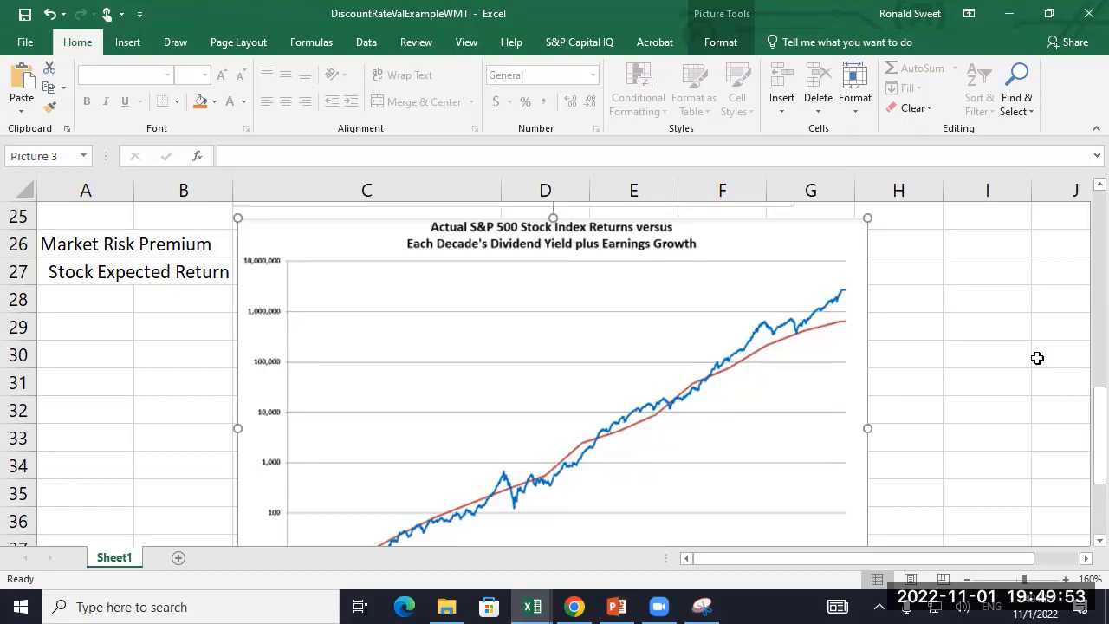
pyautogui.moveTo(867, 218); pyautogui.dragTo(676, 362)
pyautogui.moveTo(268, 372); pyautogui.dragTo(285, 228)
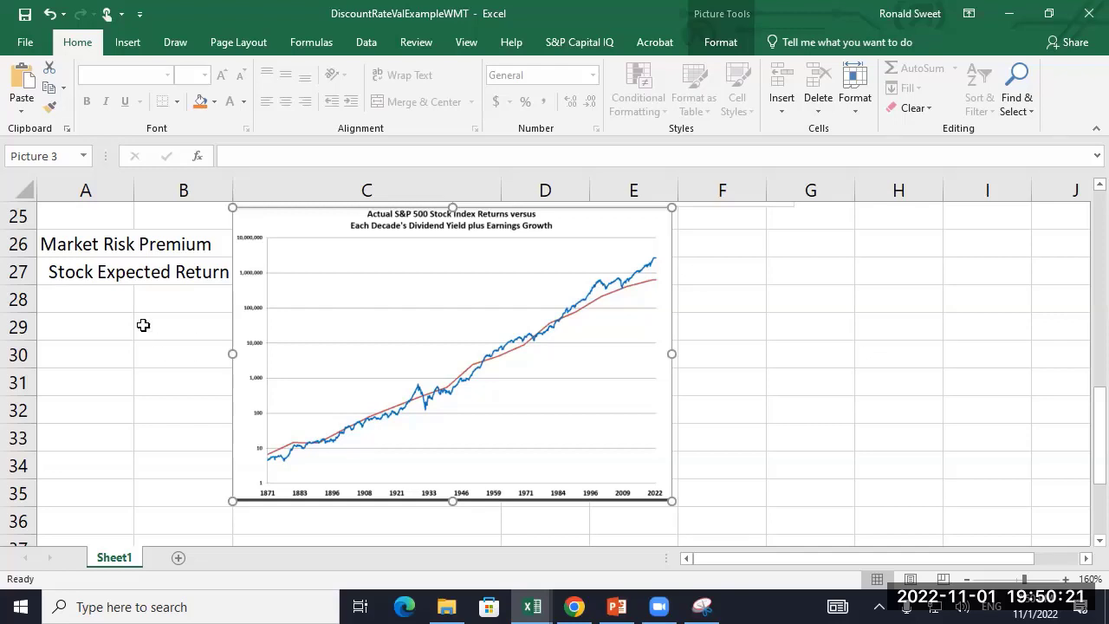
pyautogui.click(81, 305)
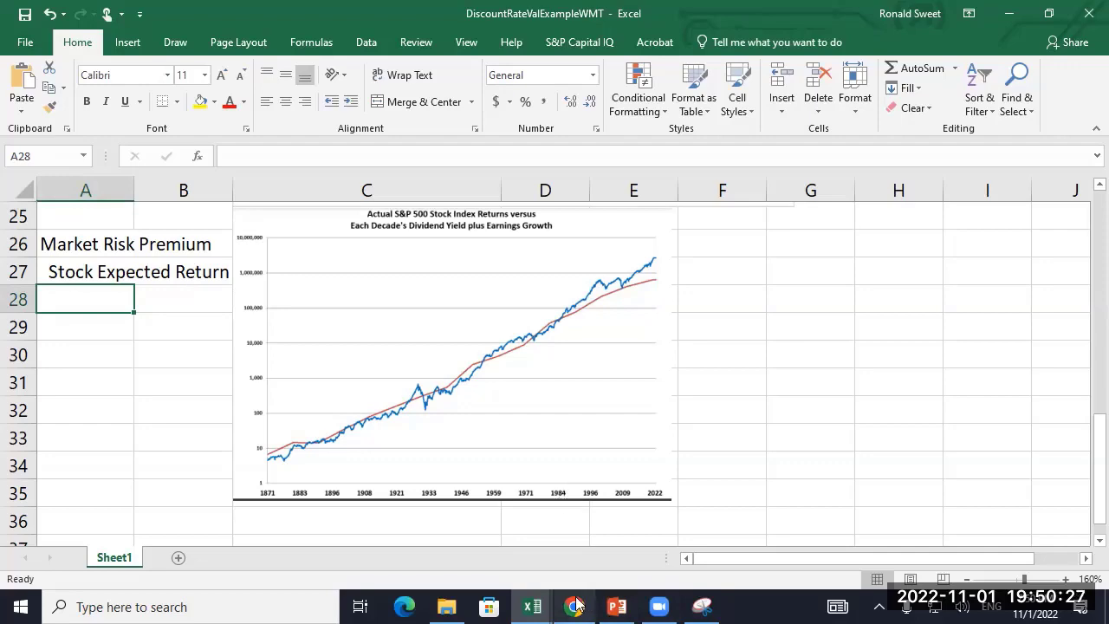
# - Switch to the PDF in Chrome, snip the page 2 chart of earnings, GDP growth and Treasury yield, and copy it
pyautogui.moveTo(576, 605)
pyautogui.click(581, 546)
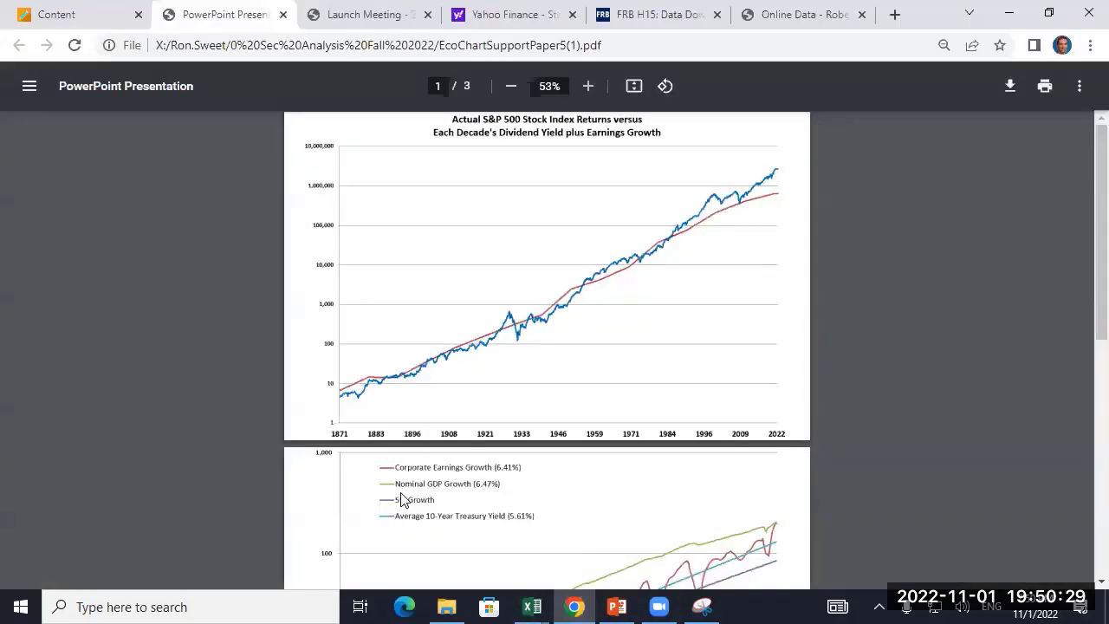
pyautogui.scroll(-4, 297, 520)
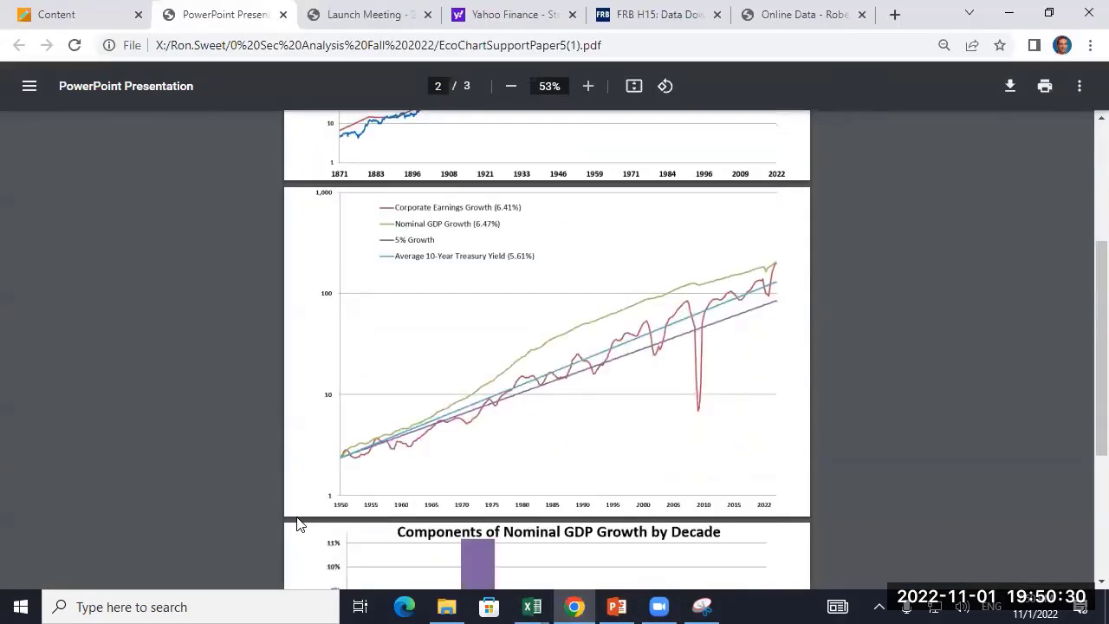
pyautogui.click(702, 607)
pyautogui.click(256, 61)
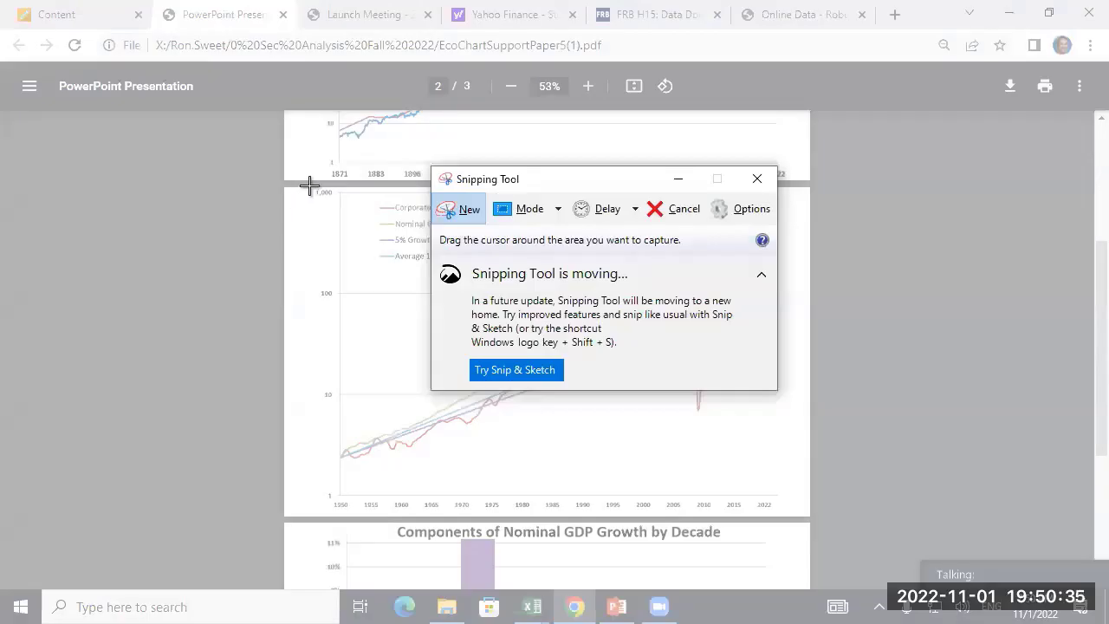
pyautogui.moveTo(308, 188); pyautogui.dragTo(788, 517)
pyautogui.rightClick(559, 287)
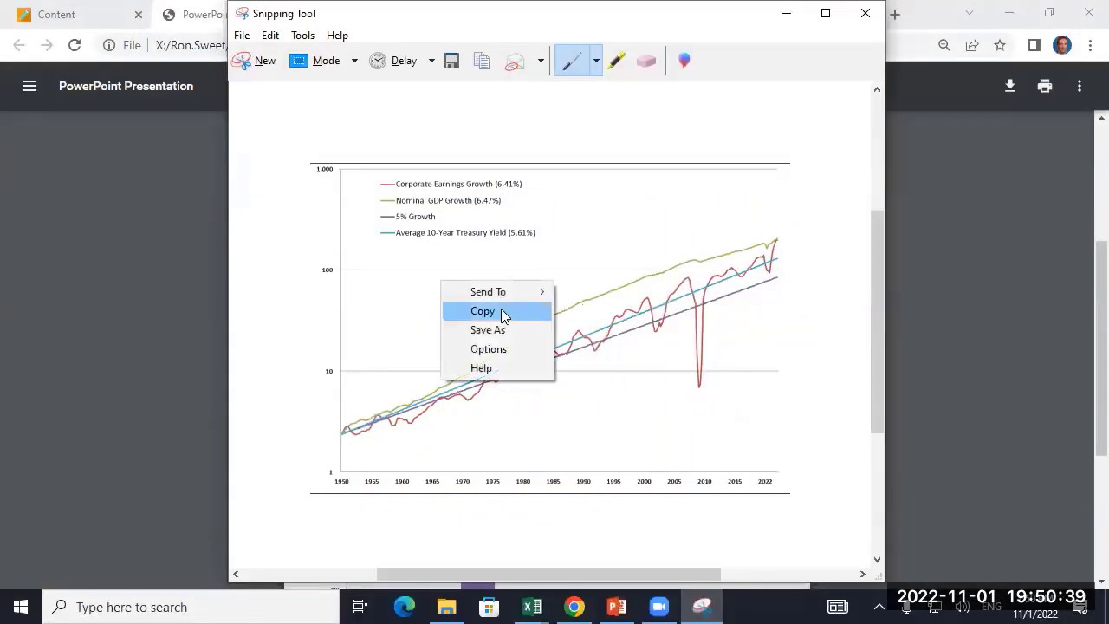
pyautogui.click(501, 309)
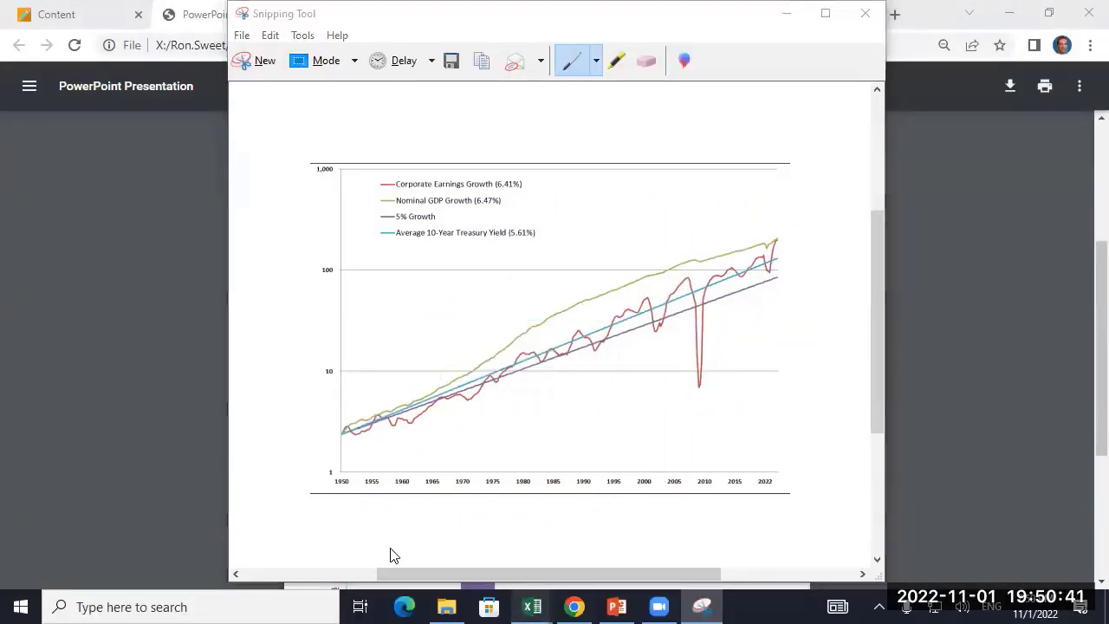
# - Switch to the Excel workbook, enter "Expected Earnings Growth = GDP" in A37 and paste the copied growth chart at C38
pyautogui.click(411, 555)
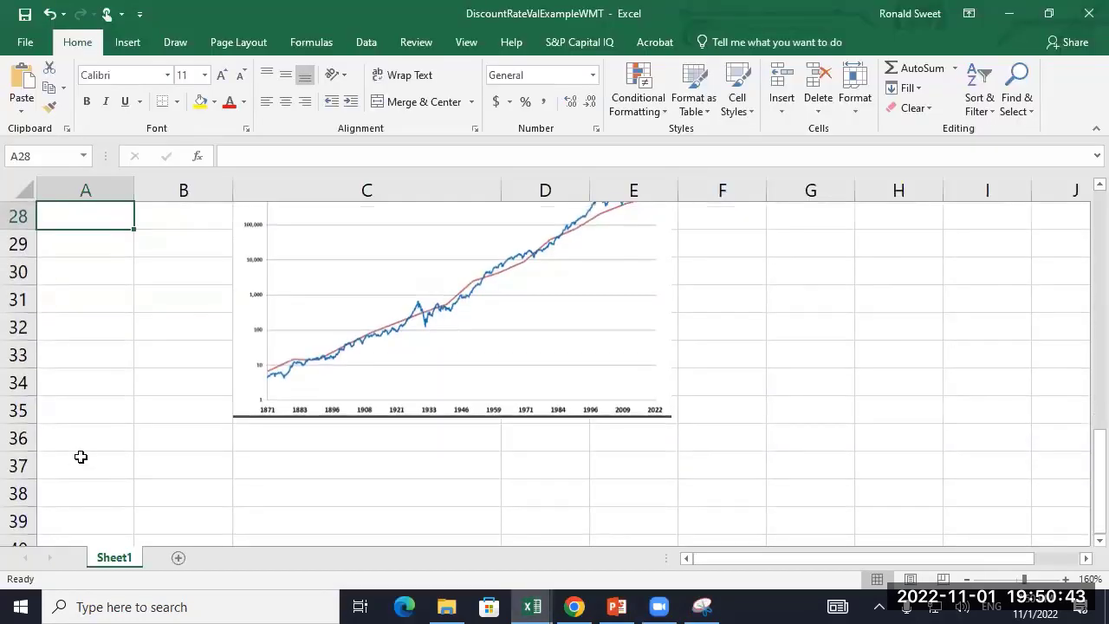
pyautogui.click(79, 456)
pyautogui.write('Expecte')
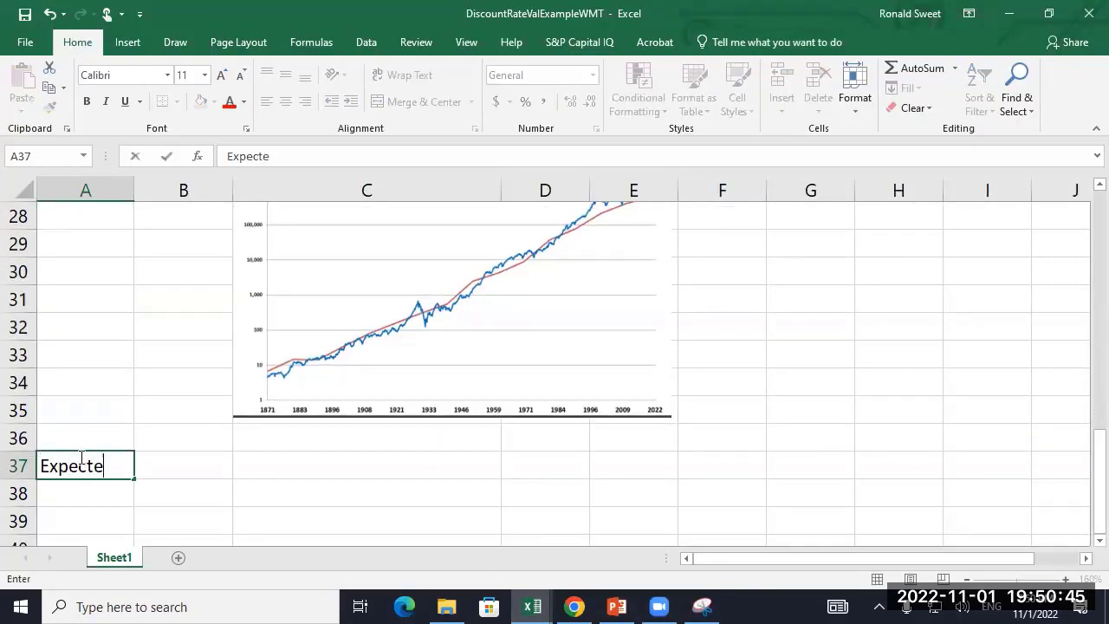
pyautogui.write('d Earnings')
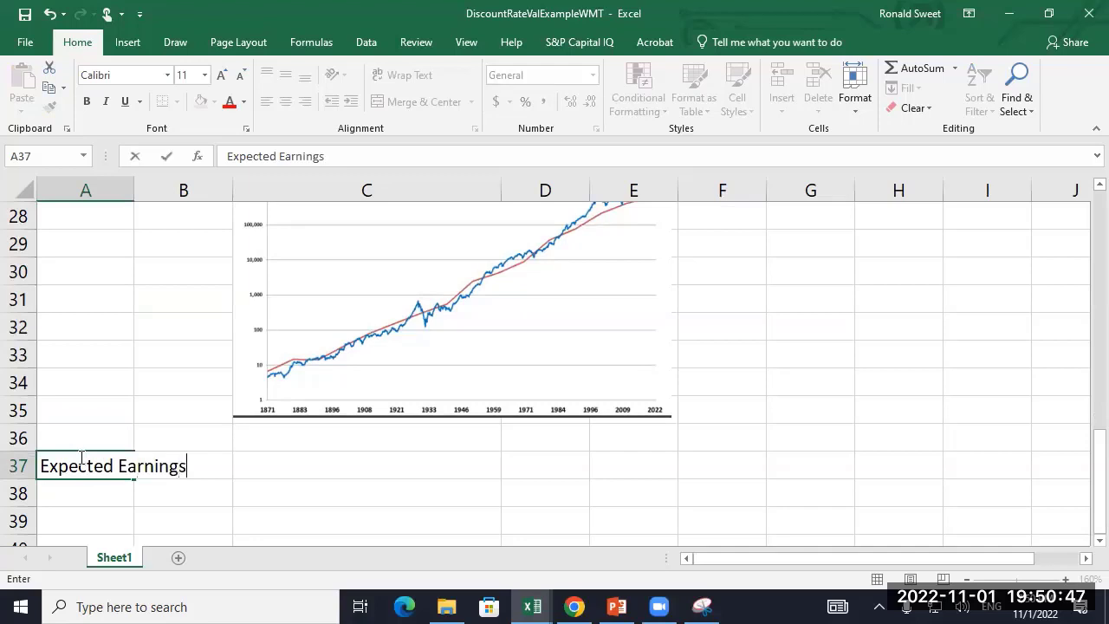
pyautogui.write(' Growth = ')
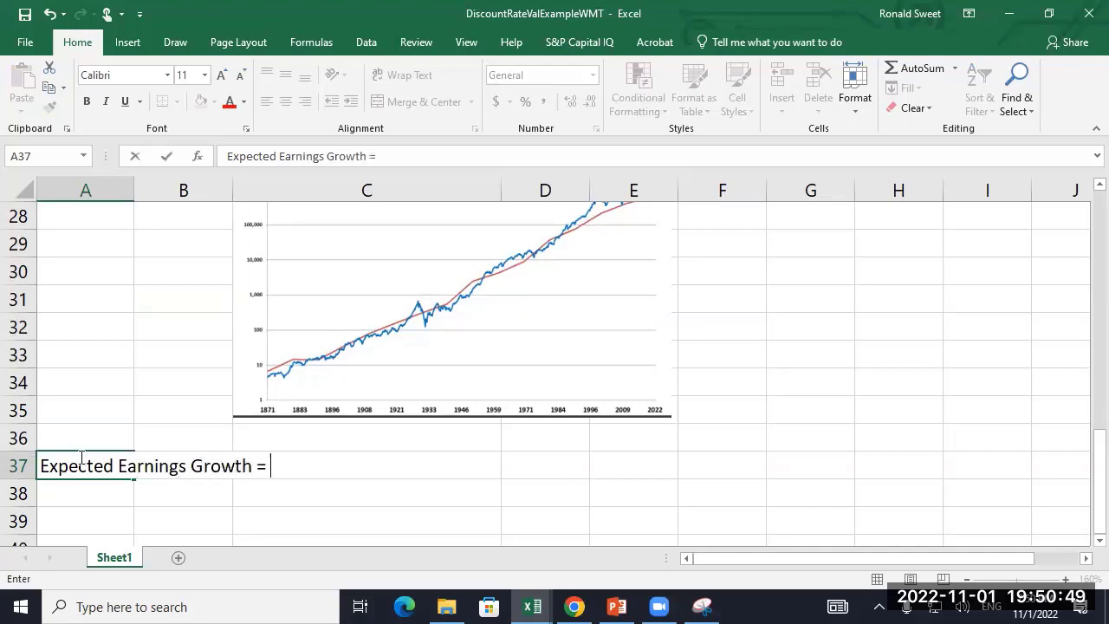
pyautogui.write('GDP')
pyautogui.press('Return')
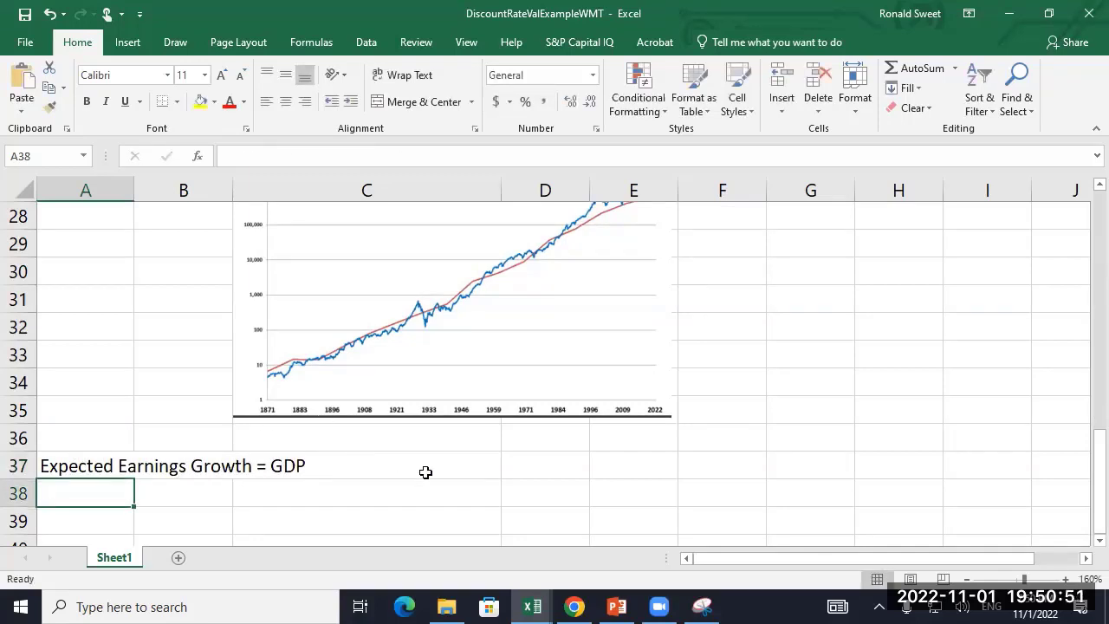
pyautogui.click(366, 486)
pyautogui.hotkey('ctrl', 'v')
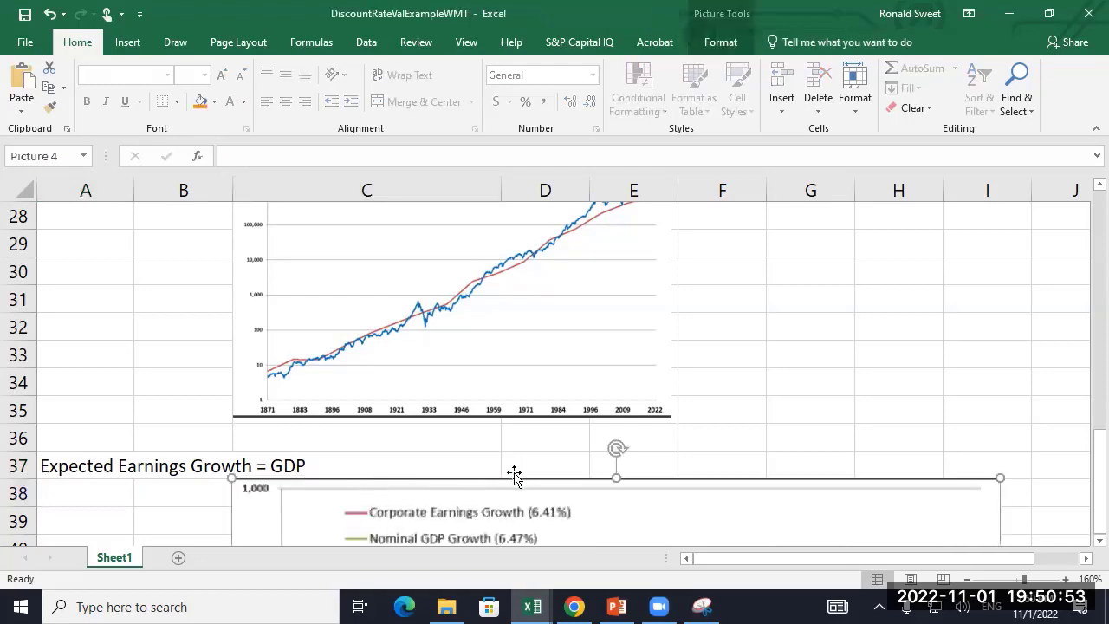
# - Shrink the pasted earnings and GDP growth chart proportionally so its right edge falls in column G
pyautogui.scroll(-7, 961, 275)
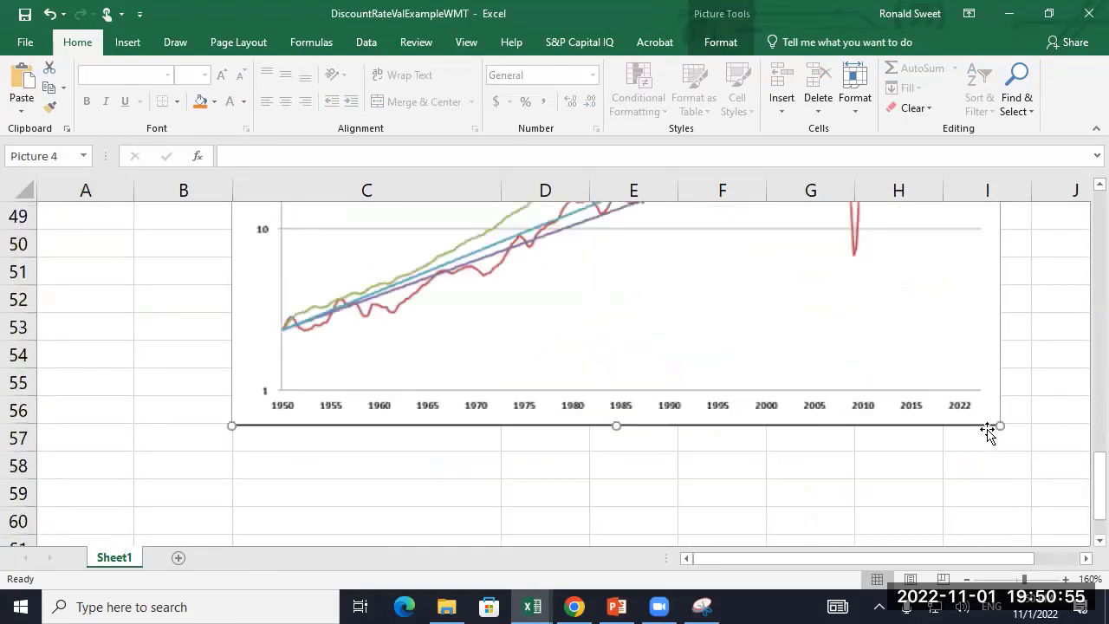
pyautogui.moveTo(1001, 425); pyautogui.dragTo(795, 279)
pyautogui.scroll(4, 757, 483)
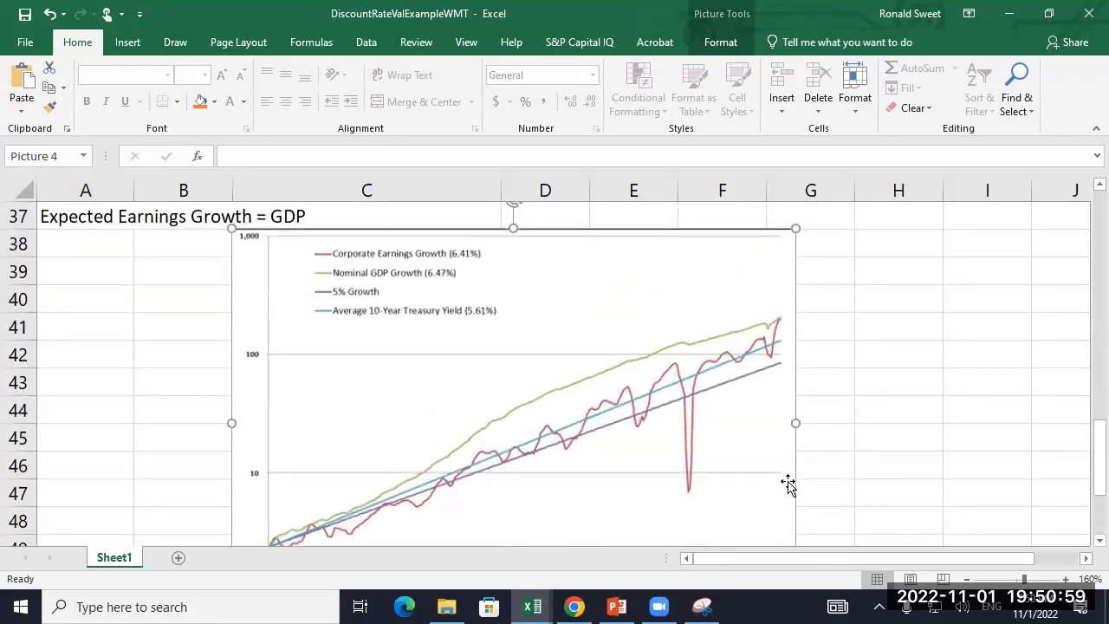
pyautogui.scroll(-1, 789, 483)
pyautogui.scroll(1, 557, 374)
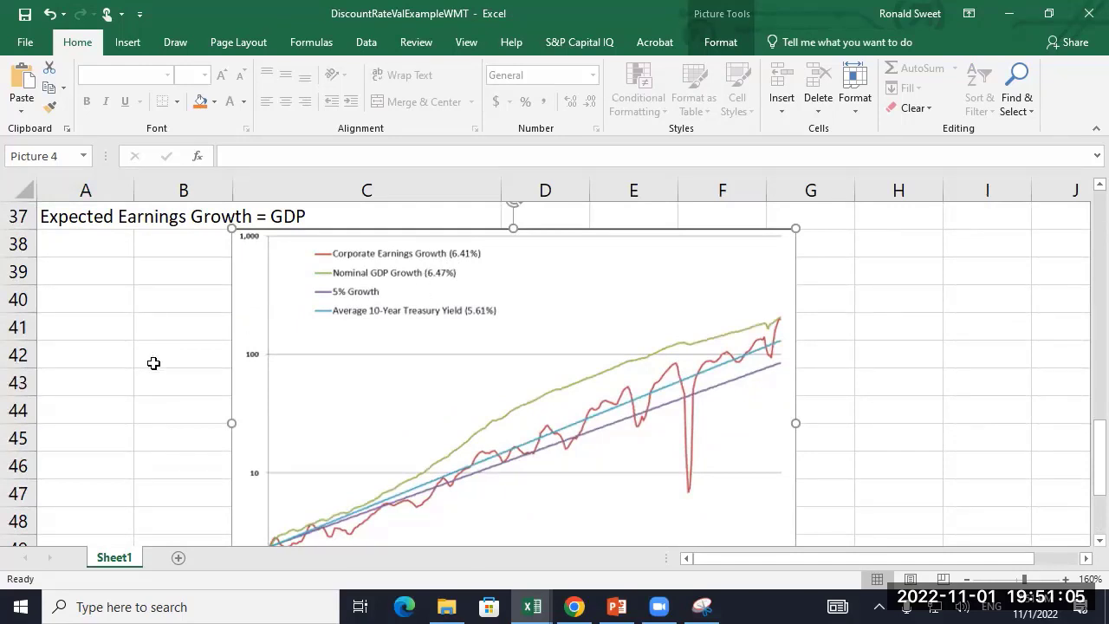
# - Move the growth chart clear of the A37 label and resize it to span mid-column C to column G, rows 36 to 46
pyautogui.moveTo(540, 284); pyautogui.dragTo(688, 250)
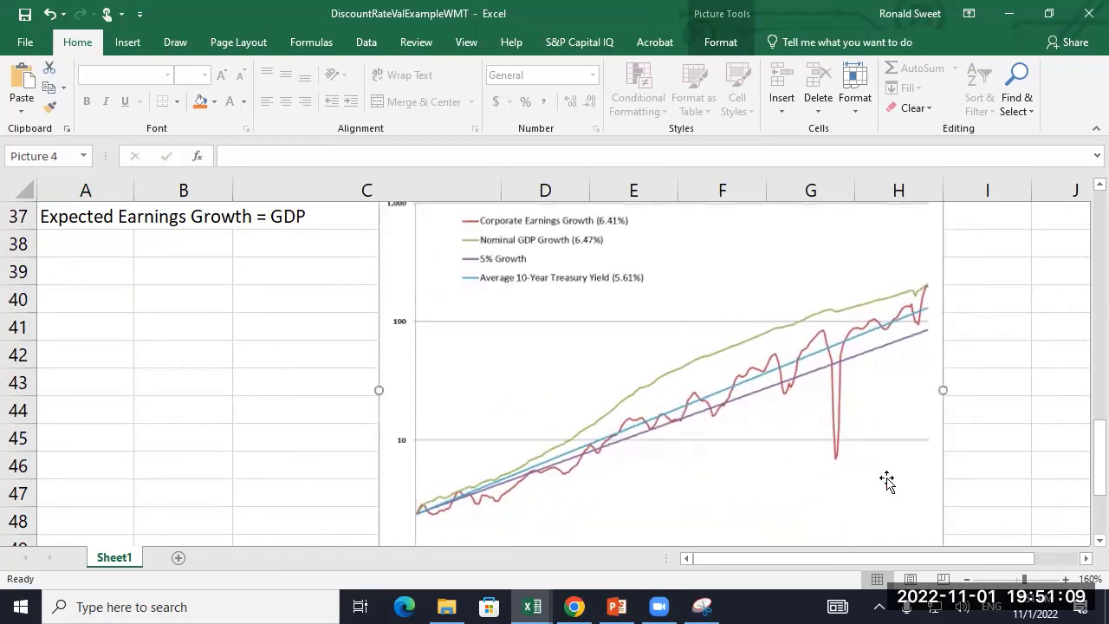
pyautogui.scroll(-1, 910, 492)
pyautogui.moveTo(943, 501); pyautogui.dragTo(711, 376)
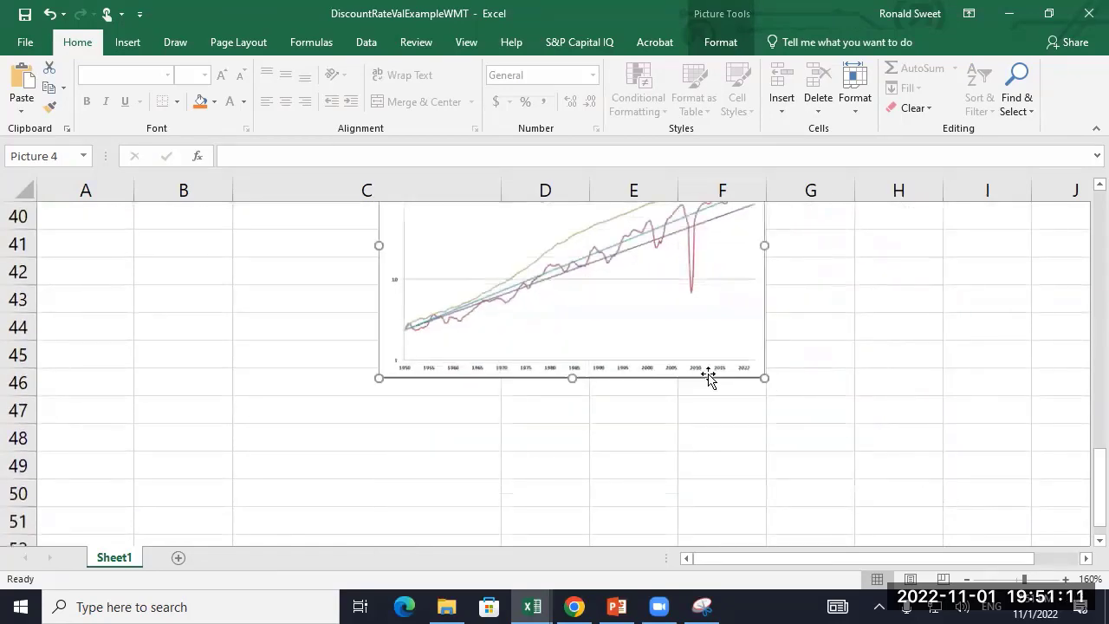
pyautogui.scroll(2, 290, 405)
pyautogui.scroll(-1, 291, 405)
pyautogui.scroll(1, 291, 405)
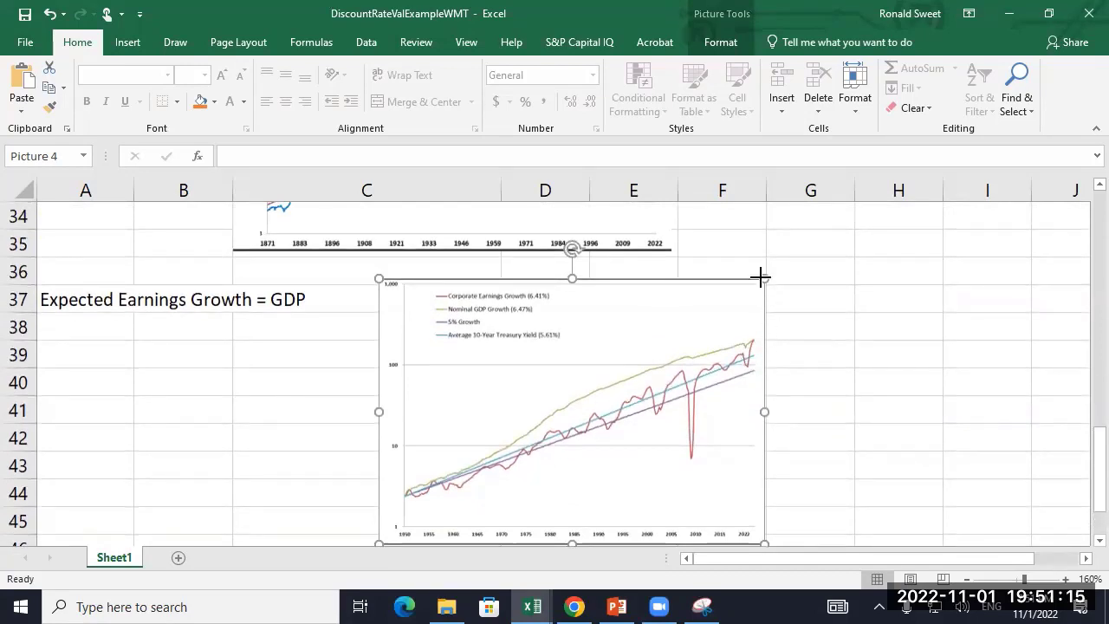
pyautogui.moveTo(763, 278); pyautogui.dragTo(798, 257)
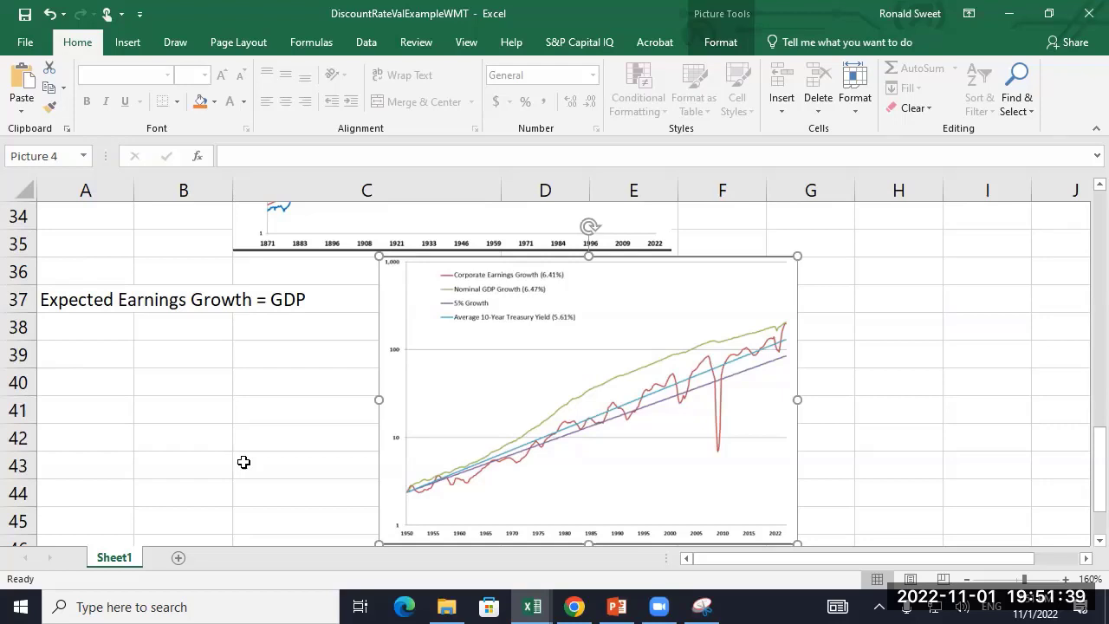
pyautogui.click(72, 325)
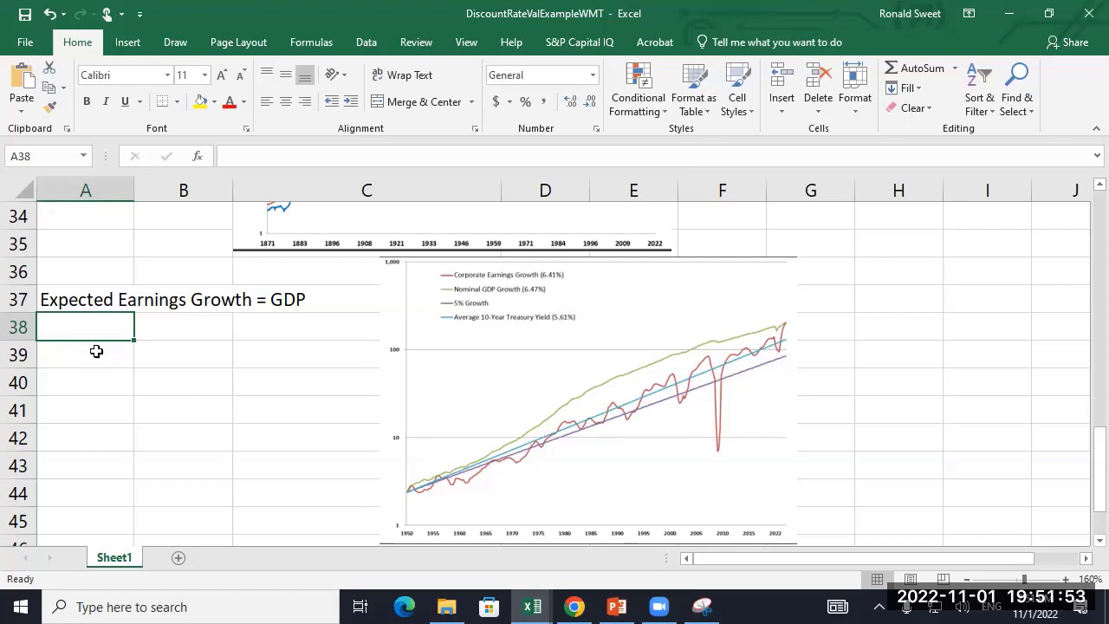
pyautogui.click(391, 288)
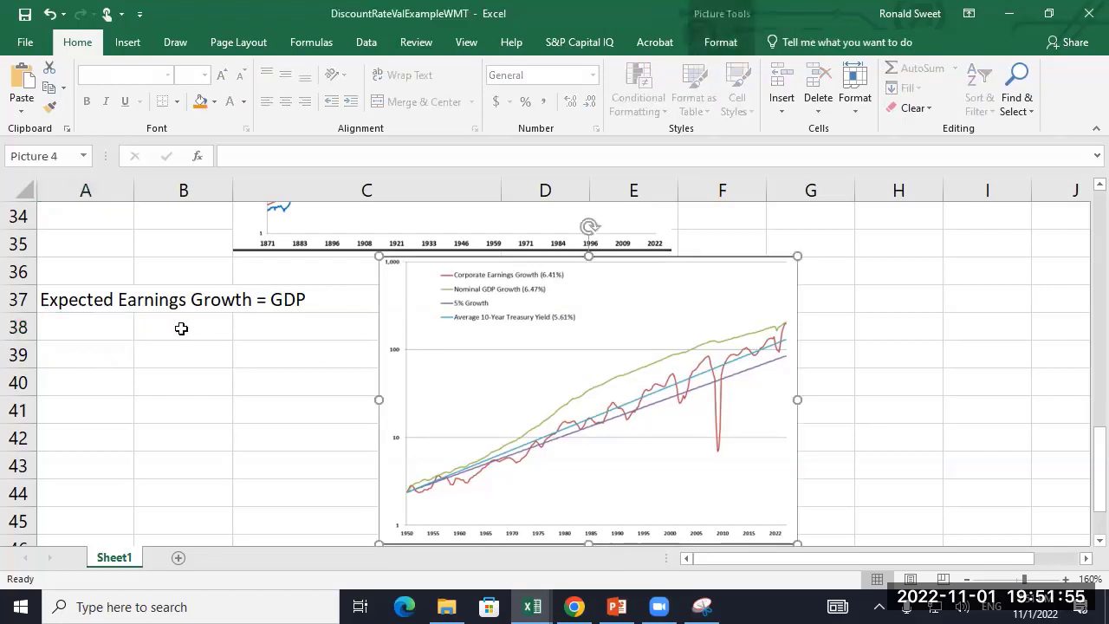
pyautogui.click(76, 334)
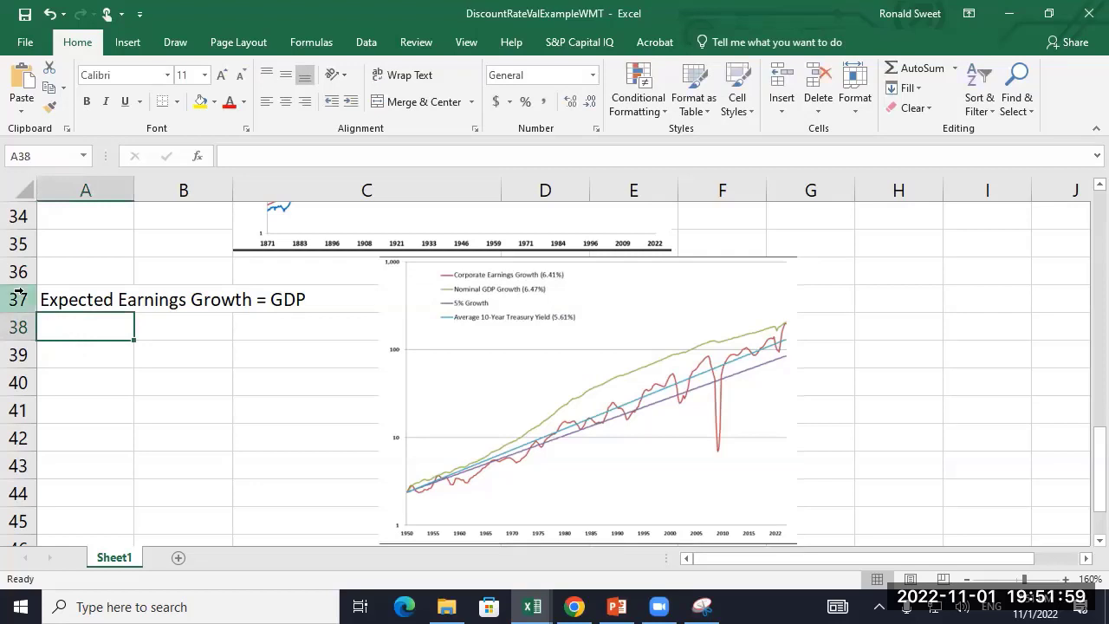
# - Enter the label "Expected GDP Growth" in cell A48, below the growth chart
pyautogui.scroll(-1, 83, 434)
pyautogui.scroll(-2, 83, 434)
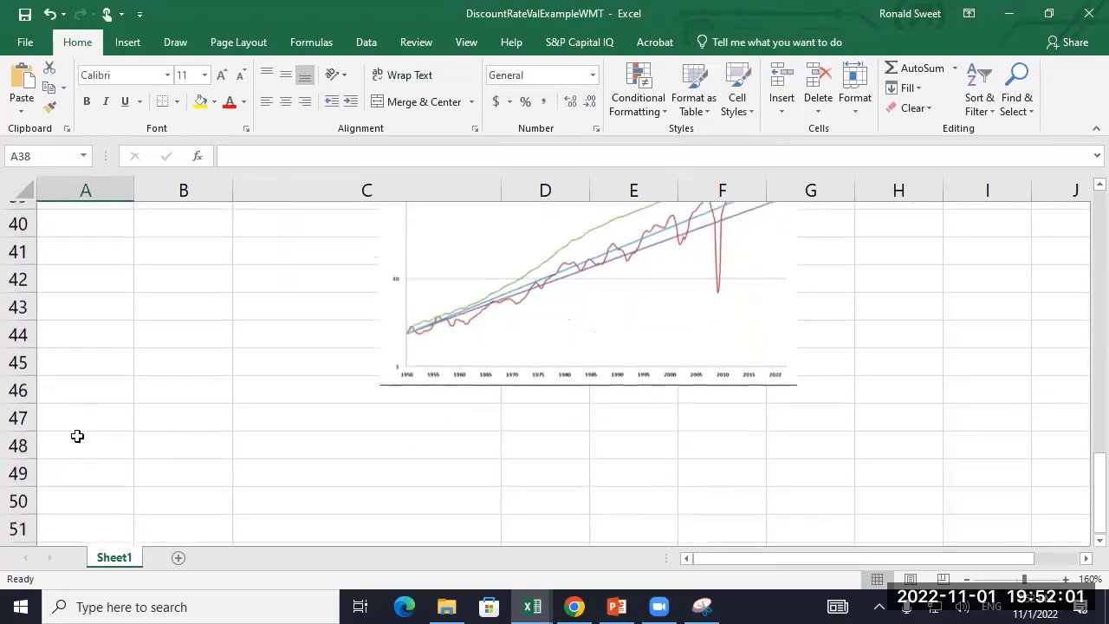
pyautogui.click(76, 431)
pyautogui.write('Expec')
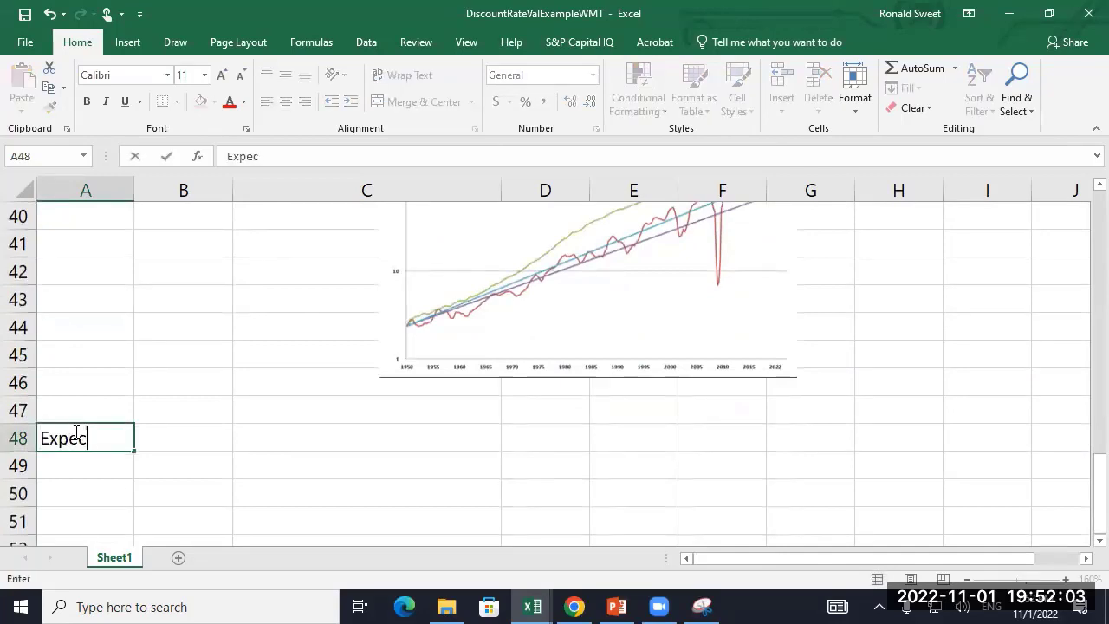
pyautogui.write('ted GDP')
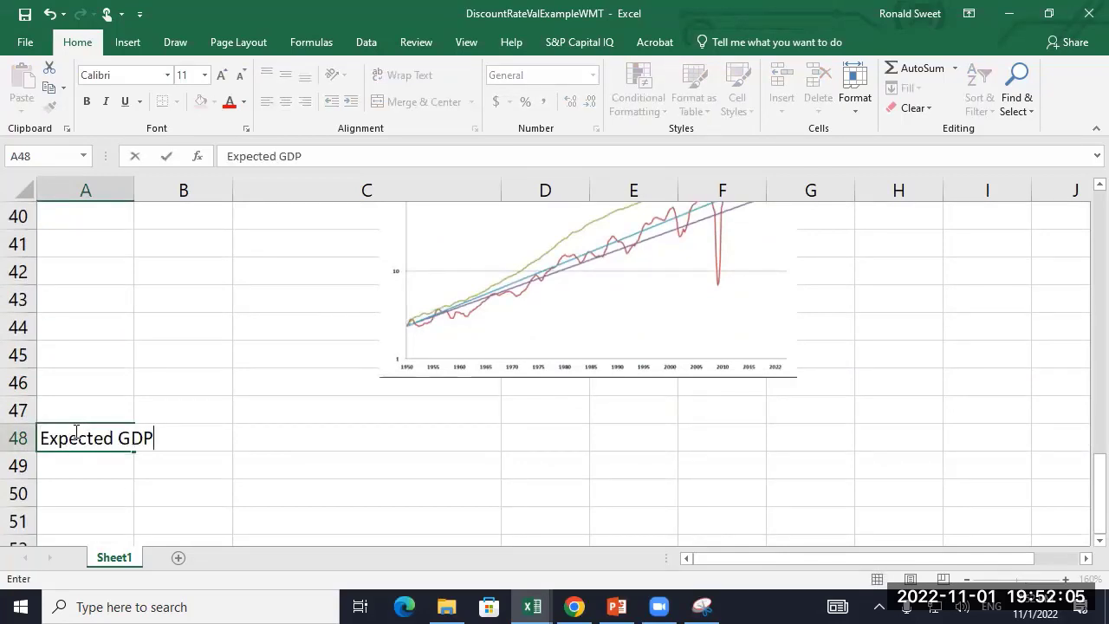
pyautogui.write(' Growth')
pyautogui.press('Return')
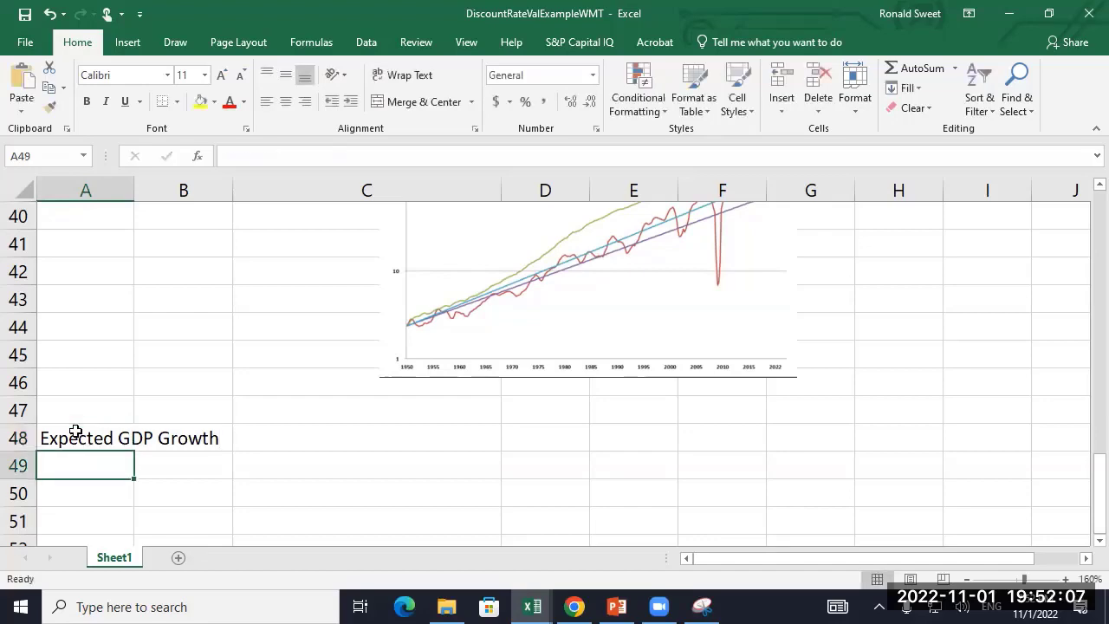
# - Switch to the EcoChartSupportPaper5(1) PDF in Chrome
pyautogui.click(618, 605)
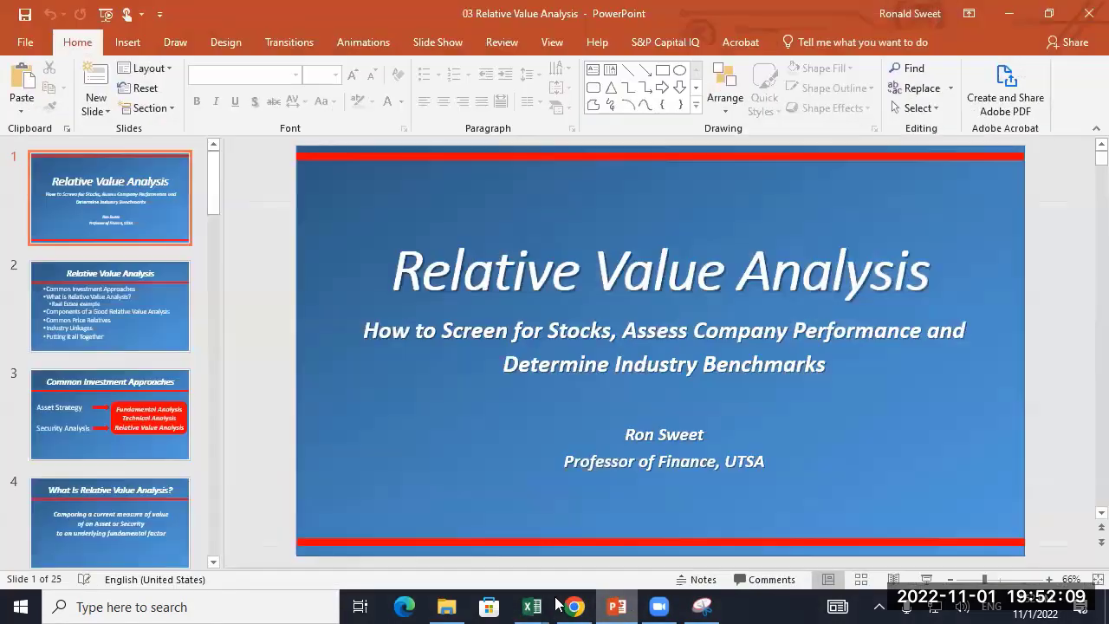
pyautogui.click(574, 606)
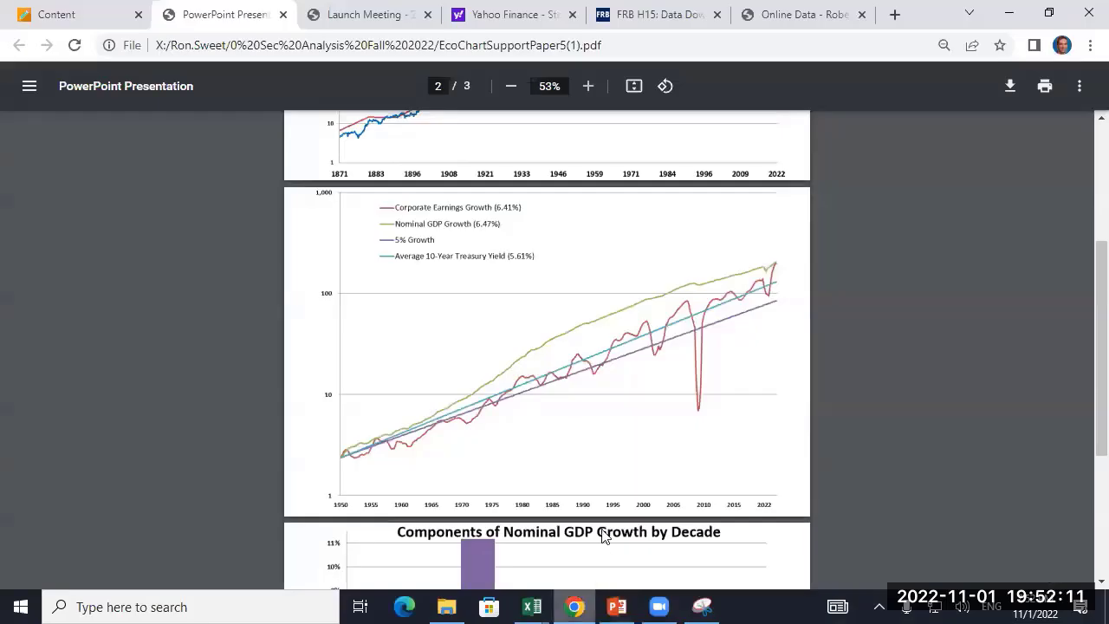
# - Snip the "Components of Nominal GDP Growth by Decade" chart from page 3 of the PDF and copy the snip
pyautogui.scroll(-5, 282, 416)
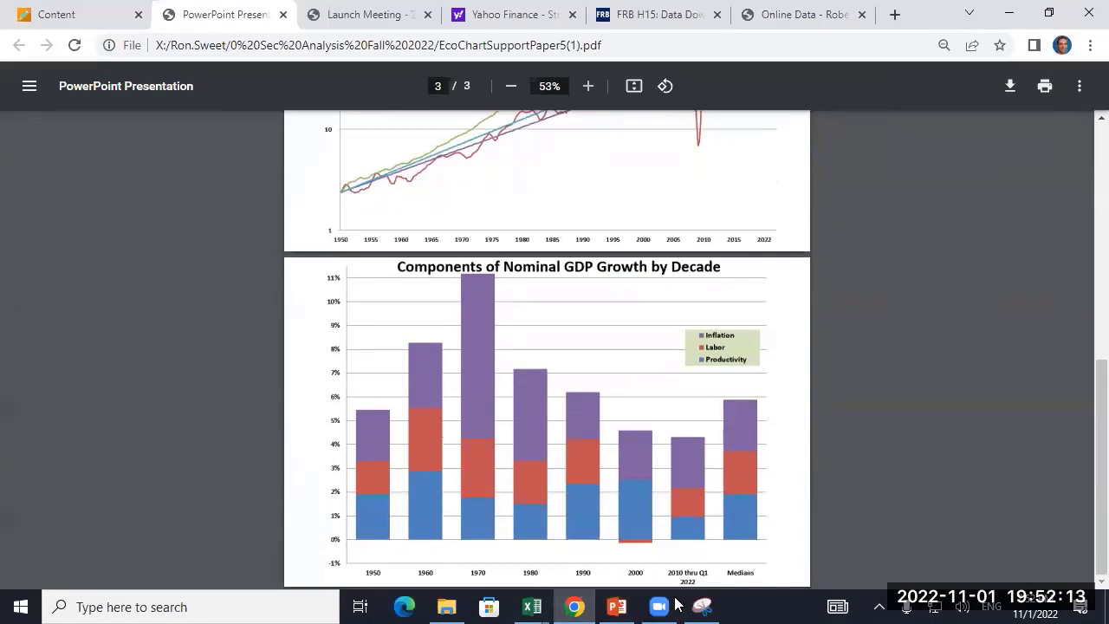
pyautogui.click(704, 606)
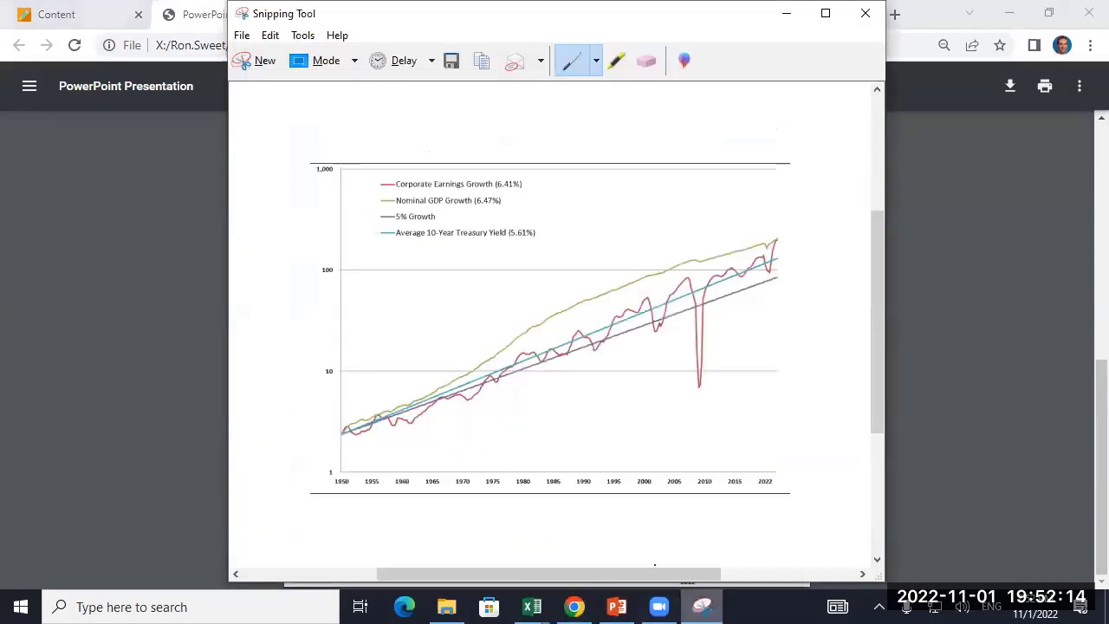
pyautogui.click(260, 61)
pyautogui.moveTo(321, 259); pyautogui.dragTo(793, 589)
pyautogui.rightClick(515, 372)
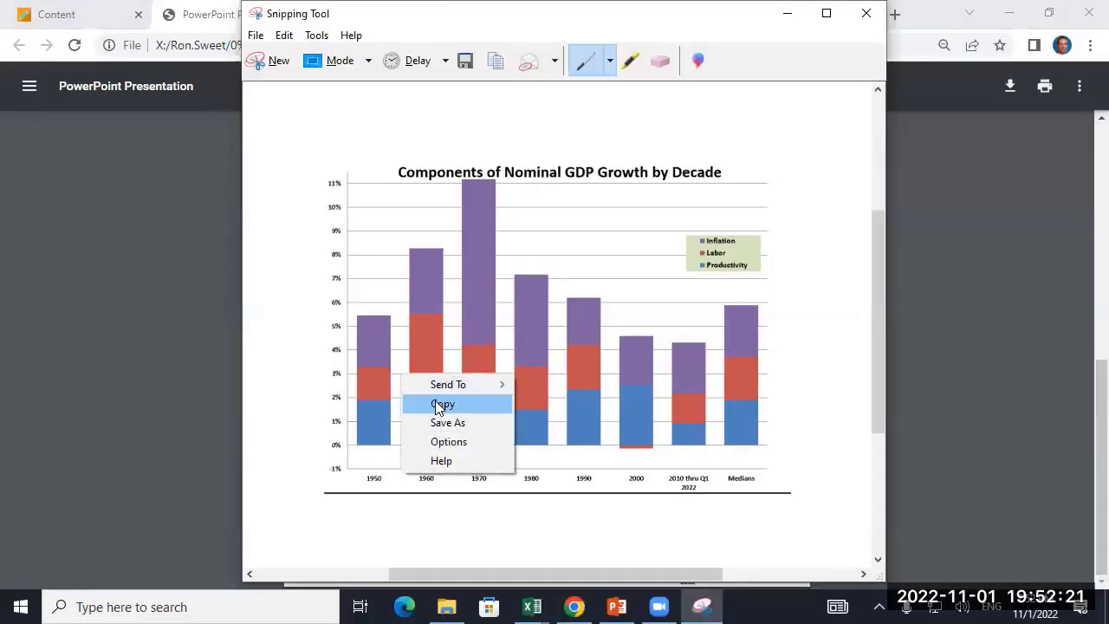
pyautogui.click(435, 400)
# - Switch to the DiscountRateValExampleWMT workbook in Excel and paste the copied chart at C48, beside Expected GDP Growth
pyautogui.click(532, 606)
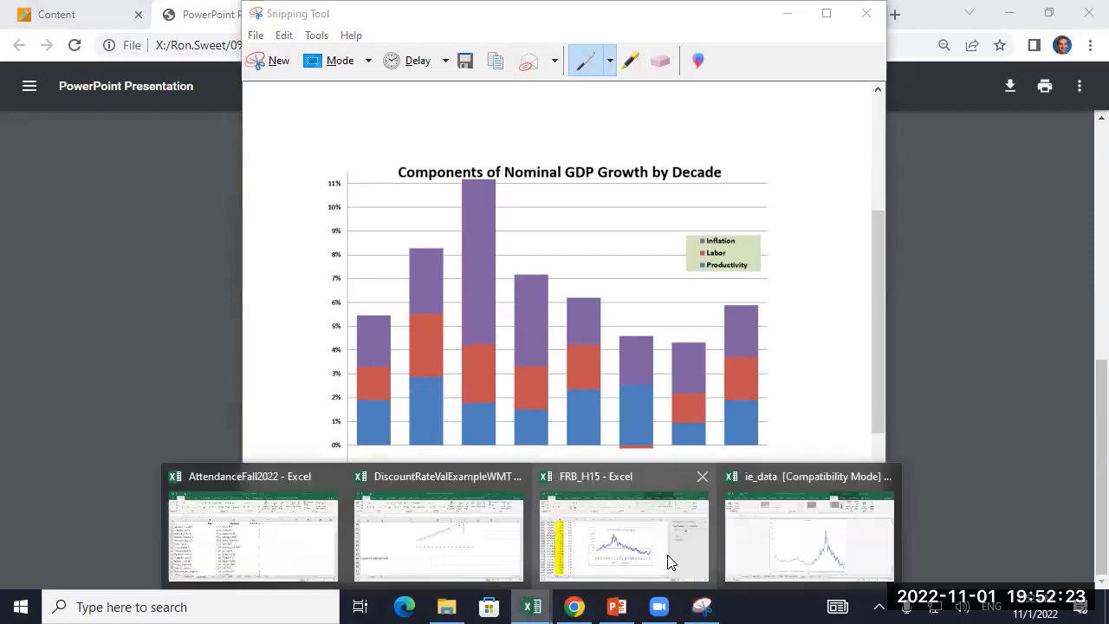
pyautogui.click(464, 550)
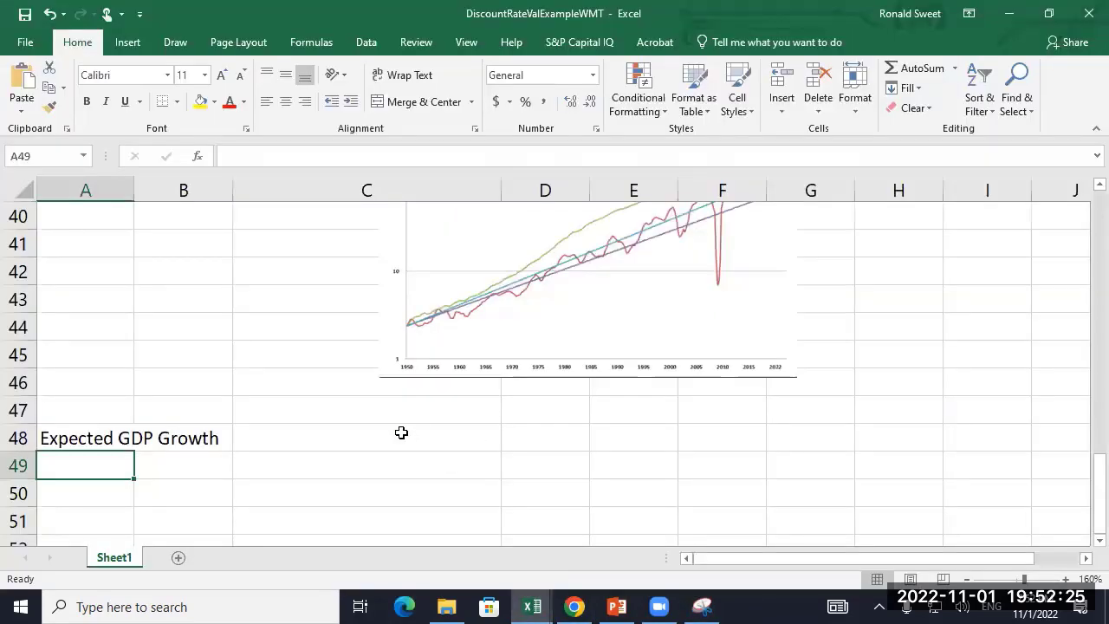
pyautogui.click(437, 443)
pyautogui.hotkey('ctrl', 'v')
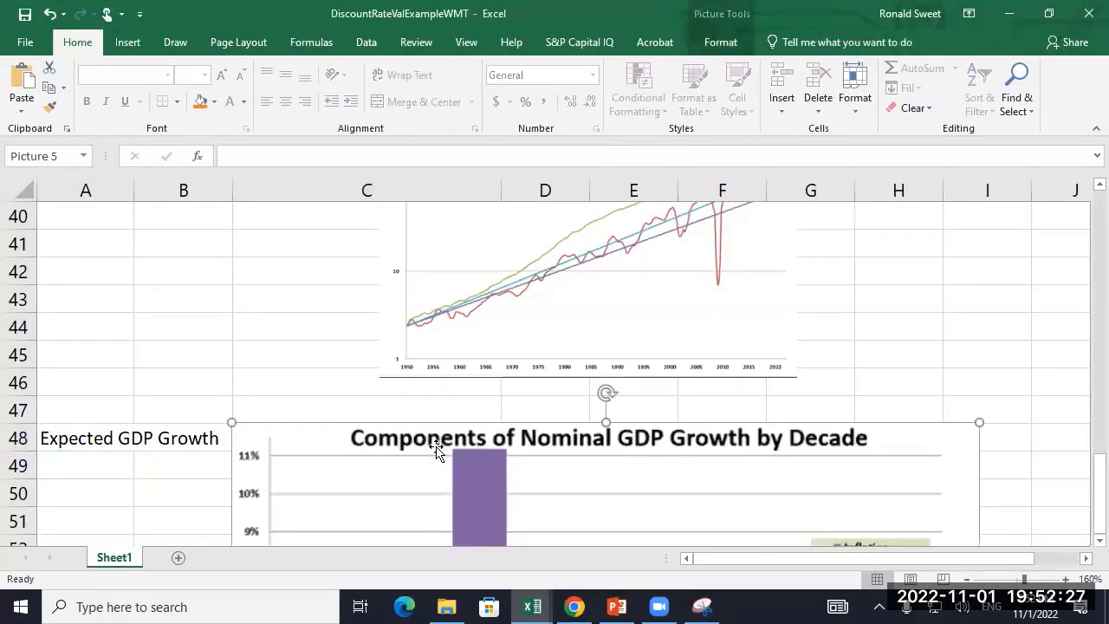
# - Shrink the pasted GDP components chart to span columns C to E and position it just below the corporate earnings growth chart
pyautogui.moveTo(982, 419); pyautogui.dragTo(775, 532)
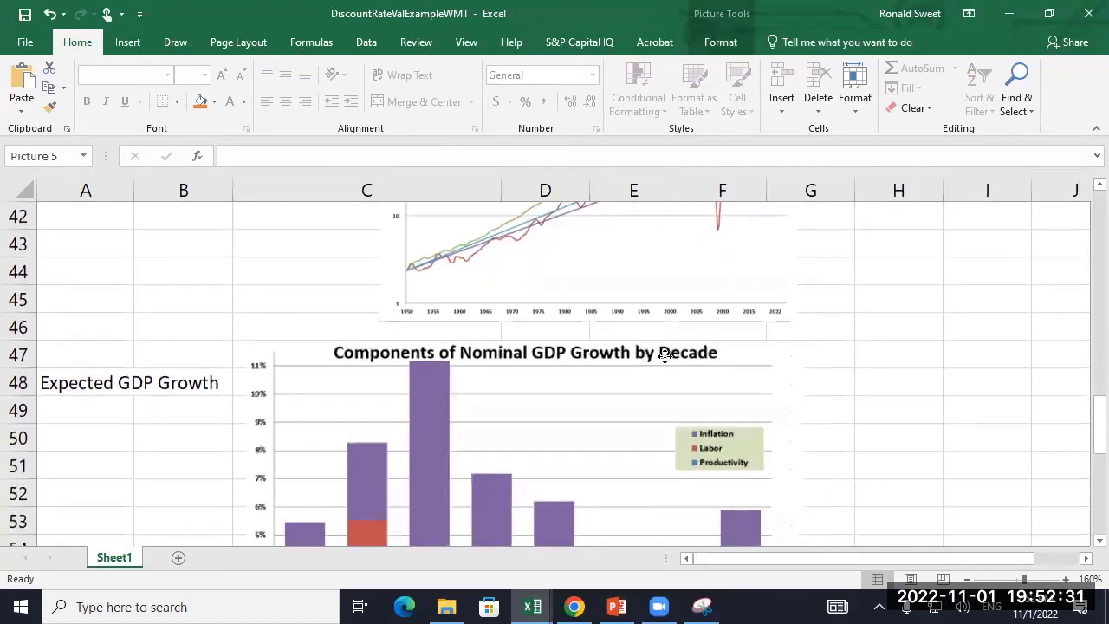
pyautogui.scroll(-3, 817, 389)
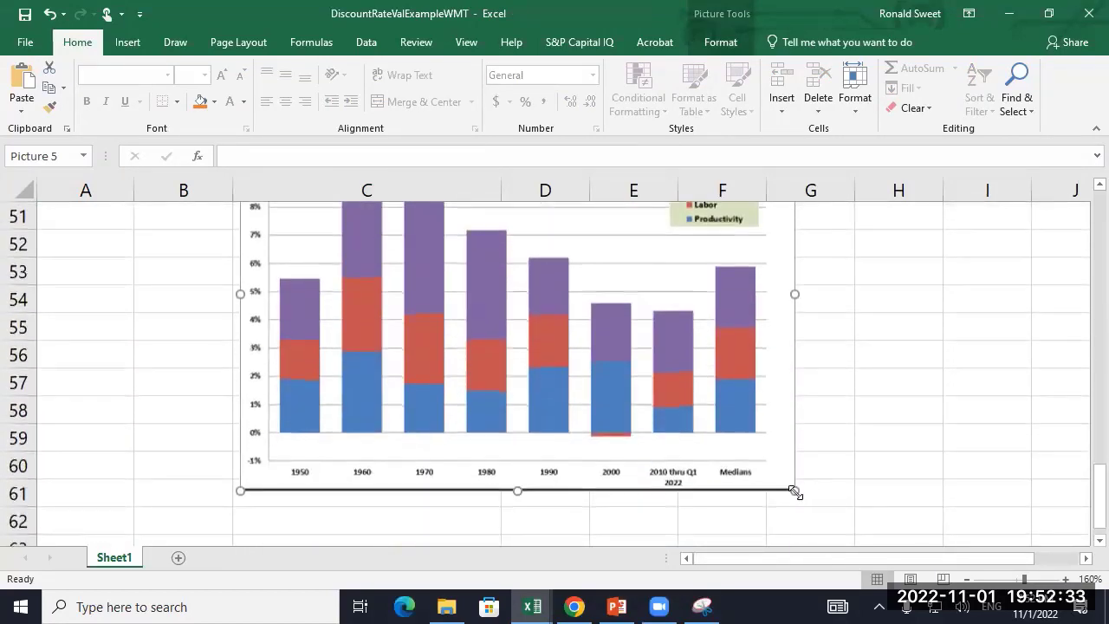
pyautogui.moveTo(793, 490); pyautogui.dragTo(697, 422)
pyautogui.scroll(2, 769, 422)
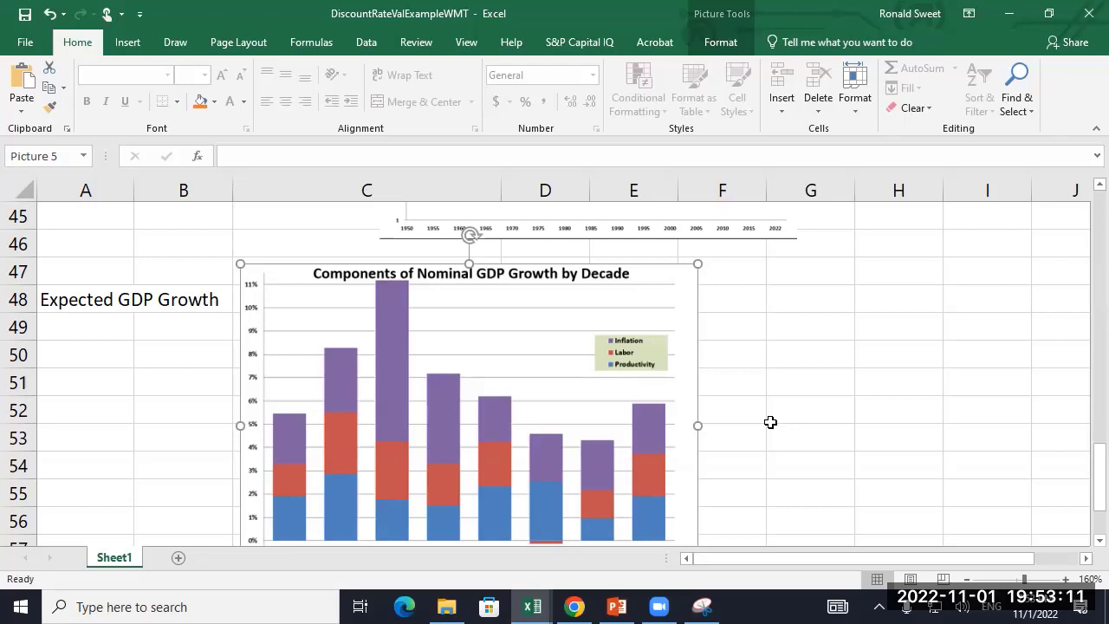
pyautogui.moveTo(272, 268); pyautogui.dragTo(273, 257)
pyautogui.click(803, 443)
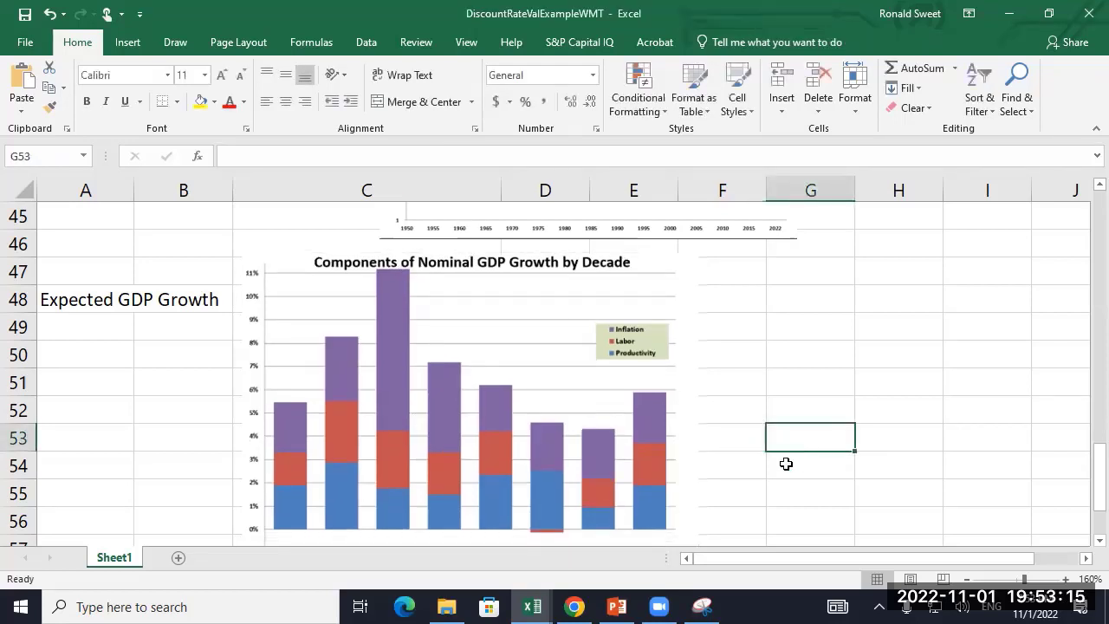
# - Review the charts higher up the sheet and the Market Risk Premium notes in D3:D6
pyautogui.scroll(-1, 786, 465)
pyautogui.scroll(-1, 786, 465)
pyautogui.scroll(8, 785, 463)
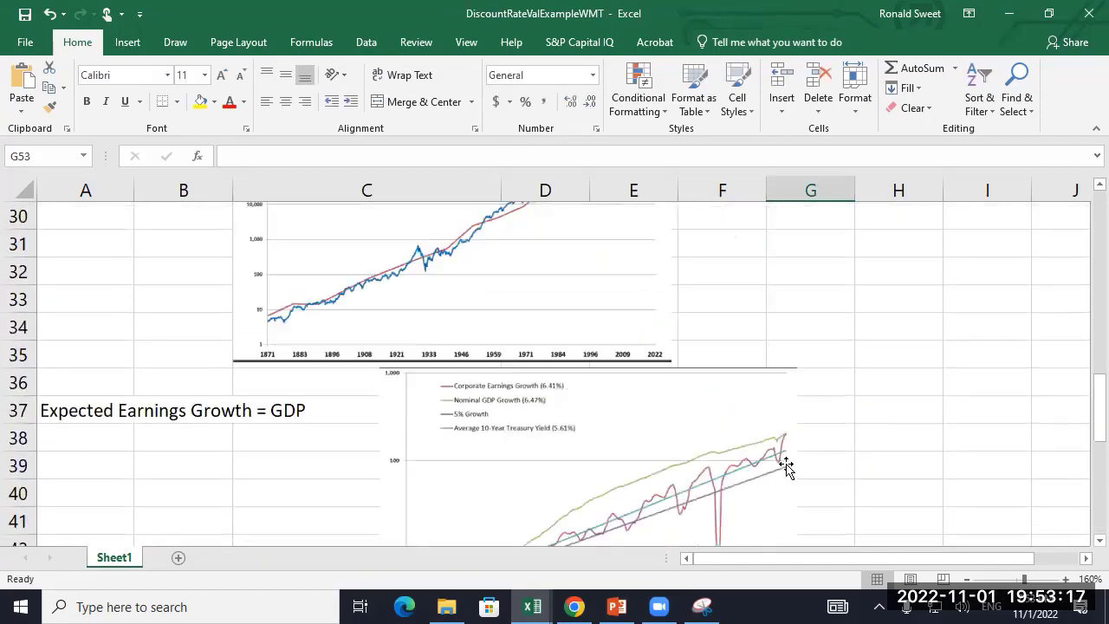
pyautogui.scroll(1, 777, 457)
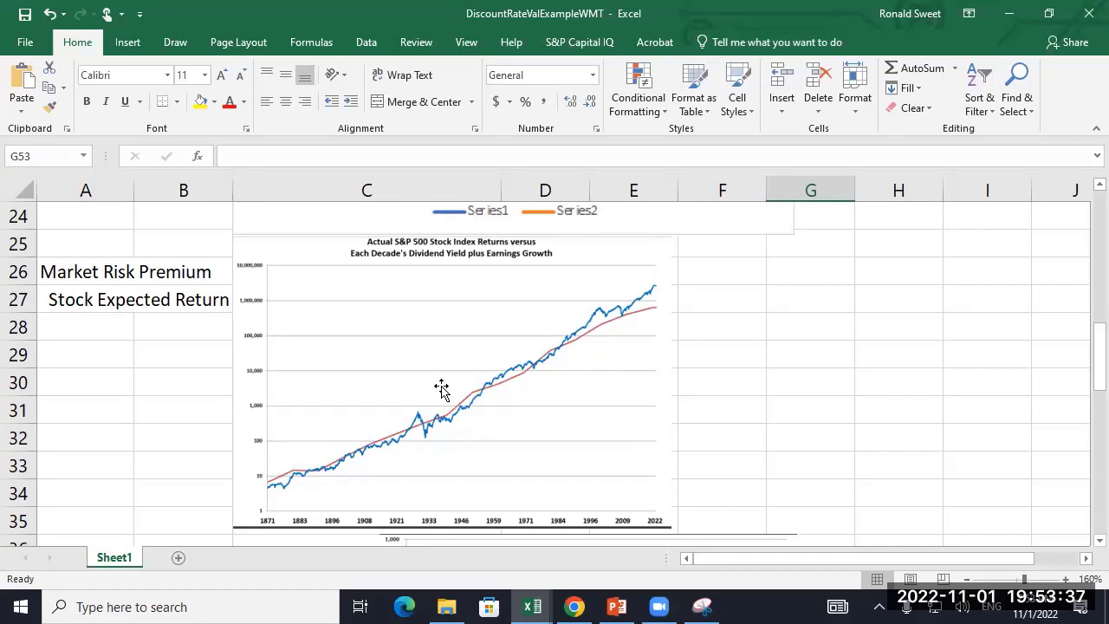
pyautogui.scroll(6, 459, 345)
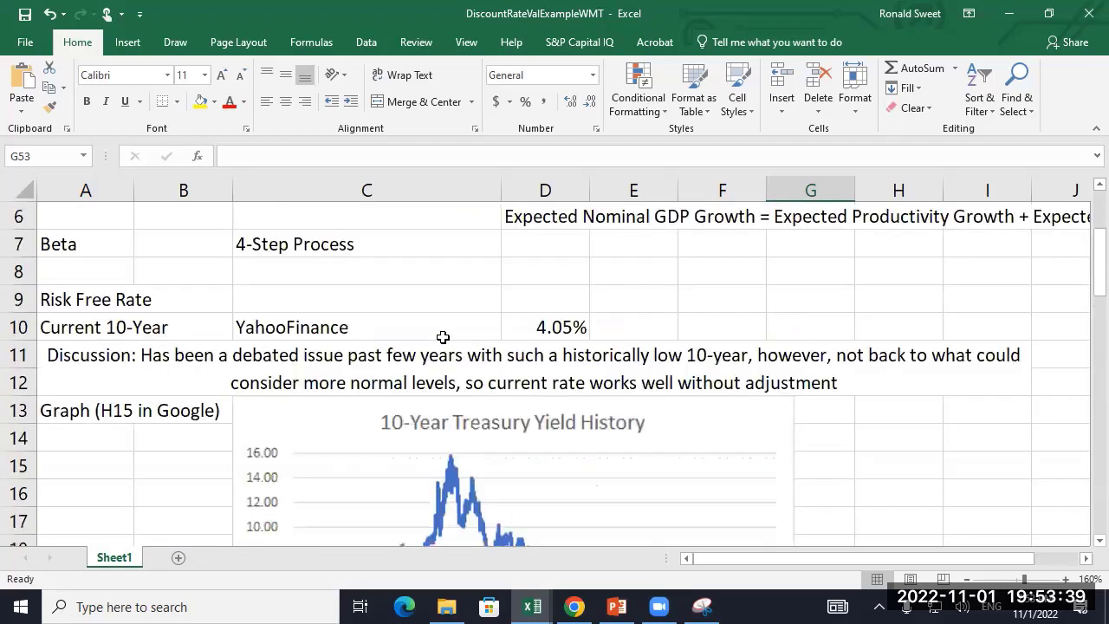
pyautogui.scroll(2, 223, 372)
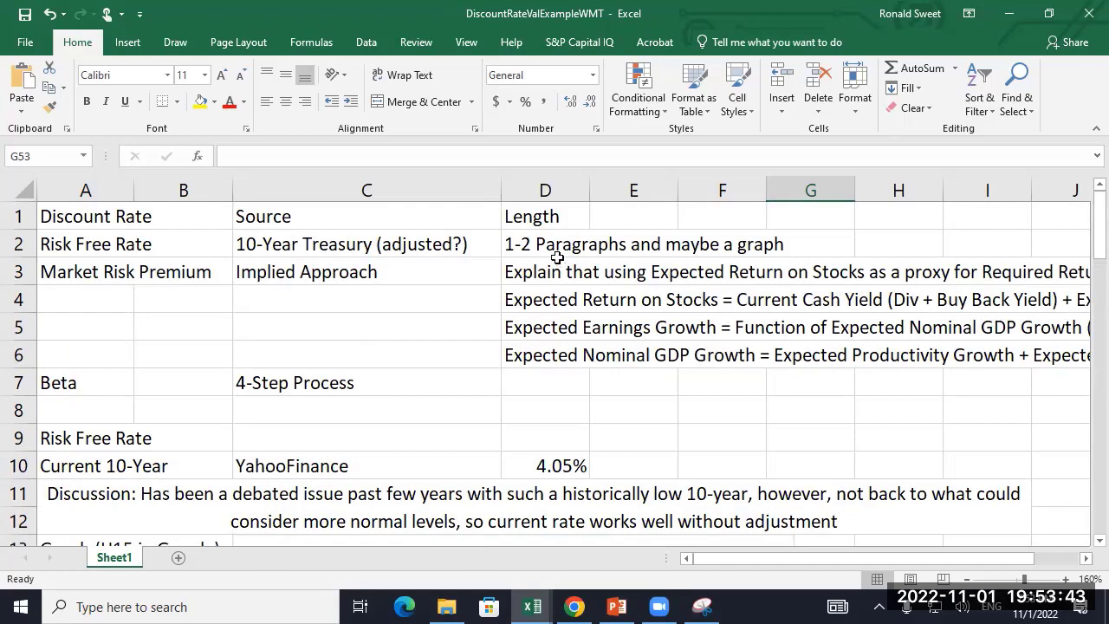
pyautogui.moveTo(555, 265); pyautogui.dragTo(553, 347)
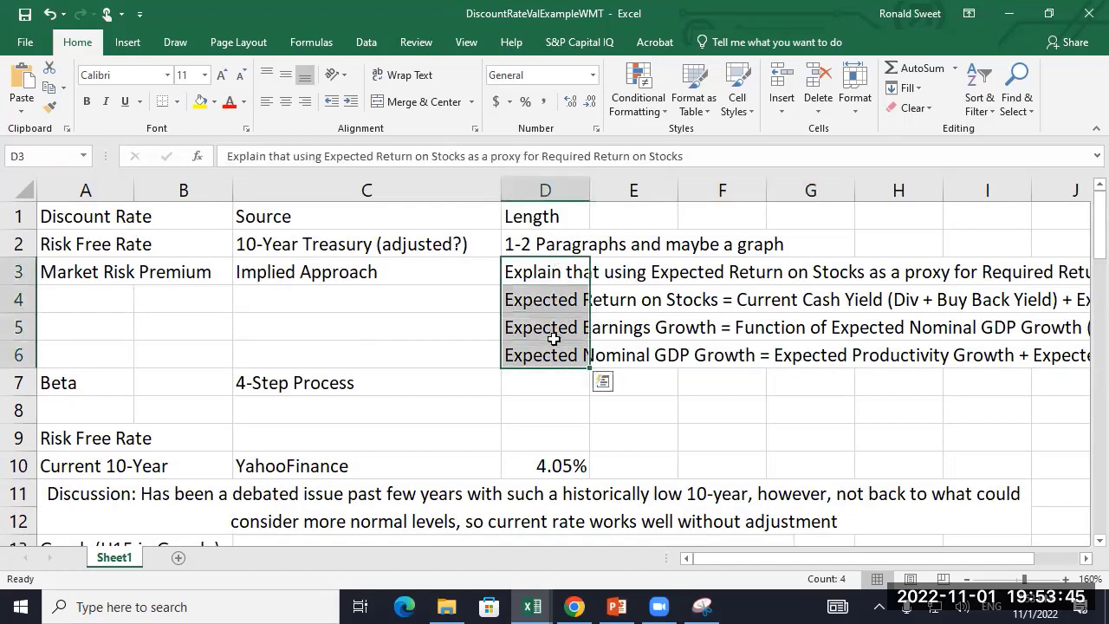
pyautogui.click(528, 297)
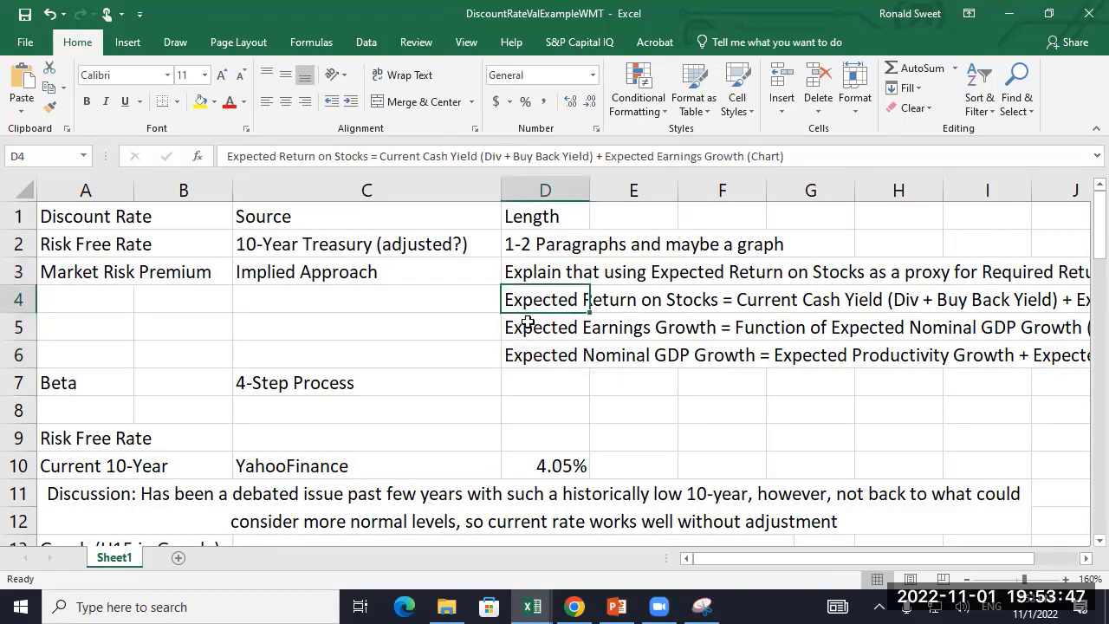
pyautogui.click(530, 319)
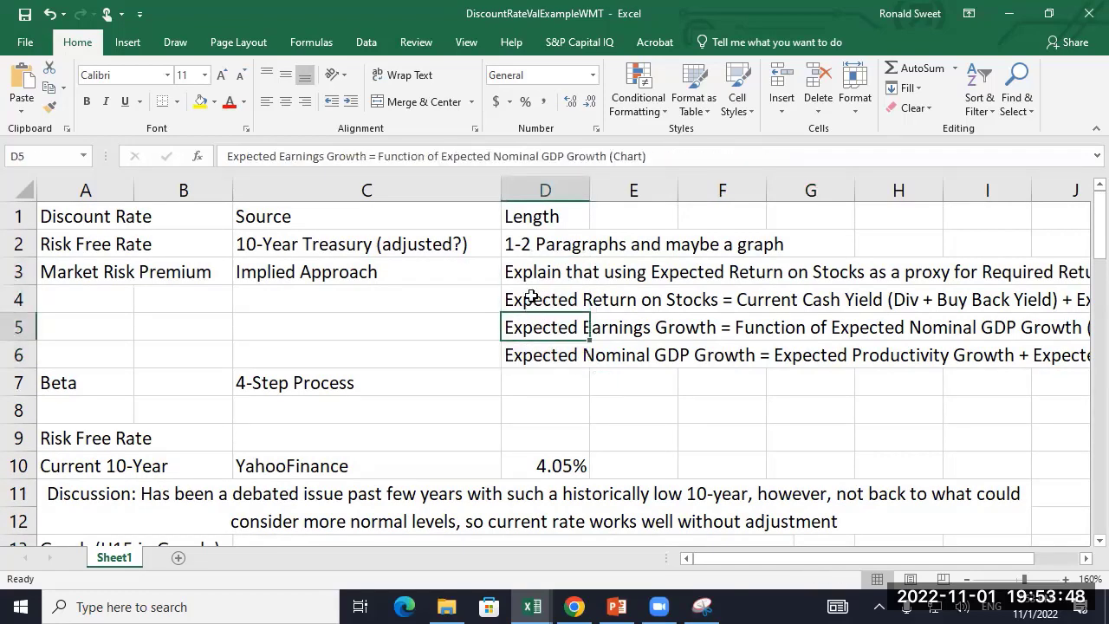
pyautogui.click(530, 353)
# - Enter the label "Productivity Growth" in A60, below the GDP components chart
pyautogui.scroll(-5, 330, 377)
pyautogui.scroll(-12, 330, 376)
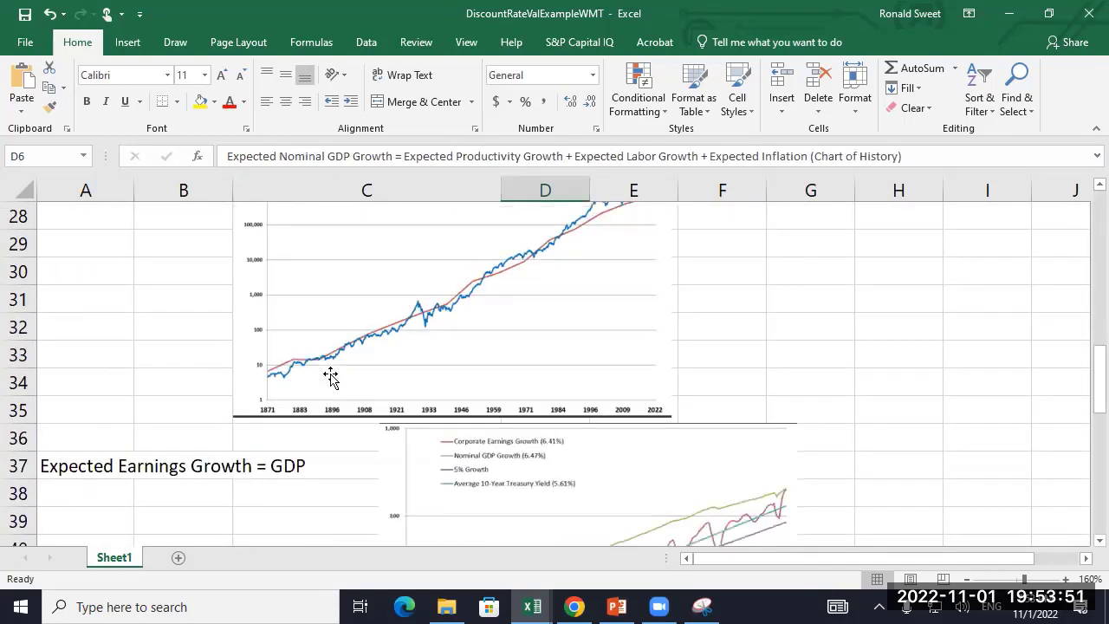
pyautogui.scroll(-1, 330, 376)
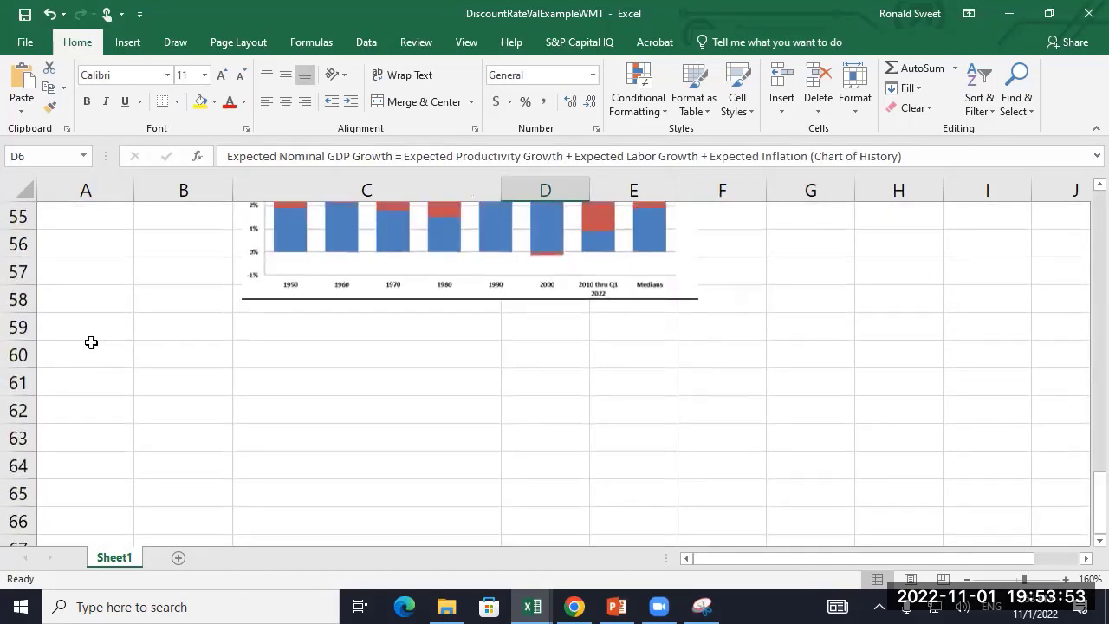
pyautogui.click(71, 347)
pyautogui.write('Prod')
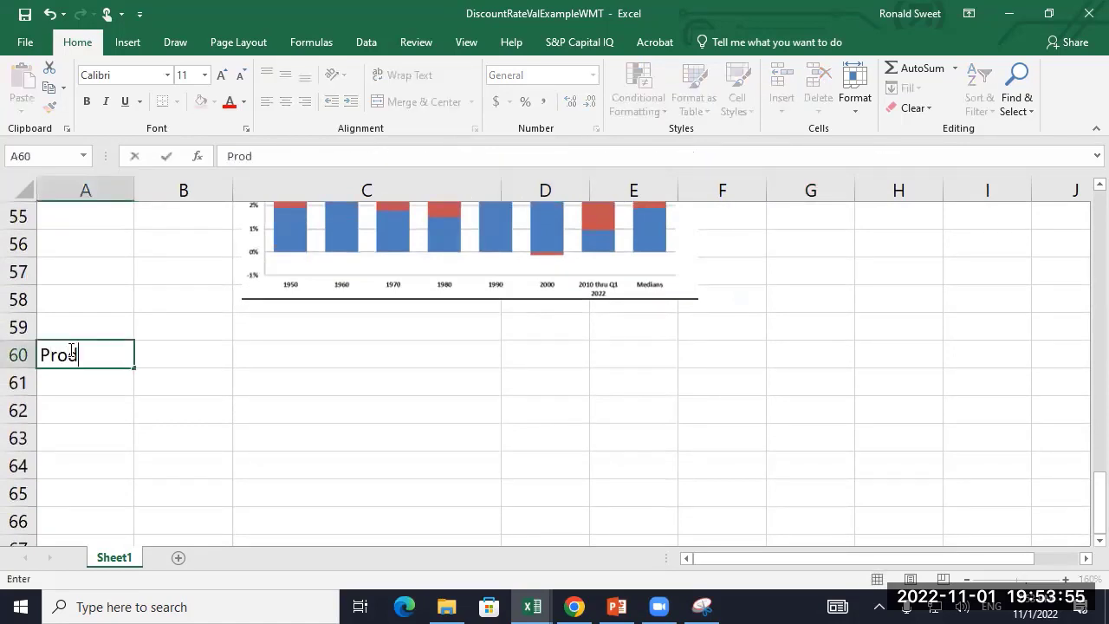
pyautogui.write('uctivity Grwoth')
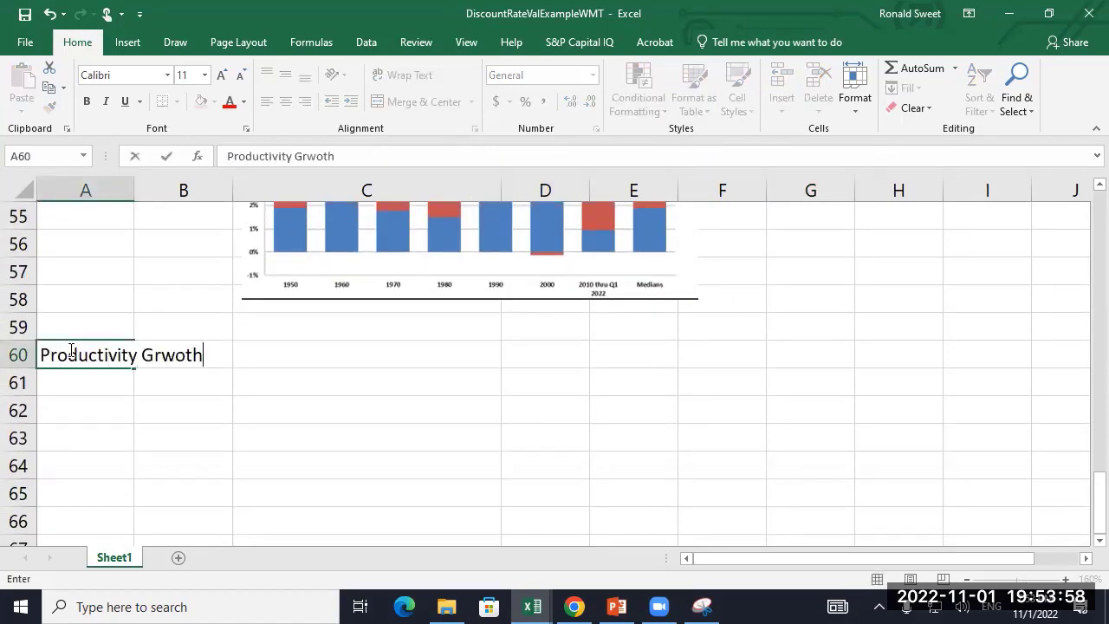
pyautogui.press('Return')
pyautogui.click(68, 351)
pyautogui.press('F2')
pyautogui.press('Left')
pyautogui.press('Left')
pyautogui.press('Left')
pyautogui.press('Left')
pyautogui.press('Delete')
pyautogui.write('w')
pyautogui.press('Return')
pyautogui.press('Up')
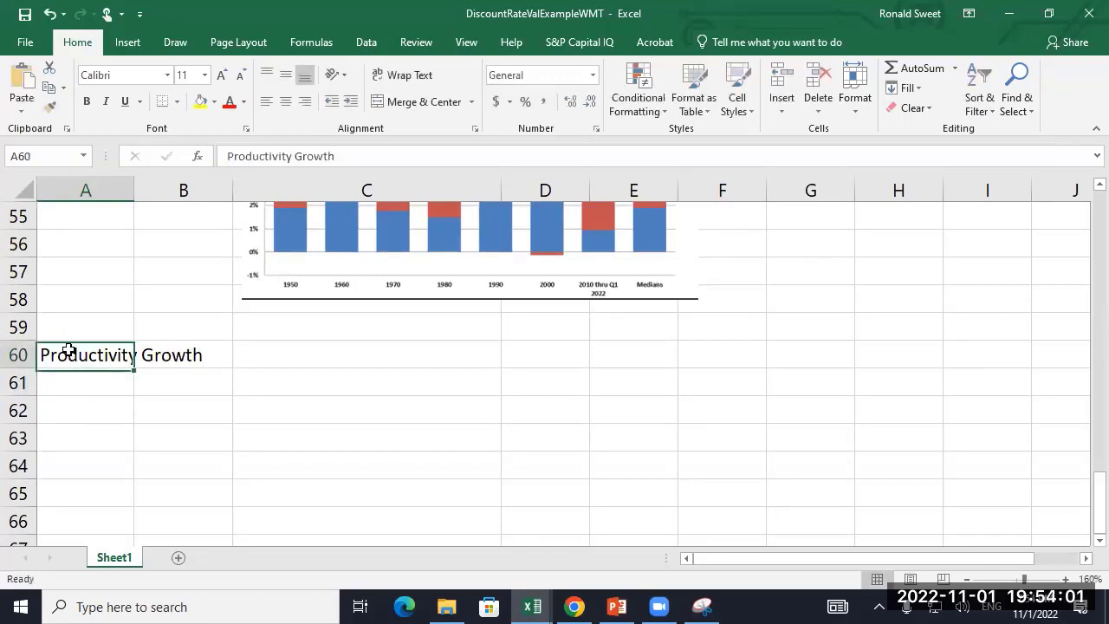
# - Enter 2.5% in C60 as the productivity growth estimate
pyautogui.press('Right')
pyautogui.press('Right')
pyautogui.press('F2')
pyautogui.write('2.5%')
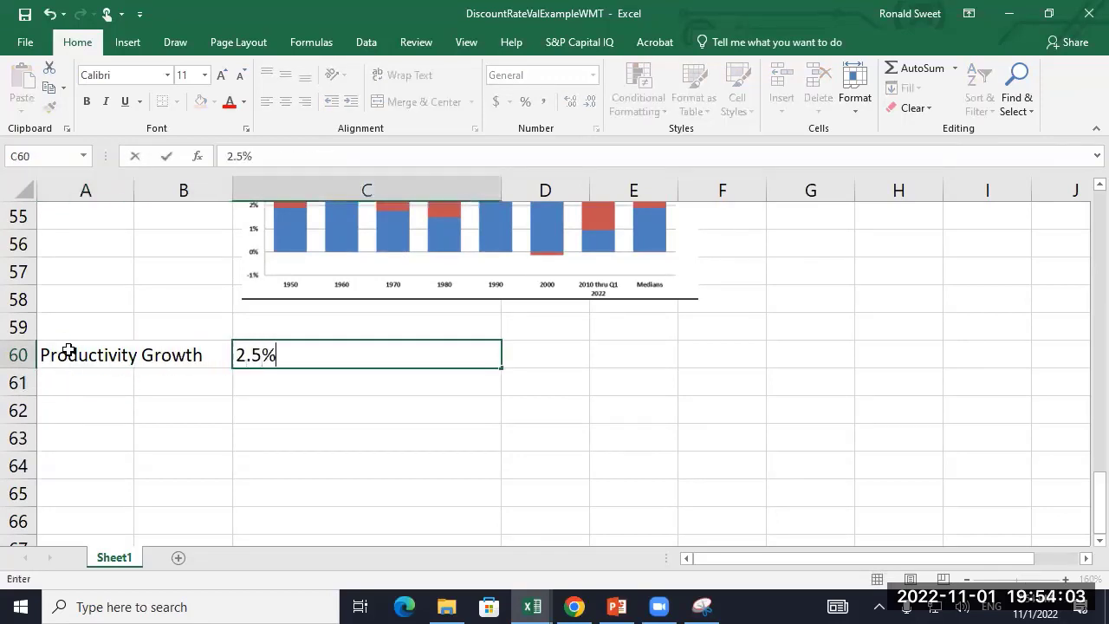
pyautogui.hotkey('ctrl', 'Return')
# - Enter the note "Pent up innovations nearing release It hink will dramatically improve our productivity" in D60
pyautogui.press('Right')
pyautogui.write('Pen')
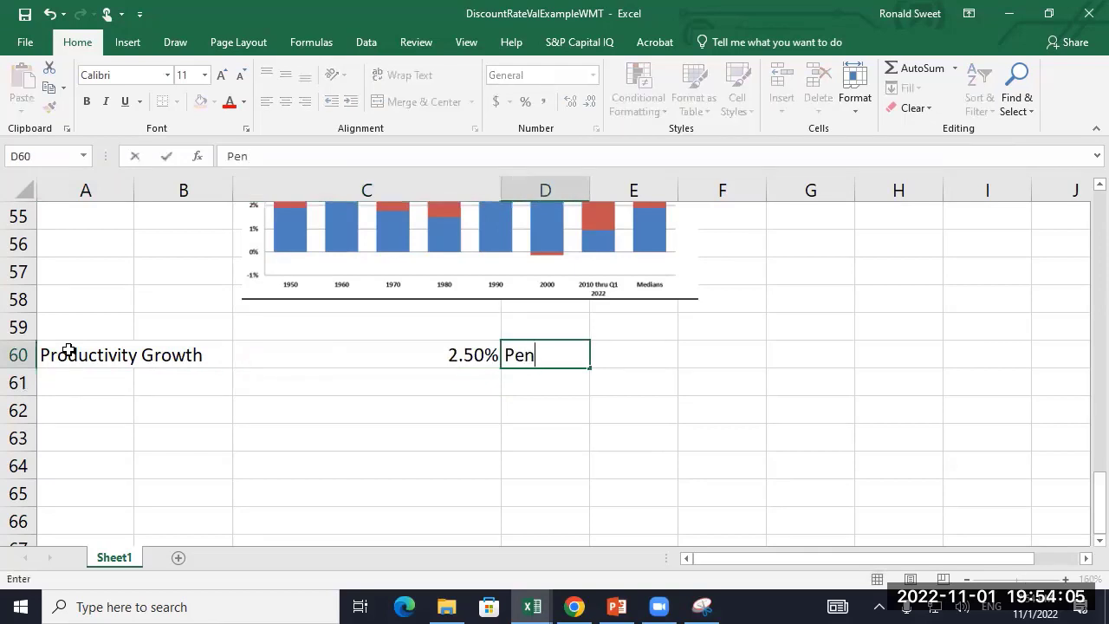
pyautogui.press('BackSpace')
pyautogui.press('BackSpace')
pyautogui.press('BackSpace')
pyautogui.write('Pent up innovations')
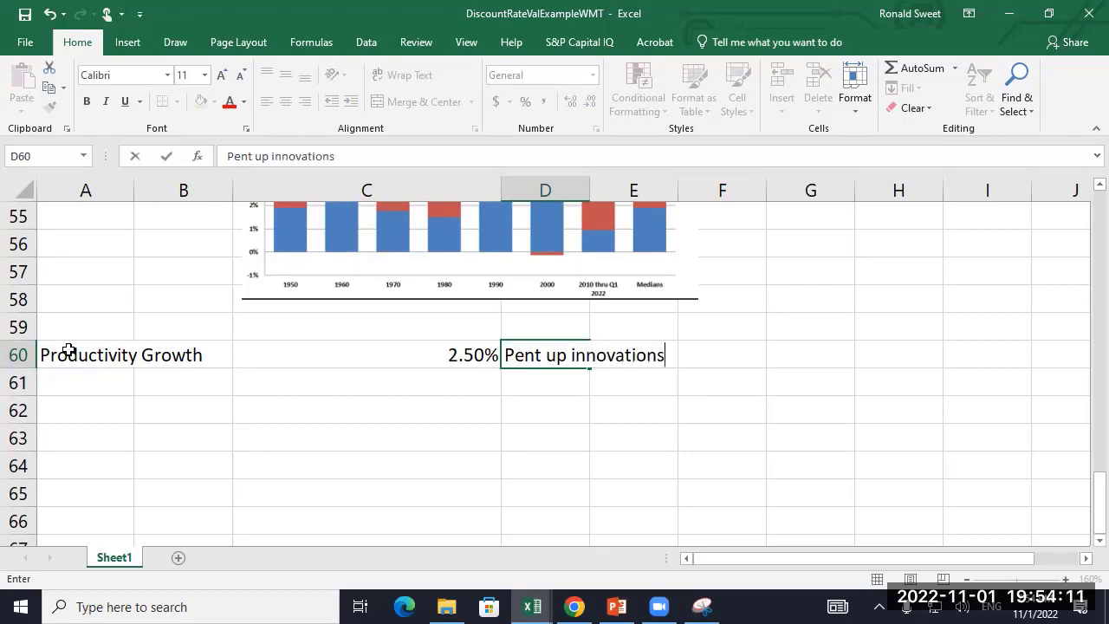
pyautogui.write(' nearing re')
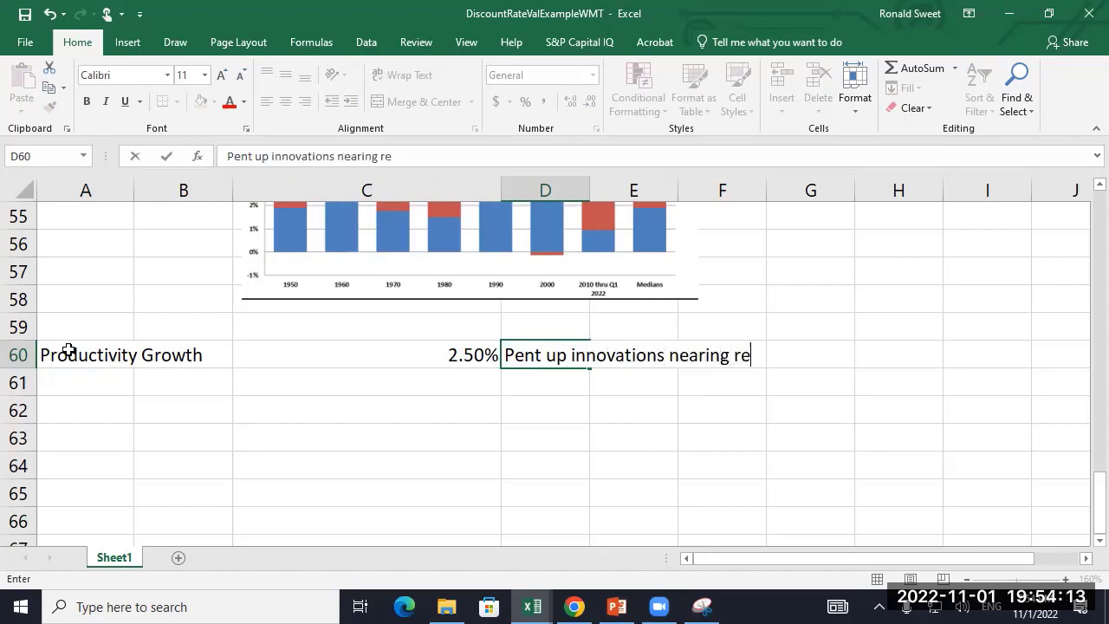
pyautogui.write('lease It h')
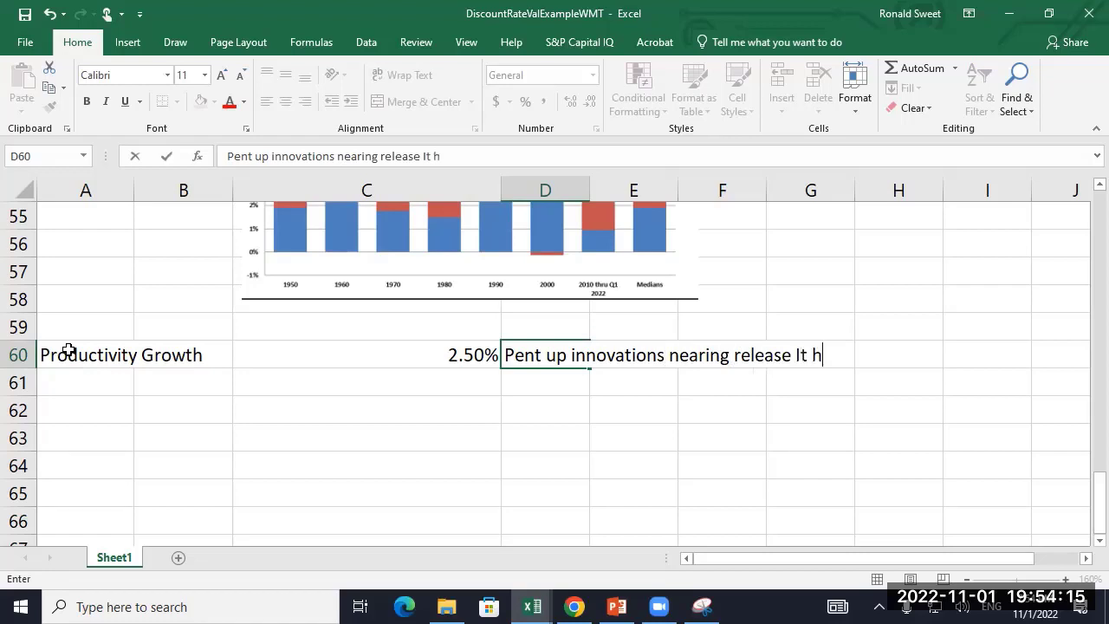
pyautogui.write('ink will dramat')
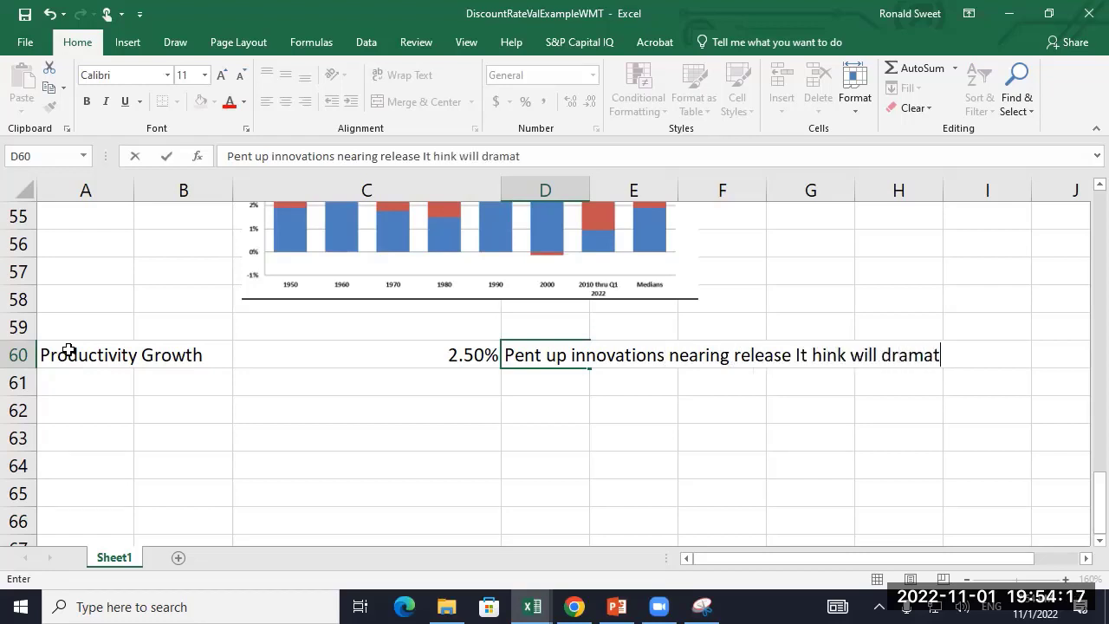
pyautogui.write('ically improve ')
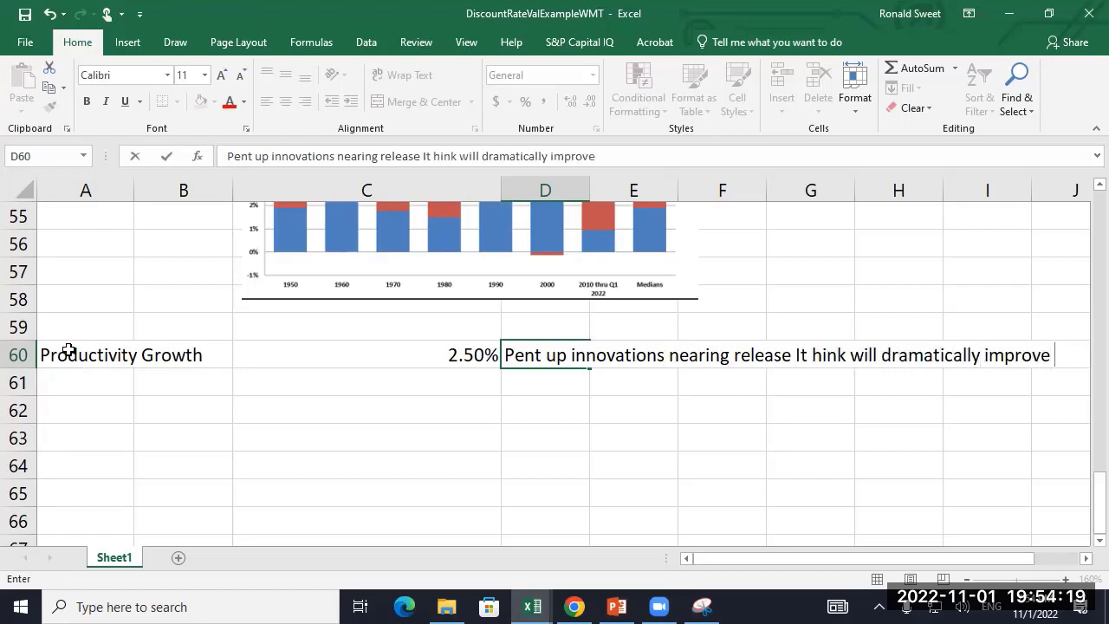
pyautogui.write('our pdo')
pyautogui.press('BackSpace')
pyautogui.press('BackSpace')
pyautogui.write('r')
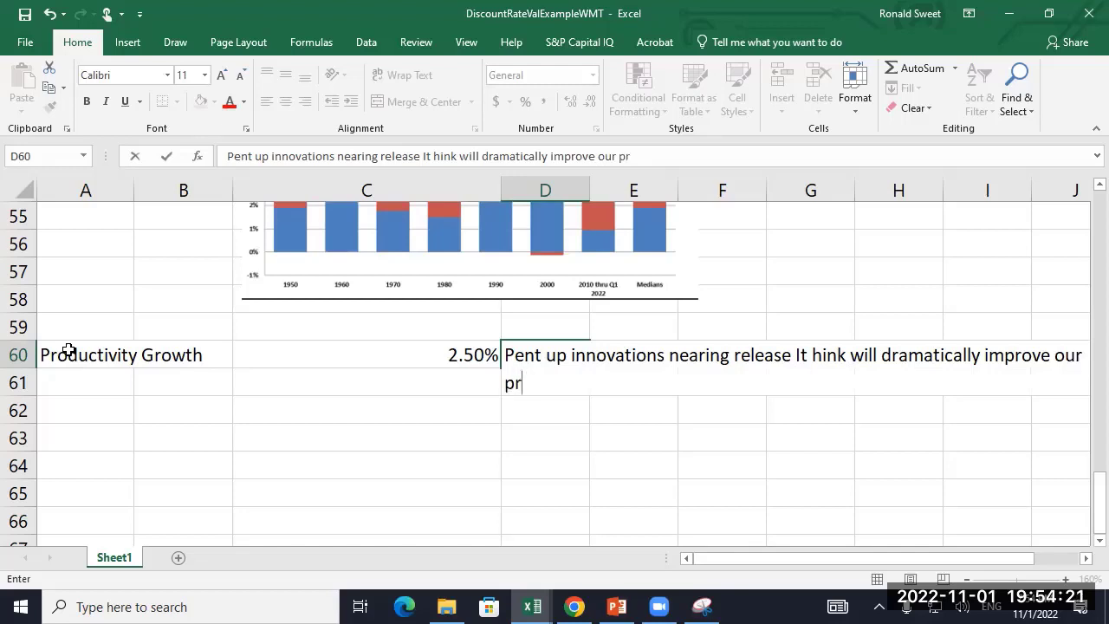
pyautogui.write('oduciot')
pyautogui.press('BackSpace')
pyautogui.press('BackSpace')
pyautogui.press('BackSpace')
pyautogui.write('ivity')
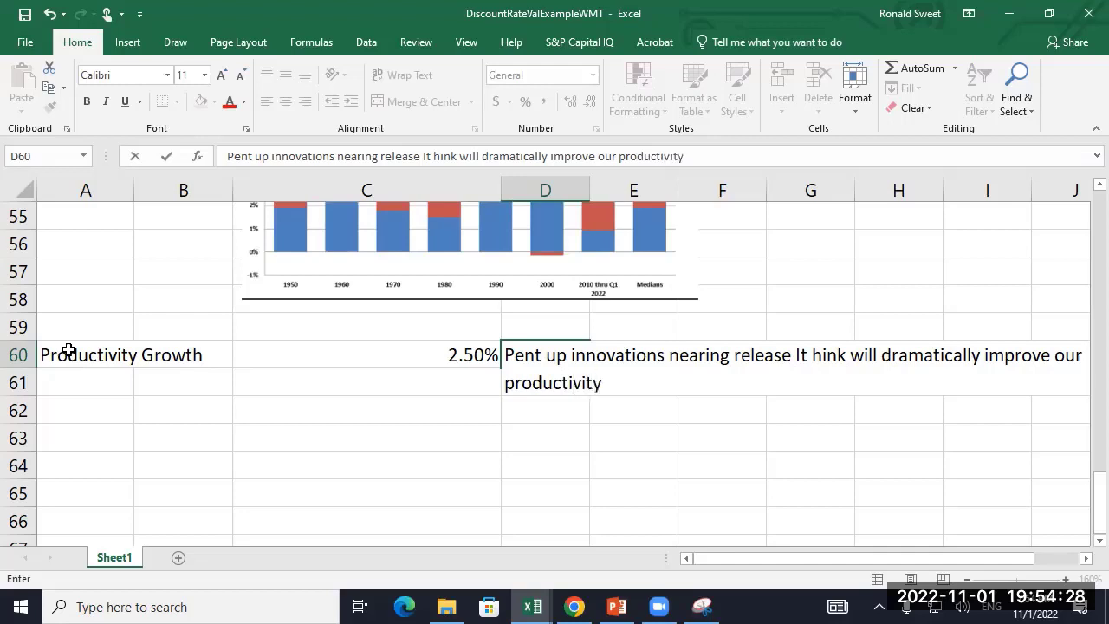
pyautogui.hotkey('ctrl', 'Return')
# - Merge and center the range D60:I62 containing the productivity note
pyautogui.press('Right')
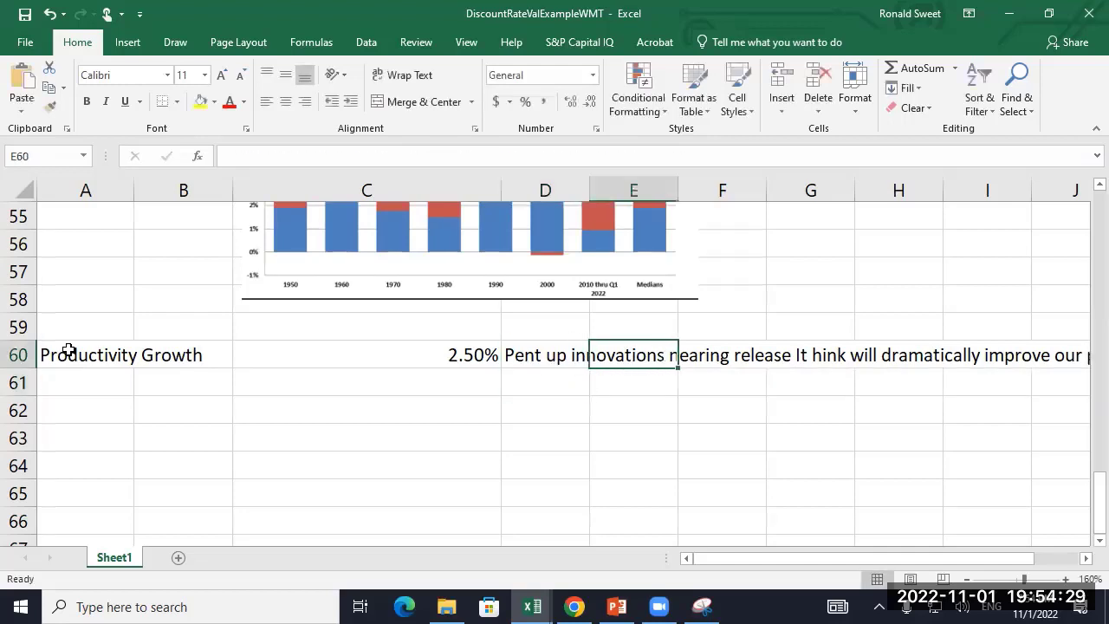
pyautogui.press('Left')
pyautogui.hotkey('shift', 'Right')
pyautogui.hotkey('shift', 'Right')
pyautogui.hotkey('shift', 'Right')
pyautogui.hotkey('shift', 'Right')
pyautogui.hotkey('shift', 'Right')
pyautogui.hotkey('shift', 'Down')
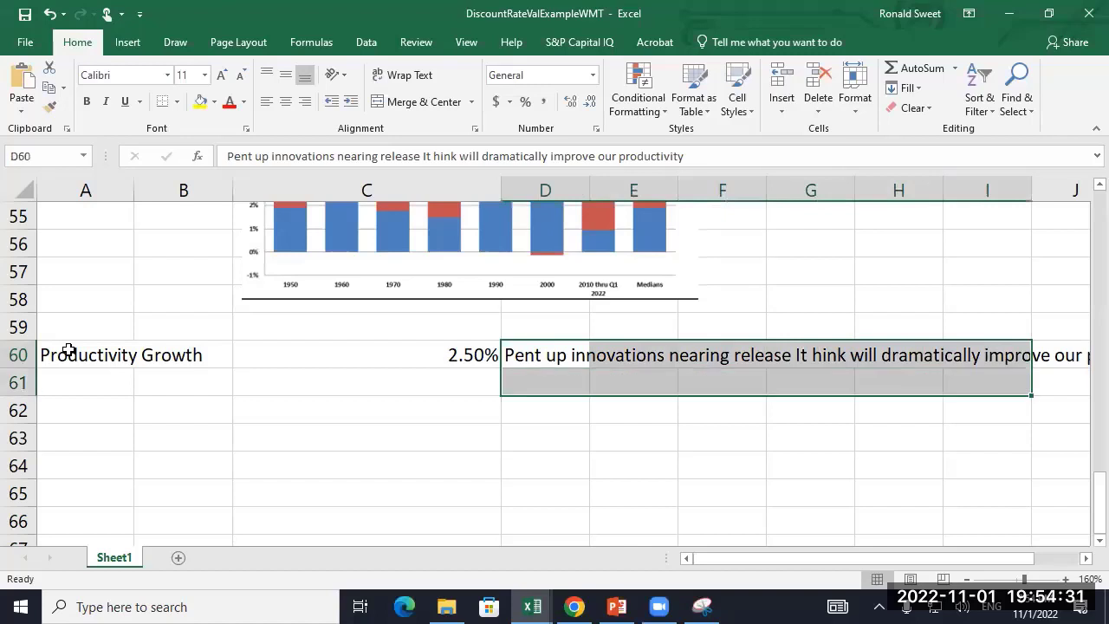
pyautogui.hotkey('shift', 'Down')
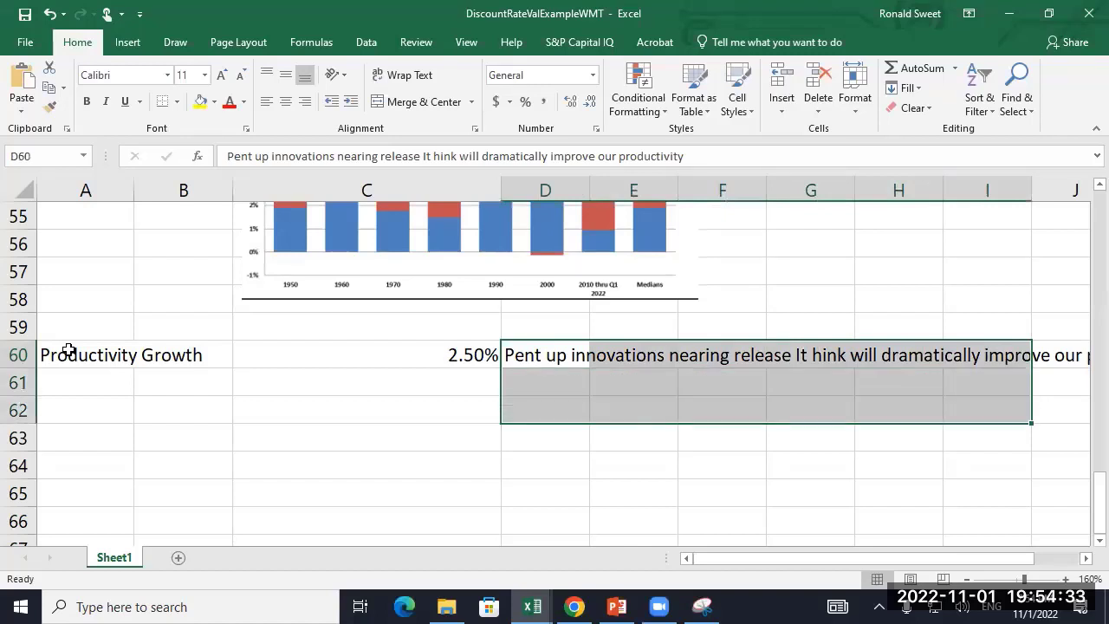
pyautogui.hotkey('alt', 'h')
pyautogui.press('m')
pyautogui.press('c')
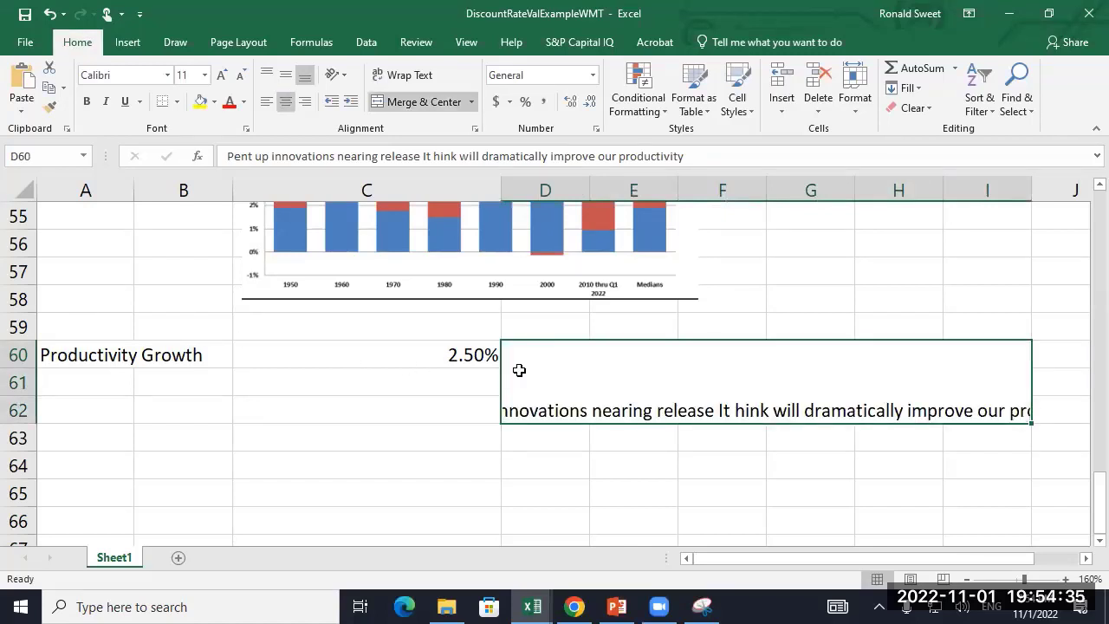
# - Turn on text wrapping for the merged productivity note in D60:I62
pyautogui.rightClick(572, 386)
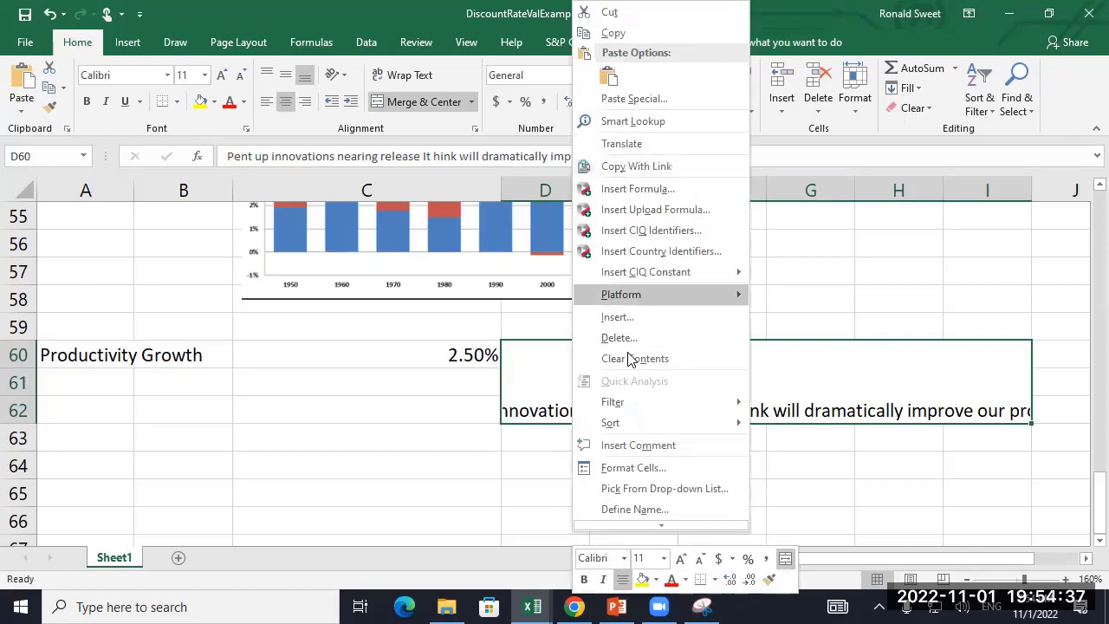
pyautogui.click(648, 467)
pyautogui.click(461, 375)
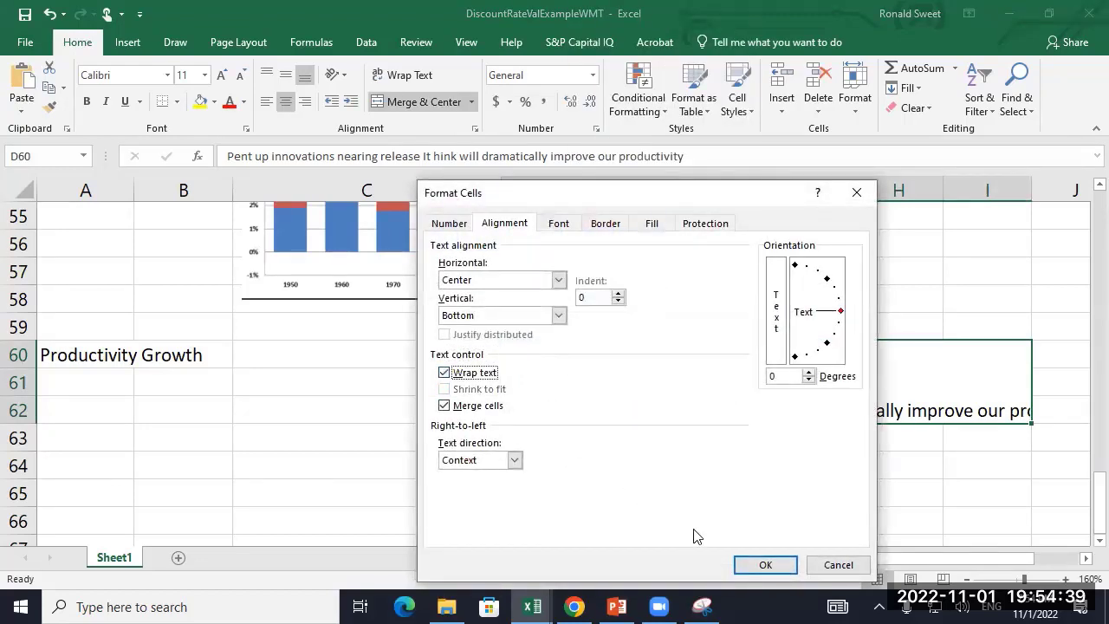
pyautogui.click(756, 566)
# - Correct "It hink" to "I think" in the D60 productivity note and append ", such as . . ." at its end
pyautogui.press('F2')
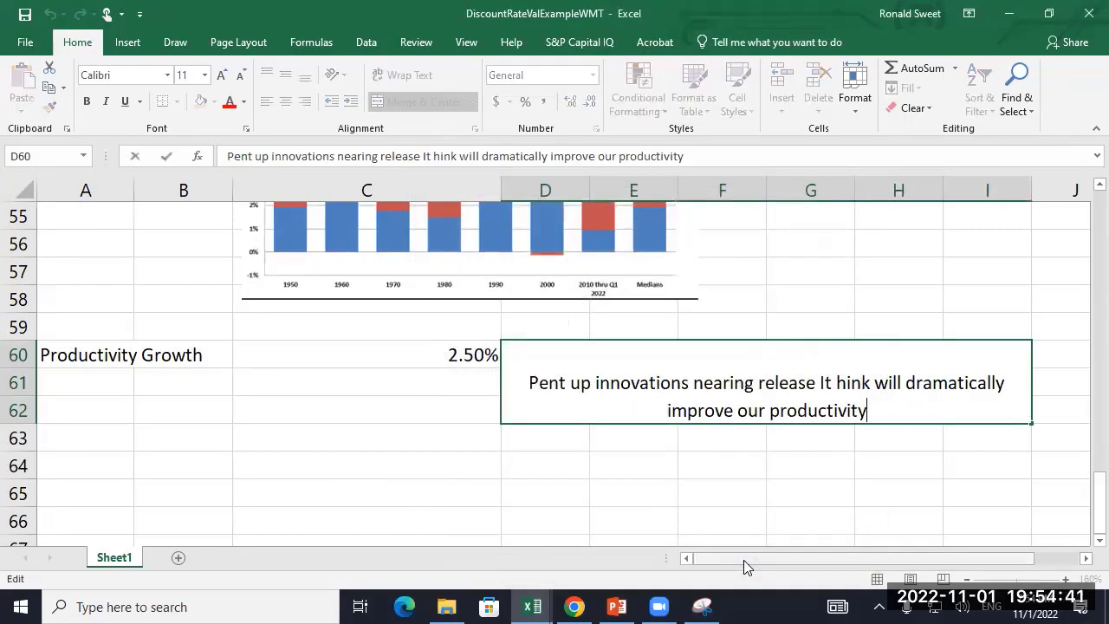
pyautogui.hotkey('ctrl', 'Home')
pyautogui.press('Right')
pyautogui.press('Right')
pyautogui.press('Right')
pyautogui.press('Right')
pyautogui.press('Right')
pyautogui.press('Right')
pyautogui.press('Right')
pyautogui.press('Right')
pyautogui.press('Right')
pyautogui.press('Right')
pyautogui.press('Right')
pyautogui.press('Right')
pyautogui.press('Right')
pyautogui.press('Right')
pyautogui.press('Right')
pyautogui.press('Right')
pyautogui.press('Right')
pyautogui.press('Right')
pyautogui.press('Right')
pyautogui.press('Right')
pyautogui.press('Right')
pyautogui.press('Delete')
pyautogui.press('Down')
pyautogui.press('End')
pyautogui.write(', such as')
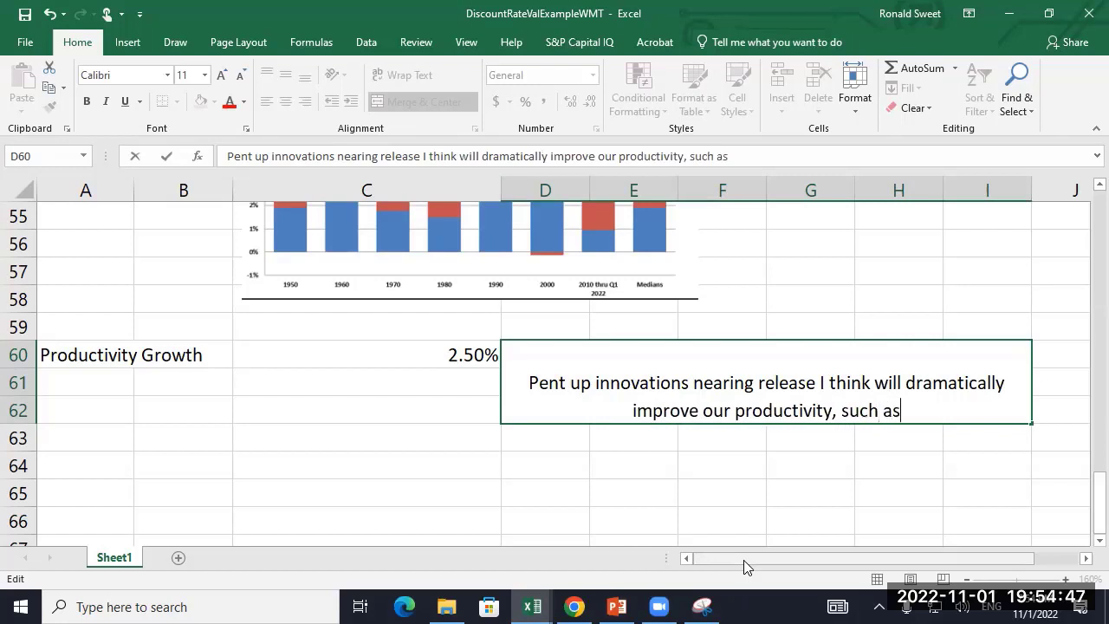
pyautogui.write(' . . .')
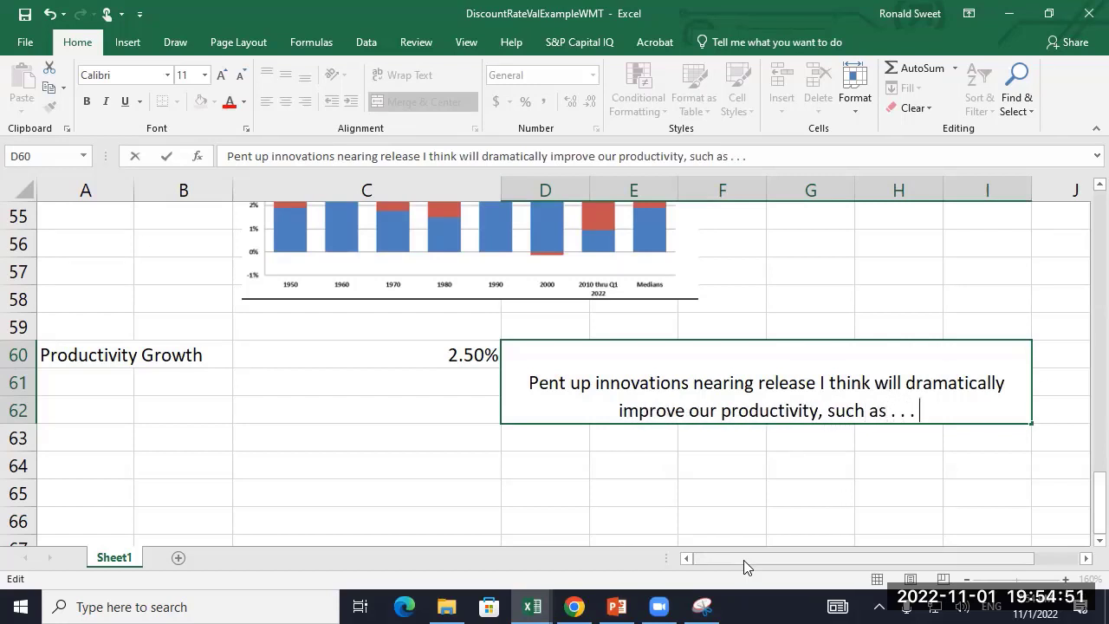
pyautogui.press('Return')
# - Copy the merged, wrapped productivity note from D60 to D63, directly below it
pyautogui.press('Up')
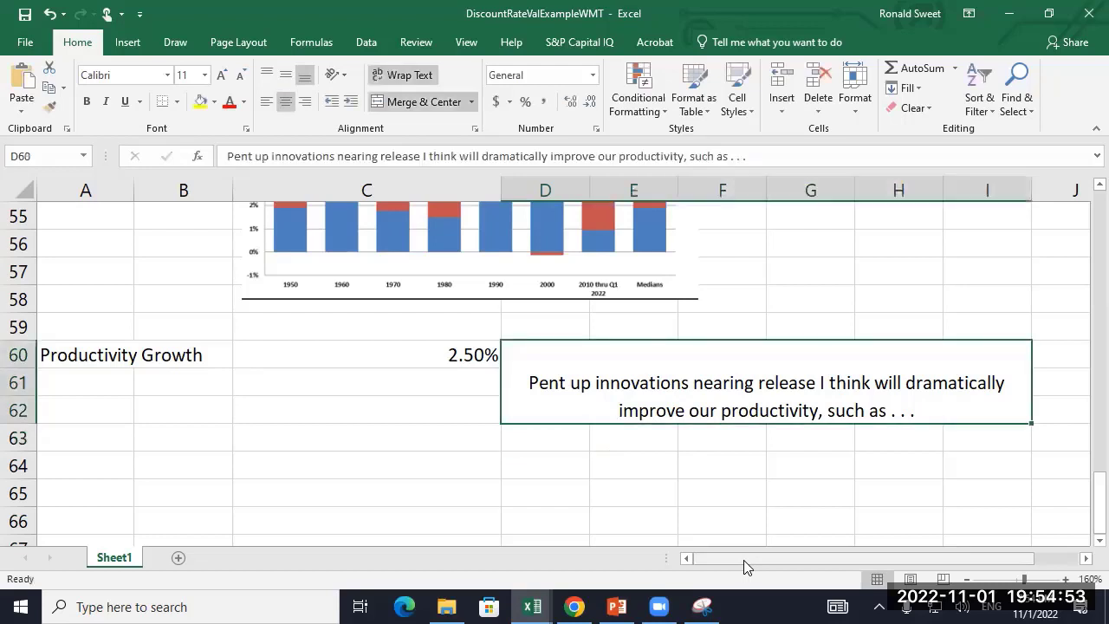
pyautogui.hotkey('ctrl', 'c')
pyautogui.press('Down')
pyautogui.press('Down')
pyautogui.press('Up')
pyautogui.press('Return')
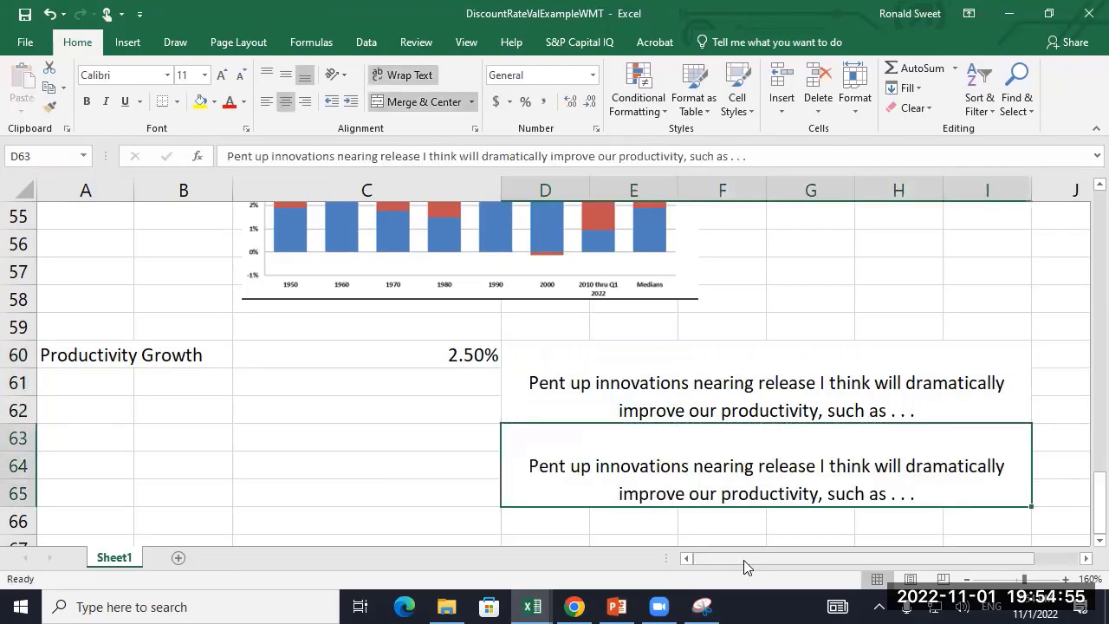
# - Replace the copied note in D63 with "Or, Producitivity has been weak lately, but I think will get back to historical medians around 2%"
pyautogui.write('Or, ')
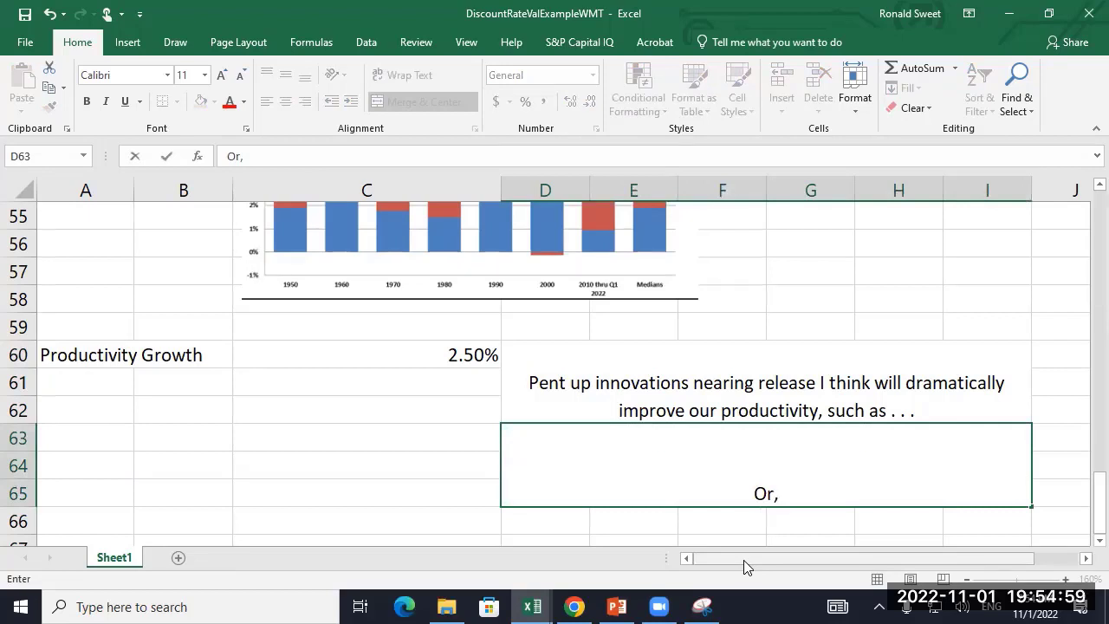
pyautogui.write('Prod')
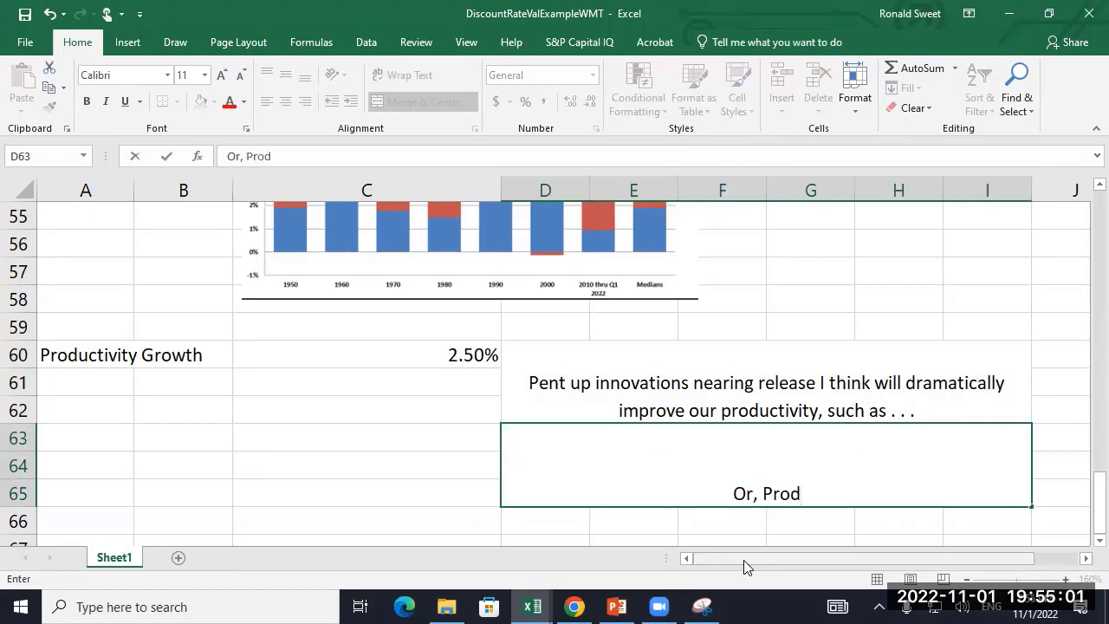
pyautogui.write('ucitivity w')
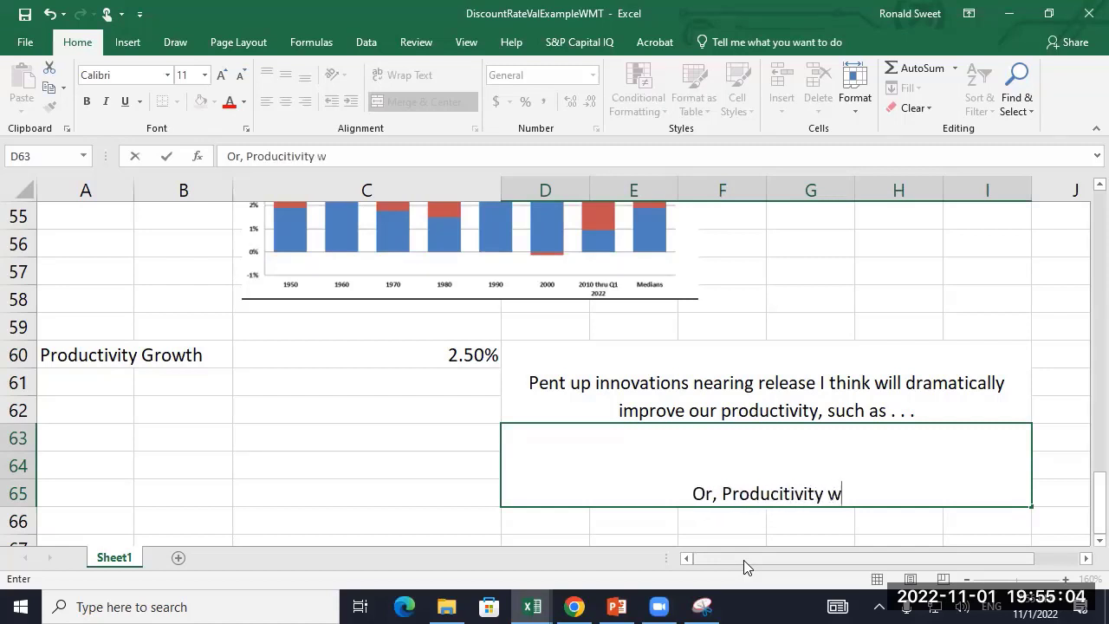
pyautogui.press('BackSpace')
pyautogui.write('has bee')
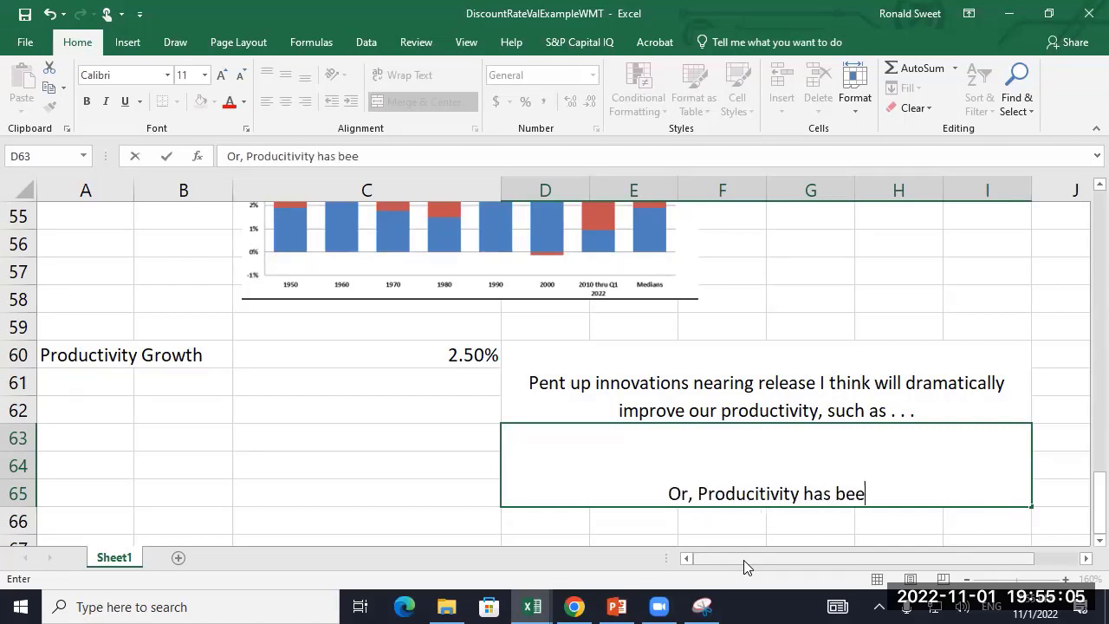
pyautogui.write('n weak latel')
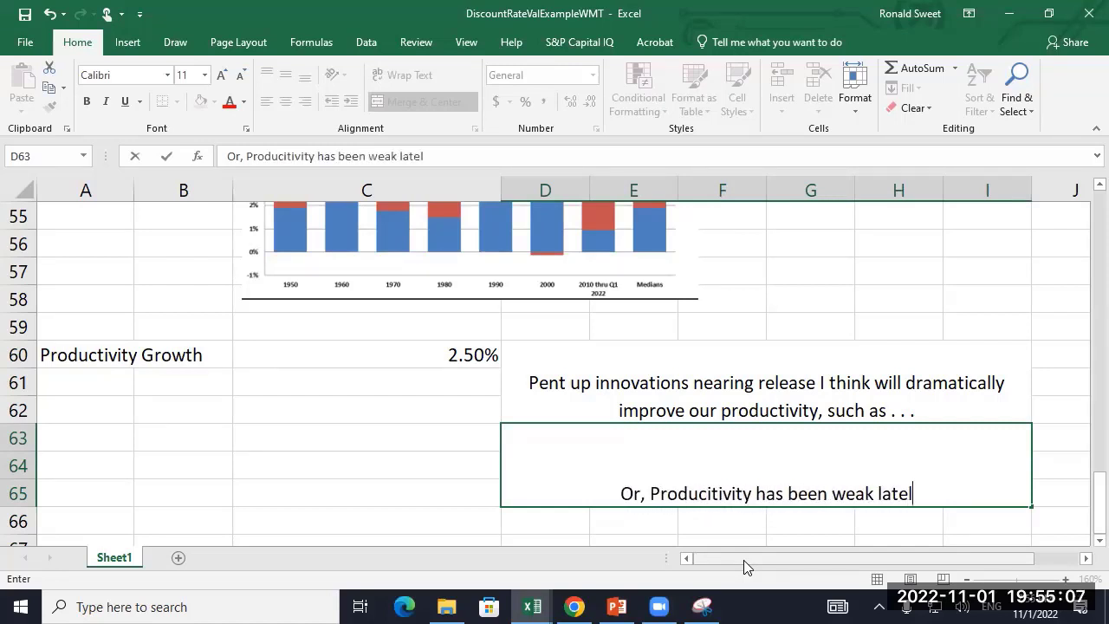
pyautogui.write('y, but I think wil')
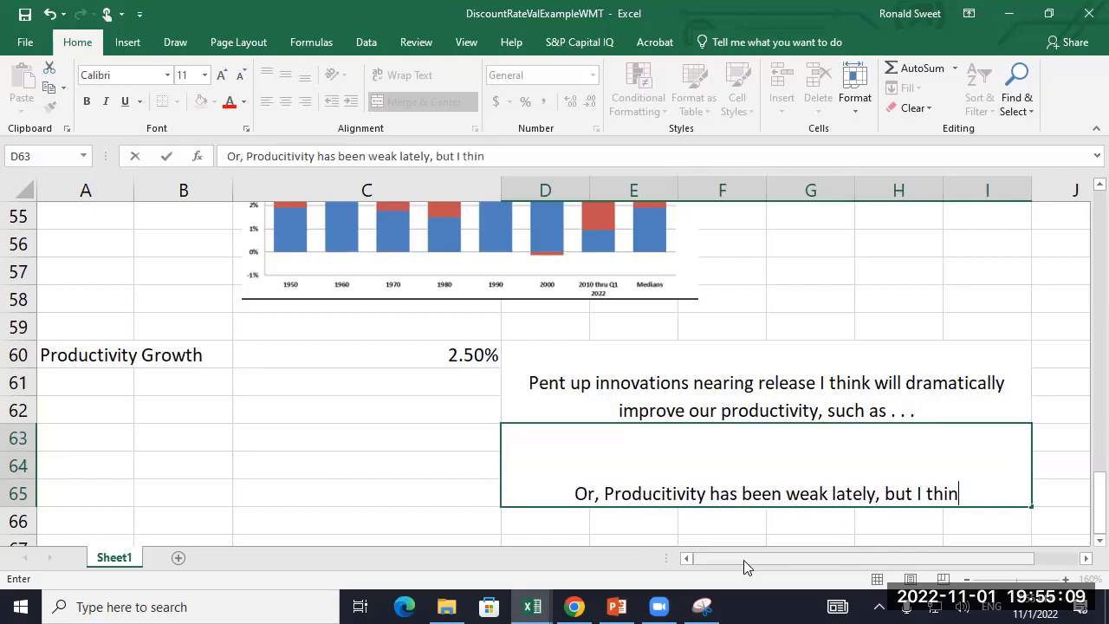
pyautogui.write('l')
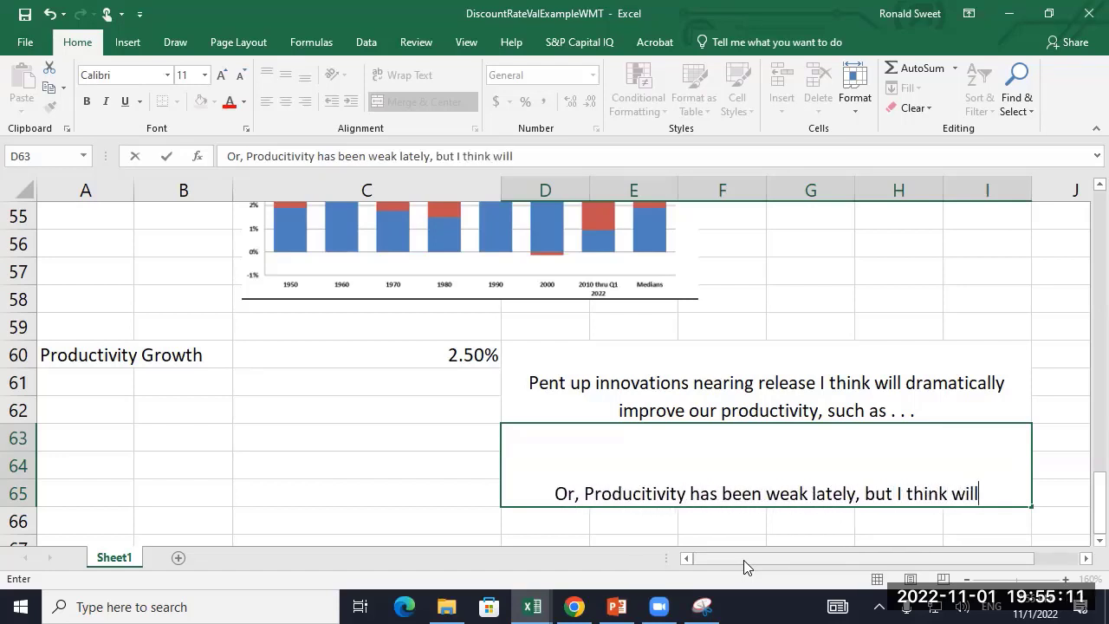
pyautogui.write(' get back t')
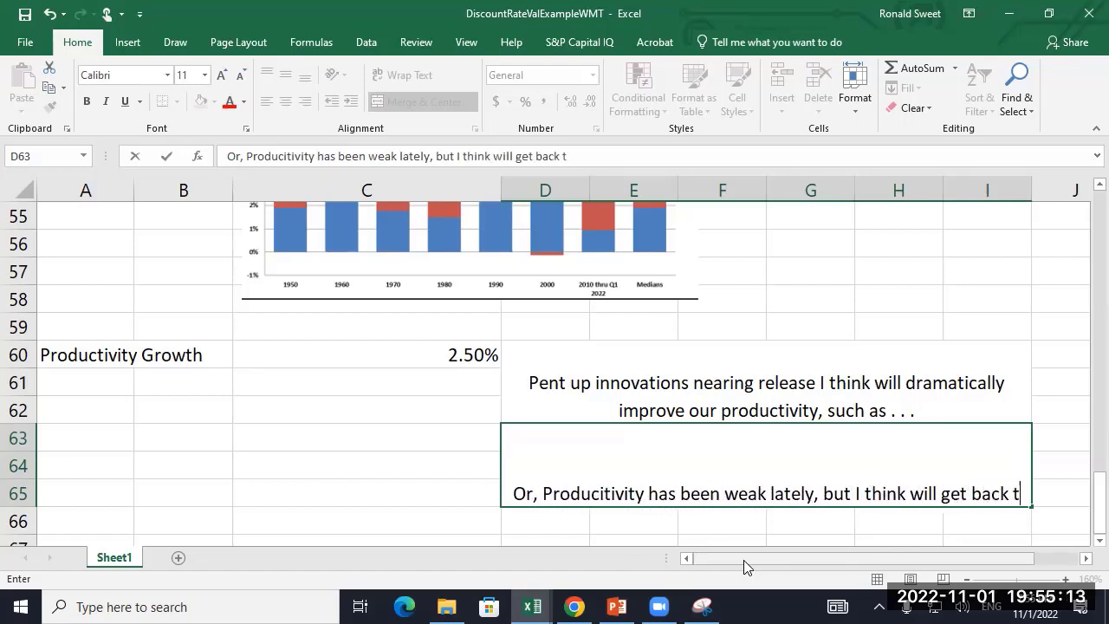
pyautogui.write('o historical med')
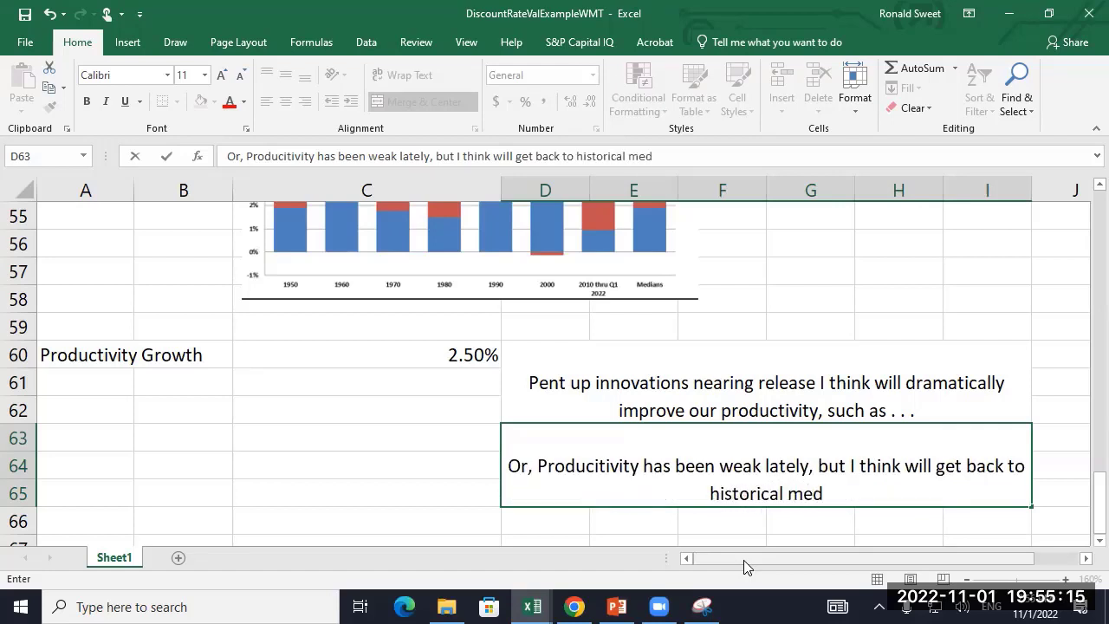
pyautogui.write('ians around 25%')
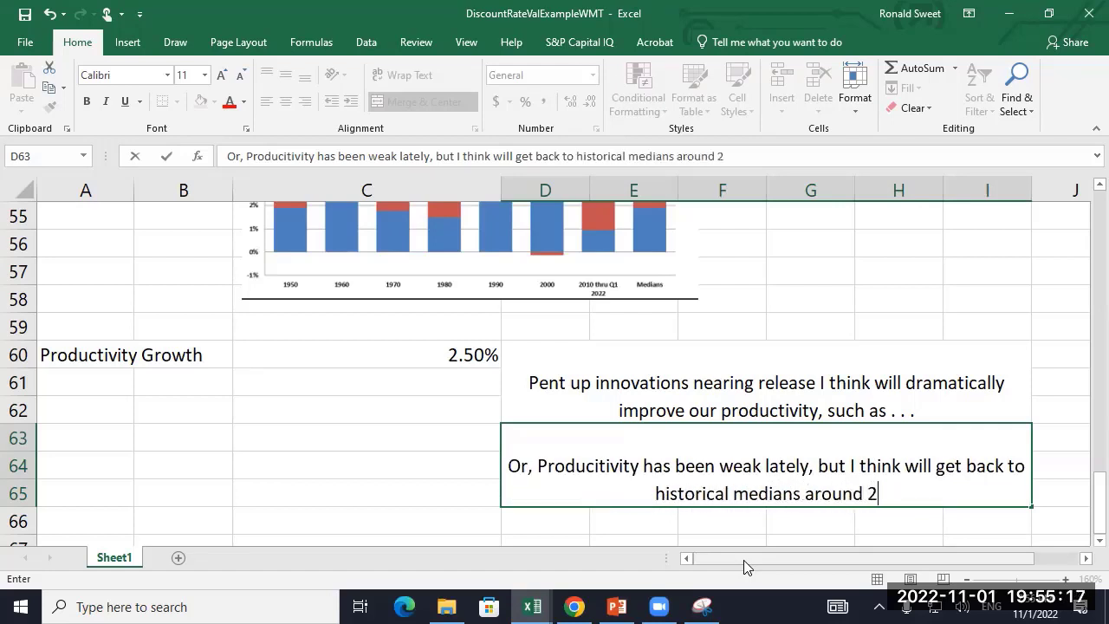
pyautogui.press('BackSpace')
pyautogui.press('BackSpace')
pyautogui.write('%')
pyautogui.press('Return')
pyautogui.press('Up')
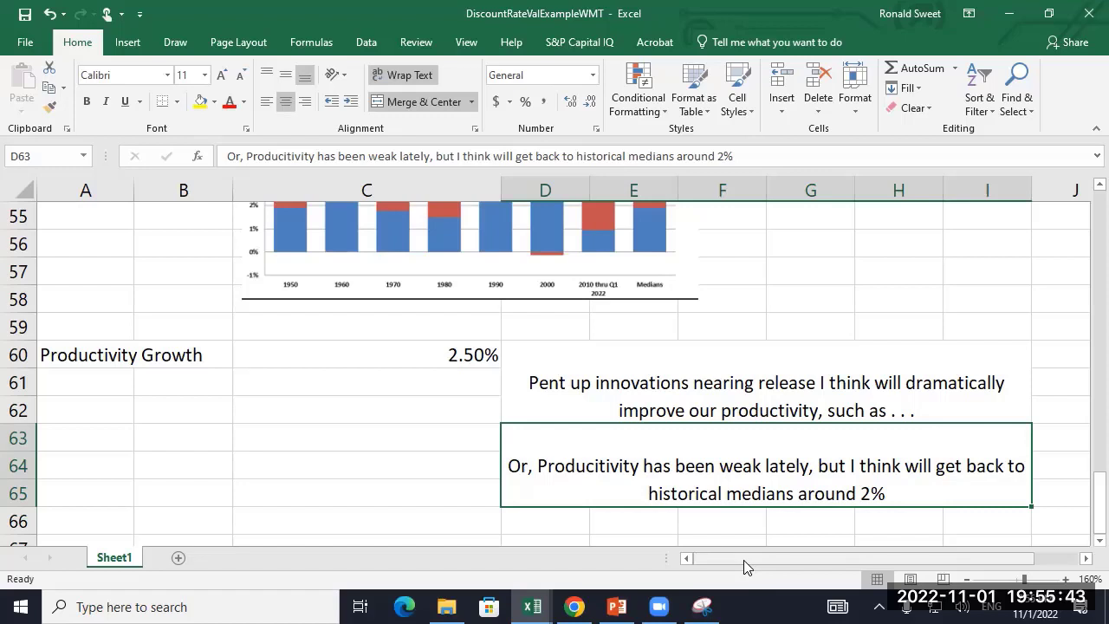
# - Enter the label "Labor Growth" in A67, below the productivity section
pyautogui.press('Down')
pyautogui.press('Down')
pyautogui.press('Left')
pyautogui.press('Left')
pyautogui.press('Left')
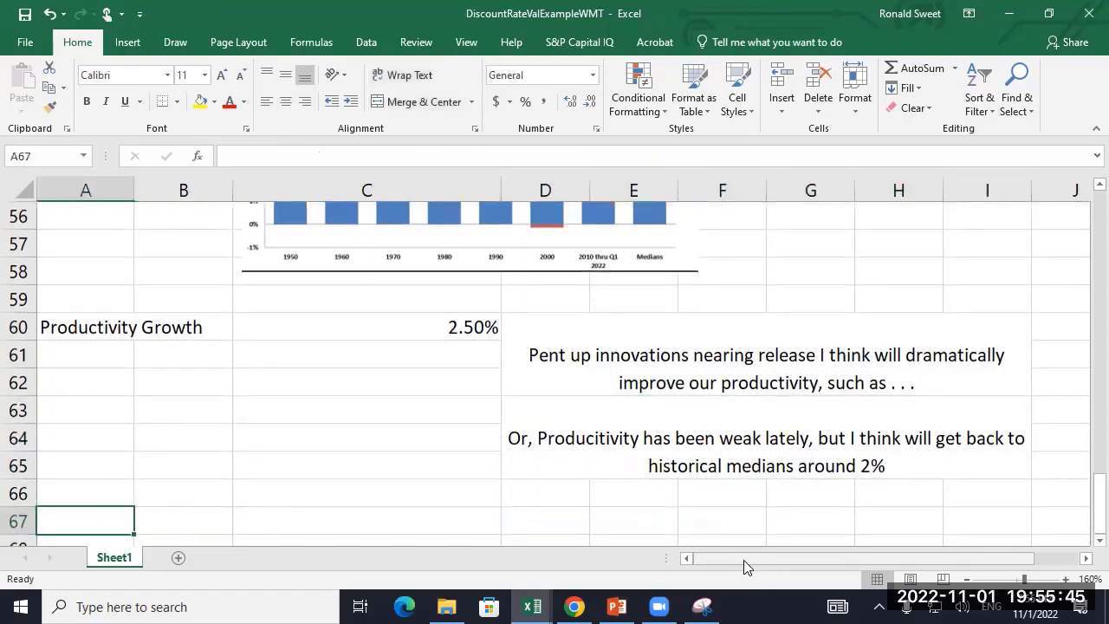
pyautogui.write('Labor Grwoth')
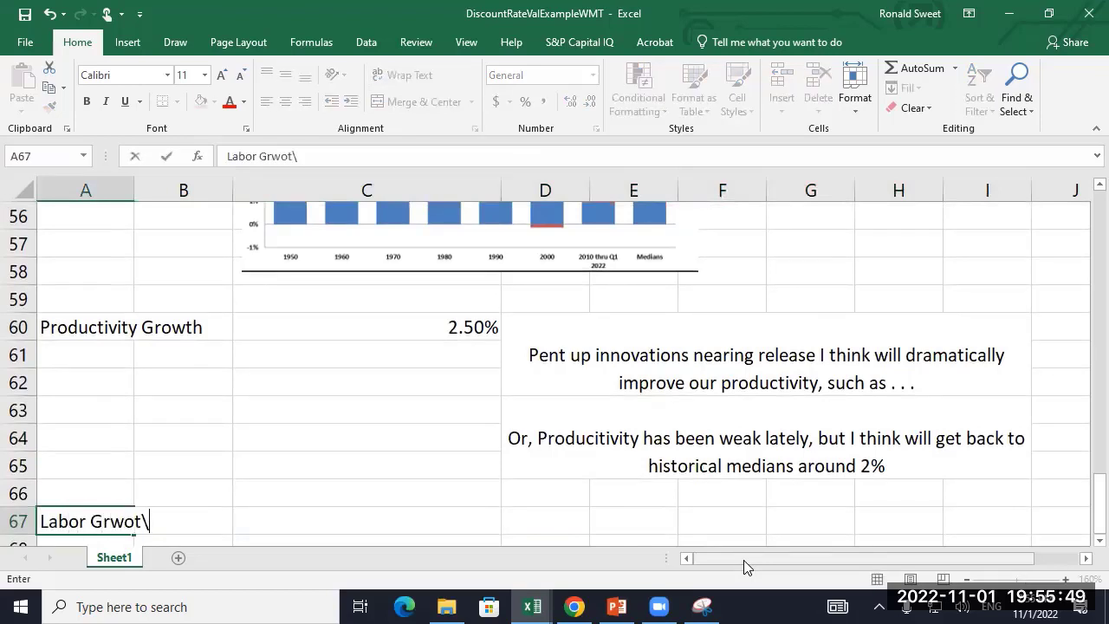
pyautogui.press('BackSpace')
pyautogui.press('BackSpace')
pyautogui.press('BackSpace')
pyautogui.press('BackSpace')
pyautogui.write('owth')
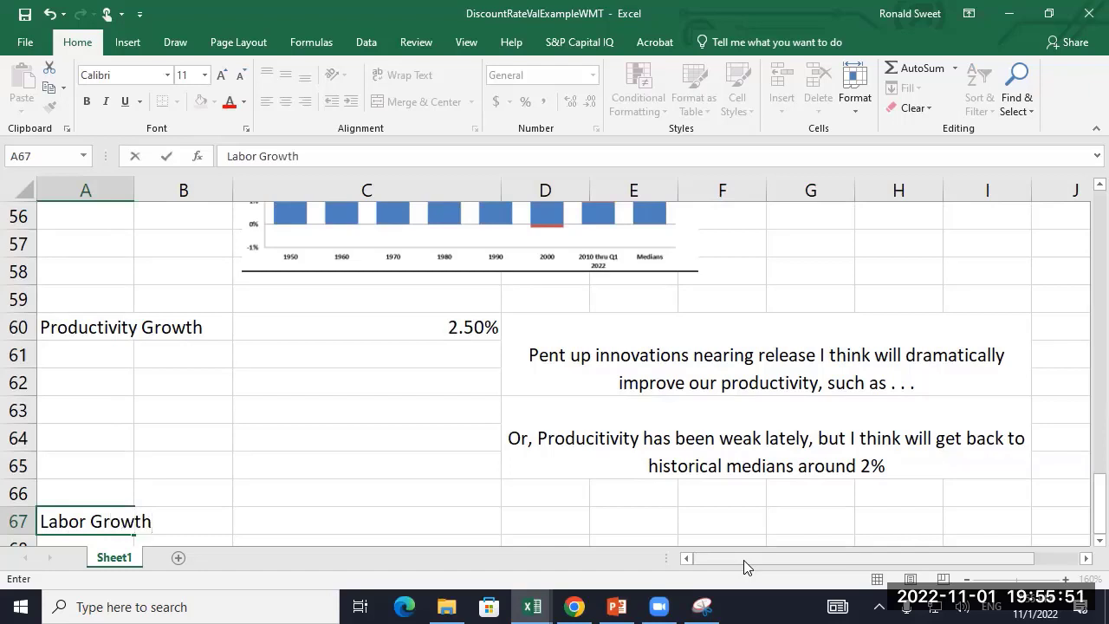
# - Enter 0.5% in C67 as the labor growth estimate
pyautogui.press('Tab')
pyautogui.press('Tab')
pyautogui.write('.56')
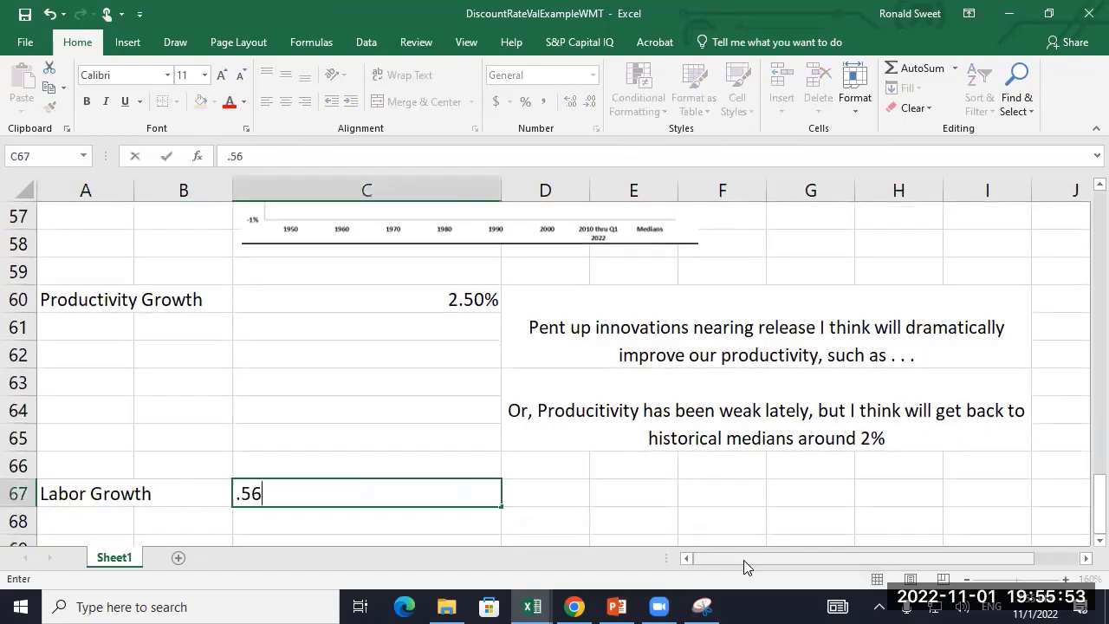
pyautogui.press('BackSpace')
pyautogui.write('%')
pyautogui.press('Return')
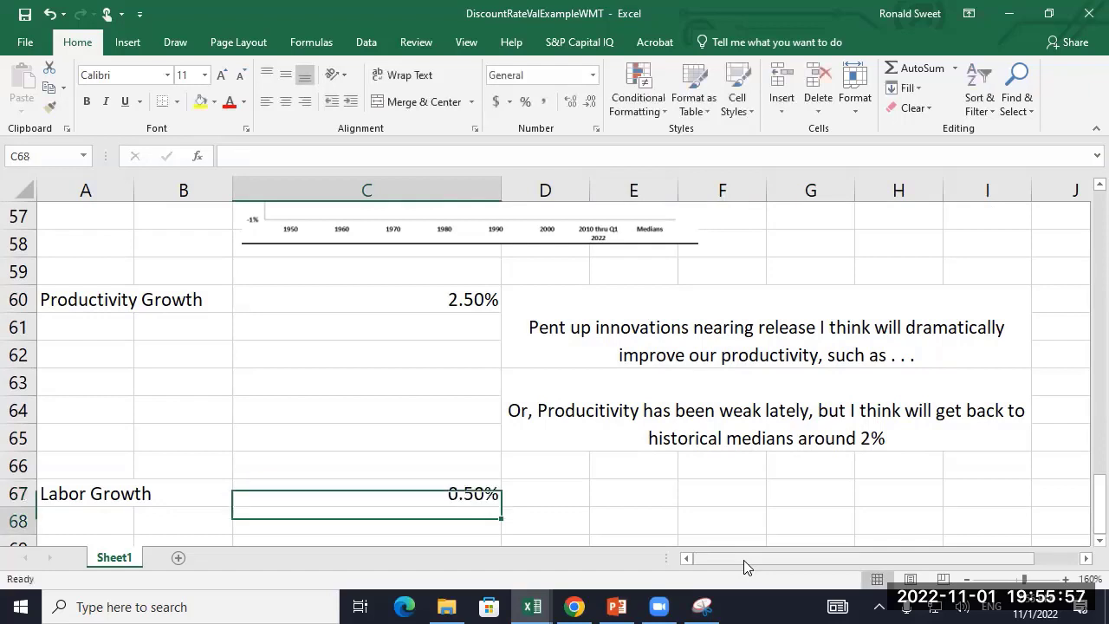
# - Enter the note "Has been weak lately, and expect Baby Boomers to retire, but should benefit from immigration reform eventually" in D67
pyautogui.press('Up')
pyautogui.press('Right')
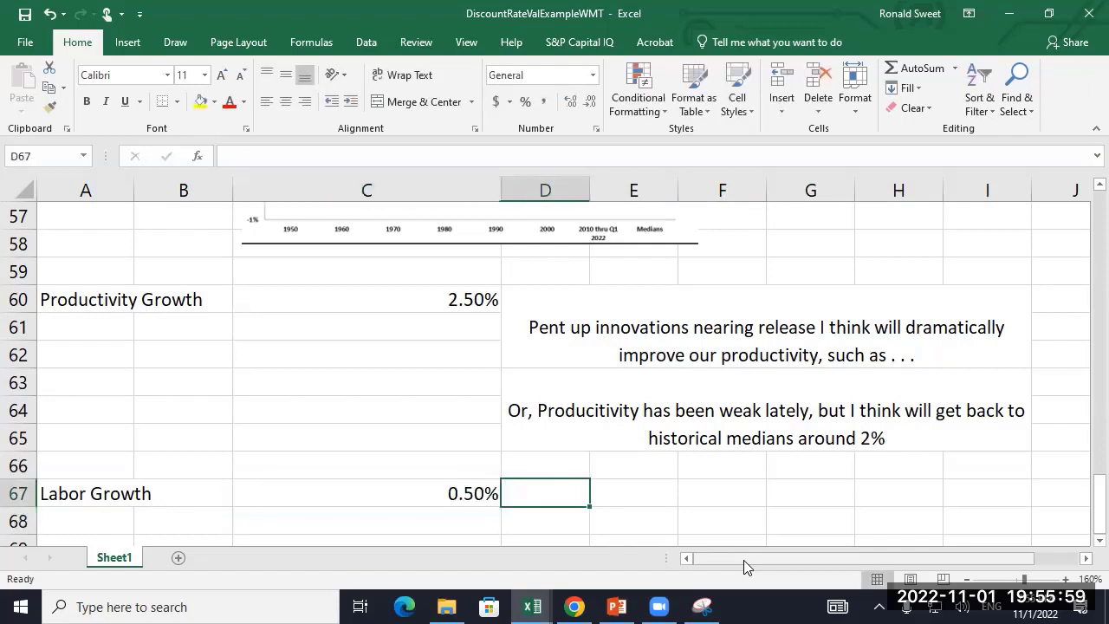
pyautogui.write('Has bee')
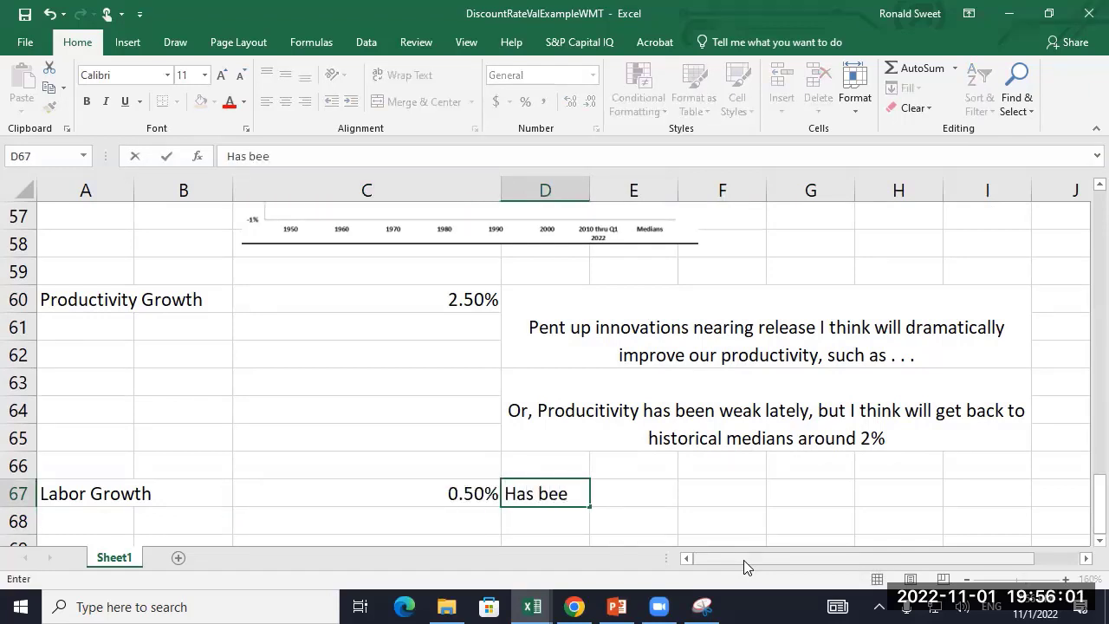
pyautogui.write('n weak lately')
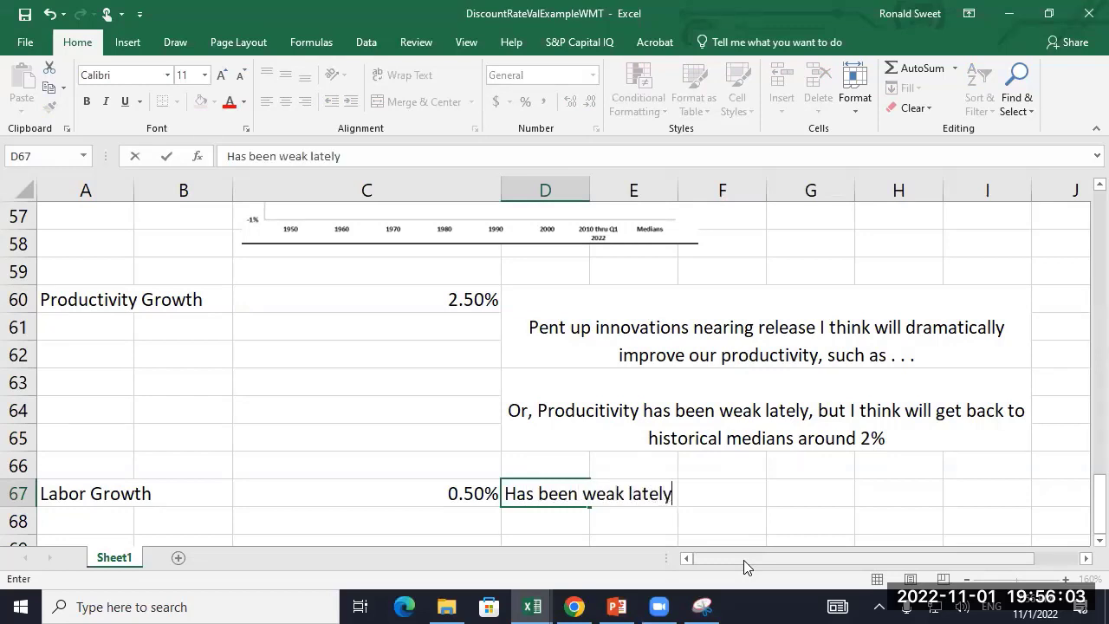
pyautogui.write(', and expe')
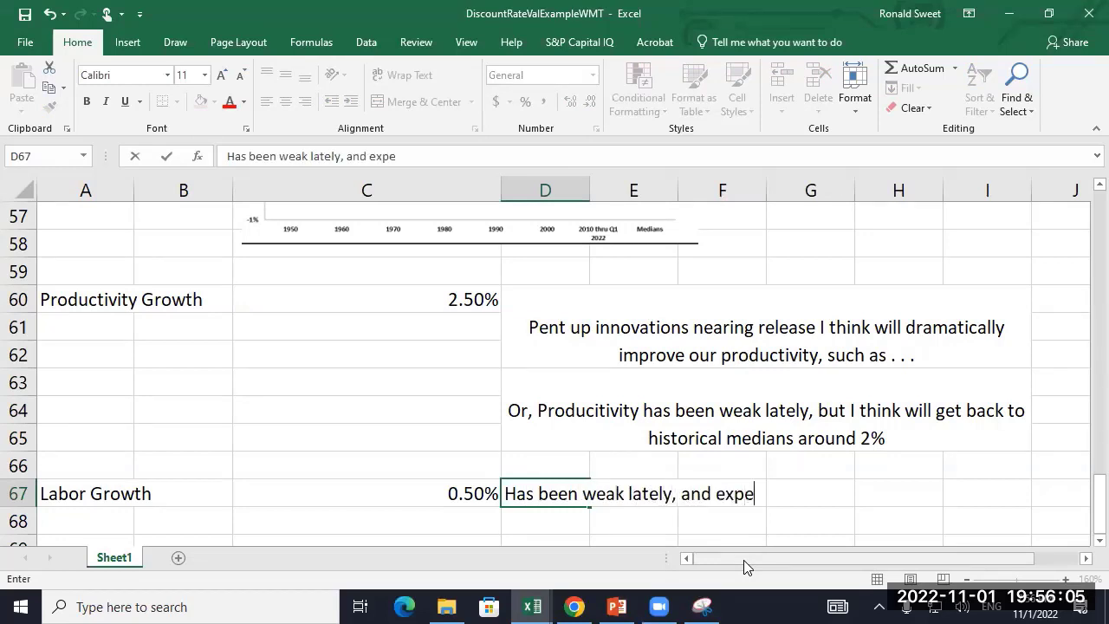
pyautogui.write('ct Baby Boomer')
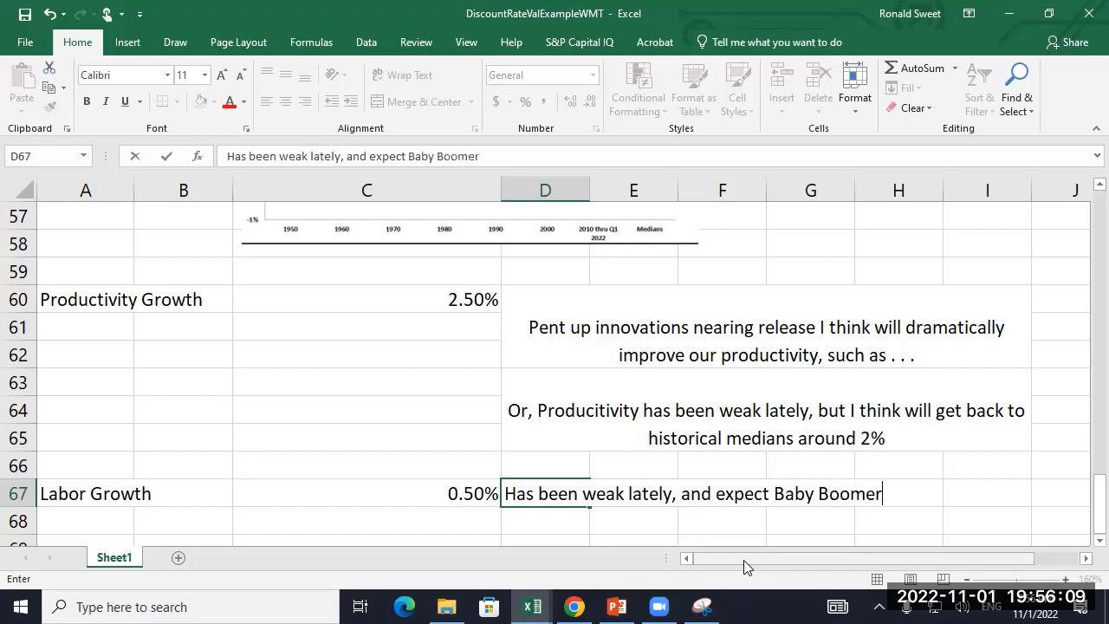
pyautogui.write('s to reti')
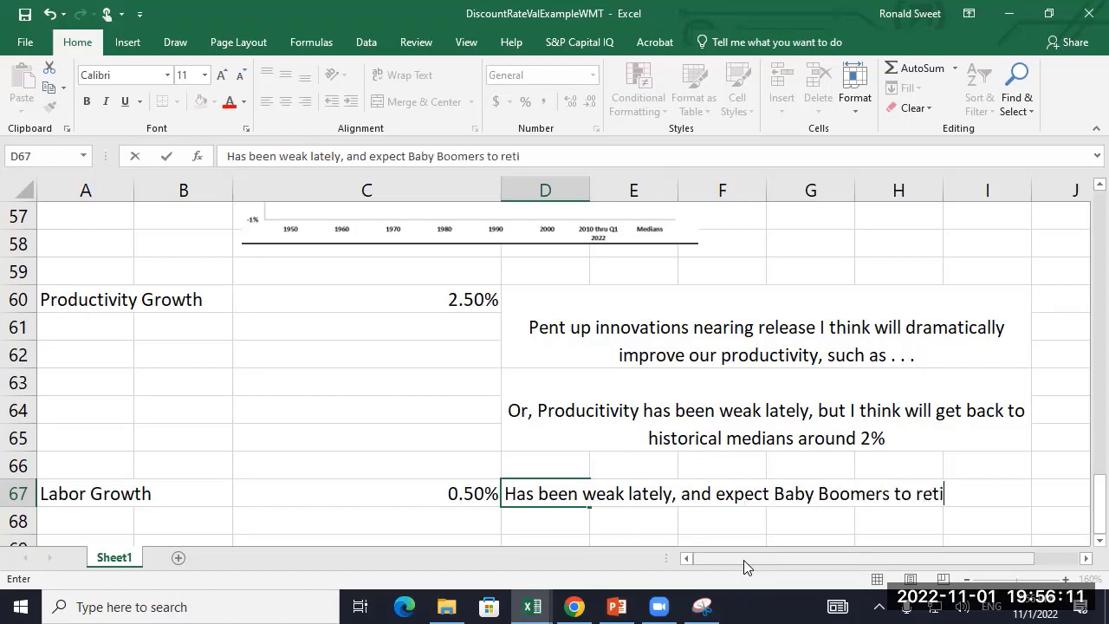
pyautogui.write('re, but')
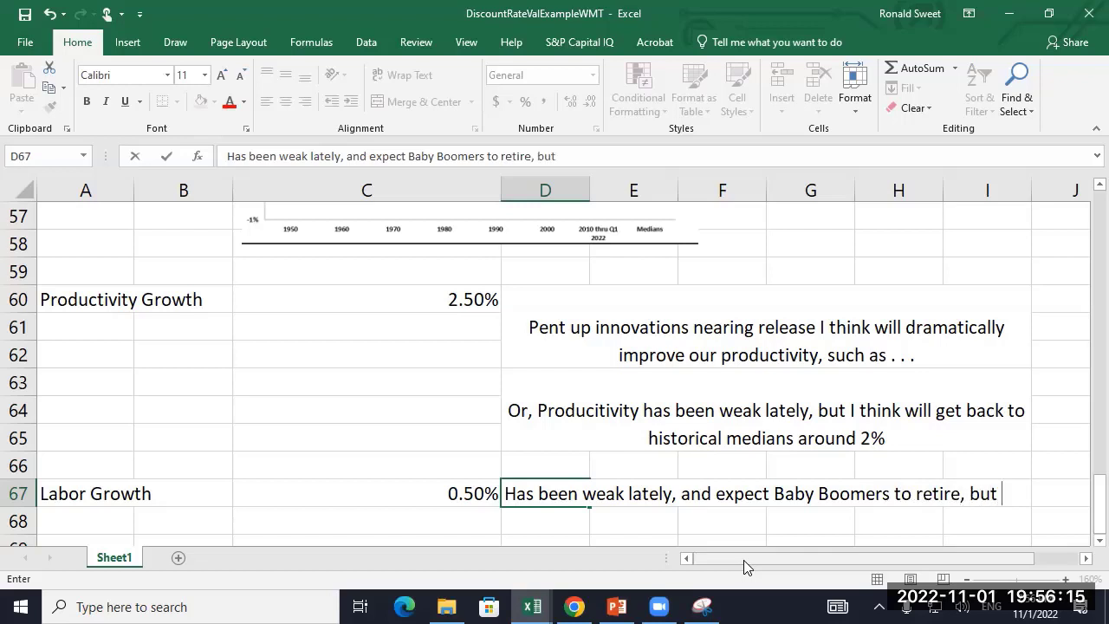
pyautogui.write(' should benefit')
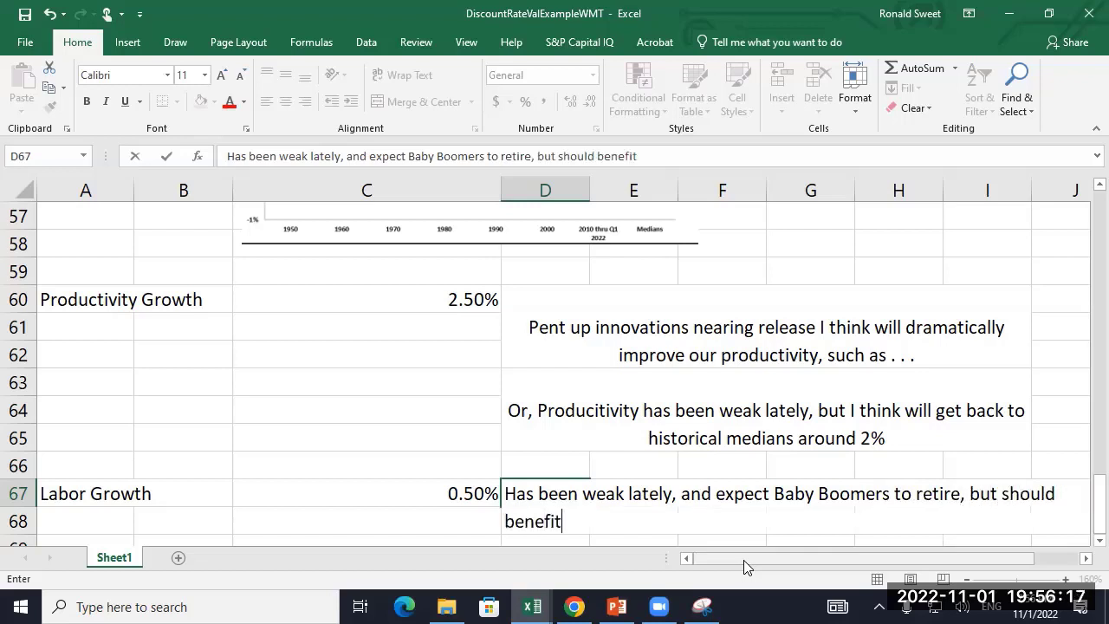
pyautogui.write(' from e')
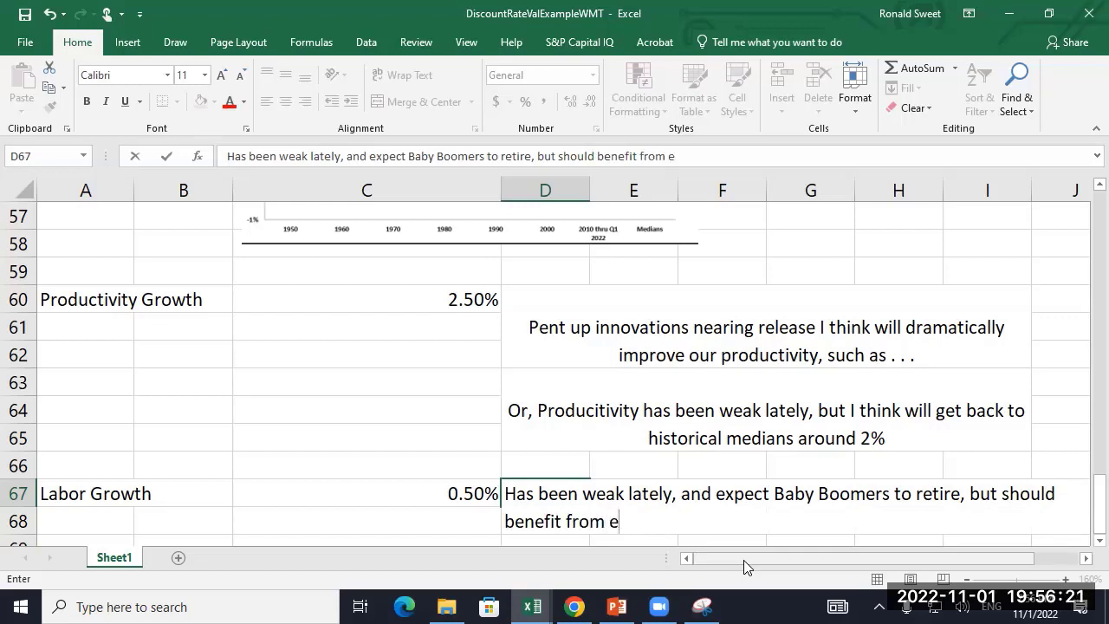
pyautogui.press('BackSpace')
pyautogui.write('immigration')
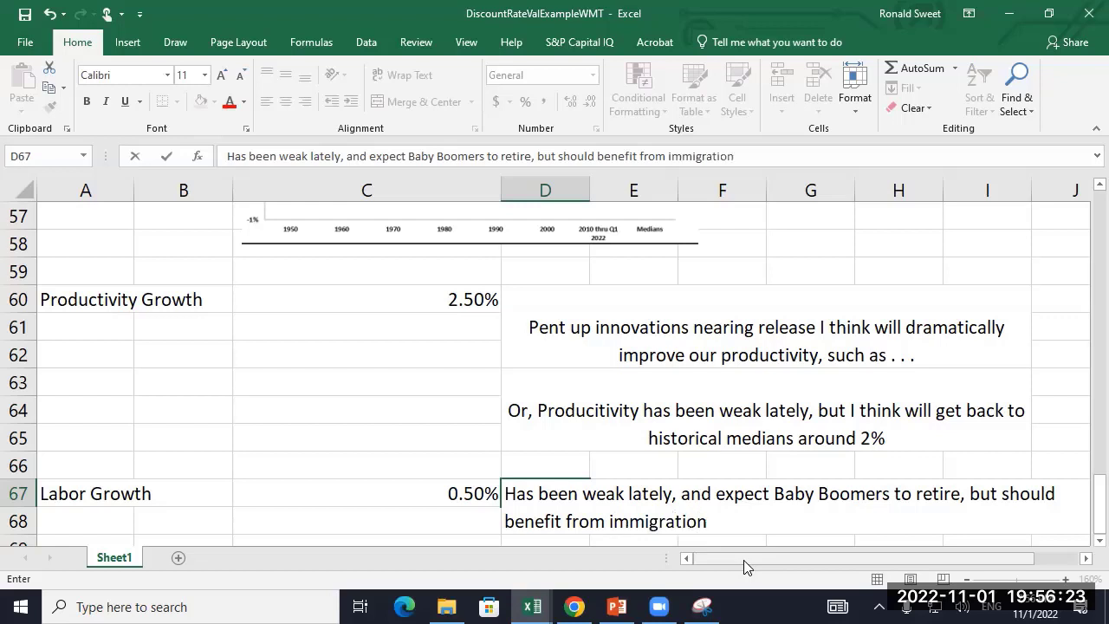
pyautogui.write(' reform eventually')
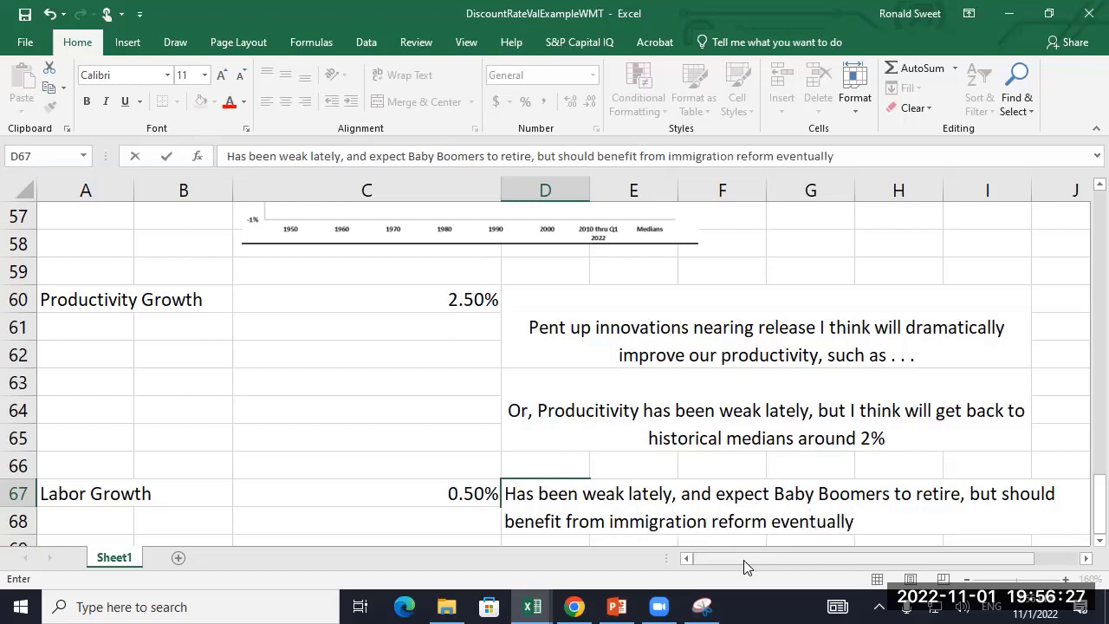
pyautogui.press('Return')
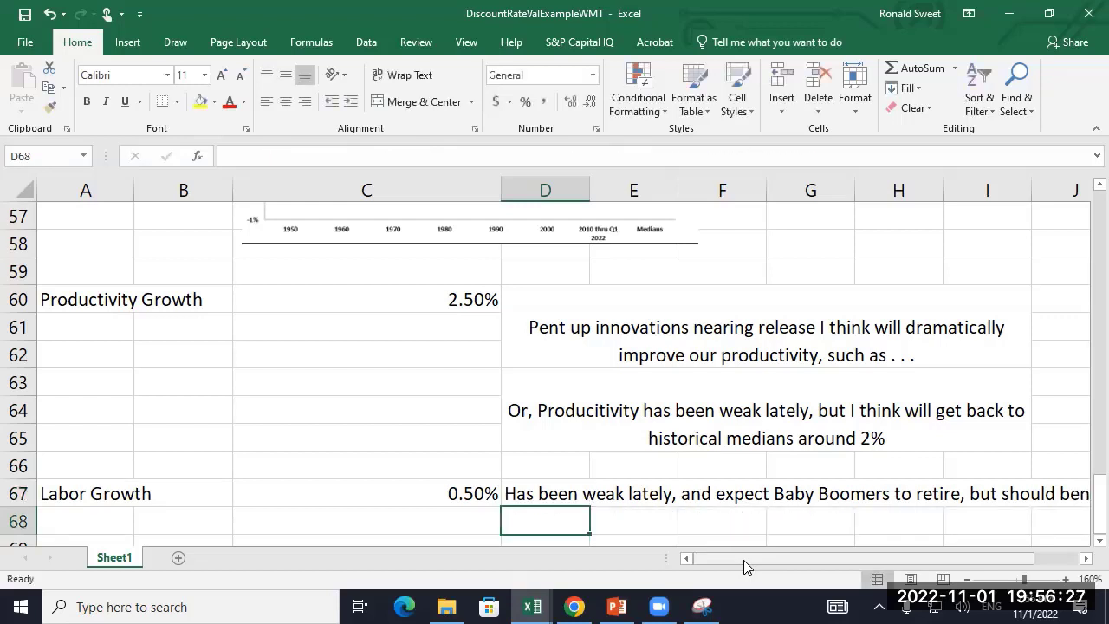
# - Merge and center the labor growth note across D67:I68
pyautogui.press('Up')
pyautogui.hotkey('shift', 'Right')
pyautogui.hotkey('shift', 'Right')
pyautogui.hotkey('shift', 'Right')
pyautogui.hotkey('shift', 'Right')
pyautogui.hotkey('shift', 'Right')
pyautogui.hotkey('shift', 'Down')
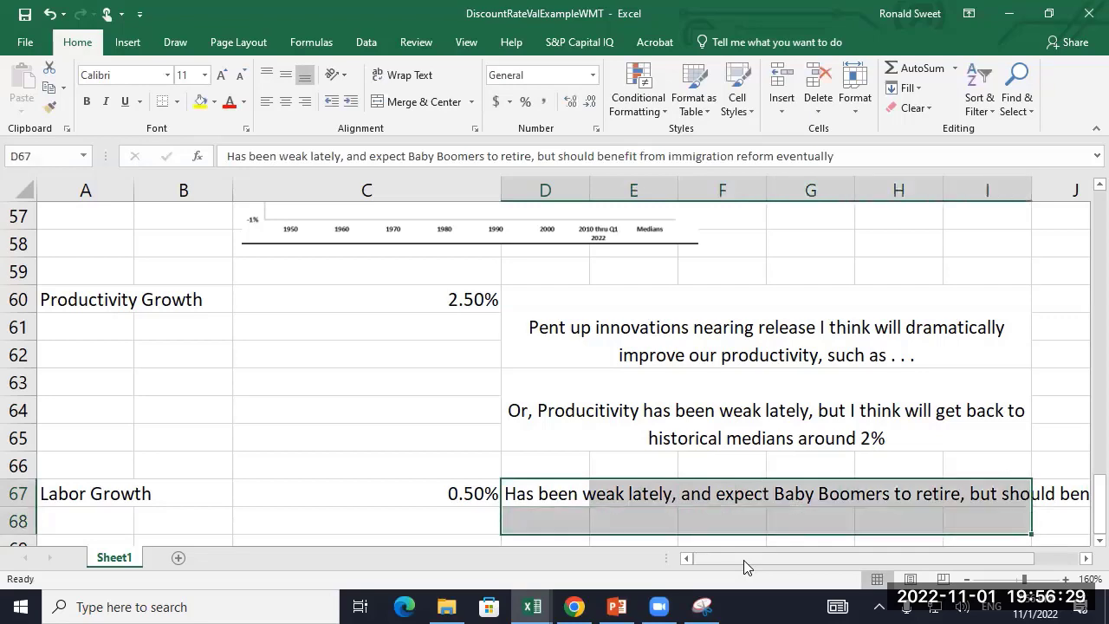
pyautogui.hotkey('alt', 'h')
pyautogui.press('m')
pyautogui.press('c')
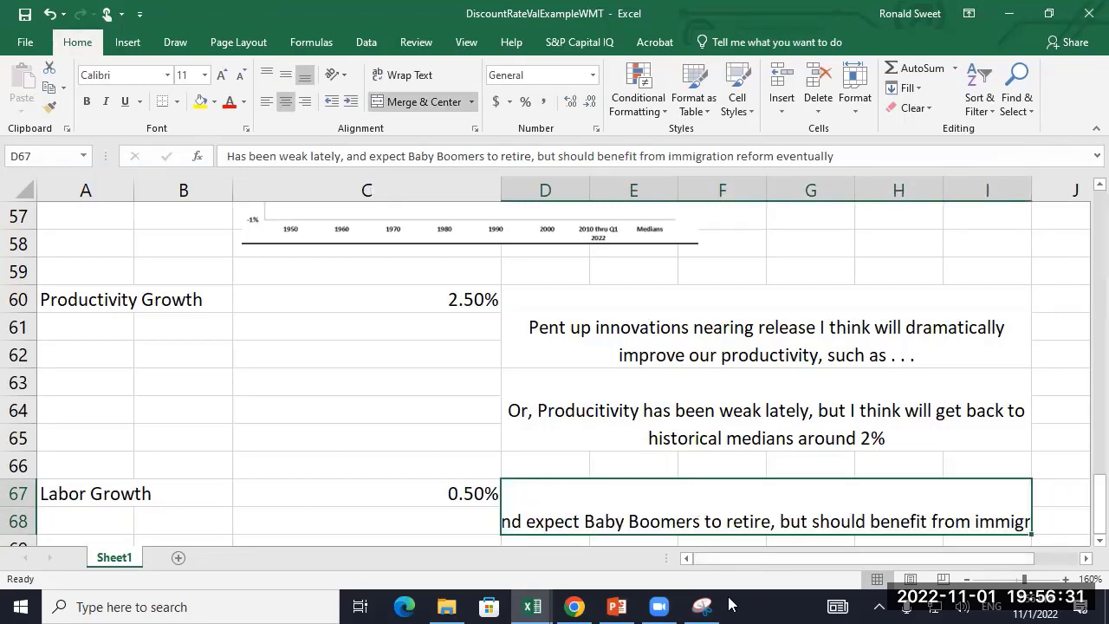
# - Turn on text wrapping for the merged labor growth note in D67
pyautogui.rightClick(686, 475)
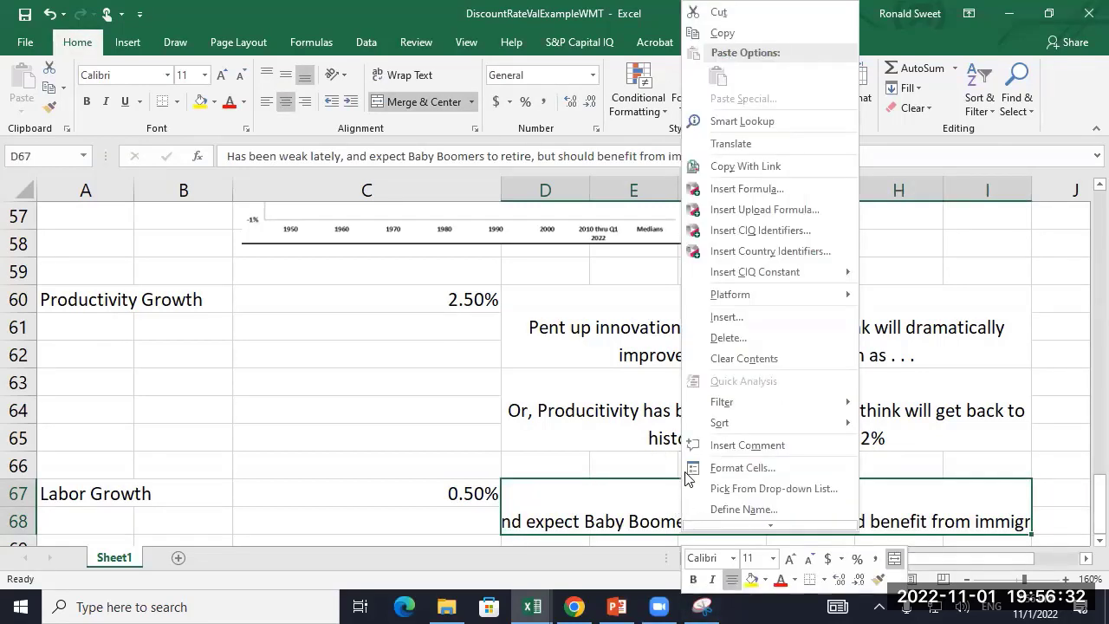
pyautogui.click(741, 469)
pyautogui.click(548, 378)
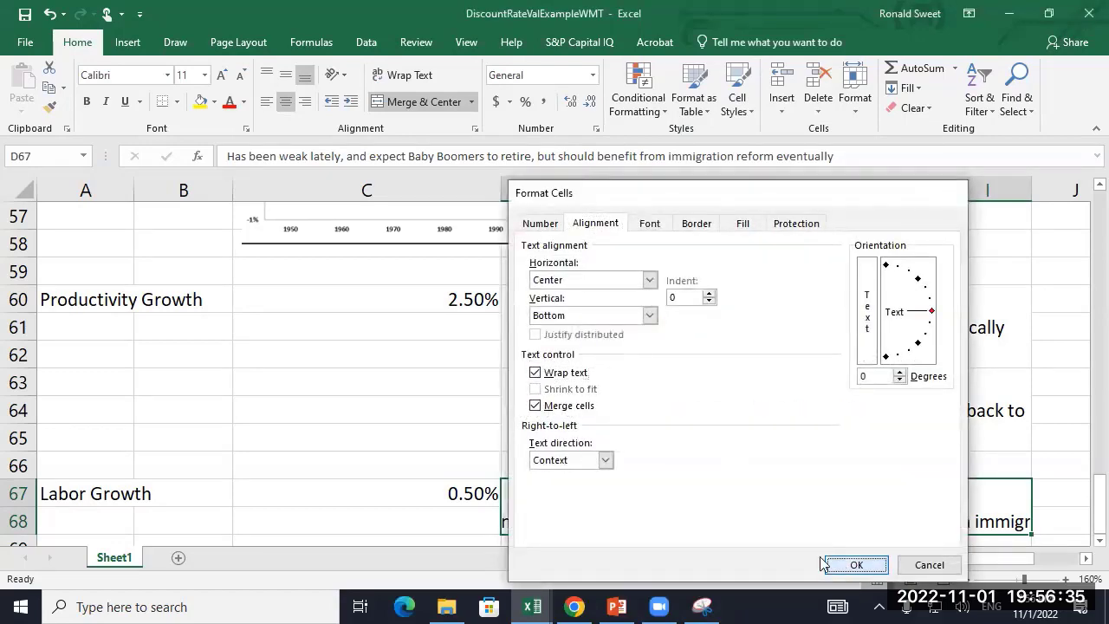
pyautogui.click(829, 565)
# - Enter the label "Inflation" in A70, below the labor growth section
pyautogui.scroll(-2, 552, 507)
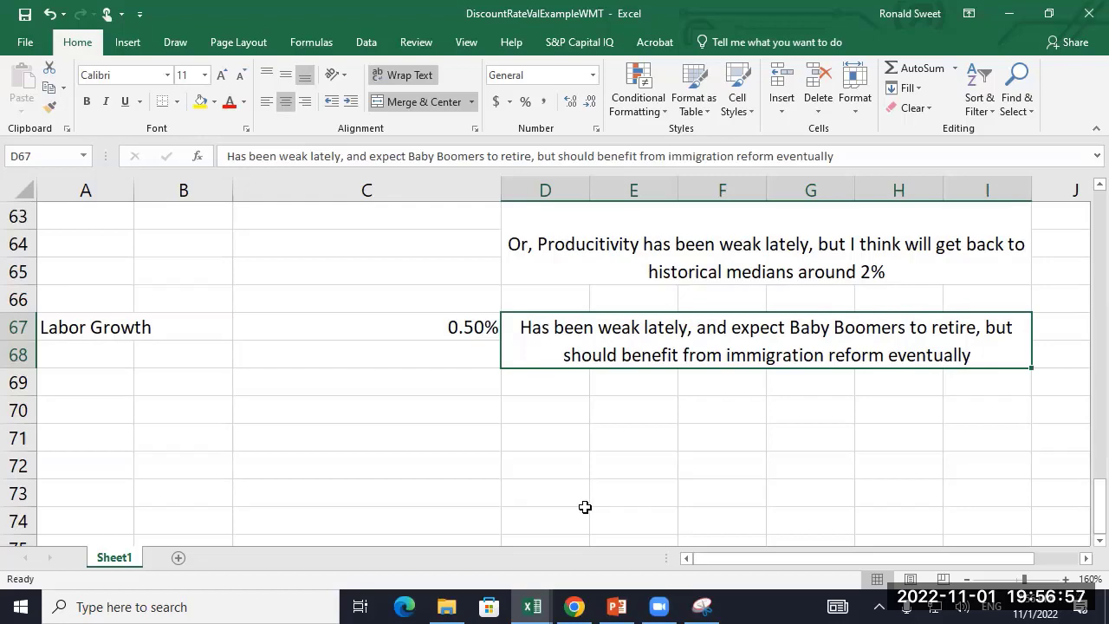
pyautogui.scroll(4, 685, 429)
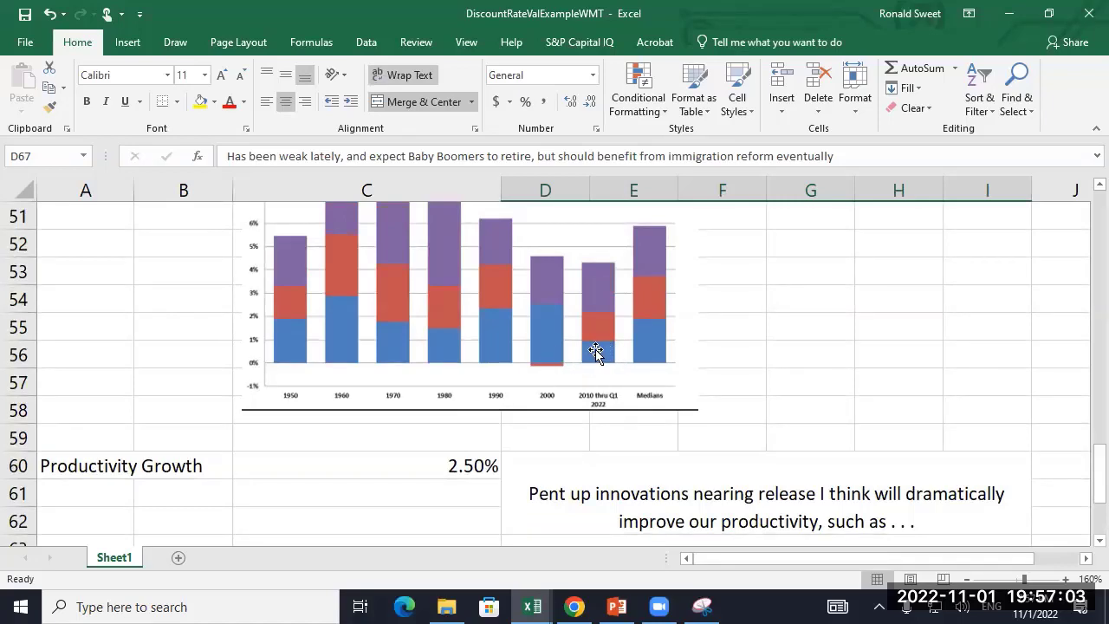
pyautogui.scroll(2, 595, 355)
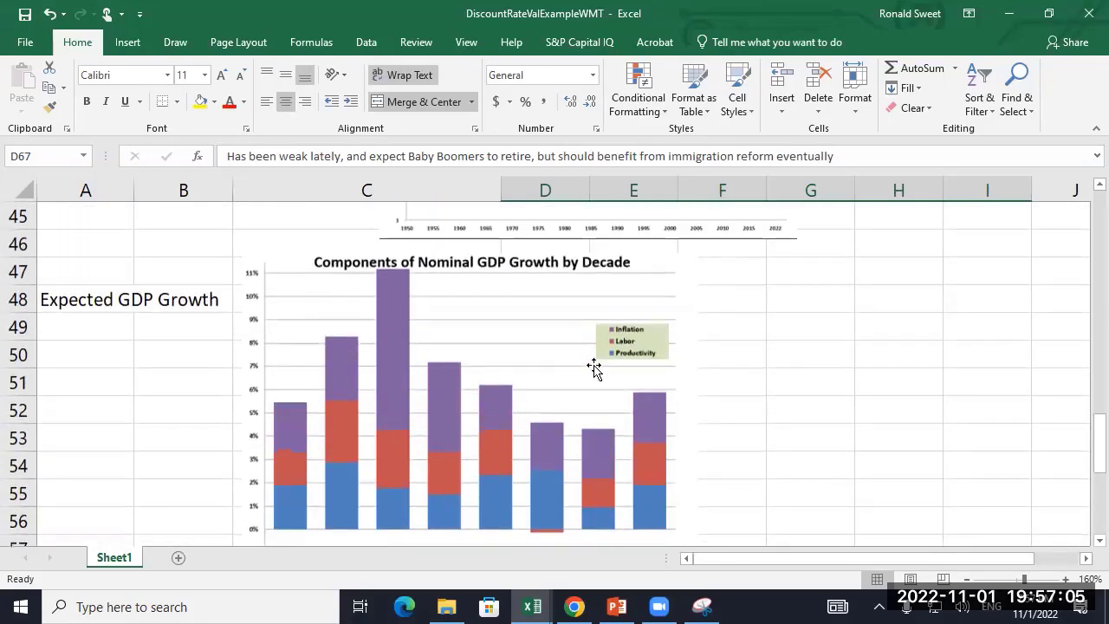
pyautogui.scroll(-1, 610, 399)
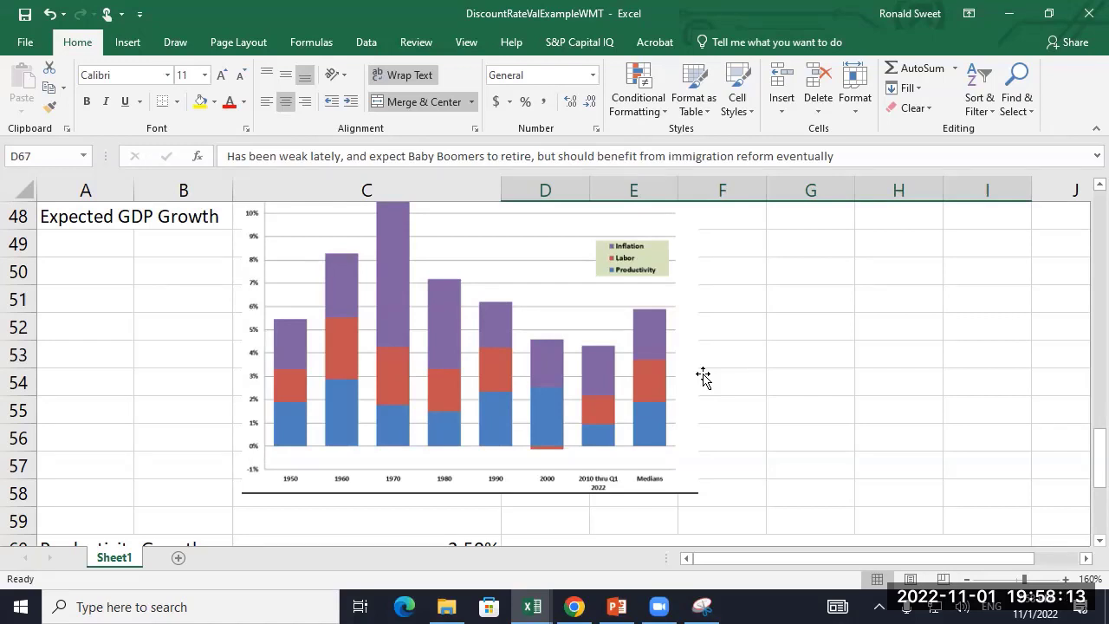
pyautogui.scroll(-6, 503, 367)
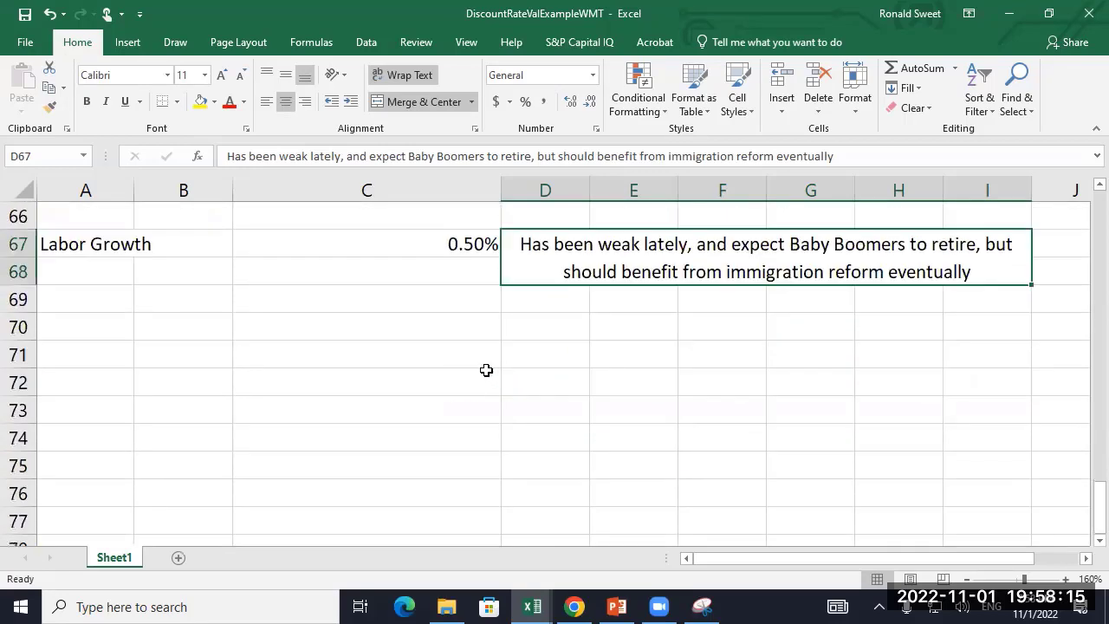
pyautogui.scroll(2, 462, 260)
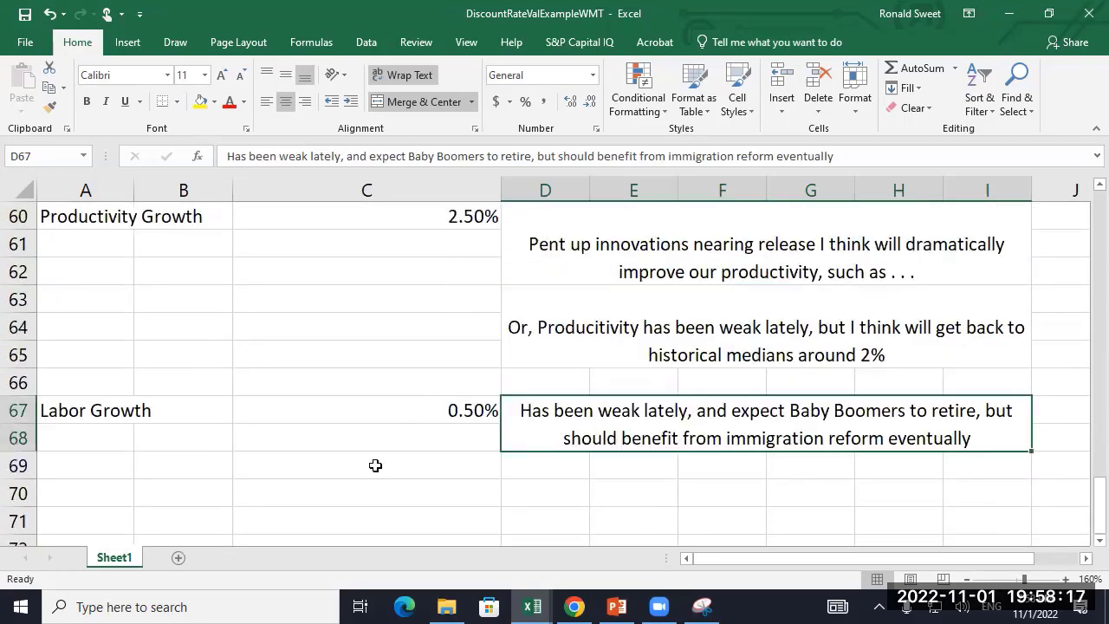
pyautogui.click(93, 498)
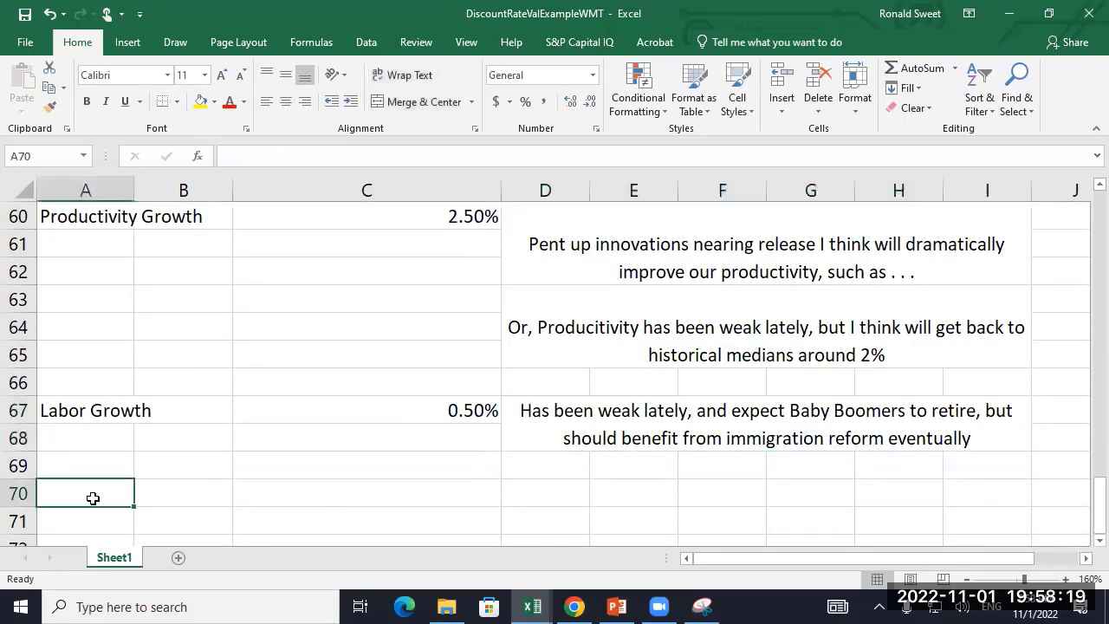
pyautogui.write('Inflation')
pyautogui.press('Return')
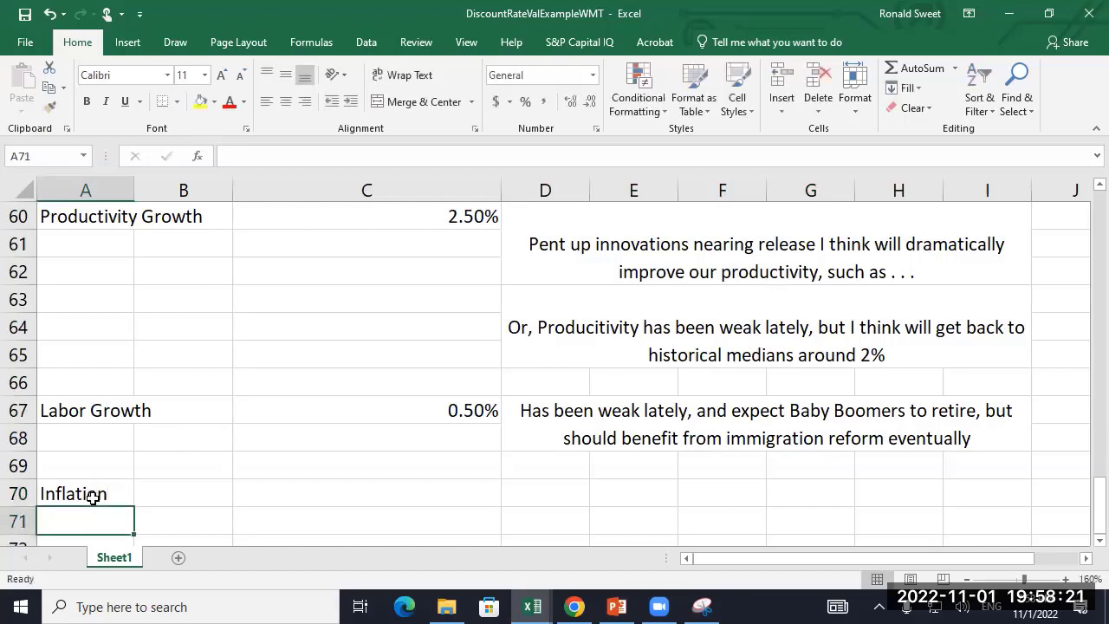
# - Enter the indented label "Forward Breakeven Inflation" in A71, making sure Inflation is spelled correctly
pyautogui.write('Forward')
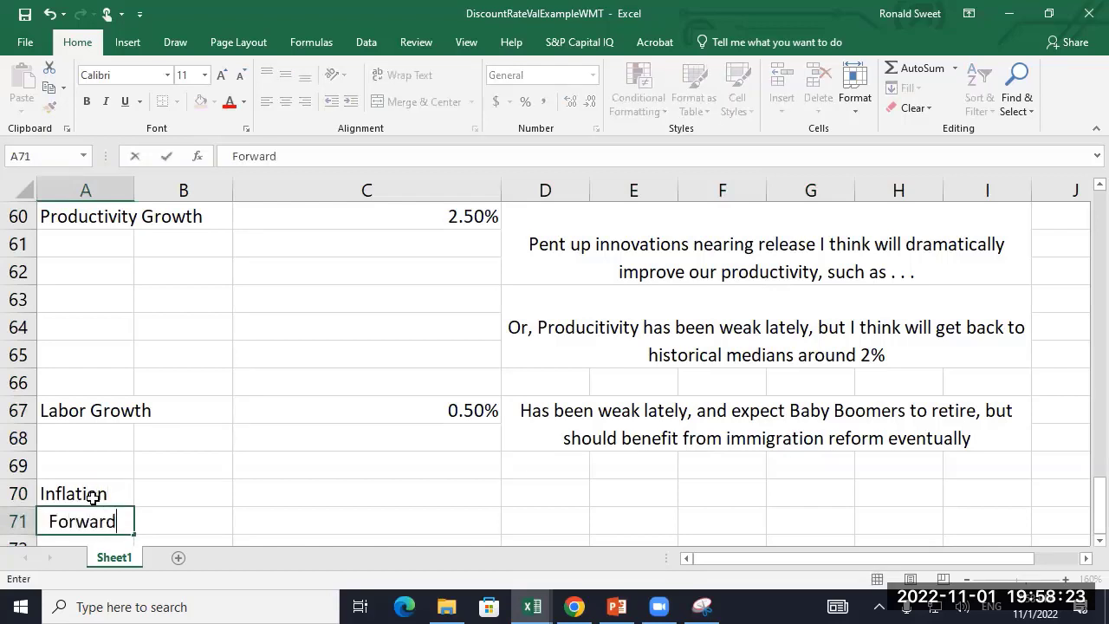
pyautogui.write(' Break')
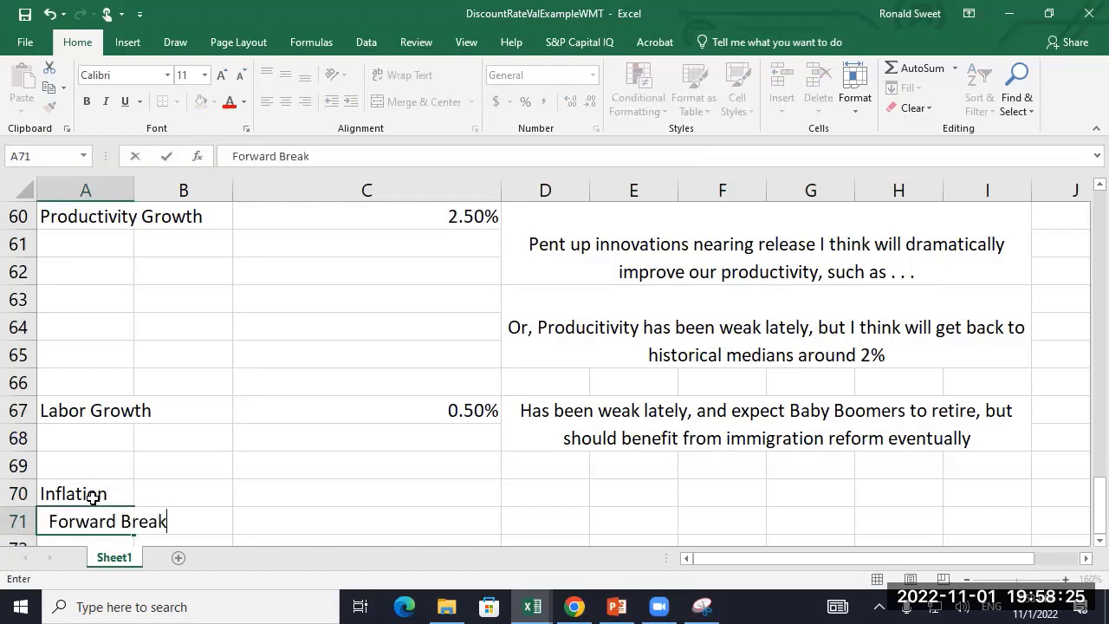
pyautogui.write('even Inbflation')
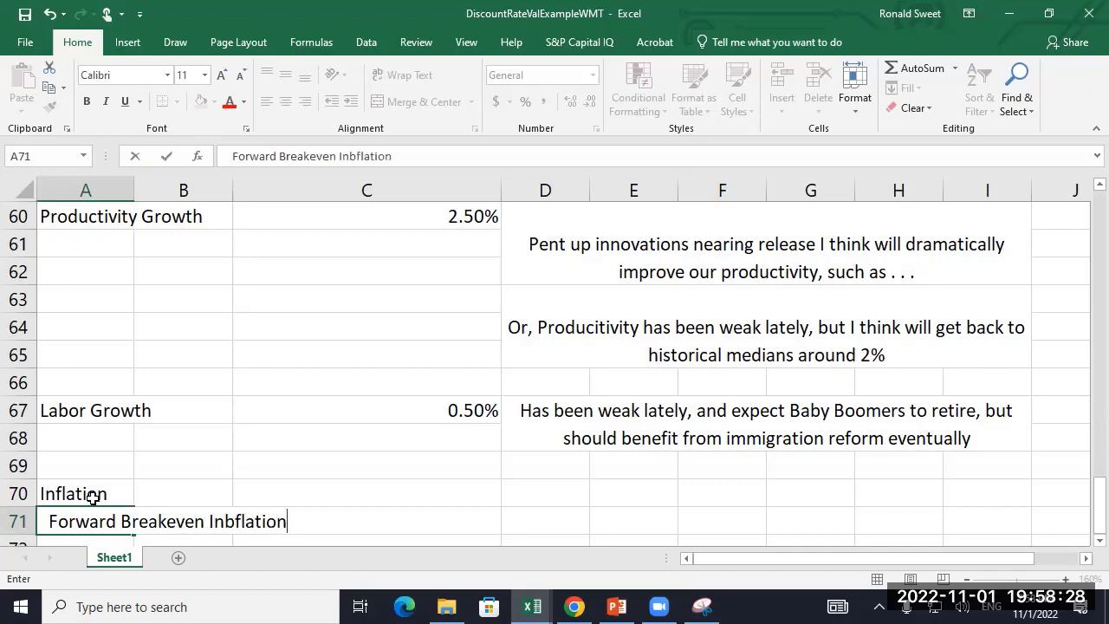
pyautogui.press('Return')
pyautogui.press('Up')
pyautogui.press('F2')
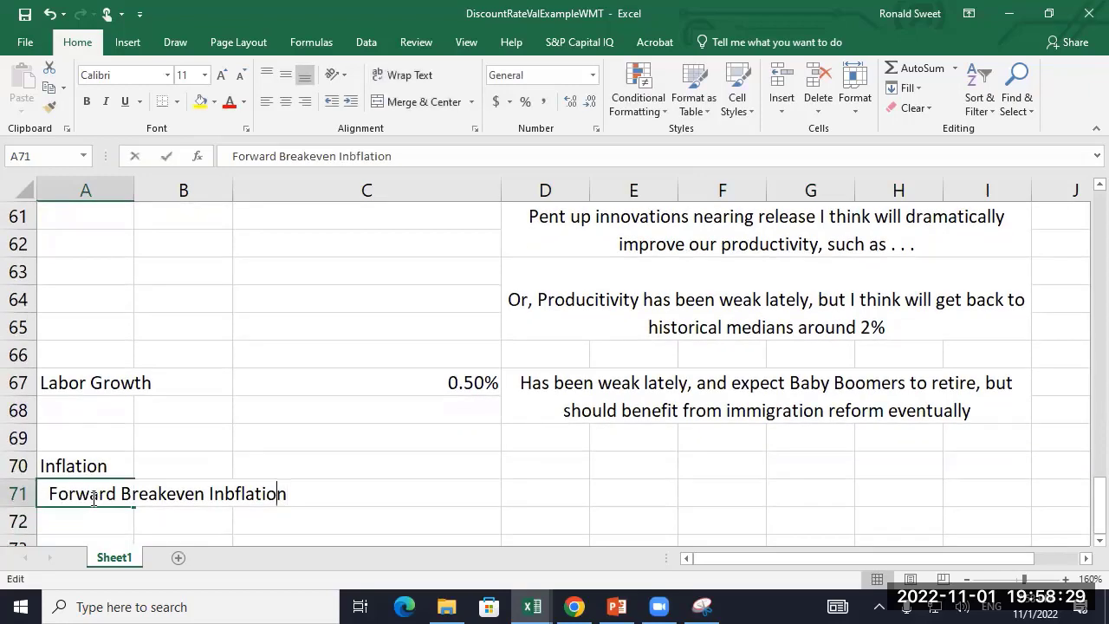
pyautogui.press('Left')
pyautogui.press('Left')
pyautogui.press('Left')
pyautogui.press('Left')
pyautogui.press('Left')
pyautogui.press('Left')
pyautogui.press('Left')
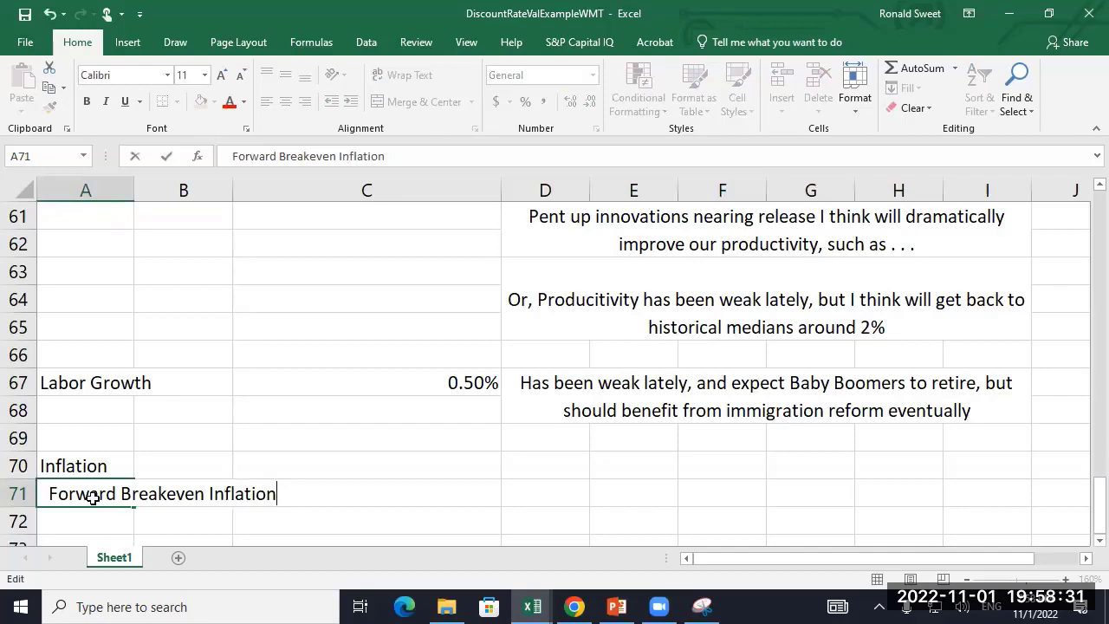
pyautogui.press('Return')
# - Enter the row labels "10 Year" in B73 and "5 Year" in B74
pyautogui.press('Return')
pyautogui.press('Right')
pyautogui.write('10')
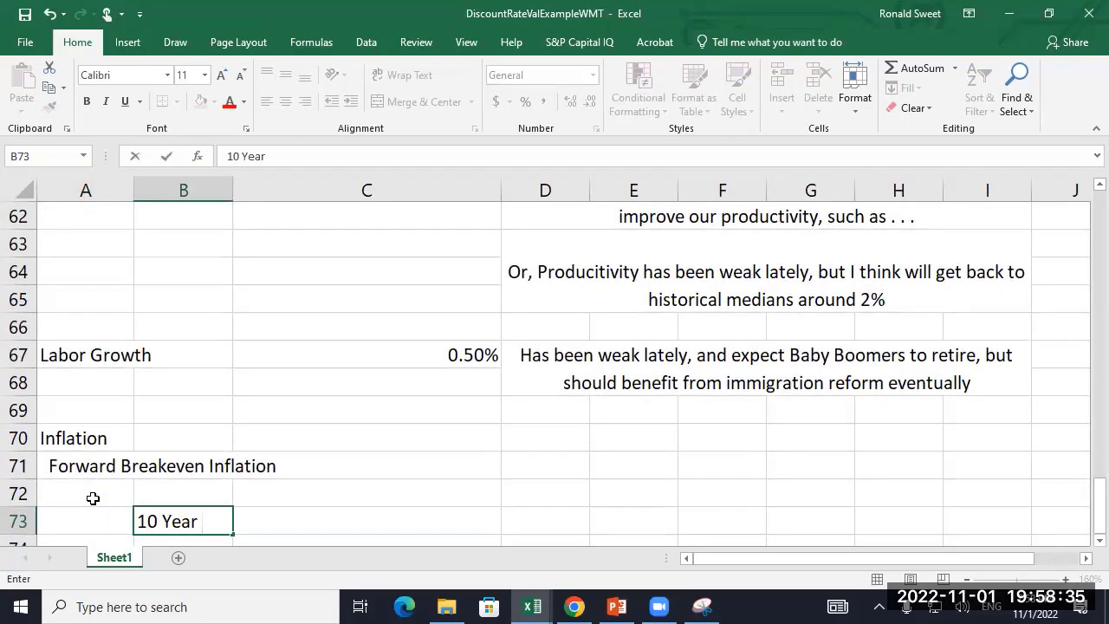
pyautogui.press('Return')
pyautogui.write('5 Ye')
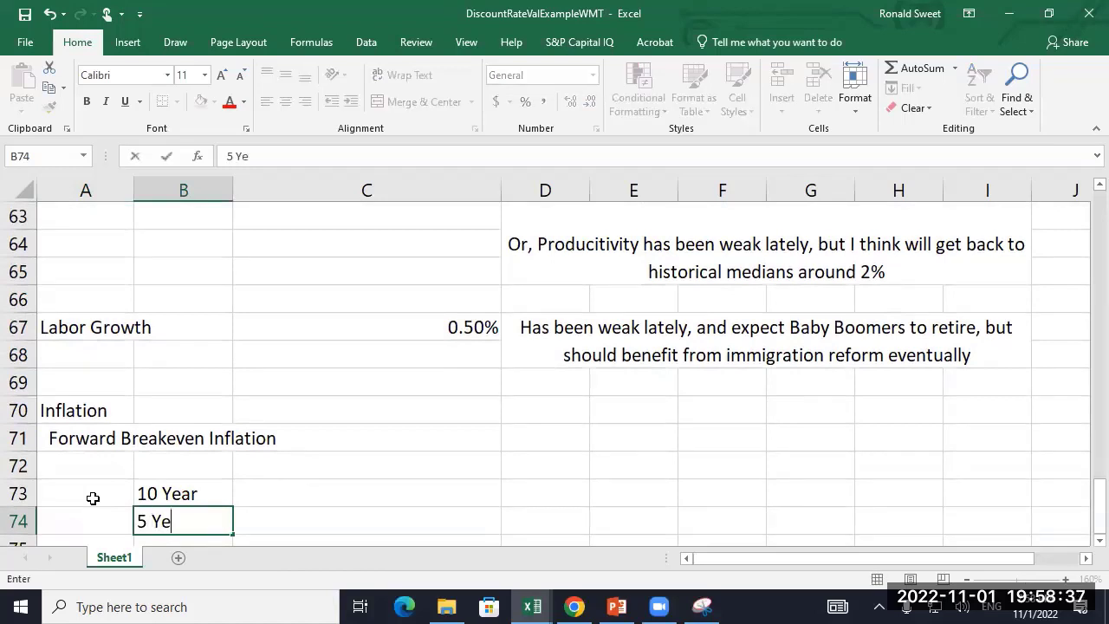
pyautogui.press('Return')
# - Enter the column headings "Nom" in C72 and "TIPS" in D72
pyautogui.press('Up')
pyautogui.press('Up')
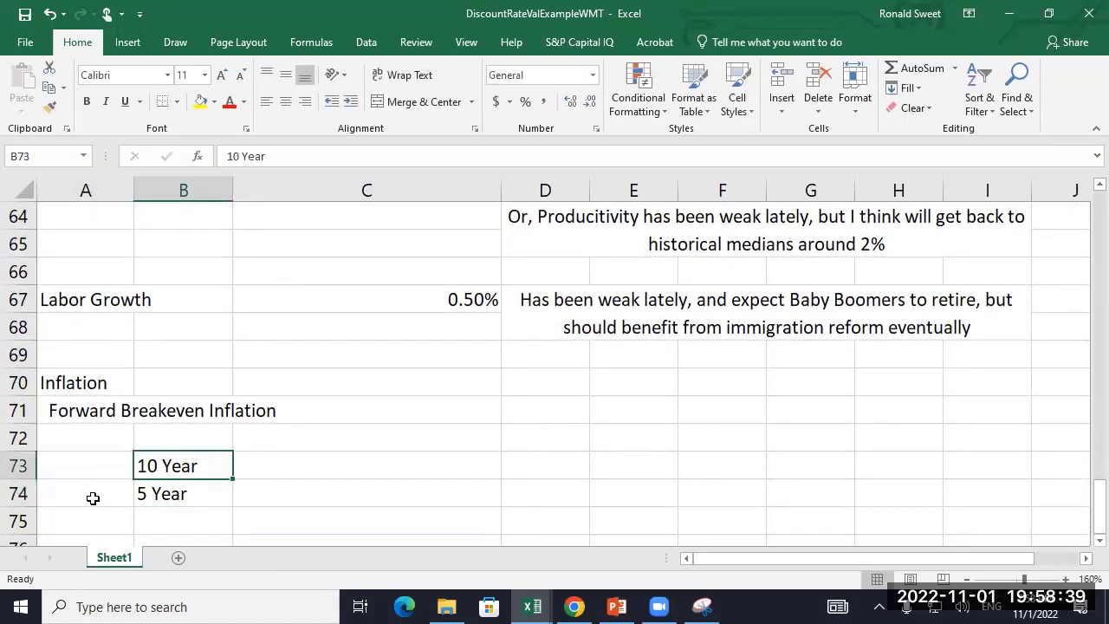
pyautogui.press('Up')
pyautogui.press('Right')
pyautogui.write('No')
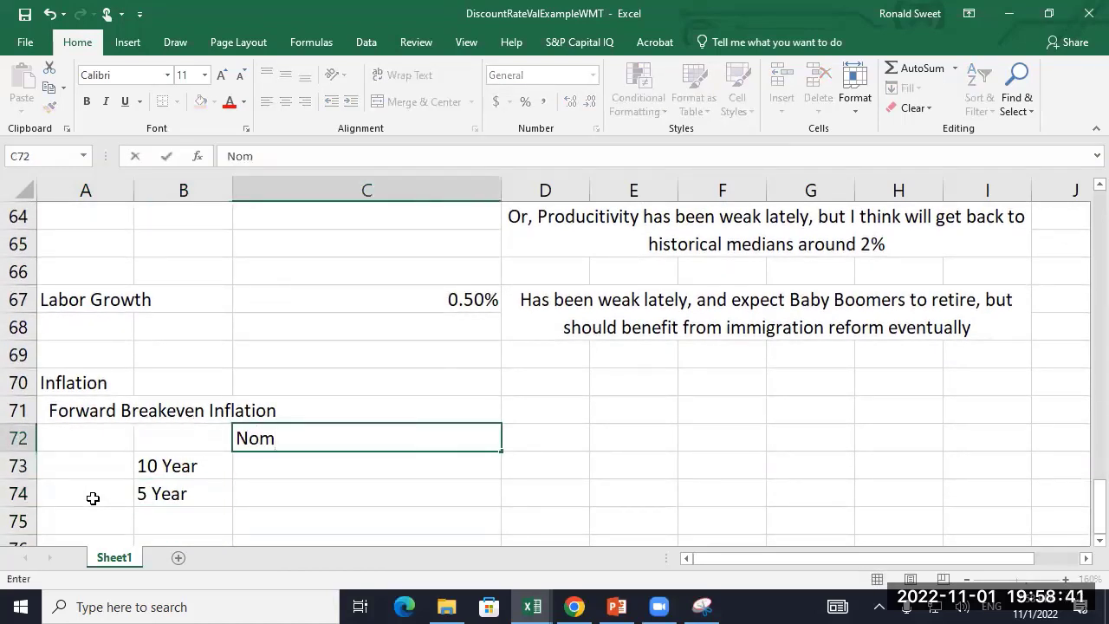
pyautogui.press('Tab')
pyautogui.write('TIP')
pyautogui.press('Left')
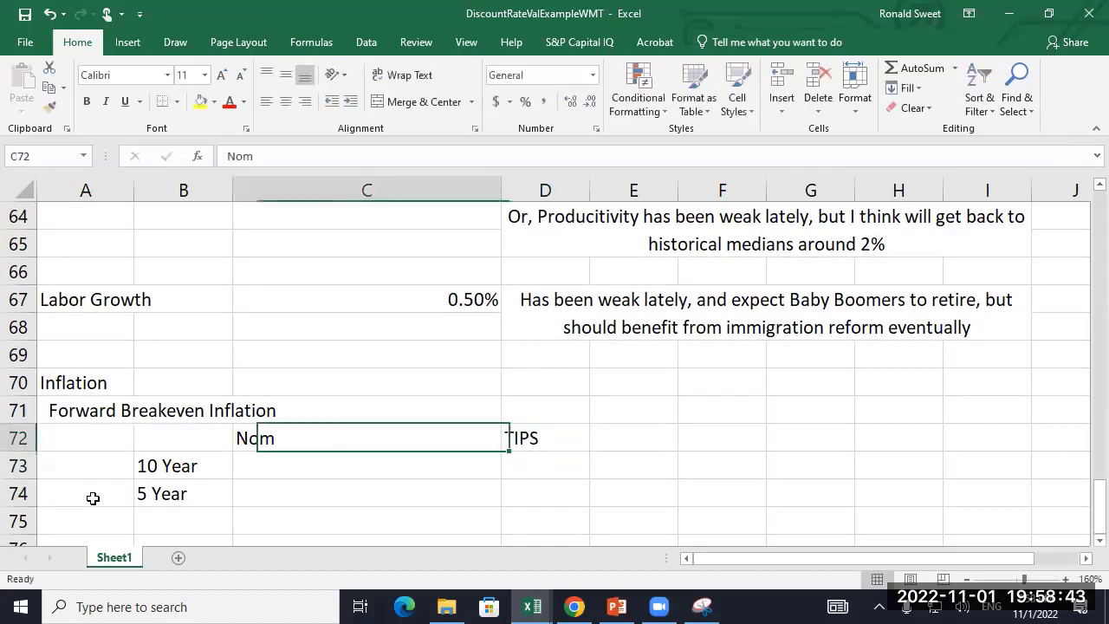
# - Make the Nom and TIPS headings in C72:D72 bold and centered
pyautogui.press('Left')
pyautogui.press('Right')
pyautogui.hotkey('shift', 'Right')
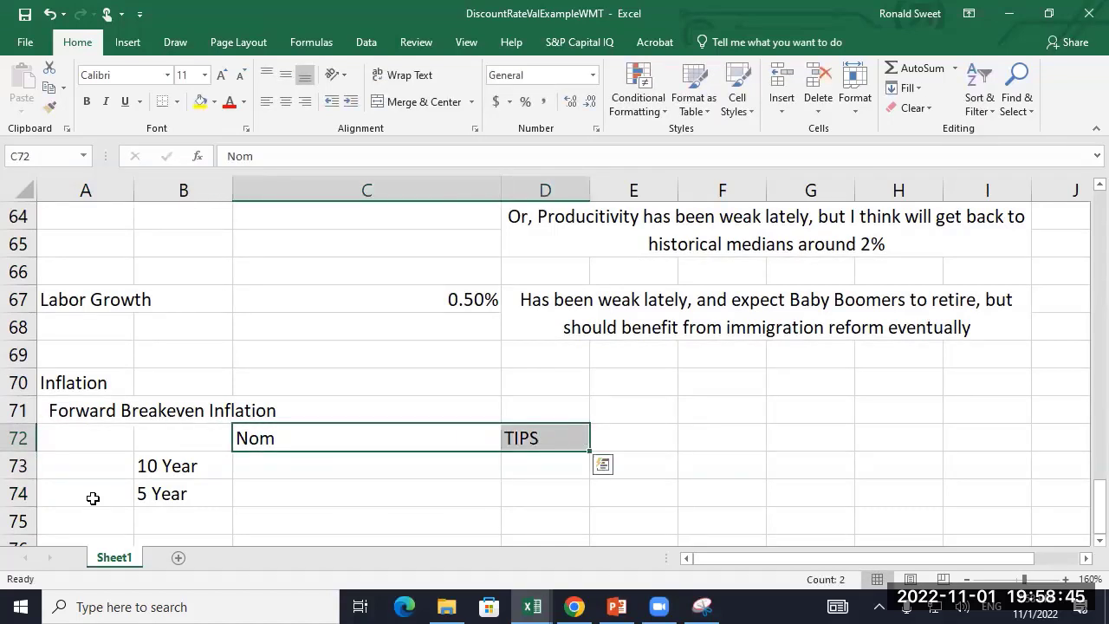
pyautogui.click(87, 101)
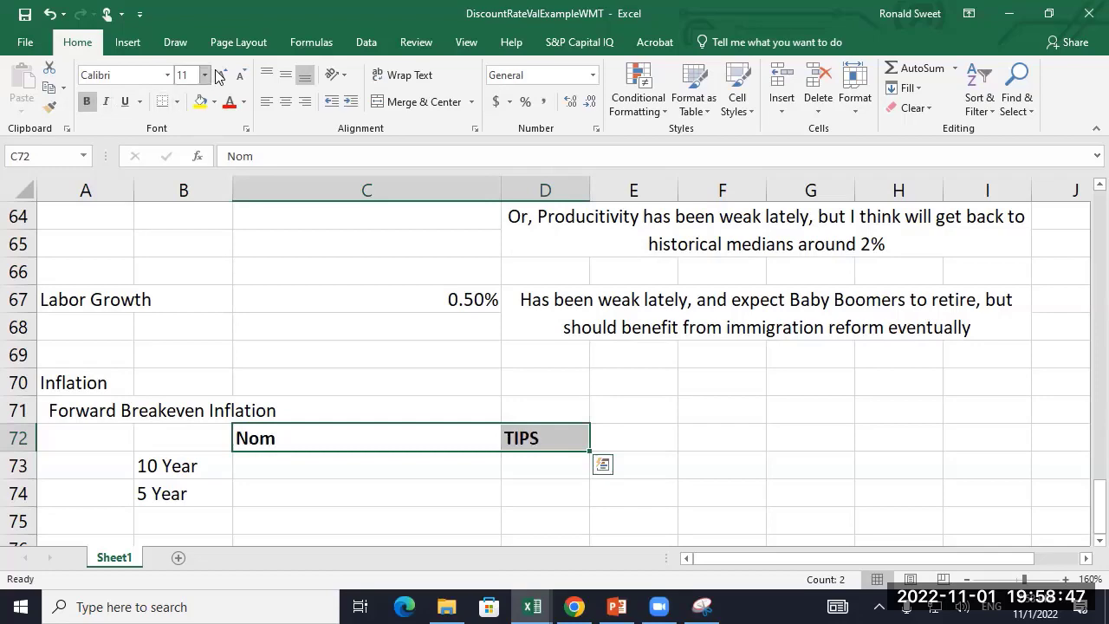
pyautogui.click(286, 102)
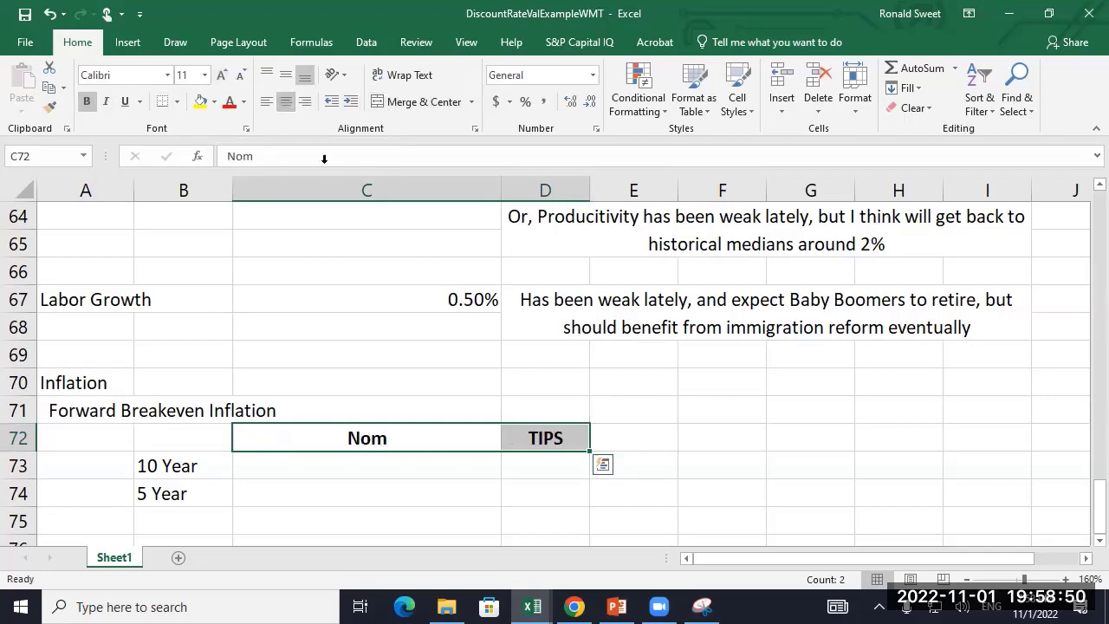
# - Switch to Chrome and search Google for "treasury yield curve" in a new tab
pyautogui.click(576, 605)
pyautogui.click(896, 15)
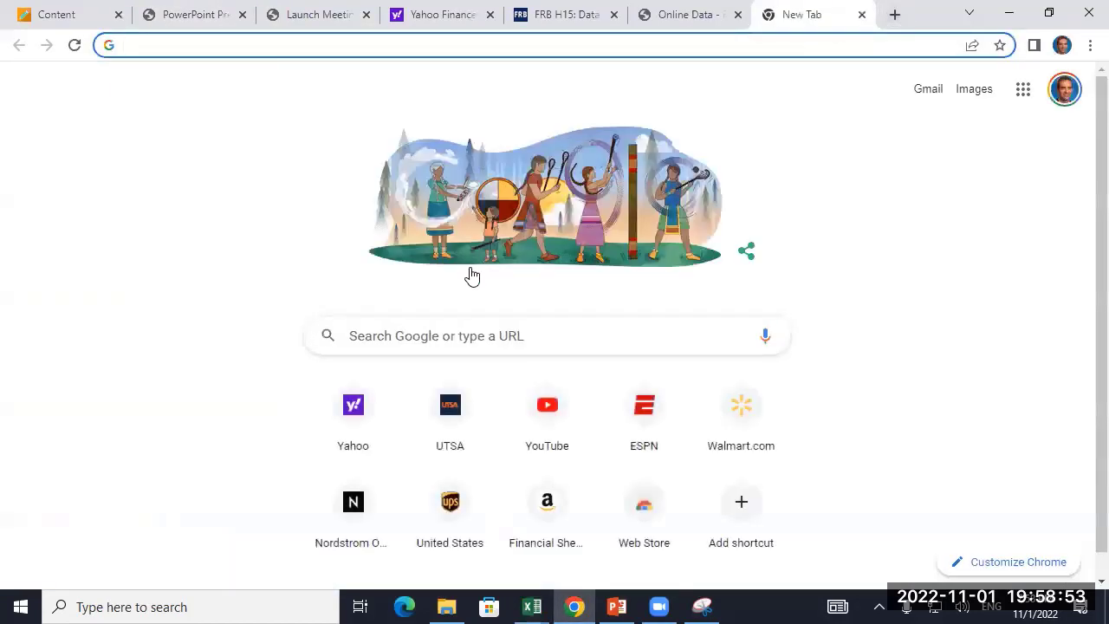
pyautogui.click(442, 344)
pyautogui.write('treas')
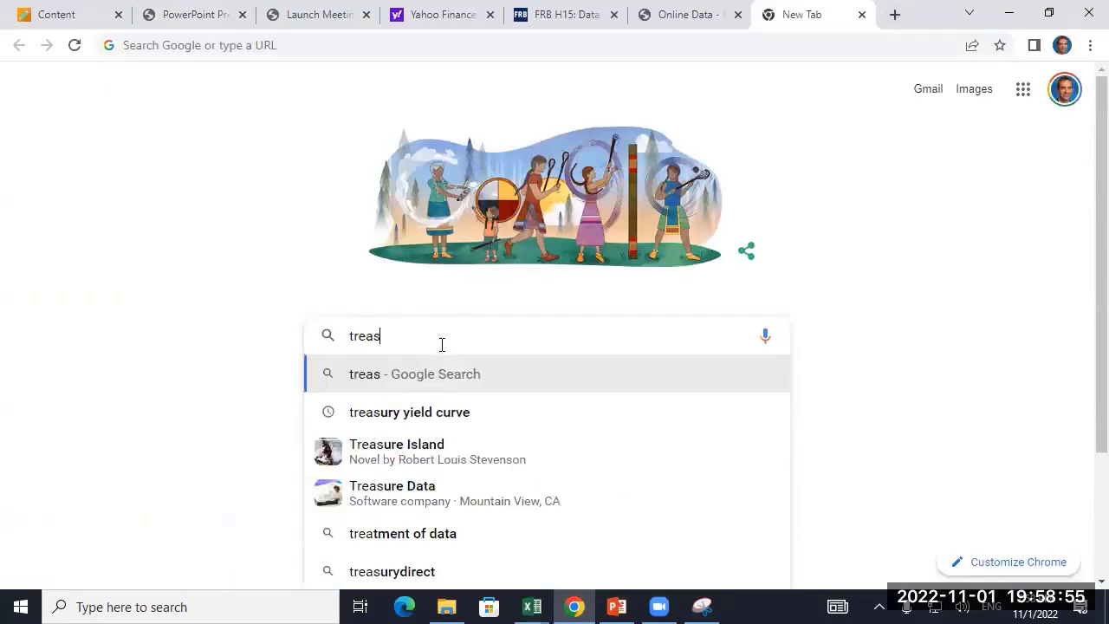
pyautogui.write('ury yield curve')
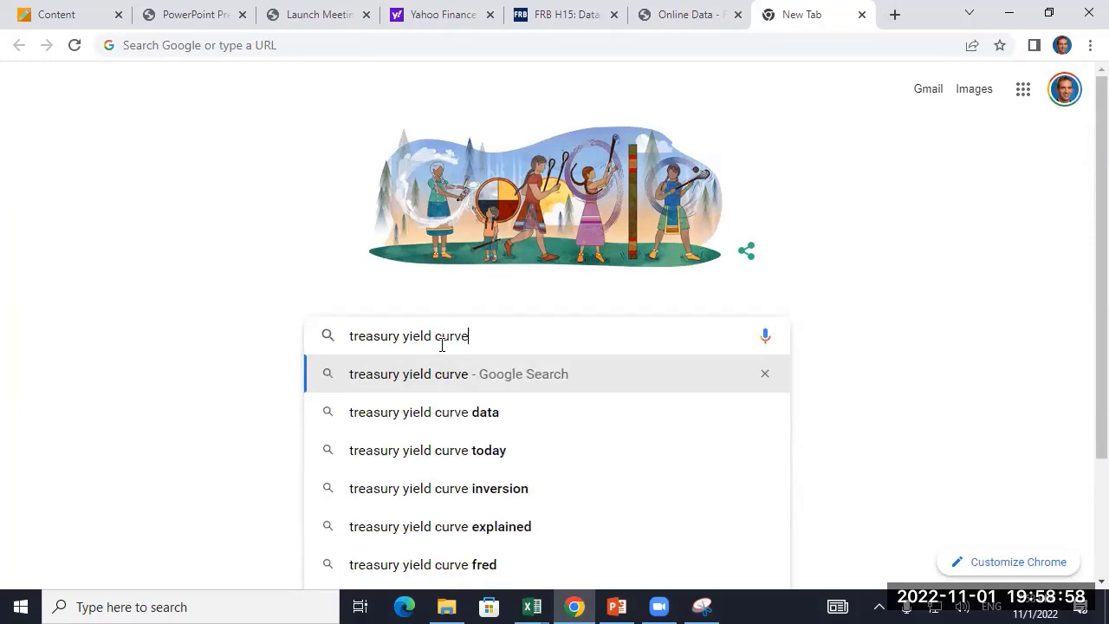
pyautogui.press('Return')
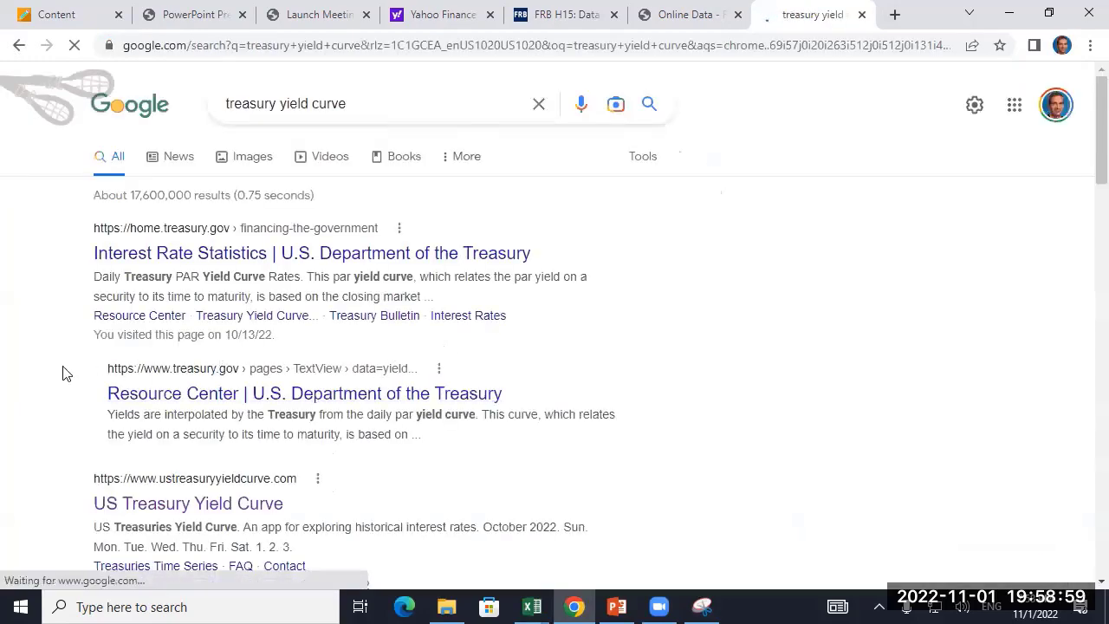
# - Check the ustreasuryyieldcurve.com chart from the search results, then return to the results
pyautogui.scroll(-3, 152, 310)
pyautogui.click(150, 252)
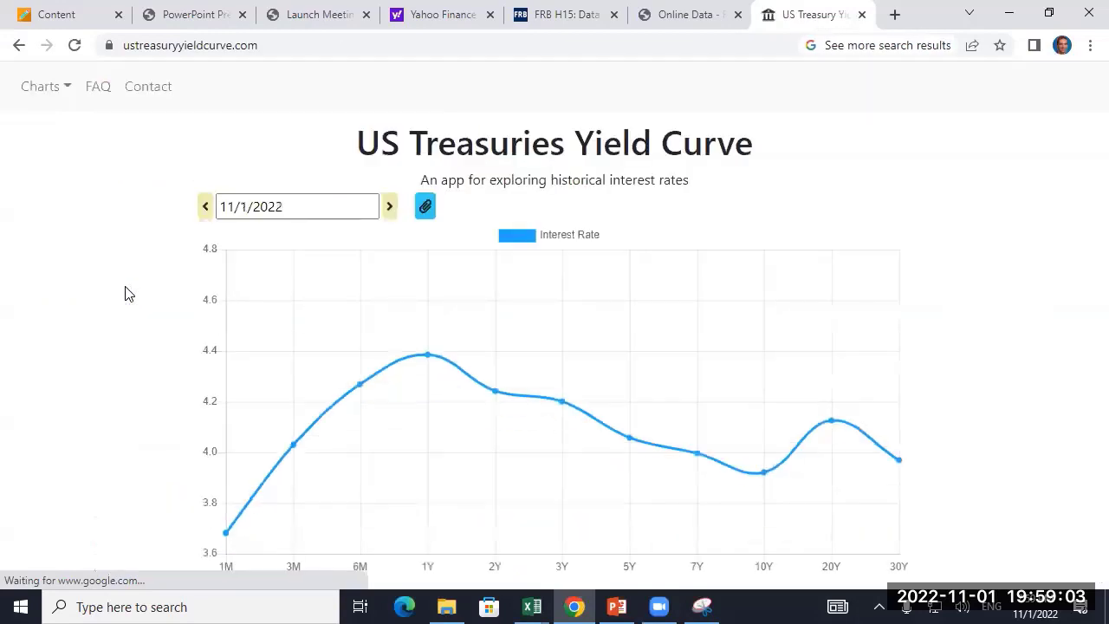
pyautogui.click(19, 46)
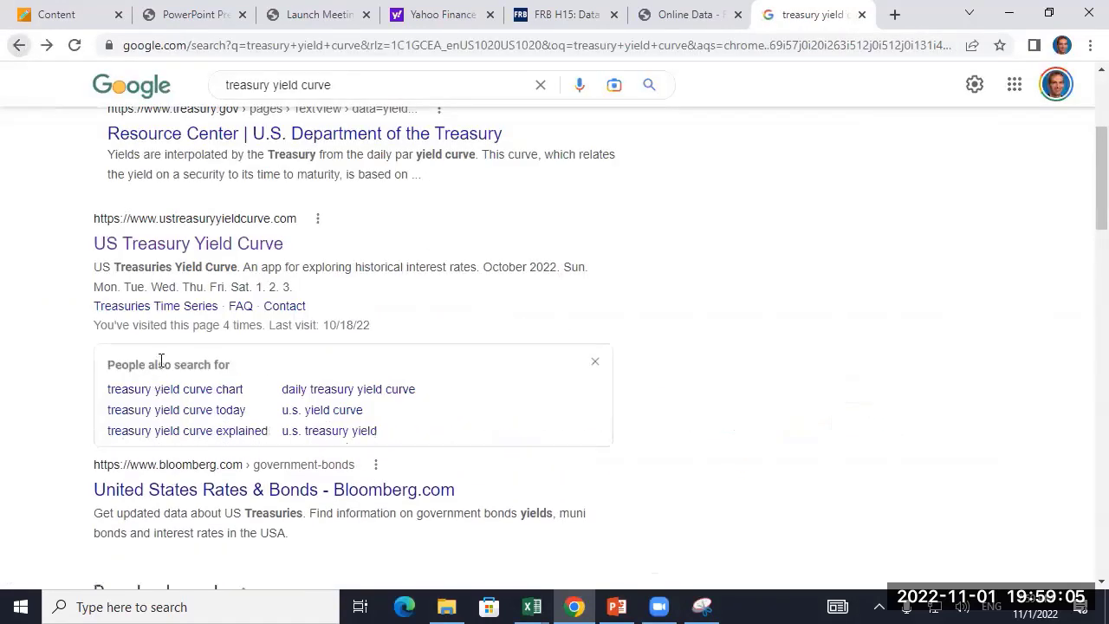
# - Look through the results for Treasury yields, check FRED's 10-Year minus 2-Year Treasury page, and return to the results
pyautogui.scroll(2, 191, 250)
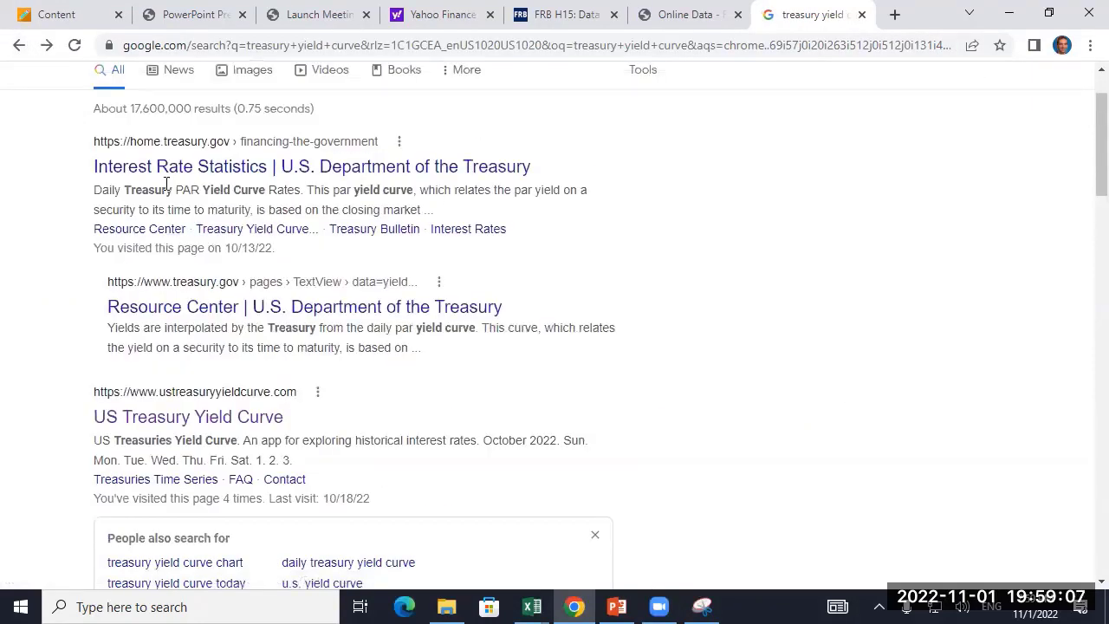
pyautogui.scroll(-3, 73, 292)
pyautogui.scroll(-6, 70, 294)
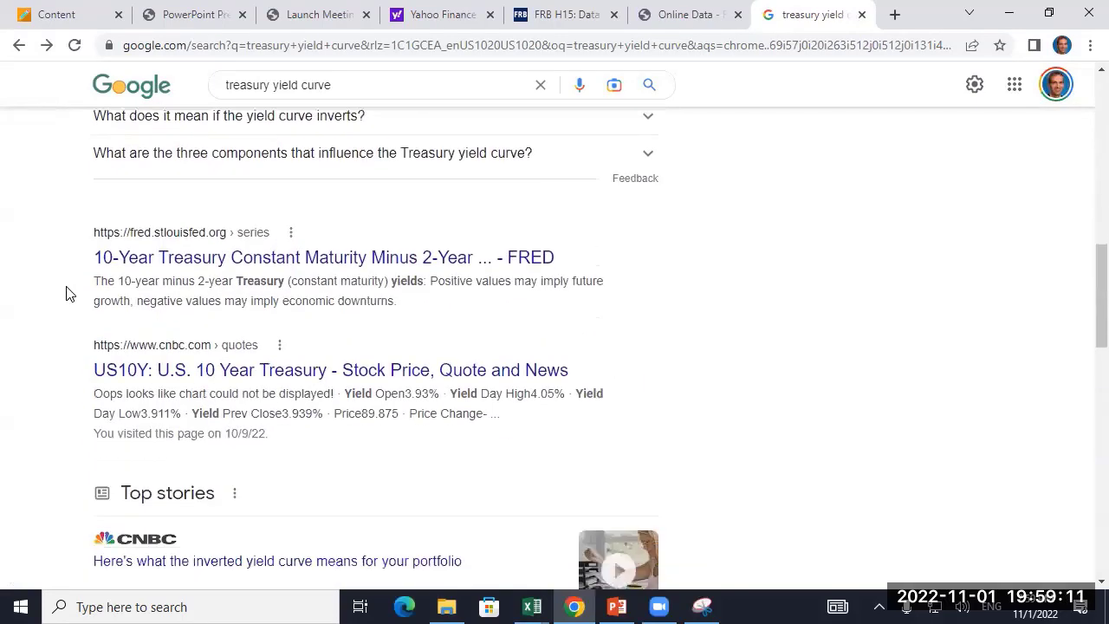
pyautogui.scroll(1, 70, 293)
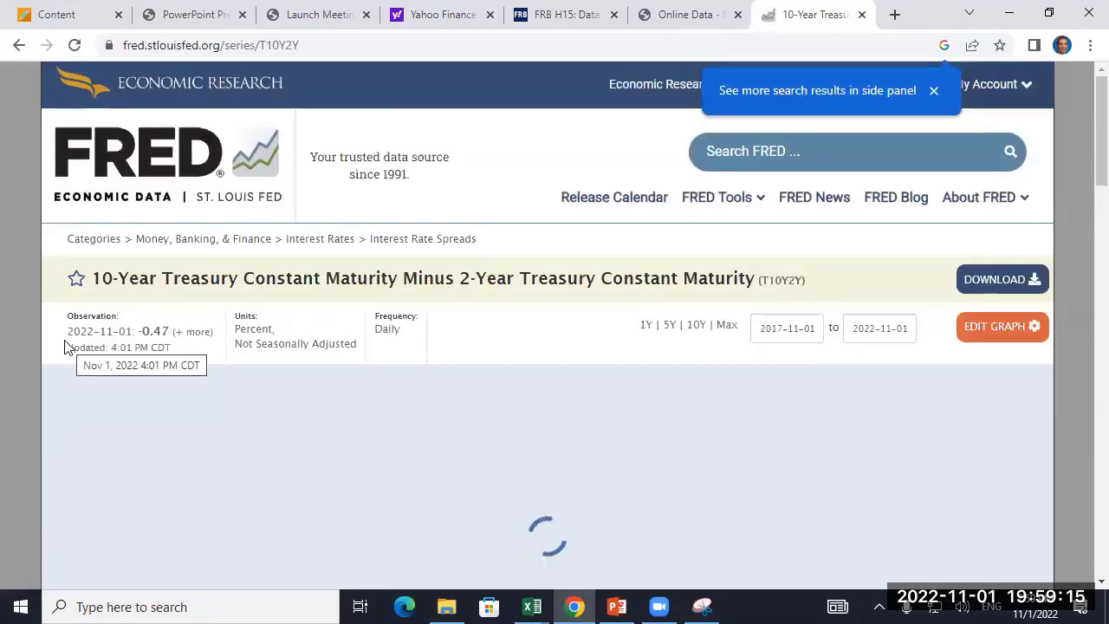
pyautogui.click(19, 45)
pyautogui.scroll(5, 54, 290)
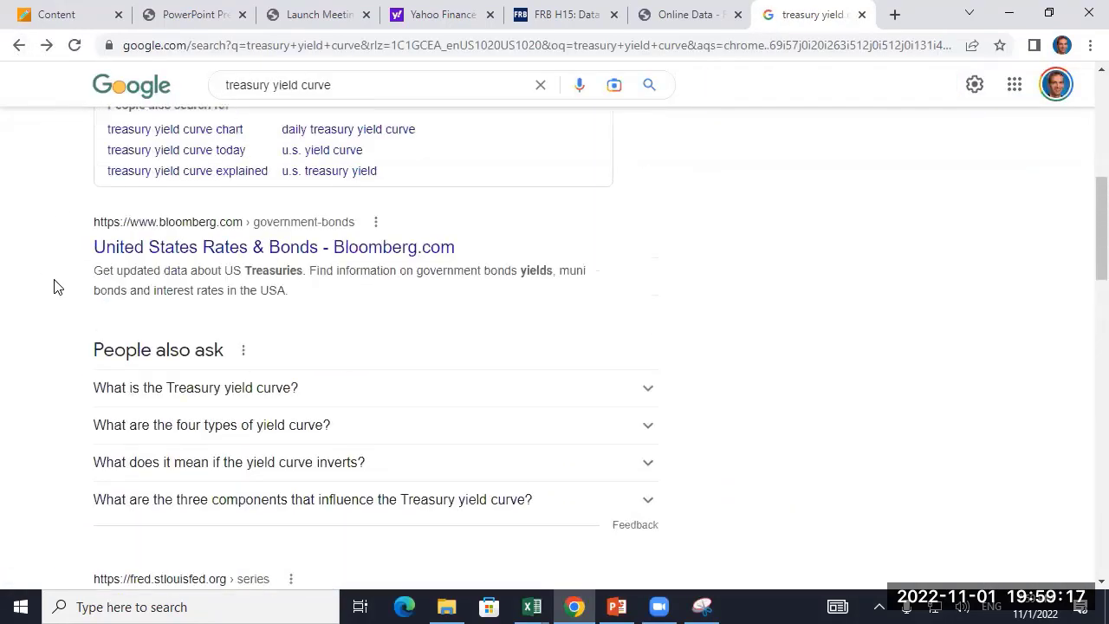
# - Open the Treasury's Interest Rate Statistics page from the search results and go to the Daily Treasury Par Yield Curve Rates
pyautogui.scroll(4, 78, 287)
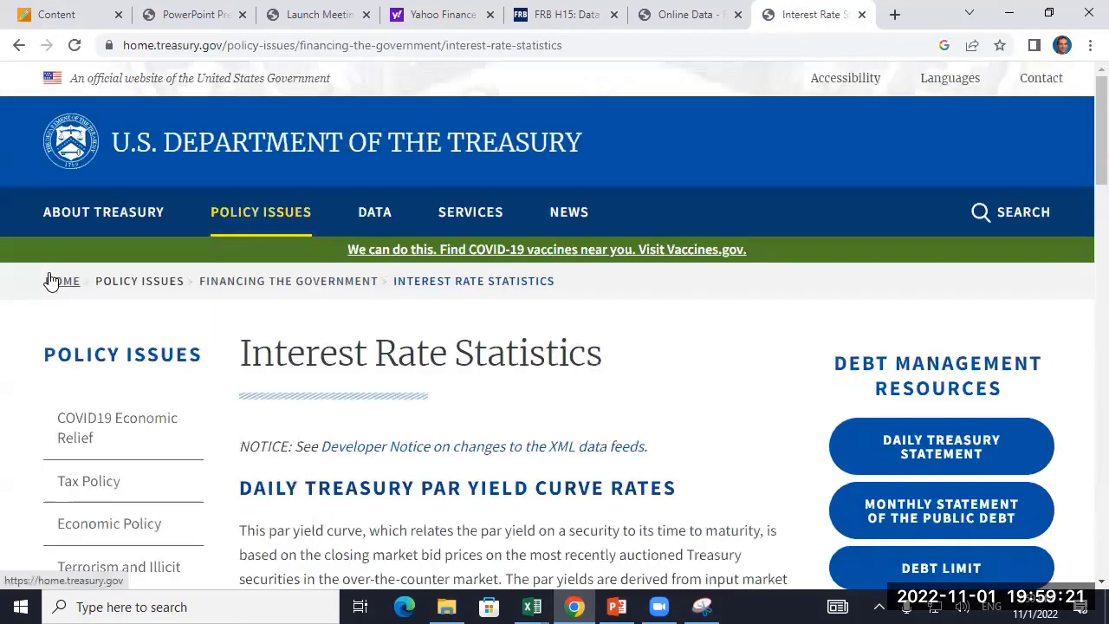
pyautogui.click(19, 45)
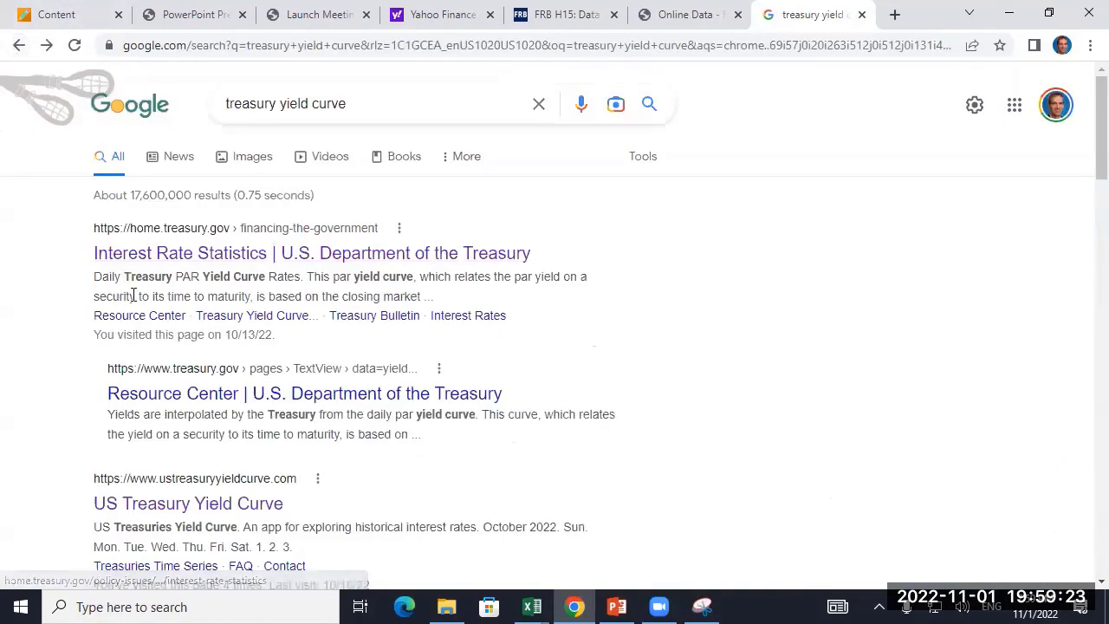
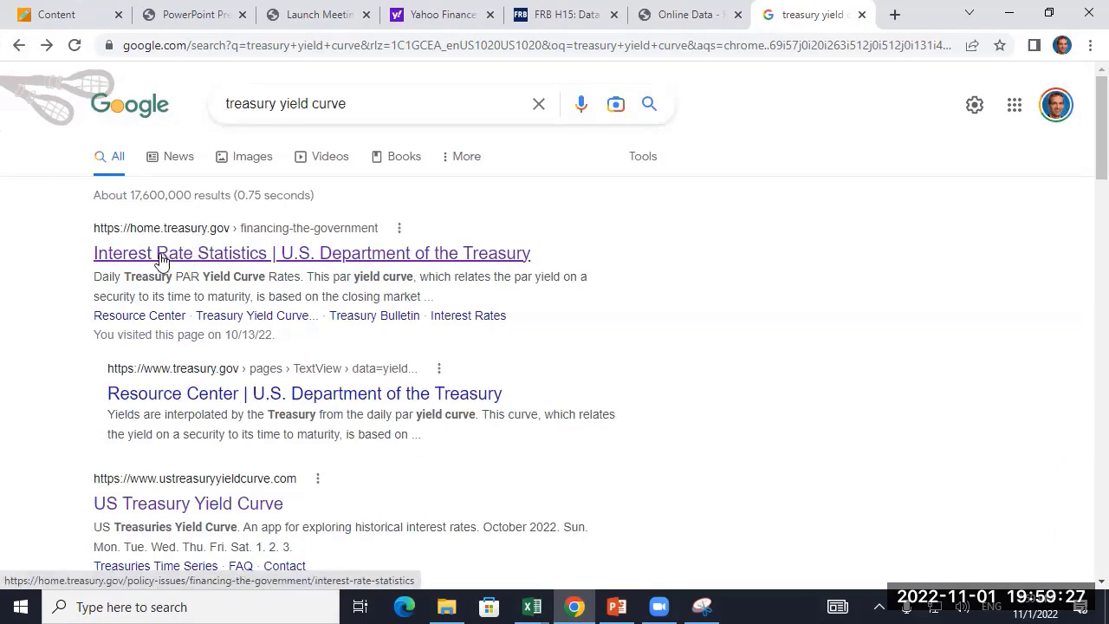
pyautogui.click(211, 265)
pyautogui.scroll(-1, 297, 351)
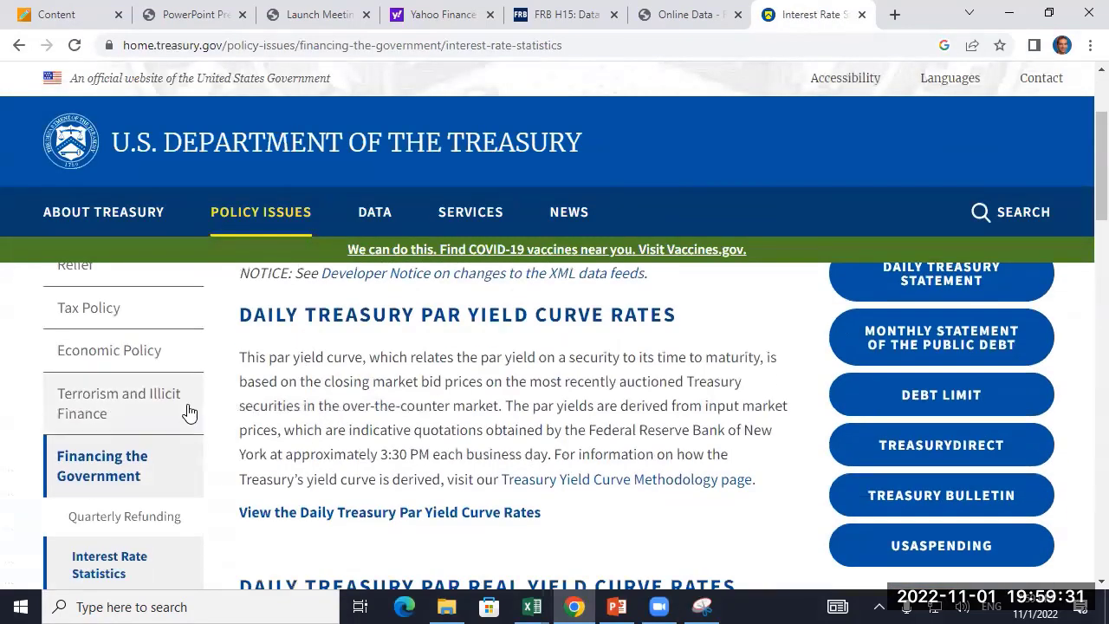
pyautogui.scroll(-2, 382, 394)
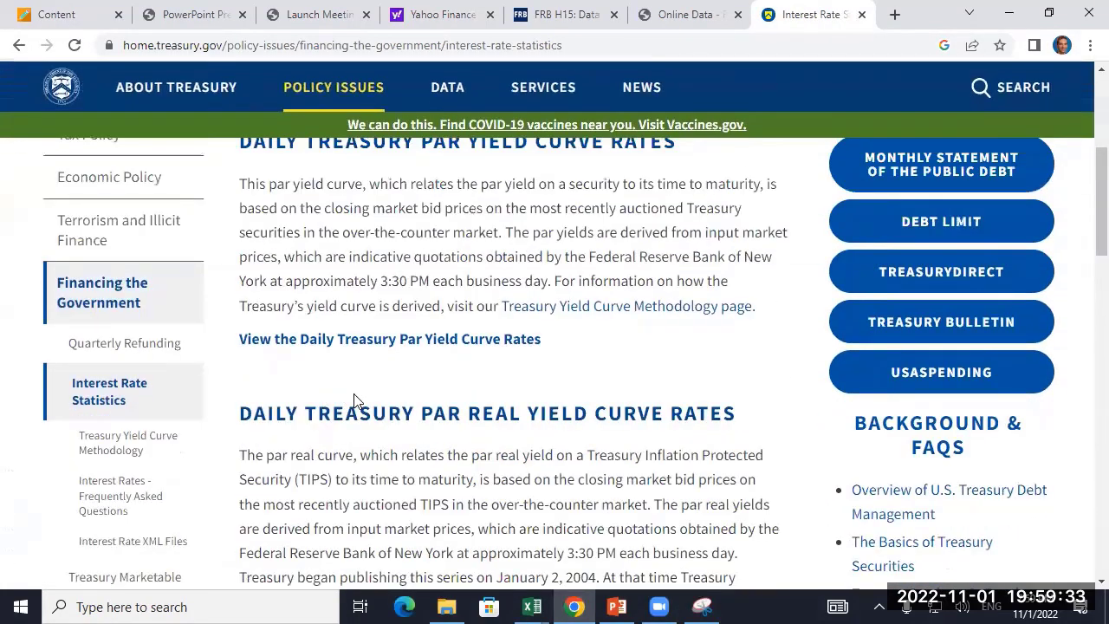
pyautogui.scroll(2, 353, 401)
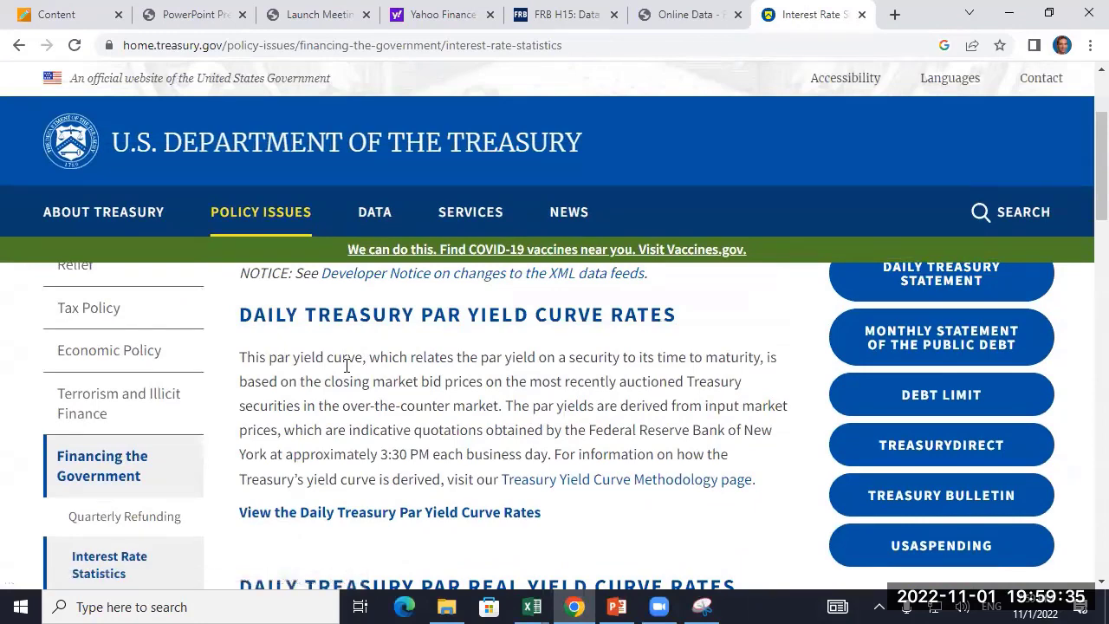
pyautogui.click(338, 319)
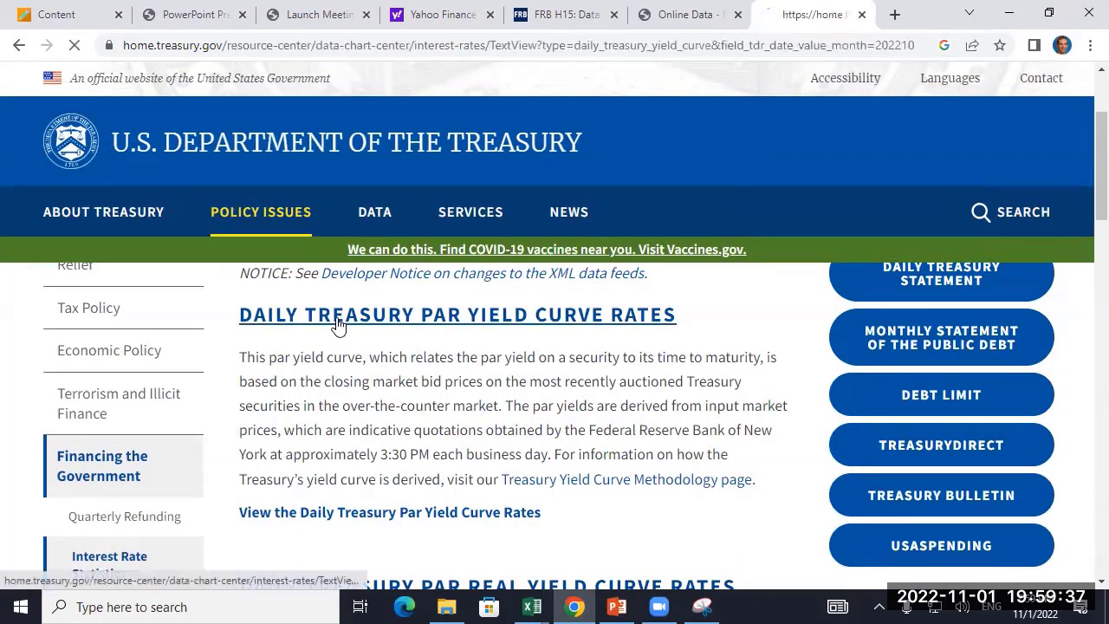
# - Look up the 10-year par yield for 10/31/2022, switch to the DiscountRateValExampleWMT workbook in Excel and enter 4.1% as the nominal 10 Year yield in C73
pyautogui.scroll(-2, 260, 429)
pyautogui.scroll(-4, 251, 431)
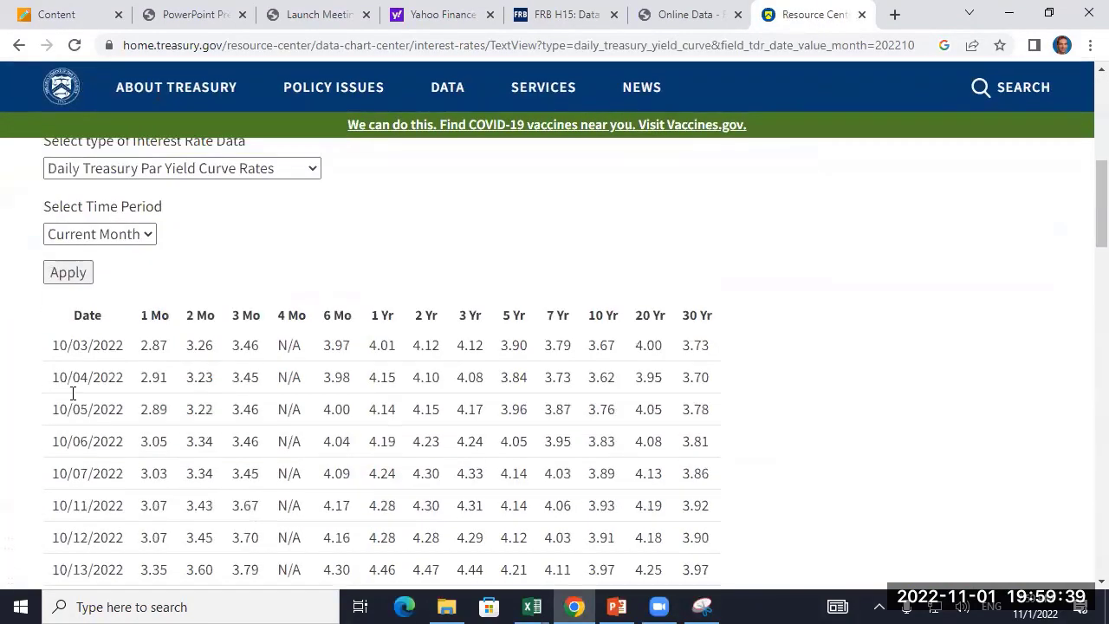
pyautogui.scroll(-2, 59, 349)
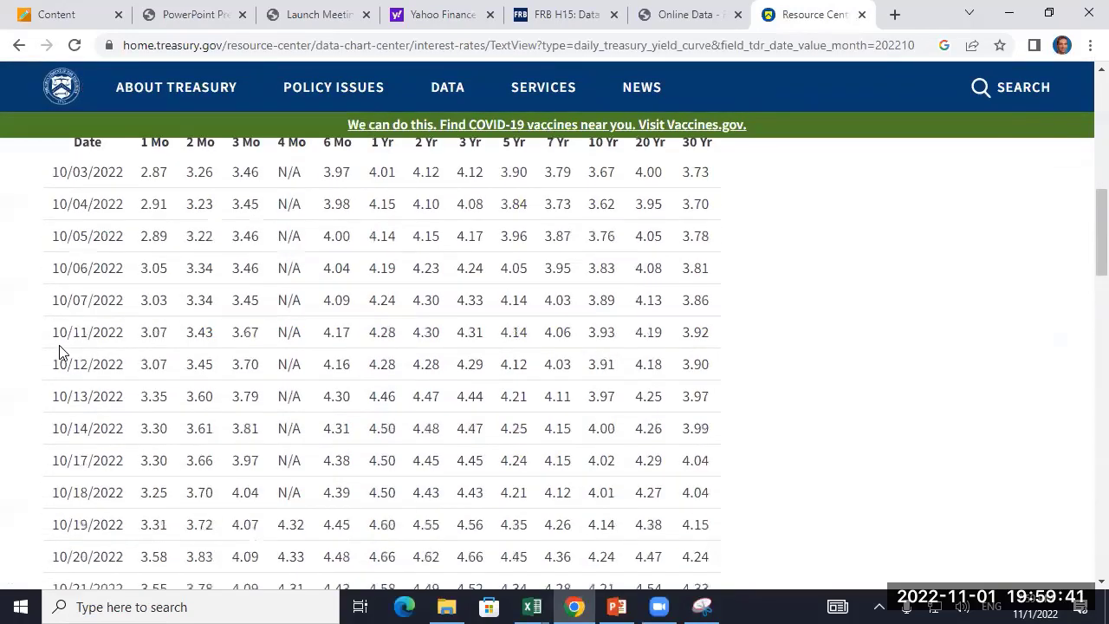
pyautogui.scroll(1, 598, 238)
pyautogui.scroll(-4, 609, 389)
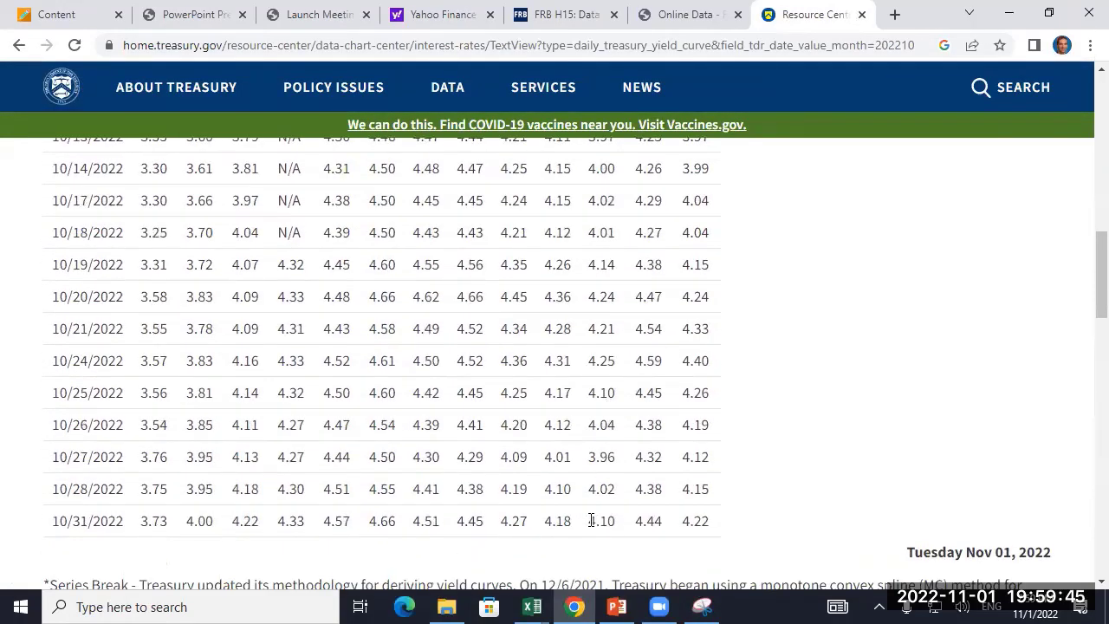
pyautogui.click(532, 607)
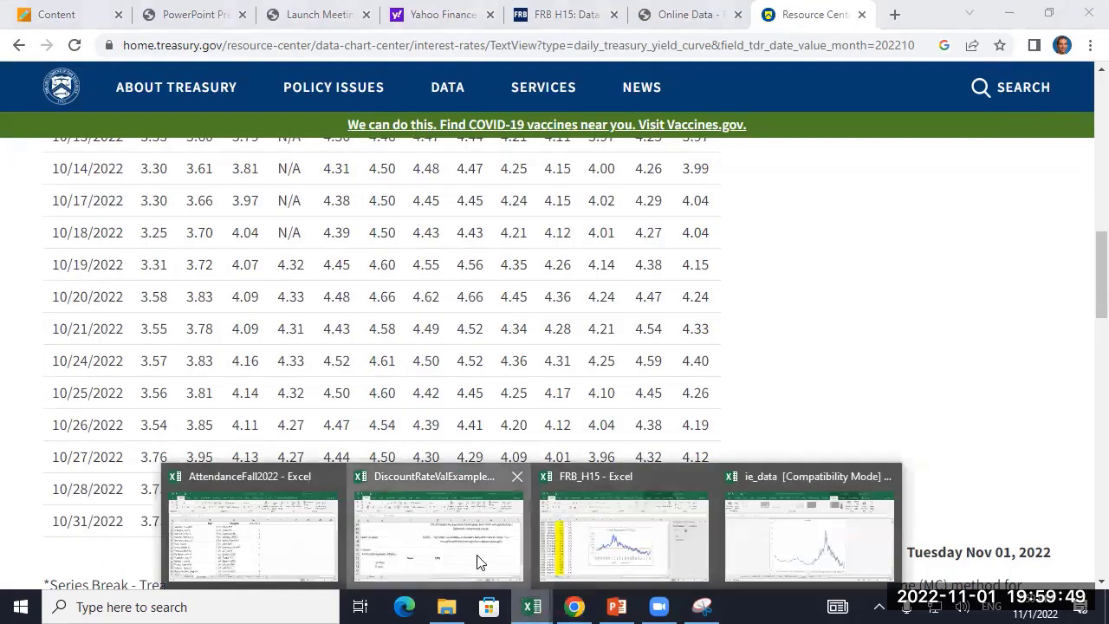
pyautogui.click(479, 559)
pyautogui.press('Down')
pyautogui.write('4.1')
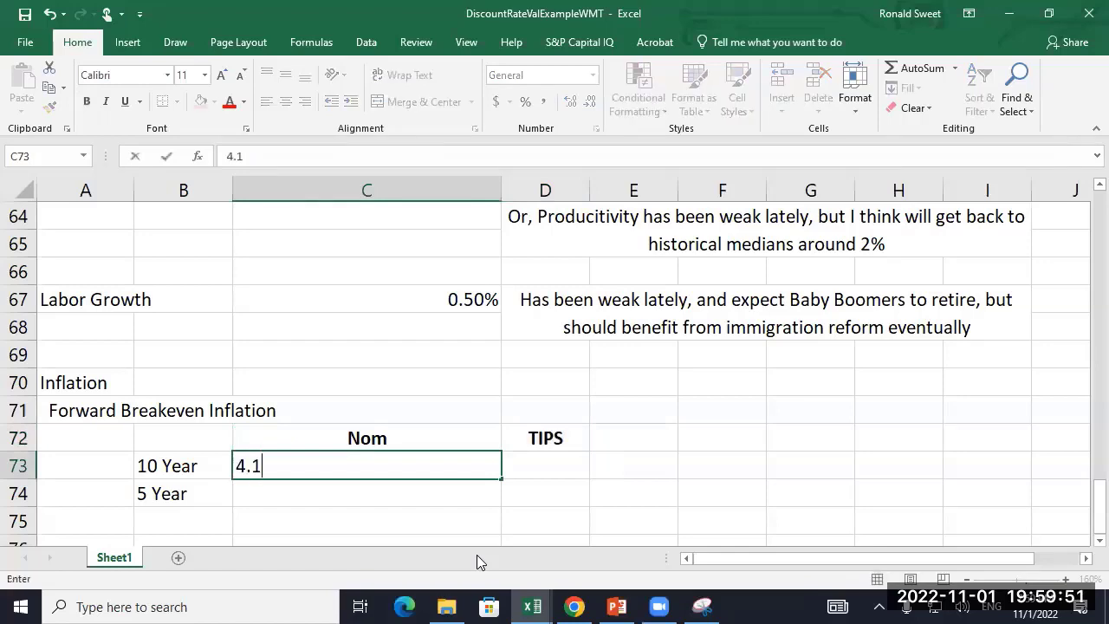
pyautogui.press('Return')
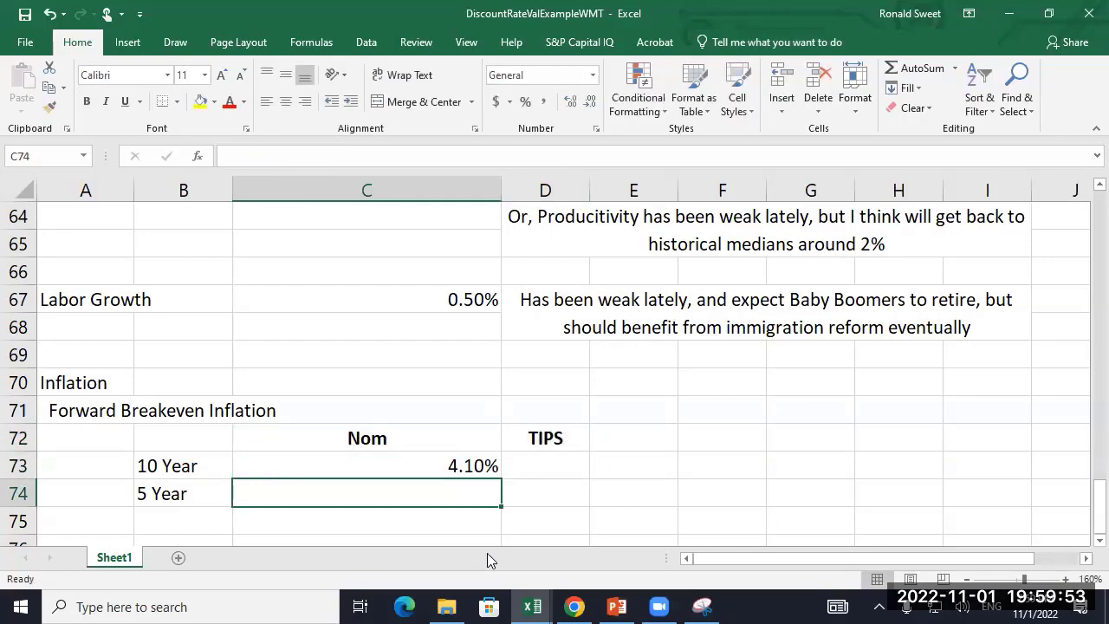
# - Look up the 10/31/2022 5-year yield in Chrome, enter 4.27% in C74 of the Excel workbook, and select D73 under TIPS
pyautogui.click(572, 604)
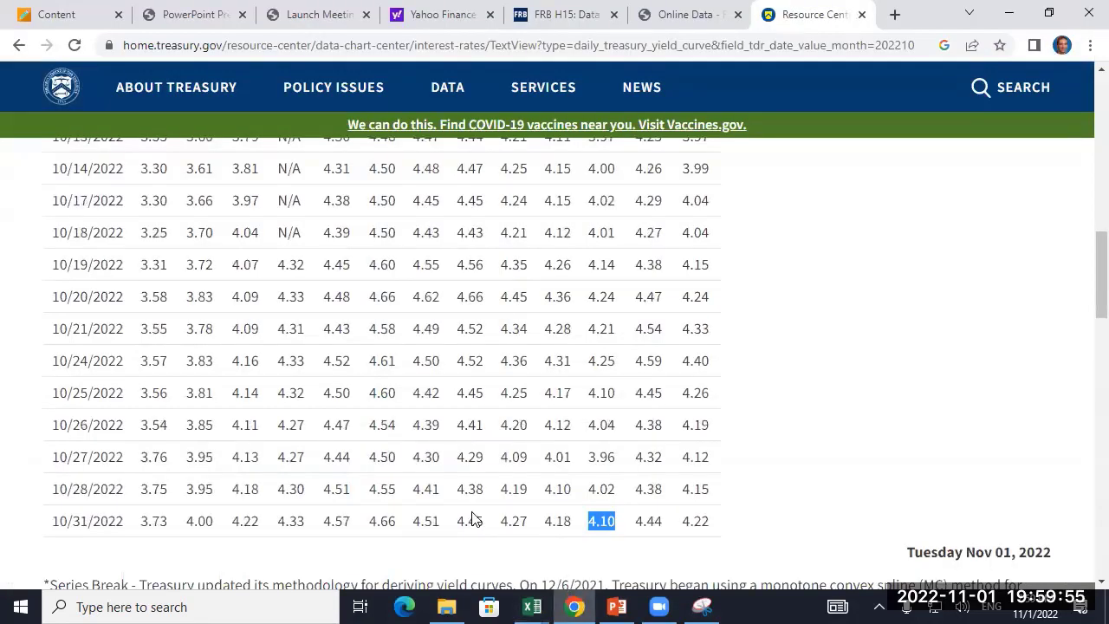
pyautogui.scroll(4, 473, 518)
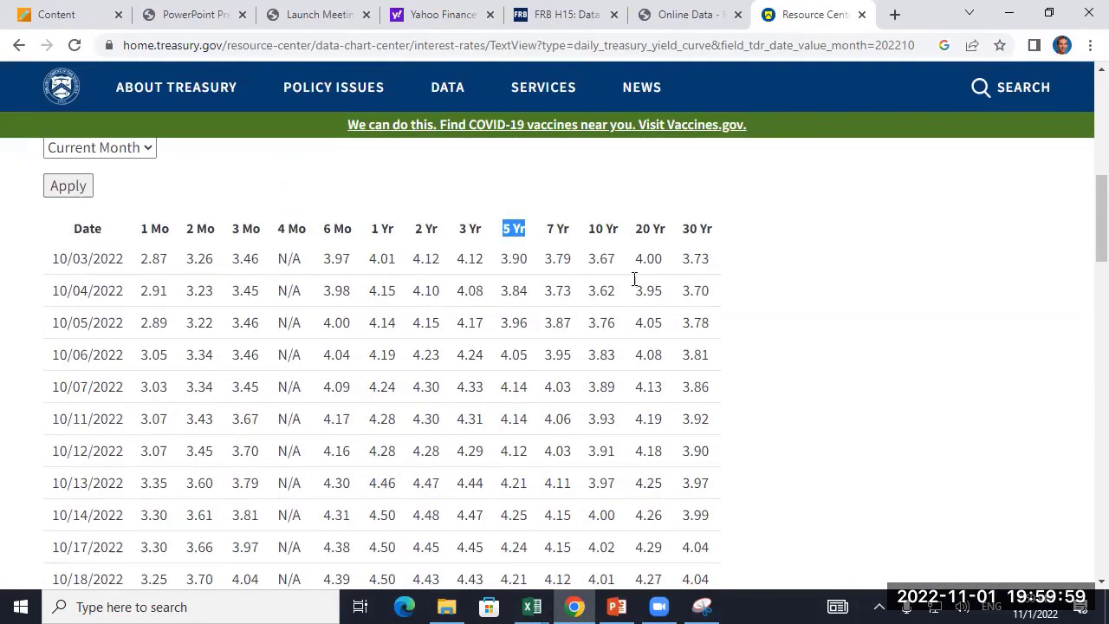
pyautogui.scroll(-5, 634, 278)
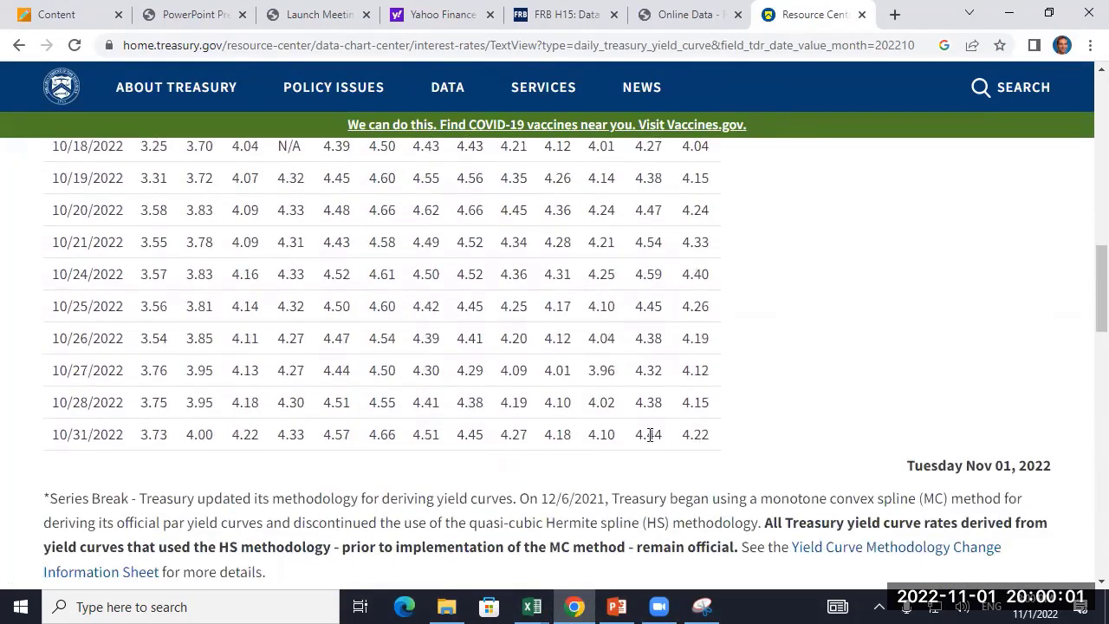
pyautogui.click(532, 605)
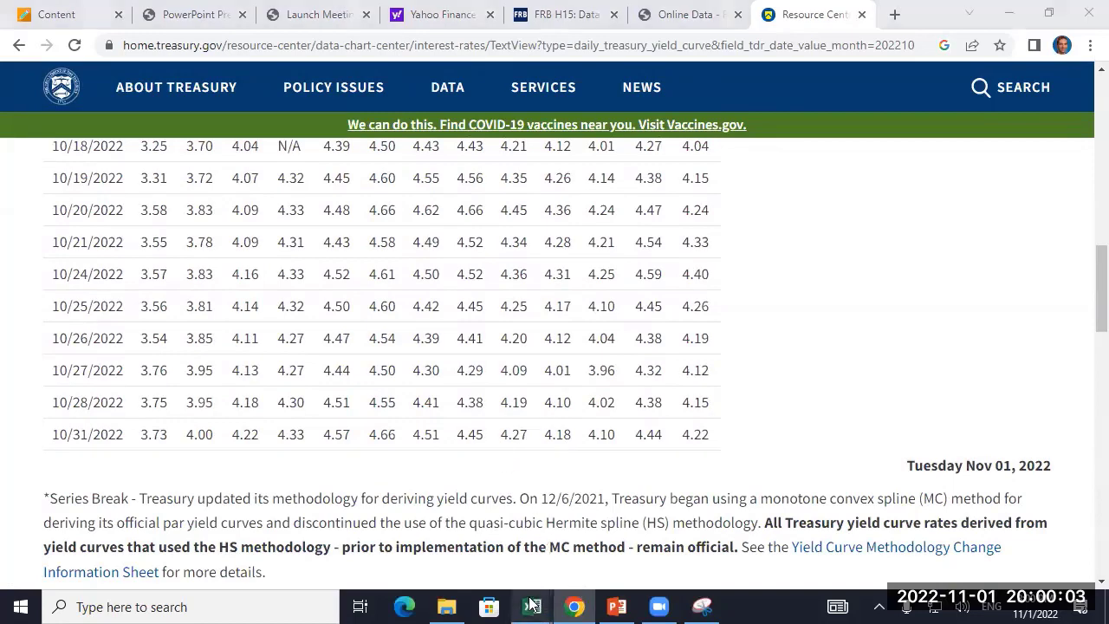
pyautogui.click(462, 559)
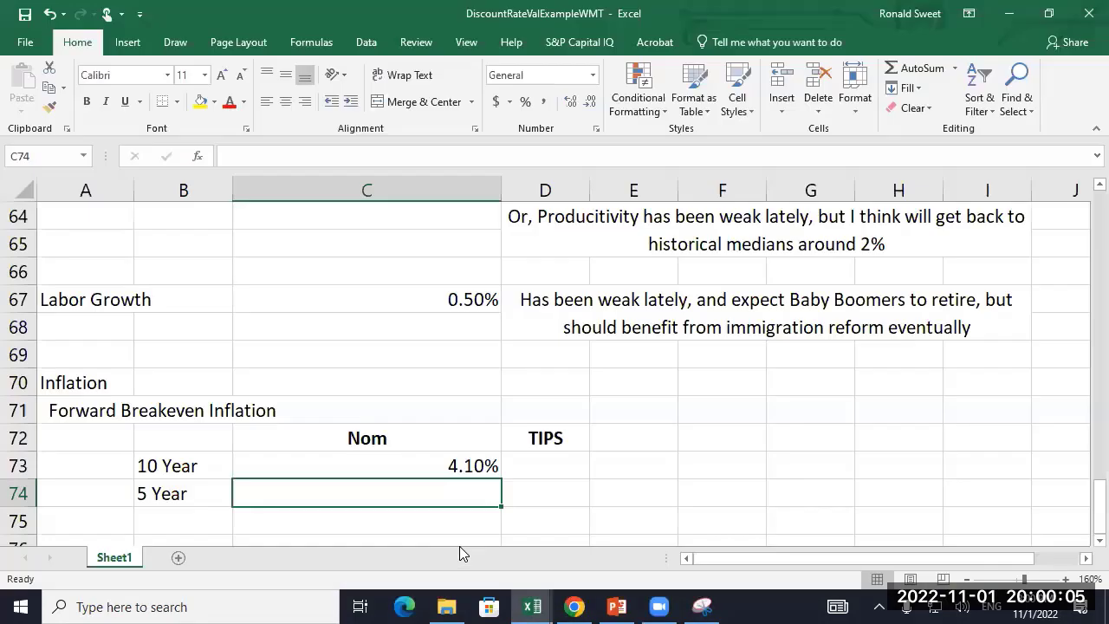
pyautogui.write('4.')
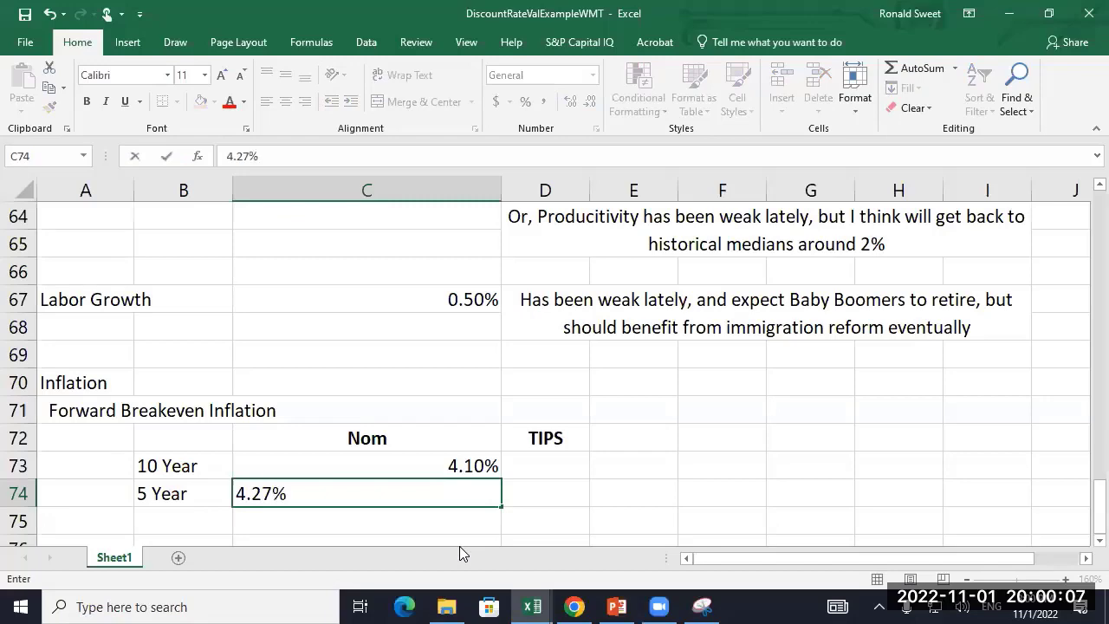
pyautogui.write('27%')
pyautogui.press('Return')
pyautogui.press('Up')
pyautogui.press('Up')
pyautogui.press('Right')
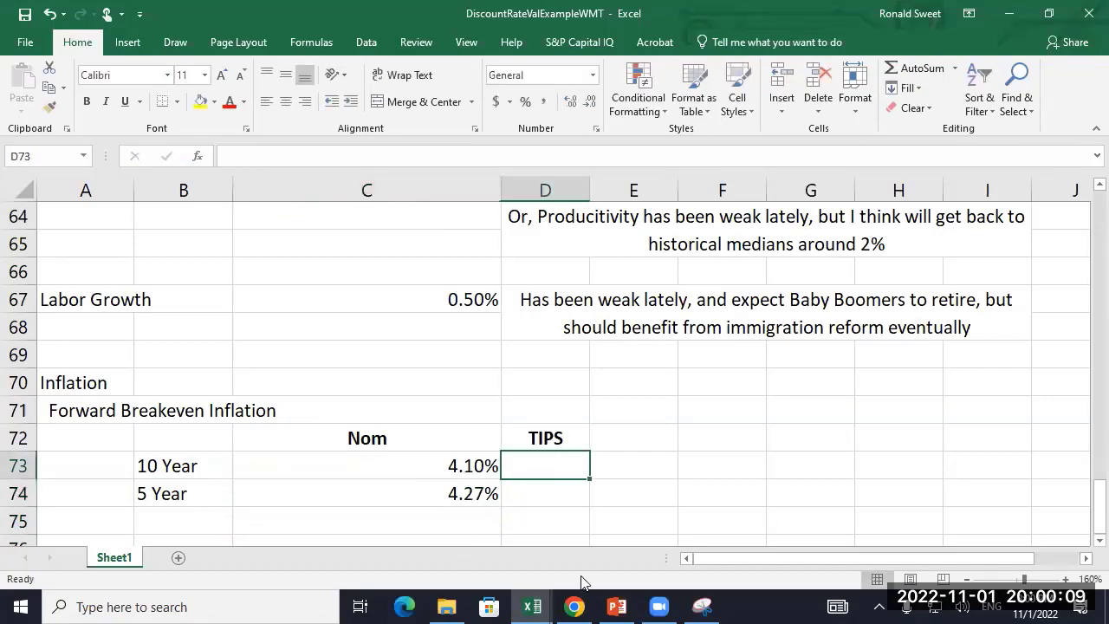
# - Switch to Chrome and display the Daily Treasury Real Long-Term Rates for the current month on the Treasury page
pyautogui.click(574, 607)
pyautogui.scroll(15, 404, 324)
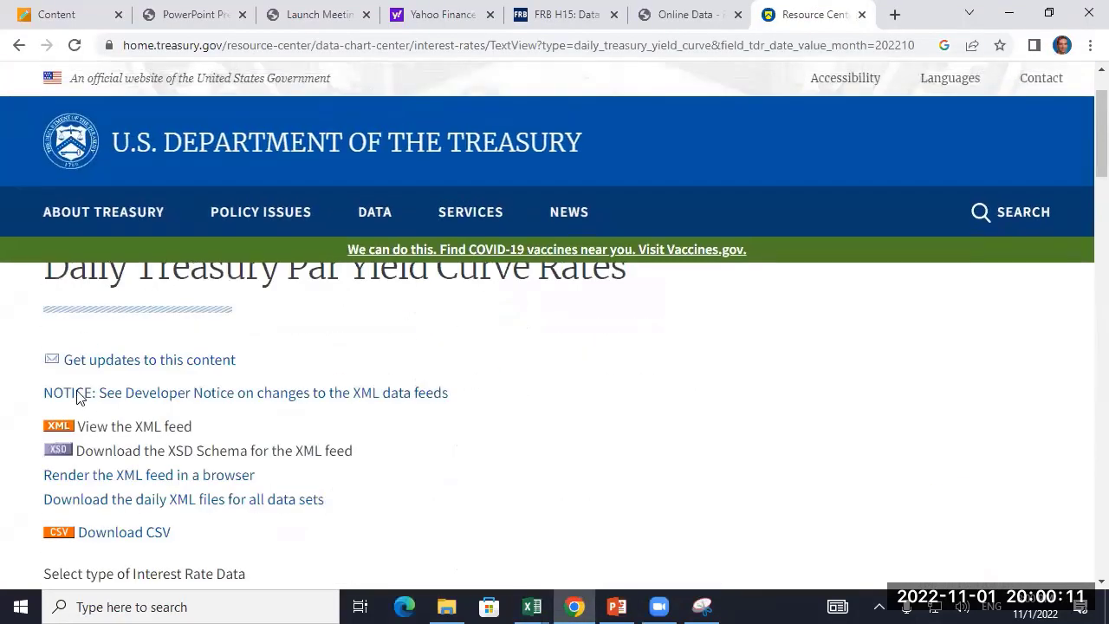
pyautogui.scroll(-2, 76, 396)
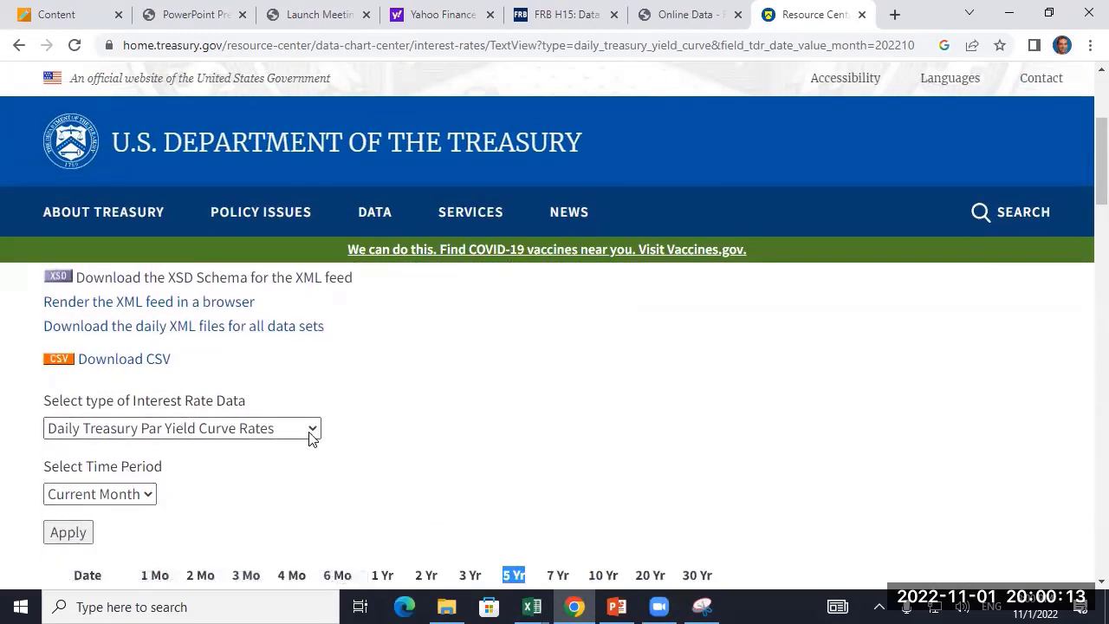
pyautogui.click(314, 430)
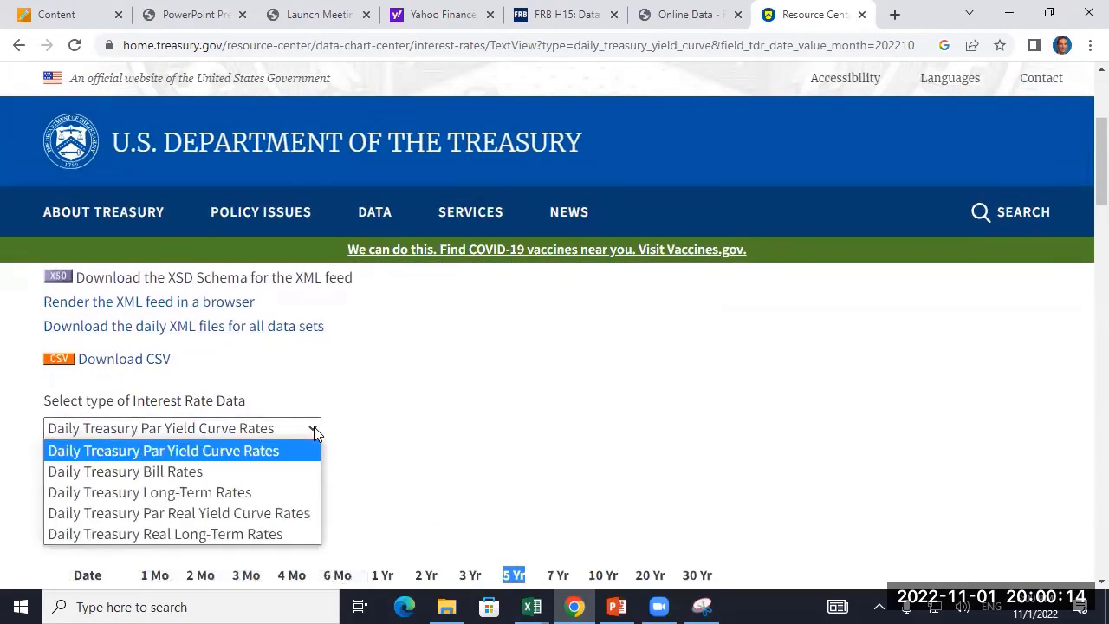
pyautogui.click(154, 536)
pyautogui.click(67, 531)
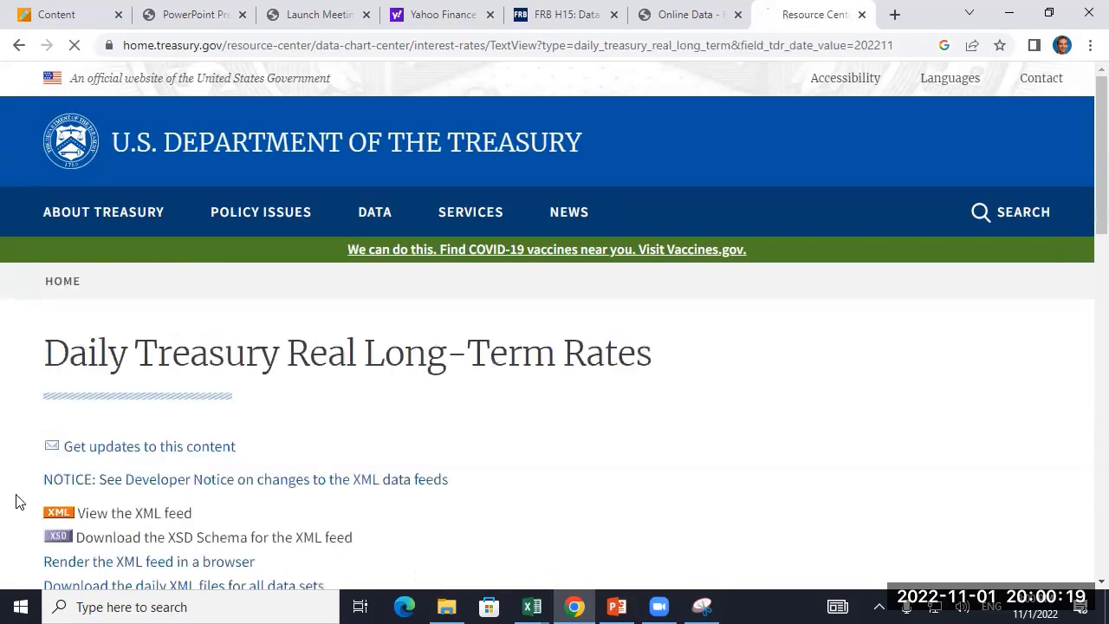
pyautogui.scroll(-9, 4, 472)
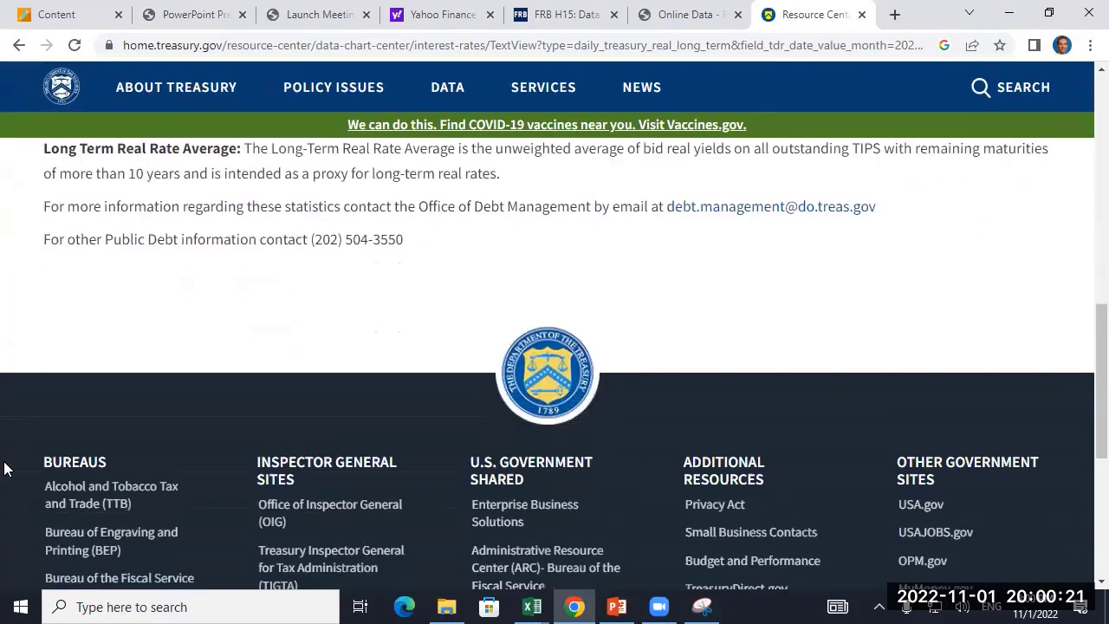
pyautogui.scroll(5, 5, 468)
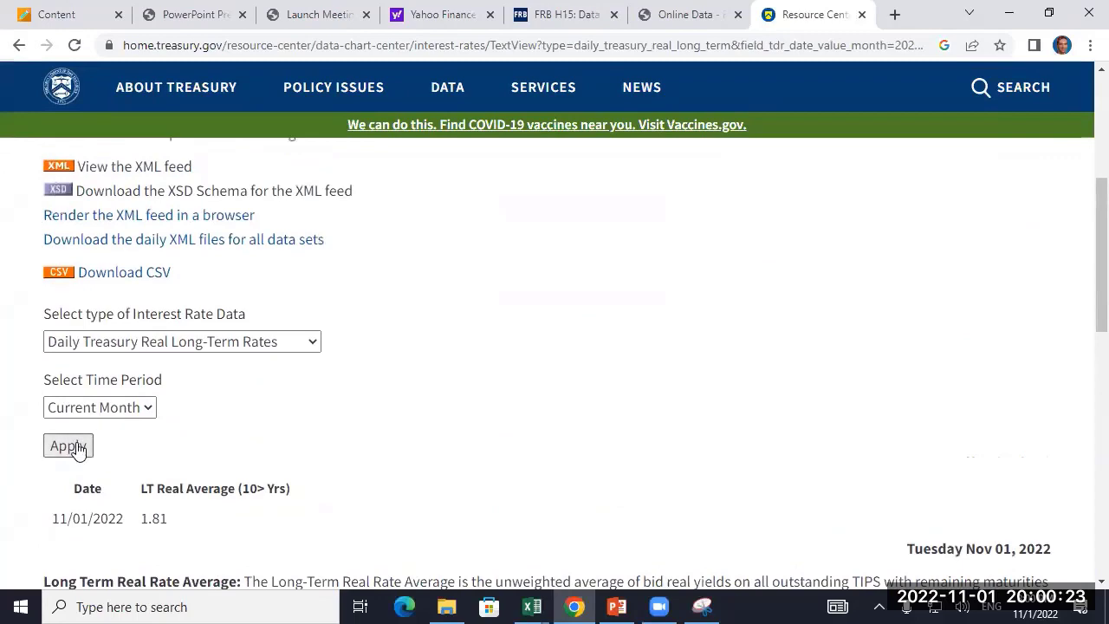
pyautogui.click(68, 446)
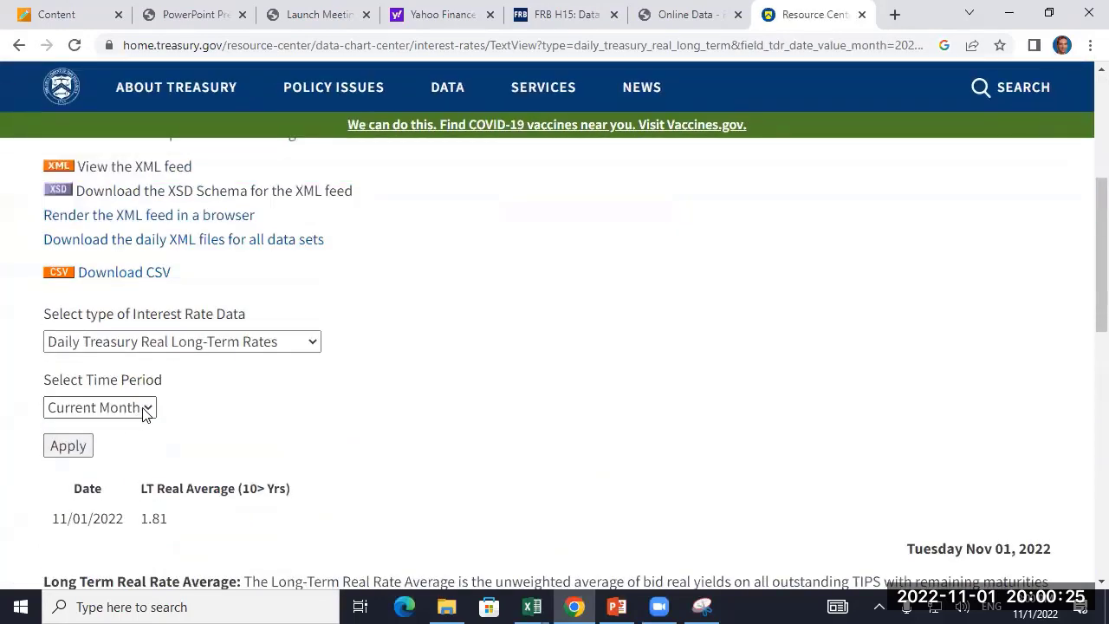
# - Check the Daily Treasury Real Long-Term Rates for 2022 and the available rate types, and return to the previous page
pyautogui.click(143, 413)
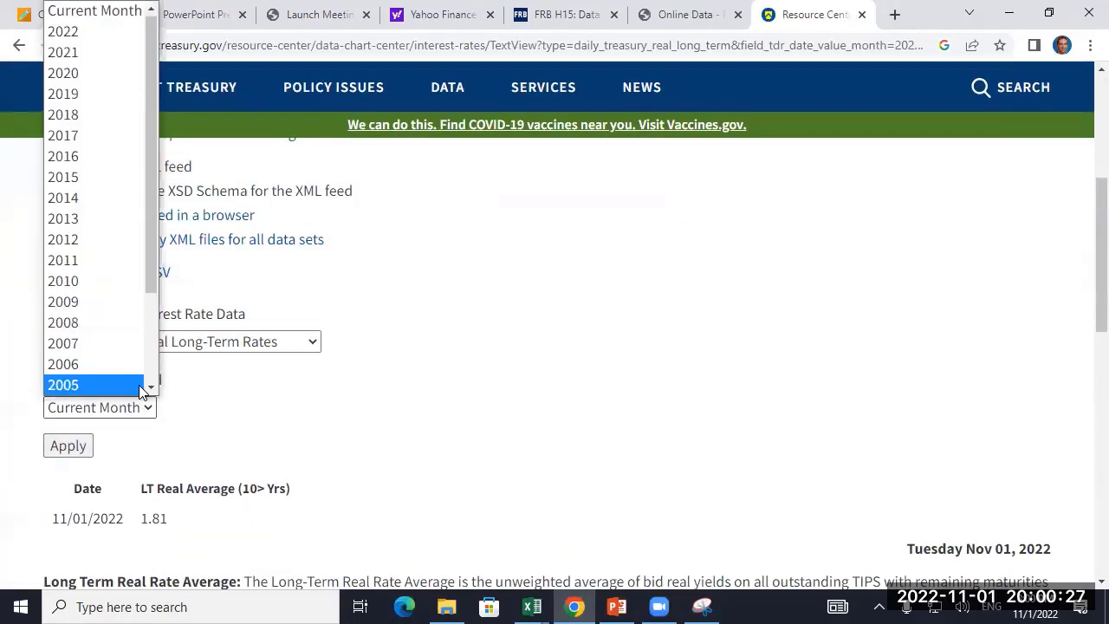
pyautogui.click(87, 31)
pyautogui.click(61, 451)
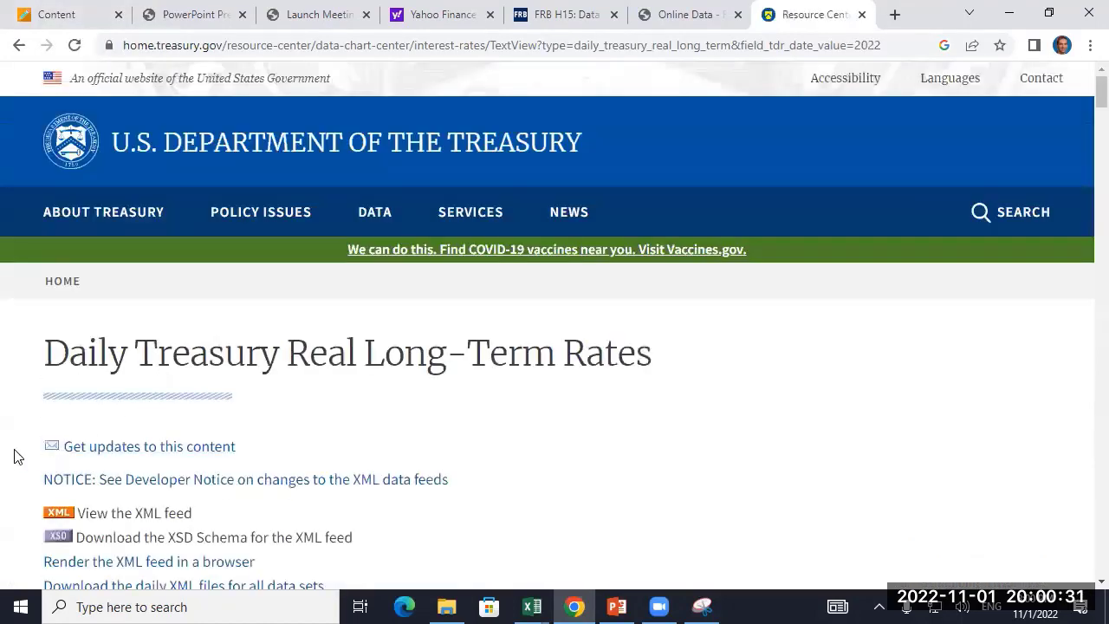
pyautogui.scroll(-2, 11, 454)
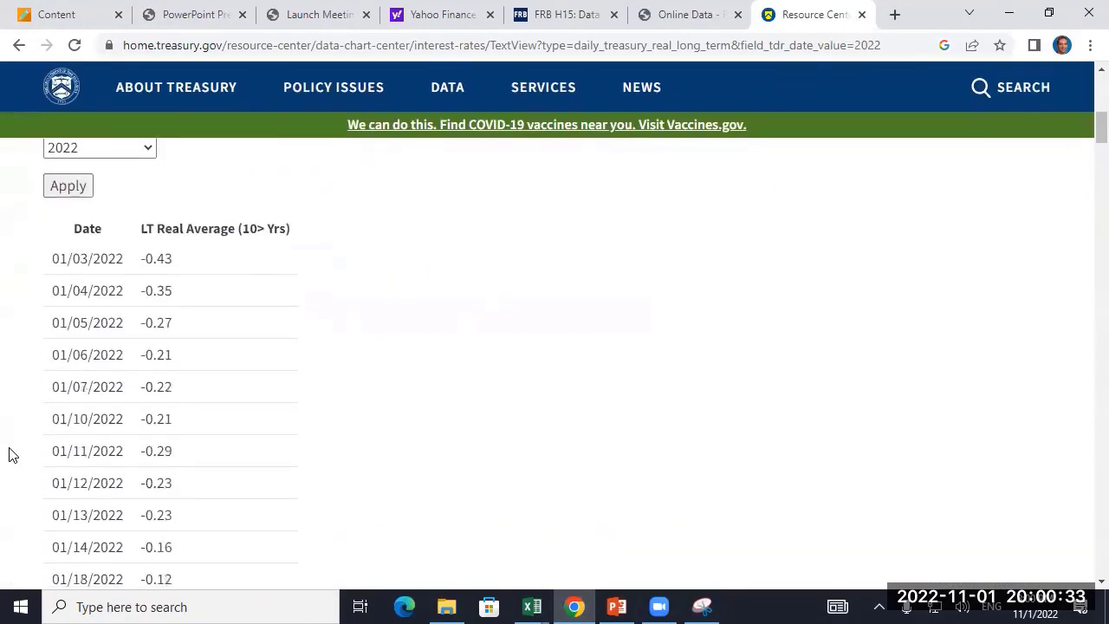
pyautogui.scroll(-5, 10, 454)
pyautogui.scroll(8, 15, 448)
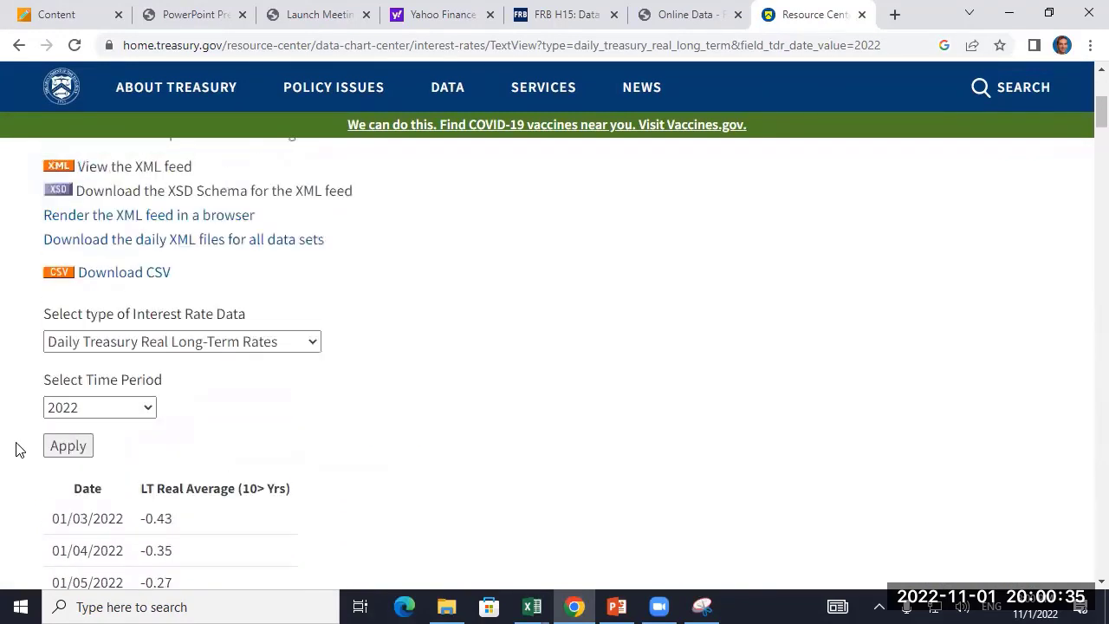
pyautogui.scroll(1, 15, 436)
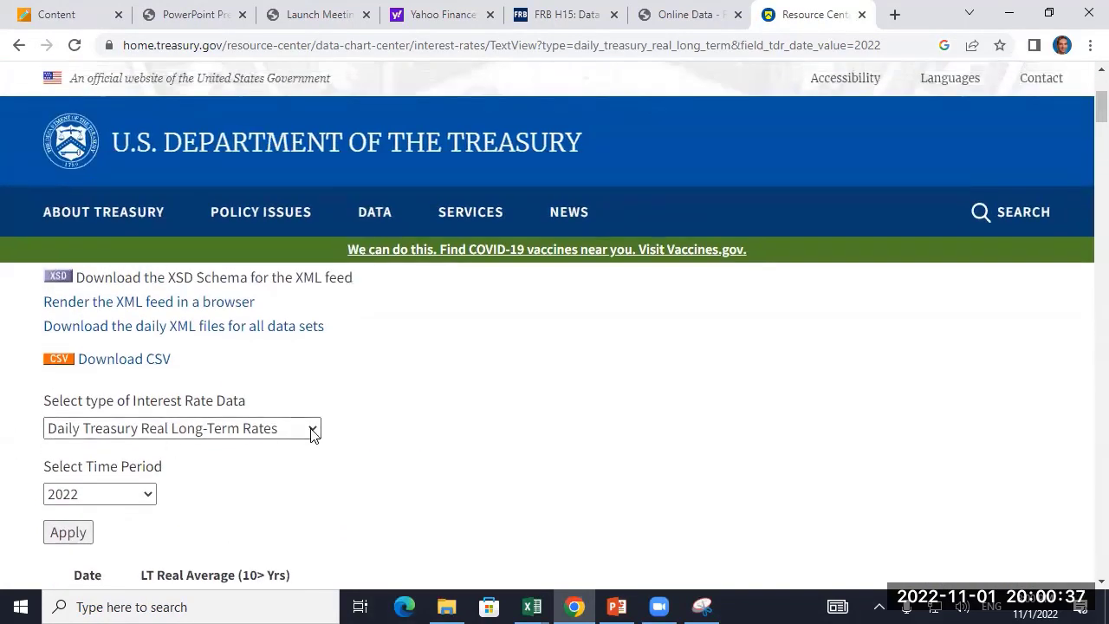
pyautogui.click(315, 433)
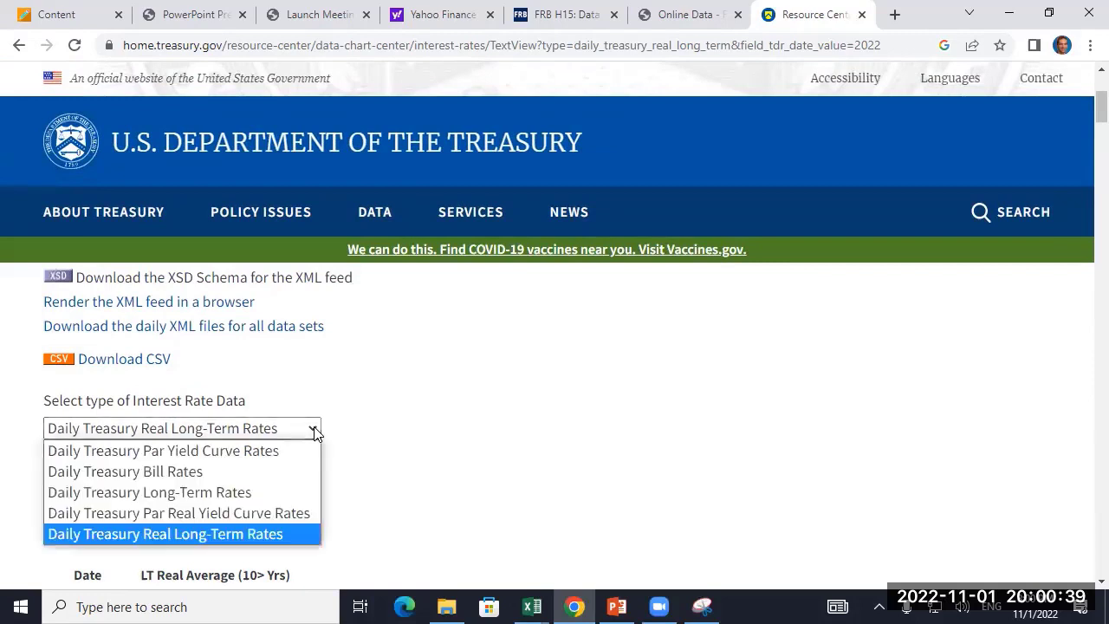
pyautogui.click(310, 425)
pyautogui.click(18, 46)
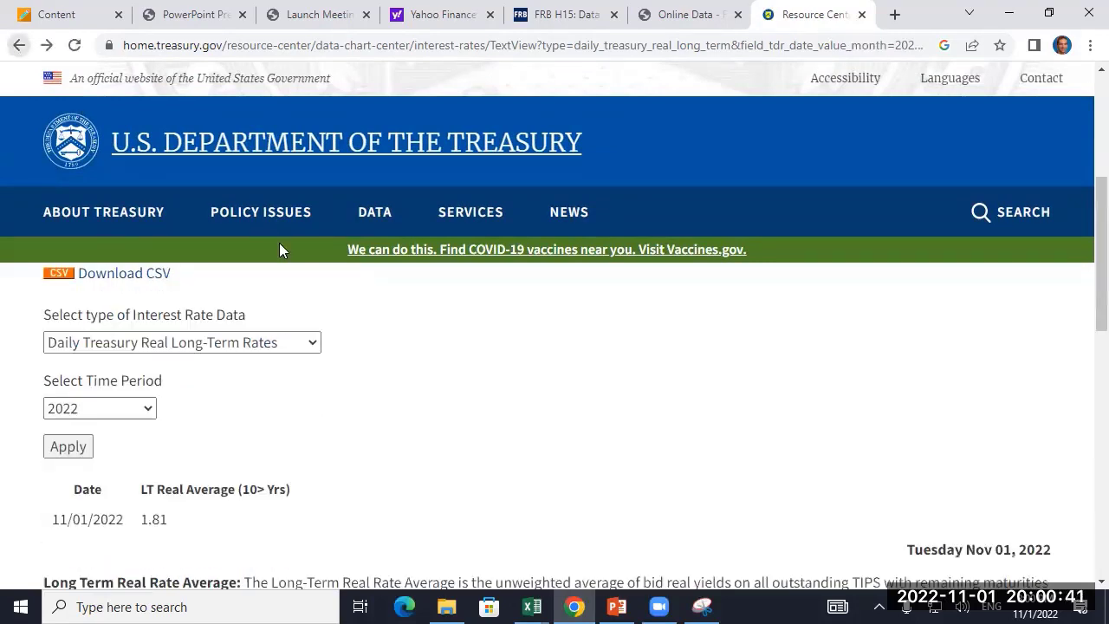
# - Search the web for "current TIP Yields" and return from the tipswatch.com article to the search results
pyautogui.click(695, 44)
pyautogui.write('current TIP')
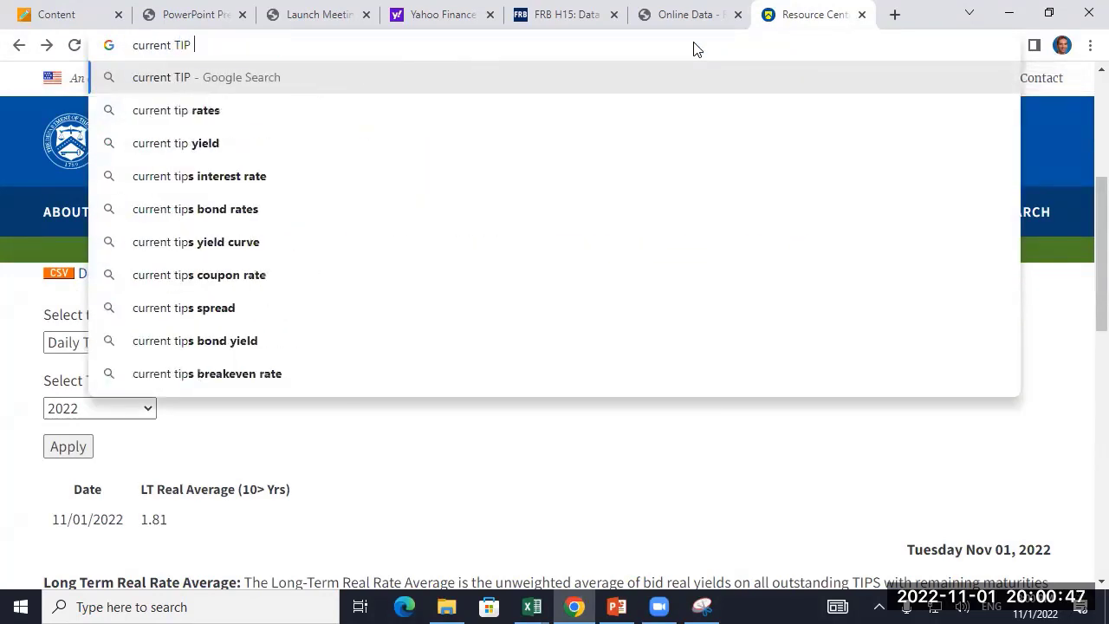
pyautogui.write(' Yields')
pyautogui.press('Return')
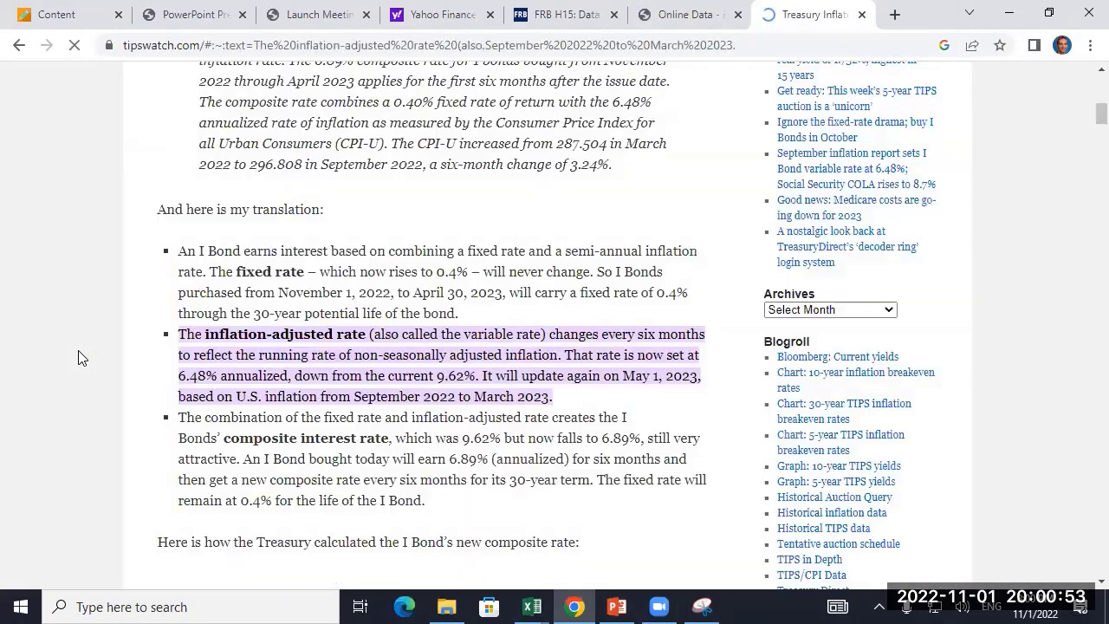
pyautogui.click(28, 52)
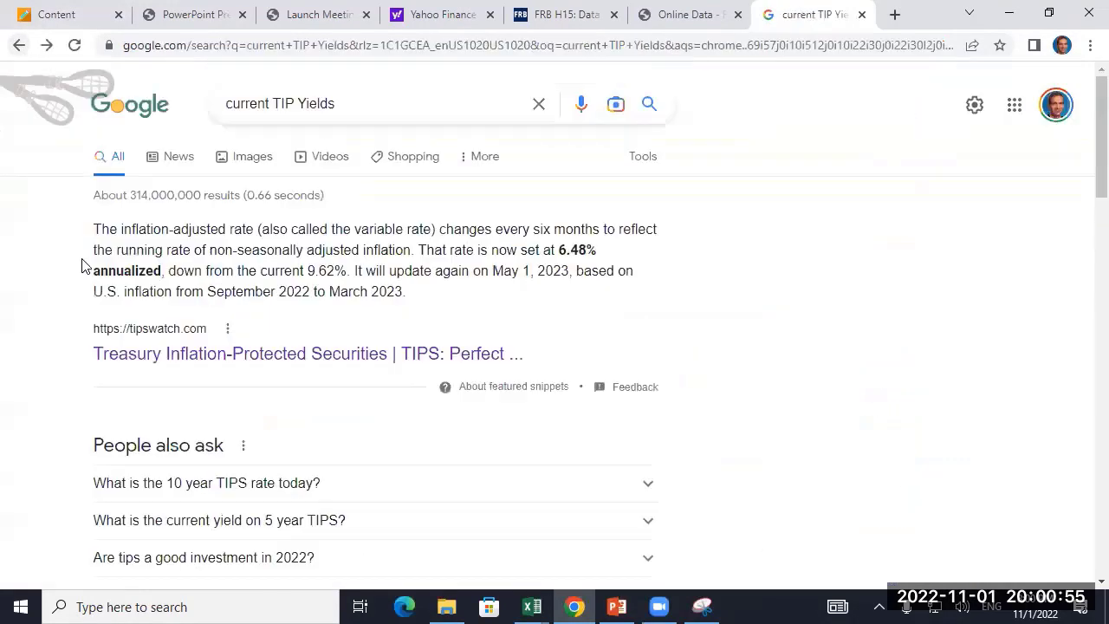
# - Check the Trading Economics page on the United States 10 Year TIPS Yield and return to the search results
pyautogui.scroll(-3, 81, 260)
pyautogui.scroll(-3, 52, 290)
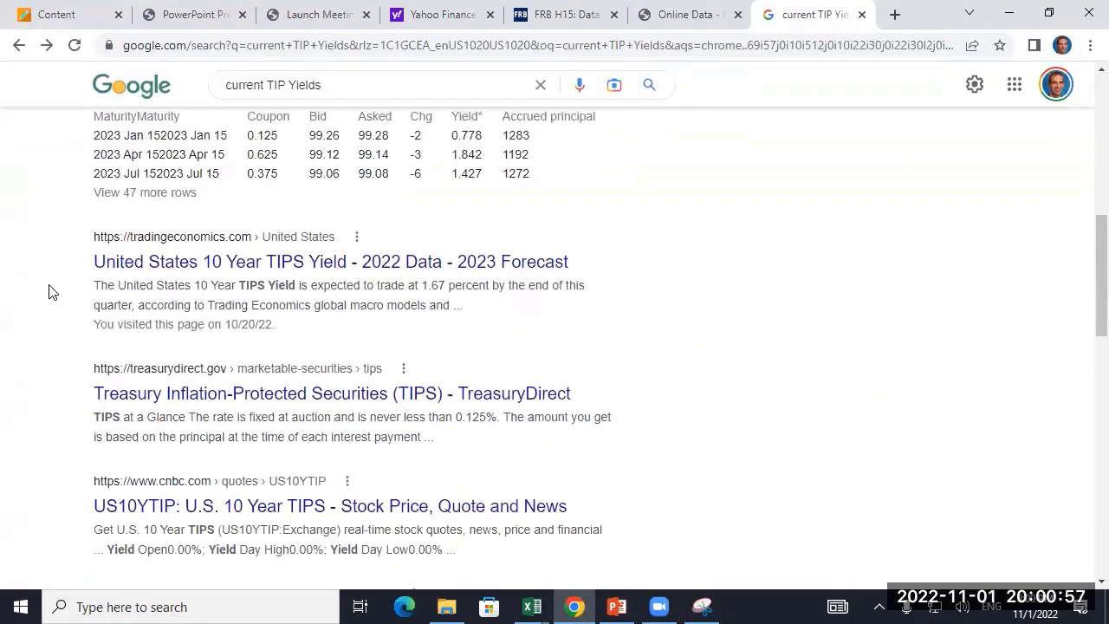
pyautogui.click(173, 264)
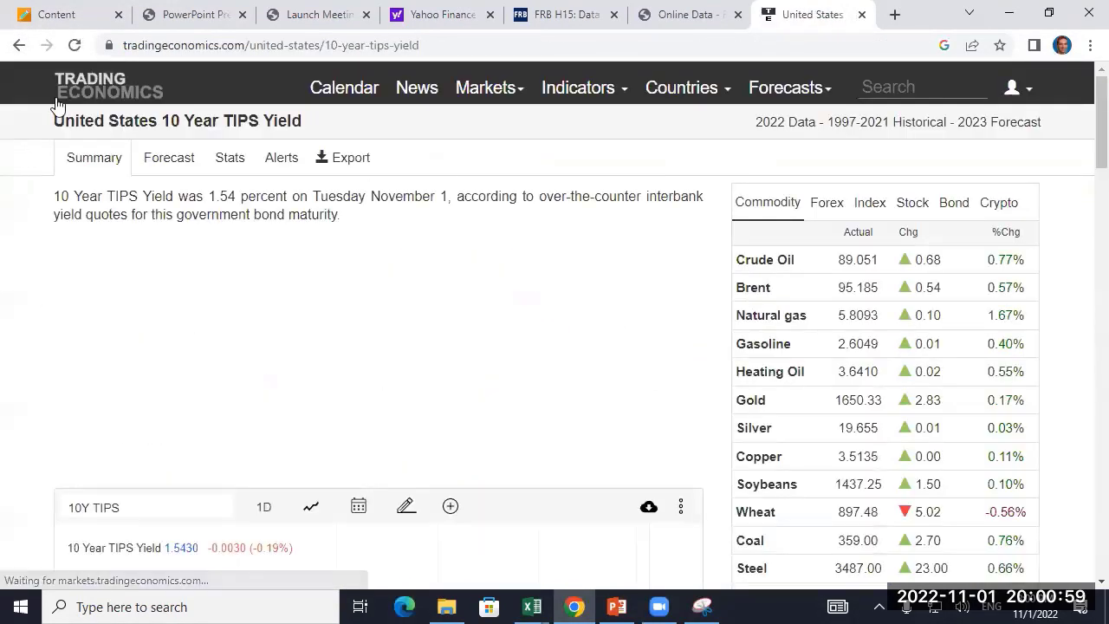
pyautogui.scroll(-4, 35, 217)
pyautogui.click(19, 45)
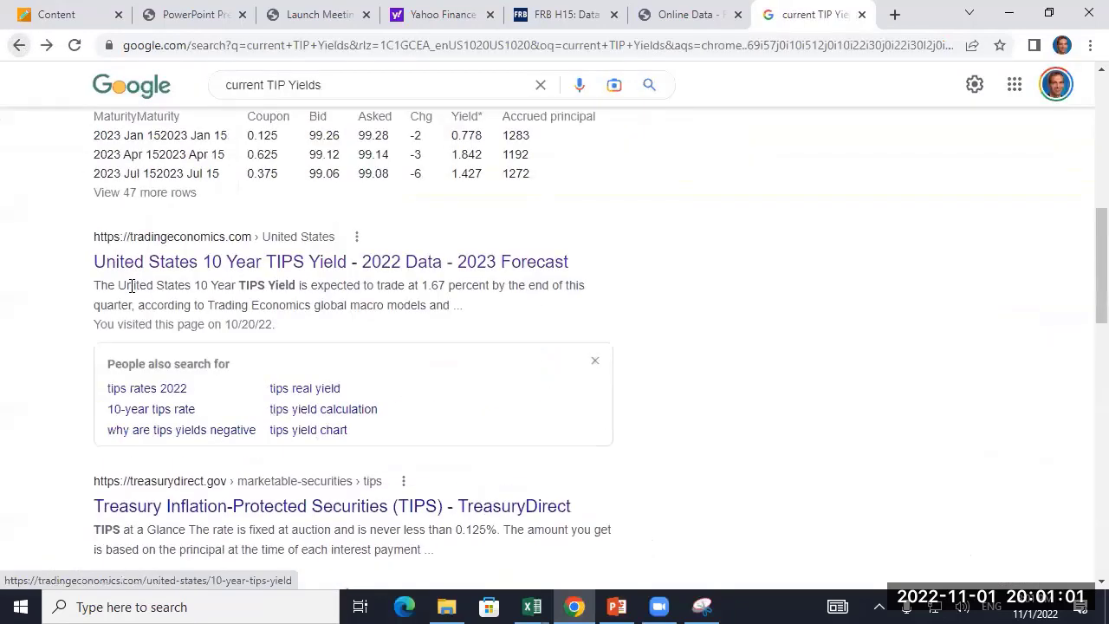
# - Look through TreasuryDirect's TIPS page, including TIPS at a Glance, for current yields and return to the search results
pyautogui.scroll(-3, 99, 303)
pyautogui.click(198, 250)
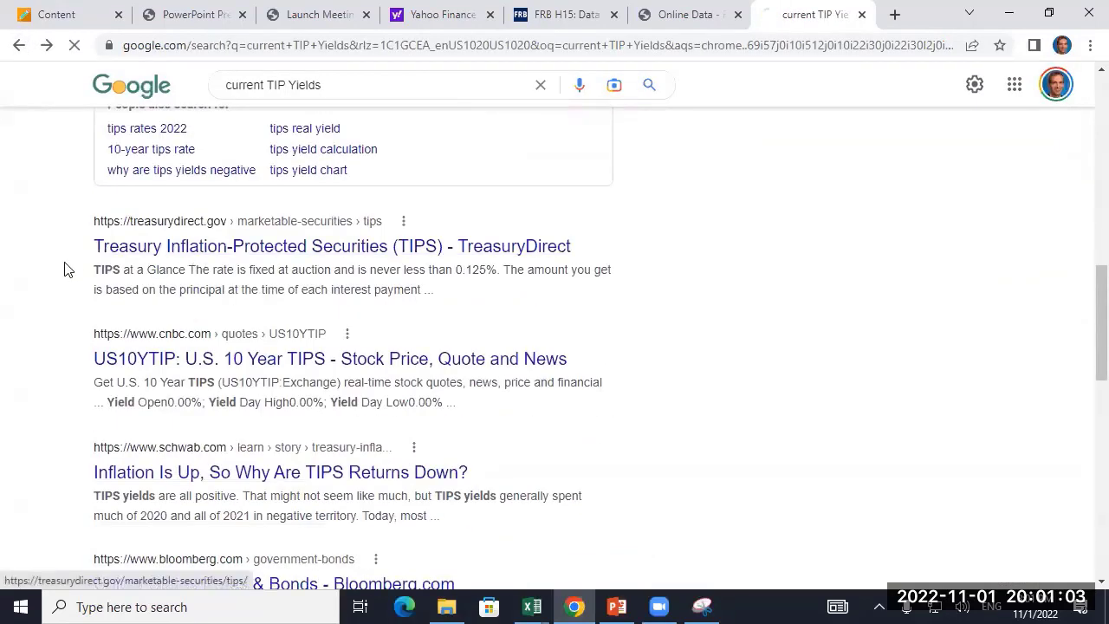
pyautogui.scroll(-4, 60, 275)
pyautogui.scroll(-8, 59, 274)
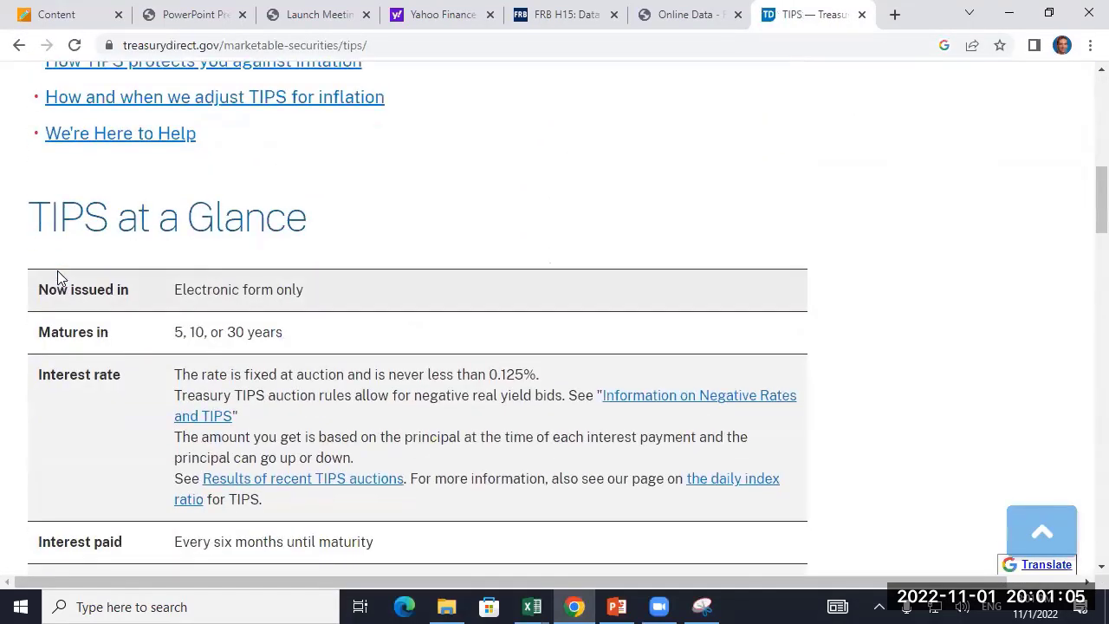
pyautogui.scroll(4, 59, 274)
pyautogui.scroll(2, 59, 272)
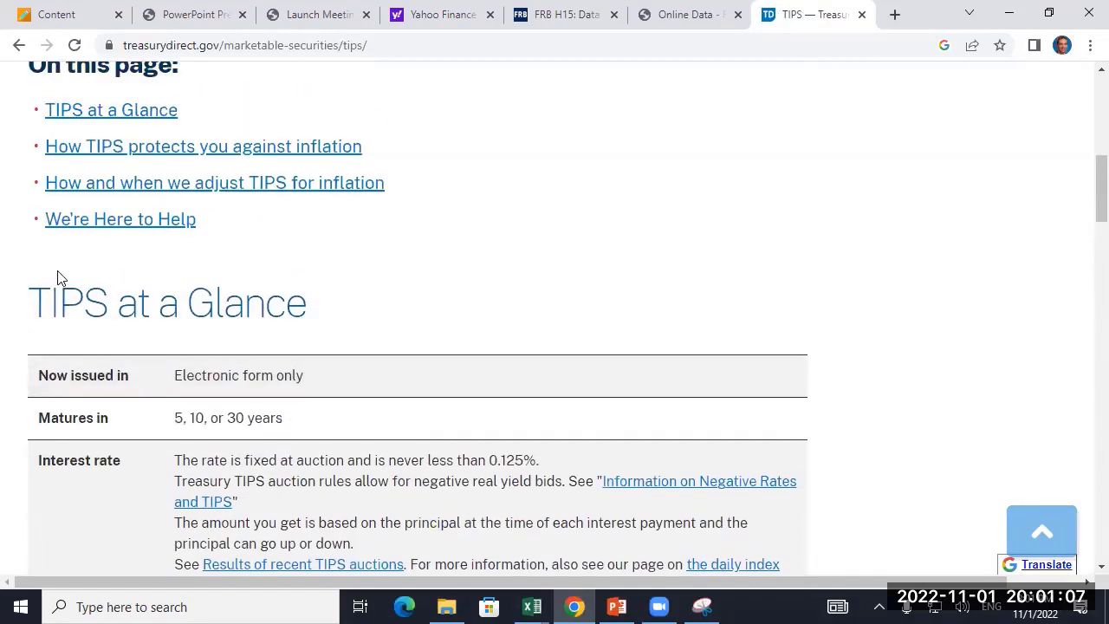
pyautogui.scroll(-4, 37, 249)
pyautogui.scroll(-11, 36, 249)
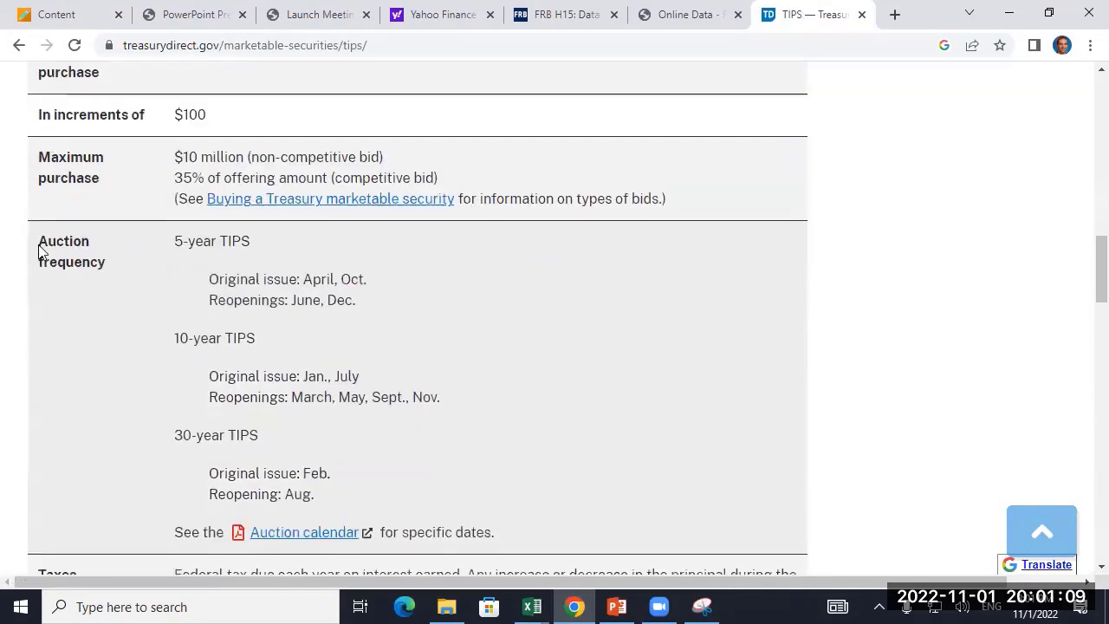
pyautogui.click(20, 47)
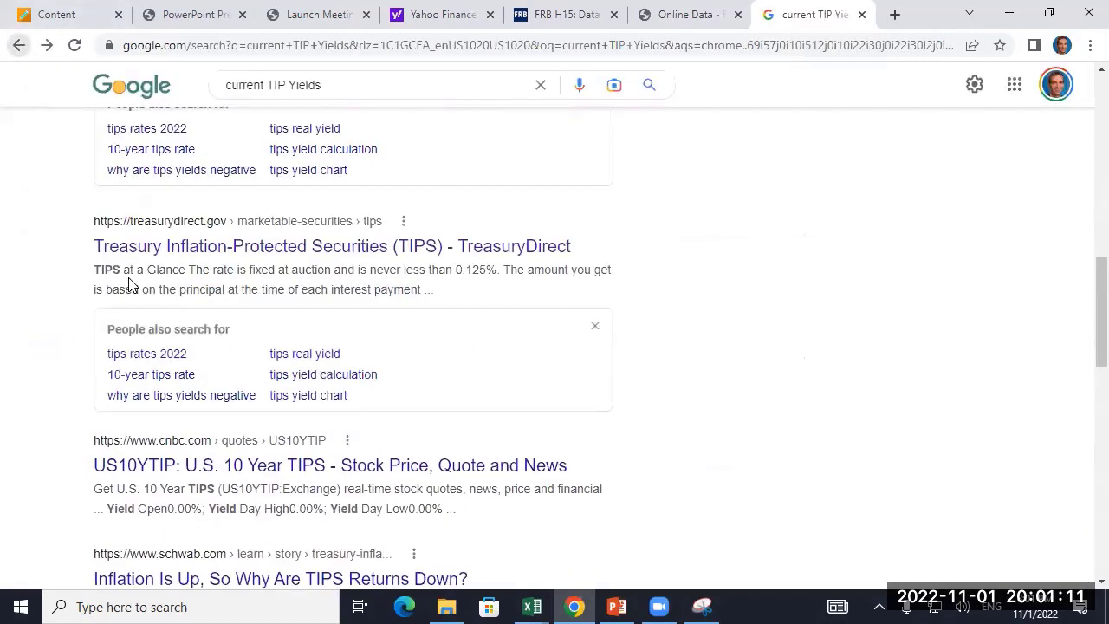
# - Open the U.S. Treasury's Interest Rate Statistics result and examine its sections for a real or TIPS yield series
pyautogui.scroll(-4, 49, 370)
pyautogui.scroll(-1, 54, 368)
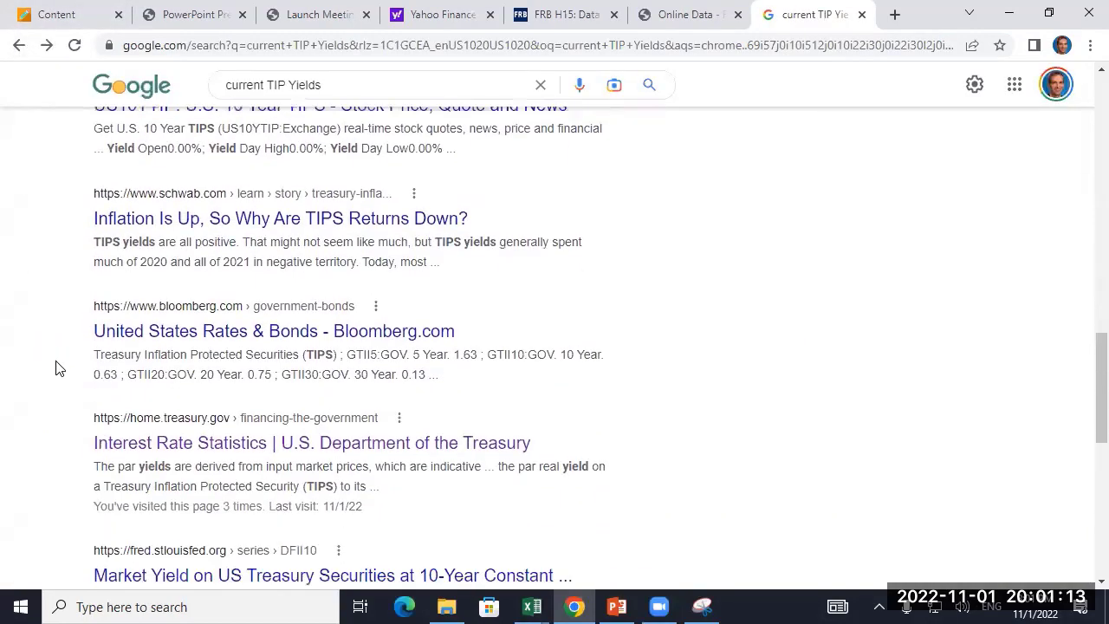
pyautogui.click(171, 378)
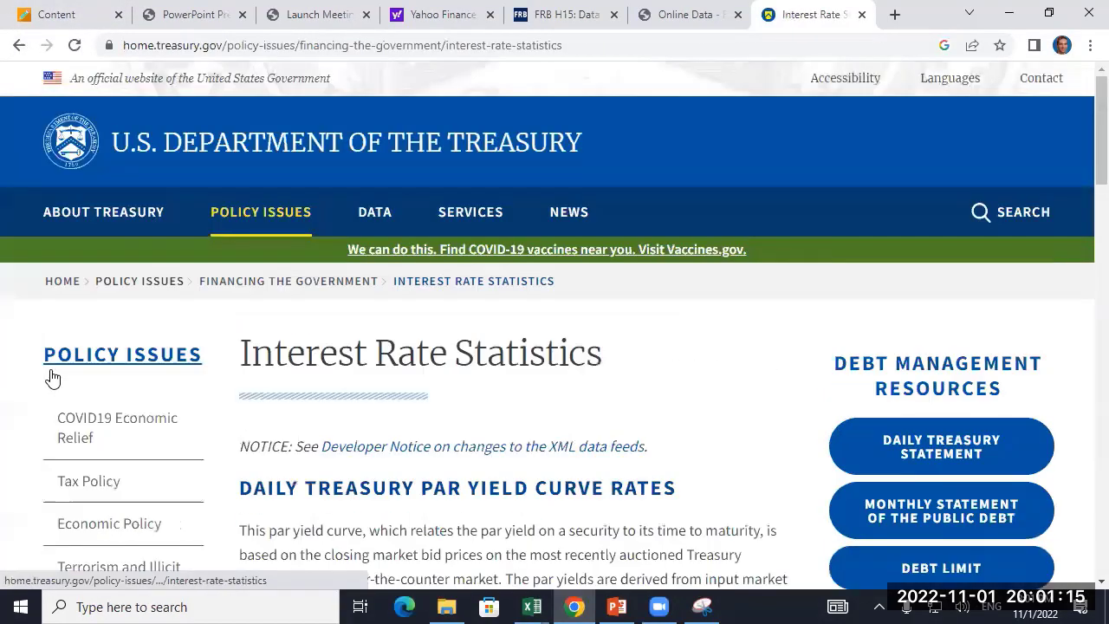
pyautogui.scroll(-5, 50, 376)
pyautogui.scroll(-9, 50, 376)
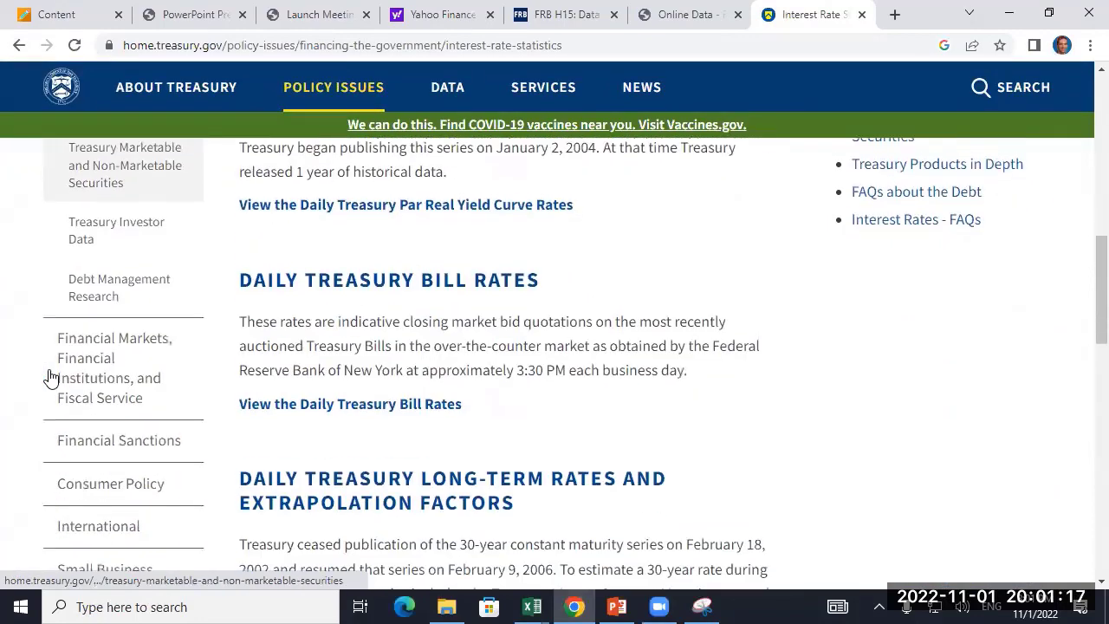
pyautogui.scroll(-3, 49, 376)
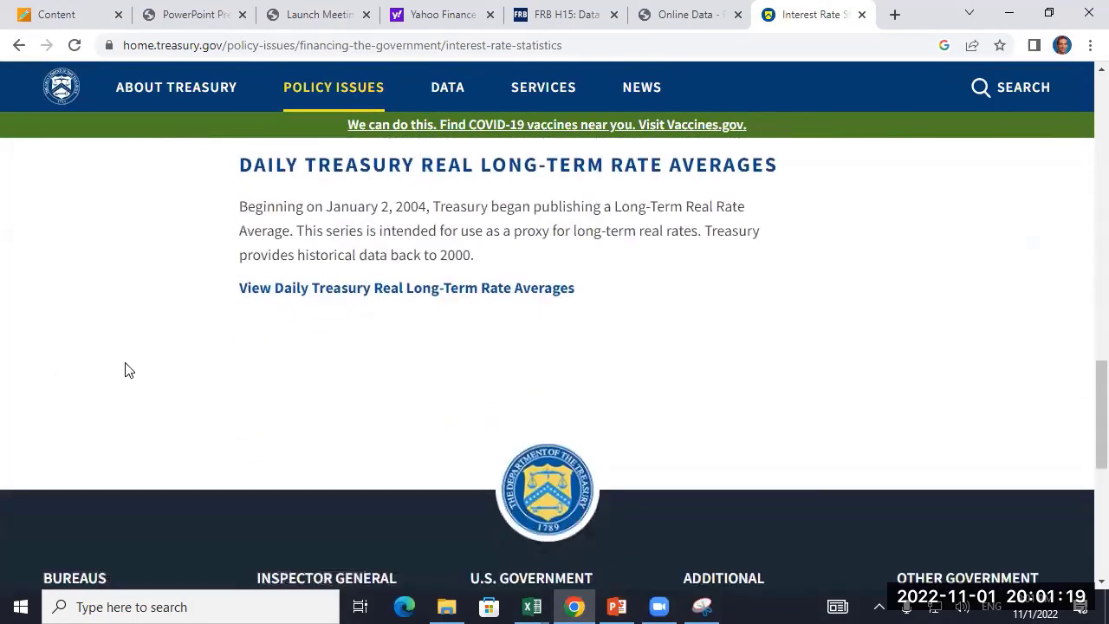
pyautogui.scroll(7, 269, 260)
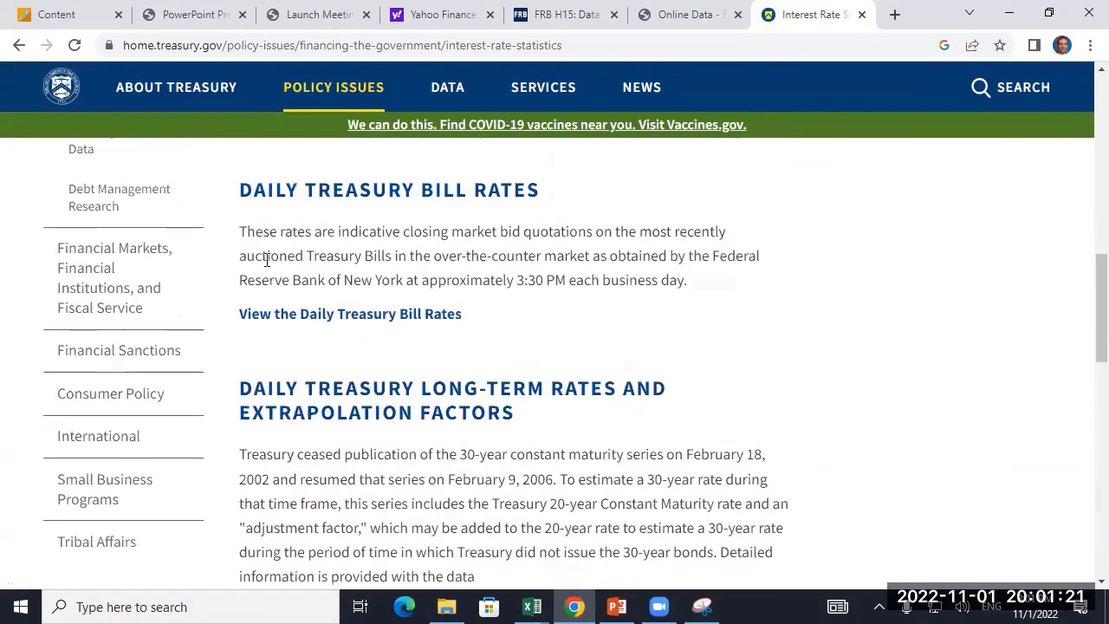
pyautogui.scroll(3, 267, 265)
pyautogui.scroll(1, 273, 292)
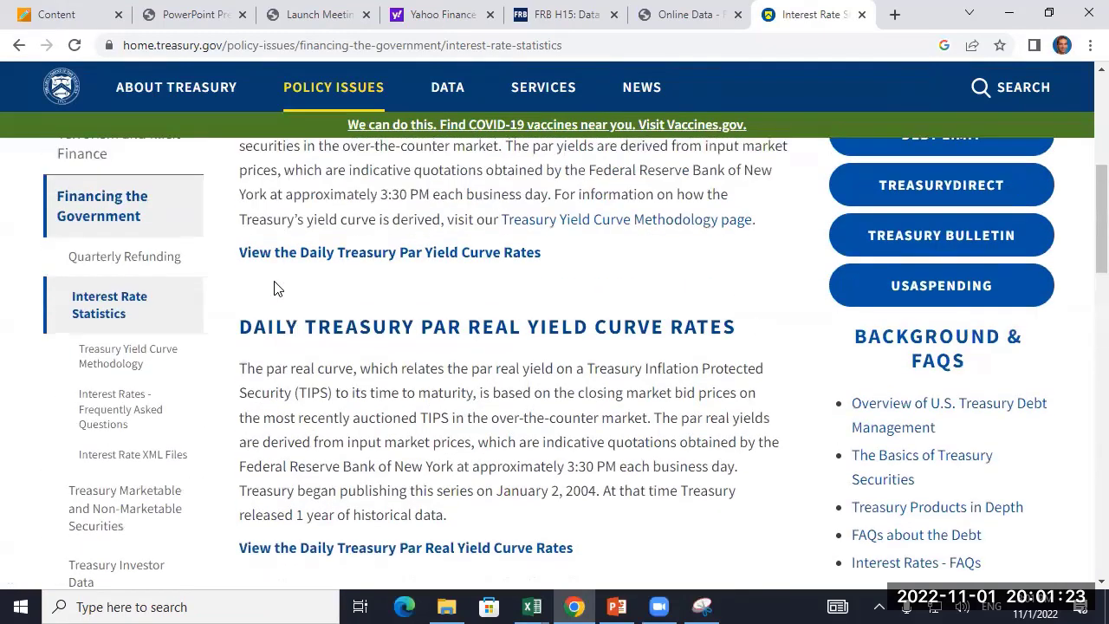
pyautogui.scroll(4, 286, 290)
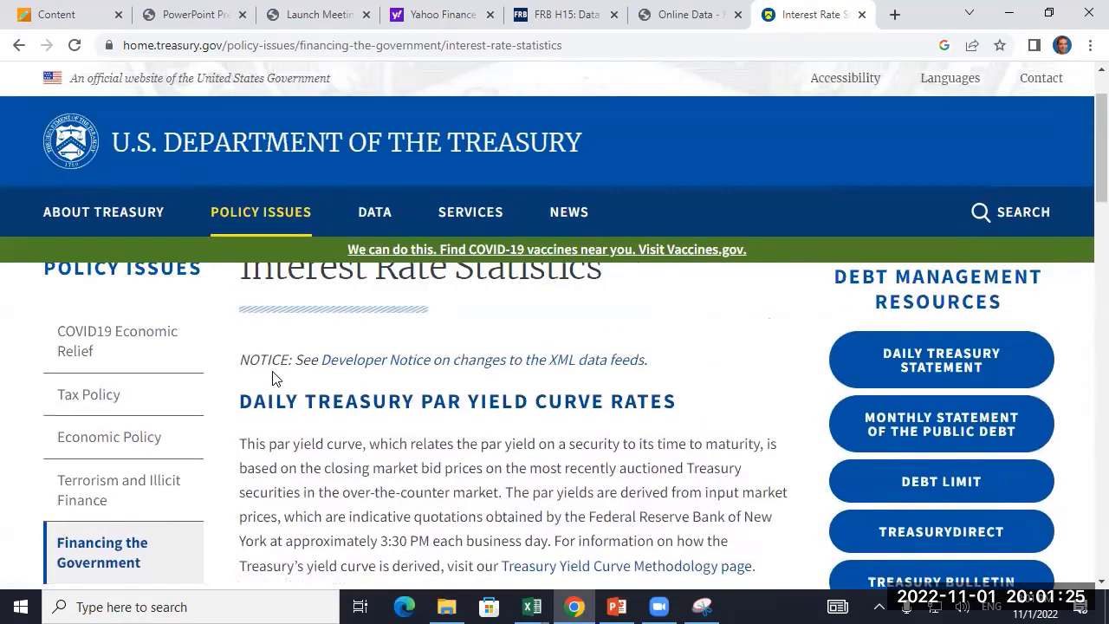
pyautogui.scroll(1, 313, 403)
pyautogui.scroll(-2, 271, 398)
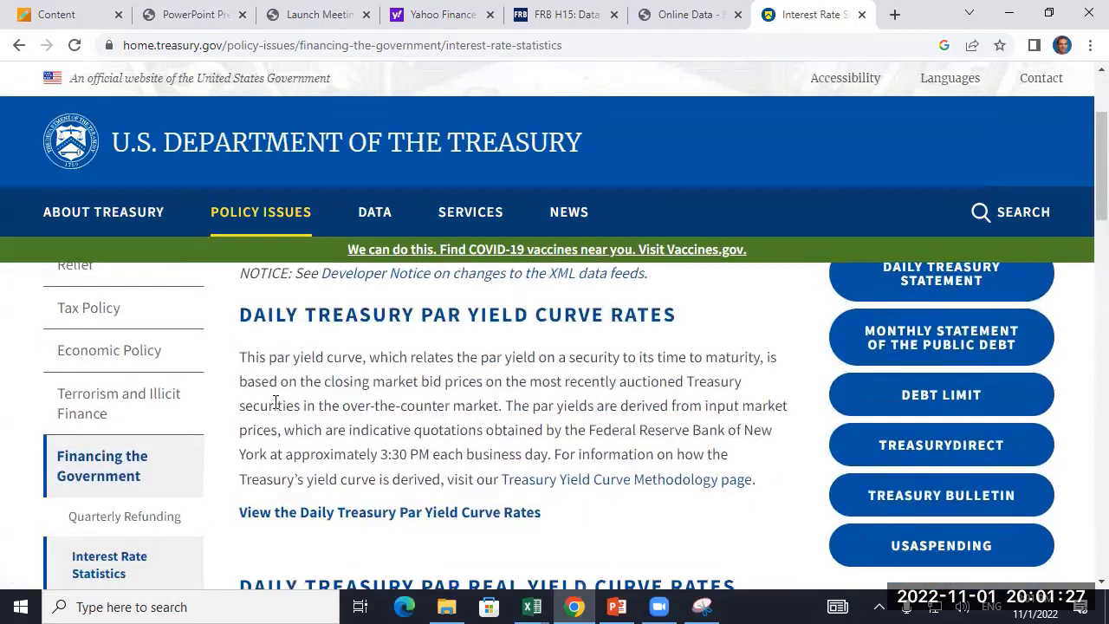
pyautogui.scroll(-2, 278, 407)
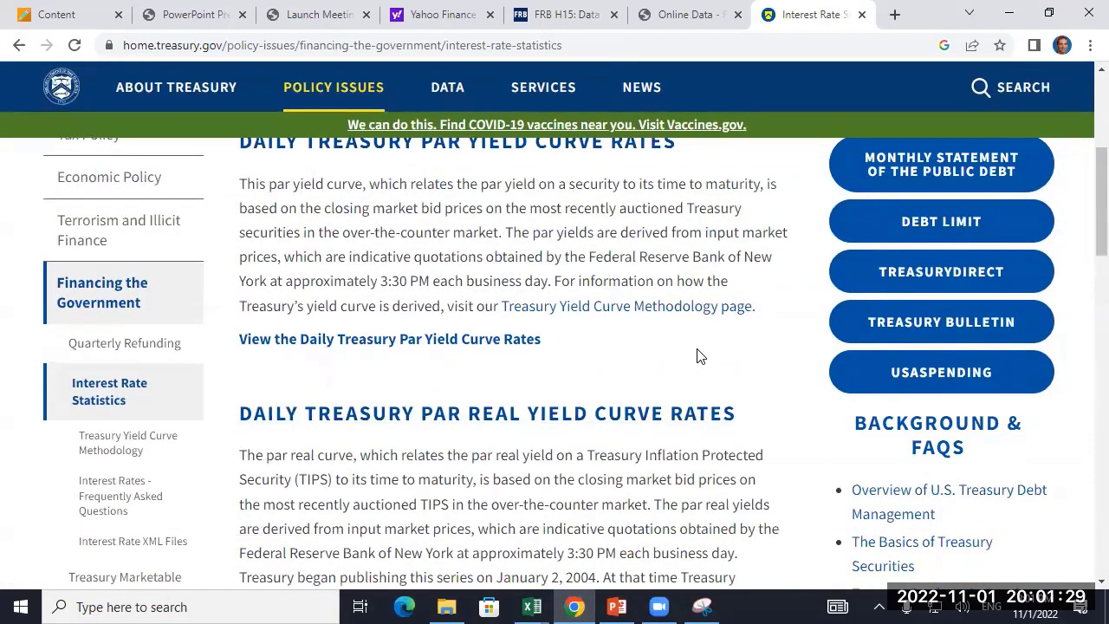
pyautogui.scroll(-8, 700, 356)
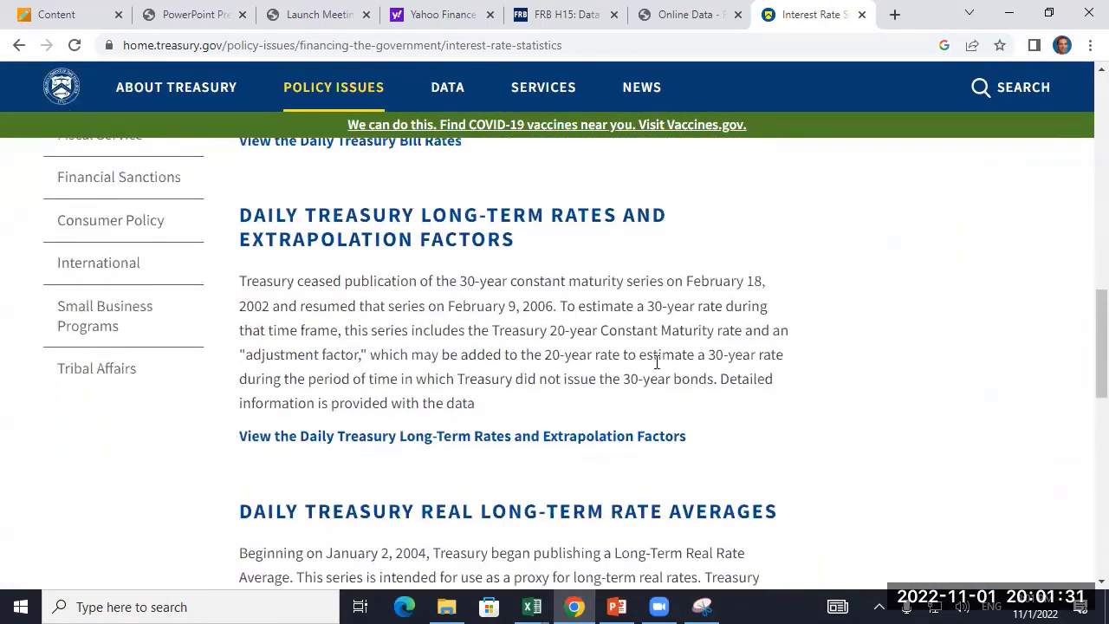
pyautogui.scroll(1, 657, 362)
pyautogui.scroll(-3, 600, 385)
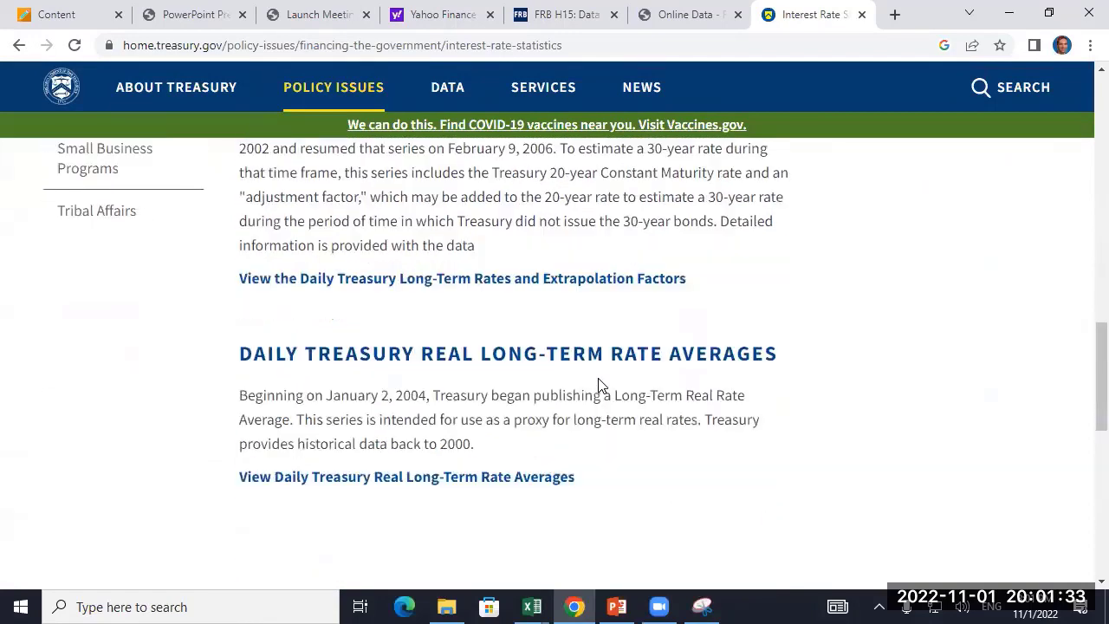
pyautogui.scroll(-1, 600, 385)
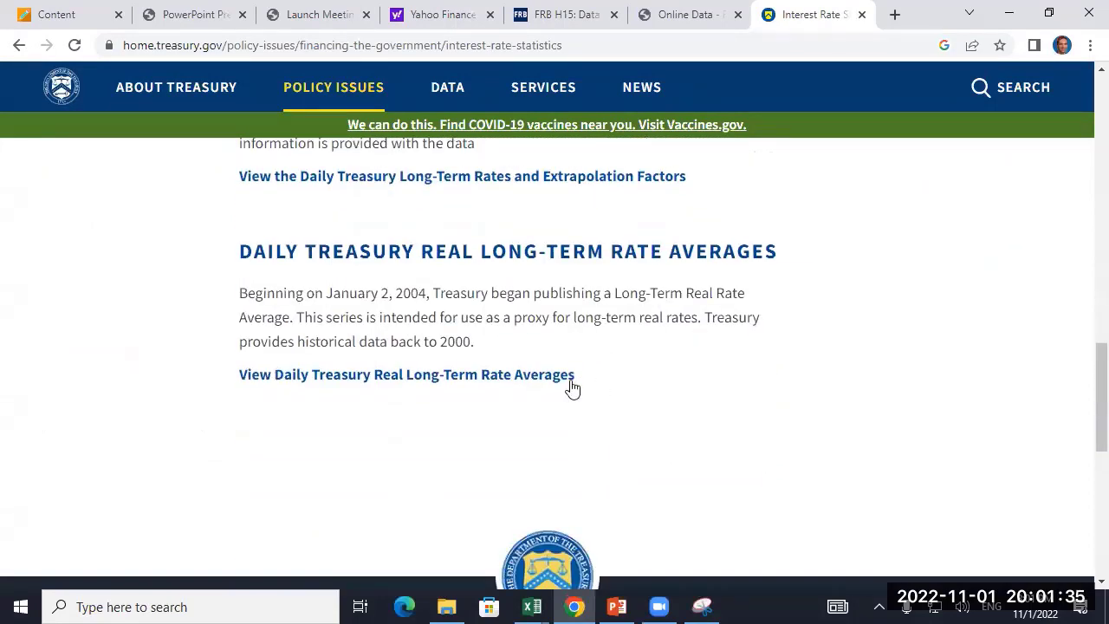
# - Display the Daily Treasury Real Long-Term Rate Averages and look up the 10/31/2022 rate
pyautogui.click(371, 382)
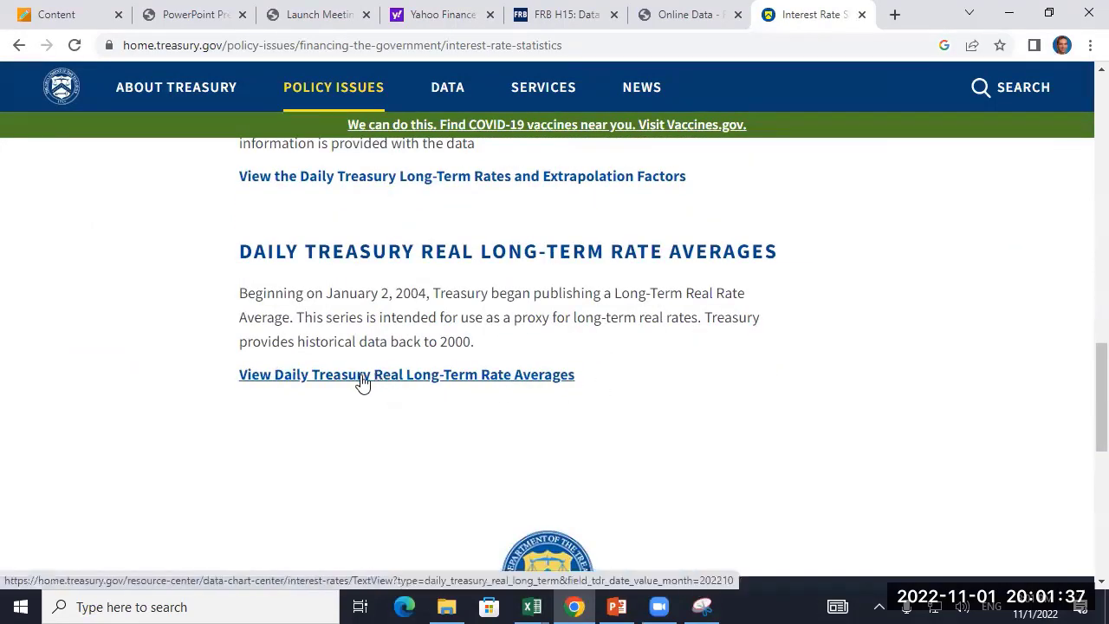
pyautogui.scroll(-4, 355, 396)
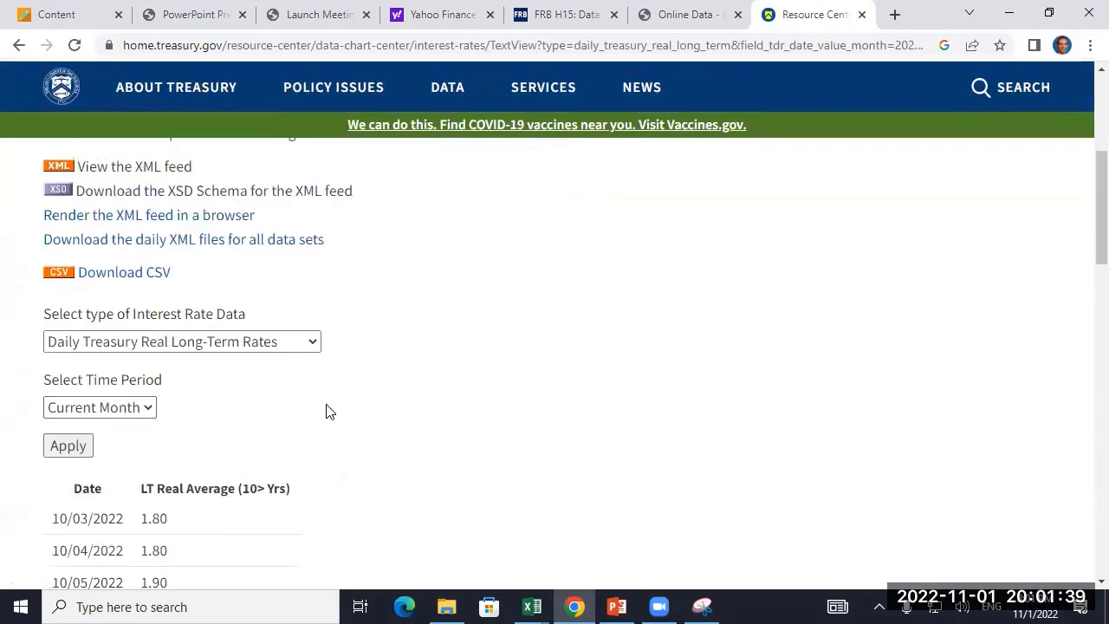
pyautogui.click(312, 343)
pyautogui.click(312, 344)
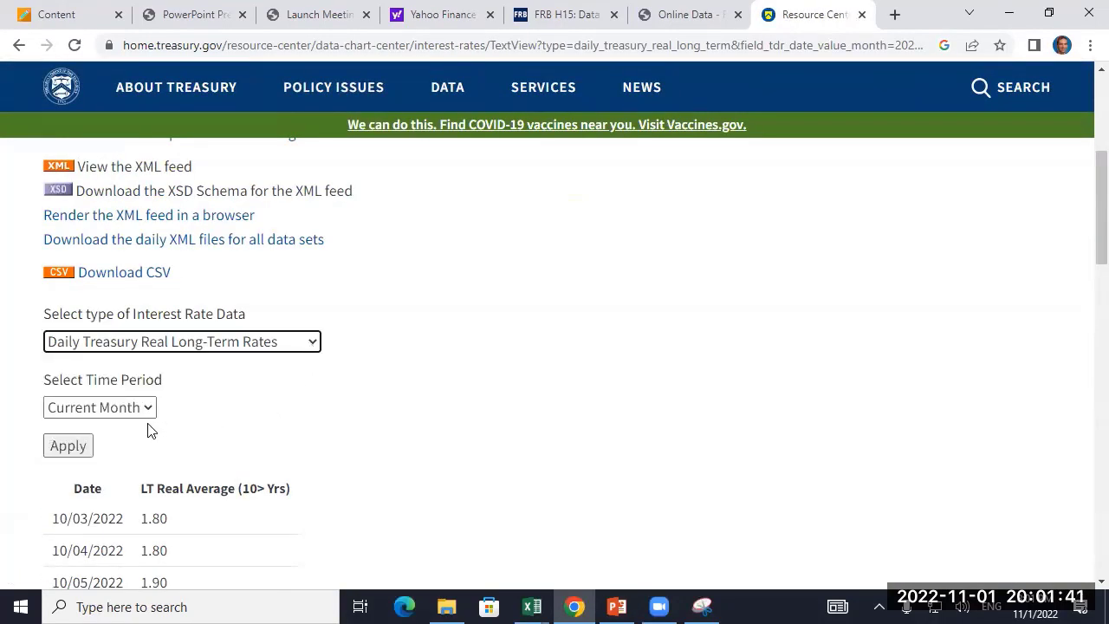
pyautogui.scroll(-2, 167, 420)
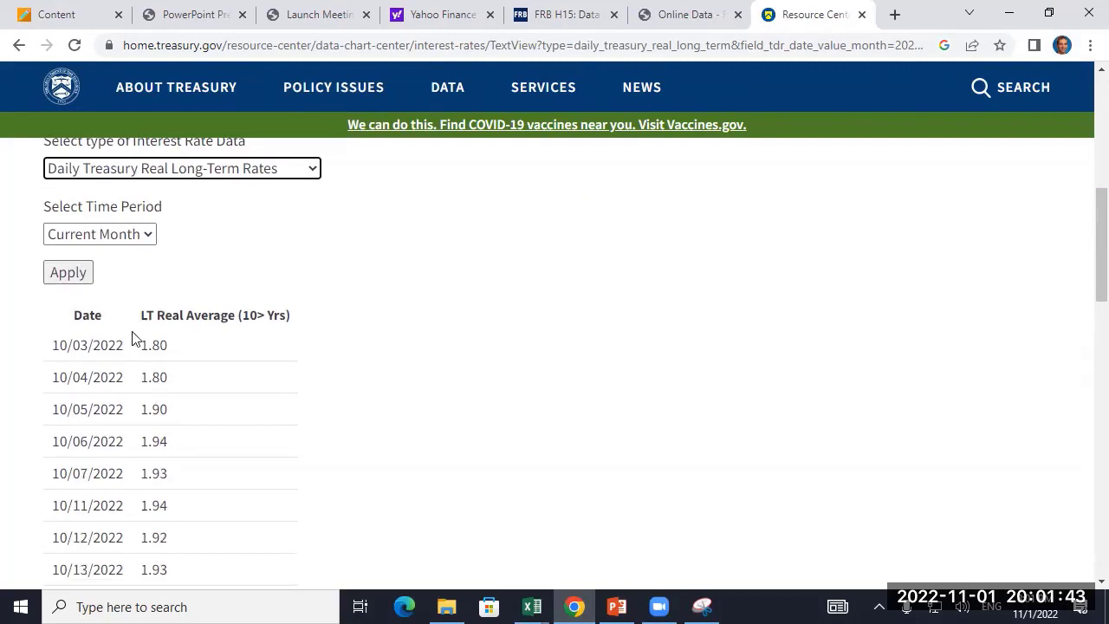
pyautogui.scroll(-7, 132, 338)
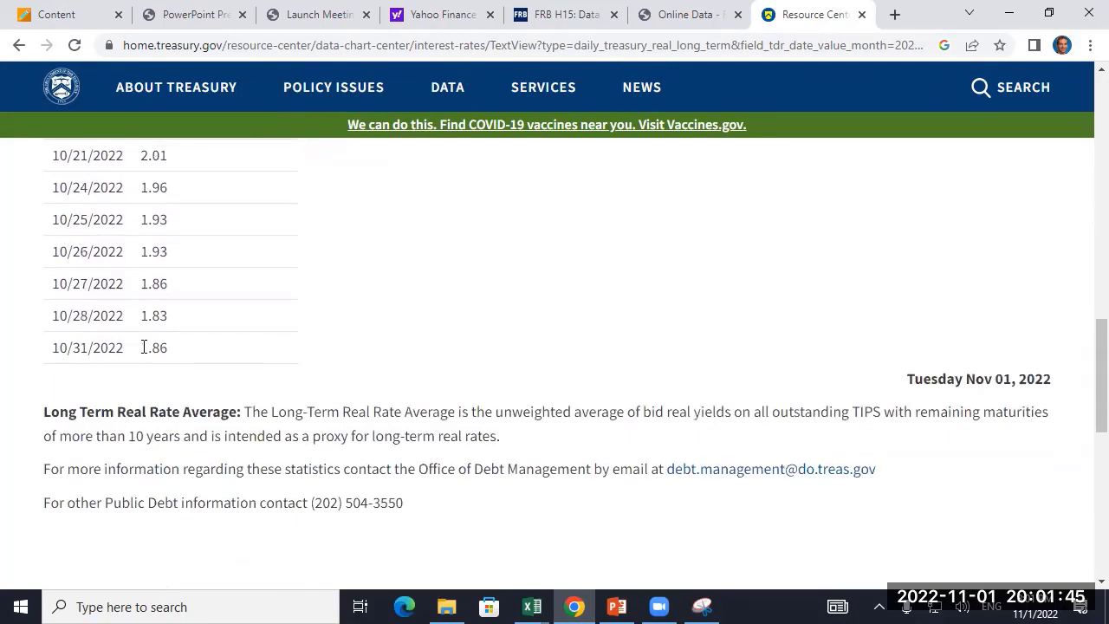
# - Switch to the DiscountRateValExampleWMT workbook in Excel and enter 1.86% as the 10 Year TIPS yield in D73
pyautogui.click(533, 607)
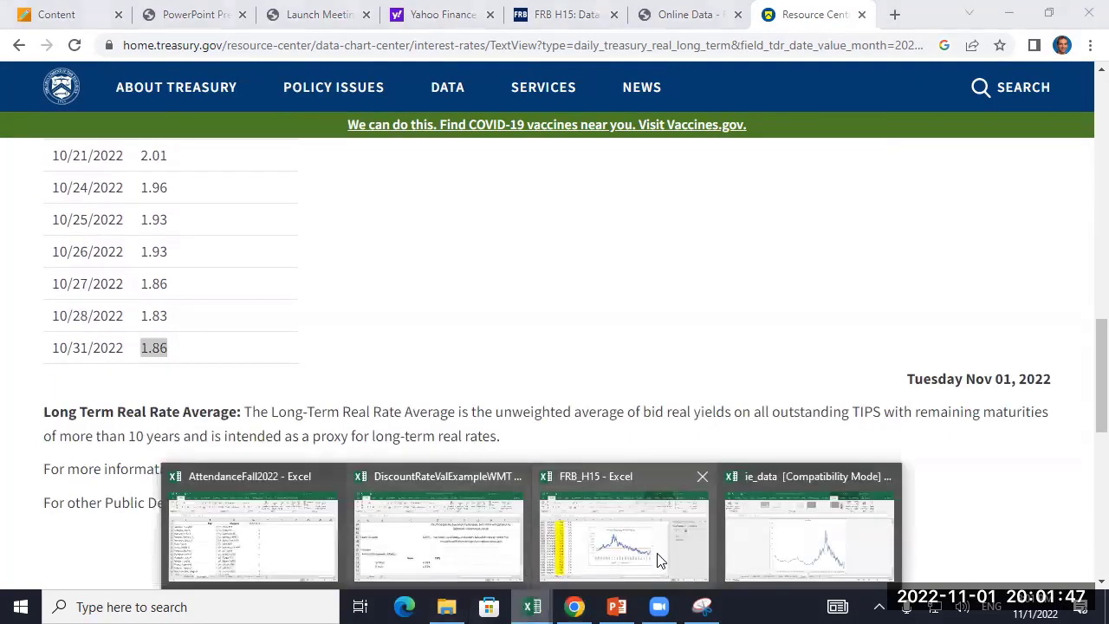
pyautogui.click(477, 550)
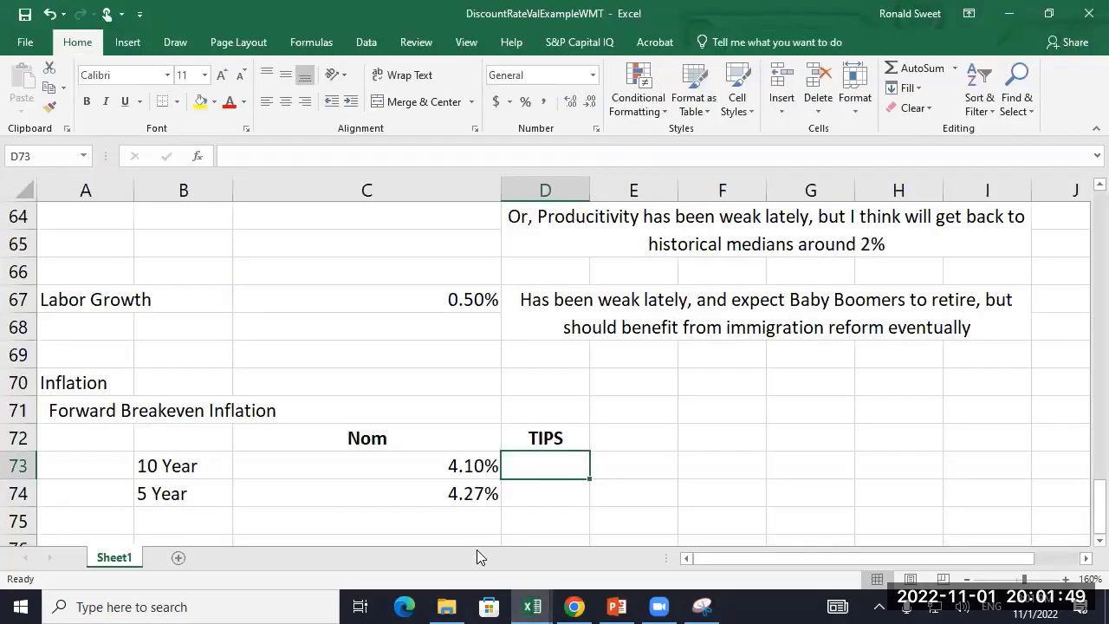
pyautogui.write('1.86')
pyautogui.write('%')
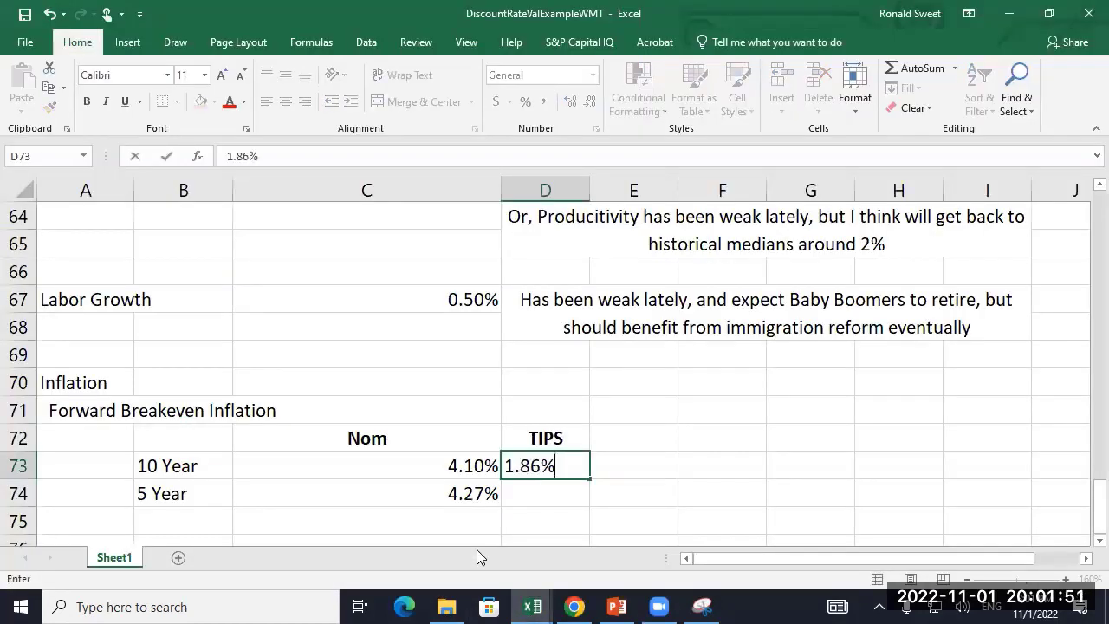
pyautogui.press('Return')
# - Switch to Chrome, return to the TIPS search results and search for "current TIP 5 year Yields"
pyautogui.click(561, 600)
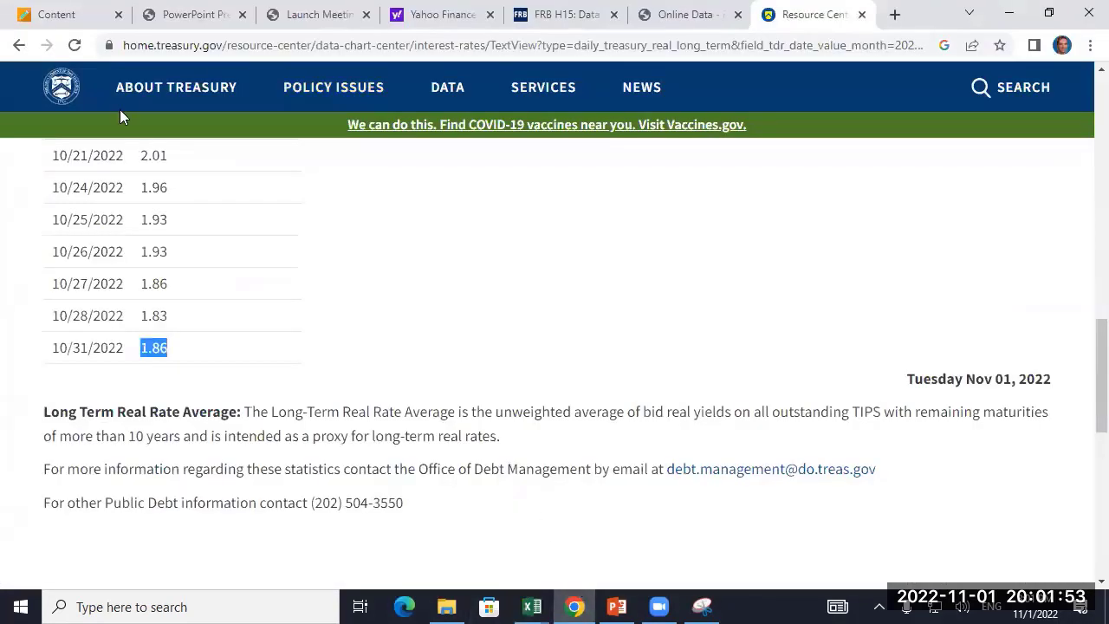
pyautogui.click(20, 48)
pyautogui.click(20, 46)
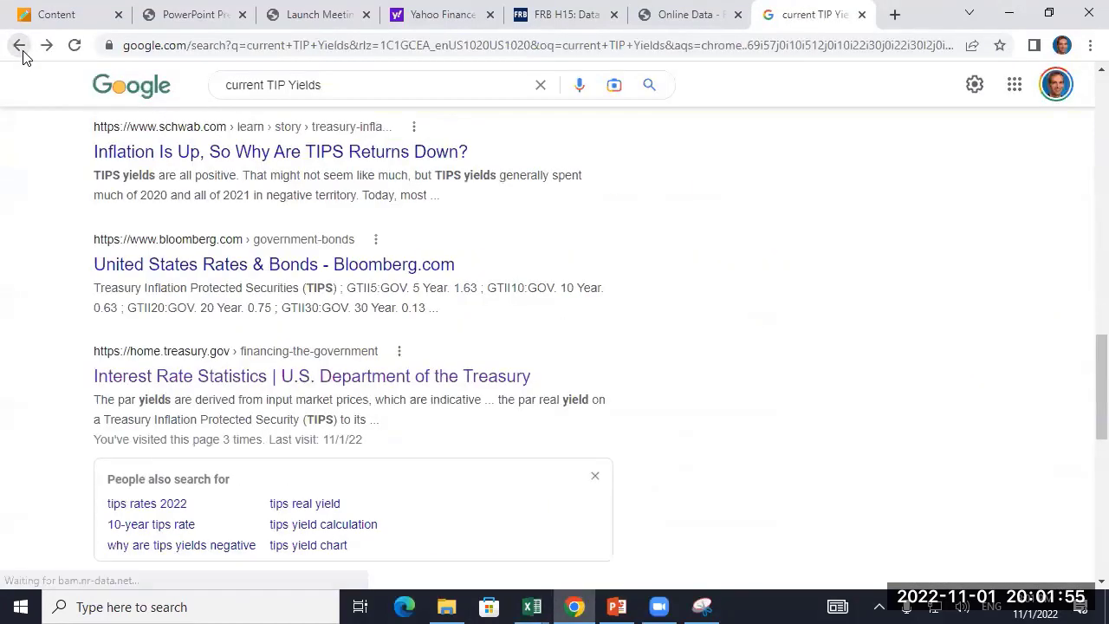
pyautogui.click(332, 84)
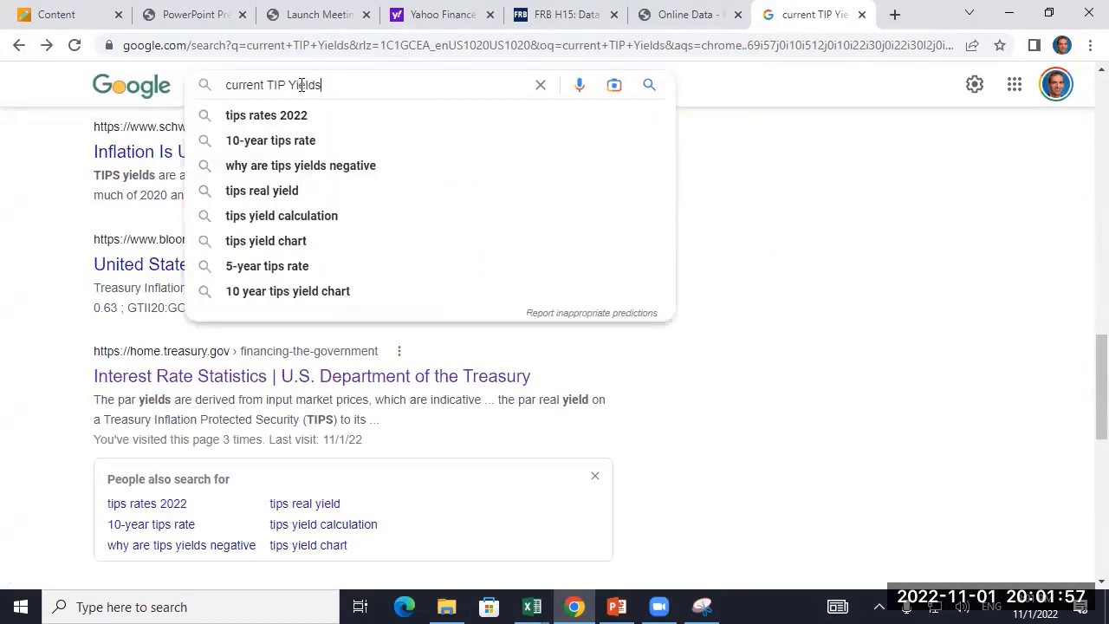
pyautogui.click(286, 84)
pyautogui.write('5 year')
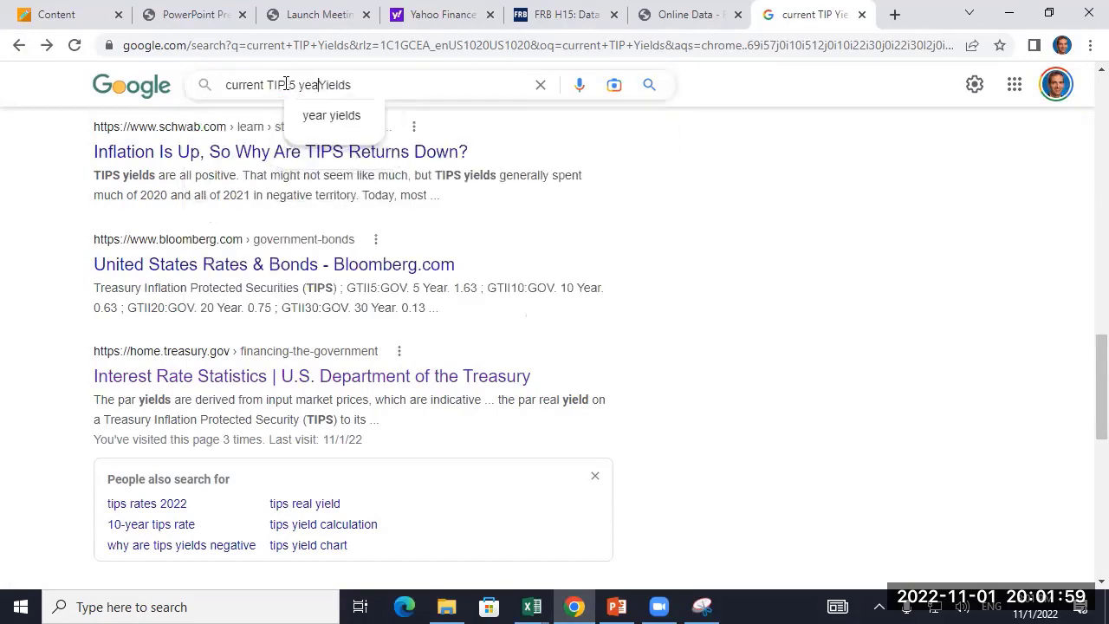
pyautogui.press('Return')
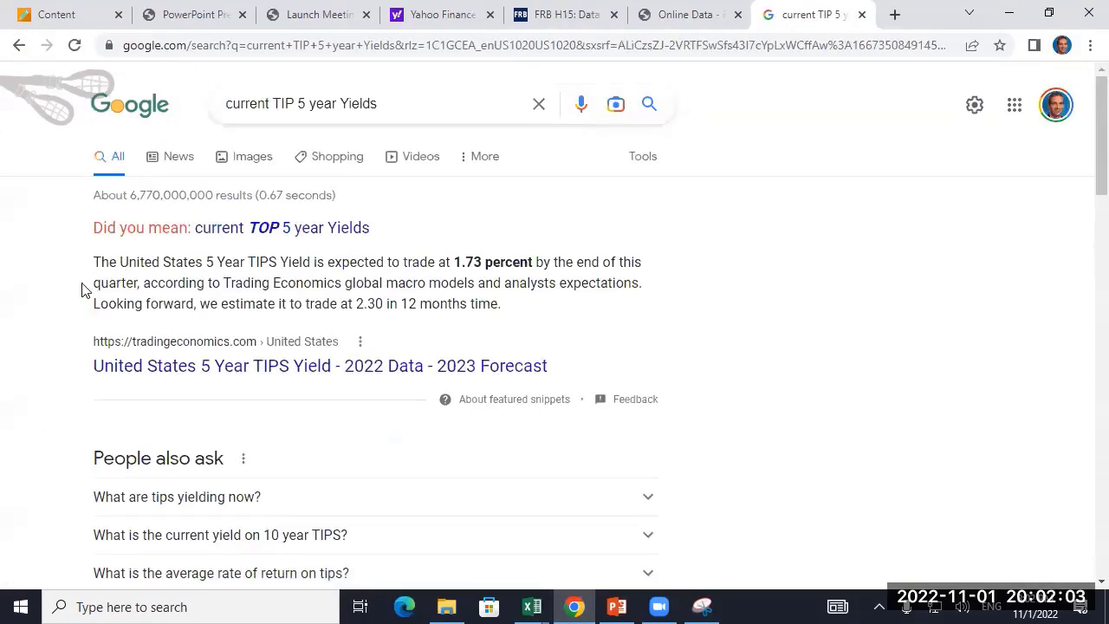
# - Open the Trading Economics result for the United States 5 Year TIPS Yield and examine its yield chart
pyautogui.scroll(-1, 83, 288)
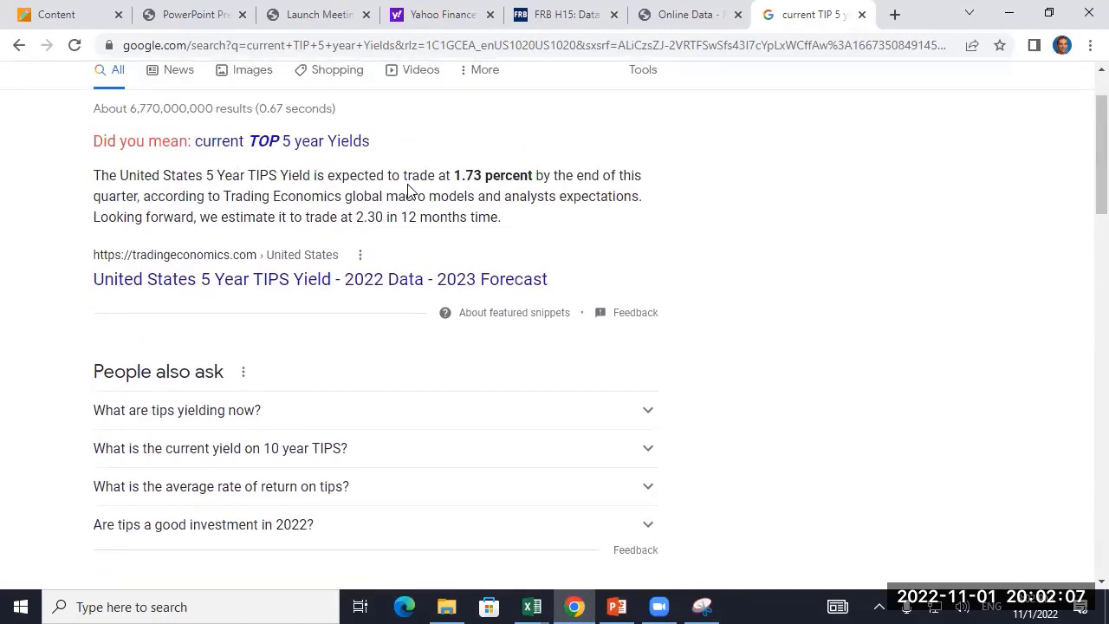
pyautogui.click(173, 287)
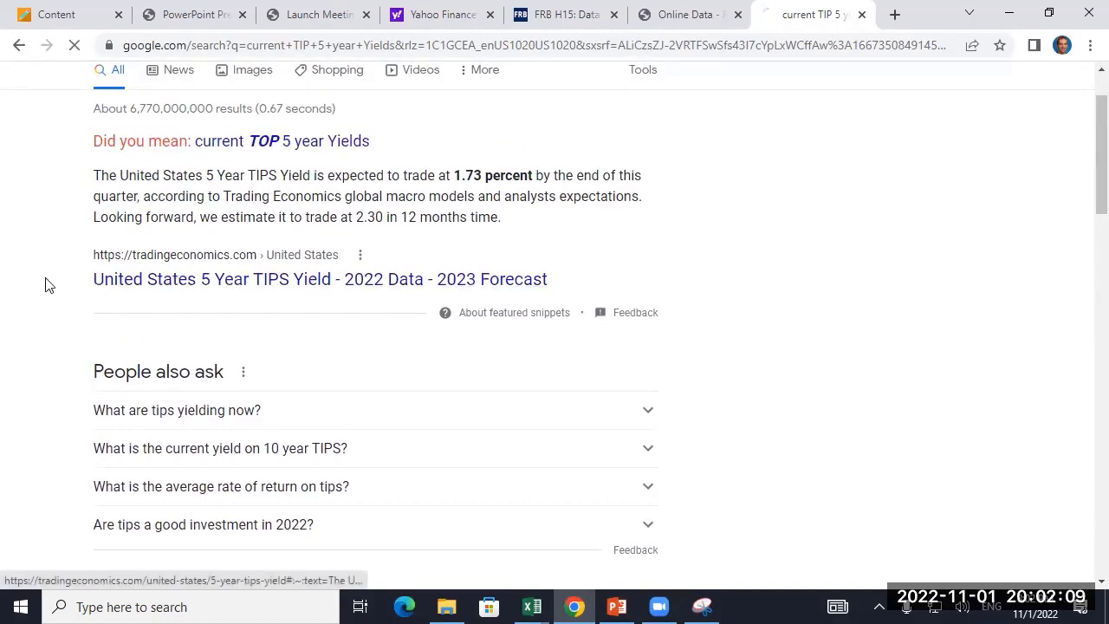
pyautogui.scroll(-5, 60, 282)
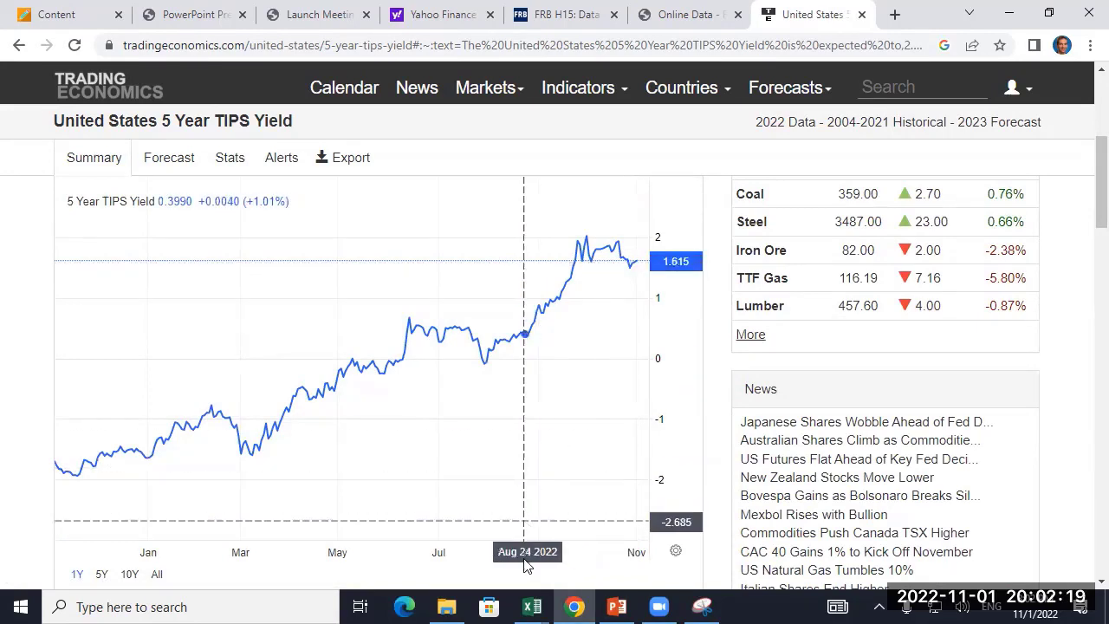
# - Switch to the DiscountRateValExampleWMT workbook in Excel and enter 1.58% as the 5 Year TIPS yield in D74
pyautogui.moveTo(533, 607)
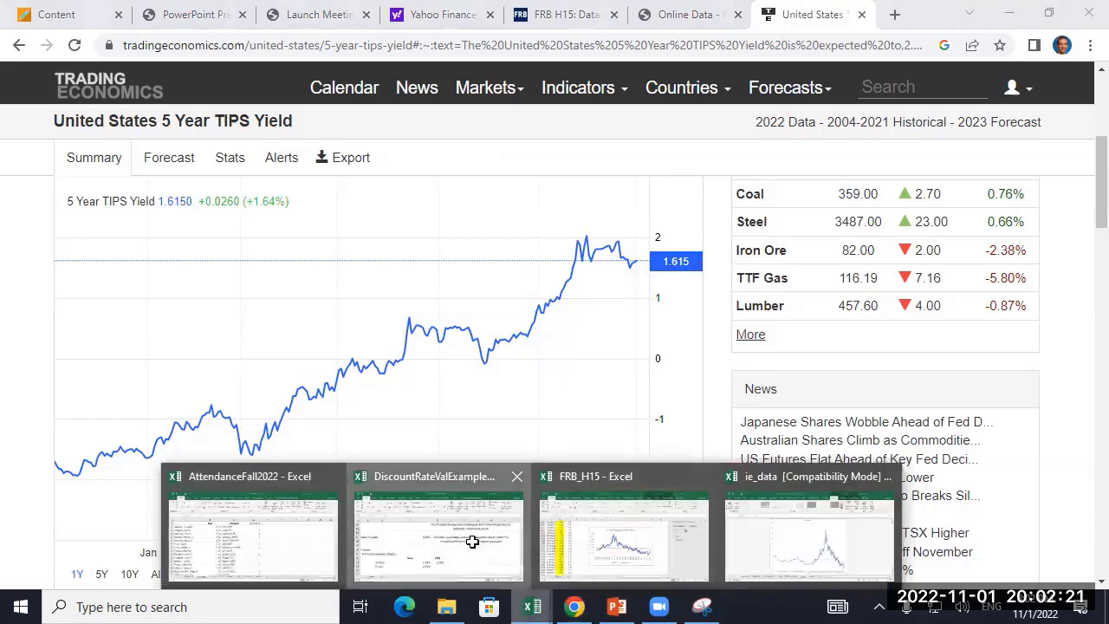
pyautogui.click(474, 546)
pyautogui.write('1.58%')
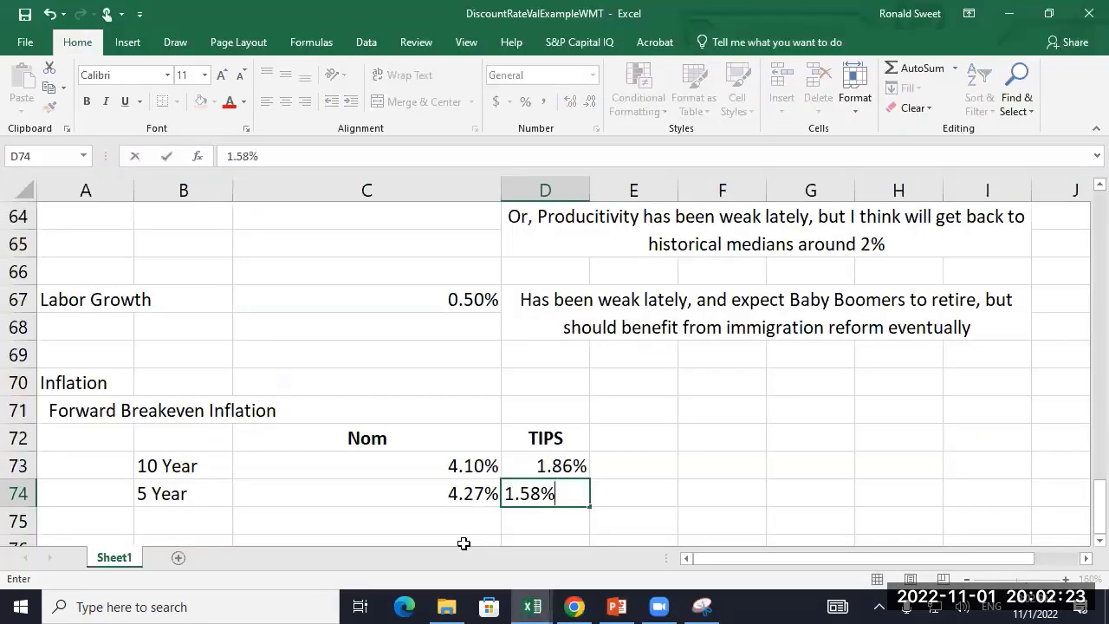
pyautogui.hotkey('ctrl', 'Return')
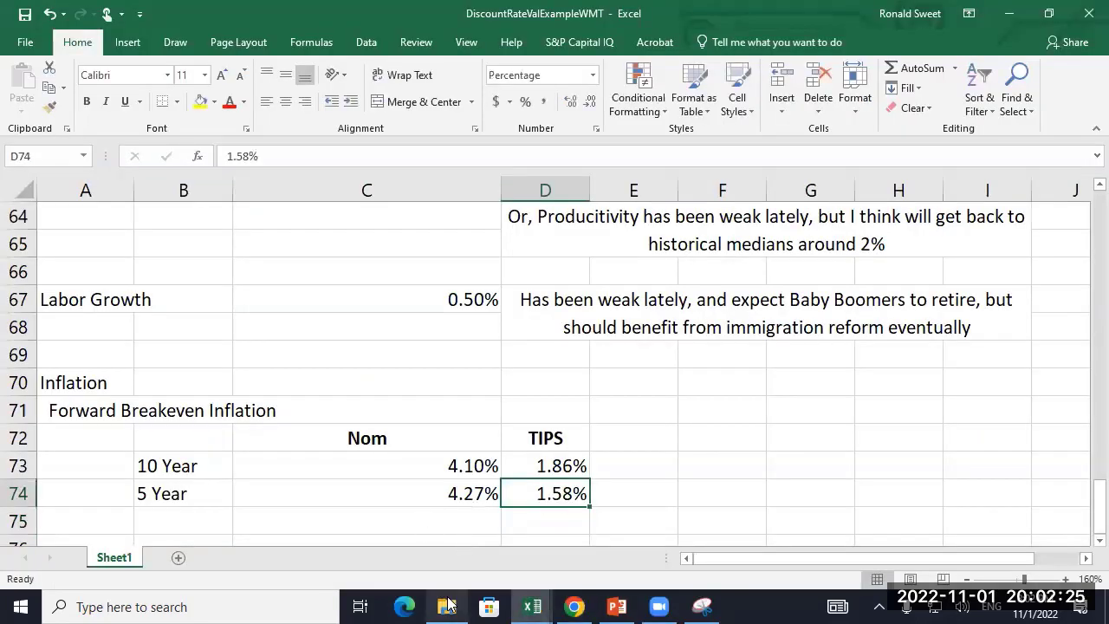
# - Switch to the Federal Reserve page in Chrome, search for "h15" and open the Selected Interest Rates (Daily) - H.15 release
pyautogui.click(574, 607)
pyautogui.click(567, 14)
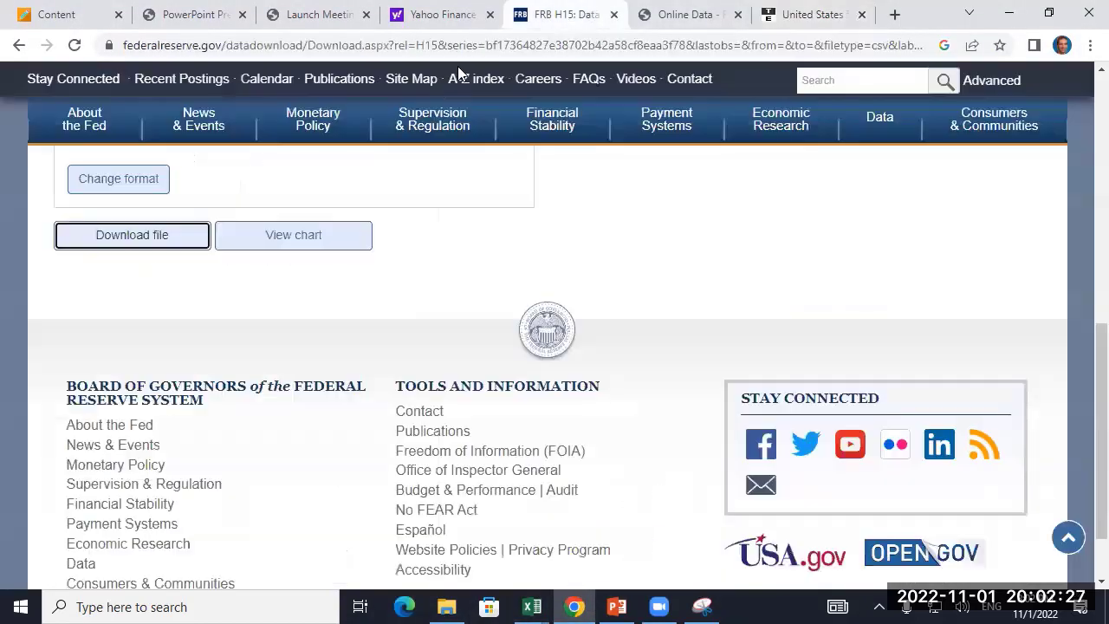
pyautogui.click(252, 52)
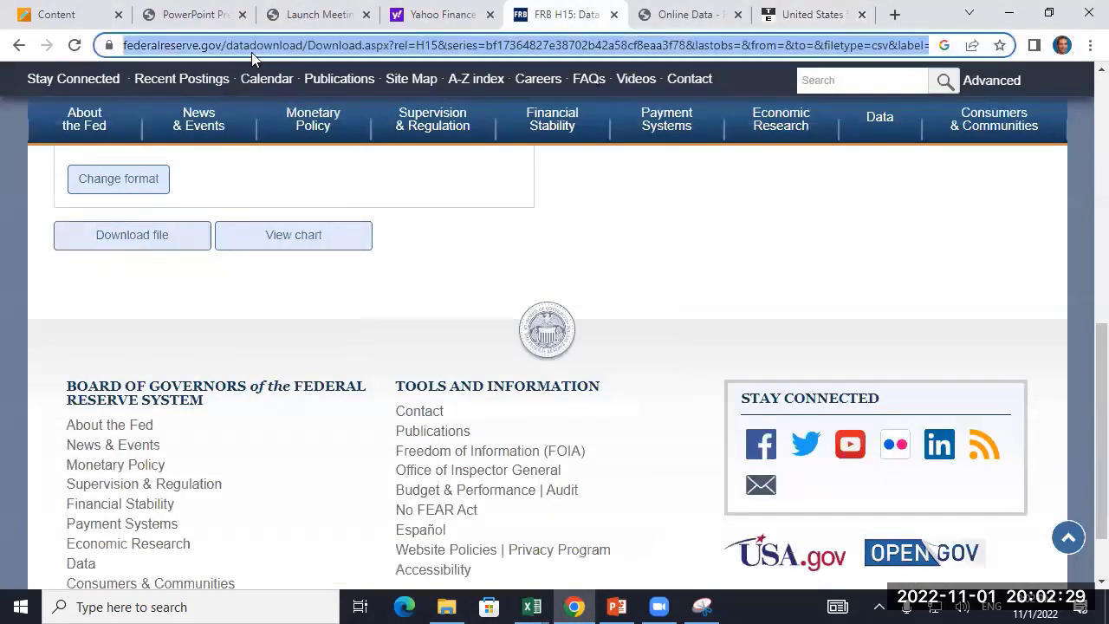
pyautogui.write('h15')
pyautogui.press('Return')
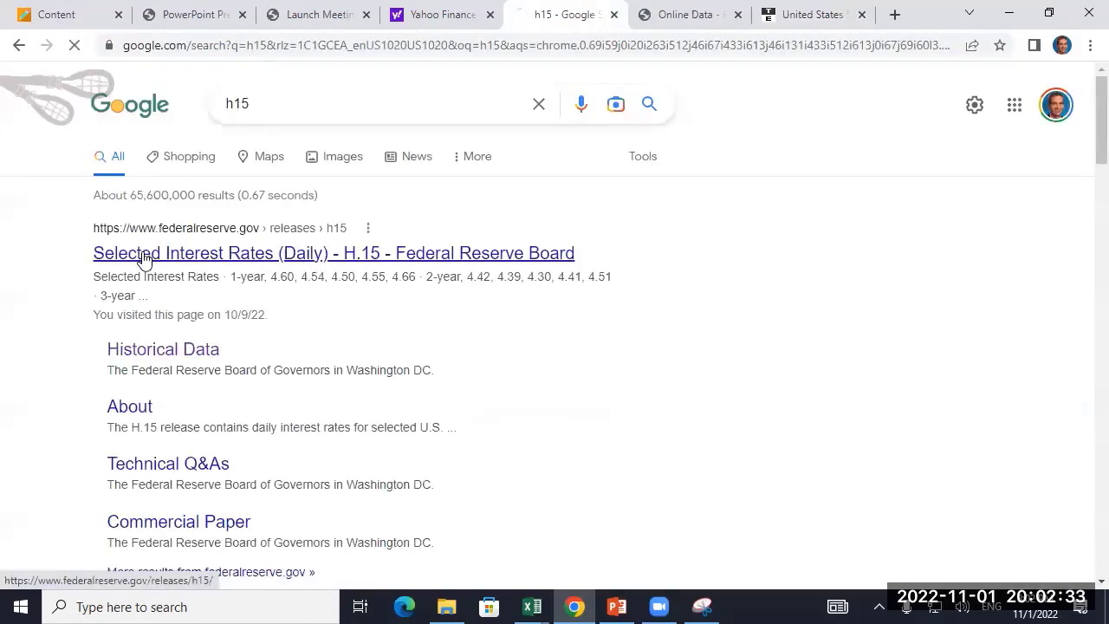
pyautogui.click(147, 253)
# - Look up the October 31 nominal and inflation-indexed Treasury yields for the 10-year and 5-year maturities in the H.15 table
pyautogui.scroll(-3, 143, 340)
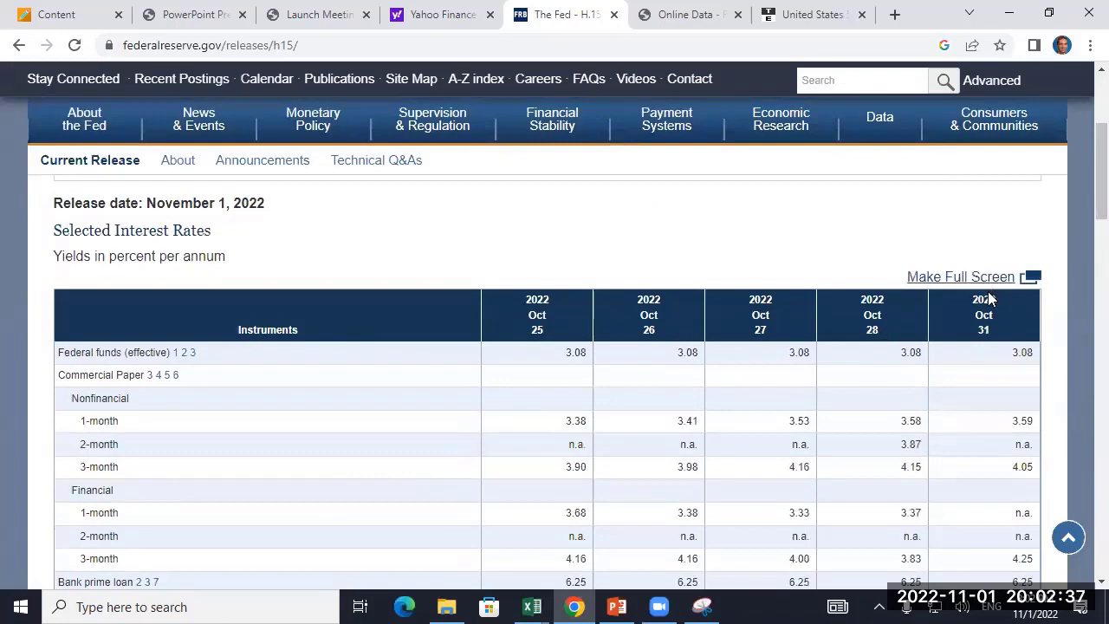
pyautogui.moveTo(971, 317); pyautogui.dragTo(999, 318)
pyautogui.scroll(-6, 997, 328)
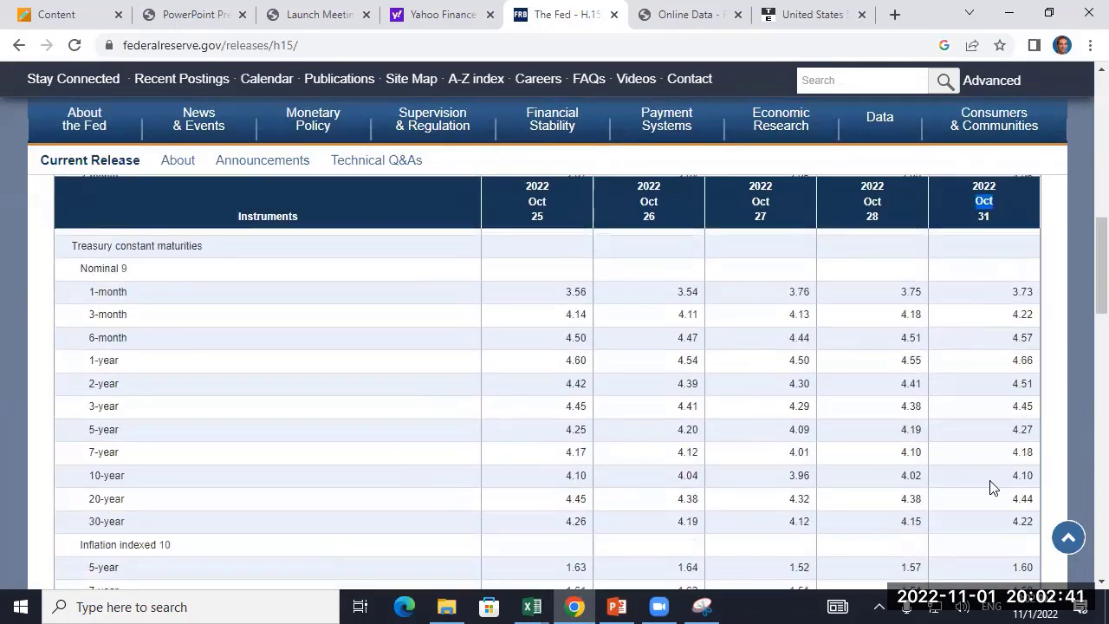
pyautogui.moveTo(1008, 476); pyautogui.dragTo(1027, 477)
pyautogui.moveTo(1012, 429); pyautogui.dragTo(1031, 428)
pyautogui.scroll(-3, 1030, 429)
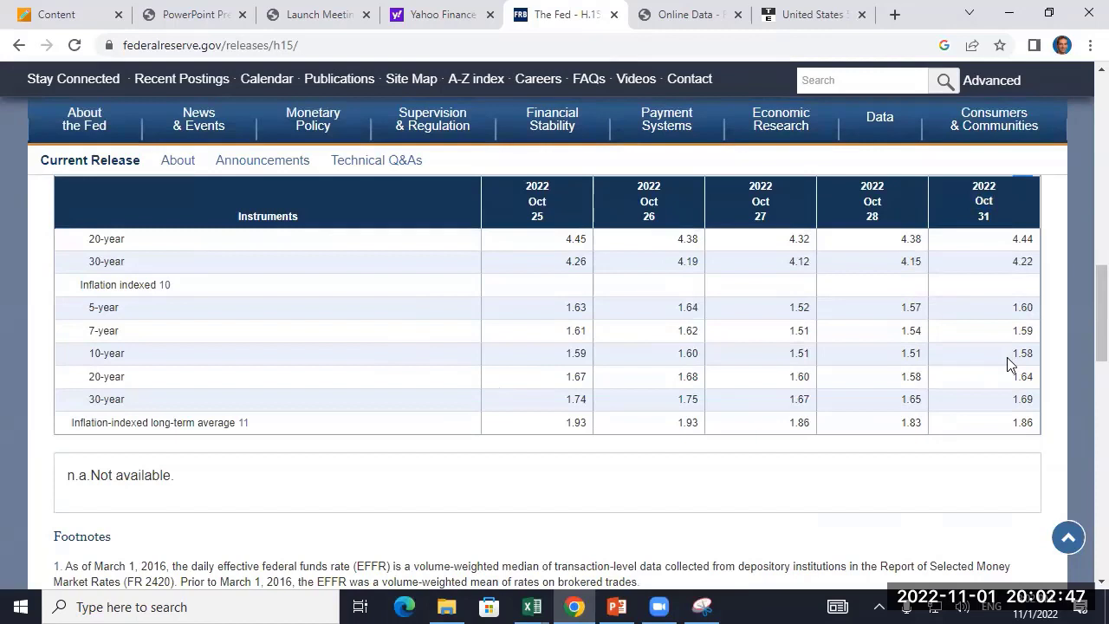
pyautogui.moveTo(1011, 356); pyautogui.dragTo(1036, 355)
pyautogui.moveTo(1006, 309); pyautogui.dragTo(1034, 310)
# - Switch to the DiscountRateValExampleWMT workbook in Excel and set the TIPS yields to 1.58% for 10 Year and 1.6% for 5 Year
pyautogui.click(528, 605)
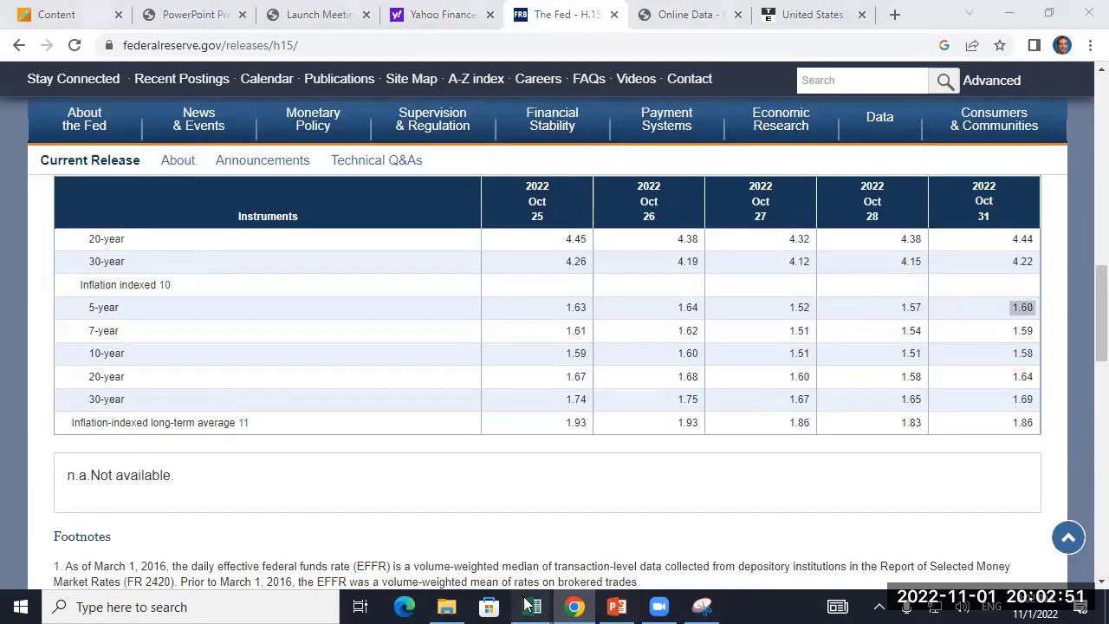
pyautogui.click(483, 556)
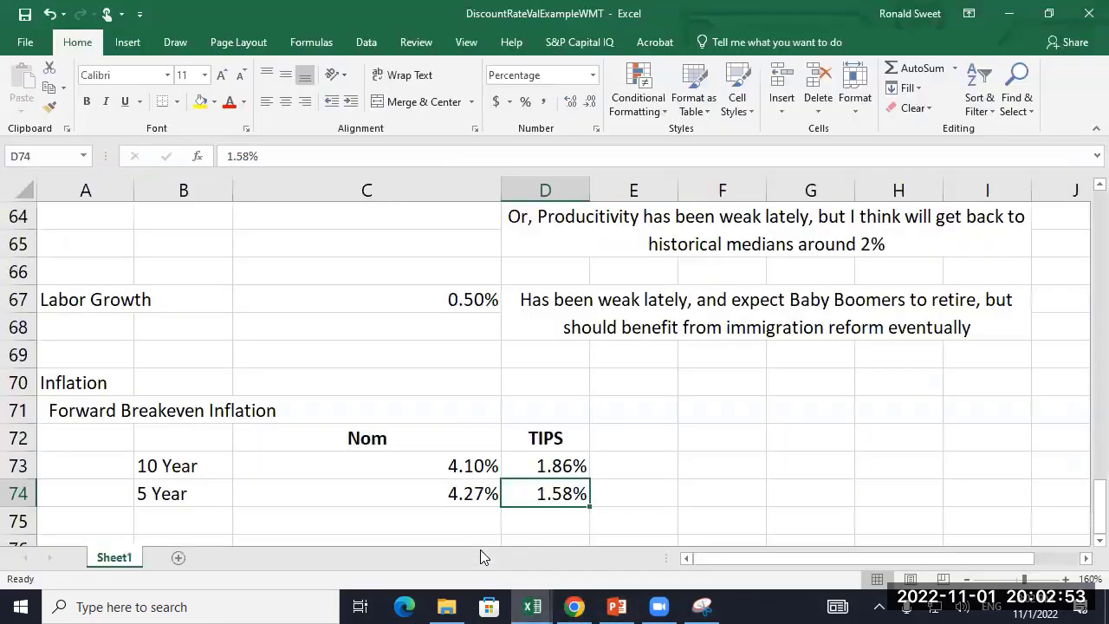
pyautogui.press('Up')
pyautogui.write('1.58')
pyautogui.press('Return')
pyautogui.write('1.6')
pyautogui.press('Return')
# - Switch back to the H.15 page in Chrome, return to the search results and reopen the Selected Interest Rates (Daily) release
pyautogui.click(563, 594)
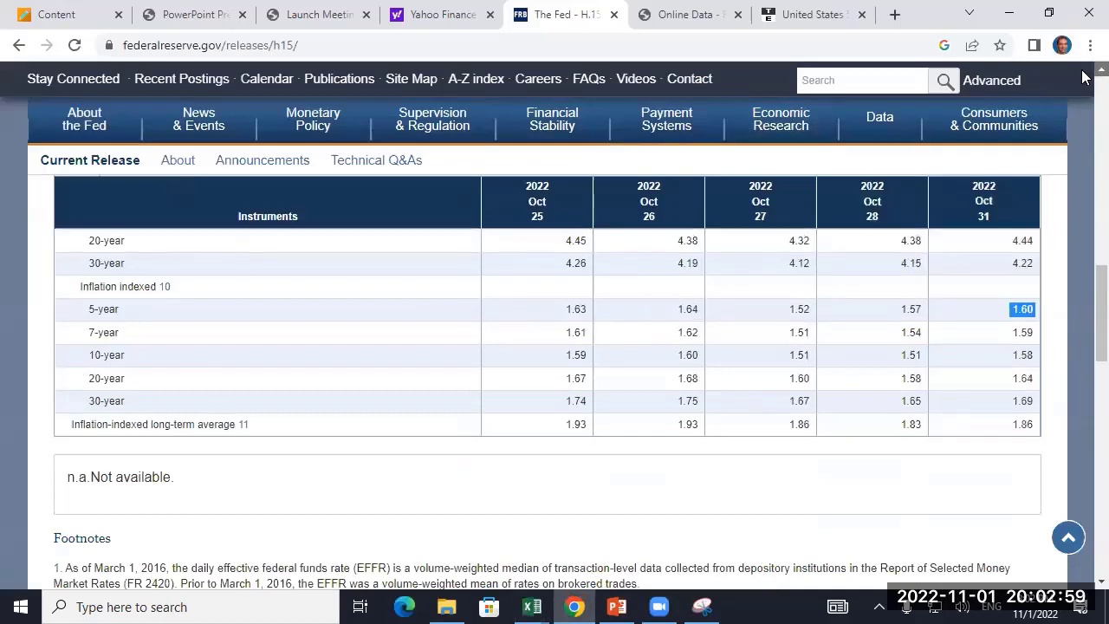
pyautogui.scroll(2, 1084, 87)
pyautogui.scroll(10, 1083, 102)
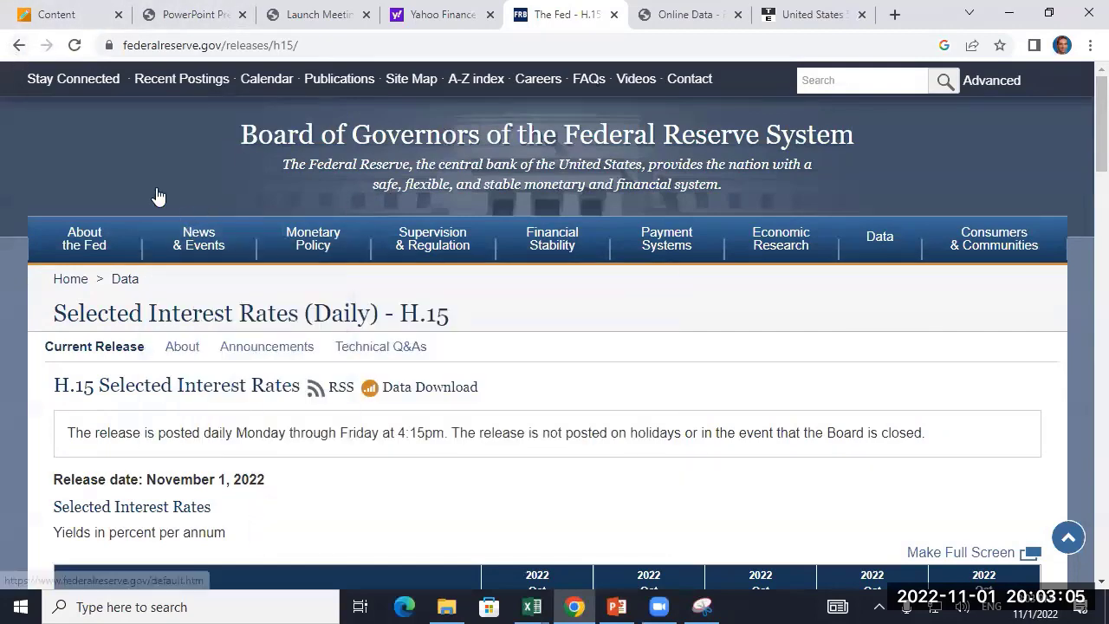
pyautogui.click(19, 45)
pyautogui.click(169, 260)
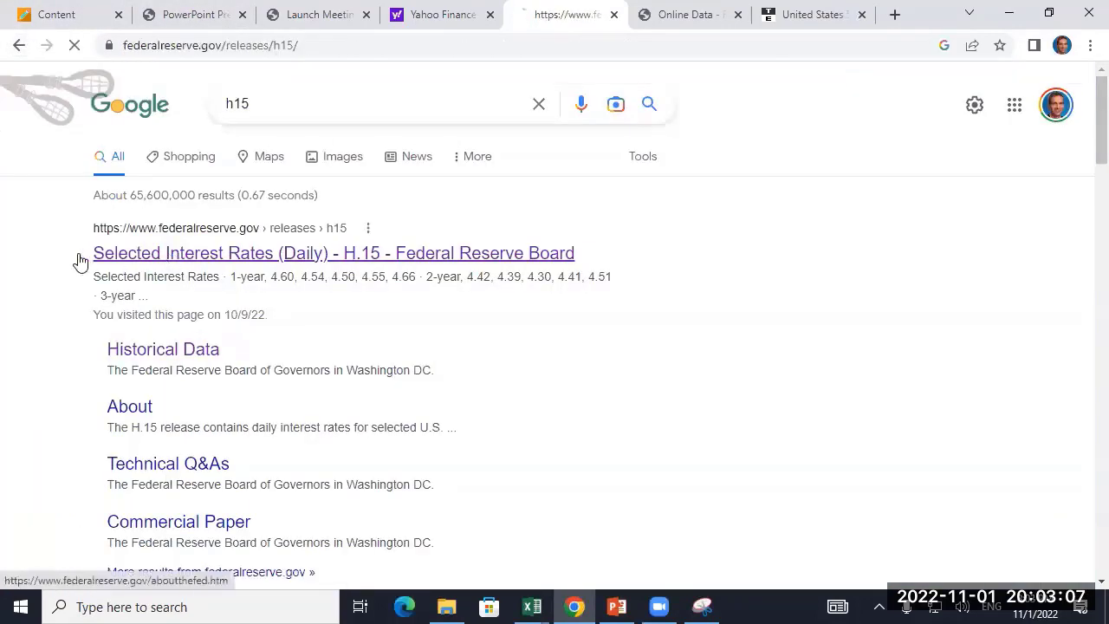
# - Look through the H.15 Selected Interest Rates table and its footnotes, from federal funds down to the Treasury constant maturities
pyautogui.scroll(-2, 57, 258)
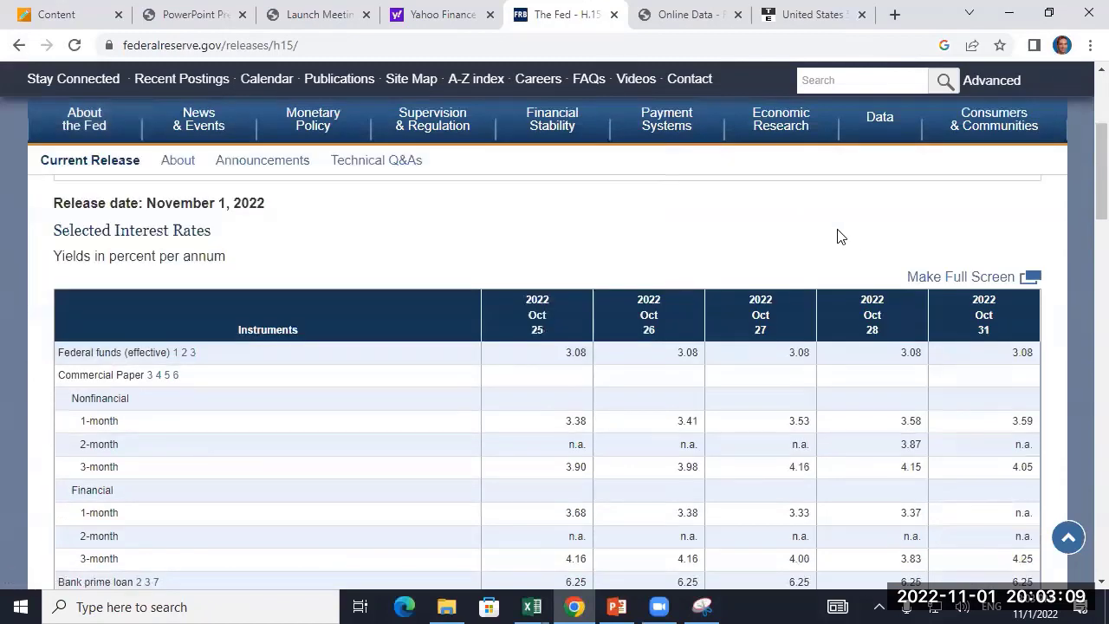
pyautogui.scroll(-2, 845, 238)
pyautogui.scroll(2, 279, 348)
pyautogui.scroll(-13, 2, 369)
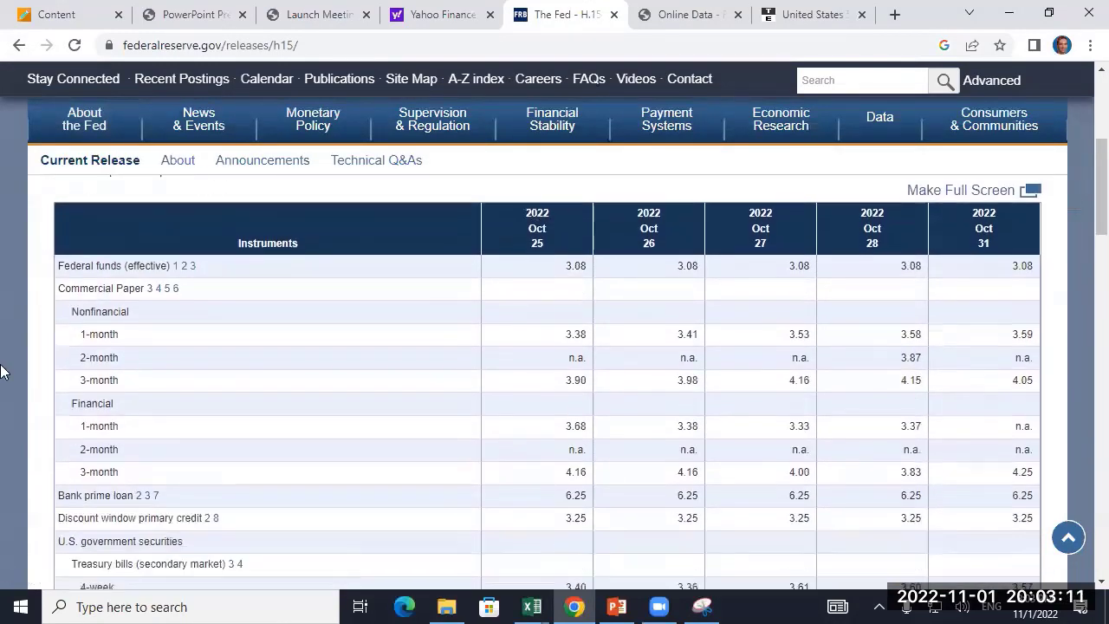
pyautogui.scroll(-1, 1, 375)
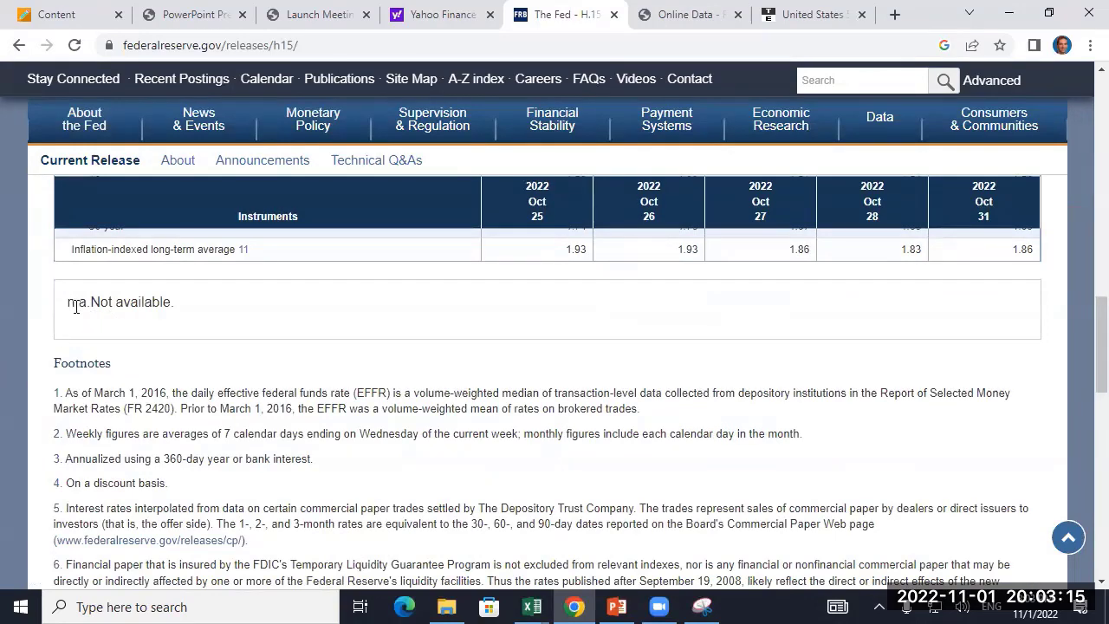
pyautogui.moveTo(79, 302); pyautogui.dragTo(144, 334)
pyautogui.scroll(12, 37, 329)
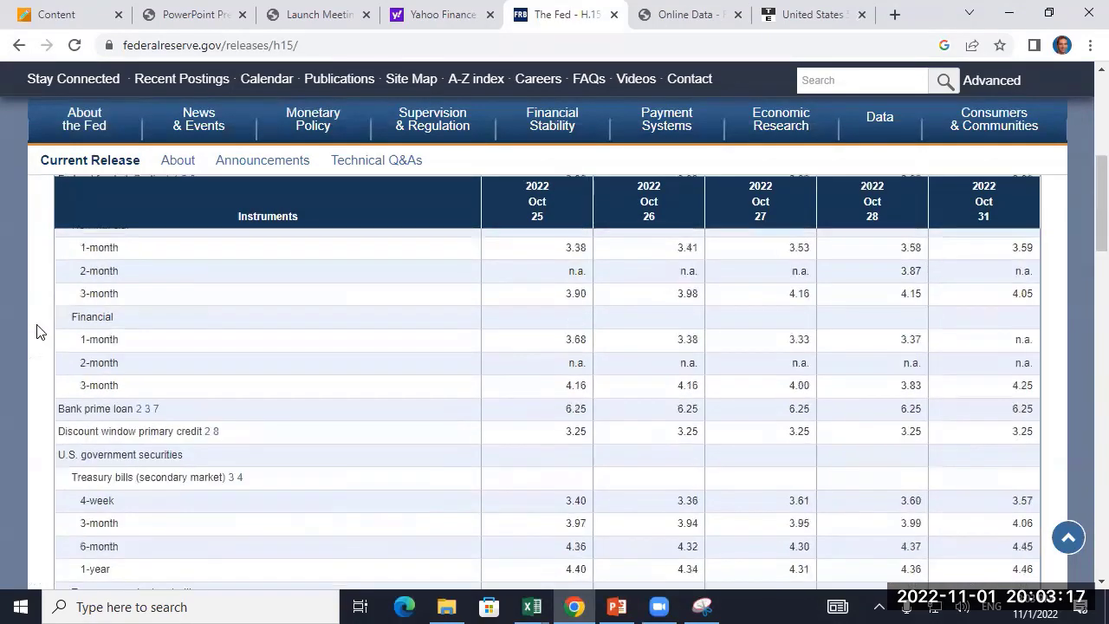
pyautogui.scroll(-5, 37, 330)
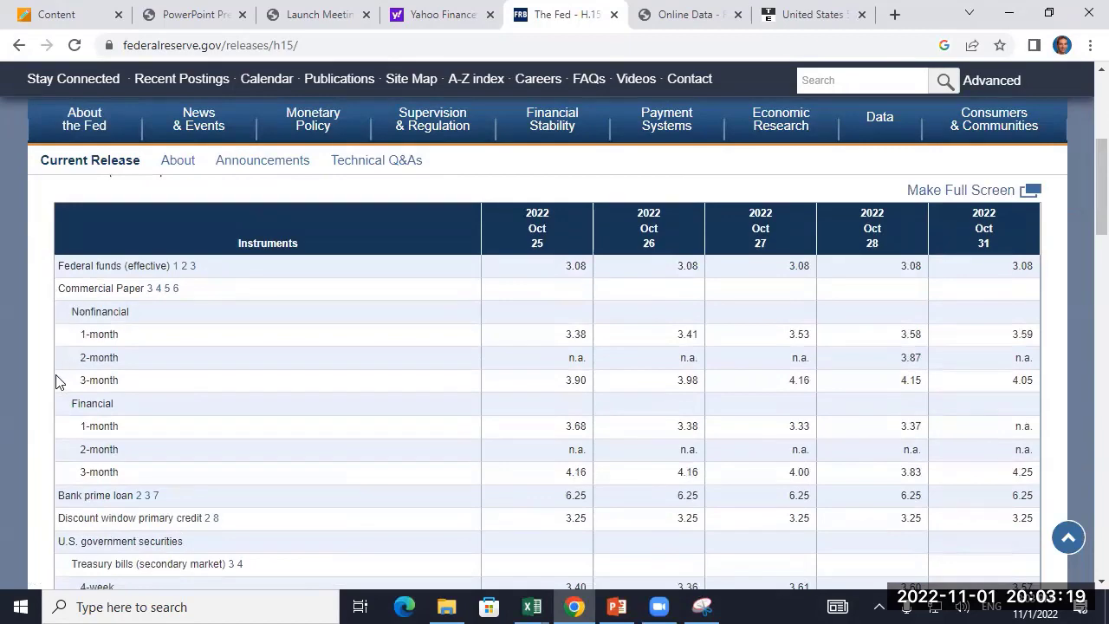
pyautogui.scroll(-6, 24, 369)
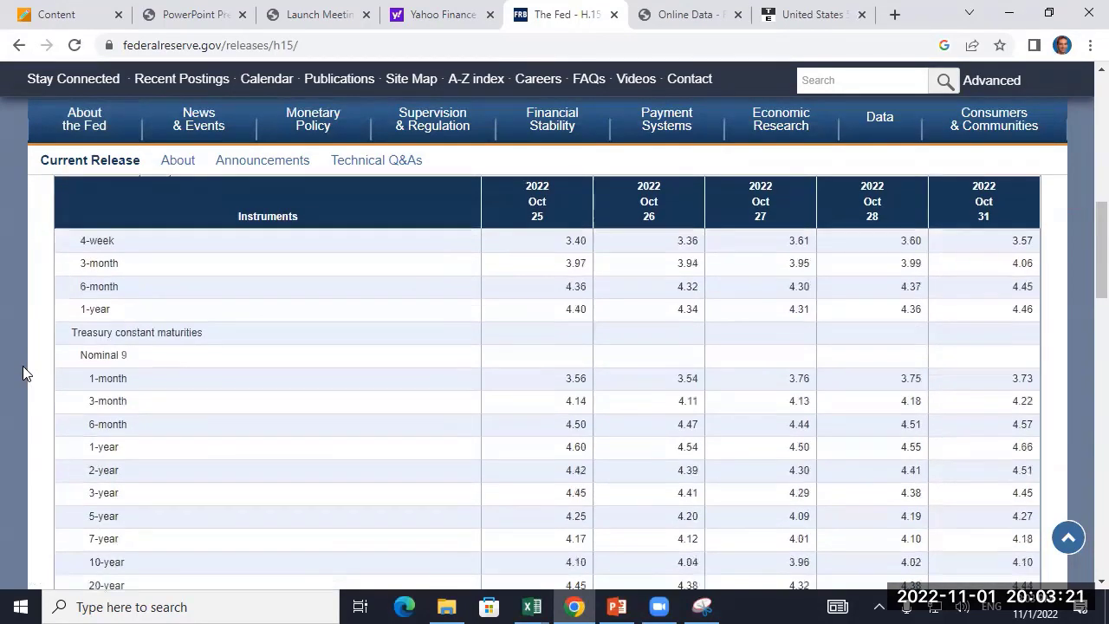
# - Examine the Treasury constant maturities section, highlighting its heading and the Inflation indexed heading to compare nominal and TIPS yields
pyautogui.scroll(2, 23, 373)
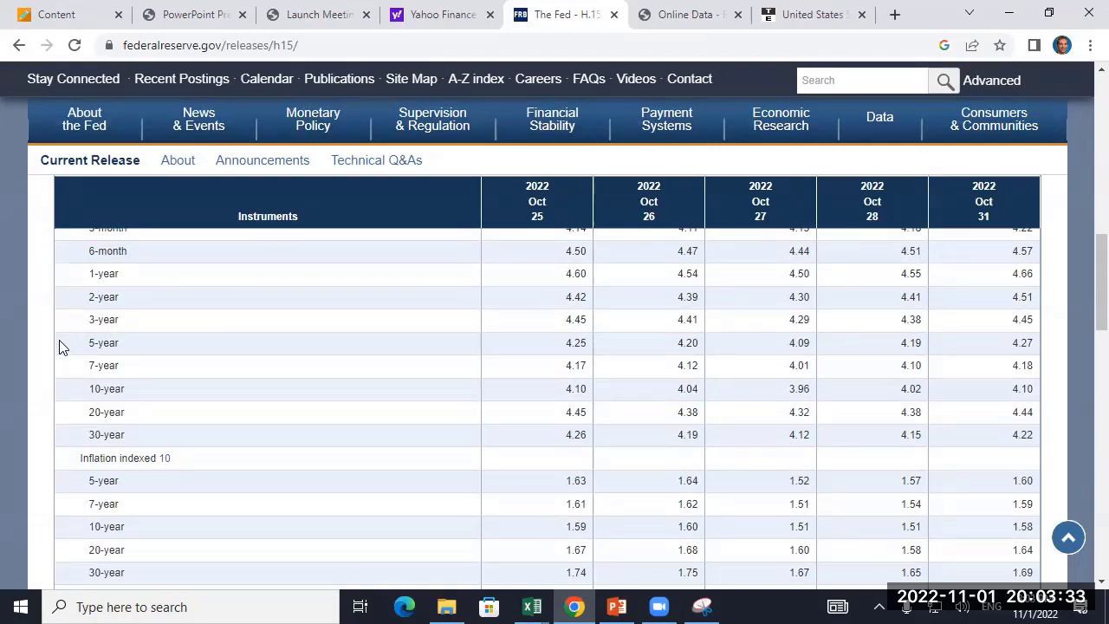
pyautogui.scroll(1, 39, 325)
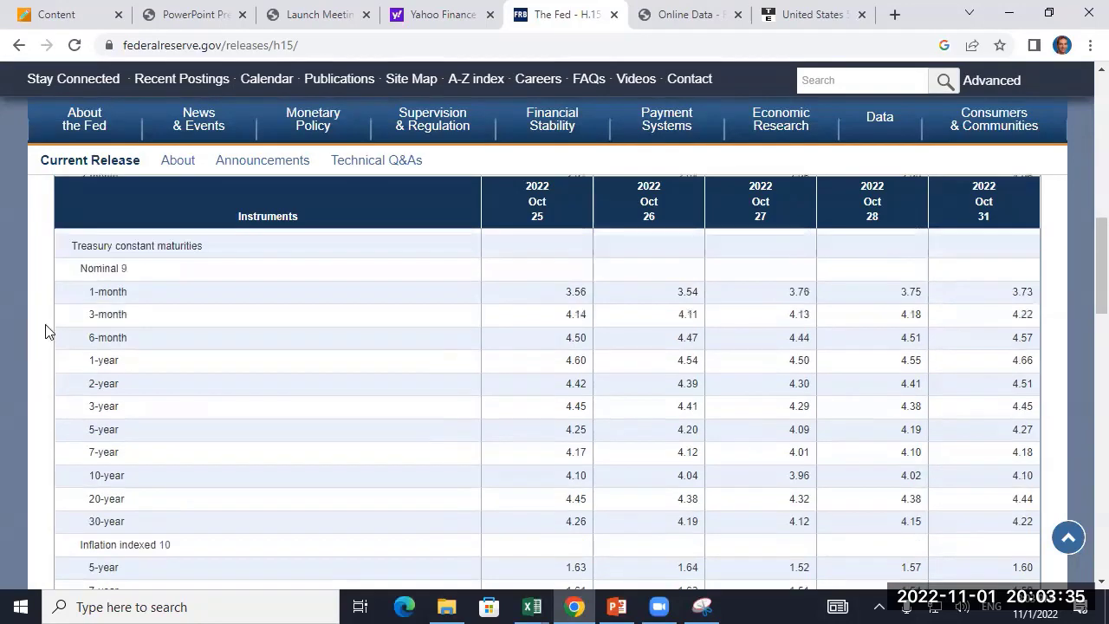
pyautogui.scroll(-1, 589, 333)
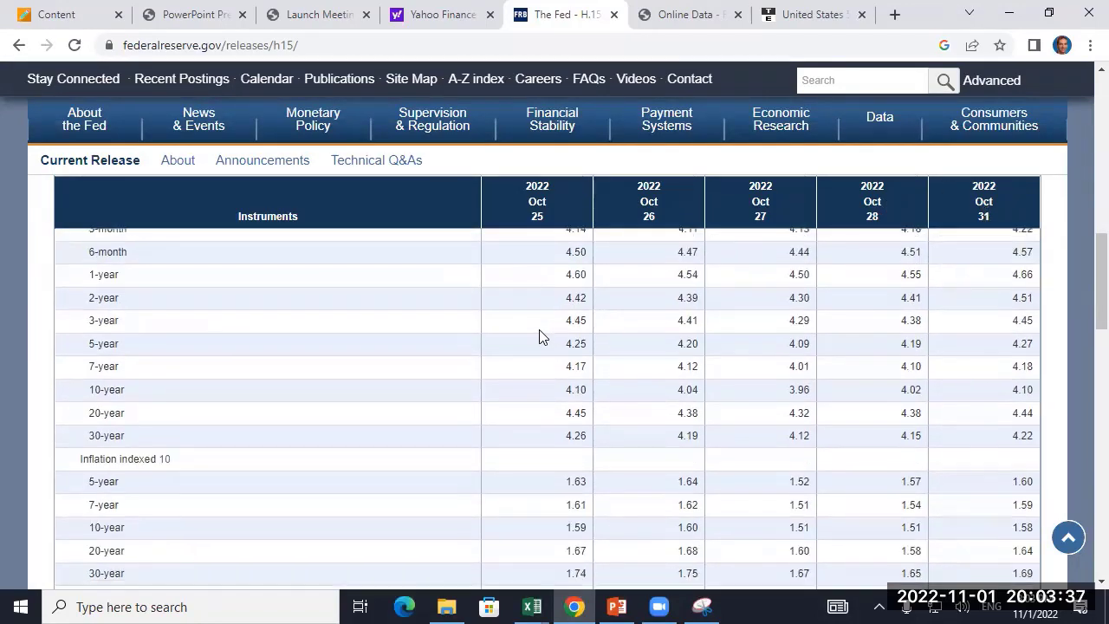
pyautogui.scroll(1, 347, 338)
pyautogui.moveTo(69, 252); pyautogui.dragTo(211, 252)
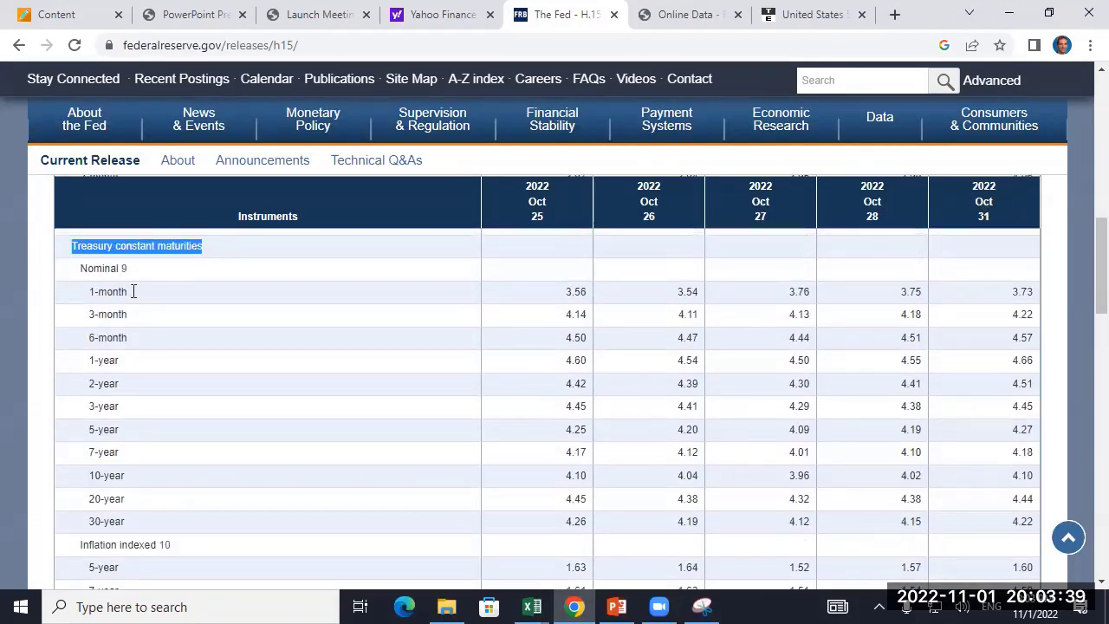
pyautogui.scroll(1, 55, 338)
pyautogui.scroll(-2, 56, 338)
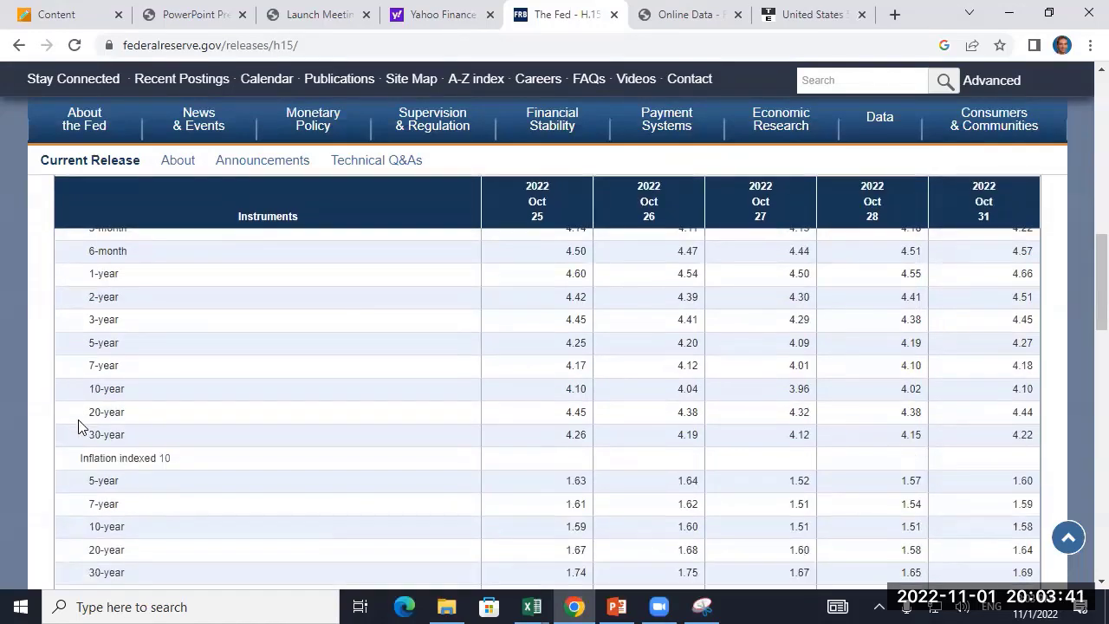
pyautogui.moveTo(77, 458); pyautogui.dragTo(171, 464)
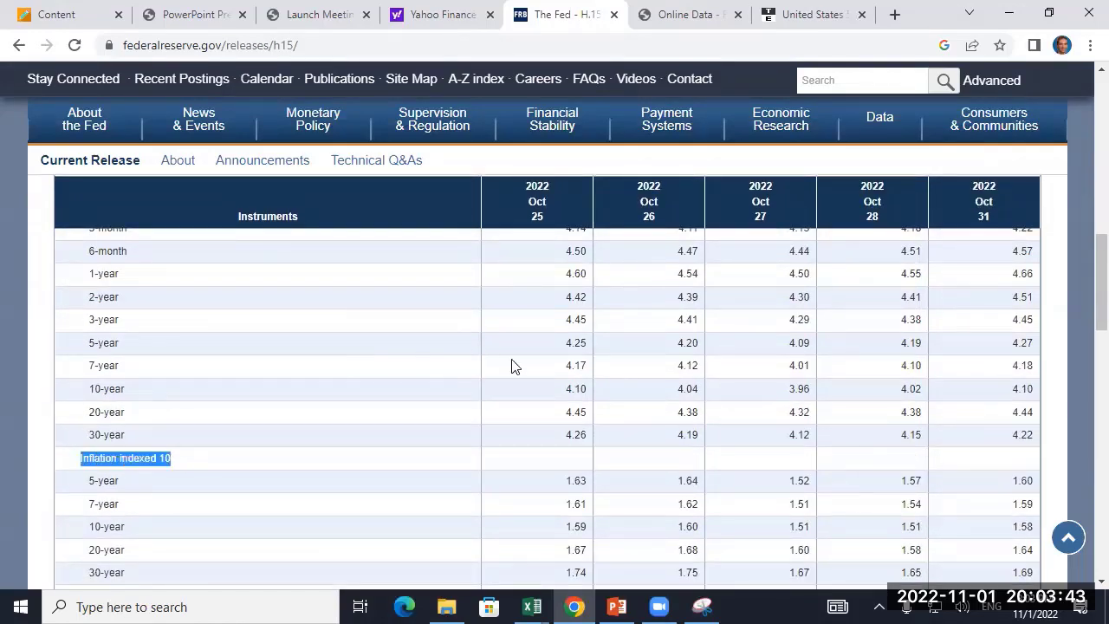
pyautogui.scroll(-1, 866, 392)
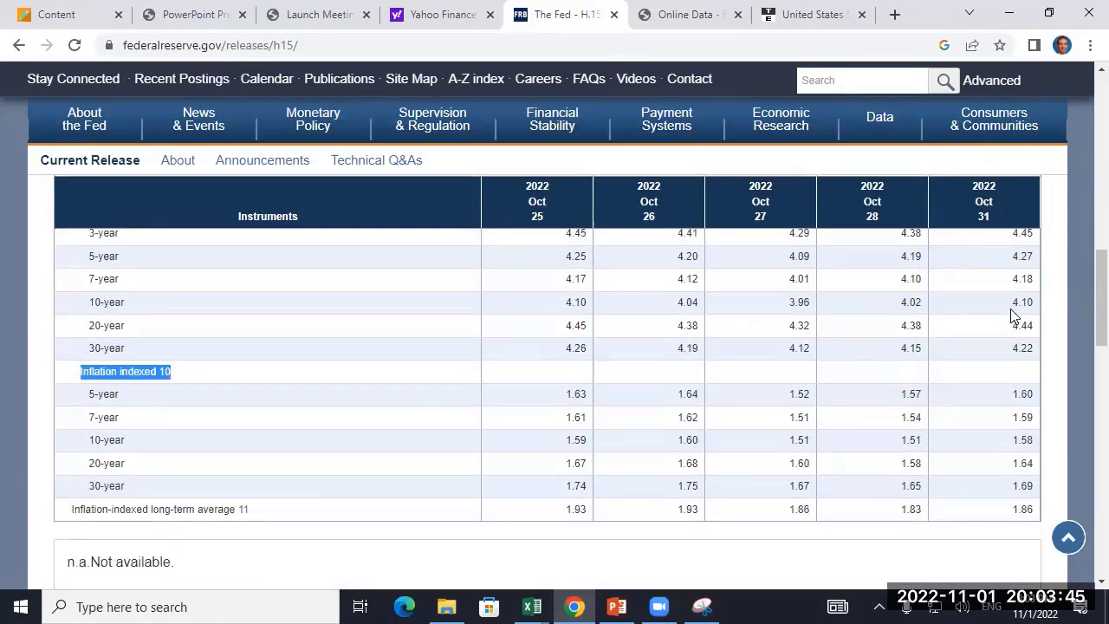
# - Compare the Oct 31 nominal 10-year and 5-year yields with the inflation-indexed yields, highlighting them in the H.15 table
pyautogui.moveTo(1010, 308); pyautogui.dragTo(1040, 310)
pyautogui.moveTo(1005, 258); pyautogui.dragTo(1039, 258)
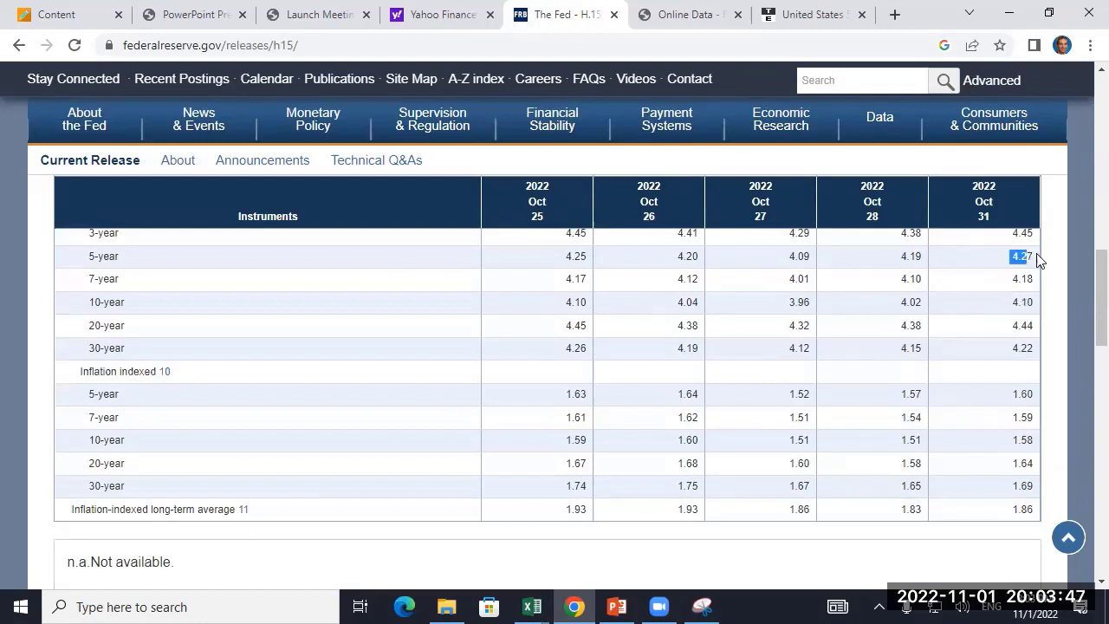
pyautogui.click(1025, 438)
pyautogui.moveTo(1025, 438); pyautogui.dragTo(1047, 394)
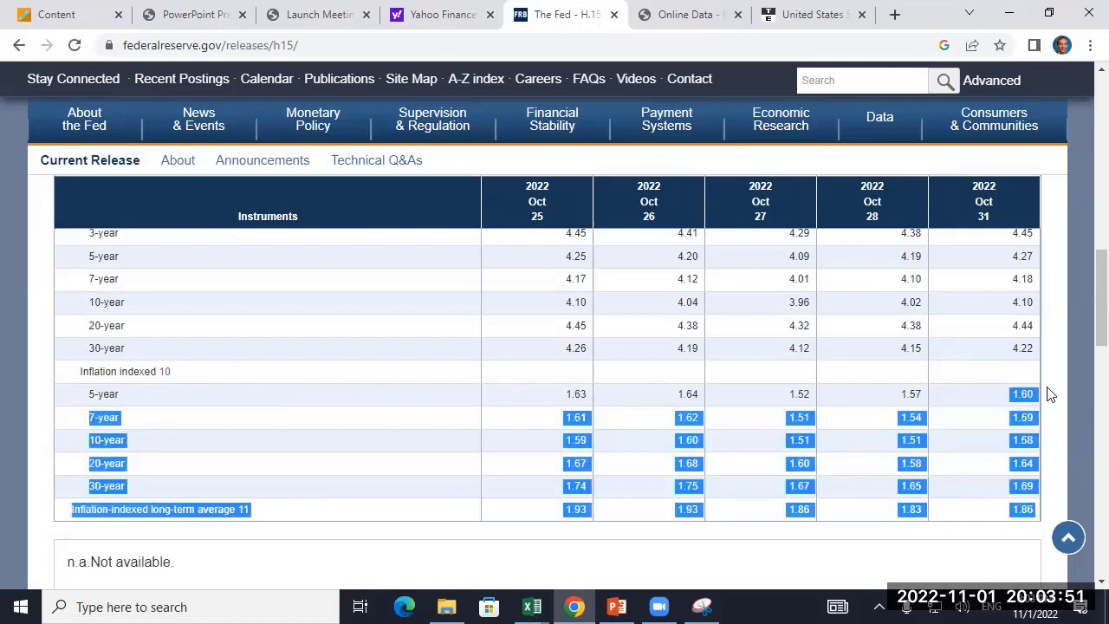
# - Switch to the DiscountRateValExampleWMT workbook in Excel and label cell B75 "Forward Rate"
pyautogui.click(533, 607)
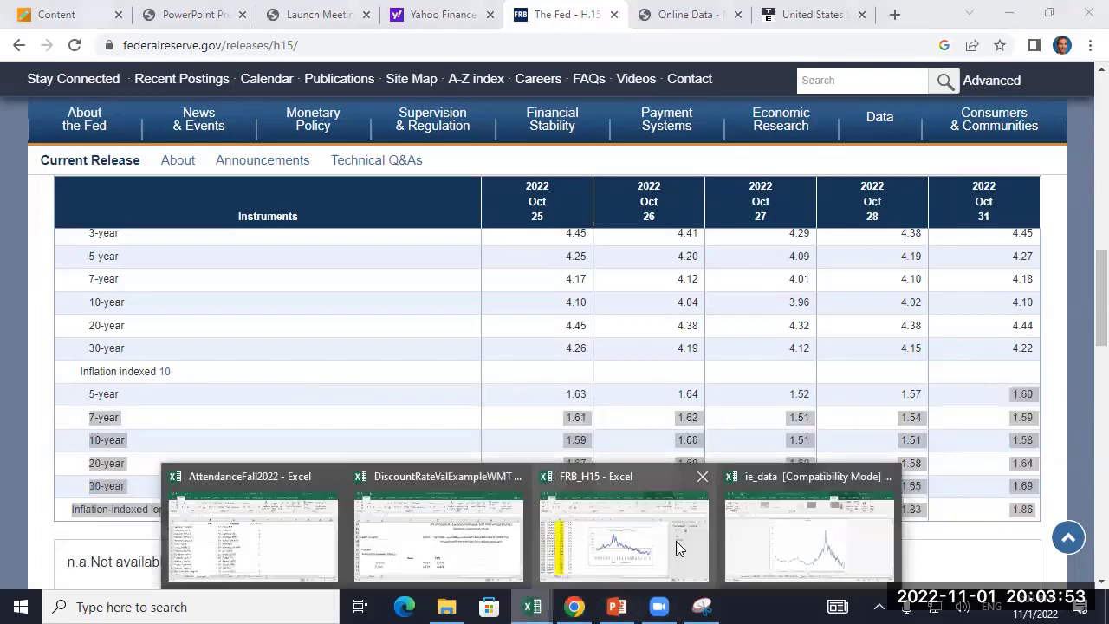
pyautogui.click(375, 556)
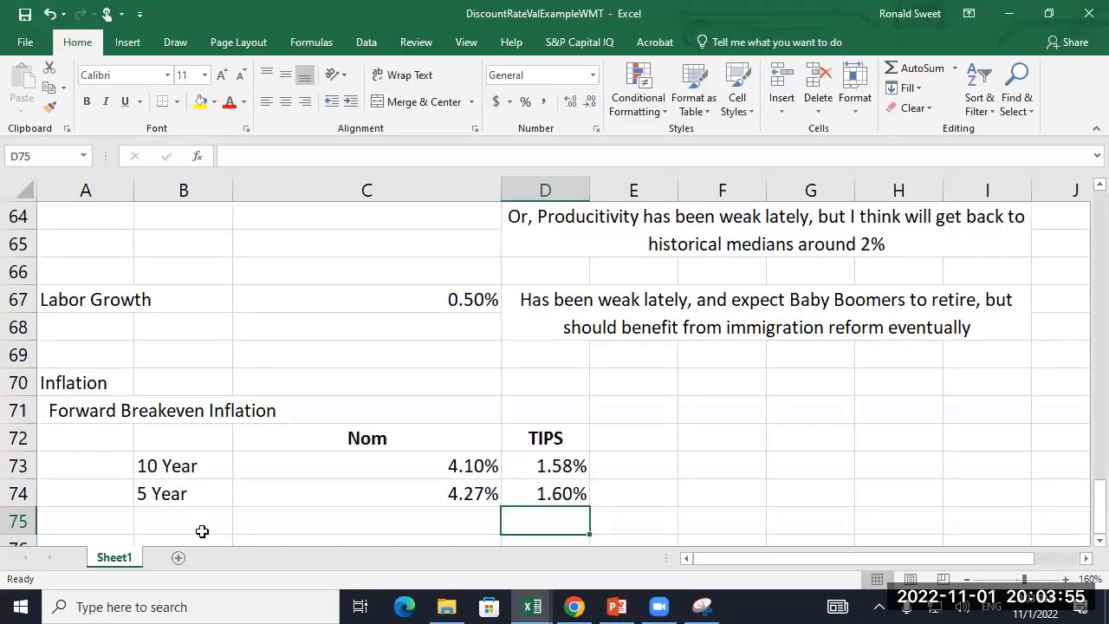
pyautogui.click(202, 531)
pyautogui.write('Fo')
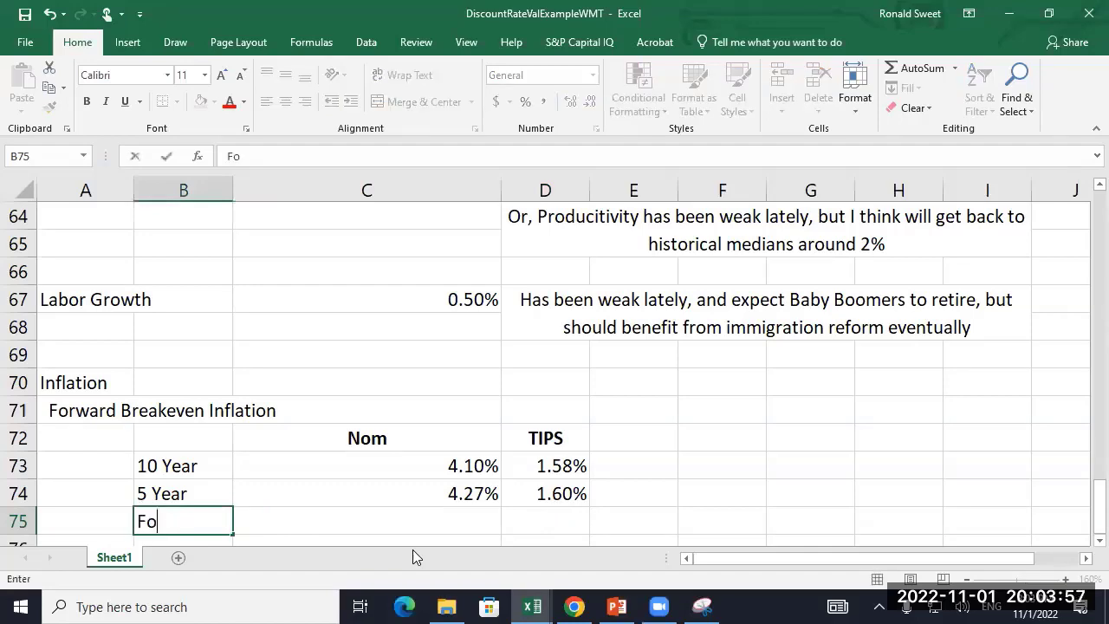
pyautogui.write('rward Rate')
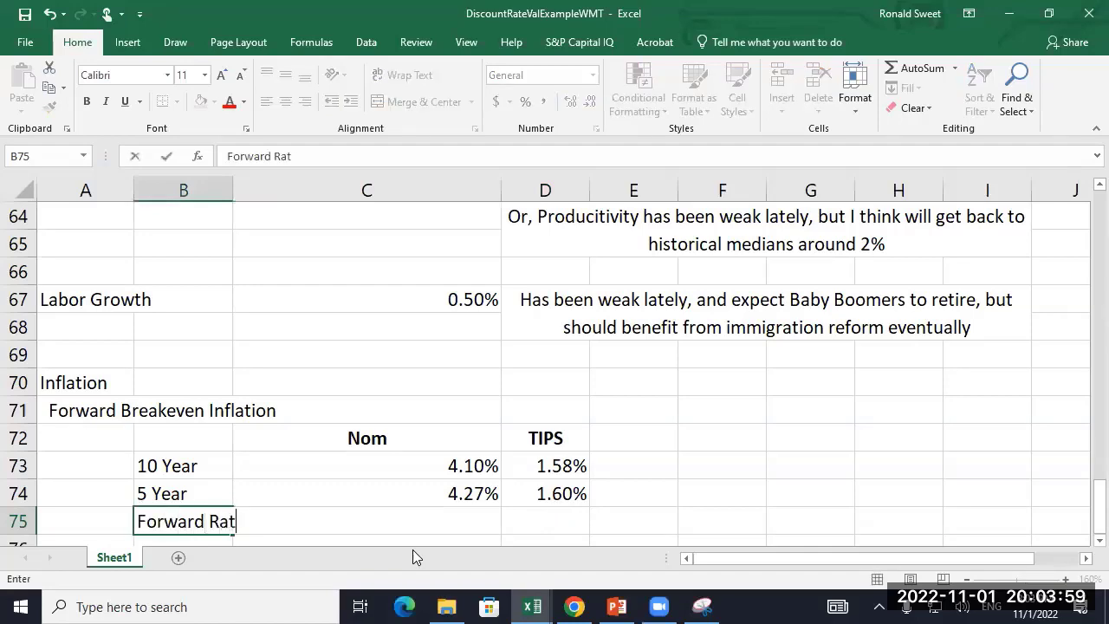
pyautogui.press('Return')
# - Write the forward rate formula as text in B76: ((1 + 10^10)/(1 + 5)^5))^(1/5)-1
pyautogui.write("'")
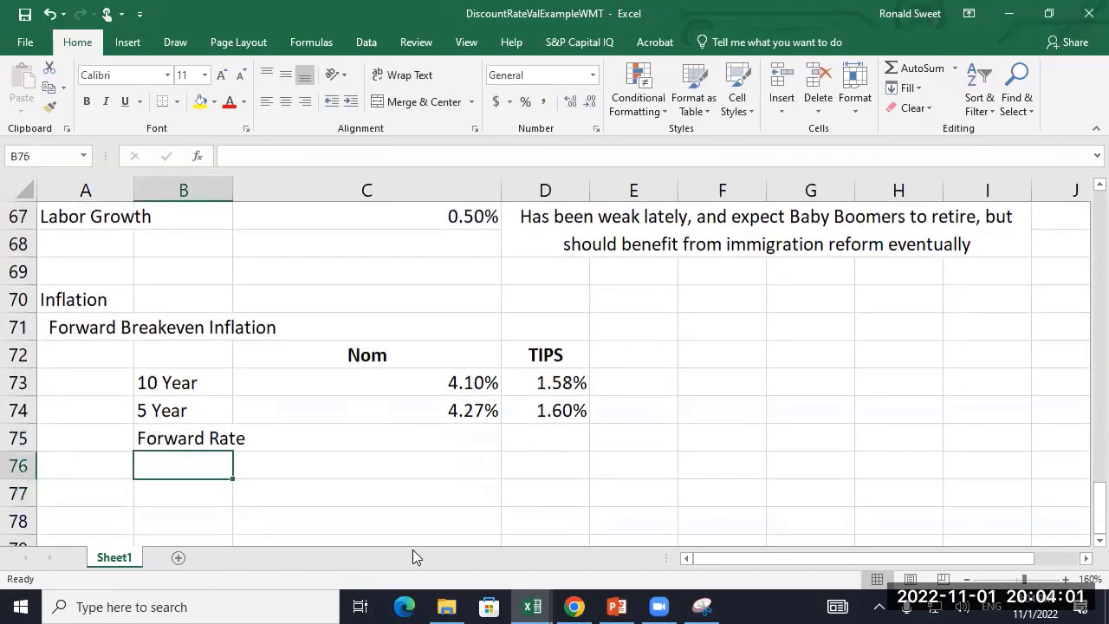
pyautogui.write('((1')
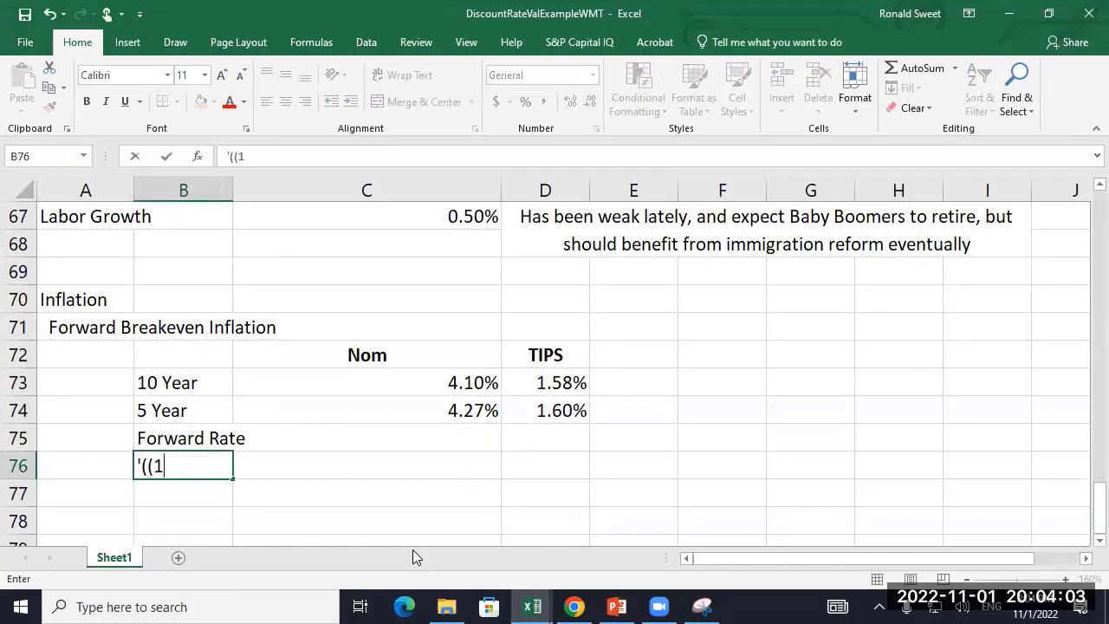
pyautogui.write(' + 10^10')
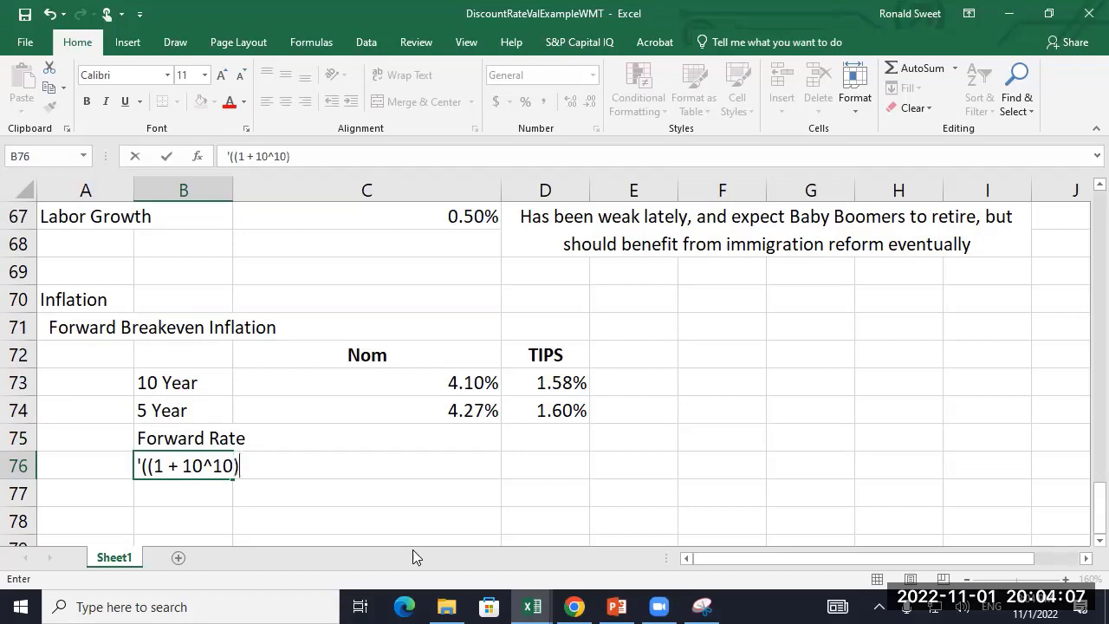
pyautogui.write(')/(1 +')
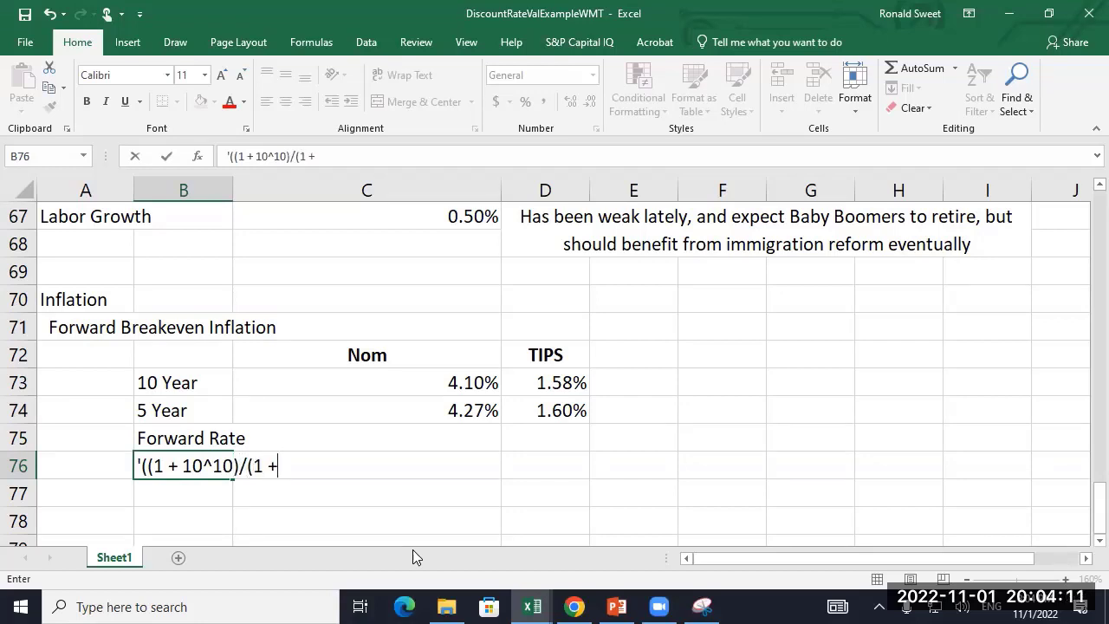
pyautogui.write(' 5)^5))^')
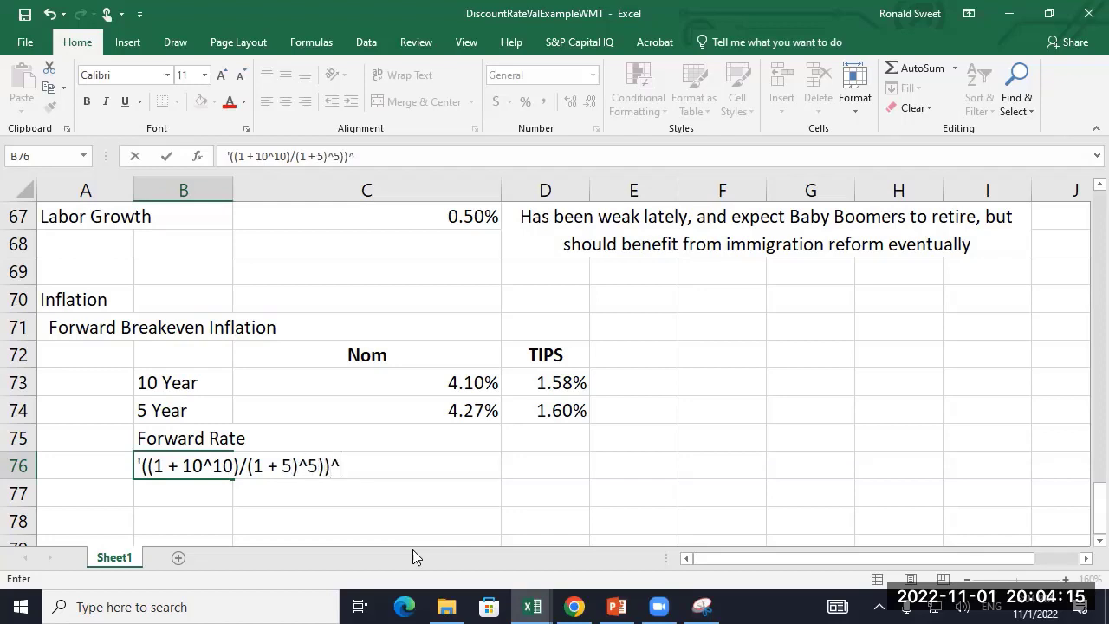
pyautogui.write('(1/5)-1')
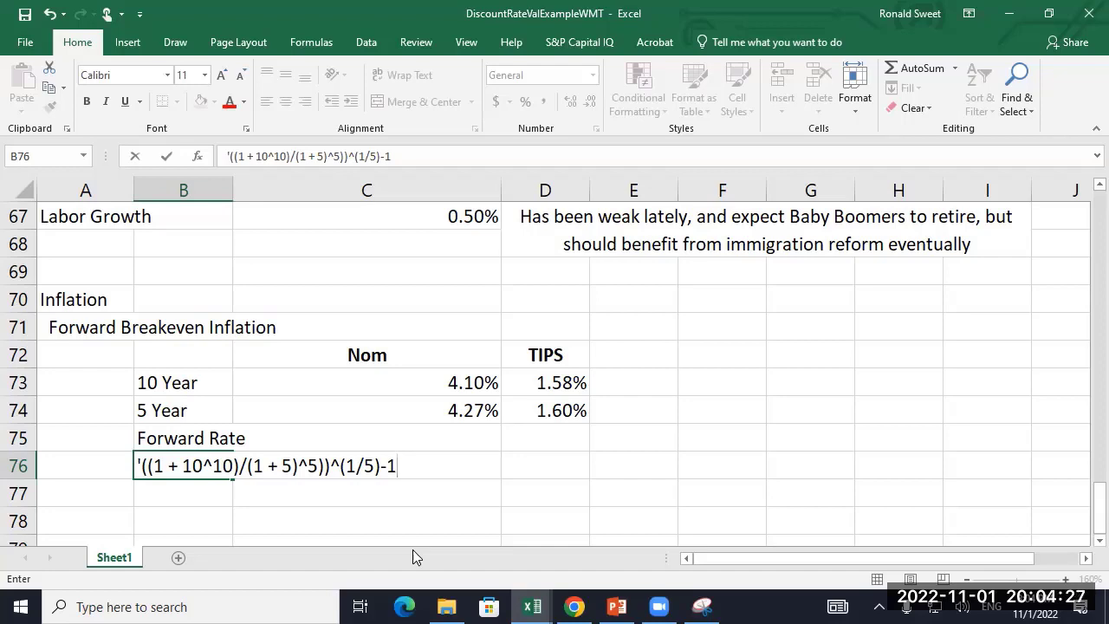
pyautogui.press('Return')
# - Move the forward rate formula text from B76 down to B77, leaving a blank row under the Forward Rate label
pyautogui.press('Up')
pyautogui.hotkey('ctrl', 'x')
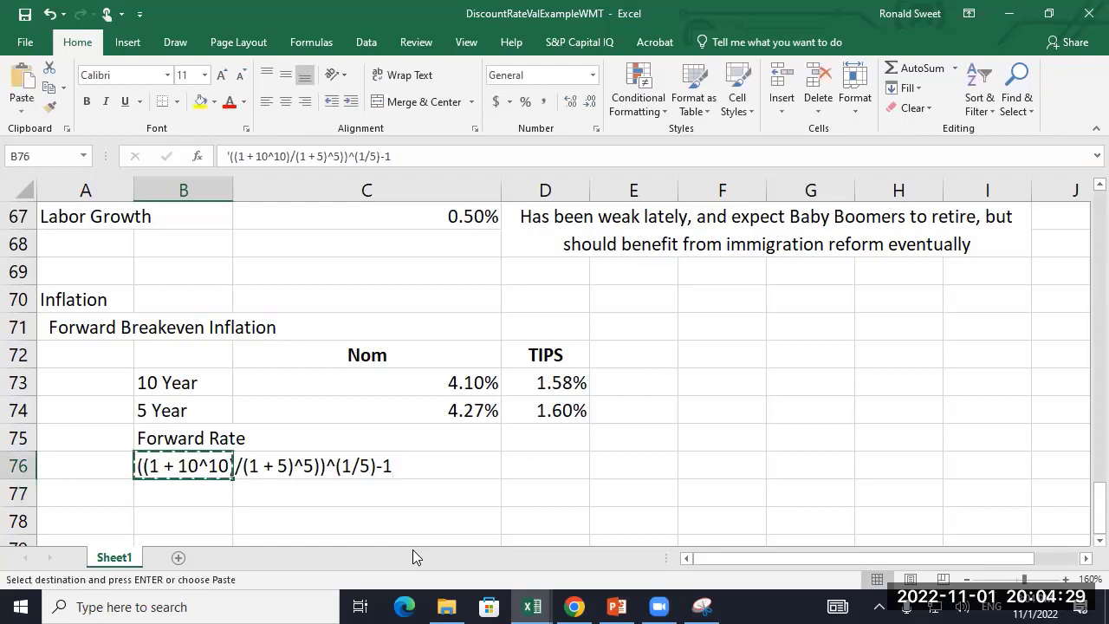
pyautogui.press('Down')
pyautogui.hotkey('ctrl', 'v')
pyautogui.press('Up')
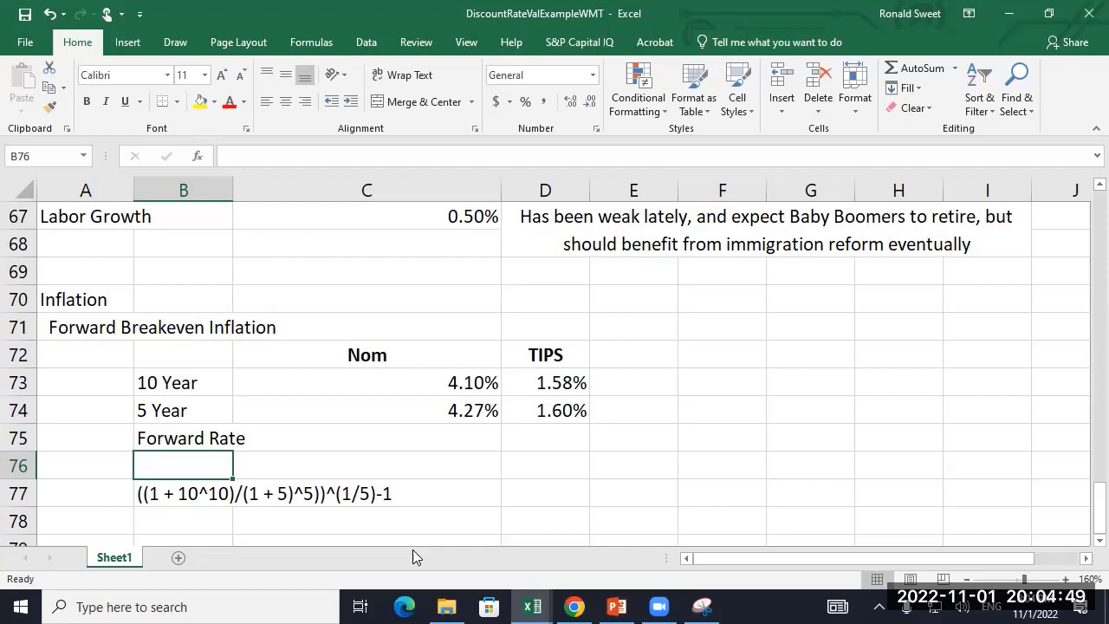
# - Correct the formula text in B77 by adding a closing parenthesis so its first term reads (1 + 10)^10
pyautogui.click(185, 497)
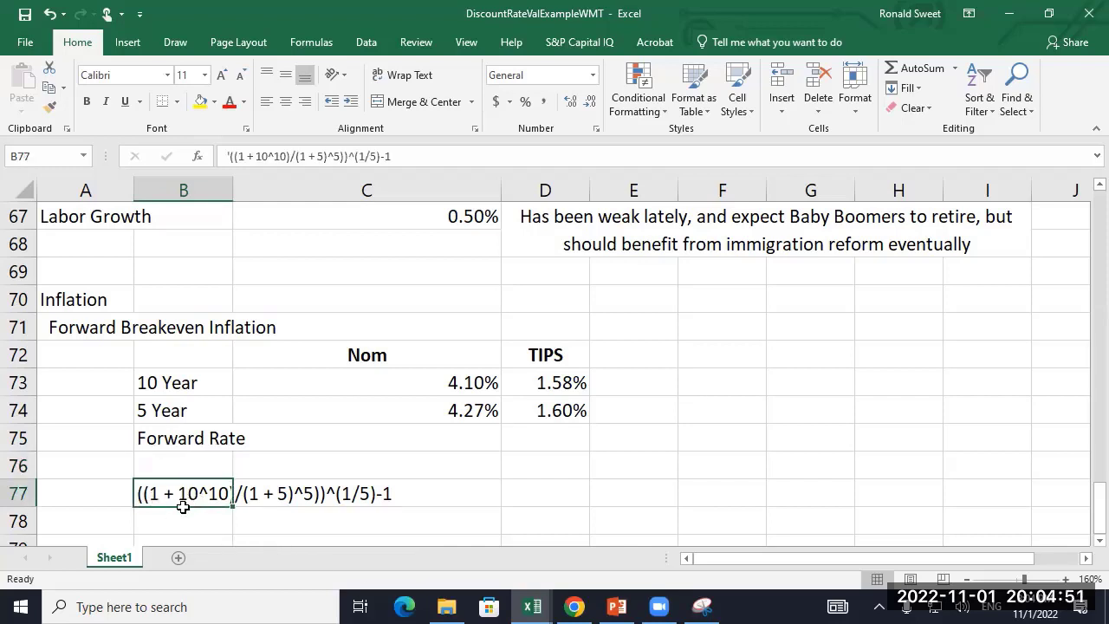
pyautogui.press('F2')
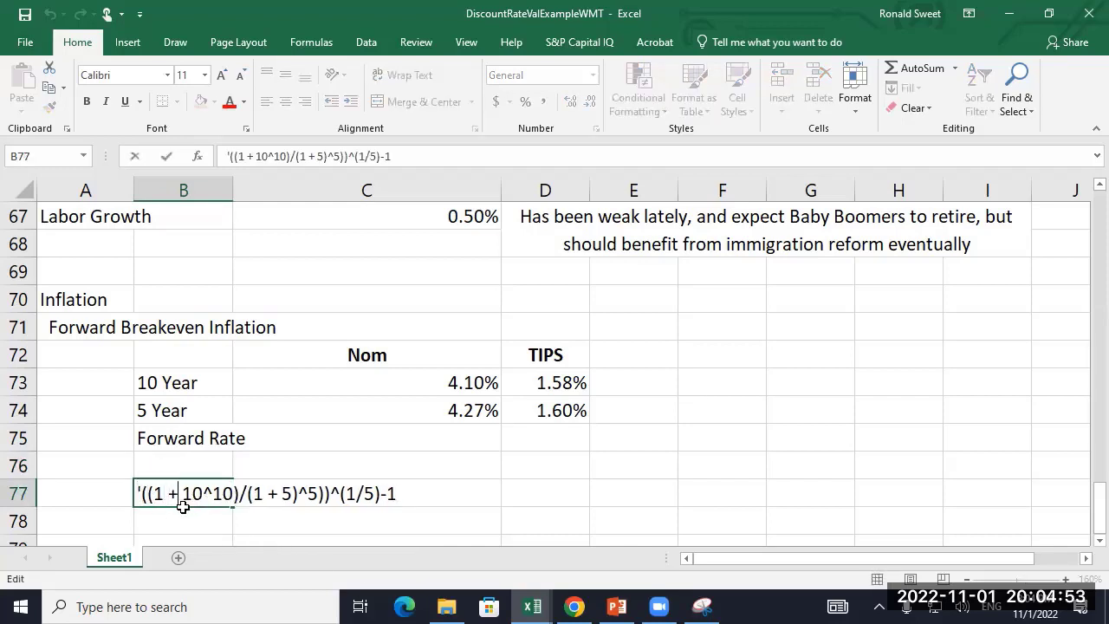
pyautogui.press('Right')
pyautogui.write(')')
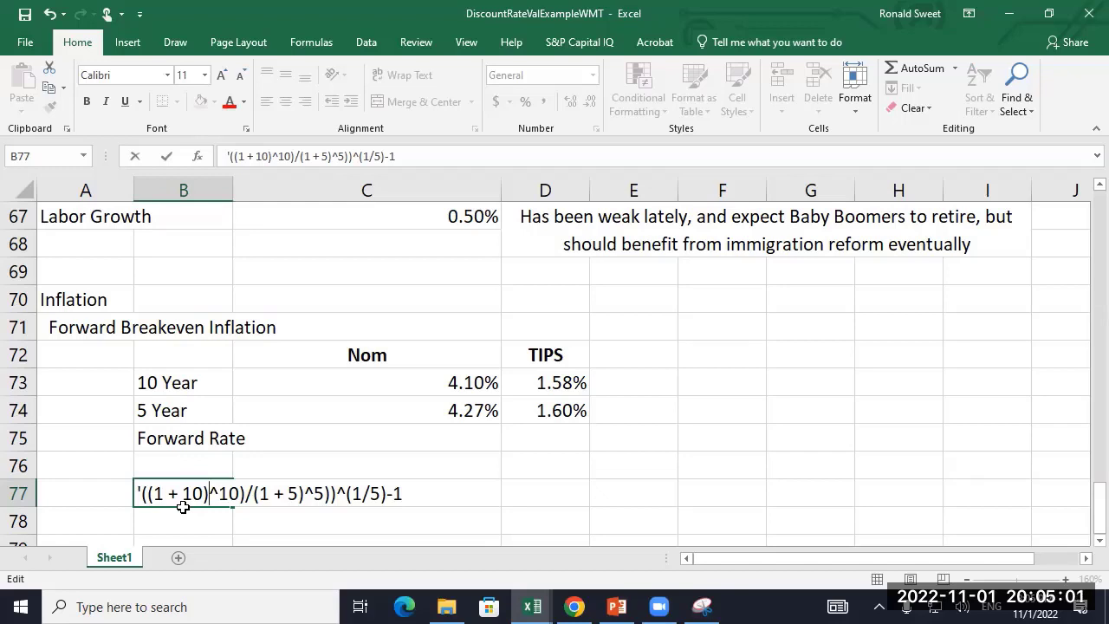
pyautogui.press('Return')
# - Enter the note "Buy a 10 year Today" in E77 beside the formula text
pyautogui.press('Right')
pyautogui.press('Right')
pyautogui.press('Right')
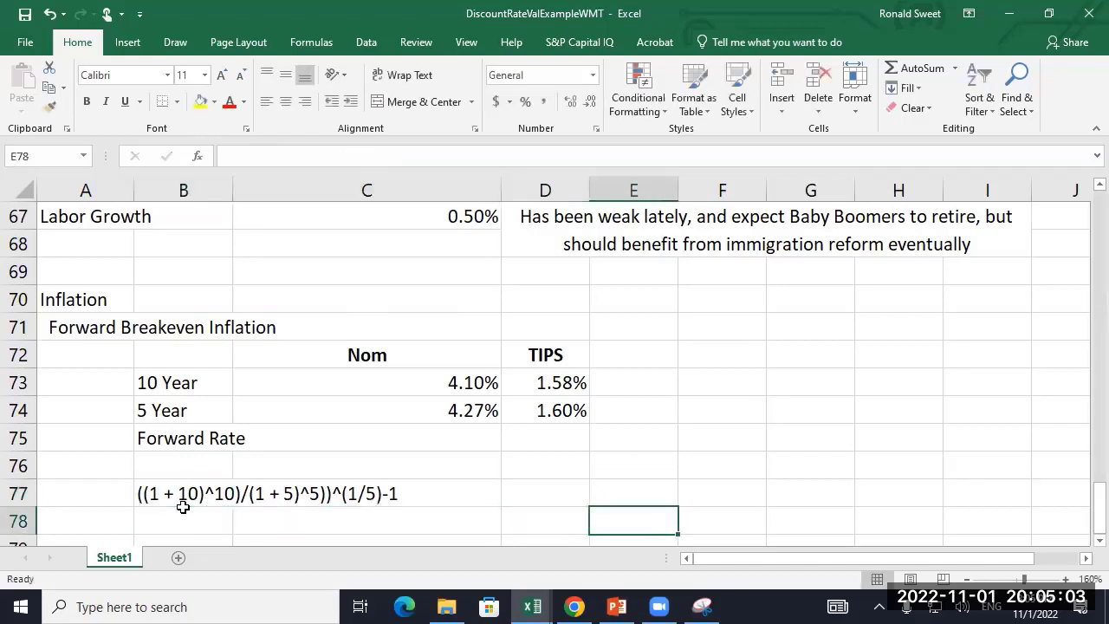
pyautogui.press('Up')
pyautogui.write('Buy a ')
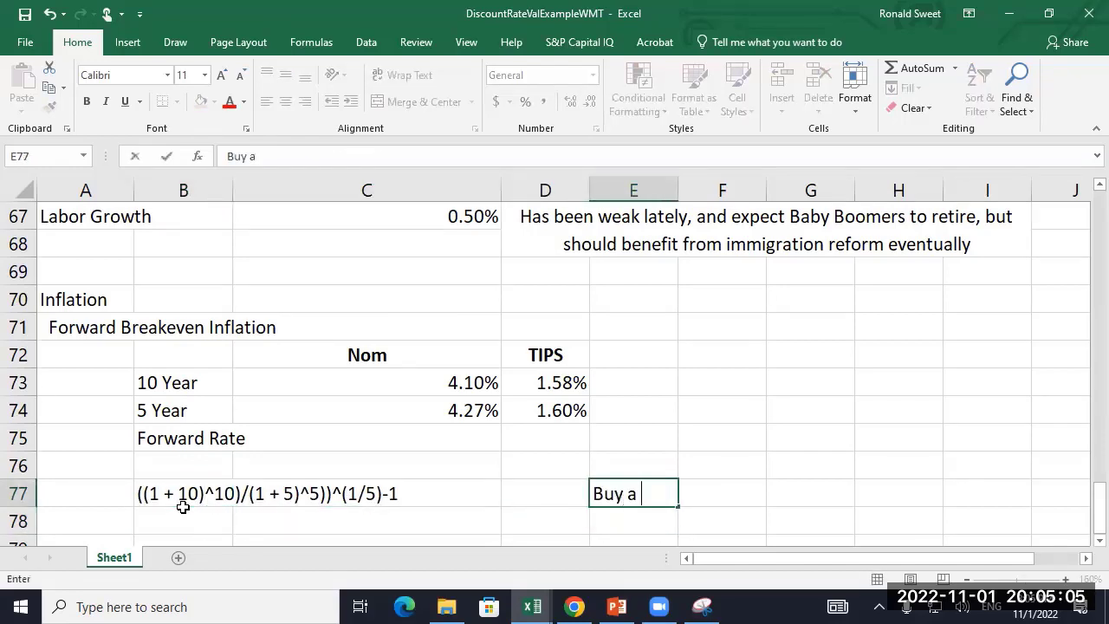
pyautogui.write('10 year Today')
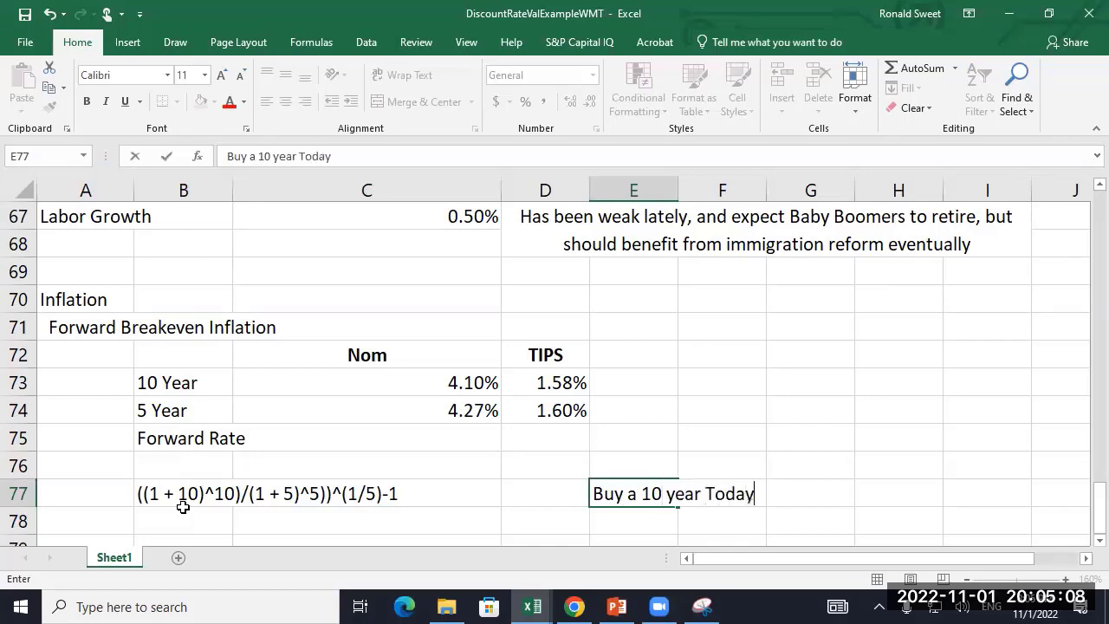
pyautogui.press('Return')
# - Enter the note "Buy 5 Year today, then at maturity, reinvest in another 5 year" in E78
pyautogui.write('Buy 5 Ye')
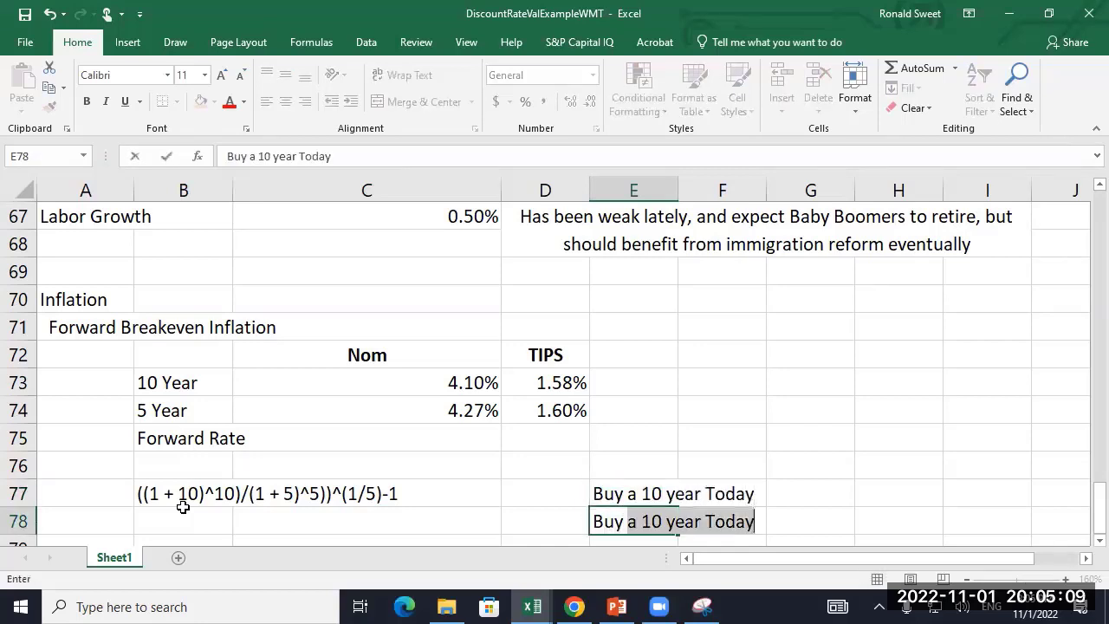
pyautogui.write('toda')
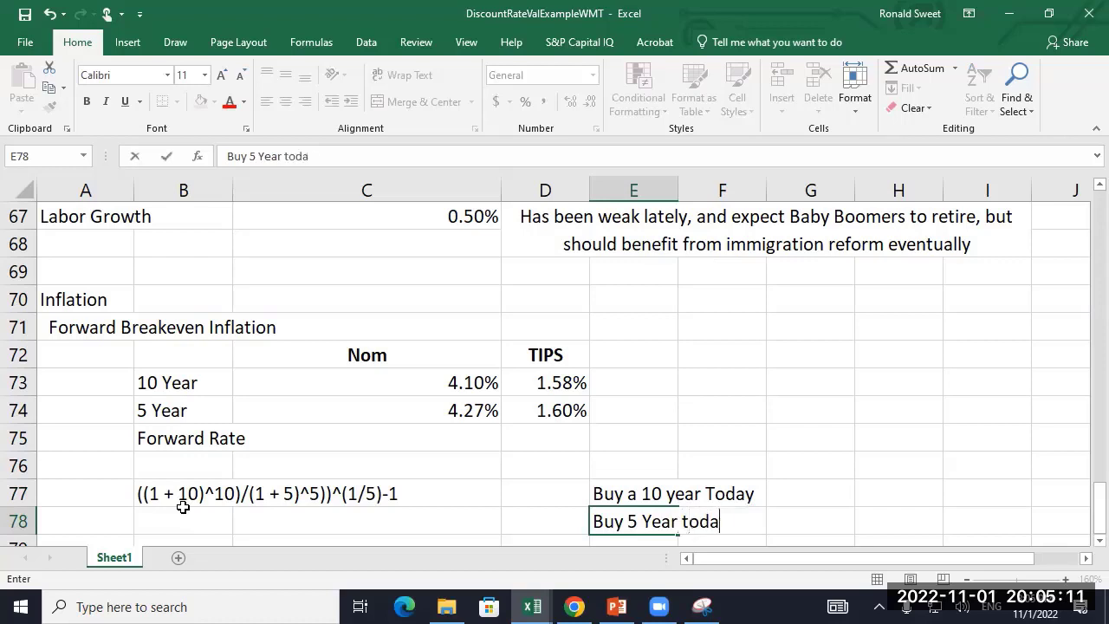
pyautogui.write('y, then at mut')
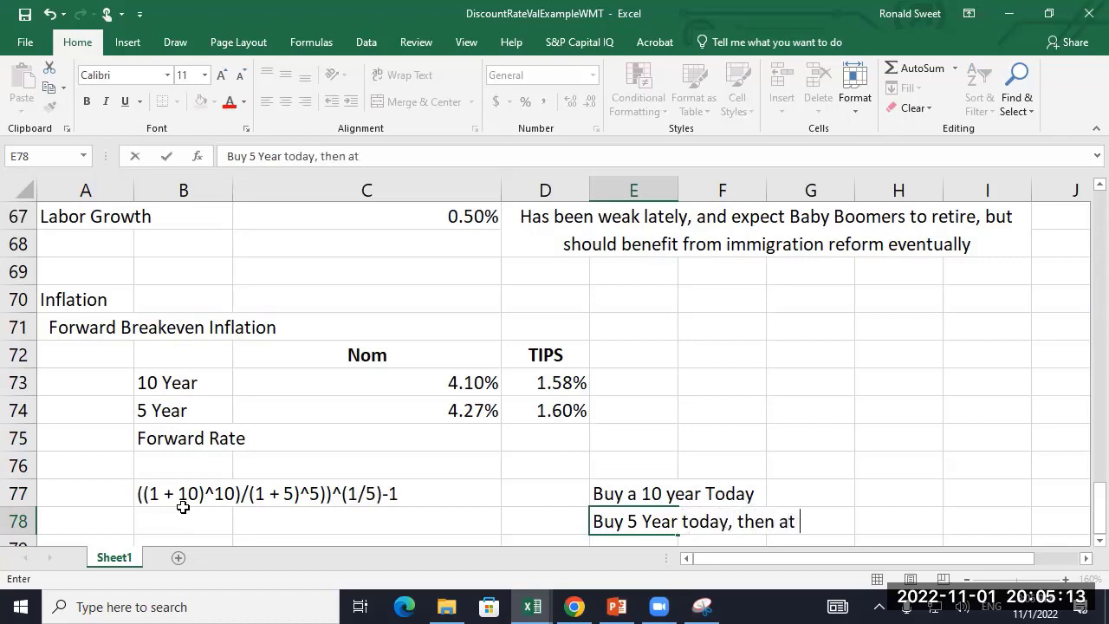
pyautogui.press('BackSpace')
pyautogui.press('BackSpace')
pyautogui.write('aturity, ')
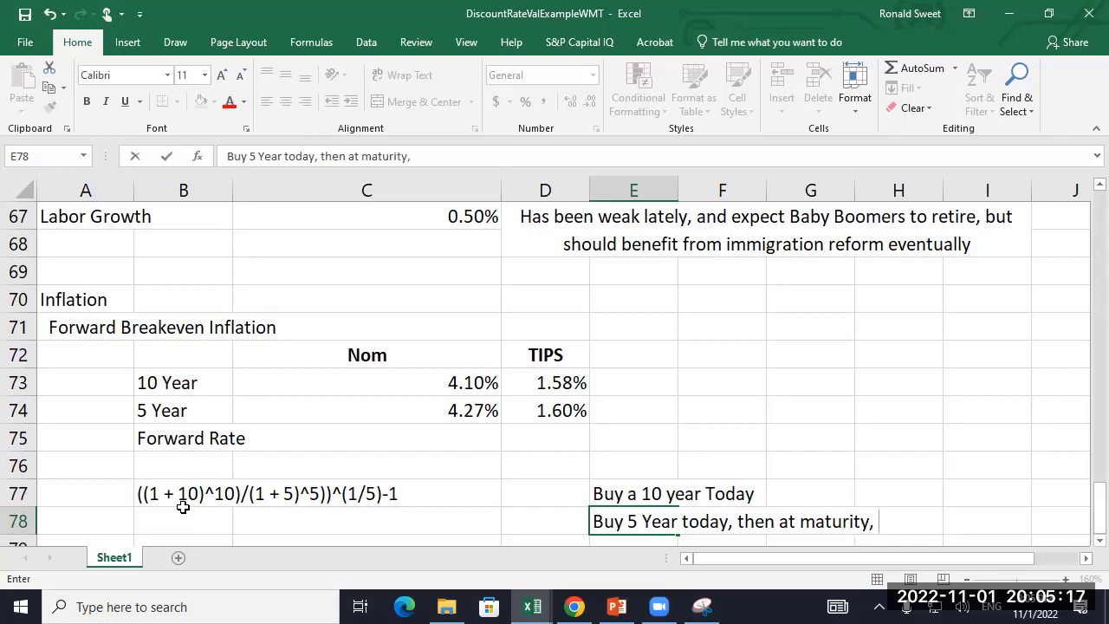
pyautogui.write('reinvest in')
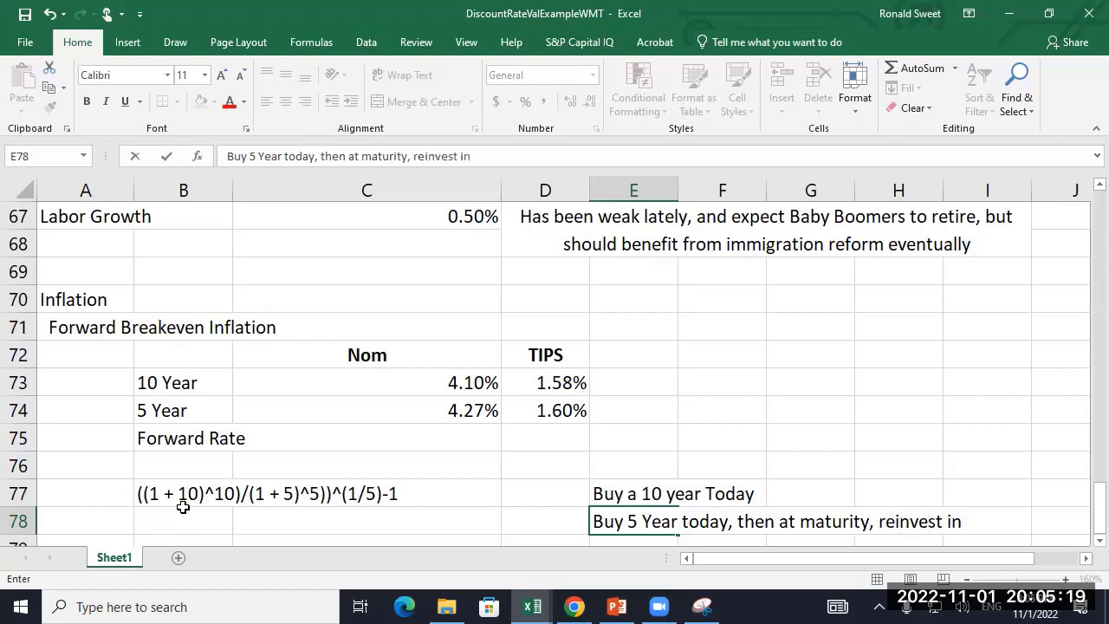
pyautogui.write(' another 5 year')
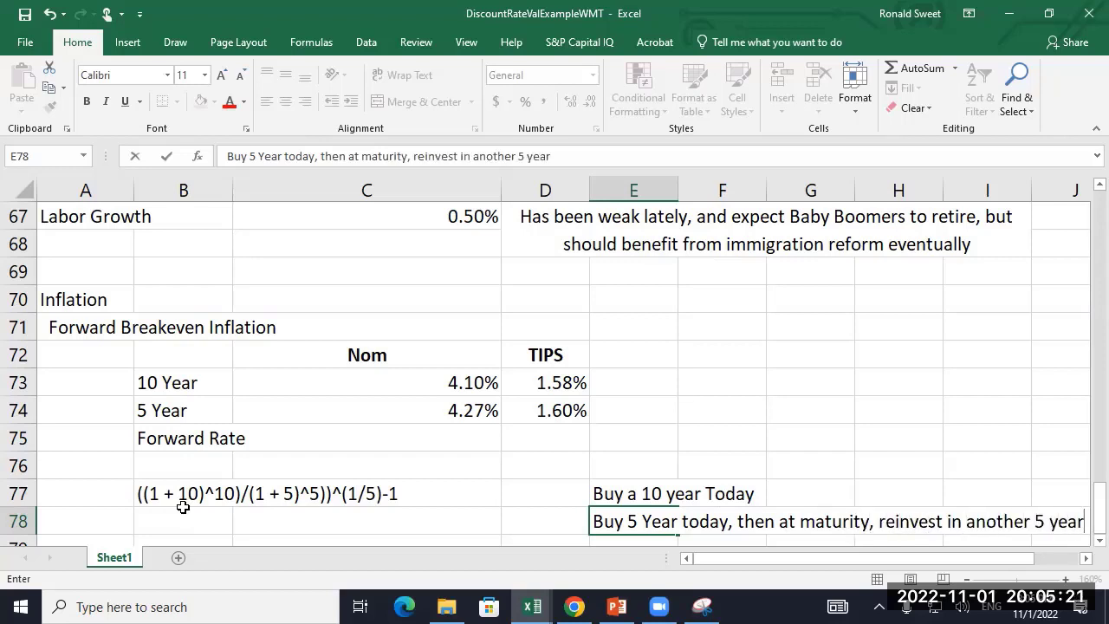
pyautogui.hotkey('ctrl', 'Return')
pyautogui.press('Right')
pyautogui.press('Right')
pyautogui.press('Right')
pyautogui.press('Right')
pyautogui.press('Right')
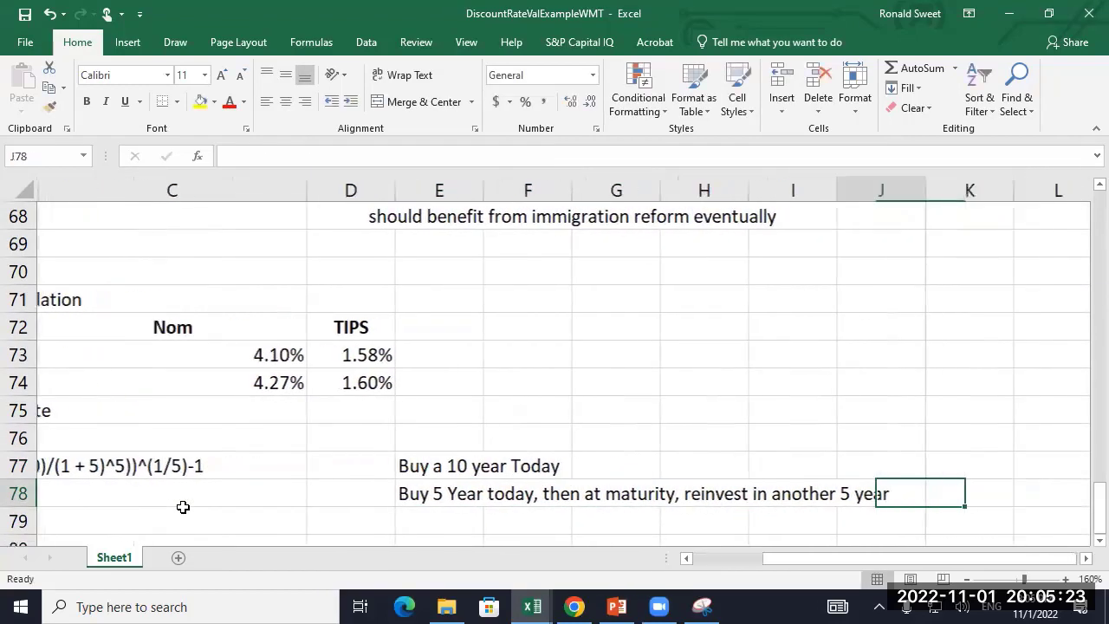
pyautogui.press('Left')
pyautogui.press('Left')
pyautogui.press('Left')
pyautogui.press('Left')
pyautogui.press('Left')
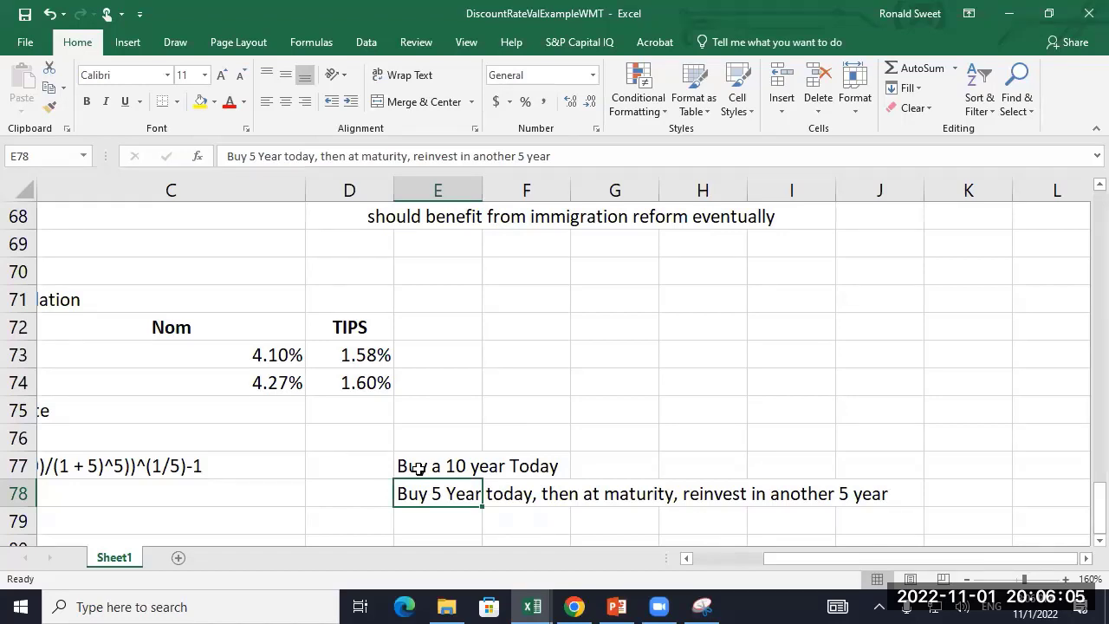
# - Enter the nominal forward rate formula +((1+C73)^10)/((1+C74)^5)^(1/(10-5))-1 in C75 beside the Forward Rate label
pyautogui.press('Left')
pyautogui.press('Left')
pyautogui.press('Left')
pyautogui.press('Up')
pyautogui.press('Right')
pyautogui.press('Right')
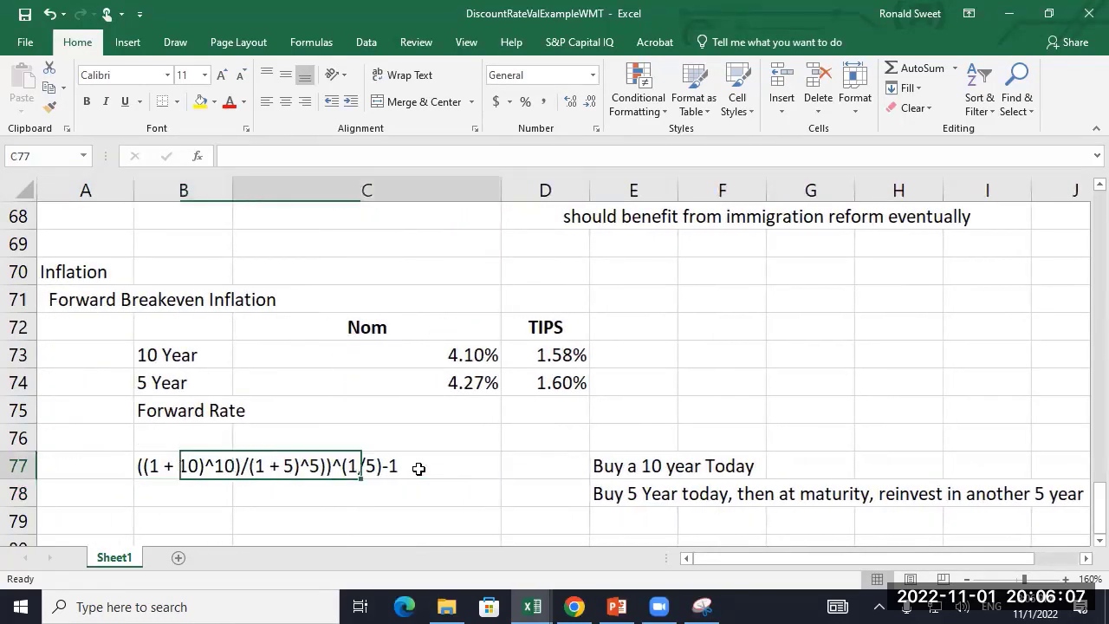
pyautogui.press('Up')
pyautogui.press('Up')
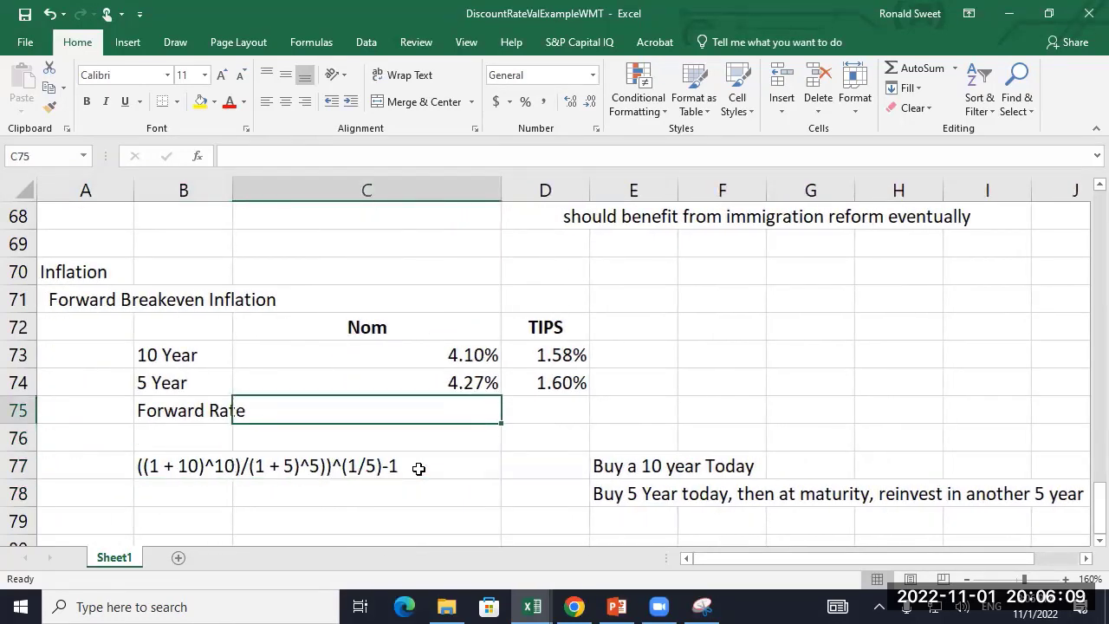
pyautogui.write('+')
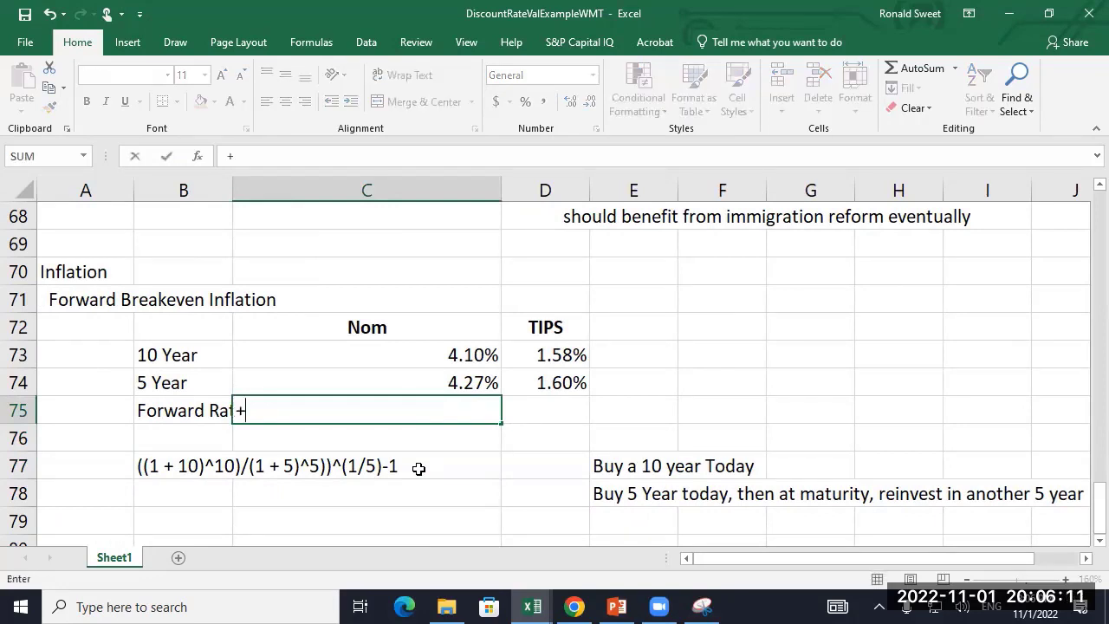
pyautogui.write('((1+')
pyautogui.press('Up')
pyautogui.press('Up')
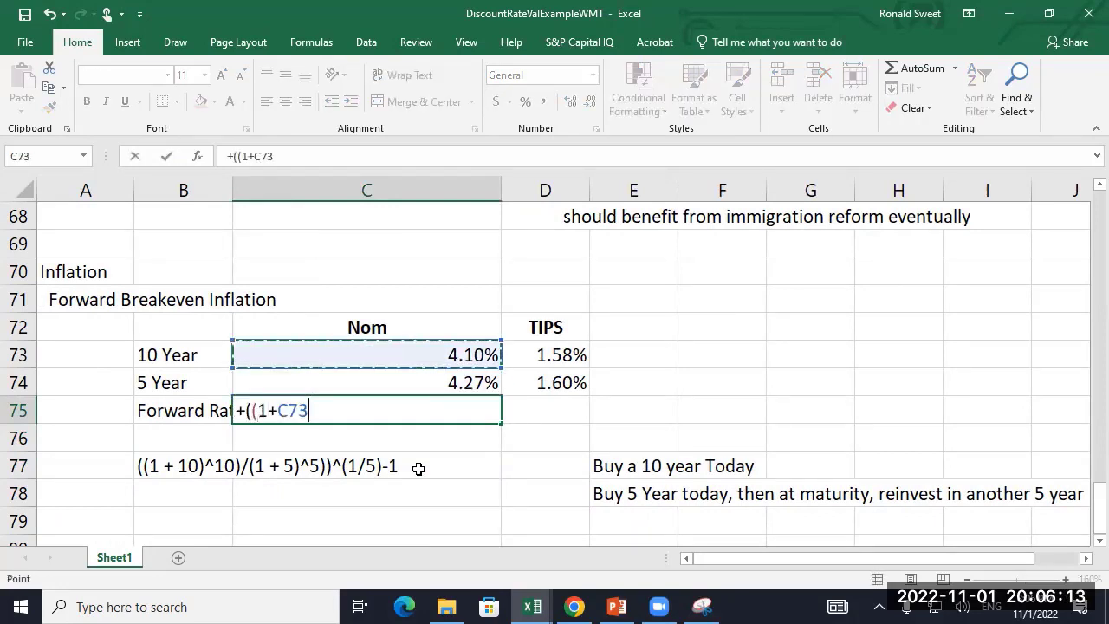
pyautogui.write(')^109')
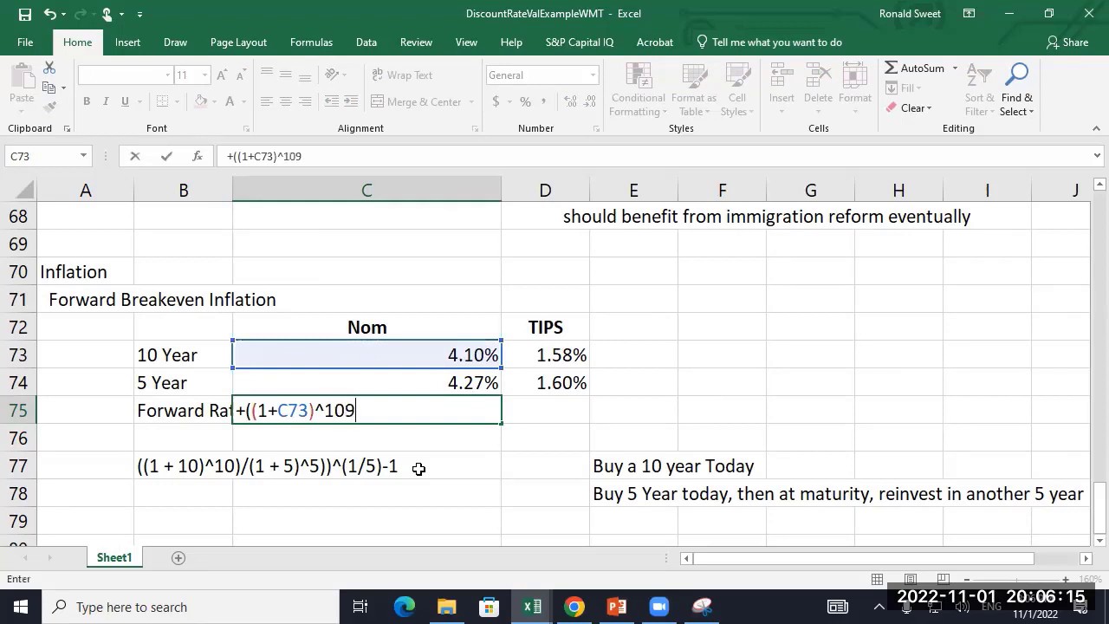
pyautogui.press('BackSpace')
pyautogui.write(')/(')
pyautogui.write('1+')
pyautogui.press('BackSpace')
pyautogui.write('(')
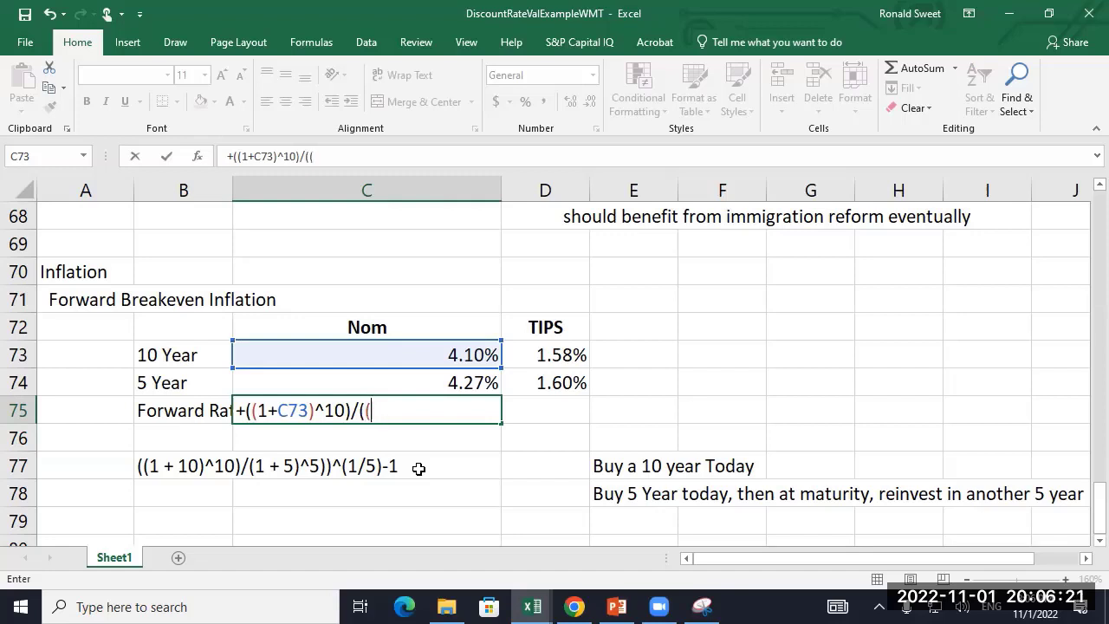
pyautogui.write('1+')
pyautogui.press('Up')
pyautogui.write(')^5')
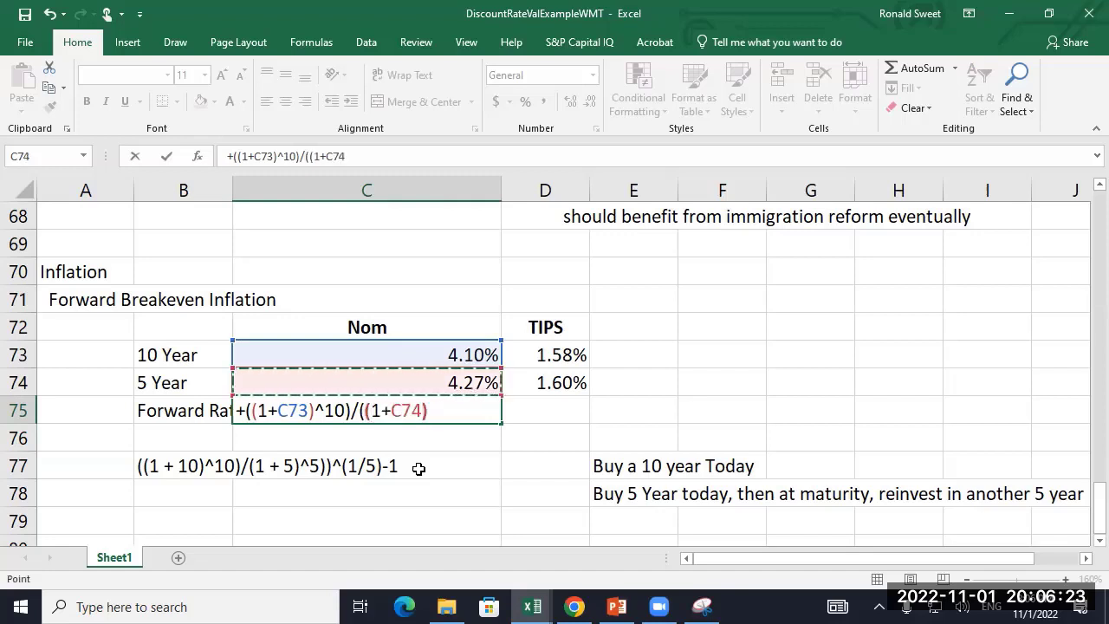
pyautogui.write(')')
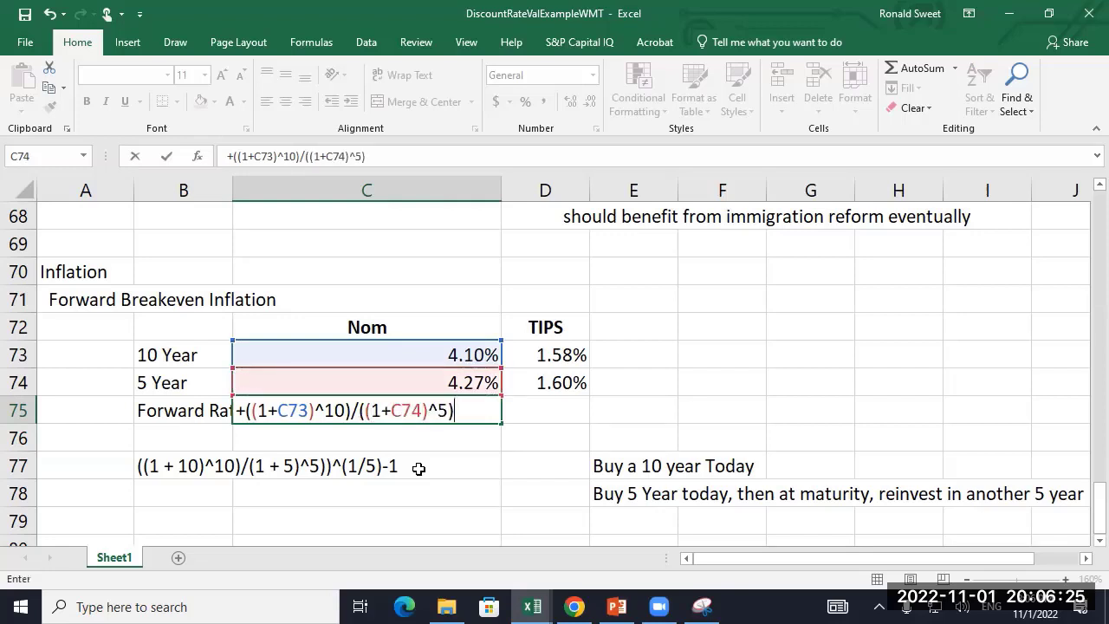
pyautogui.write('^(1/(1')
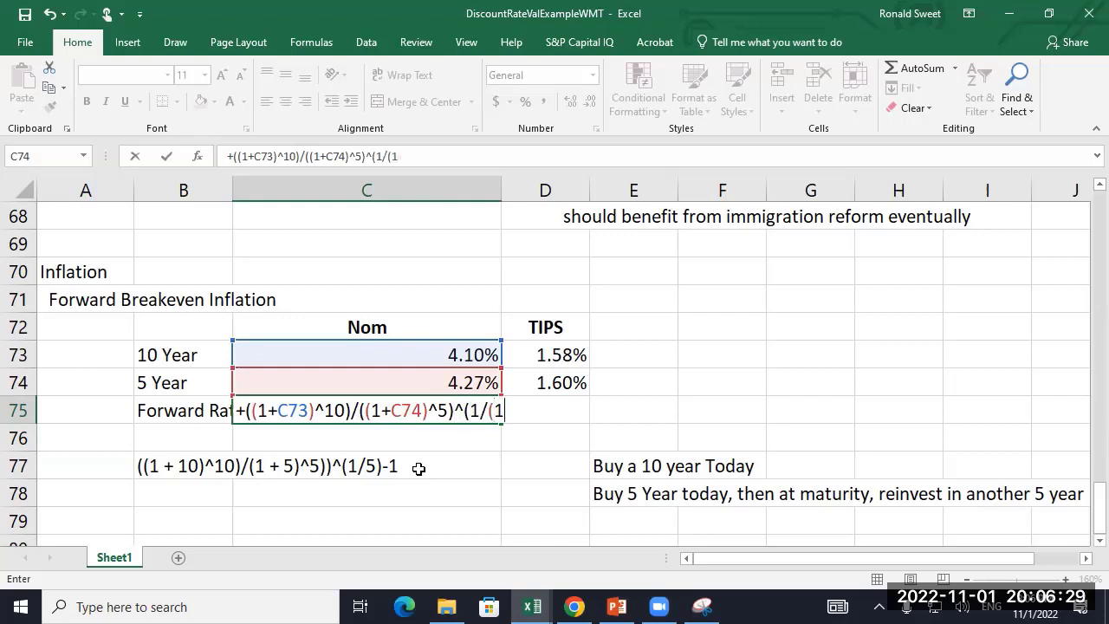
pyautogui.write('0-5))-1')
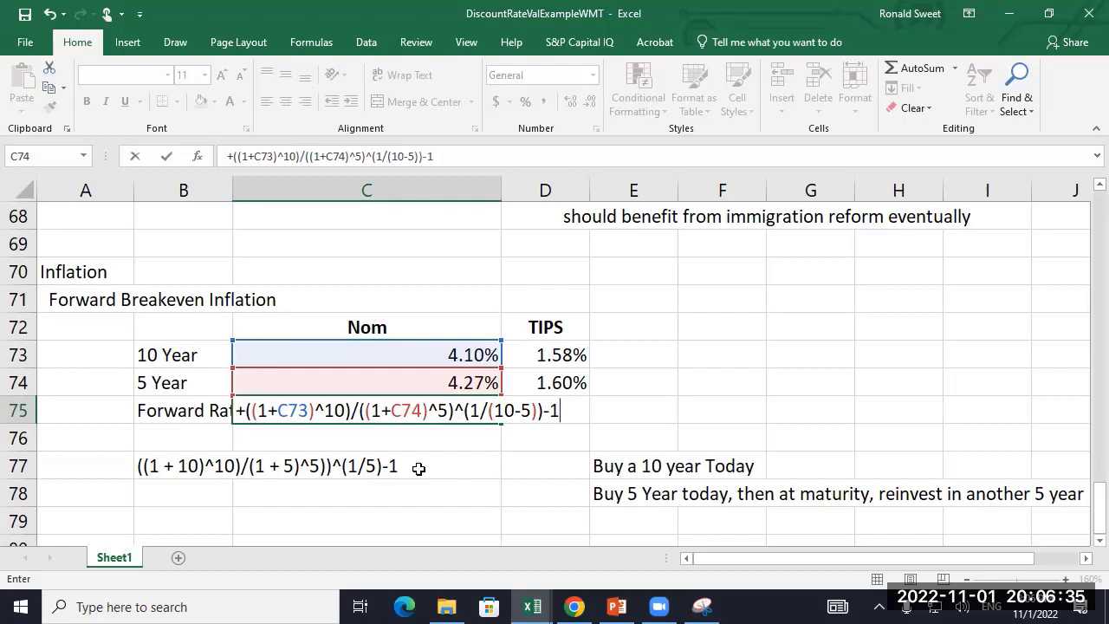
pyautogui.press('Return')
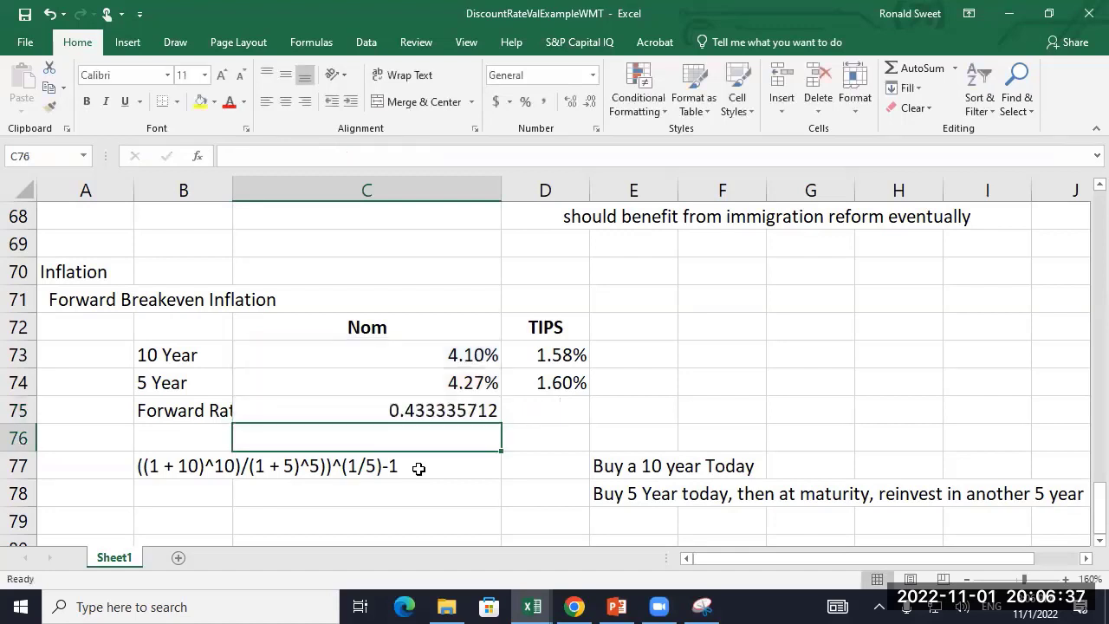
# - Format the nominal forward rate in C75 as a percentage with two decimal places
pyautogui.press('Up')
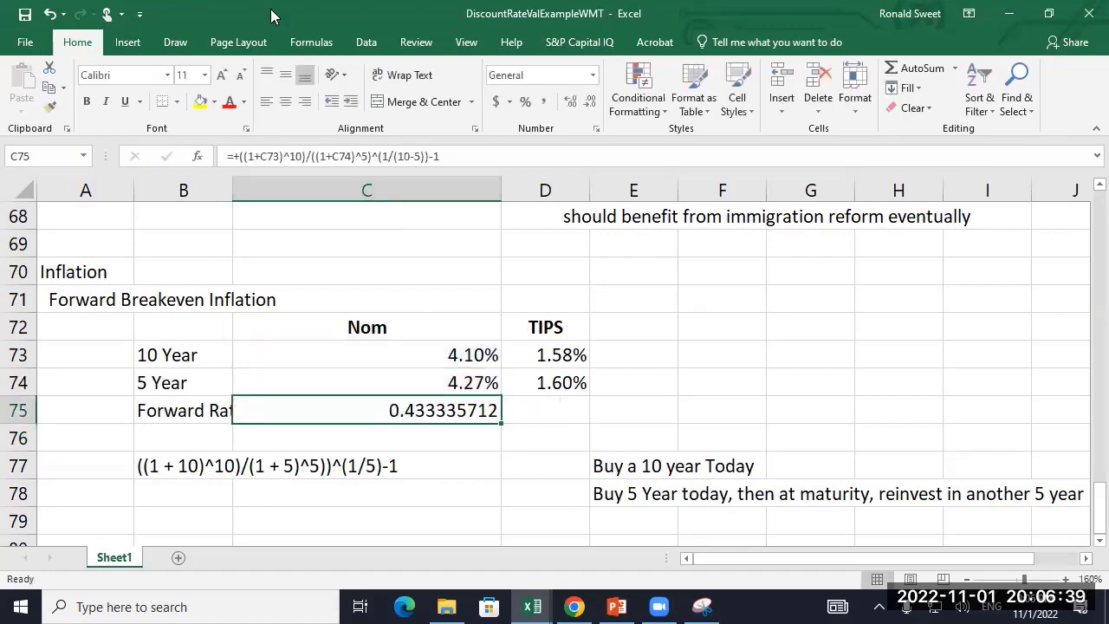
pyautogui.click(525, 103)
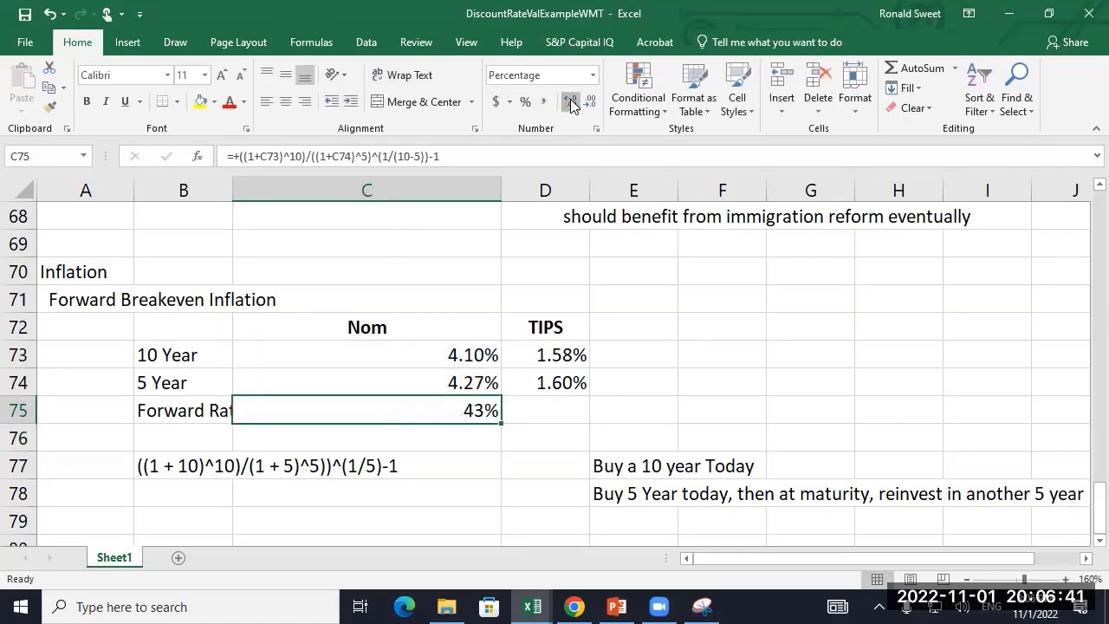
pyautogui.doubleClick(570, 102)
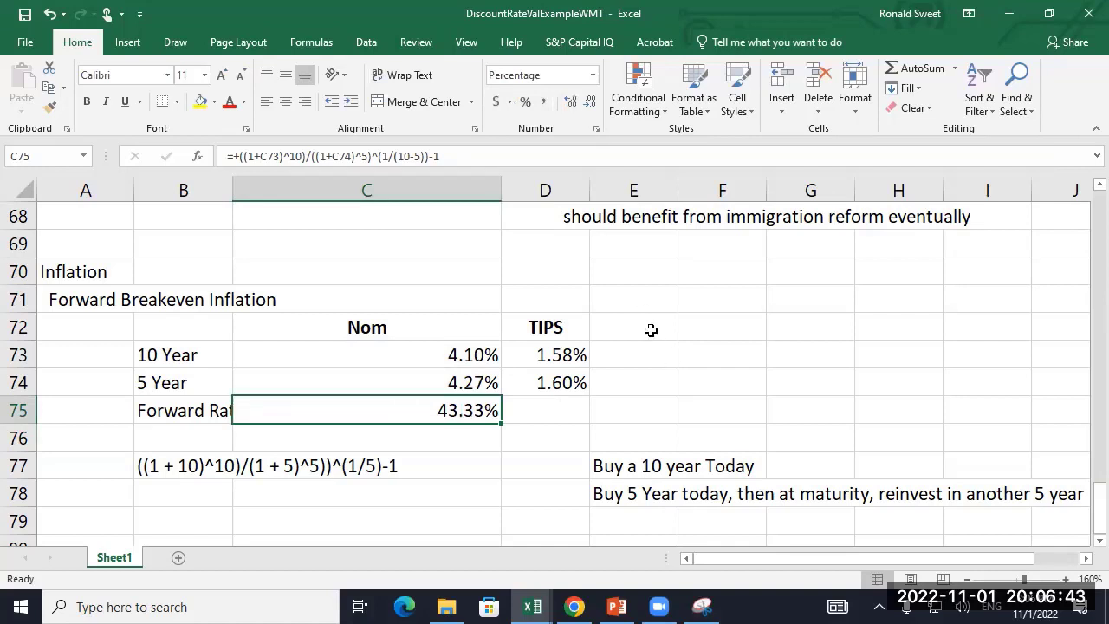
# - Examine the C75 forward rate formula term by term, checking its parentheses against the formula text in B77
pyautogui.press('F2')
pyautogui.press('Home')
pyautogui.press('Right')
pyautogui.press('Right')
pyautogui.press('Right')
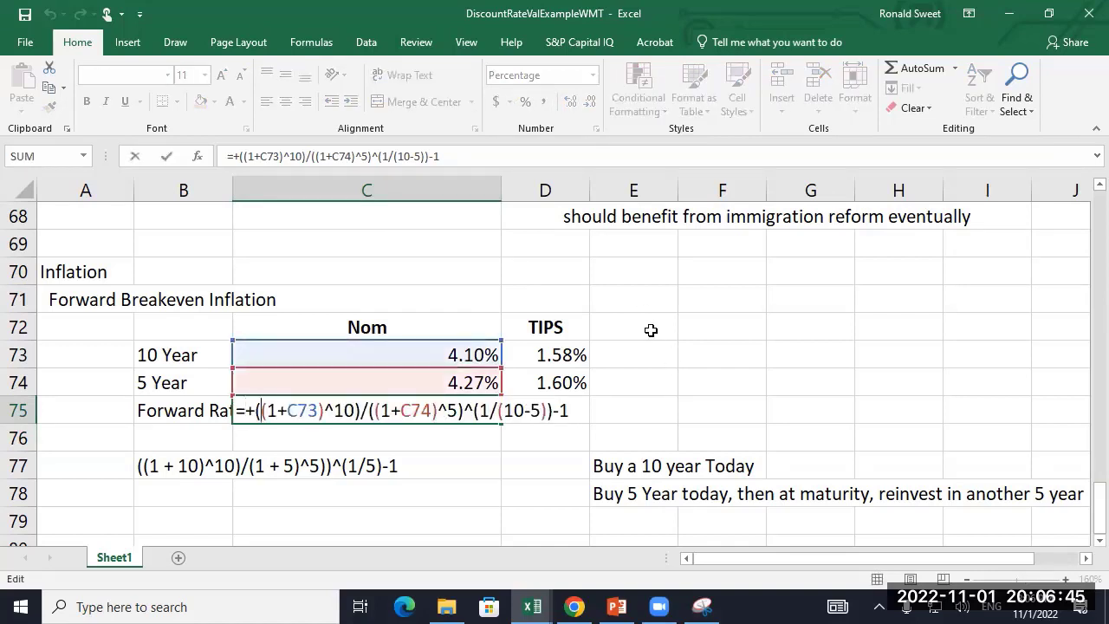
pyautogui.press('Right')
pyautogui.press('Right')
pyautogui.press('Right')
pyautogui.press('Right')
pyautogui.press('Right')
pyautogui.press('Right')
pyautogui.press('Right')
pyautogui.press('Right')
pyautogui.press('Right')
pyautogui.press('Right')
pyautogui.press('Right')
pyautogui.press('Right')
pyautogui.press('Right')
pyautogui.press('Right')
pyautogui.press('Right')
pyautogui.press('Right')
pyautogui.press('Right')
pyautogui.press('Right')
pyautogui.press('Right')
pyautogui.press('Right')
pyautogui.press('Right')
pyautogui.press('Right')
pyautogui.press('Right')
pyautogui.press('Right')
pyautogui.press('Return')
pyautogui.press('Up')
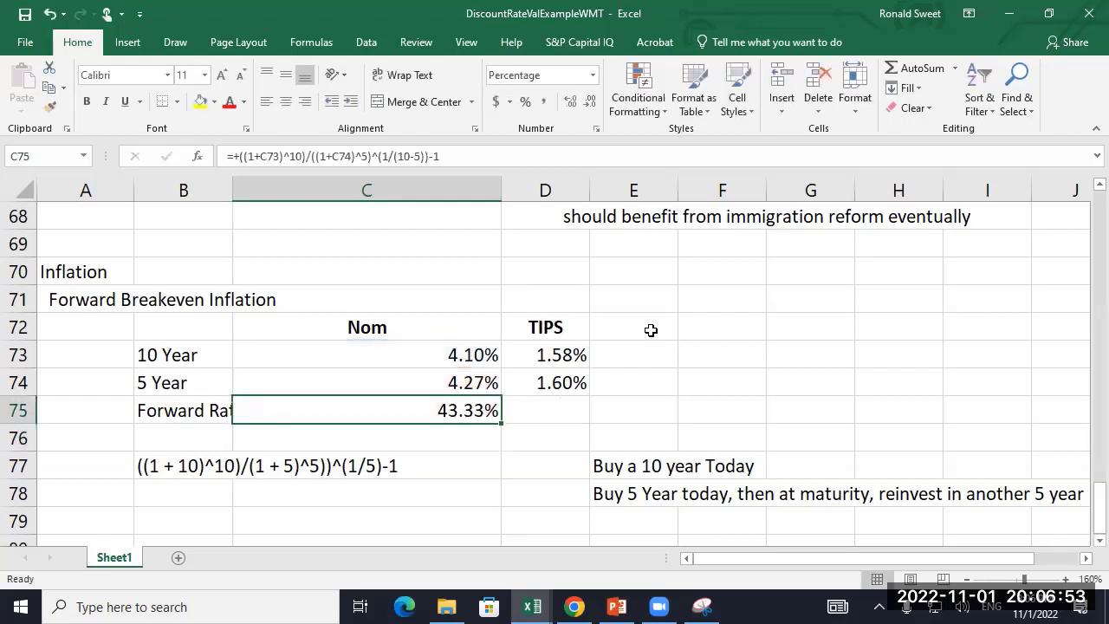
# - Correct the C75 formula by enclosing the whole quotient in parentheses, giving =+(((1+C73)^10)/((1+C74)^5))^(1/(10-5))-1
pyautogui.press('F2')
pyautogui.press('Home')
pyautogui.press('Right')
pyautogui.press('Right')
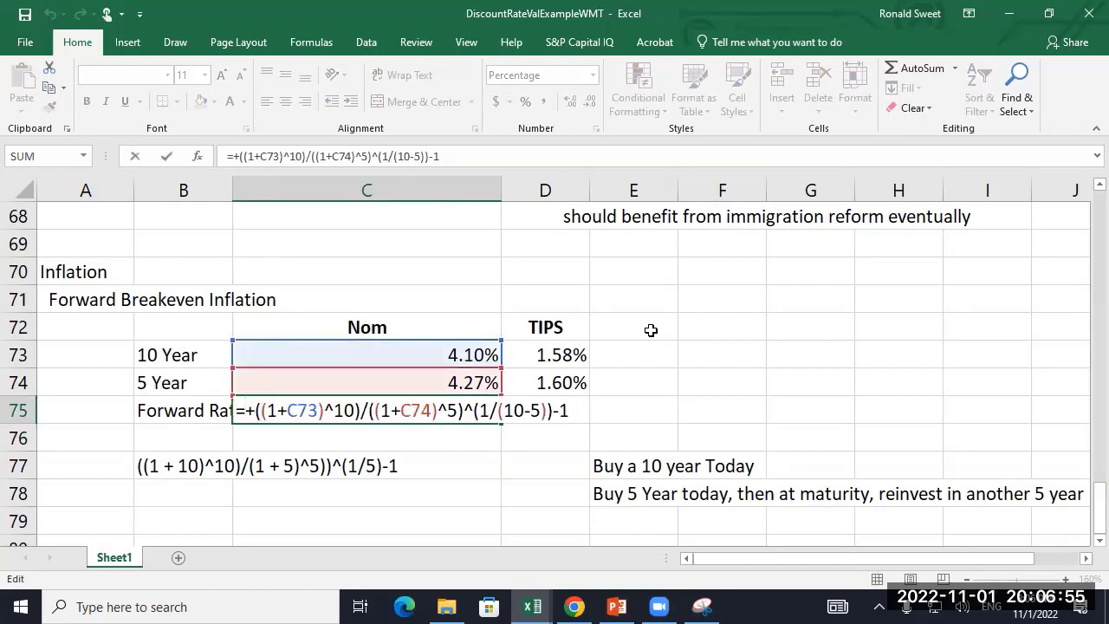
pyautogui.press('Right')
pyautogui.press('Right')
pyautogui.press('Right')
pyautogui.press('Right')
pyautogui.press('Right')
pyautogui.press('Right')
pyautogui.press('Right')
pyautogui.press('Right')
pyautogui.press('Home')
pyautogui.press('Right')
pyautogui.press('Right')
pyautogui.write('(')
pyautogui.press('Right')
pyautogui.press('Right')
pyautogui.press('Right')
pyautogui.press('Right')
pyautogui.press('Right')
pyautogui.press('Right')
pyautogui.press('Right')
pyautogui.press('Right')
pyautogui.press('Right')
pyautogui.press('Right')
pyautogui.press('Right')
pyautogui.press('Right')
pyautogui.press('Right')
pyautogui.press('Right')
pyautogui.press('Right')
pyautogui.press('Right')
pyautogui.press('Right')
pyautogui.press('Right')
pyautogui.press('Right')
pyautogui.press('Right')
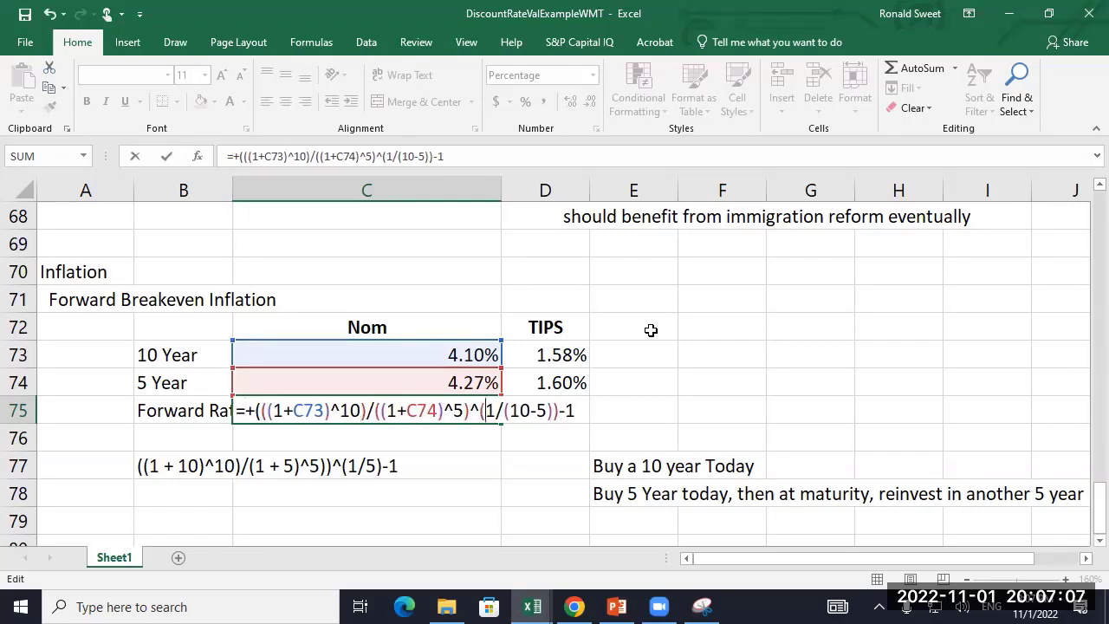
pyautogui.press('Left')
pyautogui.press('Left')
pyautogui.write(')')
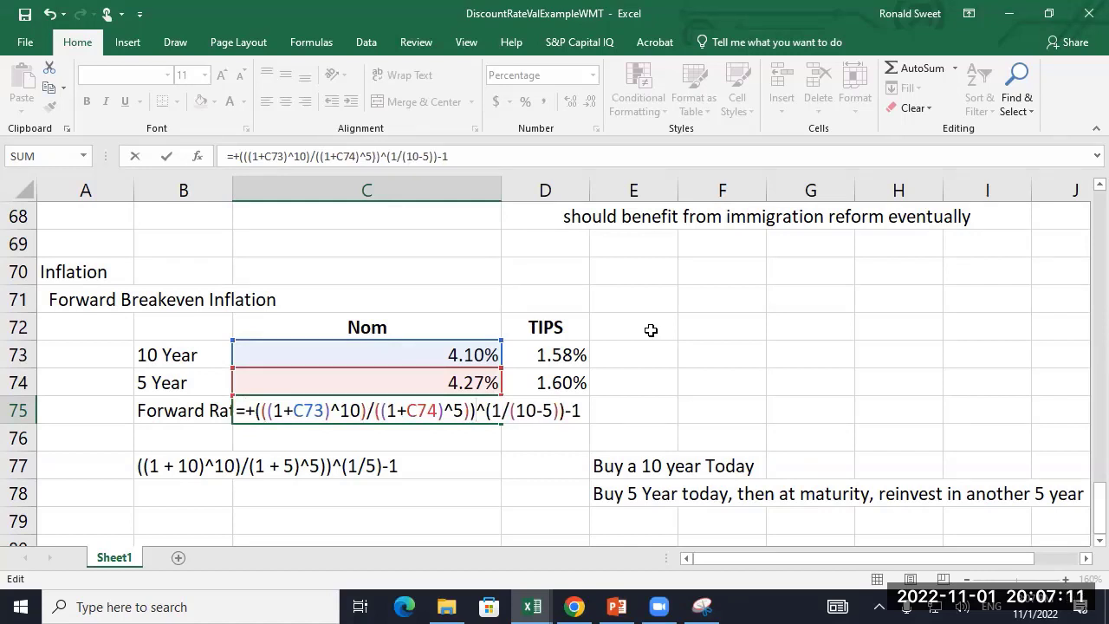
pyautogui.press('Return')
pyautogui.press('Up')
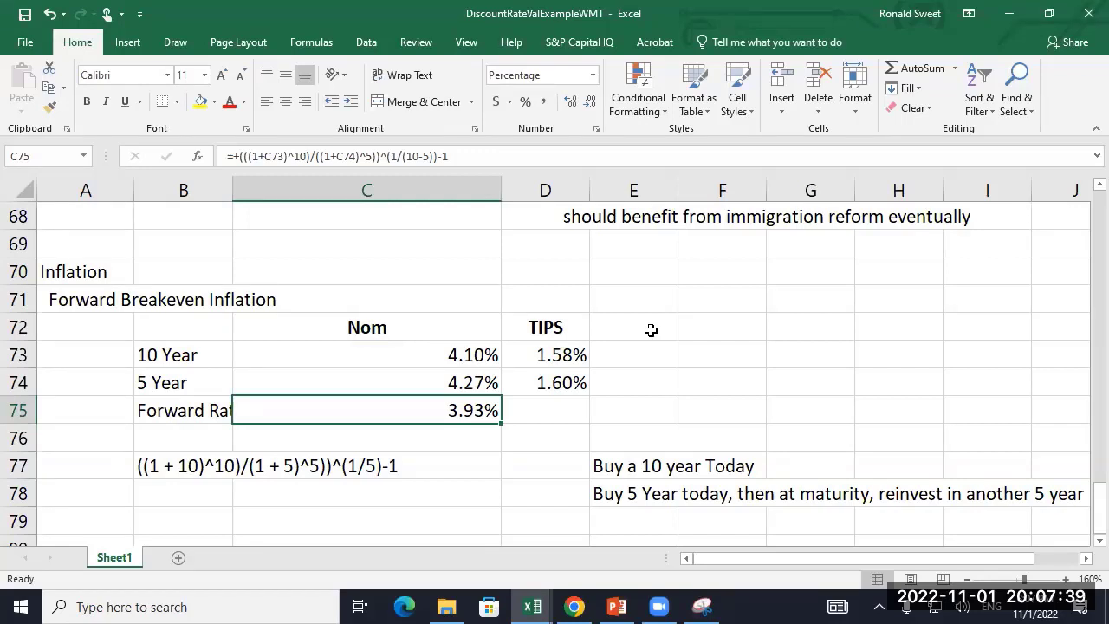
# - Enter the compounded TIPS yield ratio +((1+D73)^10)/((1+D74)^5) in D75 of the Forward Rate row
pyautogui.press('Right')
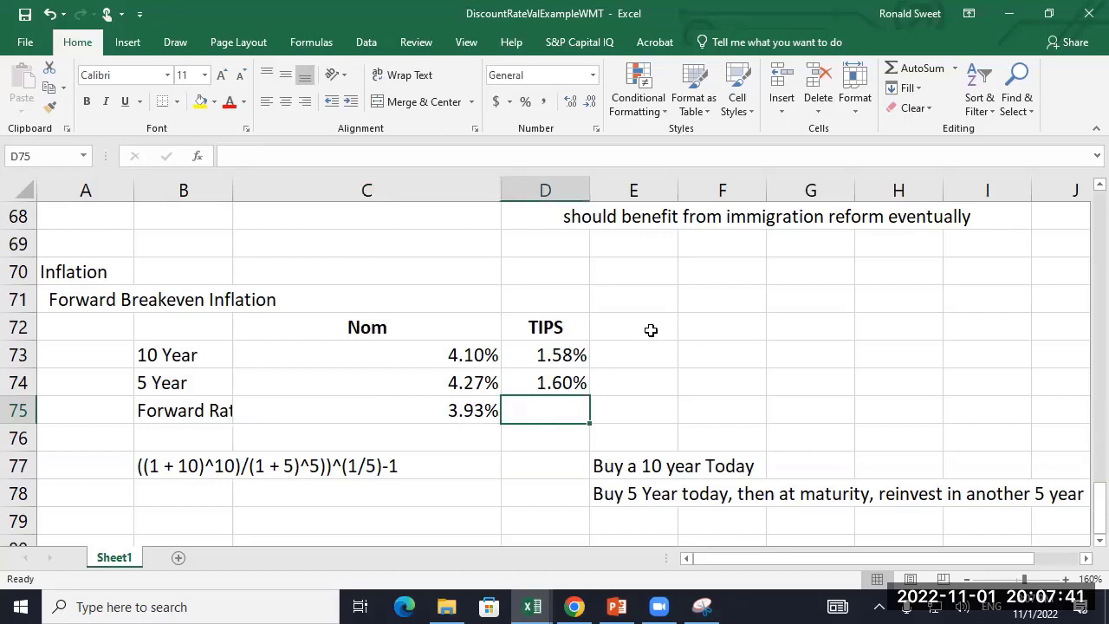
pyautogui.write('+((1')
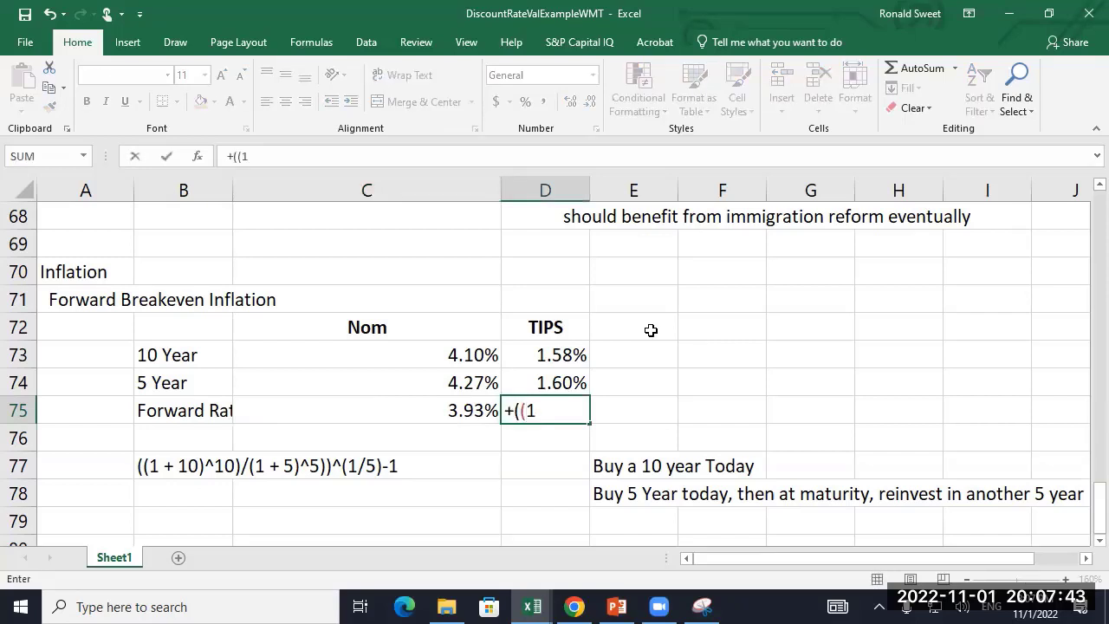
pyautogui.write('+')
pyautogui.press('Up')
pyautogui.press('Up')
pyautogui.write(')^')
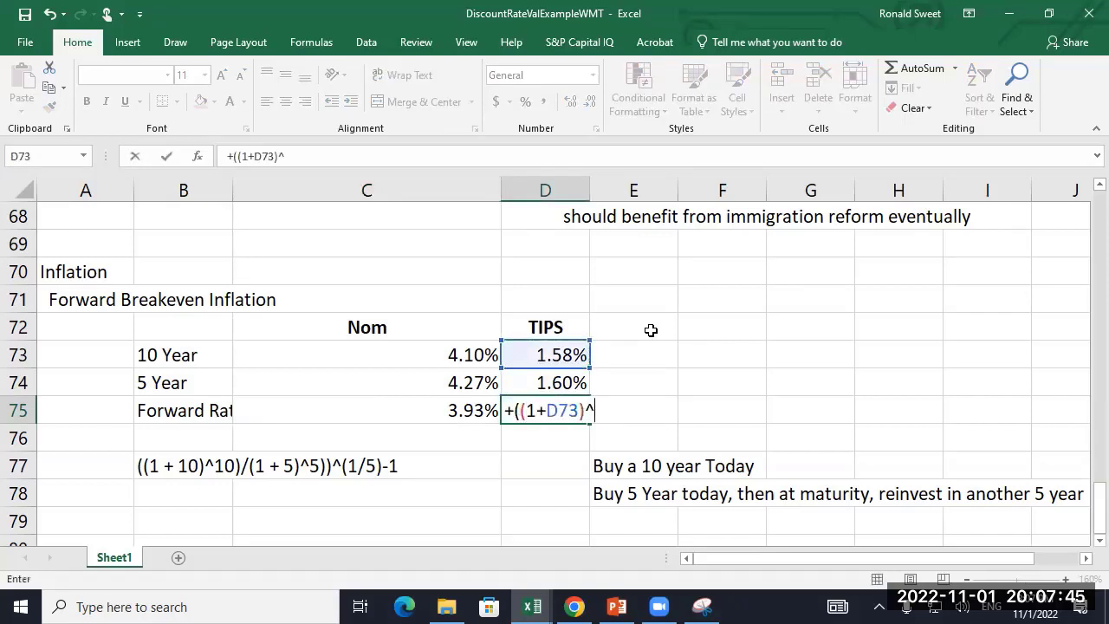
pyautogui.write('10)/')
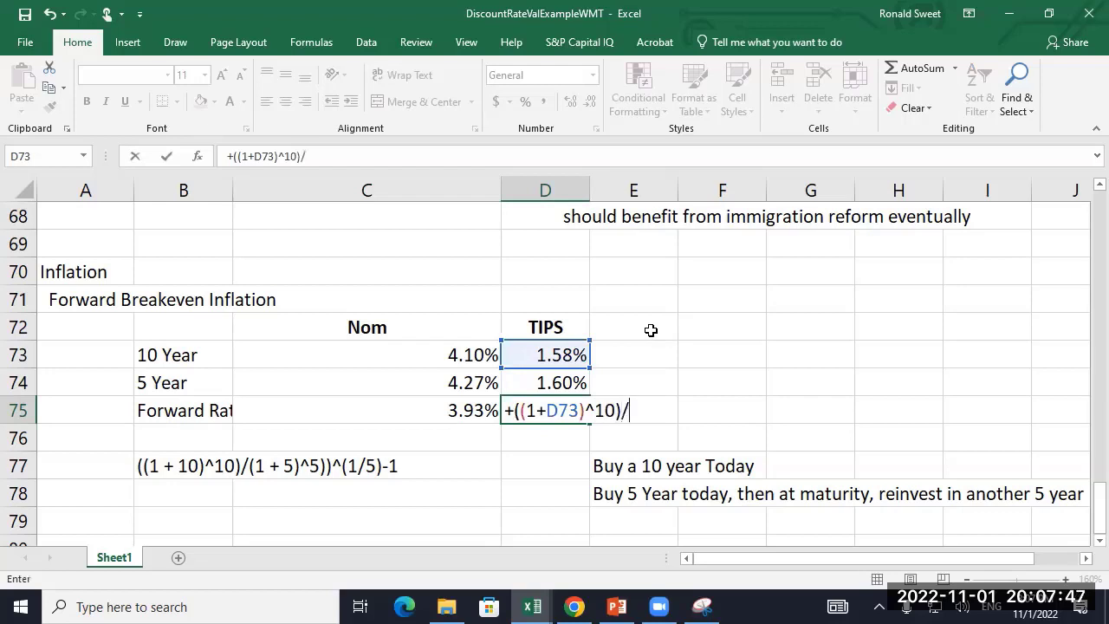
pyautogui.write('((1+')
pyautogui.press('Up')
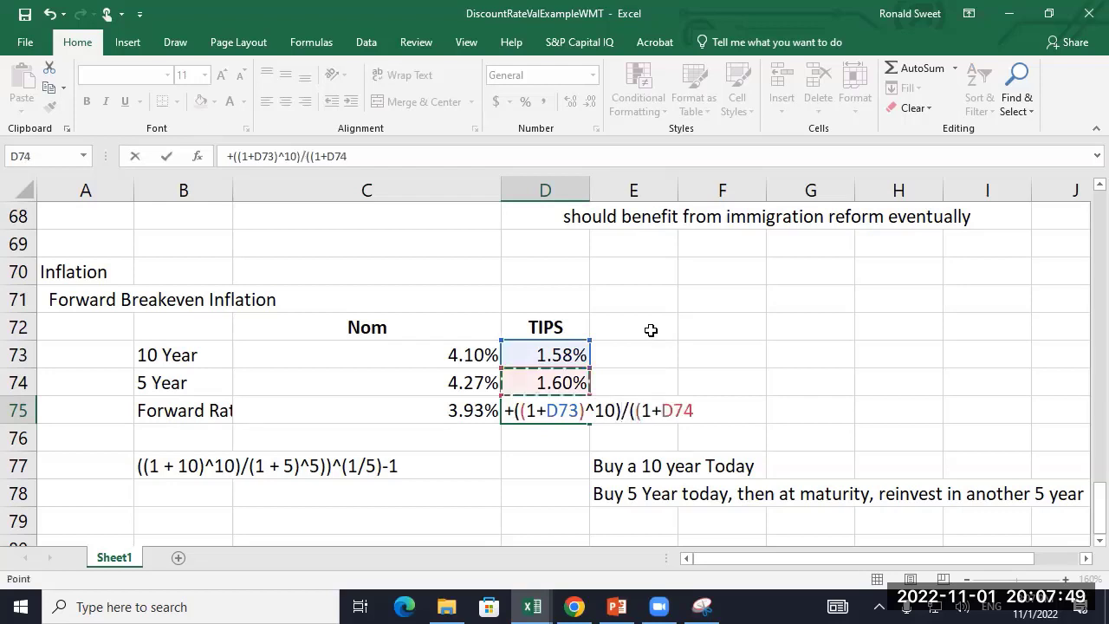
pyautogui.write(')^5')
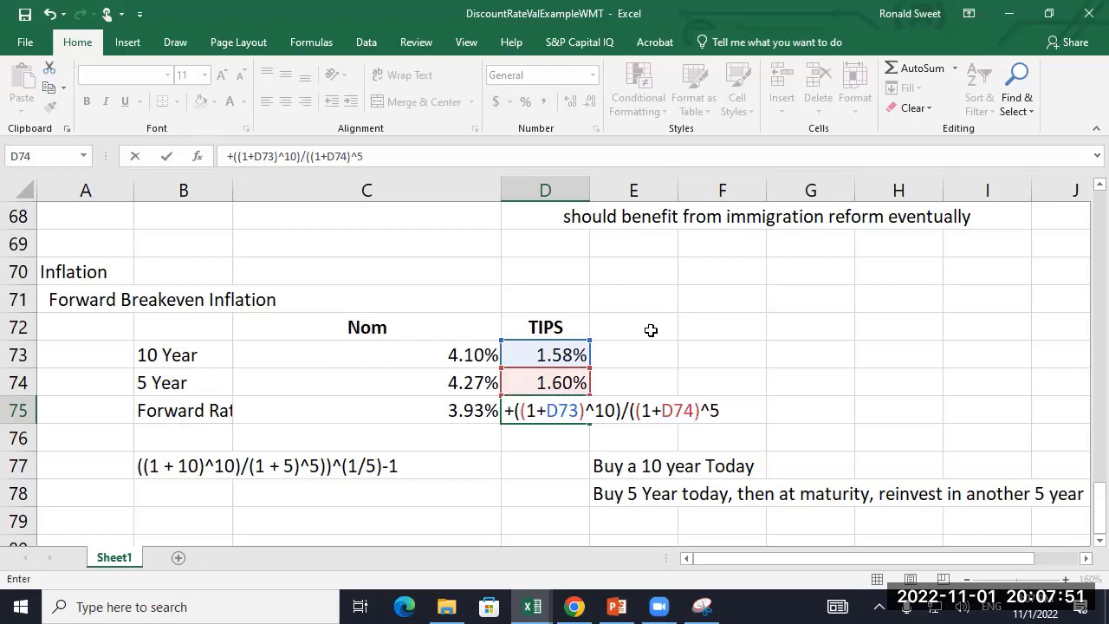
pyautogui.write(')')
pyautogui.press('Return')
# - Complete the TIPS forward rate formula in D75 as =(((1+D73)^10)/((1+D74)^5))^(1/(10-5))-1, with the whole quotient in parentheses
pyautogui.press('Up')
pyautogui.press('F2')
pyautogui.press('Home')
pyautogui.press('Right')
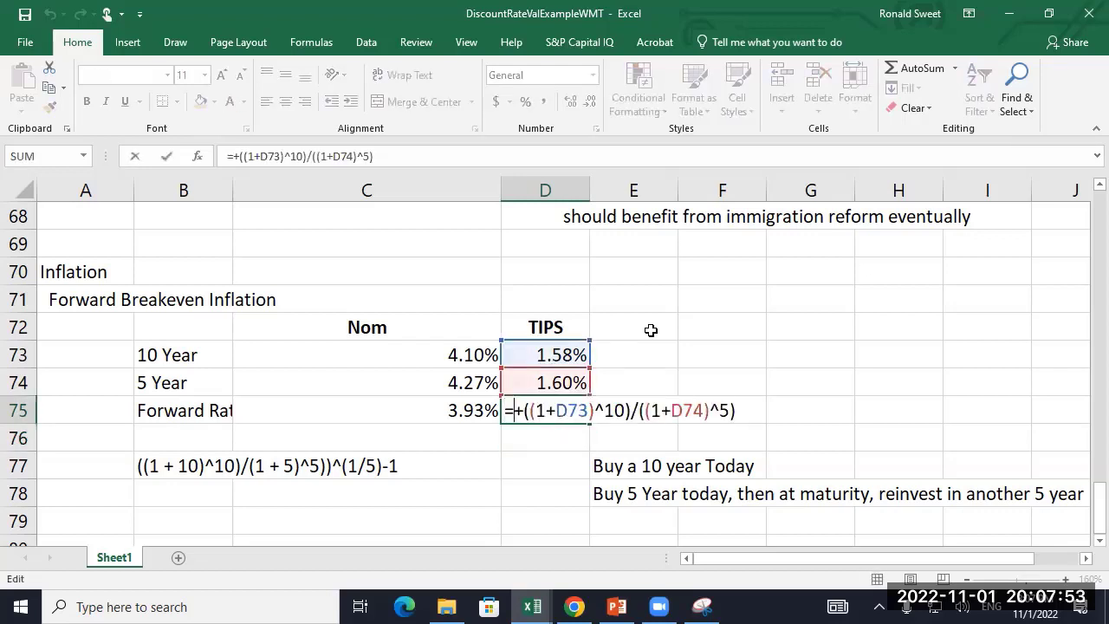
pyautogui.press('Delete')
pyautogui.write('(')
pyautogui.press('End')
pyautogui.write(')')
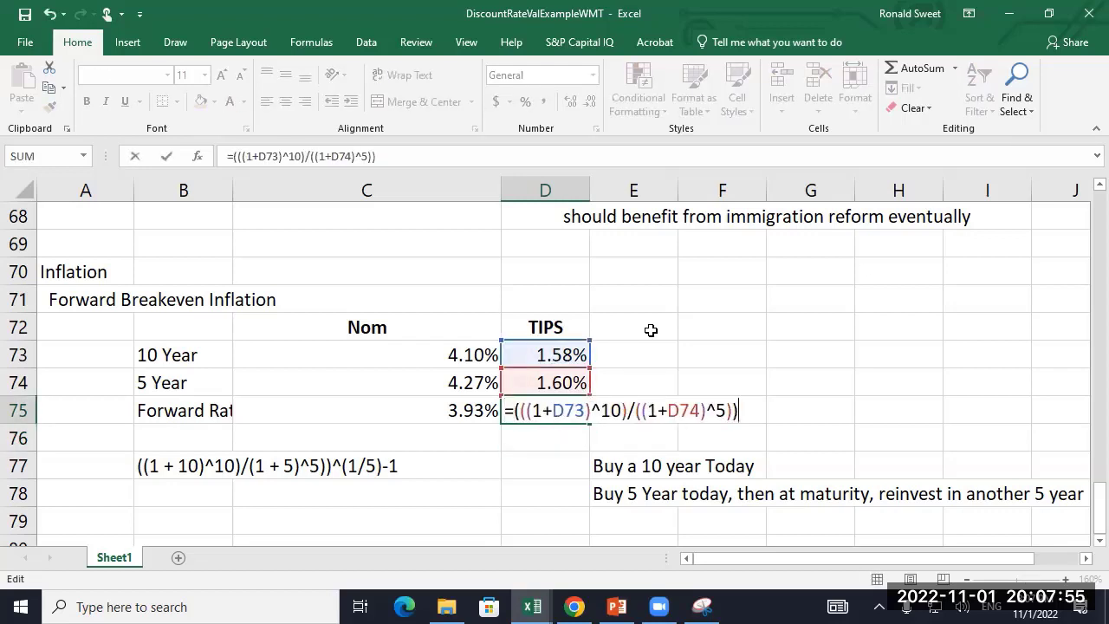
pyautogui.write('^(1/(10-54')
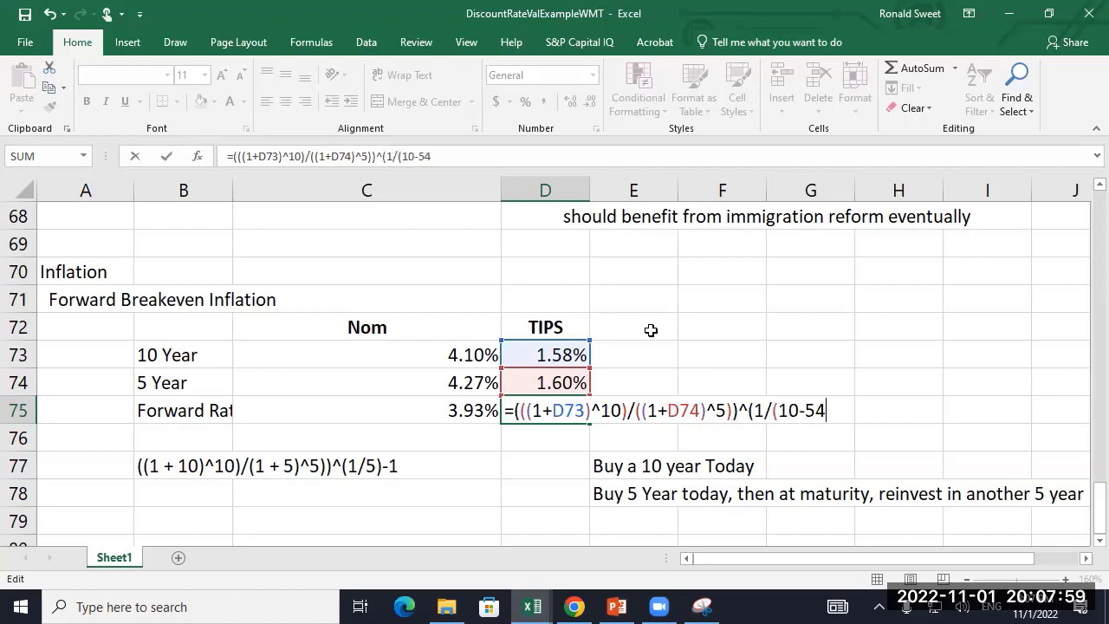
pyautogui.press('BackSpace')
pyautogui.write(')-)-1')
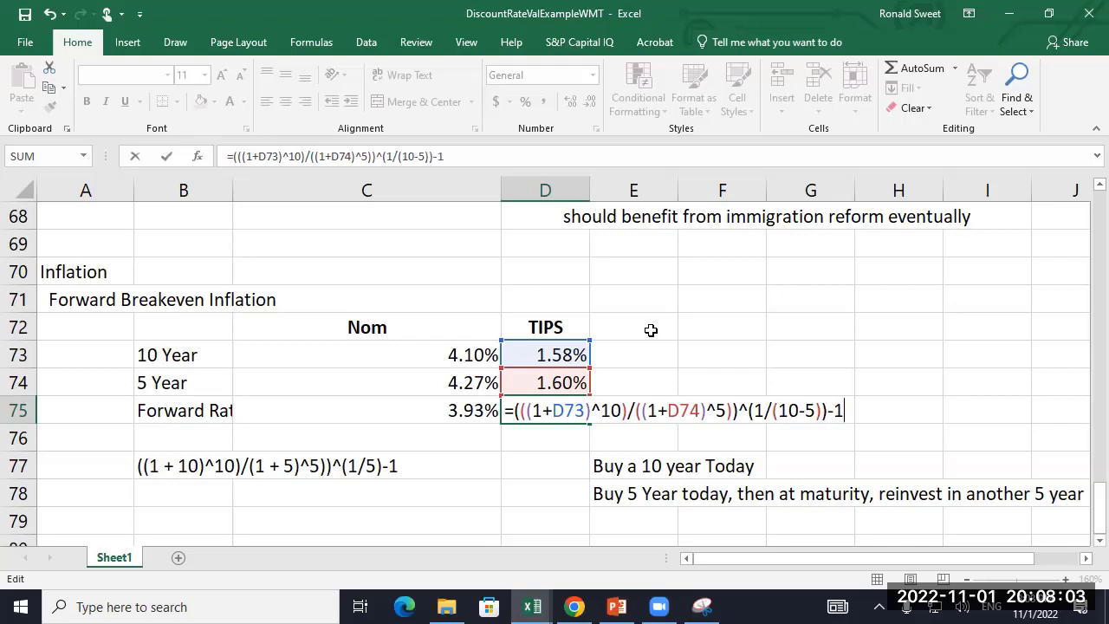
pyautogui.press('Return')
pyautogui.press('Up')
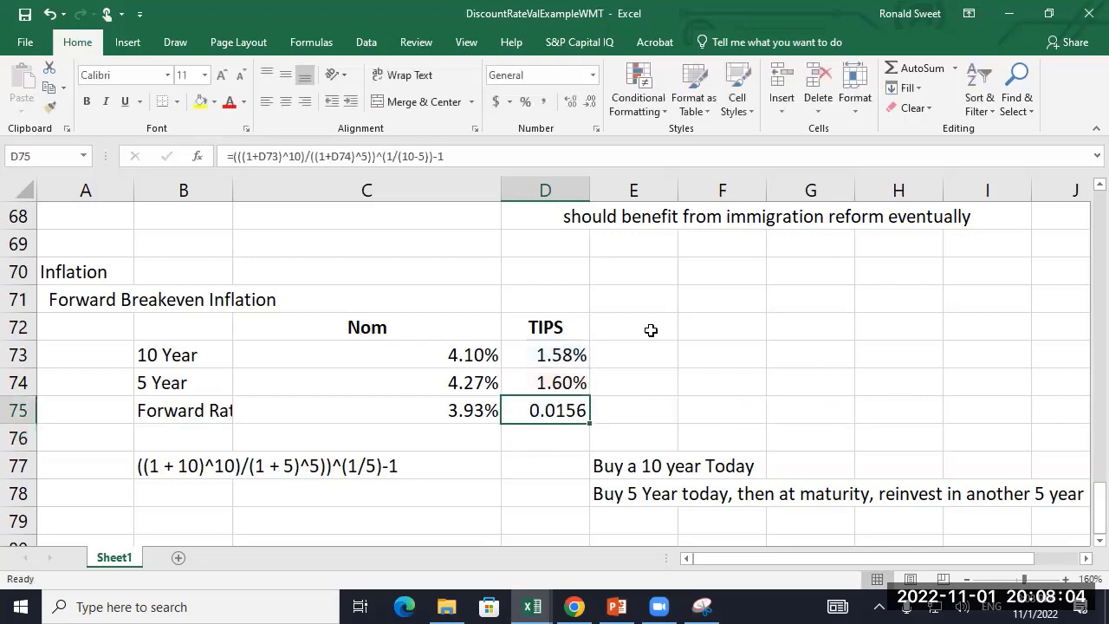
# - Format the TIPS forward rate in D75 as a percentage with two decimal places
pyautogui.click(525, 102)
pyautogui.click(573, 101)
pyautogui.click(573, 102)
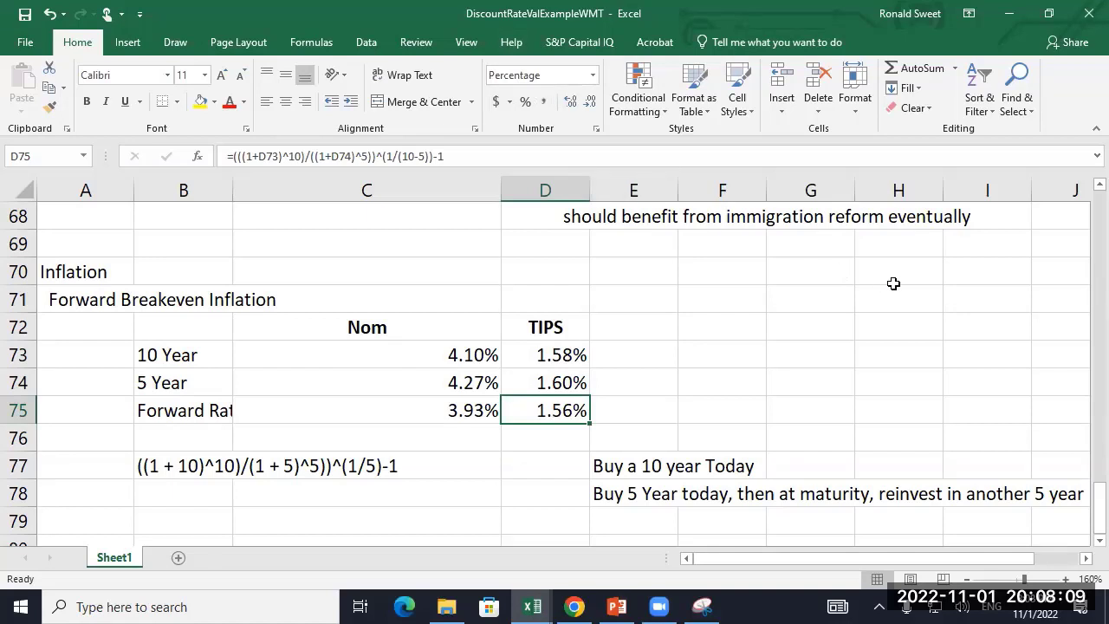
# - Label cell B76, directly beneath the Forward Rate row label, as Breakeven
pyautogui.press('Up')
pyautogui.press('Right')
pyautogui.press('Left')
pyautogui.press('Up')
pyautogui.press('Up')
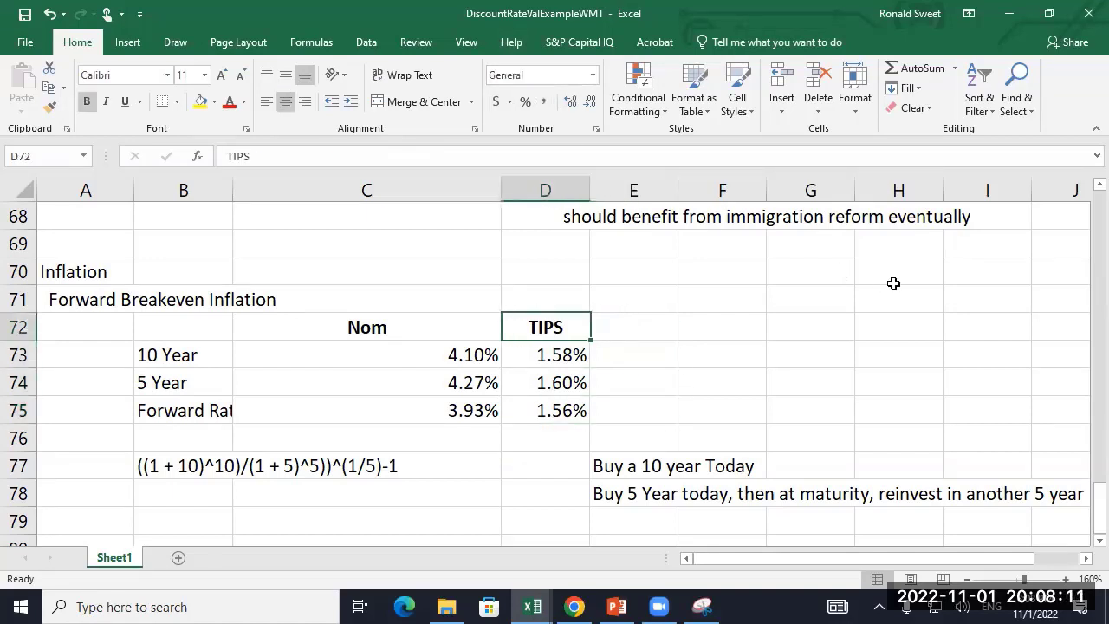
pyautogui.press('Down')
pyautogui.press('Down')
pyautogui.press('Down')
pyautogui.press('Left')
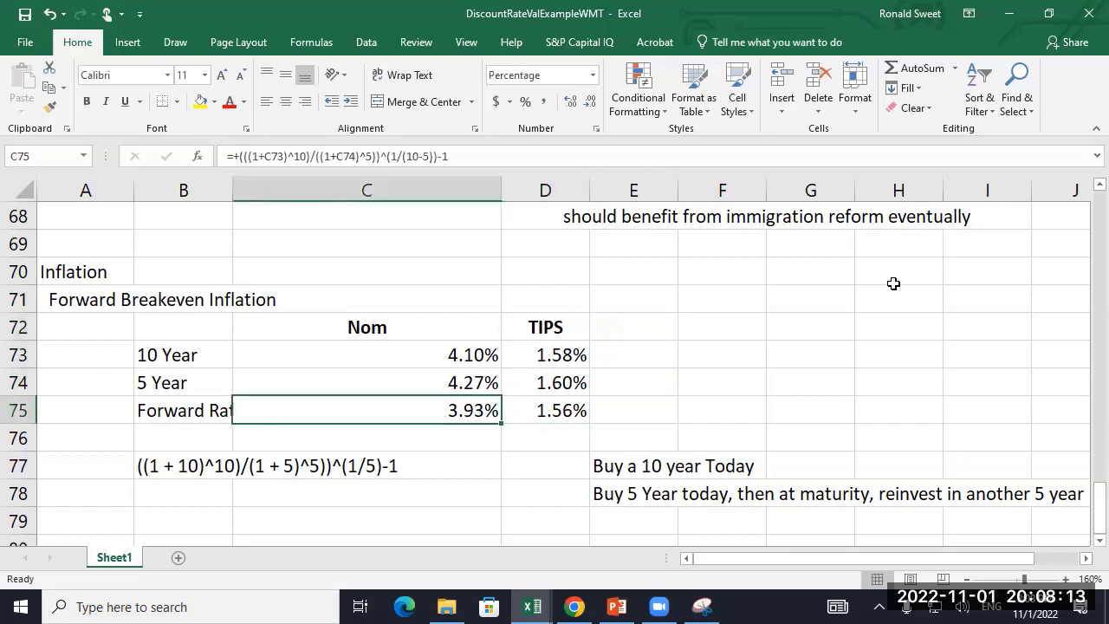
pyautogui.press('Left')
pyautogui.press('Down')
pyautogui.write('Breakeb')
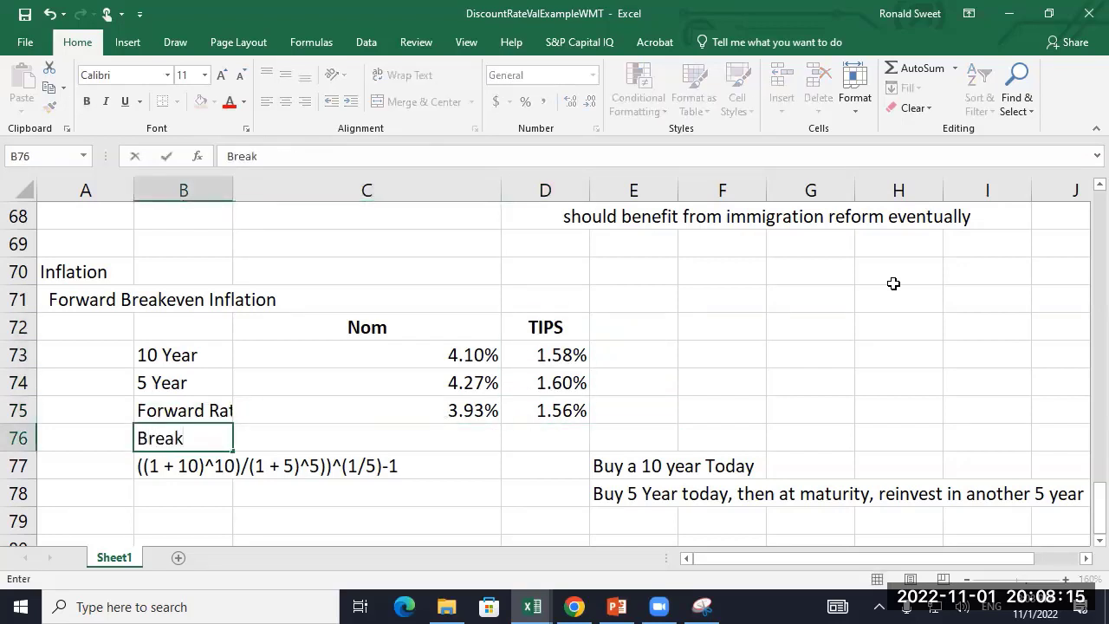
pyautogui.press('BackSpace')
pyautogui.write('even')
pyautogui.press('BackSpace')
pyautogui.press('BackSpace')
pyautogui.press('BackSpace')
pyautogui.press('BackSpace')
pyautogui.write('eve')
pyautogui.press('BackSpace')
pyautogui.press('BackSpace')
pyautogui.press('BackSpace')
pyautogui.write('ven')
pyautogui.press('Return')
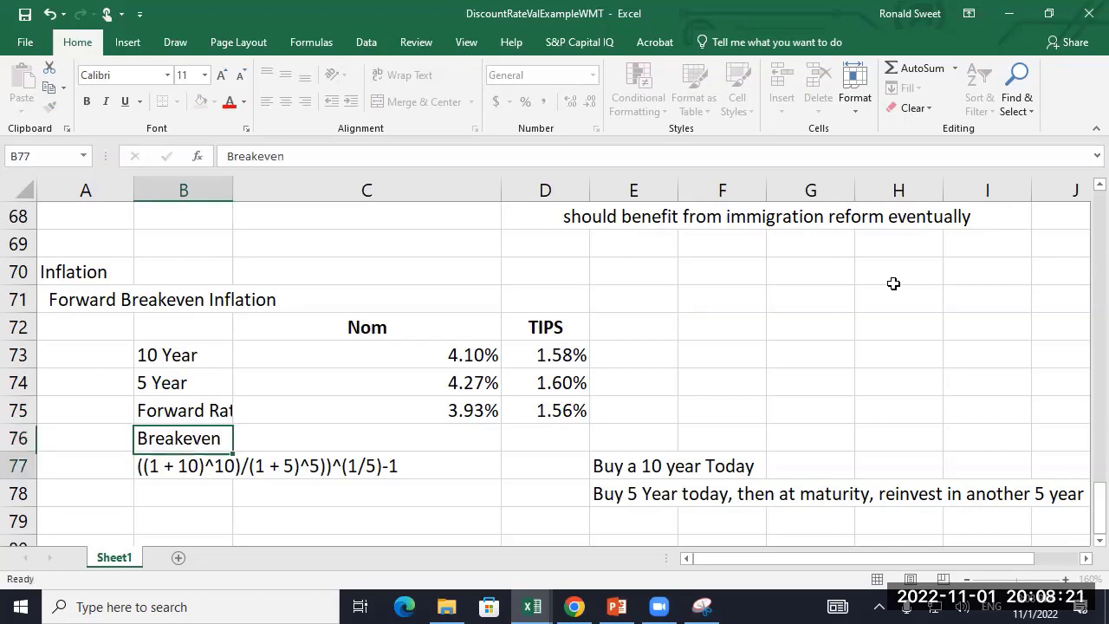
# - Compute the forward breakeven inflation in E76 by subtracting the TIPS forward rate from the nominal forward rate, as +C75-D75
pyautogui.press('Up')
pyautogui.press('Right')
pyautogui.press('Right')
pyautogui.press('Right')
pyautogui.press('Up')
pyautogui.press('Right')
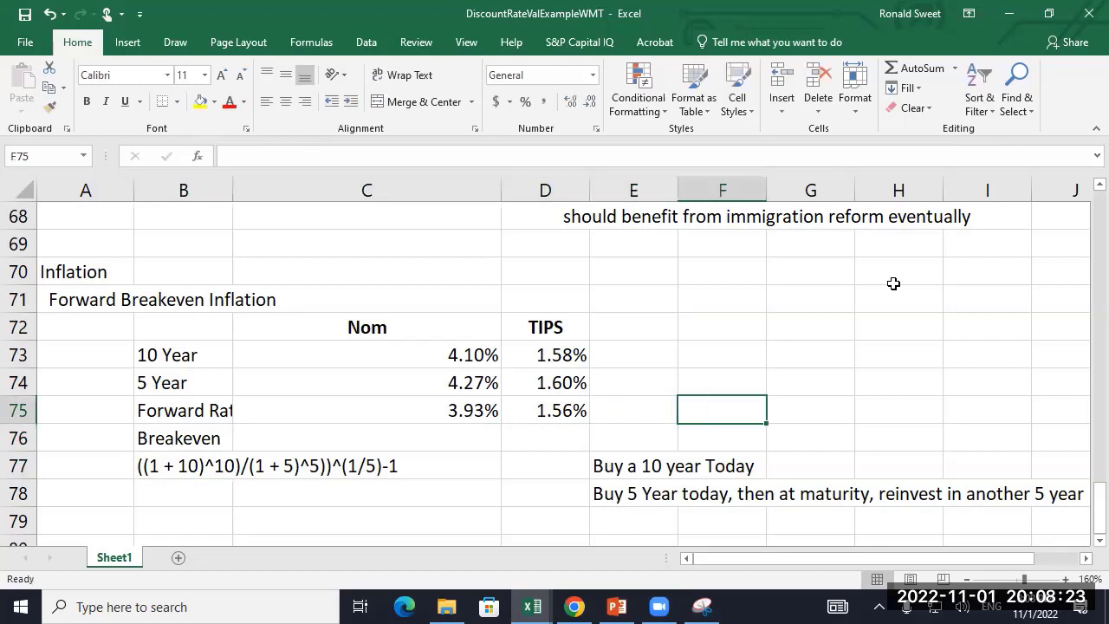
pyautogui.press('Left')
pyautogui.press('Down')
pyautogui.press('F2')
pyautogui.write('+')
pyautogui.press('Up')
pyautogui.press('Left')
pyautogui.press('Left')
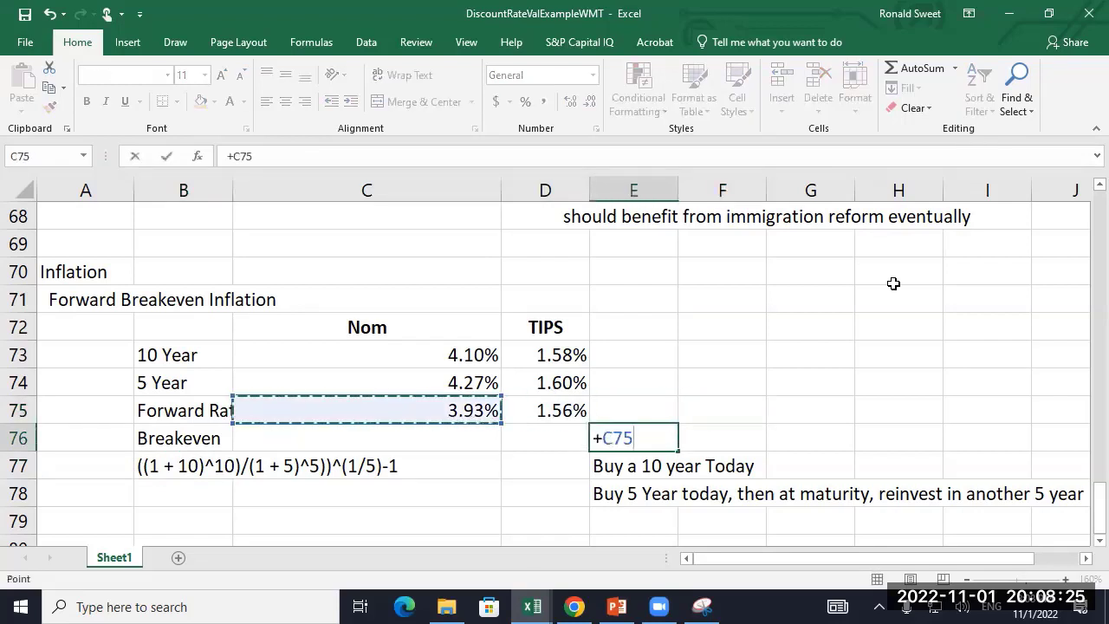
pyautogui.write('-')
pyautogui.press('Up')
pyautogui.press('Left')
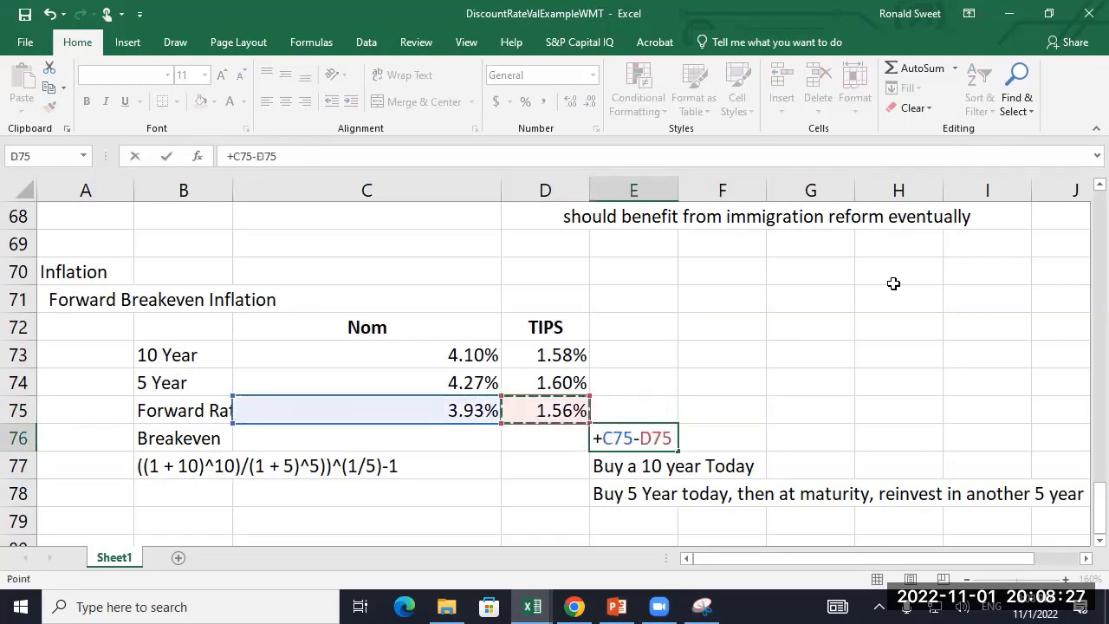
pyautogui.hotkey('ctrl', 'Return')
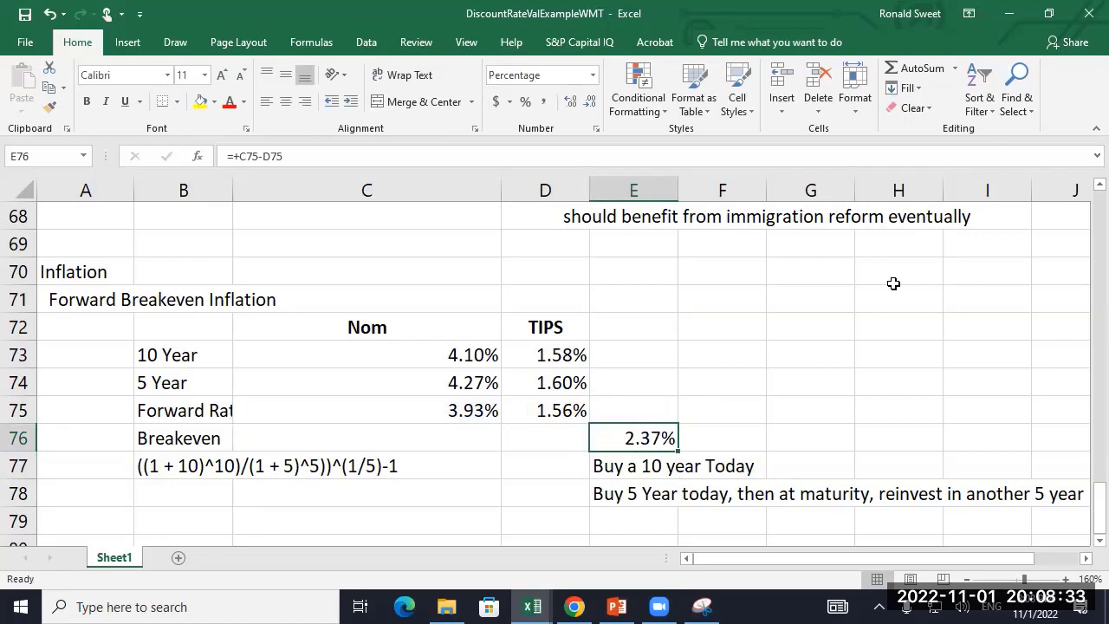
pyautogui.click(546, 405)
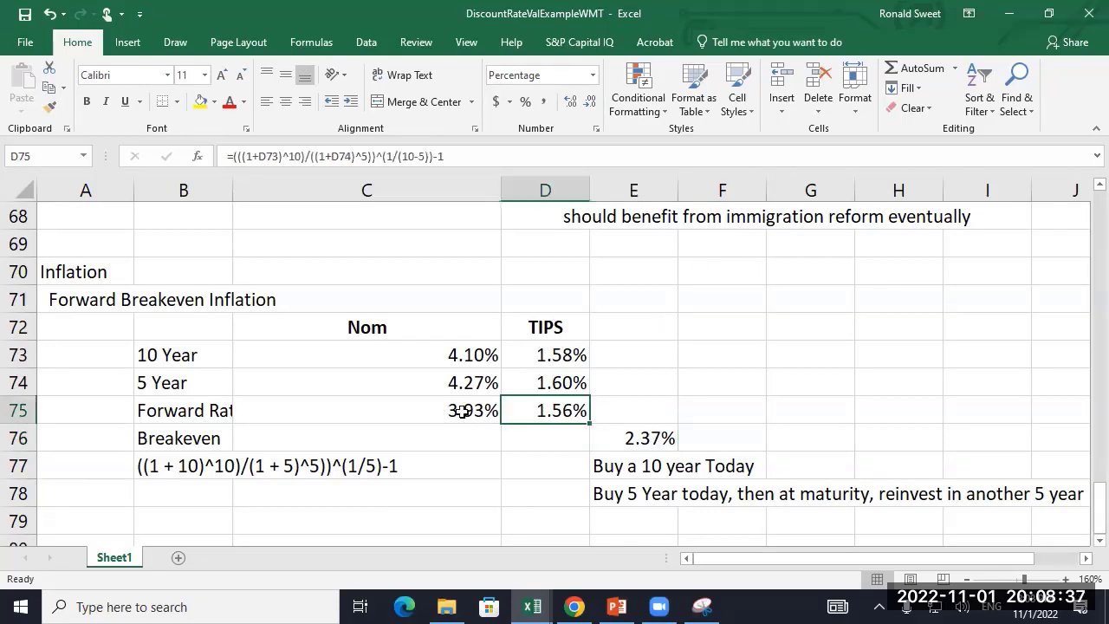
pyautogui.click(446, 408)
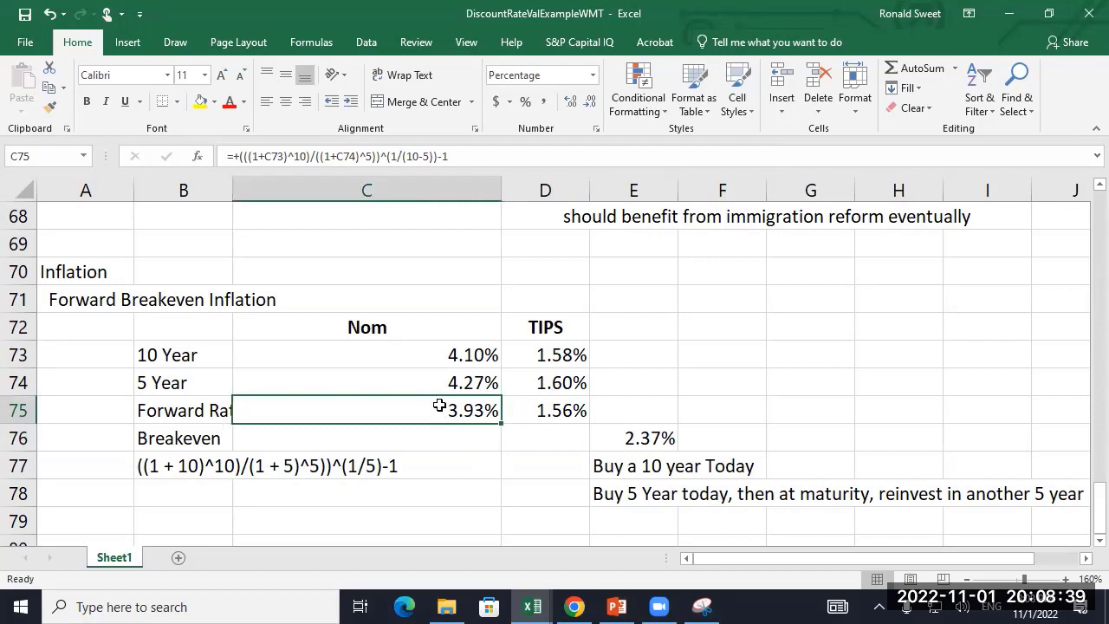
pyautogui.click(546, 410)
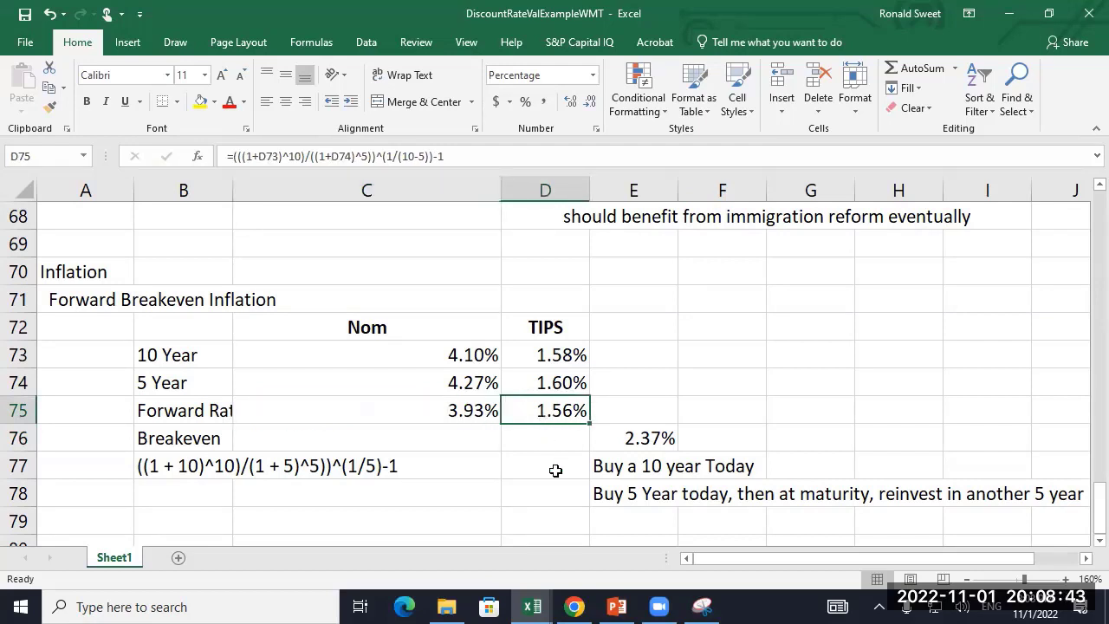
pyautogui.click(641, 440)
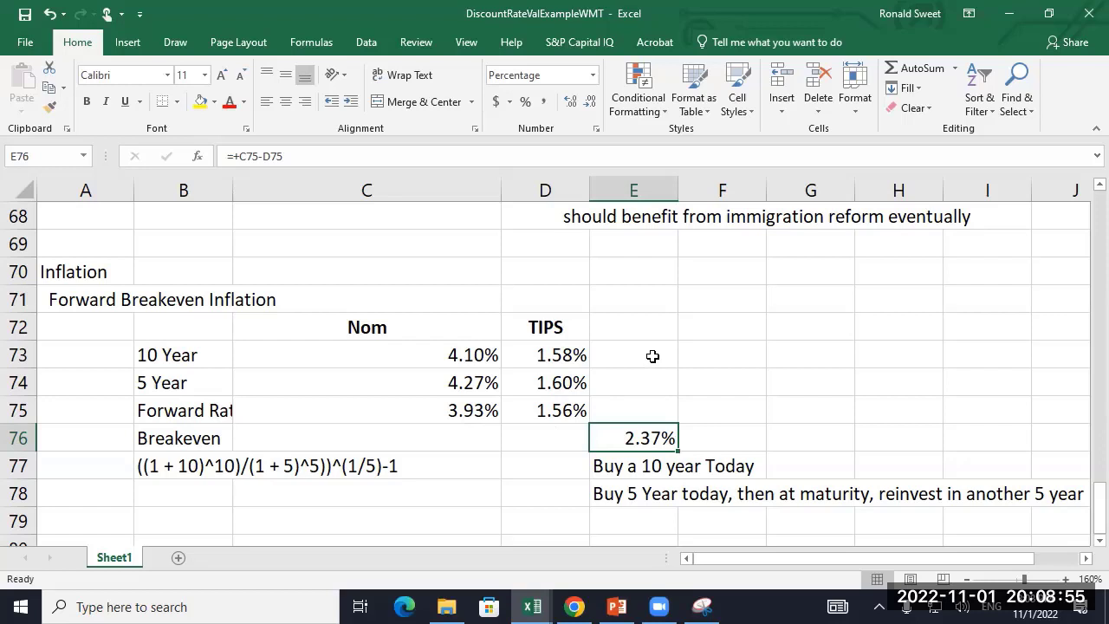
# - Compute the 5 Year breakeven inflation in E74 as the nominal yield minus the TIPS yield, +C74-D74
pyautogui.click(646, 384)
pyautogui.write('+')
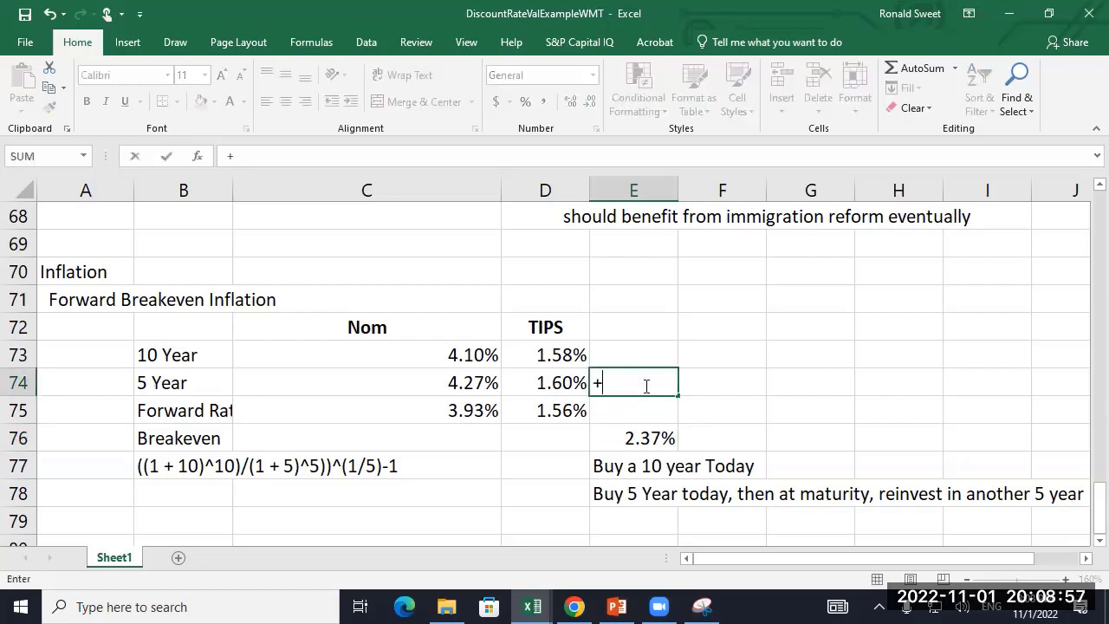
pyautogui.press('Left')
pyautogui.press('Left')
pyautogui.write('-')
pyautogui.press('Left')
pyautogui.press('Return')
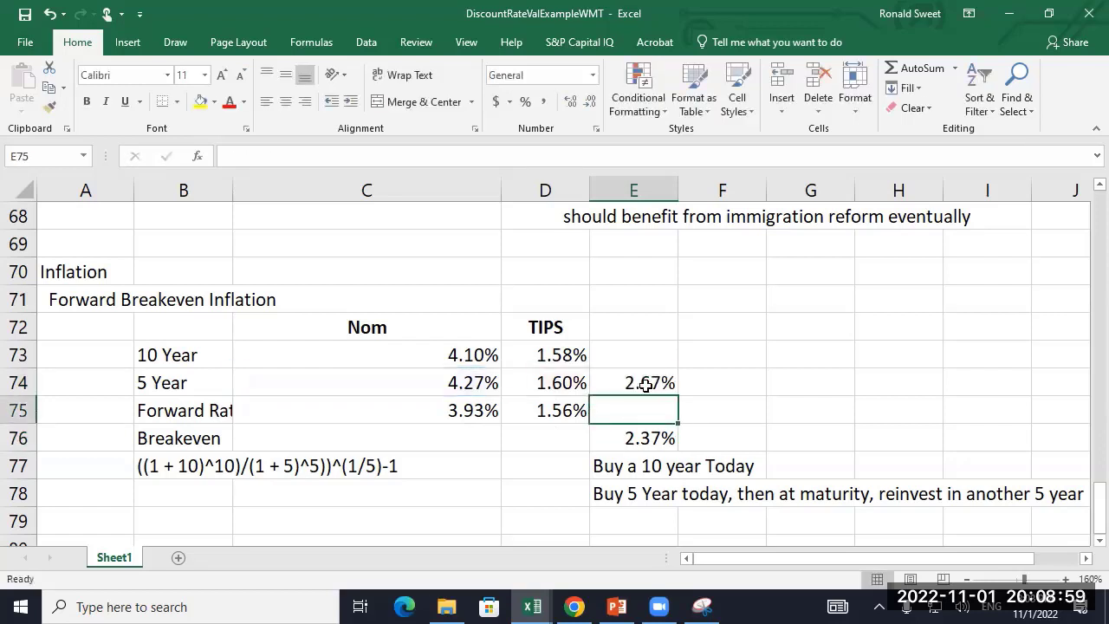
# - Compare the 5 Year nominal and TIPS yields in C74 and D74 with the breakeven values in E74 and E76
pyautogui.click(647, 384)
pyautogui.click(460, 382)
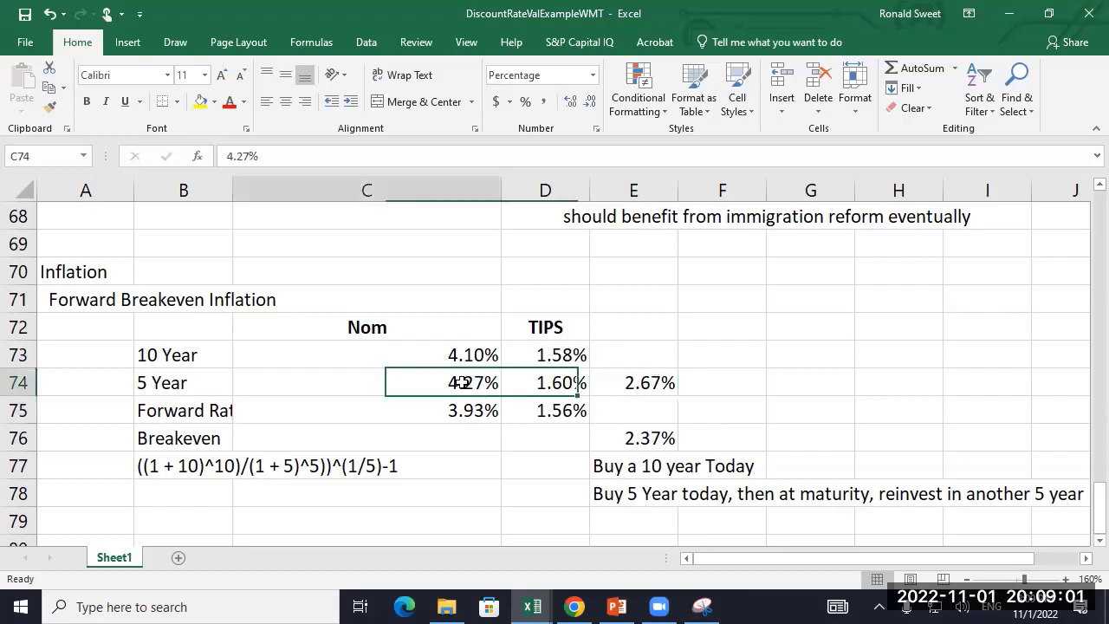
pyautogui.click(555, 383)
pyautogui.click(462, 382)
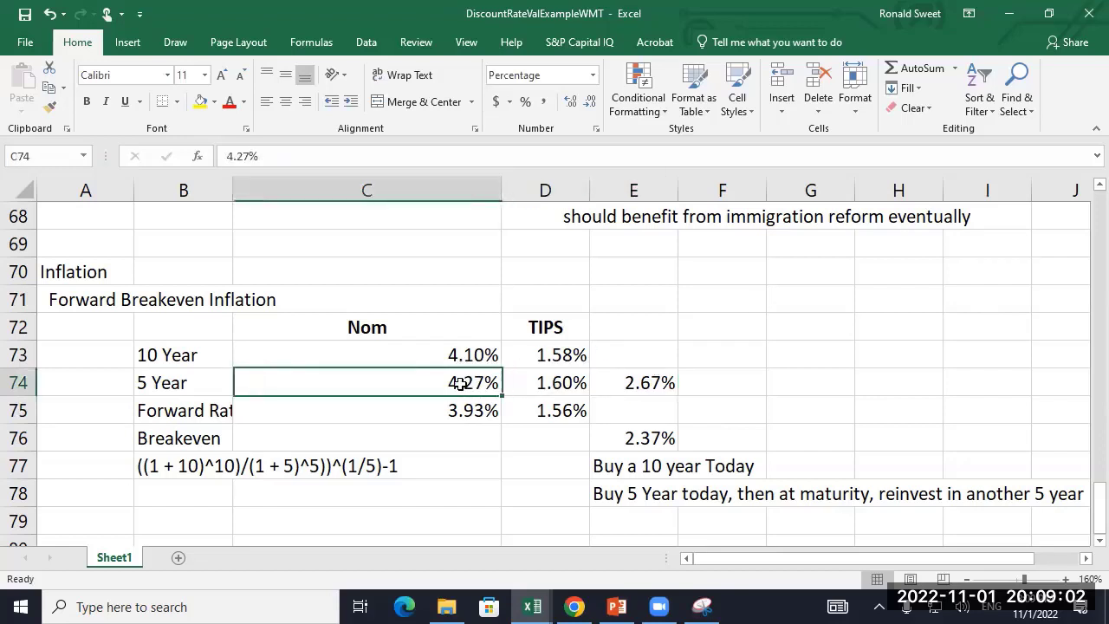
pyautogui.click(544, 383)
pyautogui.click(494, 382)
pyautogui.click(546, 383)
pyautogui.click(496, 383)
pyautogui.click(541, 382)
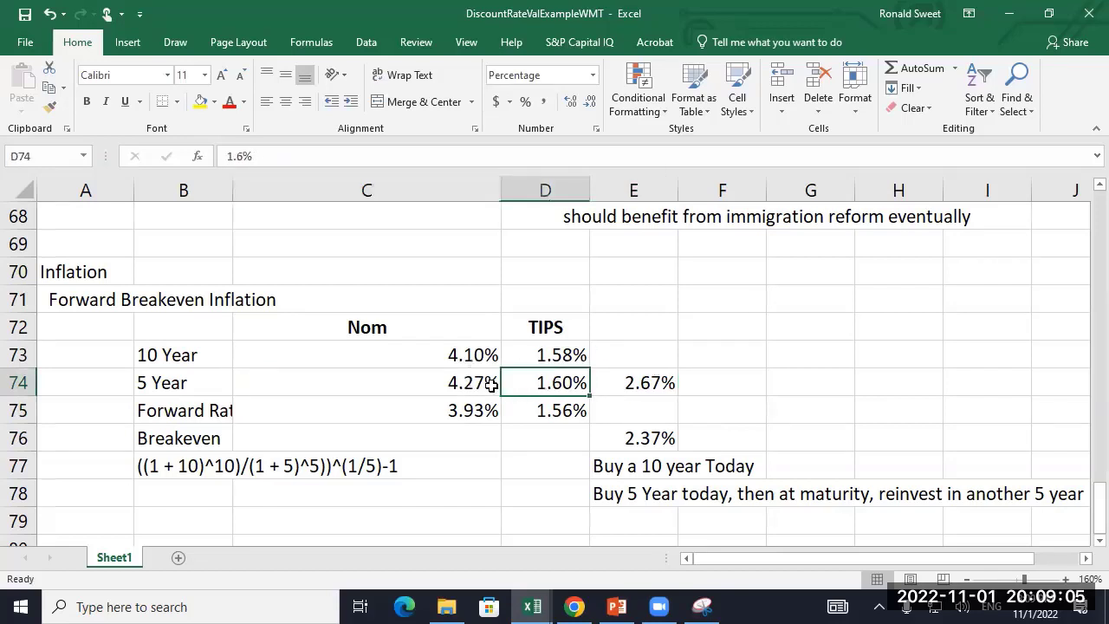
pyautogui.click(491, 384)
pyautogui.click(520, 384)
pyautogui.click(490, 384)
pyautogui.click(520, 383)
pyautogui.click(494, 383)
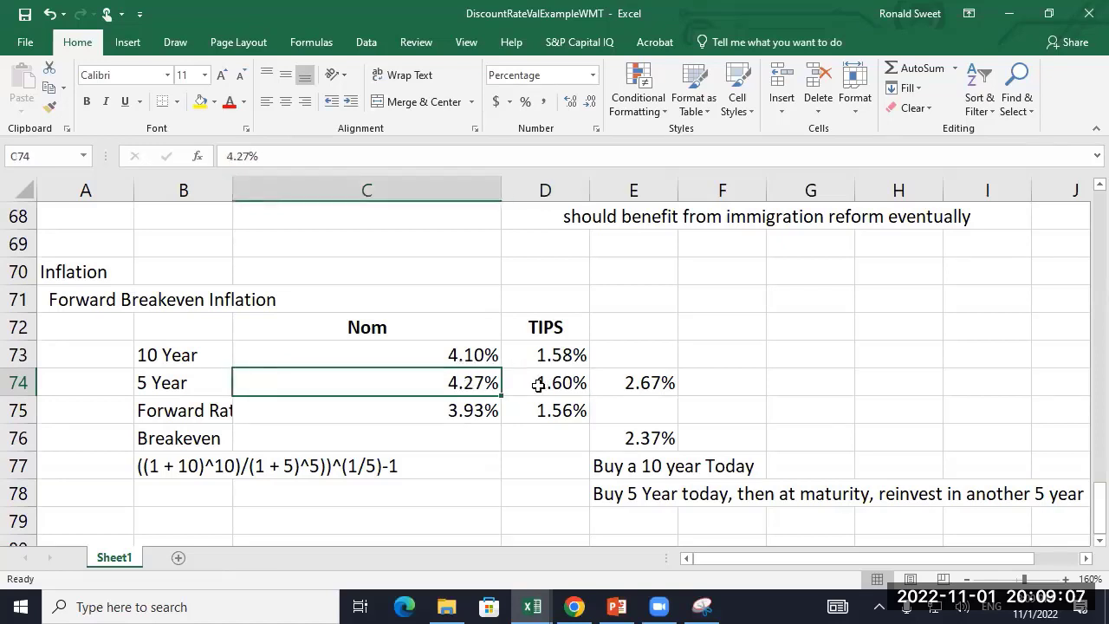
pyautogui.click(538, 385)
pyautogui.click(639, 384)
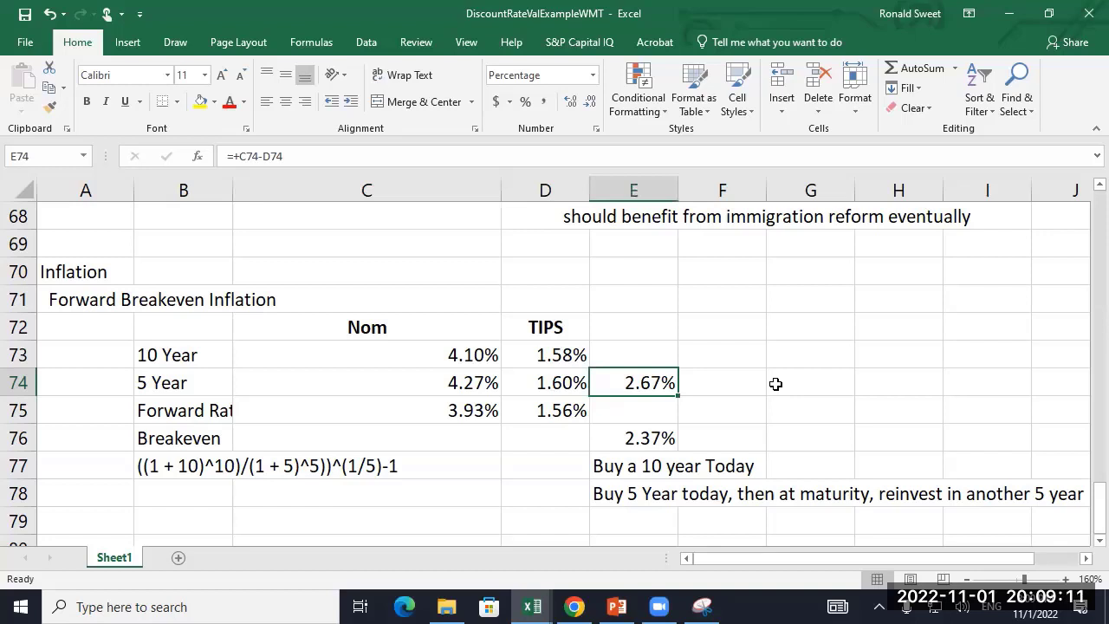
pyautogui.click(635, 440)
pyautogui.click(645, 386)
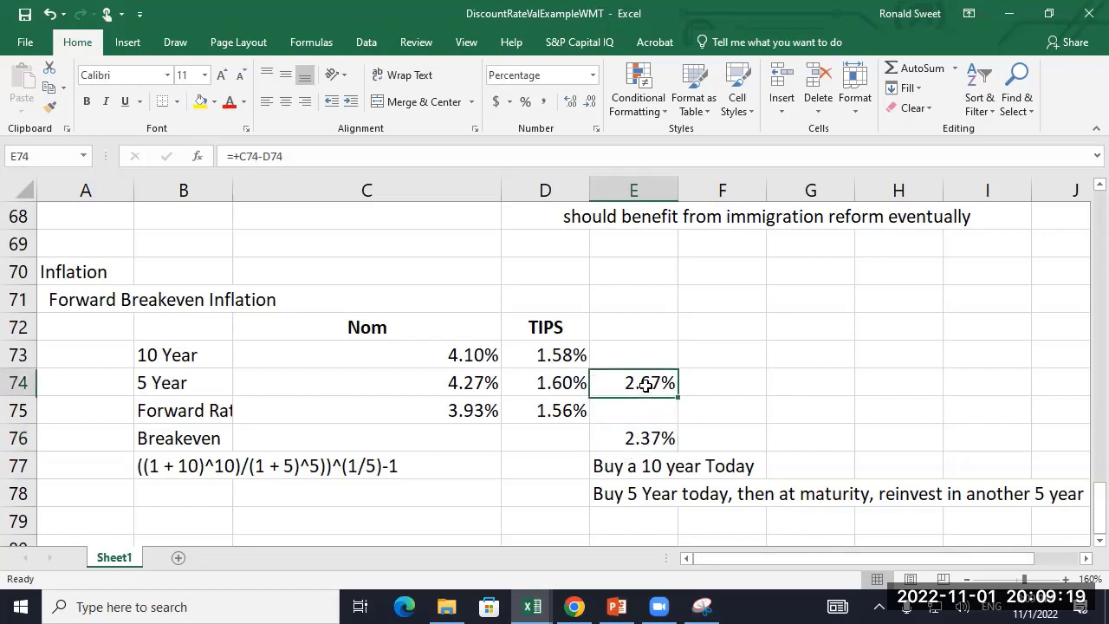
# - Copy the 5 Year breakeven formula from E74 to E73 for the 10 Year row
pyautogui.press('Left')
pyautogui.press('Left')
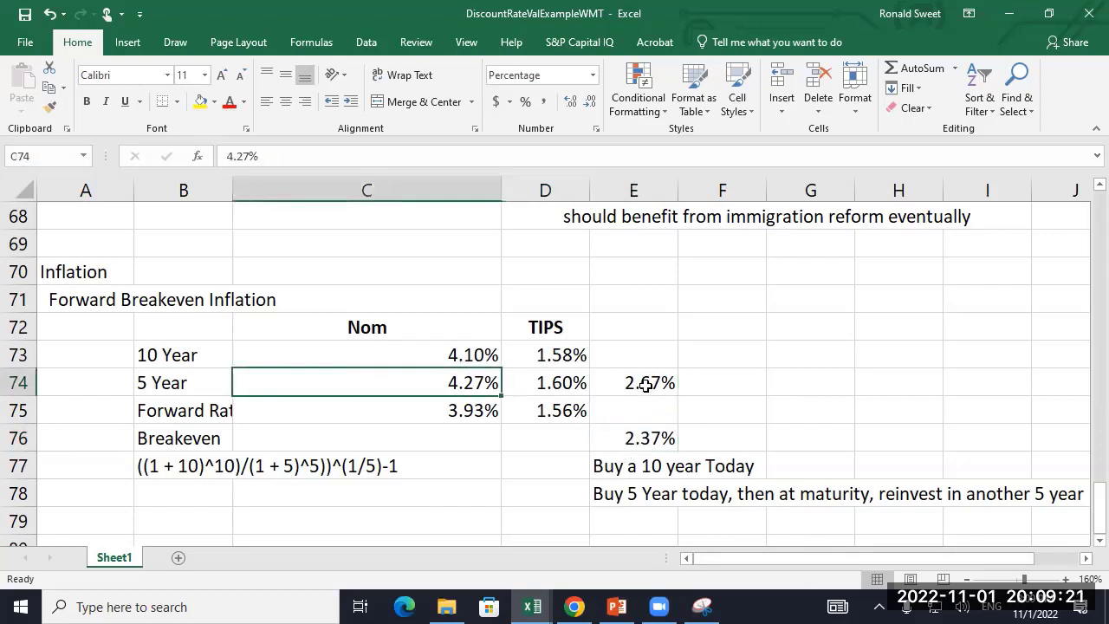
pyautogui.press('Up')
pyautogui.press('Right')
pyautogui.press('Right')
pyautogui.press('Down')
pyautogui.hotkey('ctrl', 'c')
pyautogui.press('Up')
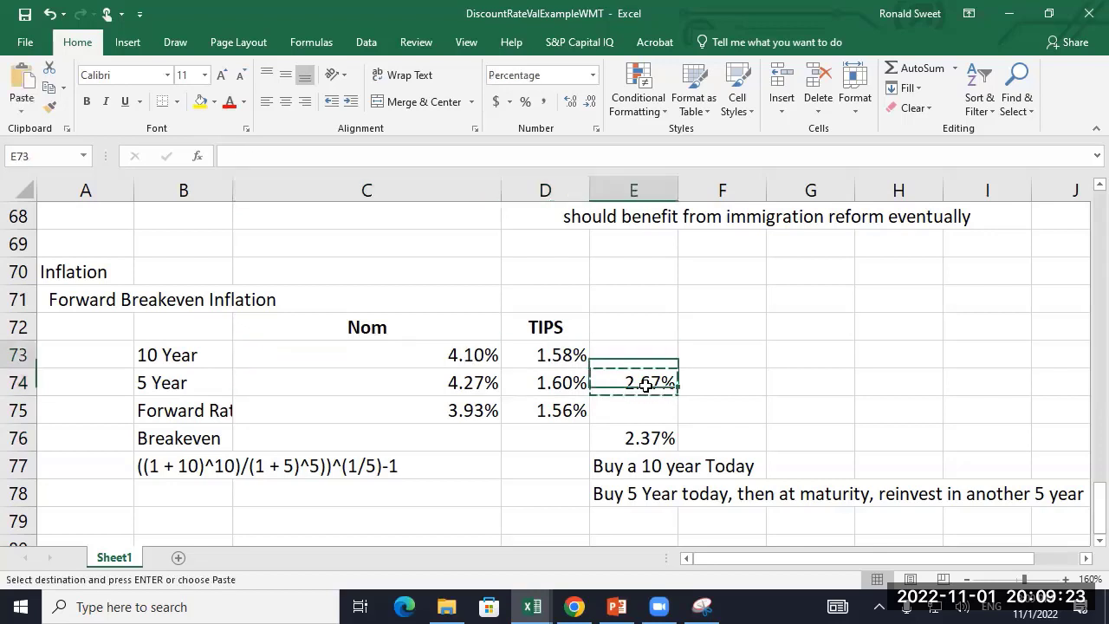
pyautogui.press('Return')
# - Examine the 10 Year yields and breakeven in row 73, the nominal forward rate formula in C75 and the forward breakeven in E76
pyautogui.click(495, 355)
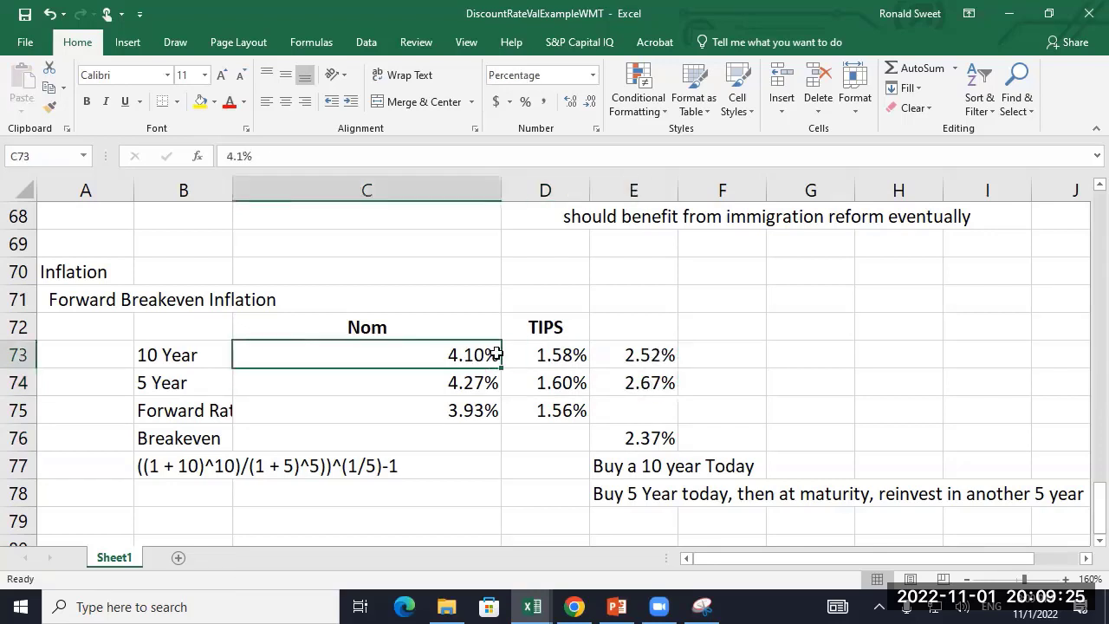
pyautogui.click(527, 356)
pyautogui.click(652, 355)
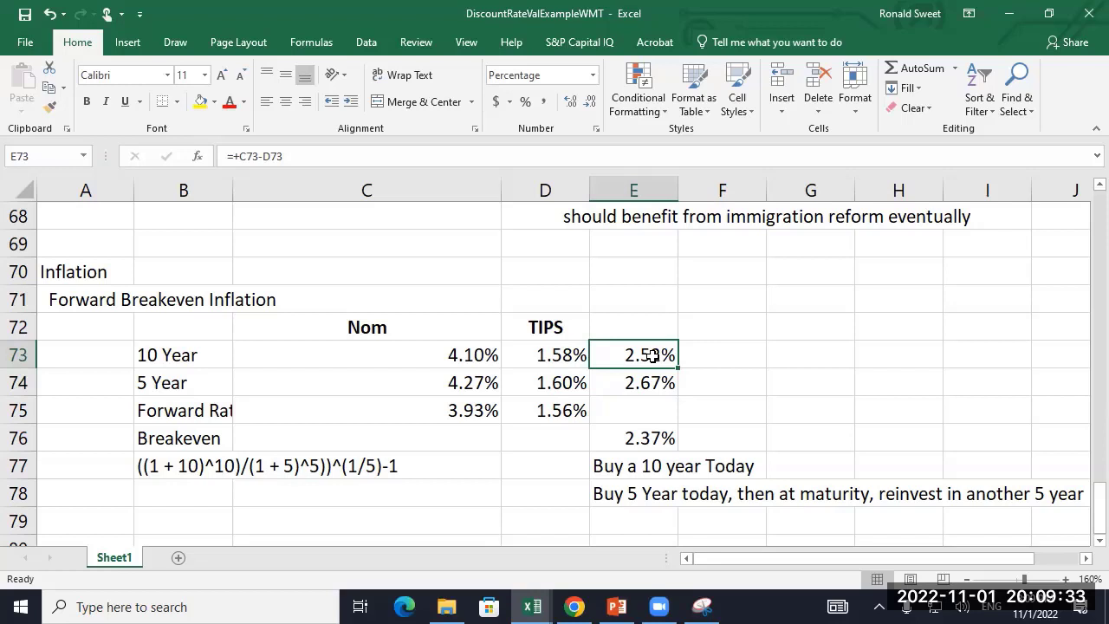
pyautogui.press('Left')
pyautogui.press('Down')
pyautogui.press('Down')
pyautogui.press('Left')
pyautogui.press('F2')
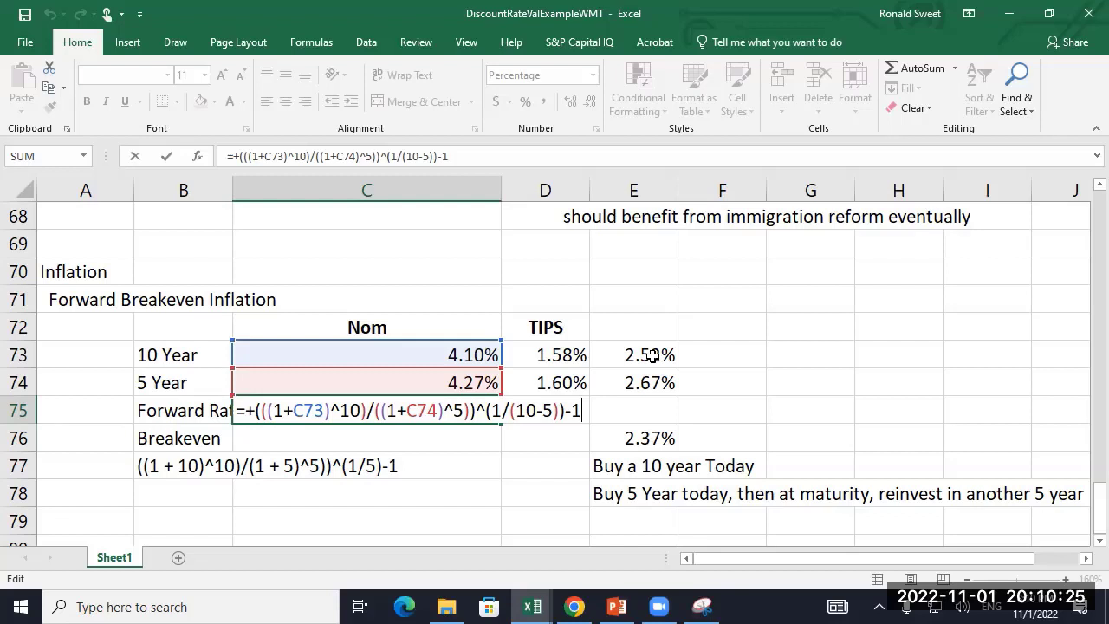
pyautogui.press('Return')
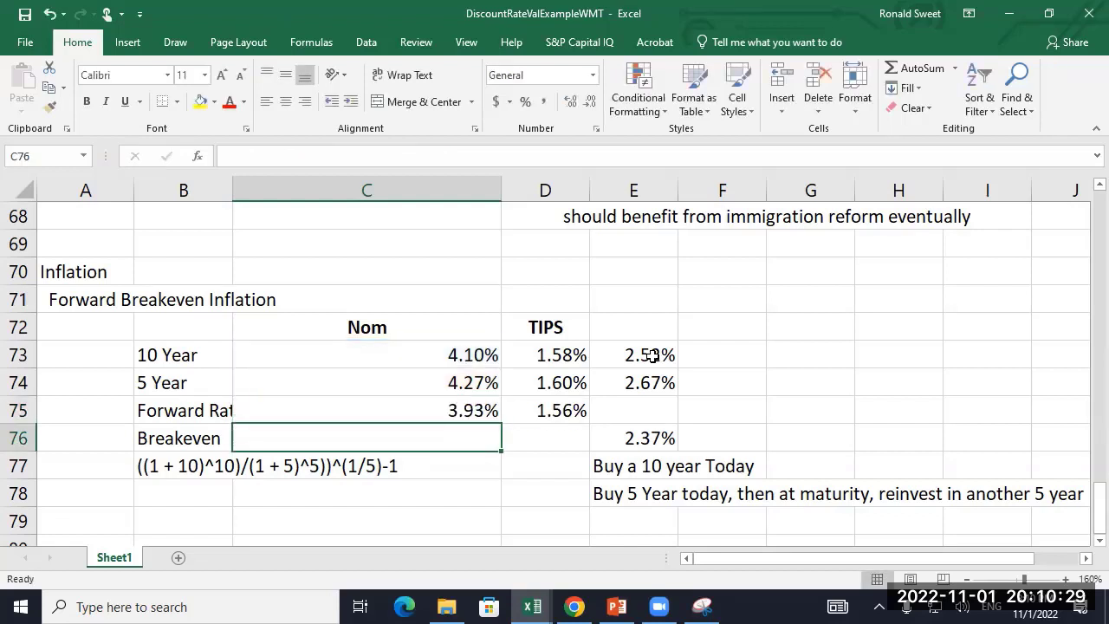
pyautogui.press('Up')
pyautogui.press('Right')
pyautogui.press('Right')
pyautogui.press('Down')
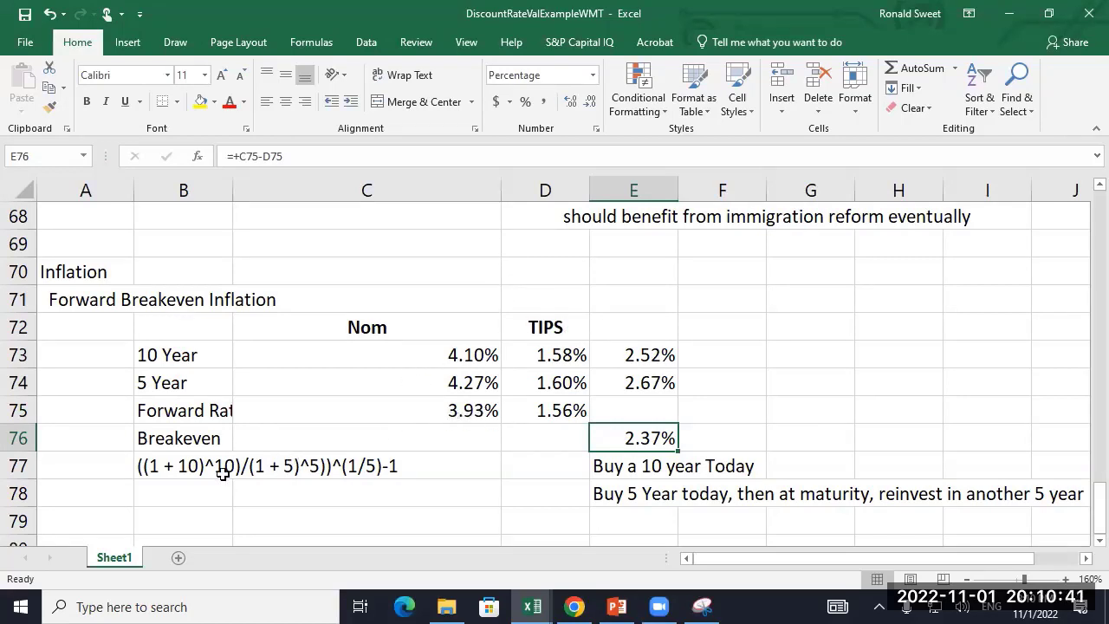
# - Review the written forward rate formula in B77 against the nominal 10 Year and 5 Year yields and the E76 breakeven
pyautogui.click(183, 472)
pyautogui.moveTo(169, 466); pyautogui.dragTo(390, 459)
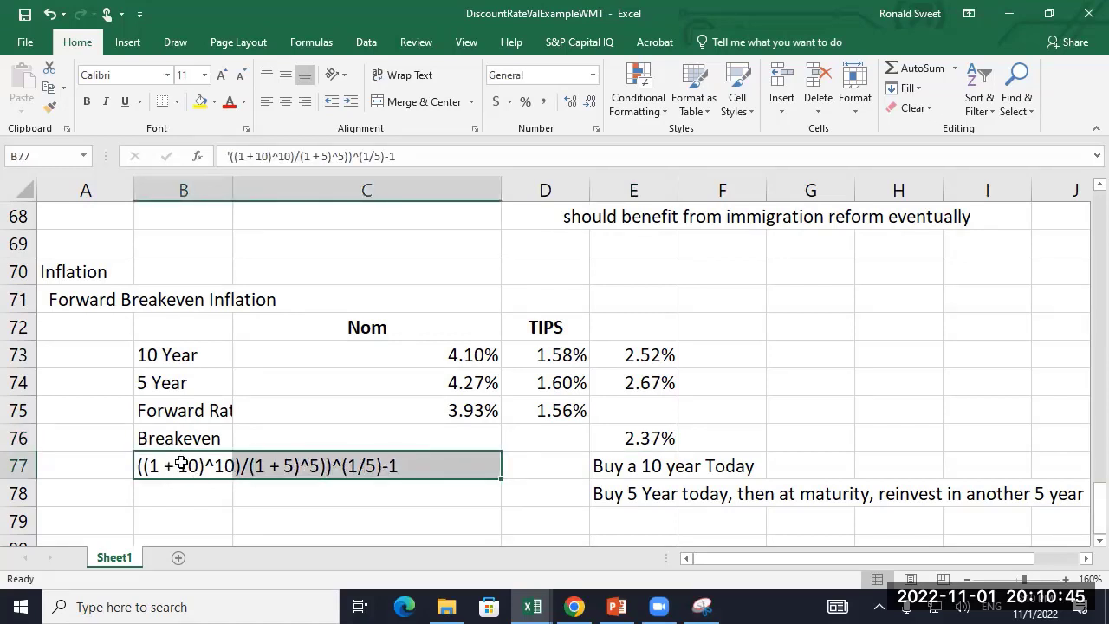
pyautogui.moveTo(182, 463); pyautogui.dragTo(374, 468)
pyautogui.click(654, 440)
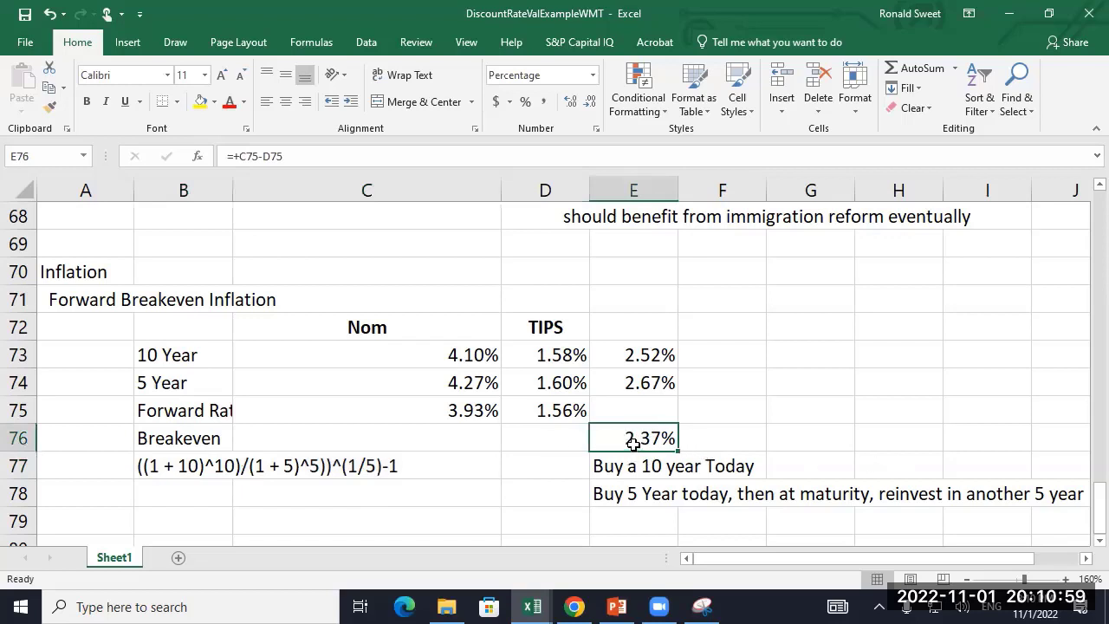
pyautogui.scroll(-1, 675, 431)
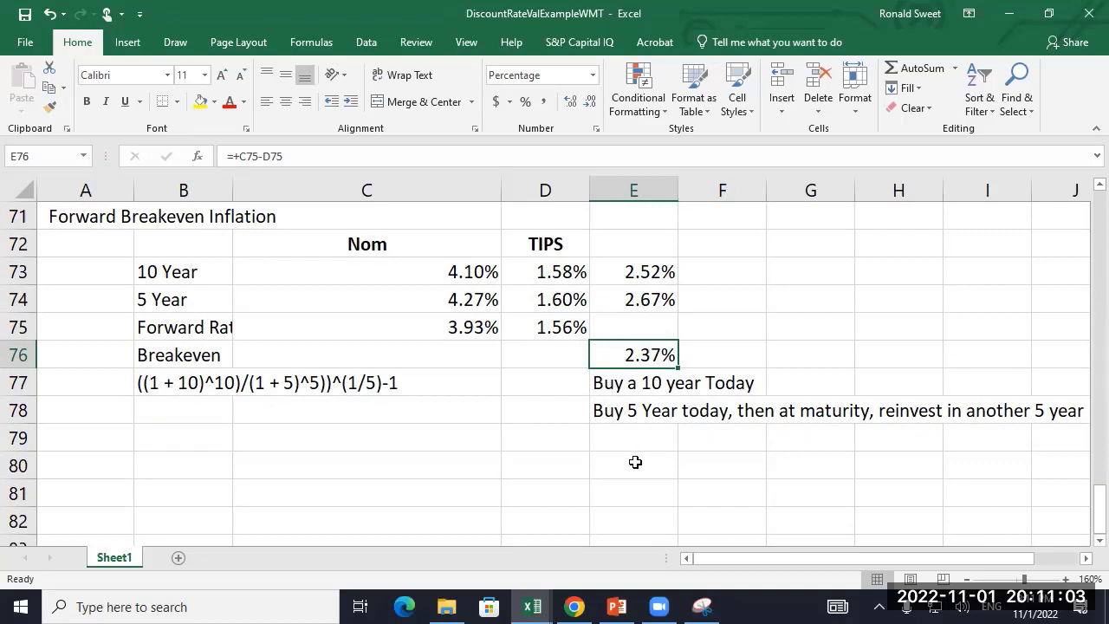
pyautogui.click(469, 278)
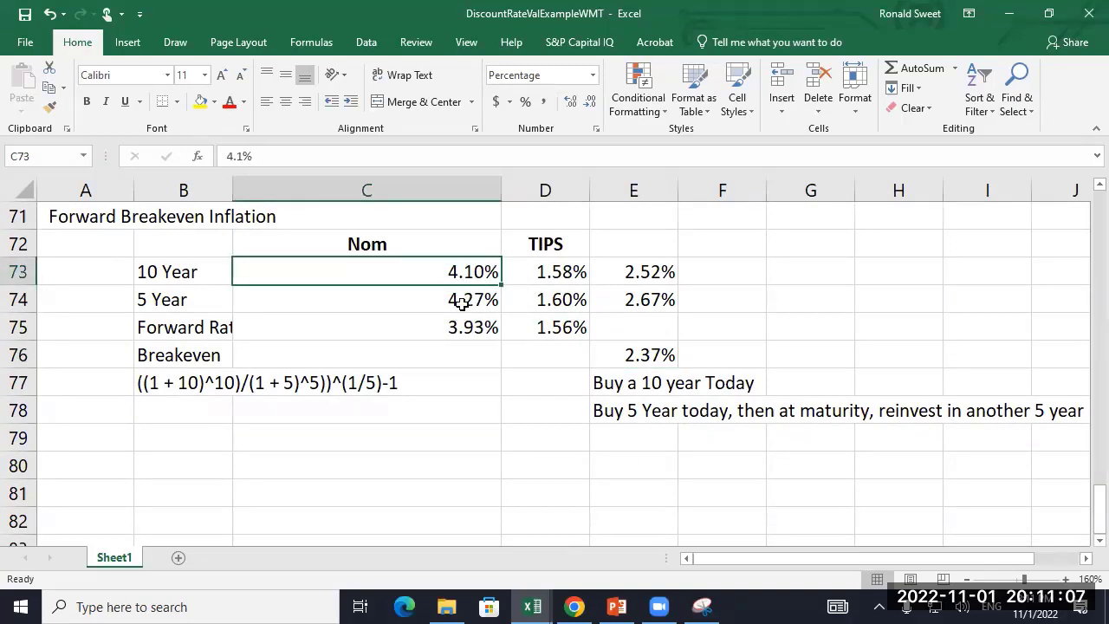
pyautogui.click(462, 301)
pyautogui.click(463, 272)
pyautogui.click(632, 353)
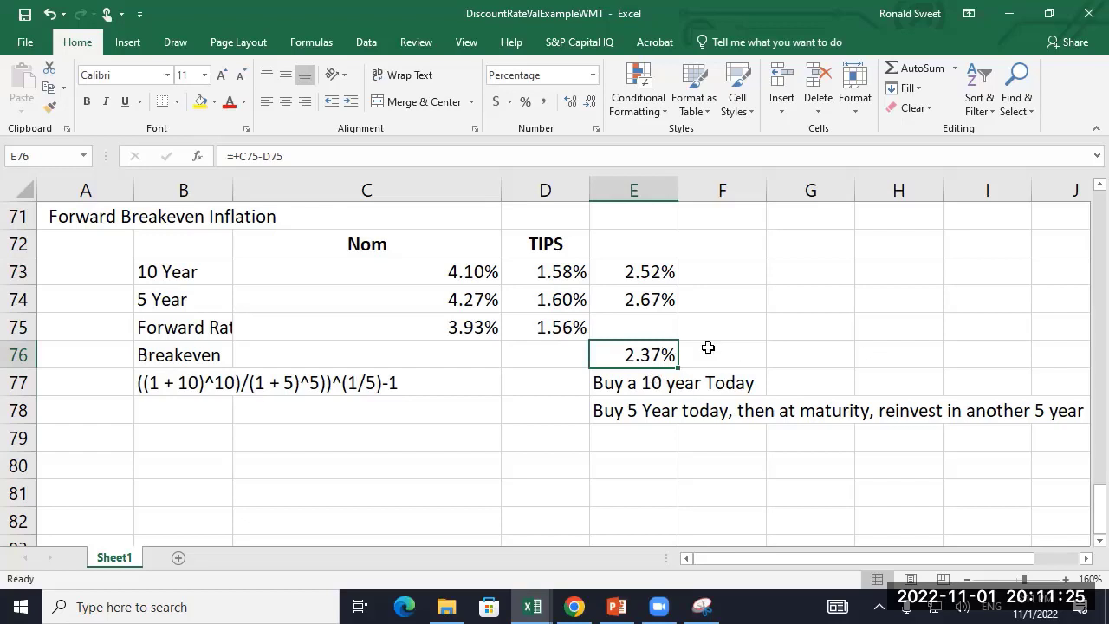
# - Widen column B so the full Forward Rate label fits in its cell
pyautogui.moveTo(212, 241); pyautogui.dragTo(629, 349)
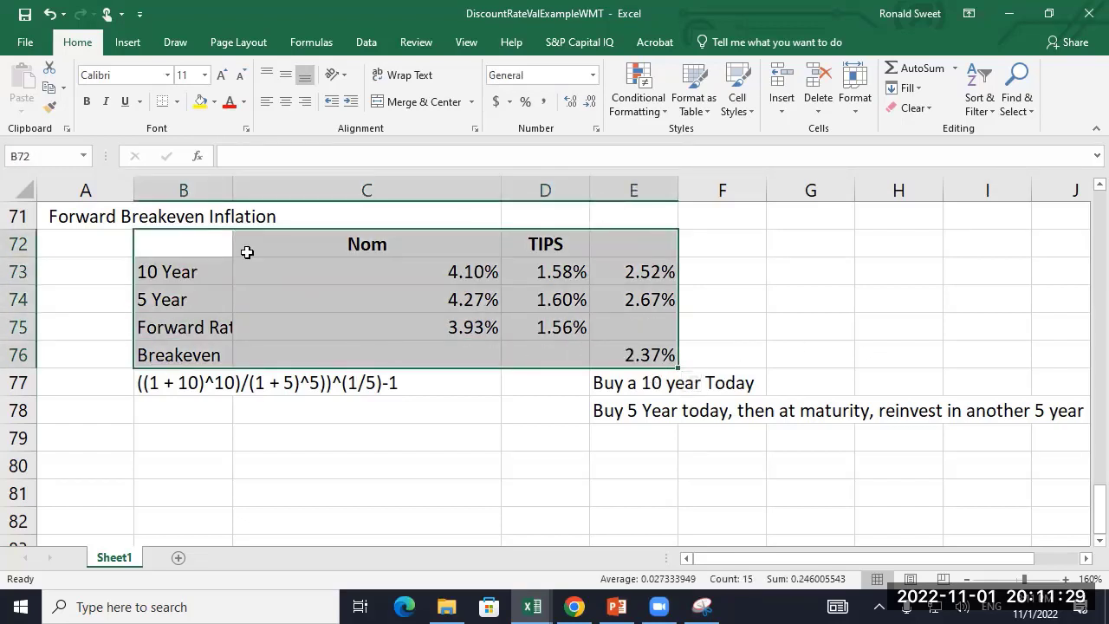
pyautogui.moveTo(233, 187); pyautogui.dragTo(258, 187)
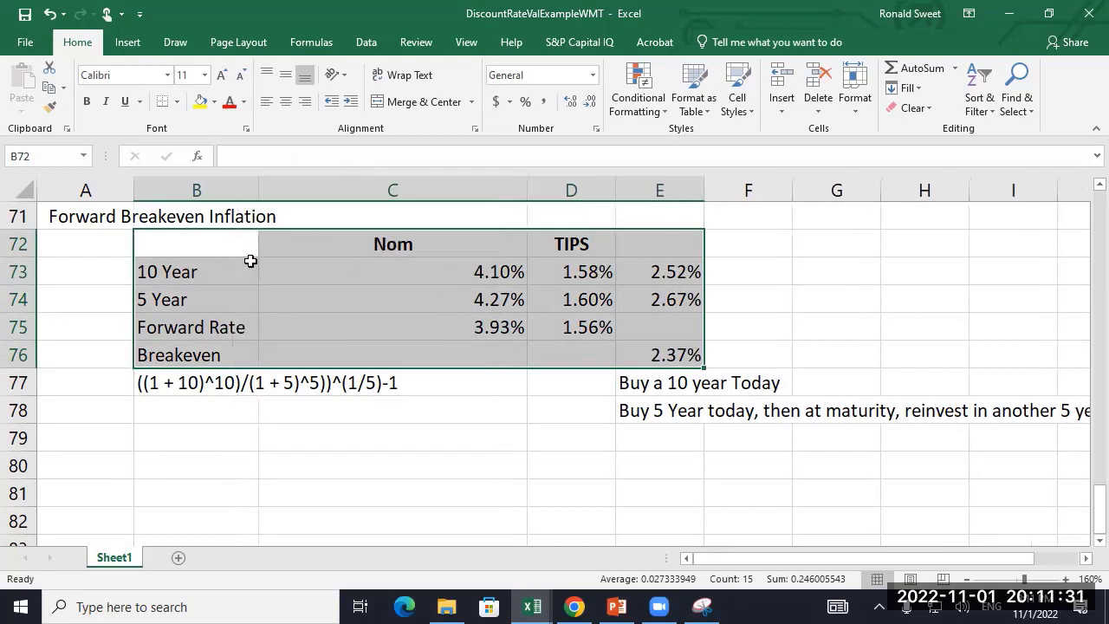
pyautogui.click(667, 356)
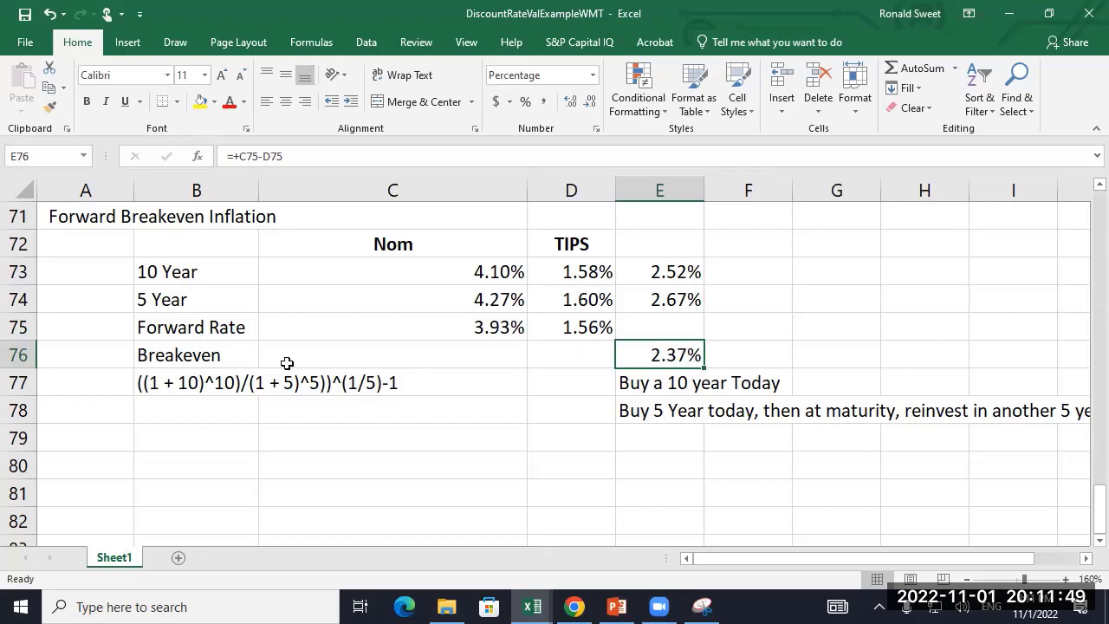
# - Enter the note "Fed is saying ???" in cell A80 below the forward breakeven section
pyautogui.click(178, 469)
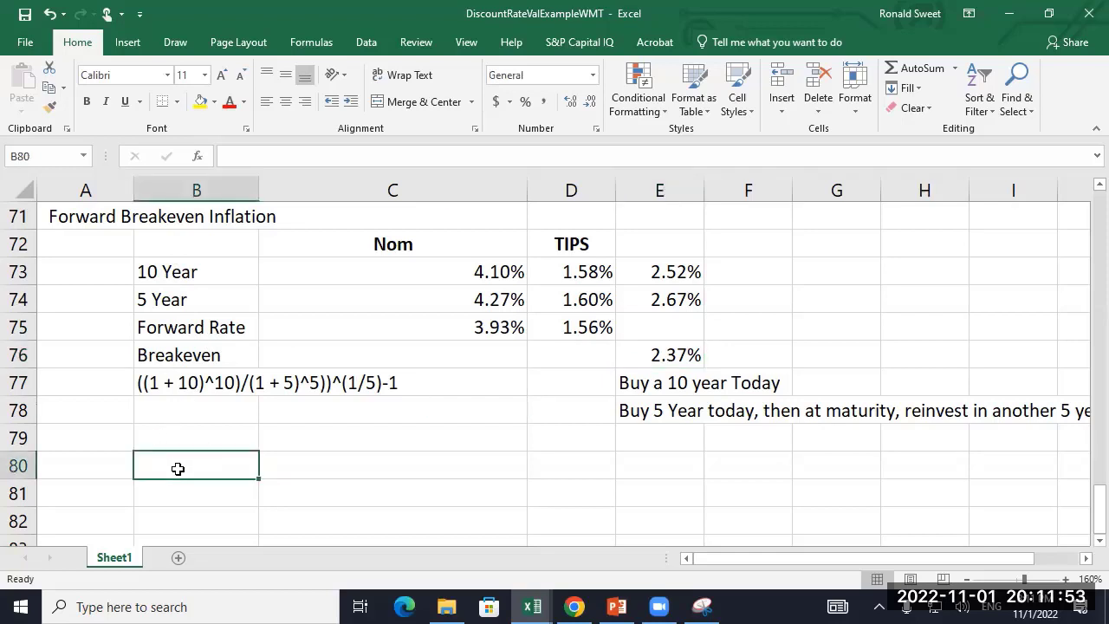
pyautogui.press('Left')
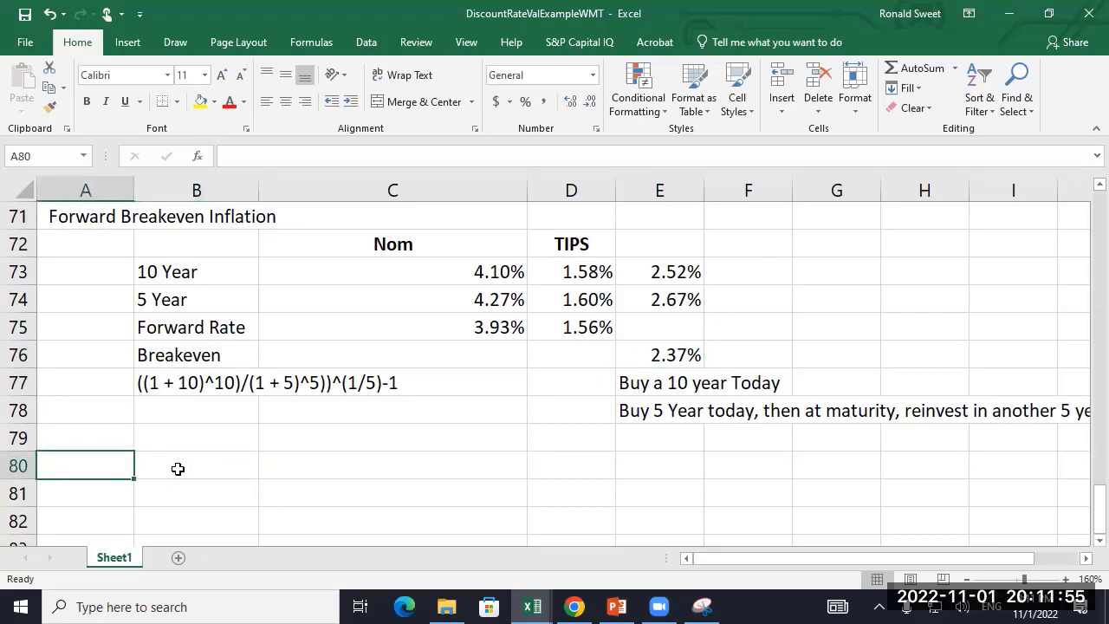
pyautogui.write('Fed is sa')
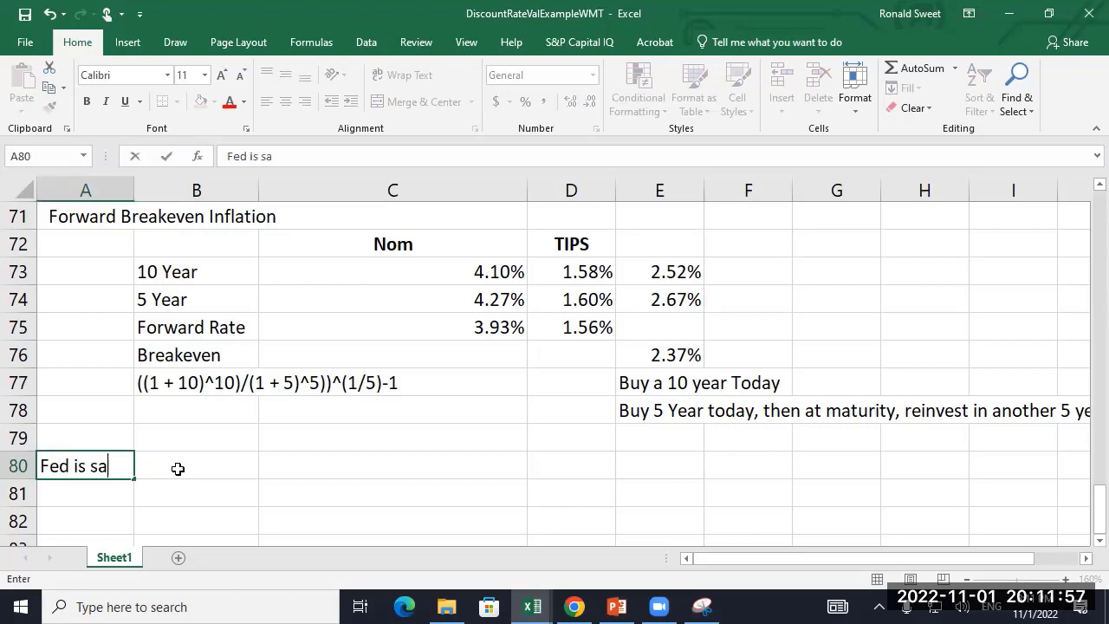
pyautogui.write('ying ???')
pyautogui.hotkey('ctrl', 'Return')
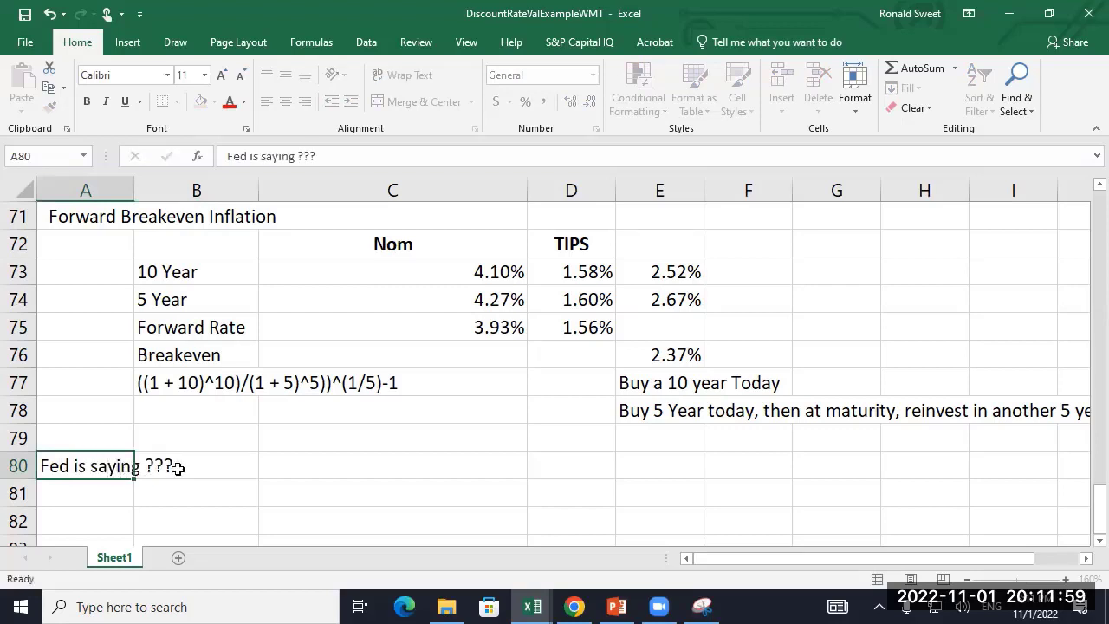
pyautogui.press('Down')
pyautogui.press('Down')
pyautogui.press('Down')
pyautogui.press('Up')
pyautogui.press('Up')
pyautogui.press('Up')
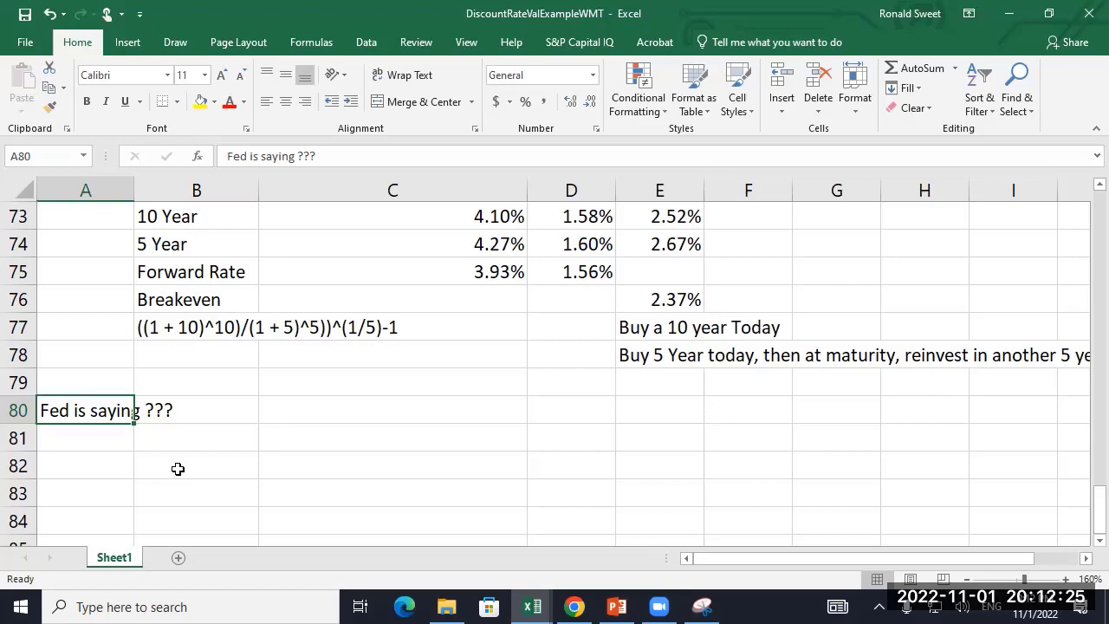
# - Try the note "Monetarize the debt" in cell A81, and clear the cell again
pyautogui.press('Return')
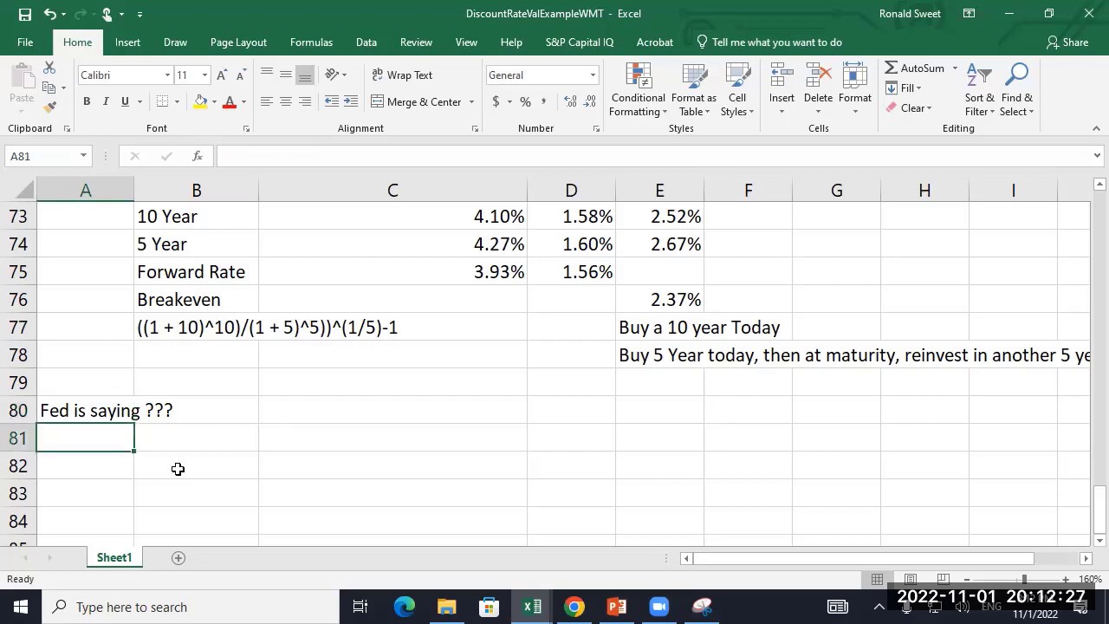
pyautogui.press('F2')
pyautogui.write('MOneta')
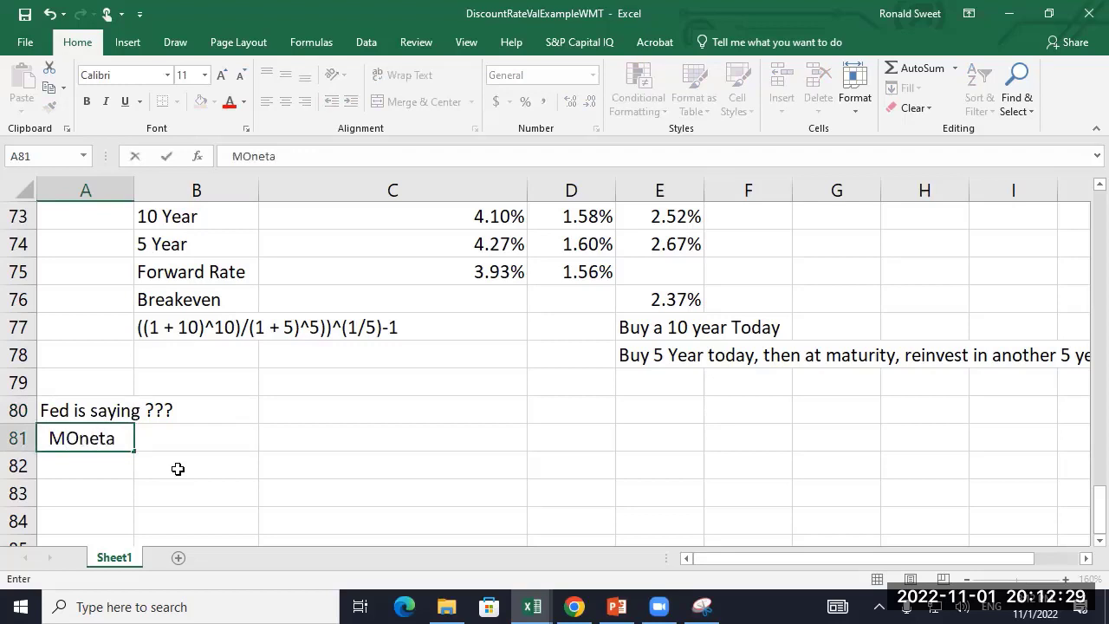
pyautogui.write('rize the debt')
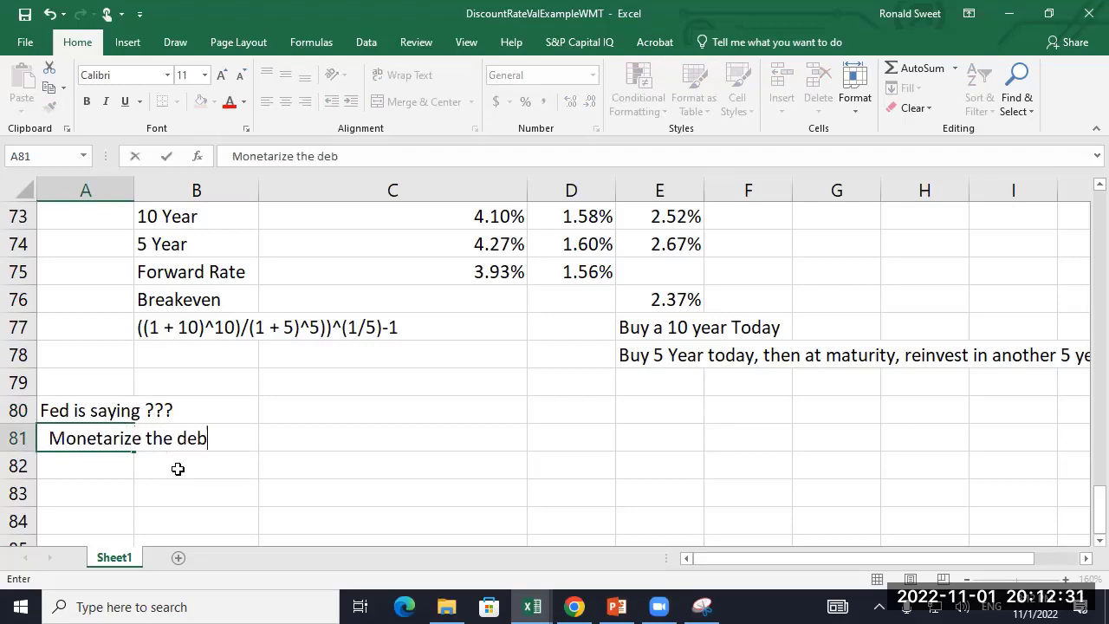
pyautogui.press('Return')
pyautogui.press('Up')
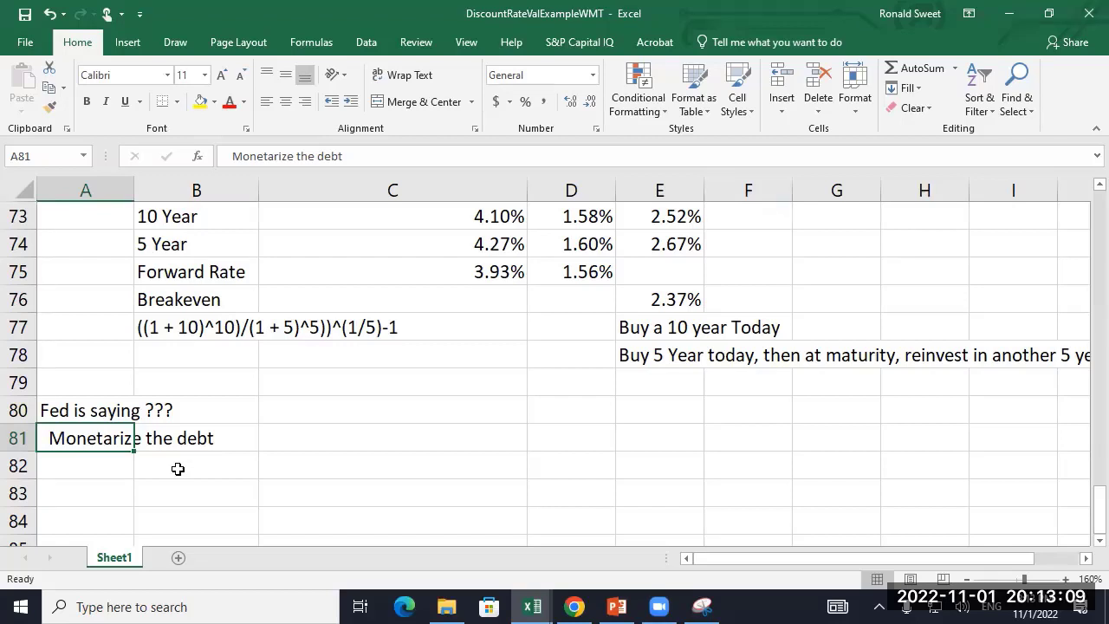
pyautogui.press('Delete')
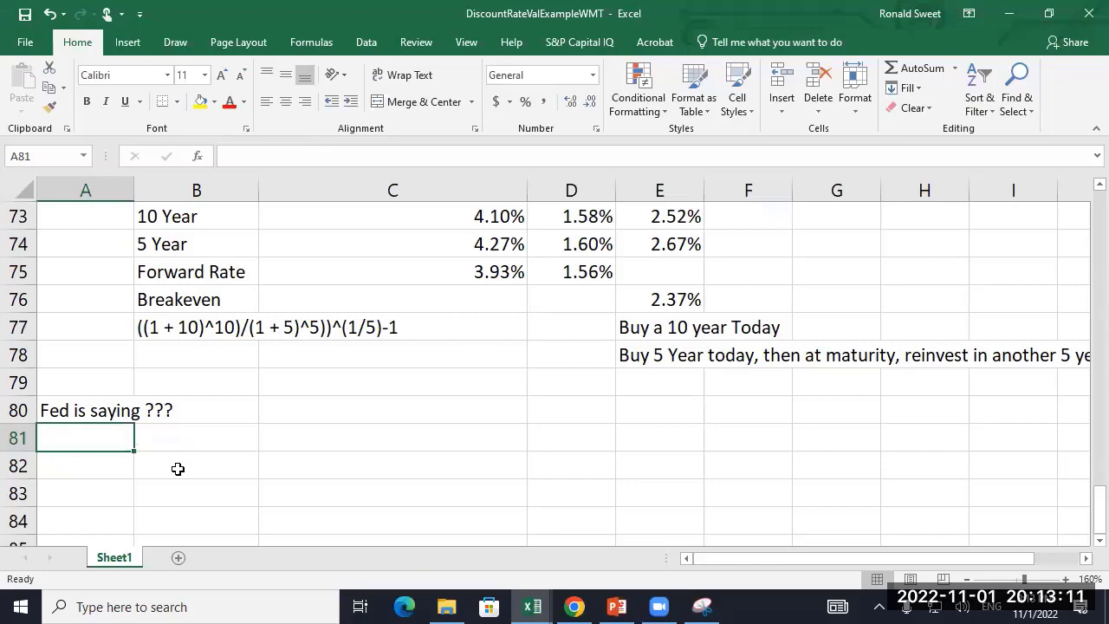
# - Switch to Chrome and search Google for "fed target on inflation" in a new tab
pyautogui.click(574, 606)
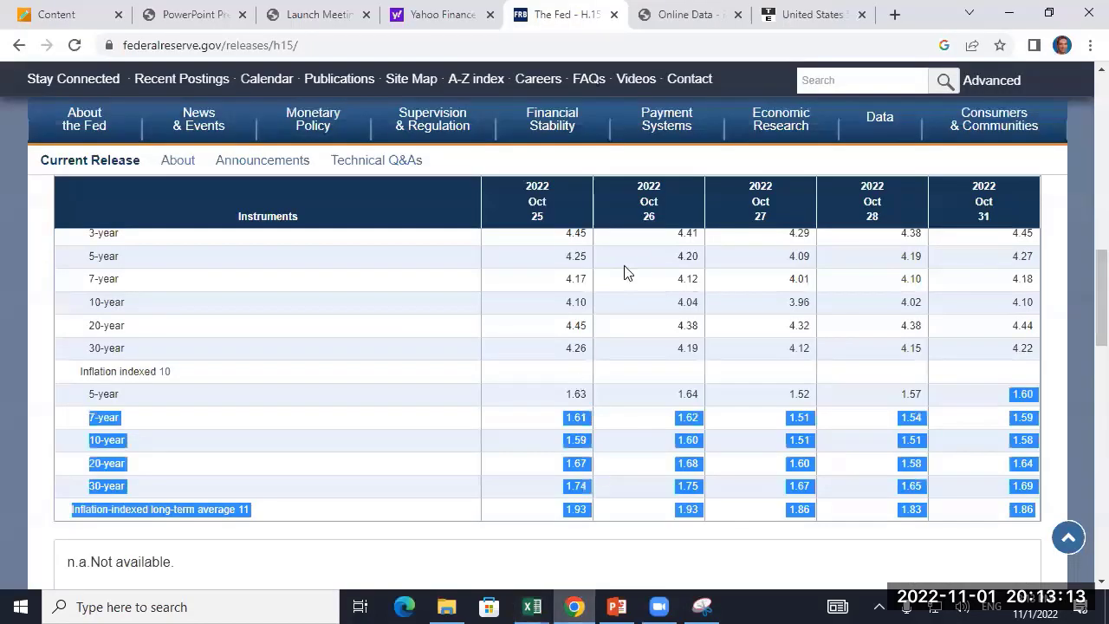
pyautogui.click(895, 15)
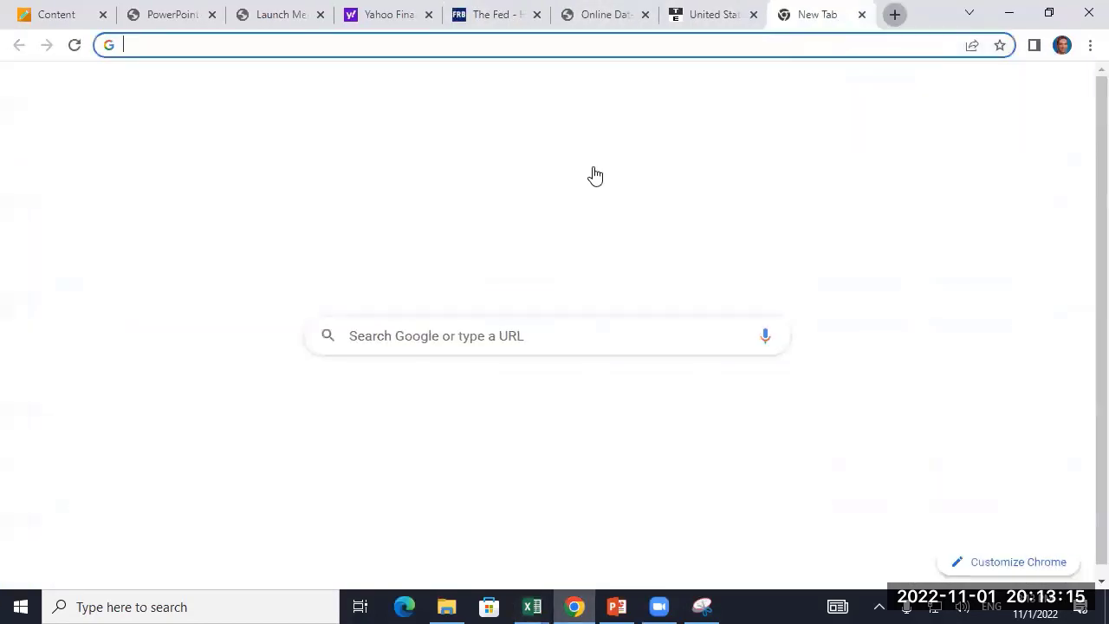
pyautogui.click(458, 334)
pyautogui.write('fed ta')
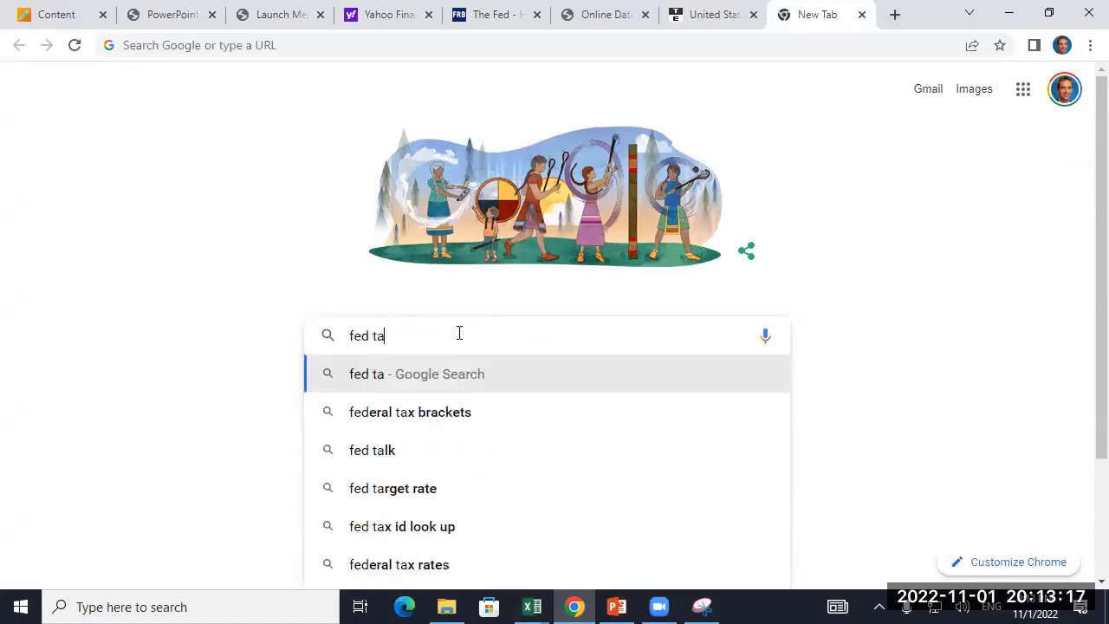
pyautogui.write('rget on infla')
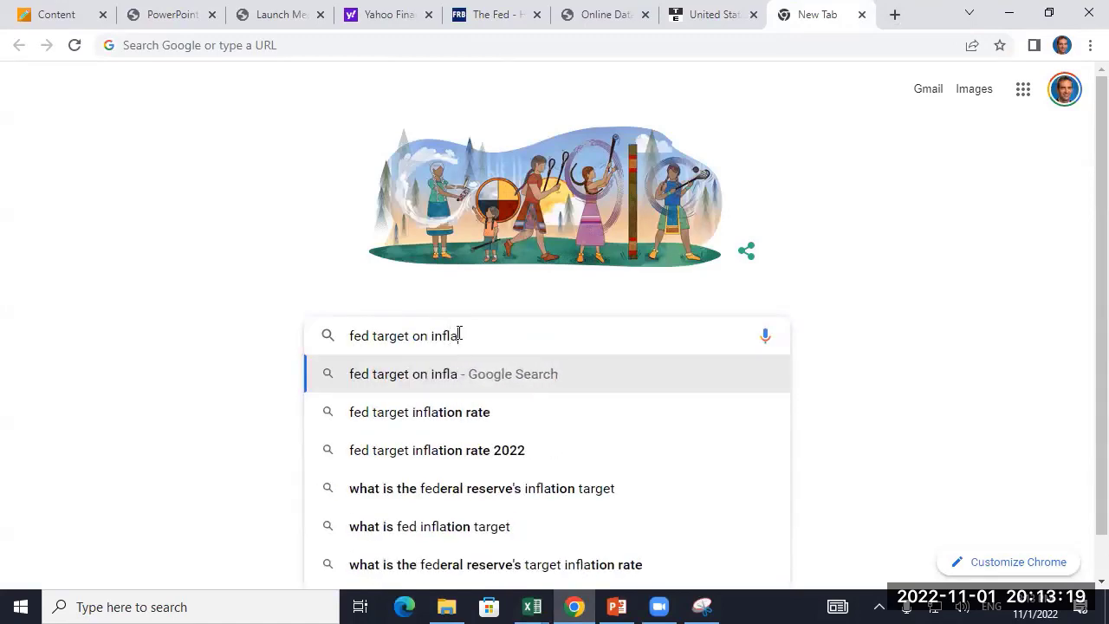
pyautogui.write('tion')
pyautogui.press('Return')
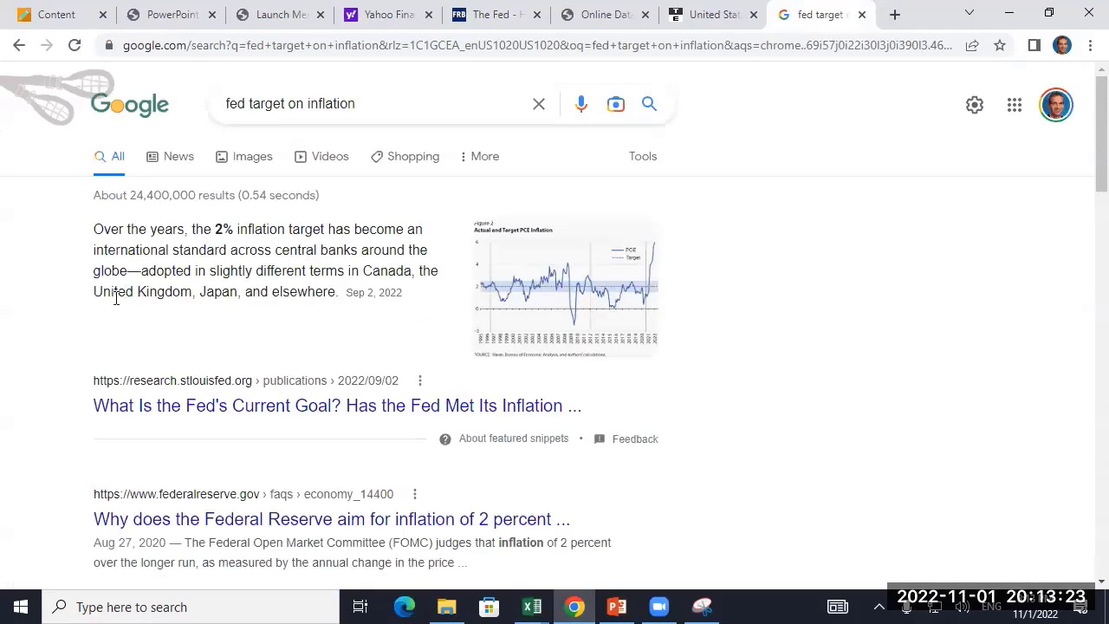
# - Open the St. Louis Fed article on the Fed's current goal and examine its PCE index and PCE inflation charts
pyautogui.scroll(-2, 83, 319)
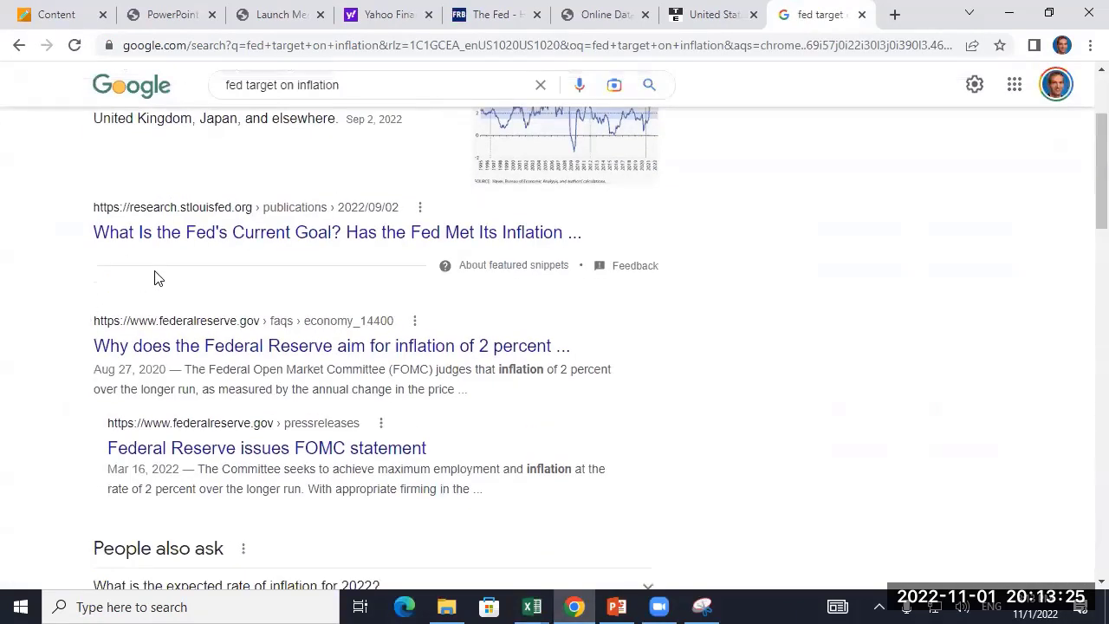
pyautogui.click(196, 234)
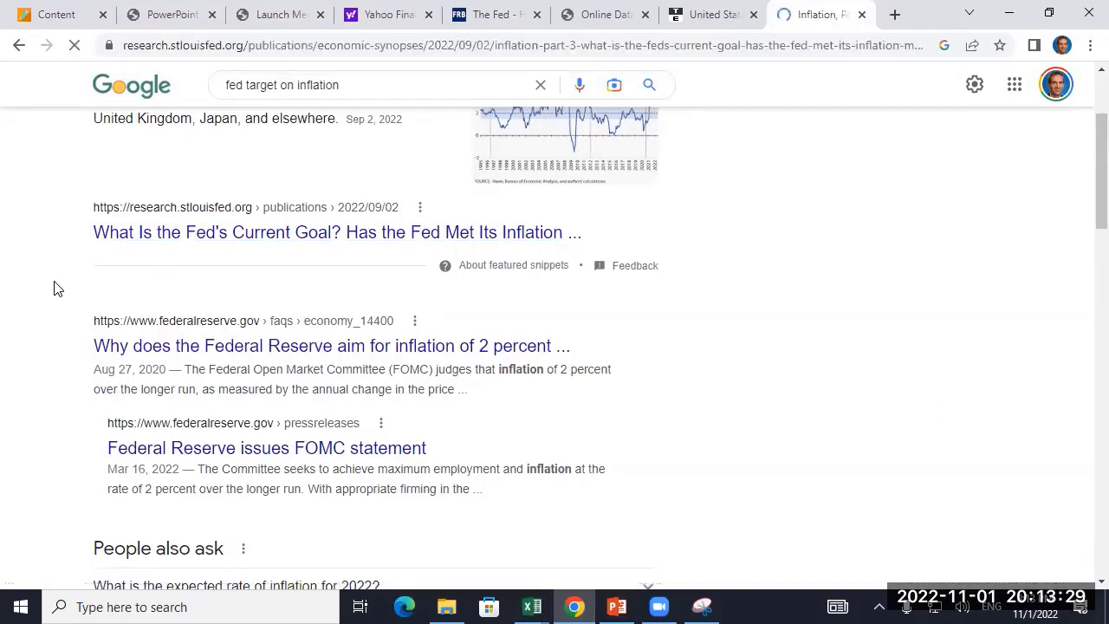
pyautogui.scroll(-2, 45, 309)
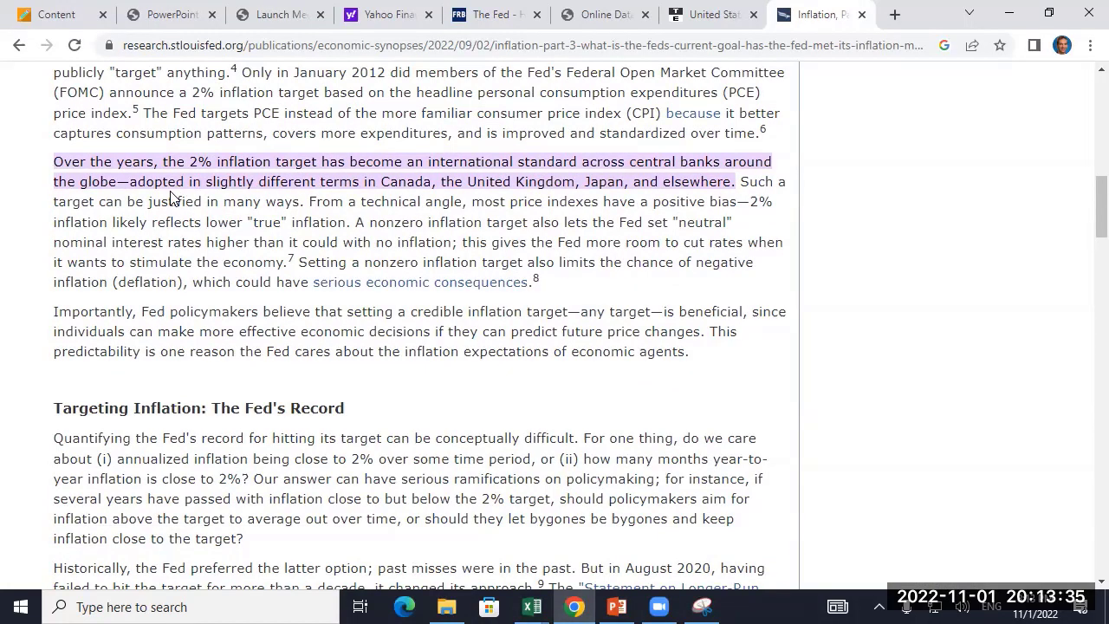
pyautogui.scroll(-2, 137, 299)
pyautogui.scroll(-5, 173, 287)
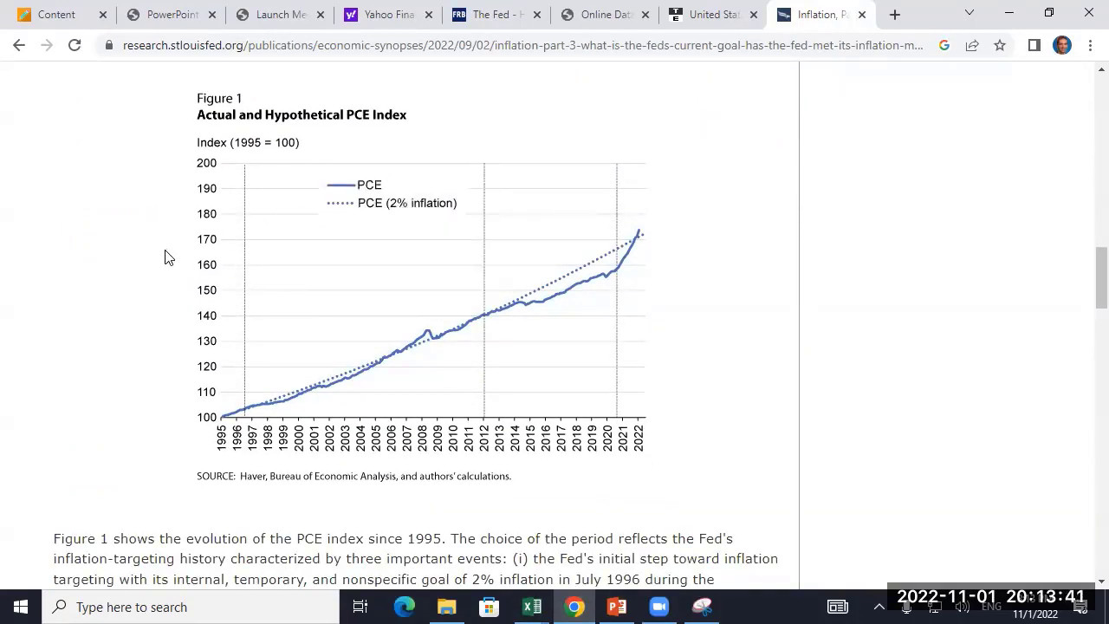
pyautogui.scroll(-3, 132, 273)
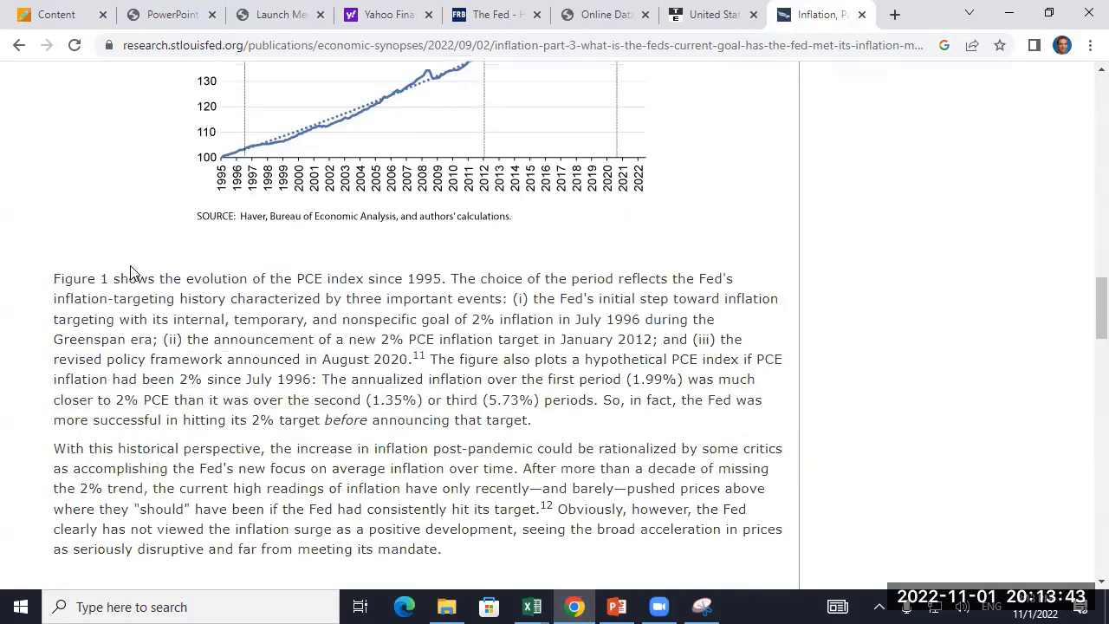
pyautogui.scroll(-5, 132, 272)
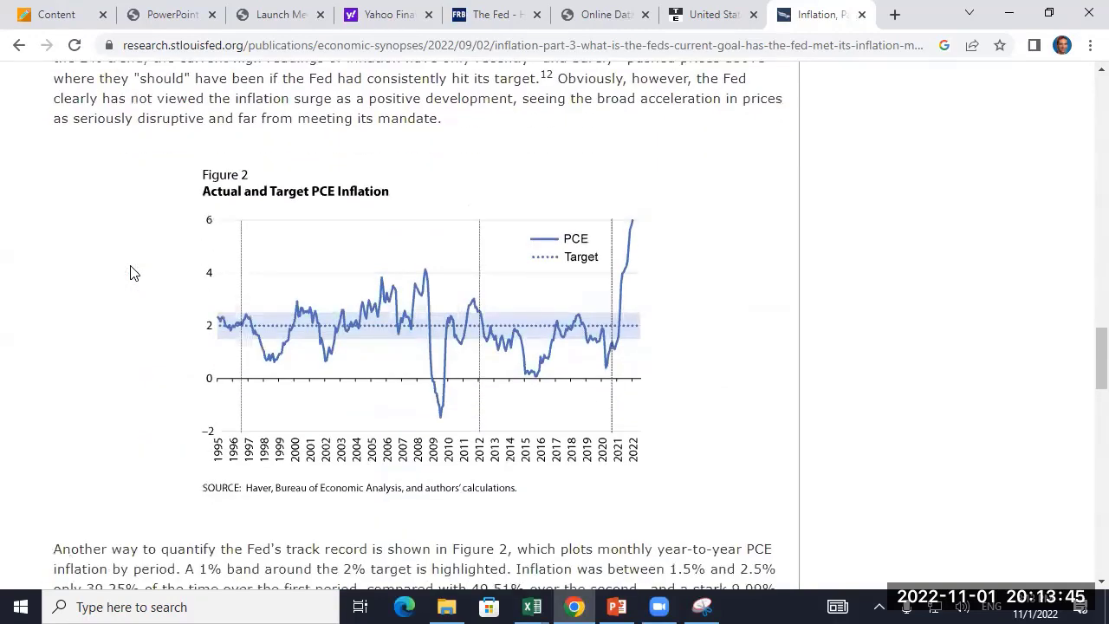
pyautogui.scroll(-2, 131, 272)
pyautogui.scroll(2, 132, 272)
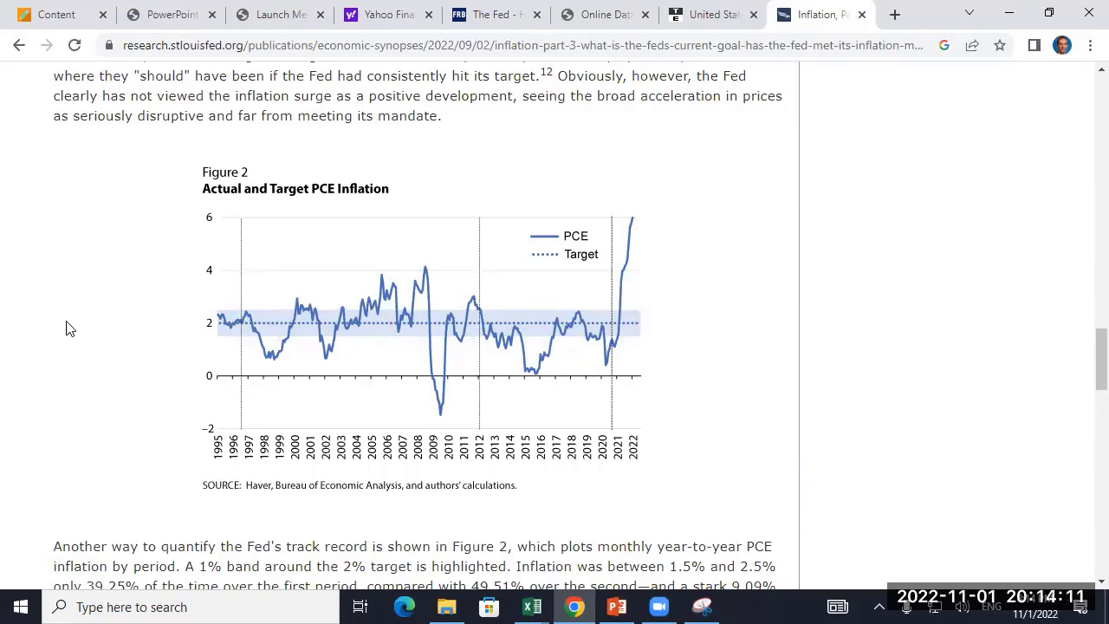
# - Review the article's closing paragraph on the Fed's track record, its section on targeting inflation, and its introduction
pyautogui.scroll(-4, 13, 336)
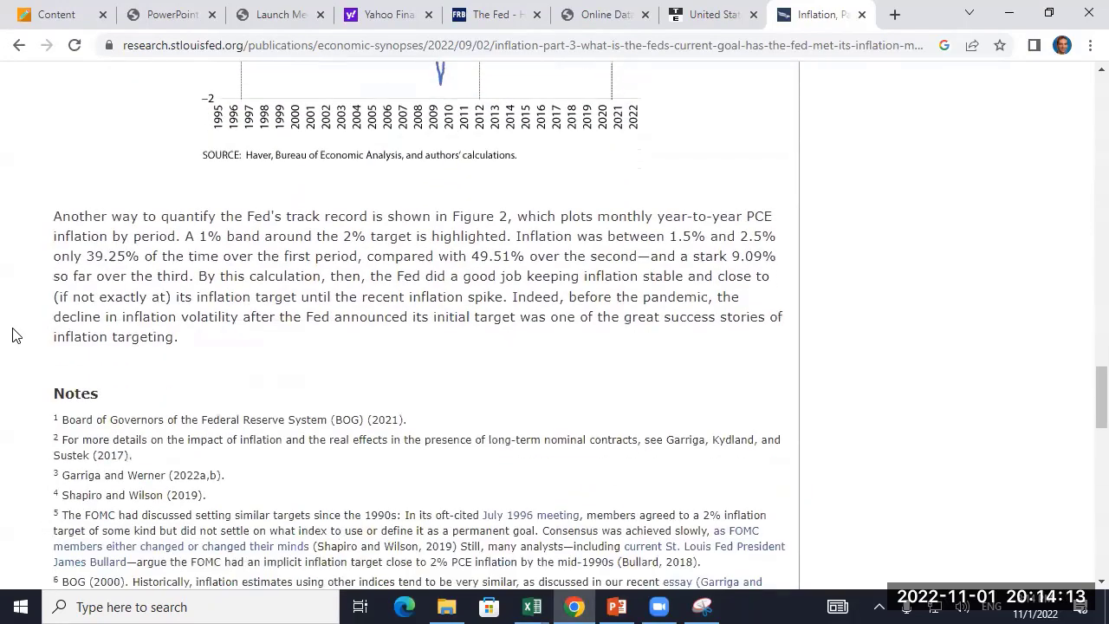
pyautogui.scroll(-1, 13, 336)
pyautogui.scroll(15, 35, 148)
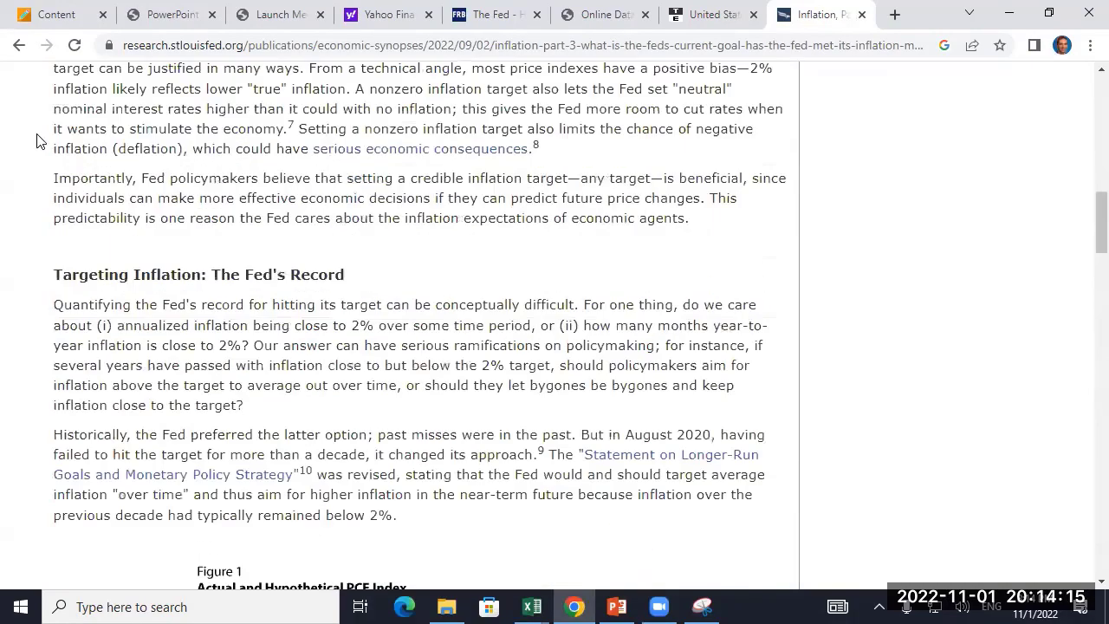
pyautogui.scroll(10, 36, 142)
pyautogui.scroll(-3, 37, 137)
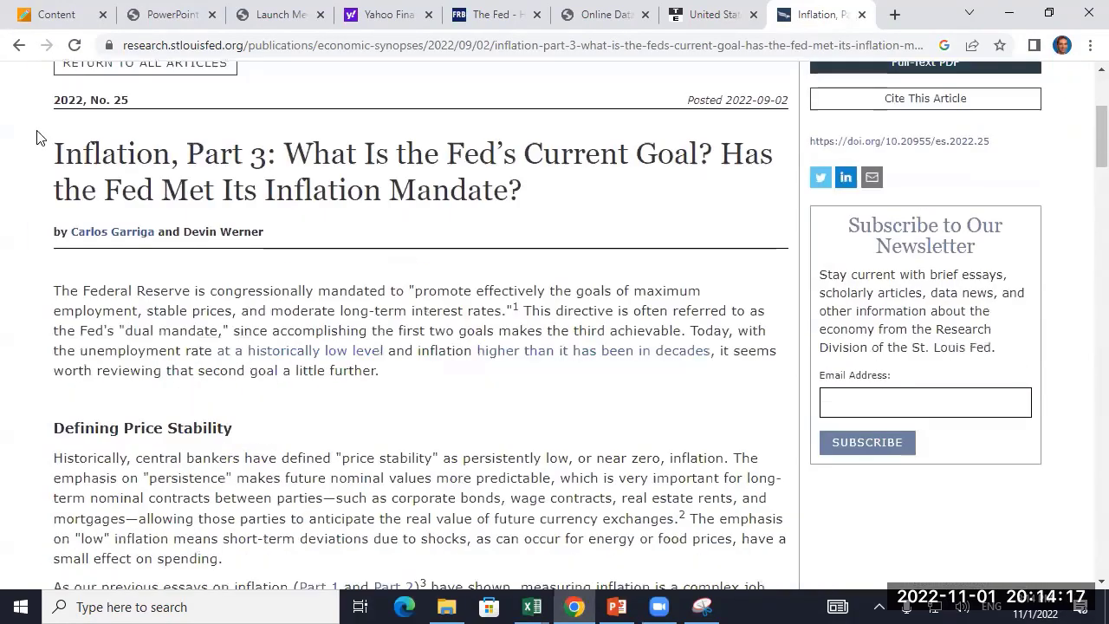
pyautogui.scroll(-1, 37, 137)
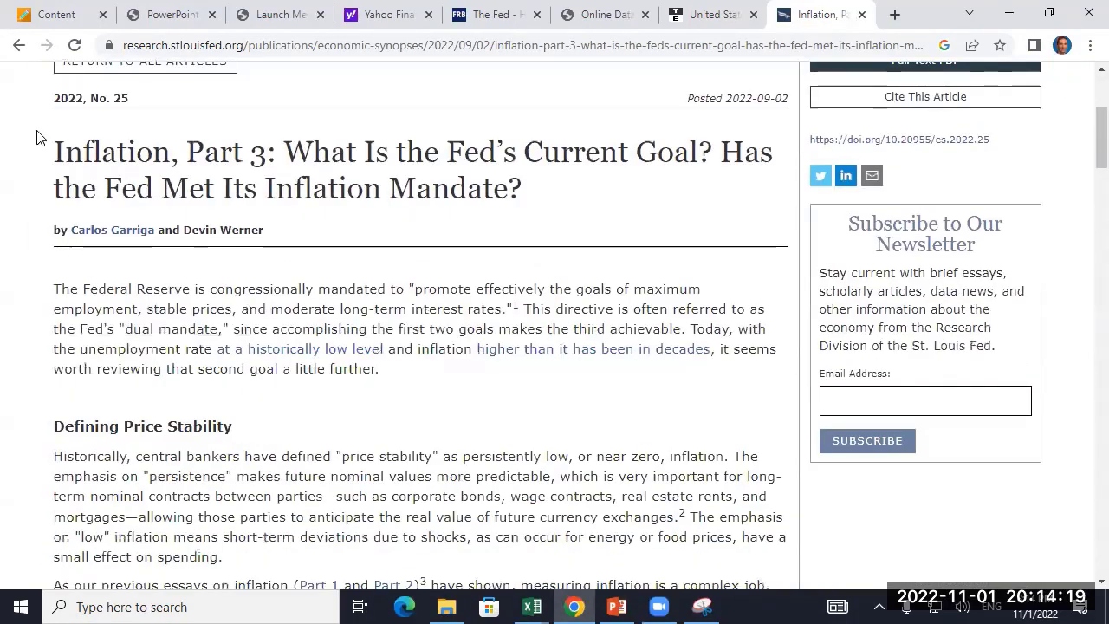
# - Return to the search results and switch back to the DiscountRateValExampleWMT workbook in Excel at the Fed note
pyautogui.click(18, 47)
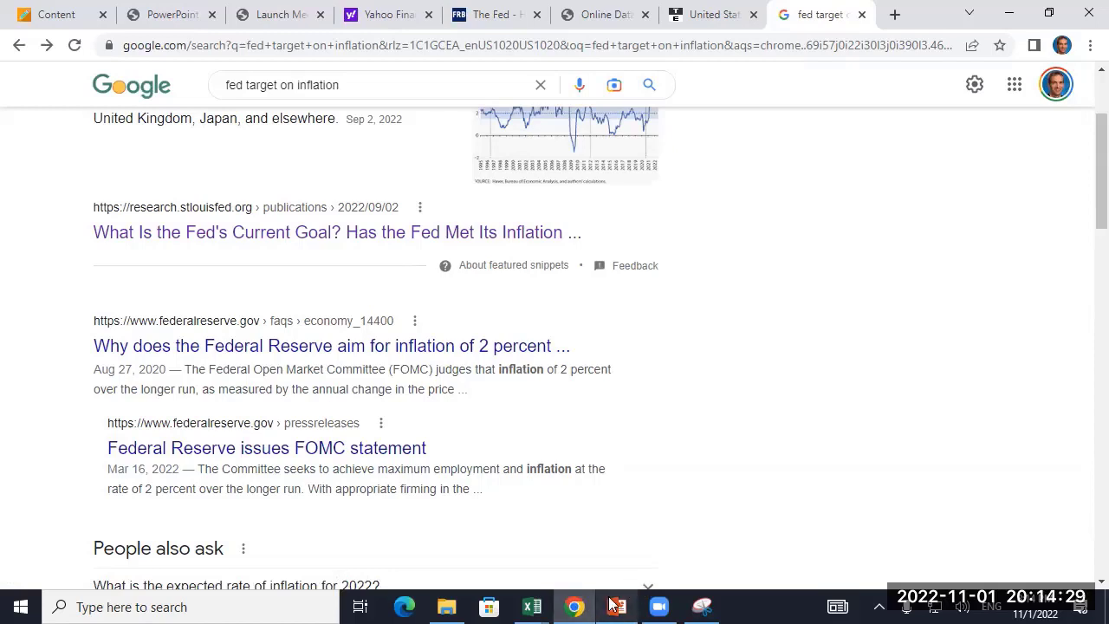
pyautogui.click(532, 604)
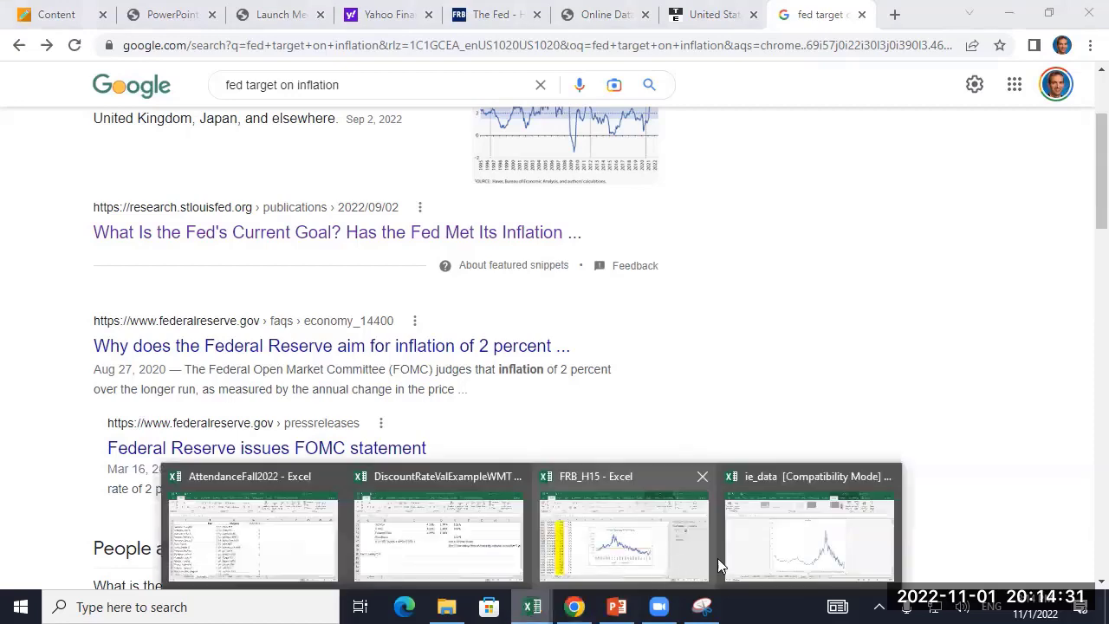
pyautogui.click(484, 554)
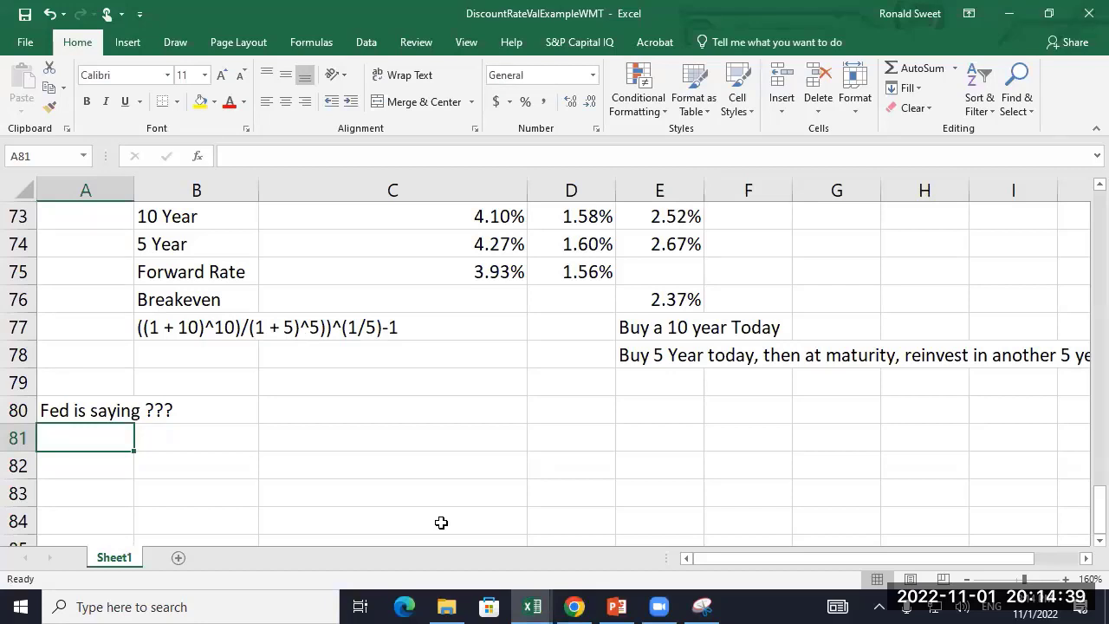
pyautogui.scroll(1, 441, 522)
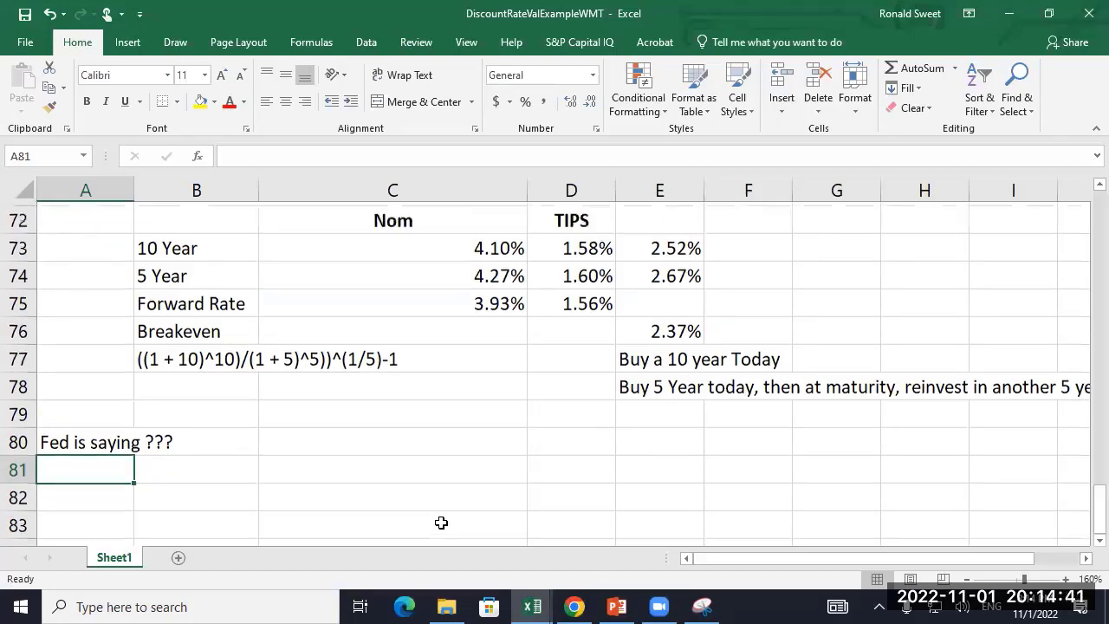
pyautogui.scroll(-1, 441, 522)
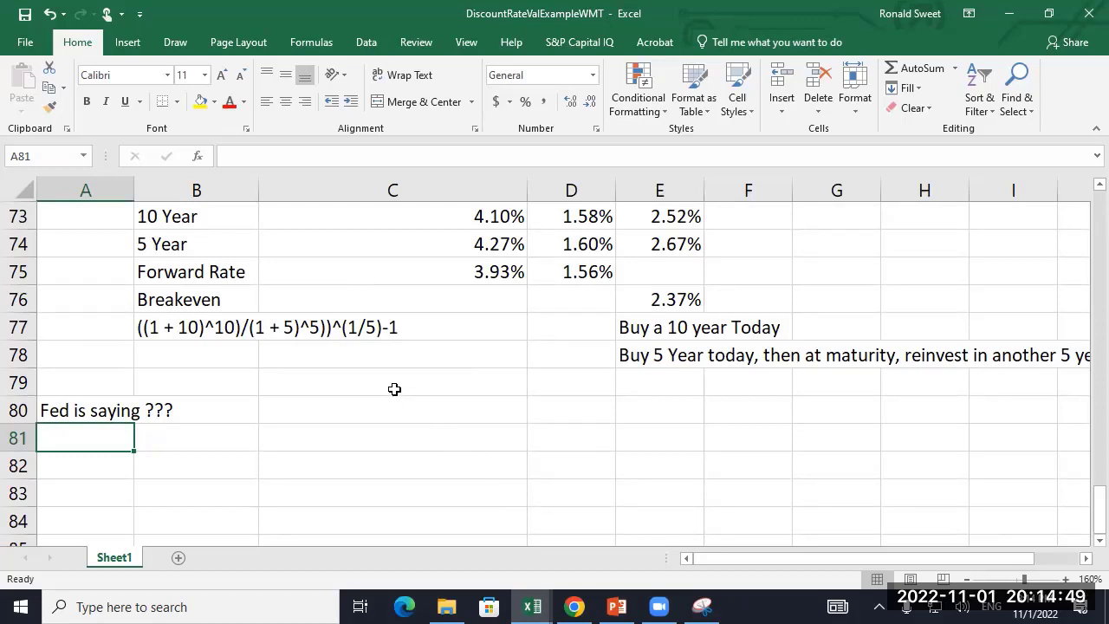
# - Examine the nominal Forward Rate formula in C75 and the Breakeven formula in E76
pyautogui.click(486, 279)
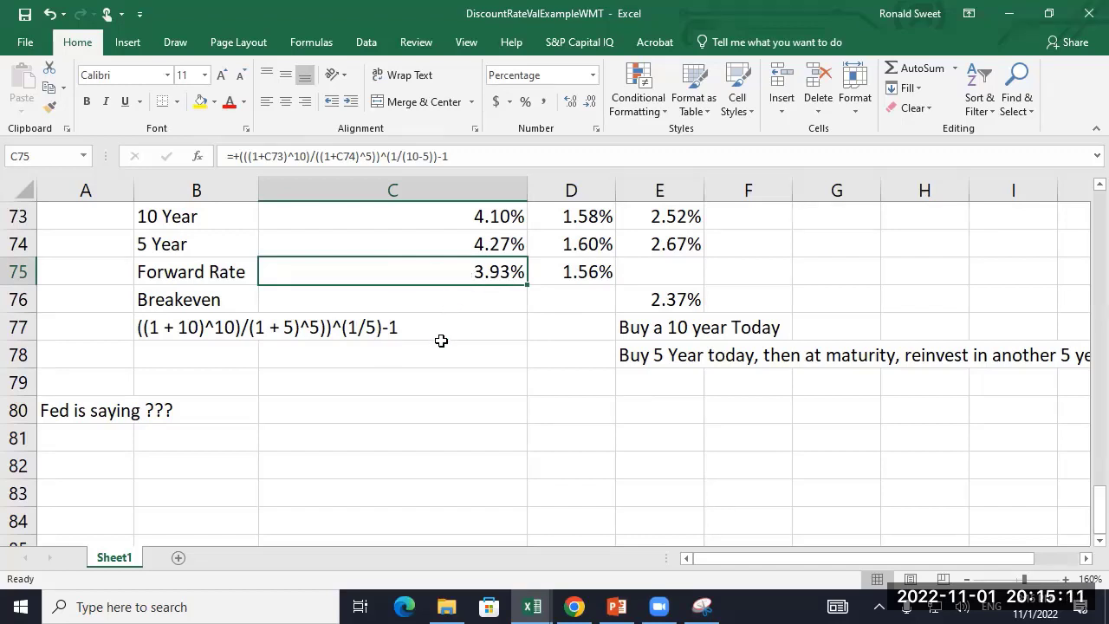
pyautogui.click(222, 276)
pyautogui.moveTo(223, 277); pyautogui.dragTo(383, 275)
pyautogui.click(382, 279)
pyautogui.scroll(1, 393, 372)
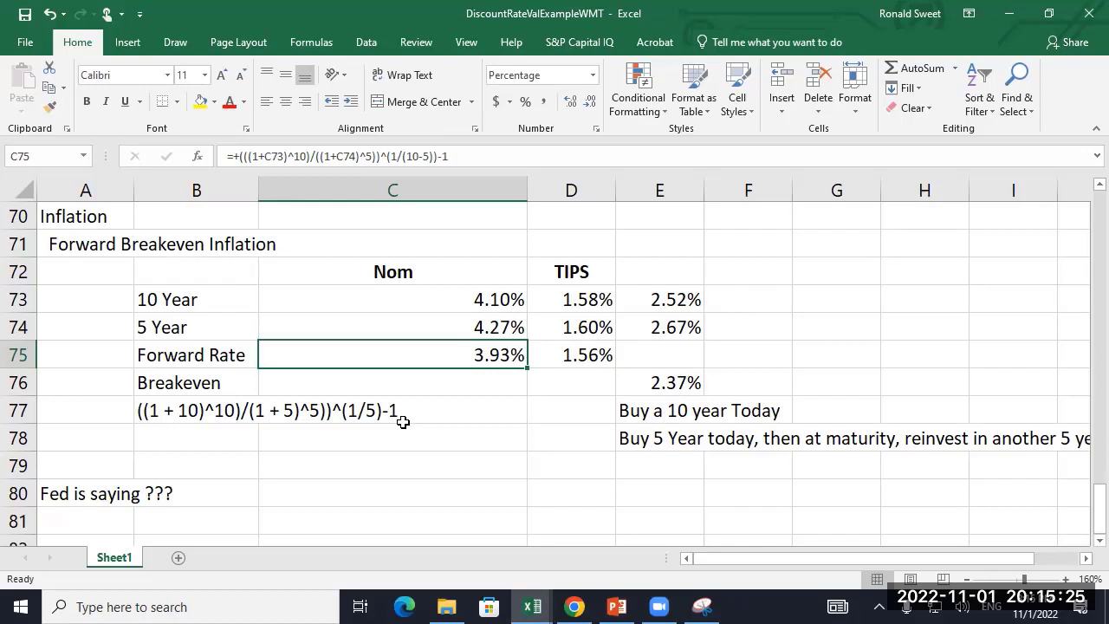
pyautogui.click(648, 383)
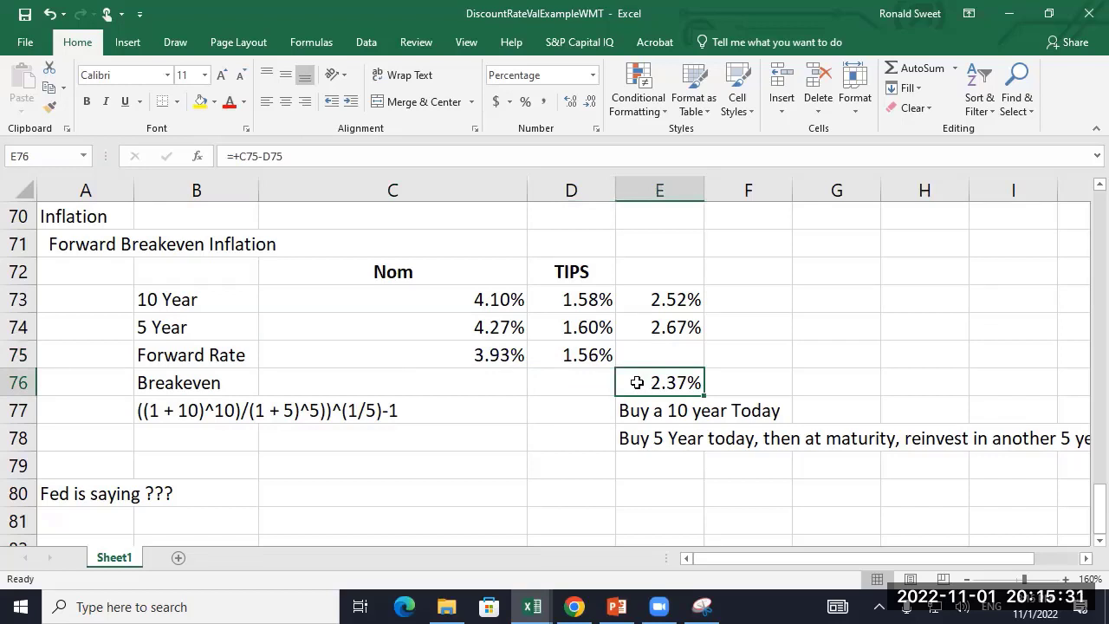
pyautogui.moveTo(196, 386); pyautogui.dragTo(653, 388)
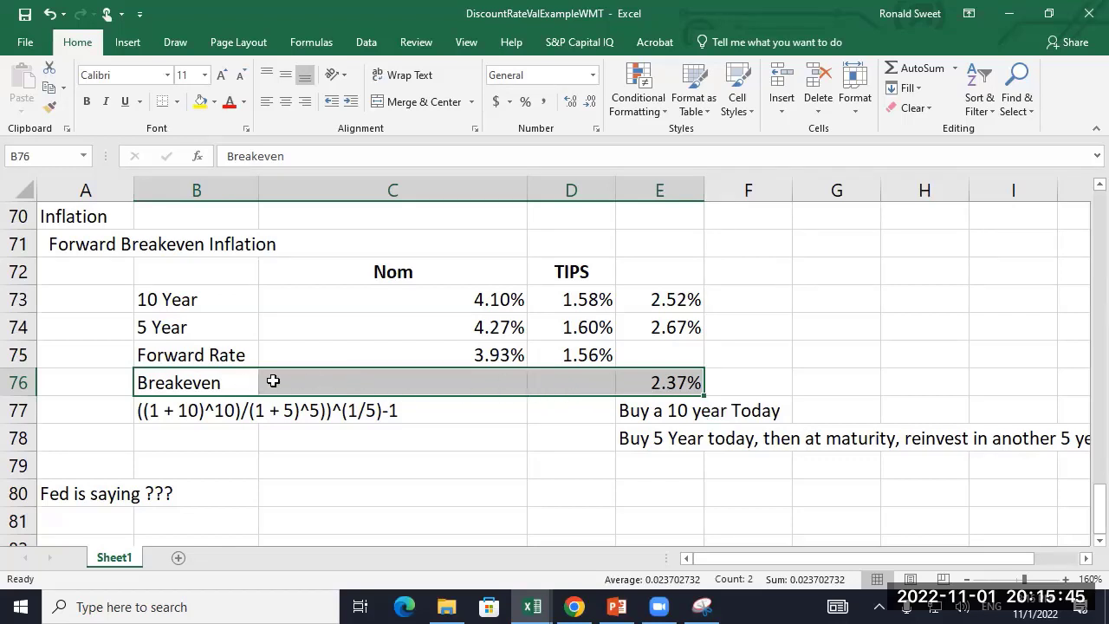
pyautogui.click(212, 379)
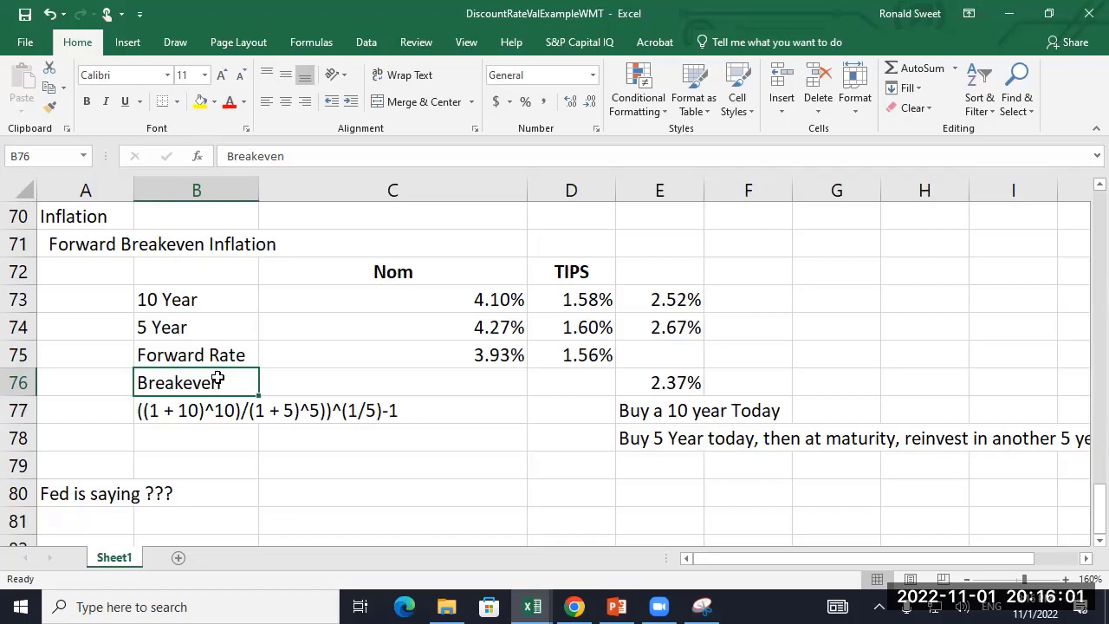
pyautogui.press('Right')
pyautogui.press('Right')
pyautogui.press('Right')
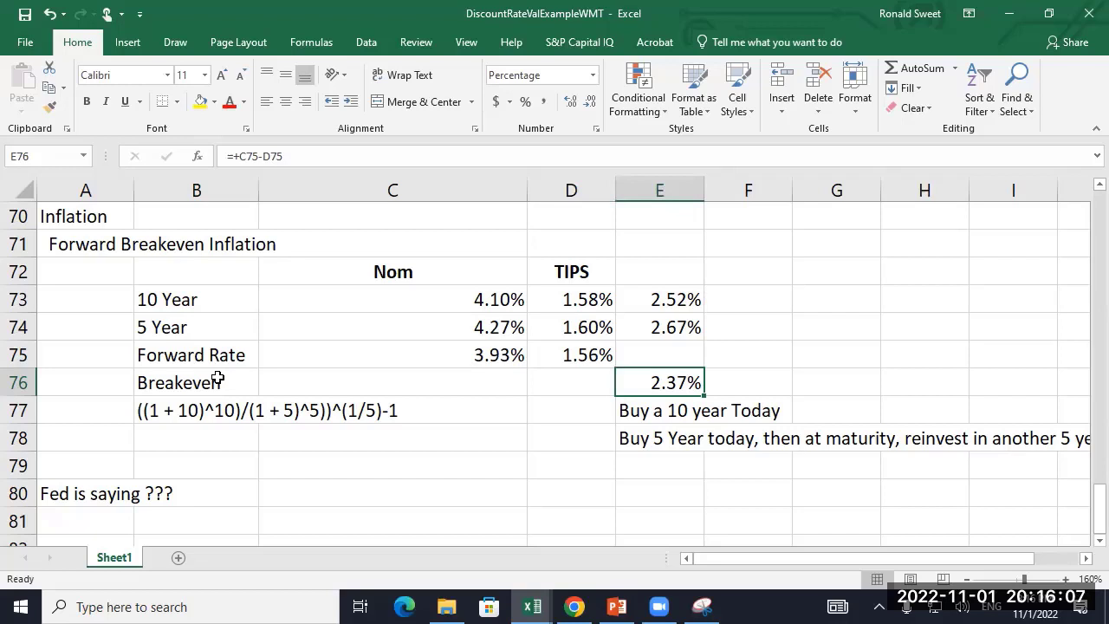
pyautogui.press('Left')
pyautogui.press('Left')
pyautogui.press('Left')
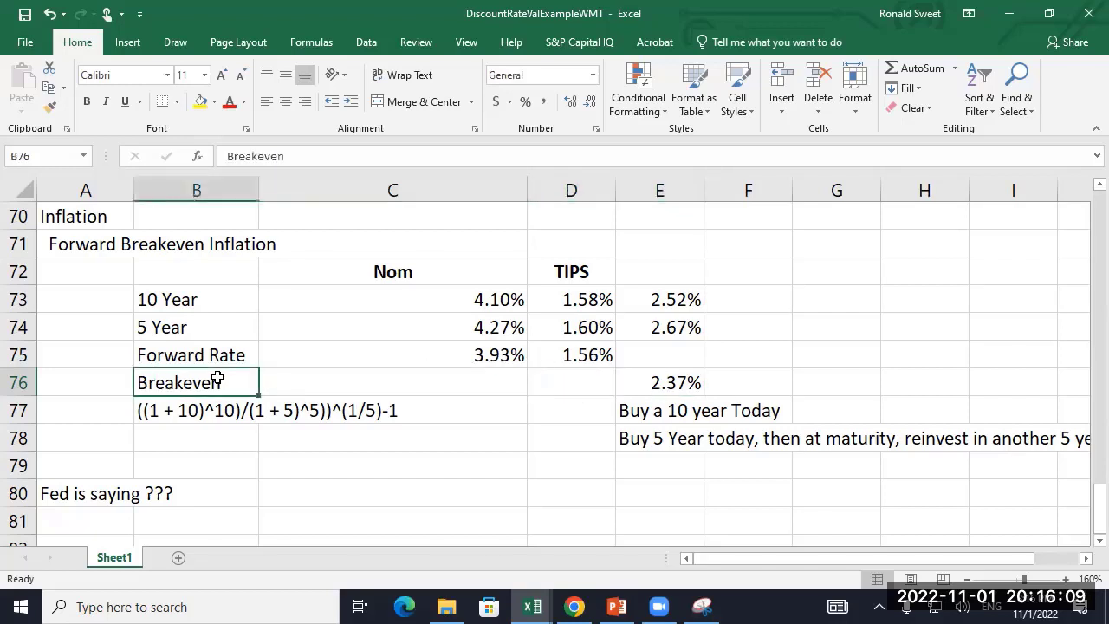
# - Compare the nominal and TIPS forward rates in row 75 with the Breakeven calculation in E76
pyautogui.press('Right')
pyautogui.press('Right')
pyautogui.press('Up')
pyautogui.press('Left')
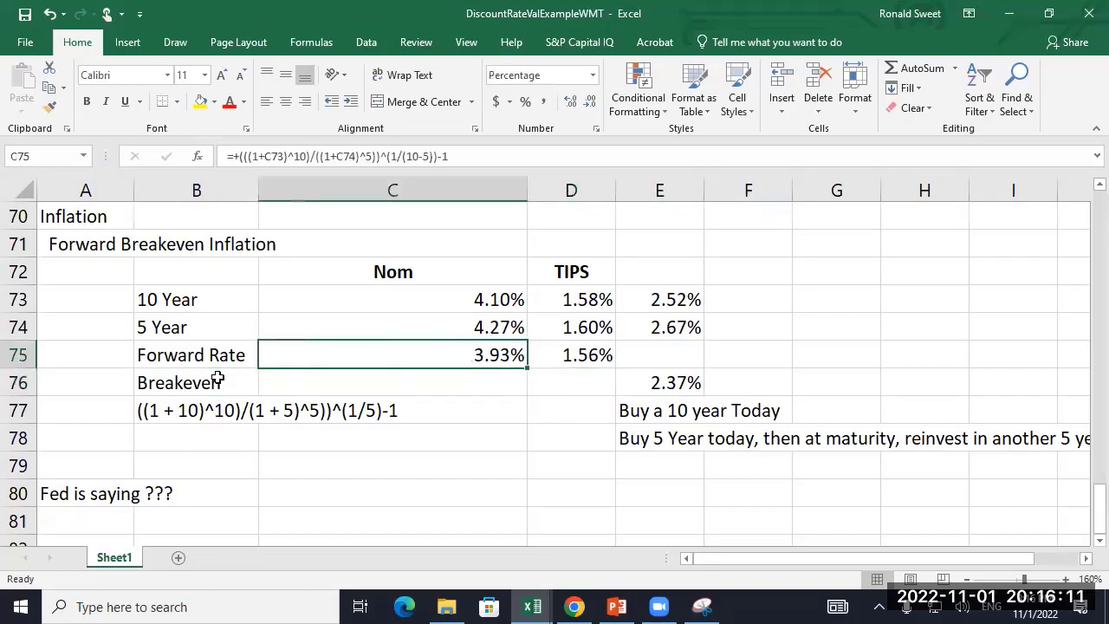
pyautogui.press('Right')
pyautogui.press('Down')
pyautogui.press('Right')
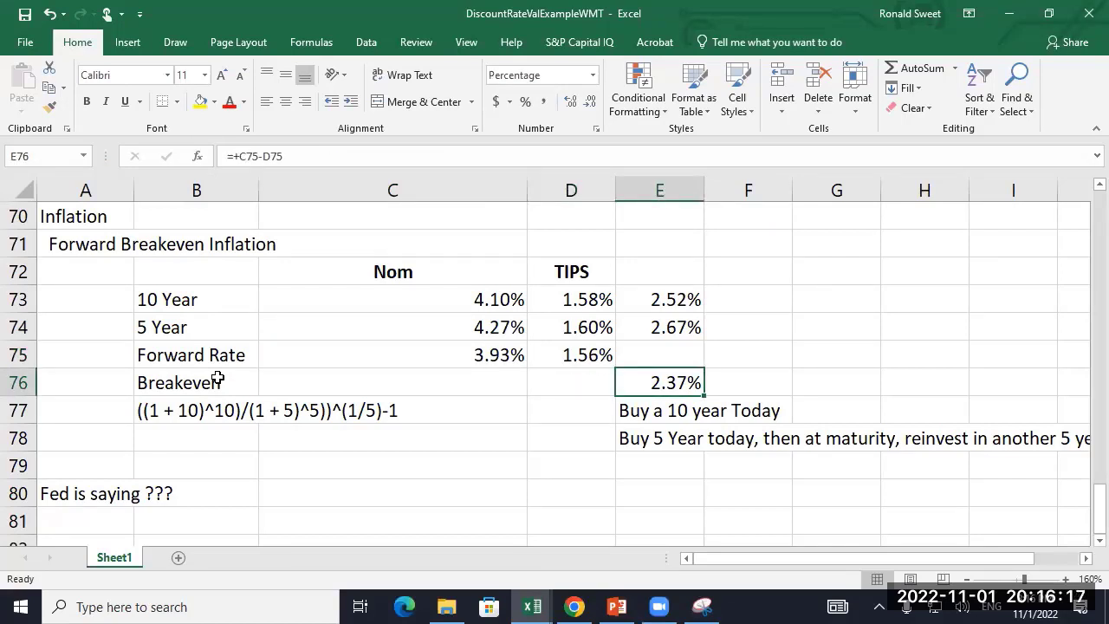
pyautogui.press('Left')
pyautogui.press('Left')
pyautogui.press('Left')
pyautogui.press('Up')
pyautogui.press('Right')
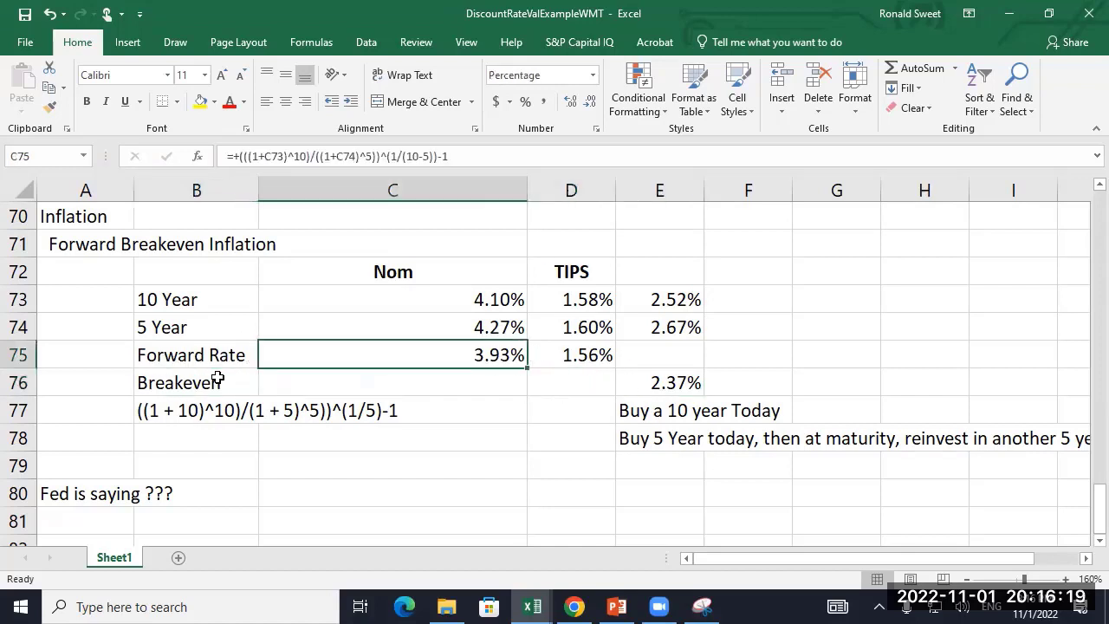
pyautogui.hotkey('shift', 'Right')
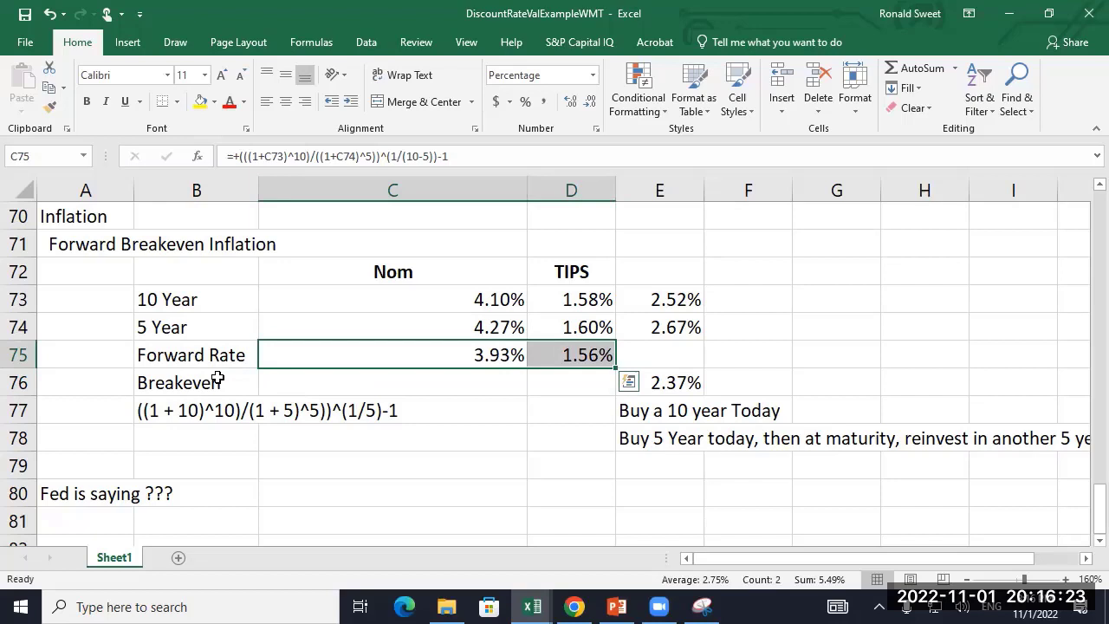
pyautogui.press('Down')
pyautogui.press('Left')
pyautogui.press('Down')
pyautogui.press('Down')
pyautogui.press('Down')
pyautogui.press('Down')
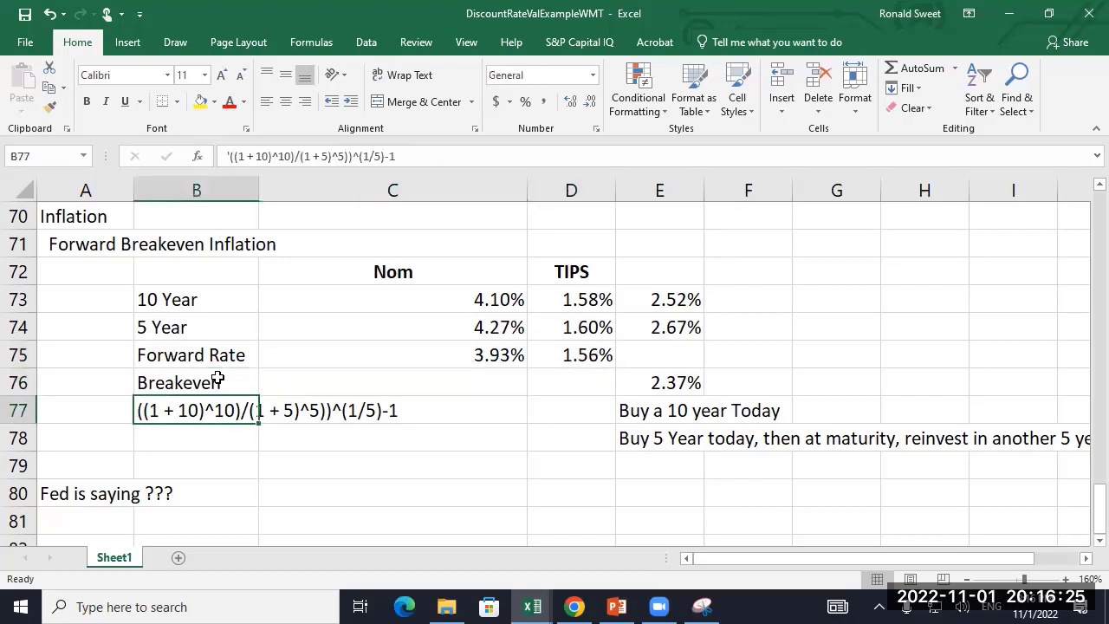
pyautogui.press('Left')
pyautogui.press('Right')
pyautogui.press('Right')
pyautogui.press('Right')
pyautogui.press('Right')
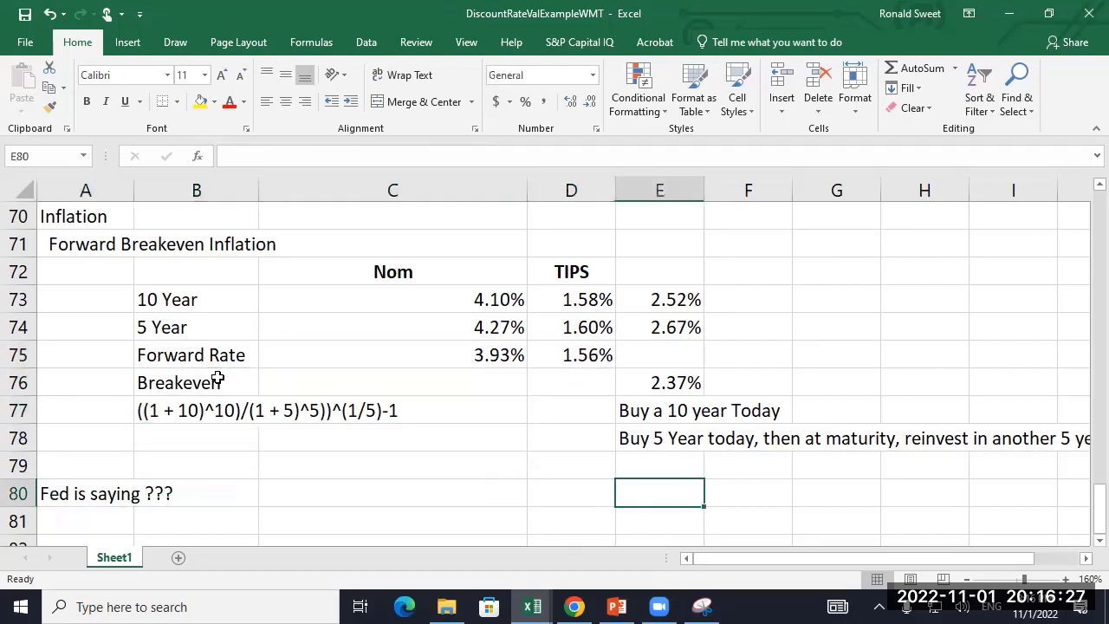
pyautogui.press('Up')
pyautogui.press('Up')
pyautogui.press('Up')
pyautogui.press('Up')
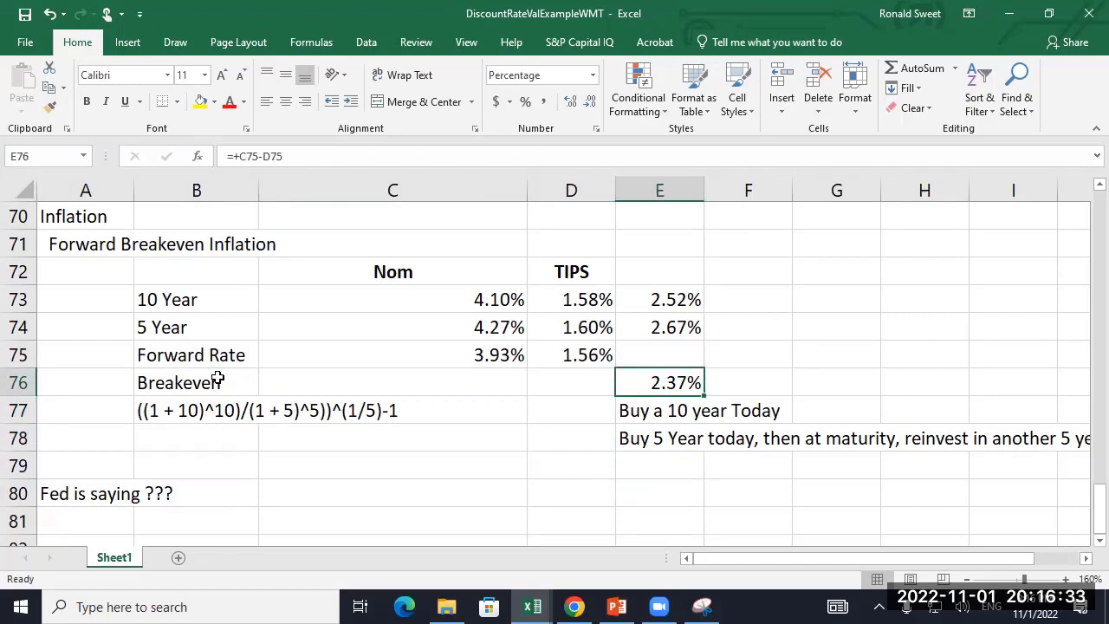
# - Enter 2.5% as the Inflation assumption in cell C70
pyautogui.press('Left')
pyautogui.press('Left')
pyautogui.press('Left')
pyautogui.press('Left')
pyautogui.press('Up')
pyautogui.press('Up')
pyautogui.press('Up')
pyautogui.press('Up')
pyautogui.press('Up')
pyautogui.press('Up')
pyautogui.press('Up')
pyautogui.press('Up')
pyautogui.press('Up')
pyautogui.press('Up')
pyautogui.press('Up')
pyautogui.press('Up')
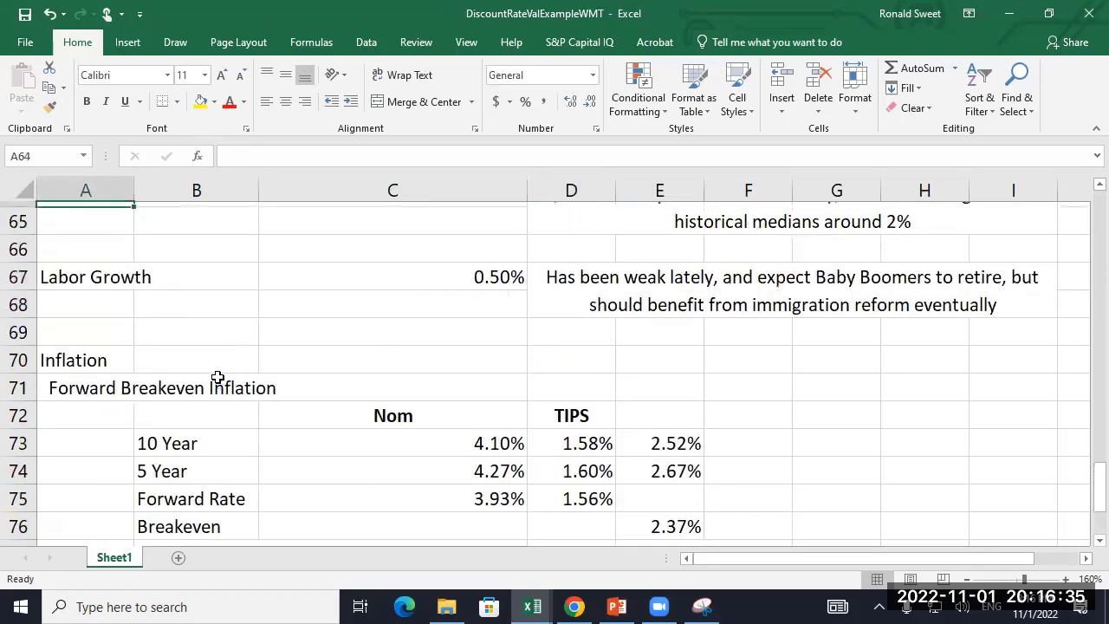
pyautogui.press('Down')
pyautogui.press('Down')
pyautogui.press('Down')
pyautogui.press('Down')
pyautogui.press('Down')
pyautogui.press('Down')
pyautogui.press('Right')
pyautogui.press('Right')
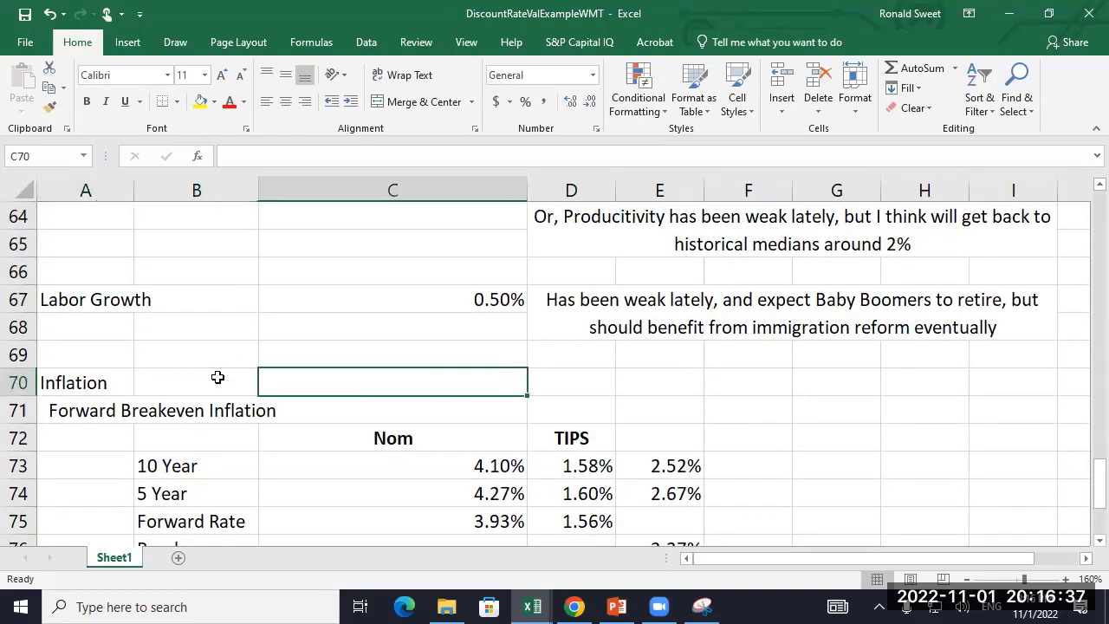
pyautogui.write('2.5%')
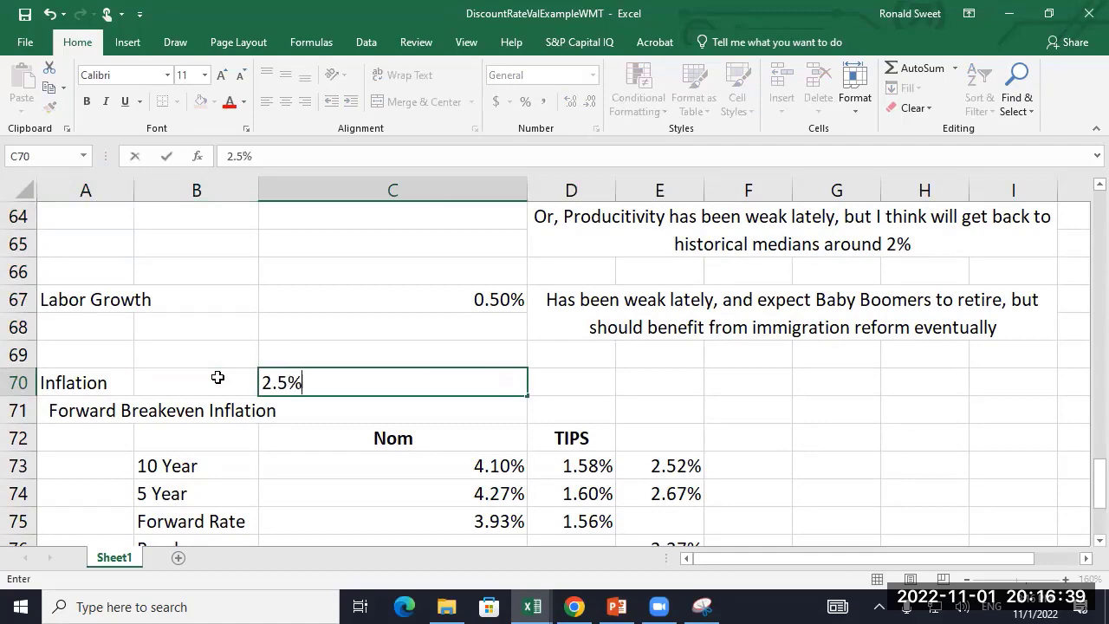
pyautogui.press('Return')
# - Add the label "Nominal GDP" in cell A83, below the Fed note
pyautogui.press('Down')
pyautogui.press('Down')
pyautogui.press('Down')
pyautogui.press('Down')
pyautogui.press('Down')
pyautogui.press('Down')
pyautogui.press('Down')
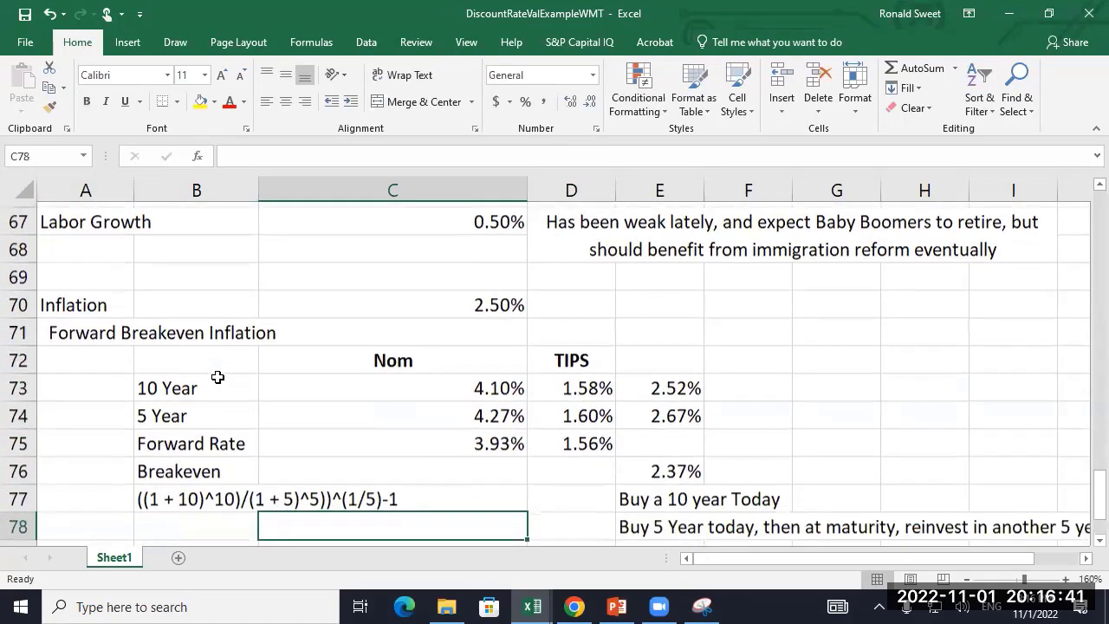
pyautogui.press('Down')
pyautogui.press('Down')
pyautogui.press('Down')
pyautogui.press('Down')
pyautogui.press('Left')
pyautogui.press('Down')
pyautogui.press('Left')
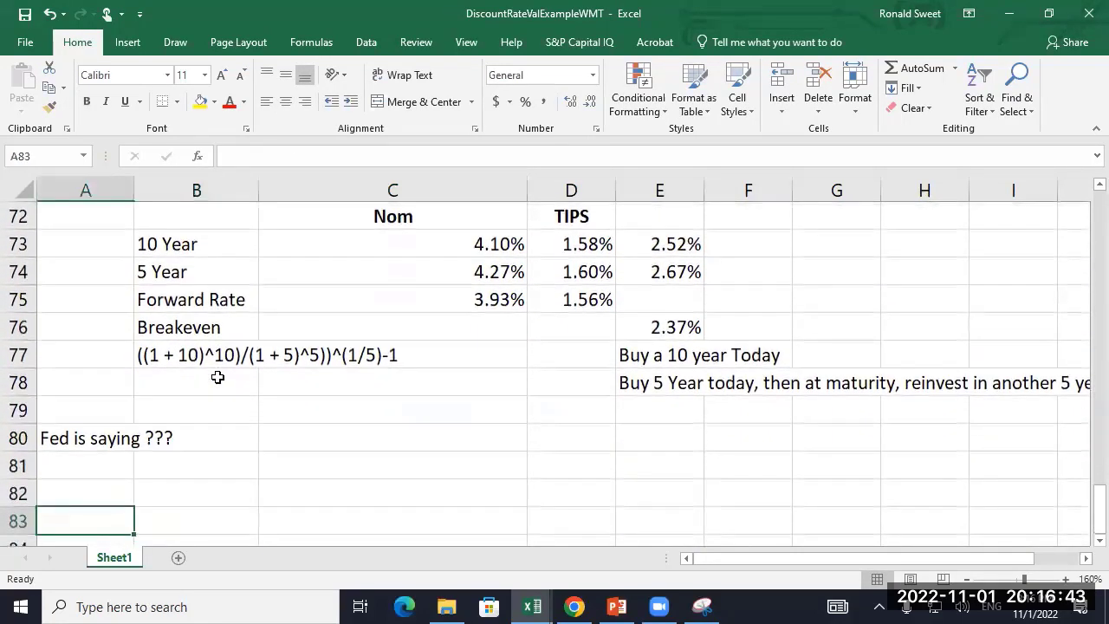
pyautogui.write('Nominal ')
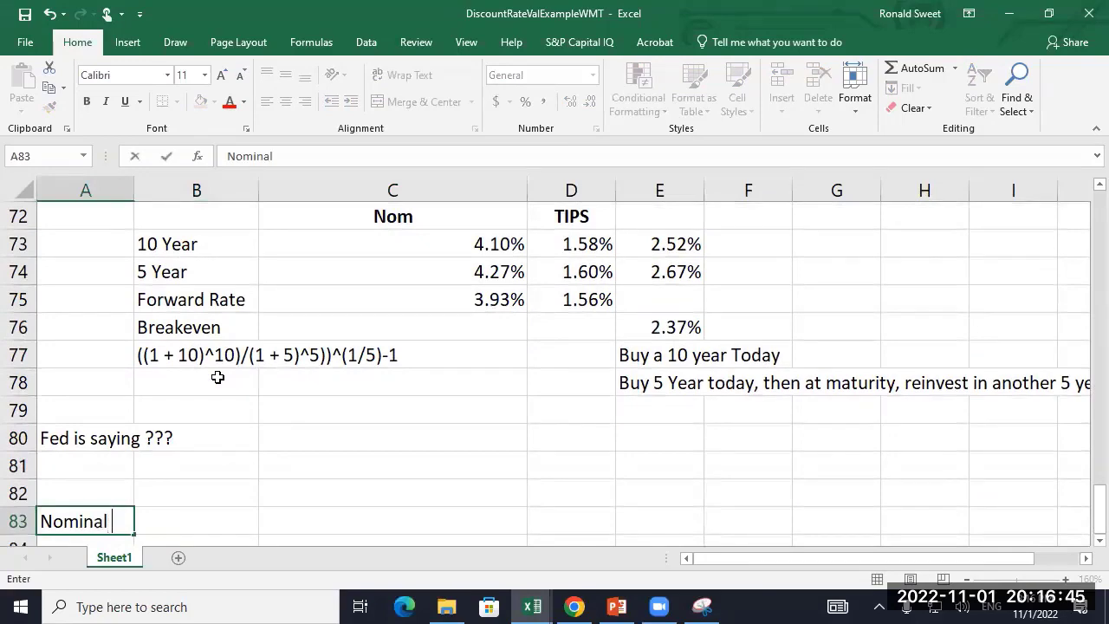
pyautogui.write('GDP')
pyautogui.press('Return')
# - Calculate Nominal GDP in D83 by adding inflation, labor growth and productivity growth with the formula +C70+C67+C60
pyautogui.press('Up')
pyautogui.press('Up')
pyautogui.press('Right')
pyautogui.press('Right')
pyautogui.press('Right')
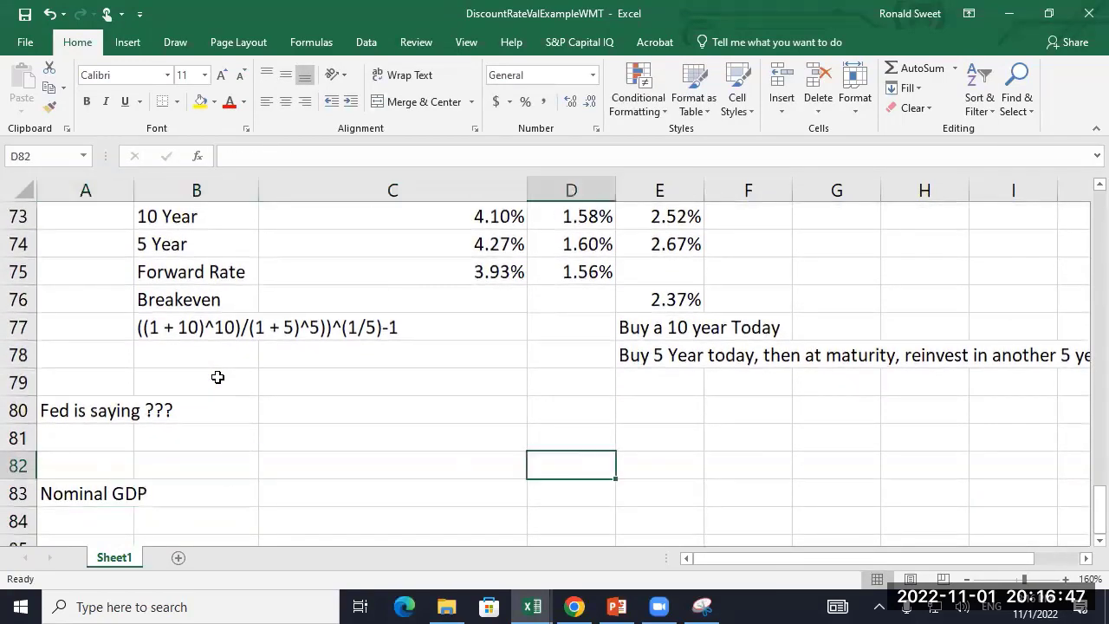
pyautogui.write('+')
pyautogui.press('Up')
pyautogui.press('Up')
pyautogui.press('Up')
pyautogui.press('Up')
pyautogui.press('Up')
pyautogui.press('Up')
pyautogui.press('Up')
pyautogui.press('Up')
pyautogui.press('Up')
pyautogui.press('Up')
pyautogui.press('Up')
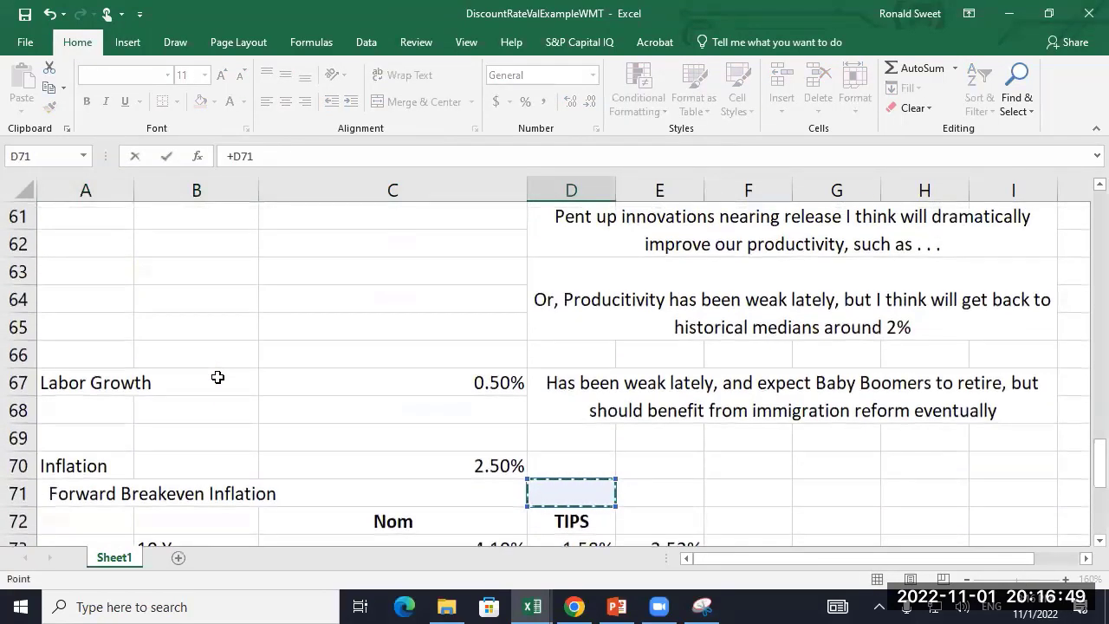
pyautogui.press('Up')
pyautogui.press('Left')
pyautogui.write('+')
pyautogui.click(344, 389)
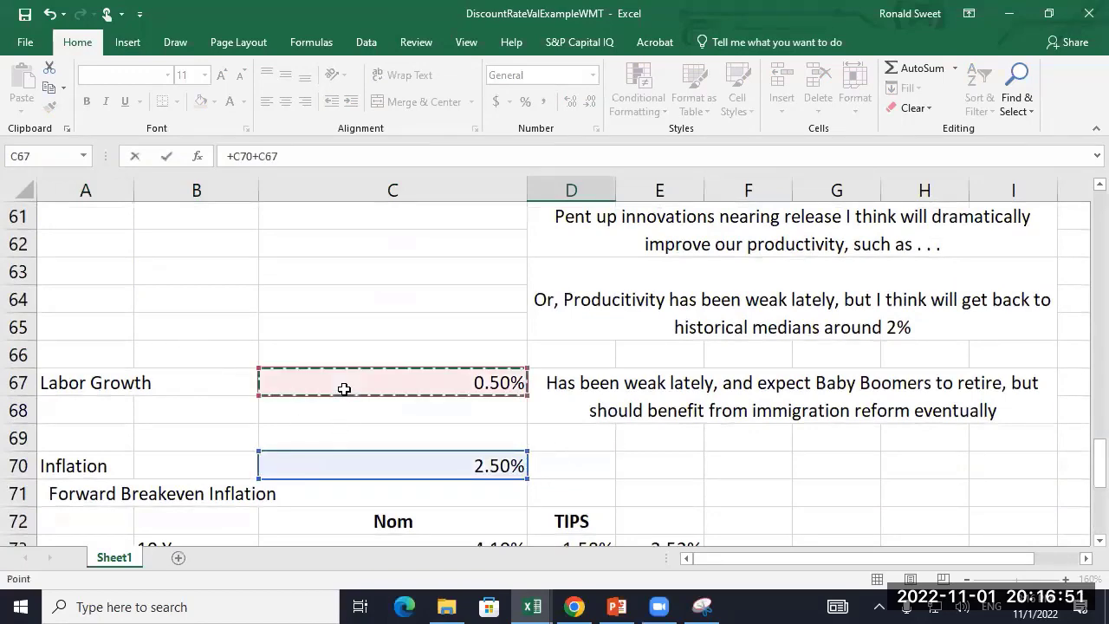
pyautogui.write('+')
pyautogui.scroll(3, 344, 389)
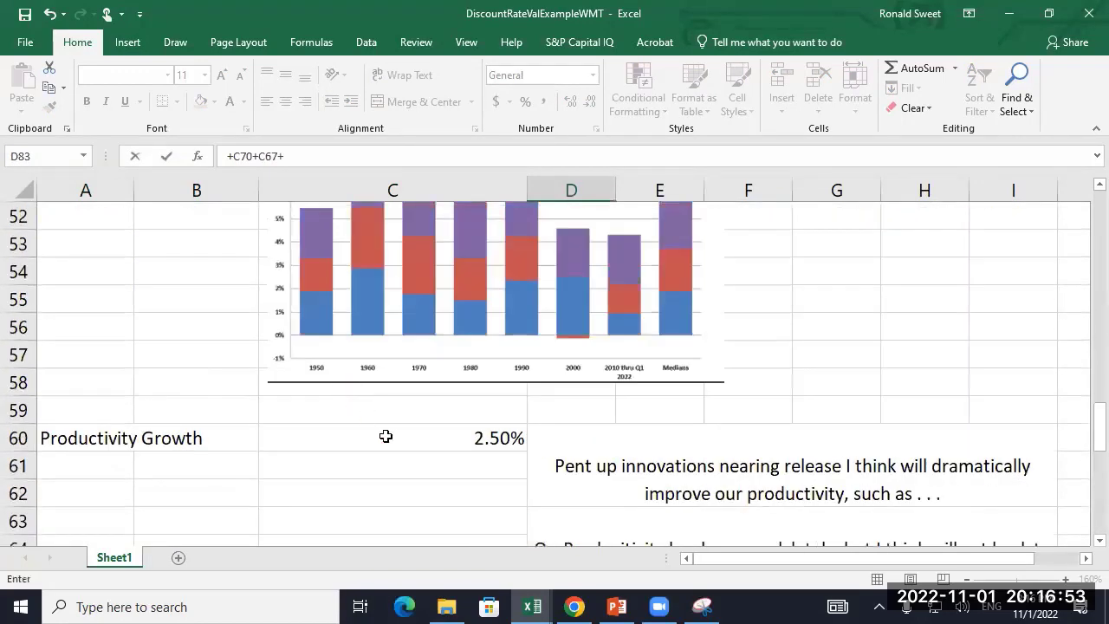
pyautogui.click(386, 437)
pyautogui.press('Return')
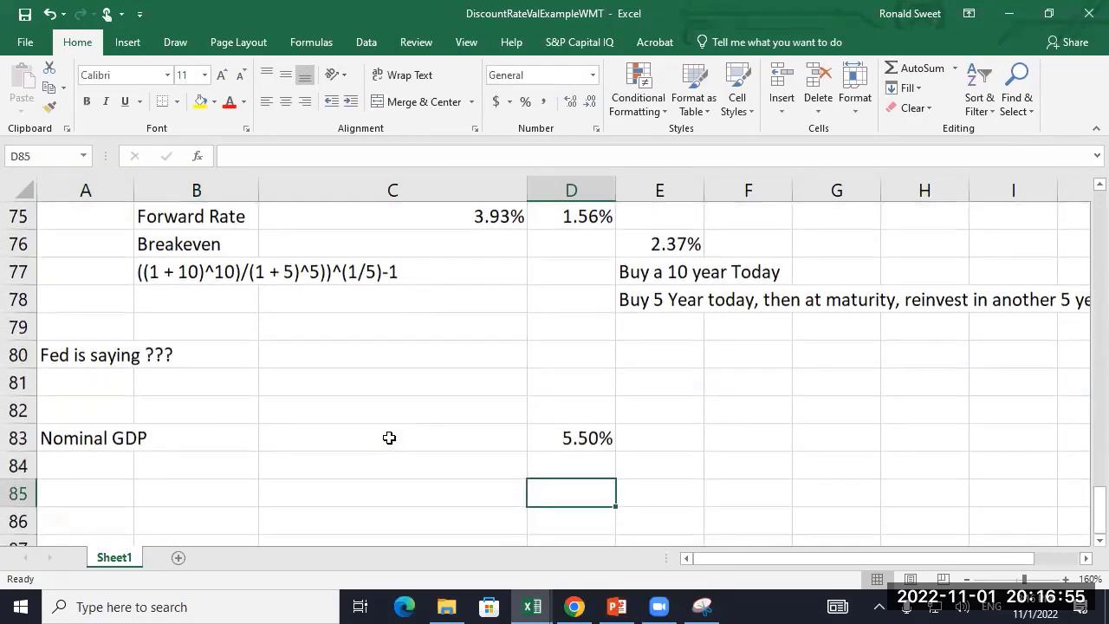
# - Enter the text note "4% to 6% is reasonable" in E83, beside the Nominal GDP result
pyautogui.press('Up')
pyautogui.press('Up')
pyautogui.press('Right')
pyautogui.write("'4")
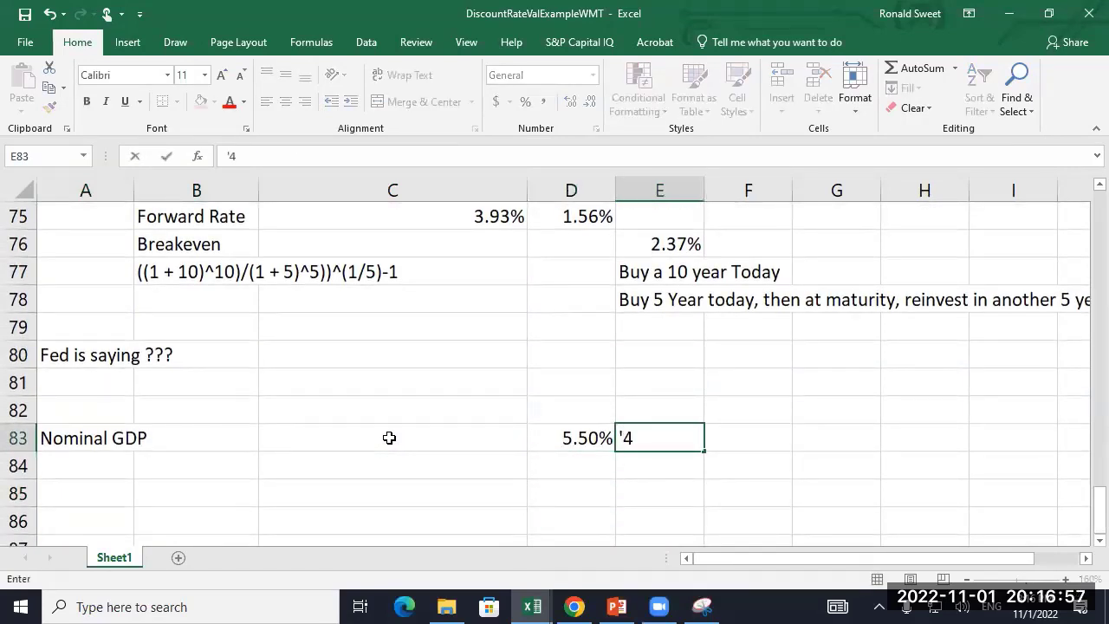
pyautogui.write('% to 6%')
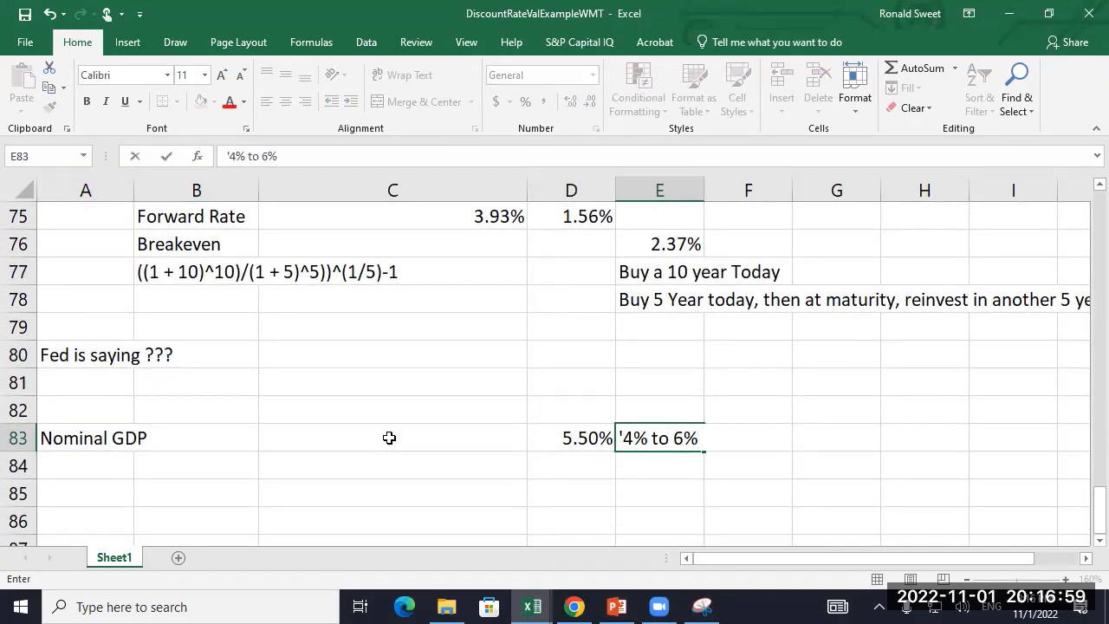
pyautogui.write(' is reason')
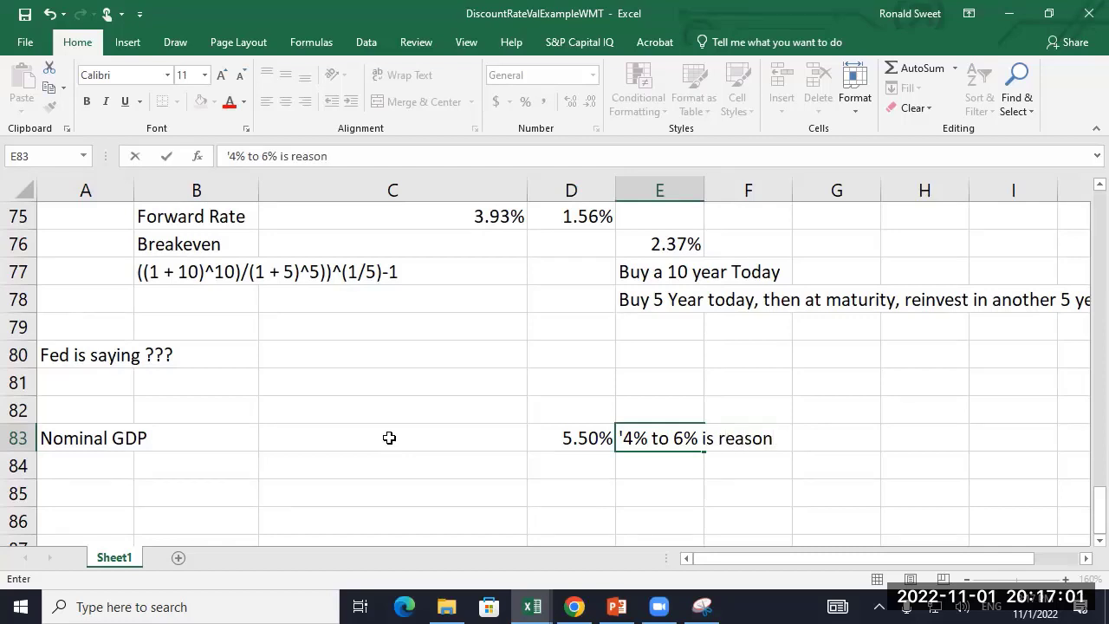
pyautogui.write('able')
pyautogui.press('Return')
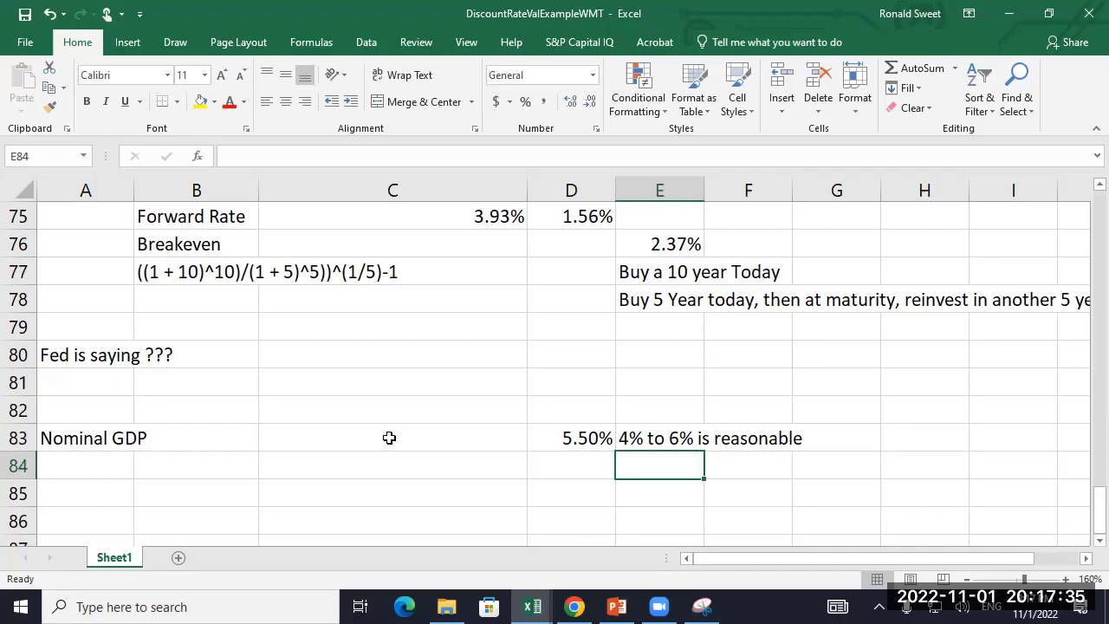
# - Highlight the Nominal GDP result in D83 with a yellow fill
pyautogui.scroll(9, 389, 438)
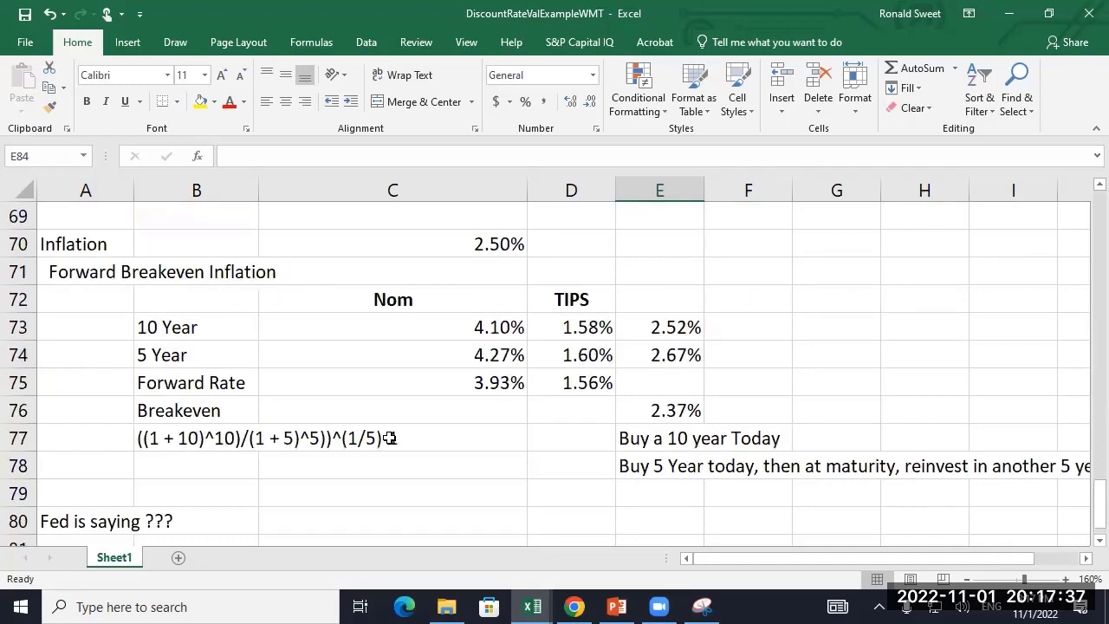
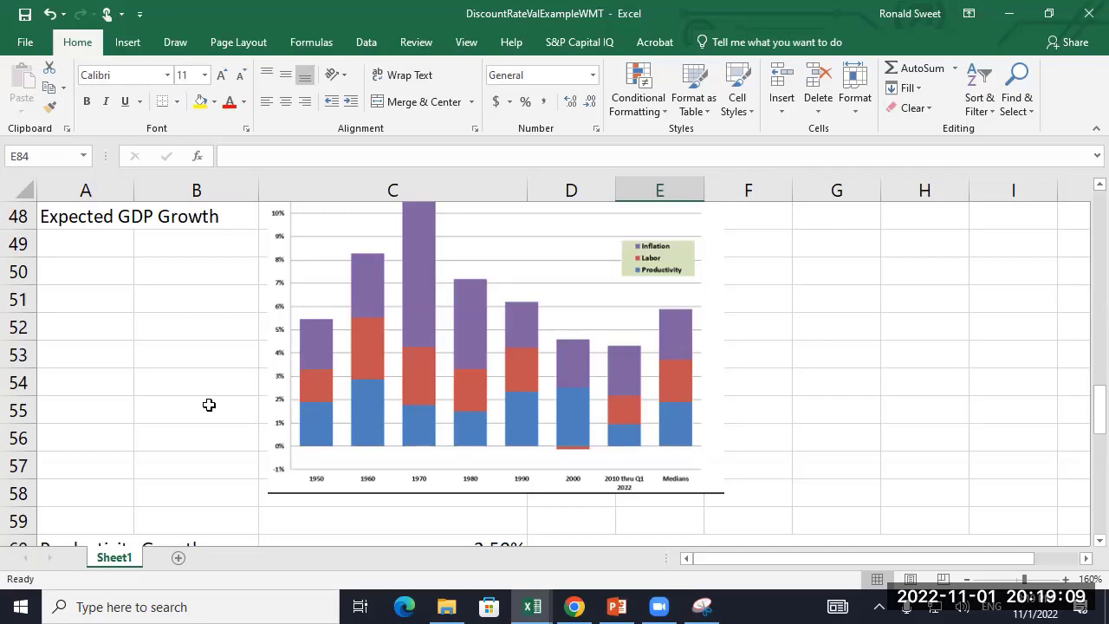
pyautogui.scroll(-2, 207, 405)
pyautogui.scroll(-5, 367, 408)
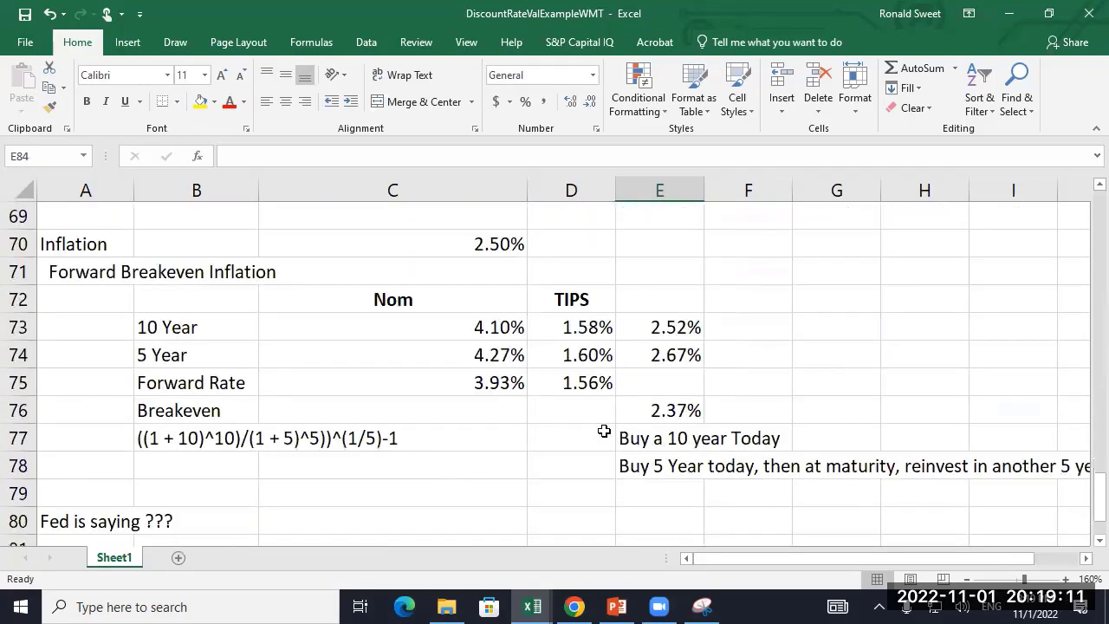
pyautogui.scroll(-2, 598, 431)
pyautogui.scroll(-1, 596, 434)
pyautogui.click(574, 357)
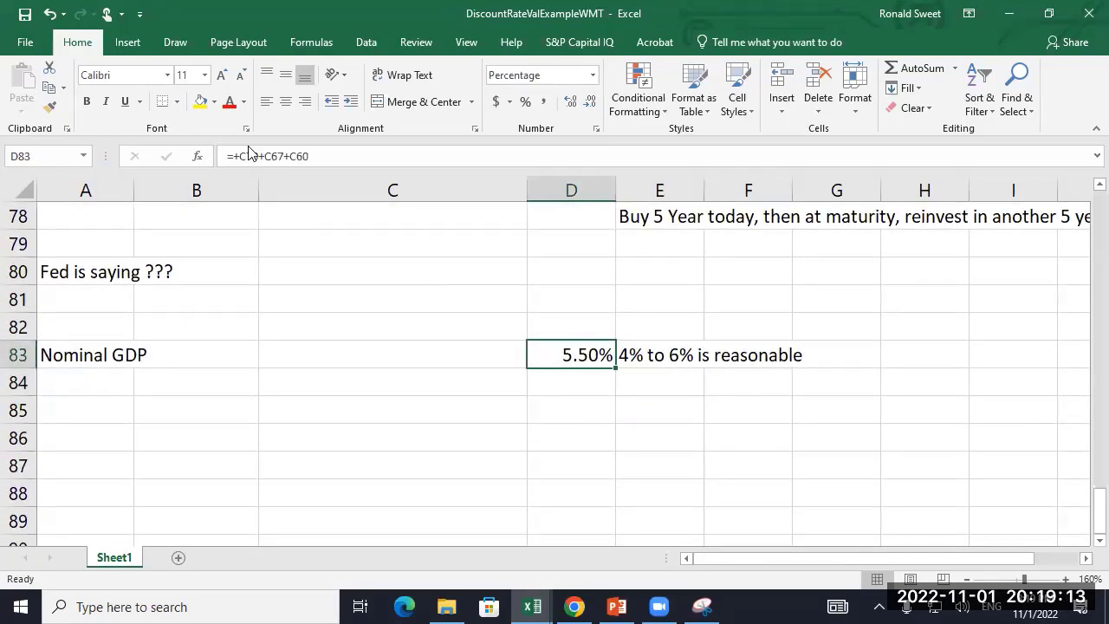
pyautogui.click(200, 102)
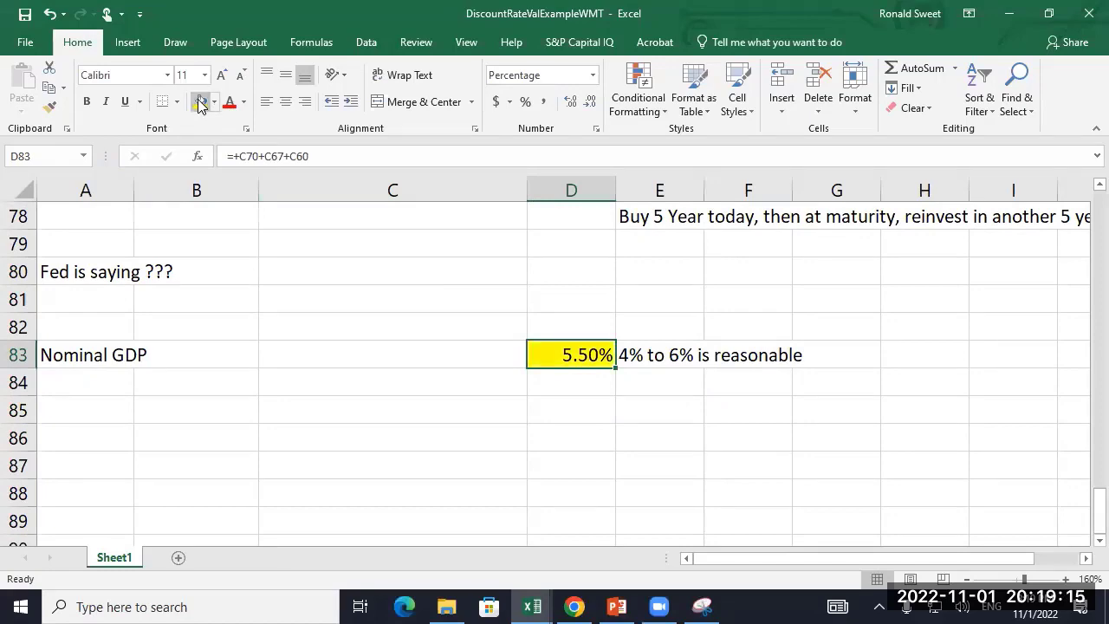
# - Highlight the Current 10-Year rate in D10 with a yellow fill
pyautogui.hotkey('ctrl', 'Home')
pyautogui.press('Right')
pyautogui.press('Right')
pyautogui.press('Right')
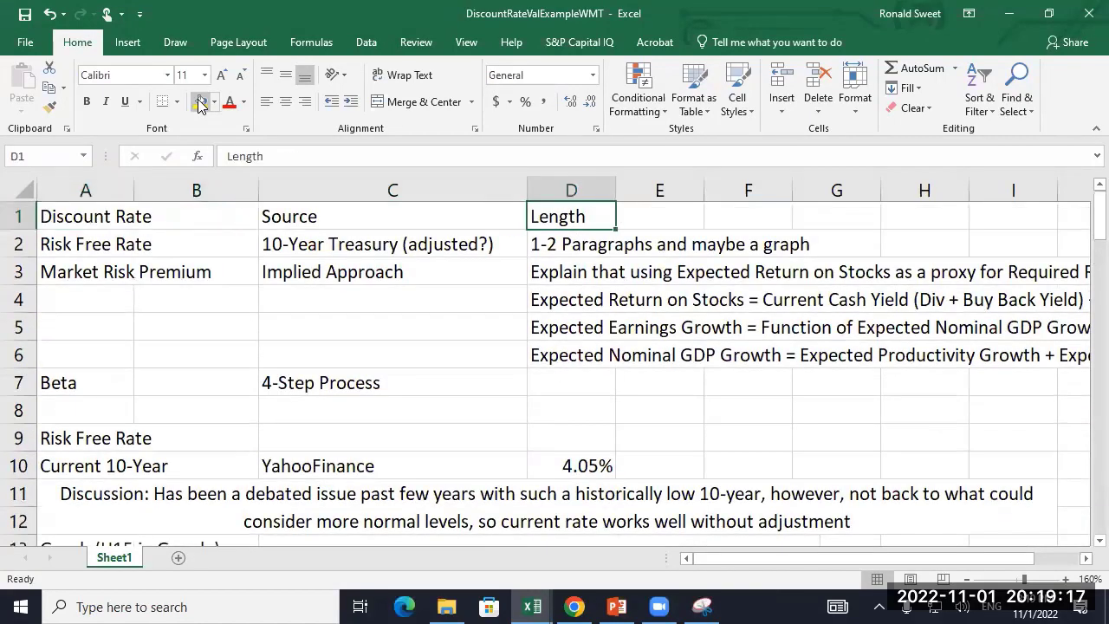
pyautogui.press('Down')
pyautogui.press('Down')
pyautogui.press('Down')
pyautogui.press('Down')
pyautogui.press('Down')
pyautogui.press('Down')
pyautogui.press('Down')
pyautogui.press('Down')
pyautogui.press('Down')
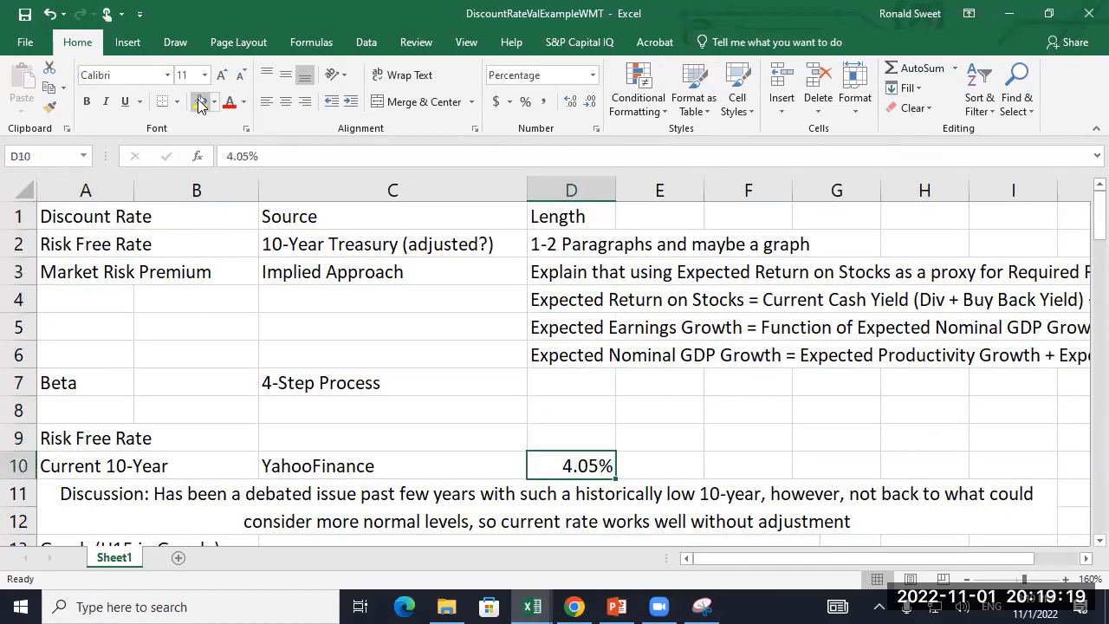
pyautogui.click(200, 102)
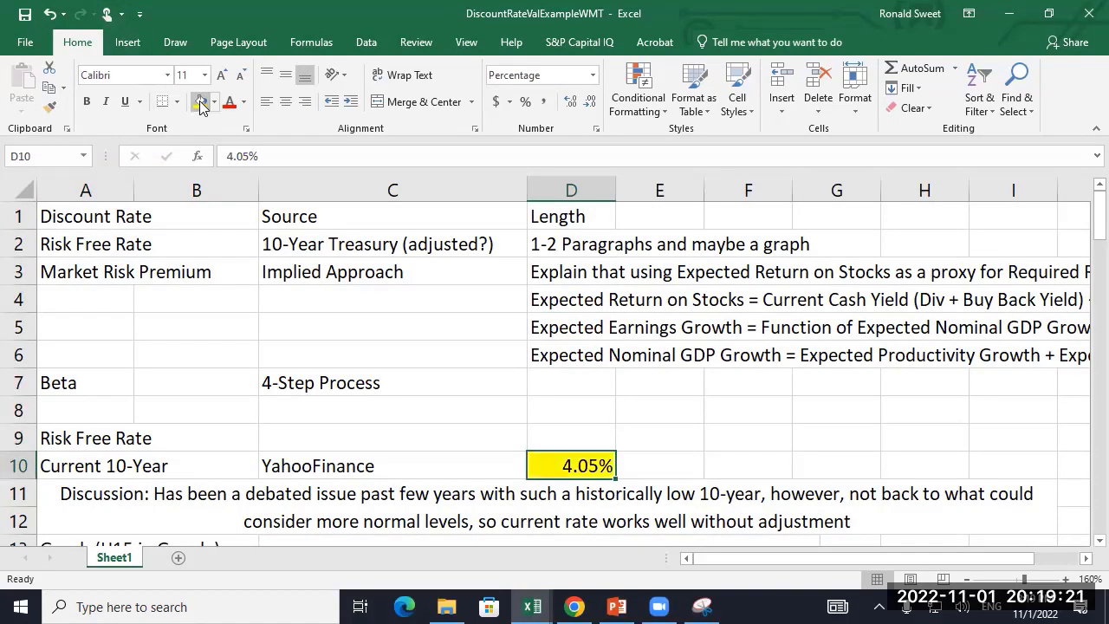
# - Add the label "Divend Yield" in cell A85, two rows below the Nominal GDP row
pyautogui.press('pagedown')
pyautogui.press('pagedown')
pyautogui.press('pagedown')
pyautogui.press('pagedown')
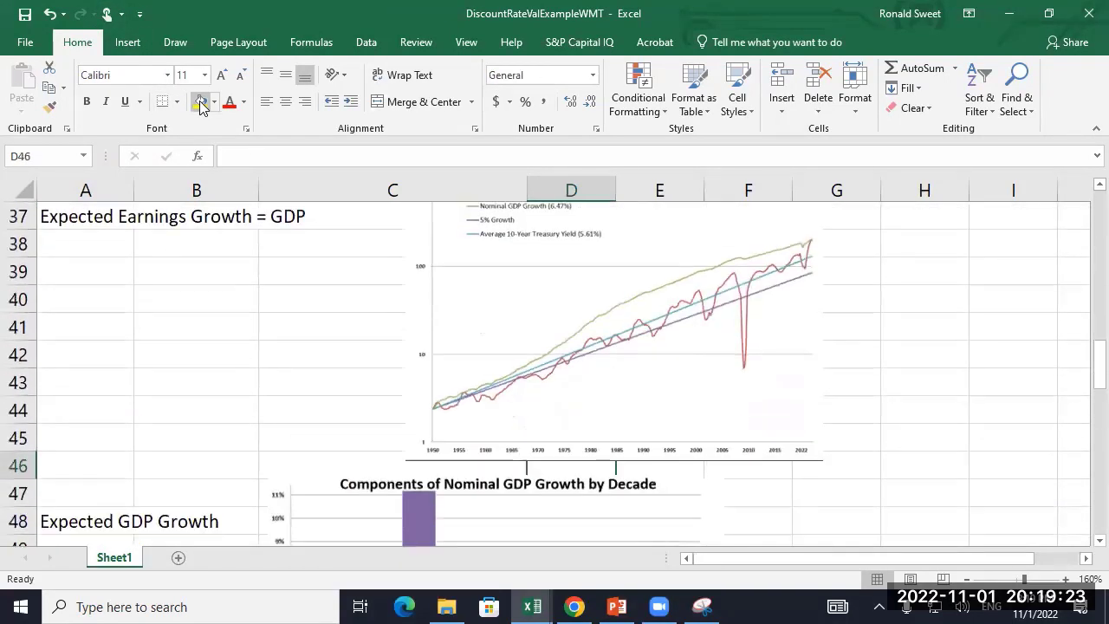
pyautogui.press('pagedown')
pyautogui.press('pagedown')
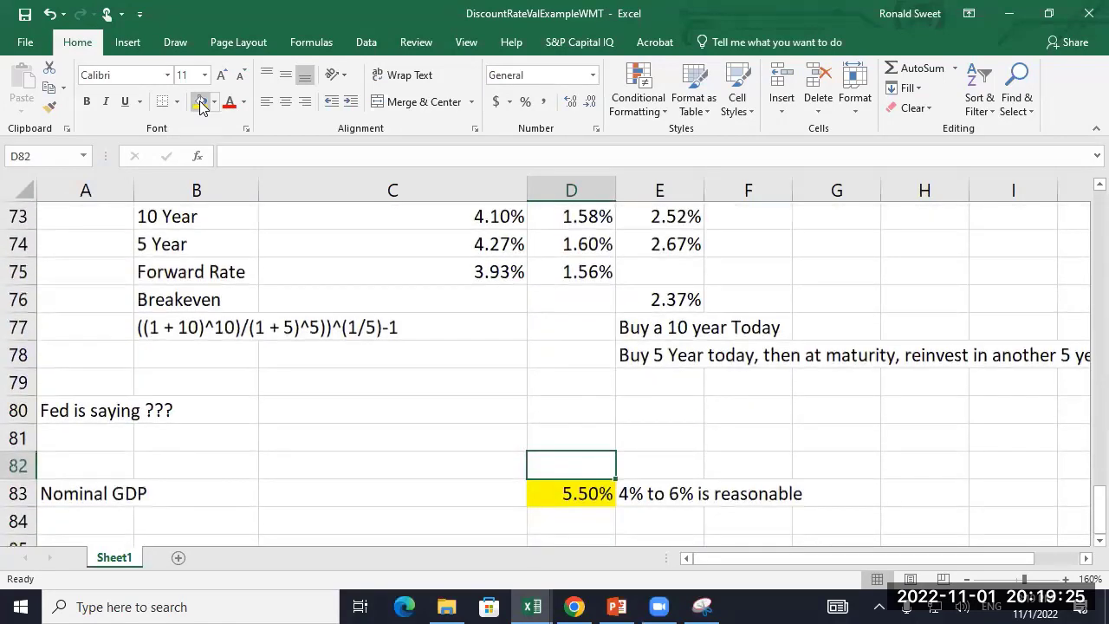
pyautogui.press('Down')
pyautogui.press('Down')
pyautogui.press('Down')
pyautogui.press('Left')
pyautogui.press('Left')
pyautogui.press('Left')
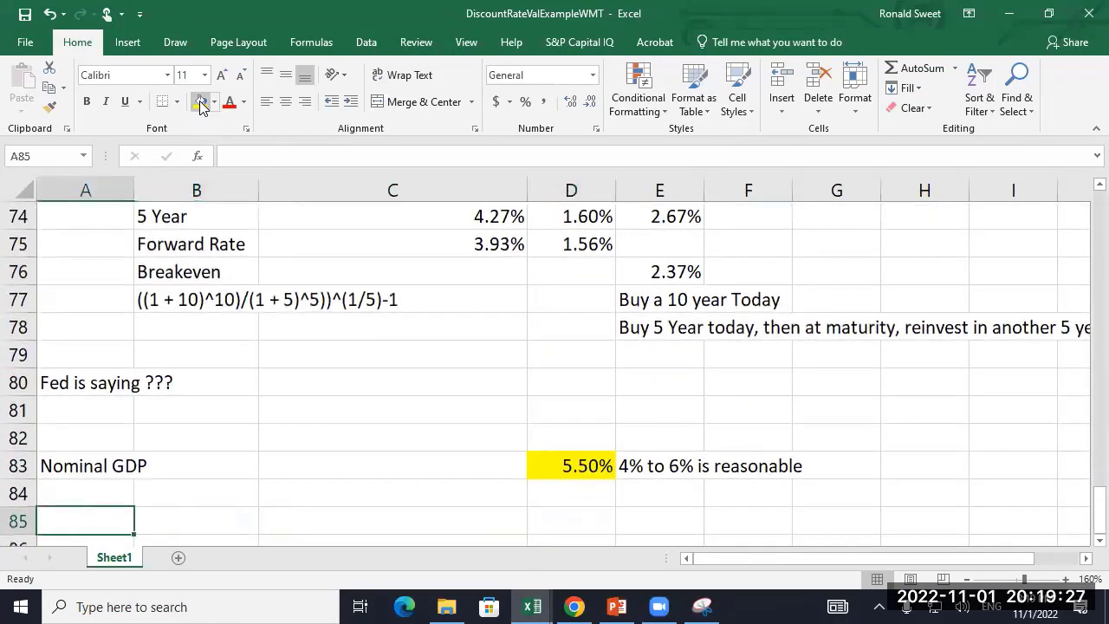
pyautogui.write('Divend ')
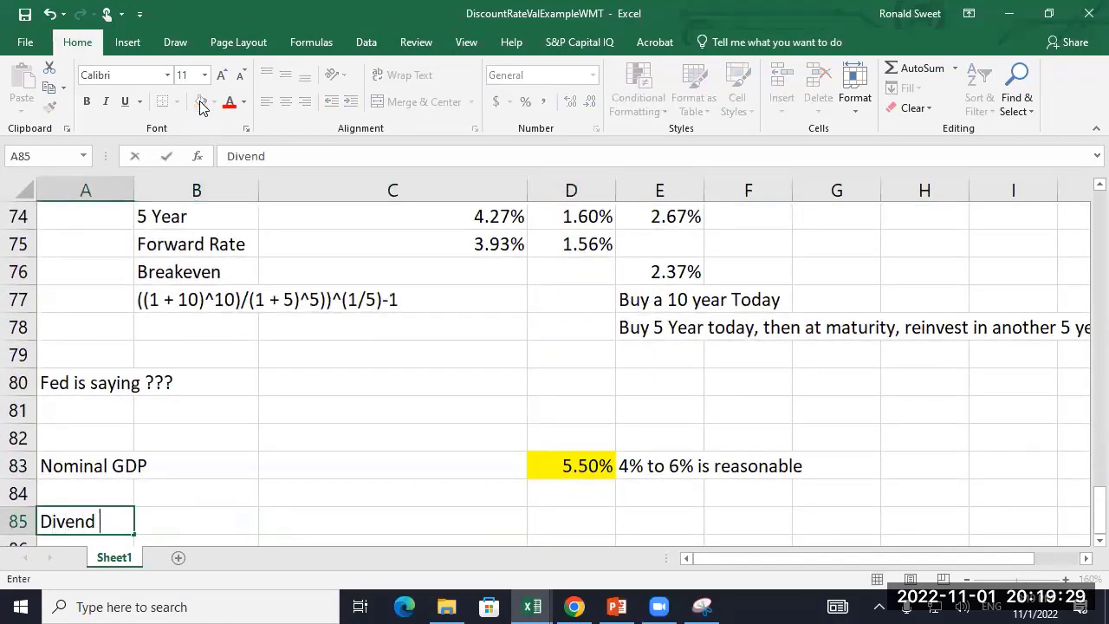
pyautogui.write('Yield')
pyautogui.press('Return')
pyautogui.press('Down')
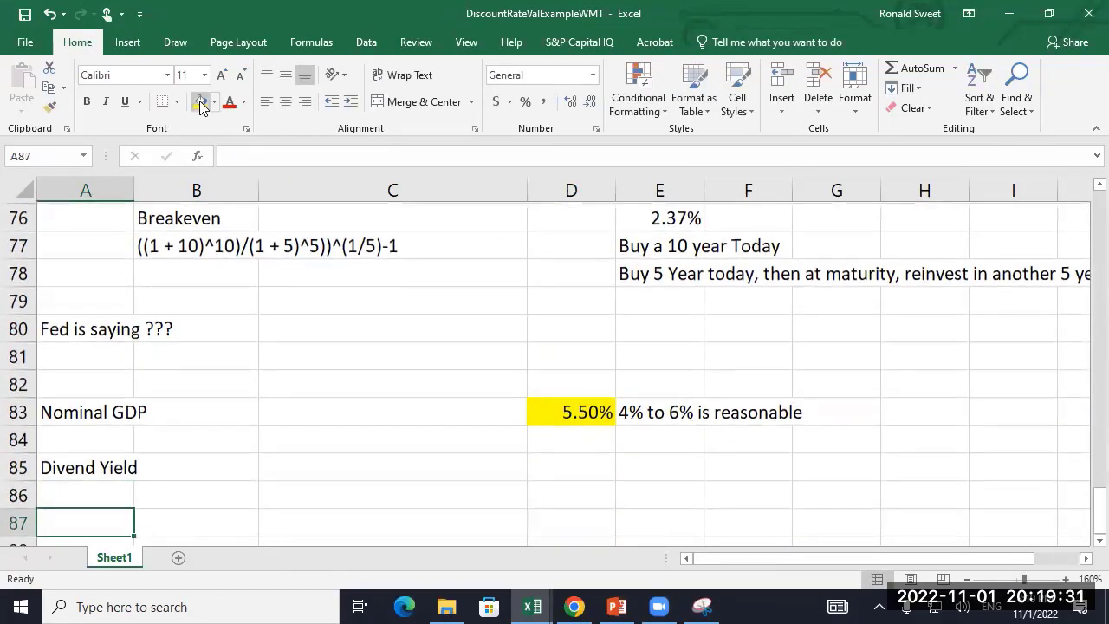
# - Enter the indented label "SPY" in A86, directly beneath the dividend yield label
pyautogui.press('Up')
pyautogui.press('Right')
pyautogui.press('Left')
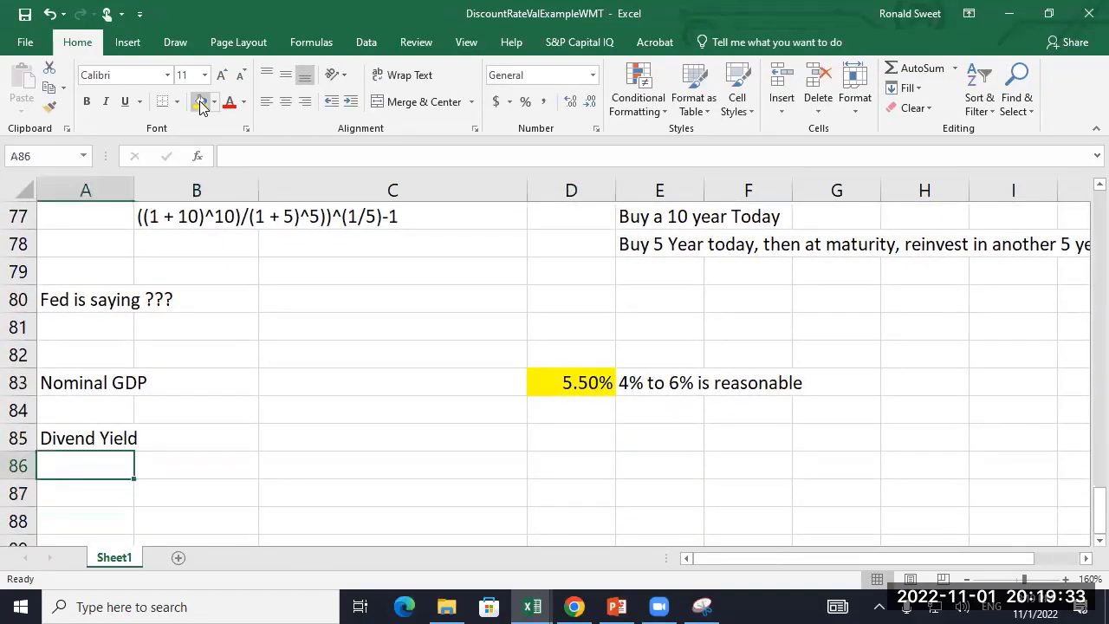
pyautogui.write('SPY')
pyautogui.press('Return')
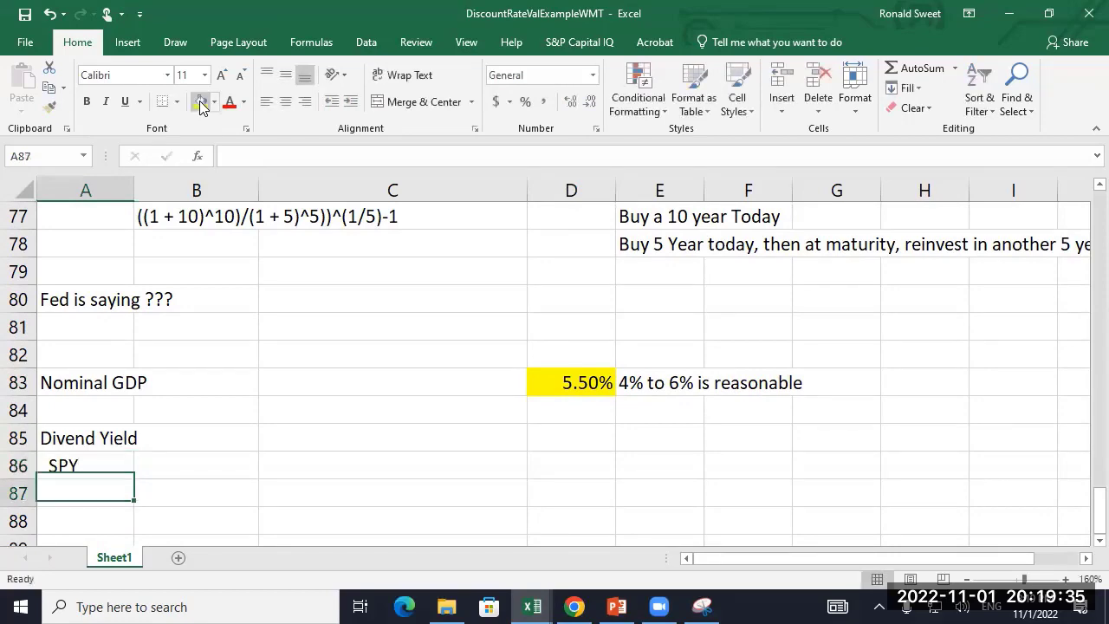
# - Switch to Chrome, look up the SPY quote on Yahoo Finance and mark its yield figure
pyautogui.press('Up')
pyautogui.press('Right')
pyautogui.press('Up')
pyautogui.press('Right')
pyautogui.press('Right')
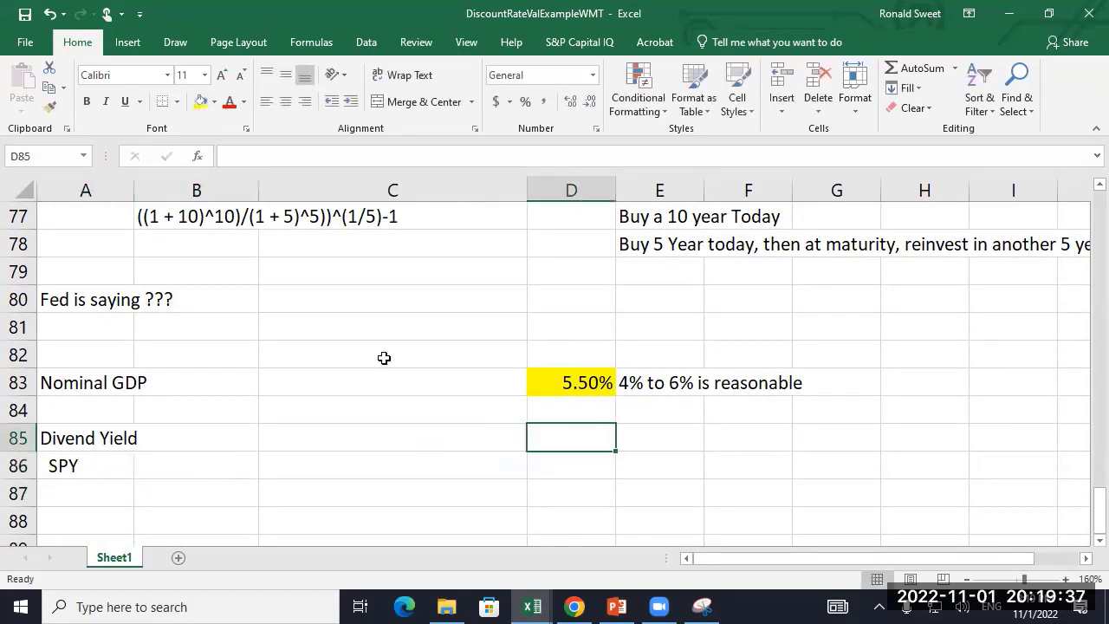
pyautogui.click(572, 605)
pyautogui.scroll(2, 515, 465)
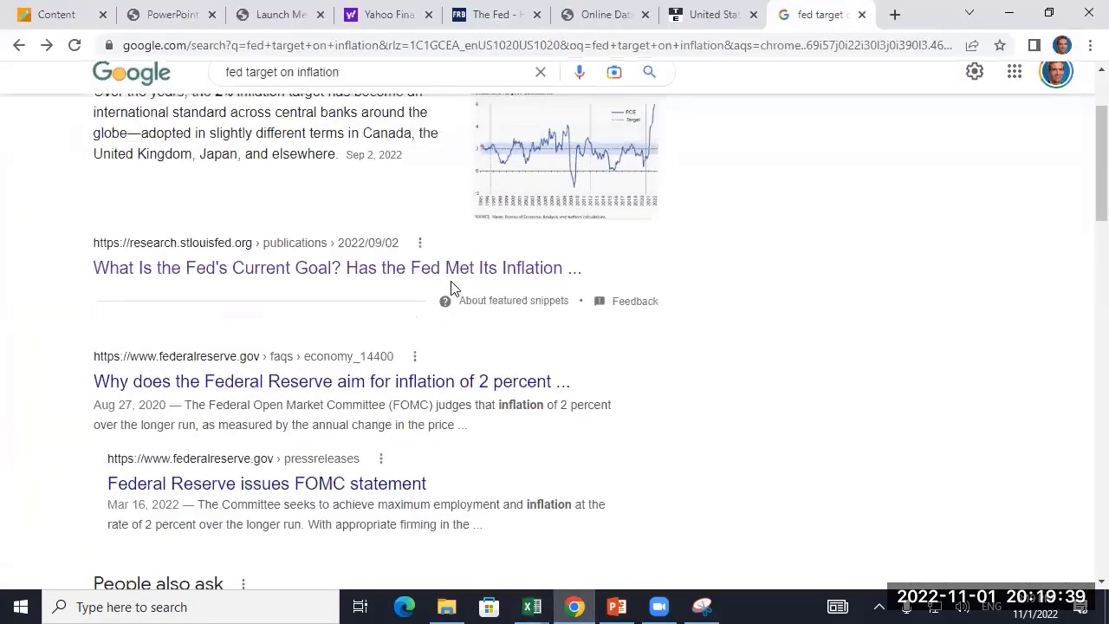
pyautogui.click(378, 24)
pyautogui.click(854, 290)
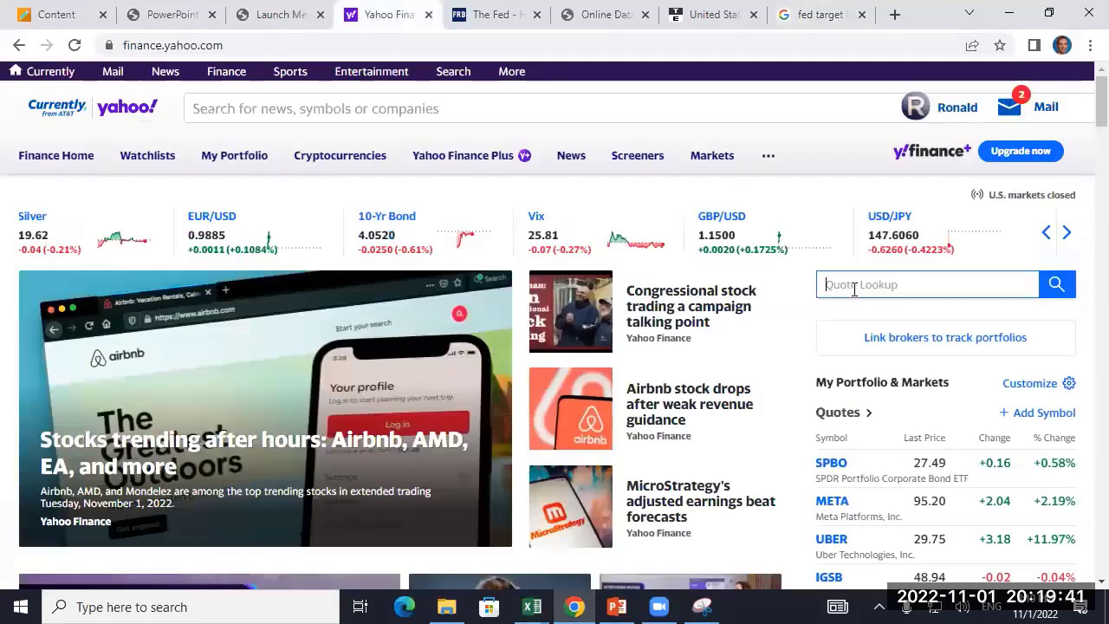
pyautogui.write('si')
pyautogui.press('BackSpace')
pyautogui.press('BackSpace')
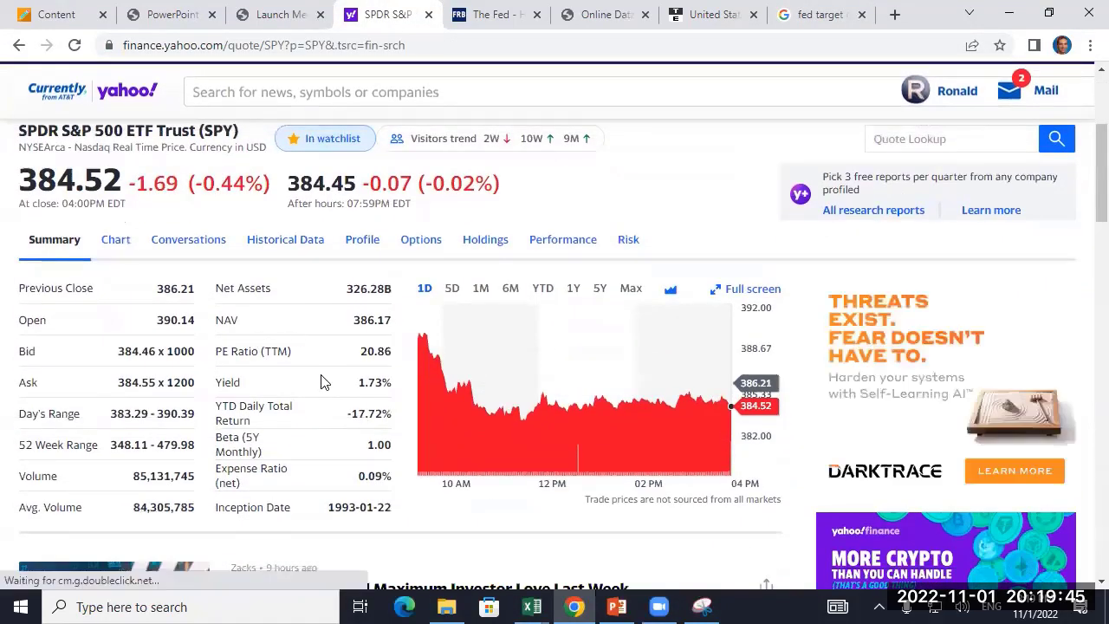
pyautogui.moveTo(359, 383); pyautogui.dragTo(391, 383)
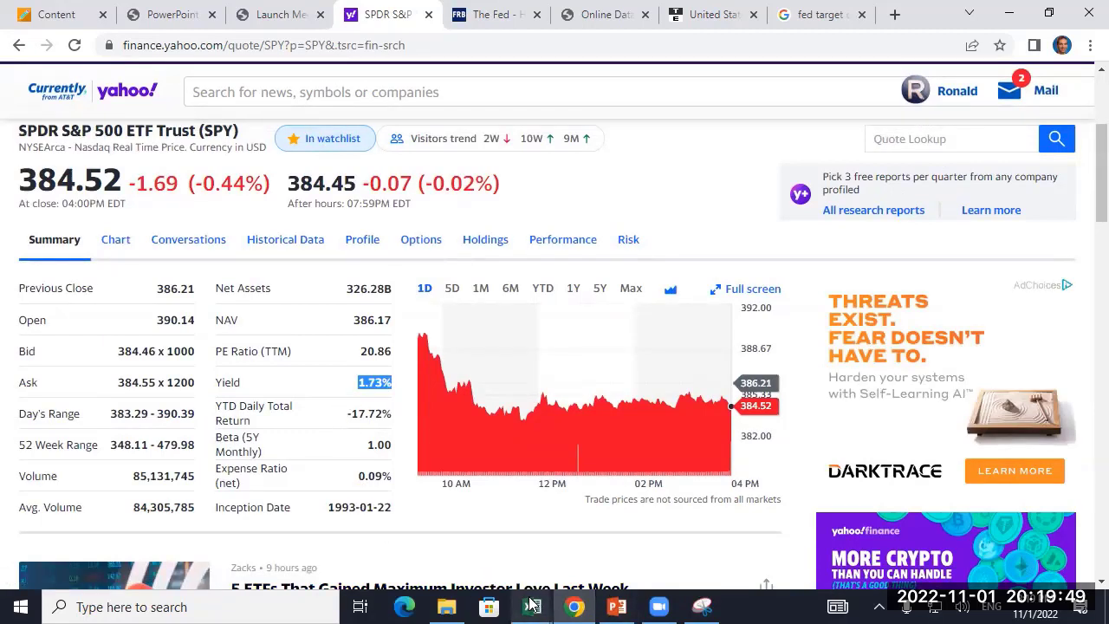
# - Back in the Excel valuation workbook, enter 1.75% as the dividend yield in D85 and fill the cell yellow
pyautogui.moveTo(532, 605)
pyautogui.click(475, 546)
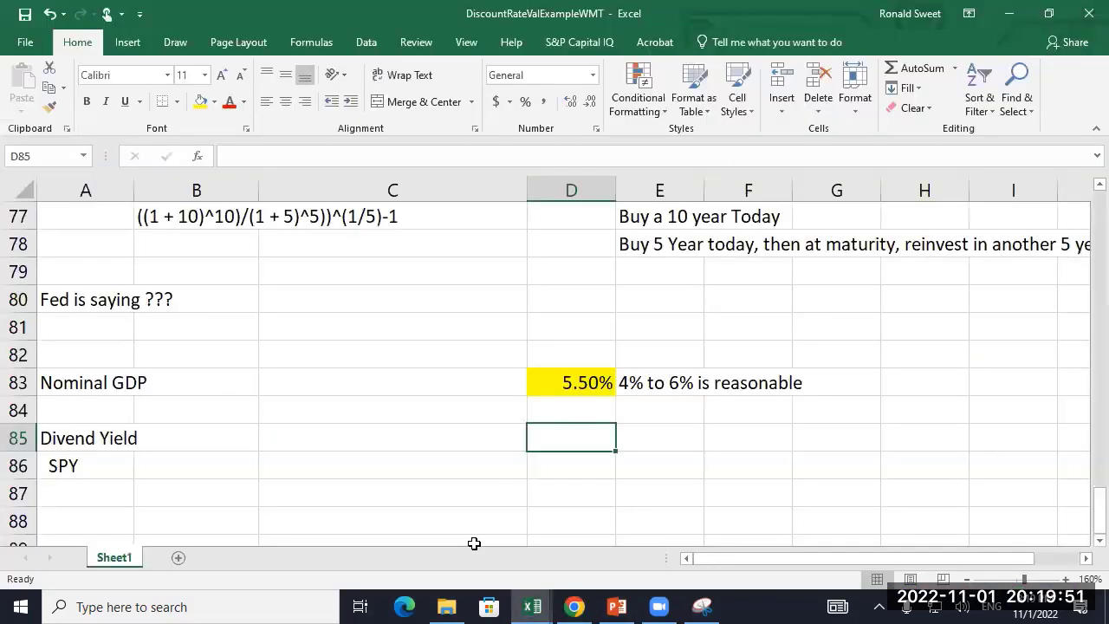
pyautogui.write('1.75%')
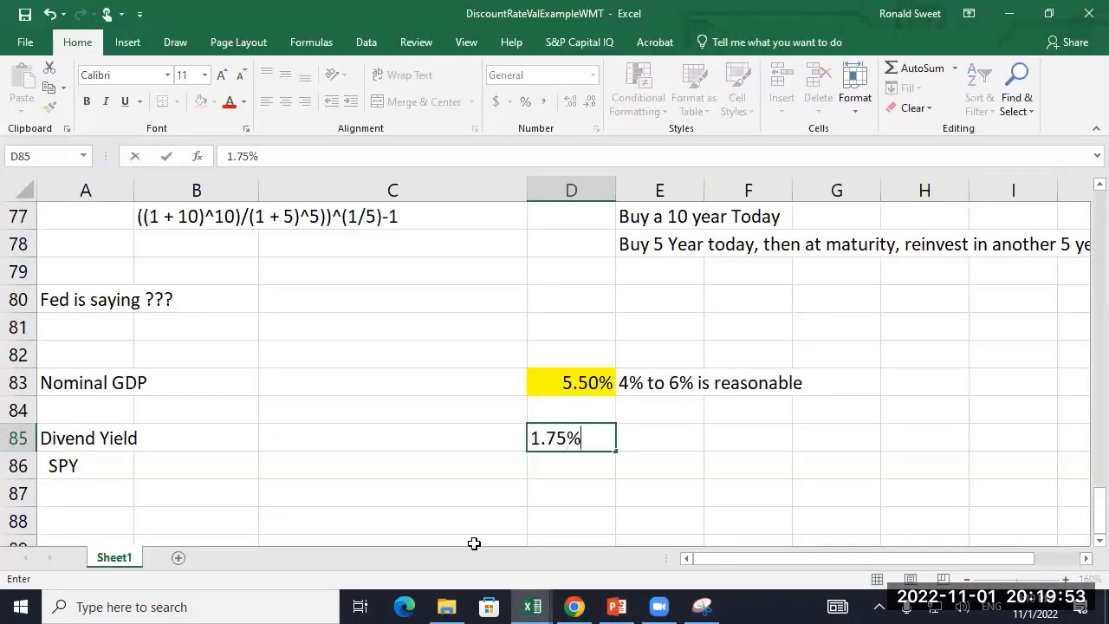
pyautogui.hotkey('ctrl', 'Return')
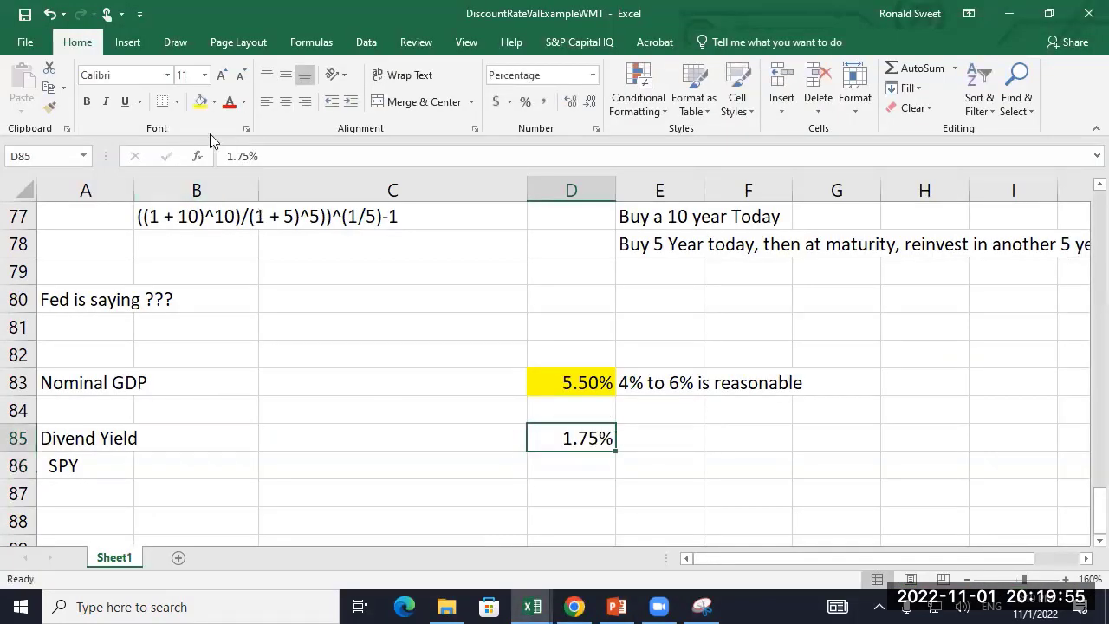
pyautogui.click(200, 101)
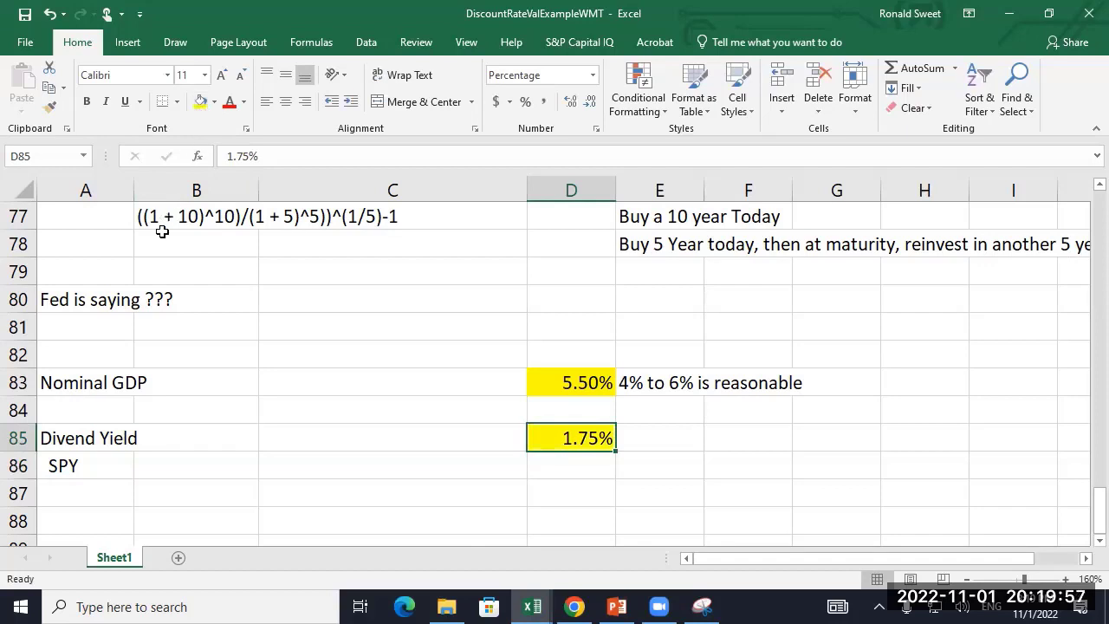
# - Correct the spelling of the label in A85 to "Dividend Yield"
pyautogui.press('Down')
pyautogui.press('Down')
pyautogui.press('Down')
pyautogui.press('Home')
pyautogui.press('Up')
pyautogui.press('Up')
pyautogui.press('Up')
pyautogui.press('F2')
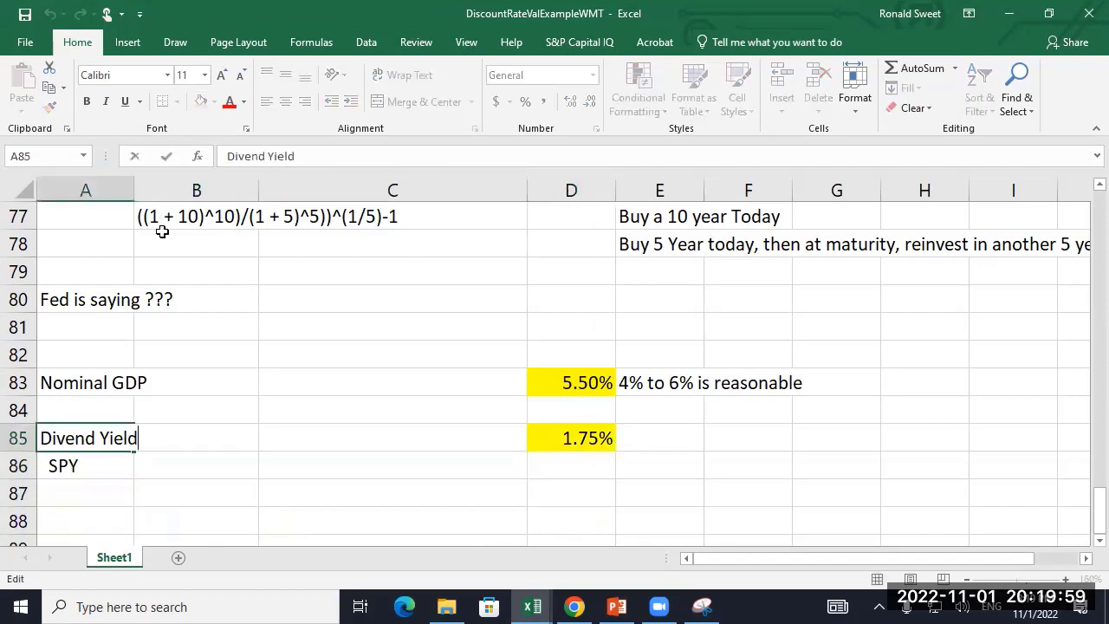
pyautogui.press('Home')
pyautogui.press('Right')
pyautogui.write('id')
pyautogui.press('Return')
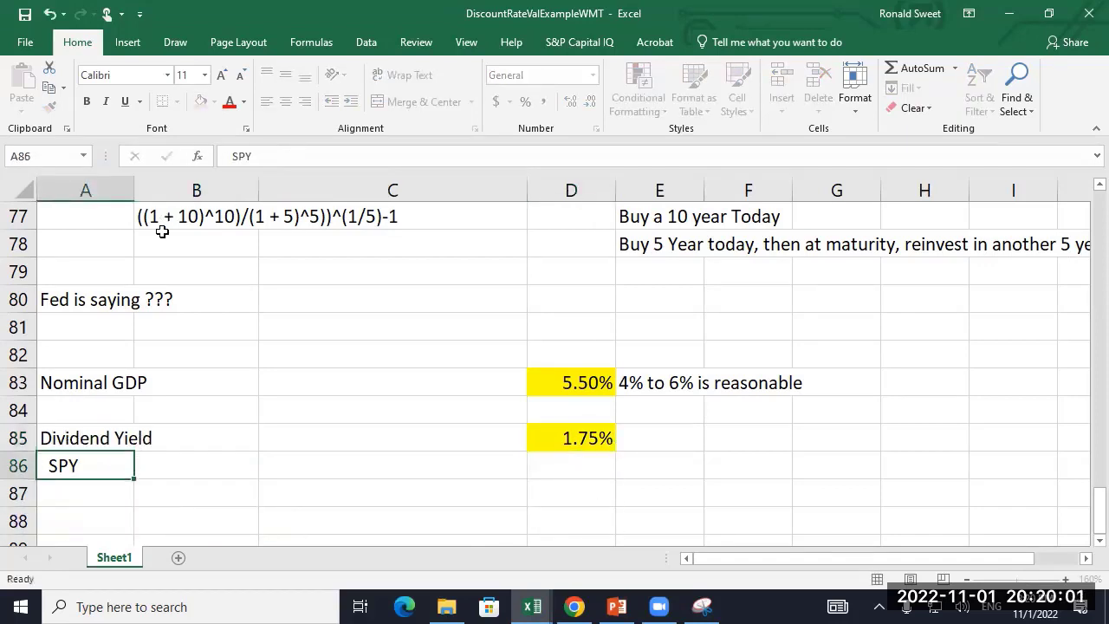
# - Add the label "Buyback Yield" in cell A88, two rows below the SPY label
pyautogui.press('Down')
pyautogui.press('Down')
pyautogui.write('BuyYield')
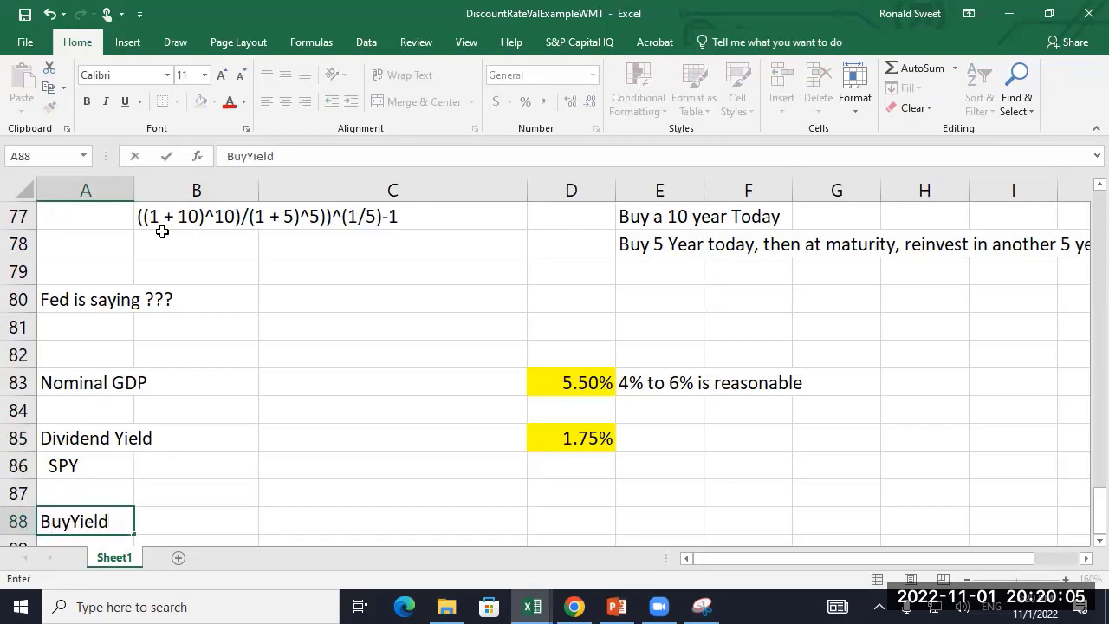
pyautogui.press('BackSpace')
pyautogui.press('BackSpace')
pyautogui.press('BackSpace')
pyautogui.press('BackSpace')
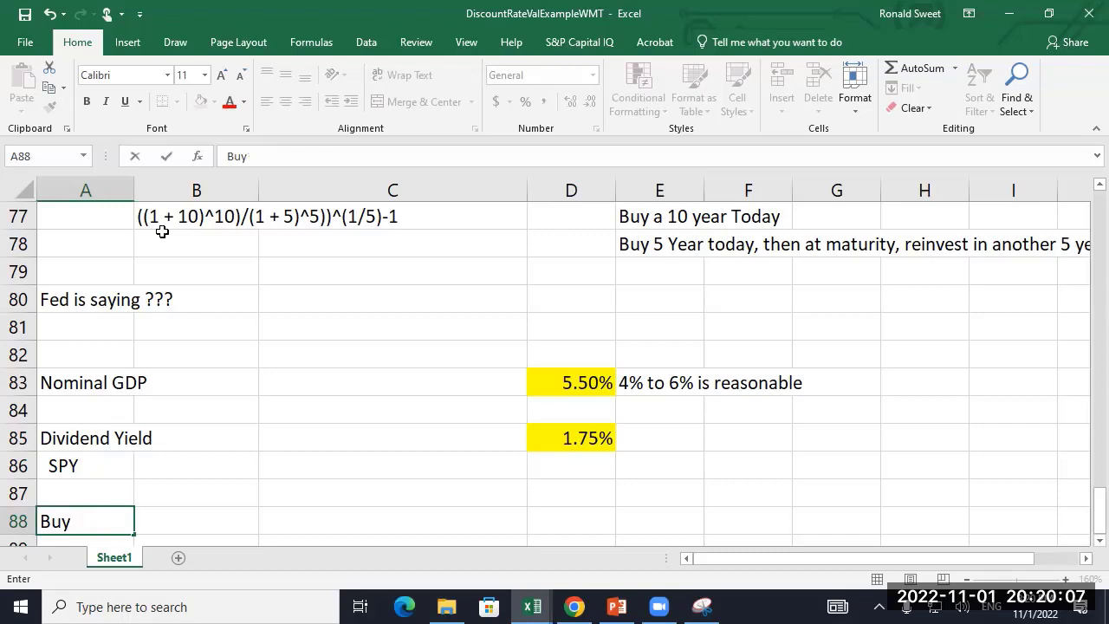
pyautogui.write('back Yield')
pyautogui.hotkey('ctrl', 'Return')
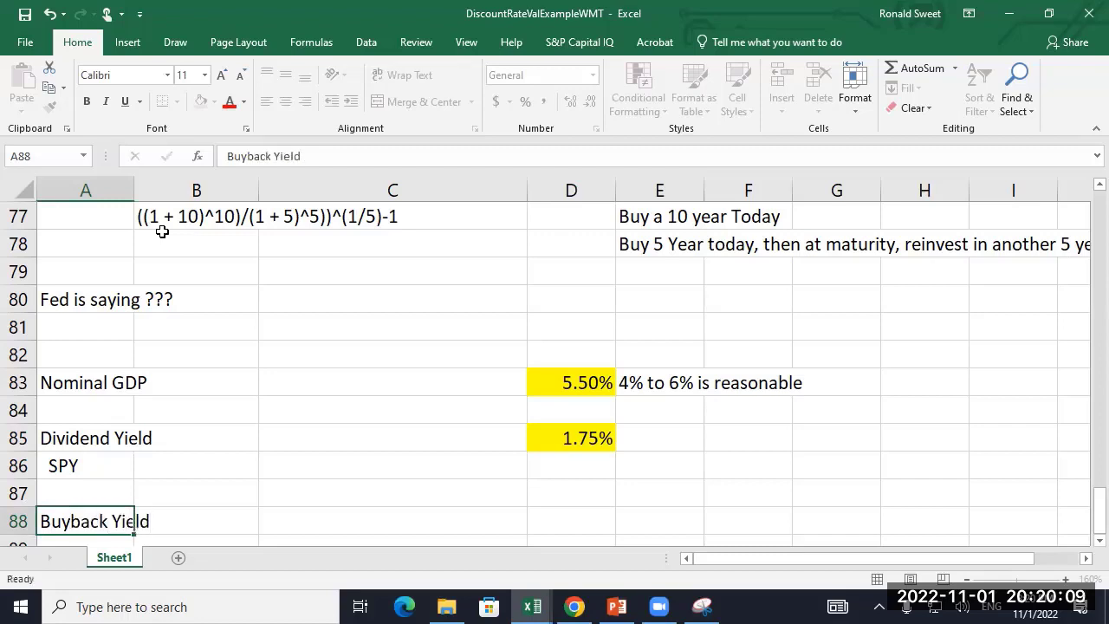
# - Enter 1% as the buyback yield in D88
pyautogui.press('Down')
pyautogui.press('Right')
pyautogui.press('Right')
pyautogui.press('Right')
pyautogui.press('Up')
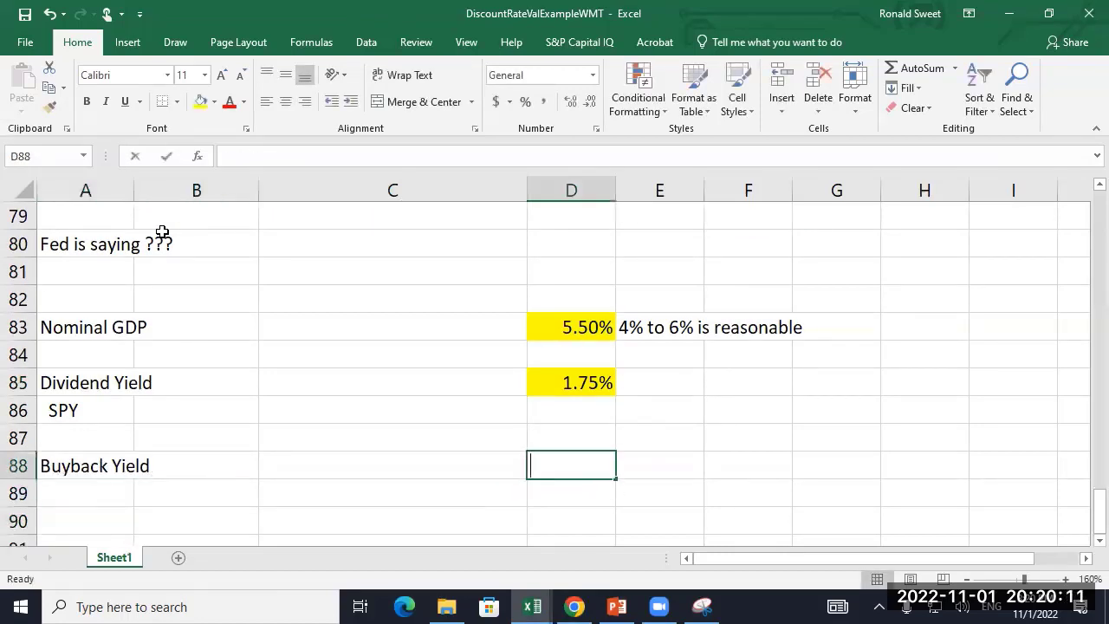
pyautogui.write('1')
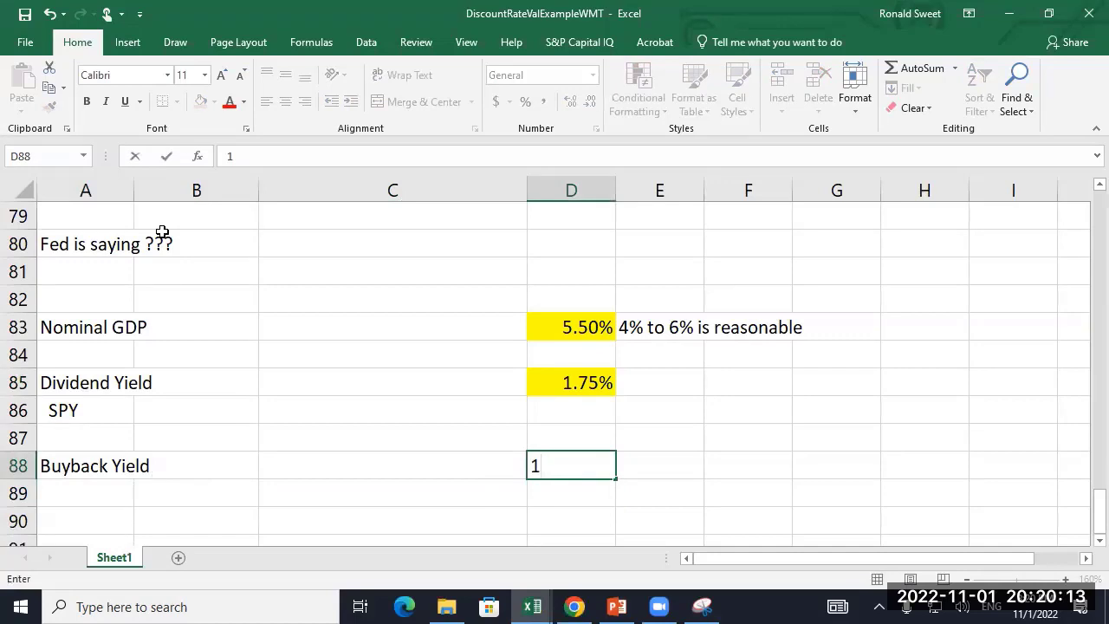
pyautogui.write('%')
pyautogui.press('Return')
pyautogui.press('Up')
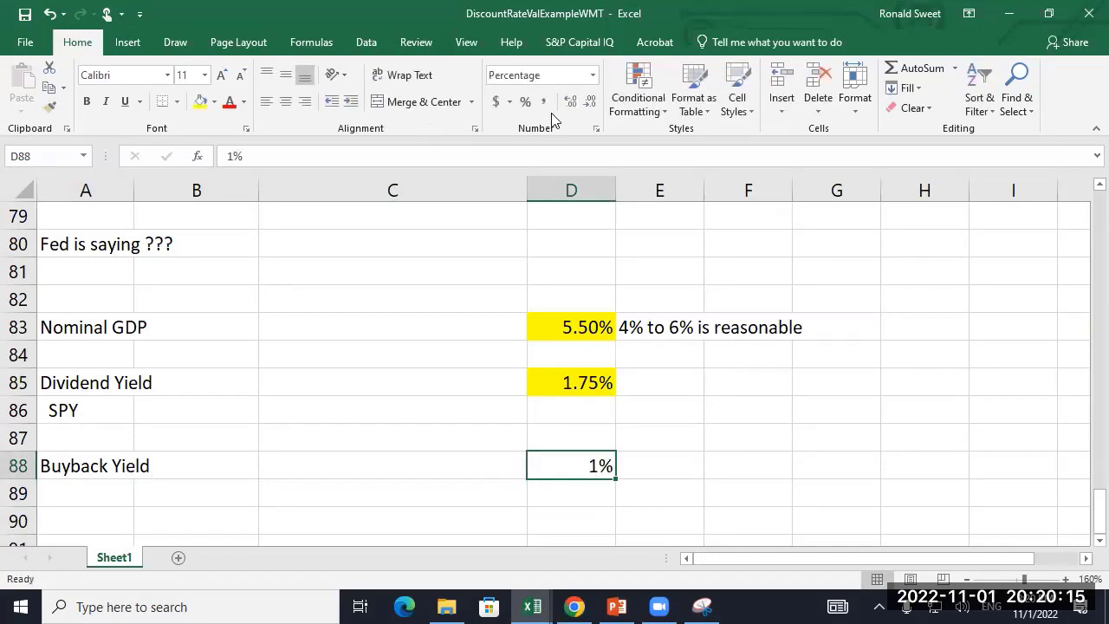
# - Format the buyback yield in D88 with two decimal places and a yellow fill
pyautogui.click(570, 102)
pyautogui.click(570, 101)
pyautogui.click(201, 101)
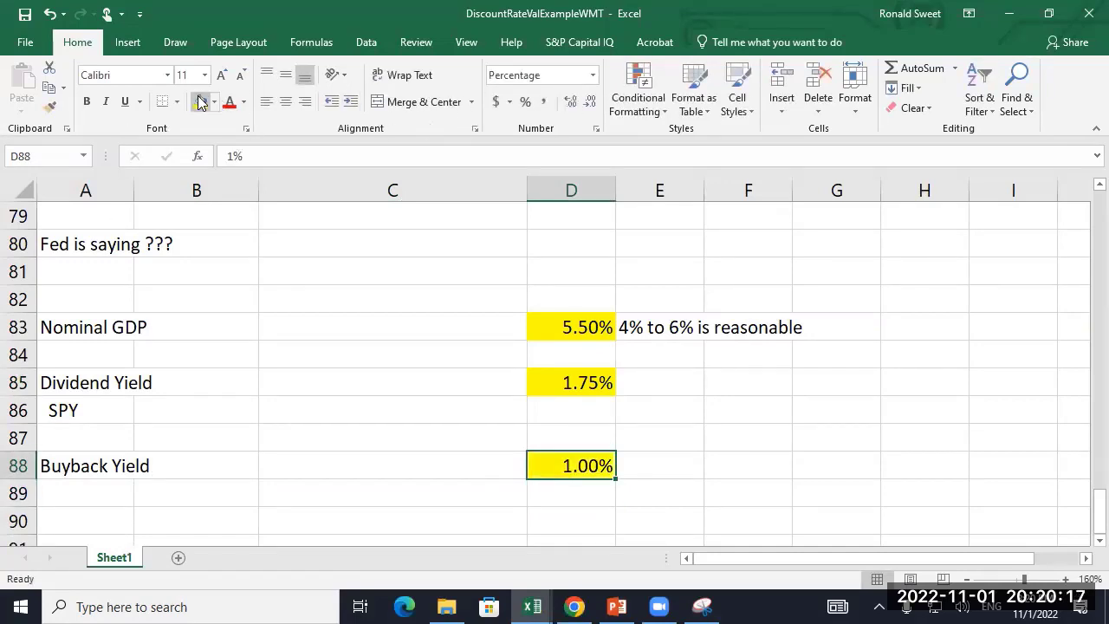
# - Enter the text note "Reference the article quickly" in E88, beside the buyback yield
pyautogui.press('Right')
pyautogui.write('Reference the')
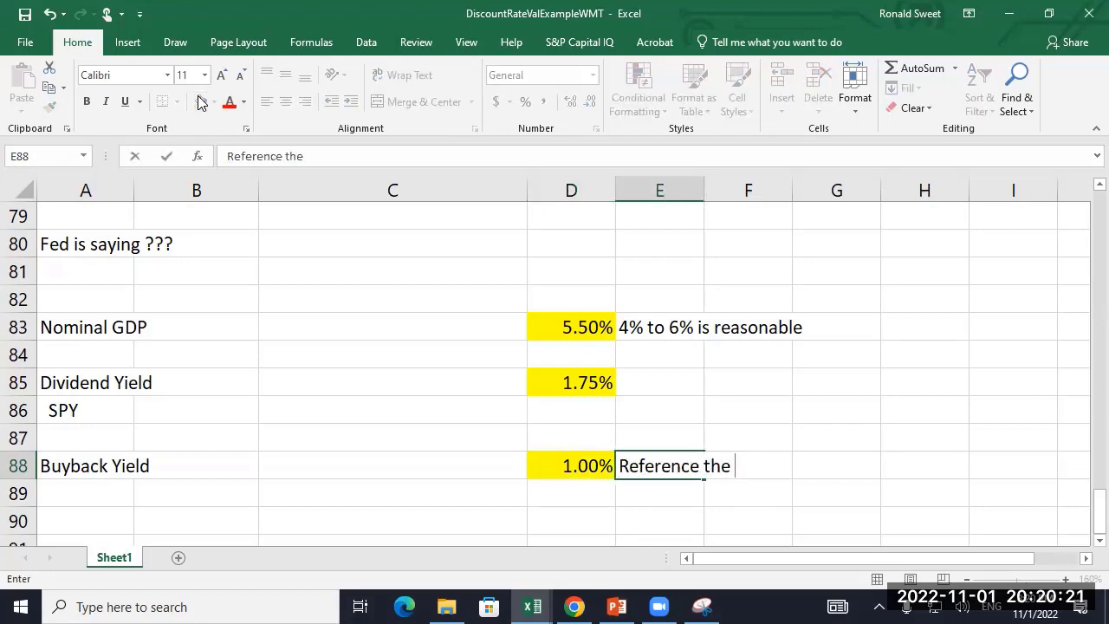
pyautogui.write(' ARTICL')
pyautogui.press('BackSpace')
pyautogui.press('BackSpace')
pyautogui.press('BackSpace')
pyautogui.press('BackSpace')
pyautogui.write('article')
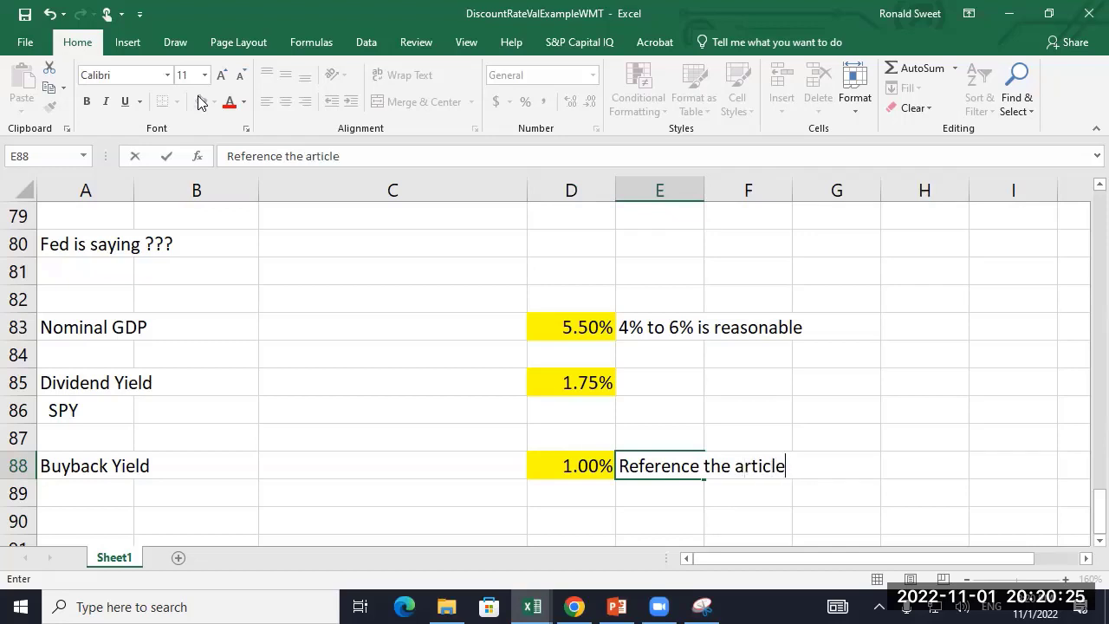
pyautogui.write(' quickly')
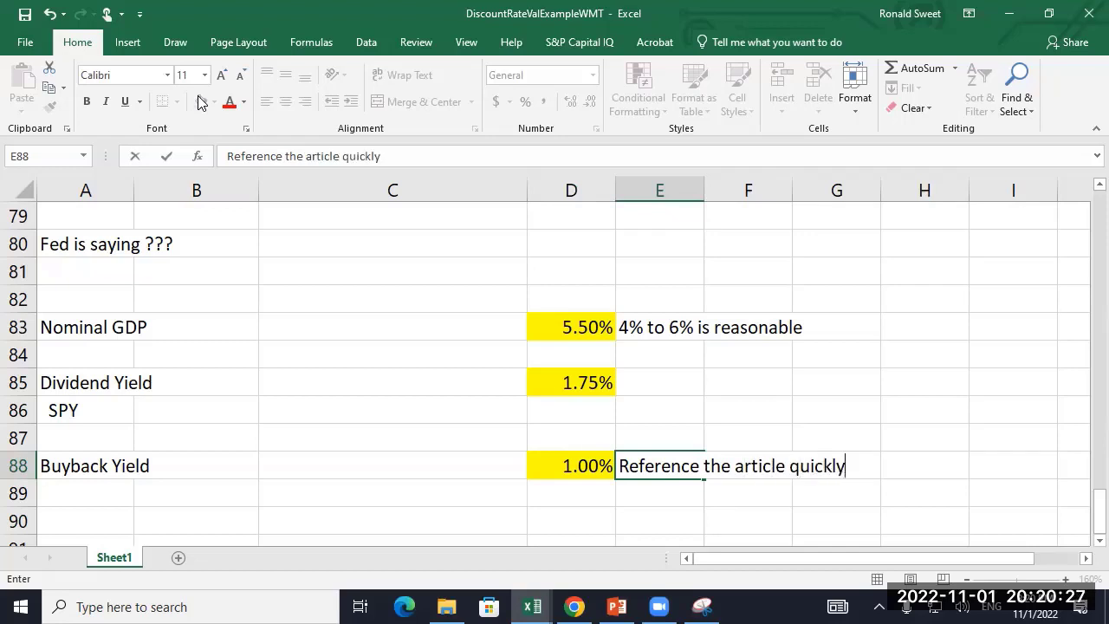
pyautogui.press('Return')
# - Enter the text note "Just use SPY" in E85, beside the dividend yield
pyautogui.press('Up')
pyautogui.press('Up')
pyautogui.press('Up')
pyautogui.press('Up')
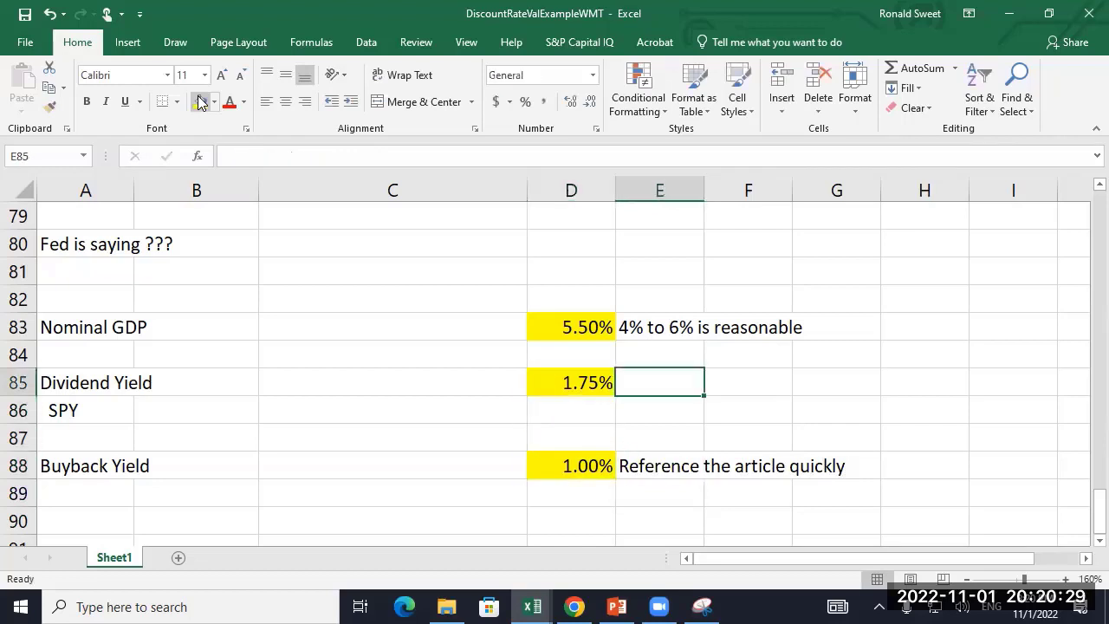
pyautogui.write('Just use SPY')
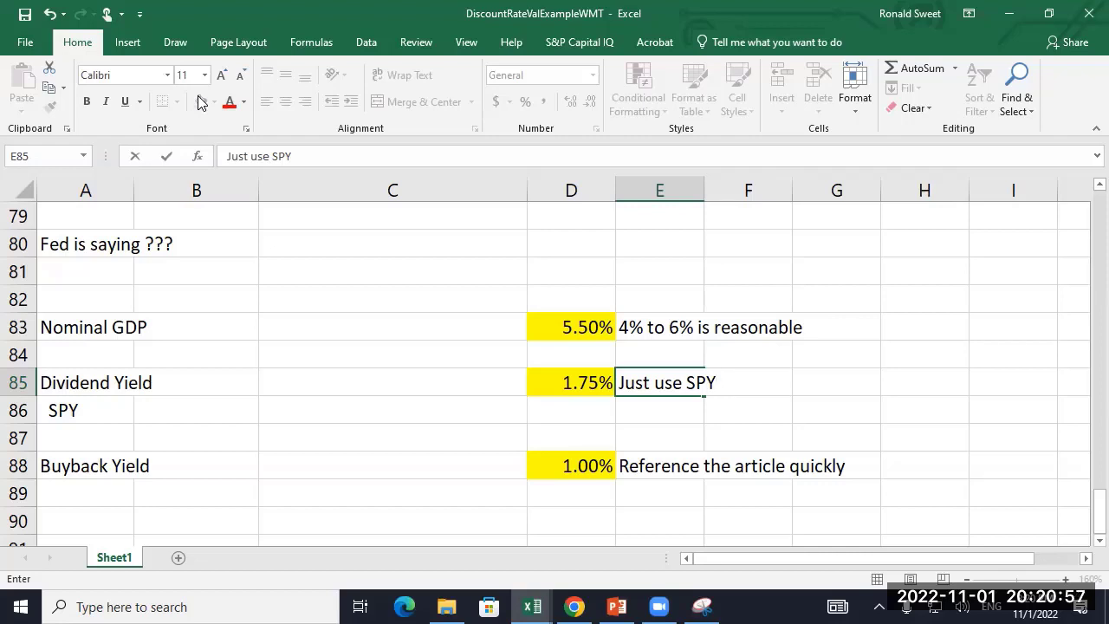
pyautogui.press('Return')
# - Label A90, two rows below the buyback yield, as the expected return on stocks
pyautogui.press('Down')
pyautogui.press('Down')
pyautogui.press('Left')
pyautogui.press('Left')
pyautogui.press('Left')
pyautogui.press('Left')
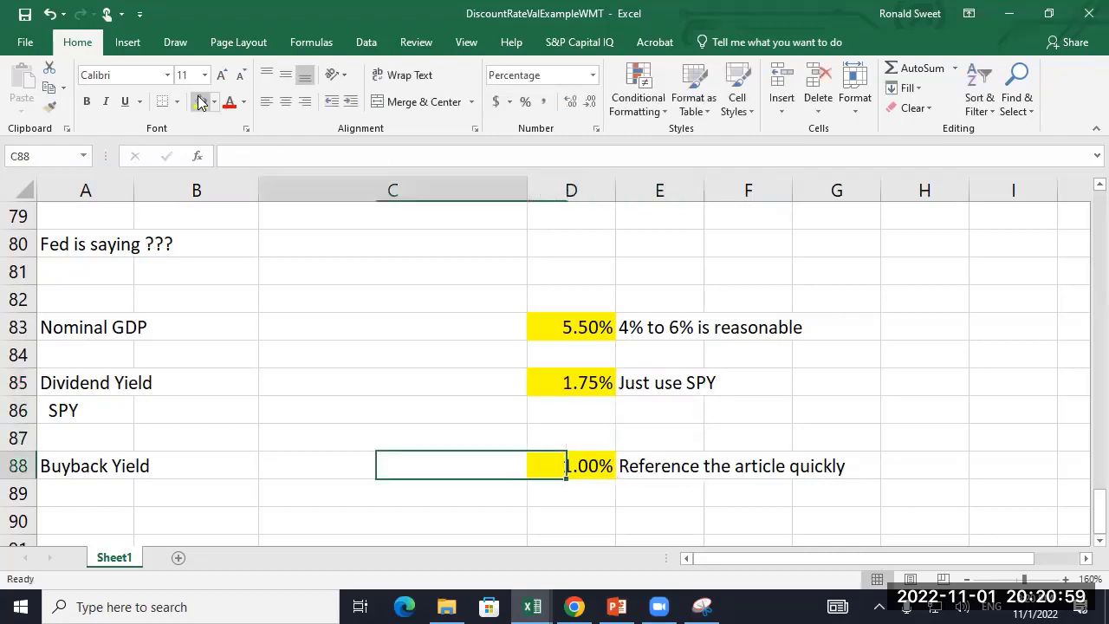
pyautogui.press('Down')
pyautogui.press('Down')
pyautogui.press('Down')
pyautogui.press('Down')
pyautogui.press('Down')
pyautogui.press('Up')
pyautogui.press('Up')
pyautogui.press('Up')
pyautogui.press('Up')
pyautogui.press('Up')
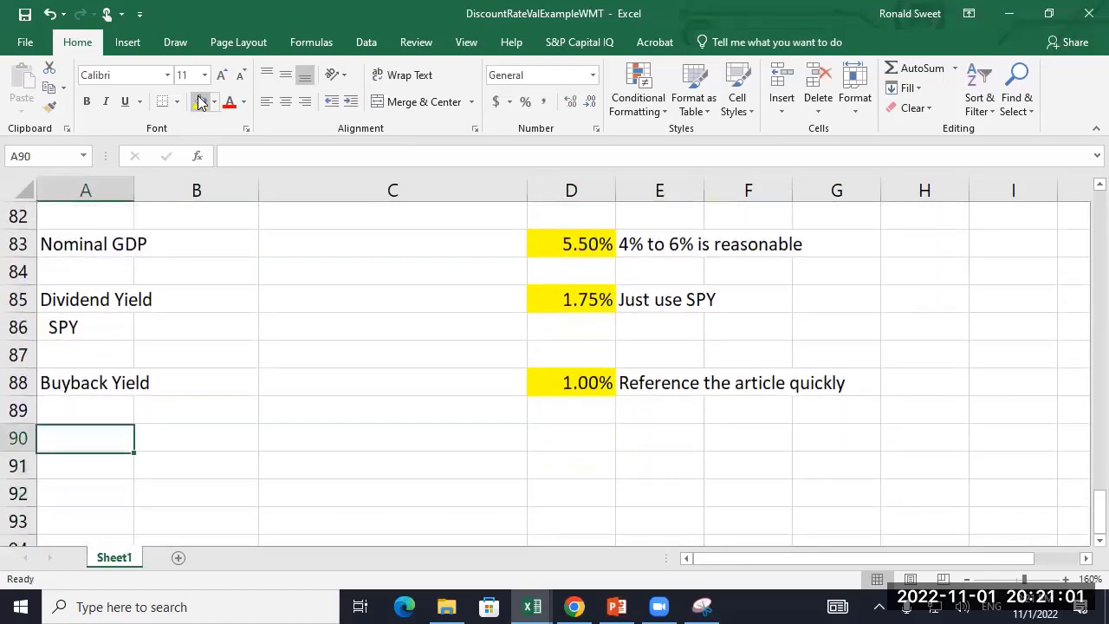
pyautogui.press('Down')
pyautogui.press('Down')
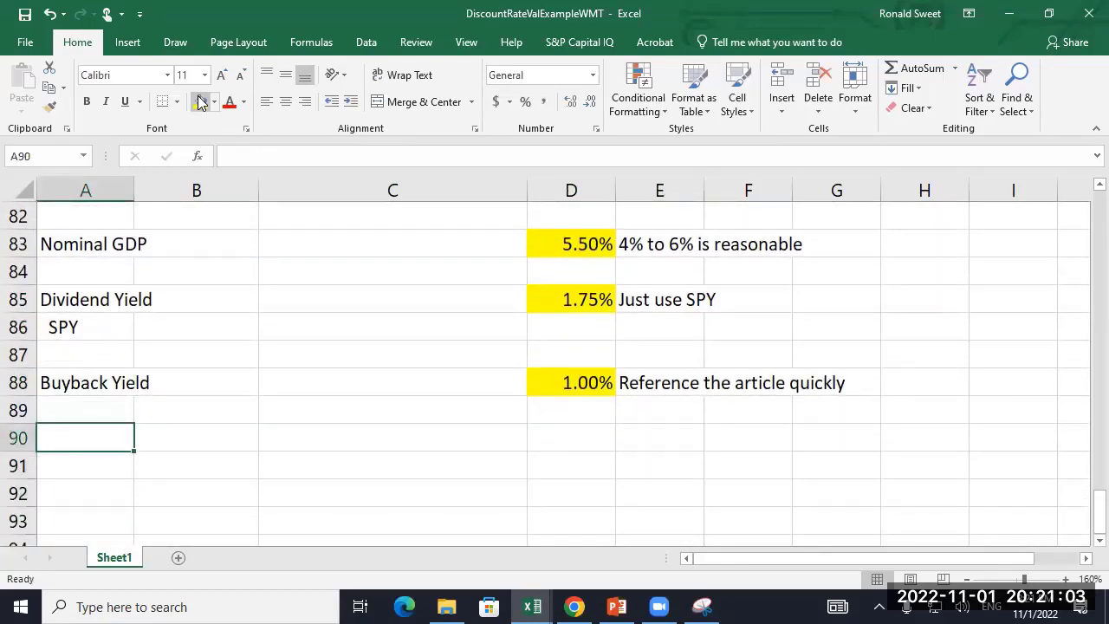
pyautogui.write('Expected Re')
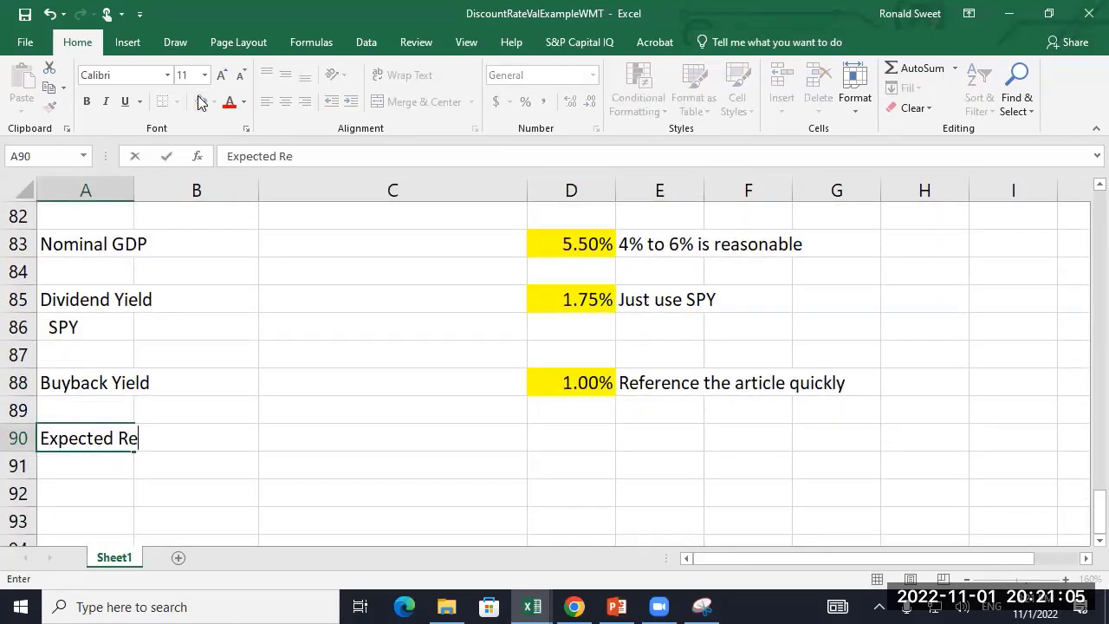
pyautogui.write('turn oin St')
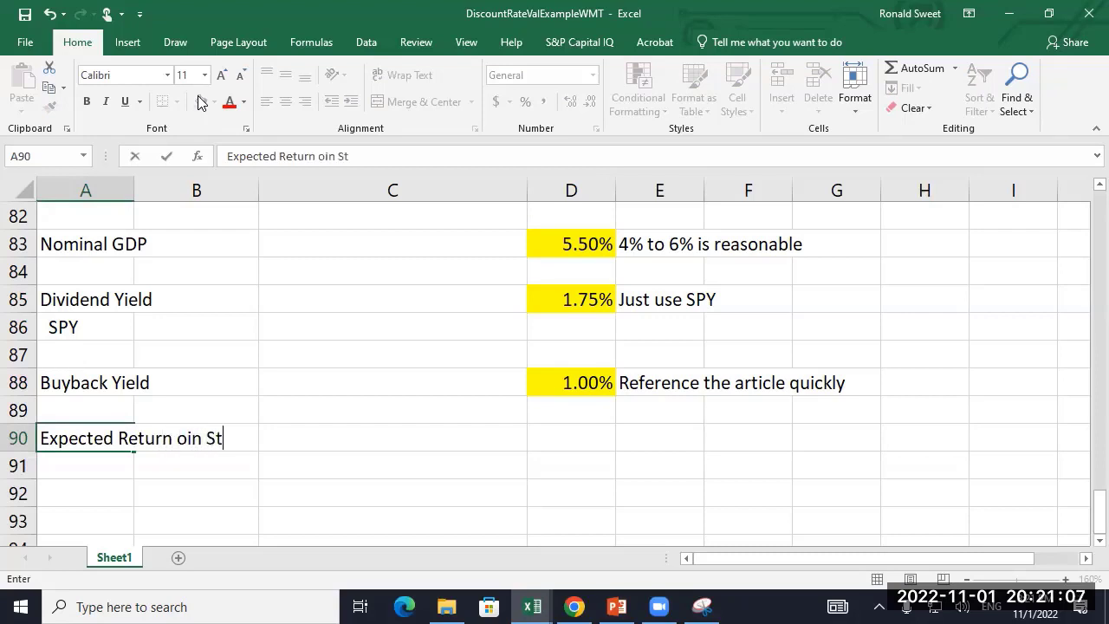
pyautogui.write('ocks')
pyautogui.press('Return')
# - Correct the misspelled word in the A90 label so it reads "Expected Return on Stocks"
pyautogui.press('Up')
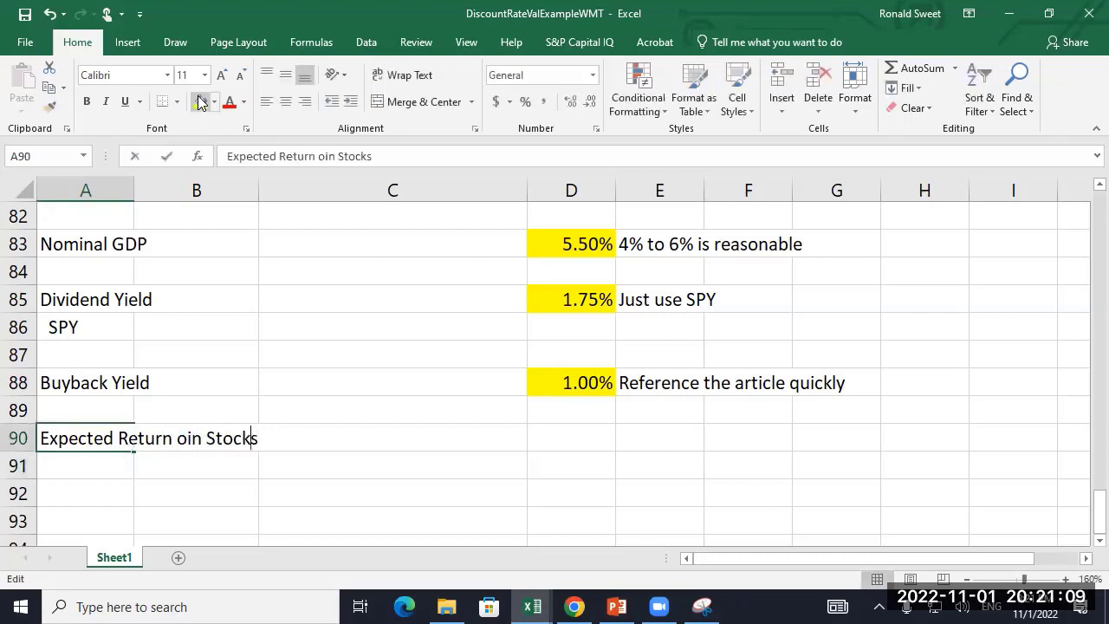
pyautogui.press('F2')
pyautogui.press('Left')
pyautogui.press('Left')
pyautogui.press('Left')
pyautogui.press('Left')
pyautogui.press('Left')
pyautogui.press('Left')
pyautogui.press('Left')
pyautogui.press('Left')
pyautogui.press('Left')
pyautogui.press('Delete')
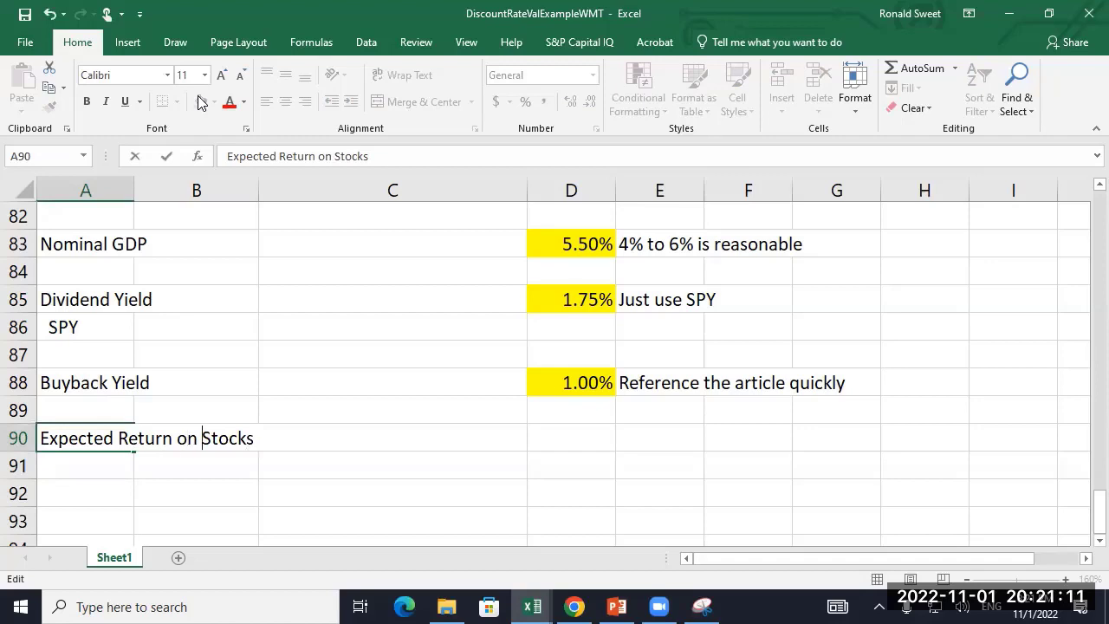
pyautogui.press('Return')
# - Enter row labels for dividend yield, buyback yield and earnings growth in C91 to C93, using "Div Yield" and "Earnings Growth" for the outer two
pyautogui.press('Right')
pyautogui.press('Right')
pyautogui.write('Div Yield')
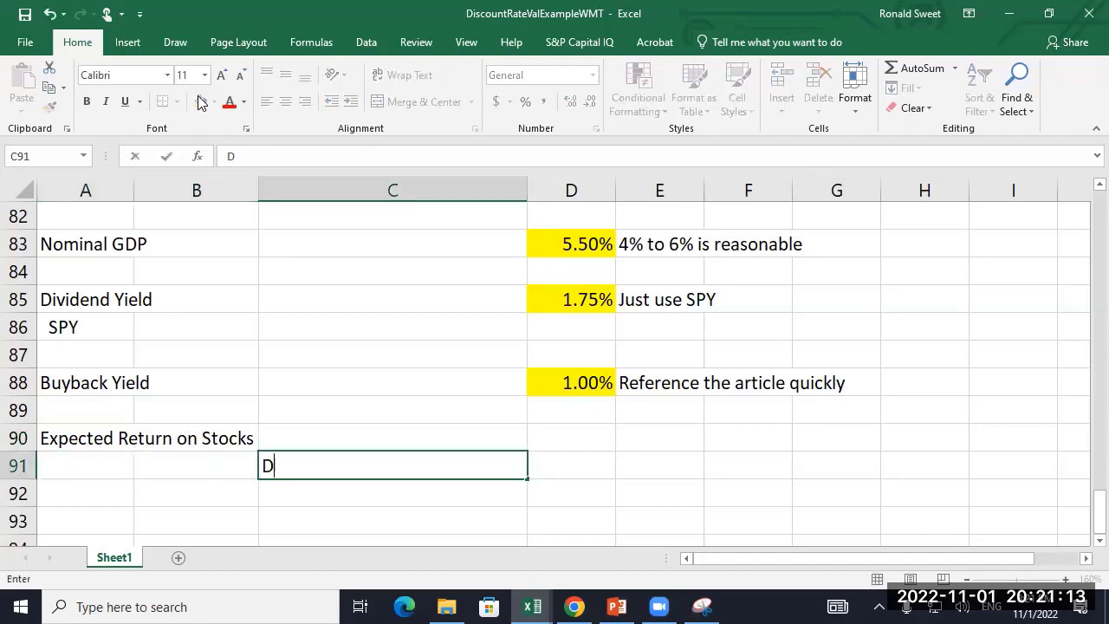
pyautogui.press('Return')
pyautogui.write('B')
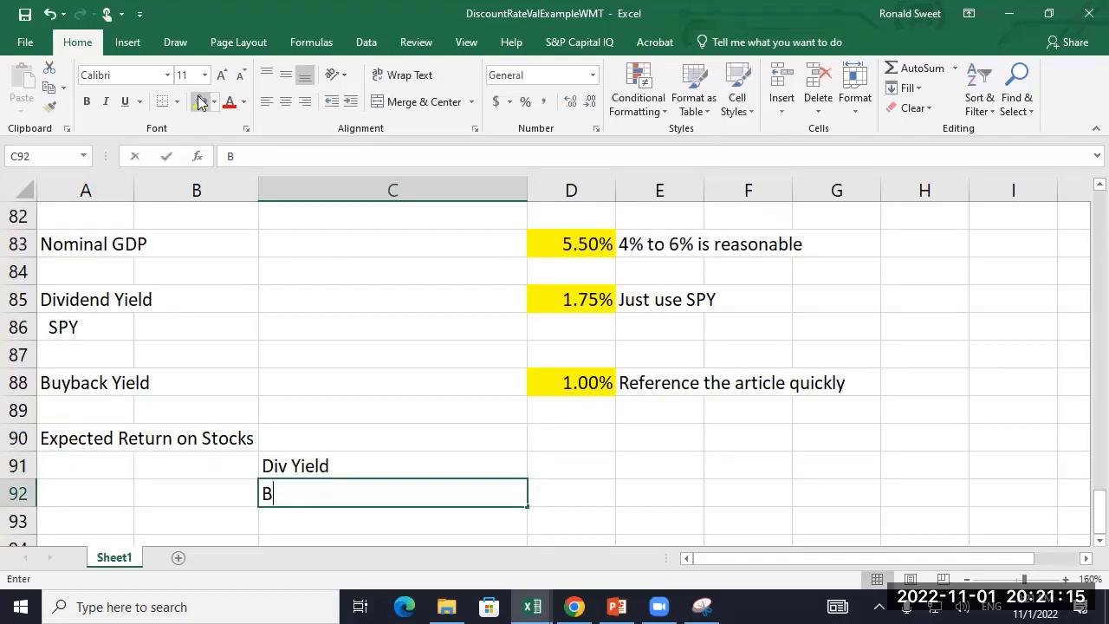
pyautogui.write('uybnack Yield')
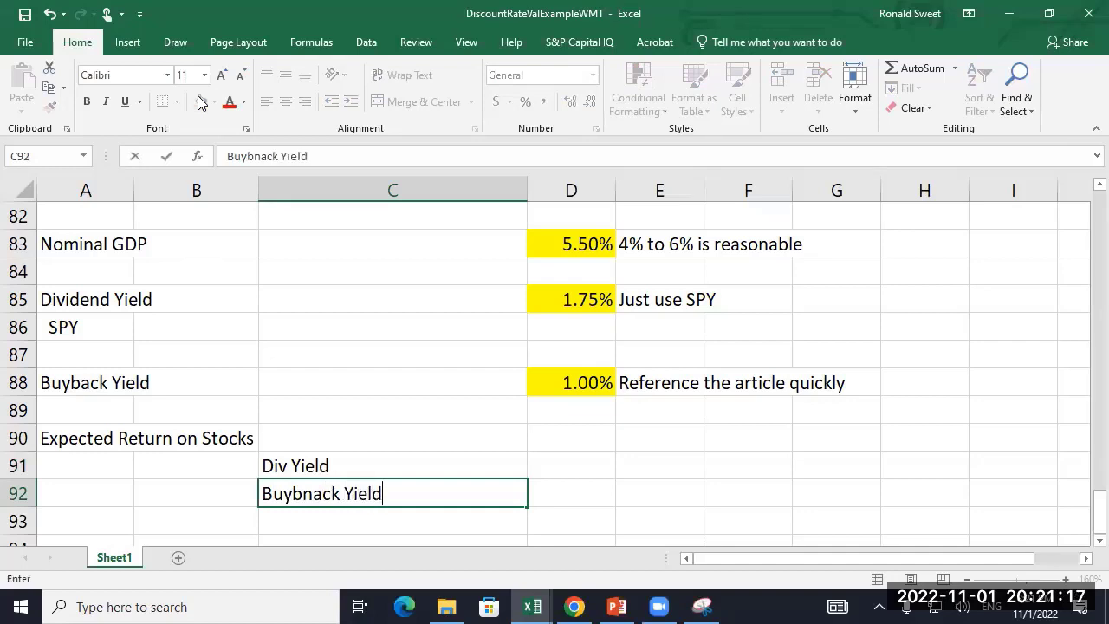
pyautogui.press('Return')
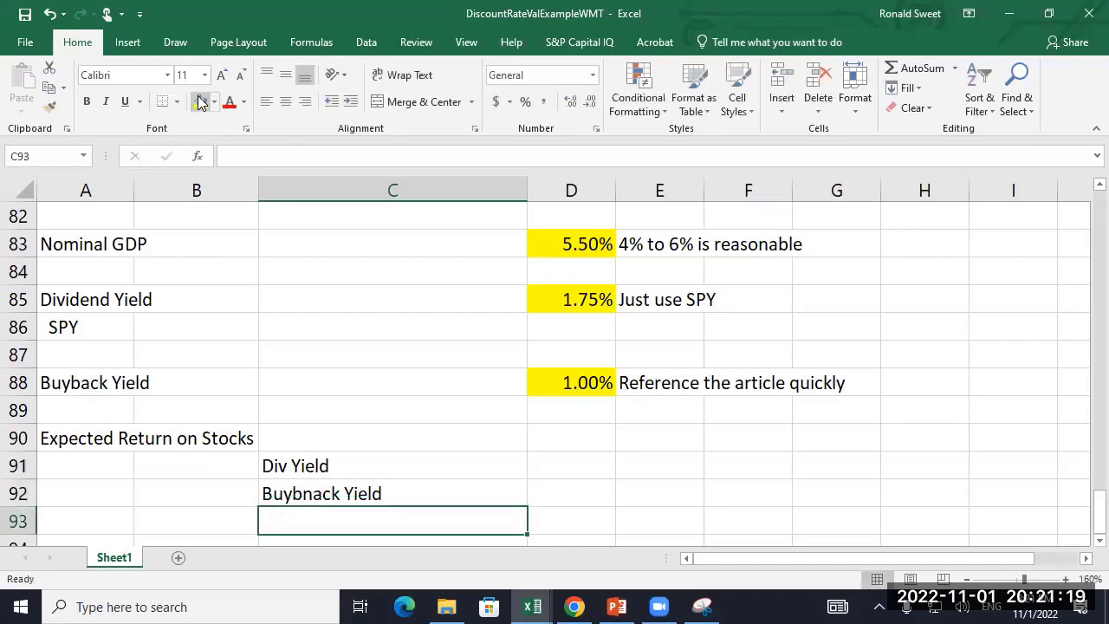
pyautogui.write('Earning')
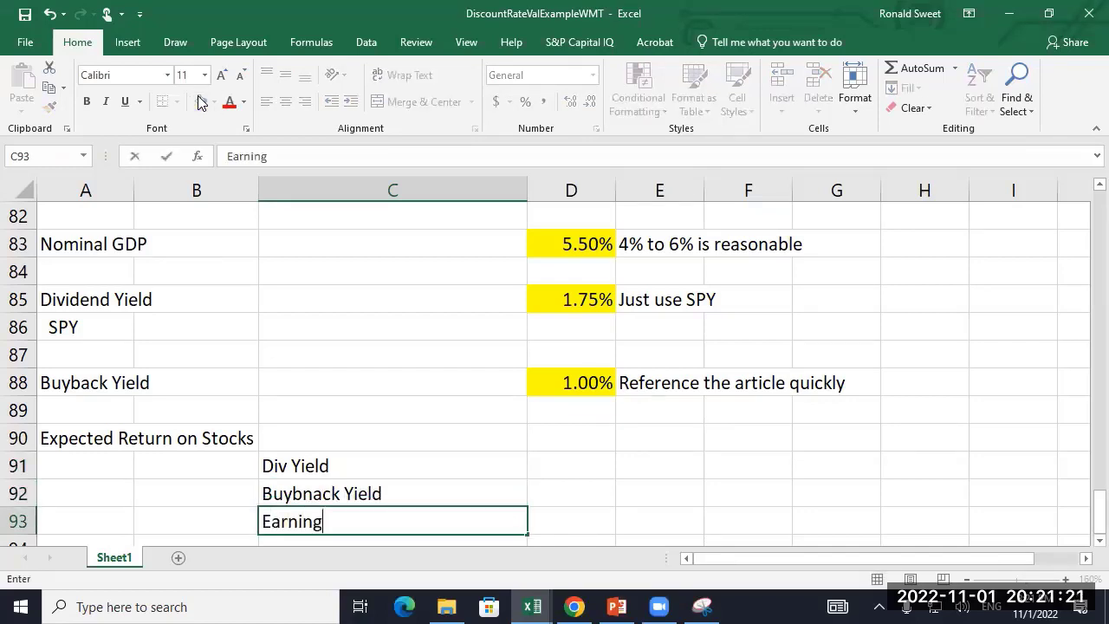
pyautogui.write('s Growth')
pyautogui.press('Return')
# - Correct the spelling of the label in C92 to "Buyback Yield"
pyautogui.press('Up')
pyautogui.press('Up')
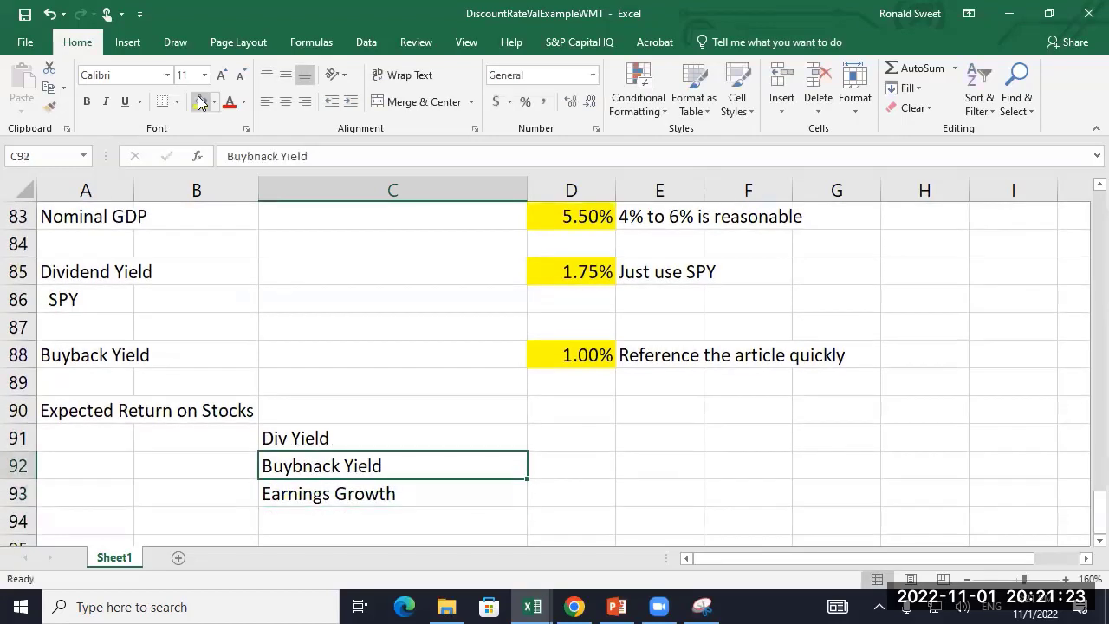
pyautogui.press('F2')
pyautogui.press('Left')
pyautogui.press('Left')
pyautogui.press('Delete')
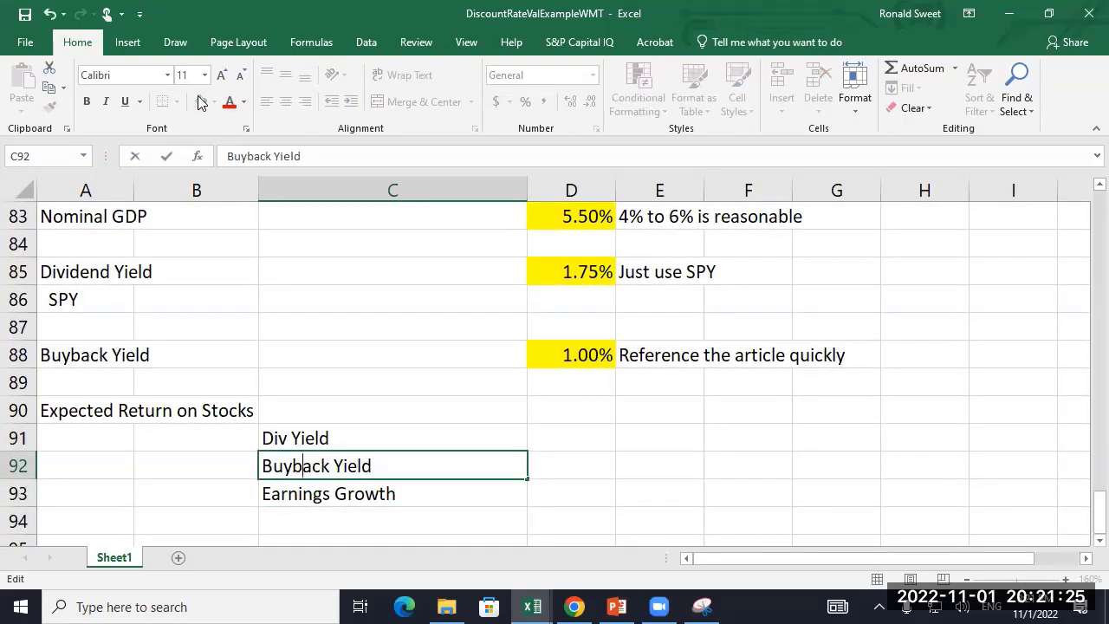
pyautogui.press('Return')
# - Link D91, beside the Div Yield label, to the SPY dividend yield in D85
pyautogui.press('Up')
pyautogui.press('Up')
pyautogui.press('Right')
pyautogui.write('+')
pyautogui.press('Up')
pyautogui.press('Up')
pyautogui.press('Up')
pyautogui.press('Up')
pyautogui.press('Up')
pyautogui.press('Up')
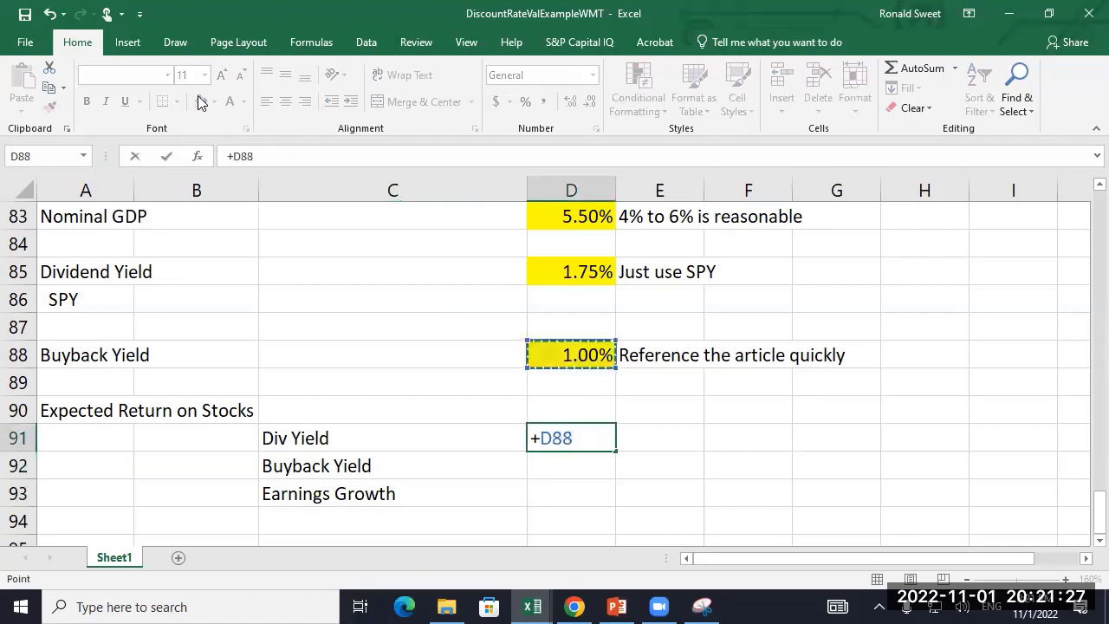
pyautogui.press('Return')
# - Link D92, beside the lower Buyback Yield label, to the buyback yield in D88
pyautogui.write('+')
pyautogui.press('Up')
pyautogui.press('Up')
pyautogui.press('Up')
pyautogui.press('Up')
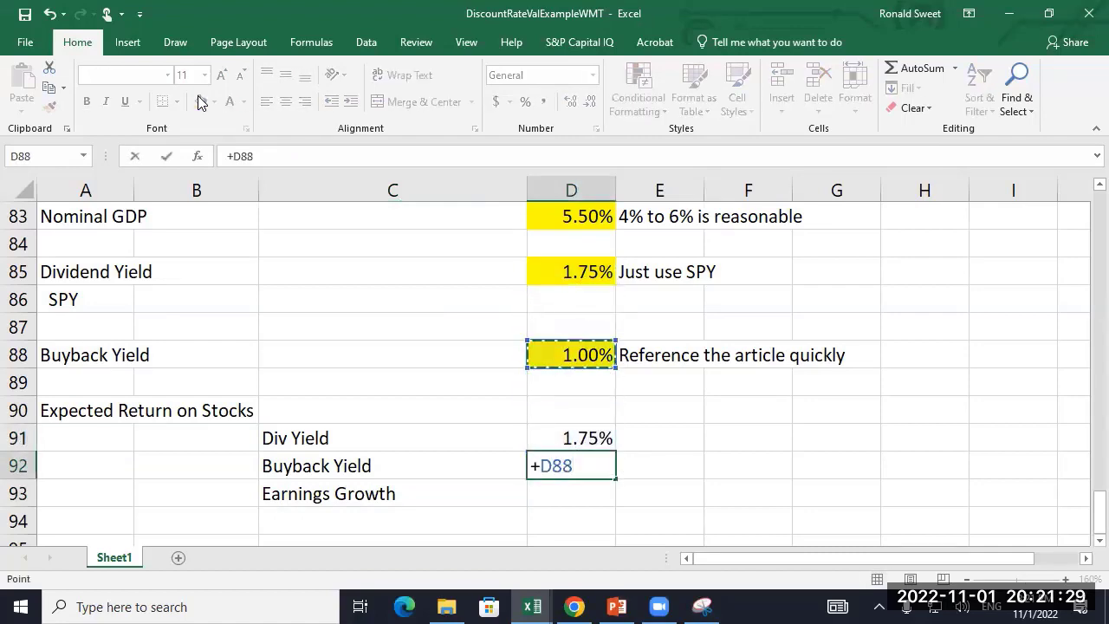
pyautogui.press('Return')
# - Link D93, beside the Earnings Growth label, to the nominal GDP growth in D83
pyautogui.write('+')
pyautogui.press('Up')
pyautogui.press('Up')
pyautogui.press('Up')
pyautogui.press('Up')
pyautogui.press('Up')
pyautogui.press('Up')
pyautogui.press('Up')
pyautogui.press('Up')
pyautogui.press('Up')
pyautogui.press('Up')
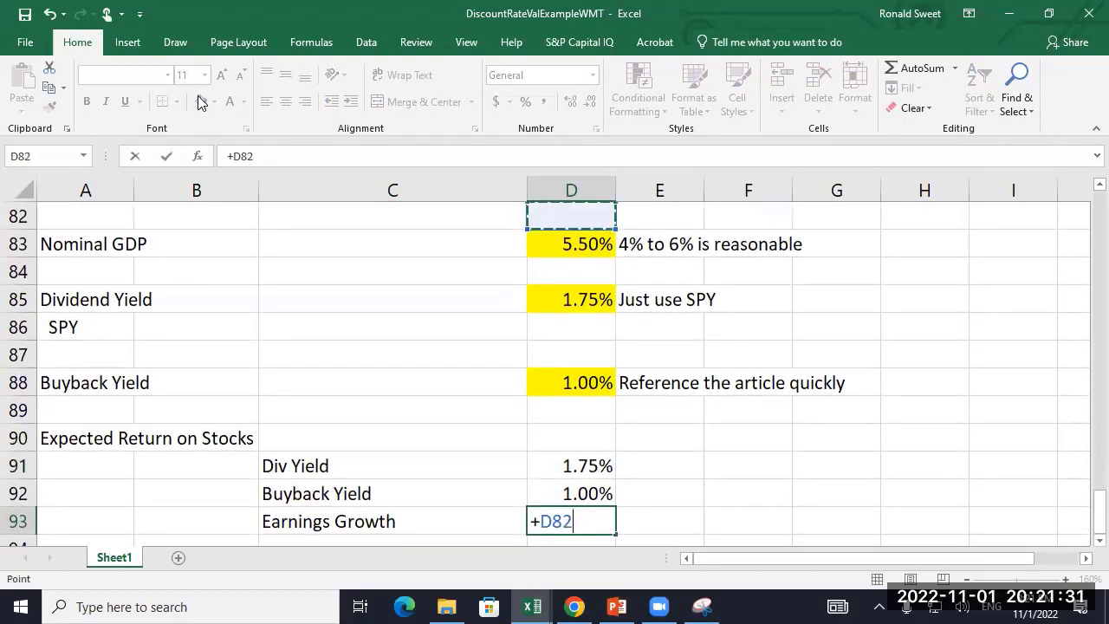
pyautogui.press('Return')
# - Add up D93, D92 and D91 in D94 to get the expected return on stocks
pyautogui.press('Left')
pyautogui.press('Right')
pyautogui.write('+')
pyautogui.press('Up')
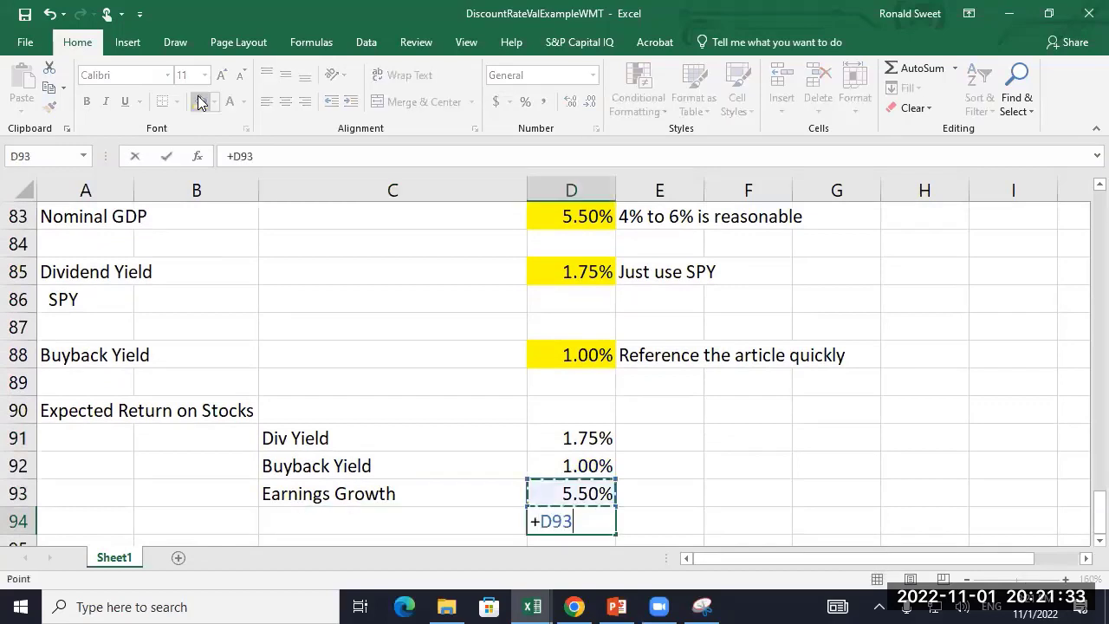
pyautogui.write('+')
pyautogui.press('Up')
pyautogui.press('Up')
pyautogui.write('+')
pyautogui.press('Up')
pyautogui.press('Up')
pyautogui.press('Up')
pyautogui.press('Return')
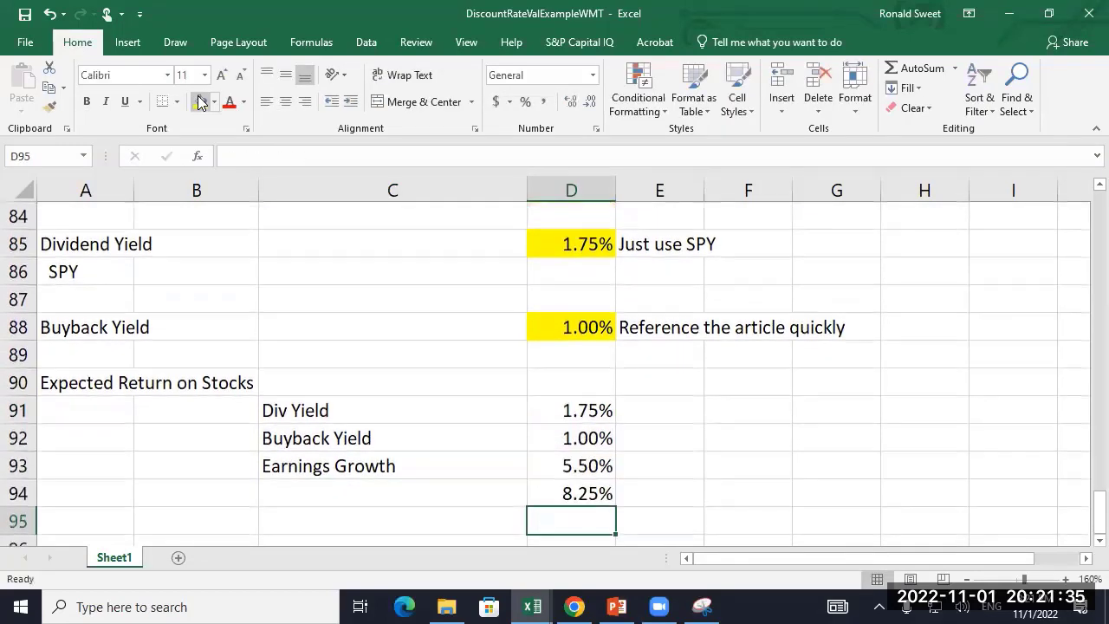
# - Enter the text note "6.5% to 9% is reasonable range" in E94, beside the total expected return
pyautogui.press('Return')
pyautogui.press('Up')
pyautogui.press('Up')
pyautogui.press('Left')
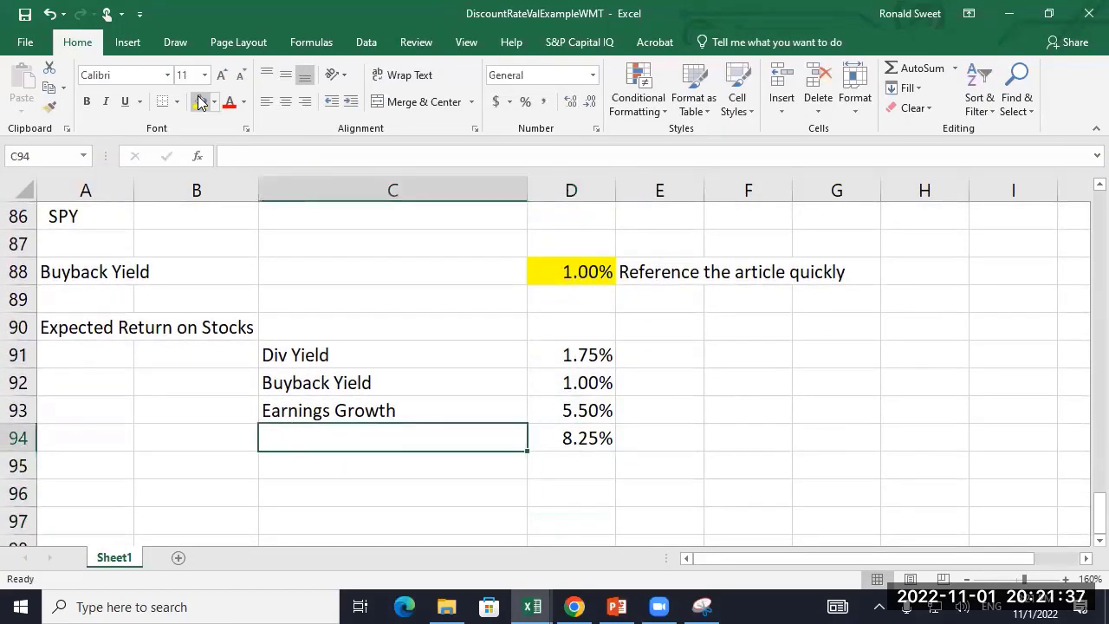
pyautogui.press('Right')
pyautogui.press('Right')
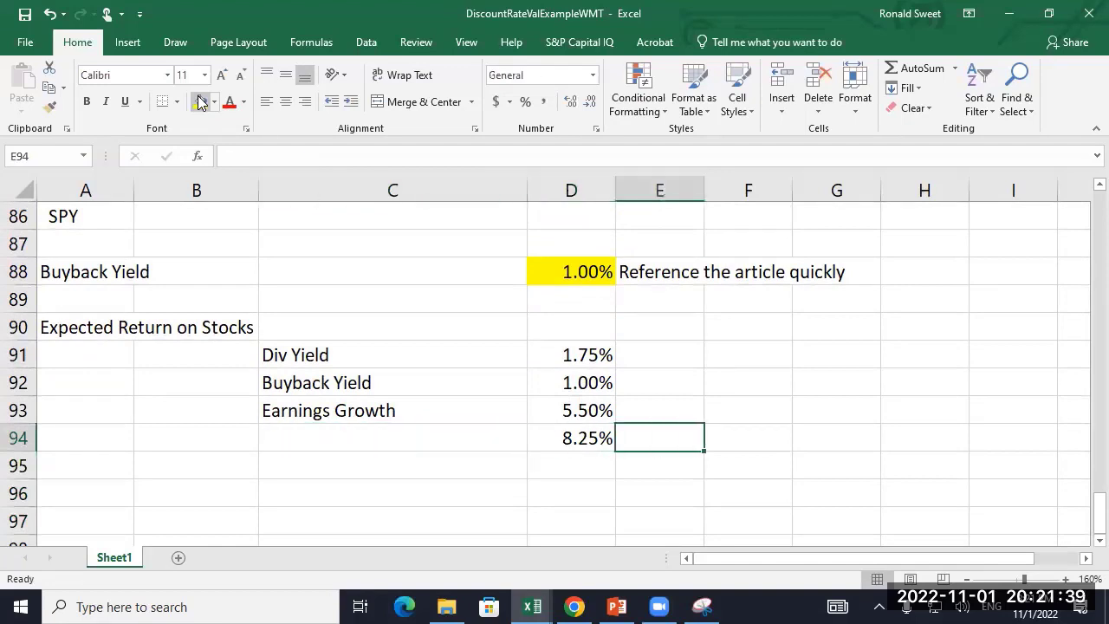
pyautogui.write("'6")
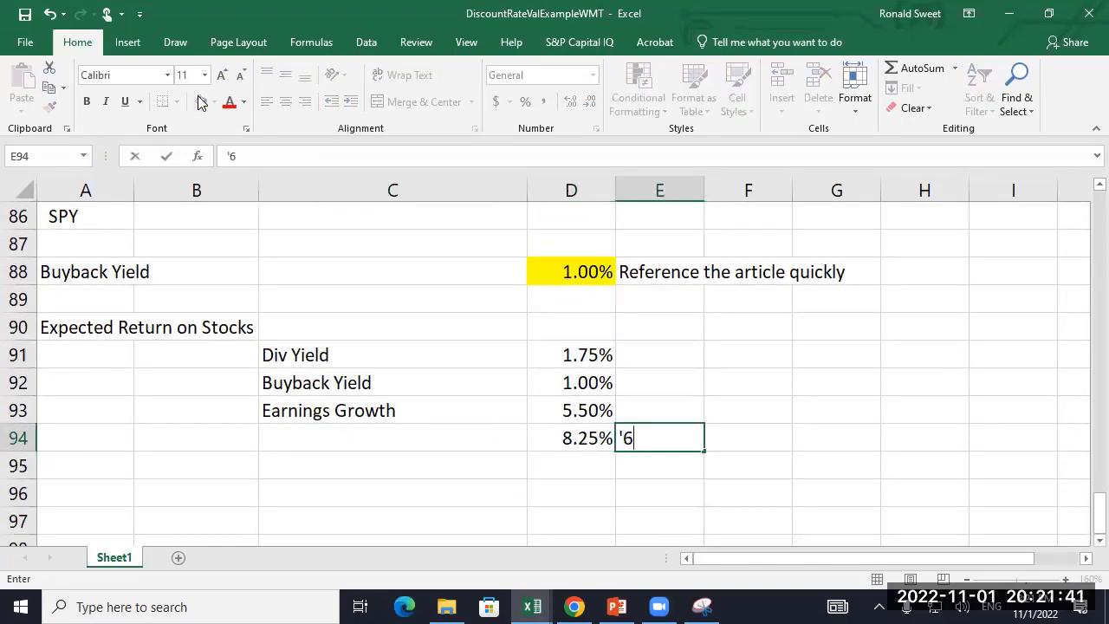
pyautogui.write('.5% to 9% i')
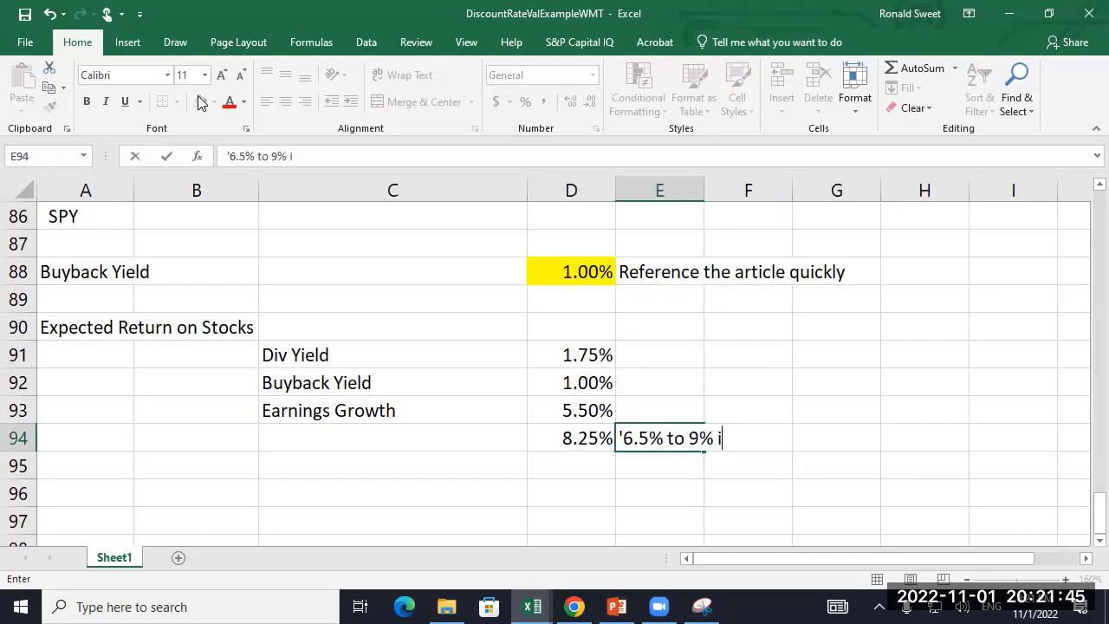
pyautogui.write('s reasonable ran')
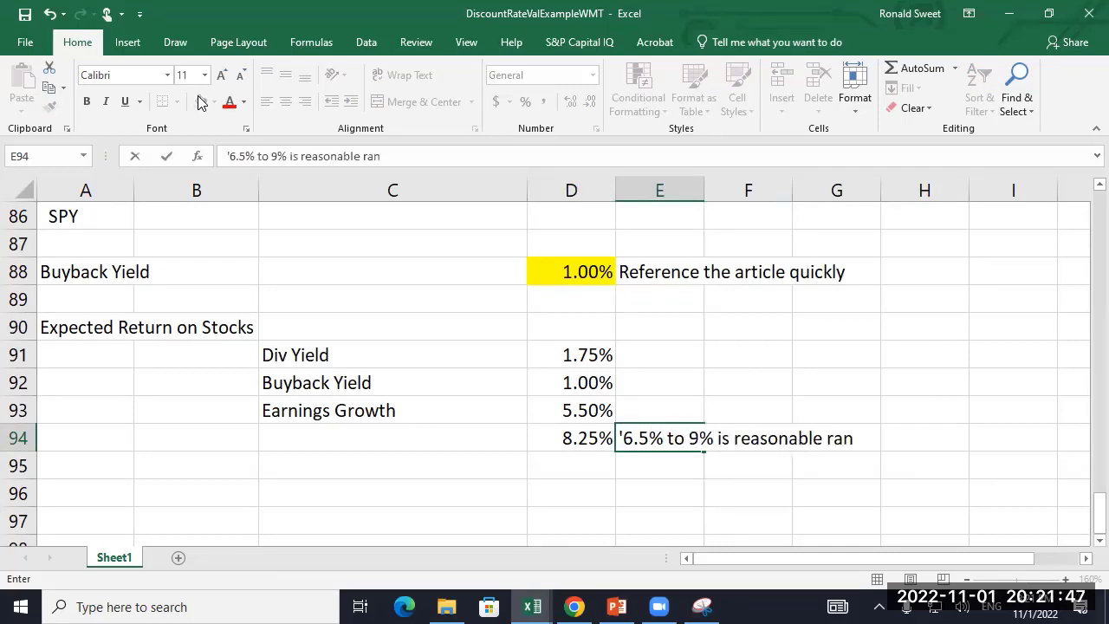
pyautogui.write('ge')
pyautogui.press('Return')
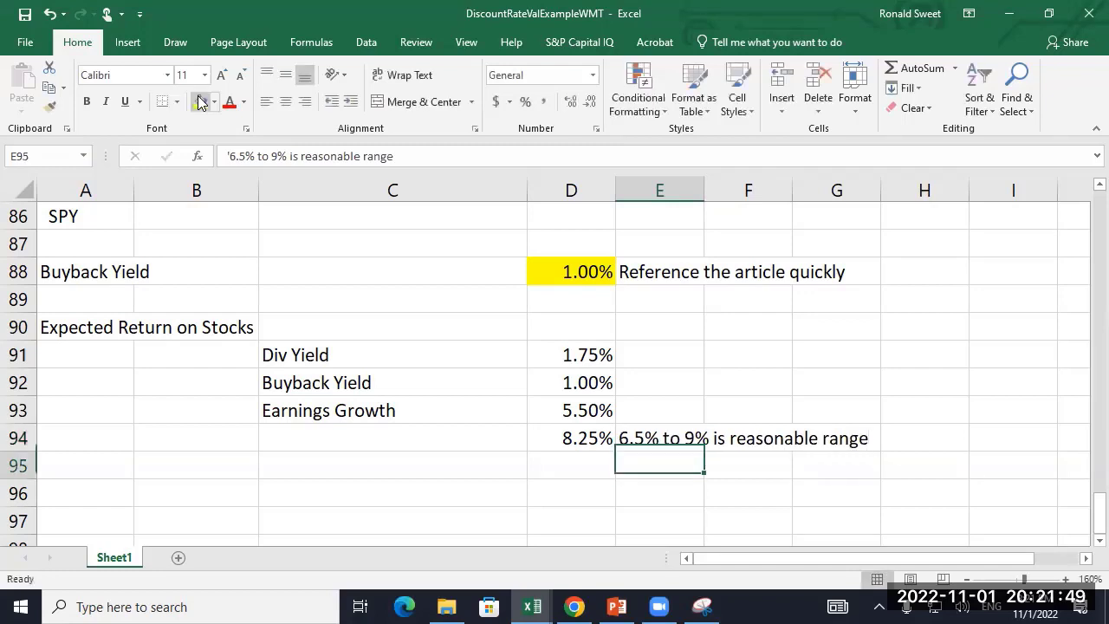
# - Enter the text note "Can use Damodaran as a reference" in H94, on the total expected return row
pyautogui.press('Up')
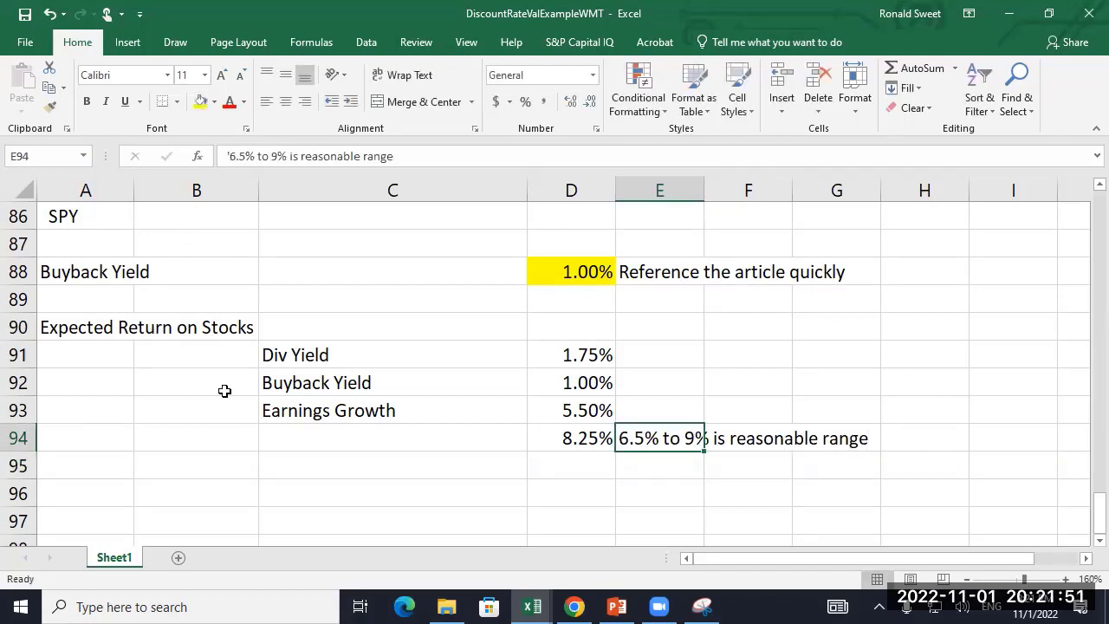
pyautogui.click(930, 445)
pyautogui.write('Can use Damodaran as a r')
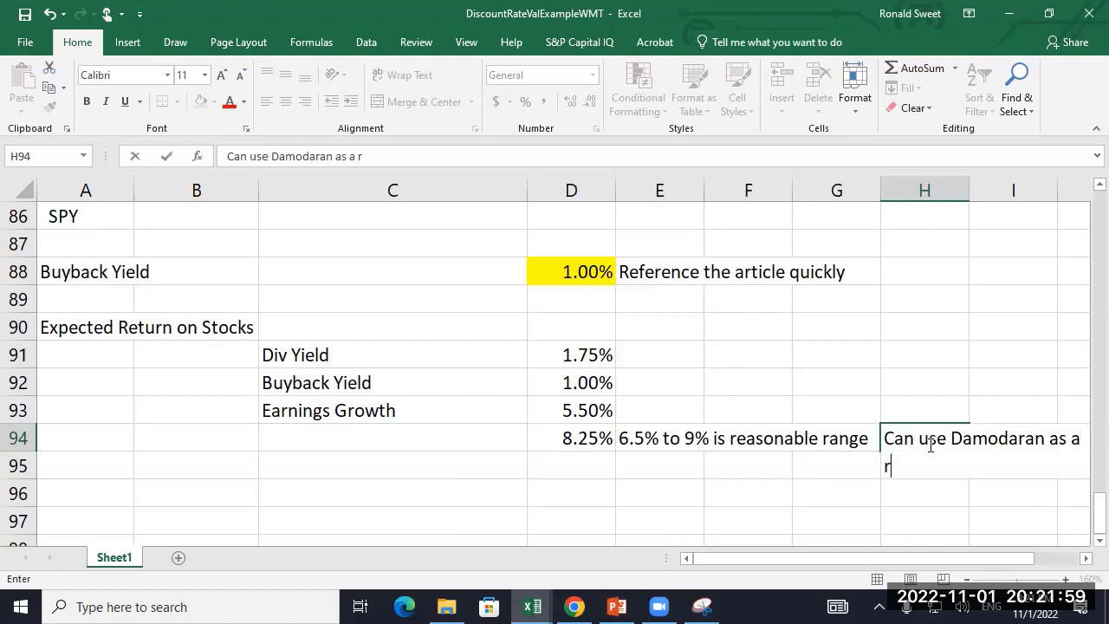
pyautogui.write('eference')
pyautogui.press('Return')
pyautogui.press('Up')
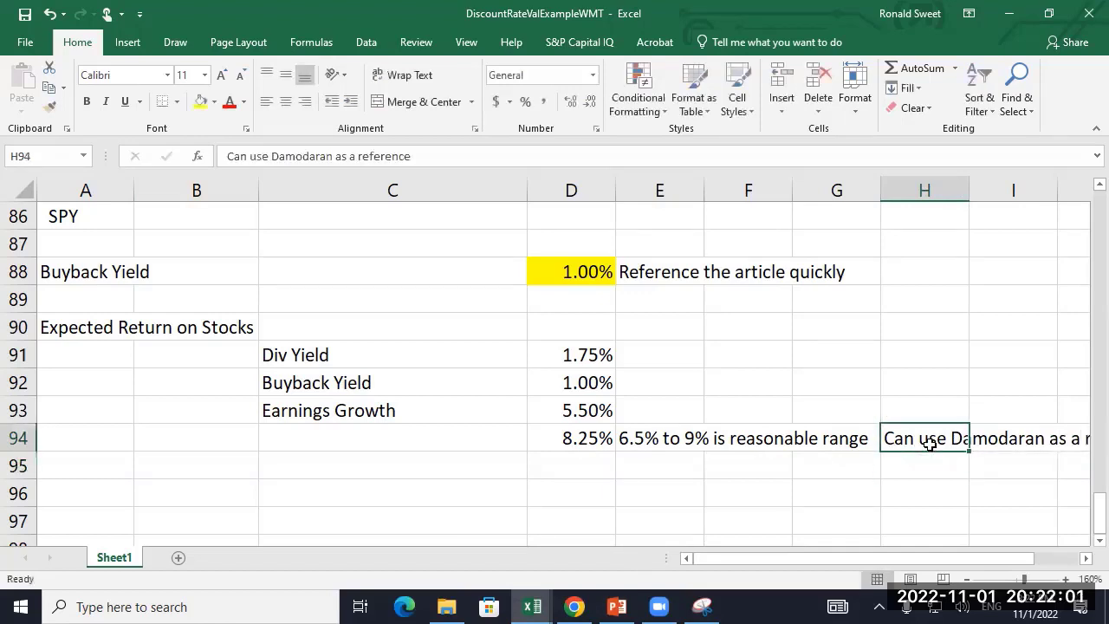
pyautogui.press('Right')
pyautogui.press('Right')
pyautogui.press('Right')
pyautogui.press('Right')
pyautogui.press('Left')
pyautogui.press('Left')
pyautogui.press('Left')
pyautogui.press('Left')
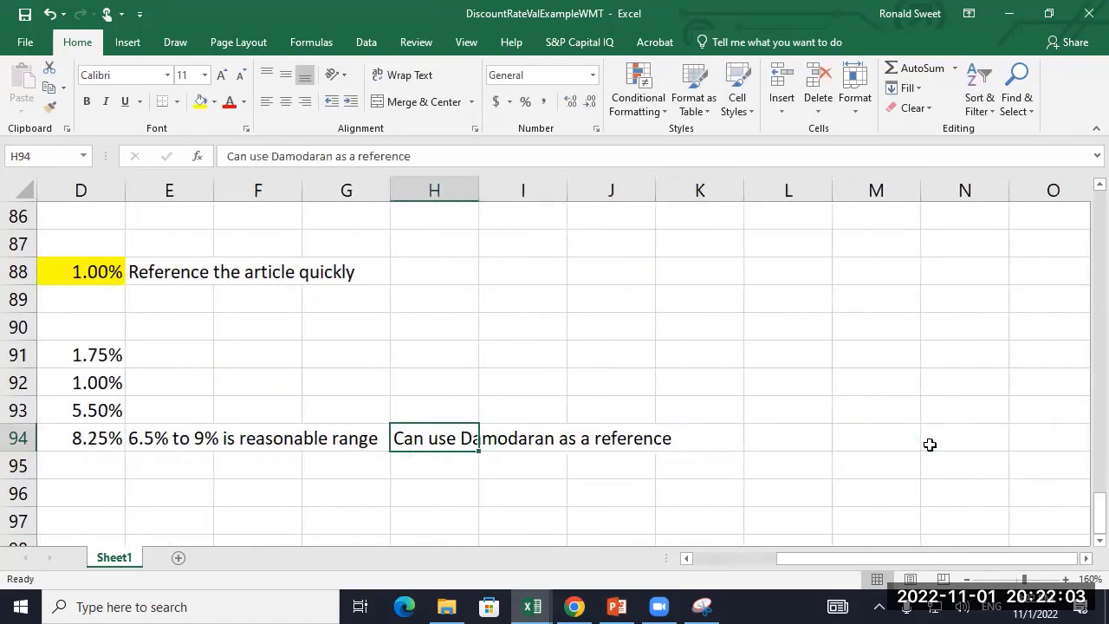
# - Switch to Chrome and search Google in a new tab for "damodaran market risk premium"
pyautogui.click(574, 607)
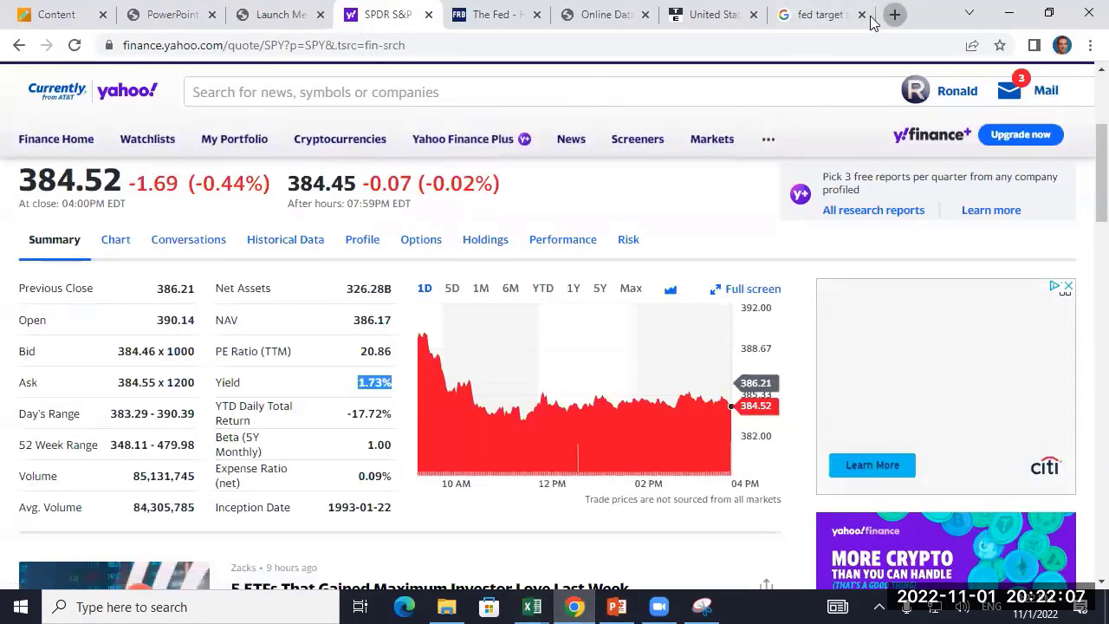
pyautogui.click(895, 14)
pyautogui.click(346, 336)
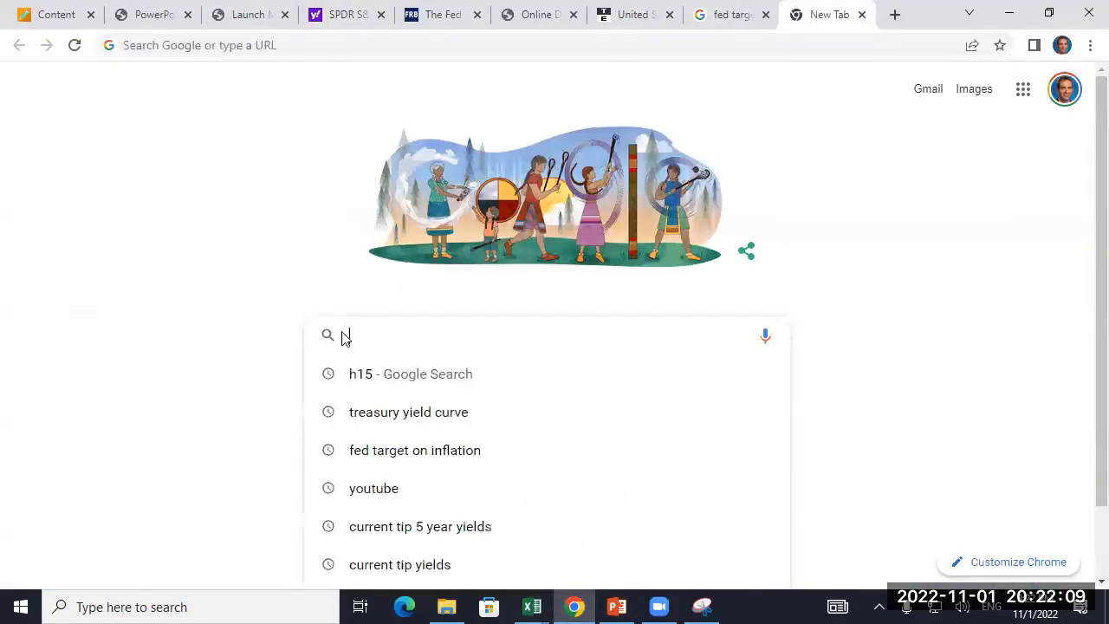
pyautogui.write('dama')
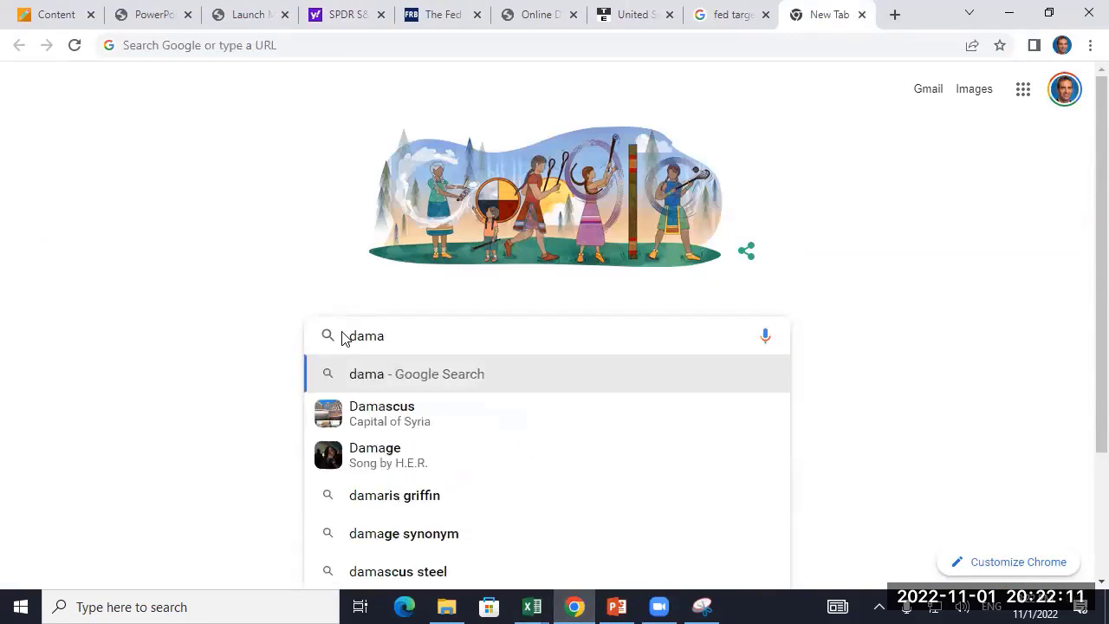
pyautogui.press('BackSpace')
pyautogui.write('od')
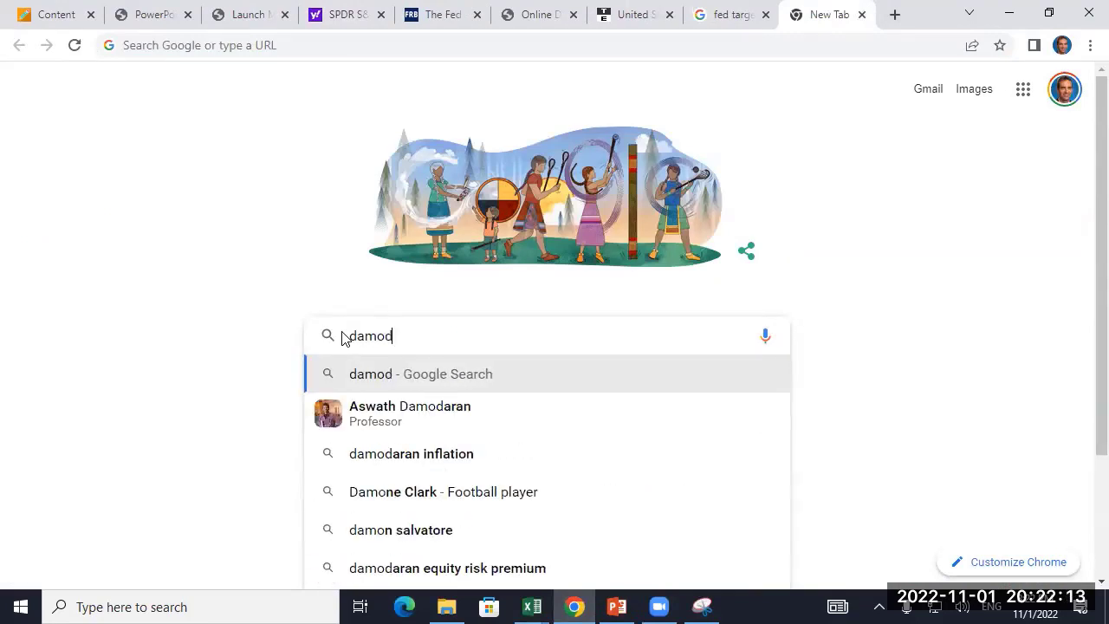
pyautogui.write('aran')
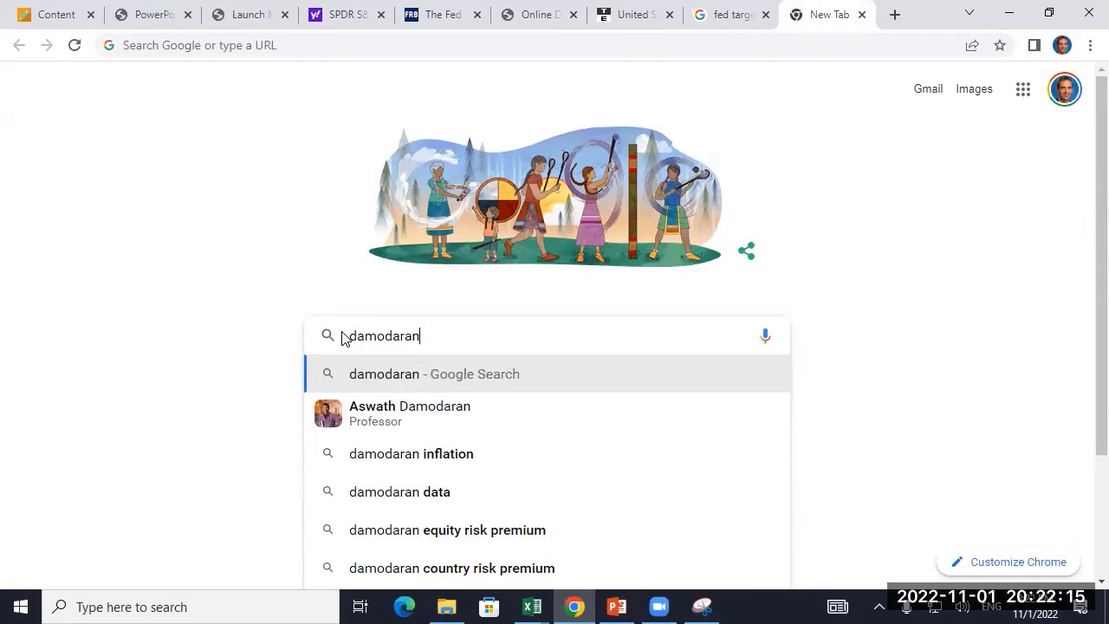
pyautogui.write(' marke')
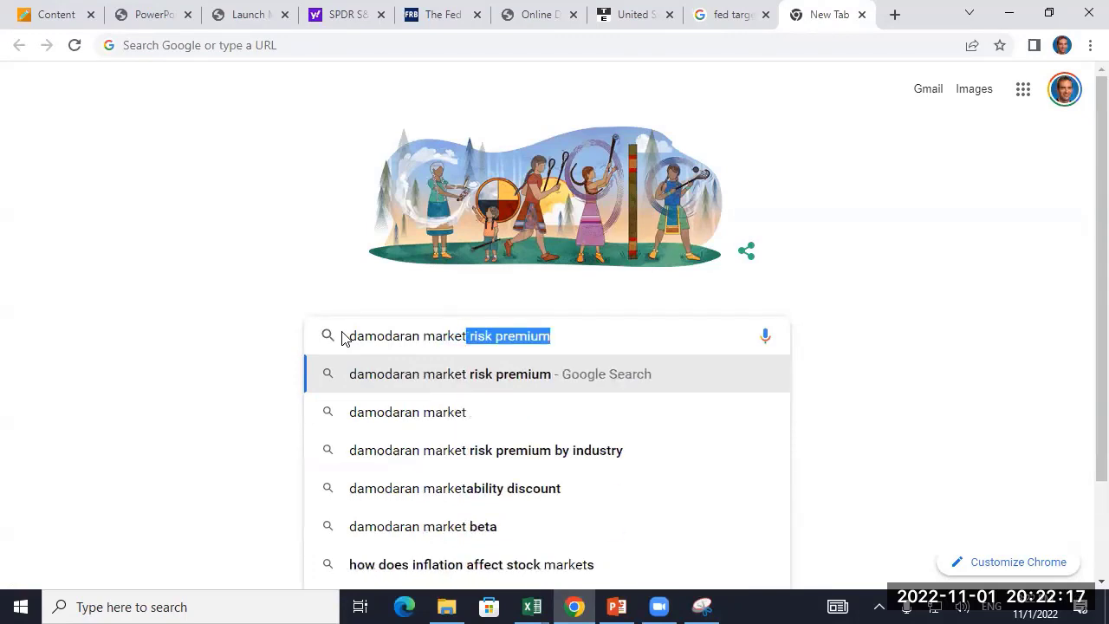
pyautogui.write('t')
pyautogui.press('Return')
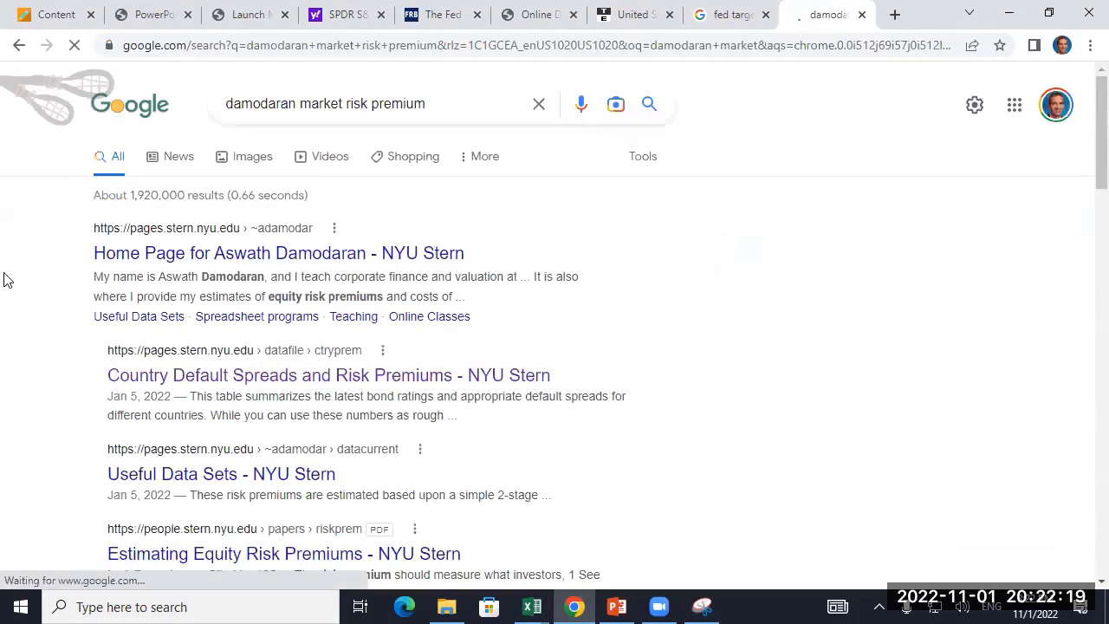
# - Download the implied ERP by month dataset from Damodaran's NYU Stern home page and enable editing in the ERPbymonth workbook
pyautogui.scroll(-1, 43, 296)
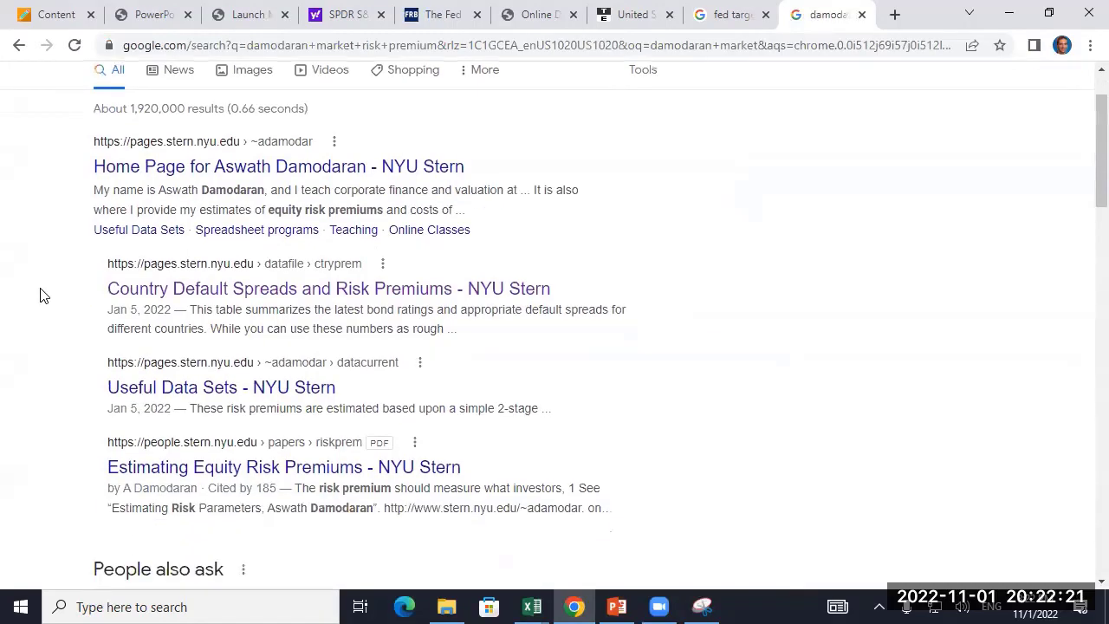
pyautogui.click(163, 168)
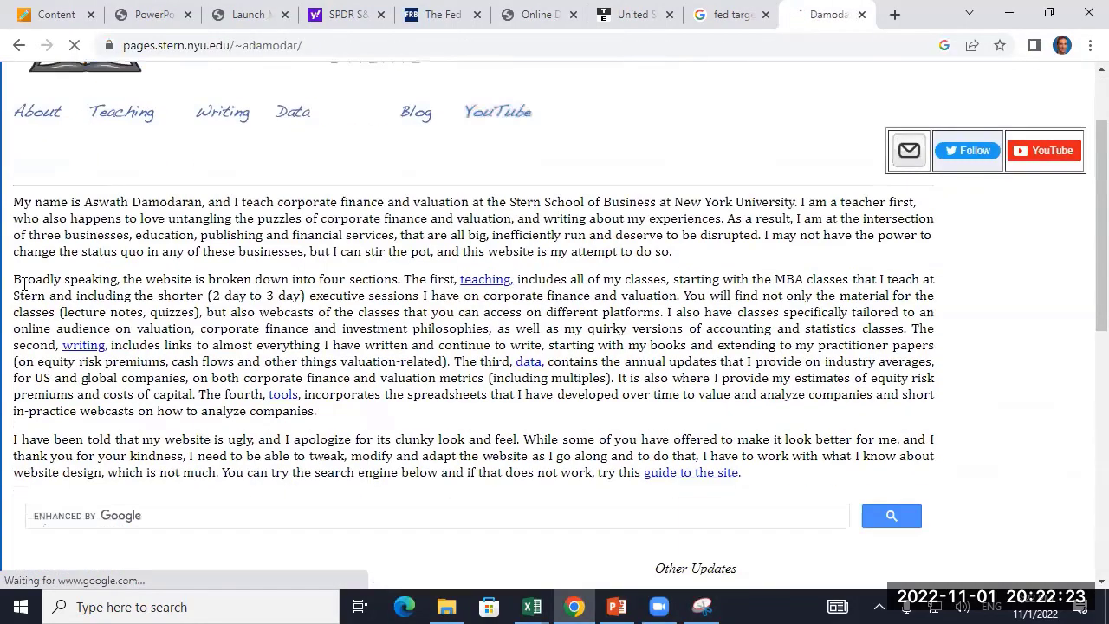
pyautogui.scroll(-2, 49, 293)
pyautogui.scroll(-4, 114, 293)
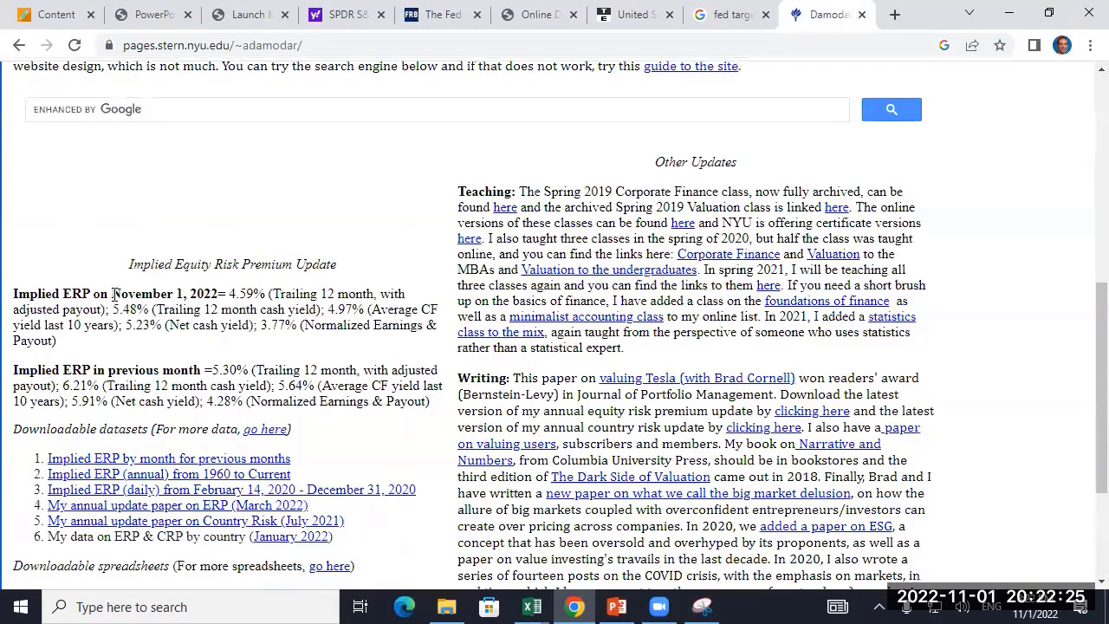
pyautogui.scroll(-1, 231, 321)
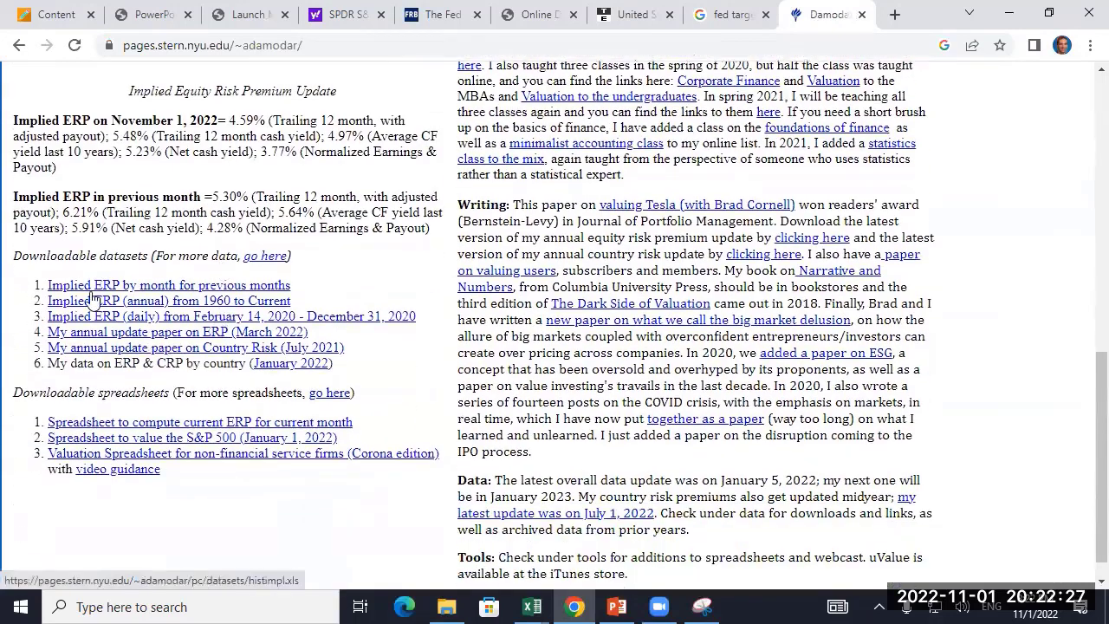
pyautogui.click(96, 289)
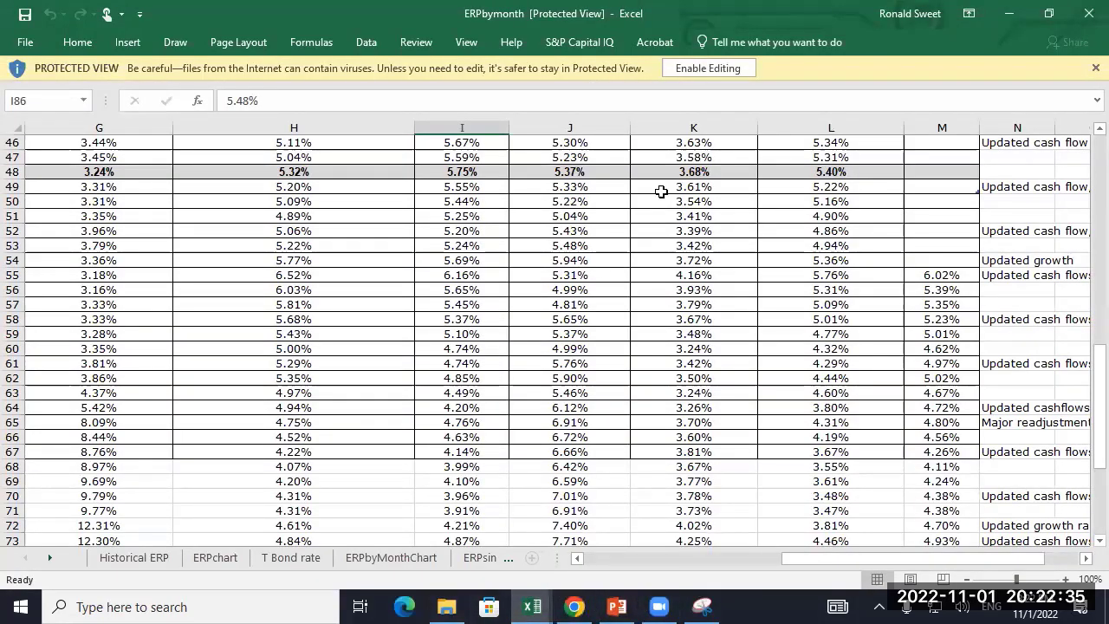
pyautogui.click(714, 65)
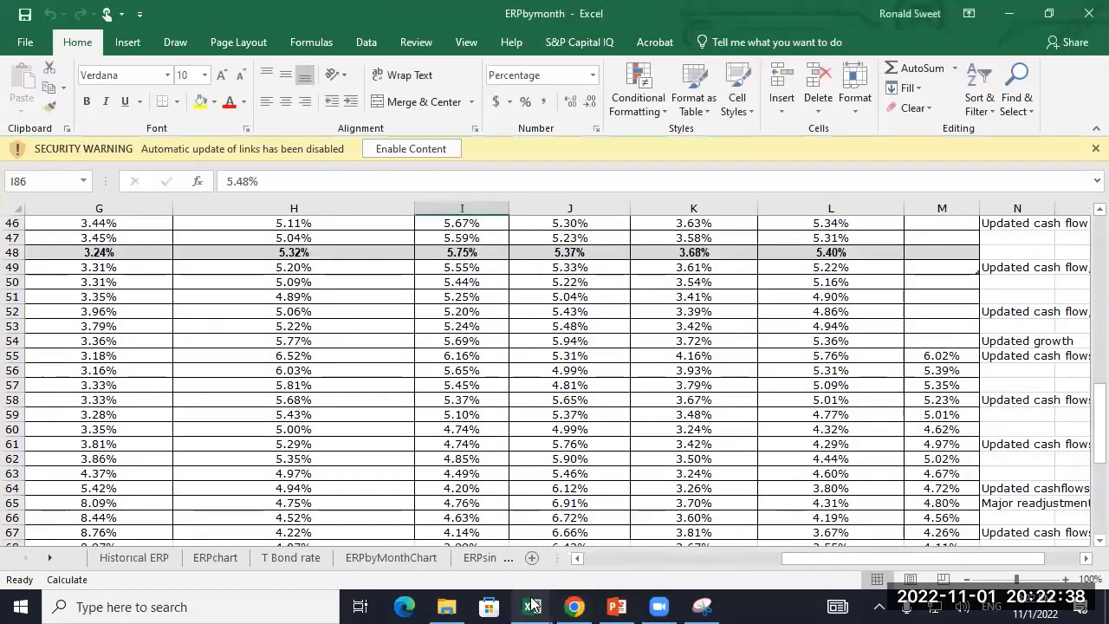
# - Return to the DiscountRateValExampleWMT workbook and enter the heading "Market Risk Premium" in A96
pyautogui.moveTo(533, 604)
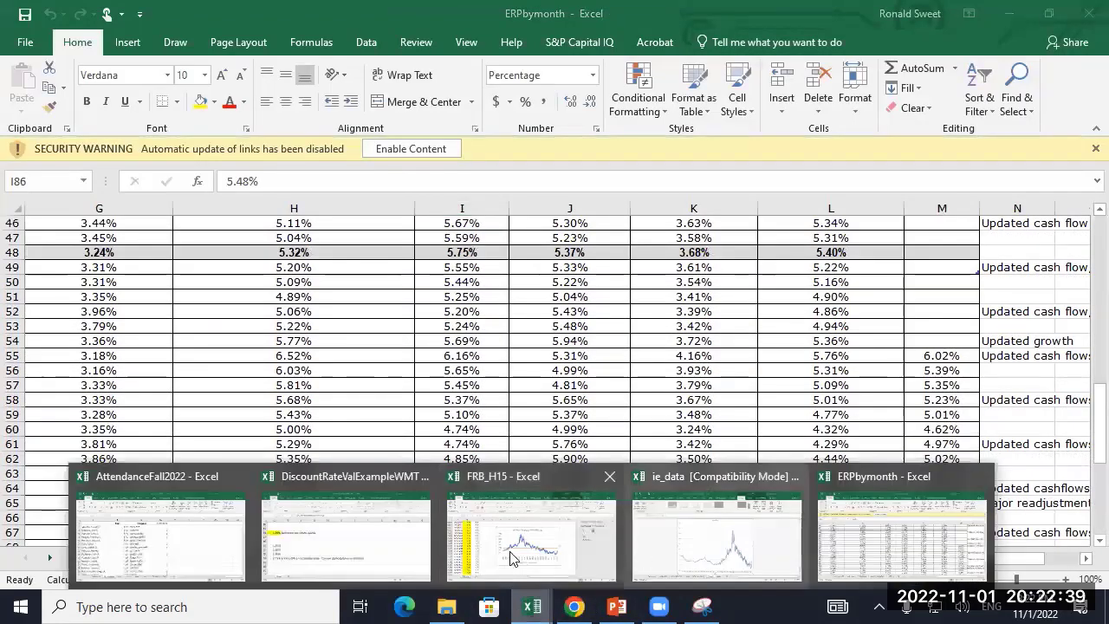
pyautogui.click(372, 557)
pyautogui.click(64, 500)
pyautogui.press('Left')
pyautogui.press('Left')
pyautogui.press('Left')
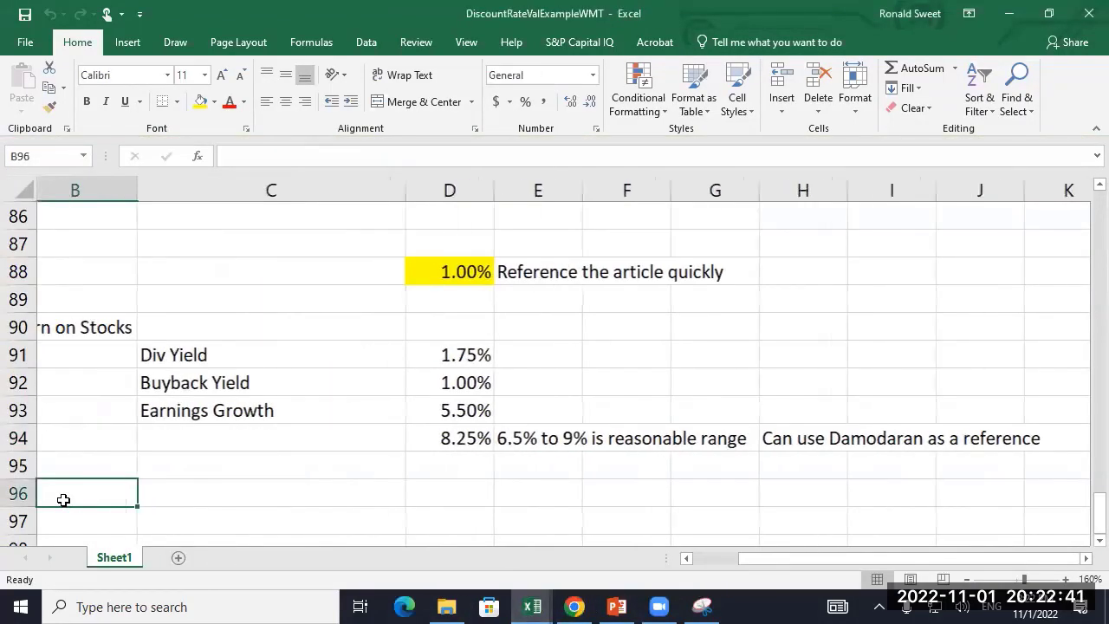
pyautogui.write('Market Risk Premi')
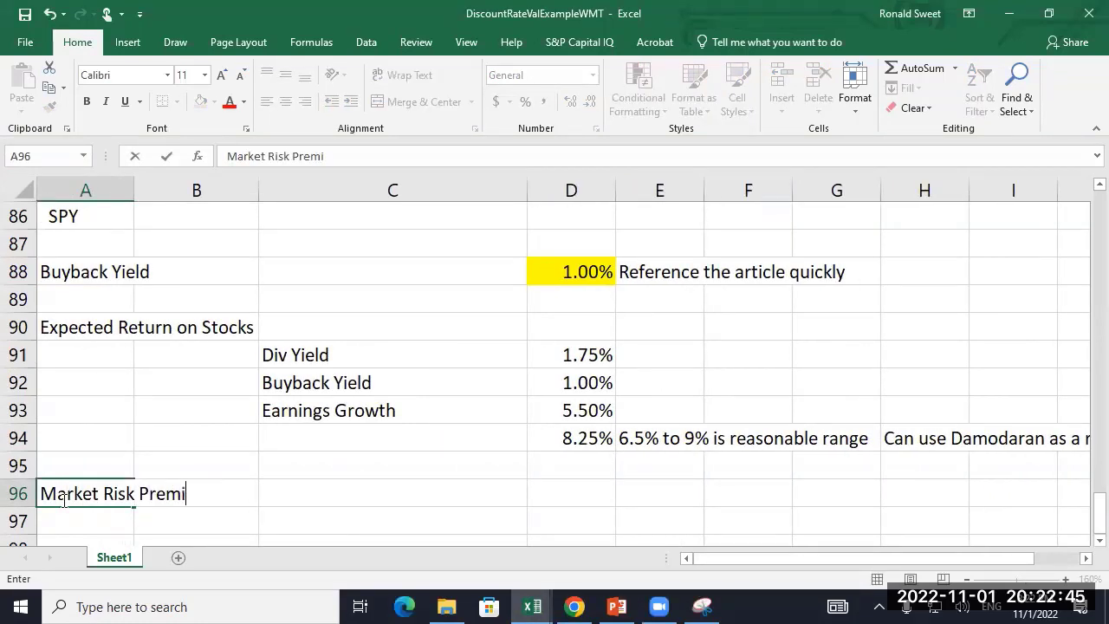
pyautogui.press('Return')
# - Label the total row in C94 with an indented "Expected Return on Stocks"
pyautogui.press('Right')
pyautogui.press('Right')
pyautogui.press('Up')
pyautogui.press('Up')
pyautogui.press('Up')
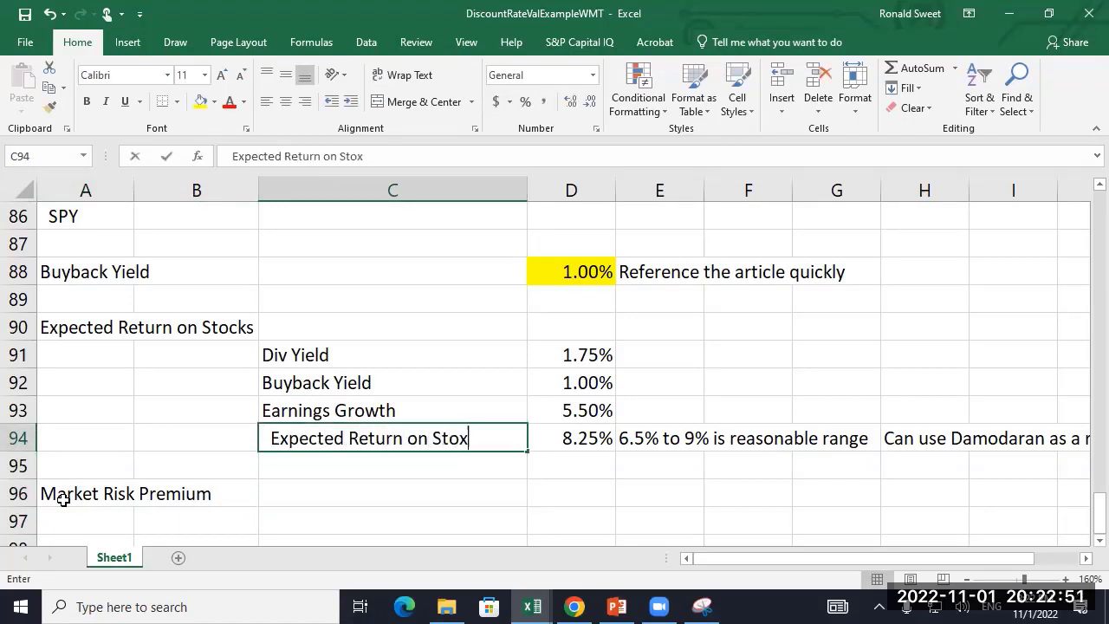
pyautogui.write('ks')
pyautogui.hotkey('ctrl', 'Return')
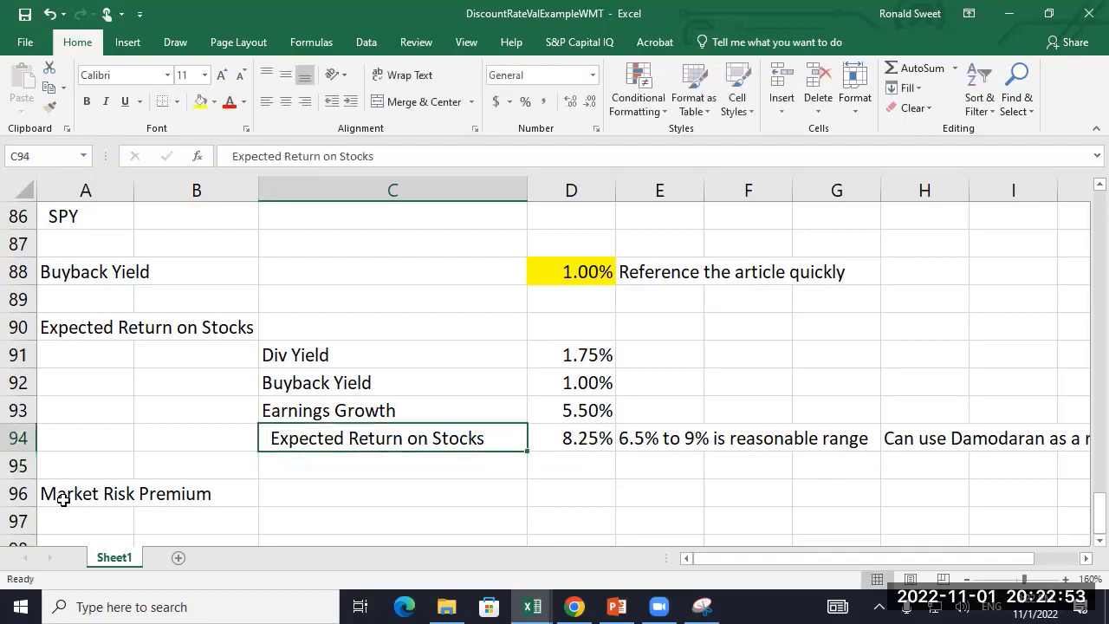
# - Copy the C94 label into C97 and enter an indented "Risk Free Rate" in C98 under the Market Risk Premium heading
pyautogui.hotkey('ctrl', 'c')
pyautogui.press('Down')
pyautogui.press('Down')
pyautogui.press('Down')
pyautogui.press('Return')
pyautogui.press('Down')
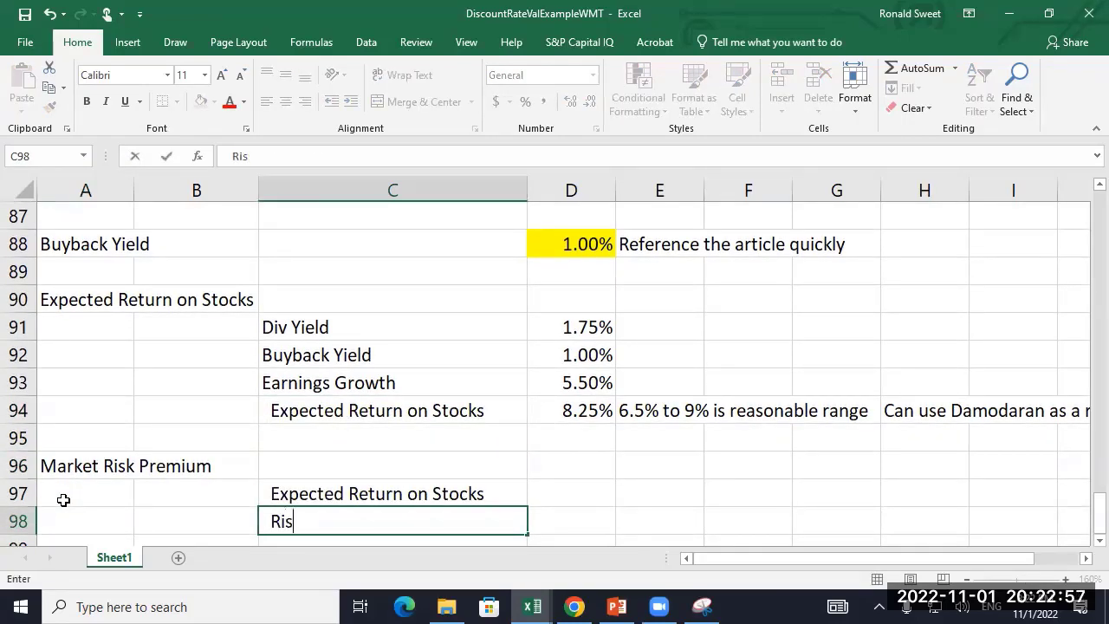
pyautogui.write('Risk Free Rate')
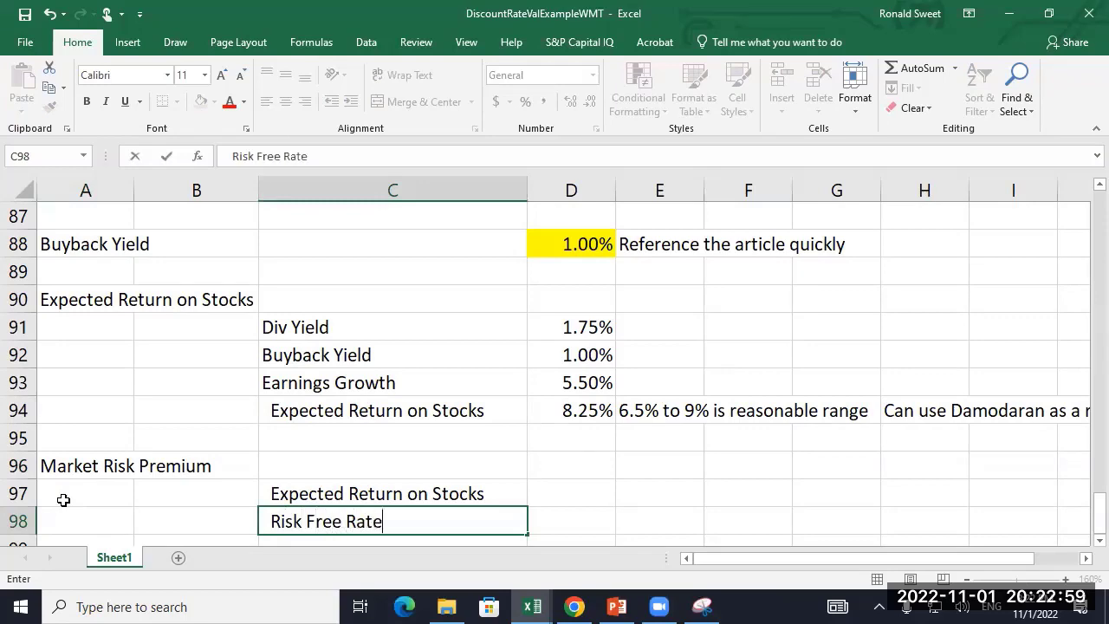
pyautogui.hotkey('ctrl', 'Return')
# - Link D97 to the total expected return on stocks in D94
pyautogui.press('Up')
pyautogui.press('Right')
pyautogui.write('+')
pyautogui.press('Up')
pyautogui.press('Up')
pyautogui.press('Up')
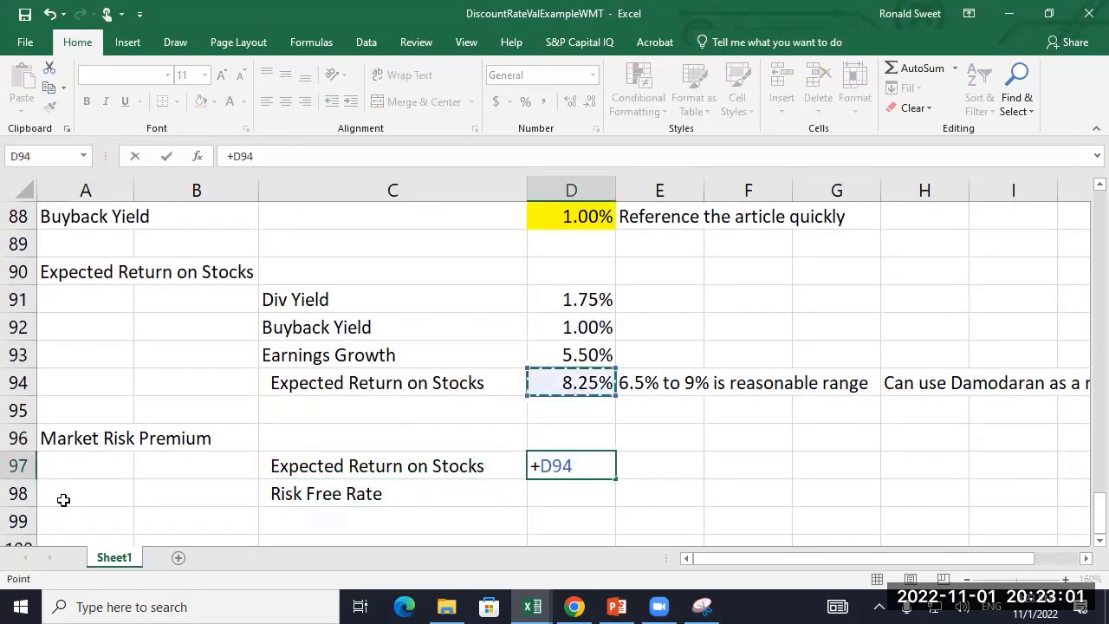
pyautogui.press('Return')
# - Link D98, beside the Risk Free Rate label, to the risk-free rate in column D near the beginning of the sheet
pyautogui.write('+')
pyautogui.hotkey('ctrl', 'Home')
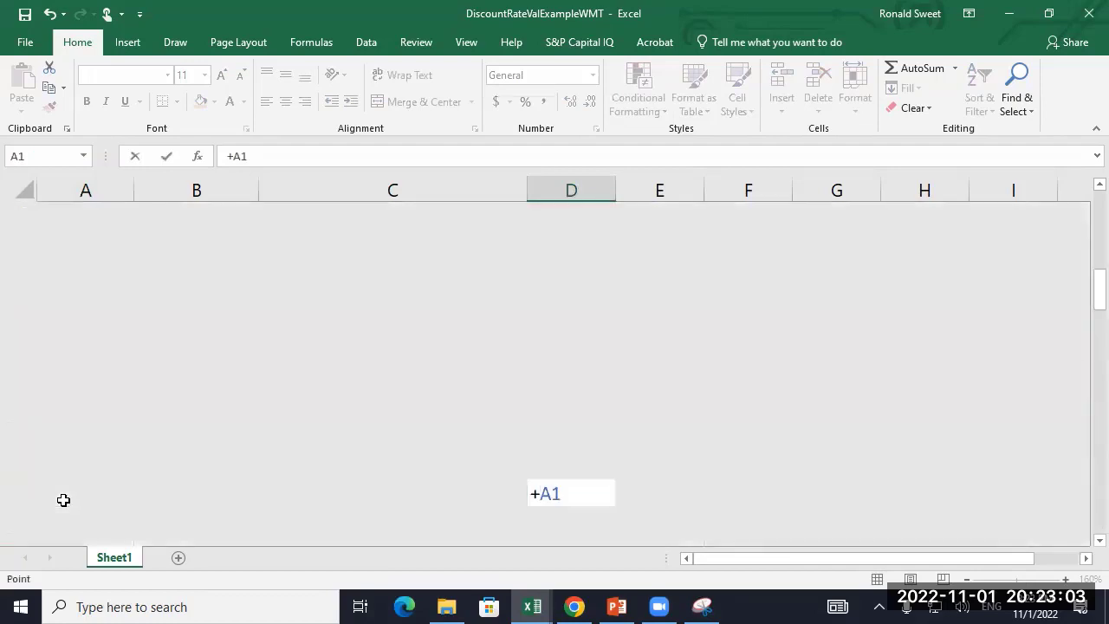
pyautogui.press('Right')
pyautogui.press('Right')
pyautogui.press('Right')
pyautogui.press('Down')
pyautogui.press('Down')
pyautogui.press('Down')
pyautogui.press('Down')
pyautogui.press('Down')
pyautogui.press('Down')
pyautogui.press('Down')
pyautogui.press('Down')
pyautogui.press('Down')
pyautogui.press('Return')
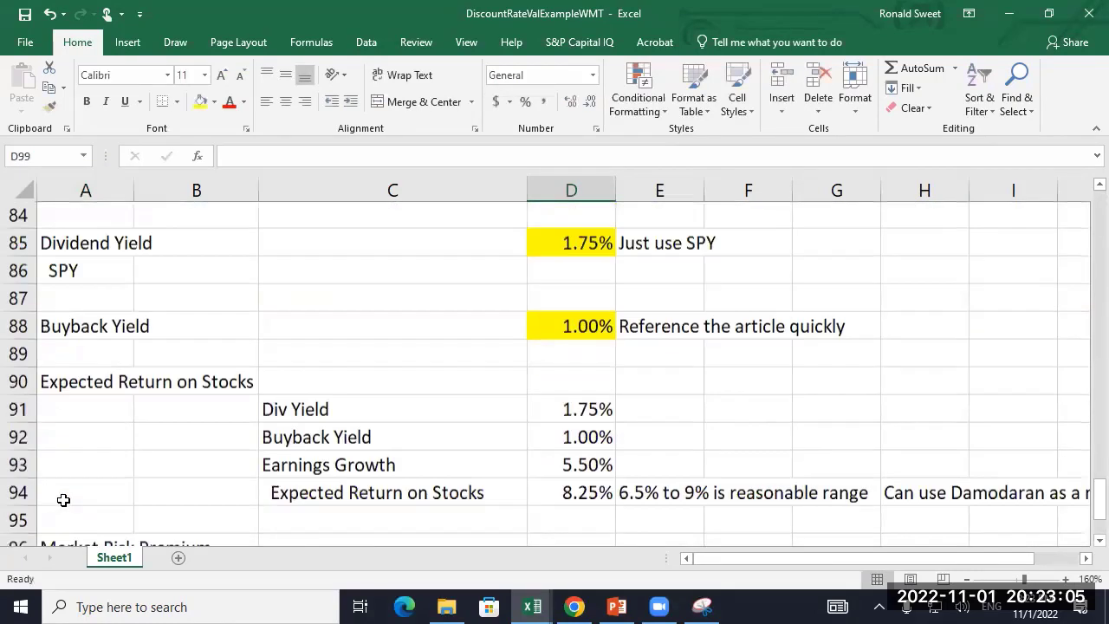
# - Enter the indented label "MRP" in C99, below Risk Free Rate
pyautogui.press('Left')
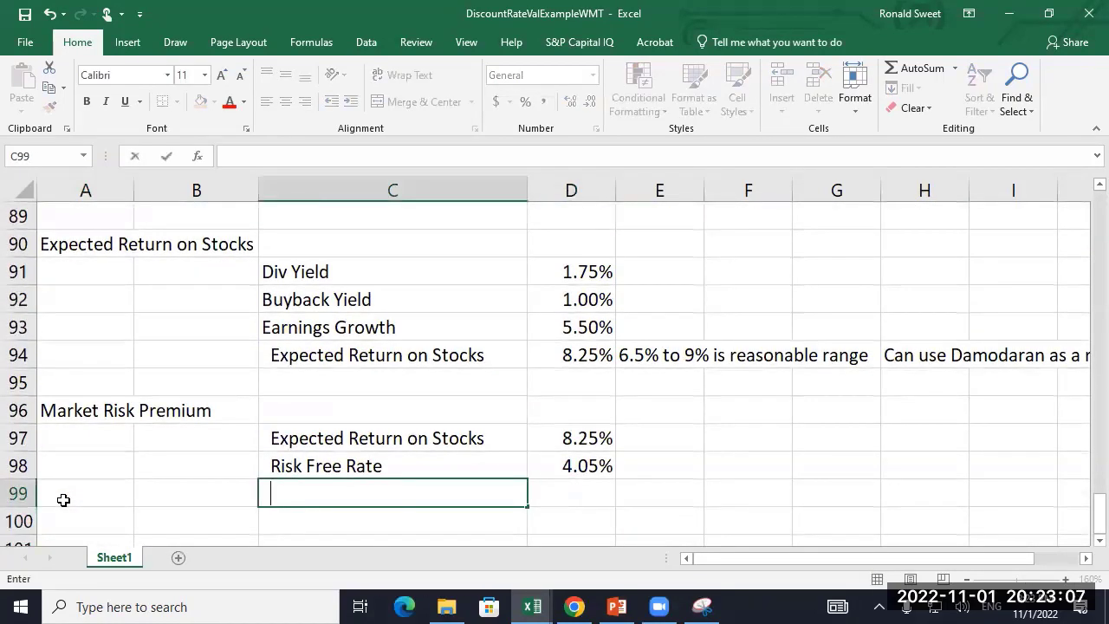
pyautogui.write('MRPO')
pyautogui.press('BackSpace')
pyautogui.press('Return')
pyautogui.press('Up')
pyautogui.press('Right')
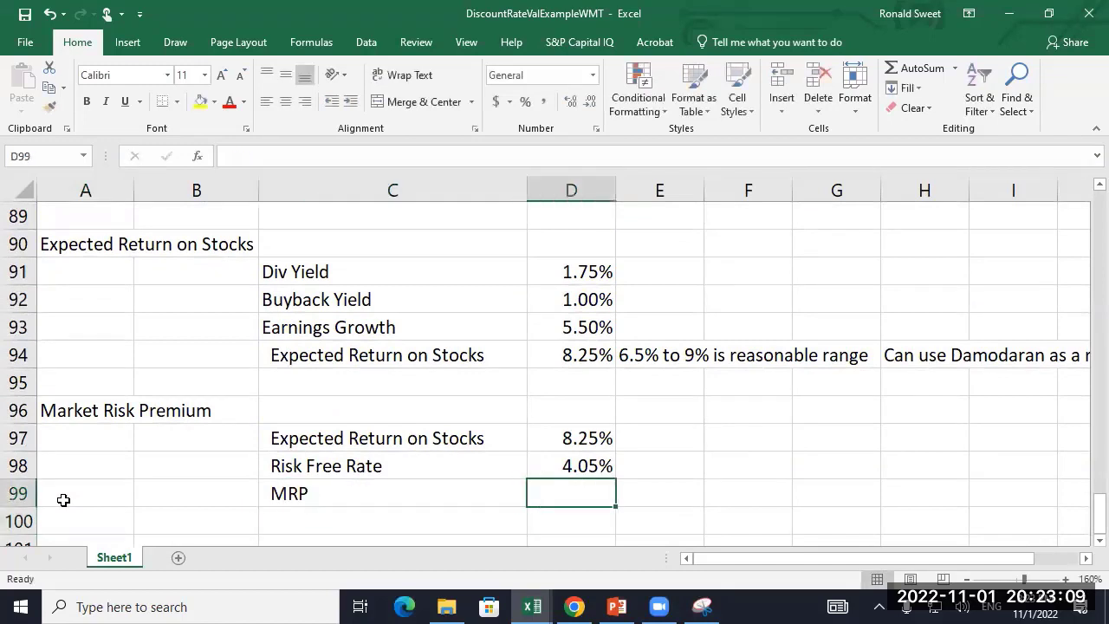
# - Calculate the market risk premium in D99 by subtracting the risk-free rate in D98 from the expected return in D97
pyautogui.write('+')
pyautogui.press('Up')
pyautogui.press('Up')
pyautogui.write('-')
pyautogui.press('Up')
pyautogui.press('Return')
pyautogui.press('Up')
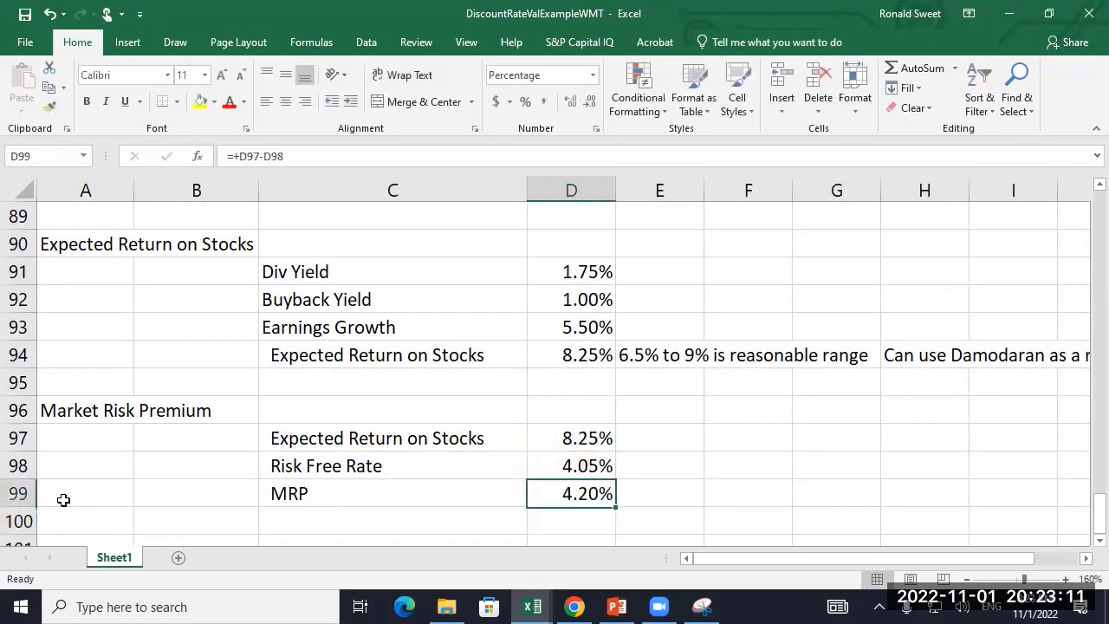
# - Switch to the ERPbymonth workbook, enable its content and continue without updating the links
pyautogui.click(573, 606)
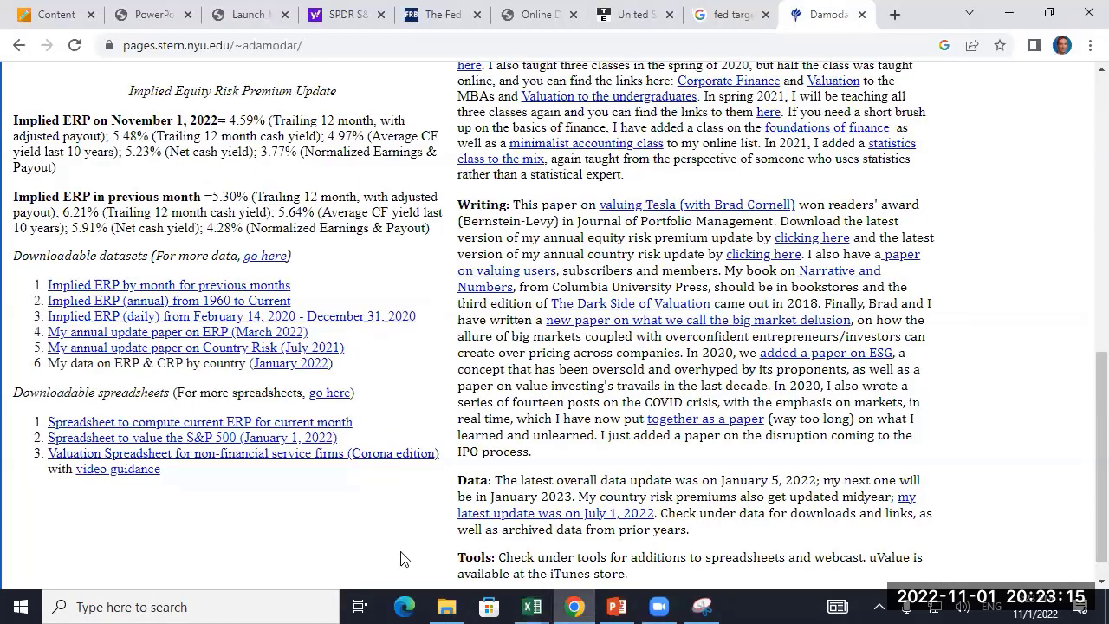
pyautogui.click(532, 607)
pyautogui.click(860, 537)
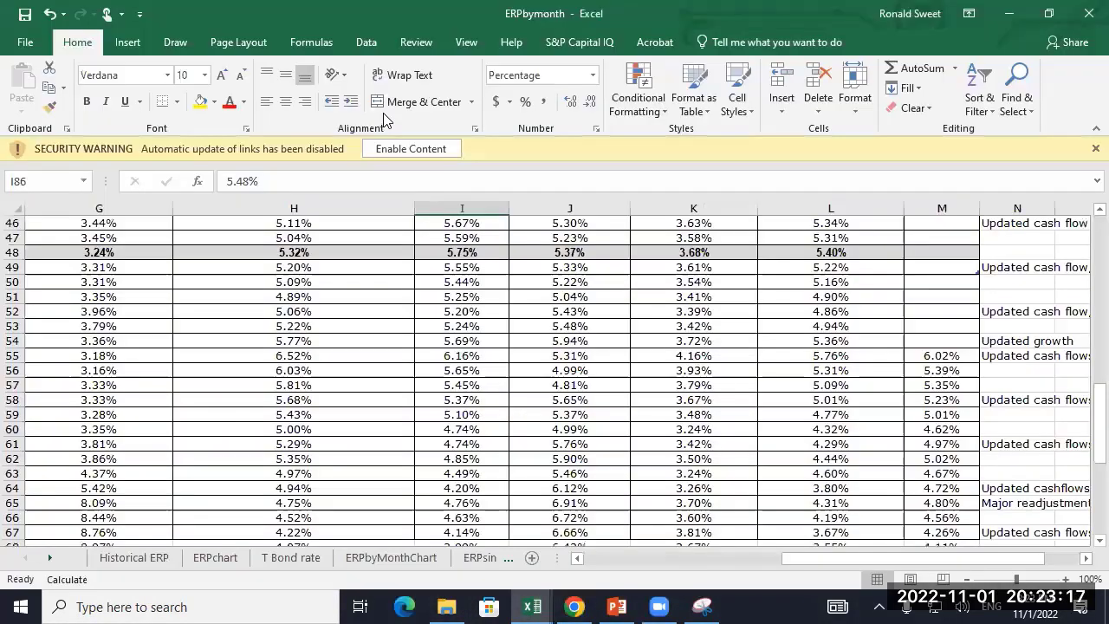
pyautogui.click(413, 148)
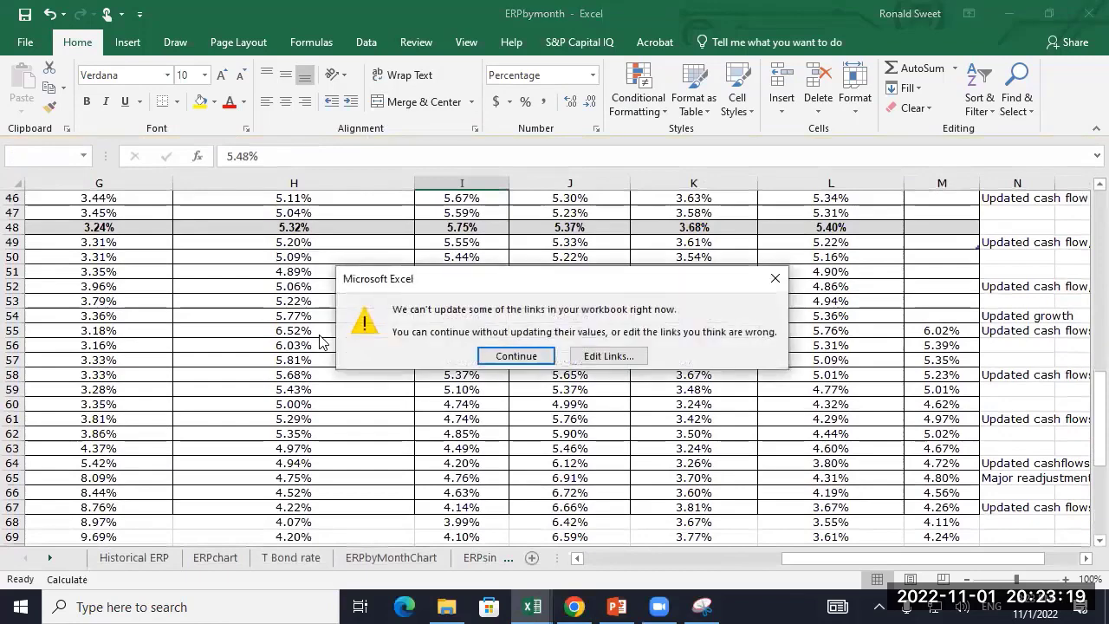
pyautogui.click(517, 359)
# - Examine the column headings and monthly ERP estimates across the ERPbymonth table, from its first row
pyautogui.scroll(9, 412, 339)
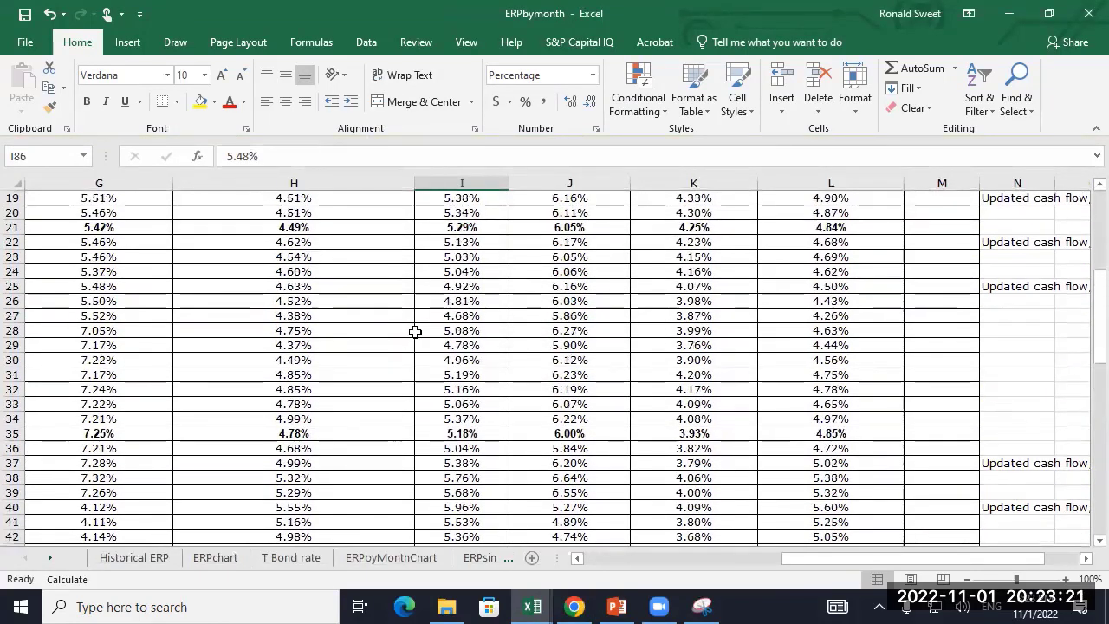
pyautogui.moveTo(1099, 325); pyautogui.dragTo(1084, 208)
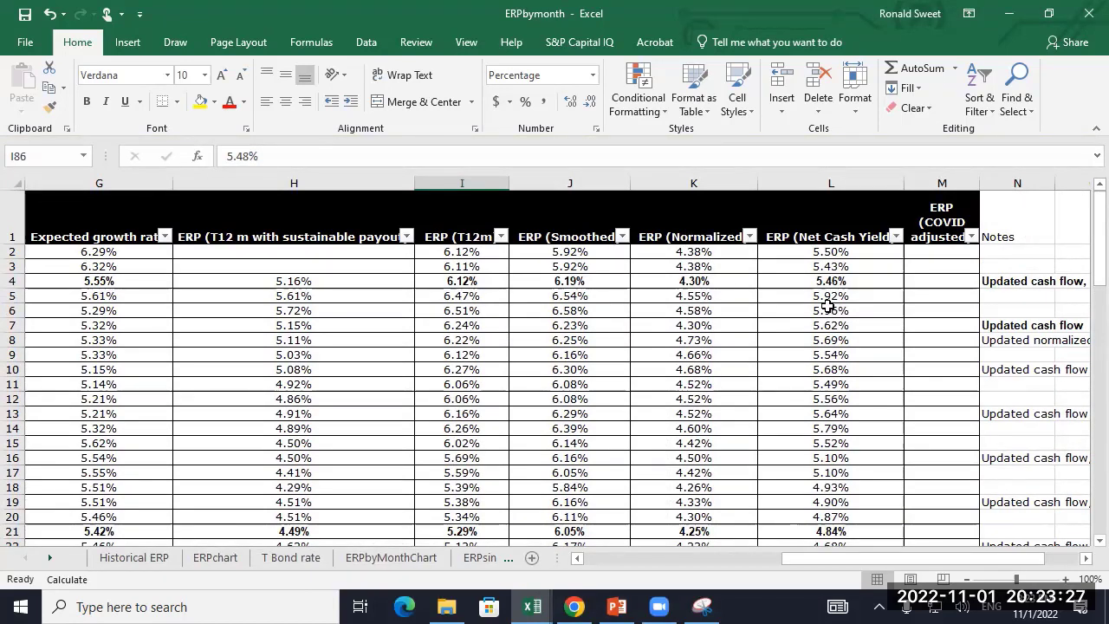
pyautogui.scroll(-3, 829, 305)
pyautogui.scroll(3, 814, 304)
pyautogui.moveTo(786, 558); pyautogui.dragTo(565, 555)
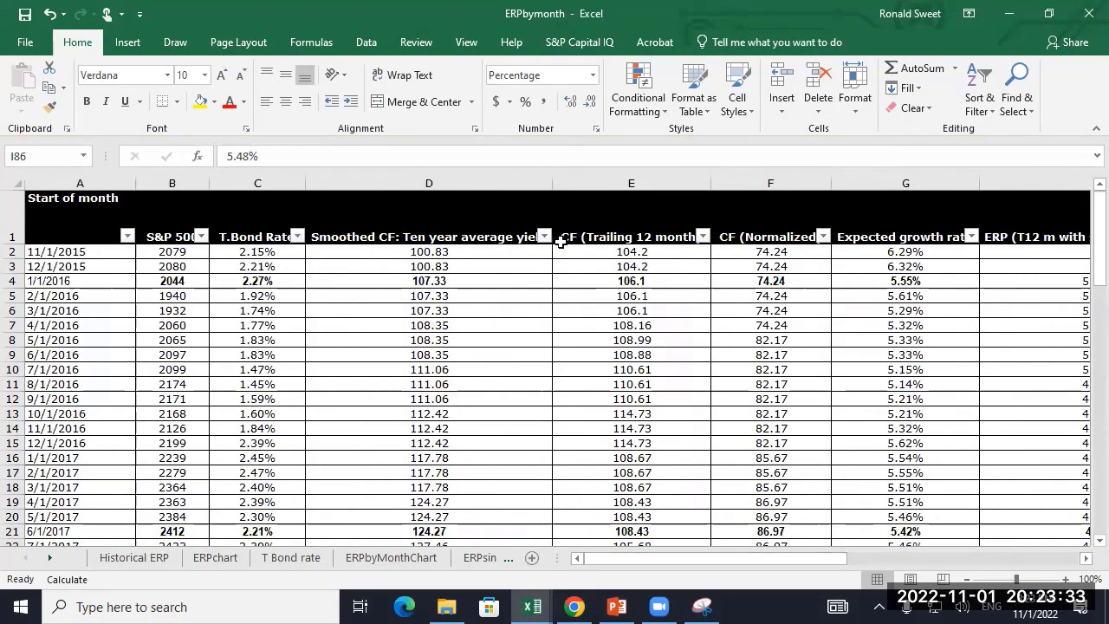
# - Examine the Expected growth rate column in the ERPbymonth table from its heading down to the latest monthly row
pyautogui.click(631, 234)
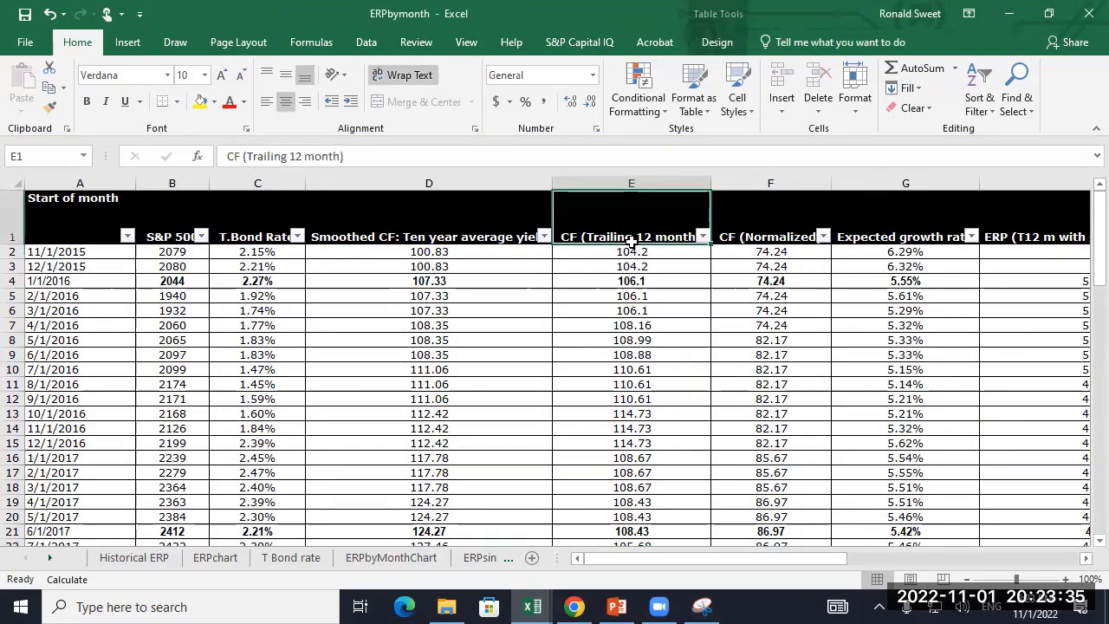
pyautogui.press('Right')
pyautogui.press('Right')
pyautogui.press('Right')
pyautogui.press('Left')
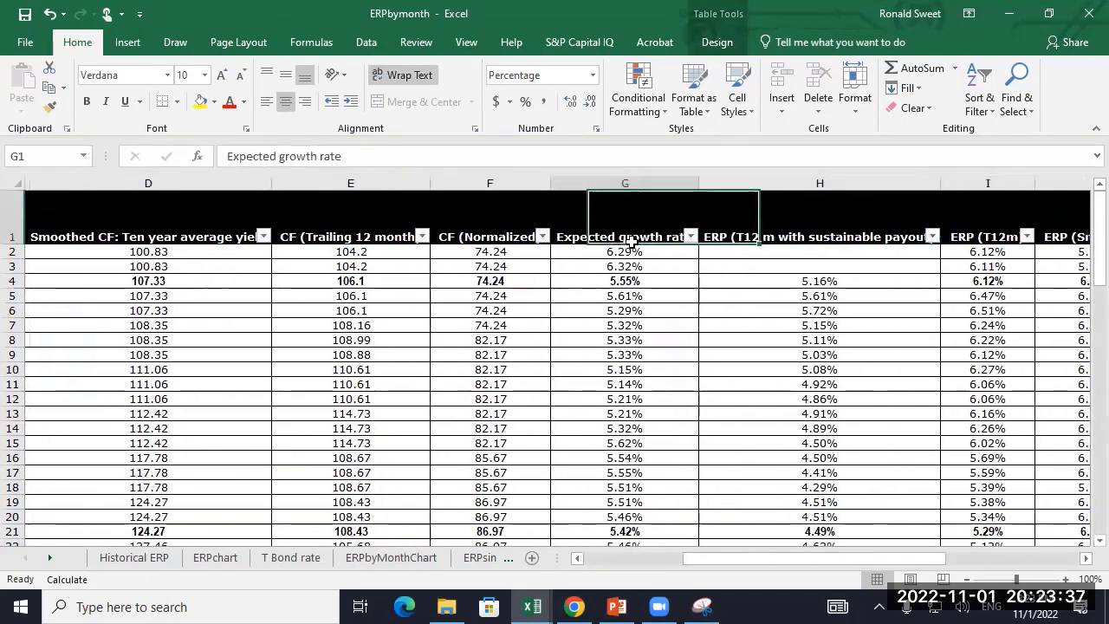
pyautogui.press('Down')
pyautogui.press('Down')
pyautogui.press('Down')
pyautogui.press('Down')
pyautogui.press('Down')
pyautogui.press('Down')
pyautogui.press('Down')
pyautogui.press('Down')
pyautogui.press('Down')
pyautogui.press('Down')
pyautogui.press('Down')
pyautogui.press('Down')
pyautogui.press('Down')
pyautogui.press('Down')
pyautogui.press('Down')
pyautogui.press('Down')
pyautogui.press('Down')
pyautogui.press('Down')
pyautogui.press('Down')
pyautogui.press('Down')
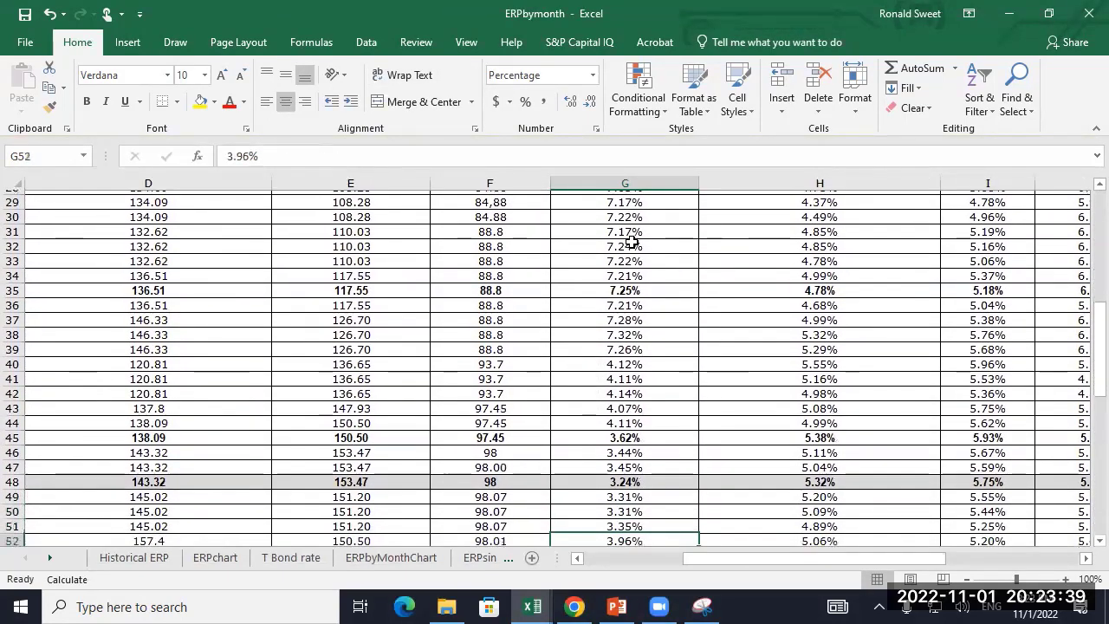
pyautogui.press('Down')
pyautogui.press('Down')
pyautogui.press('Down')
pyautogui.press('Down')
pyautogui.press('Down')
pyautogui.press('Down')
pyautogui.press('Down')
pyautogui.press('Down')
pyautogui.press('Down')
pyautogui.press('Down')
pyautogui.press('Down')
pyautogui.press('Down')
pyautogui.press('Down')
pyautogui.press('Down')
pyautogui.press('Down')
pyautogui.press('Down')
pyautogui.press('Down')
pyautogui.press('Down')
pyautogui.press('Down')
pyautogui.press('Down')
pyautogui.press('Up')
pyautogui.press('Left')
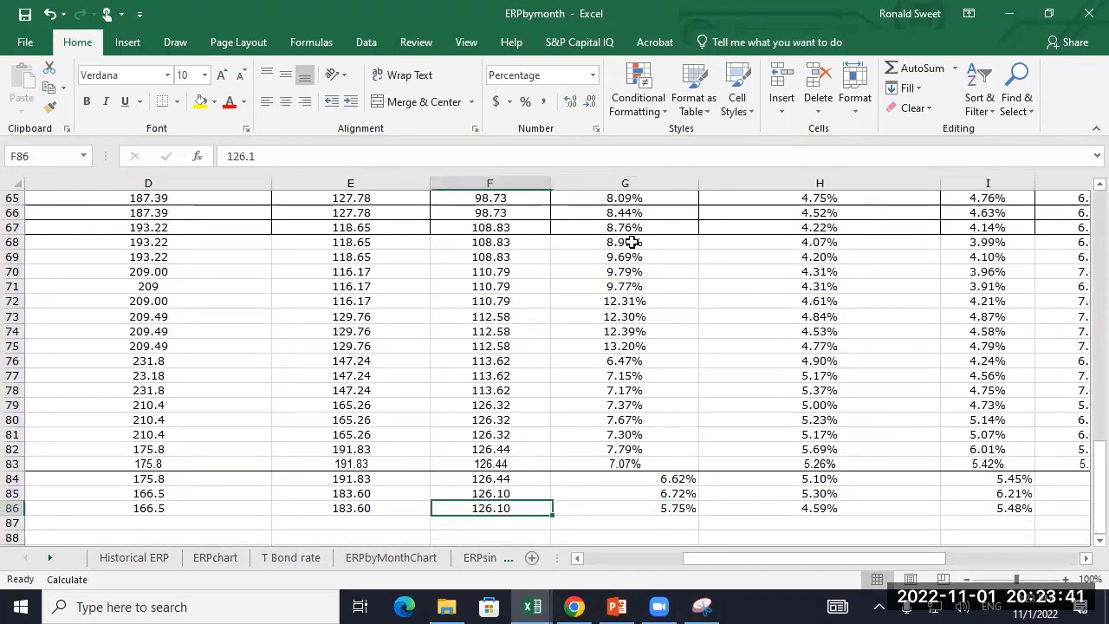
# - Examine the dates, S&P 500 levels and neighbouring inputs in the 2022 rows, from July onward
pyautogui.press('Left')
pyautogui.press('Left')
pyautogui.press('Left')
pyautogui.press('Left')
pyautogui.press('Left')
pyautogui.press('Up')
pyautogui.press('Up')
pyautogui.press('Up')
pyautogui.press('Up')
pyautogui.press('Right')
pyautogui.press('Right')
pyautogui.press('Right')
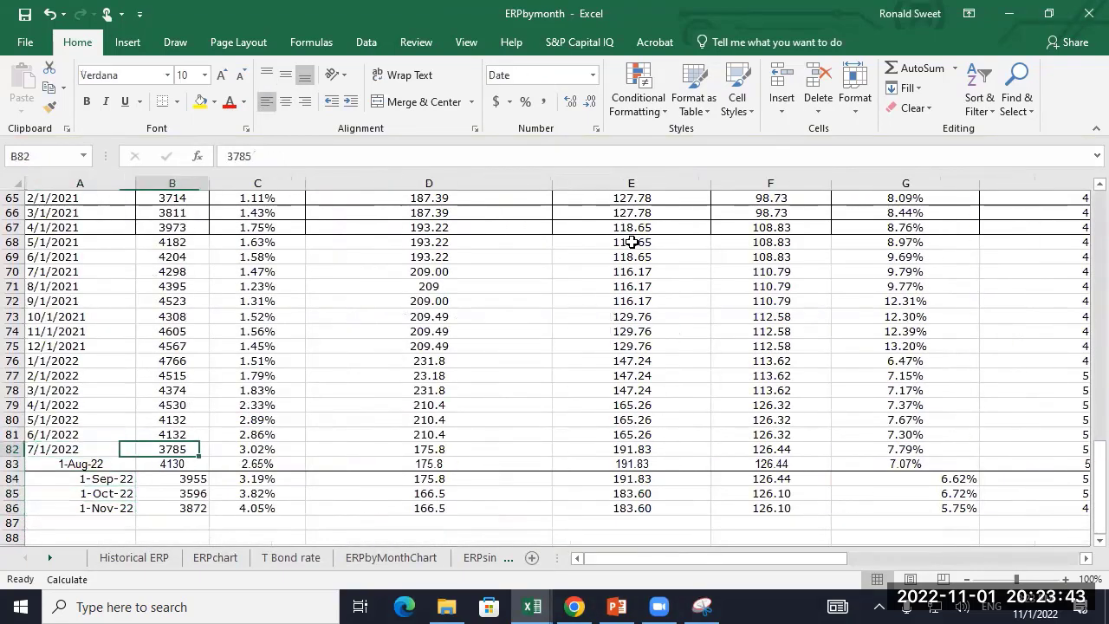
pyautogui.press('Right')
pyautogui.press('Right')
# - Freeze the panes at B2 so the heading row and the Start of month column stay in view
pyautogui.hotkey('ctrl', 'Home')
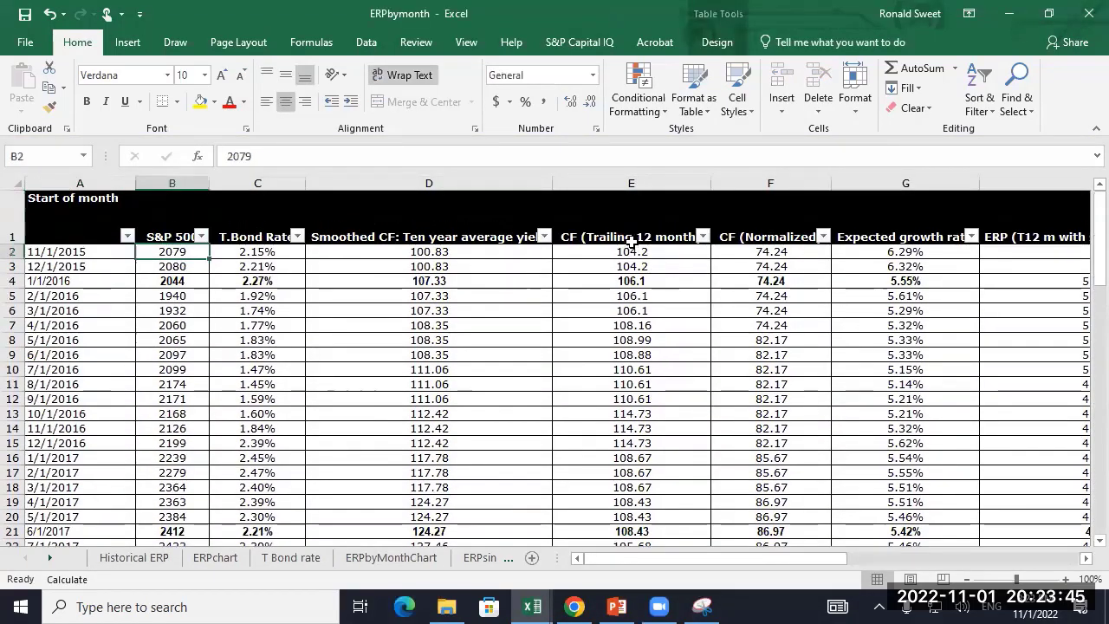
pyautogui.press('Down')
pyautogui.press('Up')
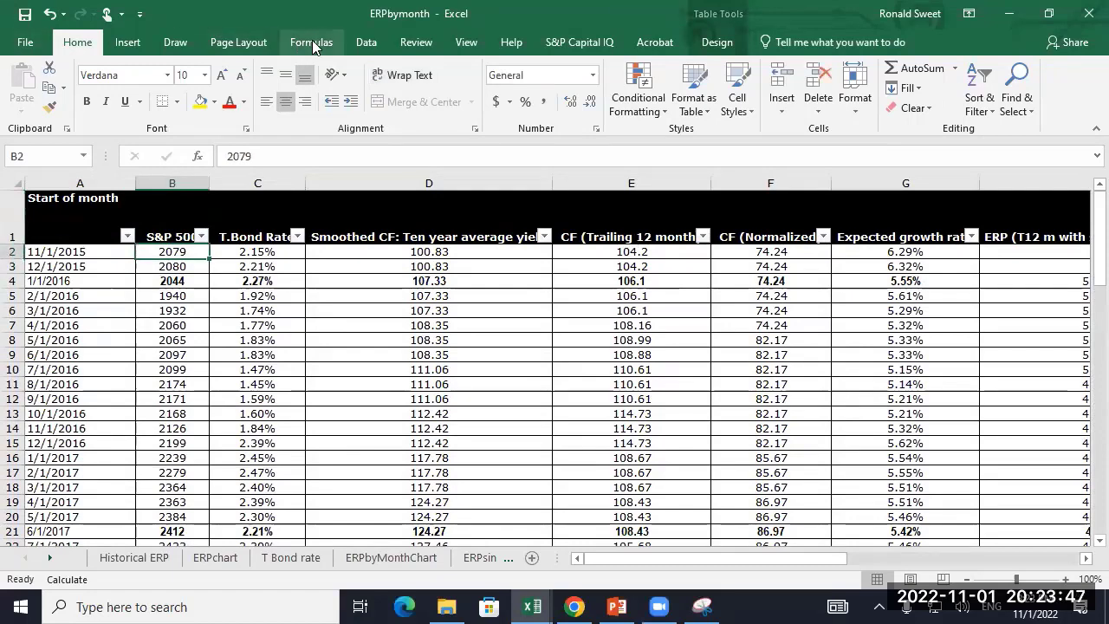
pyautogui.click(467, 42)
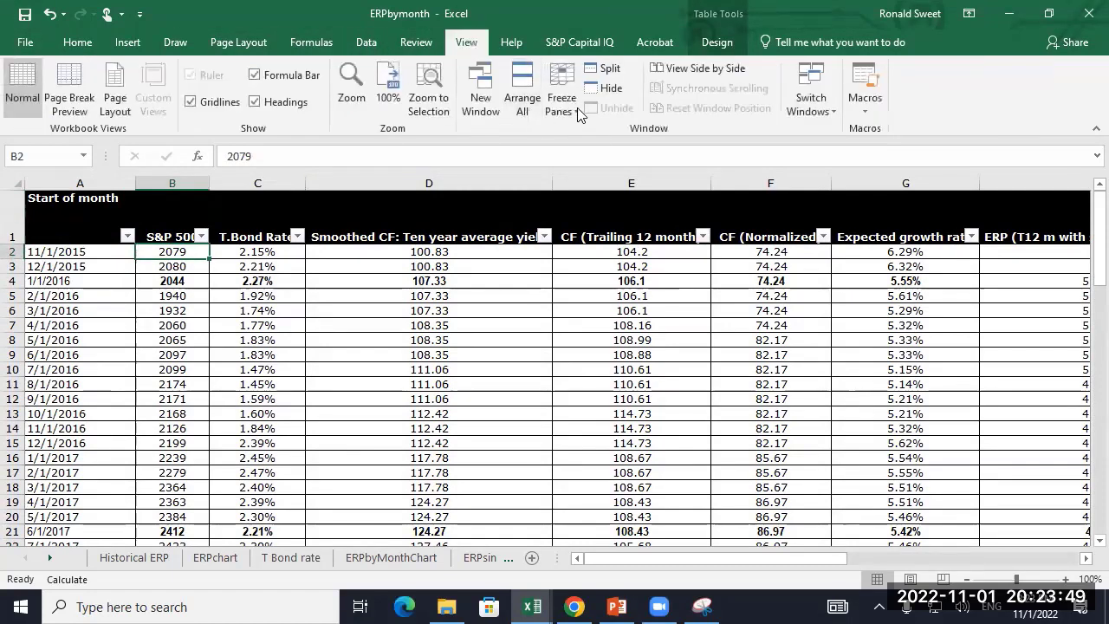
pyautogui.click(579, 115)
pyautogui.click(588, 135)
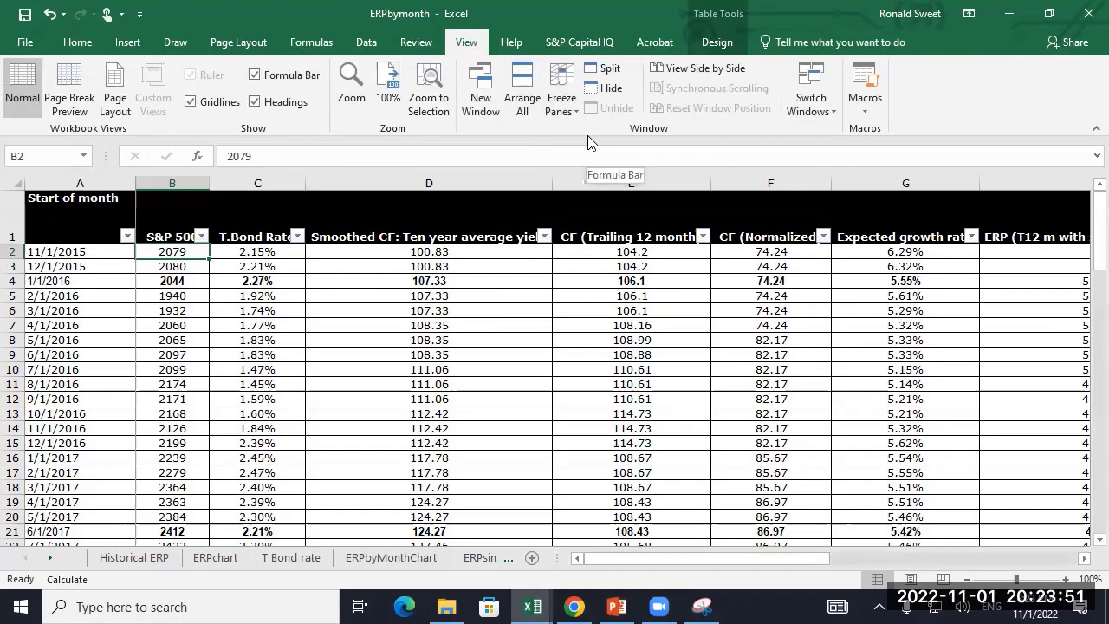
# - Examine the latest monthly rows under the frozen headings, from the T.Bond rate across to the expected growth rate and ERP estimates
pyautogui.press('Right')
pyautogui.press('Down')
pyautogui.press('Down')
pyautogui.press('Down')
pyautogui.press('Down')
pyautogui.press('Down')
pyautogui.press('Down')
pyautogui.press('Down')
pyautogui.press('Down')
pyautogui.press('Down')
pyautogui.press('Down')
pyautogui.press('Down')
pyautogui.press('Down')
pyautogui.press('Down')
pyautogui.press('Down')
pyautogui.press('Down')
pyautogui.press('Down')
pyautogui.press('Down')
pyautogui.press('Down')
pyautogui.press('Down')
pyautogui.press('Down')
pyautogui.press('Down')
pyautogui.hotkey('ctrl', 'Down')
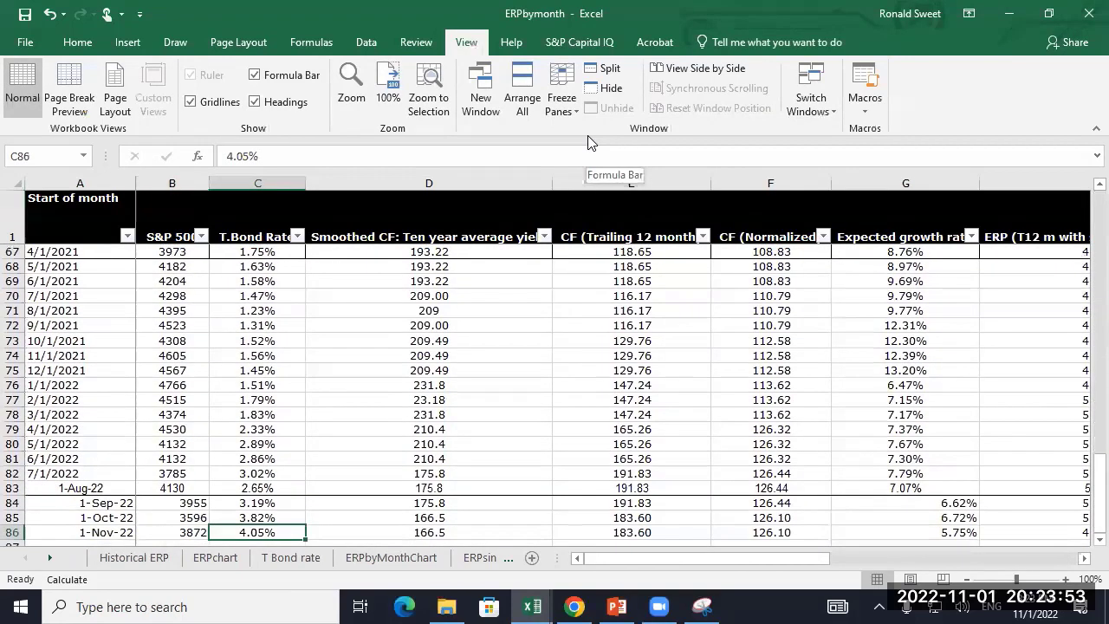
pyautogui.press('Up')
pyautogui.press('Up')
pyautogui.press('Up')
pyautogui.press('Up')
pyautogui.press('Right')
pyautogui.press('Right')
pyautogui.press('Right')
pyautogui.press('Right')
pyautogui.press('Right')
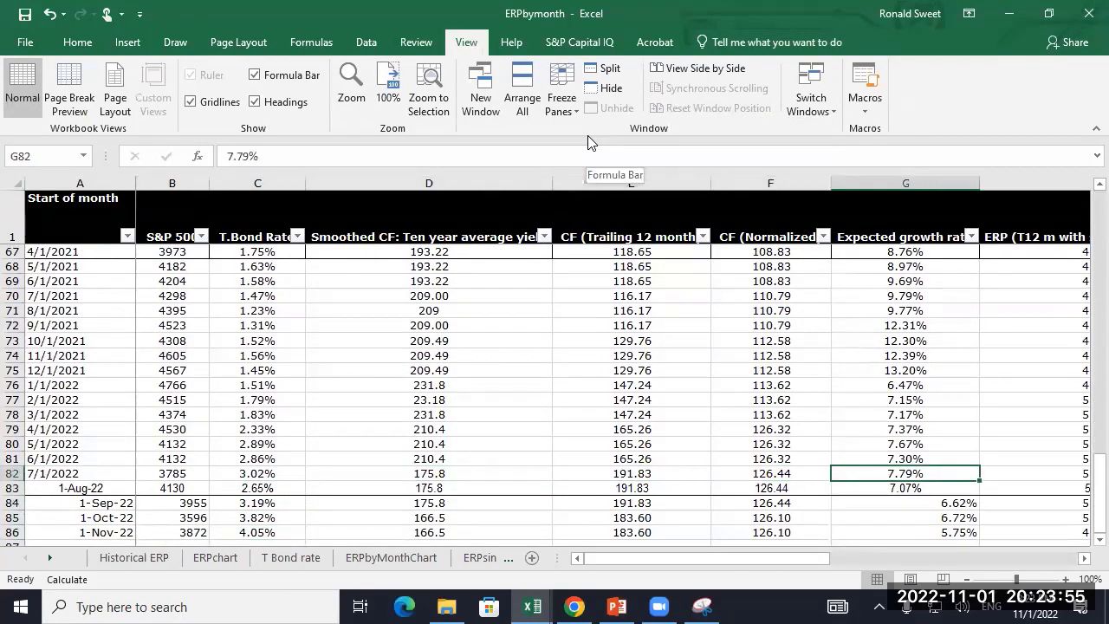
pyautogui.press('Left')
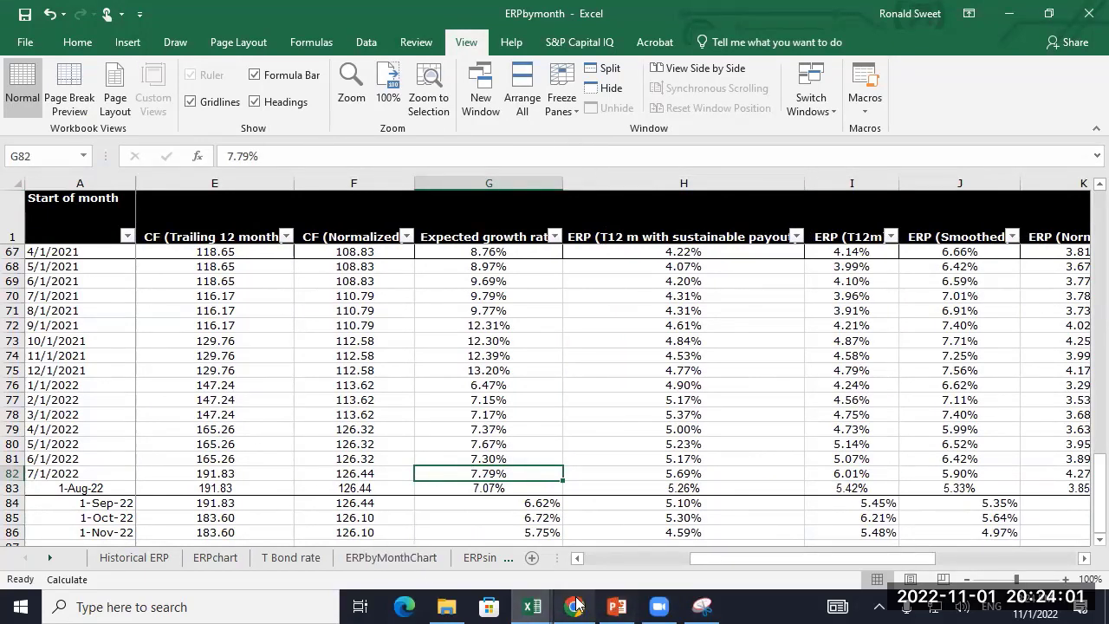
# - Switch to the DiscountRateValExampleWMT workbook and check the earnings growth assumption in D93
pyautogui.moveTo(537, 605)
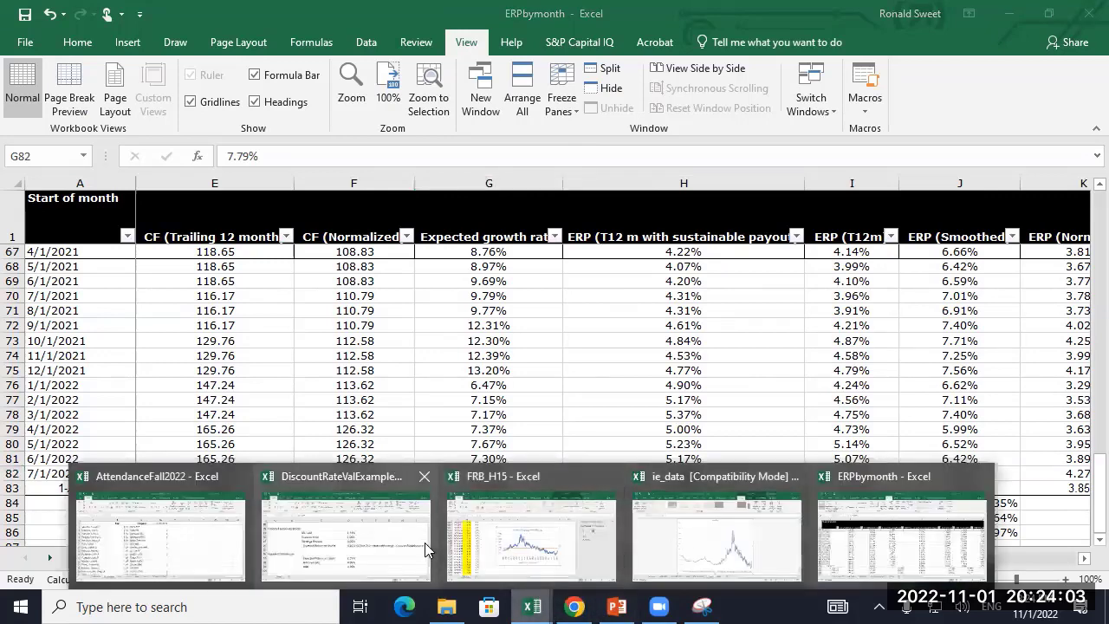
pyautogui.click(389, 549)
pyautogui.click(572, 328)
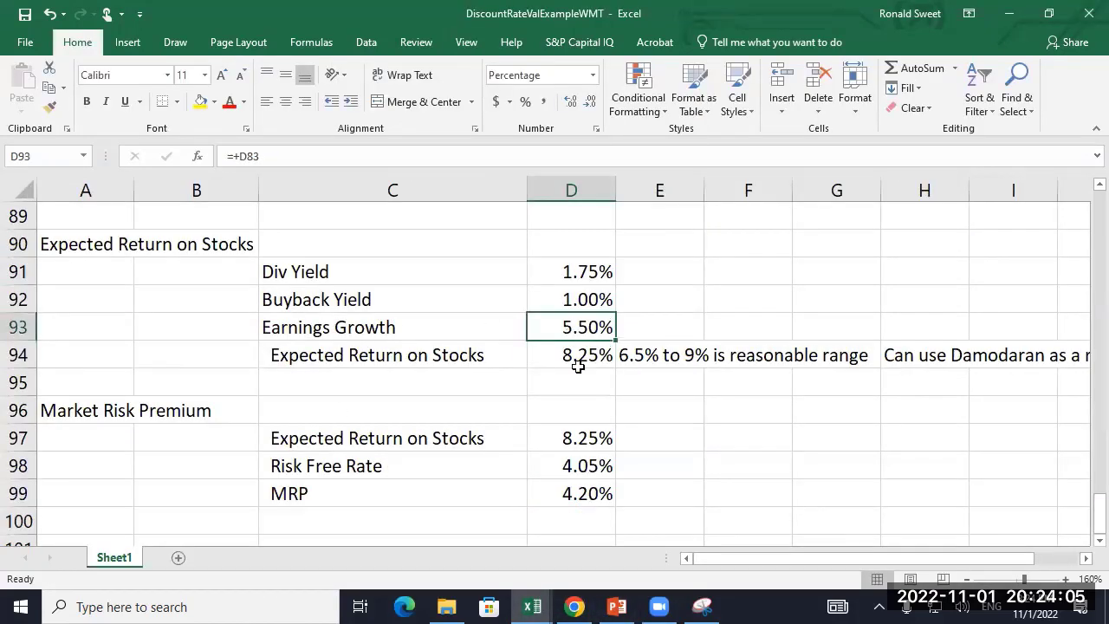
# - Switch back to the ERPbymonth workbook and review the expected growth rates from mid-2022 back to early 2020
pyautogui.click(574, 606)
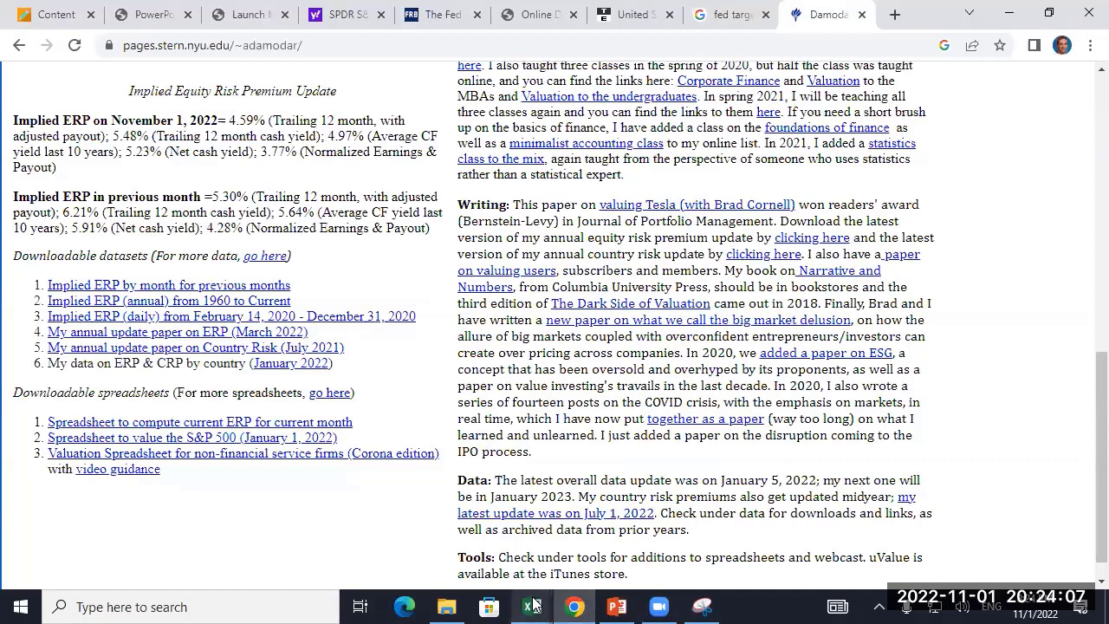
pyautogui.moveTo(535, 604)
pyautogui.click(908, 531)
pyautogui.press('Up')
pyautogui.press('Up')
pyautogui.press('Up')
pyautogui.press('Up')
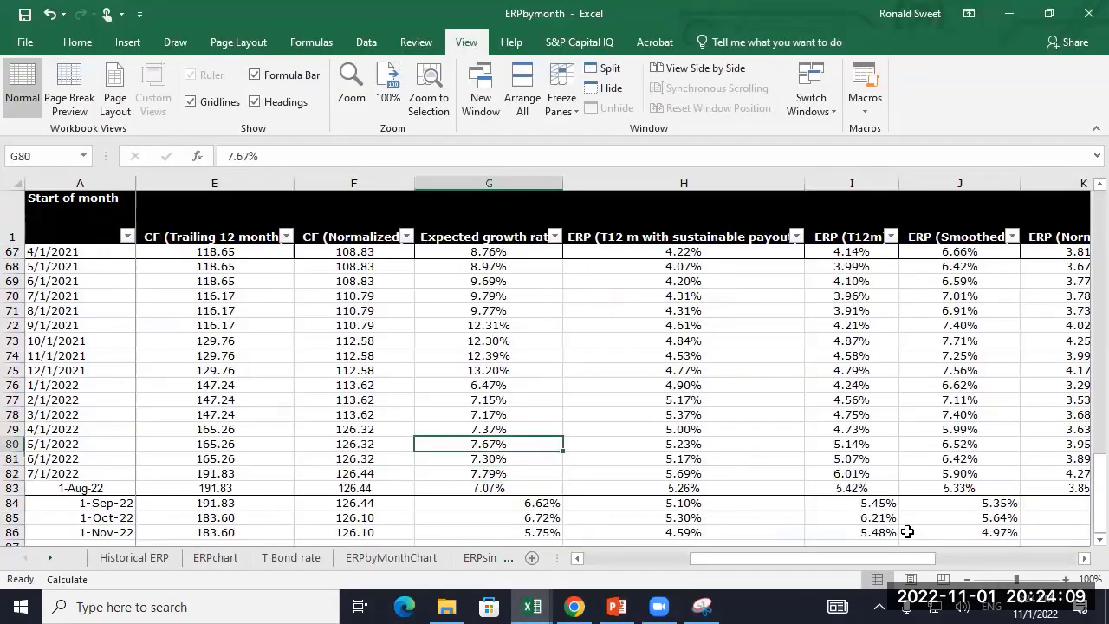
pyautogui.press('Up')
pyautogui.press('Up')
pyautogui.press('Up')
pyautogui.press('Up')
pyautogui.press('Up')
pyautogui.press('Up')
pyautogui.press('Up')
pyautogui.press('Up')
pyautogui.press('Up')
pyautogui.press('Up')
pyautogui.press('Up')
pyautogui.press('Up')
pyautogui.press('Up')
pyautogui.press('Up')
pyautogui.press('Up')
pyautogui.press('Up')
pyautogui.press('Up')
pyautogui.press('Up')
pyautogui.press('Up')
pyautogui.press('Up')
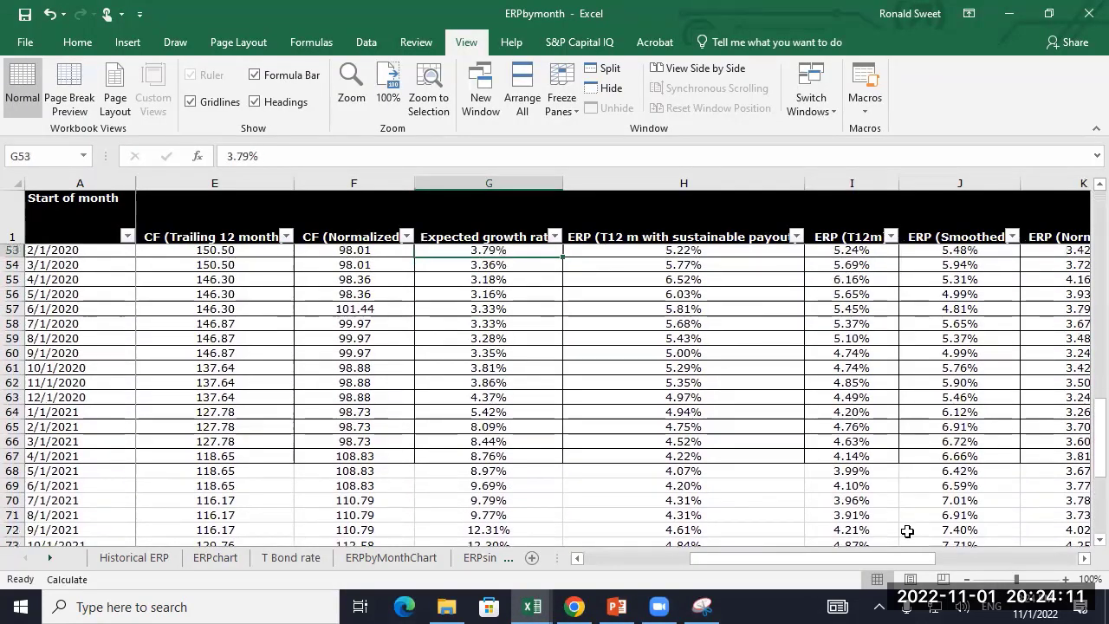
# - Examine the expected growth rates month by month through 2020, up to the 11/1/2020 row
pyautogui.press('Down')
pyautogui.press('Down')
pyautogui.press('Up')
pyautogui.press('Up')
pyautogui.press('Up')
pyautogui.press('Up')
pyautogui.press('Up')
pyautogui.press('Up')
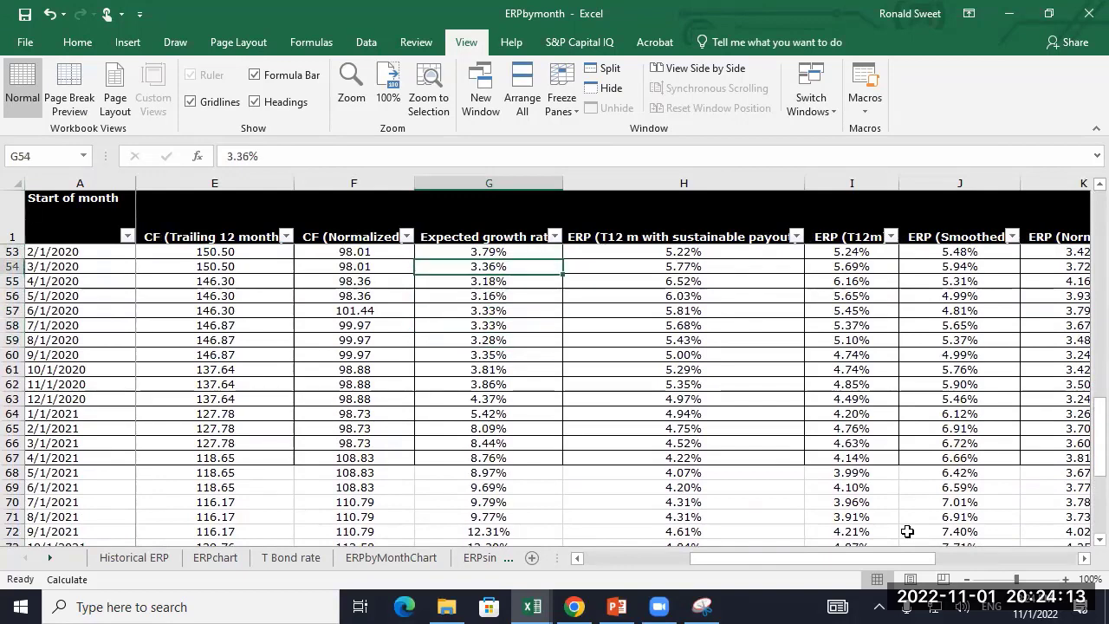
pyautogui.press('Down')
pyautogui.press('Down')
pyautogui.press('Down')
pyautogui.press('Down')
pyautogui.press('Down')
pyautogui.press('Down')
pyautogui.press('Down')
pyautogui.press('Down')
pyautogui.press('Down')
pyautogui.press('Down')
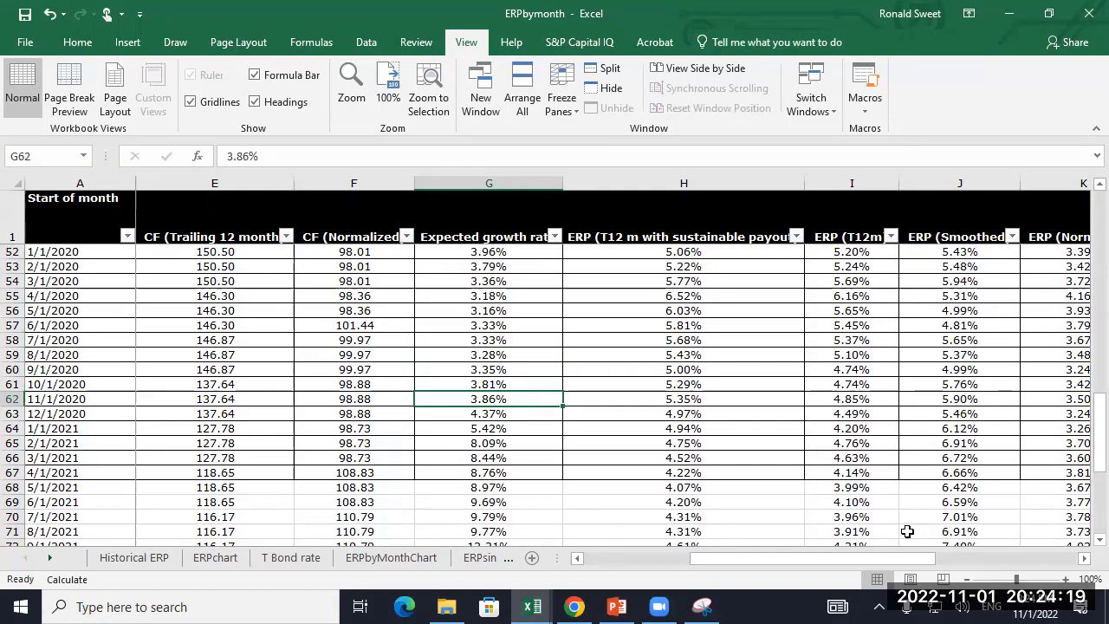
# - Examine the expected growth rates from late 2020 through the November 2022 row, ending back at the 12/1/2021 row
pyautogui.press('Down')
pyautogui.press('Down')
pyautogui.press('Down')
pyautogui.press('Down')
pyautogui.press('Down')
pyautogui.press('Down')
pyautogui.press('Down')
pyautogui.press('Down')
pyautogui.press('Down')
pyautogui.press('Down')
pyautogui.press('Down')
pyautogui.press('Down')
pyautogui.press('Down')
pyautogui.press('Down')
pyautogui.press('Down')
pyautogui.press('Down')
pyautogui.press('Down')
pyautogui.press('Down')
pyautogui.press('Down')
pyautogui.press('Down')
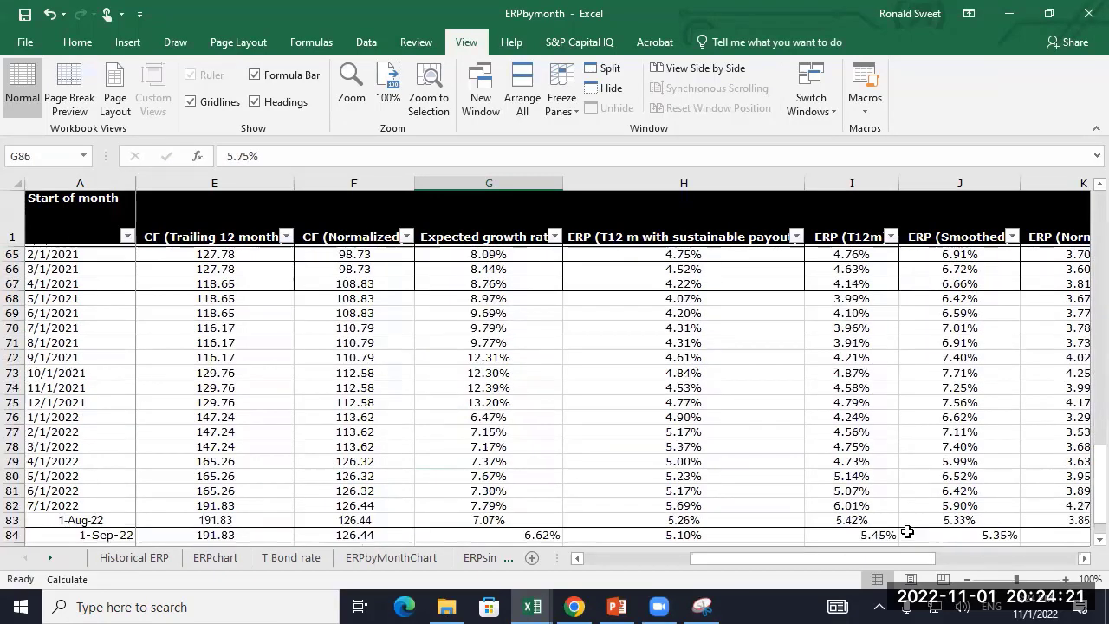
pyautogui.press('Up')
pyautogui.press('Up')
pyautogui.press('Up')
pyautogui.press('Up')
pyautogui.press('Up')
pyautogui.press('Up')
pyautogui.press('Up')
pyautogui.press('Up')
pyautogui.press('Up')
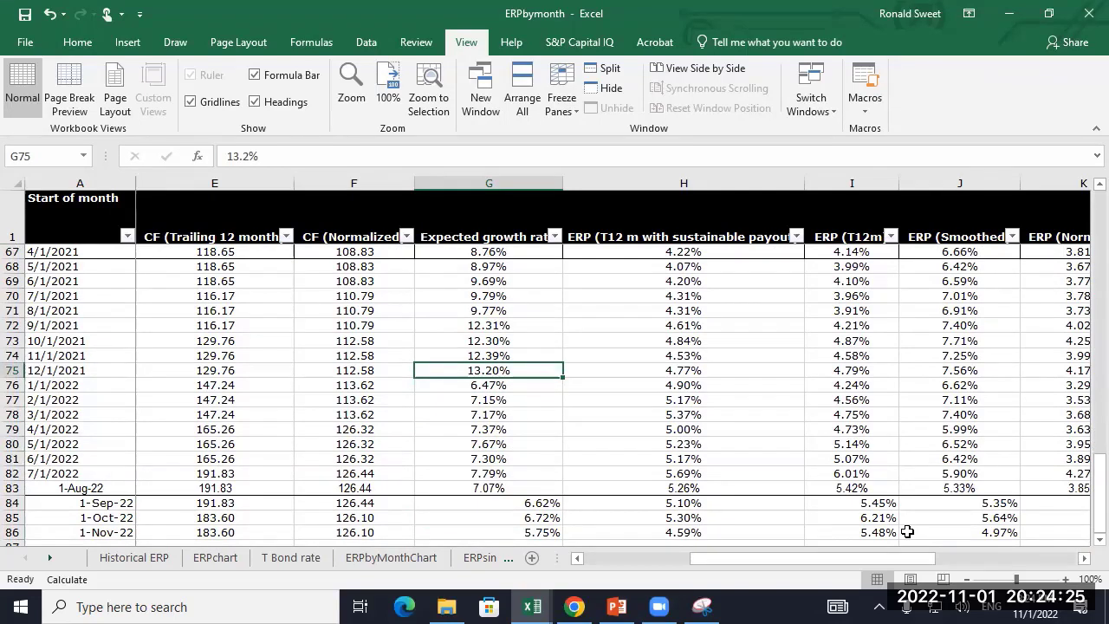
# - Compare the ERP estimates across the 12/1/2021 row, out to the COVID-adjusted ERP and back to the T12m ERP
pyautogui.press('Right')
pyautogui.press('Right')
pyautogui.press('Right')
pyautogui.press('Right')
pyautogui.press('Right')
pyautogui.press('Right')
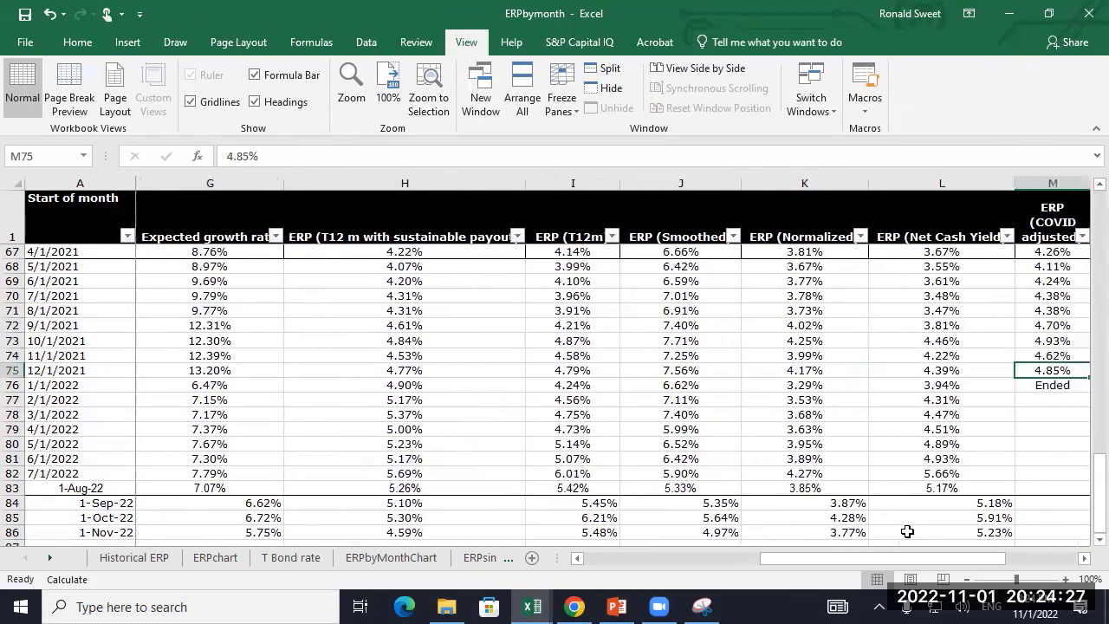
pyautogui.press('Left')
pyautogui.press('Left')
pyautogui.press('Left')
pyautogui.press('Left')
pyautogui.press('Left')
pyautogui.press('Right')
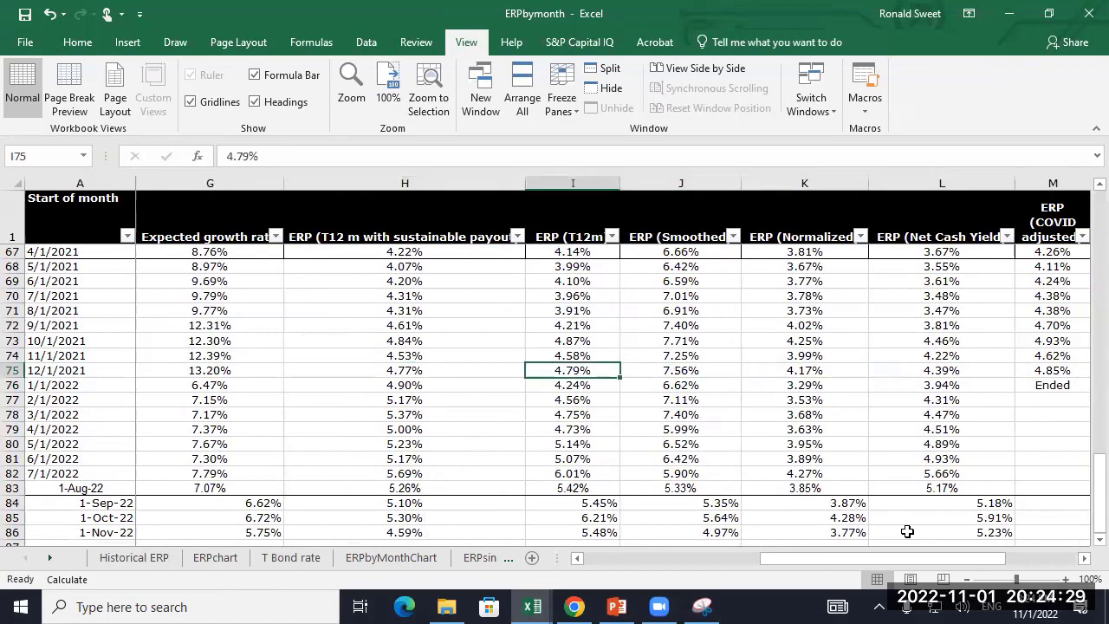
# - Read the T12m ERP values month by month from 12/1/2021 to the 1-Aug-22 row
pyautogui.press('Down')
pyautogui.press('Down')
pyautogui.press('Down')
pyautogui.press('Down')
pyautogui.press('Down')
pyautogui.press('Down')
pyautogui.press('Down')
pyautogui.press('Down')
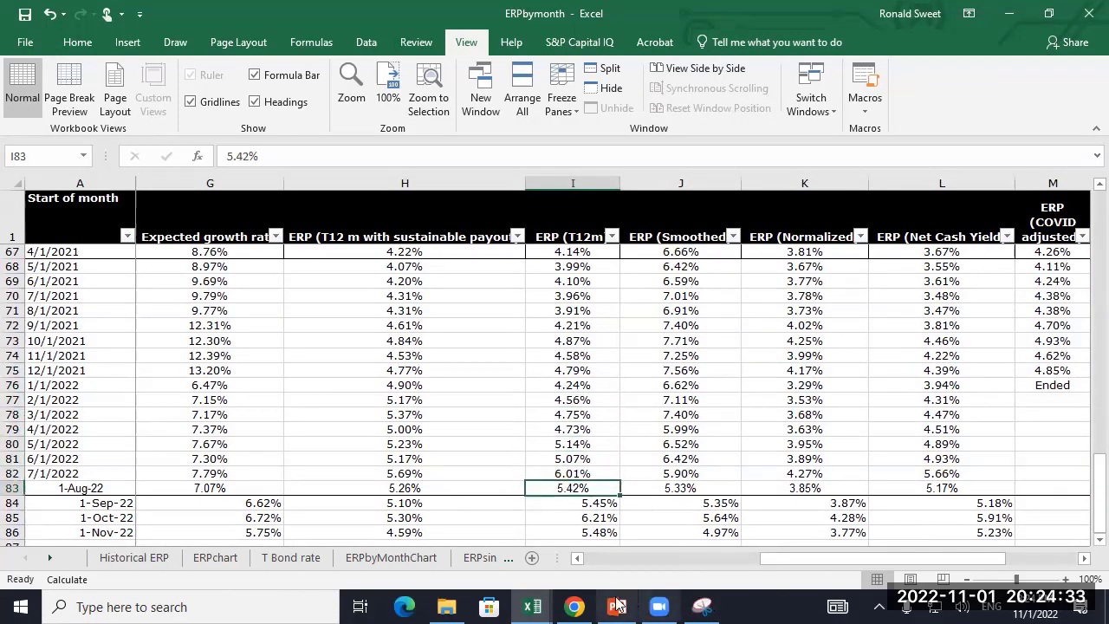
# - Check the MRP in D99 of the DiscountRateValExampleWMT workbook, then view the implied ERP update on Damodaran's page in Chrome
pyautogui.moveTo(532, 607)
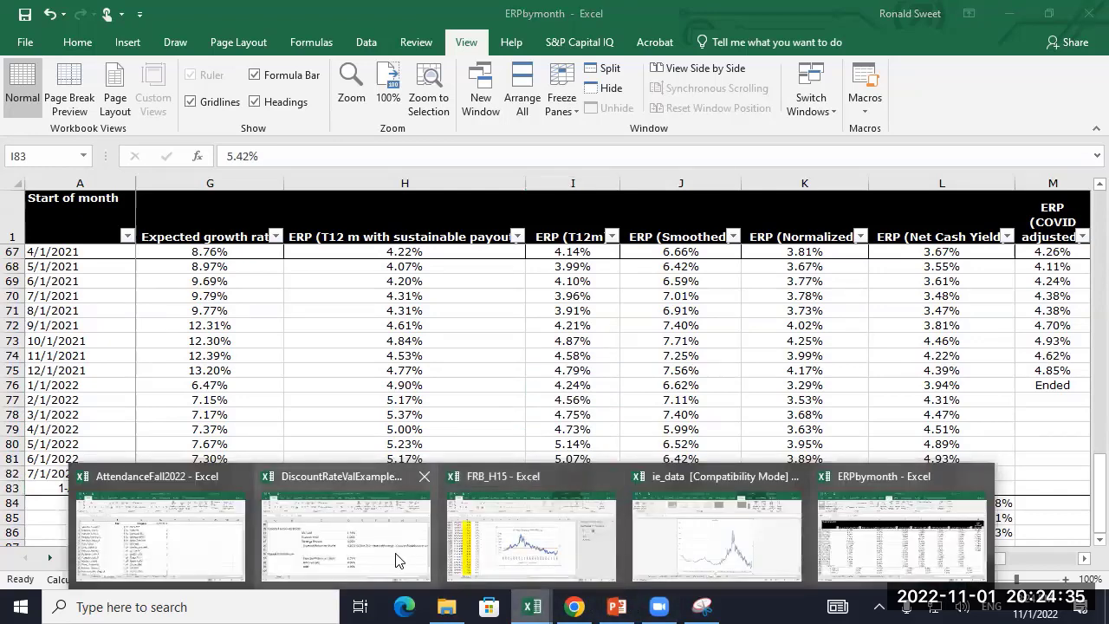
pyautogui.click(400, 559)
pyautogui.click(572, 494)
pyautogui.click(575, 605)
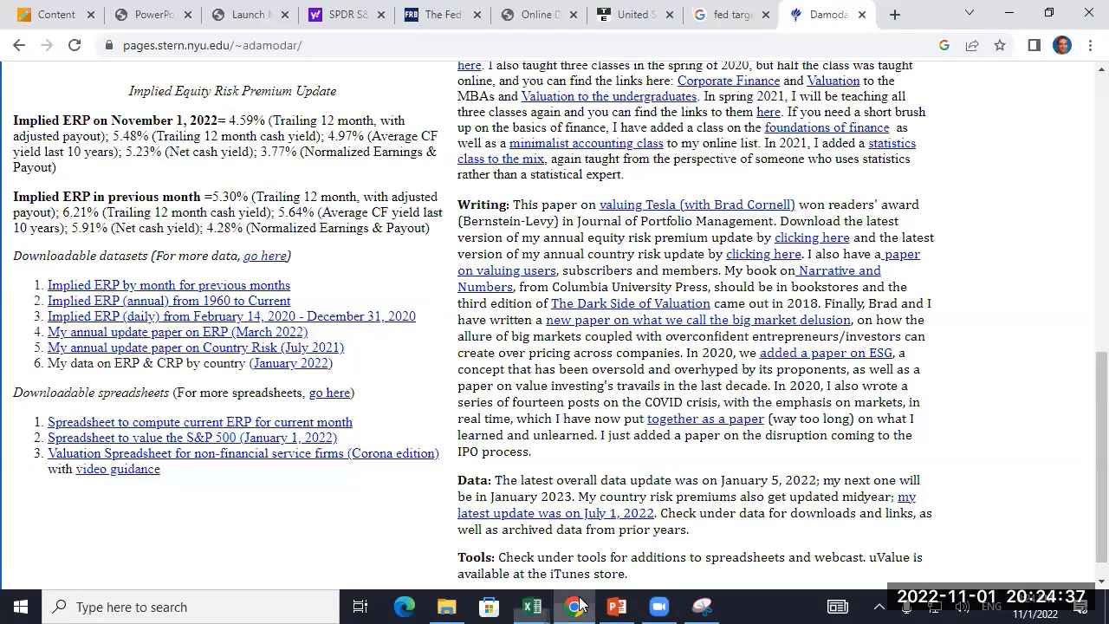
# - Switch back to the ERPbymonth workbook and review the T12m ERP values from August 2022 back to late 2020
pyautogui.moveTo(532, 607)
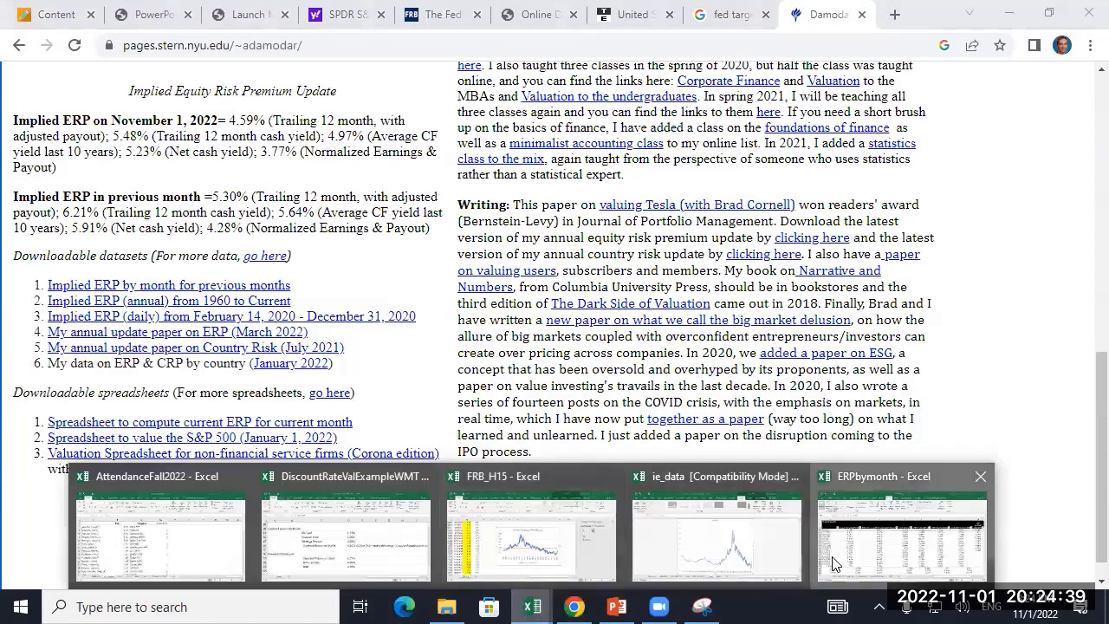
pyautogui.click(832, 558)
pyautogui.press('Up')
pyautogui.press('Up')
pyautogui.press('Up')
pyautogui.press('Up')
pyautogui.press('Up')
pyautogui.press('Up')
pyautogui.press('Up')
pyautogui.press('Up')
pyautogui.press('Up')
pyautogui.press('Up')
pyautogui.press('Up')
pyautogui.press('Up')
pyautogui.press('Up')
pyautogui.press('Up')
pyautogui.press('Up')
pyautogui.press('Up')
pyautogui.press('Up')
pyautogui.press('Up')
pyautogui.press('Up')
pyautogui.press('Up')
pyautogui.press('Up')
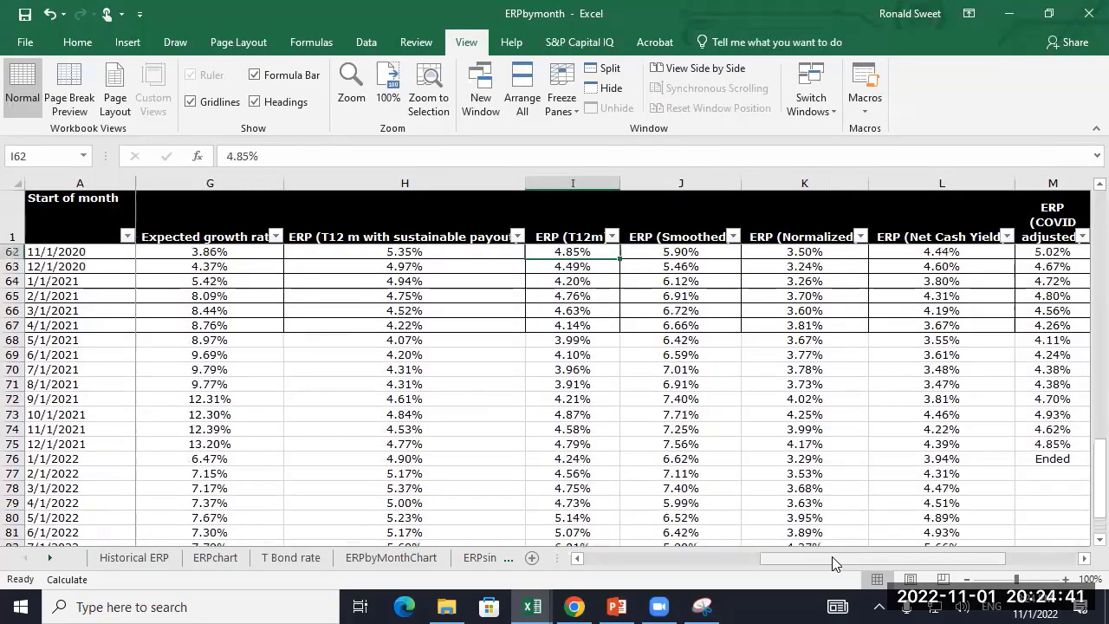
# - Follow the T12m ERP values forward through 2021 and 2022 to the end of the data below the 1-Nov-22 row
pyautogui.press('Down')
pyautogui.press('Down')
pyautogui.press('Down')
pyautogui.press('Down')
pyautogui.press('Down')
pyautogui.press('Down')
pyautogui.press('Down')
pyautogui.press('Down')
pyautogui.press('Down')
pyautogui.press('Down')
pyautogui.press('Down')
pyautogui.press('Down')
pyautogui.press('Down')
pyautogui.press('Down')
pyautogui.press('Down')
pyautogui.press('Down')
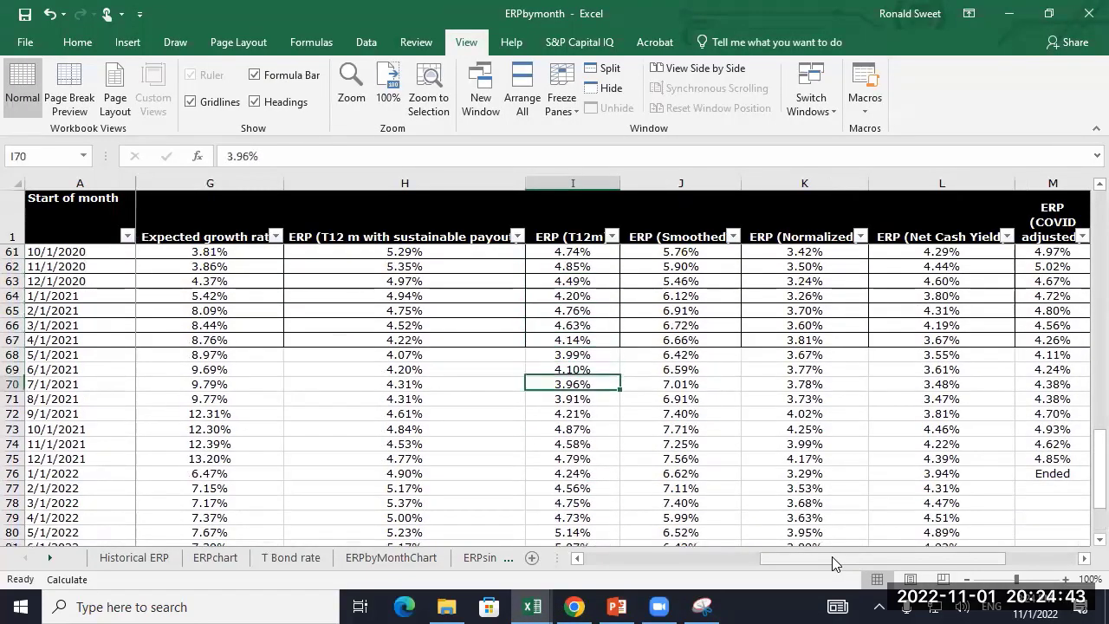
pyautogui.press('Down')
pyautogui.press('Down')
pyautogui.press('Down')
pyautogui.press('Down')
pyautogui.press('Down')
pyautogui.press('Down')
pyautogui.press('Down')
pyautogui.press('Down')
pyautogui.press('Down')
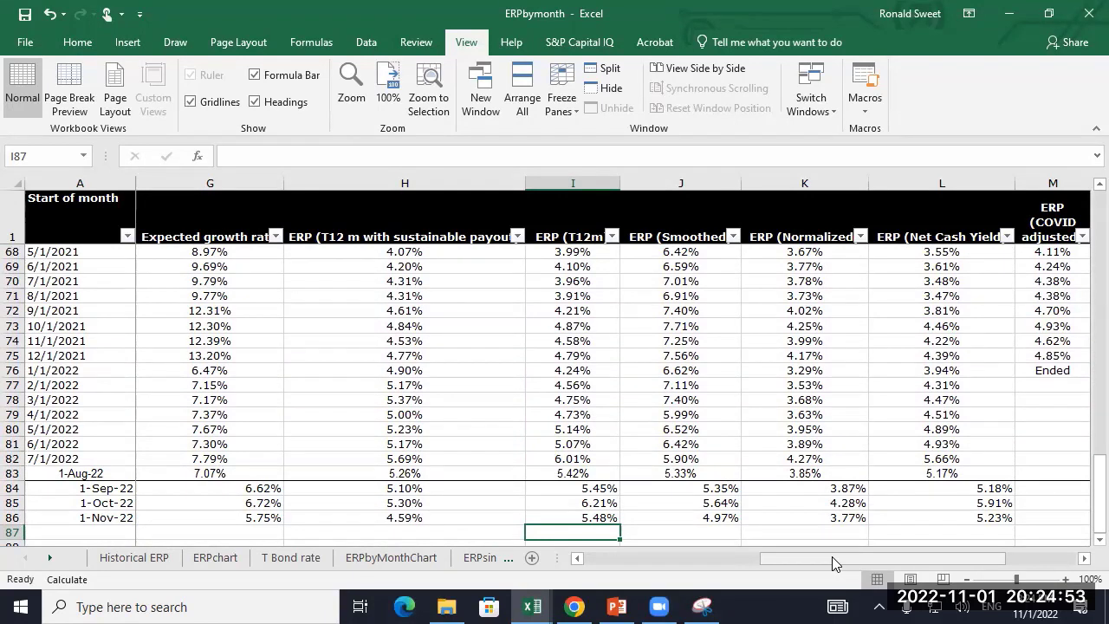
# - Examine the latest 2022 rows across the remaining ERP columns out to Notes, returning to the normalized ERP for 1-Aug-22
pyautogui.press('Up')
pyautogui.press('Up')
pyautogui.press('Up')
pyautogui.press('Right')
pyautogui.press('Right')
pyautogui.press('Right')
pyautogui.press('Right')
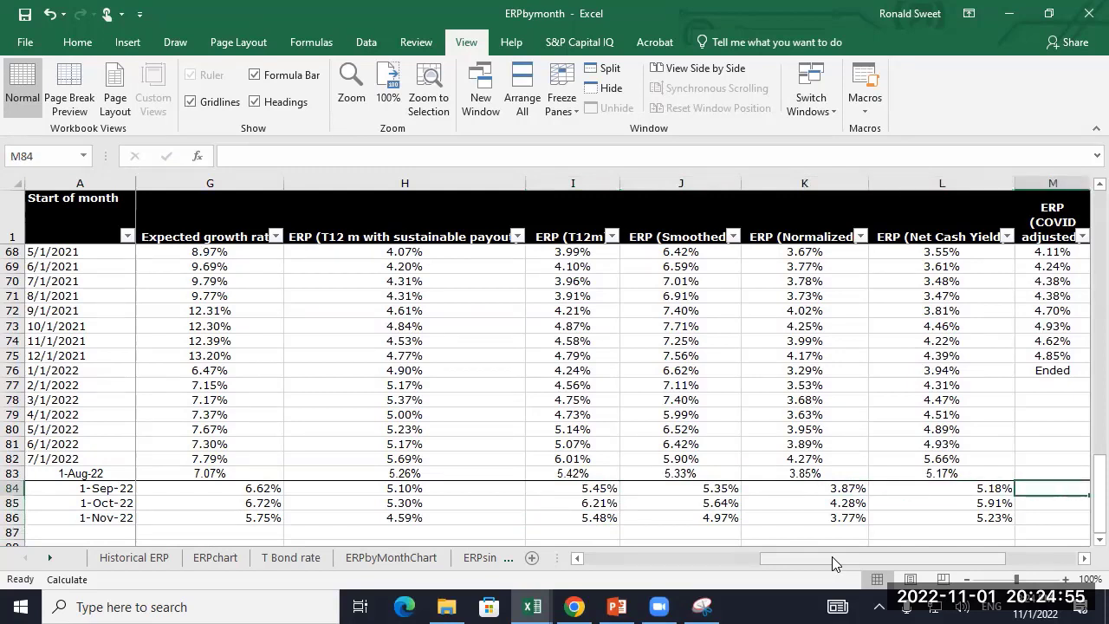
pyautogui.press('Right')
pyautogui.press('Left')
pyautogui.press('Left')
pyautogui.press('Left')
pyautogui.press('Up')
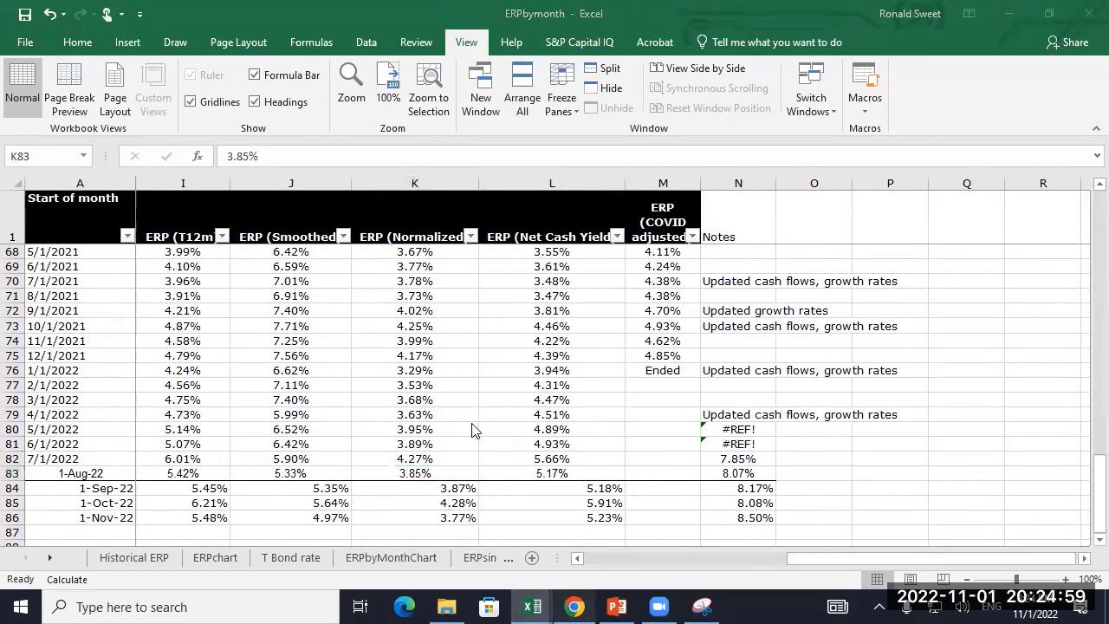
# - Return to the Google results in Chrome, open Damodaran's "Estimating Equity Risk Premiums" paper, skim its first pages, and go back
pyautogui.hotkey('alt', 'Tab')
pyautogui.click(18, 45)
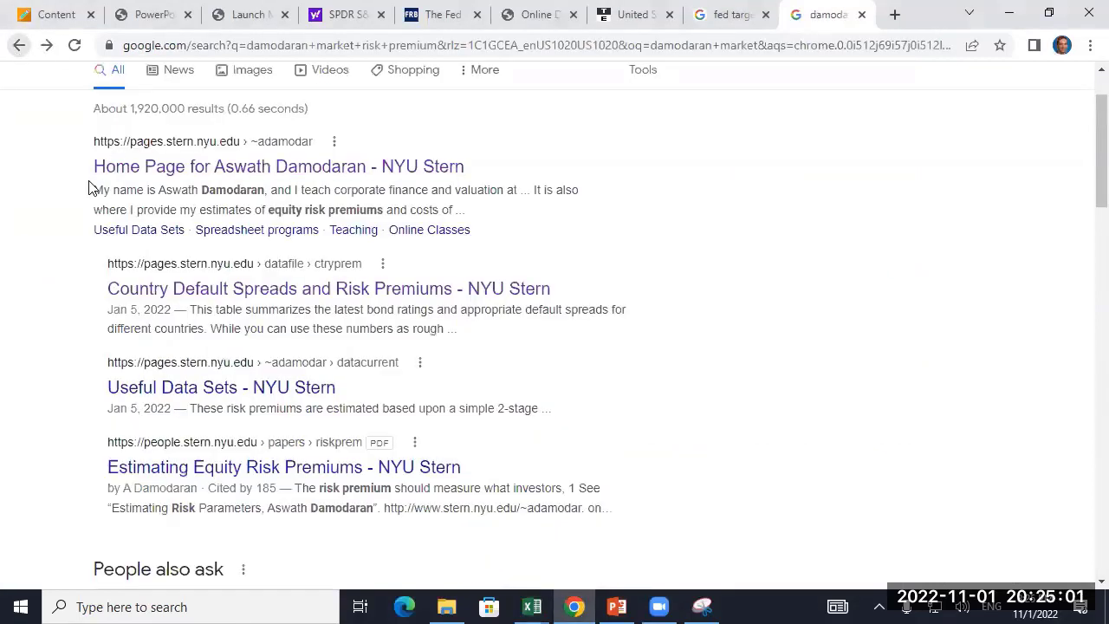
pyautogui.scroll(-2, 38, 277)
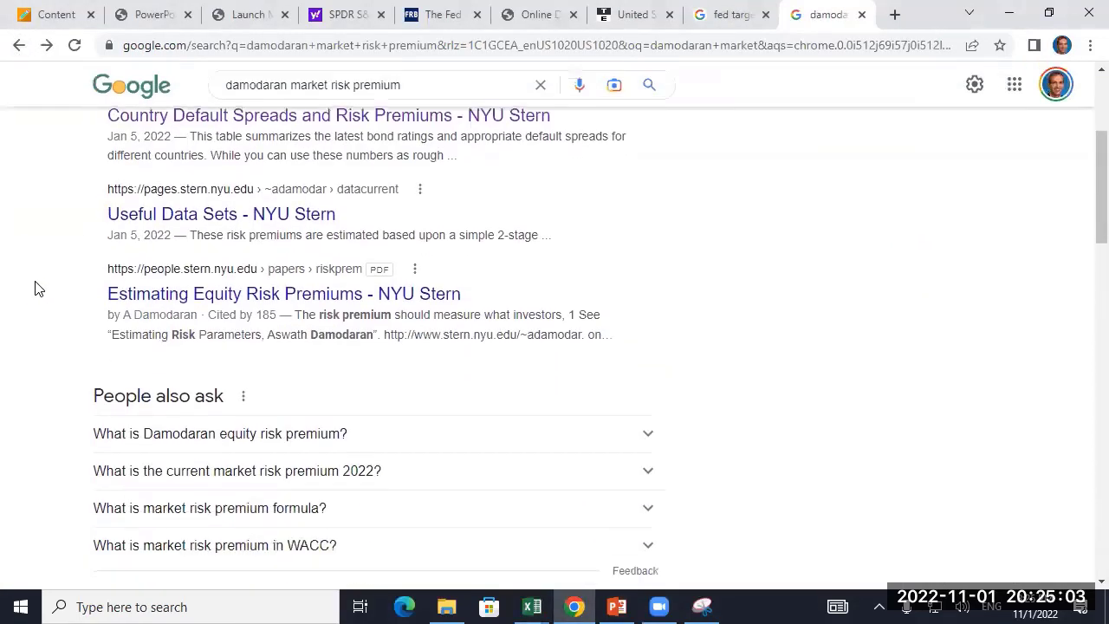
pyautogui.scroll(-2, 36, 287)
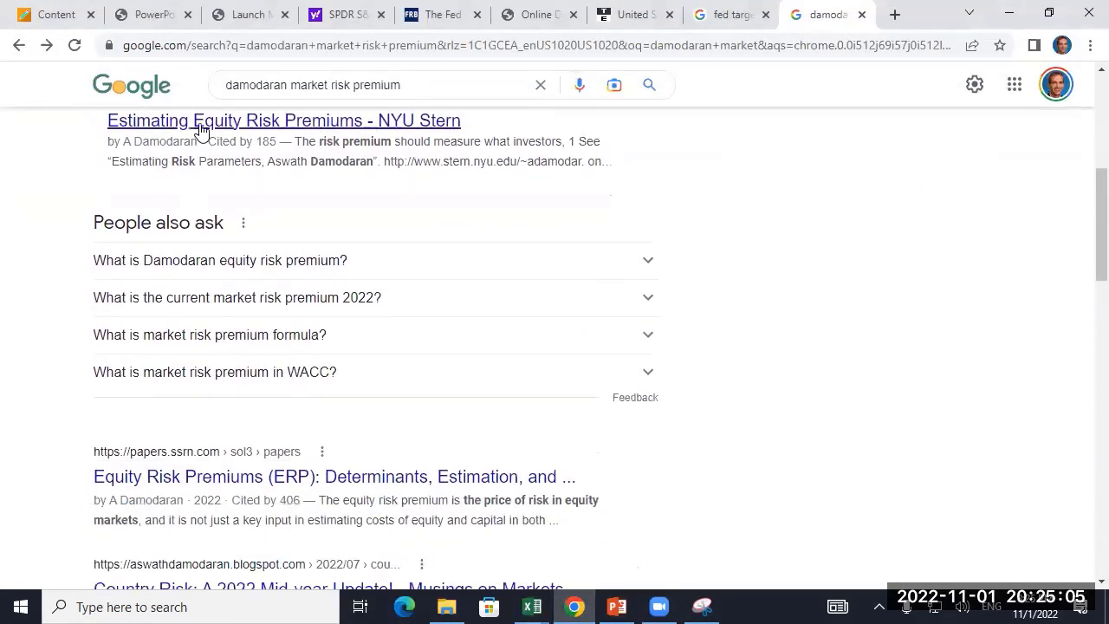
pyautogui.click(200, 130)
pyautogui.scroll(-4, 277, 390)
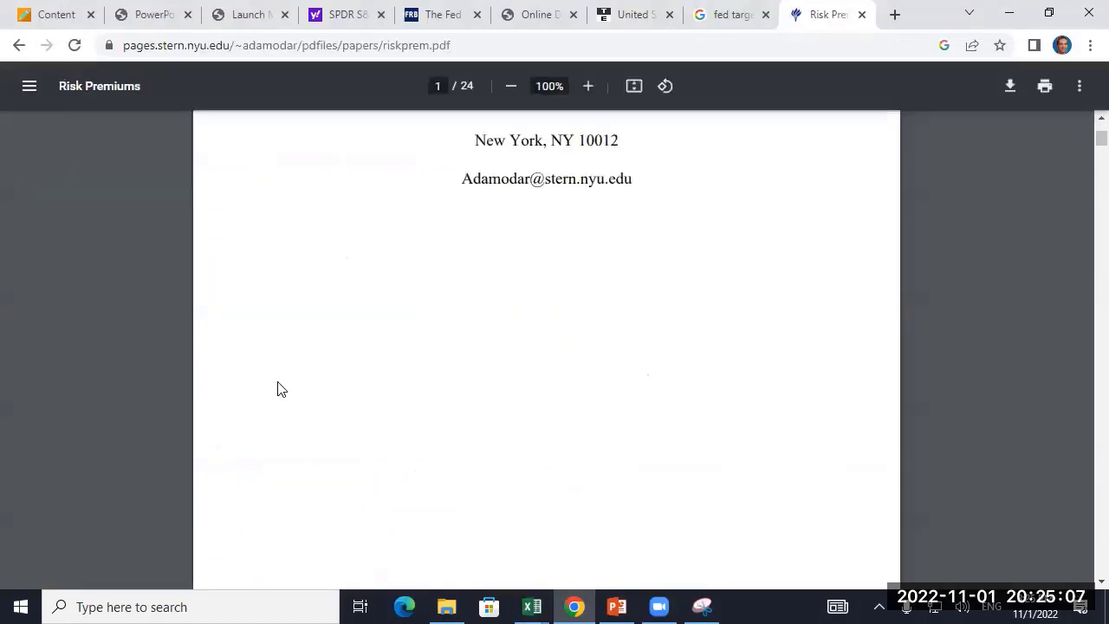
pyautogui.scroll(-20, 277, 390)
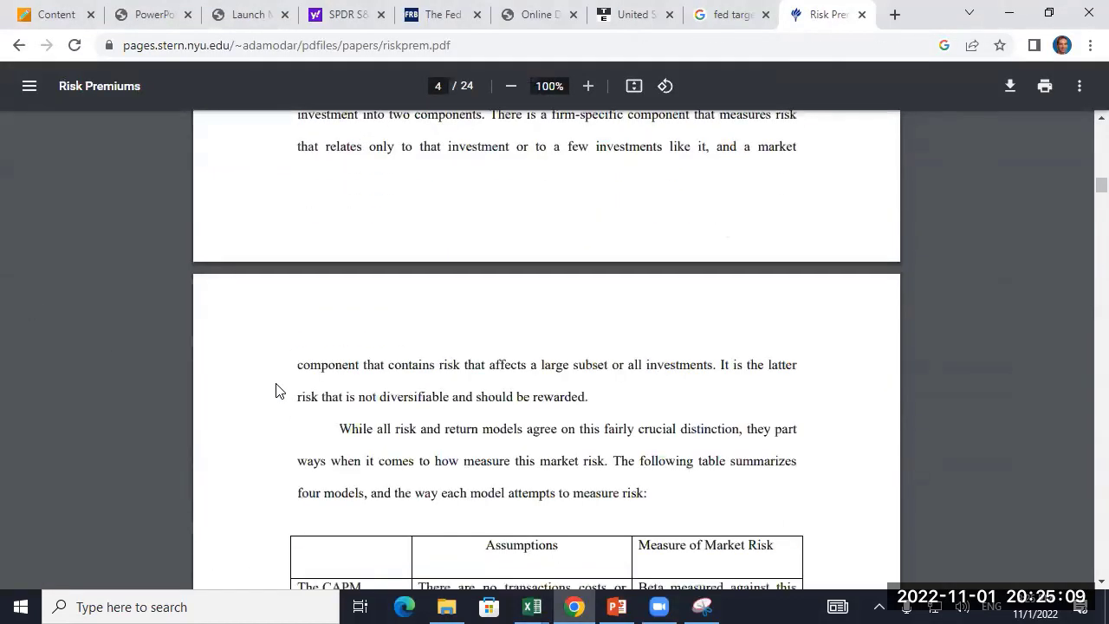
pyautogui.scroll(-10, 278, 390)
pyautogui.scroll(-10, 277, 392)
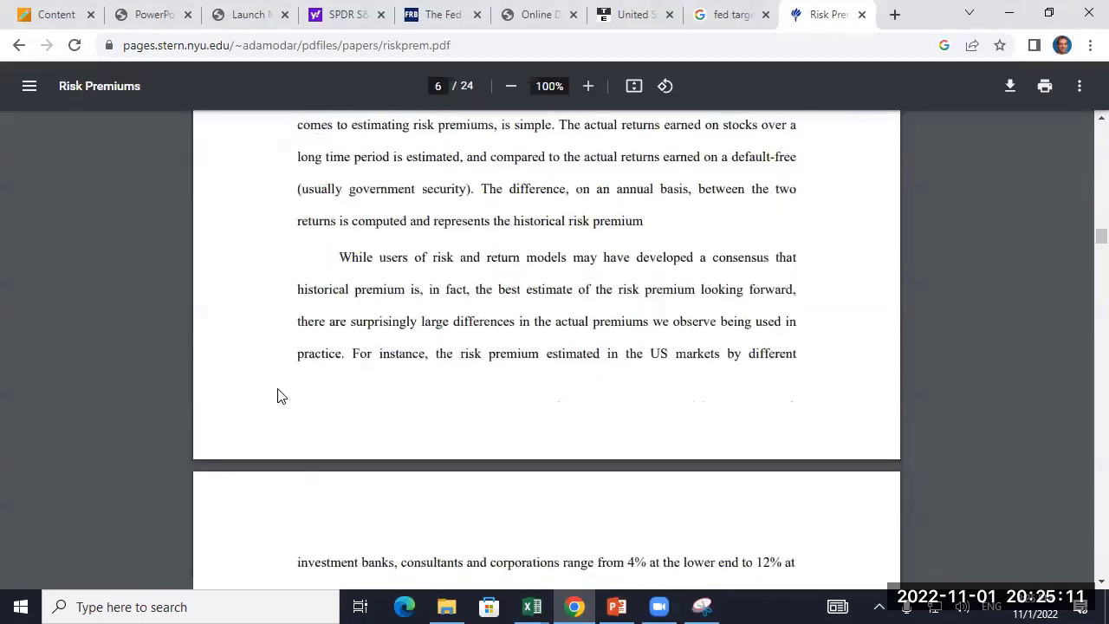
pyautogui.click(19, 45)
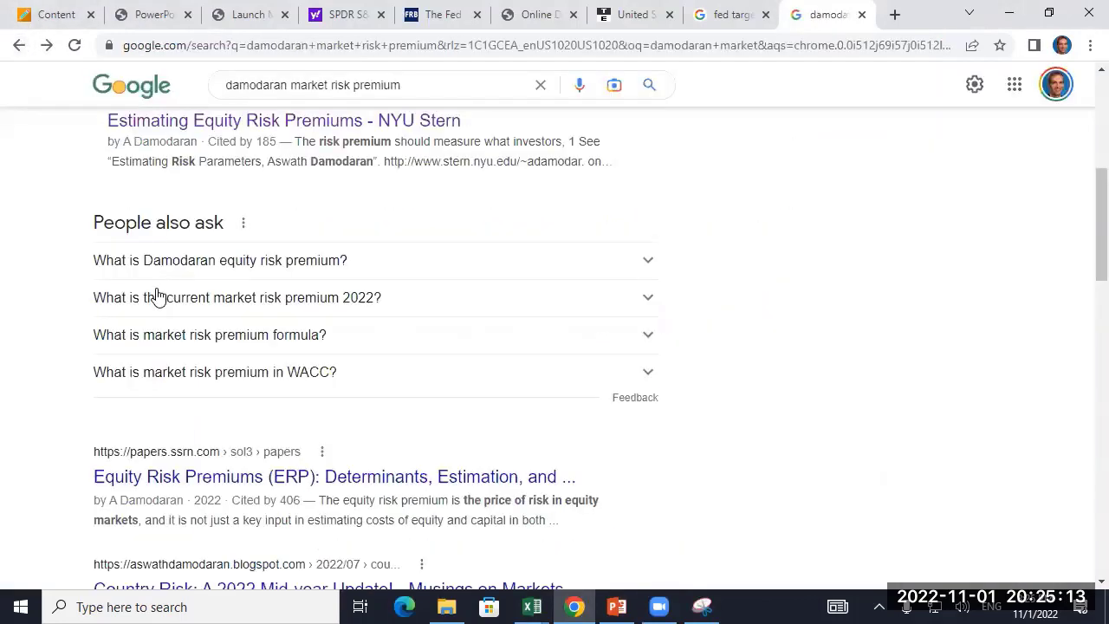
# - Open the SSRN result "Equity Risk Premiums (ERP): Determinants, Estimation, and Implications", skim the page, and return to the search results
pyautogui.scroll(-3, 153, 293)
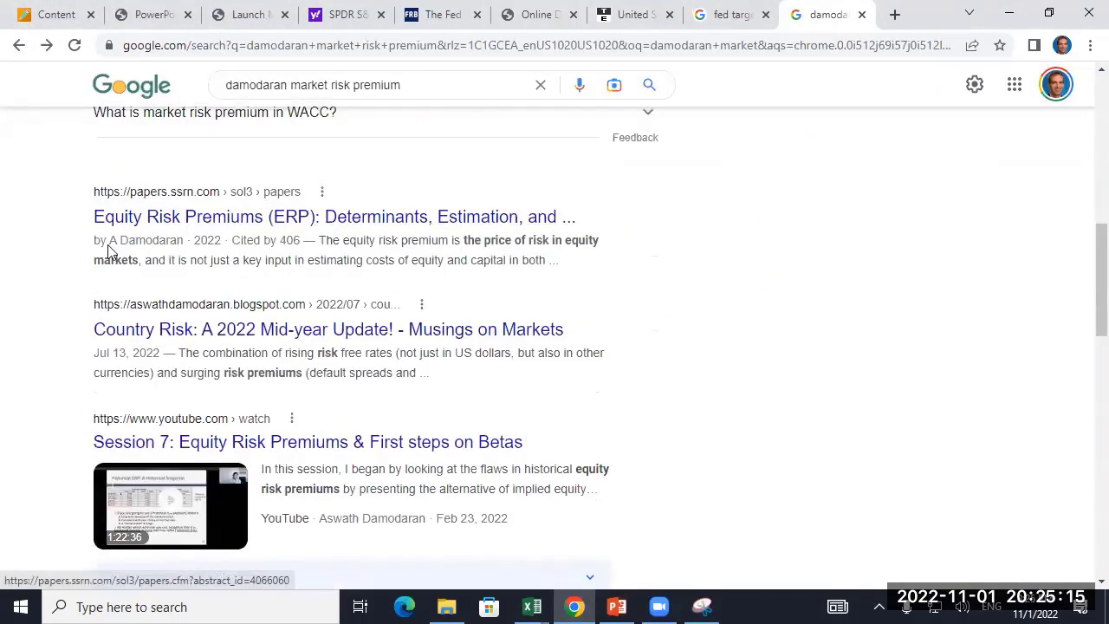
pyautogui.click(152, 215)
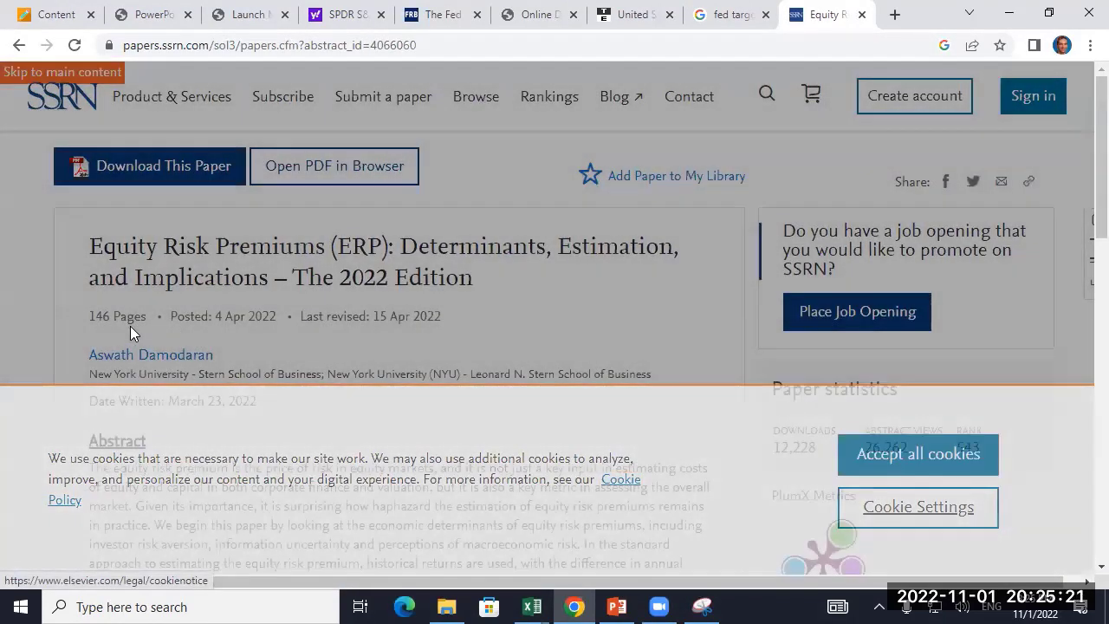
pyautogui.scroll(-9, 130, 330)
pyautogui.scroll(-3, 130, 333)
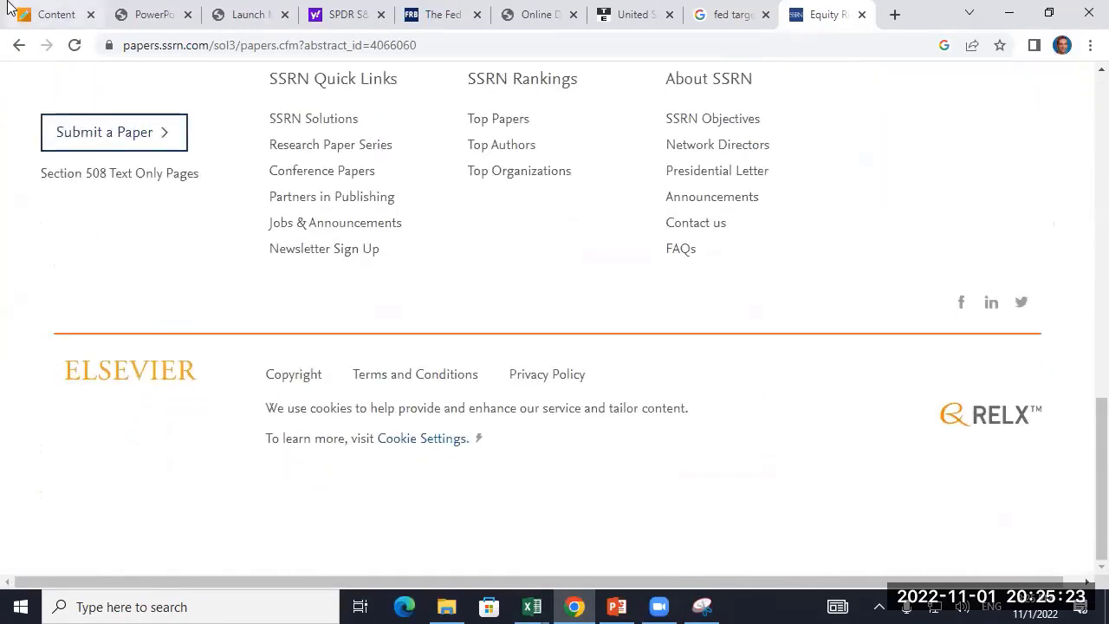
pyautogui.click(19, 45)
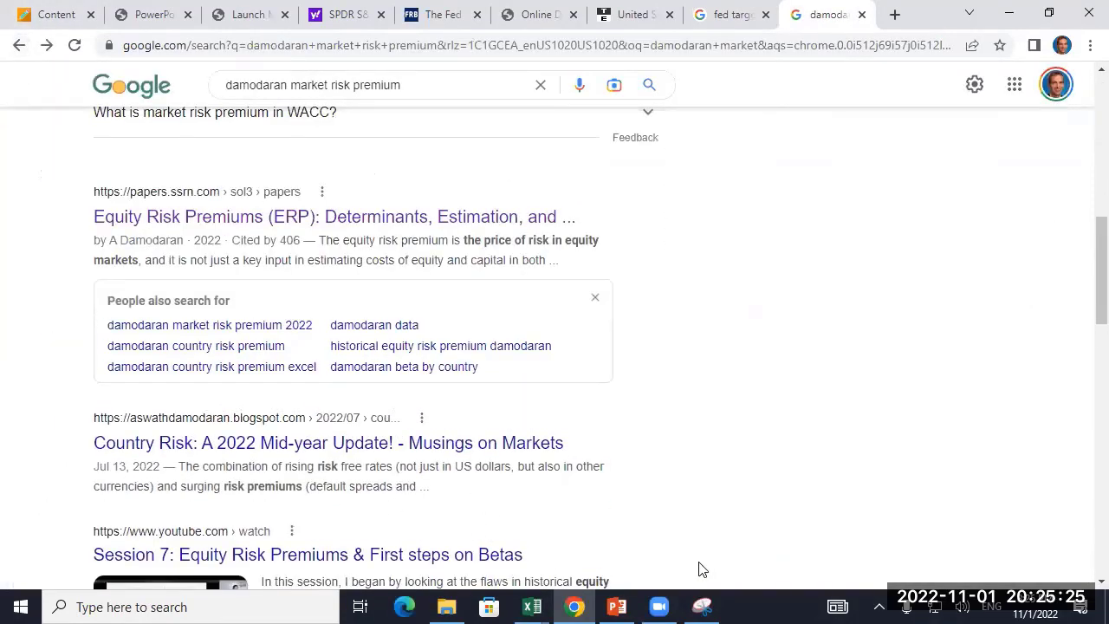
# - Switch to the DiscountRateValExampleWMT workbook and enter in E99 "This is somewhat lower than forecast by Dr. Damodaran, but reaoswnable with his more recent estimates"
pyautogui.moveTo(535, 604)
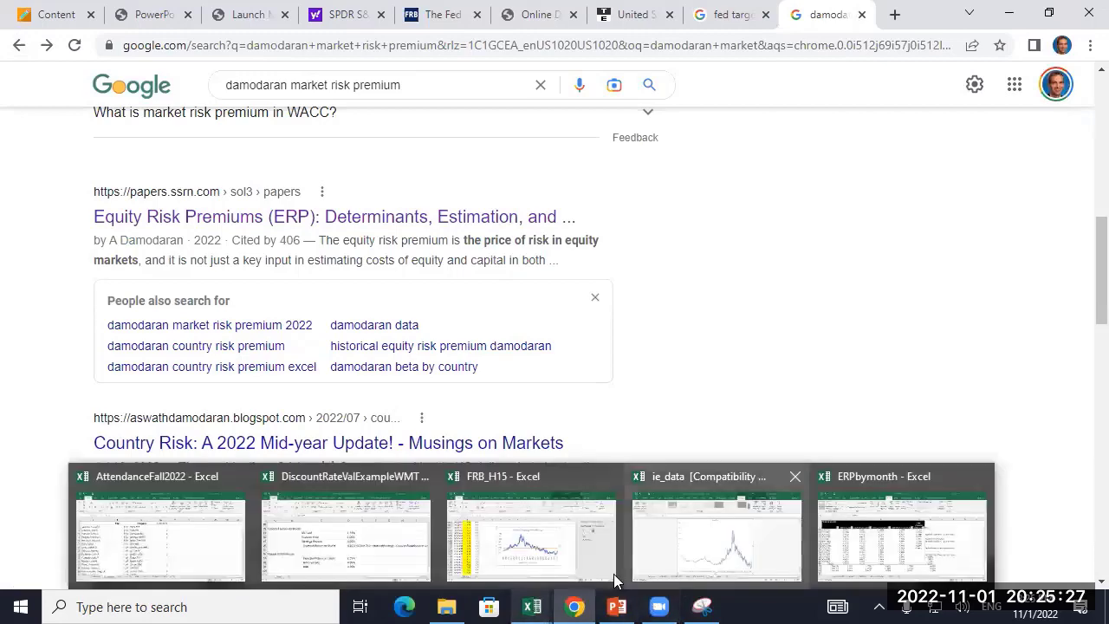
pyautogui.click(337, 554)
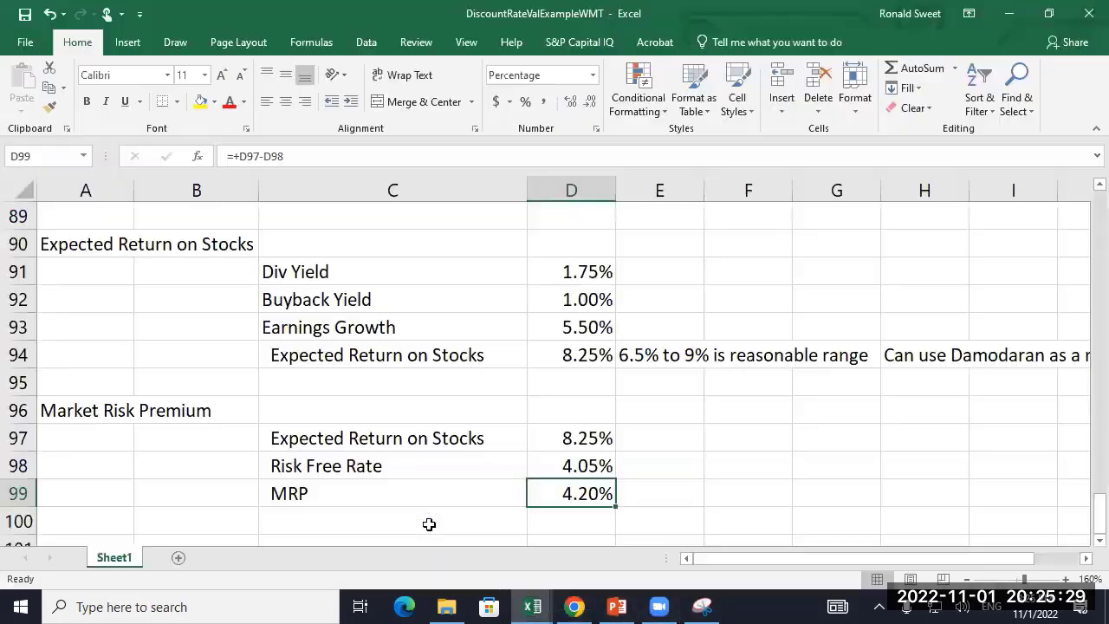
pyautogui.click(667, 493)
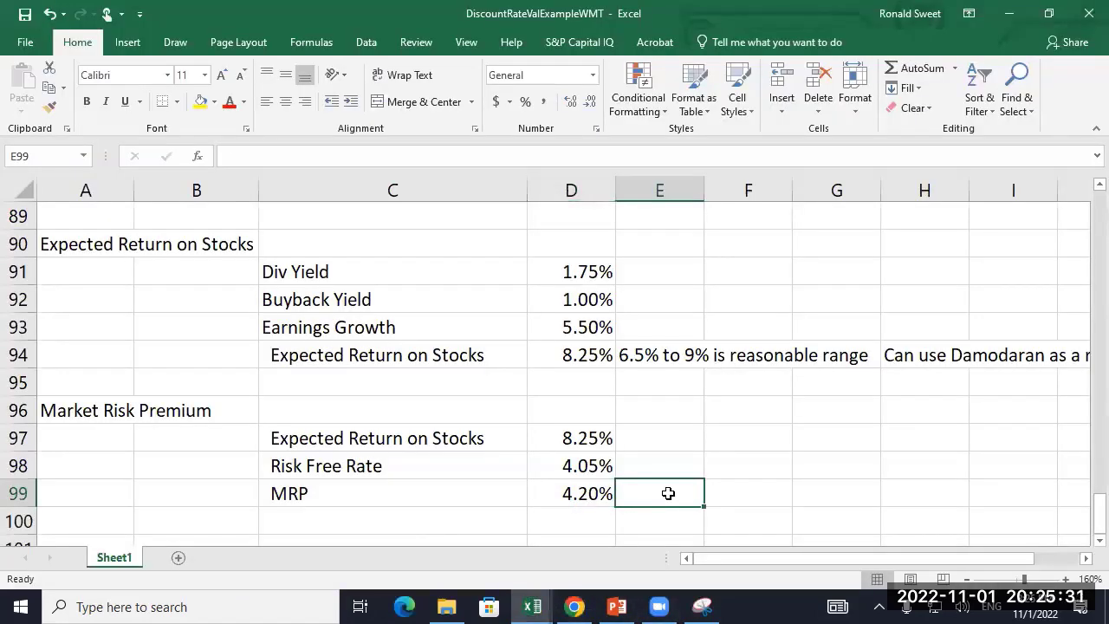
pyautogui.write('This is')
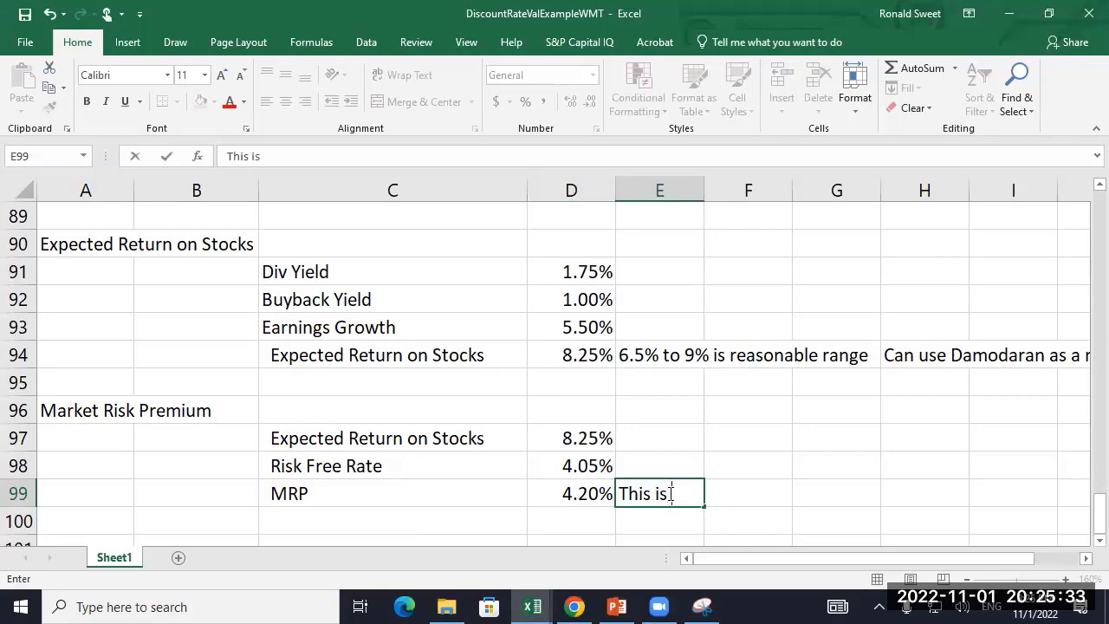
pyautogui.write(' somewhat')
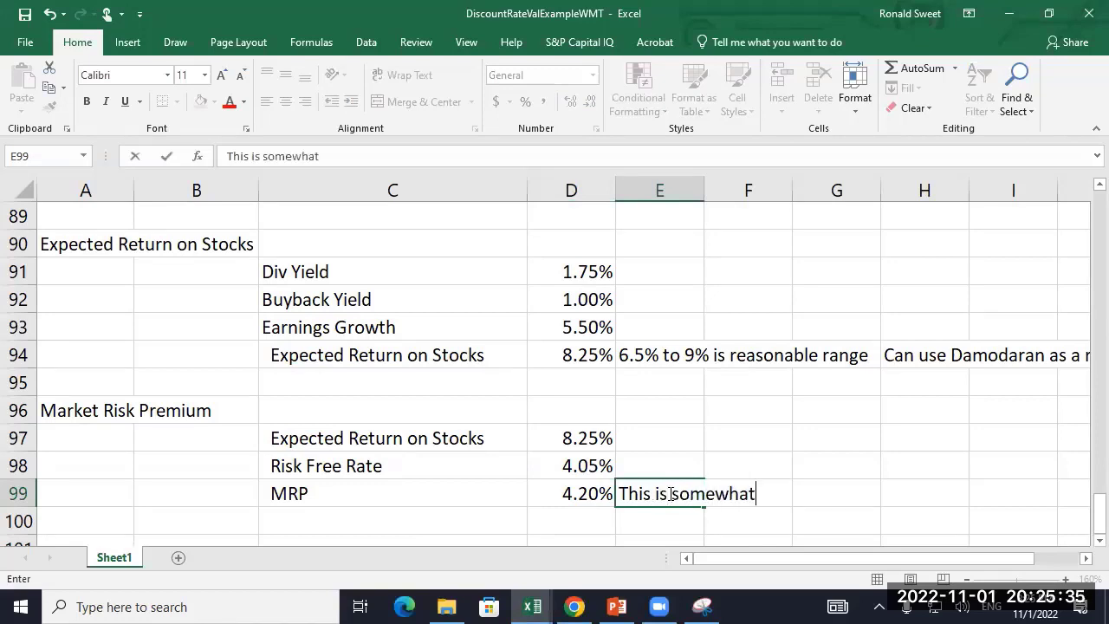
pyautogui.write(' lower than')
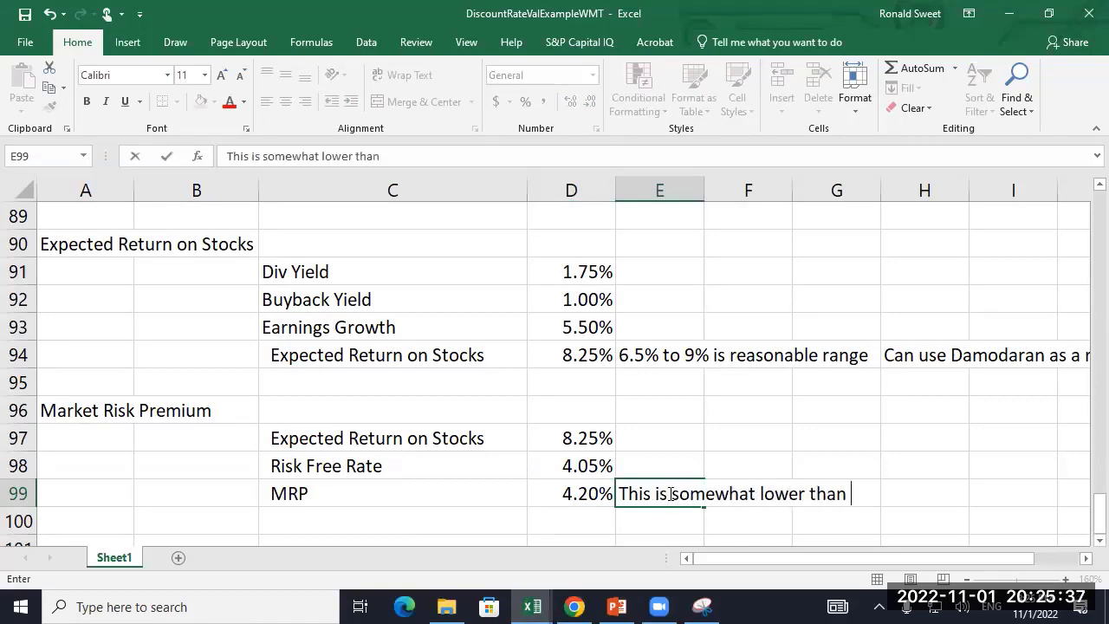
pyautogui.write('forecast b')
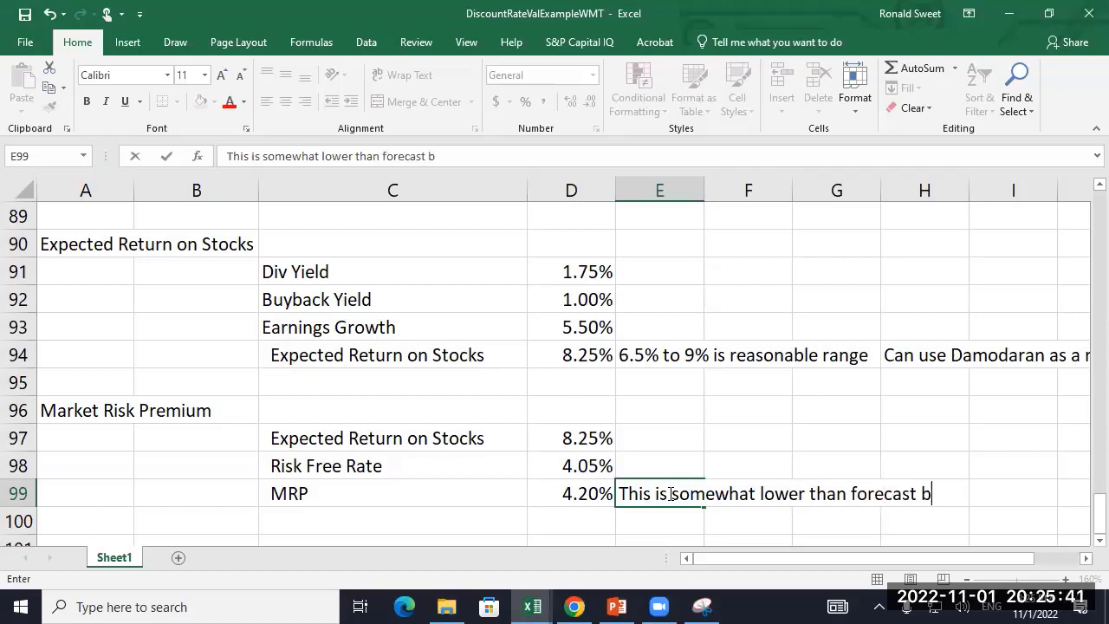
pyautogui.write('y Dr. Damo')
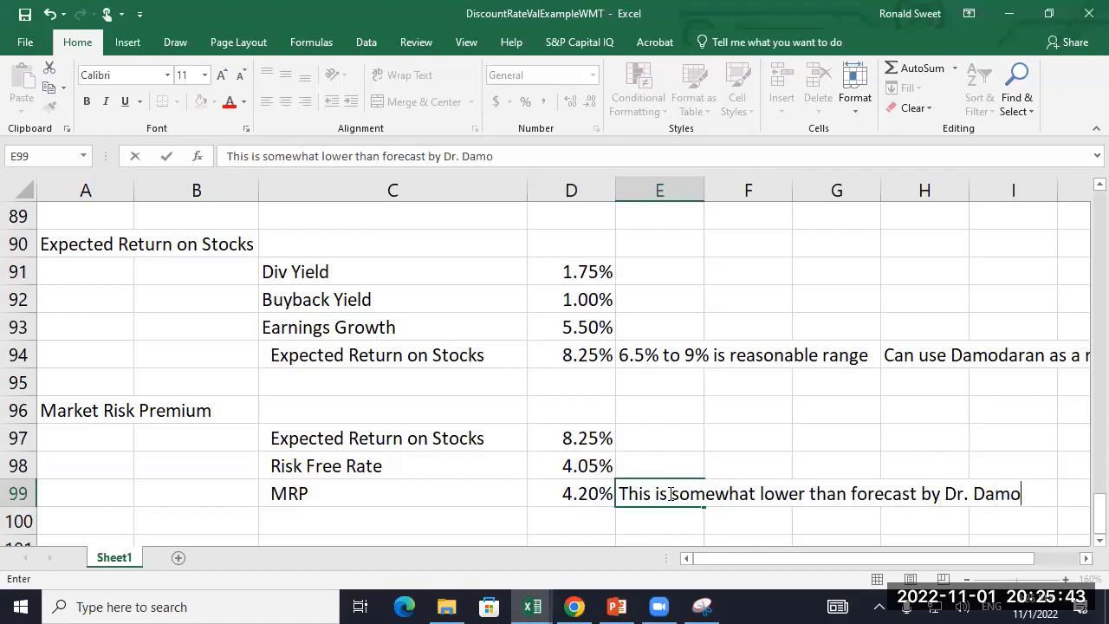
pyautogui.write('daran, but')
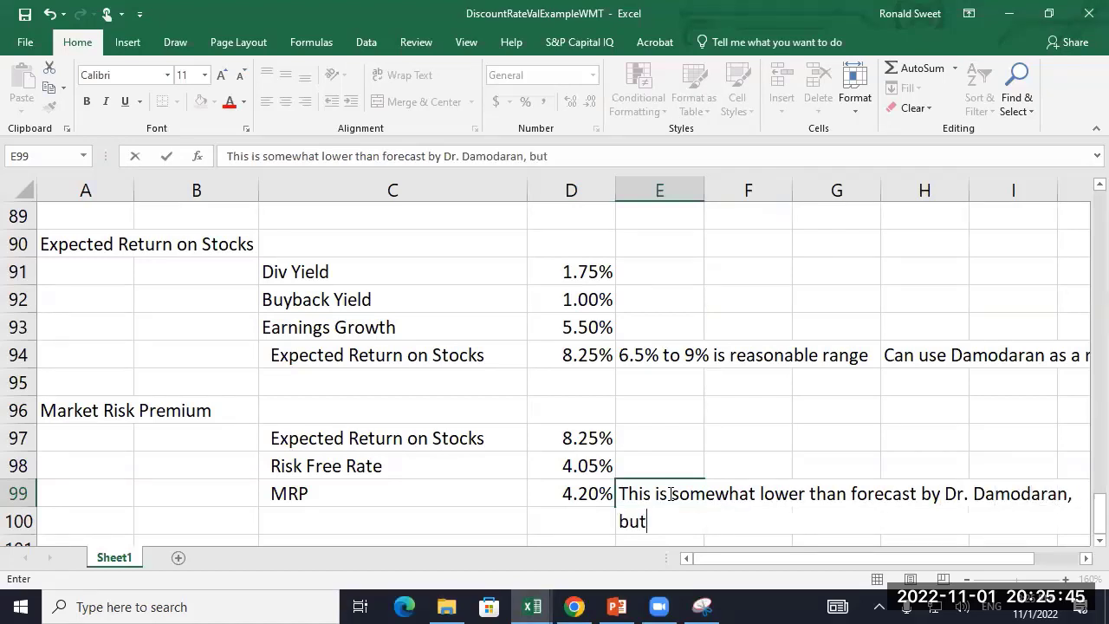
pyautogui.write(' reaoswna')
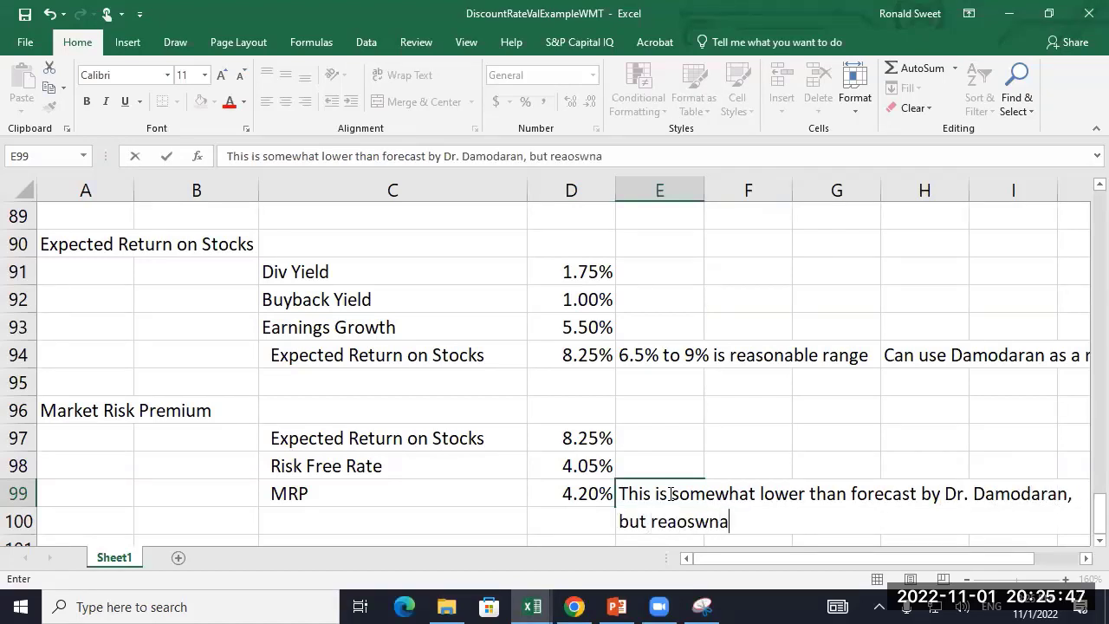
pyautogui.write('ble with his mor')
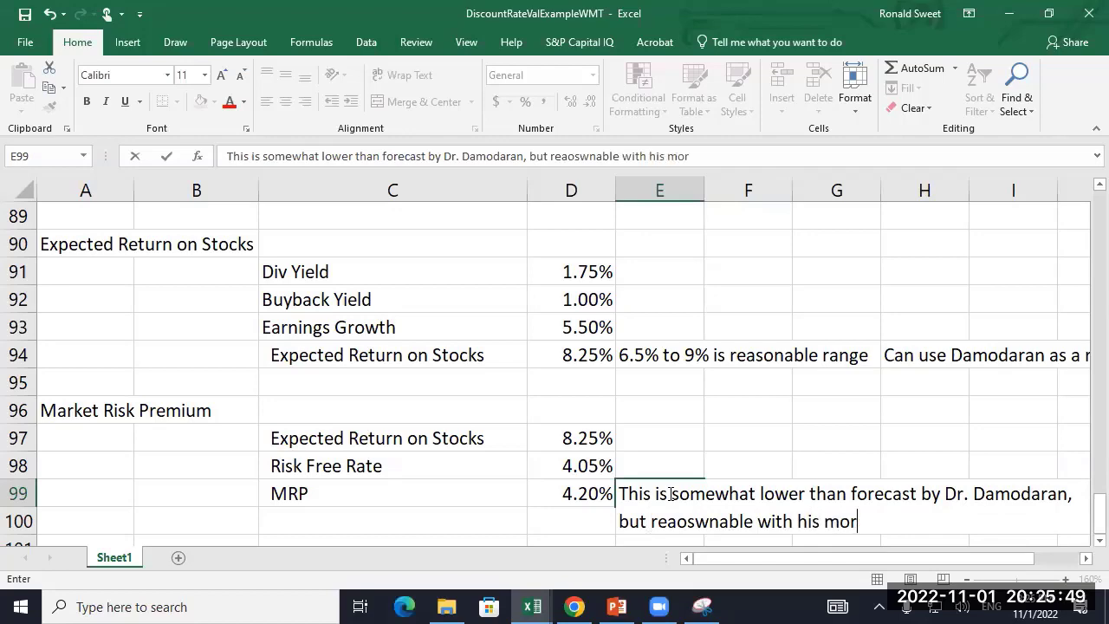
pyautogui.write('e recent estimates')
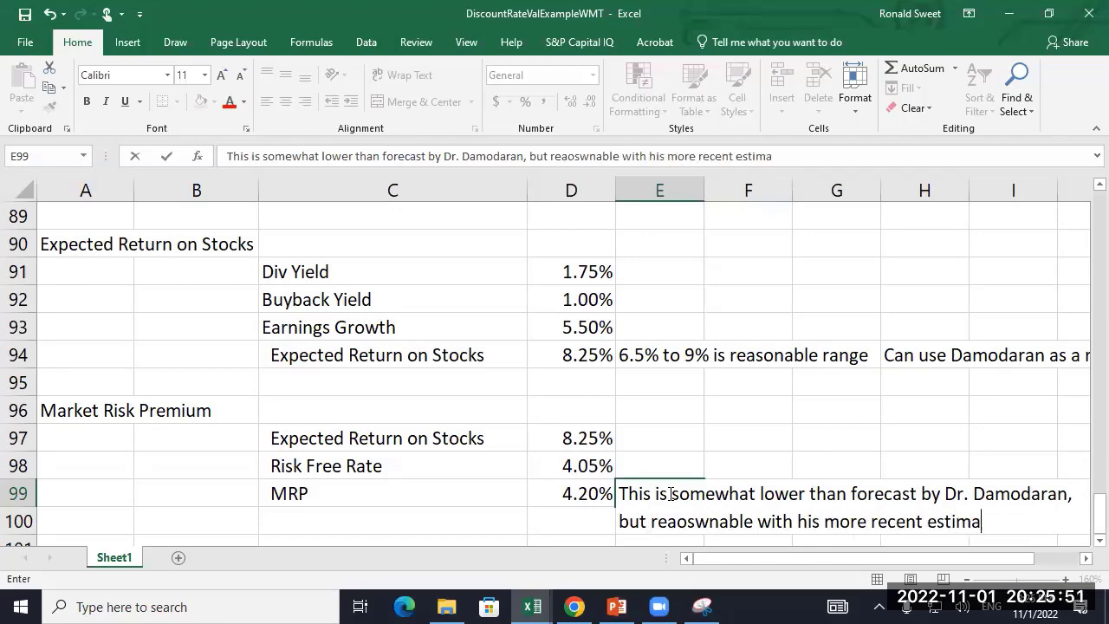
pyautogui.hotkey('ctrl', 'Return')
# - Read the full note beside the MRP out to its end, then return to the start of row 99
pyautogui.press('Right')
pyautogui.press('Right')
pyautogui.press('Right')
pyautogui.press('Right')
pyautogui.press('Right')
pyautogui.press('Right')
pyautogui.press('Right')
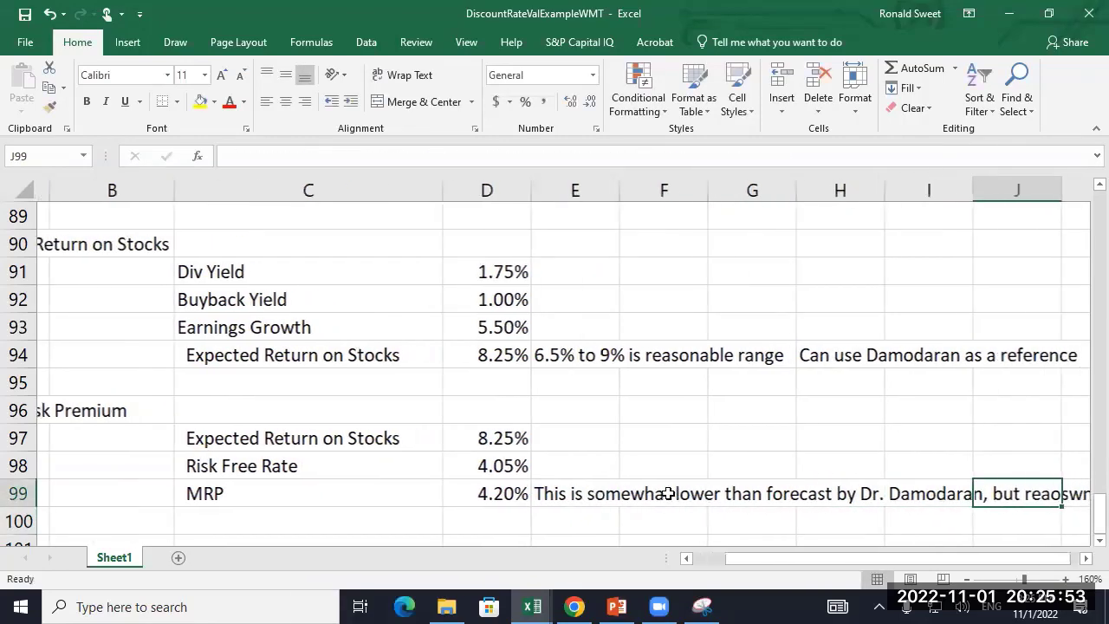
pyautogui.press('Left')
pyautogui.press('Left')
pyautogui.press('Left')
pyautogui.press('Left')
pyautogui.press('Left')
pyautogui.press('Left')
pyautogui.press('Left')
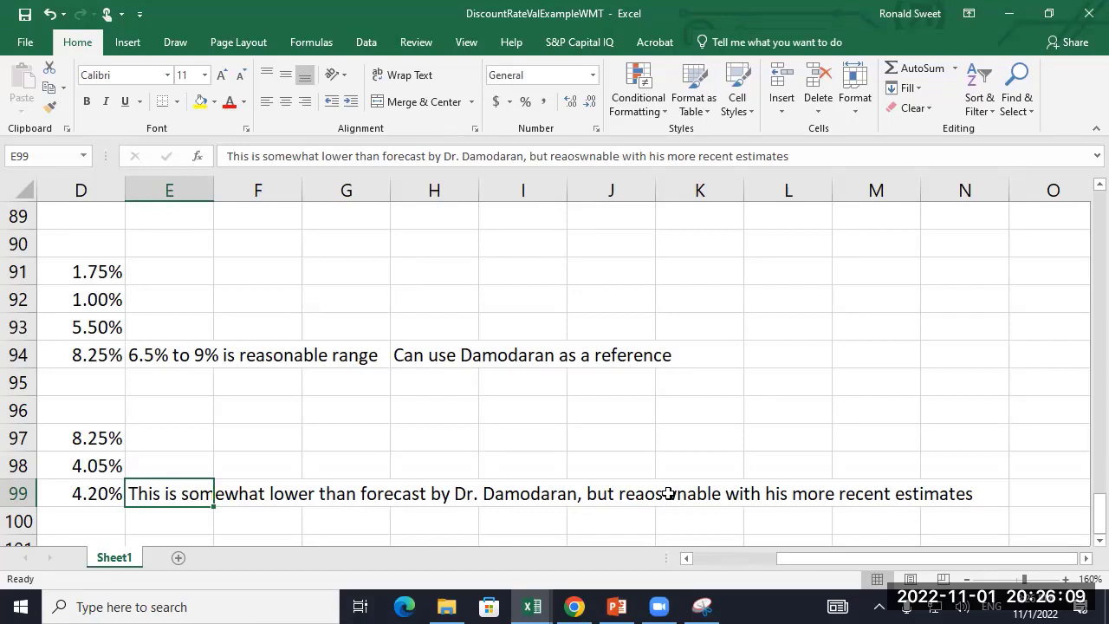
pyautogui.press('Left')
pyautogui.press('Left')
pyautogui.press('Left')
pyautogui.press('Left')
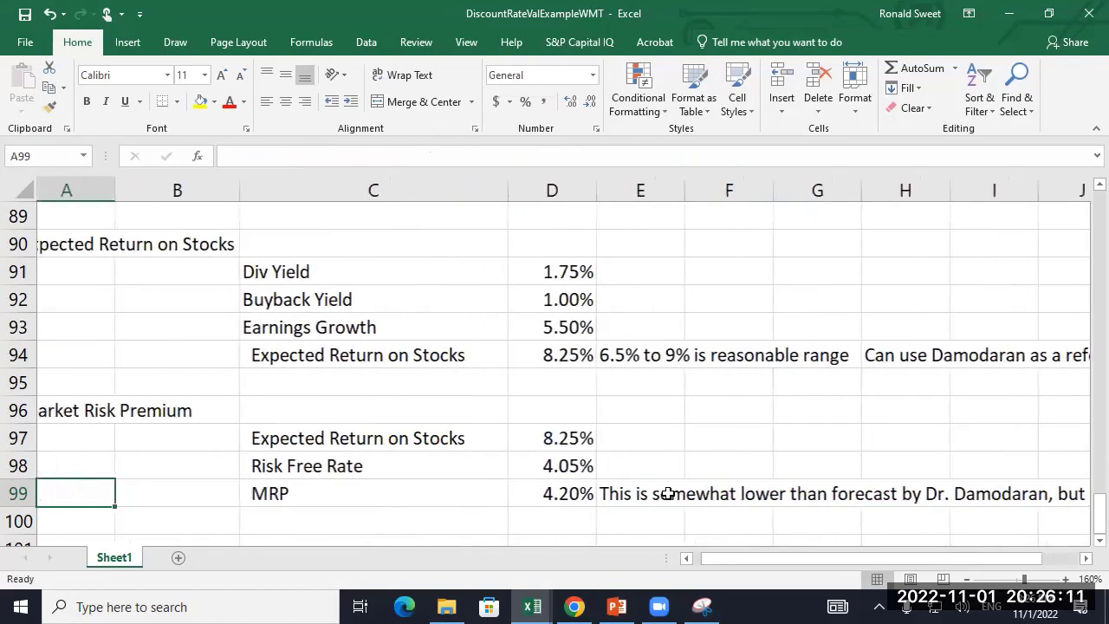
# - Review the MRP formula, the risk-free rate and the expected return on stocks in the Market Risk Premium section
pyautogui.press('Right')
pyautogui.press('Left')
pyautogui.press('Right')
pyautogui.press('Right')
pyautogui.press('Right')
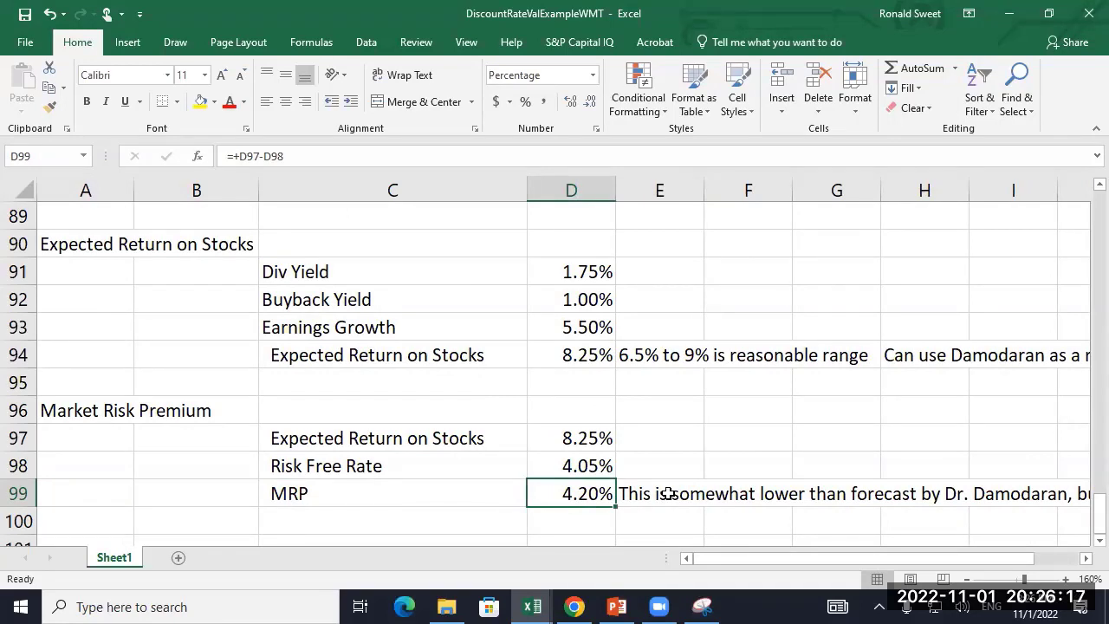
pyautogui.press('Up')
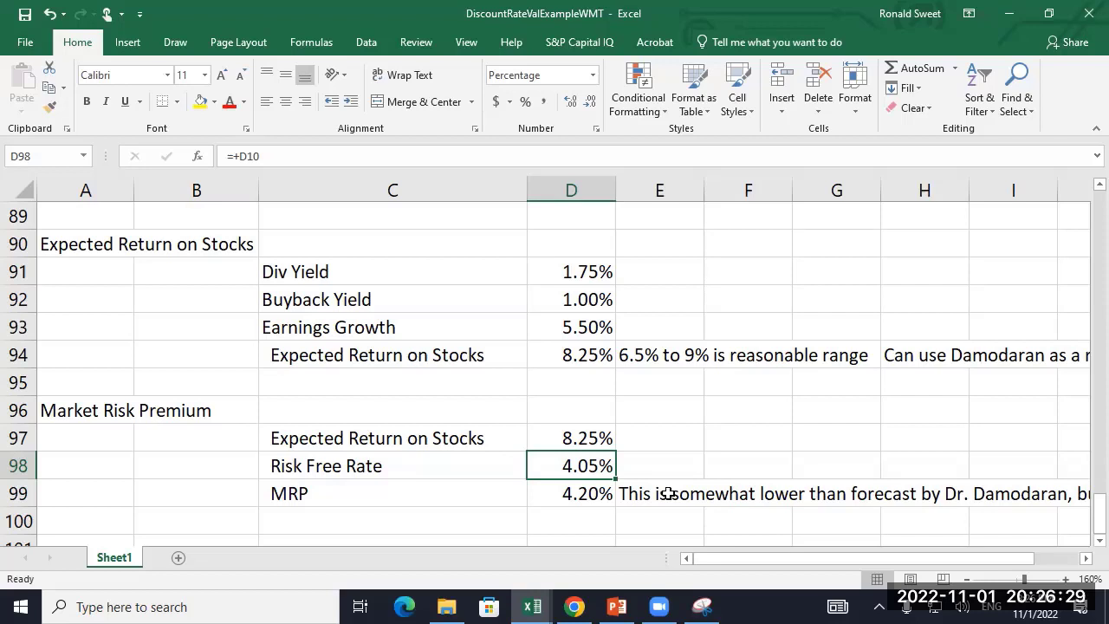
pyautogui.press('Up')
pyautogui.press('Left')
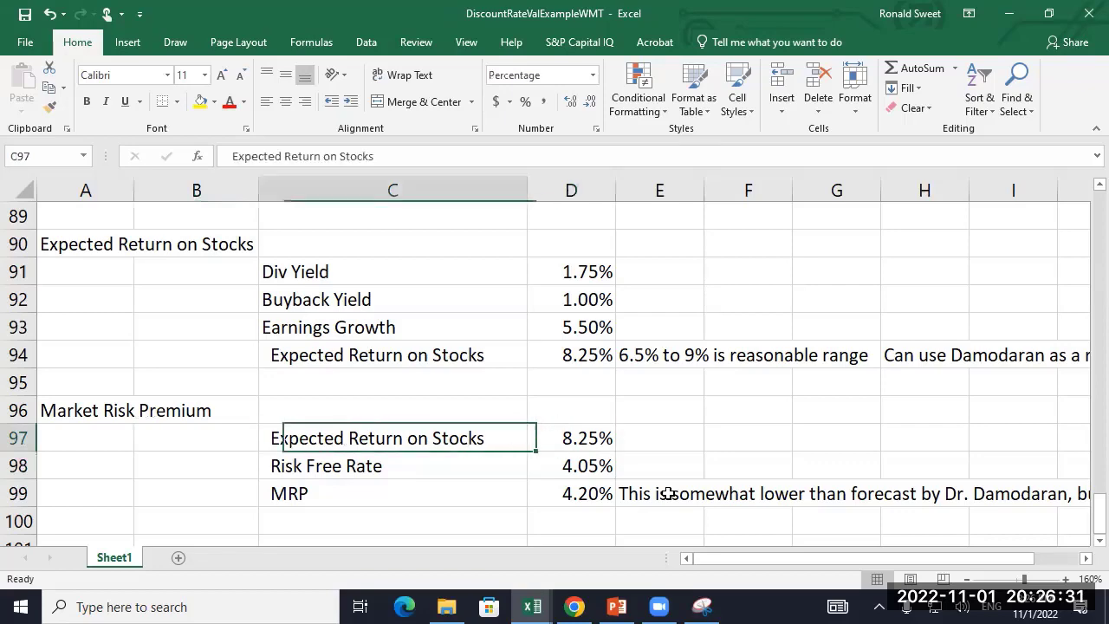
pyautogui.press('Down')
pyautogui.press('Right')
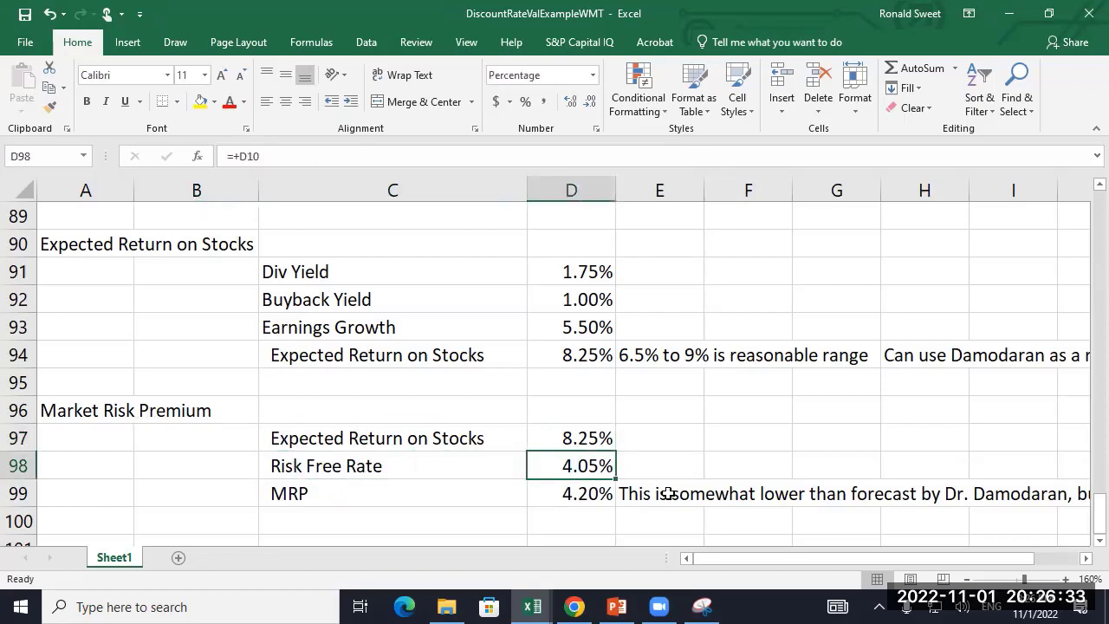
# - Below the MRP, enter the heading "Why does it matter?" in C101 and "If beta = 1.0" in C102
pyautogui.press('Down')
pyautogui.press('Down')
pyautogui.press('Down')
pyautogui.press('Down')
pyautogui.press('Left')
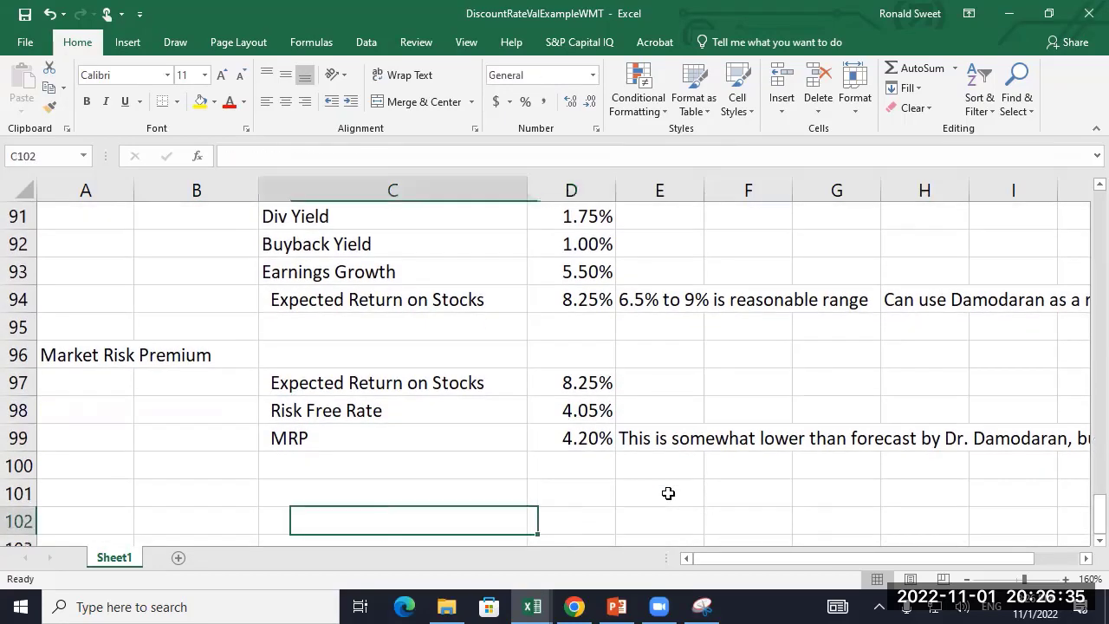
pyautogui.press('Up')
pyautogui.write('W')
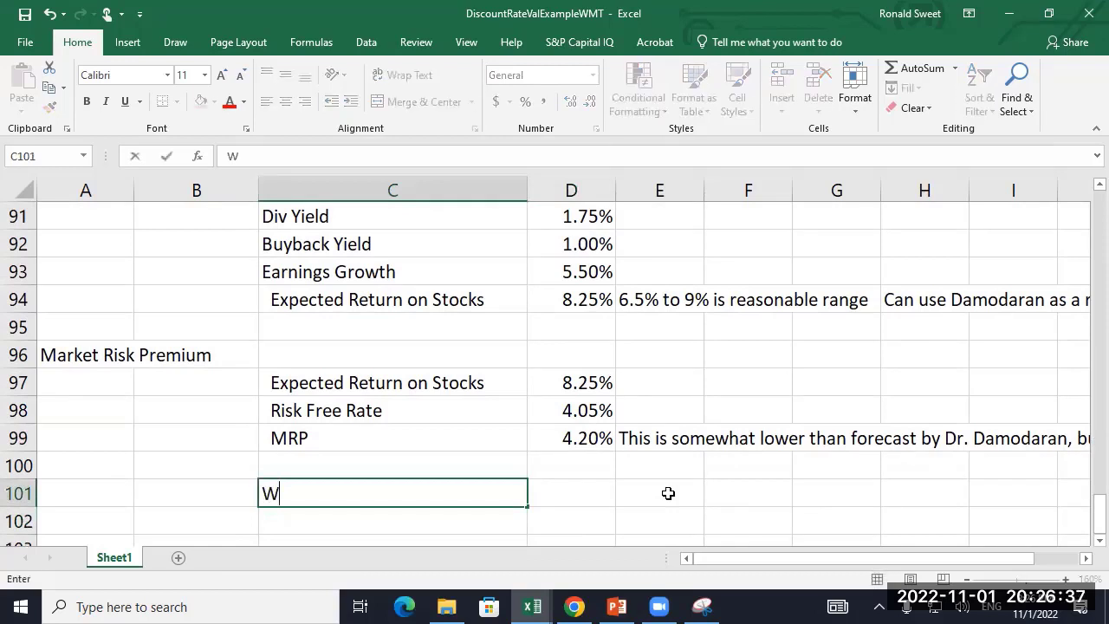
pyautogui.write('hy does it matter?')
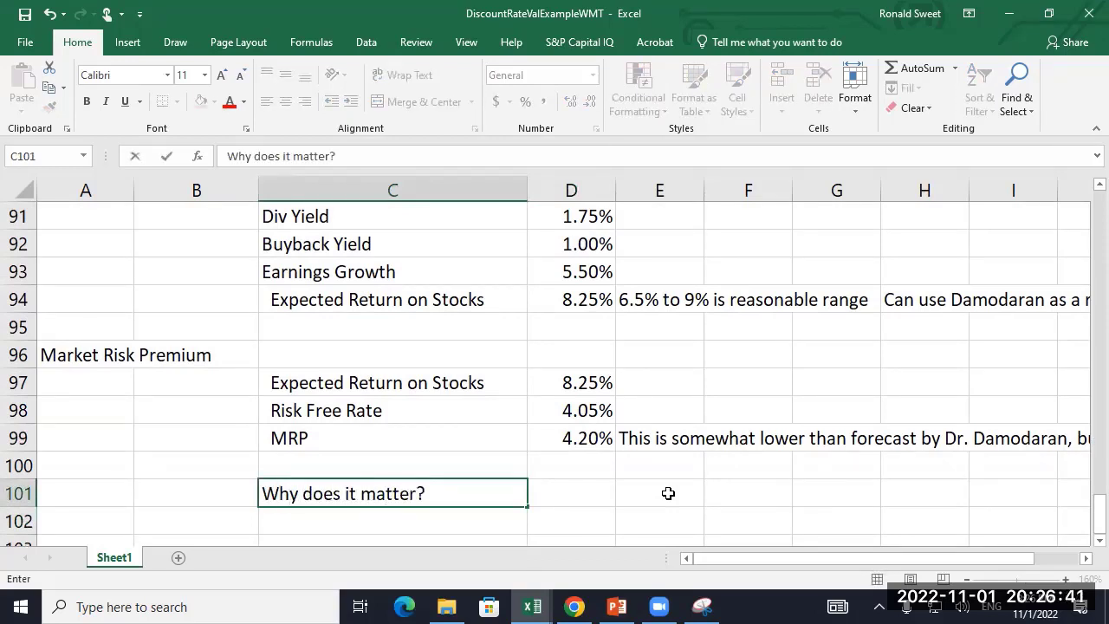
pyautogui.press('Return')
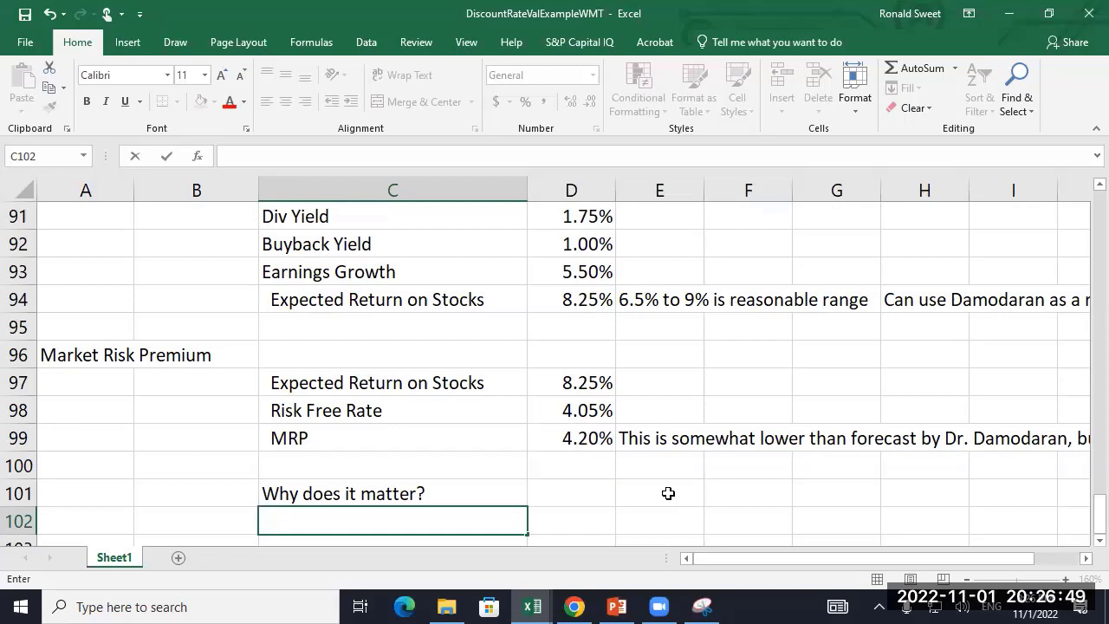
pyautogui.write('If beta = 1.0')
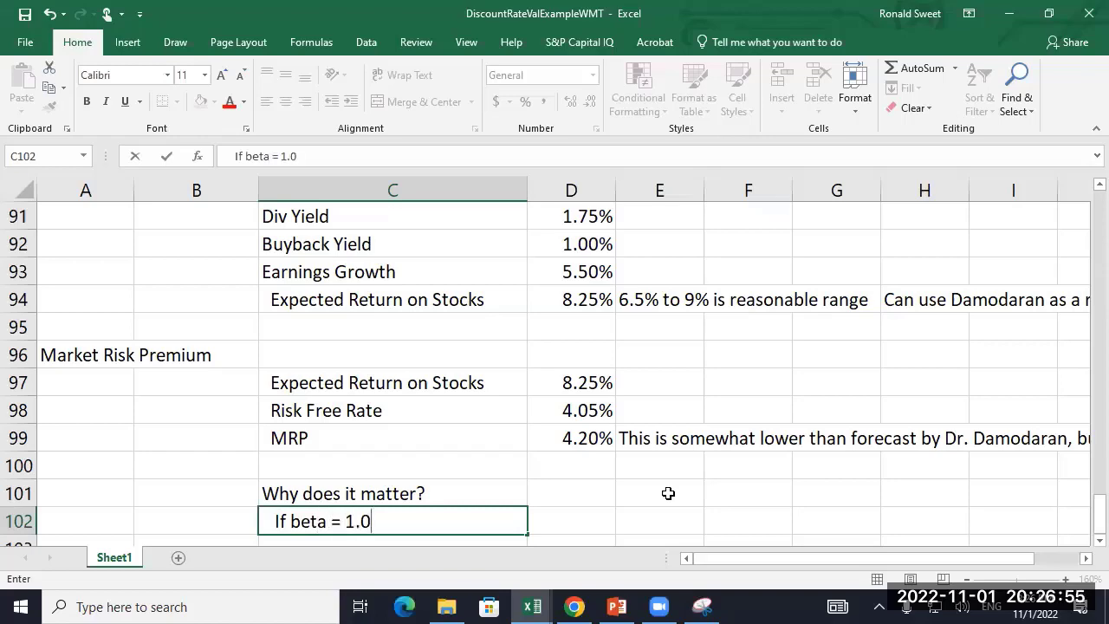
pyautogui.press('Return')
pyautogui.scroll(-1, 668, 493)
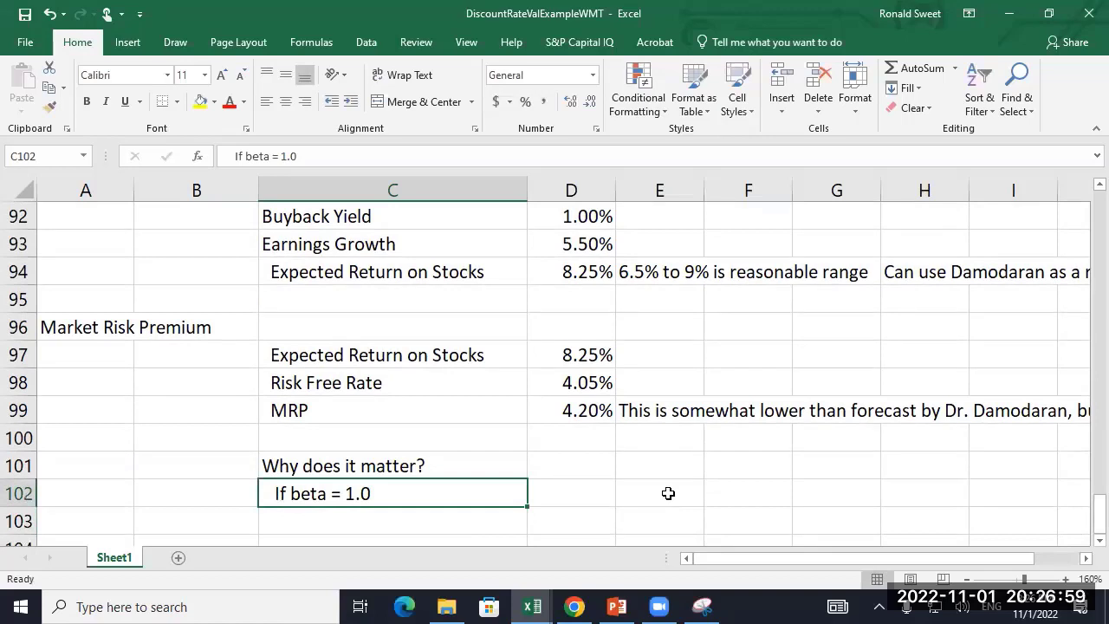
# - Check the expected return and MRP cells, and enter "If Beta > 1, higher MRP will increase disco9unt rate and reduce values" in C103
pyautogui.click(587, 348)
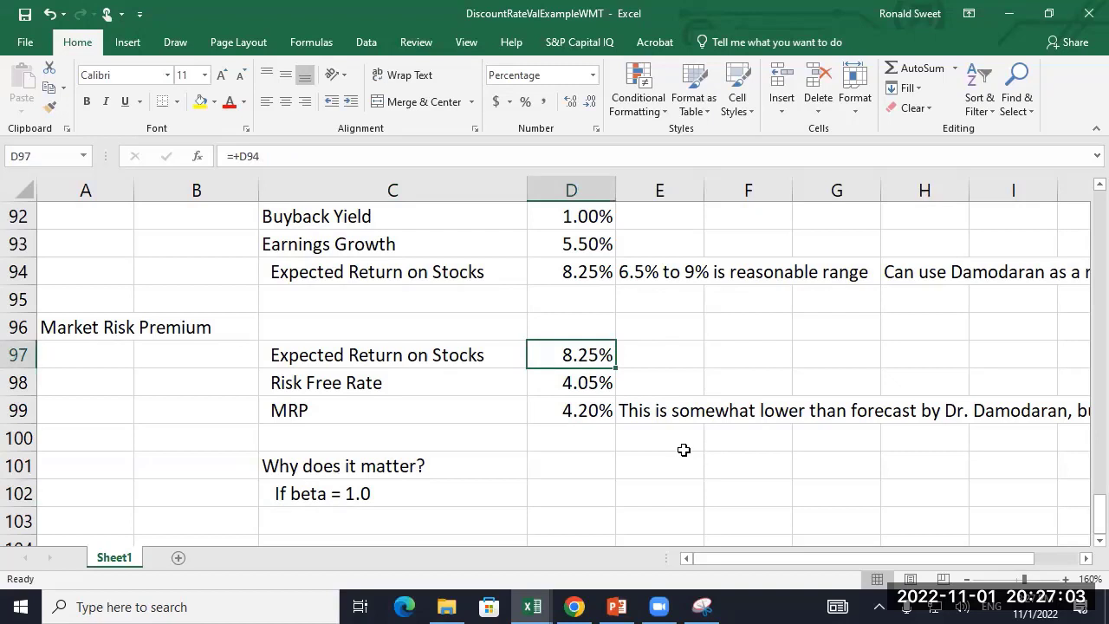
pyautogui.click(587, 410)
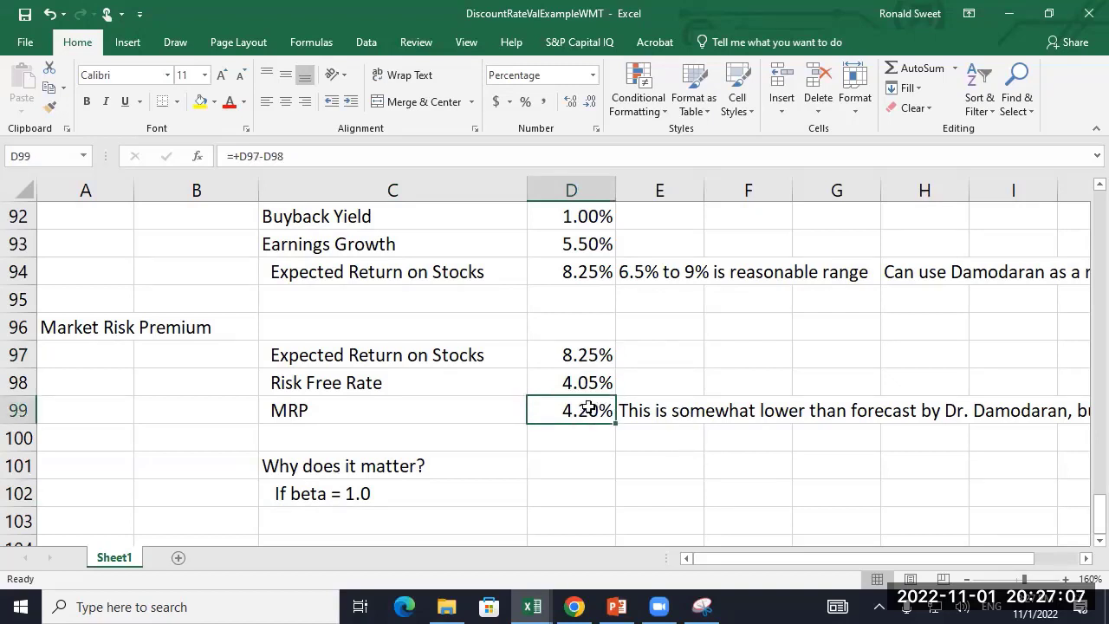
pyautogui.click(390, 523)
pyautogui.write('If')
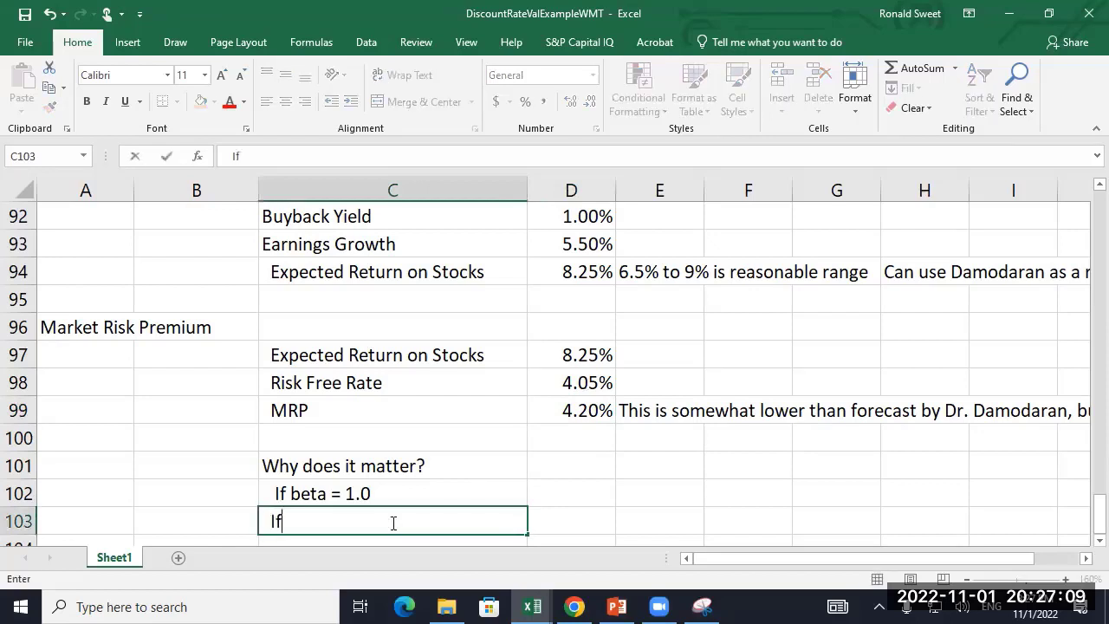
pyautogui.write(' Beta > 1')
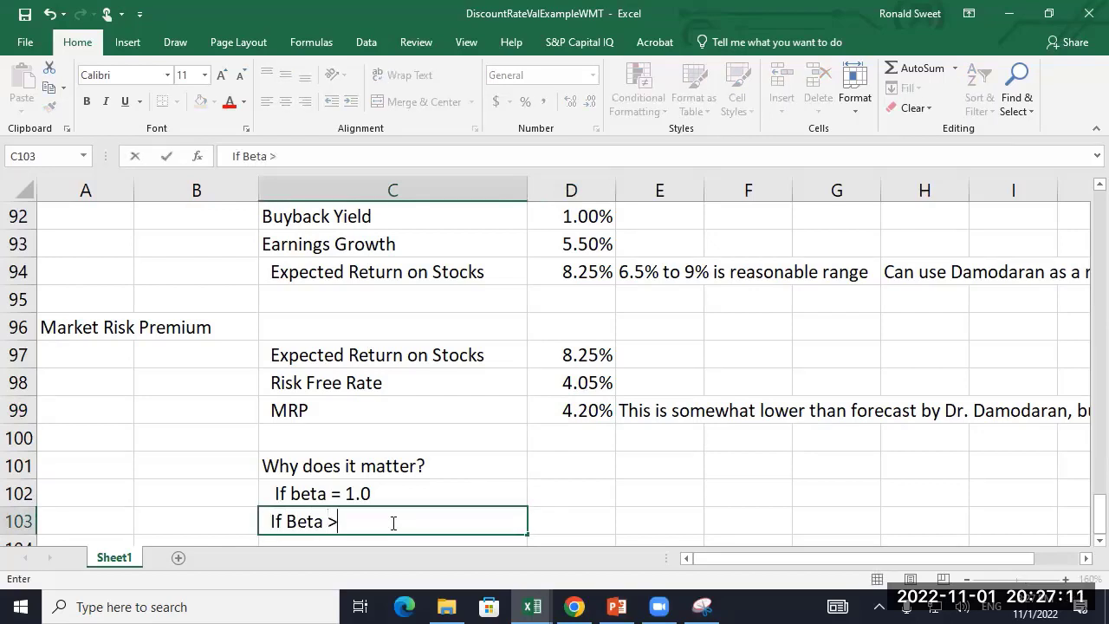
pyautogui.write(', higher MRP')
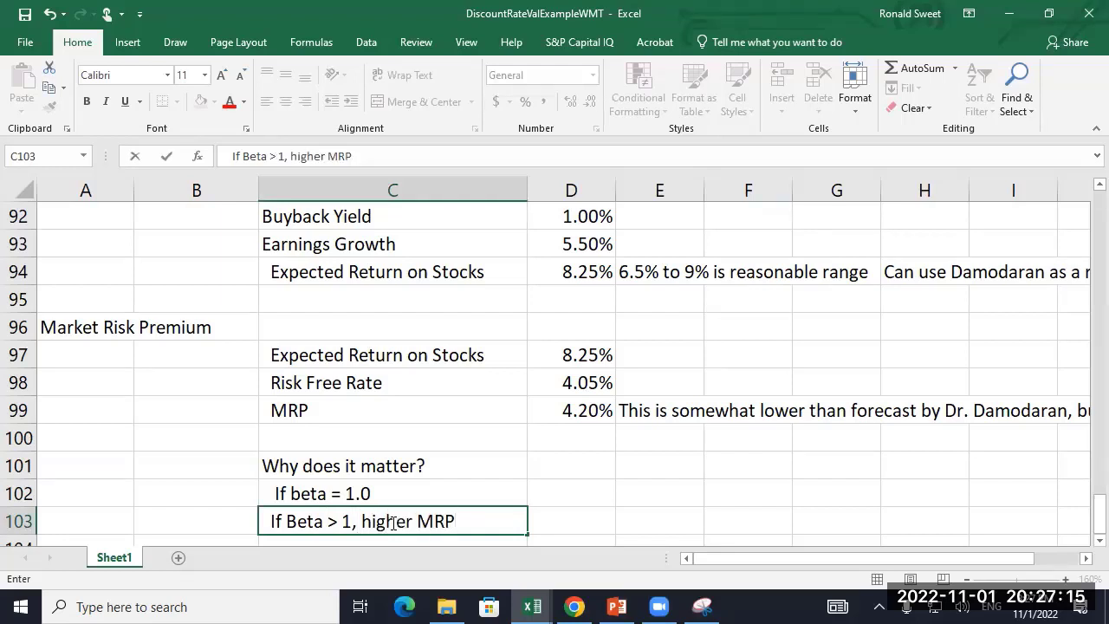
pyautogui.write(' will increase disco9')
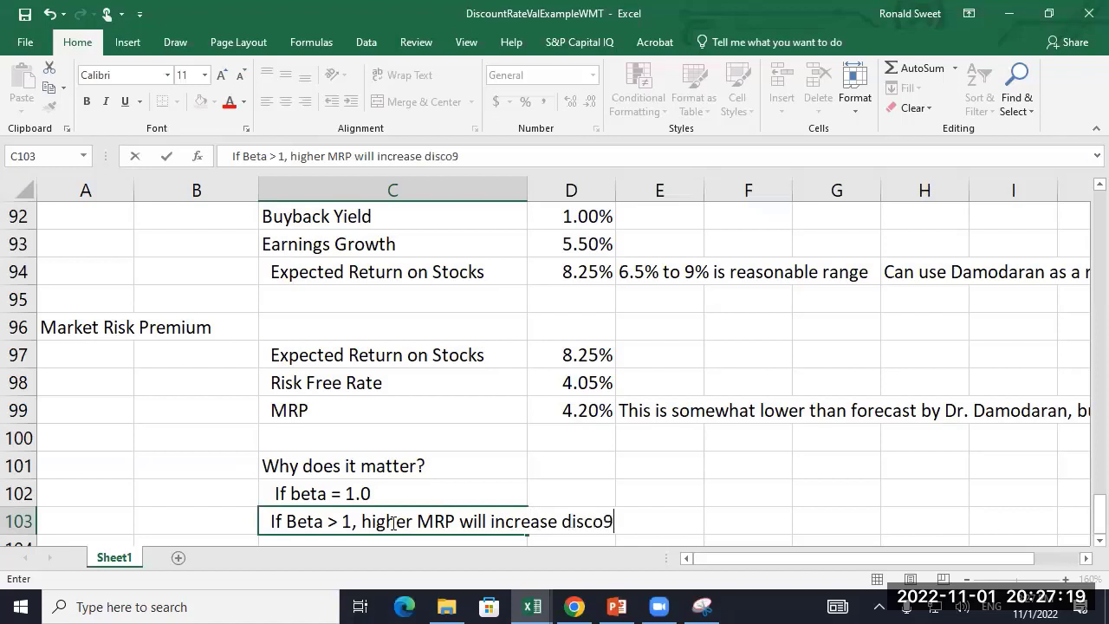
pyautogui.write('unt rate and ')
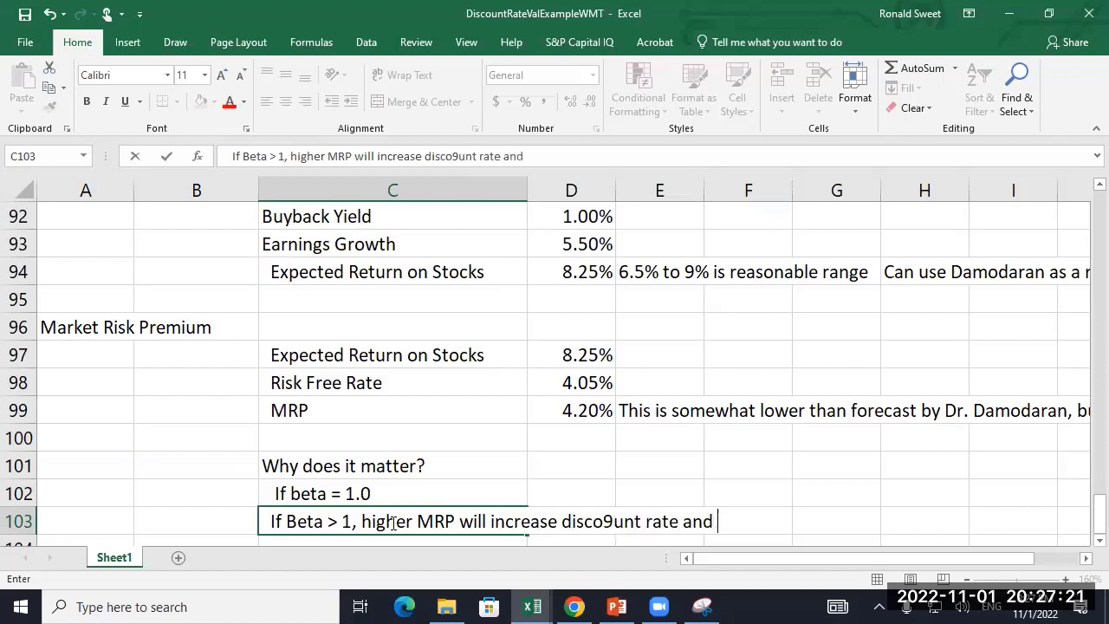
pyautogui.write('recuce')
pyautogui.press('BackSpace')
pyautogui.write('ce')
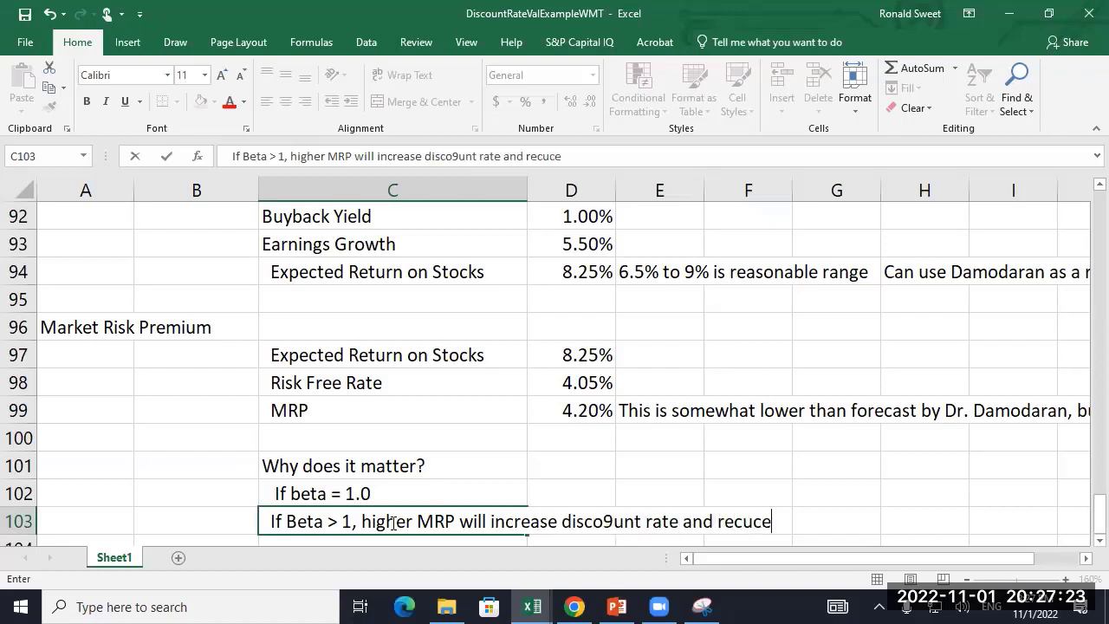
pyautogui.press('BackSpace')
pyautogui.press('BackSpace')
pyautogui.press('BackSpace')
pyautogui.press('BackSpace')
pyautogui.write('duce va')
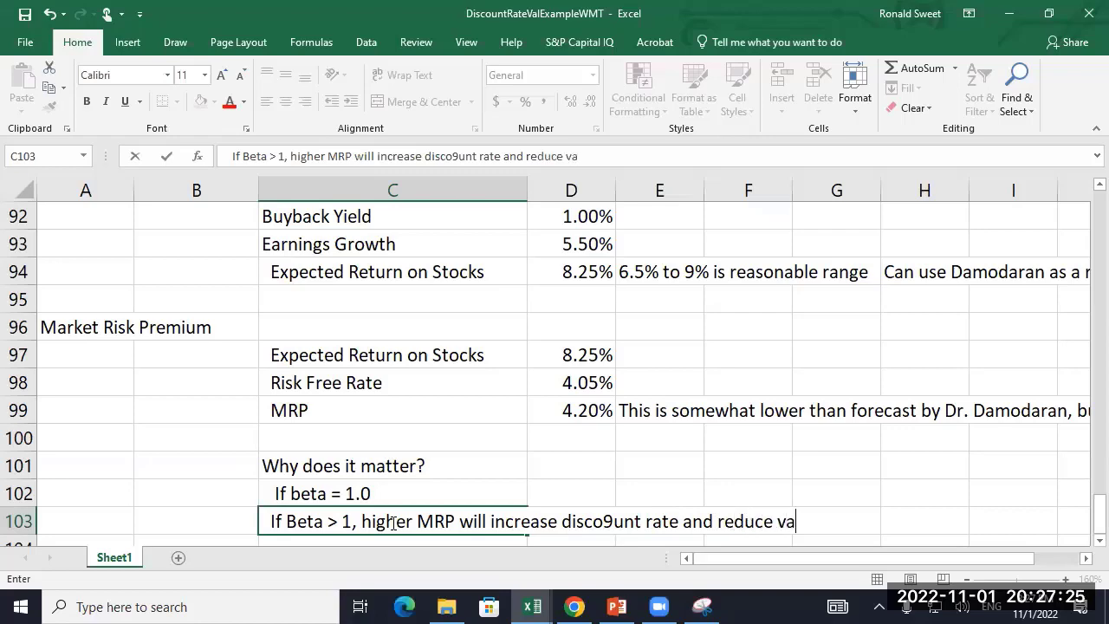
pyautogui.write('lues')
pyautogui.press('Return')
# - Correct the misspelled "disco9unt" to "discount" in the C103 note about beta and the MRP
pyautogui.press('Up')
pyautogui.press('F2')
pyautogui.press('Left')
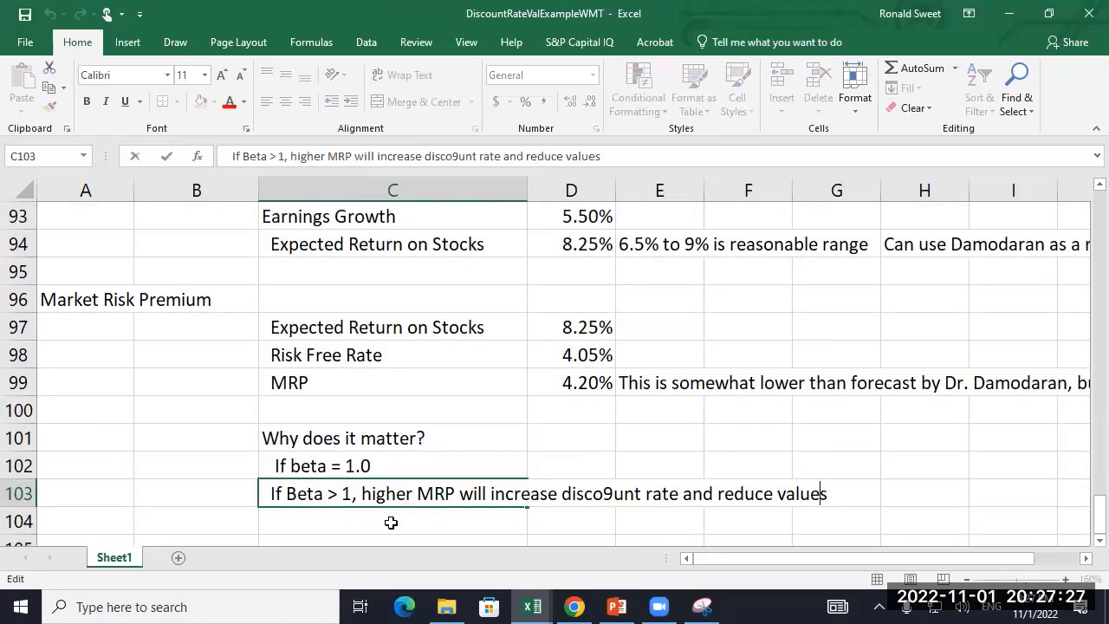
pyautogui.press('Left')
pyautogui.press('Left')
pyautogui.press('Left')
pyautogui.press('Left')
pyautogui.press('Left')
pyautogui.press('Left')
pyautogui.press('BackSpace')
pyautogui.hotkey('ctrl', 'Return')
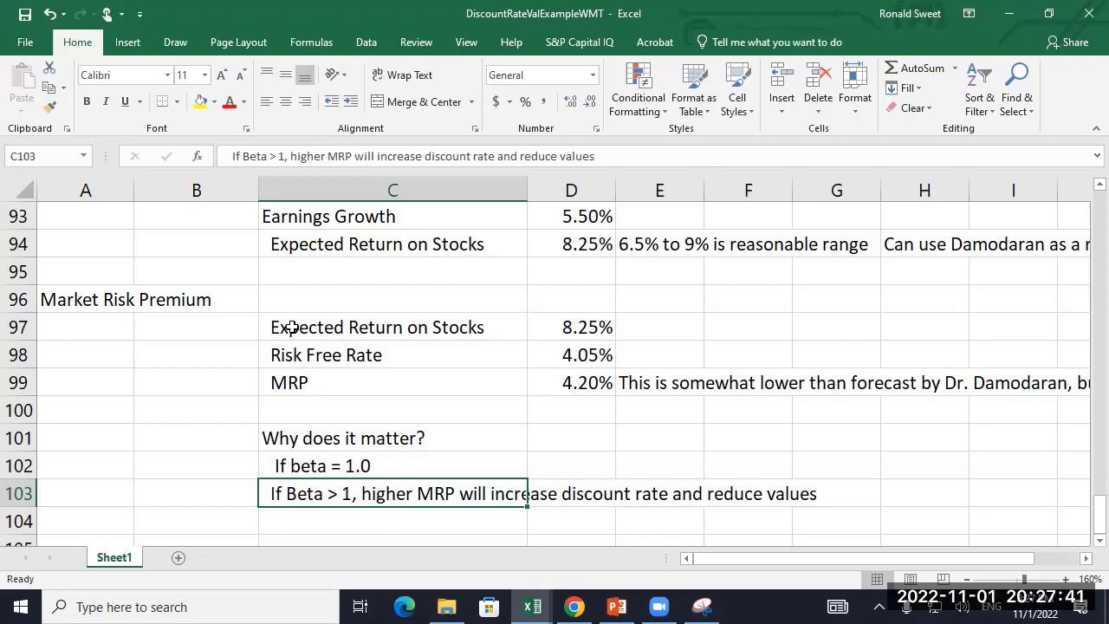
# - Try a risk-free rate of 0.50% in D98 of the Market Risk Premium section and undo the entry
pyautogui.moveTo(299, 328); pyautogui.dragTo(535, 327)
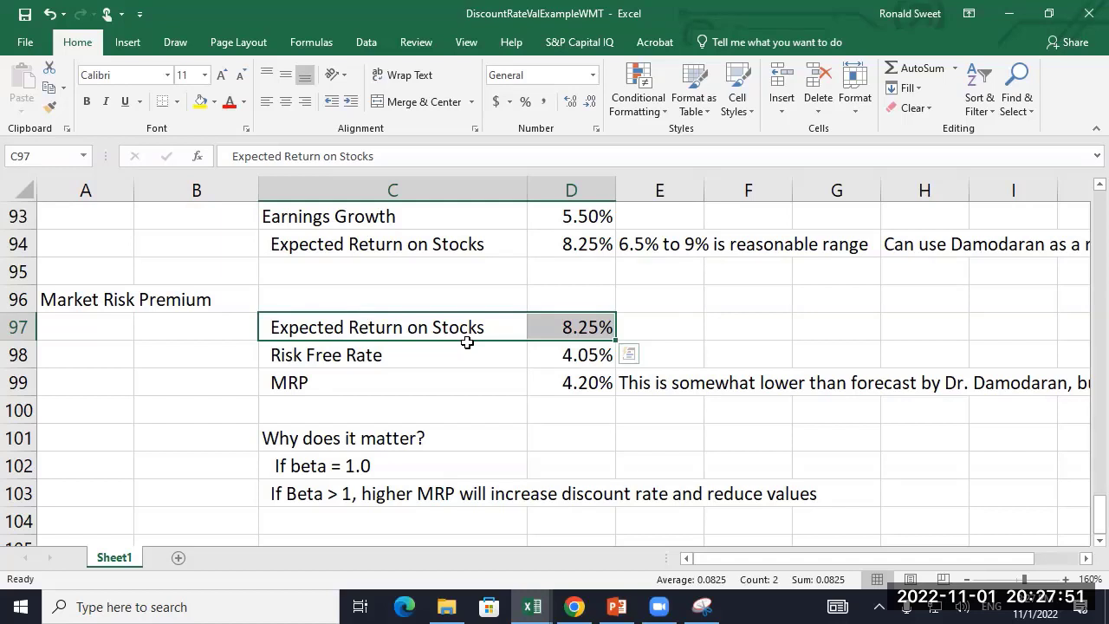
pyautogui.click(597, 327)
pyautogui.click(576, 349)
pyautogui.write('.')
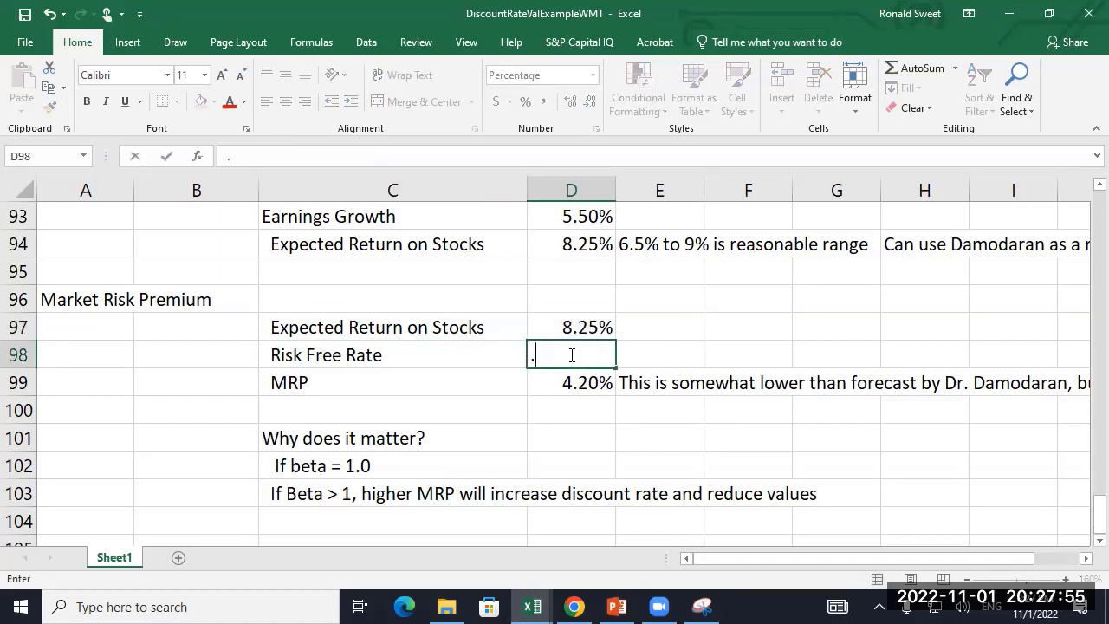
pyautogui.write('005')
pyautogui.press('Return')
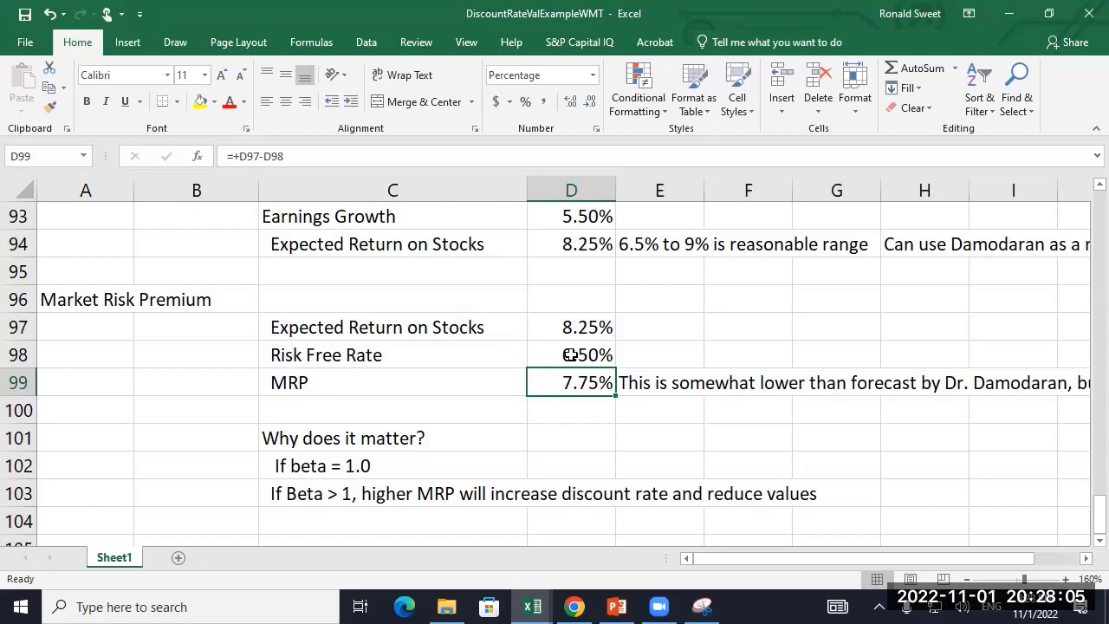
pyautogui.click(571, 355)
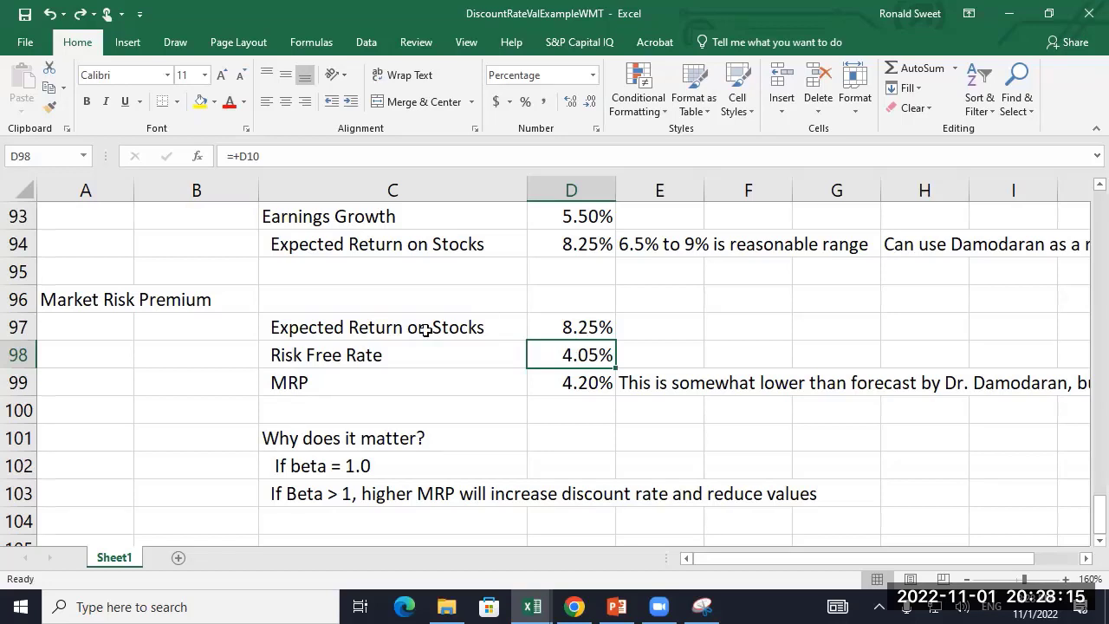
# - Compare the MRP and Expected Return on Stocks rows, and review the "Why does it matter?" notes beneath them
pyautogui.click(318, 381)
pyautogui.moveTo(515, 382); pyautogui.dragTo(557, 381)
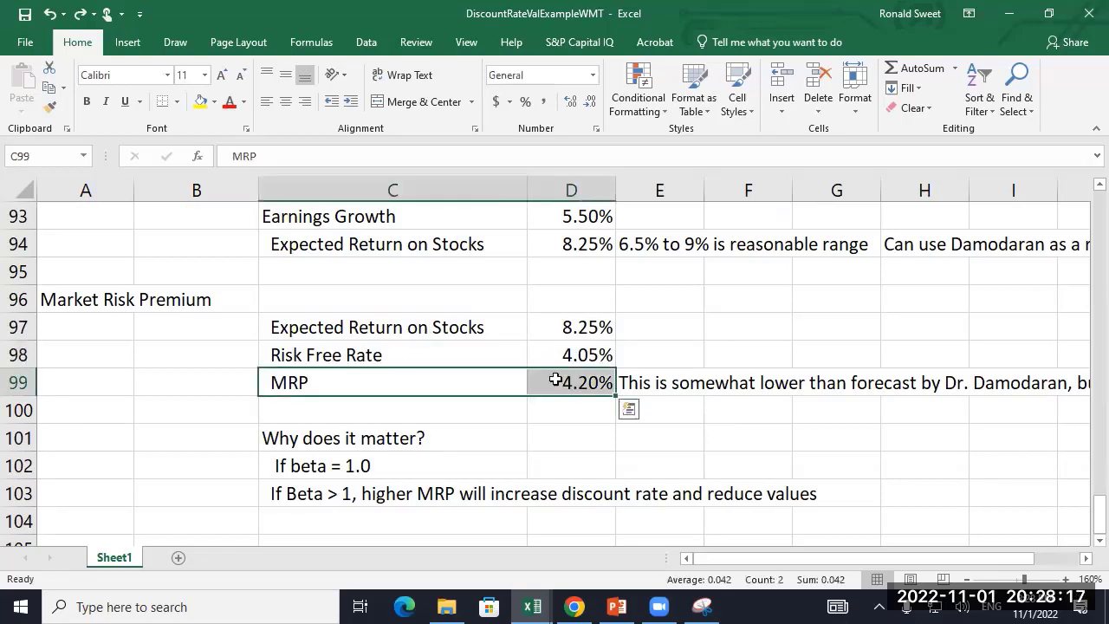
pyautogui.moveTo(352, 378); pyautogui.dragTo(564, 381)
pyautogui.moveTo(313, 381); pyautogui.dragTo(537, 376)
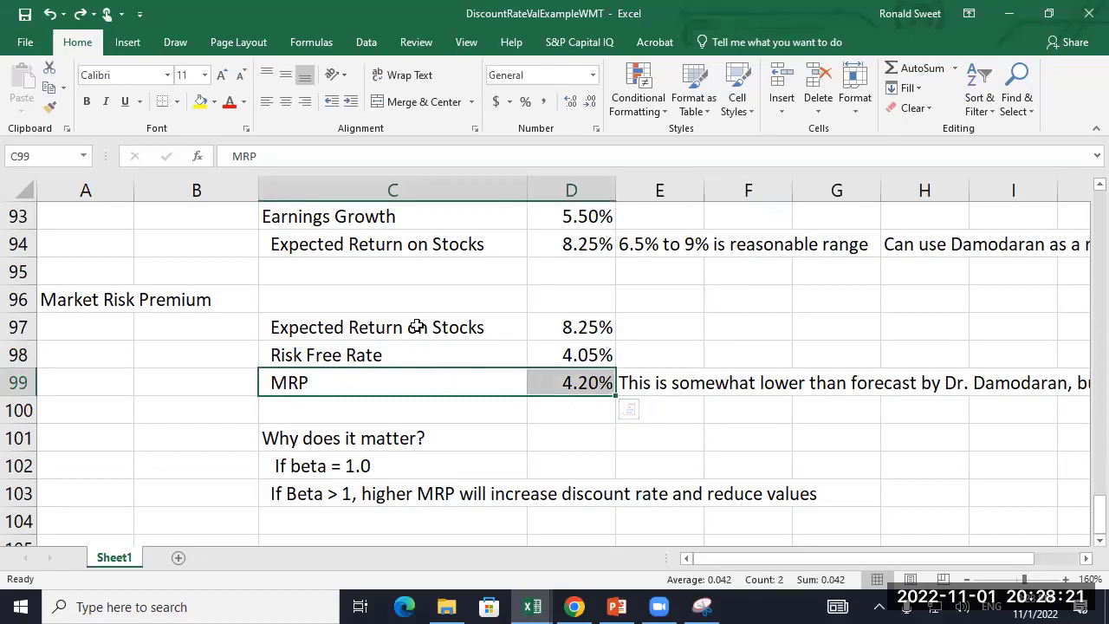
pyautogui.moveTo(366, 326); pyautogui.dragTo(587, 327)
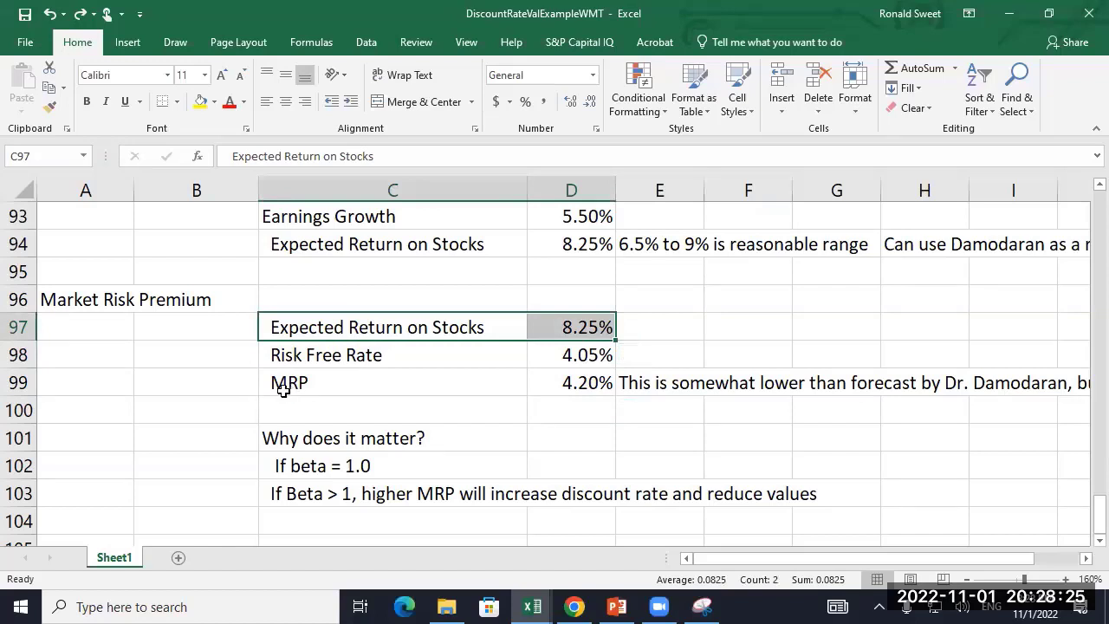
pyautogui.moveTo(312, 380); pyautogui.dragTo(564, 383)
pyautogui.click(310, 383)
pyautogui.moveTo(355, 327); pyautogui.dragTo(592, 327)
pyautogui.scroll(-1, 314, 406)
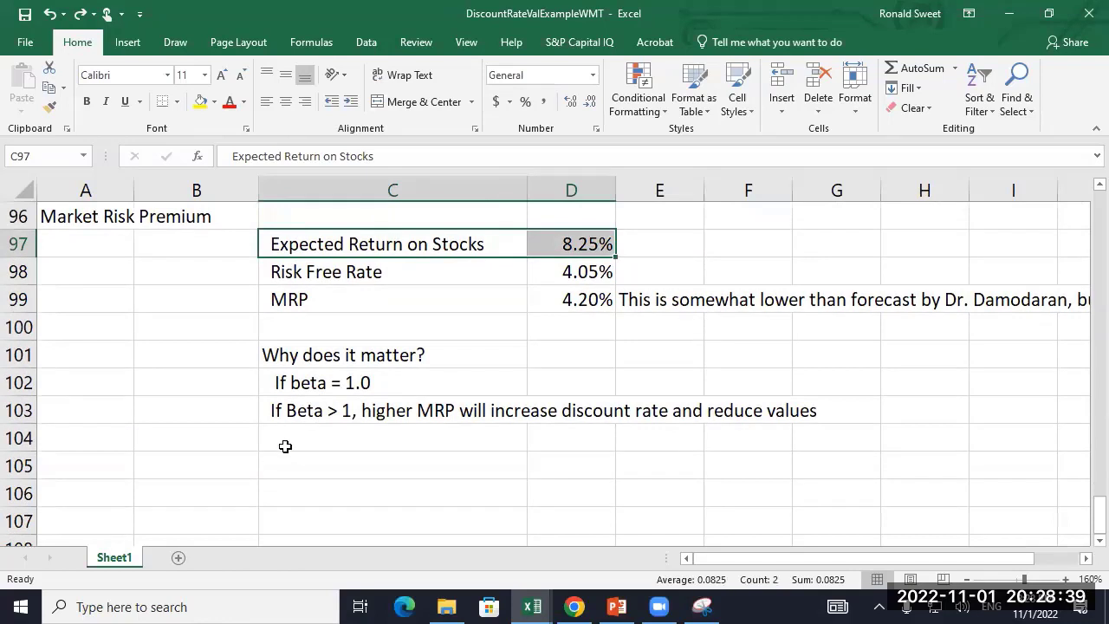
pyautogui.moveTo(282, 355); pyautogui.dragTo(806, 451)
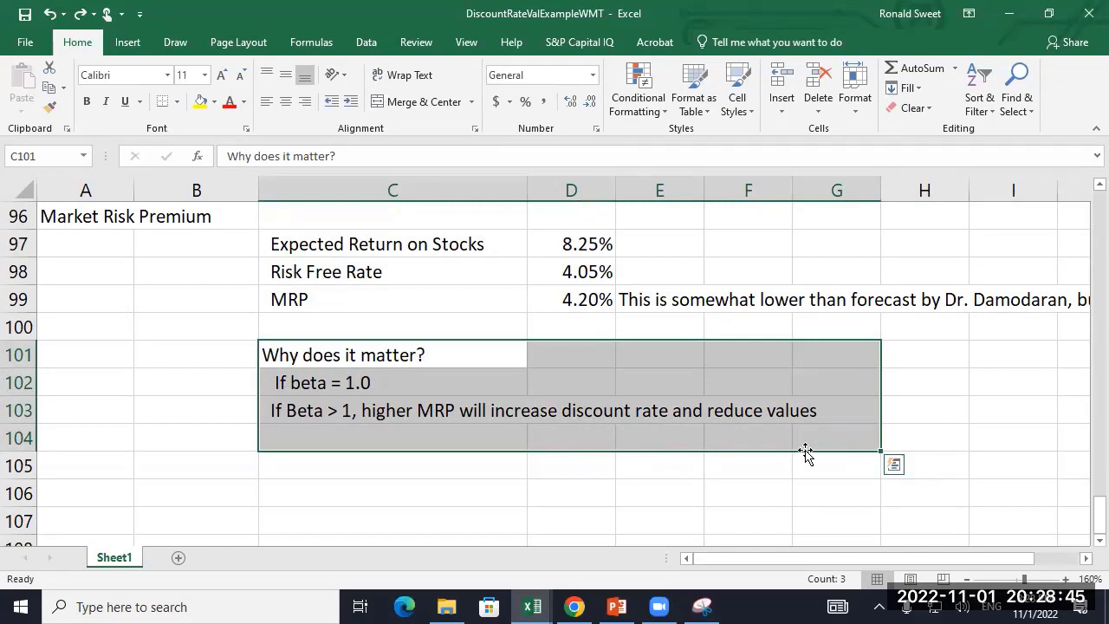
# - Enter the section heading "Beta: WMT" in A105, below the notes on why the MRP matters
pyautogui.press('Down')
pyautogui.press('Down')
pyautogui.press('Down')
pyautogui.press('Down')
pyautogui.press('Left')
pyautogui.press('Left')
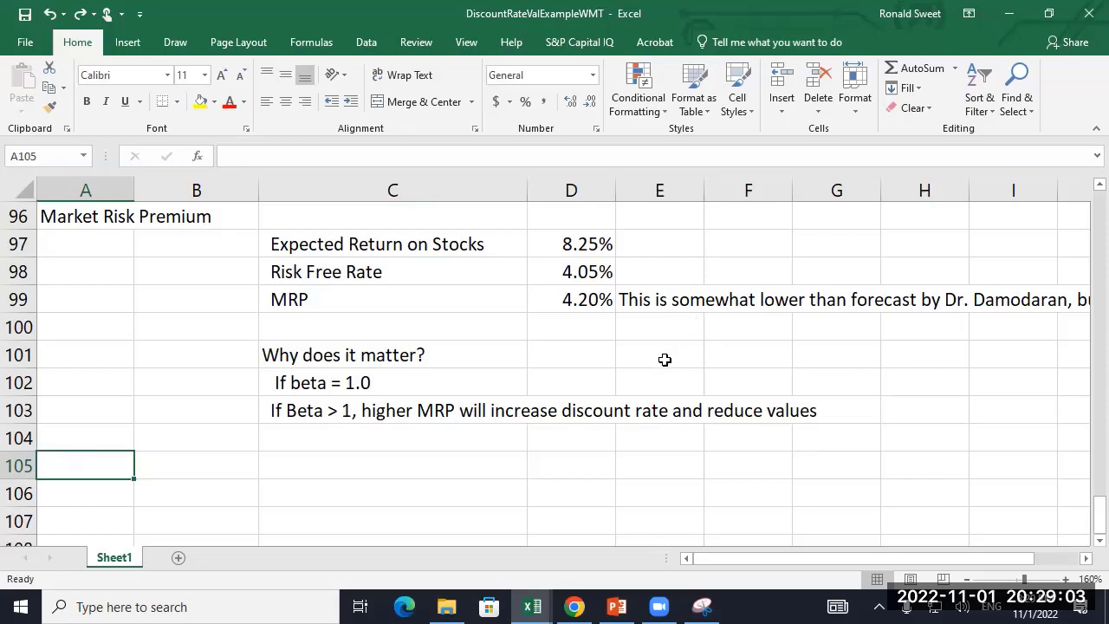
pyautogui.write('Beta: WM')
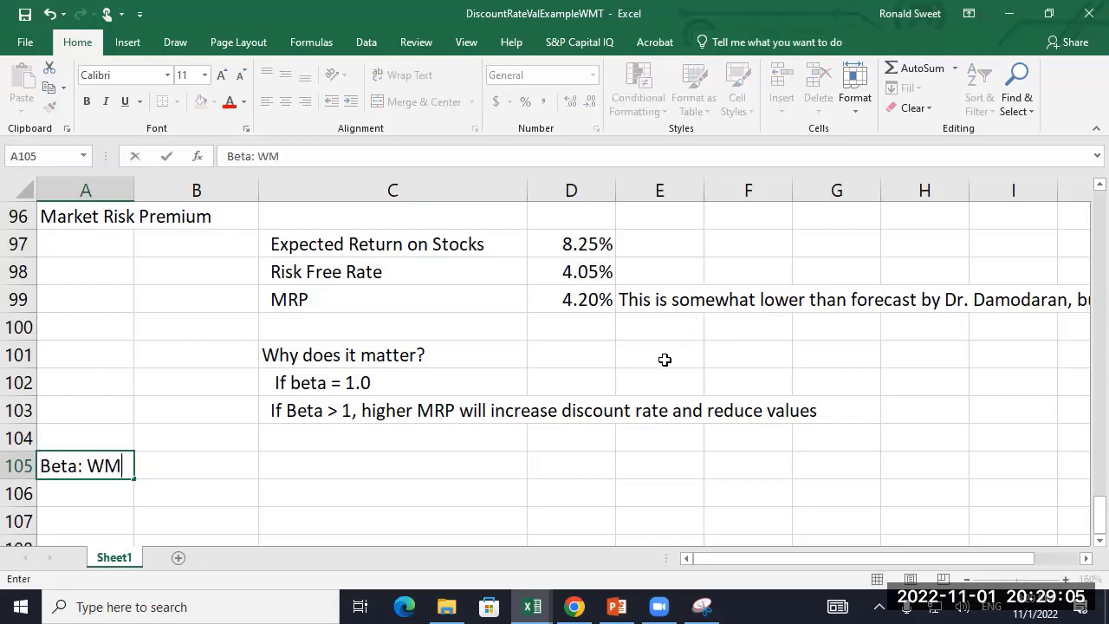
pyautogui.write('T')
pyautogui.press('Return')
# - Enter "Step 1: Revenue Senstivity: Definitely a consumer staple, low beta stocks" in A106 under the beta heading
pyautogui.write('Step')
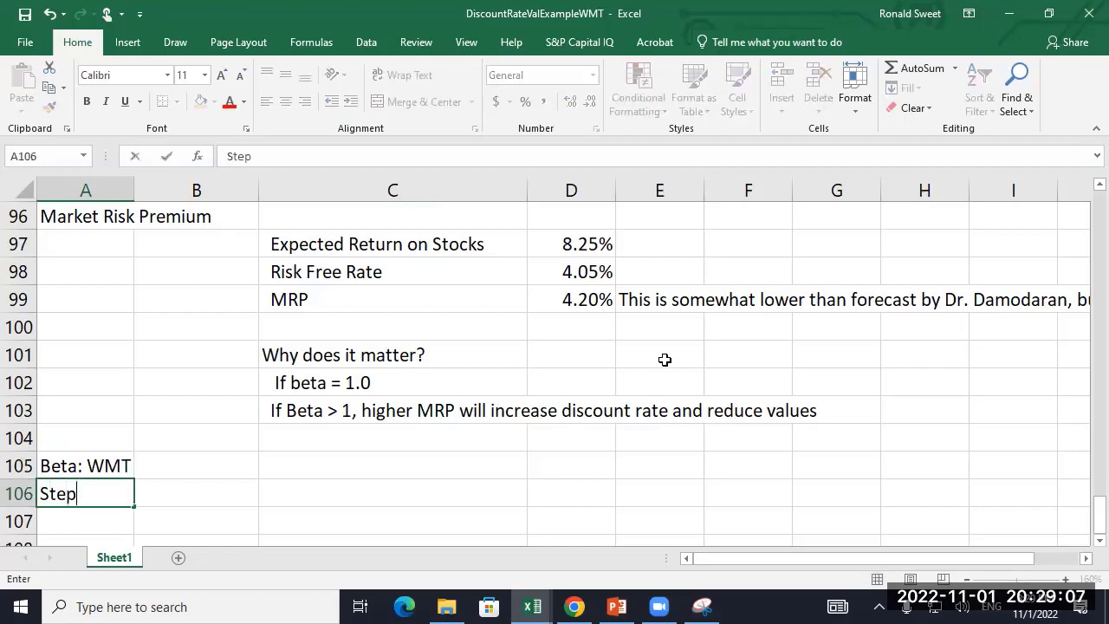
pyautogui.write(' 1: Revenue S')
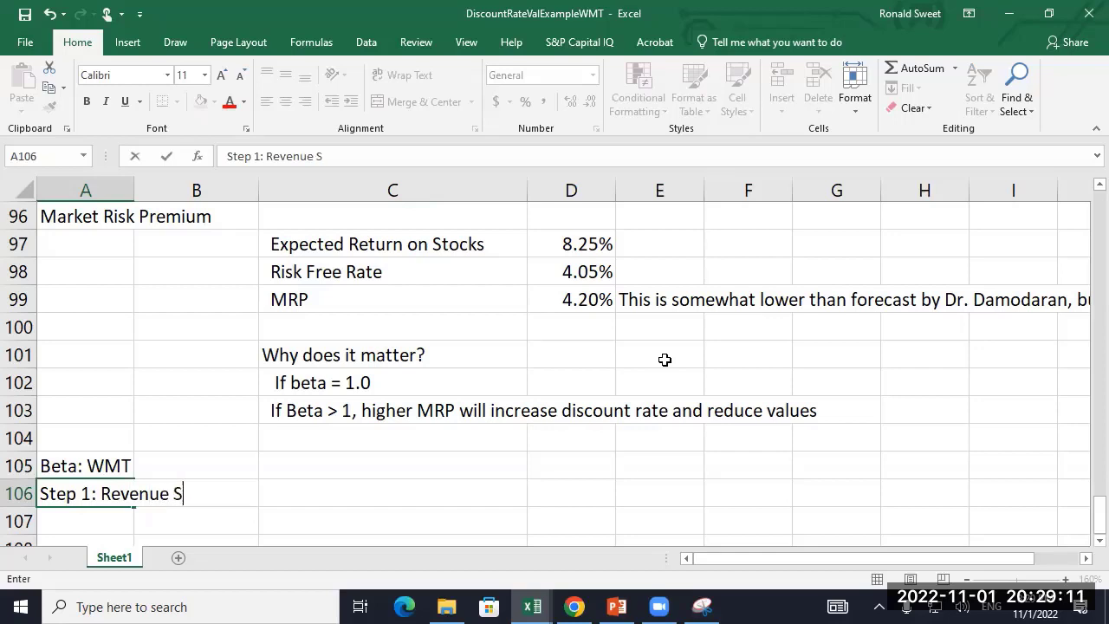
pyautogui.write('enstivity:')
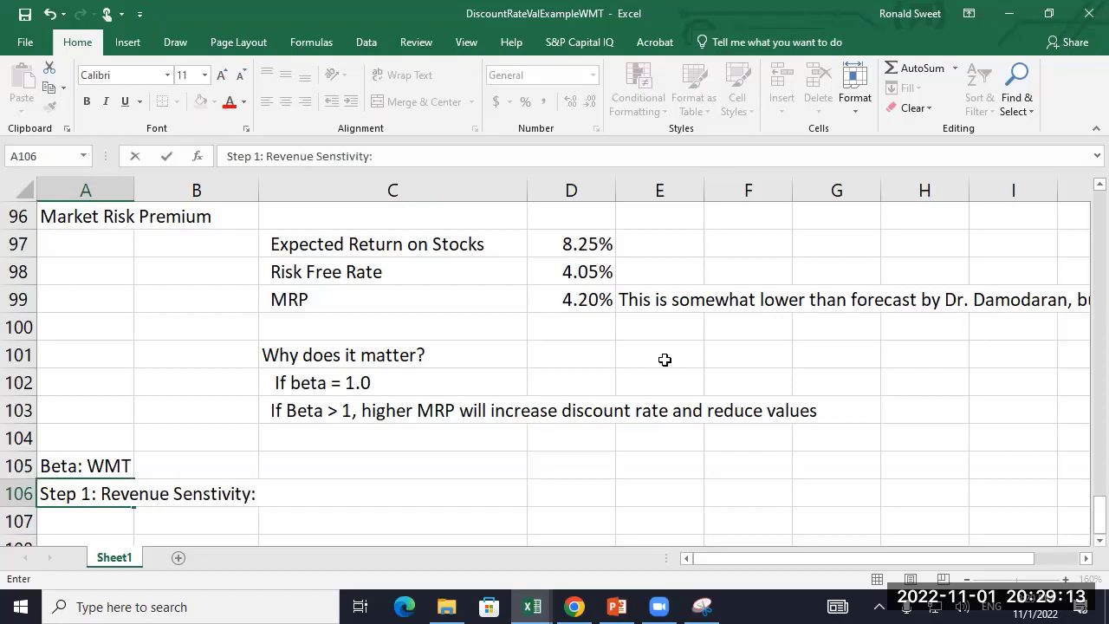
pyautogui.write(' Defint')
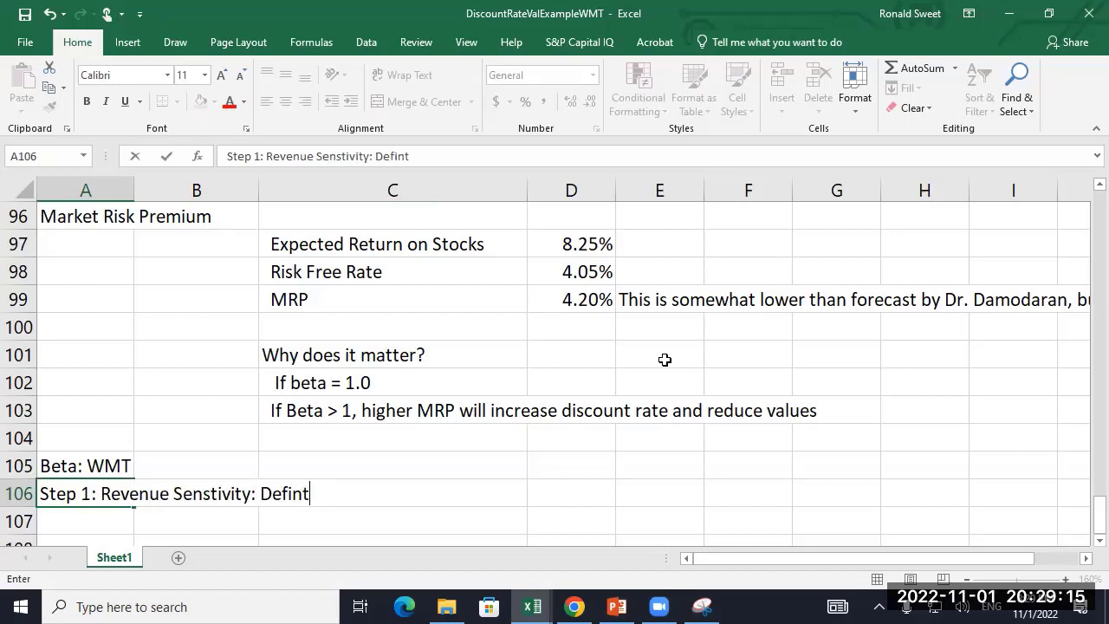
pyautogui.press('BackSpace')
pyautogui.write('itely a cons')
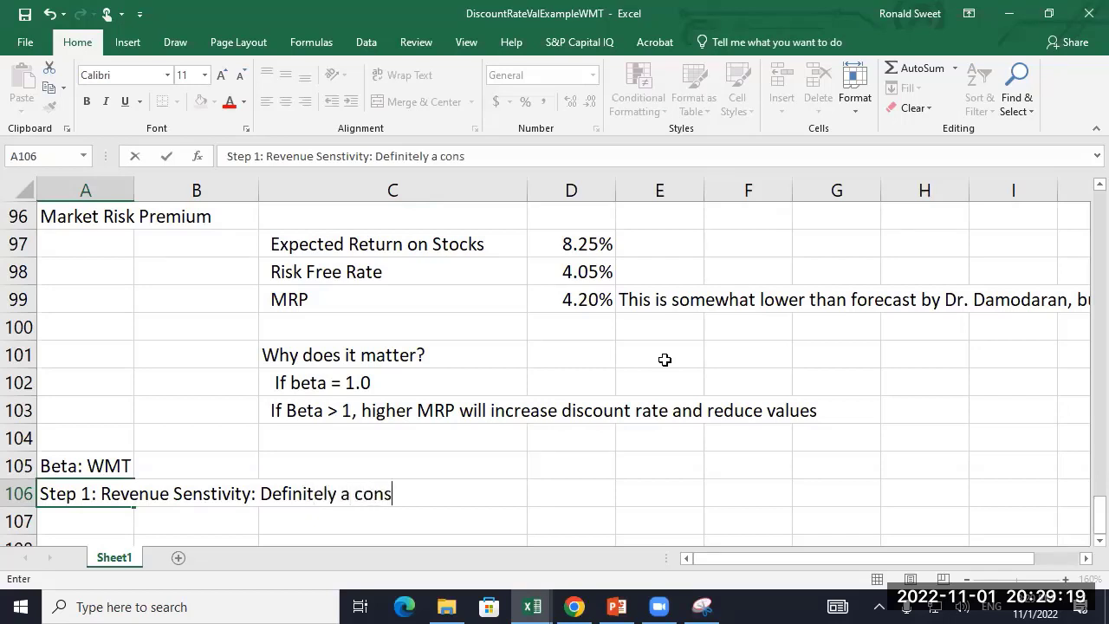
pyautogui.write('umer staple, low bet')
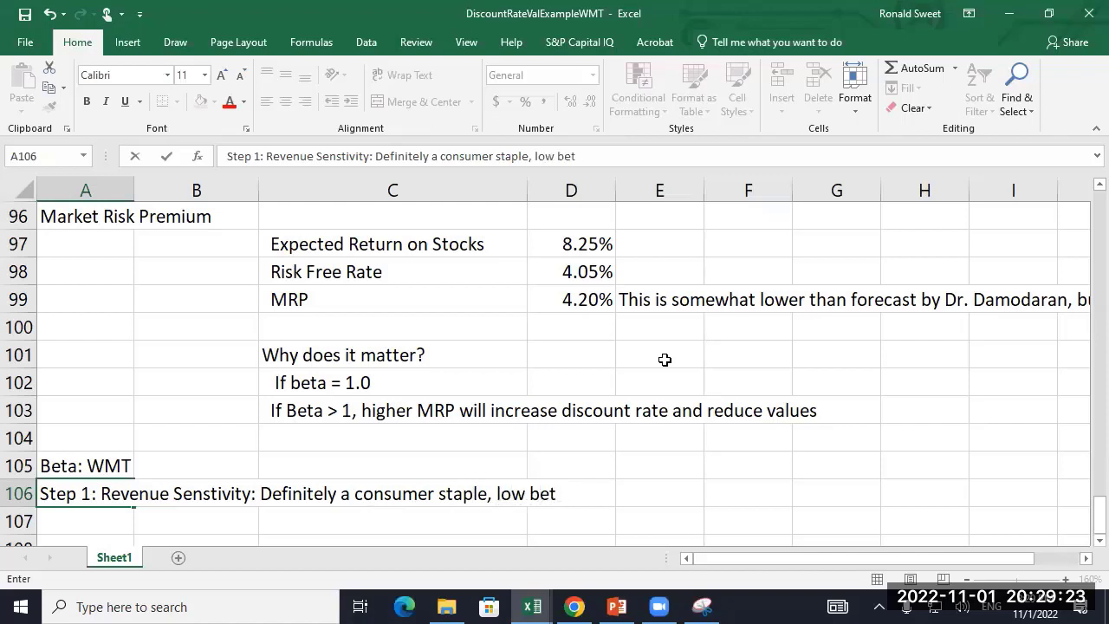
pyautogui.write('sa stocks')
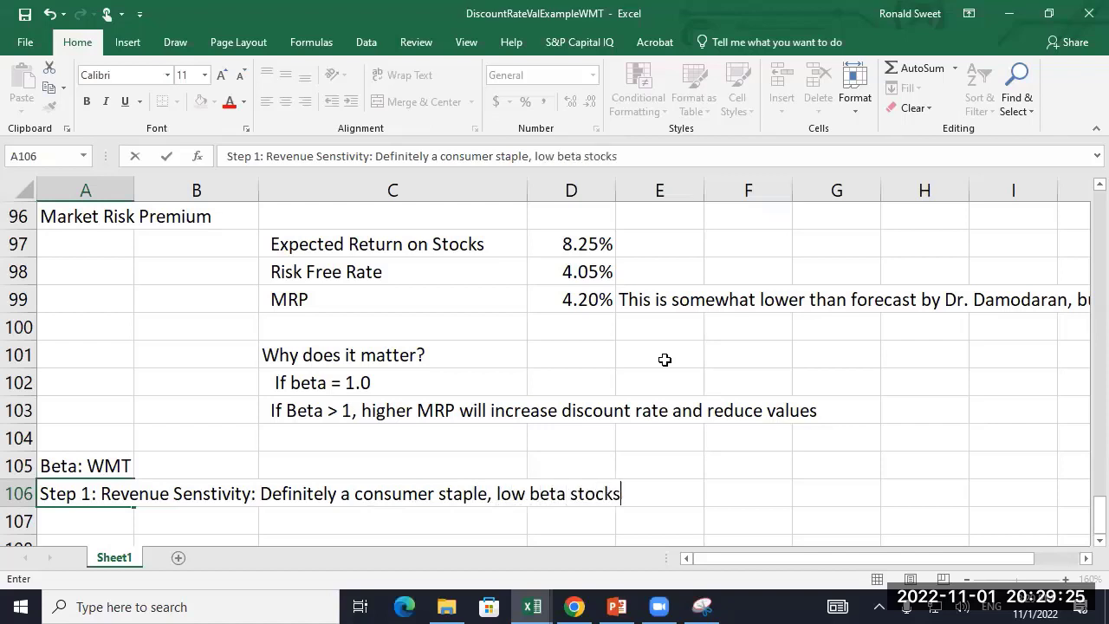
pyautogui.hotkey('ctrl', 'Return')
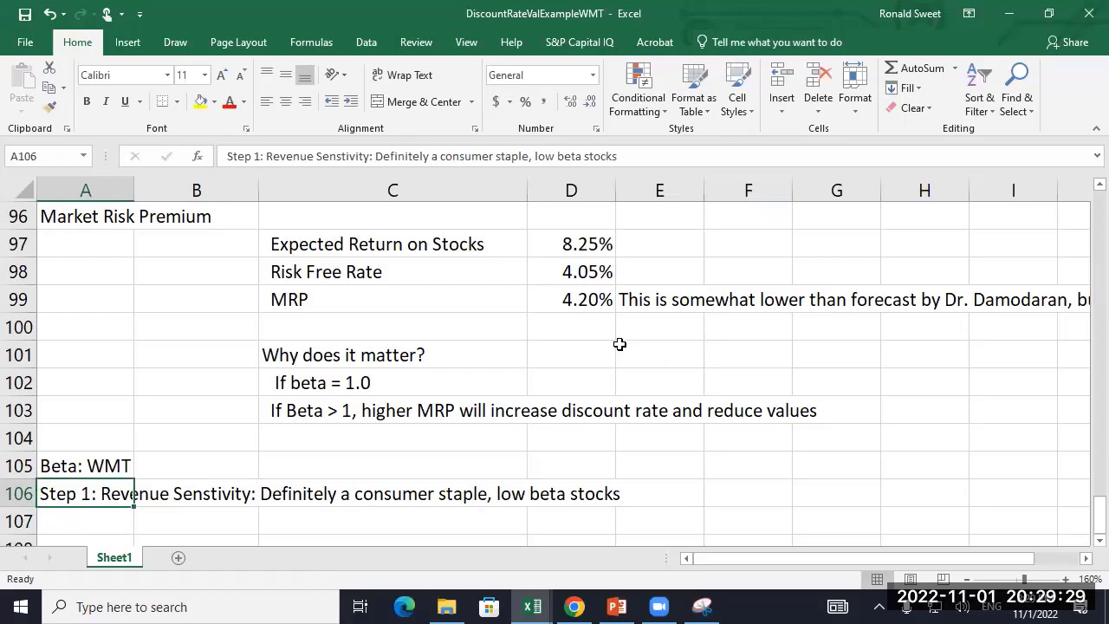
# - Check the risk-free rate in row 98 and the expected return on stocks in row 97 with their source references
pyautogui.scroll(1, 332, 355)
pyautogui.moveTo(332, 356); pyautogui.dragTo(572, 354)
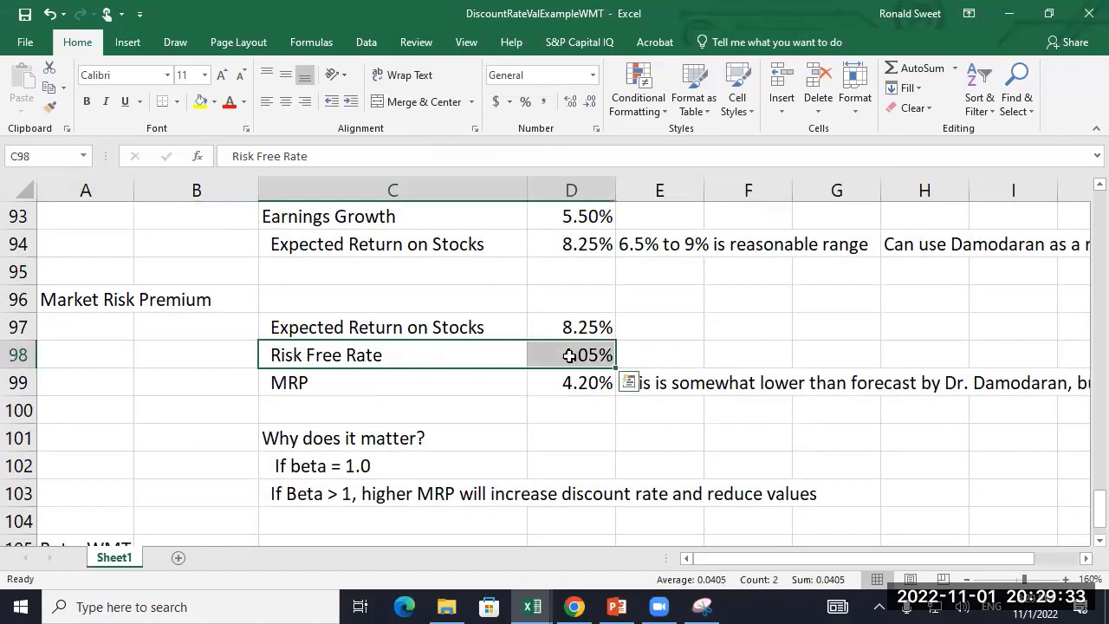
pyautogui.click(570, 354)
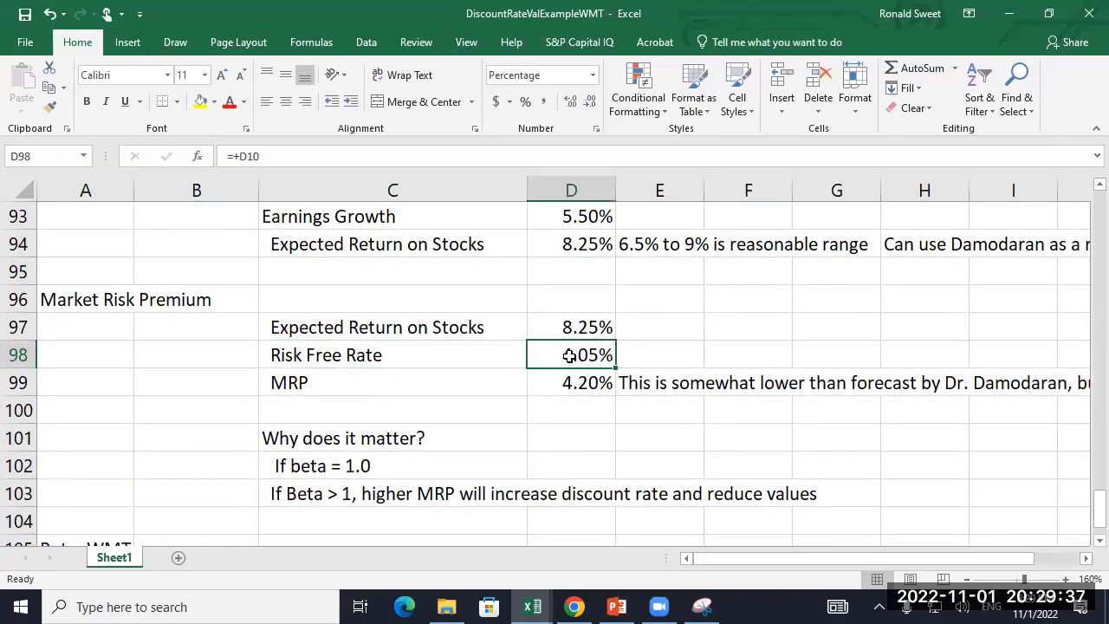
pyautogui.click(429, 327)
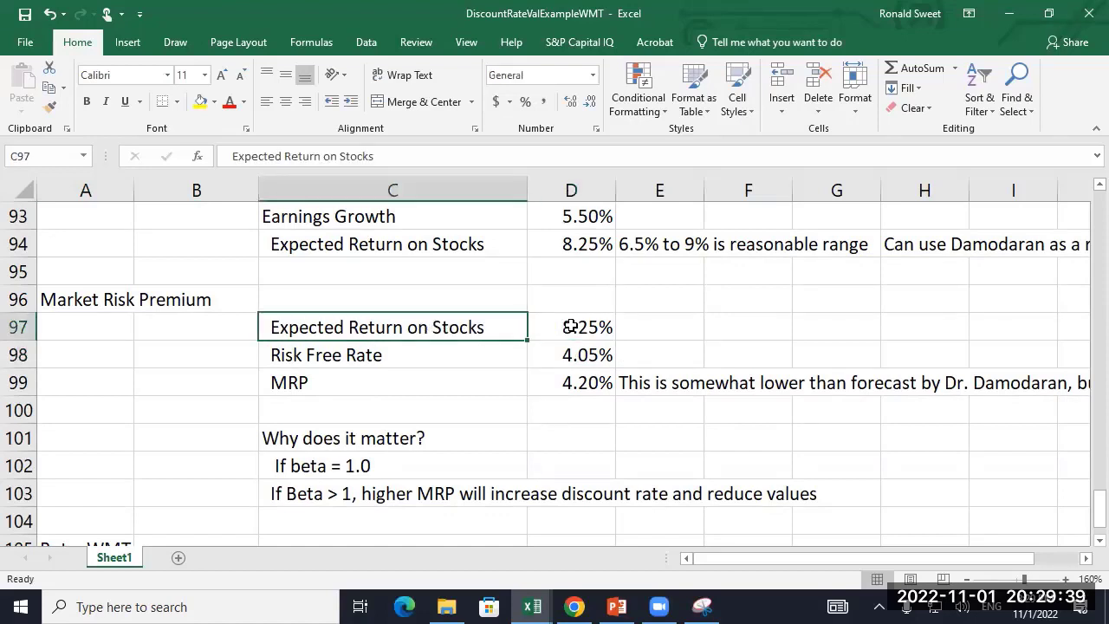
pyautogui.click(571, 327)
pyautogui.click(511, 326)
pyautogui.click(547, 327)
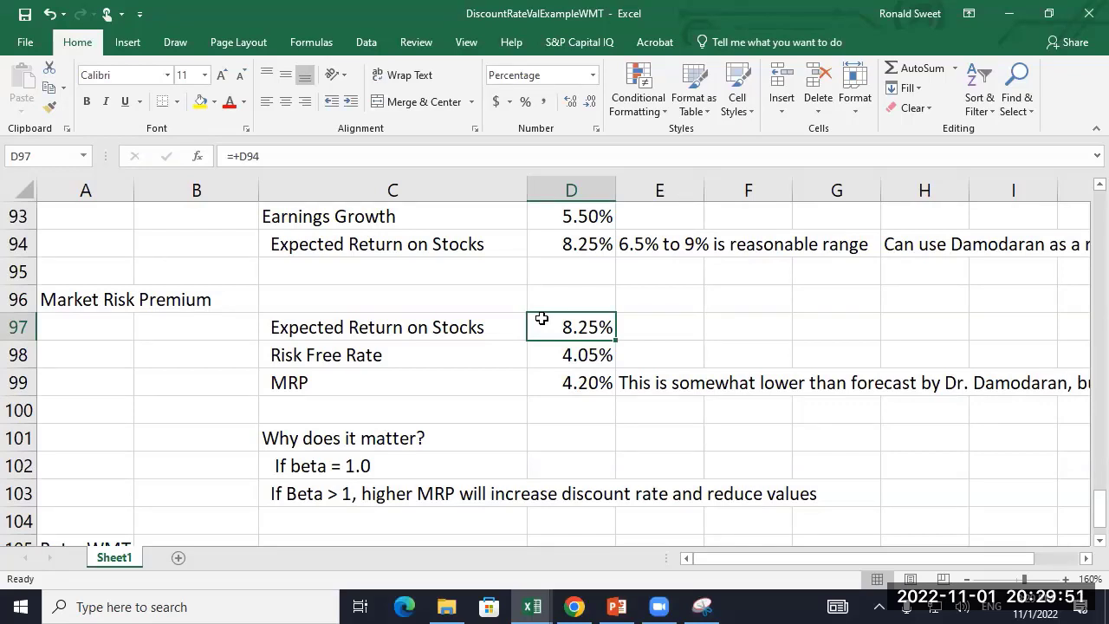
# - Review the MRP formula in D99 and compare the MRP with the expected return on stocks and the risk-free rate
pyautogui.click(579, 382)
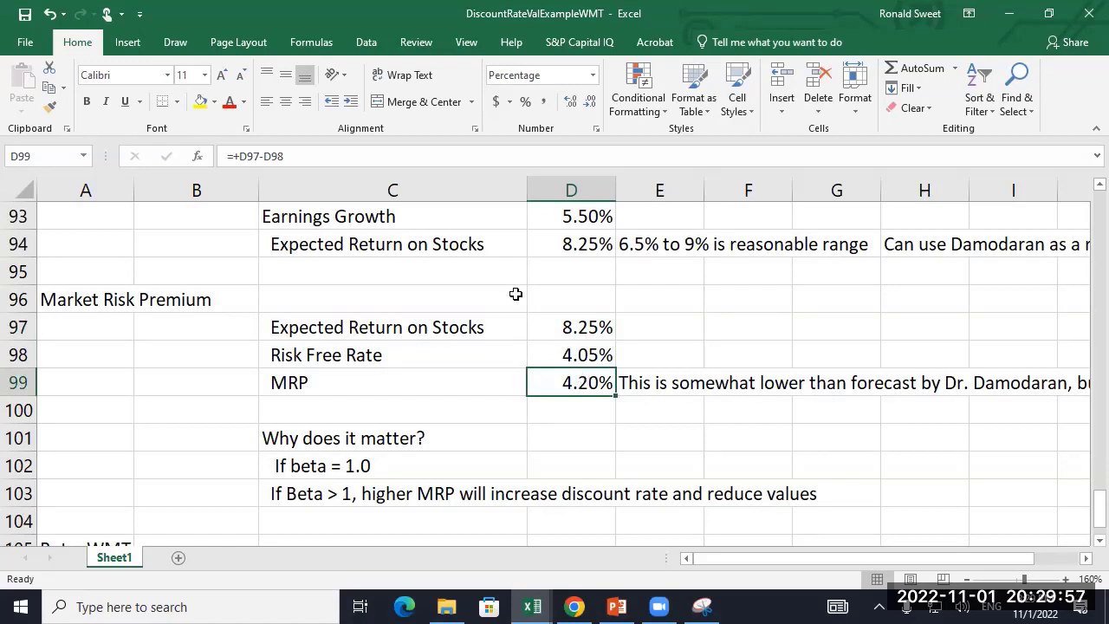
pyautogui.click(583, 332)
pyautogui.moveTo(416, 327); pyautogui.dragTo(567, 326)
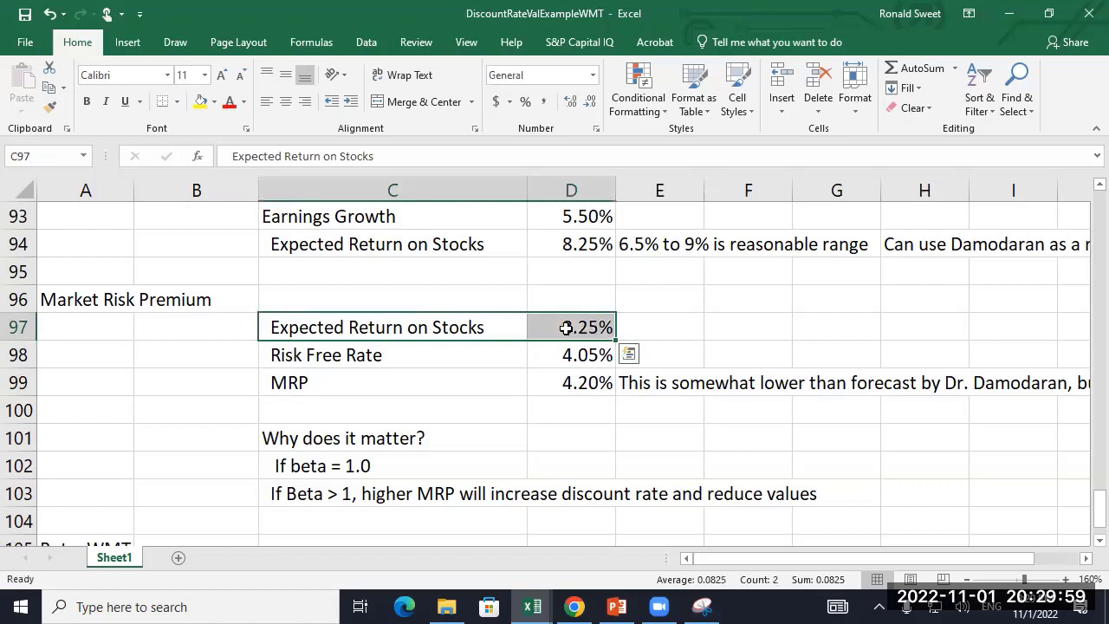
pyautogui.moveTo(431, 327); pyautogui.dragTo(566, 327)
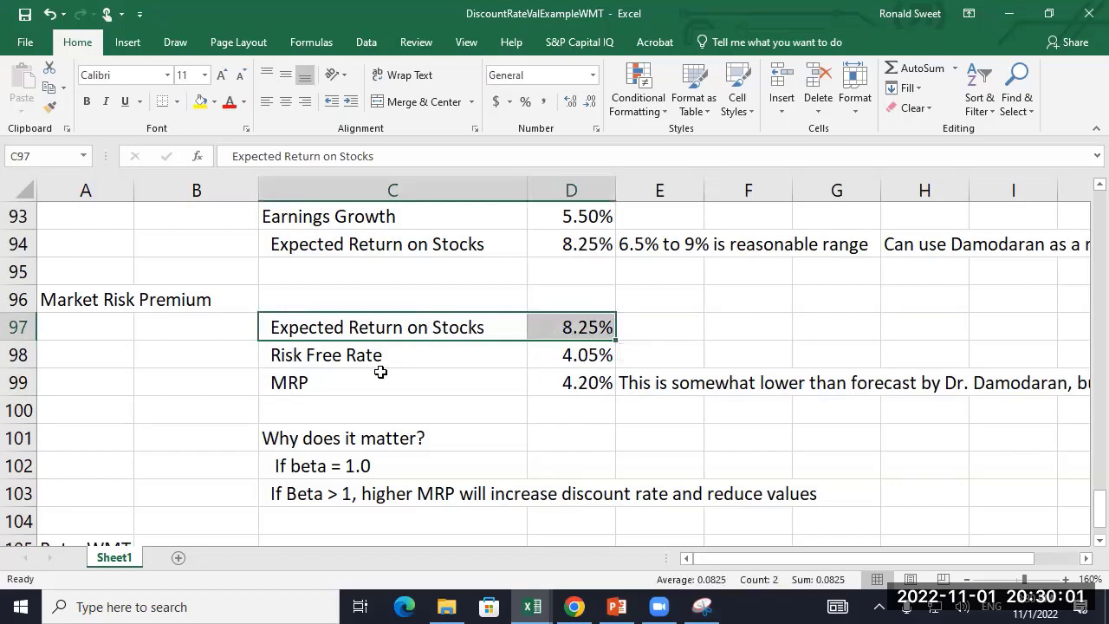
pyautogui.moveTo(381, 382); pyautogui.dragTo(537, 383)
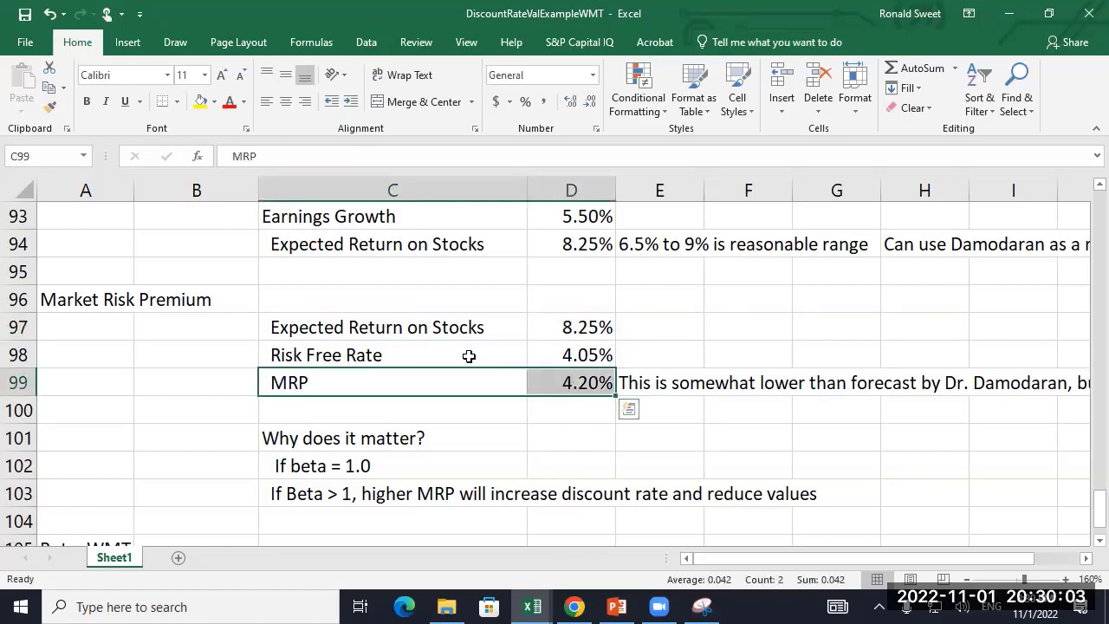
pyautogui.moveTo(425, 355); pyautogui.dragTo(540, 356)
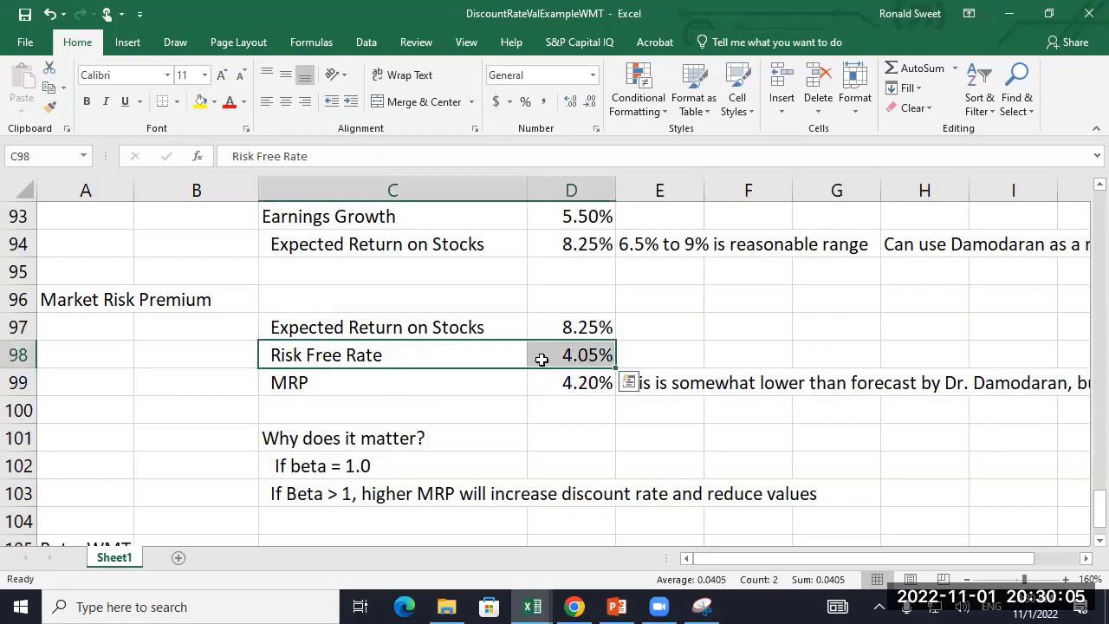
pyautogui.click(578, 330)
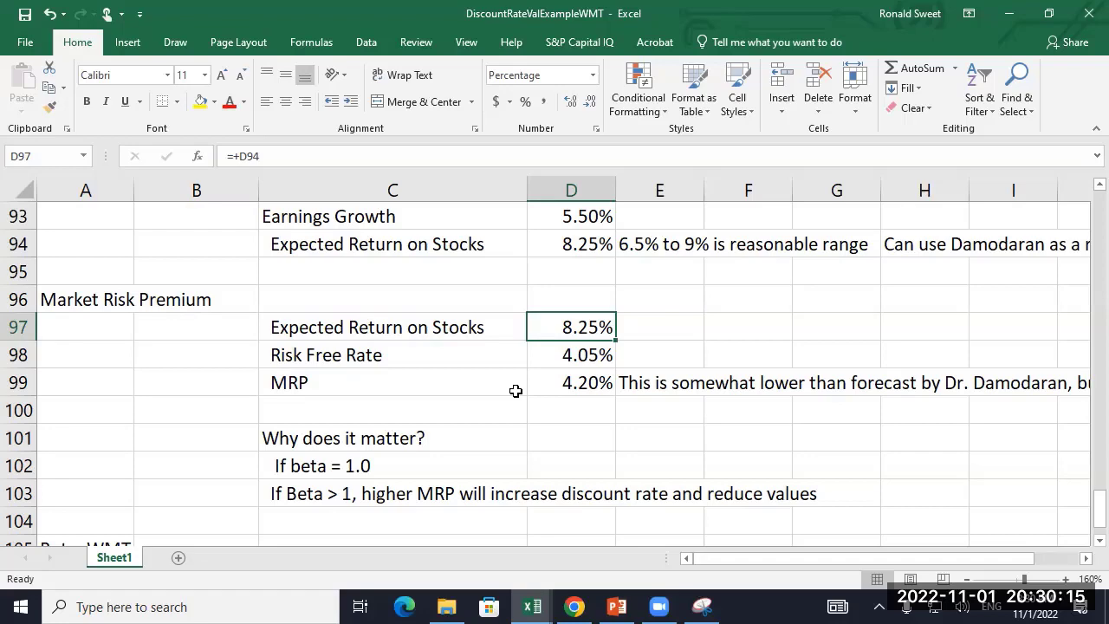
pyautogui.moveTo(304, 382); pyautogui.dragTo(641, 384)
pyautogui.moveTo(384, 382); pyautogui.dragTo(573, 386)
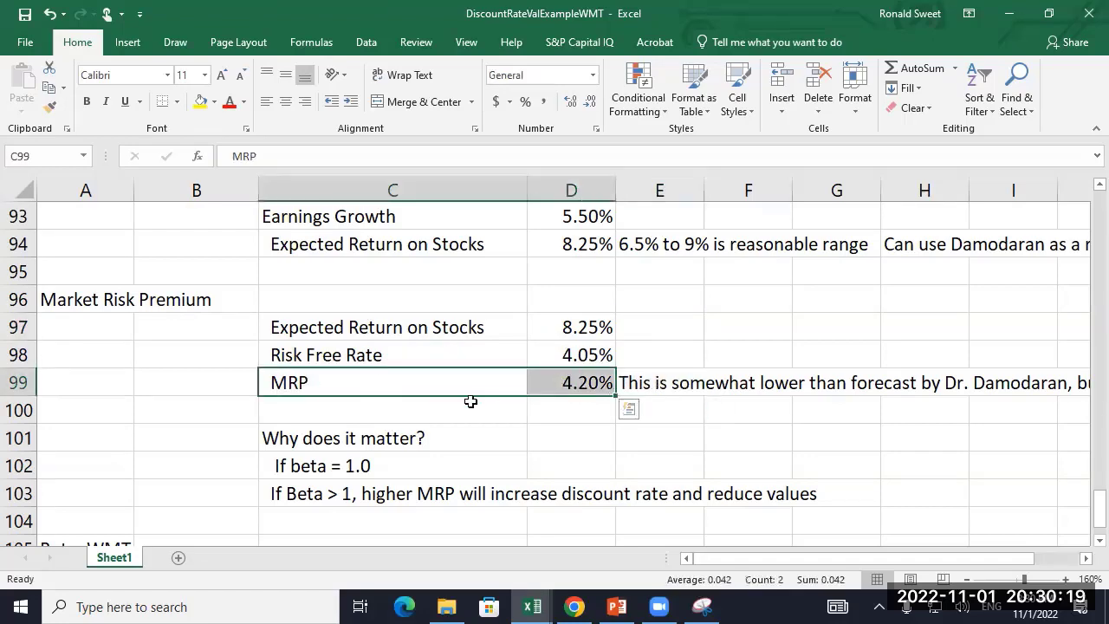
# - Review the buyback yield assumption in row 88 together with its note about referencing the article
pyautogui.scroll(-1, 469, 397)
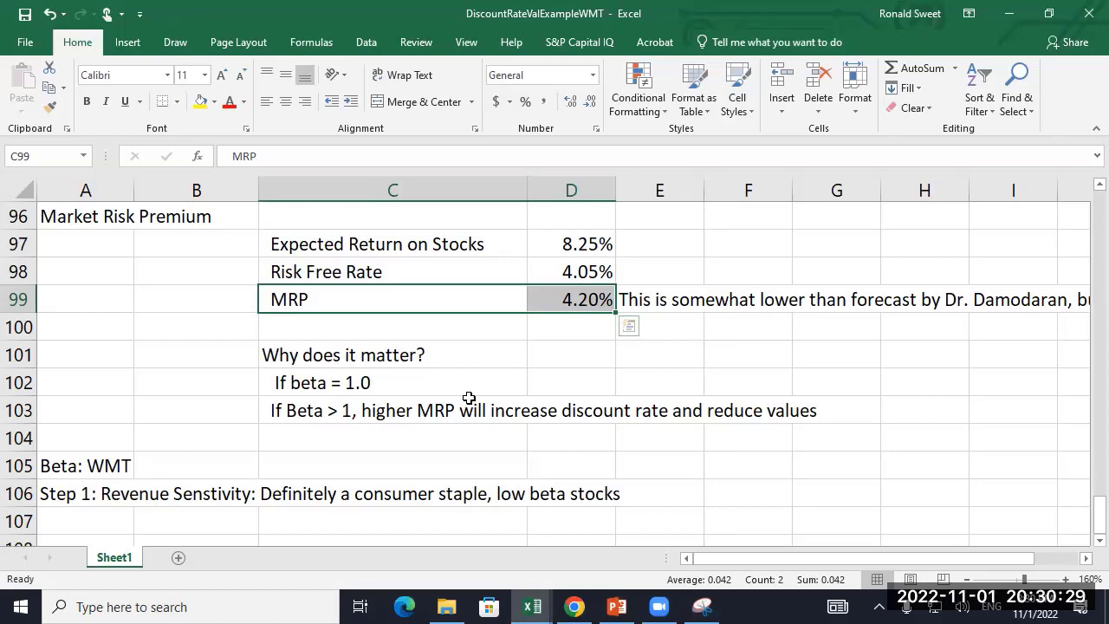
pyautogui.scroll(5, 469, 398)
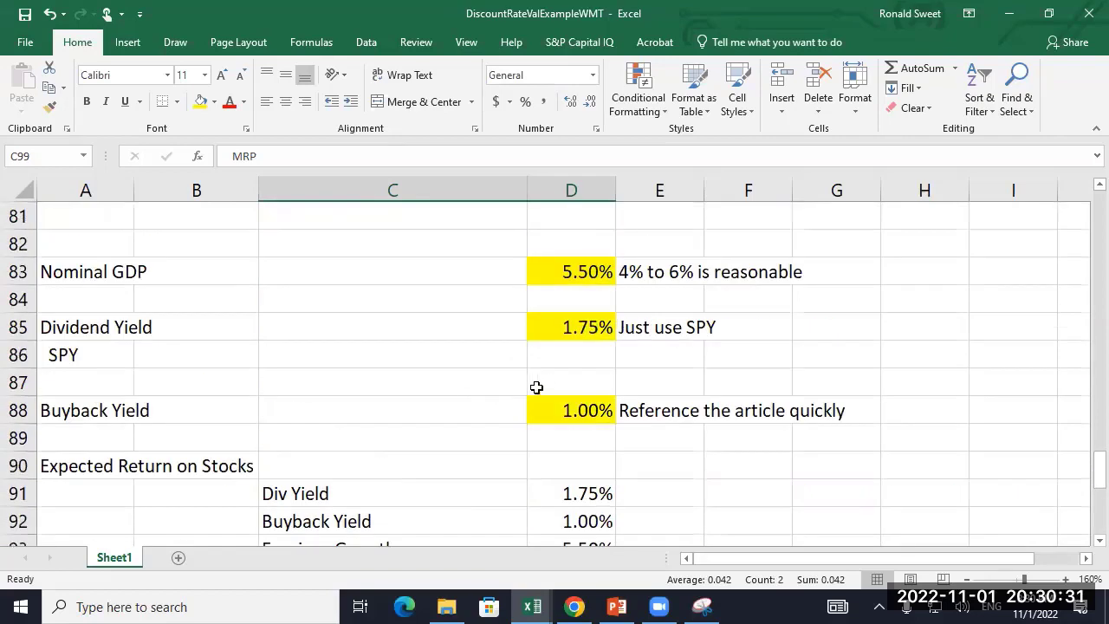
pyautogui.click(559, 409)
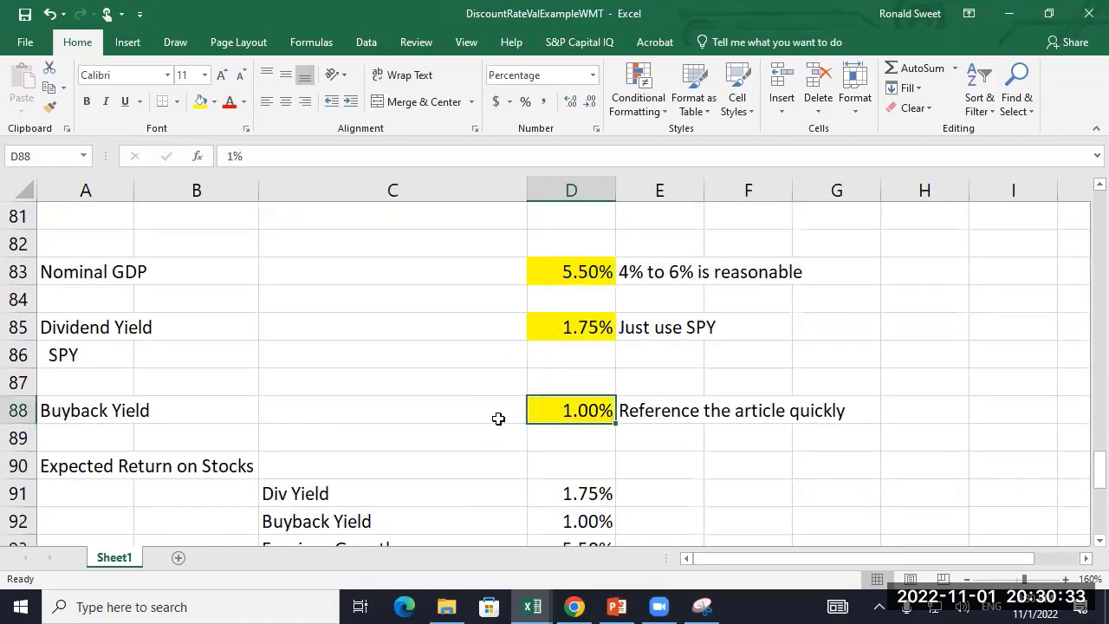
pyautogui.click(650, 417)
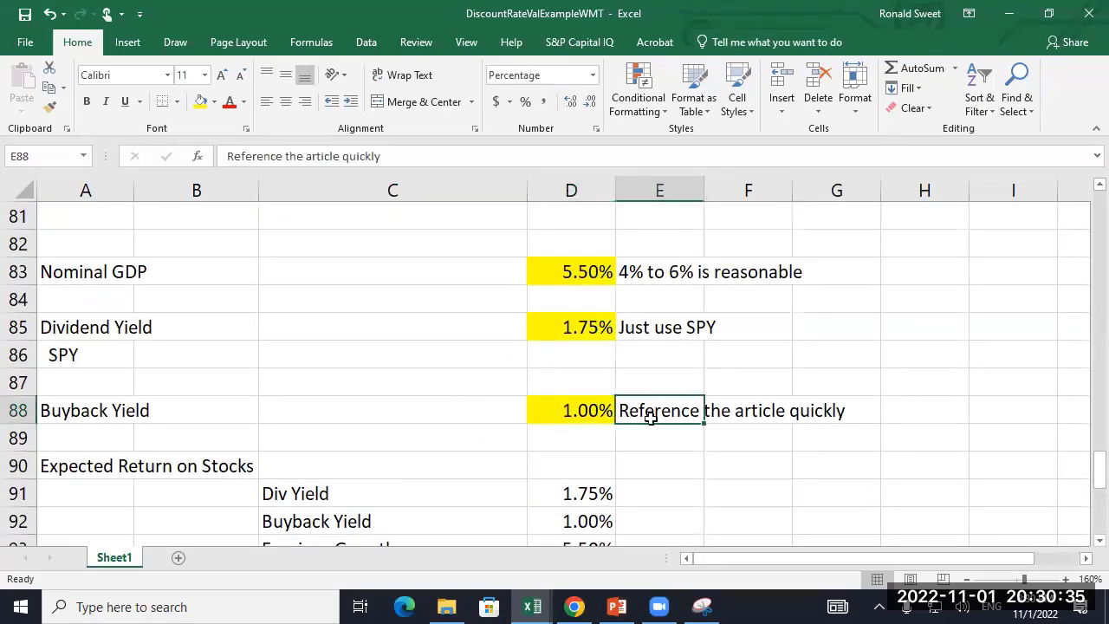
pyautogui.moveTo(650, 417); pyautogui.dragTo(841, 429)
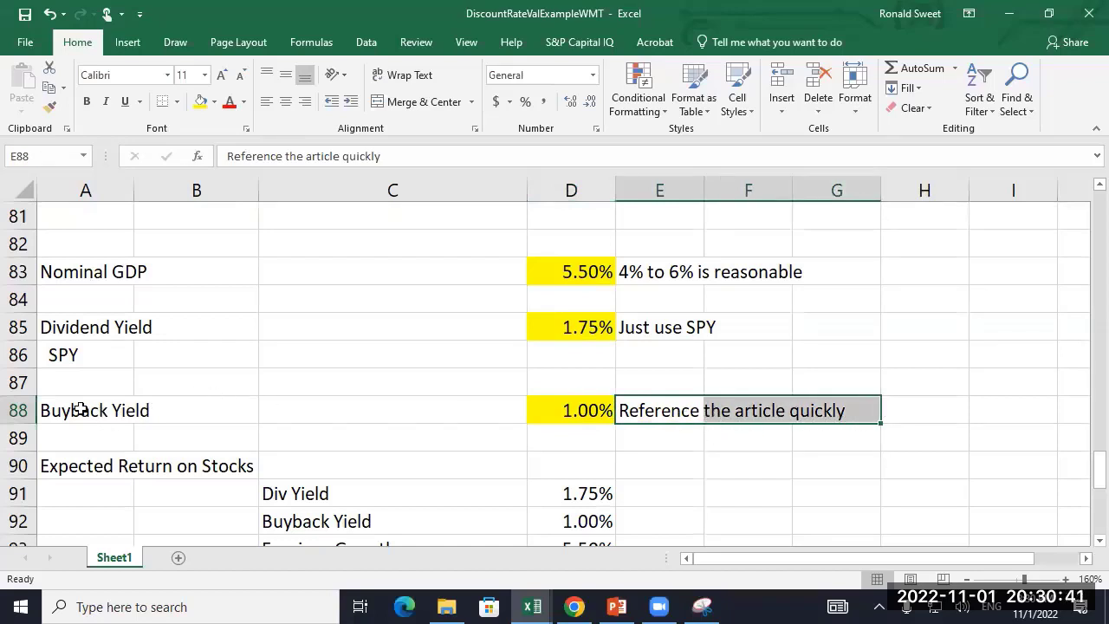
pyautogui.moveTo(81, 410); pyautogui.dragTo(571, 410)
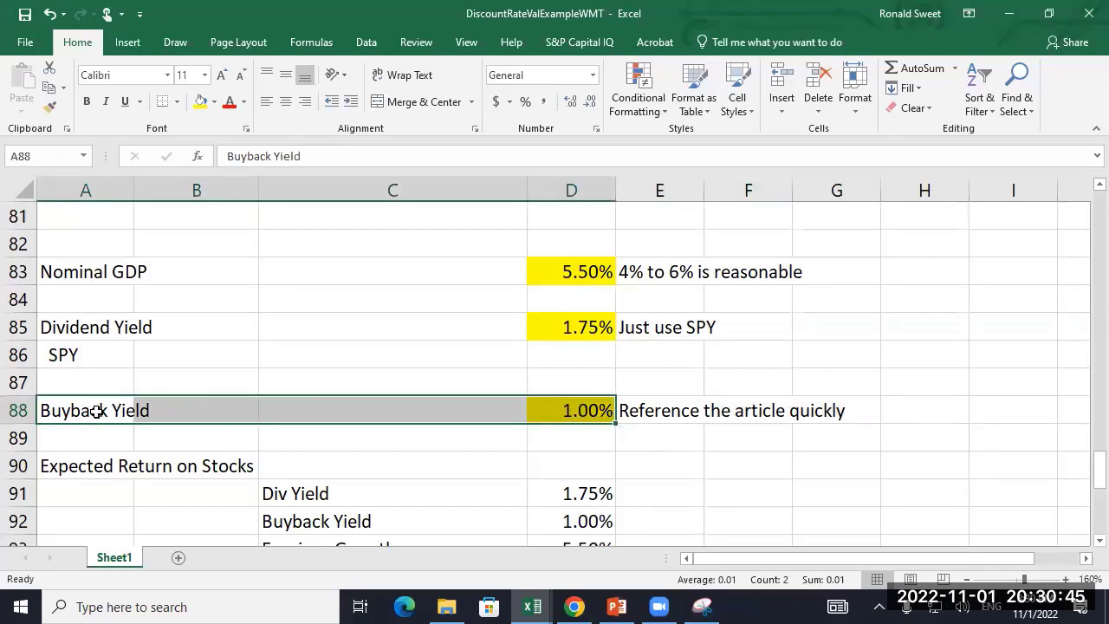
pyautogui.moveTo(95, 410); pyautogui.dragTo(832, 409)
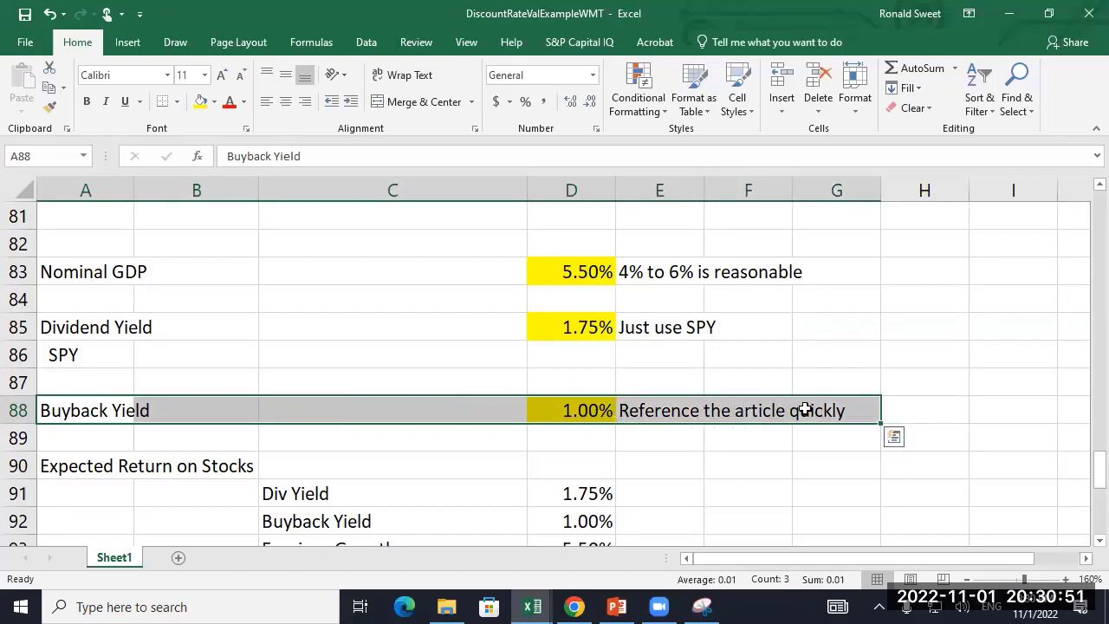
pyautogui.moveTo(87, 405); pyautogui.dragTo(411, 421)
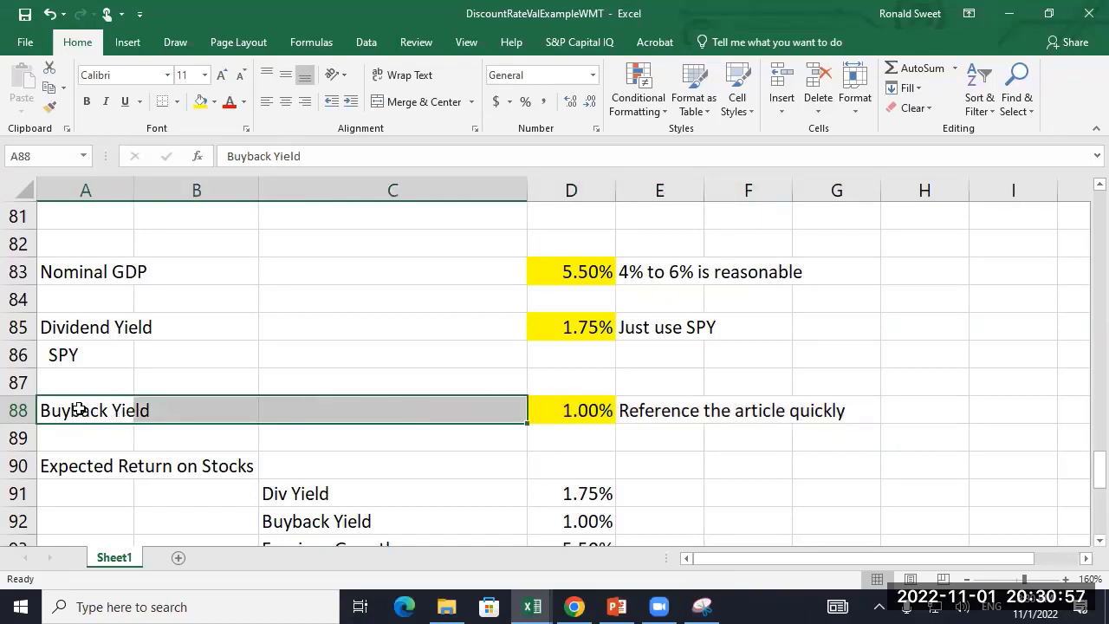
pyautogui.click(577, 418)
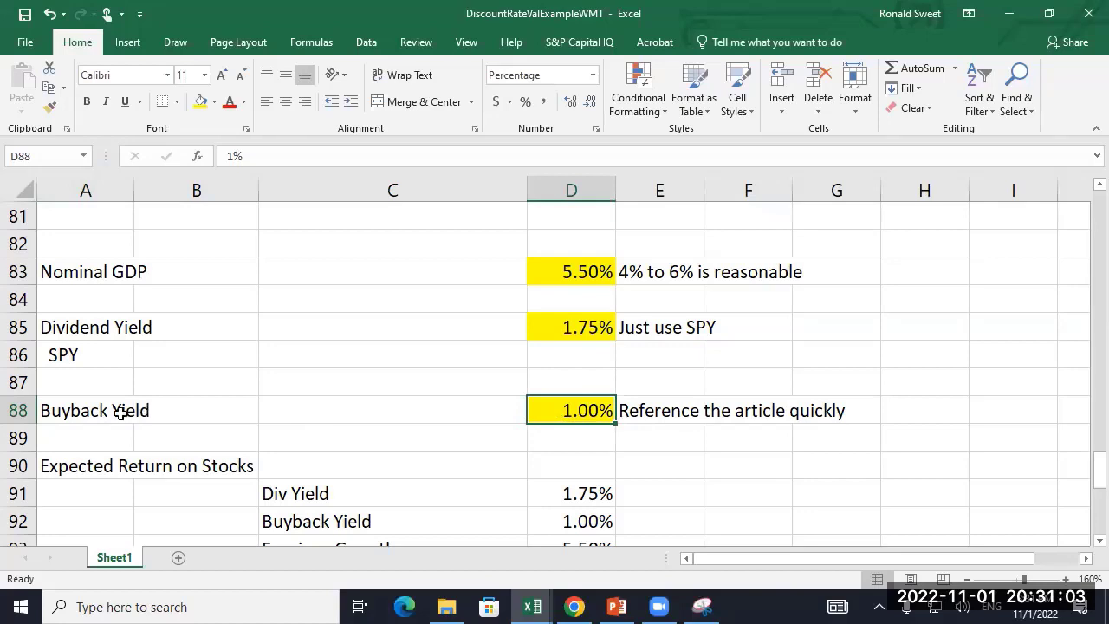
# - Compare the nominal GDP, dividend yield and buyback yield inputs in rows 83 to 88
pyautogui.click(71, 277)
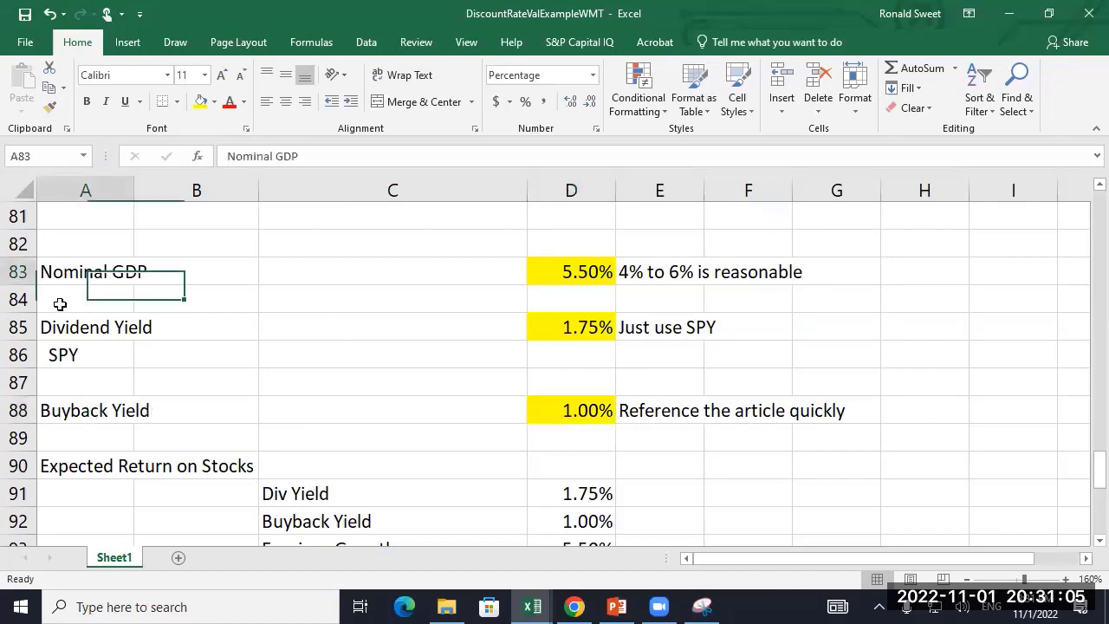
pyautogui.moveTo(60, 304); pyautogui.dragTo(74, 457)
pyautogui.click(73, 409)
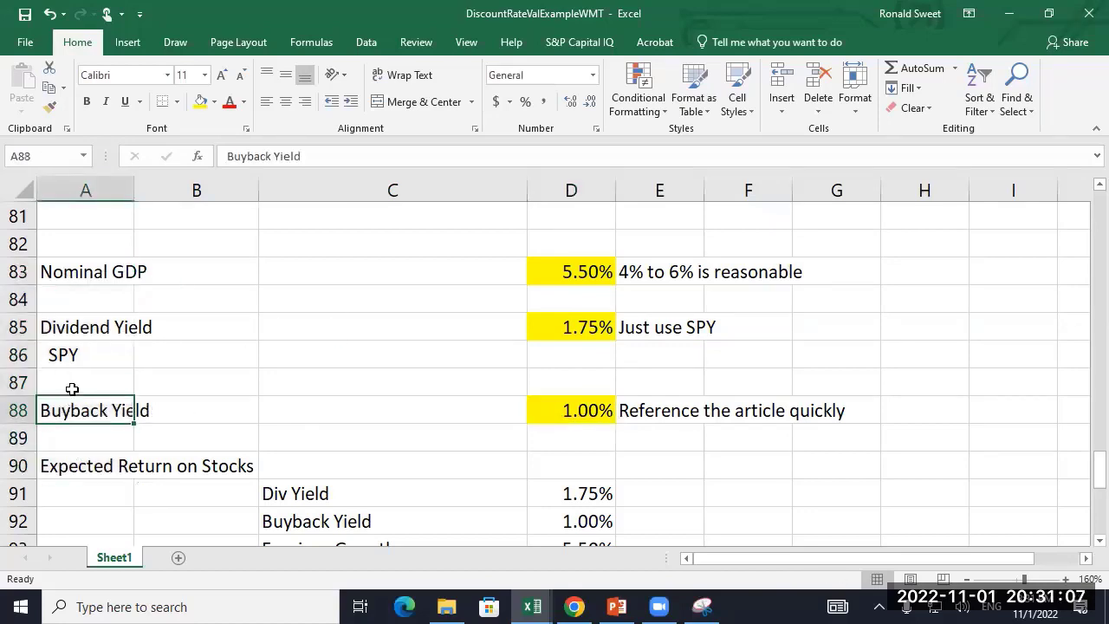
pyautogui.moveTo(76, 409); pyautogui.dragTo(194, 413)
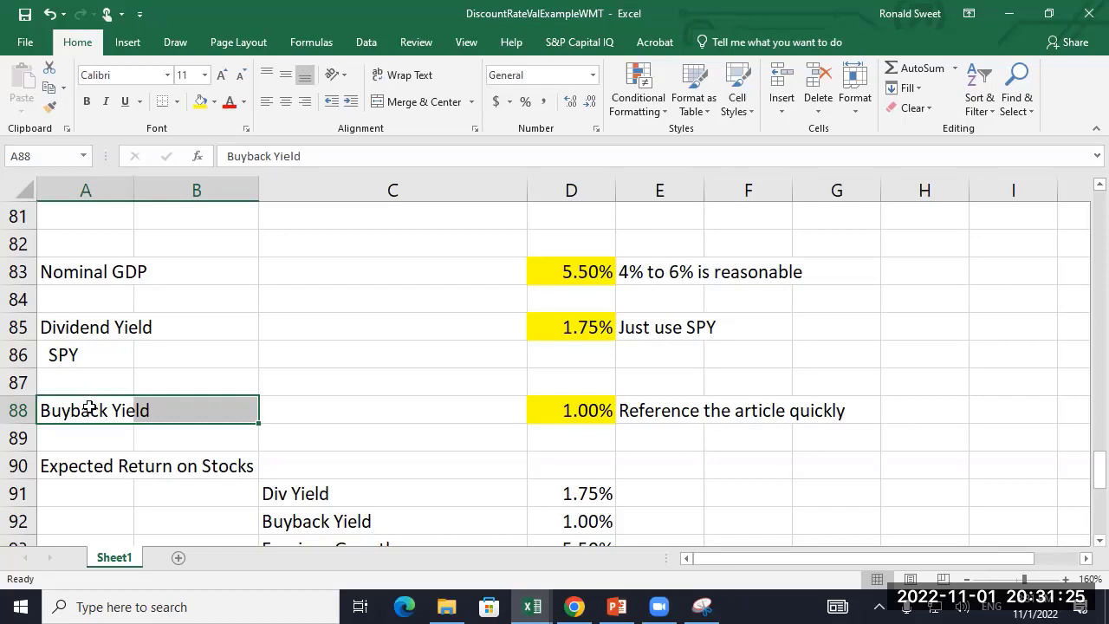
pyautogui.moveTo(89, 411); pyautogui.dragTo(806, 411)
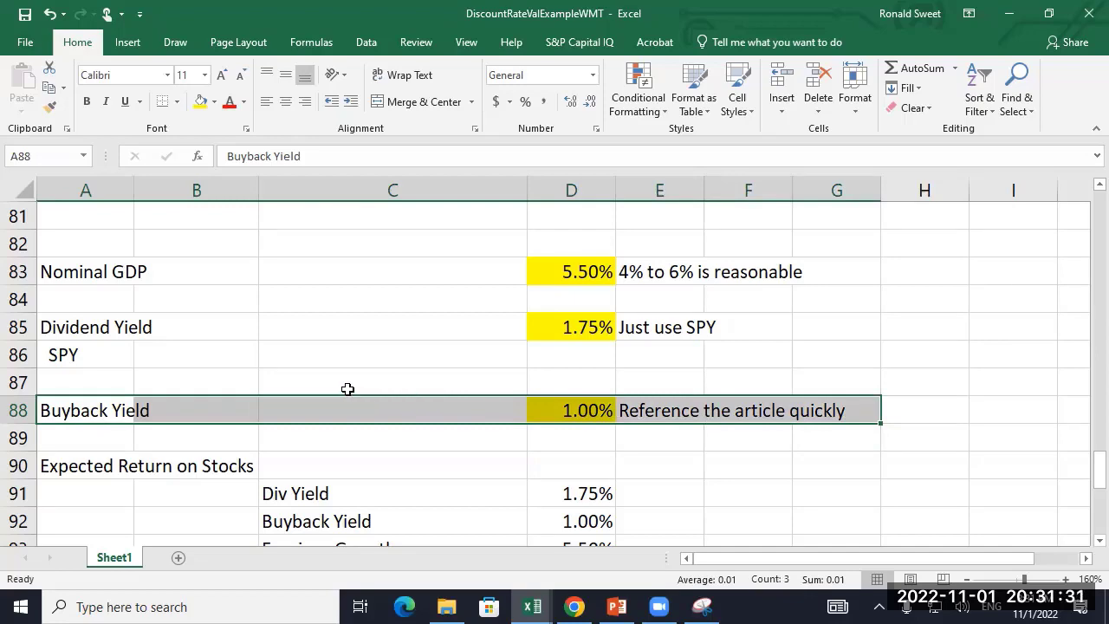
# - Go through the dividend yield, buyback yield and earnings growth components of the expected return on stocks in rows 91 to 93
pyautogui.scroll(-2, 147, 403)
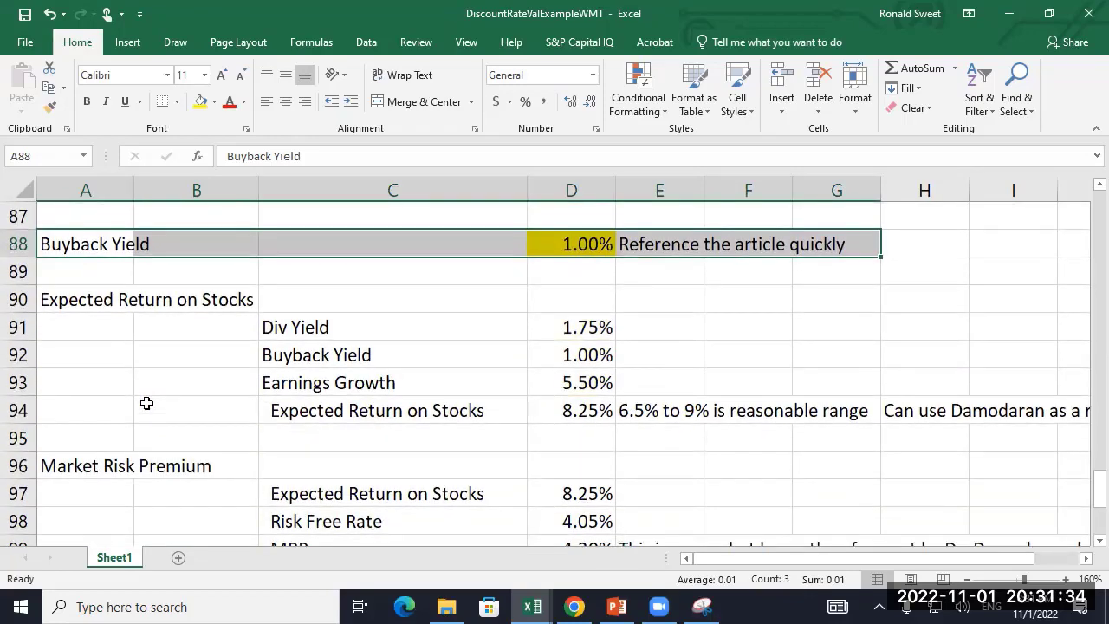
pyautogui.click(303, 328)
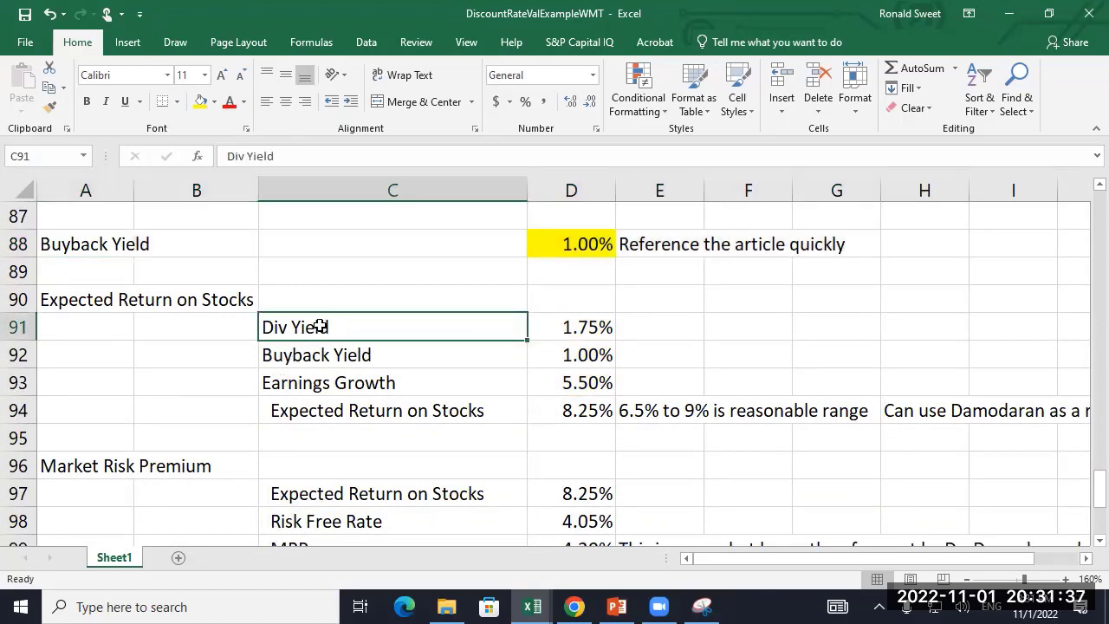
pyautogui.click(314, 358)
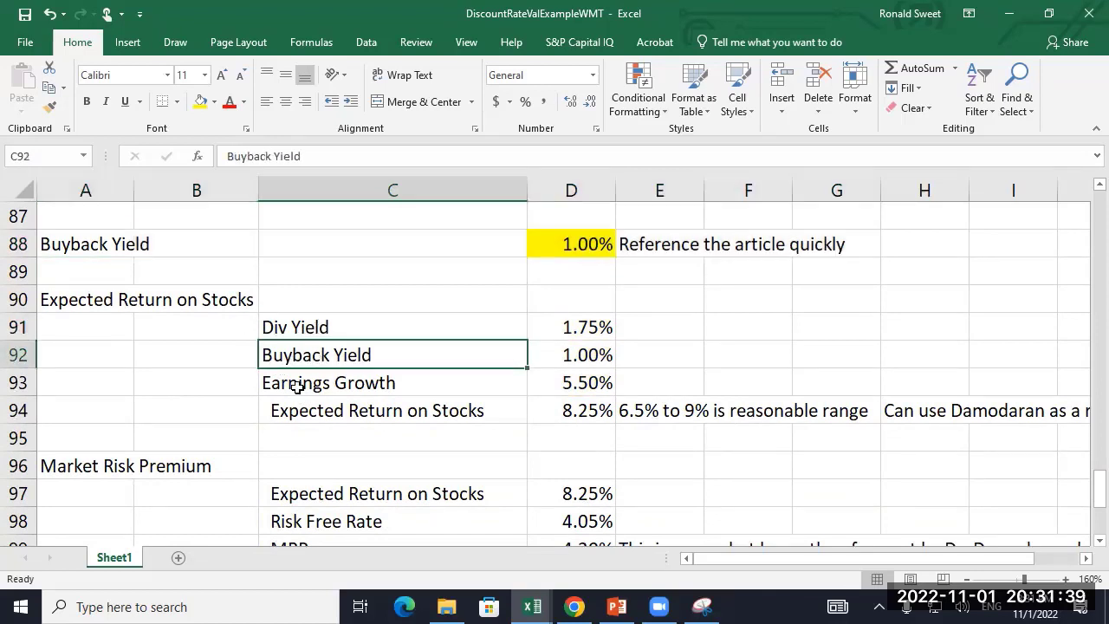
pyautogui.click(299, 384)
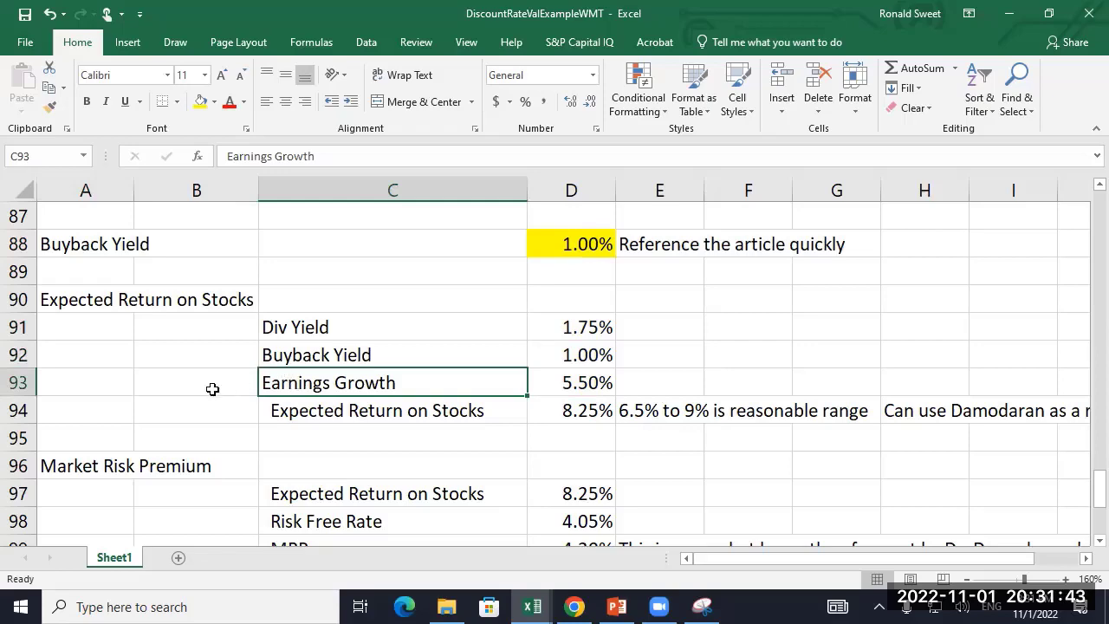
# - Enter the note "Might discuss two last crisis: WMT acceled in both 2008 and 2020" in B107 under the Step 1 line
pyautogui.scroll(-2, 196, 393)
pyautogui.scroll(-4, 197, 393)
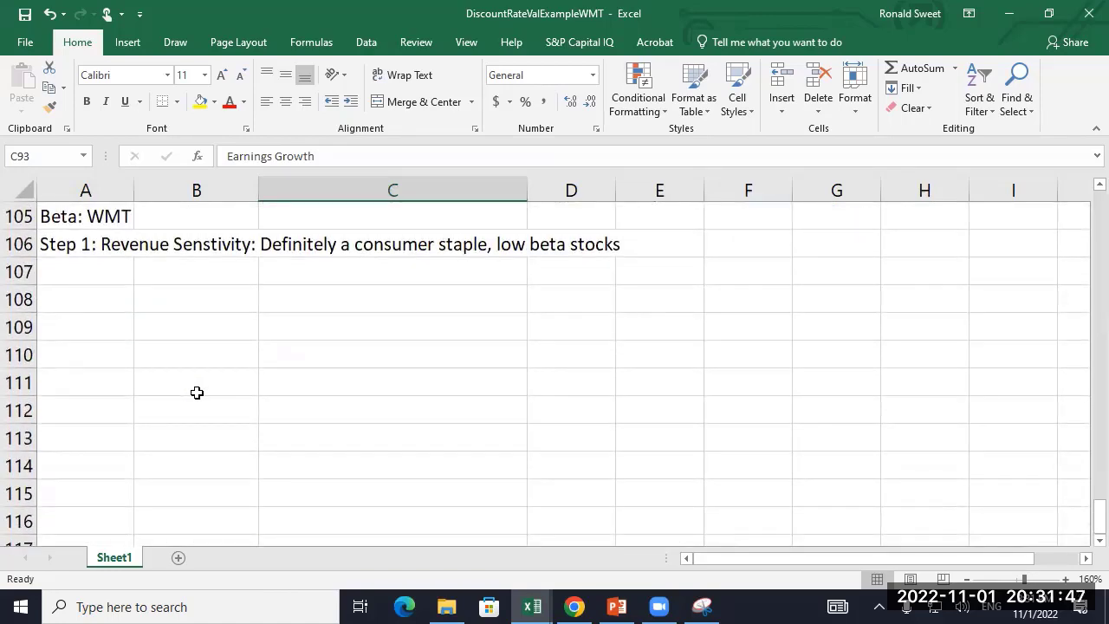
pyautogui.scroll(1, 196, 392)
pyautogui.click(66, 328)
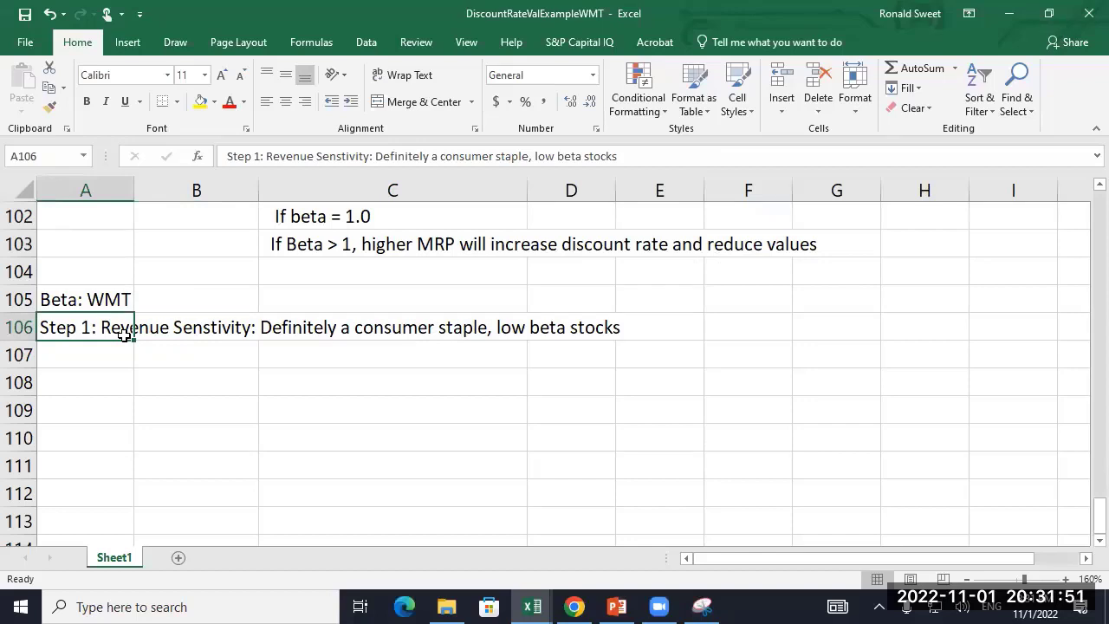
pyautogui.press('F2')
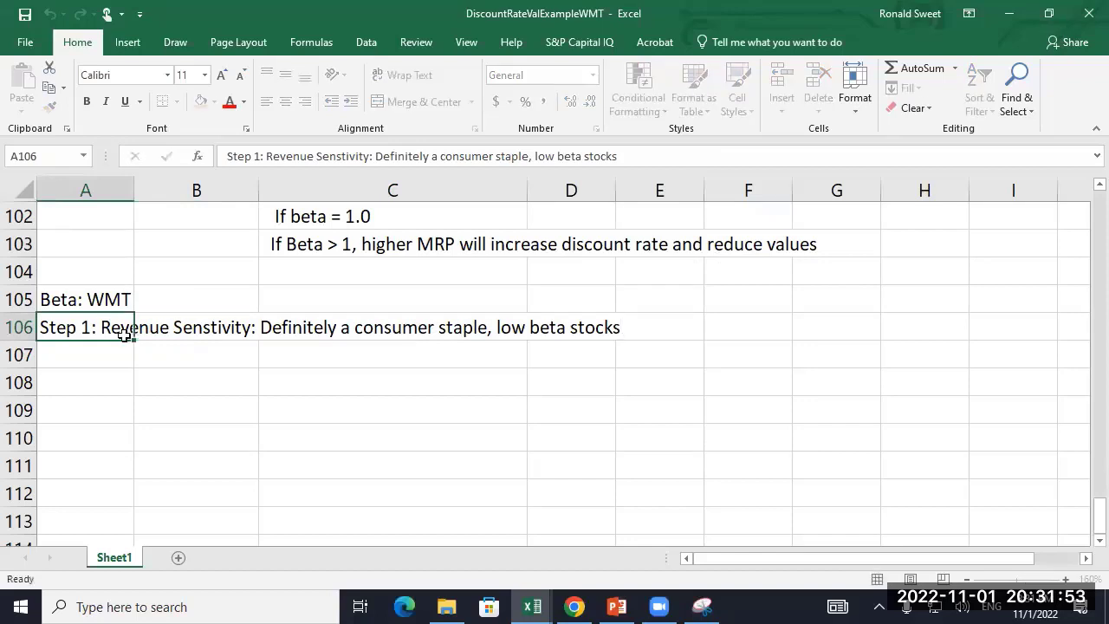
pyautogui.press('Return')
pyautogui.press('Right')
pyautogui.write('Mi')
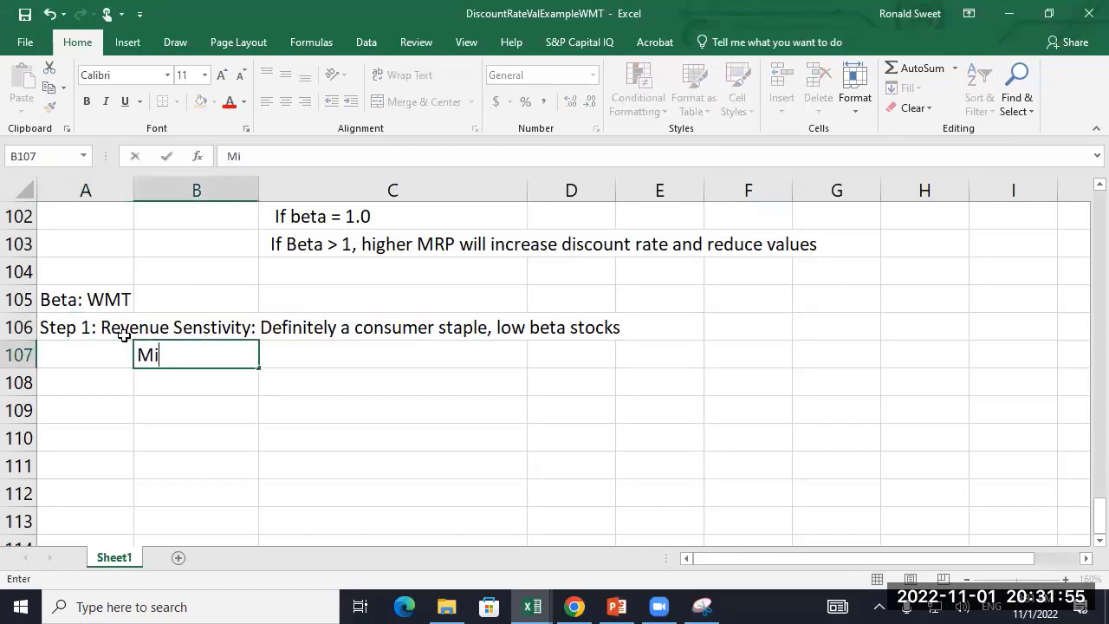
pyautogui.write('ght discuss')
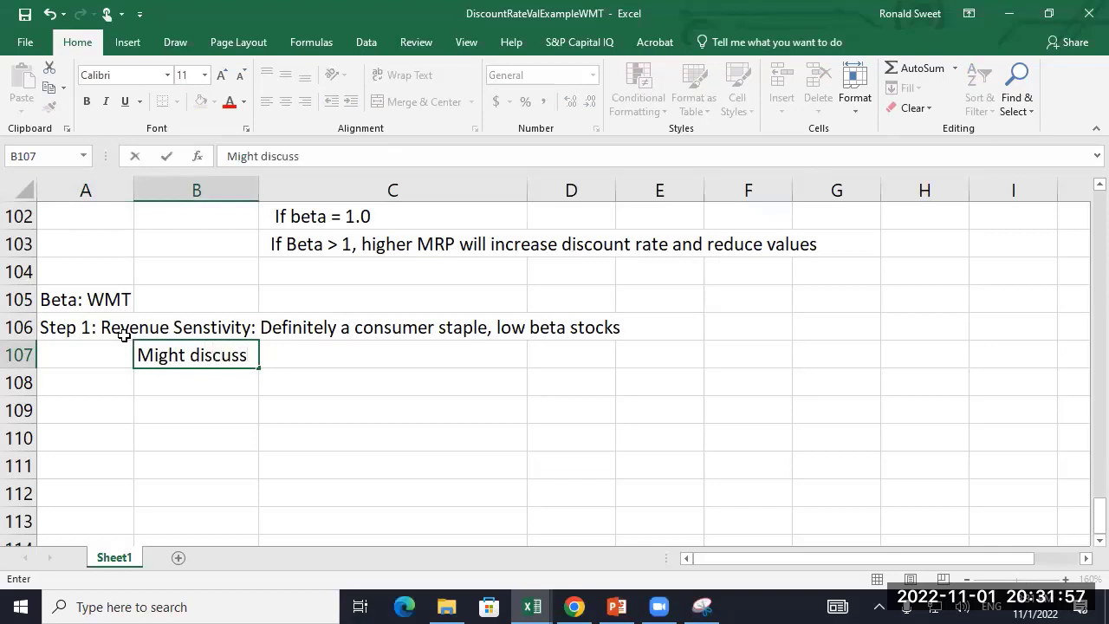
pyautogui.write(' two last cr')
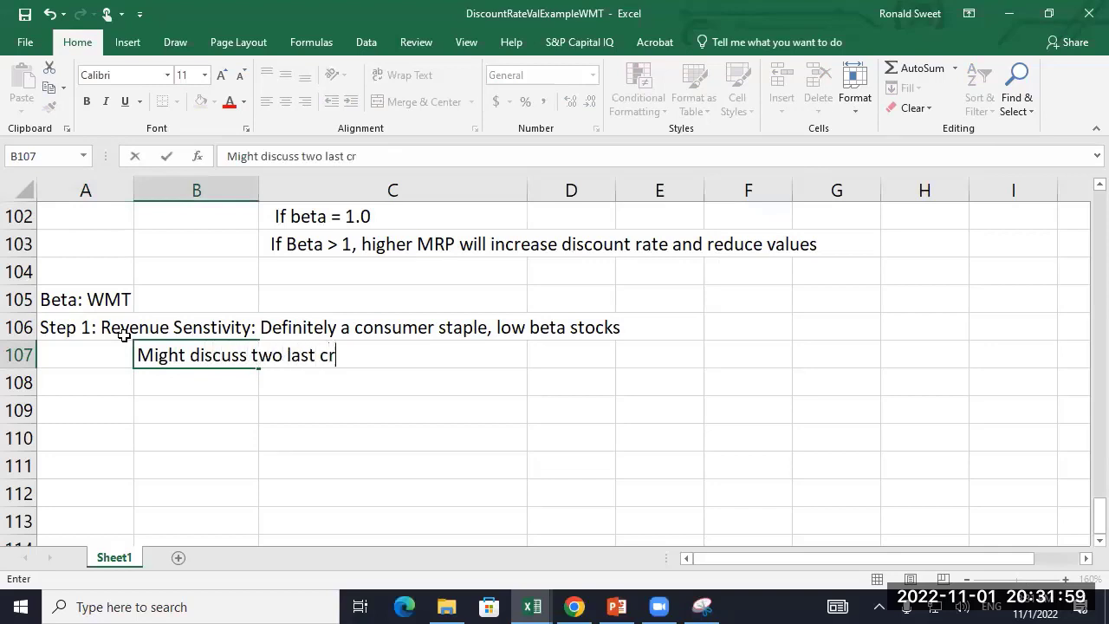
pyautogui.write('isis')
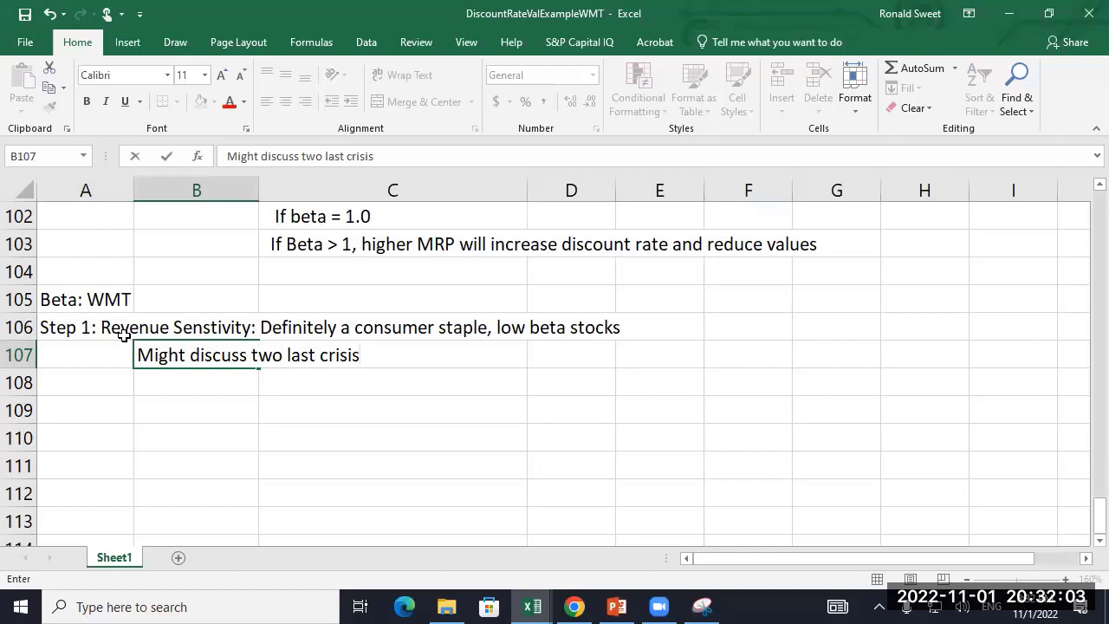
pyautogui.write(': WMT ')
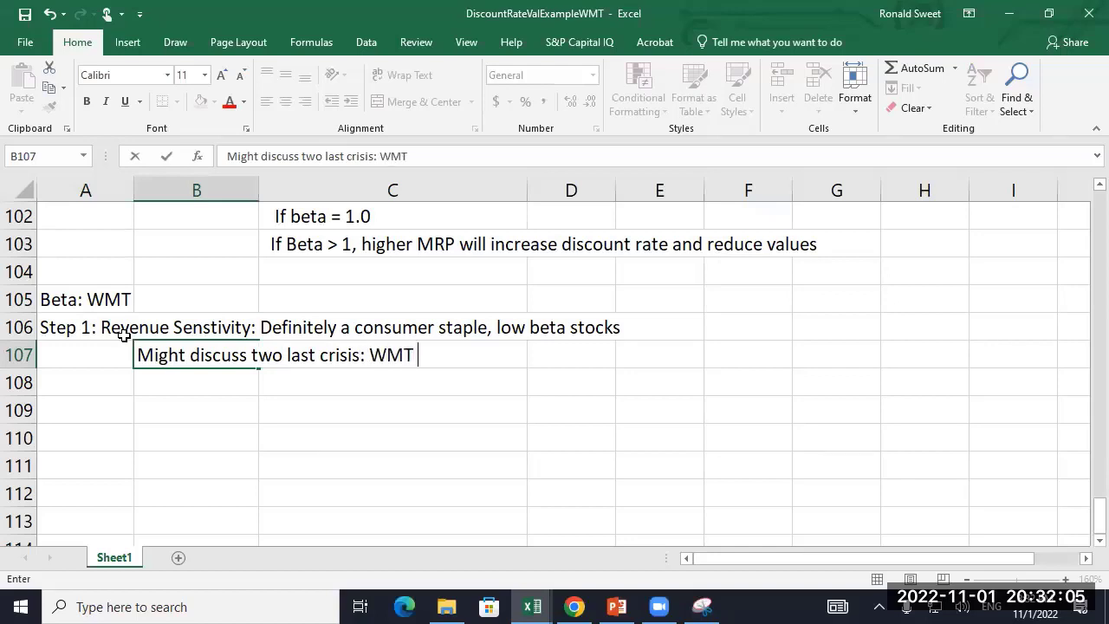
pyautogui.write('acces')
pyautogui.press('BackSpace')
pyautogui.write('led in both ')
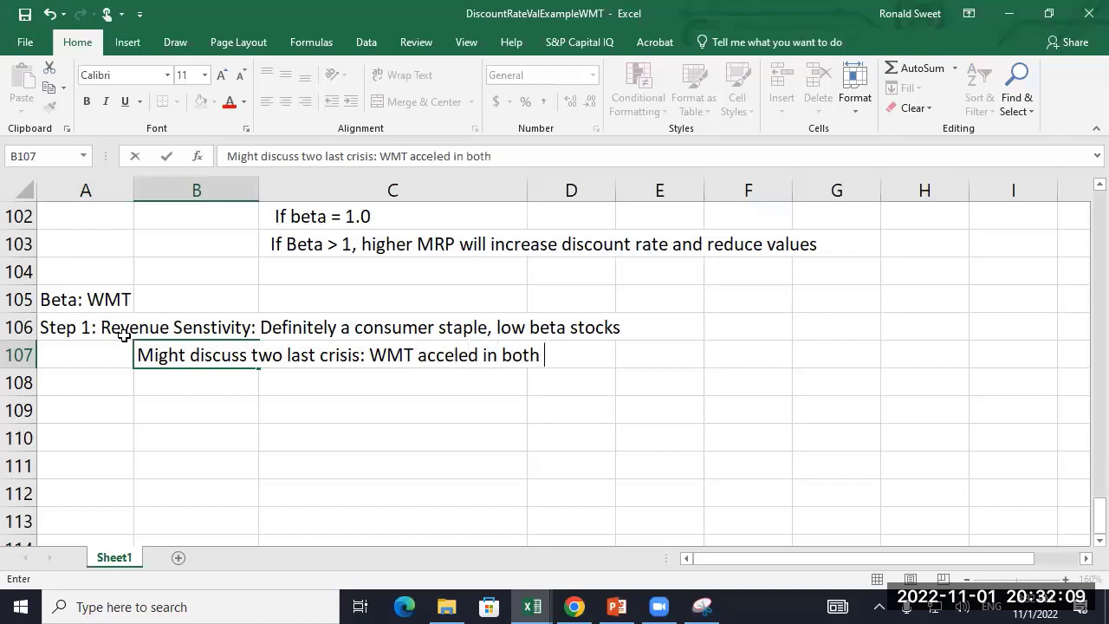
pyautogui.write('2008 and Ma')
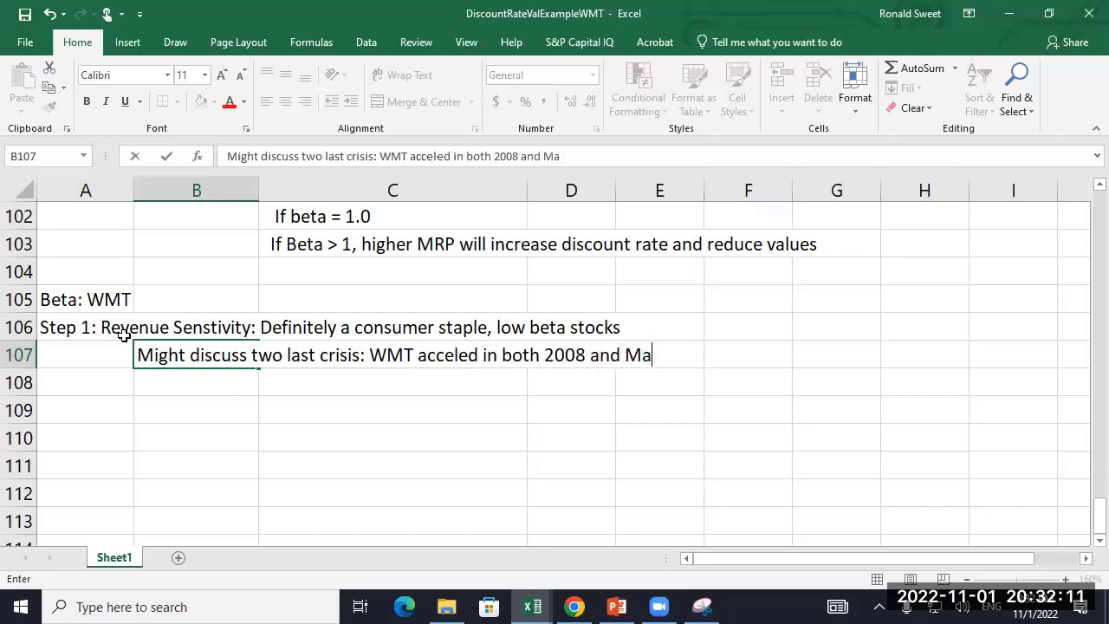
pyautogui.write('r')
pyautogui.press('BackSpace')
pyautogui.press('BackSpace')
pyautogui.press('BackSpace')
pyautogui.write('2020')
pyautogui.press('Return')
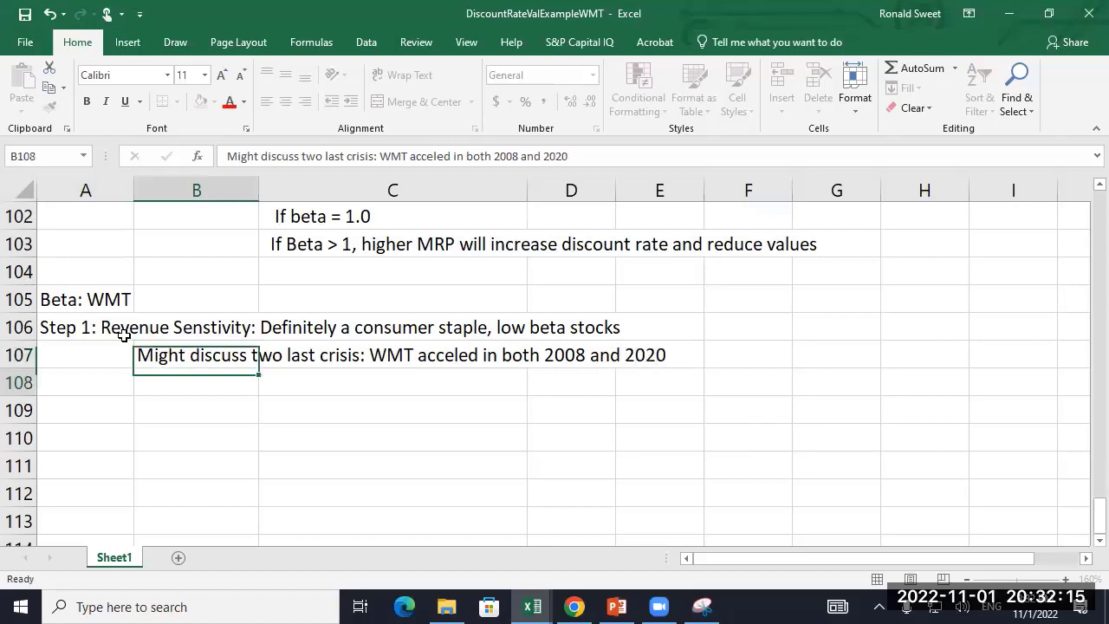
pyautogui.press('Up')
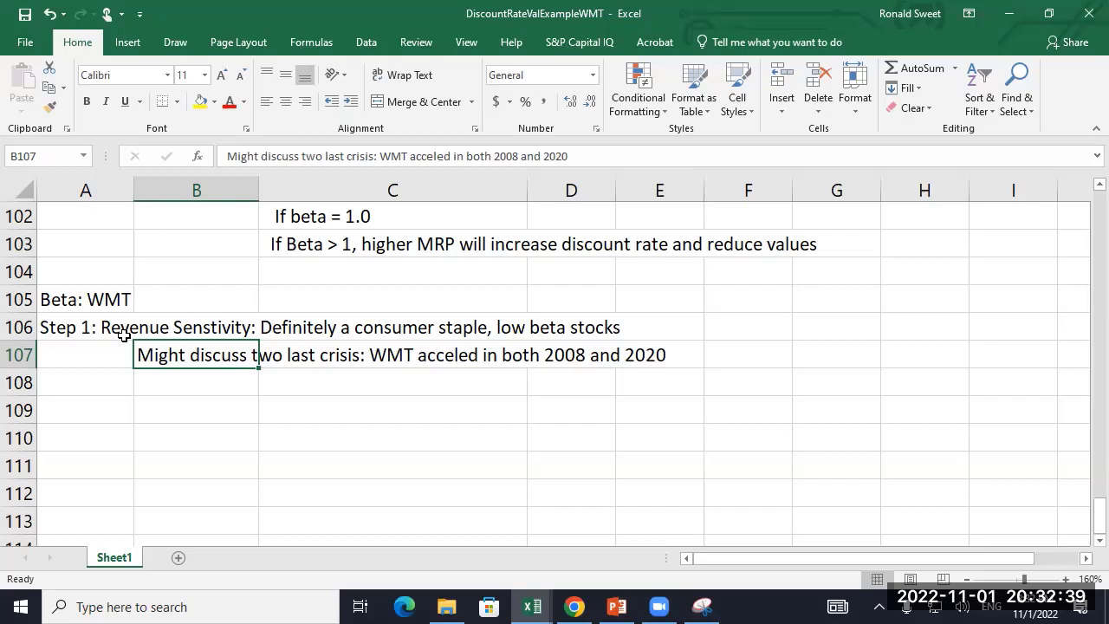
pyautogui.press('F2')
pyautogui.press('Left')
pyautogui.press('Left')
pyautogui.press('Left')
pyautogui.press('Left')
pyautogui.press('Left')
pyautogui.press('Left')
pyautogui.press('Left')
pyautogui.press('Left')
pyautogui.press('Left')
pyautogui.press('Left')
pyautogui.press('Left')
pyautogui.press('Left')
pyautogui.press('Left')
pyautogui.press('Left')
pyautogui.press('Left')
pyautogui.press('Left')
pyautogui.press('Left')
pyautogui.press('Left')
pyautogui.press('Left')
pyautogui.press('Left')
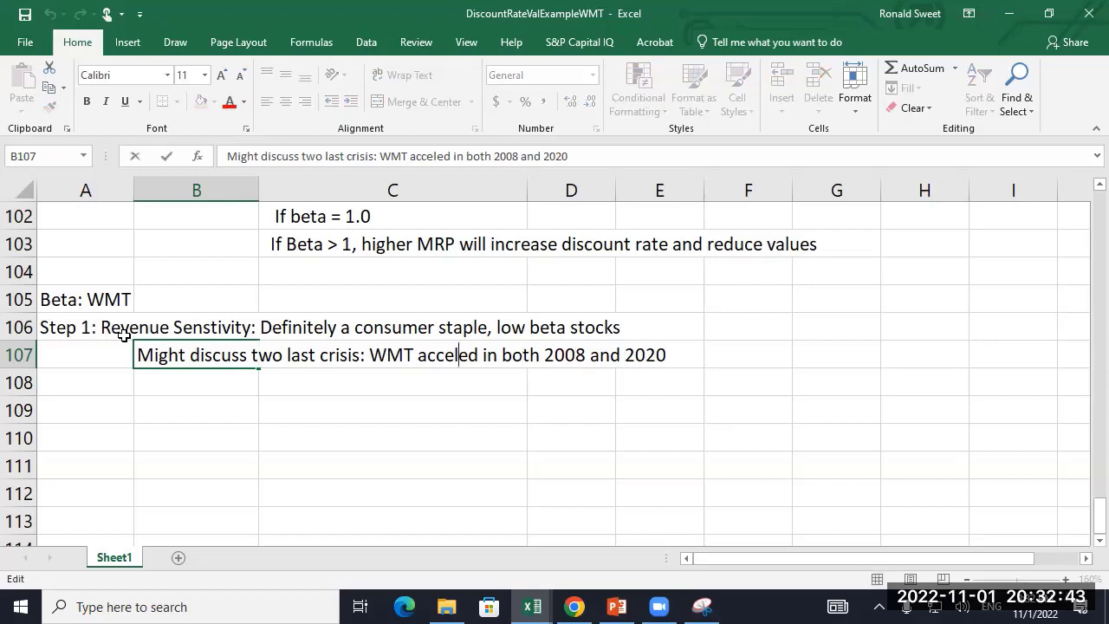
pyautogui.press('Return')
pyautogui.press('Down')
pyautogui.press('Down')
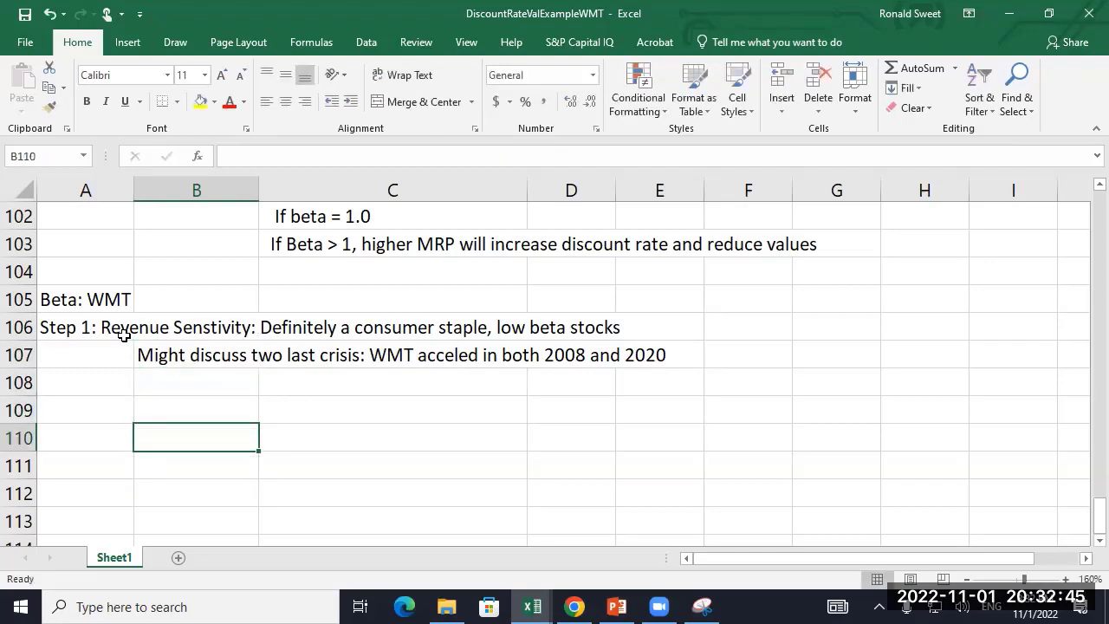
# - Review the crisis note in row 107 against the Step 1 revenue sensitivity line in row 106
pyautogui.press('Up')
pyautogui.press('Up')
pyautogui.press('Up')
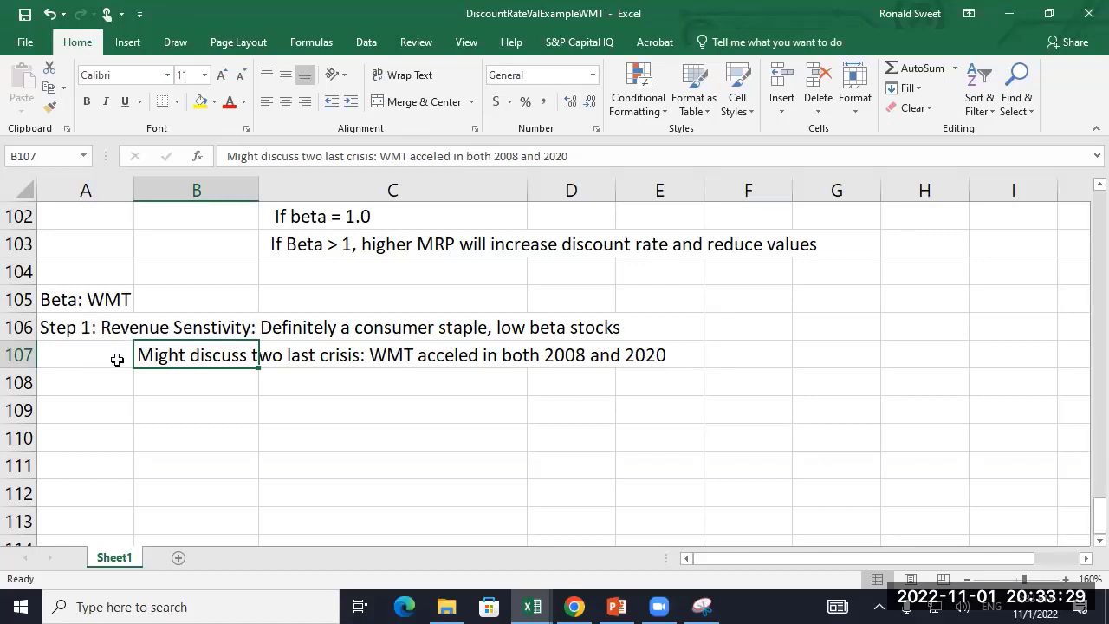
pyautogui.click(17, 357)
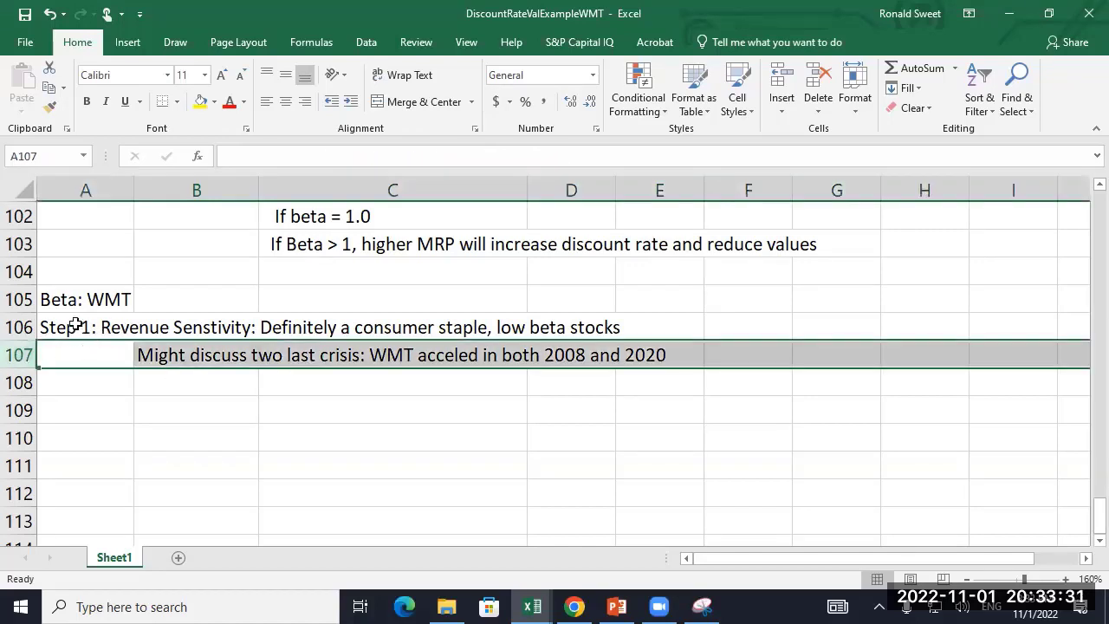
pyautogui.moveTo(81, 325); pyautogui.dragTo(643, 327)
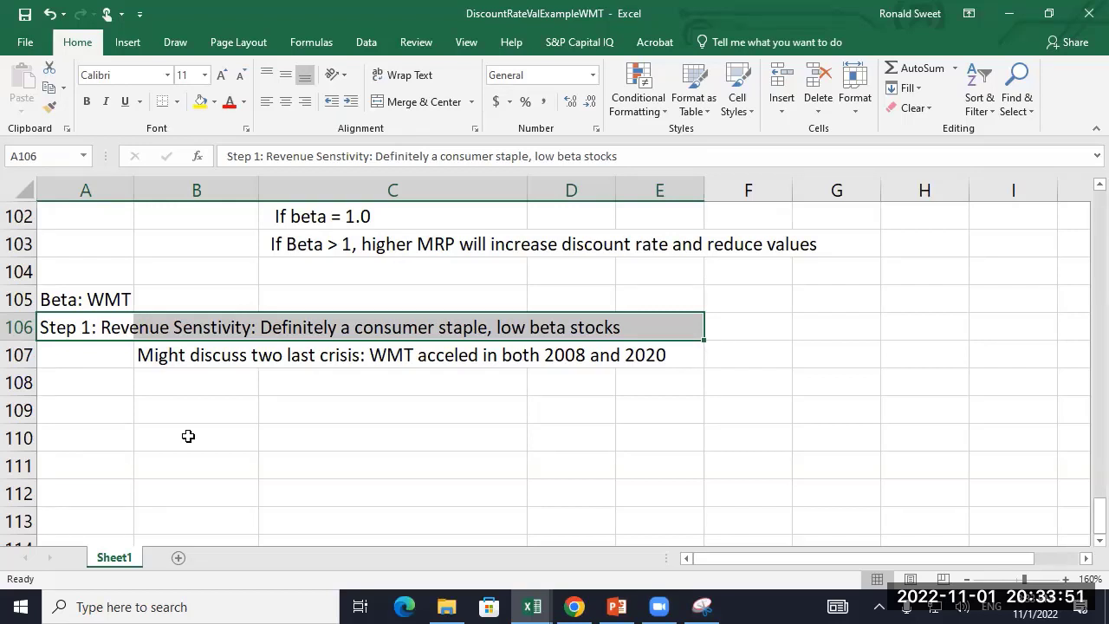
# - Enter the note "Rev % change versus economic actiuvityy high level" in B108, below the crisis note
pyautogui.press('Down')
pyautogui.press('Down')
pyautogui.press('Down')
pyautogui.press('Up')
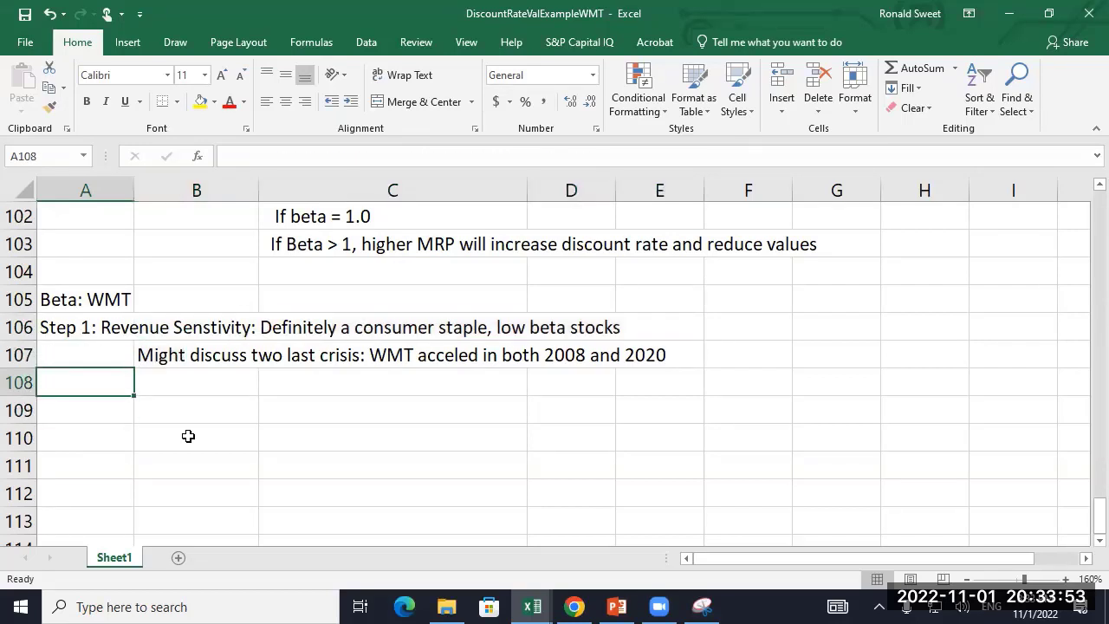
pyautogui.press('Right')
pyautogui.write('Re')
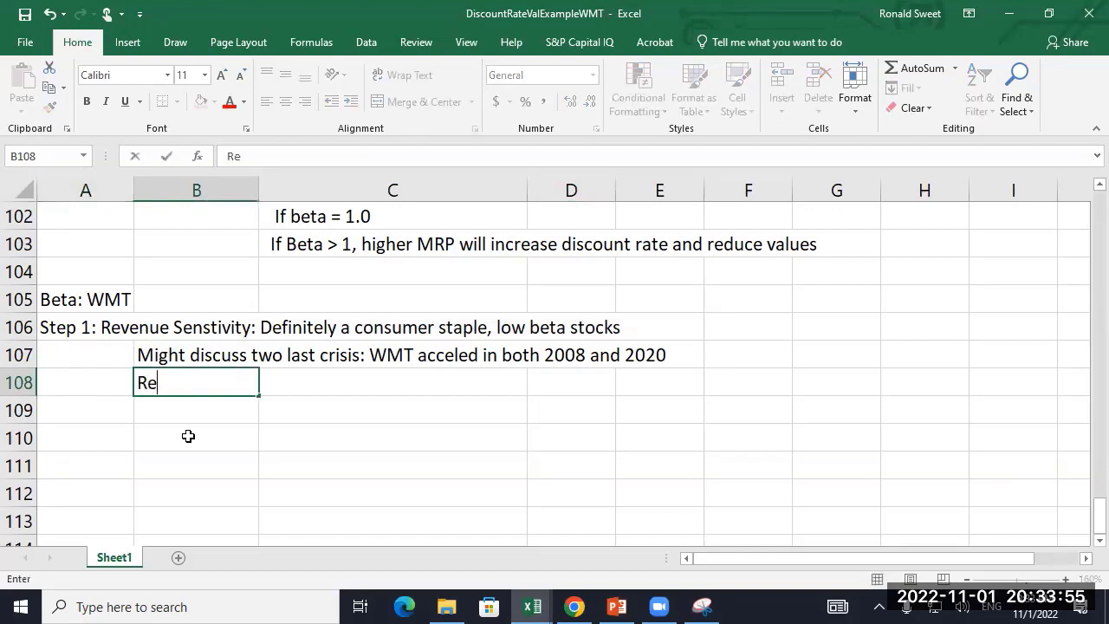
pyautogui.write('v % change')
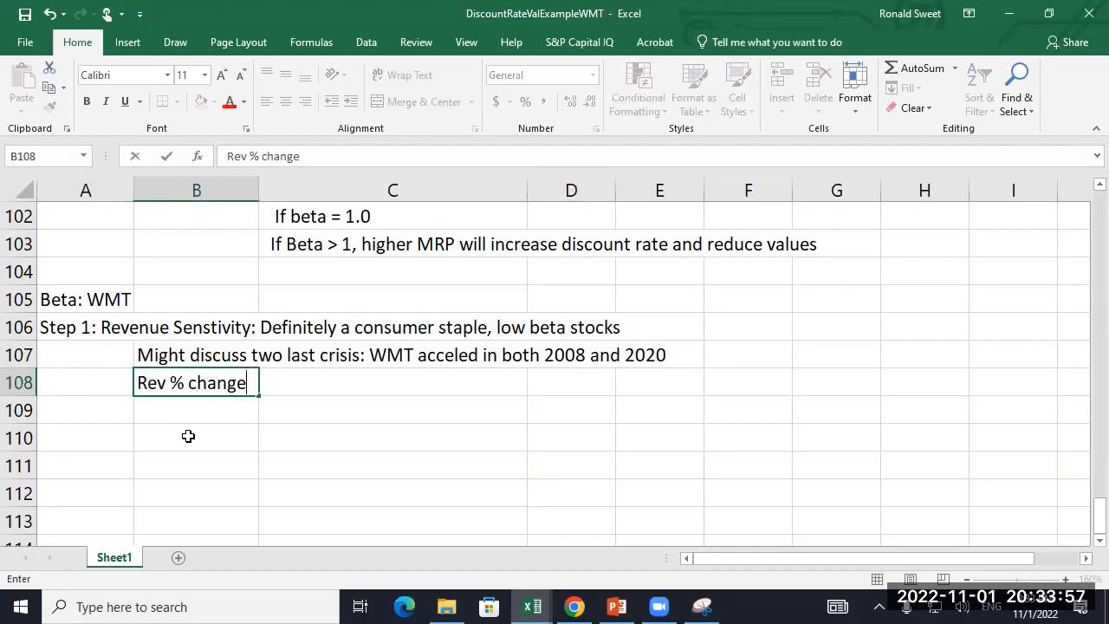
pyautogui.write(' versus')
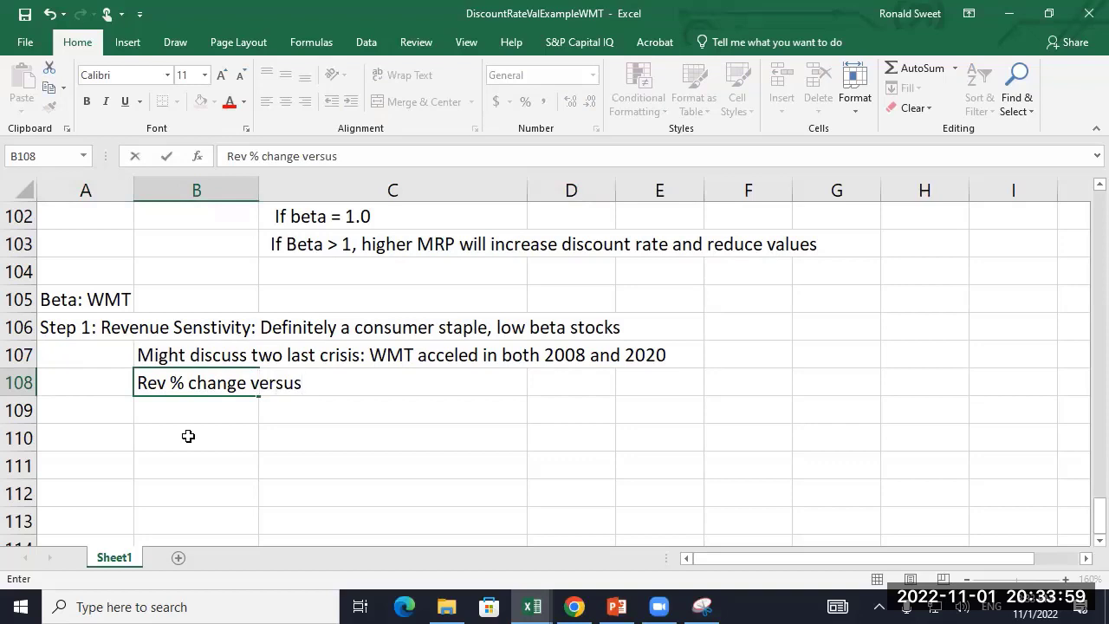
pyautogui.write(' economic a')
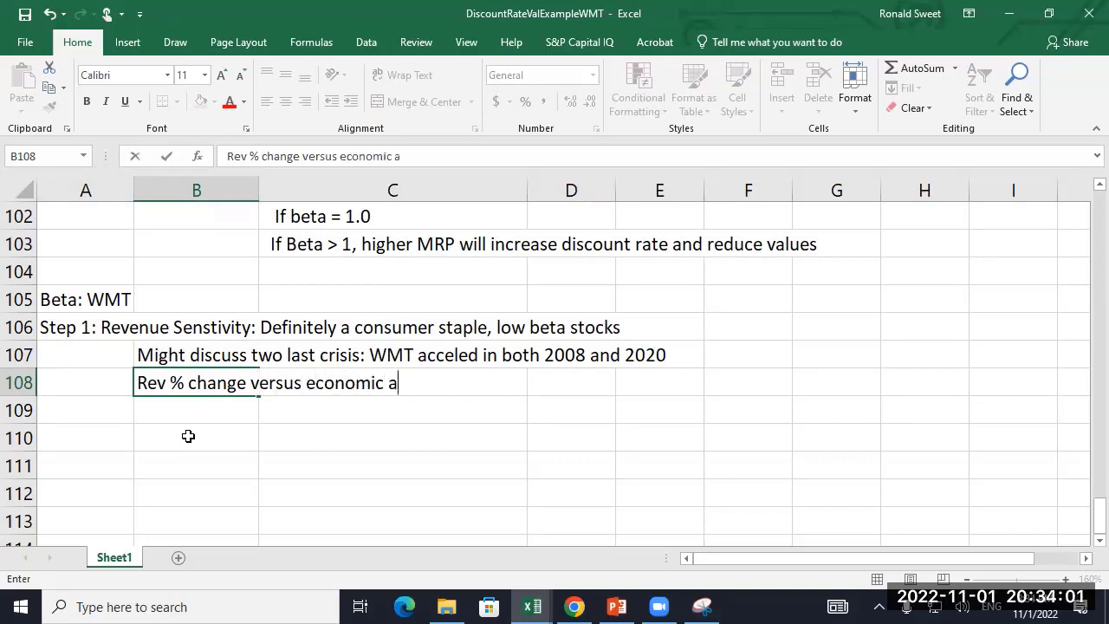
pyautogui.write('ctiuvityy high level')
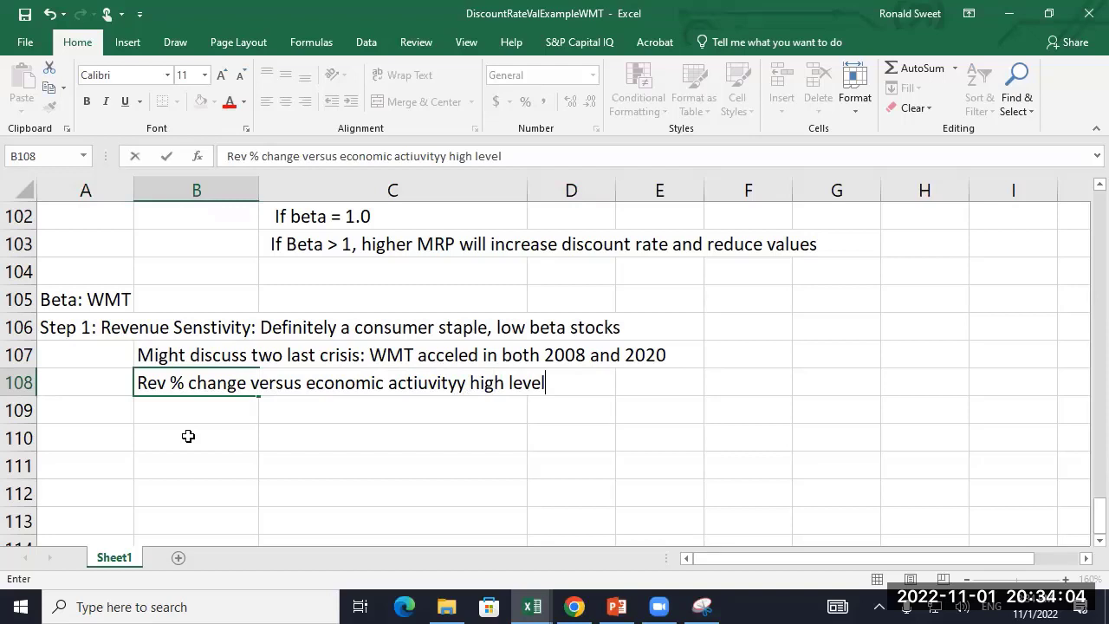
pyautogui.press('Return')
# - Correct the misspelled word in the B108 note to "activity"
pyautogui.press('Up')
pyautogui.press('F2')
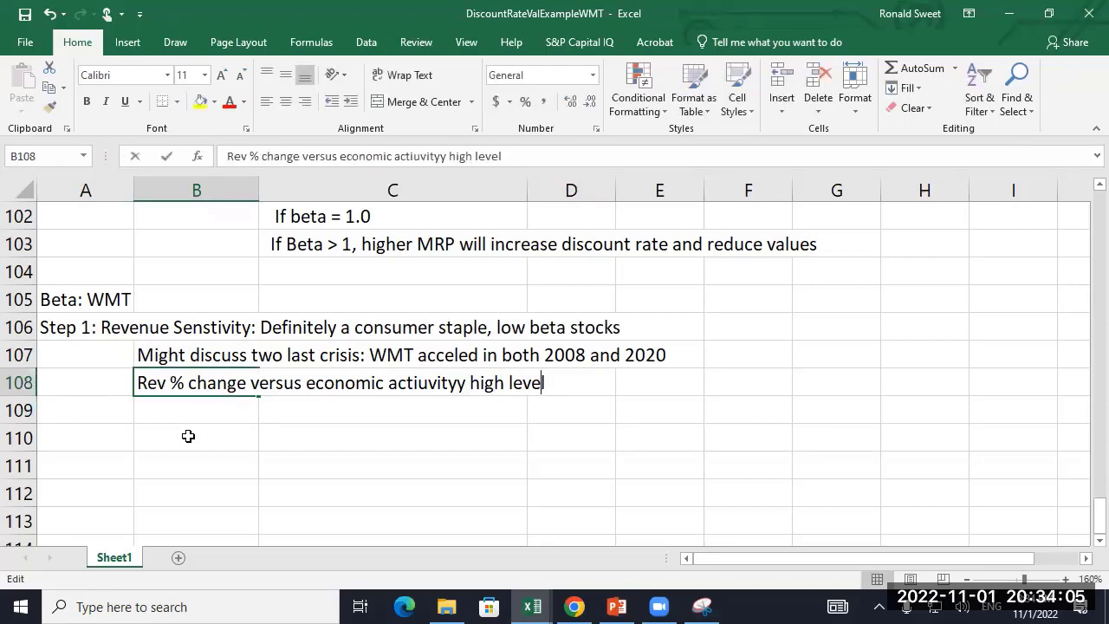
pyautogui.press('Left')
pyautogui.press('Left')
pyautogui.press('Left')
pyautogui.press('Left')
pyautogui.press('Left')
pyautogui.press('Left')
pyautogui.press('Left')
pyautogui.press('Left')
pyautogui.press('Left')
pyautogui.press('Left')
pyautogui.press('Left')
pyautogui.press('Left')
pyautogui.press('Left')
pyautogui.press('Left')
pyautogui.press('Left')
pyautogui.press('Left')
pyautogui.press('BackSpace')
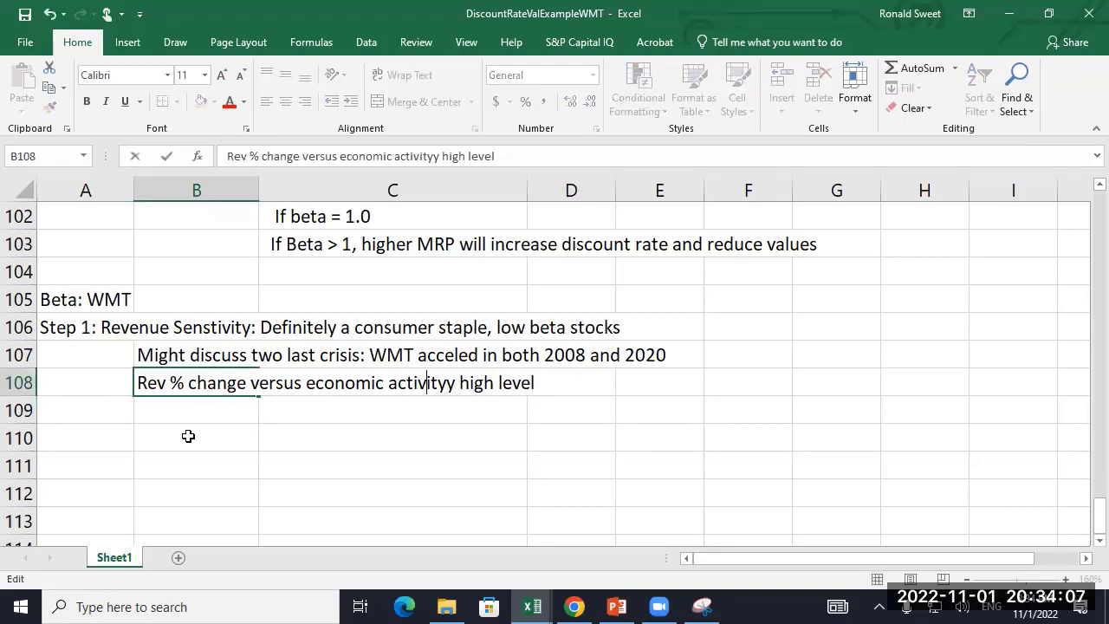
pyautogui.press('Right')
pyautogui.press('Right')
pyautogui.press('Right')
pyautogui.press('Right')
pyautogui.press('Delete')
pyautogui.press('Return')
pyautogui.press('Up')
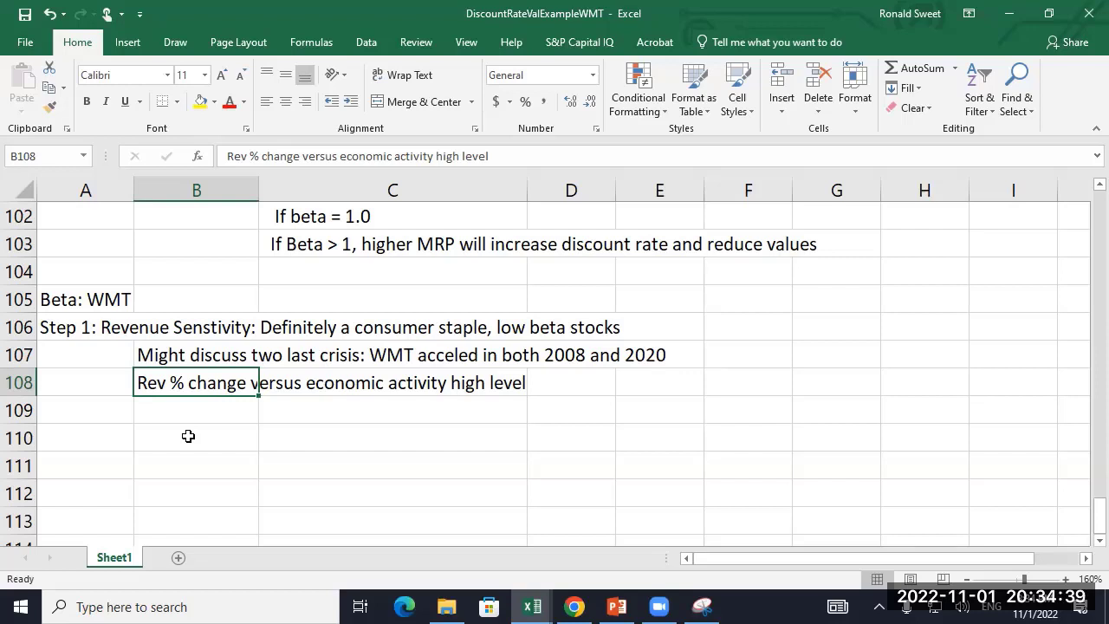
# - Enter the heading "Step 2: Operating Leverage" in A110
pyautogui.click(188, 436)
pyautogui.press('Left')
pyautogui.write('S')
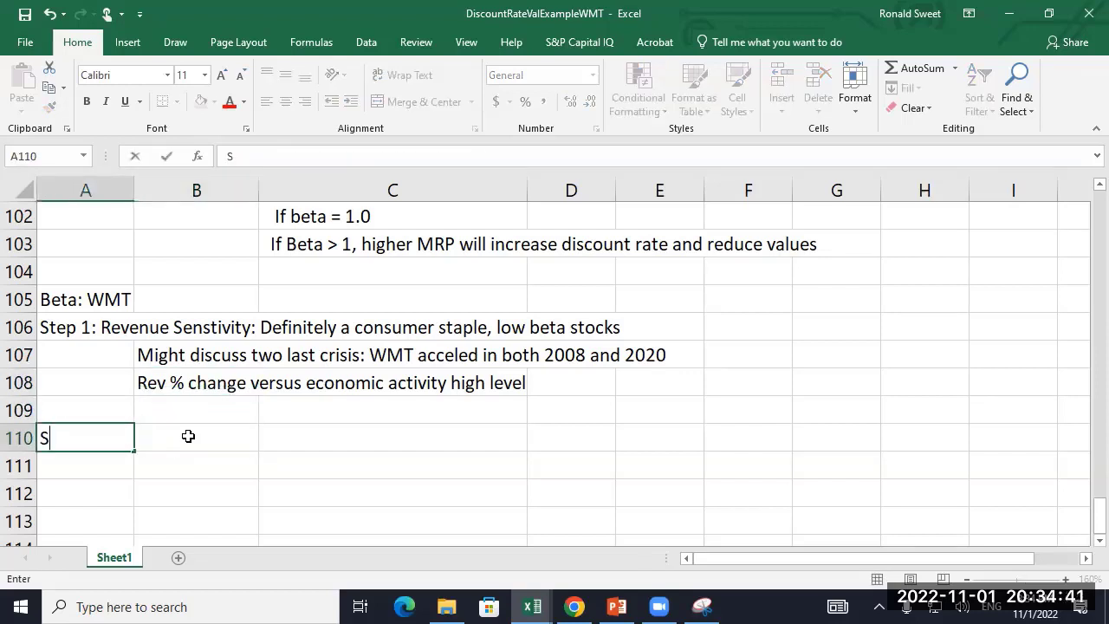
pyautogui.write('tep 2 and 3:')
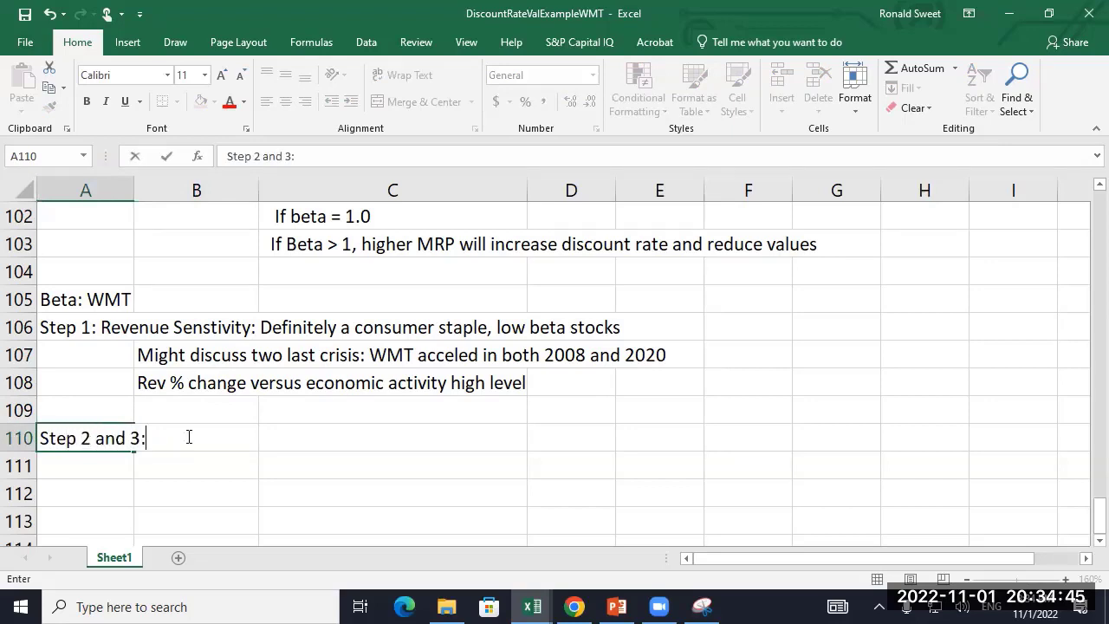
pyautogui.press('BackSpace')
pyautogui.press('BackSpace')
pyautogui.press('BackSpace')
pyautogui.press('BackSpace')
pyautogui.press('BackSpace')
pyautogui.press('BackSpace')
pyautogui.press('BackSpace')
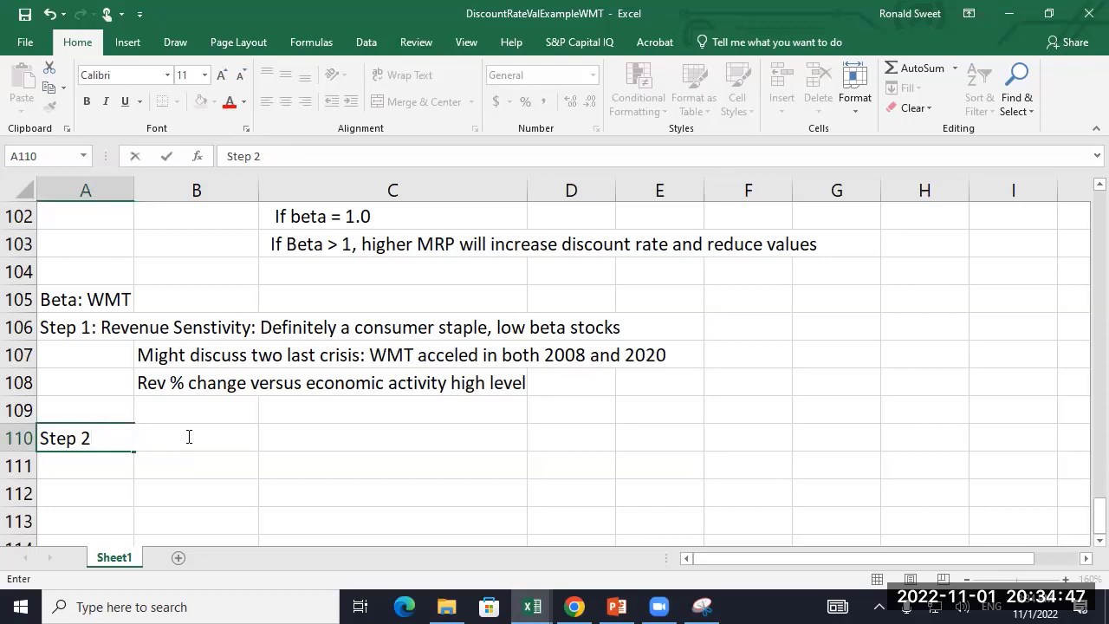
pyautogui.write(':')
pyautogui.hotkey('ctrl', 'Return')
pyautogui.click(189, 437)
pyautogui.press('Left')
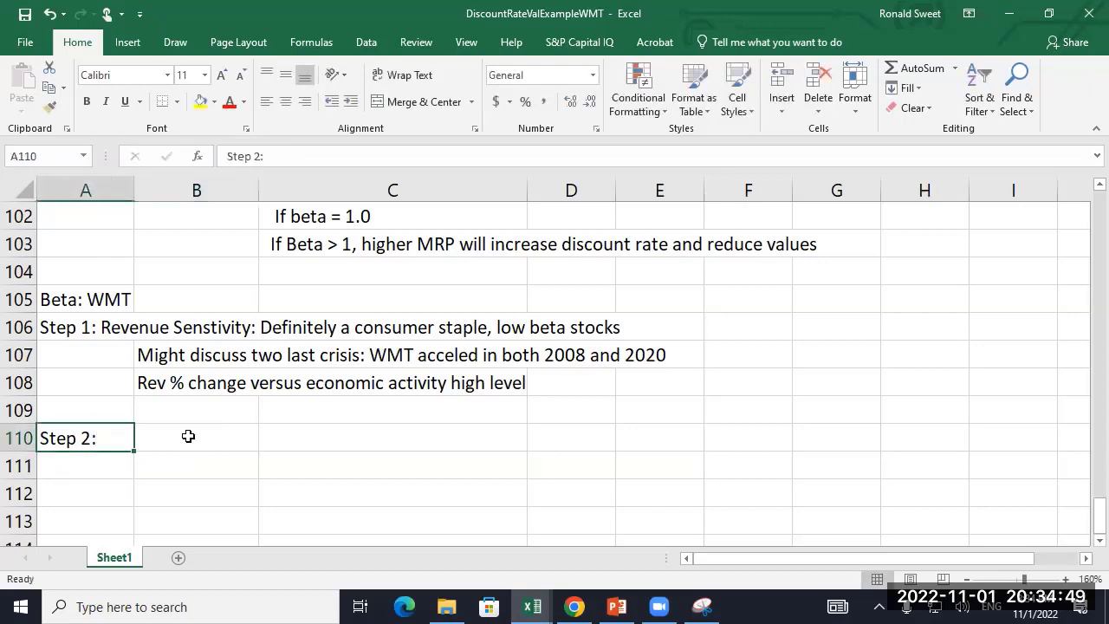
pyautogui.press('F2')
pyautogui.write('Operating')
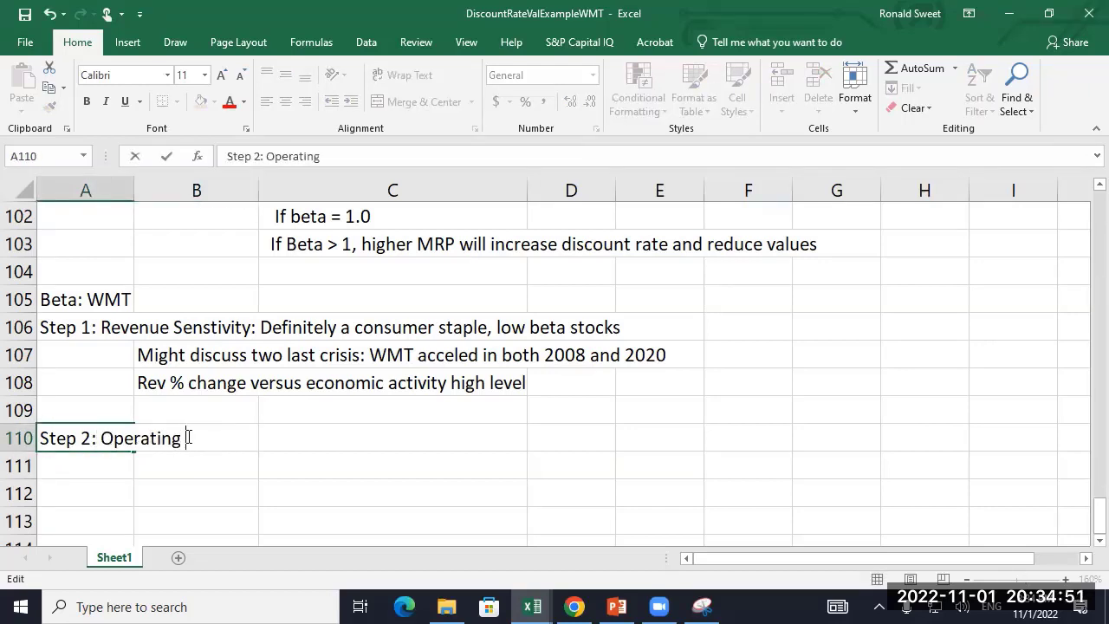
pyautogui.write(' Leverage')
pyautogui.press('Return')
# - Enter the note "Subjective discussion" in B111 under the Step 2 heading
pyautogui.press('Right')
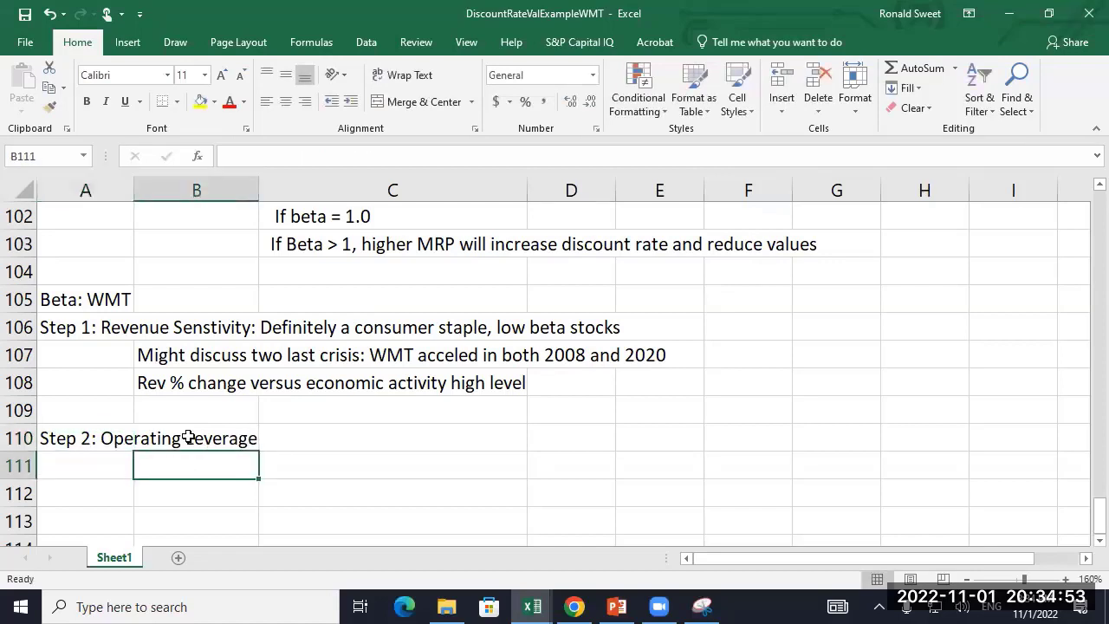
pyautogui.write('Su')
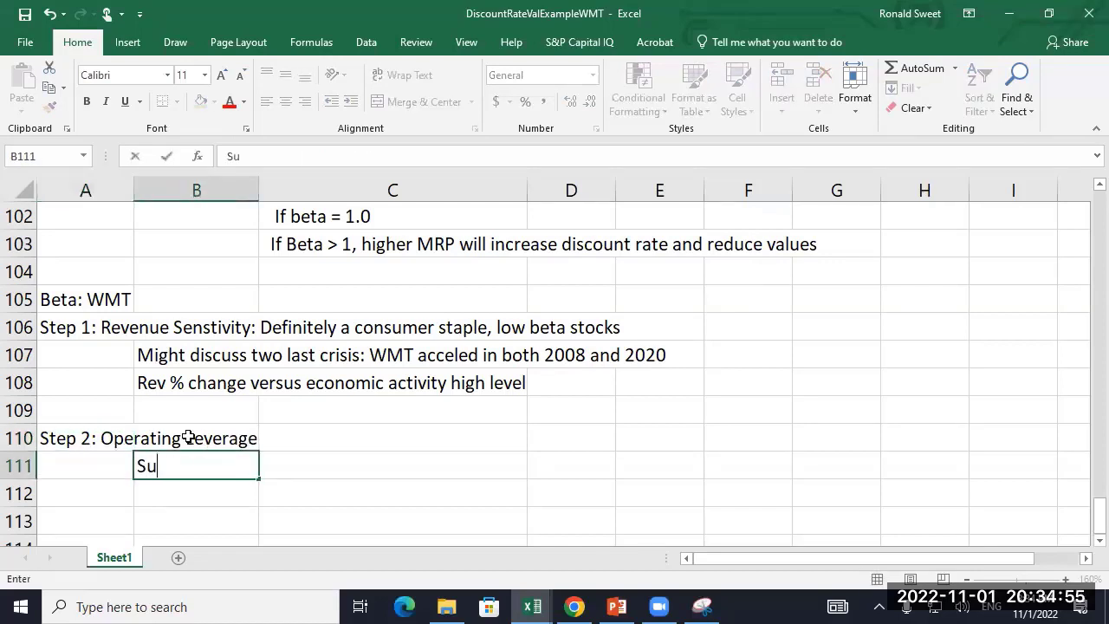
pyautogui.write('bjective ')
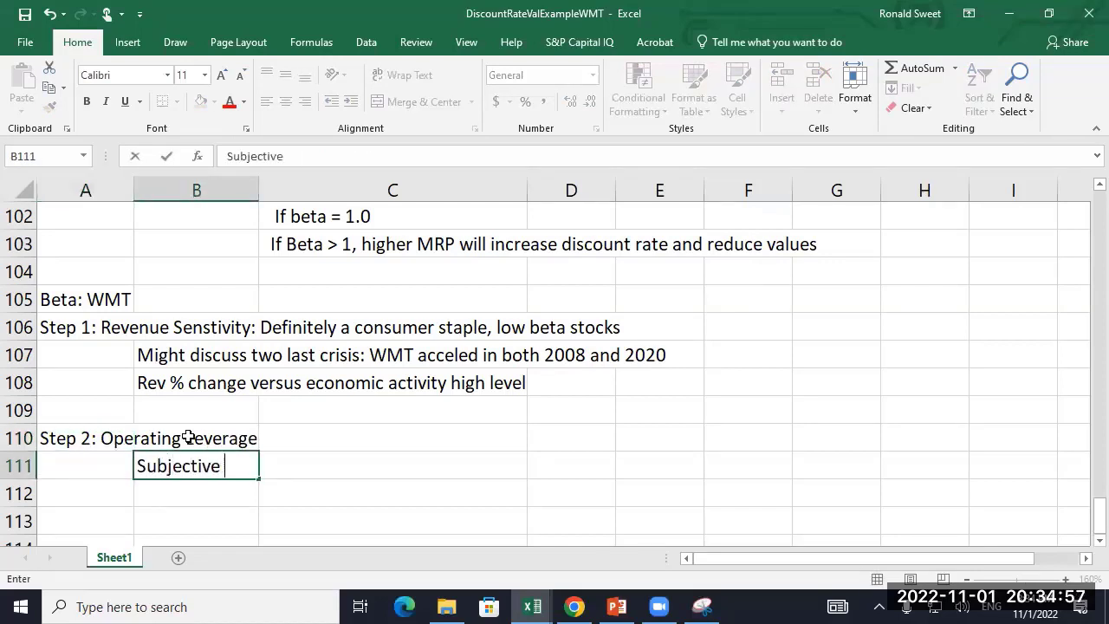
pyautogui.write('discussion')
pyautogui.press('Return')
# - Extend the B111 note with ": heavy hourly workers makes expenses more variable."
pyautogui.press('Up')
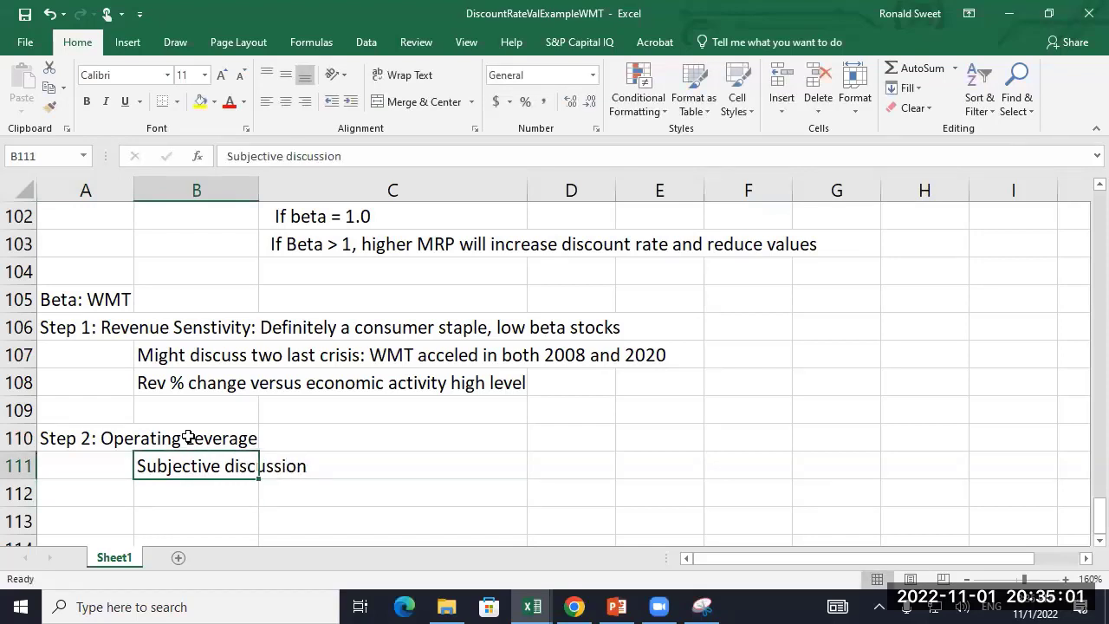
pyautogui.press('F2')
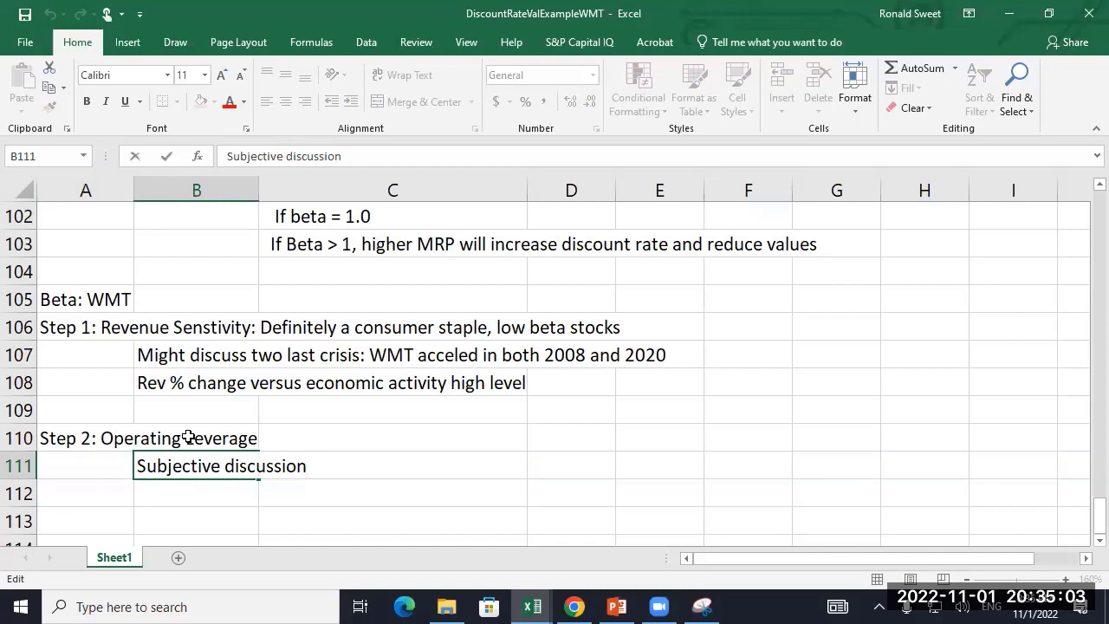
pyautogui.write(': heavy ')
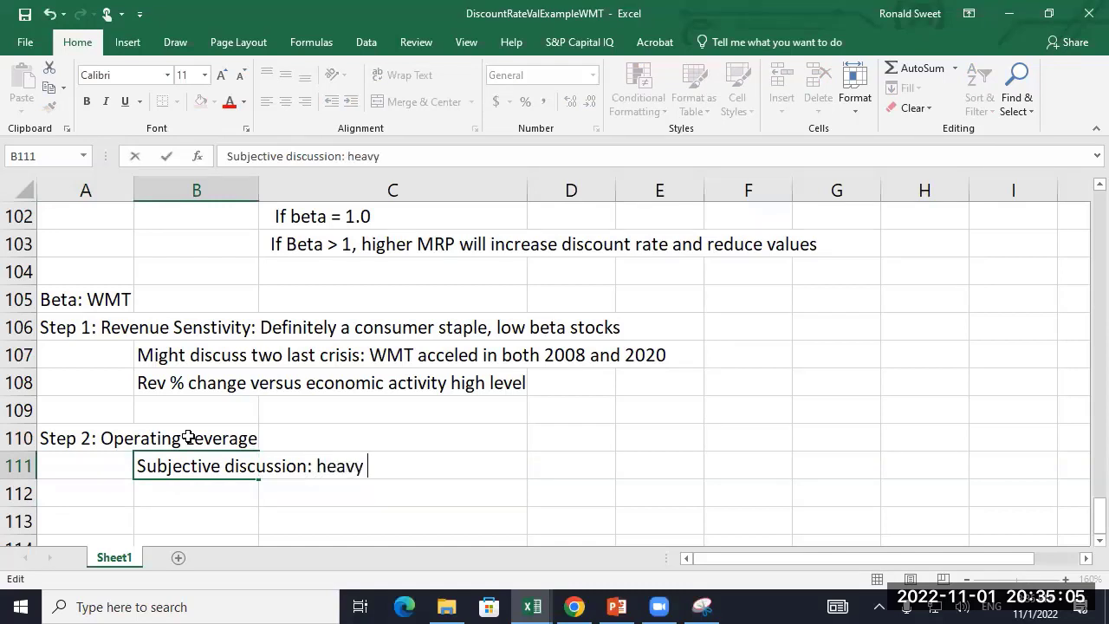
pyautogui.write('hourly')
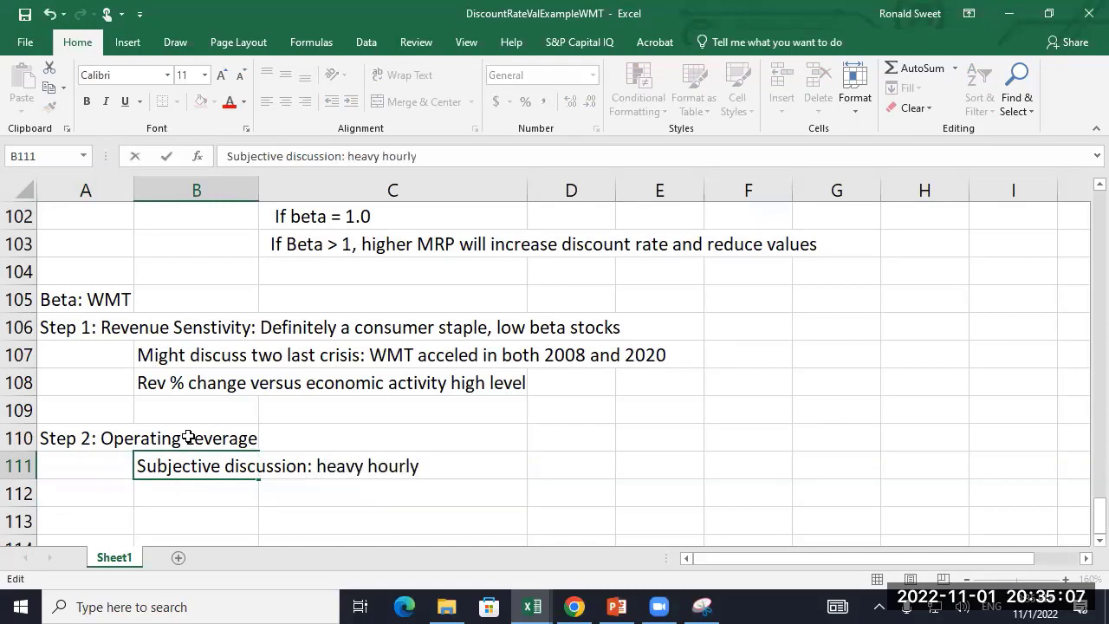
pyautogui.write(' workers makes e')
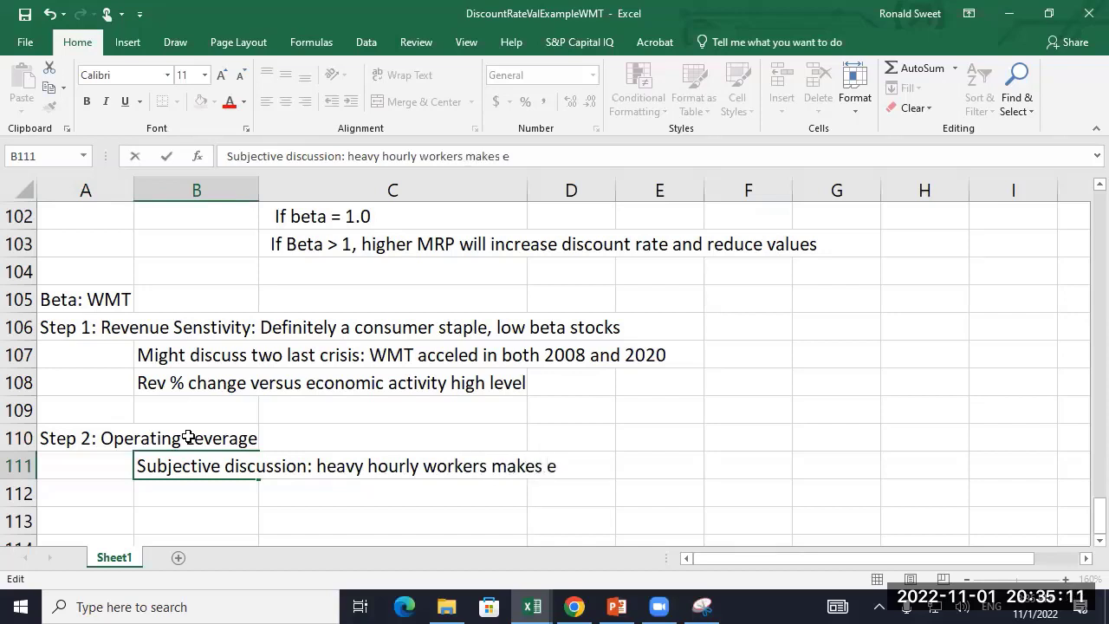
pyautogui.write('xpenses more')
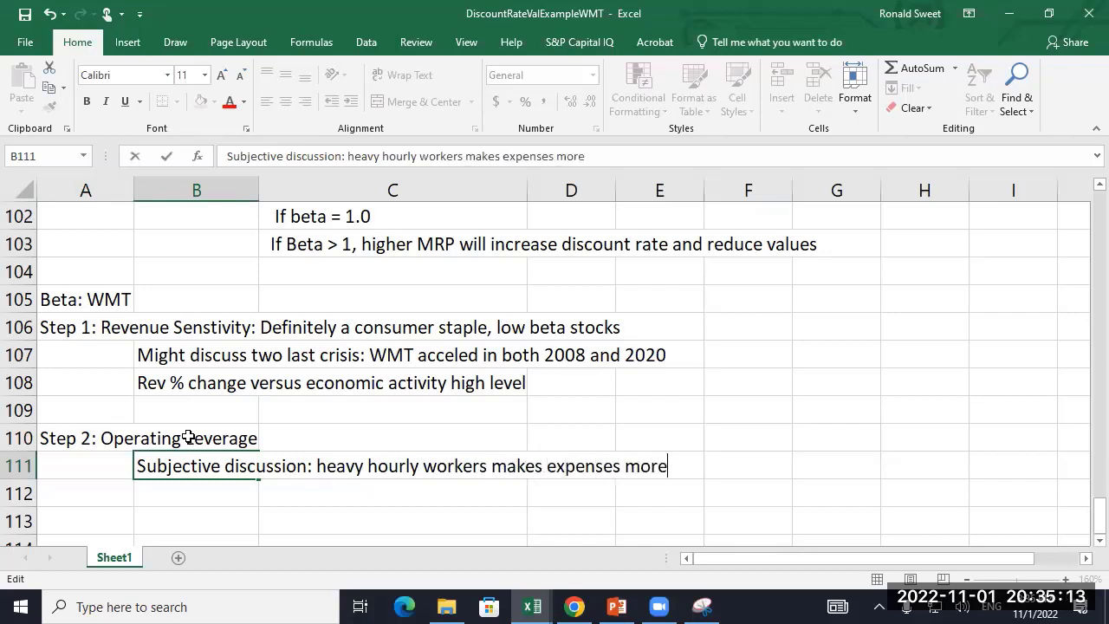
pyautogui.write(' varia')
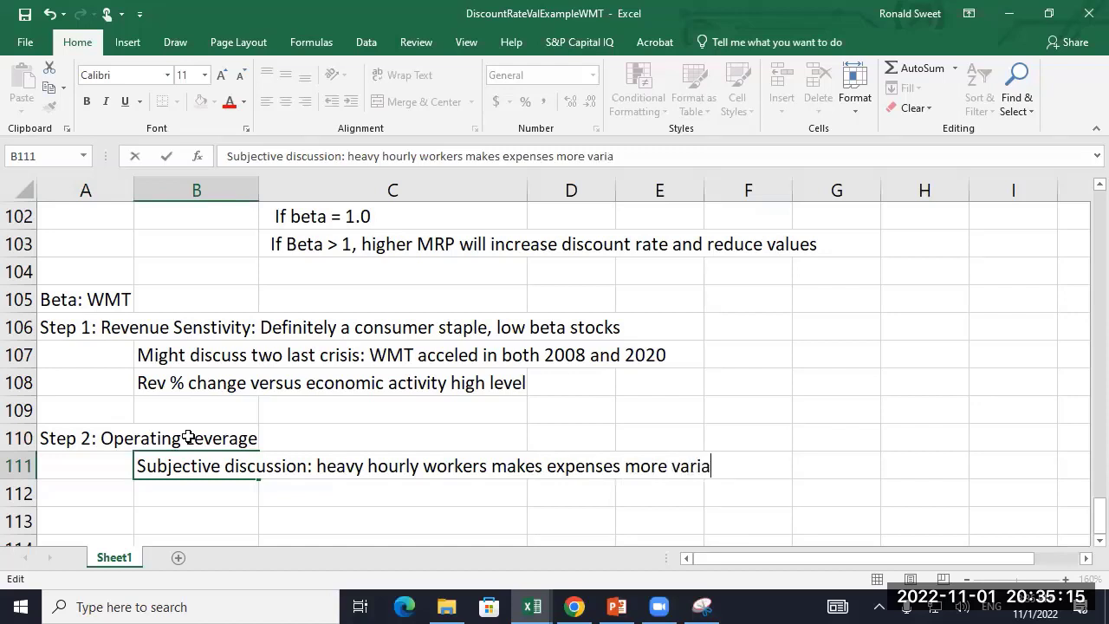
pyautogui.write('ble. Very')
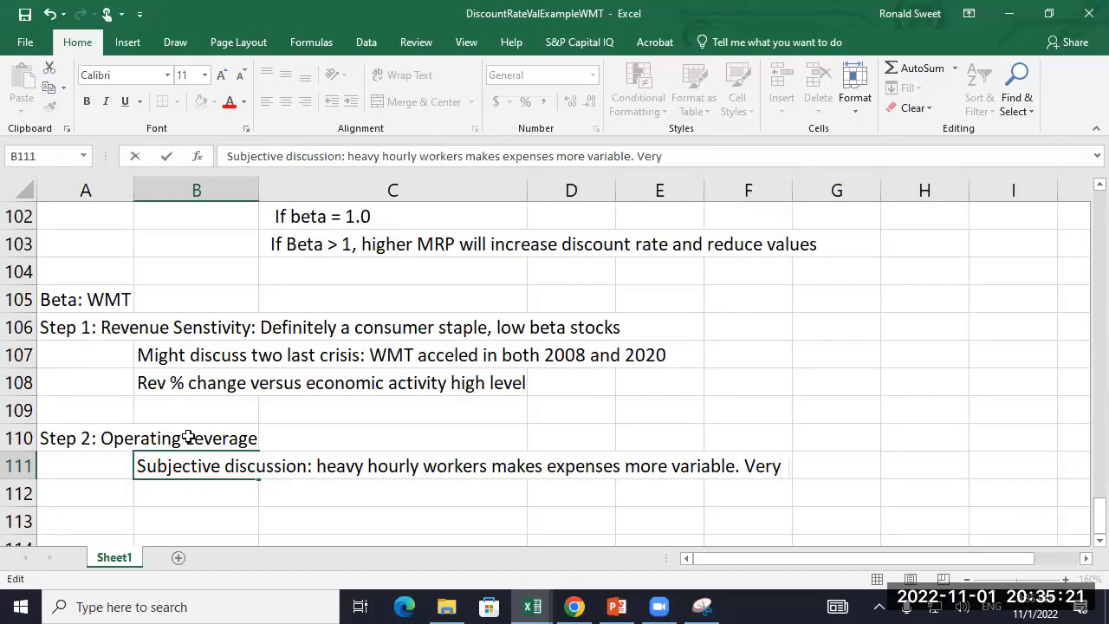
# - Replace the trailing "Very" in the B111 note with "Prices can rise and fall with COGS as customers expect that."
pyautogui.press('BackSpace')
pyautogui.press('BackSpace')
pyautogui.press('BackSpace')
pyautogui.press('BackSpace')
pyautogui.write('Price')
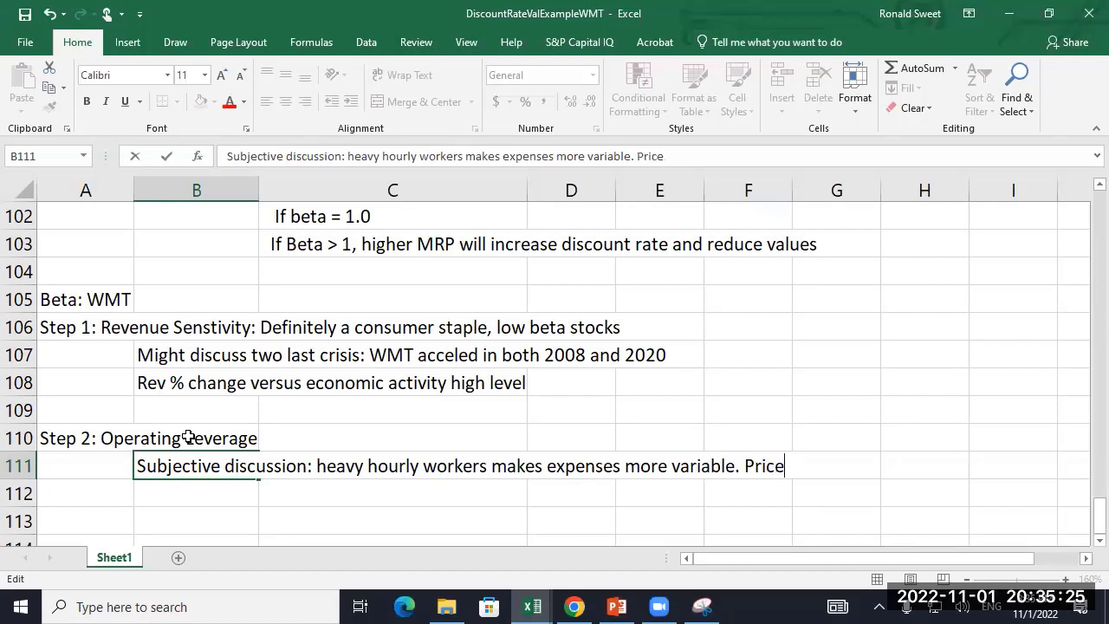
pyautogui.write('s can rise and')
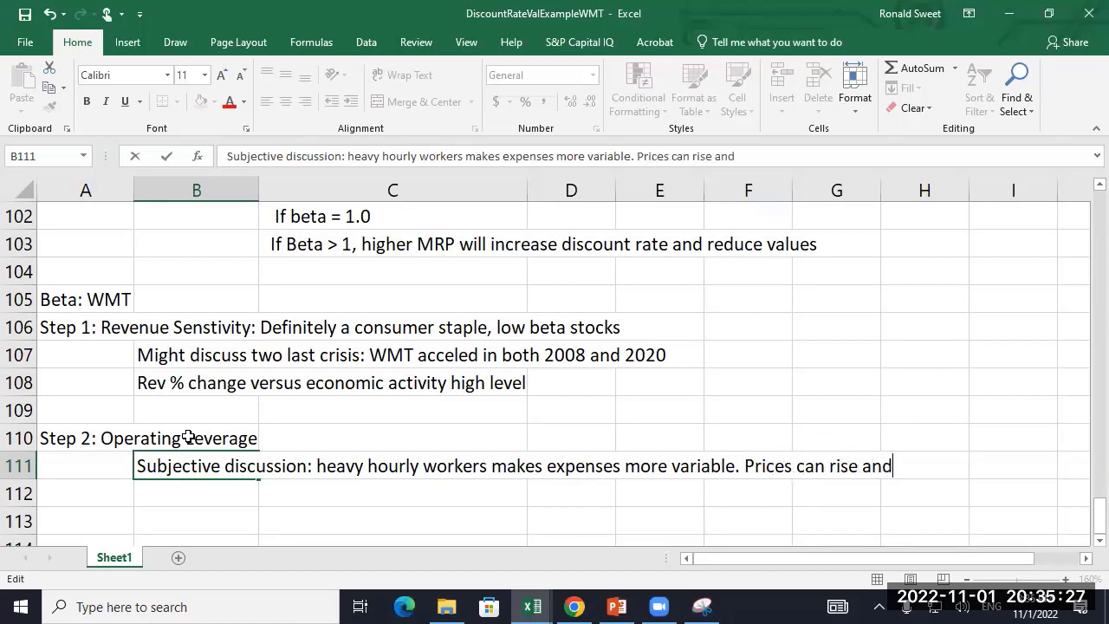
pyautogui.write(' fall with')
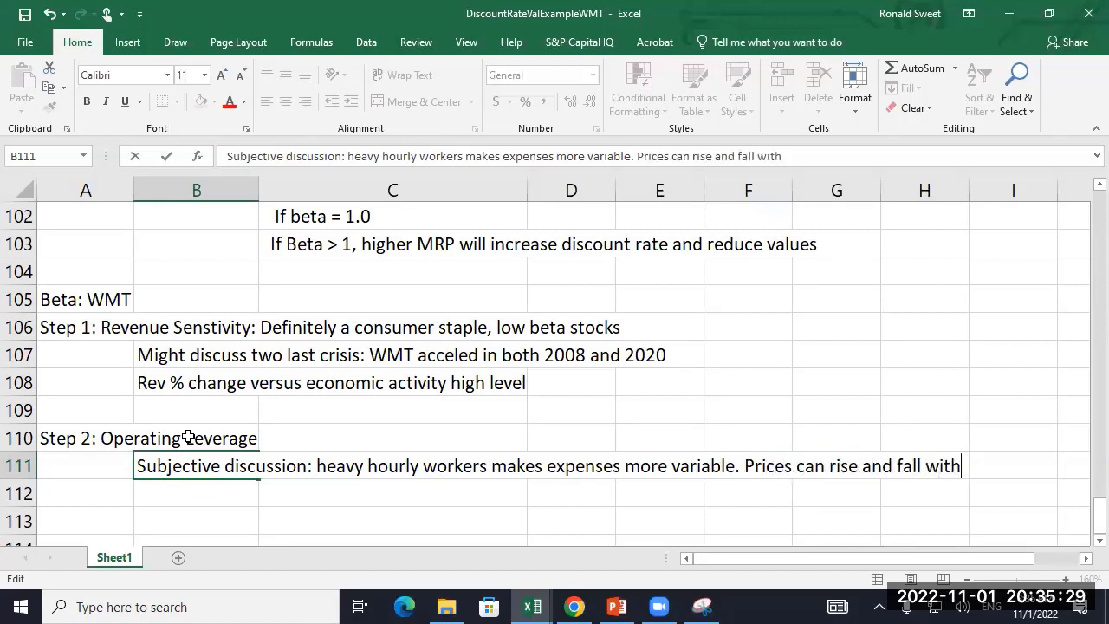
pyautogui.write(' COGS')
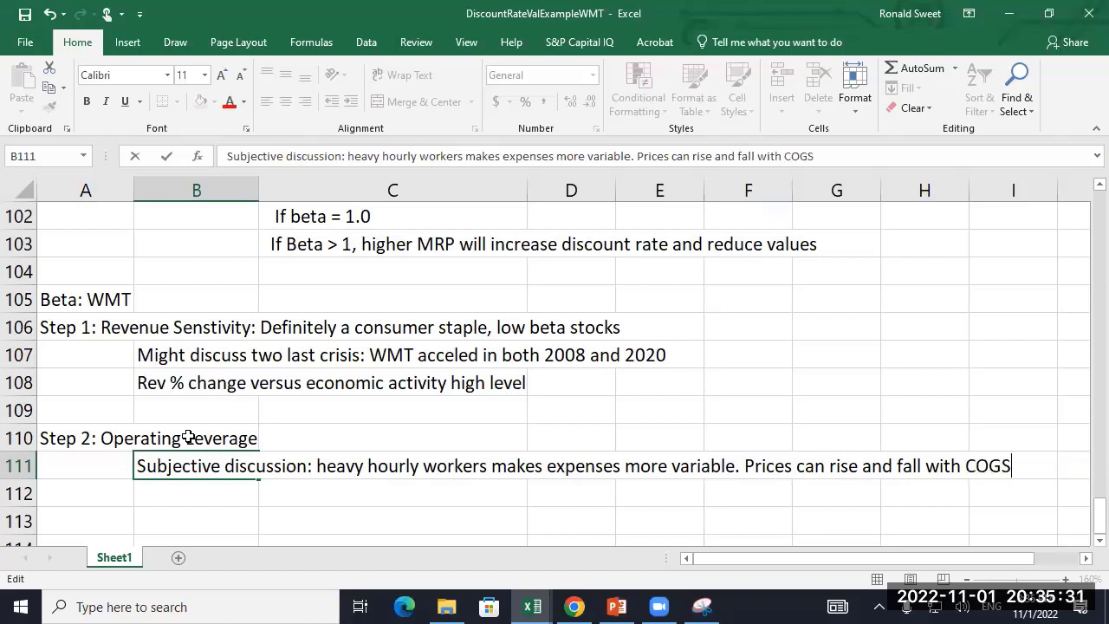
pyautogui.write(' as custo')
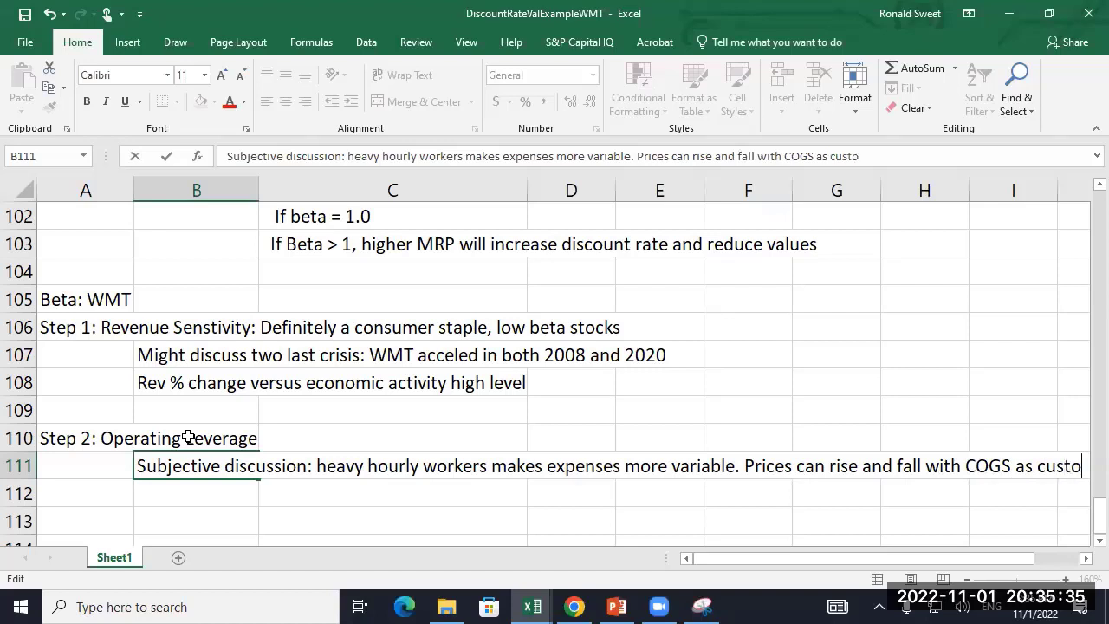
pyautogui.write('mers expect that')
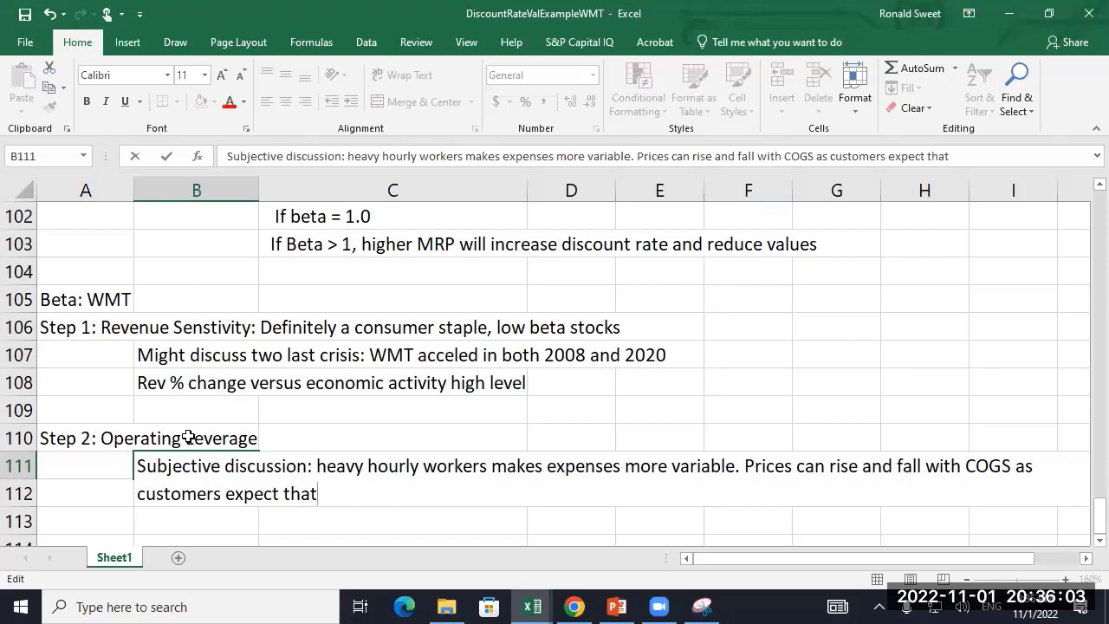
pyautogui.write('.')
# - Extend the B111 note with ". Do have many stores so some significant depreciation, but not enough to offset the vairable labor"
pyautogui.write(' Do have ')
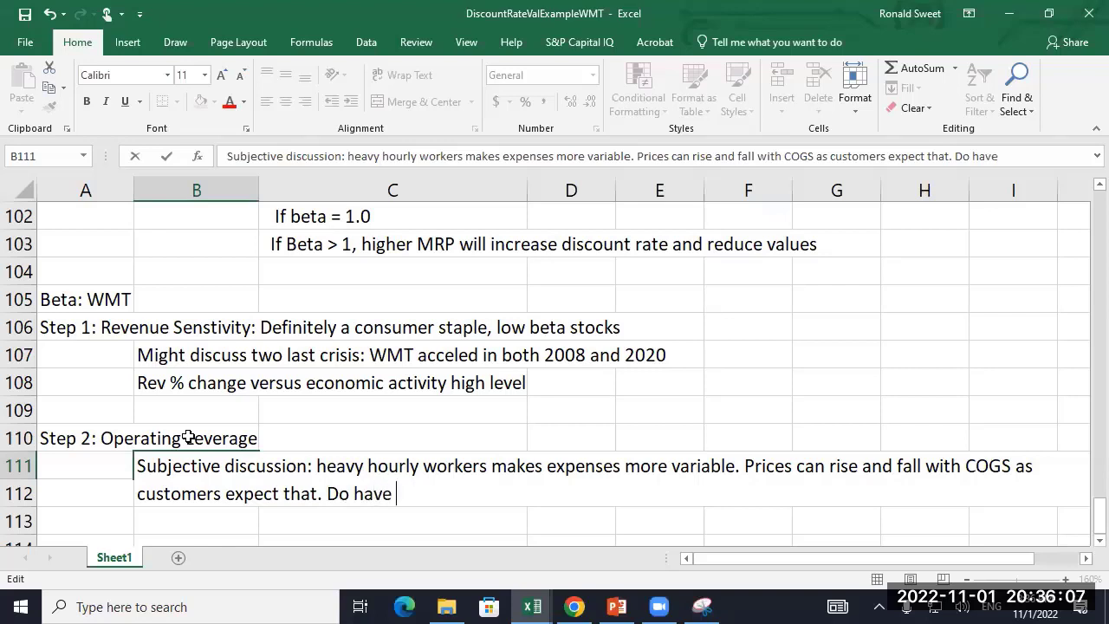
pyautogui.write('many stores so')
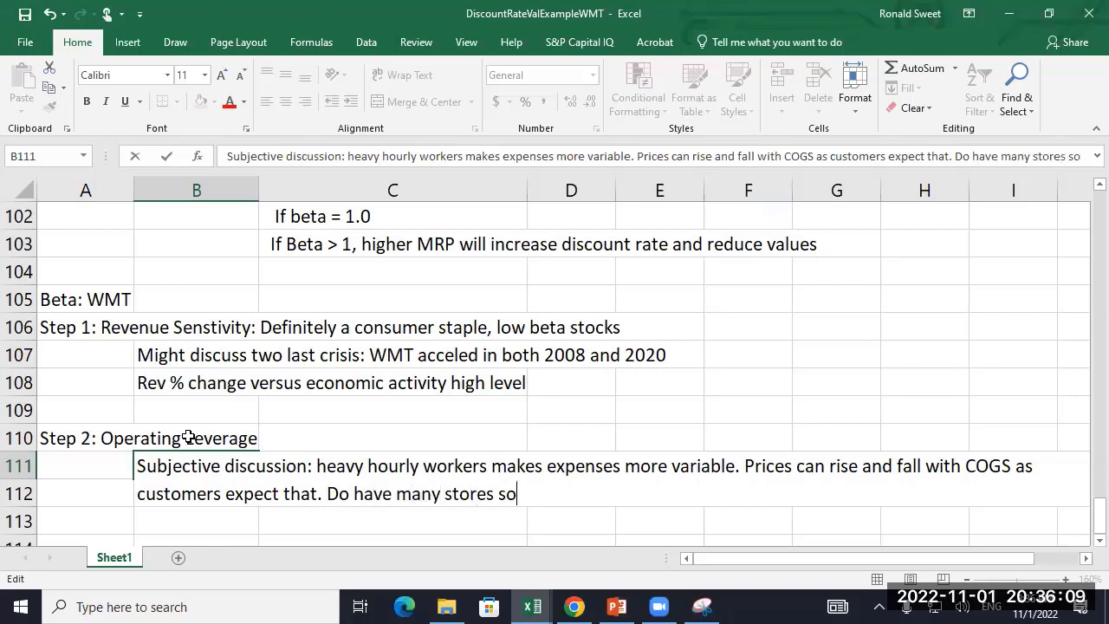
pyautogui.write(' some signifi')
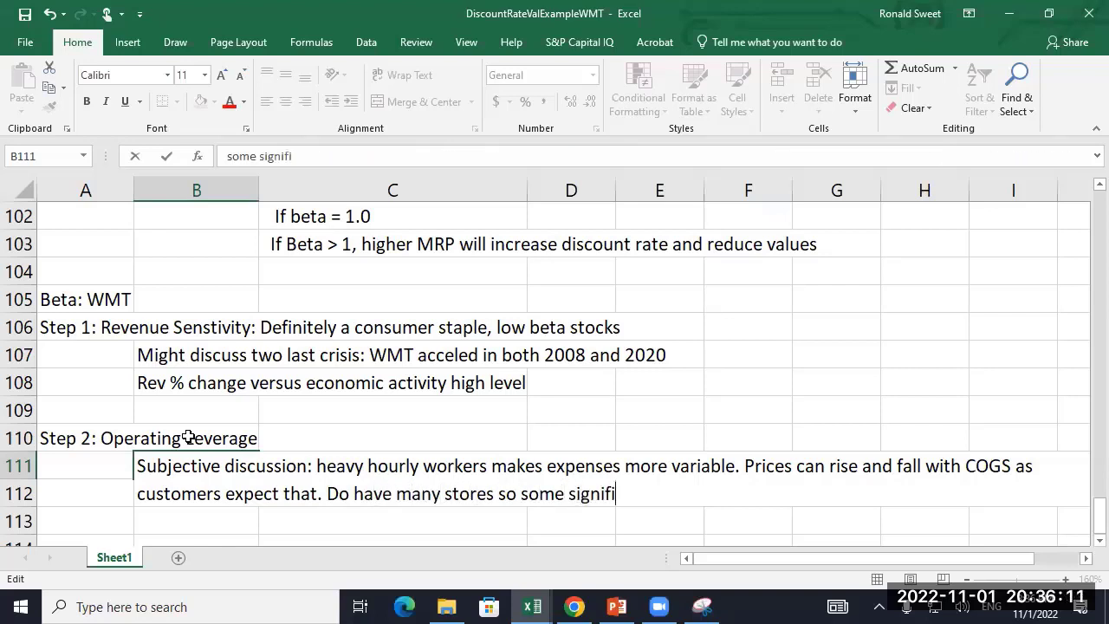
pyautogui.write('cant depreciat')
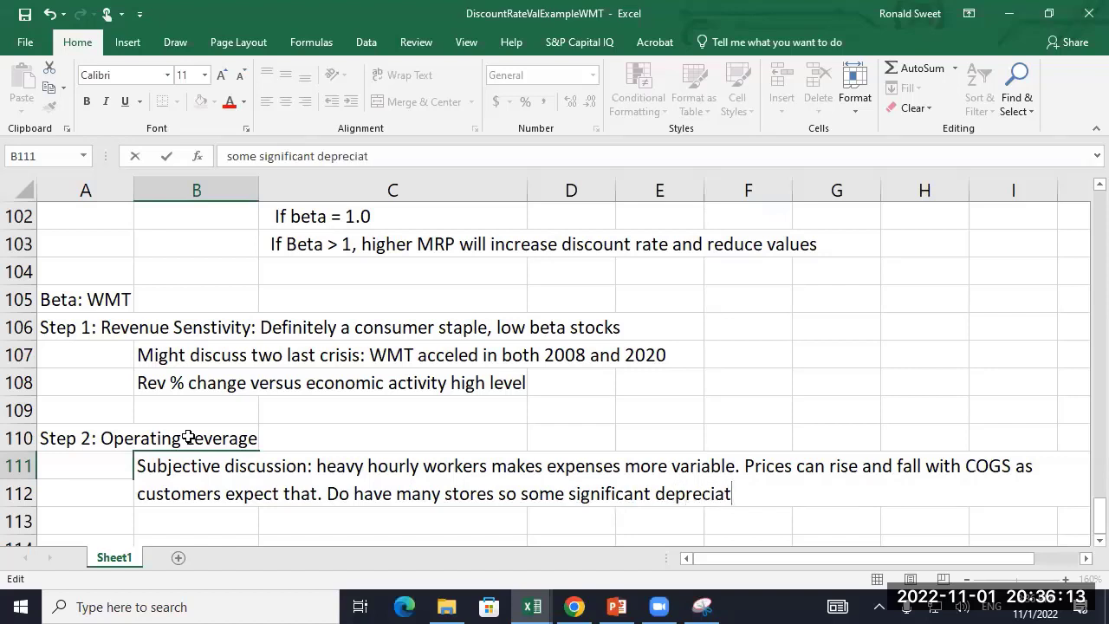
pyautogui.write('ion, but')
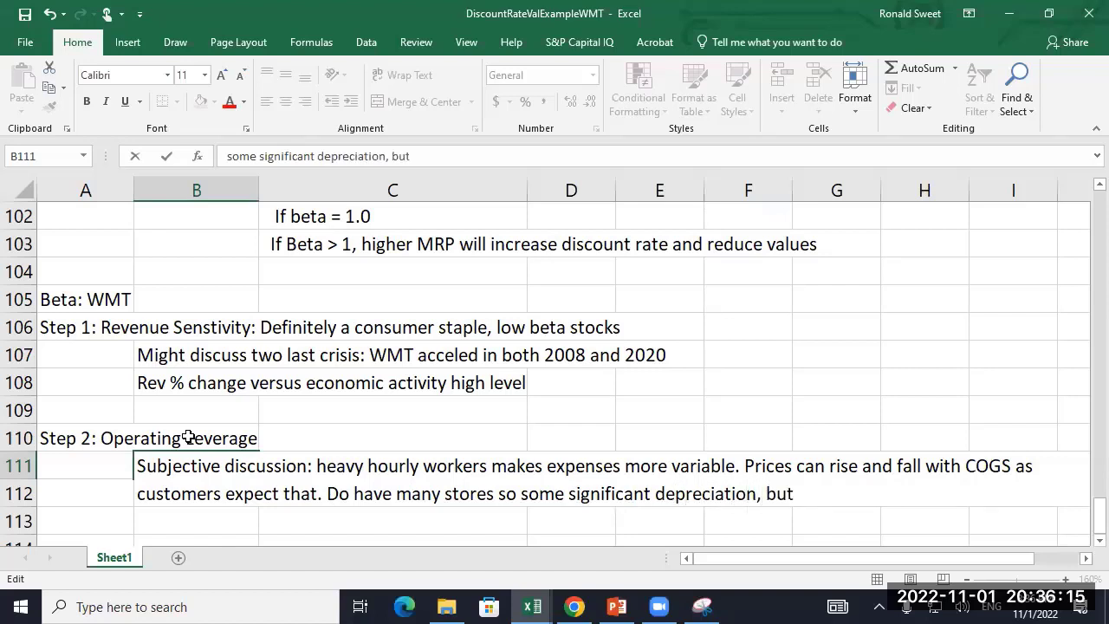
pyautogui.write(' not enough to')
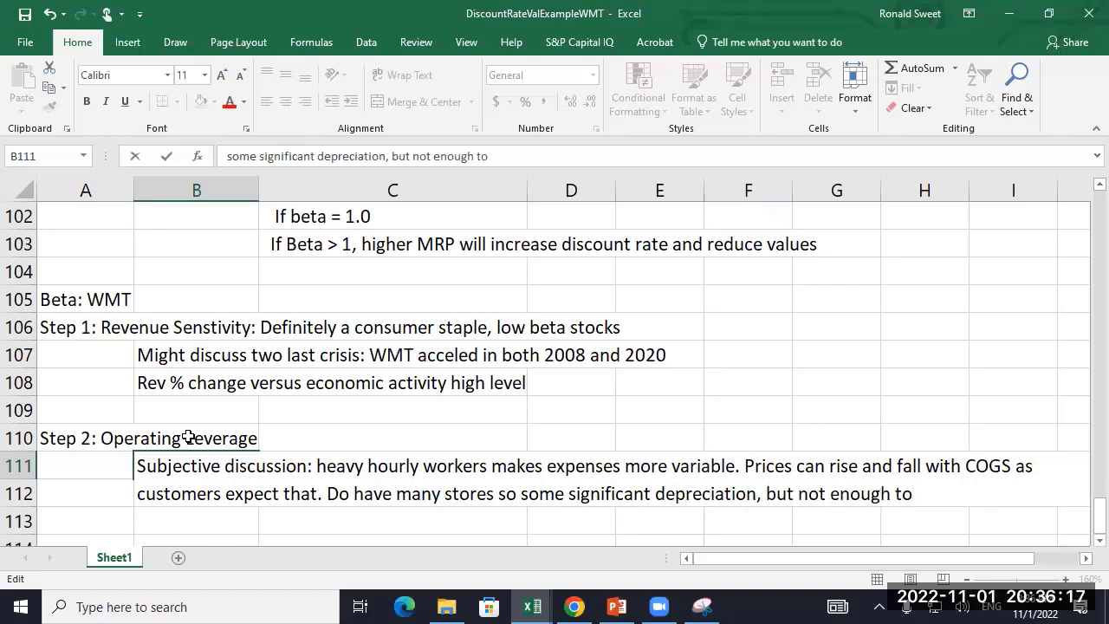
pyautogui.write(' offset the vai')
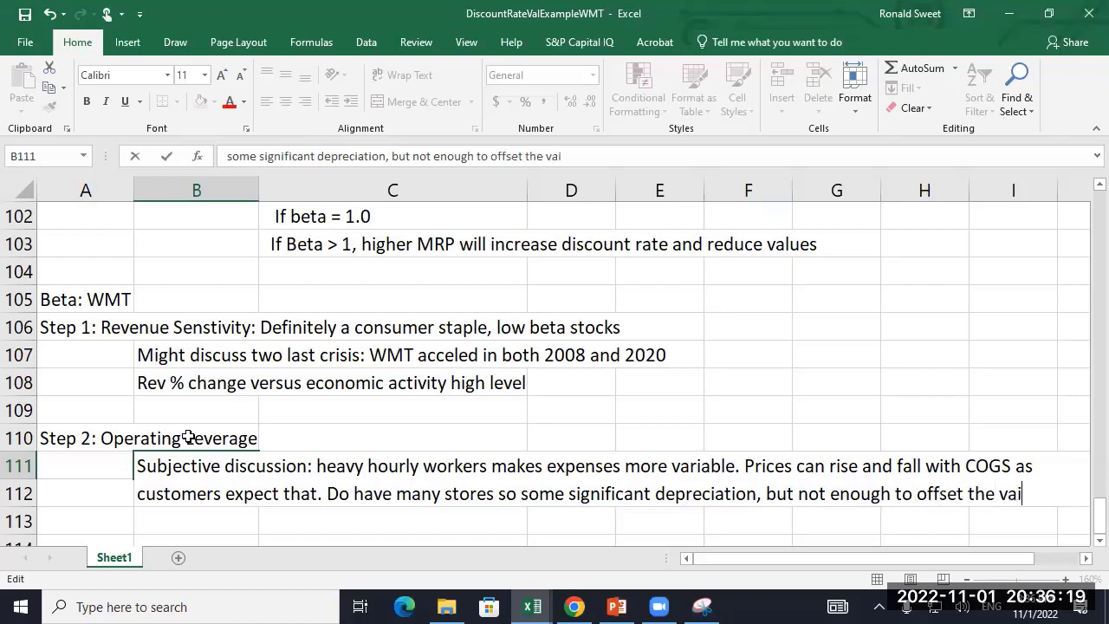
pyautogui.write('rable labor')
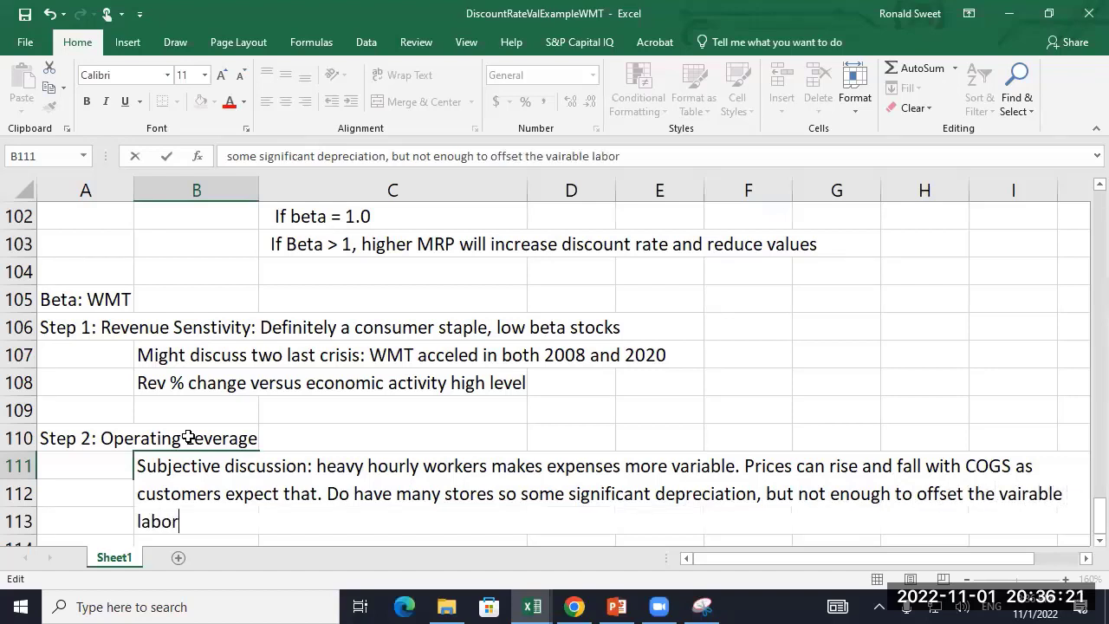
# - Finish the B111 note with ". Believe they have below average fixed cost in their expenses"
pyautogui.write('. Believe they have ')
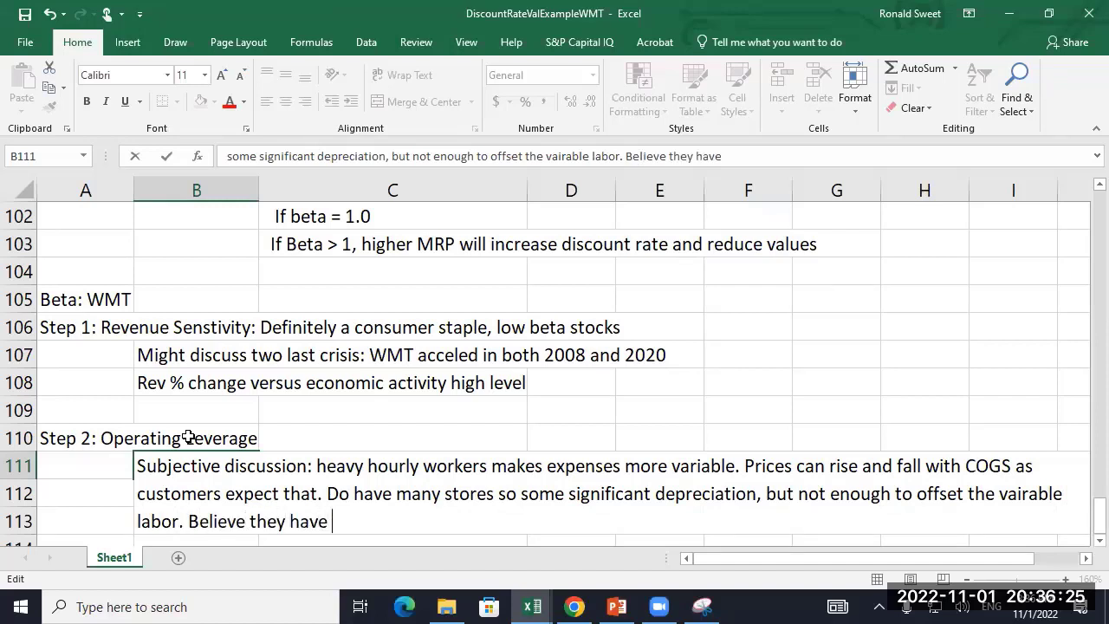
pyautogui.write('below average ')
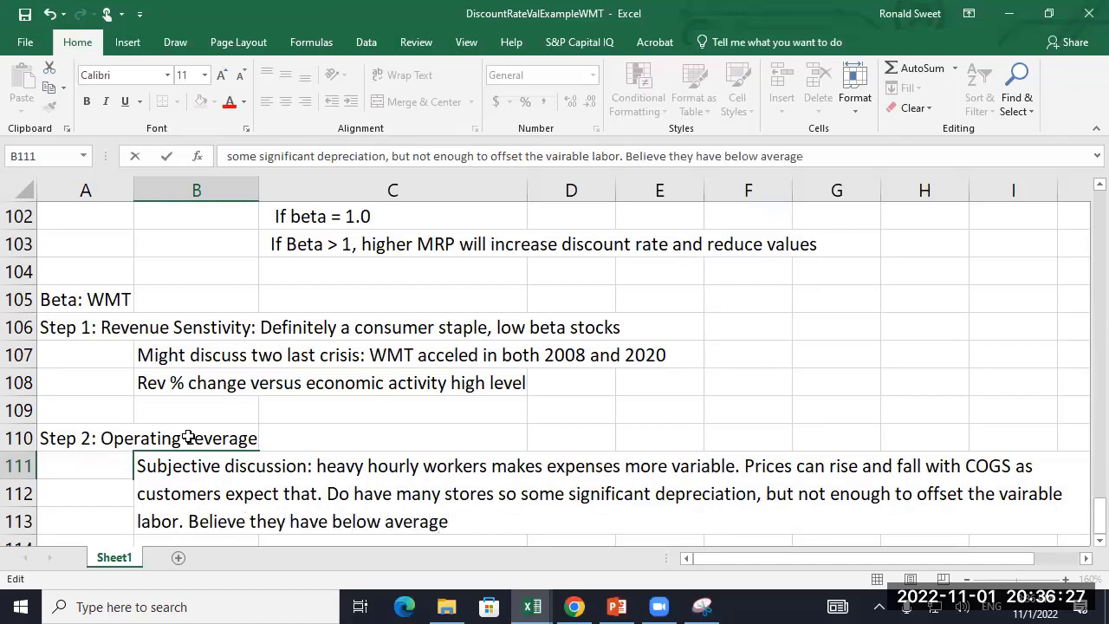
pyautogui.write('fixed cost in the')
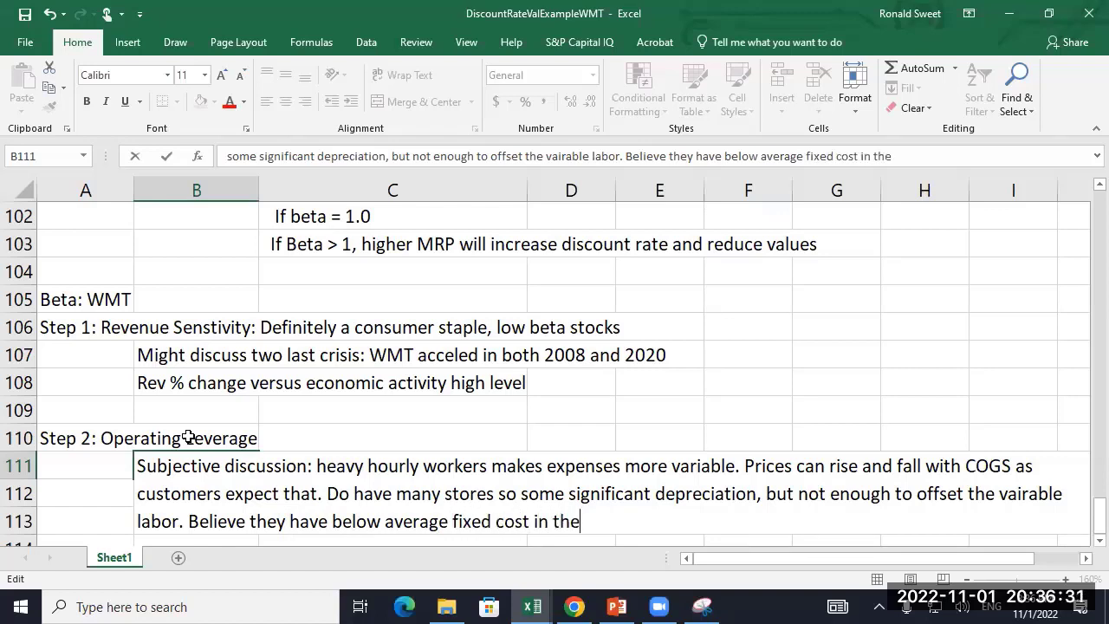
pyautogui.write('ir expenses')
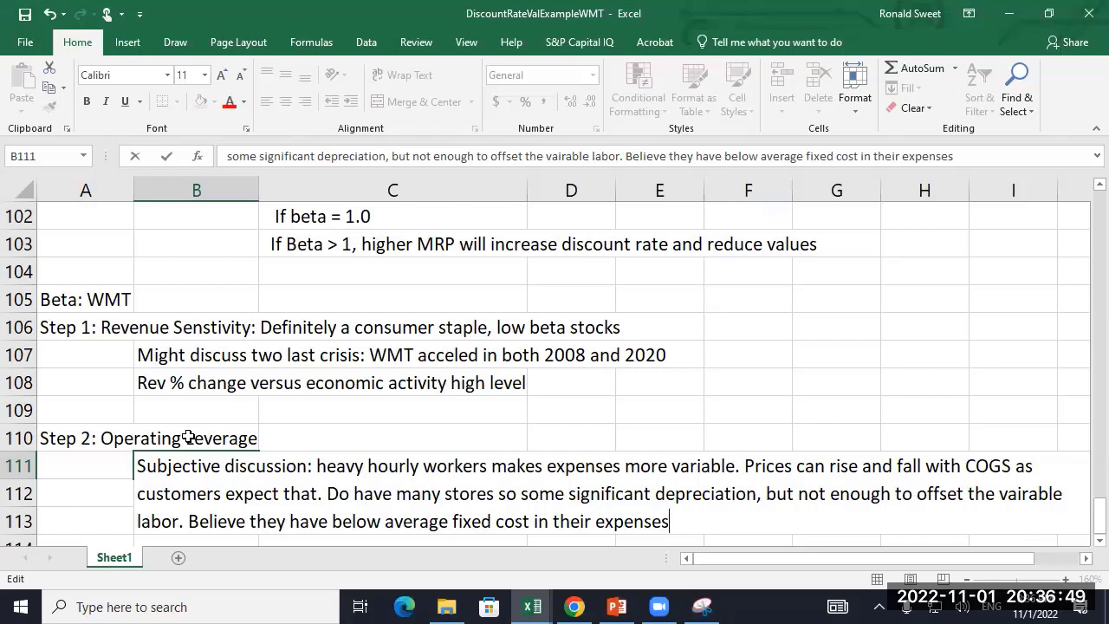
pyautogui.press('Return')
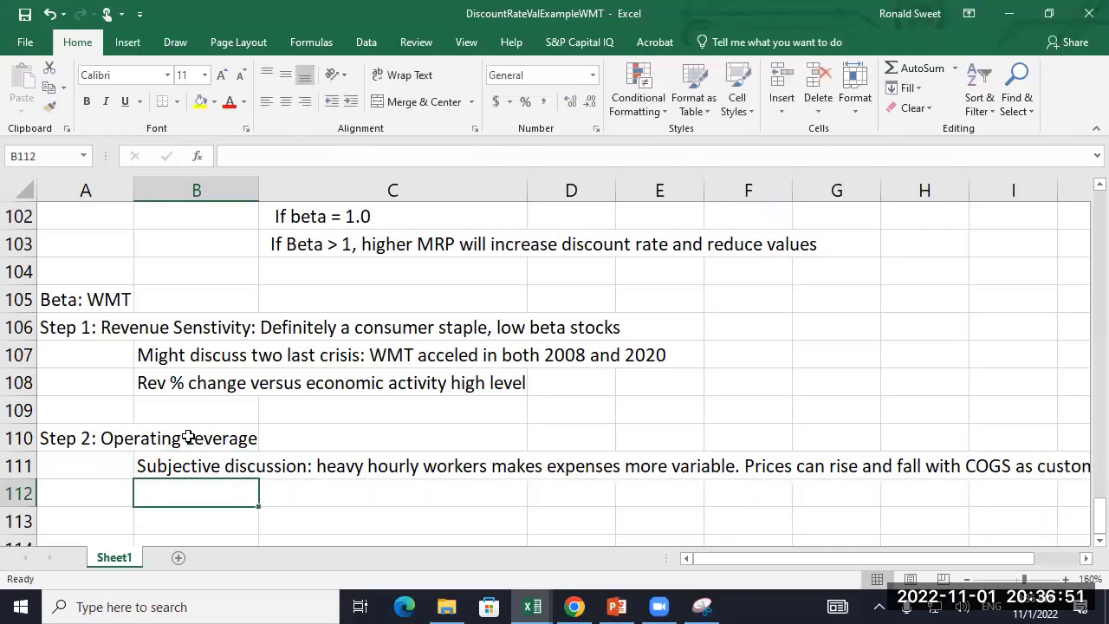
# - Merge and center the range B111:H113 that holds the operating leverage note
pyautogui.press('Up')
pyautogui.hotkey('shift', 'Down')
pyautogui.hotkey('shift', 'Right')
pyautogui.hotkey('shift', 'Down')
pyautogui.hotkey('shift', 'Right')
pyautogui.hotkey('shift', 'Right')
pyautogui.hotkey('shift', 'Right')
pyautogui.hotkey('shift', 'Right')
pyautogui.hotkey('shift', 'Right')
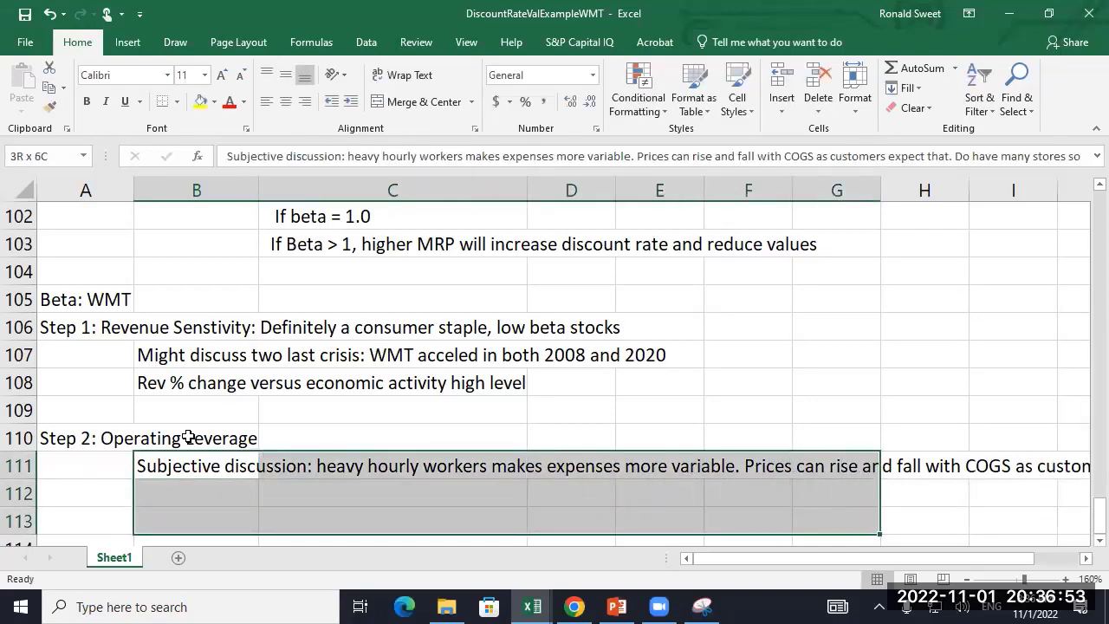
pyautogui.hotkey('alt', 'h')
pyautogui.press('m')
pyautogui.press('c')
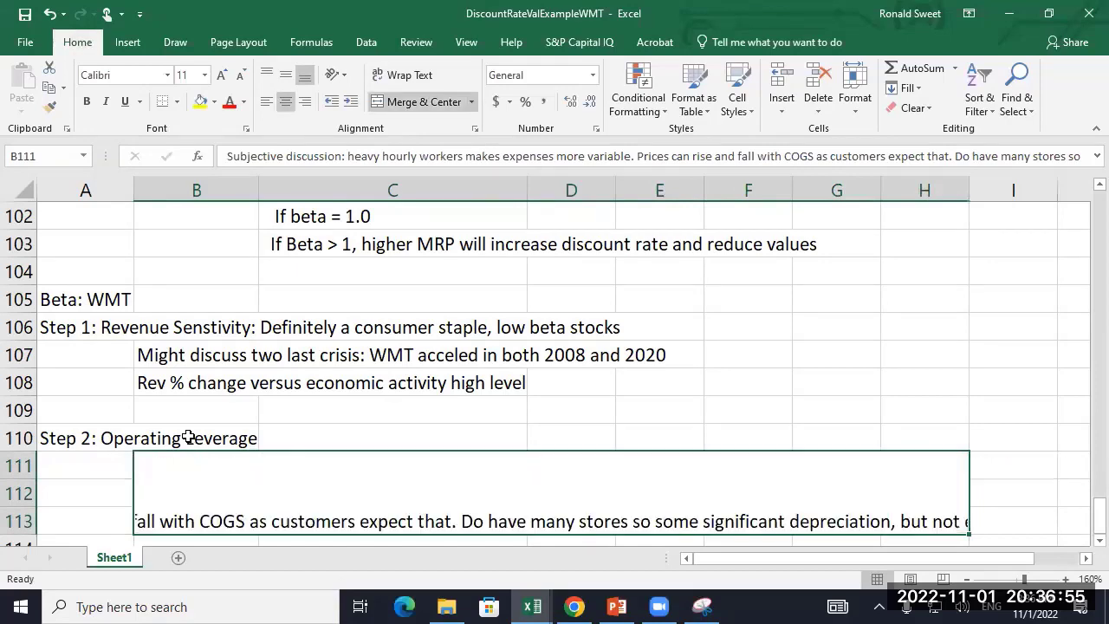
# - Turn on text wrapping for the merged operating leverage note cell
pyautogui.rightClick(231, 476)
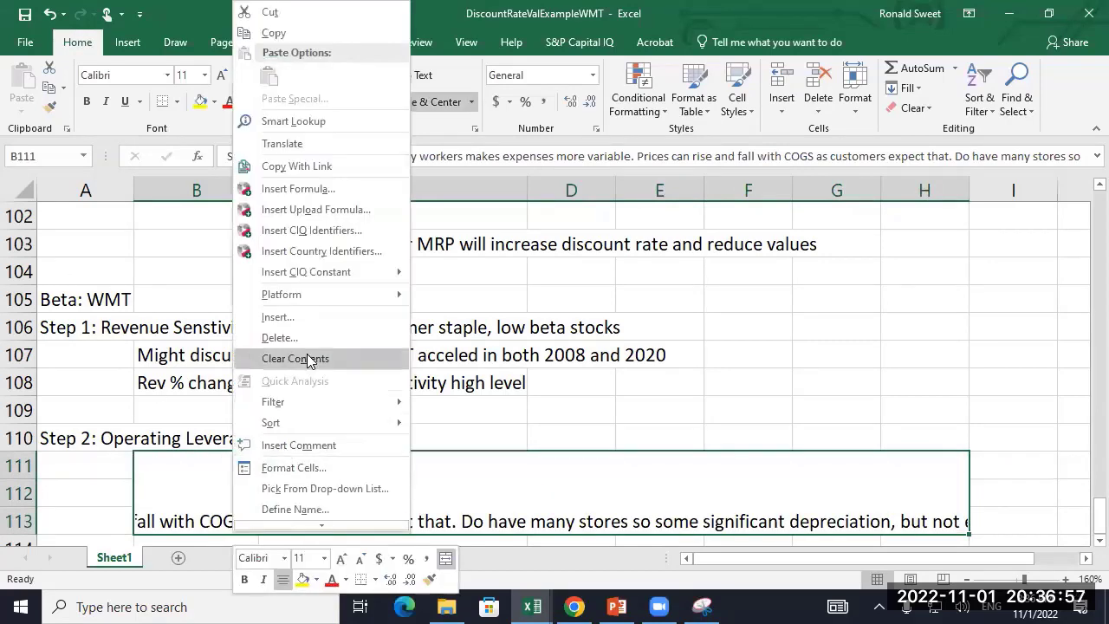
pyautogui.click(301, 466)
pyautogui.click(101, 373)
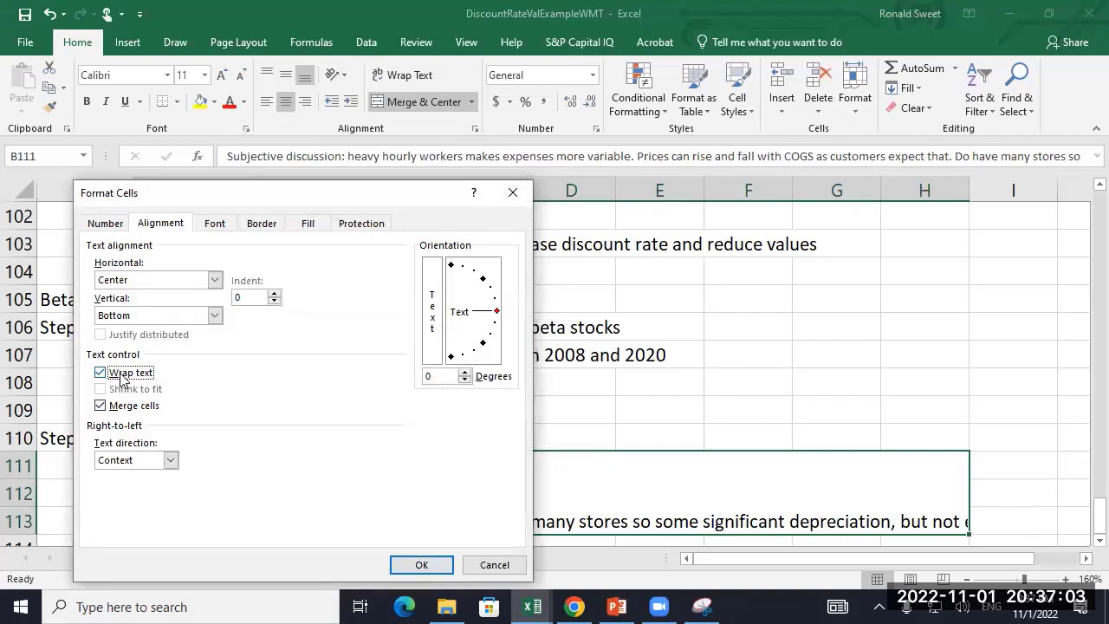
pyautogui.click(419, 565)
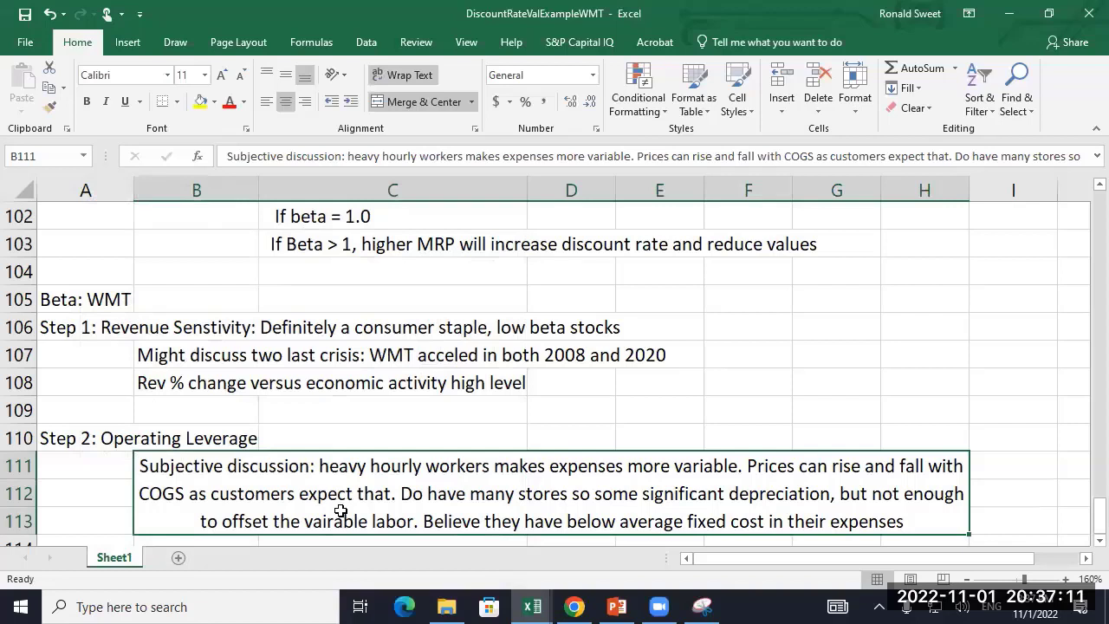
pyautogui.press('alt')
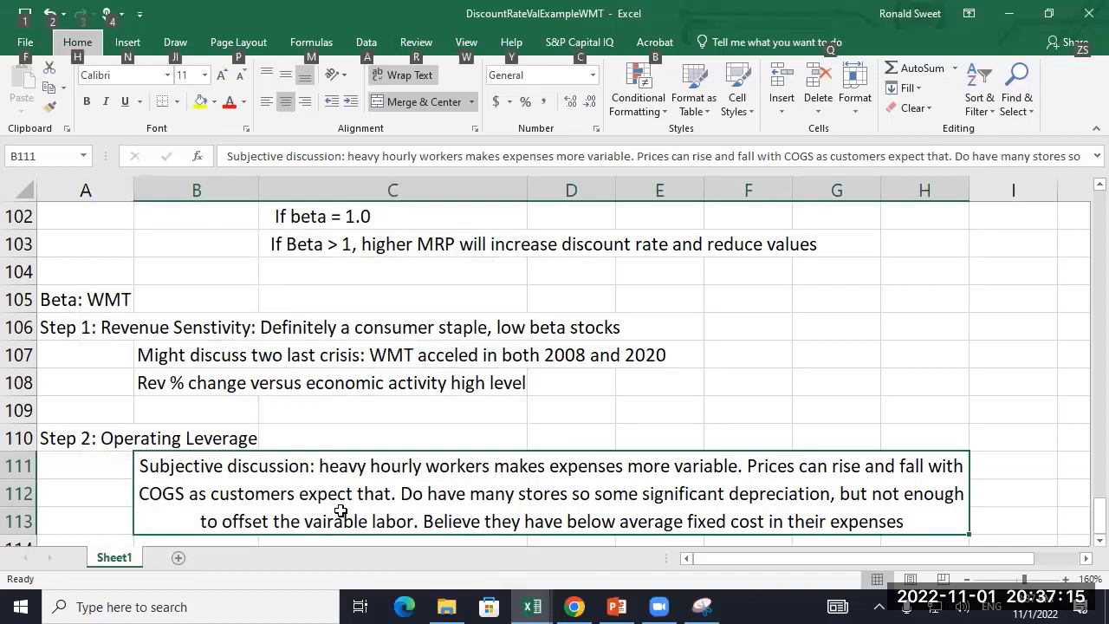
pyautogui.press('Escape')
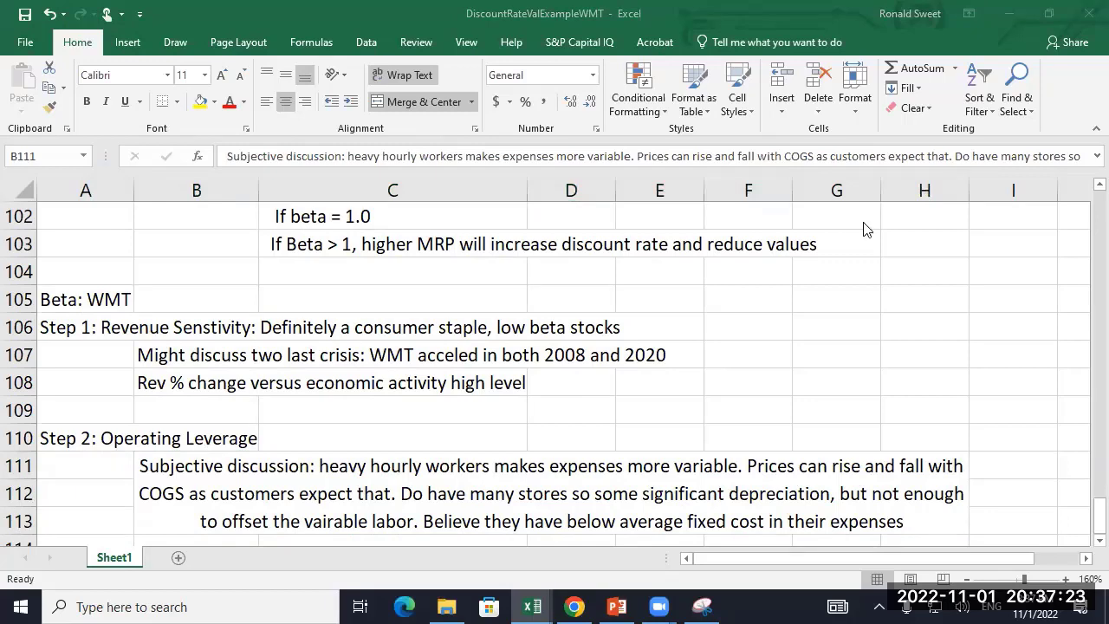
# - Enter the note "File for Beta Excel" in B114 below the operating leverage discussion
pyautogui.scroll(-2, 179, 396)
pyautogui.click(150, 389)
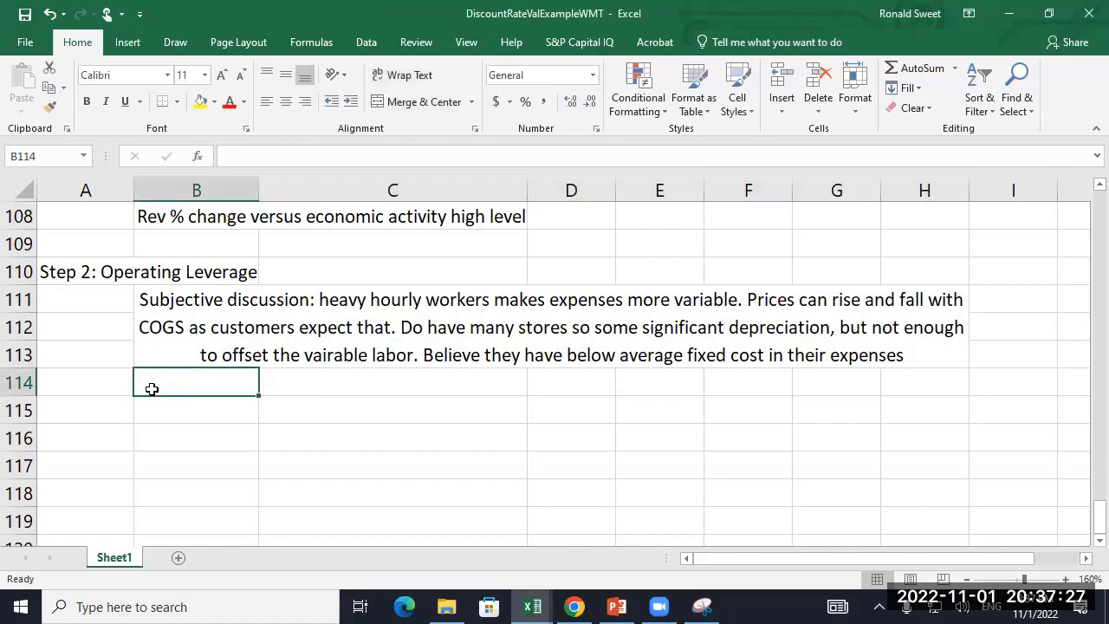
pyautogui.write('Beta')
pyautogui.press('BackSpace')
pyautogui.press('BackSpace')
pyautogui.press('BackSpace')
pyautogui.press('BackSpace')
pyautogui.press('BackSpace')
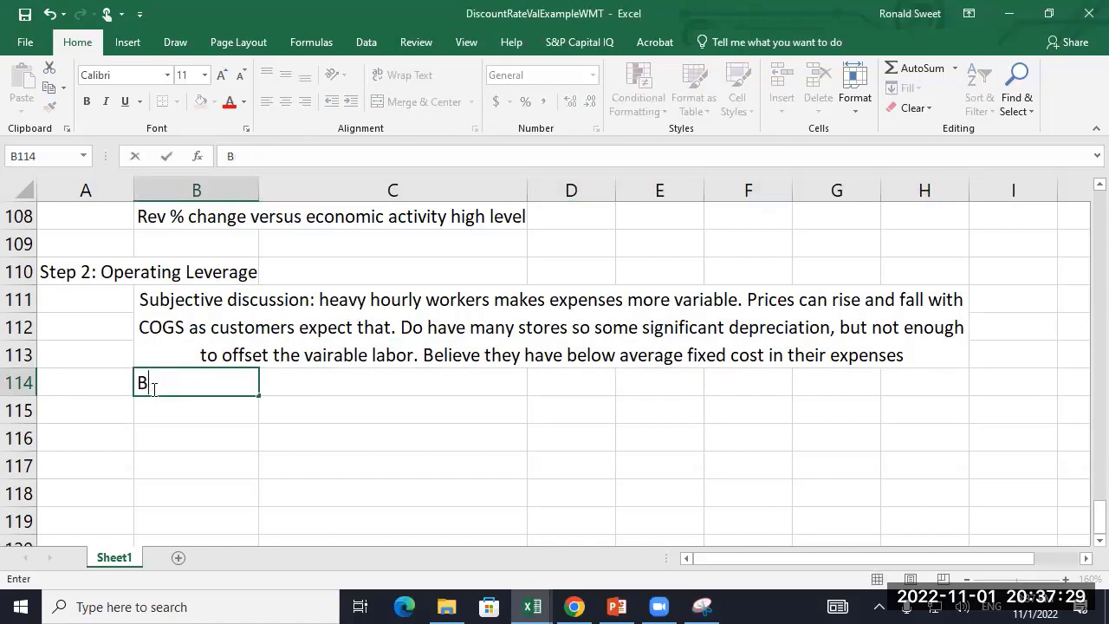
pyautogui.write('File for Beta Excel')
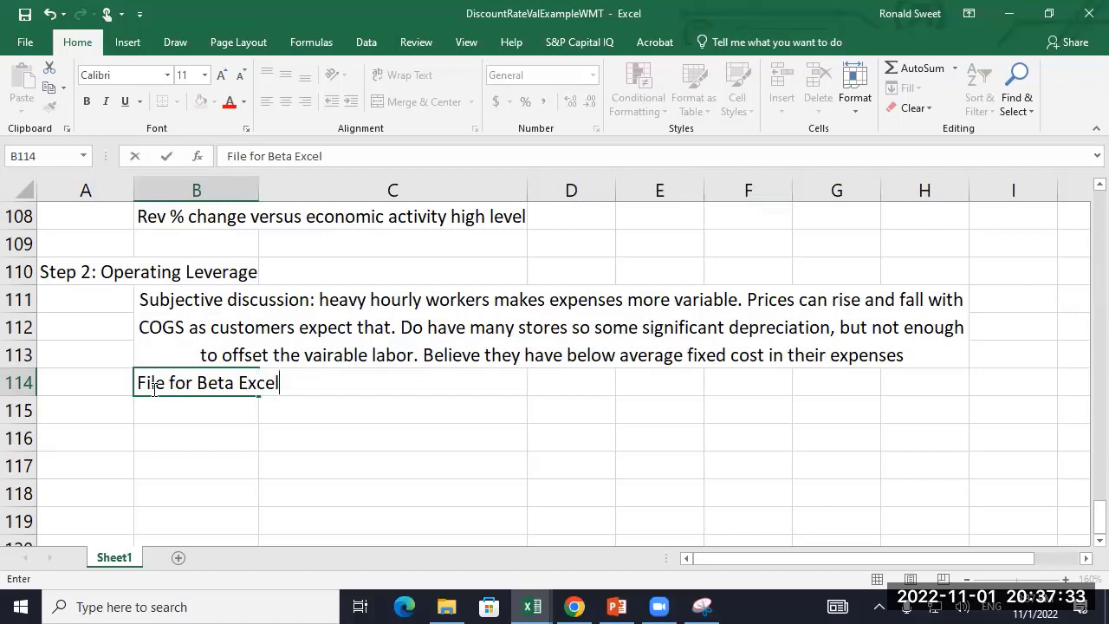
pyautogui.press('Return')
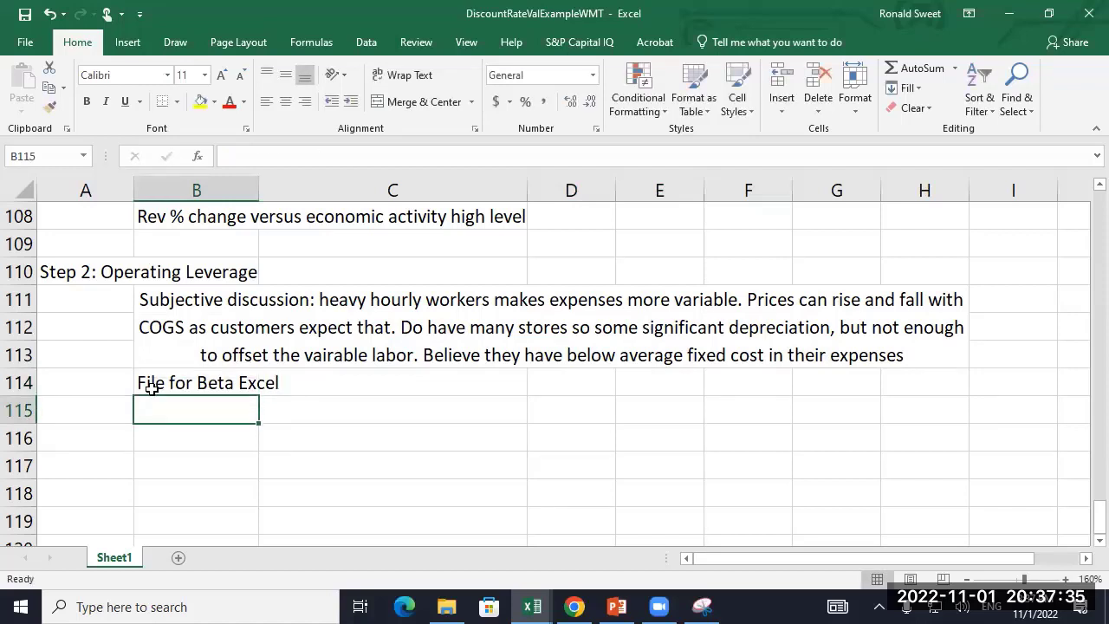
# - Switch to File Explorer, sort the files by name, and check the 0 Sec Analysis Fall 2022 and 0 Investments Fall 2022 folders for the beta workbook
pyautogui.click(447, 607)
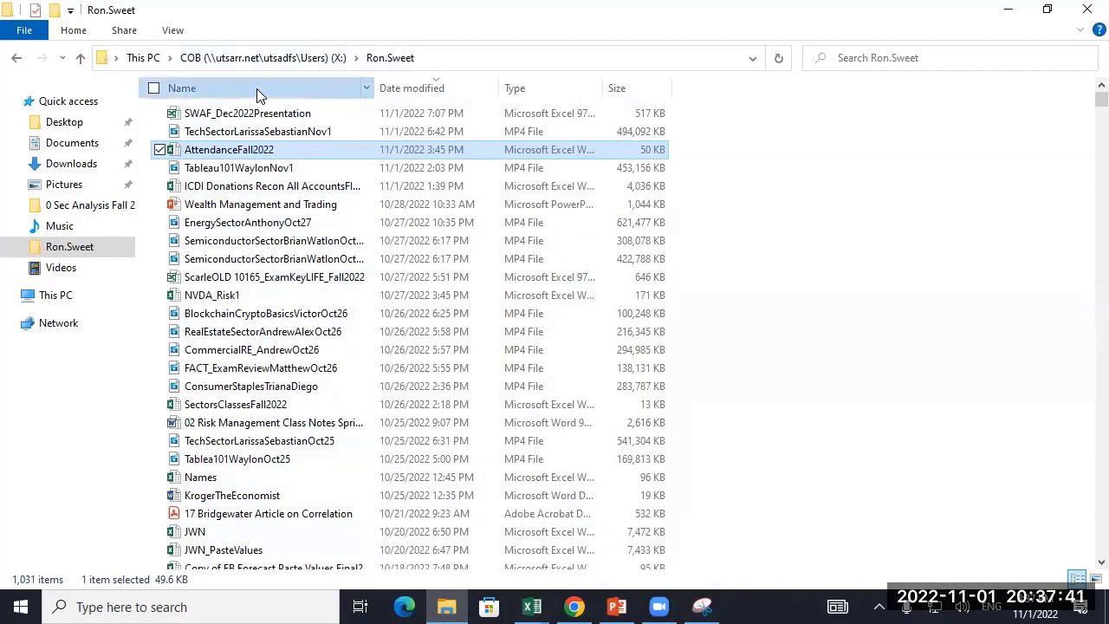
pyautogui.click(257, 88)
pyautogui.scroll(10, 263, 147)
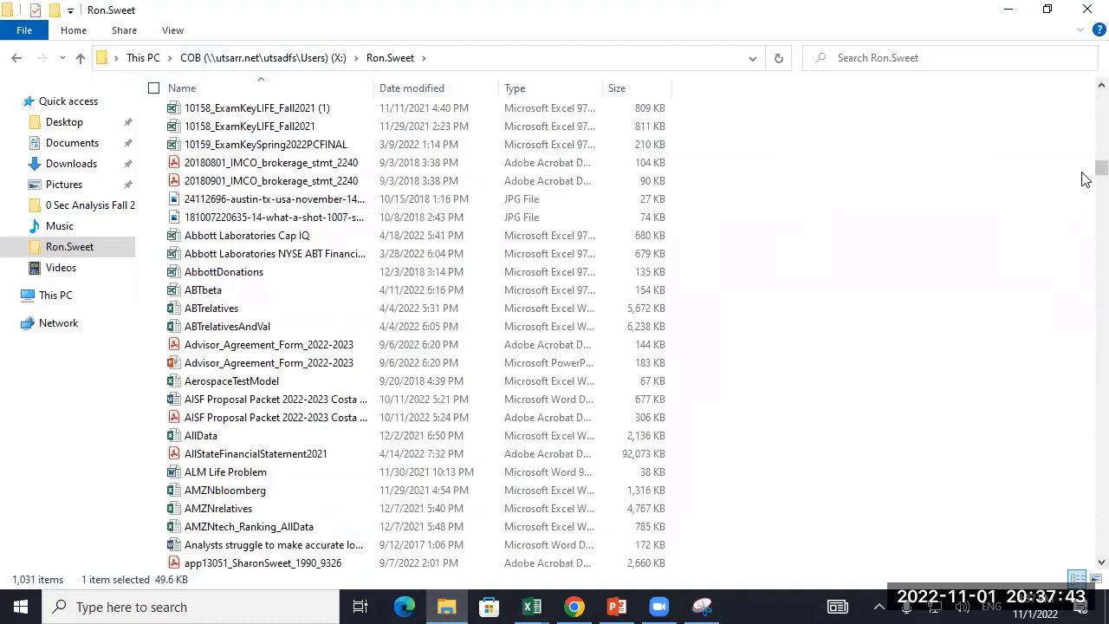
pyautogui.scroll(10, 1082, 100)
pyautogui.doubleClick(240, 168)
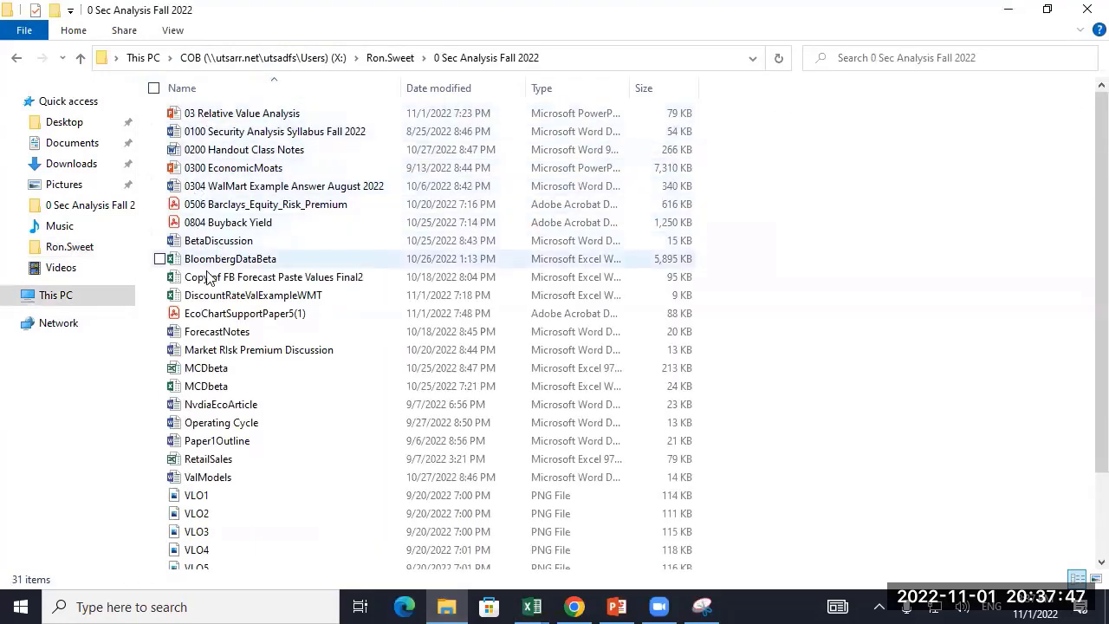
pyautogui.click(390, 57)
pyautogui.doubleClick(245, 130)
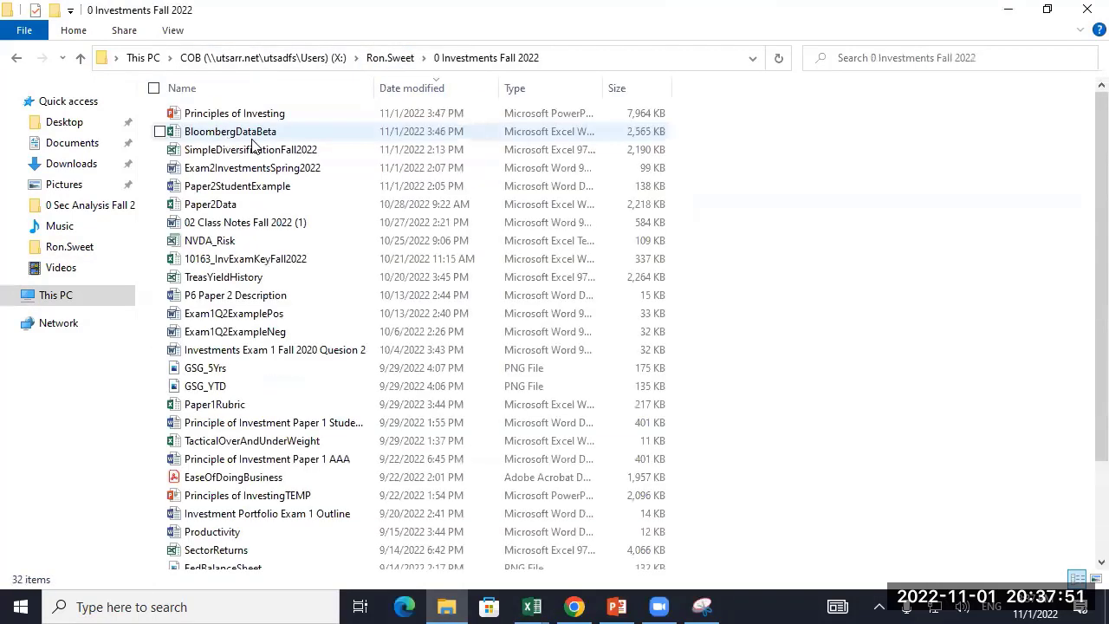
# - Open the BloombergDataBeta workbook for editing and go to its Paste Values Data sheet
pyautogui.doubleClick(249, 131)
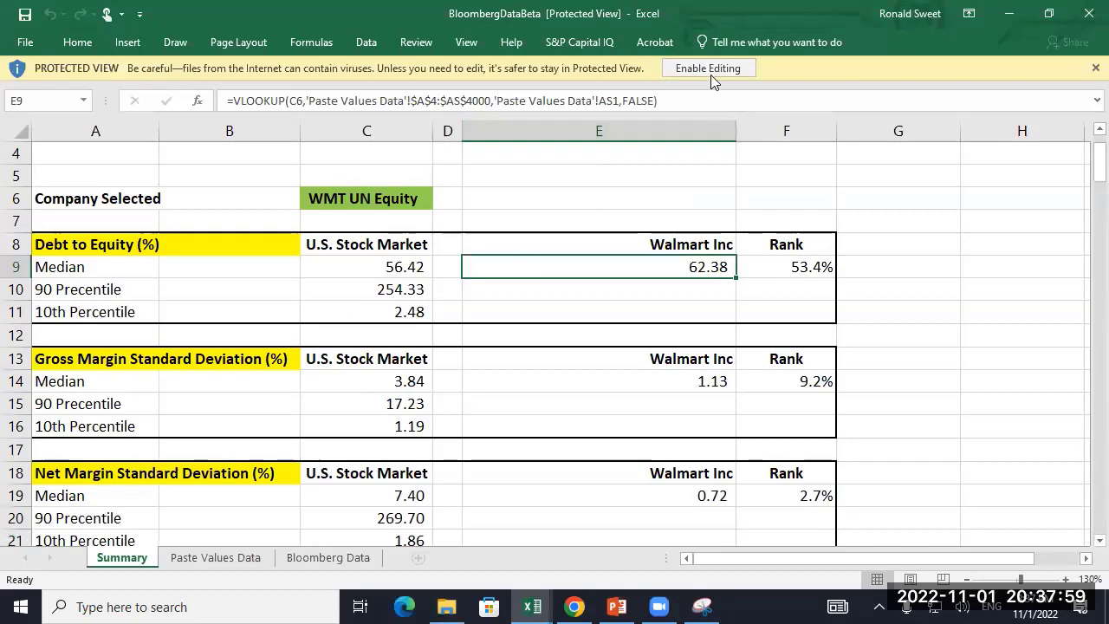
pyautogui.click(711, 69)
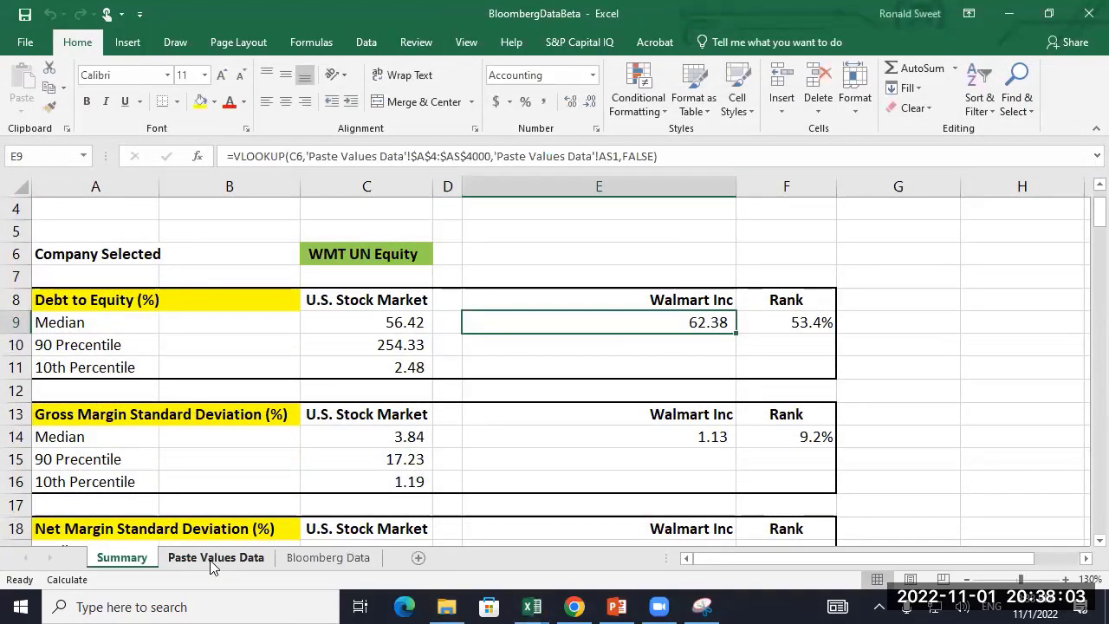
pyautogui.click(212, 559)
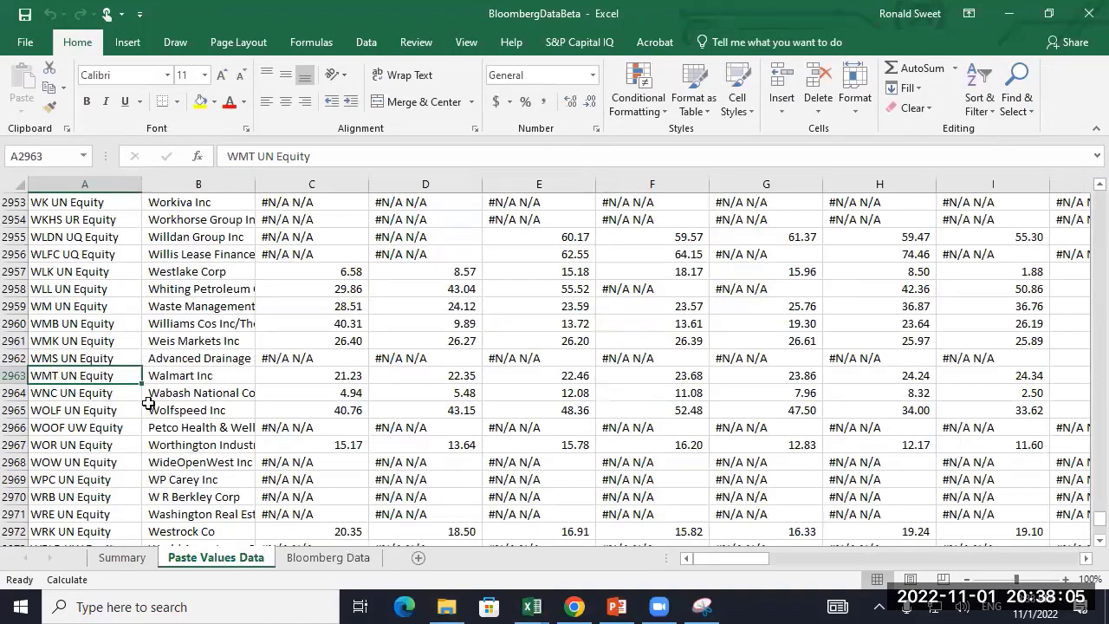
# - Search the Paste Values Data sheet for "cost" to locate the COST UW Equity row
pyautogui.hotkey('ctrl', 'f')
pyautogui.write('cos')
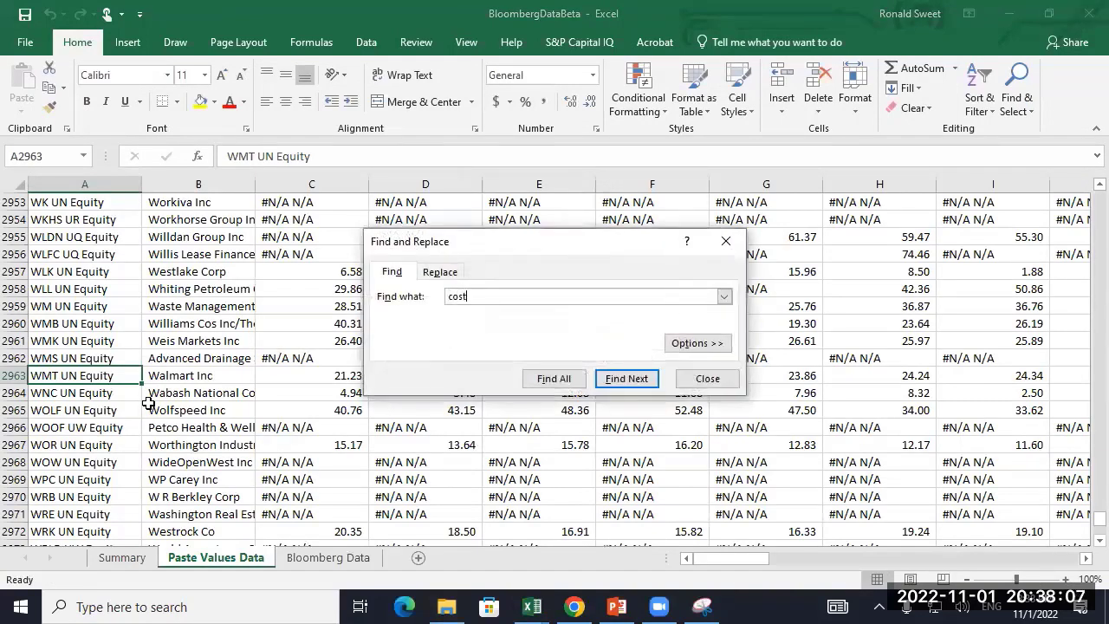
pyautogui.write('t')
pyautogui.press('Return')
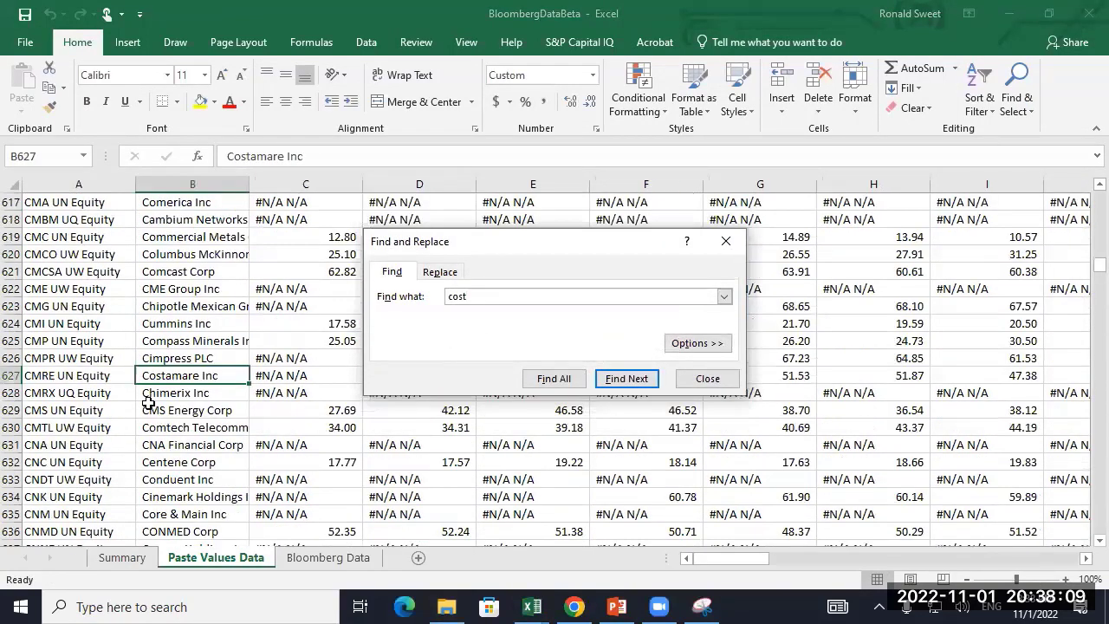
pyautogui.press('Return')
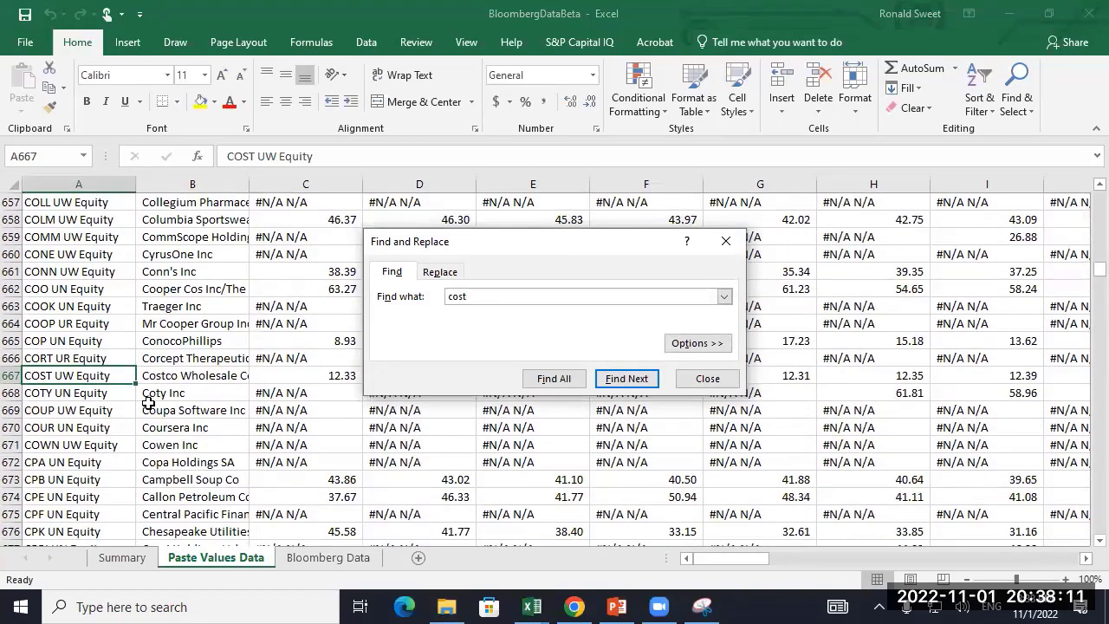
pyautogui.click(708, 380)
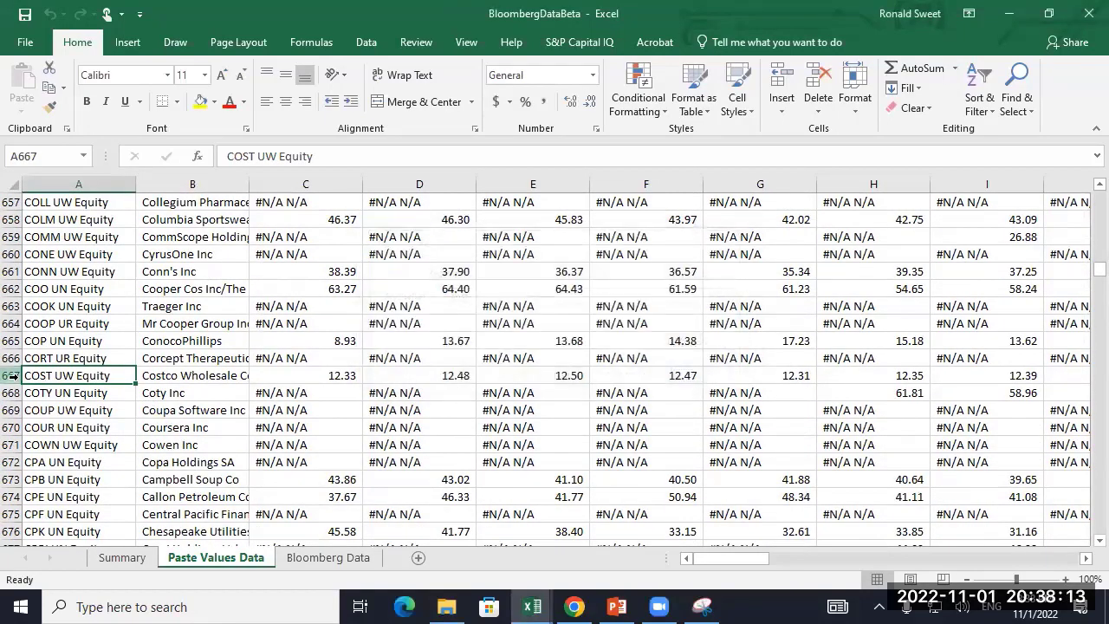
# - On the Summary sheet, re-enter the Company Selected formula in C6 with its reference to A2963 of the Paste Values Data sheet
pyautogui.click(130, 559)
pyautogui.click(376, 260)
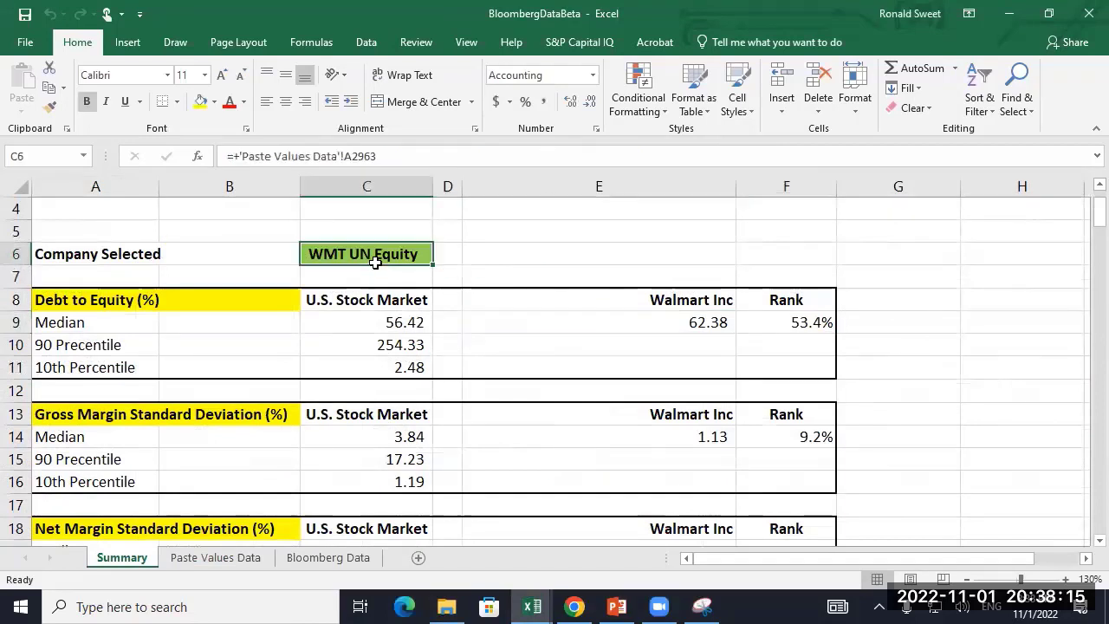
pyautogui.moveTo(352, 156); pyautogui.dragTo(378, 156)
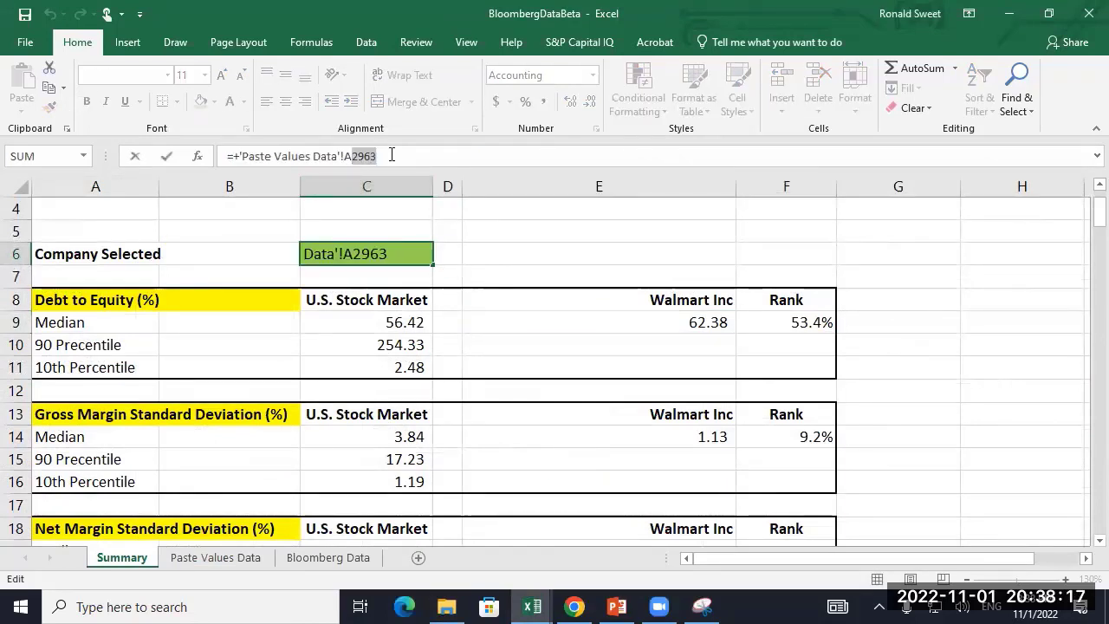
pyautogui.press('Return')
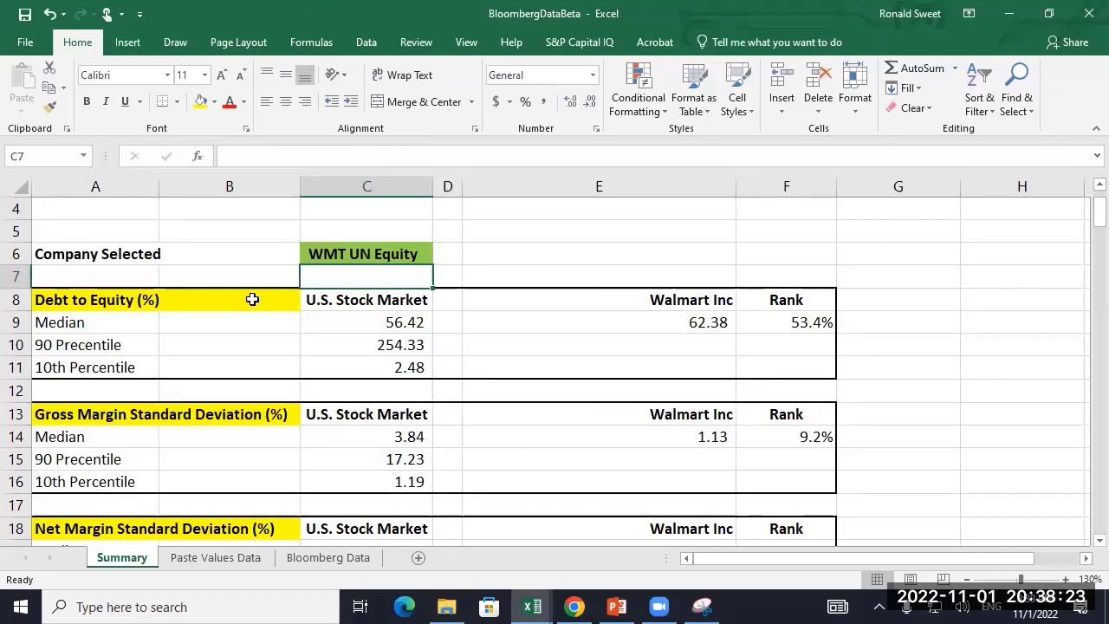
# - Select the Net Margin Standard Deviation block A18:F21 on the Summary sheet and capture it with the Snipping Tool
pyautogui.scroll(-2, 173, 389)
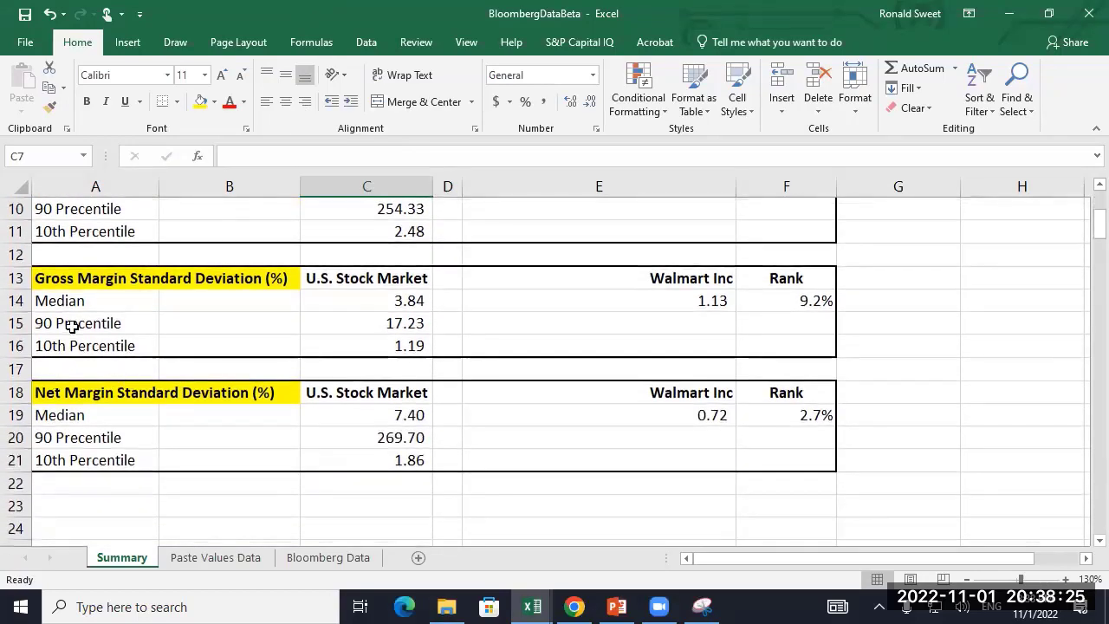
pyautogui.click(62, 279)
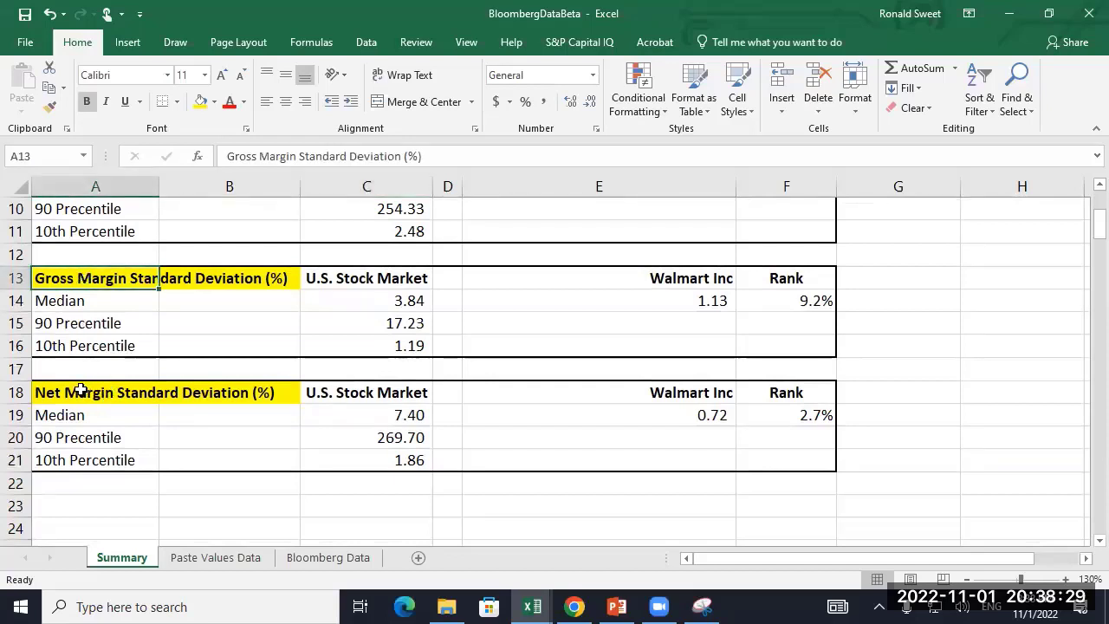
pyautogui.moveTo(80, 391); pyautogui.dragTo(654, 462)
pyautogui.moveTo(706, 460); pyautogui.dragTo(775, 460)
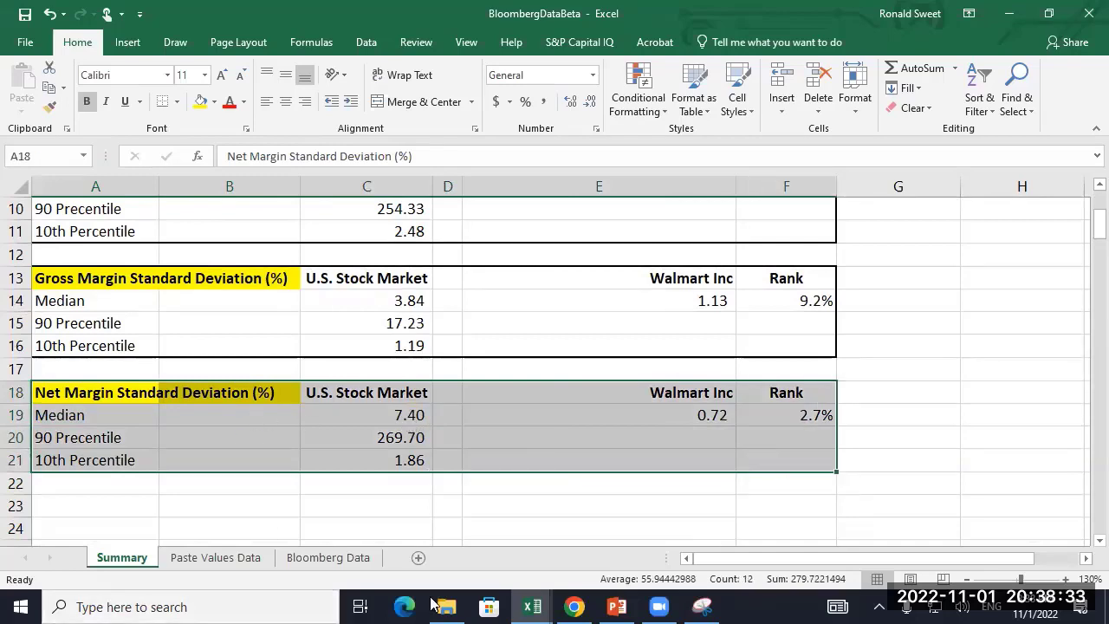
pyautogui.click(702, 607)
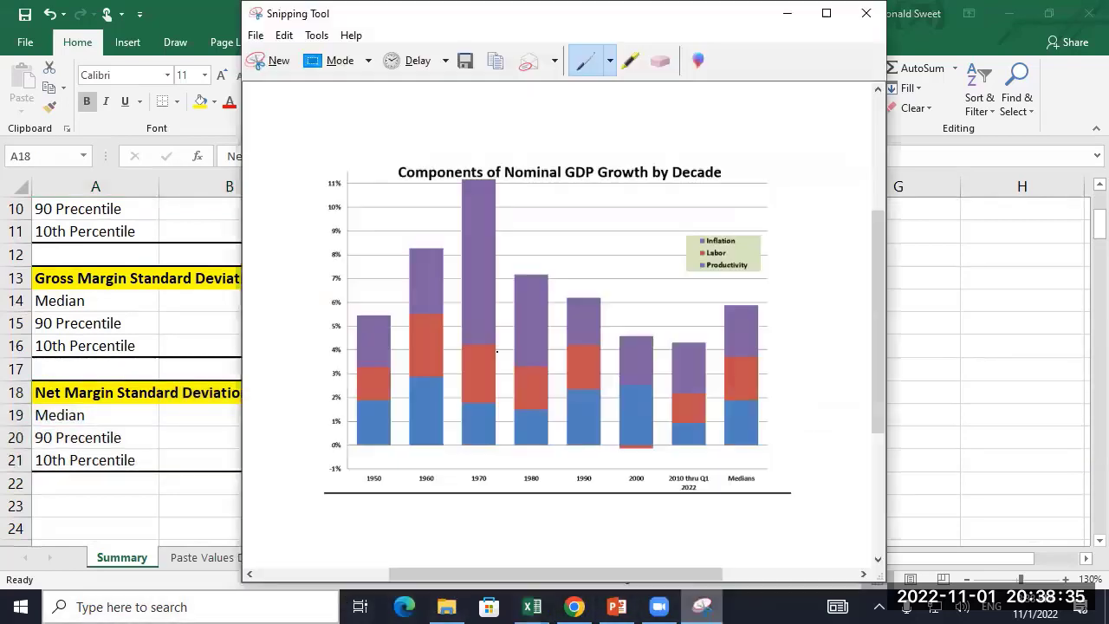
pyautogui.click(264, 60)
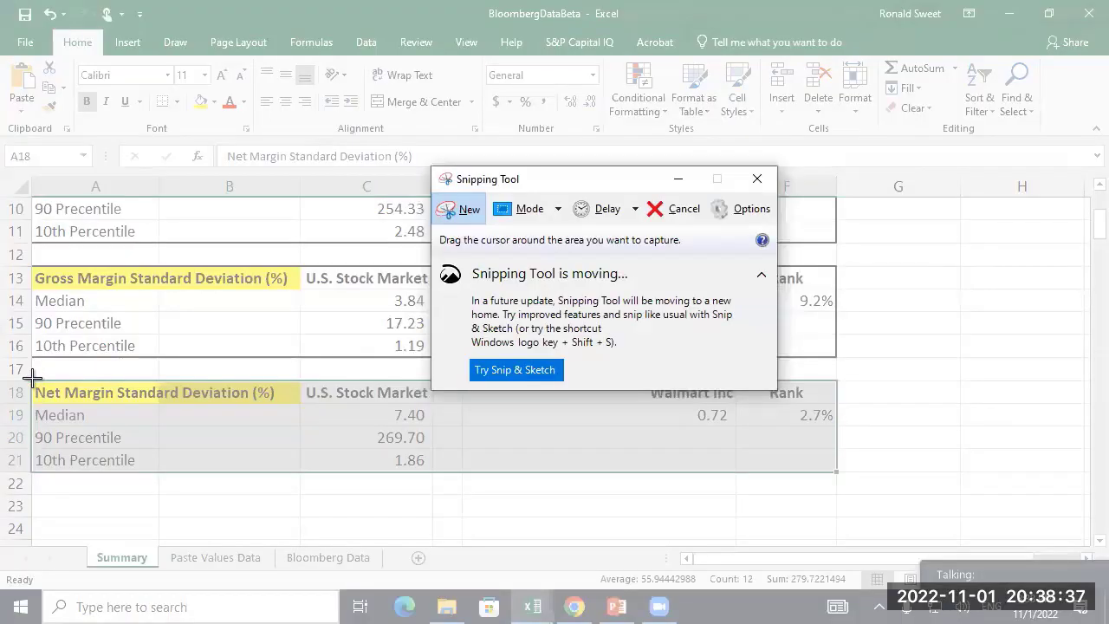
pyautogui.moveTo(32, 378); pyautogui.dragTo(837, 473)
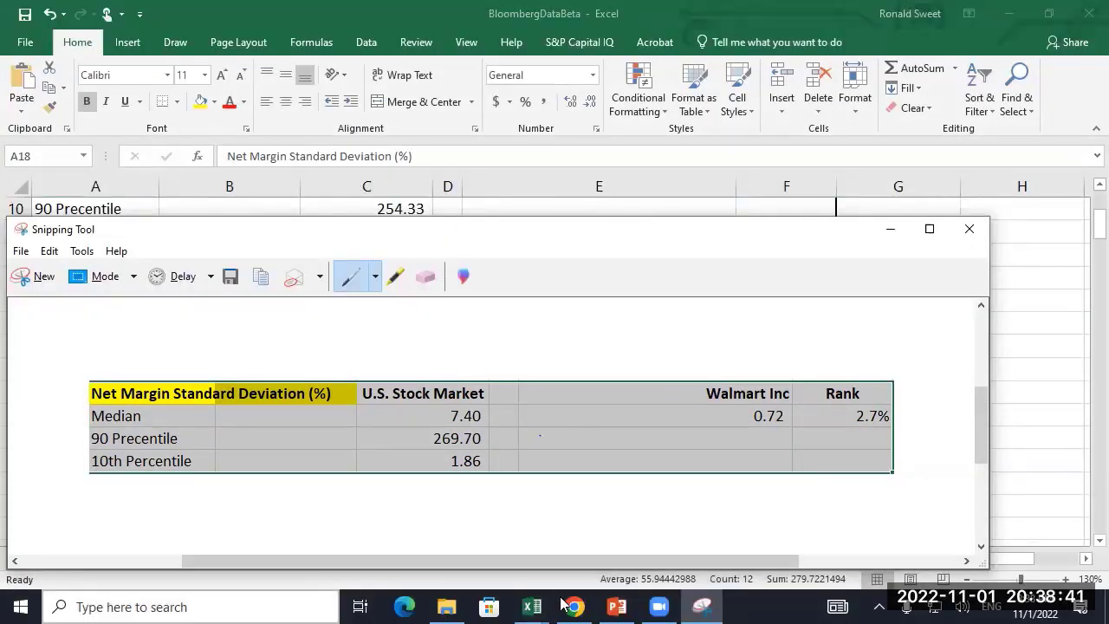
# - Switch to the DiscountRateValExampleWMT workbook and paste the captured table under the "File for Beta Excel" line
pyautogui.click(532, 607)
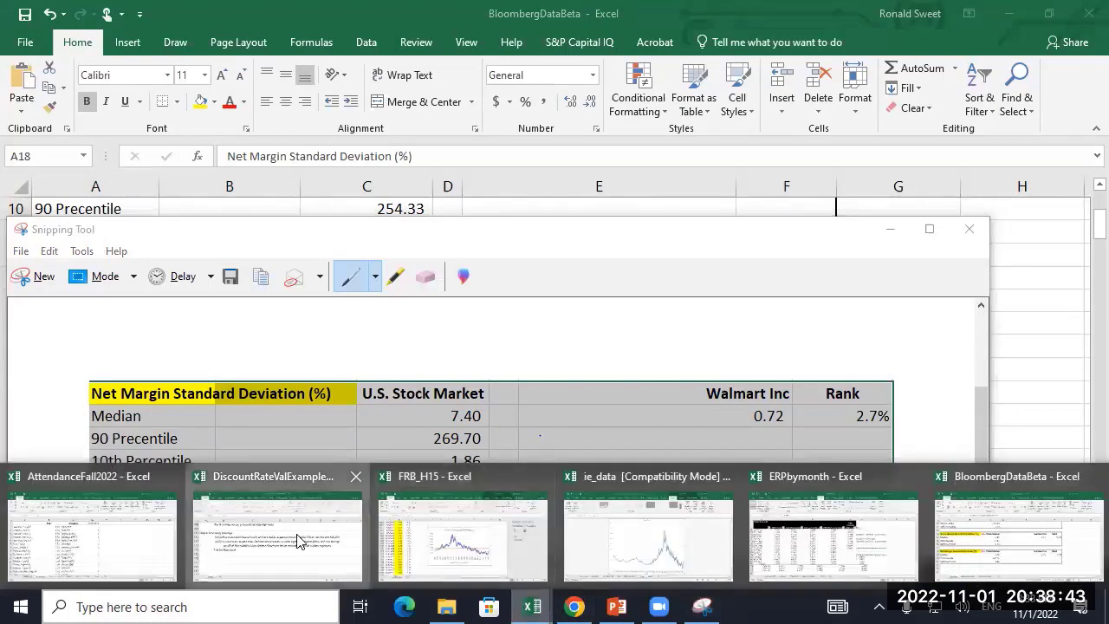
pyautogui.click(297, 540)
pyautogui.hotkey('ctrl', 'v')
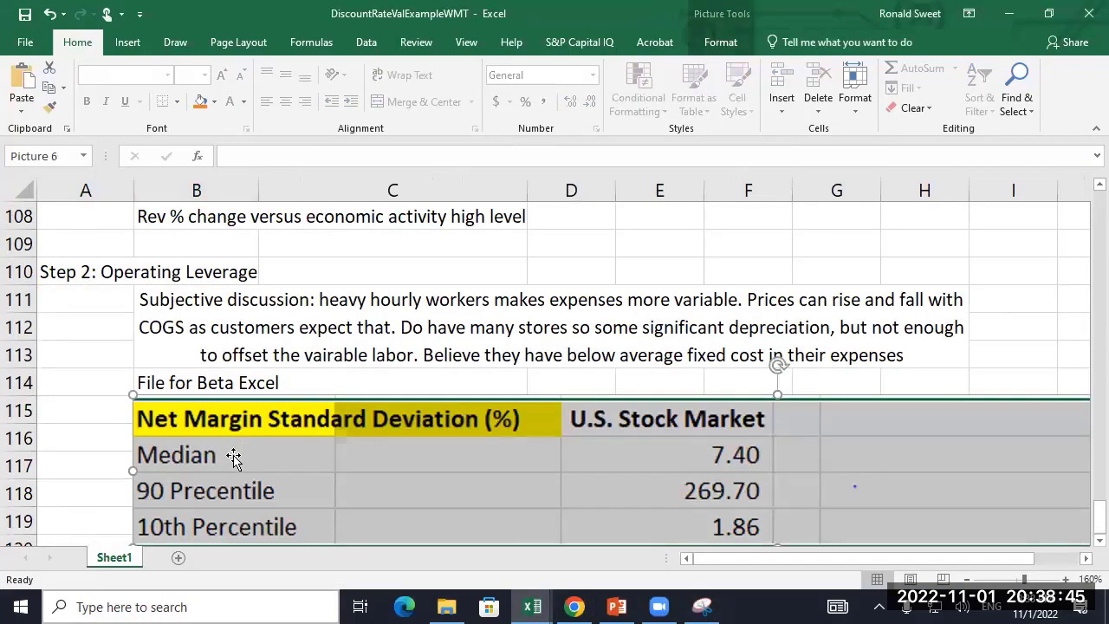
# - Shrink the pasted table picture and move it directly under "File for Beta Excel", across columns B to H beside rows 115 to 117
pyautogui.scroll(-2, 233, 458)
pyautogui.click(178, 444)
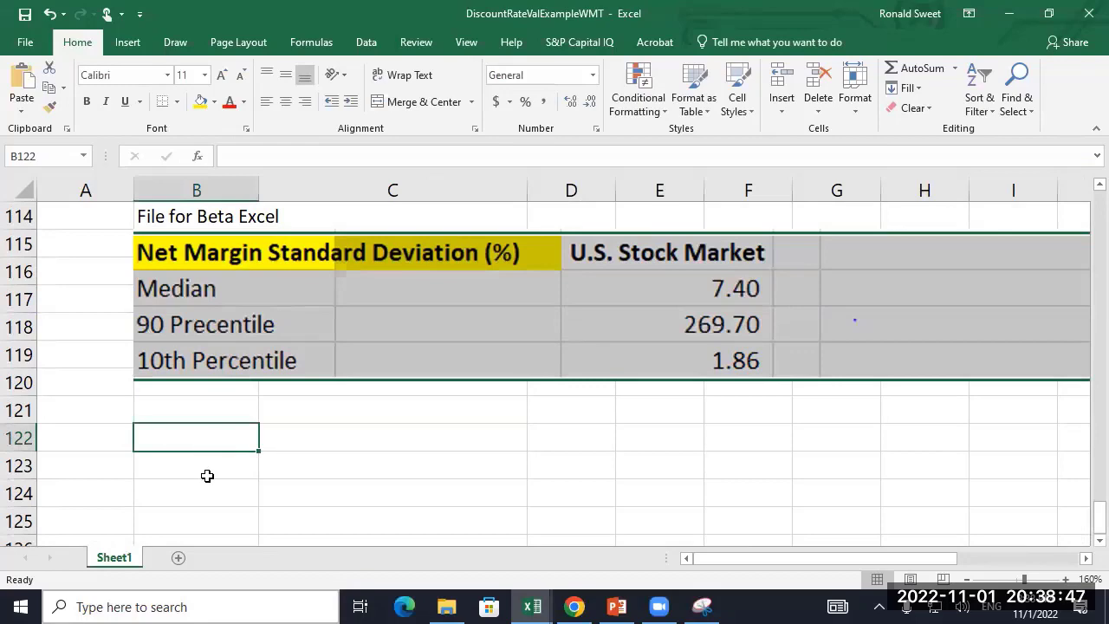
pyautogui.click(208, 327)
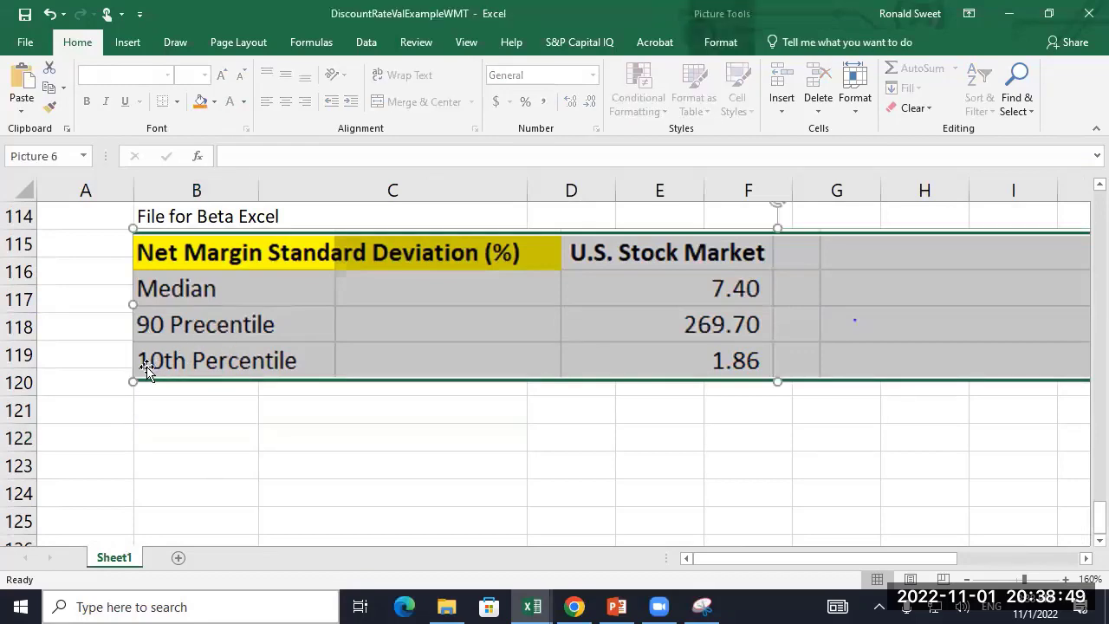
pyautogui.moveTo(132, 380); pyautogui.dragTo(800, 278)
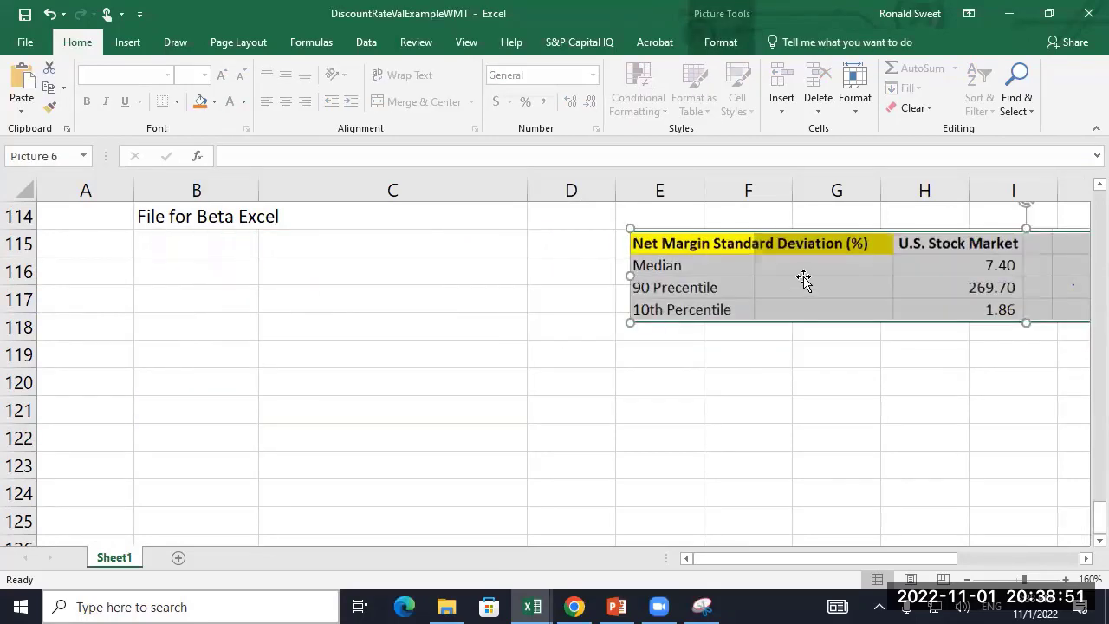
pyautogui.moveTo(710, 280); pyautogui.dragTo(297, 275)
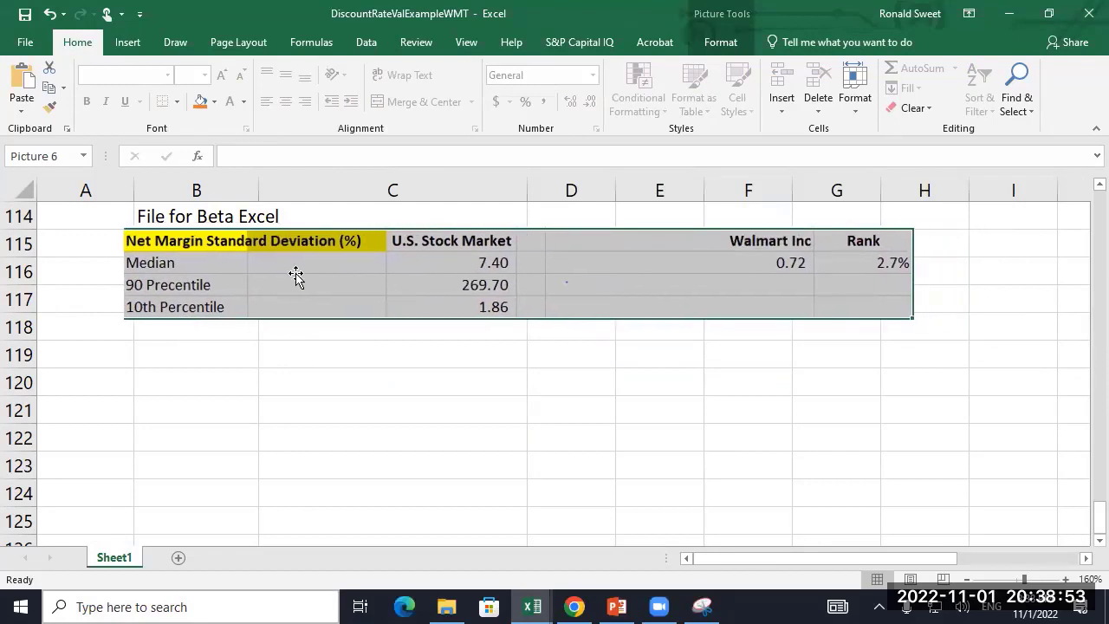
# - Enter in B119 "WMT has a very stable Net Margin (.72% standard devaitonh versus typical stock's 7.4%), consistenmt with"
pyautogui.click(171, 396)
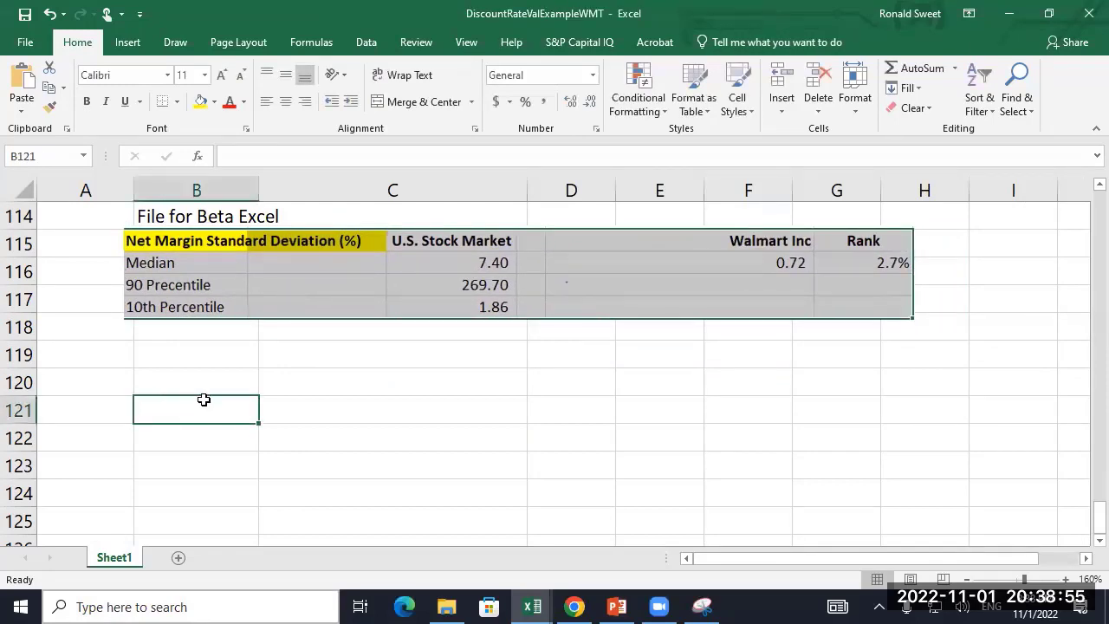
pyautogui.press('Up')
pyautogui.press('Up')
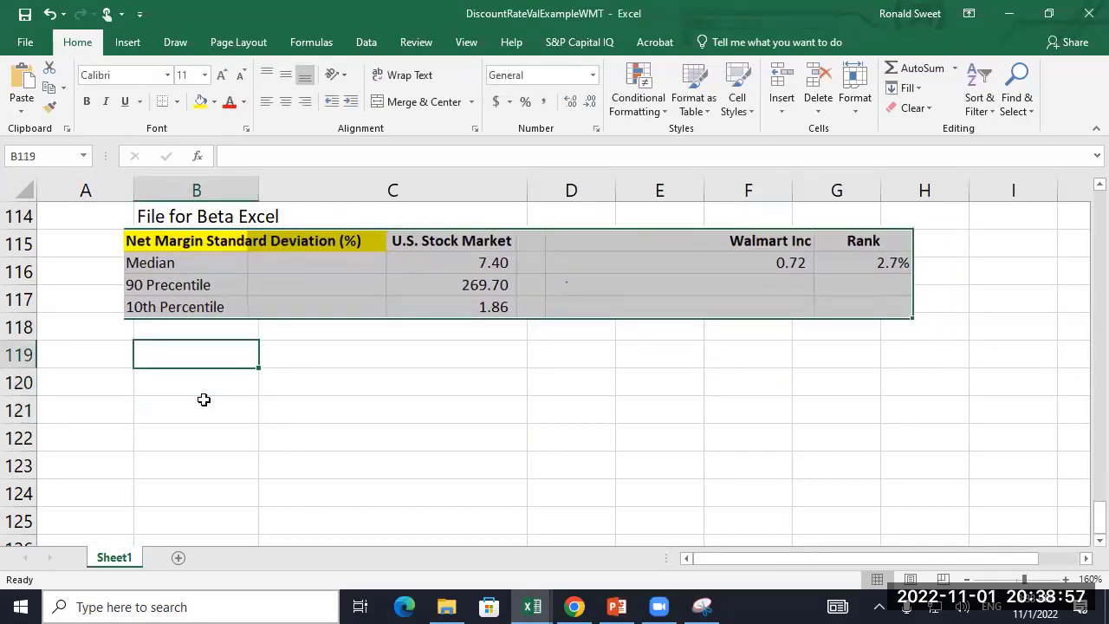
pyautogui.write('WM')
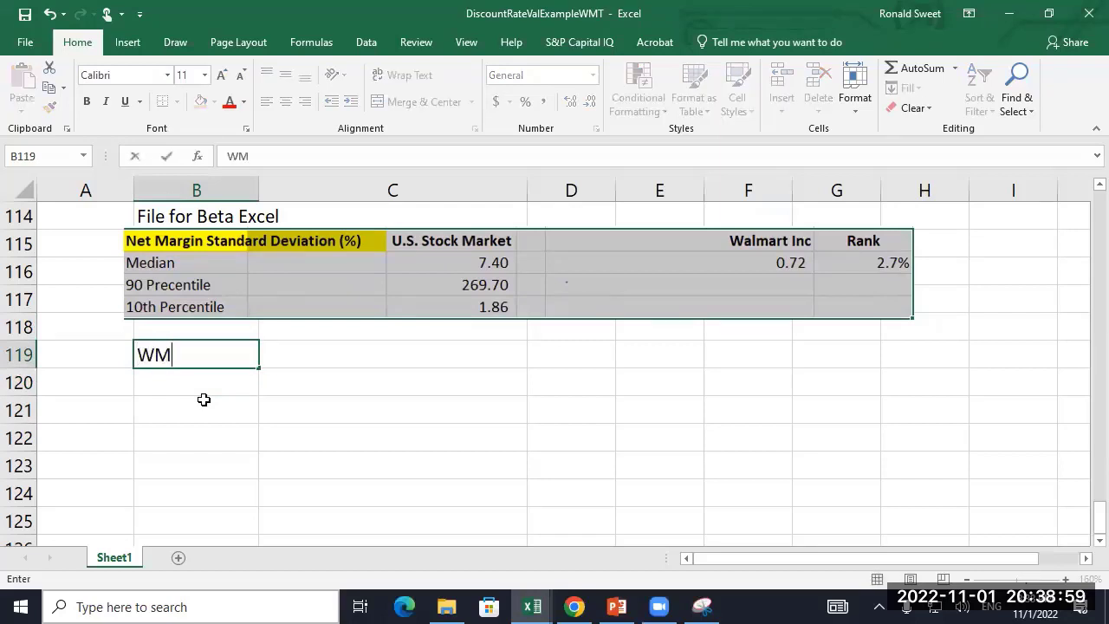
pyautogui.write('T has a very ')
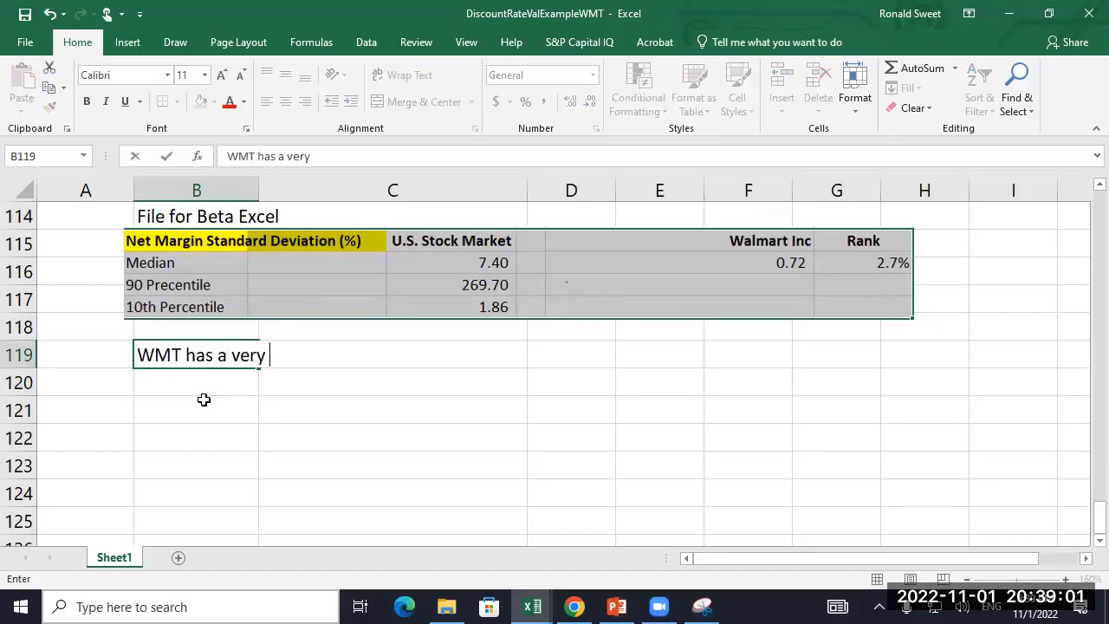
pyautogui.write('stable N')
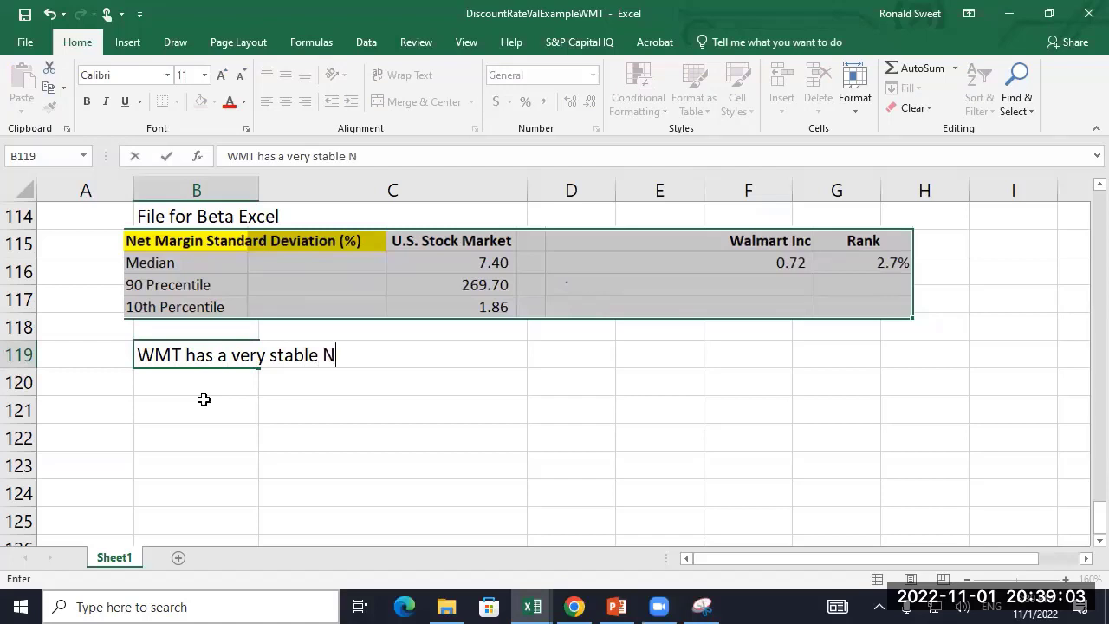
pyautogui.write('et Margin,')
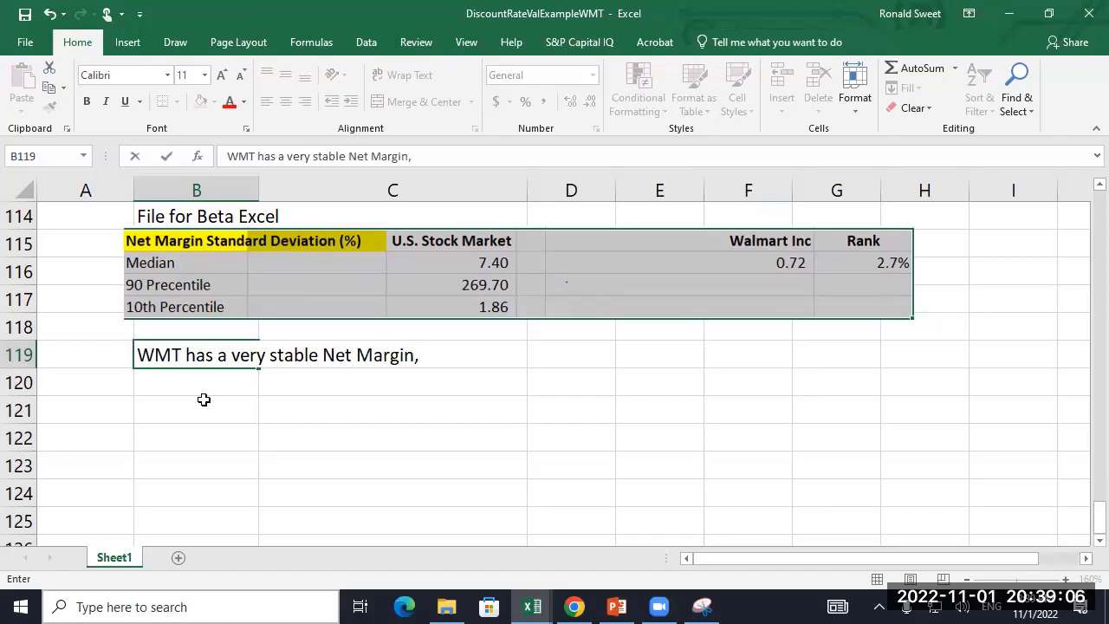
pyautogui.press('BackSpace')
pyautogui.write('(.72% sta')
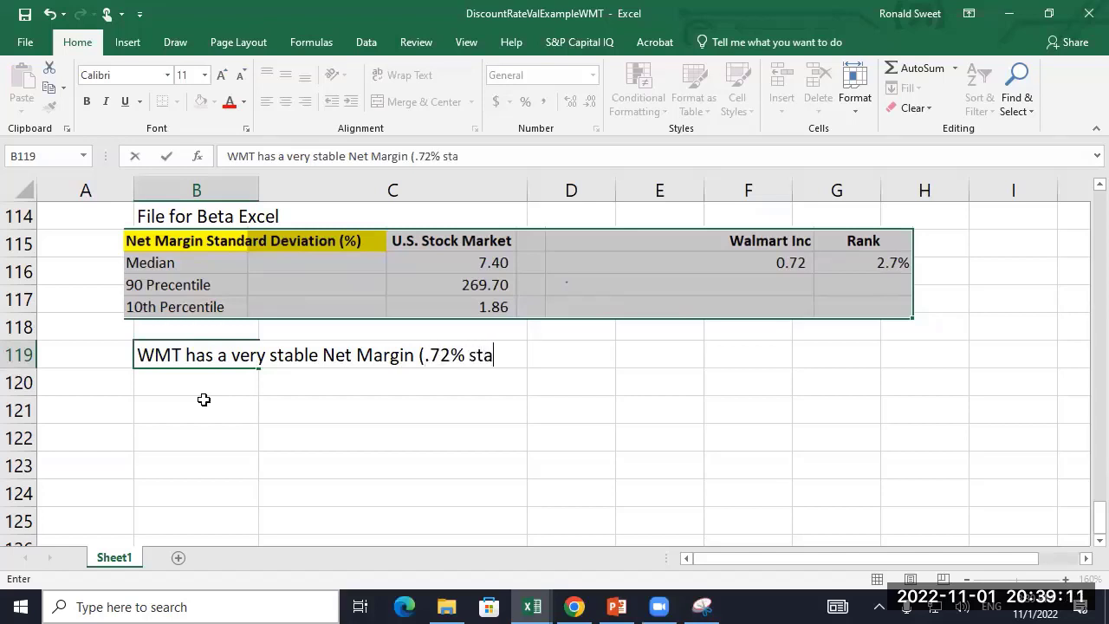
pyautogui.write('ndard devaitonh')
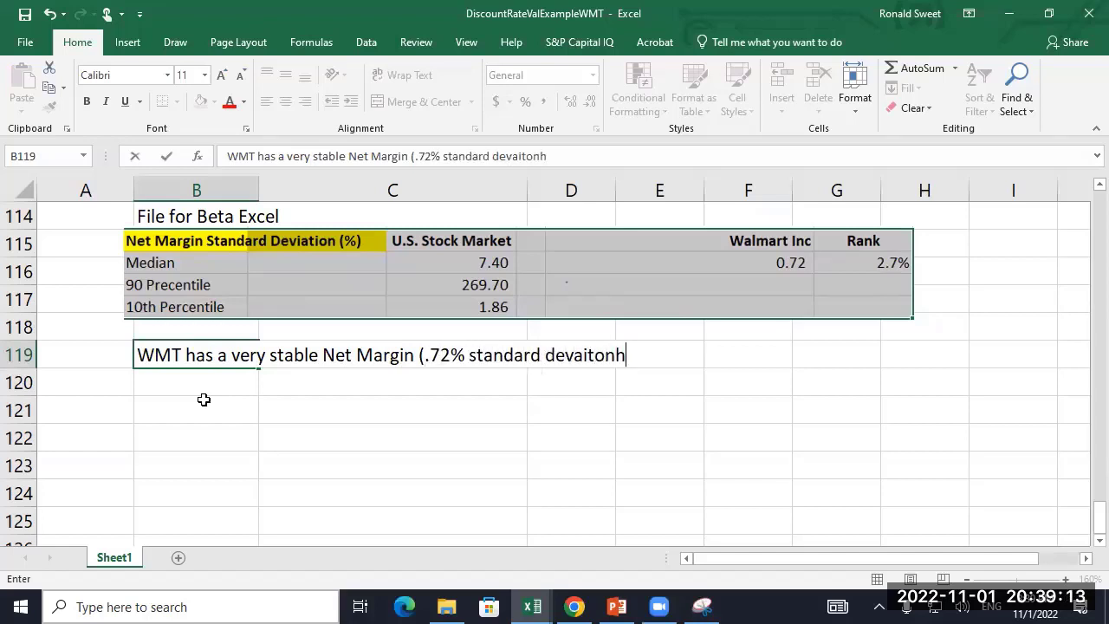
pyautogui.write(' versus t')
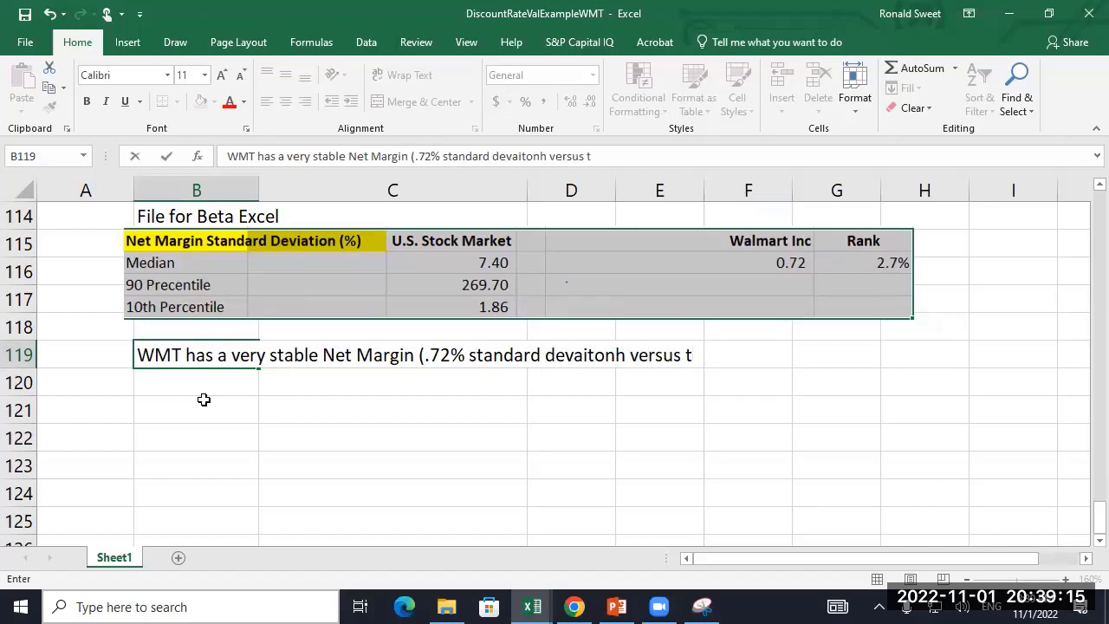
pyautogui.write('ypical stock')
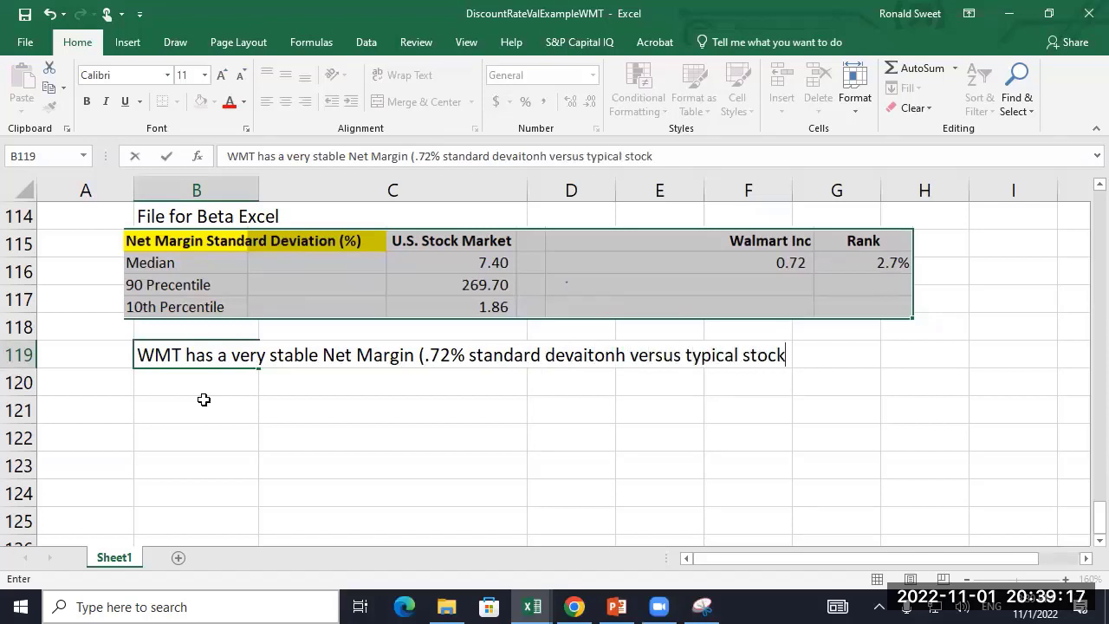
pyautogui.write("'s 7.4%")
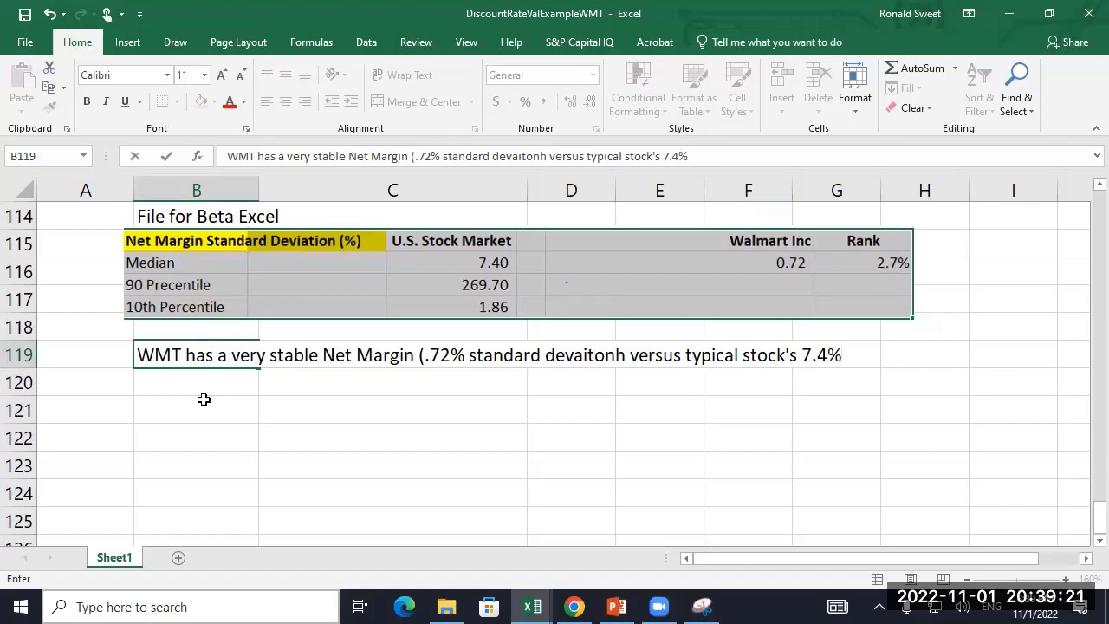
pyautogui.write('), consistenmt with')
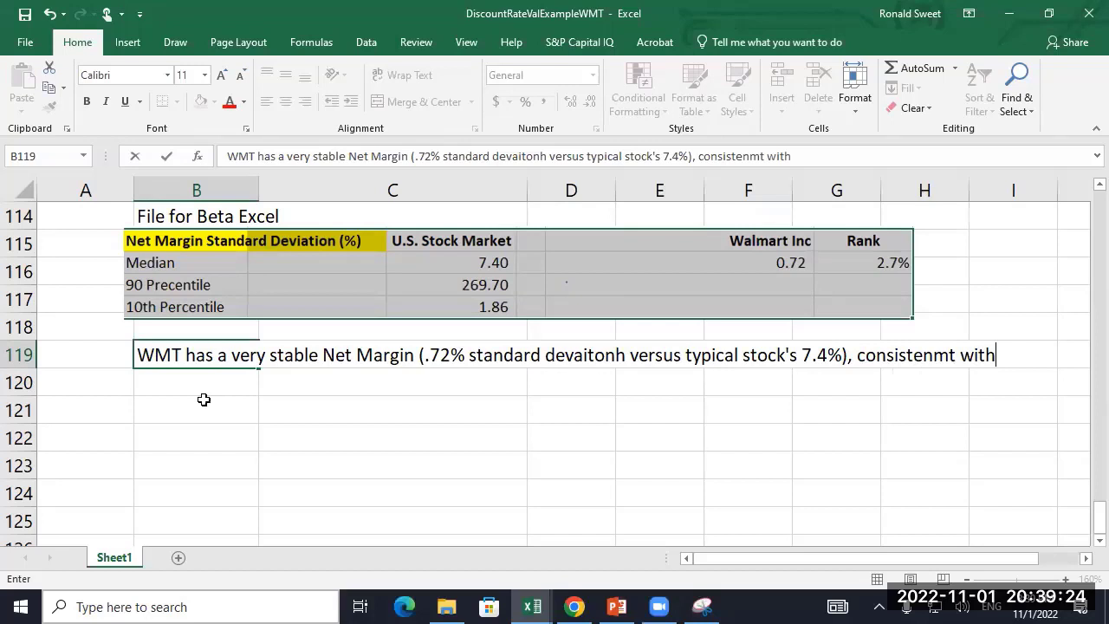
pyautogui.press('Return')
# - Continue the note in B120 with ",y assumption of low operating leverage"
pyautogui.write(',')
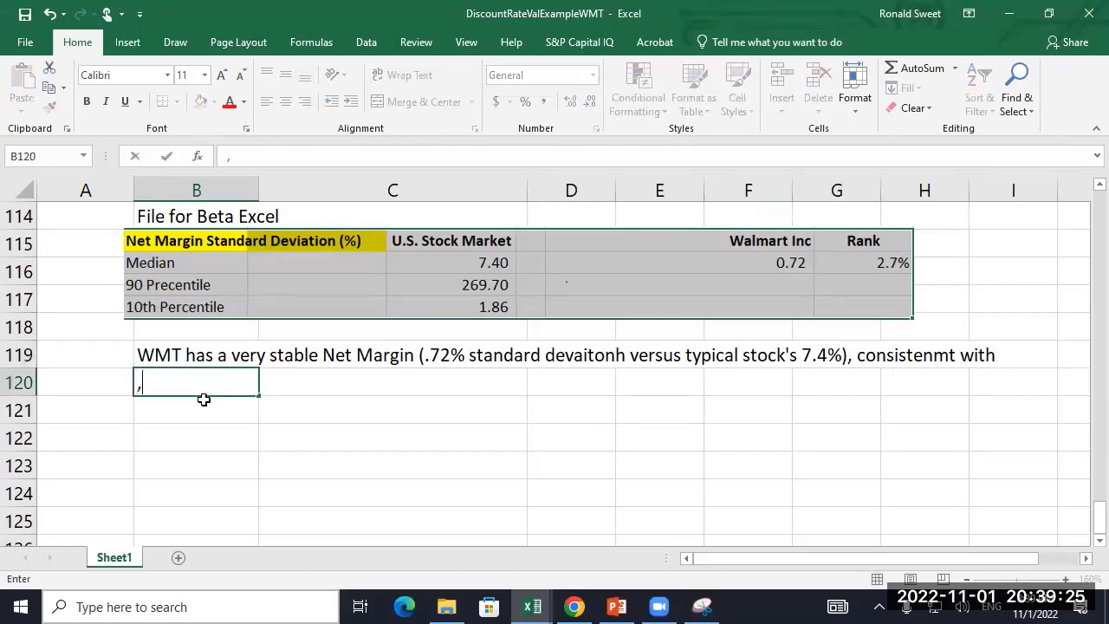
pyautogui.write('y assumptio')
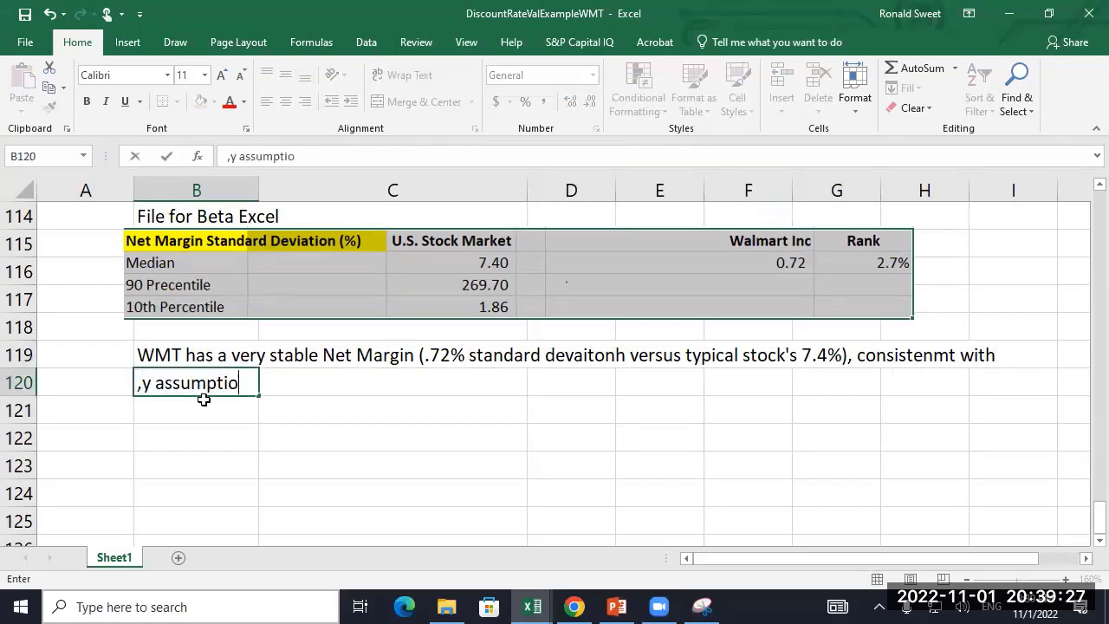
pyautogui.write('n of low oper')
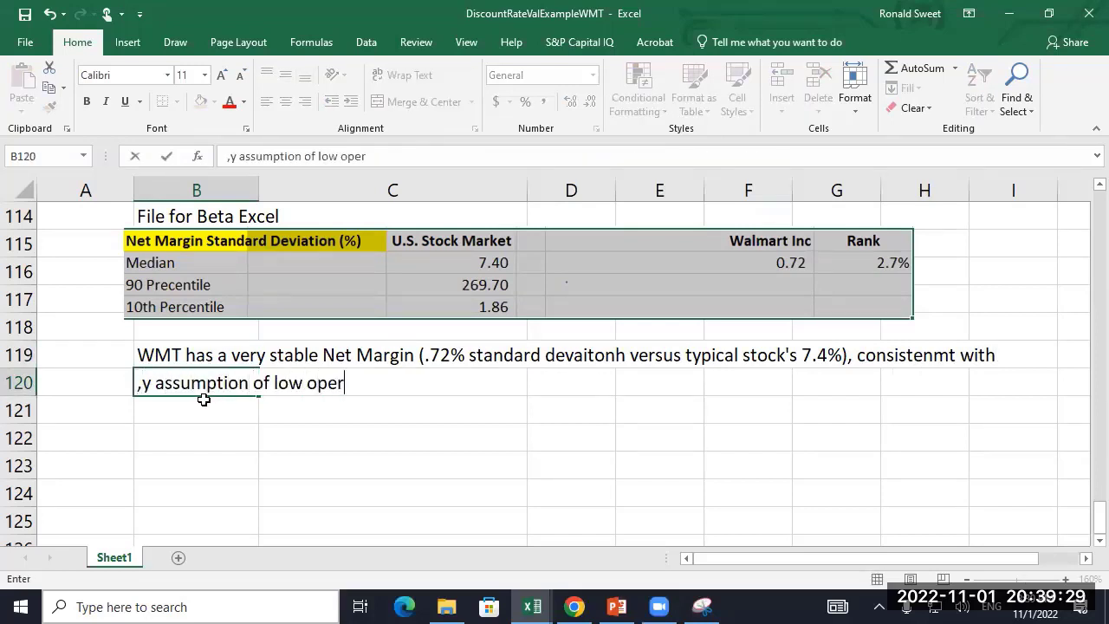
pyautogui.write('ating leverage')
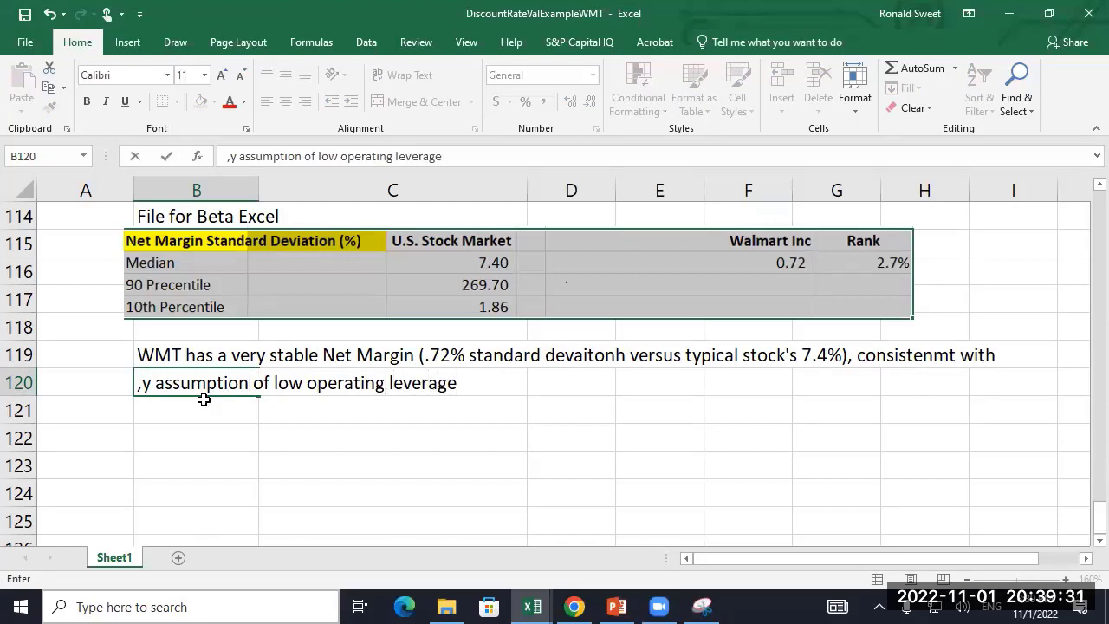
pyautogui.press('Return')
# - Correct the misspelled word "consistenmt" to "consistent" in the B119 note
pyautogui.press('Up')
pyautogui.press('Up')
pyautogui.press('F2')
pyautogui.press('Left')
pyautogui.press('Left')
pyautogui.press('Left')
pyautogui.press('Left')
pyautogui.press('Left')
pyautogui.press('Left')
pyautogui.press('Left')
pyautogui.press('Left')
pyautogui.press('Left')
pyautogui.press('Left')
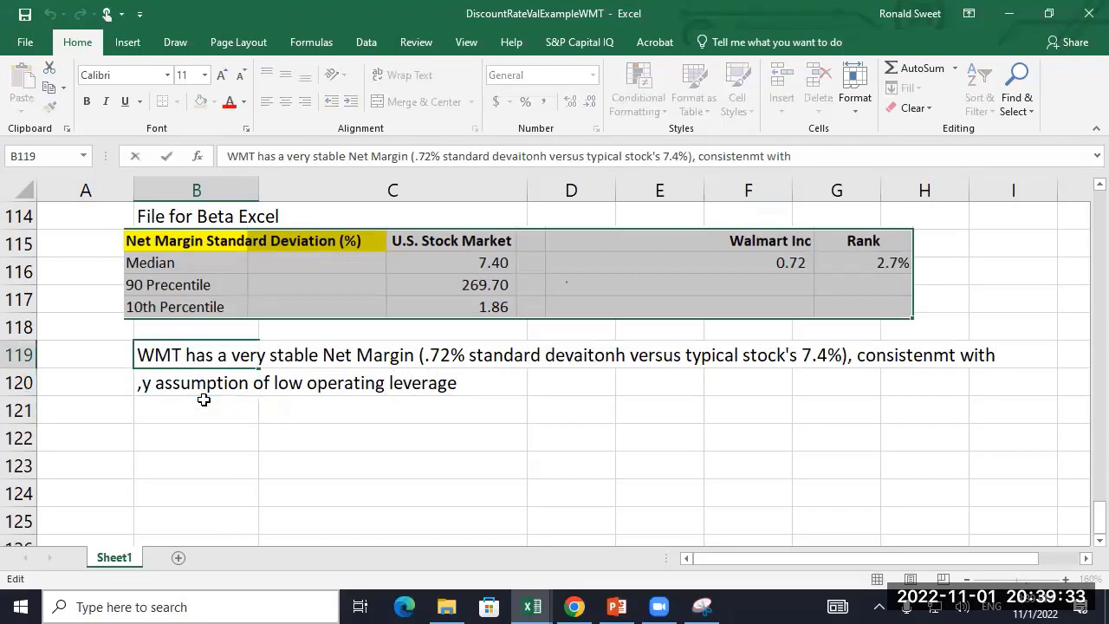
pyautogui.press('Delete')
pyautogui.press('Return')
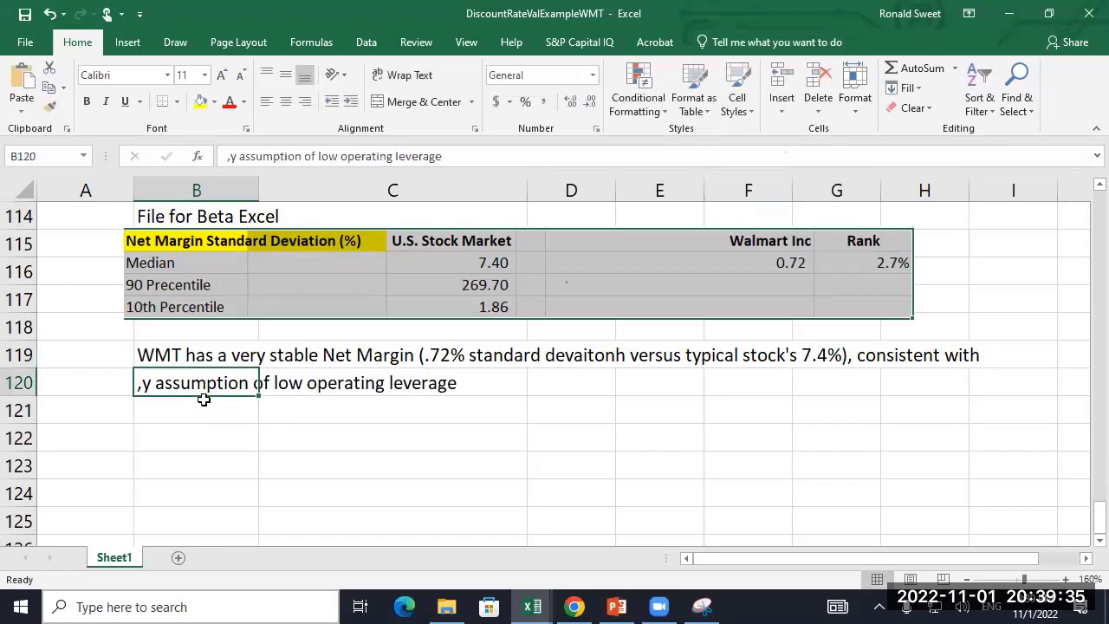
# - Replace the stray comma at the start of B120 with "m" so the line begins "my assumption"
pyautogui.press('Down')
pyautogui.press('Up')
pyautogui.press('F2')
pyautogui.press('Home')
pyautogui.press('Delete')
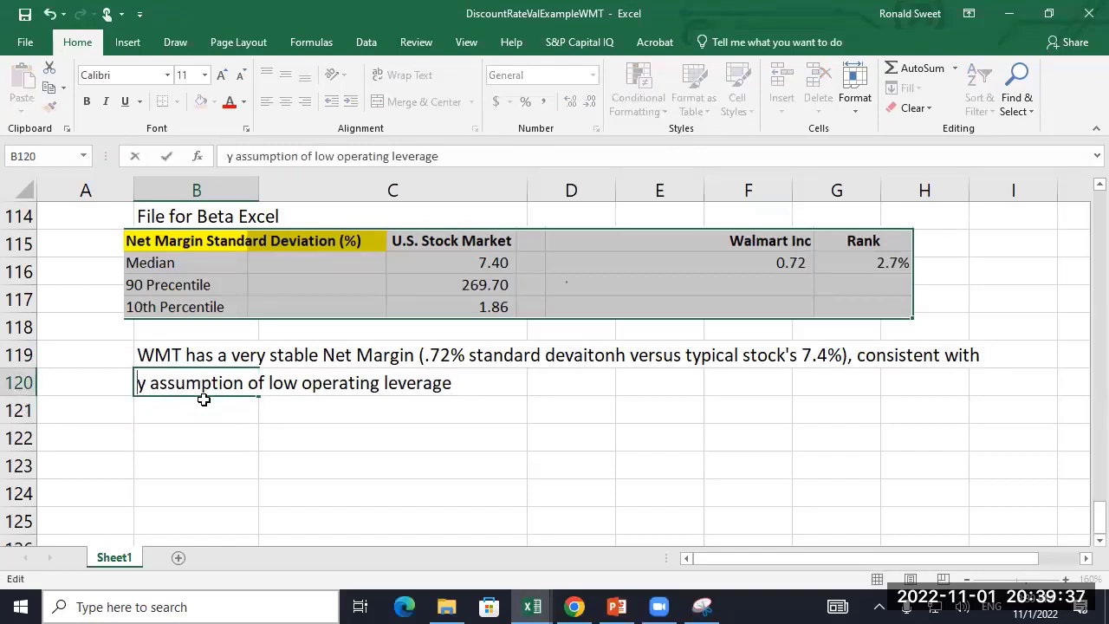
pyautogui.write('m')
pyautogui.press('Return')
# - Add the note "Suggest bringing in more competitors" in B122, leaving a blank row below the leverage comment
pyautogui.press('Down')
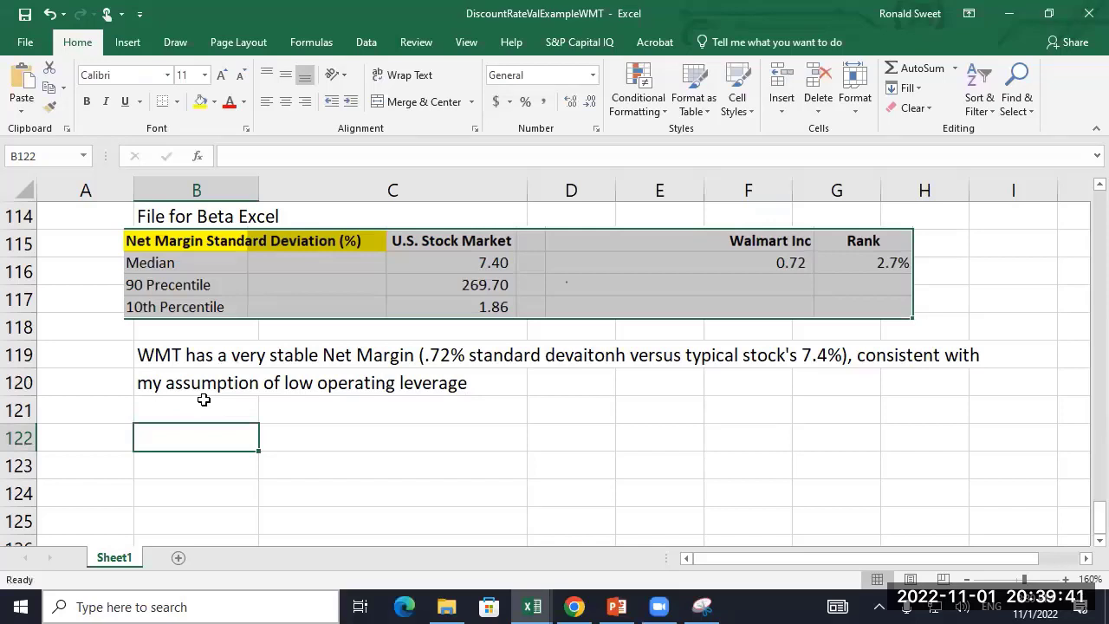
pyautogui.write('Suggest')
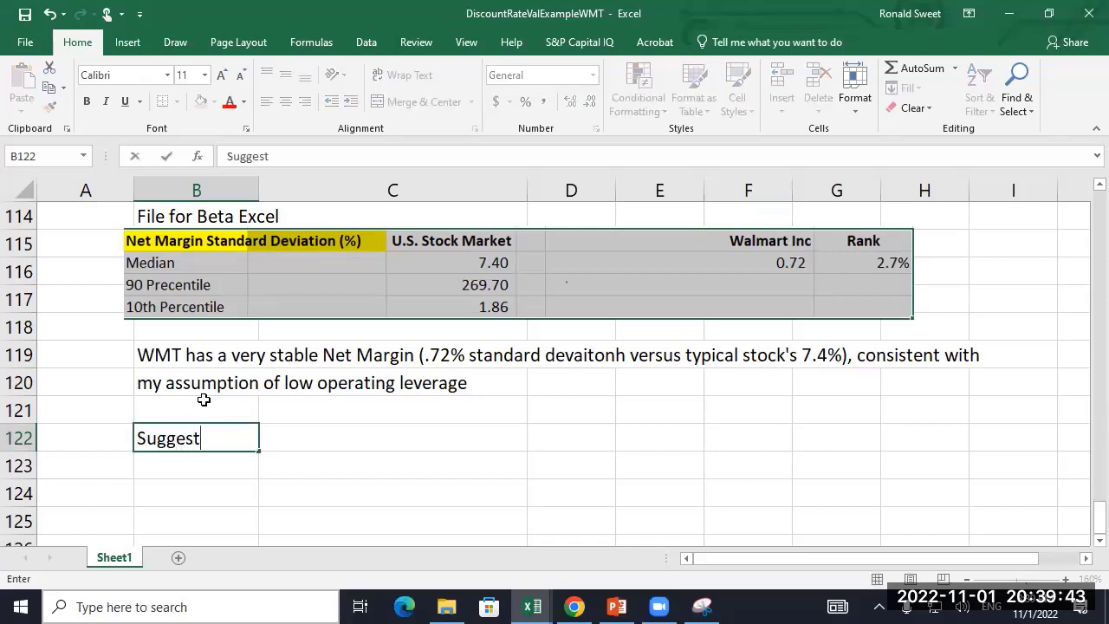
pyautogui.write(' bringin')
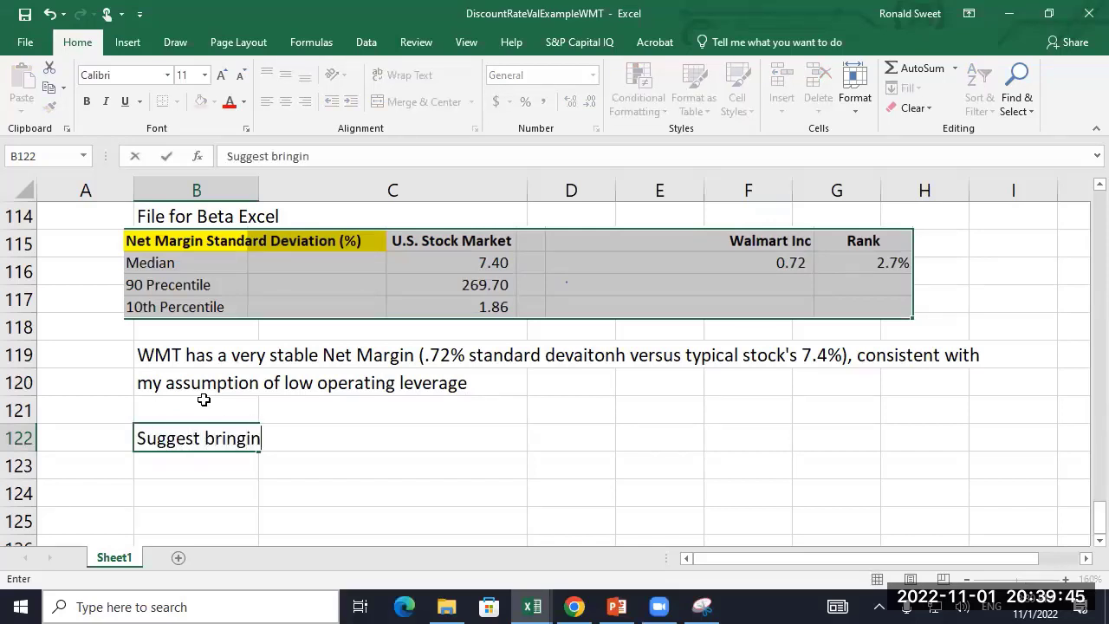
pyautogui.write('g in more competitors')
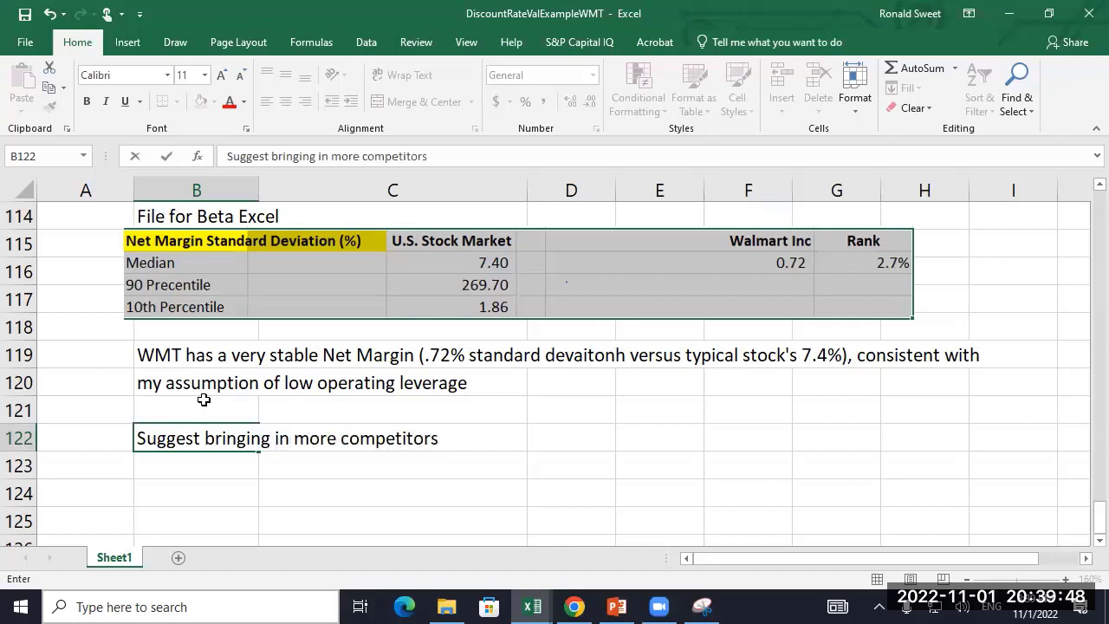
pyautogui.press('Return')
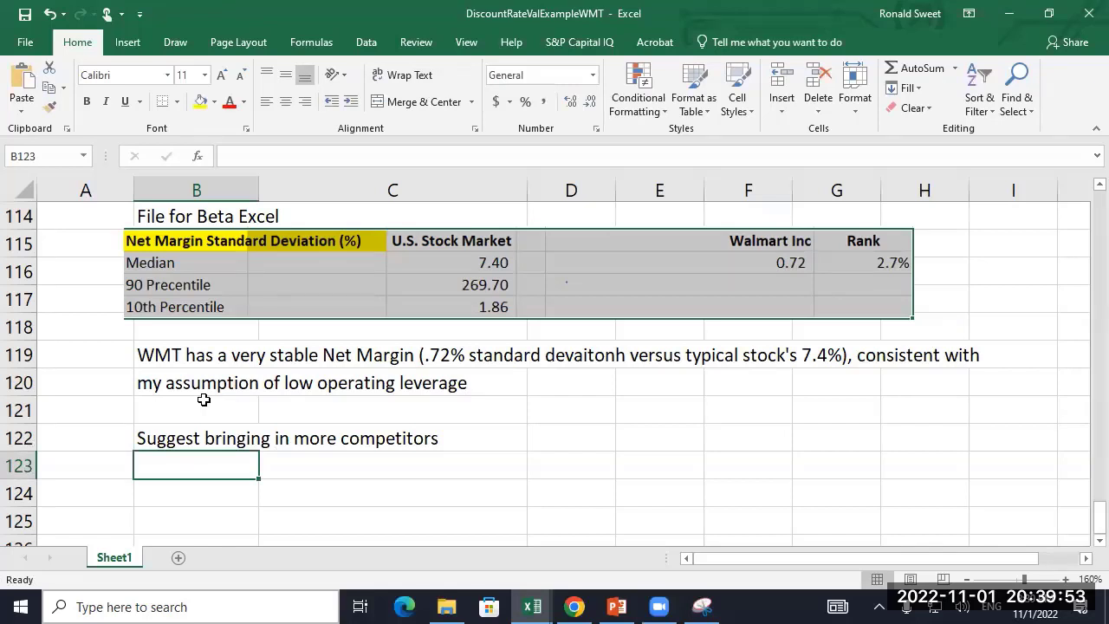
# - Switch to the BloombergDataBeta workbook and find the ticker "tgt" on the Paste Values Data sheet
pyautogui.click(574, 606)
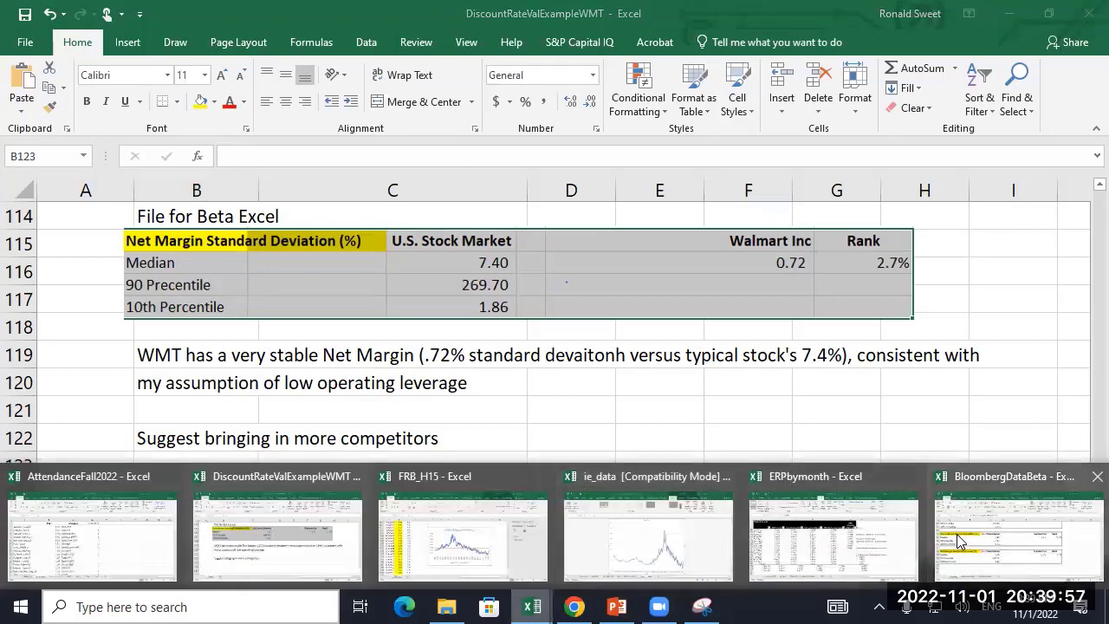
pyautogui.click(1023, 555)
pyautogui.click(217, 557)
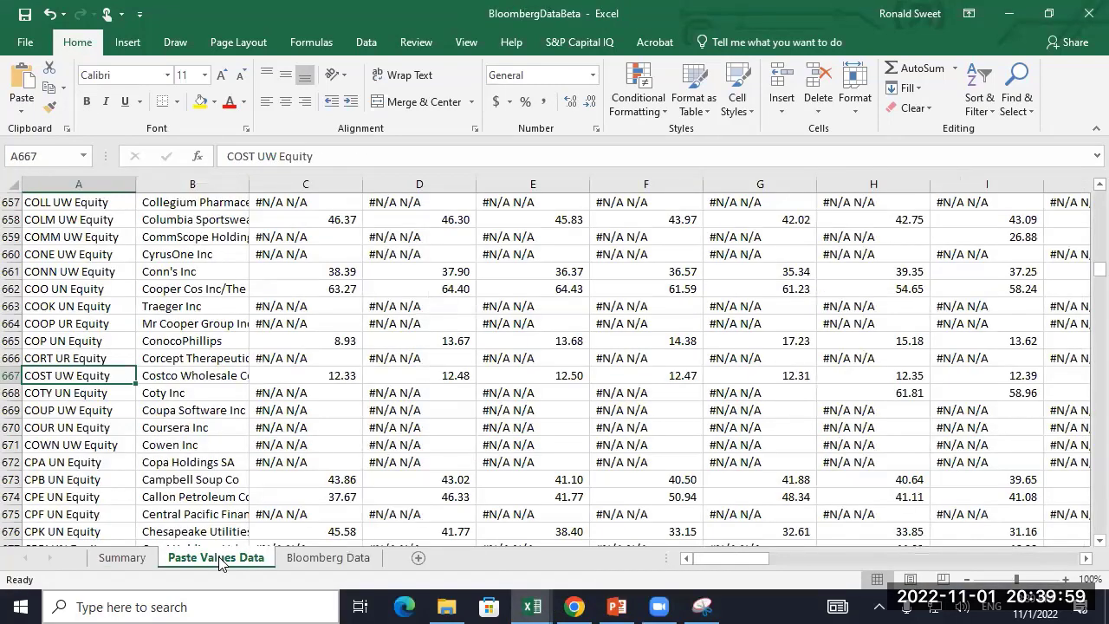
pyautogui.hotkey('ctrl', 'f')
pyautogui.write('tgt')
pyautogui.press('Return')
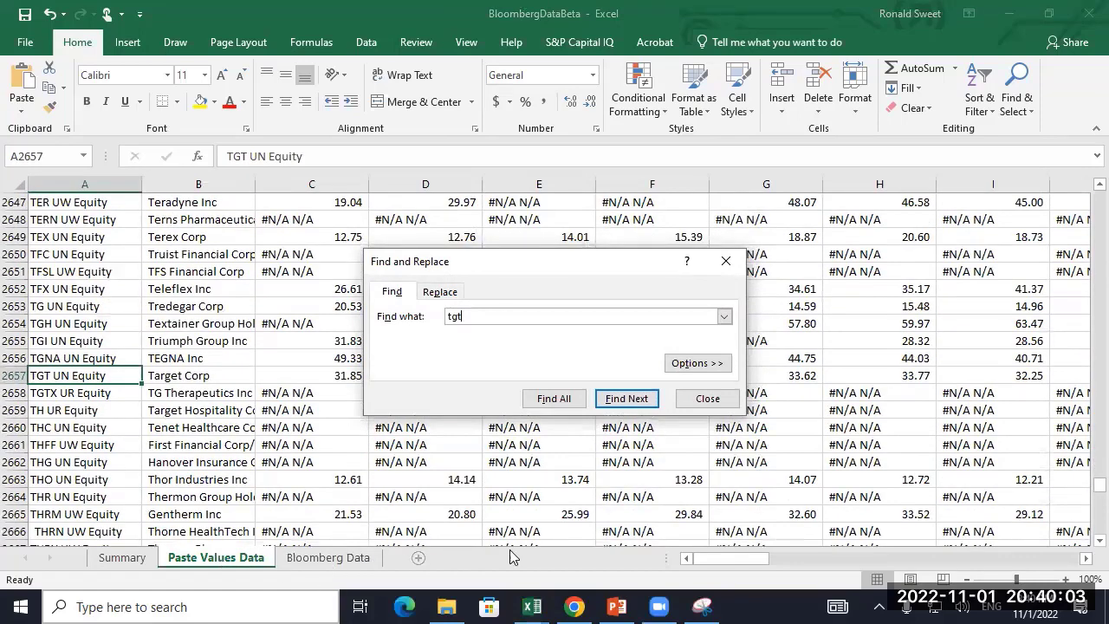
pyautogui.click(707, 399)
# - On the Summary sheet, point the Company Selected formula in C6 to A2657 of Paste Values Data and check Target's Net Margin Standard Deviation
pyautogui.click(135, 561)
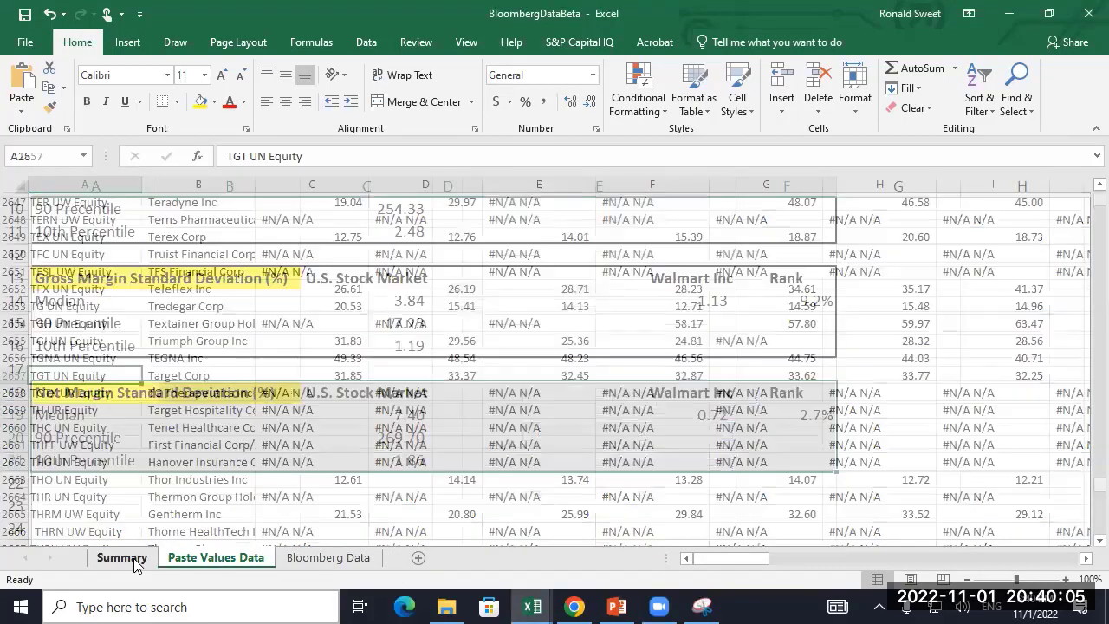
pyautogui.hotkey('ctrl', 'Home')
pyautogui.press('Right')
pyautogui.press('Right')
pyautogui.press('Down')
pyautogui.press('Down')
pyautogui.press('Down')
pyautogui.press('Down')
pyautogui.press('Down')
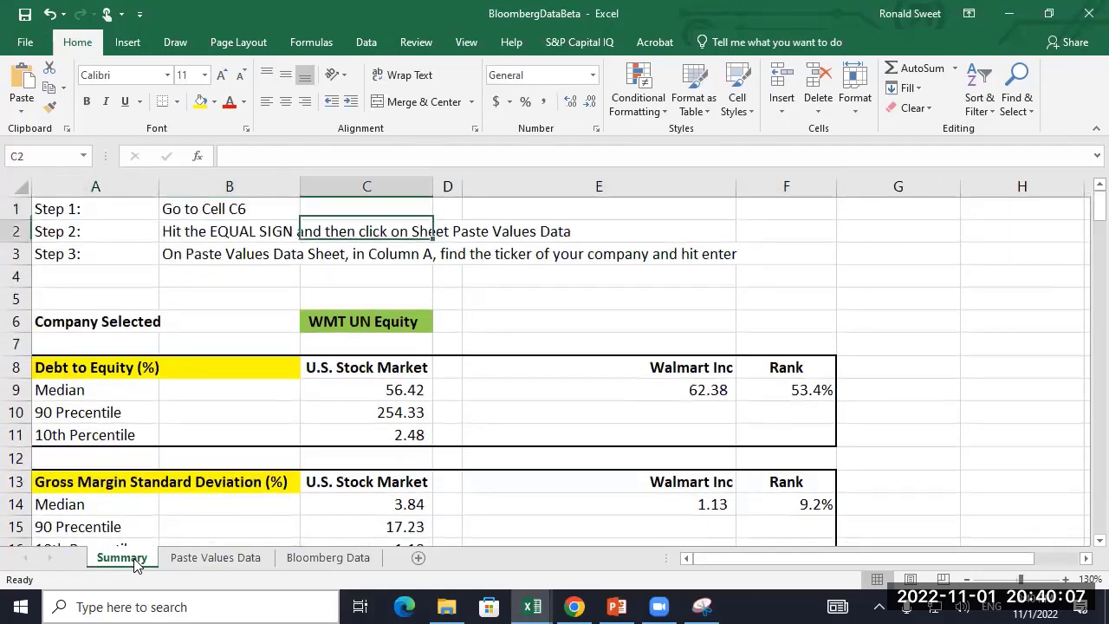
pyautogui.press('F2')
pyautogui.press('BackSpace')
pyautogui.press('BackSpace')
pyautogui.press('BackSpace')
pyautogui.press('BackSpace')
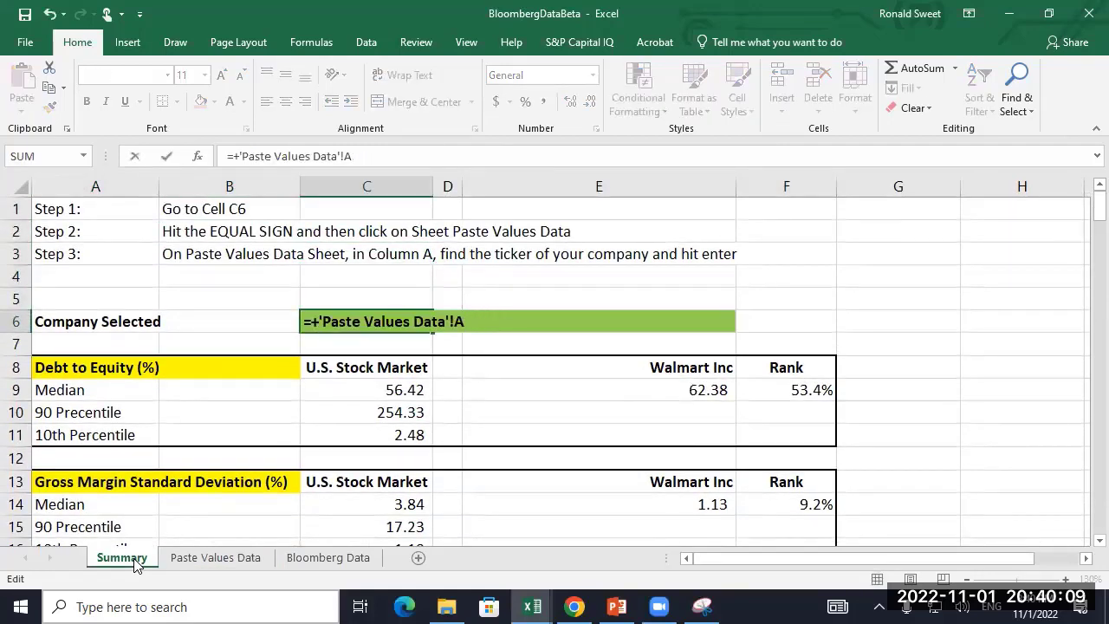
pyautogui.write('265')
pyautogui.hotkey('shift', 'Return')
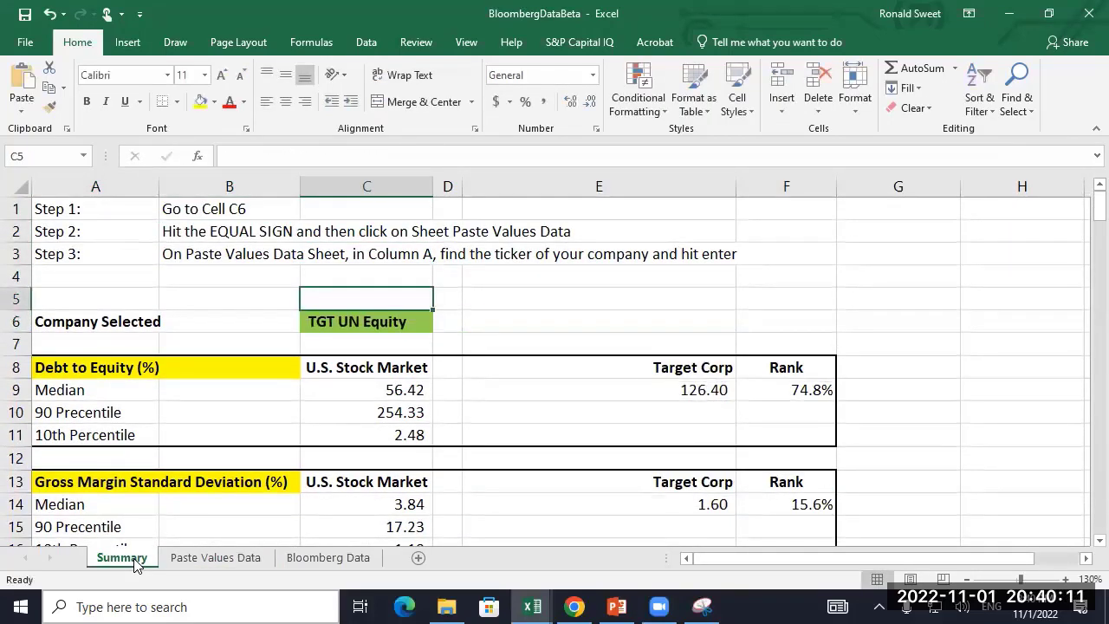
pyautogui.scroll(-4, 213, 505)
pyautogui.click(693, 346)
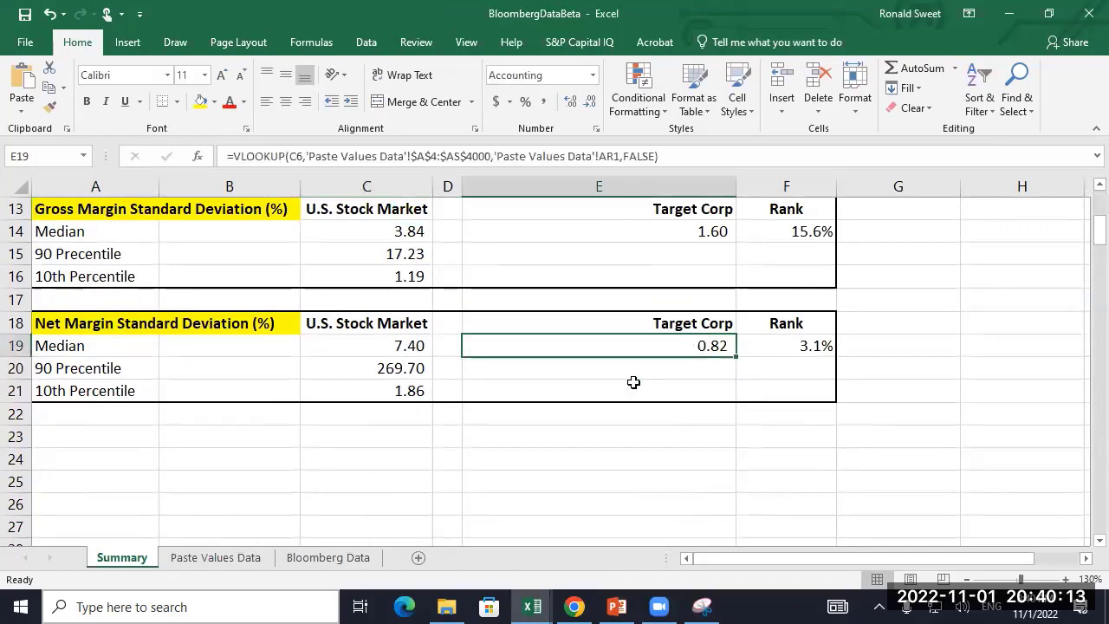
pyautogui.scroll(3, 598, 390)
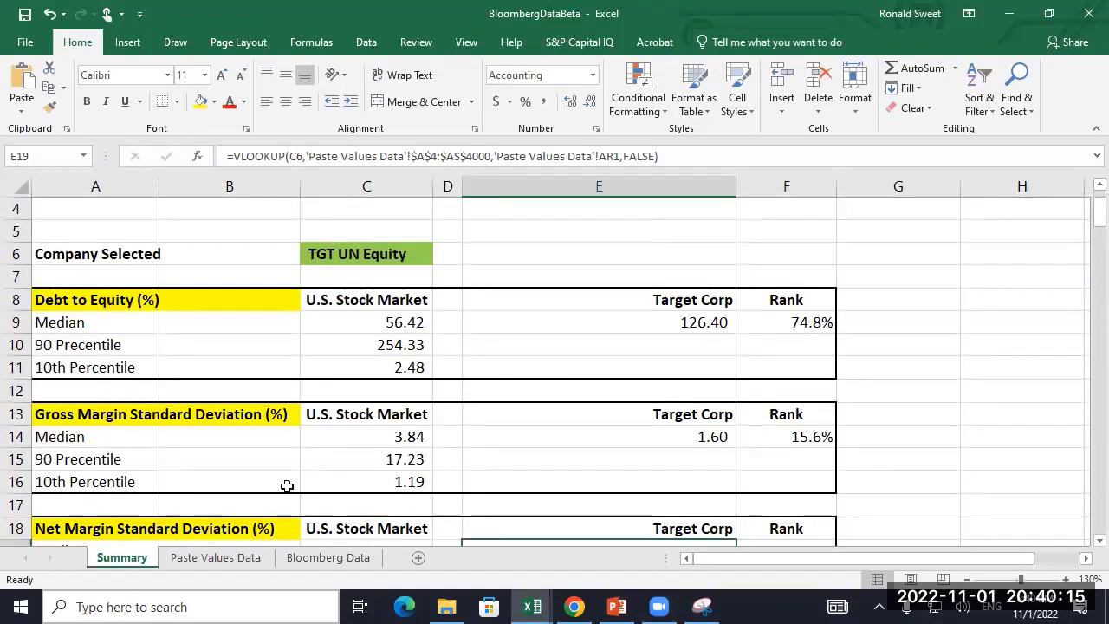
# - Search the Paste Values Data sheet for "kohl" to locate the company's row
pyautogui.click(187, 560)
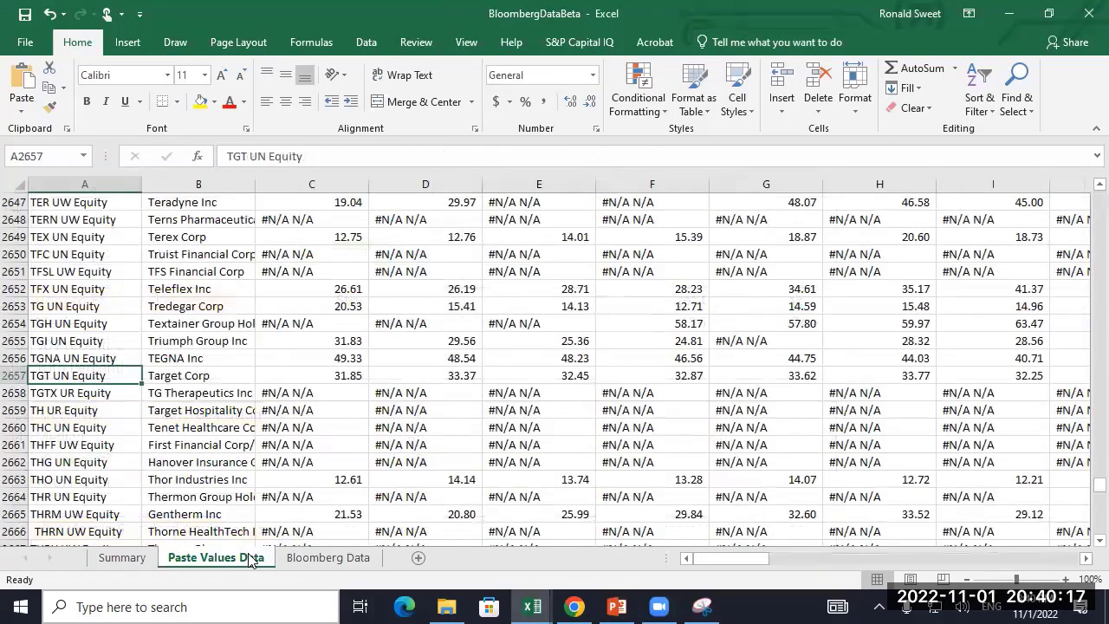
pyautogui.hotkey('ctrl', 'f')
pyautogui.write('tgt')
pyautogui.write('kohl')
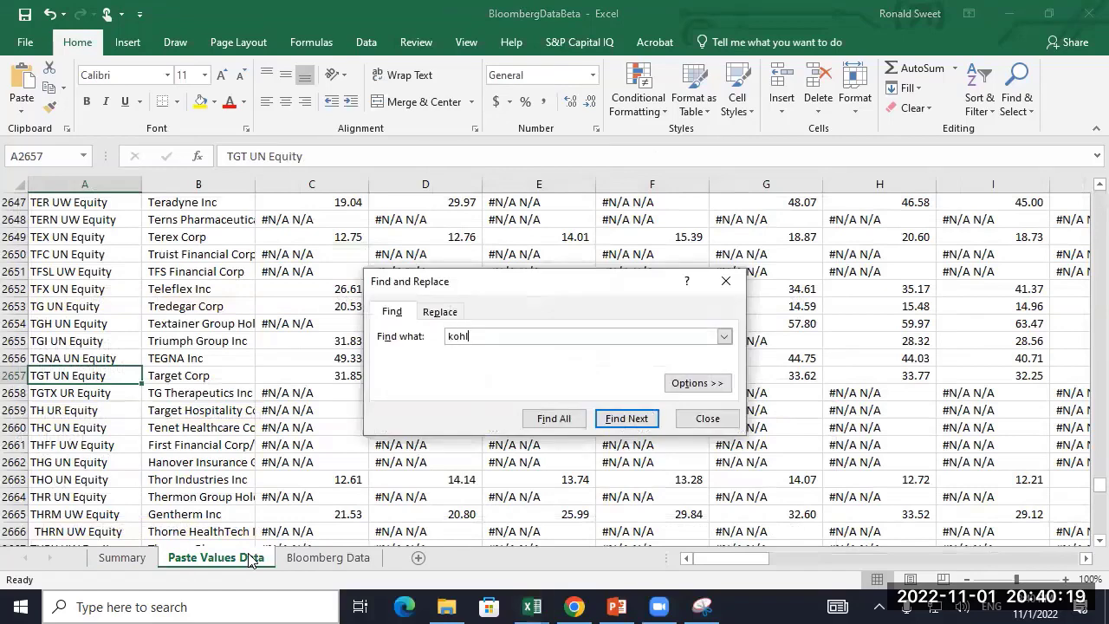
pyautogui.press('Return')
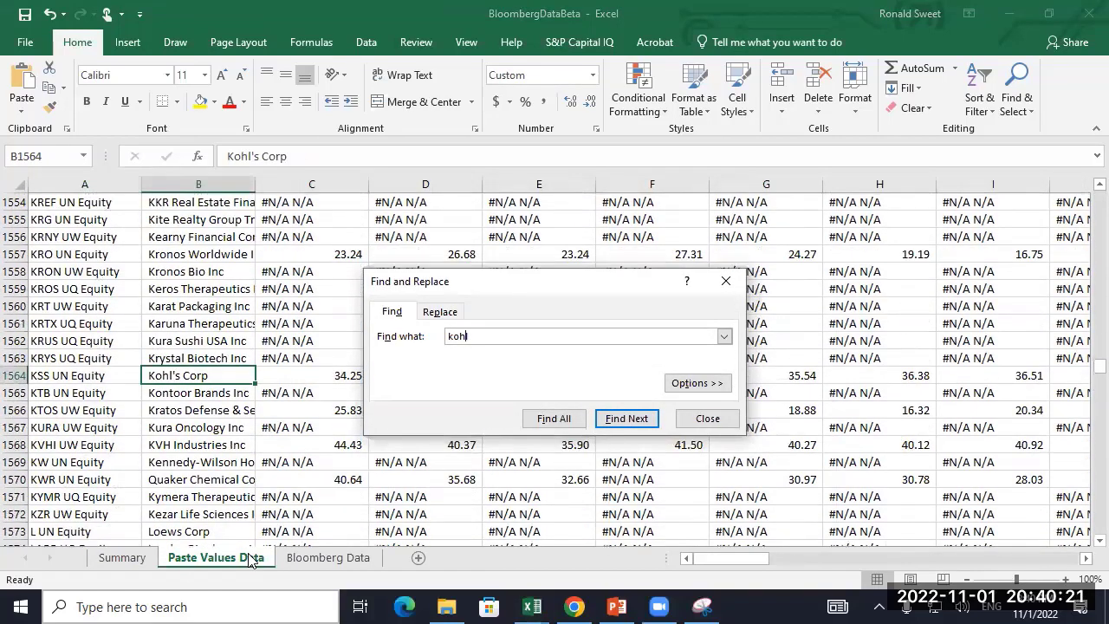
pyautogui.click(704, 419)
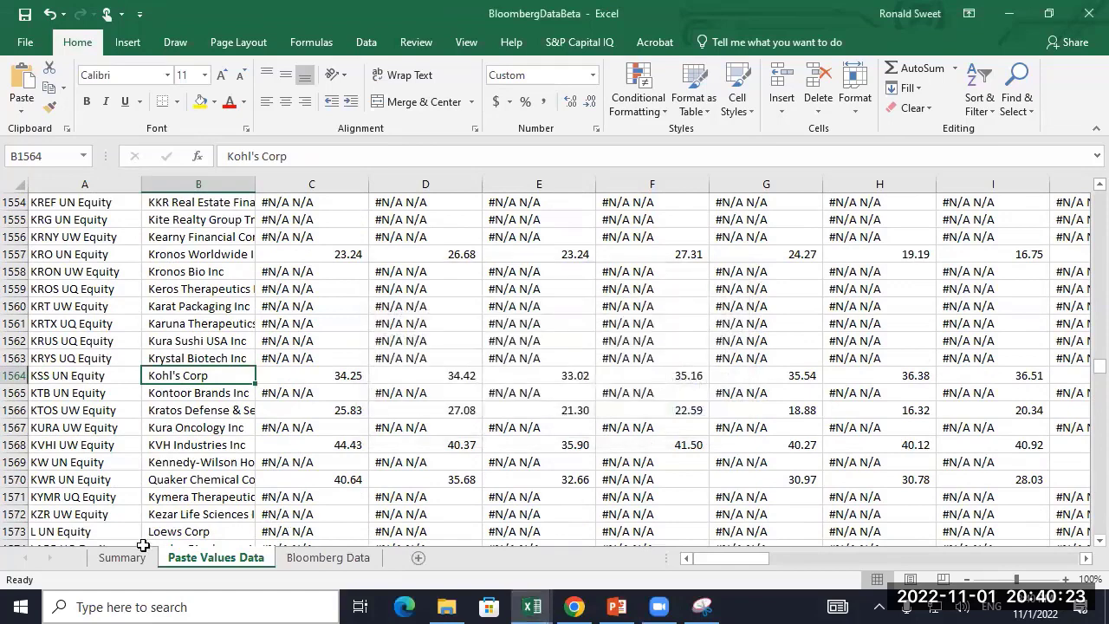
# - On the Summary sheet, point the Company Selected formula in C6 to A1564 of Paste Values Data and check Kohl's Net Margin Standard Deviation
pyautogui.click(139, 559)
pyautogui.doubleClick(379, 253)
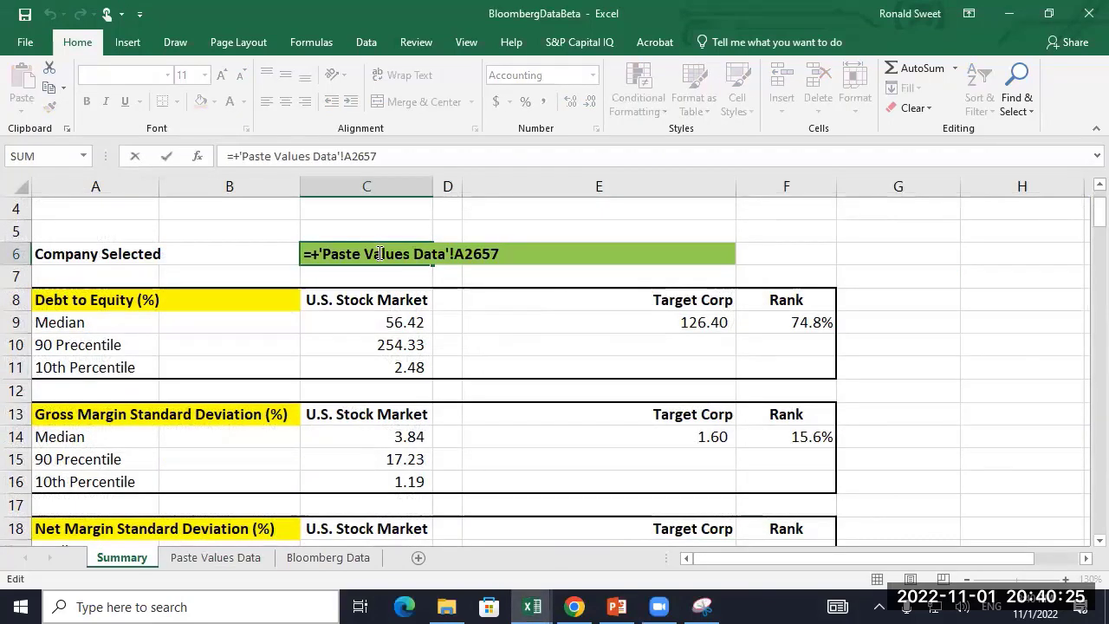
pyautogui.press('BackSpace')
pyautogui.press('BackSpace')
pyautogui.press('BackSpace')
pyautogui.press('BackSpace')
pyautogui.write('1564')
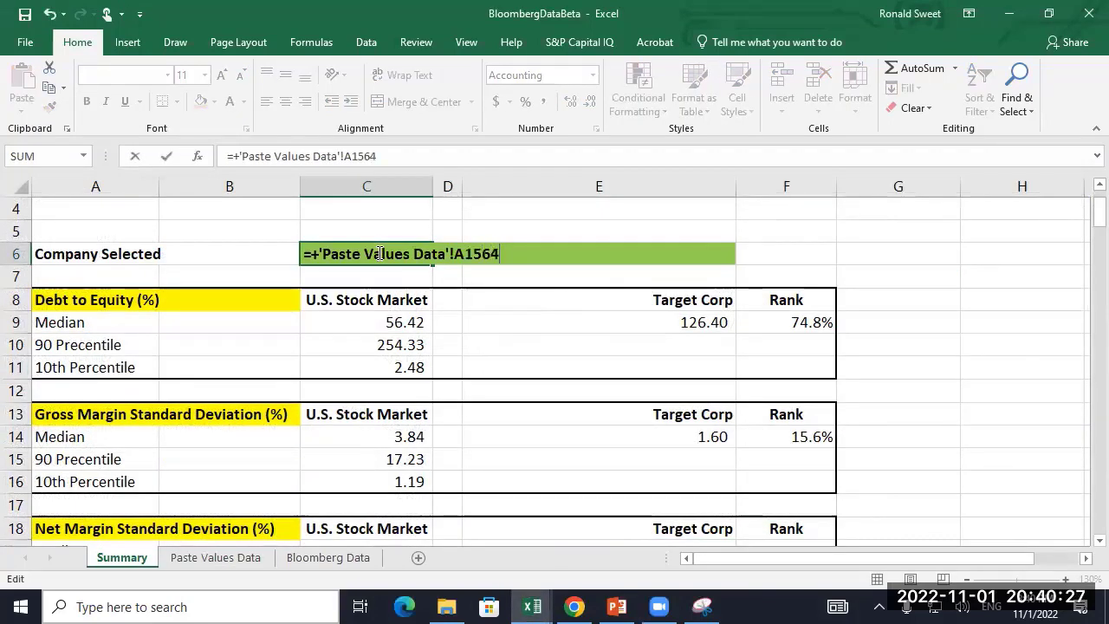
pyautogui.hotkey('shift', 'Return')
pyautogui.scroll(-2, 373, 281)
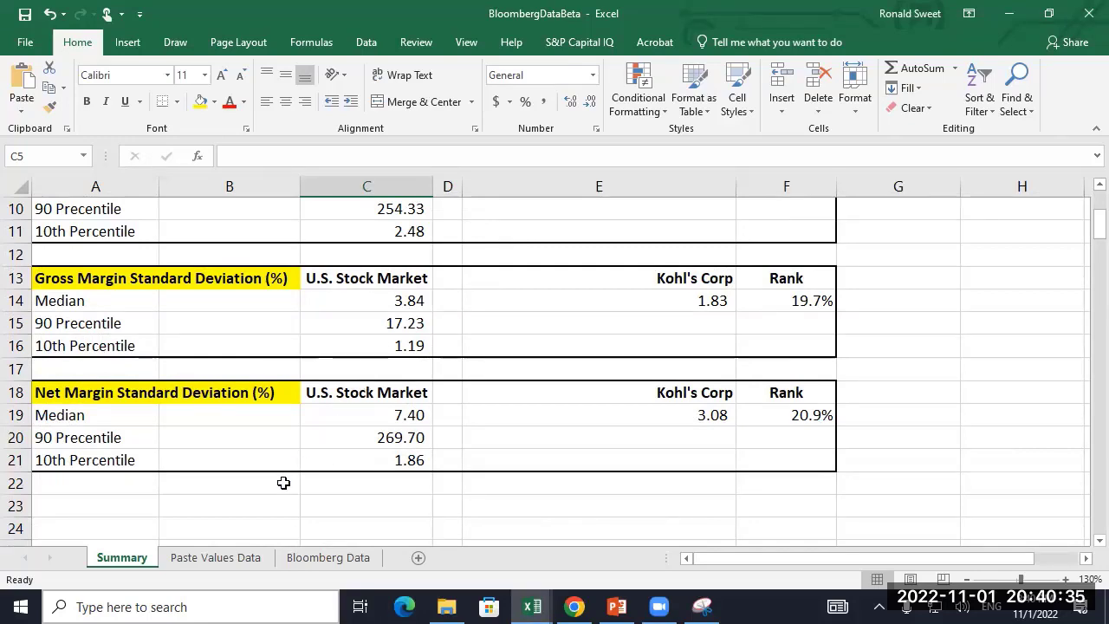
# - Search the Paste Values Data sheet for "nords"
pyautogui.click(212, 557)
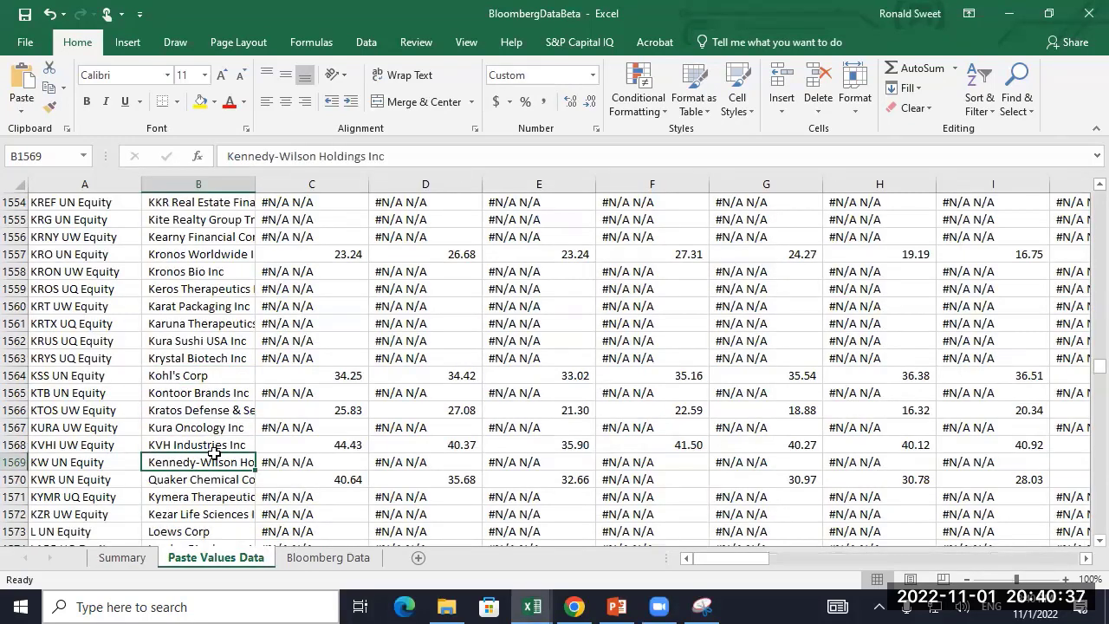
pyautogui.hotkey('ctrl', 'f')
pyautogui.write('nords')
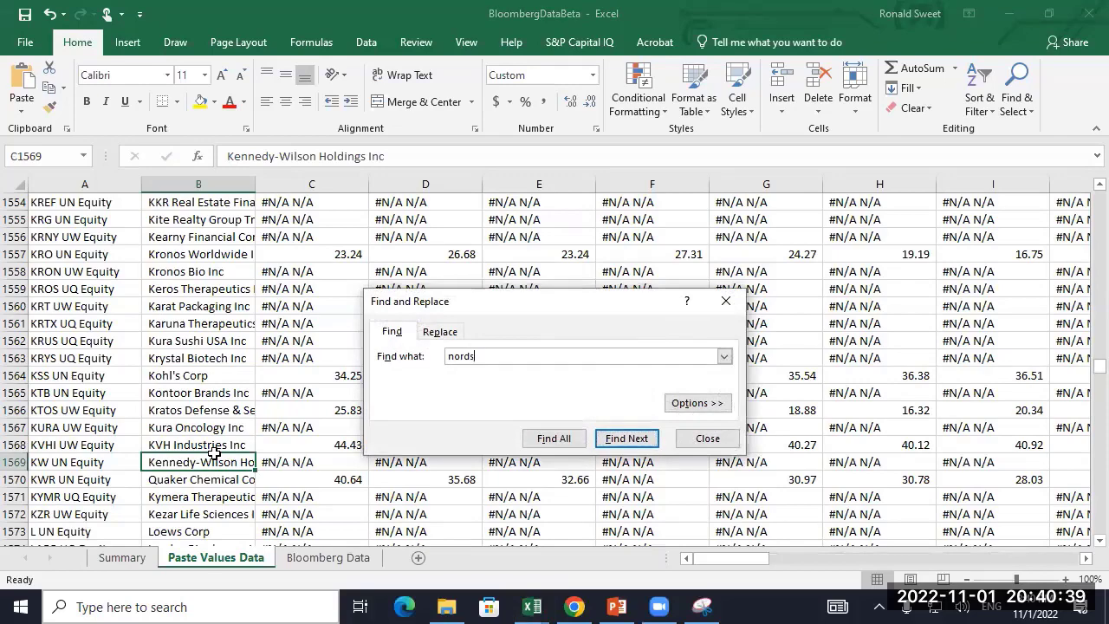
pyautogui.press('Return')
pyautogui.write('s')
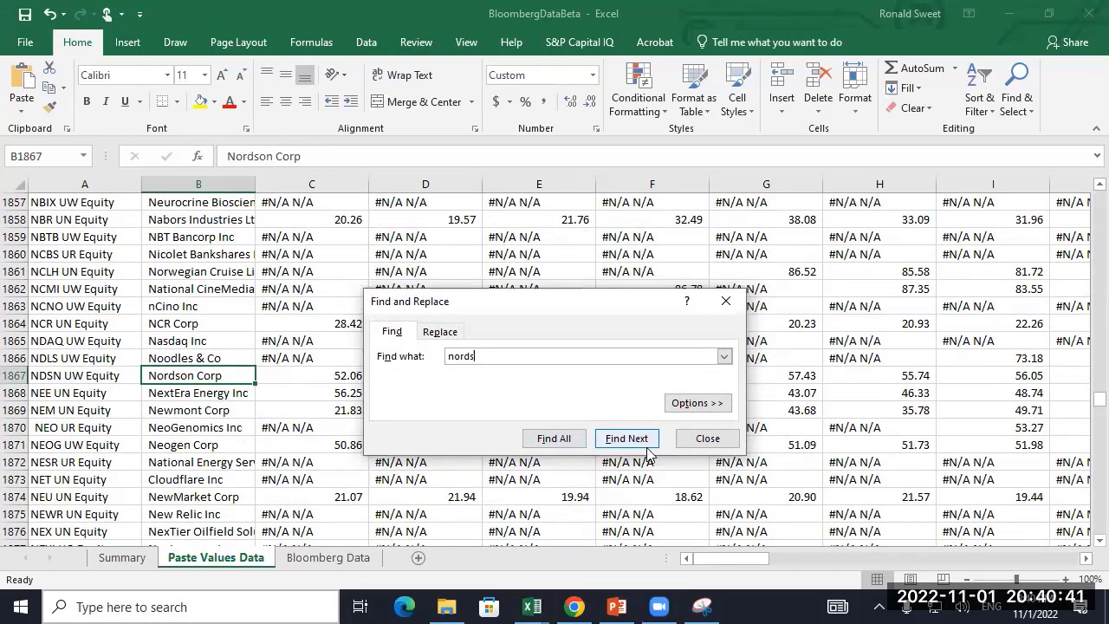
pyautogui.click(707, 439)
# - On the Summary sheet, change the Company Selected formula in C6 to reference A1867 of Paste Values Data
pyautogui.click(96, 559)
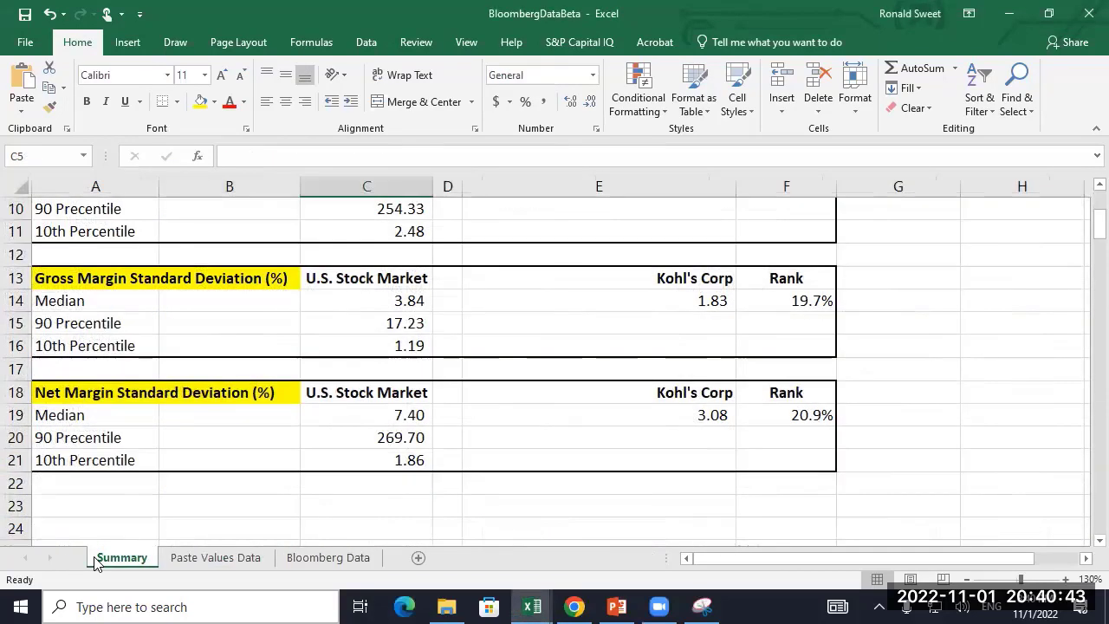
pyautogui.press('Right')
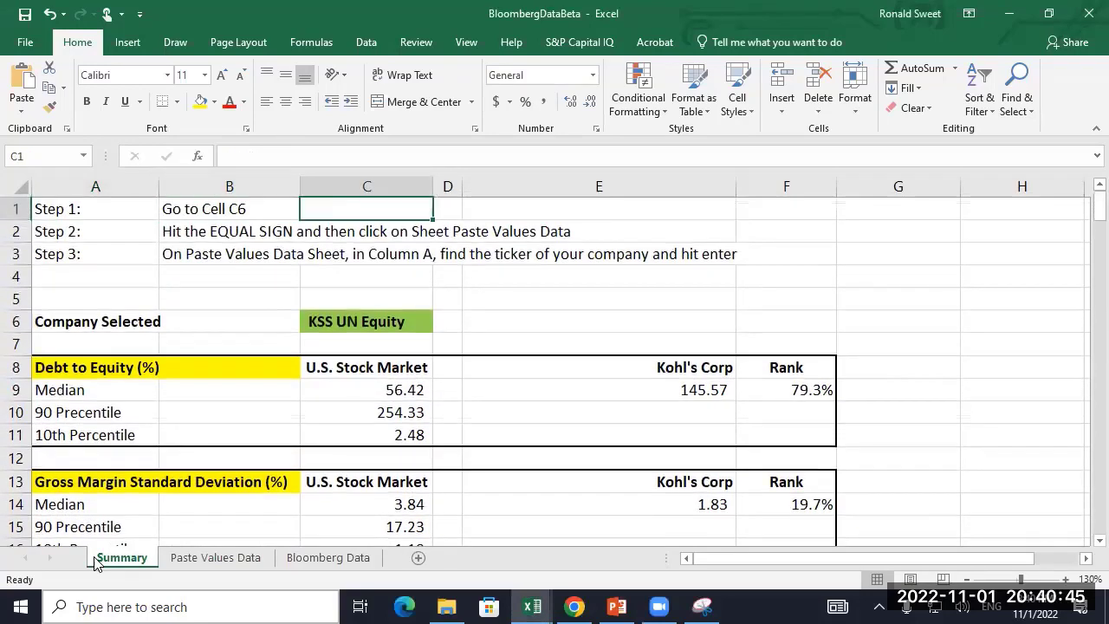
pyautogui.press('Down')
pyautogui.press('Down')
pyautogui.press('Down')
pyautogui.press('Down')
pyautogui.press('Down')
pyautogui.press('F2')
pyautogui.press('BackSpace')
pyautogui.press('BackSpace')
pyautogui.press('BackSpace')
pyautogui.write('8')
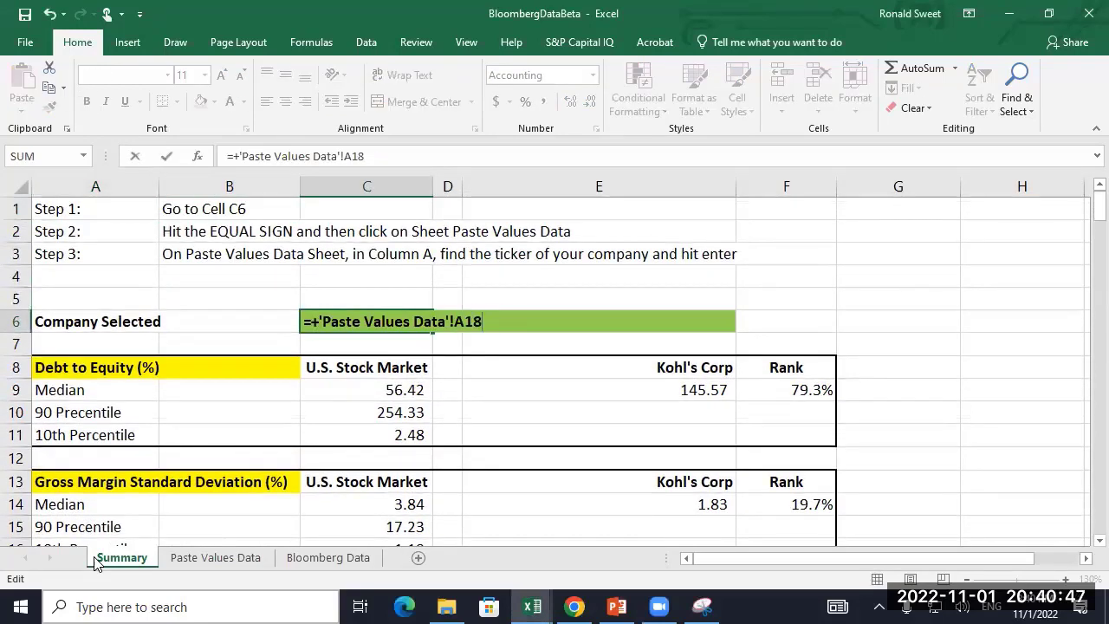
pyautogui.write('67')
pyautogui.press('Return')
# - Examine Nordson's gross margin standard deviation in E14 and net margin standard deviation in E19 against the U.S. stock market
pyautogui.scroll(-2, 325, 474)
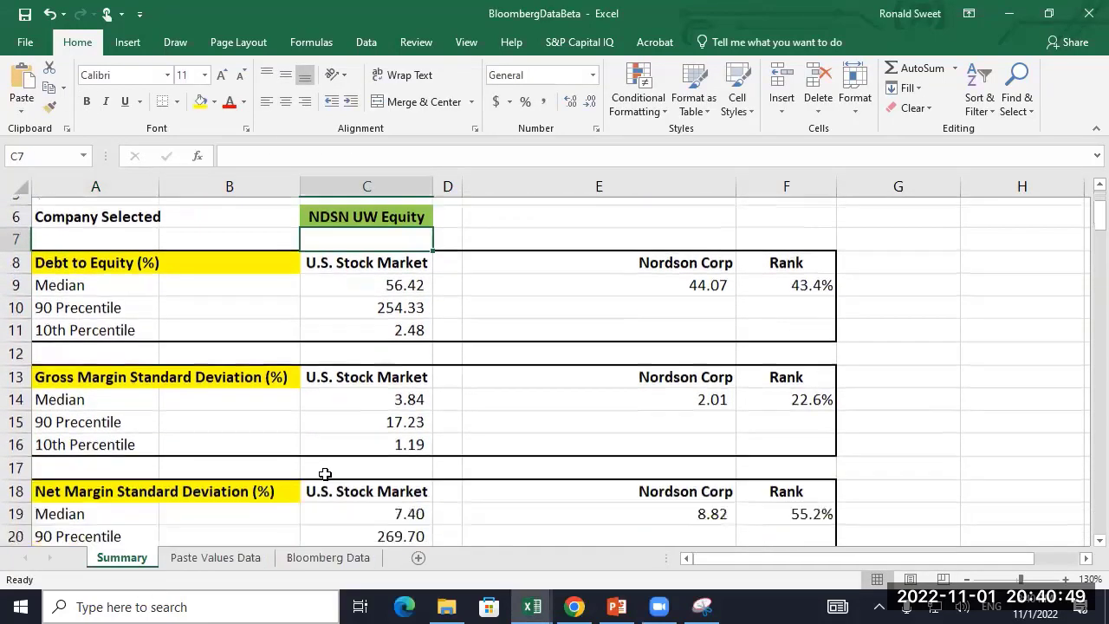
pyautogui.scroll(-2, 325, 474)
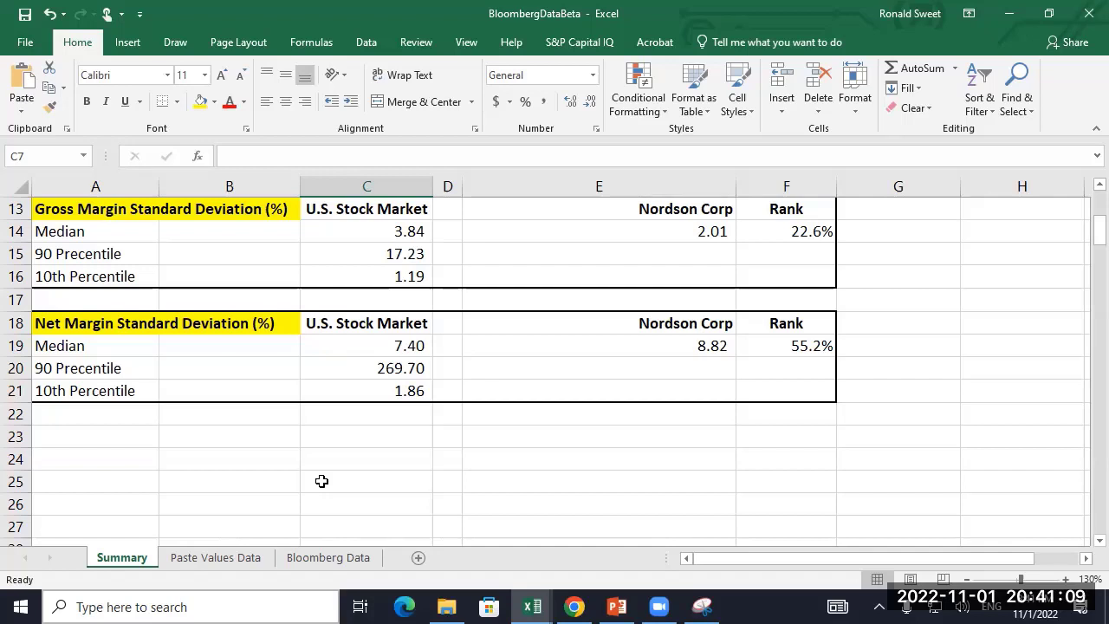
pyautogui.click(590, 345)
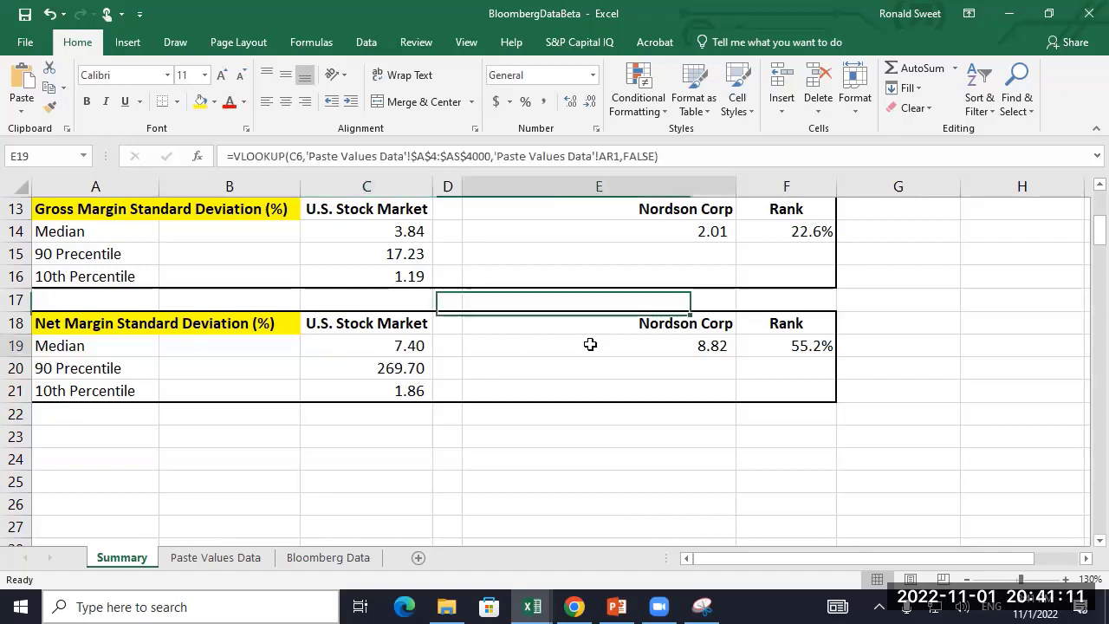
pyautogui.click(624, 236)
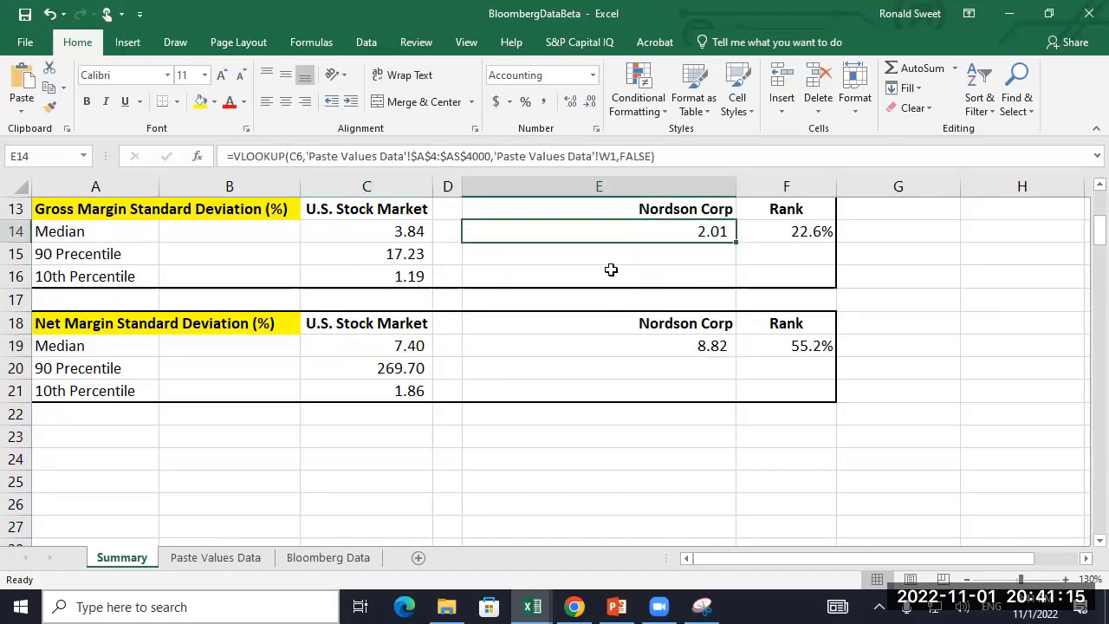
pyautogui.click(624, 342)
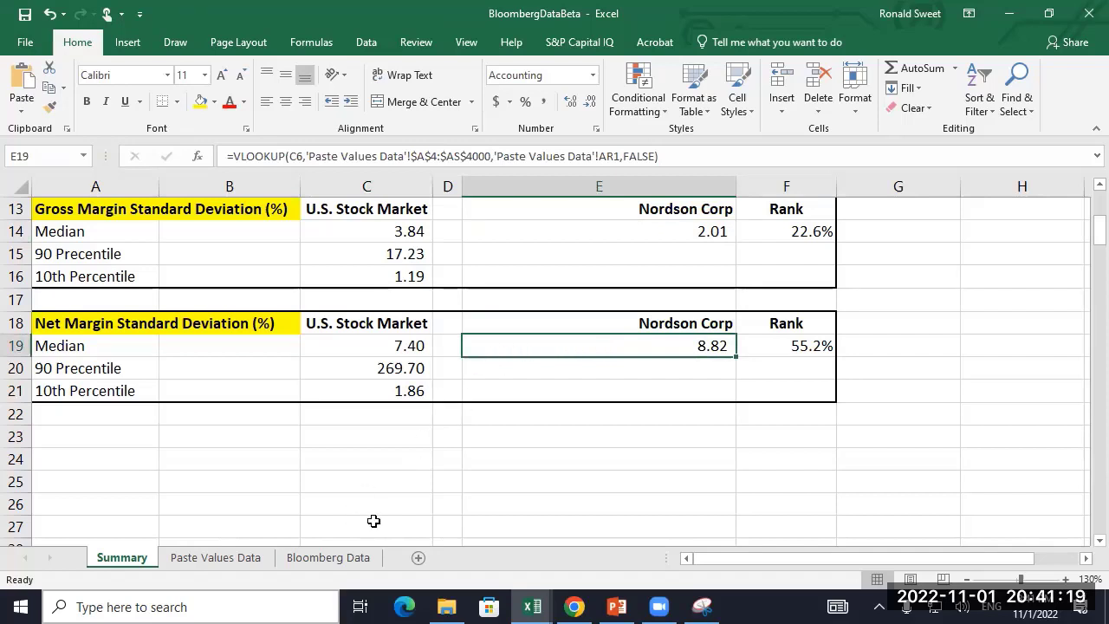
# - Switch to the DiscountRateValExampleWMT workbook and append ". Is this company specific or industry thing" to the competitor note in B122
pyautogui.click(534, 605)
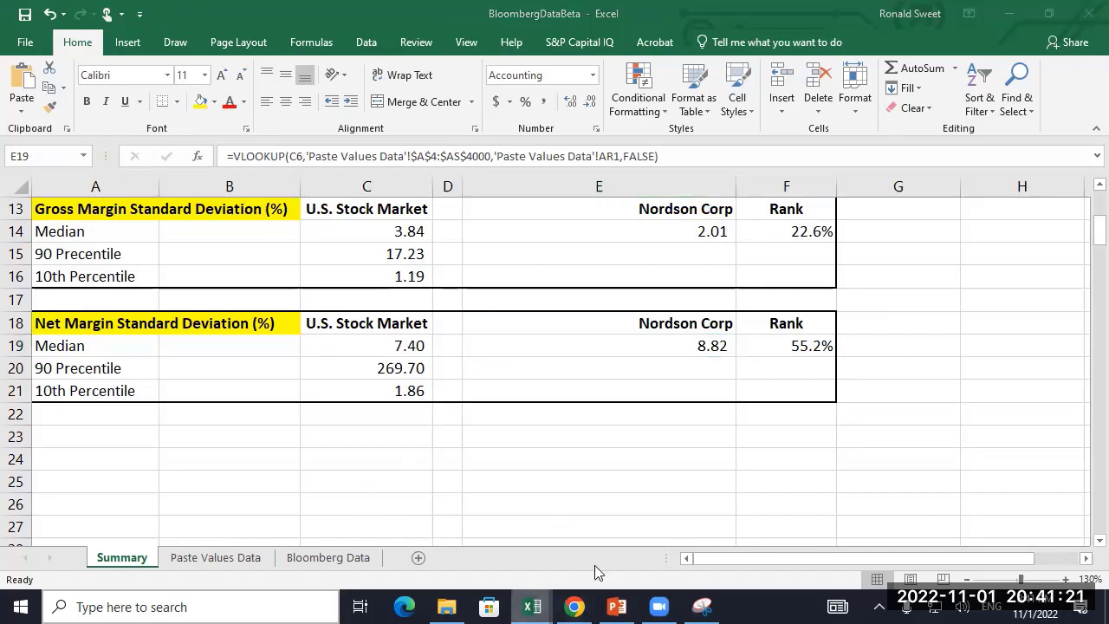
pyautogui.click(217, 439)
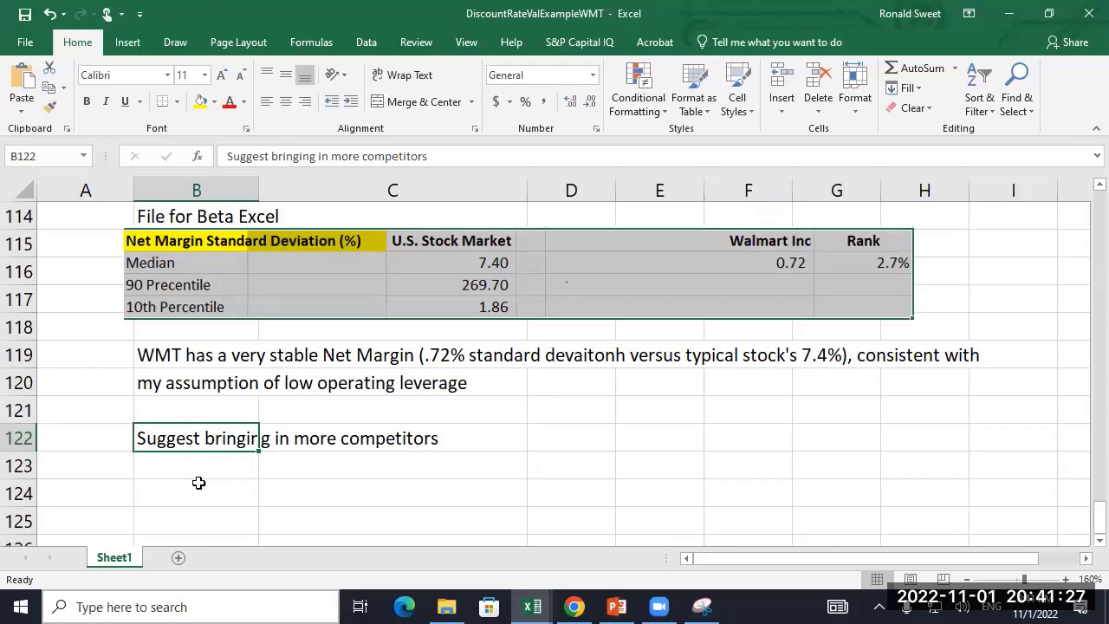
pyautogui.press('F2')
pyautogui.write('Is ')
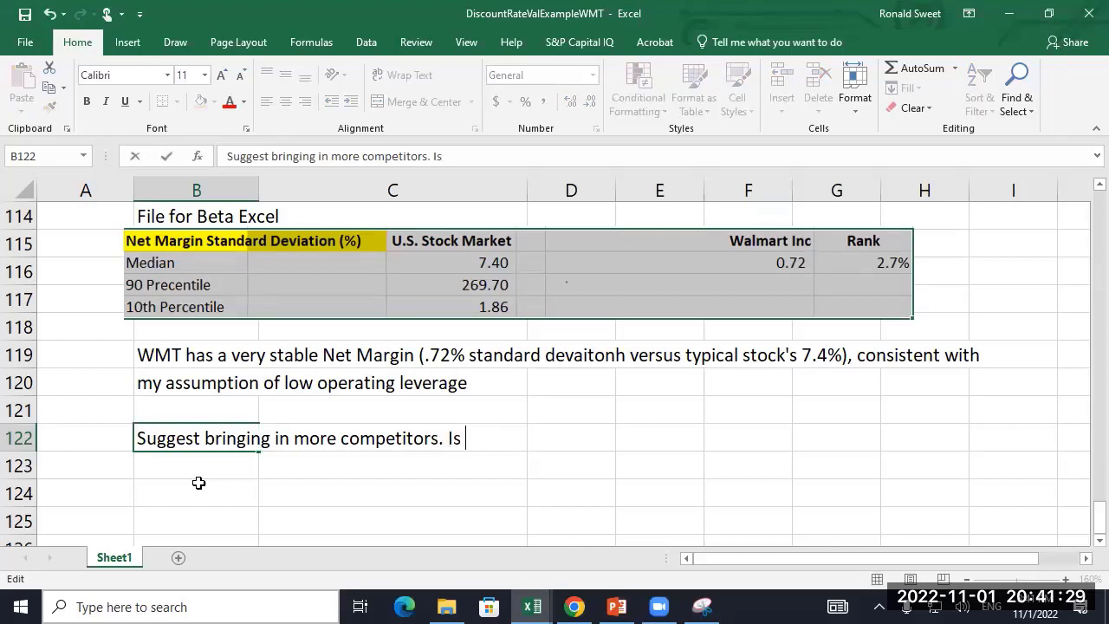
pyautogui.write('this company s')
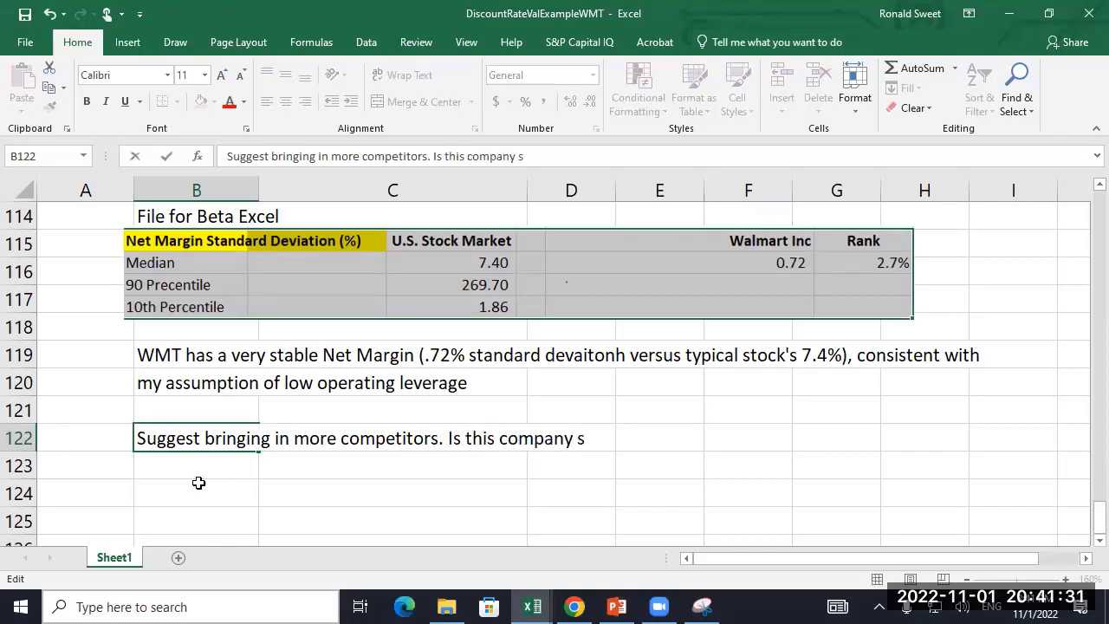
pyautogui.write('pefici o')
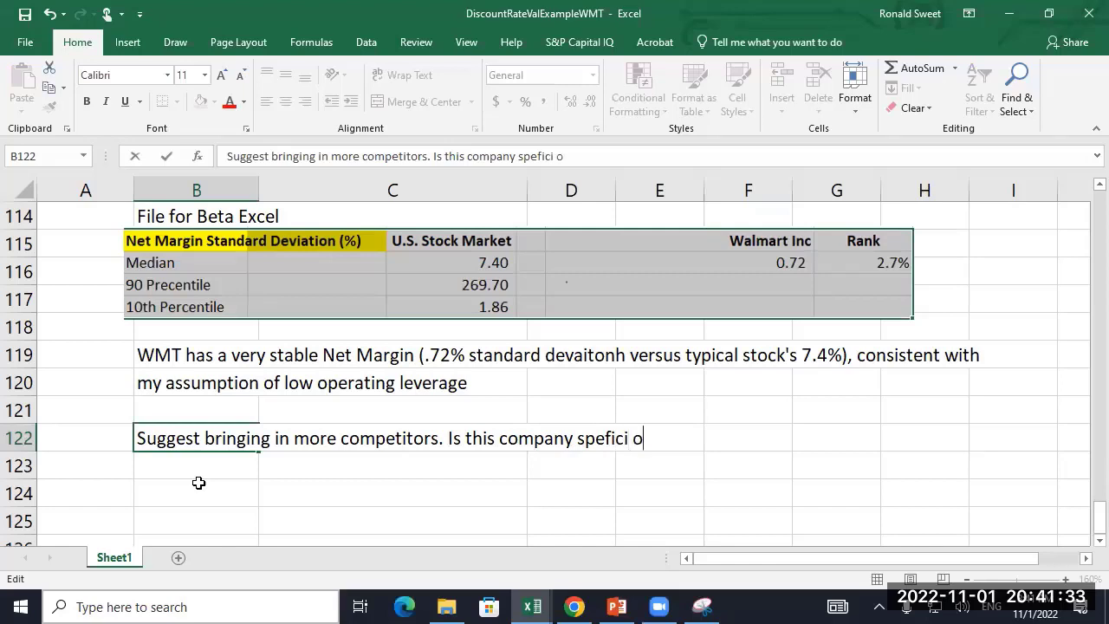
pyautogui.write('f')
pyautogui.press('BackSpace')
pyautogui.press('BackSpace')
pyautogui.press('BackSpace')
pyautogui.press('BackSpace')
pyautogui.press('BackSpace')
pyautogui.write('f')
pyautogui.press('BackSpace')
pyautogui.write('cif')
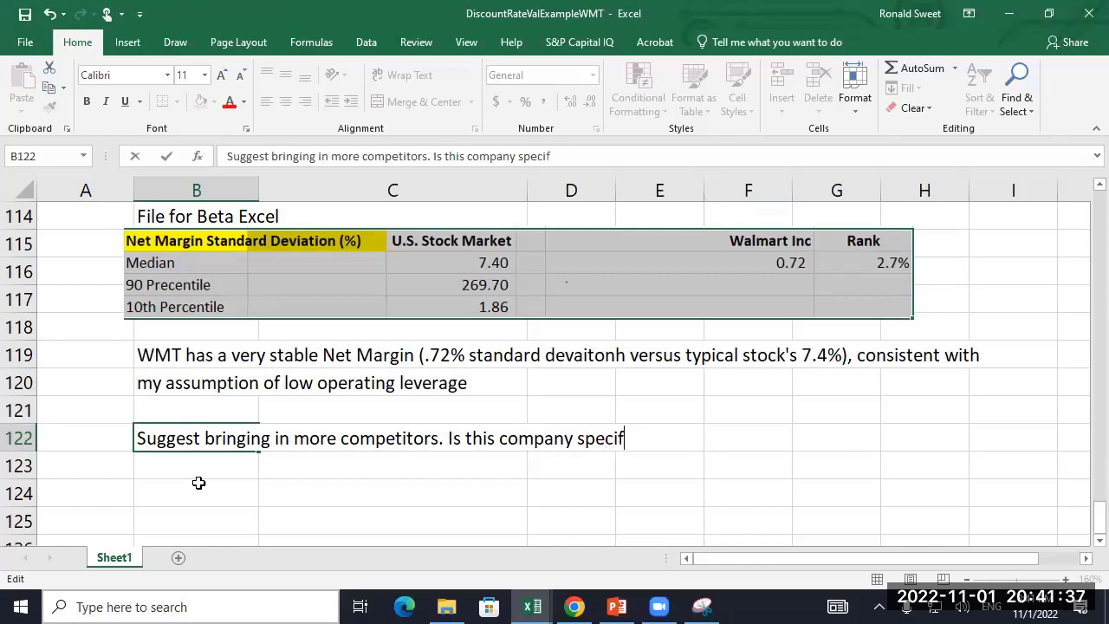
pyautogui.write('ic or industry thing')
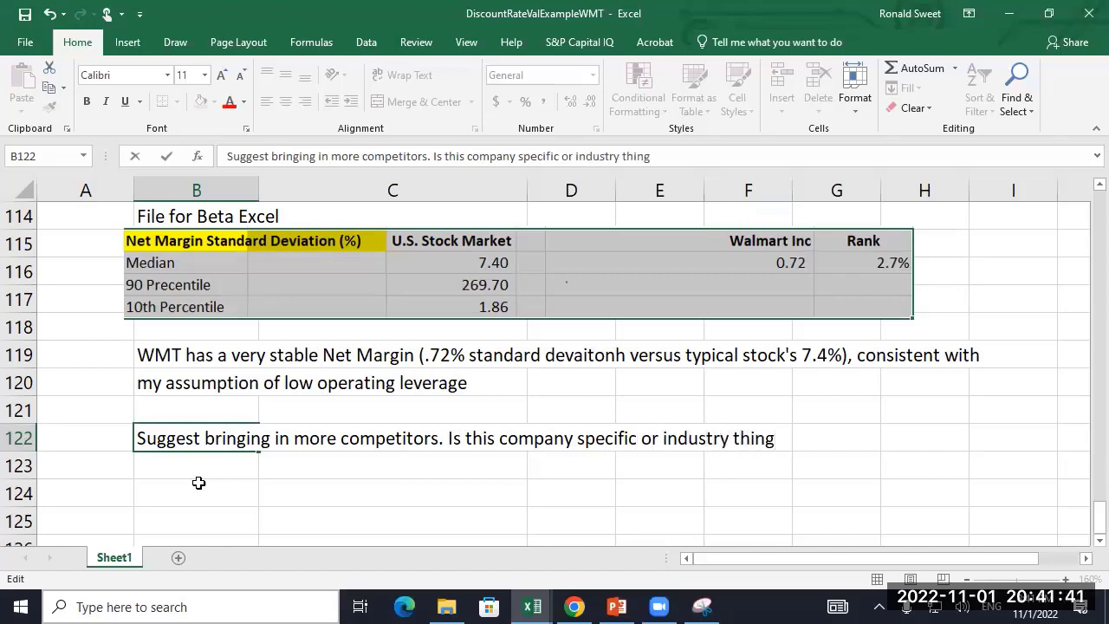
pyautogui.press('Return')
pyautogui.press('Up')
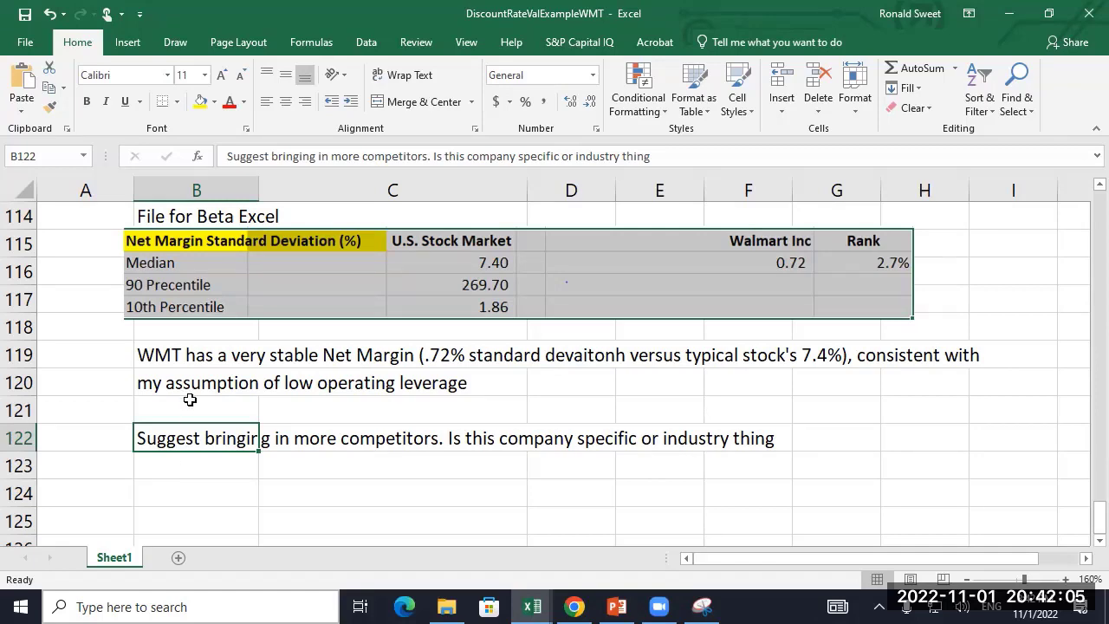
# - Add the heading "Step 3: Financial Leverage" in A124, below the operating leverage notes
pyautogui.scroll(2, 216, 382)
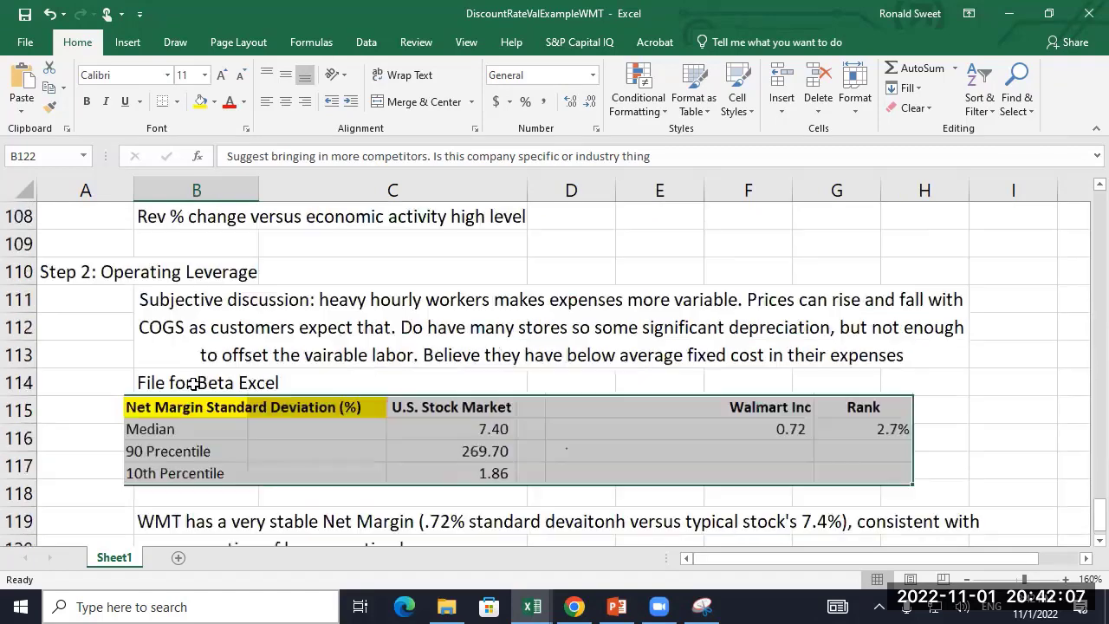
pyautogui.scroll(-2, 141, 385)
pyautogui.scroll(-1, 104, 403)
pyautogui.click(77, 412)
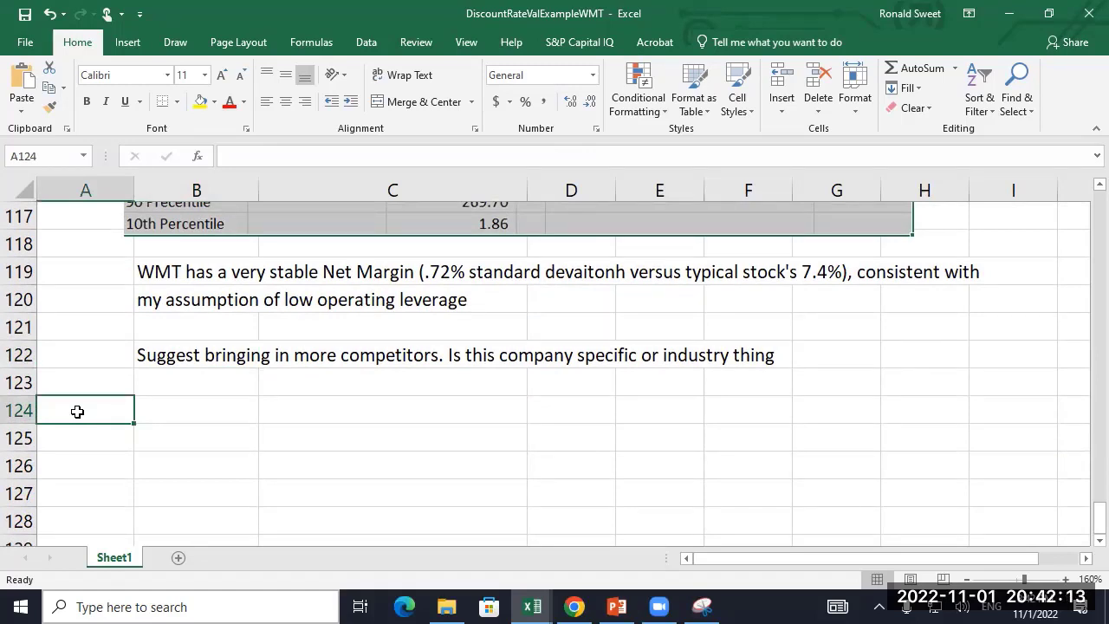
pyautogui.write('Step')
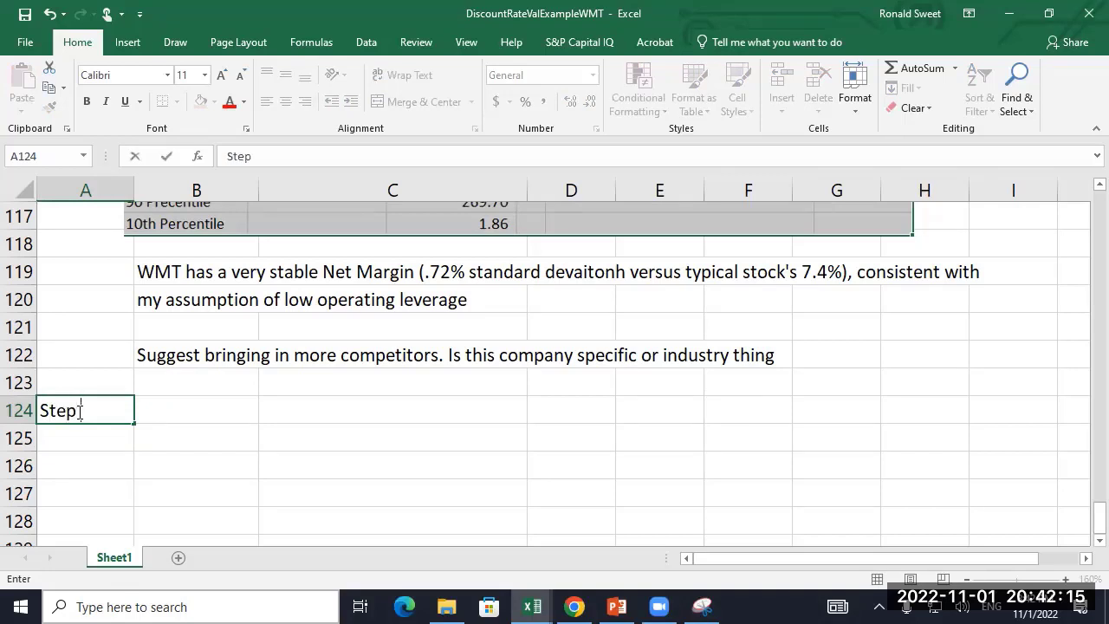
pyautogui.write(' 3: Financia')
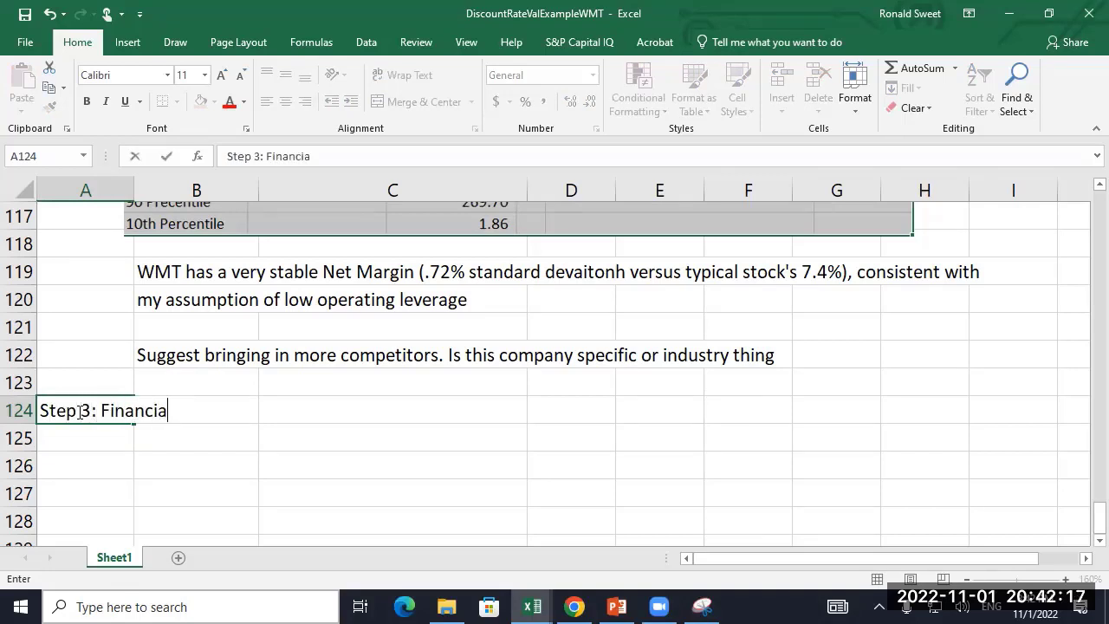
pyautogui.write('l Leverage')
pyautogui.press('Return')
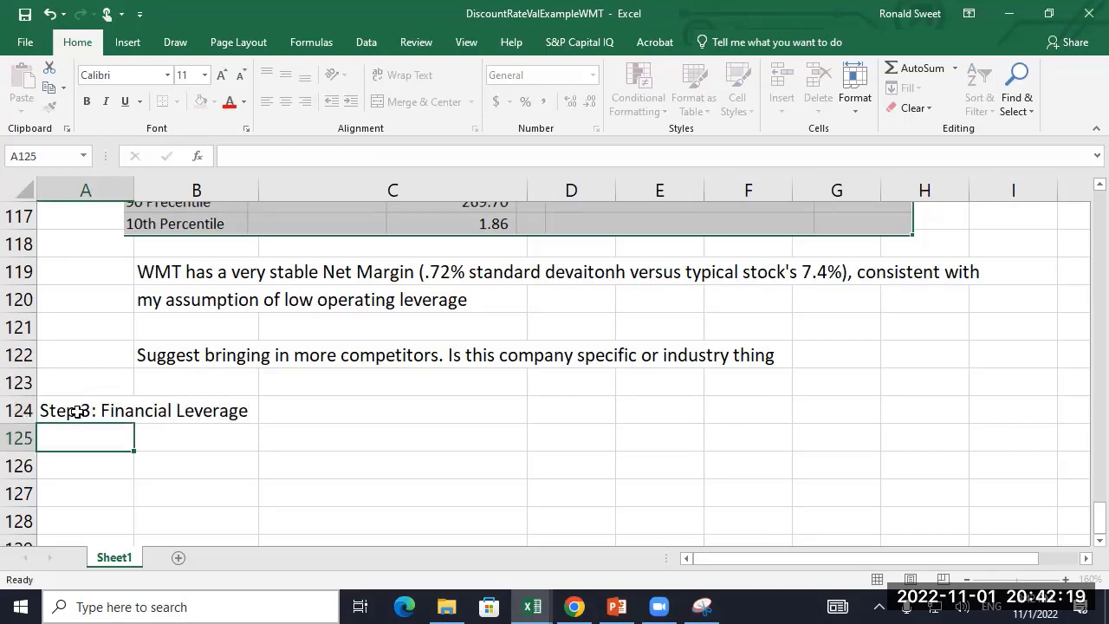
# - Switch to the BloombergDataBeta workbook and search the Paste Values Data sheet for "nords" to locate Nordstrom's row
pyautogui.click(532, 607)
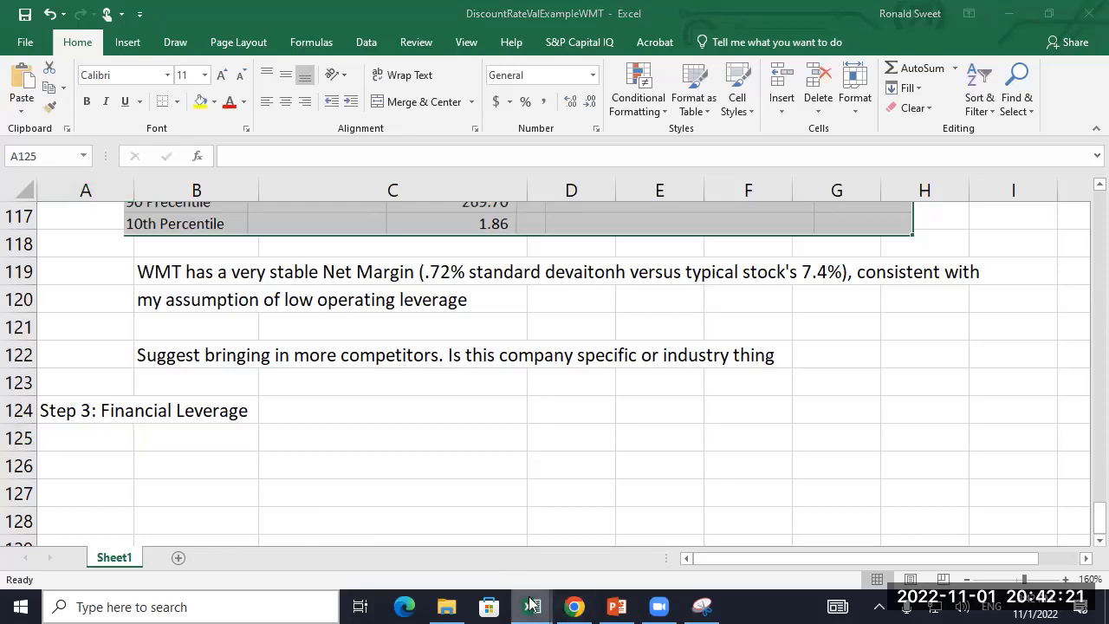
pyautogui.press('Return')
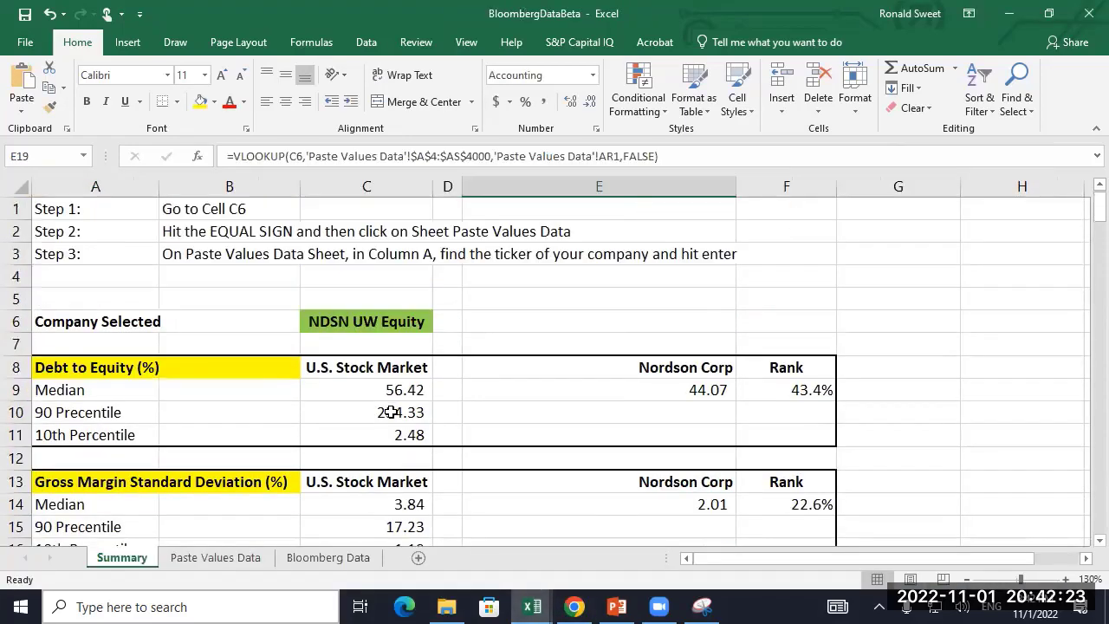
pyautogui.click(368, 321)
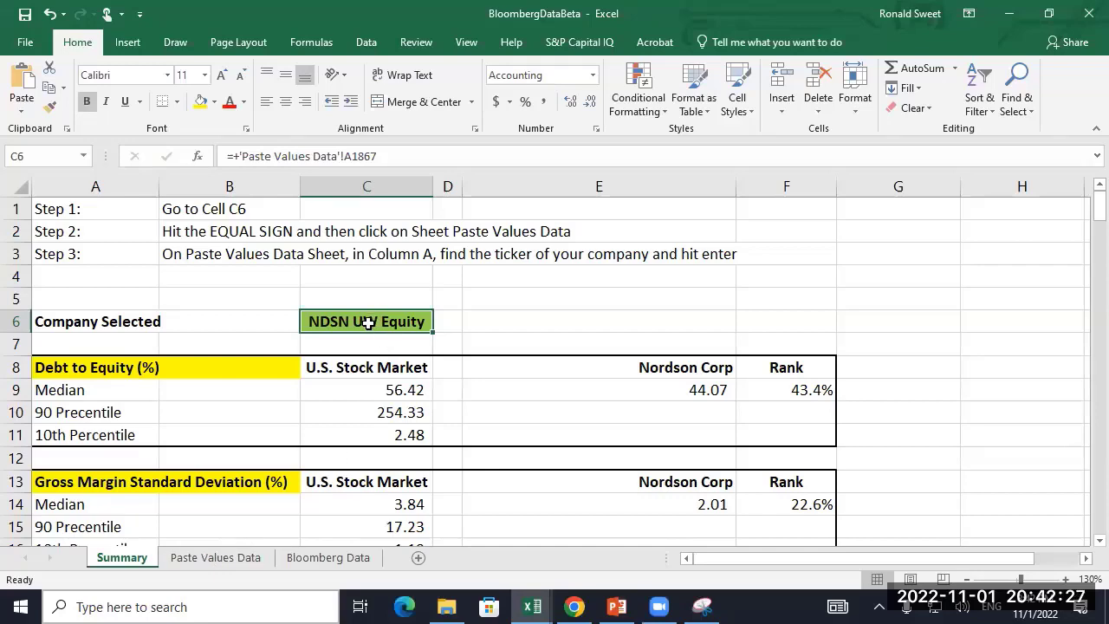
pyautogui.click(217, 558)
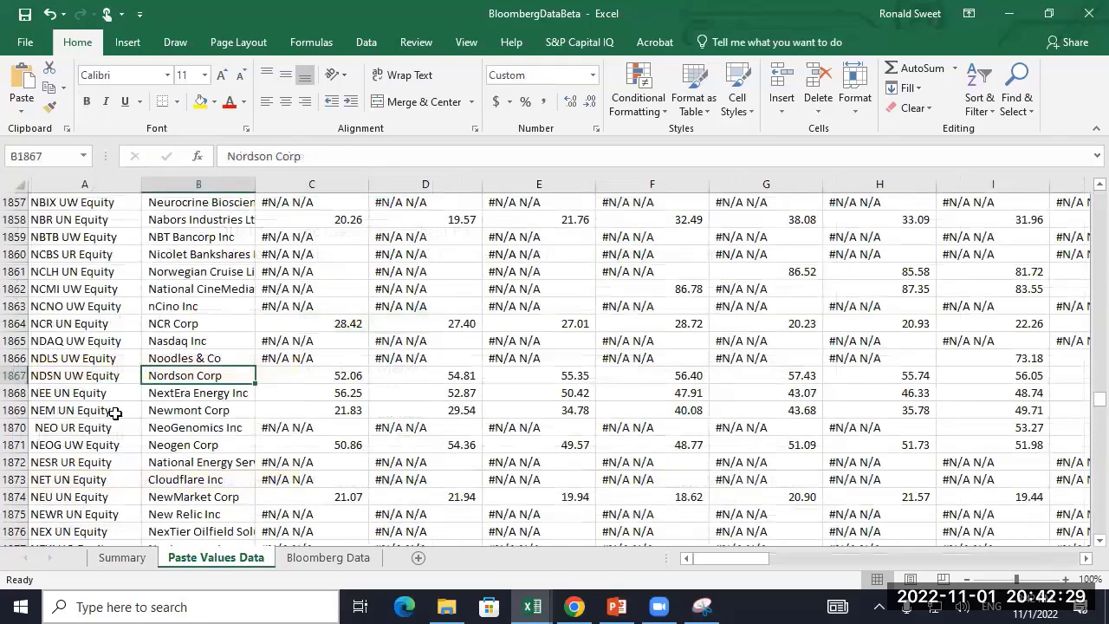
pyautogui.click(69, 382)
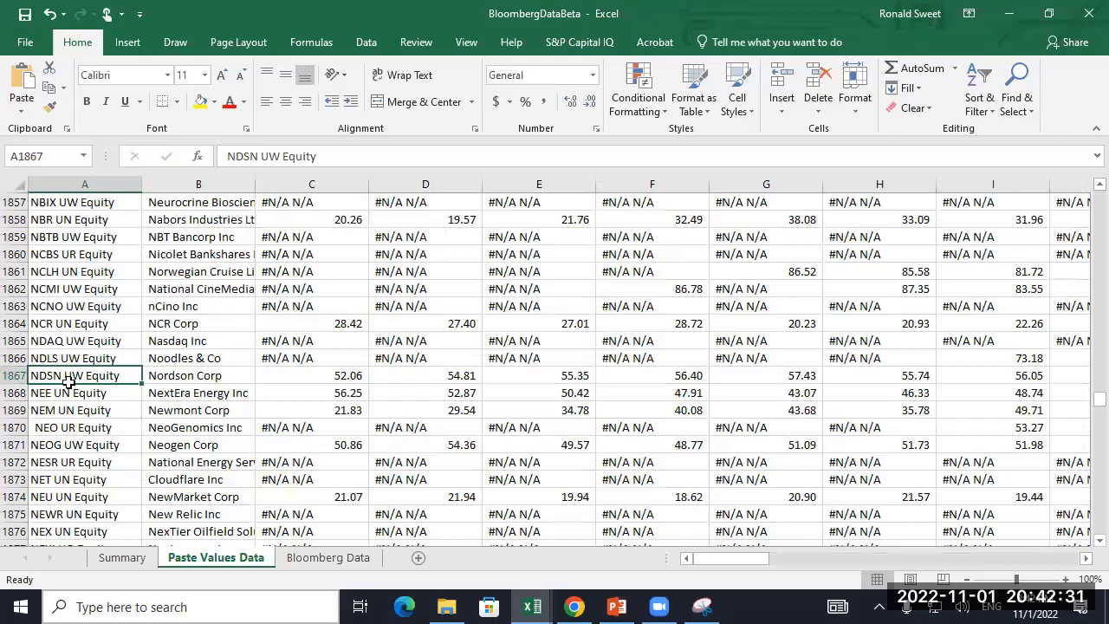
pyautogui.hotkey('ctrl', 'f')
pyautogui.press('Return')
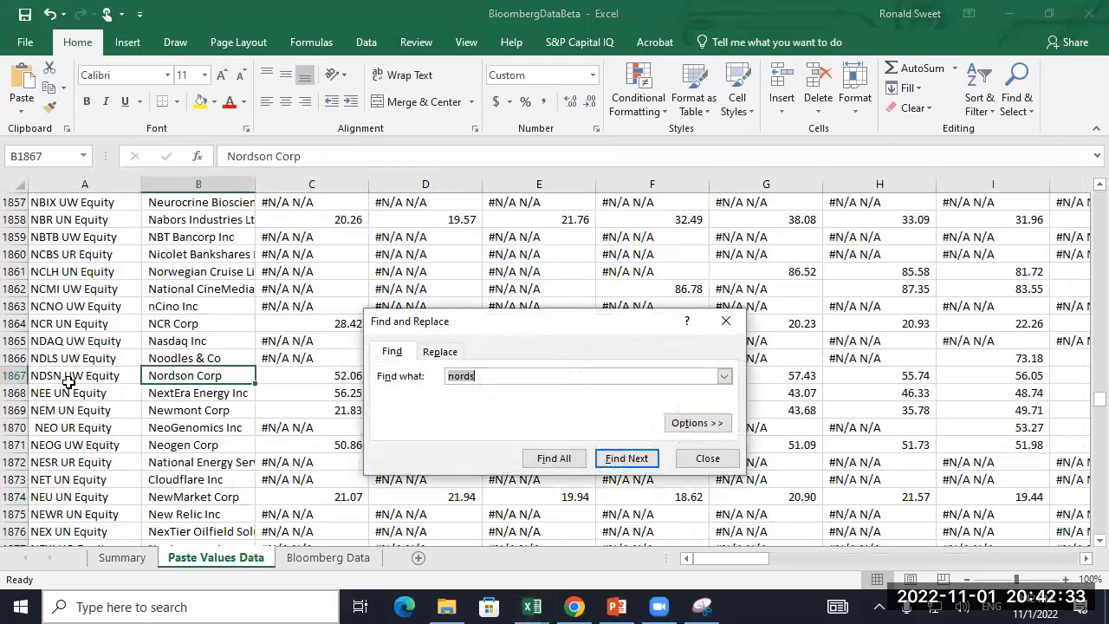
pyautogui.press('Return')
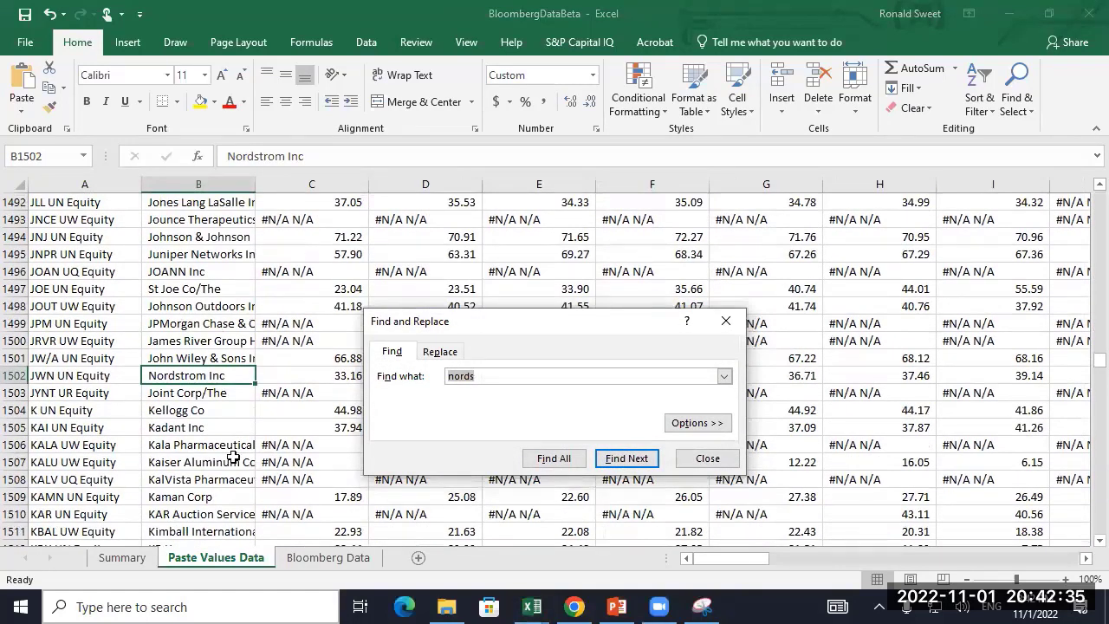
pyautogui.click(704, 459)
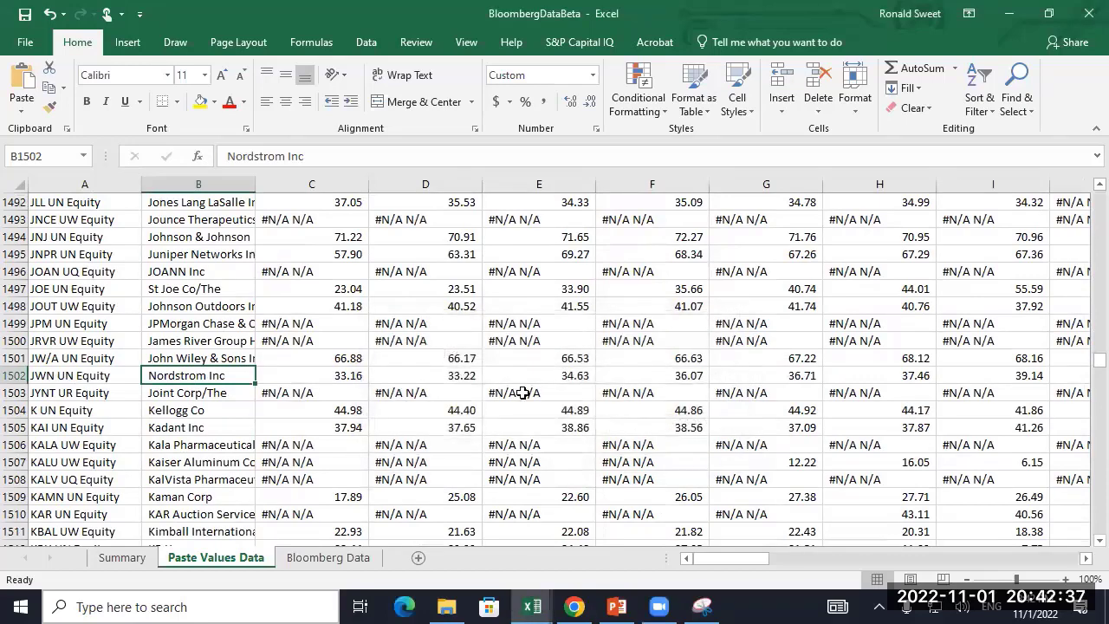
# - On the Summary sheet, change the C6 formula to reference A1502 of Paste Values Data and examine Nordstrom's net margin standard deviation in E19
pyautogui.click(124, 557)
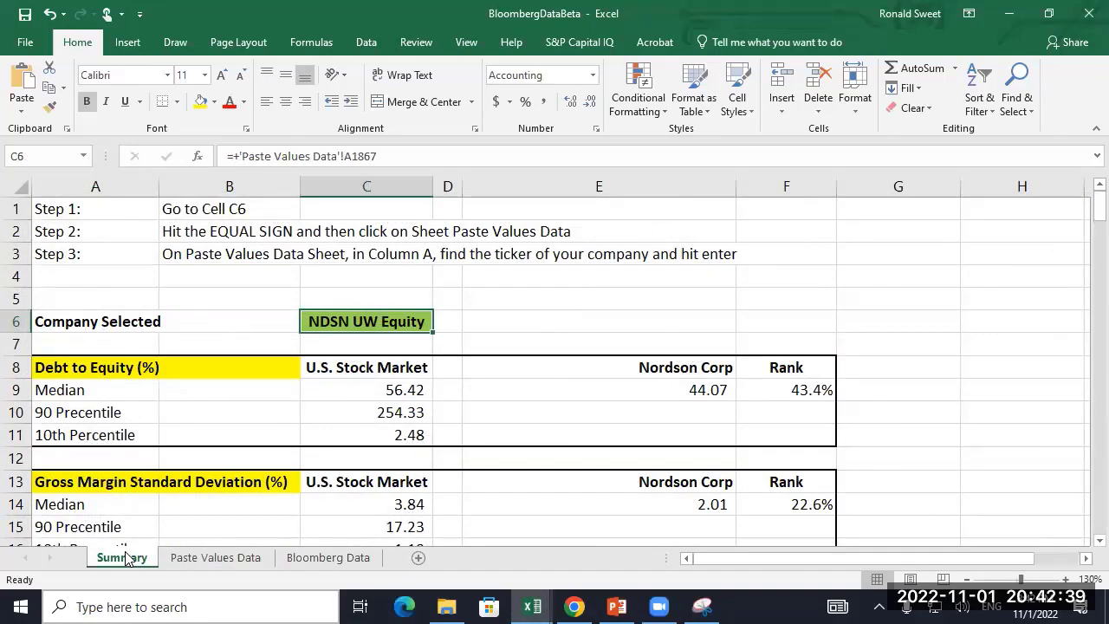
pyautogui.press('F2')
pyautogui.press('BackSpace')
pyautogui.press('BackSpace')
pyautogui.press('BackSpace')
pyautogui.write('502')
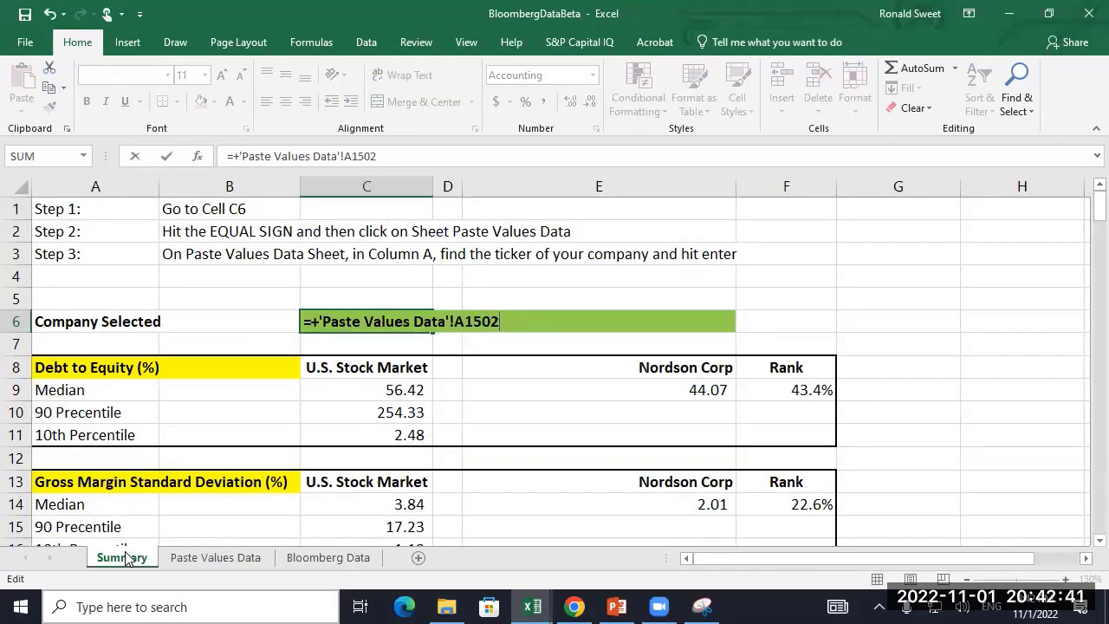
pyautogui.press('Return')
pyautogui.press('pagedown')
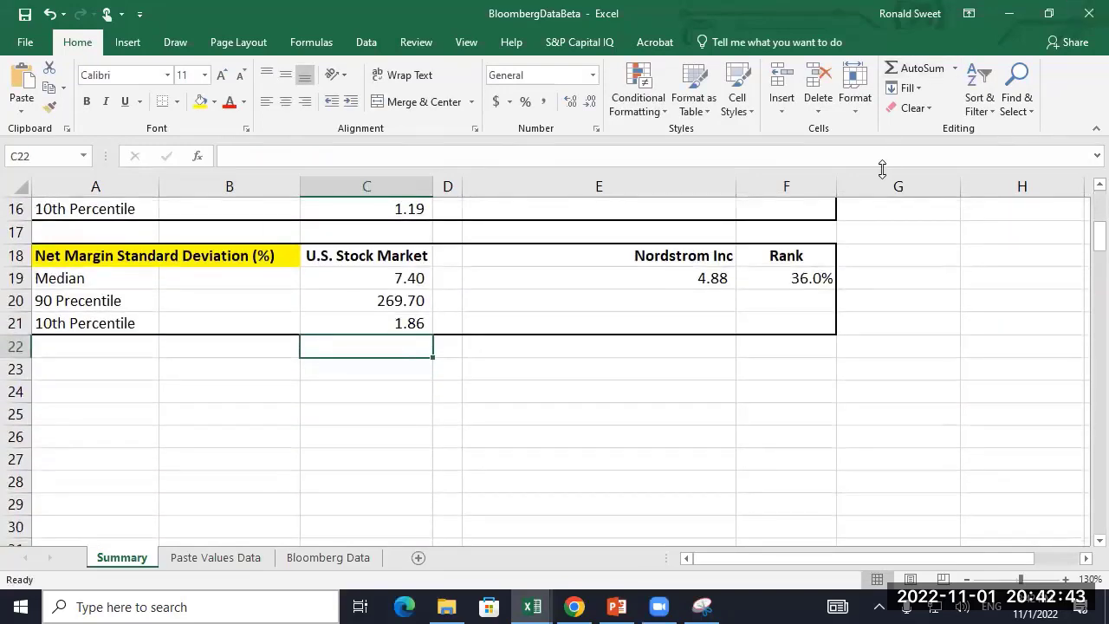
pyautogui.click(685, 280)
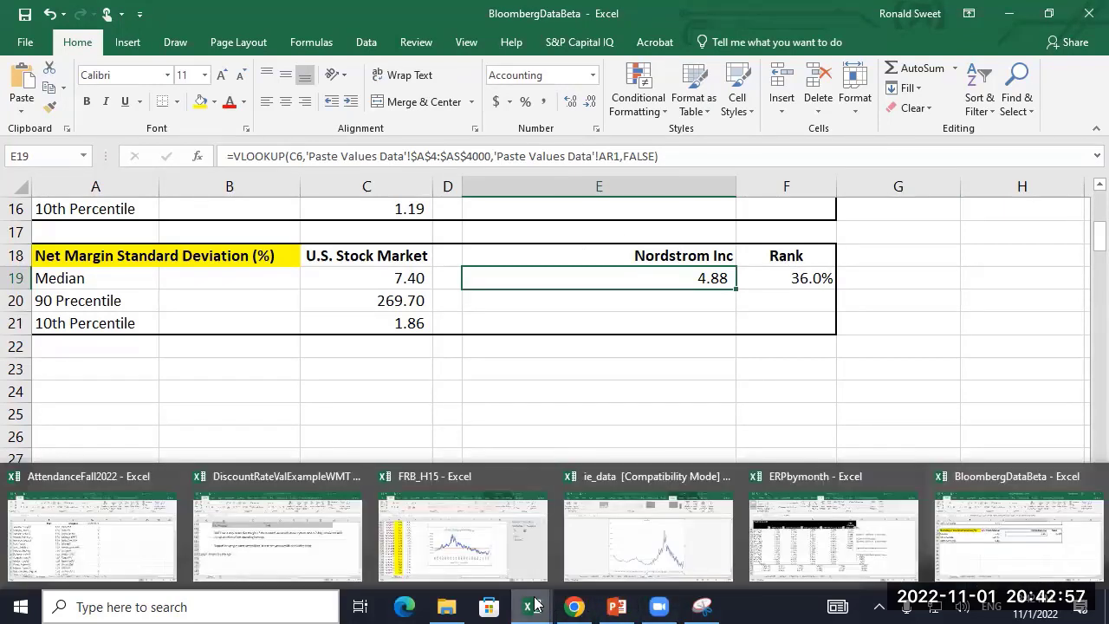
# - Search the Paste Values Data sheet for "wmt" to locate Walmart's row
pyautogui.moveTo(530, 606)
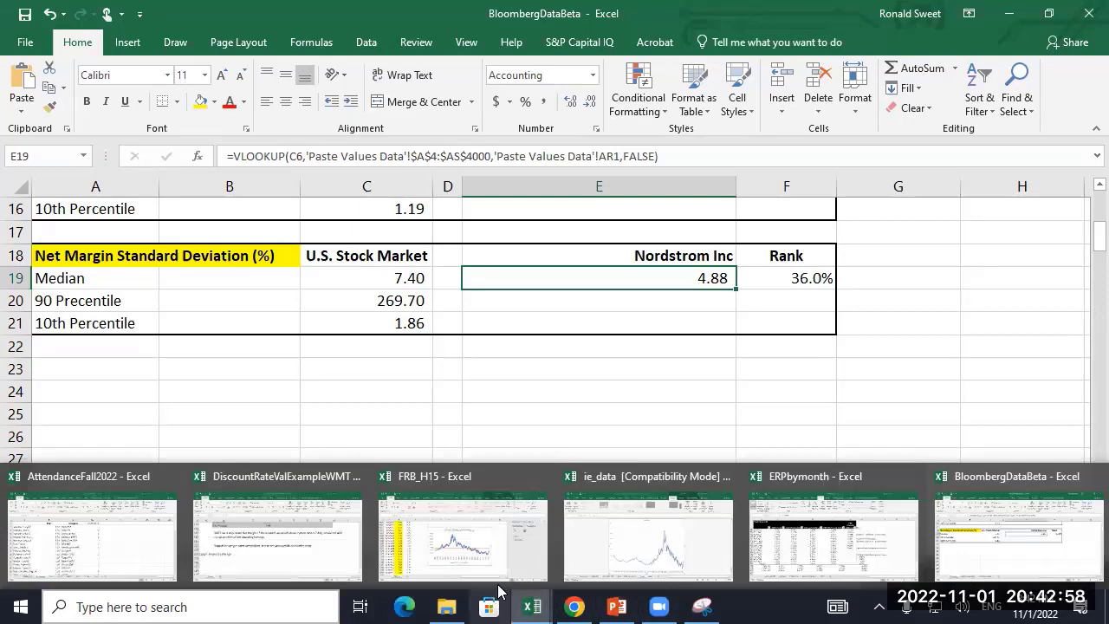
pyautogui.click(1012, 545)
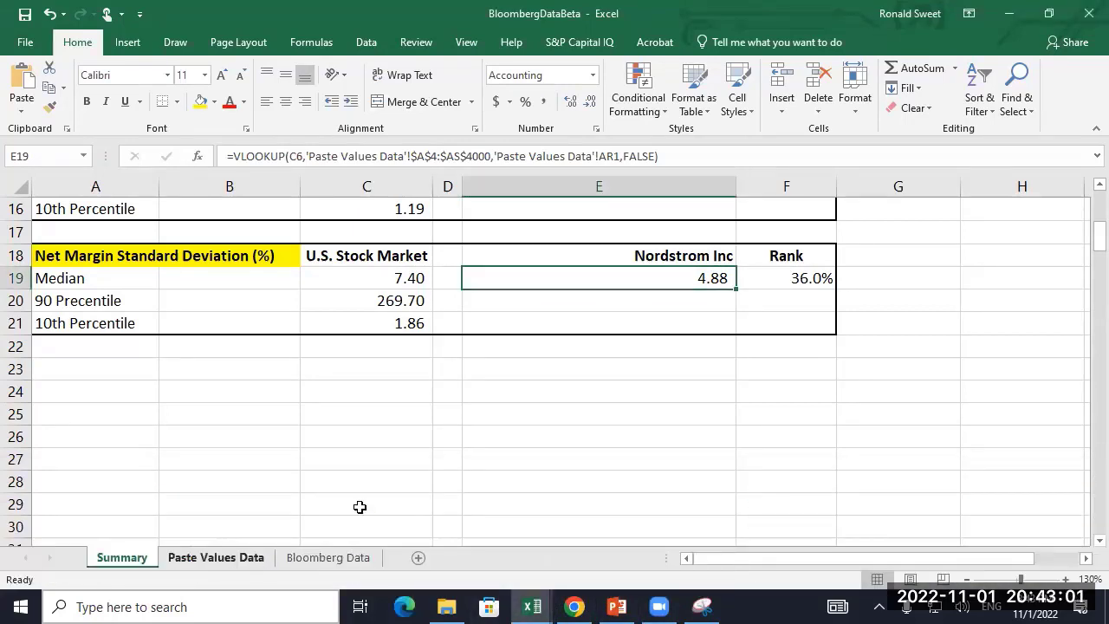
pyautogui.hotkey('ctrl', 'pagedown')
pyautogui.hotkey('ctrl', 'f')
pyautogui.write('wmt')
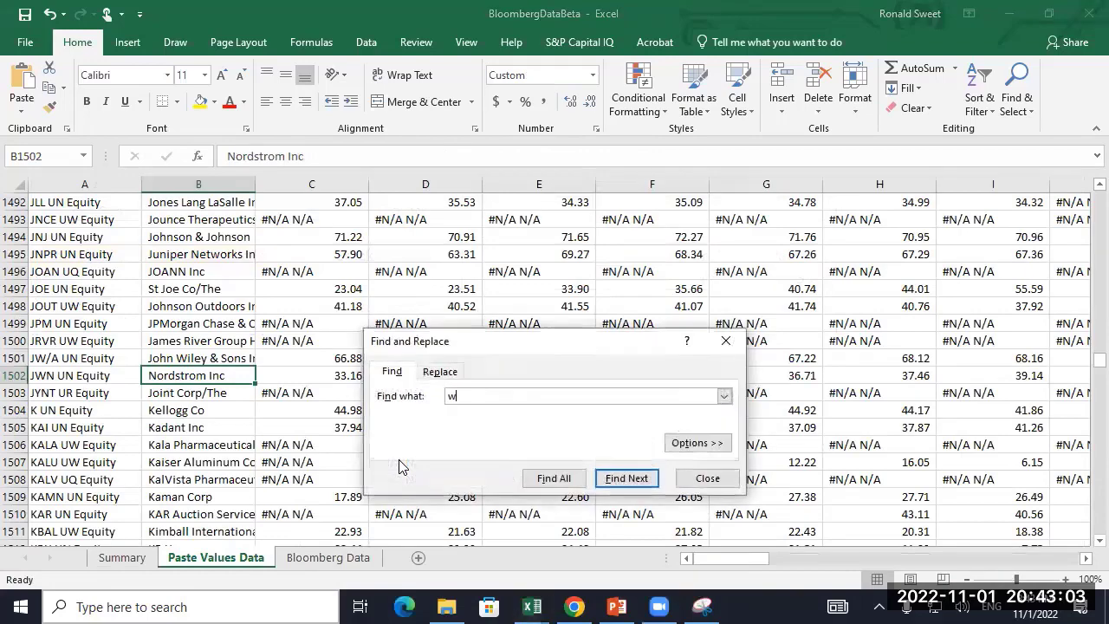
pyautogui.press('Return')
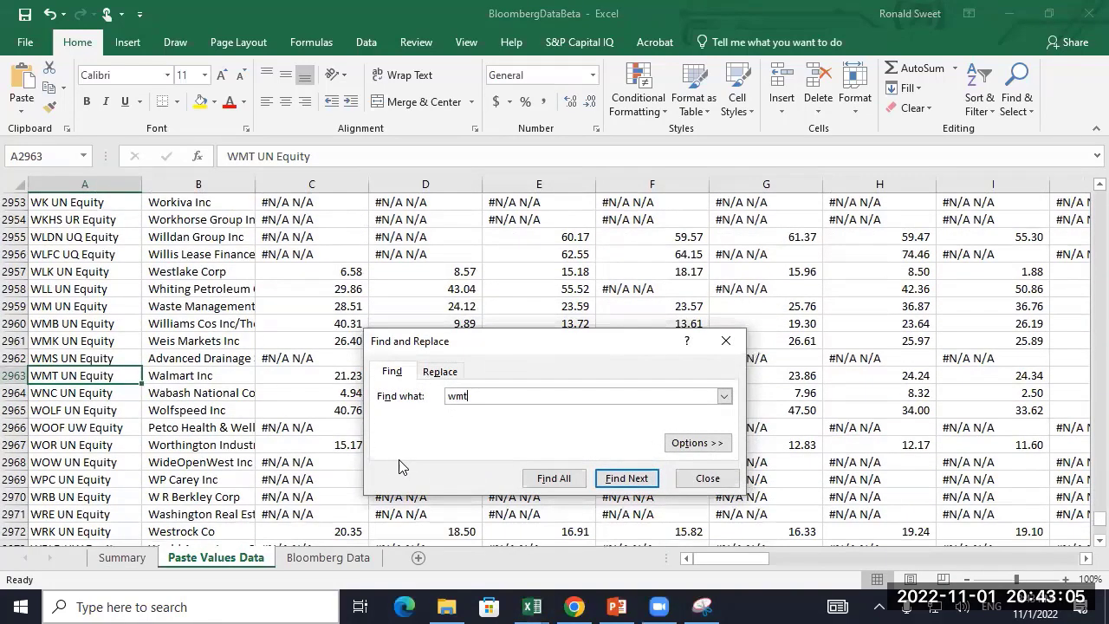
pyautogui.click(708, 479)
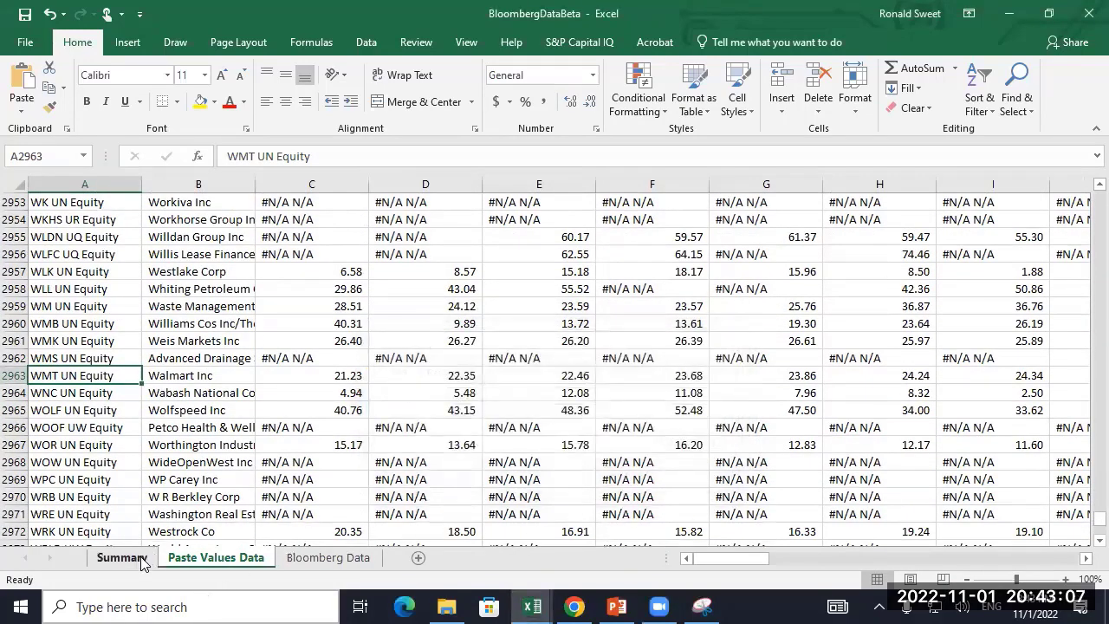
# - On the Summary sheet, change the Company Selected formula in C6 to reference A2963 of Paste Values Data
pyautogui.click(122, 557)
pyautogui.hotkey('ctrl', 'Home')
pyautogui.press('Right')
pyautogui.press('Right')
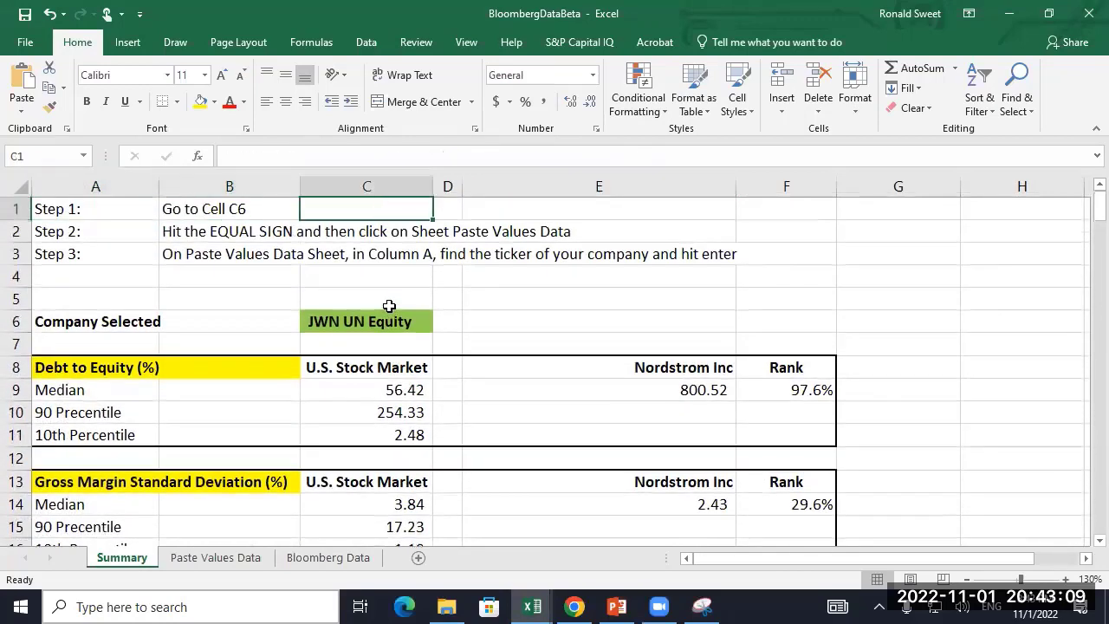
pyautogui.press('Down')
pyautogui.press('Down')
pyautogui.press('Down')
pyautogui.press('Down')
pyautogui.press('Down')
pyautogui.press('F2')
pyautogui.press('BackSpace')
pyautogui.press('BackSpace')
pyautogui.press('BackSpace')
pyautogui.press('BackSpace')
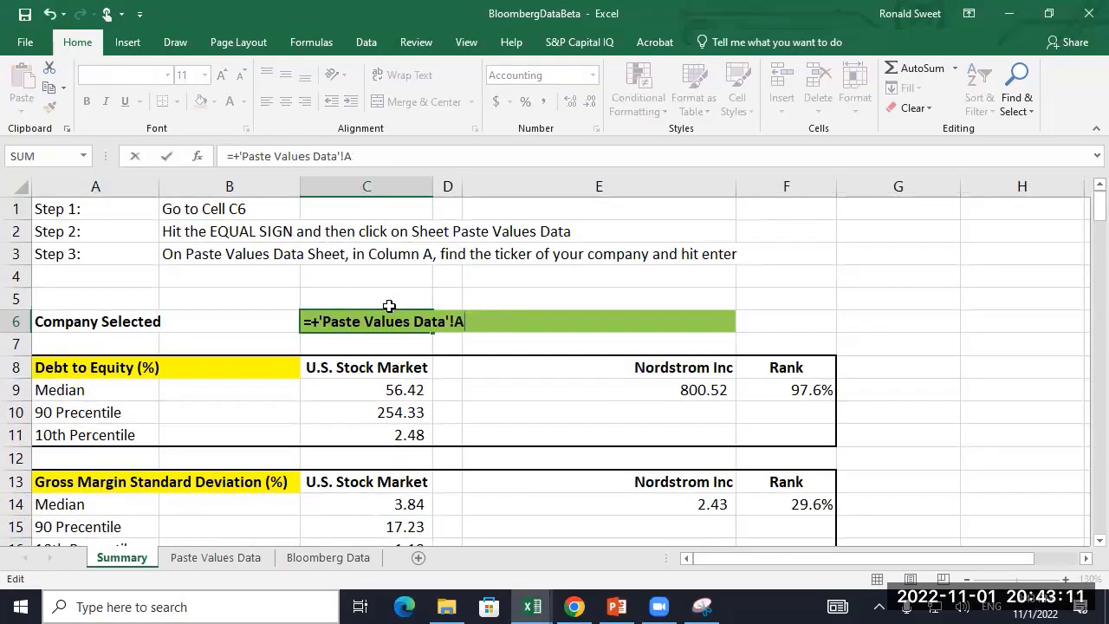
pyautogui.write('2963')
pyautogui.press('Return')
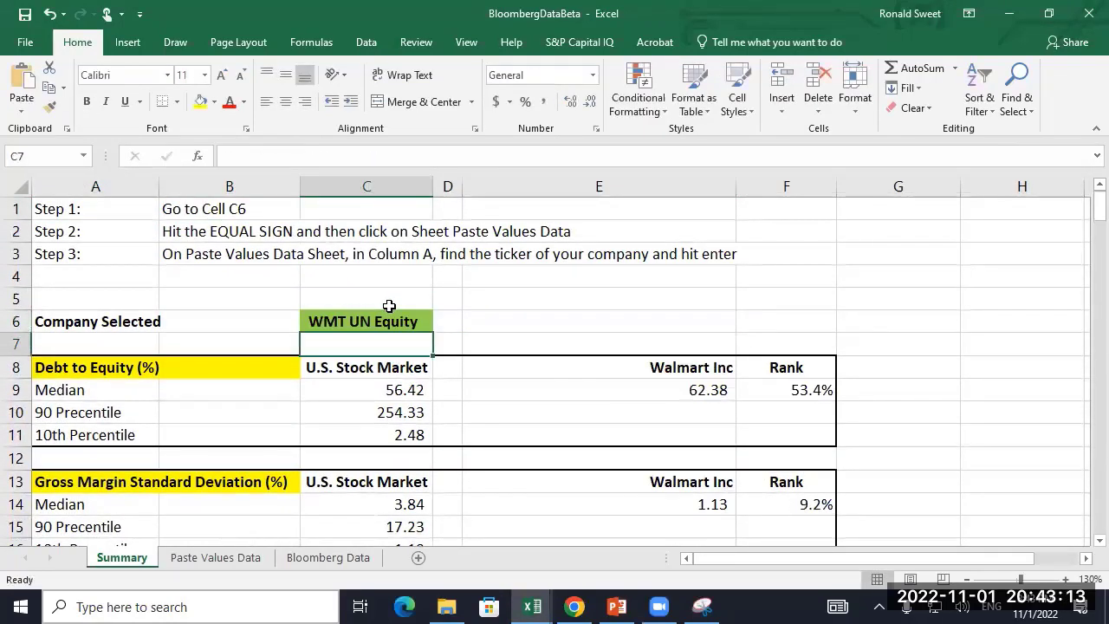
# - Capture Walmart's Debt to Equity (%) table from the Summary sheet with the Snipping Tool and copy the snip
pyautogui.click(703, 607)
pyautogui.click(35, 276)
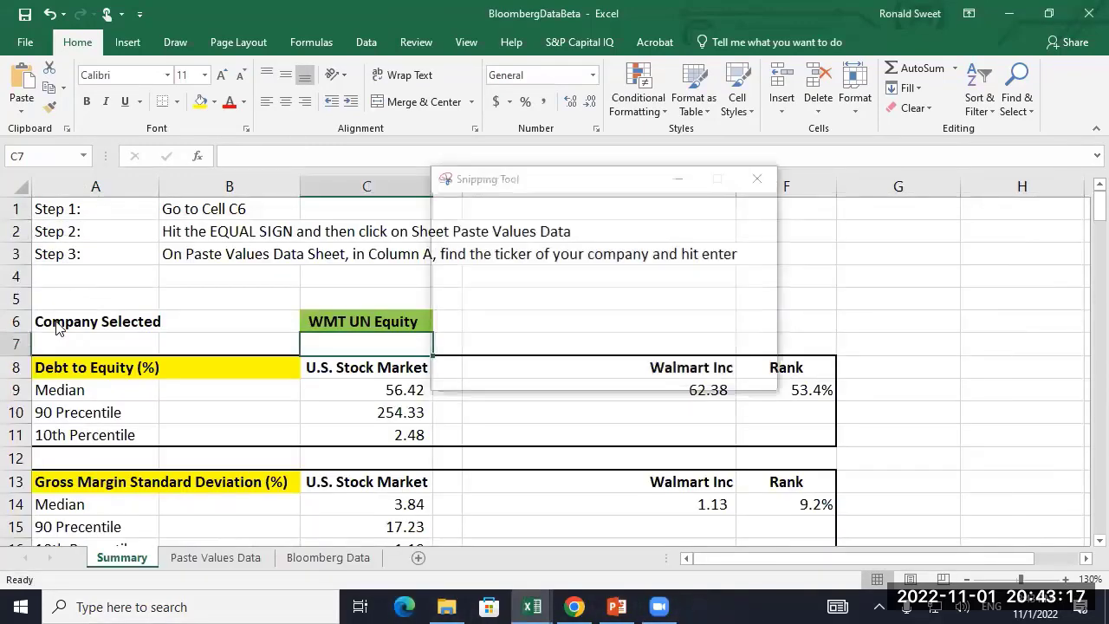
pyautogui.moveTo(35, 355); pyautogui.dragTo(839, 447)
pyautogui.rightClick(461, 391)
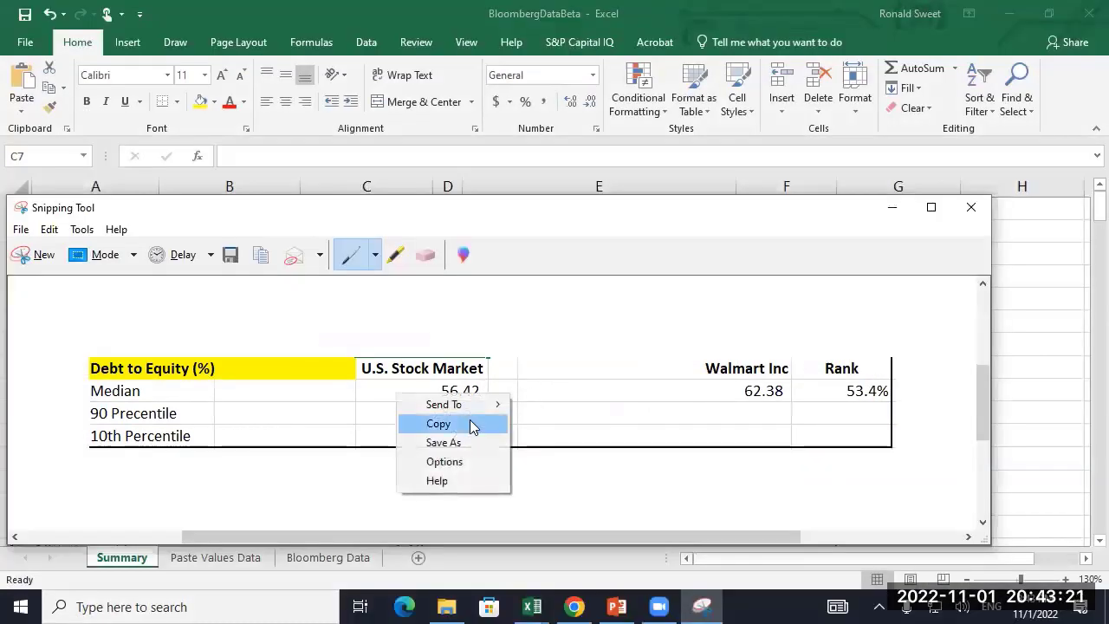
pyautogui.click(470, 425)
# - Switch to the DiscountRateValExampleWMT workbook and paste the Debt to Equity snip at A125, below the Step 3 heading
pyautogui.click(532, 607)
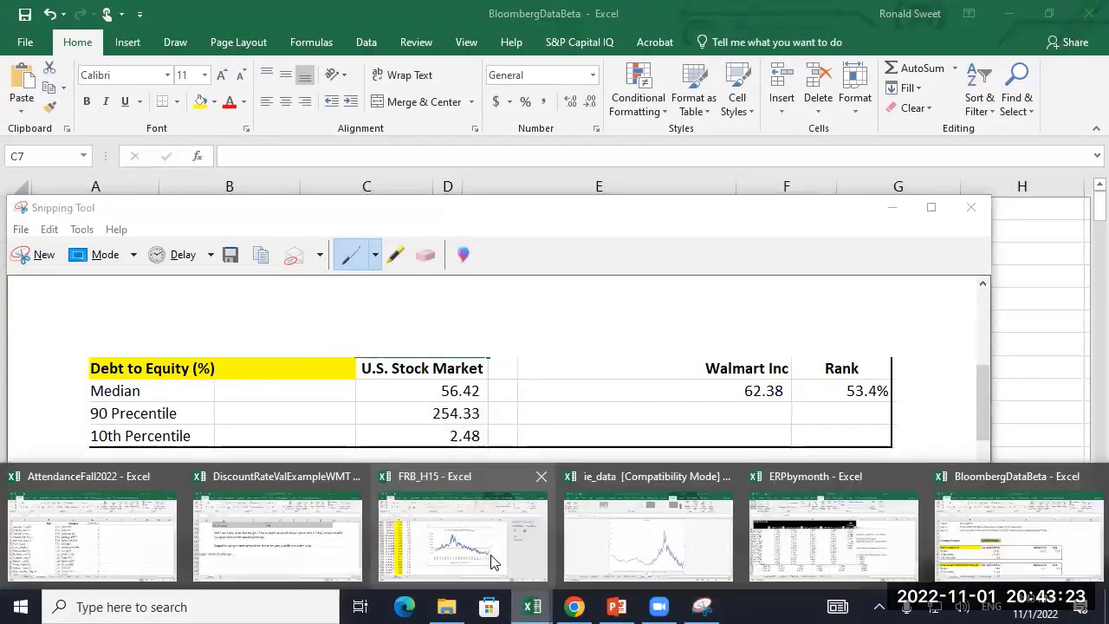
pyautogui.click(463, 530)
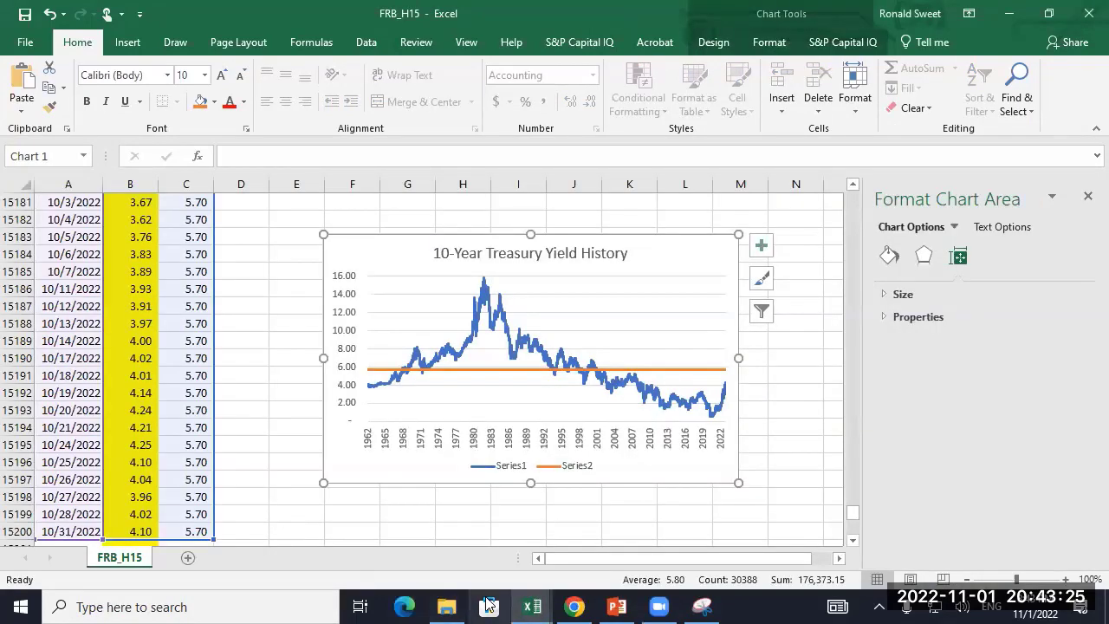
pyautogui.click(532, 607)
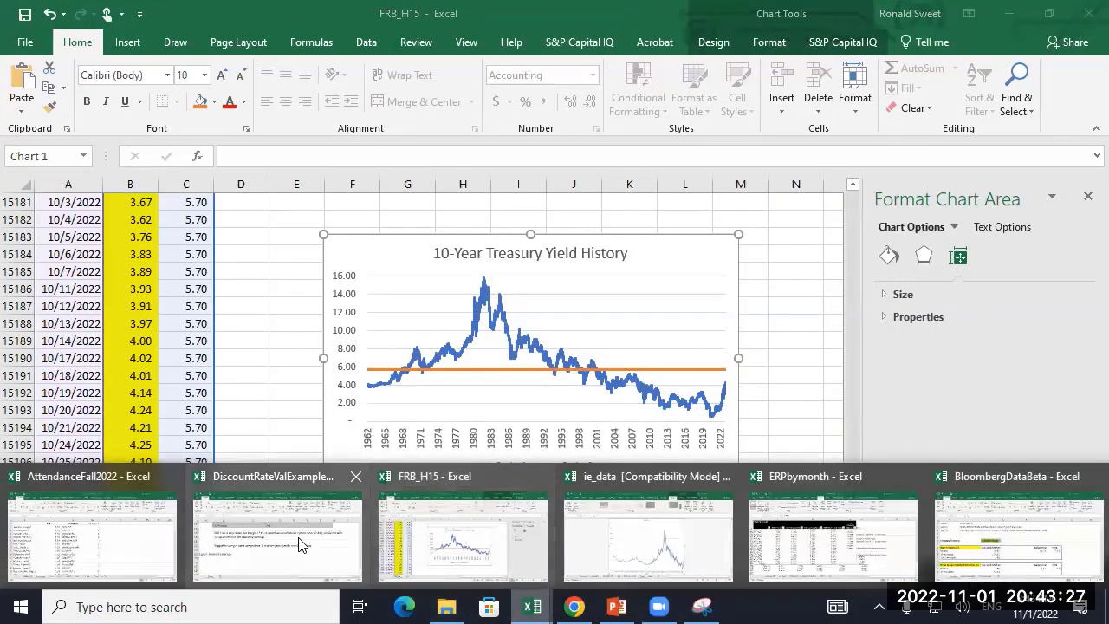
pyautogui.click(297, 541)
pyautogui.hotkey('ctrl', 'v')
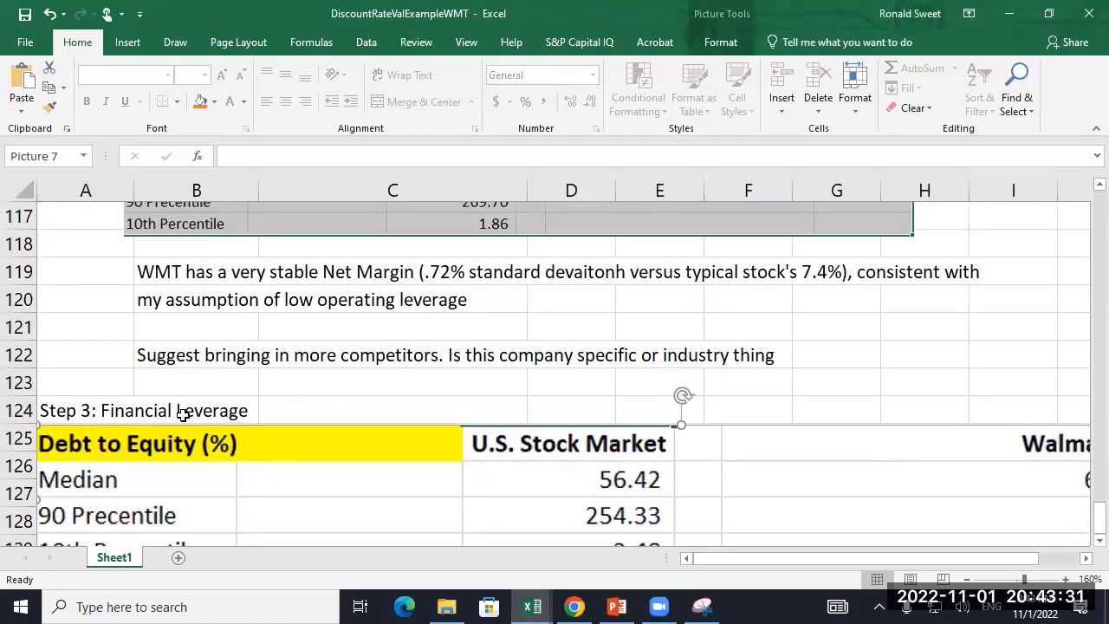
# - Shrink the pasted Debt to Equity picture and position it across rows 125 to 128, starting near column B under the Financial Leverage heading
pyautogui.keyDown('ctrl'); pyautogui.scroll(-3, 182, 418); pyautogui.keyUp('ctrl')
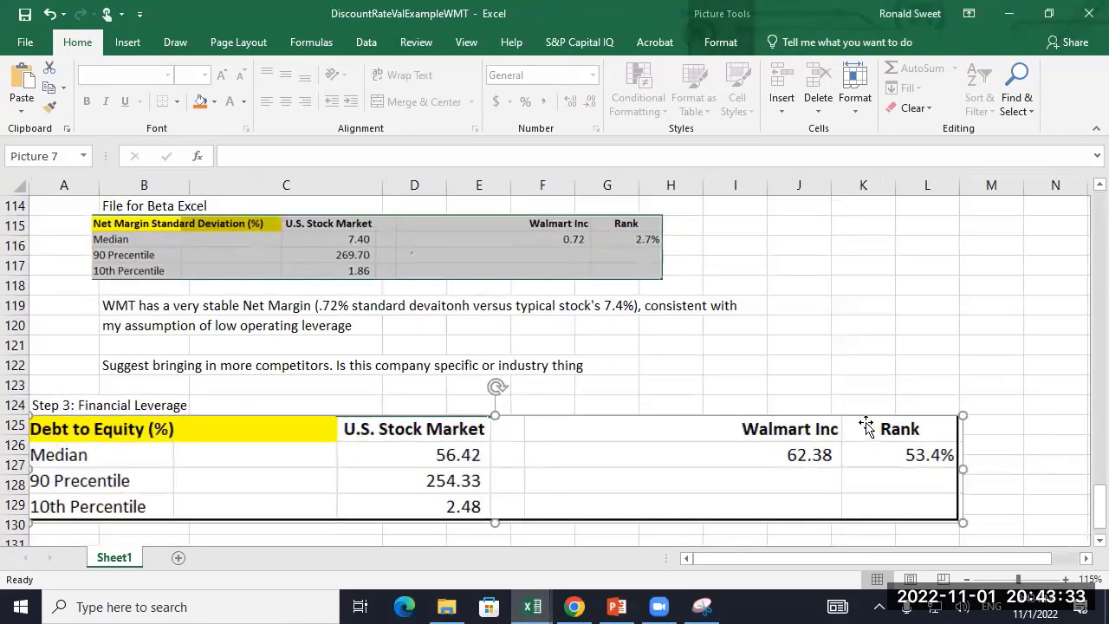
pyautogui.moveTo(961, 417); pyautogui.dragTo(746, 426)
pyautogui.moveTo(370, 462); pyautogui.dragTo(338, 480)
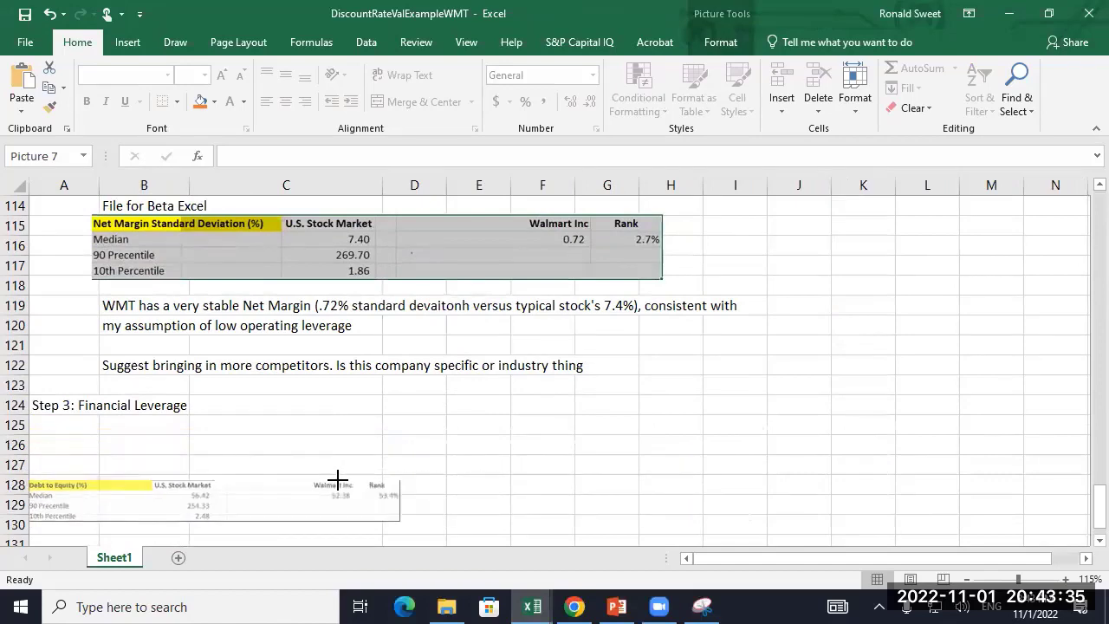
pyautogui.keyDown('ctrl'); pyautogui.scroll(3, 305, 438); pyautogui.keyUp('ctrl')
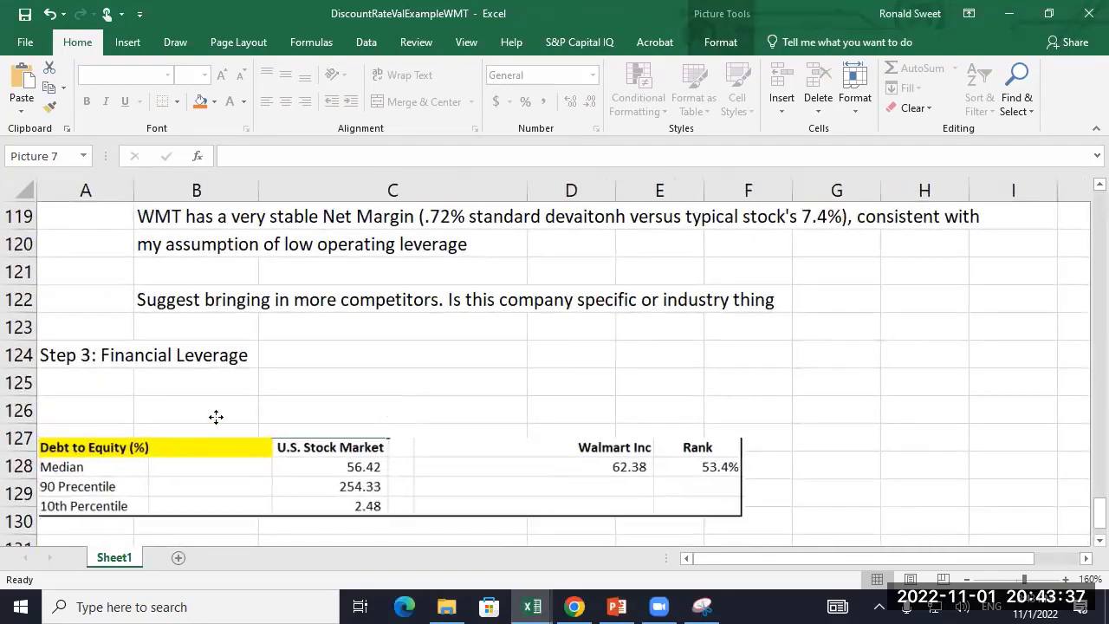
pyautogui.moveTo(158, 449); pyautogui.dragTo(248, 391)
# - Add the note "Maybe bring in competitors as well" in B129, below the Debt to Equity picture
pyautogui.click(208, 480)
pyautogui.write('Ma')
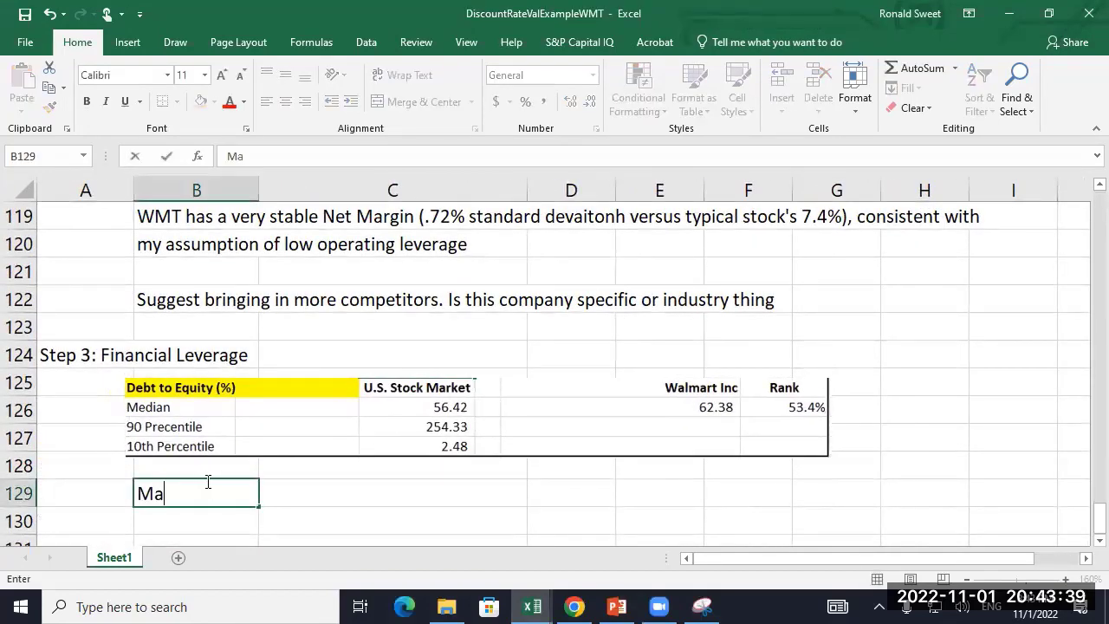
pyautogui.write('ybe bring in')
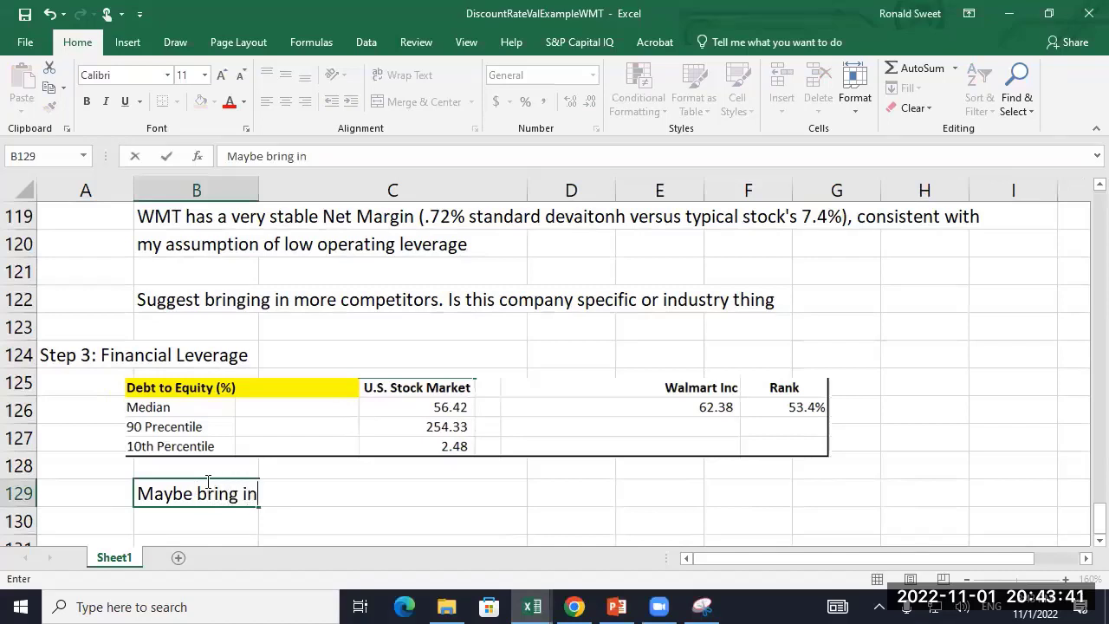
pyautogui.write(' competitors')
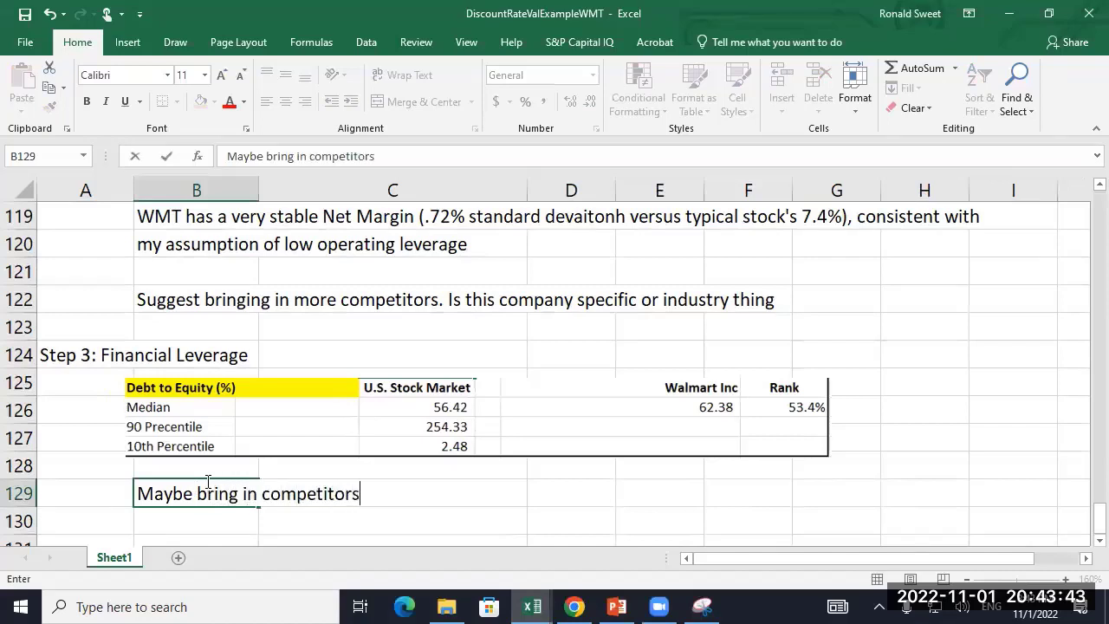
pyautogui.write(' as well')
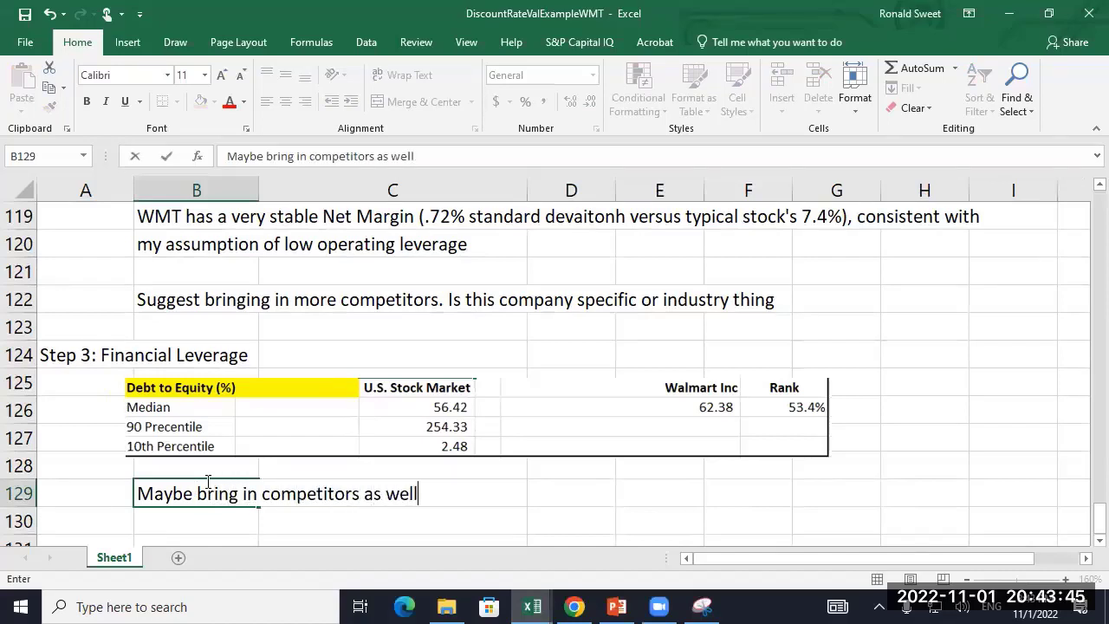
pyautogui.press('Return')
pyautogui.press('Return')
pyautogui.press('Left')
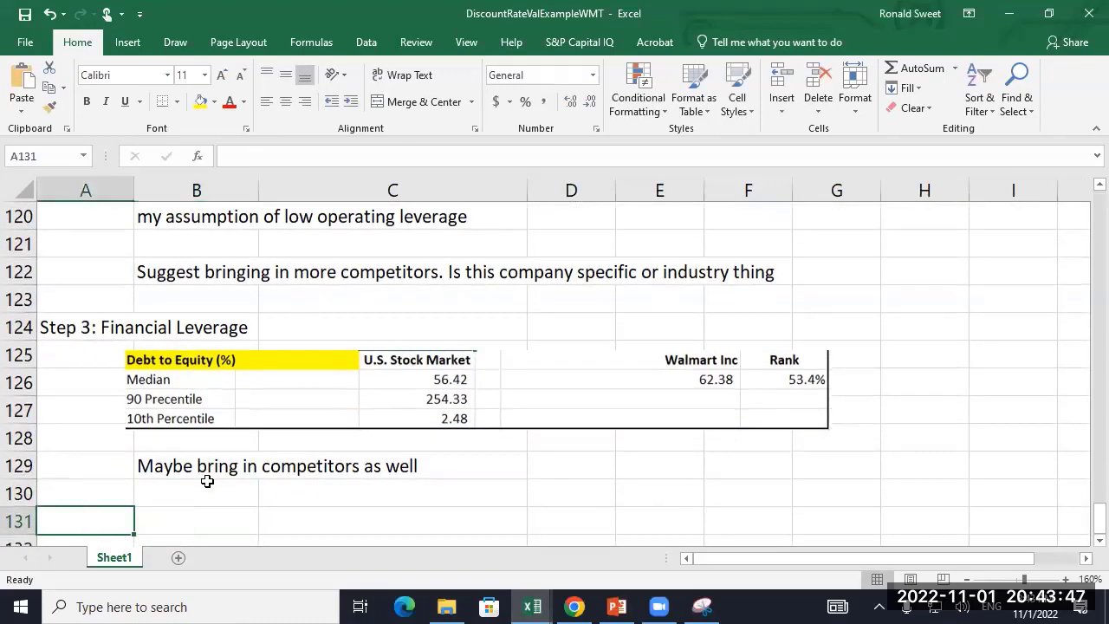
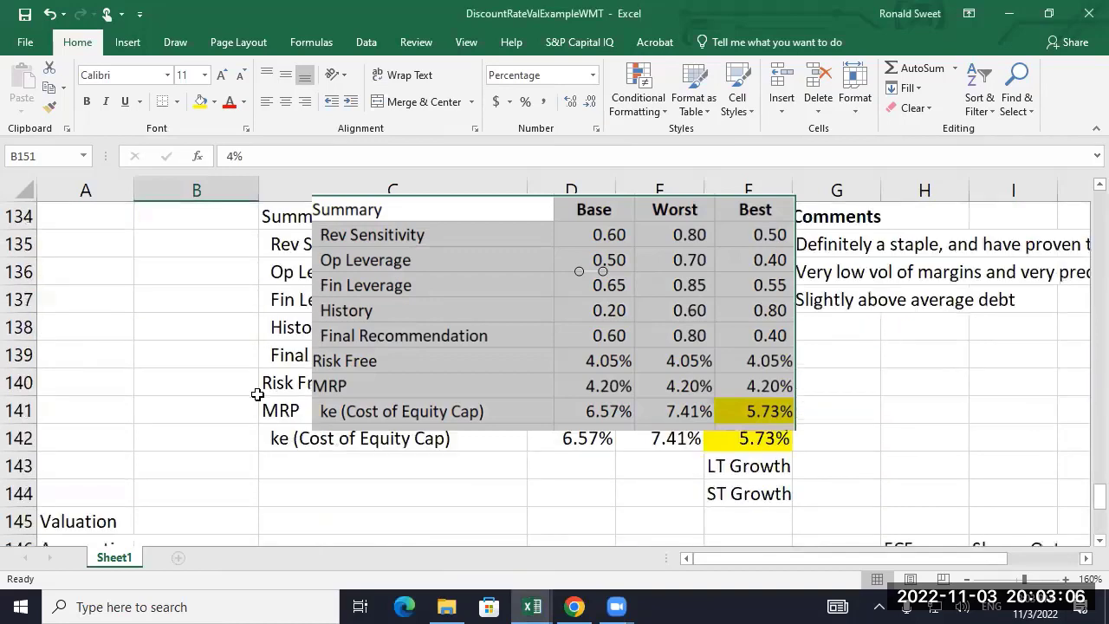
# - Examine the Summary cost-of-equity table in C134:F142 and the Valuation assumptions and ST Growth options below it
pyautogui.scroll(1, 282, 292)
pyautogui.moveTo(271, 291); pyautogui.dragTo(743, 520)
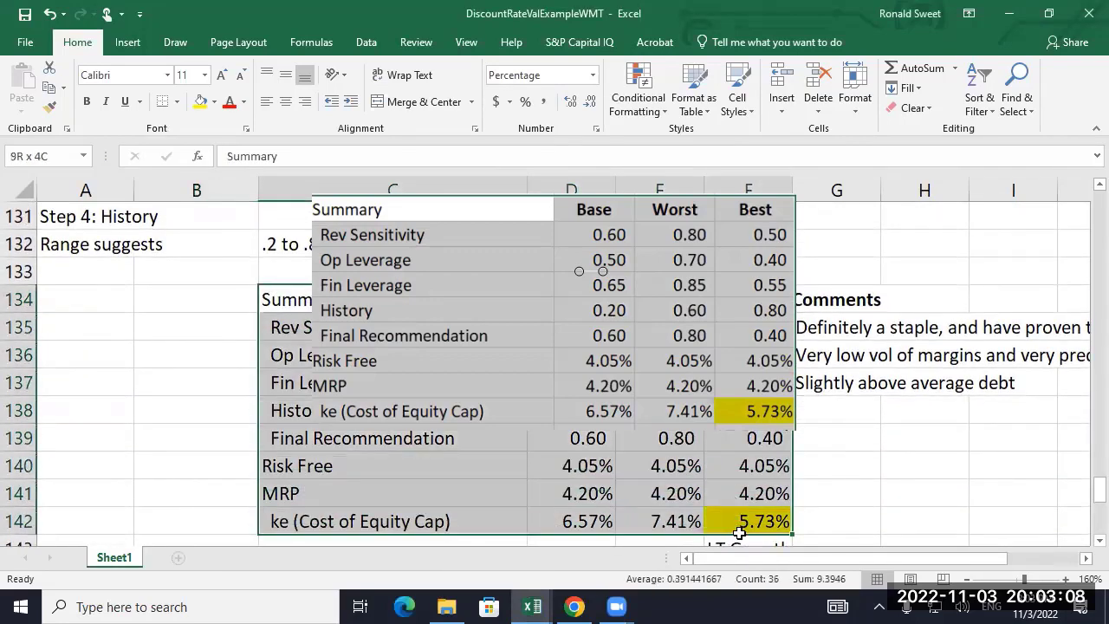
pyautogui.click(736, 529)
pyautogui.moveTo(286, 299); pyautogui.dragTo(737, 542)
pyautogui.scroll(-3, 525, 501)
pyautogui.scroll(-2, 416, 472)
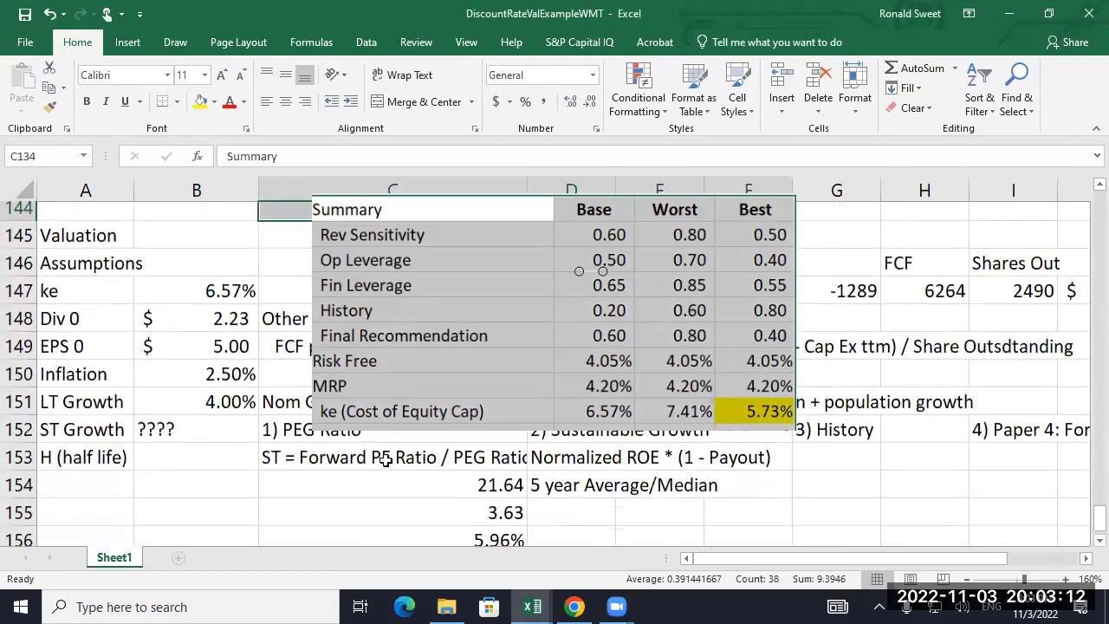
pyautogui.scroll(1, 359, 455)
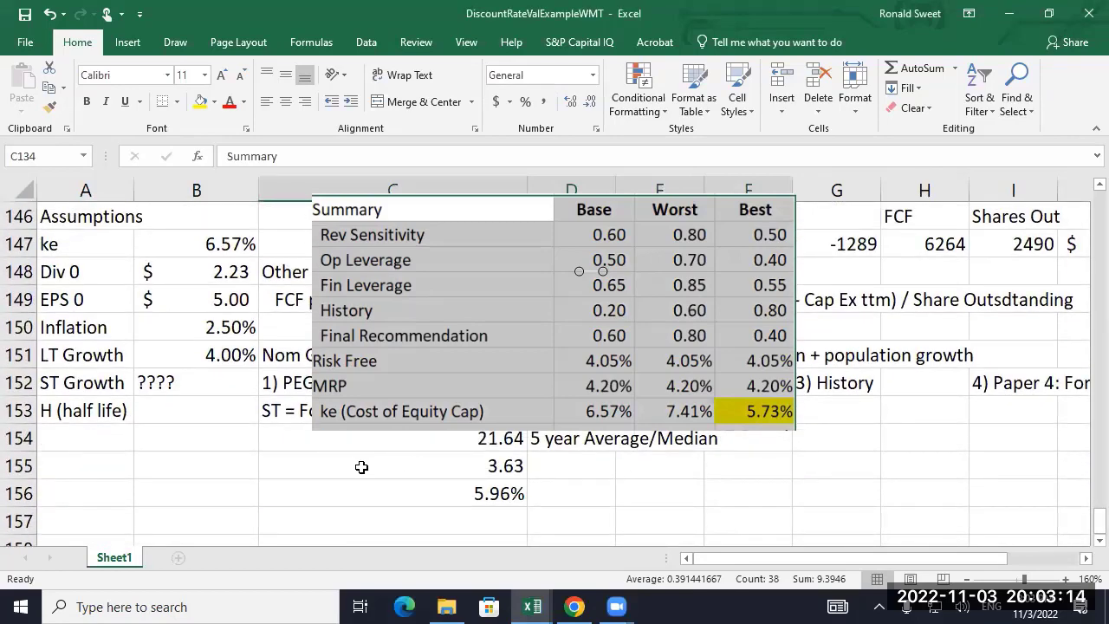
pyautogui.scroll(-1, 355, 470)
pyautogui.scroll(-1, 355, 471)
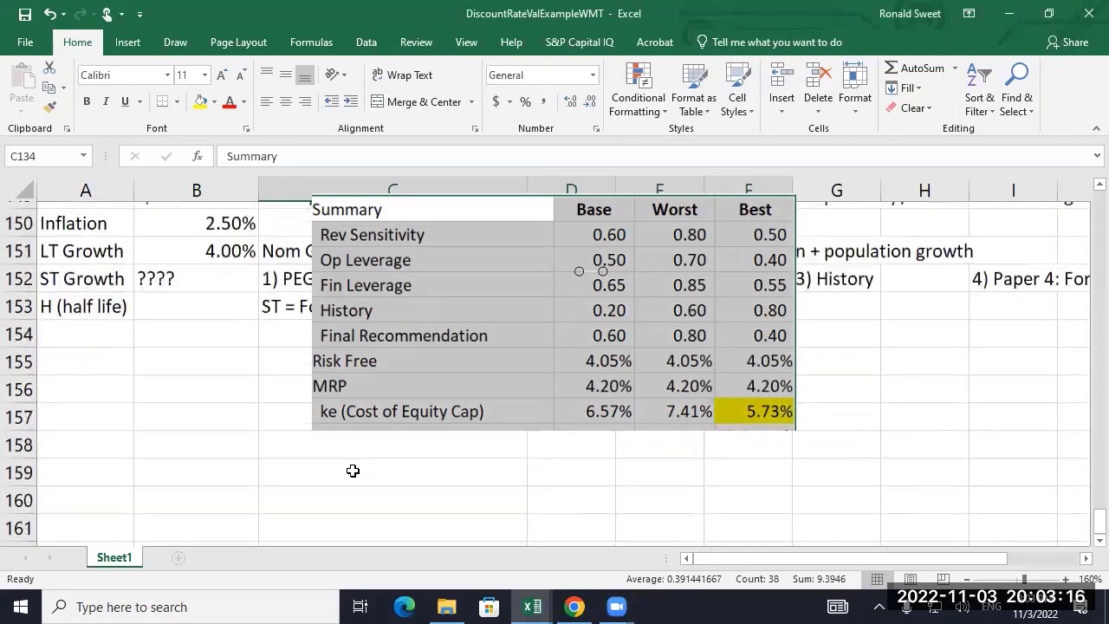
pyautogui.scroll(2, 354, 470)
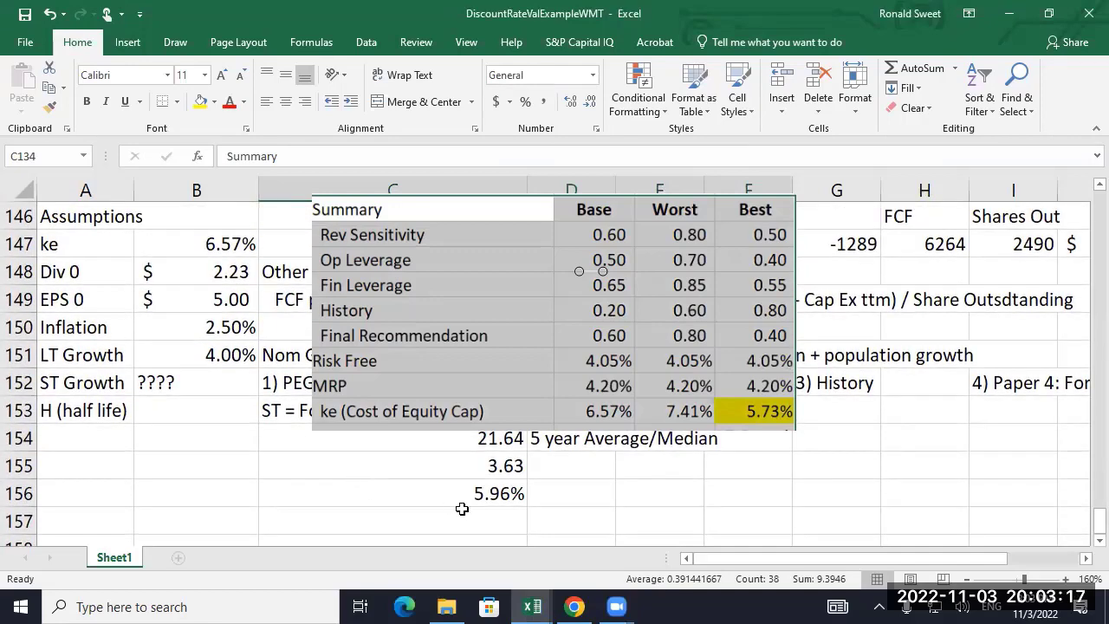
pyautogui.click(574, 607)
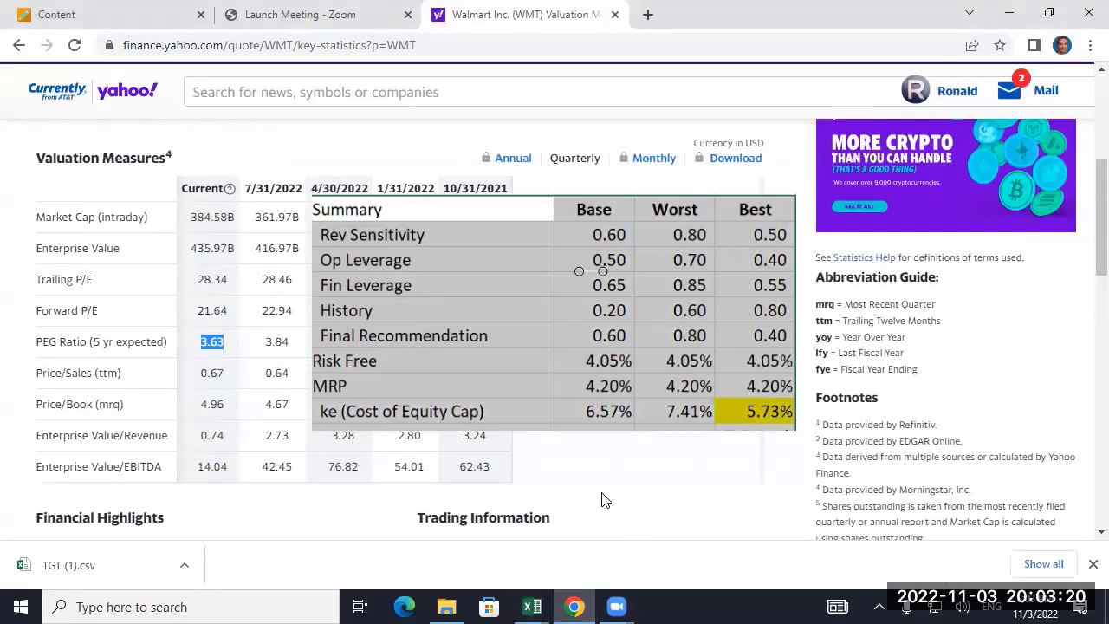
pyautogui.click(616, 607)
pyautogui.click(683, 541)
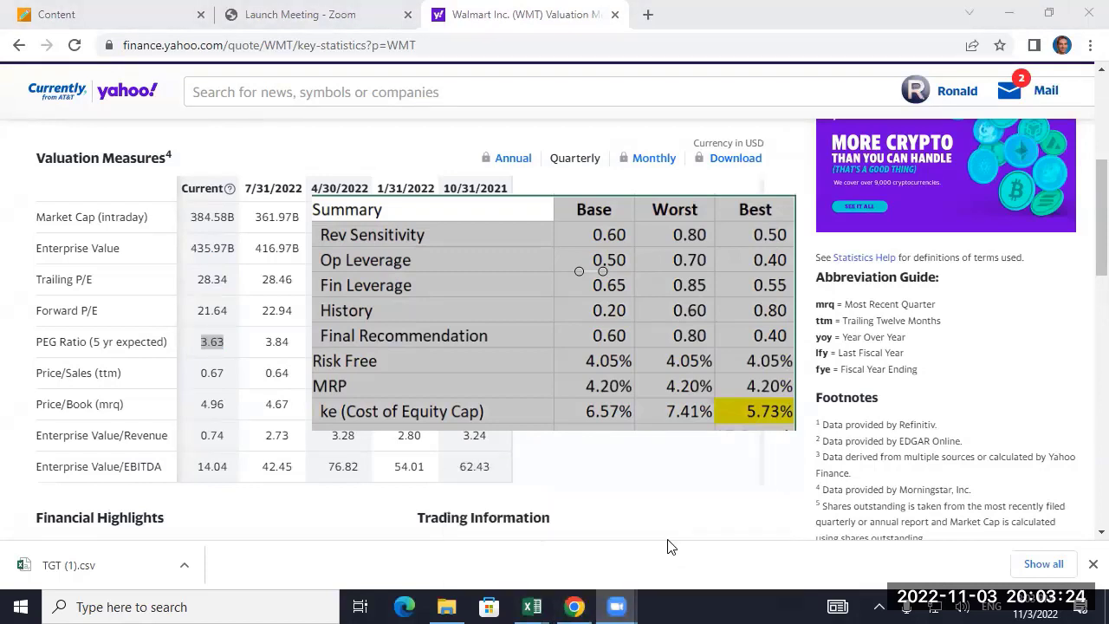
pyautogui.moveTo(614, 576)
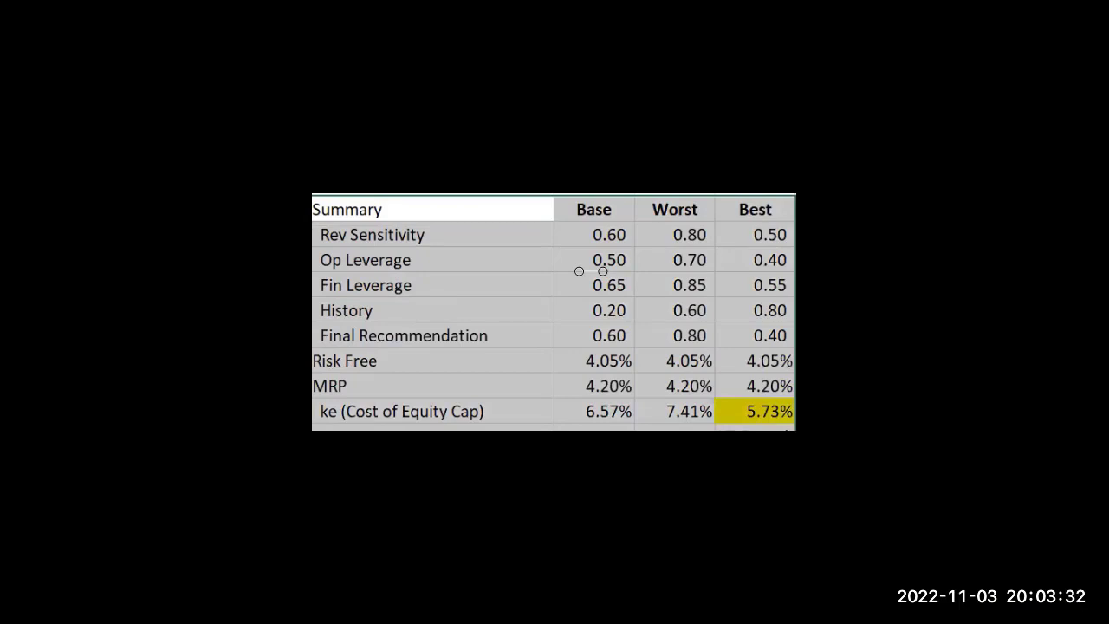
pyautogui.click(609, 218)
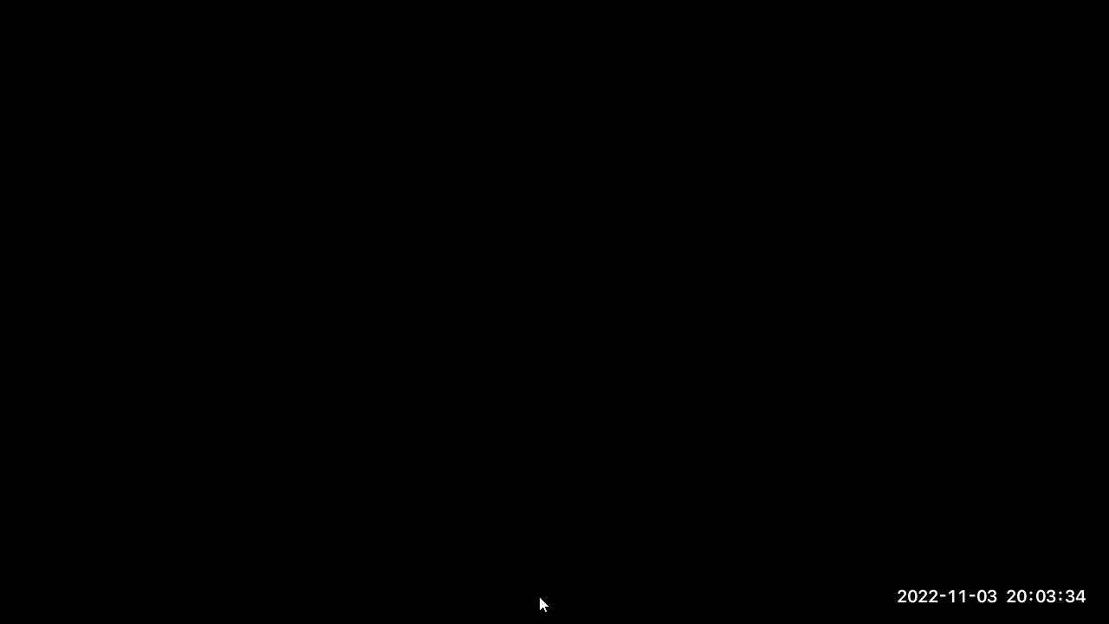
pyautogui.click(540, 601)
pyautogui.click(338, 523)
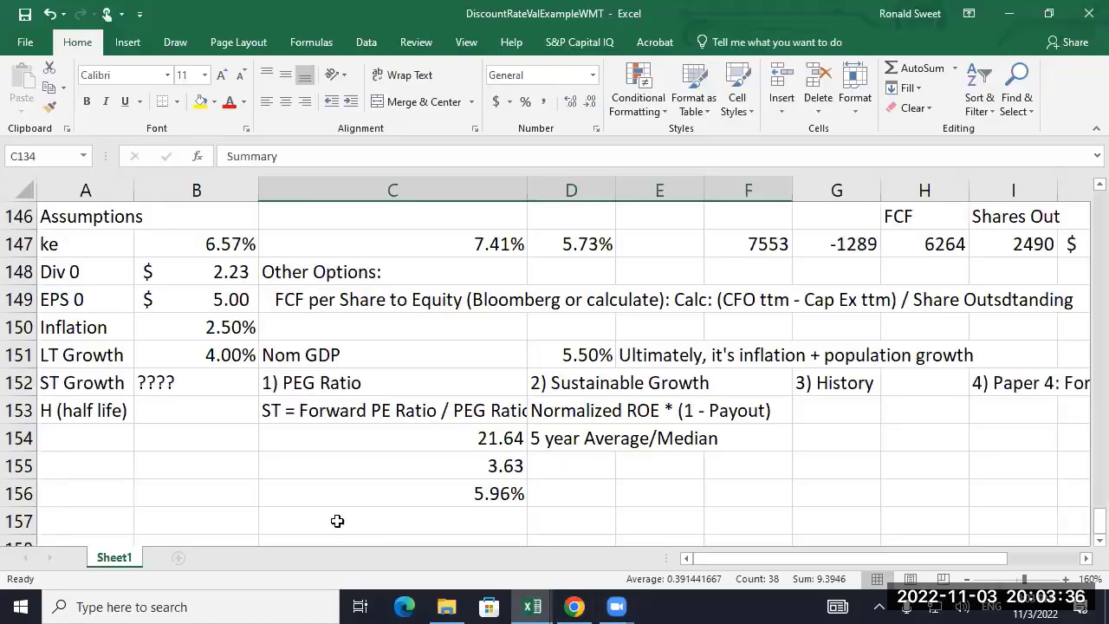
# - Go over the Step 4: History section and the Summary table by selecting rows 131 to 144, columns A to F
pyautogui.scroll(7, 359, 502)
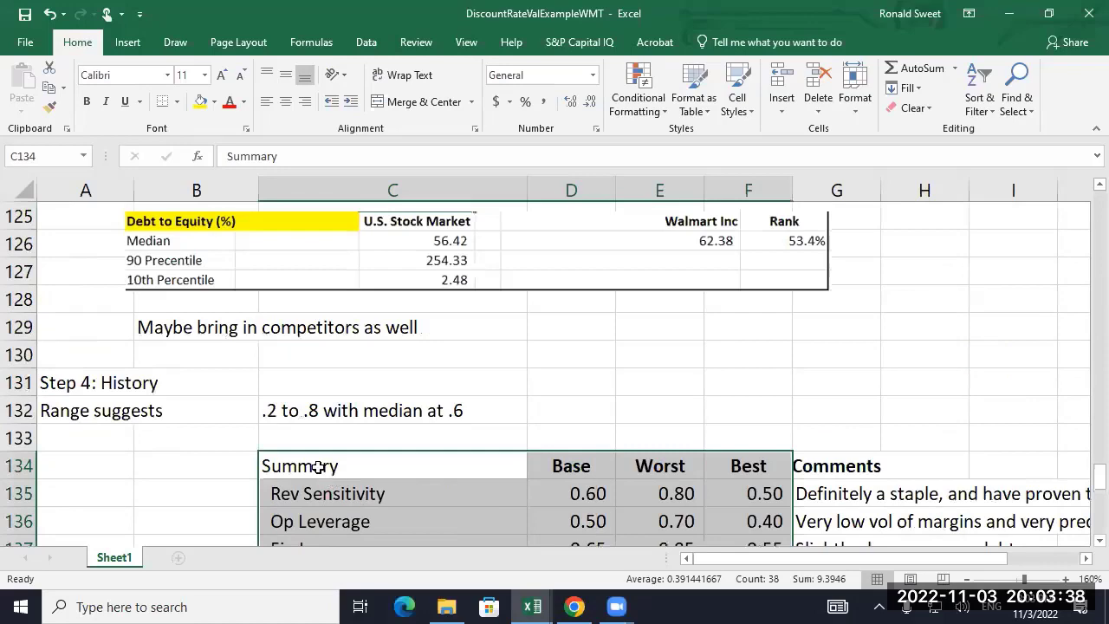
pyautogui.moveTo(91, 382); pyautogui.dragTo(744, 440)
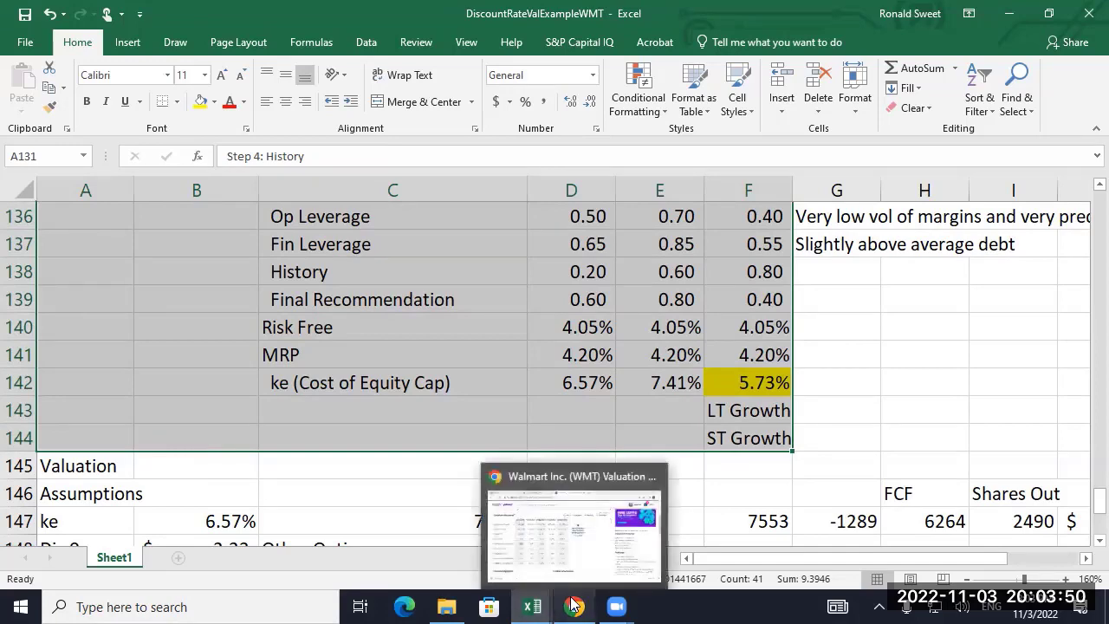
pyautogui.moveTo(533, 602)
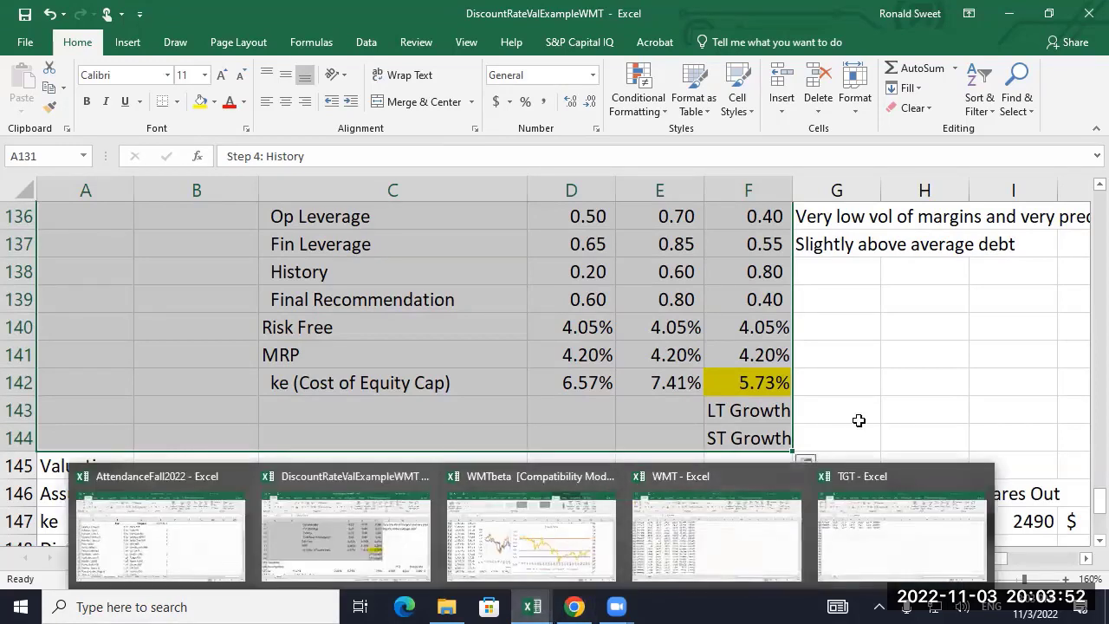
# - Enter the note "3, 5 or 10 years" in G153, under the 3) History short-term growth option
pyautogui.click(823, 415)
pyautogui.scroll(-3, 818, 439)
pyautogui.click(656, 438)
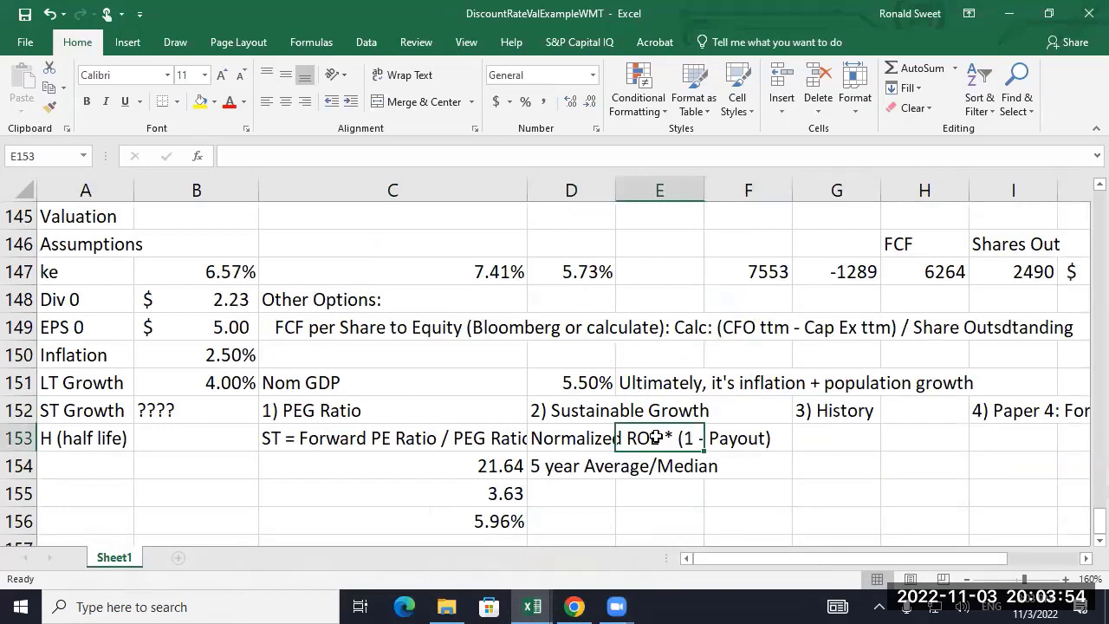
pyautogui.press('Right')
pyautogui.press('Right')
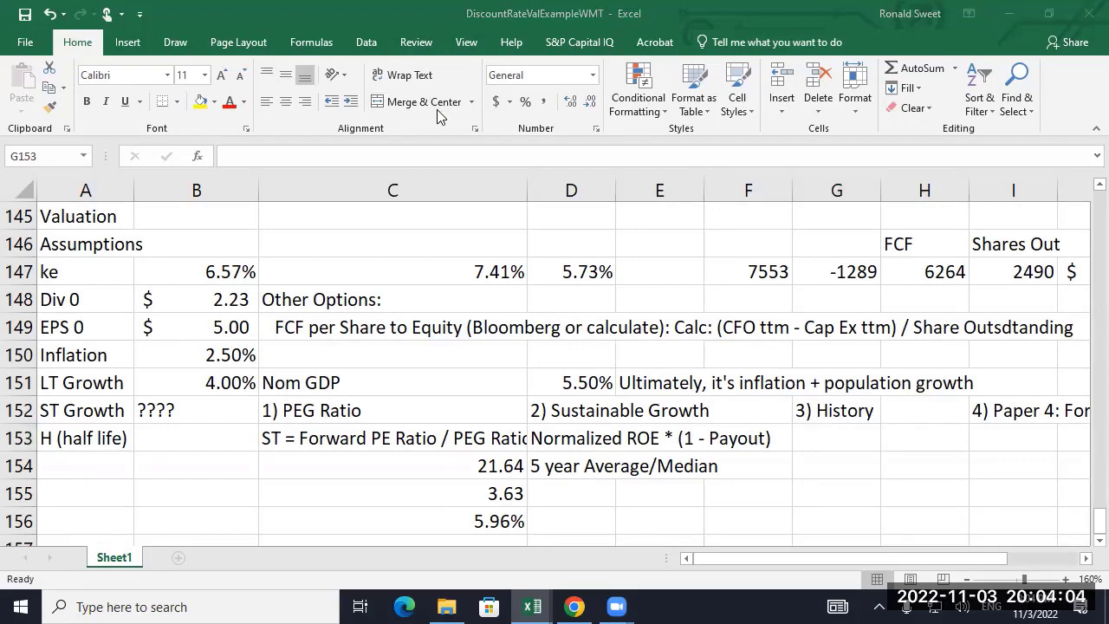
pyautogui.scroll(-1, 465, 357)
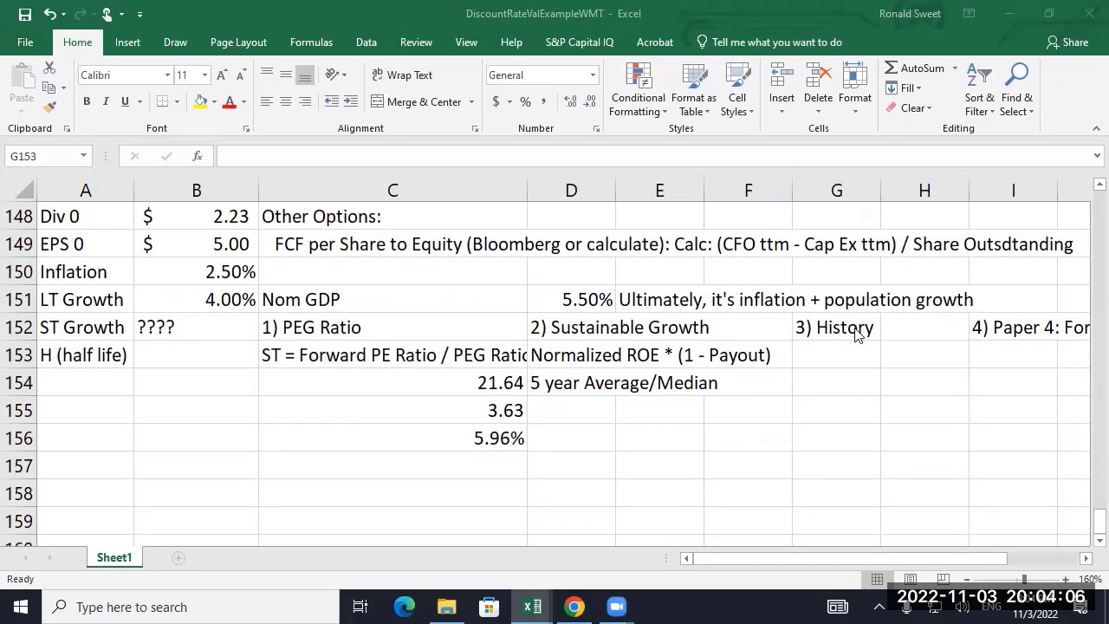
pyautogui.click(829, 350)
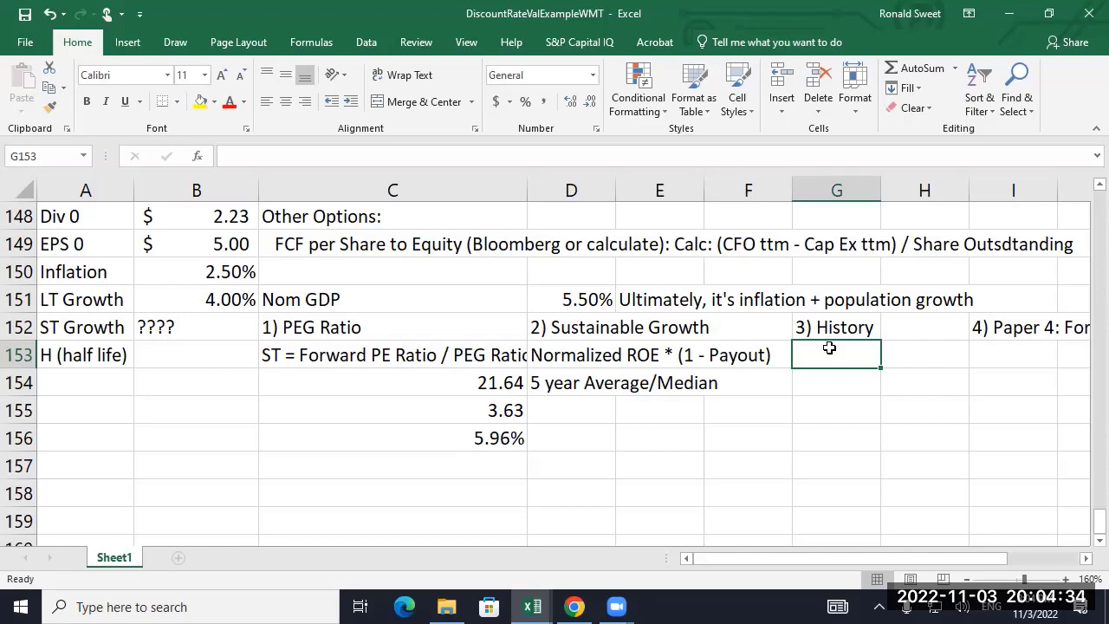
pyautogui.write('3, 5')
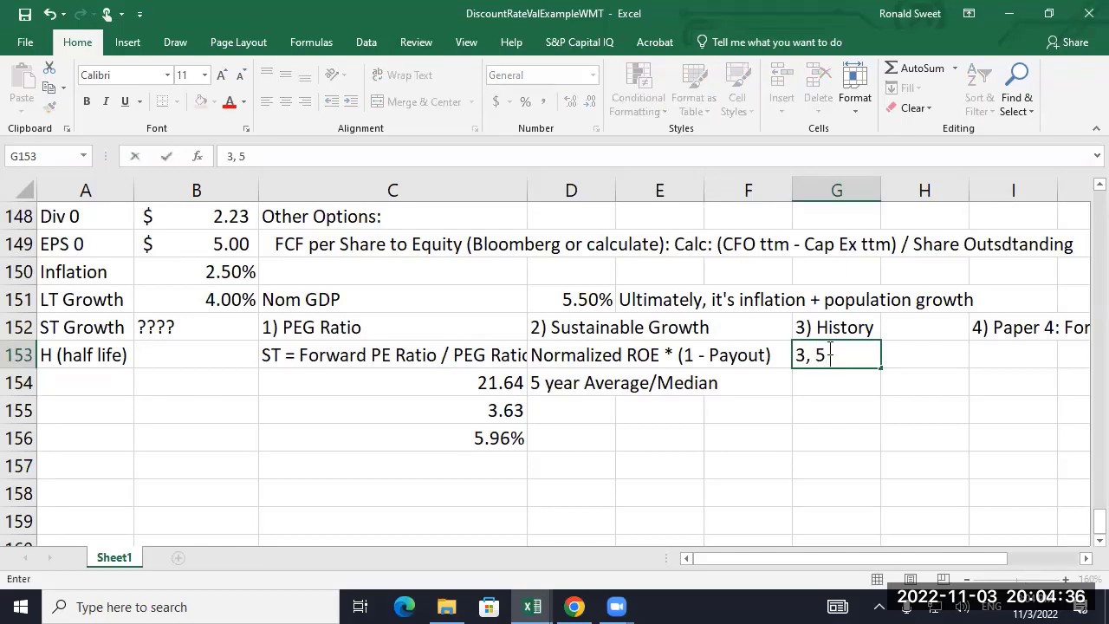
pyautogui.write(' or 10 years')
pyautogui.press('Return')
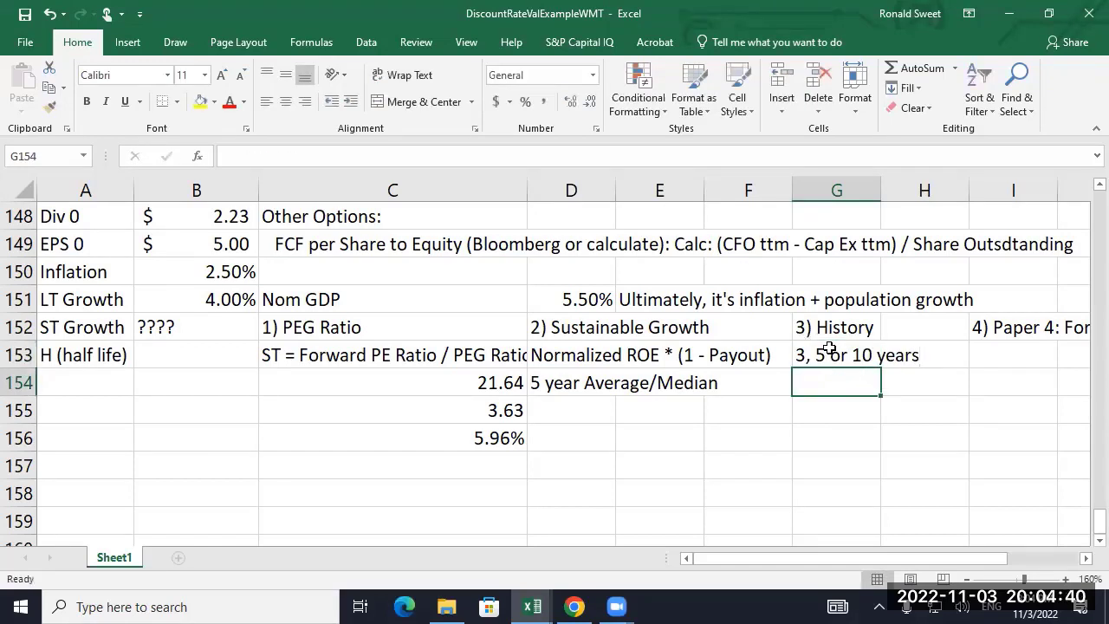
# - Add the note "Can't growth from a negative" in G154, below the years note
pyautogui.write("Can't gr")
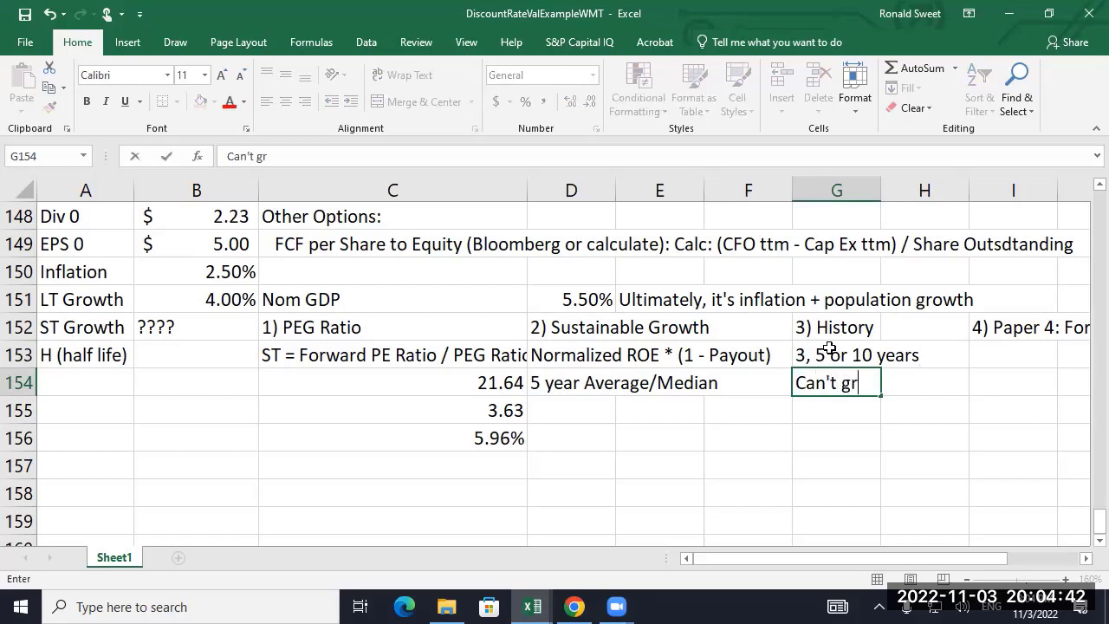
pyautogui.write('owth from a ')
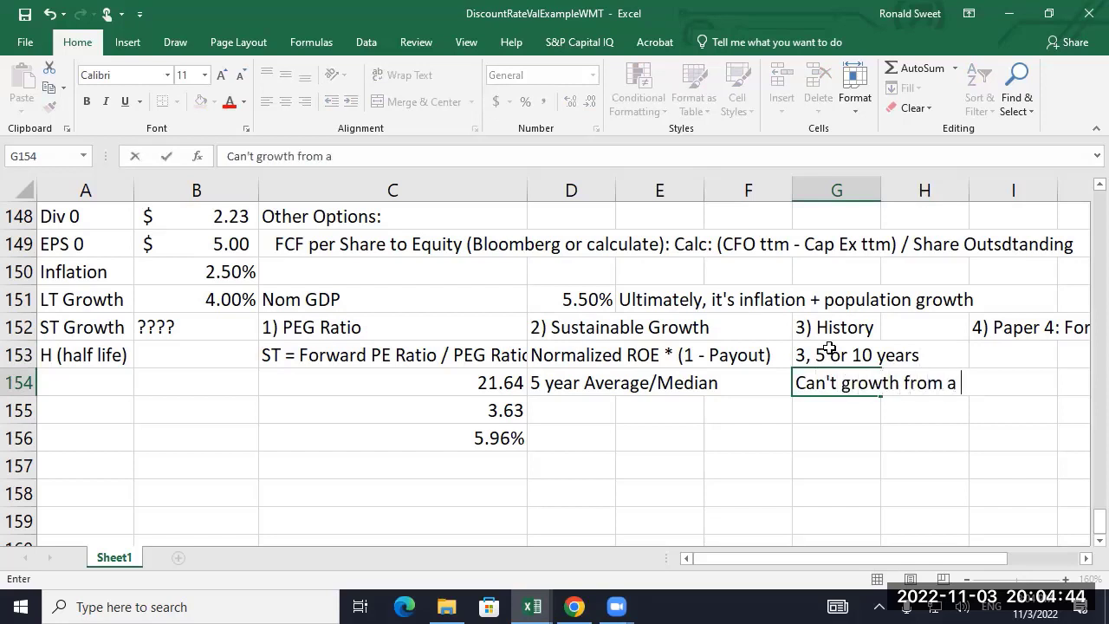
pyautogui.write('negative')
pyautogui.press('Return')
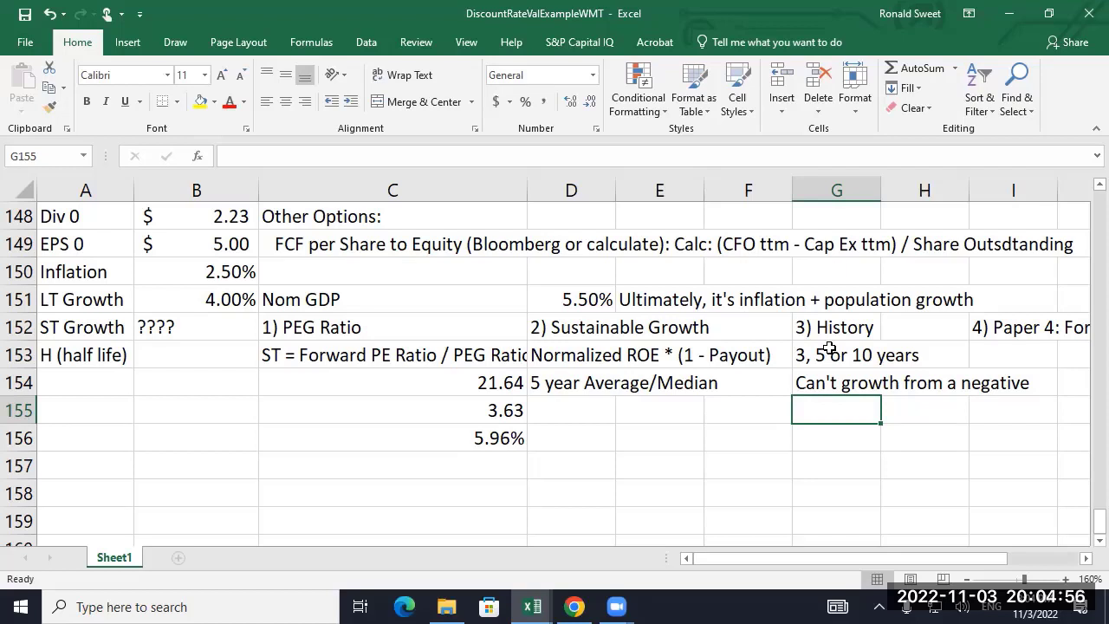
# - Add the note "by Decade, By Five years" in G155 of the History option
pyautogui.write('D')
pyautogui.press('BackSpace')
pyautogui.write('b')
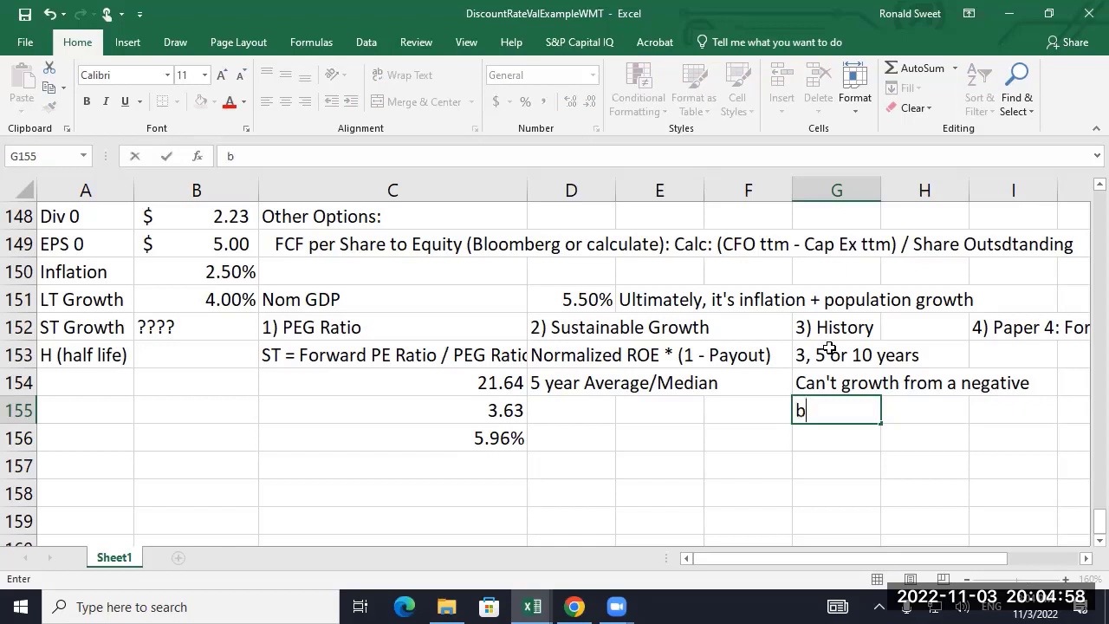
pyautogui.write('y Decade')
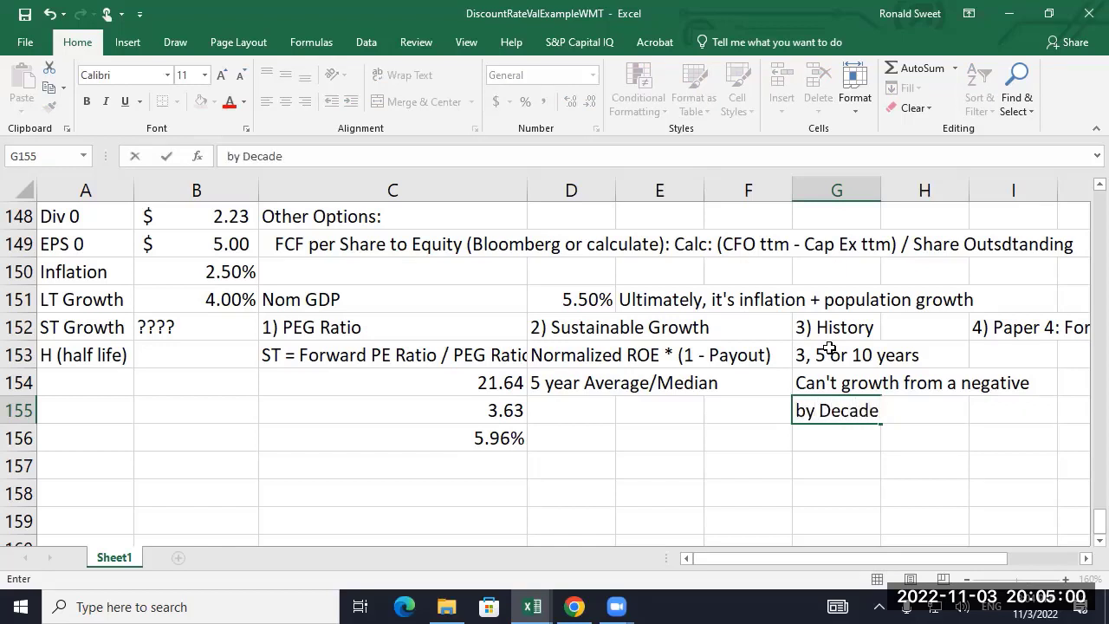
pyautogui.write(', By Five ')
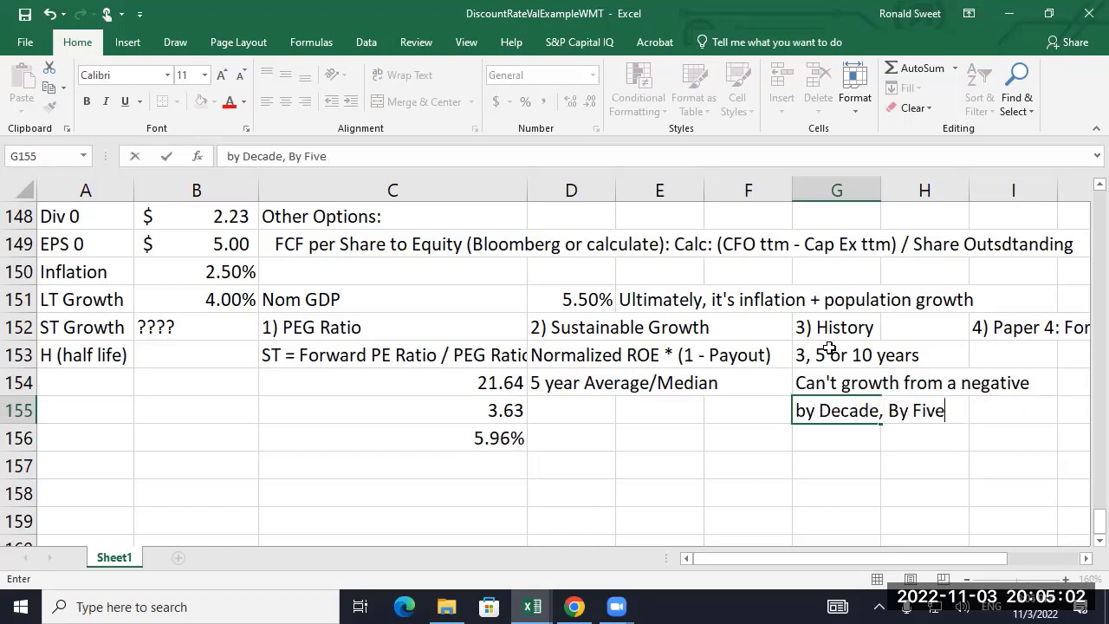
pyautogui.write('years')
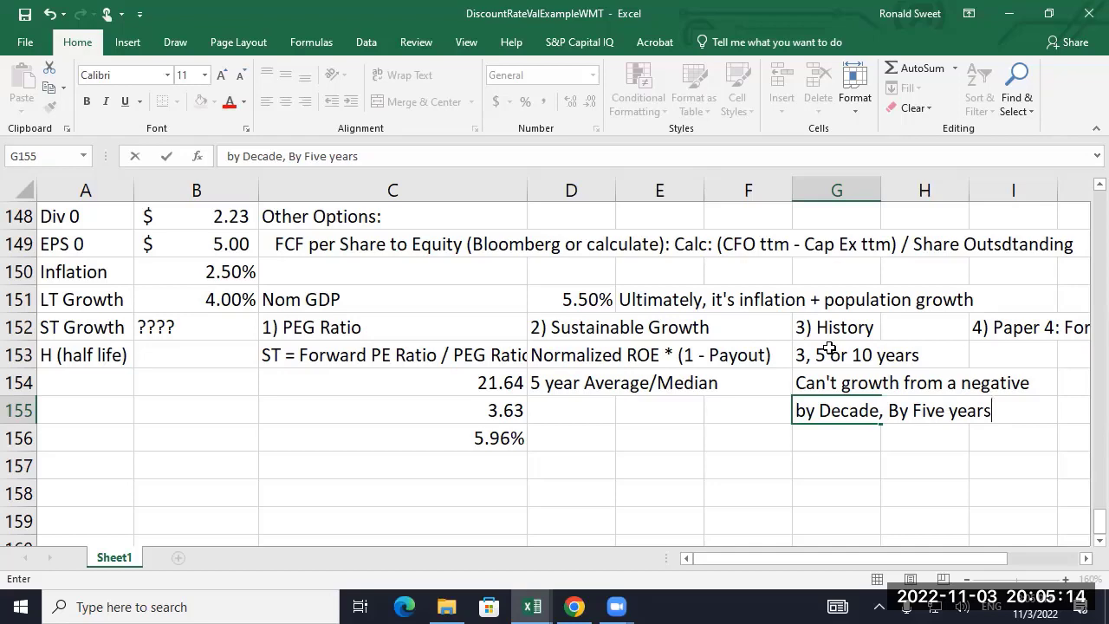
pyautogui.press('Return')
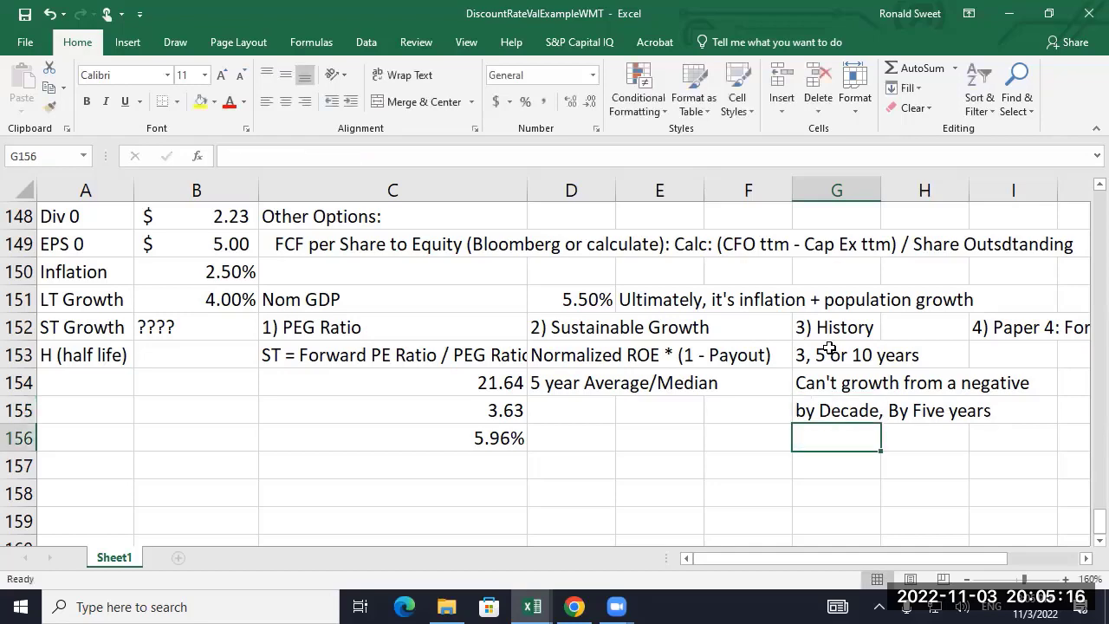
# - Add the note "What's a reasonable range" in G156 as the next line of the History option
pyautogui.press('Up')
pyautogui.press('Right')
pyautogui.press('Right')
pyautogui.press('Right')
pyautogui.press('Right')
pyautogui.press('Left')
pyautogui.press('Left')
pyautogui.press('Left')
pyautogui.press('Down')
pyautogui.press('Left')
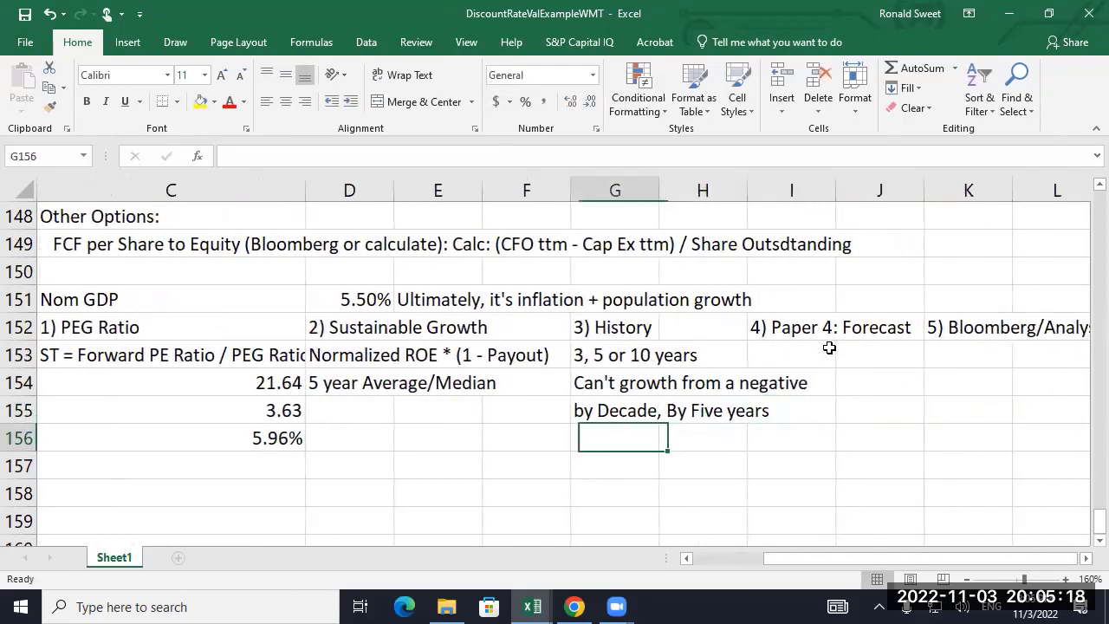
pyautogui.write("What's a res")
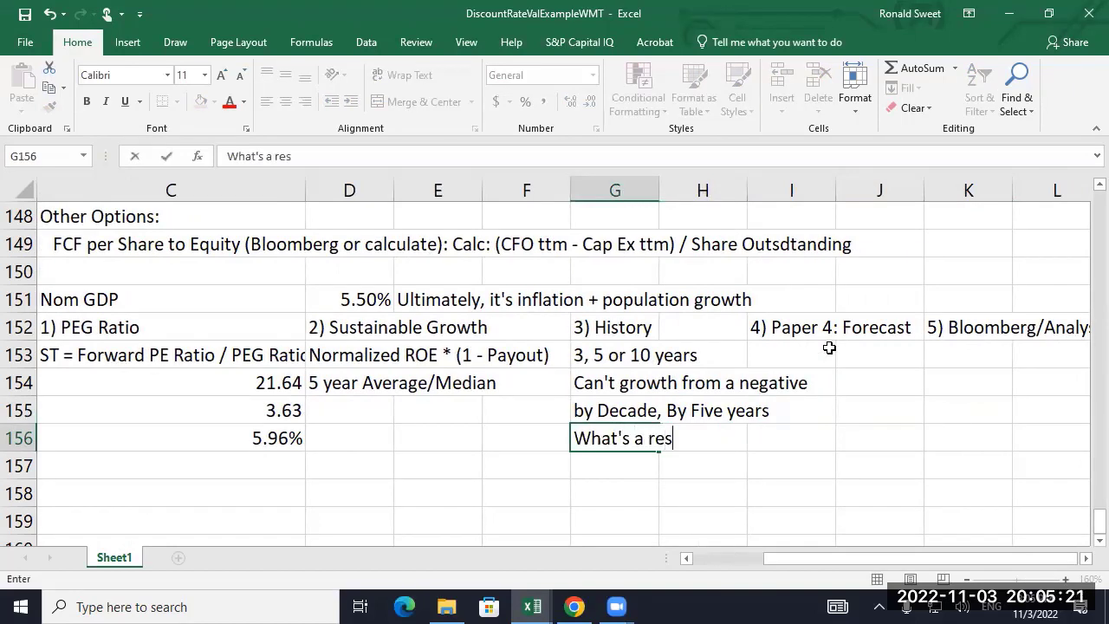
pyautogui.press('BackSpace')
pyautogui.write('asonable range')
pyautogui.press('Return')
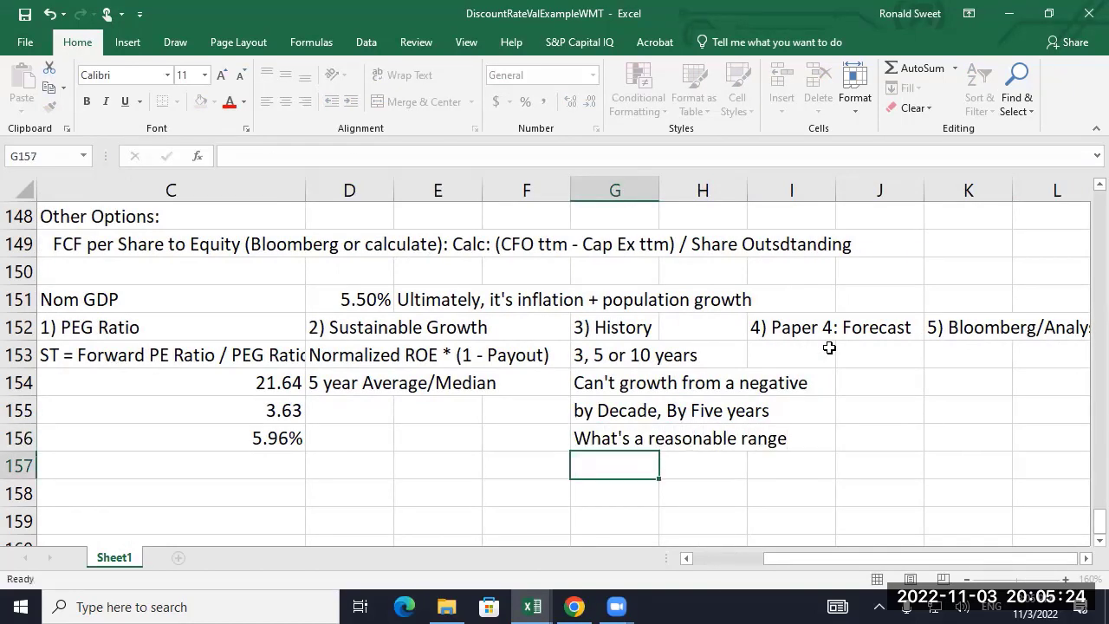
# - Examine the PEG-based growth formula in C156 and the Paper 4: Forecast and Bloomberg/Analysts options in row 152
pyautogui.press('Up')
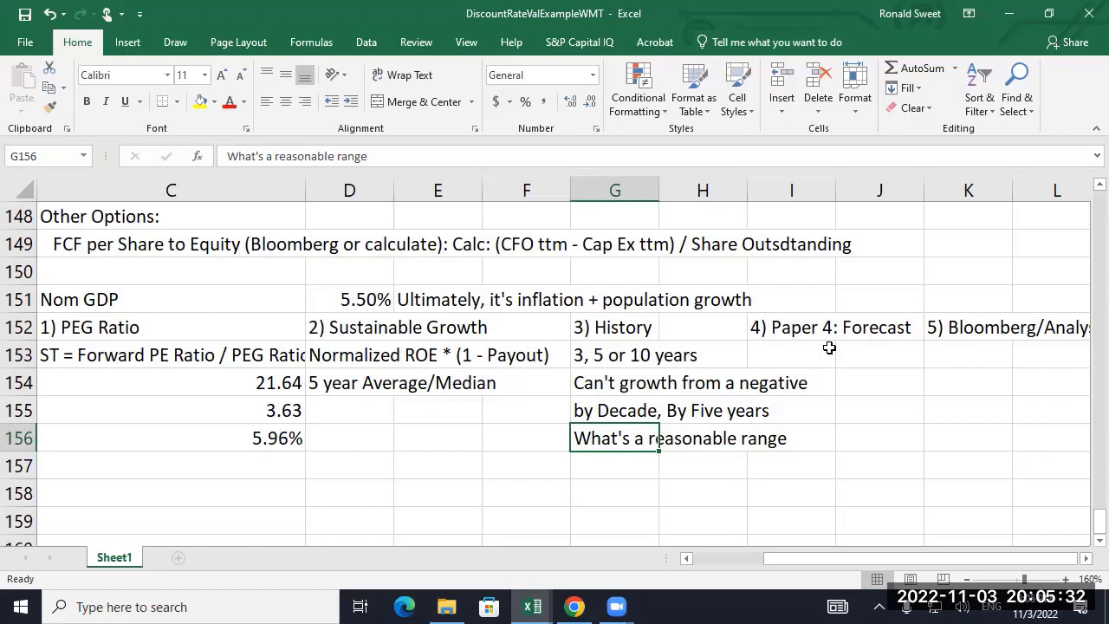
pyautogui.rightClick(662, 303)
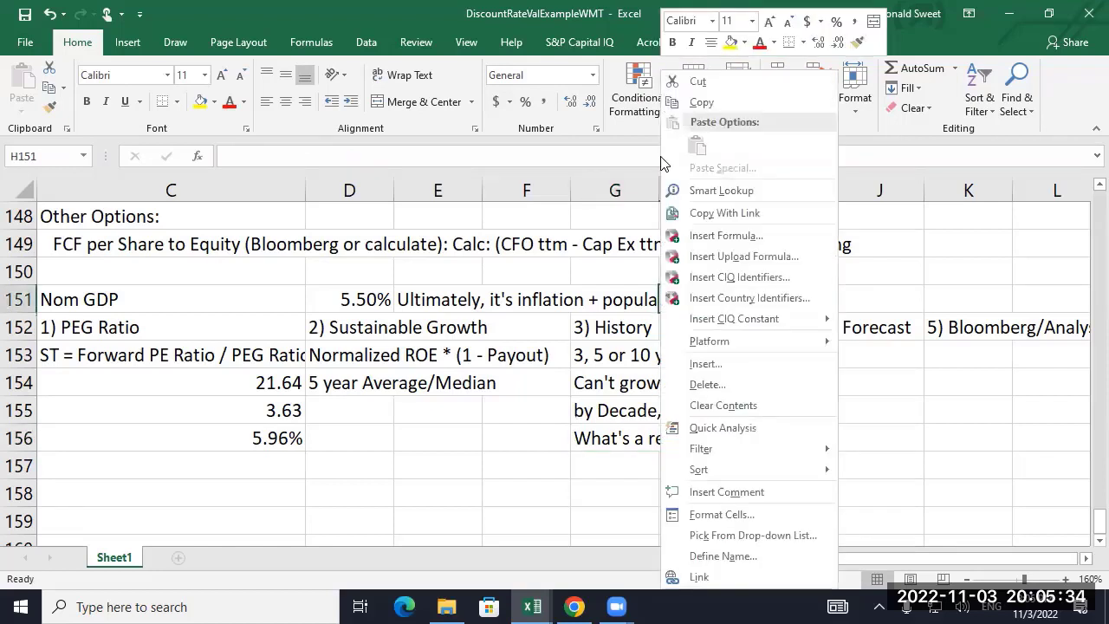
pyautogui.click(855, 414)
pyautogui.click(273, 441)
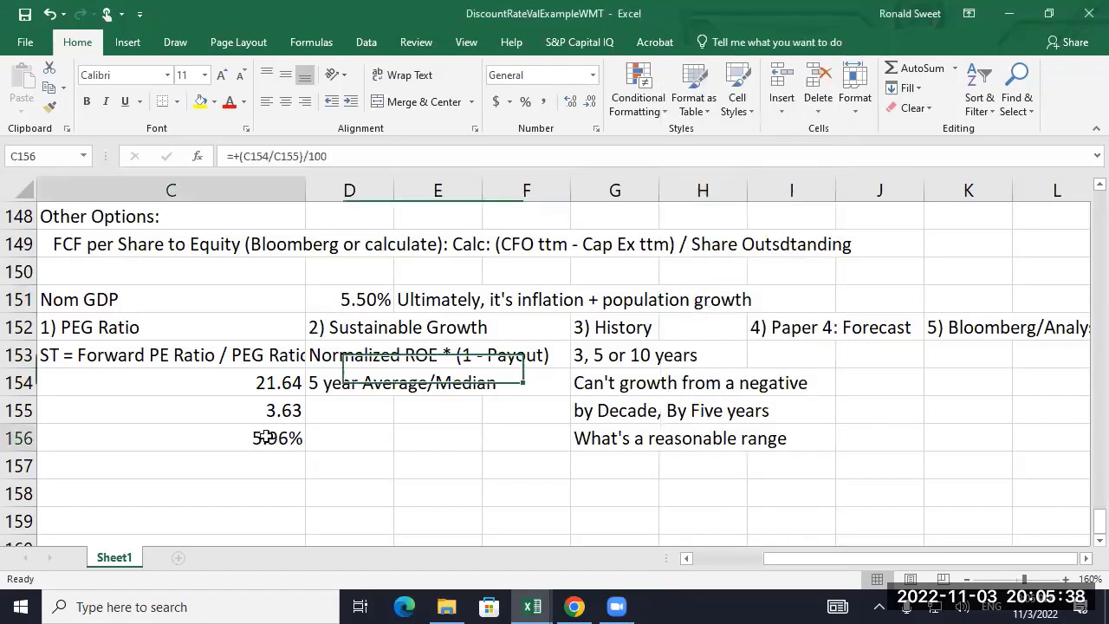
pyautogui.click(810, 359)
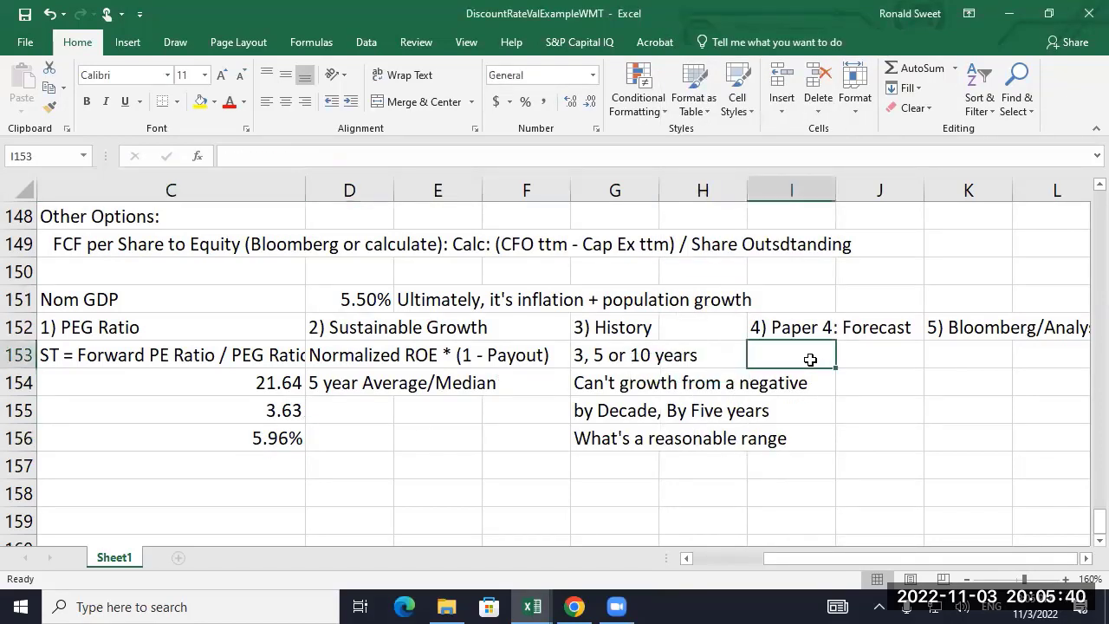
pyautogui.press('Right')
pyautogui.press('Right')
pyautogui.press('Right')
pyautogui.press('Right')
pyautogui.press('Left')
pyautogui.press('Left')
pyautogui.press('Left')
pyautogui.press('Left')
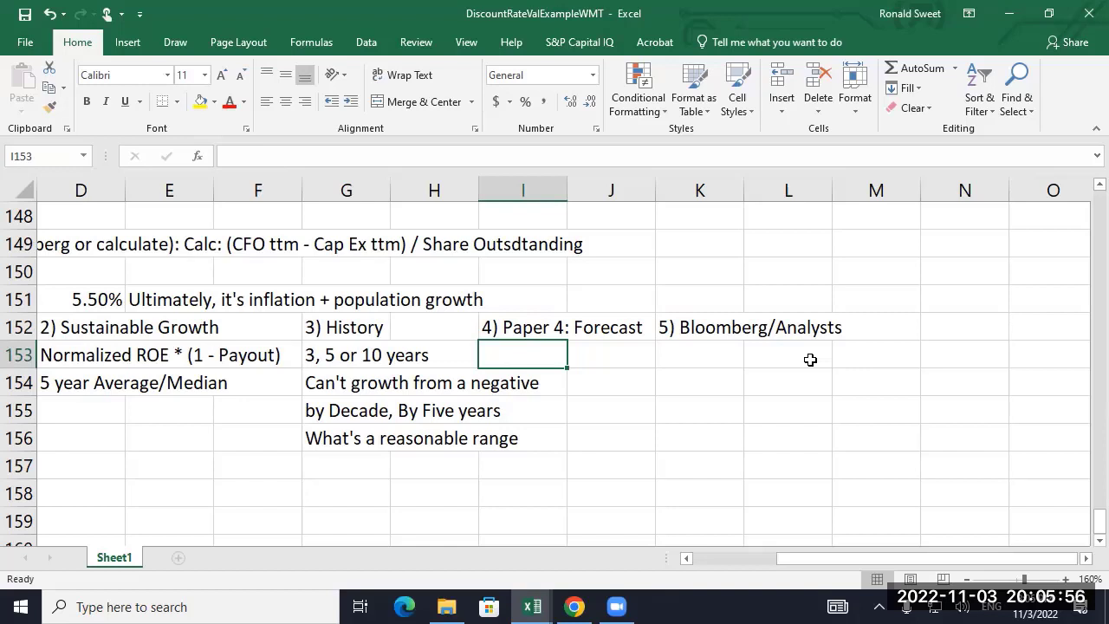
# - Add the note "Outside, professional view" in K153 under the Bloomberg/Analysts option
pyautogui.press('Right')
pyautogui.press('Right')
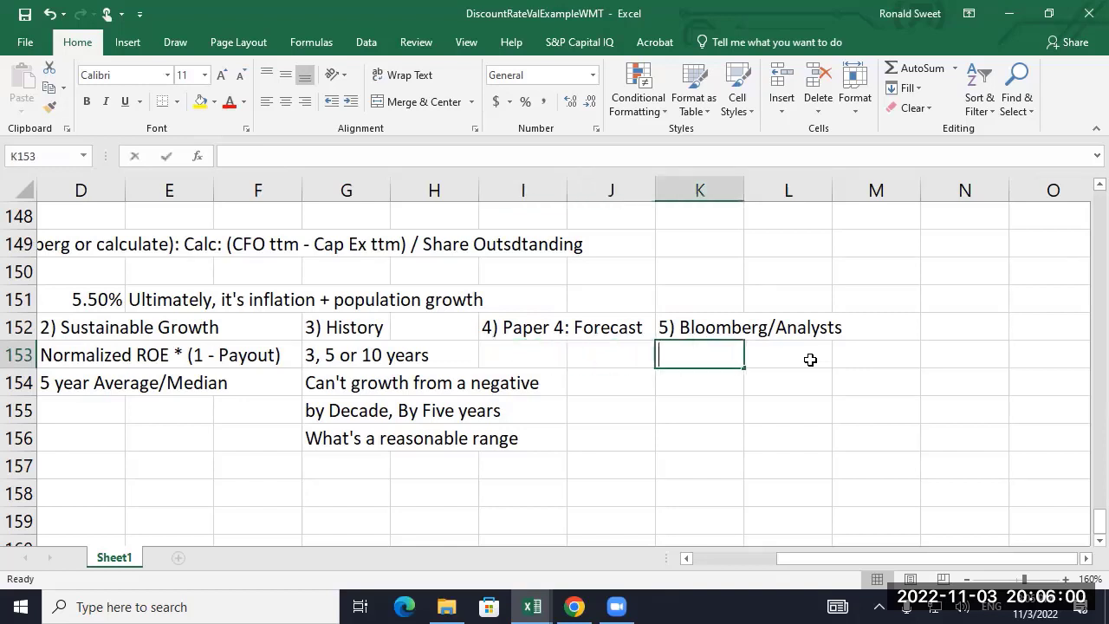
pyautogui.write('Outside, pro')
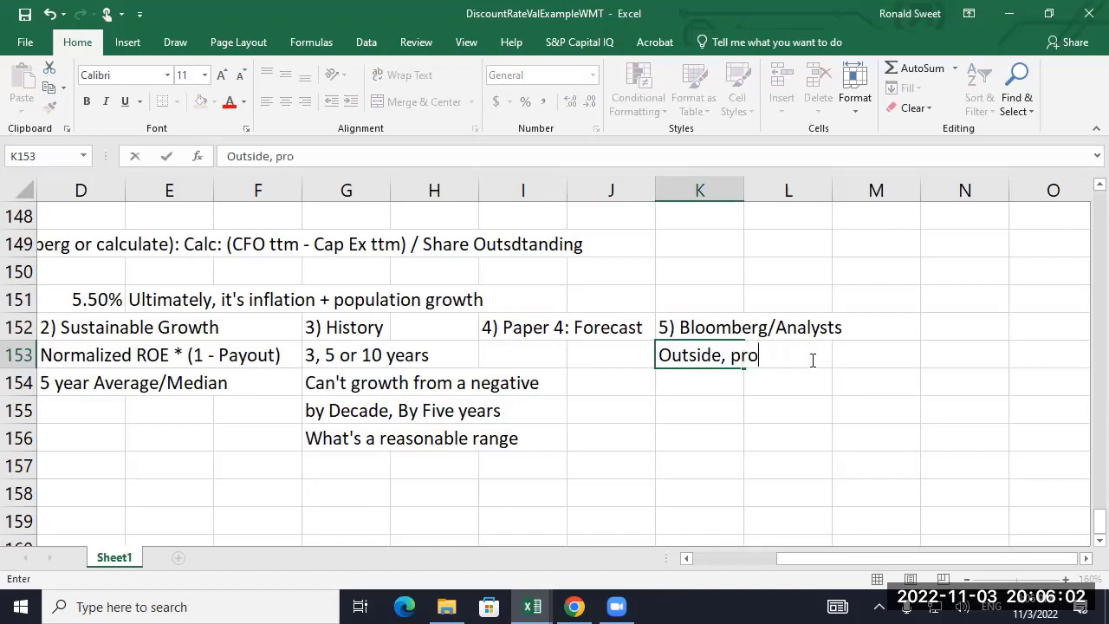
pyautogui.write('fessional view')
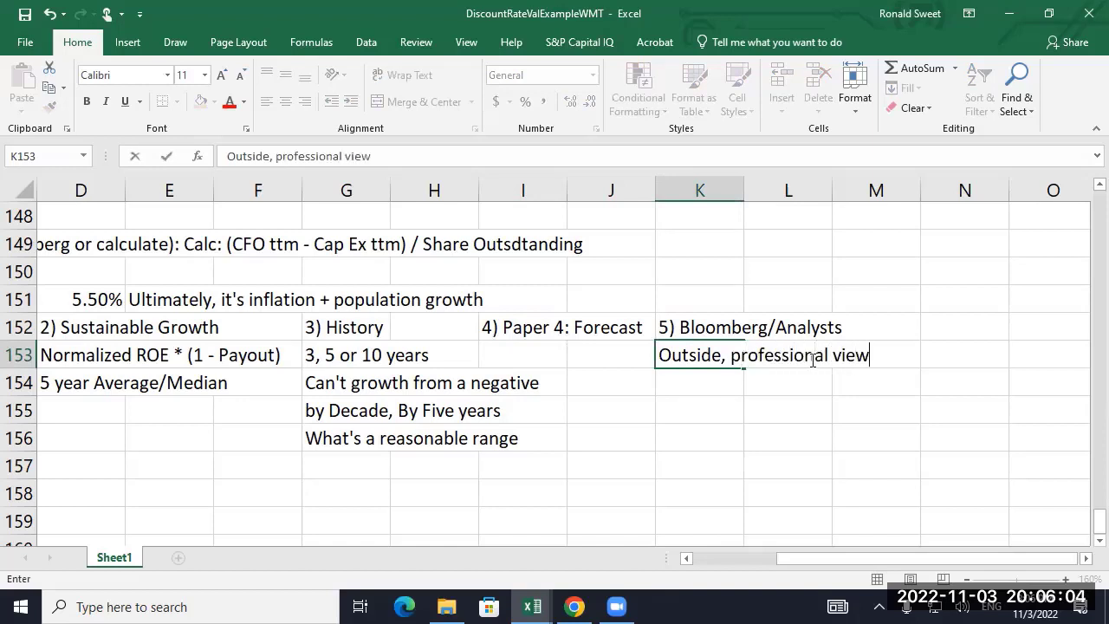
pyautogui.hotkey('ctrl', 'Return')
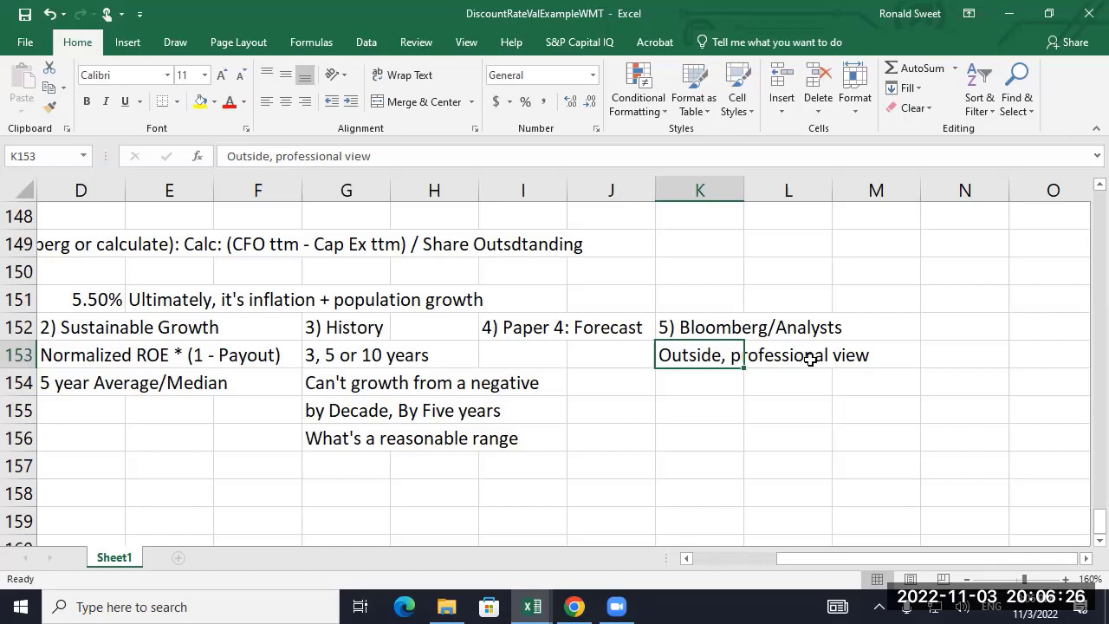
# - Copy the LT Growth cell B151 into B152 for its percentage format and set ST Growth to 7%
pyautogui.press('Left')
pyautogui.press('Left')
pyautogui.press('Left')
pyautogui.press('Left')
pyautogui.press('Left')
pyautogui.press('Left')
pyautogui.press('Left')
pyautogui.press('Left')
pyautogui.press('Left')
pyautogui.press('Left')
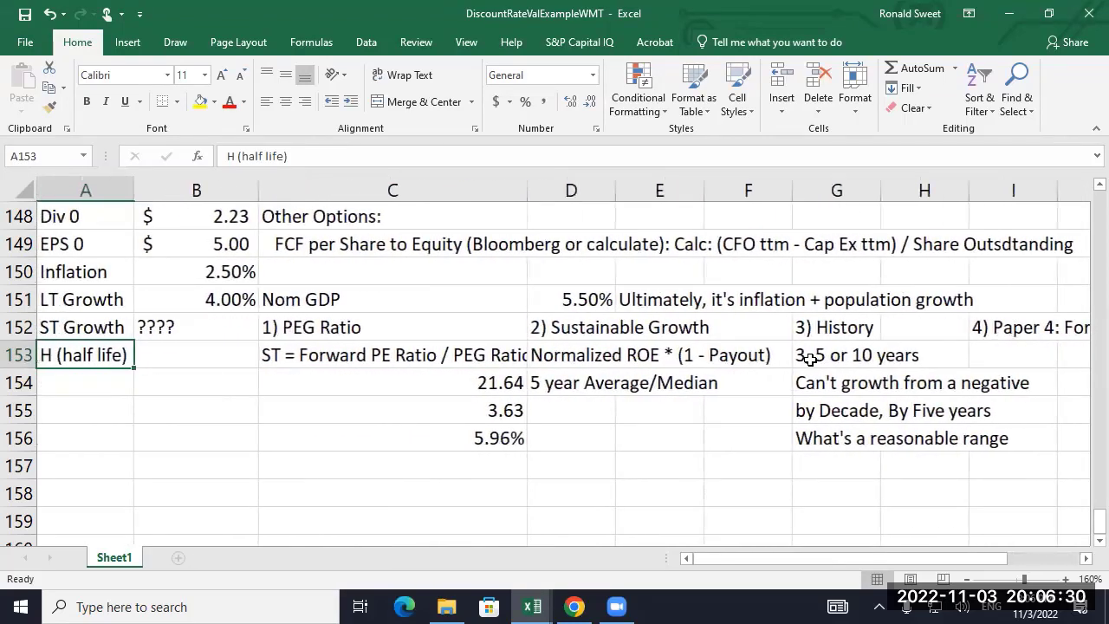
pyautogui.press('Right')
pyautogui.press('Up')
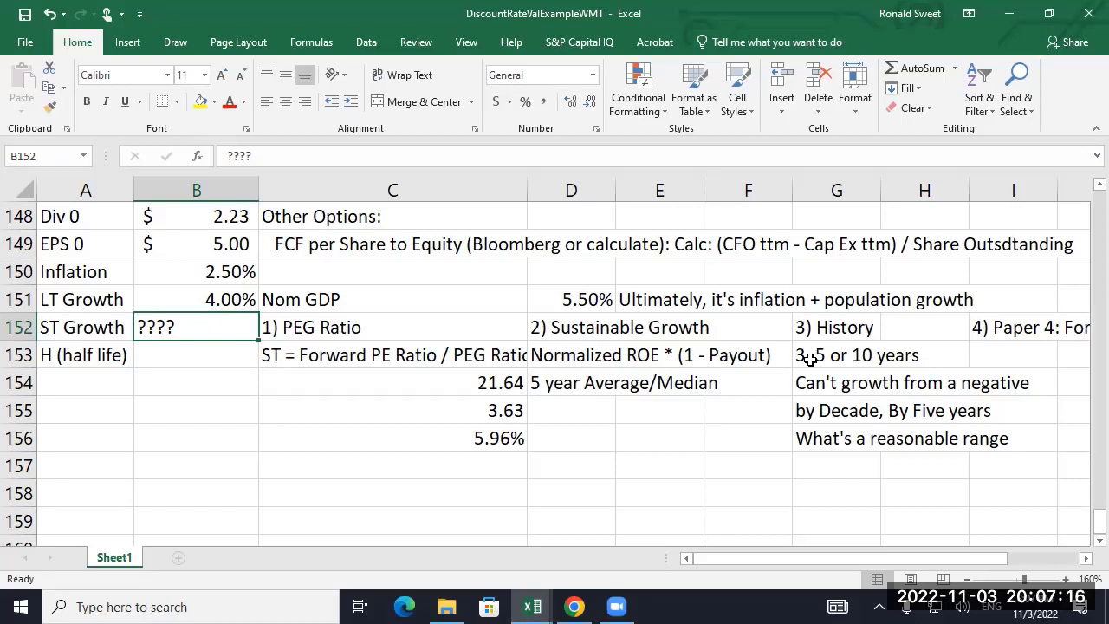
pyautogui.press('Up')
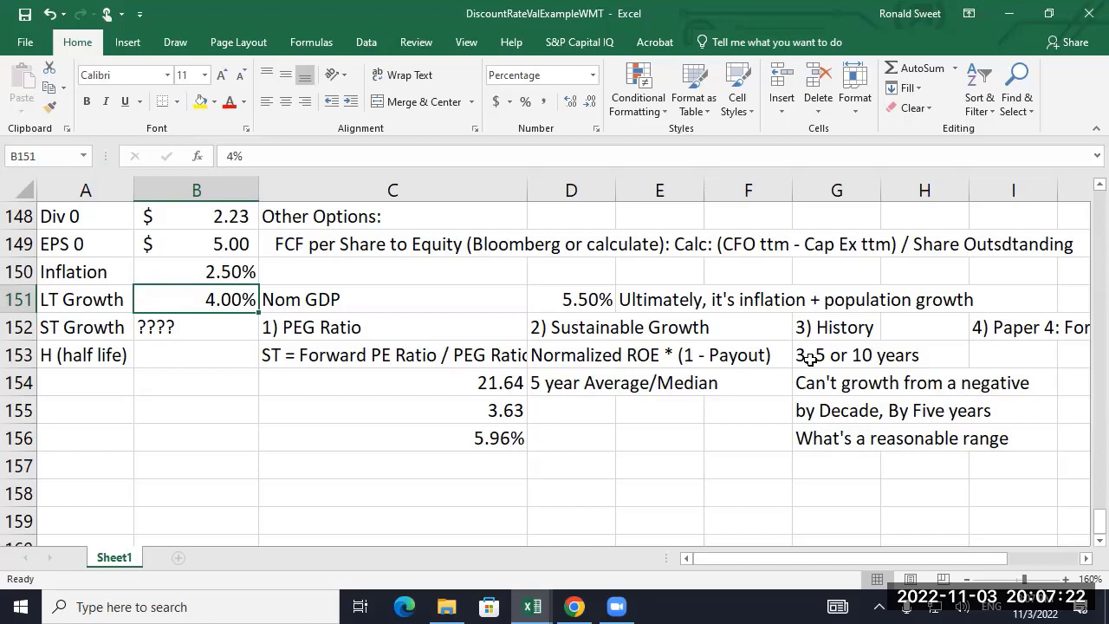
pyautogui.hotkey('ctrl', 'c')
pyautogui.press('Down')
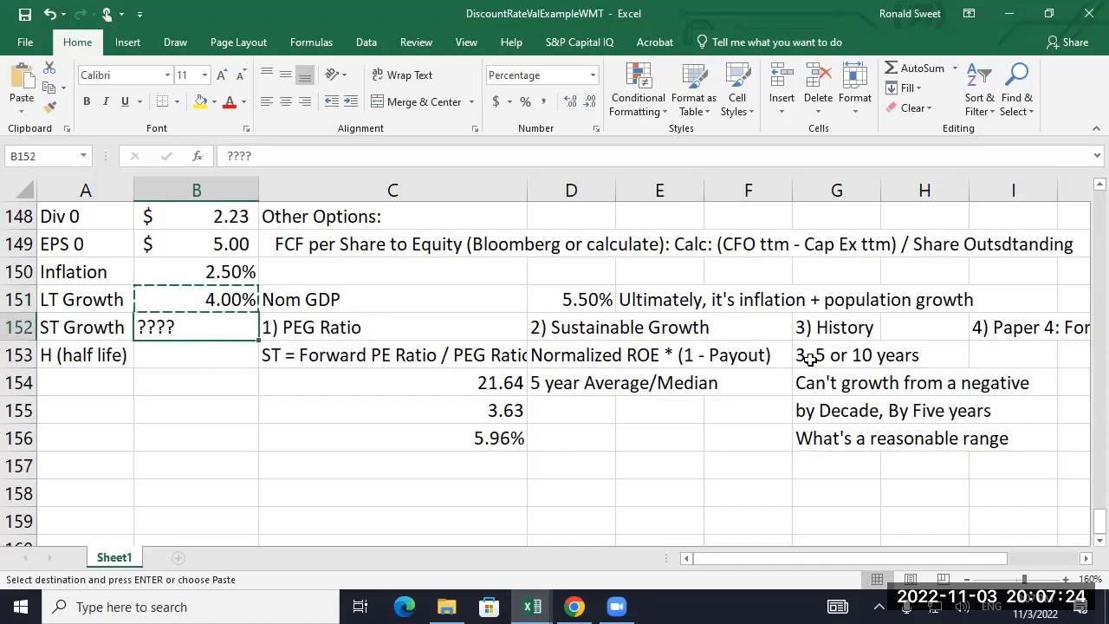
pyautogui.press('Return')
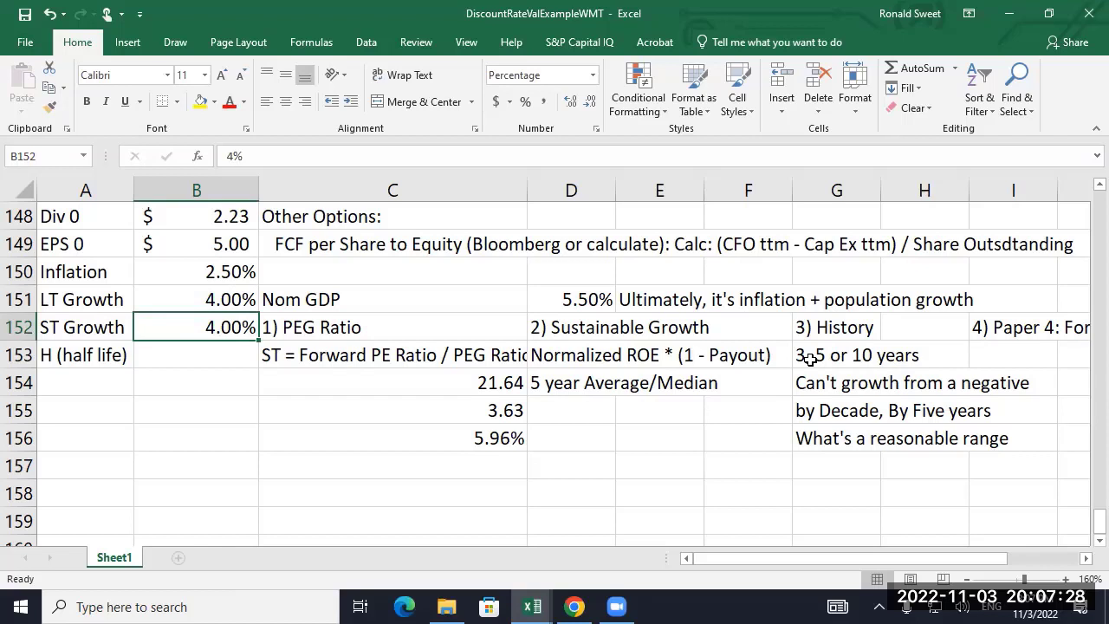
pyautogui.write('7')
pyautogui.press('Return')
# - Add the heading "Rationale:" in A157, below the growth inputs
pyautogui.press('Return')
pyautogui.press('Return')
pyautogui.press('Return')
pyautogui.press('Return')
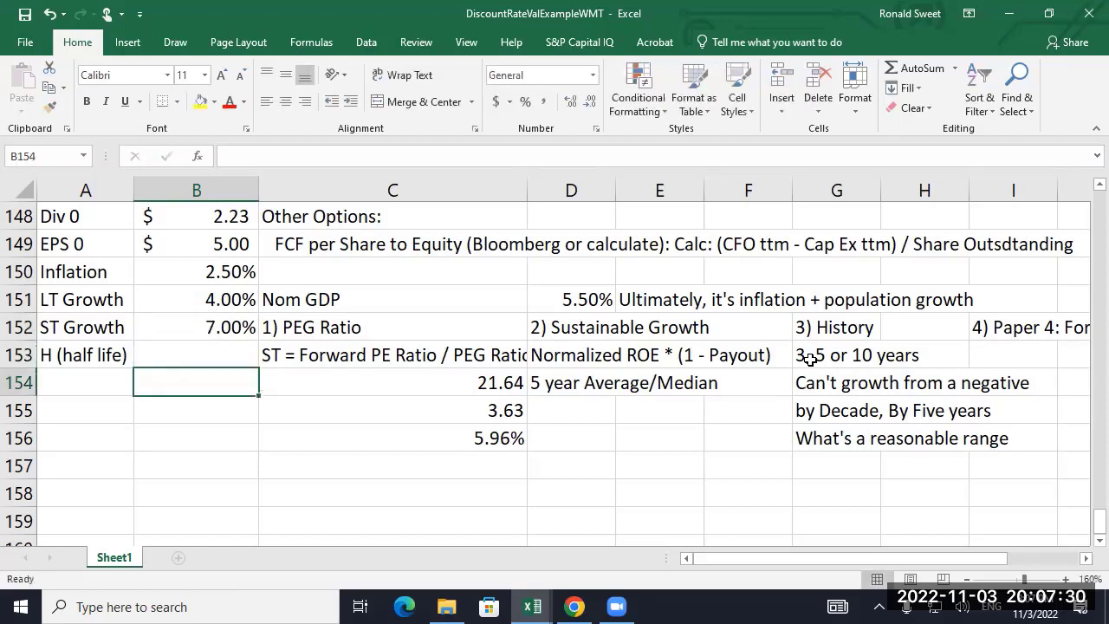
pyautogui.press('Left')
pyautogui.write('R')
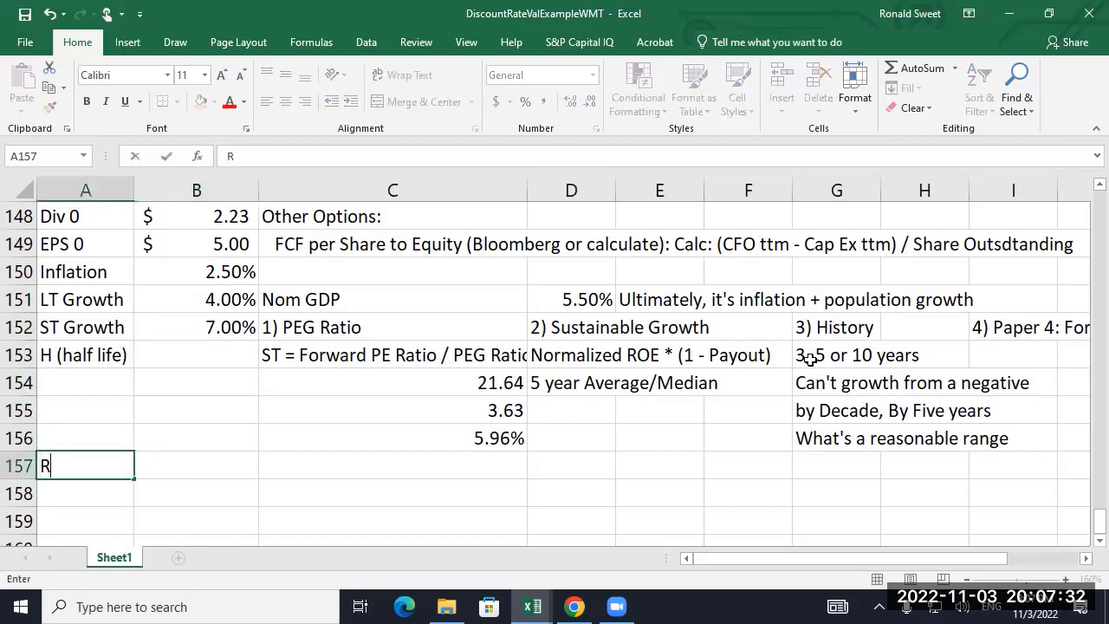
pyautogui.write('ationale:')
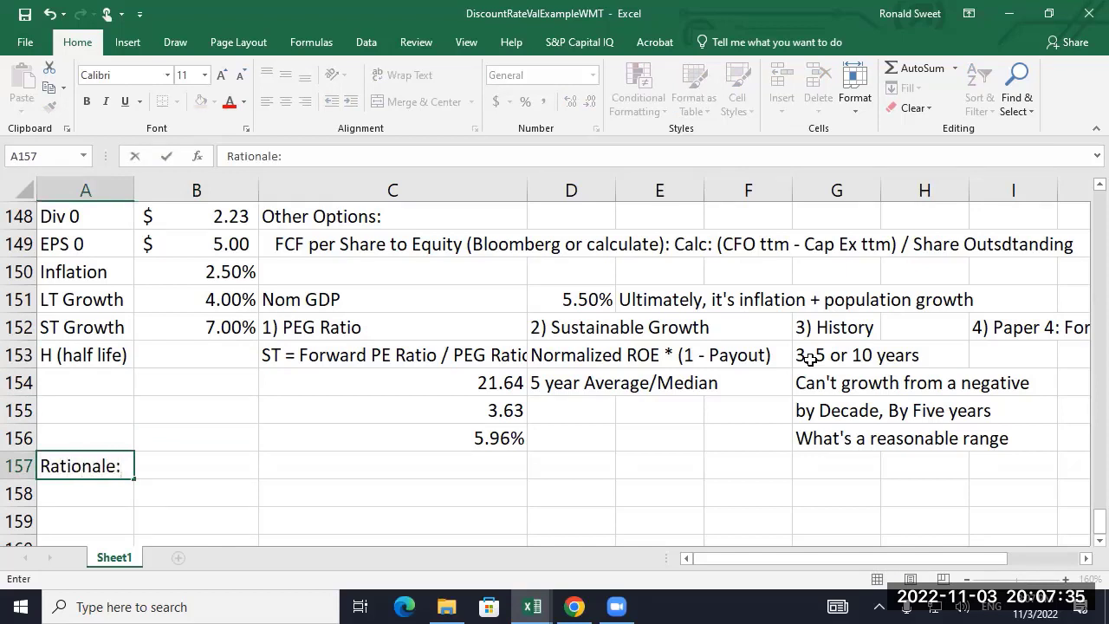
pyautogui.press('Return')
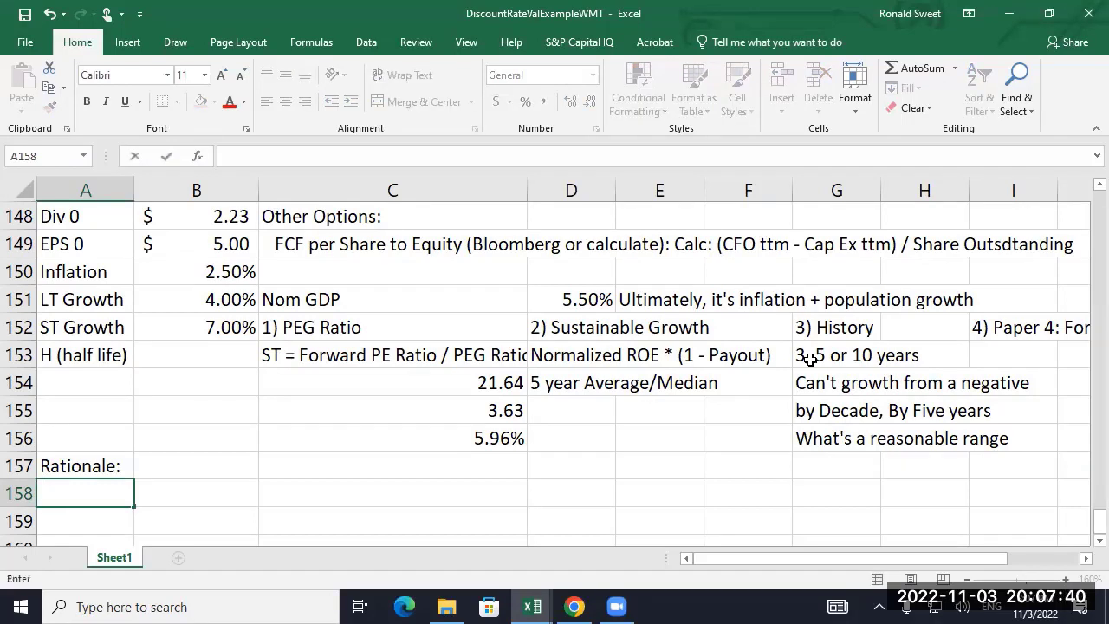
# - List "Curb Side" in A158 and "Home Delivery" in A159 as indented lines under the Rationale heading
pyautogui.write('D')
pyautogui.press('BackSpace')
pyautogui.write('Curb Side')
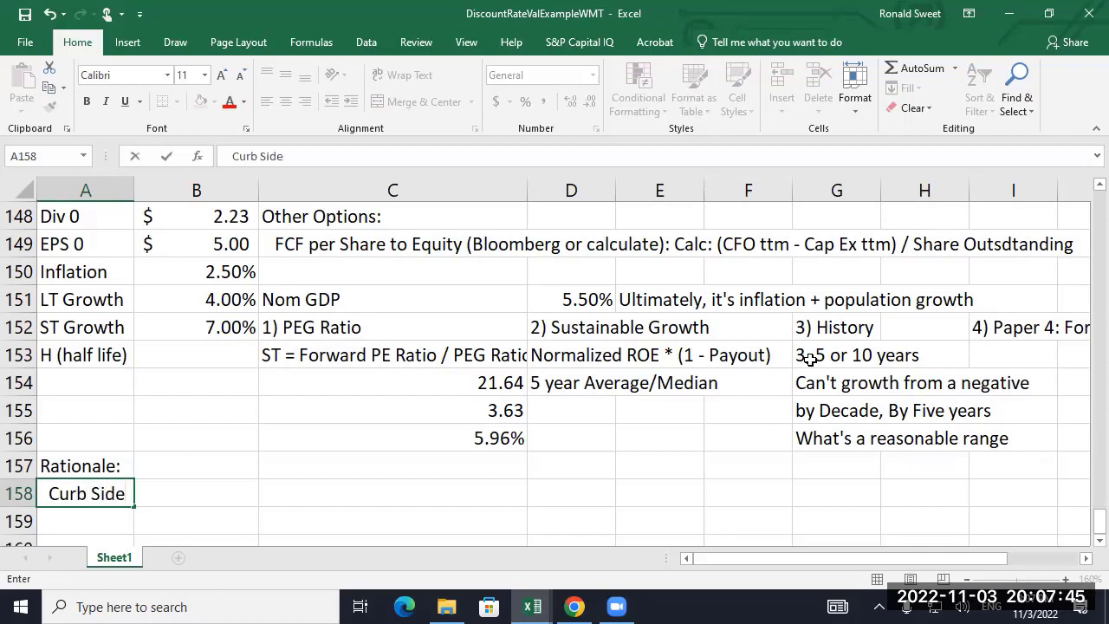
pyautogui.press('Return')
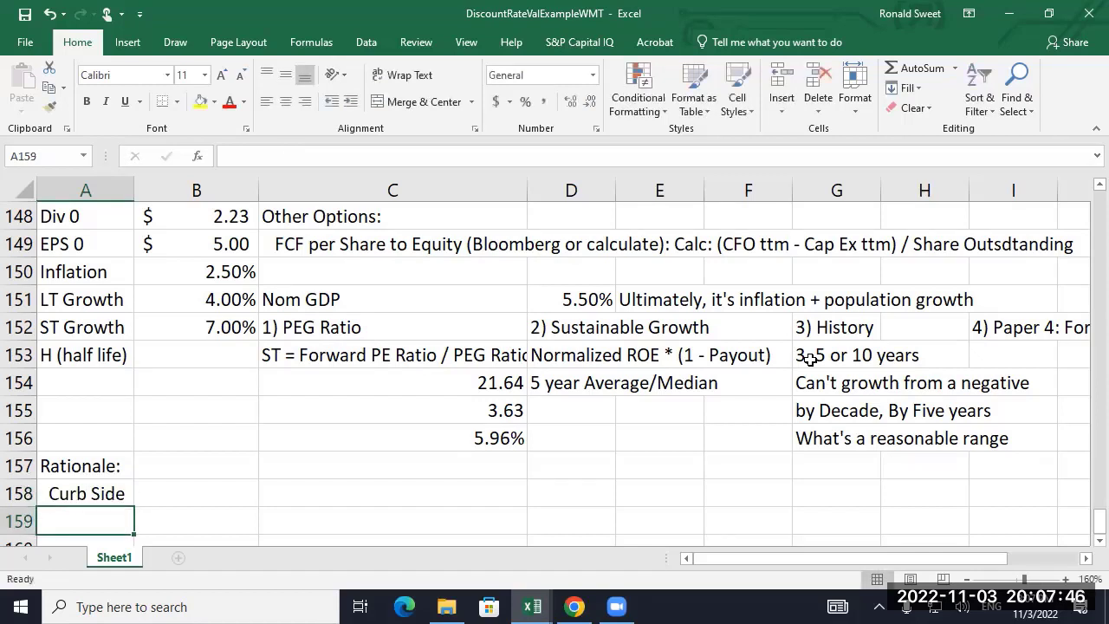
pyautogui.write('Home Deli')
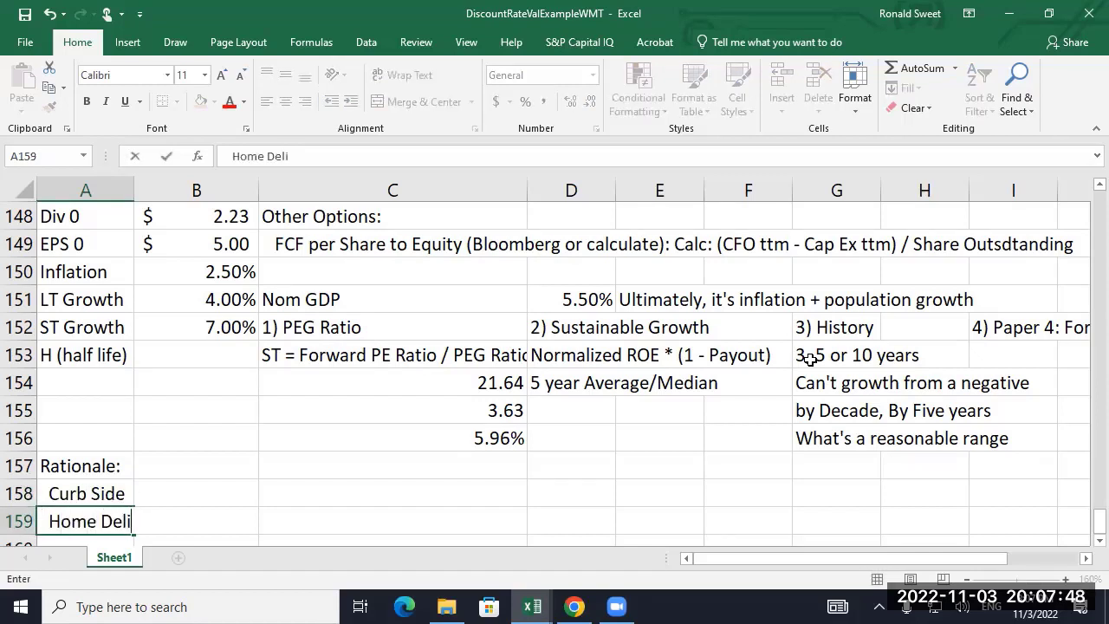
pyautogui.write('very')
pyautogui.press('Return')
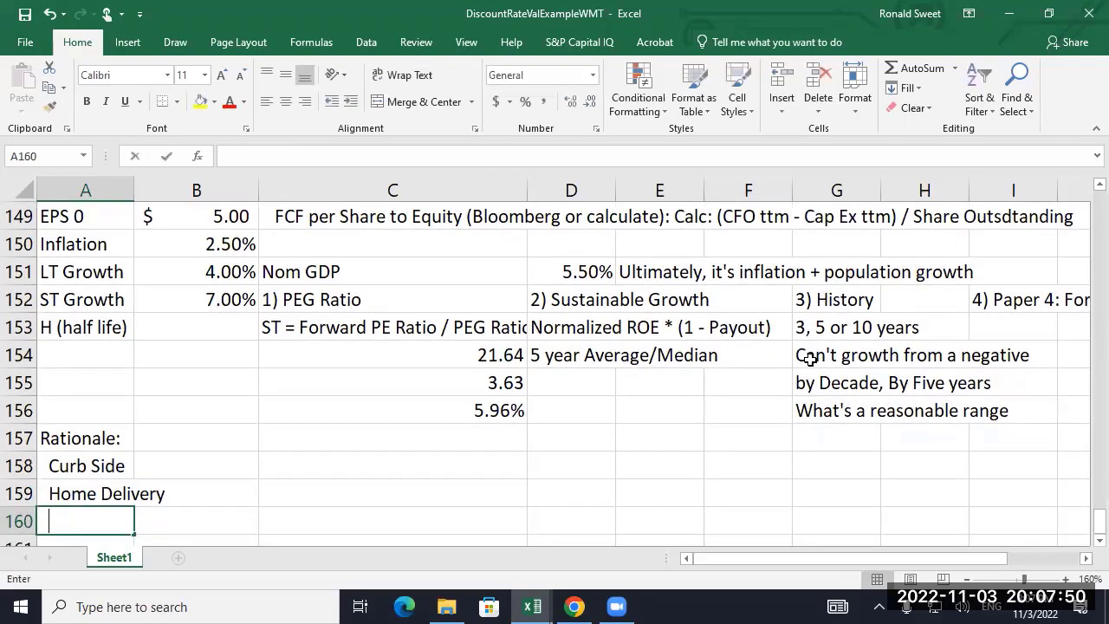
# - Add "Same Day Store Pickup" in A160 as the third indented rationale line
pyautogui.write('Sa')
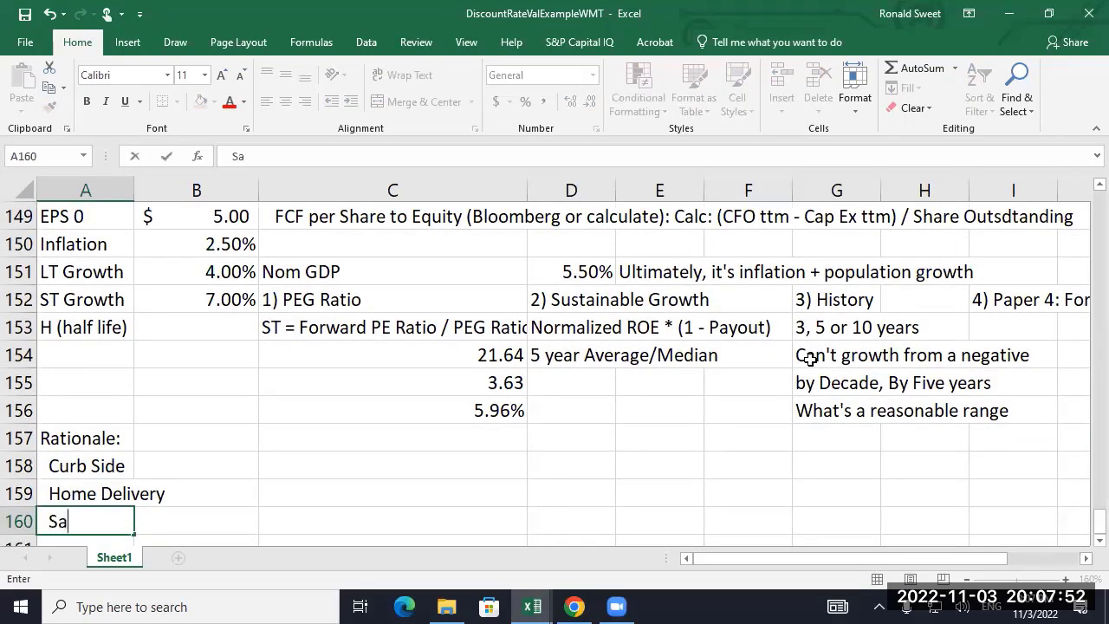
pyautogui.write('me Day Stor')
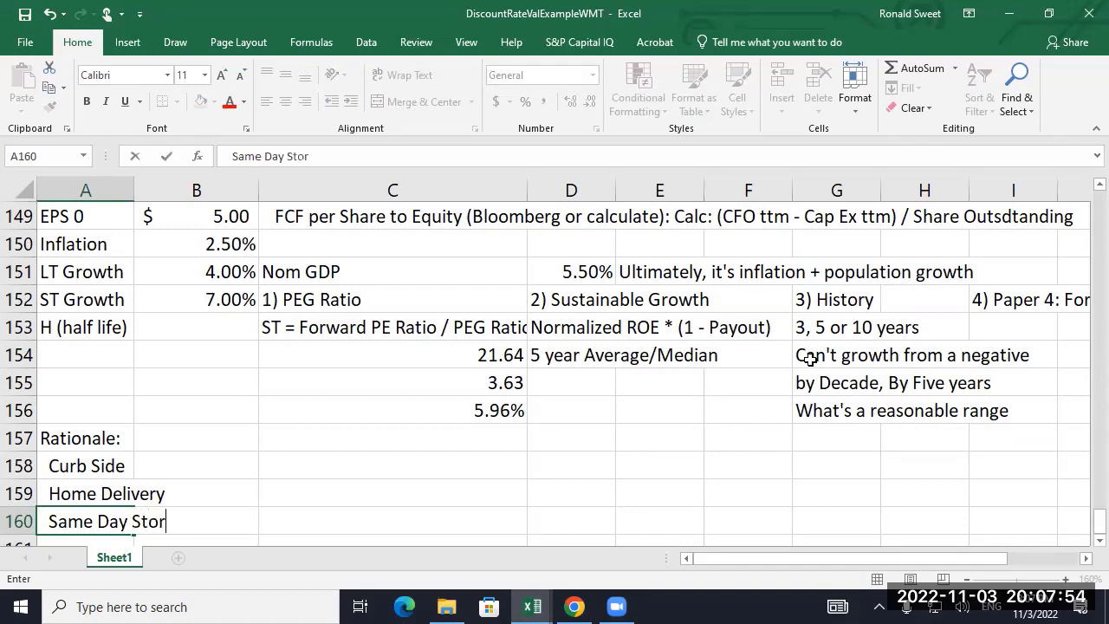
pyautogui.write('e Pickup')
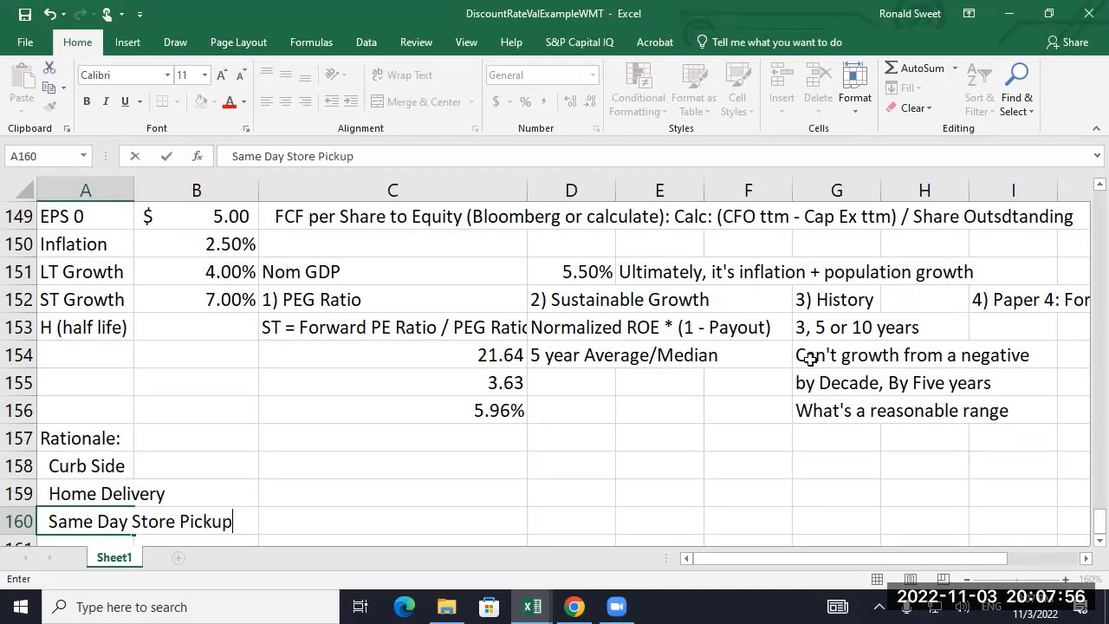
pyautogui.press('Return')
# - Extend the Home Delivery entry in A159 with "(Door Dash, Drone)"
pyautogui.press('Up')
pyautogui.press('Up')
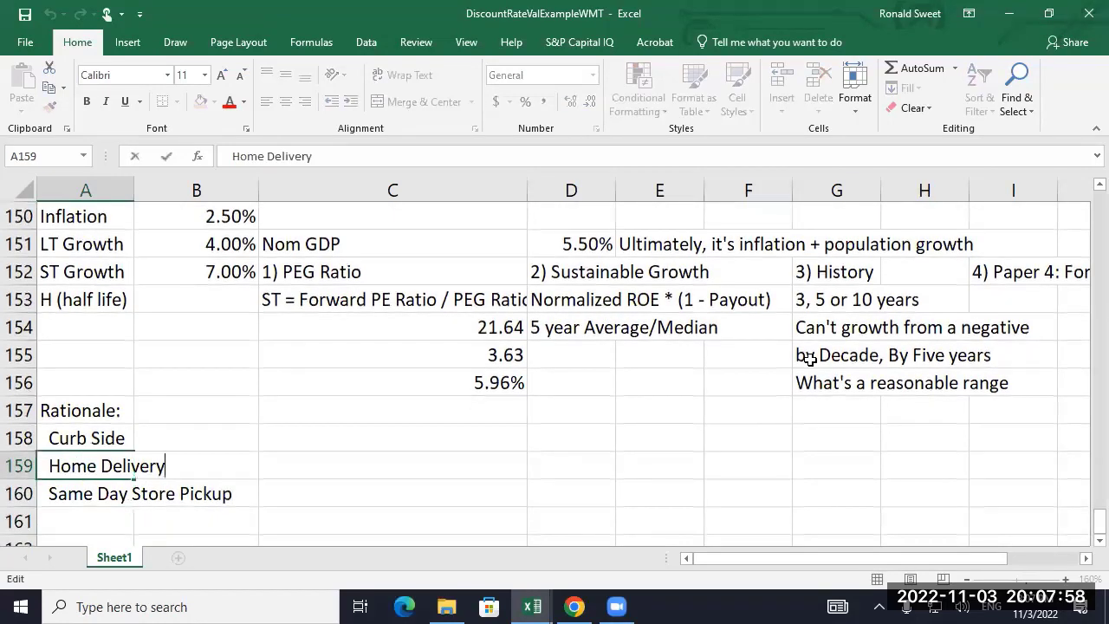
pyautogui.press('F2')
pyautogui.write('(Door')
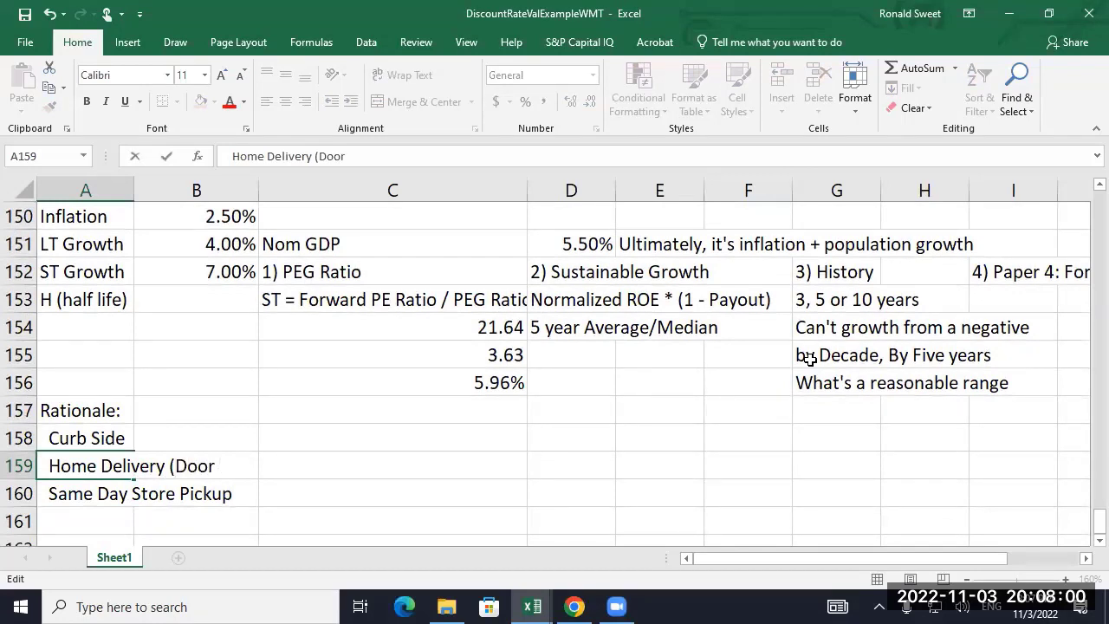
pyautogui.write(' Dash, ')
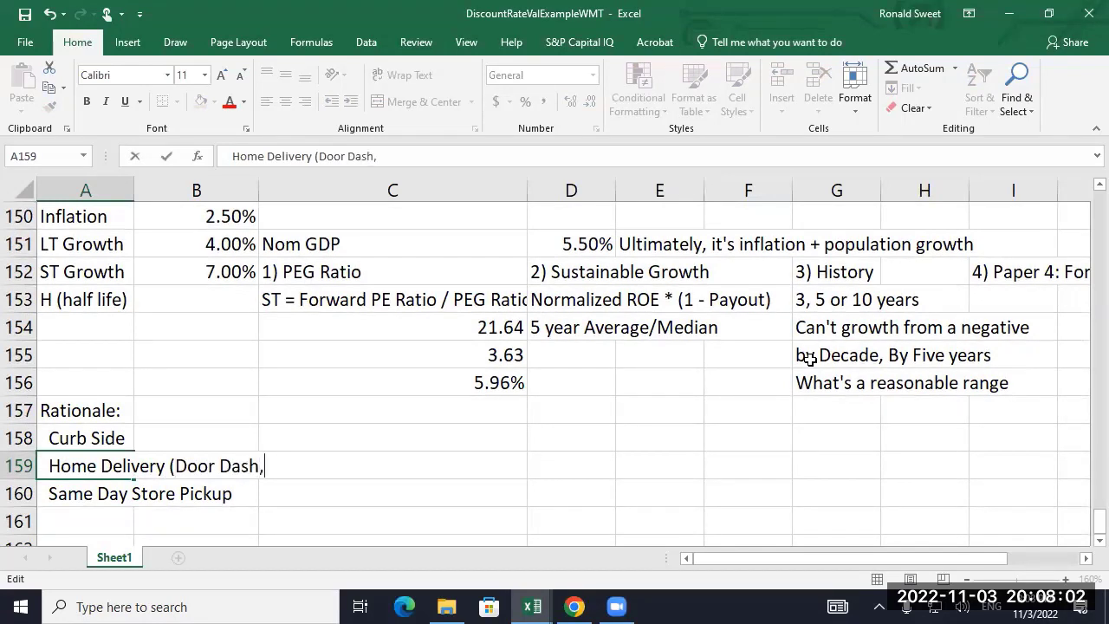
pyautogui.write('Drone)')
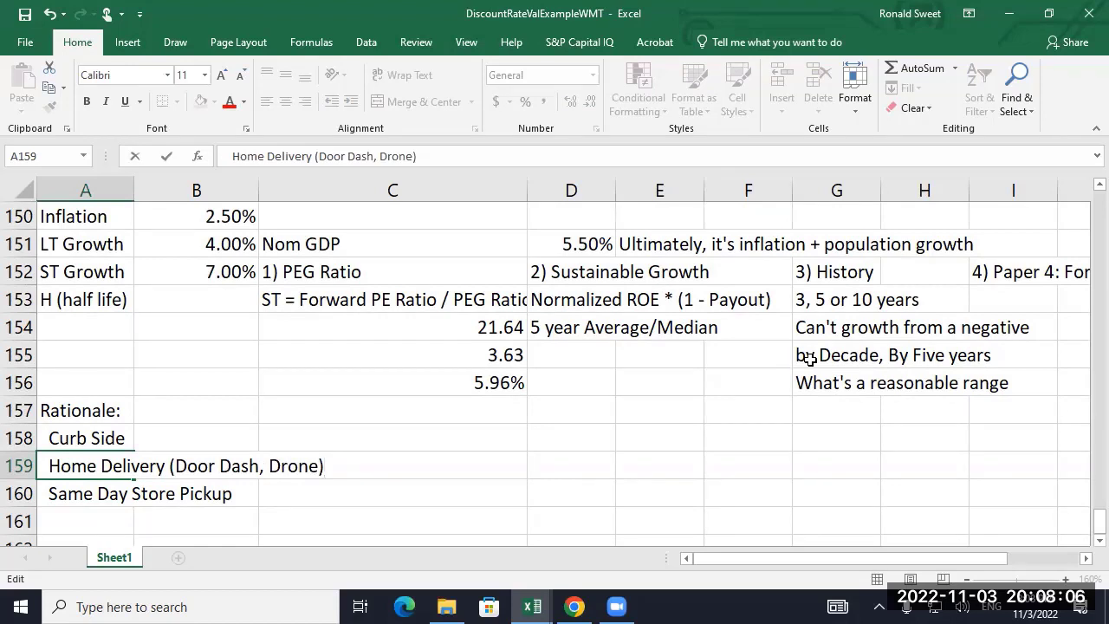
pyautogui.press('Return')
pyautogui.press('Return')
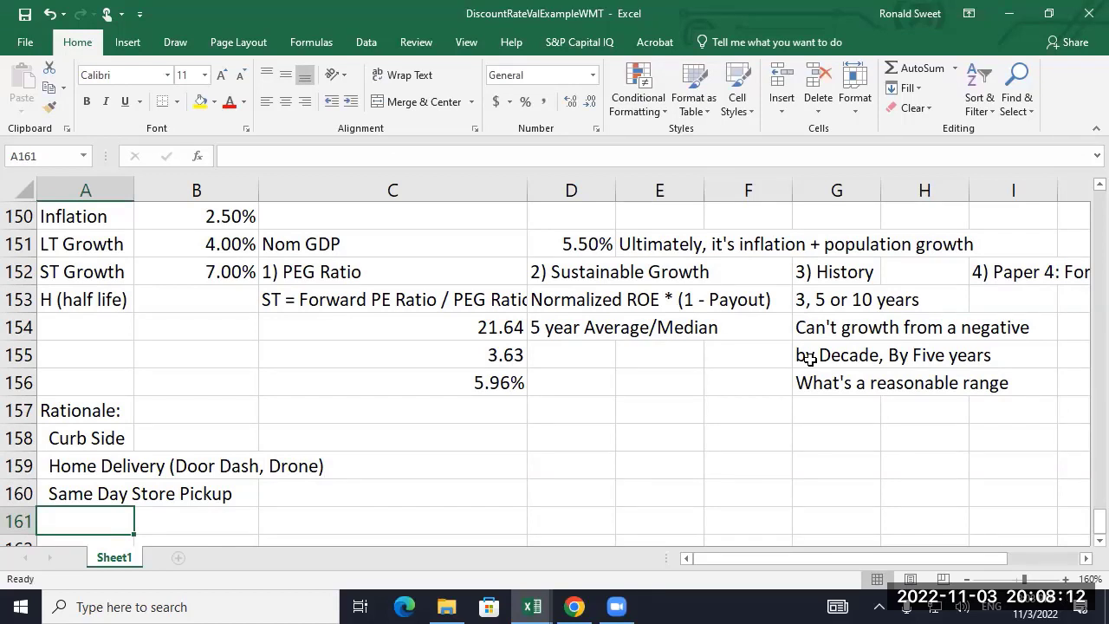
# - Add "; Robotics" inside the parentheses of the Home Delivery entry in A159, after Drone
pyautogui.press('Up')
pyautogui.press('Up')
pyautogui.press('F2')
pyautogui.write('; Rob')
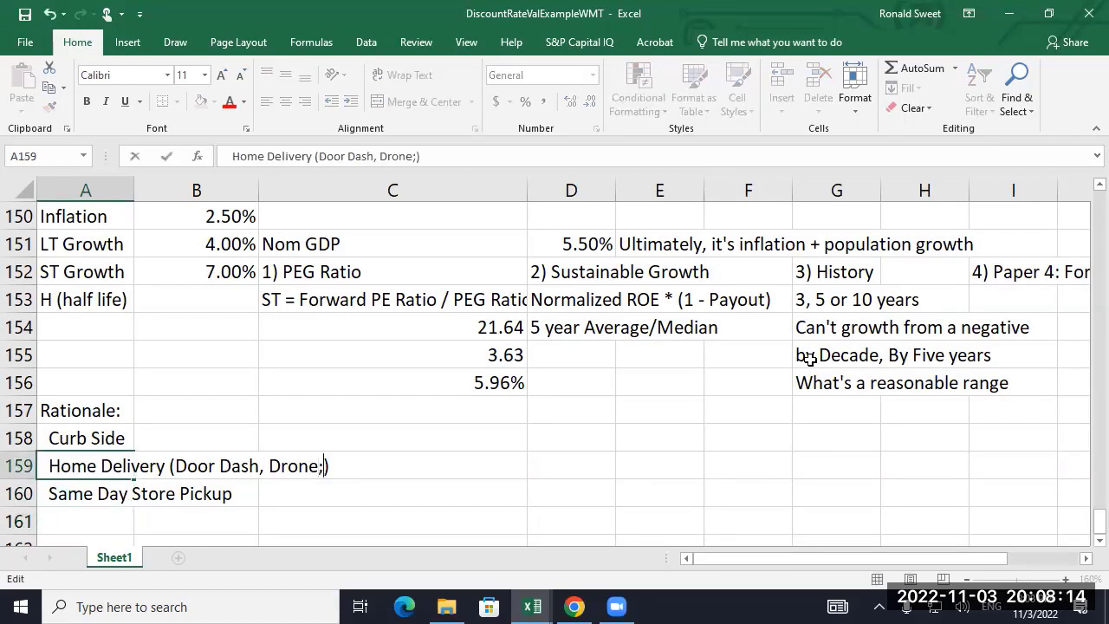
pyautogui.write('toics')
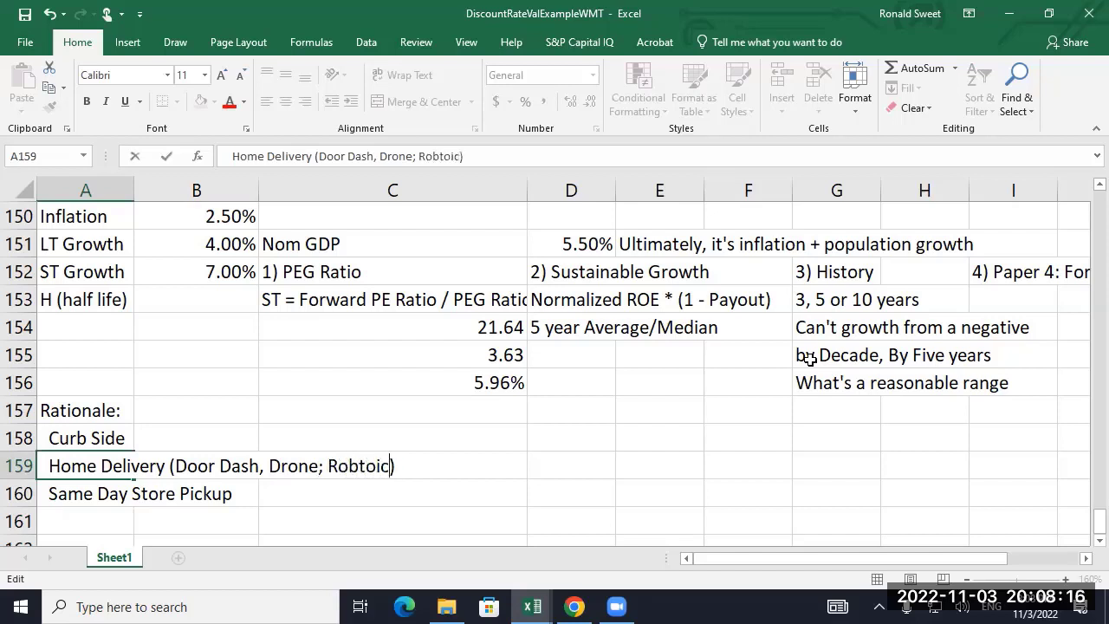
pyautogui.press('BackSpace')
pyautogui.press('BackSpace')
pyautogui.press('BackSpace')
pyautogui.press('BackSpace')
pyautogui.press('BackSpace')
pyautogui.write('otics')
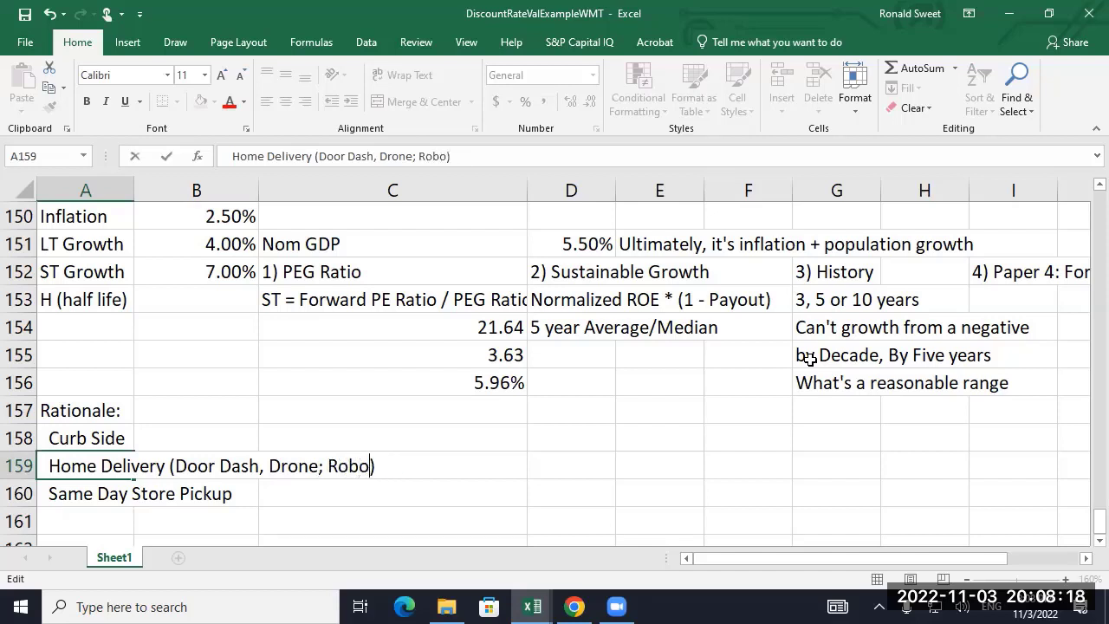
pyautogui.hotkey('ctrl', 'Return')
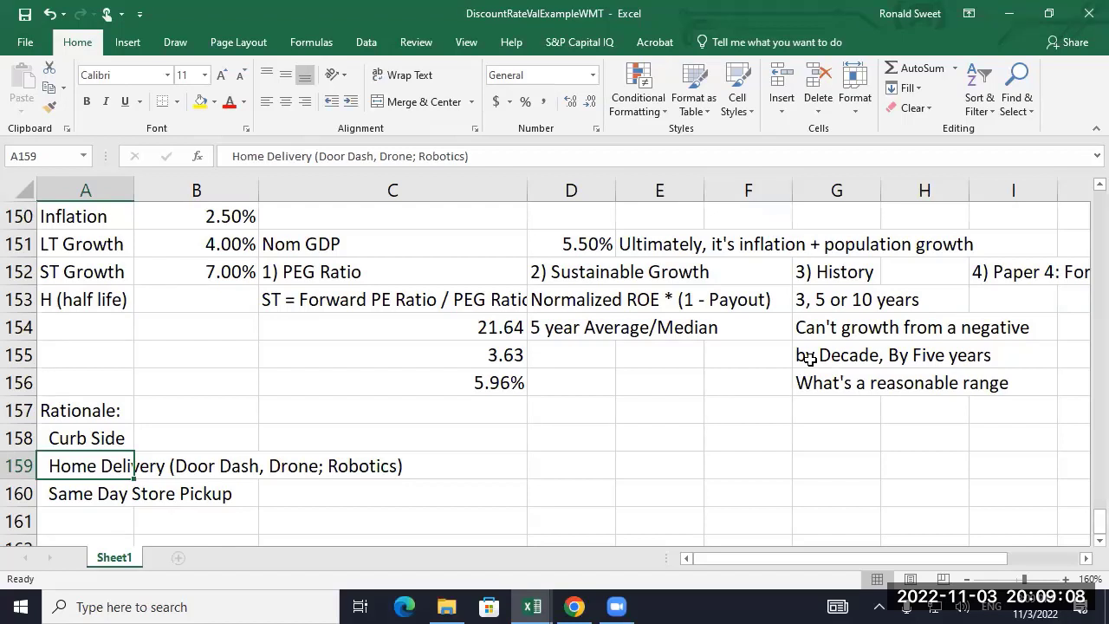
# - Make the "Same Day Store Pickup" entry in A160 bold
pyautogui.press('Down')
pyautogui.press('Down')
pyautogui.press('Down')
pyautogui.press('Down')
pyautogui.press('Up')
pyautogui.press('Up')
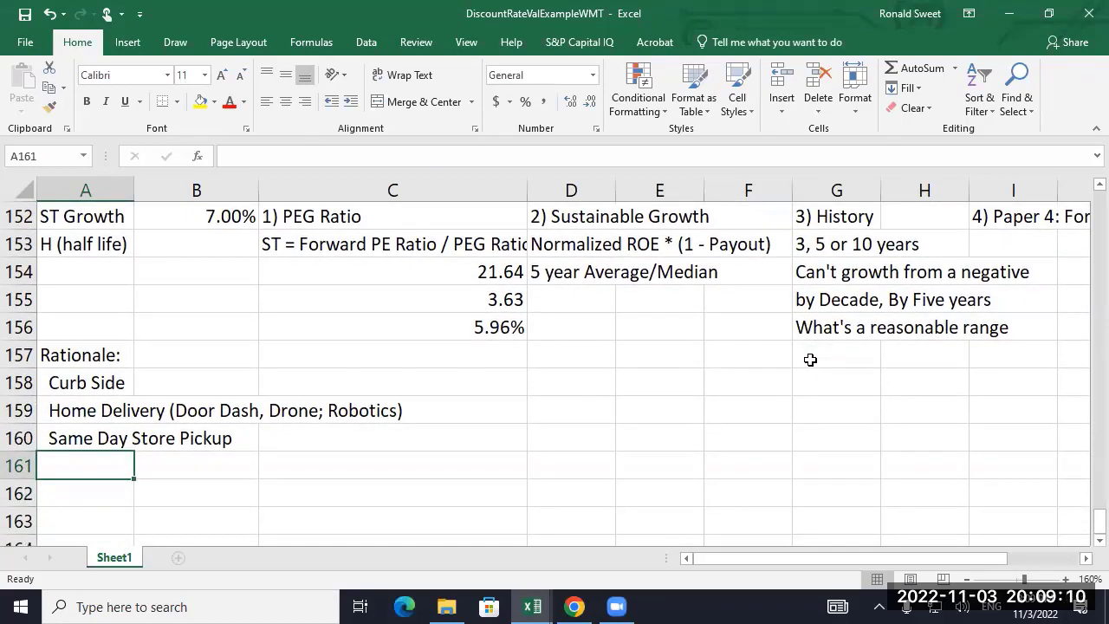
pyautogui.press('Up')
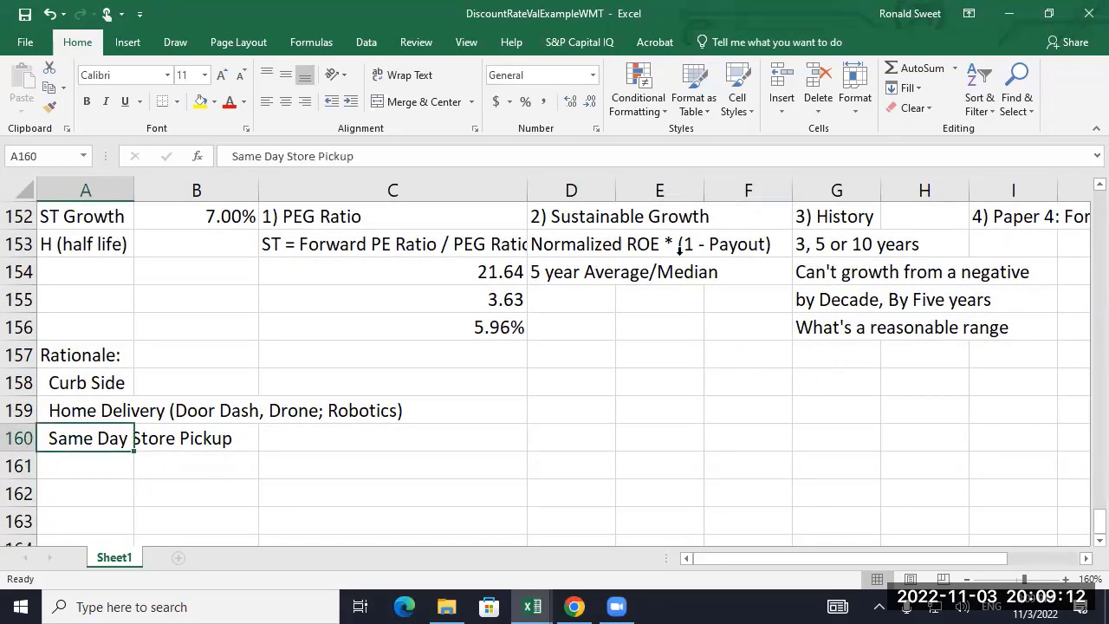
pyautogui.click(86, 101)
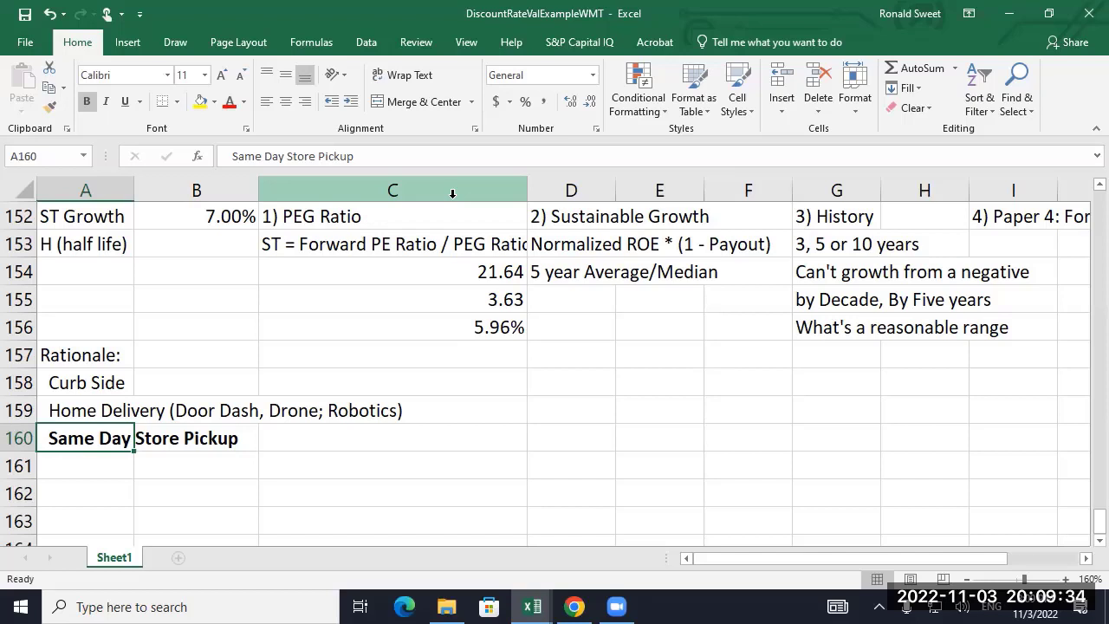
# - Add "Online?" in A161 as the next indented rationale line and make it bold
pyautogui.press('Down')
pyautogui.write('Online?')
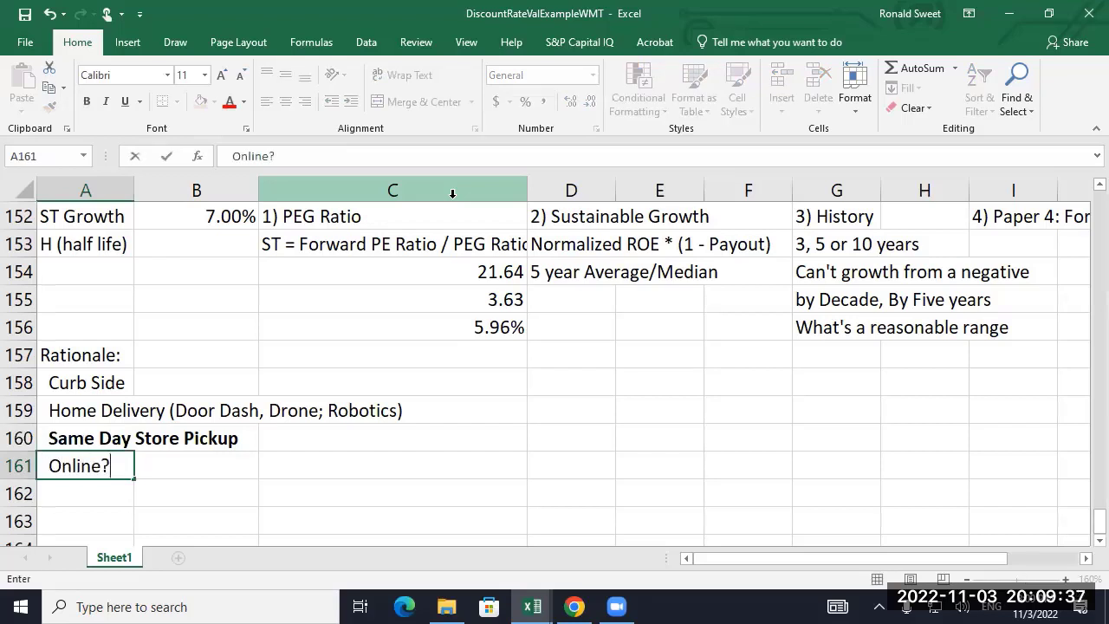
pyautogui.press('Return')
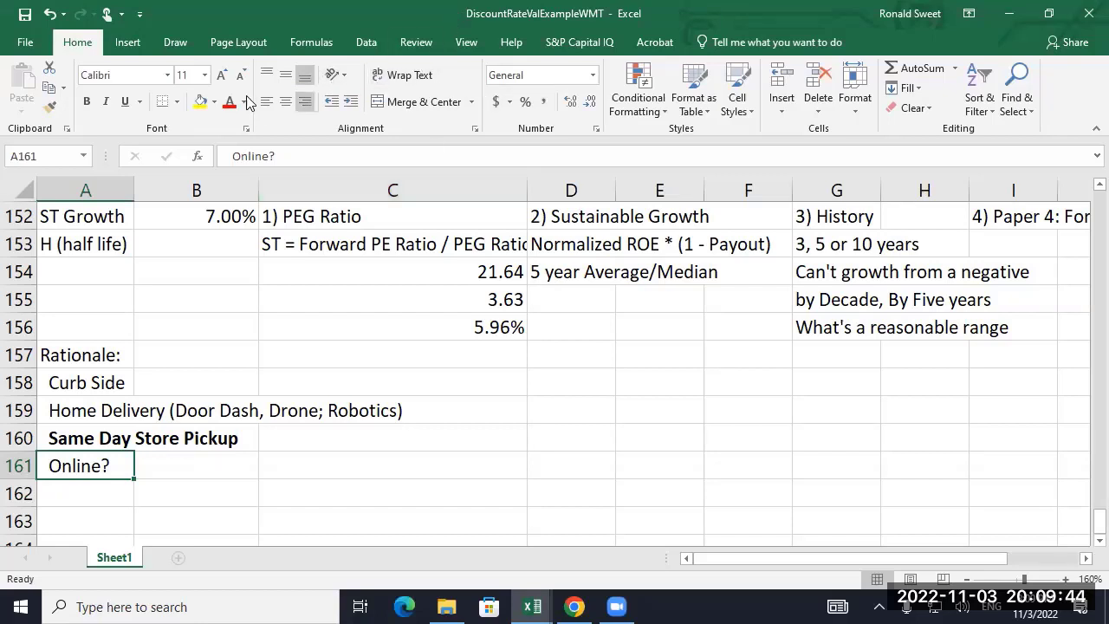
pyautogui.click(69, 440)
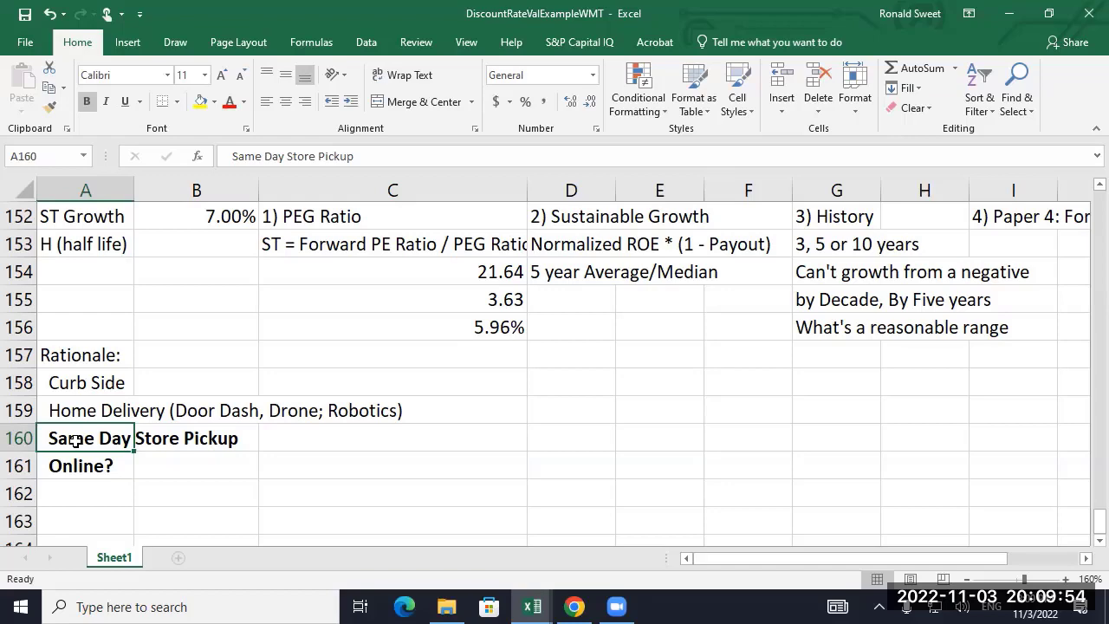
# - Add "Crazy stuff" in A162 as the next rationale line below the Online? entry
pyautogui.click(211, 218)
pyautogui.scroll(2, 185, 299)
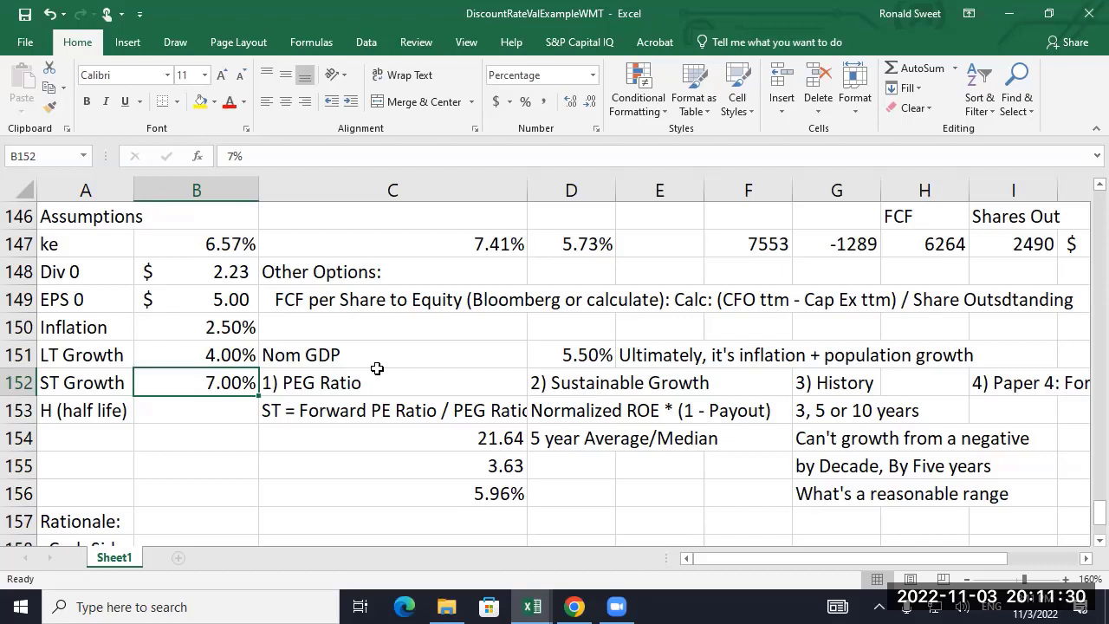
pyautogui.press('Left')
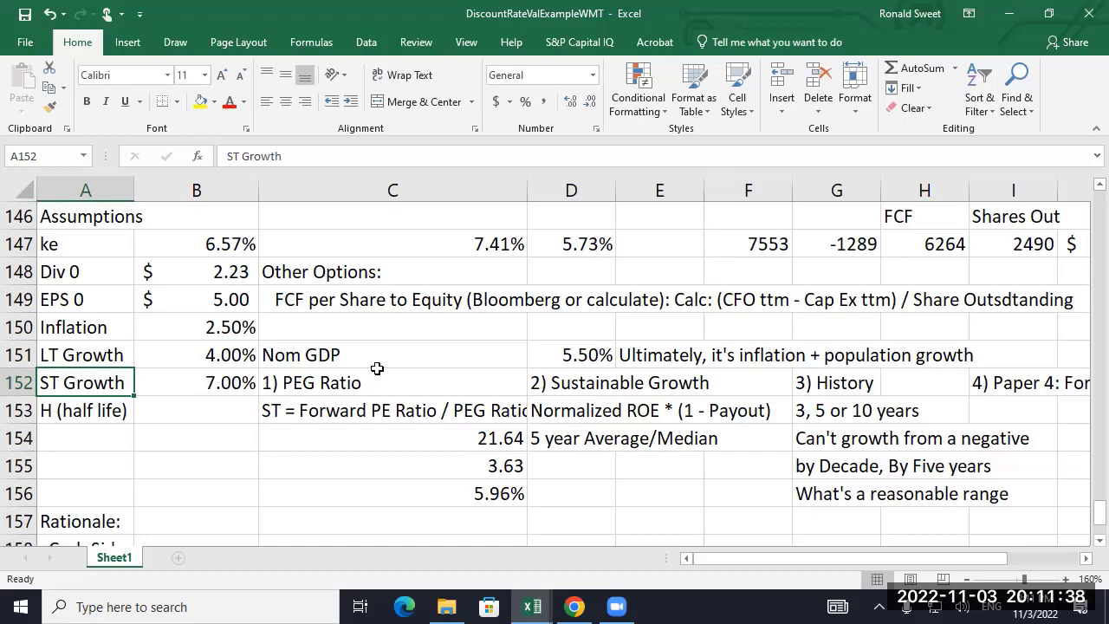
pyautogui.press('Down')
pyautogui.press('Down')
pyautogui.press('Down')
pyautogui.press('Down')
pyautogui.press('Down')
pyautogui.press('Down')
pyautogui.press('Down')
pyautogui.press('Down')
pyautogui.press('Down')
pyautogui.press('Down')
pyautogui.press('Down')
pyautogui.press('Down')
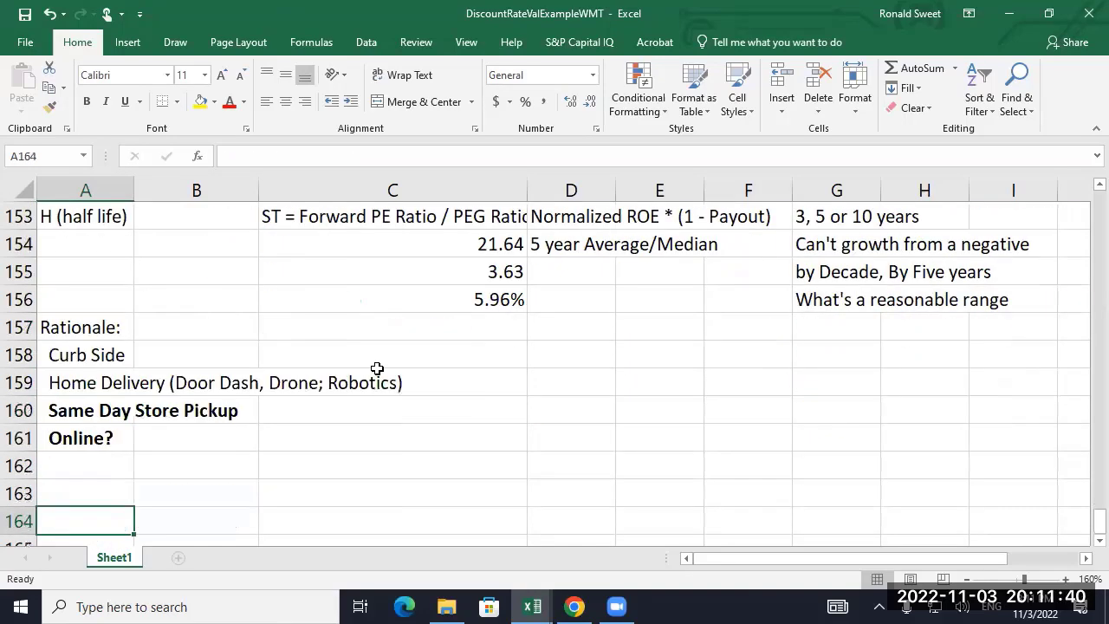
pyautogui.press('Up')
pyautogui.press('Up')
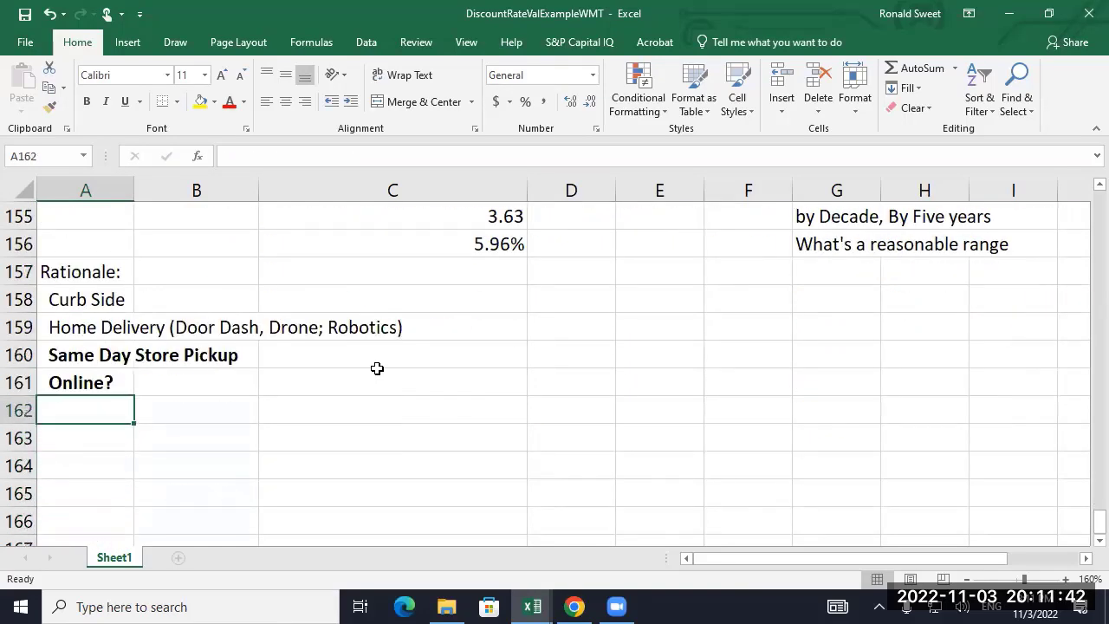
pyautogui.write('Crazy ')
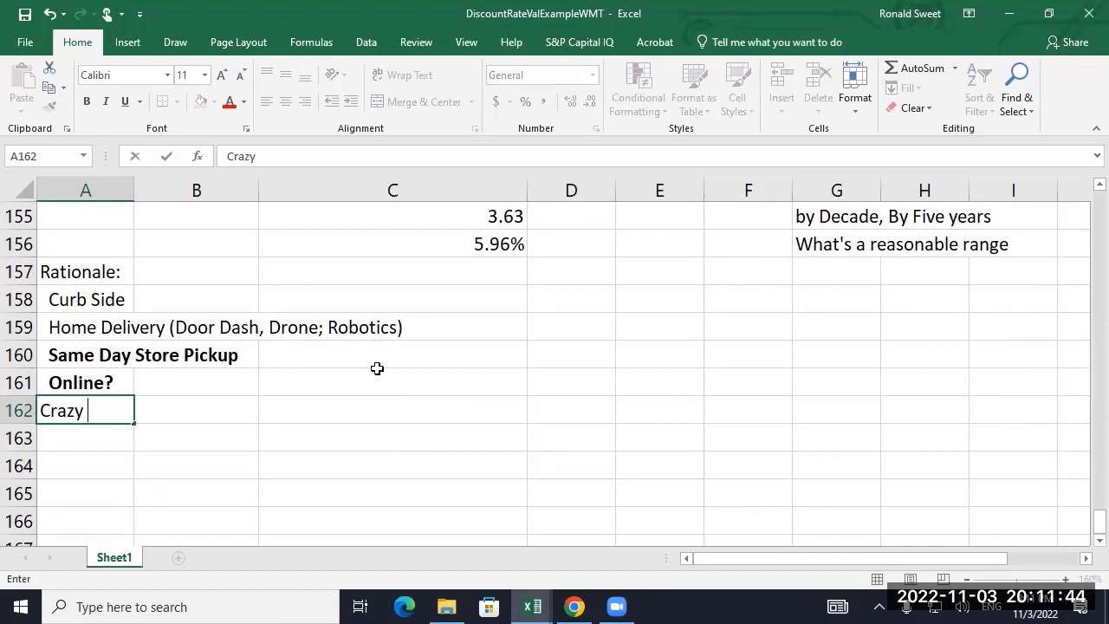
pyautogui.write('stuff')
pyautogui.press('Return')
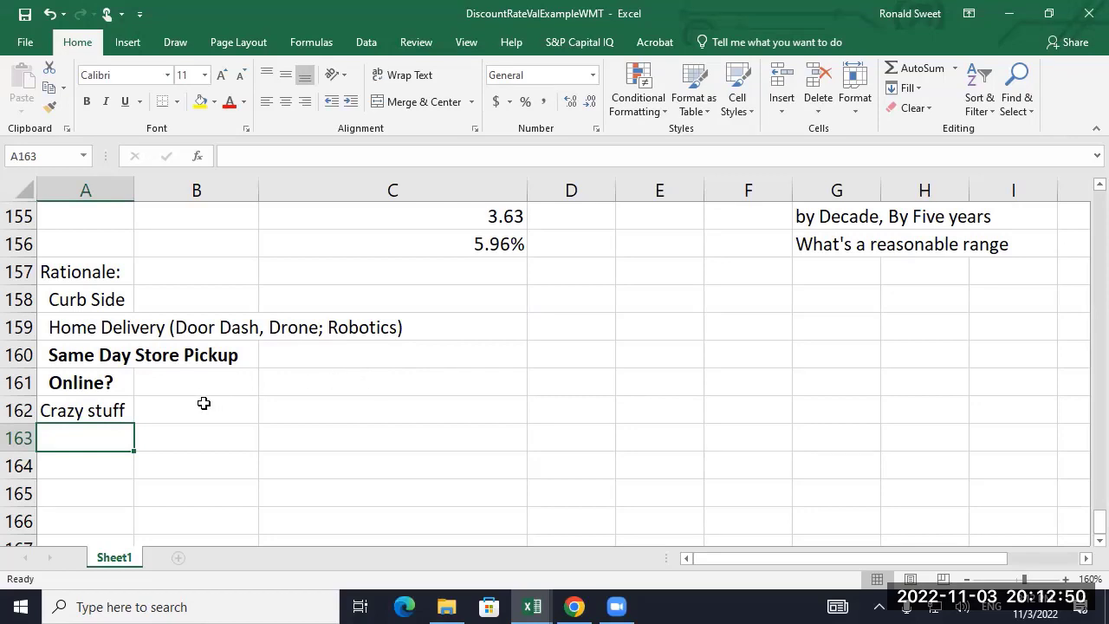
# - Review the rationale entries in A157:A162 alongside the short-term growth and half-life assumptions
pyautogui.scroll(1, 203, 406)
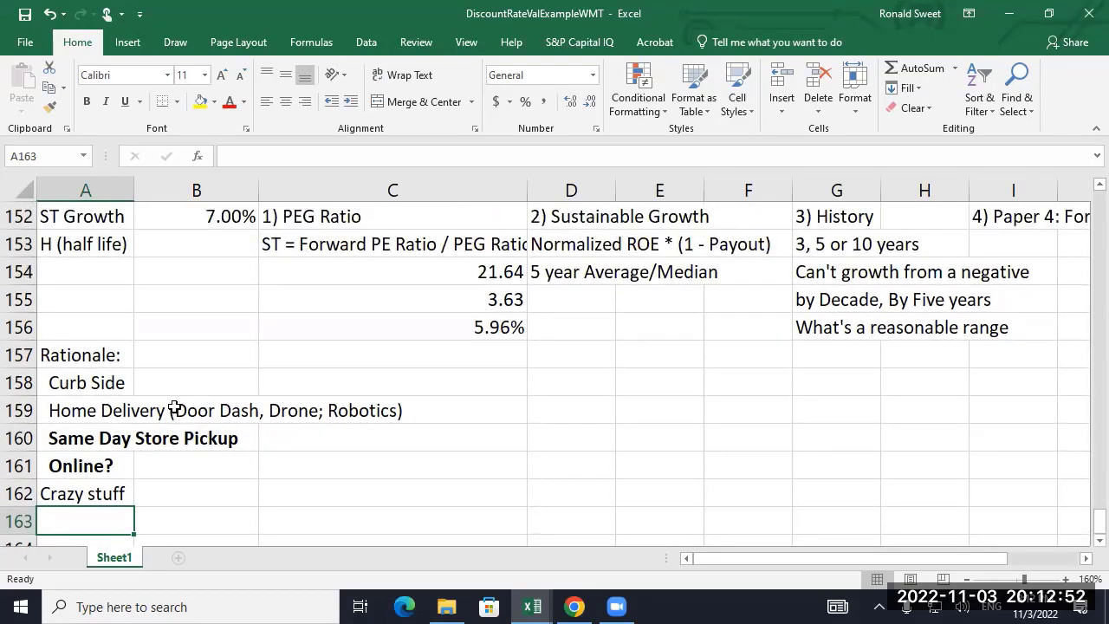
pyautogui.moveTo(104, 359); pyautogui.dragTo(408, 486)
pyautogui.hotkey('ctrl', 'c')
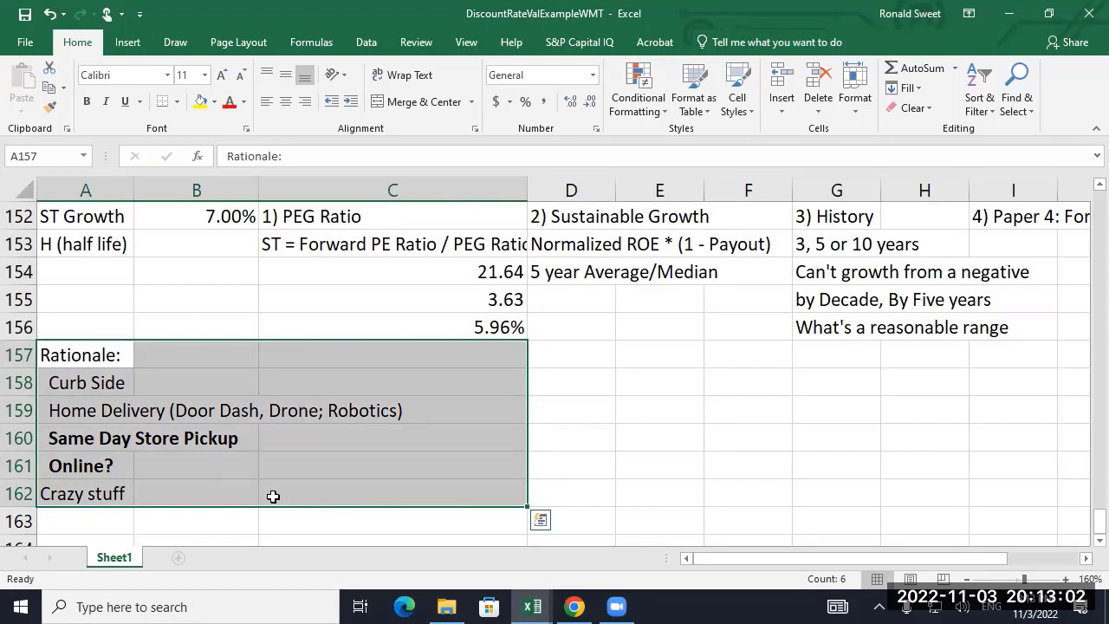
pyautogui.press('Down')
pyautogui.press('Down')
pyautogui.press('Up')
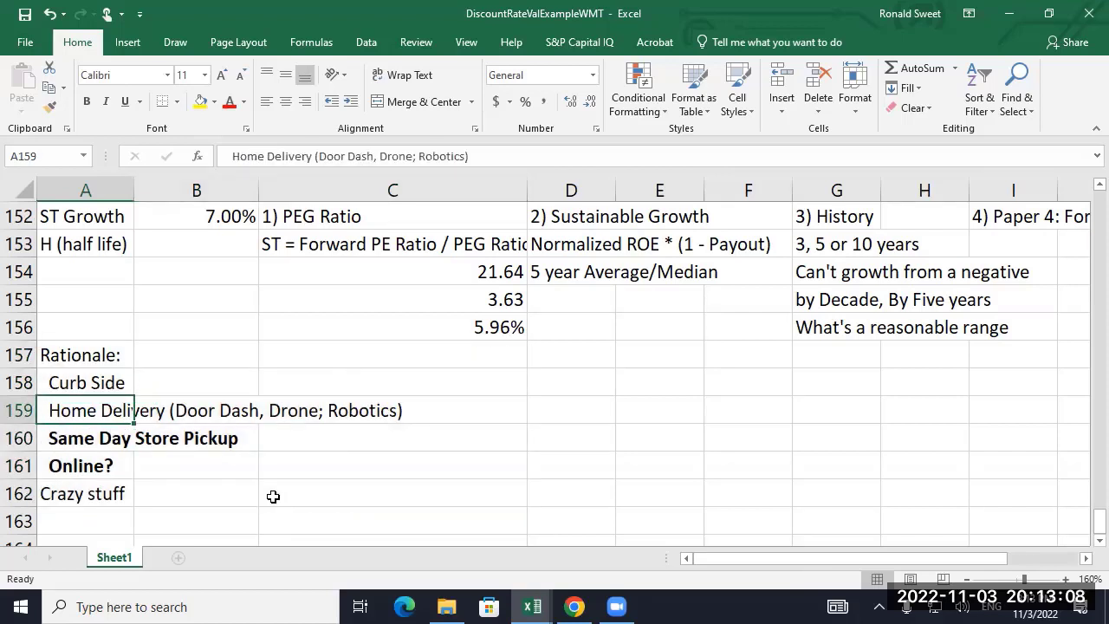
pyautogui.press('Down')
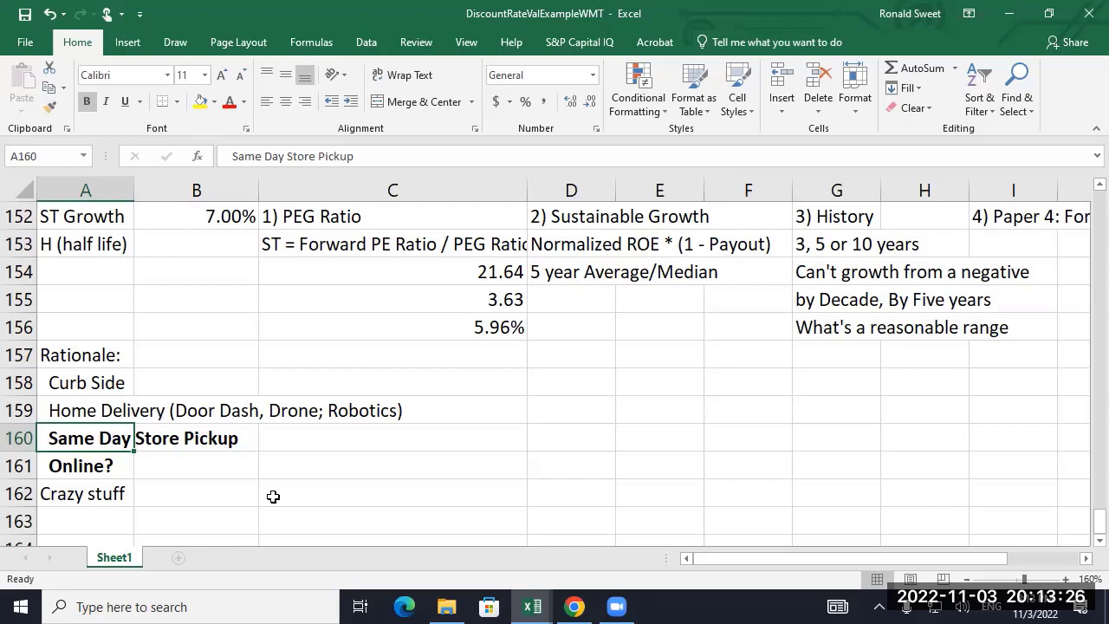
pyautogui.press('Up')
pyautogui.press('Up')
pyautogui.press('Up')
pyautogui.hotkey('ctrl', 'v')
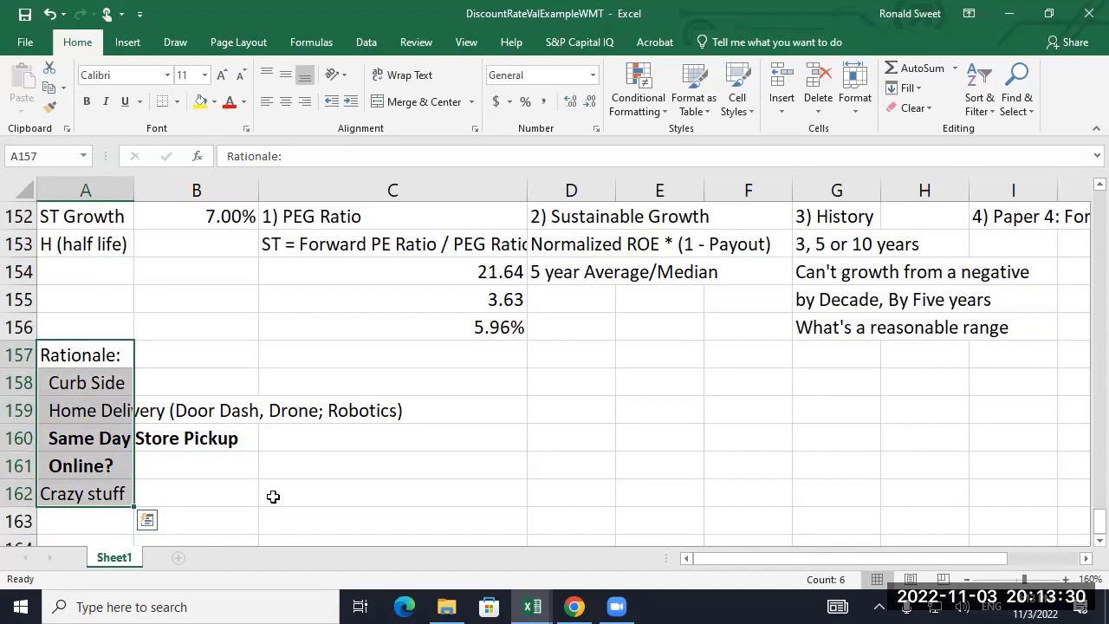
pyautogui.press('Down')
pyautogui.press('Down')
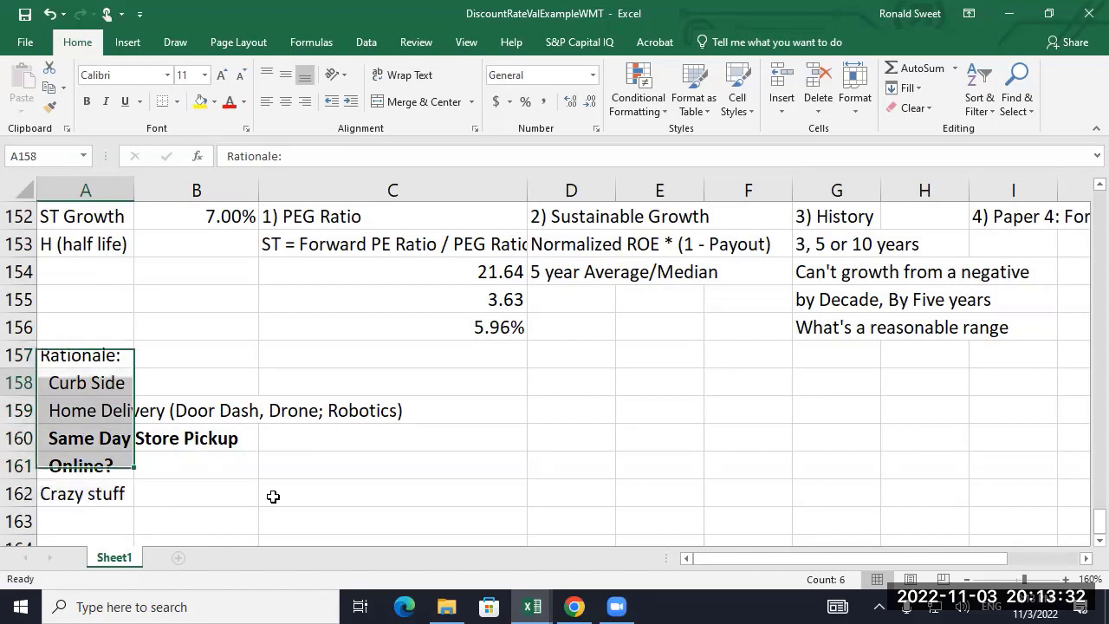
pyautogui.press('Up')
pyautogui.press('Up')
pyautogui.press('Up')
pyautogui.press('Up')
pyautogui.press('Up')
pyautogui.press('Up')
pyautogui.press('Right')
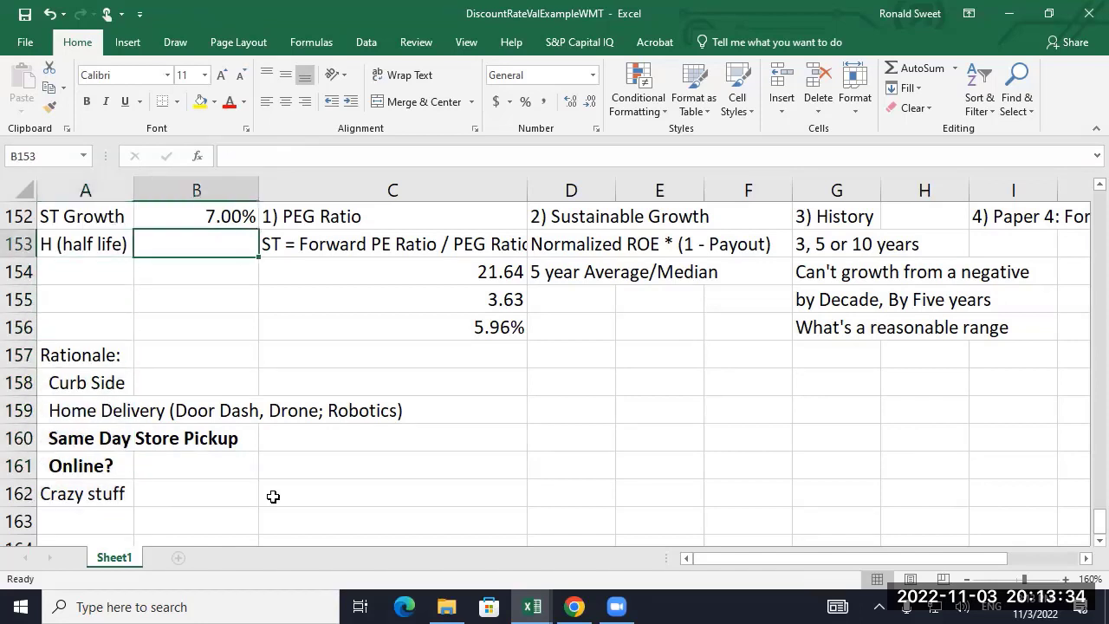
pyautogui.scroll(2, 276, 492)
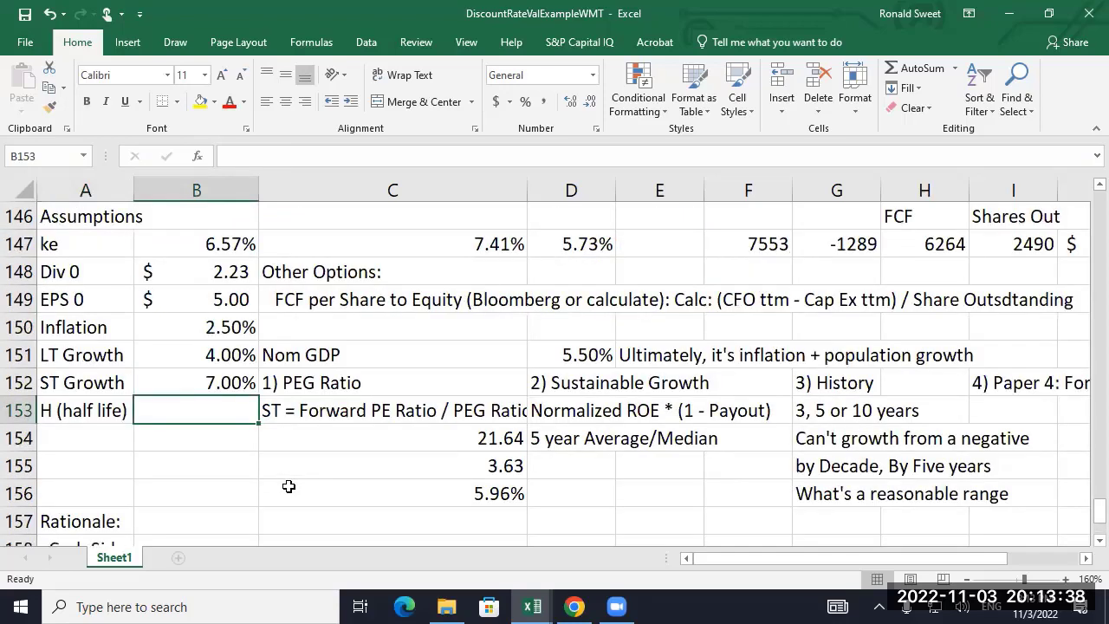
pyautogui.scroll(-2, 260, 482)
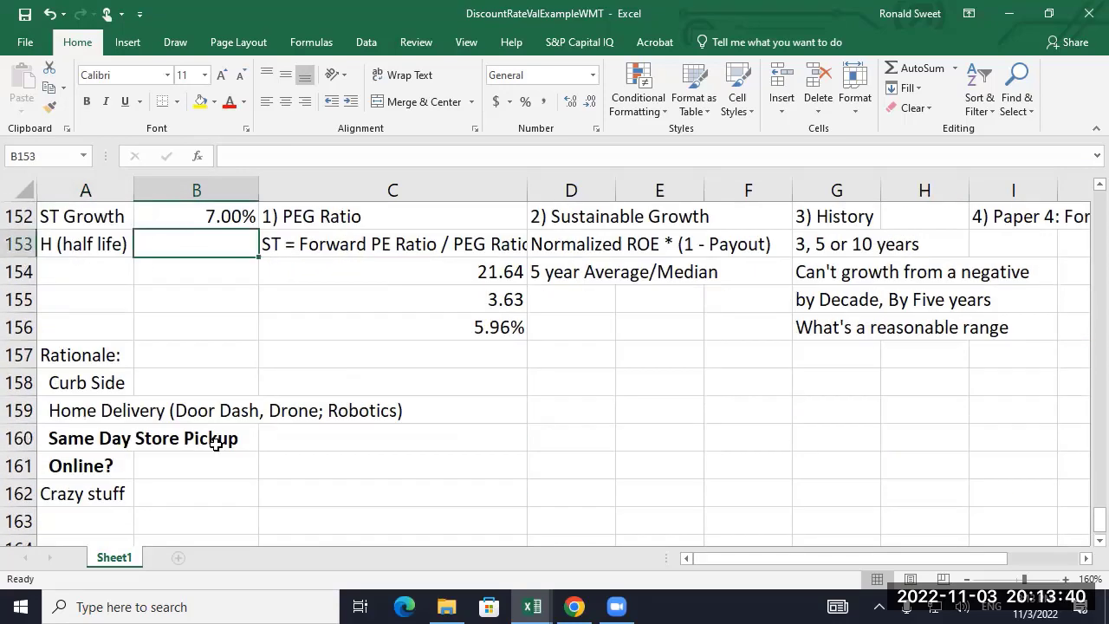
# - Extend the "Crazy stuff" rationale entry in A162 with "(FinTech)"
pyautogui.click(98, 382)
pyautogui.moveTo(89, 386)
pyautogui.mouseDown()
pyautogui.moveTo(164, 383)
pyautogui.moveTo(76, 384)
pyautogui.mouseUp()
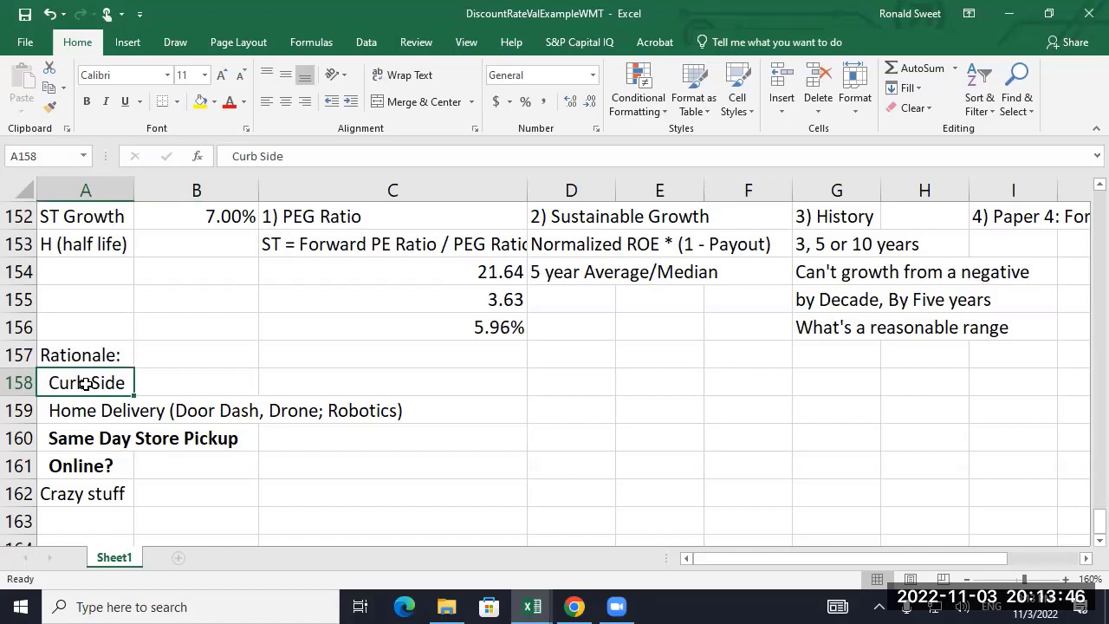
pyautogui.press('Down')
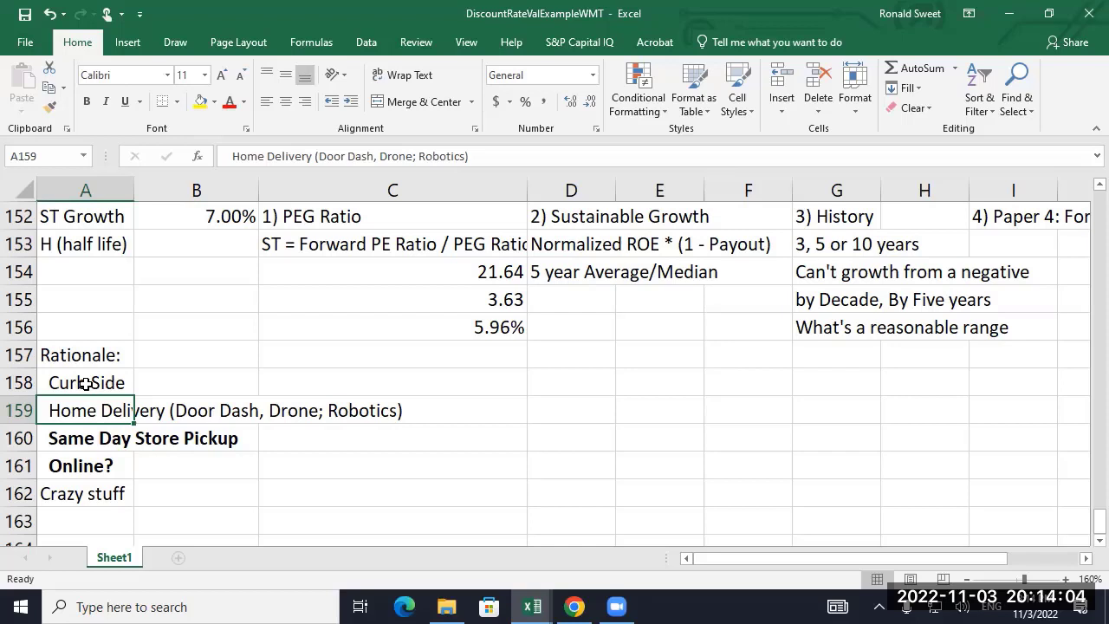
pyautogui.press('Down')
pyautogui.press('Down')
pyautogui.press('Up')
pyautogui.press('Down')
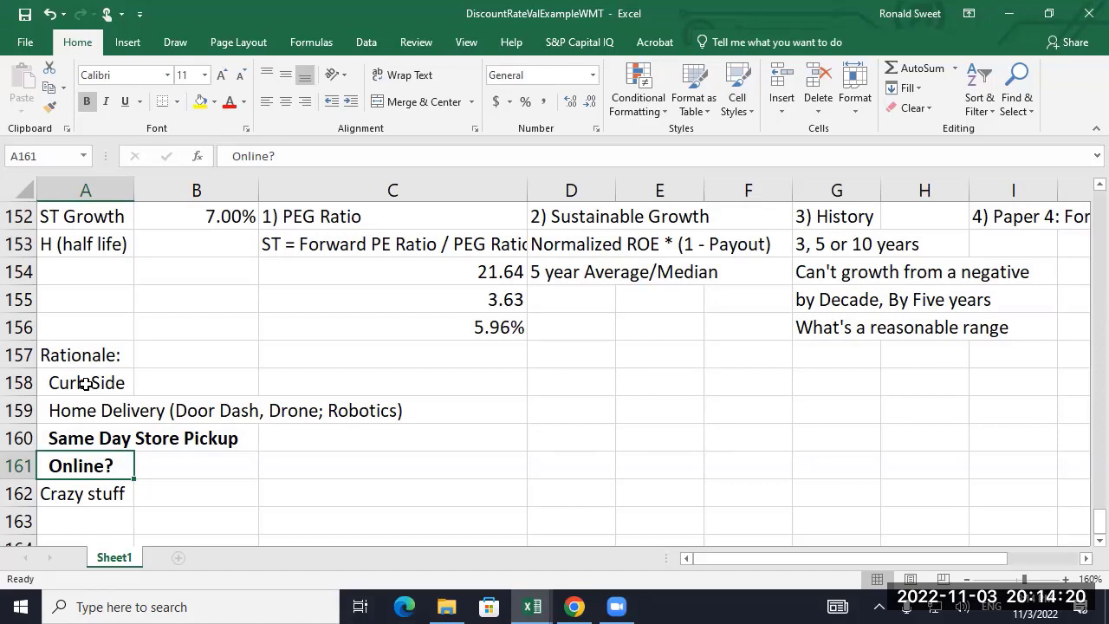
pyautogui.press('Down')
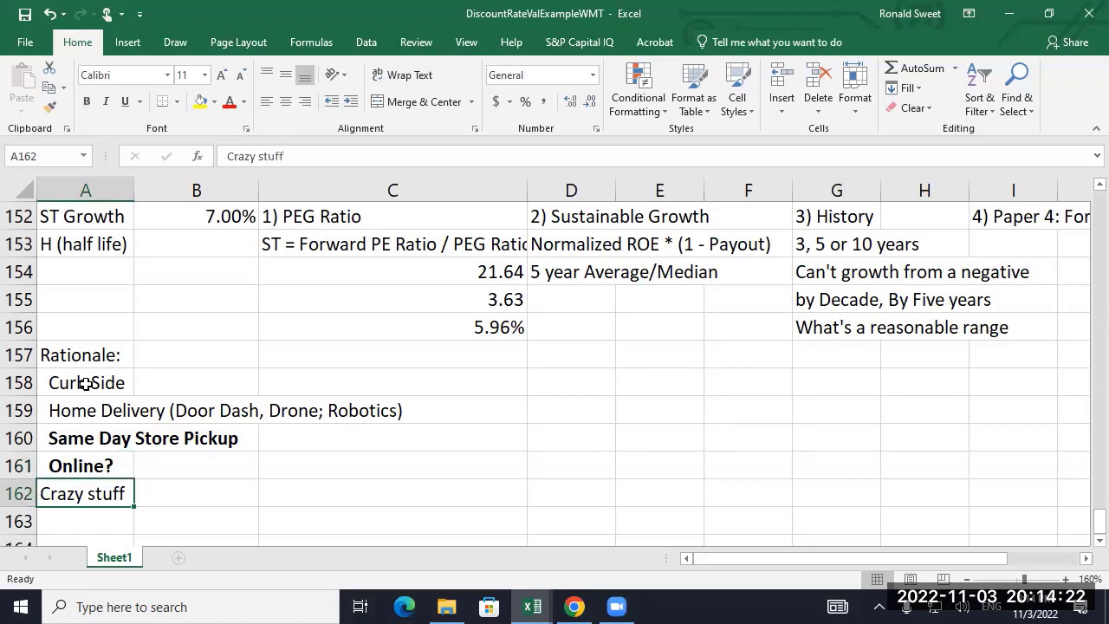
pyautogui.press('F2')
pyautogui.write('(Fi')
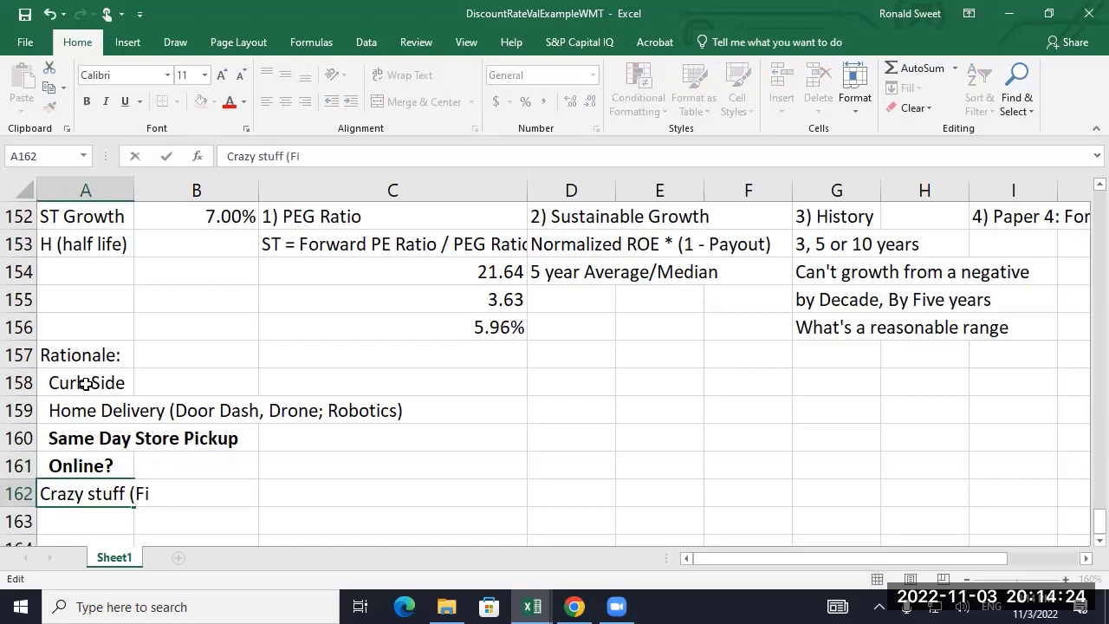
pyautogui.write('nTech)')
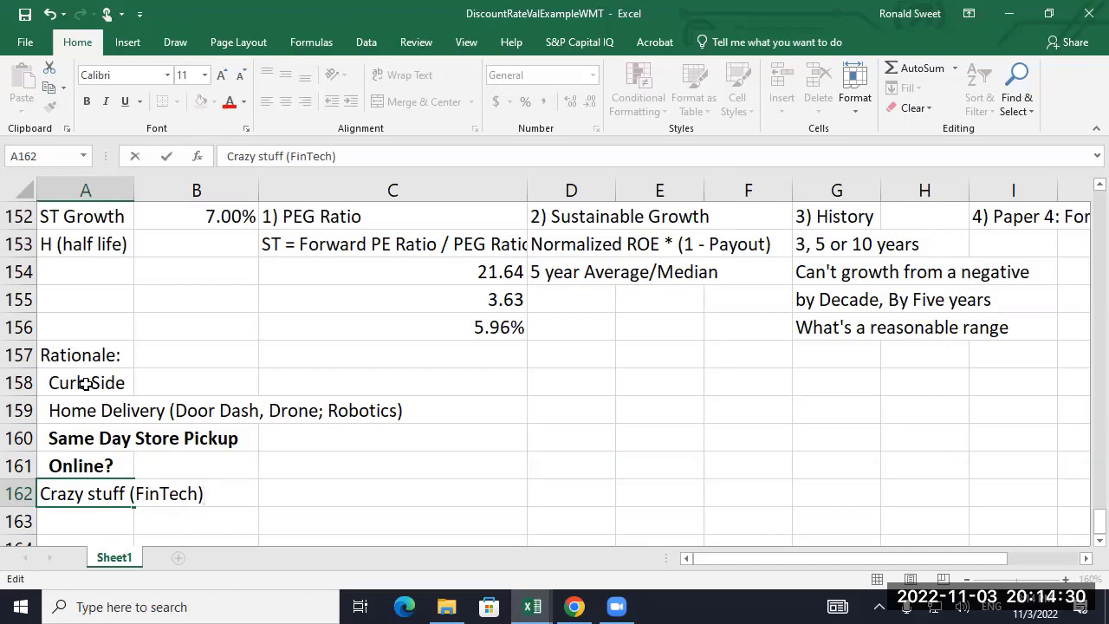
pyautogui.press('Return')
# - Set H (half life) in B153 to 4 and format it as a comma-style number
pyautogui.press('Up')
pyautogui.press('Up')
pyautogui.press('Up')
pyautogui.press('Up')
pyautogui.press('Up')
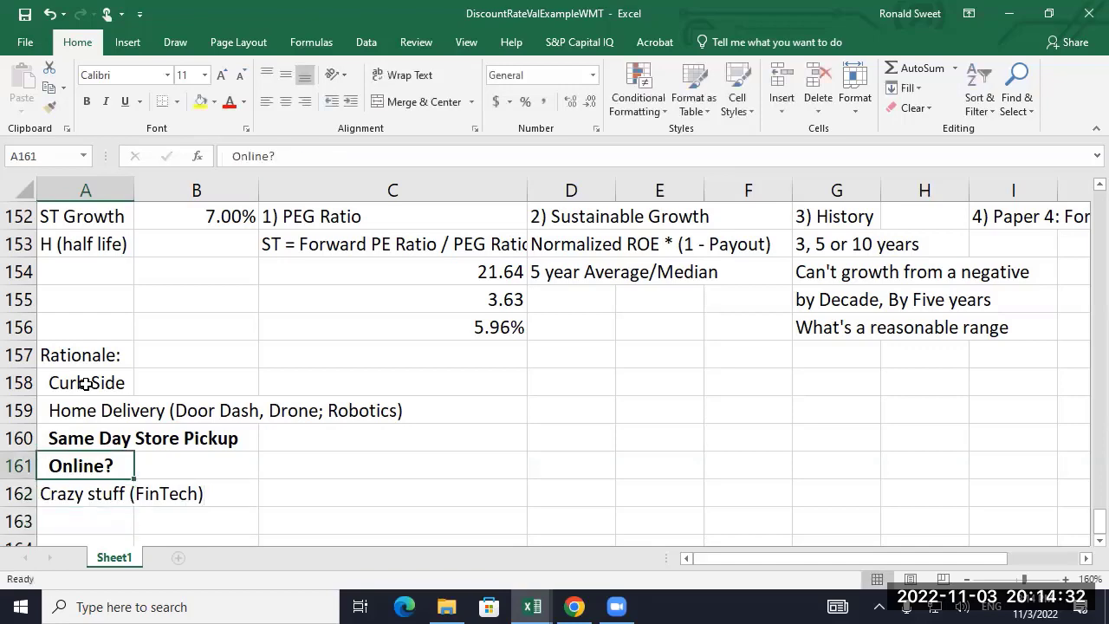
pyautogui.press('Up')
pyautogui.press('Up')
pyautogui.press('Up')
pyautogui.press('Up')
pyautogui.press('Up')
pyautogui.press('Up')
pyautogui.press('Up')
pyautogui.press('Up')
pyautogui.press('Up')
pyautogui.press('Up')
pyautogui.press('Up')
pyautogui.press('Up')
pyautogui.press('Up')
pyautogui.press('Up')
pyautogui.press('Up')
pyautogui.press('Up')
pyautogui.press('Up')
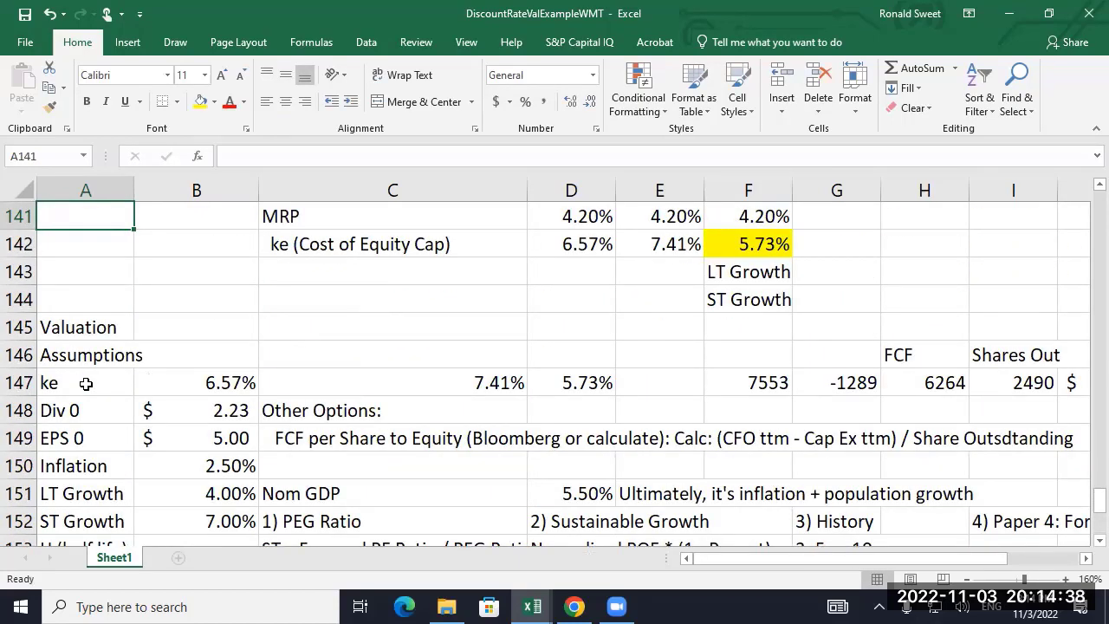
pyautogui.press('Down')
pyautogui.press('Down')
pyautogui.press('Down')
pyautogui.press('Down')
pyautogui.press('Down')
pyautogui.press('Down')
pyautogui.press('Down')
pyautogui.press('Down')
pyautogui.press('Down')
pyautogui.press('Down')
pyautogui.press('Down')
pyautogui.press('Down')
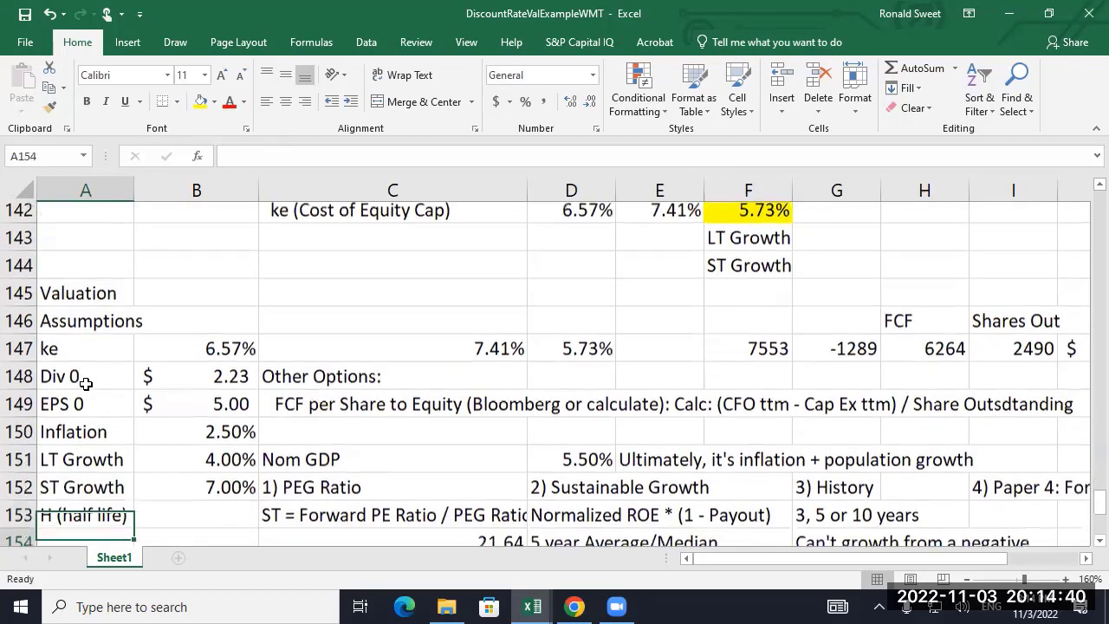
pyautogui.press('Right')
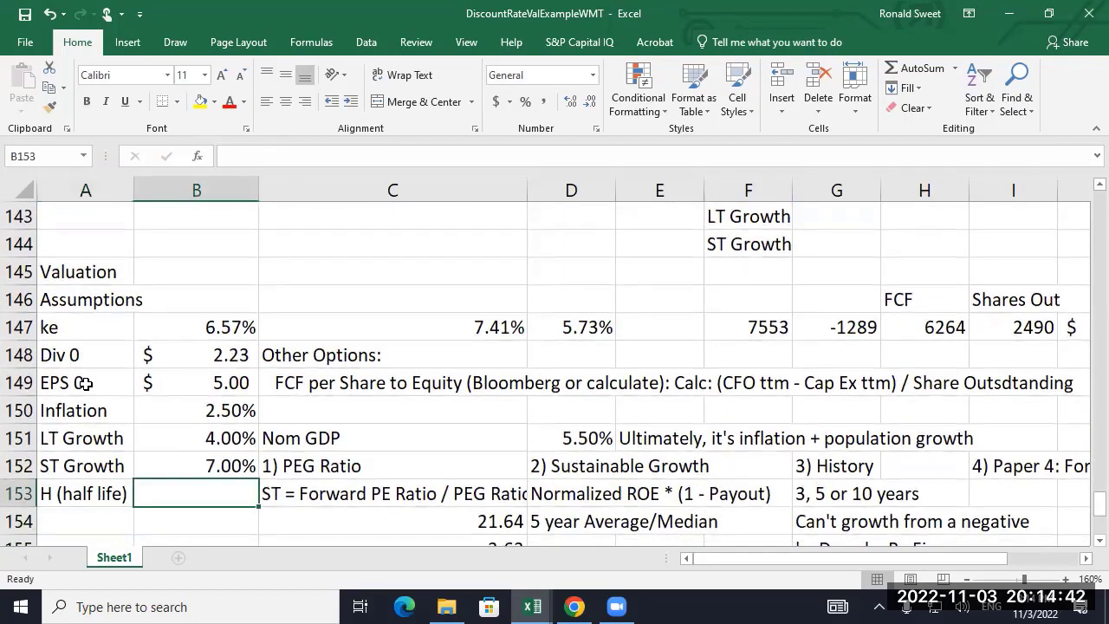
pyautogui.write('4')
pyautogui.press('Return')
pyautogui.press('Up')
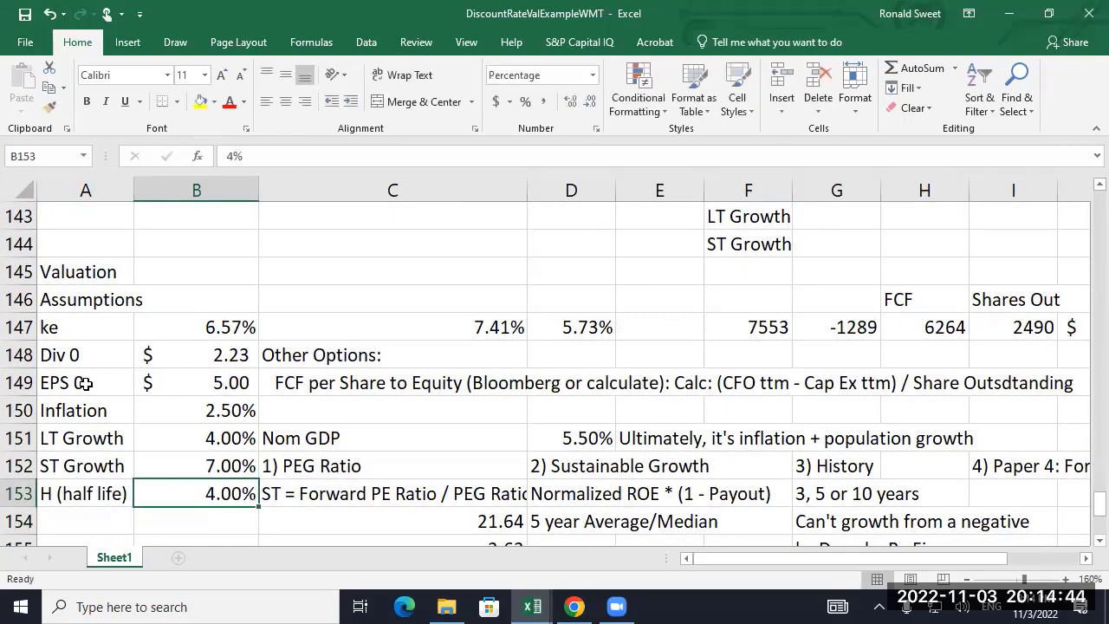
pyautogui.click(543, 102)
pyautogui.write('4')
pyautogui.press('Return')
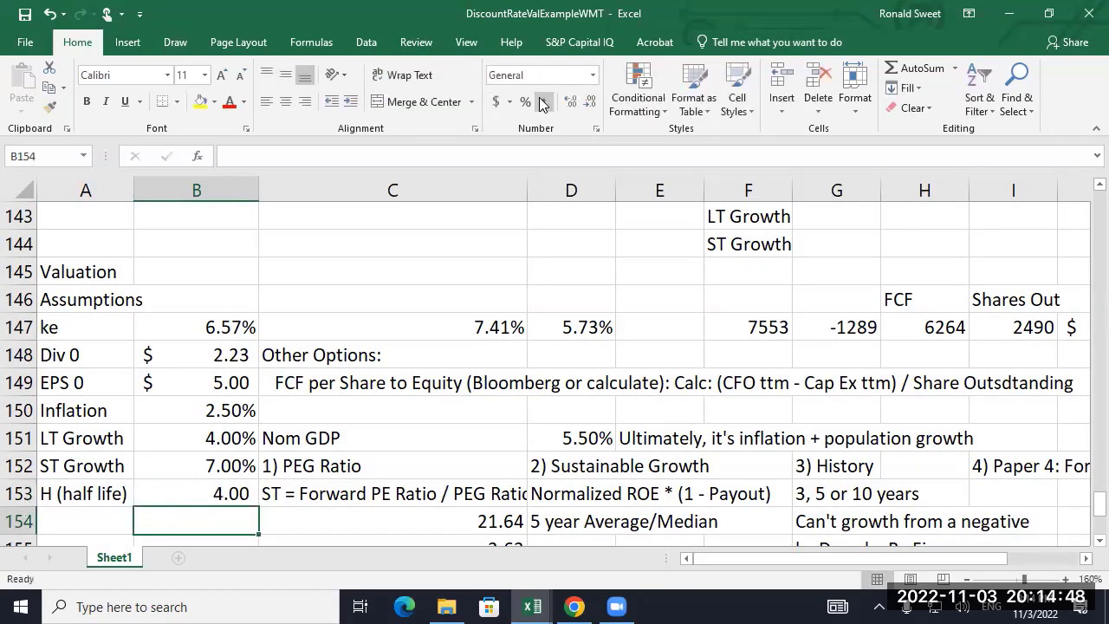
pyautogui.press('Return')
pyautogui.press('Down')
pyautogui.press('Down')
pyautogui.press('Down')
pyautogui.press('Down')
pyautogui.press('Down')
pyautogui.press('Down')
pyautogui.press('Down')
pyautogui.press('Down')
pyautogui.press('Down')
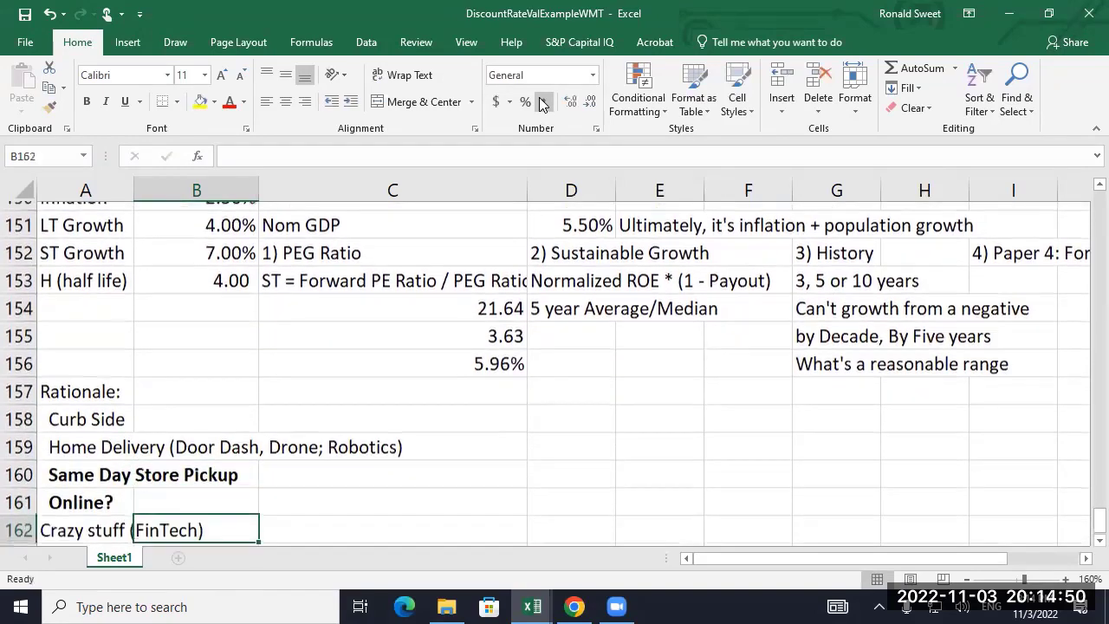
pyautogui.press('Down')
pyautogui.press('Down')
pyautogui.press('Up')
pyautogui.press('Up')
pyautogui.press('Up')
pyautogui.press('Up')
pyautogui.press('Up')
pyautogui.press('Up')
pyautogui.press('Up')
pyautogui.press('Up')
pyautogui.press('Up')
pyautogui.press('Up')
pyautogui.press('Up')
pyautogui.press('Up')
pyautogui.press('Up')
pyautogui.press('Up')
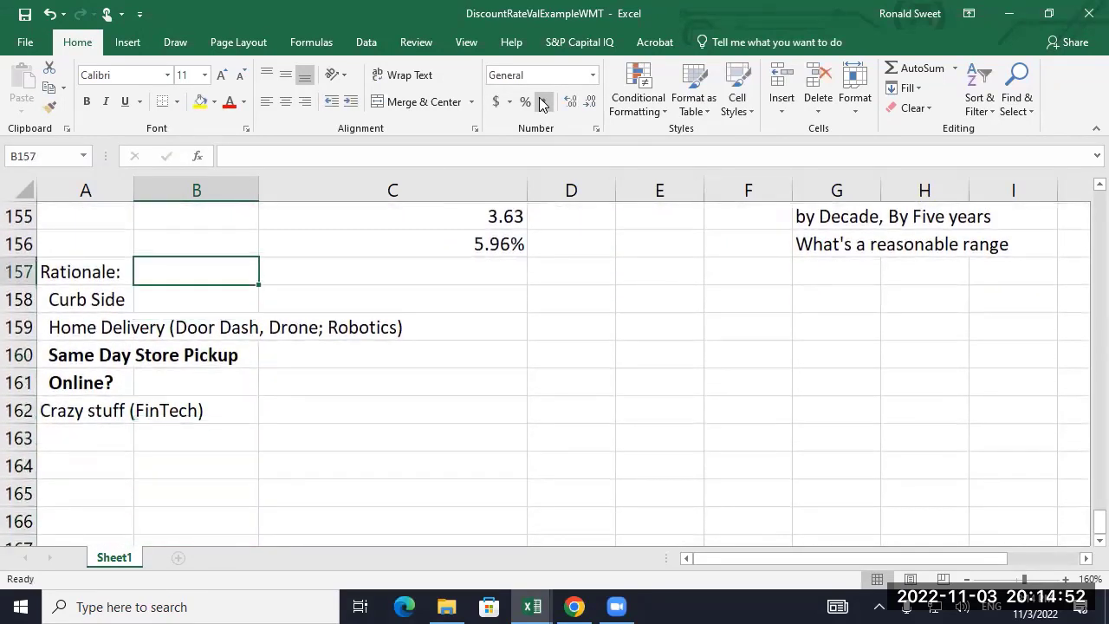
pyautogui.press('Up')
pyautogui.press('Up')
pyautogui.press('Up')
pyautogui.press('Up')
pyautogui.press('Up')
pyautogui.press('Down')
pyautogui.press('Down')
pyautogui.press('Down')
pyautogui.press('Down')
pyautogui.press('Down')
pyautogui.press('Down')
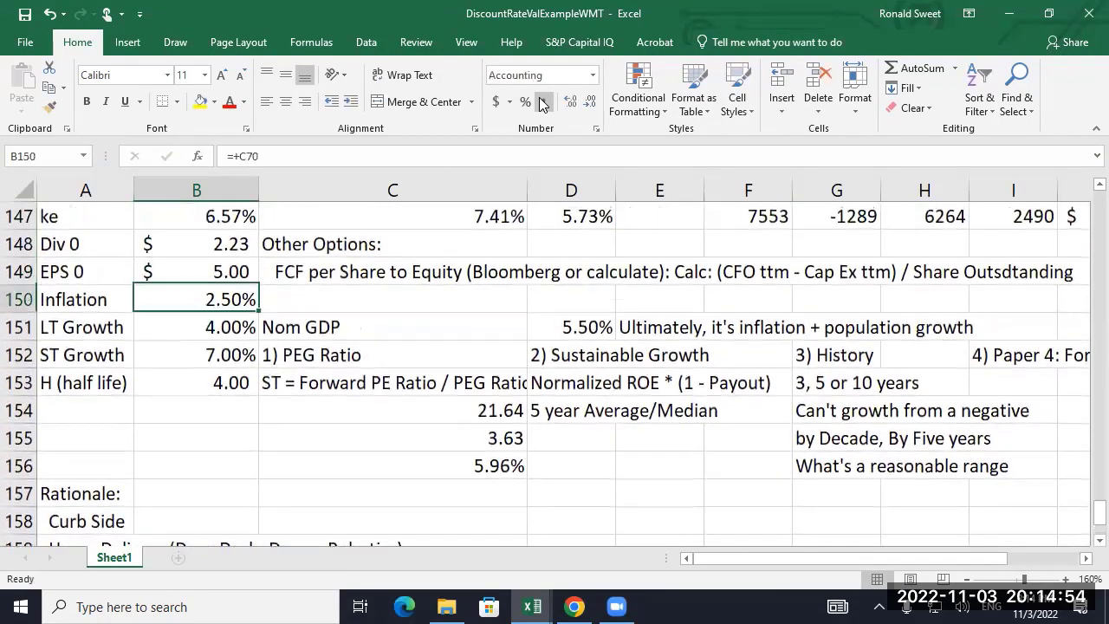
# - Try 4.235418 as the H (half life) value in B153 and replace it with 4
pyautogui.write('4.235418')
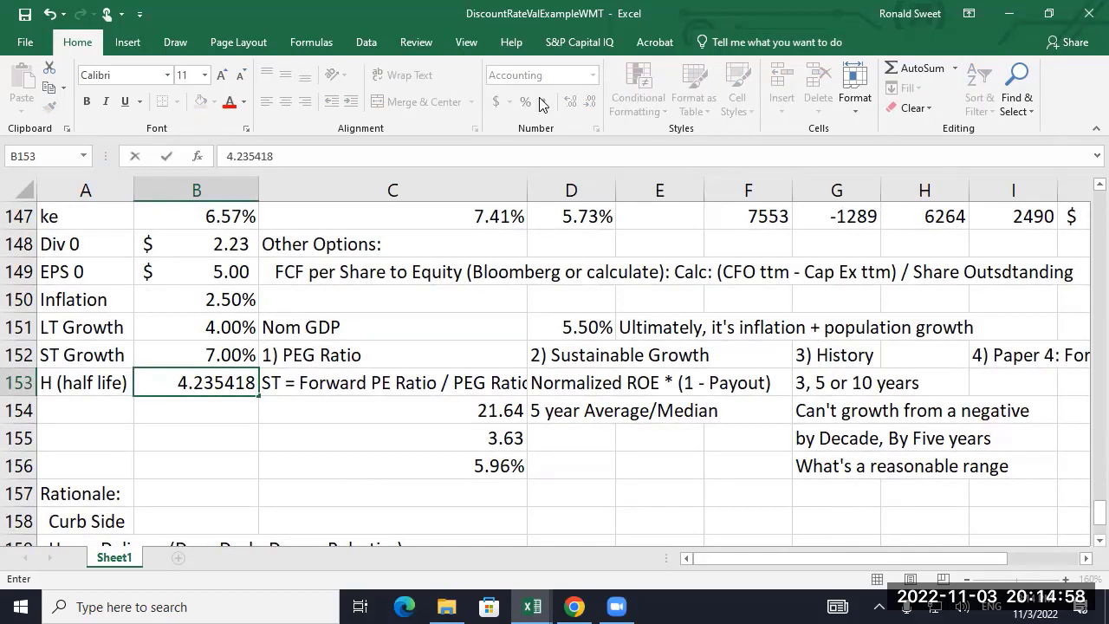
pyautogui.press('Return')
pyautogui.press('Up')
pyautogui.write('4')
pyautogui.press('Return')
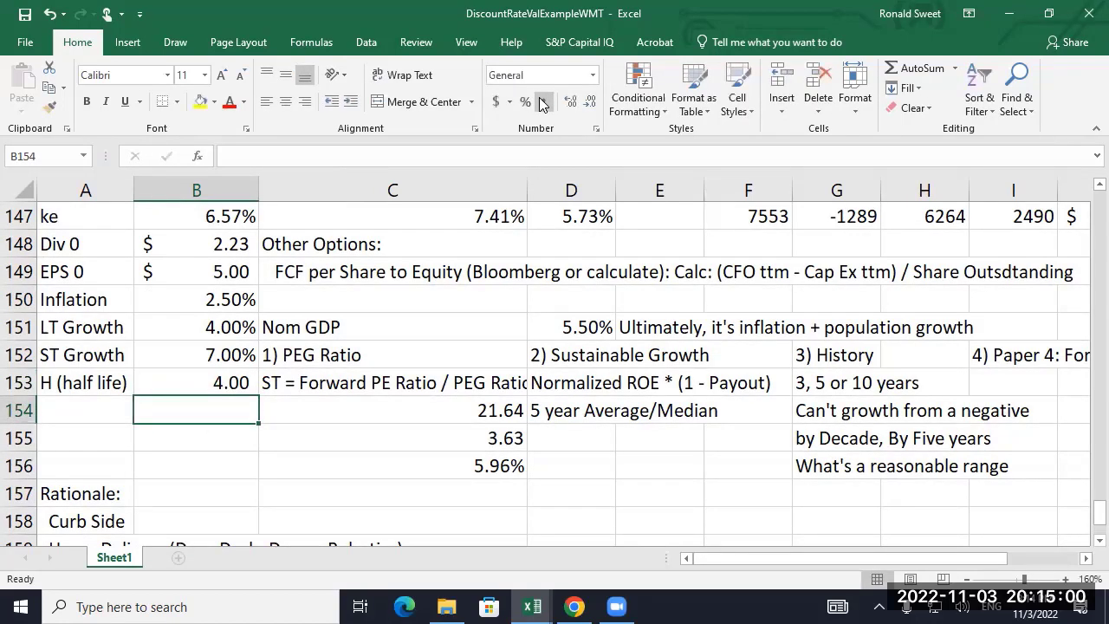
pyautogui.press('Up')
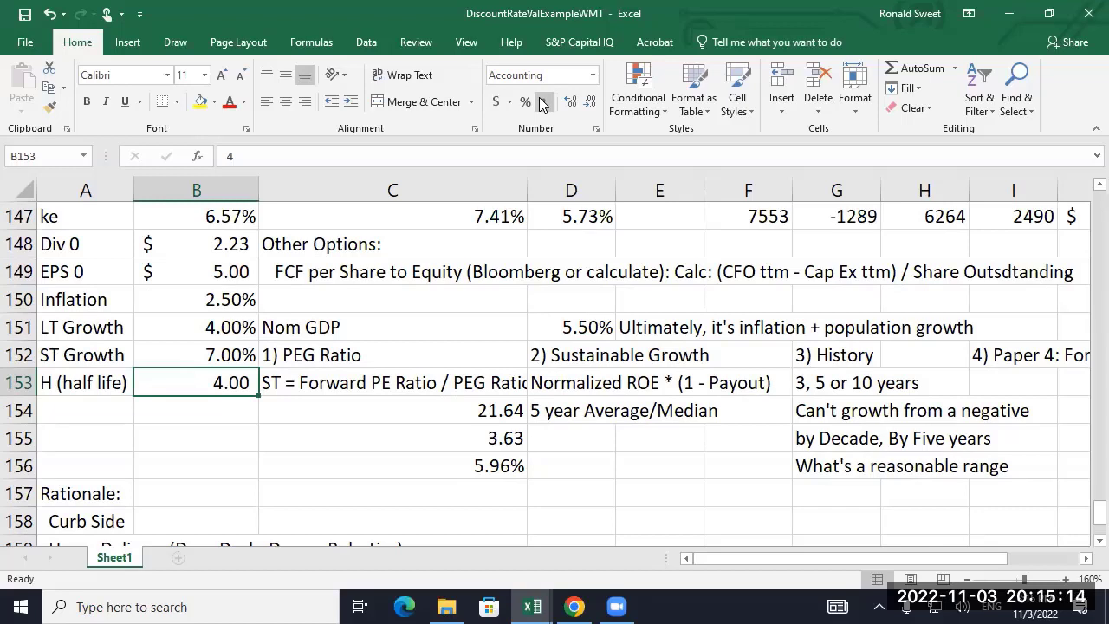
# - Add a "Valuation" heading in A165 and list DDM, Cap Earnings and H Model beneath it in A166:A168
pyautogui.press('Down')
pyautogui.press('Down')
pyautogui.press('Down')
pyautogui.press('Down')
pyautogui.press('Down')
pyautogui.press('Down')
pyautogui.press('Down')
pyautogui.press('Down')
pyautogui.press('Down')
pyautogui.press('Down')
pyautogui.press('Down')
pyautogui.press('Down')
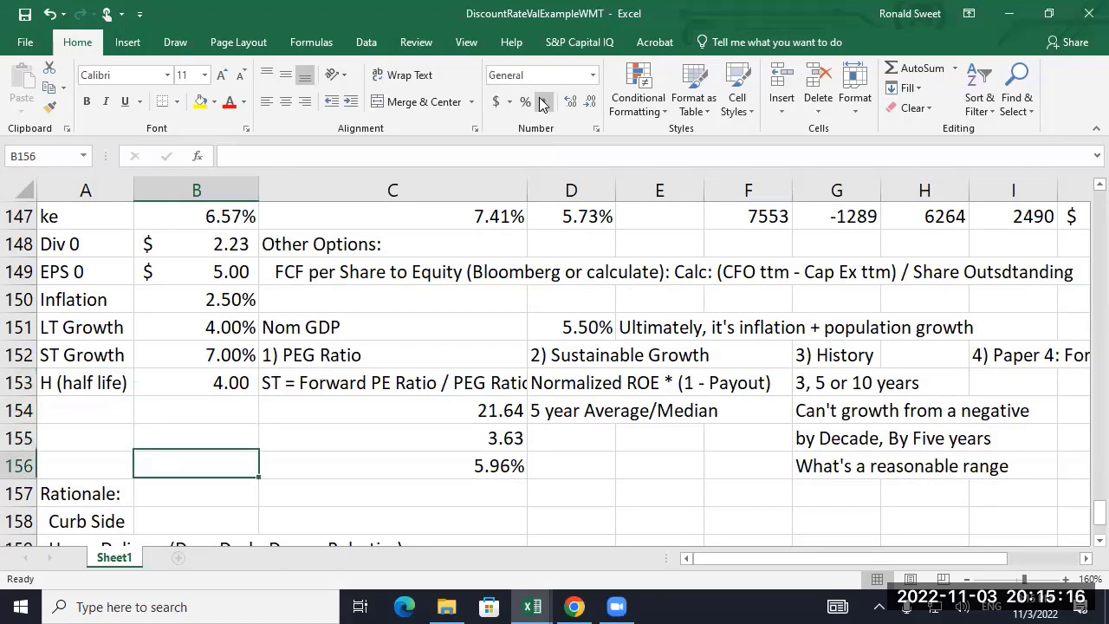
pyautogui.press('Left')
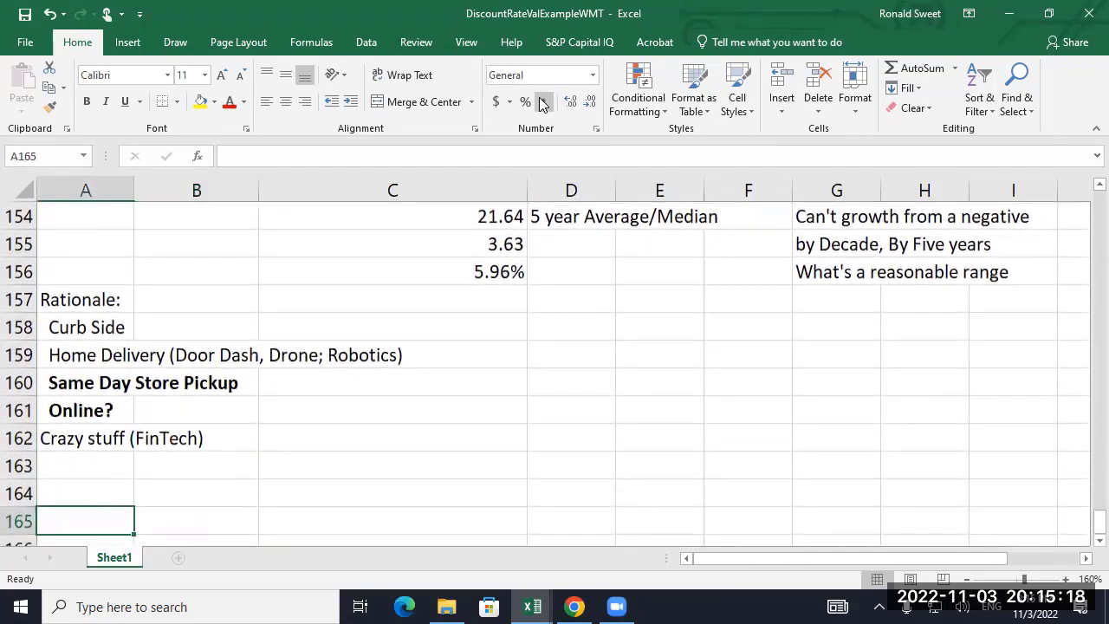
pyautogui.write('Valuation')
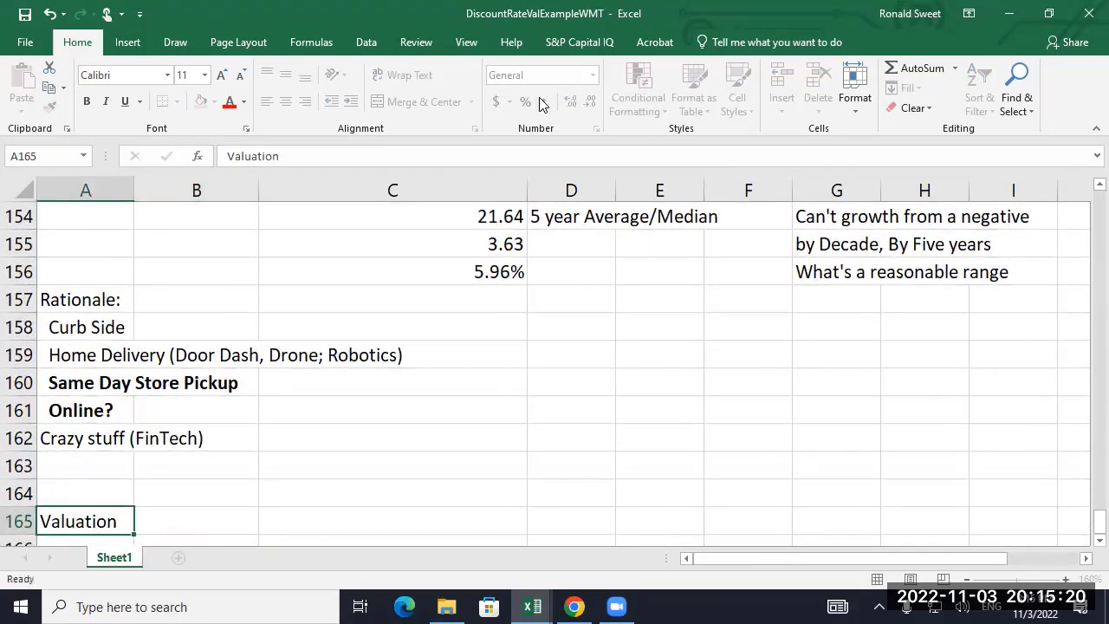
pyautogui.press('Return')
pyautogui.write('DDM')
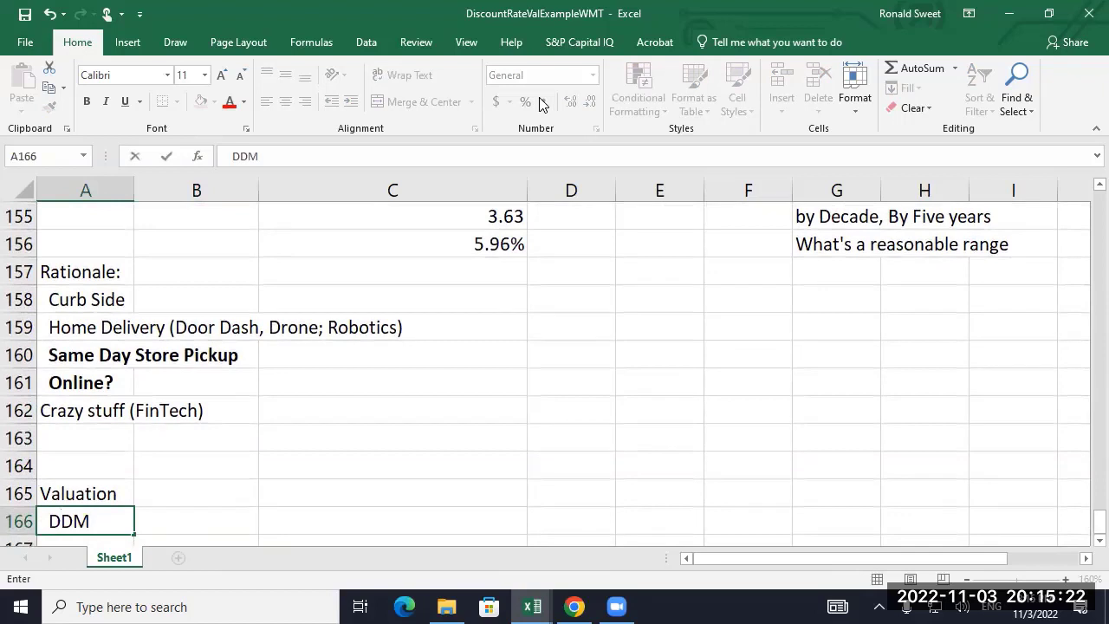
pyautogui.press('Return')
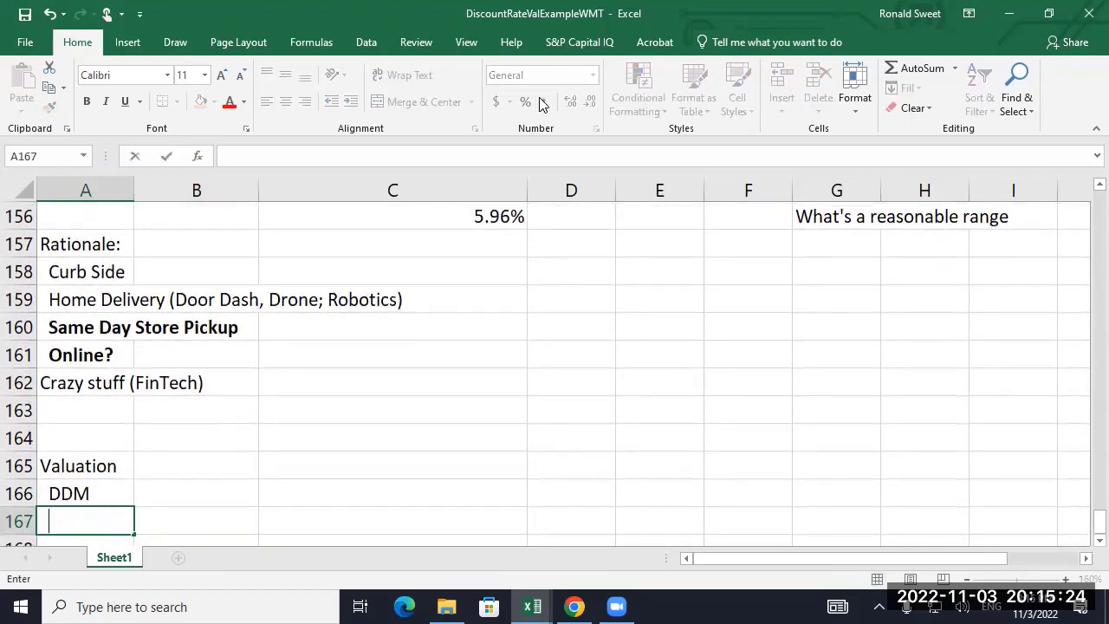
pyautogui.write('Cap Ear')
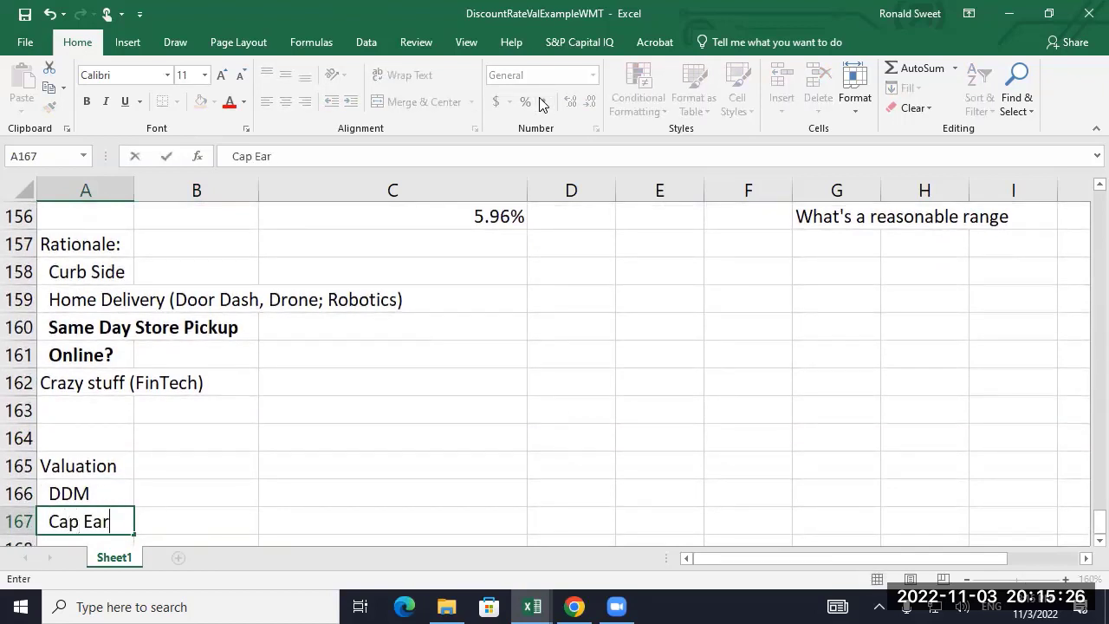
pyautogui.write('nings')
pyautogui.press('Return')
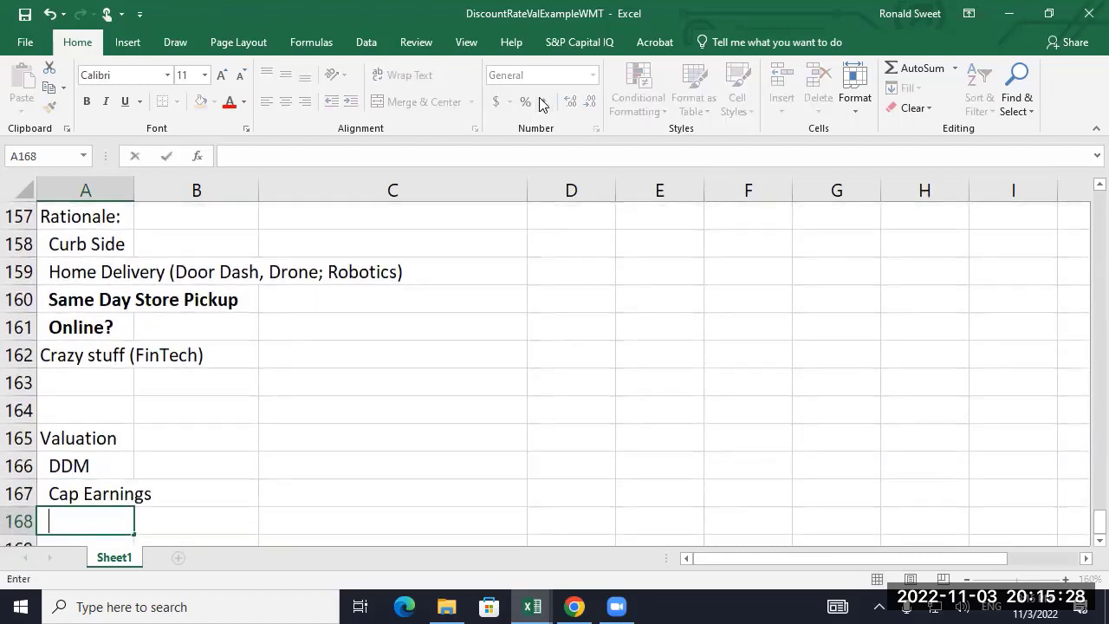
pyautogui.write('H Model')
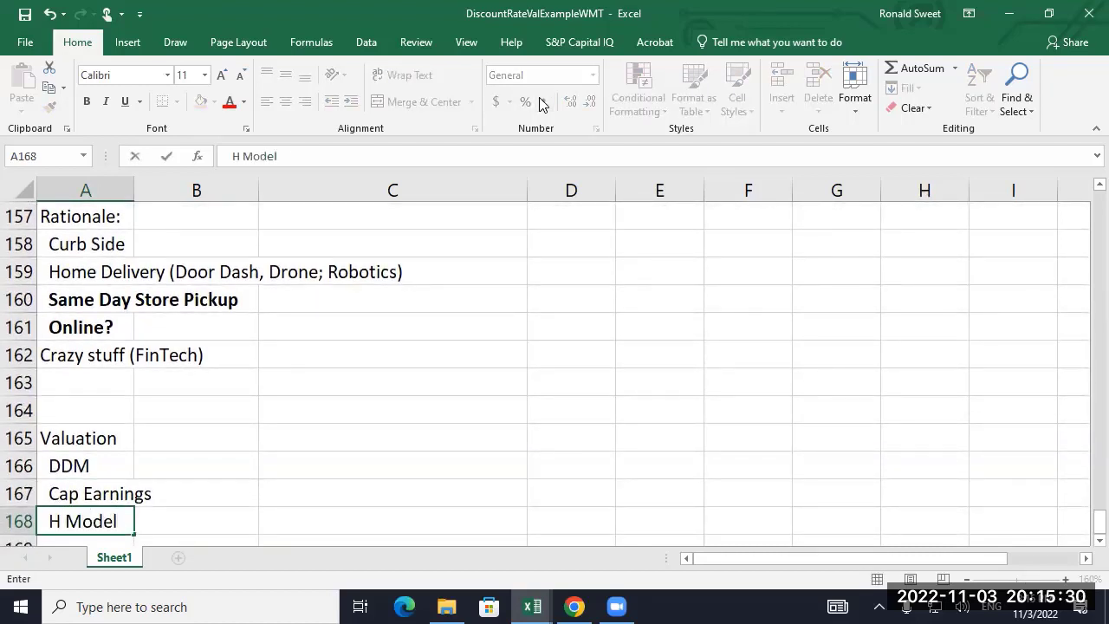
pyautogui.press('Return')
# - Enter the DDM formula as text in C166: "(Div 0 * (1 + LT Growth)) / (ke - LT Growth)"
pyautogui.press('Up')
pyautogui.press('Up')
pyautogui.press('Up')
pyautogui.press('Right')
pyautogui.press('Right')
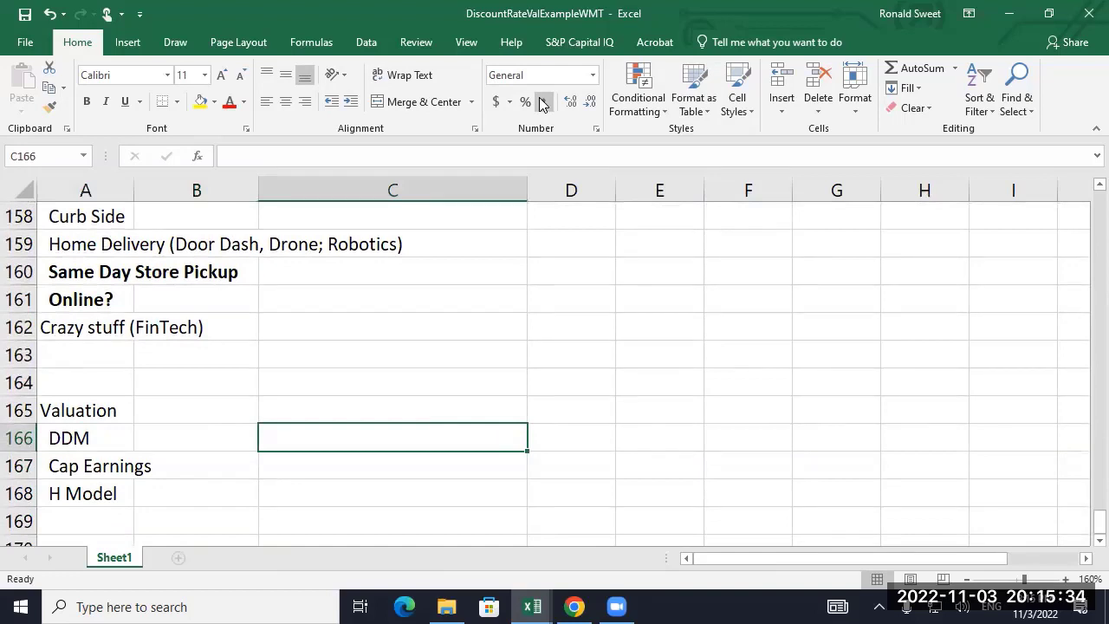
pyautogui.write('(Div')
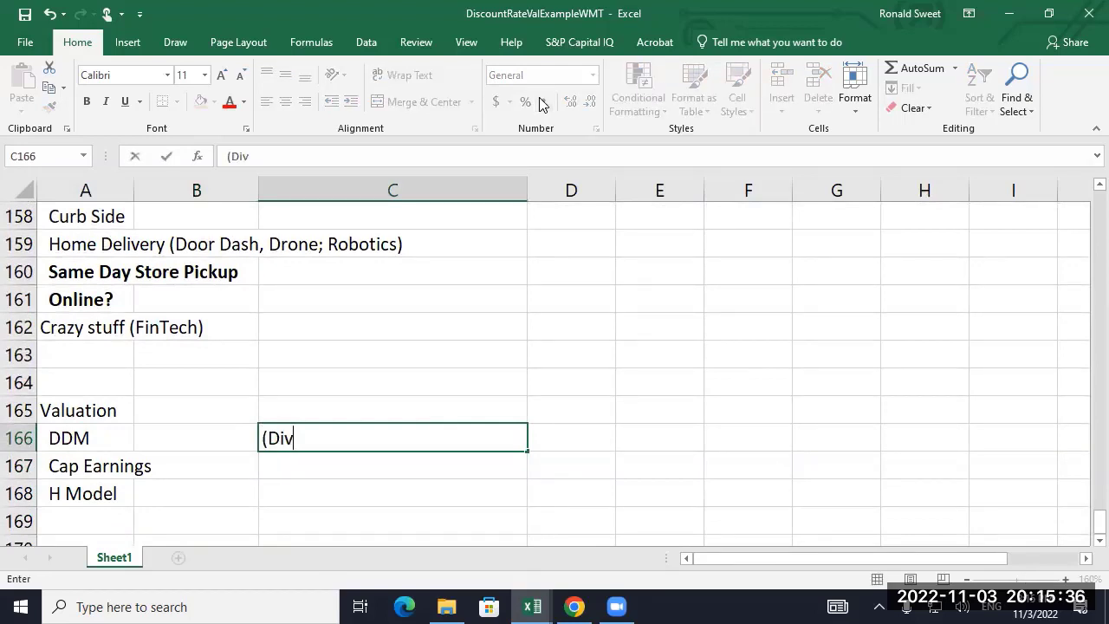
pyautogui.write(' 0 * (1 + LT Grwoth')
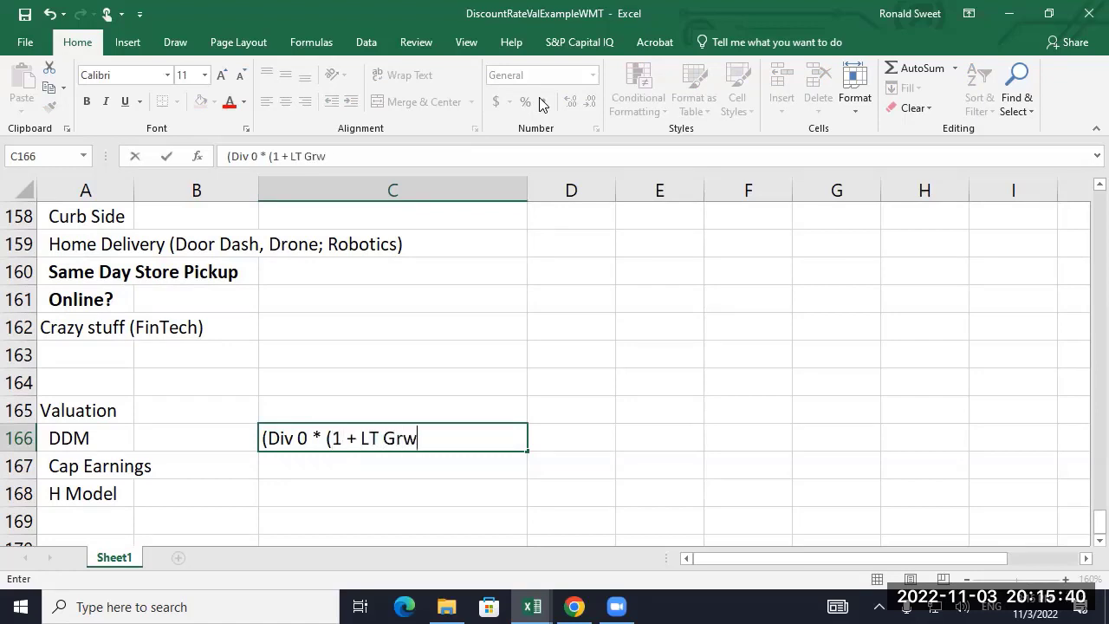
pyautogui.press('BackSpace')
pyautogui.press('BackSpace')
pyautogui.press('BackSpace')
pyautogui.press('BackSpace')
pyautogui.write('owth))')
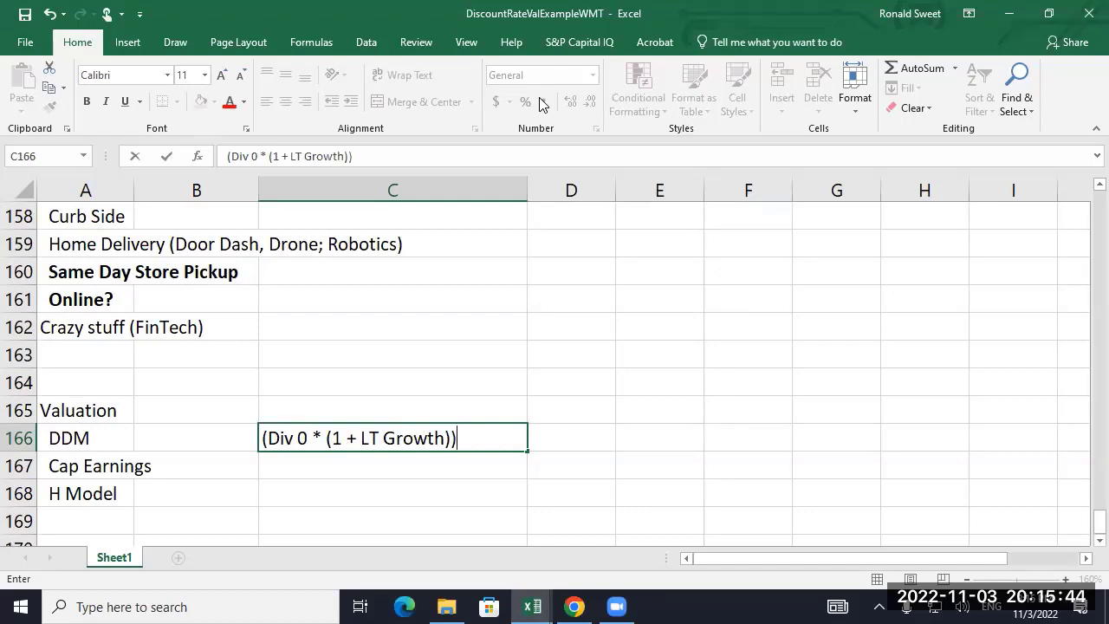
pyautogui.write(' / (ke - LT Growth')
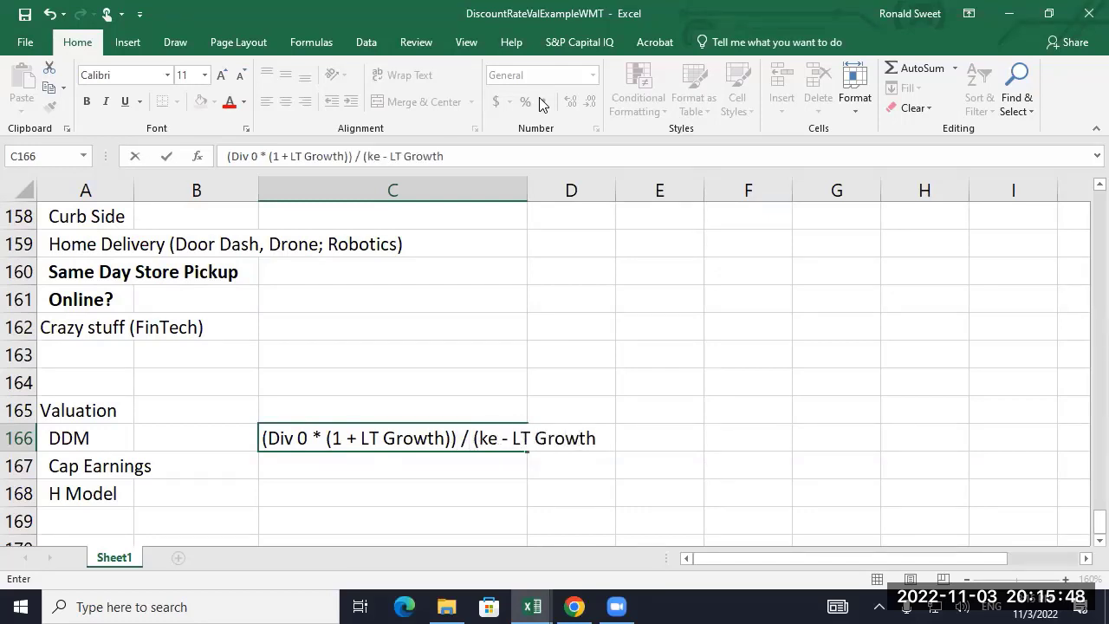
pyautogui.write(')')
pyautogui.hotkey('ctrl', 'Return')
# - Copy the DDM formula text from C166 to C168 in the H Model row
pyautogui.hotkey('ctrl', 'c')
pyautogui.press('Down')
pyautogui.press('Down')
pyautogui.press('Return')
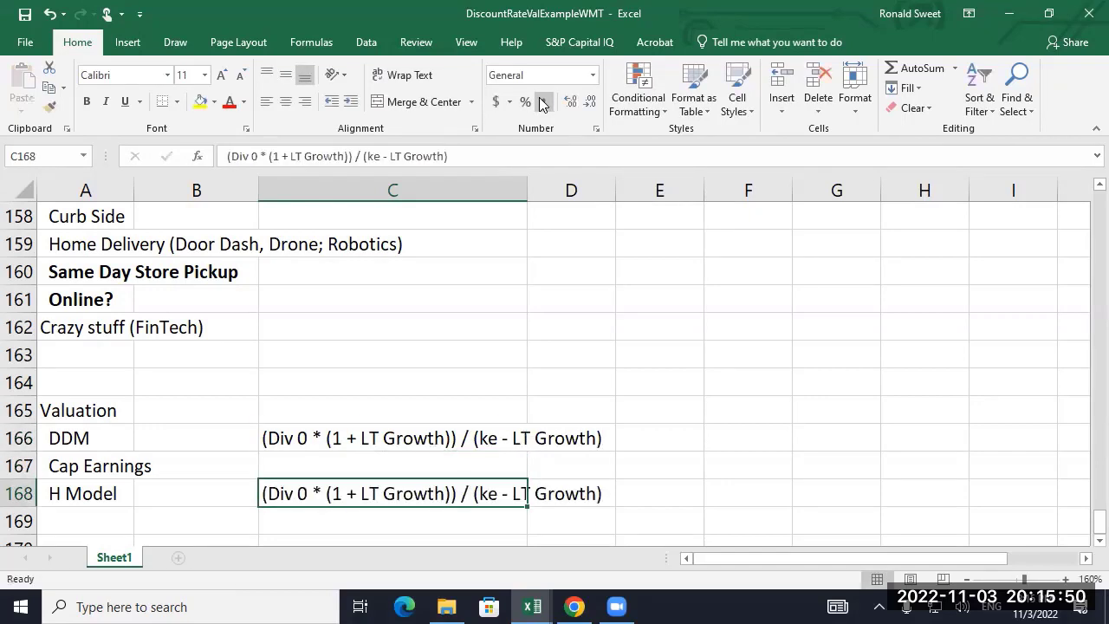
# - Extend the numerator of the formula text in C168 to "((Div 0 * (1 + LT Growth)+ Div0 * H * (ST Growth - LT Growth))"
pyautogui.press('F2')
pyautogui.press('Home')
pyautogui.press('Right')
pyautogui.write('(')
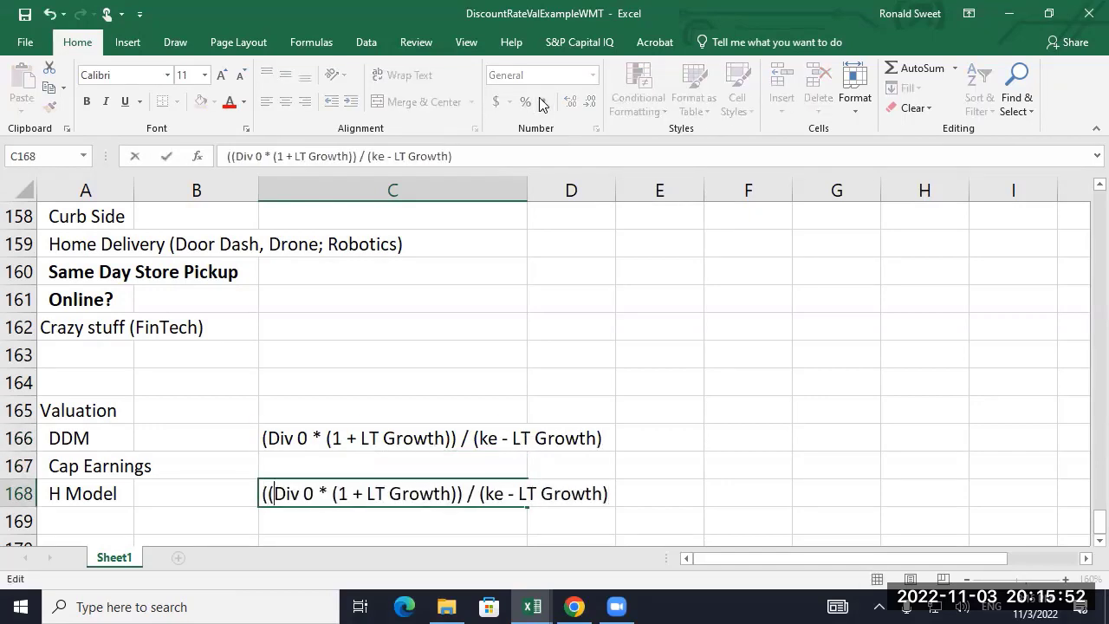
pyautogui.press('Right')
pyautogui.press('Right')
pyautogui.press('Right')
pyautogui.press('Right')
pyautogui.press('Right')
pyautogui.press('Right')
pyautogui.press('Right')
pyautogui.press('Right')
pyautogui.press('Right')
pyautogui.press('Right')
pyautogui.press('Right')
pyautogui.press('Right')
pyautogui.press('Right')
pyautogui.press('Right')
pyautogui.press('Right')
pyautogui.press('Right')
pyautogui.press('Right')
pyautogui.press('Right')
pyautogui.press('Right')
pyautogui.press('Right')
pyautogui.press('Right')
pyautogui.press('Right')
pyautogui.write('+ ')
pyautogui.write('Div0 * ')
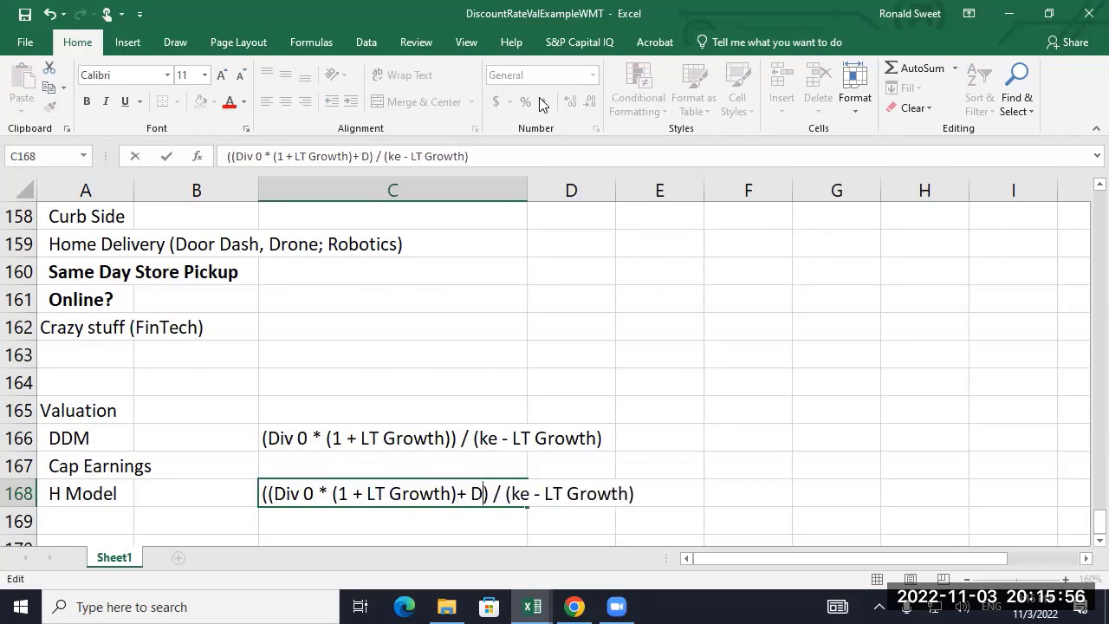
pyautogui.write('H * (ST')
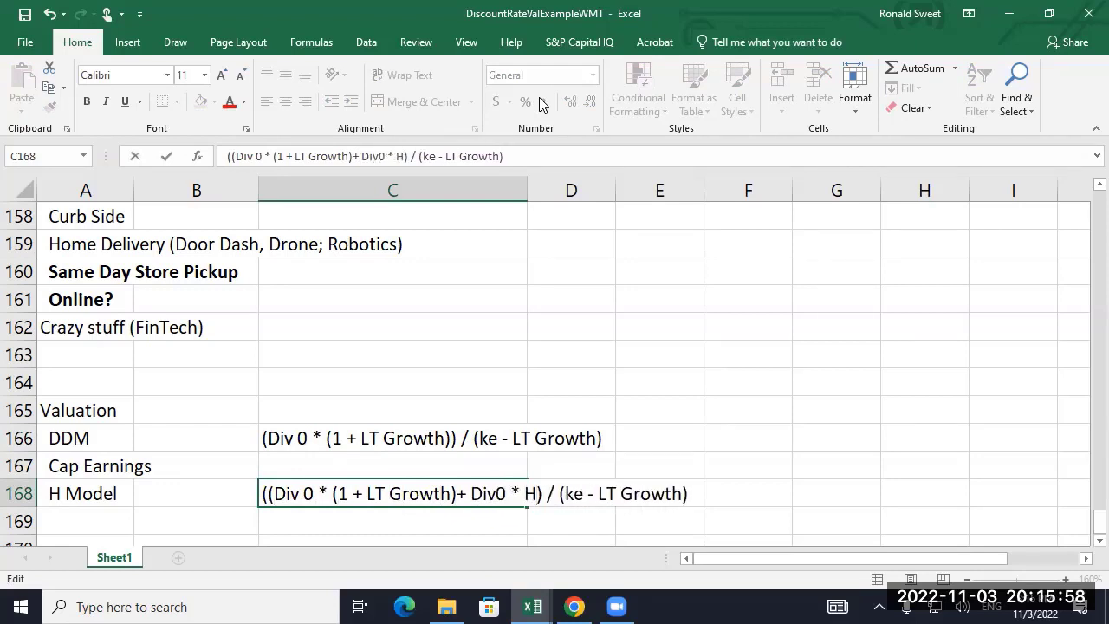
pyautogui.write(' Growth -')
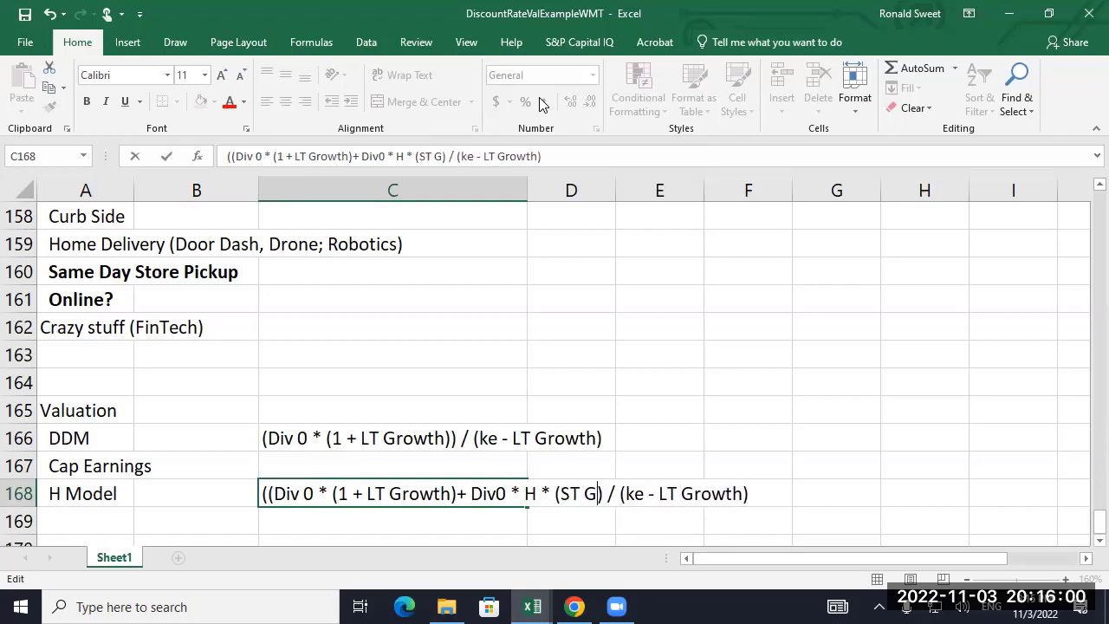
pyautogui.write(' LT Grwoth')
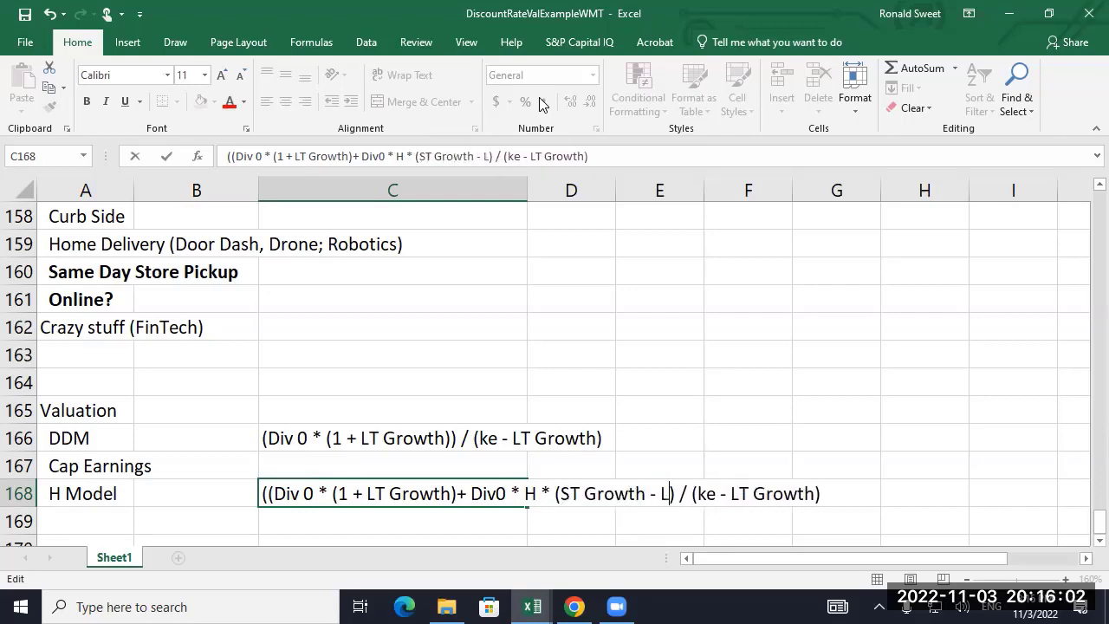
pyautogui.press('BackSpace')
pyautogui.press('BackSpace')
pyautogui.press('BackSpace')
pyautogui.press('BackSpace')
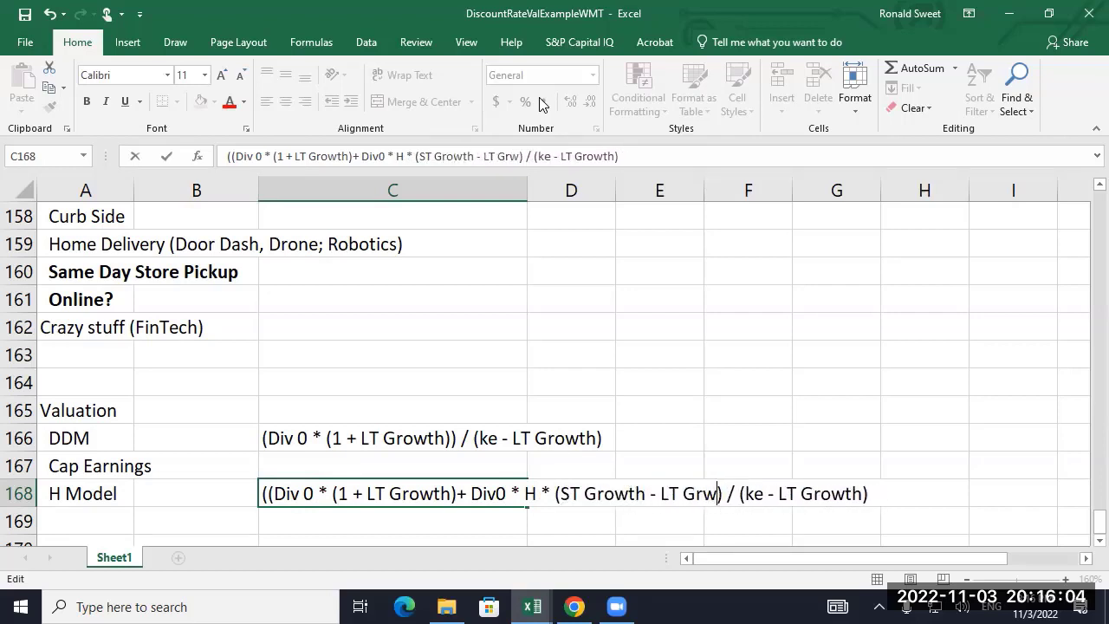
pyautogui.write('owth')
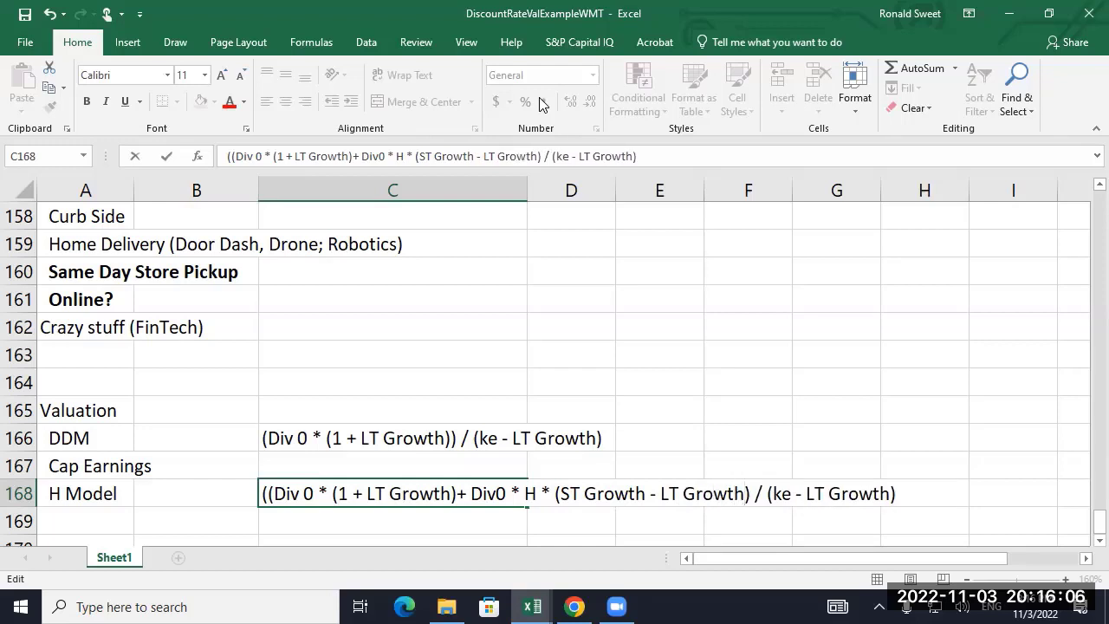
pyautogui.write(')')
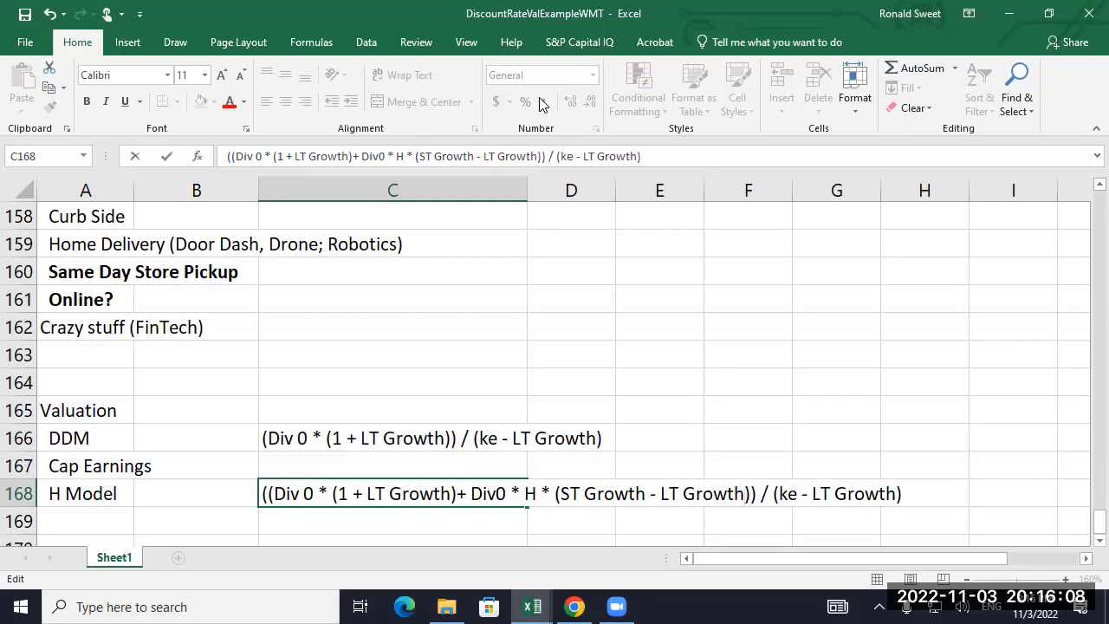
pyautogui.press('Return')
# - Copy the DDM formula text from C166 to C167 in the Cap Earnings row and replace "Div" with "EPS"
pyautogui.press('Up')
pyautogui.press('Up')
pyautogui.press('Up')
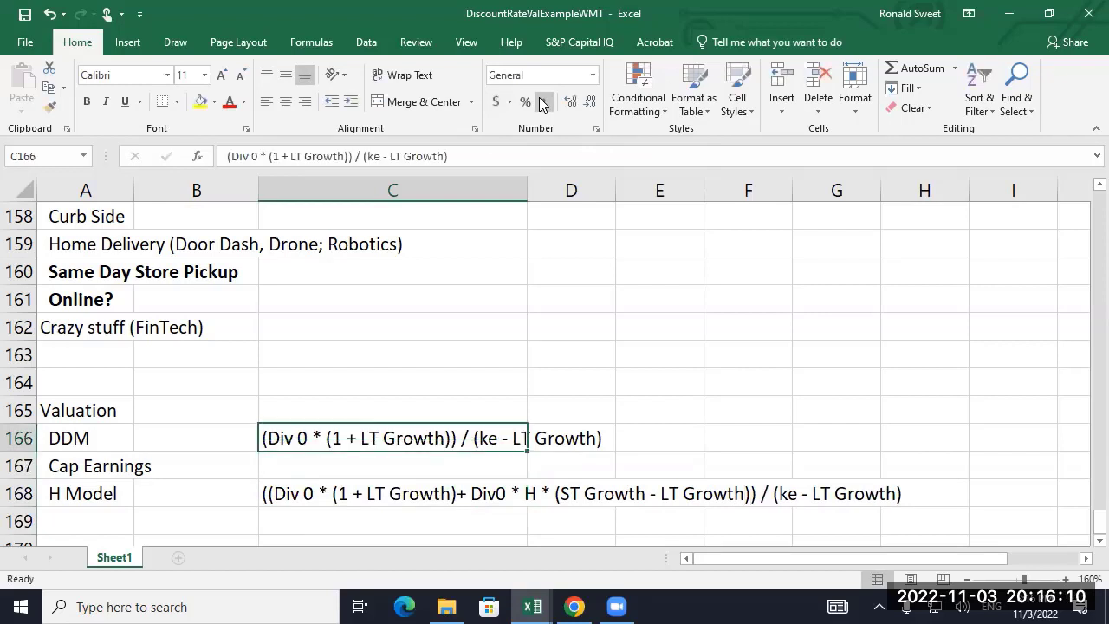
pyautogui.hotkey('ctrl', 'c')
pyautogui.press('Down')
pyautogui.hotkey('ctrl', 'v')
pyautogui.press('F2')
pyautogui.press('Home')
pyautogui.press('Right')
pyautogui.press('Delete')
pyautogui.press('Delete')
pyautogui.press('Delete')
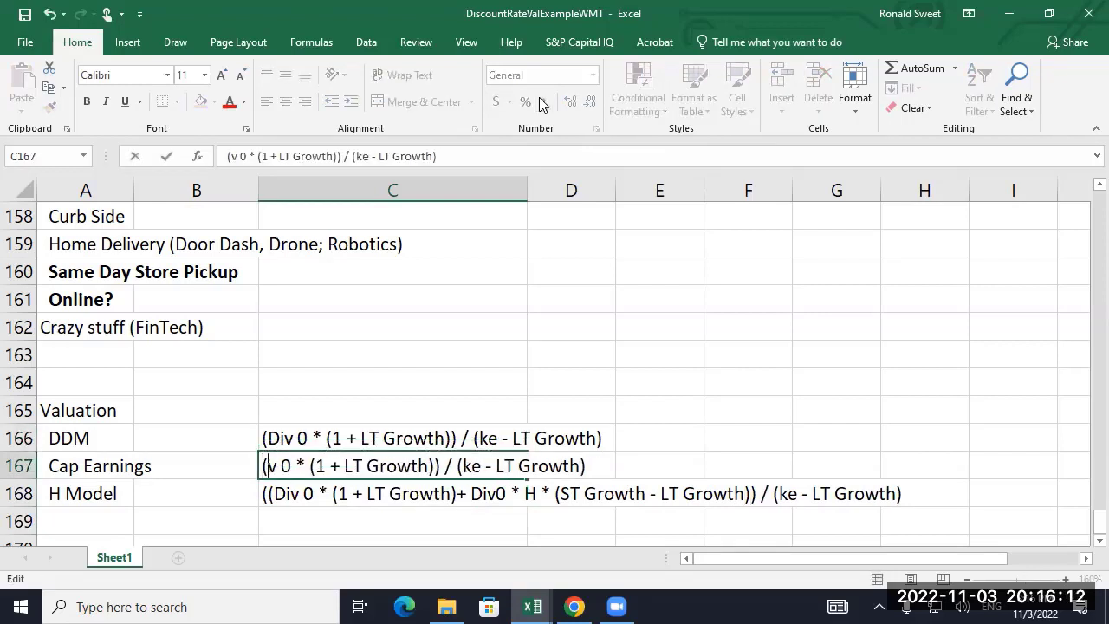
pyautogui.write('EPS')
# - Replace both "LT Growth" terms in C167 with "Inflation", giving "(EPS 0 * (1 + Inflation)) / (ke - Inflation)"
pyautogui.press('Right')
pyautogui.press('Right')
pyautogui.press('Right')
pyautogui.press('Right')
pyautogui.press('Right')
pyautogui.press('Right')
pyautogui.press('Right')
pyautogui.press('Right')
pyautogui.press('Right')
pyautogui.press('Right')
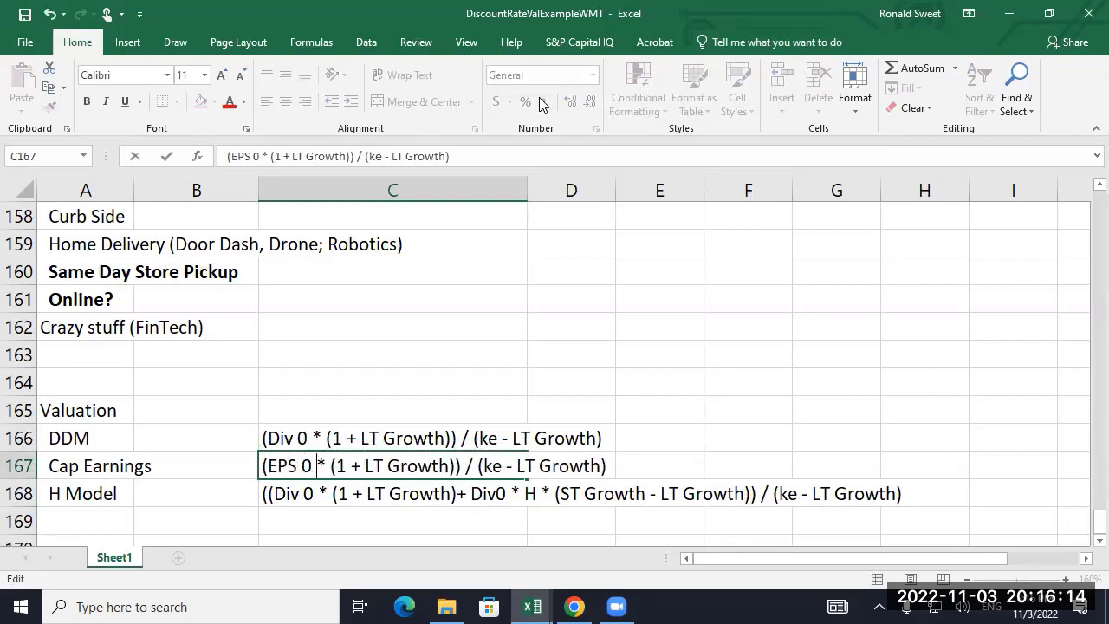
pyautogui.hotkey('shift', 'Right')
pyautogui.hotkey('shift', 'Right')
pyautogui.hotkey('shift', 'Right')
pyautogui.hotkey('shift', 'Right')
pyautogui.hotkey('shift', 'Right')
pyautogui.hotkey('shift', 'Right')
pyautogui.hotkey('shift', 'Right')
pyautogui.hotkey('shift', 'Right')
pyautogui.hotkey('shift', 'Right')
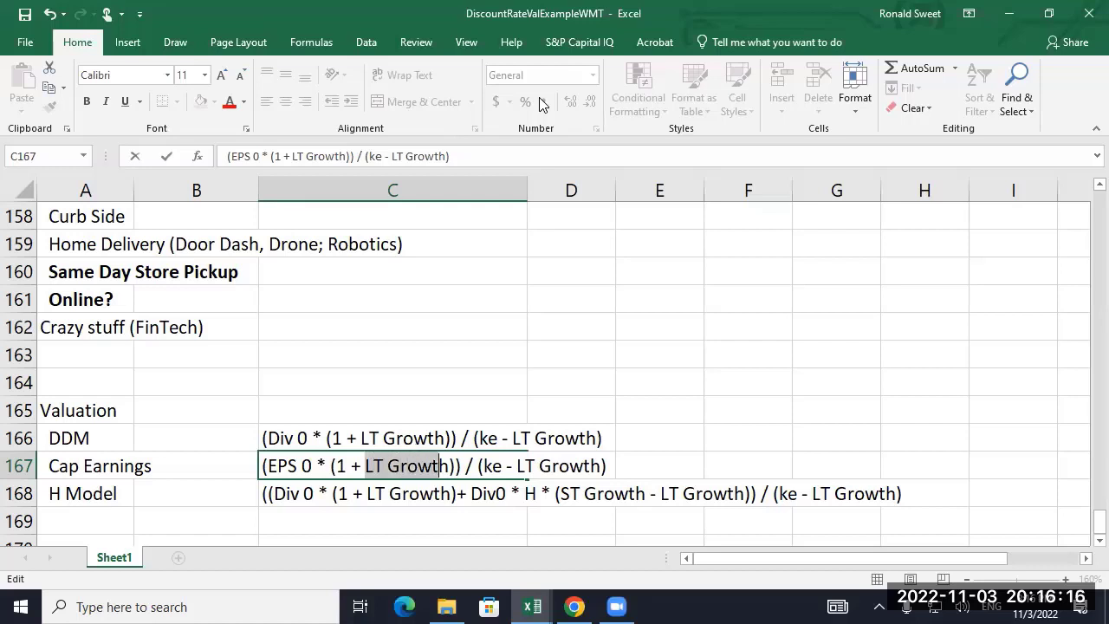
pyautogui.write('Inflation')
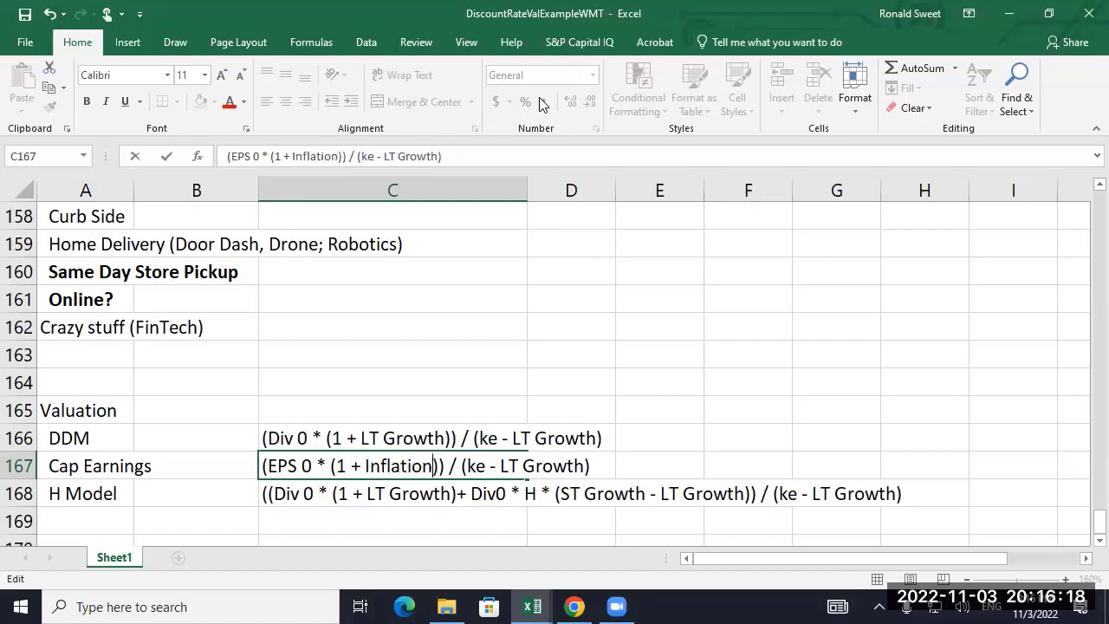
pyautogui.press('Left')
pyautogui.press('Left')
pyautogui.press('Left')
pyautogui.press('Left')
pyautogui.press('Left')
pyautogui.press('Left')
pyautogui.press('Left')
pyautogui.press('Left')
pyautogui.press('Left')
pyautogui.press('Left')
pyautogui.hotkey('shift', 'End')
pyautogui.write('Inflation')
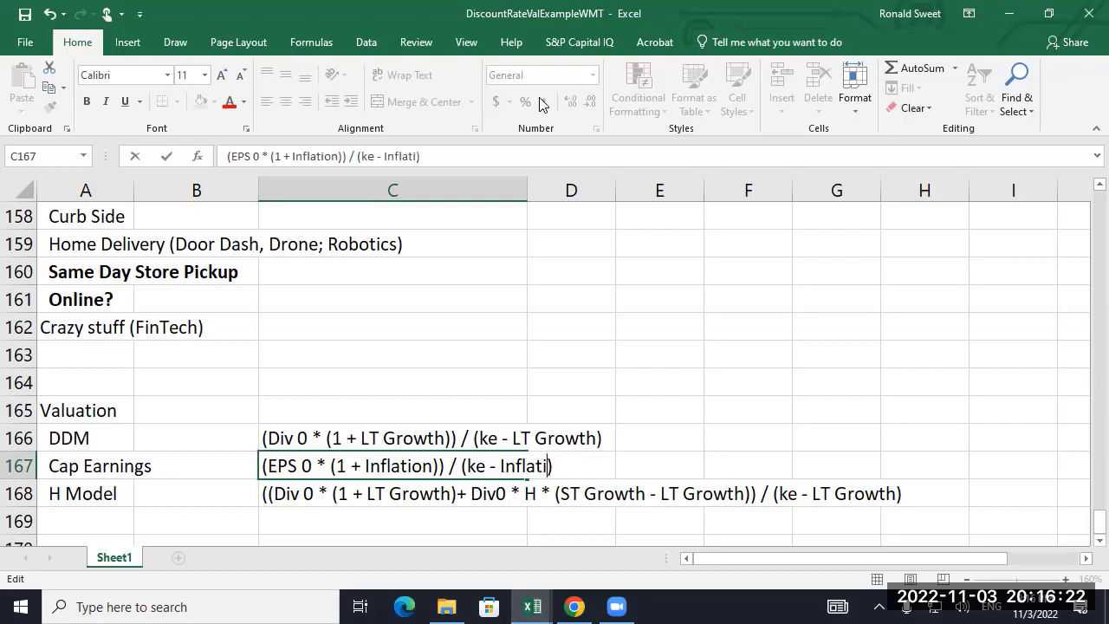
pyautogui.press('Return')
# - Examine the DDM, Cap Earnings and H Model labels and their formula texts in rows 166 to 168
pyautogui.press('Up')
pyautogui.press('Up')
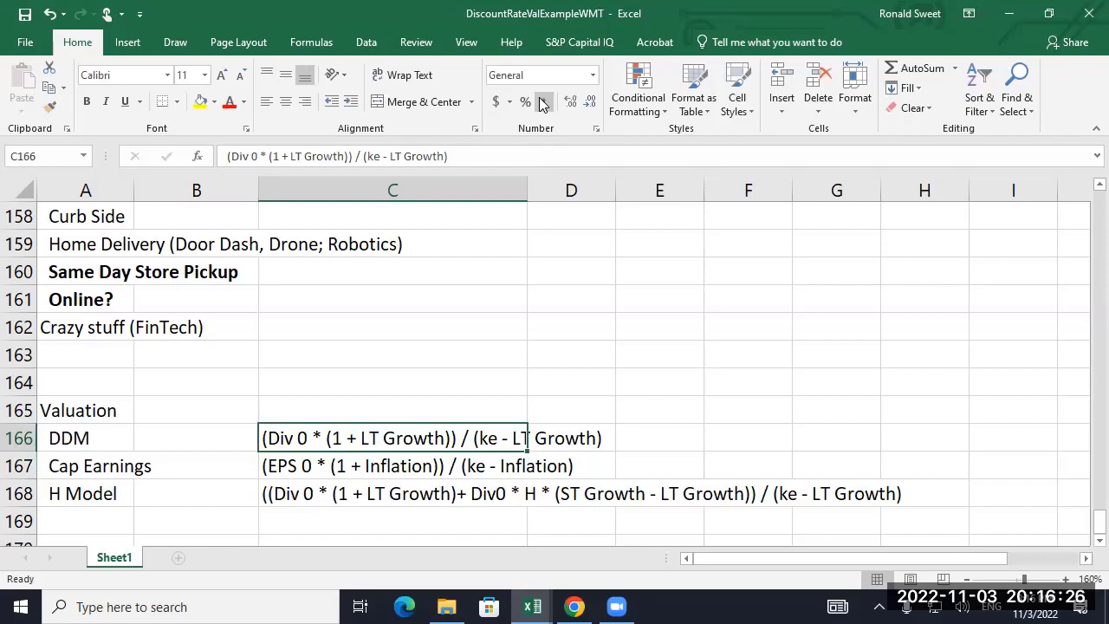
pyautogui.press('Right')
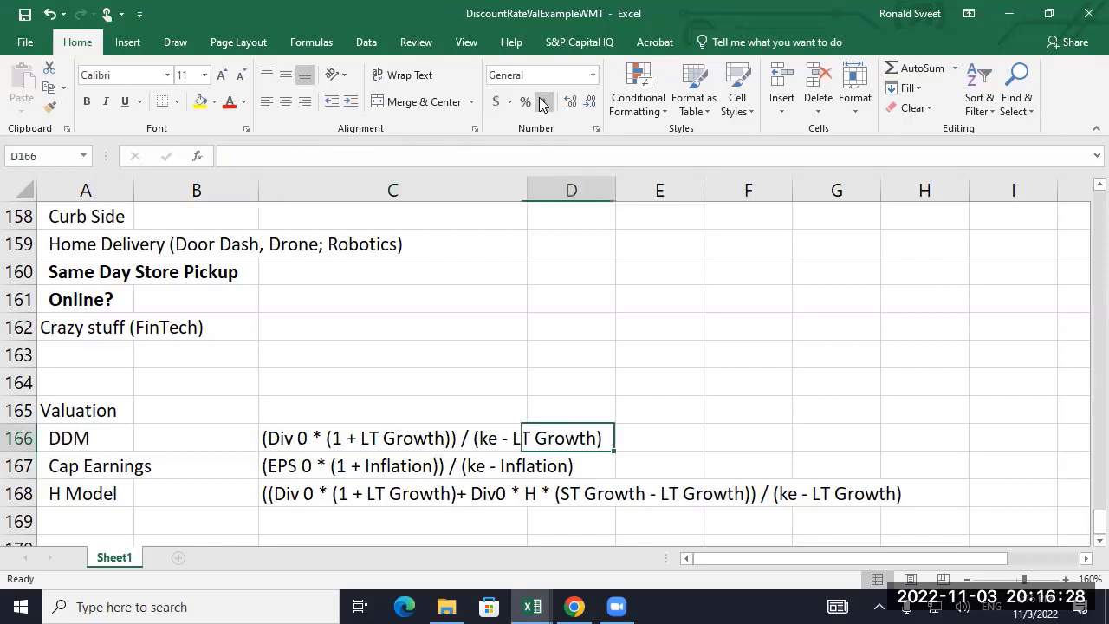
pyautogui.press('Left')
pyautogui.press('Left')
pyautogui.press('Right')
pyautogui.press('Right')
pyautogui.press('Right')
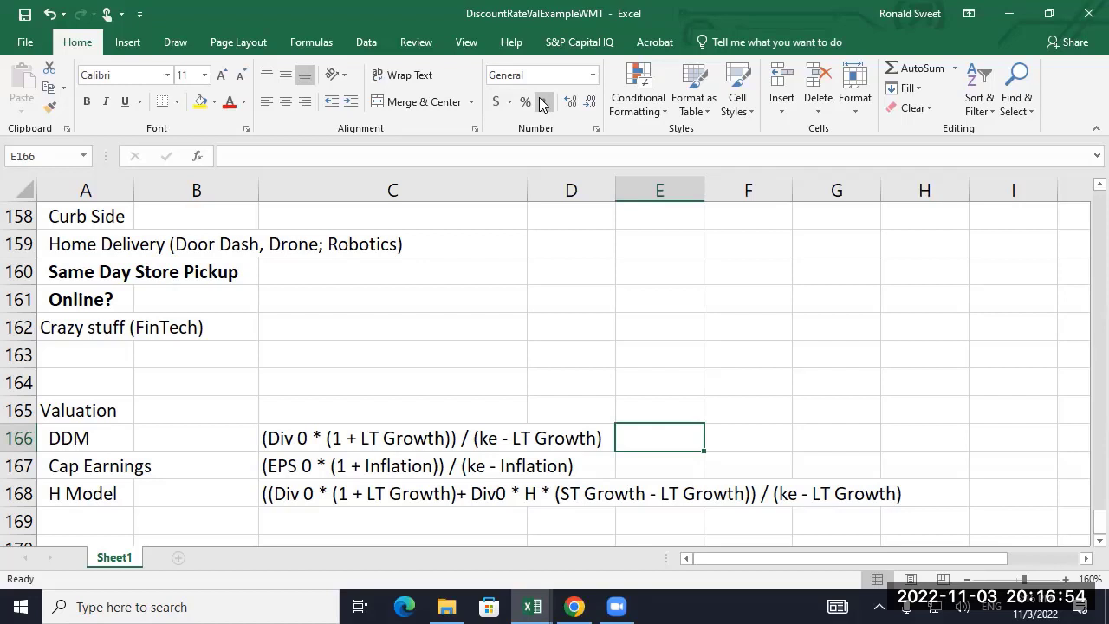
pyautogui.press('Left')
pyautogui.press('Left')
pyautogui.press('Left')
pyautogui.press('Left')
pyautogui.press('Right')
pyautogui.press('Right')
pyautogui.press('Down')
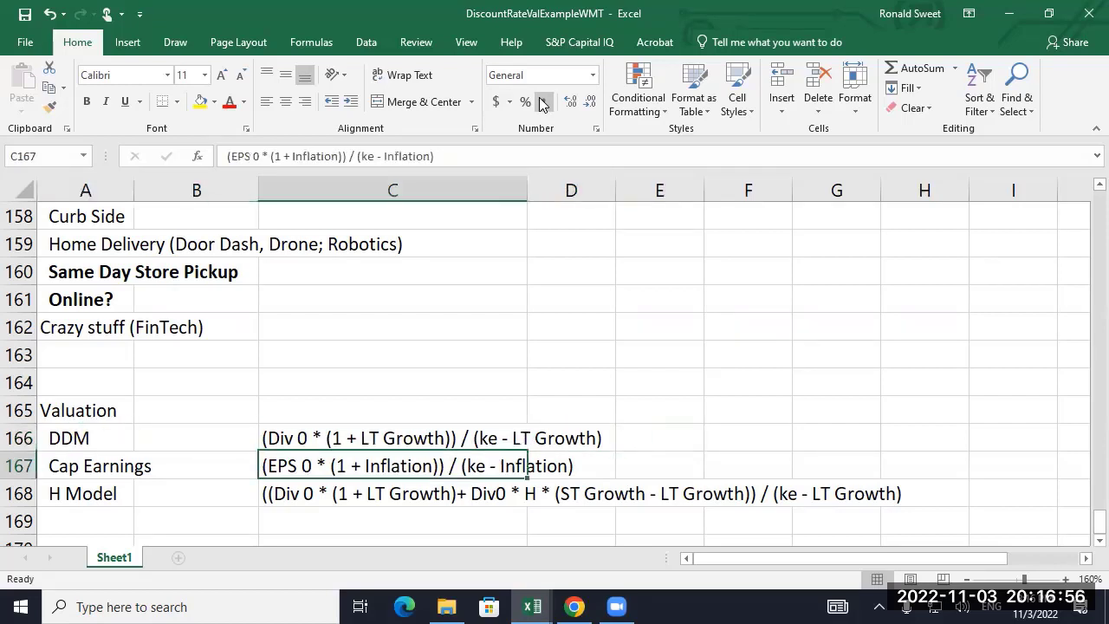
pyautogui.press('Up')
pyautogui.press('Down')
pyautogui.press('Up')
pyautogui.press('Down')
pyautogui.press('Up')
pyautogui.press('Down')
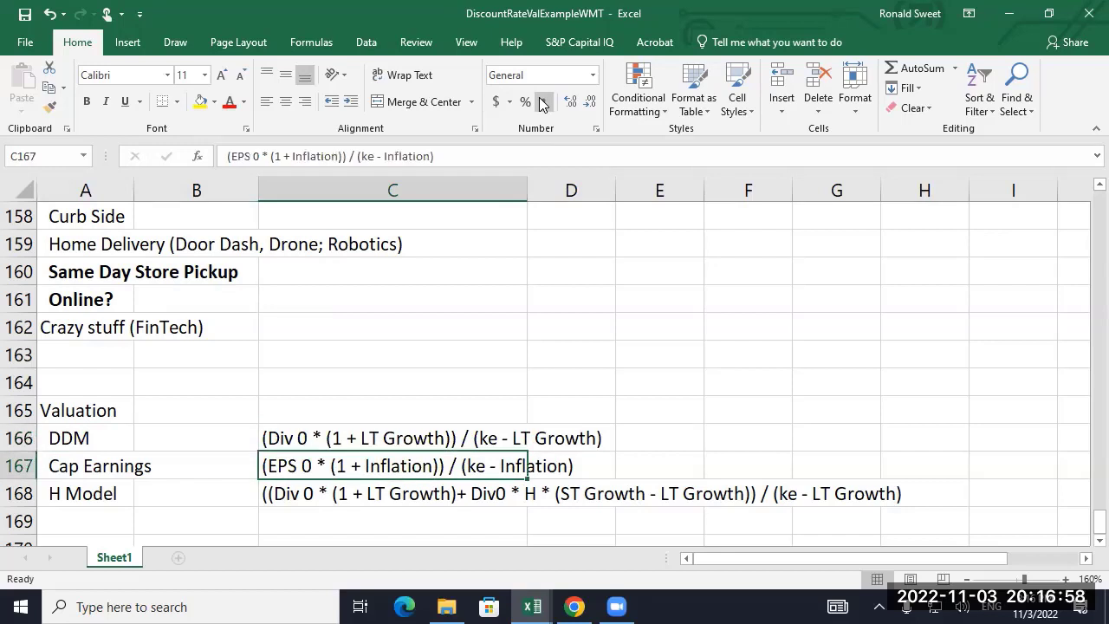
pyautogui.press('Left')
pyautogui.press('Left')
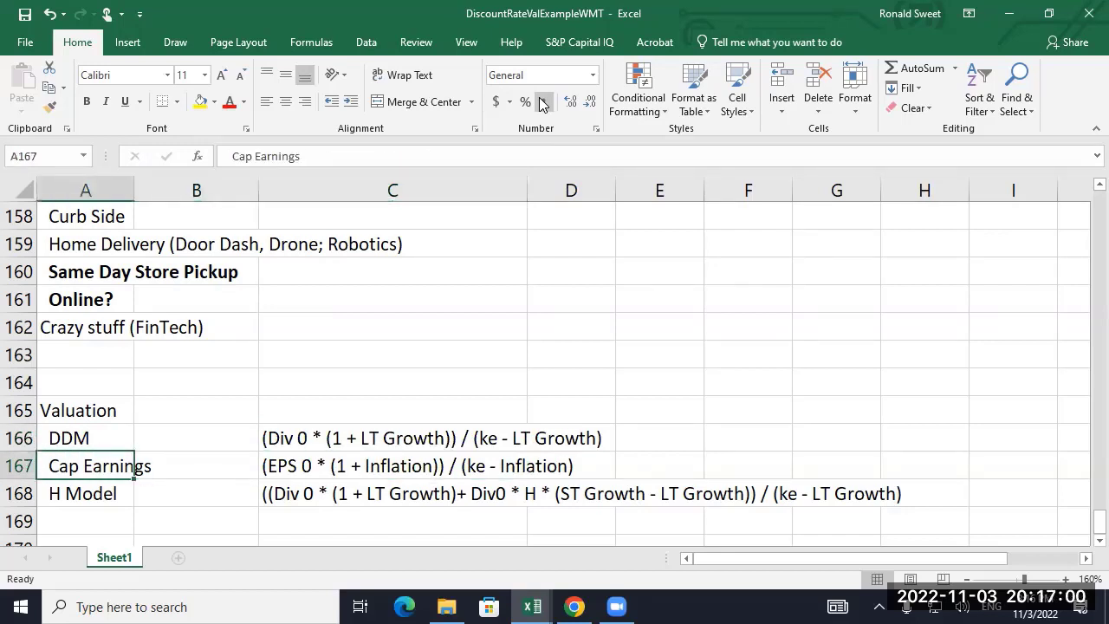
pyautogui.press('Down')
pyautogui.press('Up')
pyautogui.press('Up')
pyautogui.press('Down')
pyautogui.press('Down')
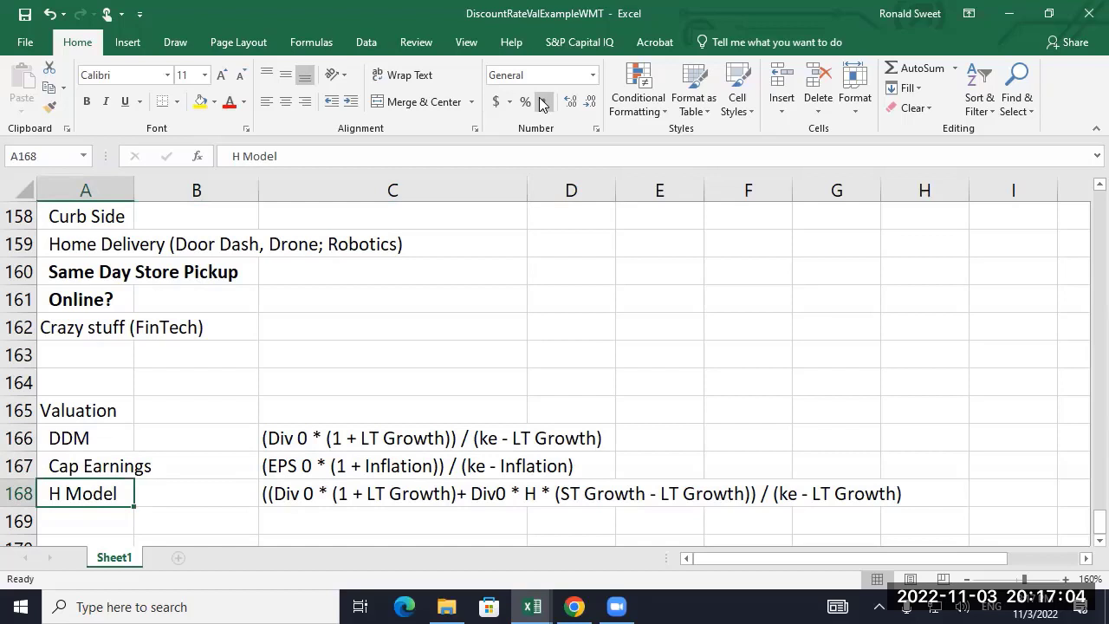
# - Add the note "If ST is a lot above LT and H is material" in E166 beside the DDM formula
pyautogui.press('Up')
pyautogui.press('Up')
pyautogui.press('Right')
pyautogui.press('Right')
pyautogui.press('Right')
pyautogui.press('Right')
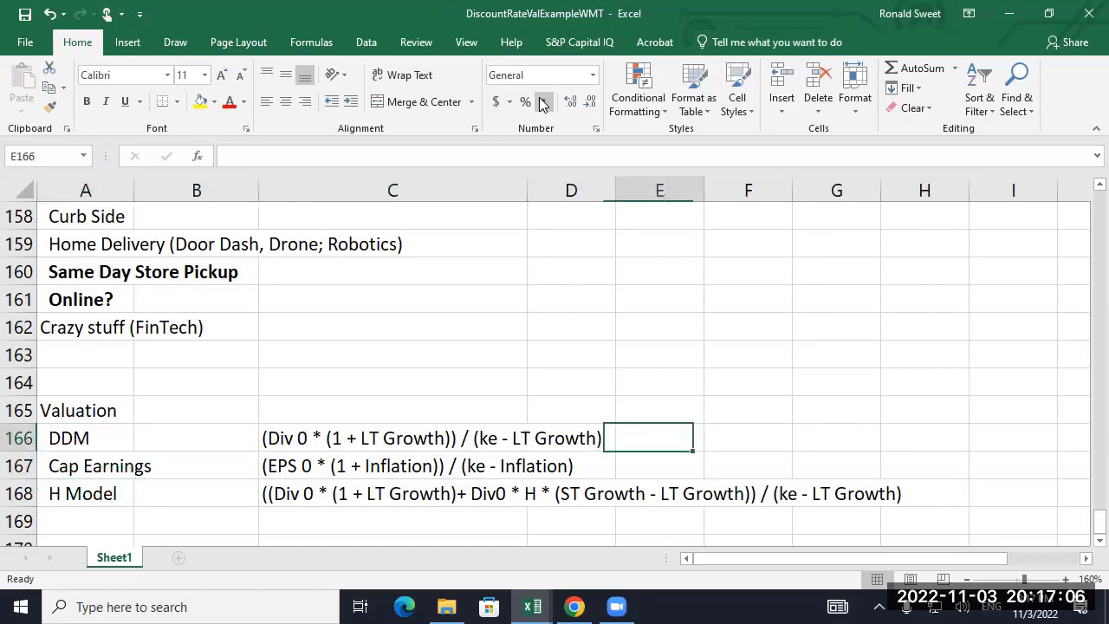
pyautogui.write('If ST')
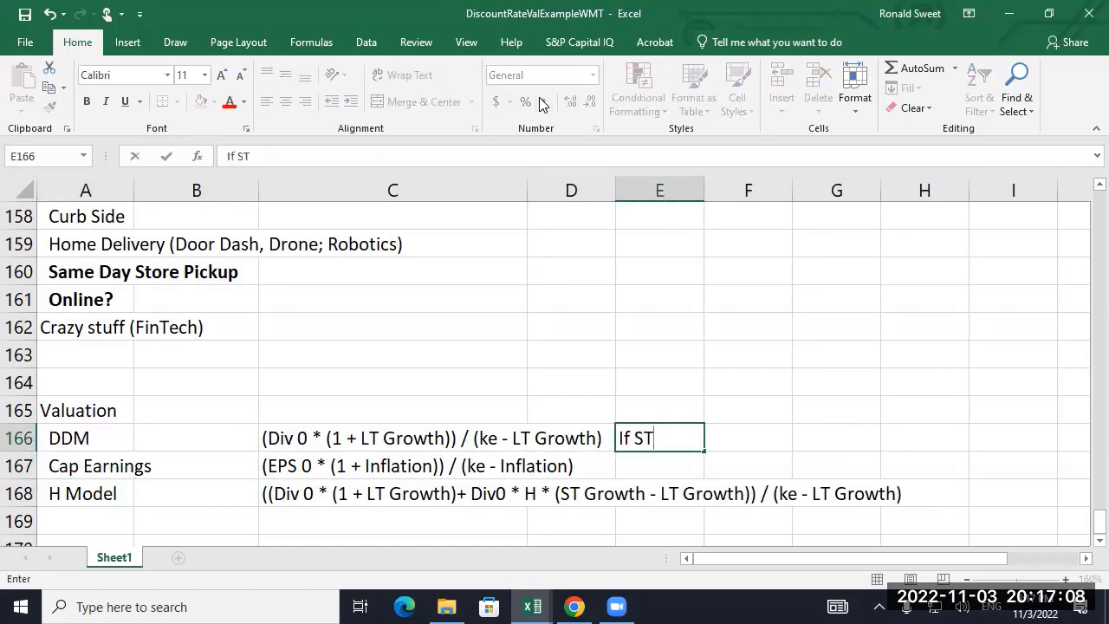
pyautogui.write(' is a lot above')
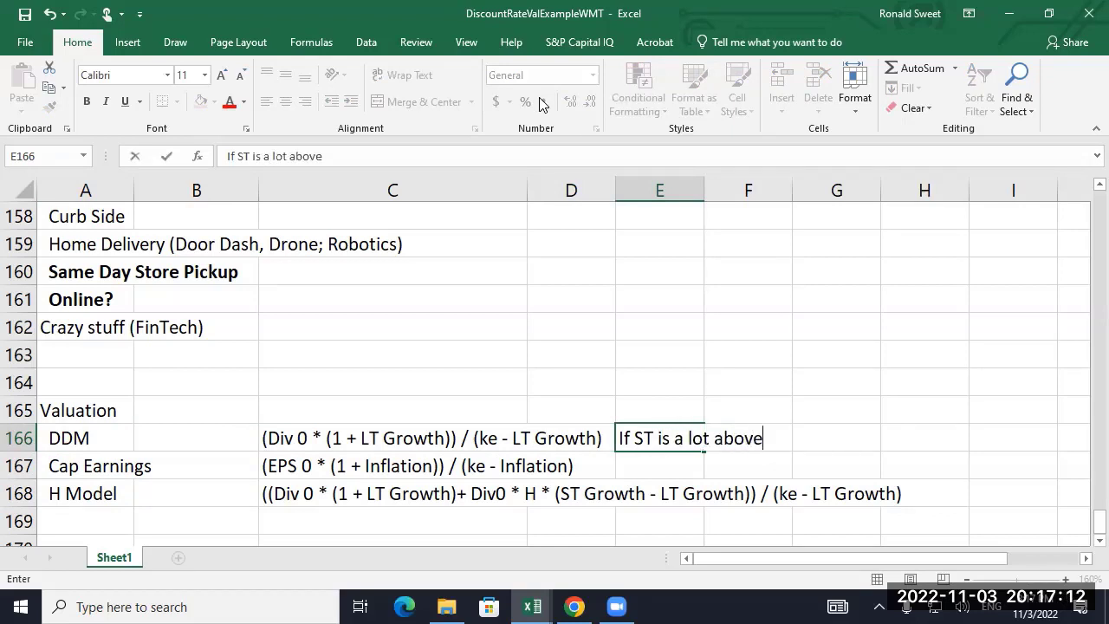
pyautogui.write(' LT and H i')
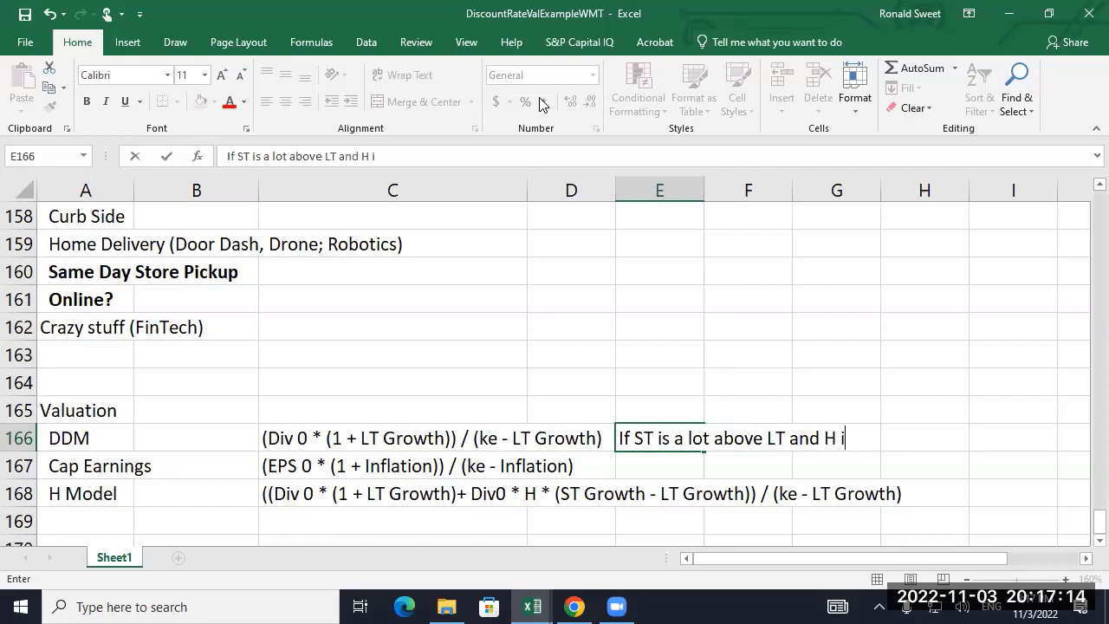
pyautogui.write('s material')
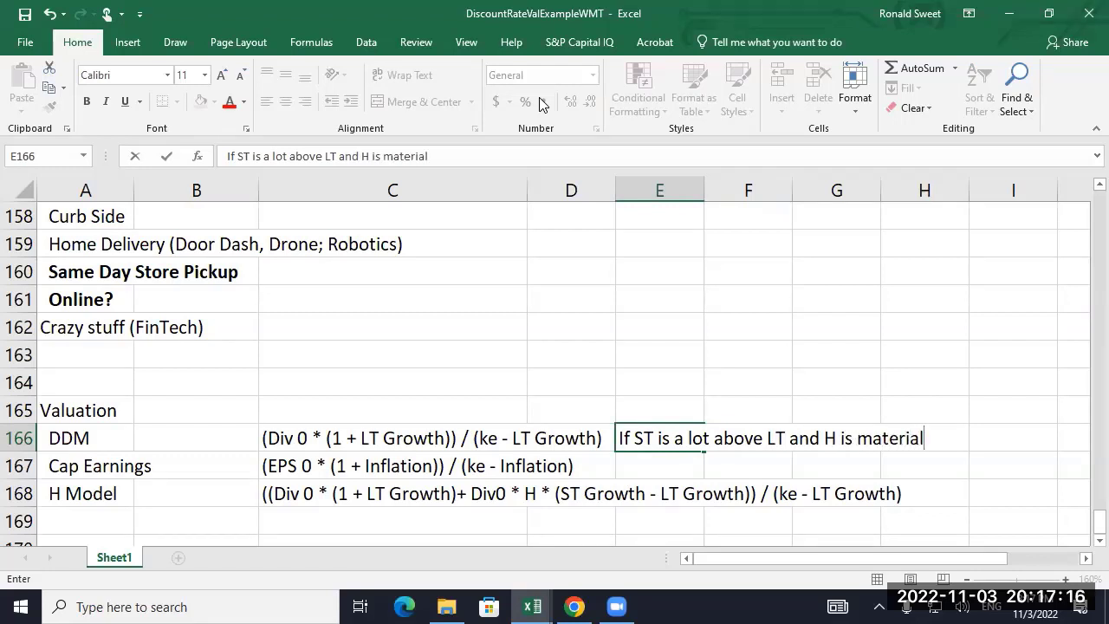
pyautogui.press('Return')
# - Start a counter in column D with 1 in D174 and the formula =+D174+1 in D175
pyautogui.press('Up')
pyautogui.press('Left')
pyautogui.press('Left')
pyautogui.press('Left')
pyautogui.press('Right')
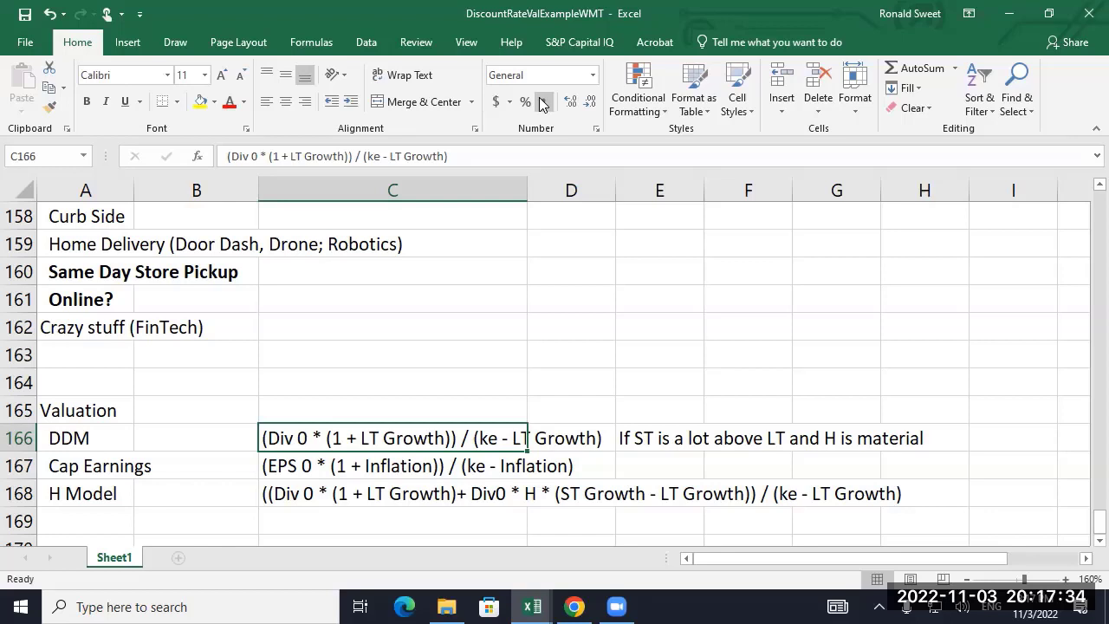
pyautogui.press('pagedown')
pyautogui.press('Up')
pyautogui.press('Up')
pyautogui.press('Up')
pyautogui.press('Up')
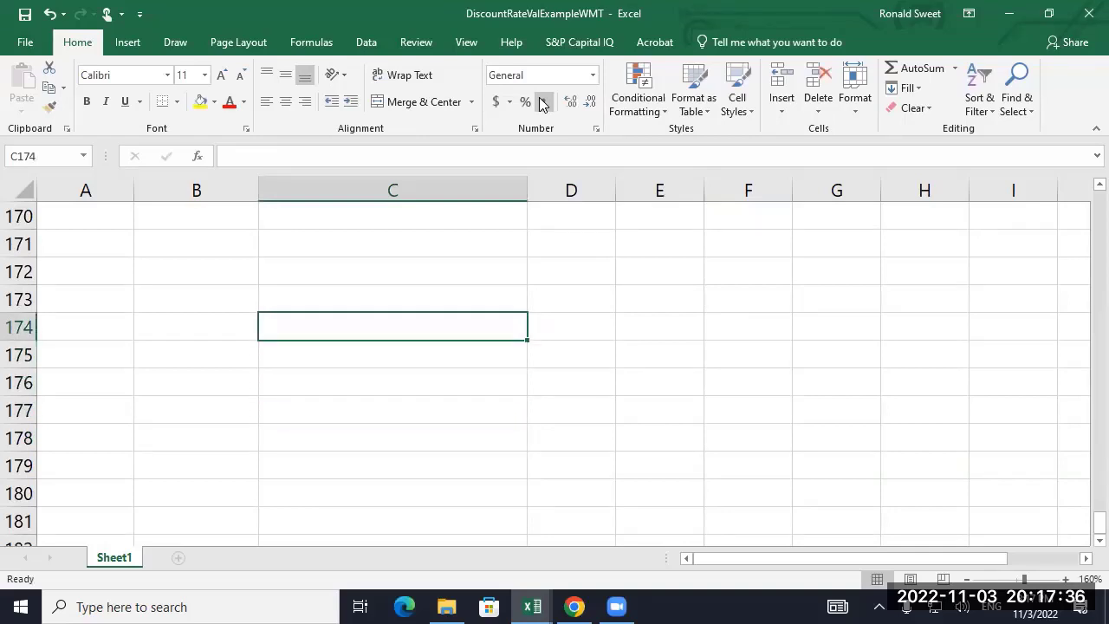
pyautogui.press('Right')
pyautogui.write('1')
pyautogui.press('Return')
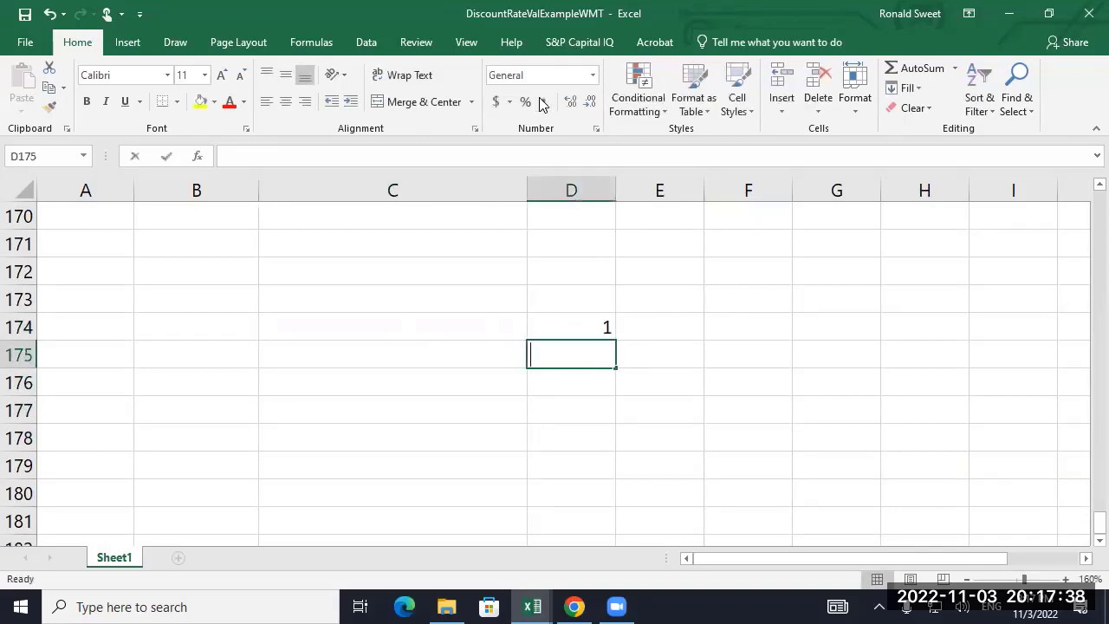
pyautogui.write('+')
pyautogui.press('Up')
pyautogui.write('+1')
pyautogui.press('Return')
# - Copy the counter formula from D175 down column D through D235
pyautogui.press('Up')
pyautogui.hotkey('ctrl', 'c')
pyautogui.press('Down')
pyautogui.hotkey('shift', 'Down')
pyautogui.hotkey('shift', 'Down')
pyautogui.hotkey('shift', 'Down')
pyautogui.hotkey('shift', 'Down')
pyautogui.hotkey('shift', 'Down')
pyautogui.hotkey('shift', 'Down')
pyautogui.hotkey('shift', 'Down')
pyautogui.hotkey('shift', 'Down')
pyautogui.hotkey('shift', 'Down')
pyautogui.hotkey('shift', 'Down')
pyautogui.hotkey('shift', 'Down')
pyautogui.hotkey('shift', 'Down')
pyautogui.hotkey('shift', 'Down')
pyautogui.hotkey('shift', 'Down')
pyautogui.hotkey('shift', 'Down')
pyautogui.hotkey('shift', 'Down')
pyautogui.hotkey('shift', 'Down')
pyautogui.hotkey('shift', 'Down')
pyautogui.hotkey('shift', 'Down')
pyautogui.hotkey('shift', 'Down')
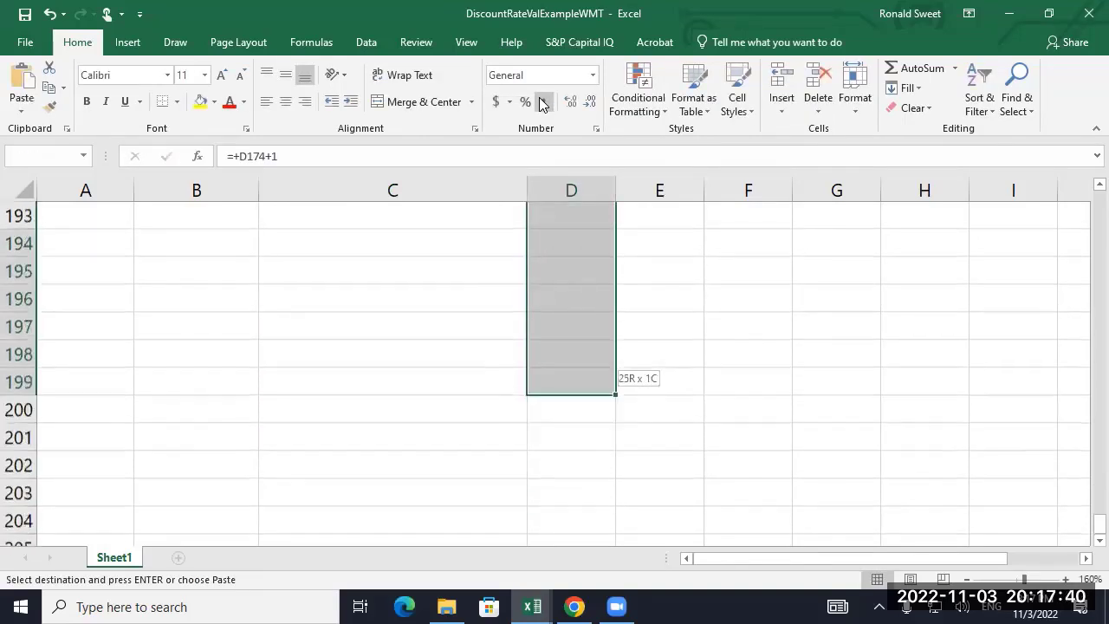
pyautogui.press('Return')
# - Extend the counter formula from D235 down to row 273 so the series runs to 100
pyautogui.hotkey('ctrl', 'Down')
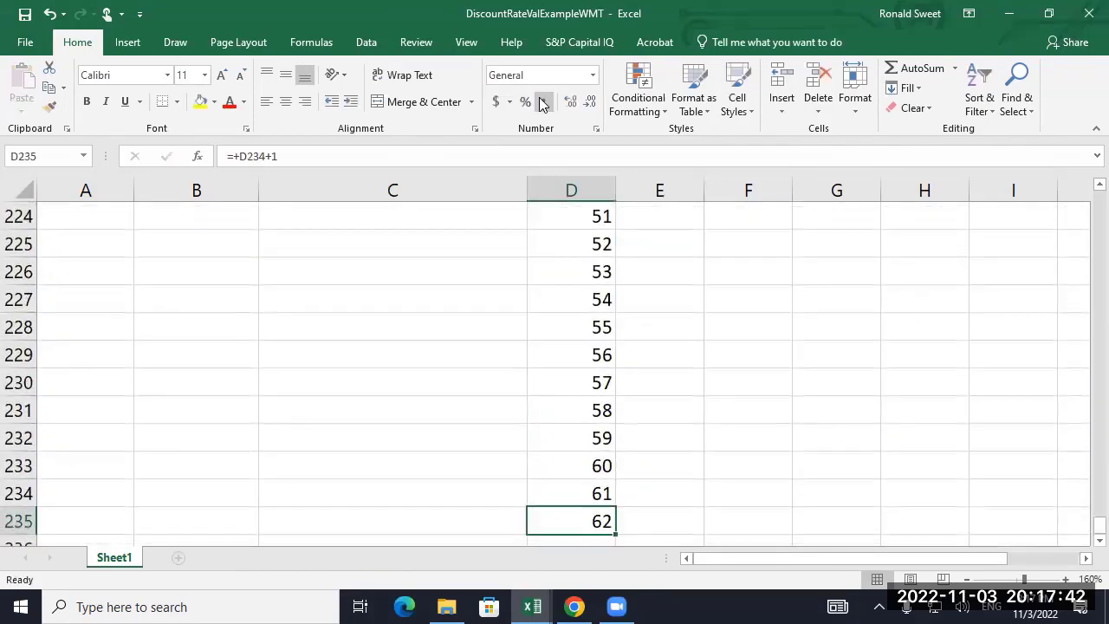
pyautogui.hotkey('ctrl', 'c')
pyautogui.press('Down')
pyautogui.hotkey('shift', 'Down')
pyautogui.hotkey('shift', 'Down')
pyautogui.hotkey('shift', 'Down')
pyautogui.hotkey('shift', 'Down')
pyautogui.hotkey('shift', 'Down')
pyautogui.hotkey('shift', 'Down')
pyautogui.hotkey('shift', 'Down')
pyautogui.hotkey('shift', 'Down')
pyautogui.hotkey('shift', 'Down')
pyautogui.hotkey('shift', 'Down')
pyautogui.hotkey('shift', 'Down')
pyautogui.hotkey('shift', 'Down')
pyautogui.hotkey('shift', 'Down')
pyautogui.hotkey('shift', 'Down')
pyautogui.hotkey('shift', 'Down')
pyautogui.hotkey('shift', 'Down')
pyautogui.hotkey('shift', 'Down')
pyautogui.hotkey('shift', 'Down')
pyautogui.hotkey('shift', 'Down')
pyautogui.hotkey('shift', 'Down')
pyautogui.press('Return')
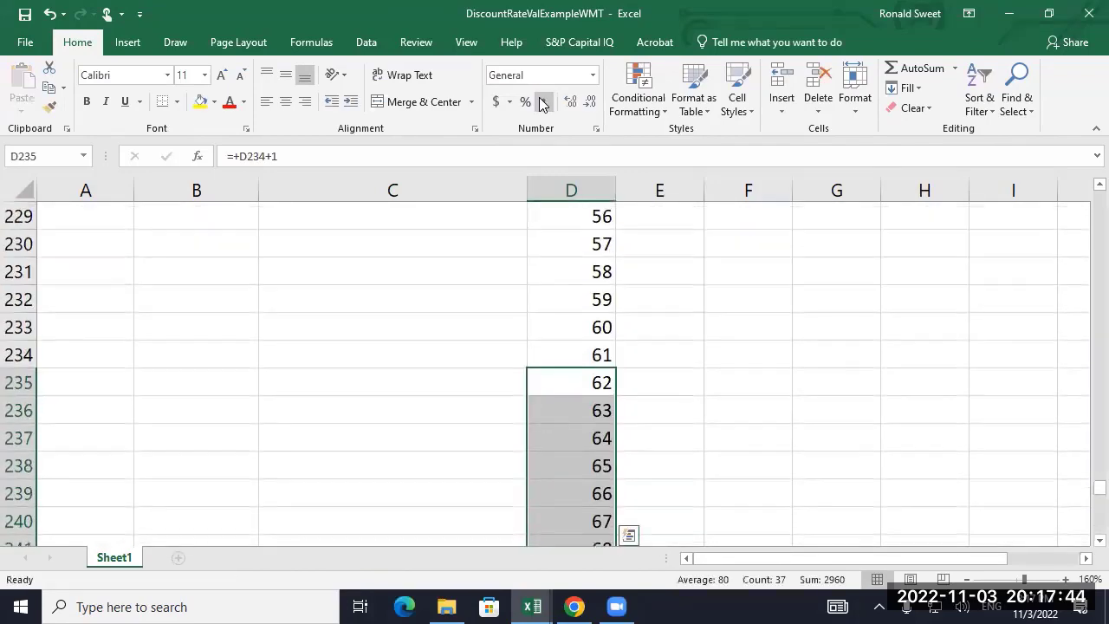
pyautogui.hotkey('ctrl', 'Down')
pyautogui.hotkey('ctrl', 'c')
pyautogui.press('Down')
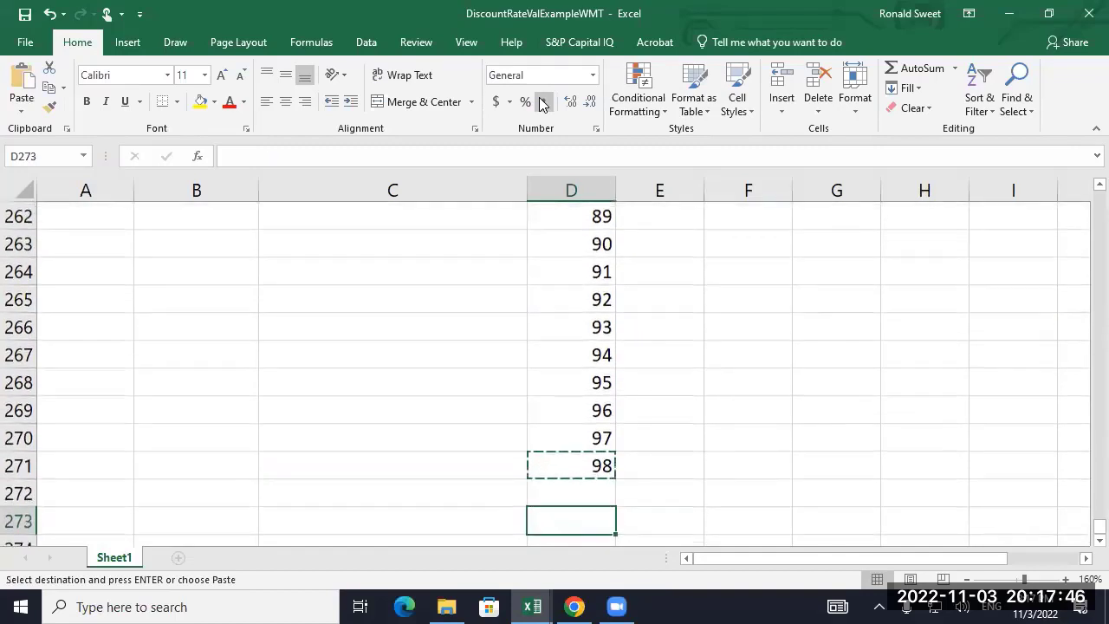
pyautogui.hotkey('shift', 'Down')
pyautogui.press('Return')
# - Enter the starting value 1 in E173, one row above the start of the counter
pyautogui.hotkey('ctrl', 'Up')
pyautogui.press('Up')
pyautogui.press('Up')
pyautogui.press('Up')
pyautogui.press('Up')
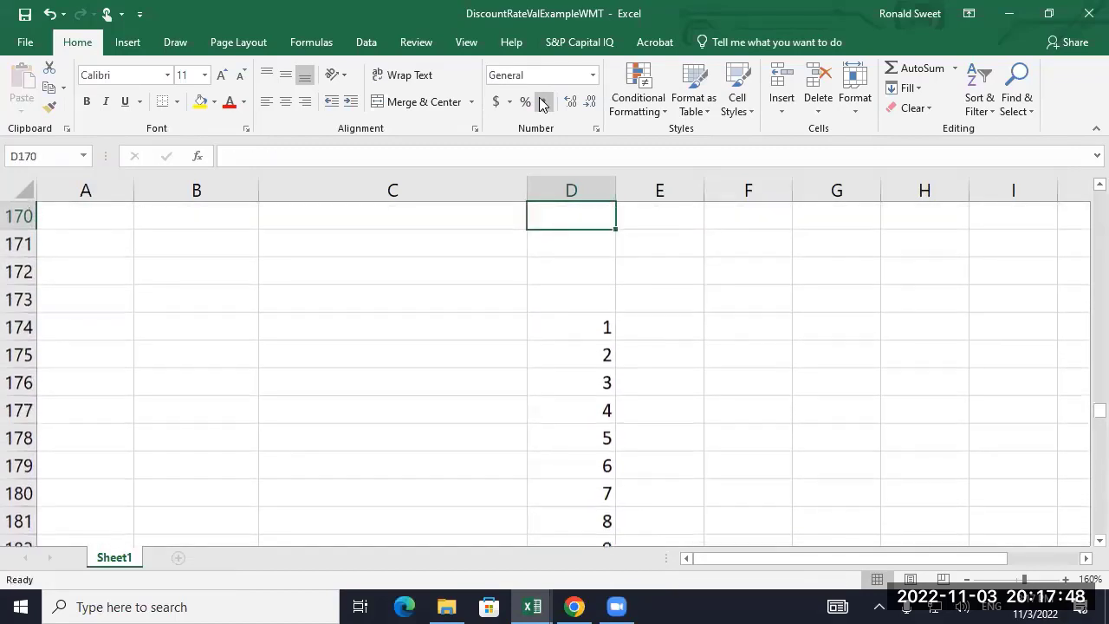
pyautogui.press('Right')
pyautogui.press('Down')
pyautogui.press('Down')
pyautogui.press('Down')
pyautogui.write('1')
pyautogui.press('Return')
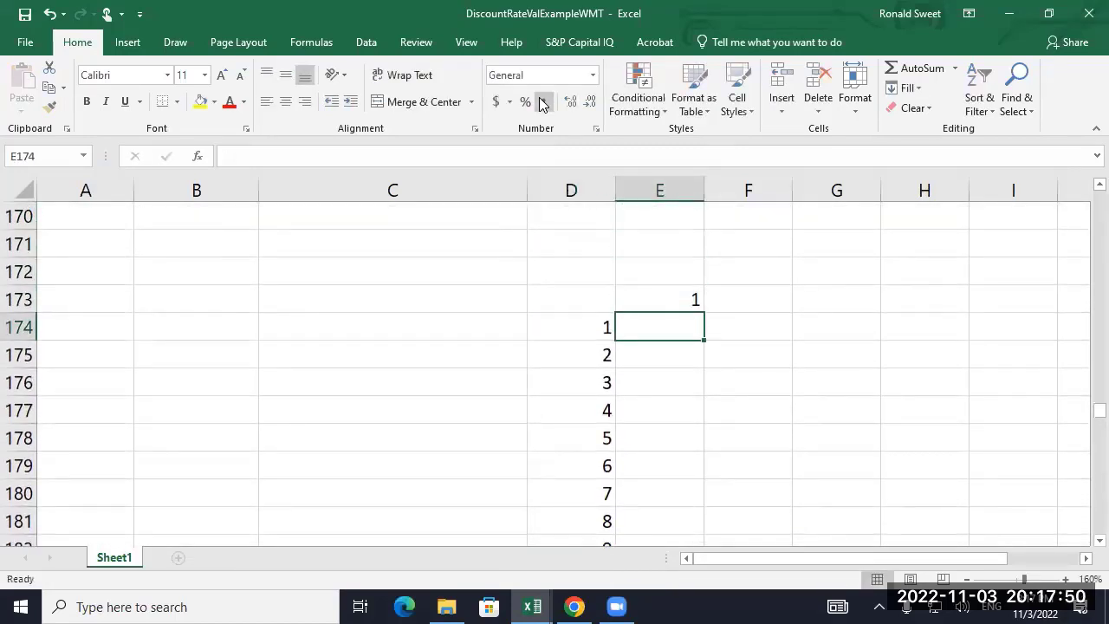
# - Enter the initial growth rate 0.3 in F174 and the declining formula =+F174-0.02 in F175
pyautogui.press('Right')
pyautogui.write('0.3')
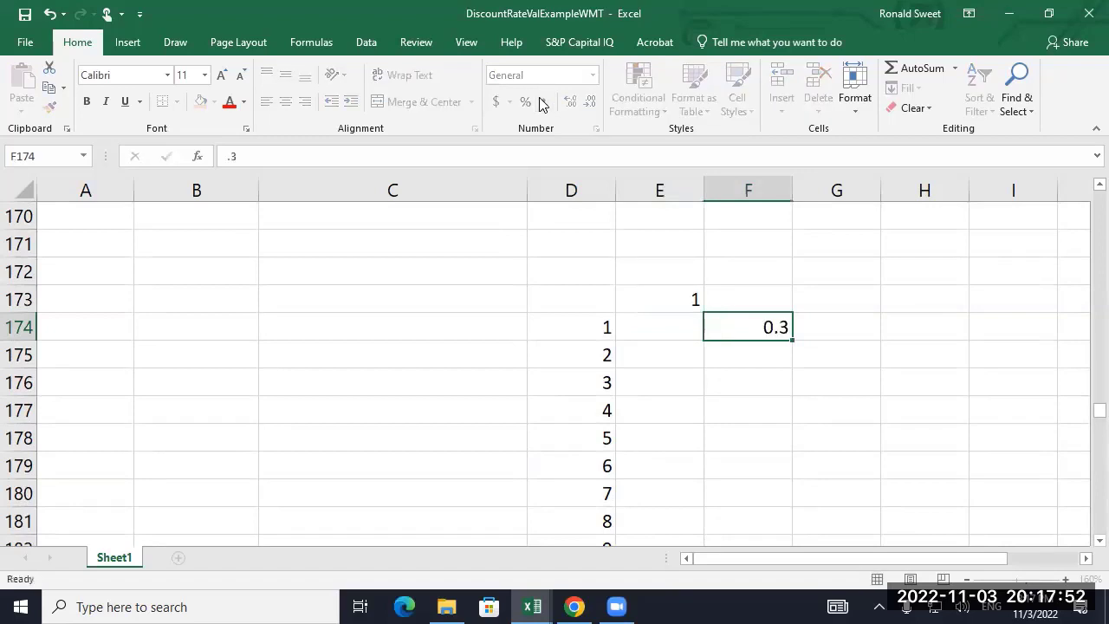
pyautogui.press('Return')
pyautogui.write('+')
pyautogui.press('Up')
pyautogui.write('-.02')
pyautogui.hotkey('ctrl', 'Return')
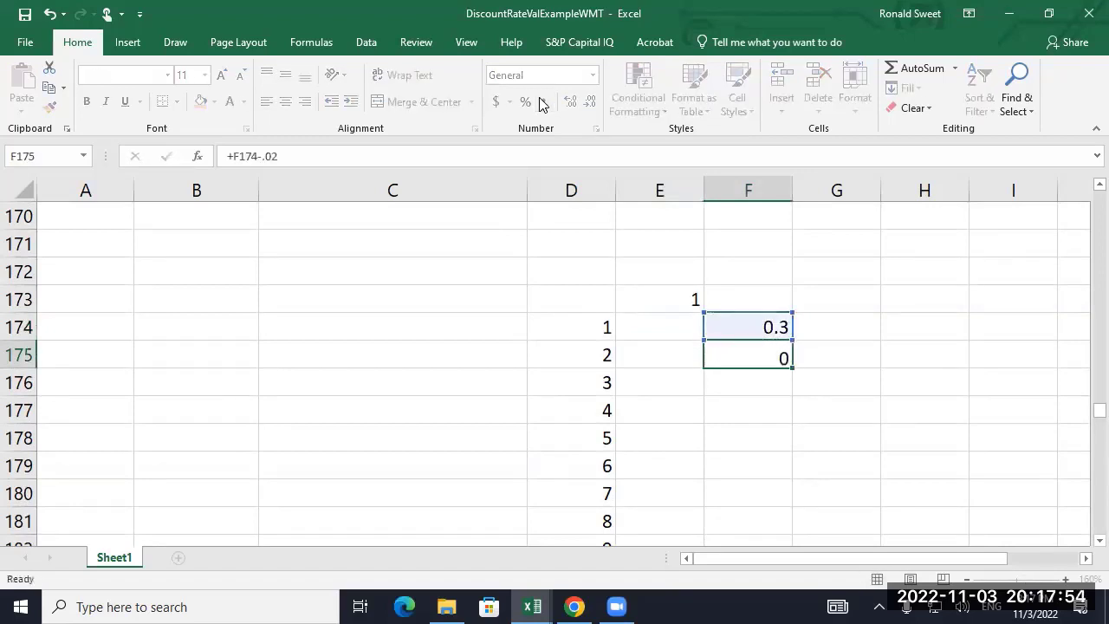
# - Copy the declining growth formula from F175 down column F through F187
pyautogui.hotkey('ctrl', 'c')
pyautogui.press('Down')
pyautogui.hotkey('shift', 'Down')
pyautogui.hotkey('shift', 'Down')
pyautogui.hotkey('shift', 'Down')
pyautogui.hotkey('shift', 'Down')
pyautogui.hotkey('shift', 'Down')
pyautogui.hotkey('shift', 'Down')
pyautogui.hotkey('shift', 'Down')
pyautogui.hotkey('shift', 'Down')
pyautogui.hotkey('shift', 'Down')
pyautogui.hotkey('shift', 'Down')
pyautogui.hotkey('shift', 'Down')
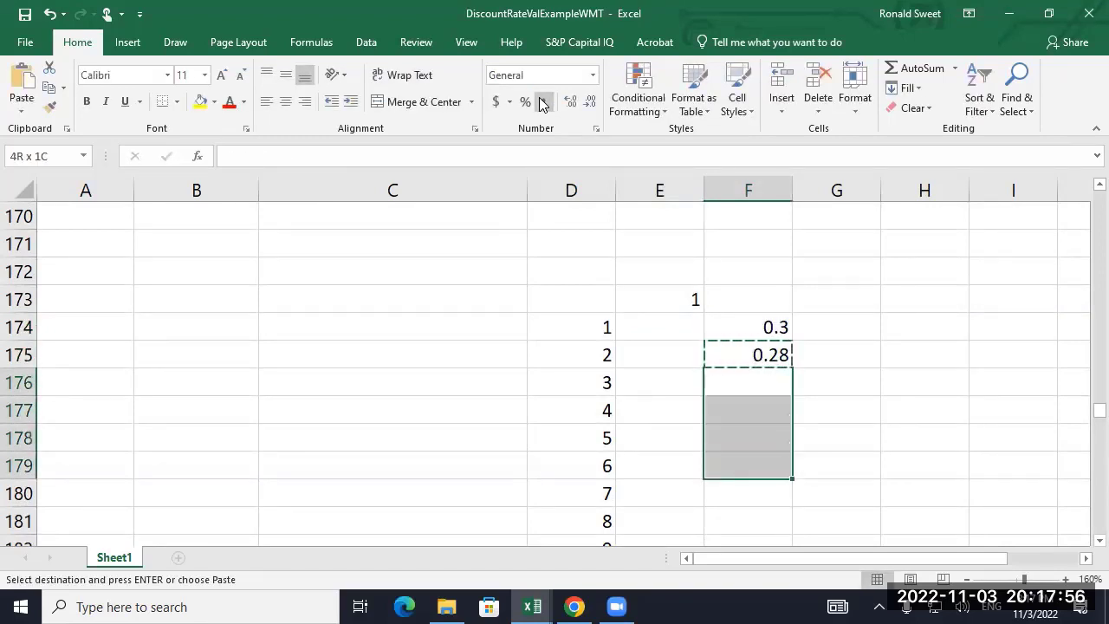
pyautogui.press('Return')
# - Replace the formula in F187 with =+F186 to hold the growth rate at the row above
pyautogui.hotkey('ctrl', 'Down')
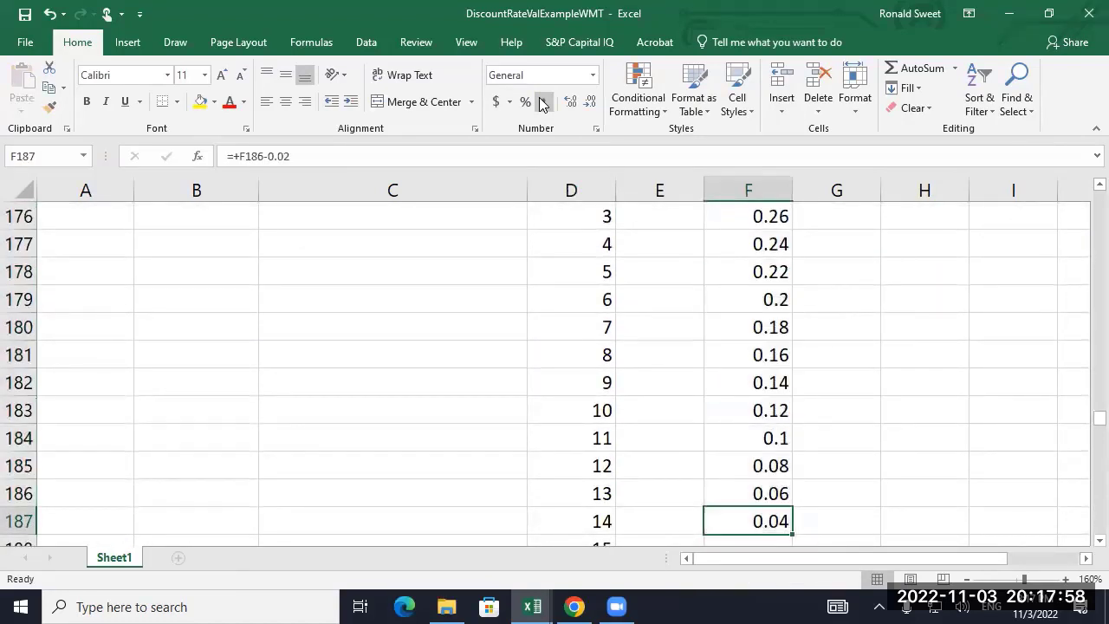
pyautogui.write('+F186')
pyautogui.press('Return')
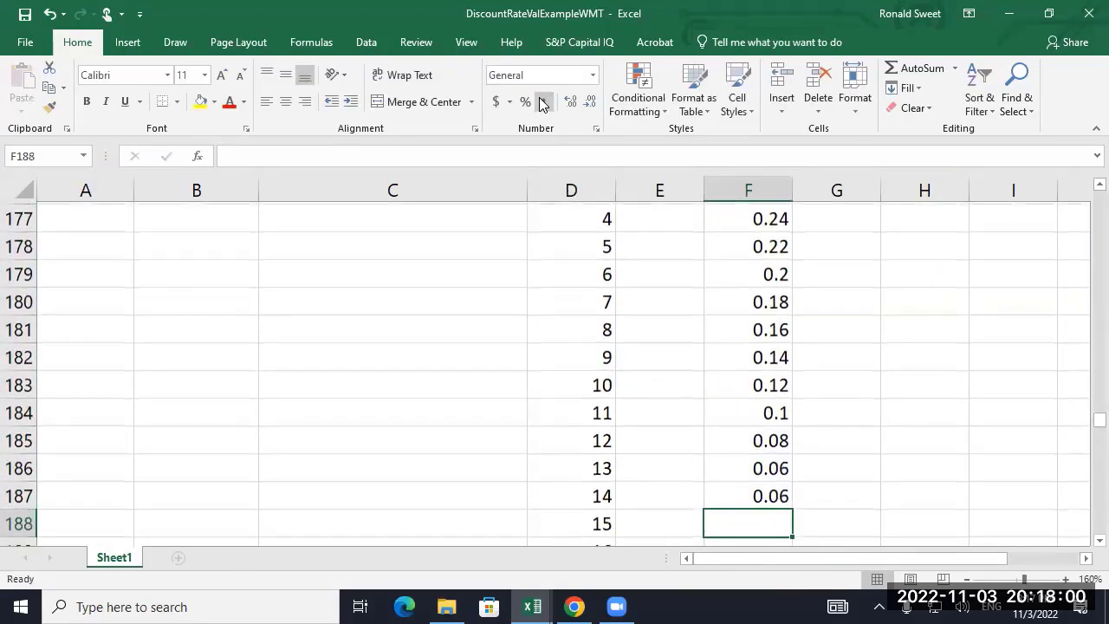
# - Try to set E187 to =+F186, fill it down along the counter and move the filled cells into column F
pyautogui.press('Up')
pyautogui.hotkey('ctrl', 'c')
pyautogui.press('Left')
pyautogui.press('Return')
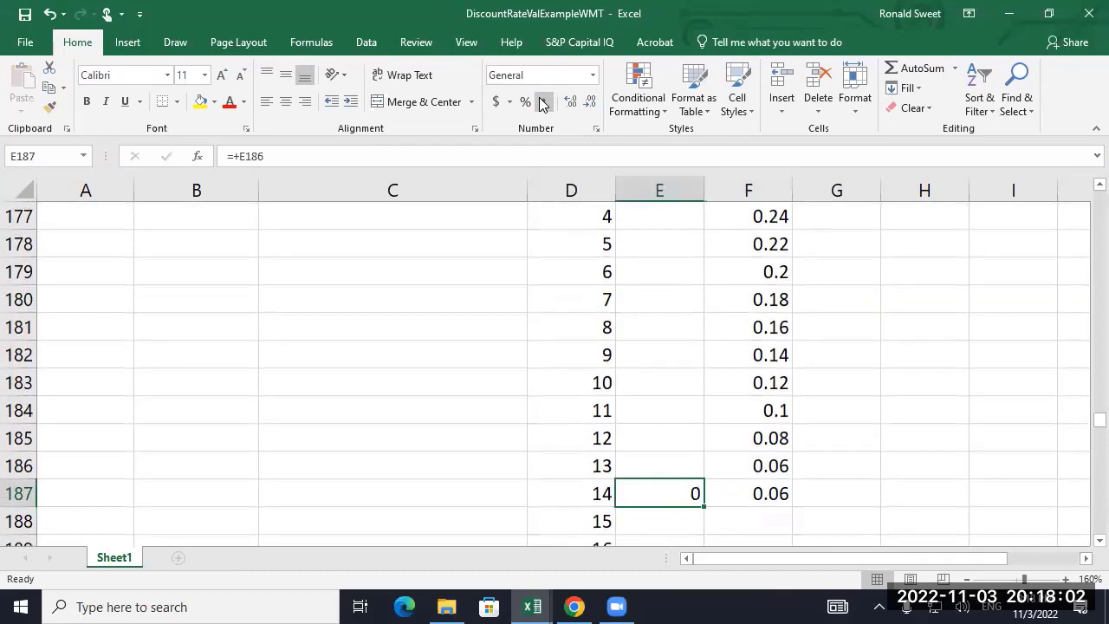
pyautogui.press('Right')
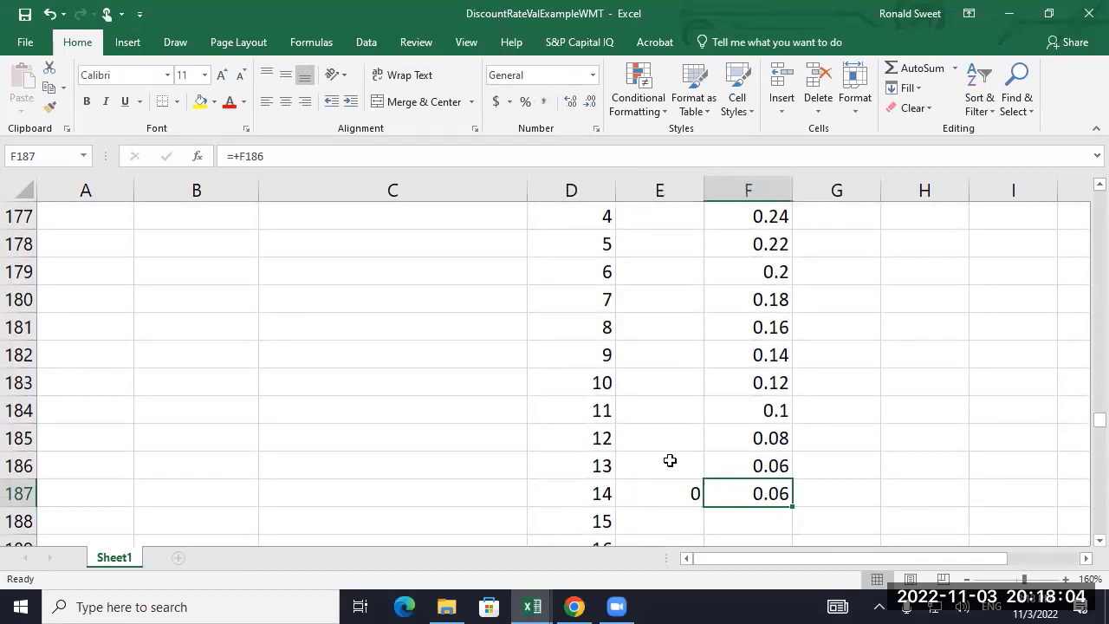
pyautogui.press('Left')
pyautogui.press('F2')
pyautogui.press('F2')
pyautogui.press('Right')
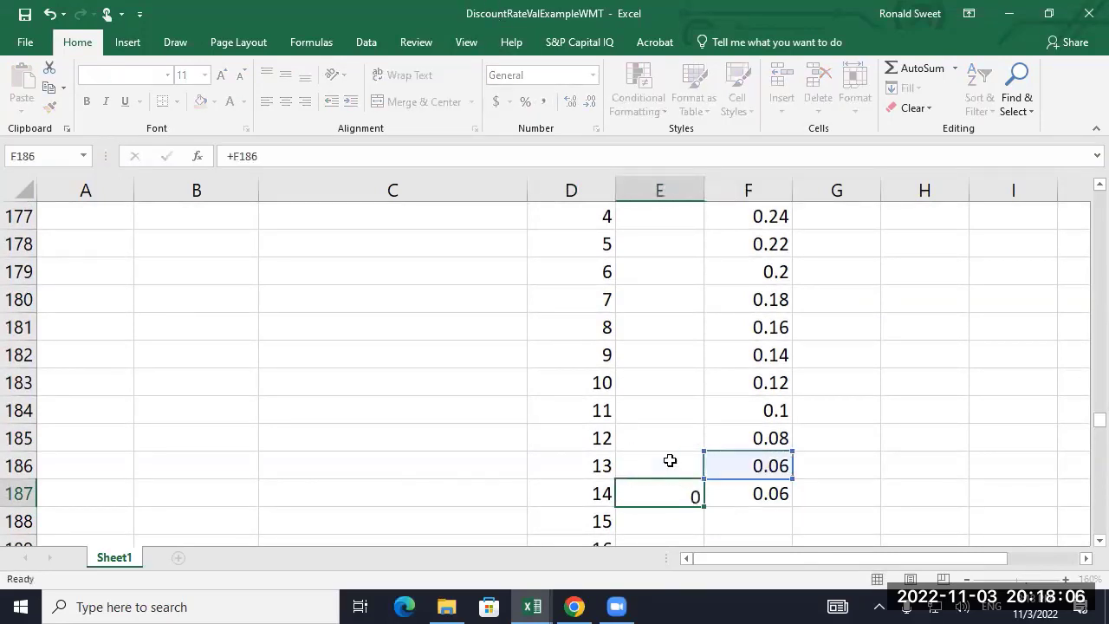
pyautogui.press('Return')
pyautogui.press('Up')
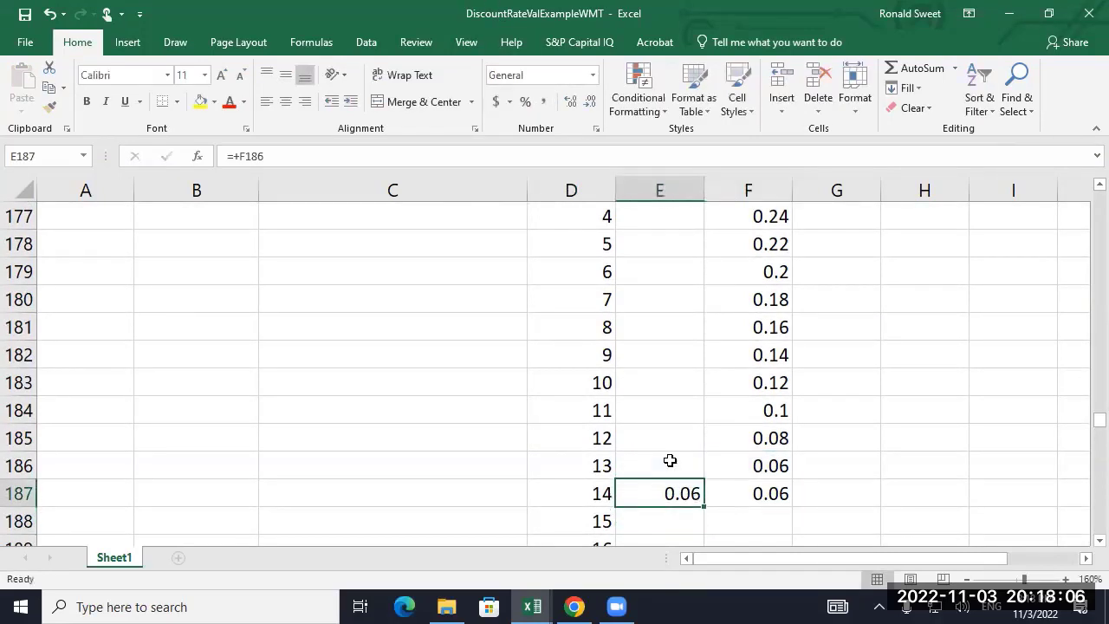
pyautogui.doubleClick(705, 506)
pyautogui.moveTo(700, 505); pyautogui.dragTo(788, 506)
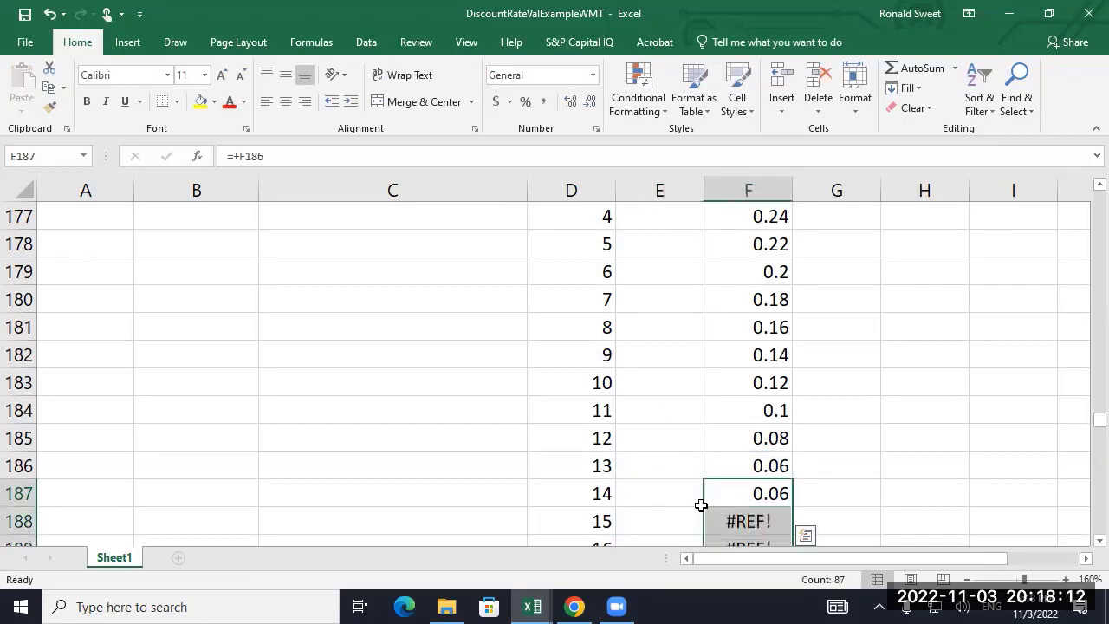
# - Enter =+F187 in F188 and copy it down over the rest of the growth column to row 273
pyautogui.press('Down')
pyautogui.write('+')
pyautogui.press('Up')
pyautogui.hotkey('ctrl', 'Return')
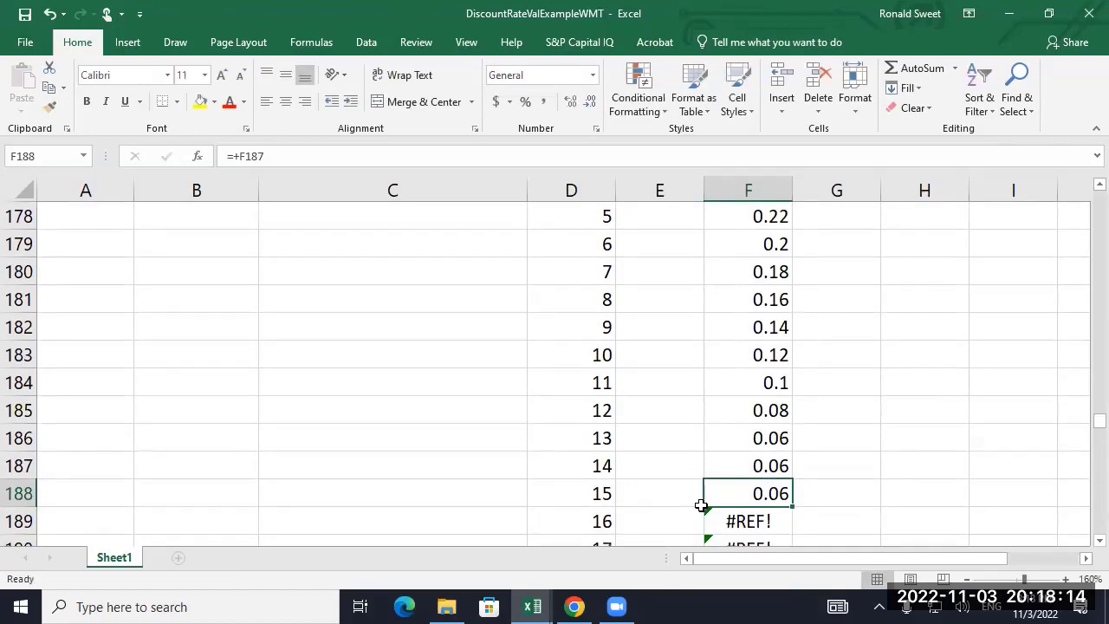
pyautogui.hotkey('ctrl', 'c')
pyautogui.hotkey('ctrl', 'shift', 'Down')
pyautogui.hotkey('ctrl', 'v')
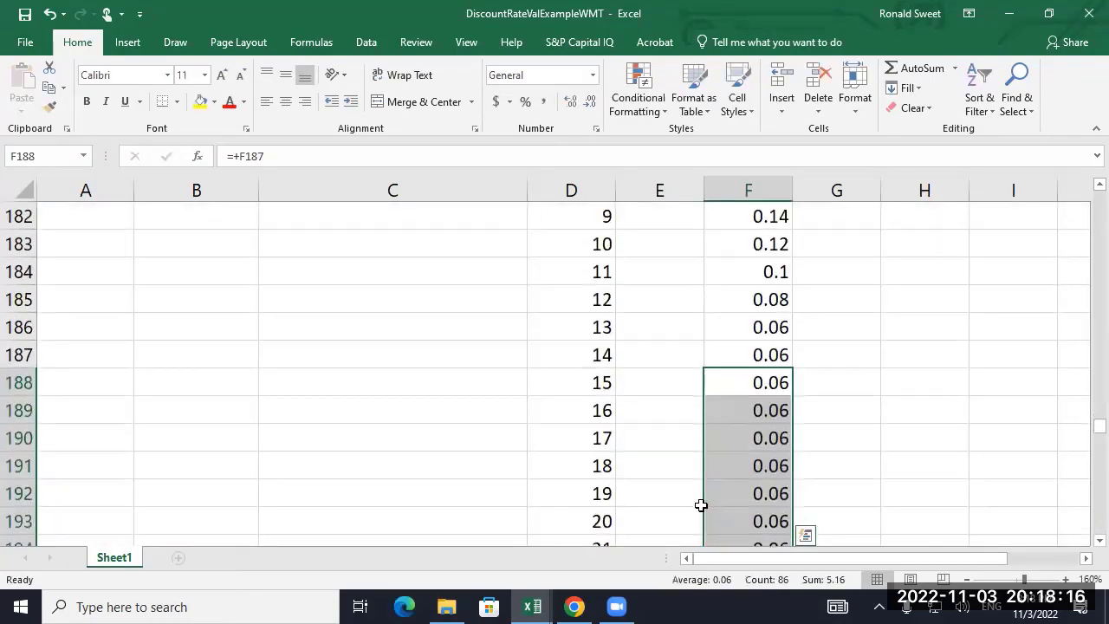
# - Enter the compounding formula =+E173*(1+F174) in E174
pyautogui.press('Down')
pyautogui.hotkey('ctrl', 'Up')
pyautogui.press('Up')
pyautogui.press('Down')
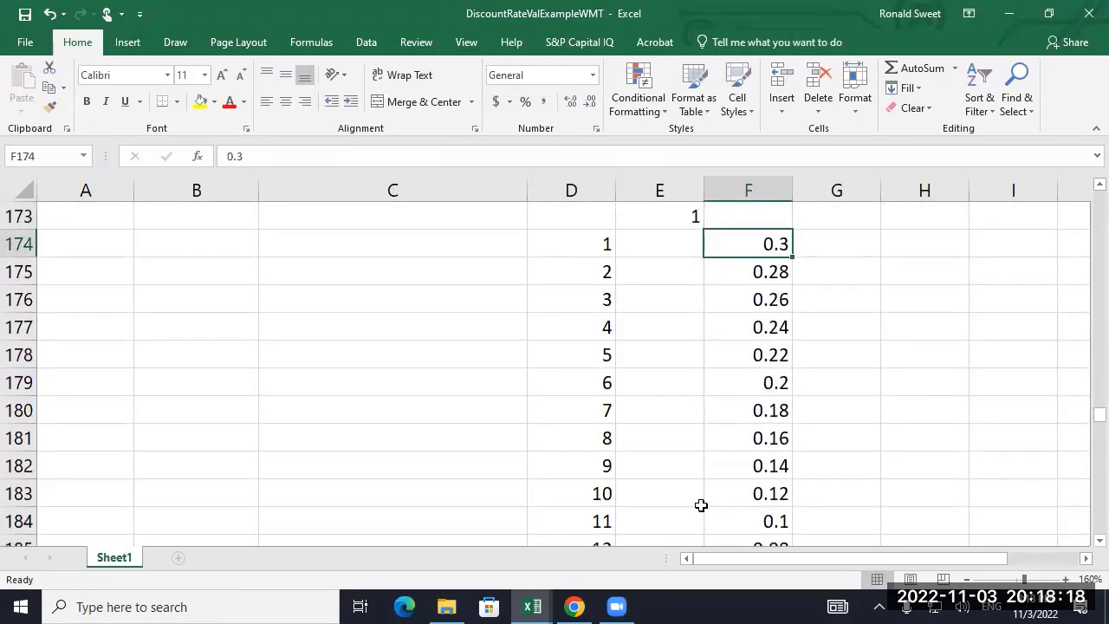
pyautogui.press('Left')
pyautogui.write('+')
pyautogui.press('Up')
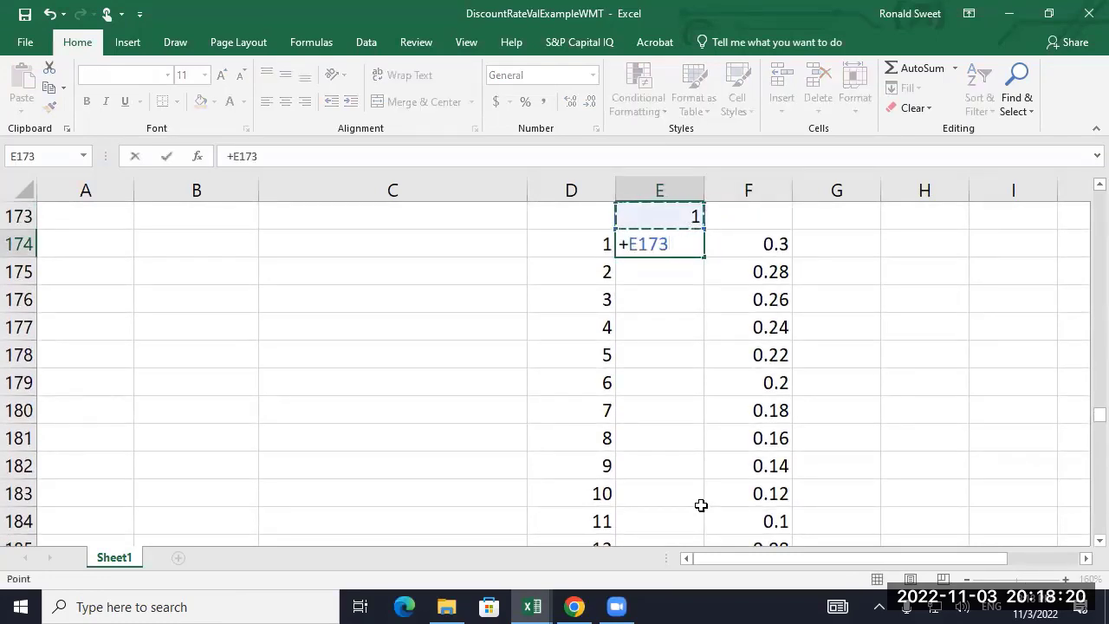
pyautogui.write('*(1+')
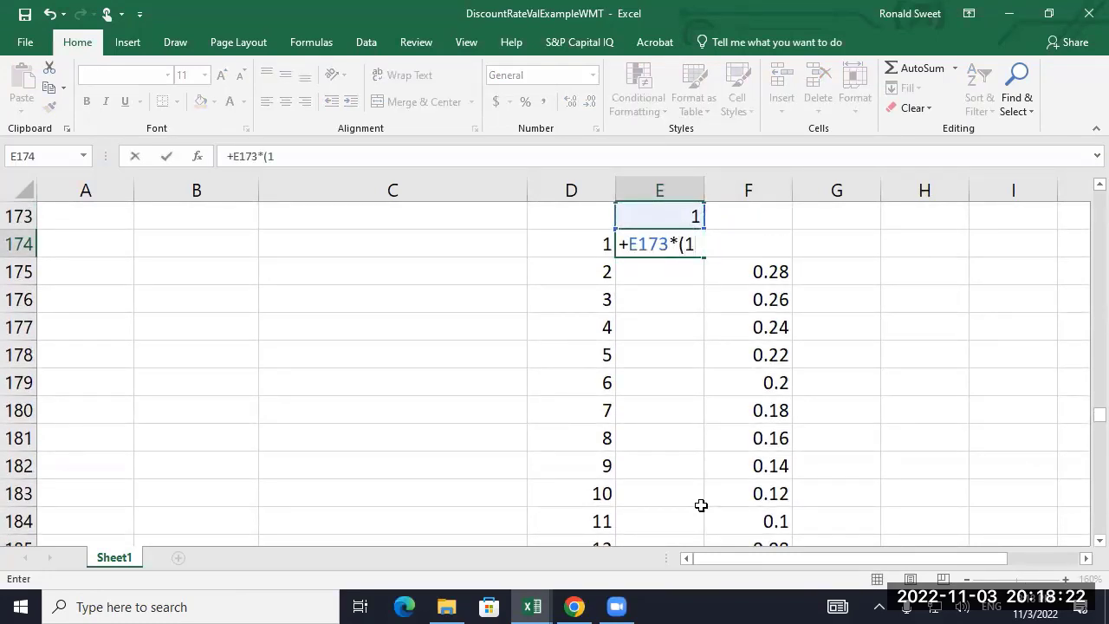
pyautogui.press('Right')
pyautogui.write(')')
pyautogui.hotkey('ctrl', 'Return')
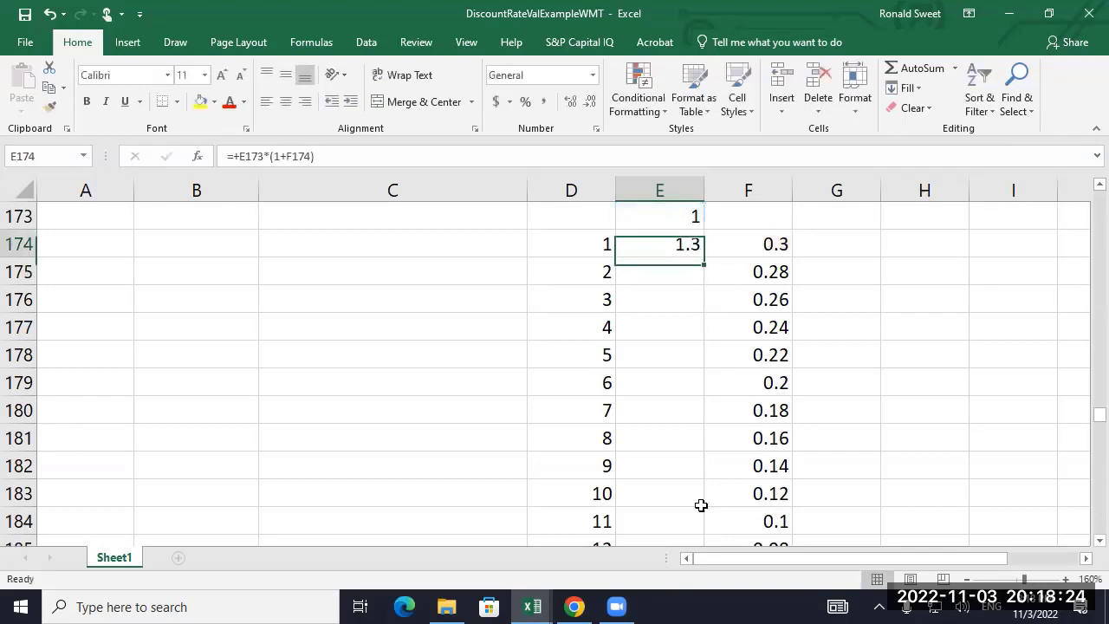
# - Fill the compounding formula from E174 down column E to row 273
pyautogui.moveTo(702, 258); pyautogui.dragTo(702, 259)
pyautogui.click(699, 251)
pyautogui.doubleClick(702, 258)
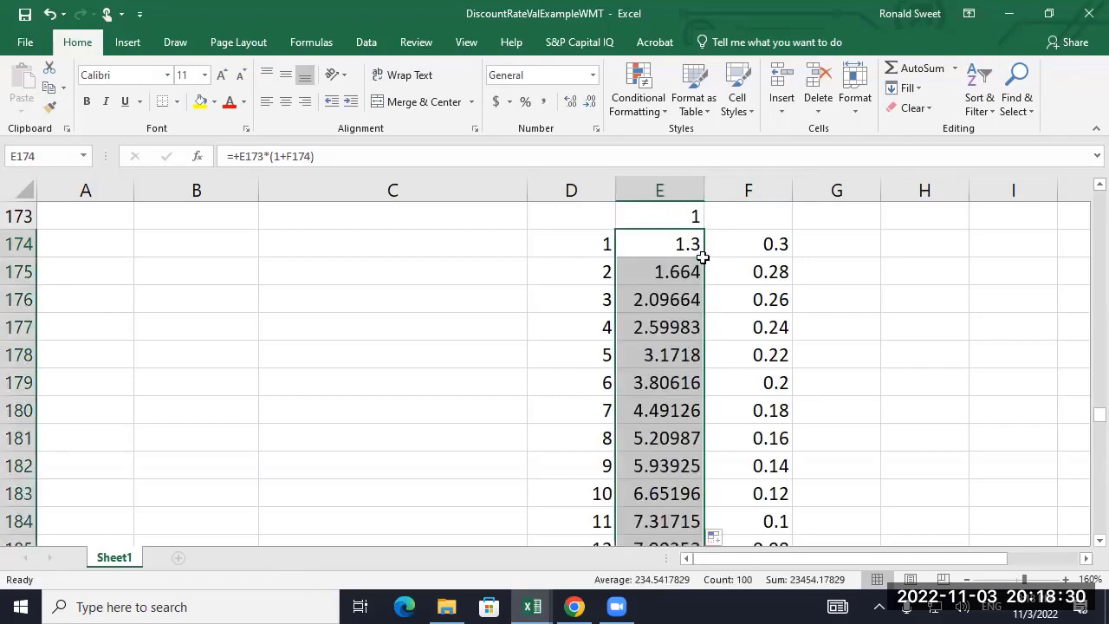
# - Enter the average growth formula =+E273^(1/100)-1 in E274 below the compounded values
pyautogui.hotkey('ctrl', 'Down')
pyautogui.press('Down')
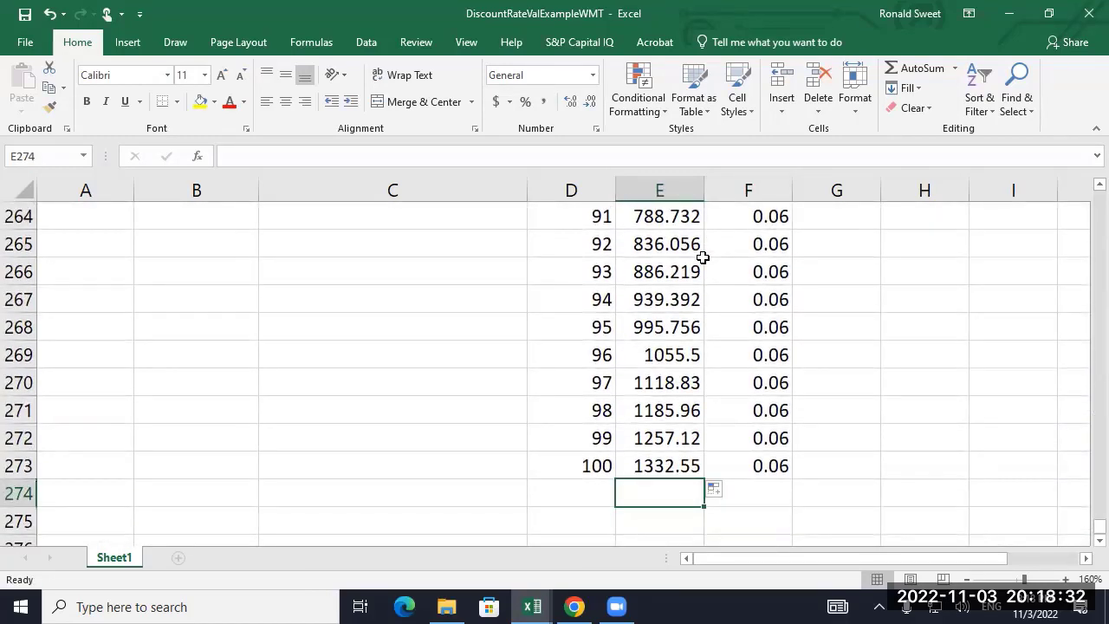
pyautogui.write('+')
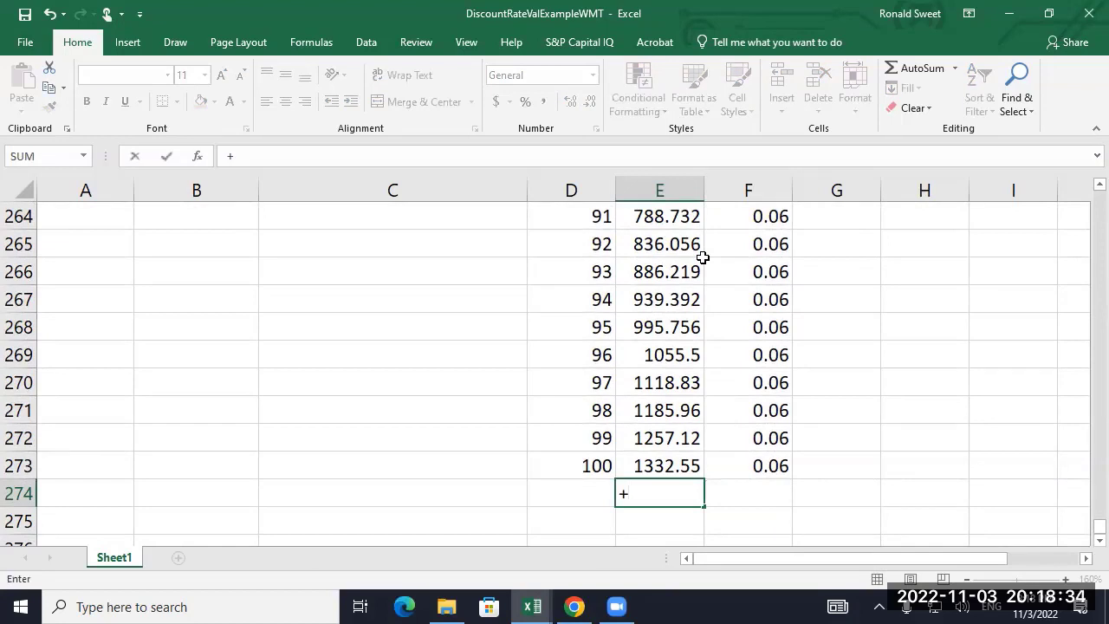
pyautogui.press('Up')
pyautogui.write('^(')
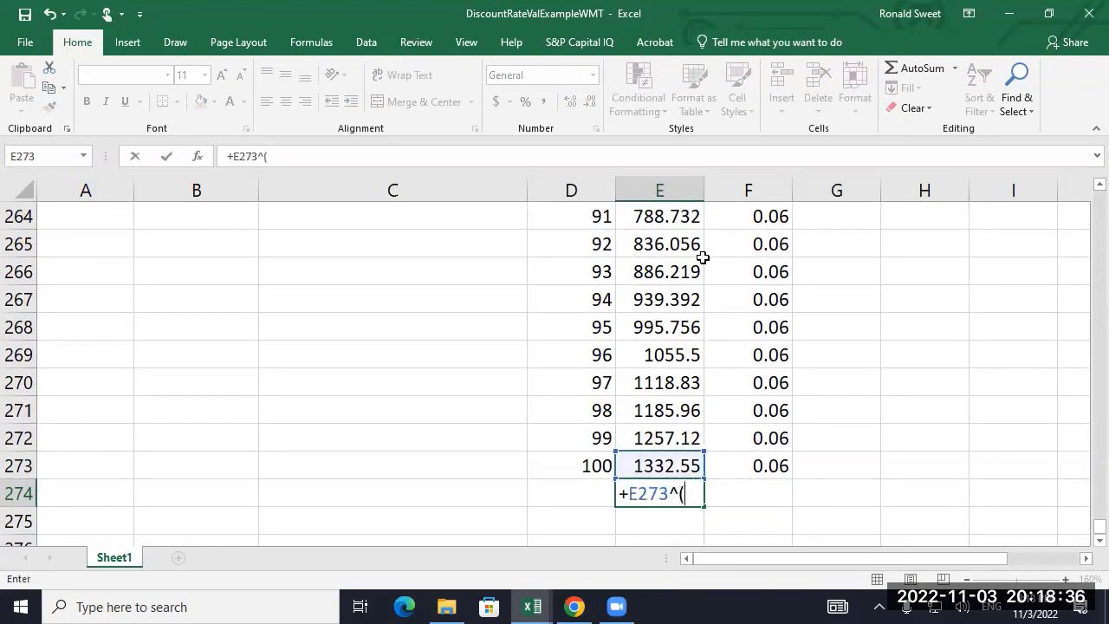
pyautogui.write('1/140')
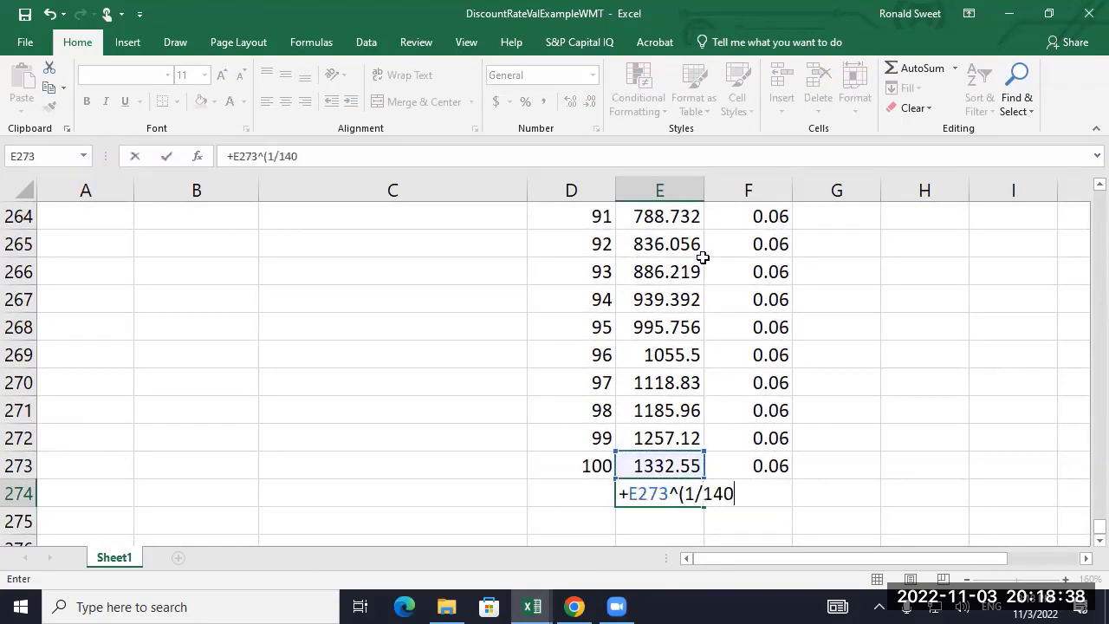
pyautogui.press('BackSpace')
pyautogui.press('BackSpace')
pyautogui.write('00)-1')
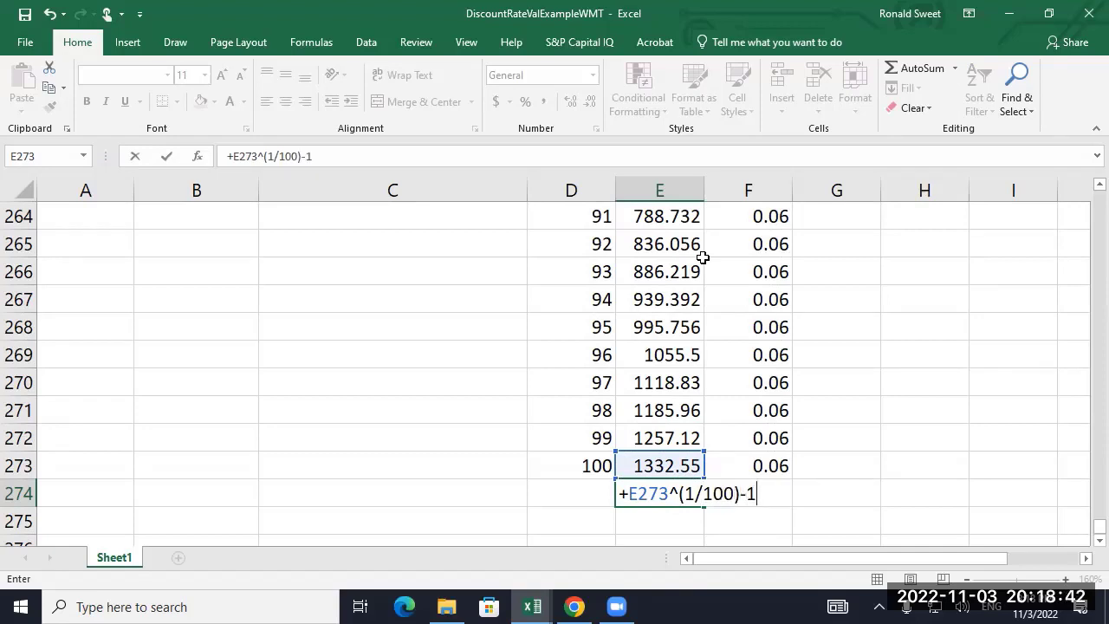
pyautogui.hotkey('ctrl', 'Return')
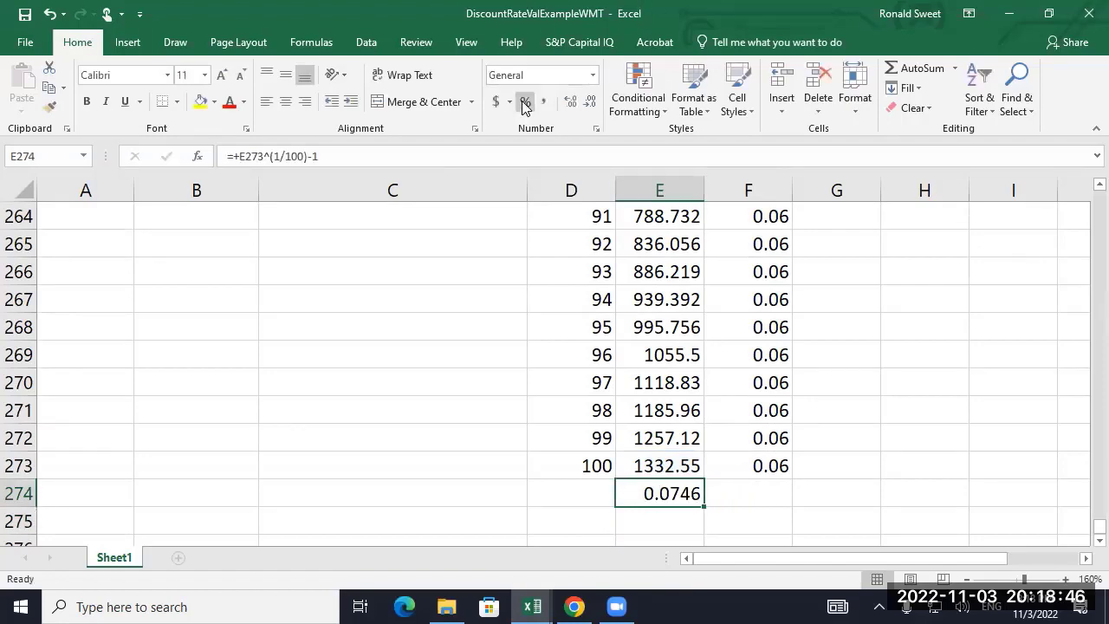
# - Format the average growth rate in E274 as a percentage with two decimals
pyautogui.click(523, 103)
pyautogui.click(570, 101)
pyautogui.click(571, 101)
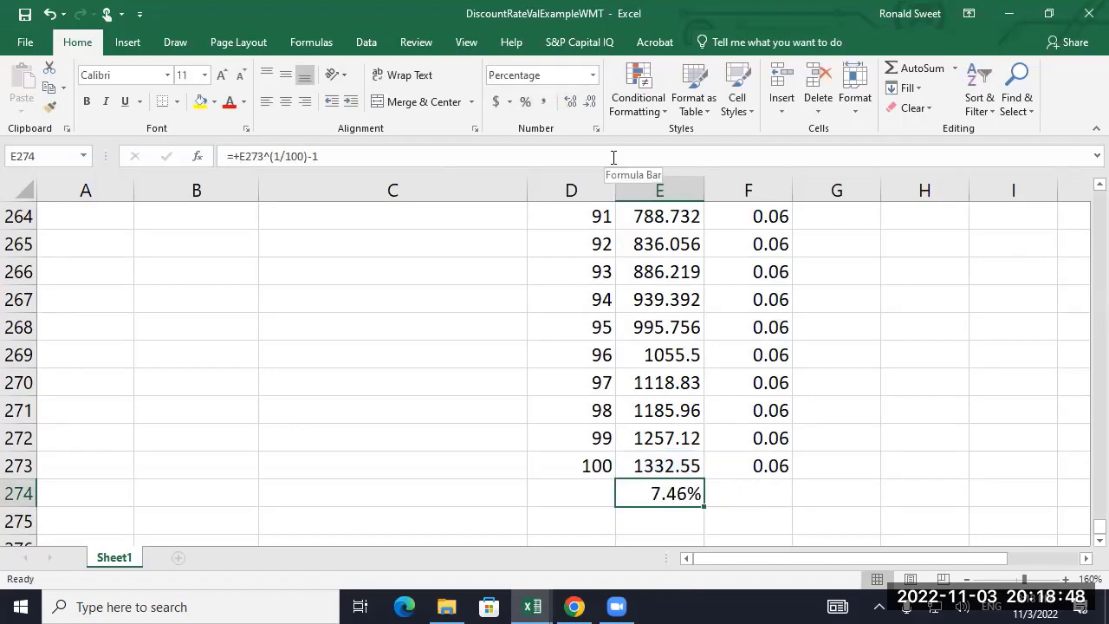
# - Set the first-period growth rate in F174 to 0.1, trying 1 first
pyautogui.hotkey('ctrl', 'Up')
pyautogui.press('Down')
pyautogui.press('Right')
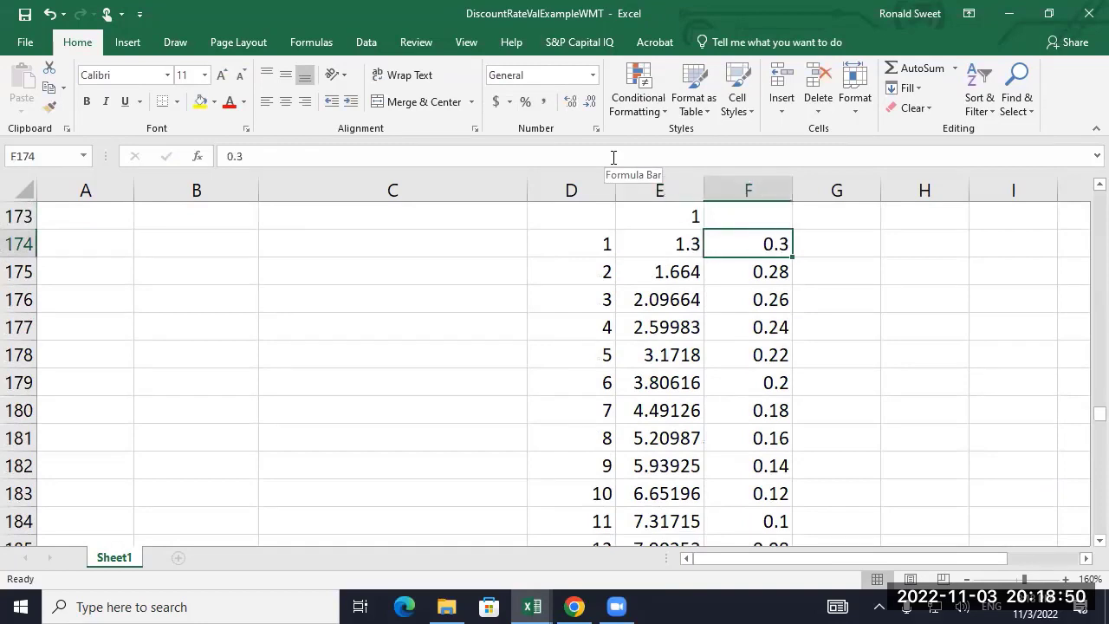
pyautogui.press('Down')
pyautogui.press('Down')
pyautogui.press('Down')
pyautogui.press('Up')
pyautogui.press('Up')
pyautogui.press('Up')
pyautogui.write('1')
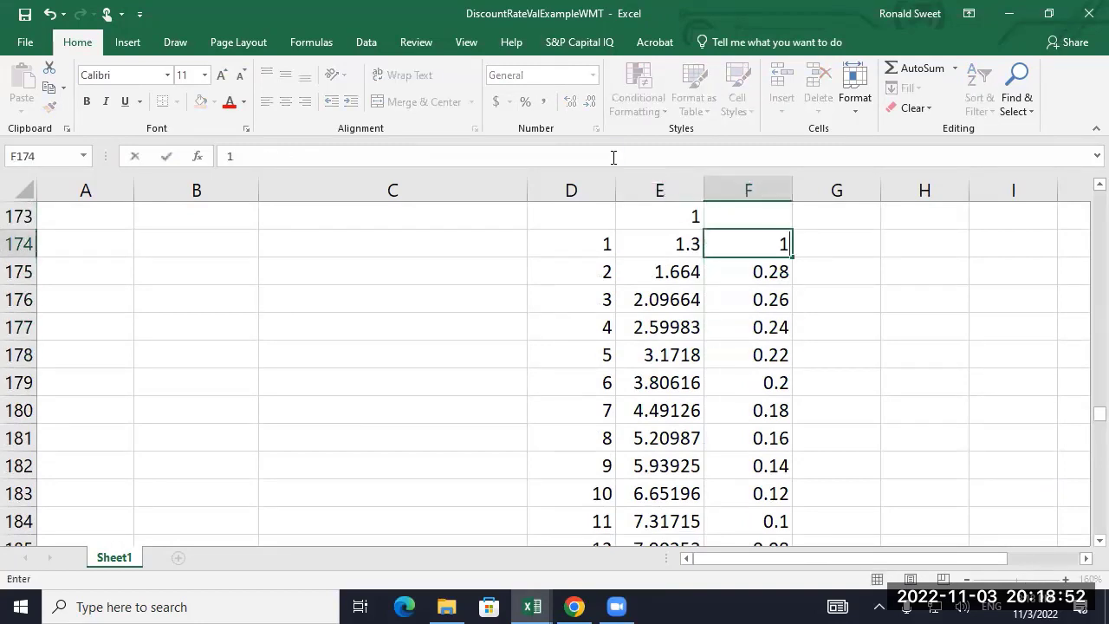
pyautogui.press('Return')
pyautogui.press('Up')
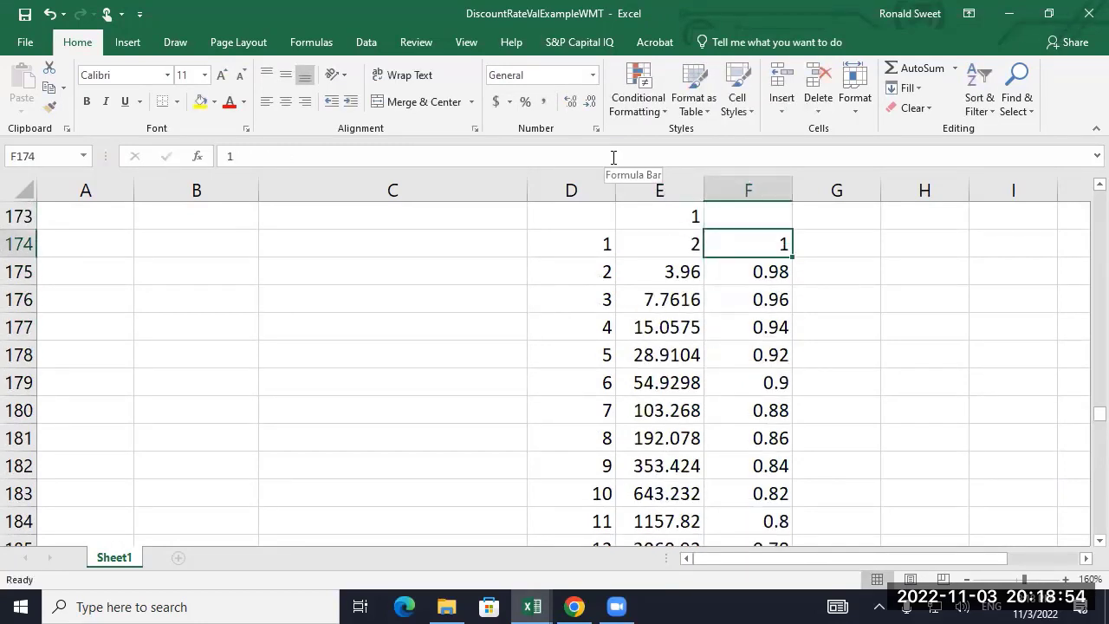
pyautogui.write('.1')
pyautogui.press('Return')
# - Hold growth constant from period 4 by entering =+F176 in F177 and copying it down the growth column to row 273
pyautogui.press('Down')
pyautogui.press('Down')
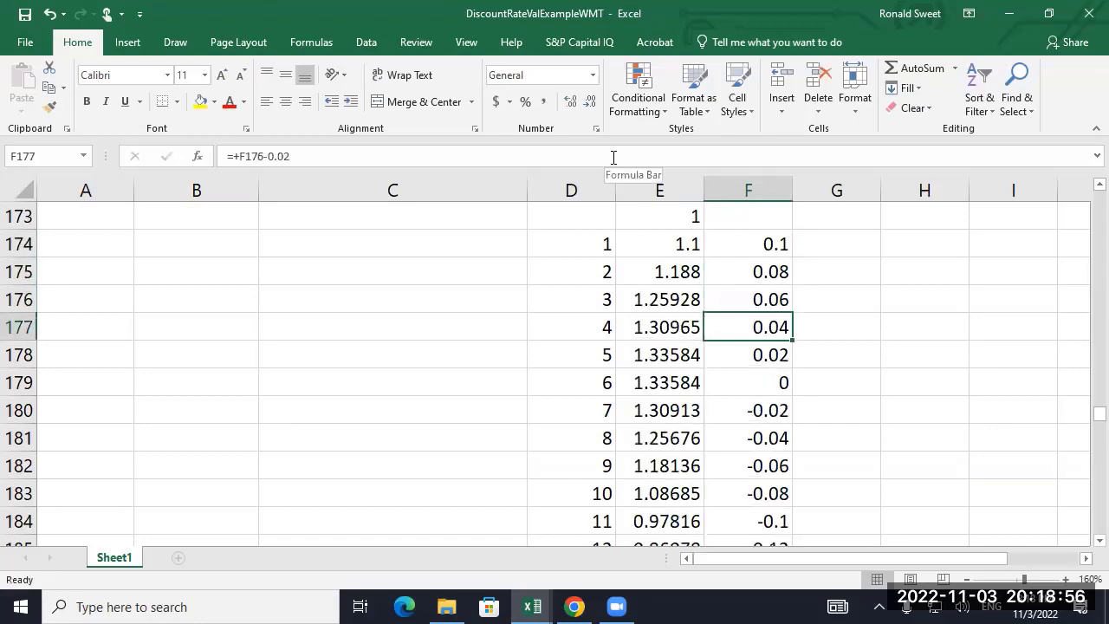
pyautogui.press('Up')
pyautogui.press('Down')
pyautogui.write('+')
pyautogui.press('Up')
pyautogui.press('Return')
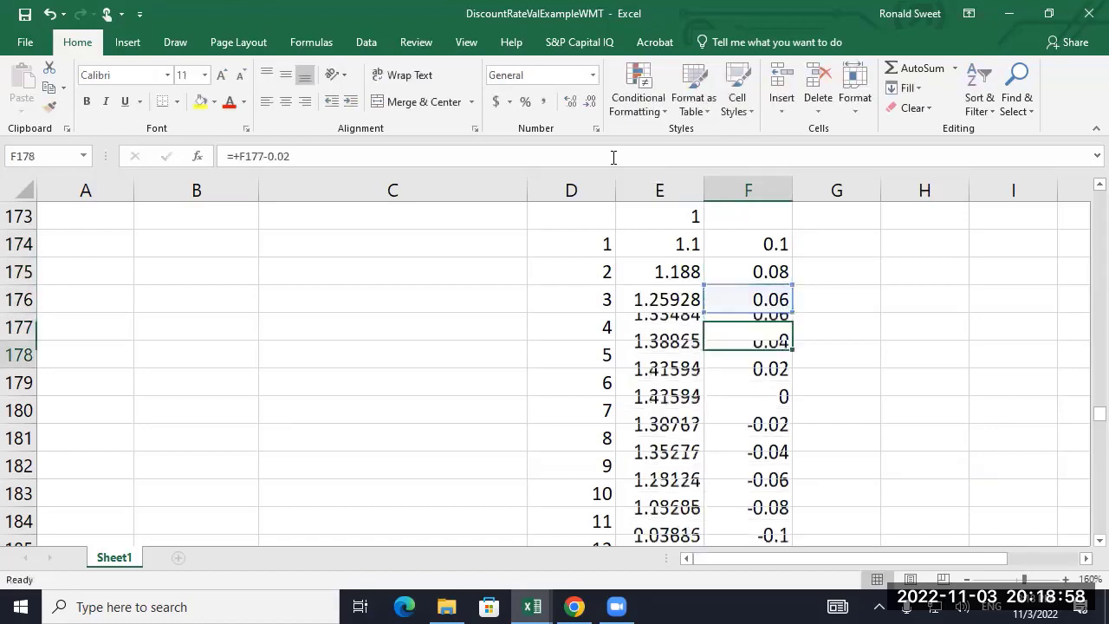
pyautogui.press('Up')
pyautogui.hotkey('ctrl', 'c')
pyautogui.hotkey('ctrl', 'shift', 'Down')
pyautogui.press('Return')
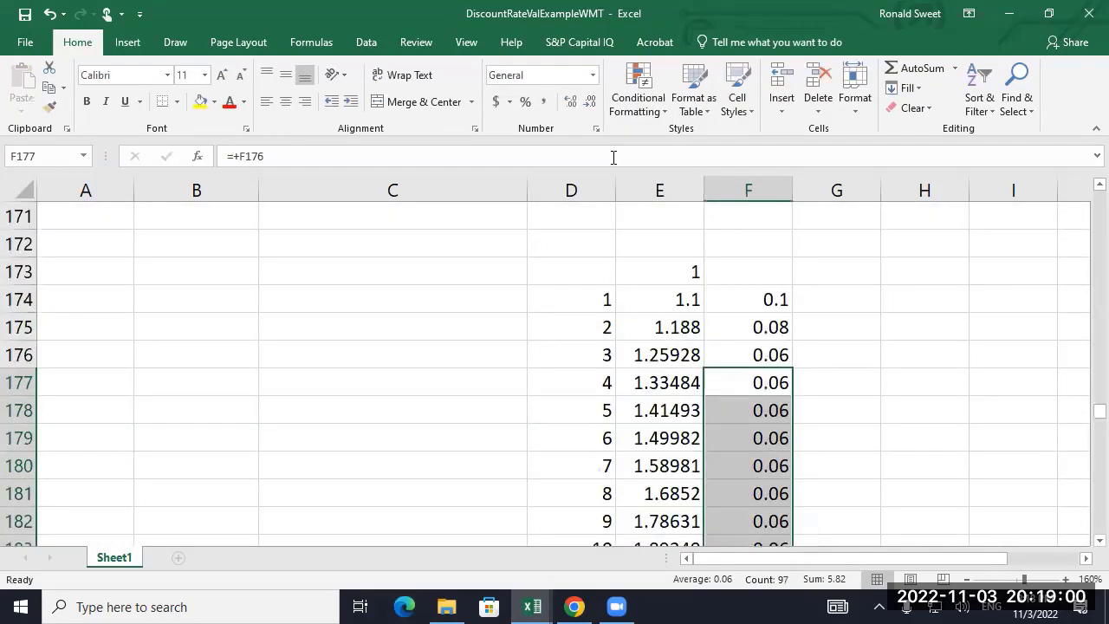
# - Check the recalculated average growth rate in E274
pyautogui.hotkey('ctrl', 'Down')
pyautogui.press('Down')
pyautogui.press('Down')
pyautogui.press('Up')
pyautogui.press('Left')
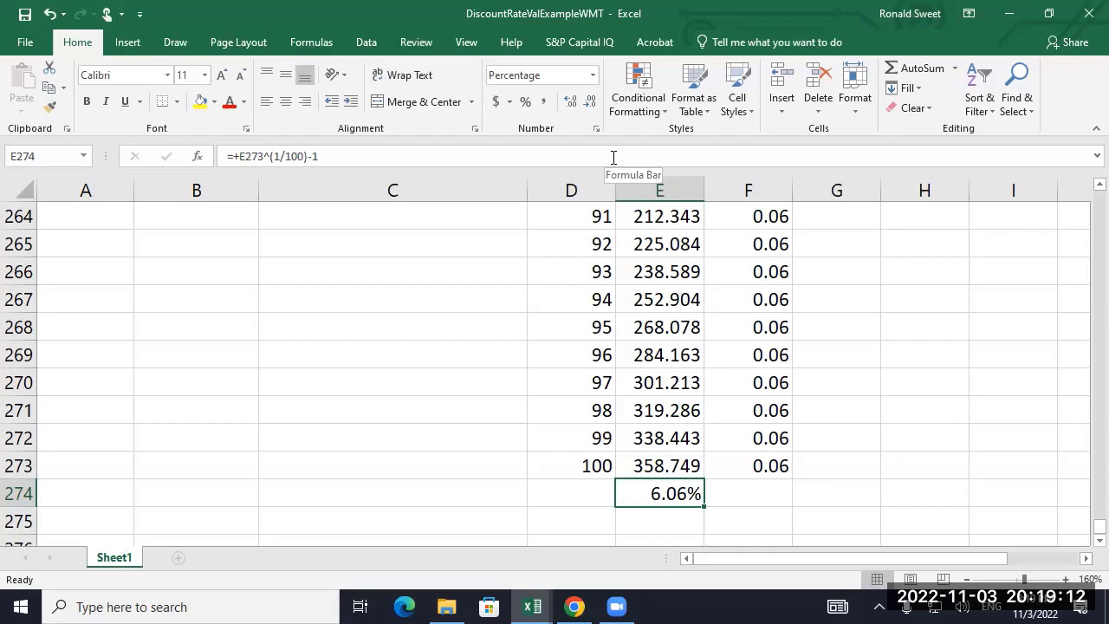
# - Clear the declining-growth table in D174:F273 and the average growth formula in E274
pyautogui.press('Up')
pyautogui.press('Left')
pyautogui.hotkey('ctrl', 'shift', 'Up')
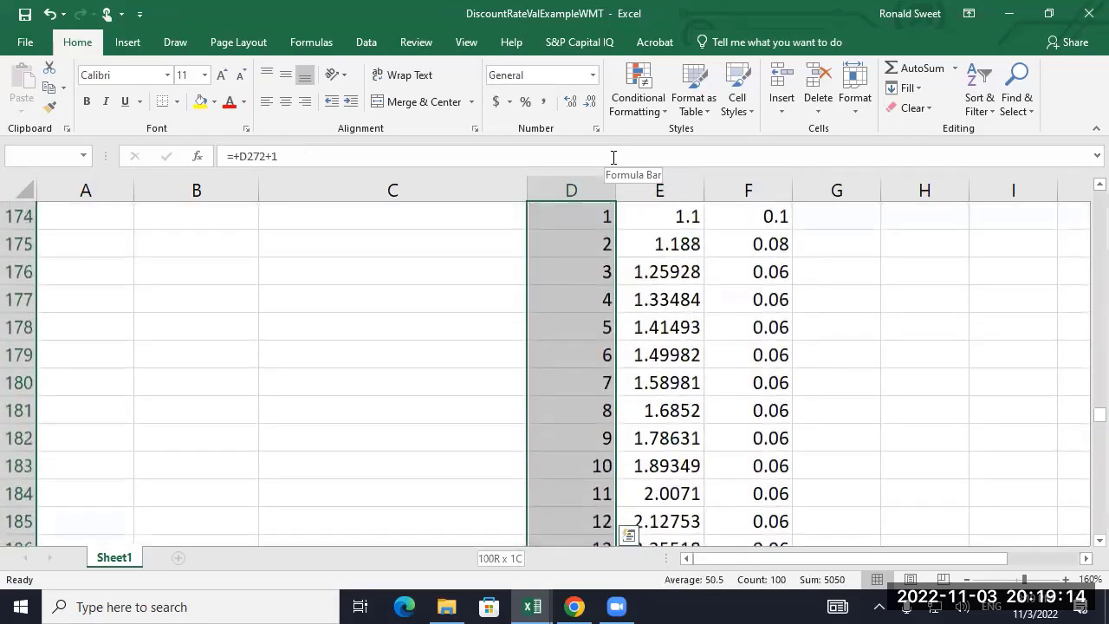
pyautogui.hotkey('shift', 'Right')
pyautogui.hotkey('shift', 'Right')
pyautogui.press('Delete')
pyautogui.press('Right')
pyautogui.press('Down')
pyautogui.press('Delete')
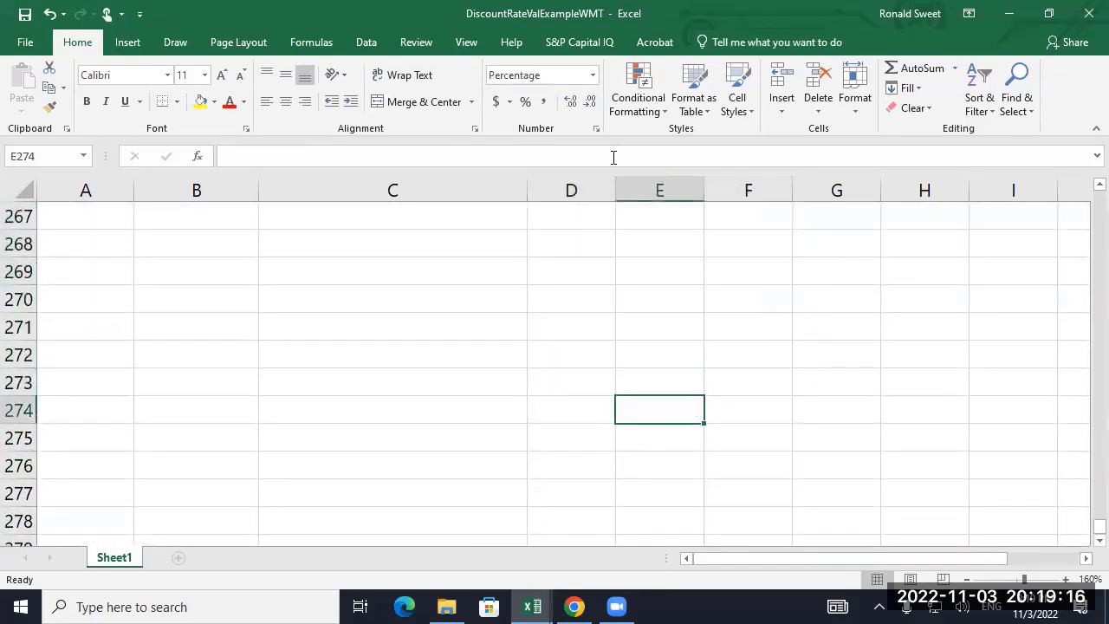
# - Review the DDM, Cap Earnings and H Model formulas in the Valuation section, rows 166 to 168
pyautogui.press('Left')
pyautogui.press('Left')
pyautogui.press('Up')
pyautogui.press('Up')
pyautogui.press('Up')
pyautogui.hotkey('ctrl', 'Up')
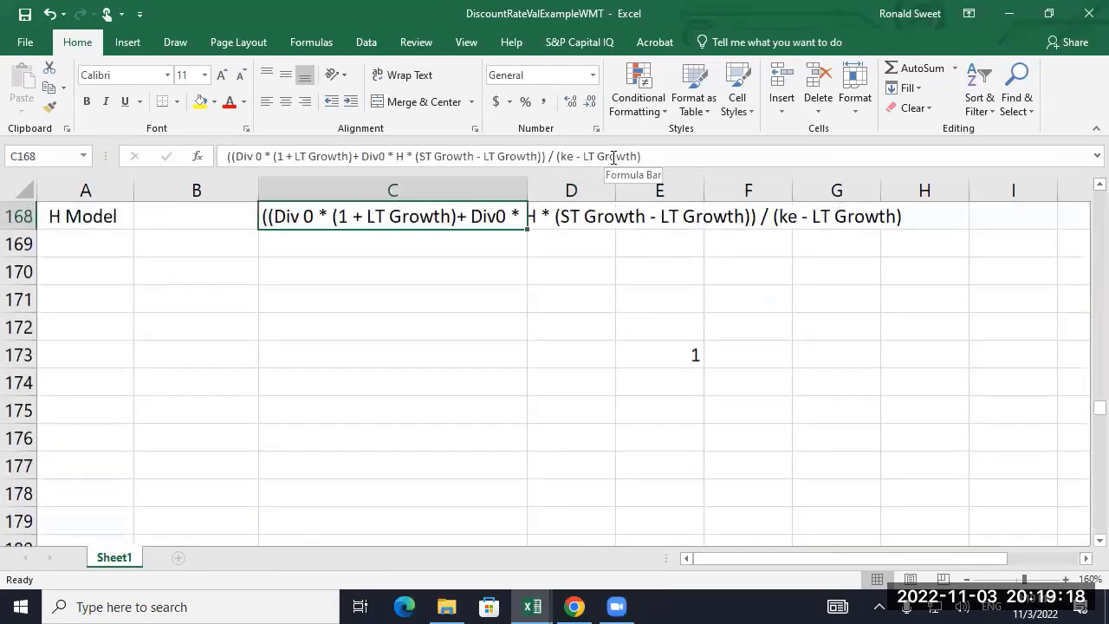
pyautogui.press('Up')
pyautogui.press('Up')
pyautogui.press('Up')
pyautogui.press('Down')
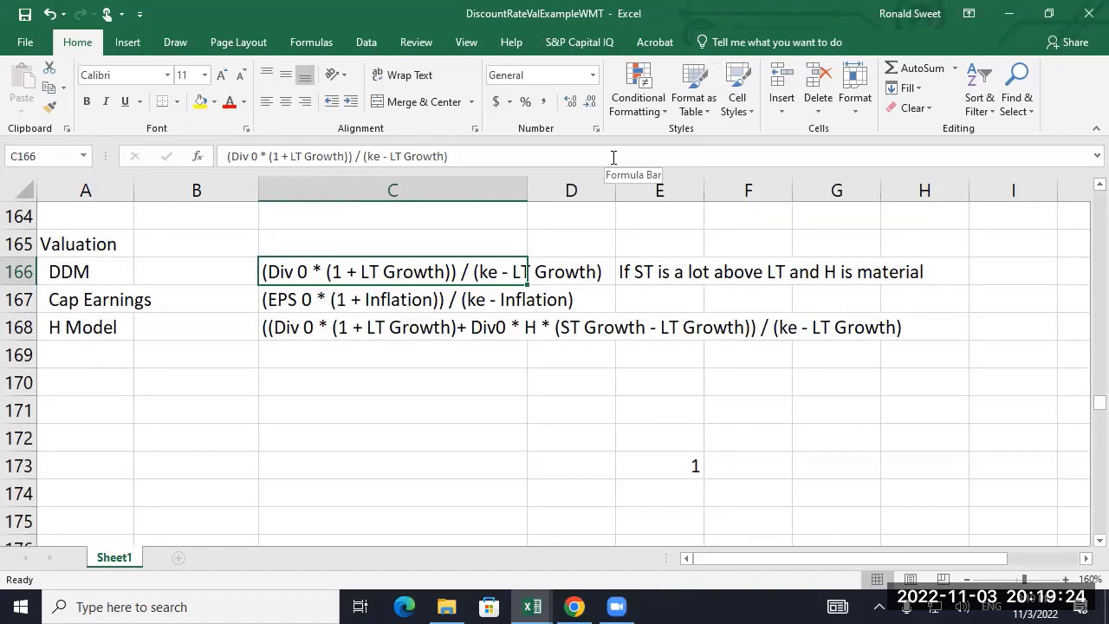
pyautogui.press('Left')
pyautogui.press('Left')
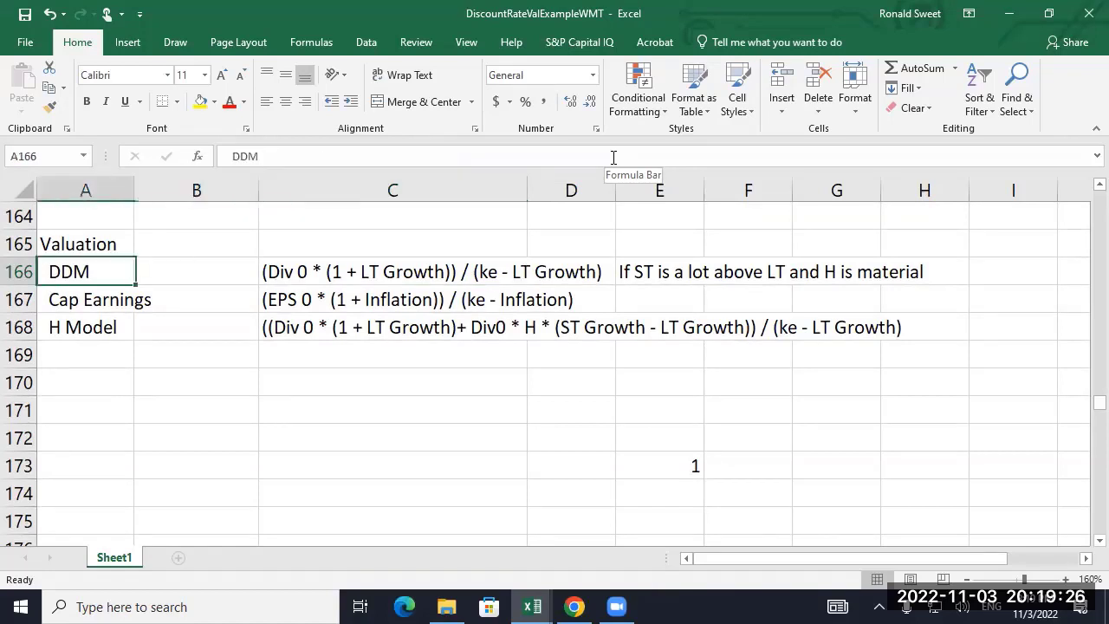
pyautogui.press('Right')
pyautogui.press('Right')
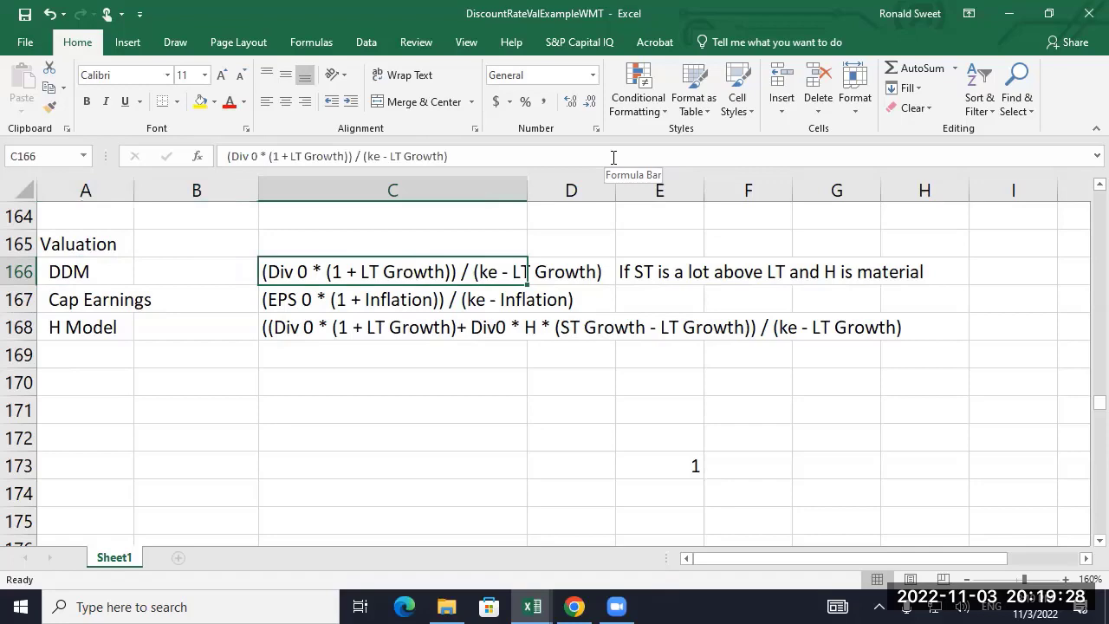
pyautogui.press('Down')
pyautogui.press('Down')
pyautogui.press('Up')
# - Review the LT Growth, ST Growth and H (half life) assumptions in rows 151 to 153
pyautogui.press('Up')
pyautogui.press('Up')
pyautogui.press('Up')
pyautogui.press('Up')
pyautogui.press('Up')
pyautogui.press('Up')
pyautogui.press('Up')
pyautogui.press('Up')
pyautogui.press('Up')
pyautogui.press('Up')
pyautogui.press('Up')
pyautogui.press('Up')
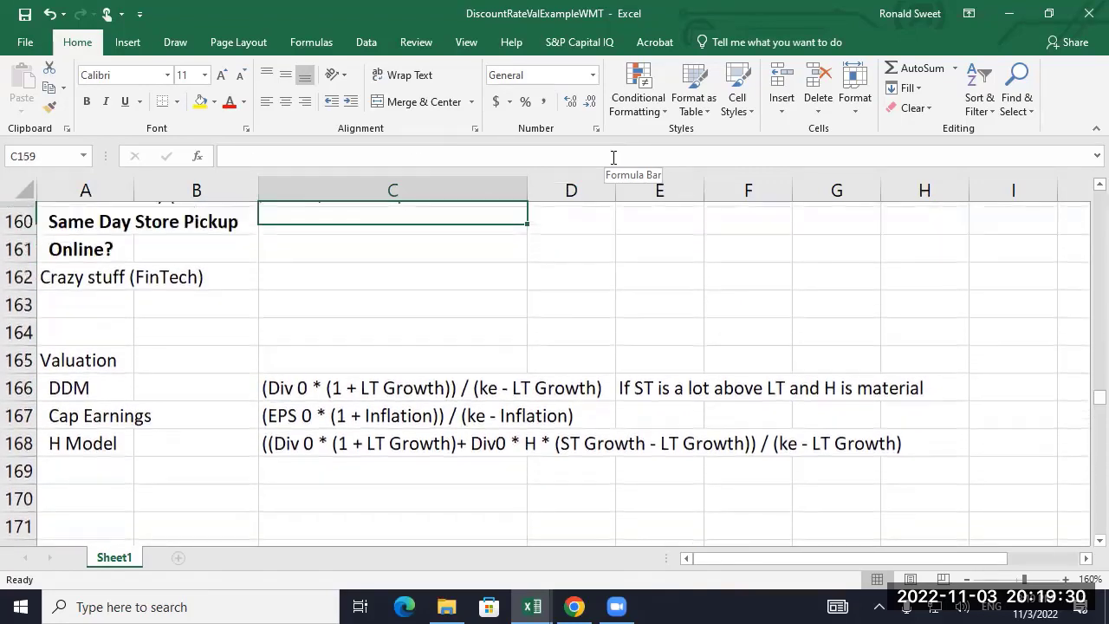
pyautogui.press('Up')
pyautogui.press('Up')
pyautogui.press('Up')
pyautogui.press('Up')
pyautogui.press('Up')
pyautogui.press('Up')
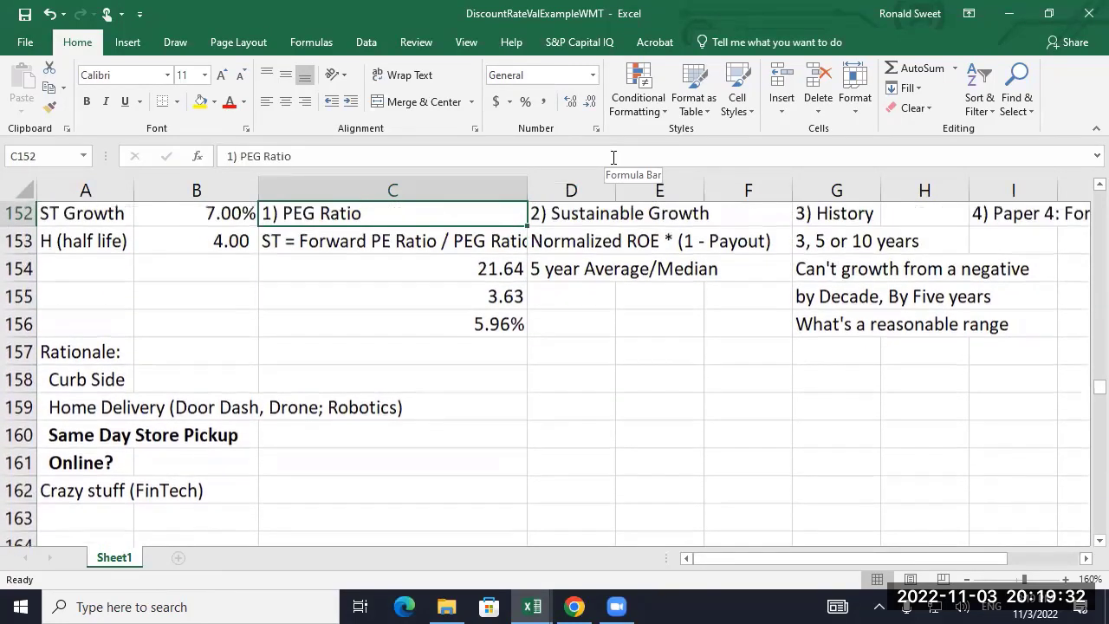
pyautogui.press('Left')
pyautogui.press('Left')
pyautogui.press('Down')
pyautogui.press('Down')
pyautogui.press('Right')
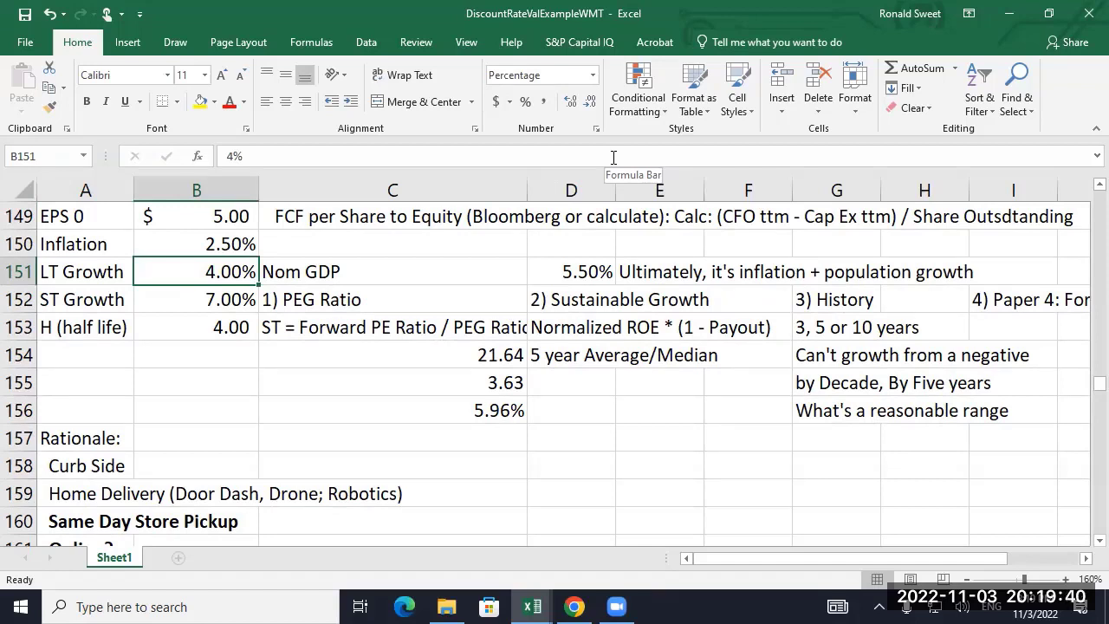
pyautogui.press('Down')
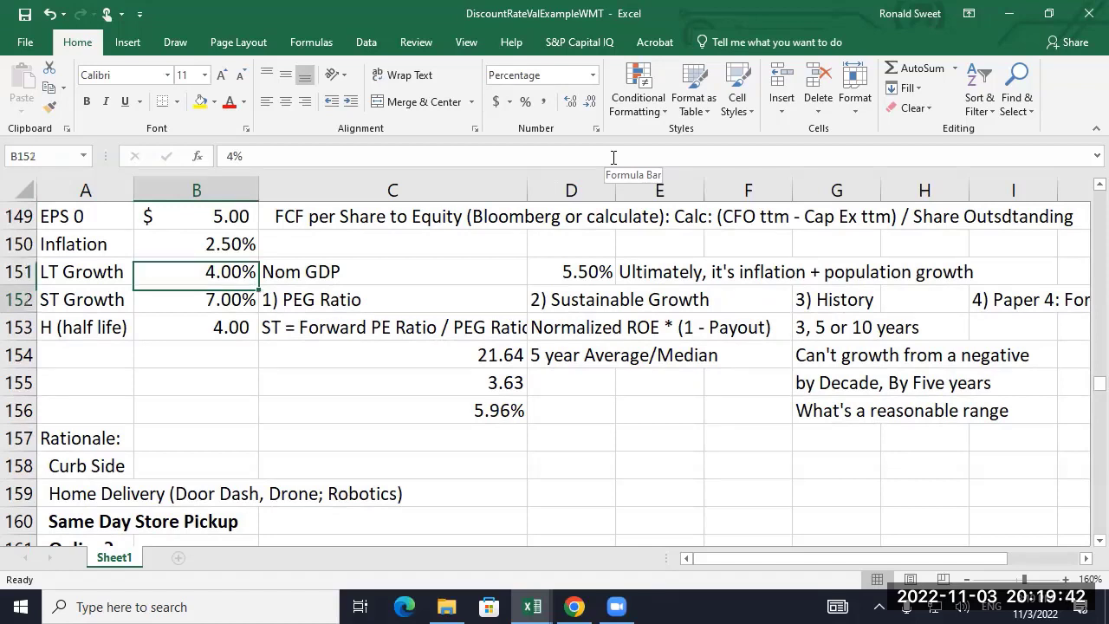
pyautogui.press('Left')
pyautogui.press('Right')
pyautogui.press('Down')
pyautogui.press('Left')
pyautogui.press('Up')
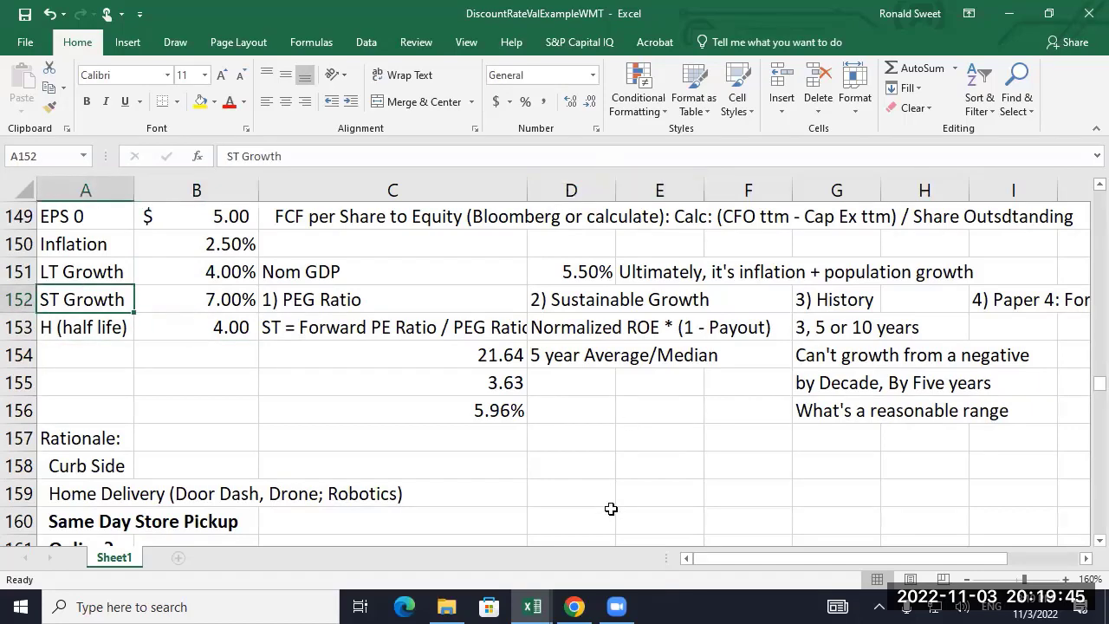
# - Switch to Chrome and open the FIN-3423-001-Fall-2022 Security Anlys & Corp Valuation course in Blackboard
pyautogui.click(575, 607)
pyautogui.click(135, 19)
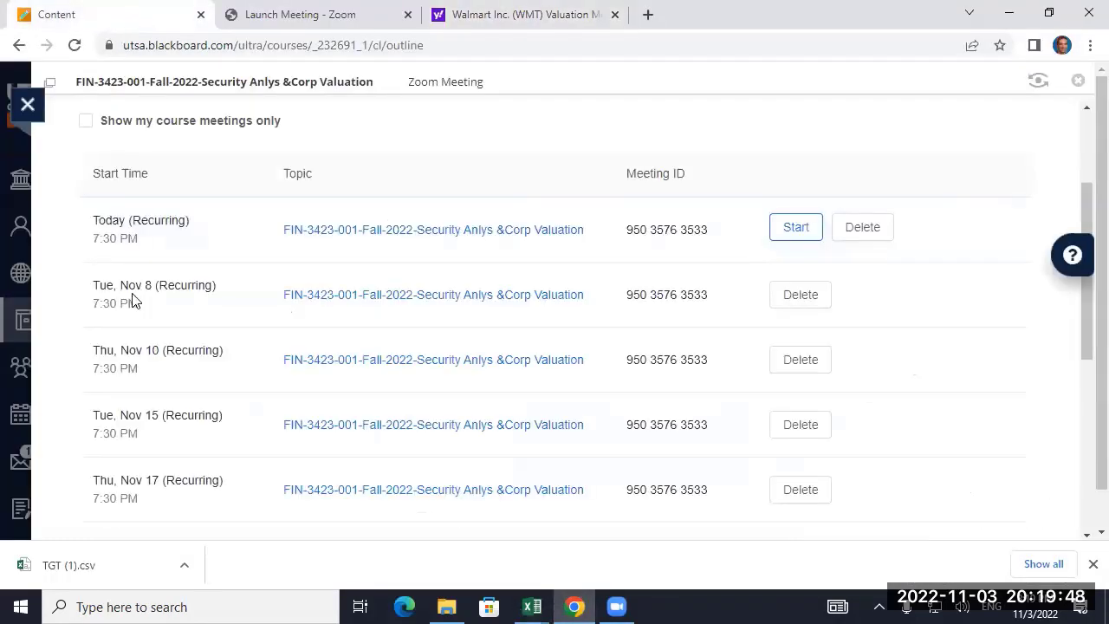
pyautogui.click(24, 102)
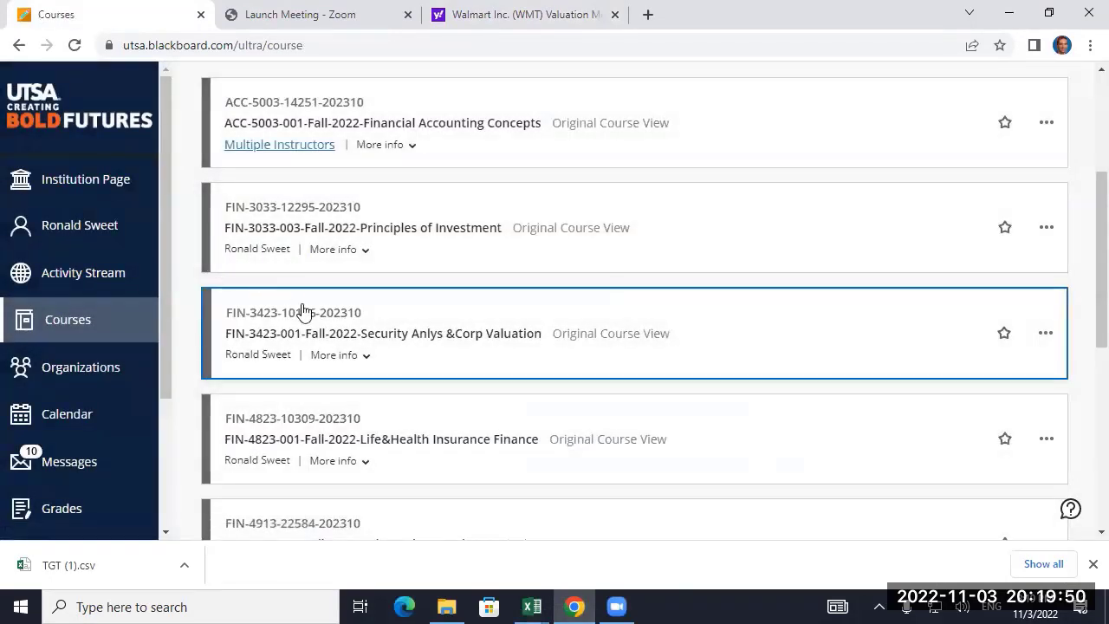
pyautogui.click(365, 338)
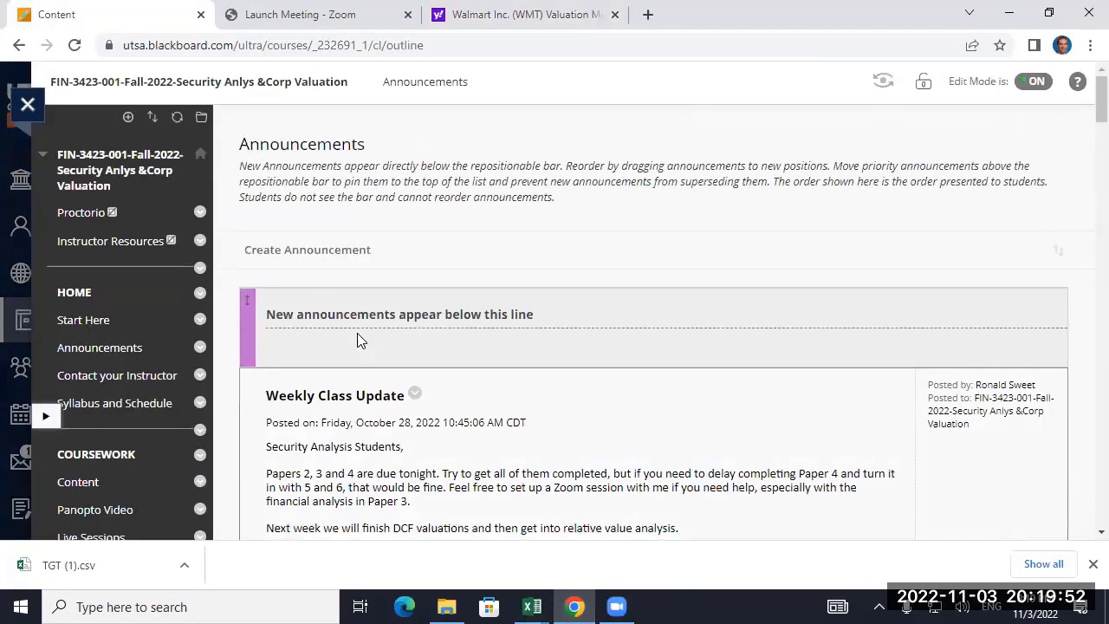
# - Open the Class Models and Templates folder in the course content
pyautogui.scroll(-3, 159, 321)
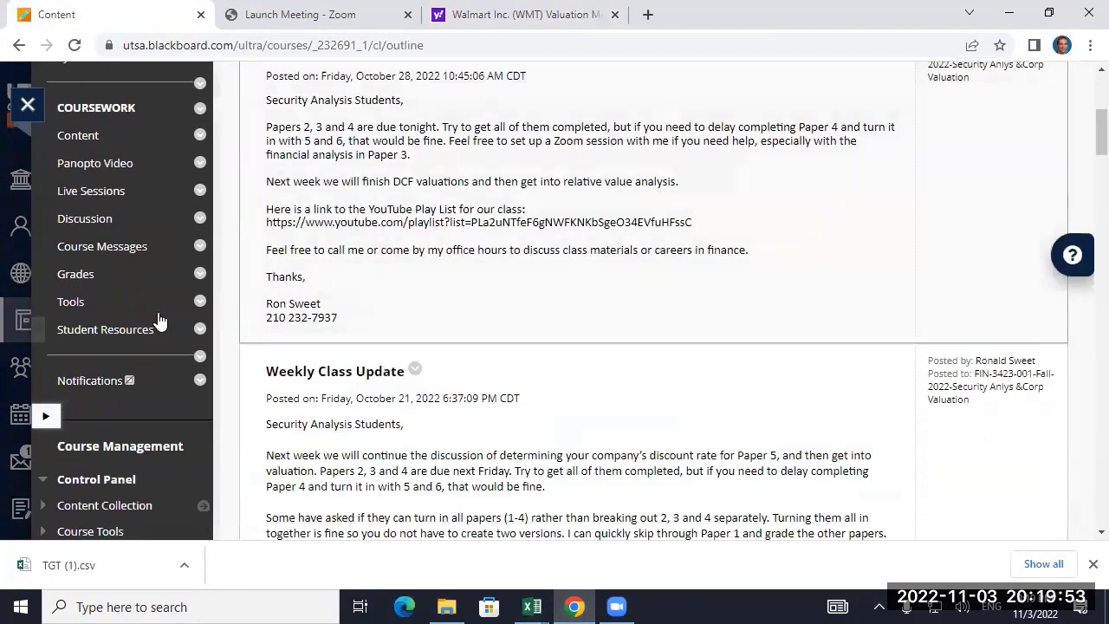
pyautogui.click(78, 136)
pyautogui.scroll(-3, 397, 298)
pyautogui.scroll(-5, 397, 298)
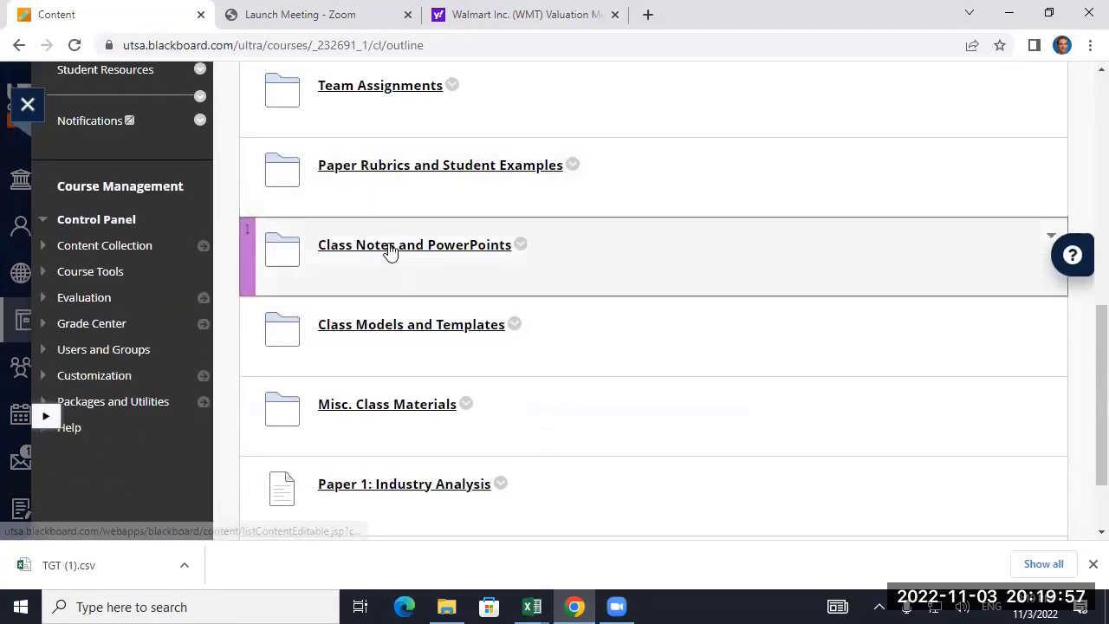
pyautogui.click(388, 327)
# - Download the Paper 6: Proprietary Stock Valuation Model file, open it in Excel and enable editing
pyautogui.scroll(-4, 559, 290)
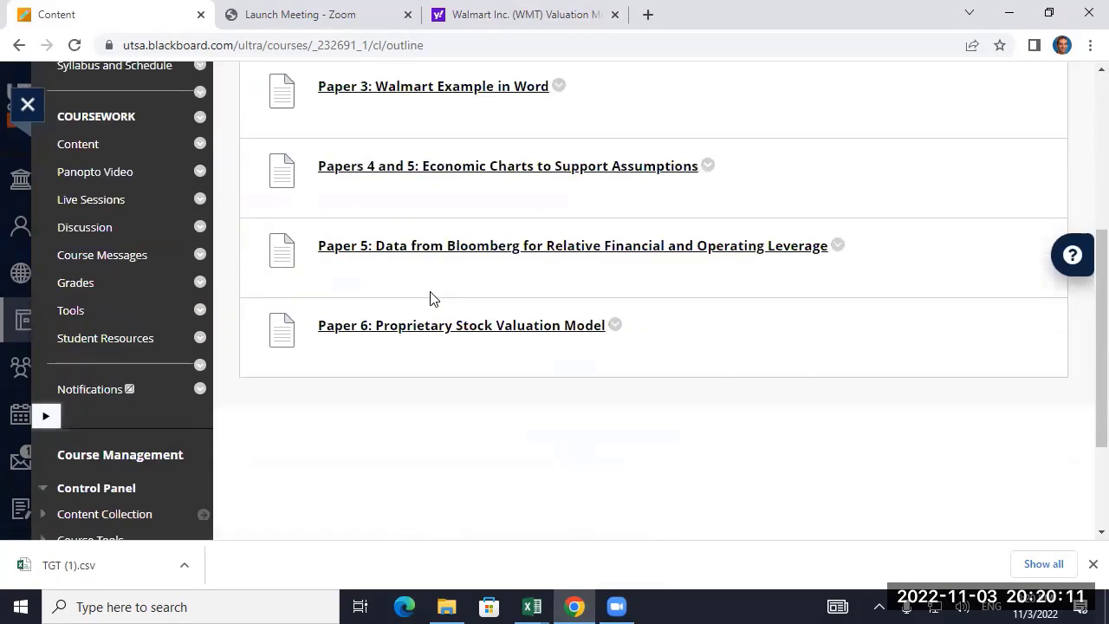
pyautogui.scroll(-1, 433, 298)
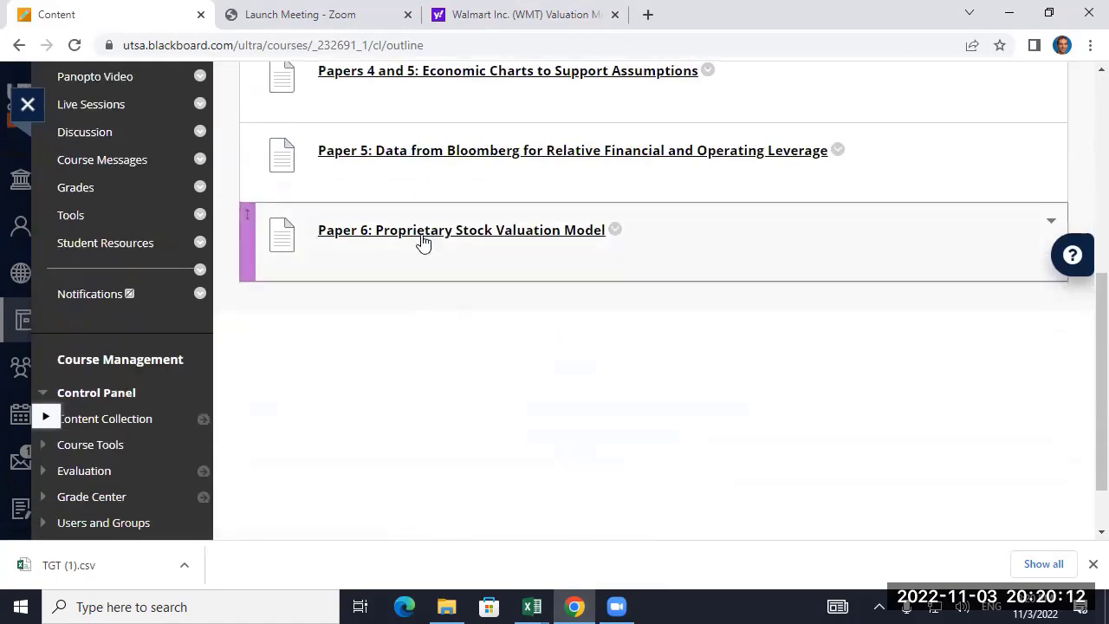
pyautogui.click(421, 241)
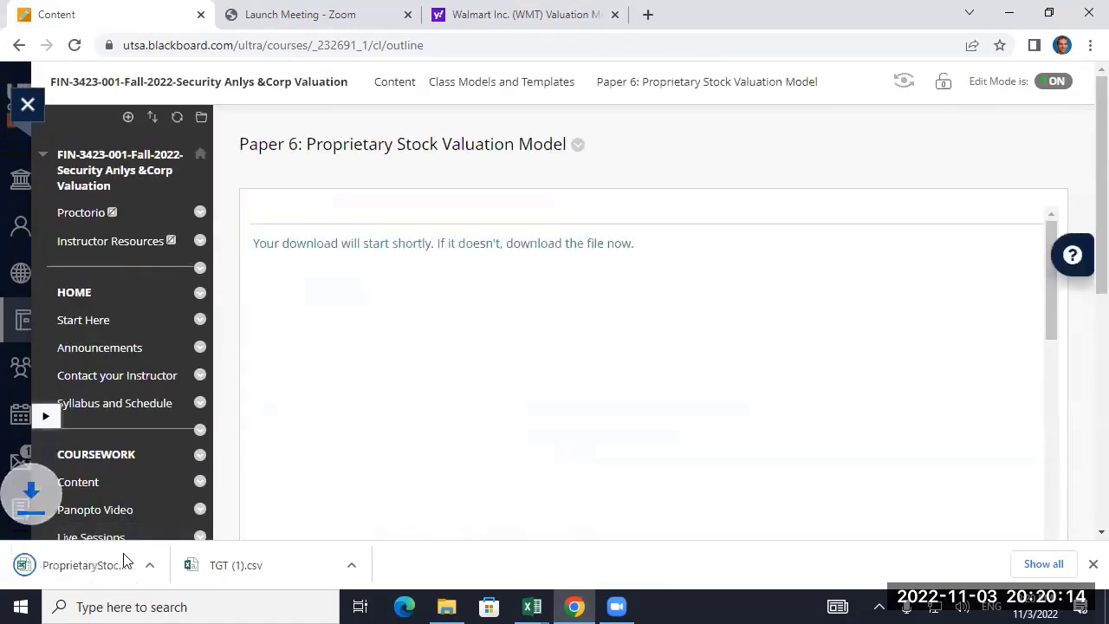
pyautogui.click(104, 563)
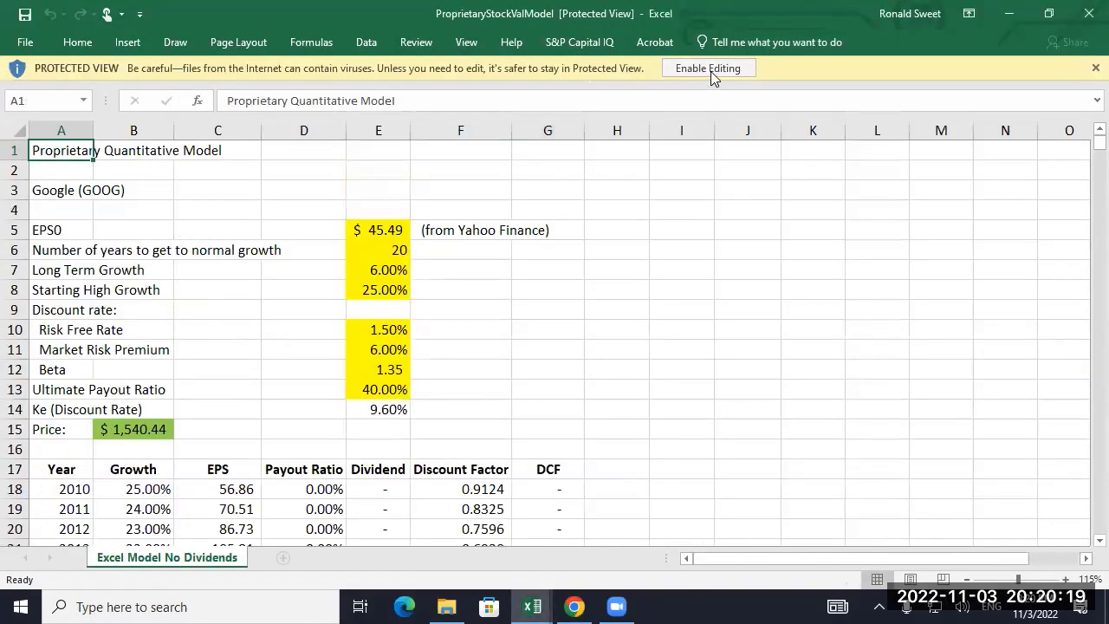
pyautogui.click(710, 71)
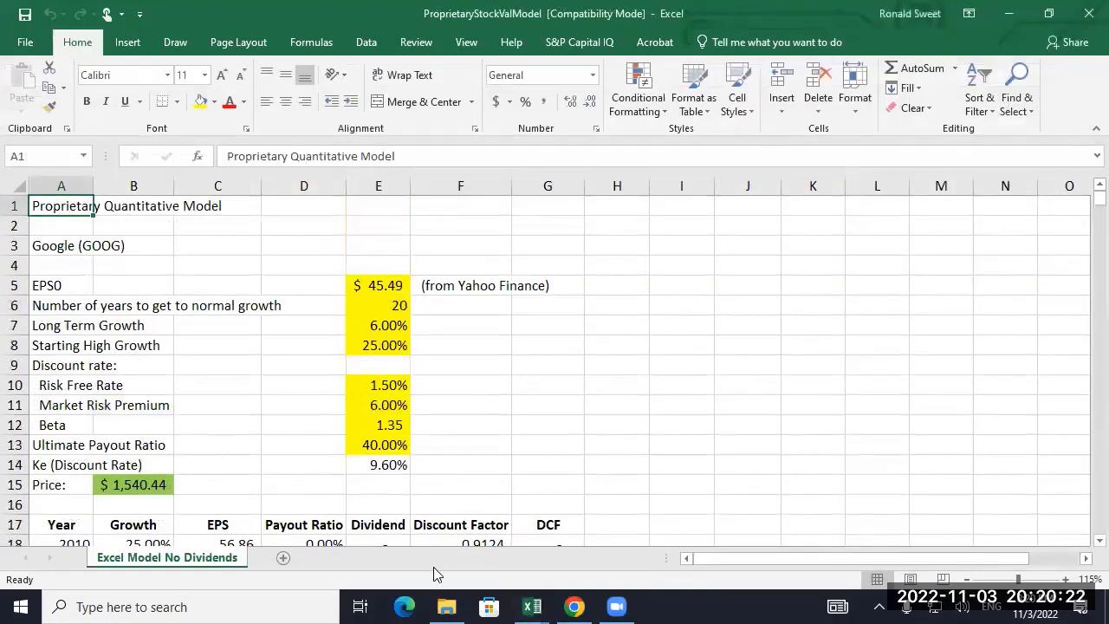
# - Switch to Yahoo Finance in Chrome, look up the GOOGL quote and view Alphabet's valuation measures on the statistics page
pyautogui.click(572, 605)
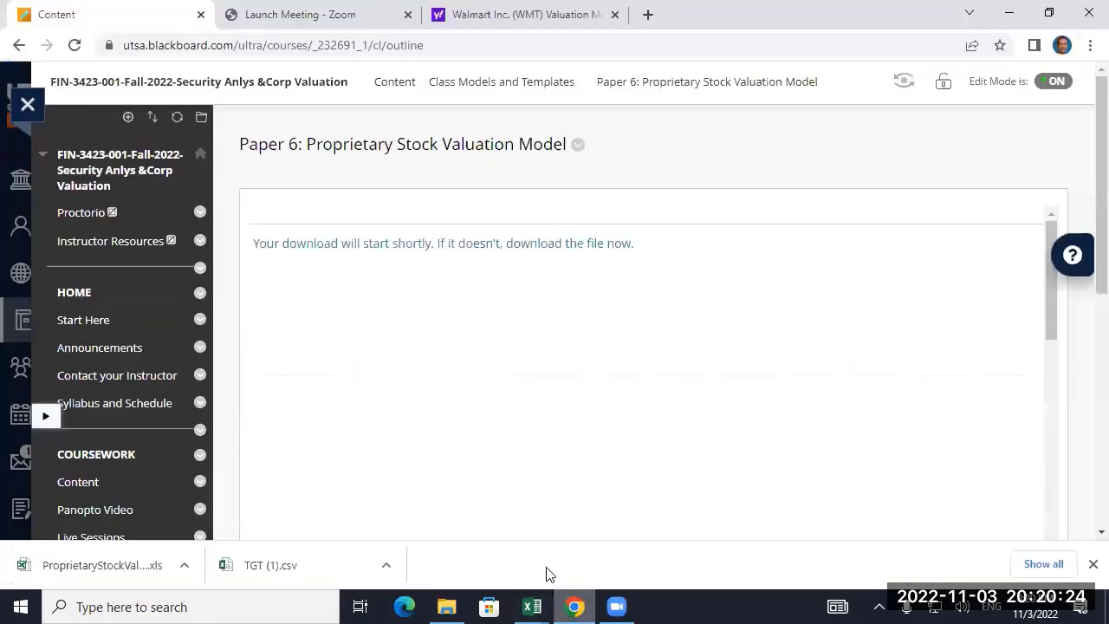
pyautogui.click(436, 14)
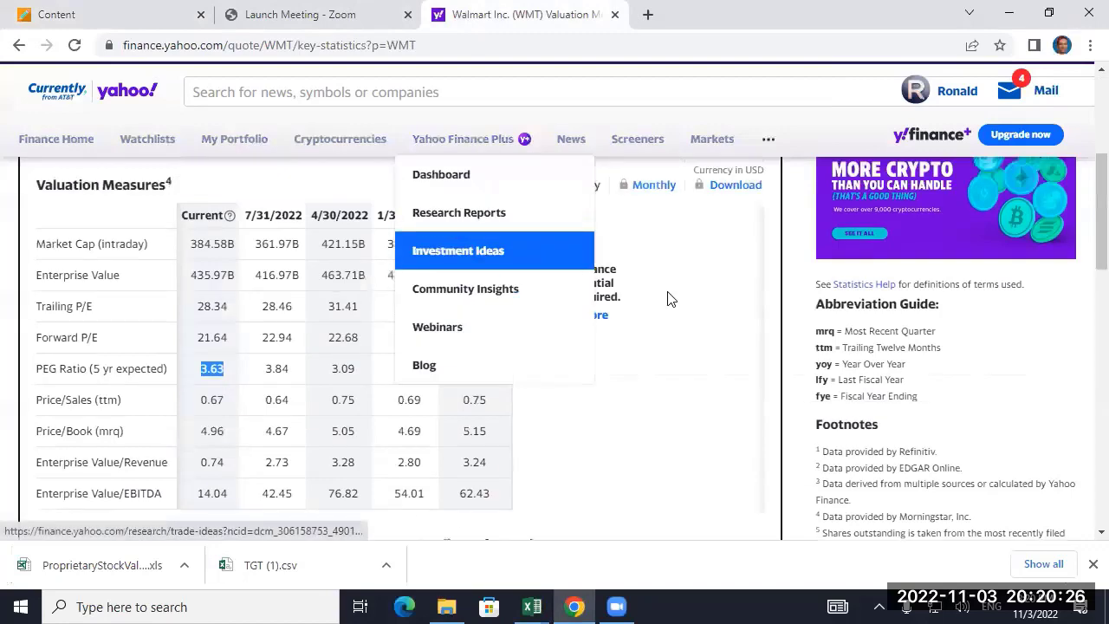
pyautogui.scroll(4, 780, 312)
pyautogui.click(895, 303)
pyautogui.write('go')
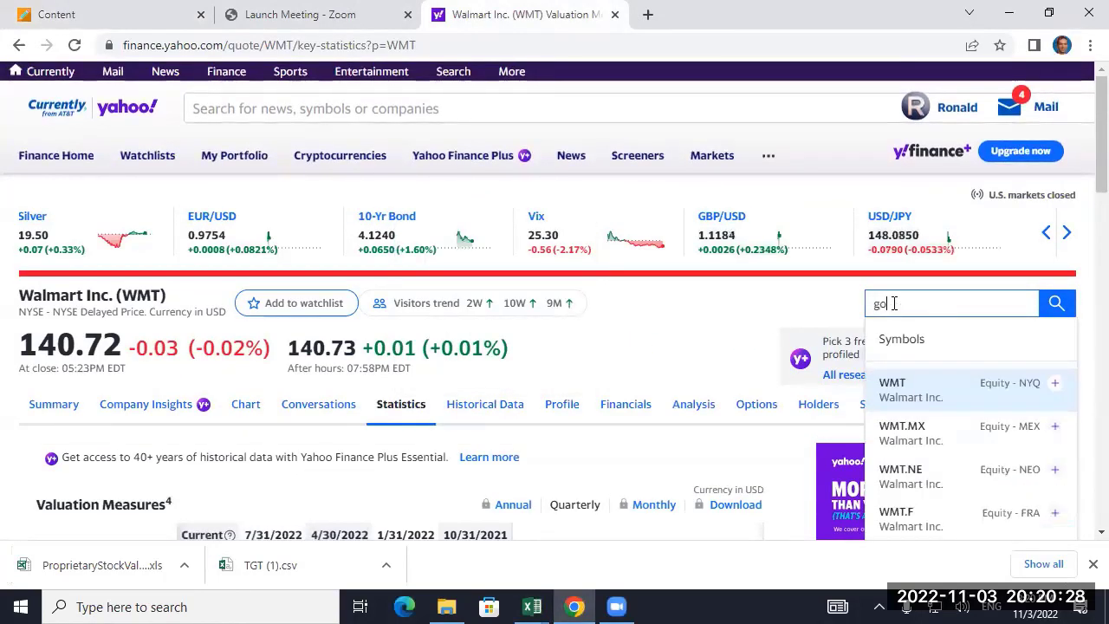
pyautogui.write('ogl')
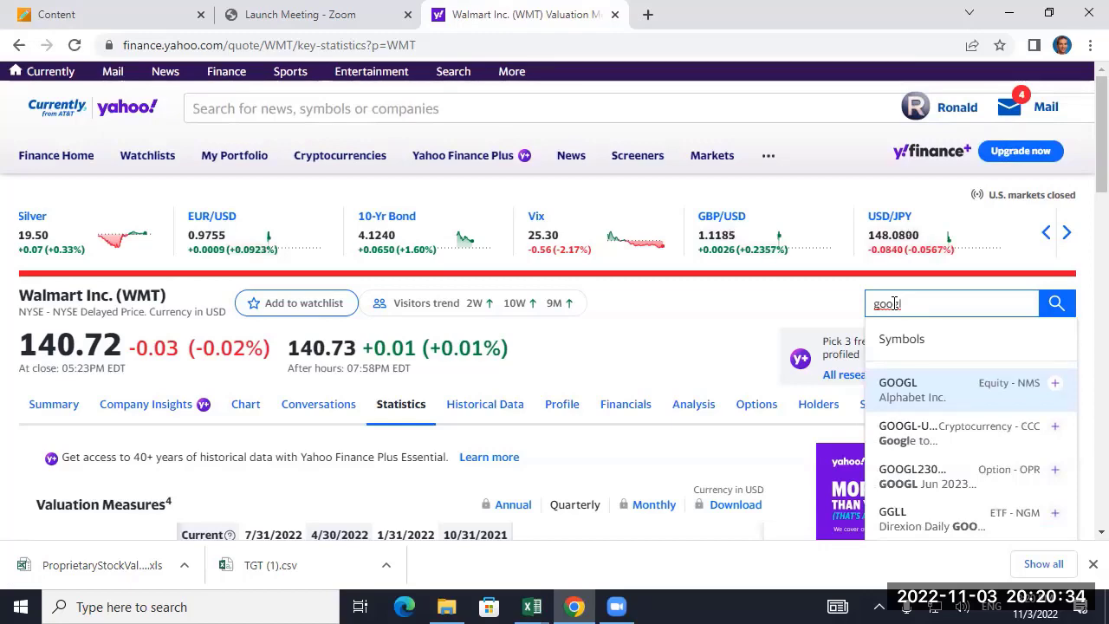
pyautogui.press('Return')
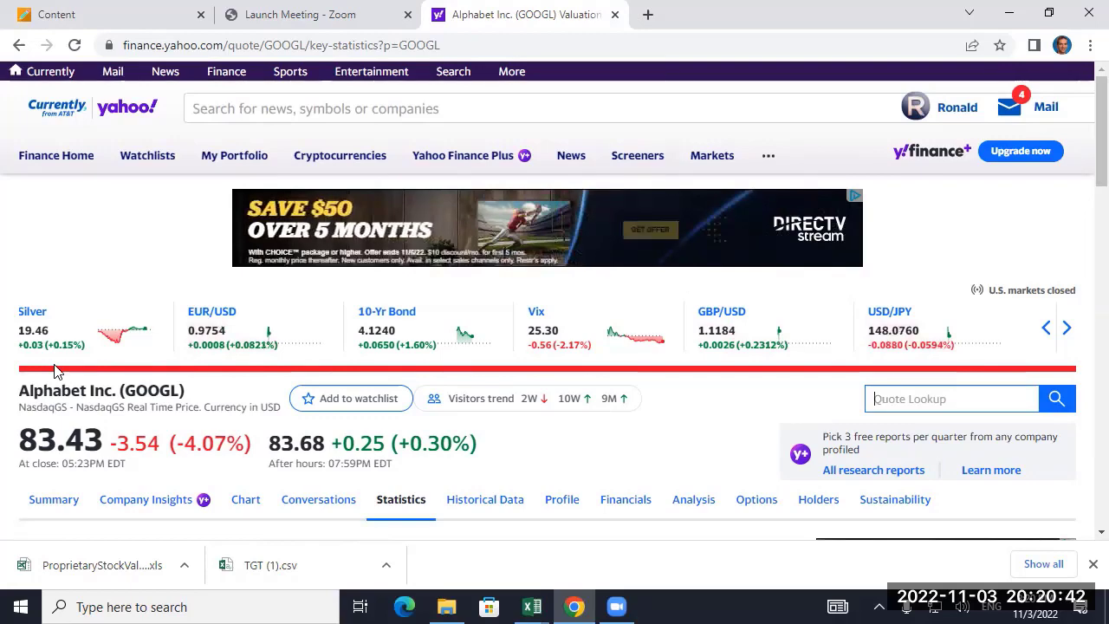
pyautogui.scroll(-2, 56, 368)
pyautogui.scroll(-2, 55, 371)
pyautogui.scroll(2, 54, 371)
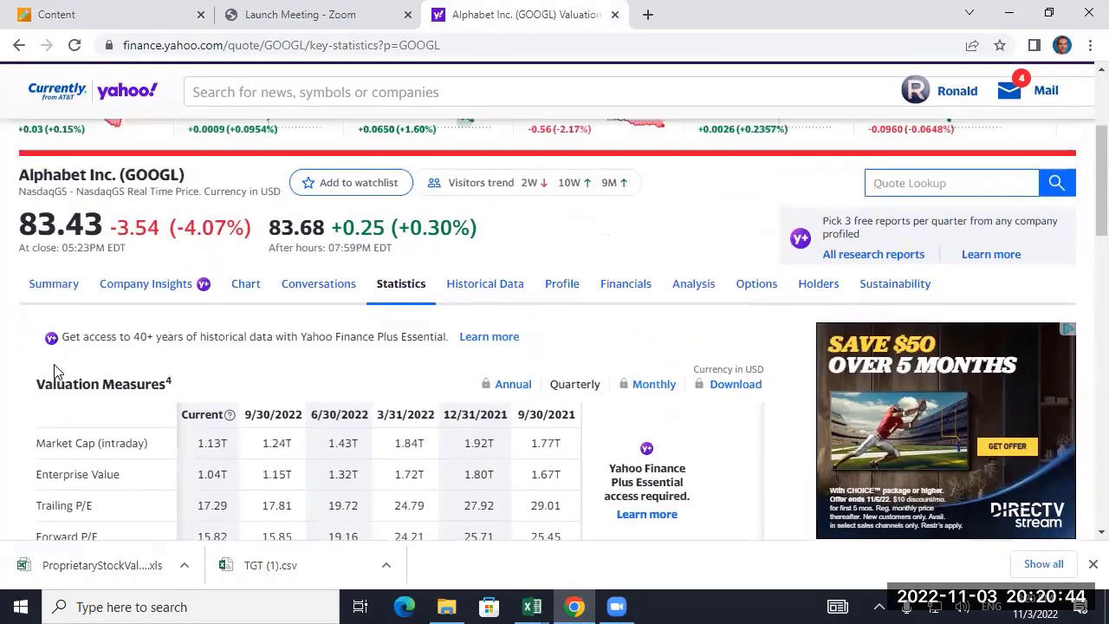
# - Look up Alphabet's trailing-twelve-month EPS on the GOOGL summary page
pyautogui.click(34, 327)
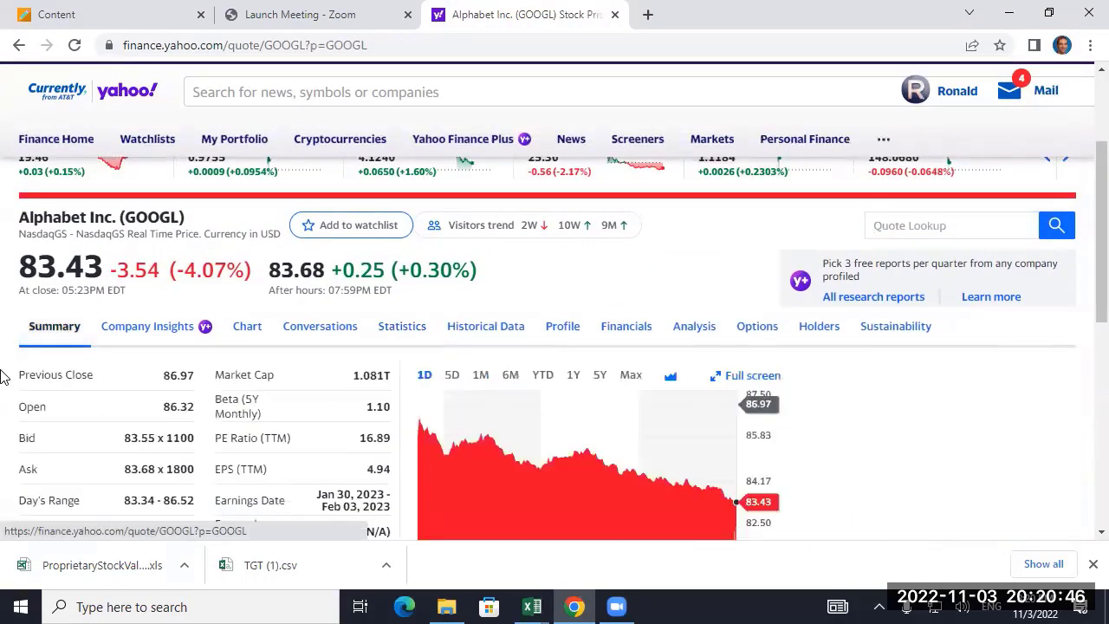
pyautogui.scroll(-2, 310, 316)
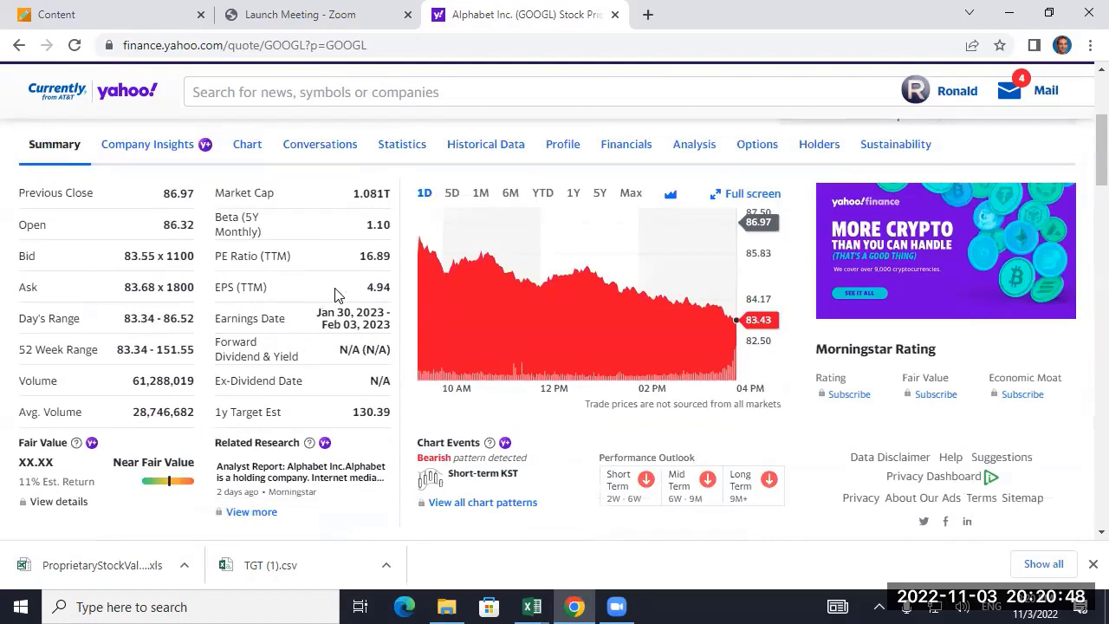
pyautogui.scroll(2, 265, 318)
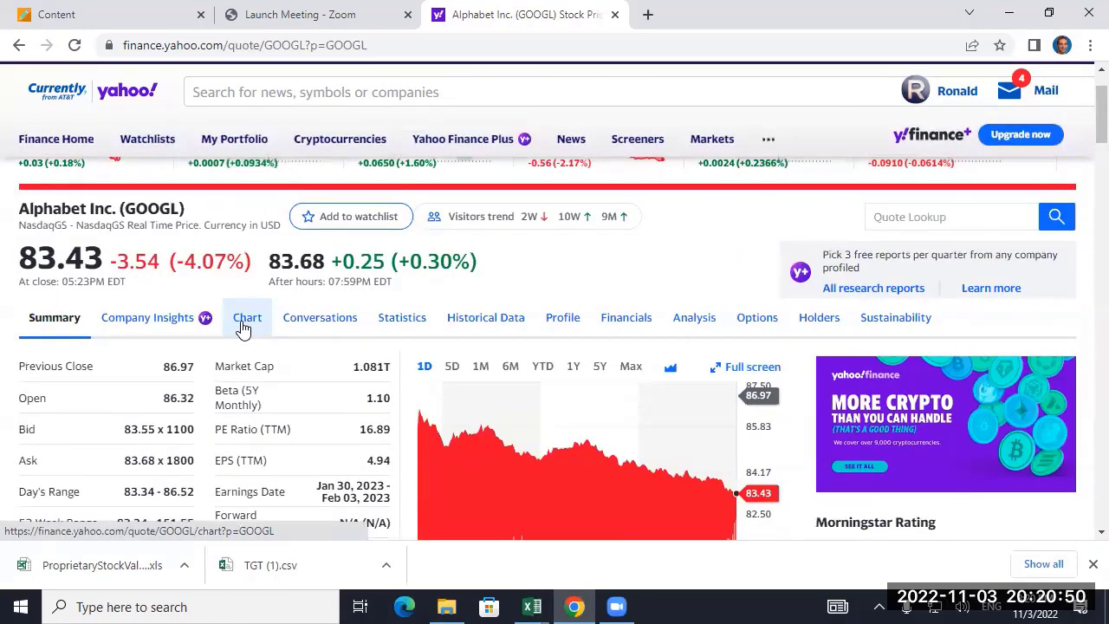
pyautogui.scroll(1, 242, 328)
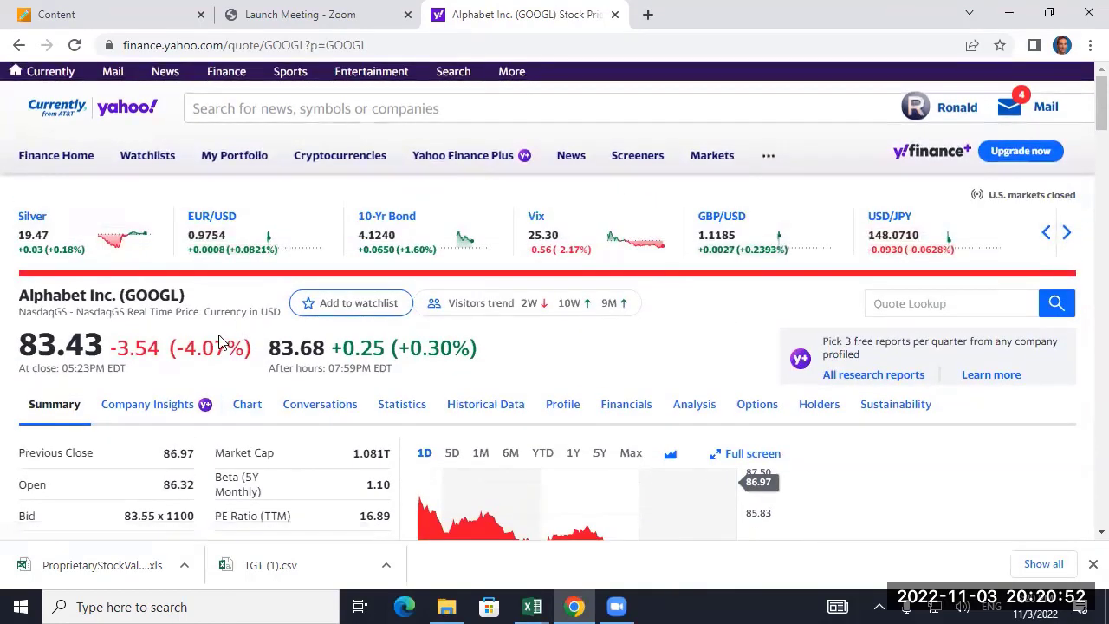
pyautogui.scroll(-1, 221, 342)
pyautogui.scroll(-2, 247, 346)
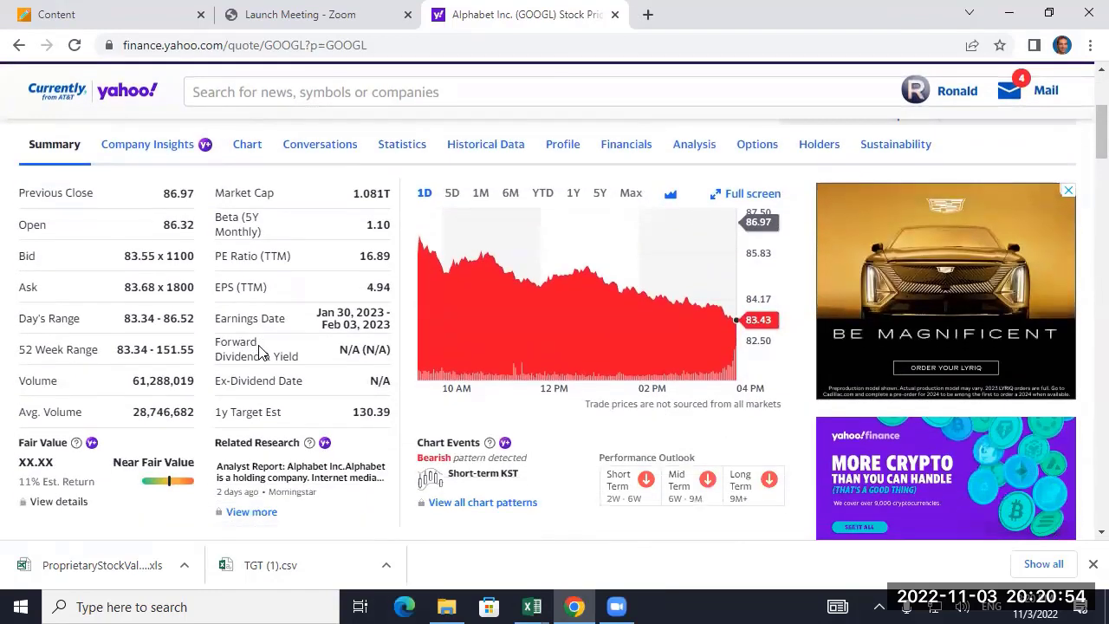
pyautogui.scroll(2, 260, 351)
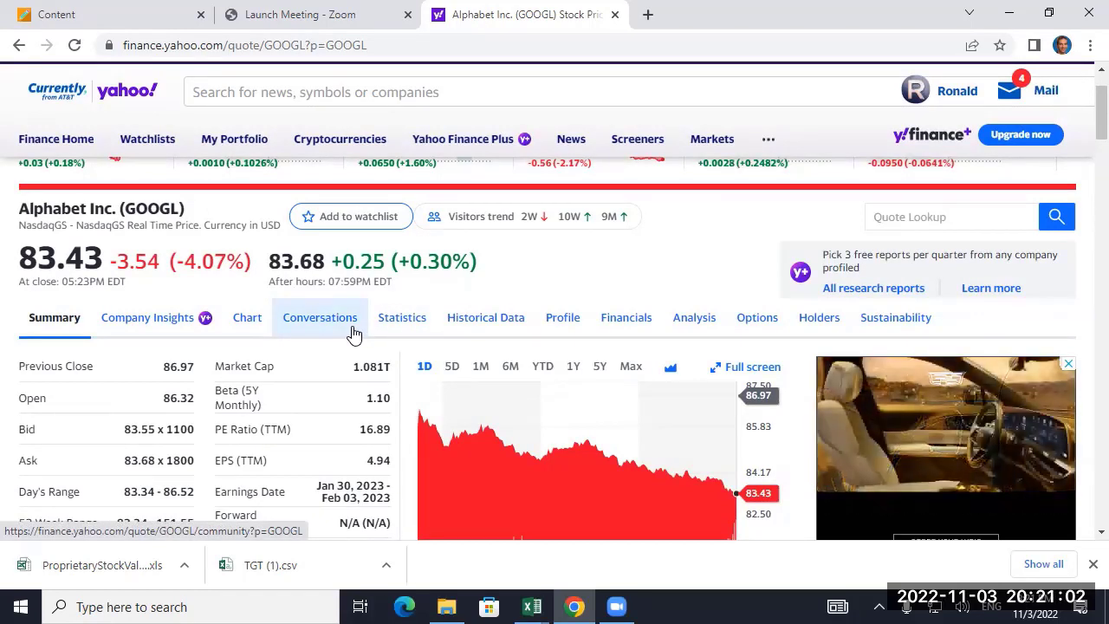
pyautogui.scroll(-1, 351, 416)
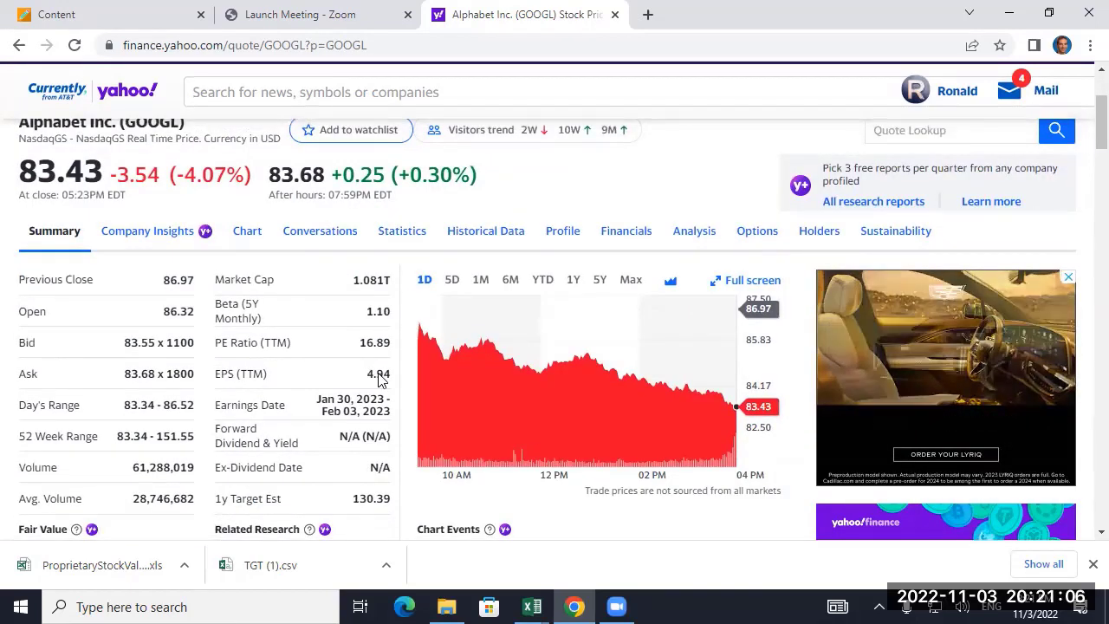
pyautogui.doubleClick(371, 373)
pyautogui.click(360, 390)
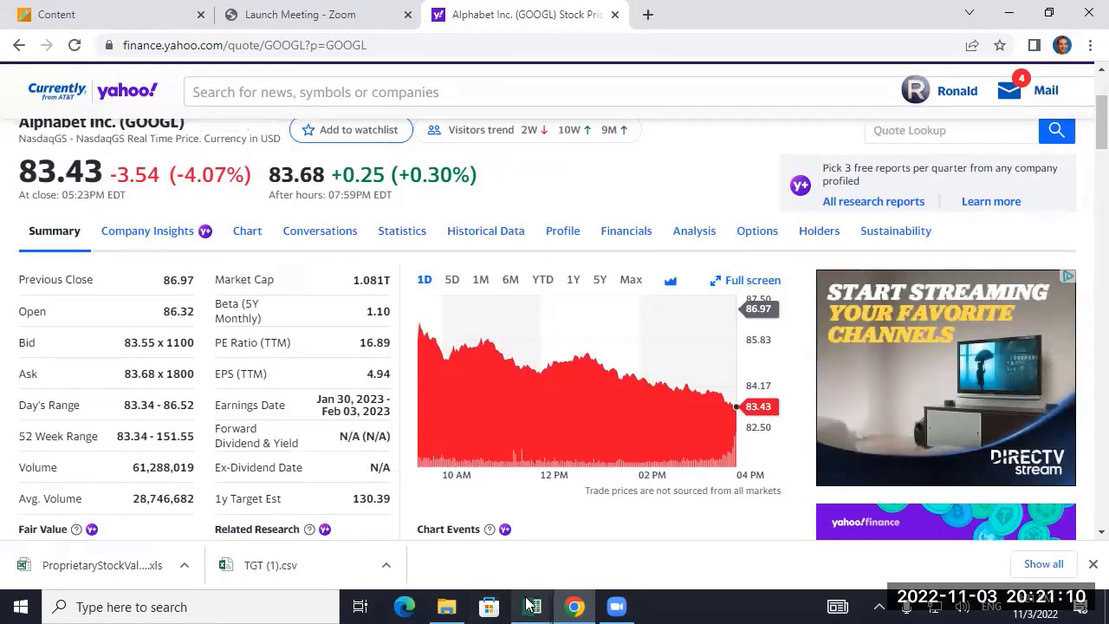
# - Switch to the ProprietaryStockValModel workbook in Excel and set EPS0 to 4.94
pyautogui.moveTo(528, 604)
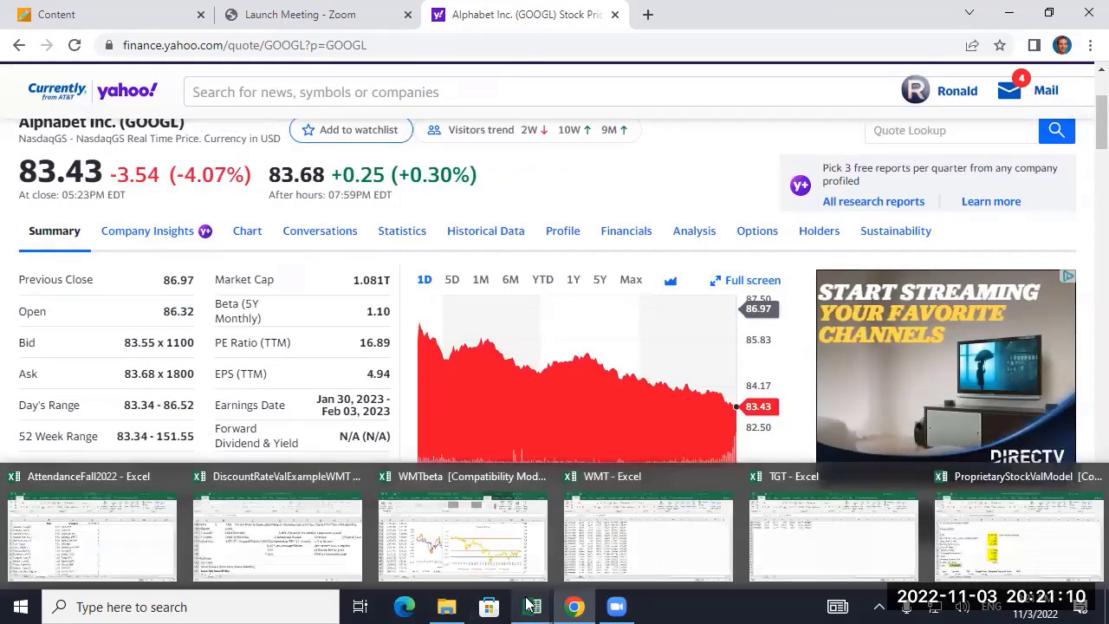
pyautogui.click(960, 545)
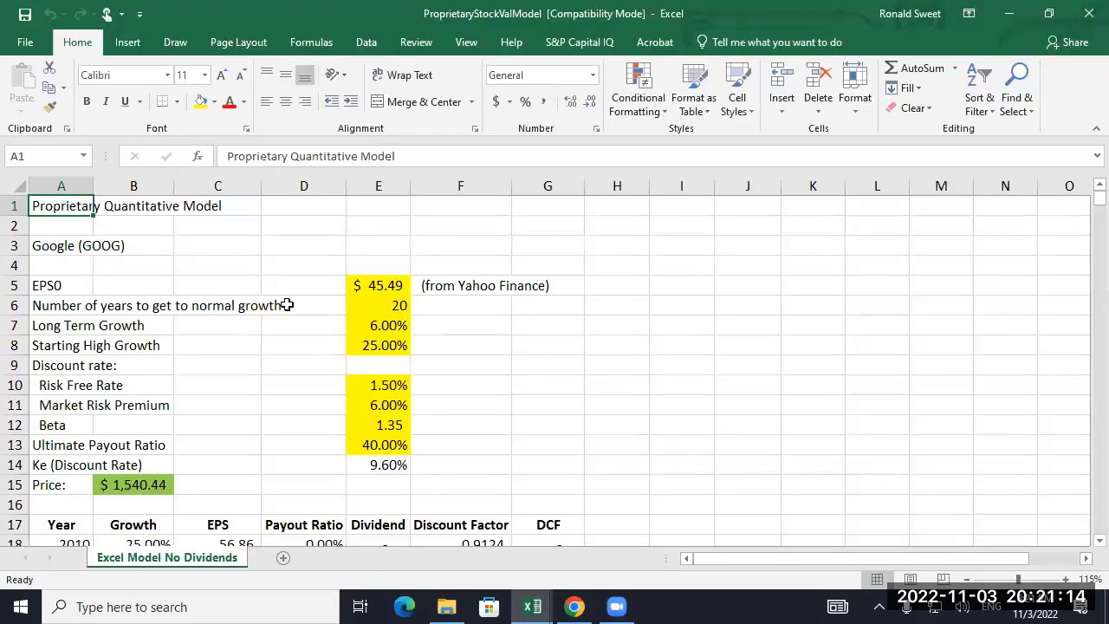
pyautogui.click(369, 285)
pyautogui.write('4.94')
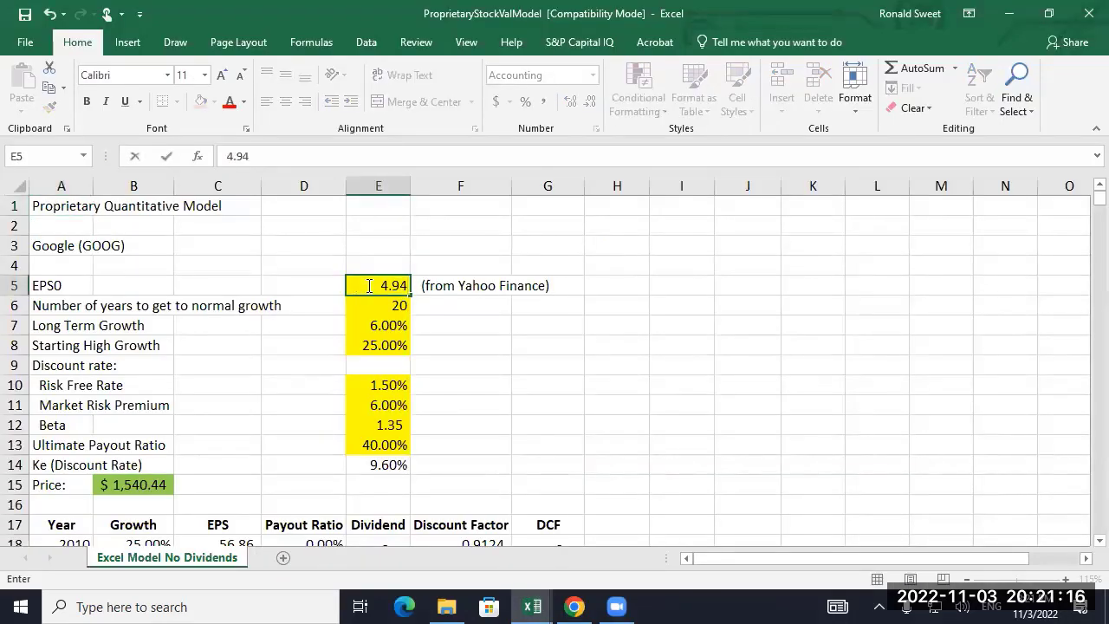
pyautogui.press('Return')
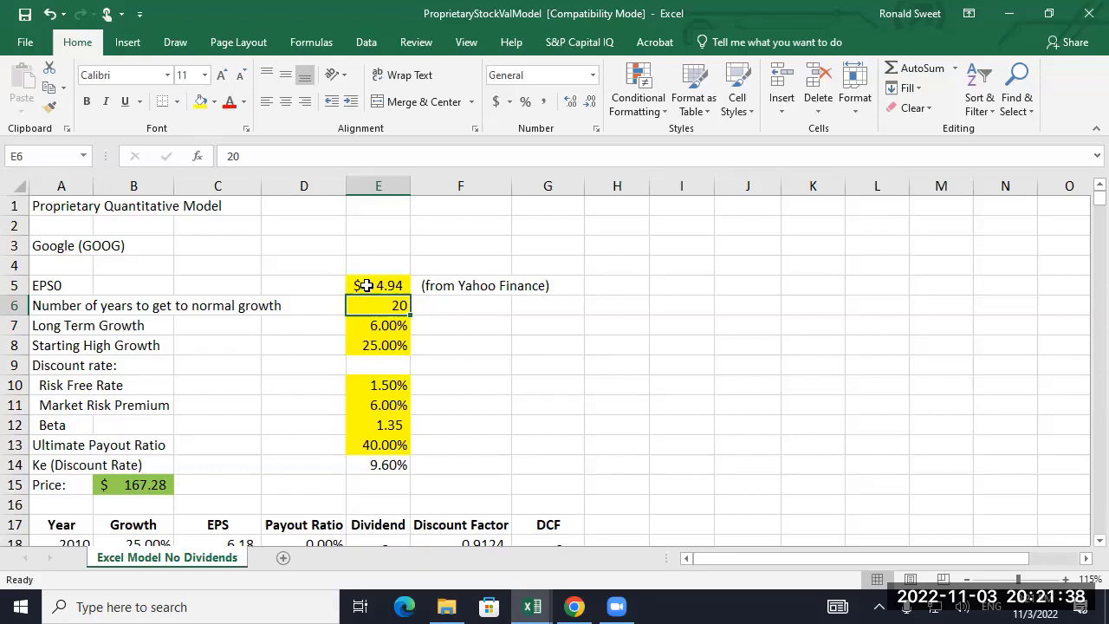
# - Set the model's Long Term Growth to 5.5%
pyautogui.press('Down')
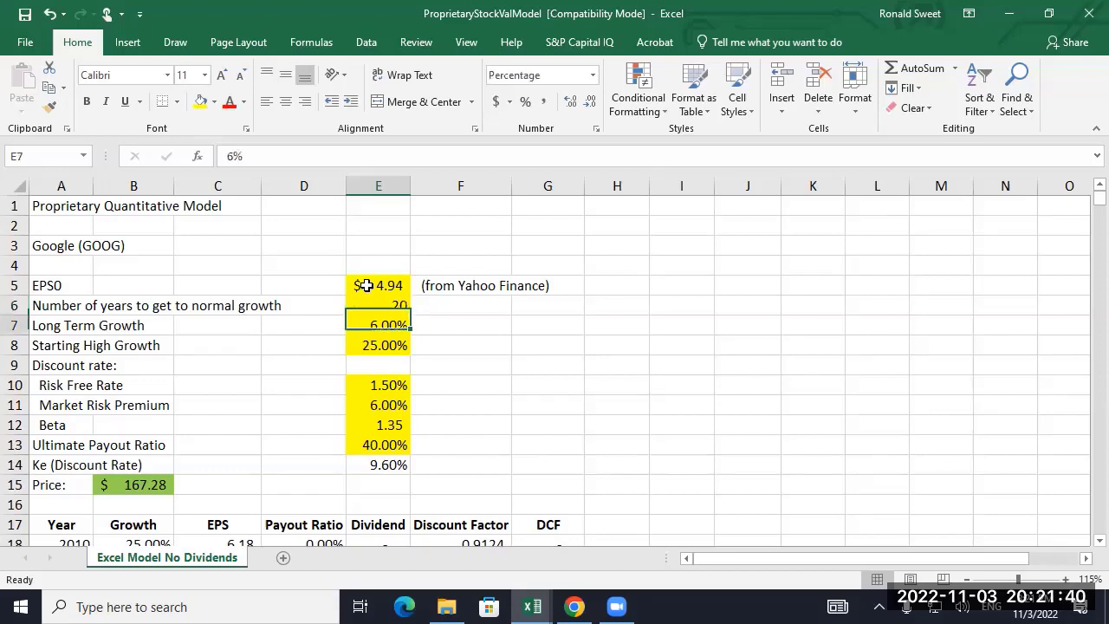
pyautogui.write('5.5')
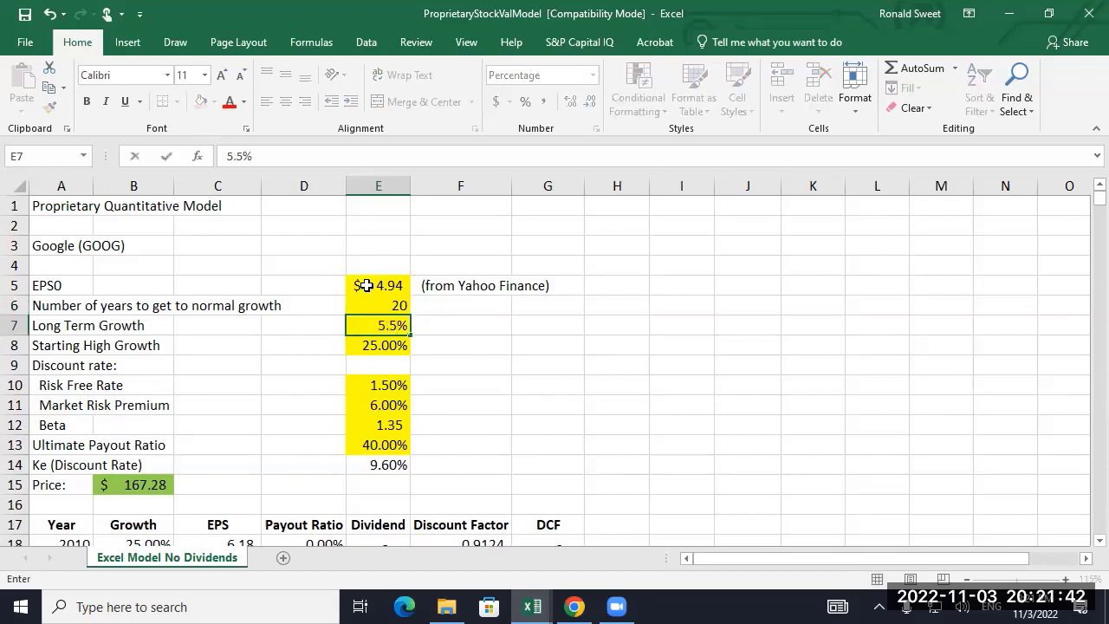
pyautogui.press('Return')
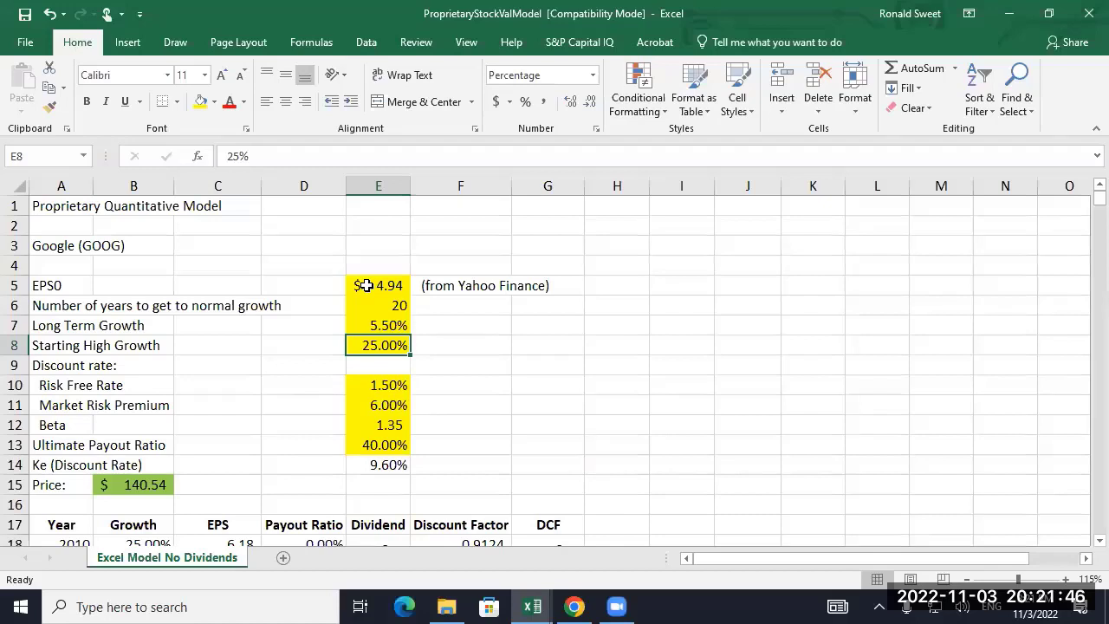
# - Set the discount rate inputs to a 4.05% Risk Free Rate and a 4% Market Risk Premium
pyautogui.press('Down')
pyautogui.press('Down')
pyautogui.write('4.05')
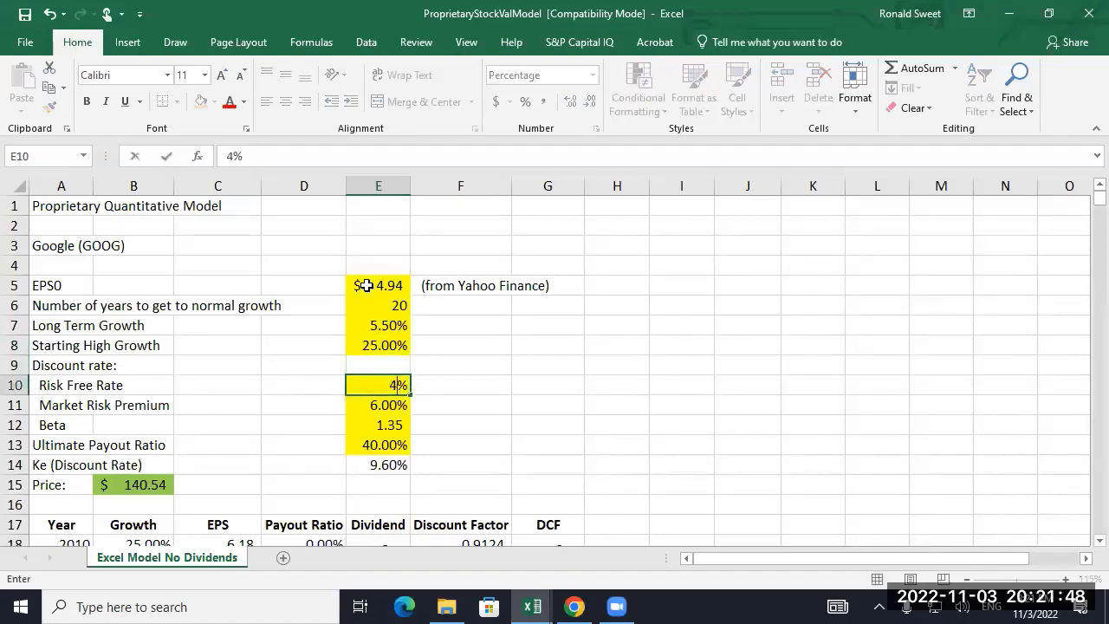
pyautogui.press('Return')
pyautogui.write('4')
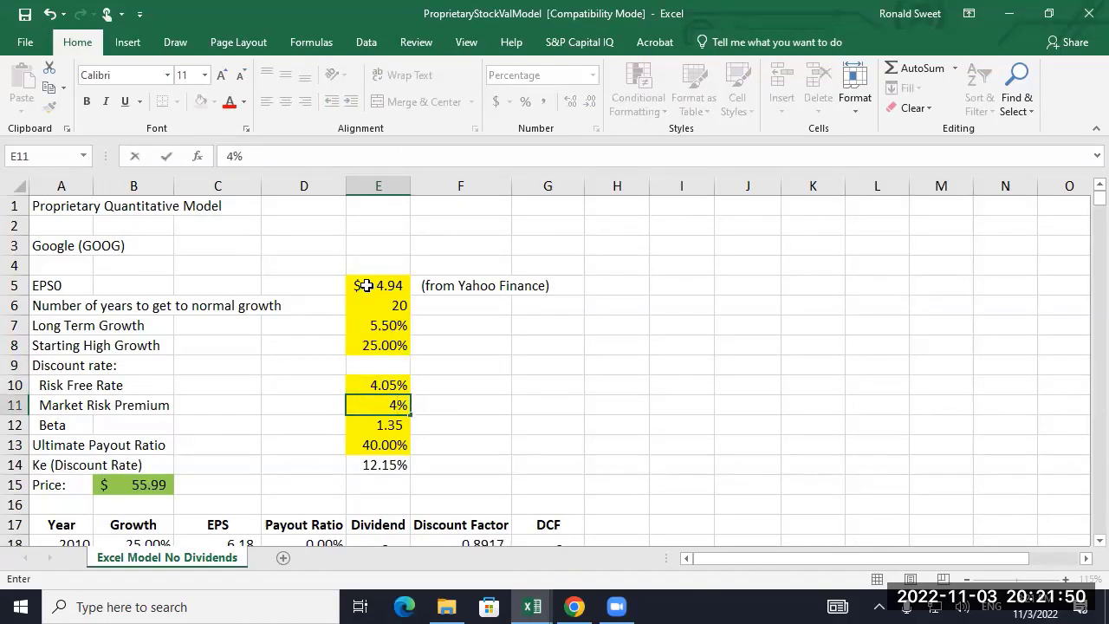
pyautogui.press('Return')
pyautogui.press('Down')
pyautogui.press('Down')
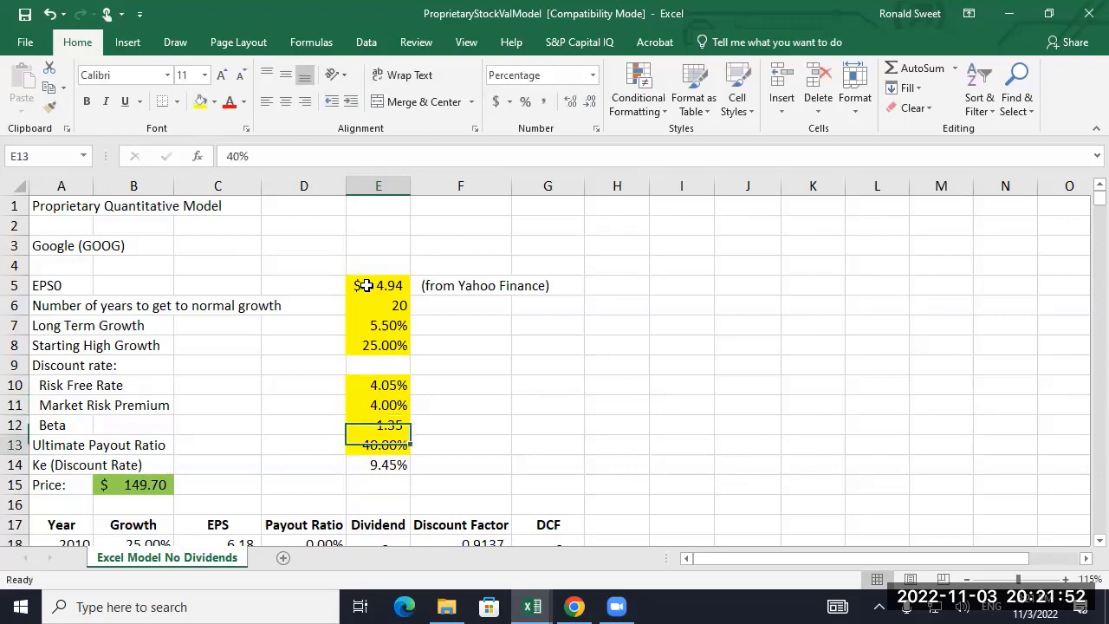
pyautogui.press('Up')
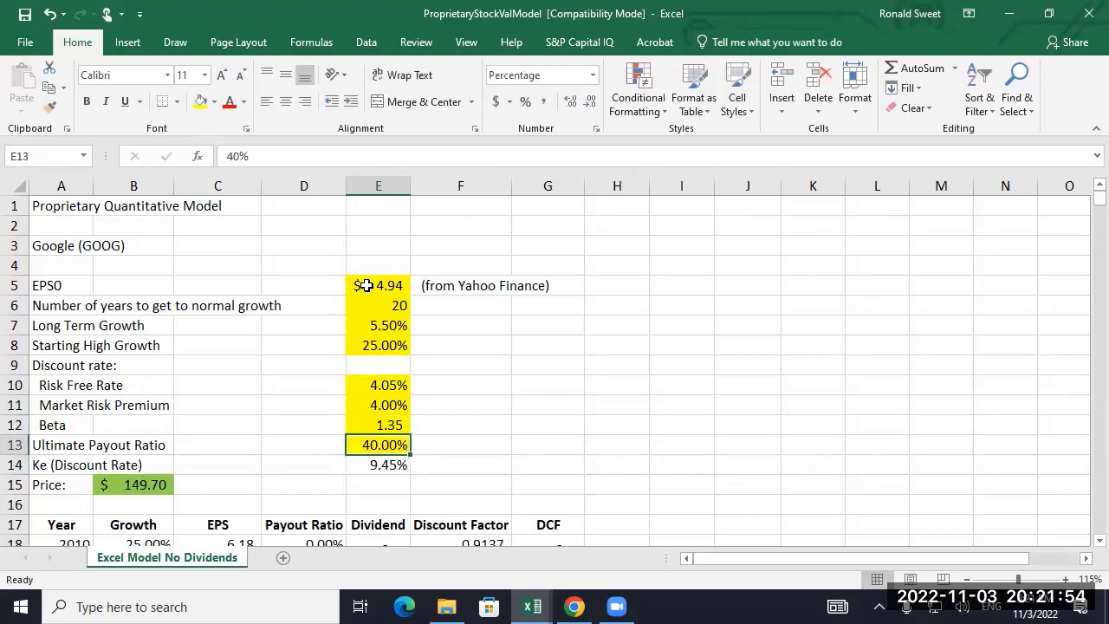
# - Examine the early years of the Dividend column and the growth assumptions in E6 to E8
pyautogui.scroll(-3, 347, 291)
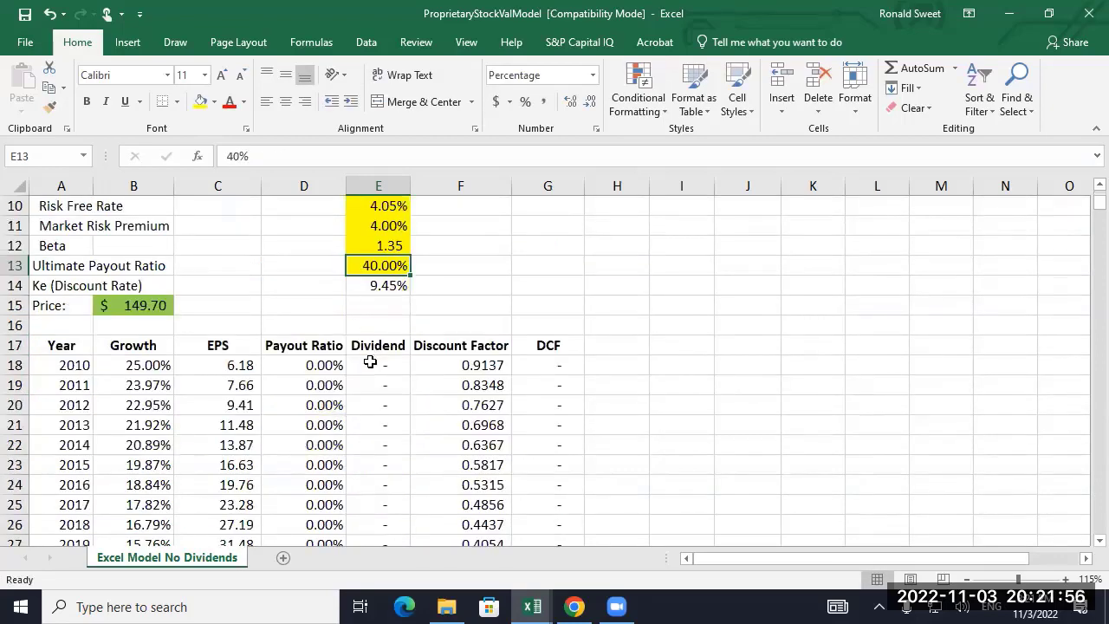
pyautogui.moveTo(369, 363); pyautogui.dragTo(376, 524)
pyautogui.scroll(3, 372, 471)
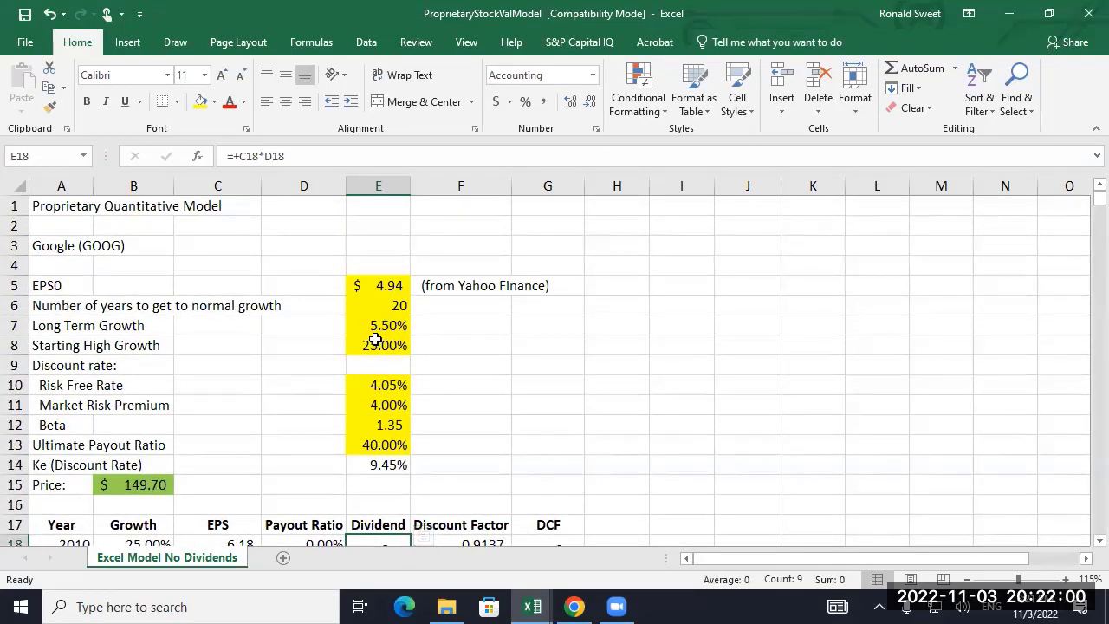
pyautogui.click(370, 344)
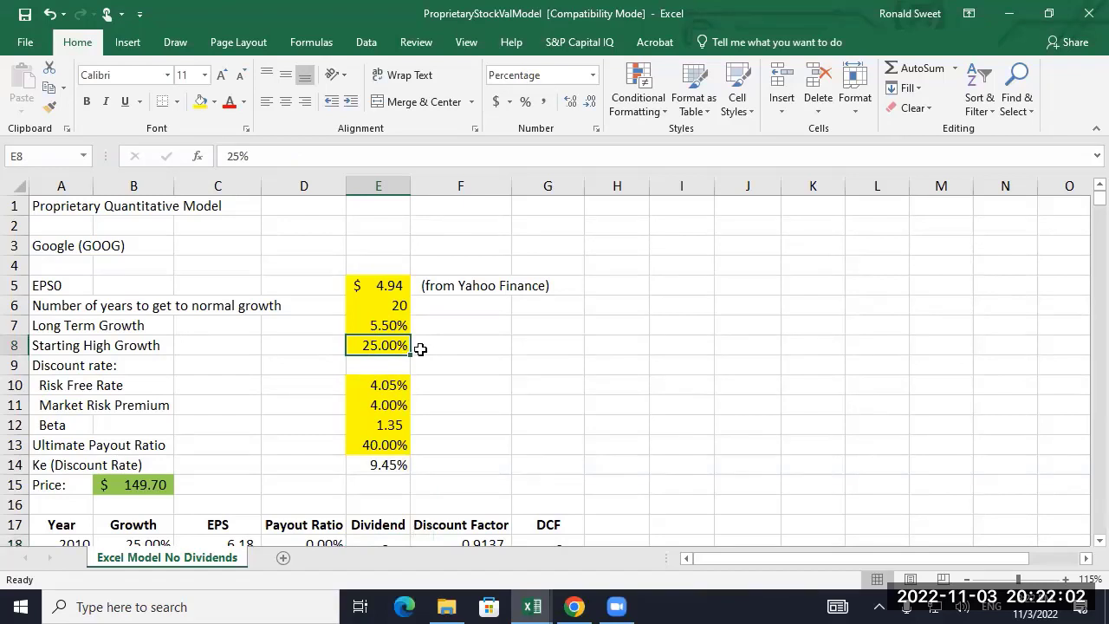
pyautogui.click(387, 309)
pyautogui.click(373, 341)
pyautogui.click(393, 323)
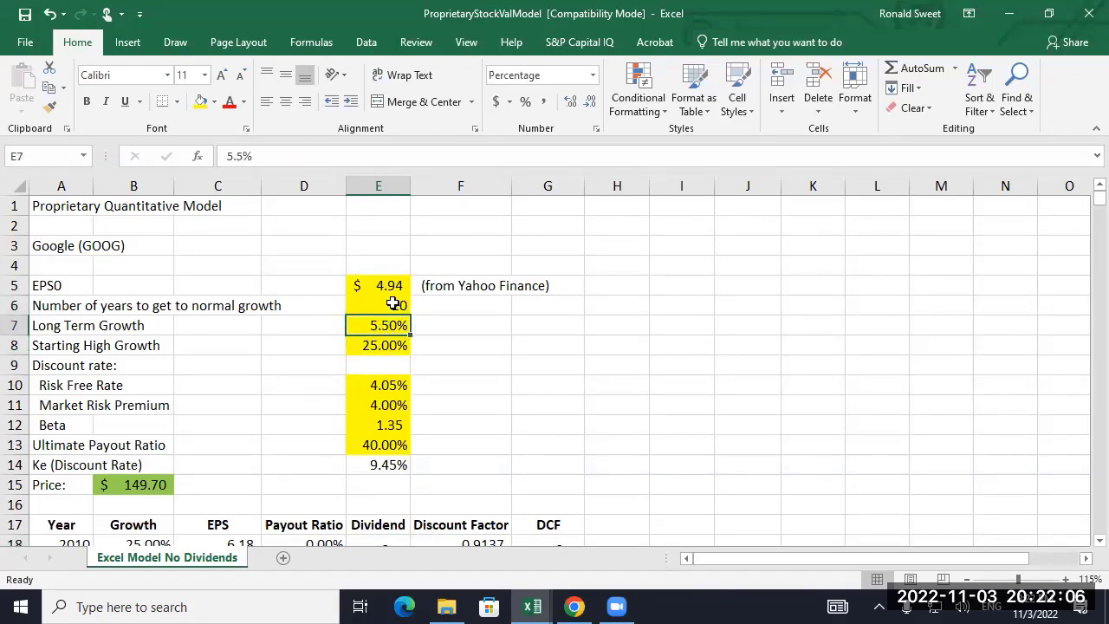
pyautogui.click(390, 305)
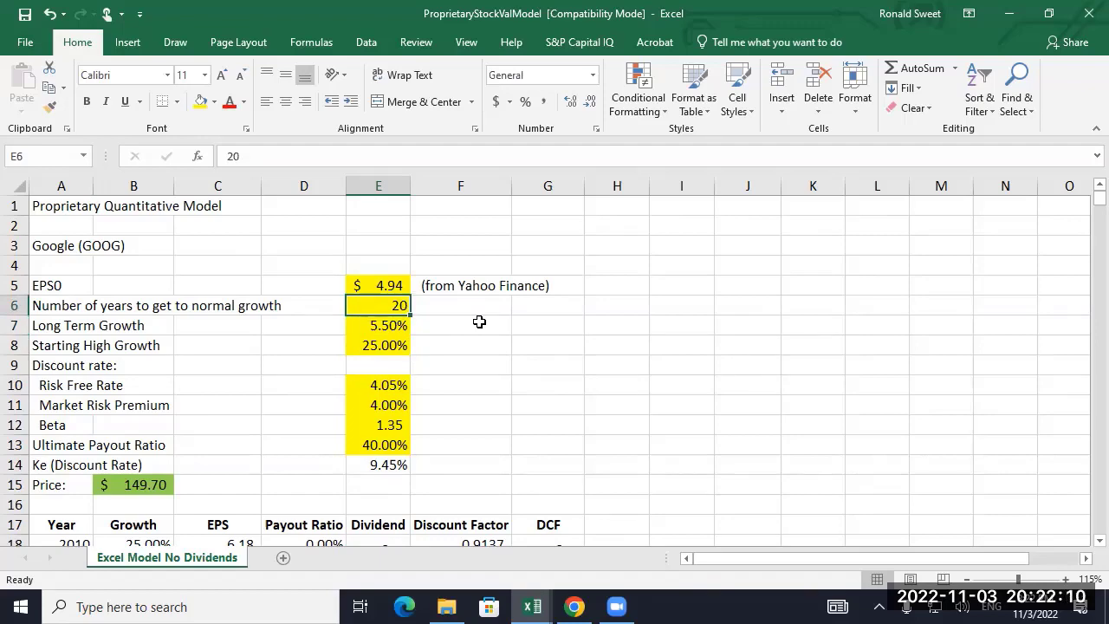
# - Examine the yearly growth decline from 2010 to 2029 and the 2029 growth, payout ratio and dividend cells
pyautogui.scroll(-4, 394, 328)
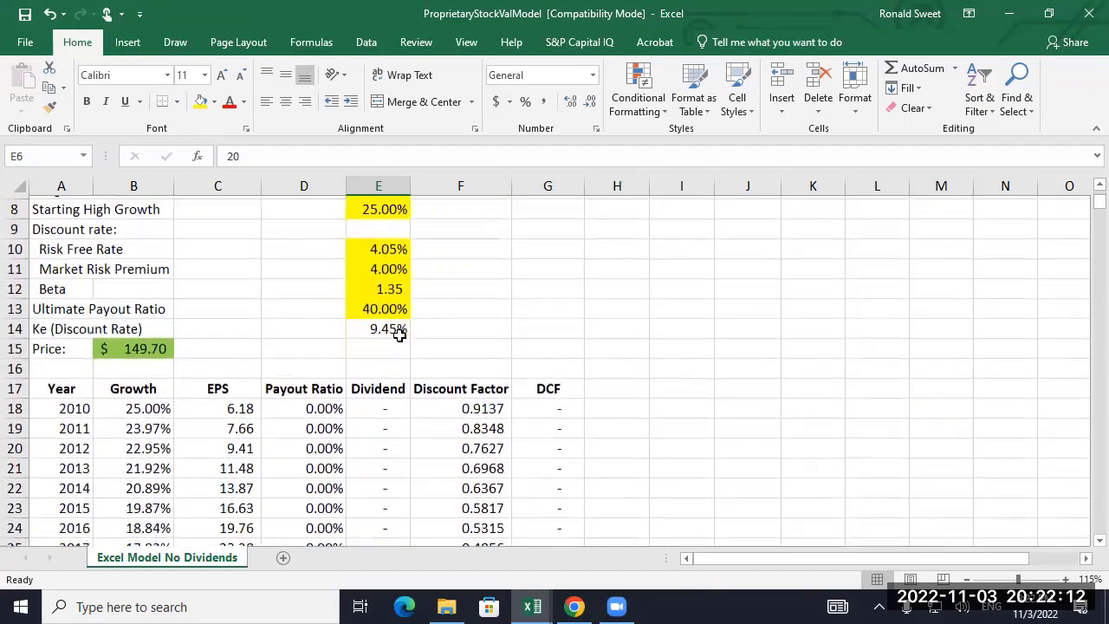
pyautogui.click(167, 312)
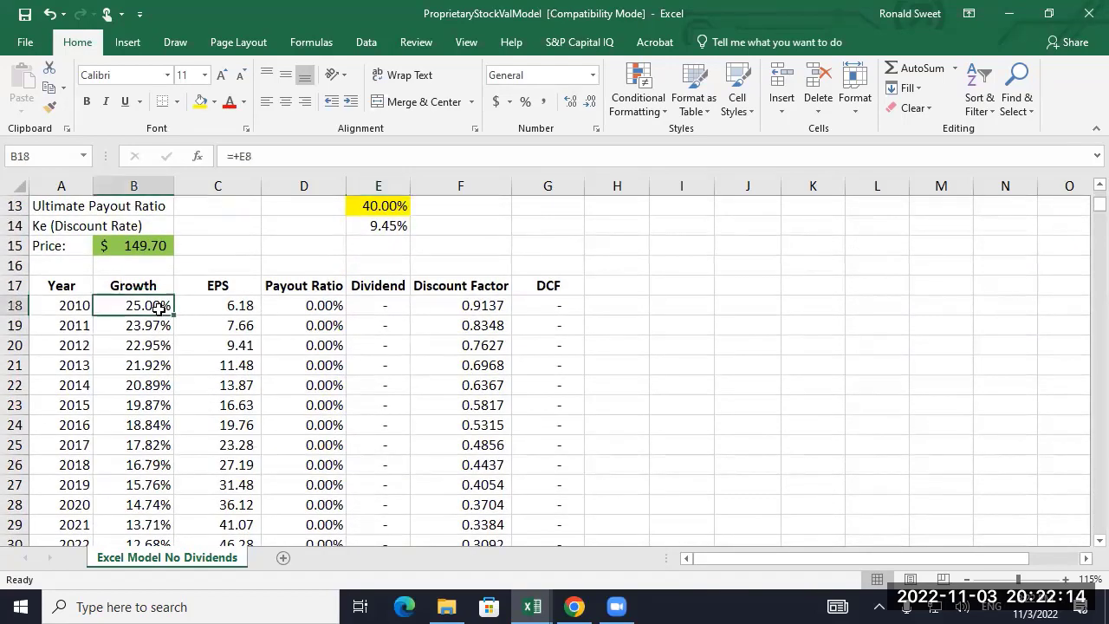
pyautogui.scroll(3, 203, 321)
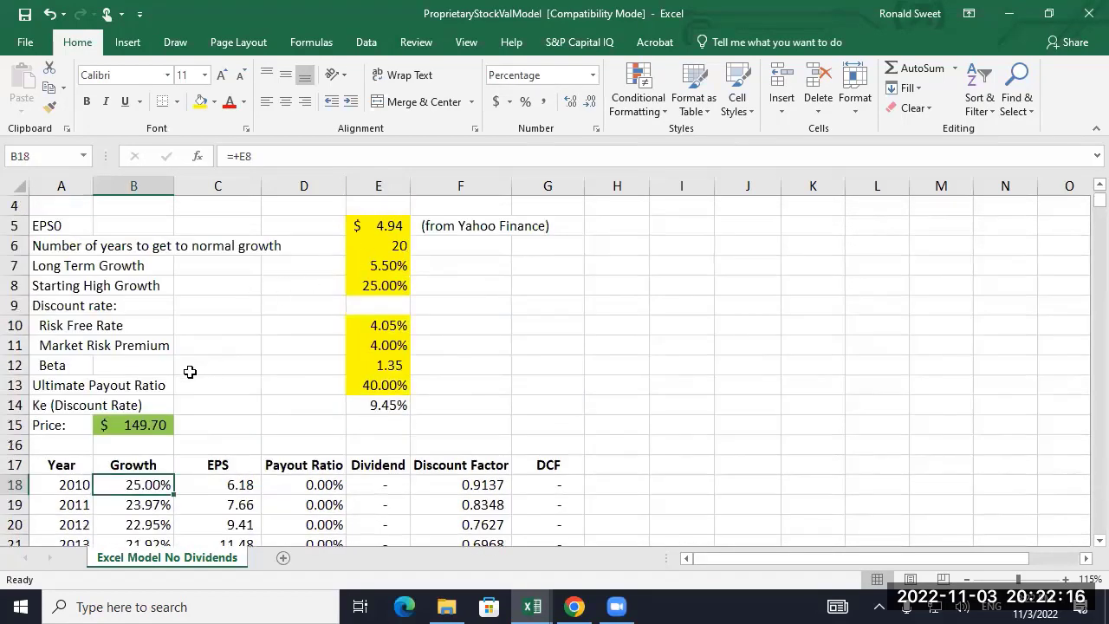
pyautogui.scroll(-5, 153, 401)
pyautogui.scroll(-3, 153, 400)
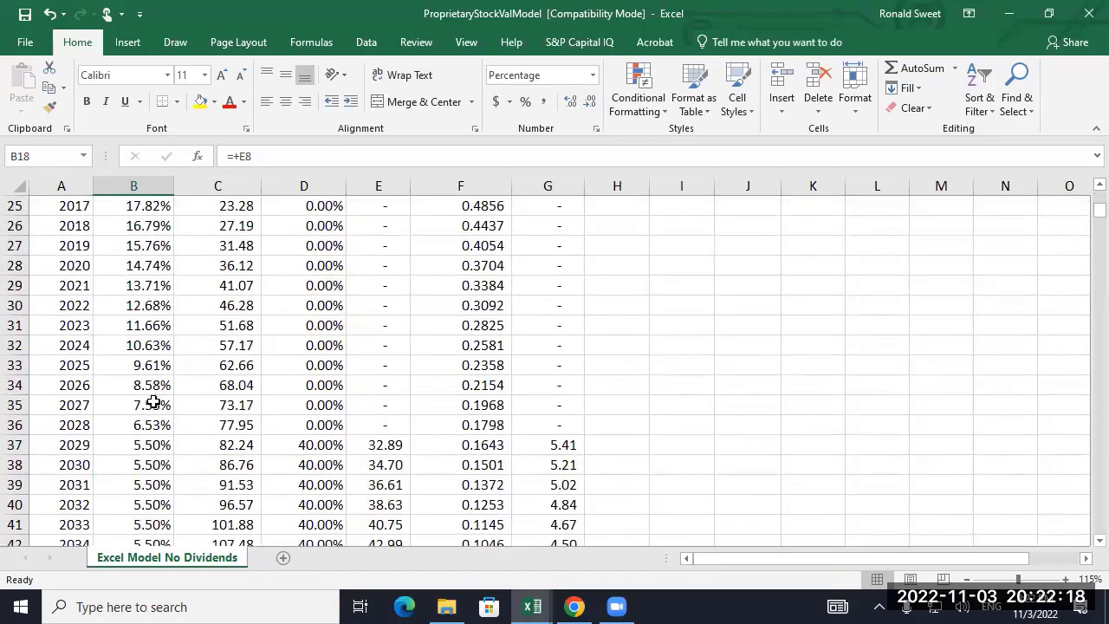
pyautogui.click(148, 388)
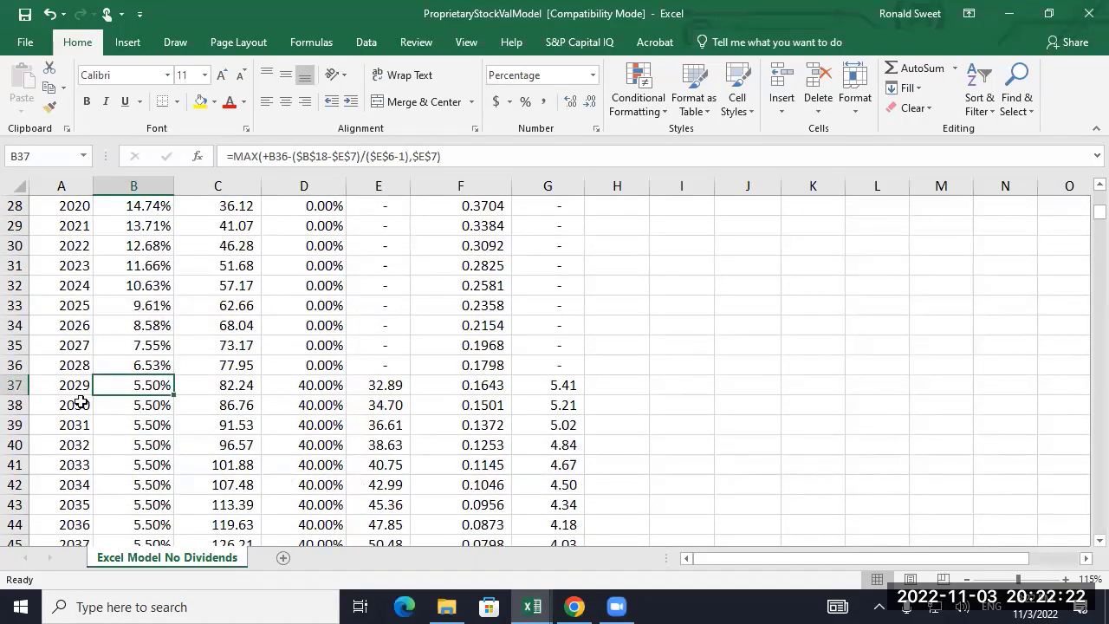
pyautogui.click(382, 385)
pyautogui.click(321, 386)
pyautogui.click(378, 385)
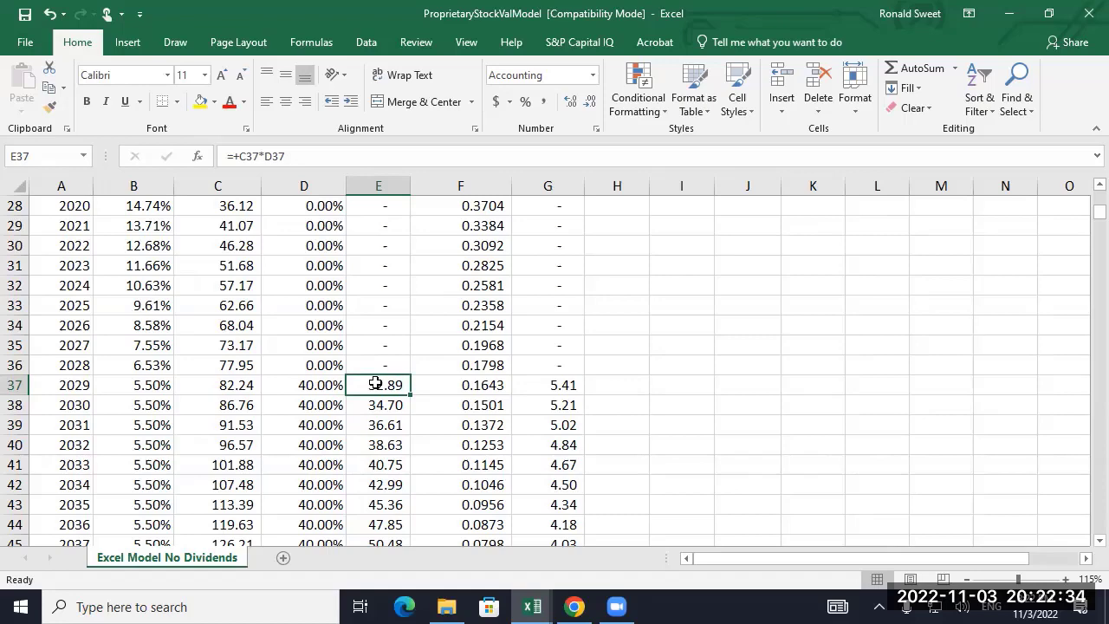
# - Inspect the formula behind the model's Price in cell B15
pyautogui.scroll(8, 376, 381)
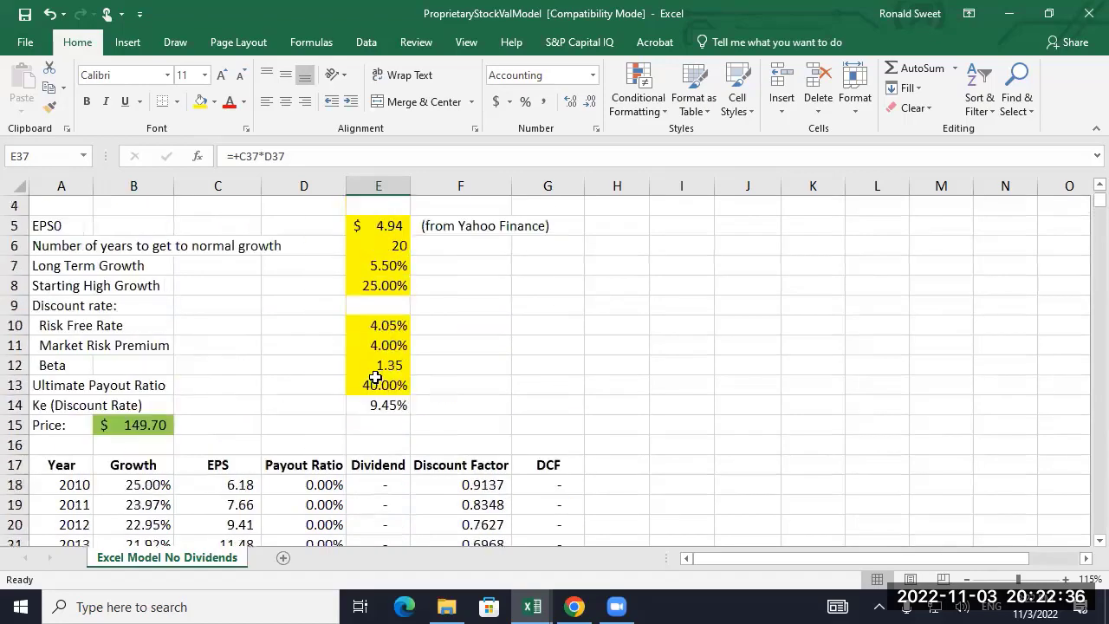
pyautogui.scroll(1, 373, 378)
pyautogui.click(130, 484)
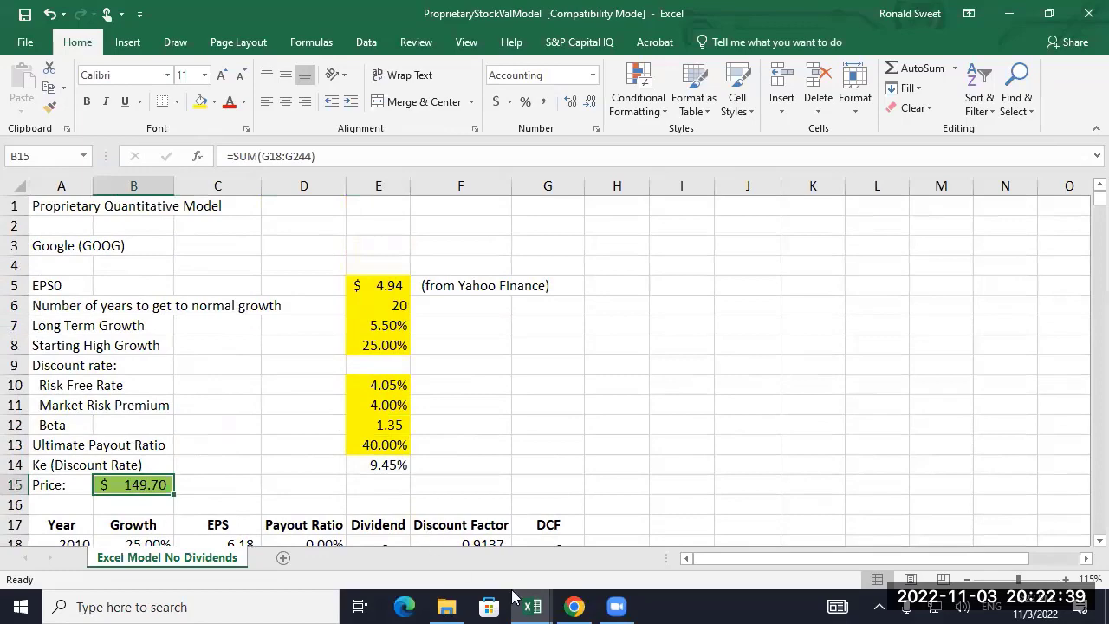
# - Switch to Yahoo Finance in Chrome, highlight GOOGL's closing share price and display its one-year price chart
pyautogui.click(574, 607)
pyautogui.scroll(1, 73, 217)
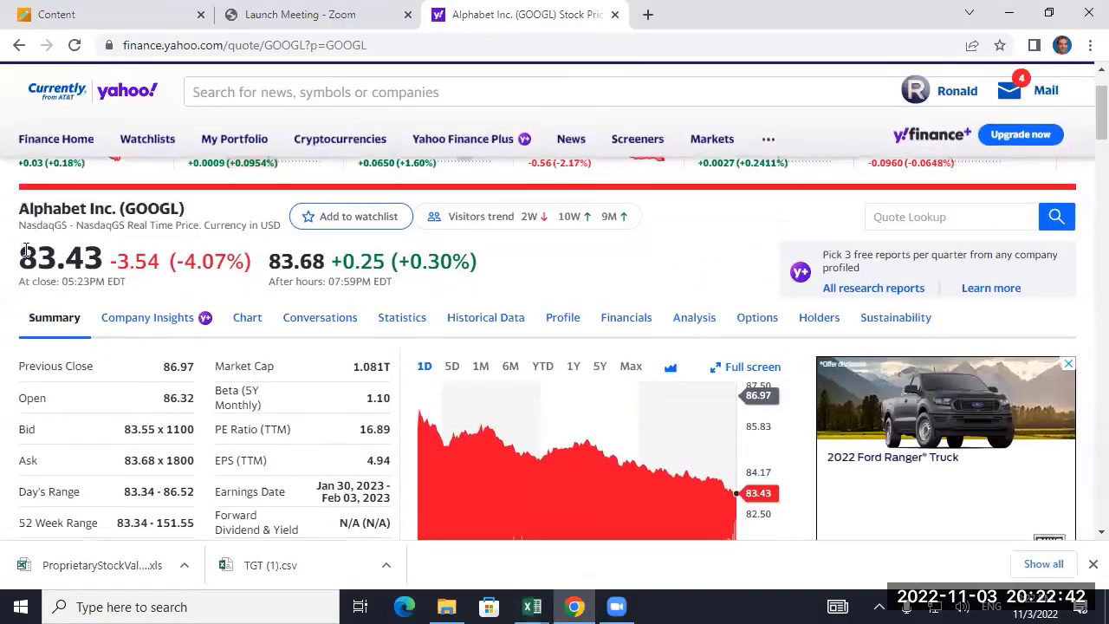
pyautogui.doubleClick(61, 259)
pyautogui.scroll(-1, 173, 387)
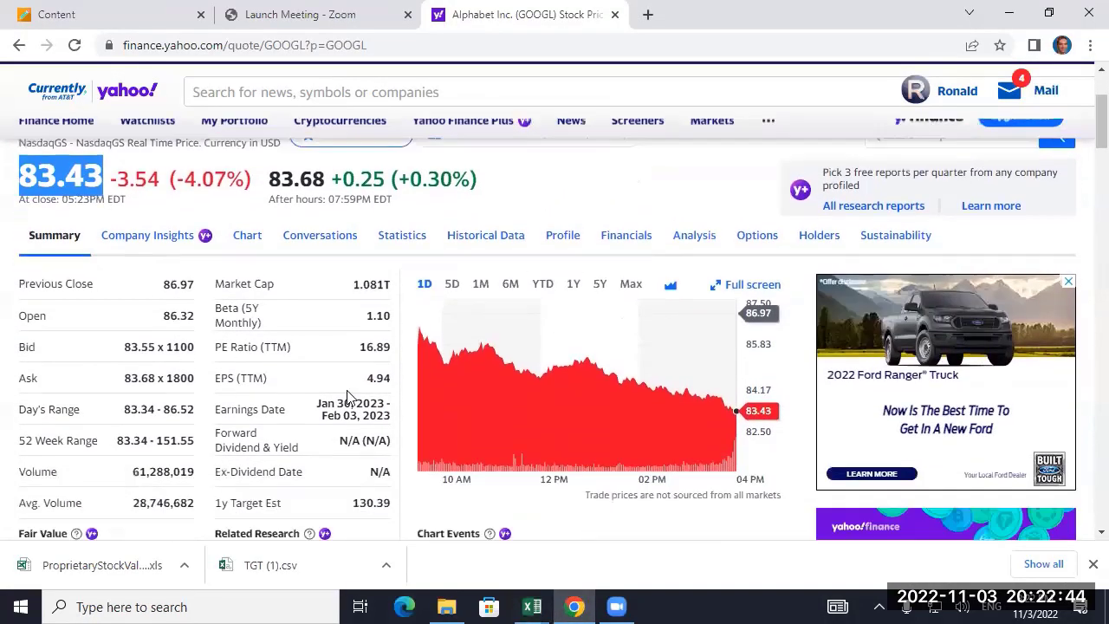
pyautogui.click(573, 280)
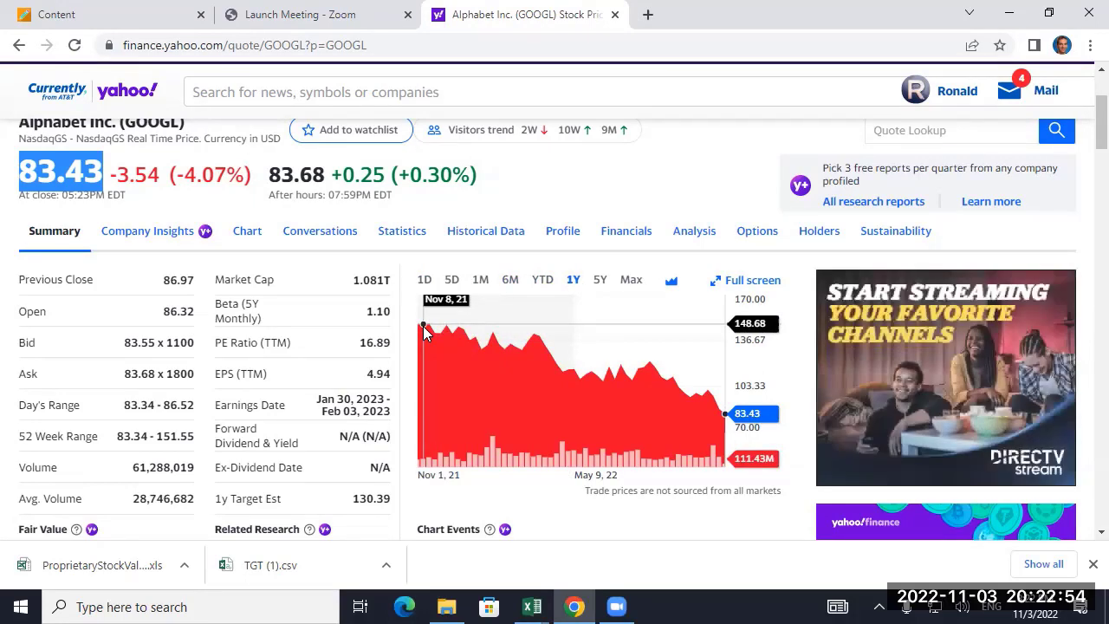
# - Return to the ProprietaryStockValModel workbook and review the long-term growth input, the title cells and the yearly projection table
pyautogui.click(533, 607)
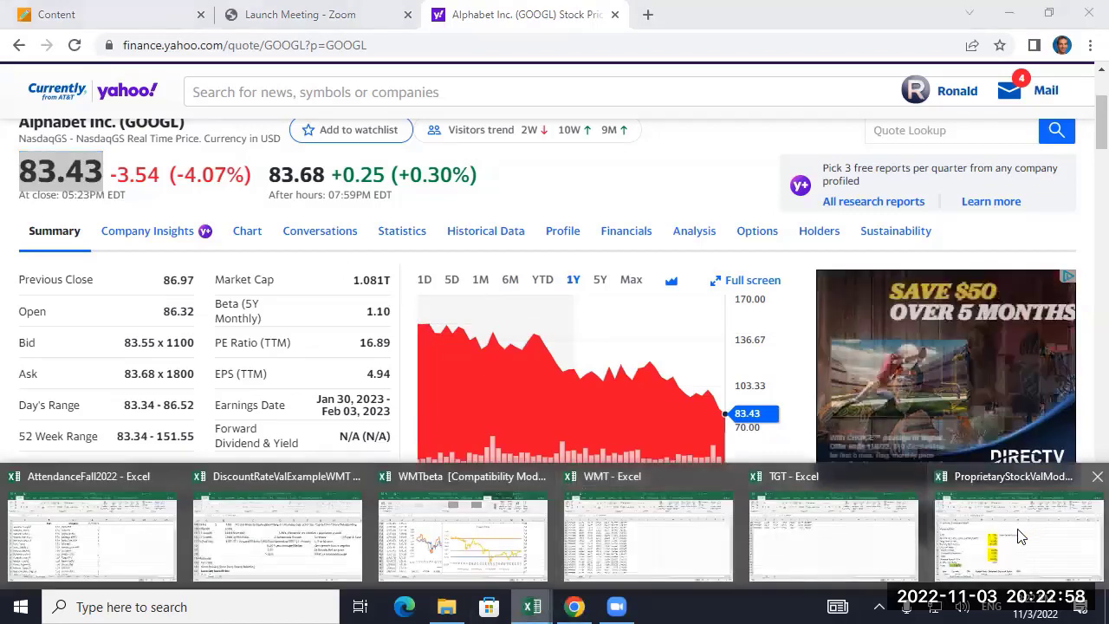
pyautogui.click(1018, 537)
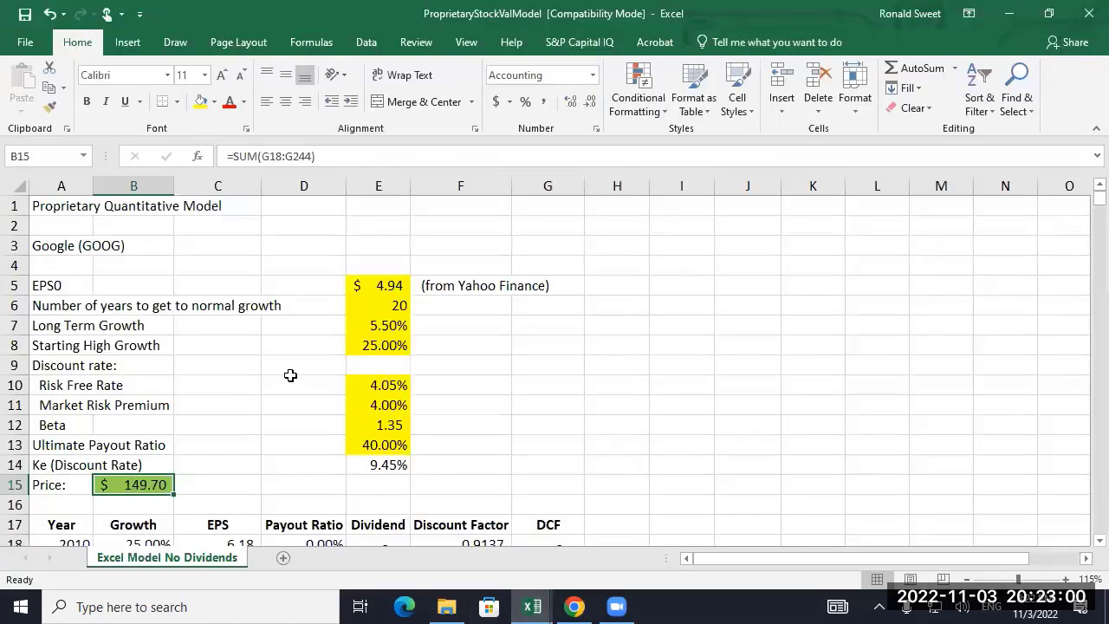
pyautogui.click(382, 327)
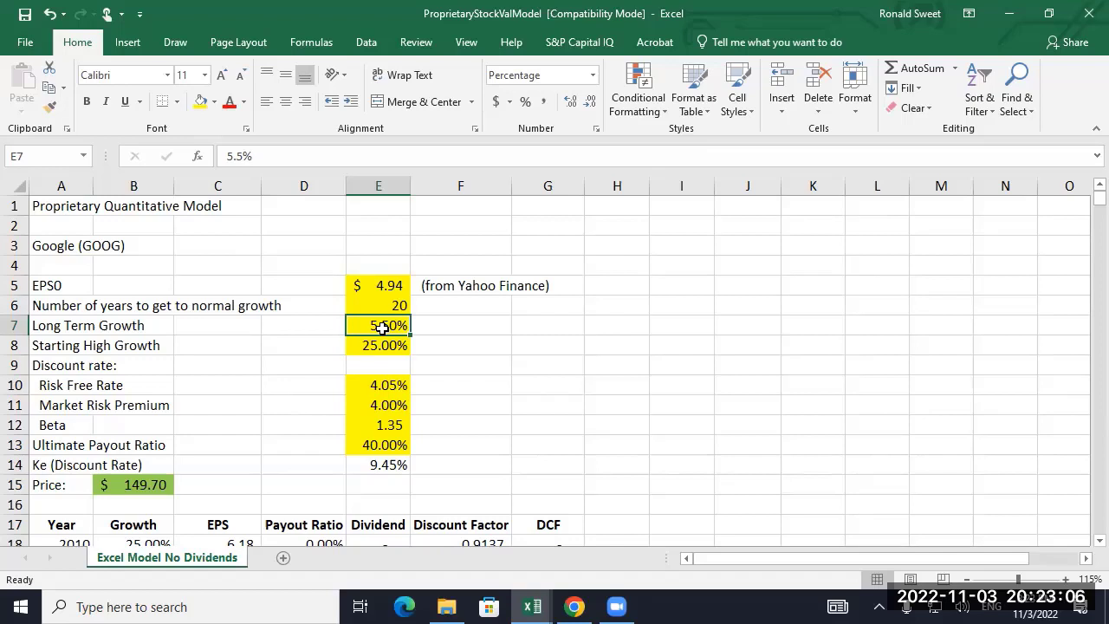
pyautogui.click(49, 211)
pyautogui.click(56, 249)
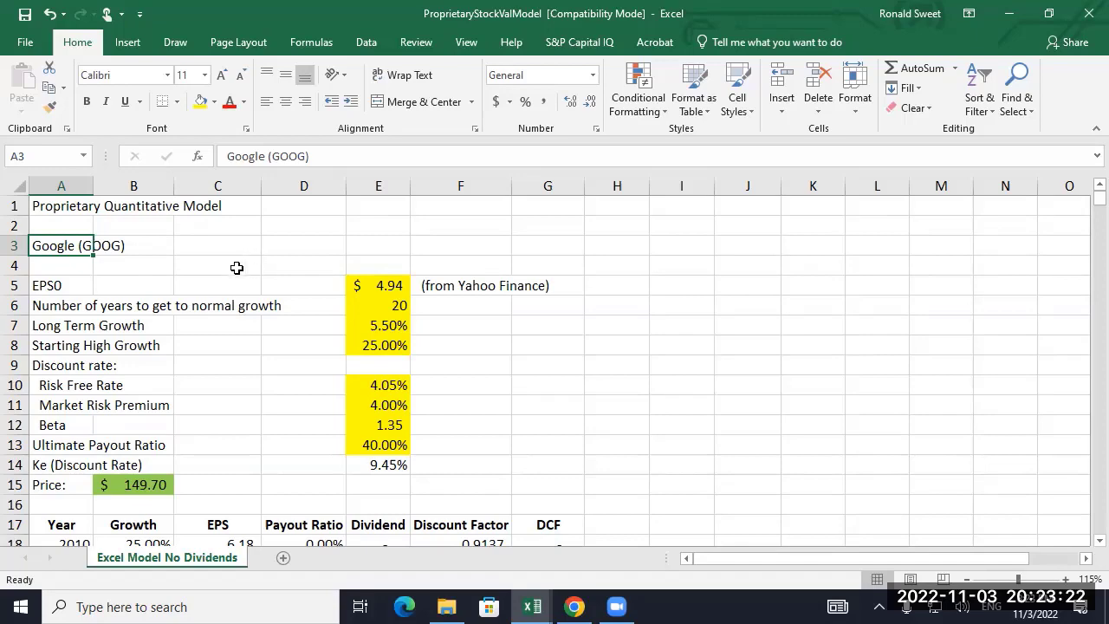
pyautogui.scroll(-3, 229, 280)
pyautogui.scroll(3, 230, 280)
pyautogui.scroll(-3, 248, 278)
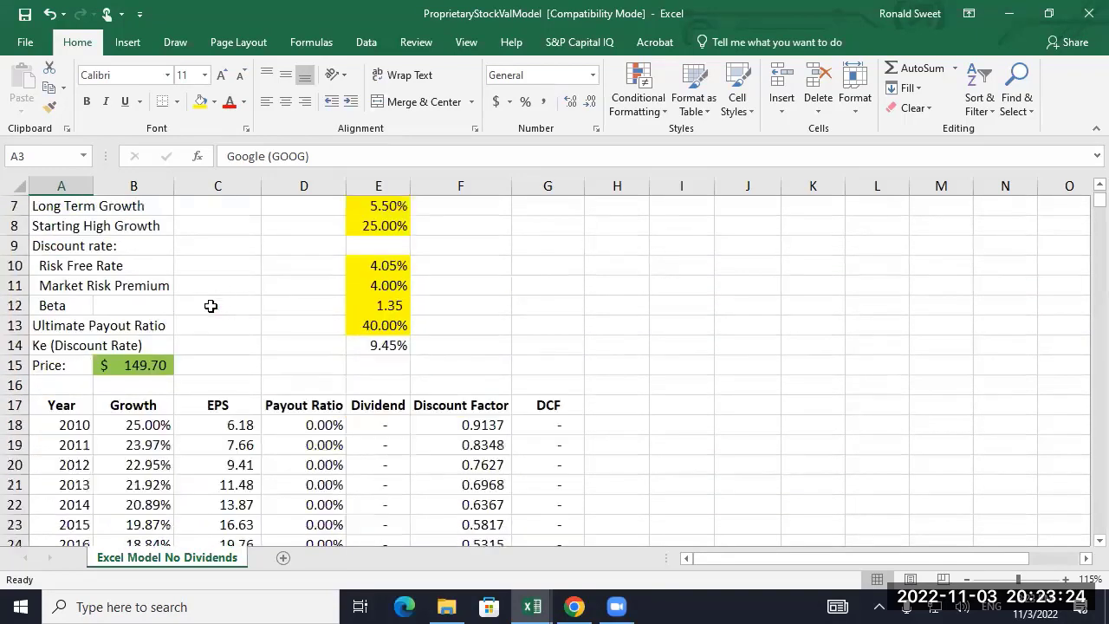
pyautogui.scroll(-5, 210, 306)
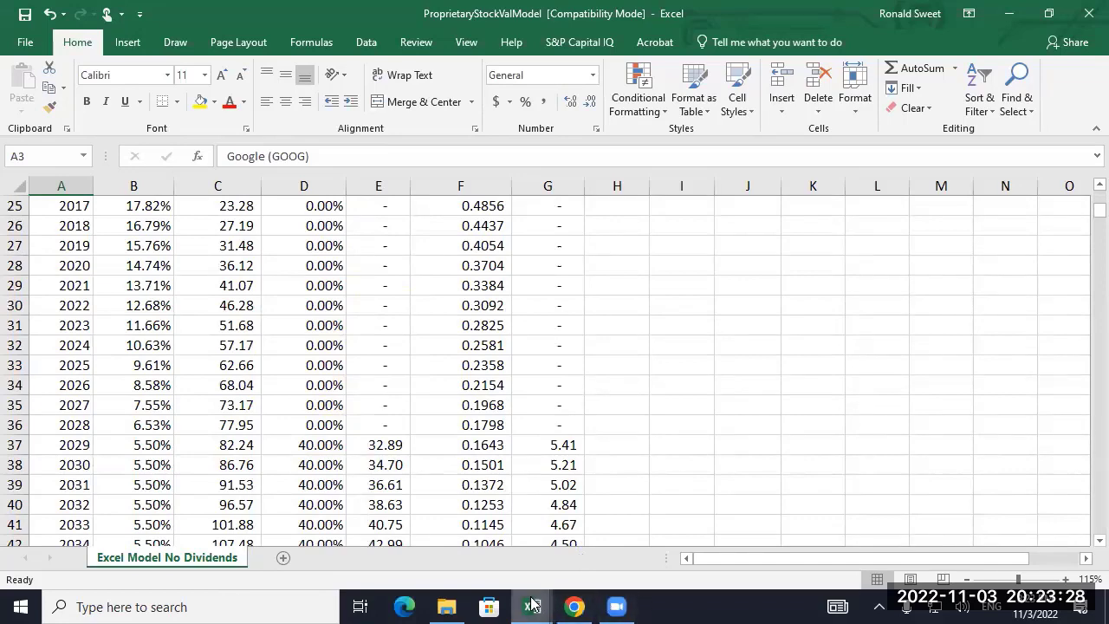
# - Switch to the DiscountRateValExampleWMT workbook and enter the heading Final Assumptions in A170, below the valuation formulas
pyautogui.moveTo(532, 604)
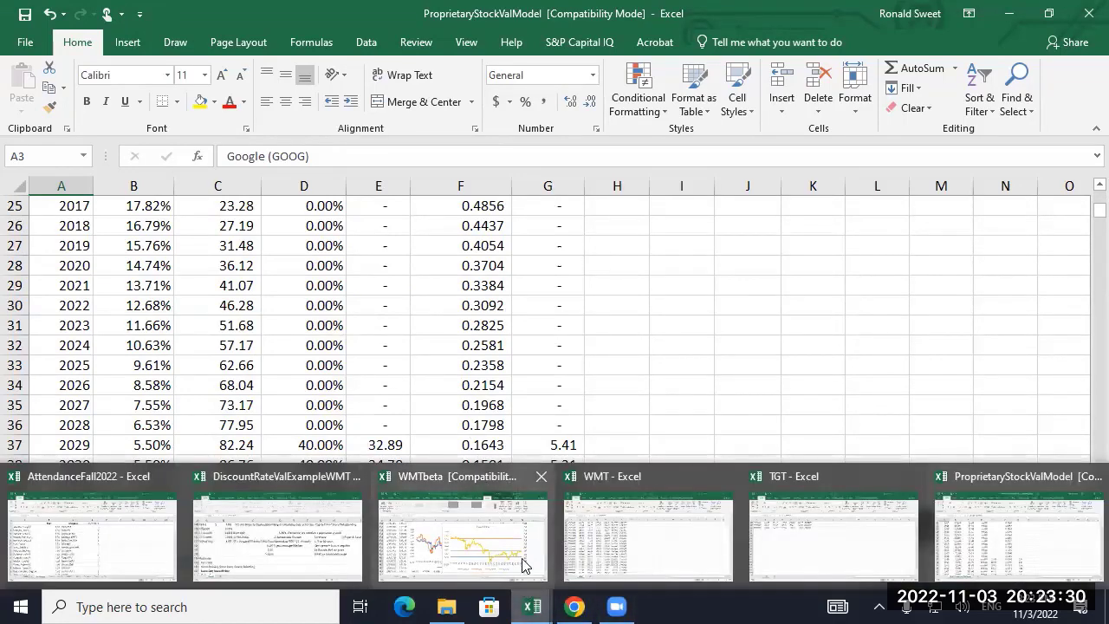
pyautogui.click(302, 565)
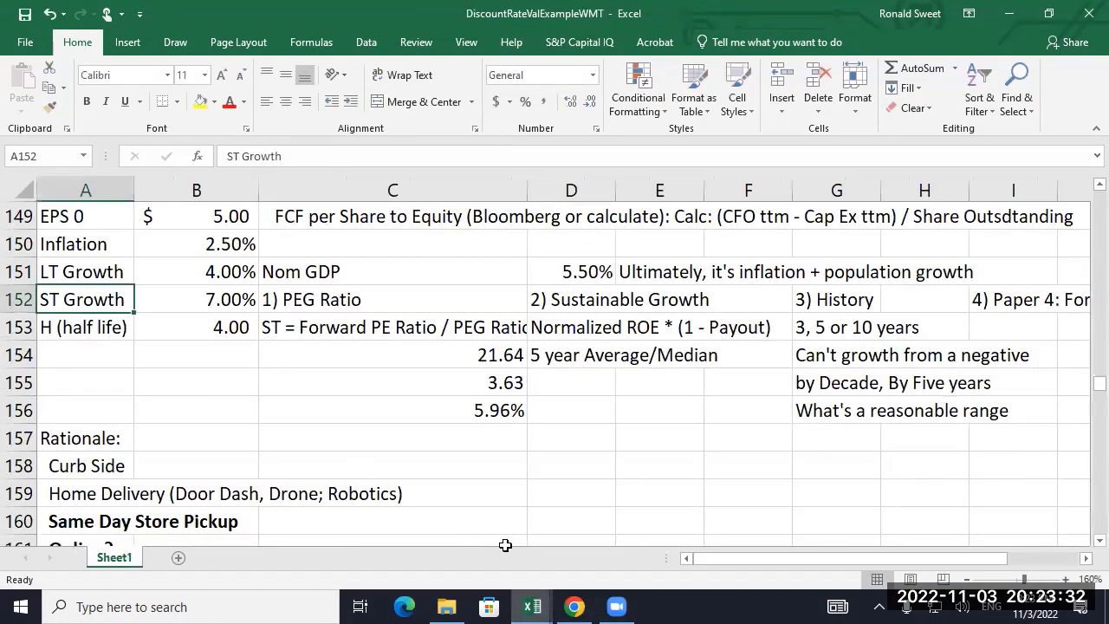
pyautogui.scroll(-6, 272, 502)
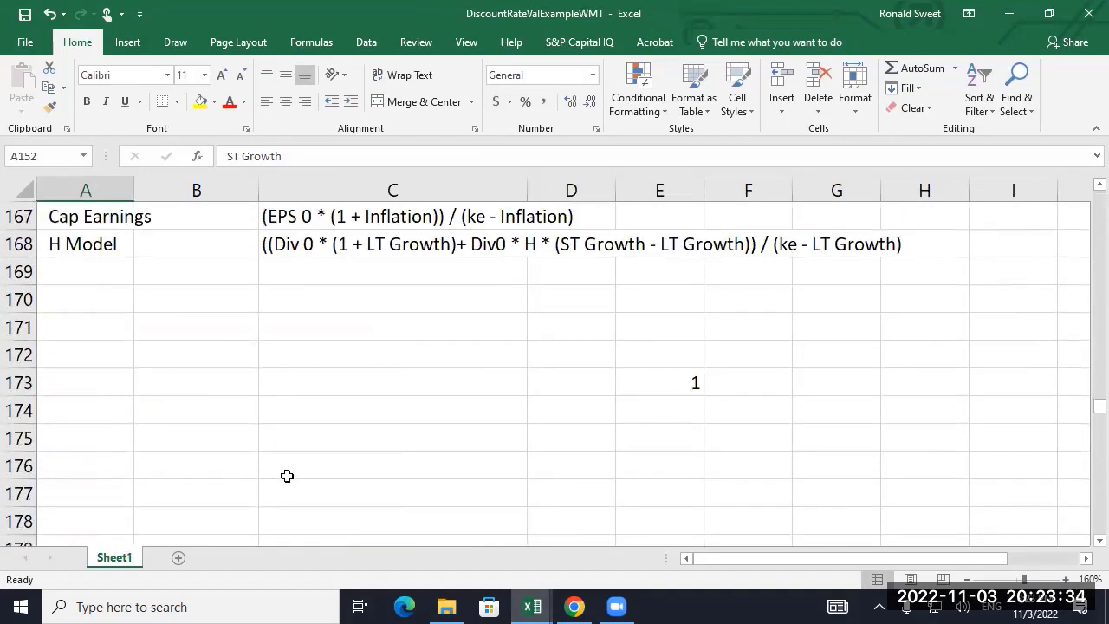
pyautogui.scroll(2, 287, 473)
pyautogui.click(98, 471)
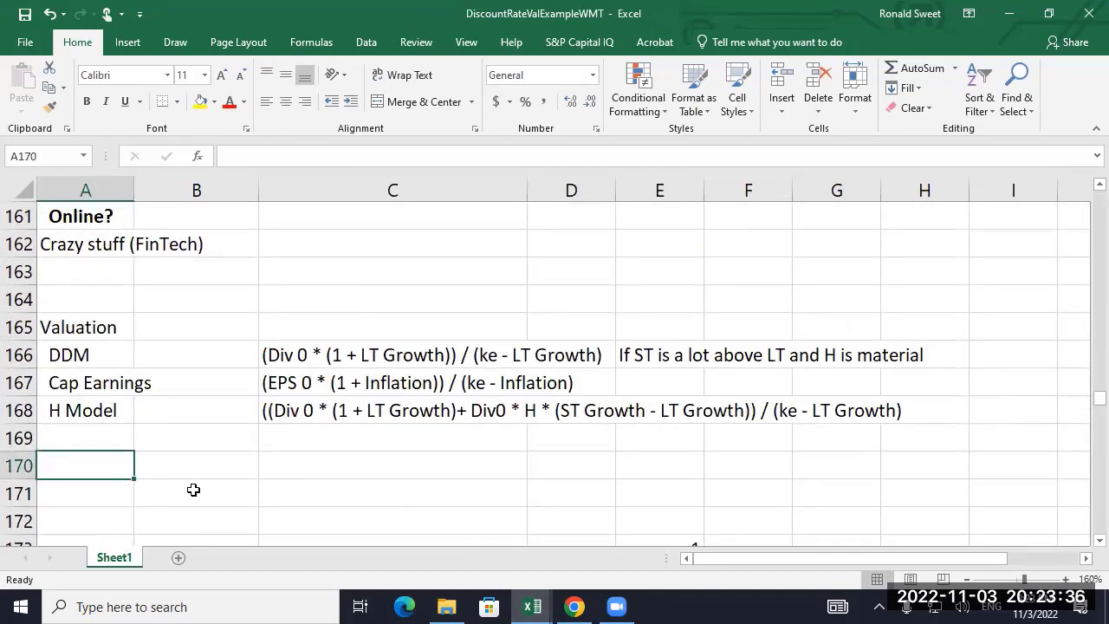
pyautogui.write('Final ')
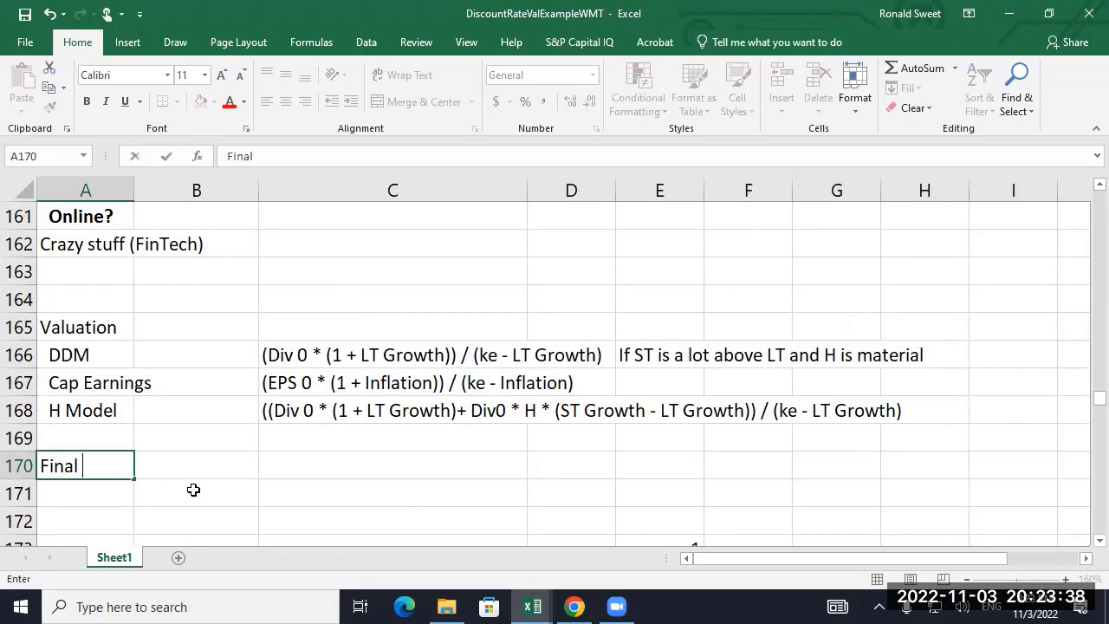
pyautogui.write('Assumptions')
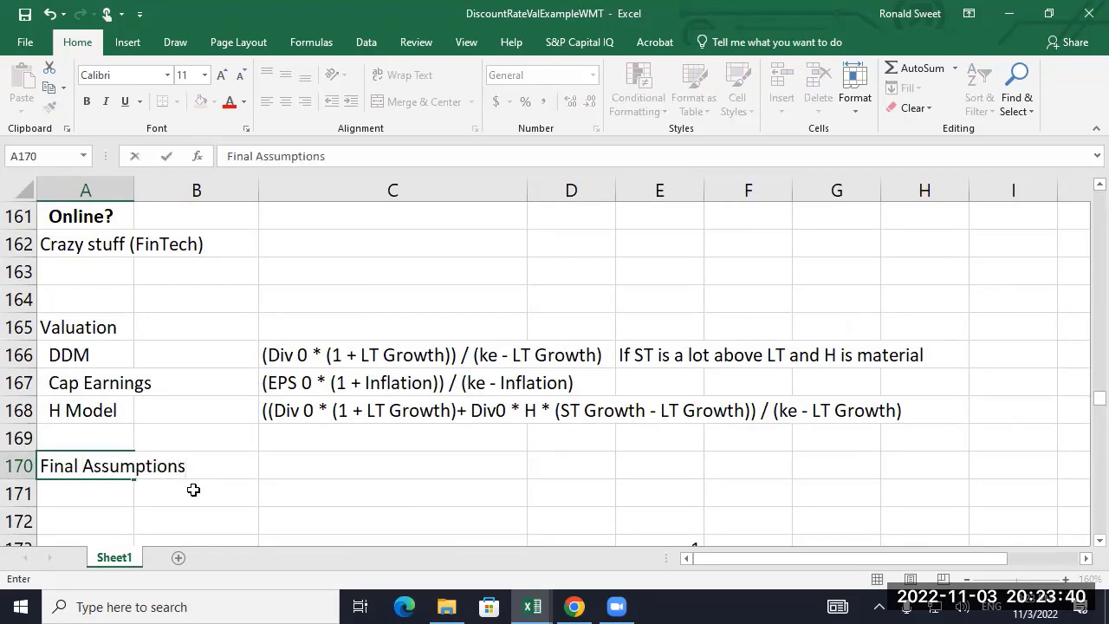
pyautogui.press('Return')
# - Check the growth assumptions around row 151, and add the row labels LT Growth and ST Growth in A171 and A172
pyautogui.press('Up')
pyautogui.press('Up')
pyautogui.press('Up')
pyautogui.press('Up')
pyautogui.press('Up')
pyautogui.press('Up')
pyautogui.press('Up')
pyautogui.press('Up')
pyautogui.press('Up')
pyautogui.press('Up')
pyautogui.press('Up')
pyautogui.press('Up')
pyautogui.press('Up')
pyautogui.press('Up')
pyautogui.press('Up')
pyautogui.press('Up')
pyautogui.press('Up')
pyautogui.press('Up')
pyautogui.press('Up')
pyautogui.press('Up')
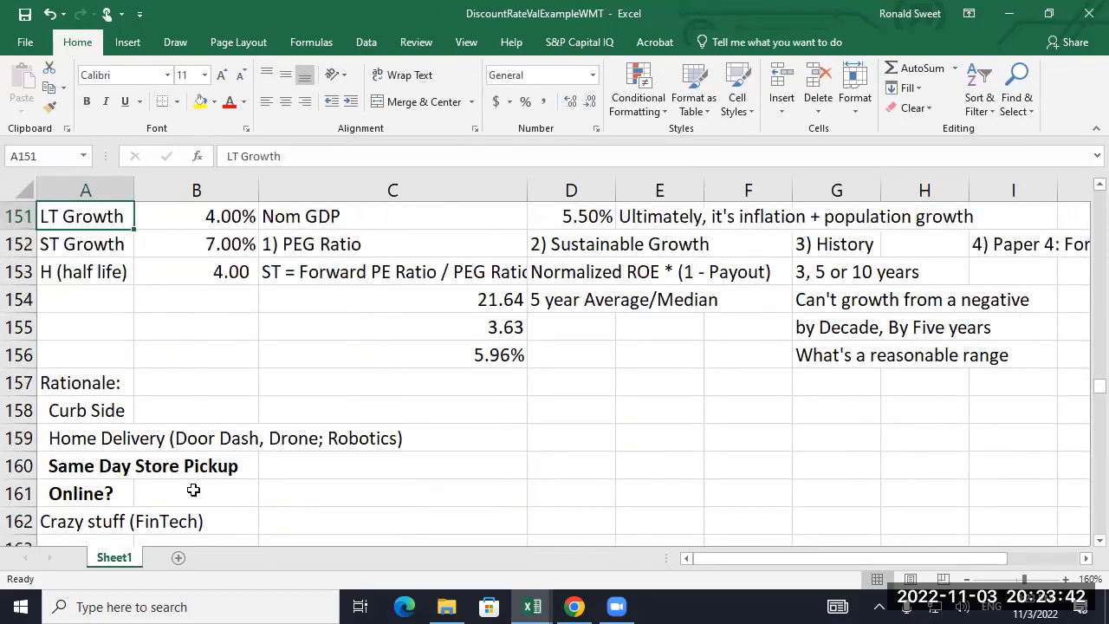
pyautogui.press('Down')
pyautogui.press('Down')
pyautogui.press('Down')
pyautogui.press('Down')
pyautogui.press('Down')
pyautogui.press('Down')
pyautogui.press('Down')
pyautogui.press('Down')
pyautogui.press('Down')
pyautogui.press('Down')
pyautogui.press('Down')
pyautogui.press('Down')
pyautogui.press('Down')
pyautogui.press('Down')
pyautogui.press('Down')
pyautogui.press('Down')
pyautogui.press('Down')
pyautogui.press('Down')
pyautogui.press('Down')
pyautogui.press('Down')
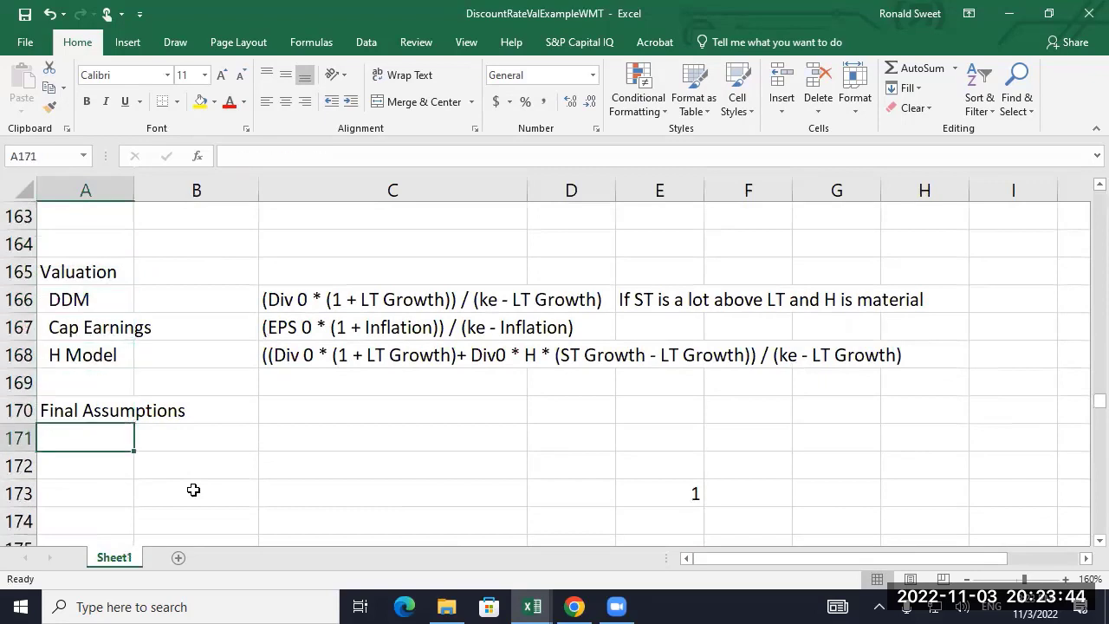
pyautogui.write('LT Growth')
pyautogui.press('Return')
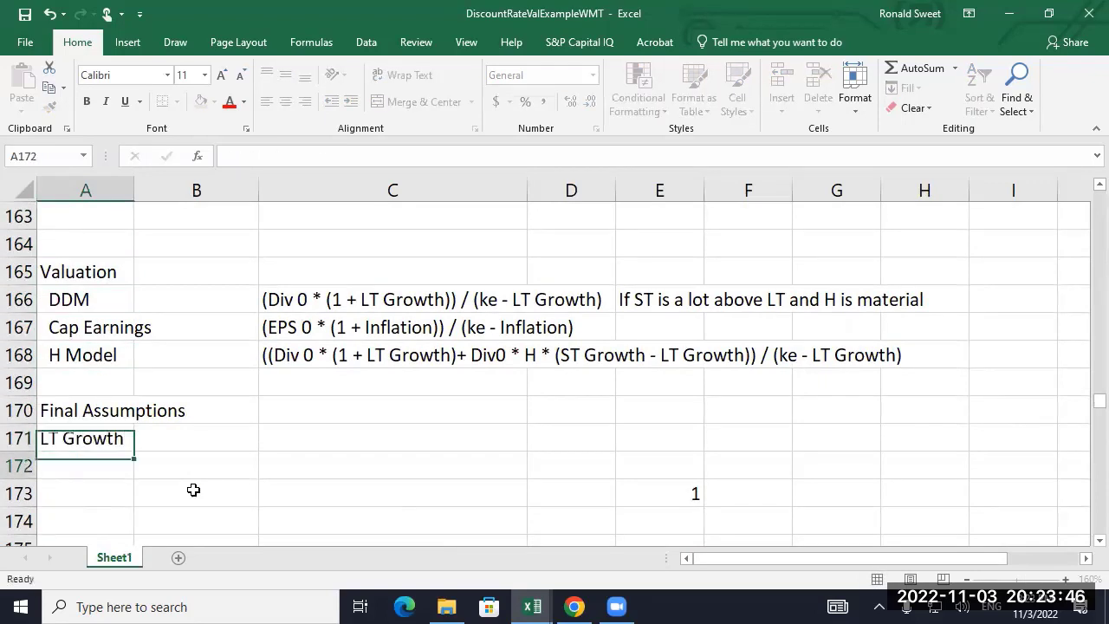
pyautogui.write('ST Growth')
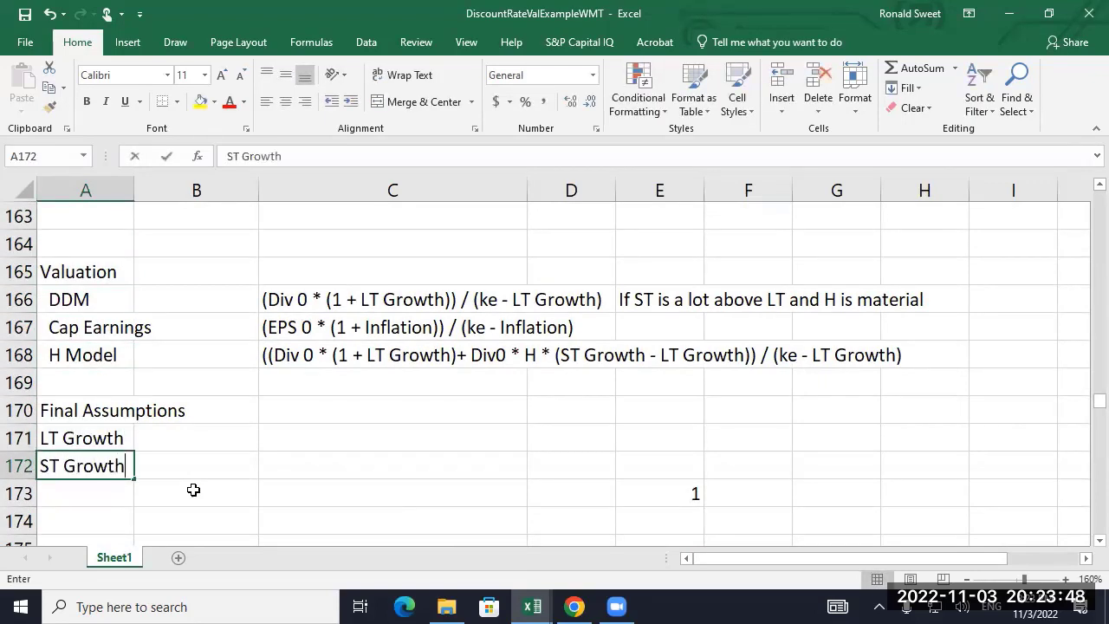
pyautogui.press('Return')
# - Enter the scenario headings Base, Worst and Best in C170 to E170
pyautogui.press('Up')
pyautogui.press('Up')
pyautogui.press('Right')
pyautogui.press('Up')
pyautogui.press('Right')
pyautogui.write('B')
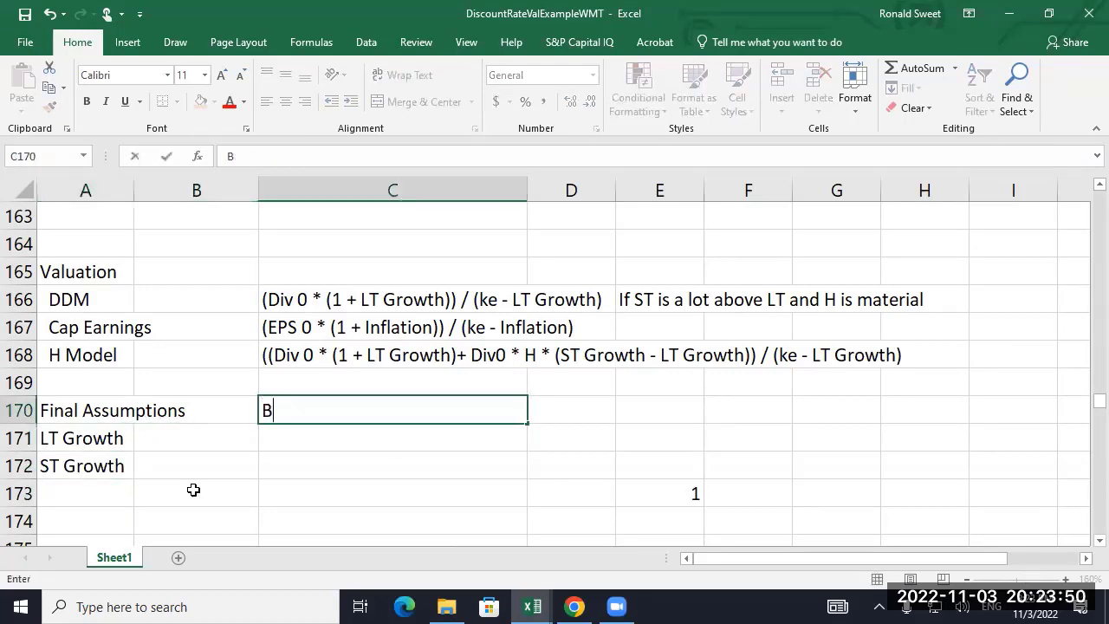
pyautogui.write('ase')
pyautogui.press('Right')
pyautogui.write('Worst')
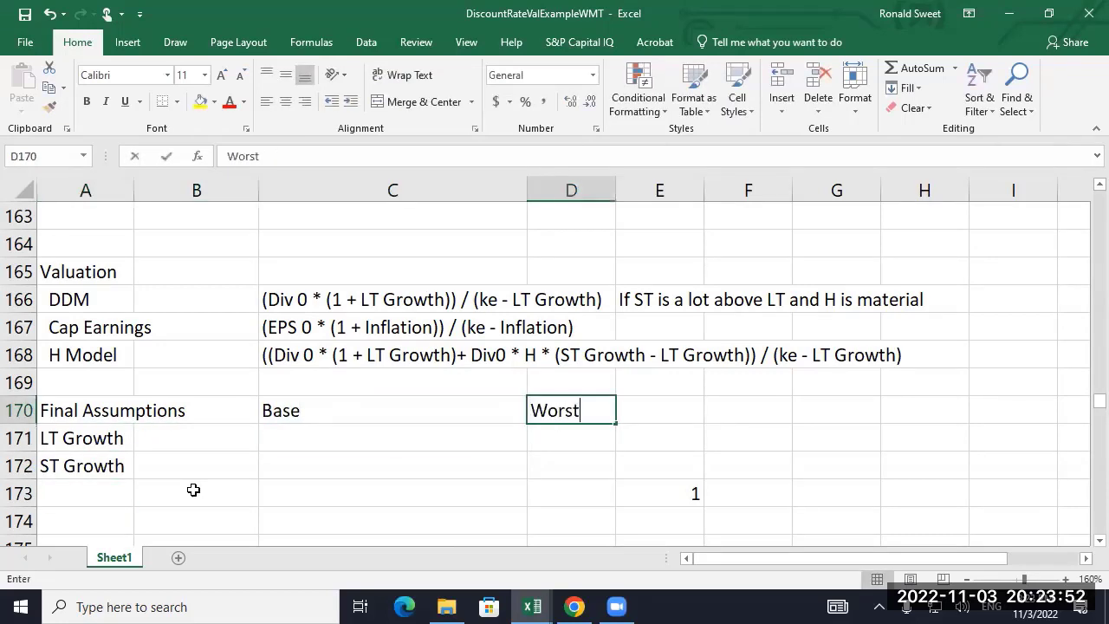
pyautogui.press('Right')
pyautogui.write('Best')
pyautogui.press('Down')
# - Fill in the LT Growth row with 4% for Base, 2.5% for Worst and 5% for Best
pyautogui.press('Left')
pyautogui.press('Left')
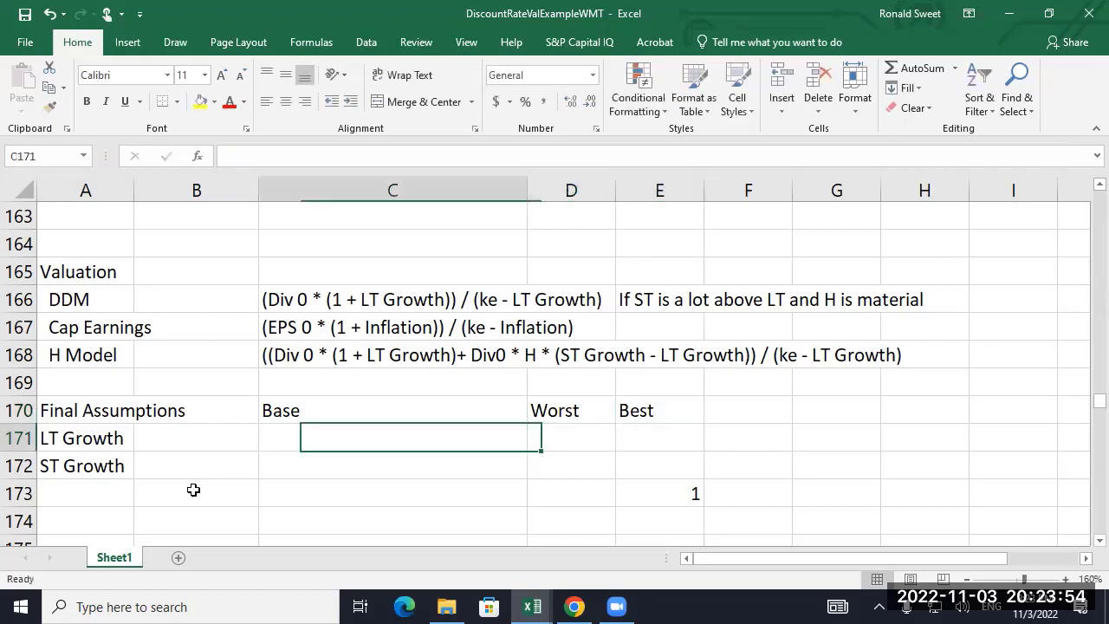
pyautogui.write('4%')
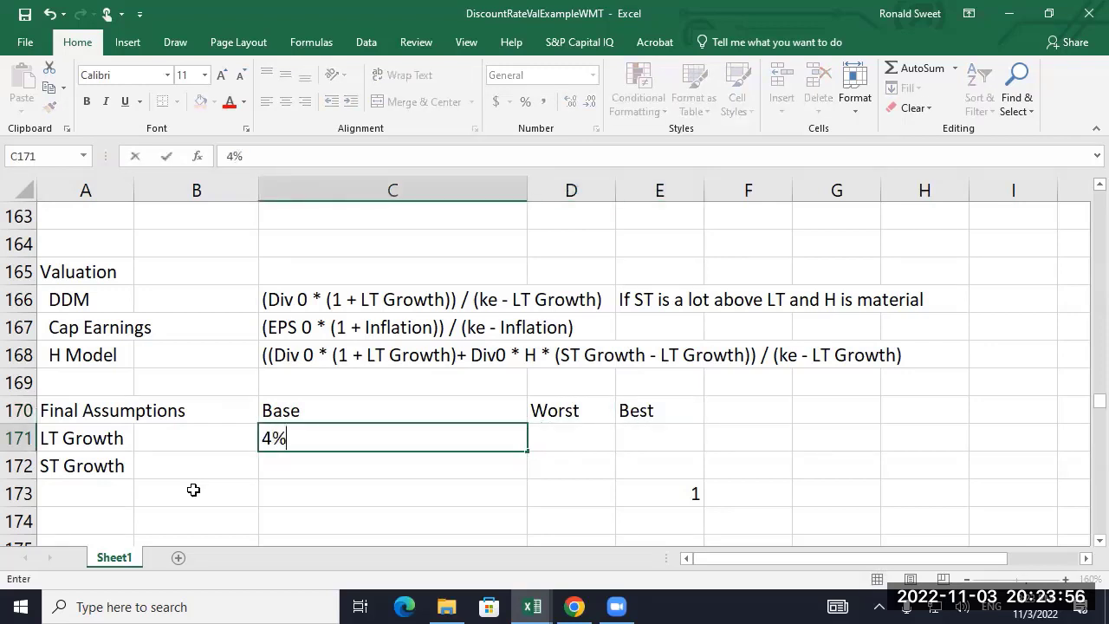
pyautogui.press('Right')
pyautogui.write('2.5%')
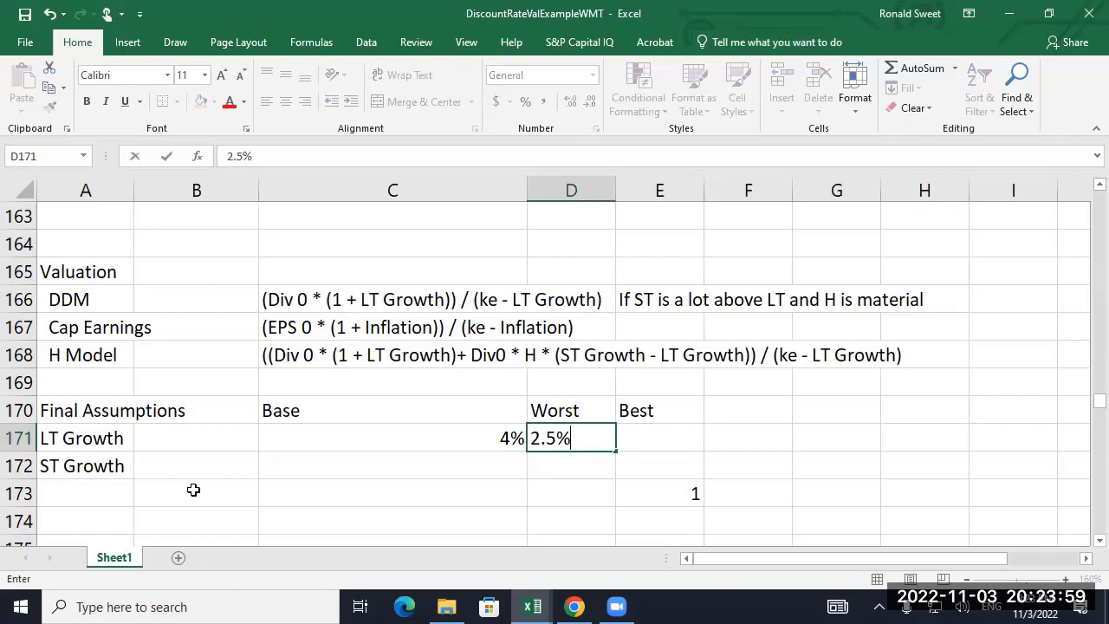
pyautogui.press('Down')
pyautogui.press('Up')
pyautogui.press('Right')
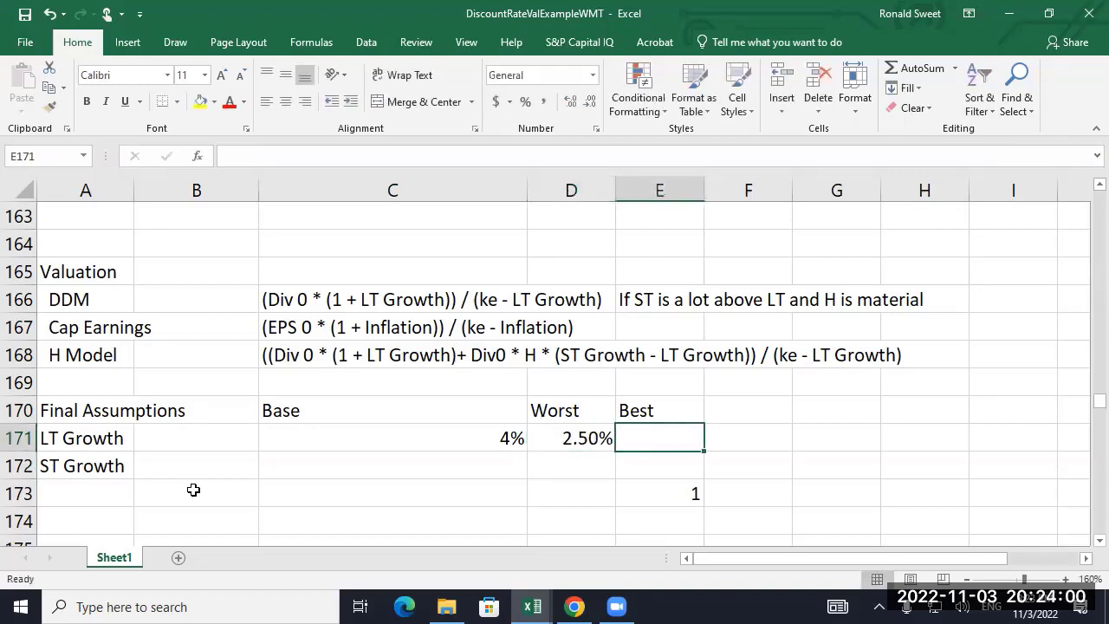
pyautogui.write('5%')
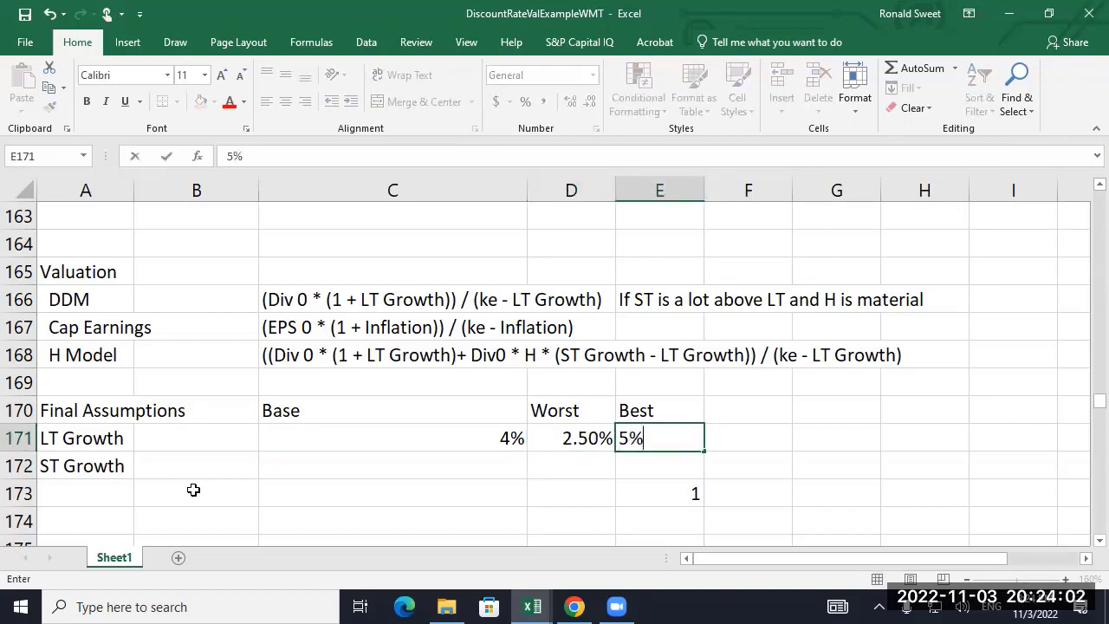
pyautogui.press('Down')
pyautogui.press('Up')
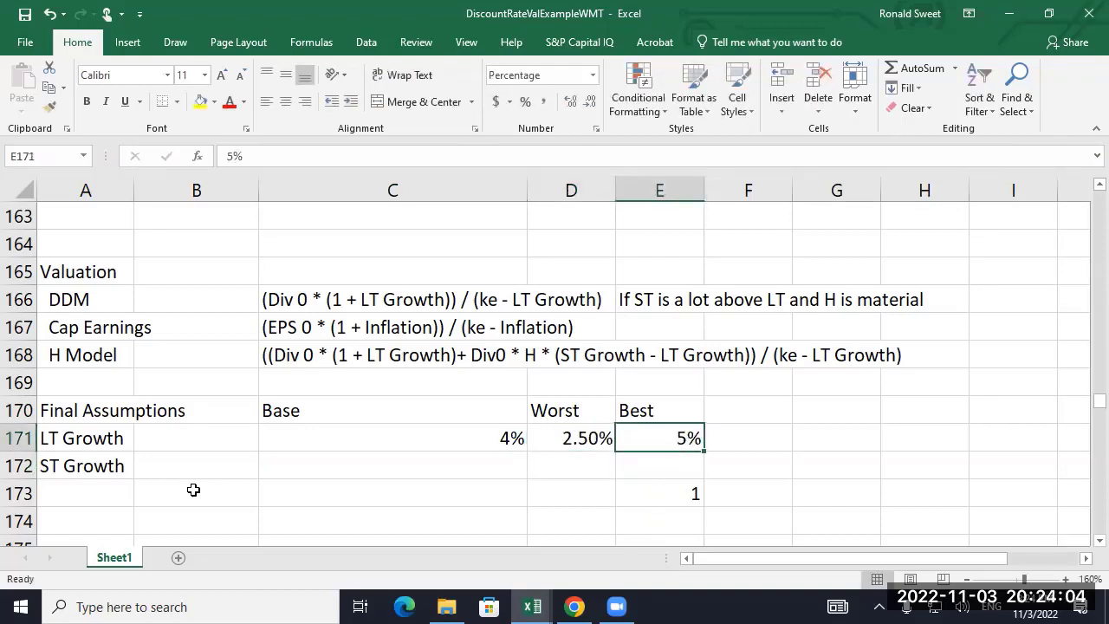
# - Inspect the Best-case cost of equity formula in F142 and return to the Final Assumptions table
pyautogui.scroll(10, 387, 477)
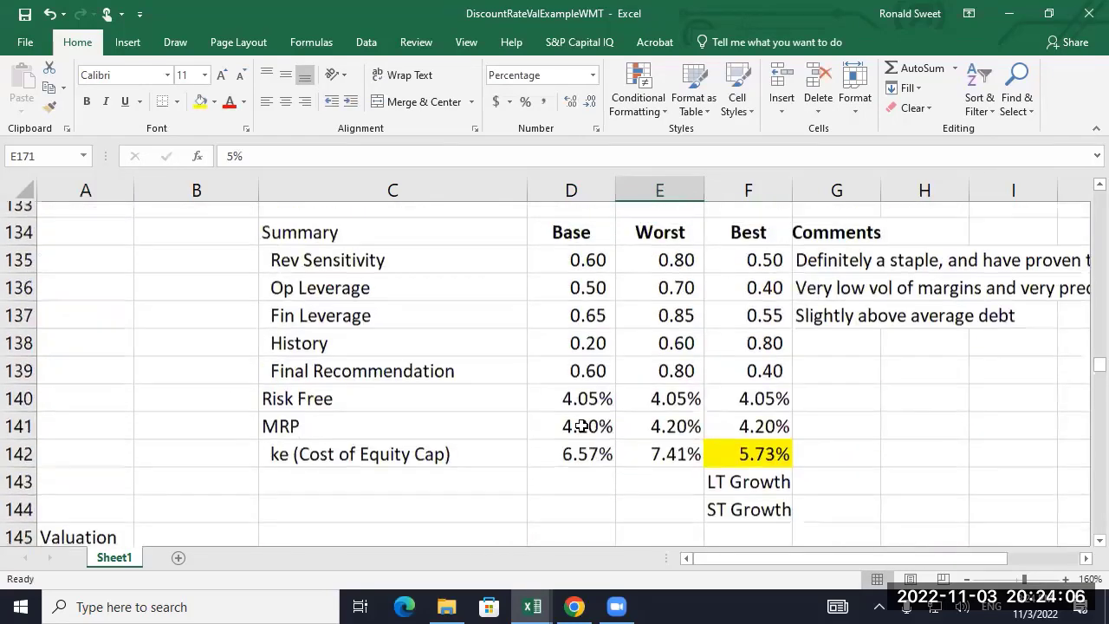
pyautogui.click(748, 464)
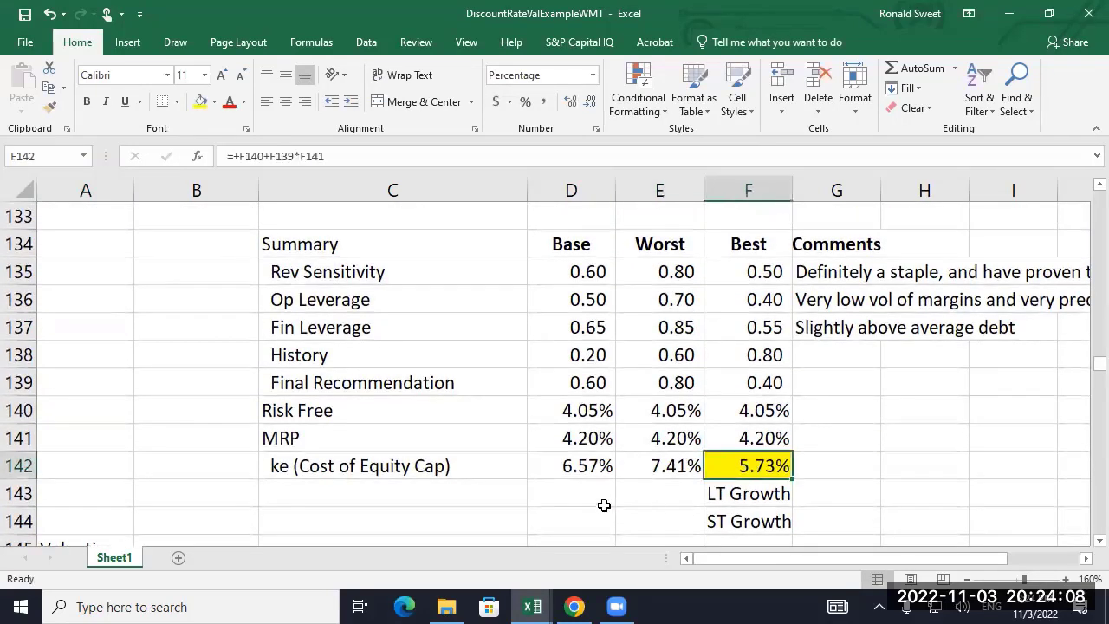
pyautogui.scroll(-4, 511, 452)
pyautogui.scroll(-6, 511, 451)
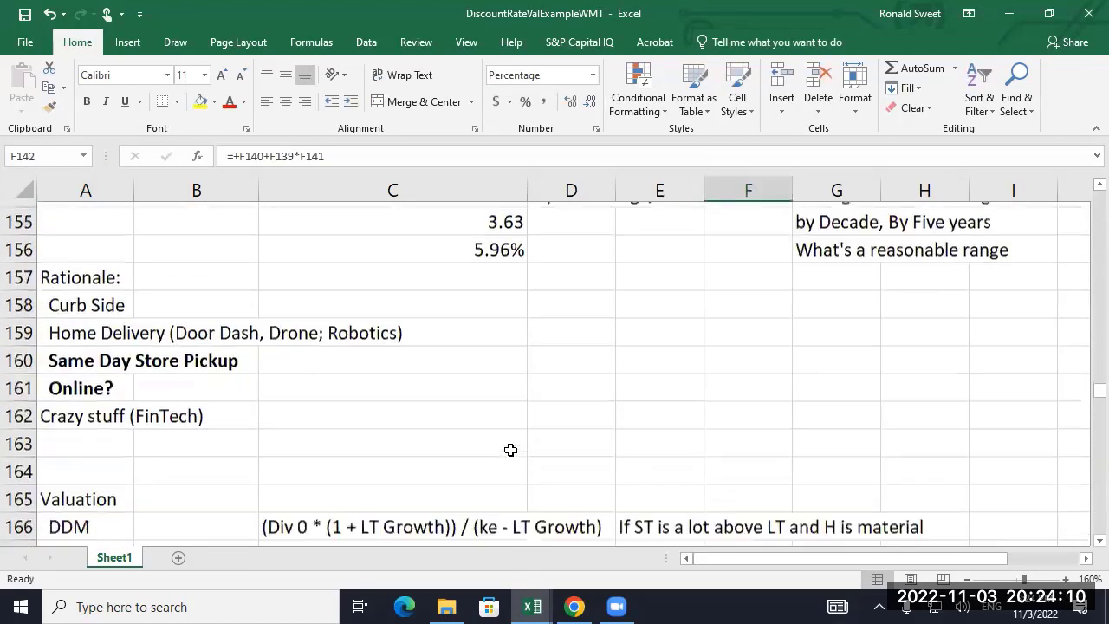
pyautogui.scroll(-1, 512, 450)
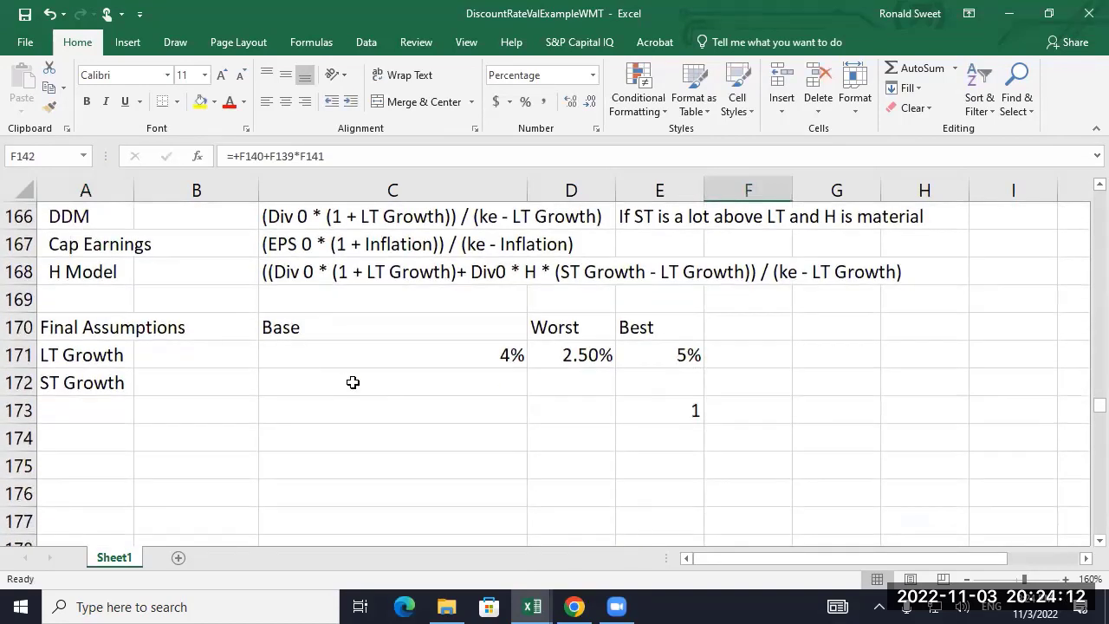
# - Fill in the ST Growth row with 7% for Base, 4% for Worst and 10% for Best
pyautogui.click(395, 382)
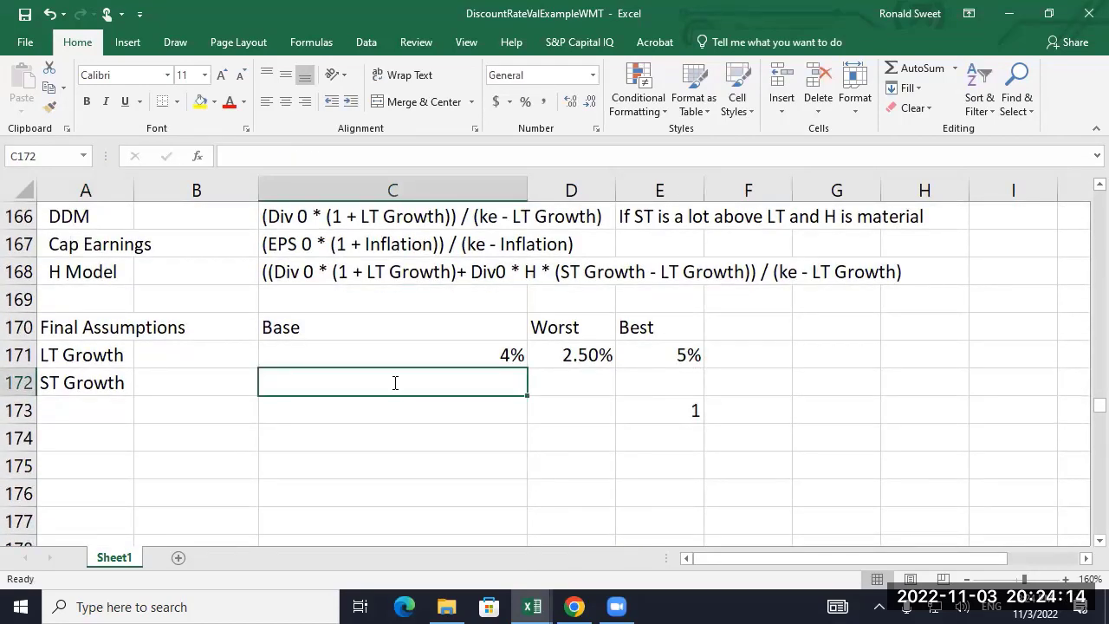
pyautogui.write('7%')
pyautogui.press('Return')
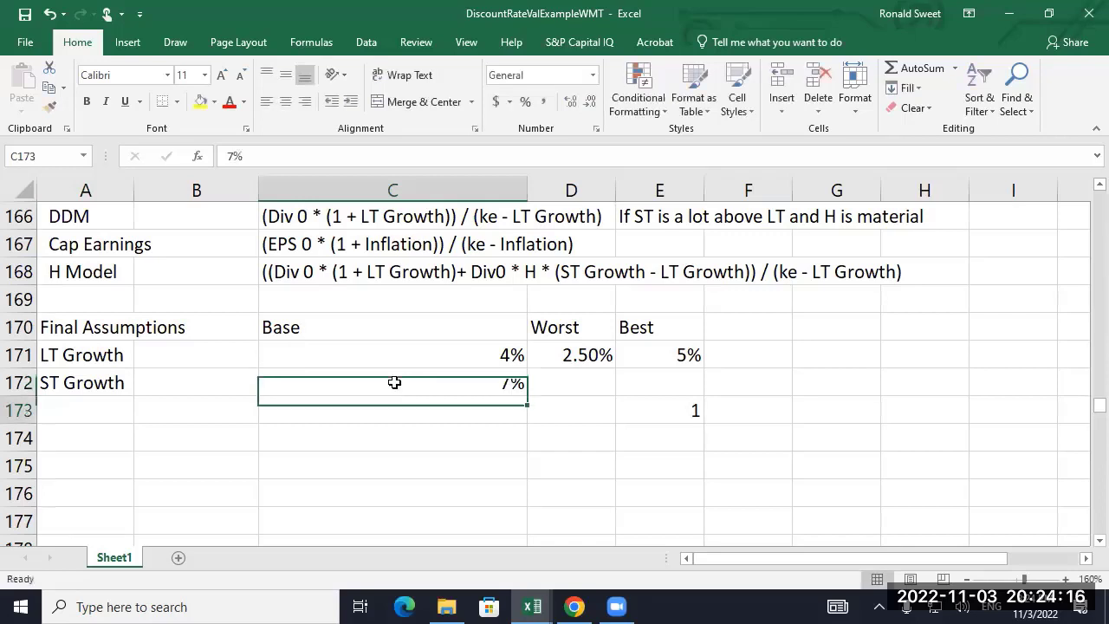
pyautogui.press('Up')
pyautogui.press('Right')
pyautogui.write('5%')
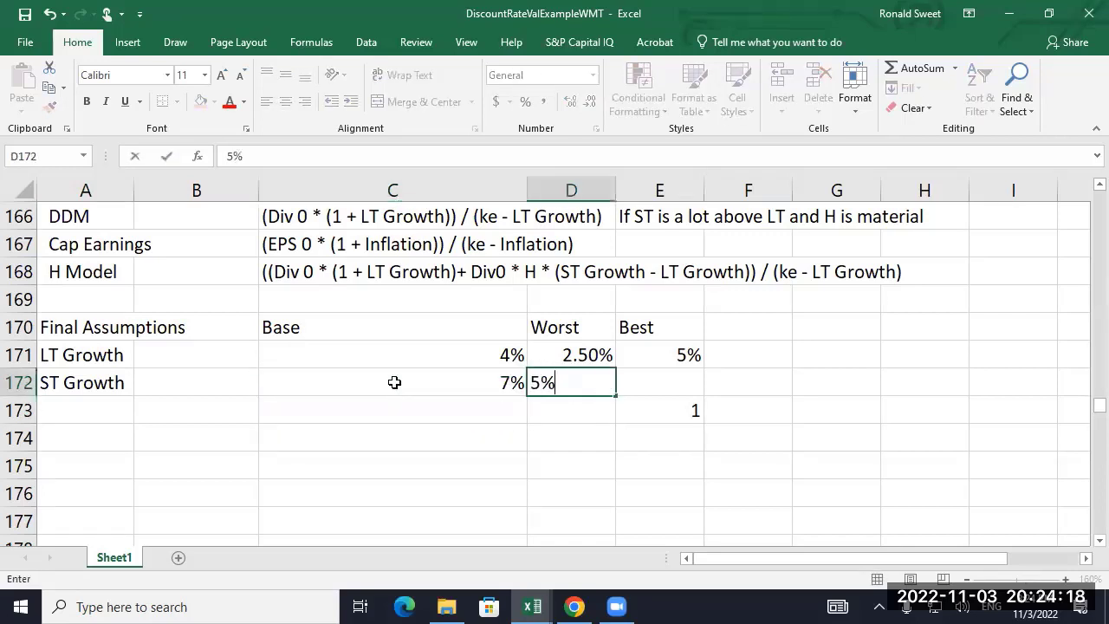
pyautogui.hotkey('ctrl', 'Return')
pyautogui.press('Right')
pyautogui.press('Left')
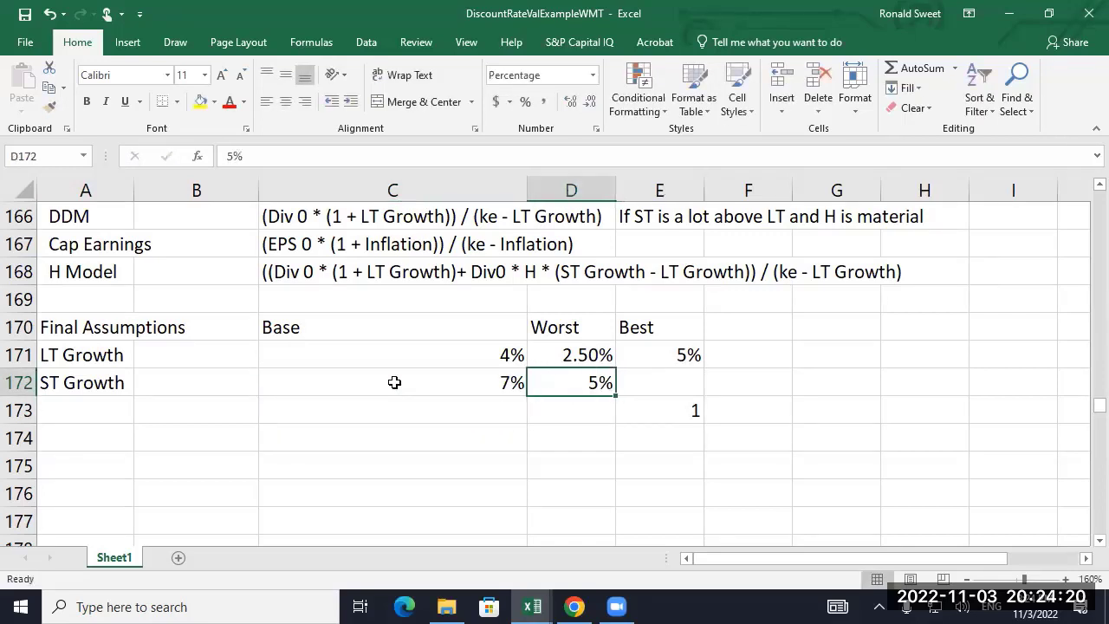
pyautogui.write('4')
pyautogui.press('Return')
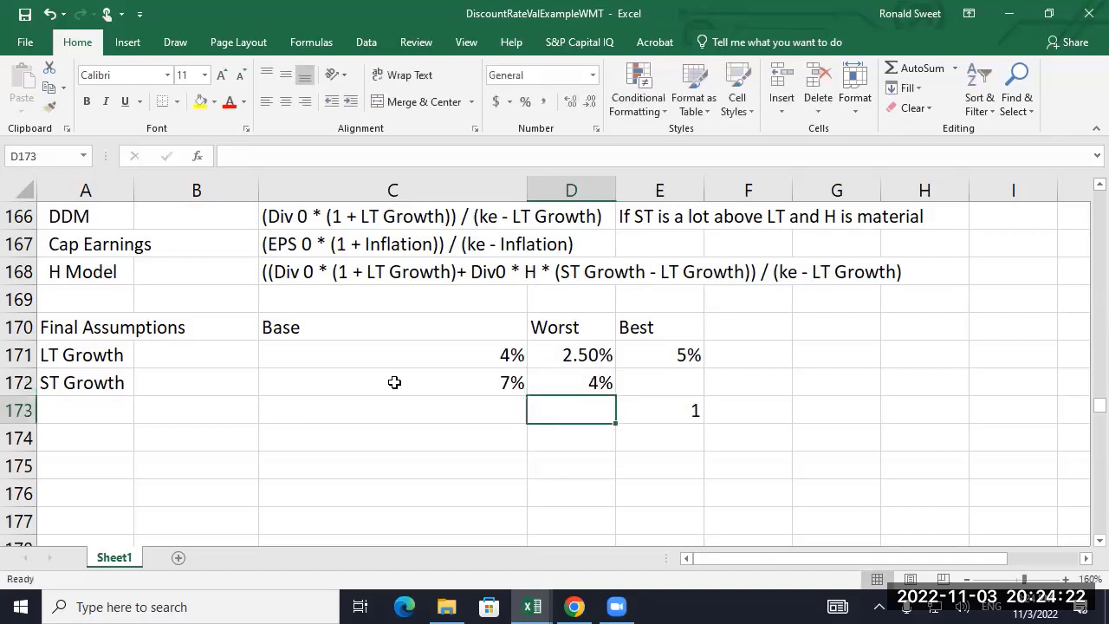
pyautogui.press('Up')
pyautogui.press('Right')
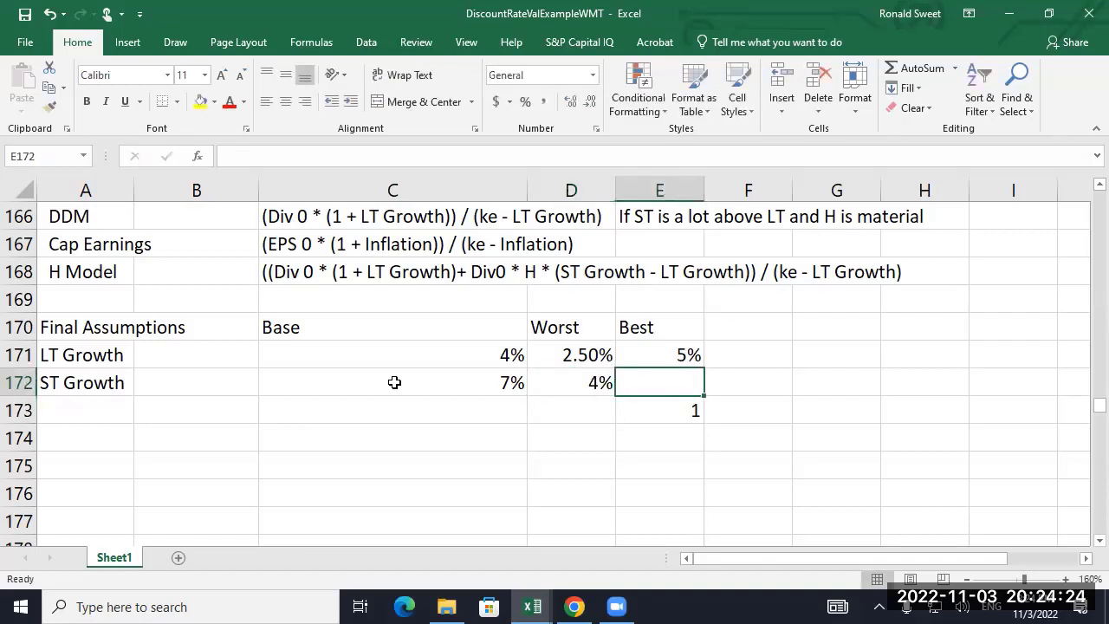
pyautogui.write('10%')
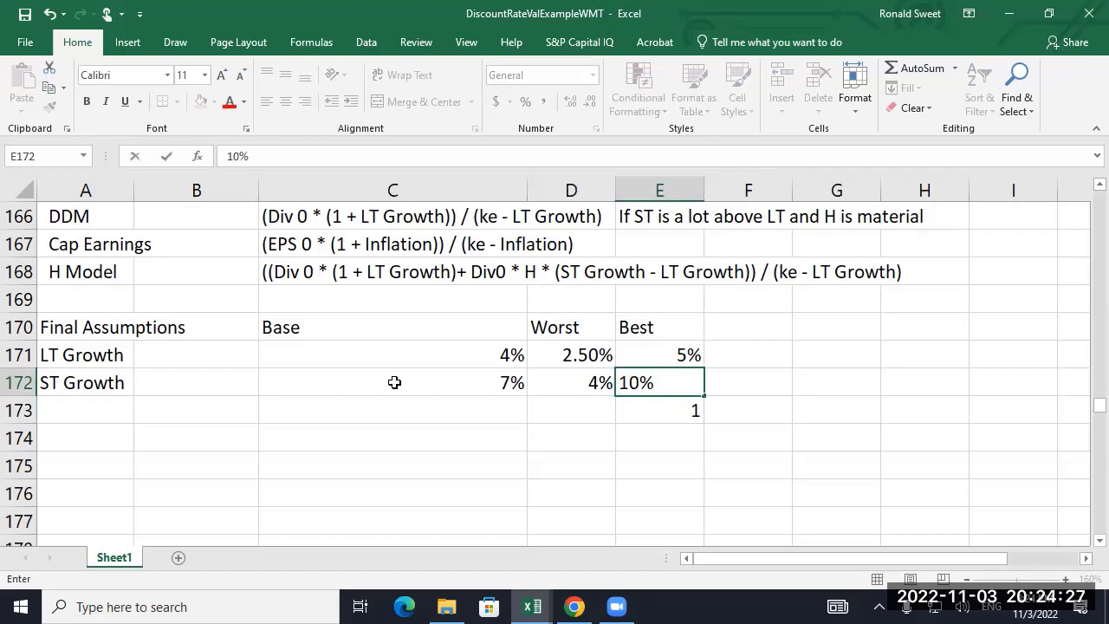
# - Show the LT and ST Growth rates in C171:E172 with two decimal places
pyautogui.press('Return')
pyautogui.press('Up')
pyautogui.press('Left')
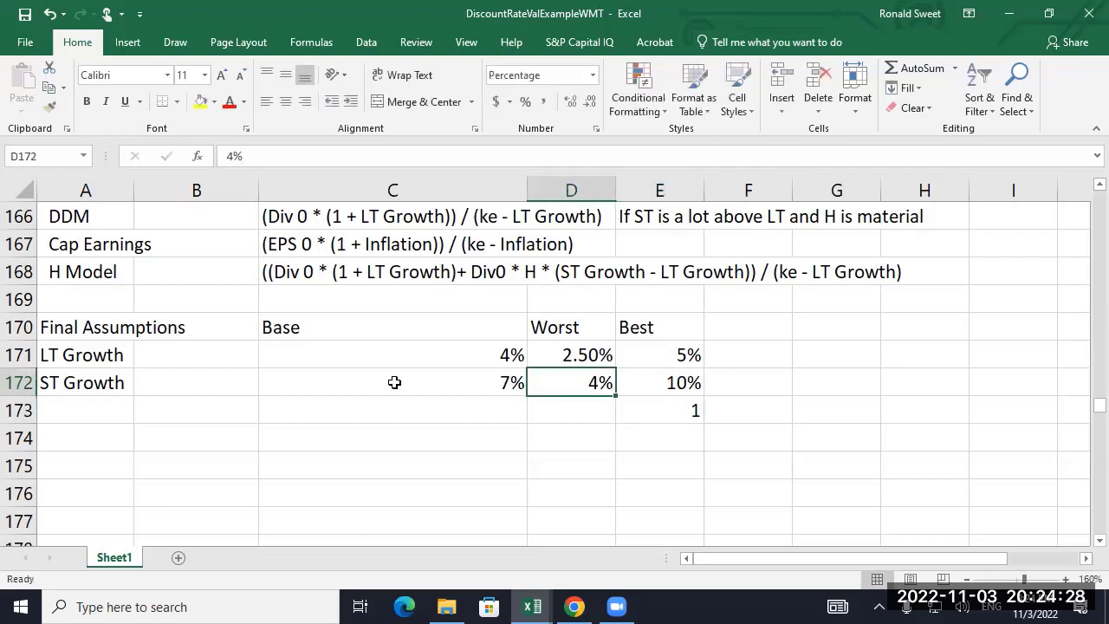
pyautogui.press('Up')
pyautogui.press('Left')
pyautogui.hotkey('shift', 'Right')
pyautogui.hotkey('shift', 'Right')
pyautogui.hotkey('shift', 'Down')
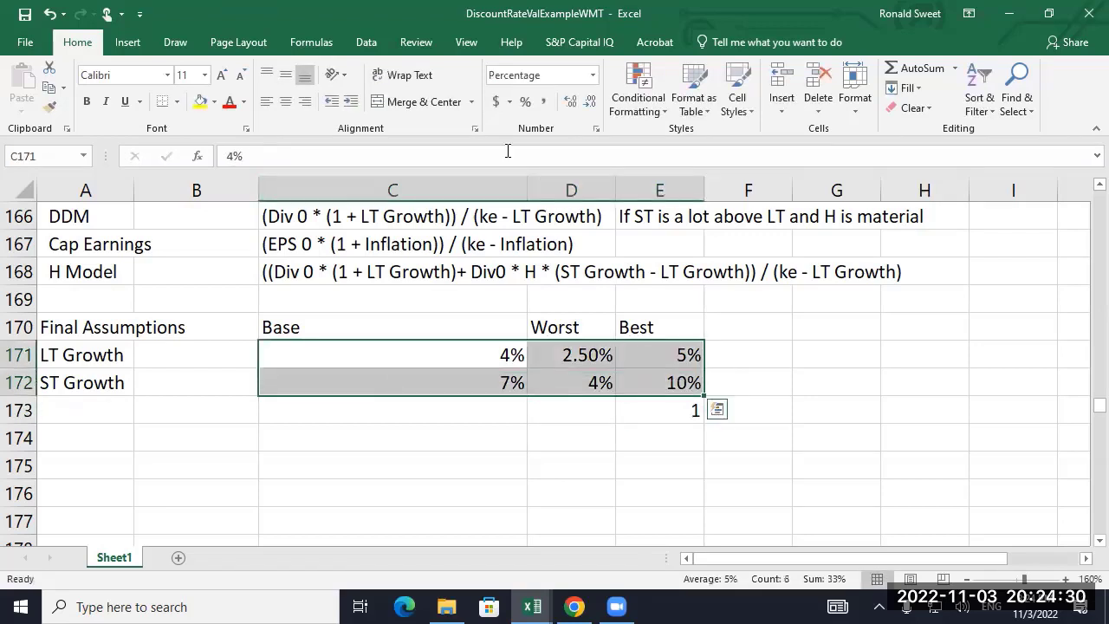
pyautogui.click(570, 105)
pyautogui.click(569, 105)
pyautogui.click(570, 105)
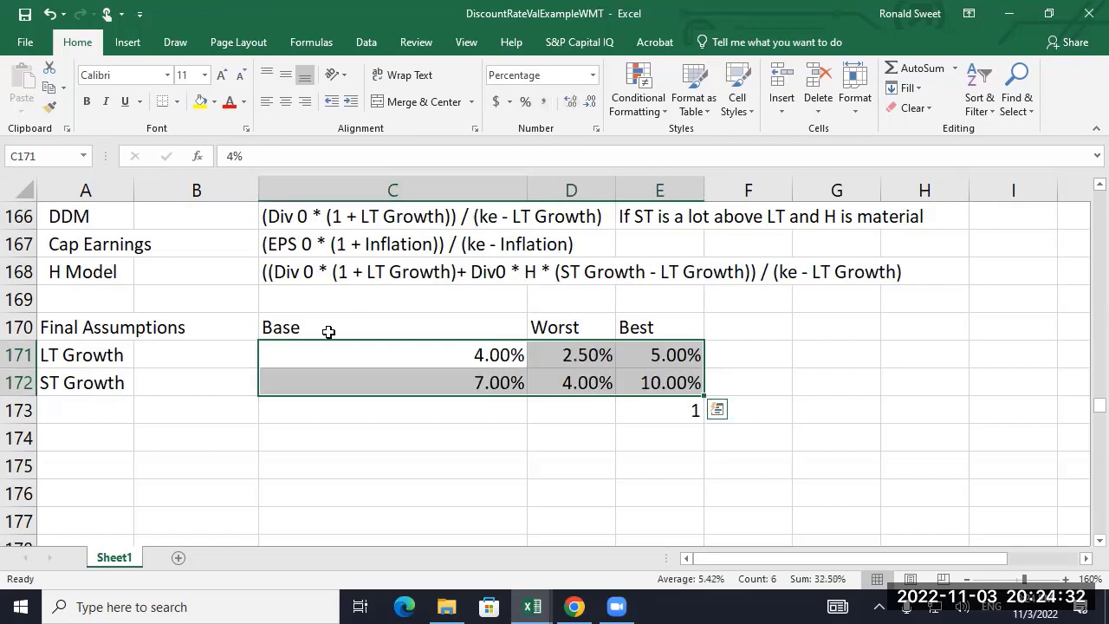
# - Label cell A174 as DDM, below the Final Assumptions table
pyautogui.click(67, 413)
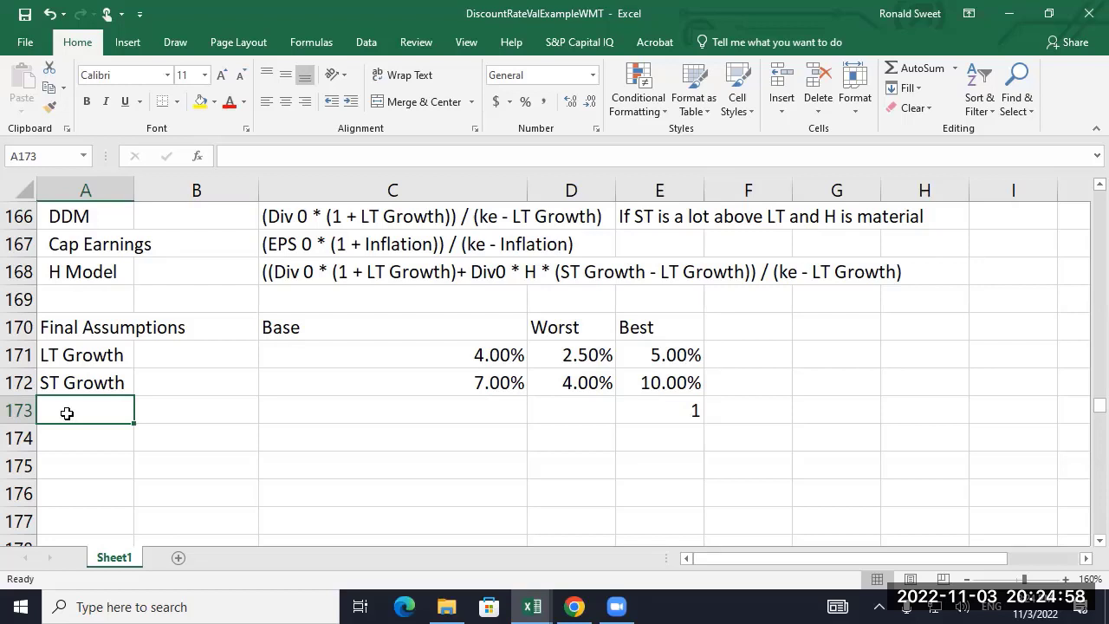
pyautogui.click(76, 445)
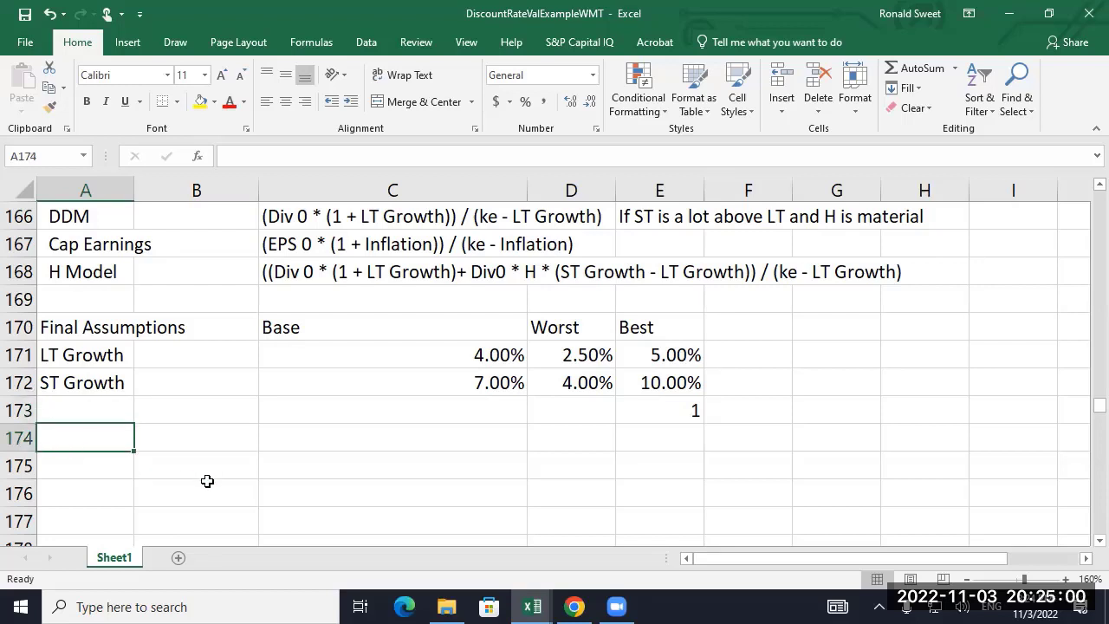
pyautogui.write('DDM')
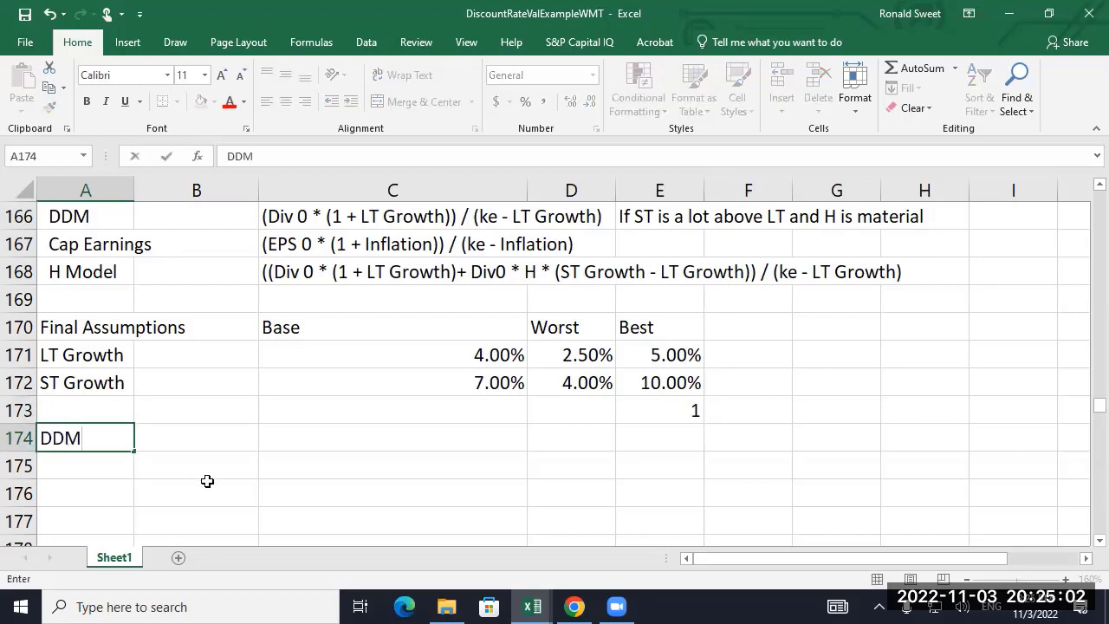
pyautogui.hotkey('ctrl', 'Return')
# - Calculate the Base DDM value in C174 with the formula +B148*(1+C171)/(D142-C171) and format it as Accounting with a dollar sign
pyautogui.press('Right')
pyautogui.press('Right')
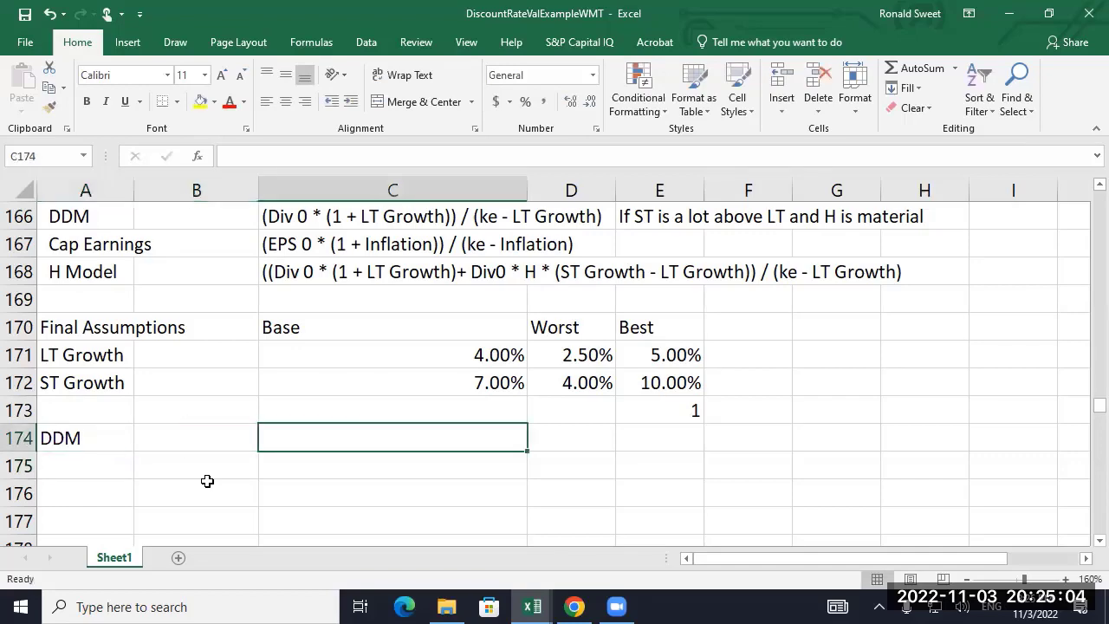
pyautogui.write('+')
pyautogui.scroll(5, 217, 479)
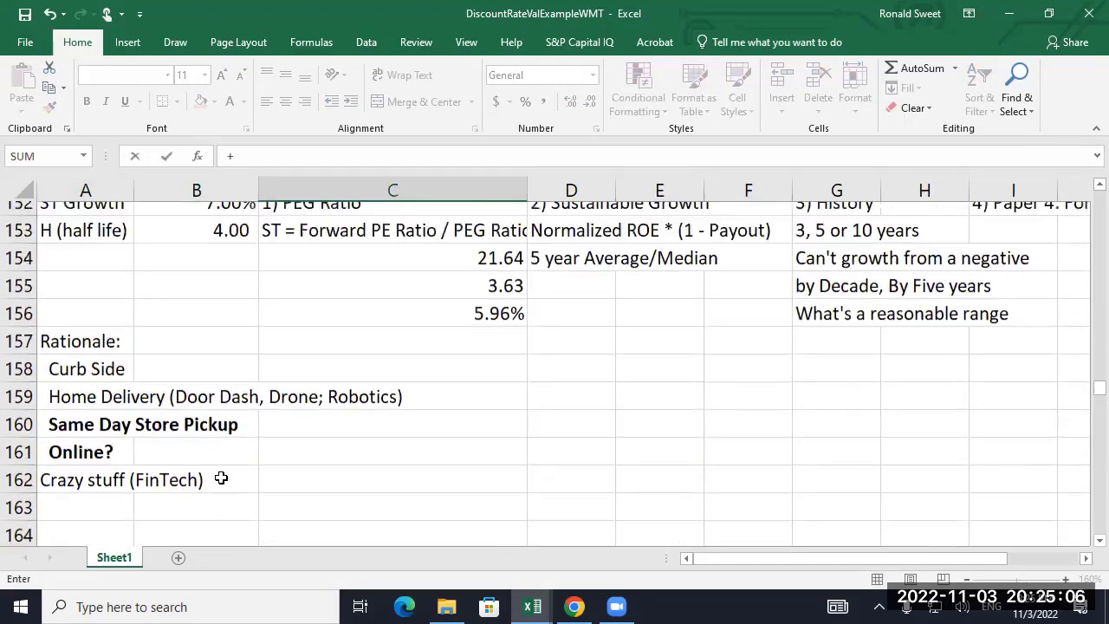
pyautogui.scroll(3, 221, 478)
pyautogui.click(196, 390)
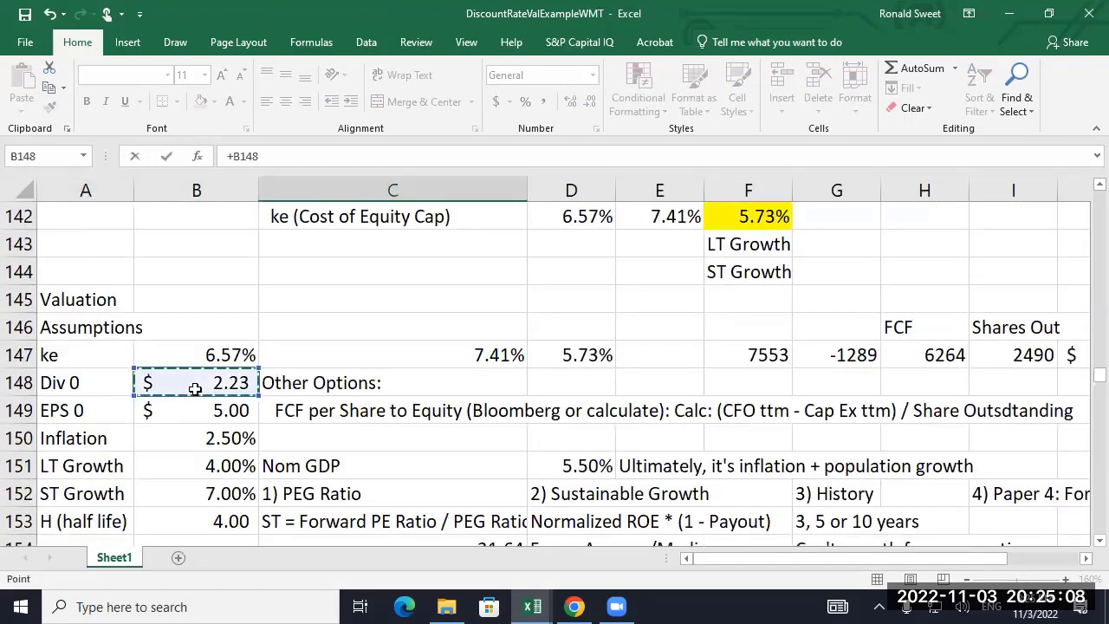
pyautogui.write('*(1+')
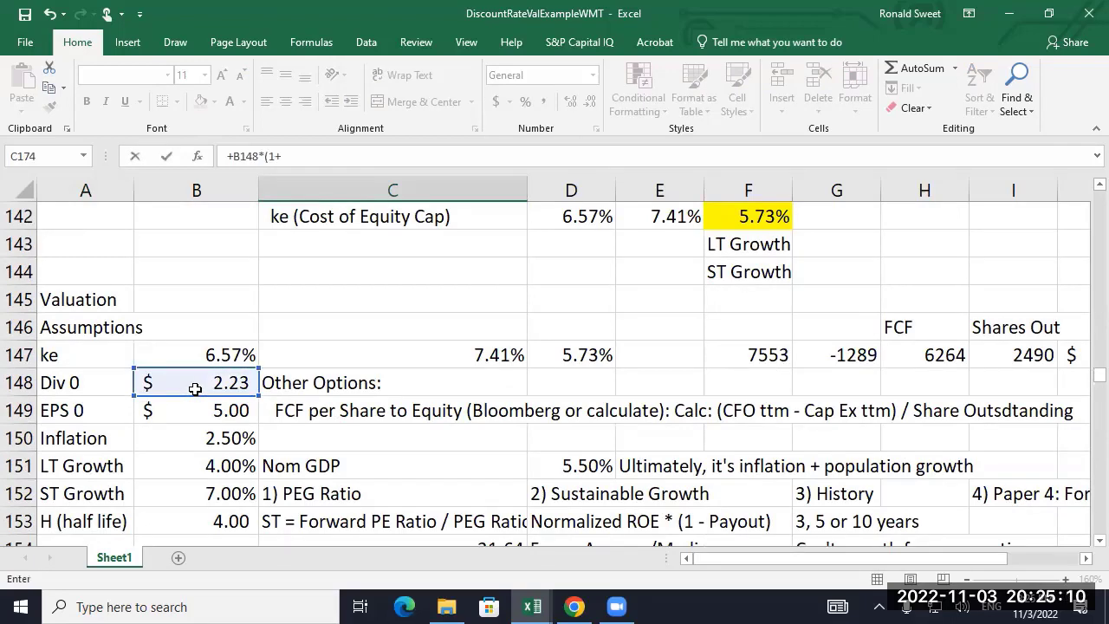
pyautogui.press('Up')
pyautogui.press('Up')
pyautogui.press('Up')
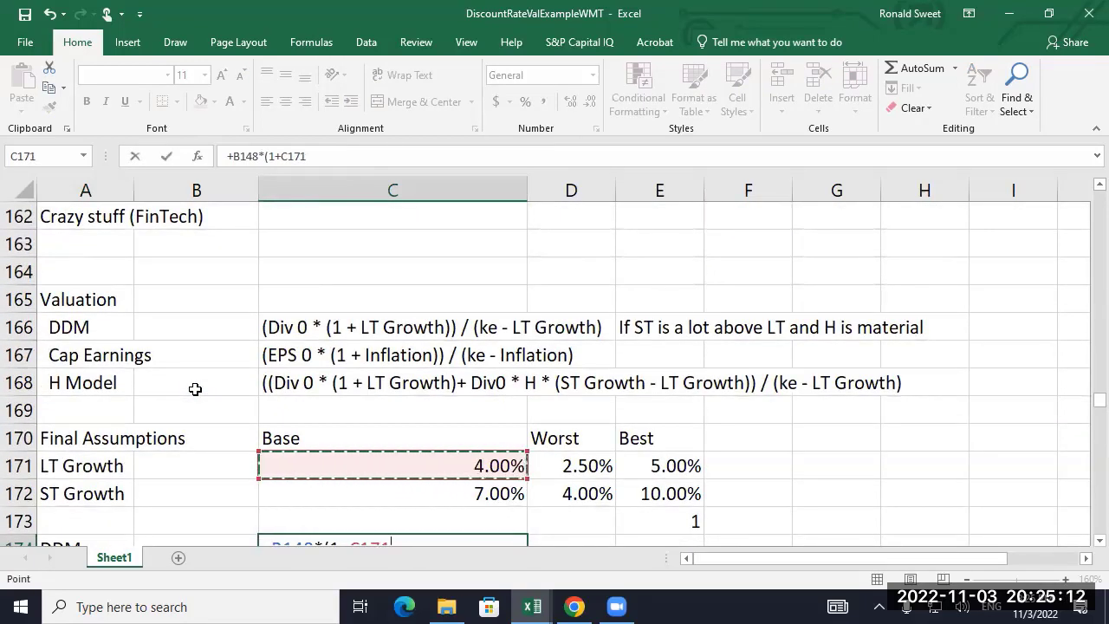
pyautogui.write(')/(')
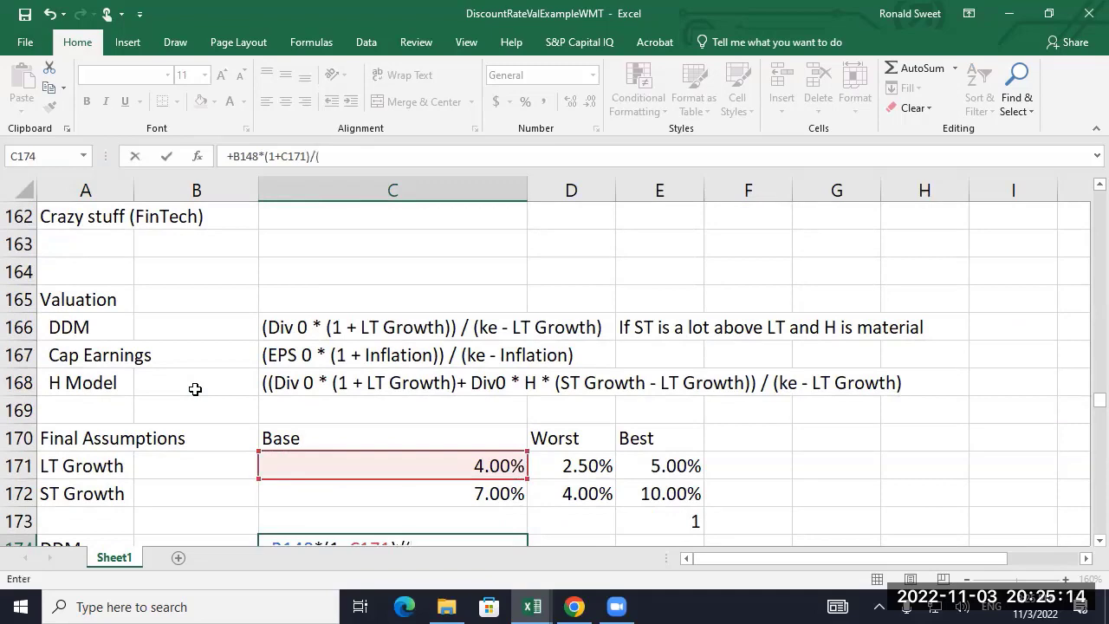
pyautogui.press('Up')
pyautogui.press('Up')
pyautogui.press('Up')
pyautogui.press('Up')
pyautogui.press('Up')
pyautogui.press('Up')
pyautogui.press('Up')
pyautogui.press('Up')
pyautogui.press('Up')
pyautogui.press('Up')
pyautogui.press('Up')
pyautogui.press('Up')
pyautogui.press('Up')
pyautogui.press('Up')
pyautogui.press('Up')
pyautogui.press('Up')
pyautogui.press('Up')
pyautogui.press('Up')
pyautogui.press('Up')
pyautogui.press('Up')
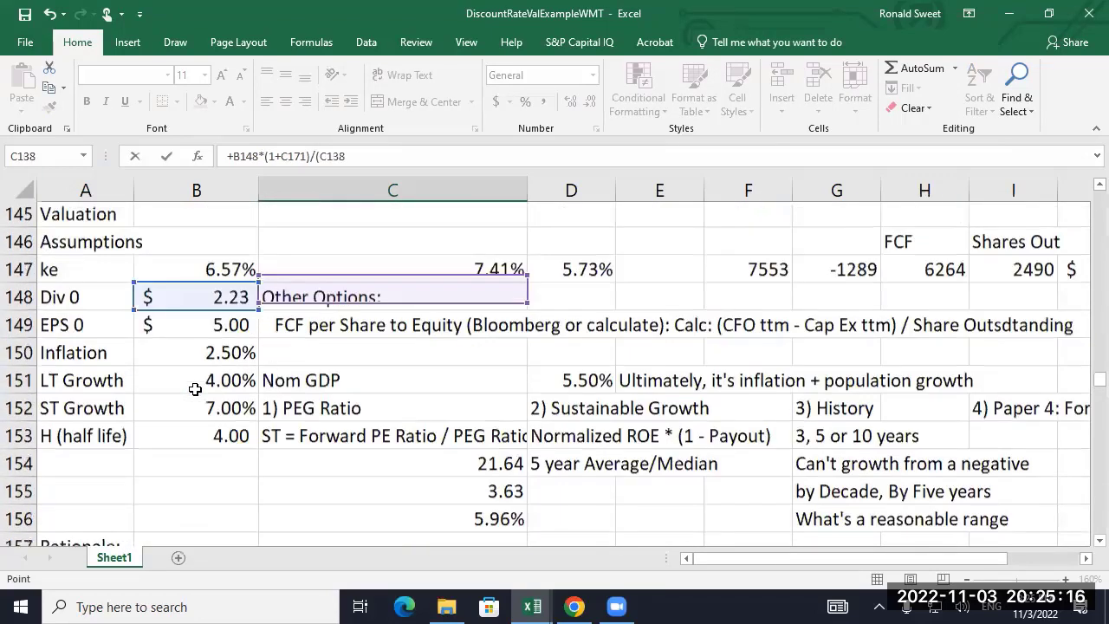
pyautogui.press('Up')
pyautogui.press('Down')
pyautogui.press('Down')
pyautogui.press('Down')
pyautogui.press('Down')
pyautogui.press('Down')
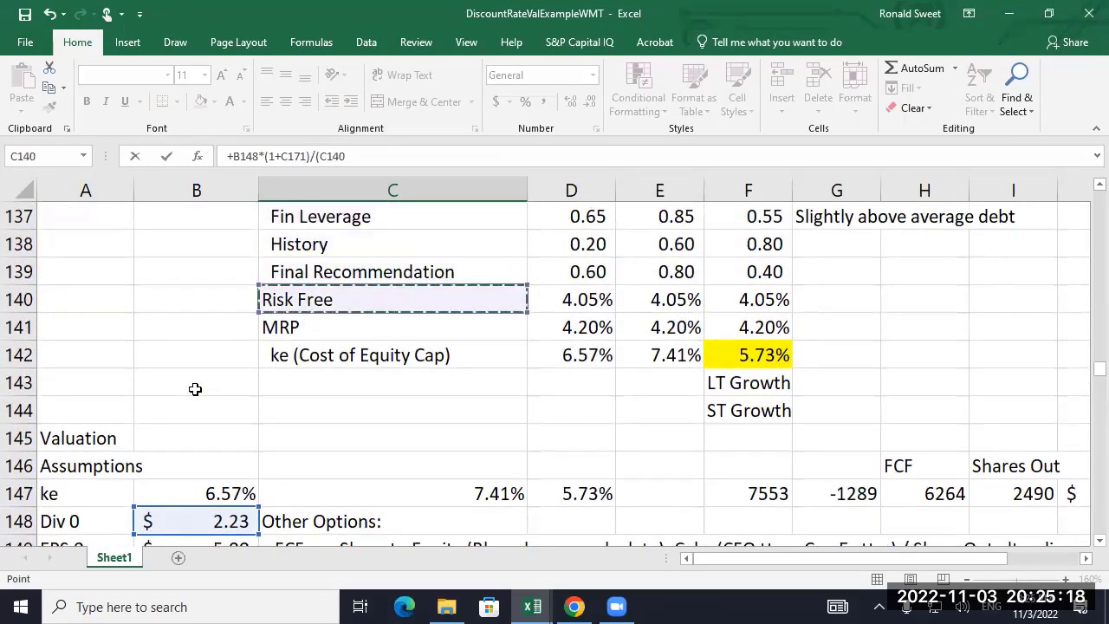
pyautogui.press('Right')
pyautogui.write('-')
pyautogui.press('Up')
pyautogui.press('Up')
pyautogui.press('Up')
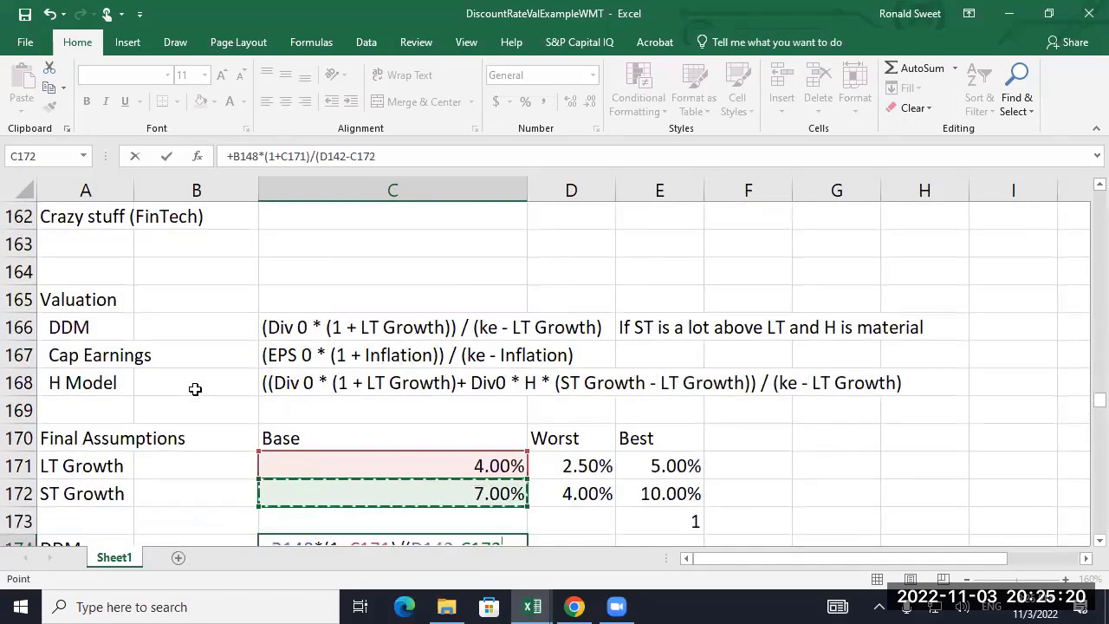
pyautogui.press('Return')
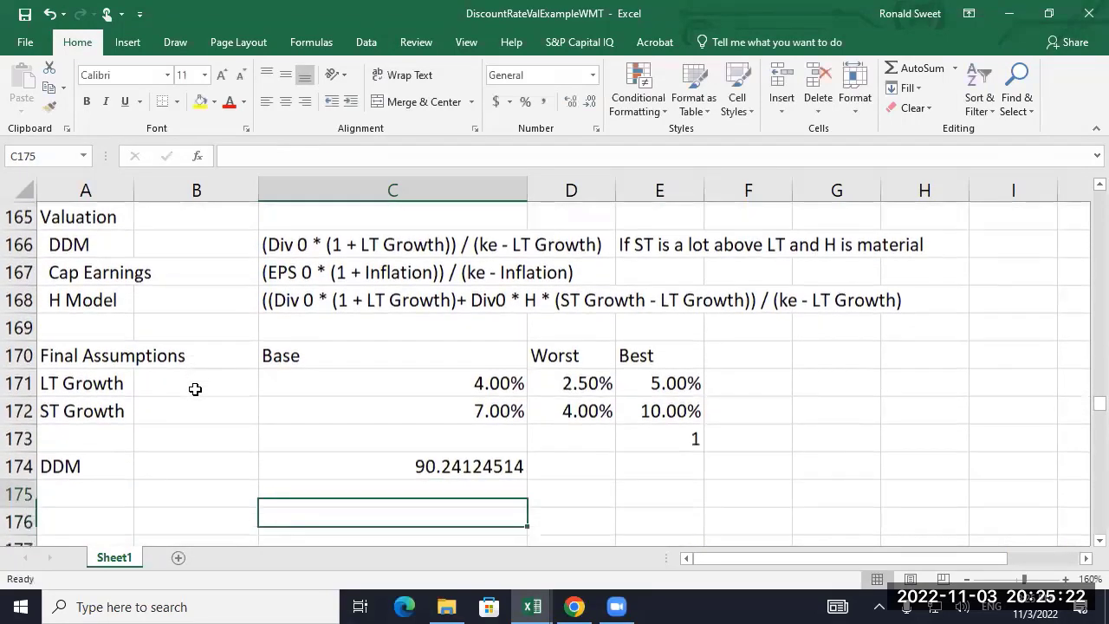
pyautogui.press('Up')
pyautogui.click(496, 102)
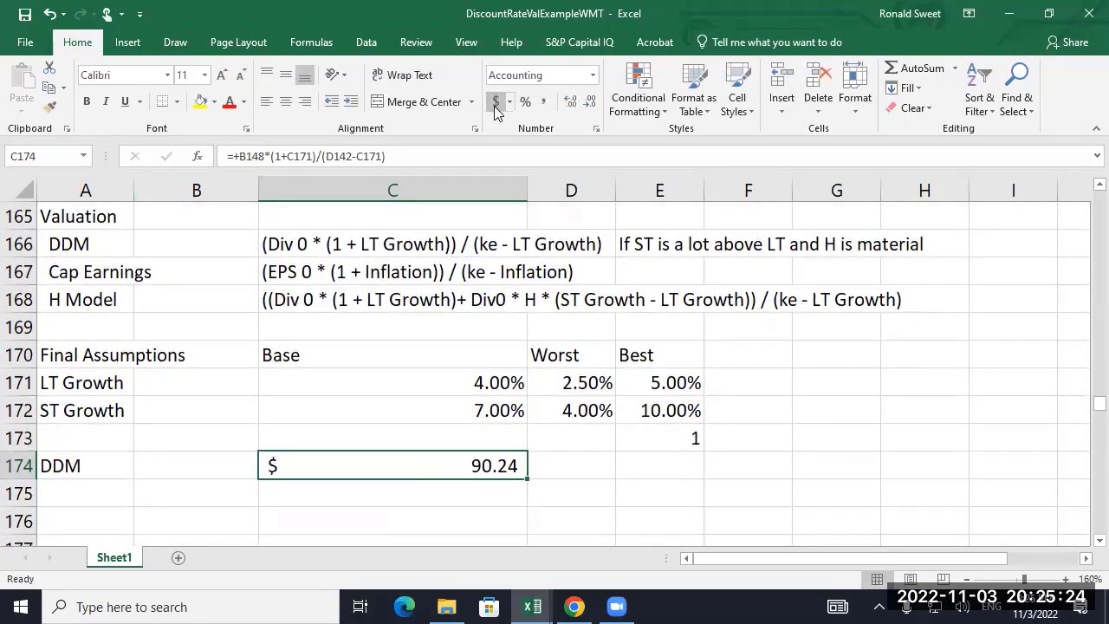
pyautogui.press('Right')
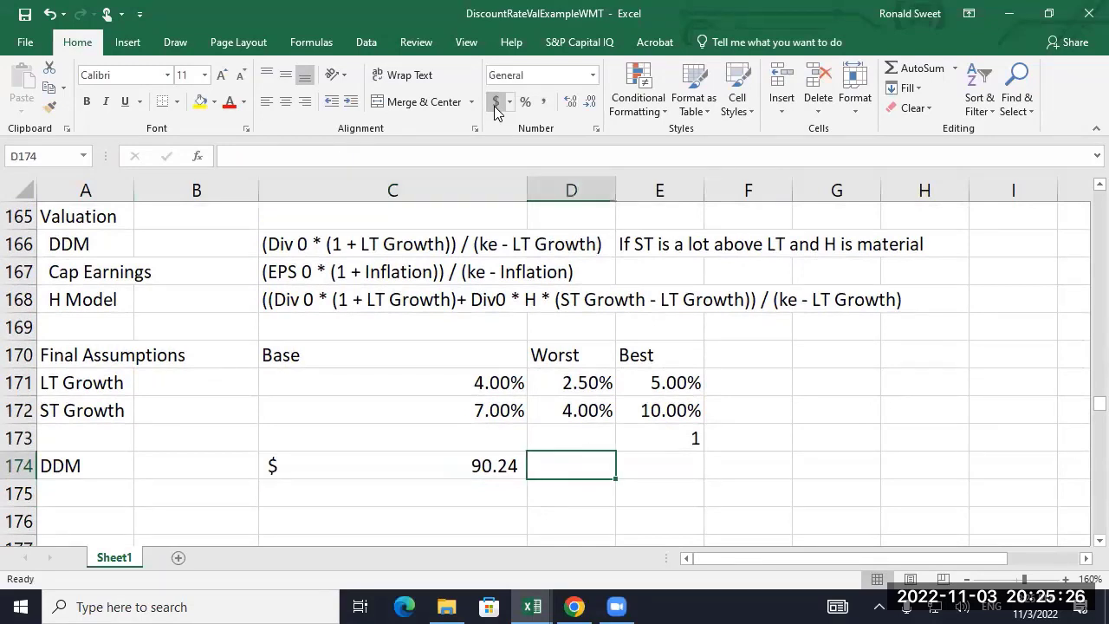
# - Make the Div 0 reference absolute ($B$148) in the Base DDM formula in C174
pyautogui.press('Left')
pyautogui.press('F2')
pyautogui.press('Home')
pyautogui.press('Right')
pyautogui.press('Right')
pyautogui.press('Right')
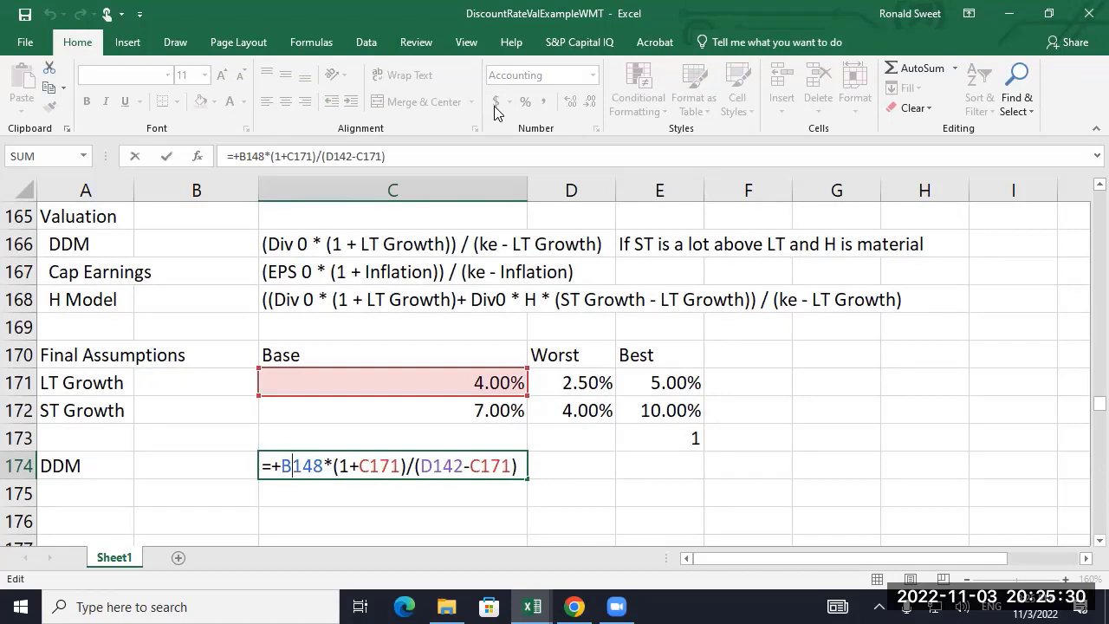
pyautogui.press('F4')
pyautogui.press('Right')
pyautogui.press('Right')
pyautogui.press('Right')
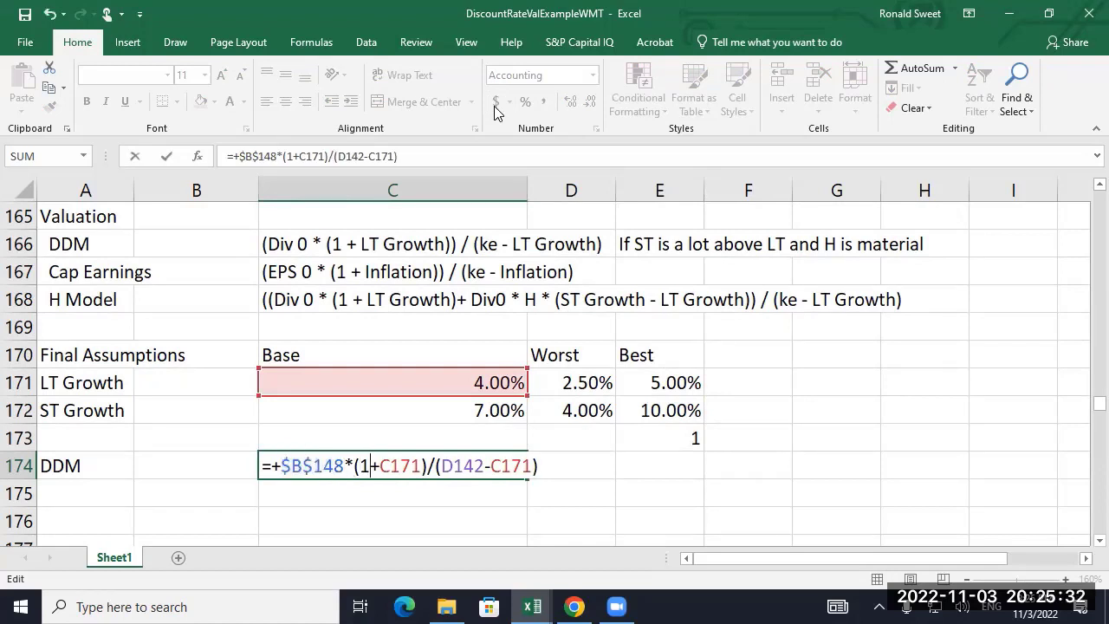
pyautogui.press('Right')
pyautogui.press('Right')
pyautogui.press('Right')
pyautogui.press('Right')
pyautogui.press('Return')
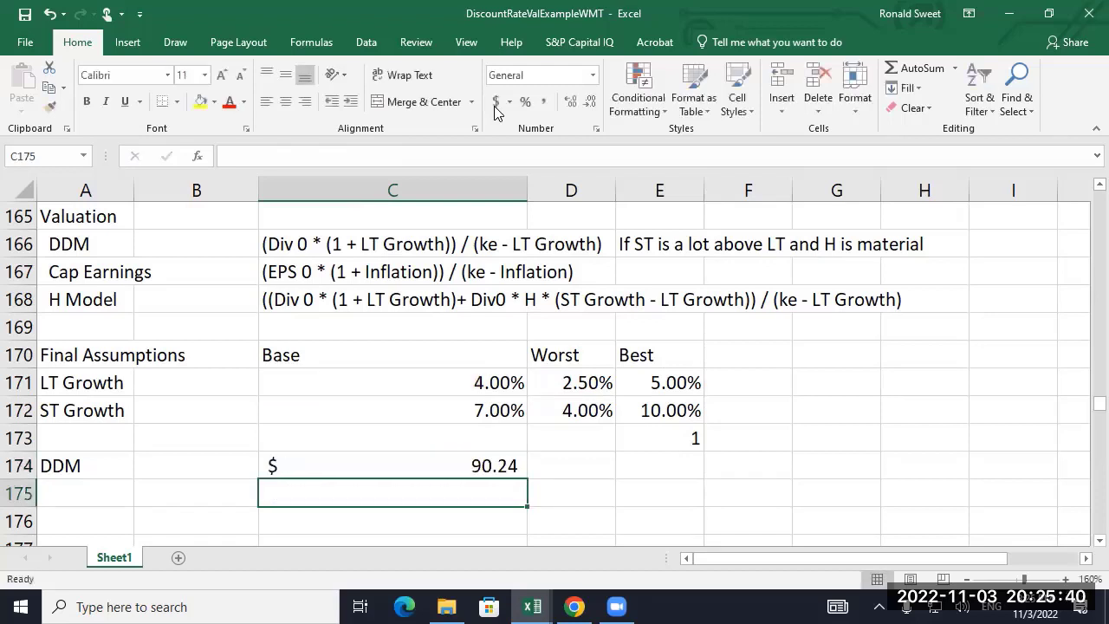
# - Copy the Base DDM formula across to the Worst and Best columns and review the three scenario formulas
pyautogui.press('Up')
pyautogui.hotkey('ctrl', 'c')
pyautogui.hotkey('shift', 'Right')
pyautogui.hotkey('shift', 'Right')
pyautogui.hotkey('ctrl', 'v')
pyautogui.press('Escape')
pyautogui.press('Right')
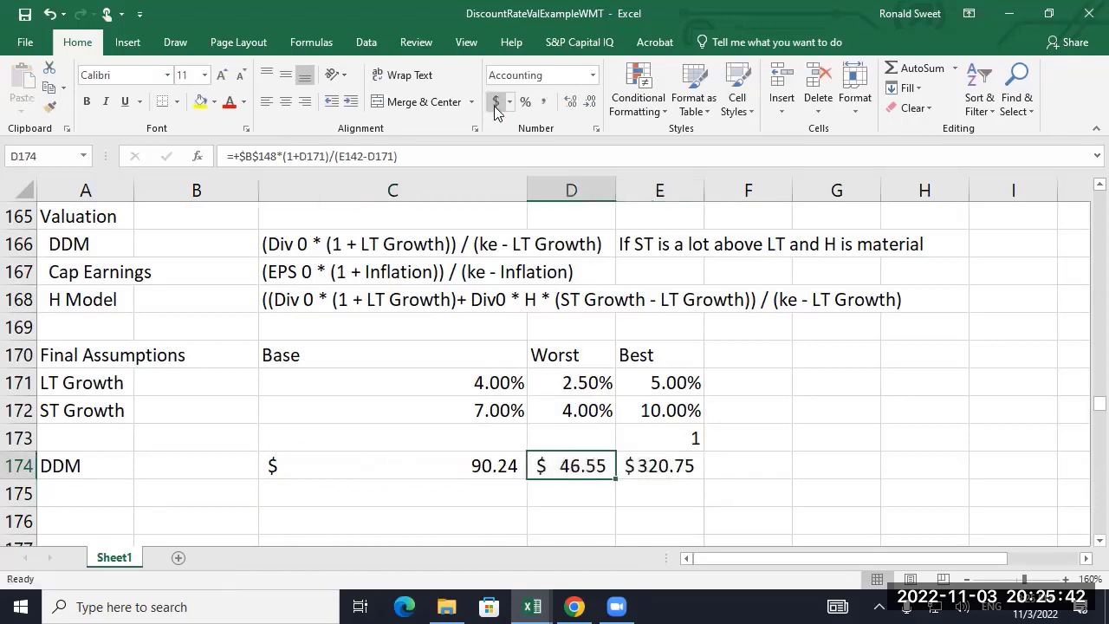
pyautogui.press('Right')
pyautogui.press('Left')
pyautogui.press('Left')
pyautogui.press('Right')
pyautogui.press('Right')
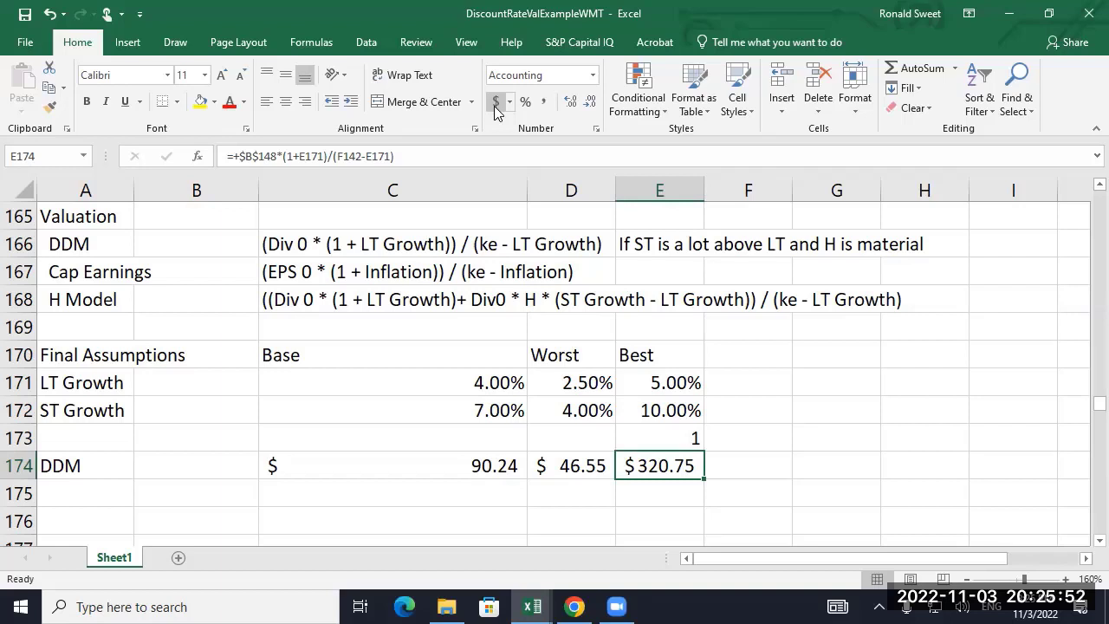
# - Label cell A175 as Cap Earnings, below the DDM row
pyautogui.press('Left')
pyautogui.press('Left')
pyautogui.press('Left')
pyautogui.press('Left')
pyautogui.press('Down')
pyautogui.write('C')
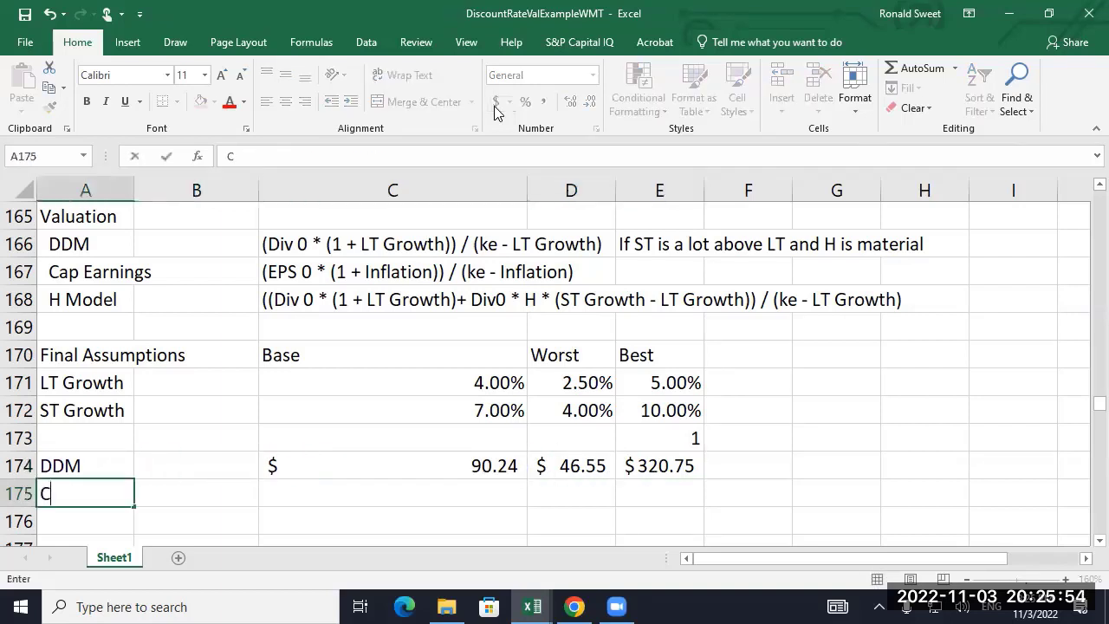
pyautogui.write('ap Earnings')
pyautogui.press('Return')
# - Calculate the Base Cap Earnings value in C175 with +B149*(1+B150)/(D142-B150) and format it as Accounting with a dollar sign
pyautogui.press('Up')
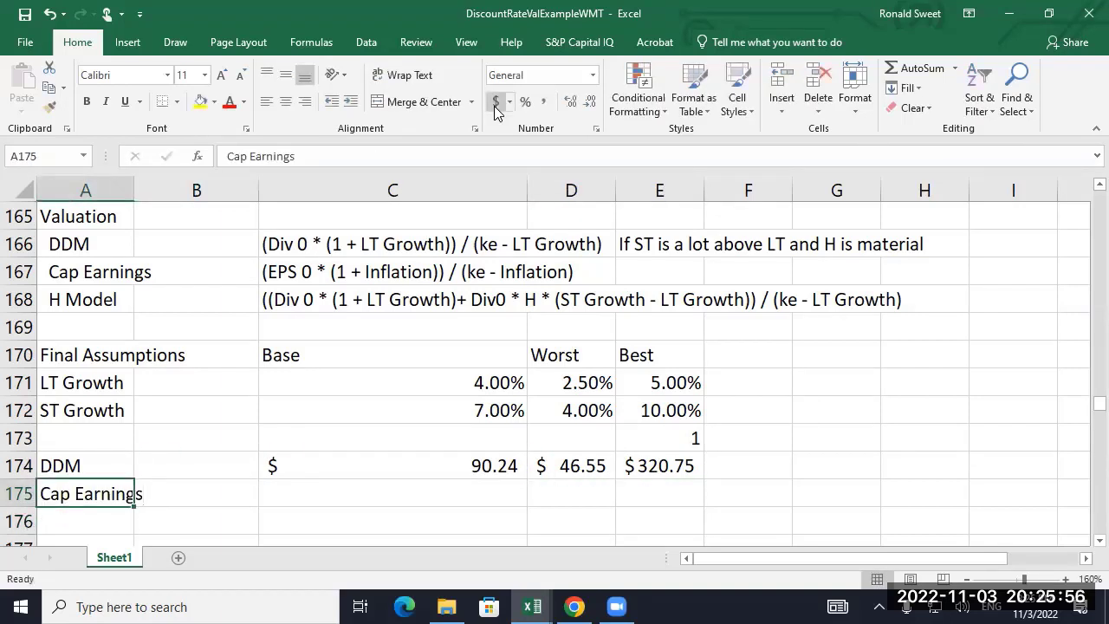
pyautogui.press('Right')
pyautogui.press('Right')
pyautogui.write('+')
pyautogui.press('Up')
pyautogui.press('Up')
pyautogui.press('Up')
pyautogui.press('Up')
pyautogui.press('Up')
pyautogui.press('Up')
pyautogui.press('Up')
pyautogui.press('Up')
pyautogui.press('Up')
pyautogui.press('Up')
pyautogui.press('Up')
pyautogui.press('Up')
pyautogui.press('Up')
pyautogui.press('Up')
pyautogui.press('Up')
pyautogui.press('Up')
pyautogui.press('Up')
pyautogui.press('Up')
pyautogui.press('Up')
pyautogui.press('Up')
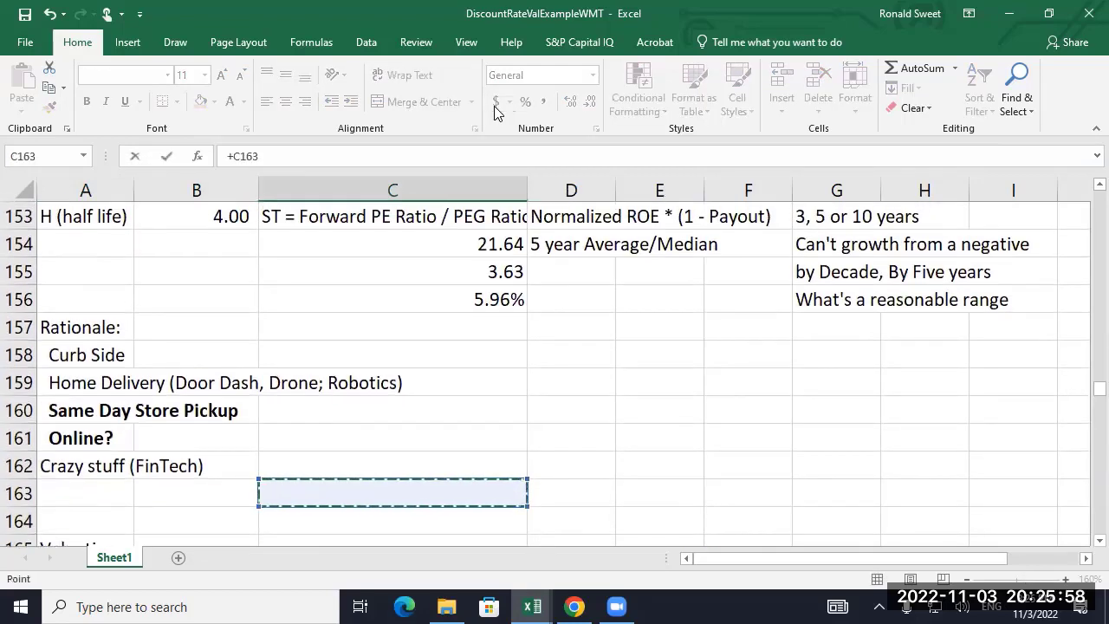
pyautogui.press('Left')
pyautogui.press('Left')
pyautogui.press('Down')
pyautogui.press('Down')
pyautogui.press('Down')
pyautogui.press('Down')
pyautogui.press('Down')
pyautogui.press('Down')
pyautogui.press('Down')
pyautogui.press('Down')
pyautogui.press('Down')
pyautogui.press('Right')
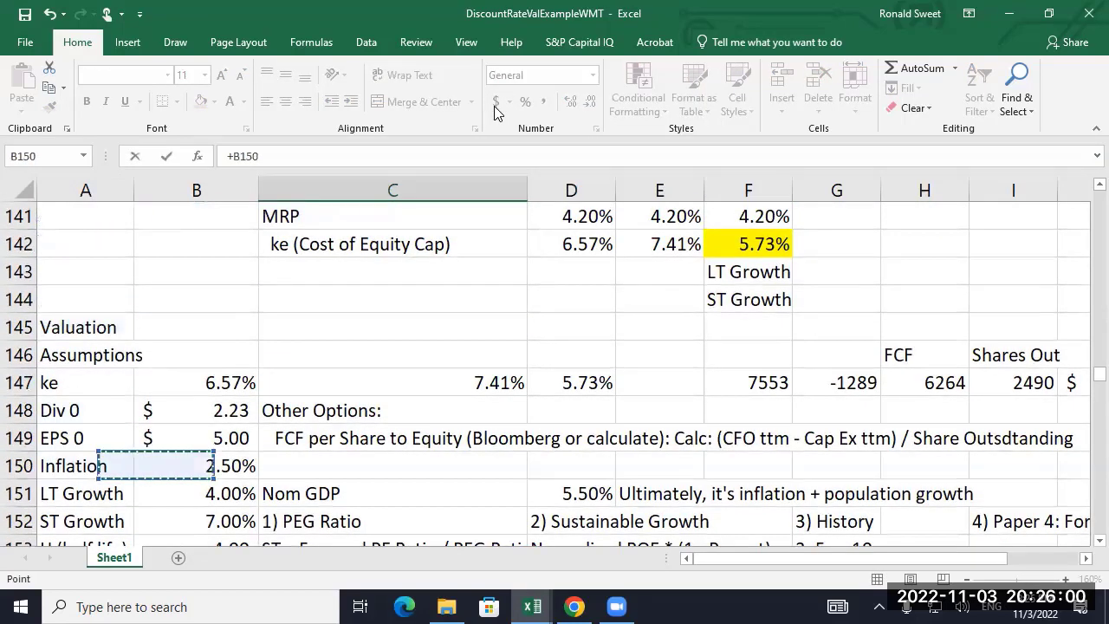
pyautogui.press('Up')
pyautogui.write('*(1+')
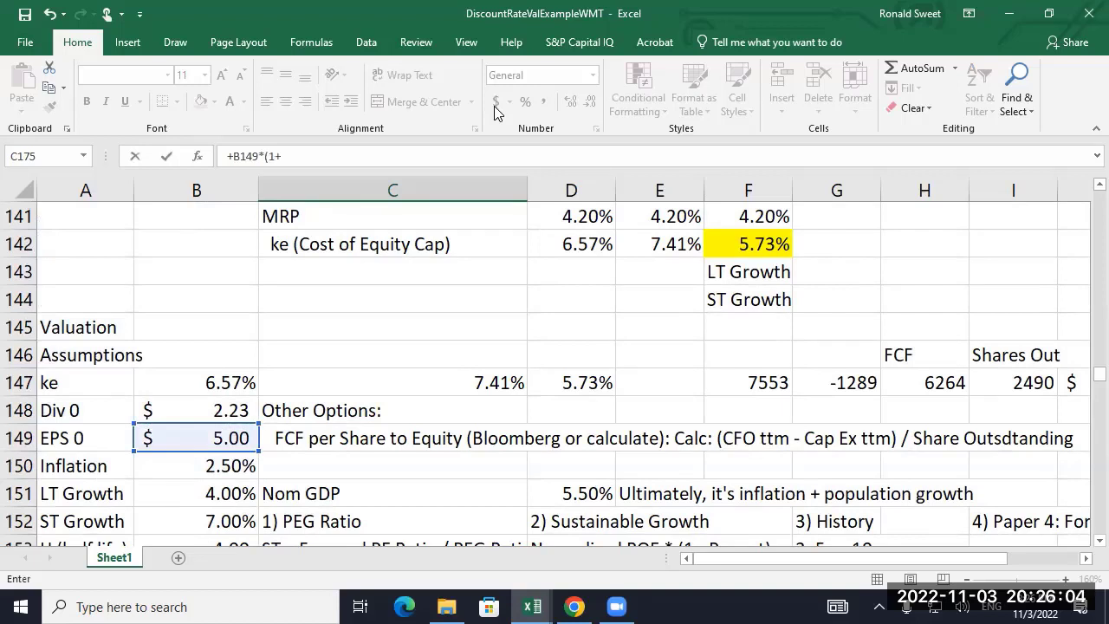
pyautogui.click(227, 462)
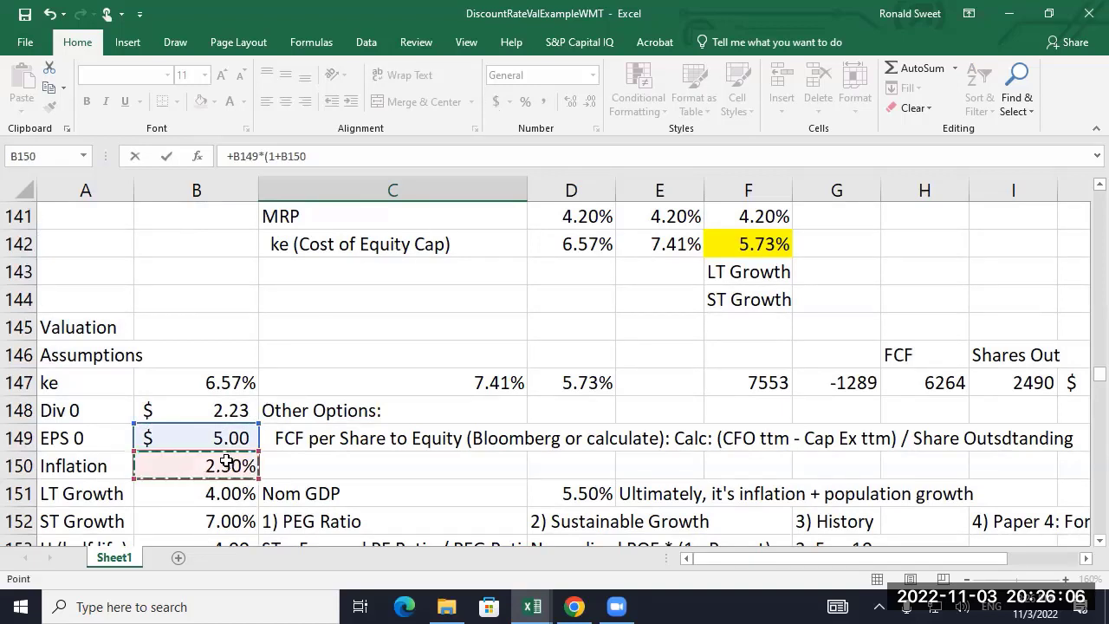
pyautogui.write(')/(')
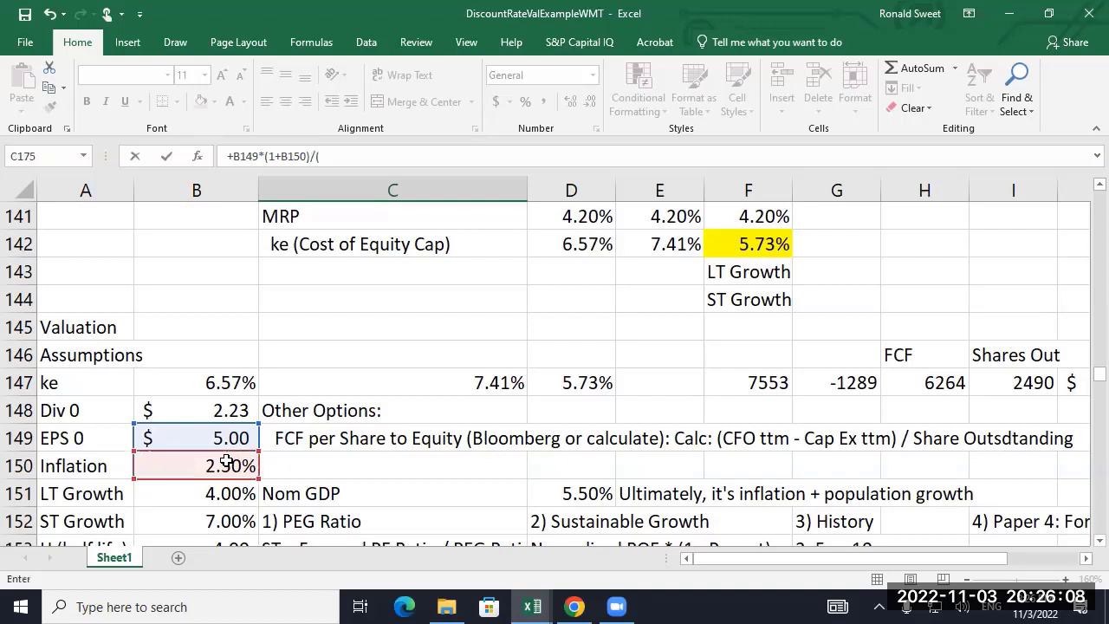
pyautogui.click(586, 243)
pyautogui.write('-')
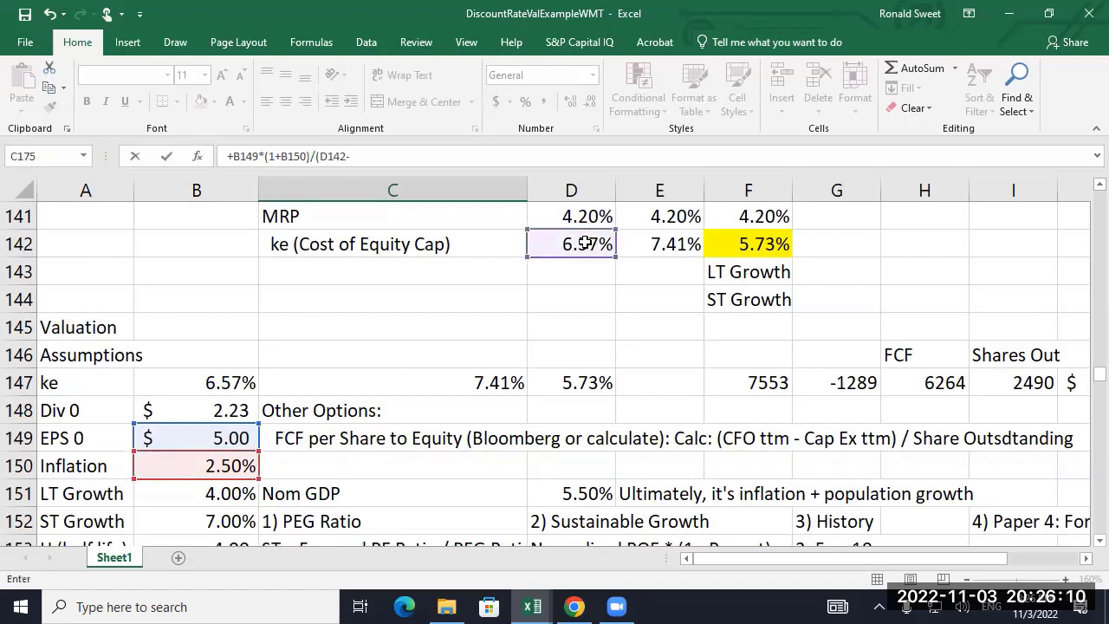
pyautogui.click(207, 467)
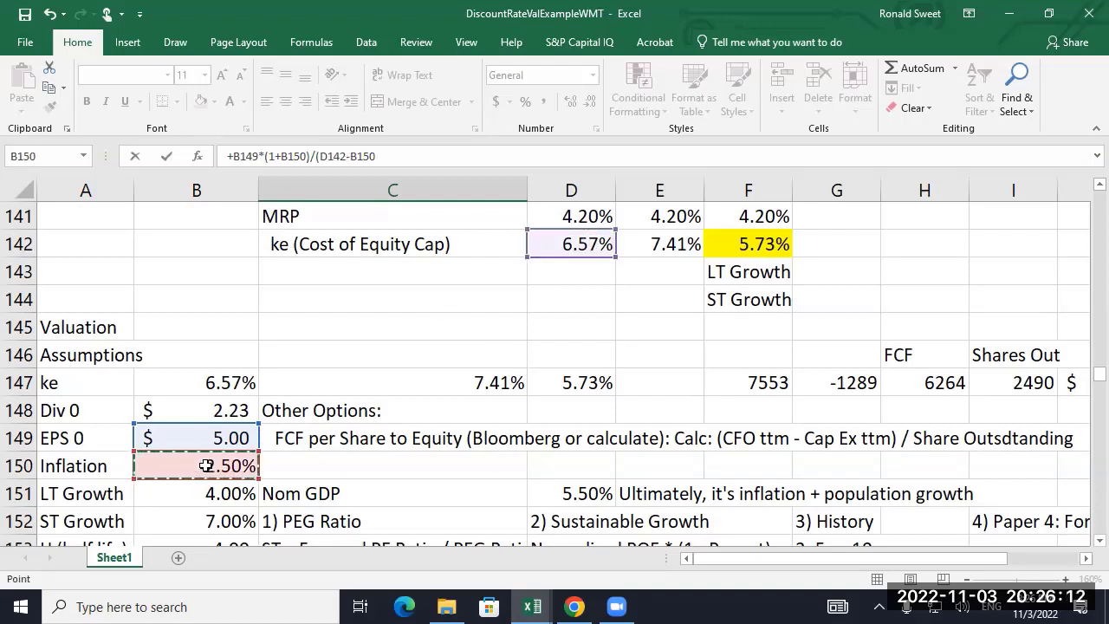
pyautogui.write(')')
pyautogui.press('Return')
pyautogui.press('Up')
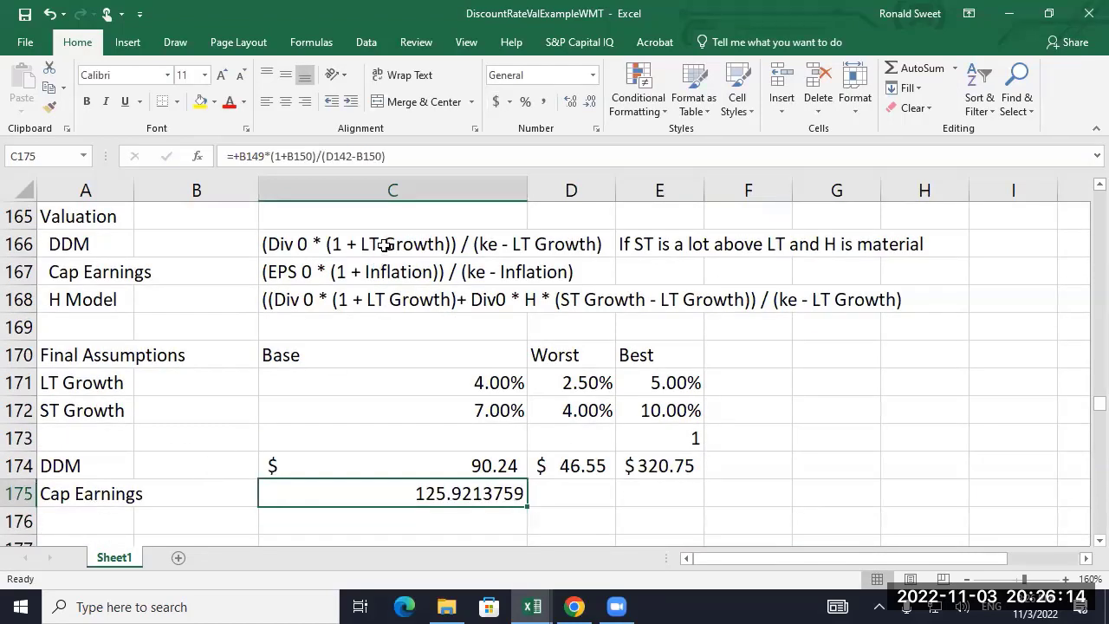
pyautogui.click(496, 102)
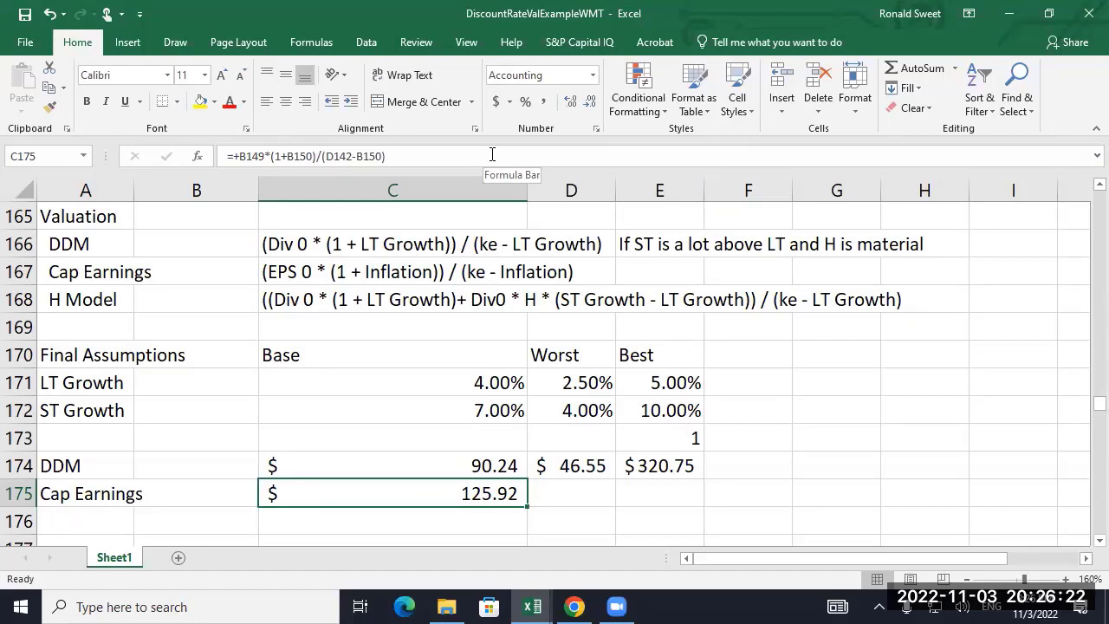
# - Make the EPS 0 and both Inflation references absolute in the Base Cap Earnings formula in C175, giving =+$B$149*(1+$B$150)/(D142-$B$150)
pyautogui.press('F2')
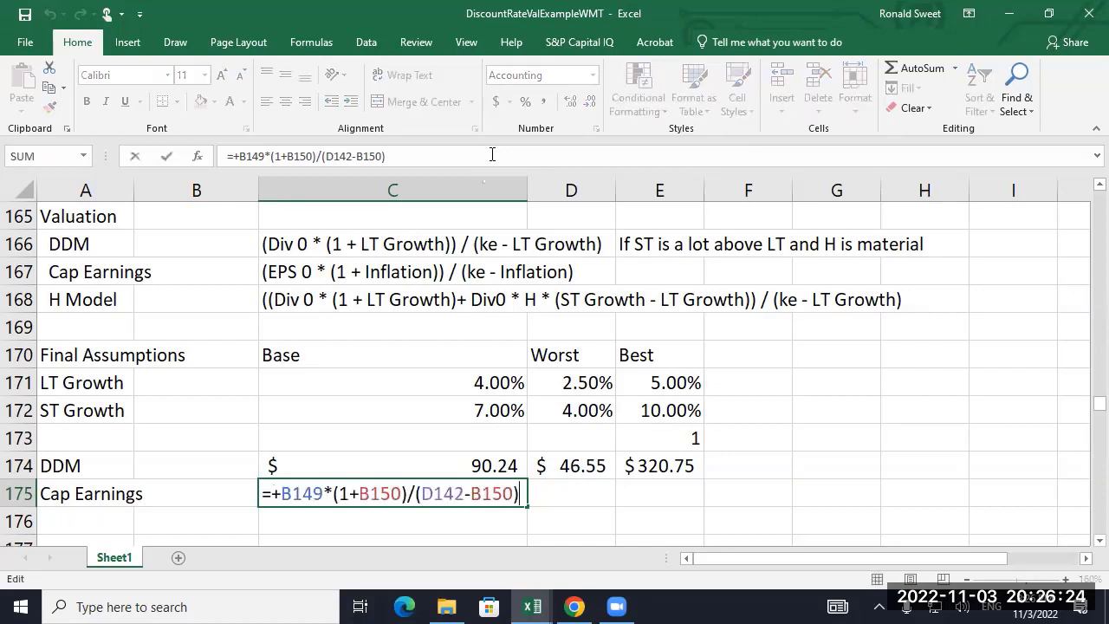
pyautogui.press('Home')
pyautogui.press('Right')
pyautogui.press('Right')
pyautogui.click(492, 154)
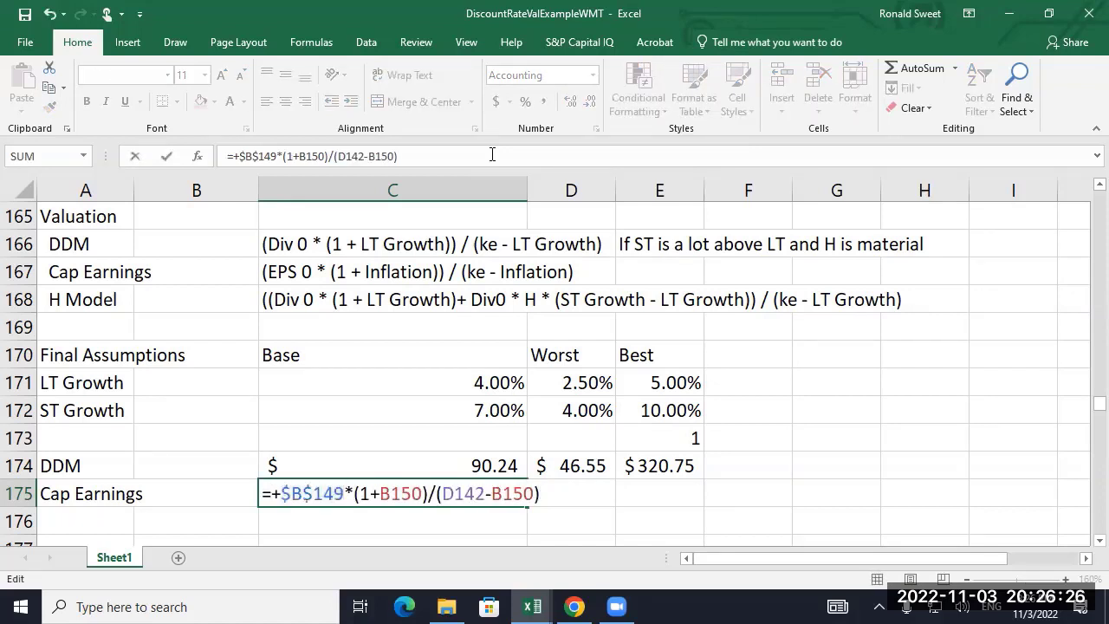
pyautogui.press('Right')
pyautogui.press('Right')
pyautogui.press('Right')
pyautogui.press('Right')
pyautogui.press('Right')
pyautogui.press('Right')
pyautogui.press('Right')
pyautogui.press('F4')
pyautogui.press('Right')
pyautogui.press('Right')
pyautogui.press('Right')
pyautogui.press('Right')
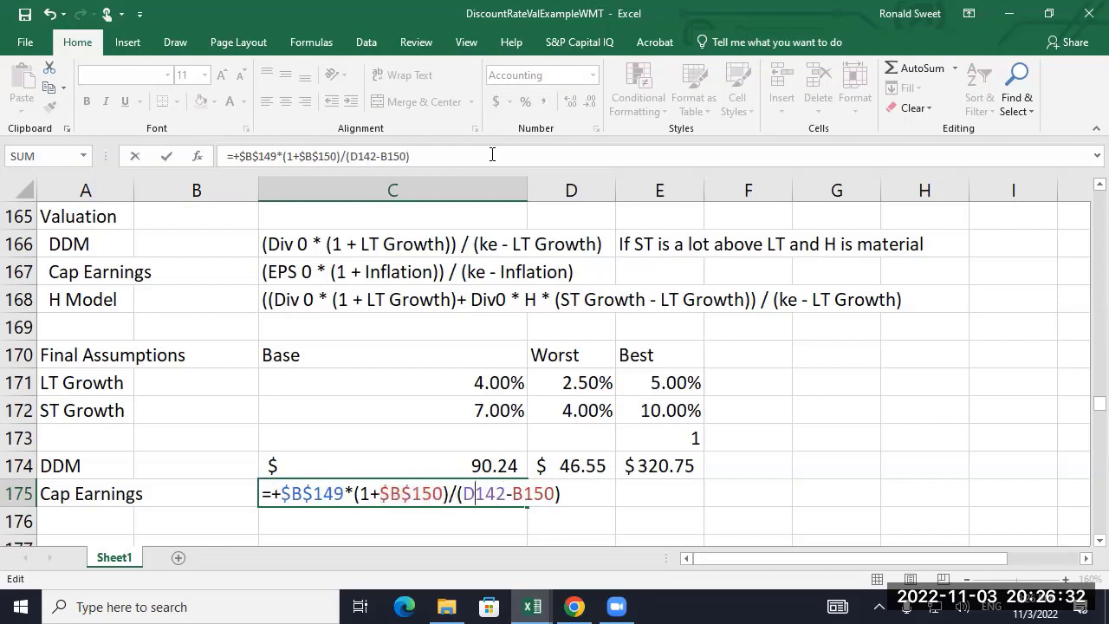
pyautogui.press('F4')
pyautogui.press('Return')
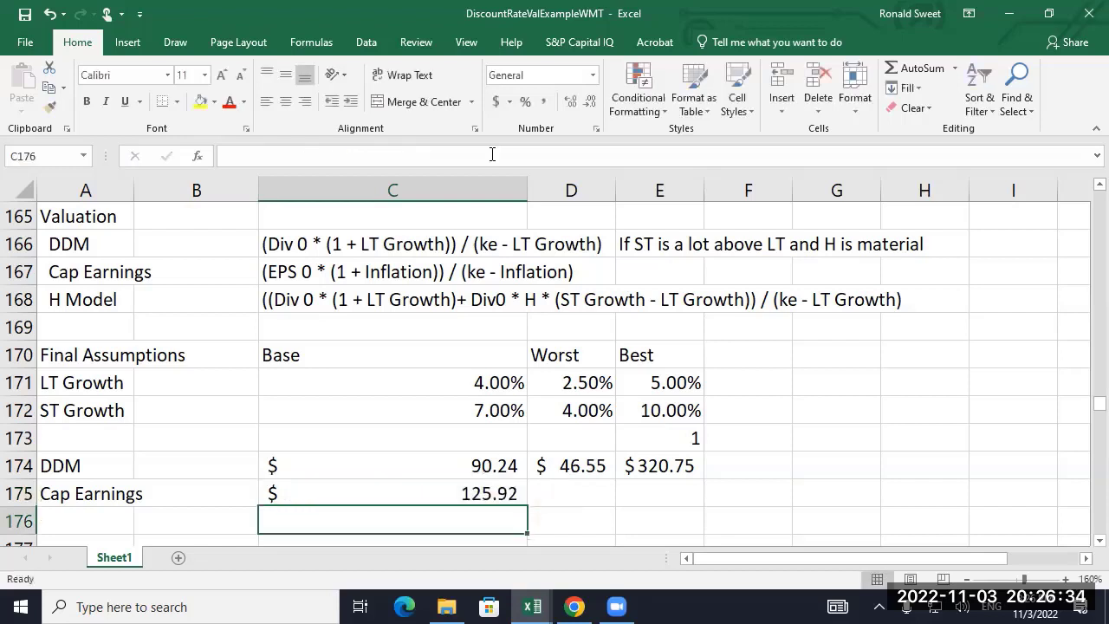
# - Copy the Base Cap Earnings formula from C175 across to the Worst and Best columns
pyautogui.press('Up')
pyautogui.hotkey('ctrl', 'c')
pyautogui.press('Right')
pyautogui.hotkey('shift', 'Right')
pyautogui.press('Return')
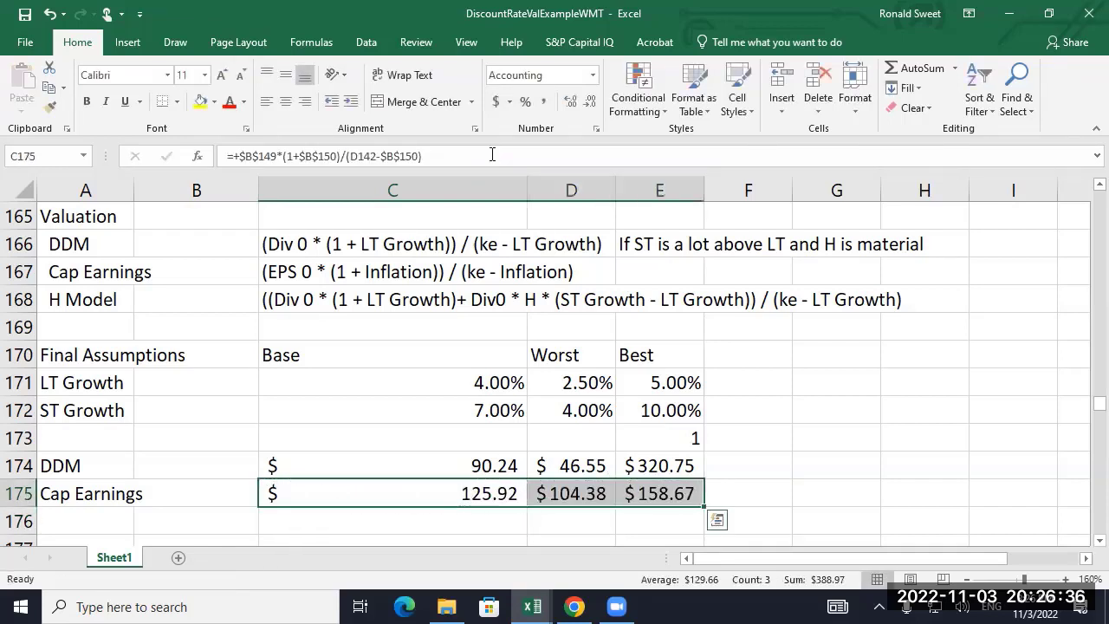
# - Label cell A176 as H Model, below the Cap Earnings row
pyautogui.hotkey('shift', 'Left')
pyautogui.press('Left')
pyautogui.press('Left')
pyautogui.press('Left')
pyautogui.press('Down')
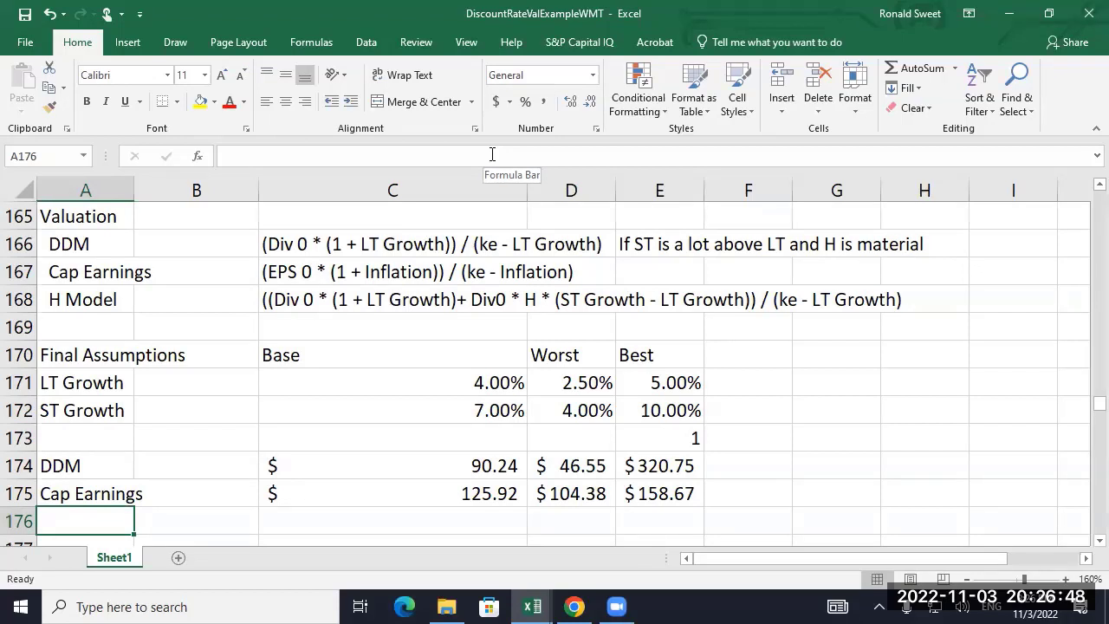
pyautogui.write('H Model')
pyautogui.press('Return')
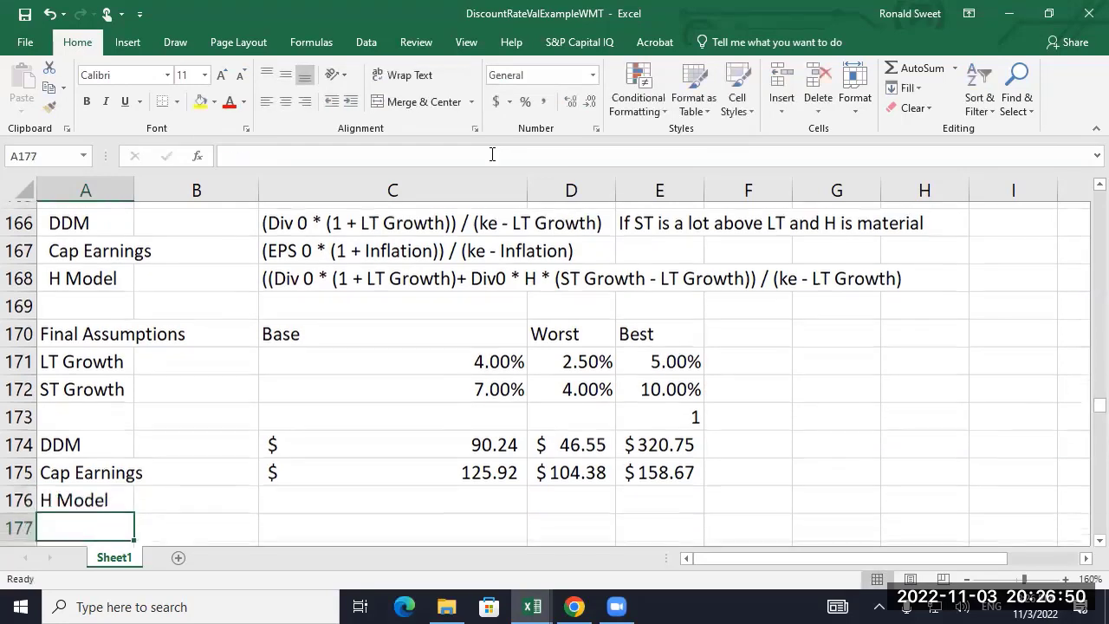
# - Begin the Base H Model formula in C176 with +($B$148*(1+C171)+, using Div 0 and the Base LT Growth
pyautogui.press('Up')
pyautogui.press('Right')
pyautogui.press('Right')
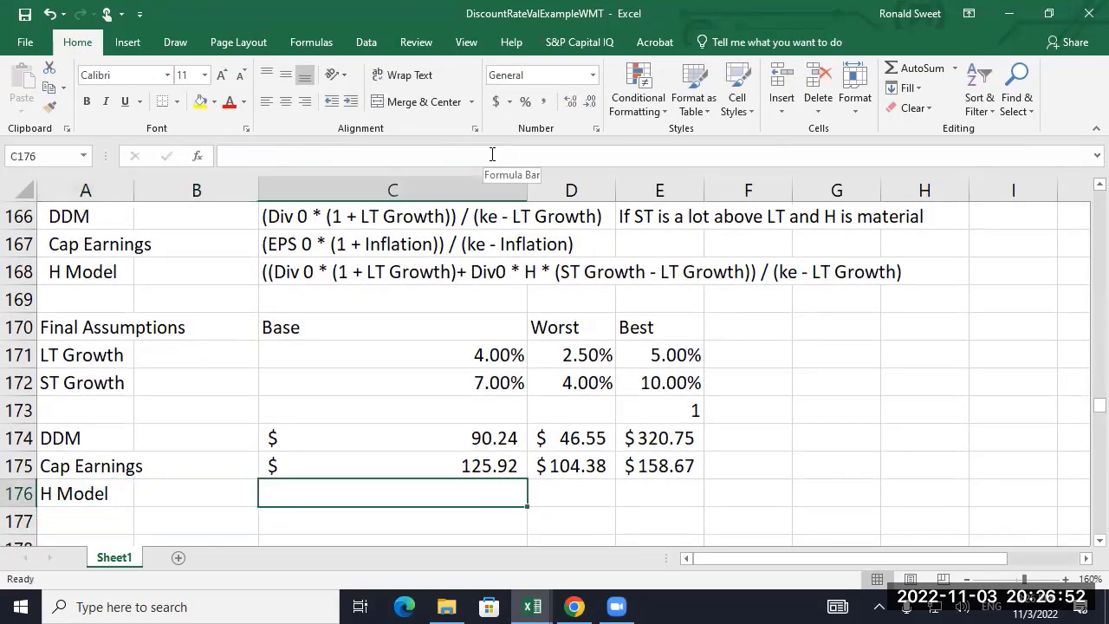
pyautogui.write('+(')
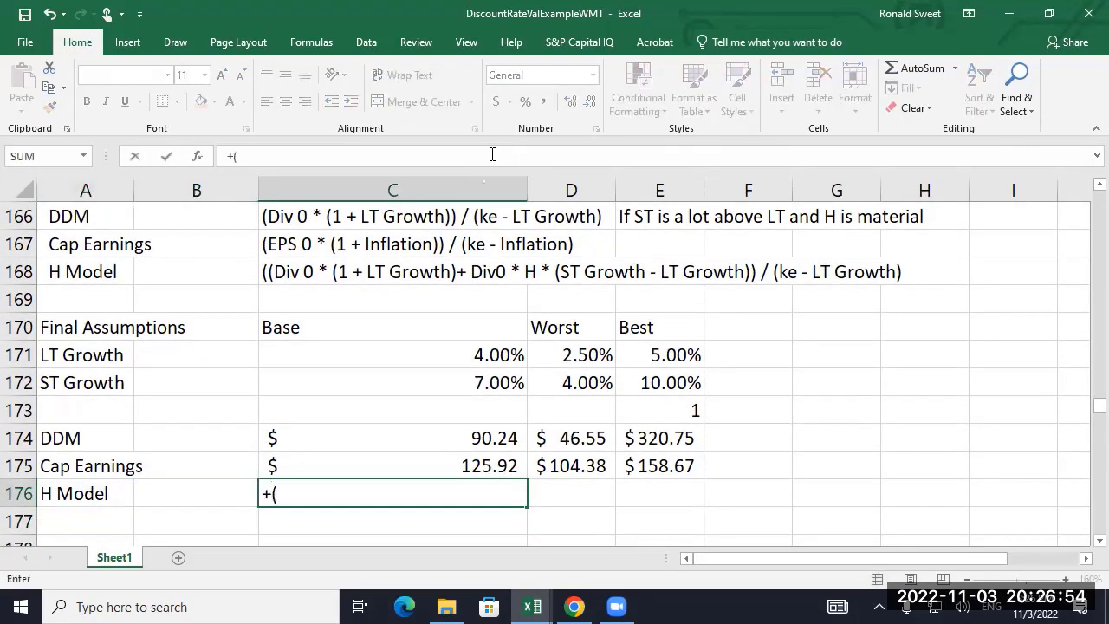
pyautogui.scroll(9, 290, 404)
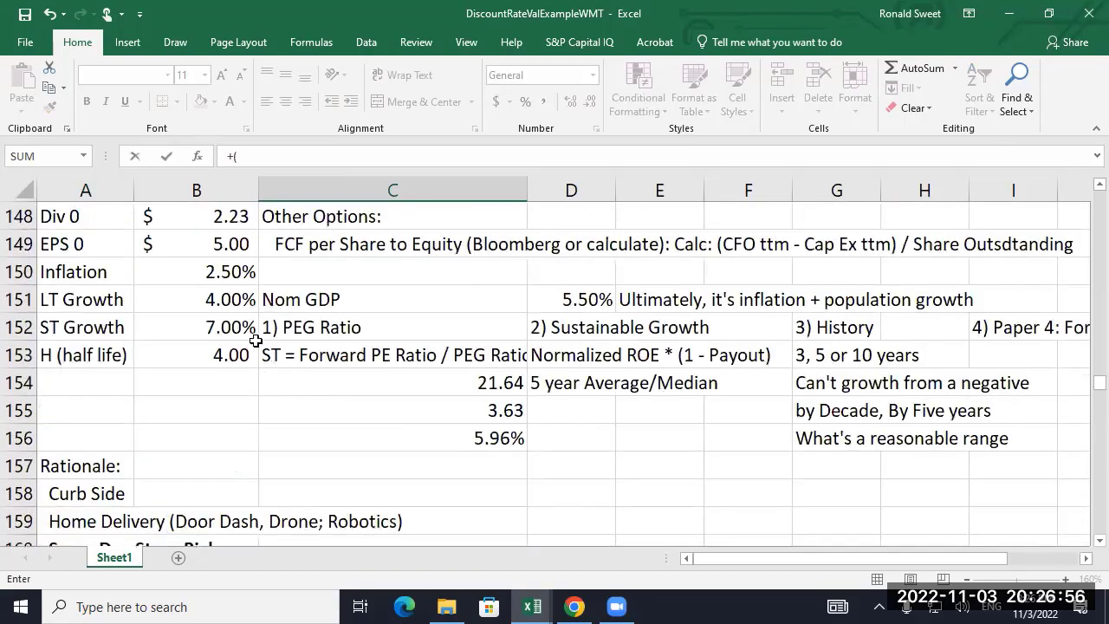
pyautogui.click(199, 463)
pyautogui.press('F4')
pyautogui.scroll(-10, 210, 471)
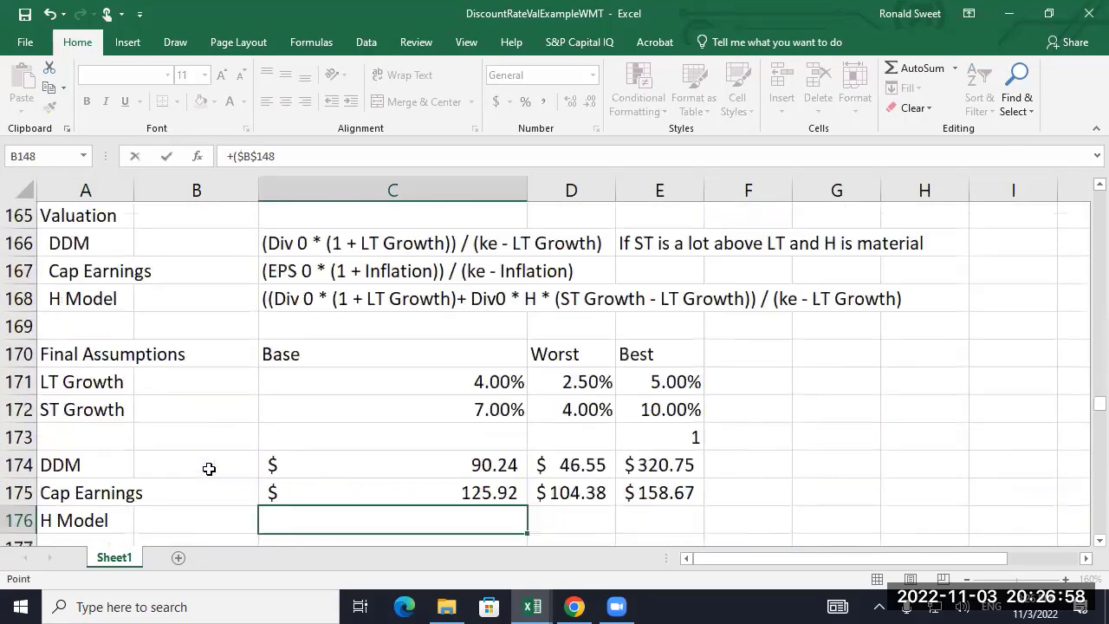
pyautogui.write('*(1+')
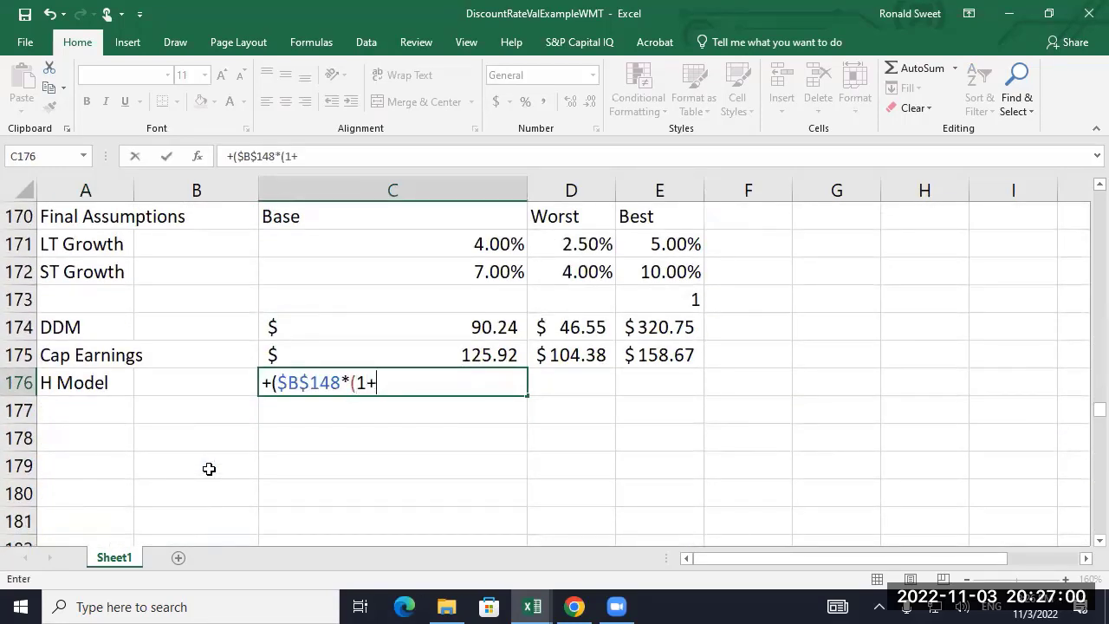
pyautogui.click(414, 245)
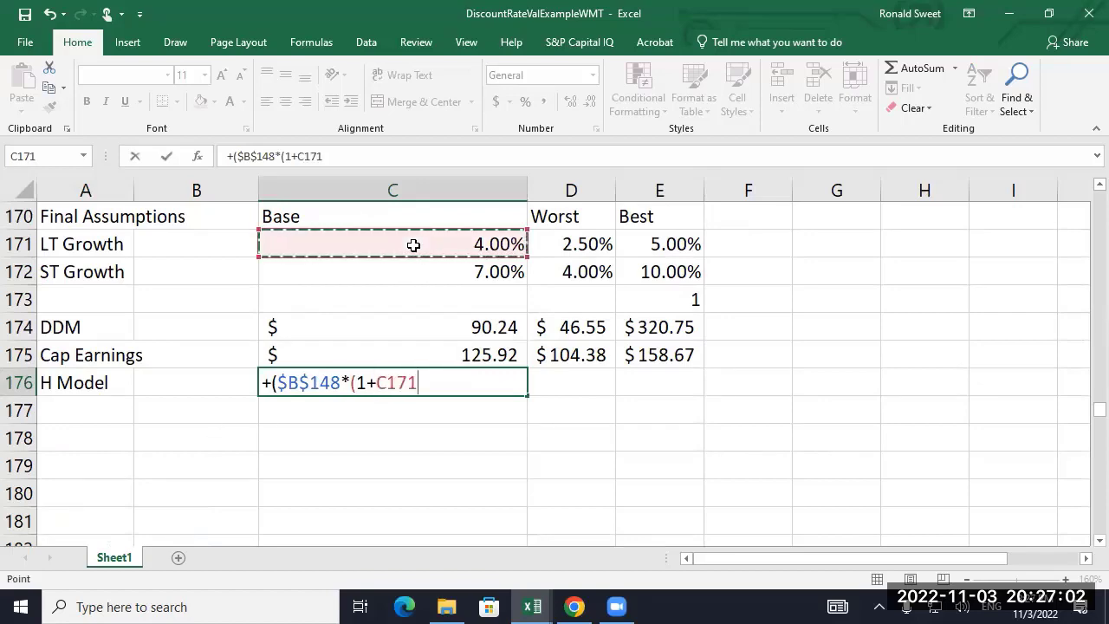
pyautogui.write(')+')
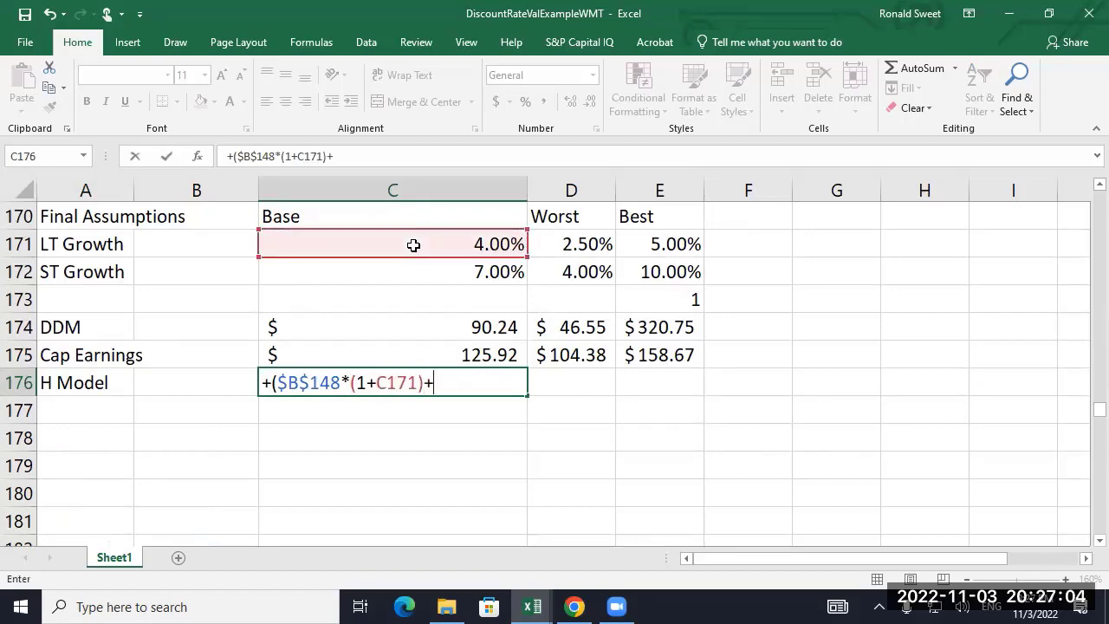
# - Extend the C176 formula with the half-life term $B$148*$B$153*(C172-C171) and close the numerator, ready for division
pyautogui.scroll(8, 260, 292)
pyautogui.write('+')
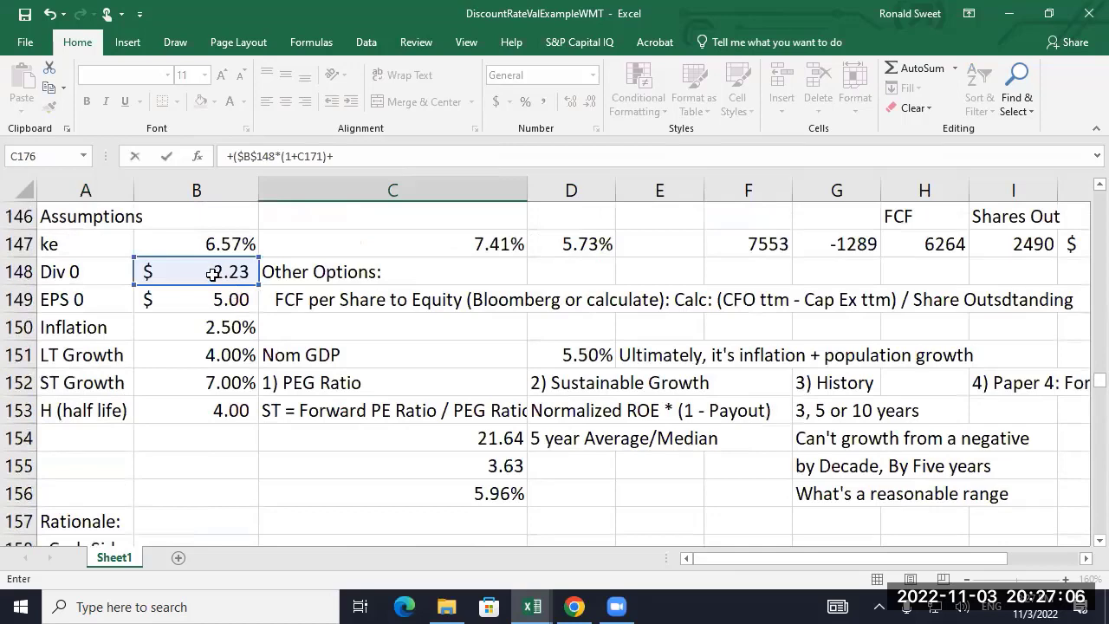
pyautogui.click(212, 274)
pyautogui.press('F4')
pyautogui.scroll(-8, 212, 274)
pyautogui.write('*')
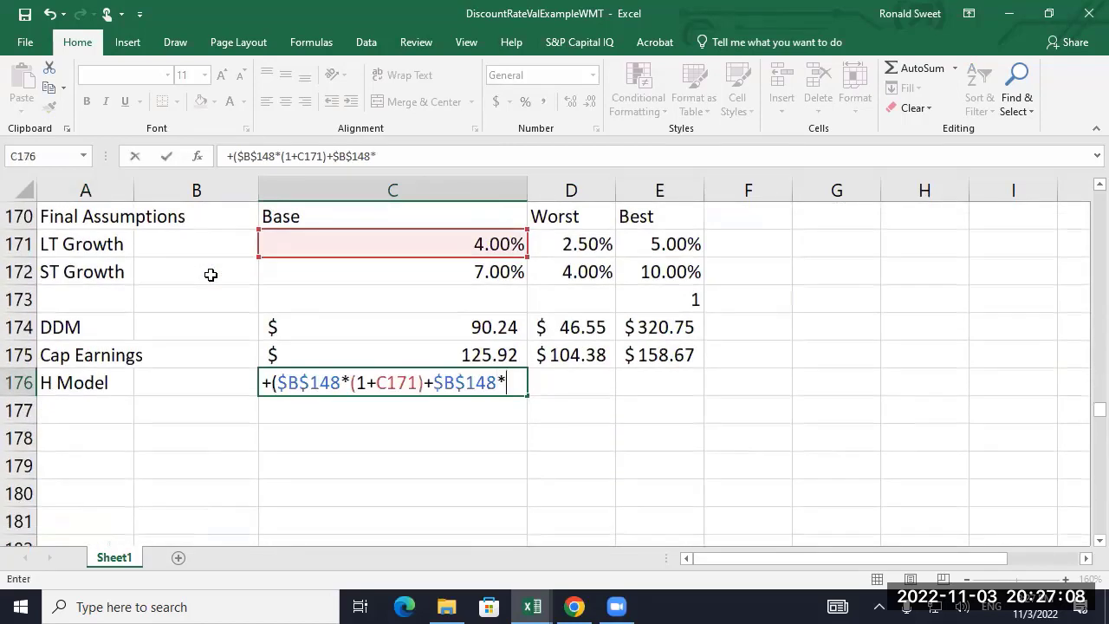
pyautogui.scroll(6, 210, 275)
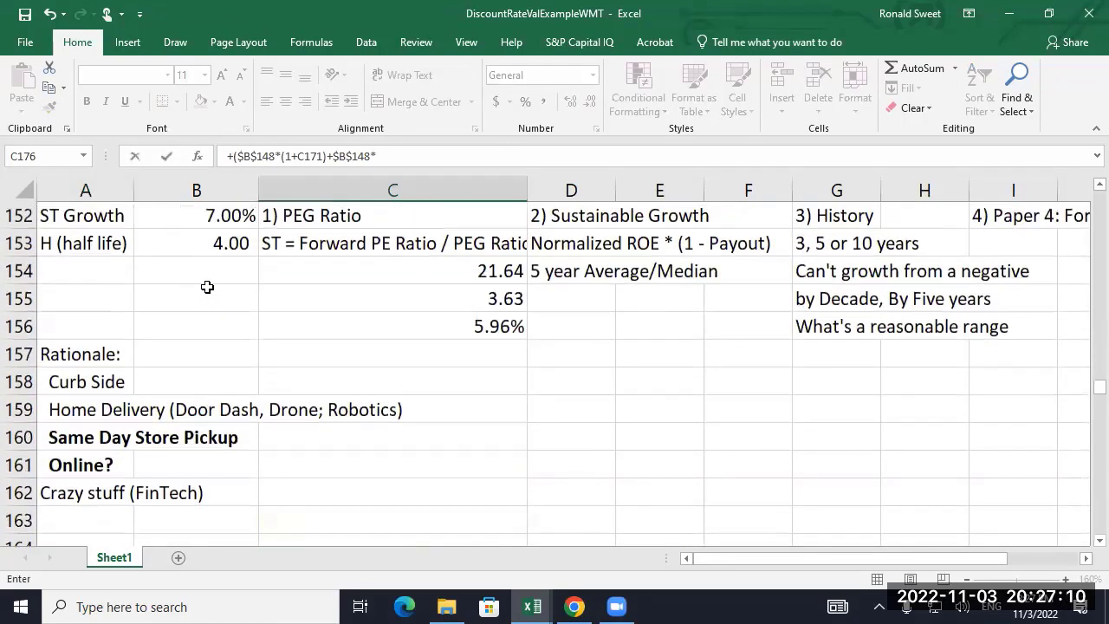
pyautogui.scroll(1, 207, 287)
pyautogui.click(205, 321)
pyautogui.press('F4')
pyautogui.scroll(-4, 202, 320)
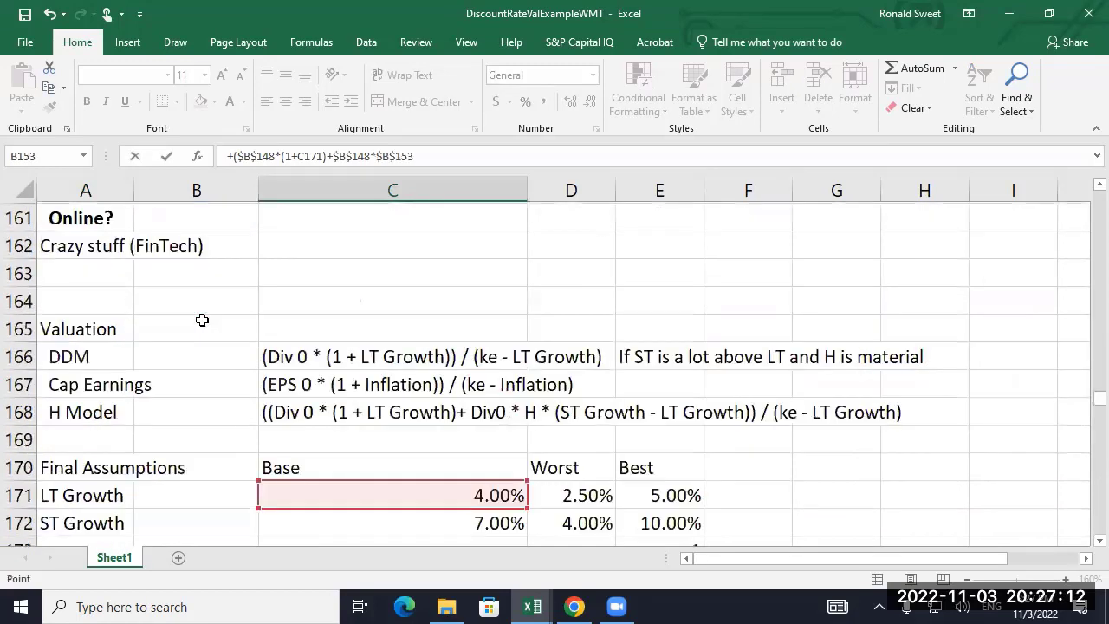
pyautogui.scroll(-3, 202, 319)
pyautogui.write('*(')
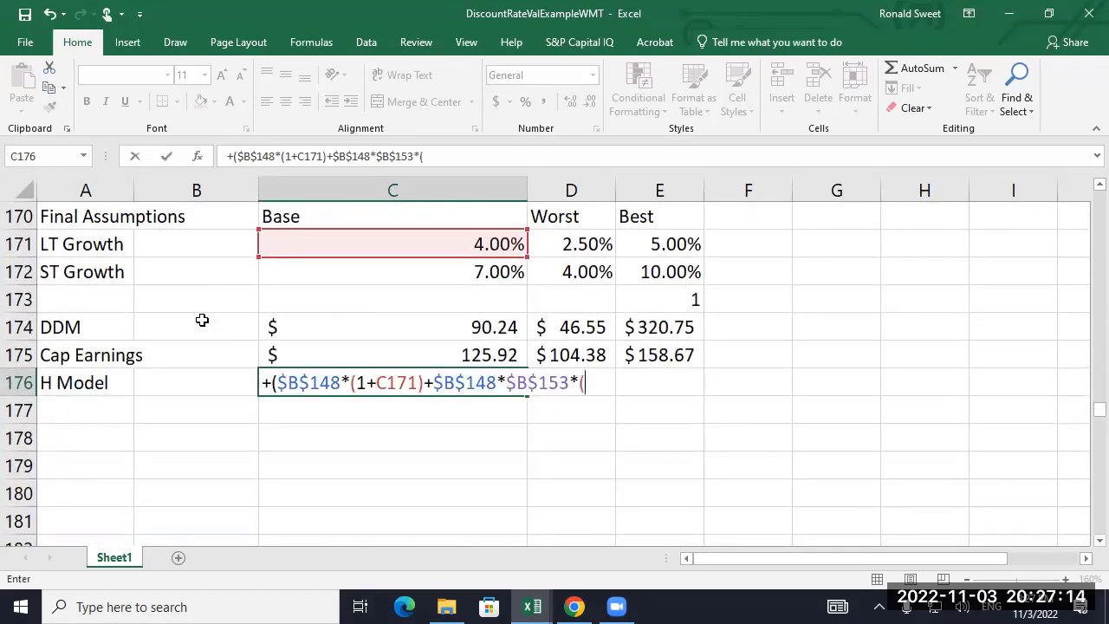
pyautogui.click(433, 277)
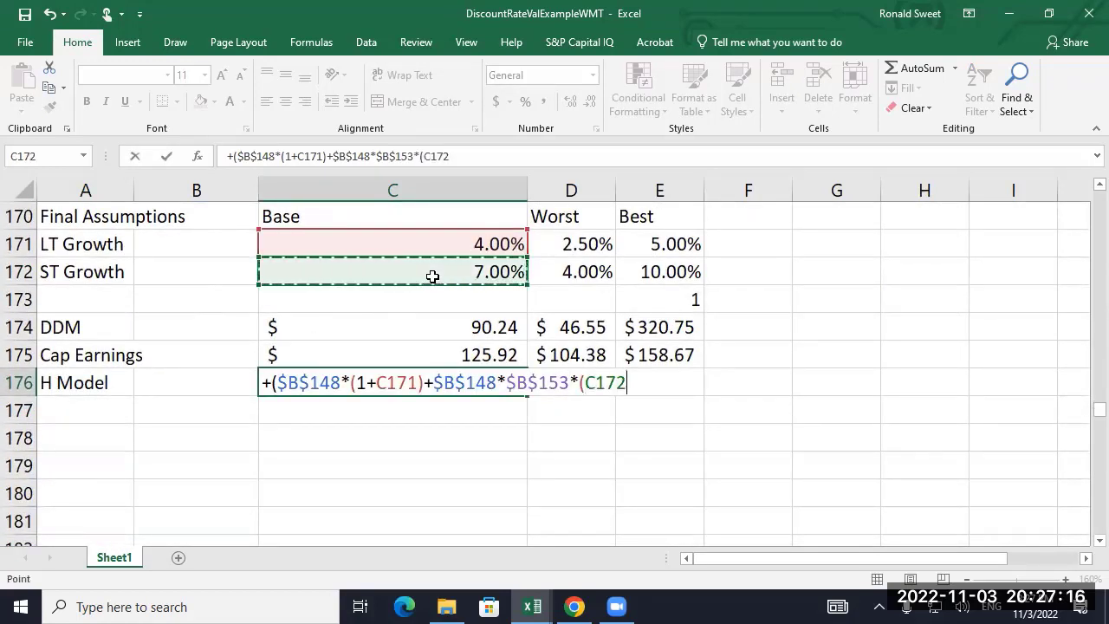
pyautogui.write('-')
pyautogui.click(446, 245)
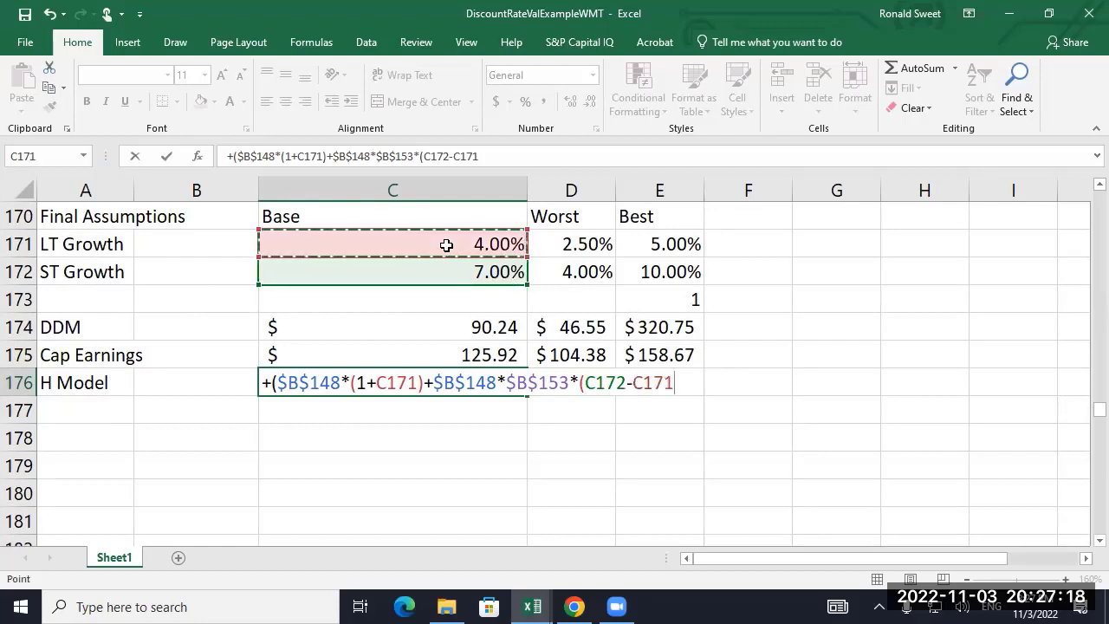
pyautogui.write('))/(')
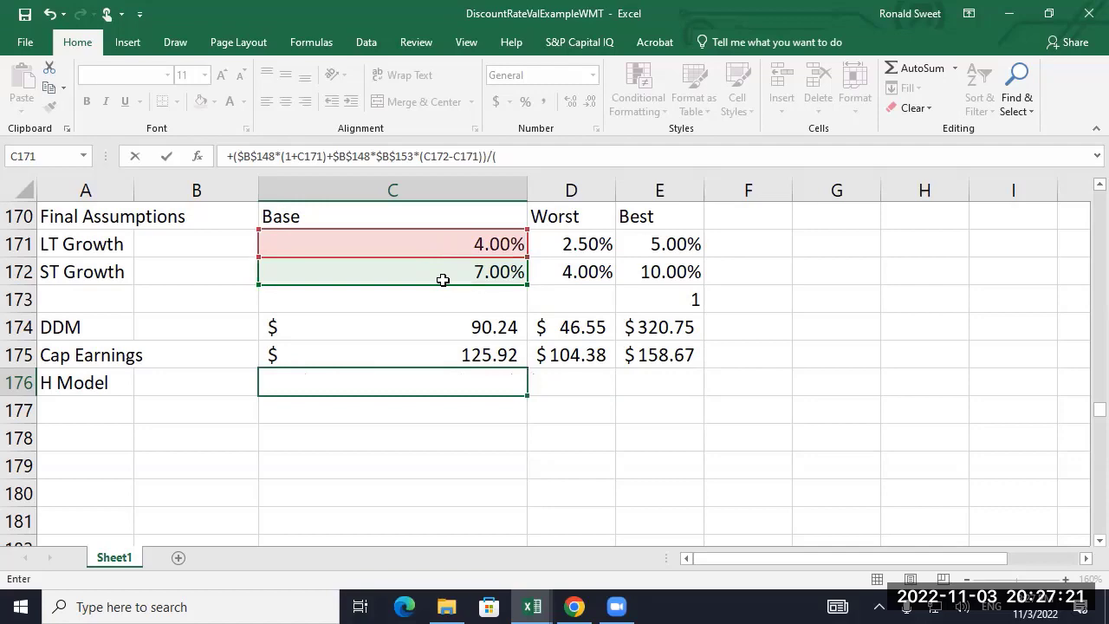
# - Complete the C176 formula with the divisor (D142-C171) and format the result as Accounting with a dollar sign
pyautogui.scroll(7, 443, 277)
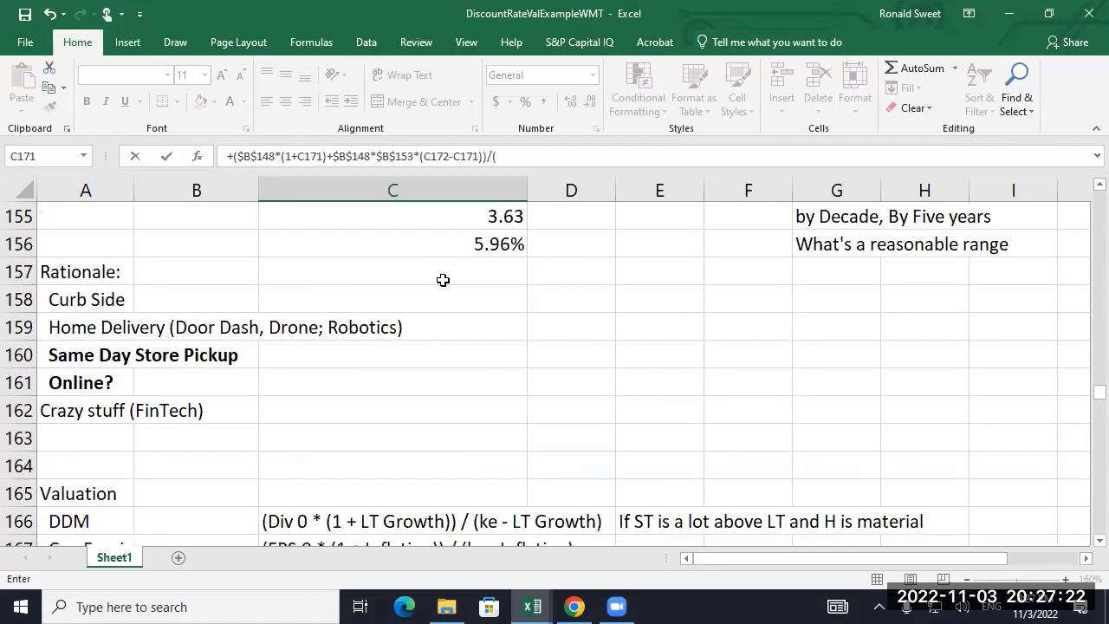
pyautogui.scroll(3, 442, 280)
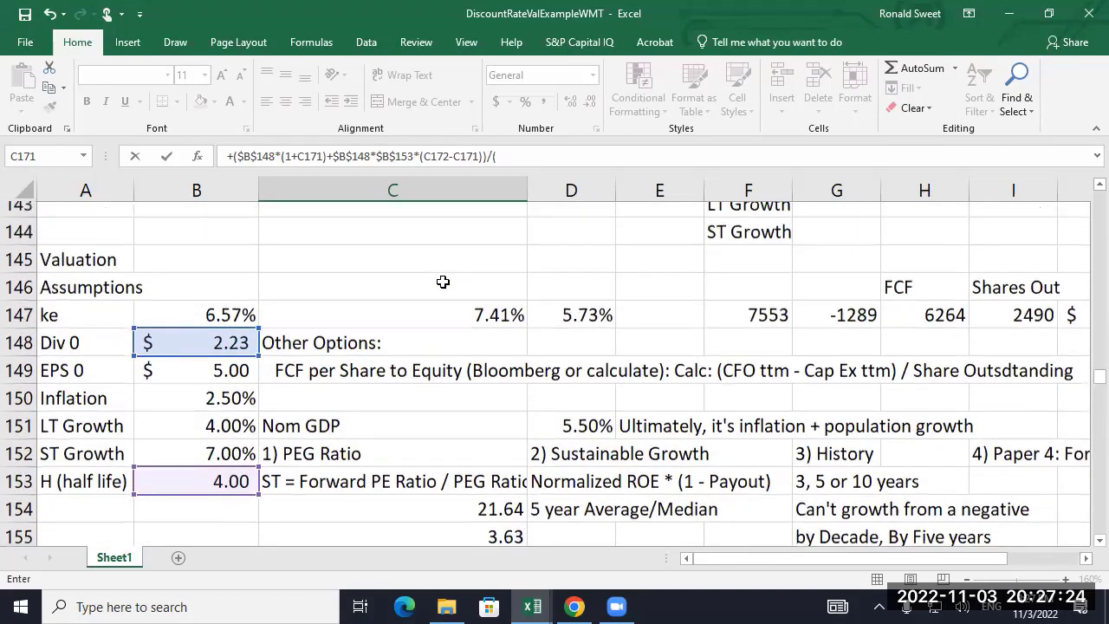
pyautogui.click(559, 275)
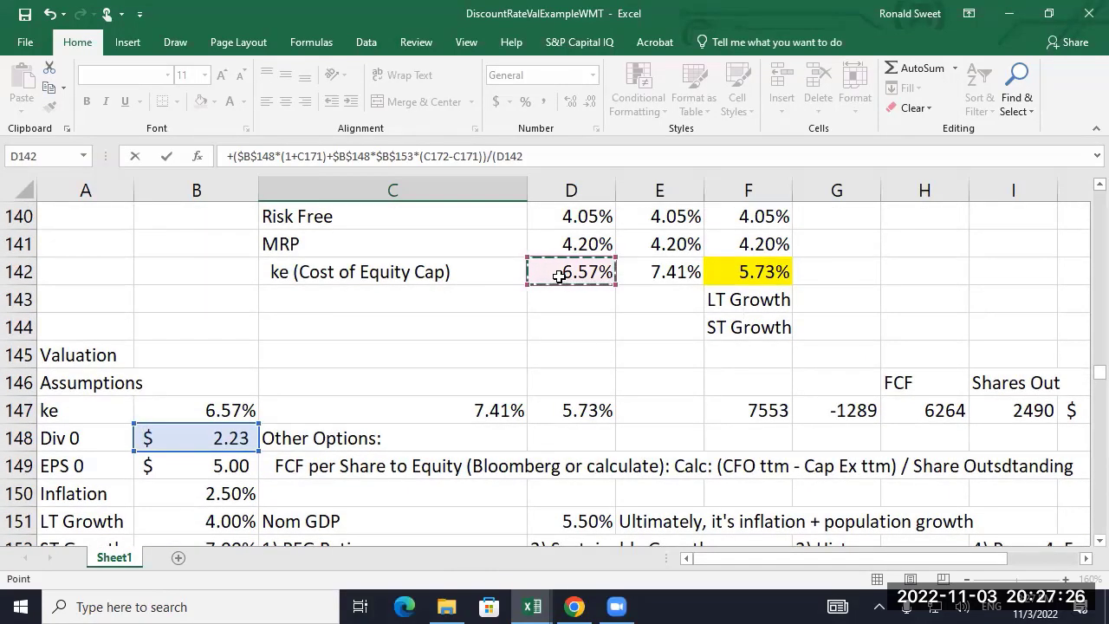
pyautogui.write('-')
pyautogui.press('Up')
pyautogui.press('Up')
pyautogui.press('Up')
pyautogui.press('Up')
pyautogui.press('Up')
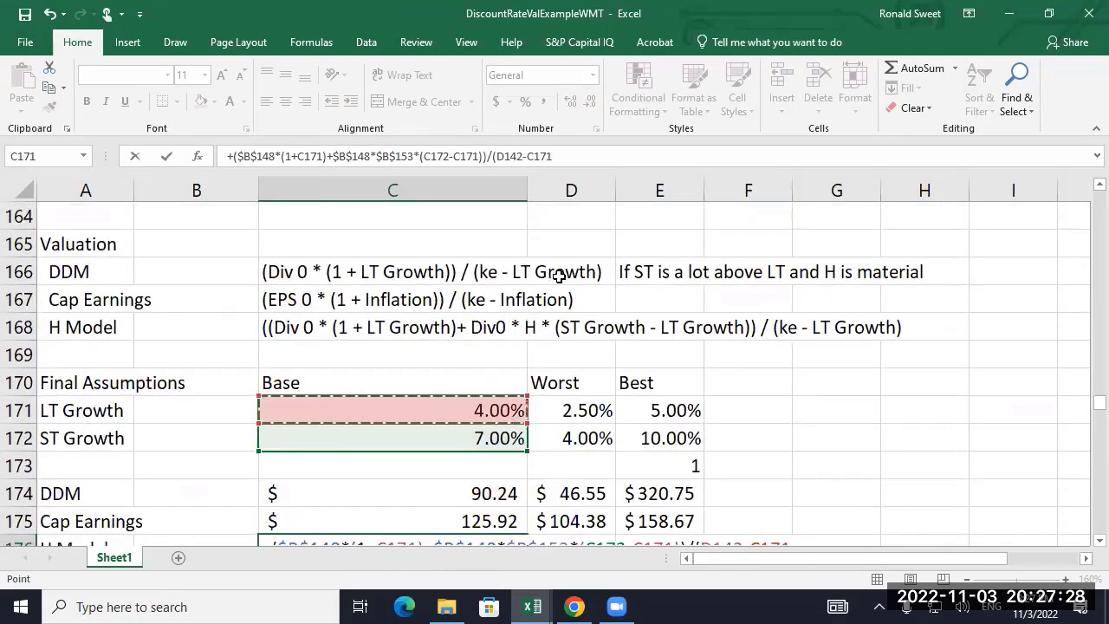
pyautogui.press('Return')
pyautogui.press('Up')
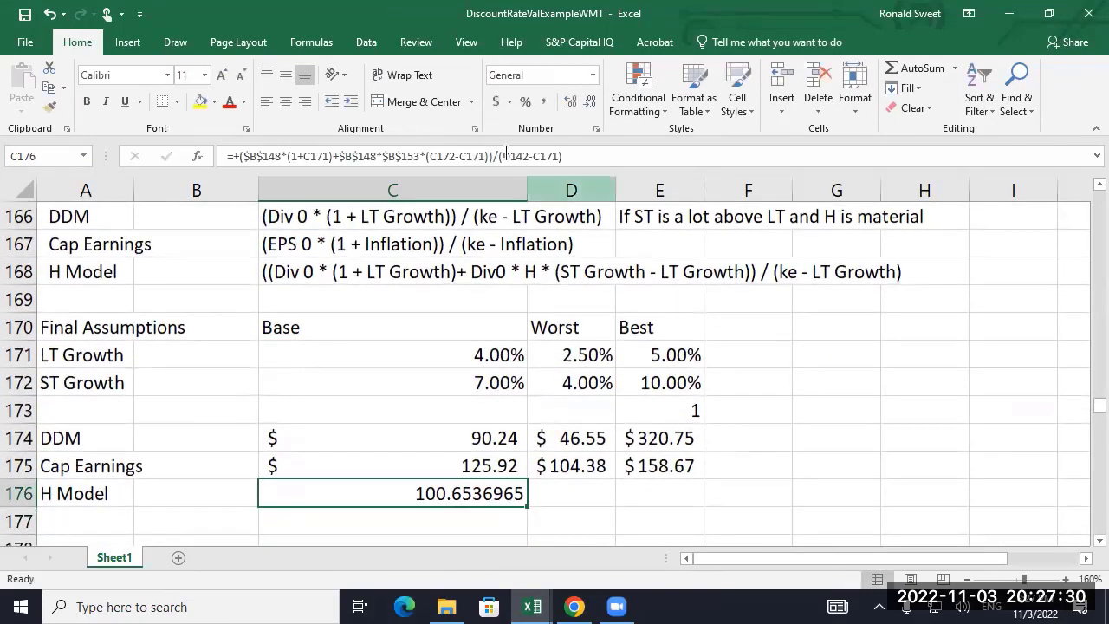
pyautogui.click(497, 102)
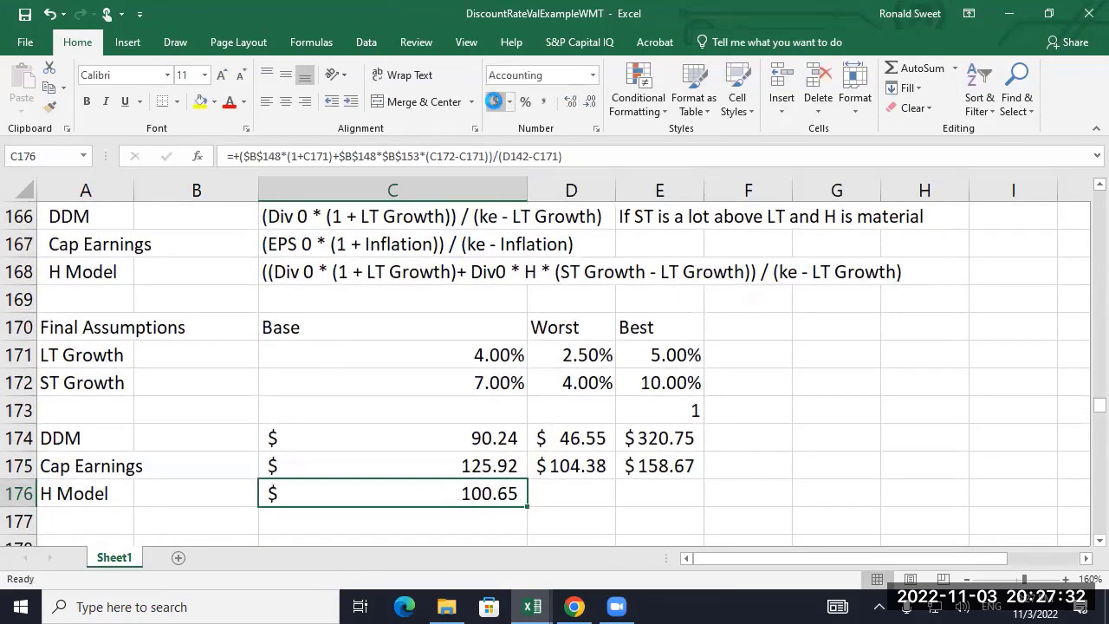
# - Copy the Base H Model formula from C176 across to the Worst and Best columns
pyautogui.hotkey('ctrl', 'c')
pyautogui.press('Right')
pyautogui.hotkey('shift', 'Right')
pyautogui.press('Return')
pyautogui.press('Left')
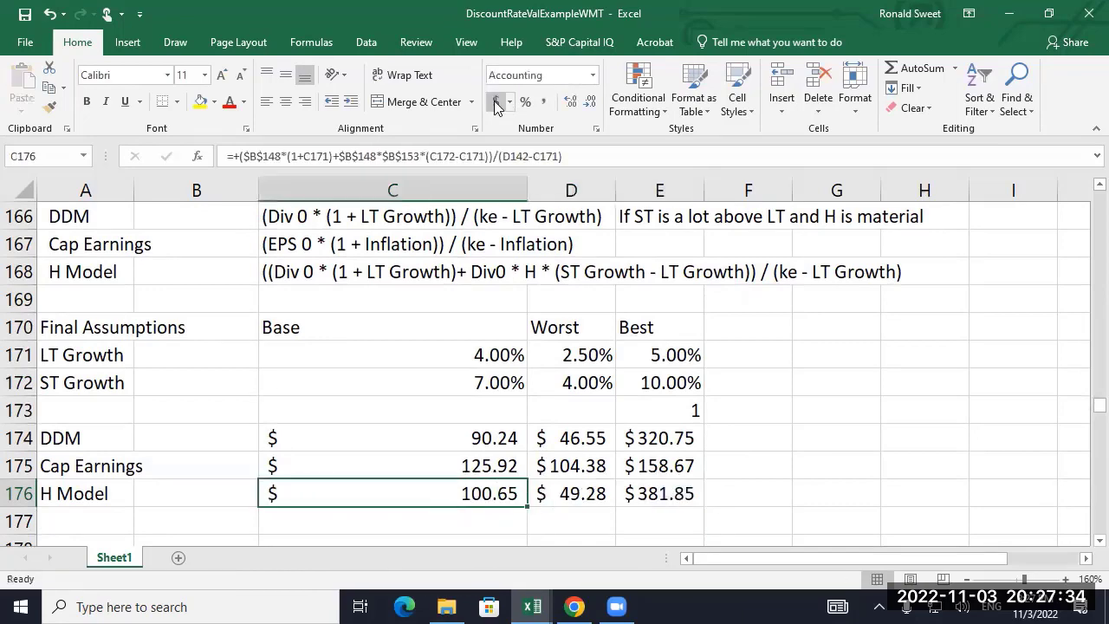
# - Duplicate the Base H Model formula into C177 with identical cell references by temporarily storing it as text
pyautogui.press('F2')
pyautogui.press('Home')
pyautogui.write("'")
pyautogui.press('Return')
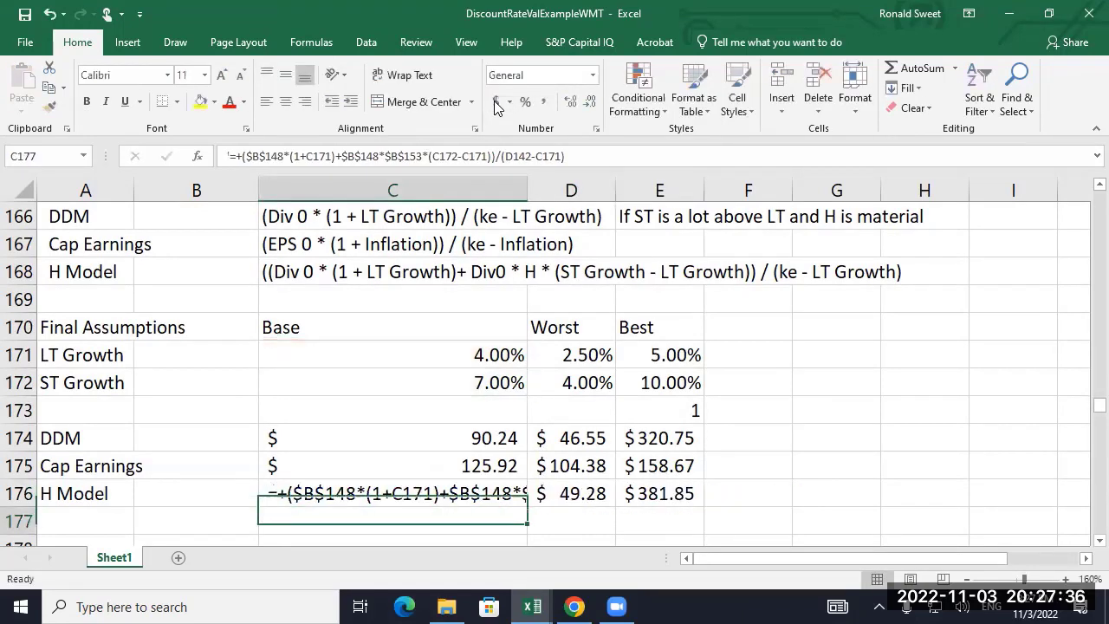
pyautogui.press('Up')
pyautogui.press('Down')
pyautogui.hotkey('ctrl', 'd')
pyautogui.press('Up')
pyautogui.press('F2')
pyautogui.press('Home')
pyautogui.press('Delete')
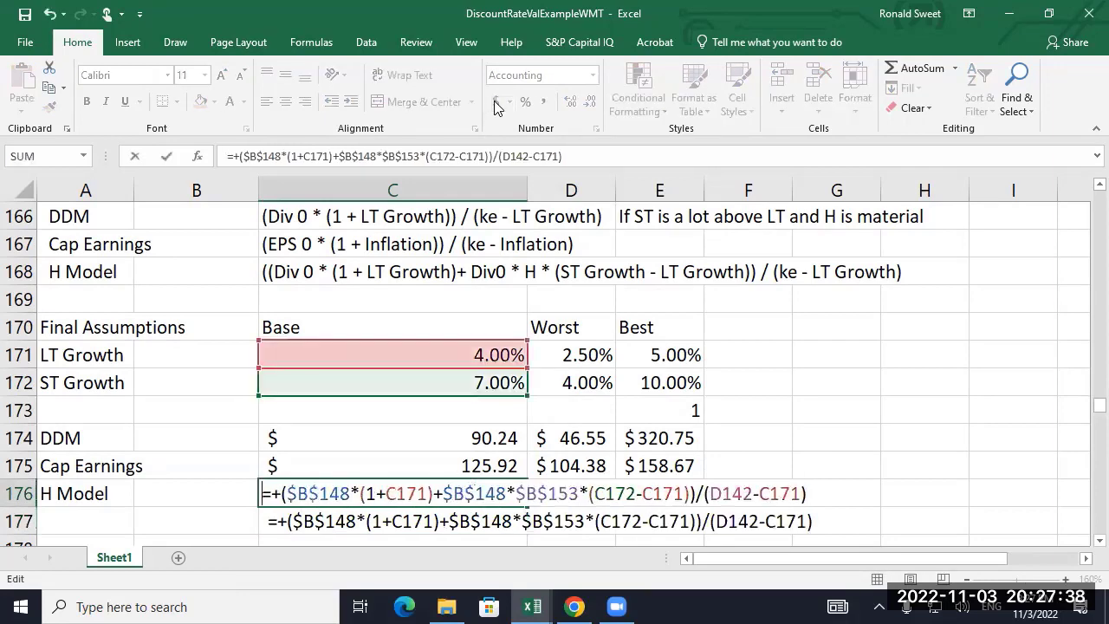
pyautogui.press('Return')
pyautogui.press('F2')
pyautogui.press('Home')
pyautogui.press('Delete')
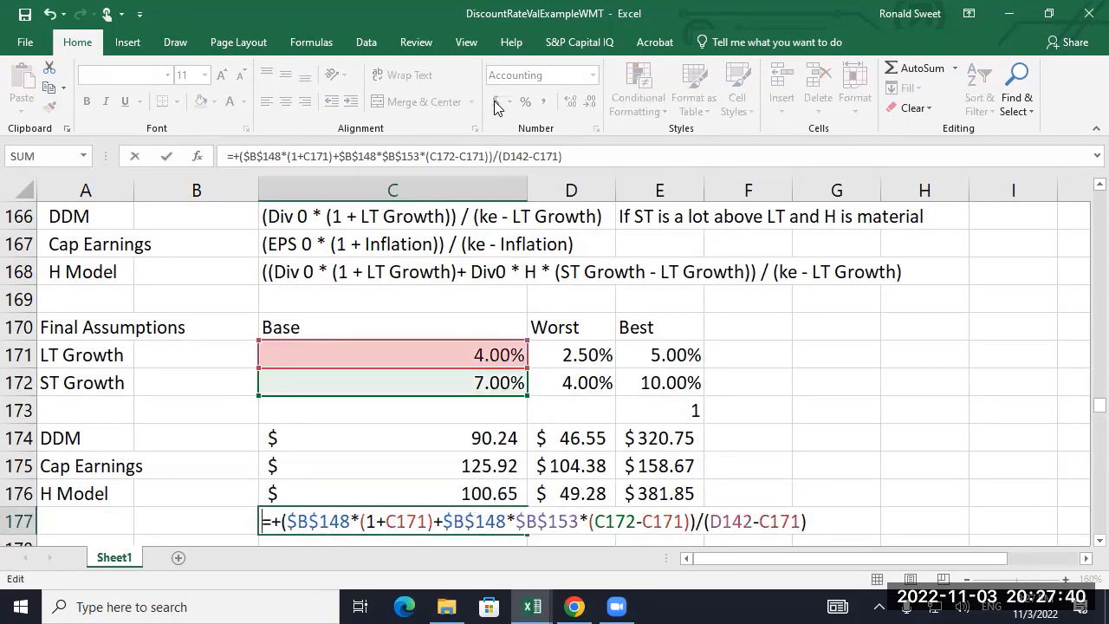
# - Remove the $B$148*(1+C171)+ term from the C177 formula, keeping only the half-life growth portion divided by ke minus LT Growth
pyautogui.press('Right')
pyautogui.press('Right')
pyautogui.press('Right')
pyautogui.press('Delete')
pyautogui.press('Delete')
pyautogui.press('Delete')
pyautogui.press('Delete')
pyautogui.press('Delete')
pyautogui.press('Delete')
pyautogui.press('Delete')
pyautogui.press('Delete')
pyautogui.press('Delete')
pyautogui.press('Delete')
pyautogui.press('Delete')
pyautogui.press('Delete')
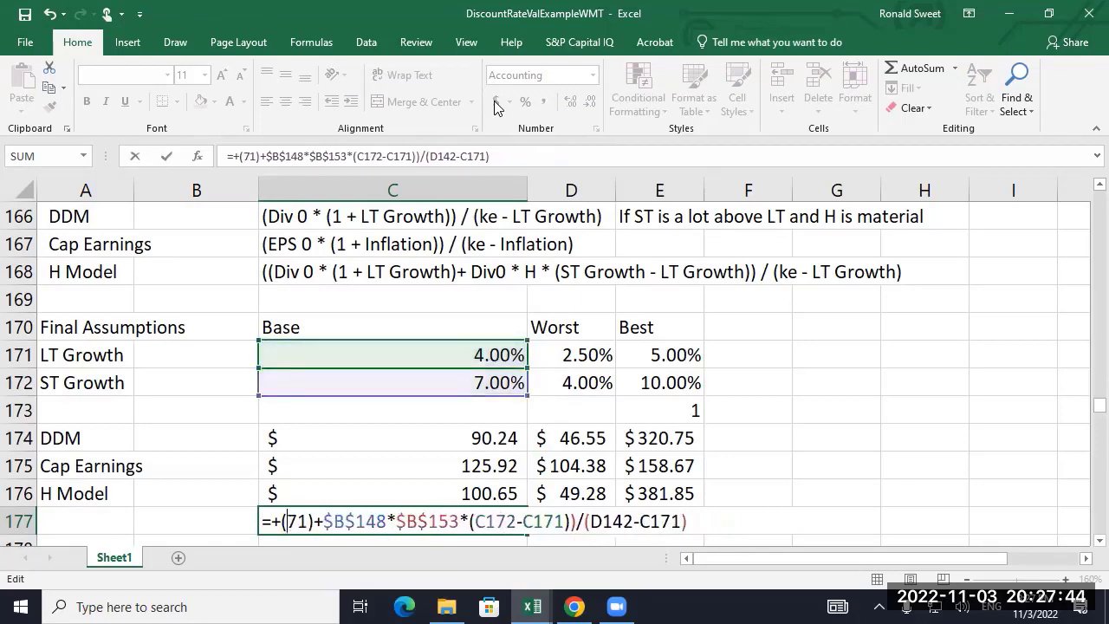
pyautogui.press('Delete')
pyautogui.press('Delete')
pyautogui.press('Delete')
pyautogui.press('Delete')
pyautogui.press('Return')
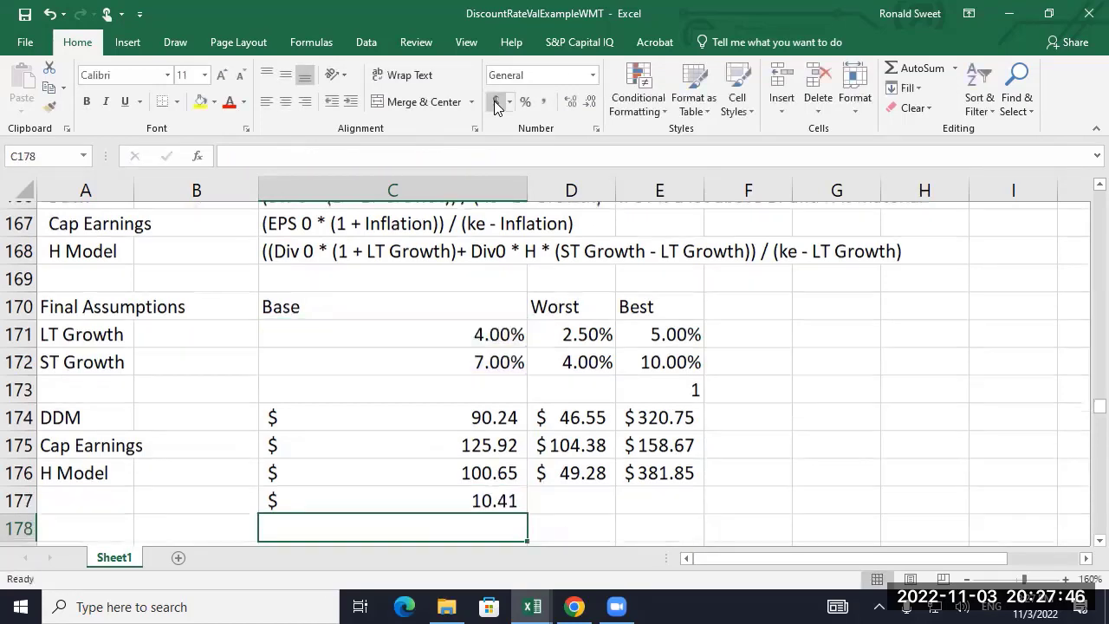
# - In C178, subtract the growth portion in C177 from the Base H Model value in C176
pyautogui.write('+')
pyautogui.press('Up')
pyautogui.press('Up')
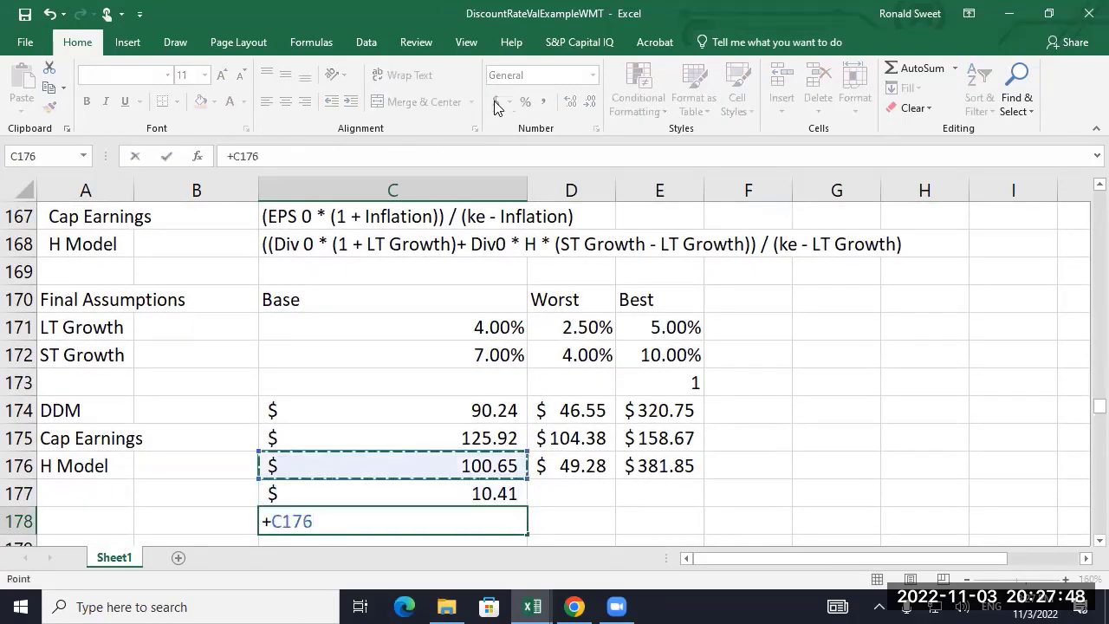
pyautogui.write('-')
pyautogui.press('Up')
pyautogui.press('Return')
# - Copy the C177:C178 formulas across to the Worst and Best columns
pyautogui.press('Up')
pyautogui.press('Up')
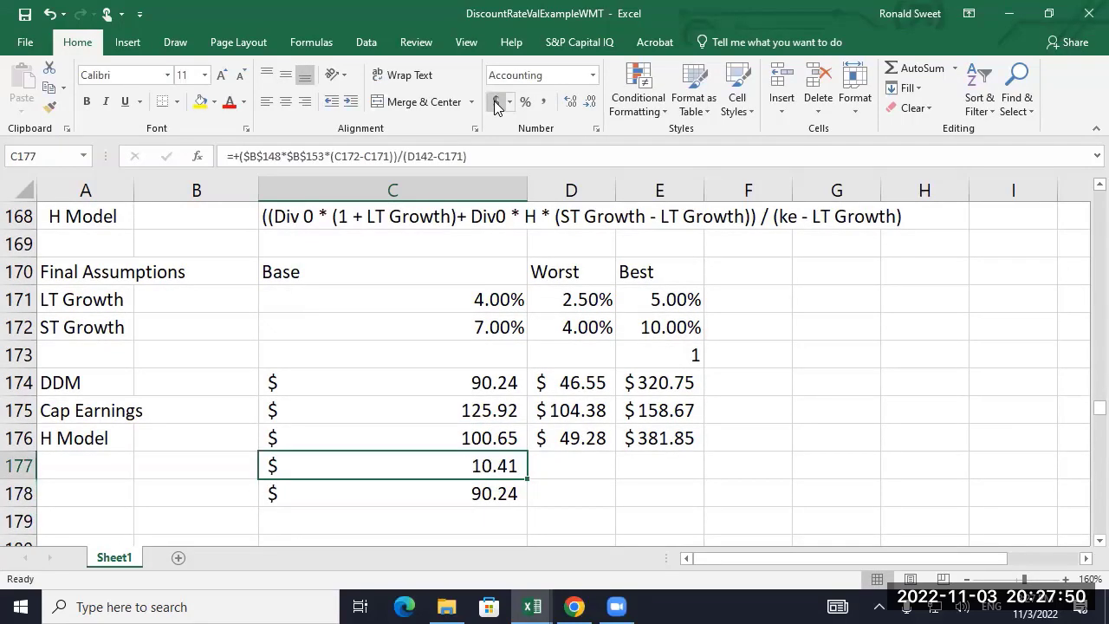
pyautogui.hotkey('shift', 'Down')
pyautogui.hotkey('ctrl', 'c')
pyautogui.hotkey('shift', 'Right')
pyautogui.hotkey('shift', 'Right')
pyautogui.press('Return')
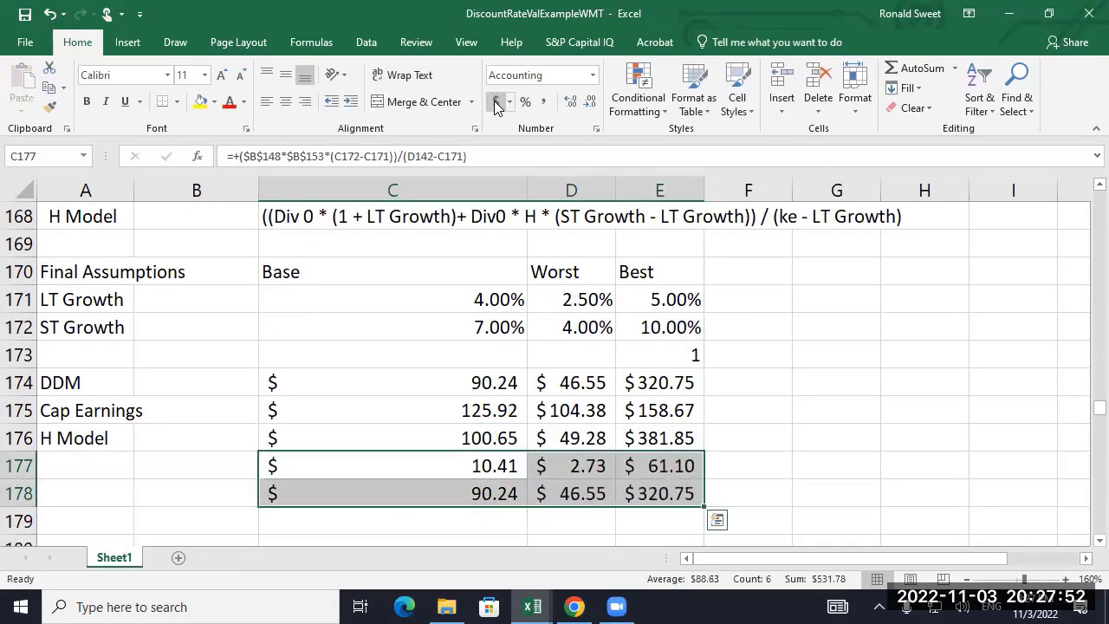
# - Compare the H Model growth portion and the remainder in rows 177 and 178 with the DDM values across the Base, Worst and Best scenarios
pyautogui.press('Down')
pyautogui.press('Up')
pyautogui.press('Up')
pyautogui.press('Up')
pyautogui.press('Up')
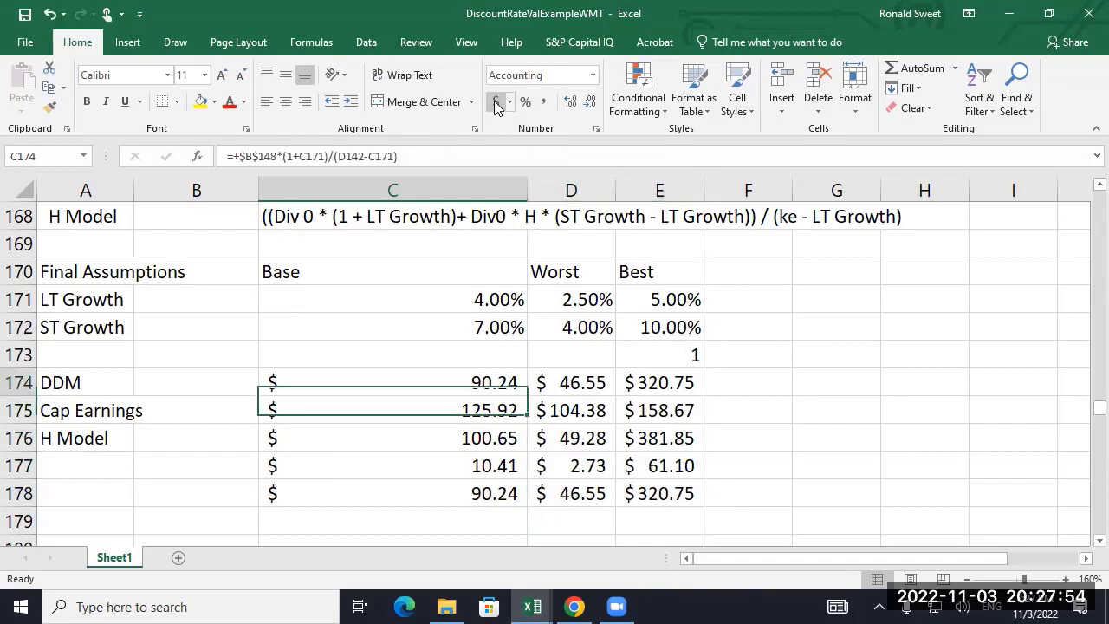
pyautogui.press('Right')
pyautogui.press('Down')
pyautogui.press('Down')
pyautogui.press('Down')
pyautogui.press('Down')
pyautogui.press('Right')
pyautogui.press('Up')
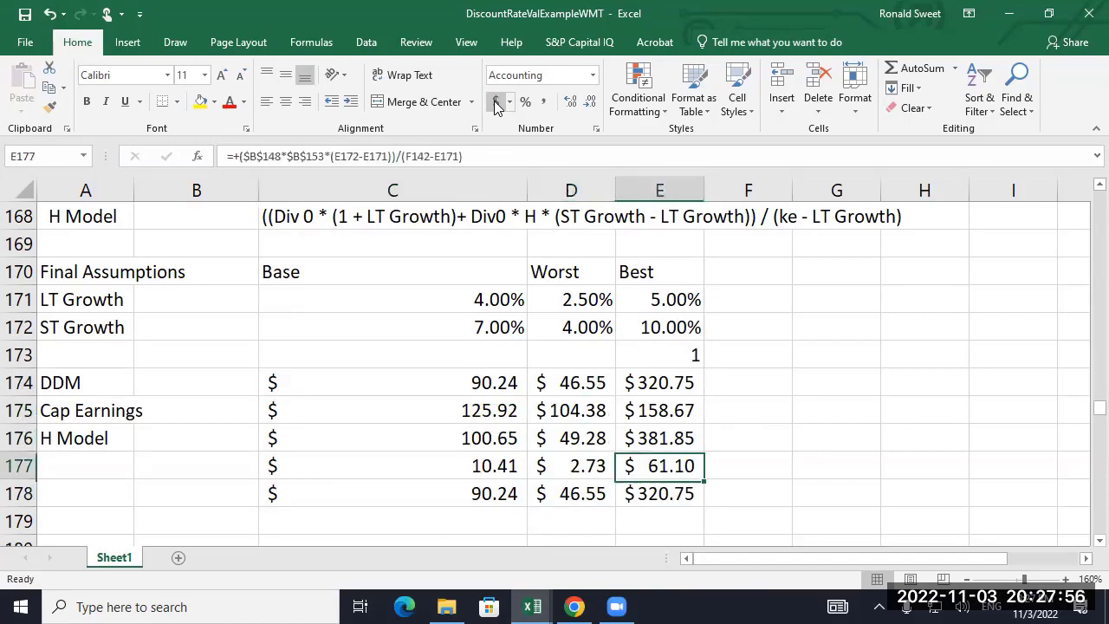
pyautogui.press('Up')
pyautogui.press('Up')
pyautogui.press('Left')
pyautogui.press('Down')
pyautogui.press('Down')
pyautogui.press('Left')
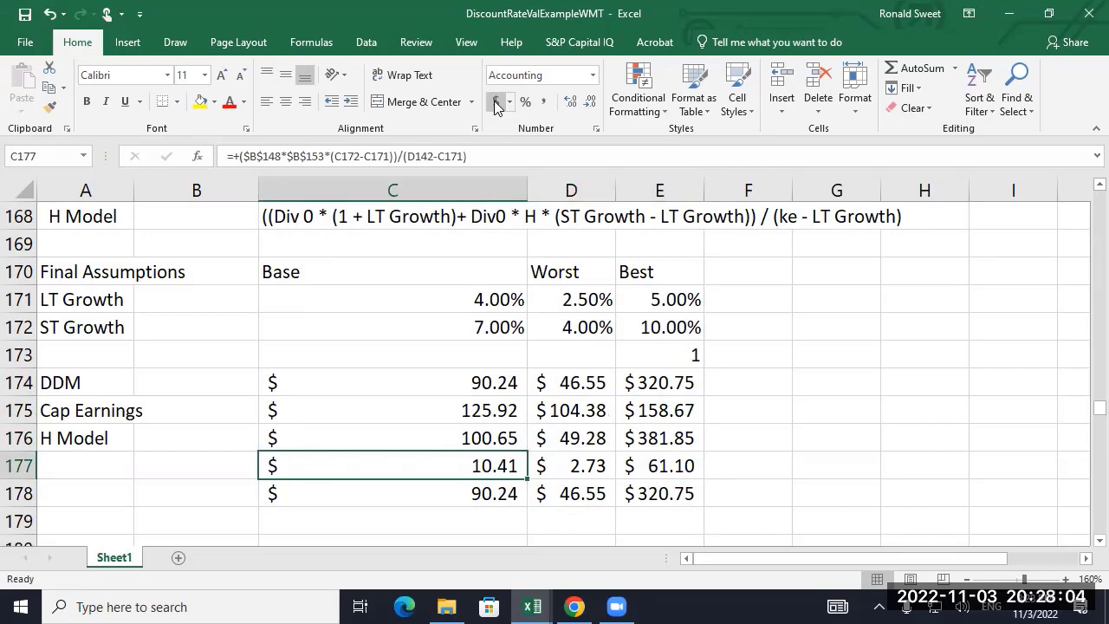
pyautogui.press('Right')
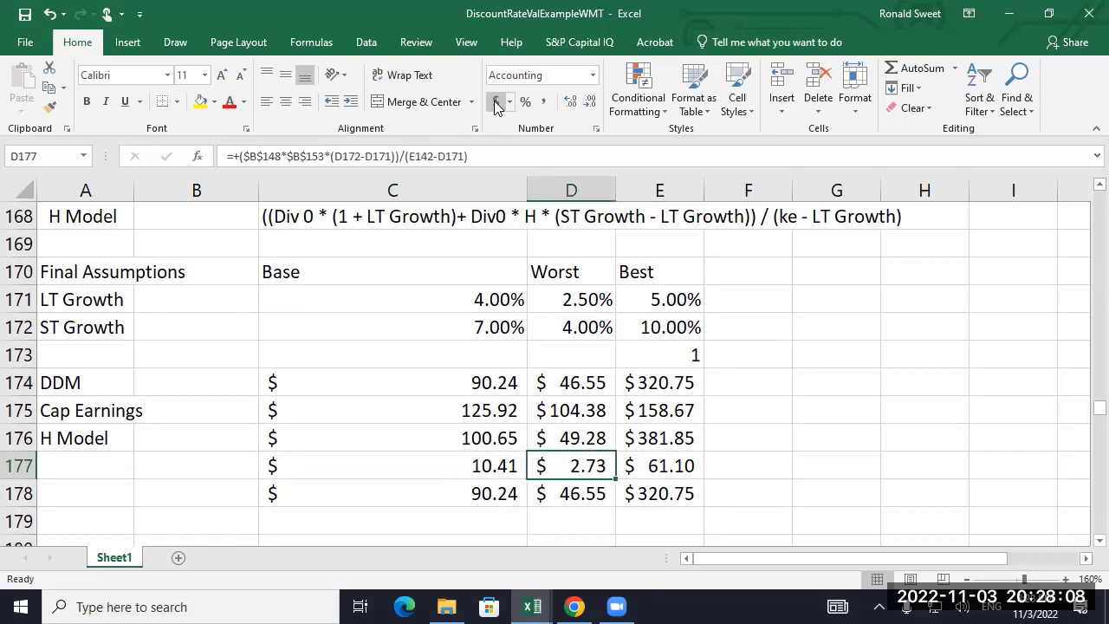
pyautogui.press('Right')
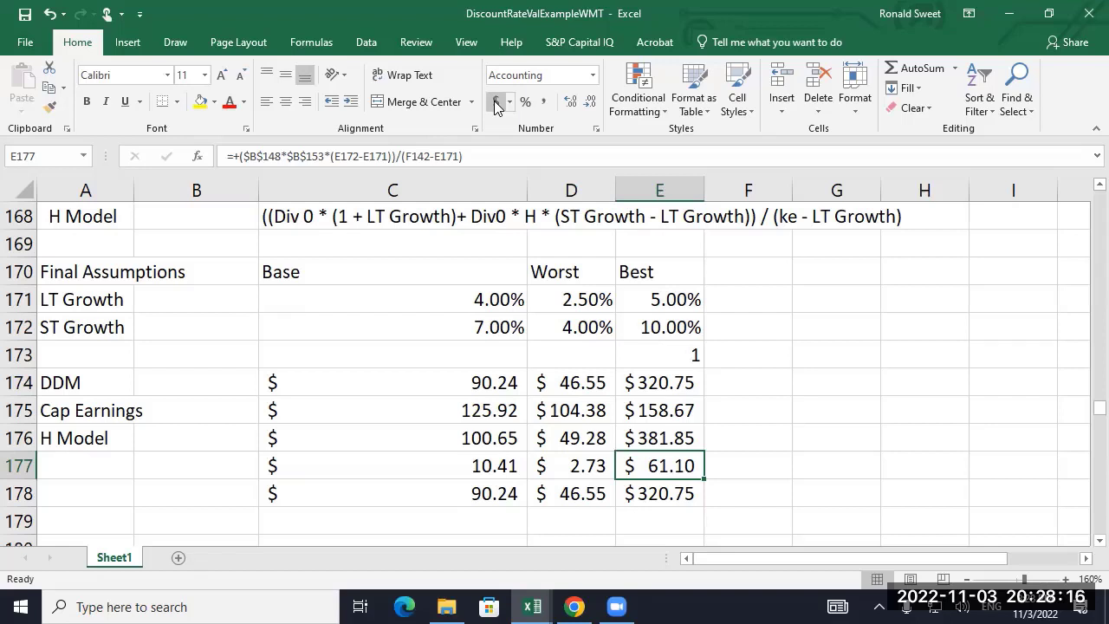
pyautogui.press('Left')
pyautogui.press('Left')
pyautogui.press('Left')
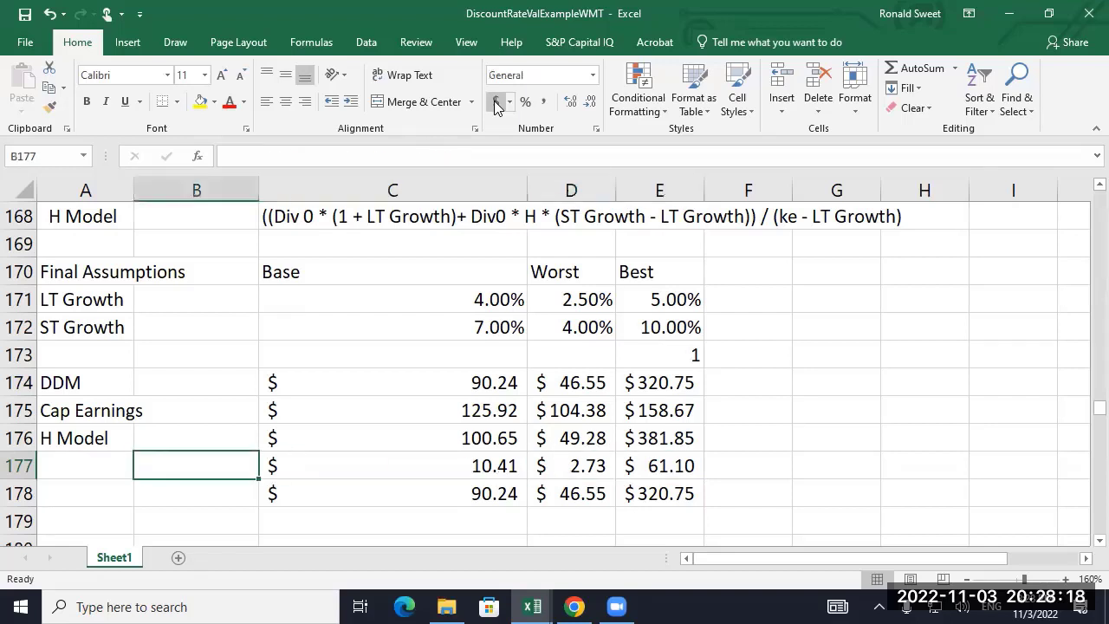
# - Clear the H Model breakdown formulas in C177:E178
pyautogui.press('Right')
pyautogui.hotkey('shift', 'Right')
pyautogui.hotkey('shift', 'Right')
pyautogui.press('Down')
pyautogui.press('Up')
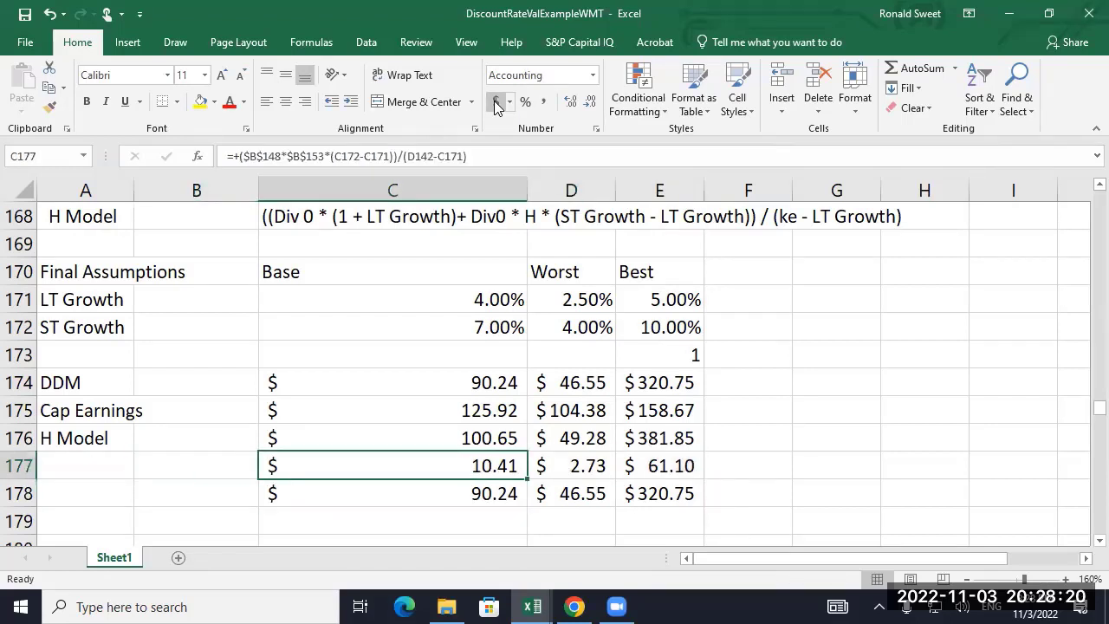
pyautogui.hotkey('shift', 'Right')
pyautogui.hotkey('shift', 'Right')
pyautogui.hotkey('shift', 'Down')
pyautogui.press('Delete')
# - Examine the DDM, Cap Earnings and H Model values across the three scenarios
pyautogui.press('Up')
pyautogui.press('Up')
pyautogui.press('Right')
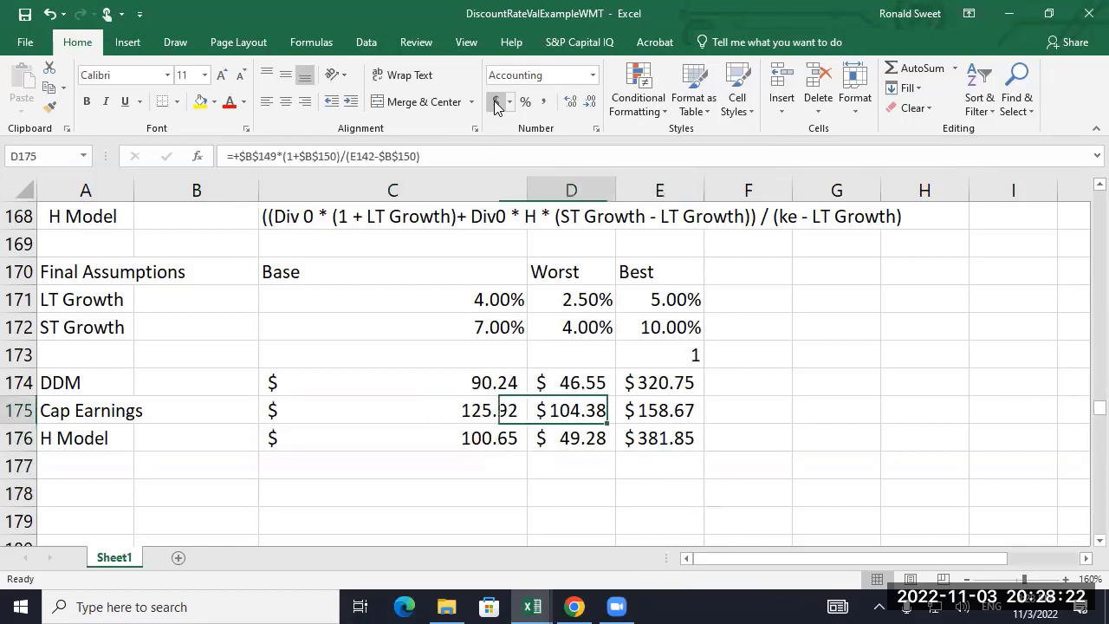
pyautogui.press('Right')
pyautogui.press('Left')
pyautogui.press('Left')
pyautogui.press('Right')
pyautogui.press('Left')
pyautogui.press('Left')
pyautogui.press('Left')
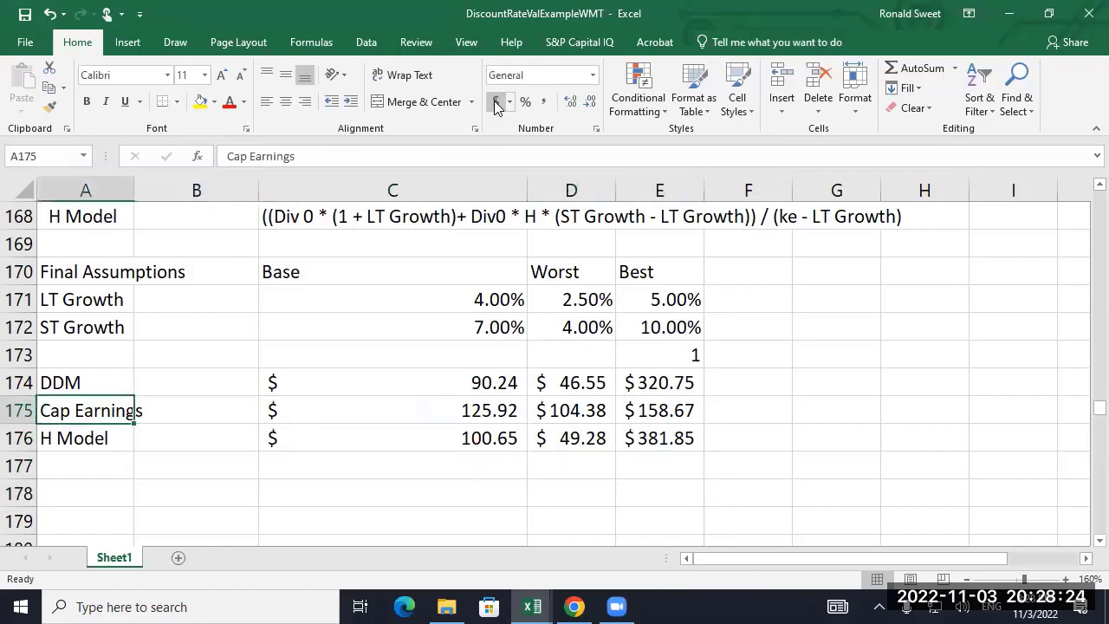
pyautogui.press('Right')
pyautogui.press('Right')
pyautogui.press('Down')
pyautogui.press('Down')
pyautogui.press('Down')
pyautogui.press('Down')
pyautogui.press('Up')
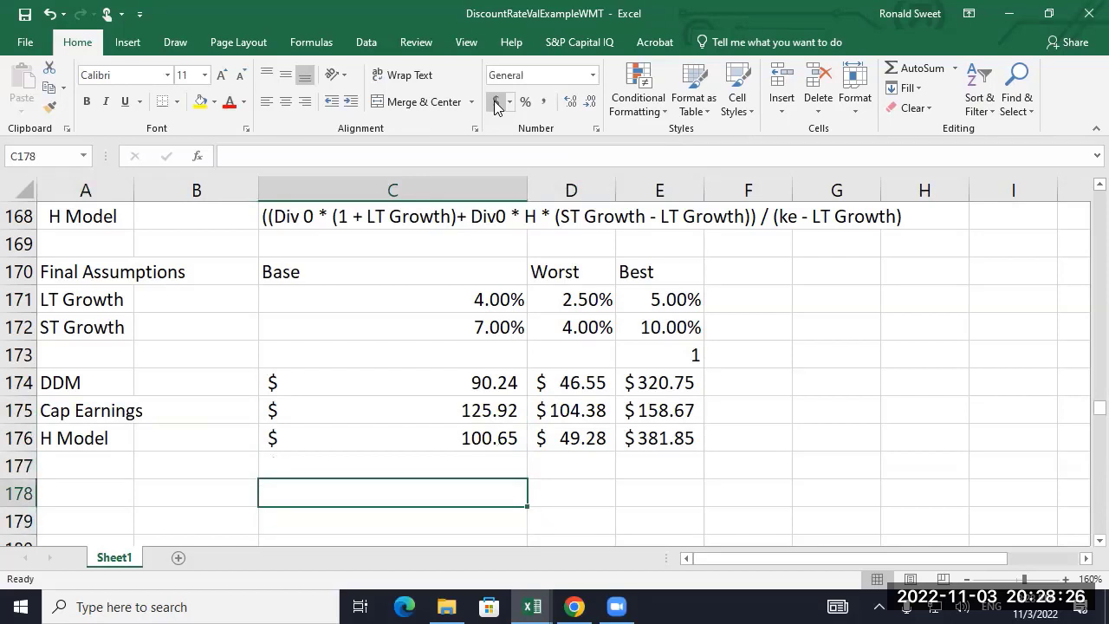
pyautogui.press('Up')
pyautogui.press('Up')
pyautogui.press('Up')
pyautogui.press('Up')
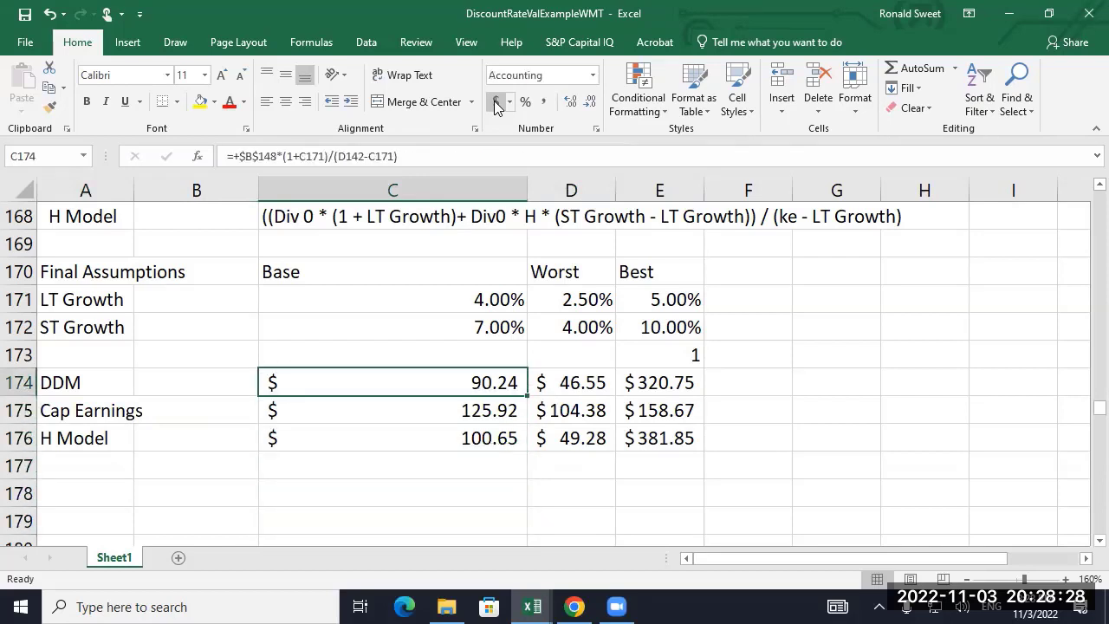
# - Enter 0 in G174 and link H174 to the Worst DDM value in D174
pyautogui.press('Right')
pyautogui.press('Right')
pyautogui.press('Right')
pyautogui.press('Right')
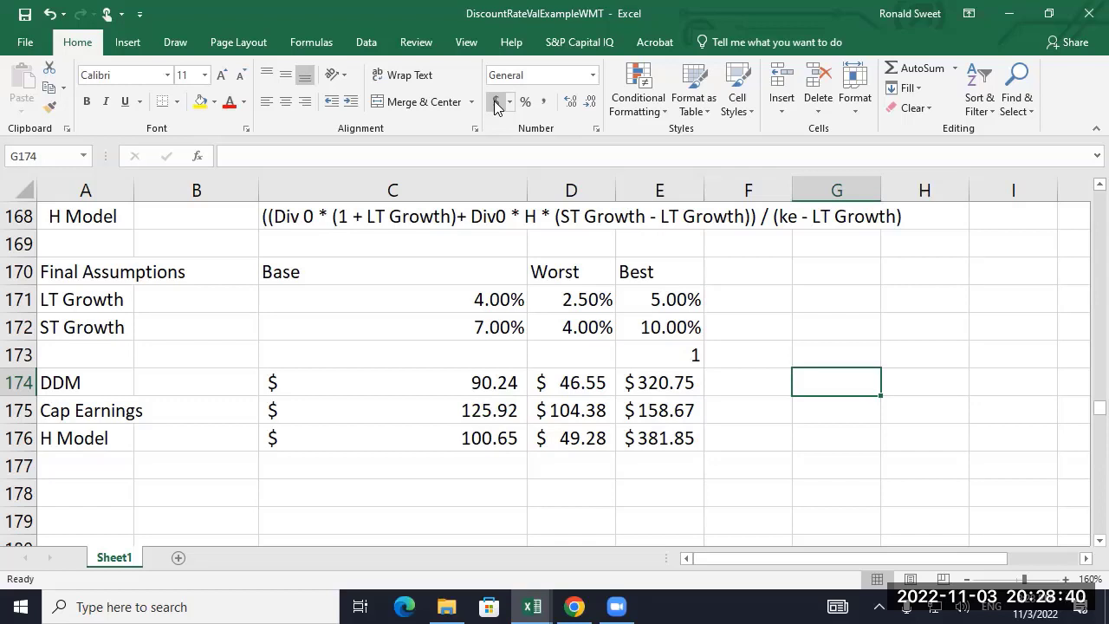
pyautogui.write('0')
pyautogui.press('Tab')
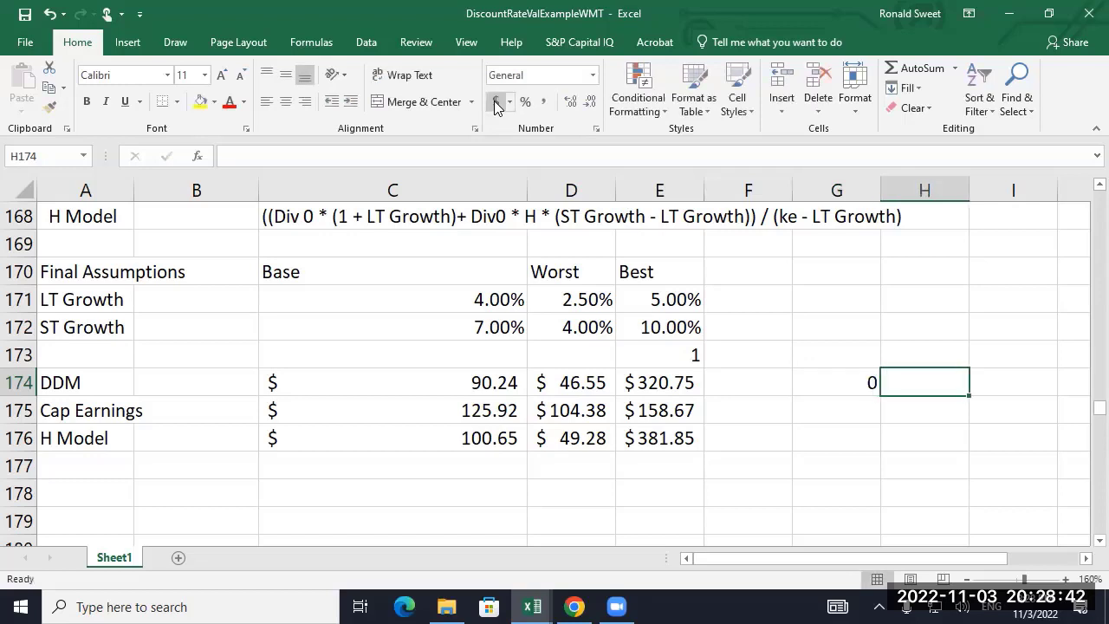
pyautogui.write('=')
pyautogui.press('Left')
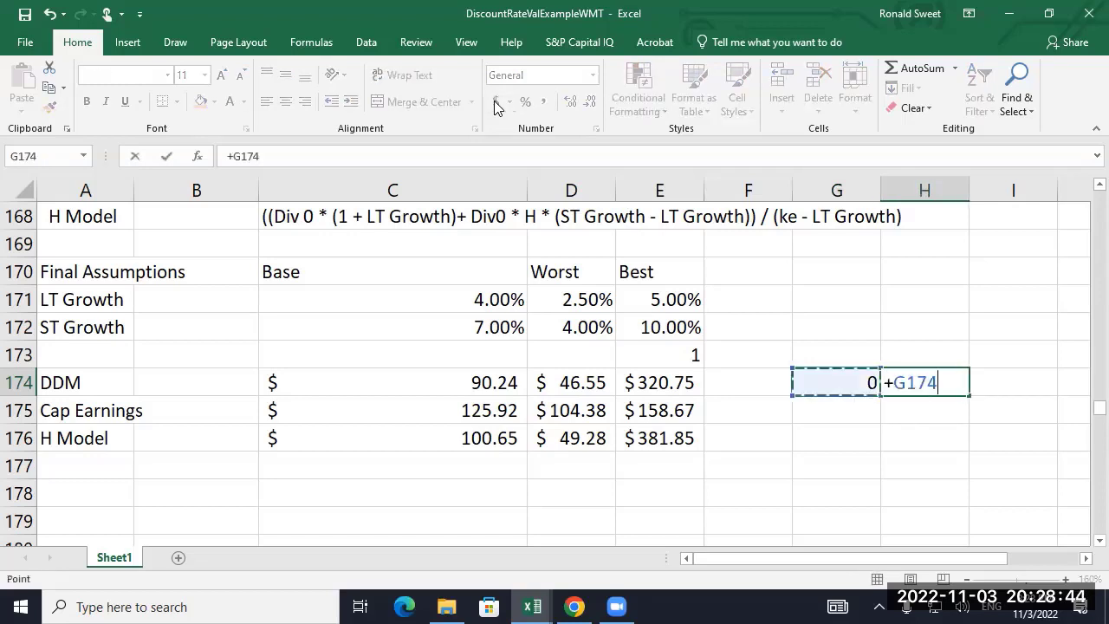
pyautogui.press('Left')
pyautogui.press('Left')
pyautogui.press('Left')
pyautogui.press('Return')
pyautogui.press('Up')
pyautogui.press('Right')
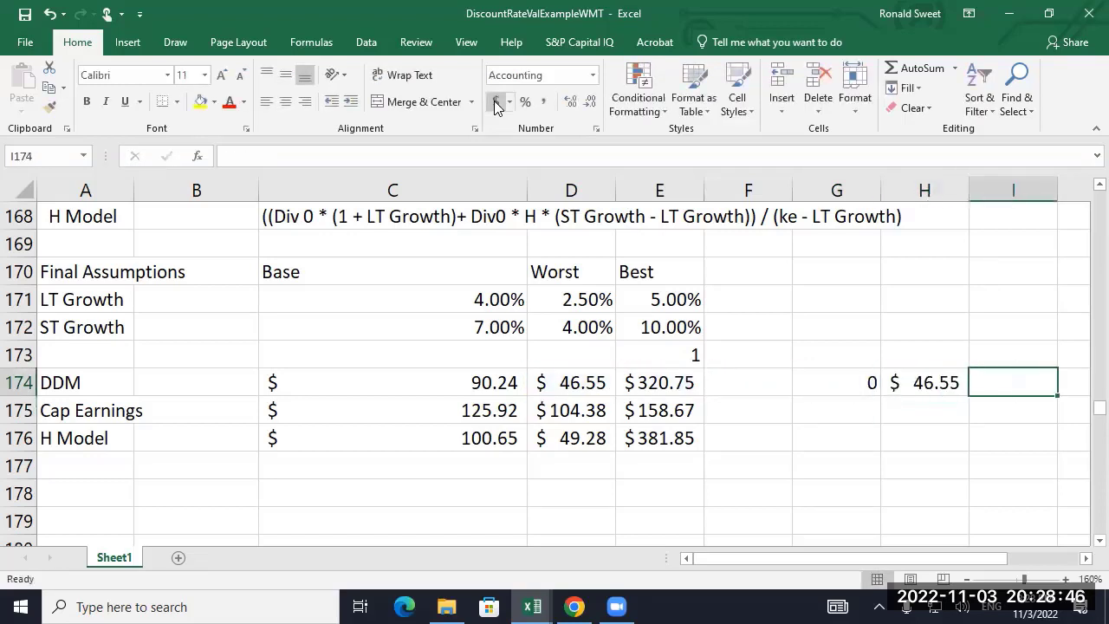
pyautogui.write('+')
pyautogui.press('Left')
pyautogui.press('Left')
pyautogui.press('Left')
pyautogui.press('Left')
pyautogui.press('Left')
pyautogui.press('Left')
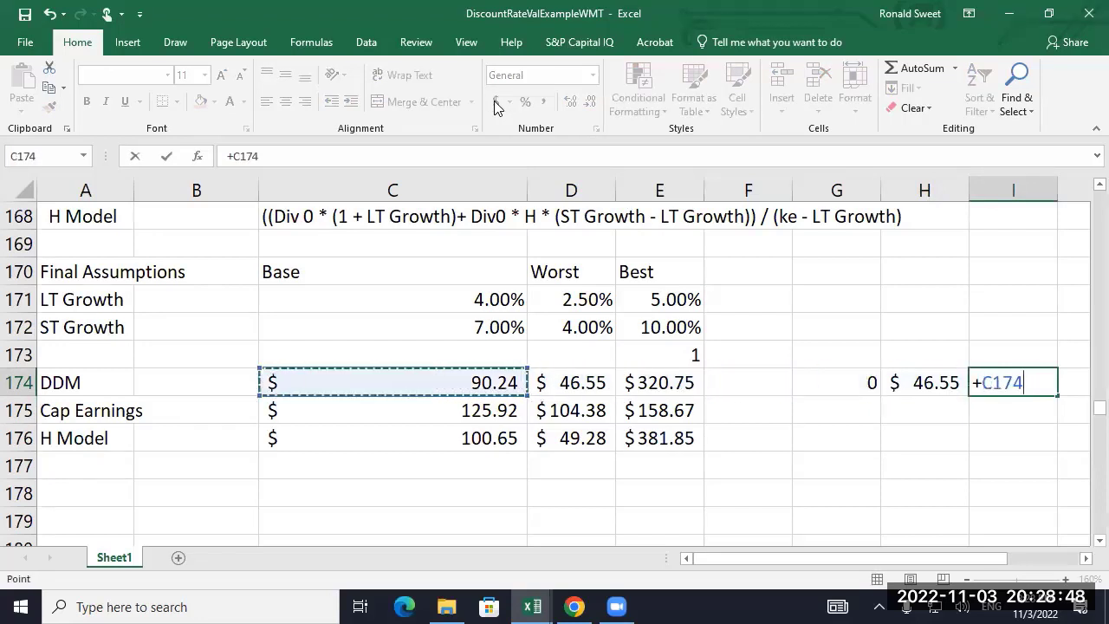
pyautogui.write('-')
pyautogui.press('Left')
pyautogui.press('Left')
pyautogui.press('Left')
pyautogui.press('Left')
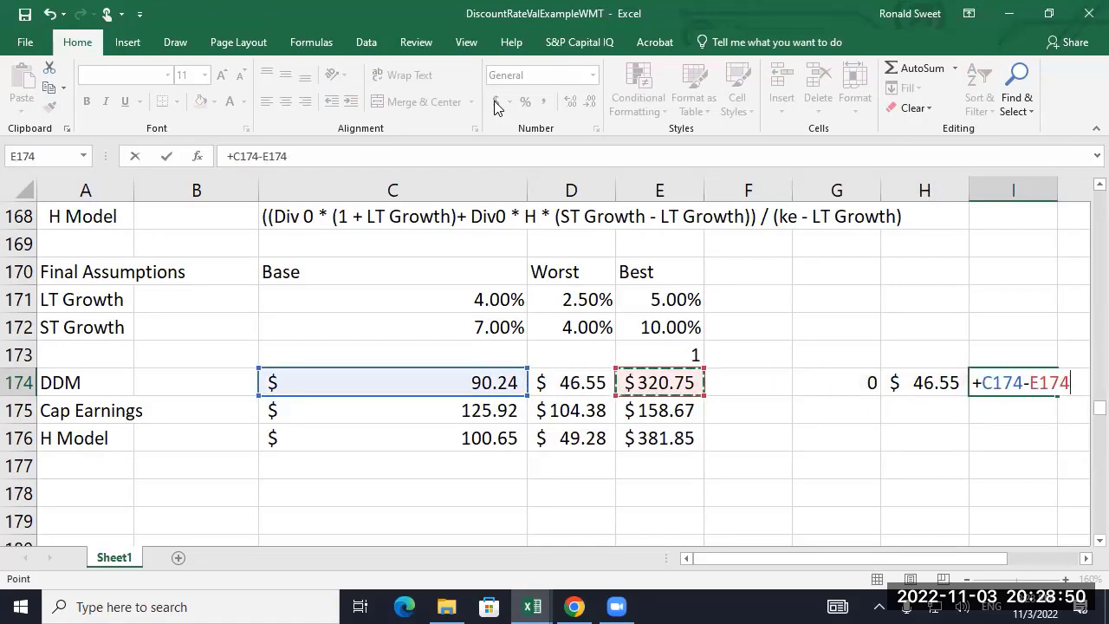
pyautogui.press('Left')
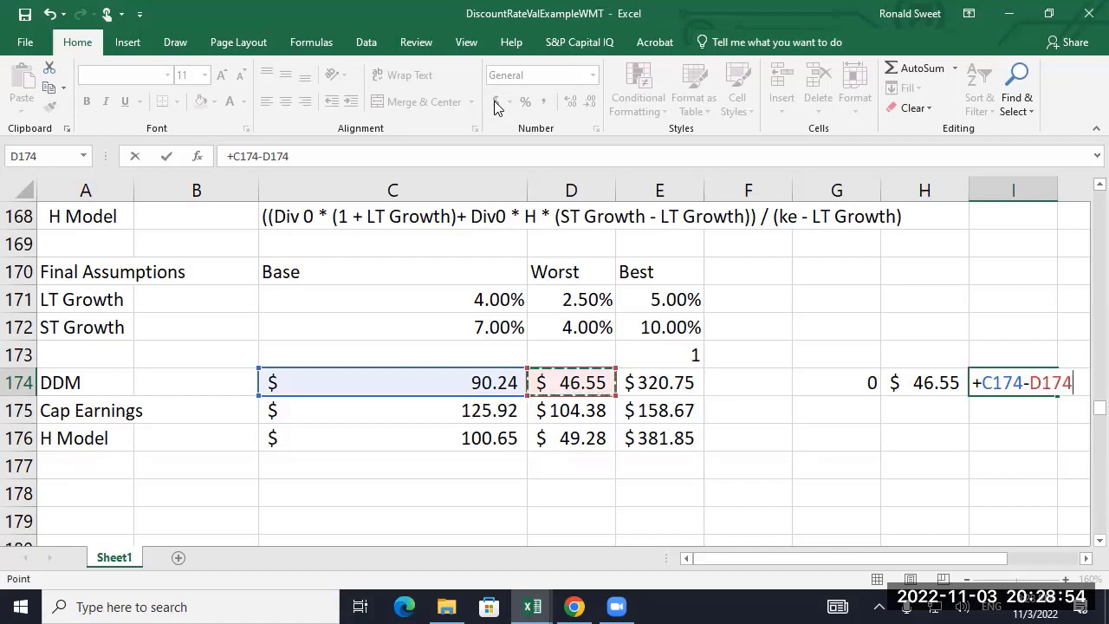
pyautogui.press('Escape')
pyautogui.press('Left')
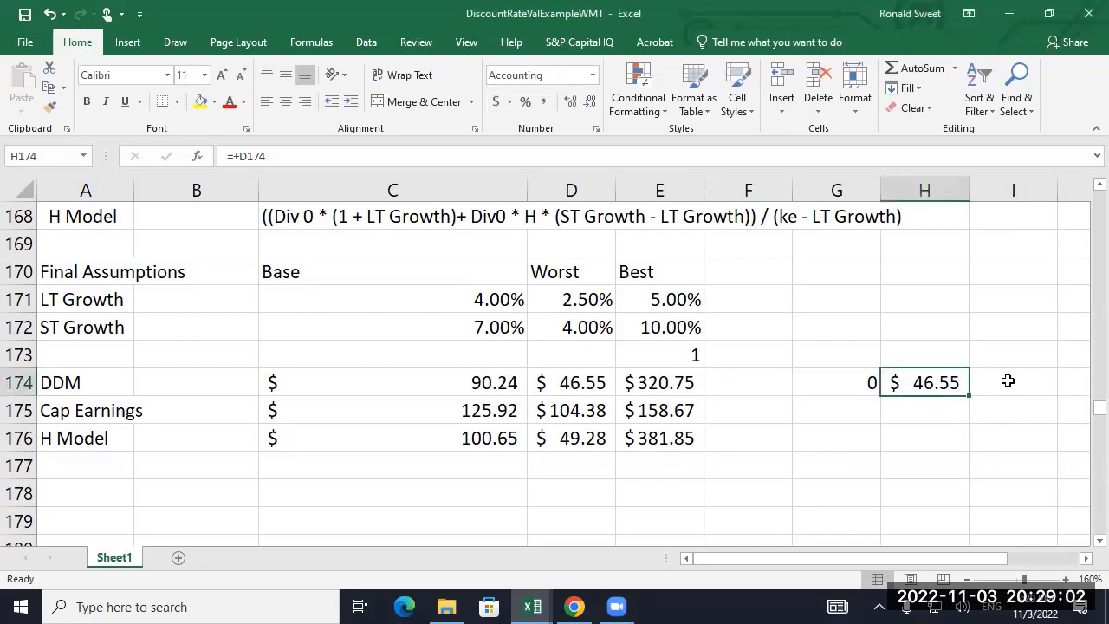
# - Clear the helper values in G174:H174
pyautogui.press('Left')
pyautogui.hotkey('shift', 'Right')
pyautogui.press('Delete')
pyautogui.hotkey('shift', 'Left')
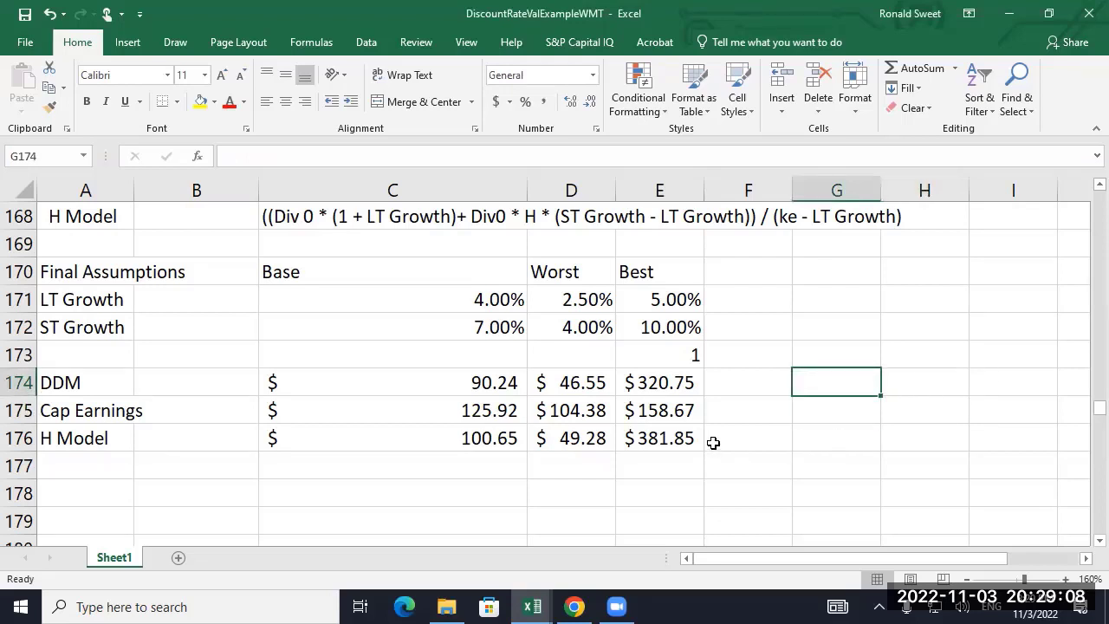
# - Set the Best scenario's LT Growth in E171 to 4.5%
pyautogui.click(672, 299)
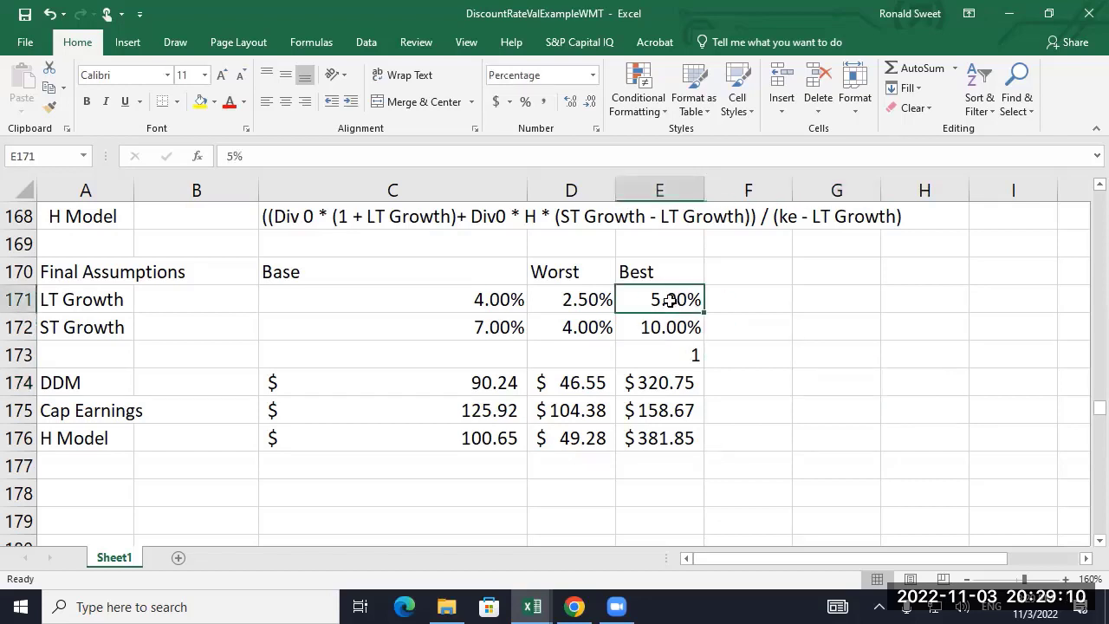
pyautogui.write('4.5')
pyautogui.press('Return')
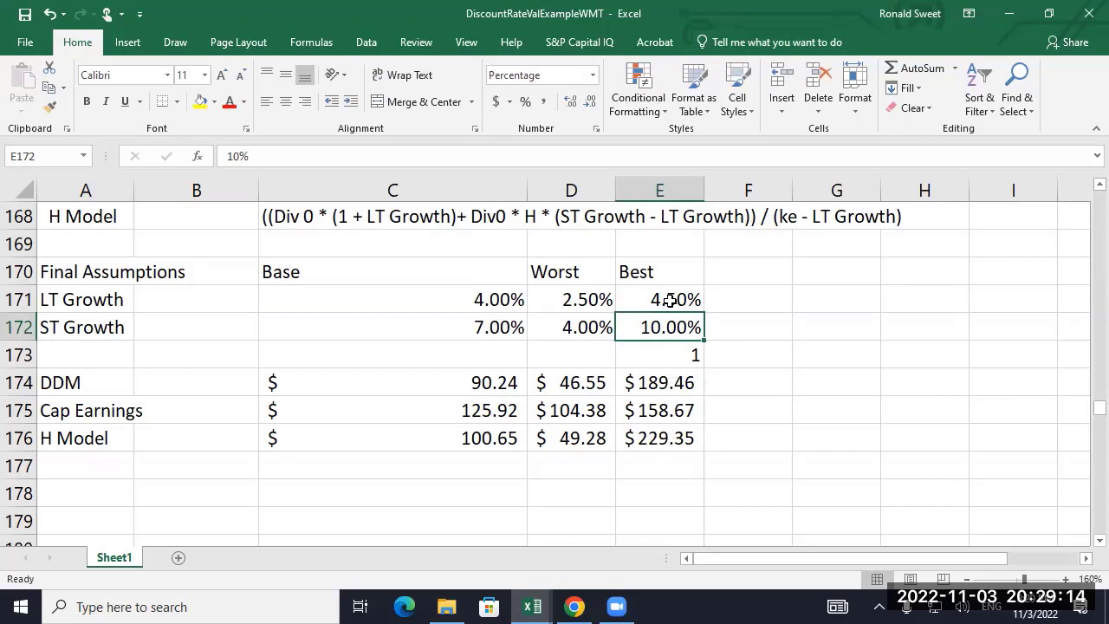
pyautogui.click(670, 300)
pyautogui.press('Down')
pyautogui.press('Down')
pyautogui.press('Down')
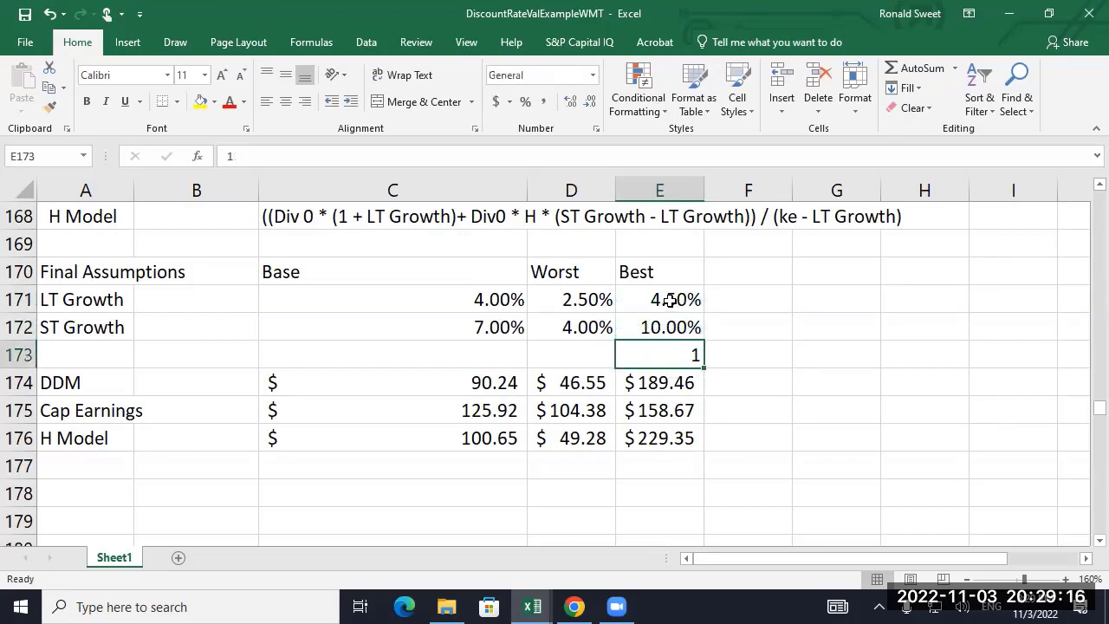
# - Re-enter 4.0% as the Base scenario's LT Growth in C171
pyautogui.press('Left')
pyautogui.press('Left')
pyautogui.press('Up')
pyautogui.press('Up')
pyautogui.press('Up')
pyautogui.write('4.5')
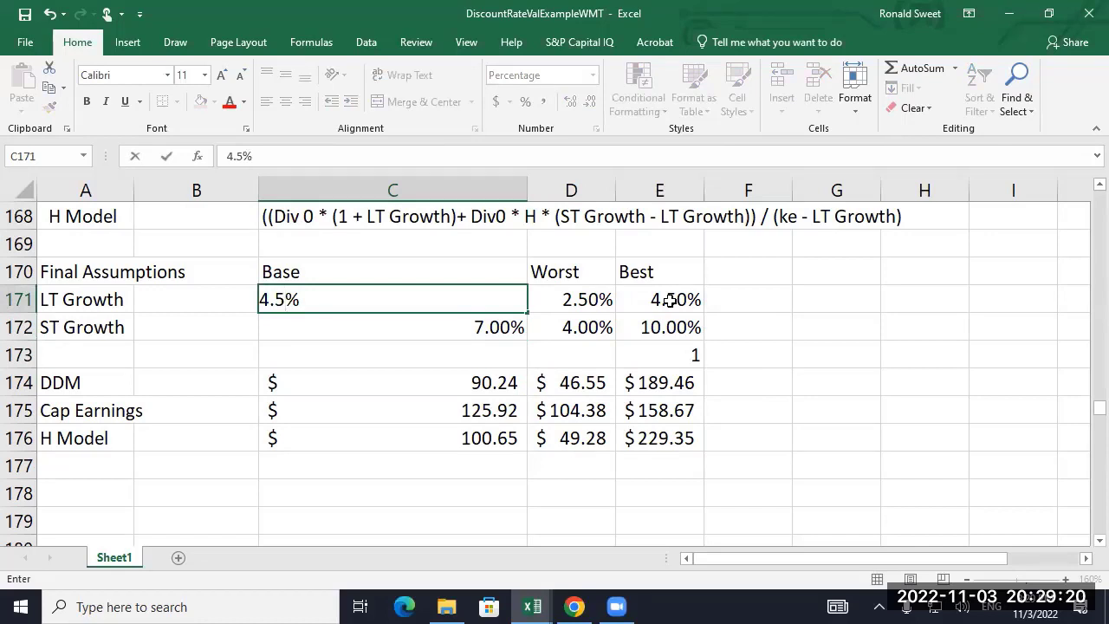
pyautogui.press('BackSpace')
pyautogui.write('0')
pyautogui.press('Return')
# - Build the start of a helper row beside the DDM results, with 0 in G174 and H174 linked to the Worst value in D174
pyautogui.press('Up')
pyautogui.press('Right')
pyautogui.press('Right')
pyautogui.press('Down')
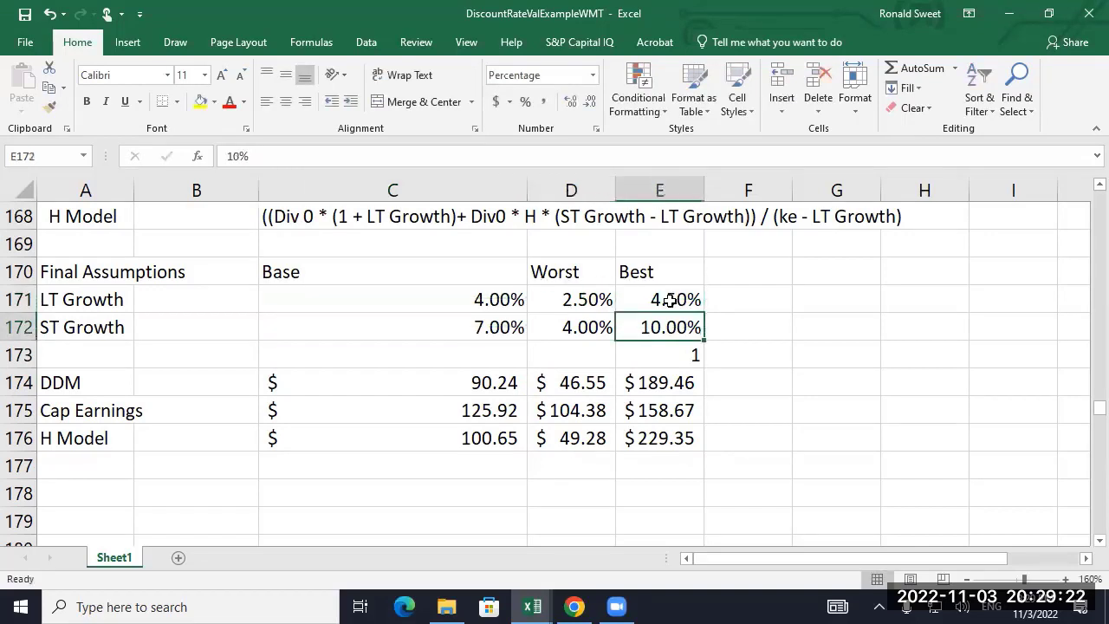
pyautogui.press('Down')
pyautogui.press('Down')
pyautogui.press('Right')
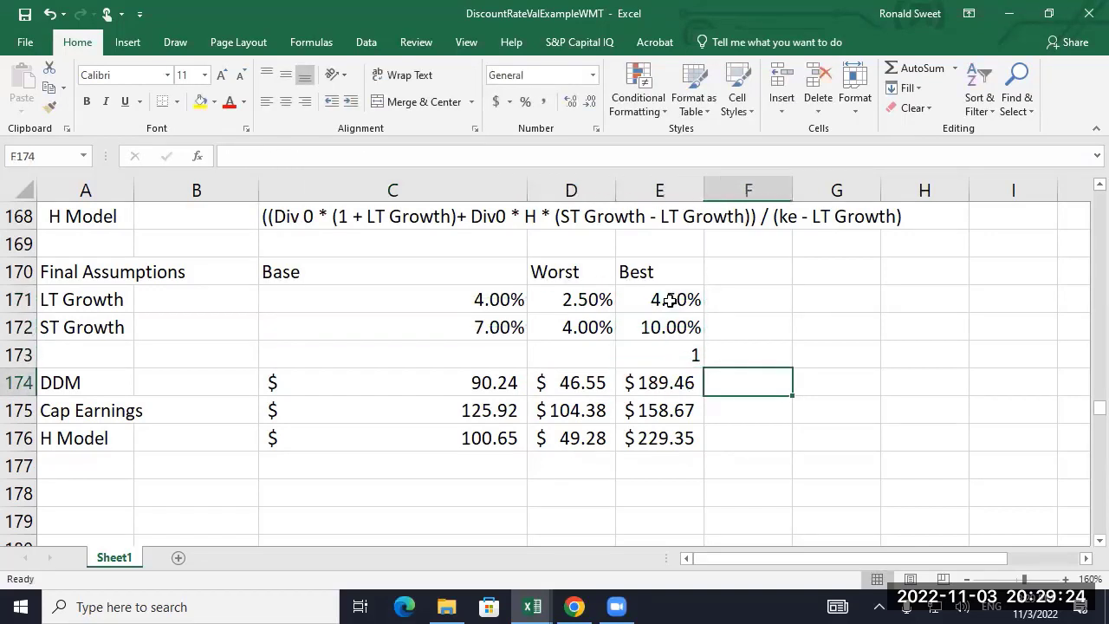
pyautogui.press('Right')
pyautogui.write('0')
pyautogui.press('Right')
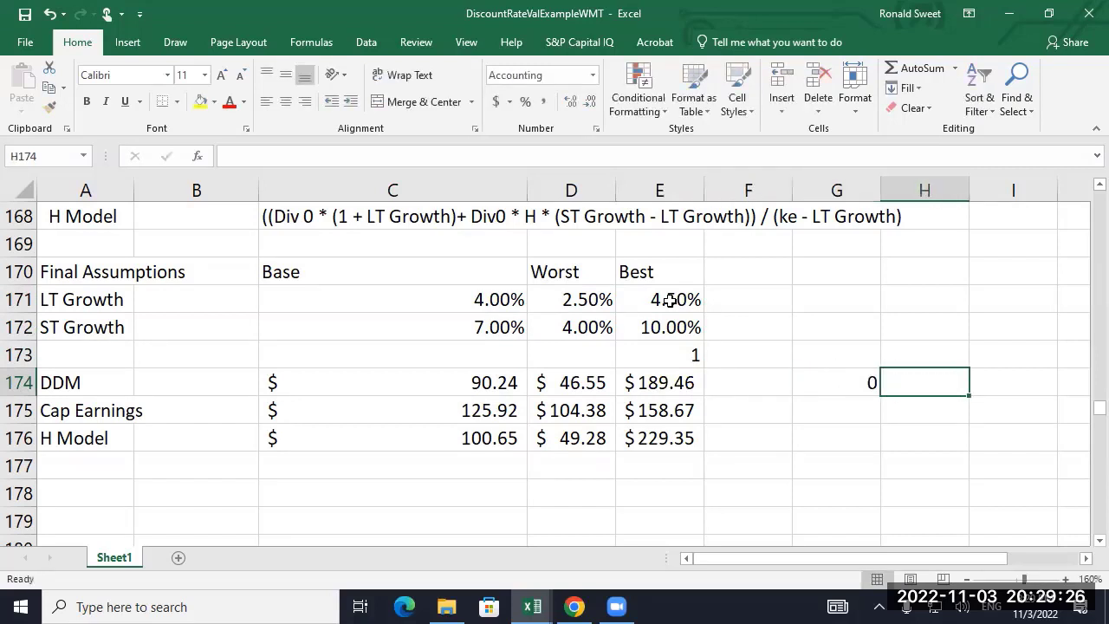
pyautogui.write('+')
pyautogui.press('Left')
pyautogui.press('Left')
pyautogui.press('Left')
pyautogui.press('Left')
pyautogui.press('Return')
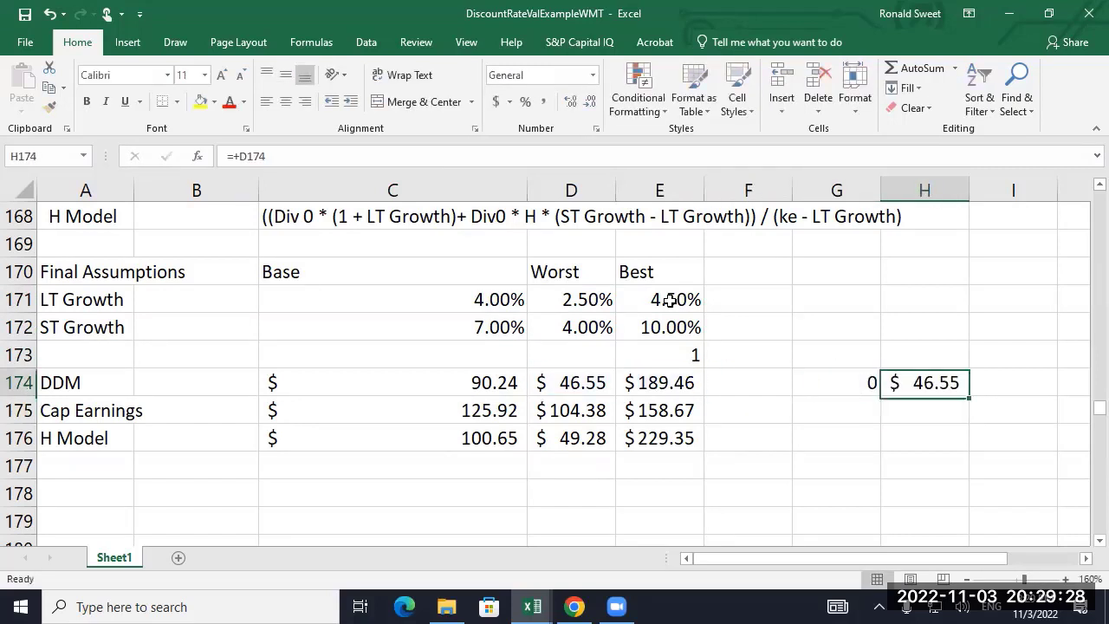
# - In I174, calculate the Worst-to-Best DDM range by subtracting H174 from E174
pyautogui.press('Right')
pyautogui.write('+')
pyautogui.press('Left')
pyautogui.press('Left')
pyautogui.press('Left')
pyautogui.press('Left')
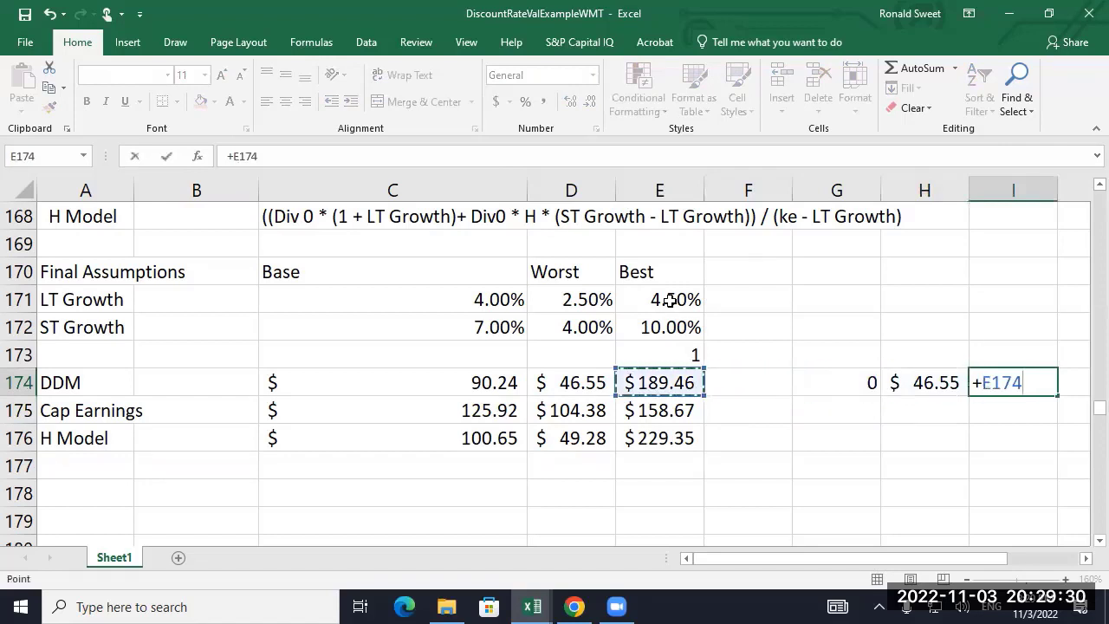
pyautogui.write('-')
pyautogui.press('Left')
pyautogui.press('Return')
# - Copy the G174:I174 helper row down to the Cap Earnings and H Model rows
pyautogui.press('Up')
pyautogui.press('Left')
pyautogui.press('Left')
pyautogui.hotkey('shift', 'Right')
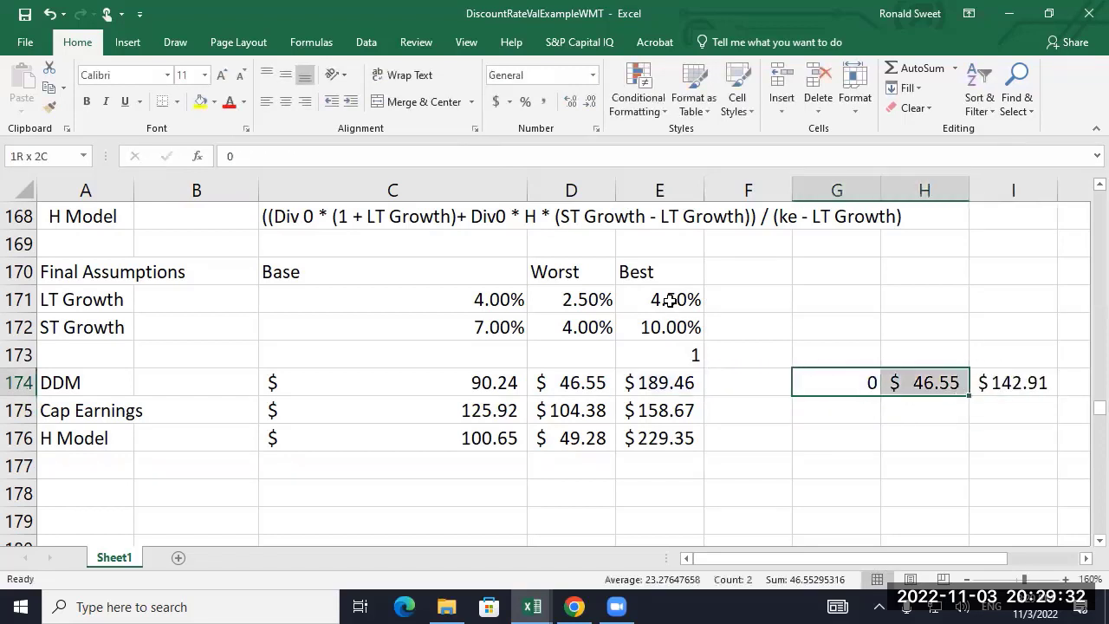
pyautogui.hotkey('shift', 'Right')
pyautogui.hotkey('ctrl', 'c')
pyautogui.hotkey('shift', 'Down')
pyautogui.hotkey('shift', 'Down')
pyautogui.hotkey('ctrl', 'v')
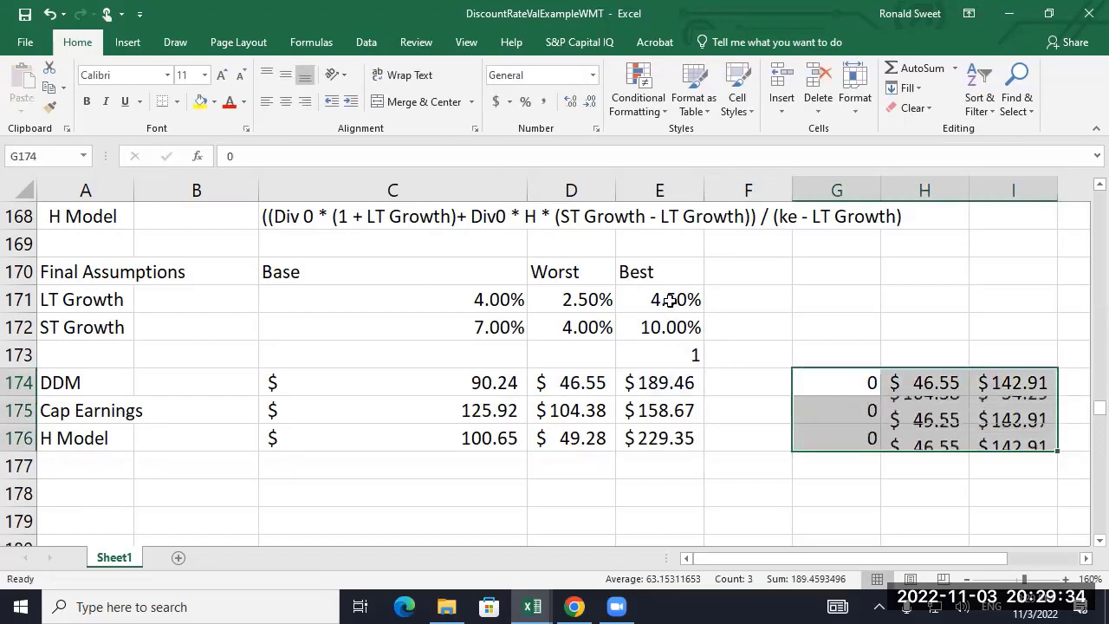
# - Insert a 2-D stacked bar chart from the helper values in G174:I176
pyautogui.click(128, 41)
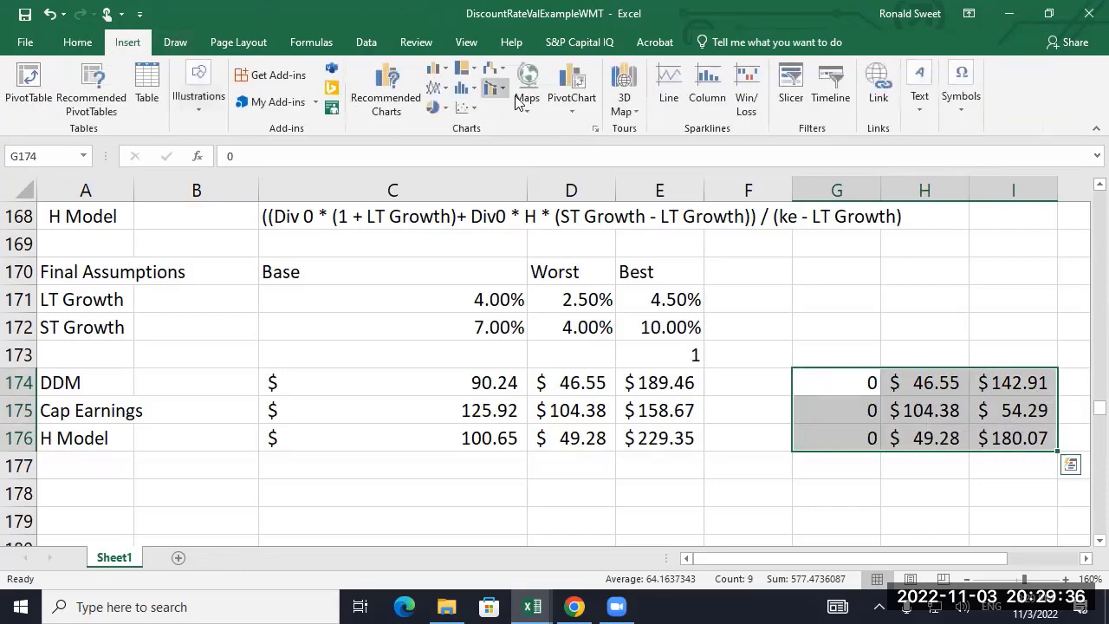
pyautogui.click(463, 89)
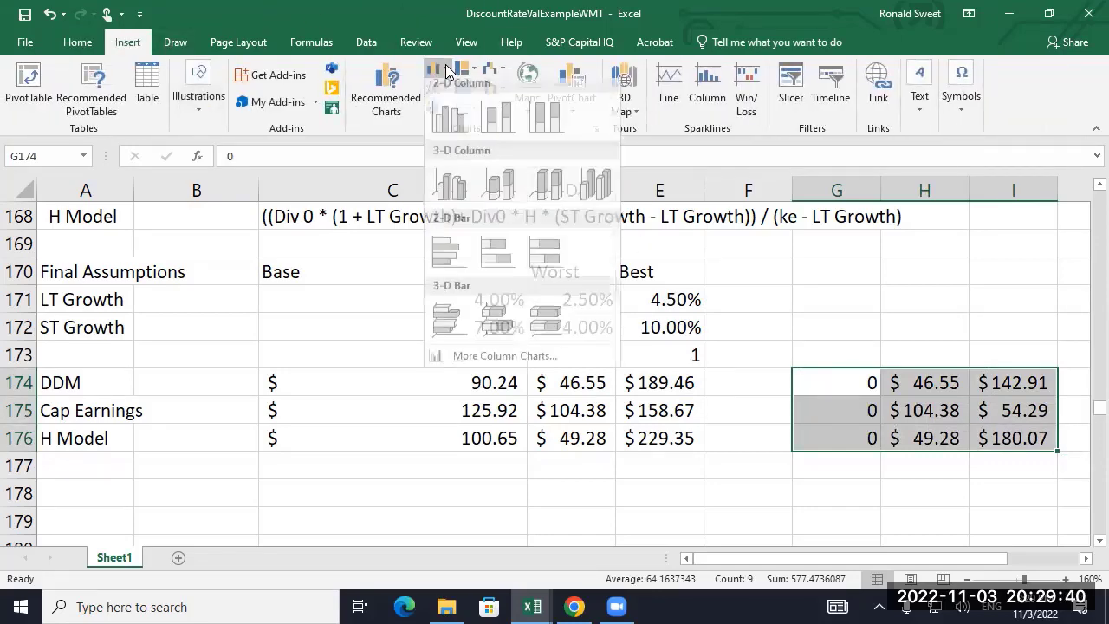
pyautogui.click(440, 69)
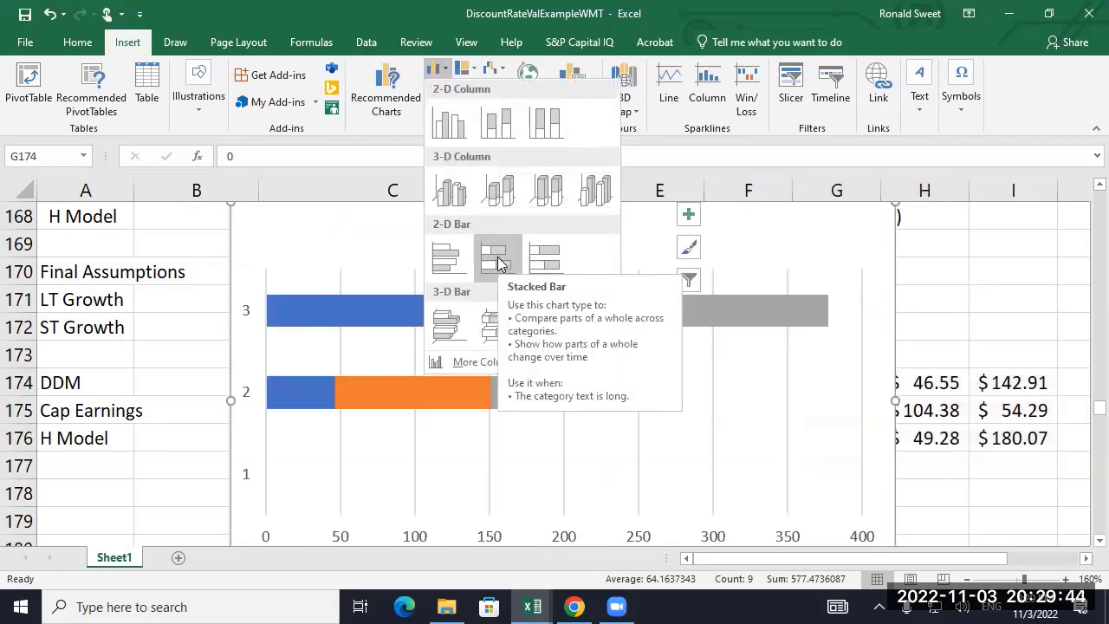
pyautogui.click(497, 263)
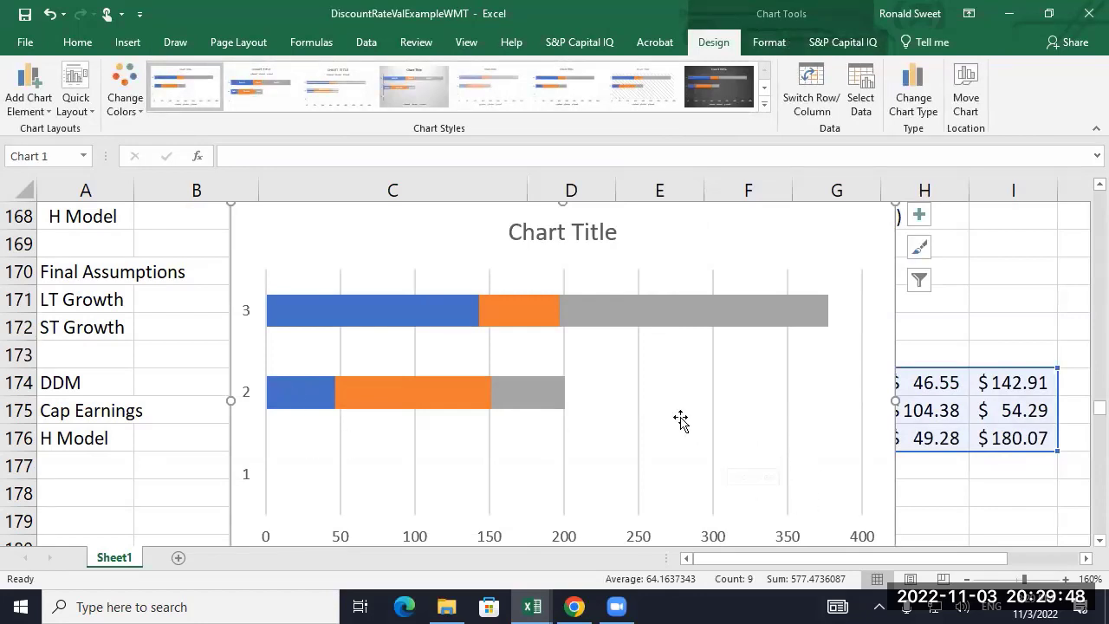
pyautogui.click(396, 321)
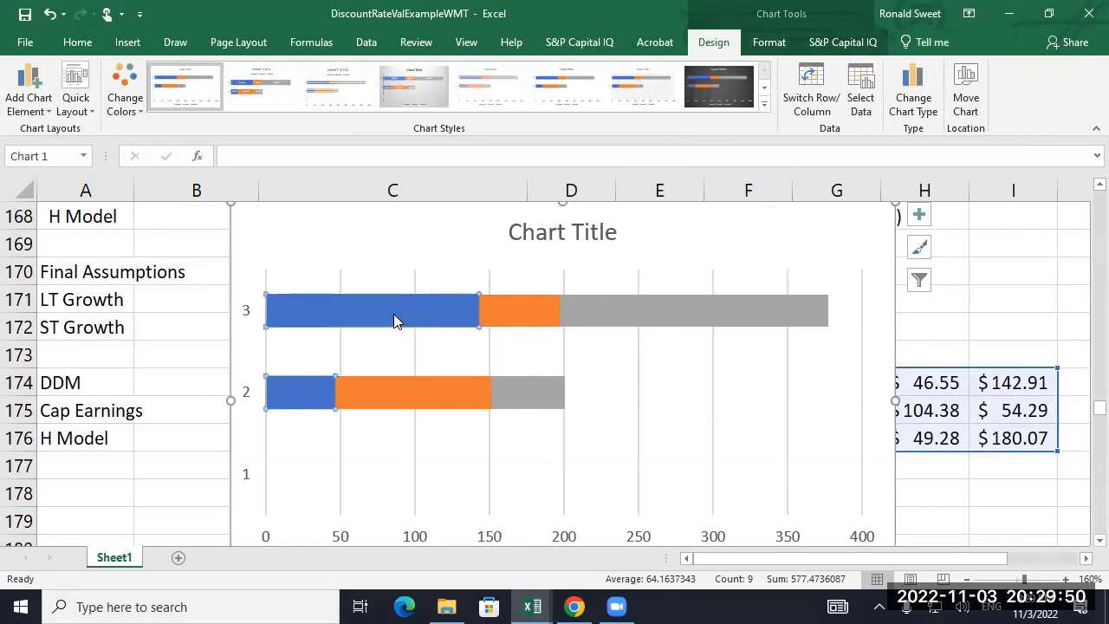
pyautogui.press('Delete')
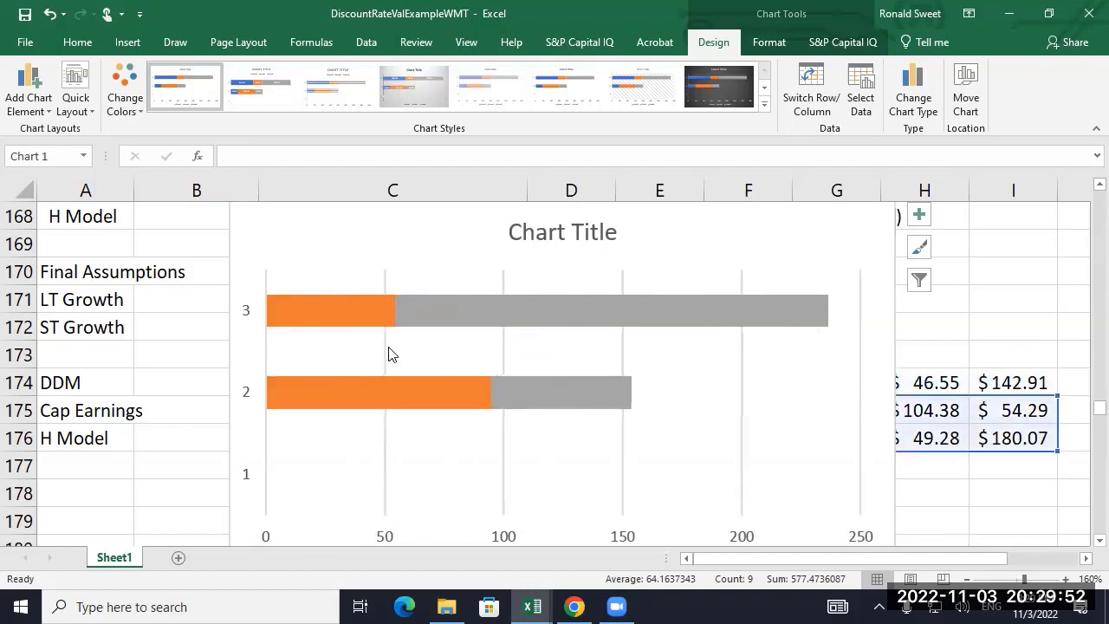
pyautogui.hotkey('ctrl', 'z')
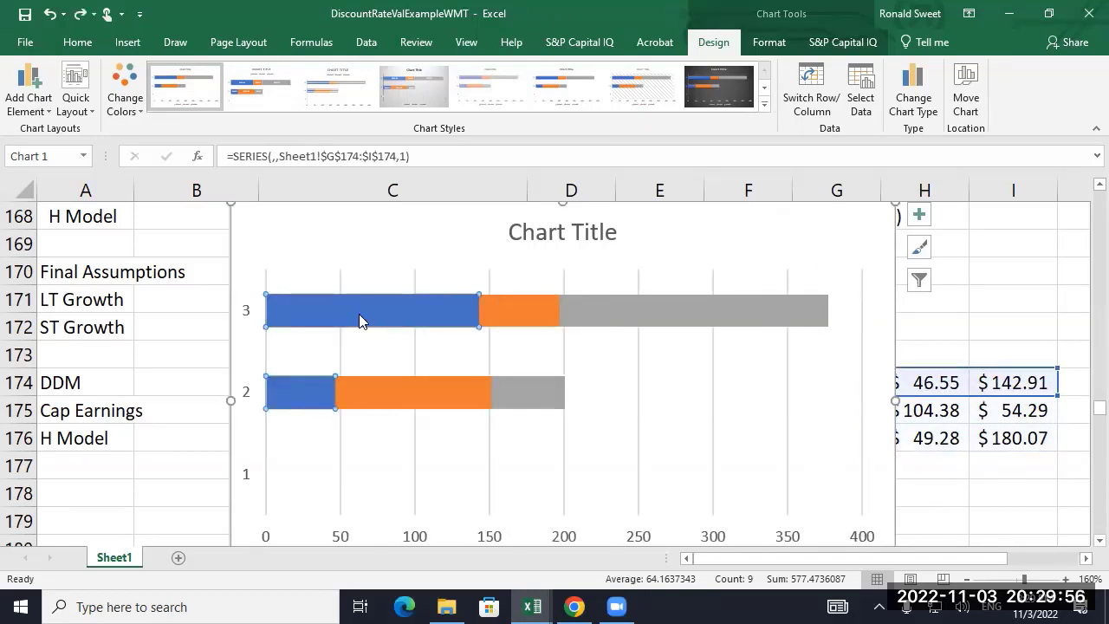
# - Make the chart's first series invisible by setting it to no outline and no fill
pyautogui.click(331, 366)
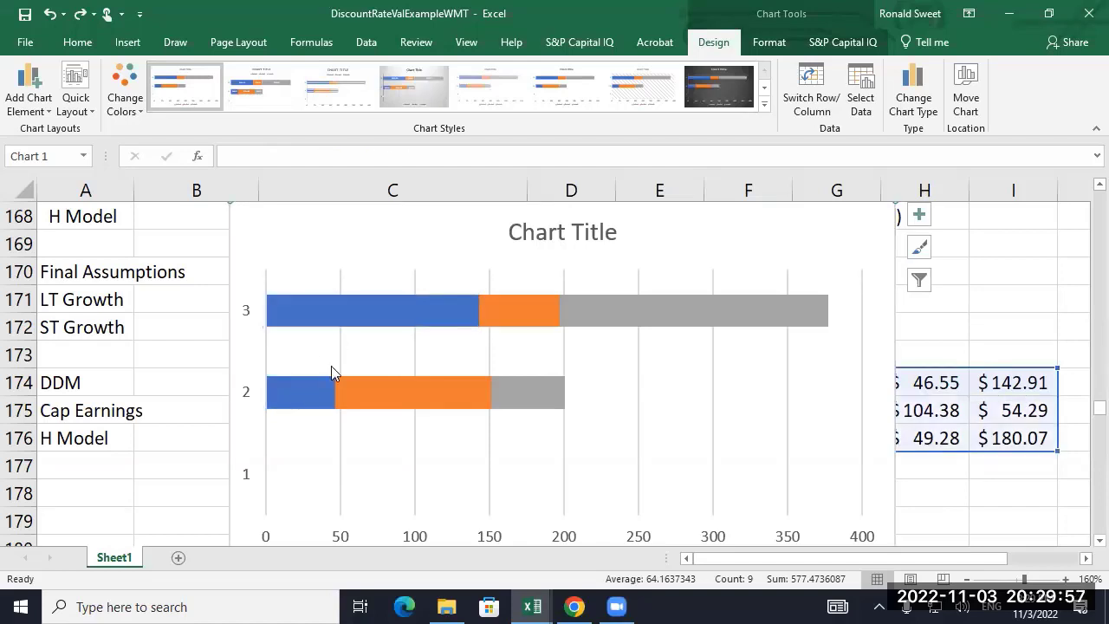
pyautogui.click(360, 323)
pyautogui.rightClick(332, 318)
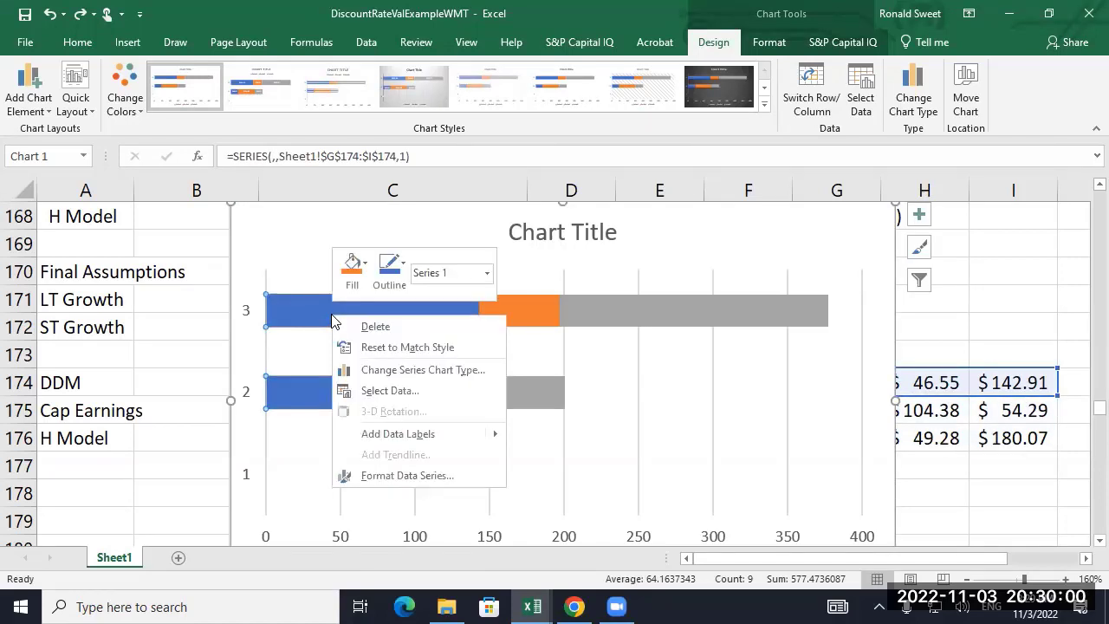
pyautogui.click(399, 281)
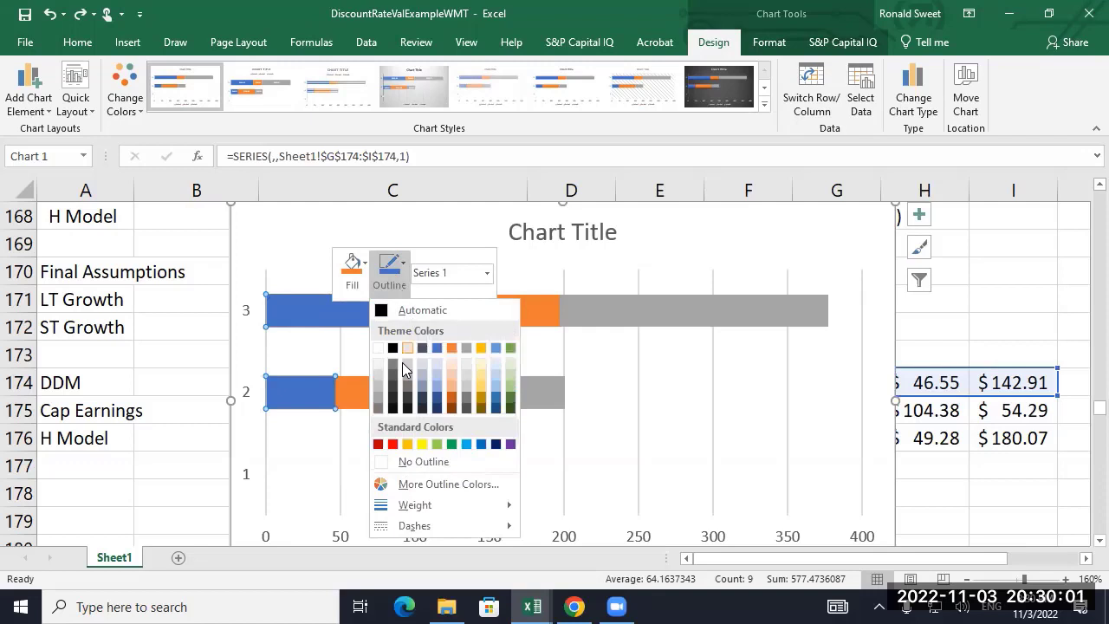
pyautogui.click(404, 466)
pyautogui.click(352, 267)
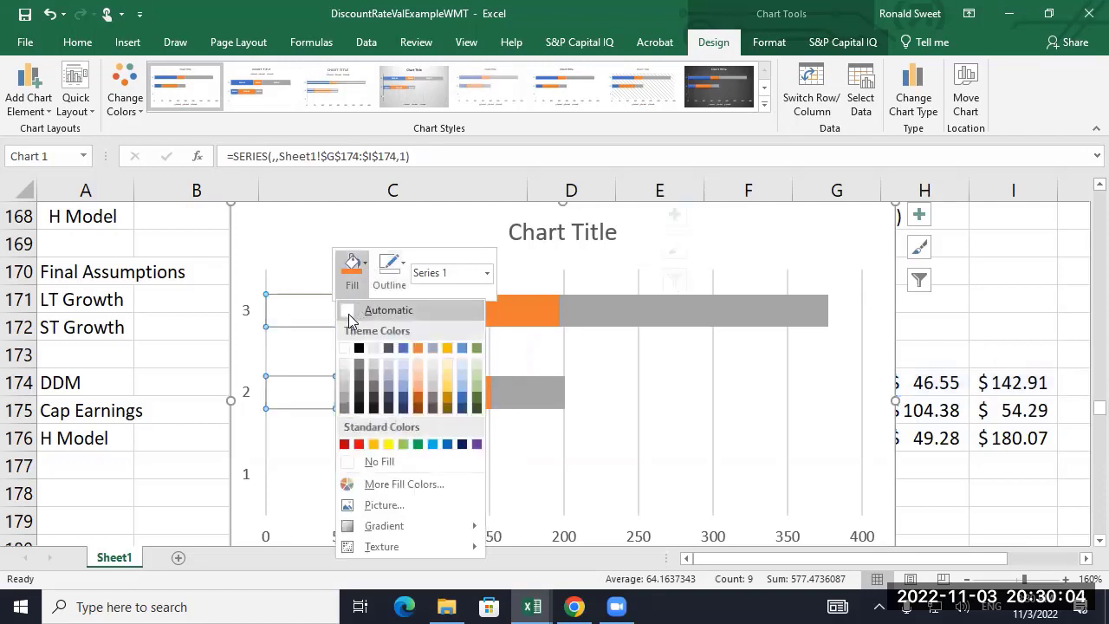
pyautogui.click(364, 461)
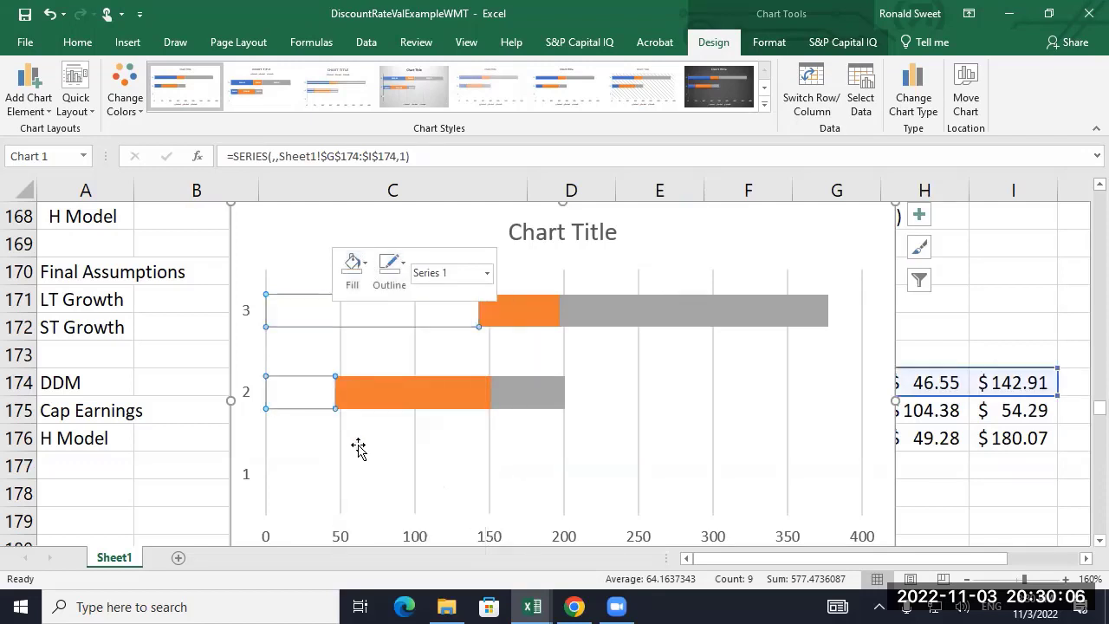
# - Move the chart directly below the valuation results, starting at row 177
pyautogui.click(637, 321)
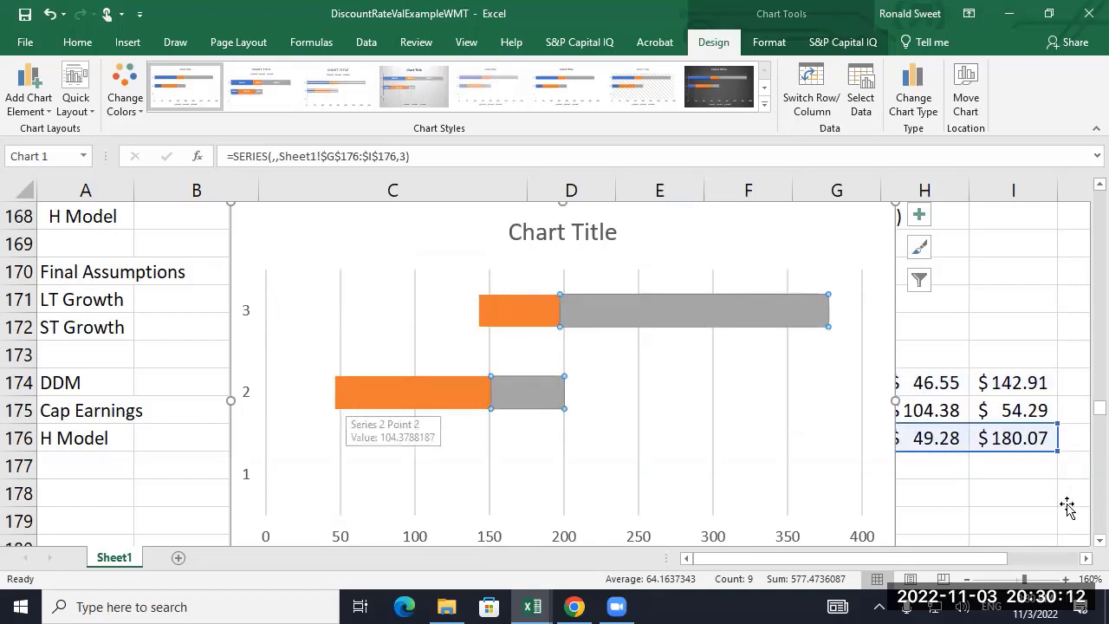
pyautogui.moveTo(829, 444); pyautogui.dragTo(769, 373)
pyautogui.scroll(3, 1081, 192)
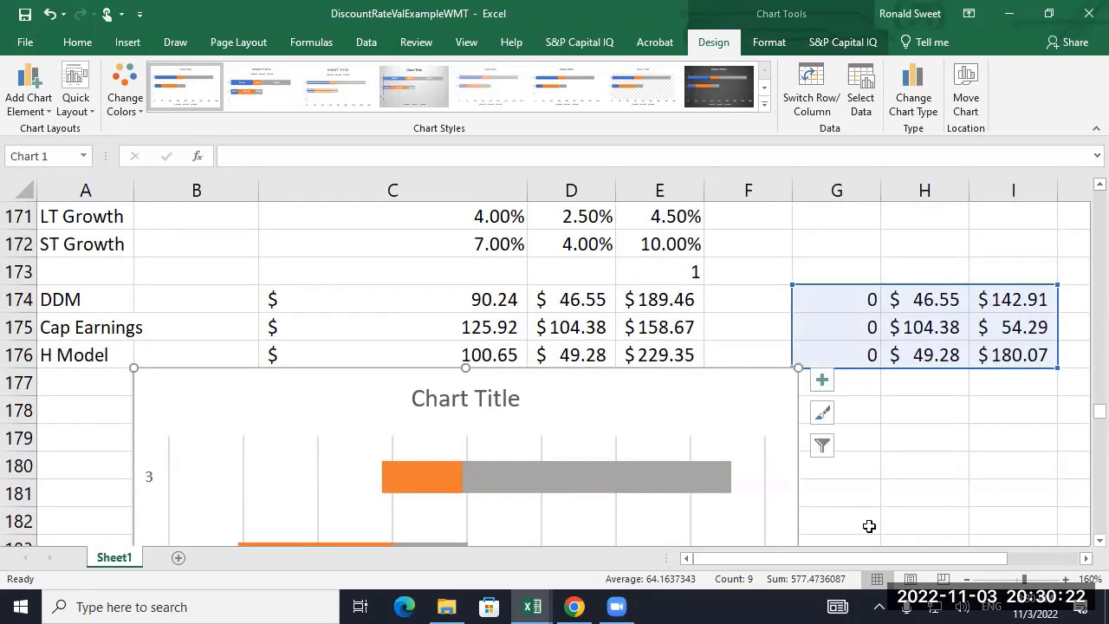
# - Compare the chart's orange and grey bar segments with the DDM, Cap Earnings and H Model values in rows 174 to 176
pyautogui.scroll(-3, 1084, 549)
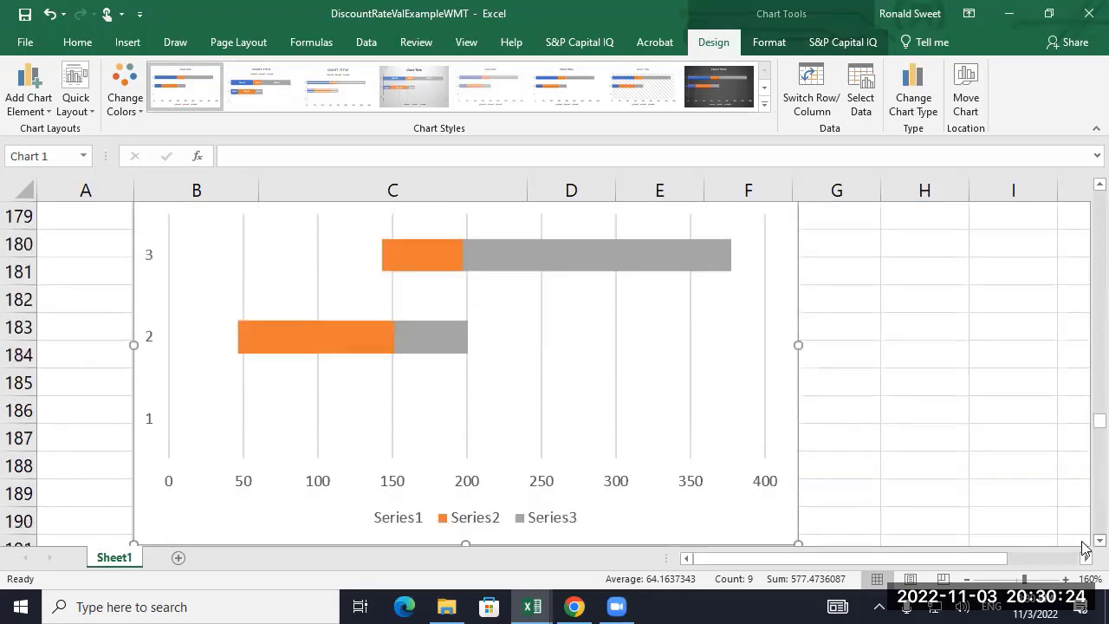
pyautogui.scroll(2, 423, 256)
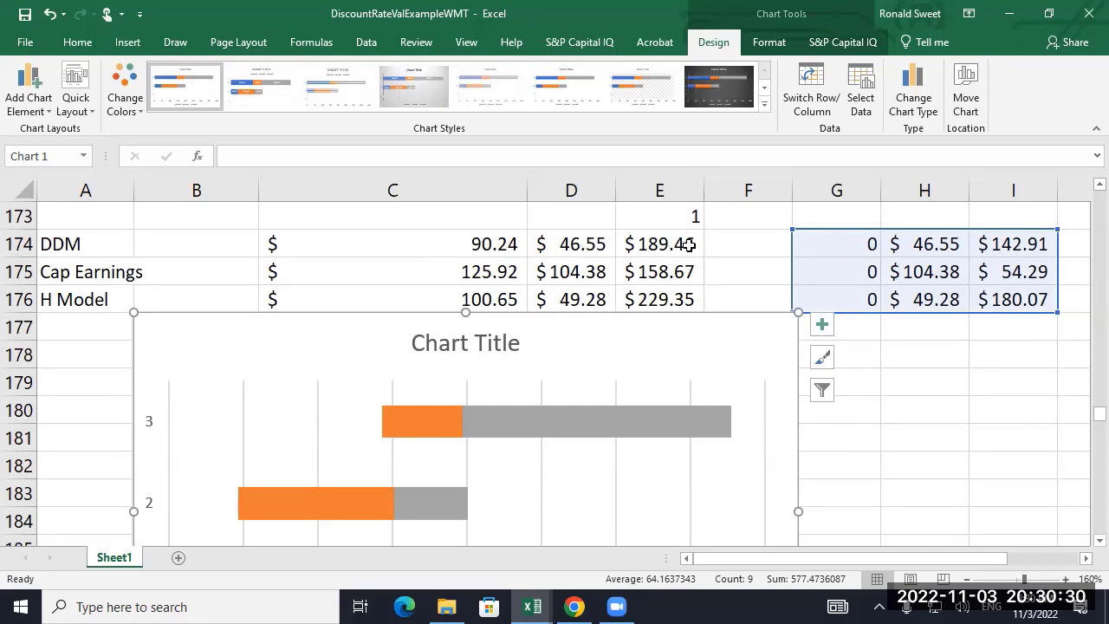
pyautogui.scroll(-1, 770, 411)
pyautogui.scroll(1, 983, 453)
pyautogui.scroll(-2, 978, 451)
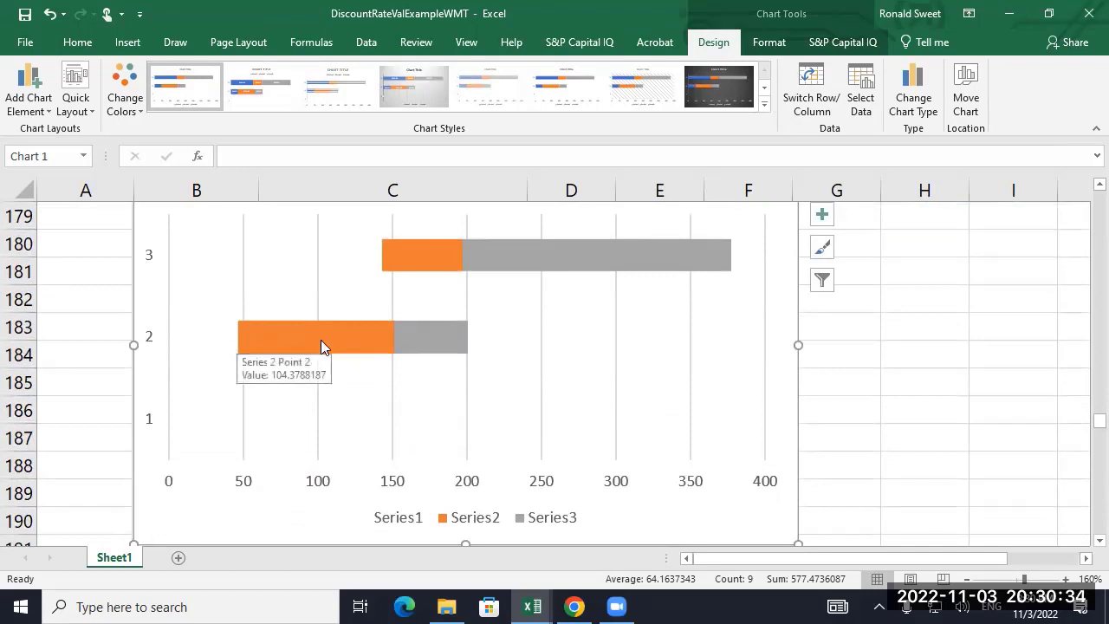
pyautogui.moveTo(464, 338)
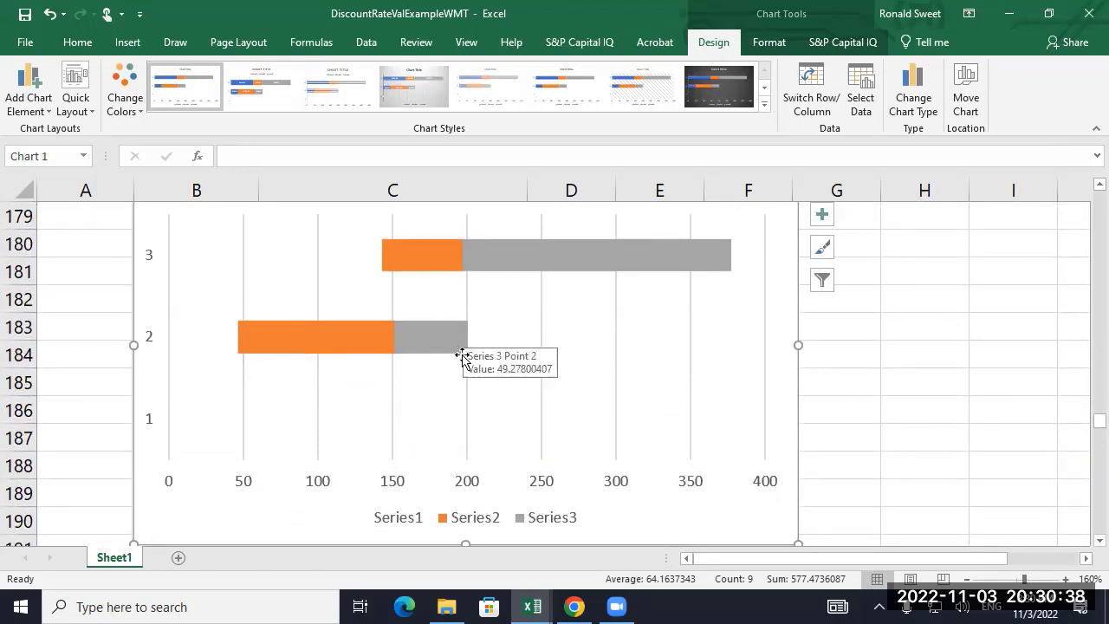
pyautogui.scroll(2, 450, 372)
pyautogui.scroll(-1, 436, 388)
pyautogui.scroll(-2, 436, 387)
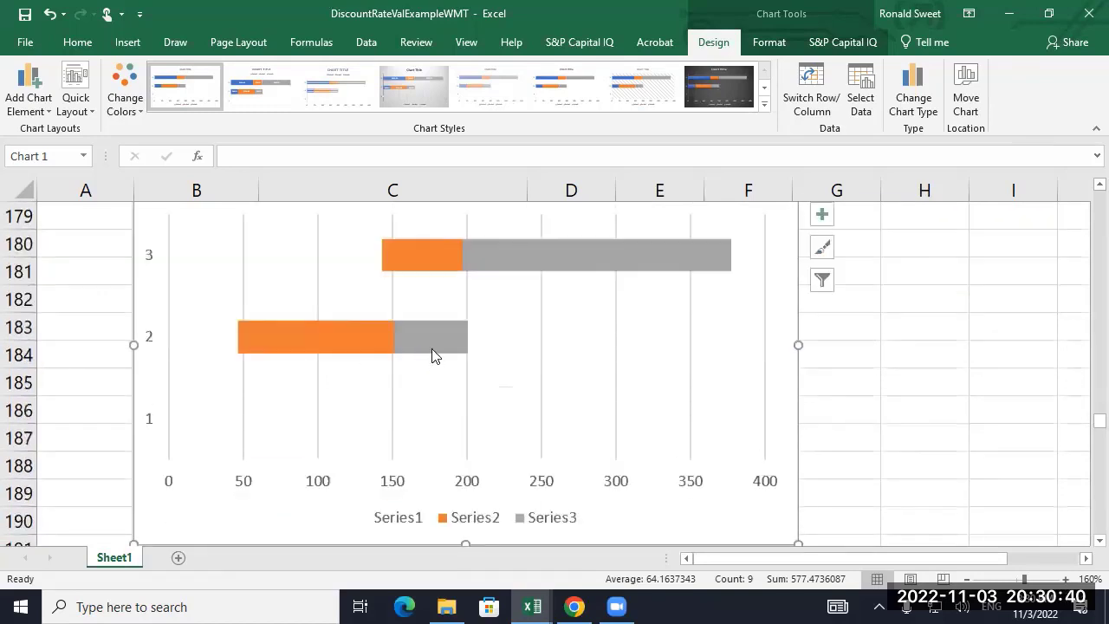
# - Fill both the Series 2 and Series 3 bars with the same blue theme color and deselect the chart
pyautogui.click(440, 255)
pyautogui.moveTo(496, 251)
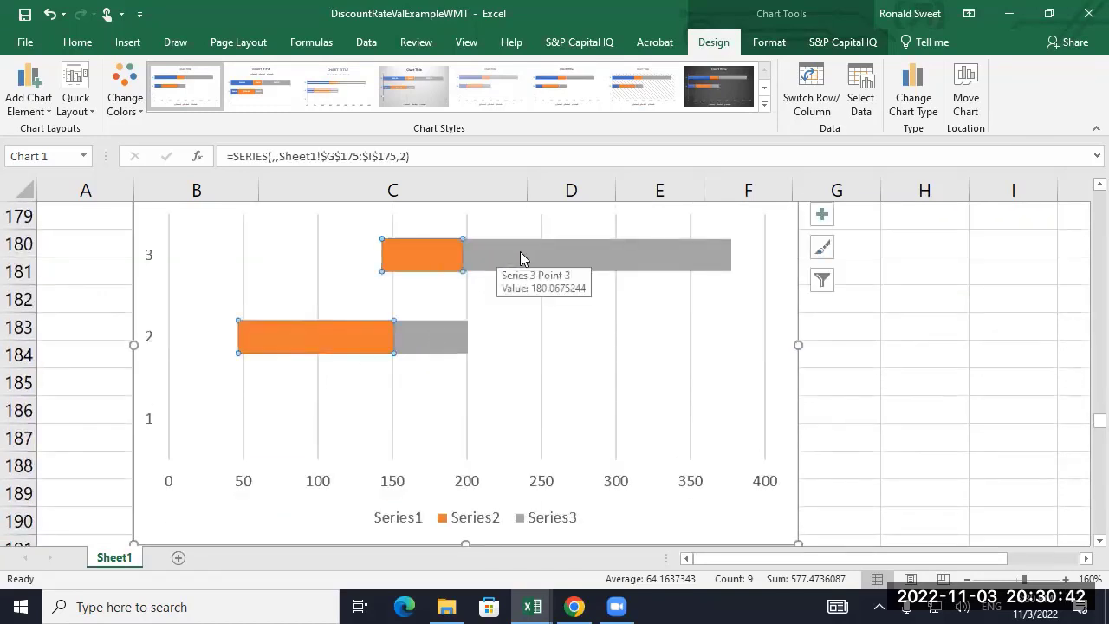
pyautogui.rightClick(423, 254)
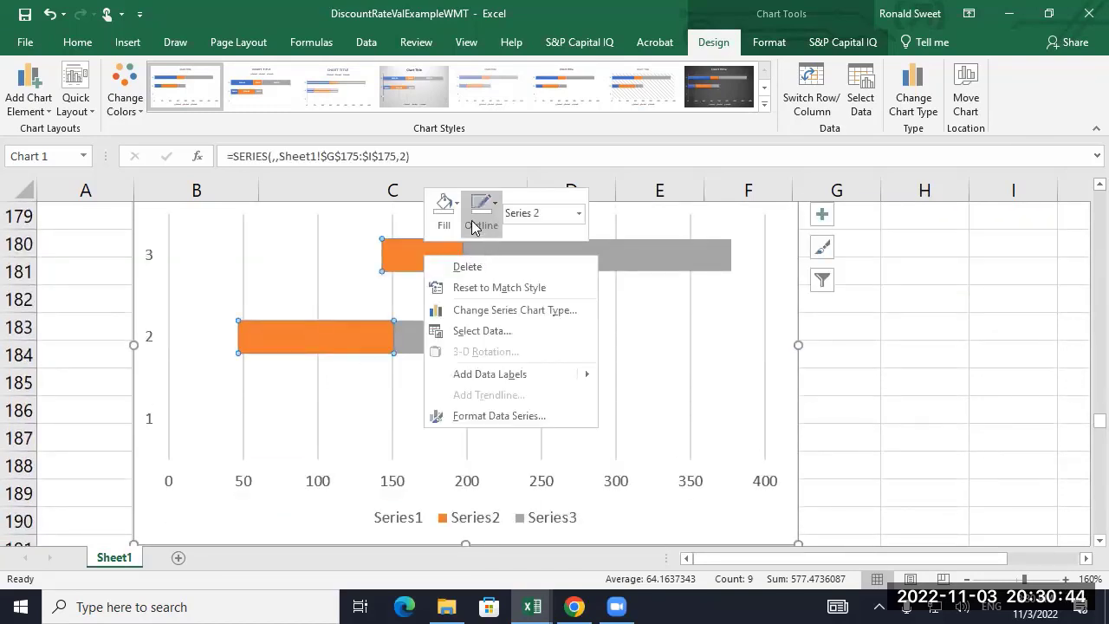
pyautogui.click(449, 222)
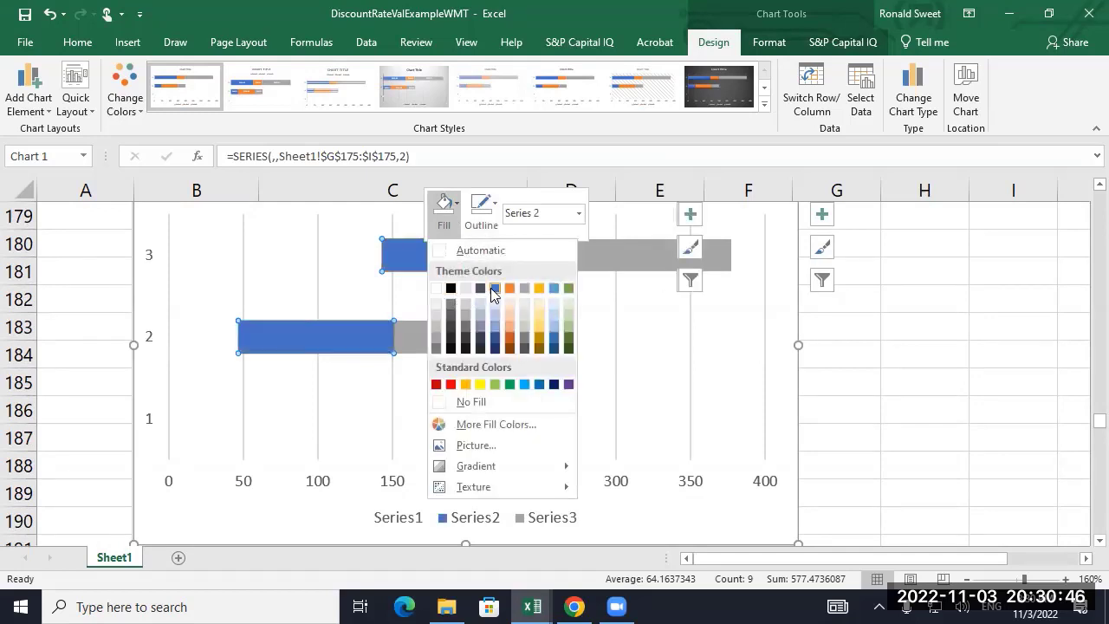
pyautogui.click(491, 288)
pyautogui.rightClick(516, 255)
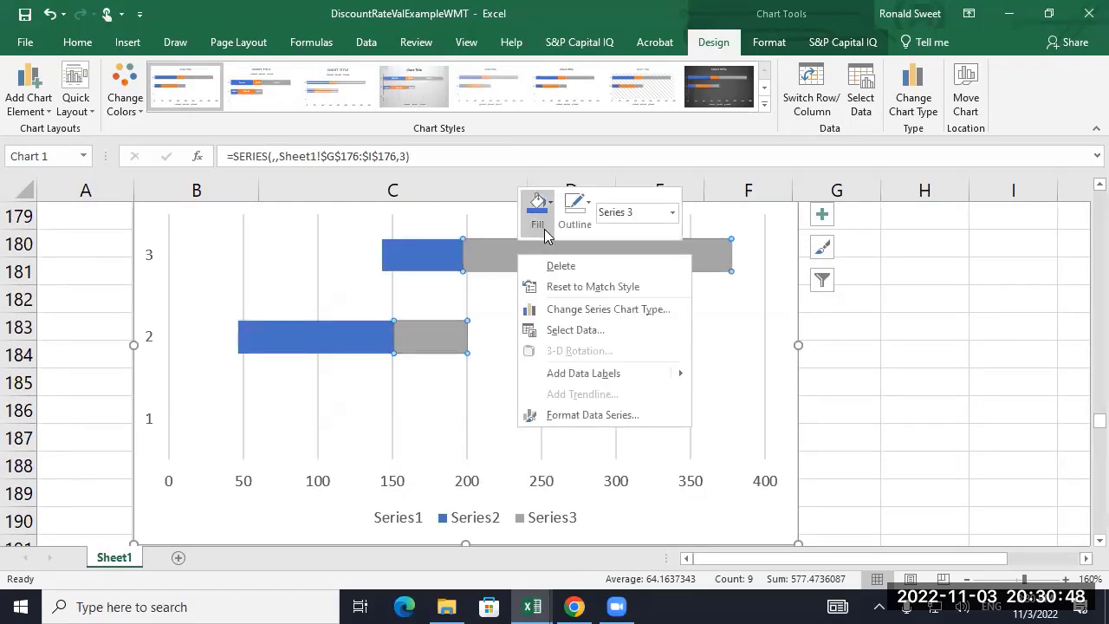
pyautogui.click(540, 215)
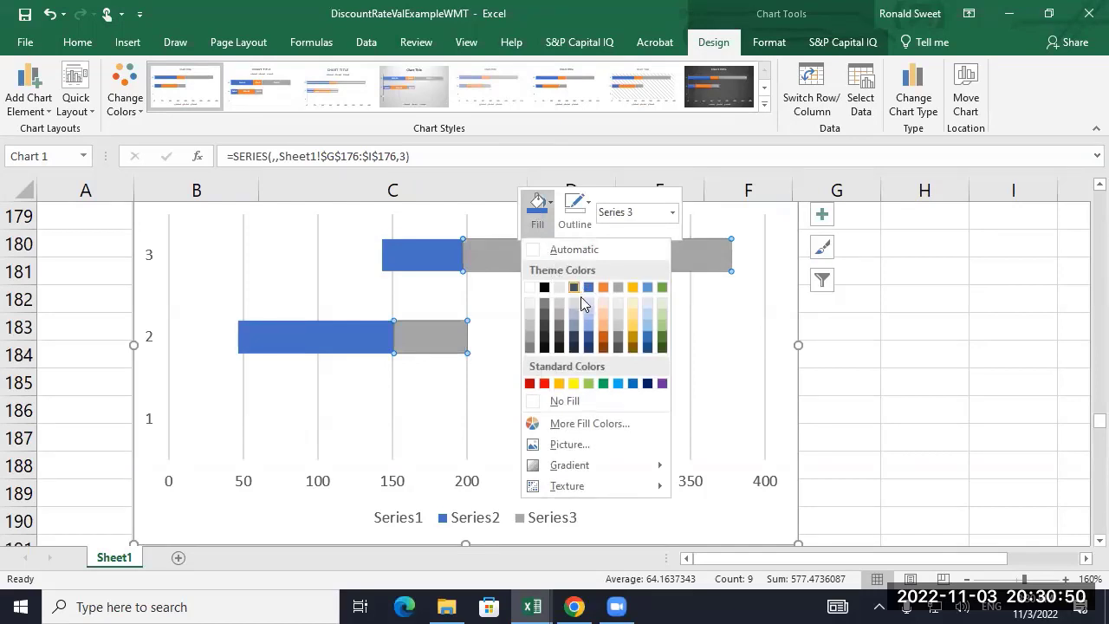
pyautogui.click(588, 288)
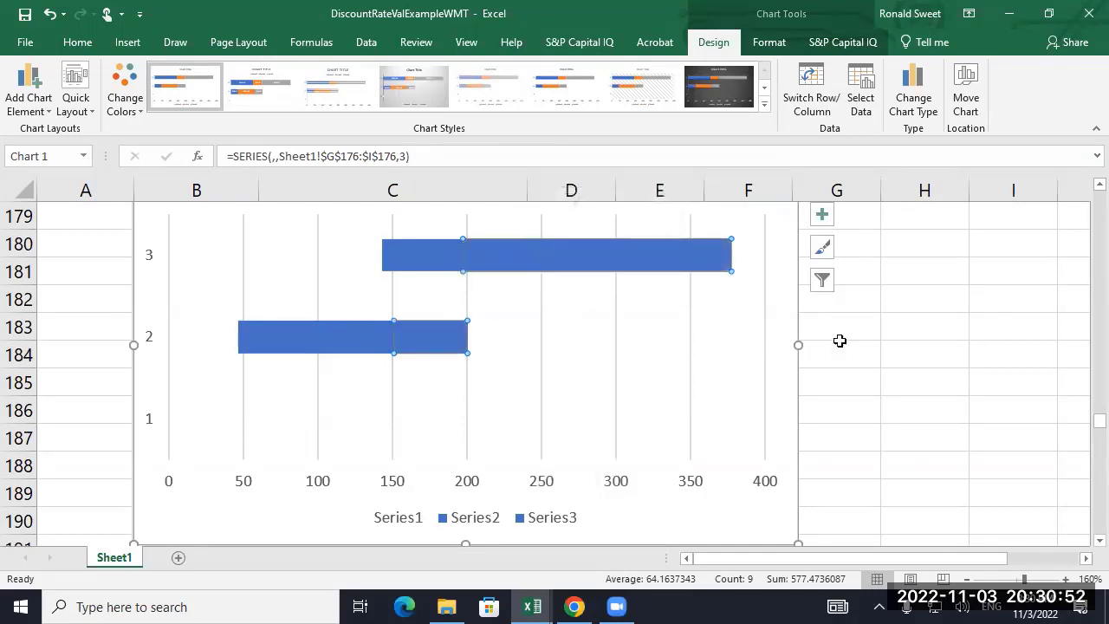
pyautogui.click(877, 343)
# - Examine the chart's floating blue bars, category axis and legend against the valuation results above
pyautogui.scroll(1, 924, 341)
pyautogui.scroll(-2, 923, 342)
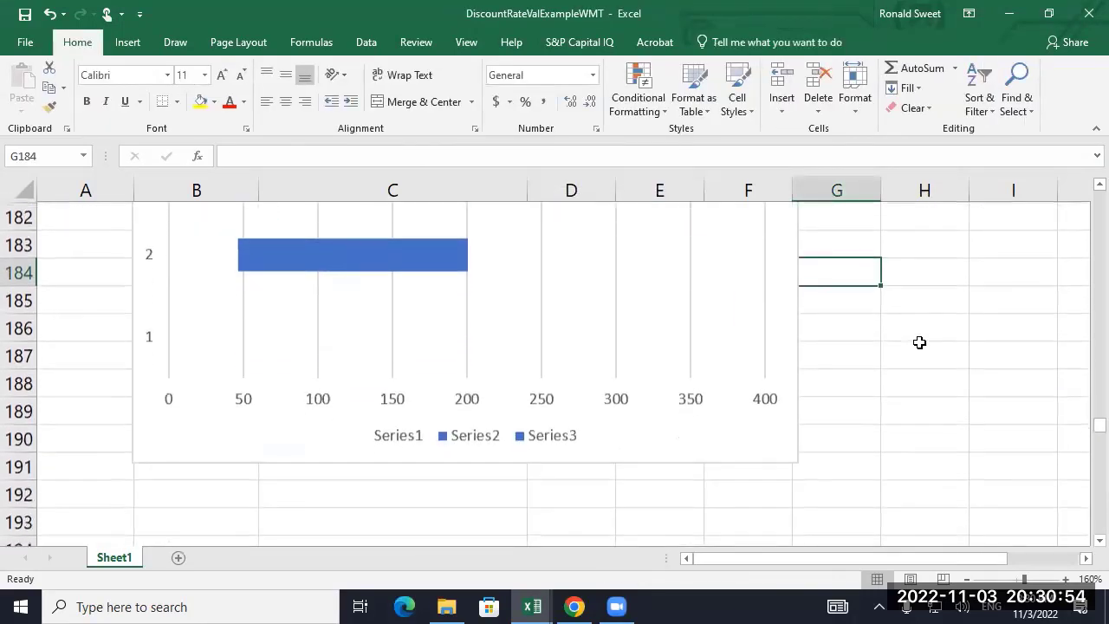
pyautogui.scroll(3, 920, 342)
pyautogui.scroll(-2, 920, 342)
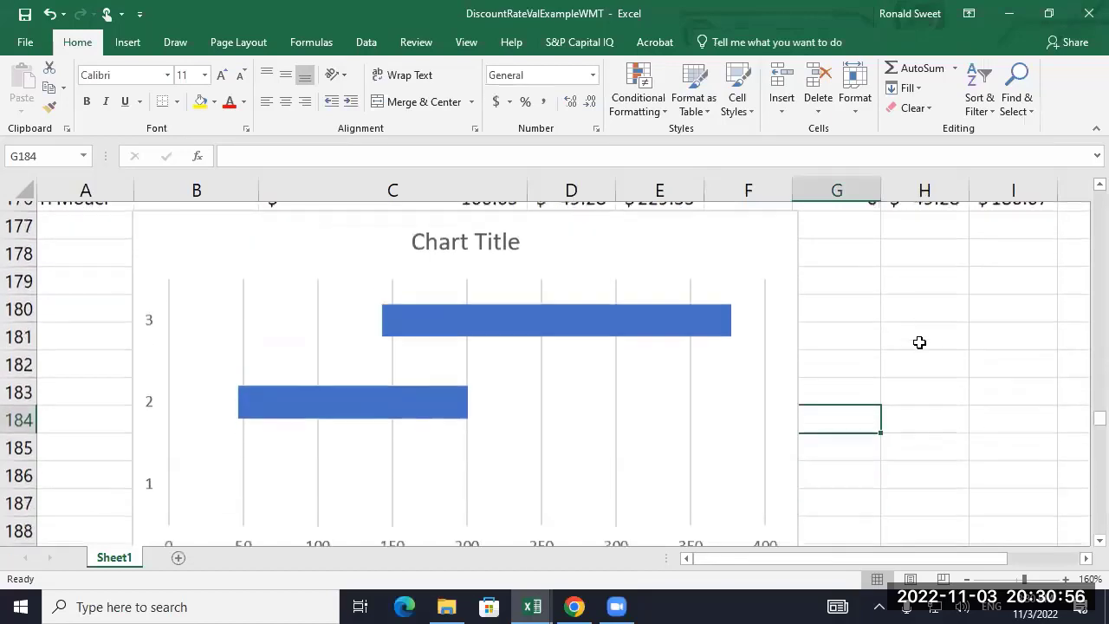
pyautogui.scroll(-2, 920, 343)
pyautogui.scroll(2, 920, 342)
pyautogui.scroll(-1, 919, 342)
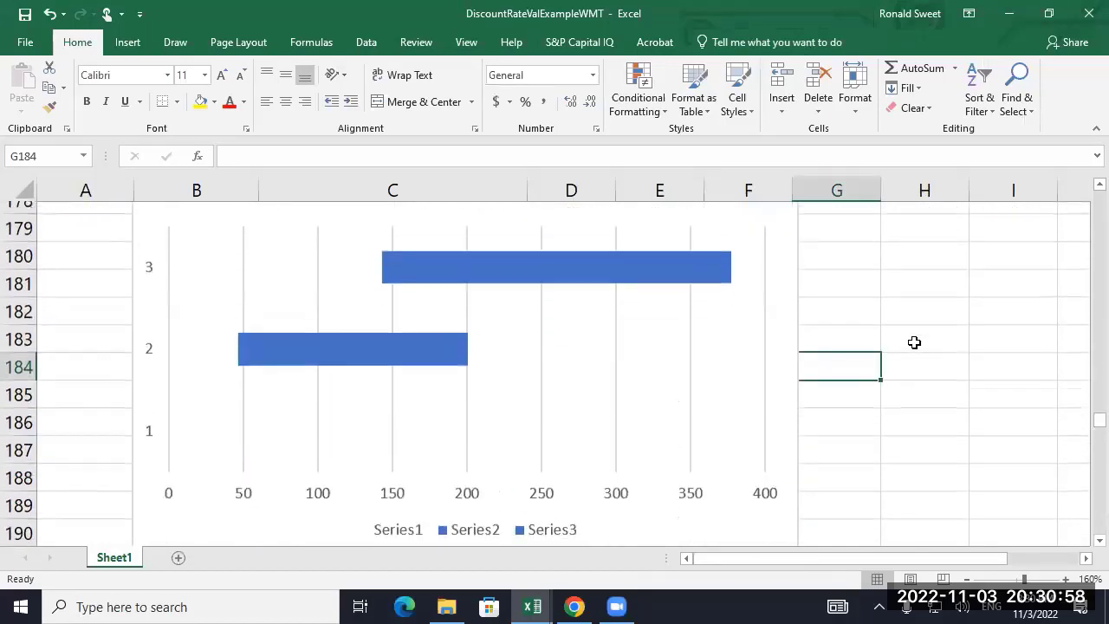
pyautogui.scroll(2, 867, 414)
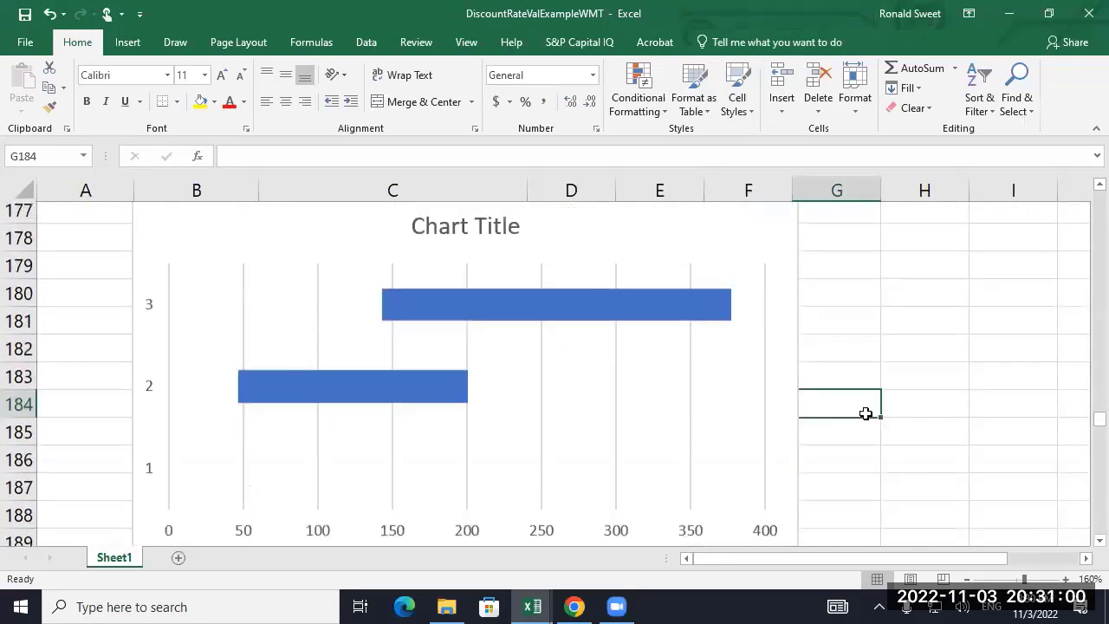
# - Examine the helper values row by row across columns G to I for DDM, Cap Earnings and H Model
pyautogui.click(856, 301)
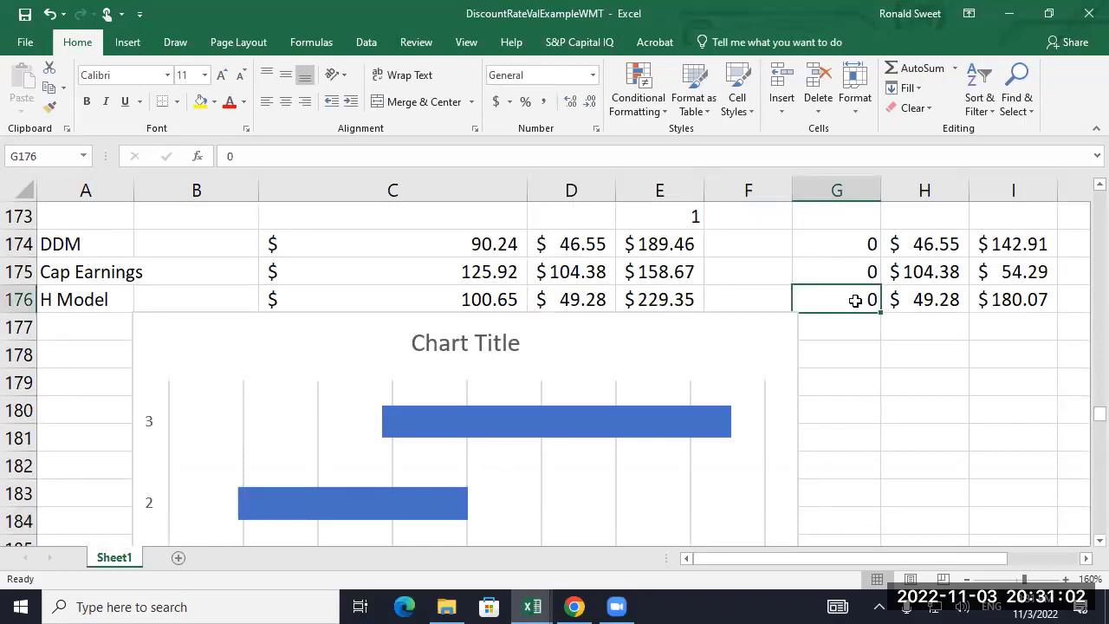
pyautogui.moveTo(849, 246); pyautogui.dragTo(994, 297)
pyautogui.click(934, 245)
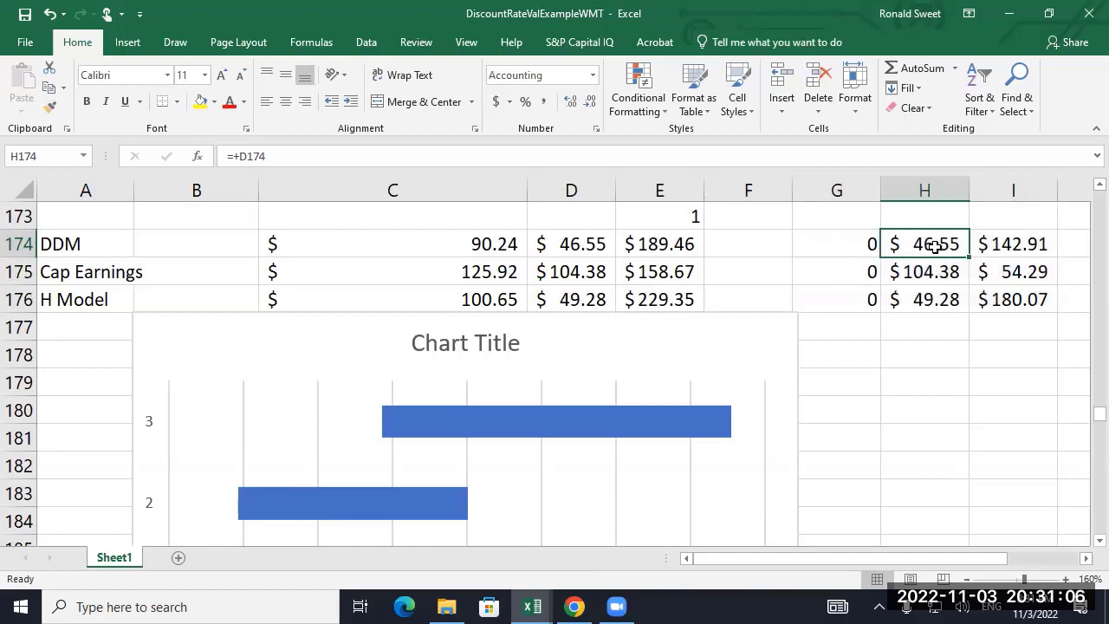
pyautogui.press('Left')
pyautogui.hotkey('shift', 'Right')
pyautogui.hotkey('shift', 'Right')
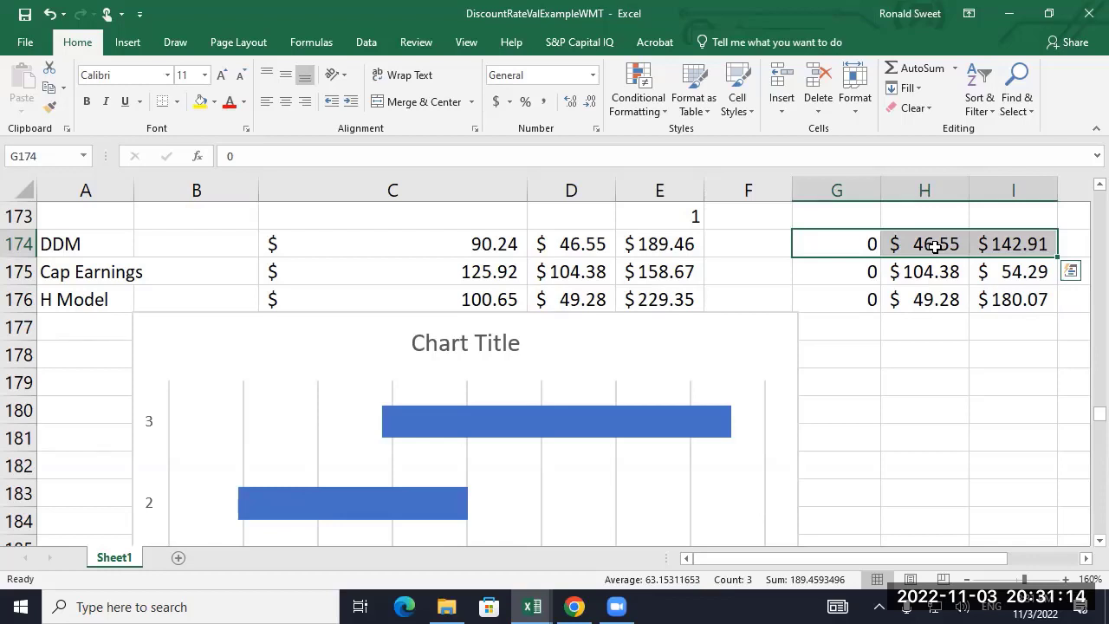
pyautogui.hotkey('shift', 'Left')
pyautogui.hotkey('shift', 'Left')
pyautogui.press('Down')
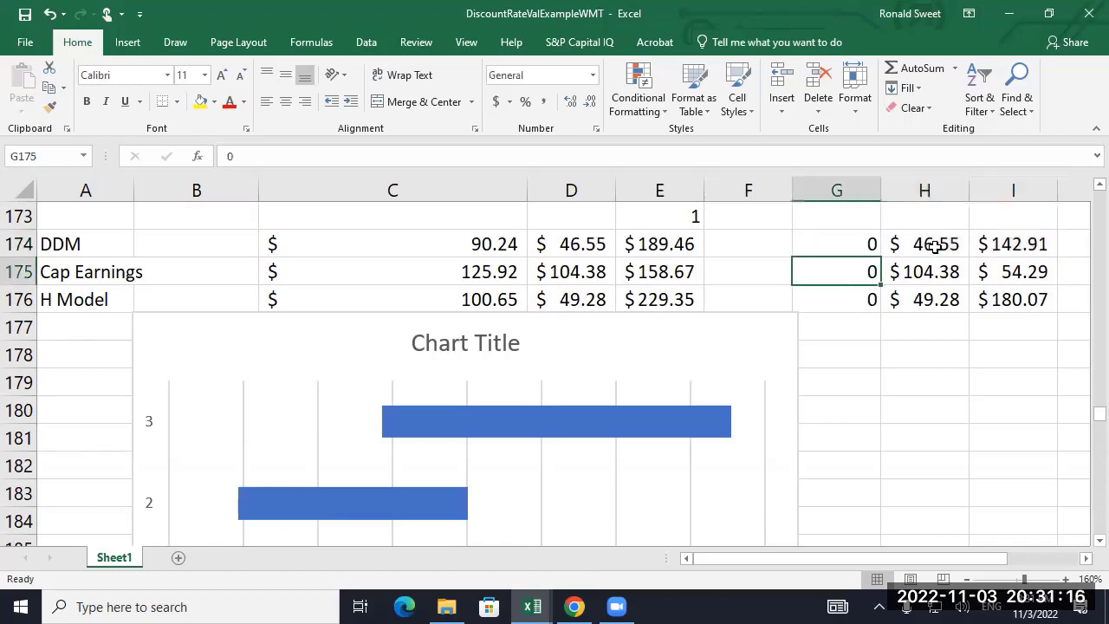
pyautogui.hotkey('shift', 'Right')
pyautogui.hotkey('shift', 'Right')
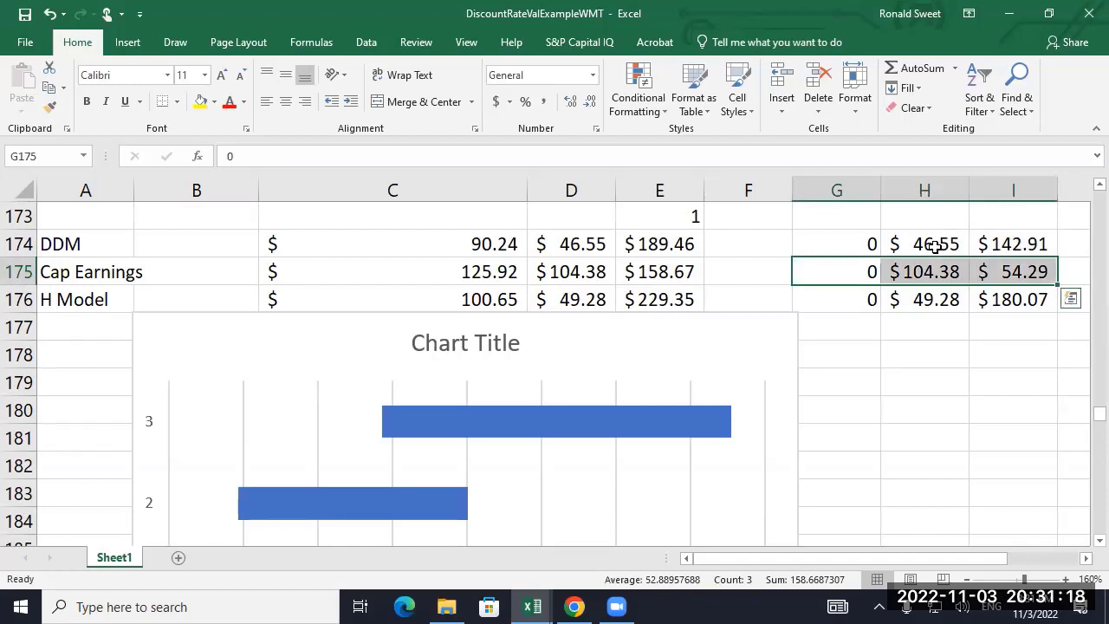
pyautogui.hotkey('shift', 'Left')
pyautogui.hotkey('shift', 'Left')
pyautogui.press('Down')
pyautogui.hotkey('shift', 'Right')
pyautogui.hotkey('shift', 'Right')
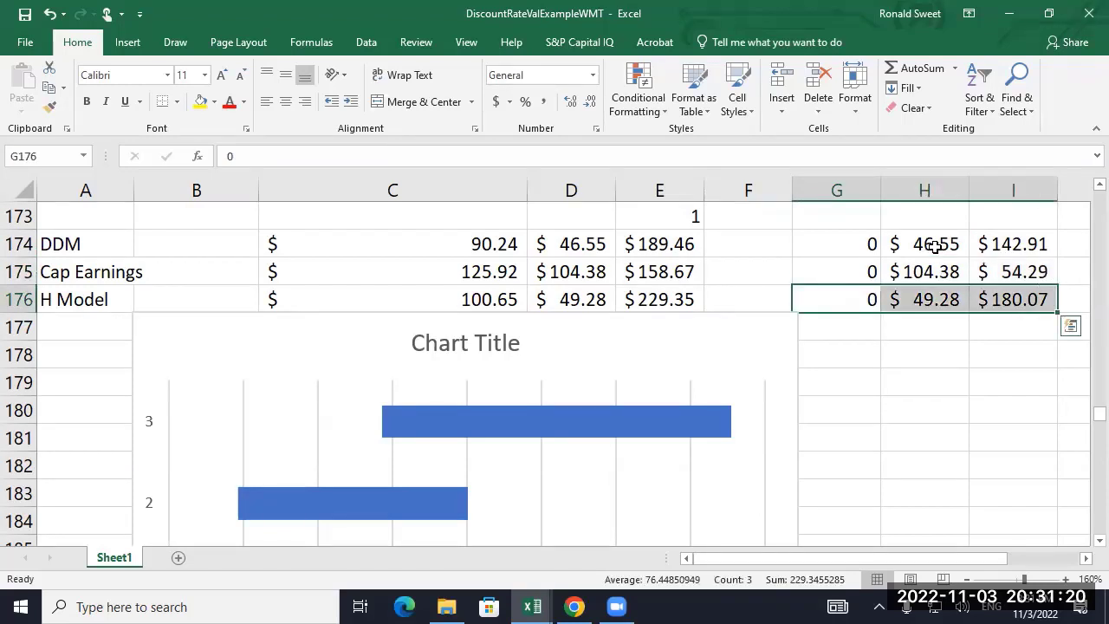
pyautogui.press('Up')
pyautogui.press('Up')
pyautogui.hotkey('shift', 'Right')
pyautogui.hotkey('shift', 'Right')
pyautogui.hotkey('shift', 'Down')
pyautogui.hotkey('shift', 'Down')
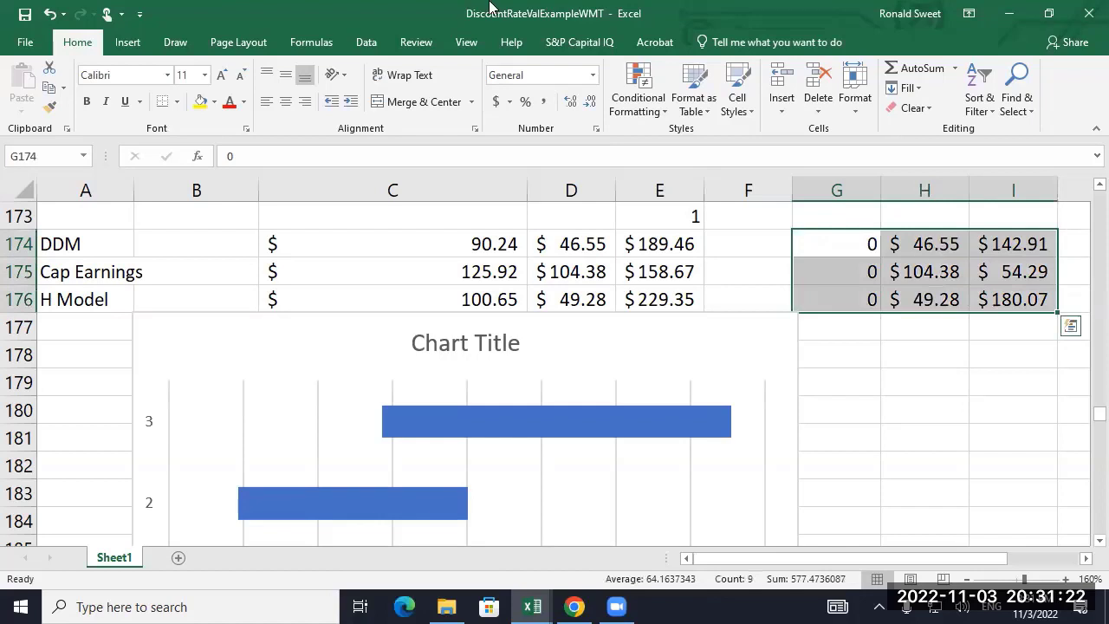
pyautogui.click(127, 42)
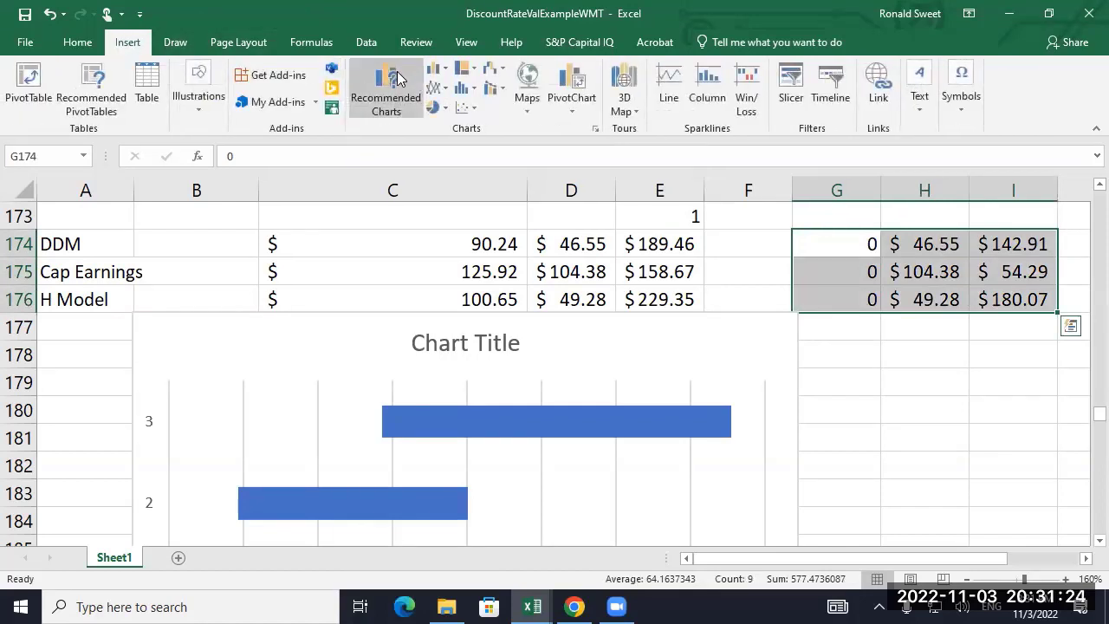
pyautogui.click(437, 69)
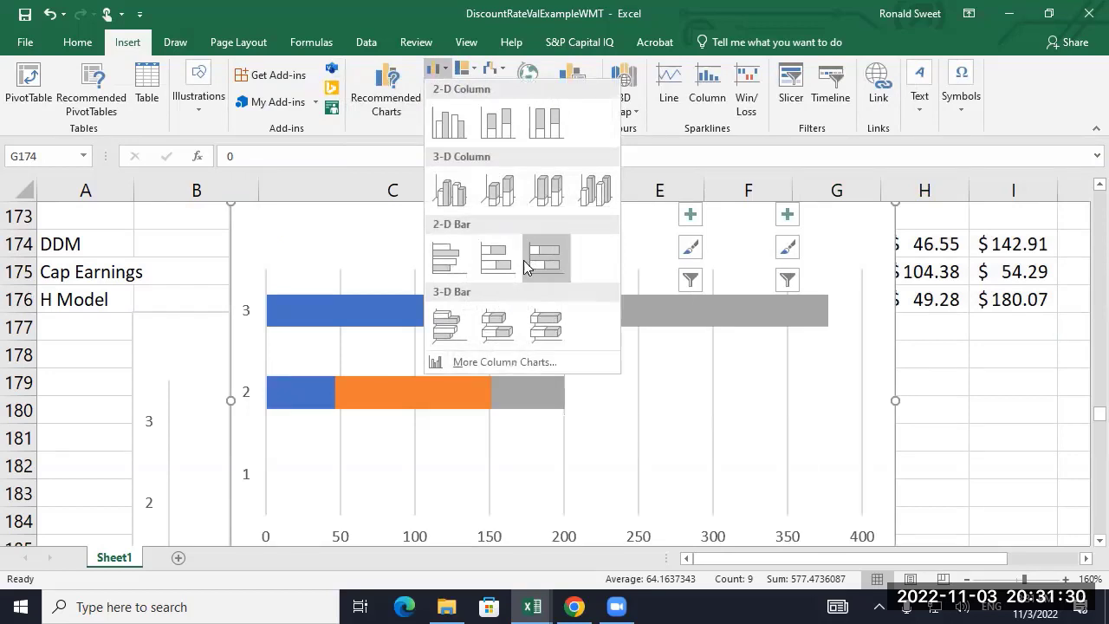
pyautogui.scroll(2, 910, 370)
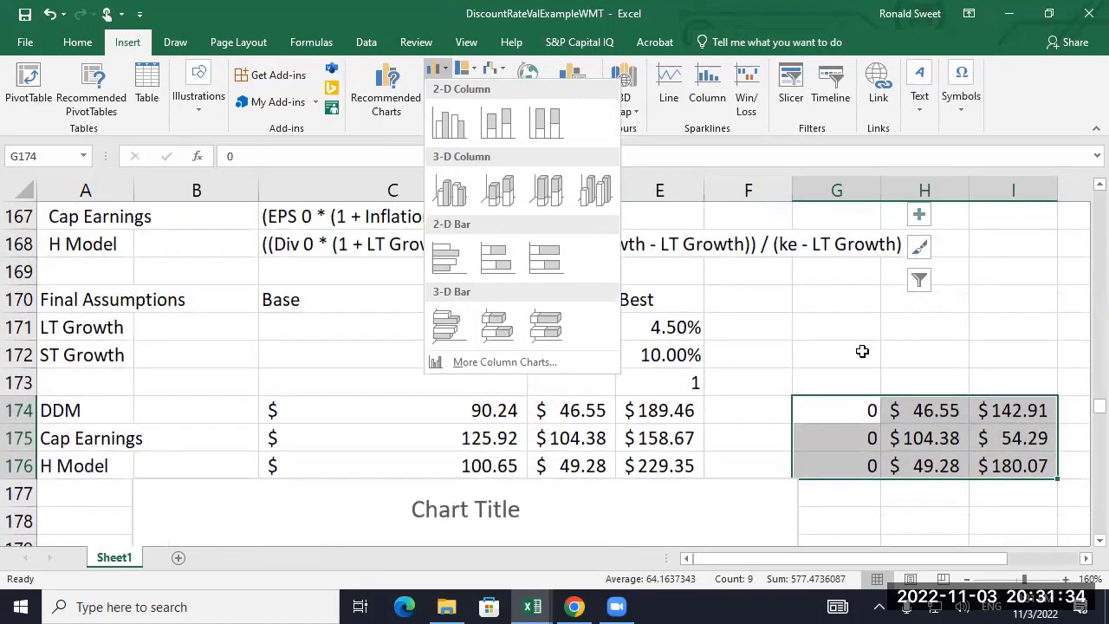
pyautogui.scroll(-2, 863, 351)
pyautogui.scroll(1, 862, 351)
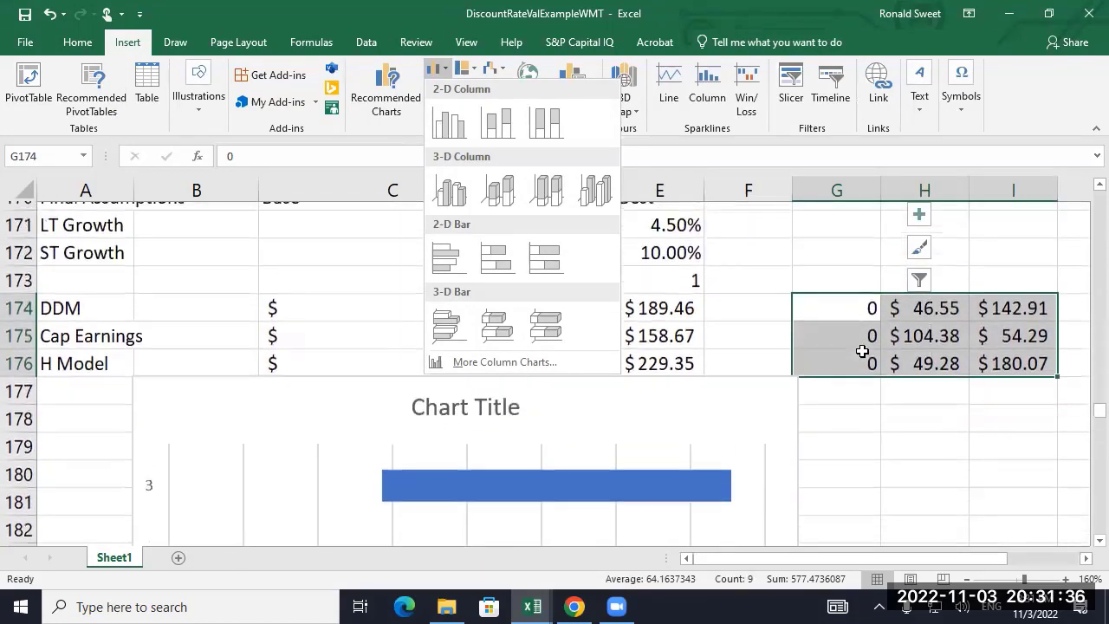
# - Check the cell references behind the helper values in H174:H176 for DDM, Cap Earnings and H Model
pyautogui.click(929, 355)
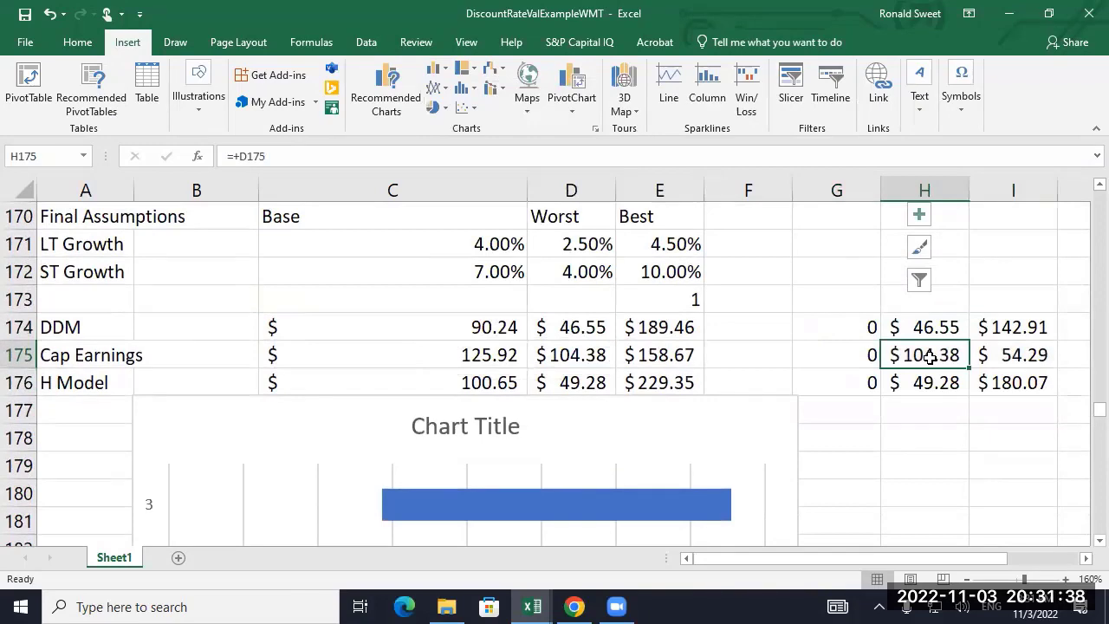
pyautogui.press('Up')
pyautogui.press('F2')
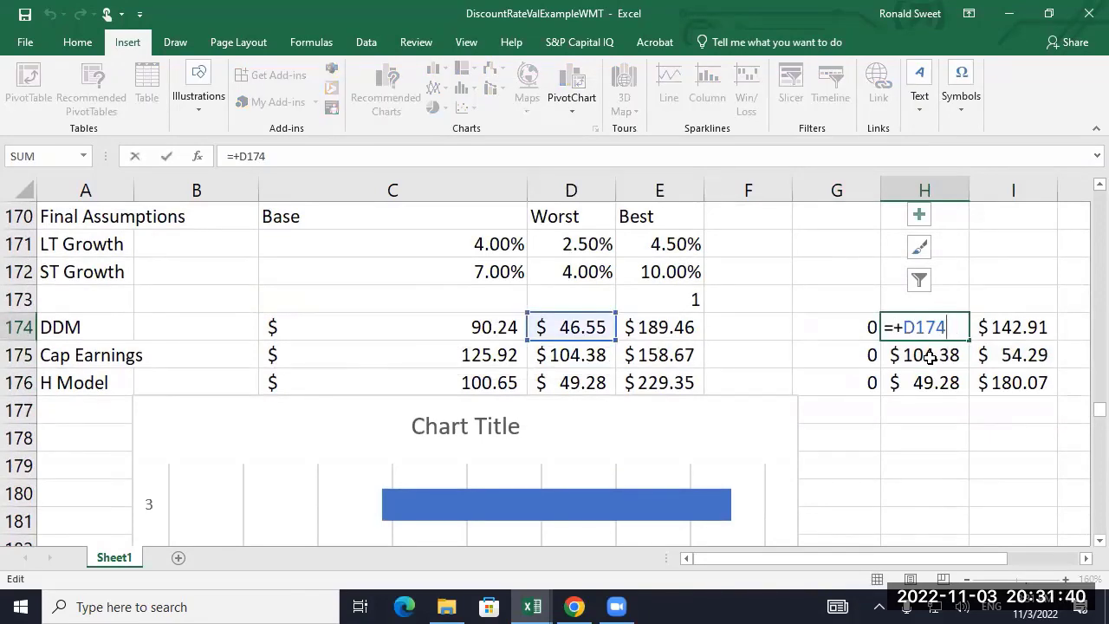
pyautogui.press('Return')
pyautogui.press('F2')
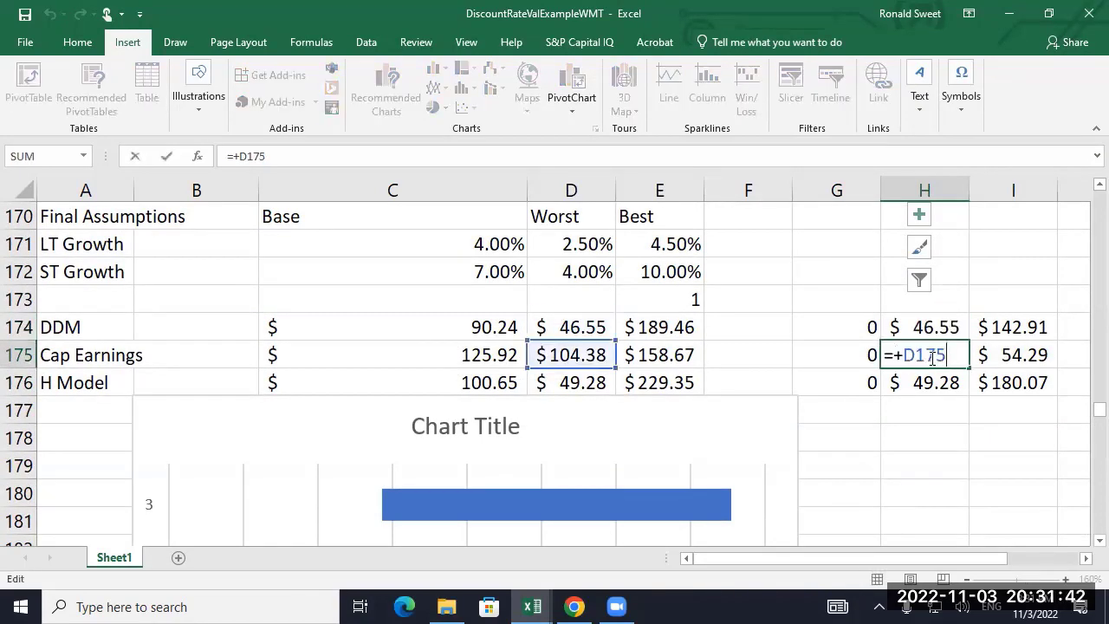
pyautogui.press('Return')
pyautogui.press('F2')
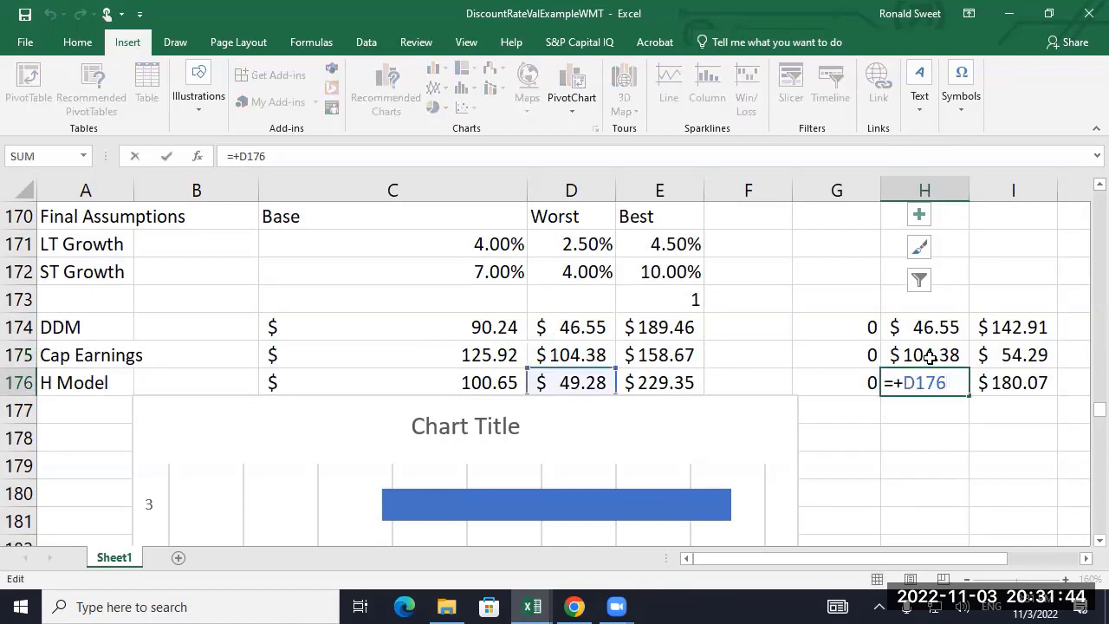
pyautogui.hotkey('ctrl', 'Return')
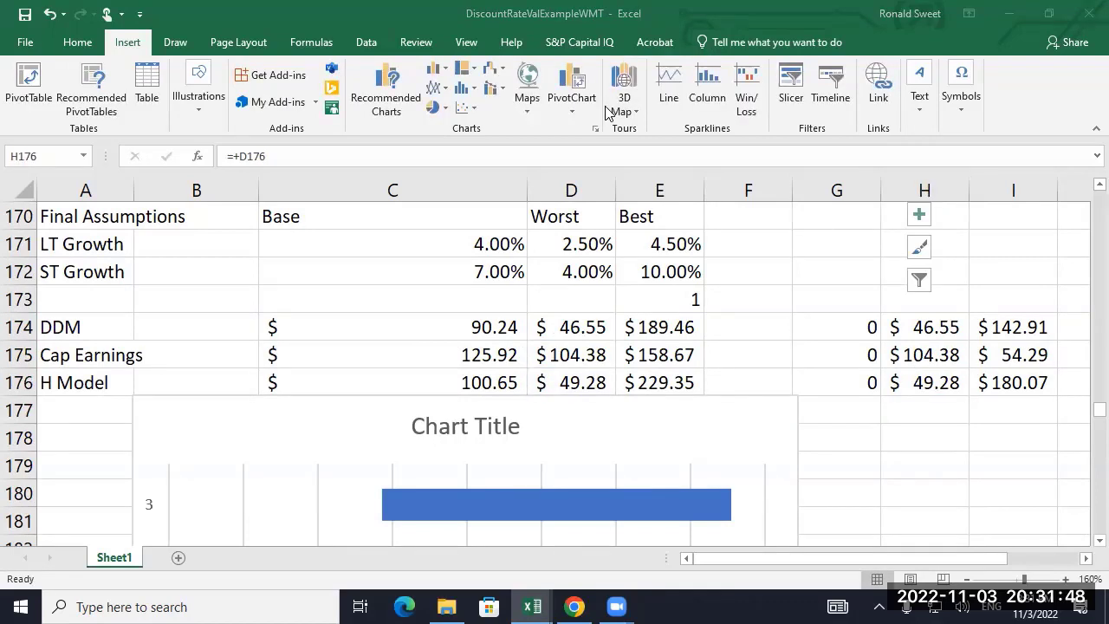
# - Trace the DDM row cell by cell from its label in column A across to the helper value in G174
pyautogui.click(77, 321)
pyautogui.press('Right')
pyautogui.press('Right')
pyautogui.press('Right')
pyautogui.press('Right')
pyautogui.press('Right')
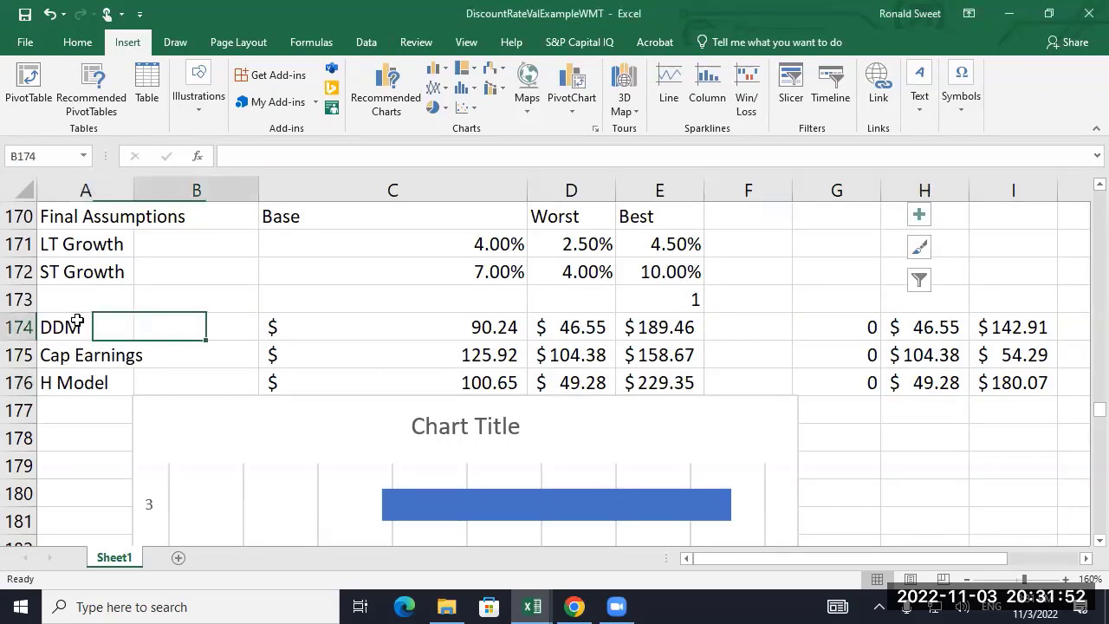
pyautogui.press('Right')
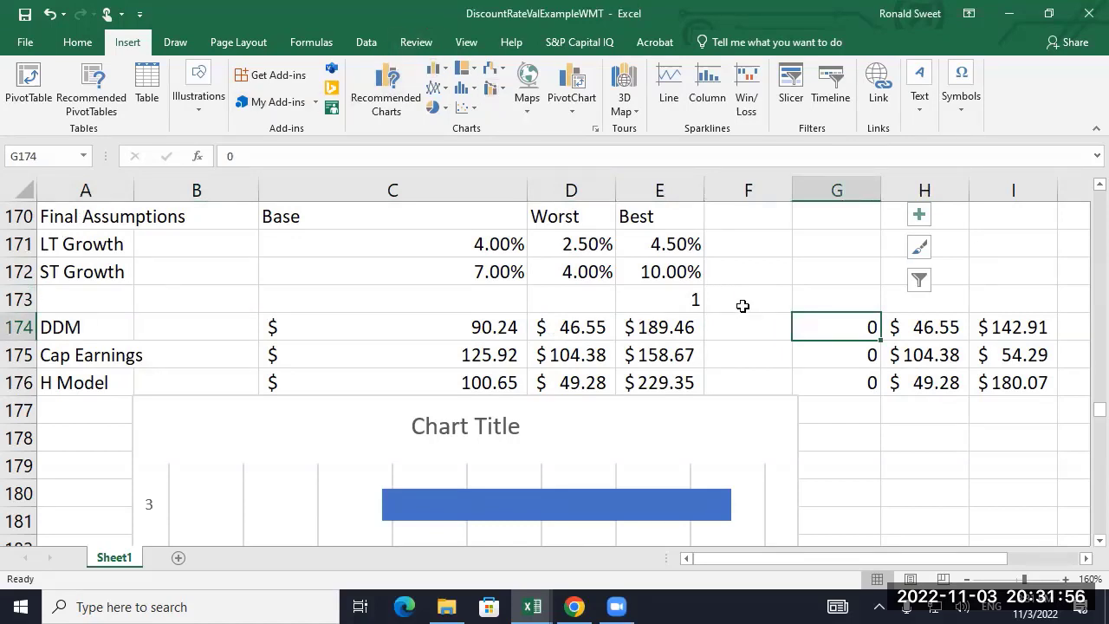
# - Insert a 2-D stacked bar chart from the helper values in G174:I176
pyautogui.moveTo(865, 329); pyautogui.dragTo(983, 371)
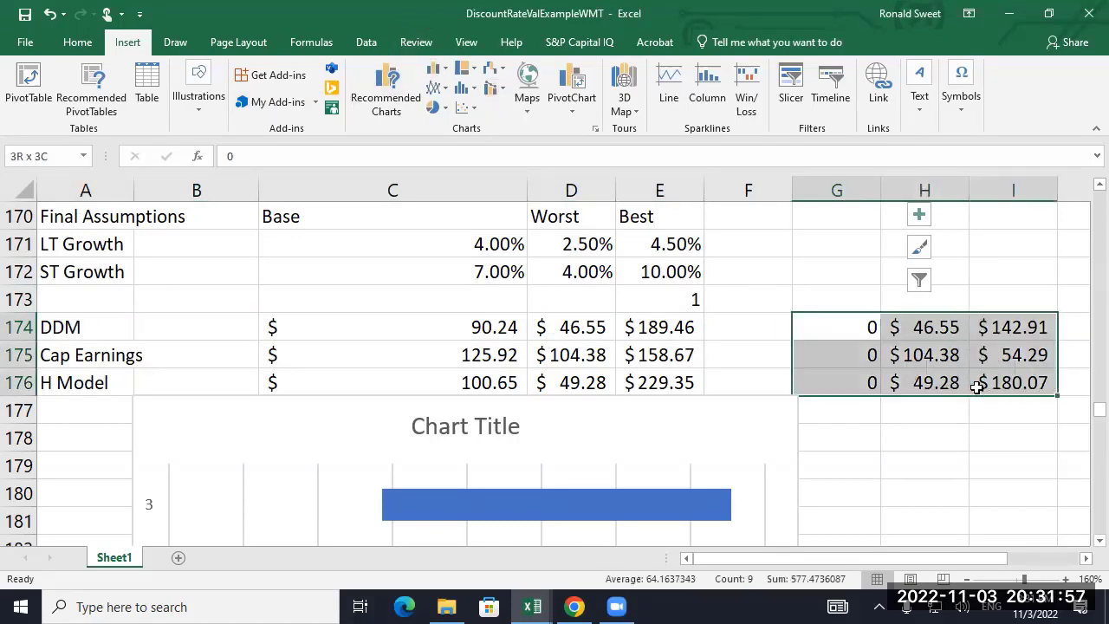
pyautogui.click(447, 74)
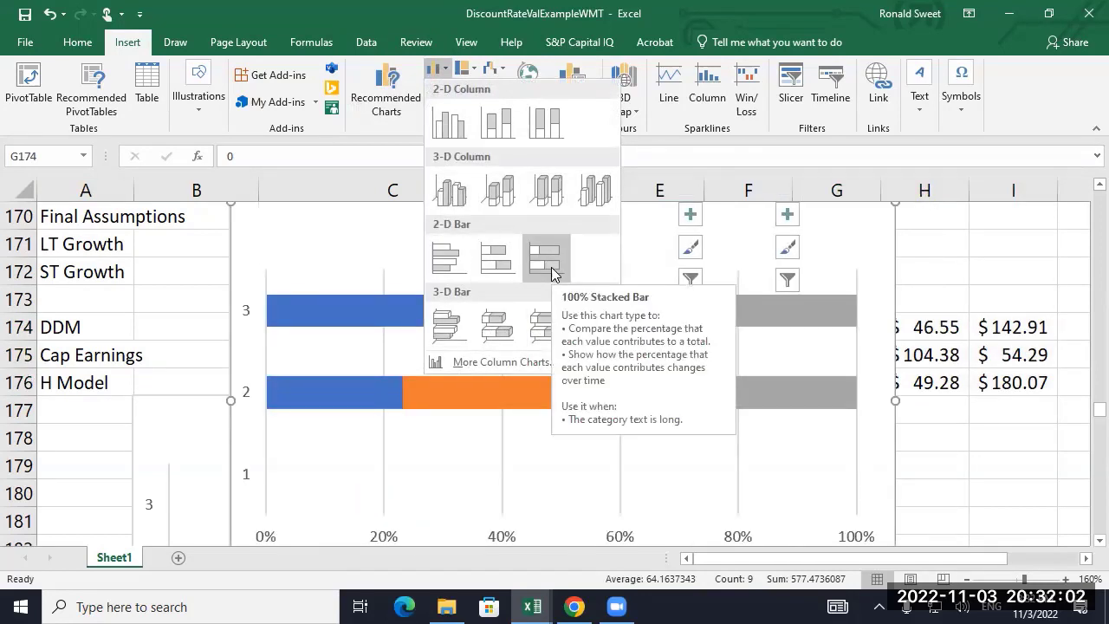
pyautogui.click(497, 265)
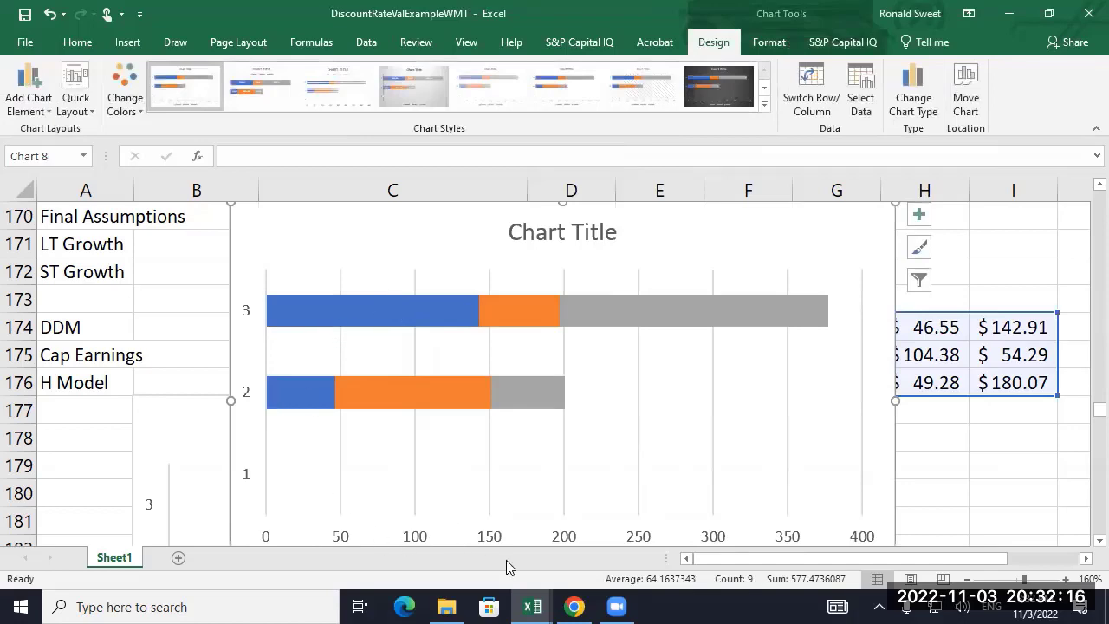
pyautogui.click(574, 607)
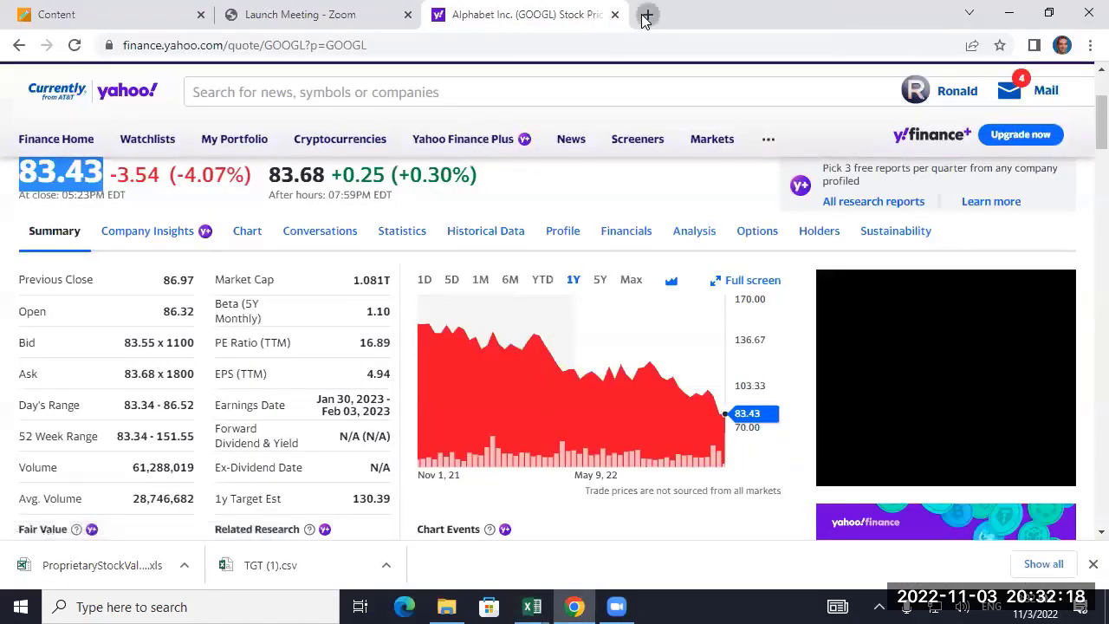
pyautogui.click(646, 13)
pyautogui.click(240, 41)
pyautogui.write('www.youtube.c')
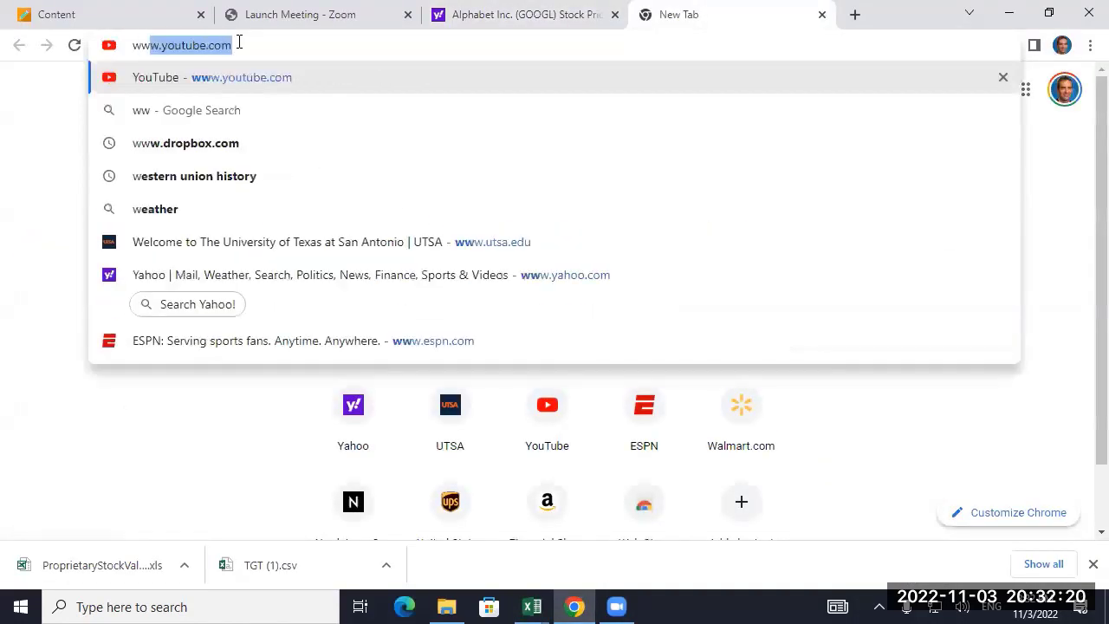
pyautogui.write('om')
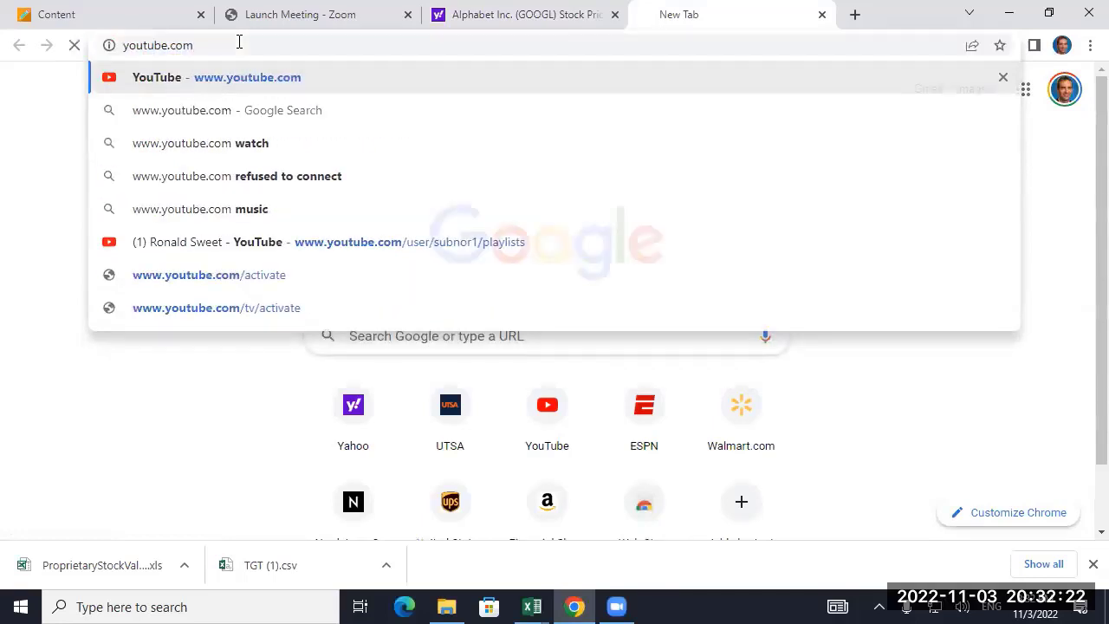
pyautogui.press('Return')
# - Search YouTube for "football chart" and open the Corporate Finance Institute video "How to Create a Football Field Chart in Excel"
pyautogui.click(382, 88)
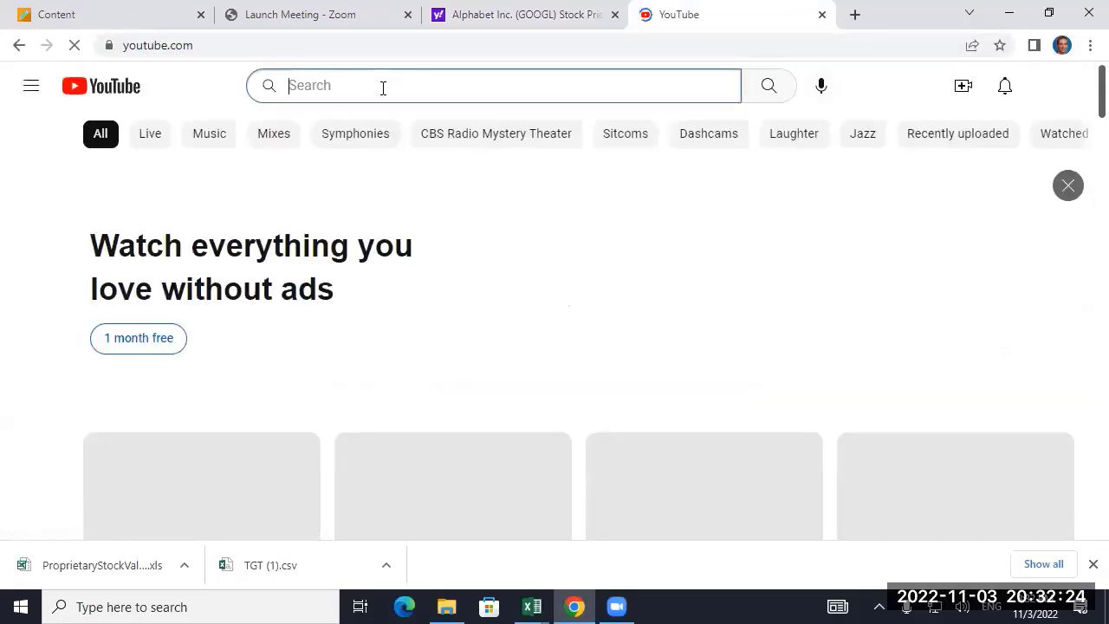
pyautogui.write('football chart')
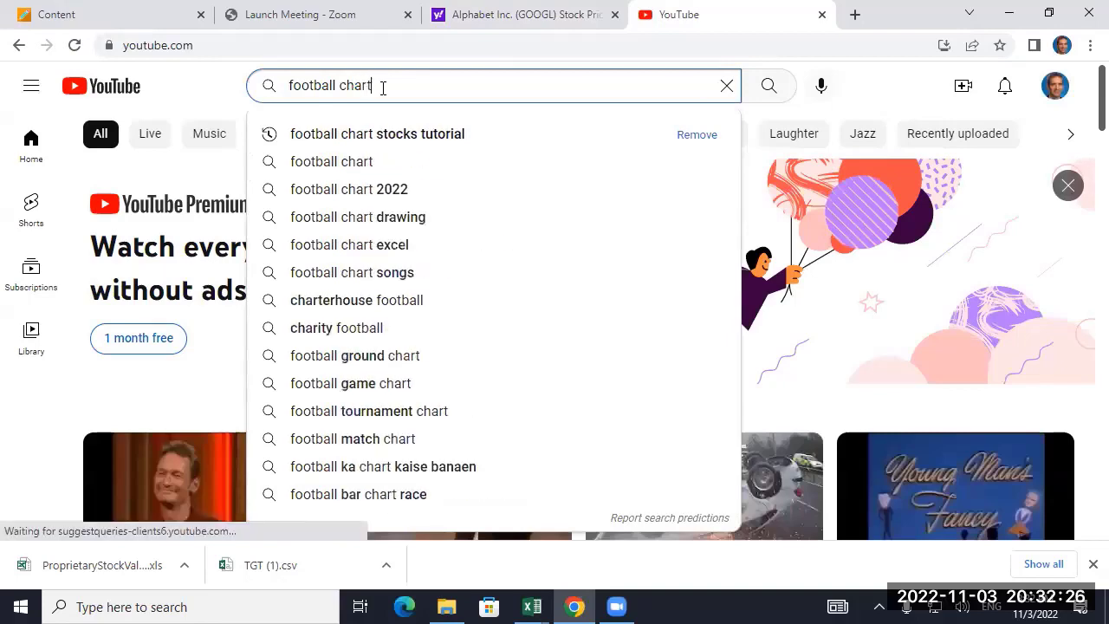
pyautogui.press('Return')
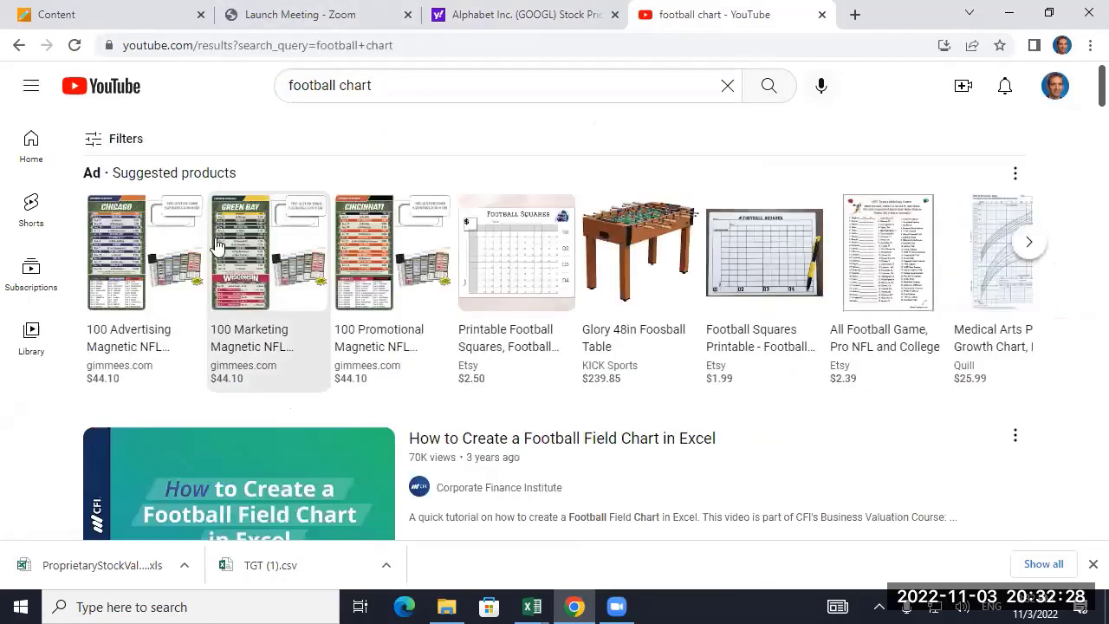
pyautogui.scroll(-3, 246, 256)
pyautogui.click(246, 257)
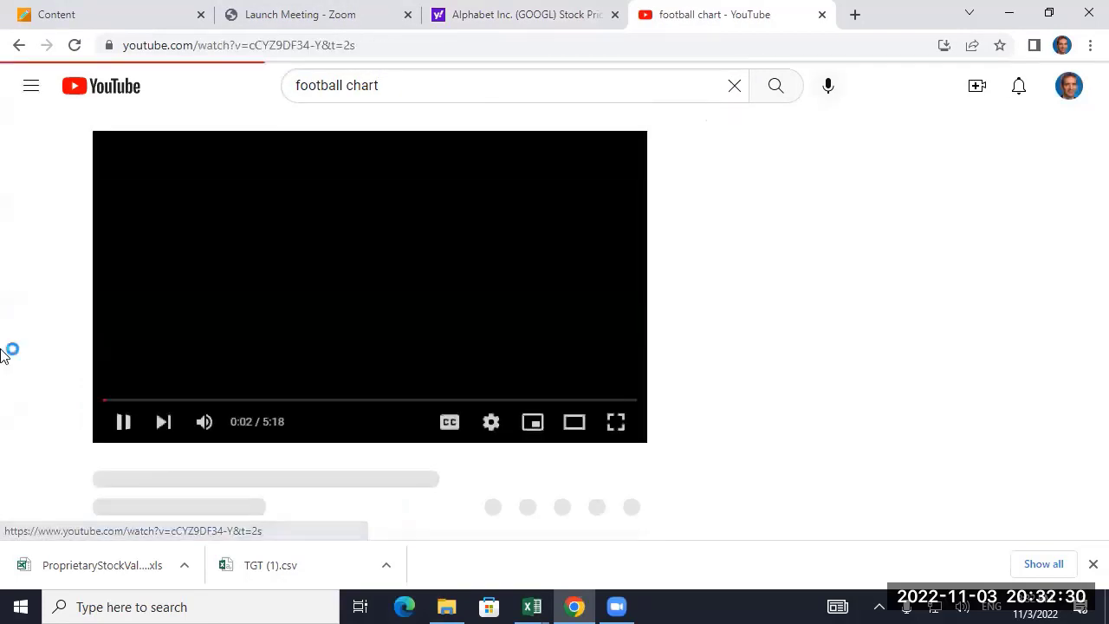
# - Skim the football field chart tutorial in full screen, skipping ahead to 3:38, and leave full screen
pyautogui.click(183, 401)
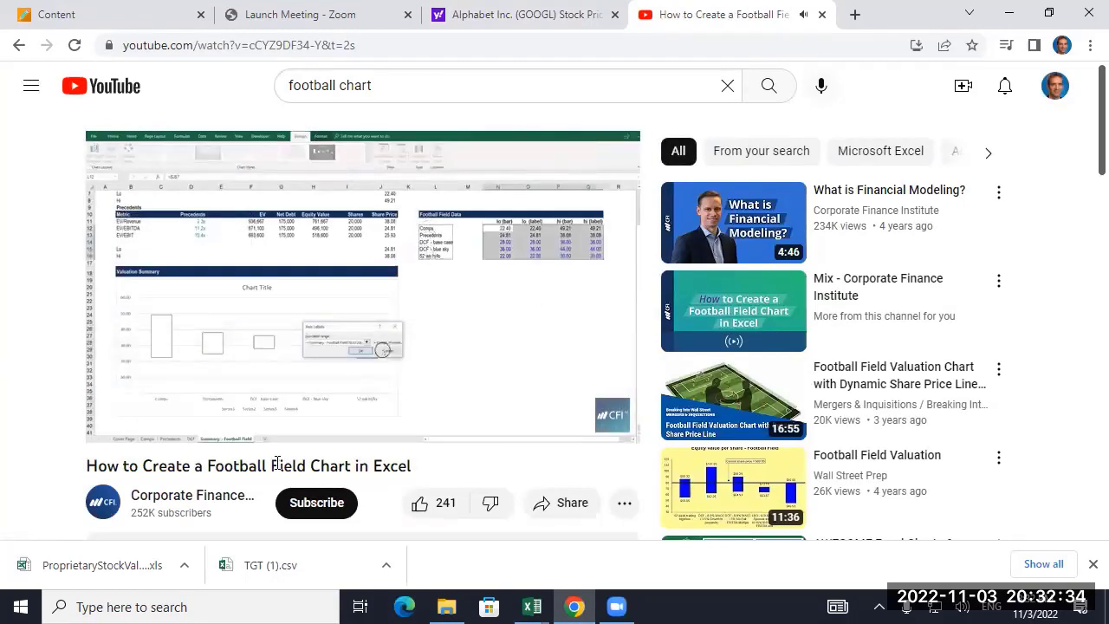
pyautogui.moveTo(317, 439)
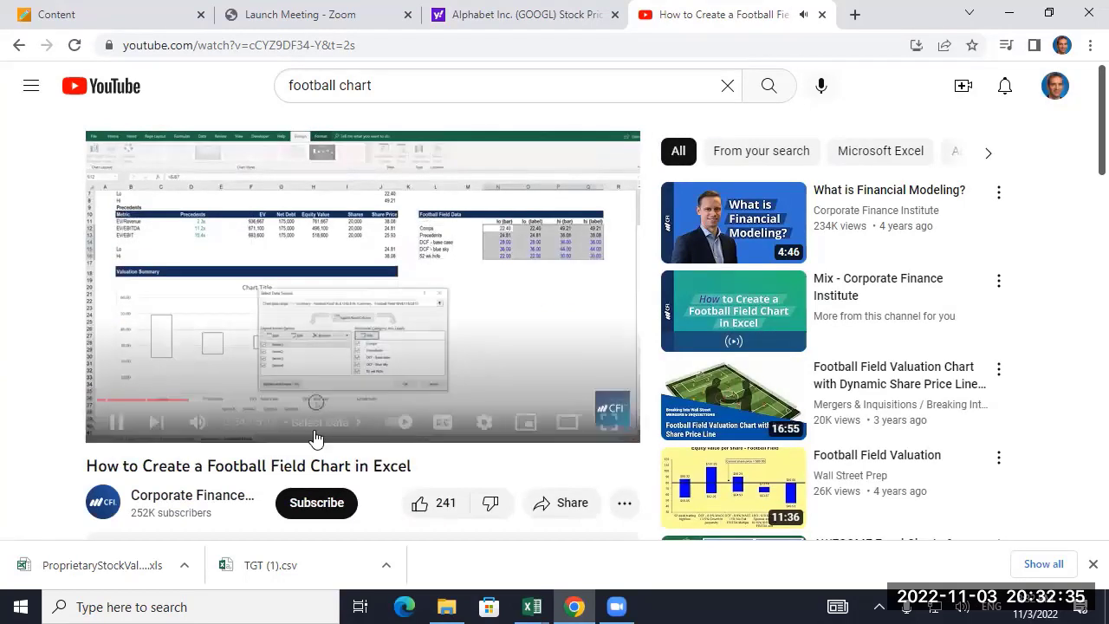
pyautogui.doubleClick(384, 395)
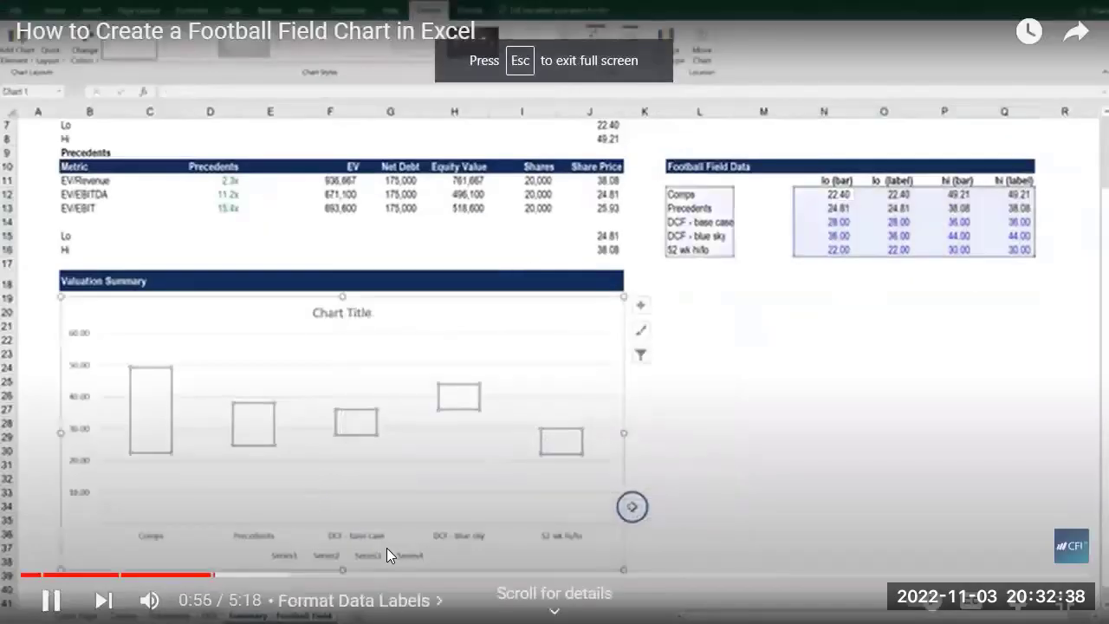
pyautogui.moveTo(439, 574); pyautogui.dragTo(506, 578)
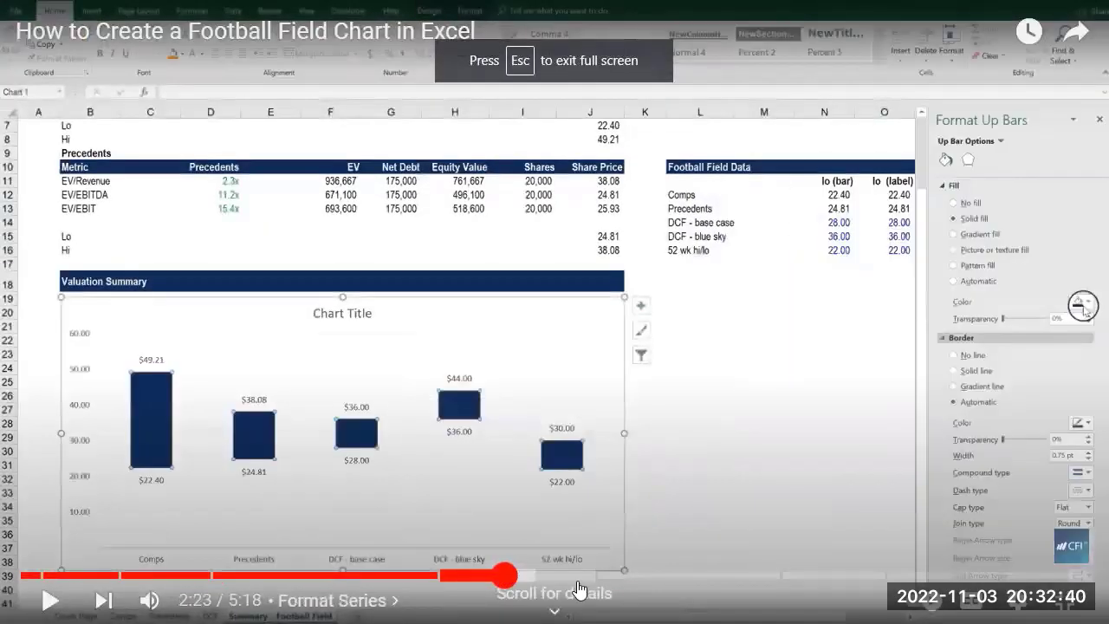
pyautogui.click(678, 576)
pyautogui.click(754, 575)
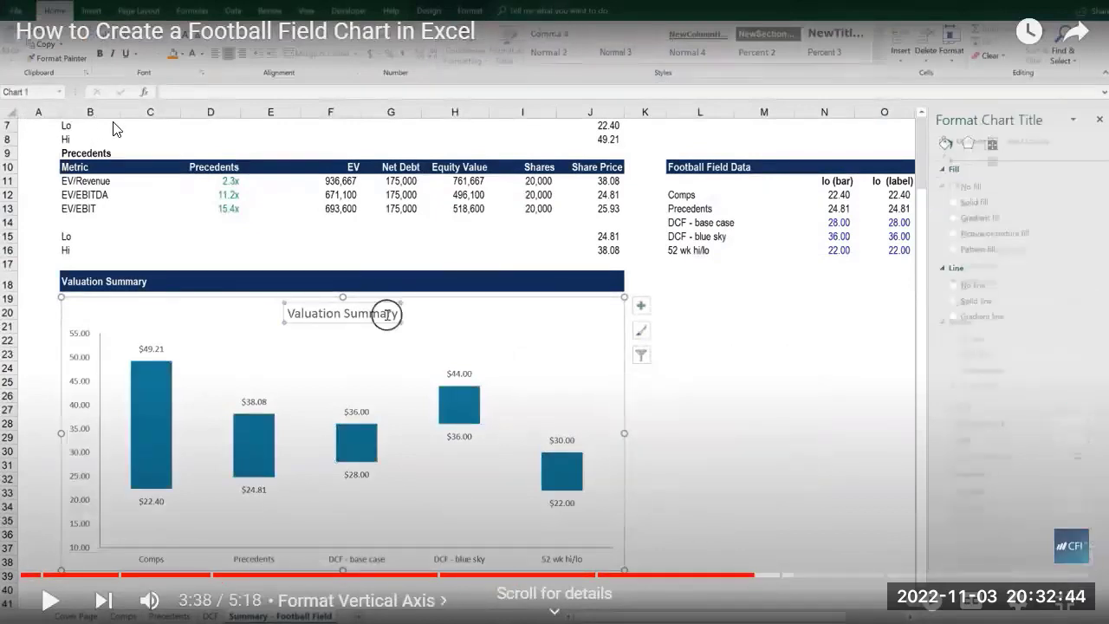
pyautogui.press('Escape')
# - Return to the search results, open Quant Prep's "How to Create a Football Field Chart in Excel for Financial Valuations" and skip the ad
pyautogui.click(19, 45)
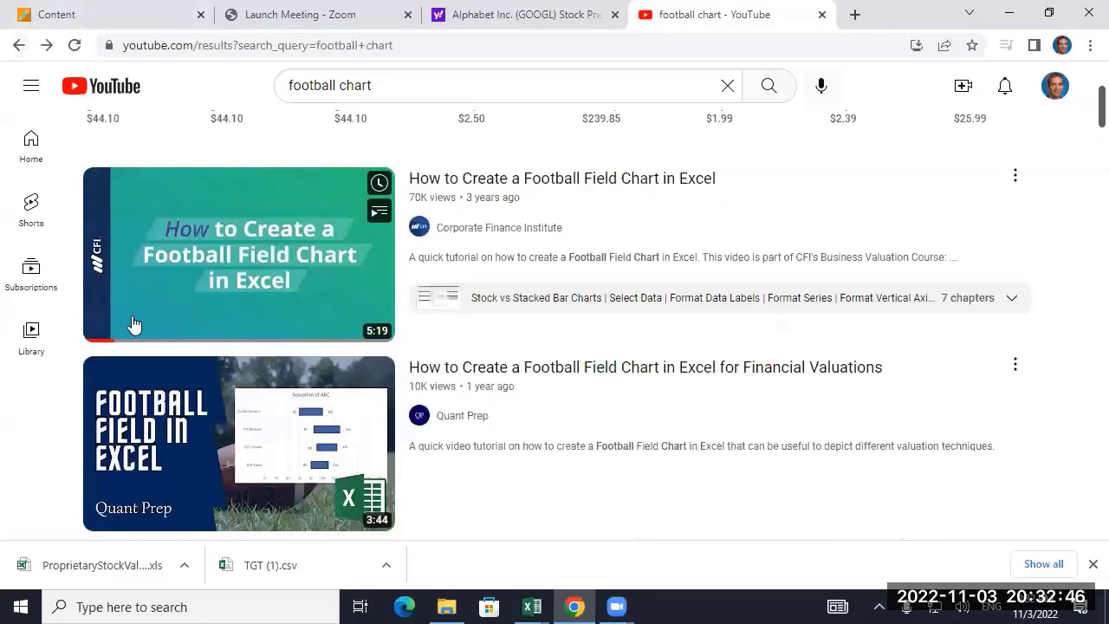
pyautogui.scroll(-1, 165, 323)
pyautogui.click(184, 323)
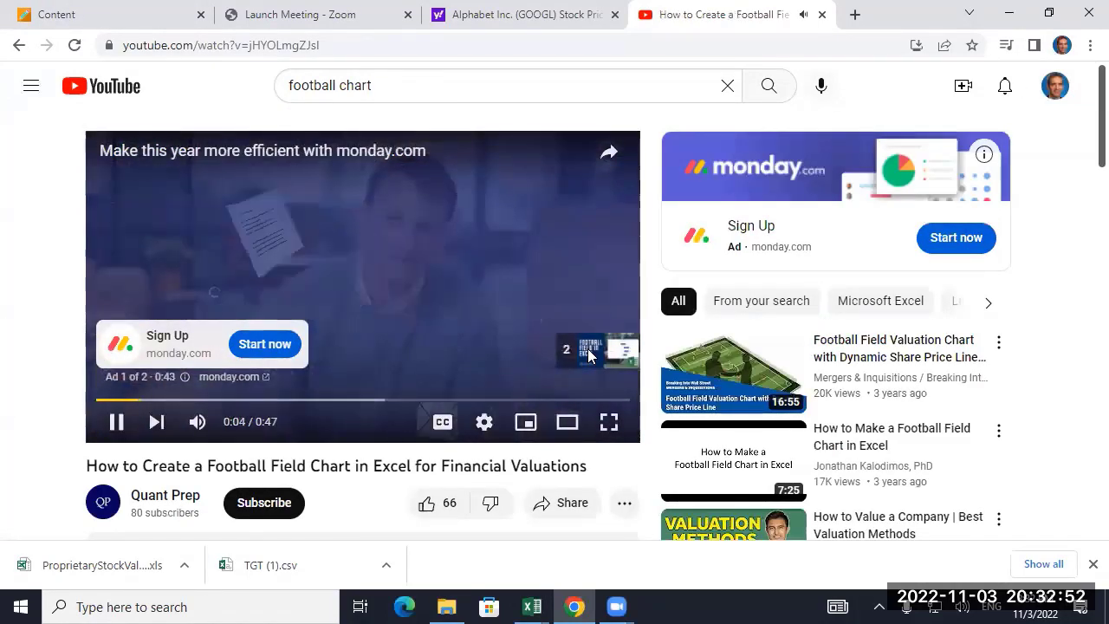
pyautogui.click(589, 351)
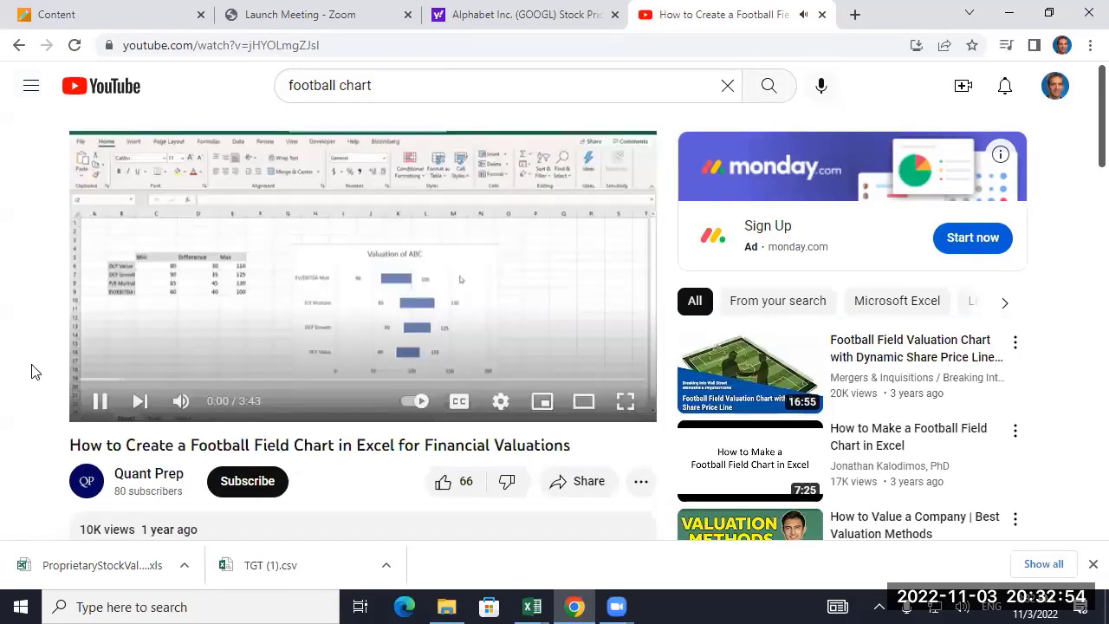
# - Skip ahead in stages past the Quant Prep video's introduction and watch its stacked bar chart construction in full screen
pyautogui.click(117, 380)
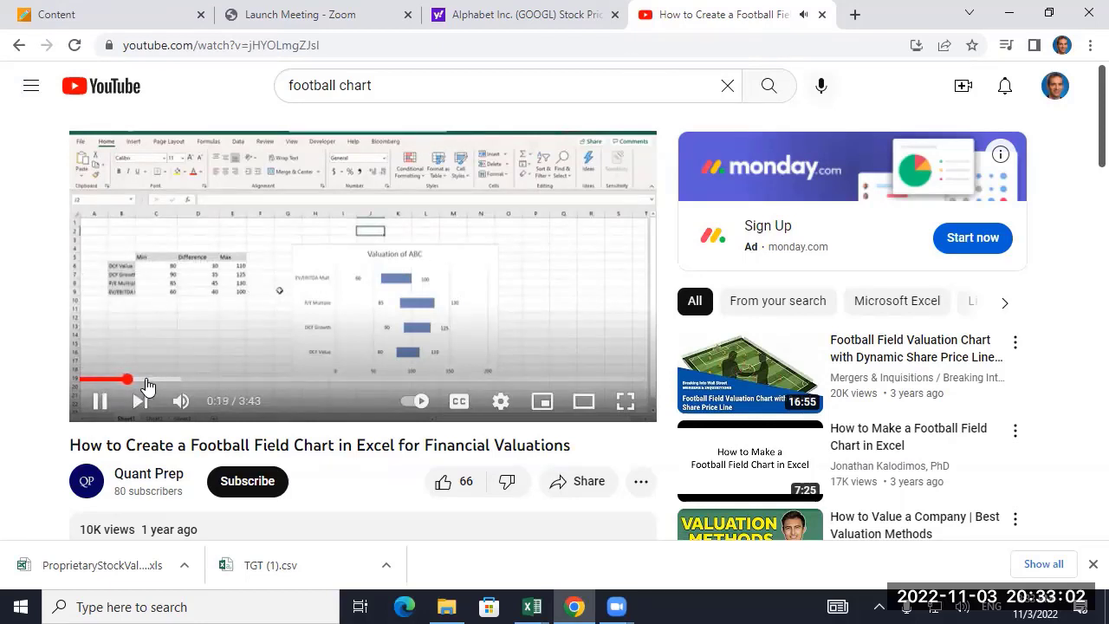
pyautogui.click(149, 381)
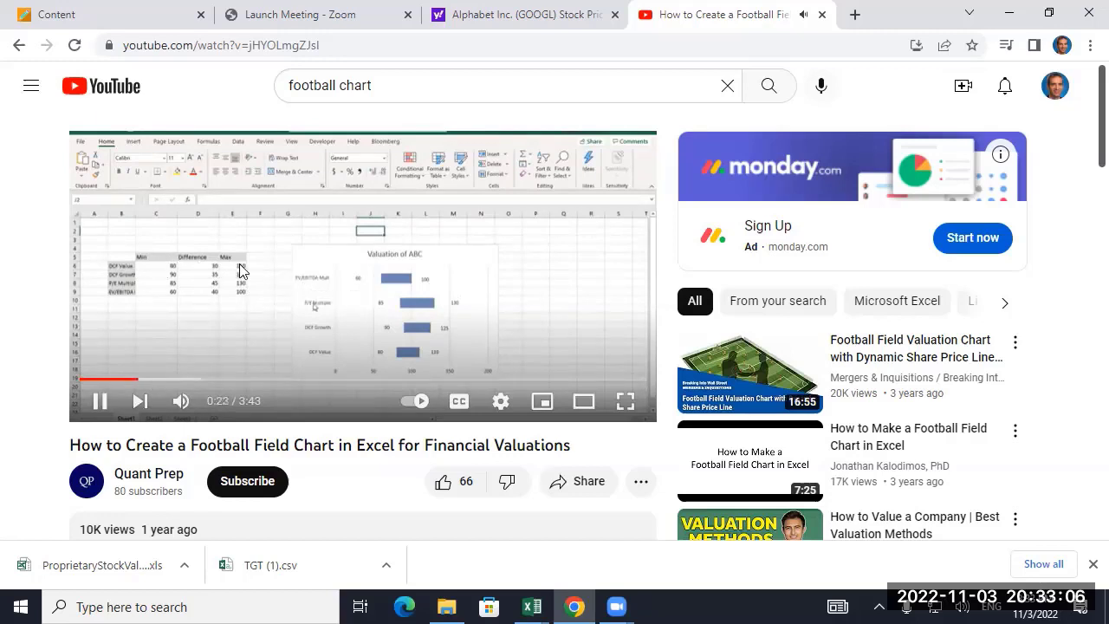
pyautogui.click(183, 378)
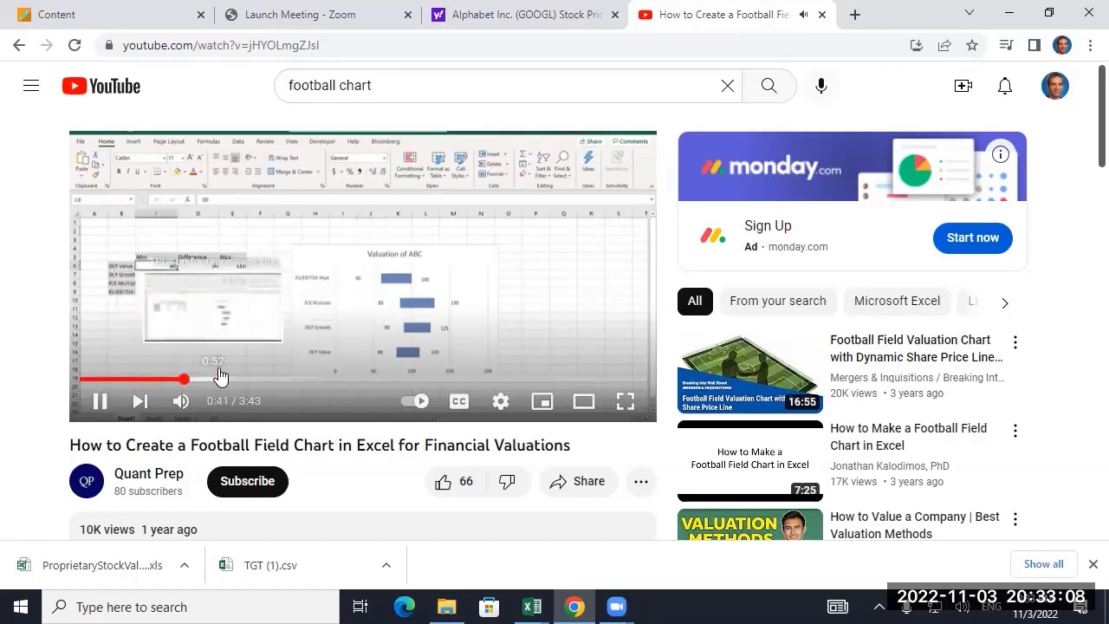
pyautogui.click(223, 379)
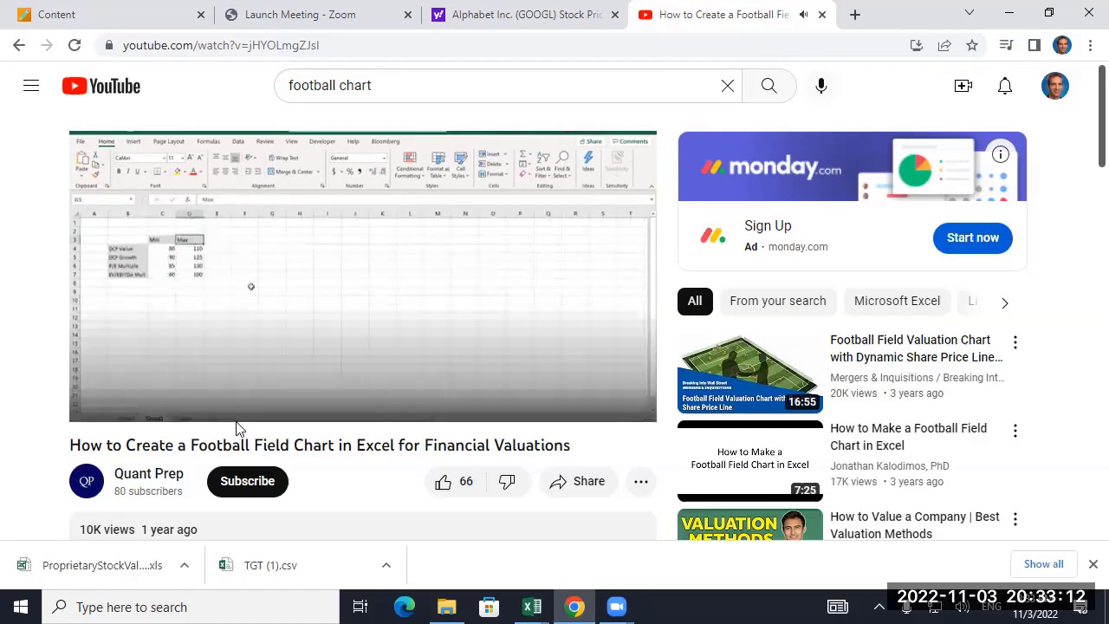
pyautogui.click(626, 400)
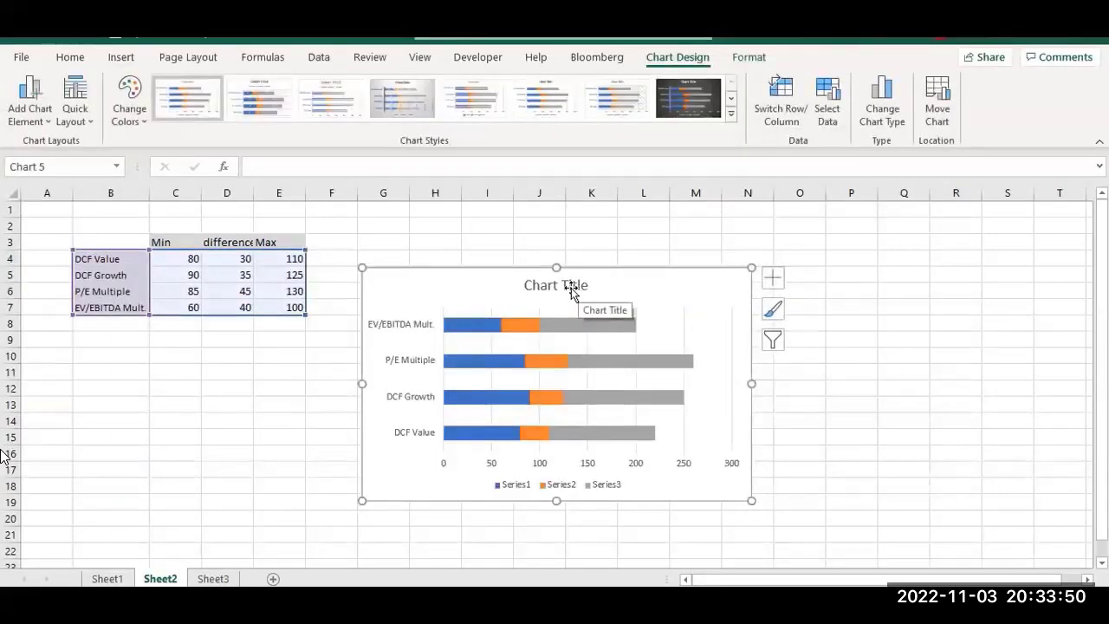
# - Pause the tutorial video, leave full screen and switch to the DiscountRateValExampleWMT workbook in Excel
pyautogui.moveTo(314, 425)
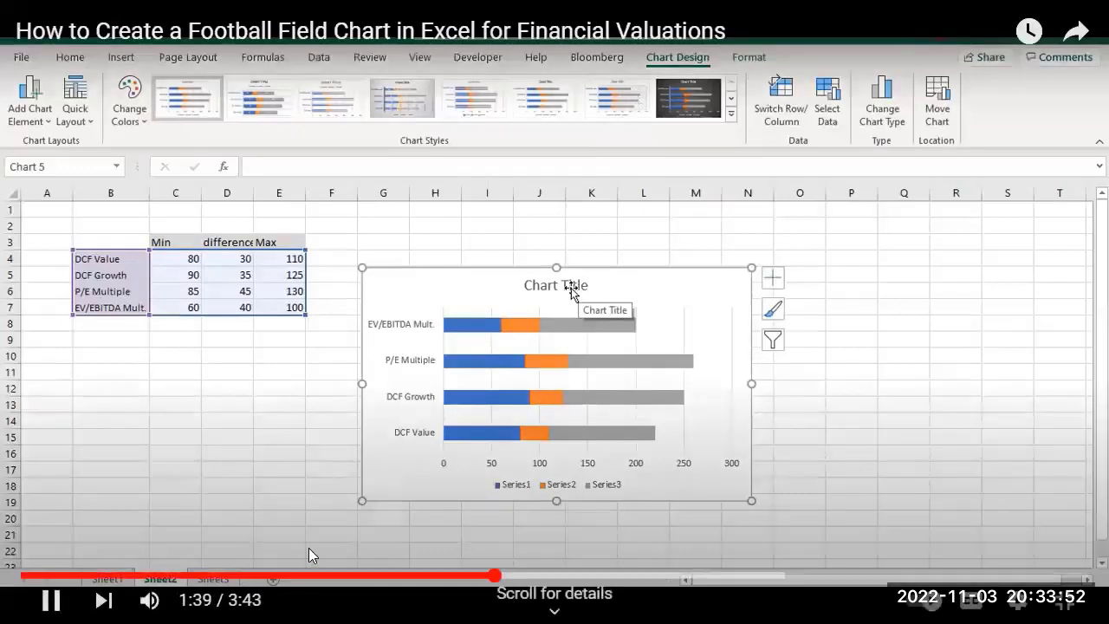
pyautogui.click(51, 601)
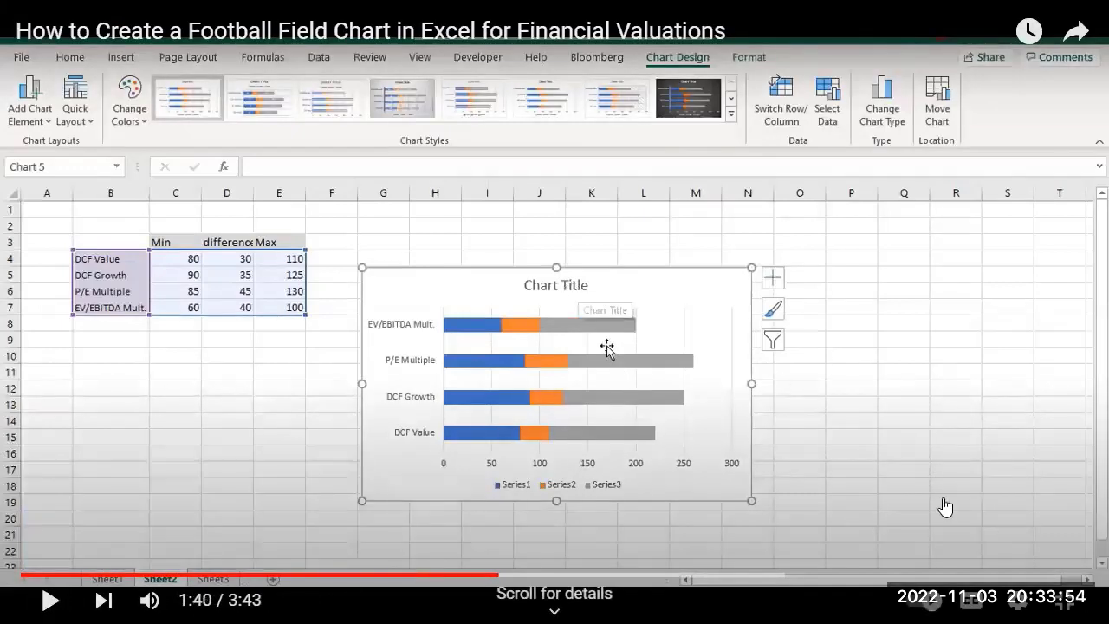
pyautogui.press('Escape')
pyautogui.moveTo(532, 607)
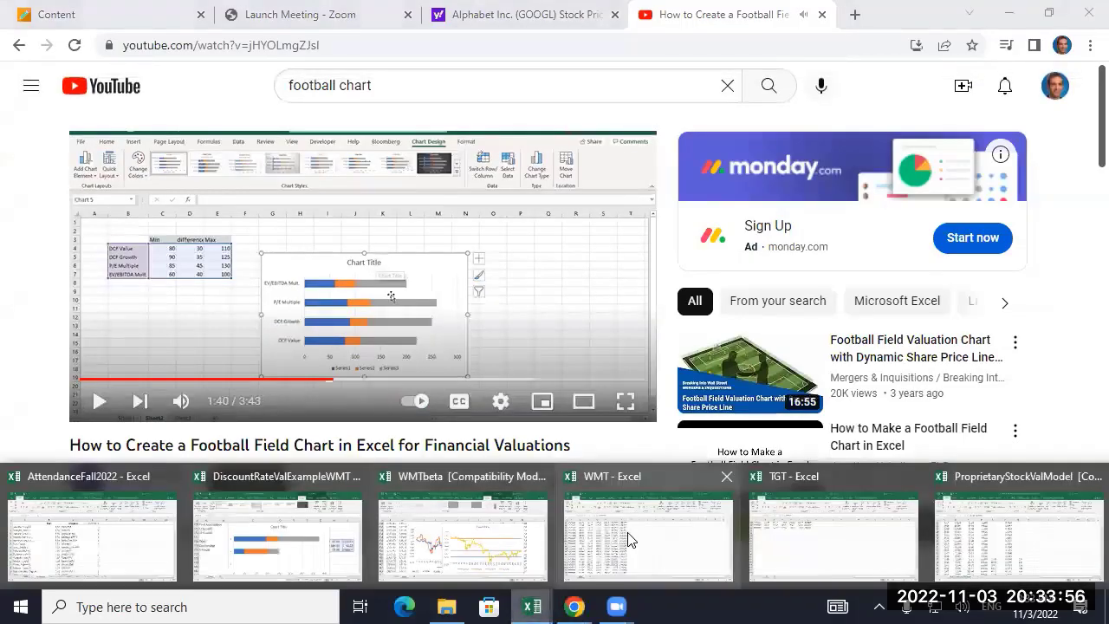
pyautogui.click(286, 538)
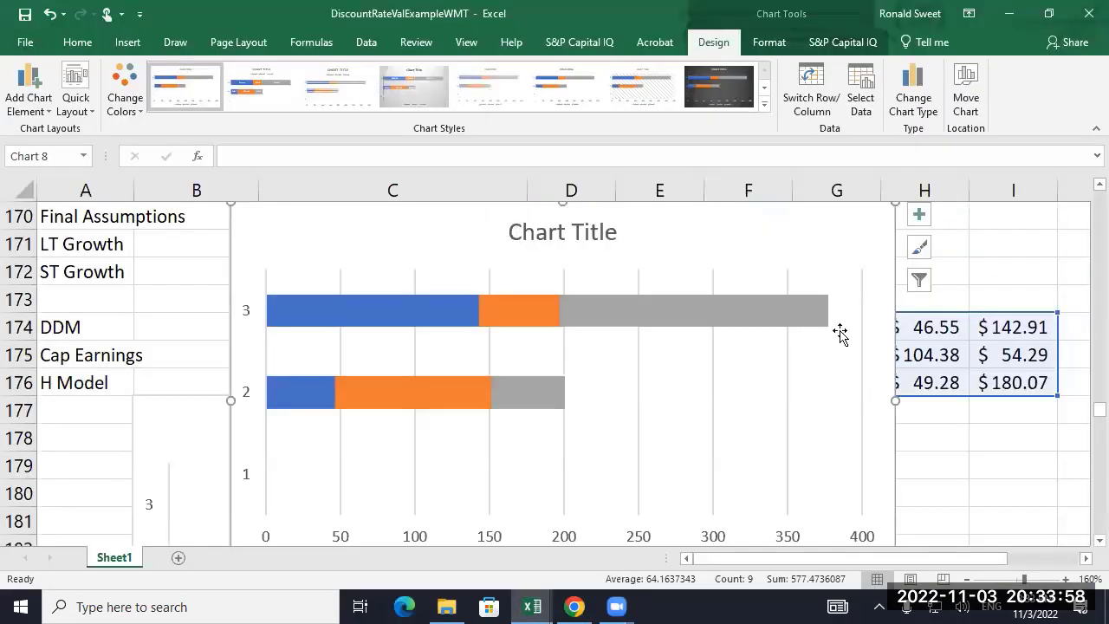
# - Delete both existing bar charts around the valuation table
pyautogui.press('Delete')
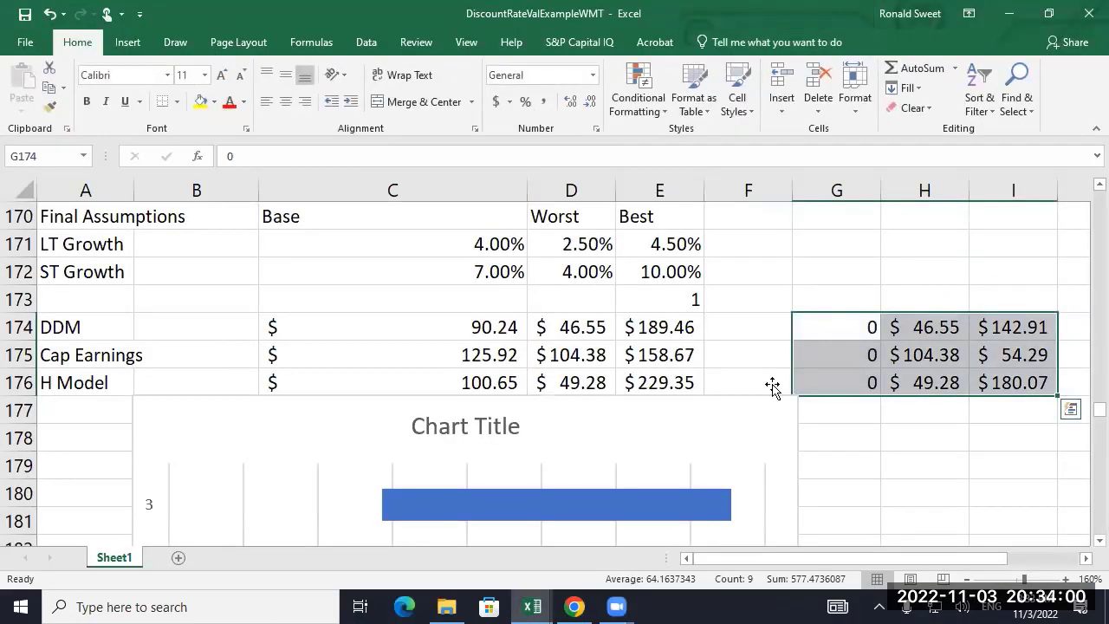
pyautogui.click(760, 424)
pyautogui.press('Delete')
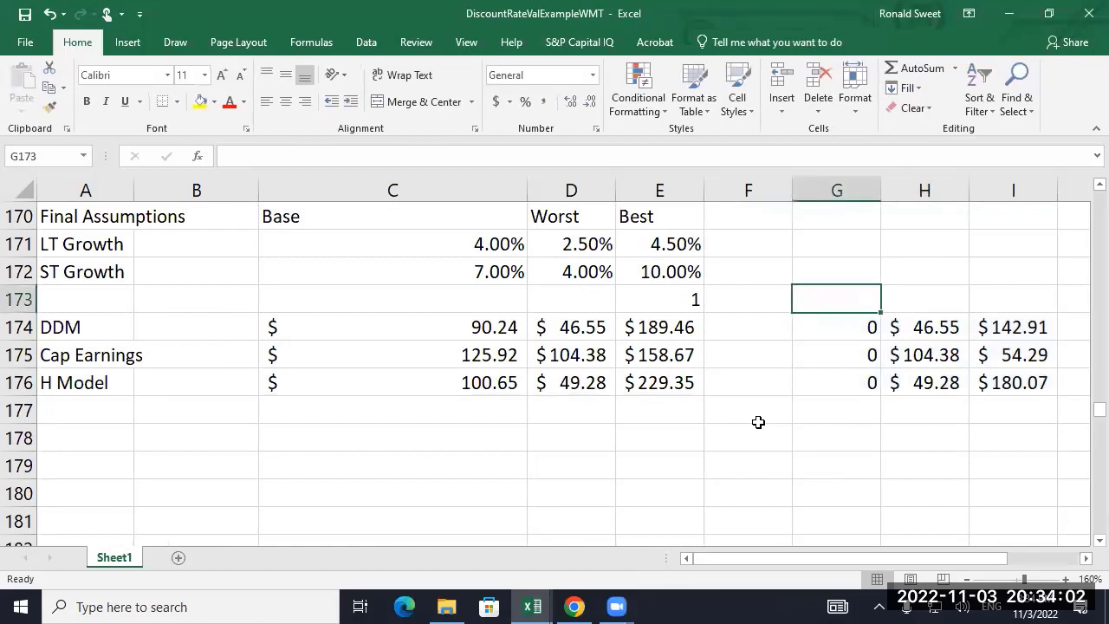
# - Enter the header Min in G173 and move the worst-case values from H174:H176 into G174:G176
pyautogui.write('Min')
pyautogui.press('Return')
pyautogui.press('Right')
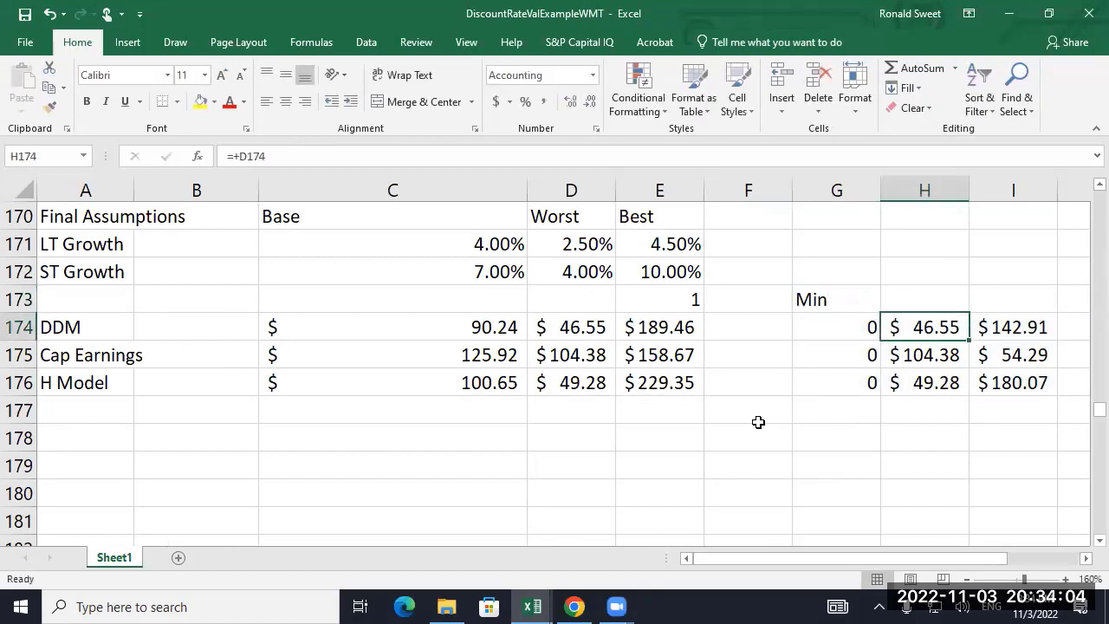
pyautogui.hotkey('shift', 'Down')
pyautogui.hotkey('shift', 'Down')
pyautogui.hotkey('ctrl', 'x')
pyautogui.press('Left')
pyautogui.hotkey('ctrl', 'v')
# - Enter the header Max in I173 and link I174:I176 to the Best values in column E
pyautogui.press('Right')
pyautogui.press('Right')
pyautogui.press('Up')
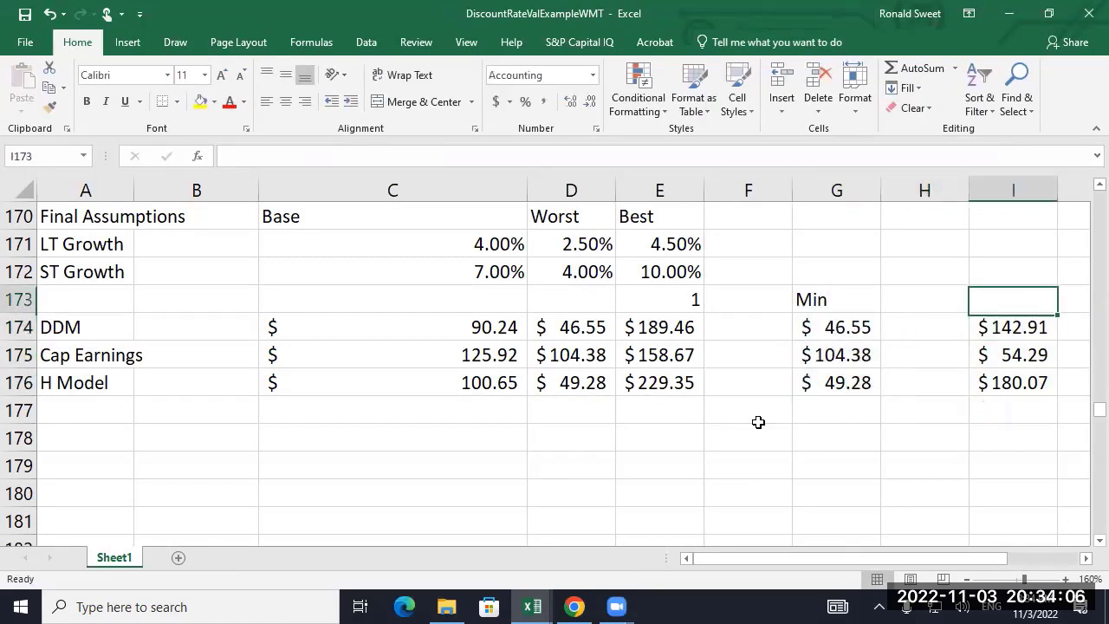
pyautogui.write('Max')
pyautogui.press('Return')
pyautogui.write('+')
pyautogui.press('Left')
pyautogui.press('Left')
pyautogui.press('Left')
pyautogui.press('Left')
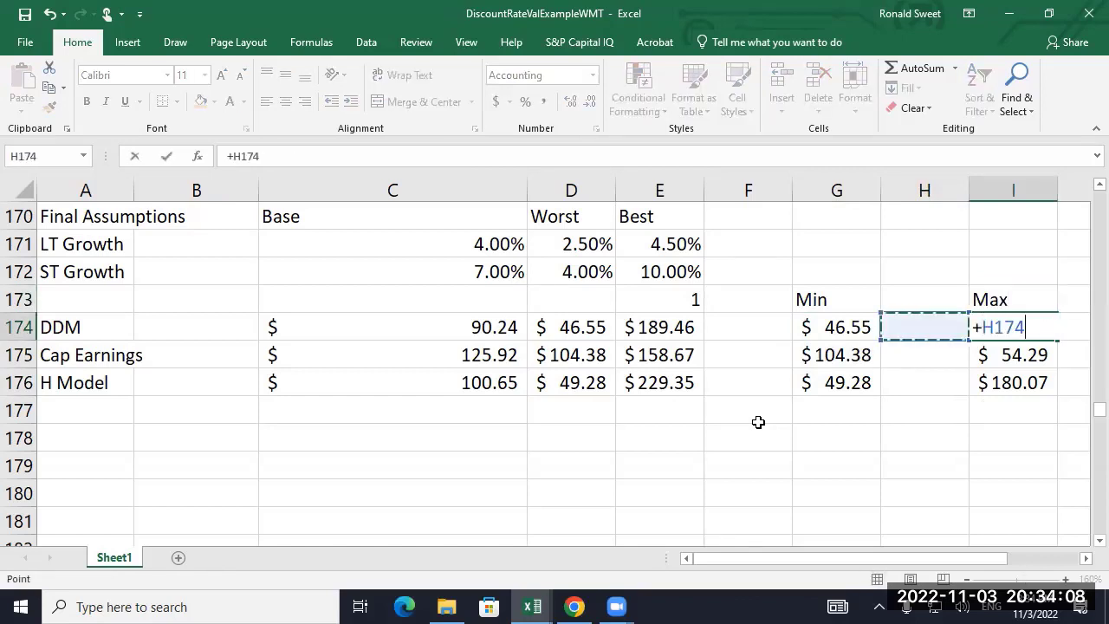
pyautogui.hotkey('ctrl', 'Return')
pyautogui.hotkey('ctrl', 'c')
pyautogui.hotkey('shift', 'Down')
pyautogui.hotkey('shift', 'Down')
pyautogui.hotkey('ctrl', 'v')
# - Calculate Max minus Min for each valuation method in H174:H176
pyautogui.press('Up')
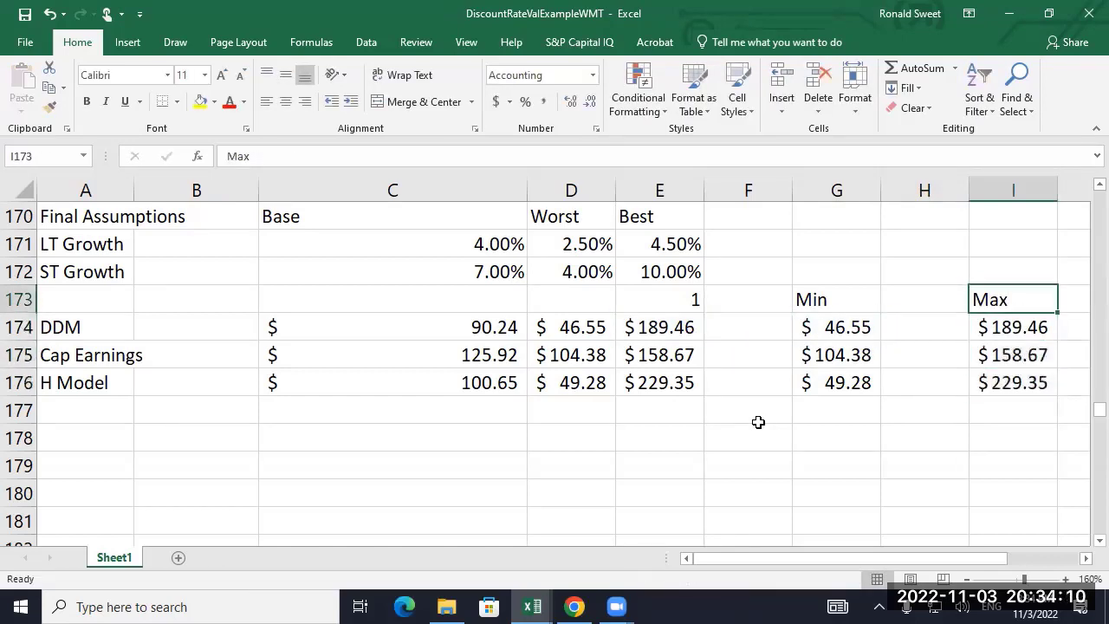
pyautogui.press('Left')
pyautogui.press('Down')
pyautogui.write('+')
pyautogui.press('Right')
pyautogui.write('-')
pyautogui.press('Left')
pyautogui.press('Left')
pyautogui.press('Return')
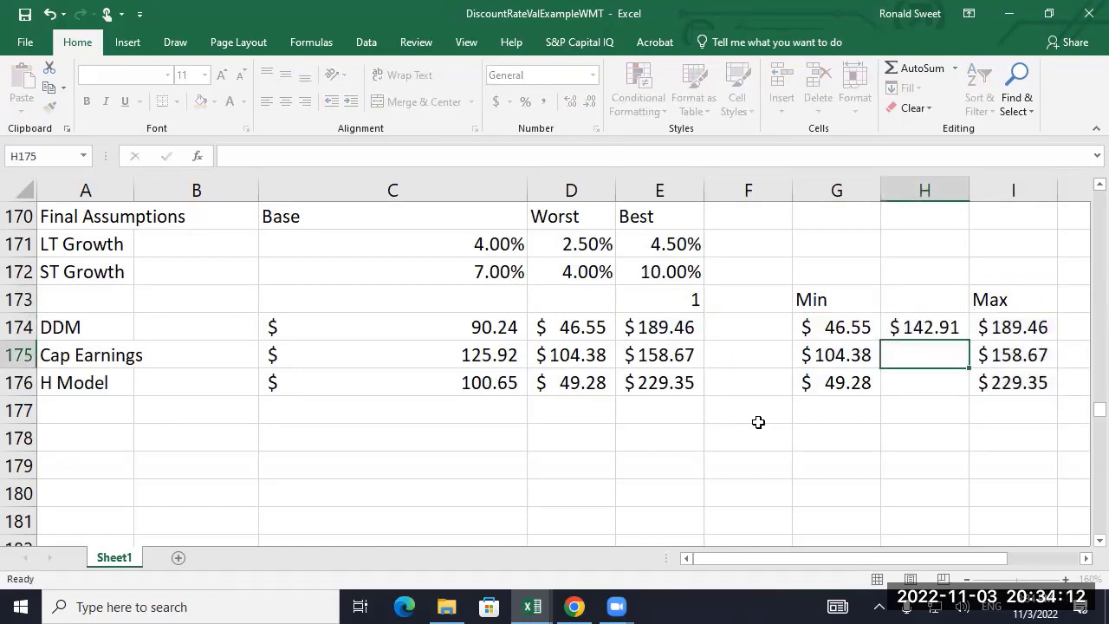
pyautogui.press('Up')
pyautogui.hotkey('ctrl', 'c')
pyautogui.hotkey('shift', 'Down')
pyautogui.hotkey('shift', 'Down')
pyautogui.hotkey('ctrl', 'v')
# - Label the rows of the chart table DDM, Cap and H in F174:F176
pyautogui.press('Left')
pyautogui.press('Left')
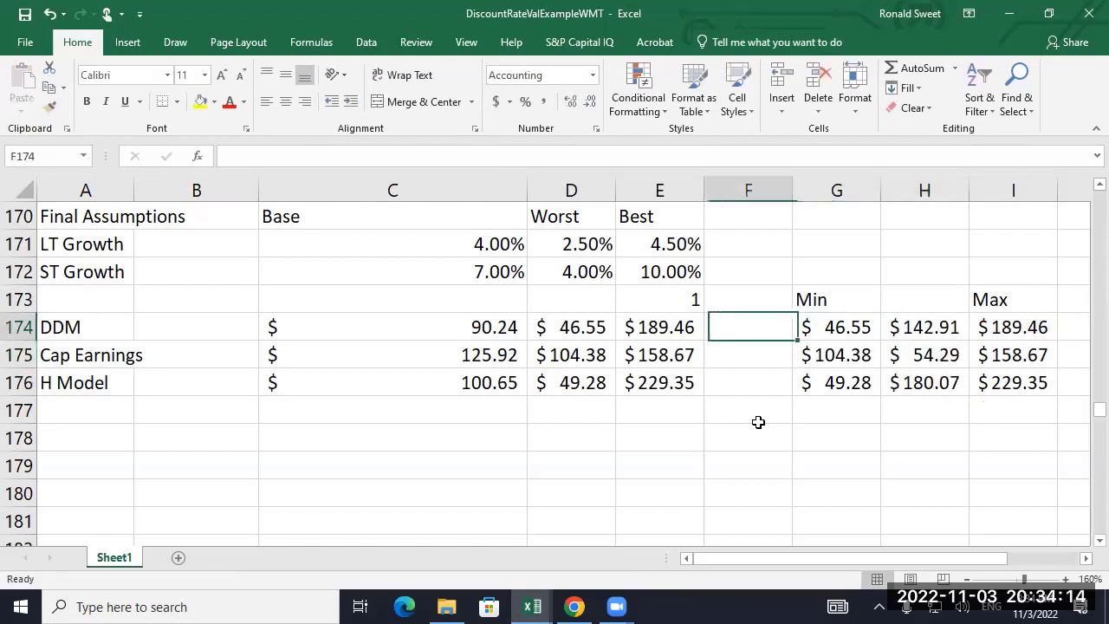
pyautogui.write('DDM')
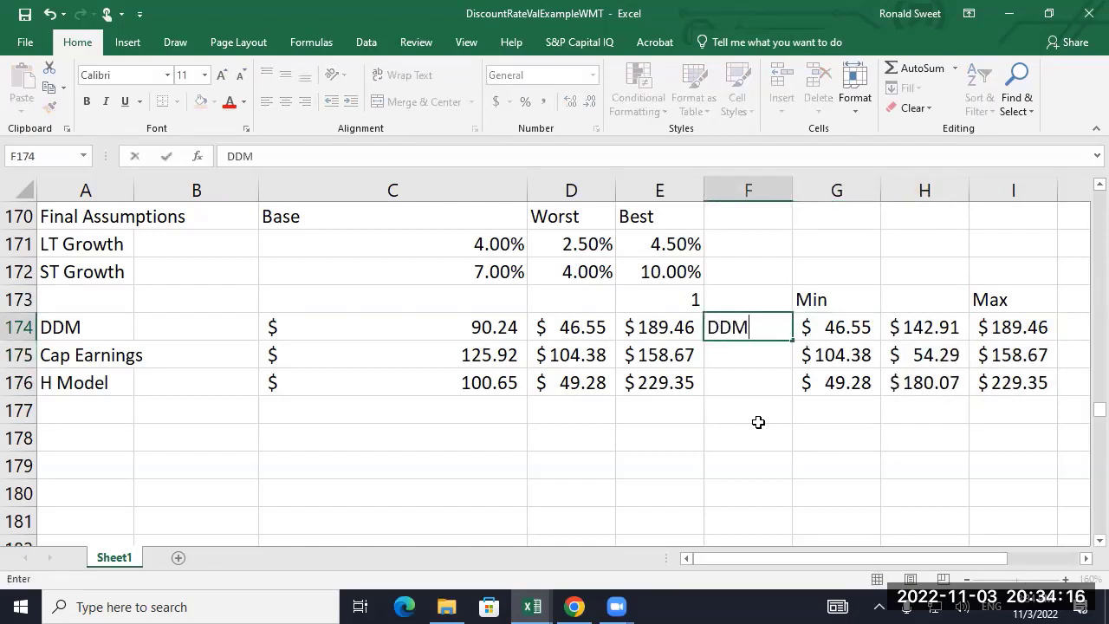
pyautogui.press('Return')
pyautogui.write('Cap')
pyautogui.press('Return')
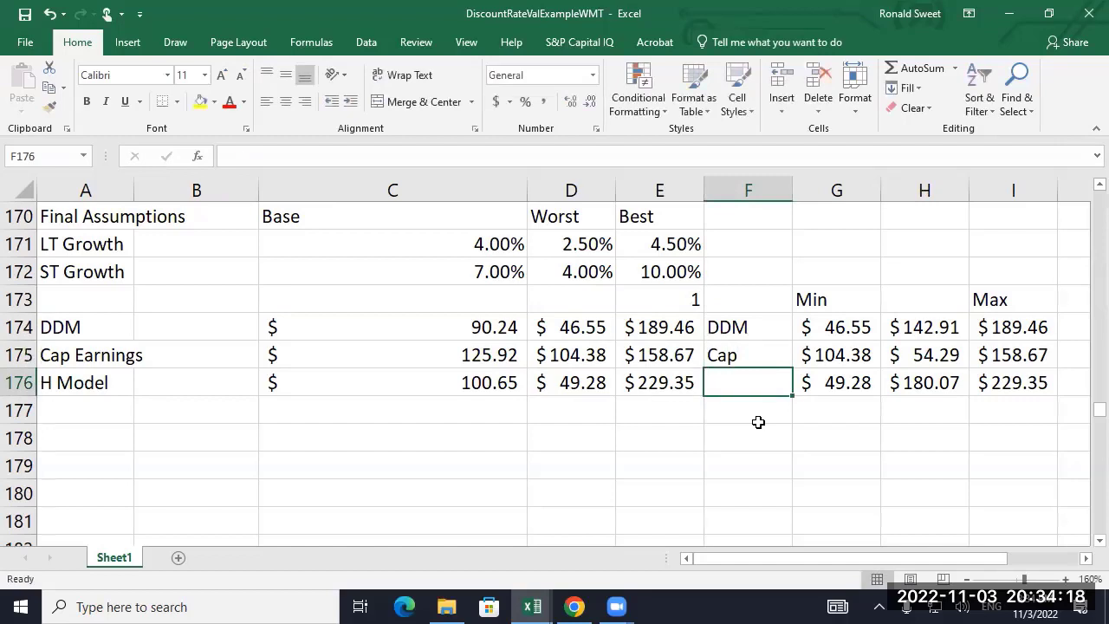
pyautogui.write('H')
pyautogui.press('Up')
# - Insert a 2-D stacked bar chart from the labels and values in F174:I176
pyautogui.press('Up')
pyautogui.hotkey('shift', 'Right')
pyautogui.hotkey('shift', 'Right')
pyautogui.hotkey('shift', 'Right')
pyautogui.hotkey('shift', 'Down')
pyautogui.hotkey('shift', 'Down')
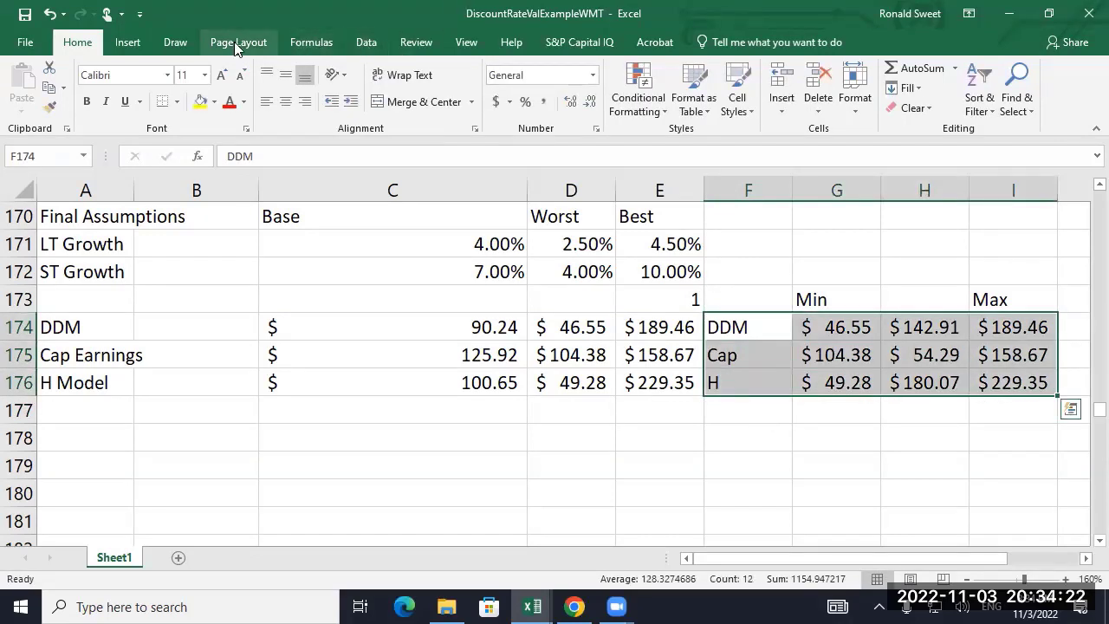
pyautogui.click(355, 40)
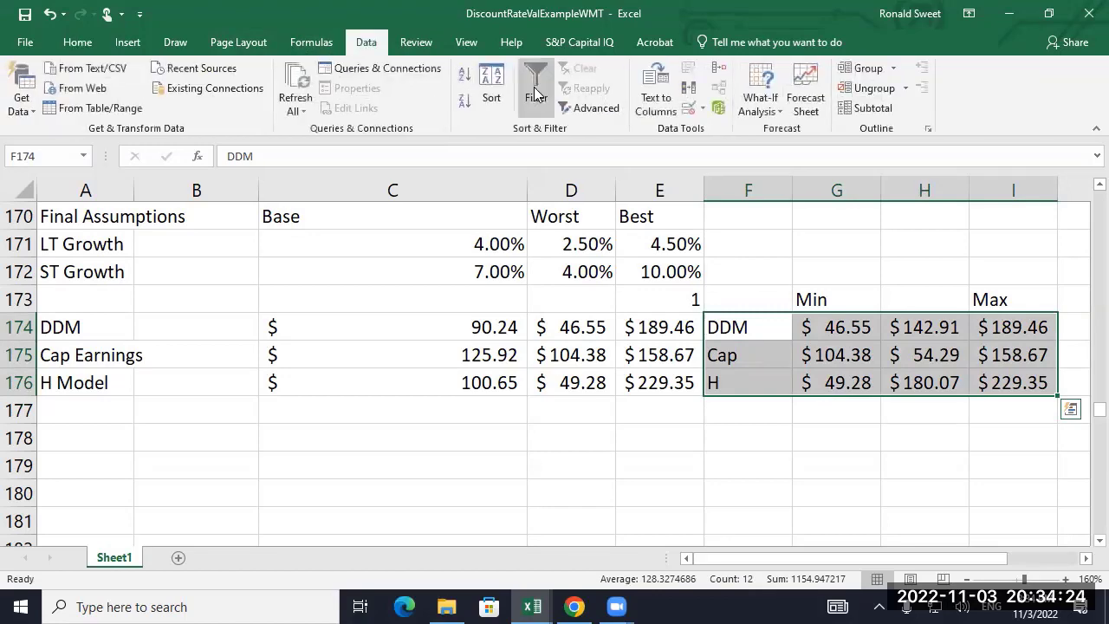
pyautogui.click(151, 44)
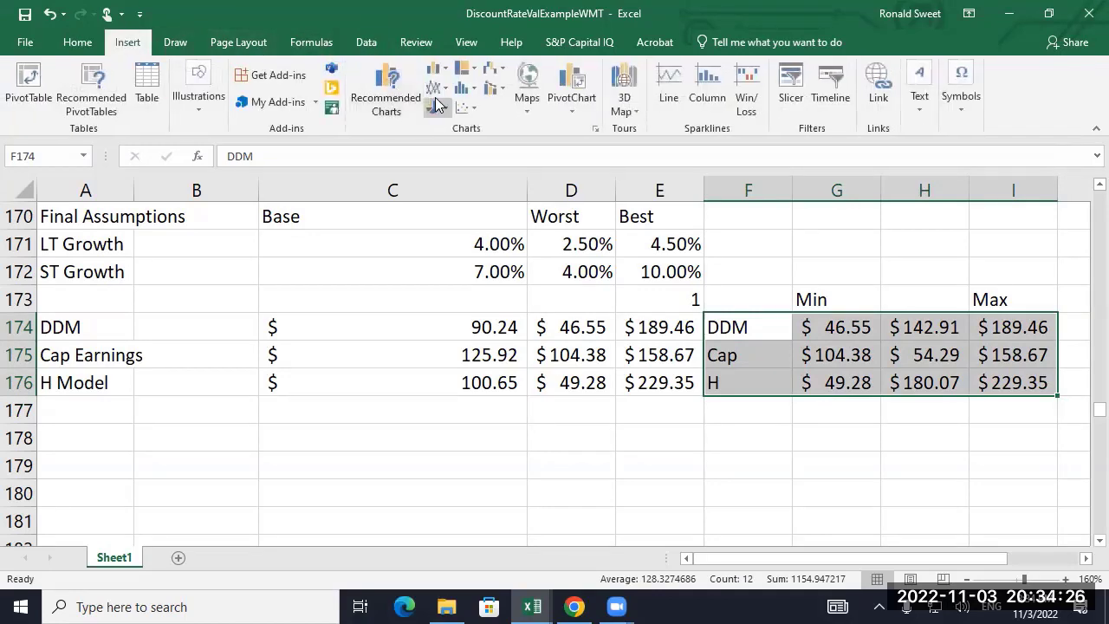
pyautogui.click(448, 74)
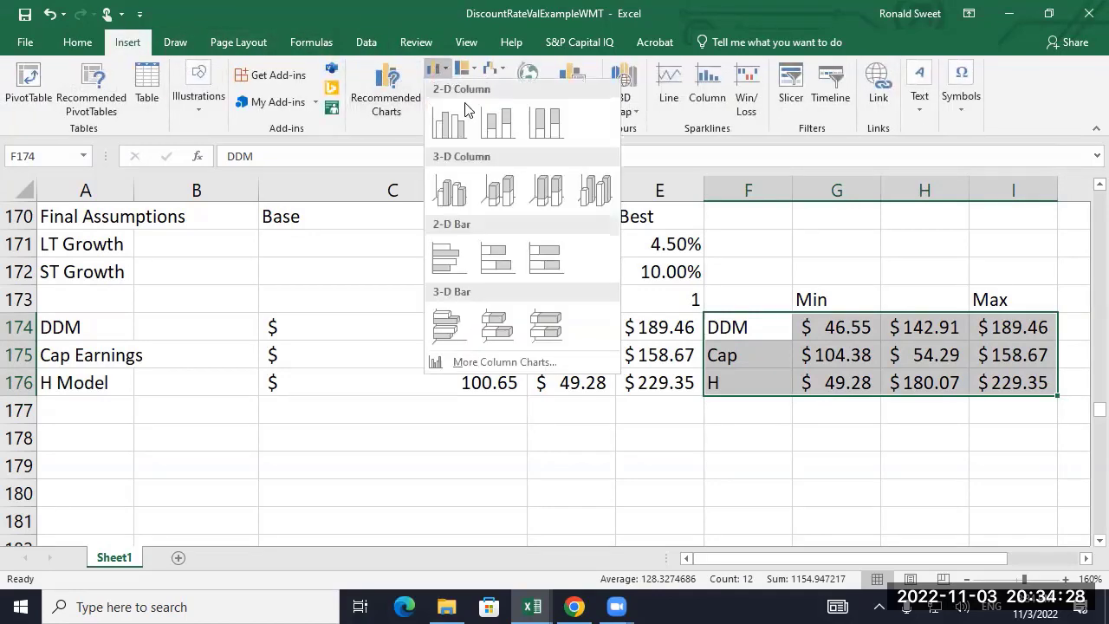
pyautogui.click(506, 263)
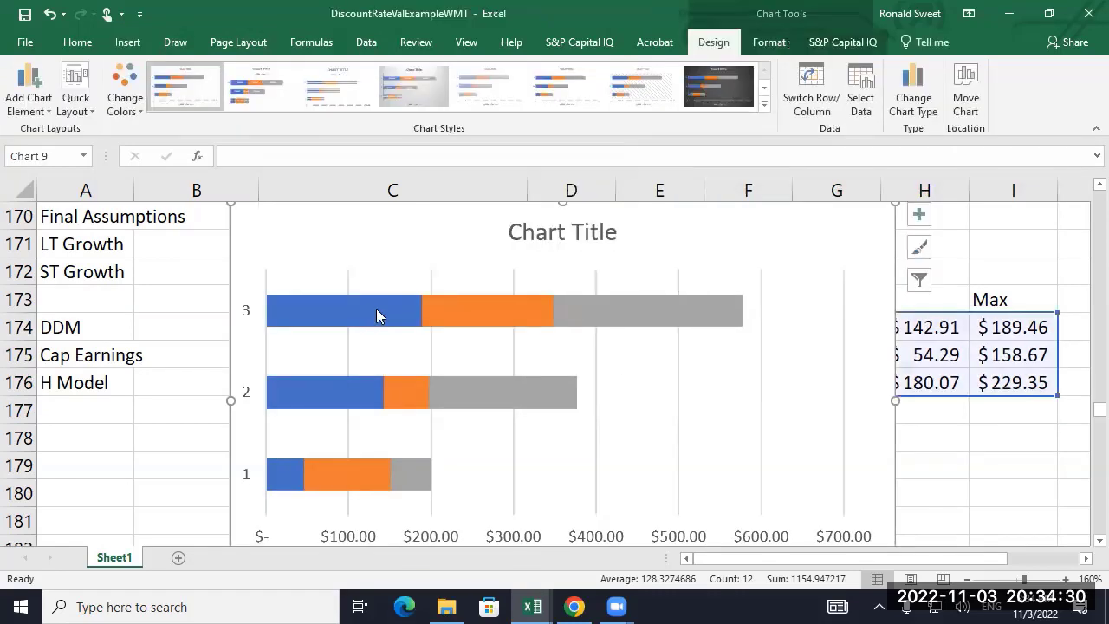
# - Set the fill of the chart's DDM series to No Fill
pyautogui.click(366, 311)
pyautogui.rightClick(365, 311)
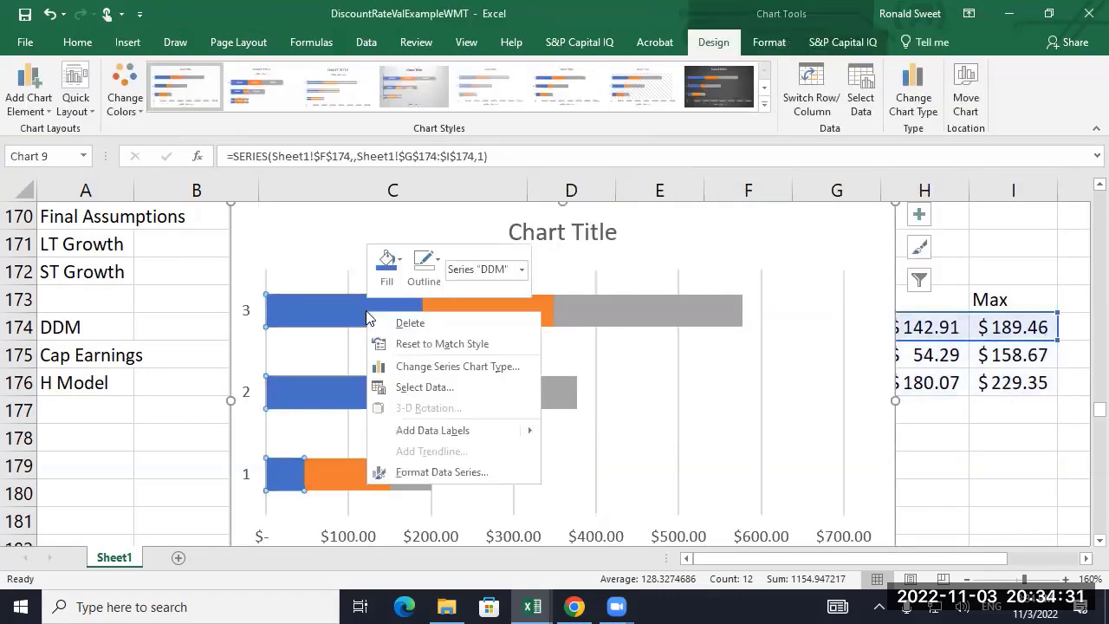
pyautogui.click(434, 262)
pyautogui.click(465, 455)
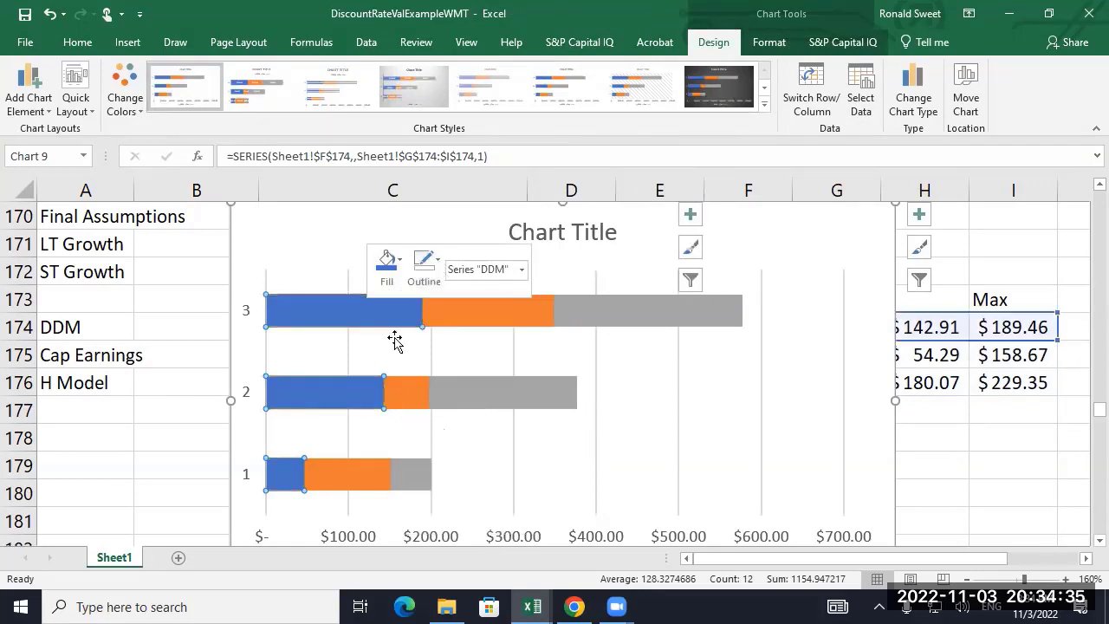
pyautogui.click(386, 261)
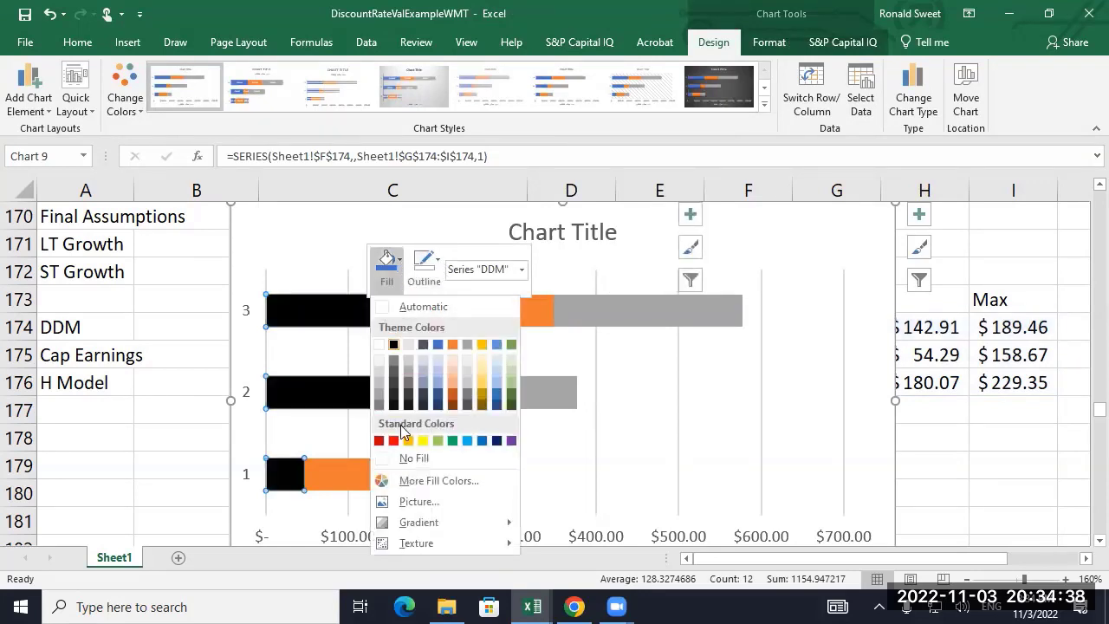
pyautogui.click(410, 458)
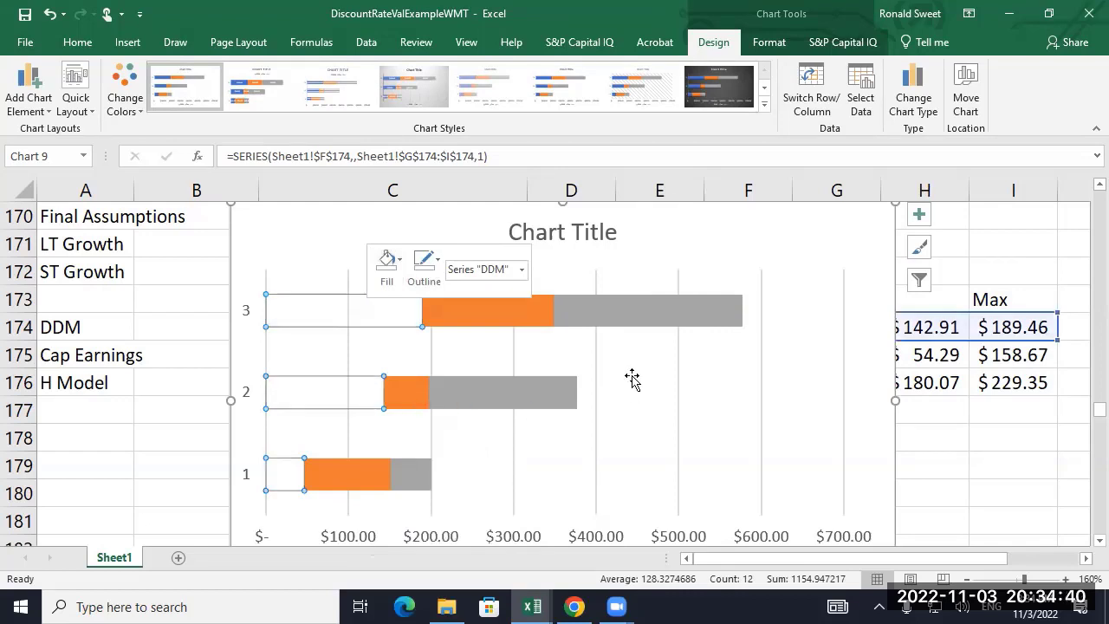
# - Move the stacked bar chart below the valuation table, starting at row 177, and deselect it
pyautogui.click(619, 312)
pyautogui.scroll(-1, 622, 367)
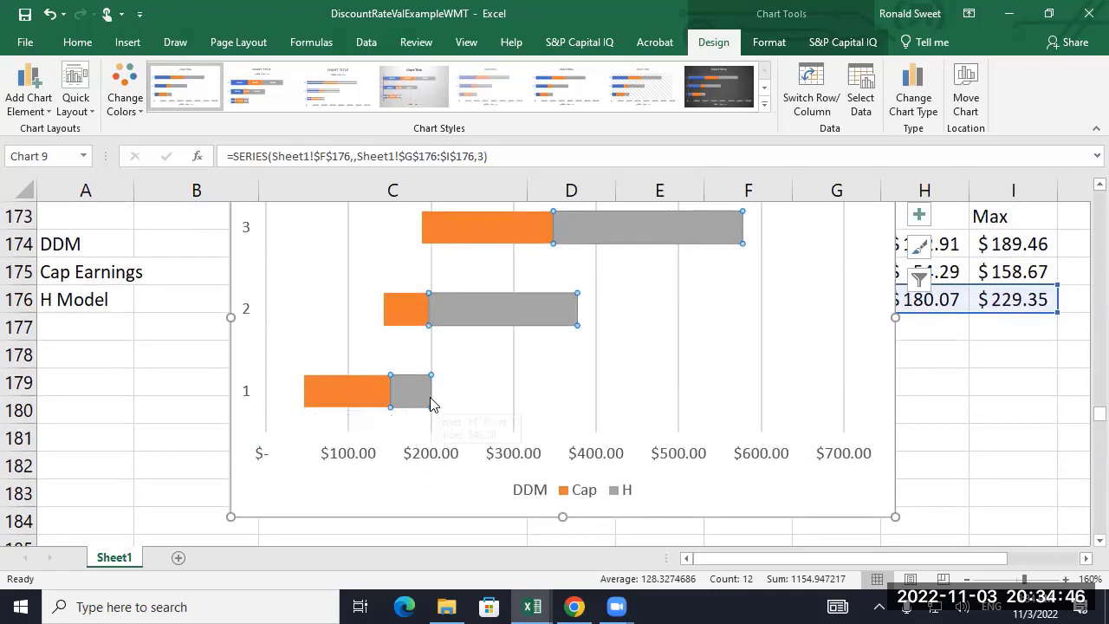
pyautogui.scroll(1, 391, 315)
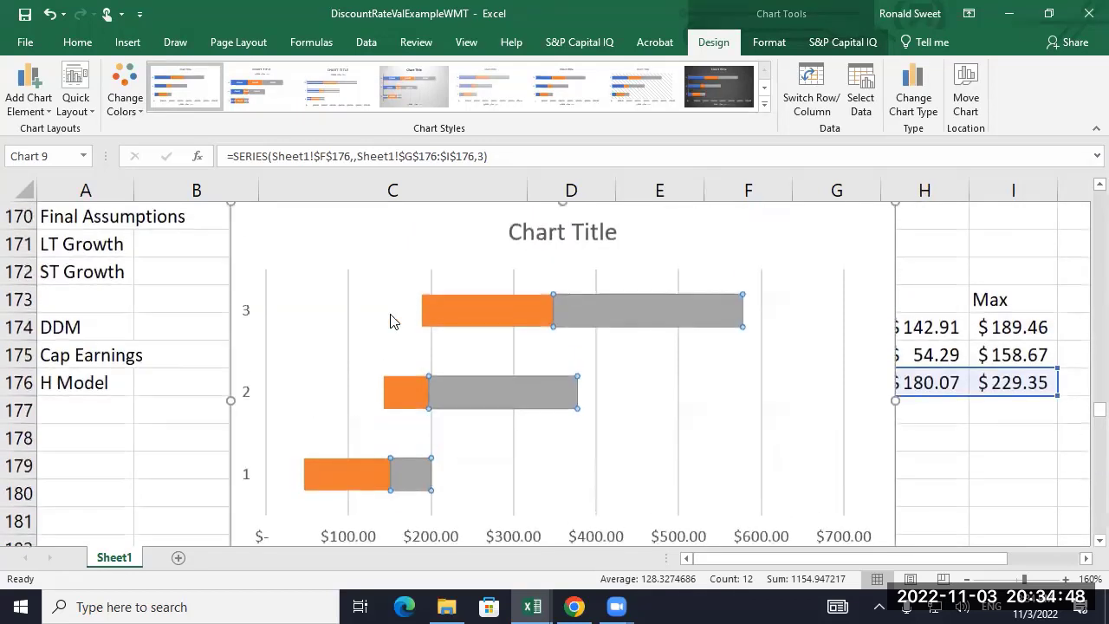
pyautogui.moveTo(782, 240); pyautogui.dragTo(982, 442)
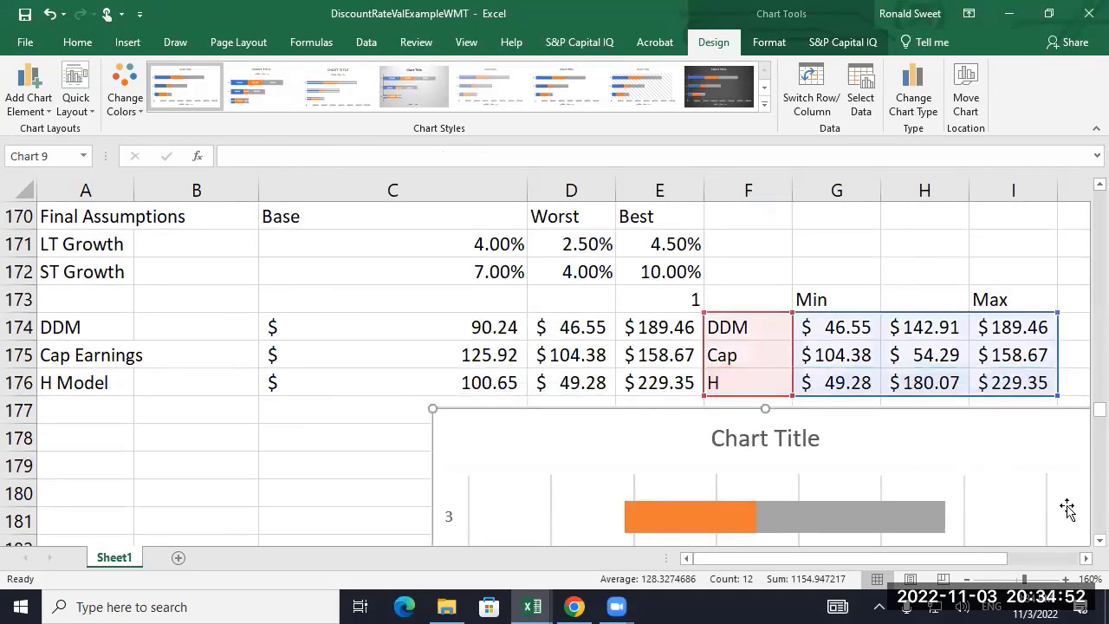
pyautogui.click(886, 244)
pyautogui.scroll(-2, 886, 253)
pyautogui.scroll(-1, 968, 410)
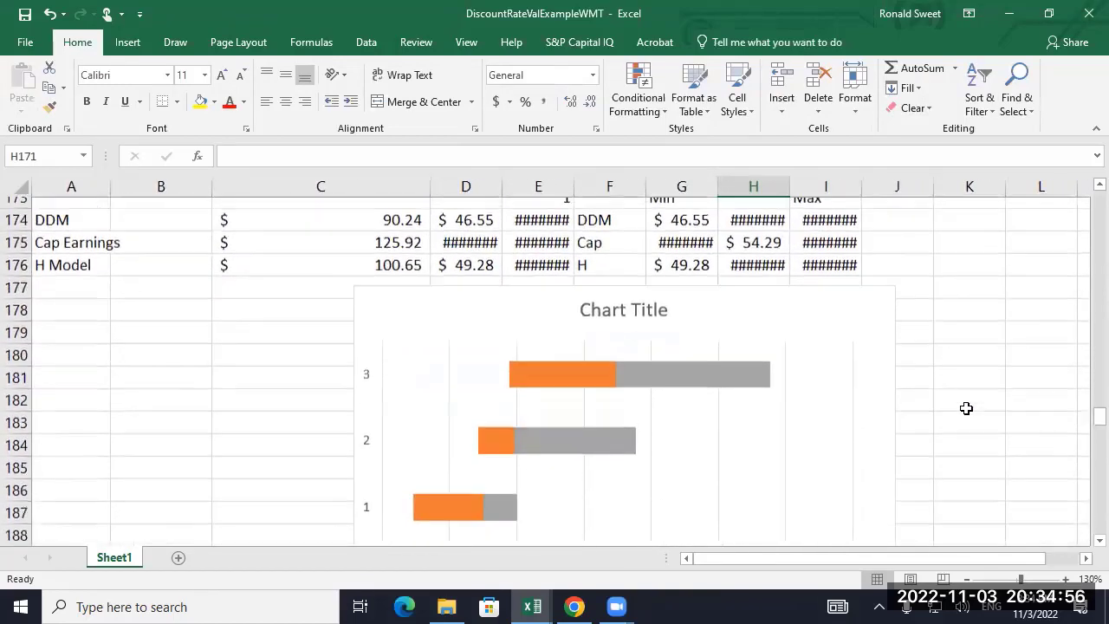
# - Widen columns G, H and I enough to display the chart table's dollar values in full
pyautogui.scroll(1, 857, 273)
pyautogui.moveTo(682, 187); pyautogui.dragTo(1091, 187)
pyautogui.hotkey('shift', 'Right')
pyautogui.hotkey('shift', 'Right')
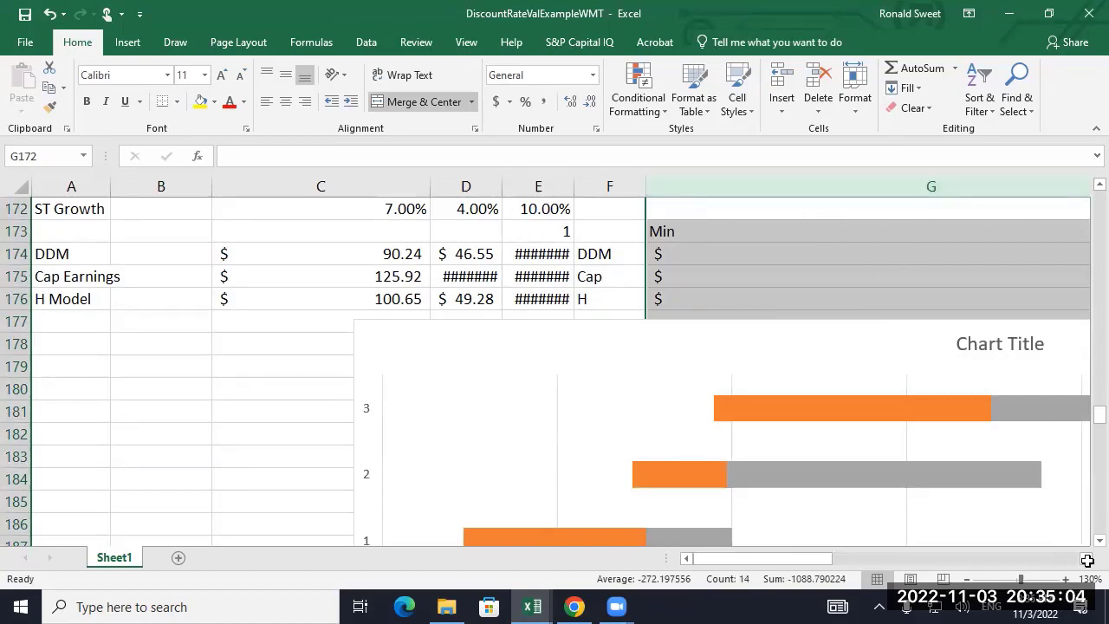
pyautogui.hscroll(3, 1088, 561)
pyautogui.moveTo(819, 186); pyautogui.dragTo(458, 186)
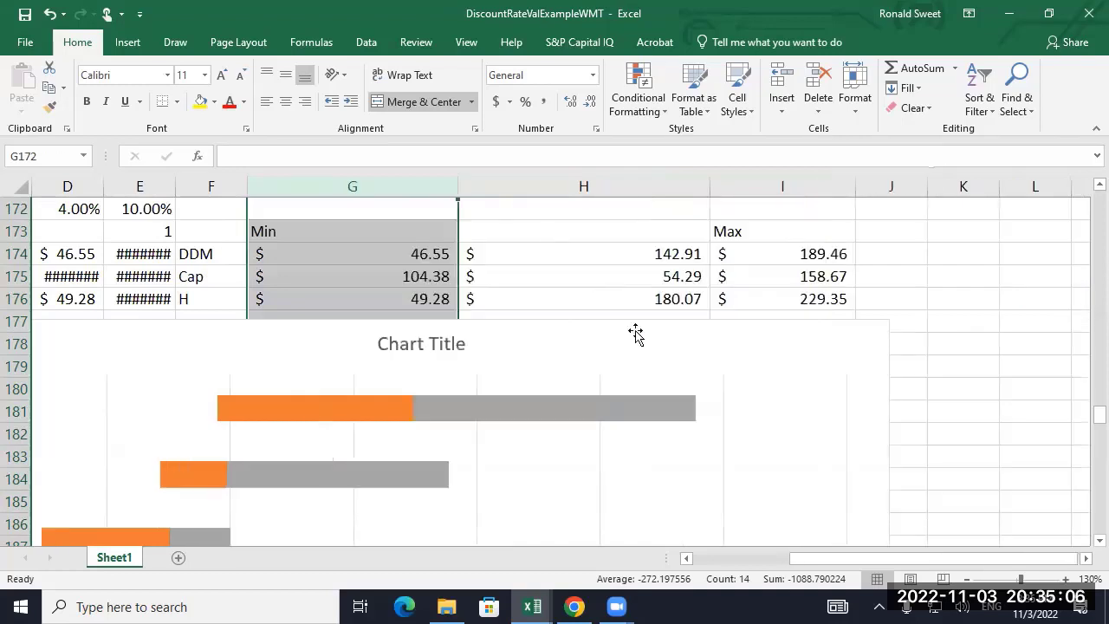
# - Compare the chart's bars with the Min and Max values and fit column D's width to its contents
pyautogui.scroll(-1, 845, 412)
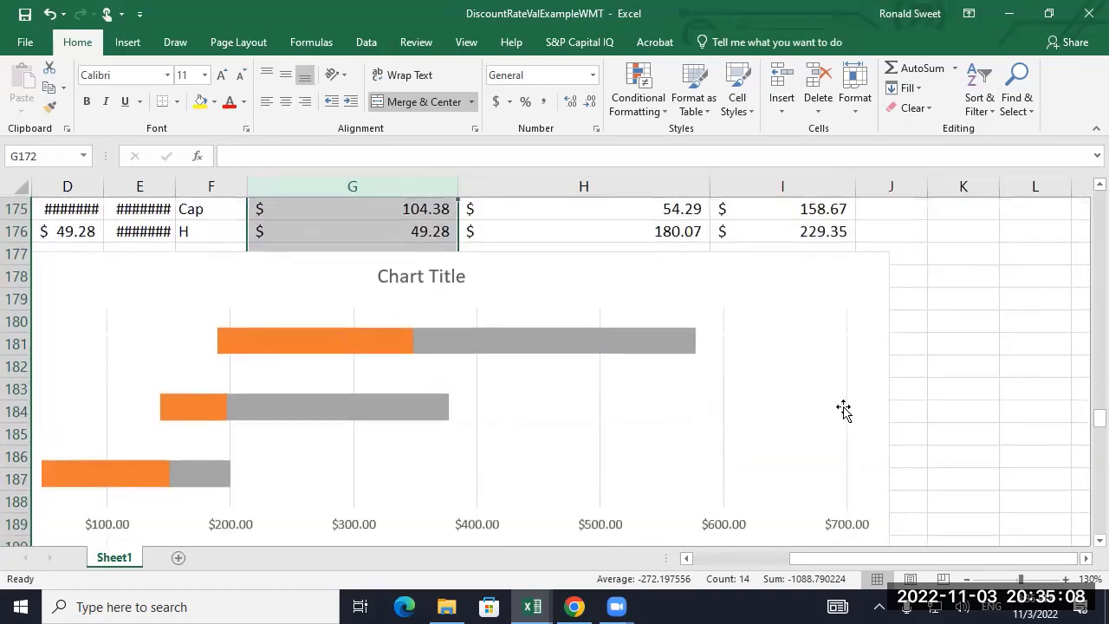
pyautogui.scroll(1, 402, 265)
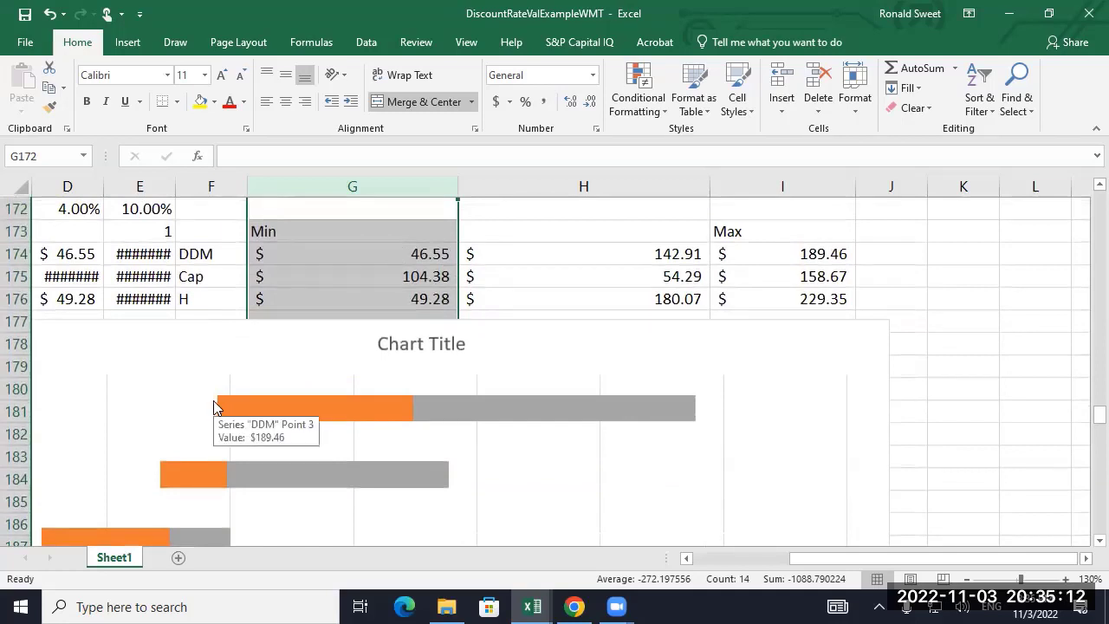
pyautogui.moveTo(844, 558); pyautogui.dragTo(796, 558)
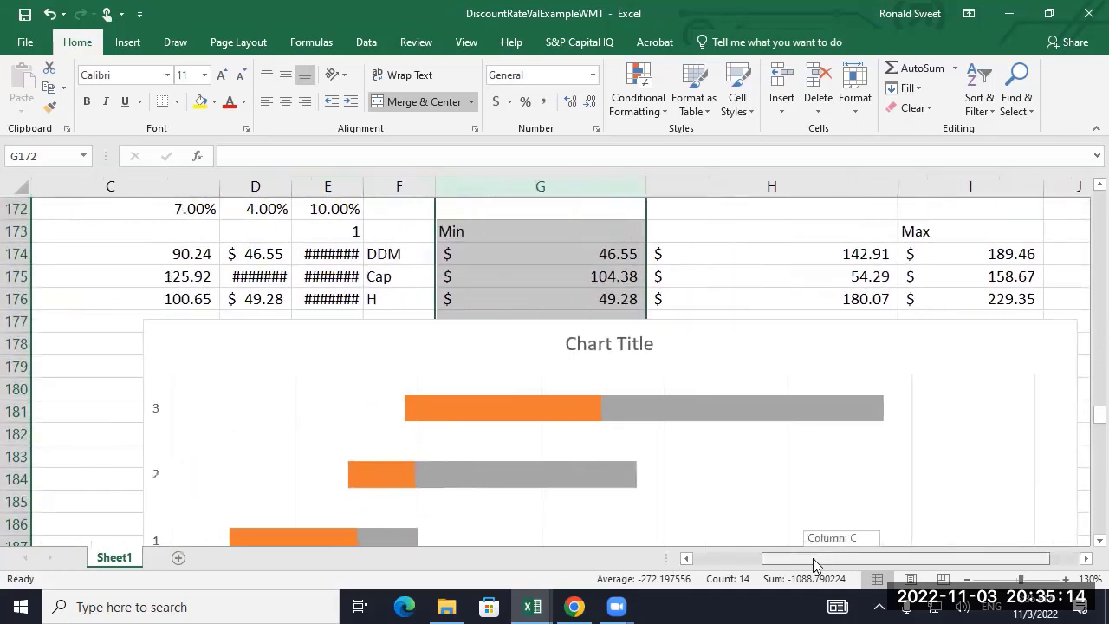
pyautogui.scroll(-1, 704, 503)
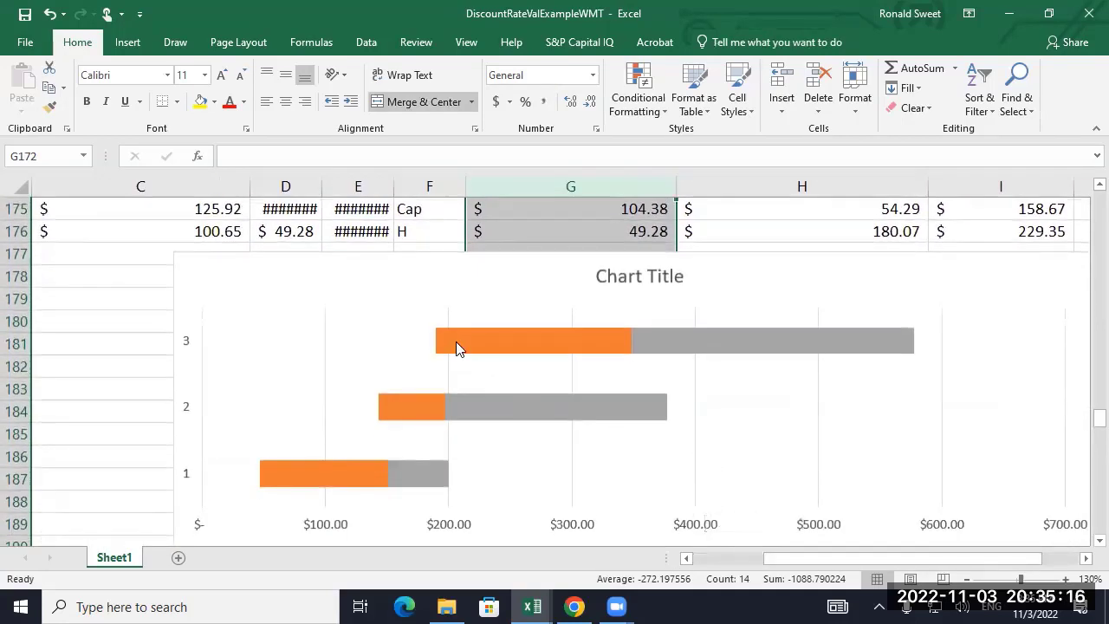
pyautogui.moveTo(437, 349)
pyautogui.scroll(1, 777, 389)
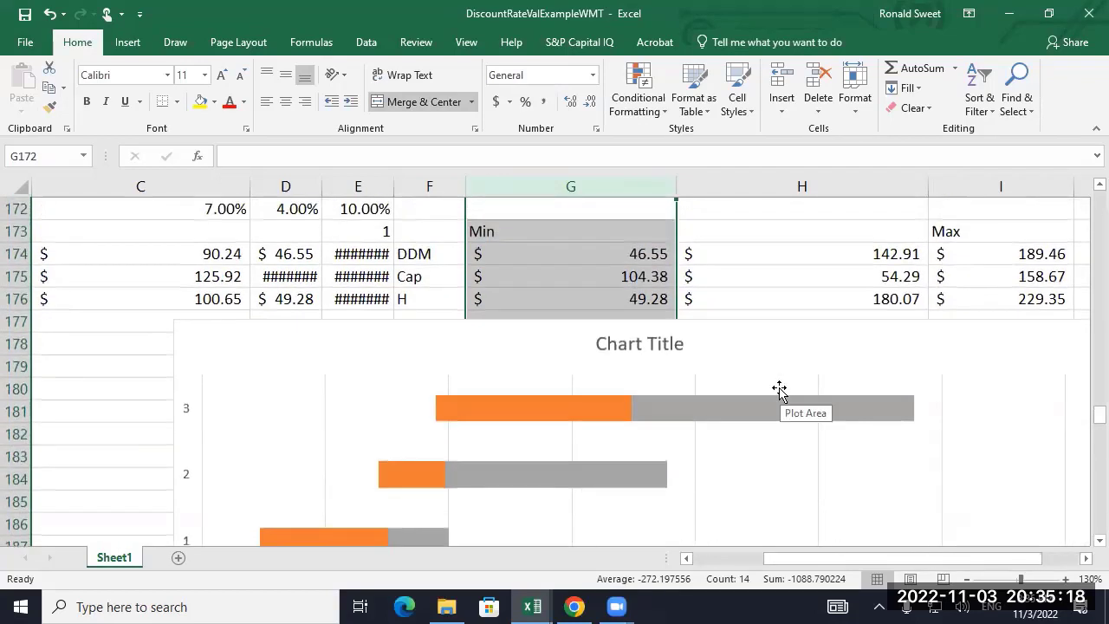
pyautogui.doubleClick(322, 186)
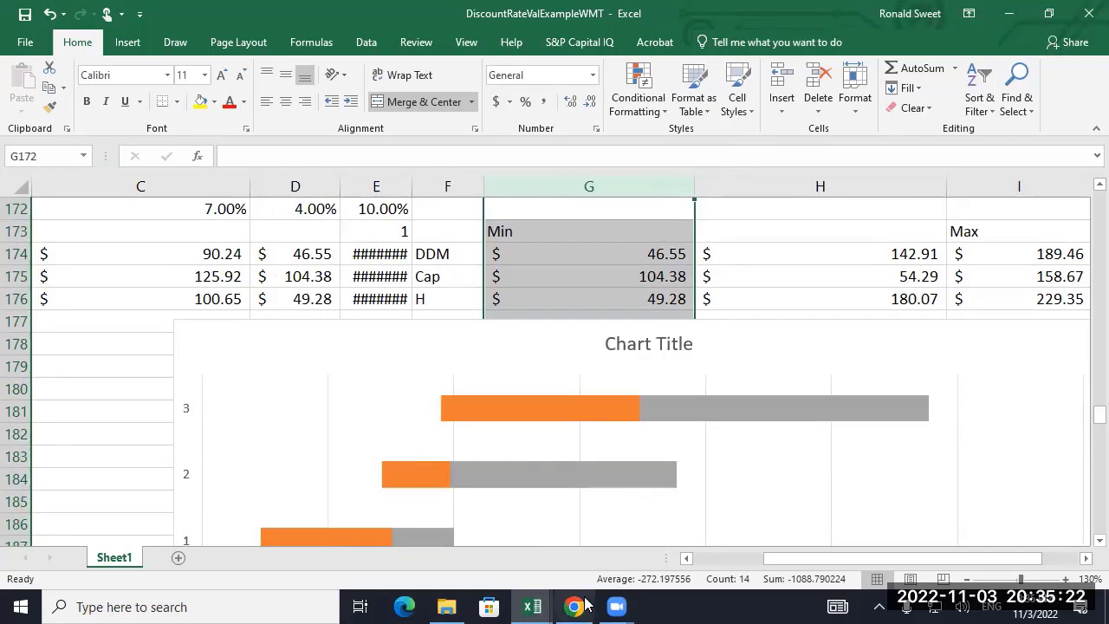
# - Switch to the YouTube tutorial in Chrome and examine its finished football field chart at 3:02 in full screen
pyautogui.click(575, 607)
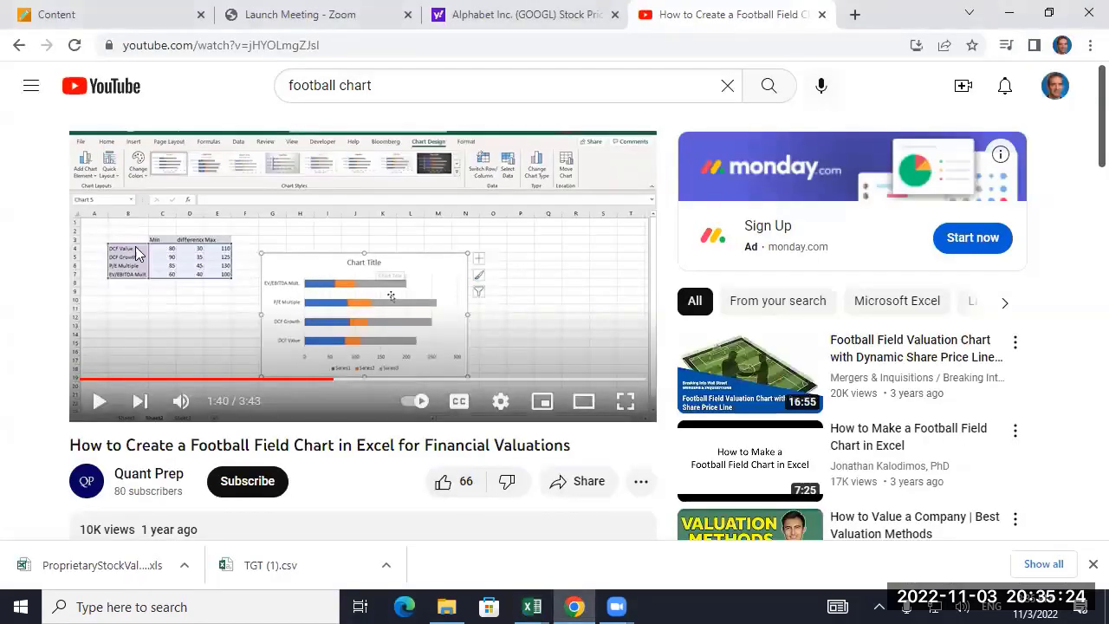
pyautogui.scroll(-2, 42, 355)
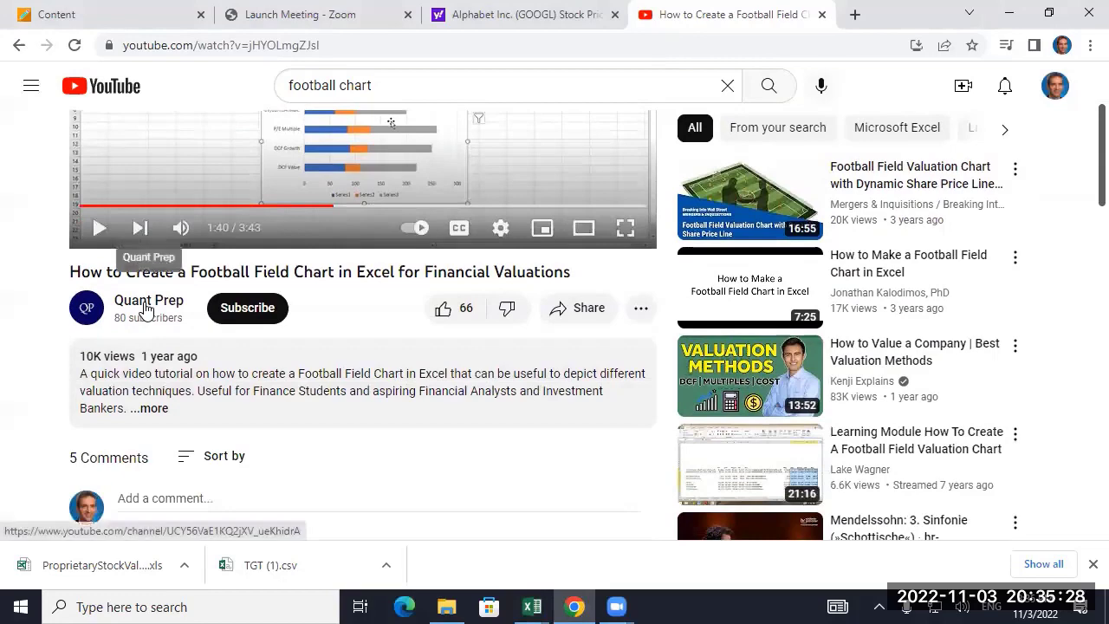
pyautogui.scroll(2, 25, 348)
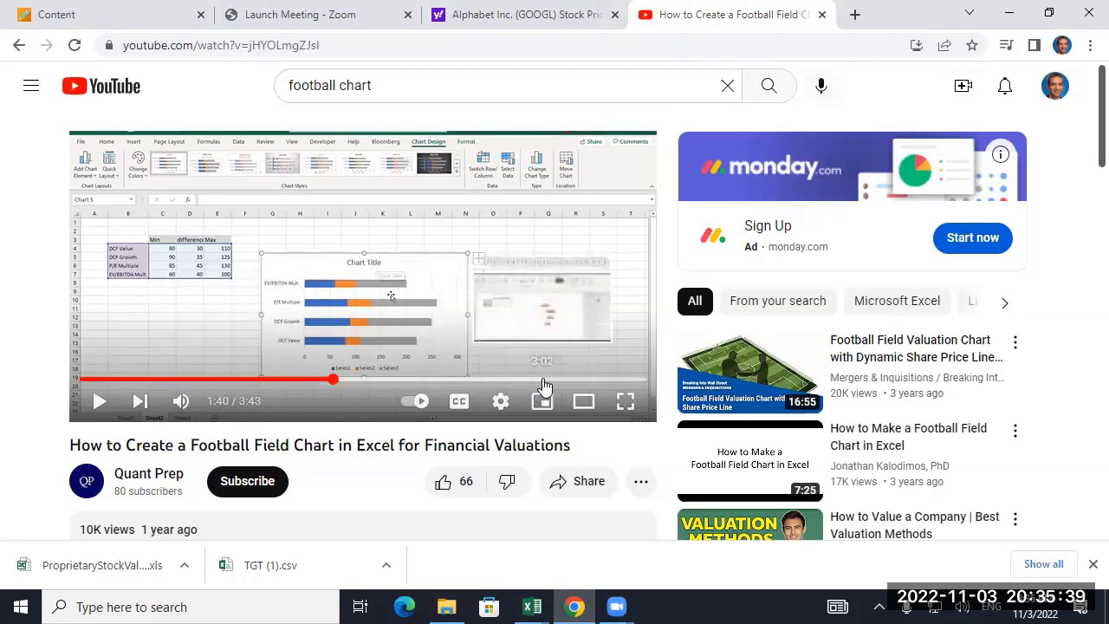
pyautogui.click(543, 378)
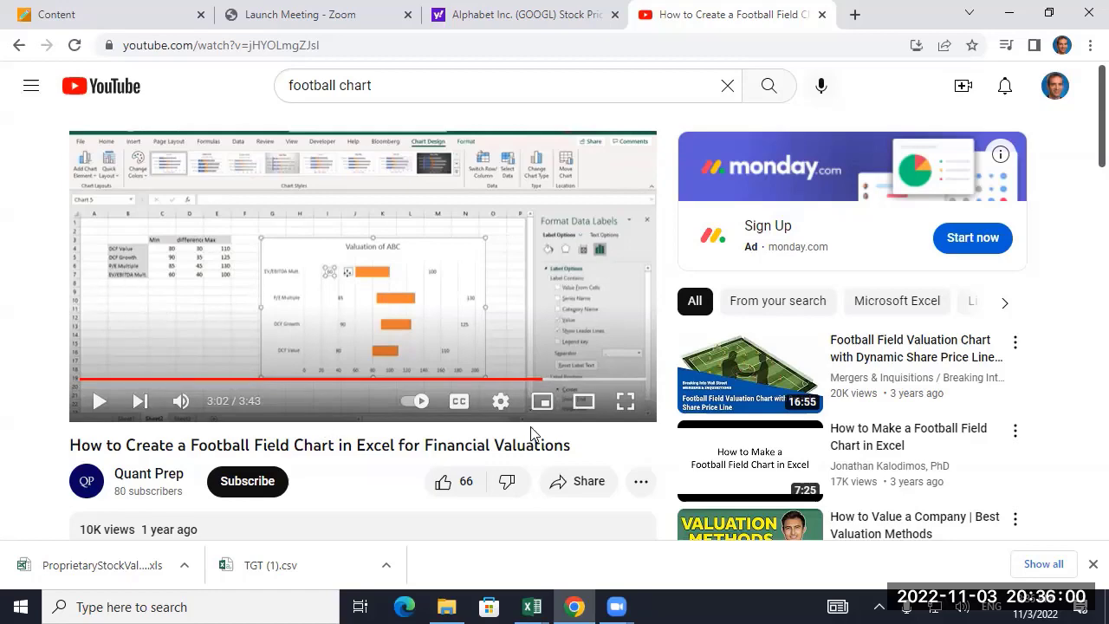
pyautogui.click(625, 401)
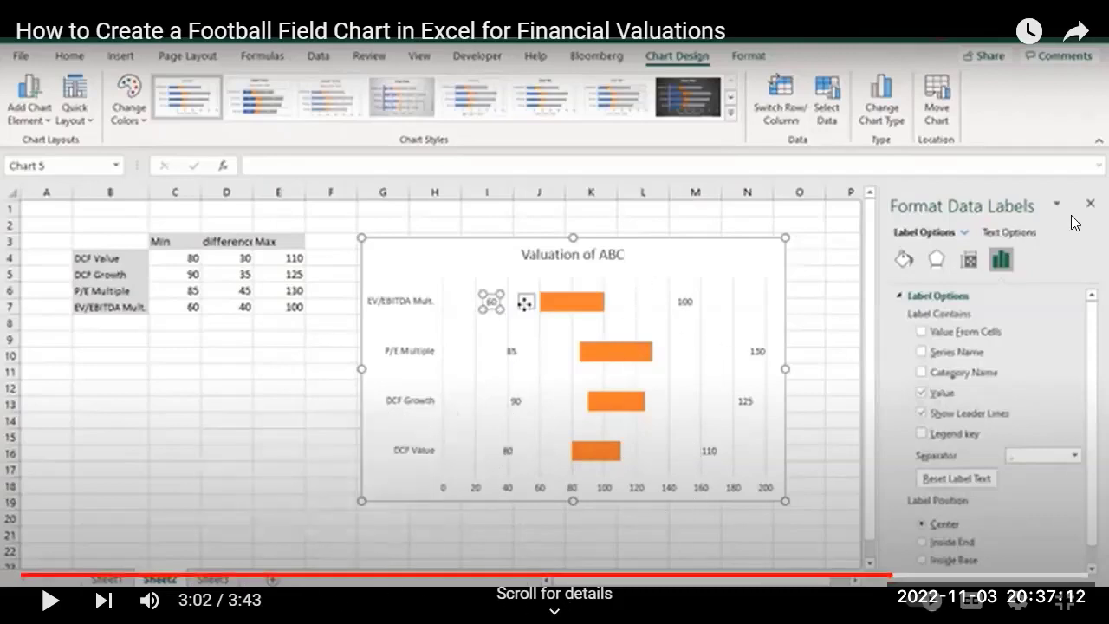
pyautogui.press('Escape')
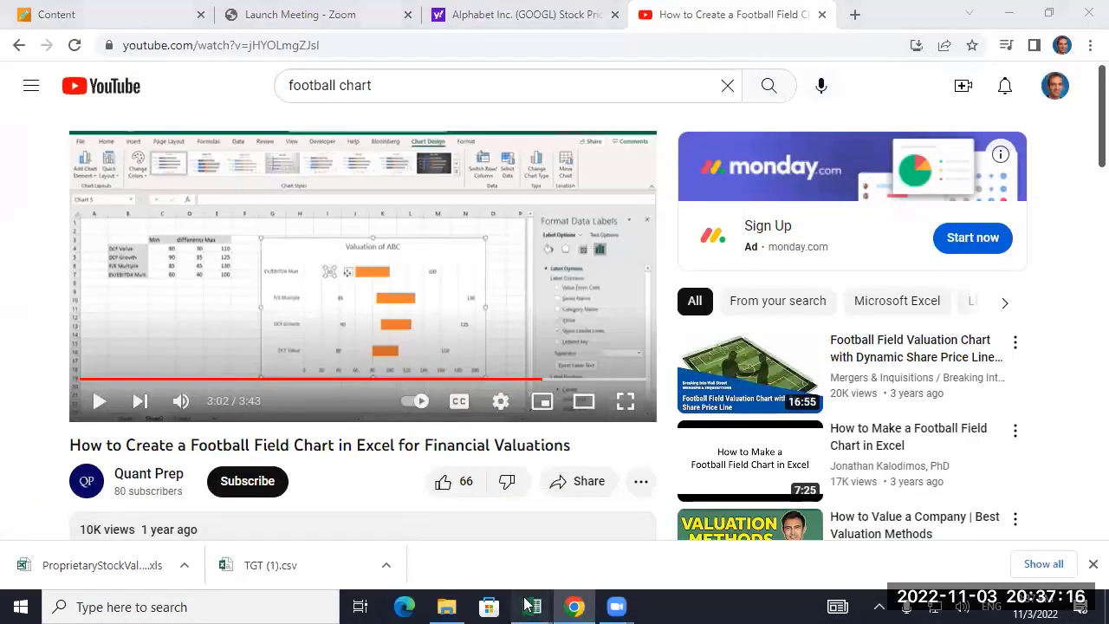
# - Return to the DiscountRateValExampleWMT workbook in Excel and compare the stacked bars with the Min and Max table above the chart
pyautogui.moveTo(527, 603)
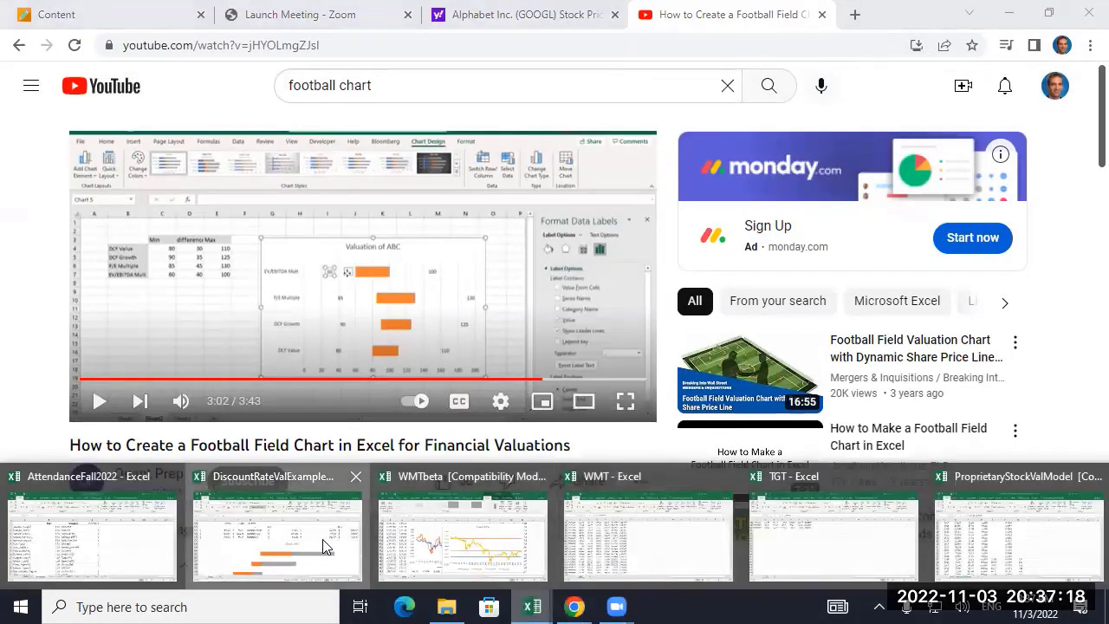
pyautogui.click(338, 544)
pyautogui.scroll(-2, 659, 442)
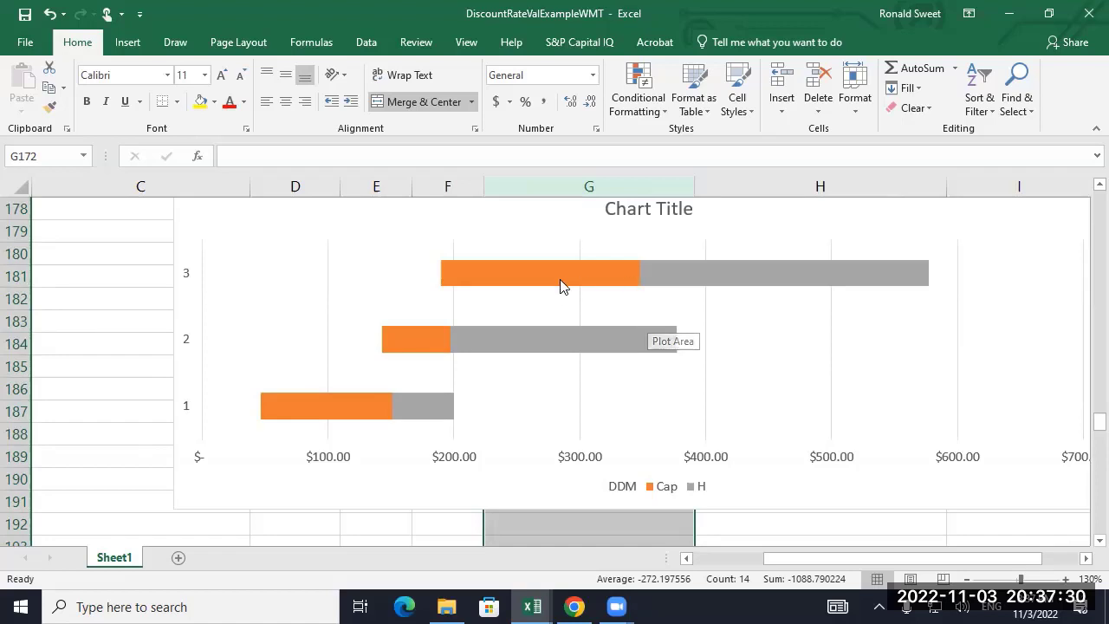
pyautogui.scroll(1, 454, 279)
pyautogui.scroll(1, 454, 279)
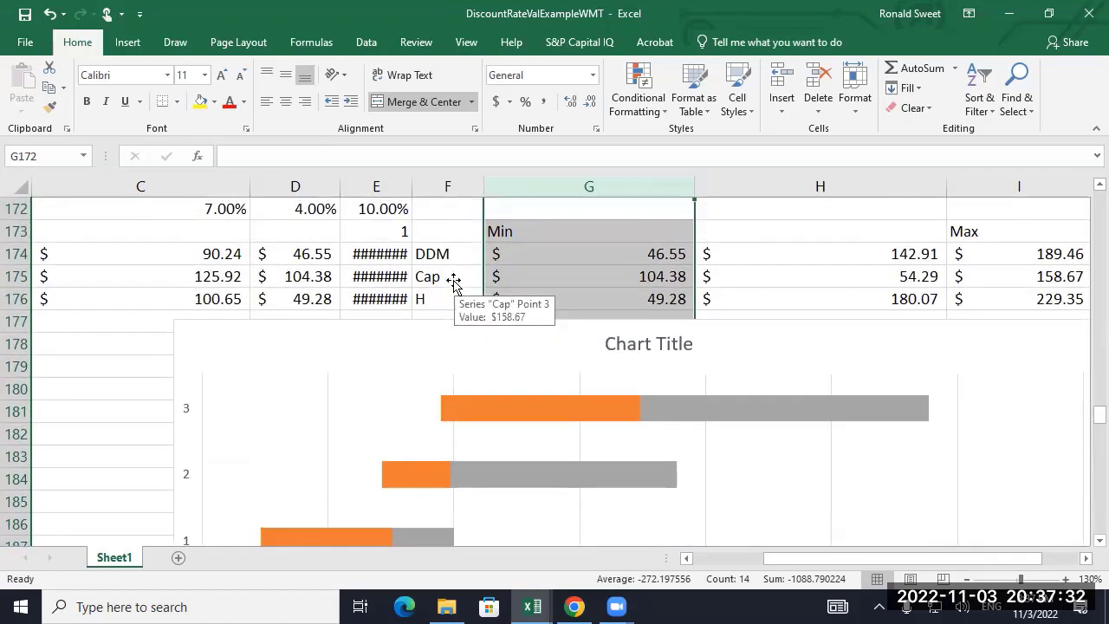
pyautogui.scroll(-1, 453, 282)
pyautogui.click(221, 275)
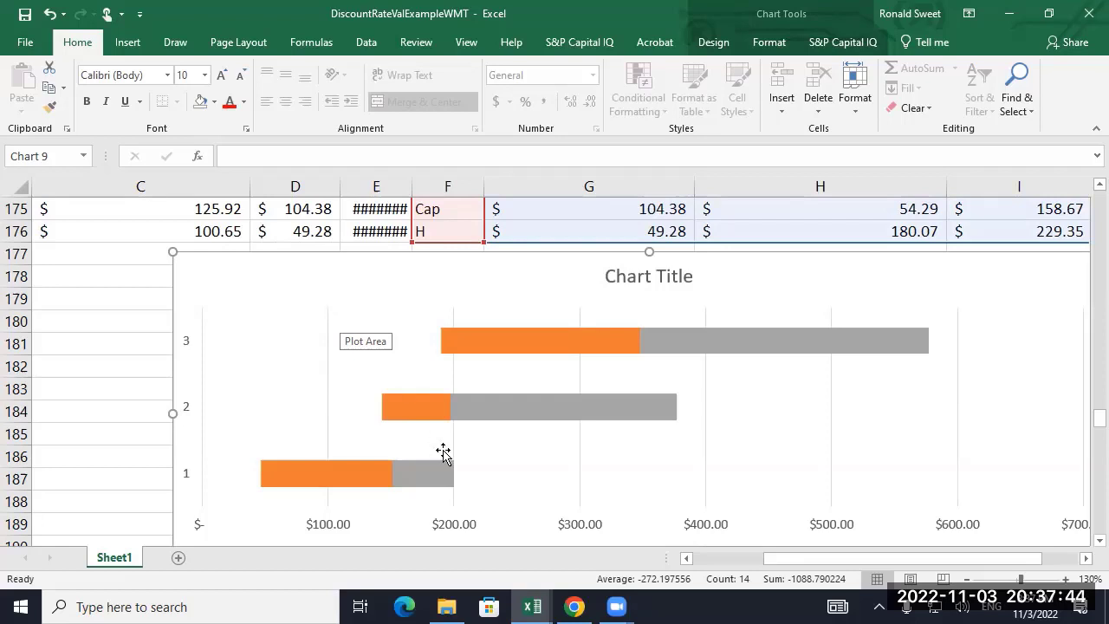
pyautogui.moveTo(531, 604)
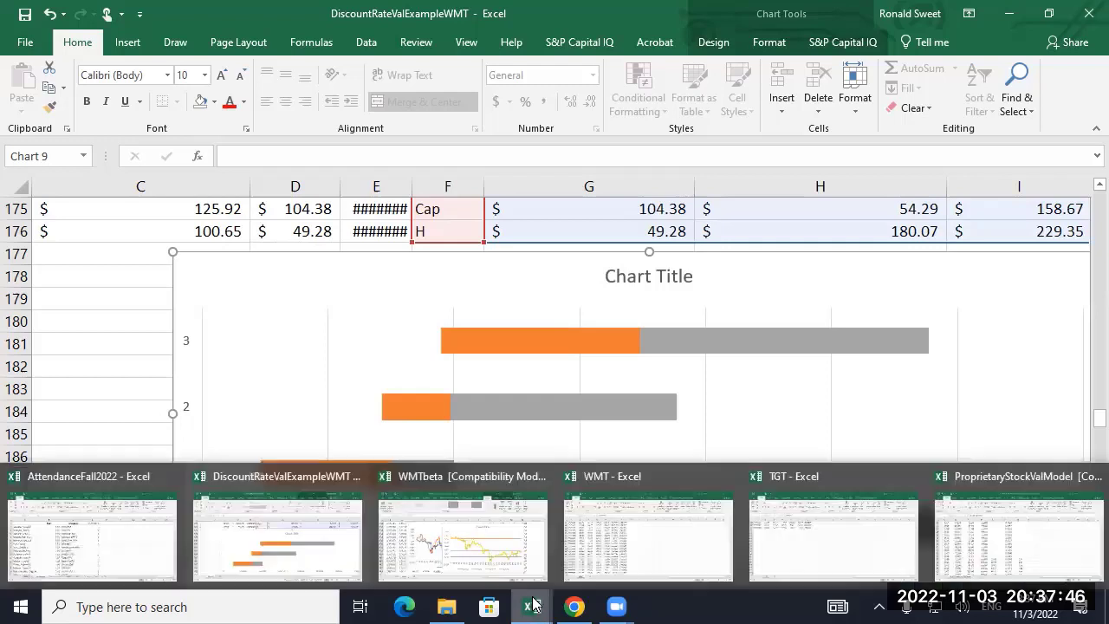
pyautogui.click(291, 548)
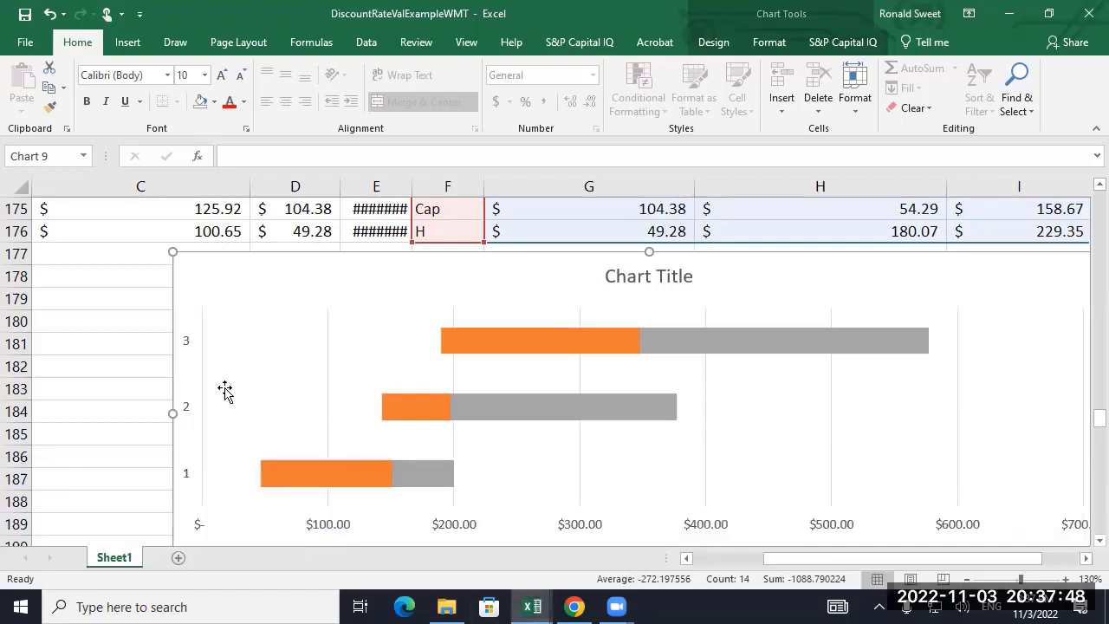
pyautogui.moveTo(289, 362)
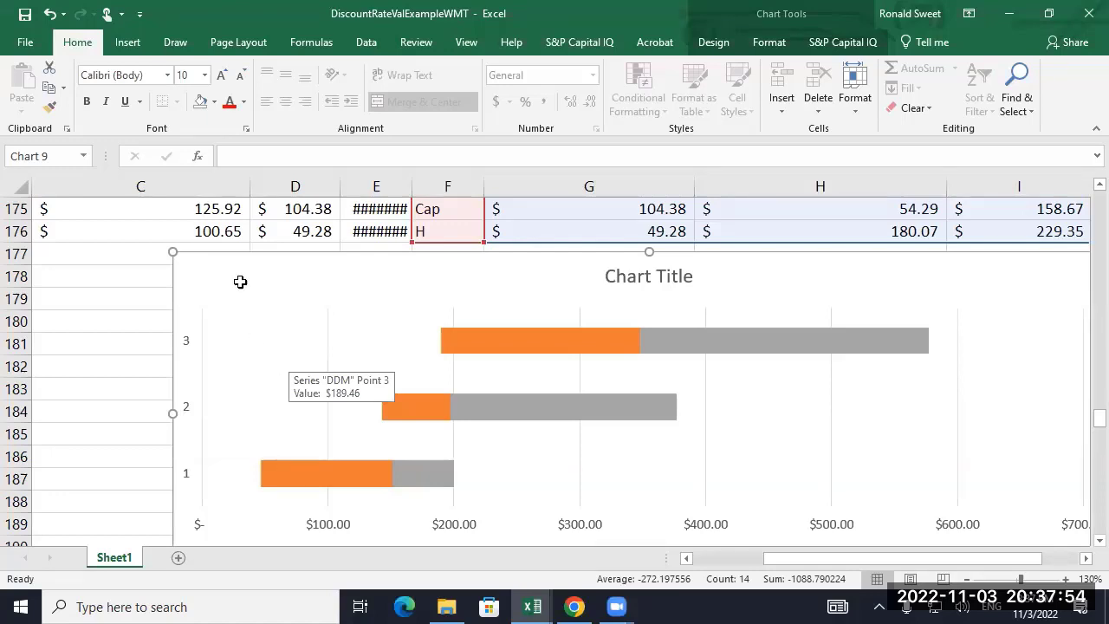
pyautogui.scroll(-4, 127, 337)
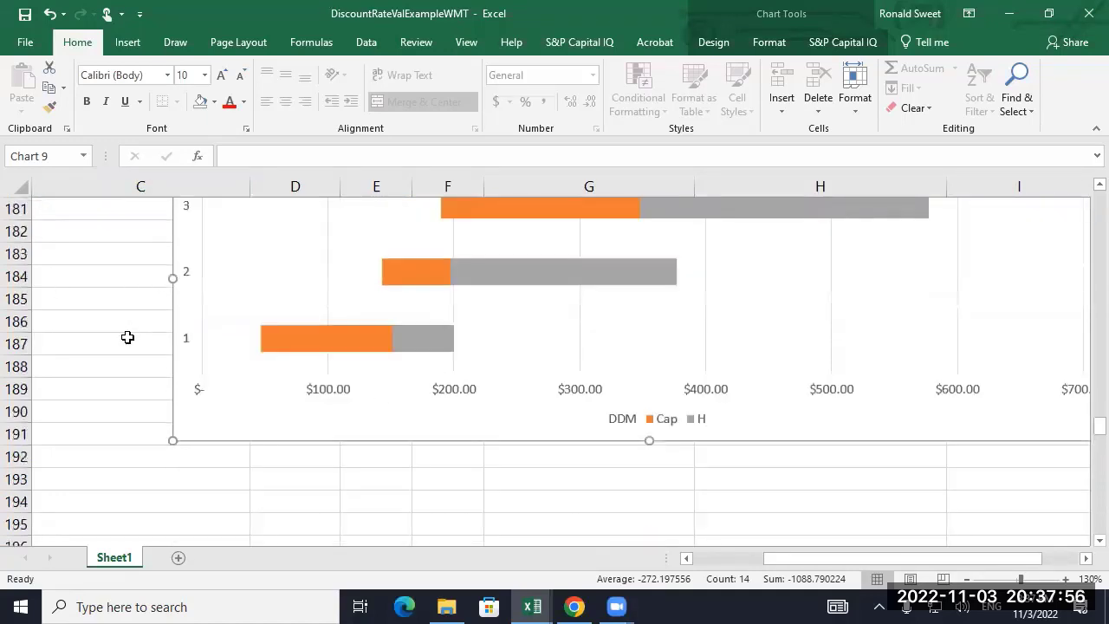
pyautogui.scroll(4, 127, 337)
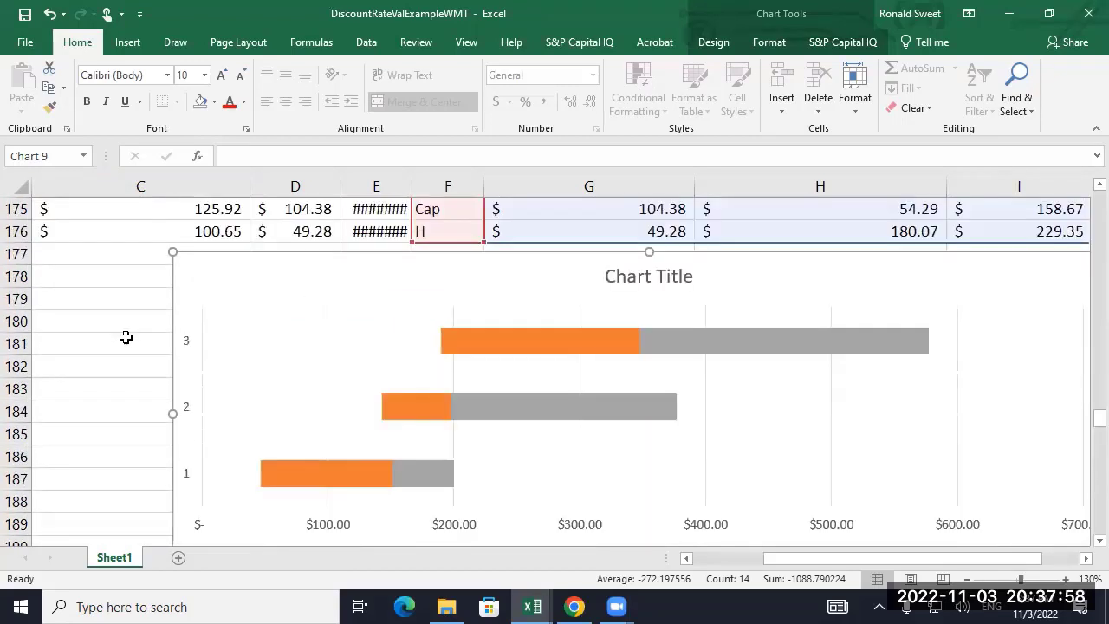
pyautogui.scroll(-1, 127, 337)
pyautogui.scroll(1, 169, 330)
pyautogui.scroll(1, 170, 330)
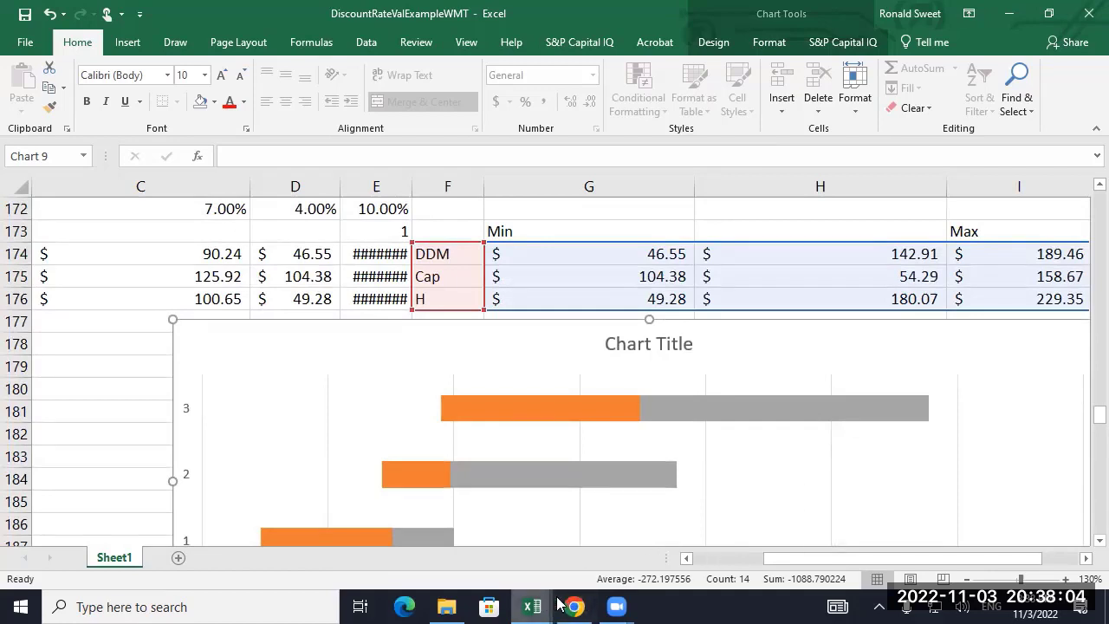
pyautogui.click(533, 607)
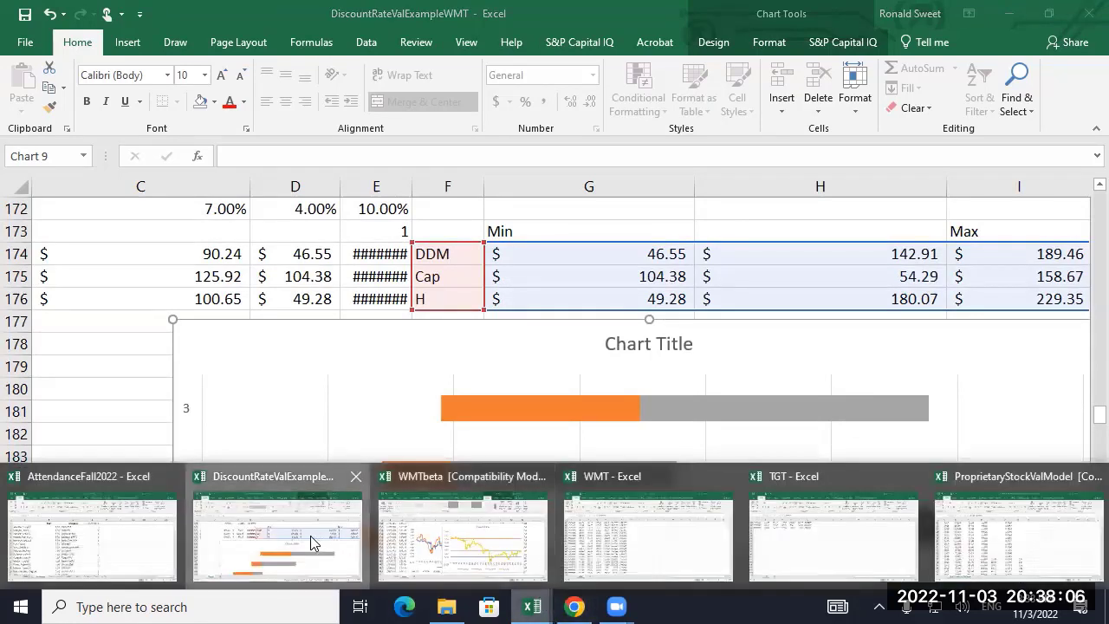
pyautogui.click(316, 537)
# - Enter the note "Stop here, and wait for next paper:" in cell C195 below the chart
pyautogui.scroll(-5, 285, 475)
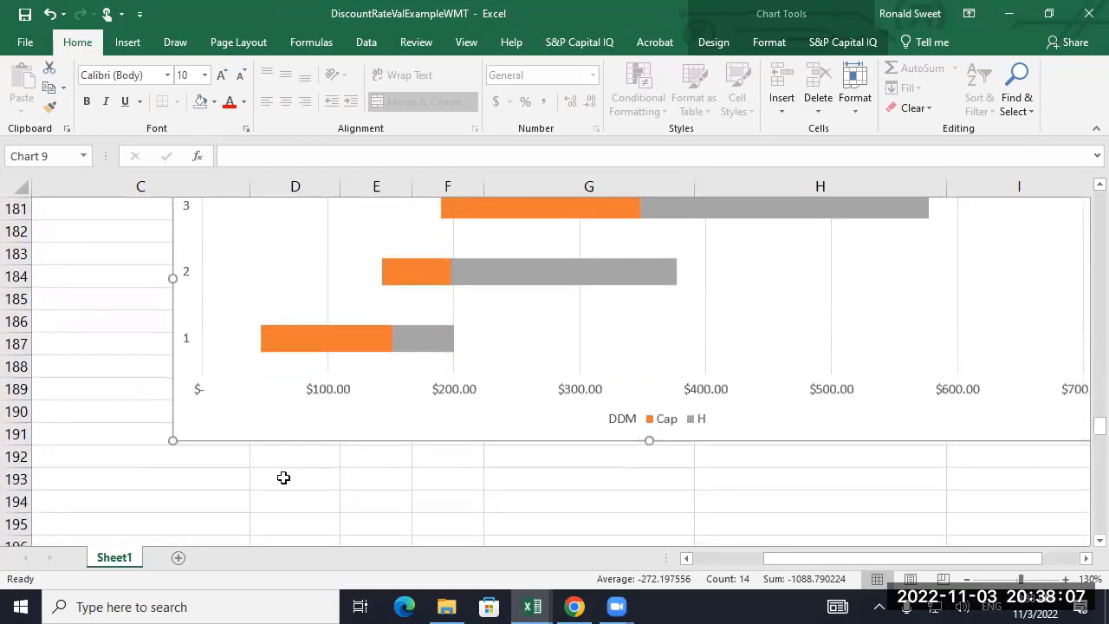
pyautogui.click(165, 391)
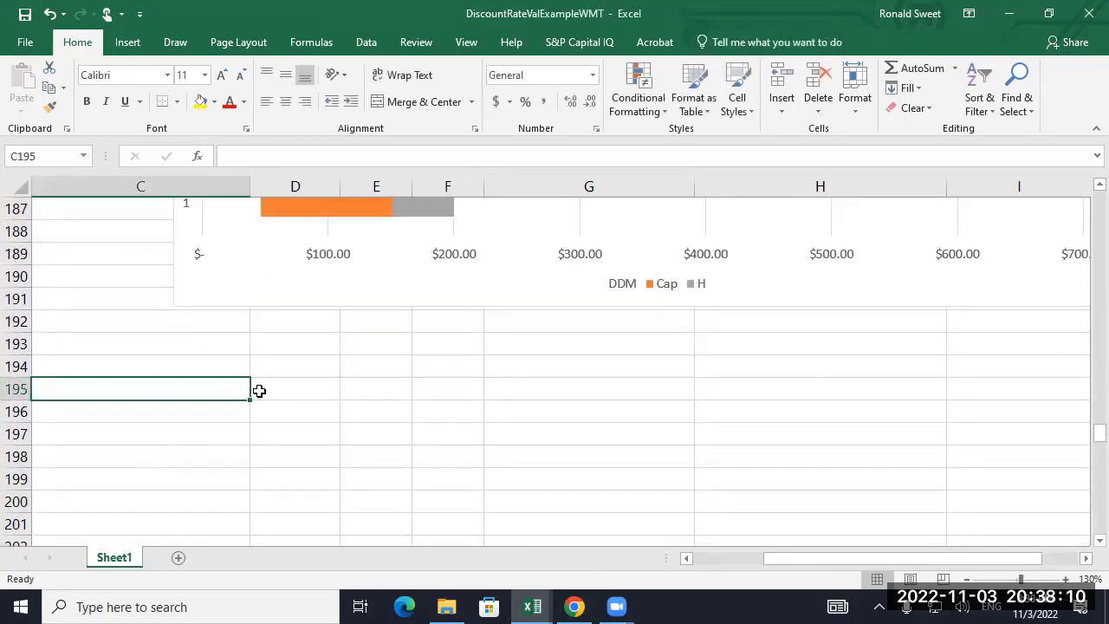
pyautogui.write('Stop her')
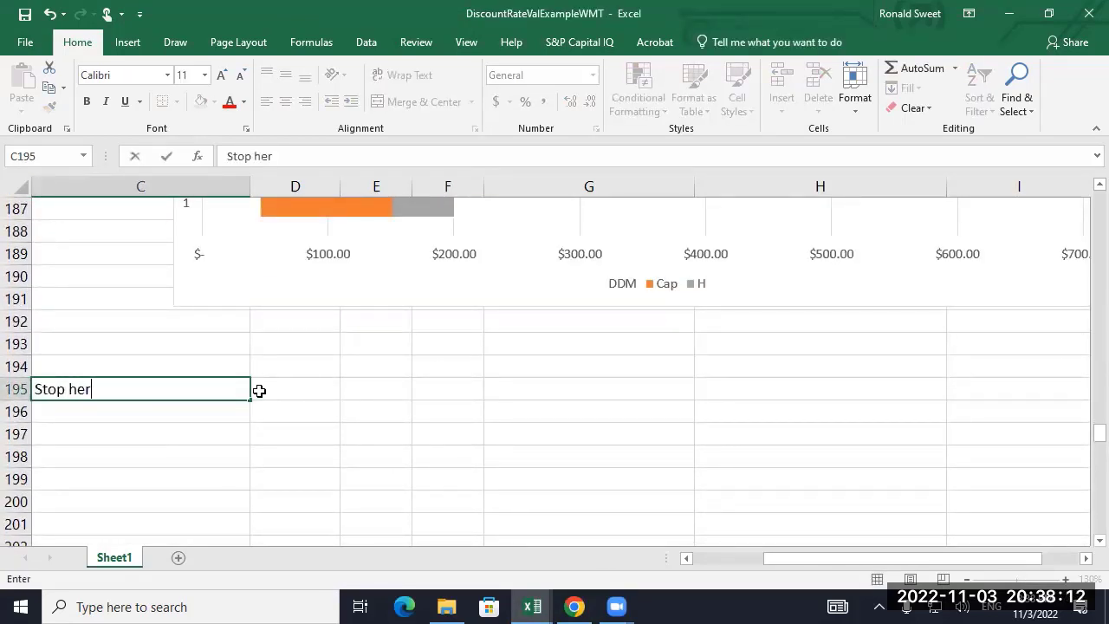
pyautogui.write('e, and wait fo')
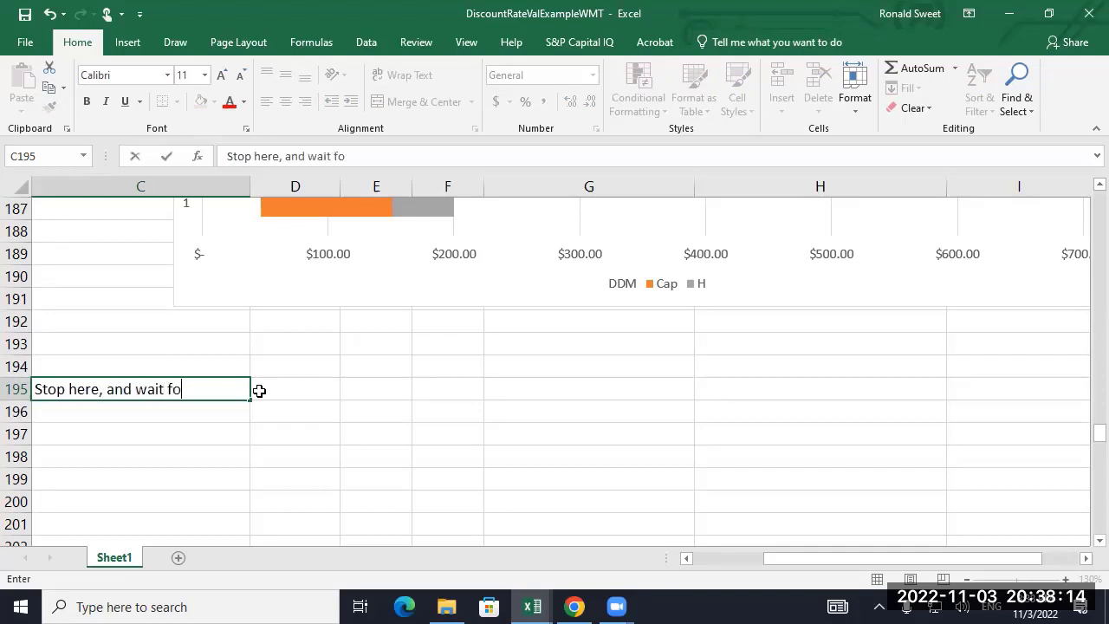
pyautogui.write('r next paper')
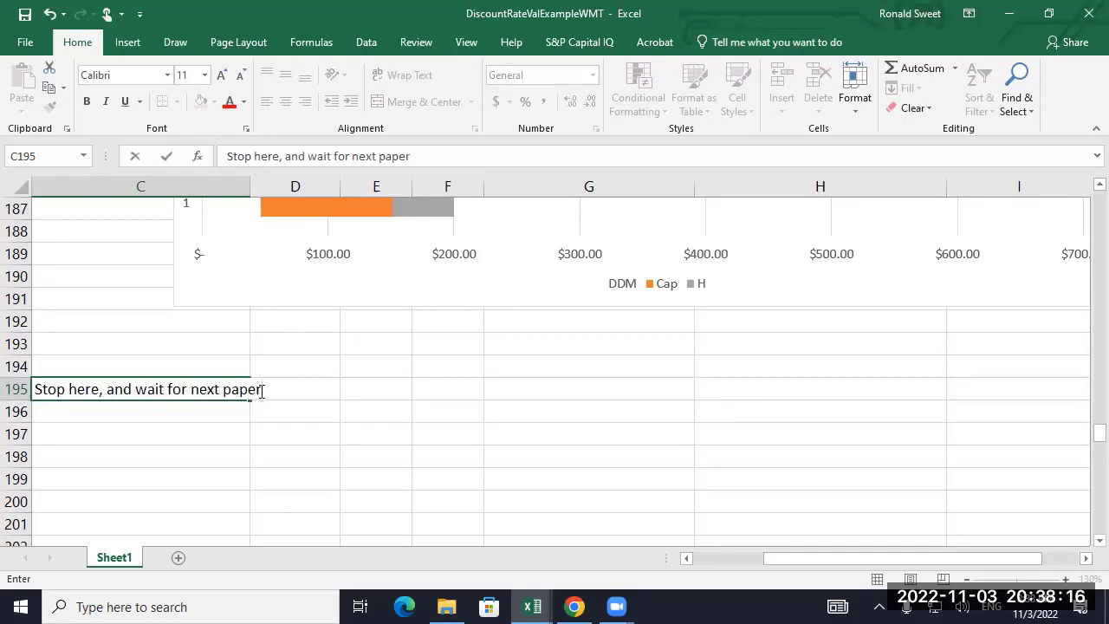
pyautogui.write(':')
pyautogui.press('Return')
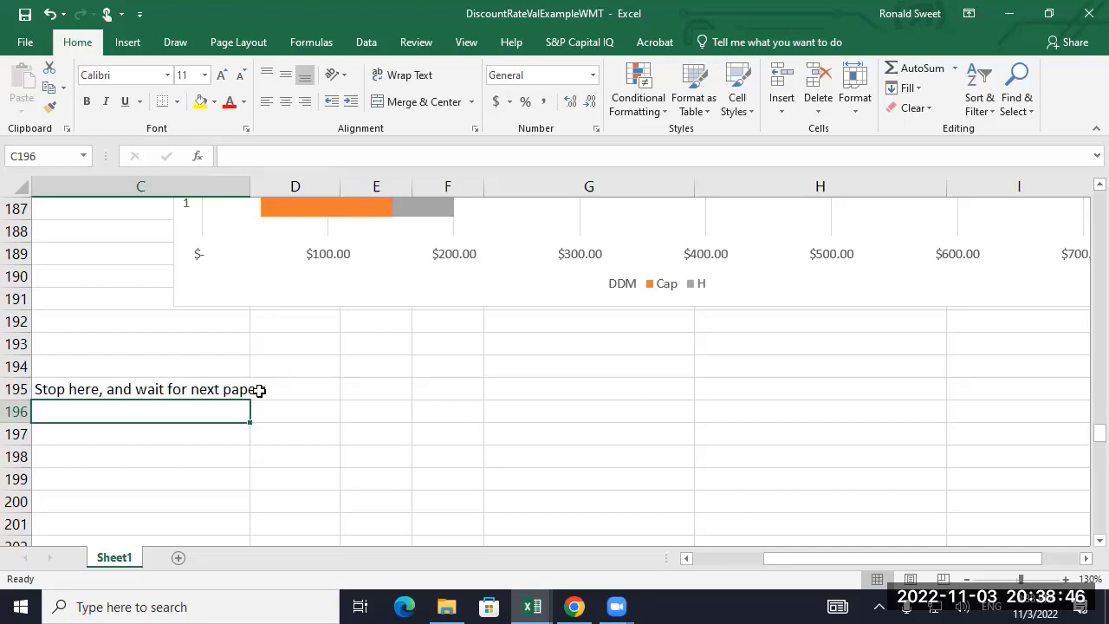
# - Enter the label "Data Table" in cell C197
pyautogui.click(102, 390)
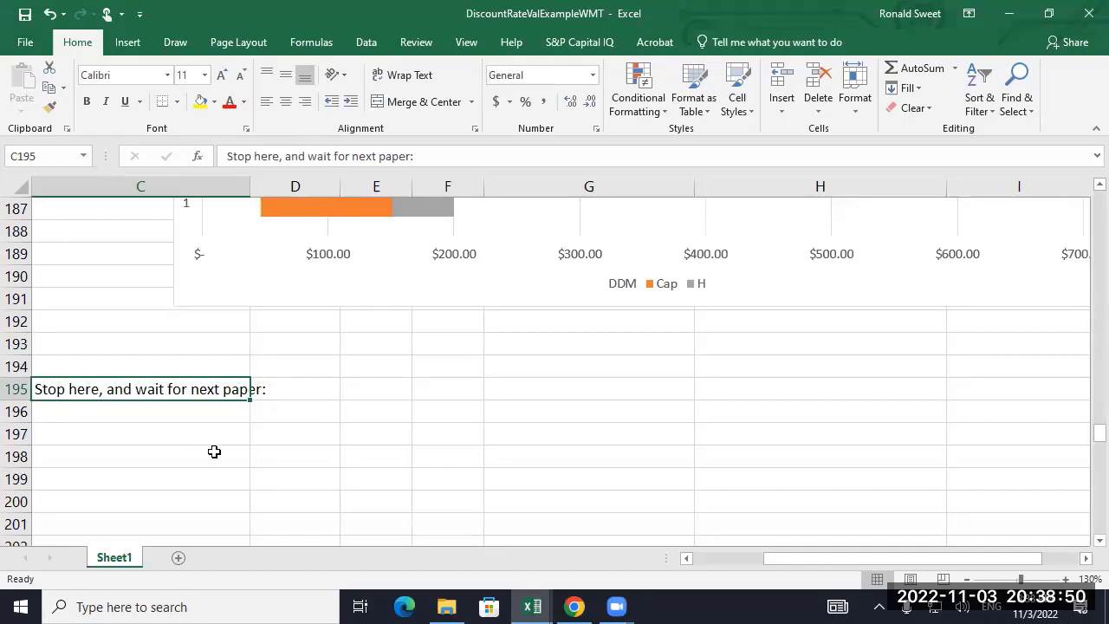
pyautogui.click(189, 442)
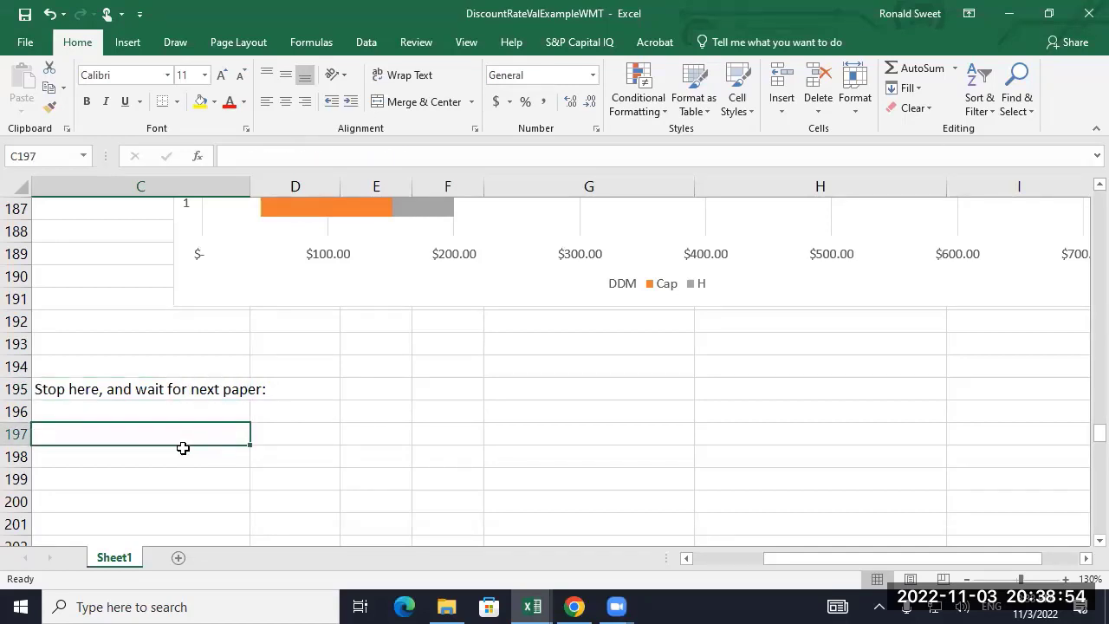
pyautogui.write('Dat')
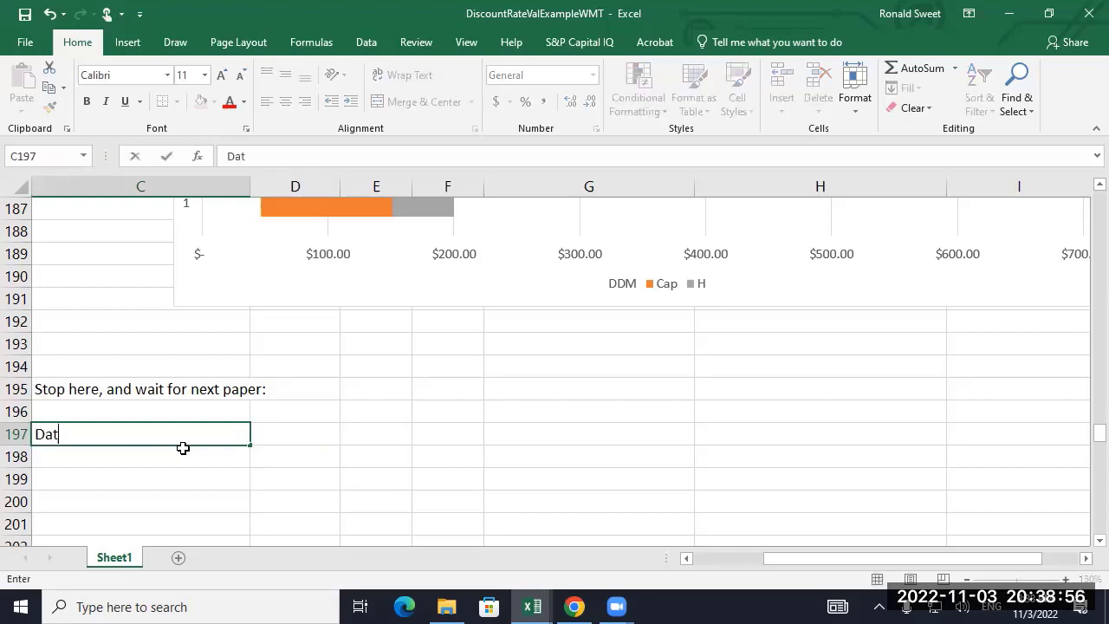
pyautogui.write('a Table')
pyautogui.press('Return')
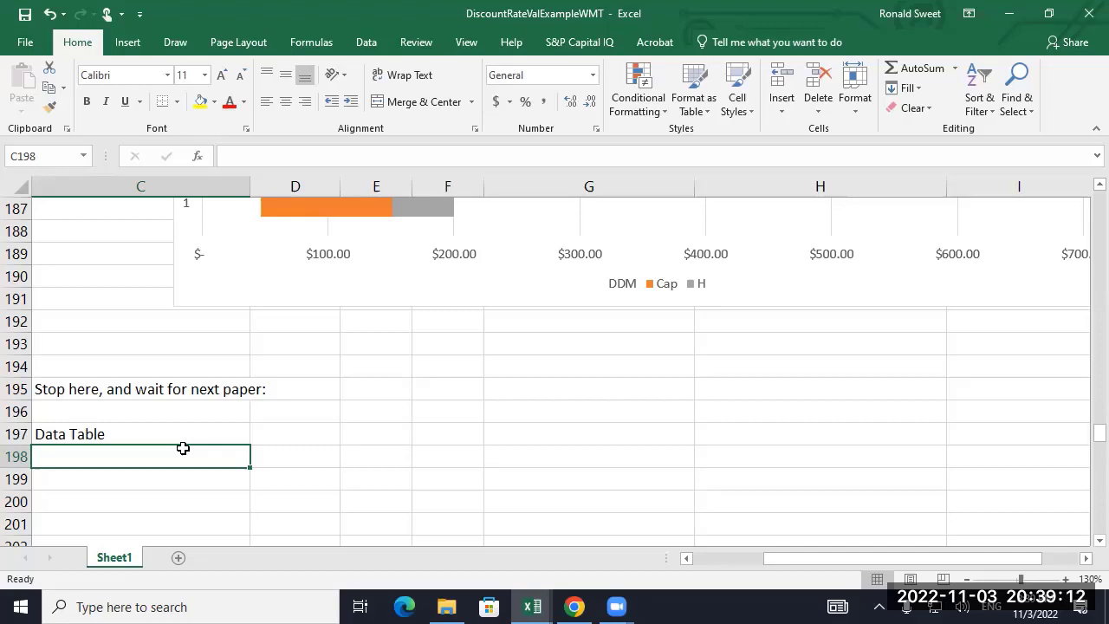
# - Enter the heading "Beta" in cell E196
pyautogui.press('Right')
pyautogui.press('Up')
pyautogui.press('Up')
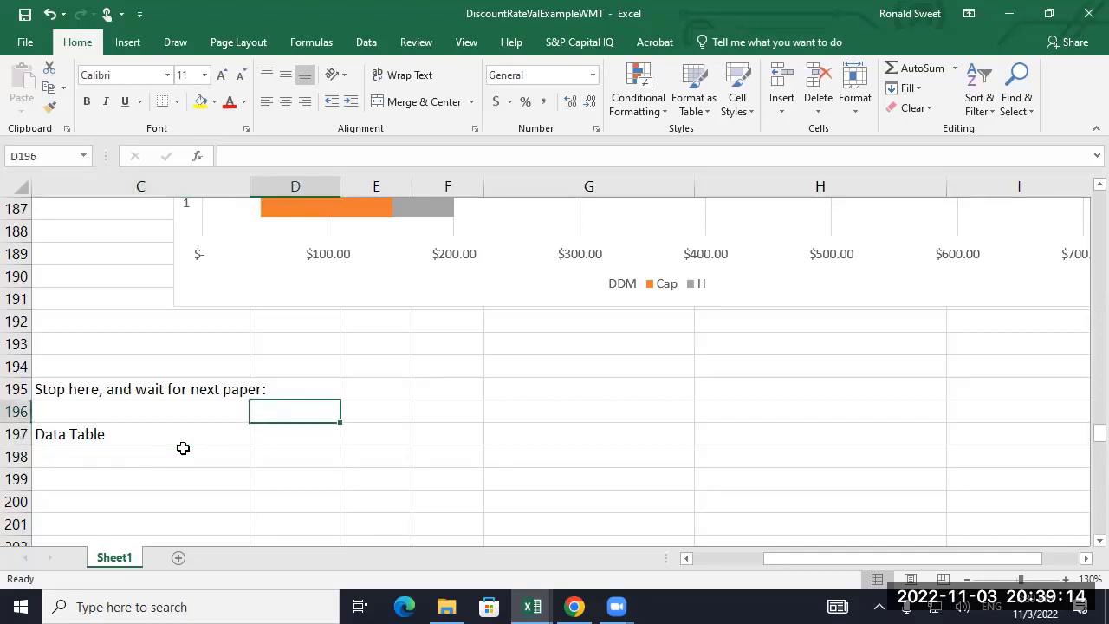
pyautogui.press('Right')
pyautogui.write('Beta')
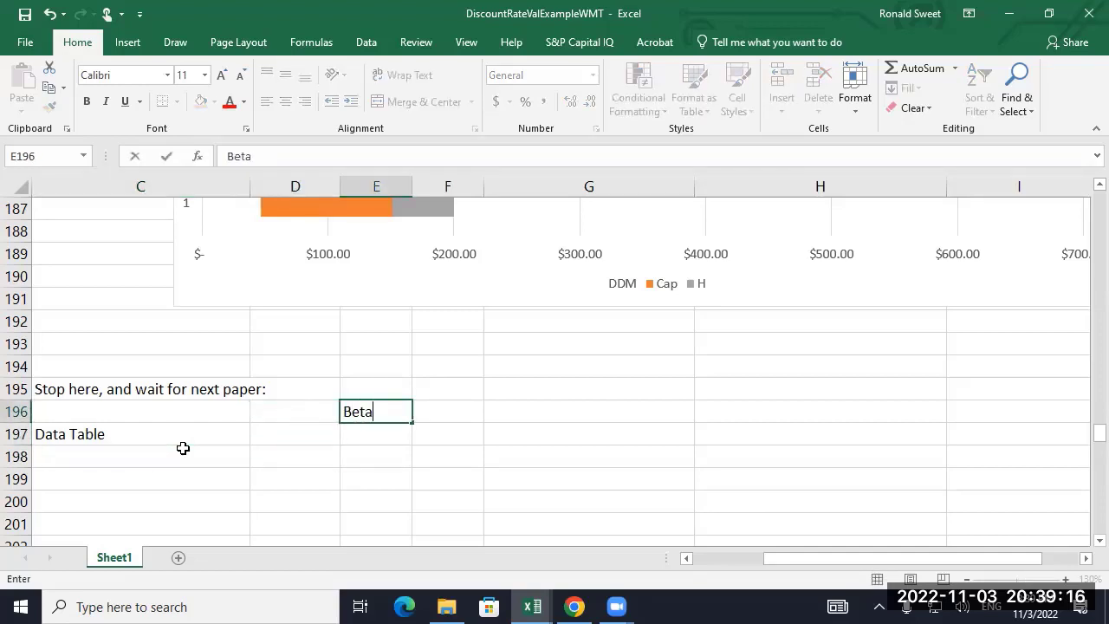
pyautogui.press('Up')
# - Merge and center the Beta heading across cells E196 through J196
pyautogui.press('Left')
pyautogui.press('Down')
pyautogui.press('Right')
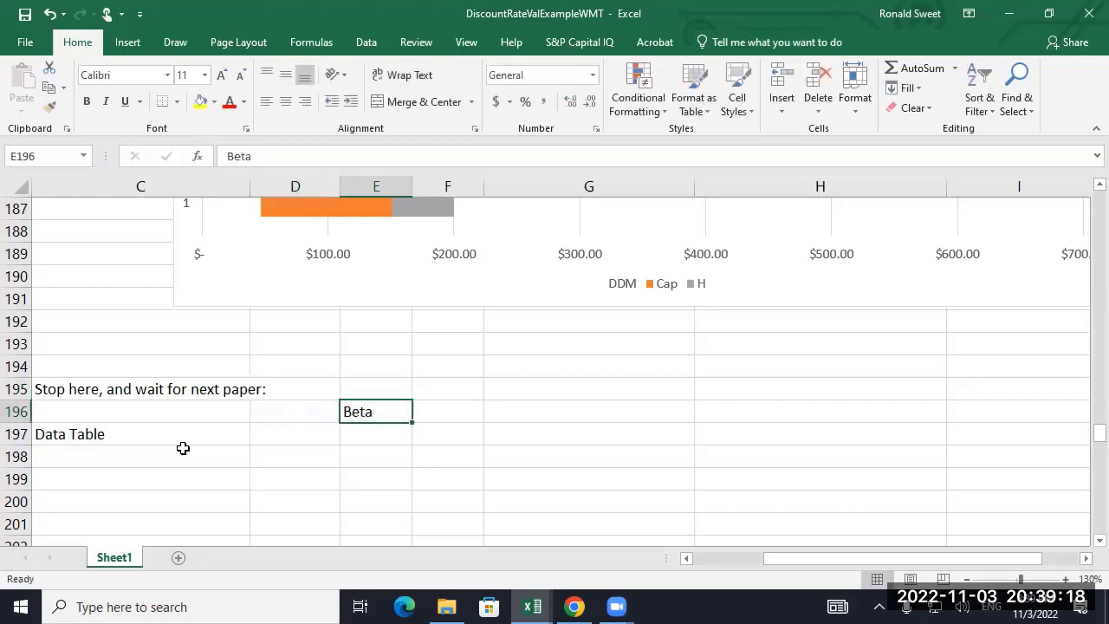
pyautogui.hotkey('shift', 'Right')
pyautogui.hotkey('shift', 'Right')
pyautogui.hotkey('shift', 'Right')
pyautogui.hotkey('shift', 'Right')
pyautogui.hotkey('shift', 'Right')
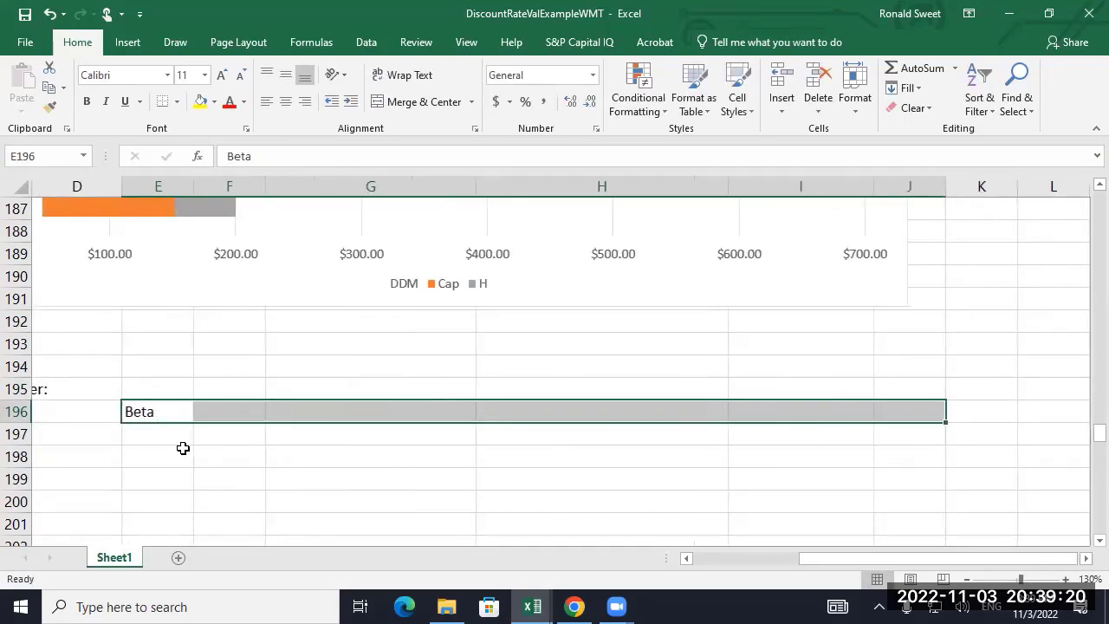
pyautogui.hotkey('alt', 'h')
pyautogui.press('m')
pyautogui.press('c')
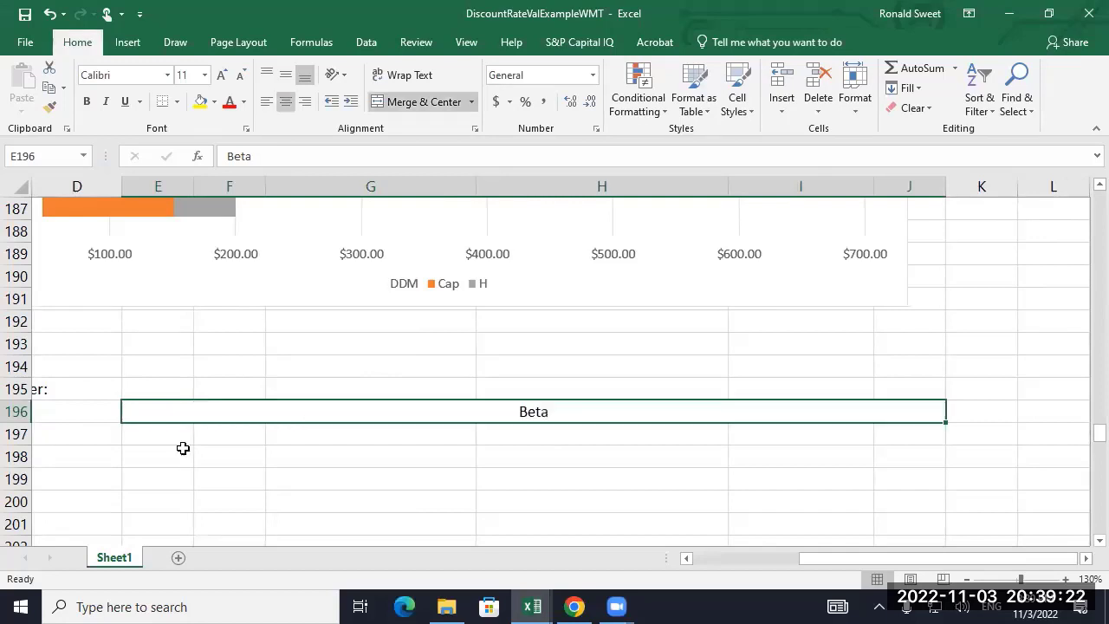
# - Enter the label "Growth" in cell D197 beside the Data Table label and go to F197
pyautogui.press('Left')
pyautogui.press('Down')
pyautogui.press('Left')
pyautogui.press('Right')
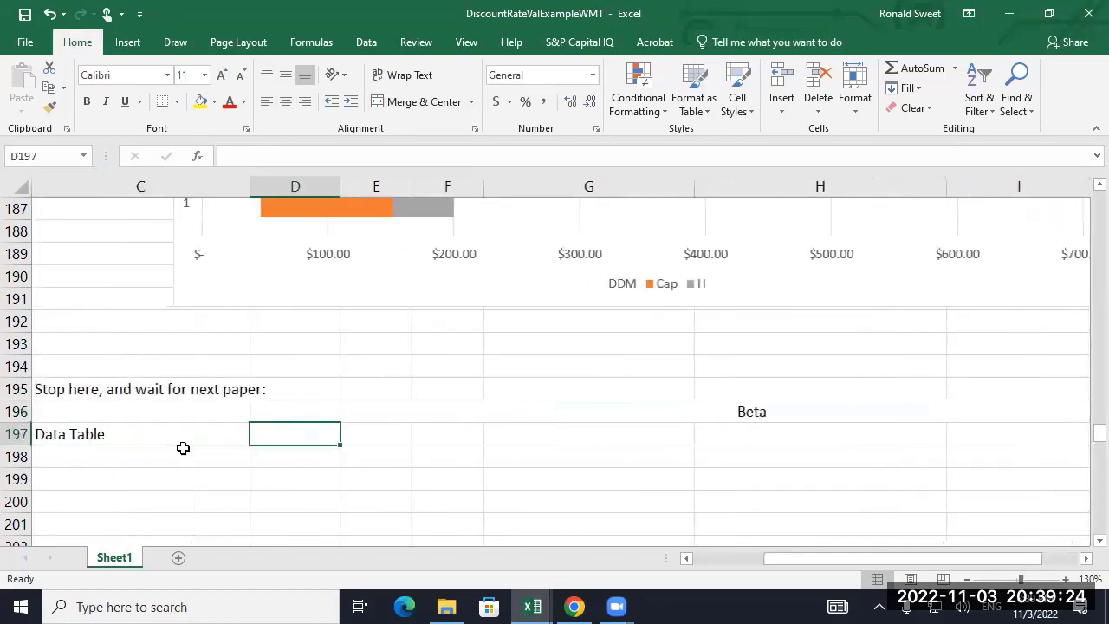
pyautogui.write('Growth')
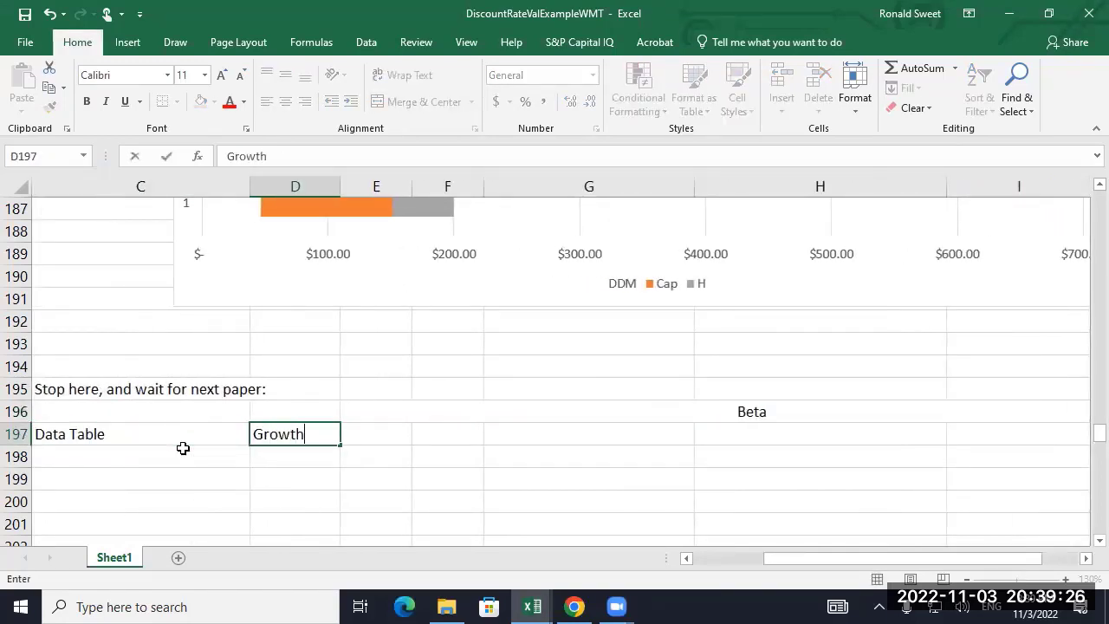
pyautogui.press('Return')
pyautogui.press('Up')
pyautogui.press('Right')
pyautogui.press('Right')
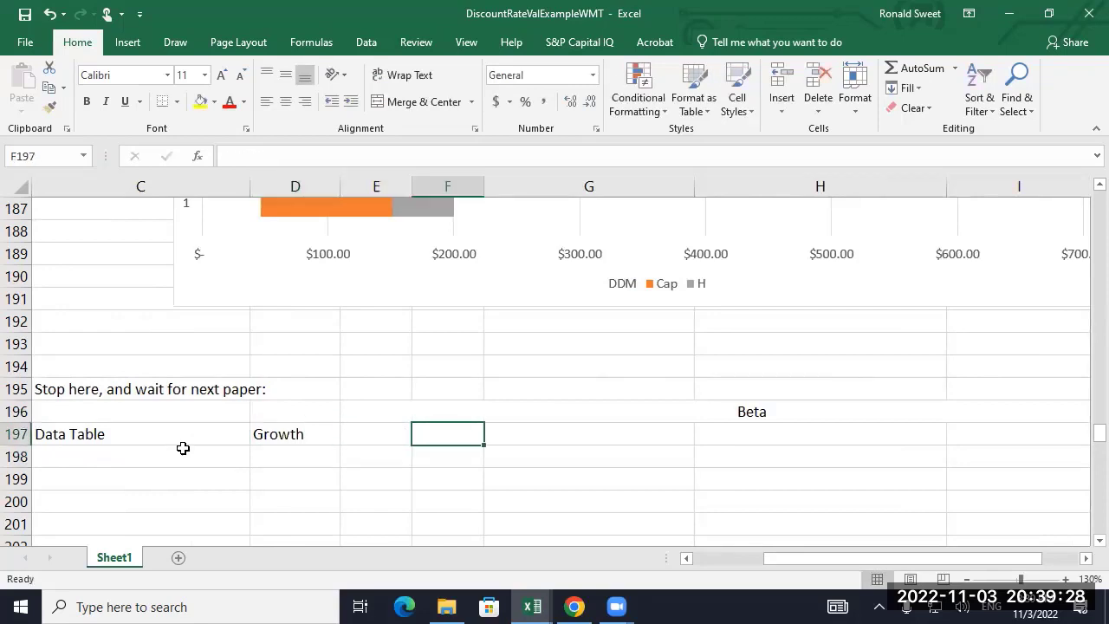
# - Enter the Beta range endpoints in row 197: 0.25 in cell F197 and 0.9 in cell L197
pyautogui.write('.25')
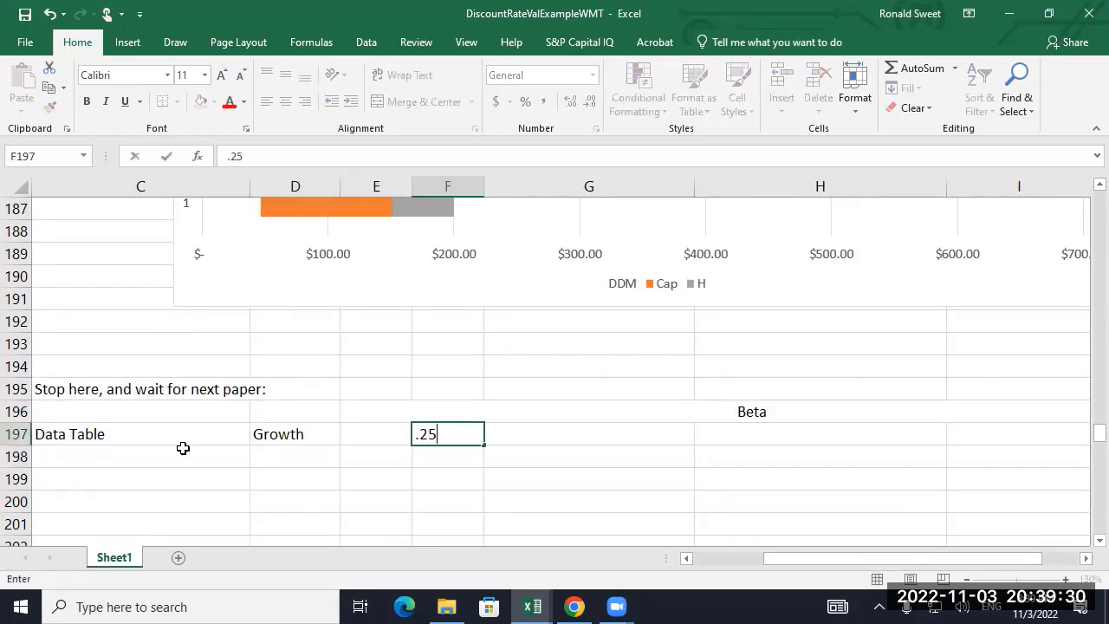
pyautogui.press('Right')
pyautogui.press('Right')
pyautogui.press('Right')
pyautogui.press('Right')
pyautogui.press('Right')
pyautogui.press('Right')
pyautogui.write('.9')
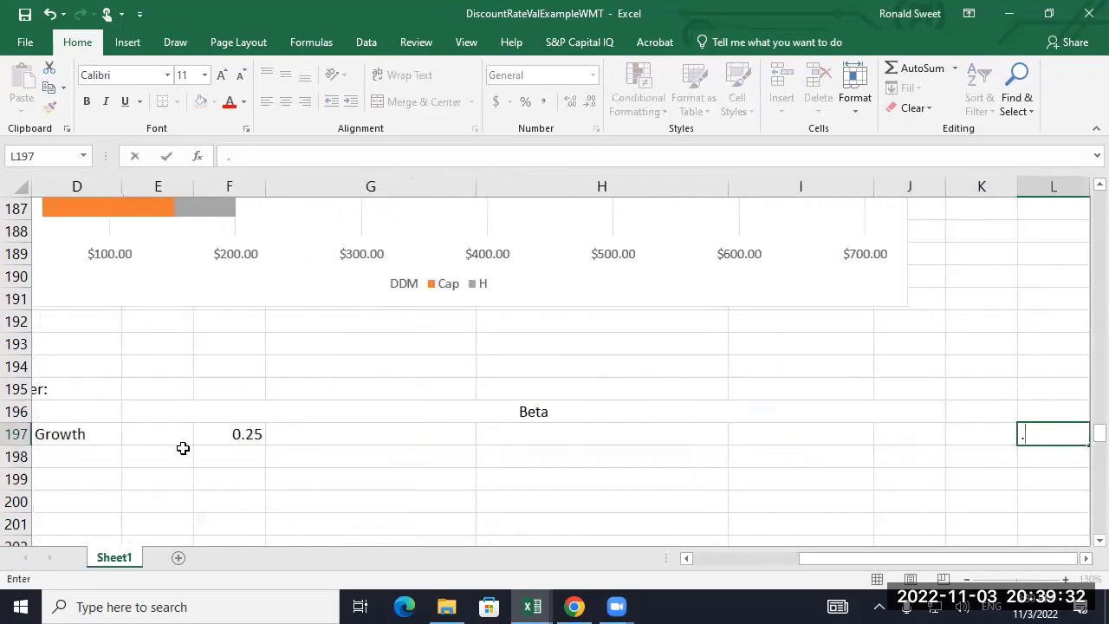
pyautogui.press('Left')
# - Enter the Growth range endpoints in column D: 0.025 in cell D198 and 0.07 in cell D206
pyautogui.press('Left')
pyautogui.press('Left')
pyautogui.press('Left')
pyautogui.press('Left')
pyautogui.press('Left')
pyautogui.press('Left')
pyautogui.press('Left')
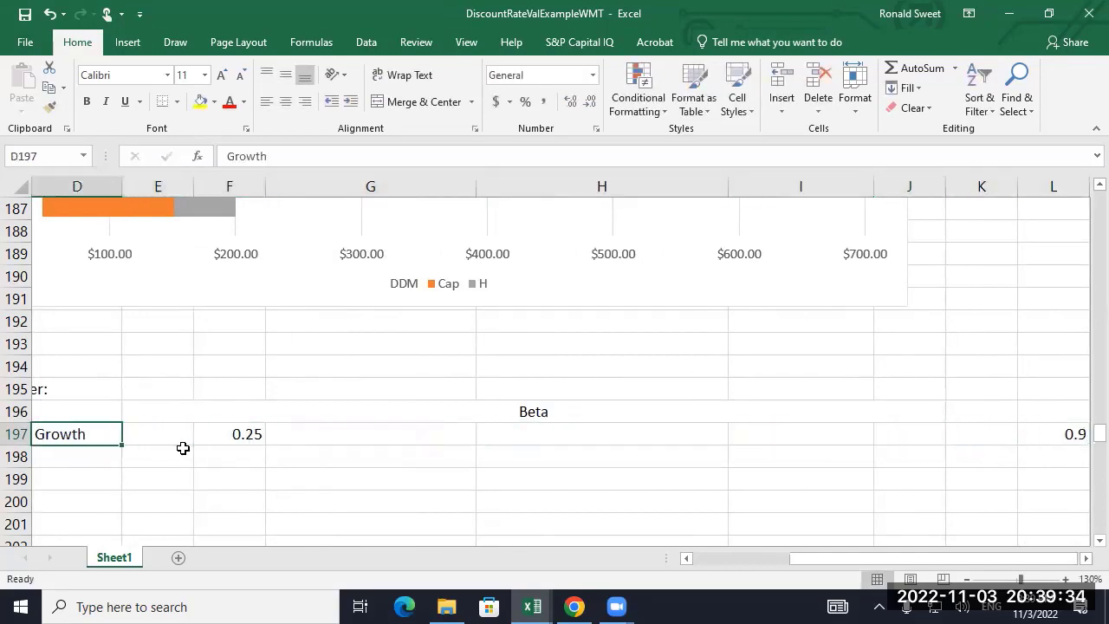
pyautogui.press('Down')
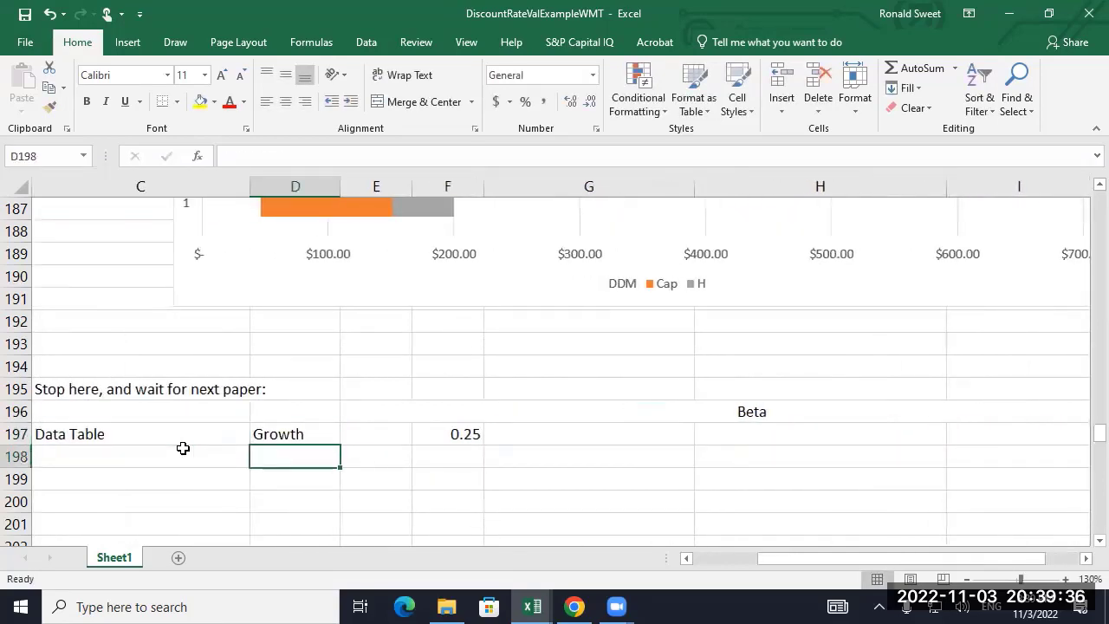
pyautogui.write('0.025')
pyautogui.press('Down')
pyautogui.press('Down')
pyautogui.press('Down')
pyautogui.press('Down')
pyautogui.press('Down')
pyautogui.press('Down')
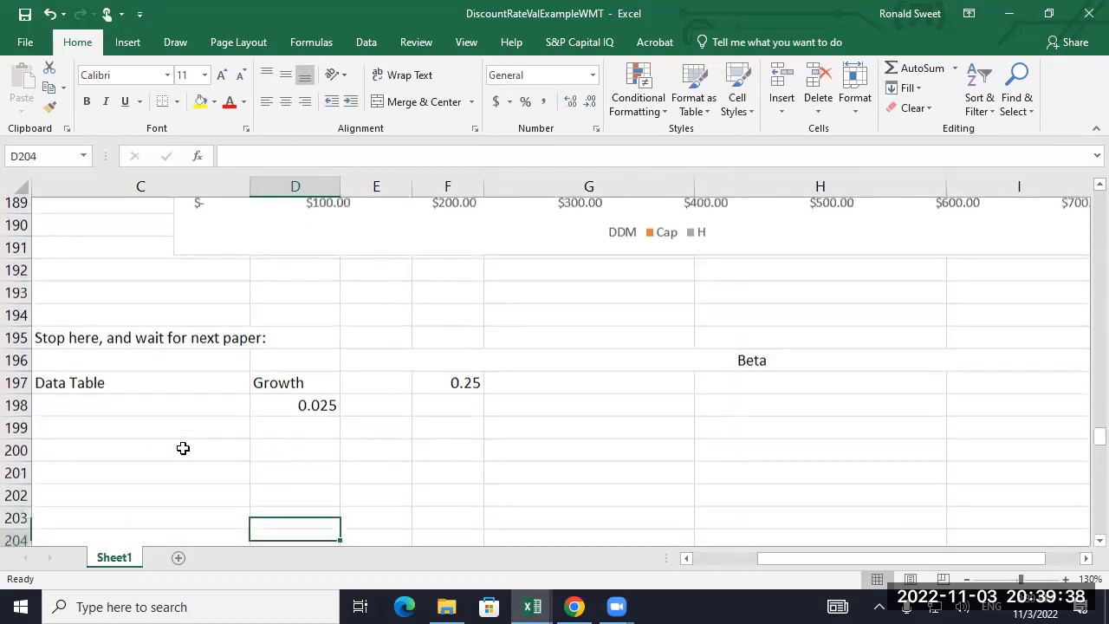
pyautogui.press('Down')
pyautogui.press('Down')
pyautogui.write('.07')
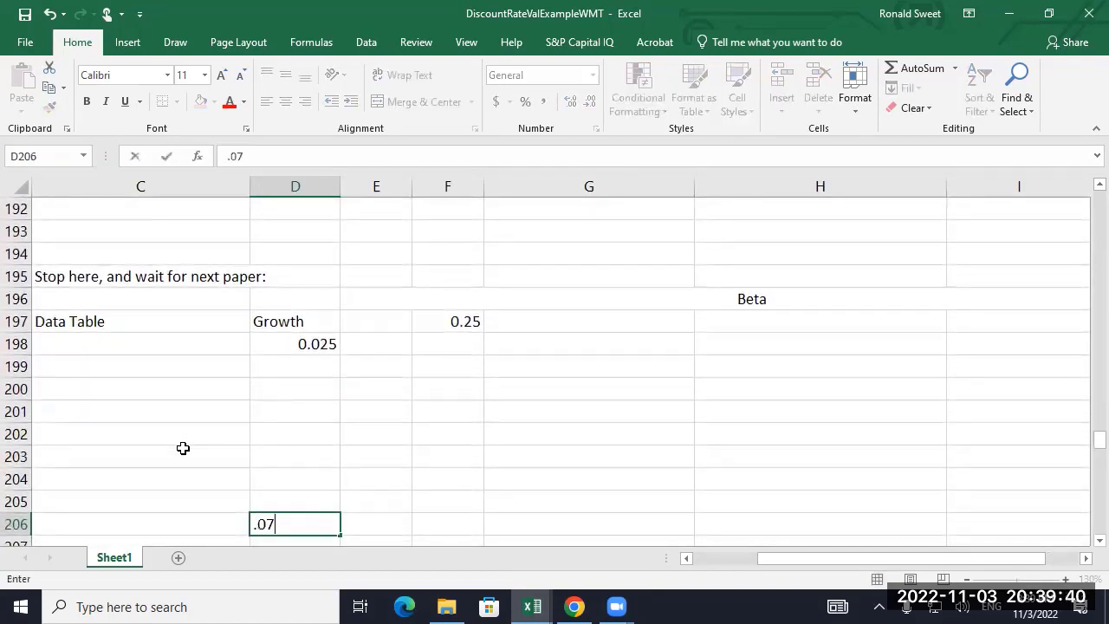
pyautogui.press('Return')
pyautogui.press('Up')
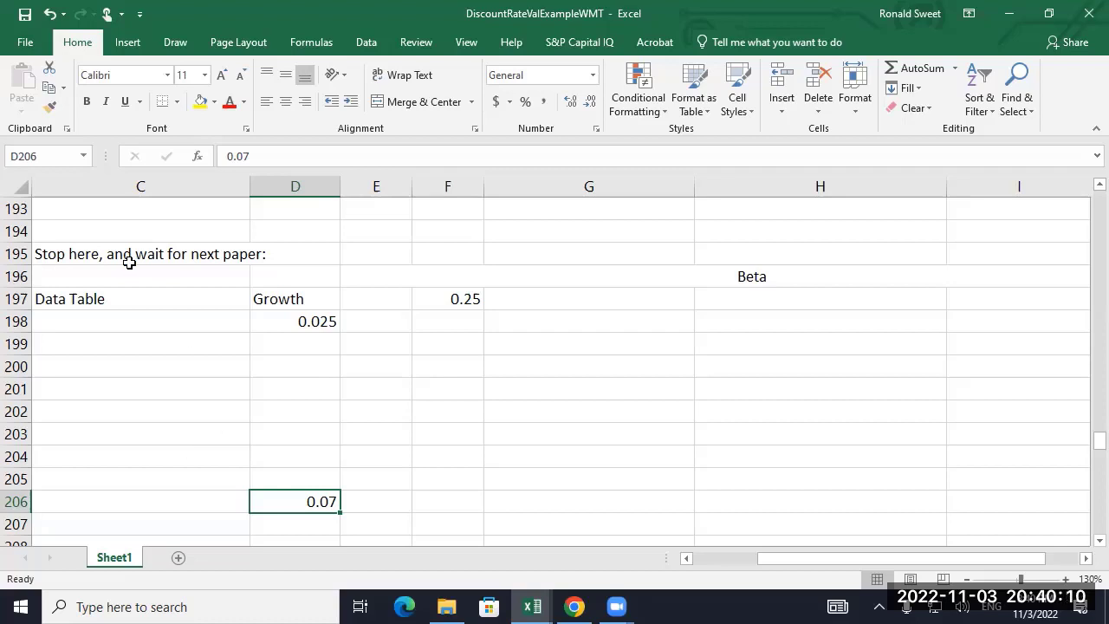
# - Format the Growth cells D198 through D206 as percentages with one decimal place
pyautogui.moveTo(307, 322); pyautogui.dragTo(297, 502)
pyautogui.click(526, 103)
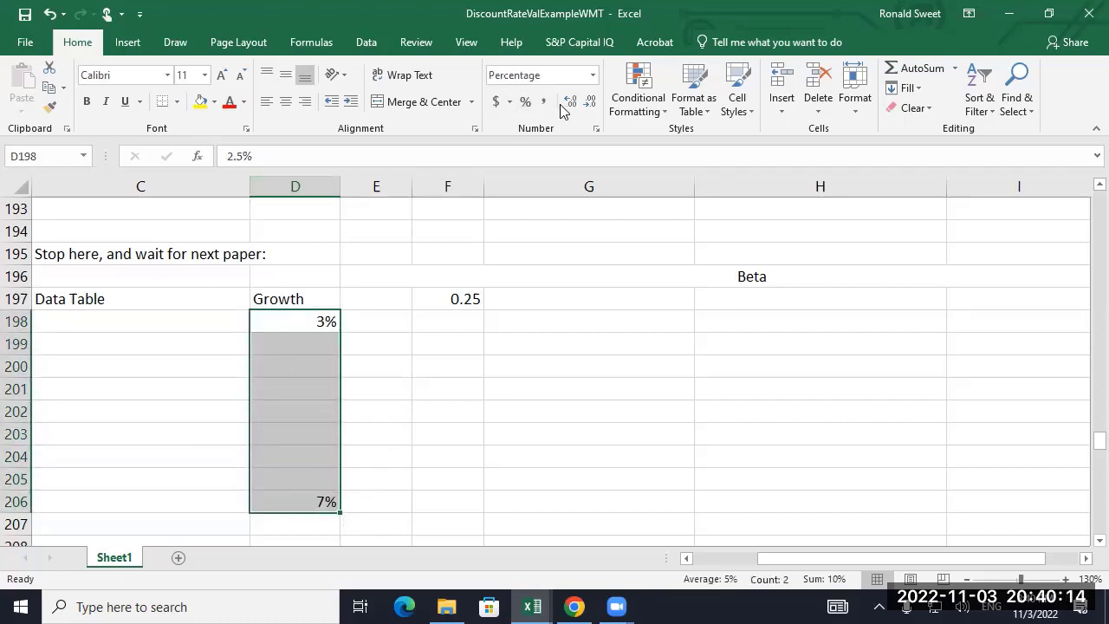
pyautogui.click(571, 101)
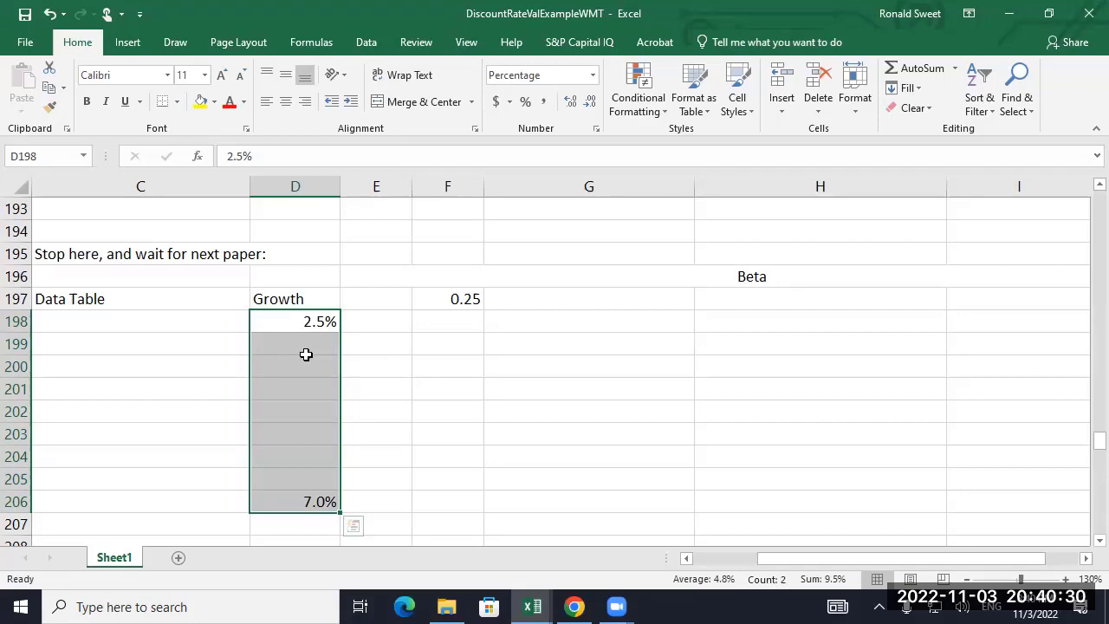
pyautogui.press('Up')
pyautogui.press('Left')
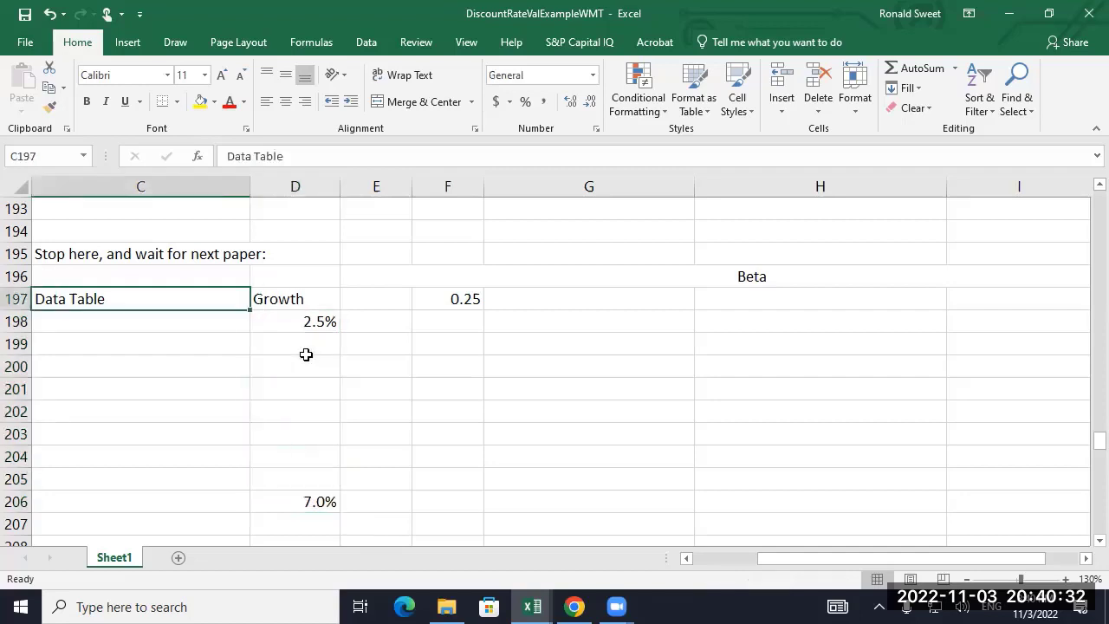
pyautogui.press('Left')
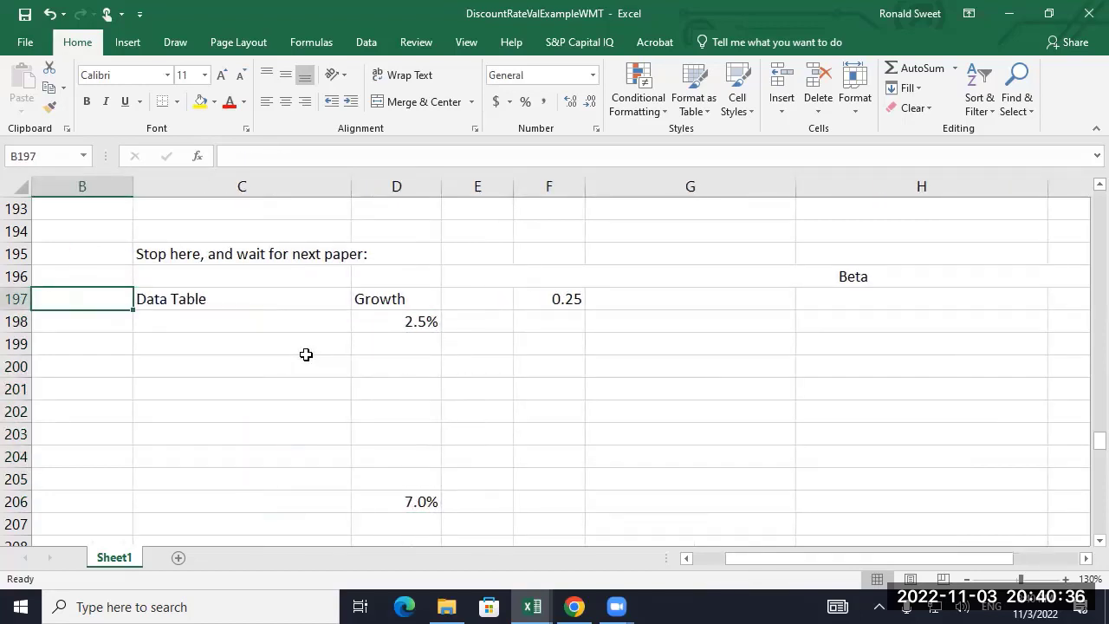
pyautogui.press('Right')
pyautogui.press('Right')
pyautogui.press('Right')
pyautogui.press('Down')
pyautogui.press('Right')
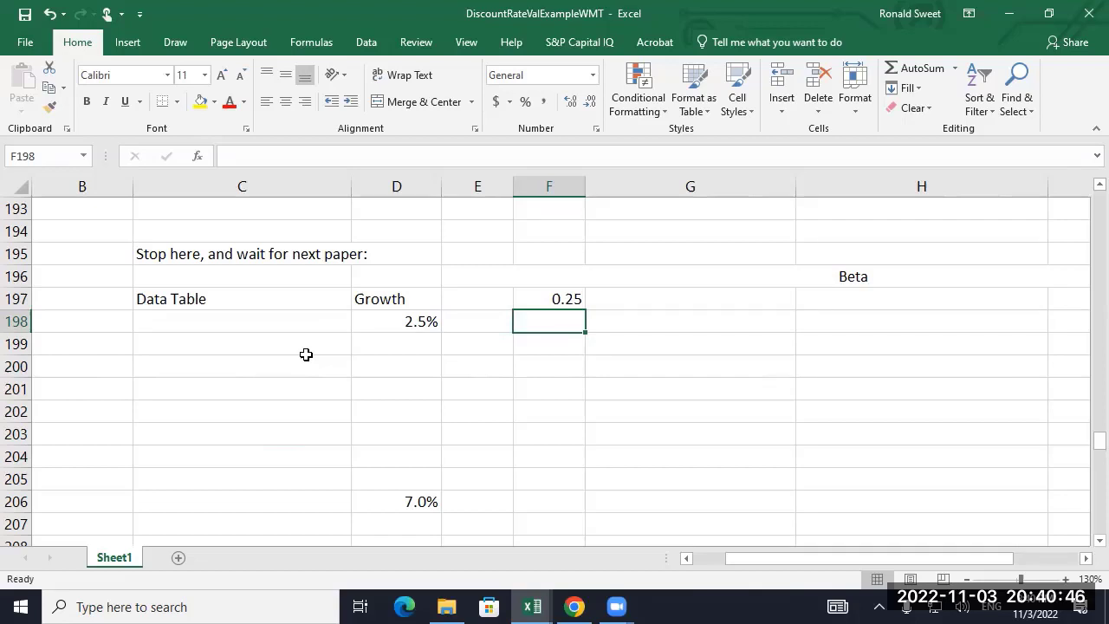
pyautogui.press('Down')
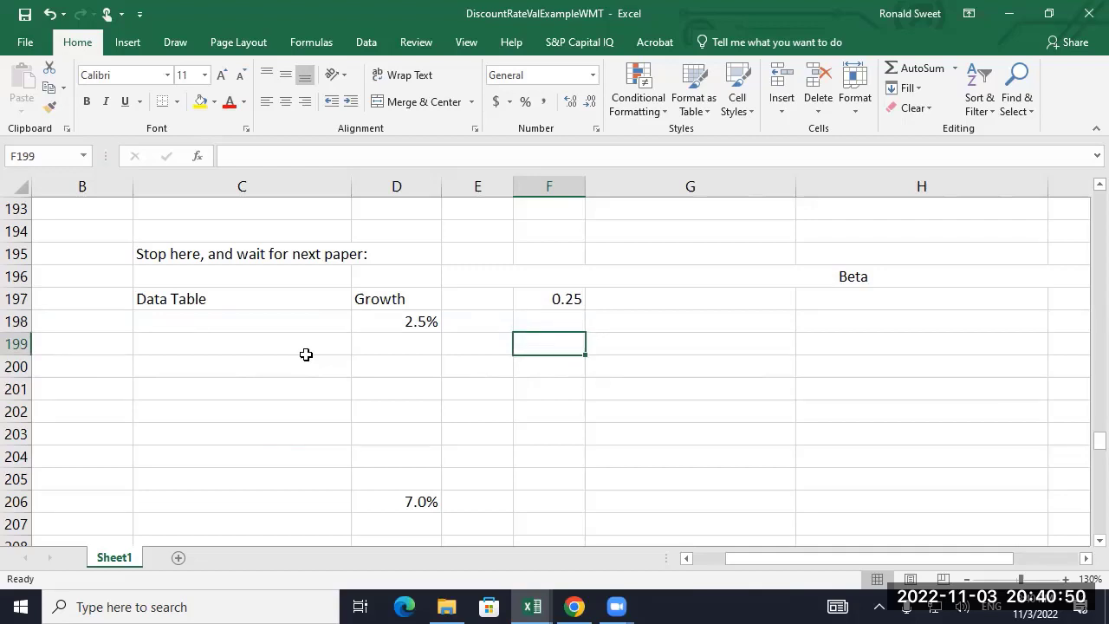
pyautogui.press('Up')
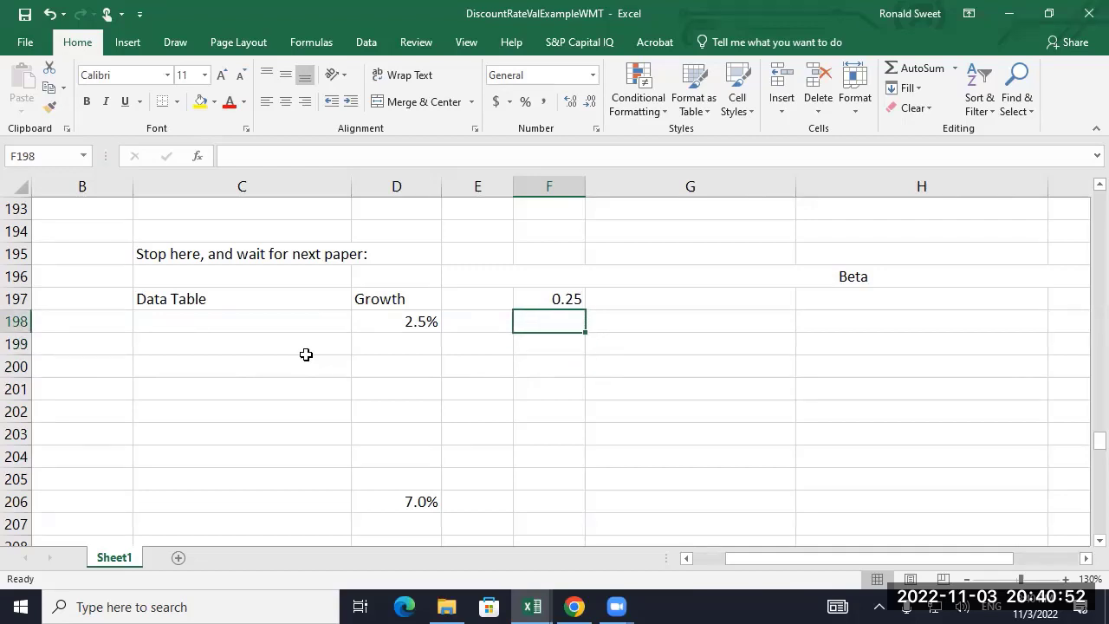
pyautogui.write('=')
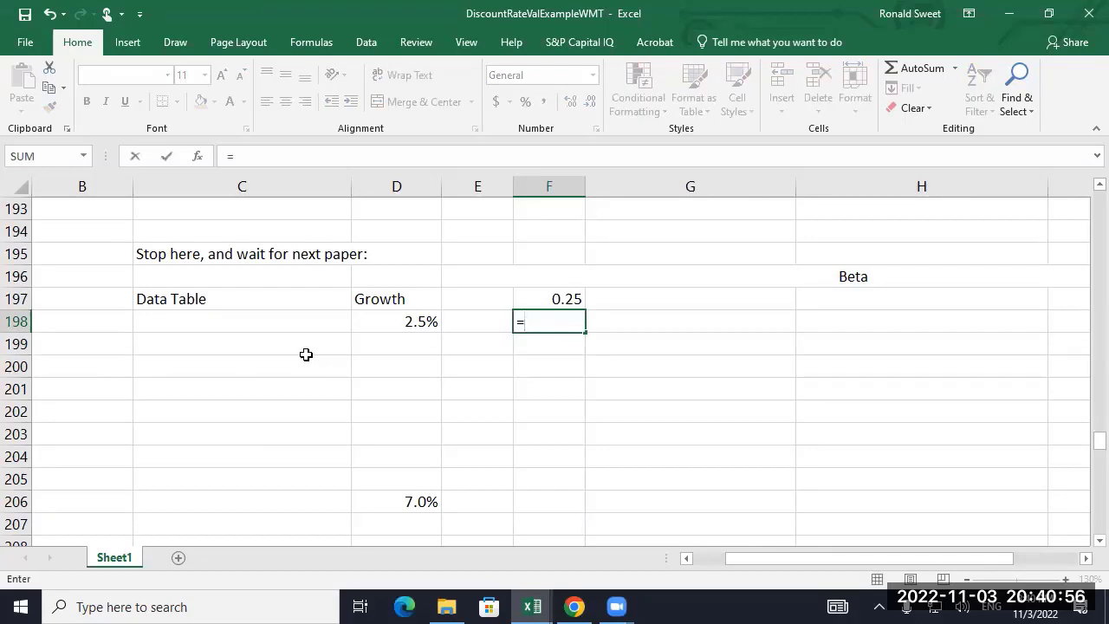
pyautogui.press('Escape')
pyautogui.press('Down')
pyautogui.press('Up')
pyautogui.press('Left')
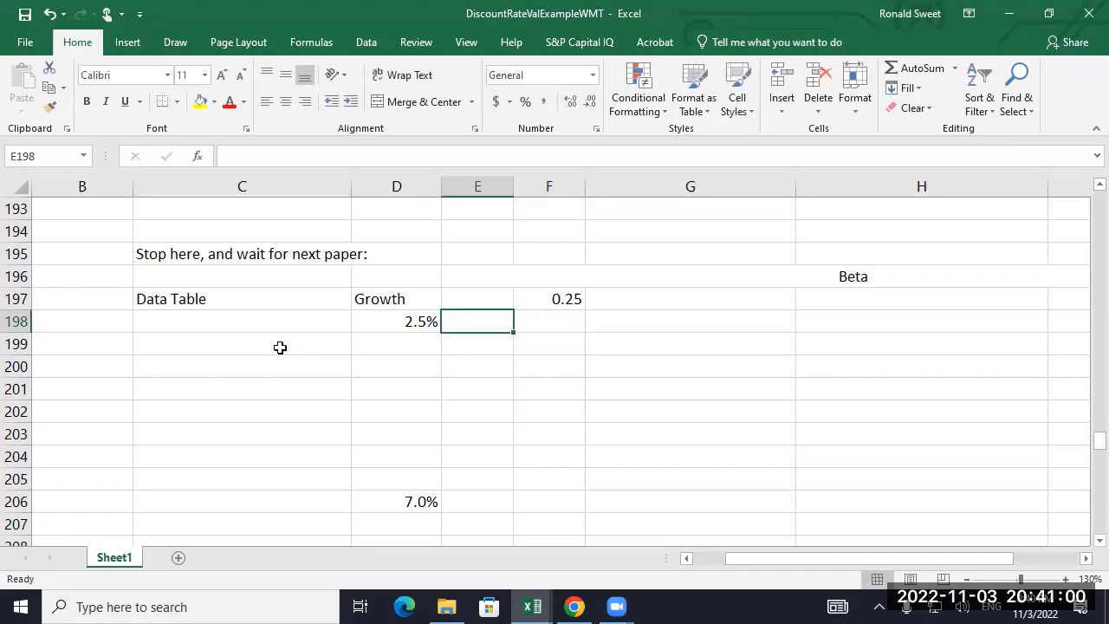
pyautogui.click(84, 299)
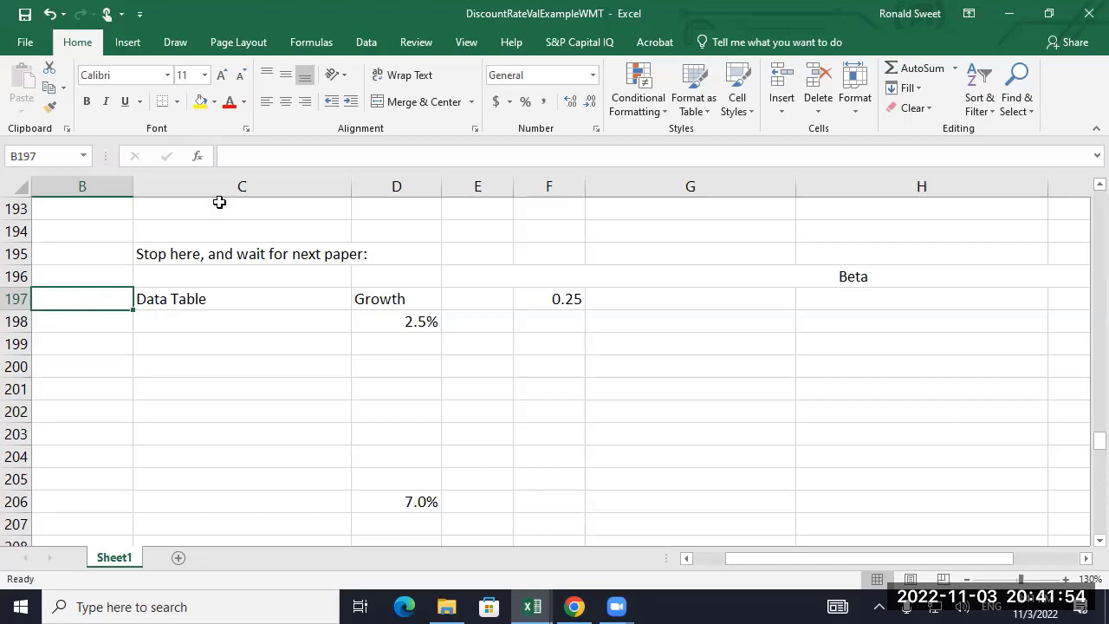
pyautogui.click(196, 300)
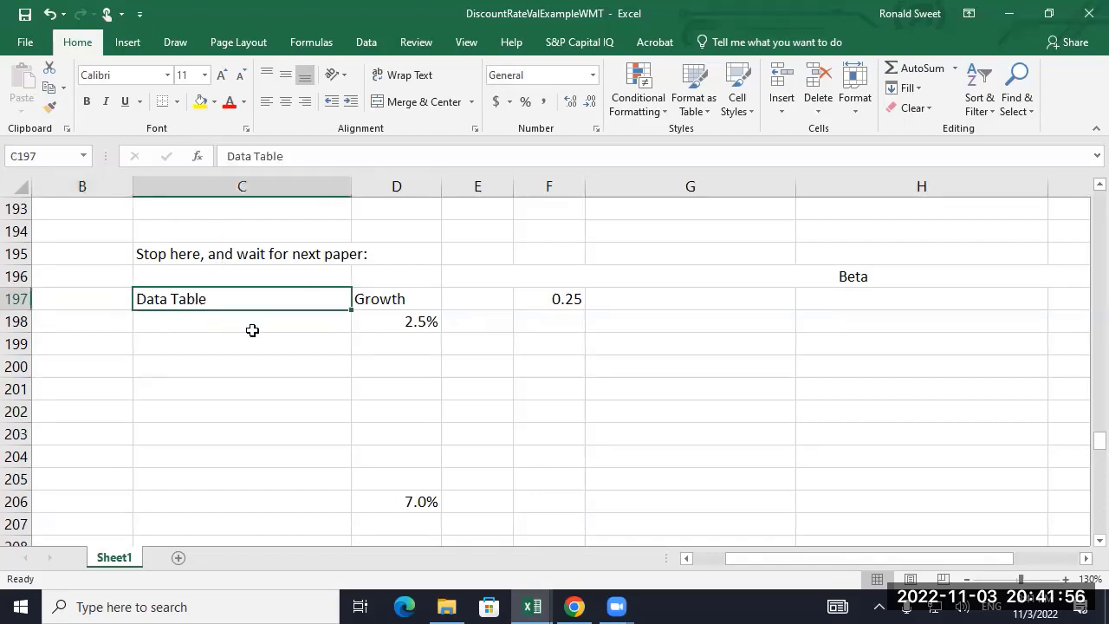